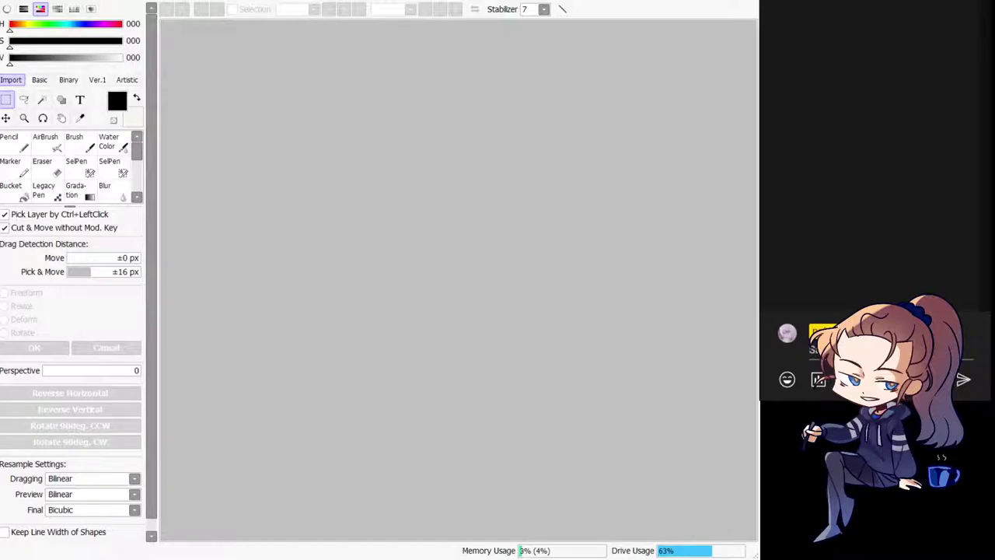
Step: Create a blank portrait canvas and choose the Pencil brush at size 9
click(401, 353)
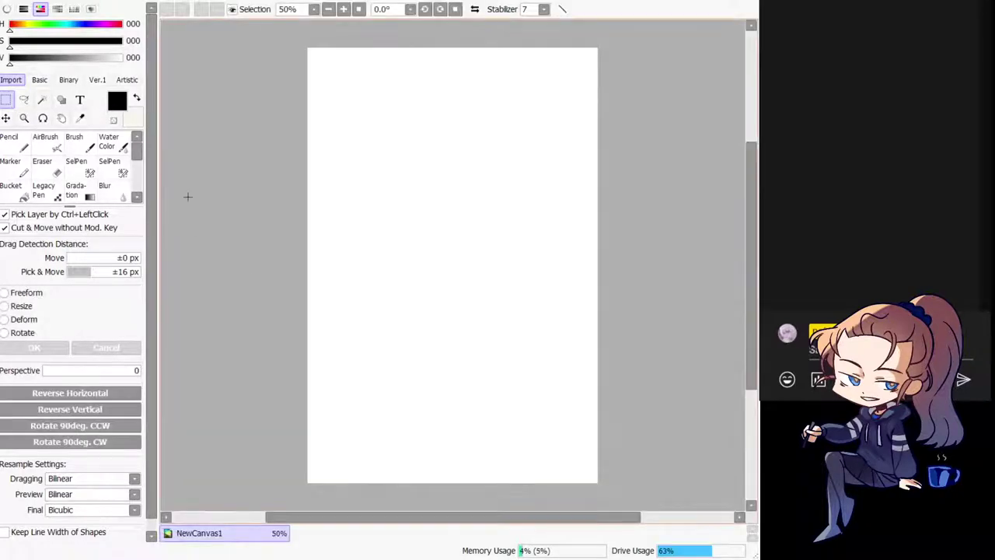
click(5, 139)
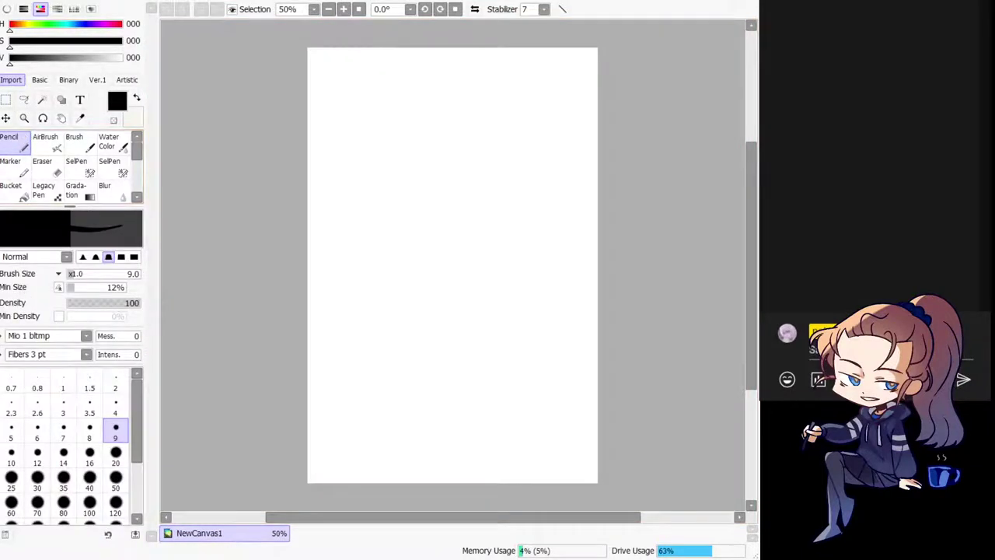
drag(410, 206, 368, 249)
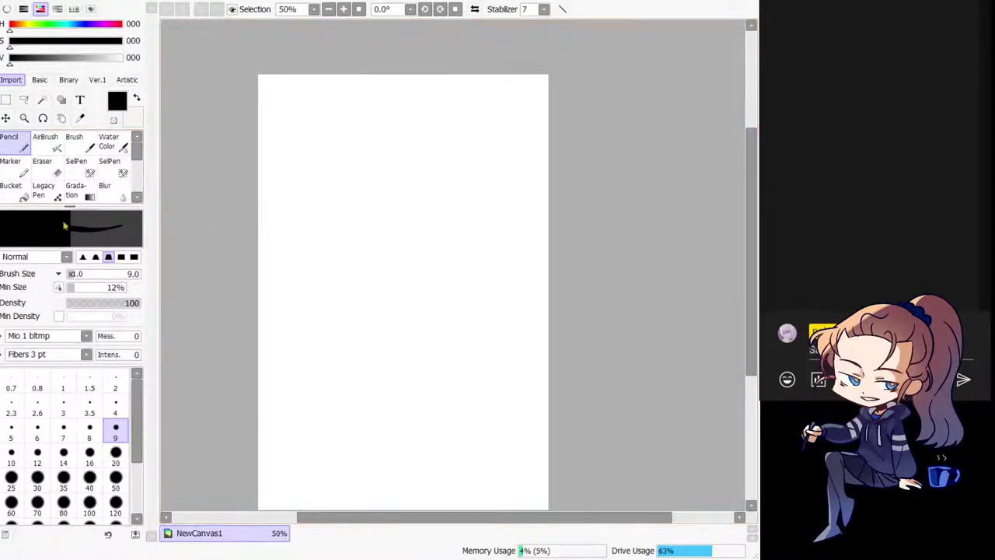
Step: Set the Pencil's minimum size to 6%, trying it with test strokes on the canvas that are undone
mouse_move(322, 161)
mouse_down()
mouse_move(385, 161)
mouse_move(326, 140)
mouse_up()
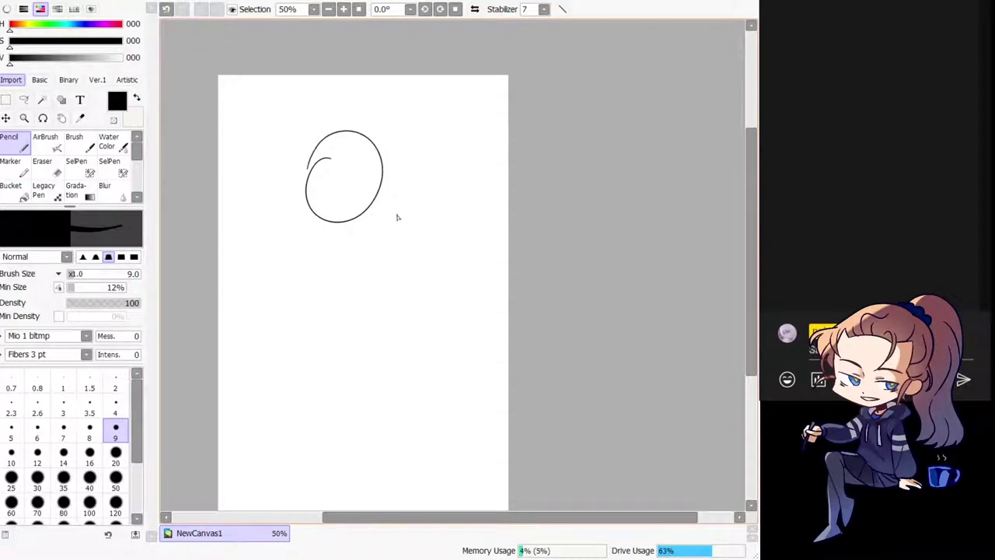
key(ctrl+z)
drag(380, 298, 323, 297)
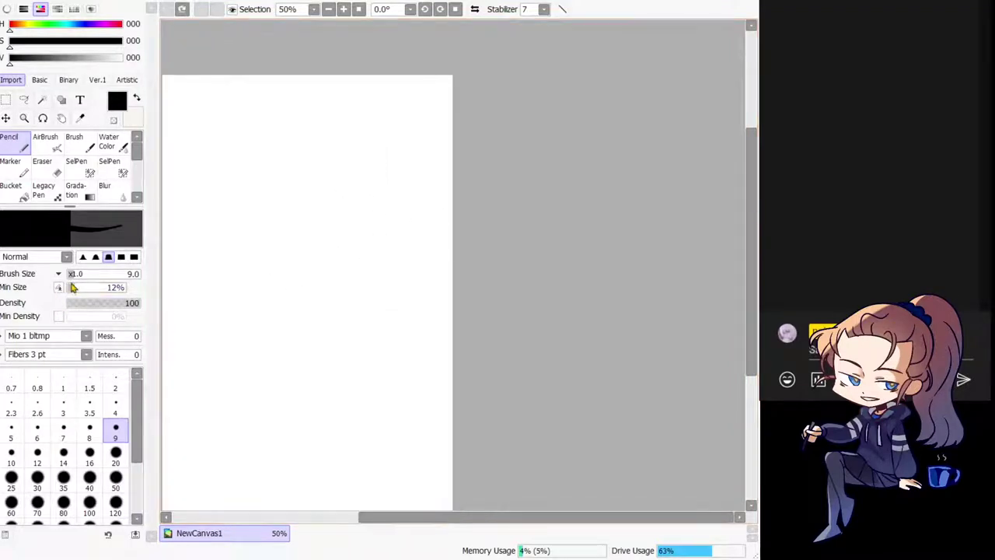
drag(76, 288, 71, 288)
drag(334, 152, 358, 268)
key(ctrl+z)
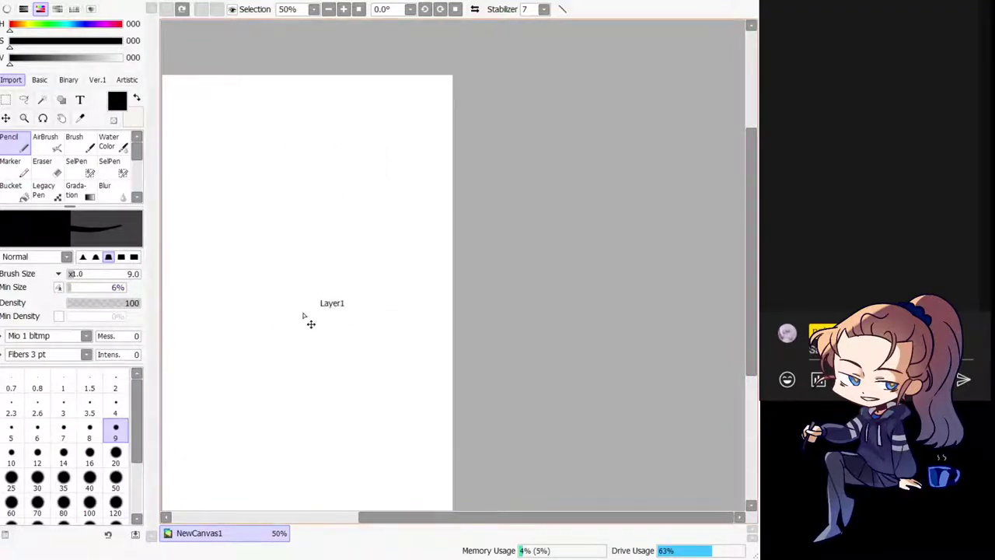
mouse_move(241, 281)
mouse_down()
mouse_move(252, 288)
mouse_move(246, 264)
mouse_move(257, 275)
mouse_up()
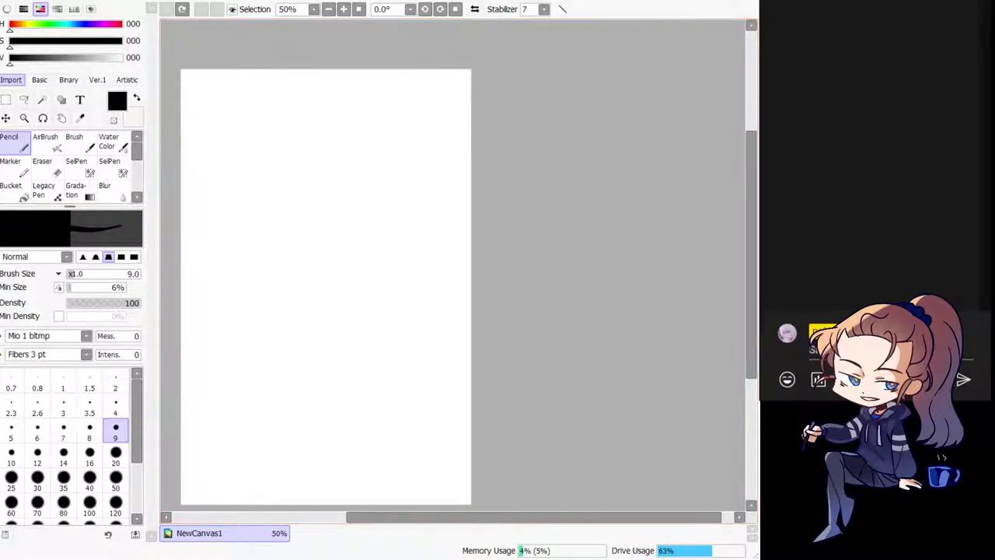
Step: Sketch a small circle in the upper part of the canvas as the head of a figure
key(Page_Up)
drag(349, 190, 418, 249)
mouse_move(258, 218)
mouse_down()
mouse_move(324, 228)
mouse_move(312, 228)
mouse_up()
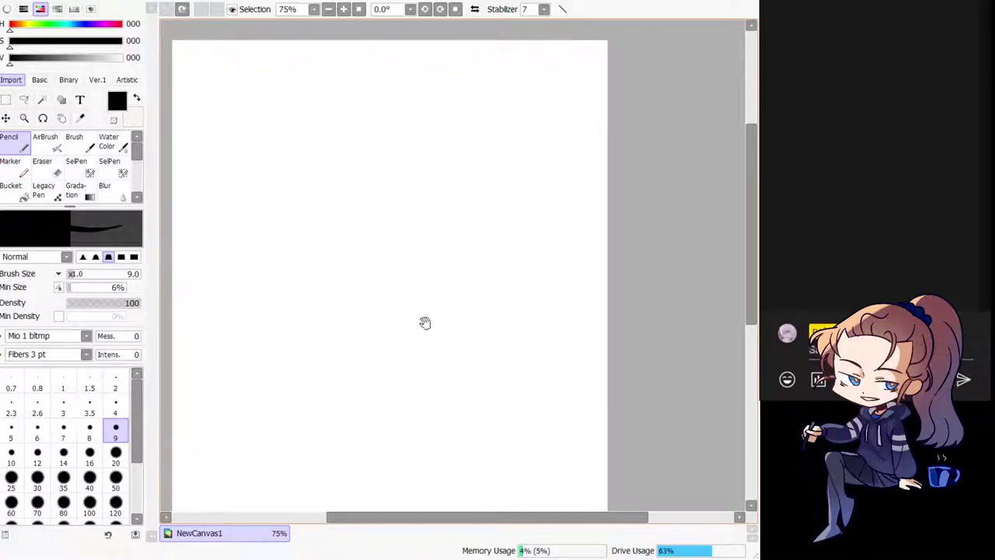
mouse_move(367, 130)
mouse_down()
mouse_move(354, 141)
mouse_move(372, 125)
mouse_up()
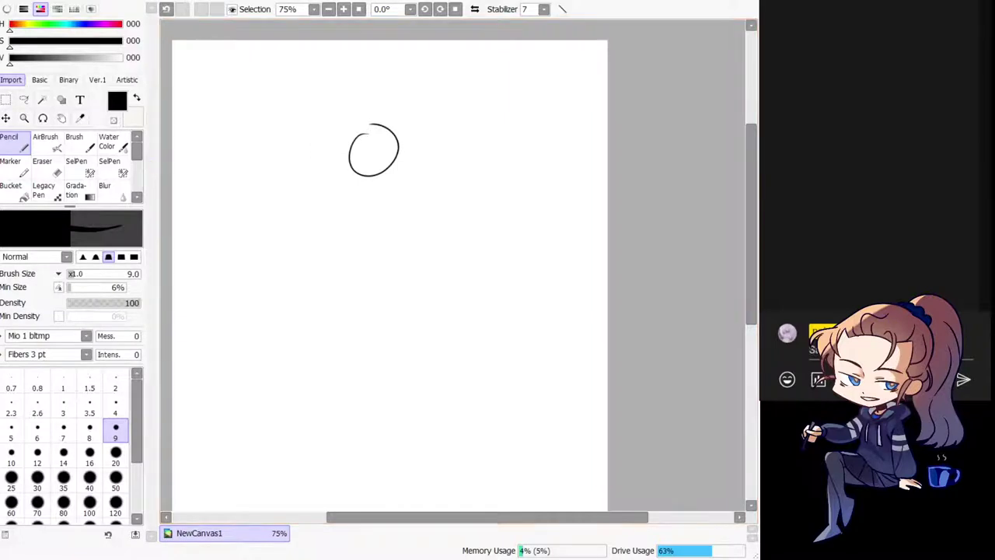
key(ctrl+minus)
drag(594, 74, 513, 10)
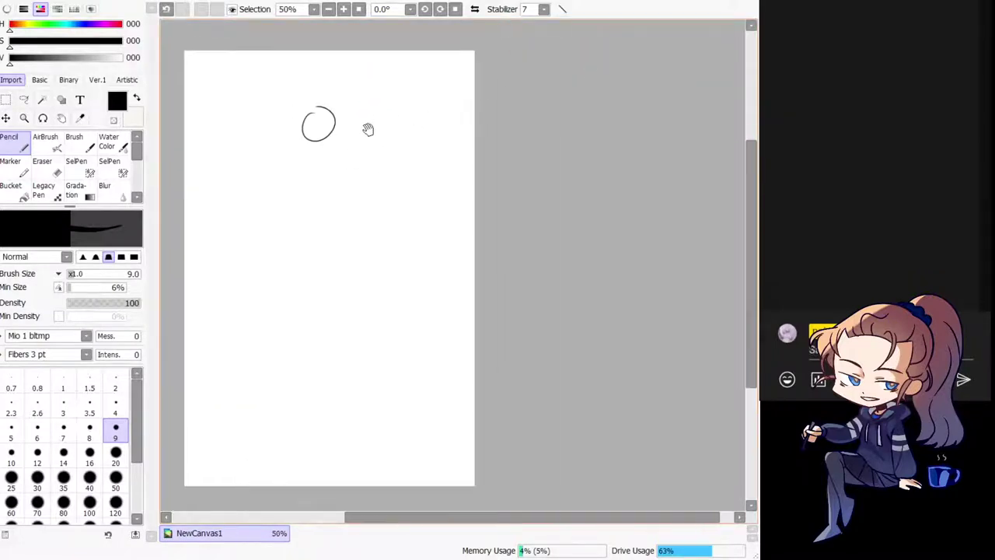
Step: Set the stroke stabilizer to 5
click(545, 10)
click(530, 94)
drag(327, 212, 329, 227)
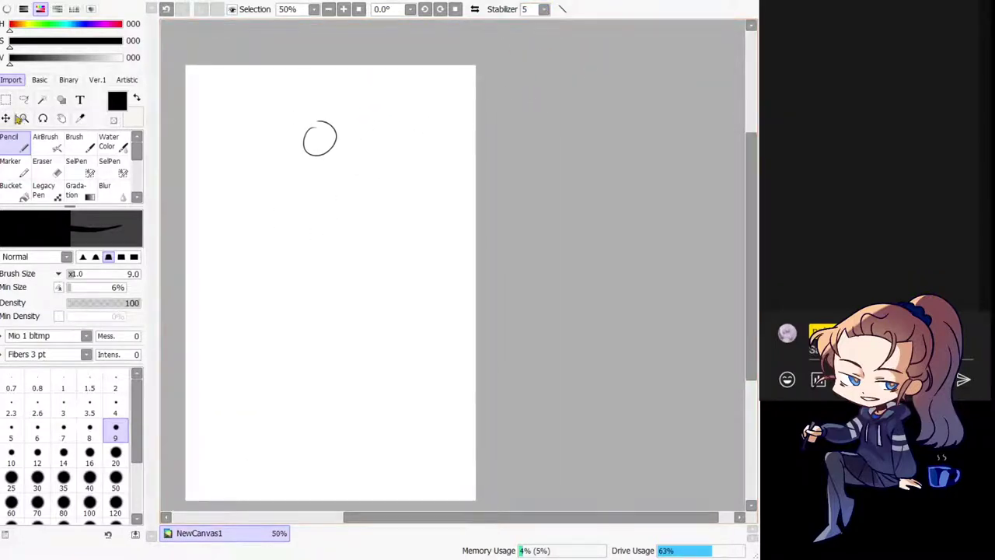
Step: Add cross guidelines to the head circle and sketch a rounded chest and a bowl-shaped pelvis beneath it
scroll(331, 191, up, 2)
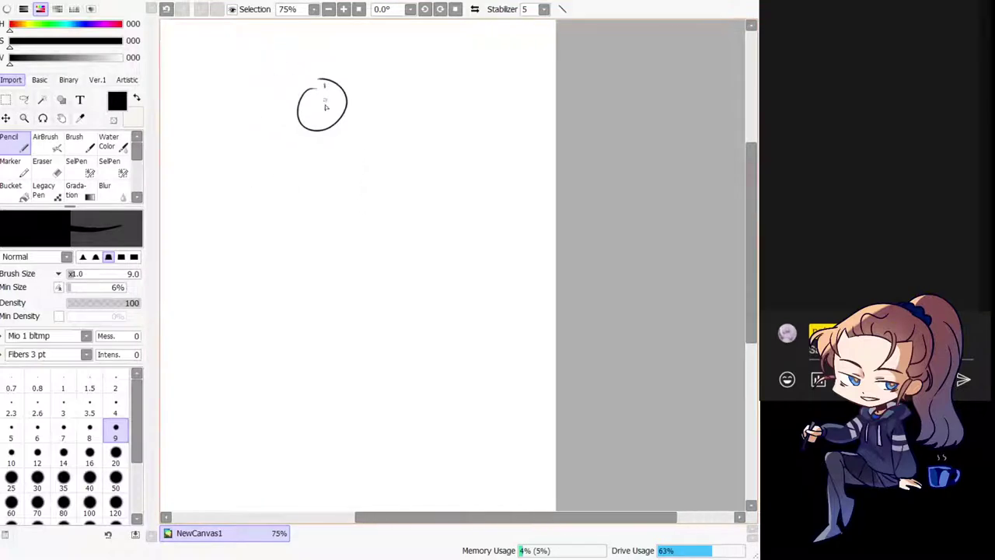
mouse_move(322, 81)
mouse_down()
mouse_move(322, 132)
mouse_move(342, 112)
mouse_up()
key(ctrl+z)
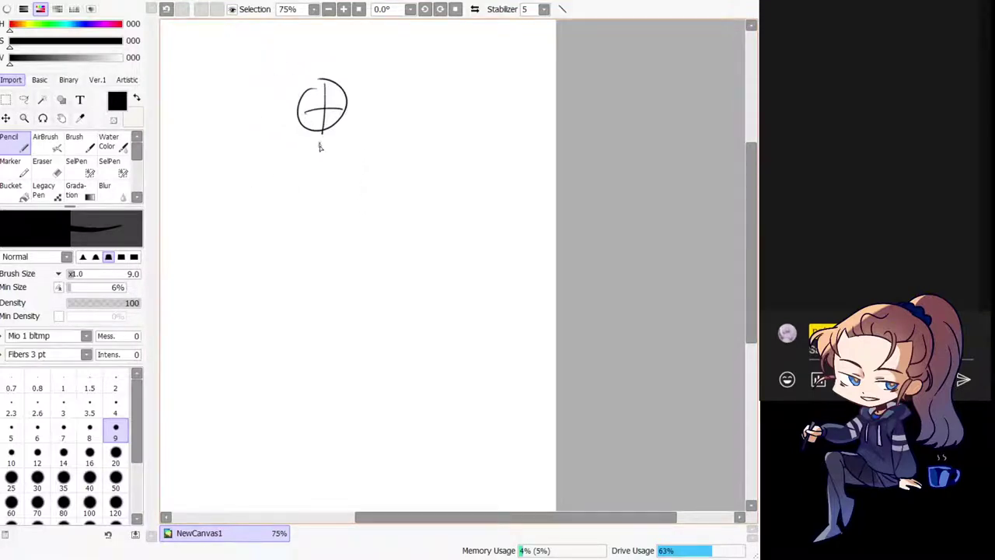
mouse_move(319, 154)
mouse_down()
mouse_move(296, 195)
mouse_move(334, 145)
mouse_move(288, 204)
mouse_move(319, 148)
mouse_move(322, 219)
mouse_move(326, 196)
mouse_move(308, 210)
mouse_move(335, 208)
mouse_move(339, 219)
mouse_move(317, 221)
mouse_move(340, 206)
mouse_move(293, 211)
mouse_move(342, 208)
mouse_up()
key(ctrl+z)
scroll(311, 212, down, 2)
key(ctrl+z)
Step: Draw two long leg lines running down from the figure's pelvis, redoing unsatisfactory strokes
mouse_move(298, 241)
mouse_down()
mouse_move(295, 184)
mouse_move(311, 380)
mouse_up()
key(Page_Down)
drag(368, 251, 329, 256)
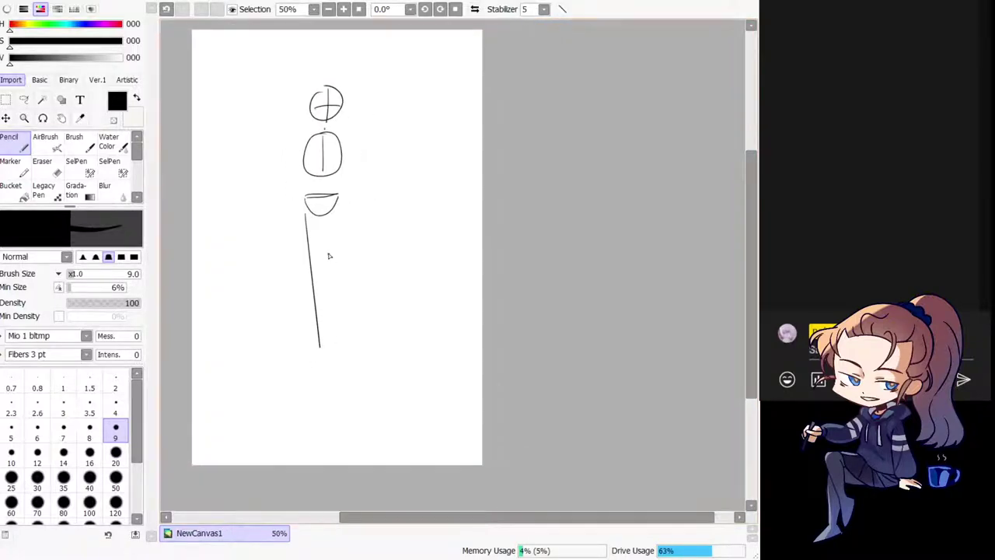
key(ctrl+z)
scroll(314, 218, down, 1)
drag(304, 203, 297, 328)
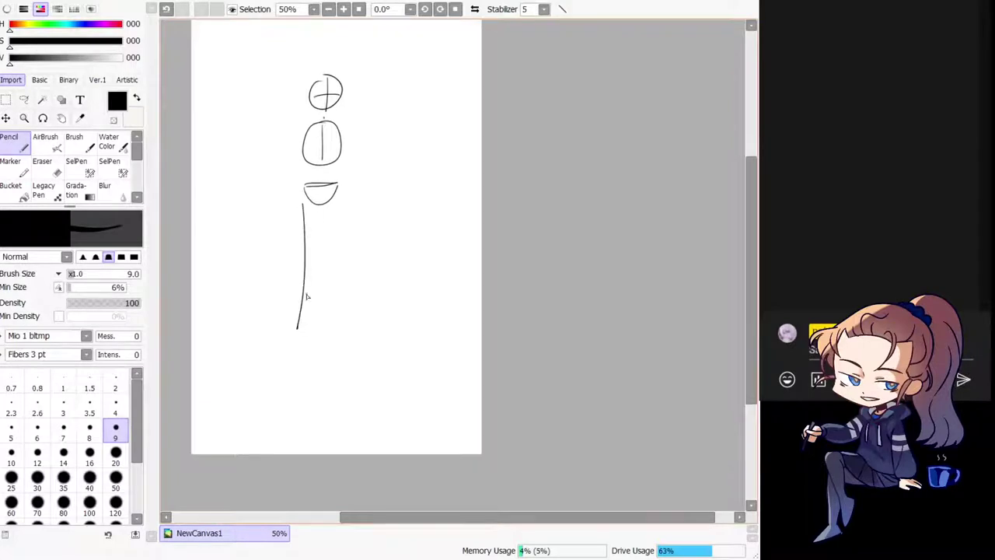
key(ctrl+z)
drag(302, 198, 305, 346)
drag(332, 191, 338, 319)
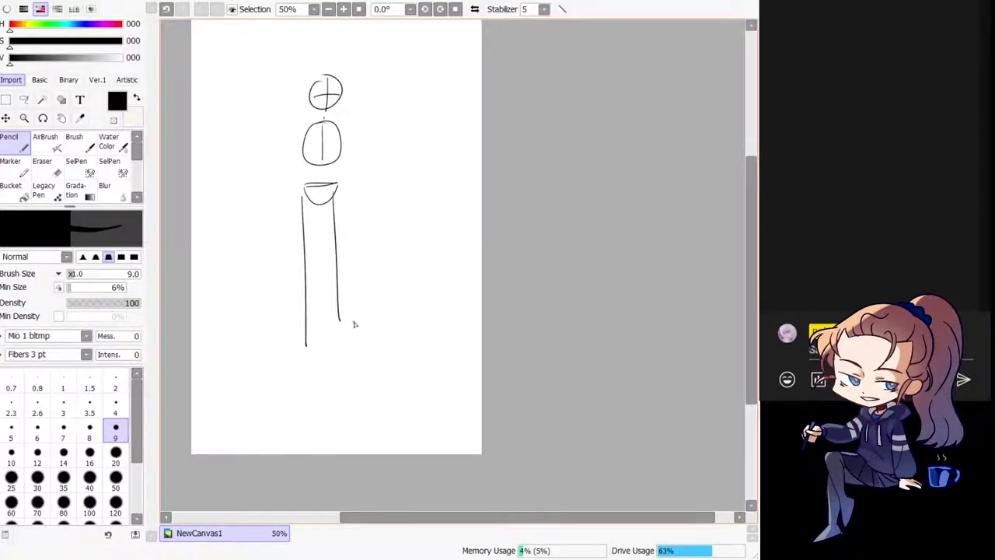
Step: Sketch outward-pointing triangular feet on both legs and add a second line along the left leg
mouse_move(339, 319)
mouse_down()
mouse_move(340, 339)
mouse_move(332, 335)
mouse_move(373, 339)
mouse_up()
mouse_move(308, 322)
mouse_down()
mouse_move(292, 332)
mouse_move(310, 336)
mouse_up()
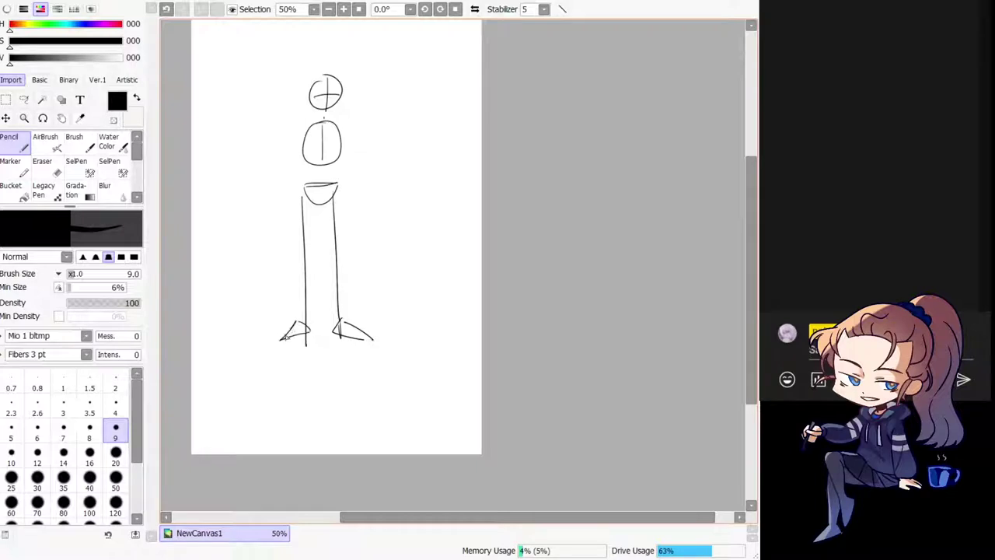
drag(306, 193, 306, 302)
Step: Draw both arms hanging beside the chest with oval hands, and connect the left arm with a shoulder curve
drag(342, 127, 351, 219)
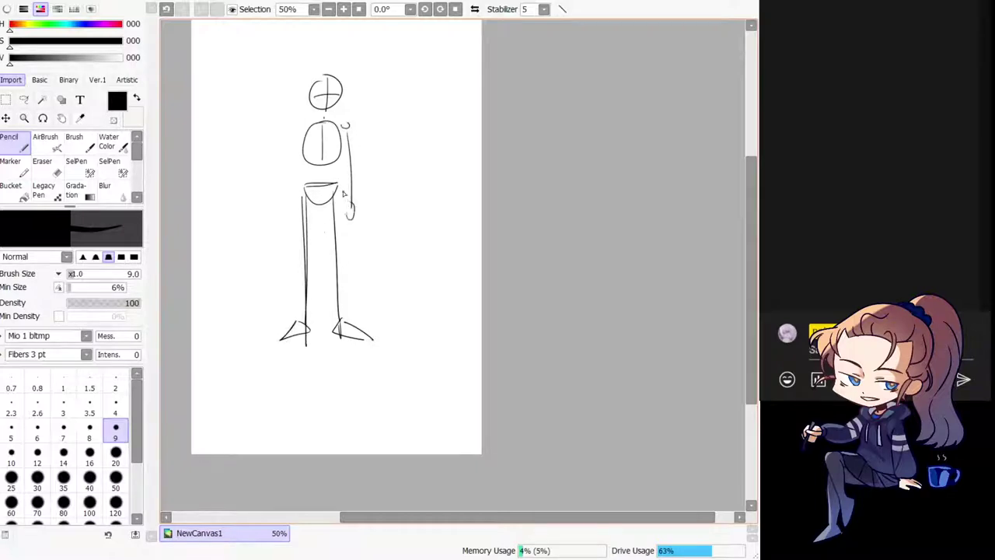
drag(302, 143, 289, 215)
key(ctrl+z)
drag(302, 139, 296, 221)
drag(309, 126, 300, 137)
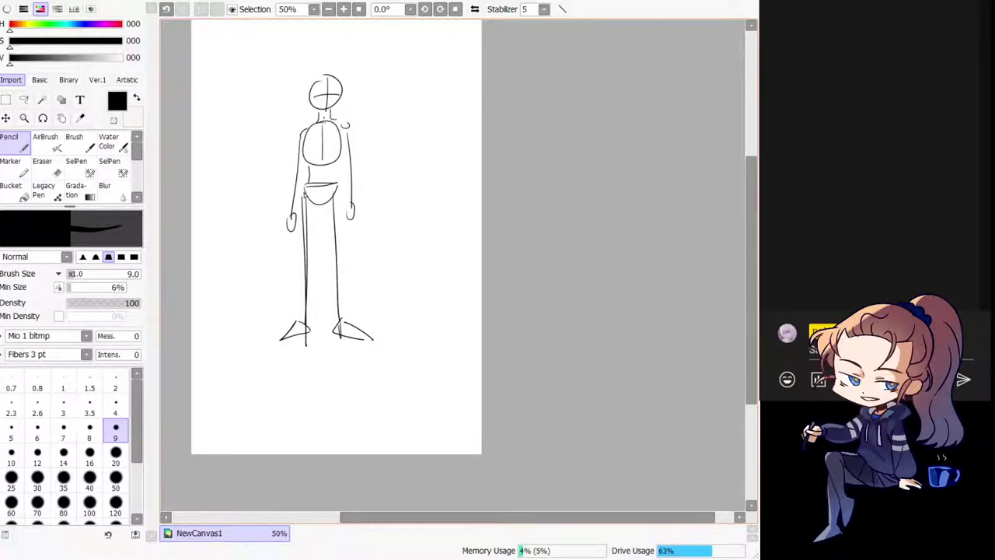
Step: Sketch the waist between chest and pelvis, then clear the whole figure from the layer
key(ctrl+z)
mouse_move(310, 165)
mouse_down()
mouse_move(308, 183)
mouse_move(339, 183)
mouse_up()
key(d)
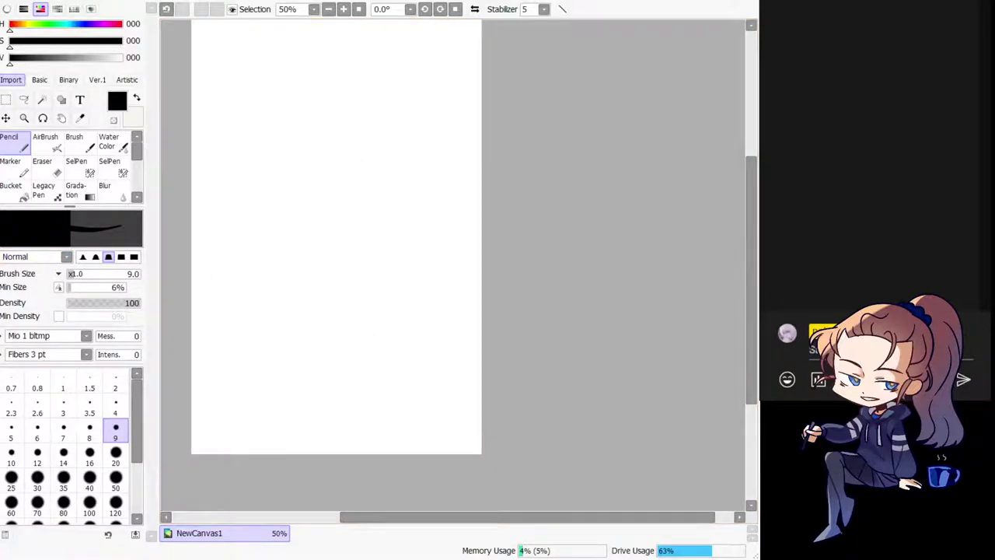
Step: Draw a large round head outline in the upper half of the canvas with several curved strokes
mouse_move(396, 217)
mouse_down()
mouse_move(384, 272)
mouse_move(393, 257)
mouse_up()
mouse_move(315, 88)
mouse_down()
mouse_move(322, 273)
mouse_move(401, 208)
mouse_up()
drag(365, 93, 387, 226)
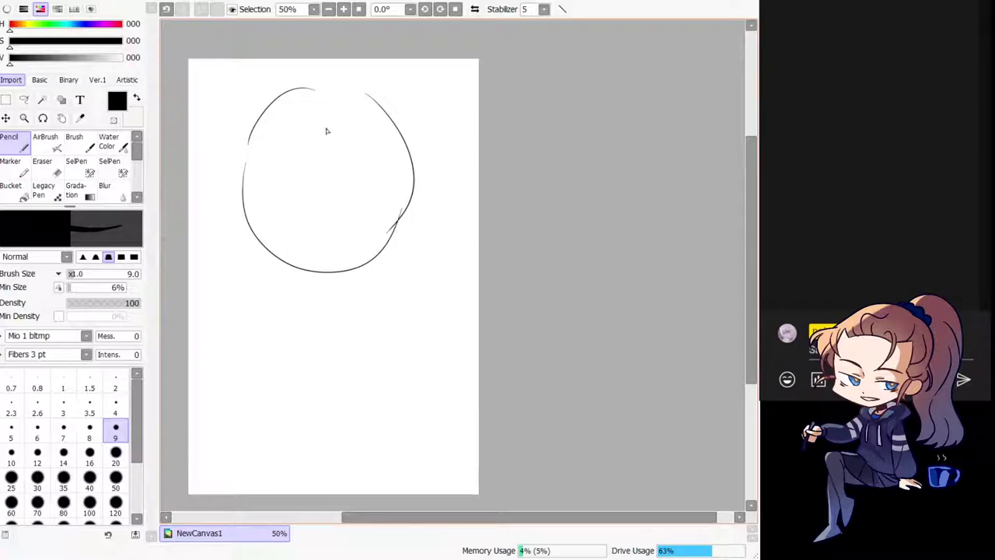
drag(360, 92, 312, 87)
Step: Draw a curved vertical centerline and a slanted eye-level guideline across the head for a tilted three-quarter view
drag(305, 99, 359, 262)
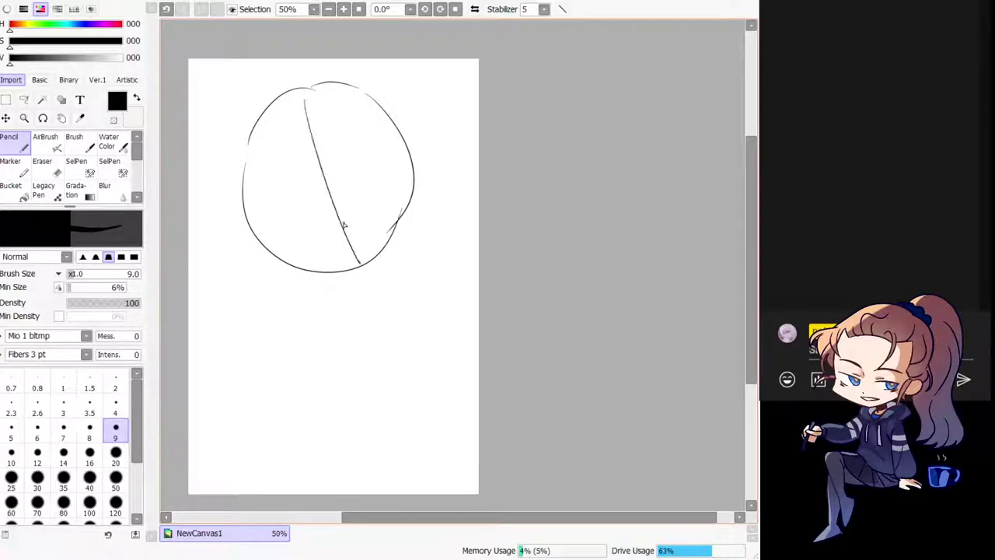
key(ctrl+z)
drag(317, 101, 371, 253)
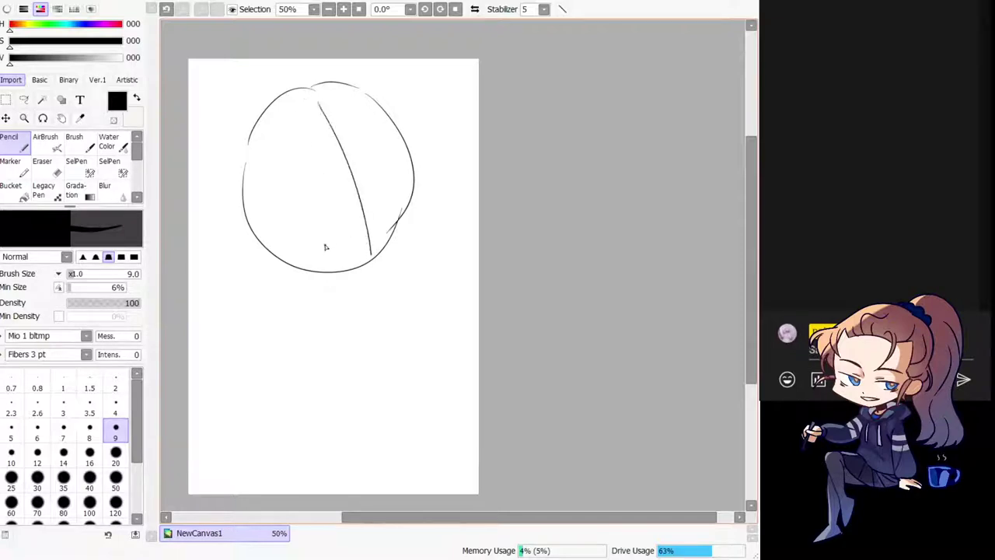
mouse_move(274, 250)
mouse_down()
mouse_move(393, 168)
mouse_move(275, 237)
mouse_move(324, 247)
mouse_up()
key(ctrl+z)
Step: Sketch the upper lash arcs and lower lid curves of both eyes along the slanted eye guideline
drag(300, 206, 335, 184)
drag(368, 139, 369, 179)
key(ctrl+z)
drag(310, 220, 340, 211)
drag(346, 196, 329, 220)
key(ctrl+z)
drag(339, 213, 309, 222)
drag(357, 260, 348, 268)
key(ctrl+z)
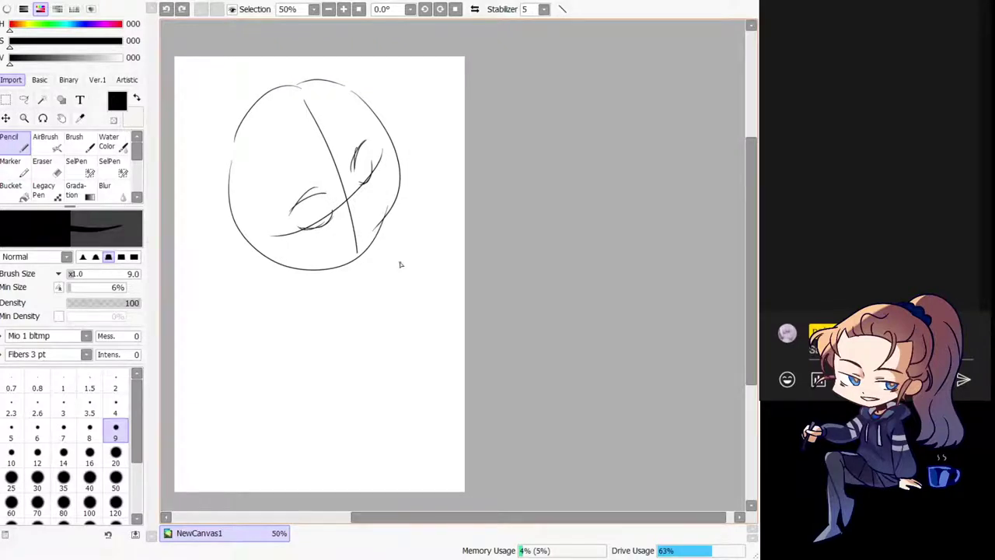
Step: With the view mirrored, sketch a second face centerline, the far cheek contour and a chin mark, then restore the view
key(h)
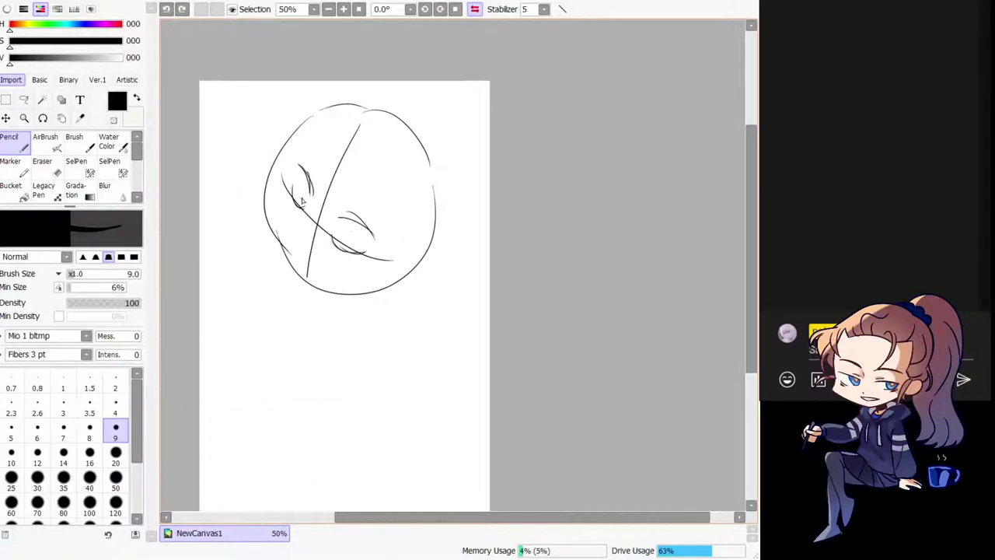
mouse_move(315, 204)
mouse_down()
mouse_move(297, 282)
mouse_move(304, 299)
mouse_up()
key(ctrl+z)
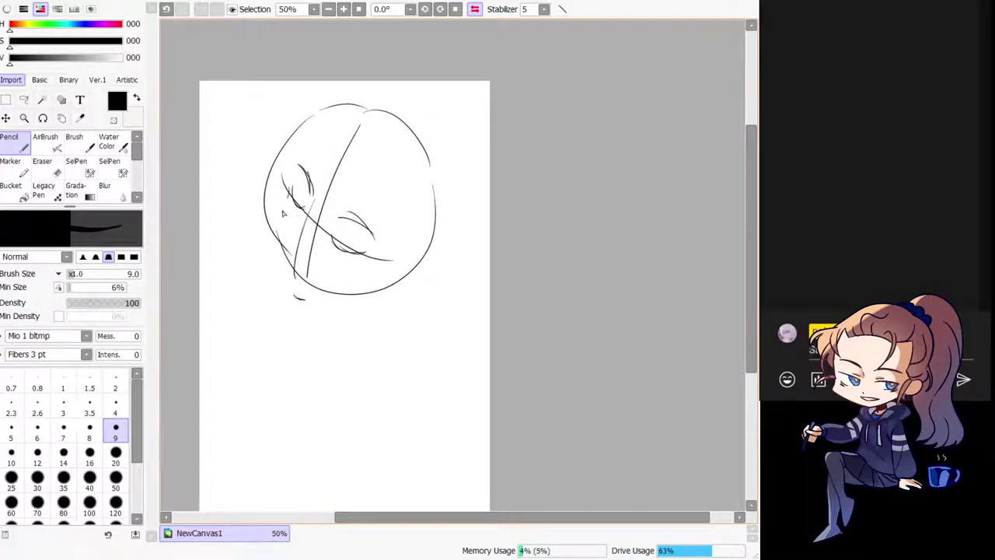
key(ctrl+z)
mouse_move(287, 186)
mouse_down()
mouse_move(276, 247)
mouse_move(277, 234)
mouse_move(299, 297)
mouse_up()
key(ctrl+z)
key(ctrl+z)
mouse_move(275, 228)
mouse_down()
mouse_move(294, 282)
mouse_move(160, 288)
mouse_up()
key(h)
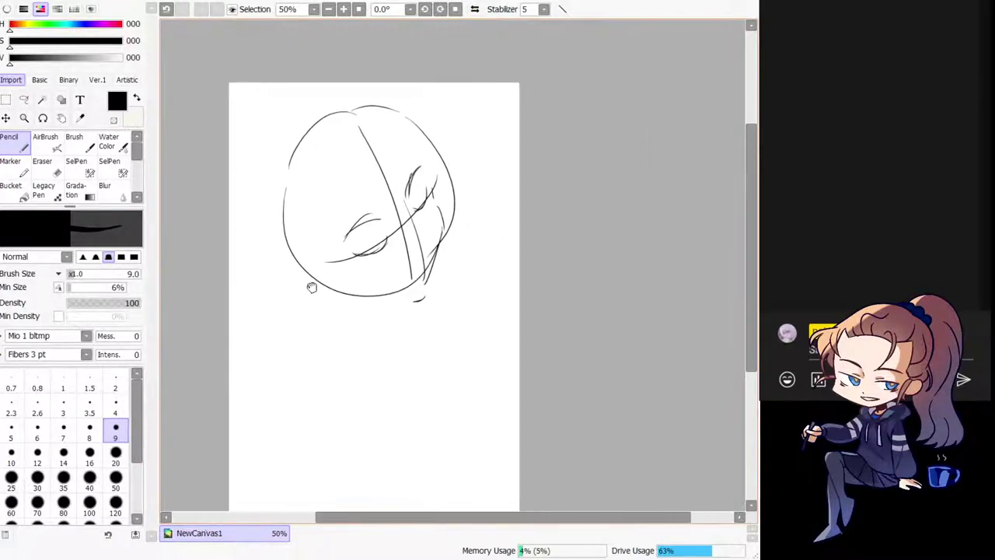
Step: Draw the jawline from the chin back along the head's lower edge and sketch the ear at its end
drag(312, 287, 328, 300)
key(ctrl+z)
mouse_move(304, 277)
mouse_down()
mouse_move(332, 298)
mouse_move(368, 303)
mouse_move(348, 298)
mouse_move(383, 292)
mouse_move(317, 292)
mouse_move(358, 296)
mouse_up()
key(ctrl+z)
key(ctrl+z)
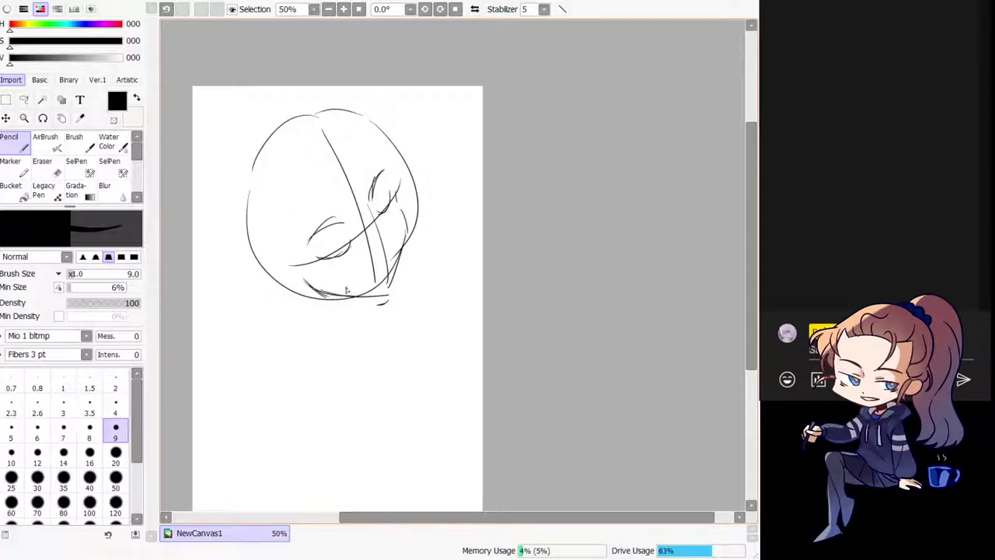
mouse_move(277, 258)
mouse_down()
mouse_move(286, 285)
mouse_move(310, 284)
mouse_up()
drag(264, 259, 288, 287)
Step: Mirror the view and sketch arched eyebrows above both eyes
key(h)
mouse_move(542, 180)
mouse_down()
mouse_move(340, 158)
mouse_move(347, 146)
mouse_move(400, 204)
mouse_move(364, 171)
mouse_up()
key(ctrl+z)
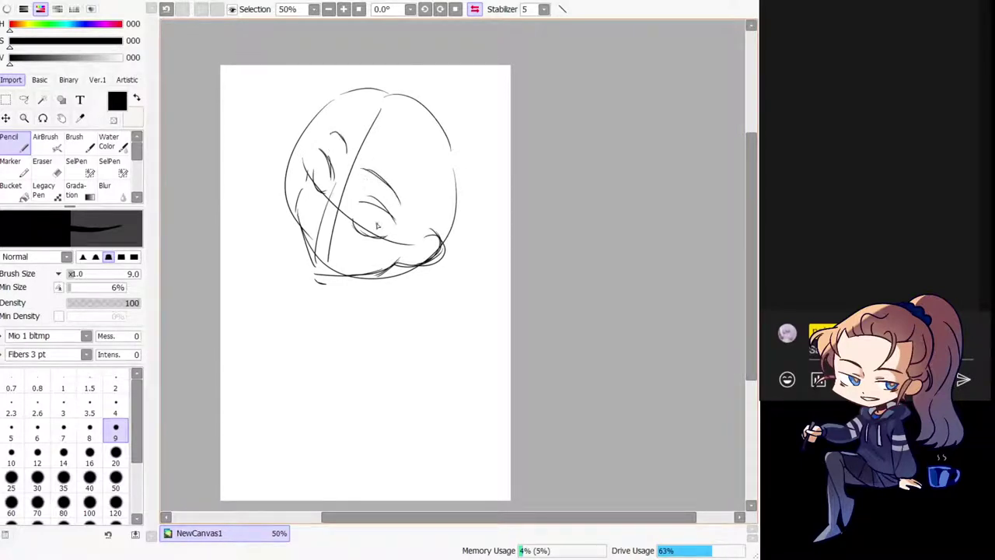
key(ctrl+z)
Step: Draw curved irises inside both eyes
drag(377, 213, 374, 235)
mouse_move(327, 162)
mouse_down()
mouse_move(330, 191)
mouse_move(320, 194)
mouse_up()
key(ctrl+z)
key(ctrl+z)
Step: Restore the unmirrored view and draw the near side of the neck as a curve below the jaw
key(h)
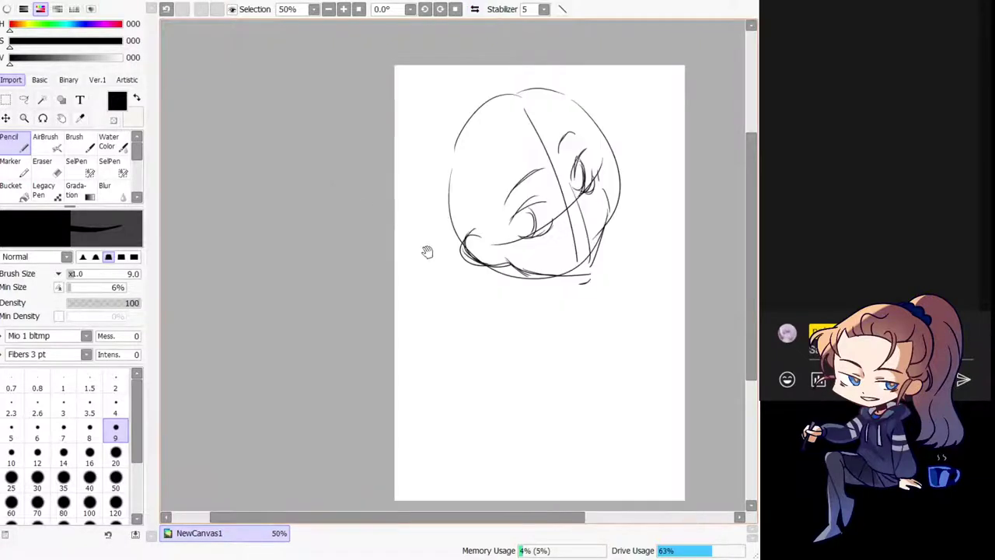
mouse_move(490, 266)
mouse_down()
mouse_move(329, 238)
mouse_move(378, 246)
mouse_move(338, 255)
mouse_move(373, 272)
mouse_up()
key(ctrl+z)
key(ctrl+z)
mouse_move(339, 241)
mouse_down()
mouse_move(360, 265)
mouse_move(339, 252)
mouse_move(381, 279)
mouse_up()
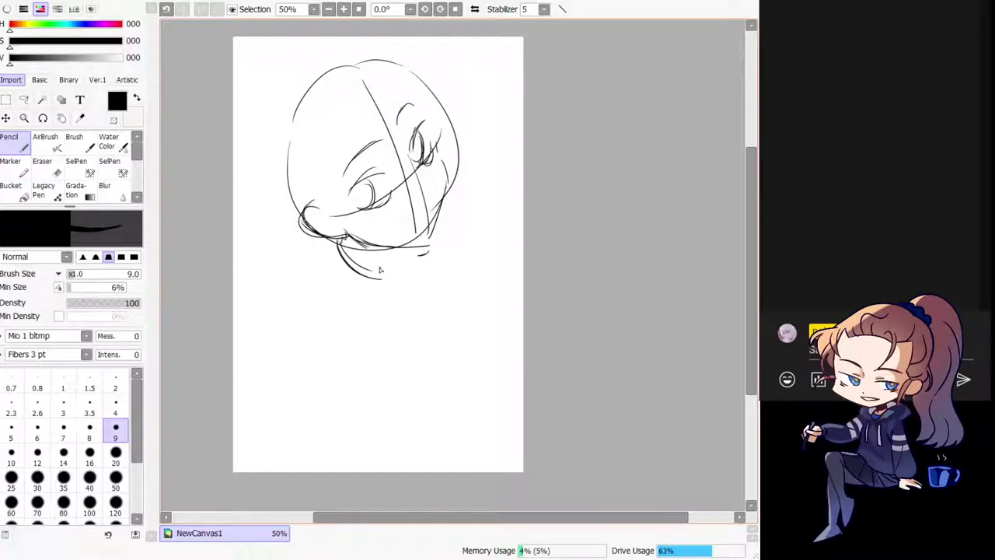
Step: Mirror the view and draw the other side of the neck beneath the chin to close its curved outline
key(h)
drag(470, 308, 347, 319)
key(ctrl+z)
drag(351, 250, 391, 289)
key(ctrl+z)
drag(374, 269, 390, 296)
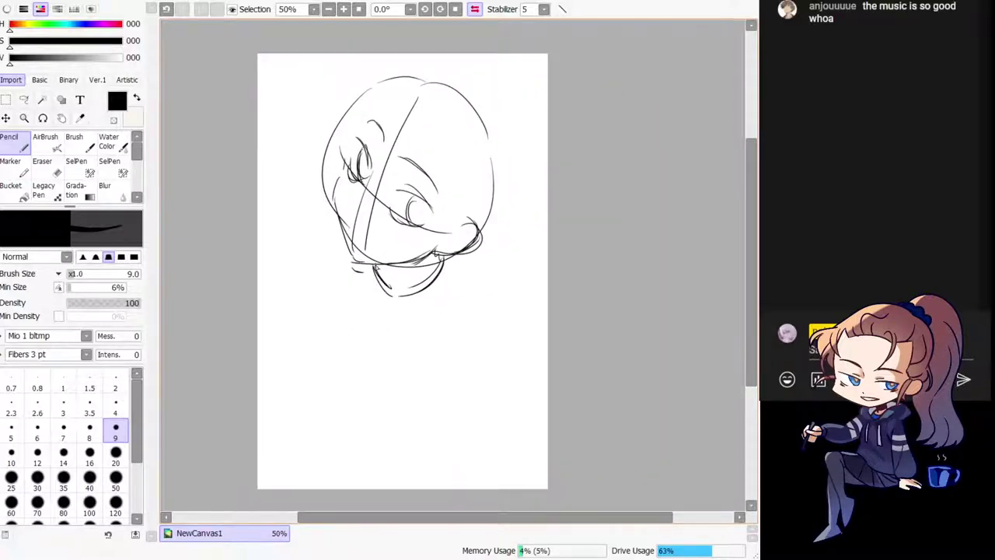
Step: Return to the unmirrored view and sketch a slanted, rounded torso outline below the neck, redoing the left side
key(h)
drag(477, 351, 370, 345)
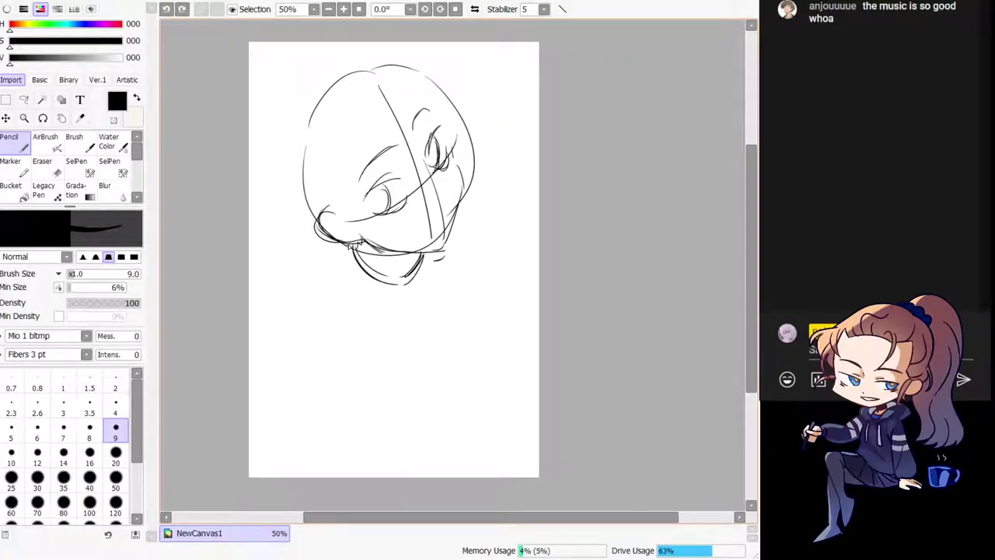
mouse_move(353, 244)
mouse_down()
mouse_move(308, 305)
mouse_move(336, 286)
mouse_move(332, 302)
mouse_up()
key(ctrl+z)
key(ctrl+z)
mouse_move(303, 356)
mouse_down()
mouse_move(338, 391)
mouse_move(370, 389)
mouse_move(451, 257)
mouse_move(420, 323)
mouse_up()
drag(344, 252, 296, 368)
key(ctrl+z)
drag(332, 273, 299, 355)
Step: Add a diagonal line across the upper torso and a short mark beside the neck
drag(404, 291, 325, 332)
mouse_move(428, 263)
mouse_down()
mouse_move(413, 285)
mouse_move(425, 271)
mouse_up()
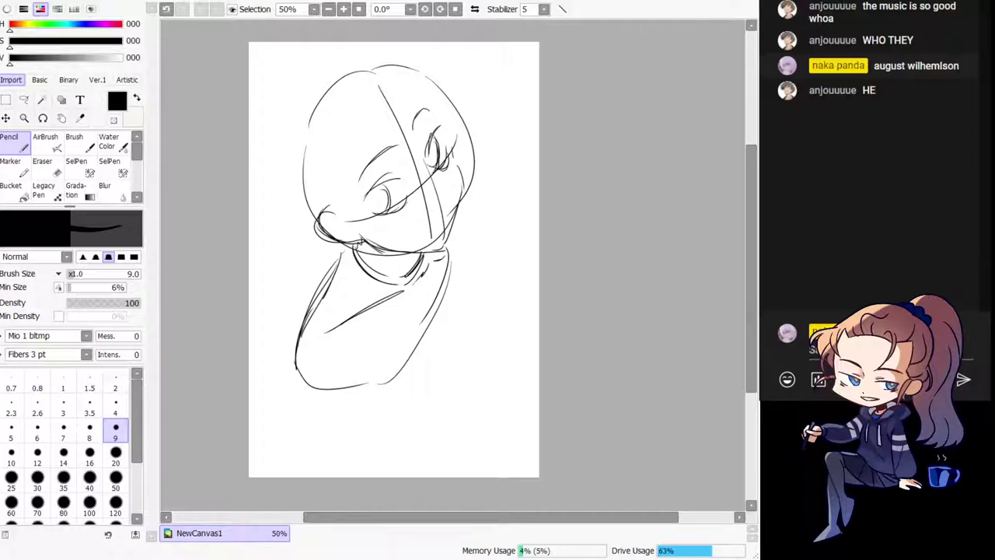
drag(360, 362, 314, 357)
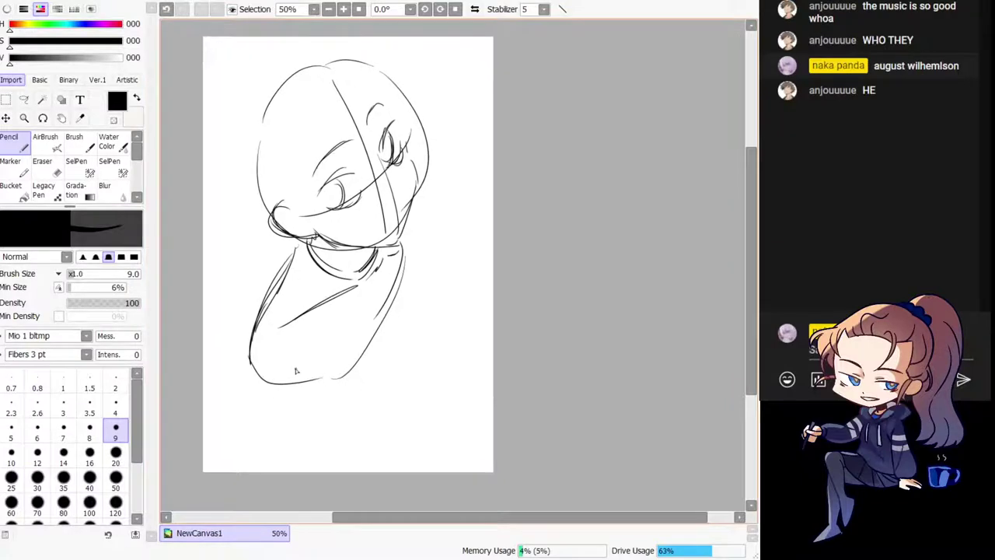
Step: Draw a line from the near side of the neck down to the diagonal line across the upper torso
drag(247, 363, 303, 377)
key(ctrl+z)
drag(296, 269, 294, 316)
key(ctrl+z)
drag(297, 249, 296, 318)
drag(299, 244, 296, 302)
Step: Mirror the view and erase the far side of the torso, along with parts of the neck and chest lines, with the size-50 Eraser
key(h)
drag(550, 354, 365, 372)
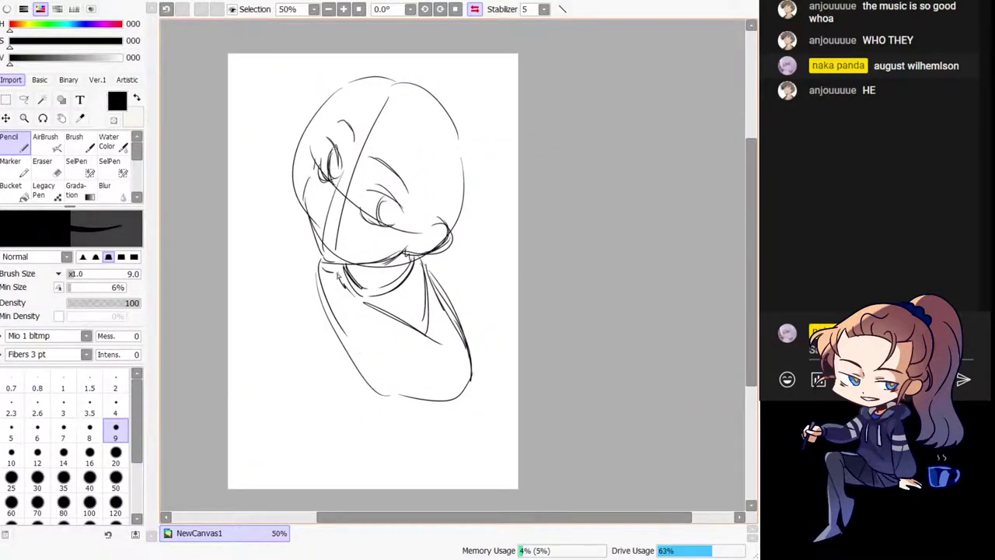
drag(319, 248, 312, 276)
click(42, 165)
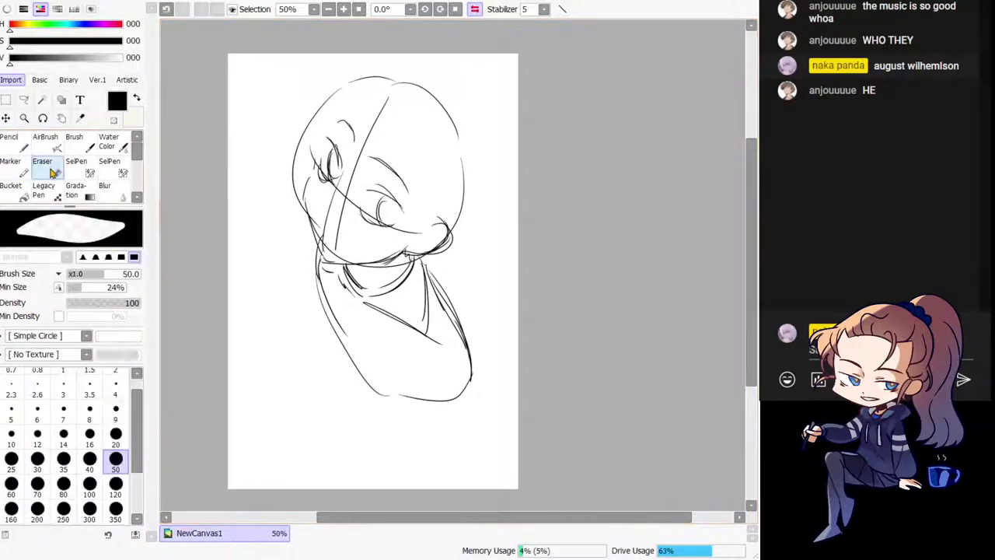
mouse_move(374, 300)
mouse_down()
mouse_move(340, 312)
mouse_move(339, 337)
mouse_move(374, 391)
mouse_up()
Step: Redraw the far shoulder and torso side with the Pencil as fuller curves running from below the jaw to the torso's base
click(11, 140)
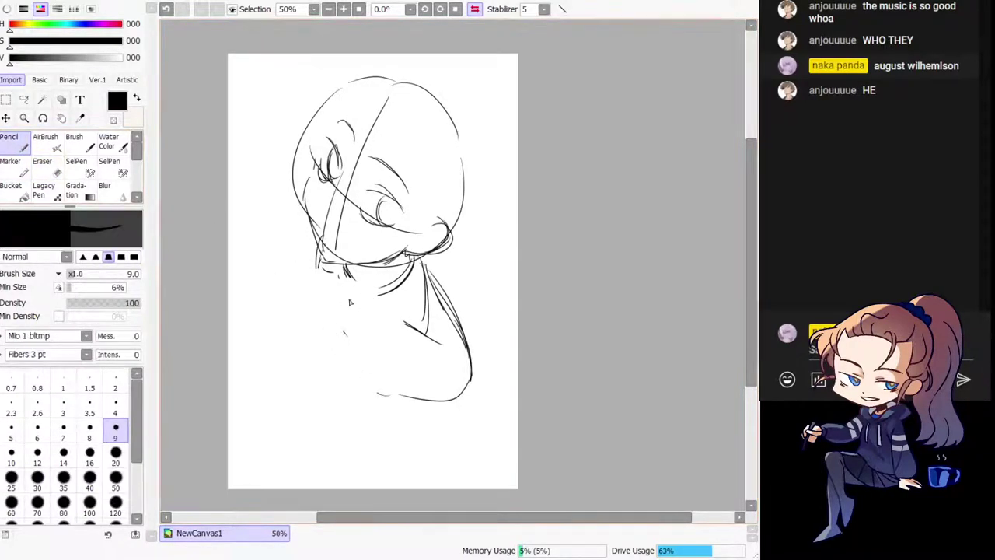
mouse_move(319, 276)
mouse_down()
mouse_move(319, 287)
mouse_move(317, 276)
mouse_move(308, 289)
mouse_move(320, 311)
mouse_up()
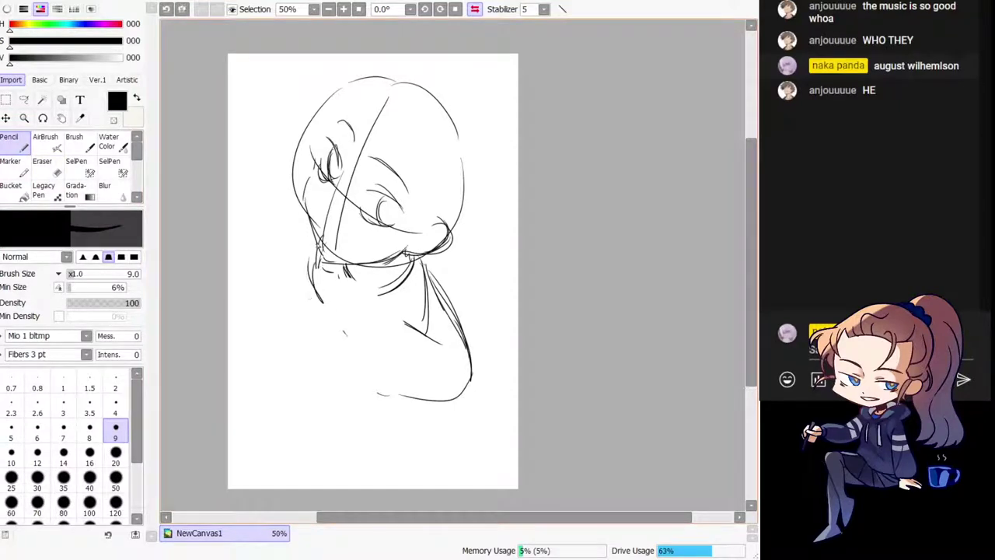
mouse_move(309, 233)
mouse_down()
mouse_move(305, 297)
mouse_move(319, 313)
mouse_move(325, 357)
mouse_move(350, 383)
mouse_up()
drag(326, 293, 379, 409)
drag(342, 378, 412, 398)
drag(331, 348, 409, 396)
Step: Return to the unmirrored view and reinforce the lines beneath the chin and at the far eye's lower edge
key(h)
drag(533, 343, 268, 303)
key(ctrl+z)
mouse_move(347, 238)
mouse_down()
mouse_move(333, 266)
mouse_move(297, 236)
mouse_move(332, 244)
mouse_up()
drag(306, 239, 384, 268)
mouse_move(344, 148)
mouse_down()
mouse_move(348, 167)
mouse_move(355, 164)
mouse_up()
drag(319, 336, 317, 332)
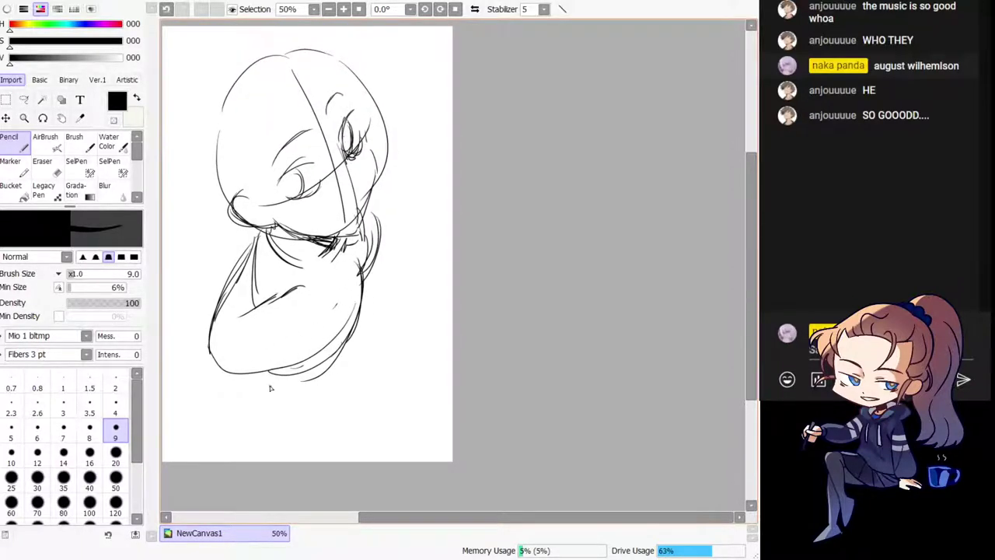
Step: Draw inner curved lines along the near and far sides of the torso, redoing the far one
drag(225, 302, 228, 369)
key(ctrl+z)
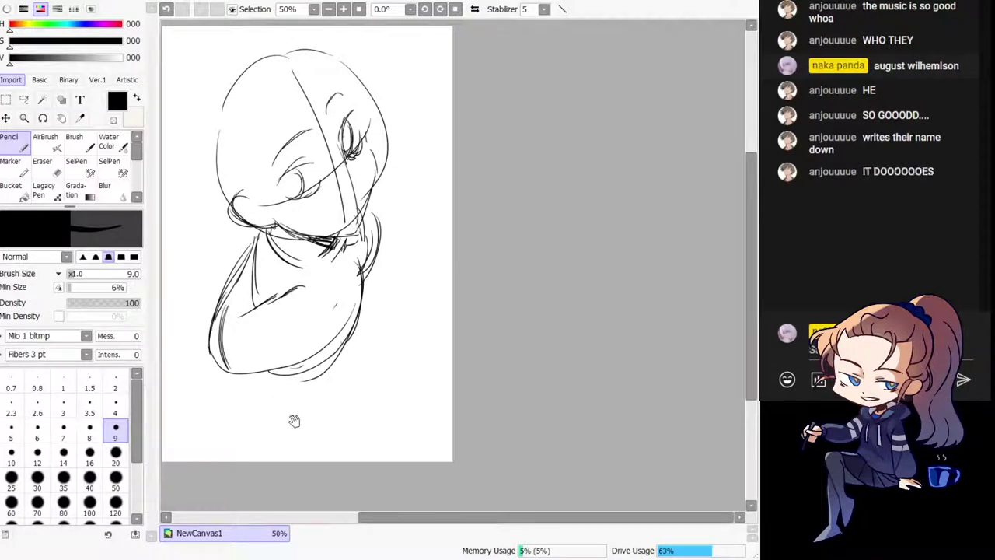
drag(293, 422, 298, 426)
drag(343, 290, 343, 368)
key(ctrl+z)
drag(349, 312, 342, 377)
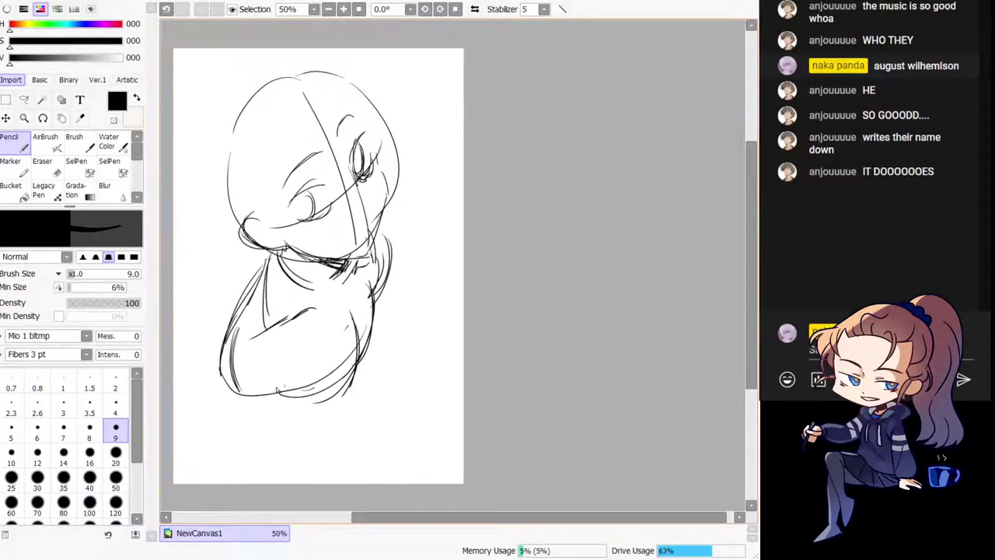
Step: Add a curve beneath the near end of the torso and a small arc outside its far side
drag(226, 400, 274, 428)
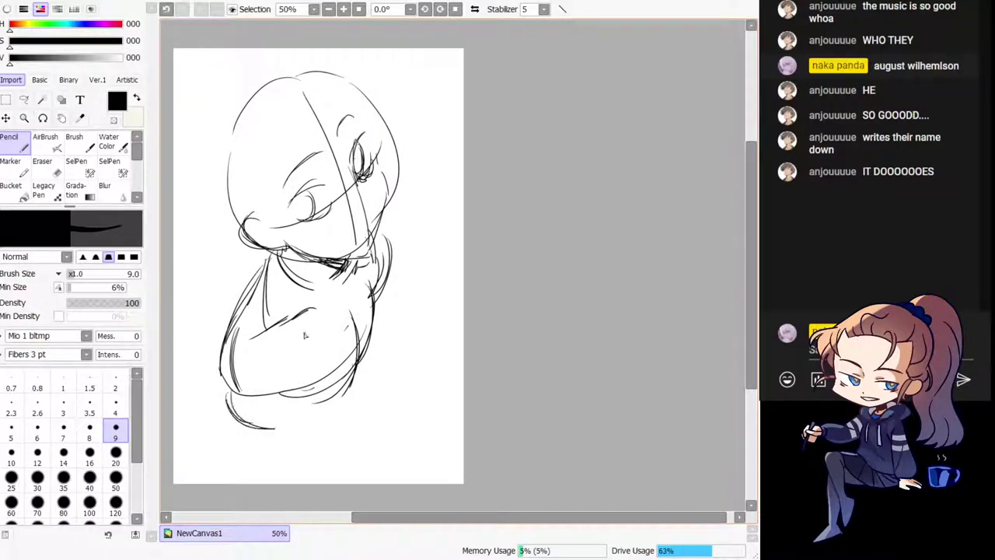
drag(389, 280, 367, 342)
key(ctrl+z)
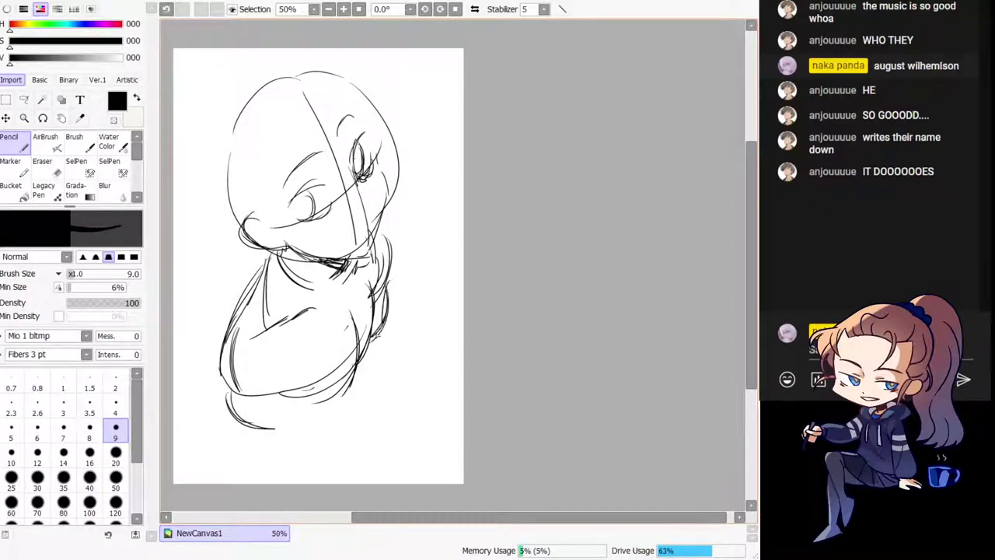
Step: Move the whole sketch slightly up and left on the canvas with the Move tool, and return to the Pencil
click(6, 119)
mouse_move(332, 251)
mouse_down()
mouse_move(298, 236)
mouse_move(337, 255)
mouse_up()
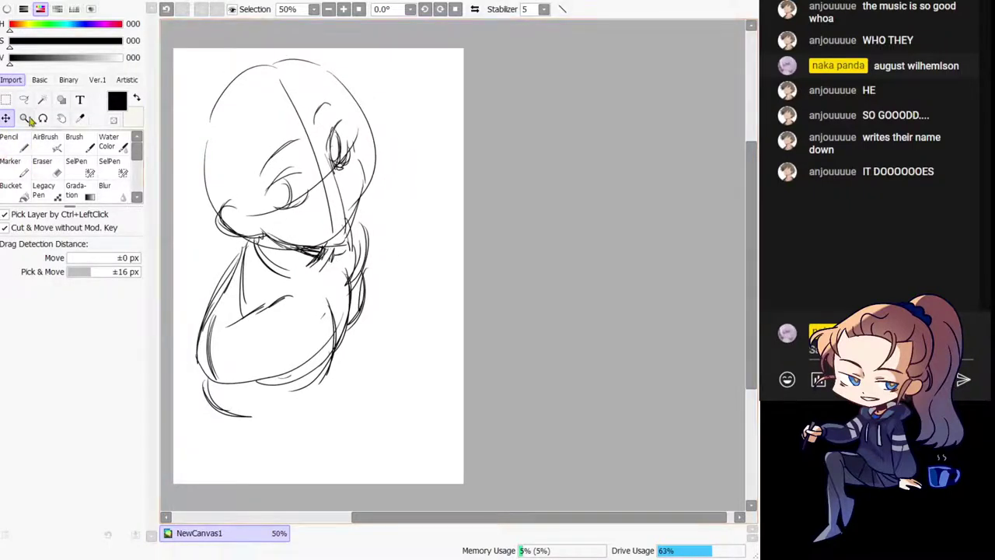
click(10, 143)
mouse_move(229, 208)
mouse_down()
mouse_move(207, 142)
mouse_move(187, 136)
mouse_move(279, 67)
mouse_move(298, 67)
mouse_move(343, 123)
mouse_move(283, 77)
mouse_move(212, 91)
mouse_up()
key(ctrl+z)
key(ctrl+z)
key(ctrl+z)
key(ctrl+z)
key(ctrl+z)
key(ctrl+z)
Step: Redraw the back of the head as a wider arc from the crown down to the ear
mouse_move(229, 81)
mouse_down()
mouse_move(200, 111)
mouse_move(207, 188)
mouse_up()
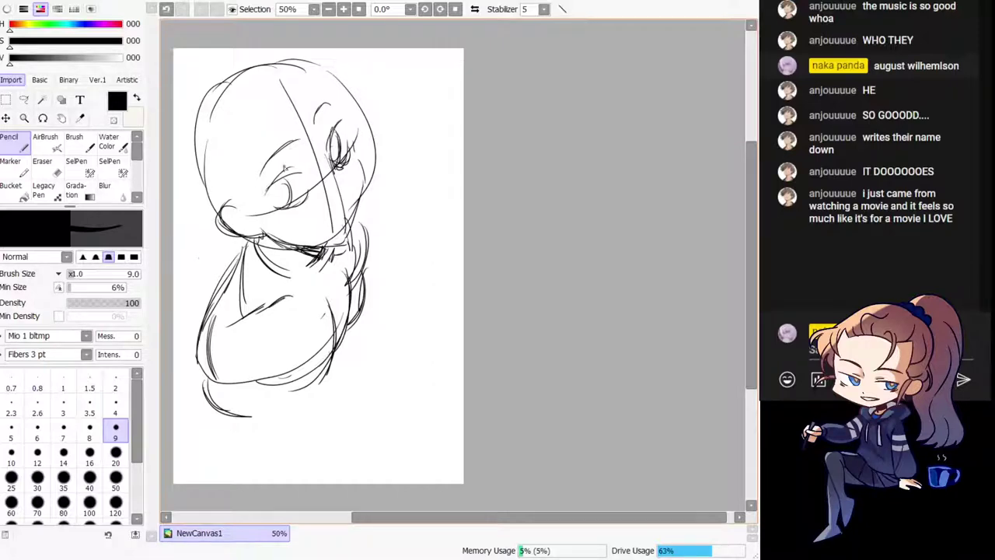
key(ctrl+z)
drag(208, 151, 227, 206)
mouse_move(196, 190)
mouse_down()
mouse_move(193, 167)
mouse_move(263, 74)
mouse_move(345, 118)
mouse_up()
key(ctrl+z)
Step: Redraw the far side of the head closer to the face, from the crown past the eye to the jaw
mouse_move(305, 68)
mouse_down()
mouse_move(352, 134)
mouse_move(358, 160)
mouse_up()
drag(347, 124, 363, 164)
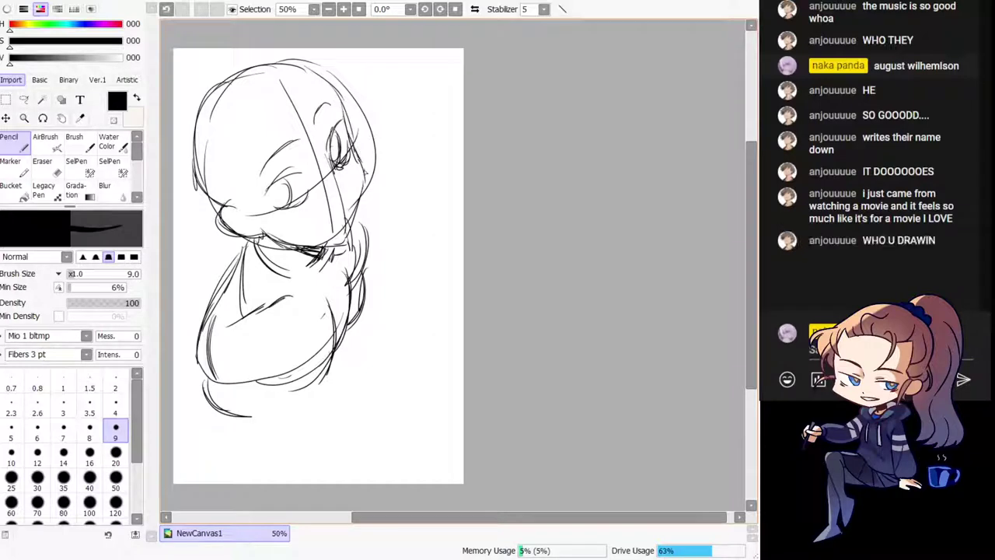
key(ctrl+z)
key(ctrl+z)
drag(336, 93, 360, 172)
key(ctrl+z)
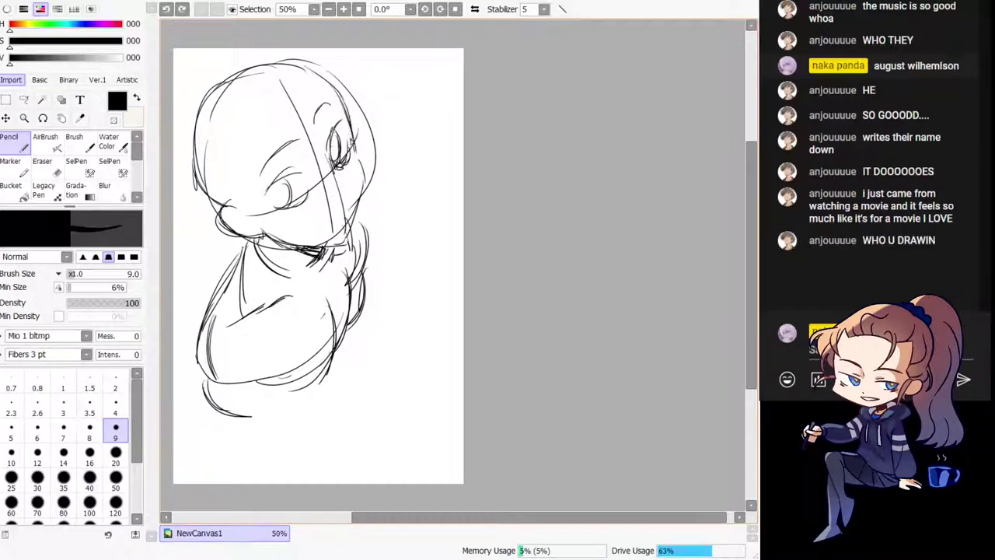
mouse_move(351, 132)
mouse_down()
mouse_move(364, 182)
mouse_move(342, 238)
mouse_up()
key(ctrl+z)
drag(366, 175, 343, 244)
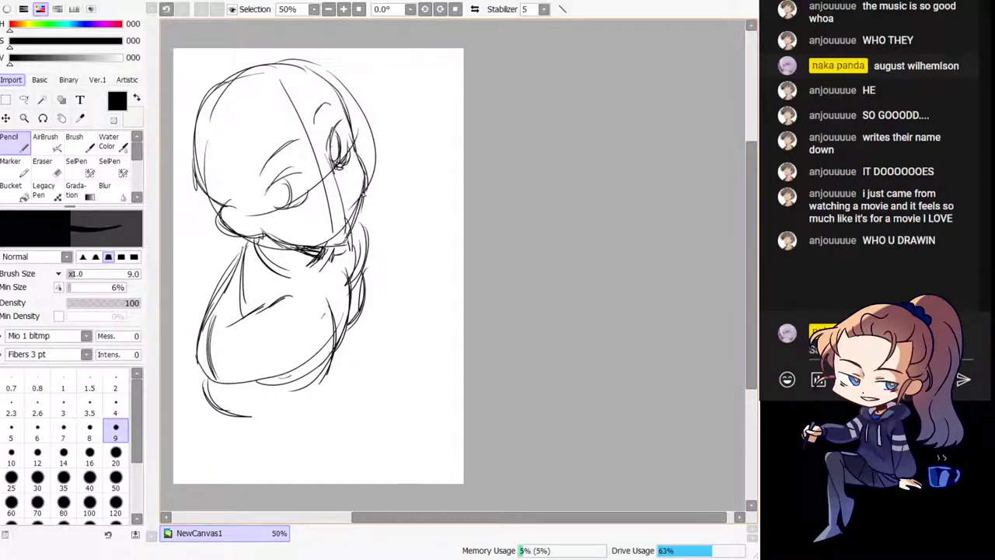
key(ctrl+z)
drag(249, 223, 265, 235)
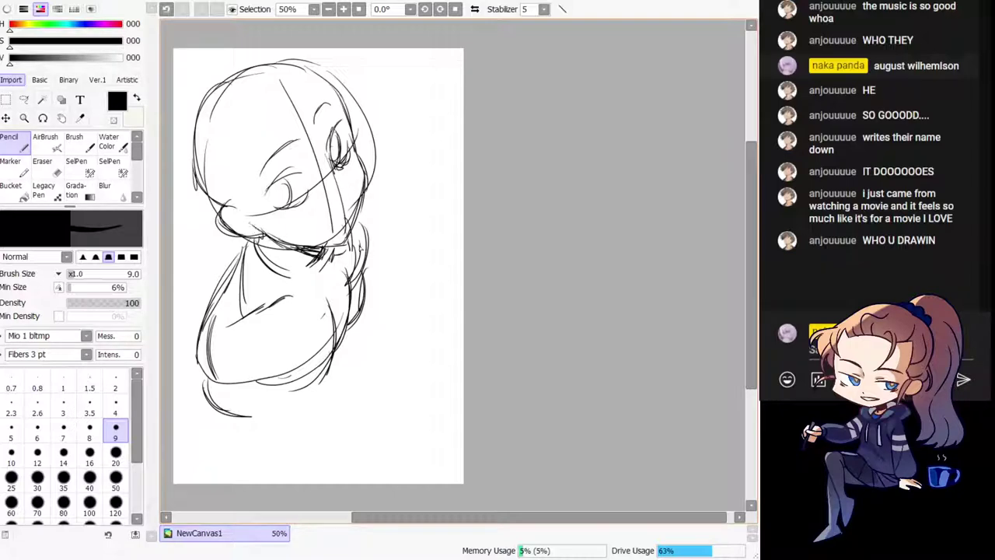
Step: Mask both eyes and eyebrows with the SelPen at brush size 700
click(79, 171)
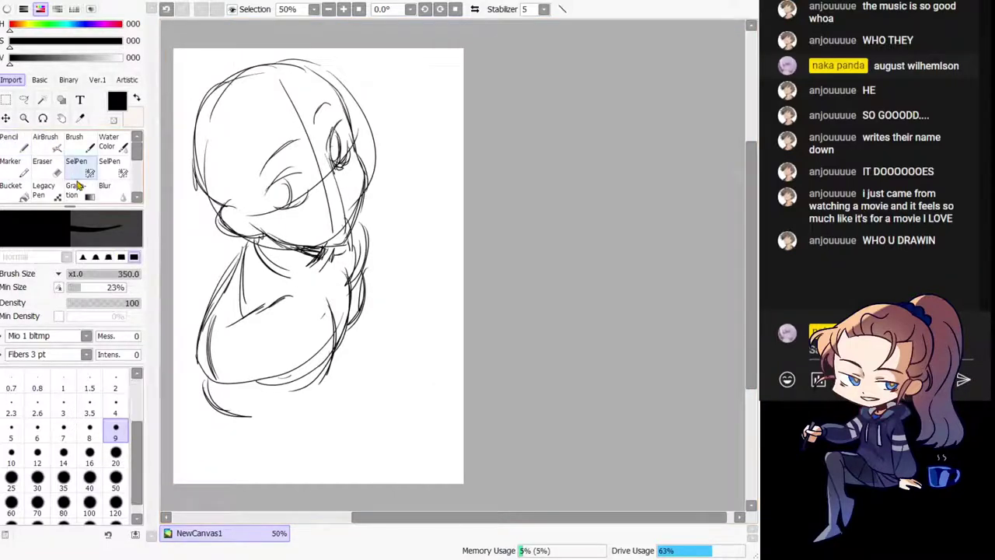
click(119, 479)
mouse_move(291, 155)
mouse_down()
mouse_move(280, 183)
mouse_move(333, 124)
mouse_move(326, 138)
mouse_up()
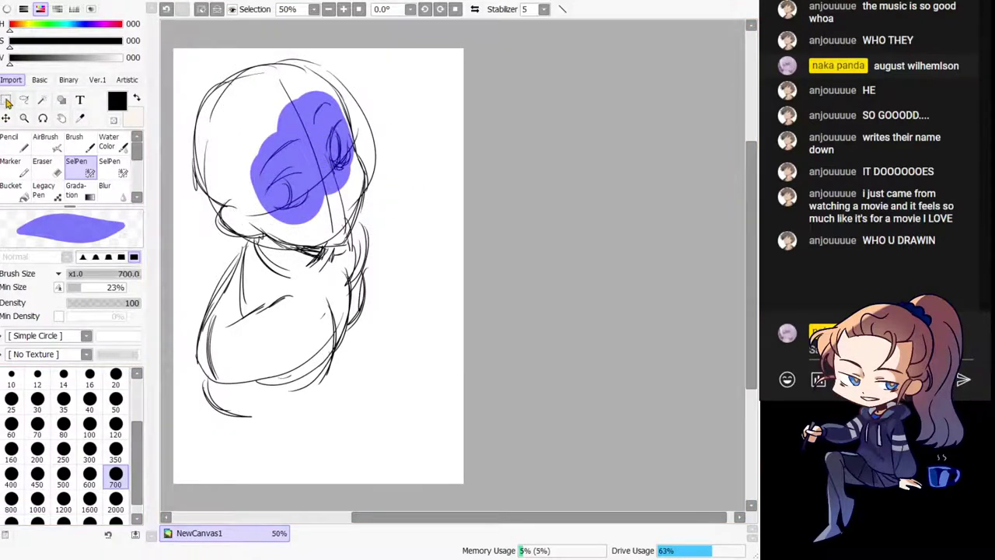
Step: Shrink the selected eyes and eyebrows slightly with a Deform transform, clear the selection and return to the Pencil
key(ctrl+t)
drag(259, 102, 267, 110)
drag(334, 209, 327, 202)
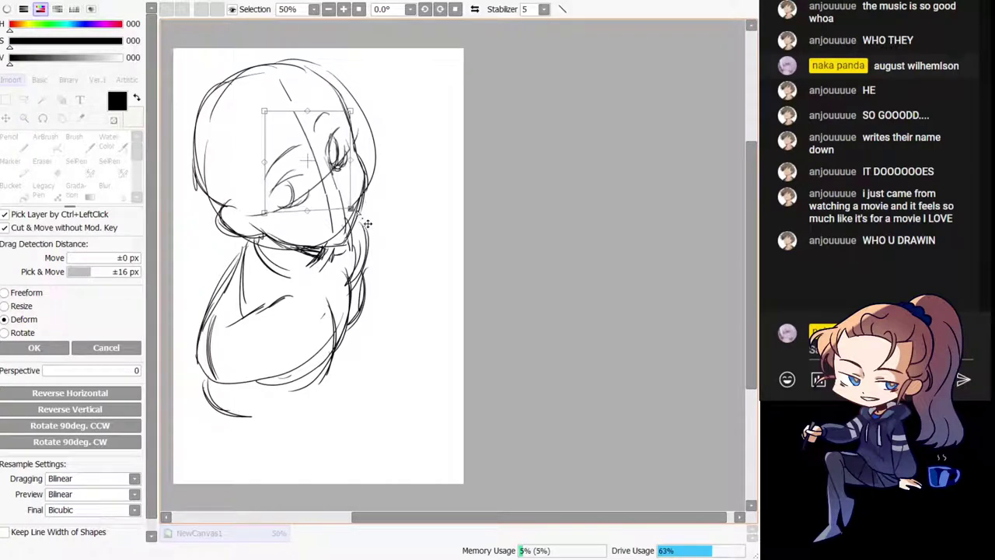
click(46, 352)
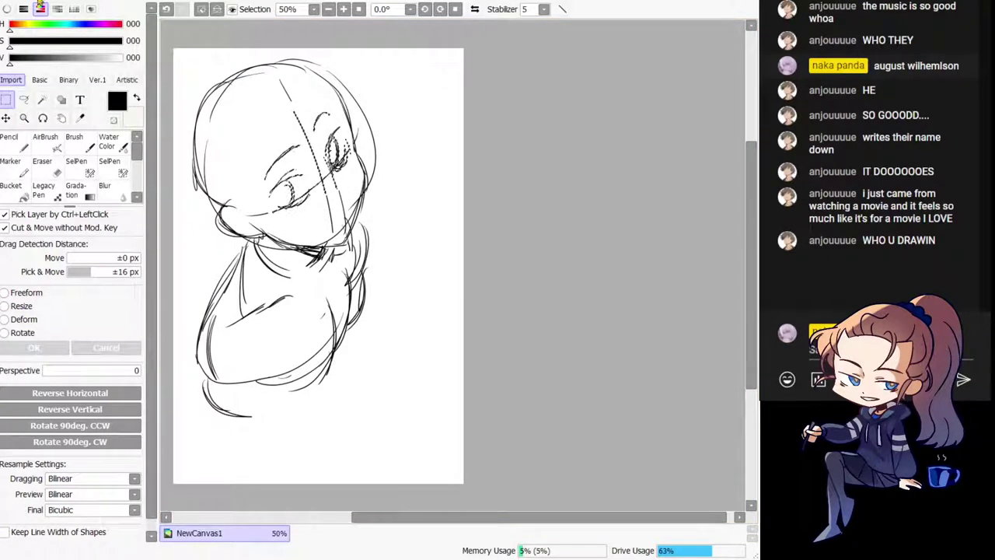
key(ctrl+d)
key(n)
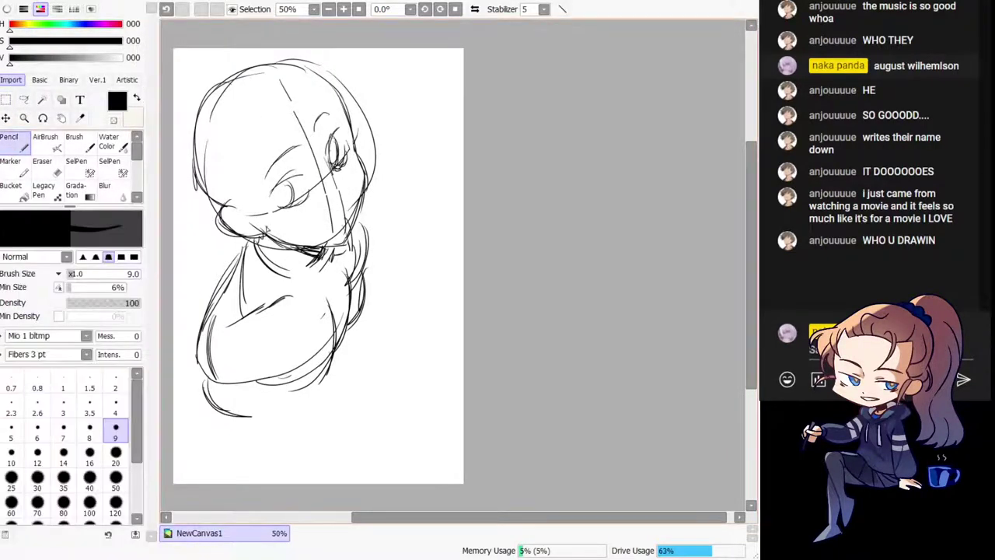
Step: Erase the neck curves beneath the chin and the upper end of the diagonal torso line
click(26, 167)
click(43, 166)
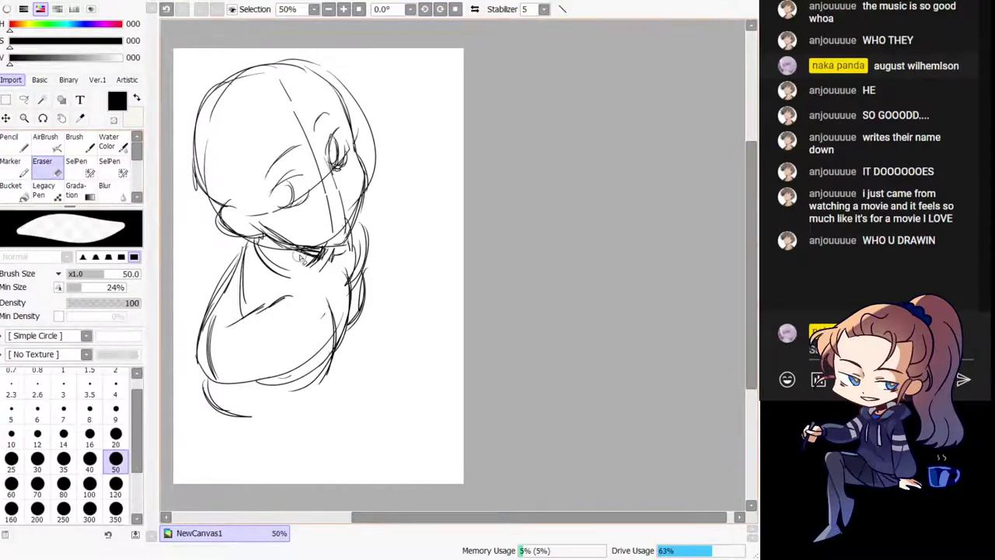
mouse_move(326, 231)
mouse_down()
mouse_move(267, 260)
mouse_move(283, 303)
mouse_up()
Step: Redraw the far side of the torso with the Pencil as a longer curve sweeping down to the base
click(6, 139)
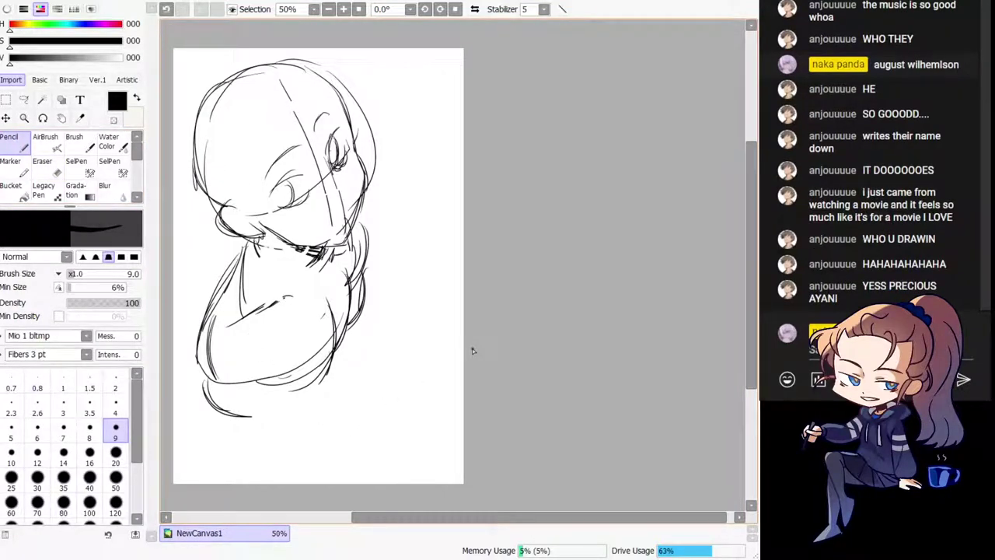
drag(364, 346, 360, 338)
key(ctrl+z)
mouse_move(348, 288)
mouse_down()
mouse_move(359, 352)
mouse_move(361, 332)
mouse_up()
key(ctrl+z)
key(ctrl+z)
drag(351, 286, 356, 352)
drag(346, 276, 357, 339)
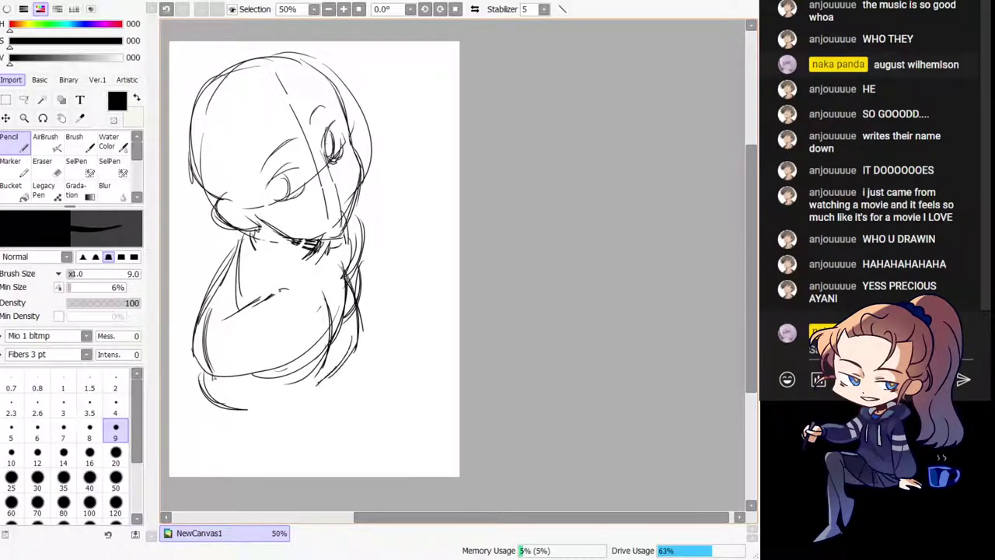
key(ctrl+z)
Step: Strengthen the outline of the far eye with extra Pencil strokes
drag(387, 194, 391, 195)
key(ctrl+z)
drag(336, 126, 334, 155)
key(e)
key(e)
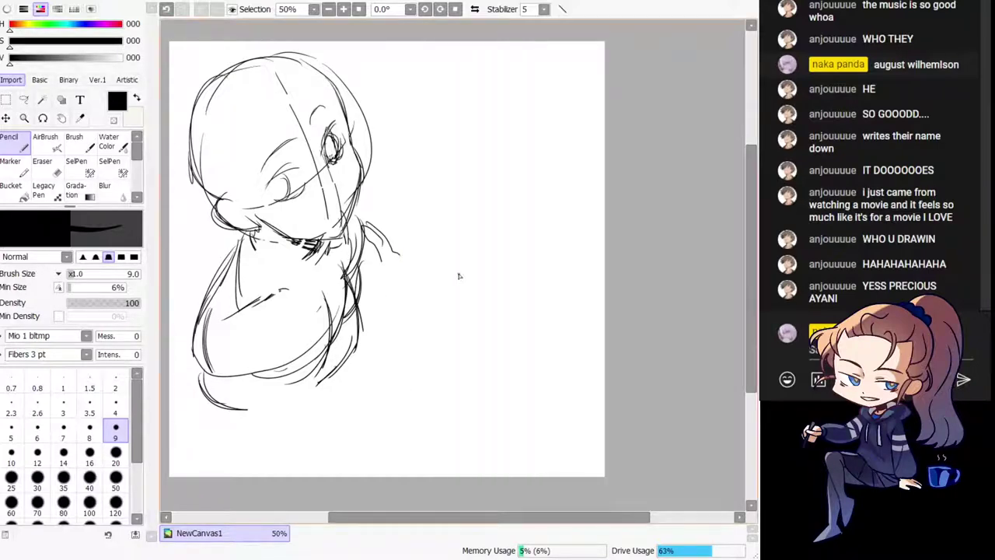
Step: Sketch a raised, open hand beside the far shoulder, with its forearm running down to a rounded elbow below the torso
key(ctrl+z)
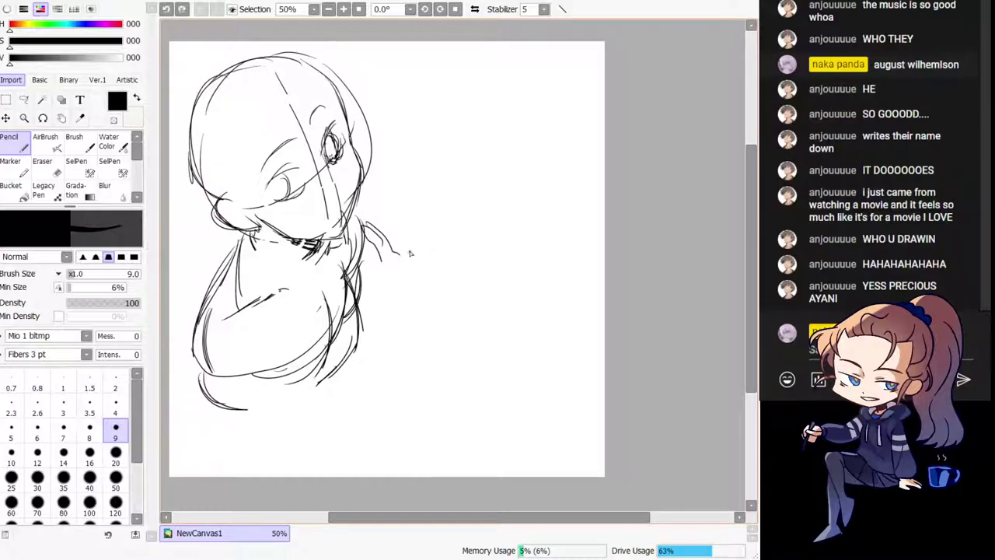
drag(426, 275, 510, 262)
drag(438, 296, 521, 273)
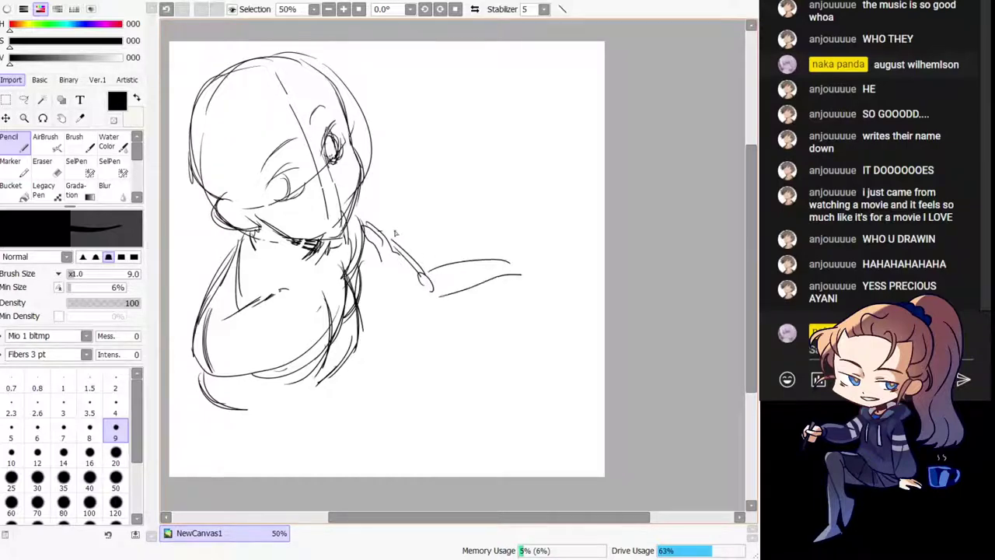
drag(381, 230, 504, 253)
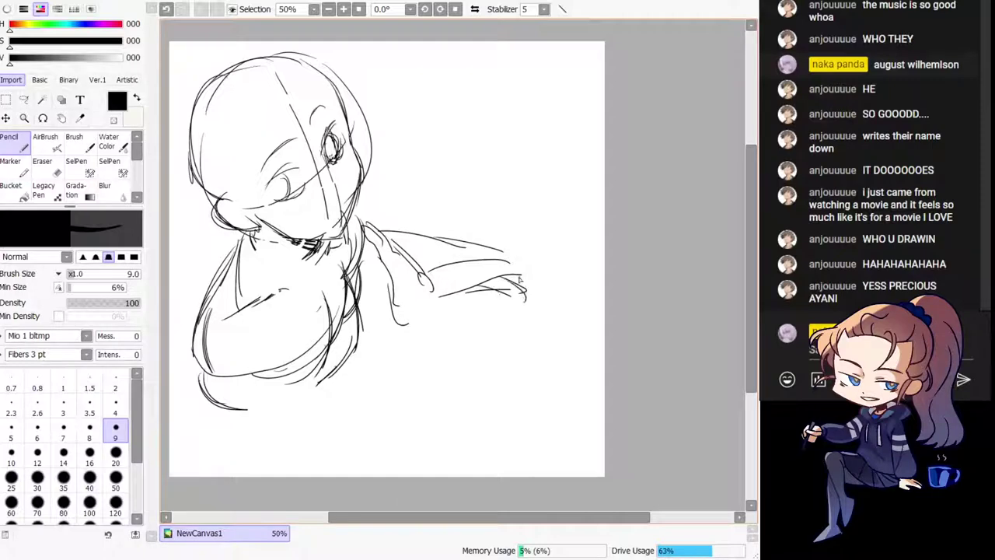
mouse_move(381, 325)
mouse_down()
mouse_move(342, 379)
mouse_move(284, 419)
mouse_move(379, 404)
mouse_move(325, 451)
mouse_move(381, 398)
mouse_move(293, 423)
mouse_up()
Step: Erase the lower torso outline and inner chest lines, and thin and rework the near-side torso line
key(e)
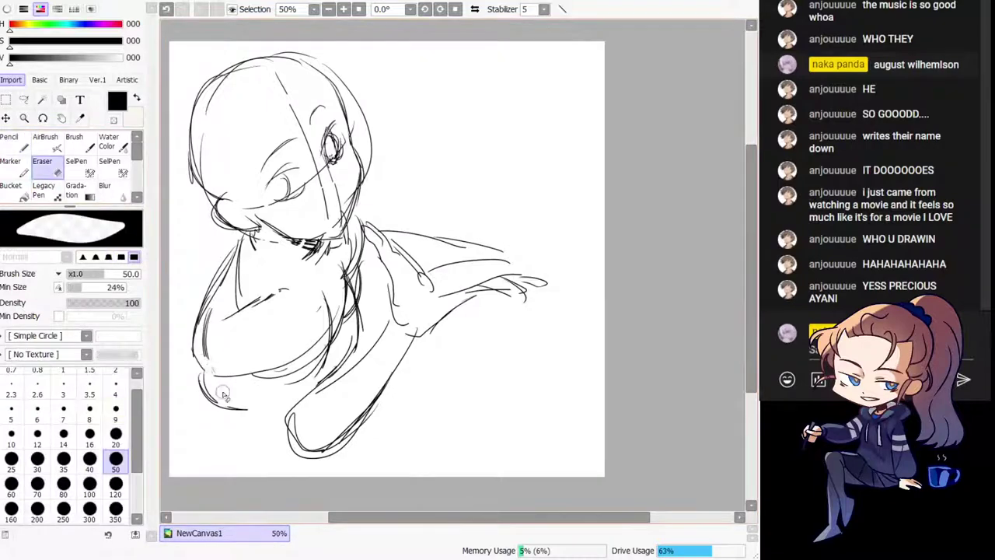
mouse_move(223, 394)
mouse_down()
mouse_move(216, 372)
mouse_move(265, 374)
mouse_move(308, 357)
mouse_move(313, 368)
mouse_move(327, 325)
mouse_move(301, 381)
mouse_move(276, 379)
mouse_move(324, 285)
mouse_move(337, 283)
mouse_move(323, 352)
mouse_move(316, 305)
mouse_move(293, 282)
mouse_move(224, 333)
mouse_up()
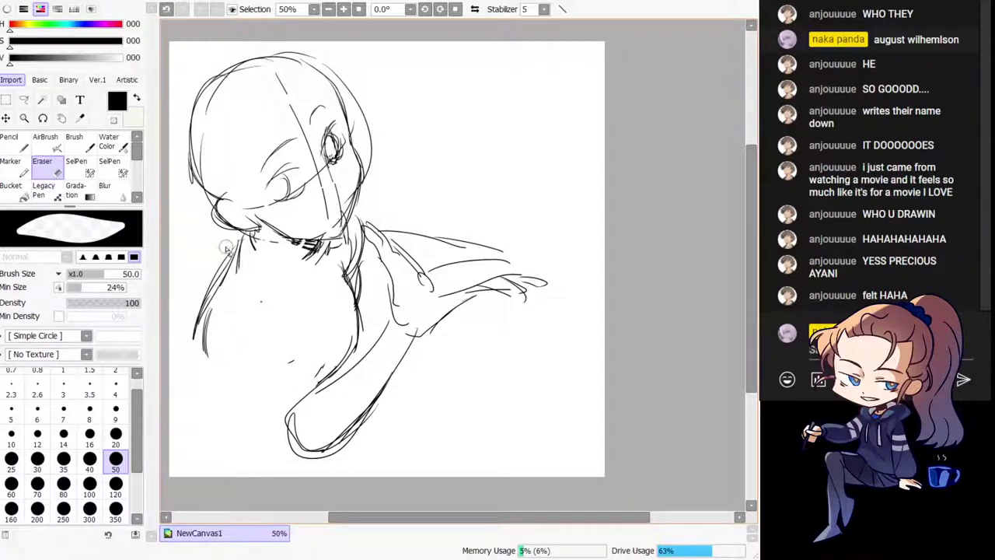
drag(227, 248, 189, 338)
key(n)
mouse_move(236, 267)
mouse_down()
mouse_move(194, 341)
mouse_move(197, 353)
mouse_up()
key(ctrl+z)
Step: Erase the rounded elbow end of the forearm with the Eraser at size 120
key(e)
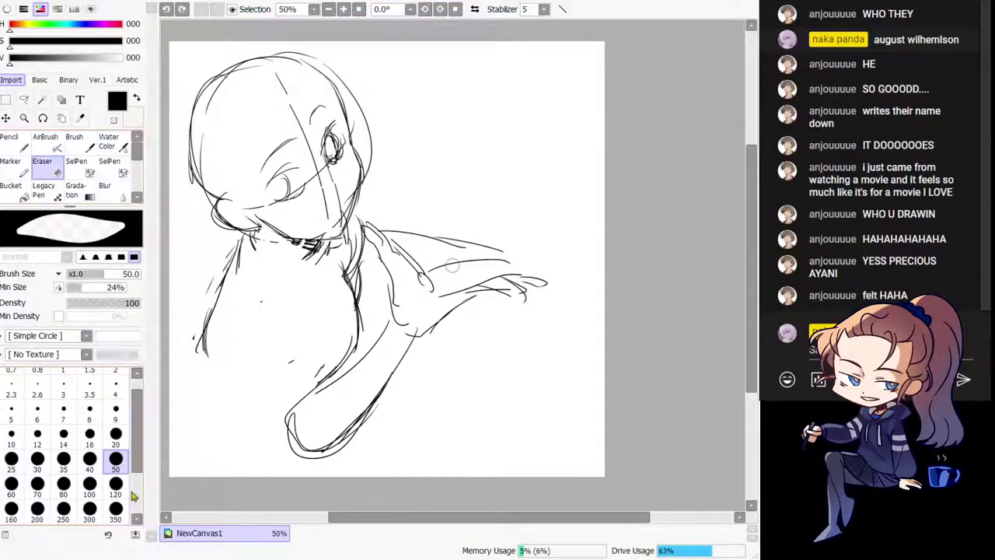
mouse_move(299, 416)
mouse_down()
mouse_move(310, 383)
mouse_move(324, 428)
mouse_up()
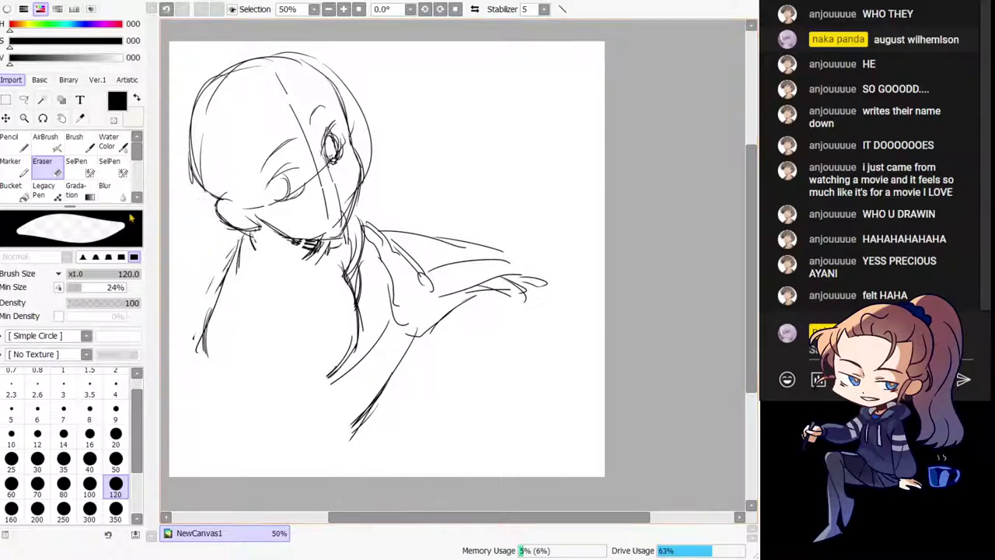
Step: Draw a short arc across the middle of the chest with the Pencil, undoing stray strokes
key(n)
mouse_move(224, 286)
mouse_down()
mouse_move(206, 358)
mouse_move(296, 287)
mouse_move(244, 324)
mouse_up()
key(ctrl+z)
key(ctrl+z)
mouse_move(315, 281)
mouse_down()
mouse_move(289, 302)
mouse_move(313, 286)
mouse_up()
key(ctrl+z)
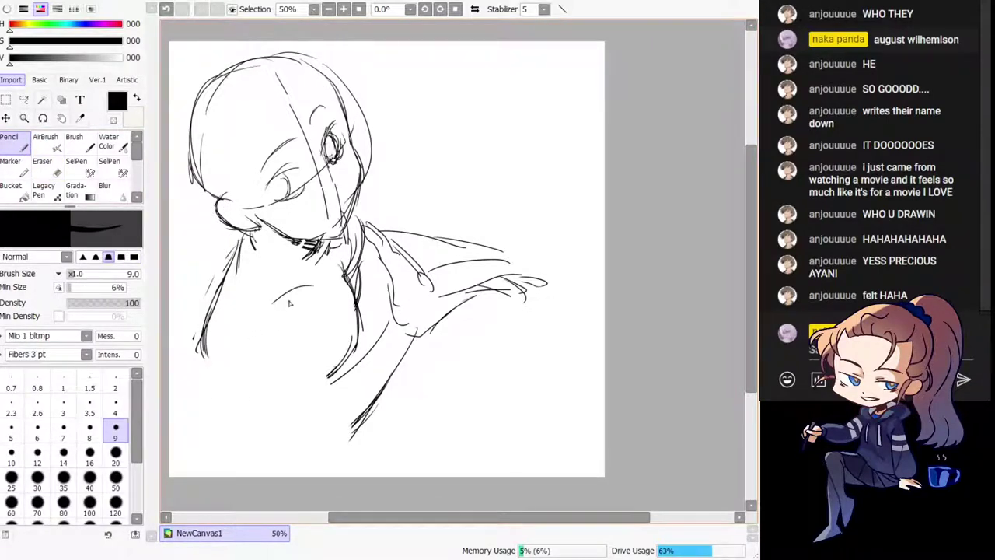
Step: Draw a long curve from the near side of the torso down and around toward the forearm's lower end
mouse_move(207, 347)
mouse_down()
mouse_move(242, 414)
mouse_move(277, 440)
mouse_up()
key(ctrl+z)
drag(227, 387, 296, 454)
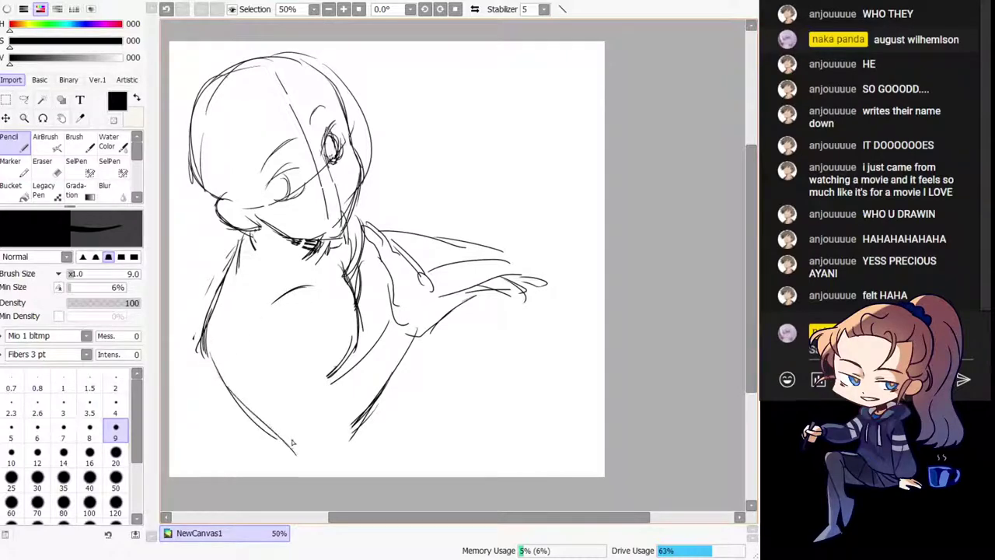
drag(205, 368, 361, 441)
Step: Mirror the view and redraw the outer forearm and lower curve so they meet at a pointed elbow near the canvas edge
key(h)
drag(572, 401, 361, 385)
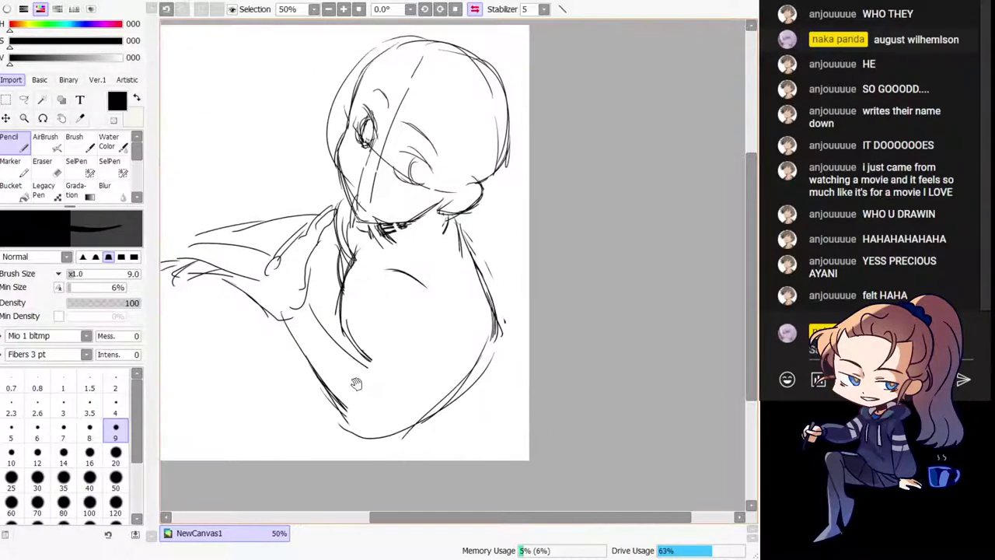
key(ctrl+z)
mouse_move(288, 325)
mouse_down()
mouse_move(325, 426)
mouse_move(372, 456)
mouse_up()
drag(455, 404, 383, 457)
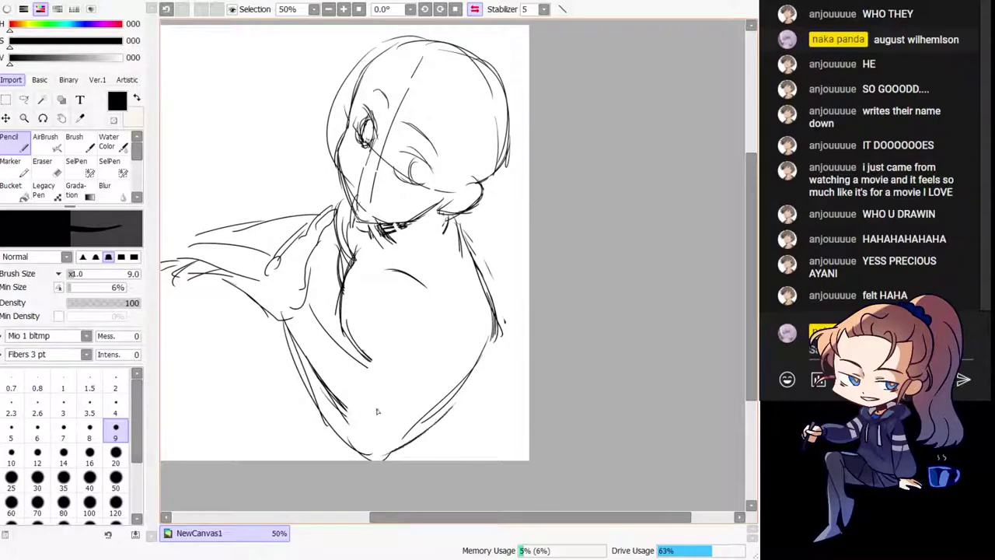
Step: Draw the inner upper-arm and forearm lines meeting at a crease above the elbow, and erase the stray upper-arm strokes with the Eraser
mouse_move(321, 330)
mouse_down()
mouse_move(382, 429)
mouse_move(438, 343)
mouse_move(388, 389)
mouse_up()
drag(440, 346, 386, 383)
key(h)
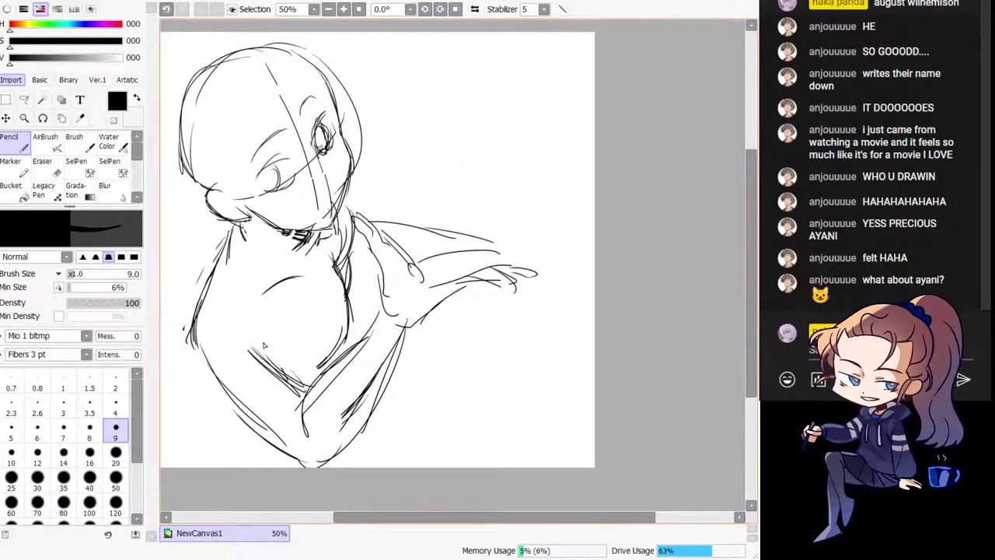
drag(256, 342, 304, 406)
key(e)
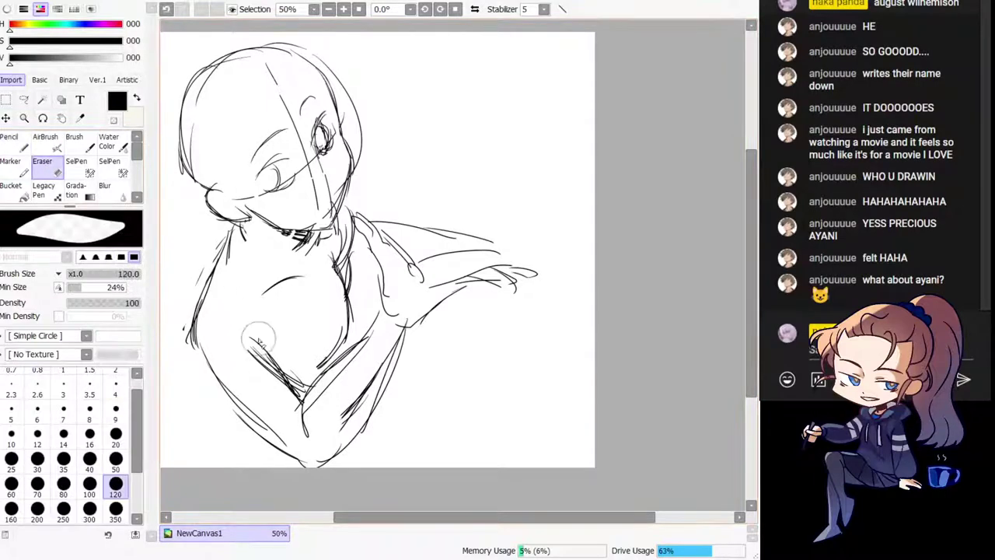
drag(233, 362, 277, 392)
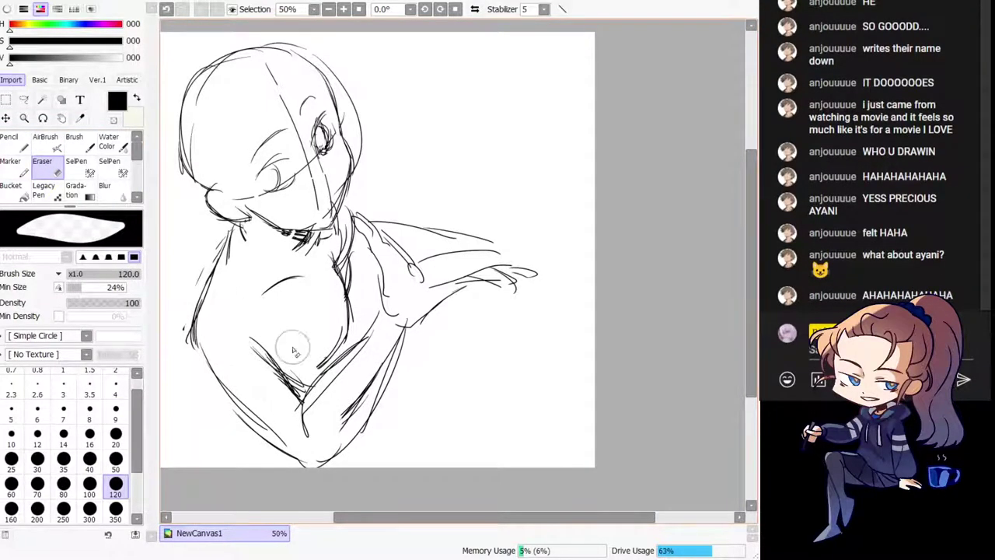
mouse_move(233, 326)
mouse_down()
mouse_move(290, 380)
mouse_move(311, 363)
mouse_up()
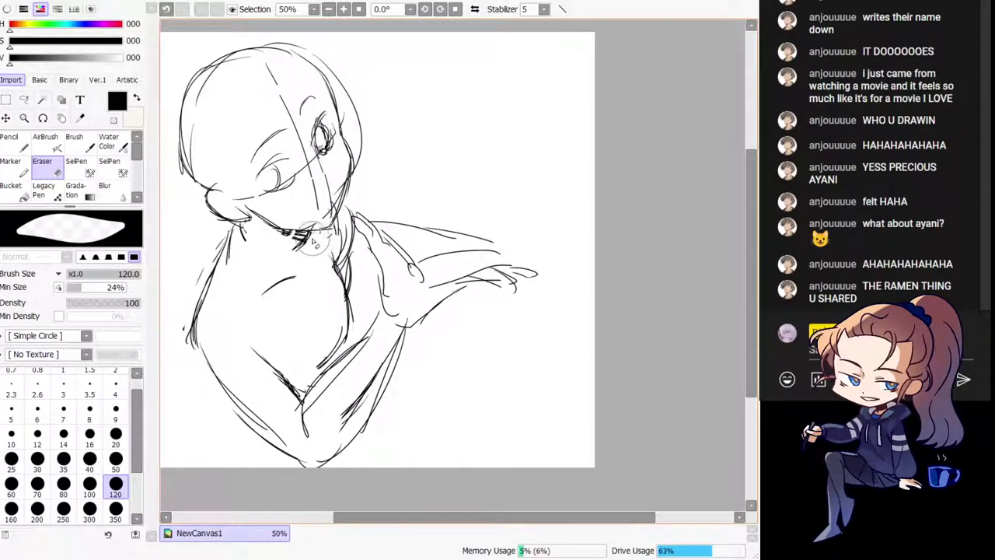
Step: Erase the stray neck strokes under the chin and the construction lines across the face, undoing unwanted erasures
mouse_move(315, 242)
mouse_down()
mouse_move(334, 234)
mouse_move(311, 222)
mouse_move(339, 188)
mouse_up()
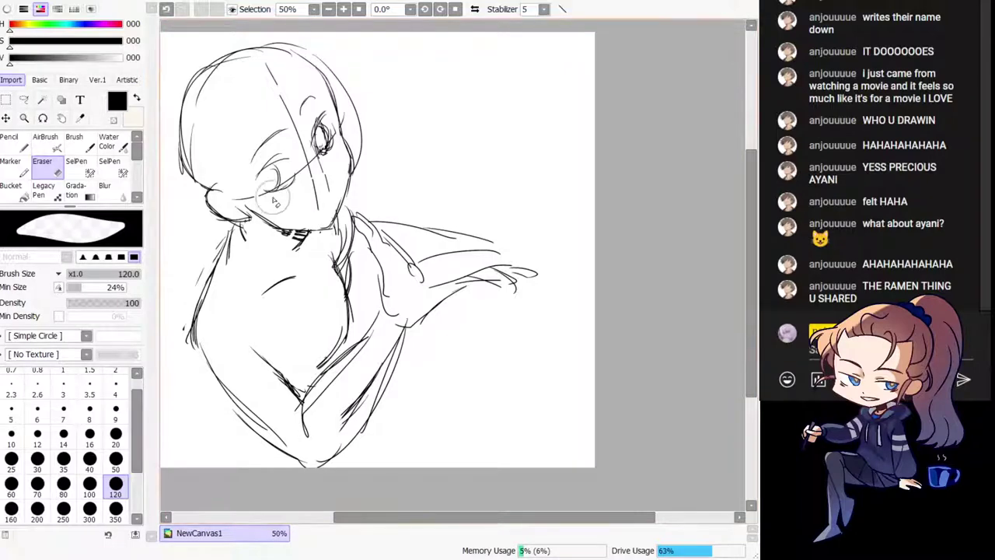
mouse_move(273, 197)
mouse_down()
mouse_move(229, 199)
mouse_move(273, 201)
mouse_move(291, 192)
mouse_move(316, 168)
mouse_up()
drag(401, 194, 424, 220)
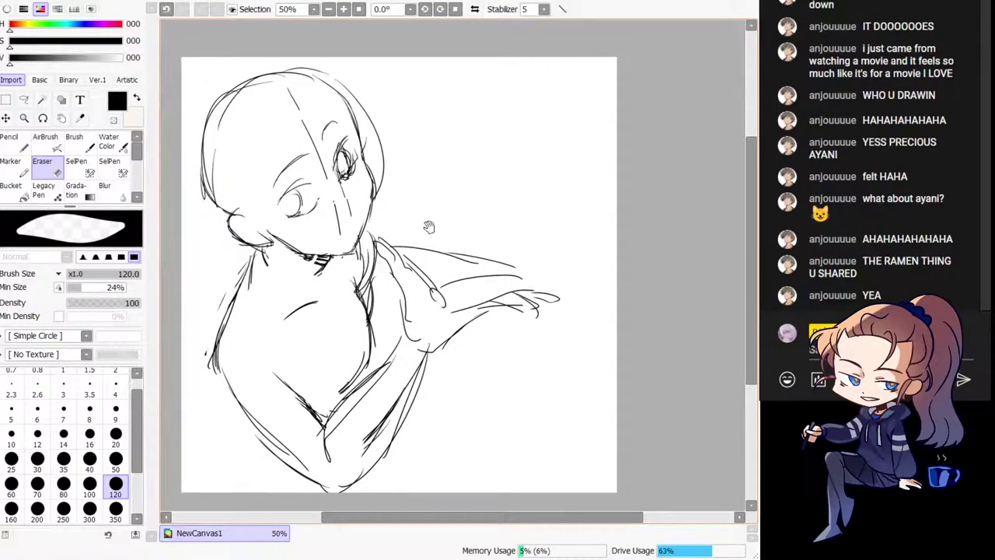
mouse_move(285, 120)
mouse_down()
mouse_move(341, 218)
mouse_move(316, 206)
mouse_move(336, 206)
mouse_move(327, 152)
mouse_move(348, 224)
mouse_move(331, 180)
mouse_move(354, 165)
mouse_up()
key(ctrl+z)
key(ctrl+z)
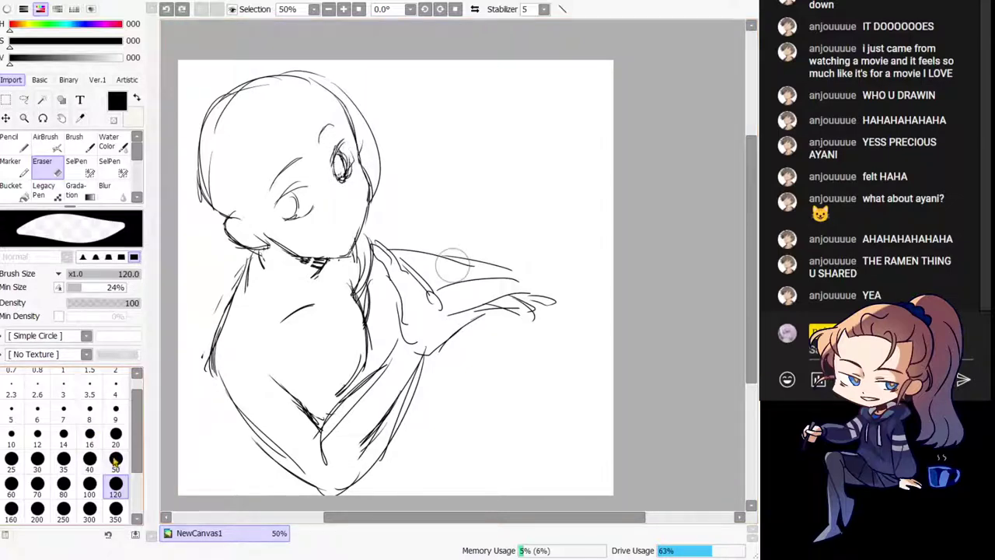
Step: Clean up the lower edge of the far eye with the Eraser at size 20 and rework its outline with the Pencil
click(115, 433)
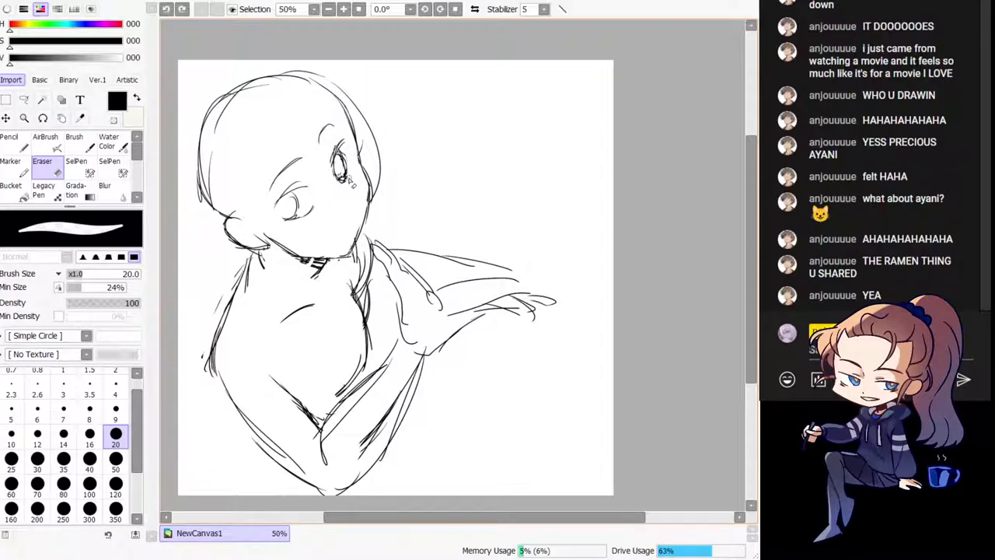
key(n)
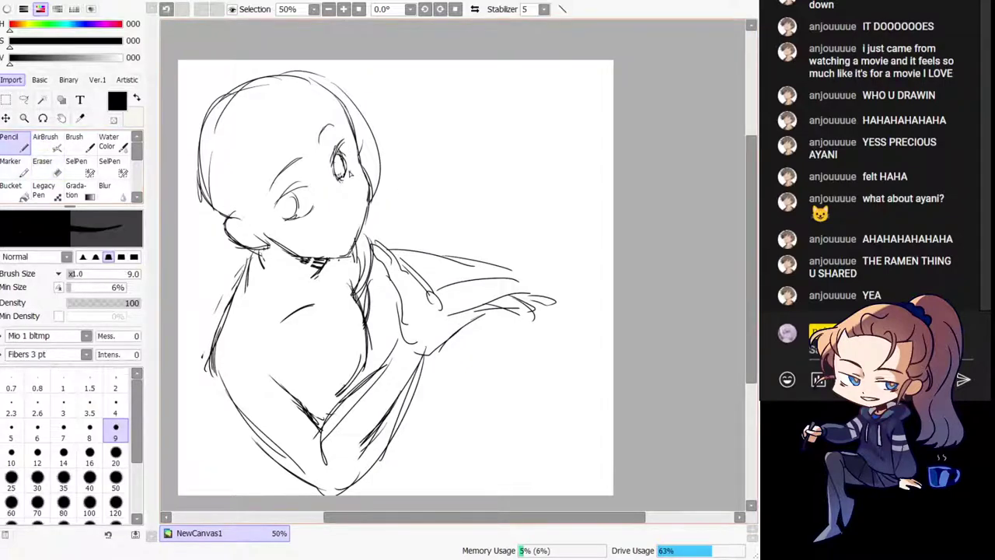
key(ctrl+z)
drag(347, 161, 345, 183)
key(ctrl+z)
key(ctrl+z)
key(c)
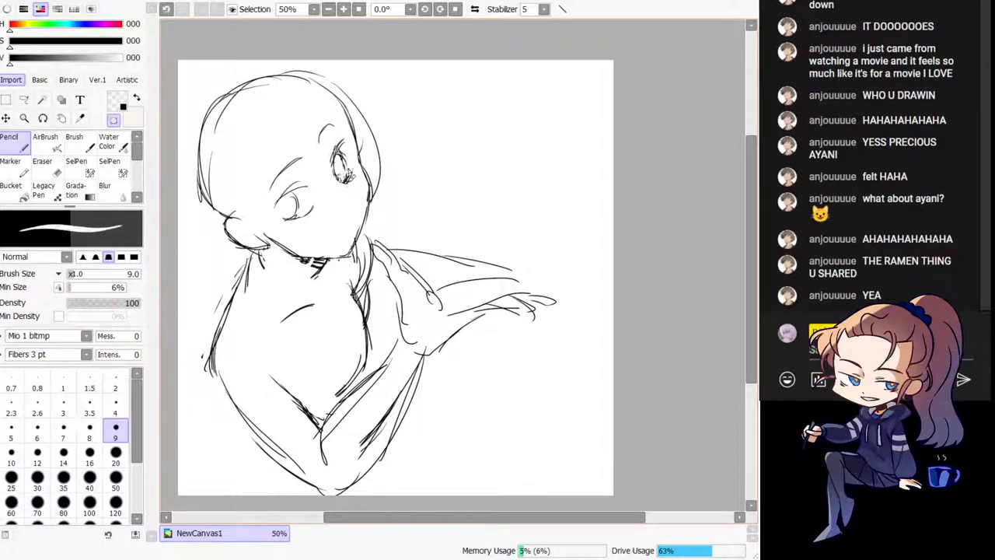
key(c)
key(ctrl+z)
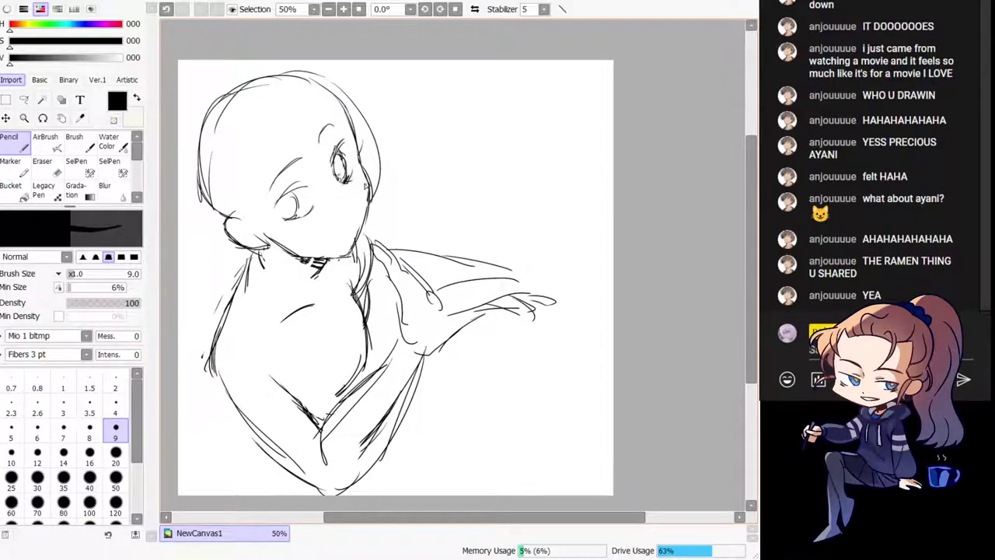
Step: Draw a long curve down the far side of the chest to the forearm and sketch a small open mouth near the chin
drag(409, 315, 418, 308)
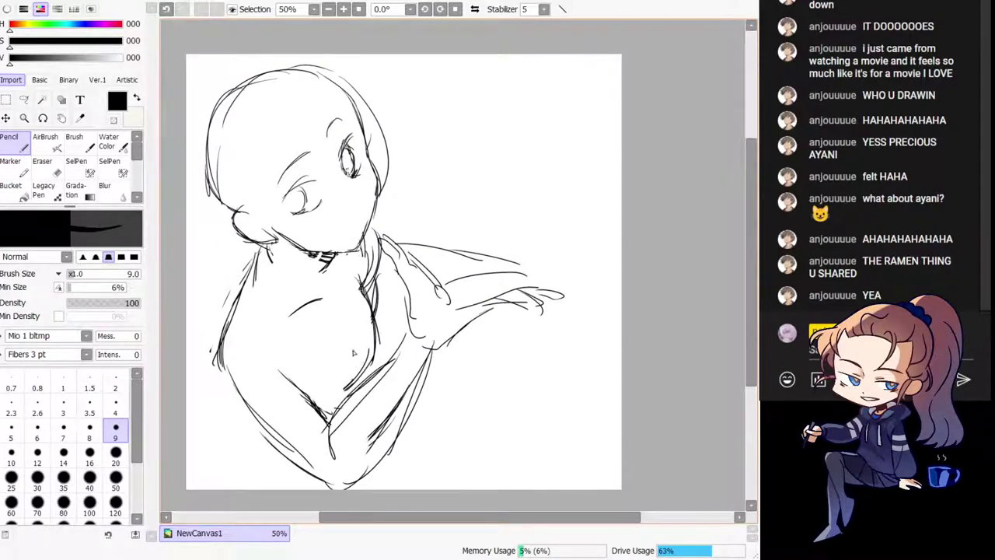
key(ctrl+z)
drag(352, 334, 346, 391)
key(ctrl+z)
key(ctrl+z)
drag(443, 395, 441, 380)
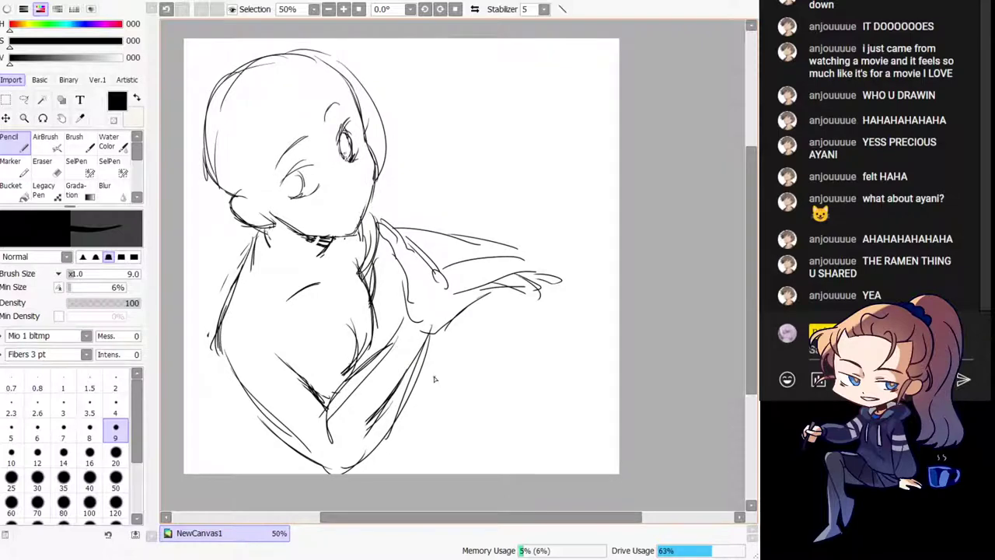
key(ctrl+z)
key(ctrl+z)
mouse_move(337, 282)
mouse_down()
mouse_move(359, 357)
mouse_move(354, 380)
mouse_up()
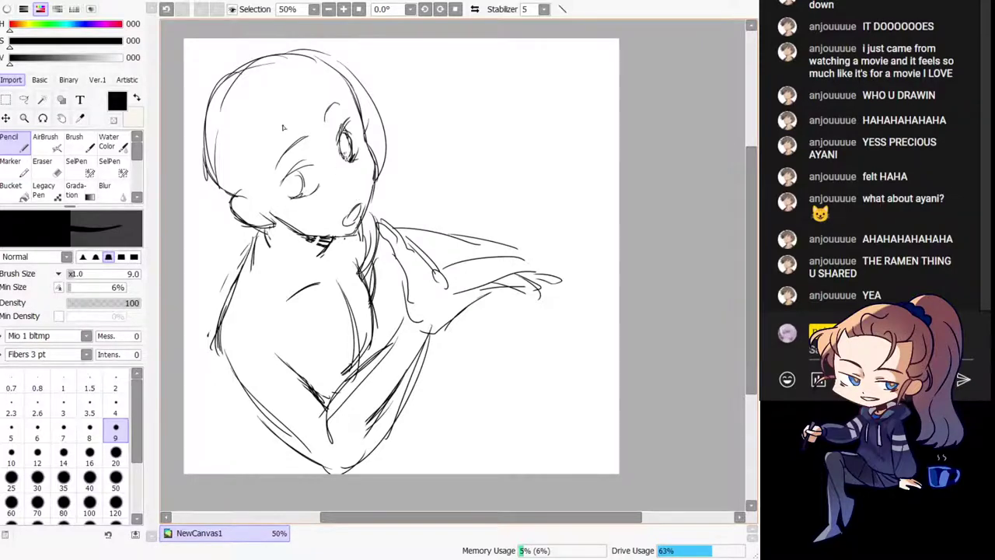
Step: Erase the far eyebrow, redraw it with the Pencil as a steeper arc, and add a short nose mark above the mouth
drag(305, 136, 299, 149)
click(49, 165)
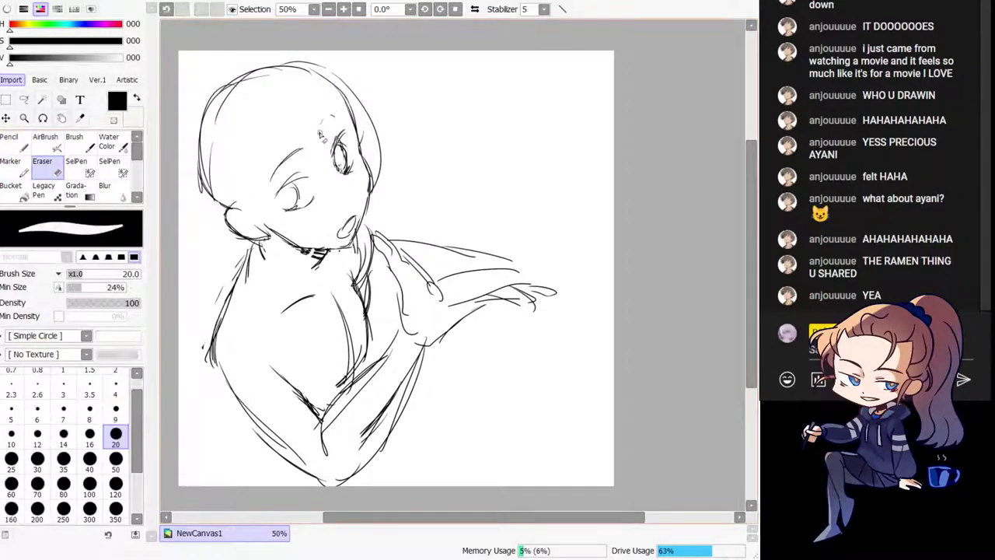
click(21, 147)
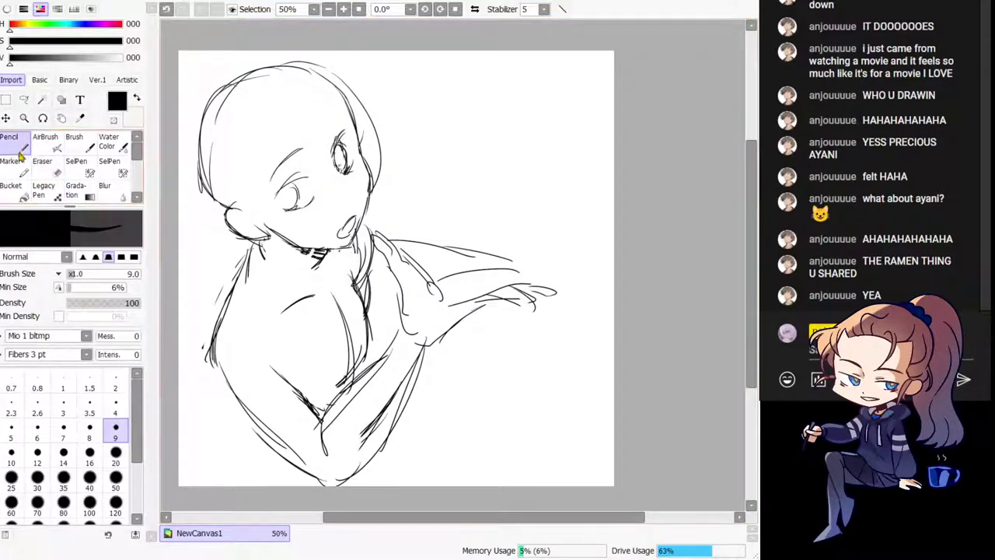
drag(340, 115, 326, 134)
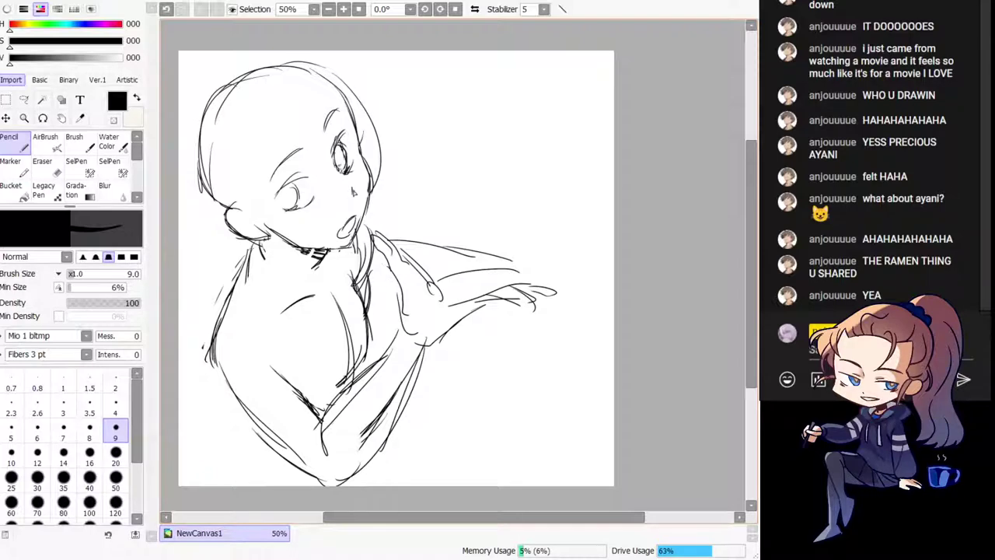
key(ctrl+z)
drag(351, 185, 353, 196)
Step: Mirror the view and draw two long curves below the raised hand, converging toward the lower corner of the canvas
drag(382, 278, 368, 246)
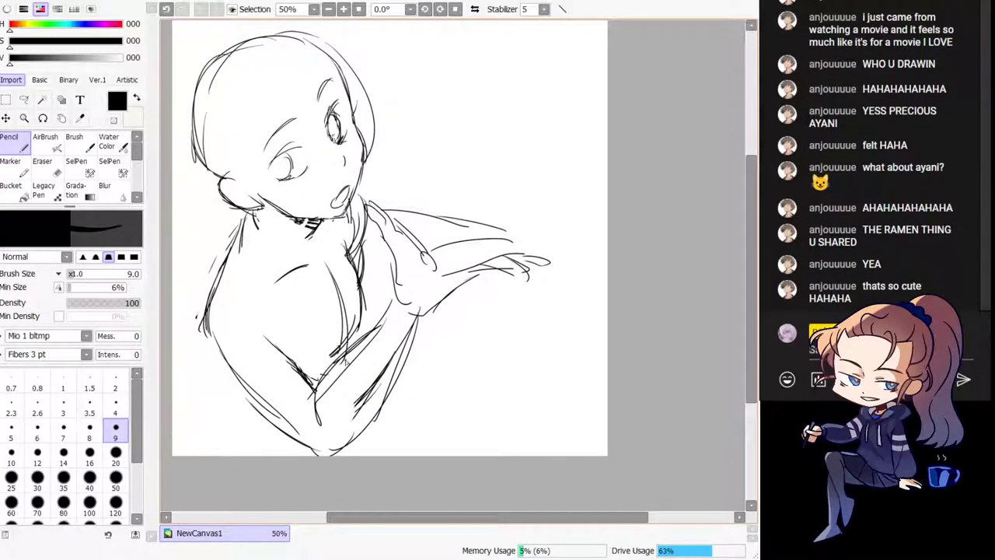
key(h)
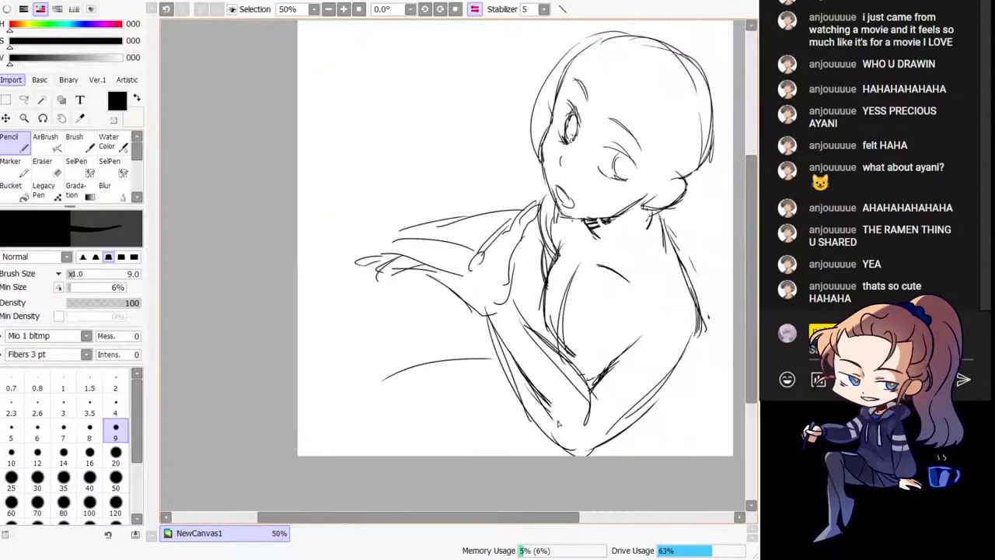
drag(261, 461, 405, 388)
key(h)
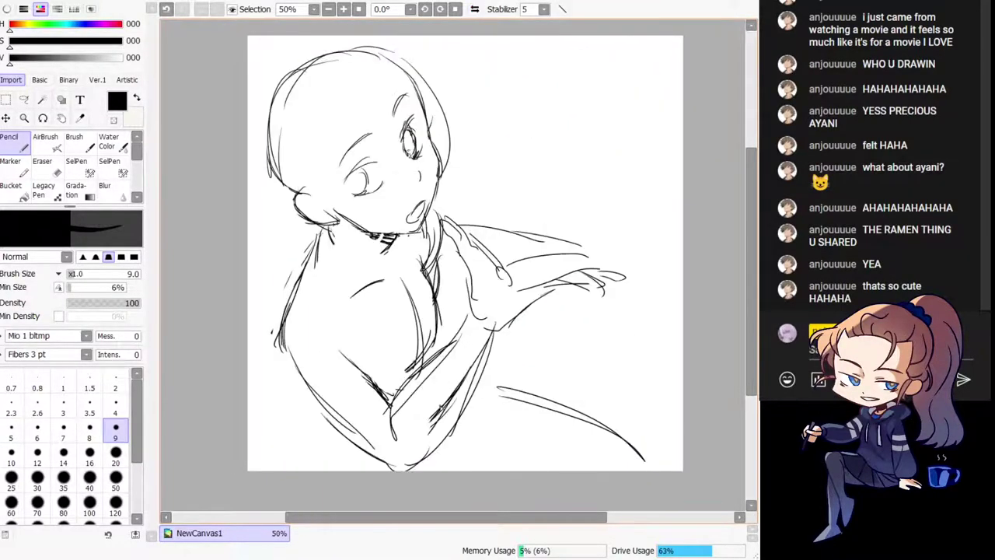
Step: Check the sketch mirrored and erase the outer skull circle beyond the forehead with the Eraser
drag(508, 329, 373, 323)
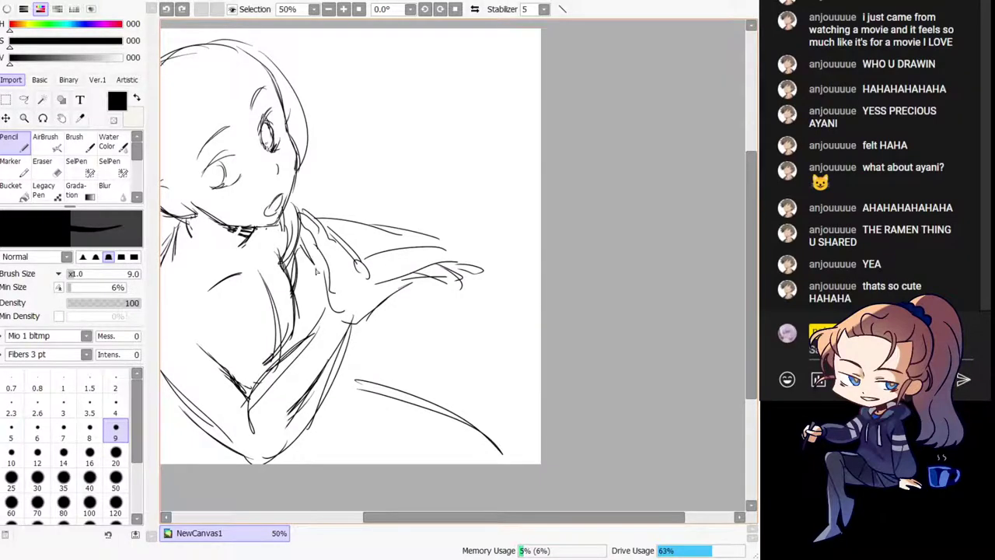
key(h)
drag(500, 355, 342, 317)
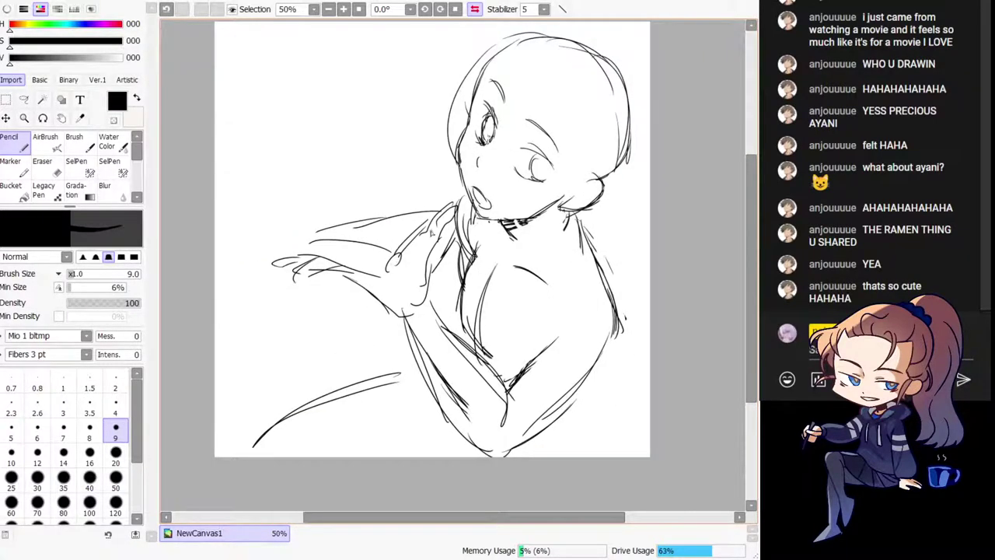
drag(367, 240, 304, 265)
click(32, 166)
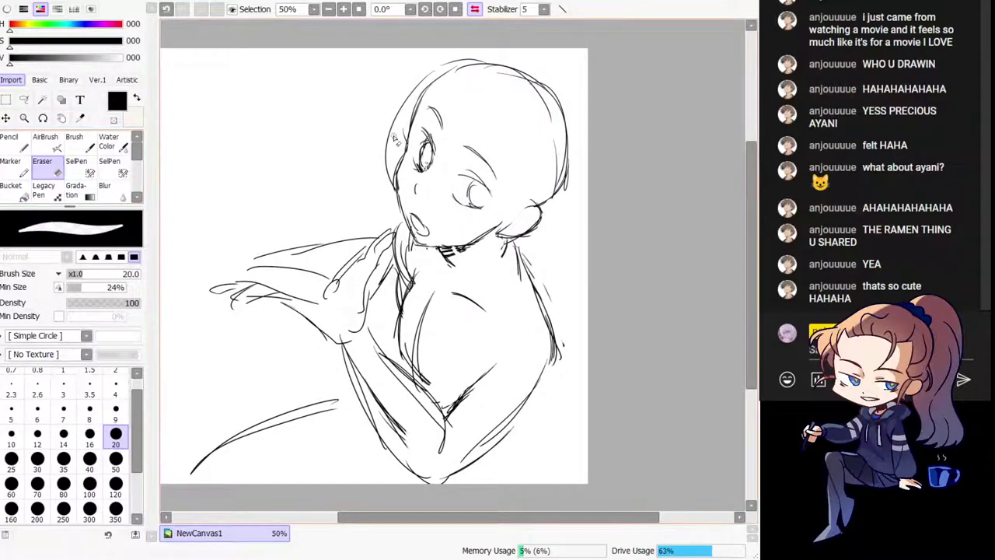
mouse_move(391, 135)
mouse_down()
mouse_move(390, 193)
mouse_move(467, 67)
mouse_up()
click(115, 483)
click(17, 143)
key(h)
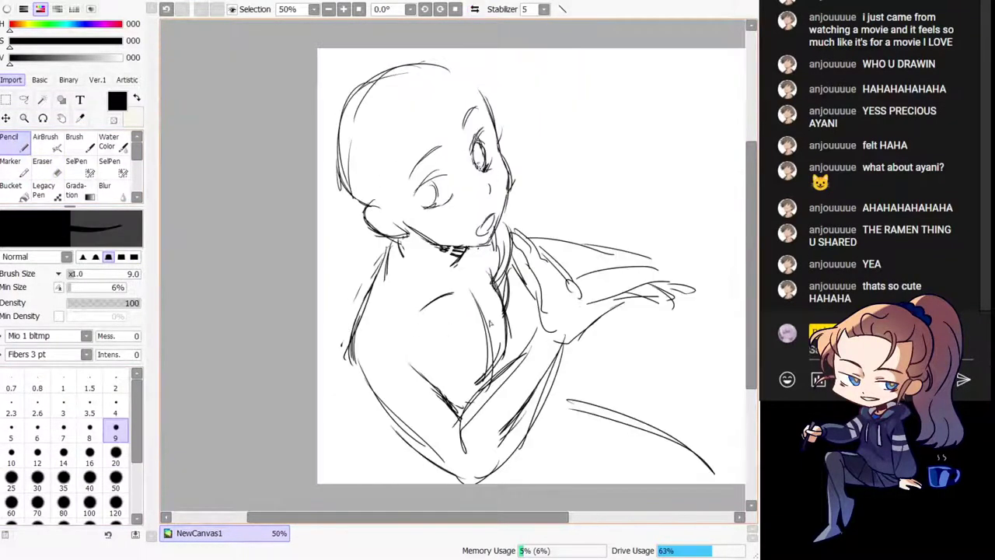
drag(579, 314, 448, 303)
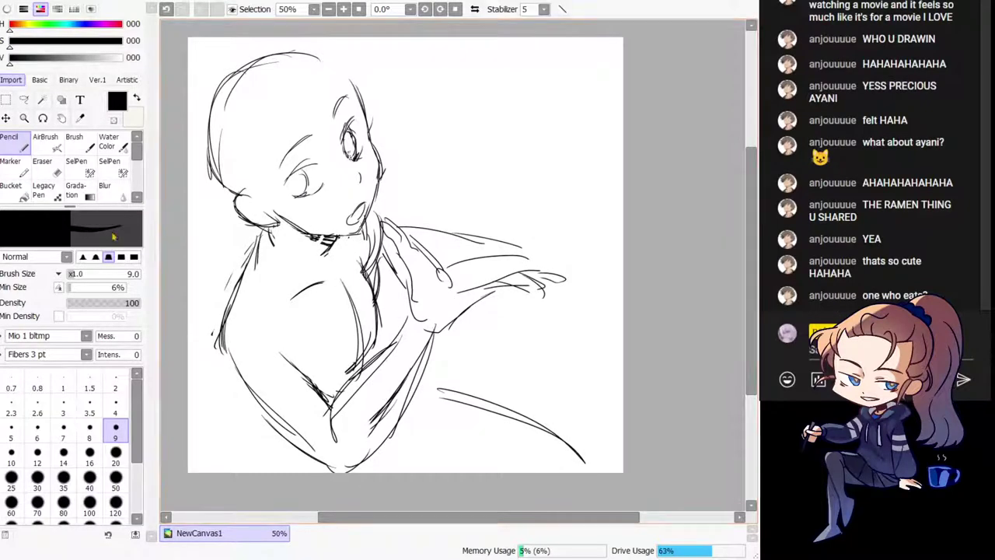
Step: Erase the far neck and torso outline and the curves inside the chest with the Eraser at size 120
click(42, 163)
mouse_move(362, 263)
mouse_down()
mouse_move(376, 287)
mouse_move(371, 233)
mouse_move(387, 266)
mouse_move(383, 204)
mouse_move(355, 278)
mouse_move(377, 342)
mouse_up()
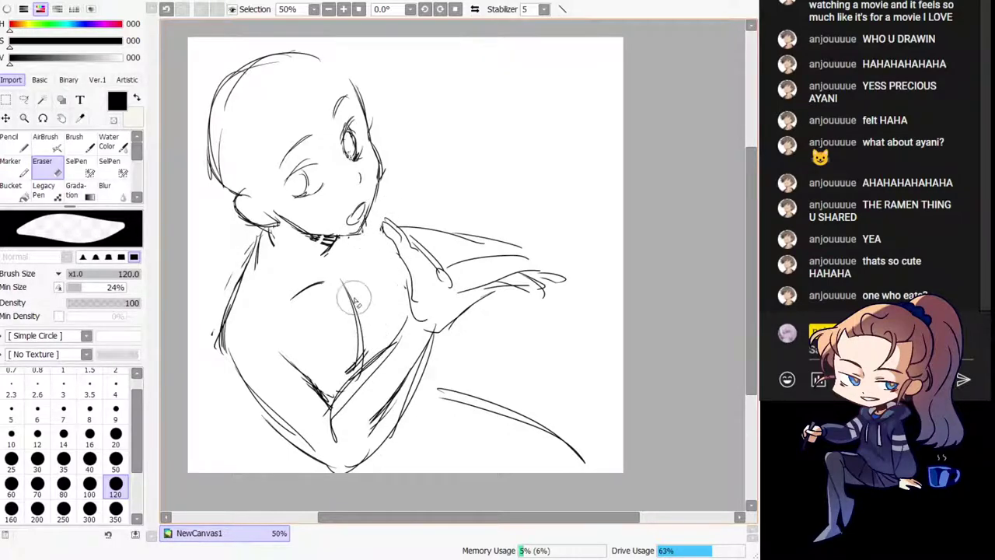
drag(353, 295, 345, 360)
drag(315, 283, 299, 305)
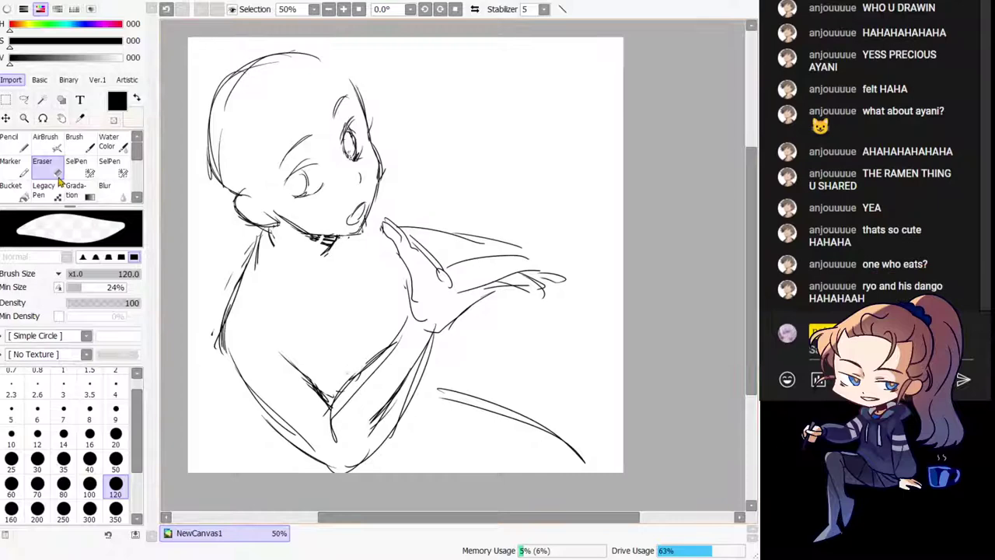
Step: Draw a short curve for the far side of the neck beside the raised hand with the Pencil, undoing stray strokes
click(18, 146)
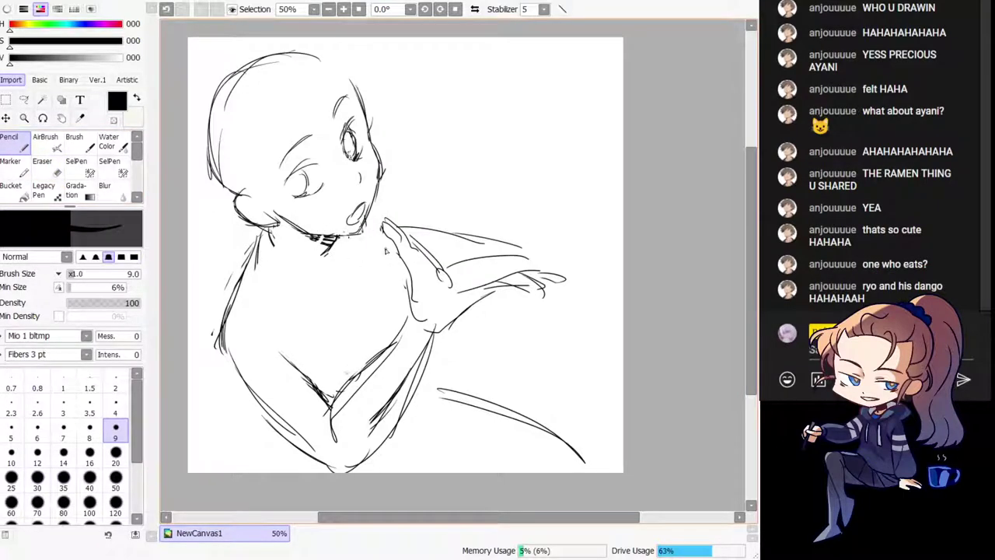
key(ctrl+z)
drag(375, 268, 399, 339)
key(ctrl+z)
key(ctrl+z)
drag(381, 282, 397, 333)
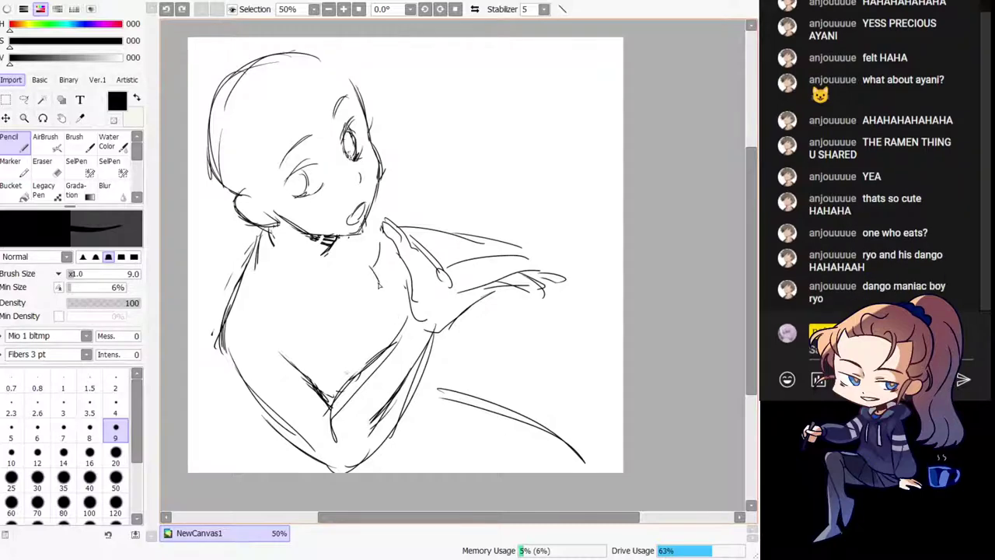
Step: Try to draw the far chest outline from the neck to the inner forearm with a short collarbone arc
drag(379, 286, 387, 345)
key(ctrl+z)
key(ctrl+z)
mouse_move(371, 280)
mouse_down()
mouse_move(409, 321)
mouse_move(388, 353)
mouse_up()
key(ctrl+z)
key(ctrl+z)
key(ctrl+z)
key(ctrl+z)
mouse_move(323, 287)
mouse_down()
mouse_move(285, 298)
mouse_move(299, 286)
mouse_up()
key(ctrl+z)
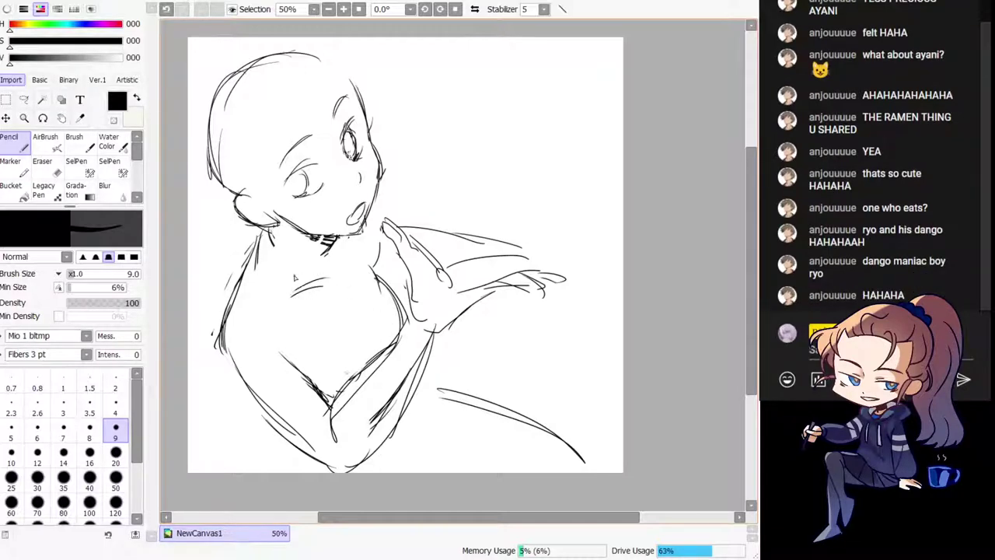
drag(274, 241, 280, 255)
key(ctrl+z)
key(ctrl+z)
key(ctrl+z)
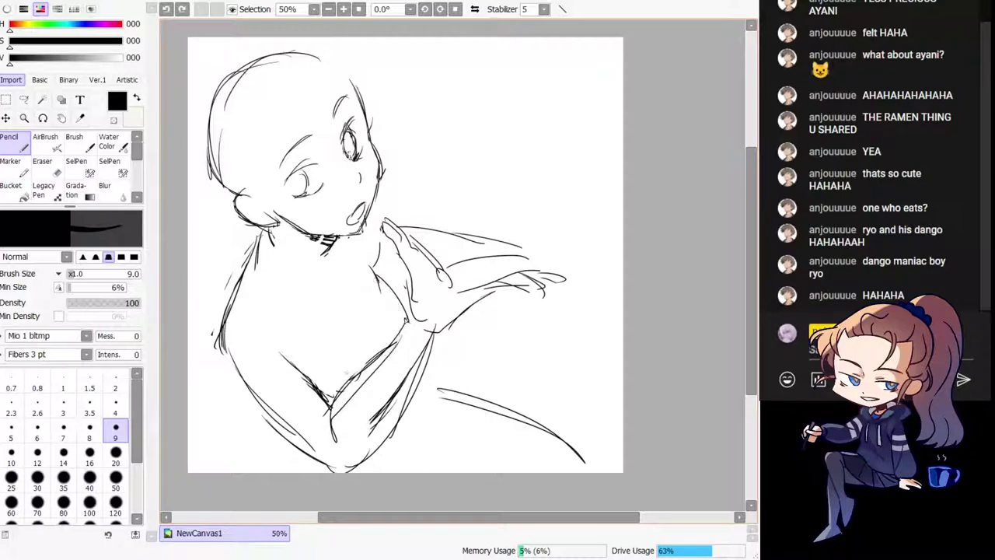
Step: Mirror the view and strengthen the line from the near side of the neck down to the shoulder, undoing stray strokes near the fingertips
drag(427, 361, 422, 358)
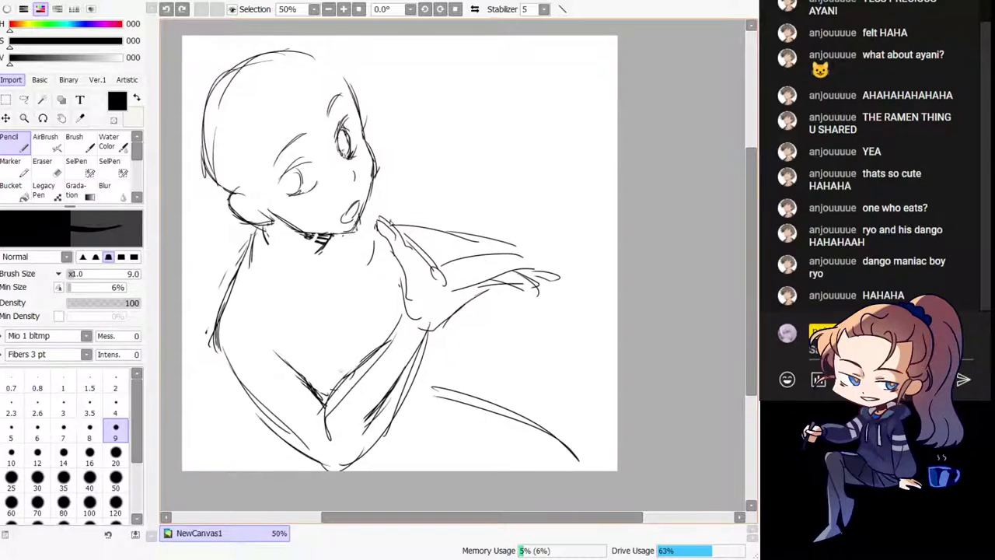
key(h)
drag(521, 340, 446, 354)
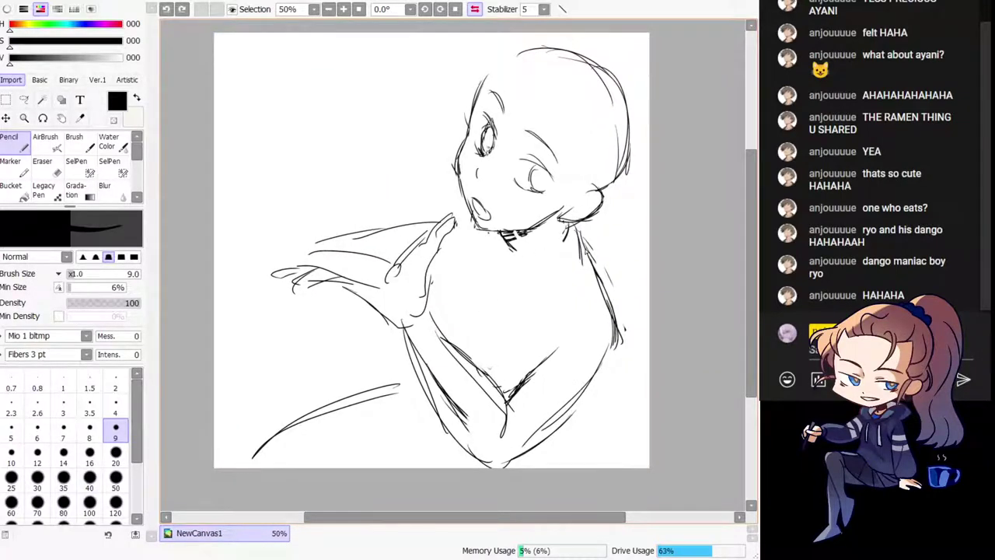
drag(576, 228, 596, 278)
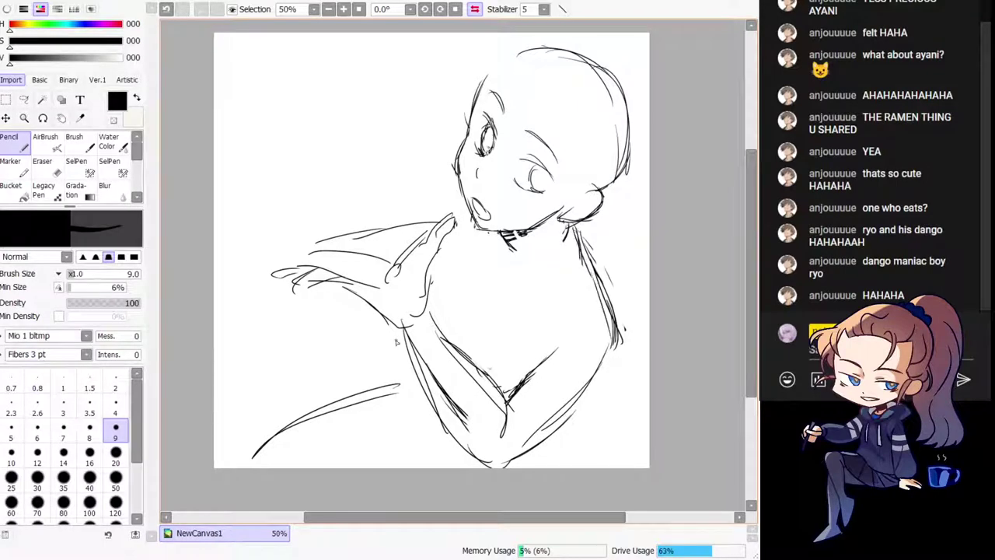
mouse_move(450, 211)
mouse_down()
mouse_move(464, 207)
mouse_move(454, 211)
mouse_up()
key(ctrl+z)
key(ctrl+z)
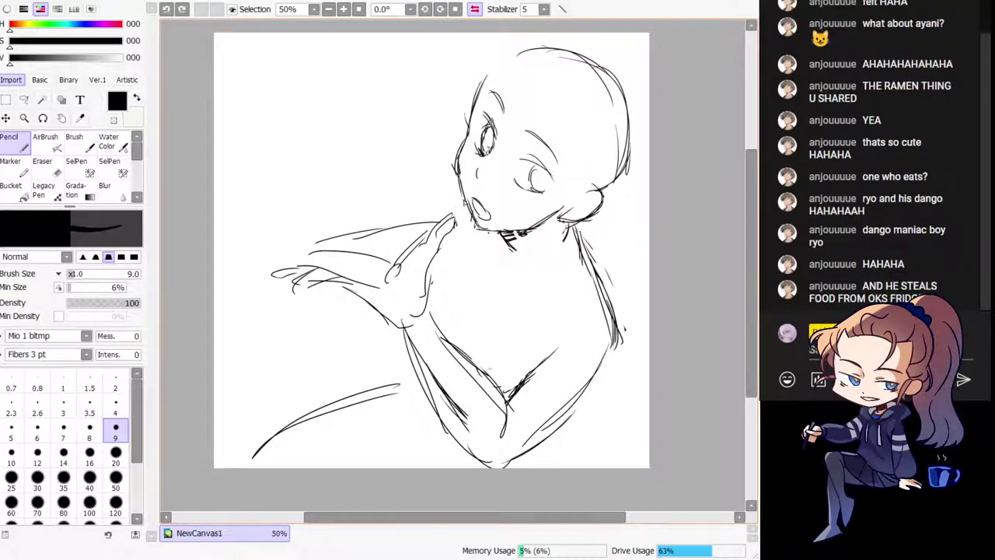
Step: Unmirror the view and draw a double-rimmed tilted ellipse for a cup lid above the resting forearm, undoing misplaced strokes
key(ctrl+z)
drag(247, 386, 246, 391)
key(ctrl+z)
mouse_move(295, 345)
mouse_down()
mouse_move(258, 363)
mouse_move(302, 349)
mouse_up()
key(h)
mouse_move(467, 329)
mouse_down()
mouse_move(367, 316)
mouse_move(519, 350)
mouse_up()
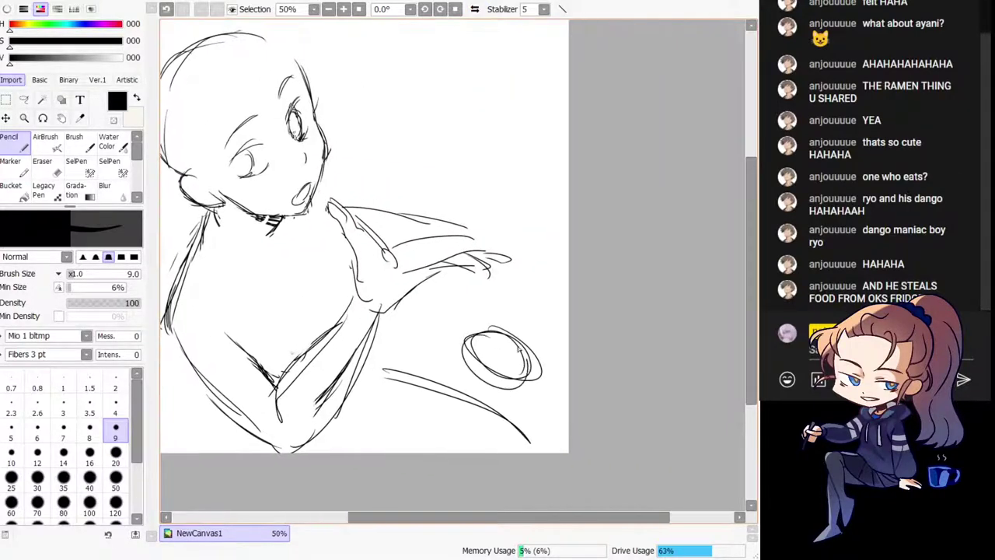
key(ctrl+z)
drag(411, 255, 400, 242)
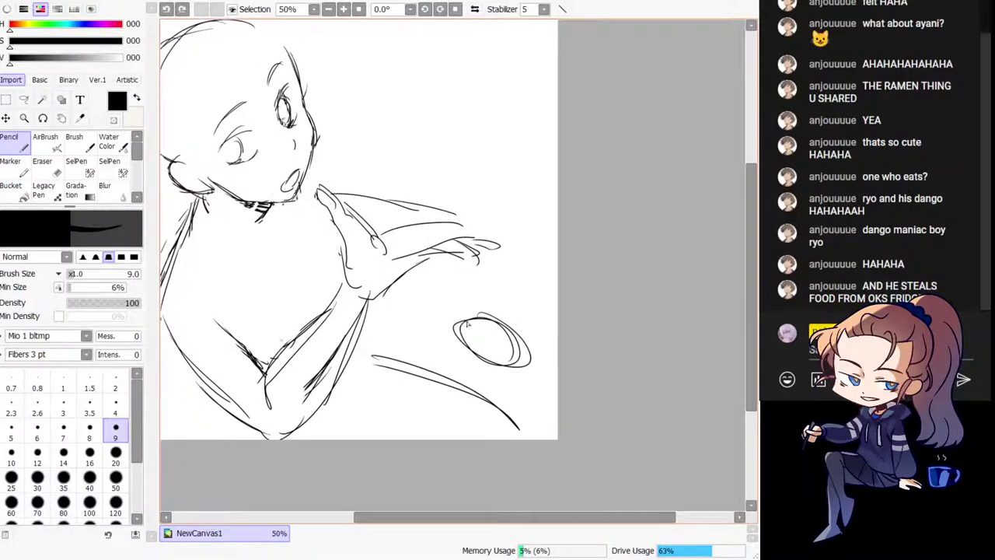
key(ctrl+z)
mouse_move(469, 320)
mouse_down()
mouse_move(474, 345)
mouse_move(463, 316)
mouse_move(500, 326)
mouse_move(455, 316)
mouse_move(486, 353)
mouse_move(449, 325)
mouse_move(448, 337)
mouse_move(495, 371)
mouse_up()
key(ctrl+z)
mouse_move(455, 341)
mouse_down()
mouse_move(530, 365)
mouse_move(499, 374)
mouse_up()
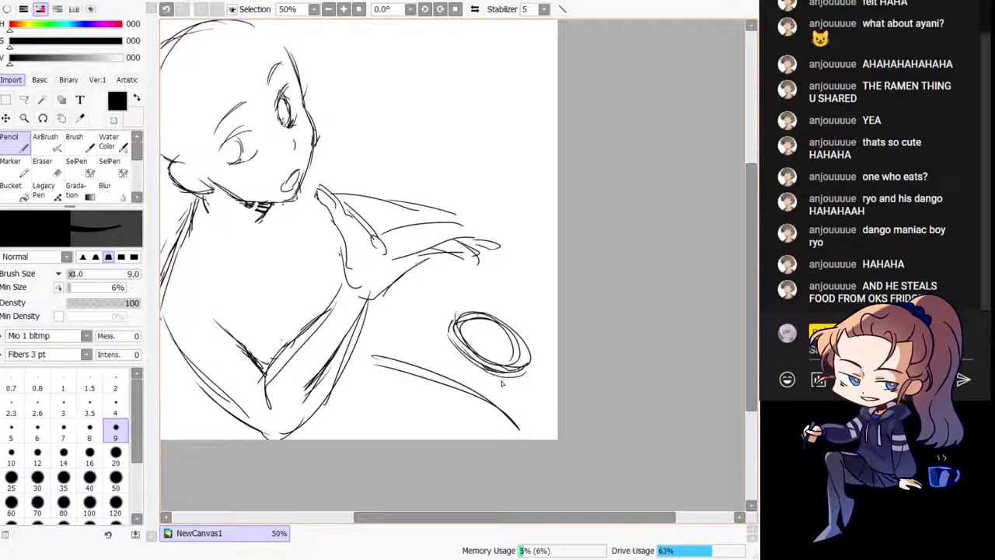
Step: Draw the two slanted sides of the cup from the lid down to the forearm line
drag(453, 346, 441, 375)
key(ctrl+z)
drag(525, 372, 498, 409)
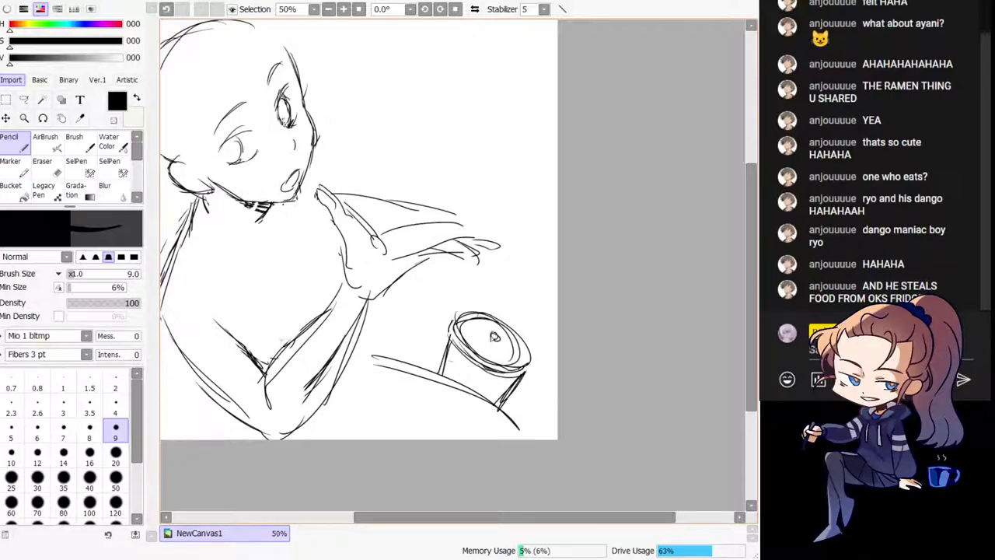
Step: Draw a slanted straw with a round open tip rising from the lid, trimming the overshooting tip strokes with the Eraser
mouse_move(495, 336)
mouse_down()
mouse_move(524, 265)
mouse_move(495, 335)
mouse_up()
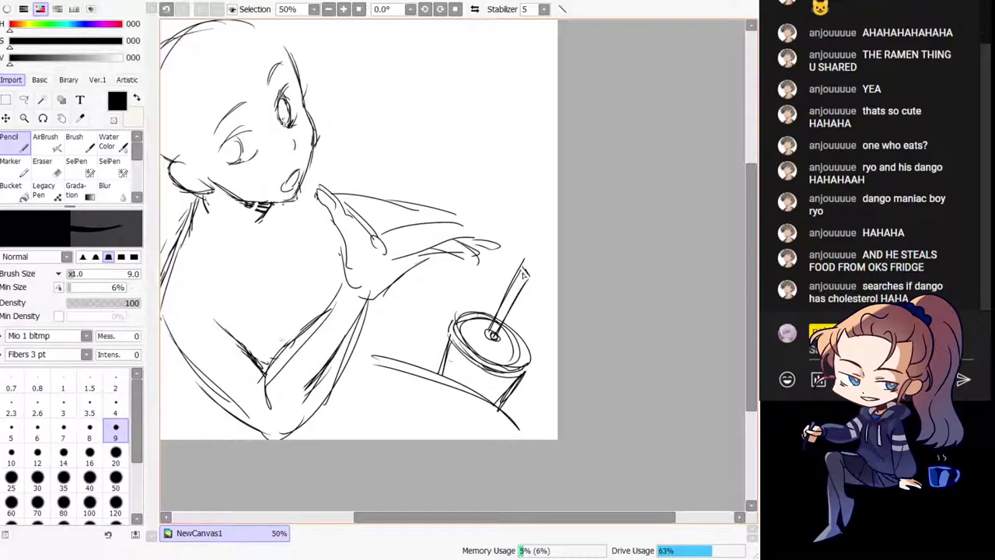
key(e)
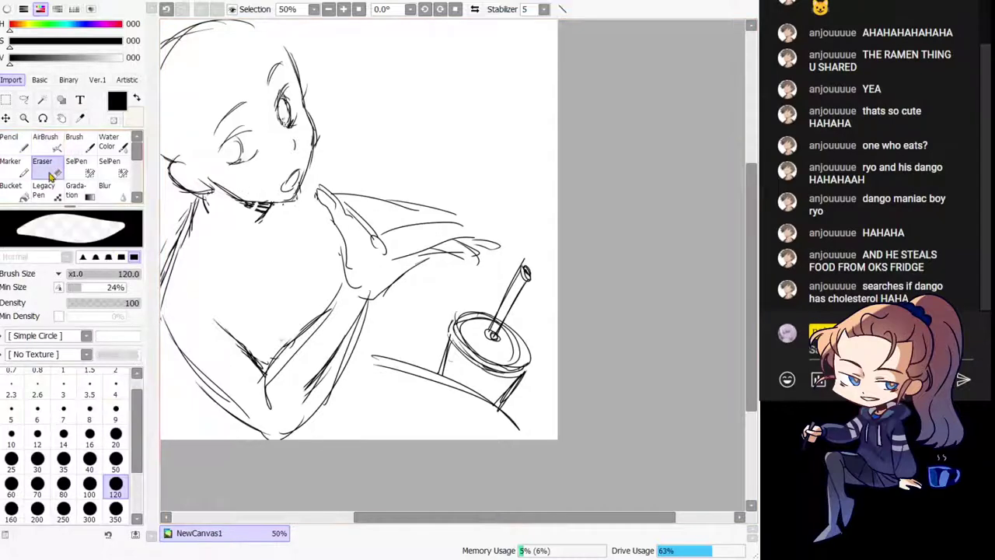
drag(524, 272, 528, 278)
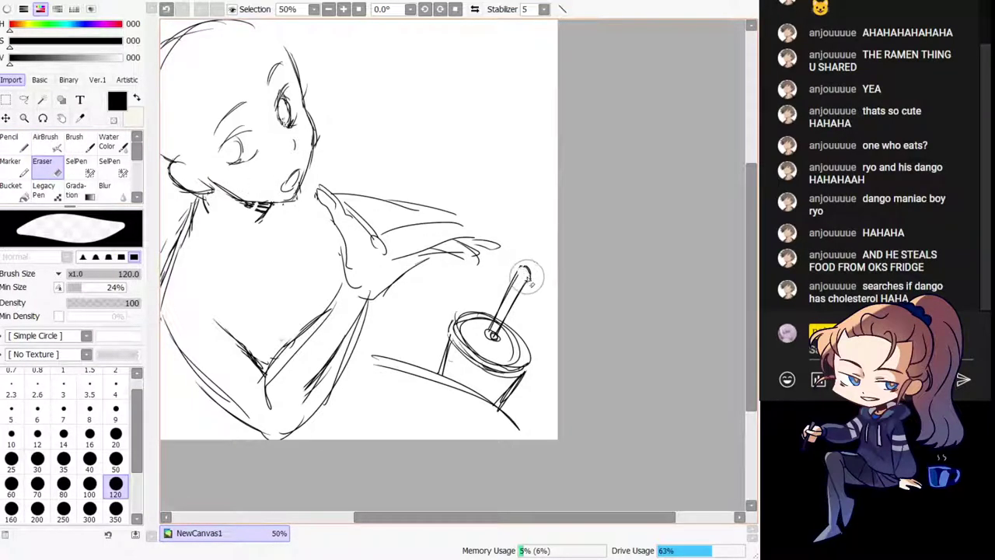
click(7, 147)
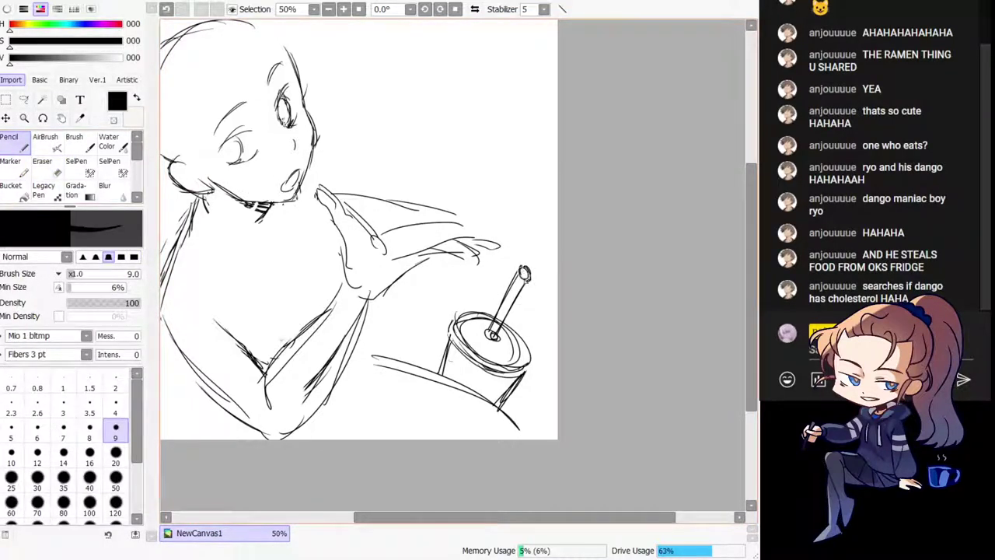
Step: Sketch the upper edge of the resting forearm and hand behind the cup, comparing the mirrored and normal views
mouse_move(520, 270)
mouse_down()
mouse_move(525, 318)
mouse_move(440, 298)
mouse_move(372, 320)
mouse_move(371, 348)
mouse_move(395, 351)
mouse_move(342, 385)
mouse_up()
key(ctrl+z)
key(h)
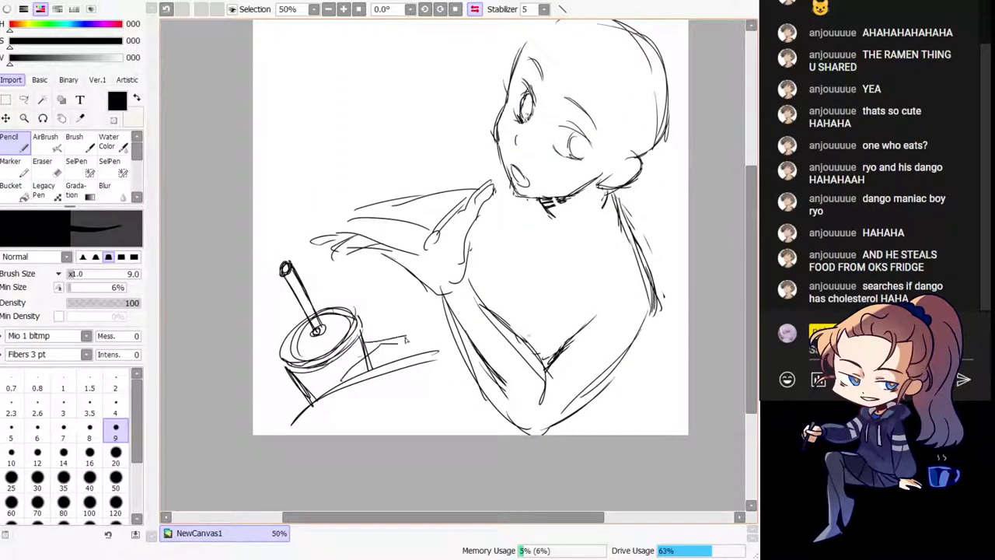
key(h)
mouse_move(433, 341)
mouse_down()
mouse_move(481, 353)
mouse_move(421, 375)
mouse_up()
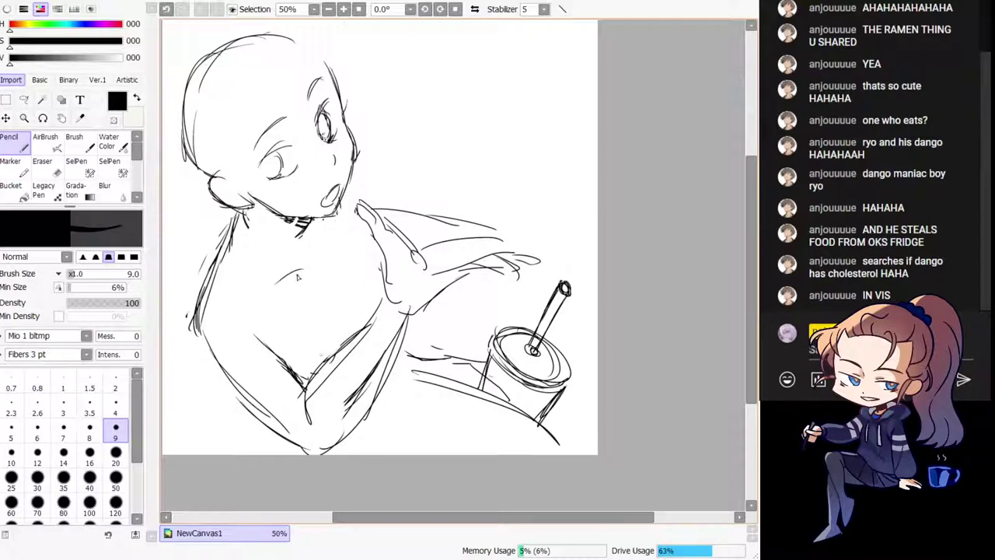
Step: Draw a short collarbone arc and erase the outer neck-to-shoulder strokes with the Eraser at size 120
drag(299, 271, 270, 286)
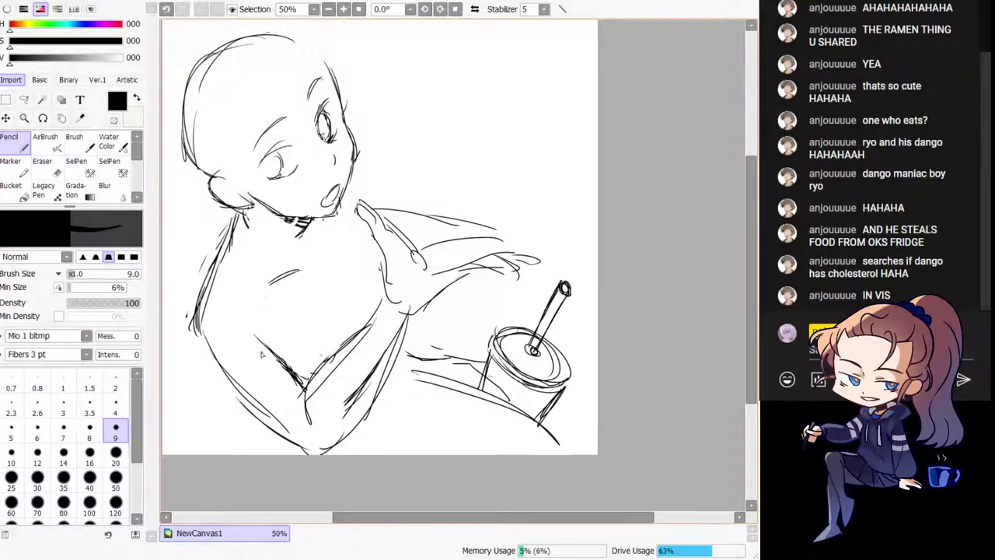
click(43, 162)
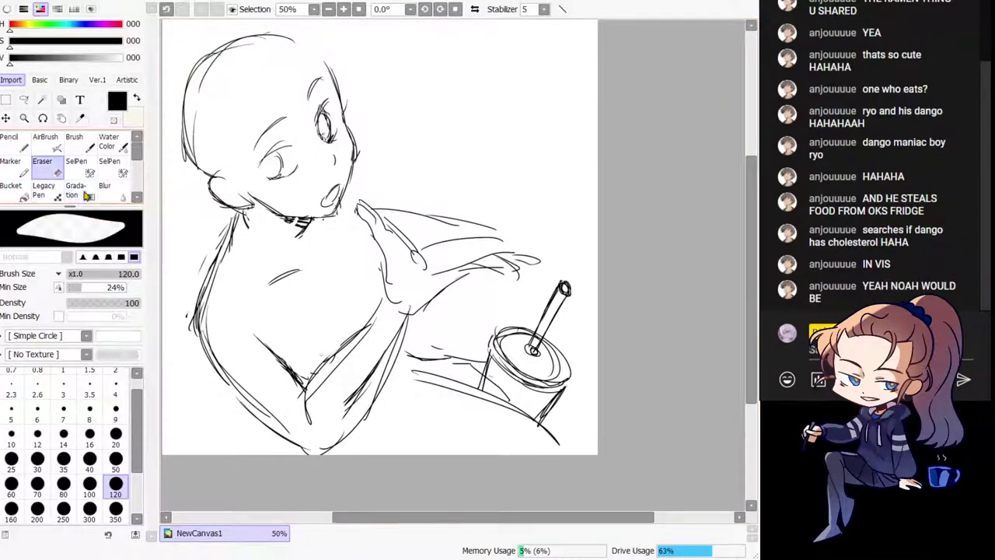
mouse_move(193, 272)
mouse_down()
mouse_move(218, 295)
mouse_move(204, 278)
mouse_move(194, 349)
mouse_move(208, 244)
mouse_move(193, 292)
mouse_move(220, 225)
mouse_move(197, 292)
mouse_move(239, 233)
mouse_move(236, 248)
mouse_move(233, 222)
mouse_move(201, 272)
mouse_up()
key(n)
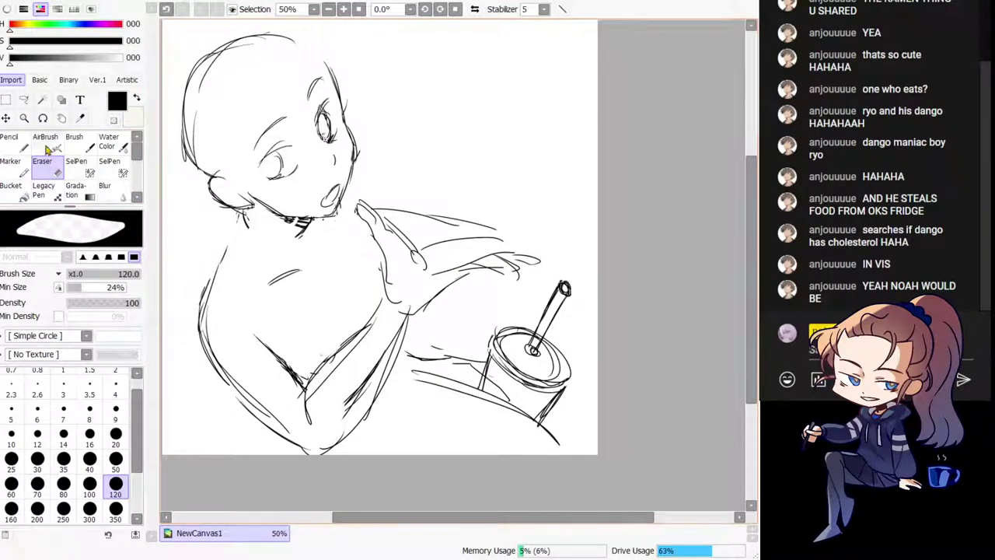
drag(240, 216, 213, 281)
drag(233, 238, 205, 304)
drag(223, 259, 217, 273)
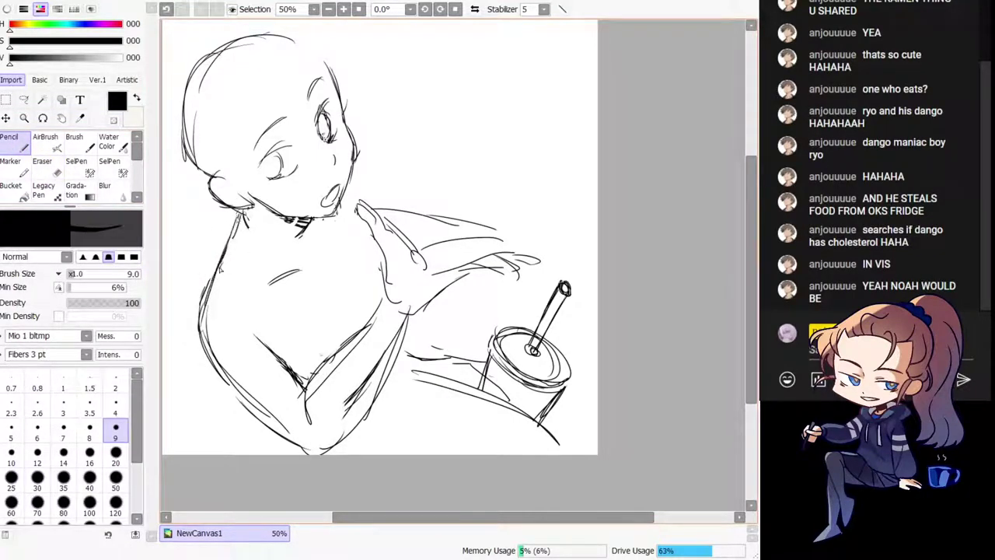
key(ctrl+z)
key(ctrl+z)
key(ctrl+z)
Step: Redraw the near shoulder and upper-arm outline closer to the chest and erase the excess strokes along the arm and forearm
drag(240, 216, 224, 278)
mouse_move(233, 243)
mouse_down()
mouse_move(203, 312)
mouse_move(232, 385)
mouse_up()
click(57, 168)
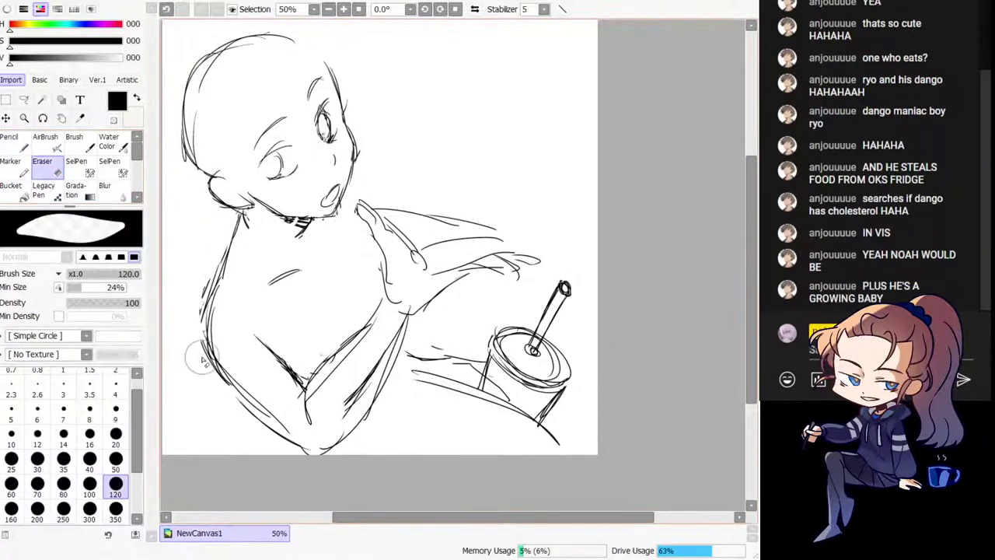
key(h)
drag(488, 373, 315, 373)
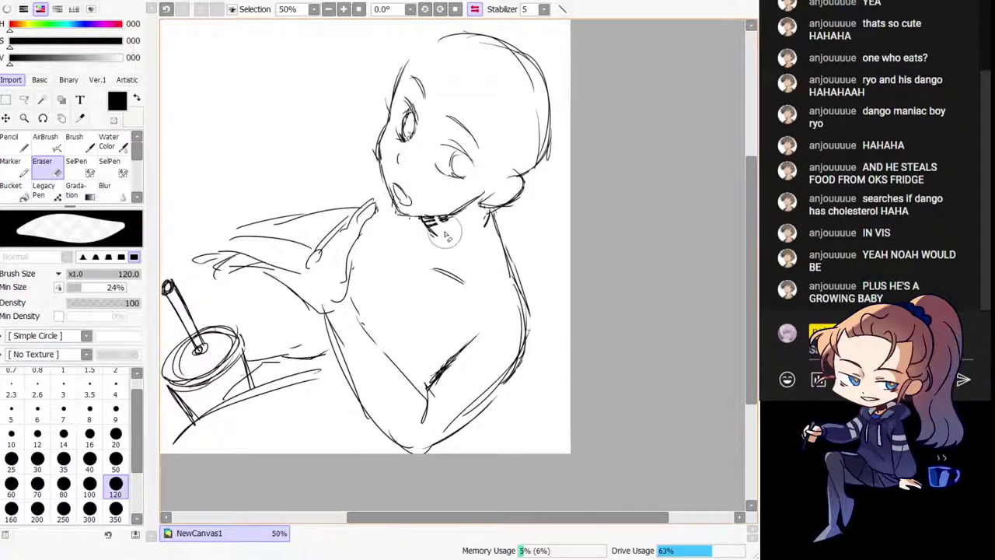
key(ctrl+z)
key(n)
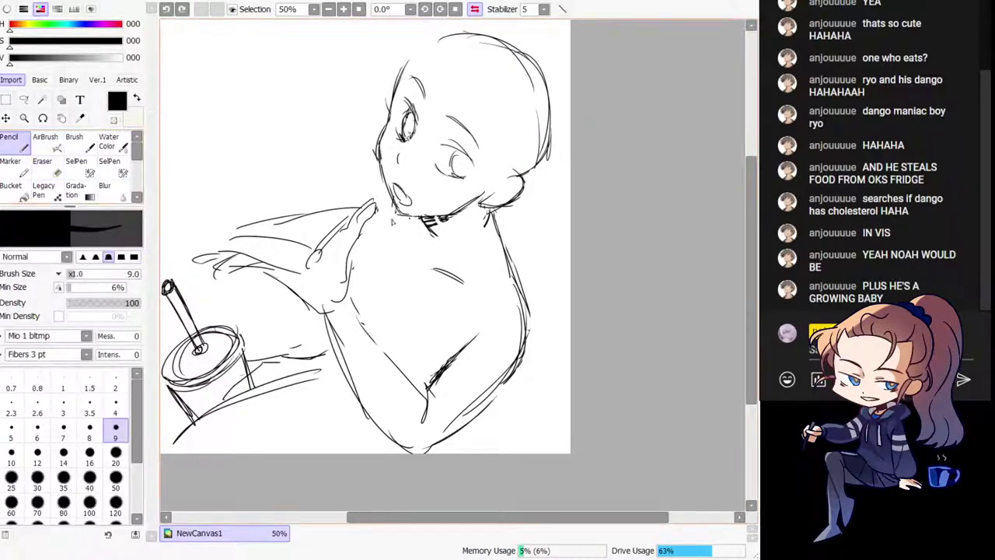
key(ctrl+z)
drag(400, 188, 411, 204)
key(ctrl+z)
Step: Doodle a small face in the canvas's blank upper corner with an ear, a jaw line, simple line eyes and eyebrows
key(h)
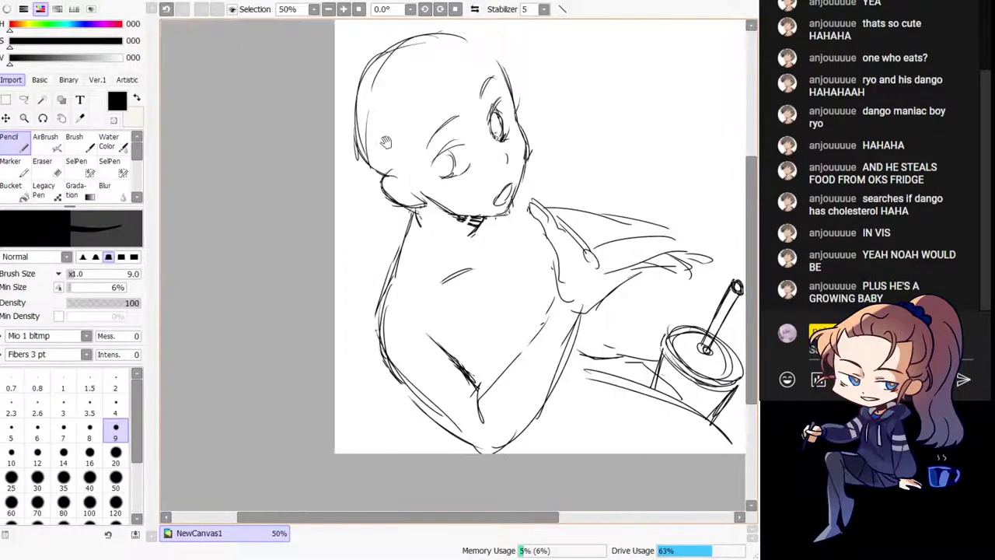
drag(388, 142, 378, 265)
scroll(377, 265, up, 2)
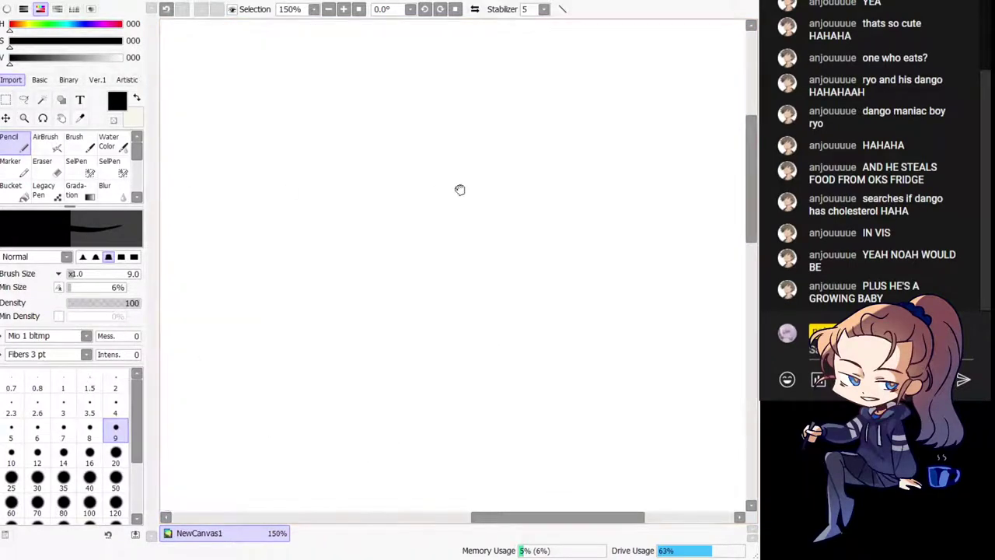
mouse_move(294, 195)
mouse_down()
mouse_move(274, 201)
mouse_move(307, 227)
mouse_move(411, 212)
mouse_up()
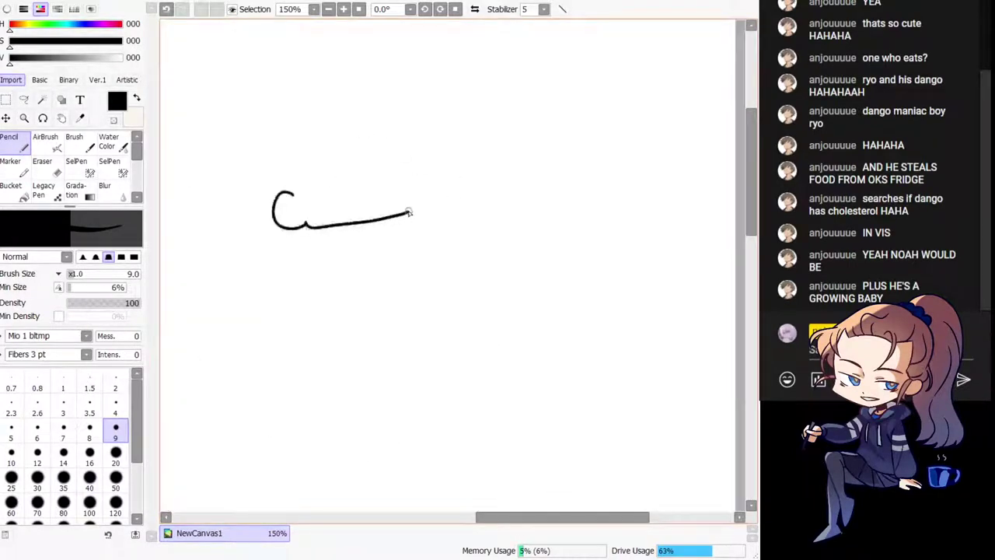
mouse_move(323, 193)
mouse_down()
mouse_move(353, 189)
mouse_move(316, 189)
mouse_move(352, 186)
mouse_move(350, 199)
mouse_move(409, 178)
mouse_move(400, 194)
mouse_move(413, 195)
mouse_up()
key(ctrl+z)
key(ctrl+z)
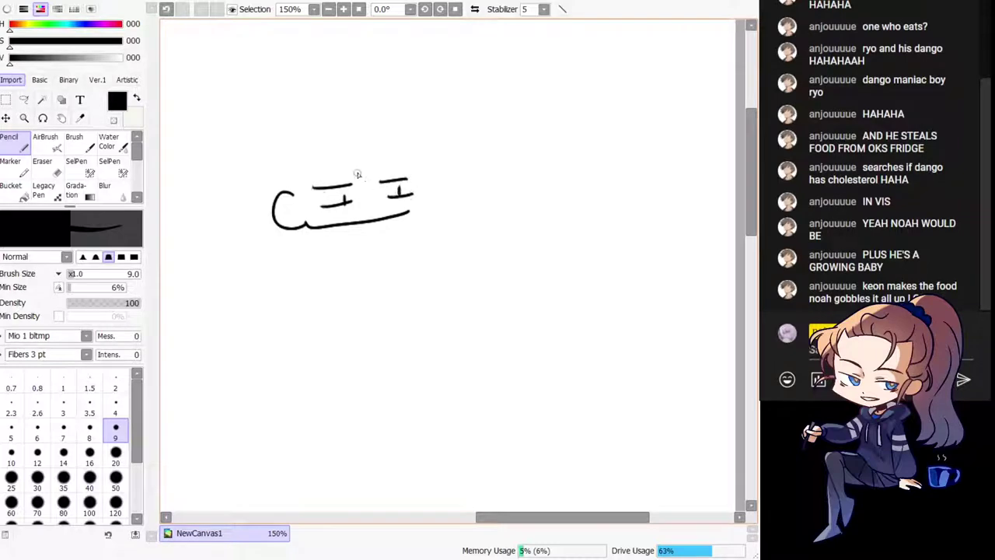
drag(307, 173, 352, 175)
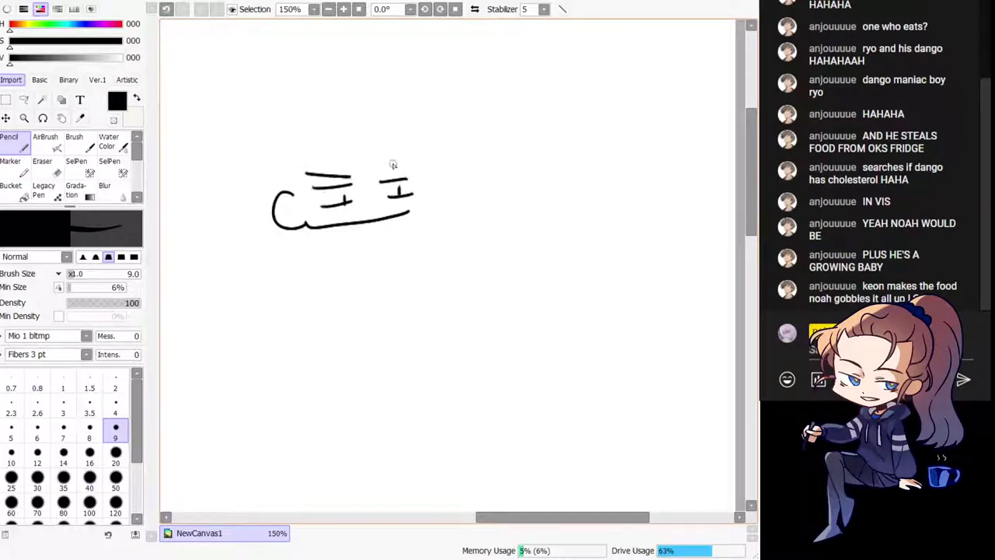
drag(408, 157, 379, 166)
Step: Draw long jagged hair strands down both sides of the doodle face with a short fringe line between them
drag(328, 133, 343, 254)
drag(314, 187, 336, 253)
drag(292, 158, 318, 262)
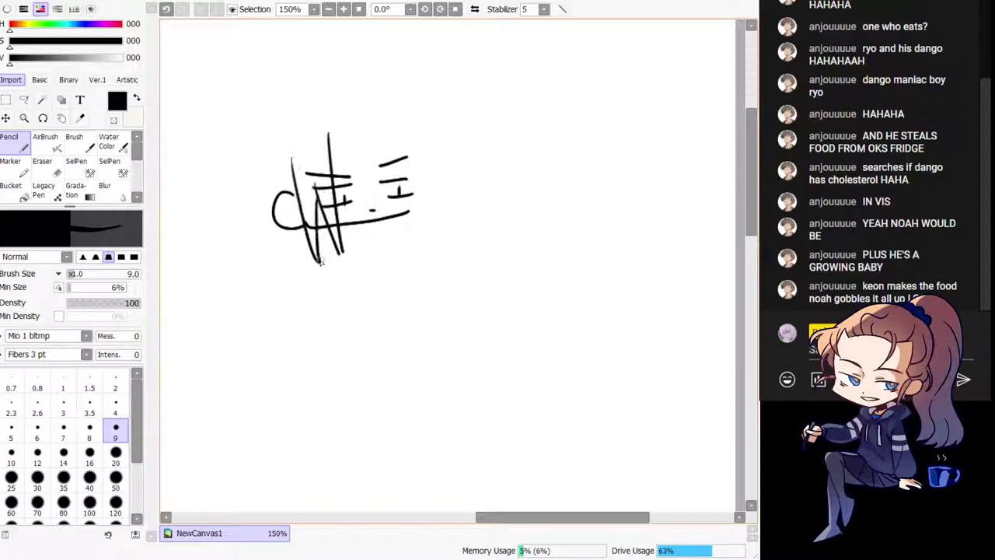
mouse_move(337, 152)
mouse_down()
mouse_move(388, 141)
mouse_move(403, 234)
mouse_up()
drag(404, 156, 406, 238)
mouse_move(414, 170)
mouse_down()
mouse_move(426, 231)
mouse_move(427, 124)
mouse_up()
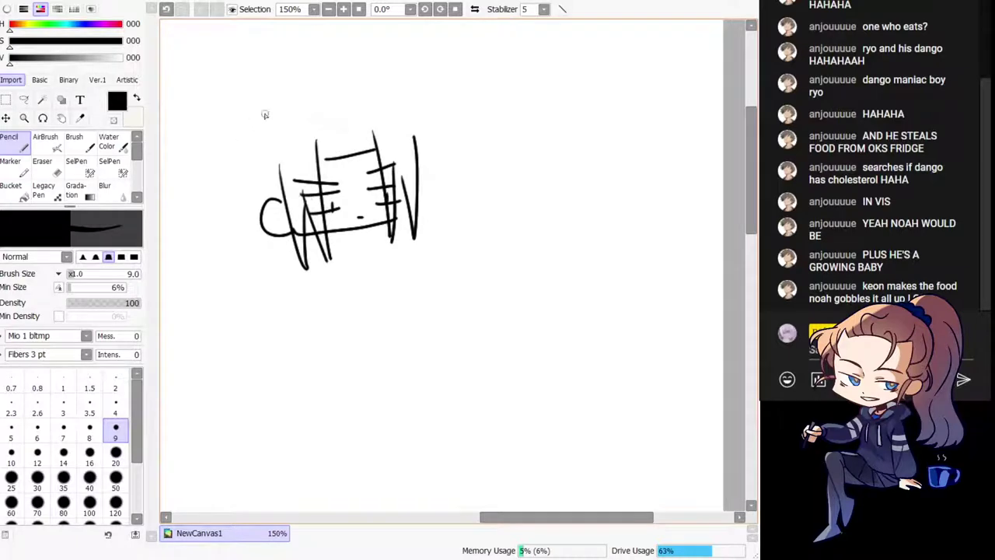
Step: Add a flat line on top of the doodle's head and an open bracket shape above its ear, undoing the long overhead stroke
drag(472, 289, 447, 308)
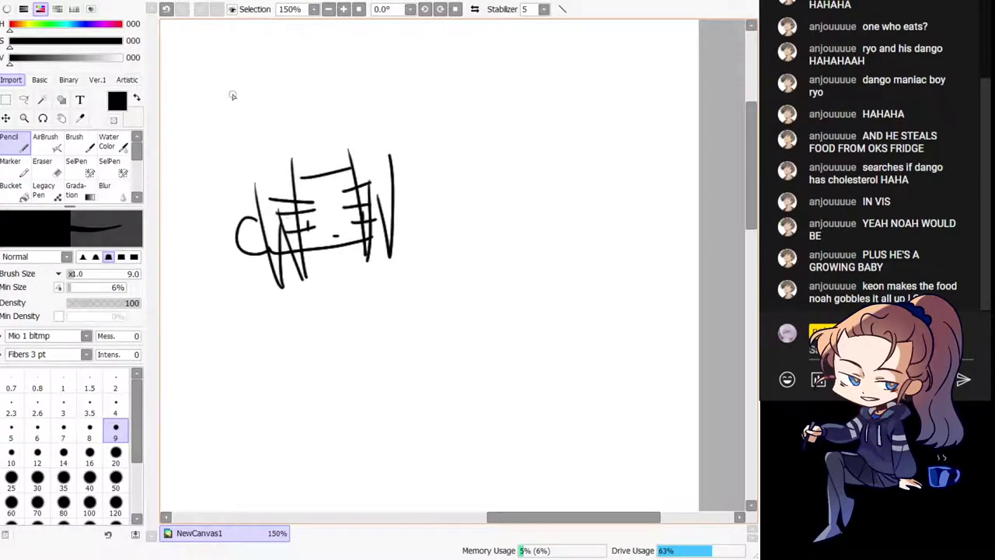
drag(320, 177, 342, 191)
drag(314, 162, 363, 168)
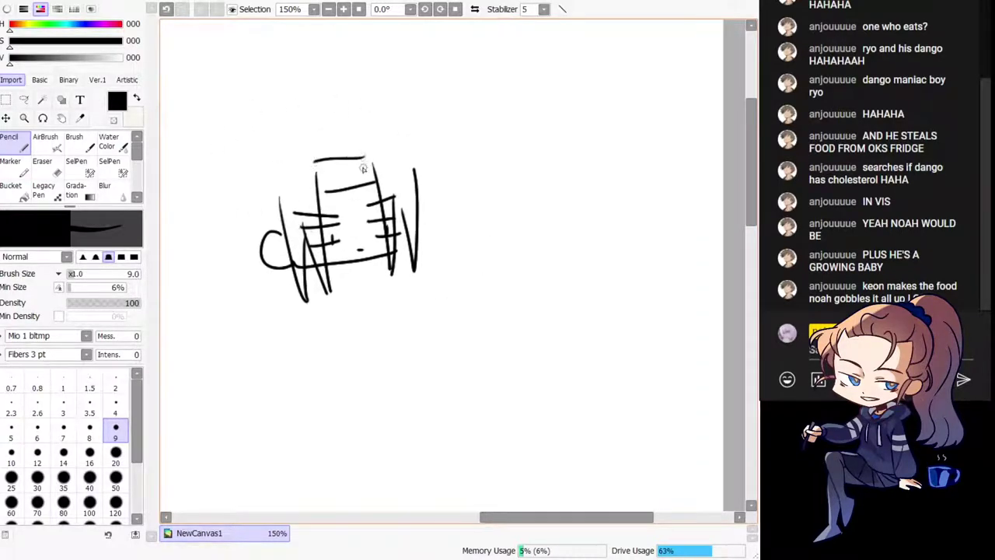
drag(248, 197, 277, 214)
mouse_move(239, 146)
mouse_down()
mouse_move(377, 88)
mouse_move(405, 106)
mouse_up()
key(ctrl+z)
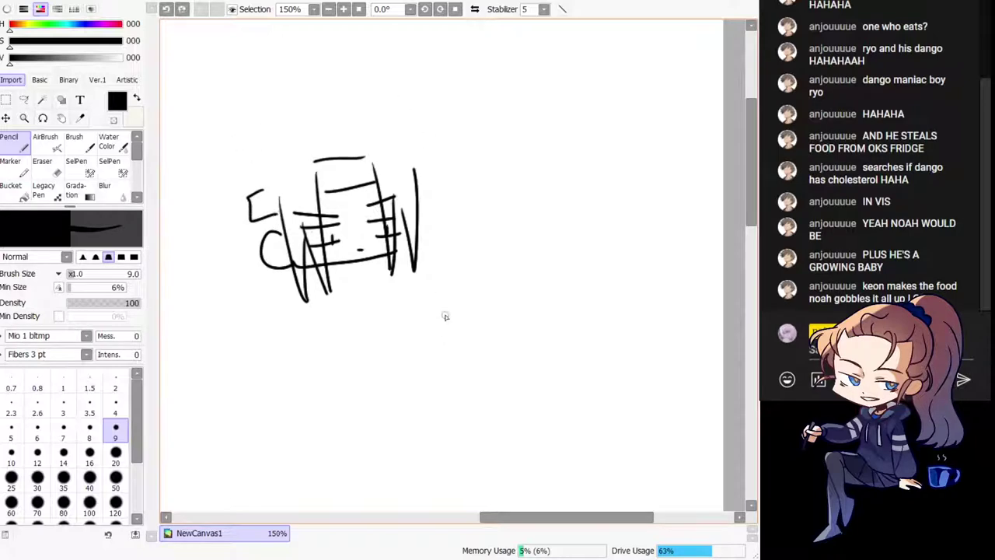
Step: Draw a second doodle head beside the first with rounded bowl-cut hair, a parting line and a small ear
mouse_move(461, 273)
mouse_down()
mouse_move(456, 227)
mouse_move(479, 279)
mouse_up()
mouse_move(513, 178)
mouse_down()
mouse_move(501, 190)
mouse_move(517, 232)
mouse_move(585, 252)
mouse_up()
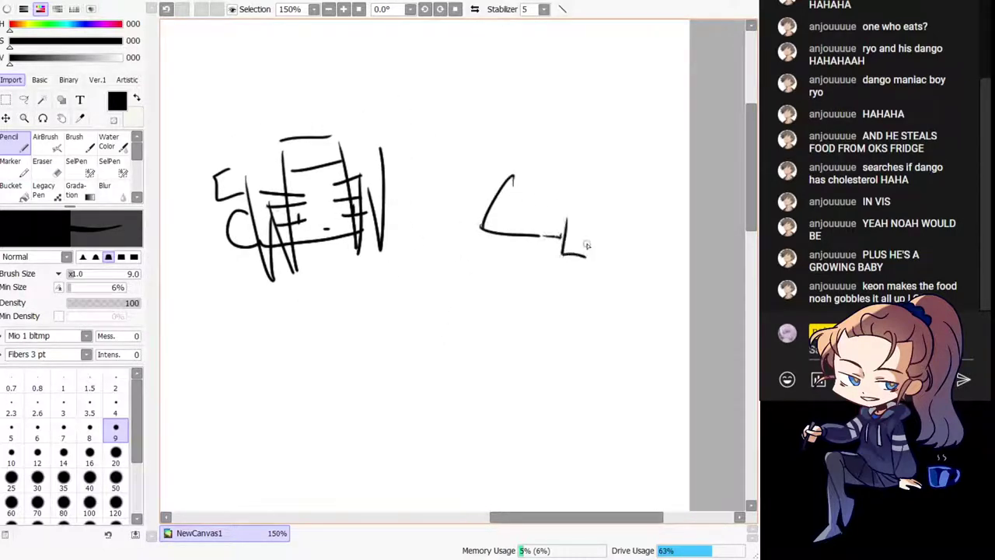
drag(592, 213, 591, 237)
key(ctrl+z)
key(ctrl+z)
drag(570, 200, 566, 233)
key(ctrl+z)
mouse_move(565, 176)
mouse_down()
mouse_move(563, 235)
mouse_move(592, 231)
mouse_up()
mouse_move(529, 168)
mouse_down()
mouse_move(622, 188)
mouse_move(628, 242)
mouse_move(597, 272)
mouse_up()
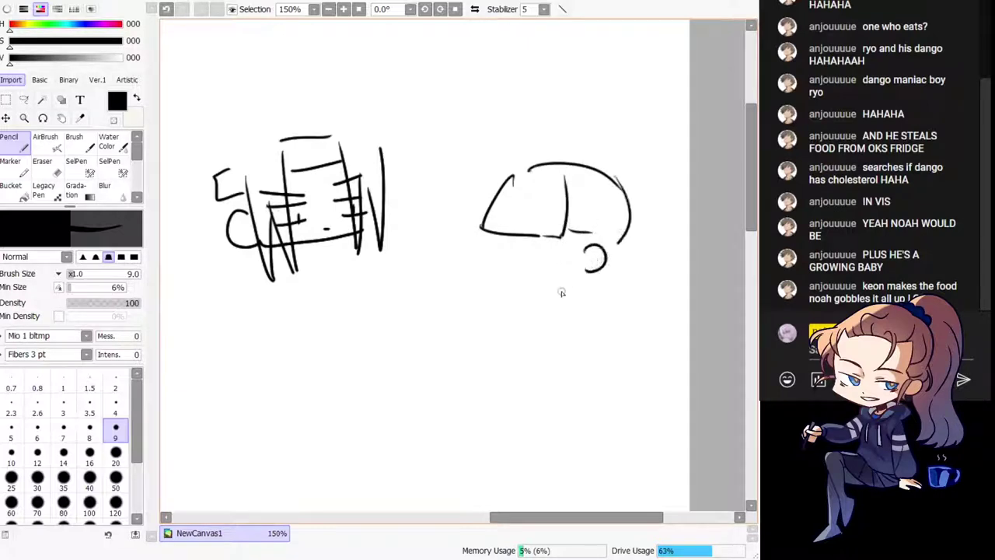
Step: Give the bowl-cut doodle oval eyes, a round open mouth and the back of its hair, plus slanted body lines beneath
drag(502, 244, 554, 261)
mouse_move(517, 296)
mouse_down()
mouse_move(547, 294)
mouse_move(530, 311)
mouse_up()
drag(632, 215, 622, 269)
drag(506, 333, 622, 298)
mouse_move(517, 333)
mouse_down()
mouse_move(570, 340)
mouse_move(622, 315)
mouse_move(671, 335)
mouse_up()
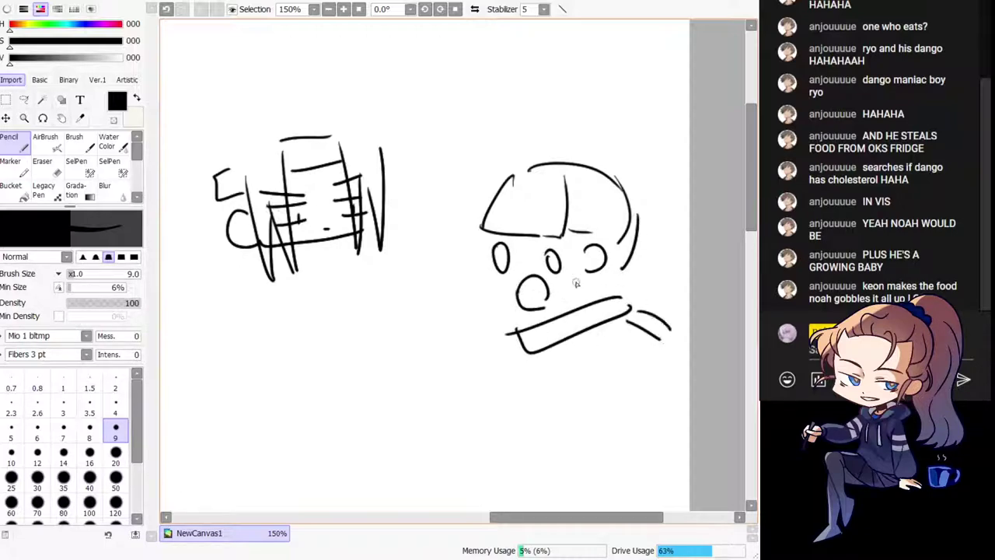
Step: Draw the bowl-cut doodle's cheek outline and its outstretched arms ending in round fists with short trailing lines
mouse_move(493, 245)
mouse_down()
mouse_move(484, 304)
mouse_move(506, 306)
mouse_up()
drag(470, 339, 523, 307)
mouse_move(522, 307)
mouse_down()
mouse_move(500, 346)
mouse_move(456, 341)
mouse_up()
mouse_move(499, 349)
mouse_down()
mouse_move(513, 361)
mouse_move(499, 349)
mouse_move(579, 361)
mouse_move(566, 384)
mouse_up()
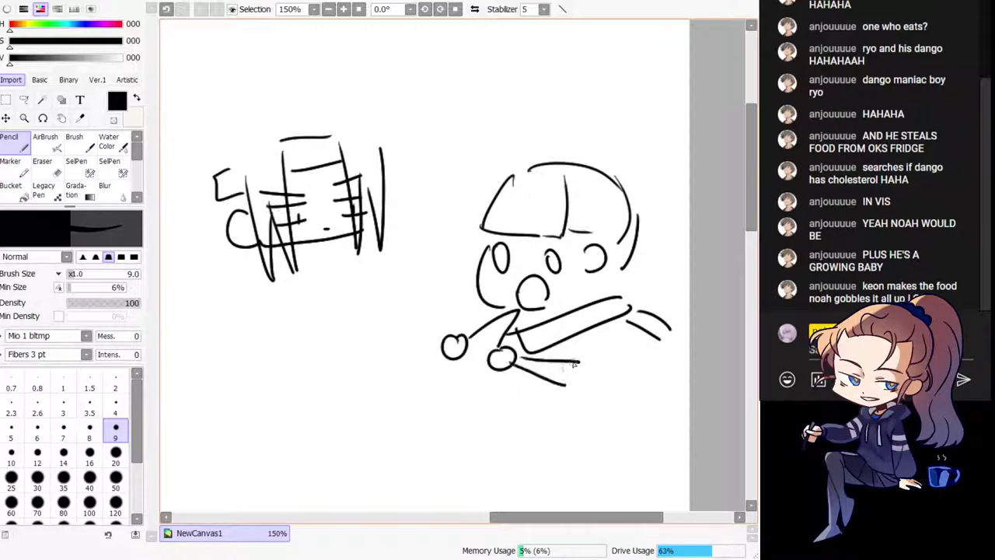
drag(452, 359, 461, 377)
drag(463, 358, 470, 369)
Step: Draw two outward-sloping body lines beneath the first doodle's head
drag(354, 152, 398, 197)
mouse_move(440, 161)
mouse_down()
mouse_move(441, 182)
mouse_move(407, 174)
mouse_move(414, 128)
mouse_up()
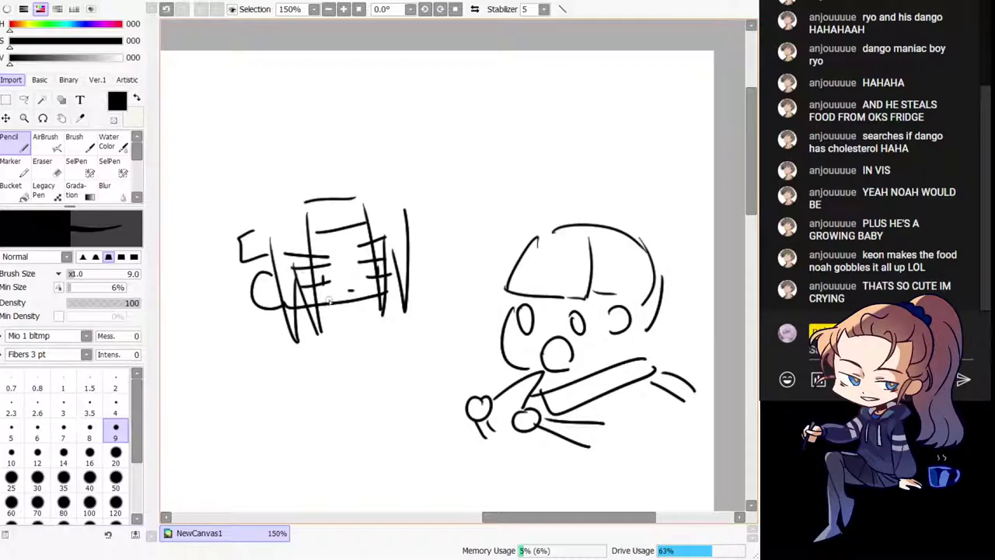
drag(295, 325, 275, 403)
drag(332, 321, 370, 394)
Step: Handwrite "You eat so much but you're still so smol" above the bowl-cut doodle
drag(387, 122, 399, 140)
mouse_move(408, 119)
mouse_down()
mouse_move(399, 153)
mouse_move(421, 128)
mouse_up()
mouse_move(429, 122)
mouse_down()
mouse_move(445, 138)
mouse_move(511, 116)
mouse_up()
mouse_move(519, 77)
mouse_down()
mouse_move(509, 104)
mouse_move(528, 92)
mouse_up()
mouse_move(563, 78)
mouse_down()
mouse_move(551, 96)
mouse_move(576, 74)
mouse_up()
drag(445, 147, 486, 150)
mouse_move(506, 135)
mouse_down()
mouse_move(499, 145)
mouse_move(531, 136)
mouse_up()
mouse_move(561, 115)
mouse_down()
mouse_move(558, 126)
mouse_move(572, 115)
mouse_up()
drag(566, 109, 595, 117)
drag(581, 103, 605, 95)
mouse_move(448, 184)
mouse_down()
mouse_move(464, 196)
mouse_move(461, 211)
mouse_up()
drag(484, 181, 510, 180)
drag(516, 158, 535, 154)
drag(538, 164, 575, 157)
mouse_move(584, 148)
mouse_down()
mouse_move(592, 140)
mouse_move(600, 151)
mouse_up()
drag(613, 131, 620, 143)
drag(627, 112, 628, 140)
mouse_move(503, 197)
mouse_down()
mouse_move(496, 209)
mouse_move(571, 199)
mouse_move(560, 196)
mouse_move(607, 171)
mouse_up()
drag(622, 154, 623, 176)
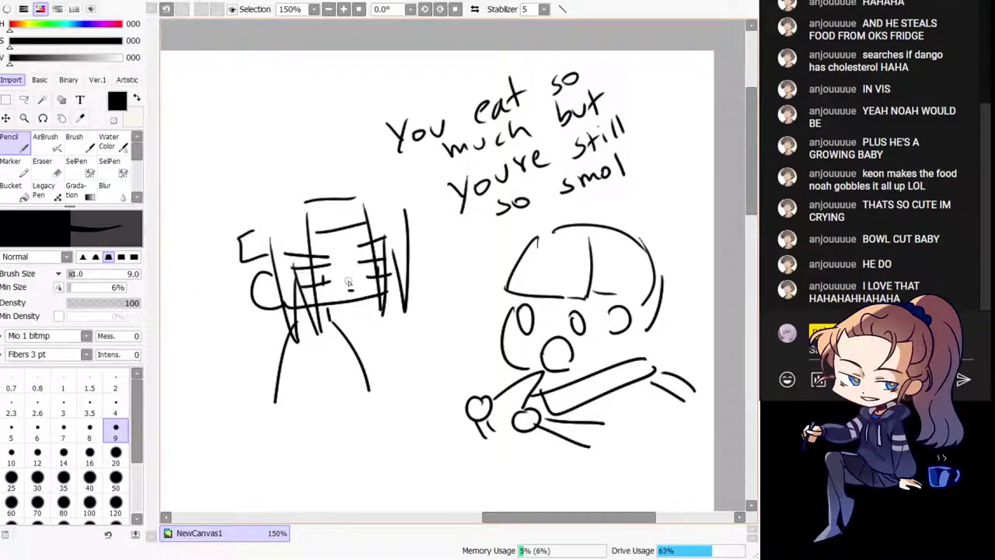
Step: Erase both side doodles and the handwritten caption with the size 350 Eraser, then return to the Pencil
key(Page_Down)
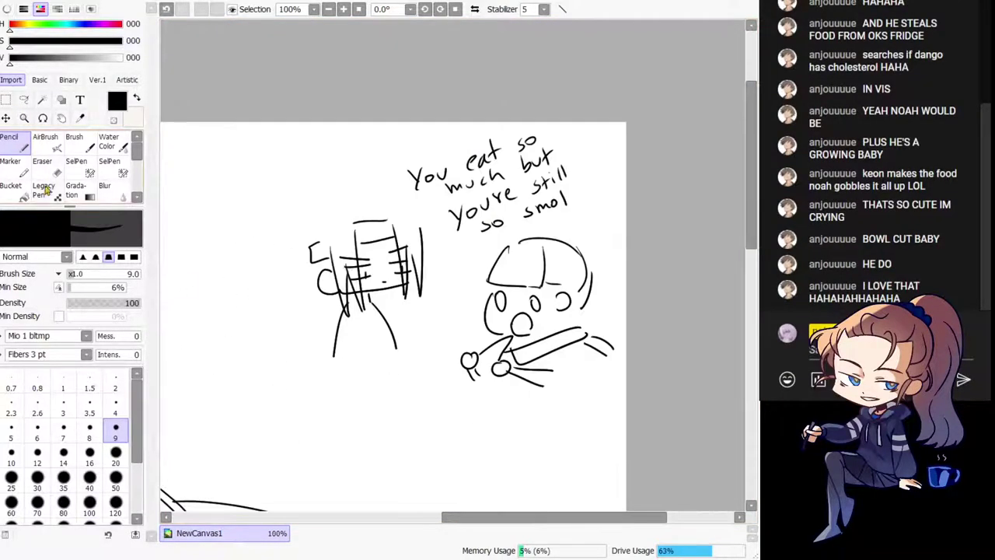
click(49, 168)
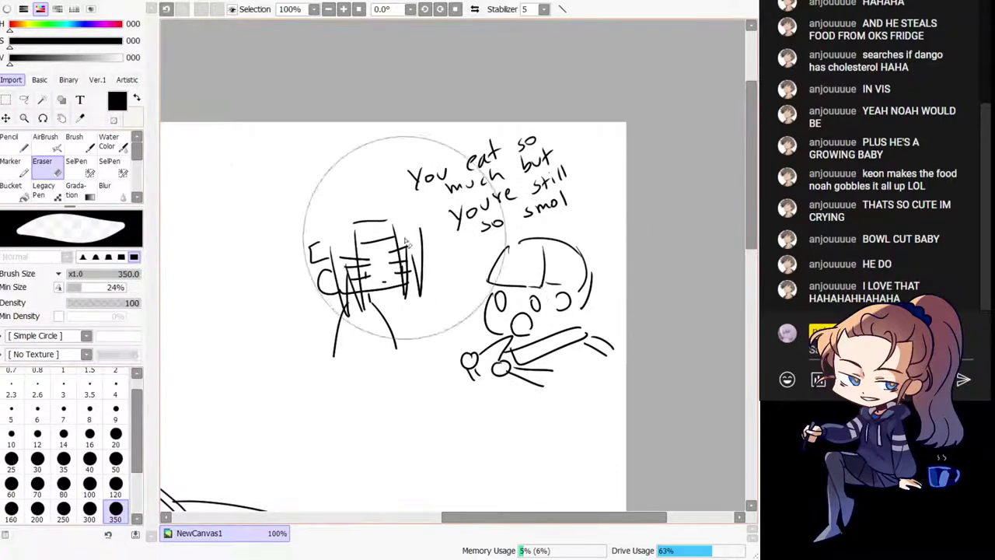
mouse_move(339, 223)
mouse_down()
mouse_move(321, 286)
mouse_move(435, 271)
mouse_move(513, 213)
mouse_move(575, 309)
mouse_move(523, 354)
mouse_up()
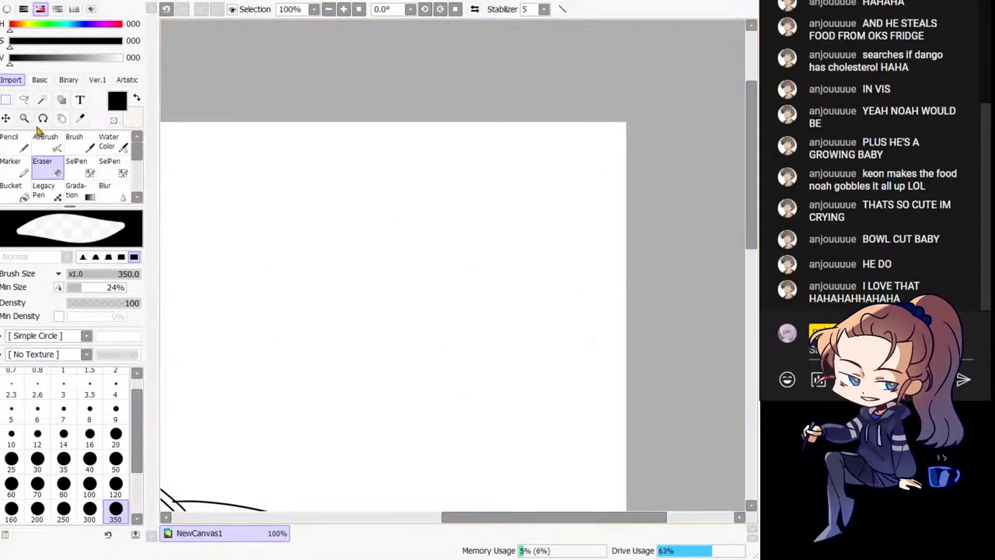
click(11, 141)
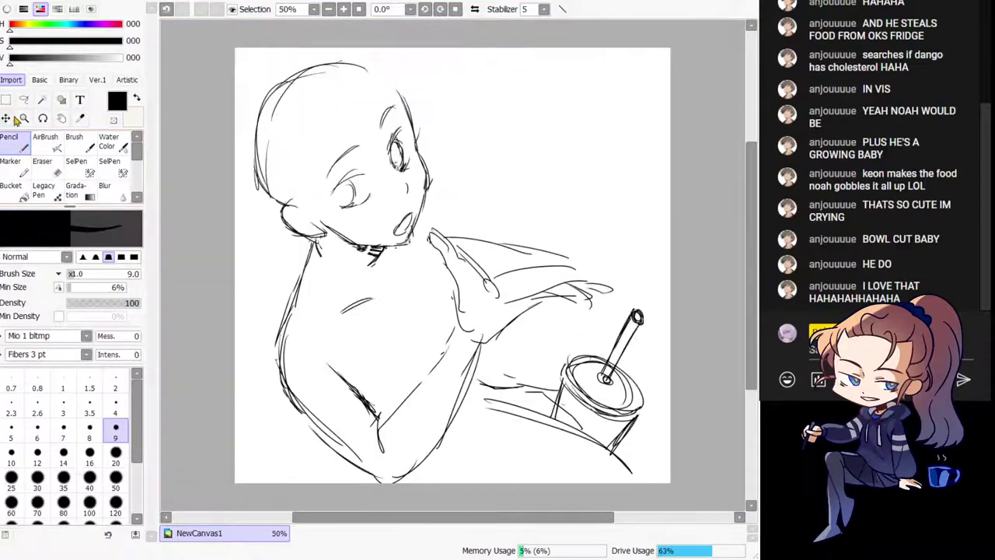
Step: Fill the shadow on the neck beneath the character's chin with dense pencil hatching
drag(463, 288, 451, 289)
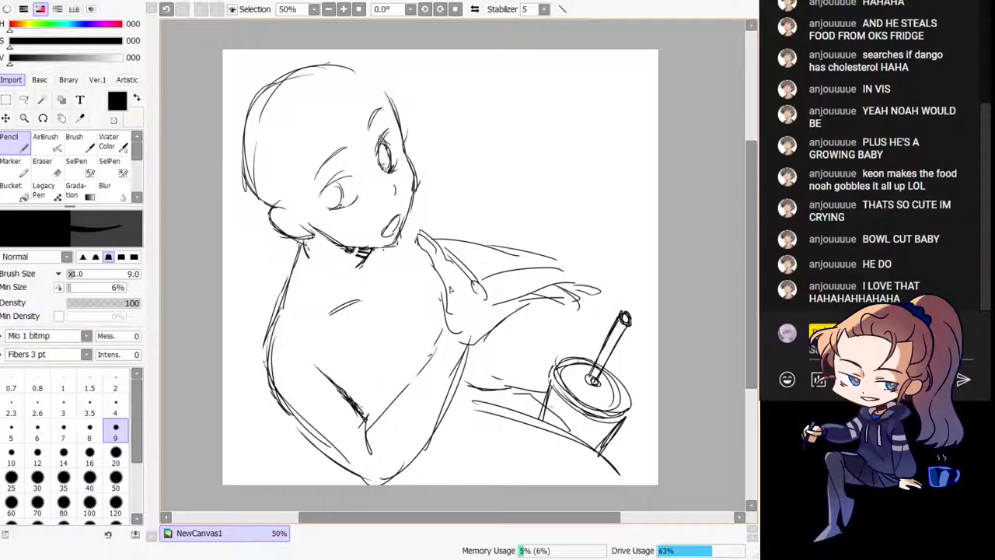
drag(350, 271, 319, 275)
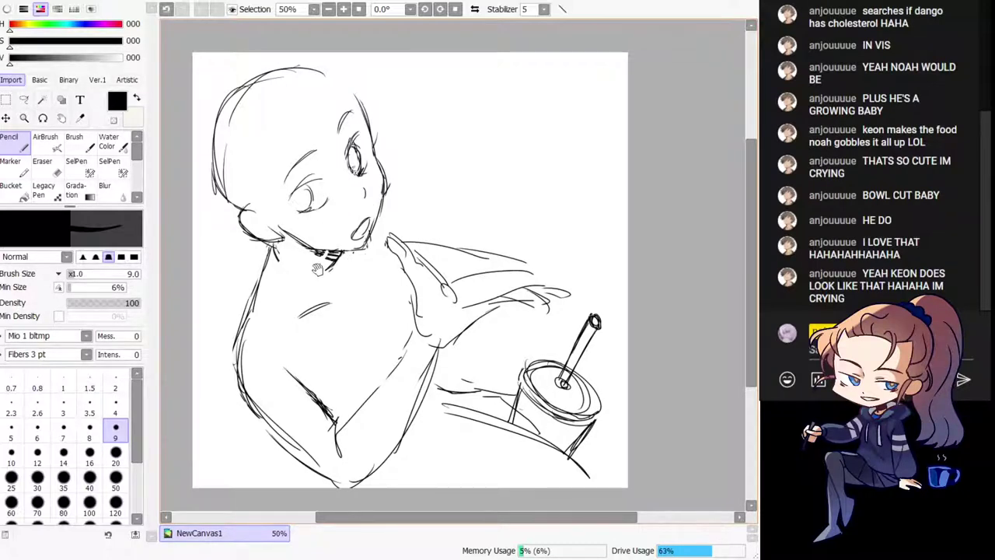
drag(317, 269, 304, 311)
key(Page_Up)
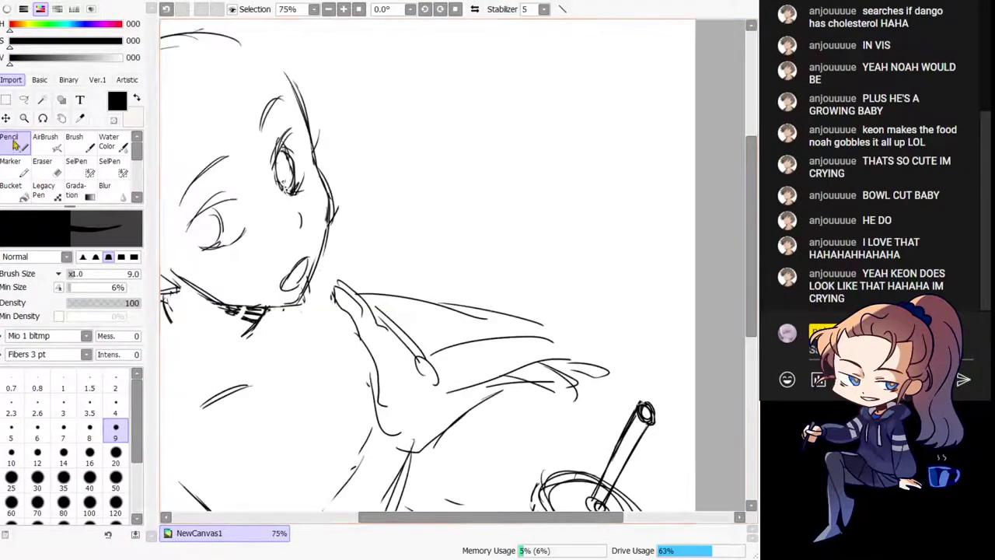
mouse_move(258, 275)
mouse_down()
mouse_move(344, 275)
mouse_move(323, 284)
mouse_move(297, 322)
mouse_move(252, 292)
mouse_move(292, 313)
mouse_move(332, 317)
mouse_move(317, 333)
mouse_move(335, 317)
mouse_up()
key(ctrl+z)
key(ctrl+z)
key(minus)
key(minus)
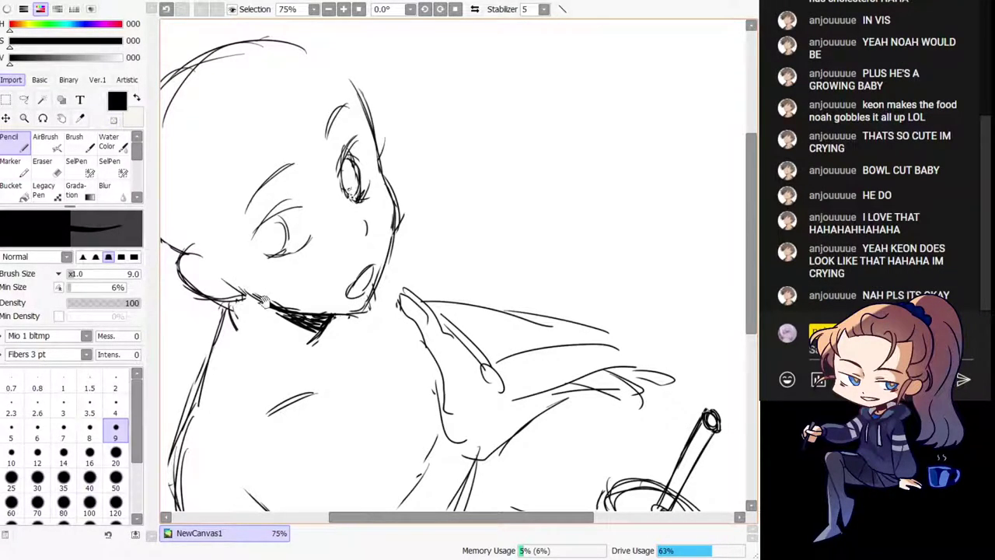
drag(291, 214, 318, 234)
key(e)
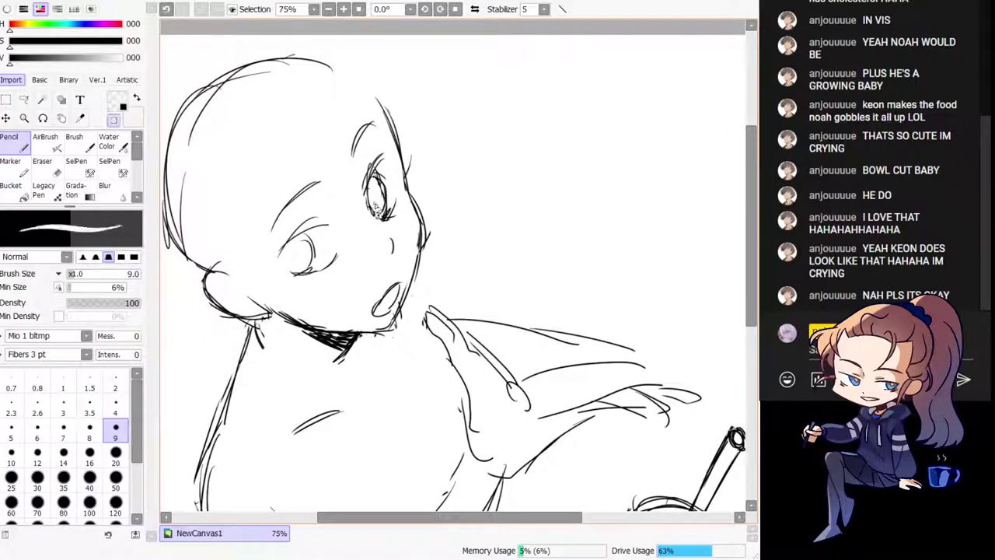
key(e)
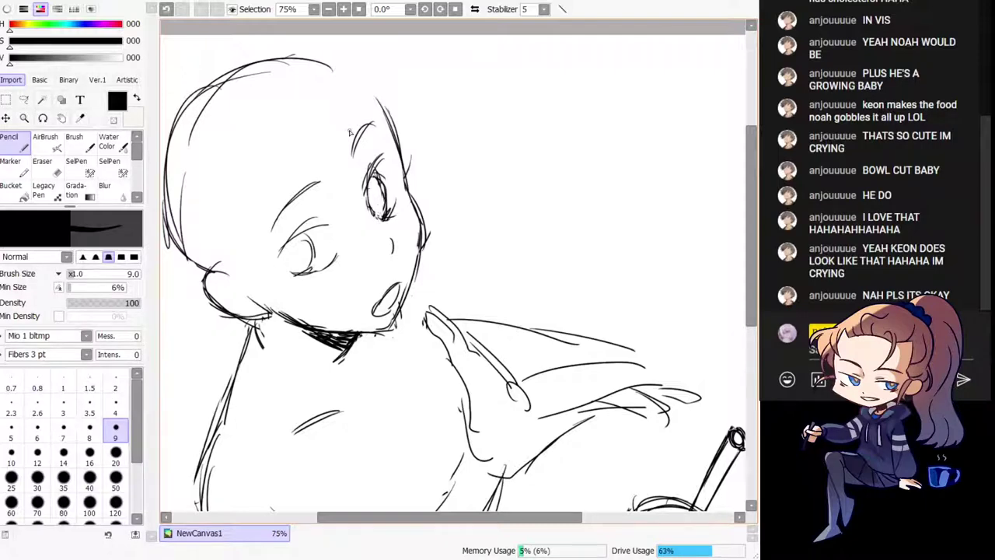
Step: Sketch the curved hairline of the fringe across the character's forehead
drag(327, 205, 326, 223)
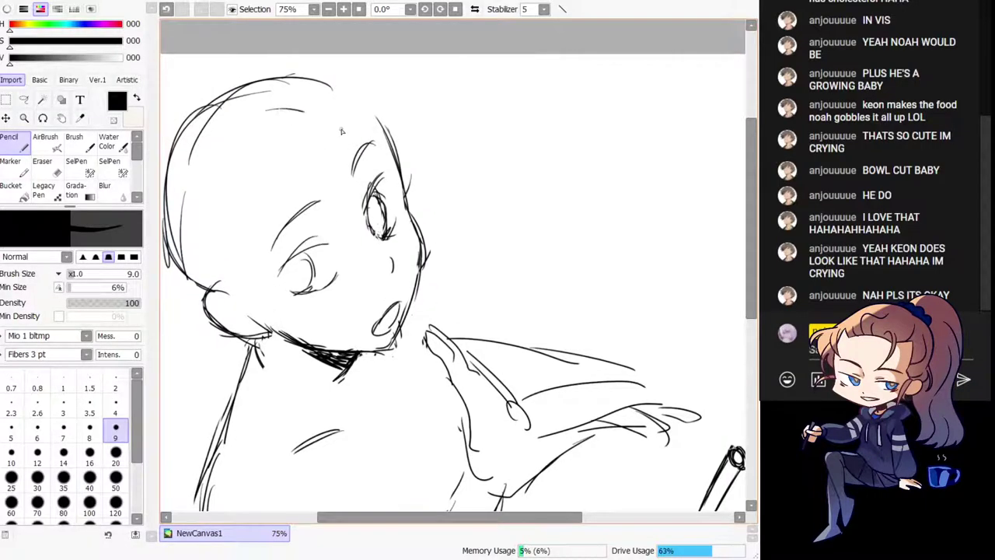
drag(340, 129, 371, 168)
key(ctrl+z)
drag(274, 110, 363, 167)
drag(349, 138, 366, 198)
drag(325, 129, 369, 203)
drag(340, 148, 349, 275)
drag(283, 158, 344, 271)
key(ctrl+z)
key(ctrl+z)
key(ctrl+z)
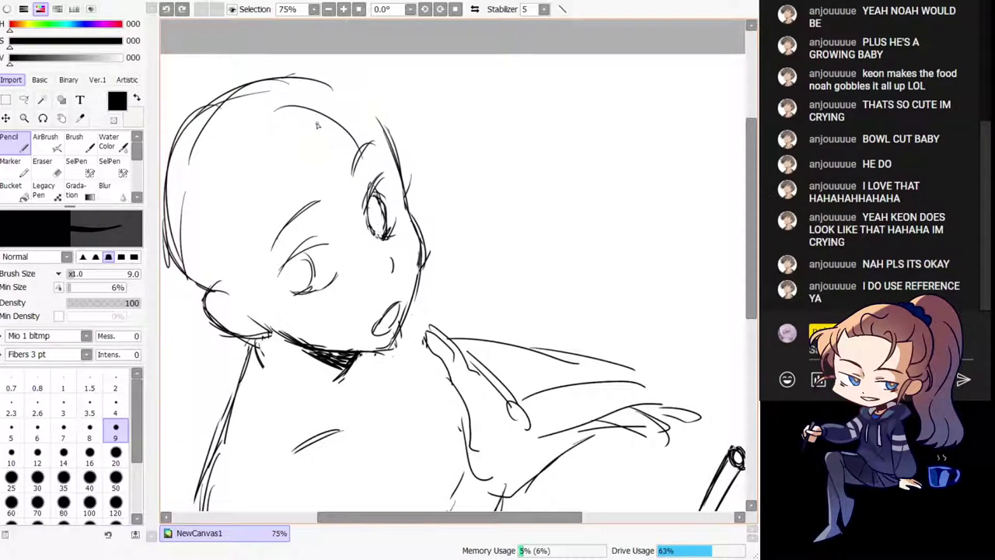
Step: Extend the fringe with strands falling beside the far eye, ending in a point
drag(317, 124, 376, 205)
drag(358, 168, 353, 267)
key(ctrl+z)
drag(359, 169, 356, 241)
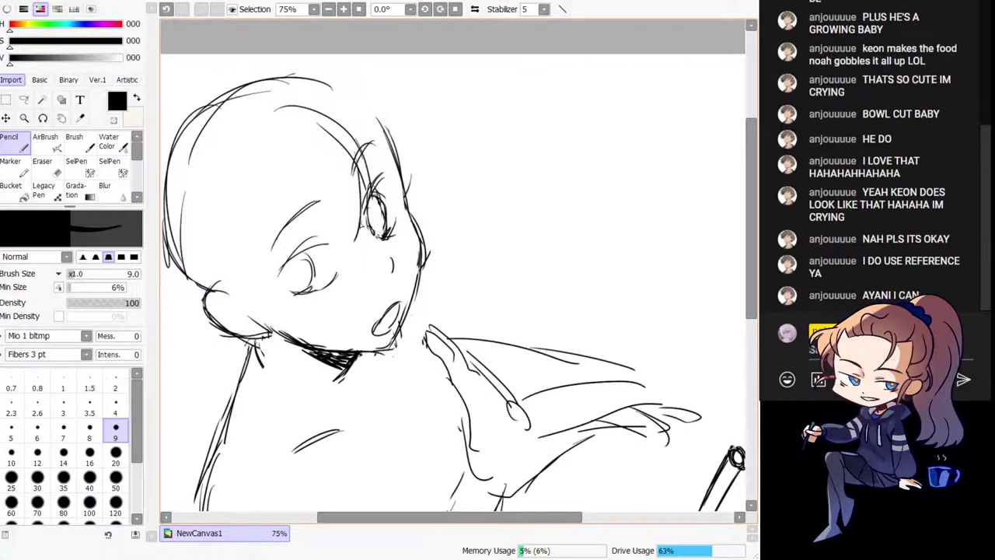
Step: Draw long pointed fringe strands falling across the near eyebrow and over the near eye
drag(282, 165, 327, 246)
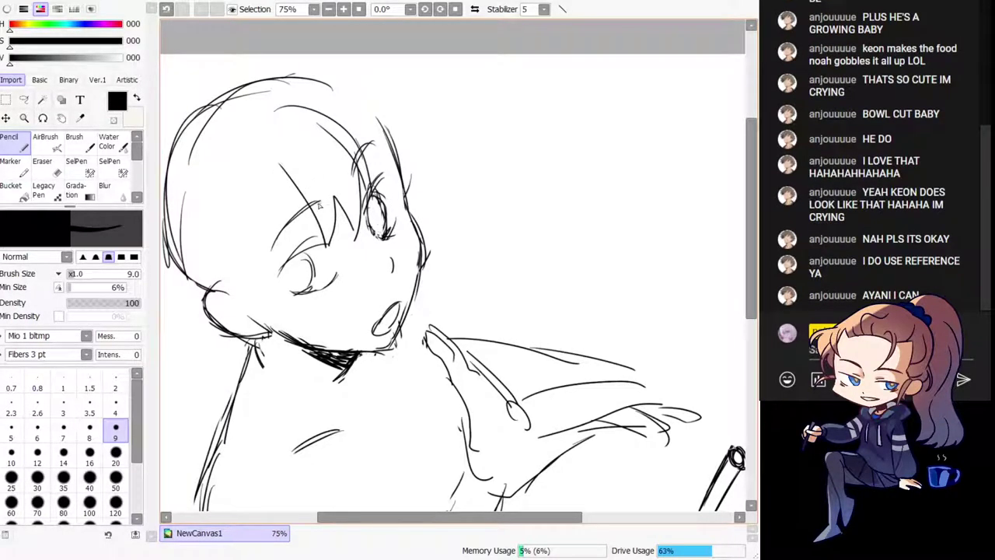
key(ctrl+z)
mouse_move(280, 162)
mouse_down()
mouse_move(331, 243)
mouse_move(294, 250)
mouse_move(313, 311)
mouse_up()
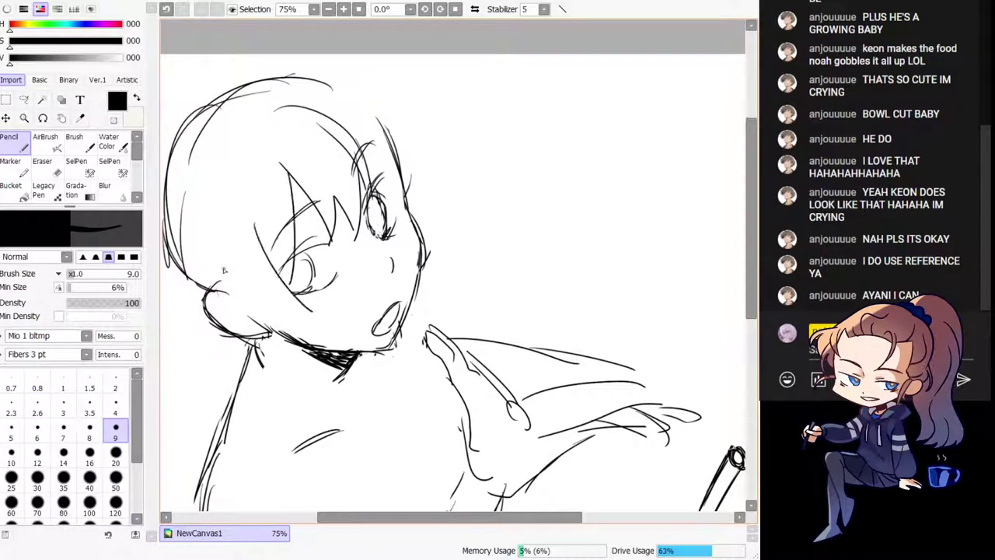
drag(258, 238, 268, 258)
key(ctrl+z)
key(ctrl+z)
key(ctrl+z)
drag(283, 167, 278, 296)
mouse_move(255, 237)
mouse_down()
mouse_move(264, 267)
mouse_move(306, 312)
mouse_up()
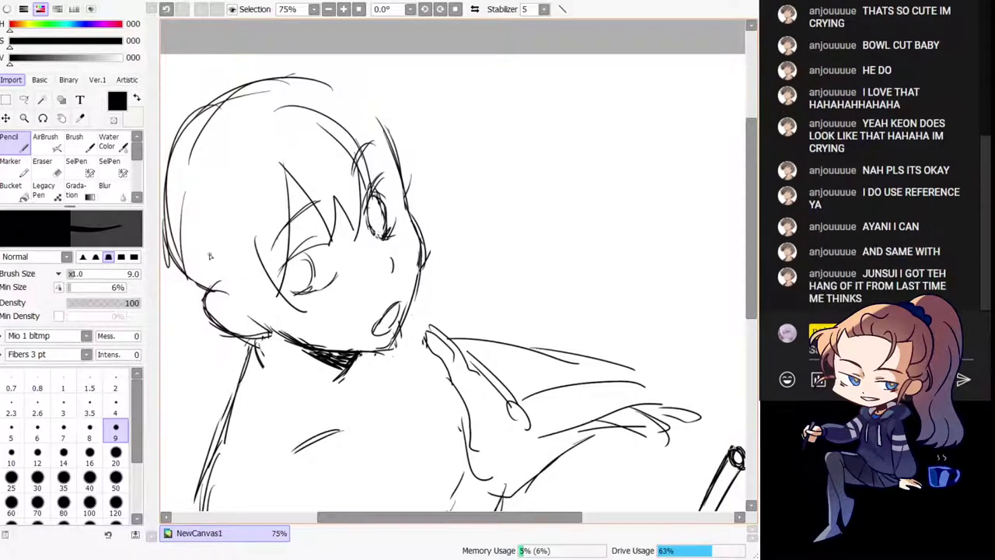
Step: Add hair strands over the ear and cheek, plus a tuft flicking outward at the front of the head
drag(205, 227, 249, 331)
drag(223, 280, 296, 318)
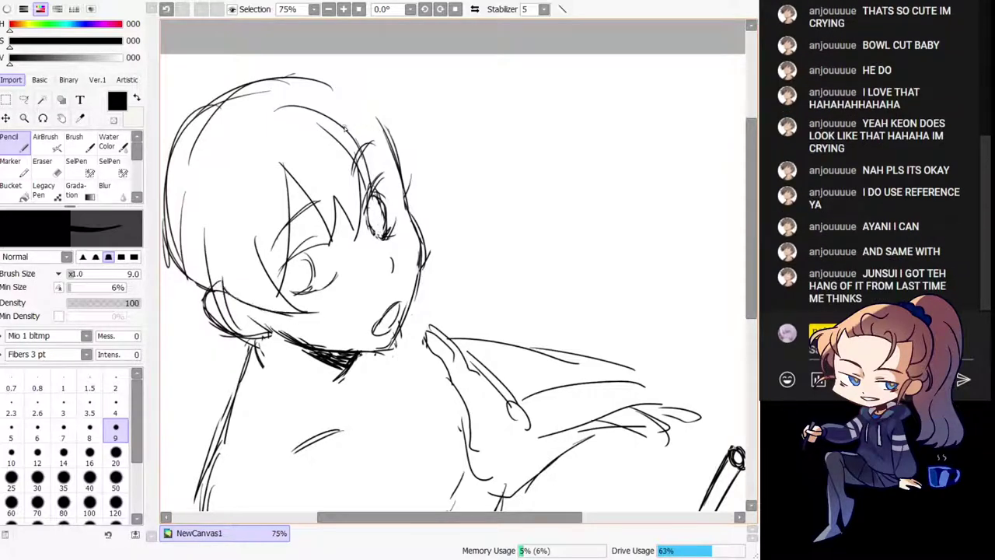
mouse_move(336, 82)
mouse_down()
mouse_move(434, 145)
mouse_move(411, 170)
mouse_move(406, 198)
mouse_up()
drag(354, 121, 403, 185)
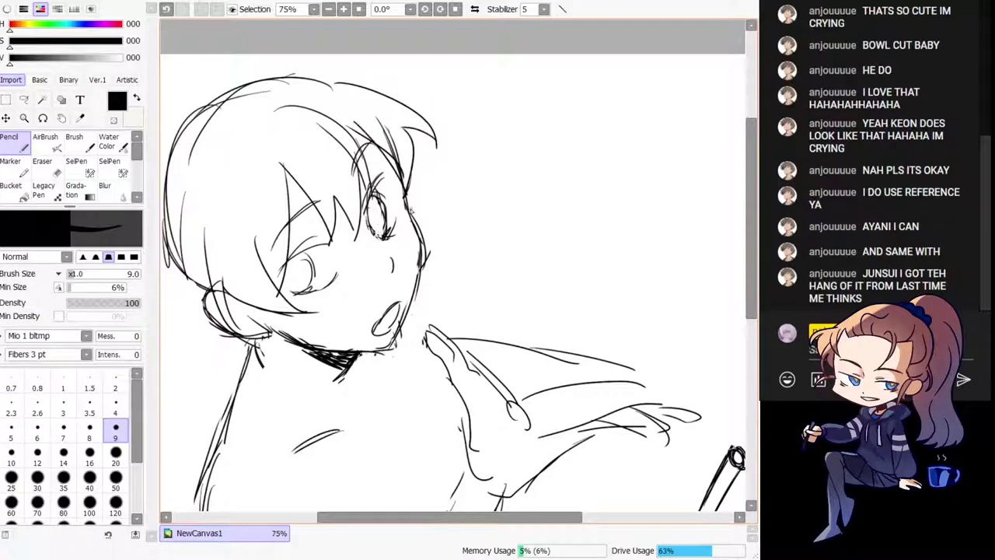
drag(374, 257, 435, 239)
drag(197, 375, 304, 347)
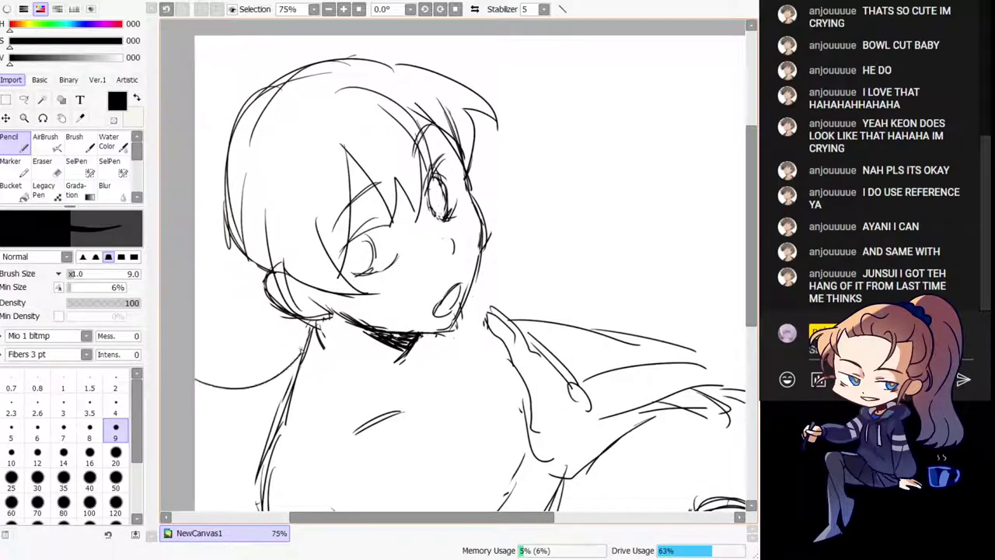
key(ctrl+z)
mouse_move(358, 308)
mouse_down()
mouse_move(286, 211)
mouse_move(233, 268)
mouse_up()
drag(268, 385, 309, 342)
drag(206, 299, 401, 340)
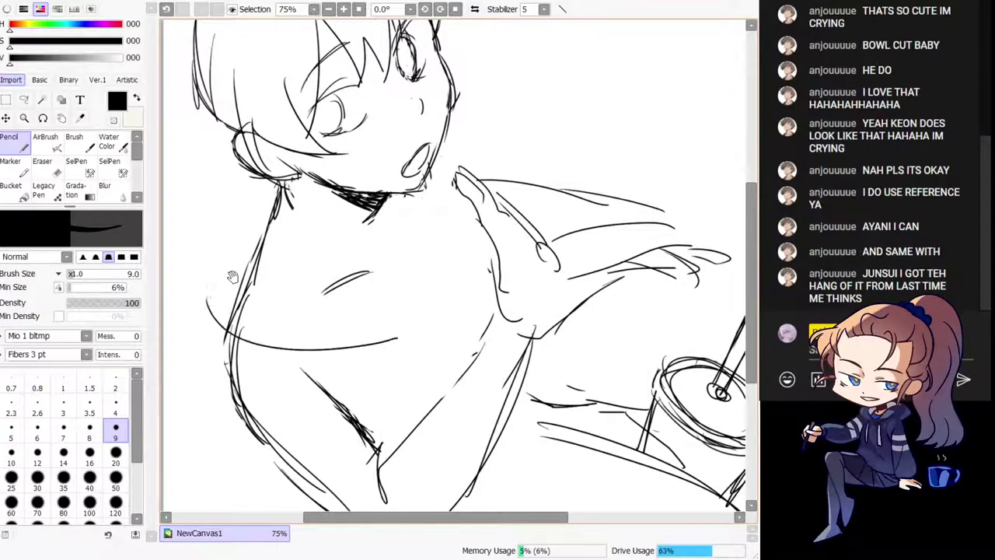
drag(232, 276, 274, 317)
key(ctrl+z)
Step: Draw the cloak's wavy collar line below the neck and a curved edge sweeping across the chest to the upper arm
drag(295, 257, 430, 300)
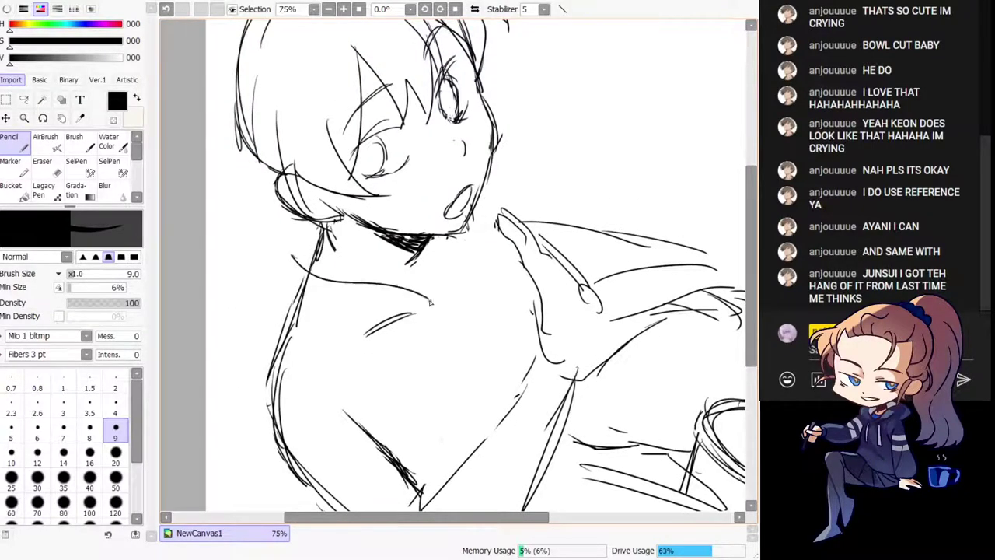
key(h)
mouse_move(501, 345)
mouse_down()
mouse_move(502, 366)
mouse_move(451, 371)
mouse_move(459, 431)
mouse_up()
key(ctrl+z)
mouse_move(398, 352)
mouse_down()
mouse_move(463, 434)
mouse_move(591, 451)
mouse_up()
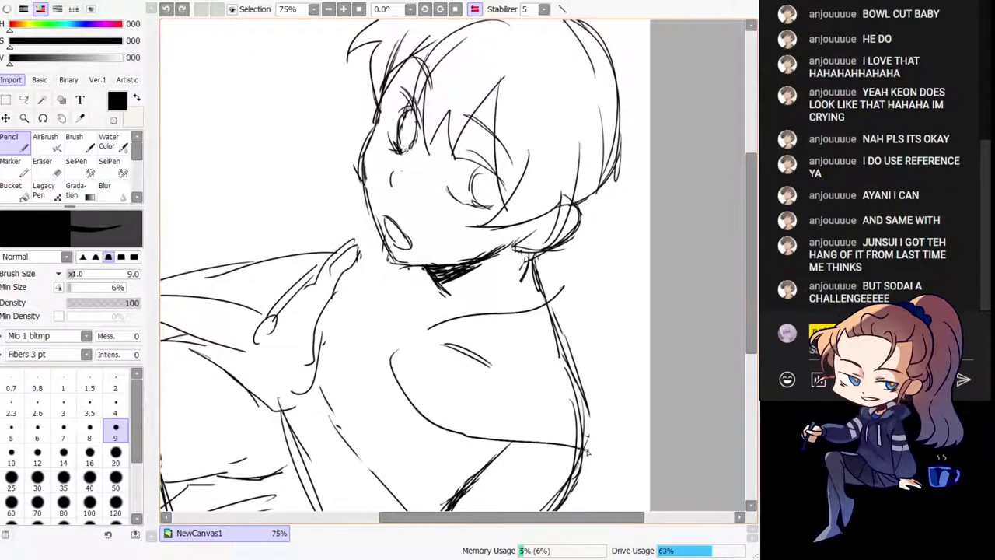
key(h)
drag(536, 399, 457, 390)
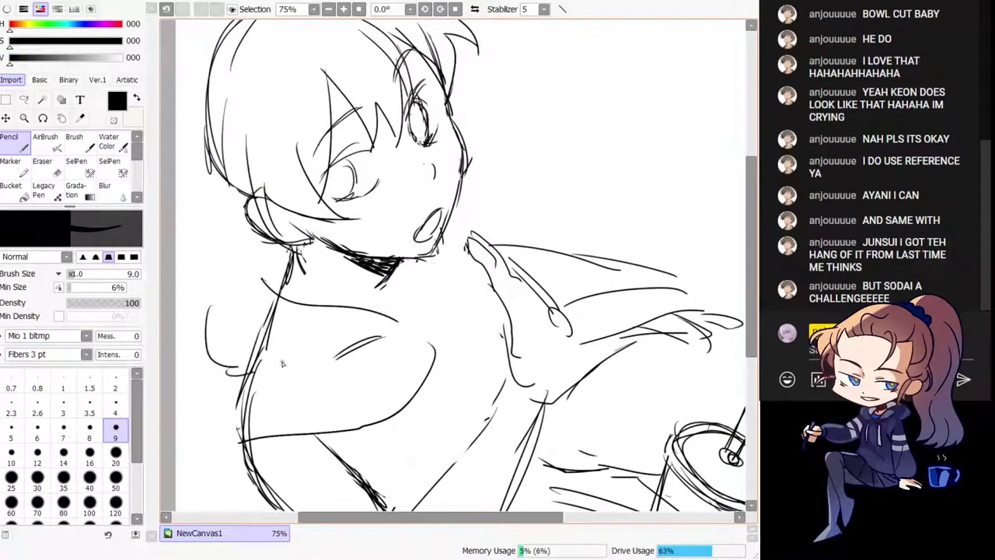
Step: Sketch the hood's lower fold across the shoulder and its rounded outline bulging behind the neck
drag(353, 341, 182, 407)
drag(194, 241, 189, 341)
key(ctrl+z)
drag(227, 219, 199, 354)
drag(244, 231, 203, 357)
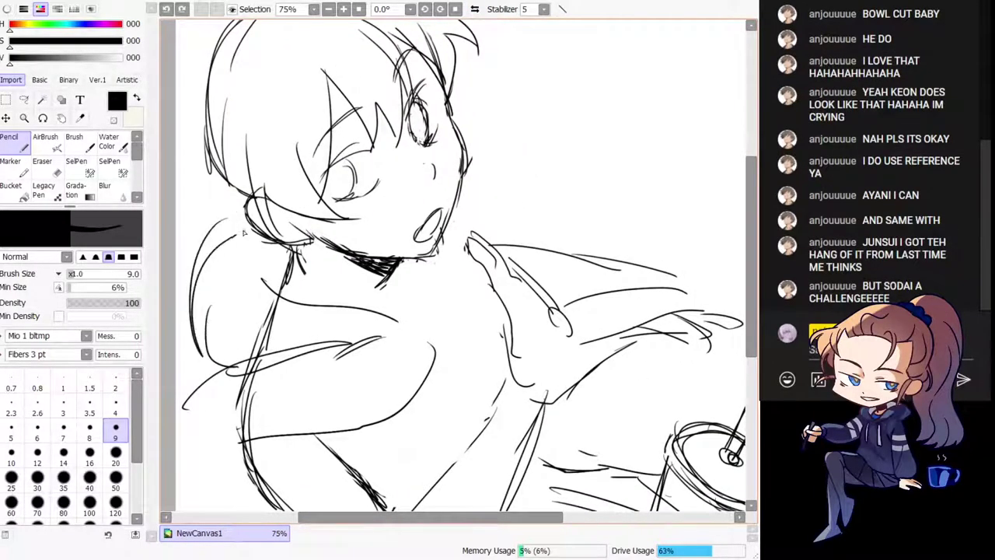
Step: Redraw the hood's rounded back outline on the mirrored canvas and add short strokes just beneath the chin
key(h)
drag(503, 275, 468, 276)
key(ctrl+z)
drag(659, 207, 637, 336)
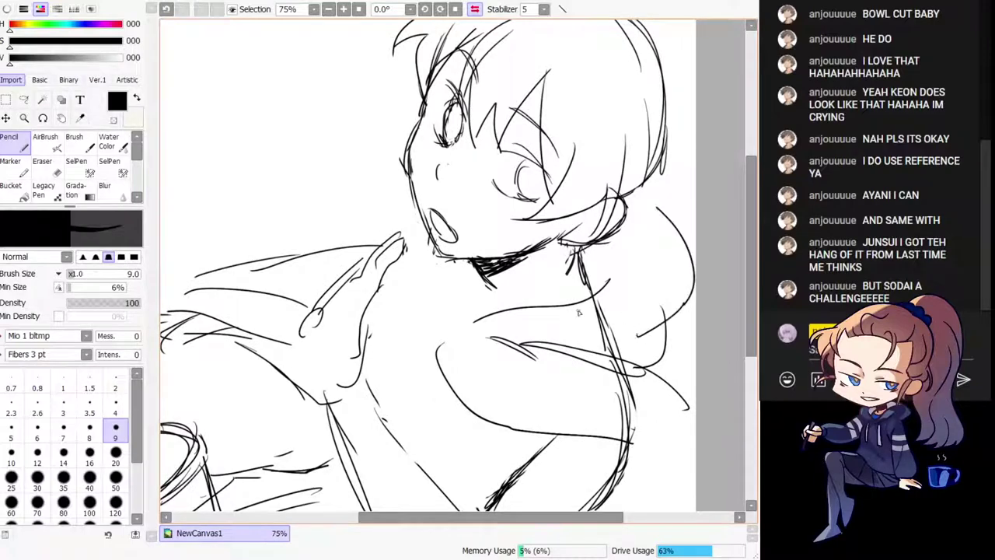
drag(431, 258, 426, 285)
key(h)
drag(500, 360, 492, 329)
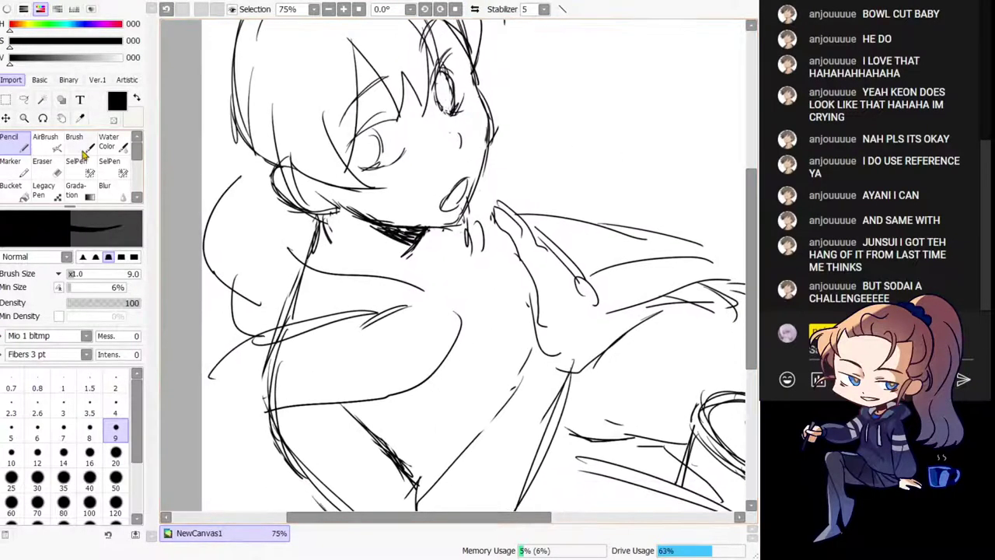
Step: Erase the old shoulder, upper arm and chest lines beneath the hood, then return to the Pencil
click(56, 170)
mouse_move(295, 310)
mouse_down()
mouse_move(282, 346)
mouse_move(230, 361)
mouse_move(283, 349)
mouse_up()
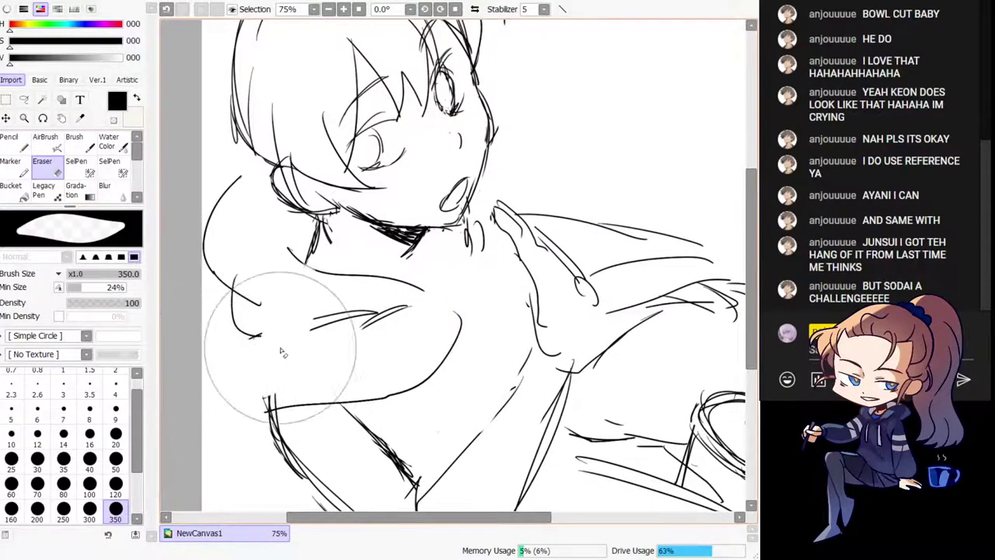
mouse_move(347, 336)
mouse_down()
mouse_move(337, 244)
mouse_move(310, 243)
mouse_up()
mouse_move(359, 315)
mouse_down()
mouse_move(223, 334)
mouse_move(417, 259)
mouse_move(311, 324)
mouse_move(253, 405)
mouse_move(287, 435)
mouse_up()
click(6, 151)
drag(430, 334, 333, 491)
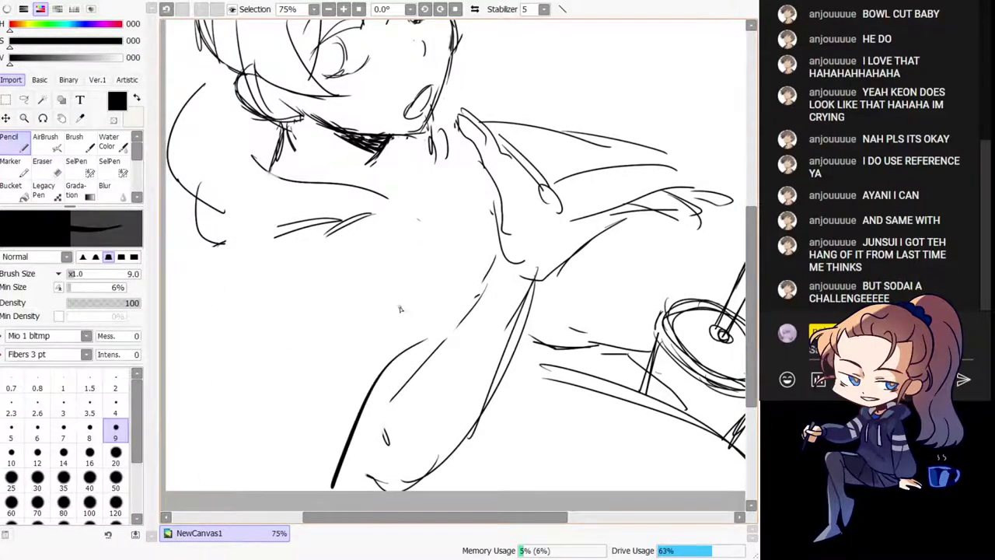
key(h)
mouse_move(572, 347)
mouse_down()
mouse_move(490, 408)
mouse_move(461, 353)
mouse_up()
key(ctrl+z)
drag(366, 374, 422, 496)
drag(341, 331, 335, 264)
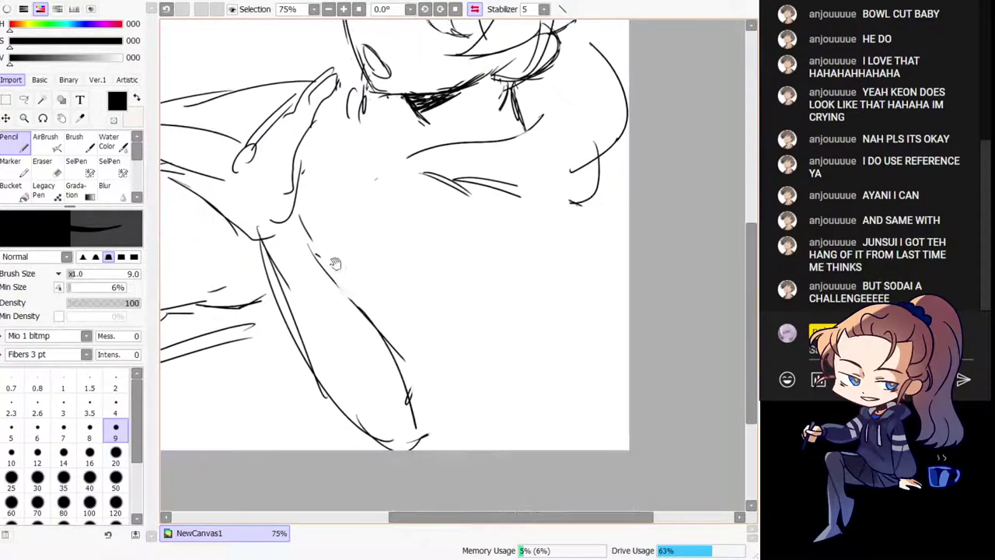
key(ctrl+z)
Step: Erase the rounded elbow and redraw both edges of the raised forearm running down to the canvas's lower border
drag(270, 246, 322, 428)
drag(278, 283, 339, 450)
click(42, 163)
mouse_move(311, 272)
mouse_down()
mouse_move(355, 422)
mouse_move(420, 436)
mouse_up()
click(9, 139)
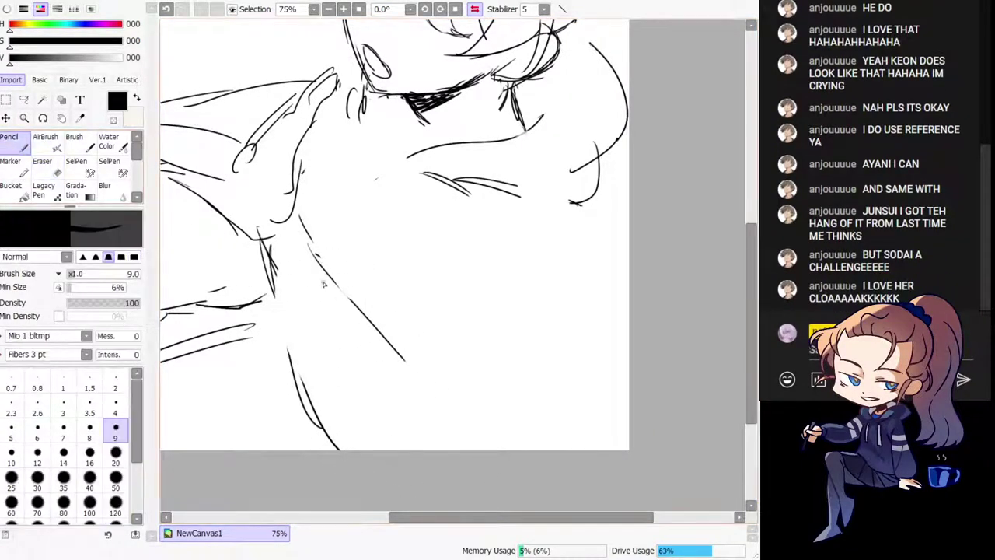
drag(312, 246, 426, 412)
drag(398, 360, 464, 449)
key(h)
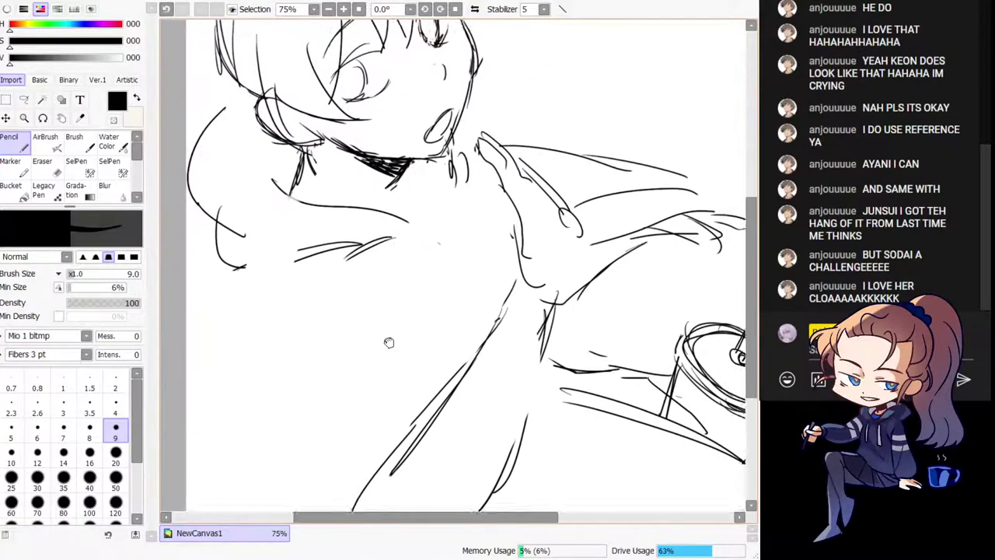
Step: Sketch the cloak's drape with a sloping shoulder line, an edge behind the forearm and an extended collar curve
drag(461, 357, 249, 481)
drag(370, 208, 428, 266)
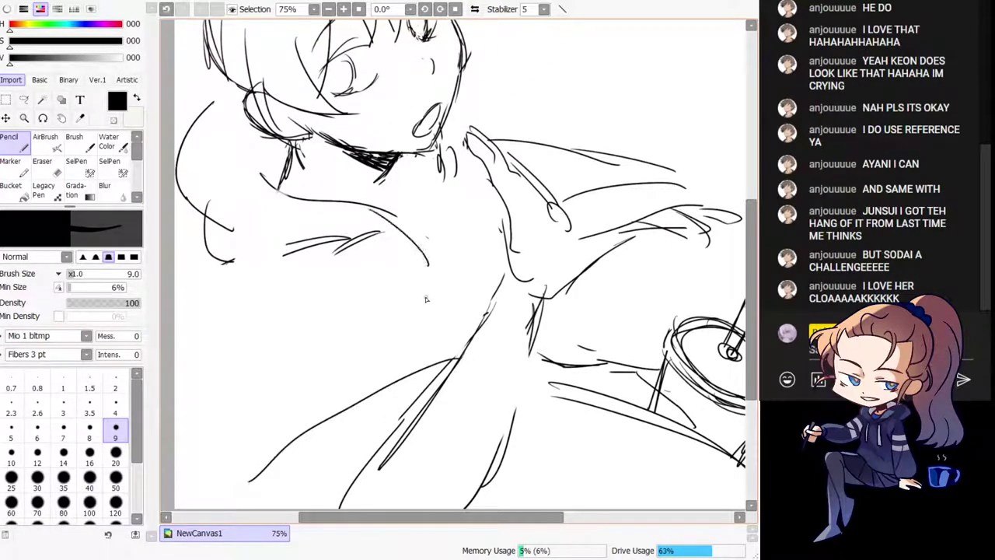
drag(202, 317, 213, 297)
drag(381, 241, 210, 423)
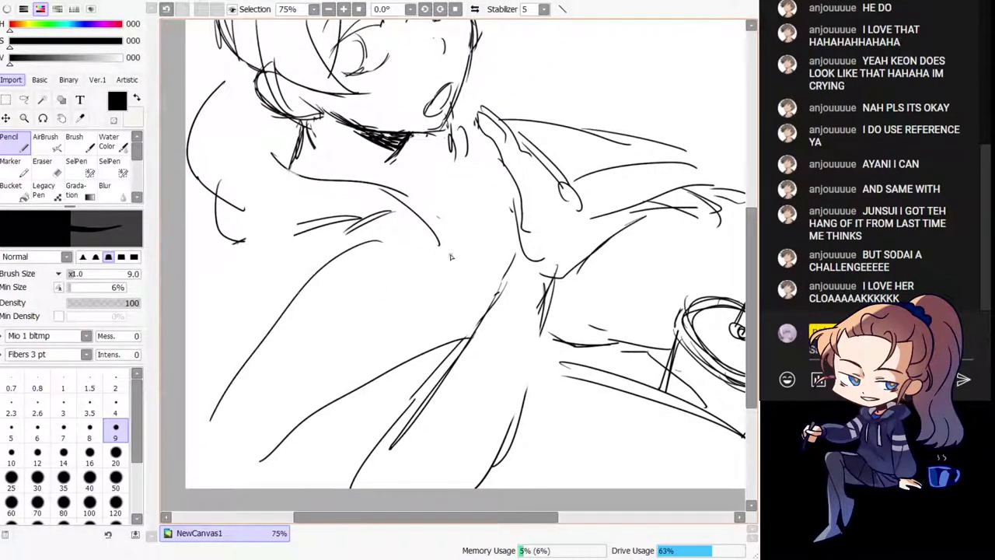
Step: Draw a round knot at the front of the collar with ribbon loops and long tails hanging over the chest
key(ctrl+z)
drag(423, 218, 440, 234)
mouse_move(437, 180)
mouse_down()
mouse_move(469, 201)
mouse_move(450, 354)
mouse_up()
key(ctrl+z)
mouse_move(455, 237)
mouse_down()
mouse_move(491, 313)
mouse_move(499, 289)
mouse_move(489, 312)
mouse_up()
drag(452, 229, 494, 300)
mouse_move(464, 188)
mouse_down()
mouse_move(510, 211)
mouse_move(517, 200)
mouse_up()
key(h)
mouse_move(492, 230)
mouse_down()
mouse_move(533, 423)
mouse_move(491, 306)
mouse_move(466, 308)
mouse_up()
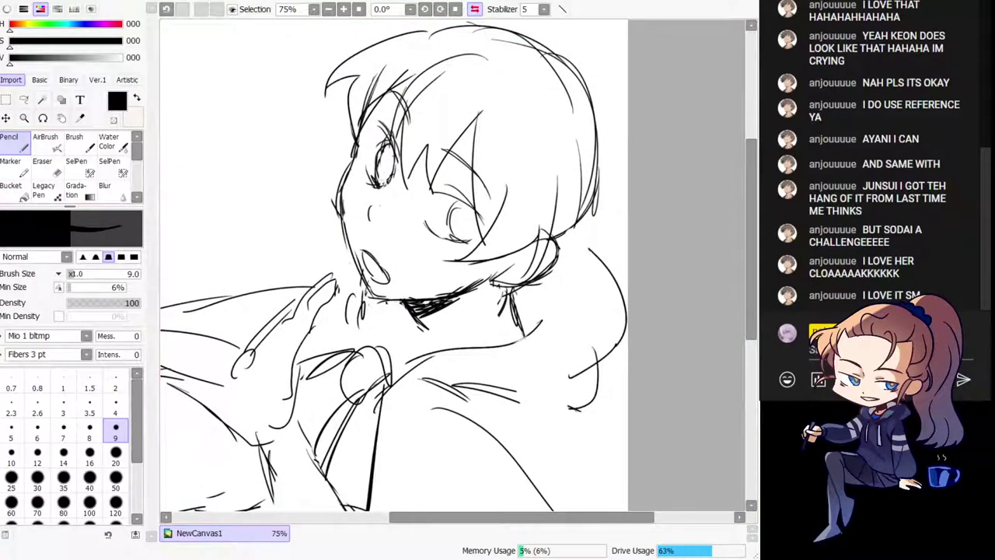
Step: Erase the old mouth from the face using the Eraser at size 50
key(Page_Up)
click(45, 151)
click(45, 169)
click(118, 457)
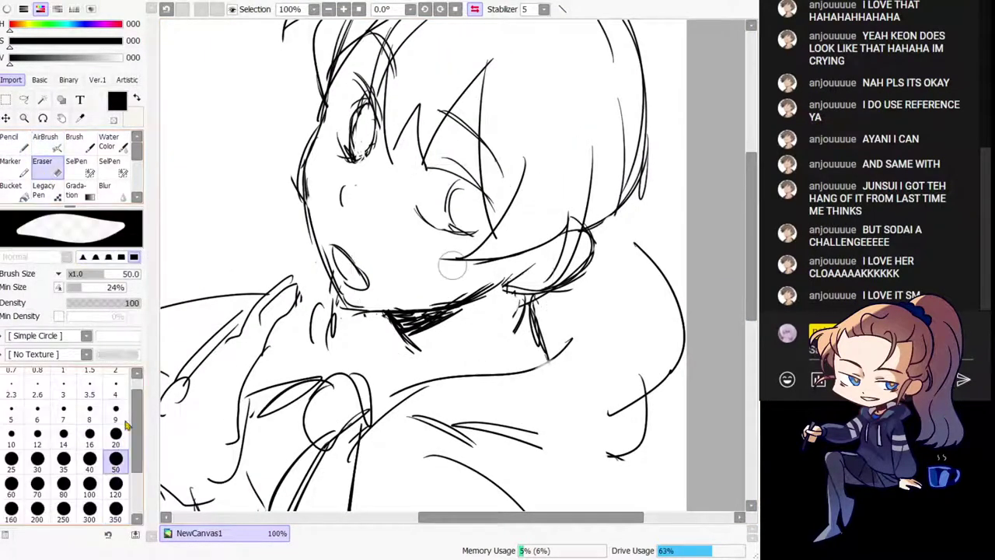
drag(338, 244, 376, 288)
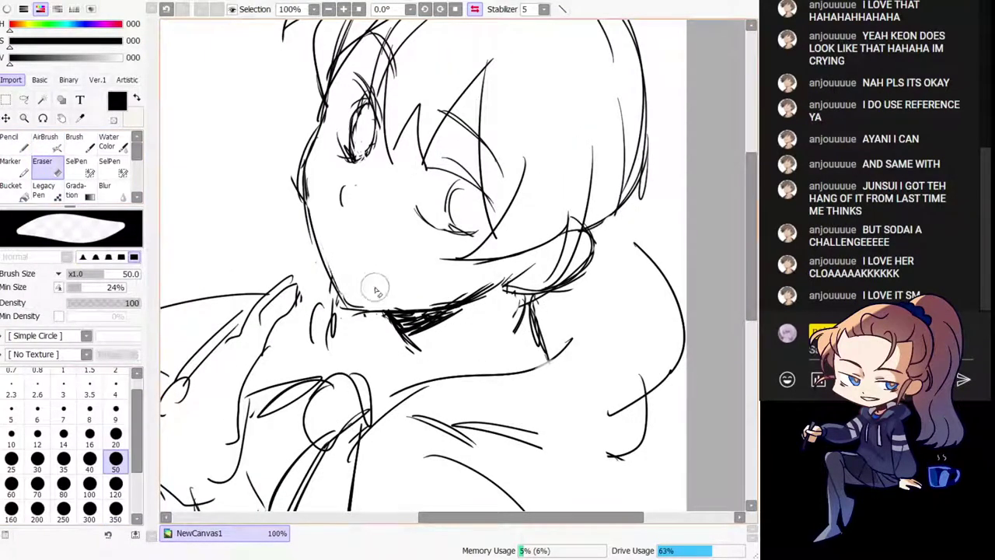
Step: Thicken the cheek and jaw contour with the Pencil, and clean its inner edge using the transparent colour
click(24, 148)
drag(304, 183, 339, 307)
key(minus)
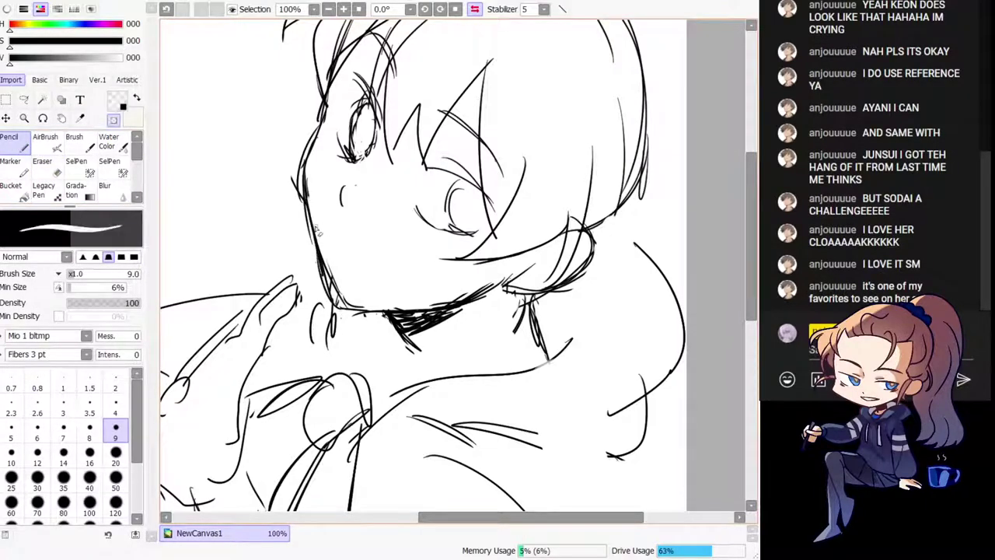
drag(320, 238, 335, 288)
key(h)
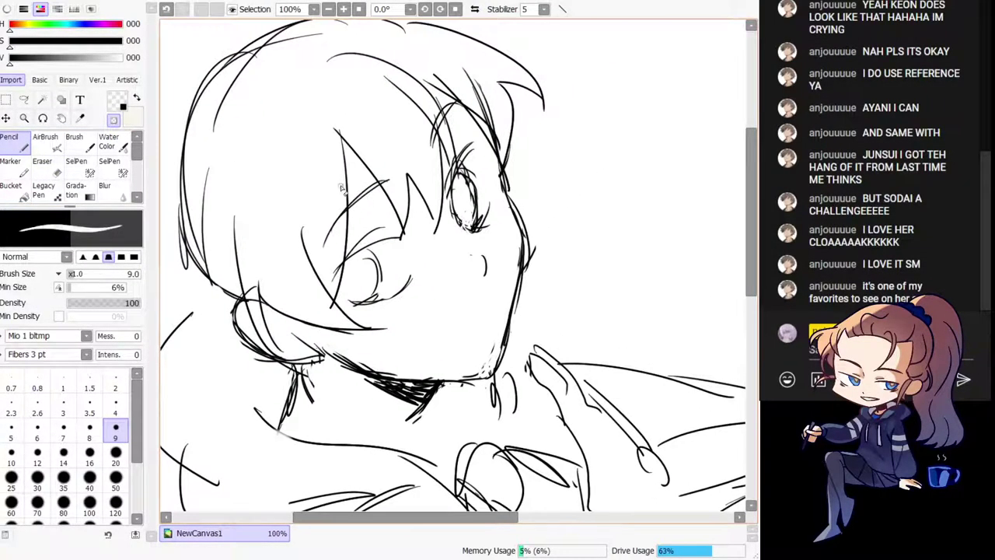
Step: Erase the hair lines crossing the forehead and redraw a single arched eyebrow above the larger eye
key(e)
drag(387, 183, 318, 236)
drag(456, 113, 430, 152)
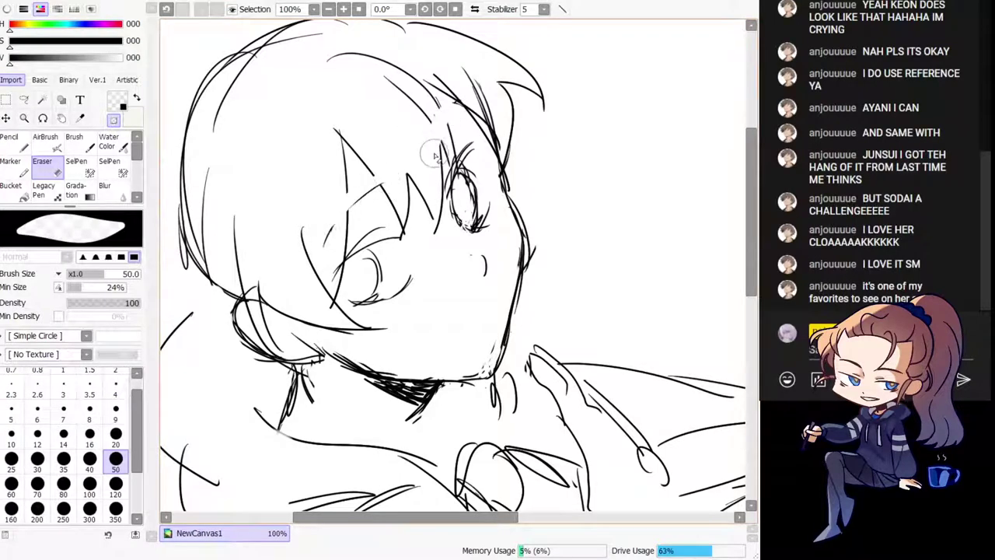
click(15, 143)
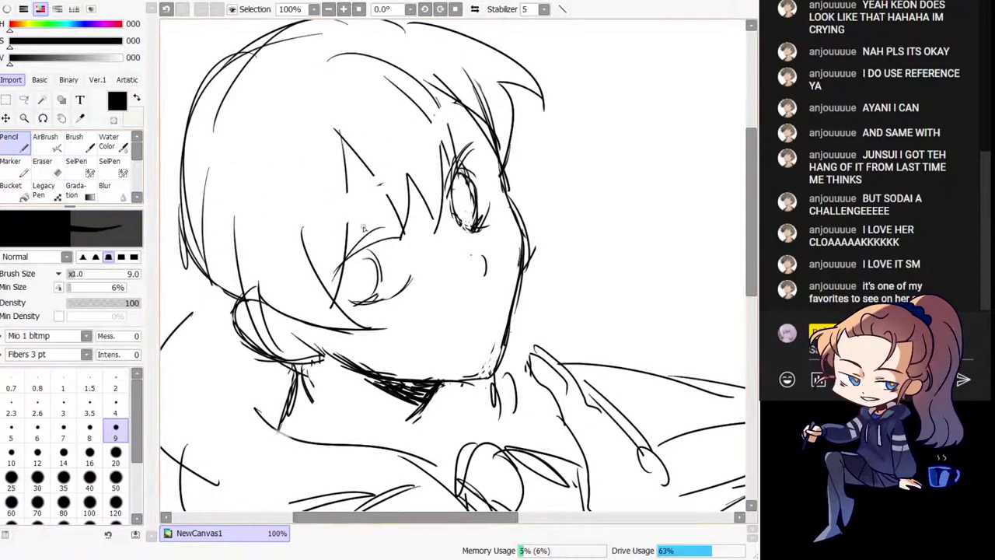
mouse_move(302, 226)
mouse_down()
mouse_move(377, 198)
mouse_move(377, 184)
mouse_move(309, 208)
mouse_move(376, 187)
mouse_up()
key(ctrl+z)
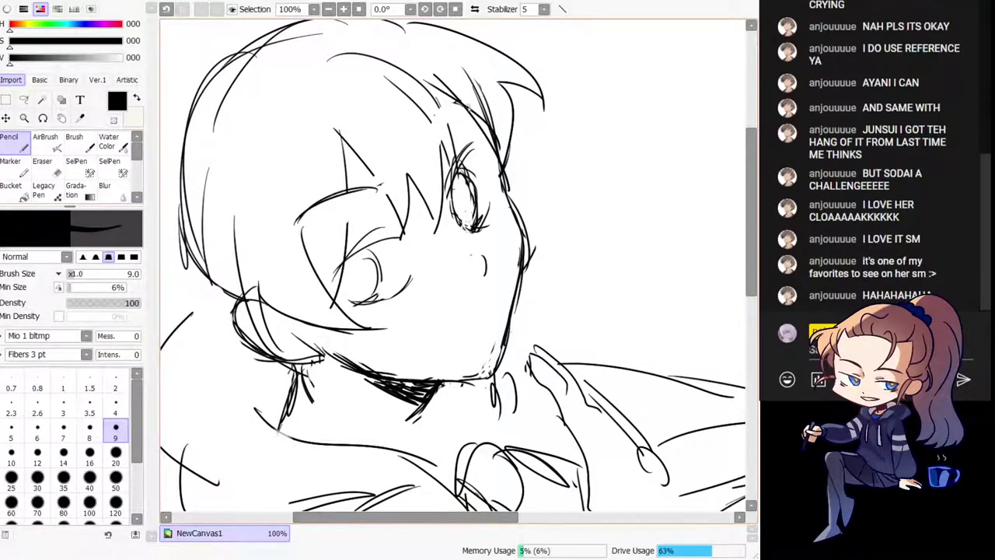
key(h)
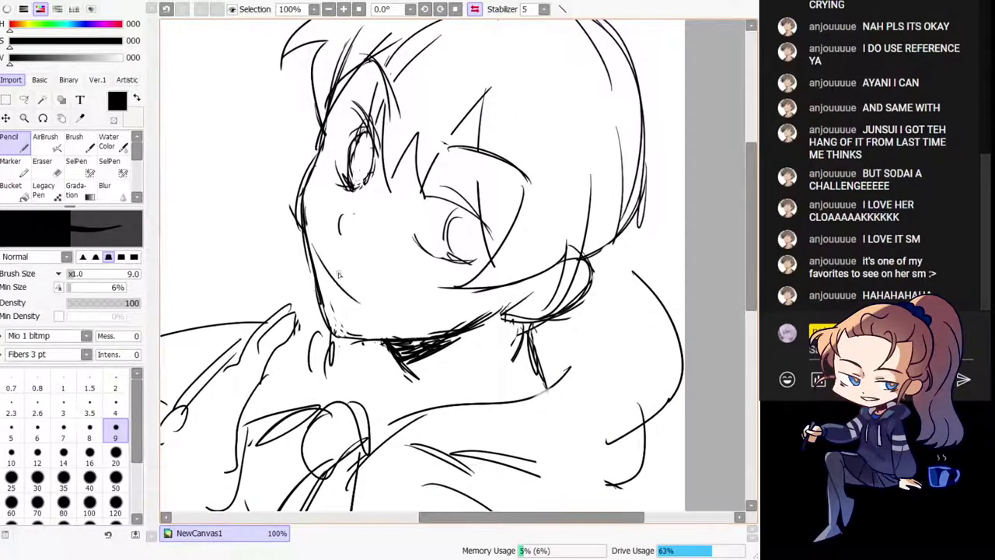
Step: Draw a wide open smile slanting along the lower face, with a lip line and a curved lower edge
drag(328, 257, 364, 290)
key(ctrl+z)
mouse_move(322, 258)
mouse_down()
mouse_move(338, 307)
mouse_move(369, 319)
mouse_up()
key(h)
drag(456, 311, 349, 294)
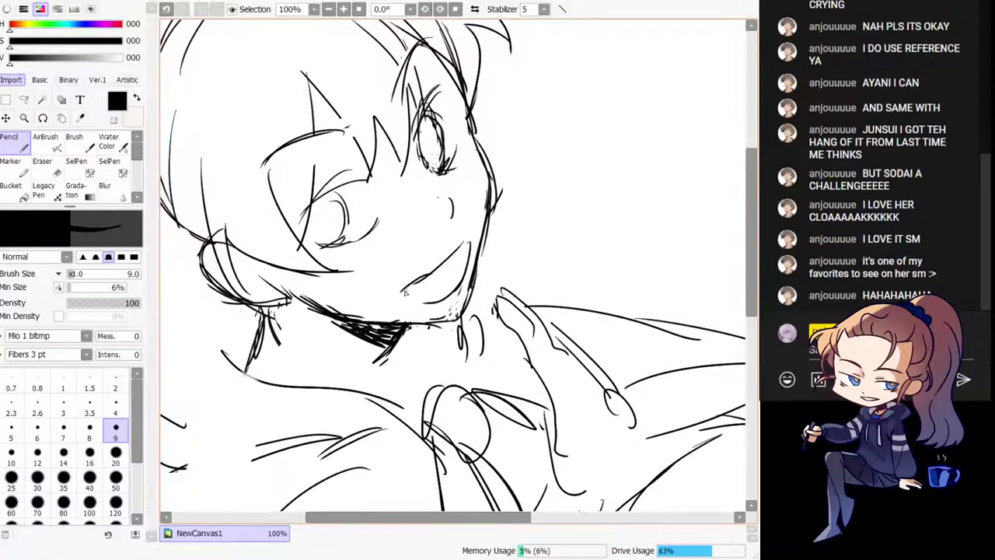
key(h)
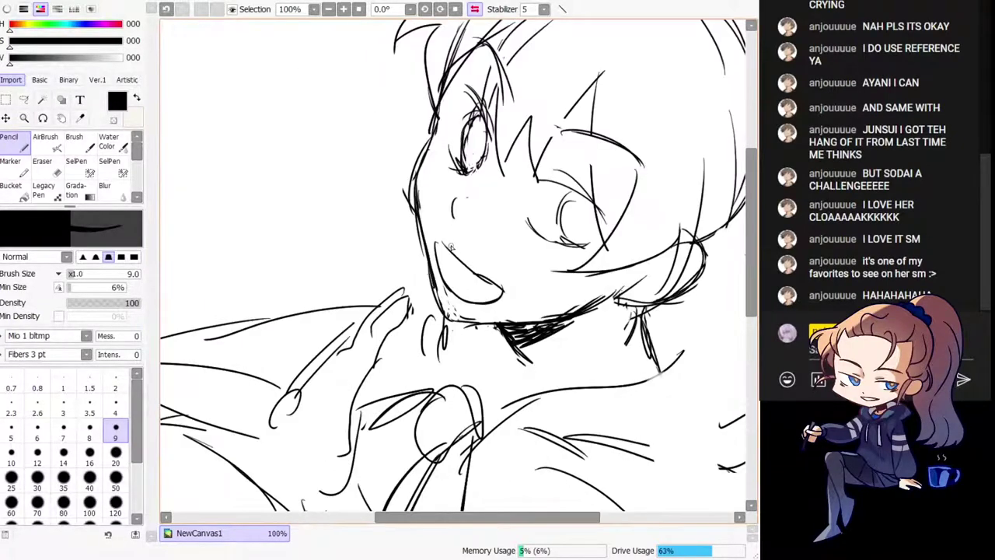
key(h)
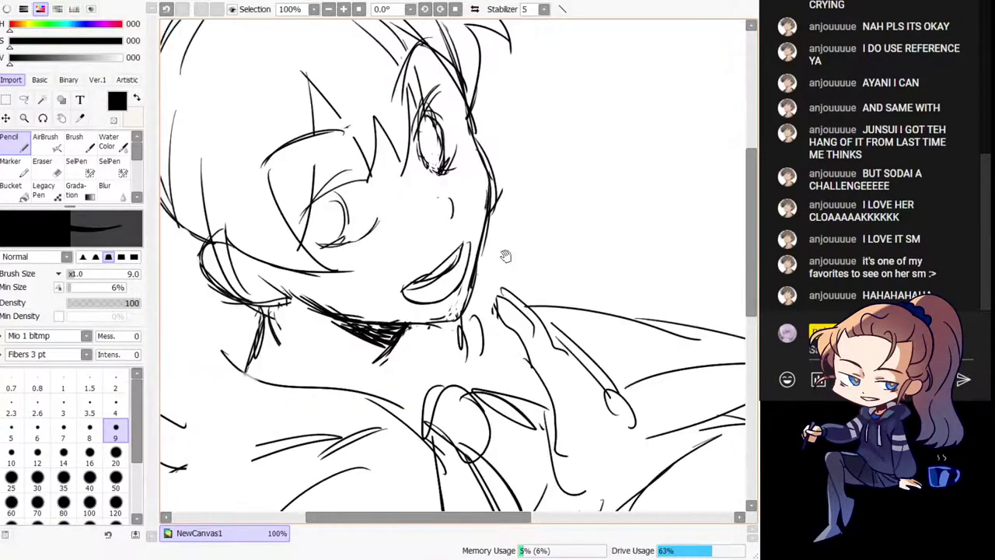
Step: Darken the upper lash lines of both eyes and reinforce the outline of the narrower eye
drag(285, 281, 354, 242)
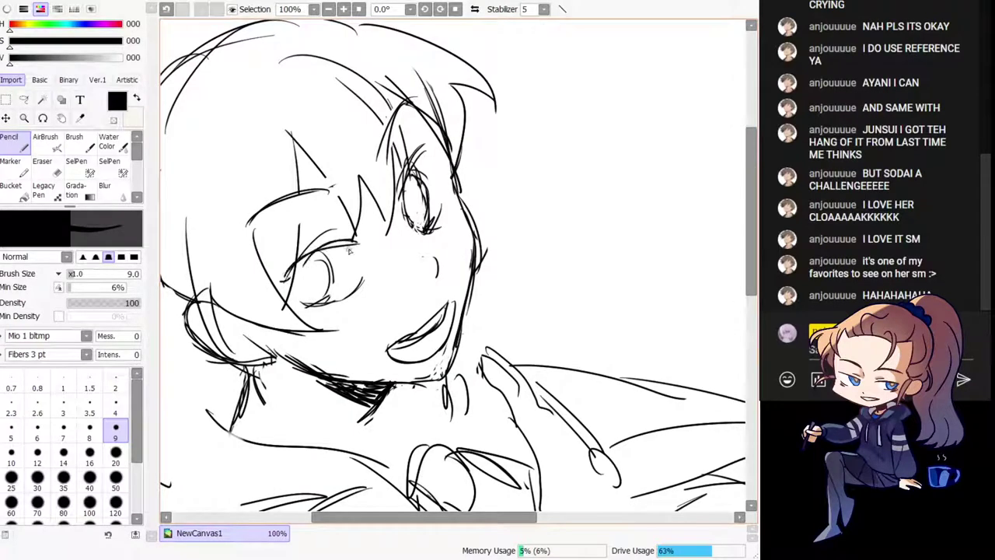
drag(424, 148, 417, 222)
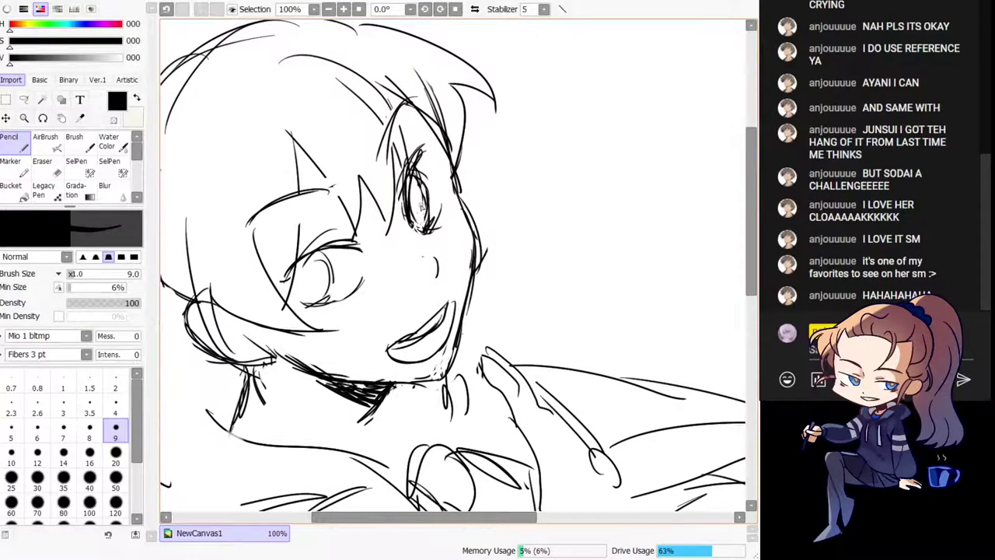
scroll(358, 247, down, 3)
key(Home)
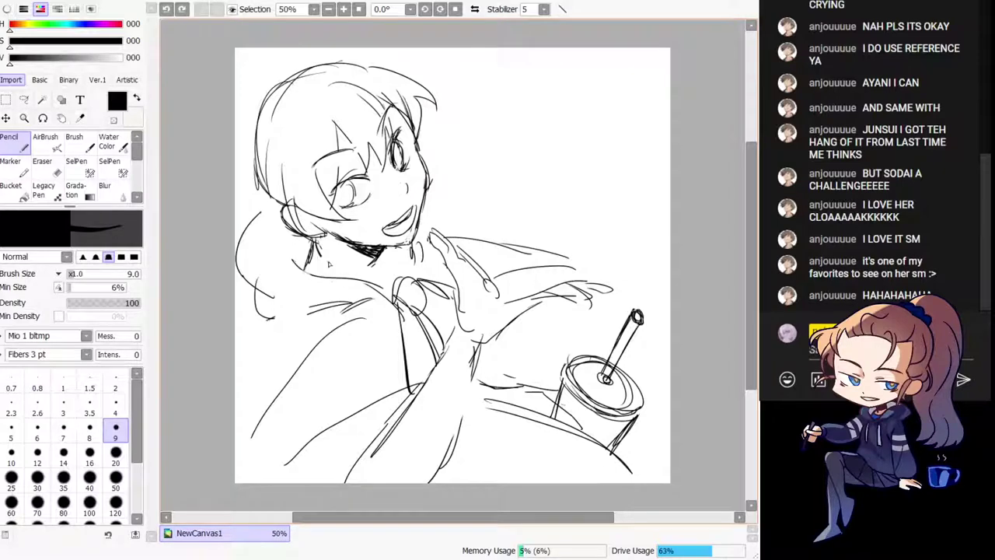
Step: Erase the hood outline behind the head and the loose lines beside the neck, then return to the Pencil
click(42, 165)
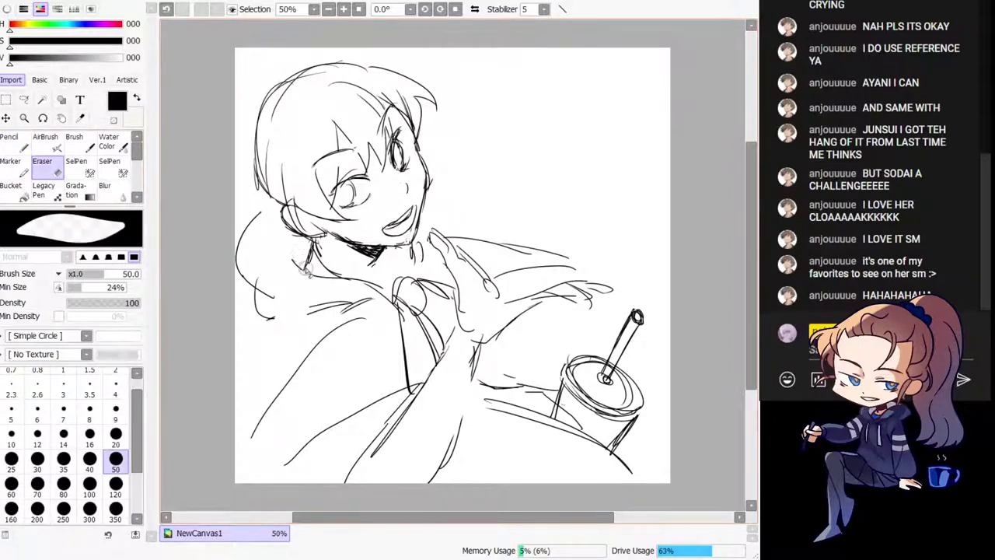
mouse_move(259, 218)
mouse_down()
mouse_move(233, 270)
mouse_move(284, 313)
mouse_move(279, 300)
mouse_up()
click(28, 152)
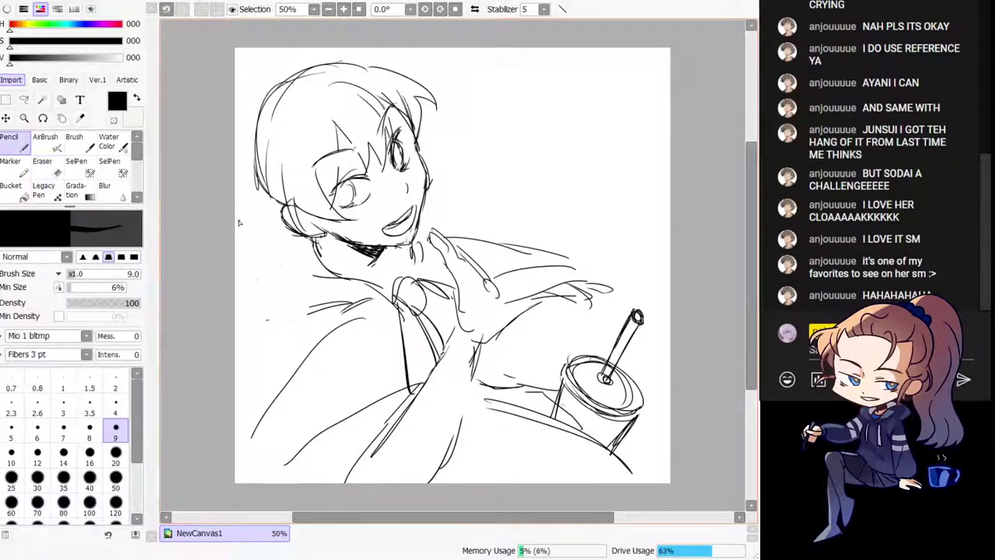
Step: Sketch hair strands flicking outward from the nape toward the canvas edge
key(h)
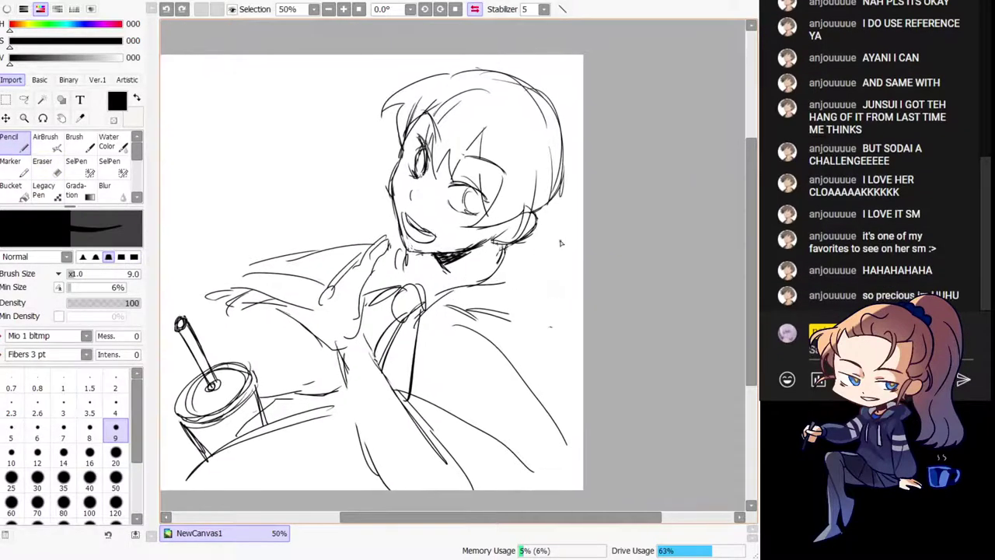
mouse_move(519, 248)
mouse_down()
mouse_move(536, 265)
mouse_move(587, 257)
mouse_up()
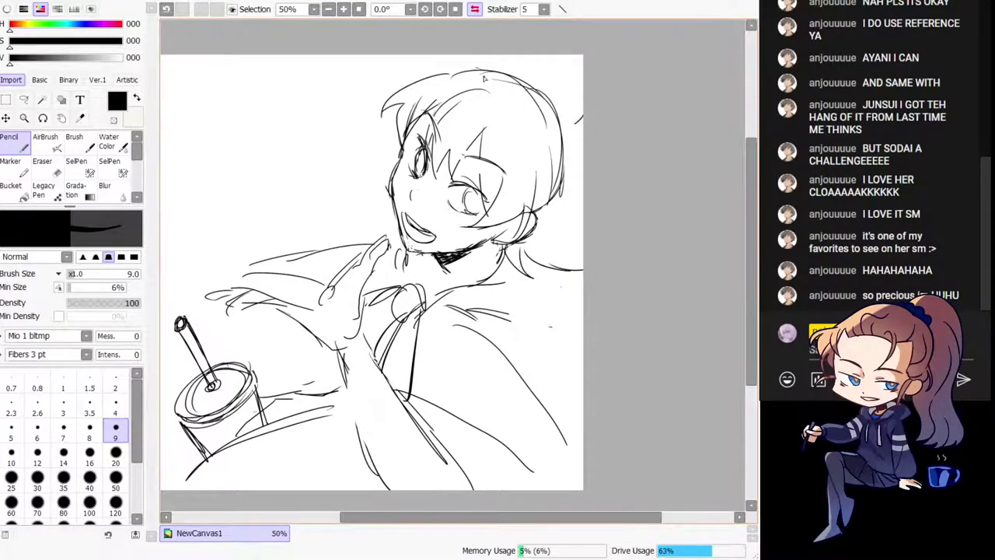
key(h)
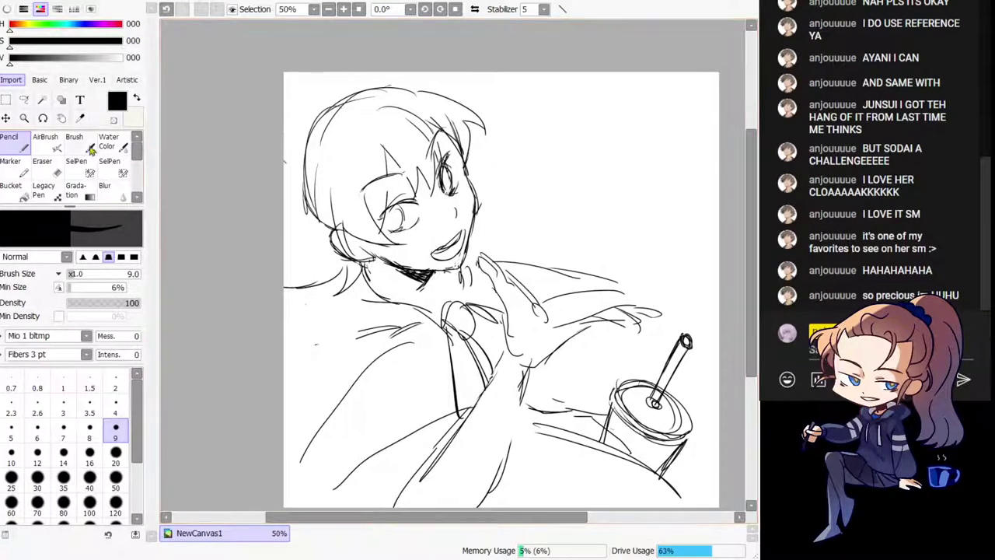
key(ctrl+z)
mouse_move(315, 81)
mouse_down()
mouse_move(413, 35)
mouse_move(518, 126)
mouse_move(279, 286)
mouse_move(456, 57)
mouse_up()
key(ctrl+z)
key(ctrl+z)
key(ctrl+z)
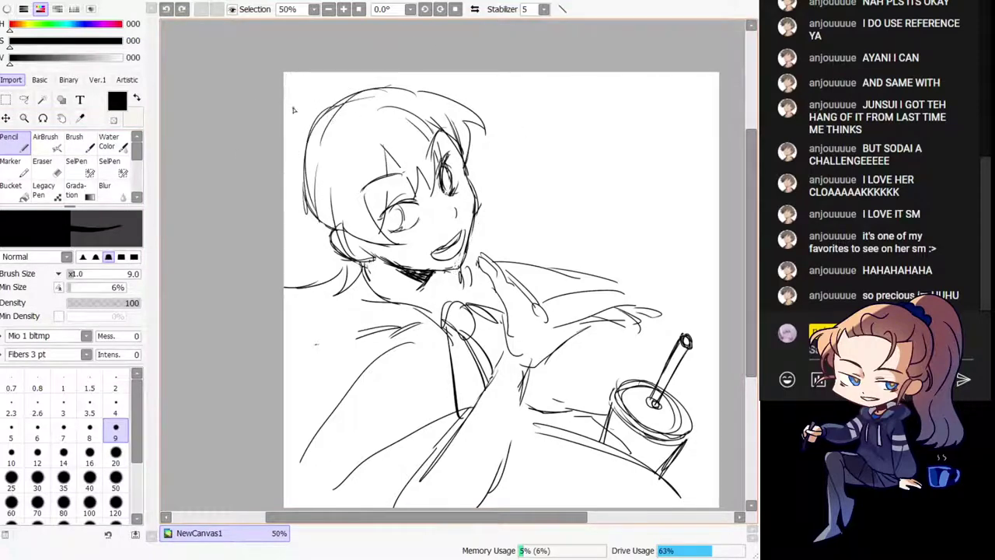
Step: Move the whole sketch inward and down to free space around the head, and draw a hair spike behind the crown
drag(389, 266, 353, 265)
mouse_move(310, 258)
mouse_down()
mouse_move(396, 286)
mouse_move(420, 315)
mouse_up()
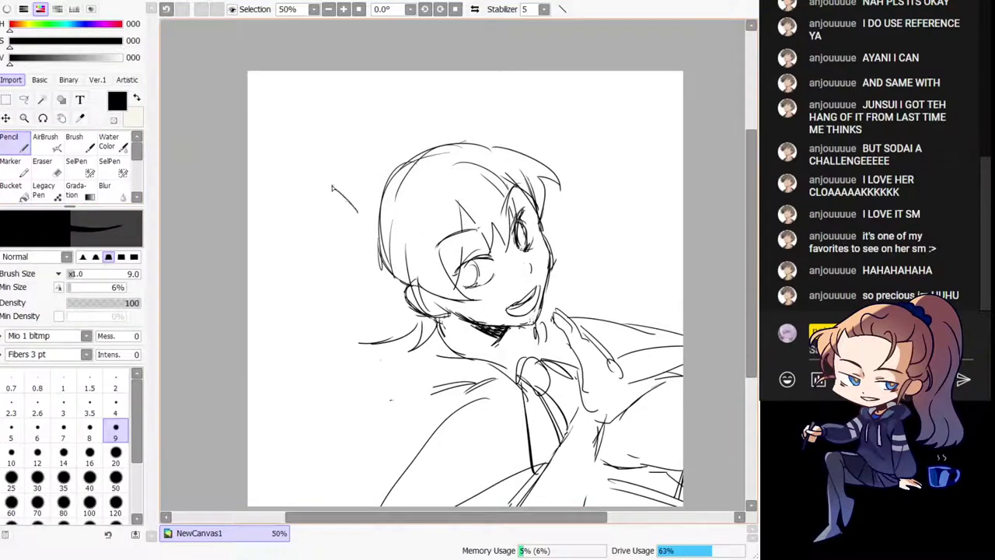
key(h)
drag(496, 146, 505, 165)
key(ctrl+z)
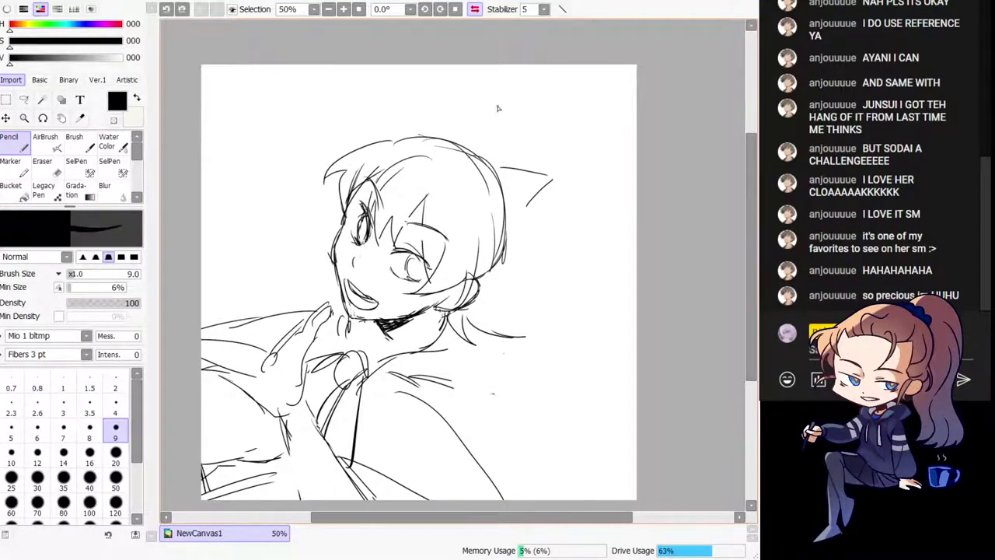
Step: Draw a row of curved, pointed hair tufts over the top of the head, from the crown to the fringe
mouse_move(492, 103)
mouse_down()
mouse_move(504, 164)
mouse_move(476, 156)
mouse_move(424, 100)
mouse_up()
drag(423, 100, 452, 135)
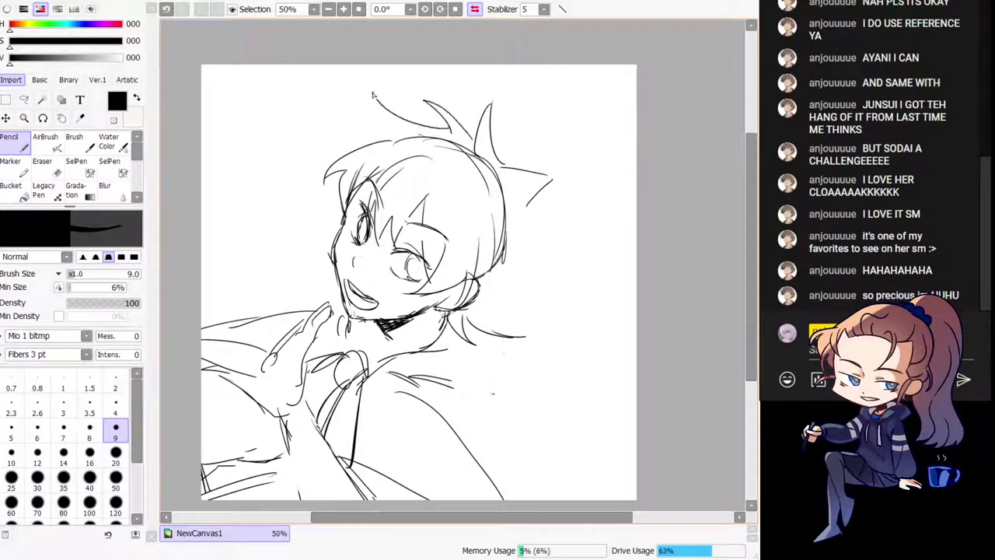
key(ctrl+z)
key(ctrl+z)
key(ctrl+z)
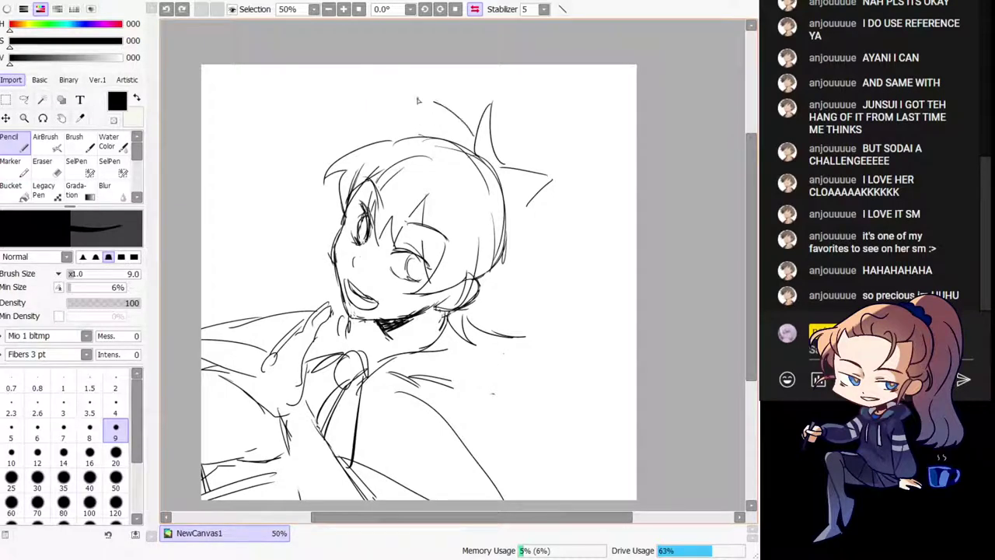
drag(417, 100, 449, 135)
drag(363, 88, 388, 129)
drag(323, 133, 370, 146)
key(h)
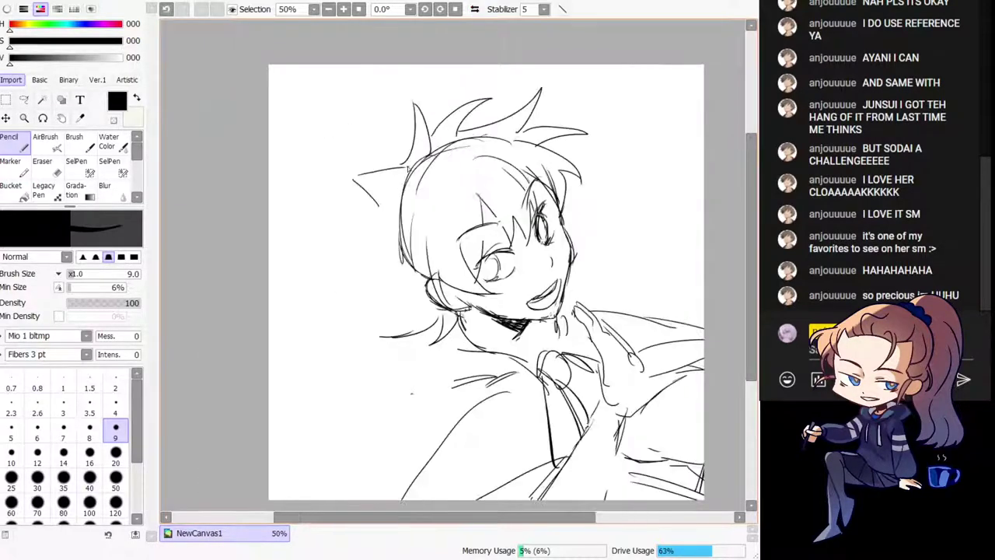
Step: Continue the zigzag hair spikes down the back of the head to the nape strands, and erase the excess at the tip
drag(388, 244, 329, 226)
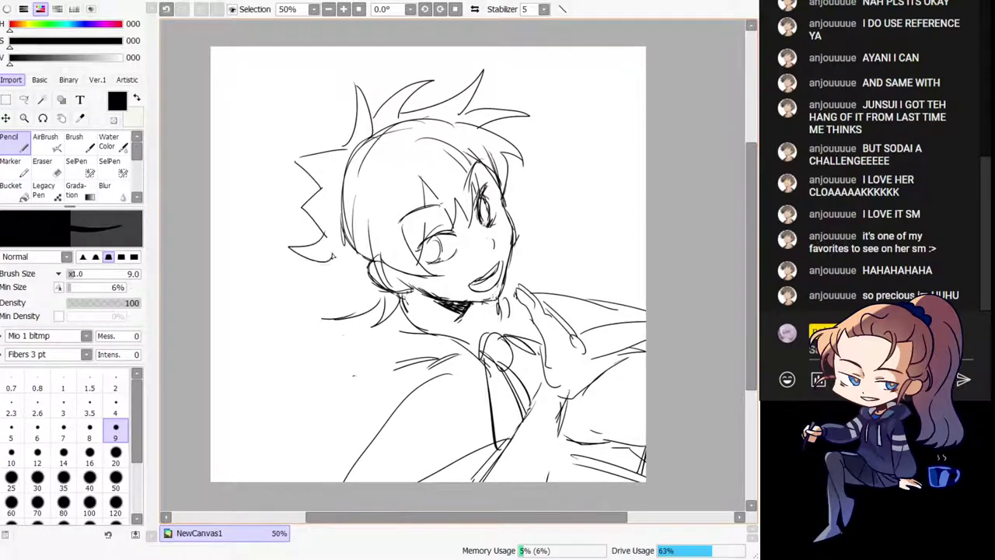
key(ctrl+z)
drag(328, 191, 335, 238)
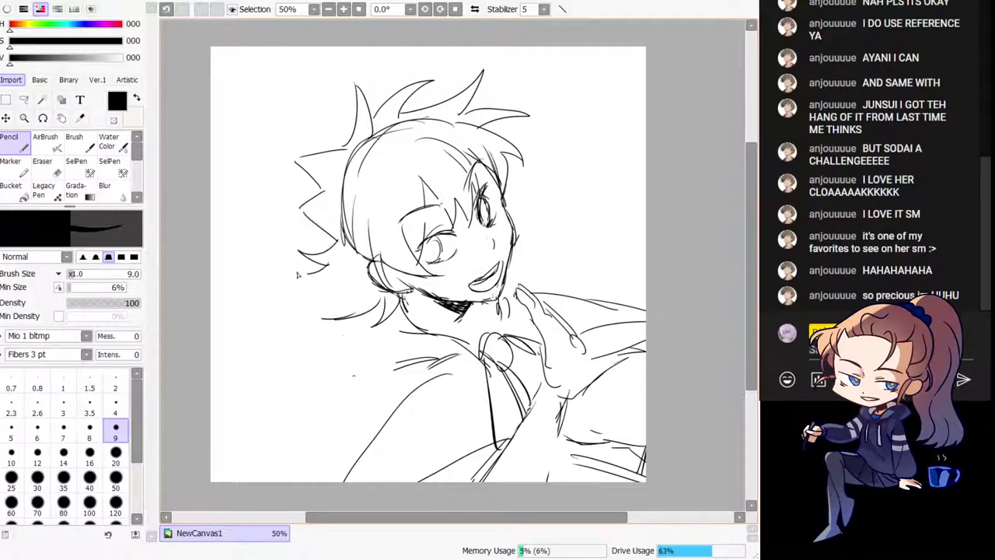
key(ctrl+z)
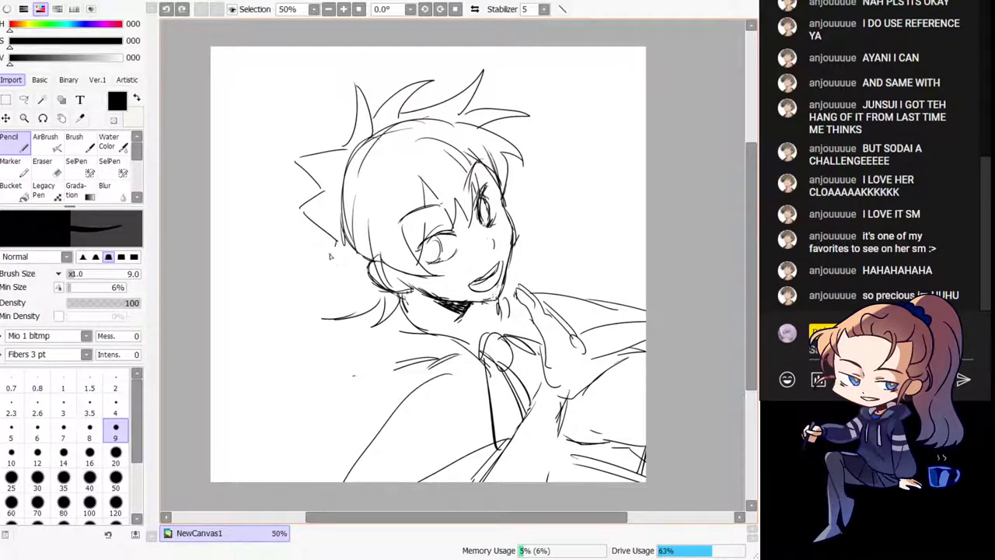
drag(330, 256, 339, 255)
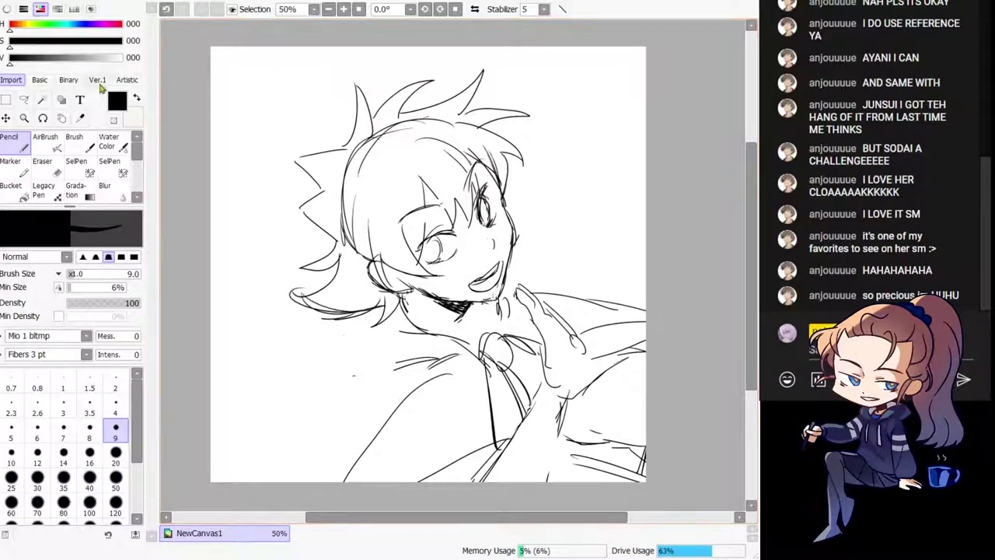
click(54, 163)
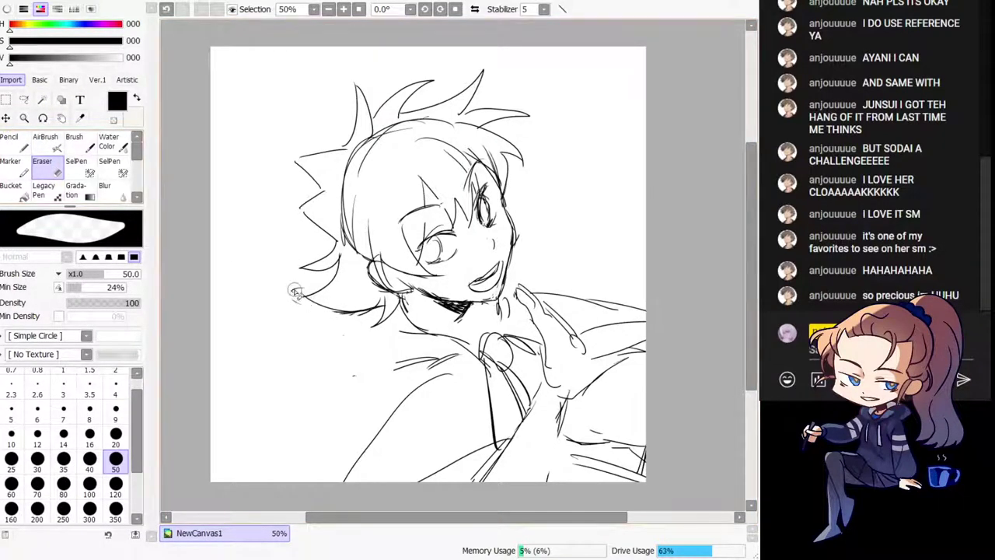
Step: Move the whole sketch back up and toward the canvas's left edge so the arm and cup fit in frame, then return to the Pencil
click(6, 117)
drag(452, 320, 348, 271)
key(h)
drag(416, 345, 419, 347)
key(h)
key(n)
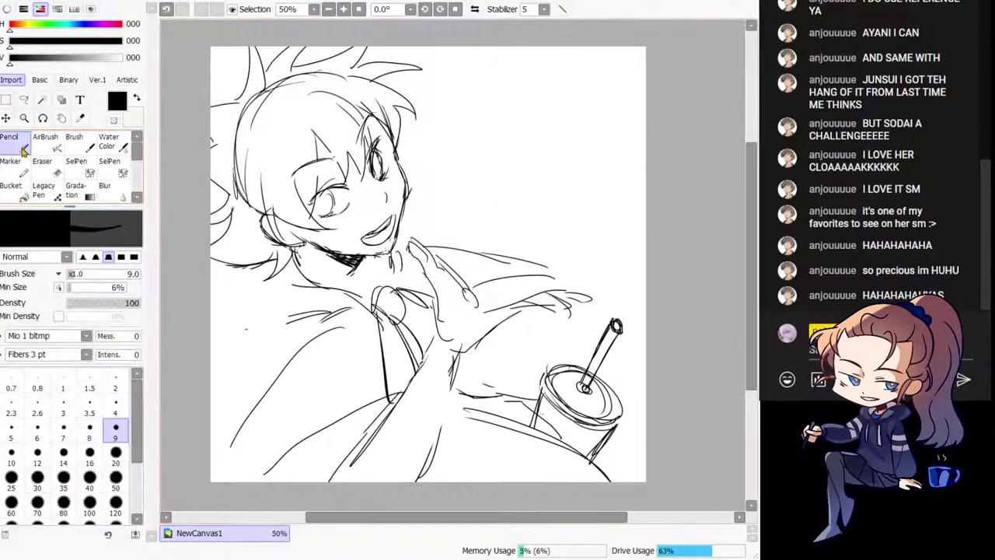
Step: Erase the old smooth head outline inside the spiky hair using the Eraser at size 120, then return to the Pencil
key(e)
click(118, 484)
click(240, 285)
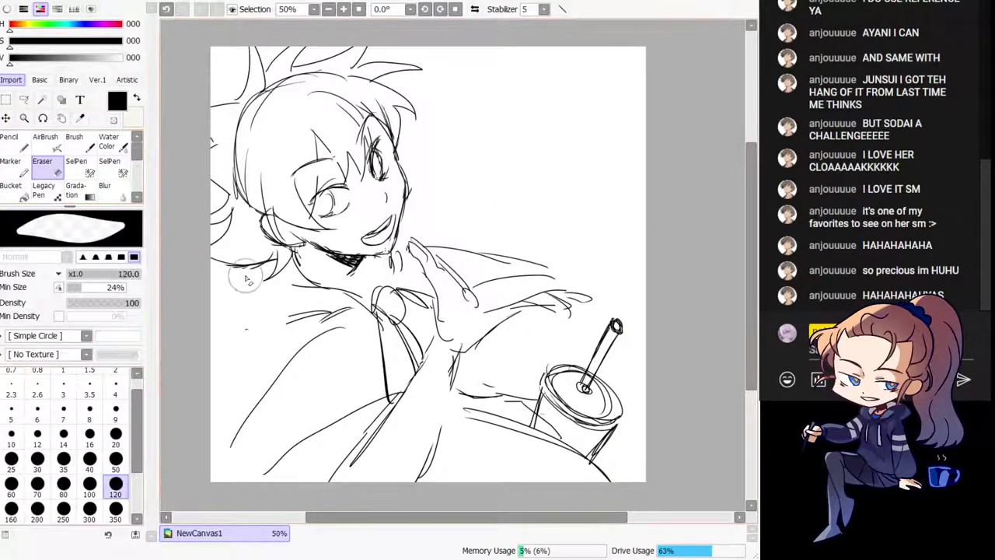
mouse_move(274, 183)
mouse_down()
mouse_move(255, 197)
mouse_move(258, 208)
mouse_move(249, 179)
mouse_move(237, 206)
mouse_move(254, 207)
mouse_move(222, 215)
mouse_move(262, 244)
mouse_up()
key(ctrl+z)
mouse_move(250, 149)
mouse_down()
mouse_move(253, 125)
mouse_move(310, 81)
mouse_move(323, 76)
mouse_move(350, 126)
mouse_move(379, 89)
mouse_up()
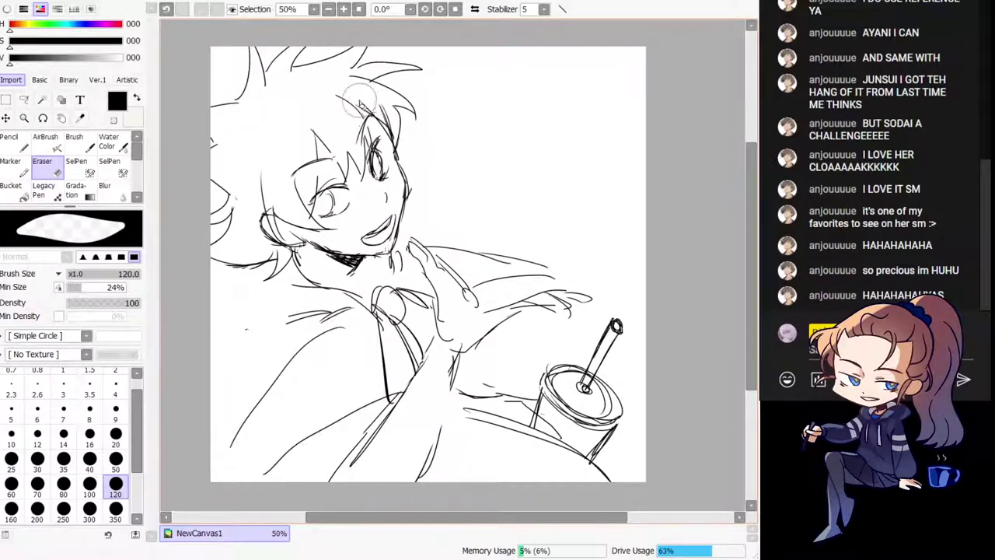
key(h)
key(h)
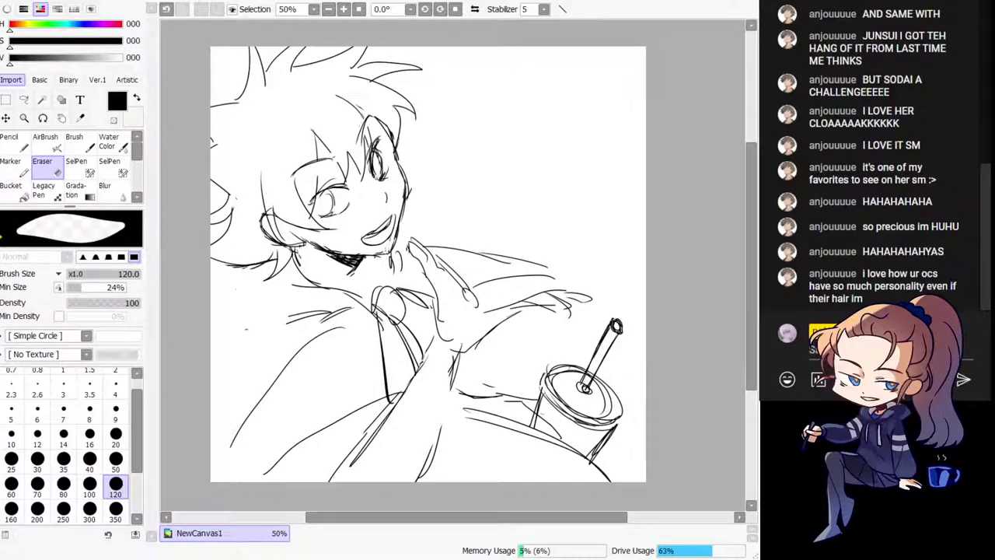
click(21, 148)
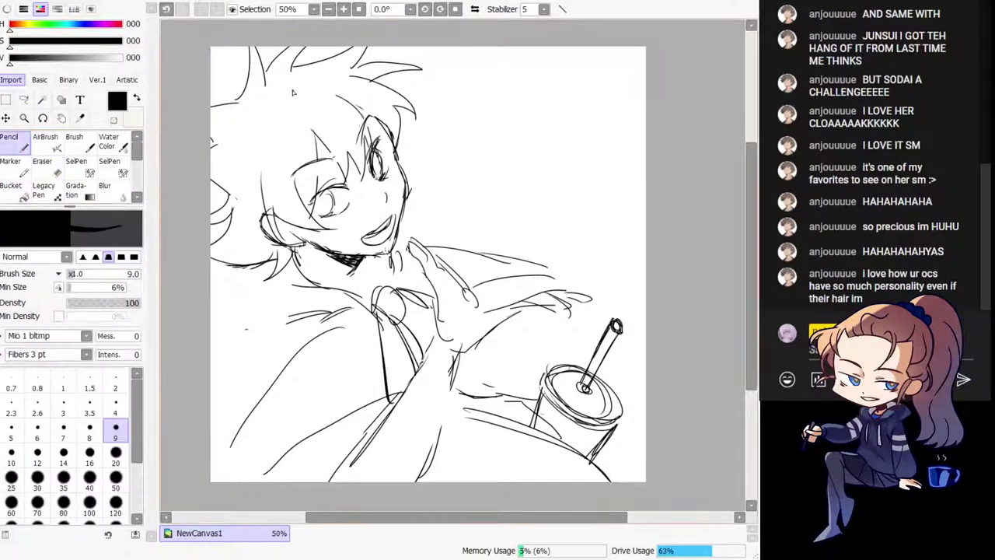
Step: Extend the fringe with a curved strand over the forehead and add a side lock running down to the ear
mouse_move(277, 101)
mouse_down()
mouse_move(315, 85)
mouse_move(302, 84)
mouse_move(314, 90)
mouse_up()
key(ctrl+z)
key(ctrl+z)
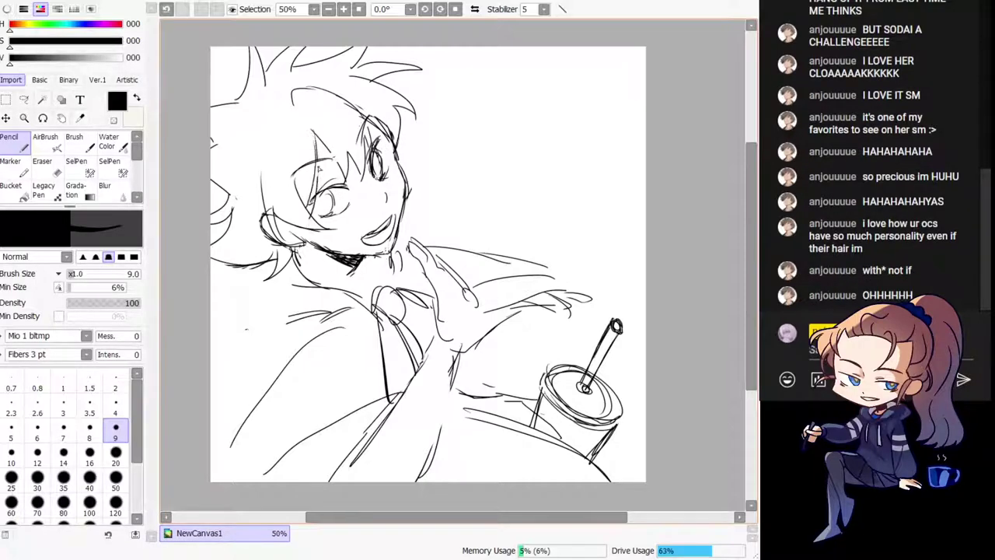
key(c)
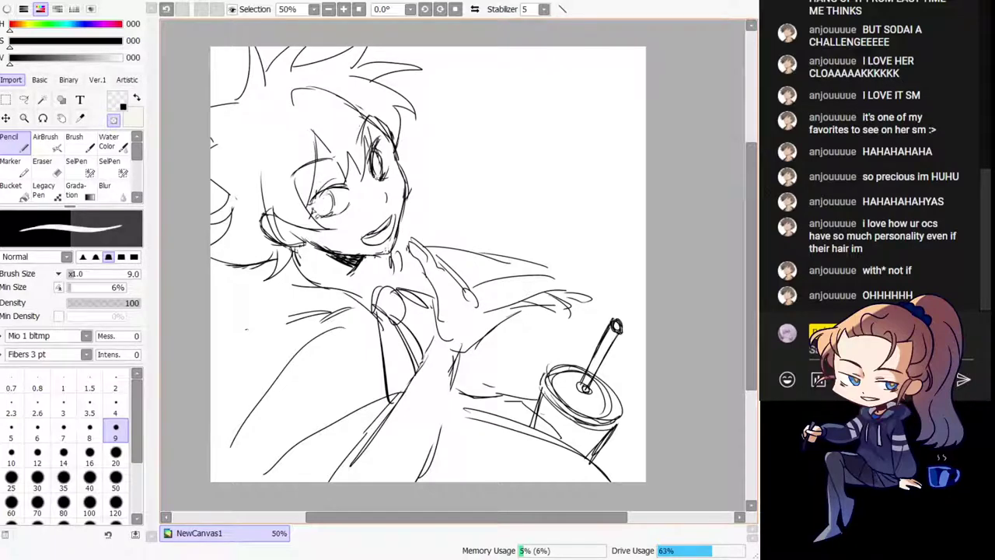
key(c)
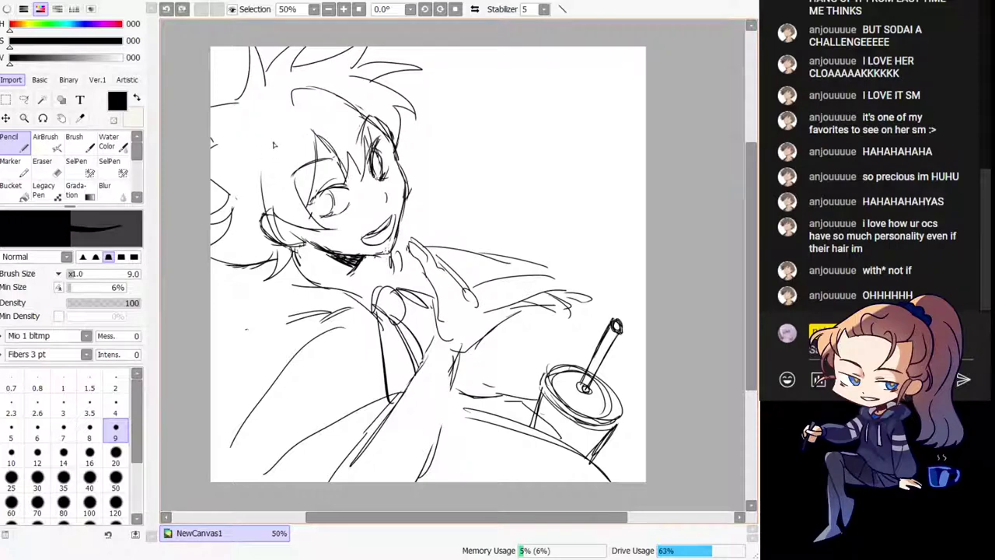
drag(273, 145, 261, 201)
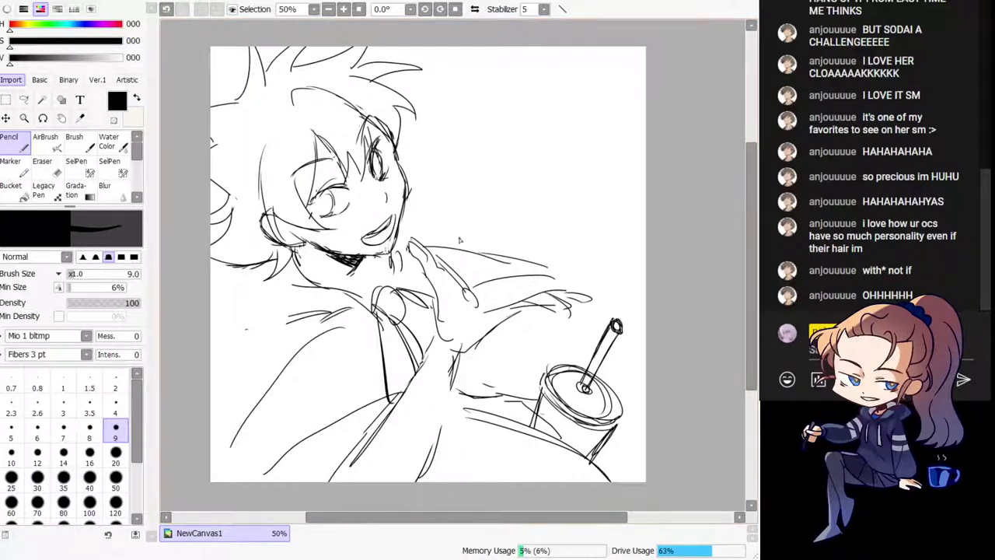
Step: Sketch the cloak's back with two lines sweeping from the shoulder down to the canvas edge
drag(507, 216, 504, 203)
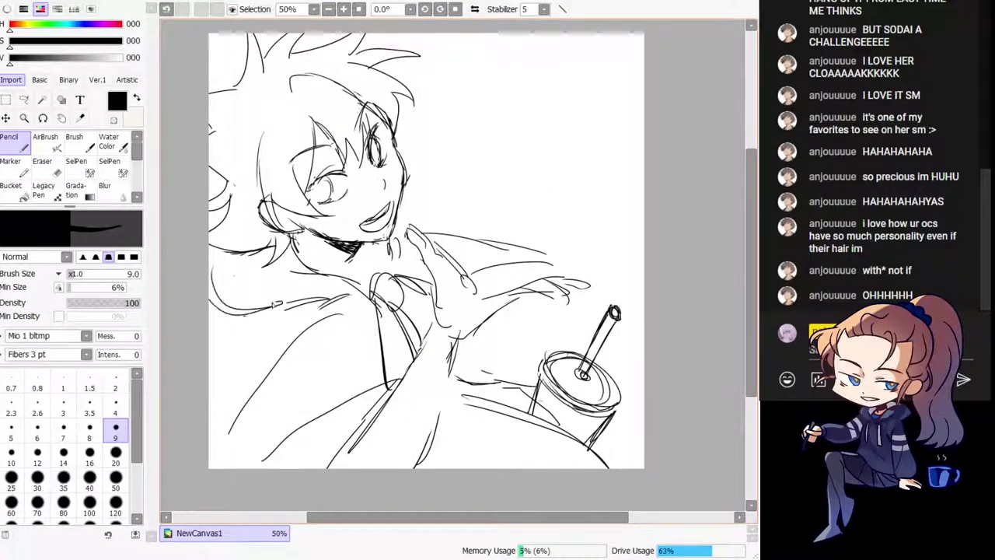
drag(276, 304, 209, 342)
drag(275, 313, 208, 375)
key(h)
key(h)
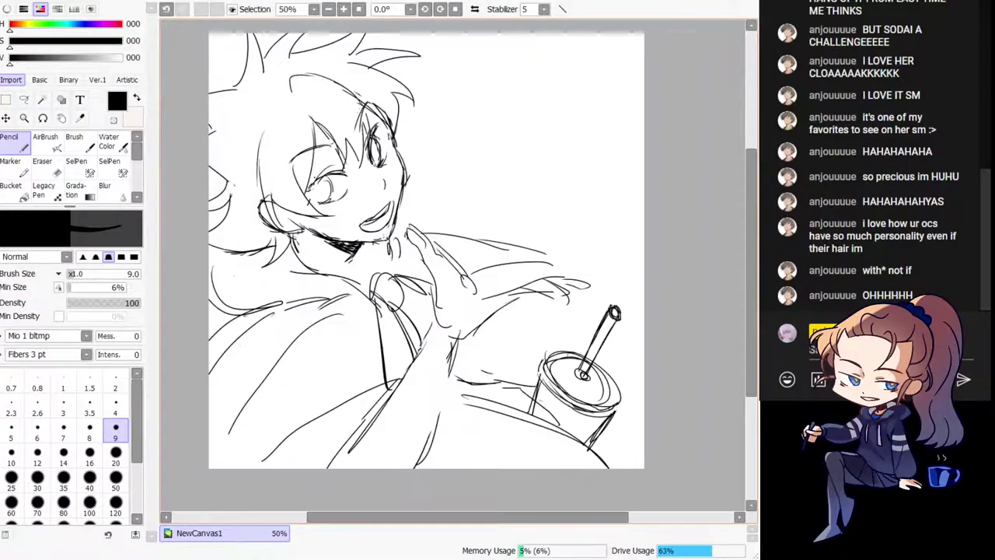
key(minus)
drag(409, 164, 409, 188)
key(minus)
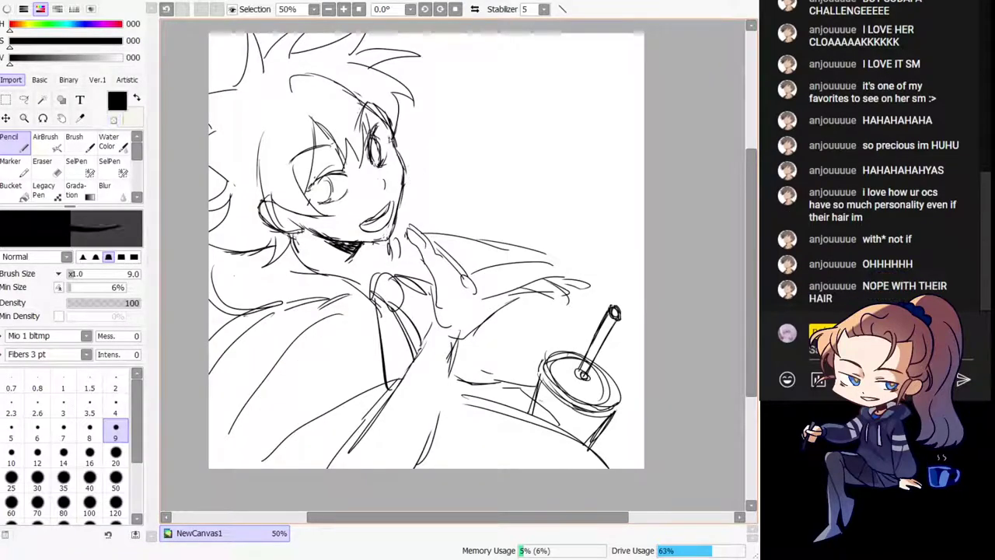
drag(386, 131, 399, 154)
key(ctrl+z)
key(ctrl+z)
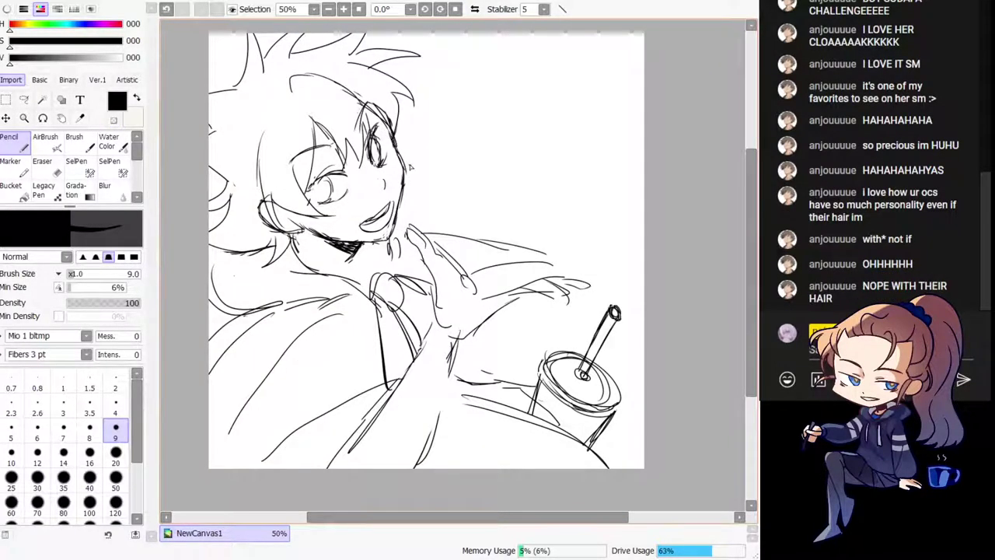
key(h)
drag(348, 116, 377, 123)
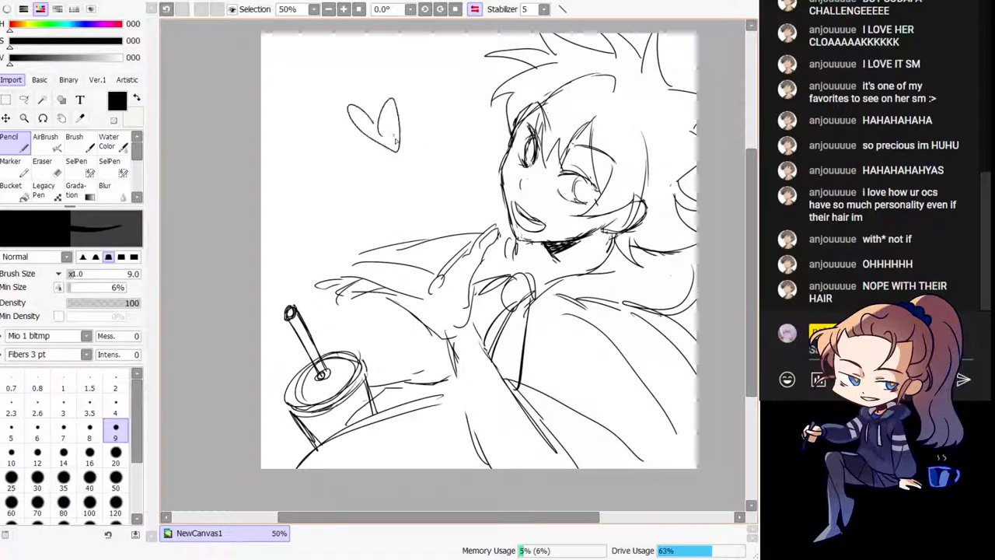
key(h)
key(ctrl+z)
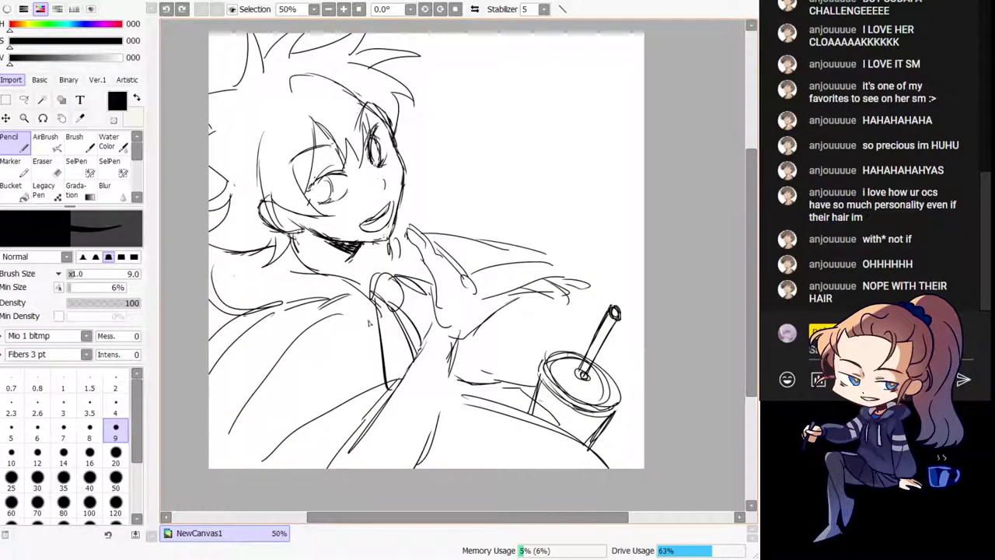
Step: Add strokes to the ribbon bow and tails, and sketch a rounded fold loop across the cloak's shoulder
mouse_move(395, 311)
mouse_down()
mouse_move(411, 371)
mouse_move(434, 326)
mouse_up()
drag(404, 283, 428, 291)
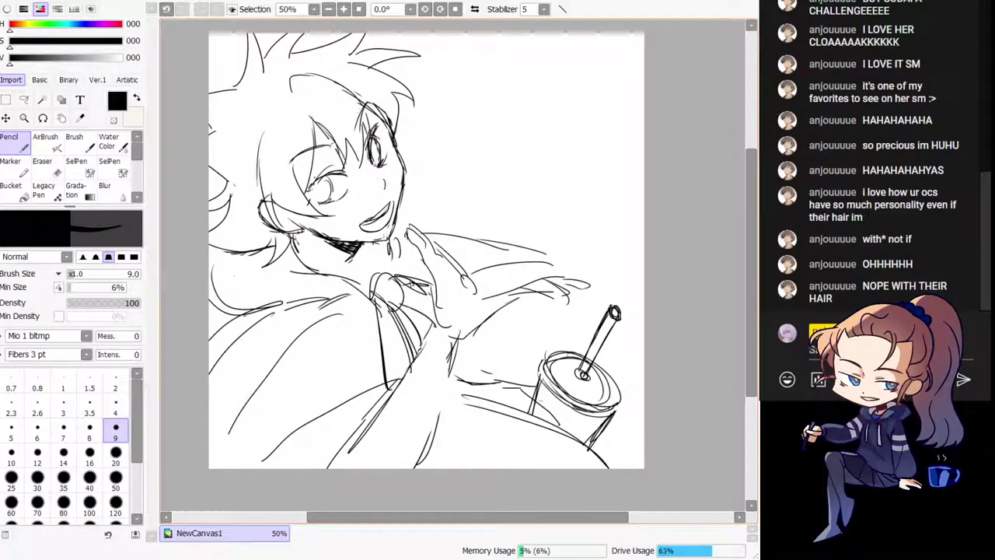
mouse_move(211, 348)
mouse_down()
mouse_move(364, 297)
mouse_move(211, 347)
mouse_up()
key(ctrl+z)
drag(355, 305, 220, 335)
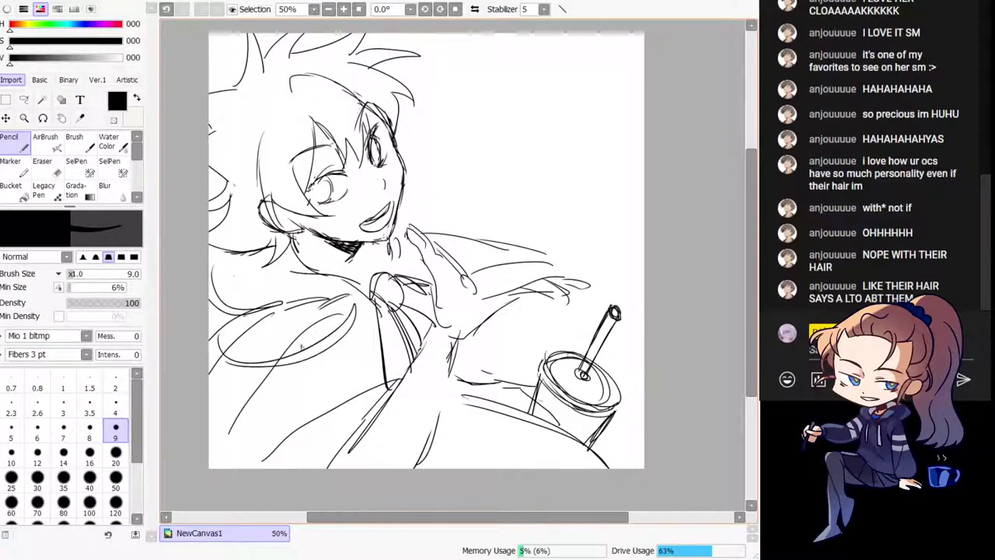
key(ctrl+z)
mouse_move(352, 314)
mouse_down()
mouse_move(273, 351)
mouse_move(217, 333)
mouse_move(356, 316)
mouse_move(201, 412)
mouse_move(364, 332)
mouse_up()
Step: With the view mirrored, sketch curved folds fanning from the ribbon clasp across the cloak's back
key(h)
drag(533, 337, 382, 343)
drag(380, 305, 544, 406)
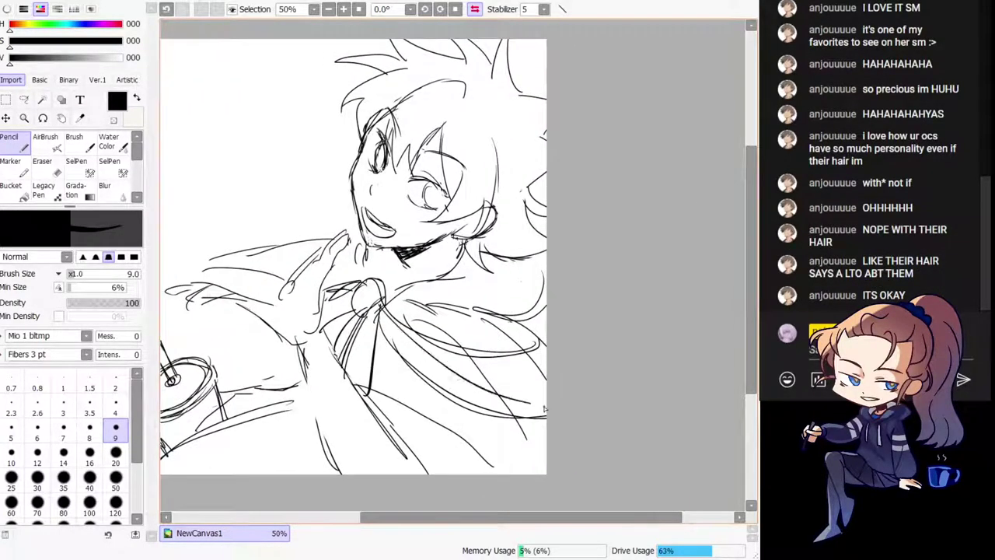
mouse_move(439, 358)
mouse_down()
mouse_move(552, 366)
mouse_move(446, 362)
mouse_move(558, 377)
mouse_move(469, 367)
mouse_move(548, 388)
mouse_up()
key(ctrl+z)
key(ctrl+z)
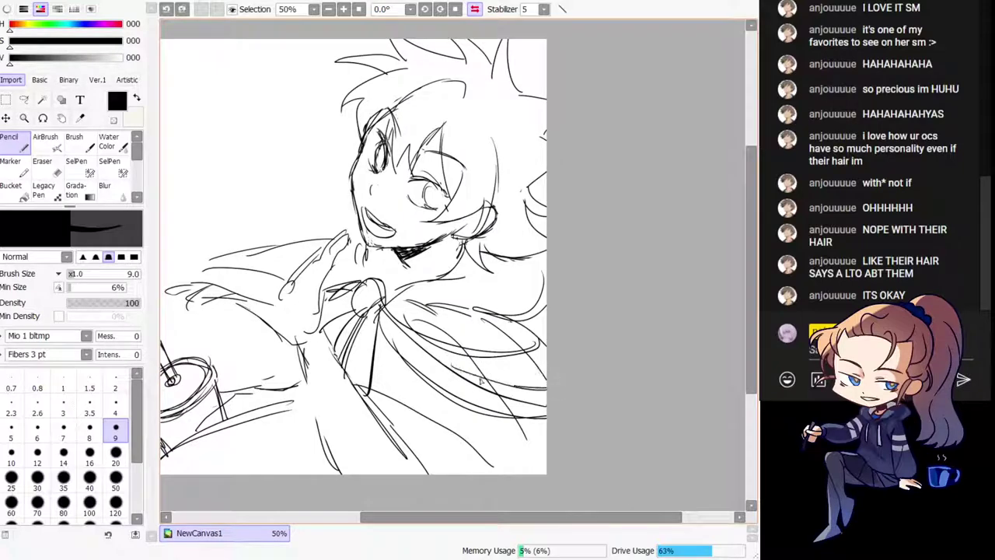
Step: Draw the long lower cloak fold in a bold sweep from the clasp to the canvas edge
drag(428, 379, 548, 421)
key(ctrl+z)
drag(372, 318, 581, 468)
key(ctrl+z)
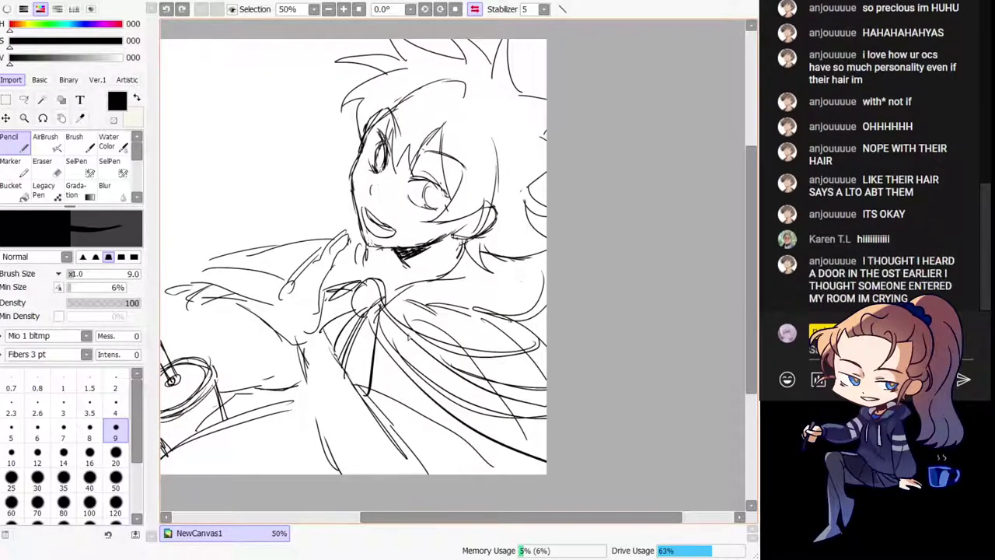
mouse_move(385, 314)
mouse_down()
mouse_move(398, 355)
mouse_move(549, 453)
mouse_up()
key(h)
drag(544, 352, 343, 344)
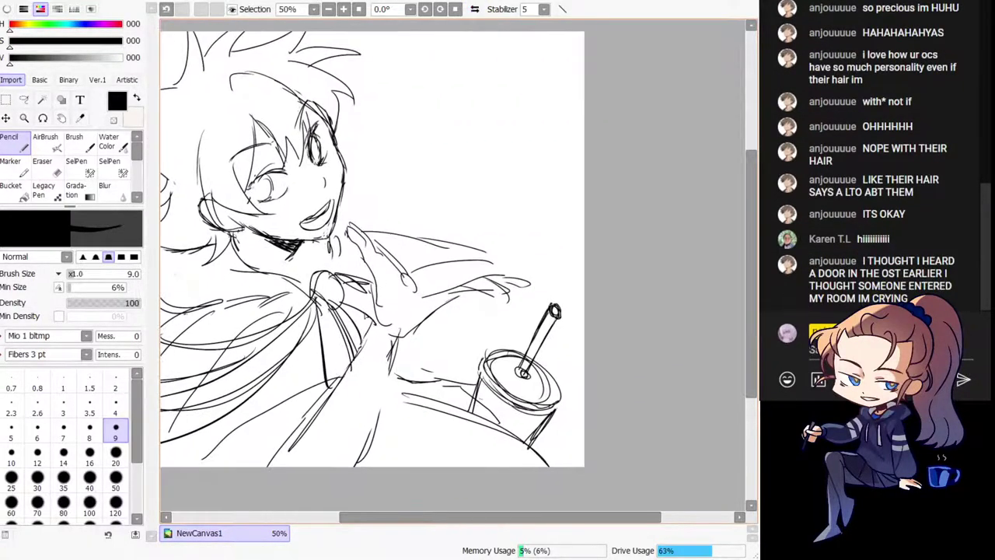
Step: Sketch short collar and neck strokes just under the chin beside the raised hand
drag(330, 259, 326, 277)
key(ctrl+z)
drag(303, 243, 321, 274)
drag(345, 238, 337, 262)
key(h)
Step: Extend the outer contour of the outstretched hand and round off its fingertips, checking in the mirrored view
drag(563, 205, 389, 326)
key(h)
key(Page_Up)
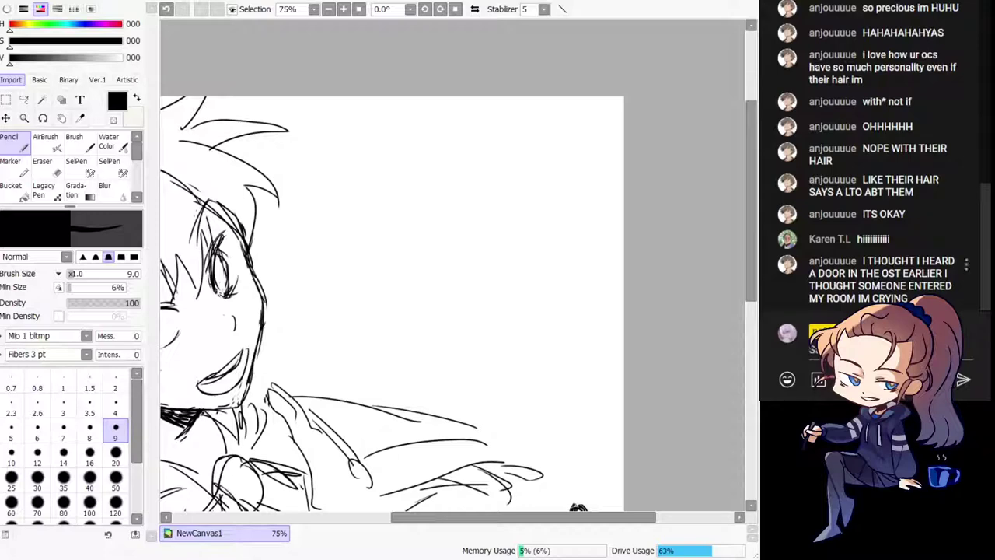
drag(413, 365, 435, 334)
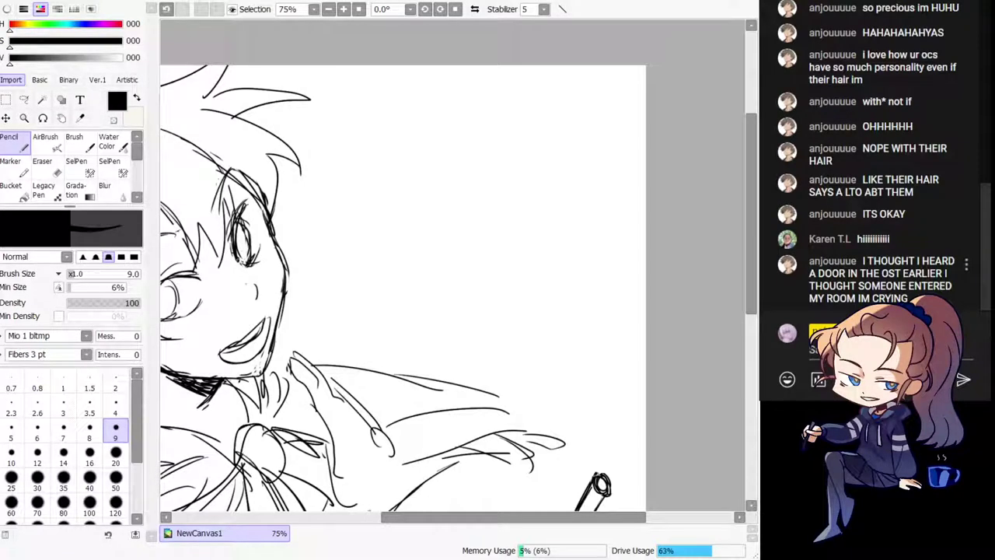
key(Home)
key(h)
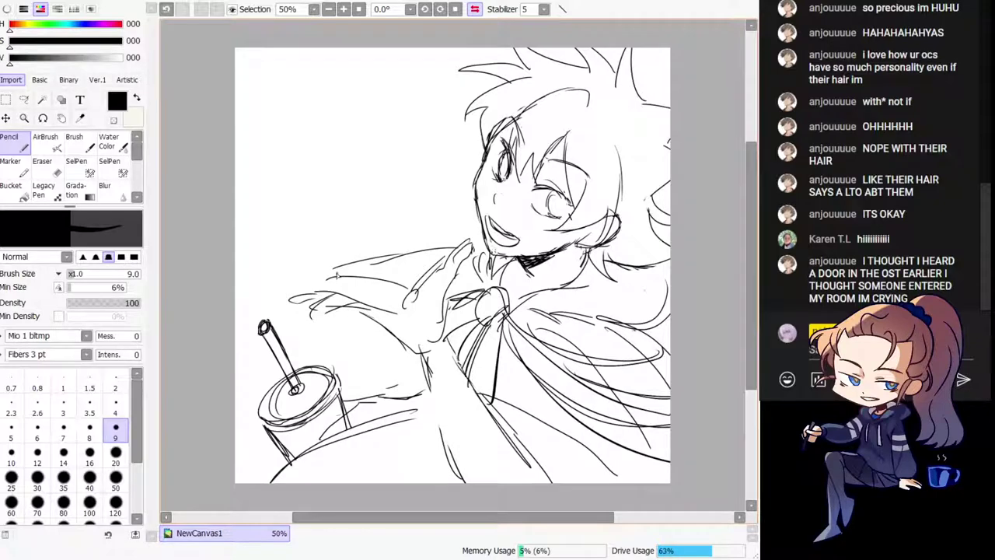
mouse_move(428, 253)
mouse_down()
mouse_move(351, 264)
mouse_move(297, 292)
mouse_up()
drag(323, 276, 302, 291)
key(h)
Step: Draw the forearm's outer edge from the wrist to the canvas's lower edge and thicken it near the elbow
mouse_move(519, 345)
mouse_down()
mouse_move(461, 334)
mouse_move(395, 461)
mouse_up()
key(ctrl+z)
drag(412, 400, 386, 466)
drag(390, 450, 364, 471)
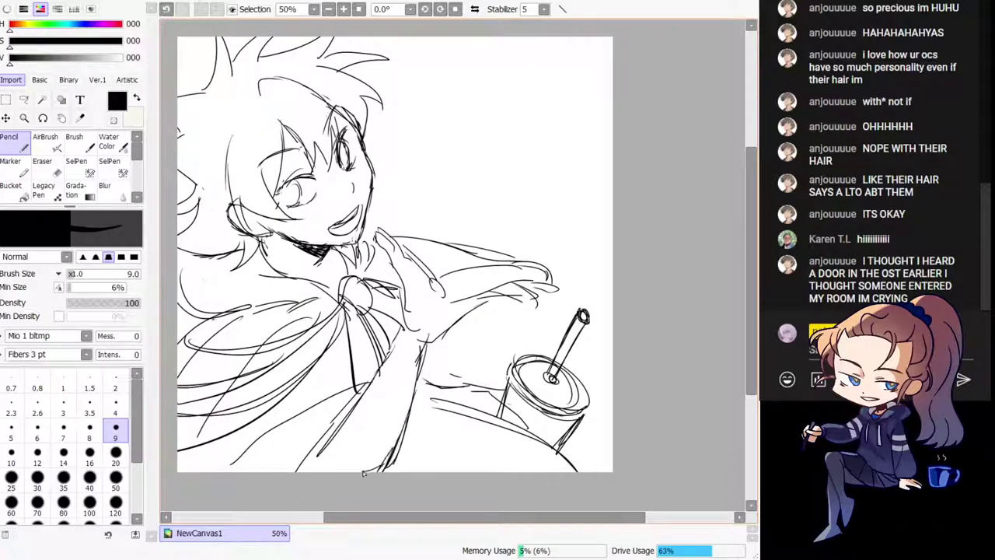
Step: Draw the pupils in both eyes and add a small tooth stroke at the corner of the open mouth
key(h)
key(h)
drag(300, 153, 313, 170)
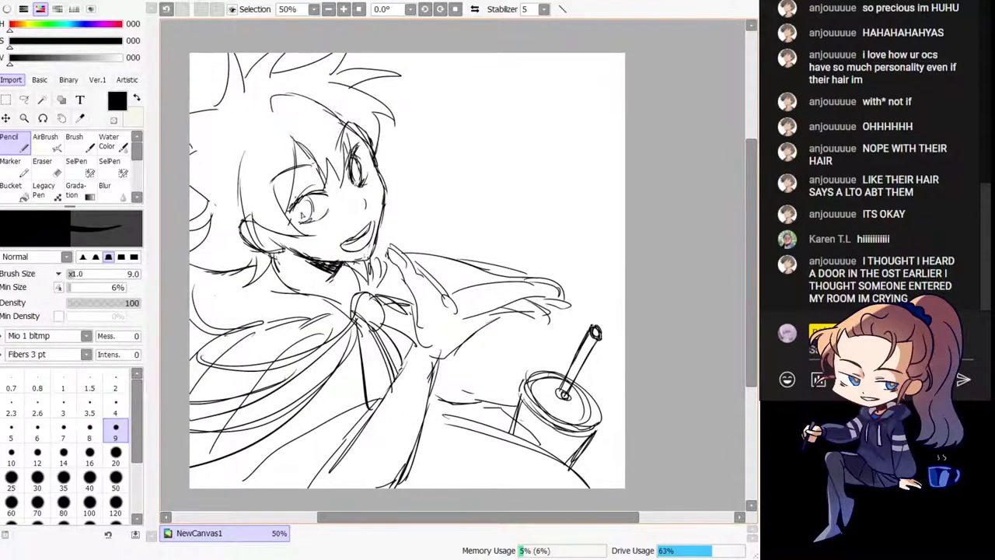
key(ctrl+z)
drag(304, 213, 307, 206)
key(ctrl+z)
drag(371, 298, 362, 290)
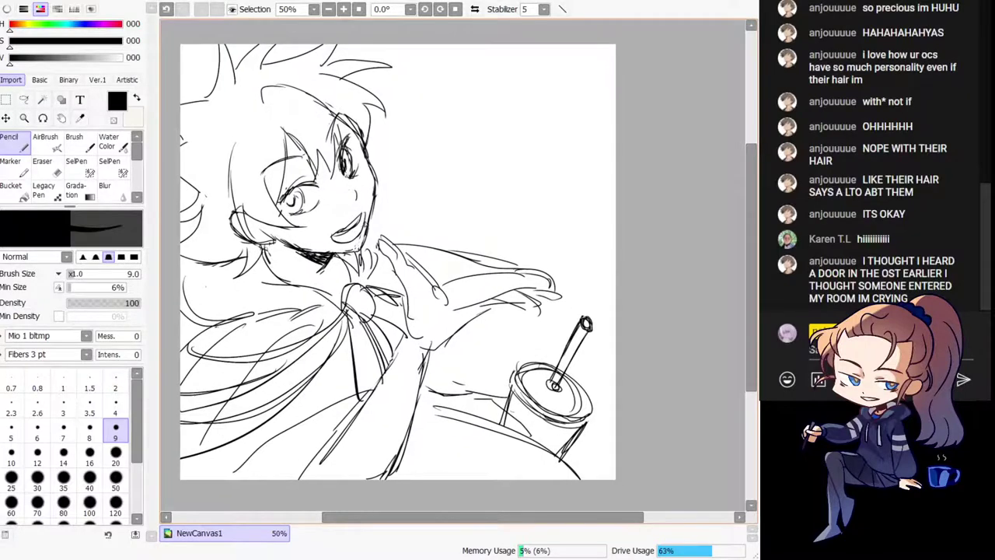
key(ctrl+z)
drag(364, 212, 363, 223)
key(h)
mouse_move(373, 435)
mouse_down()
mouse_move(473, 458)
mouse_move(377, 447)
mouse_move(515, 481)
mouse_up()
drag(389, 458, 483, 482)
Step: Erase the table edge lines between the forearm and the cup using the Eraser at size 120, then return to the Pencil
key(e)
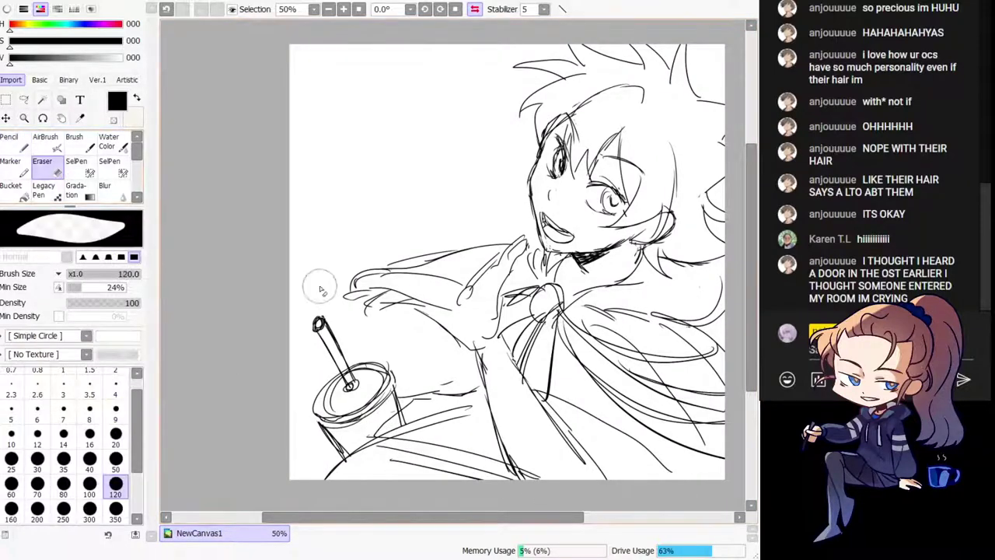
mouse_move(447, 412)
mouse_down()
mouse_move(429, 396)
mouse_move(451, 393)
mouse_move(470, 421)
mouse_up()
key(h)
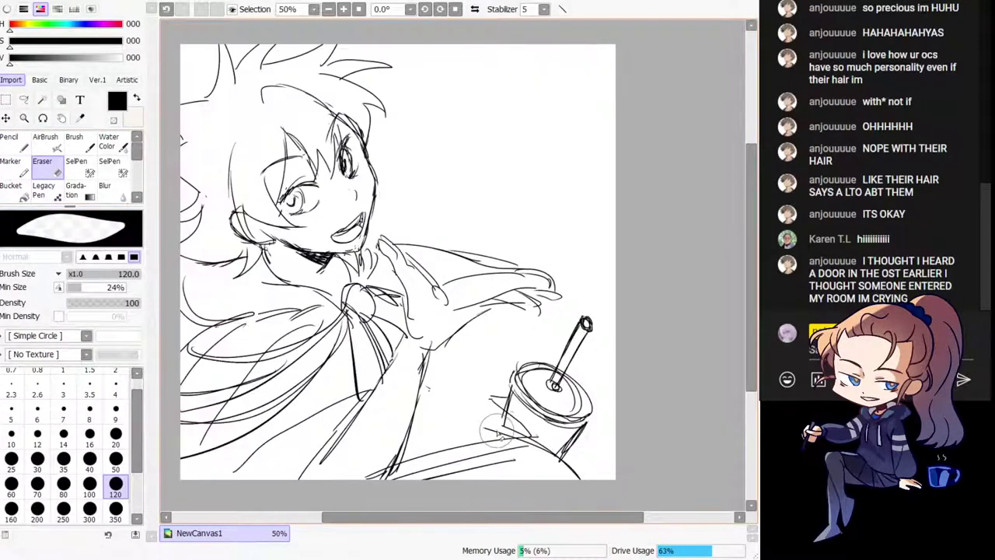
mouse_move(403, 483)
mouse_down()
mouse_move(468, 475)
mouse_move(477, 401)
mouse_move(503, 446)
mouse_move(563, 481)
mouse_move(557, 470)
mouse_move(412, 493)
mouse_up()
click(10, 149)
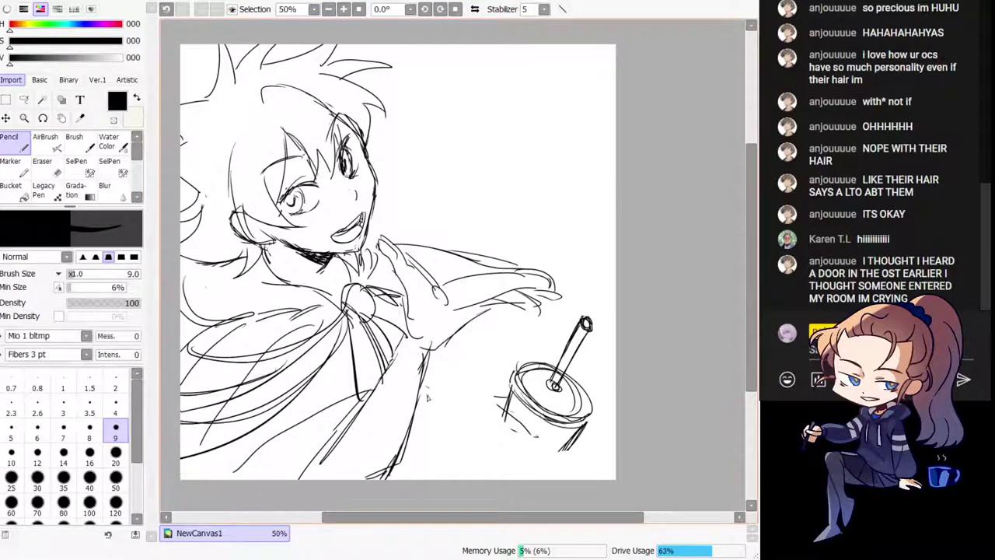
mouse_move(319, 306)
mouse_down()
mouse_move(254, 329)
mouse_move(328, 356)
mouse_move(335, 316)
mouse_move(317, 356)
mouse_up()
key(h)
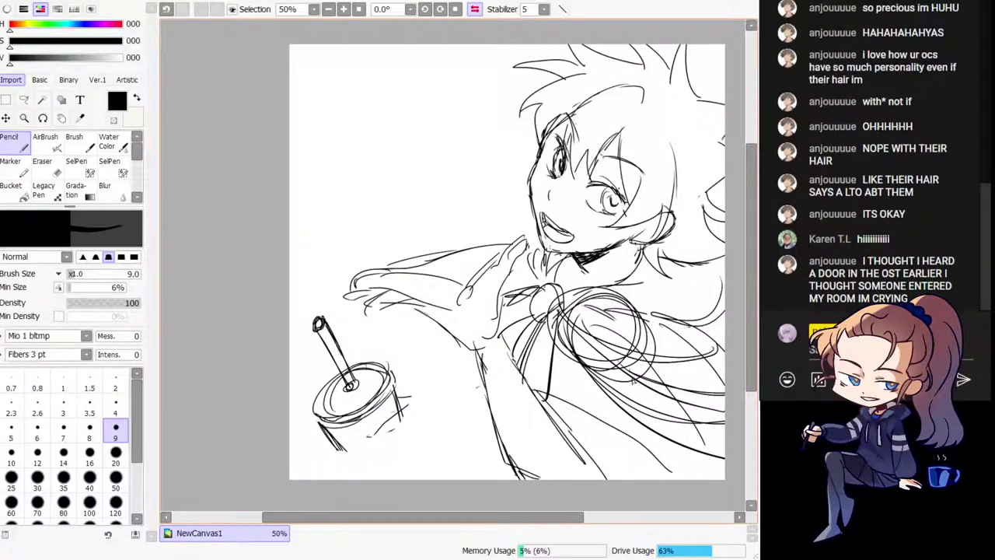
key(h)
key(ctrl+z)
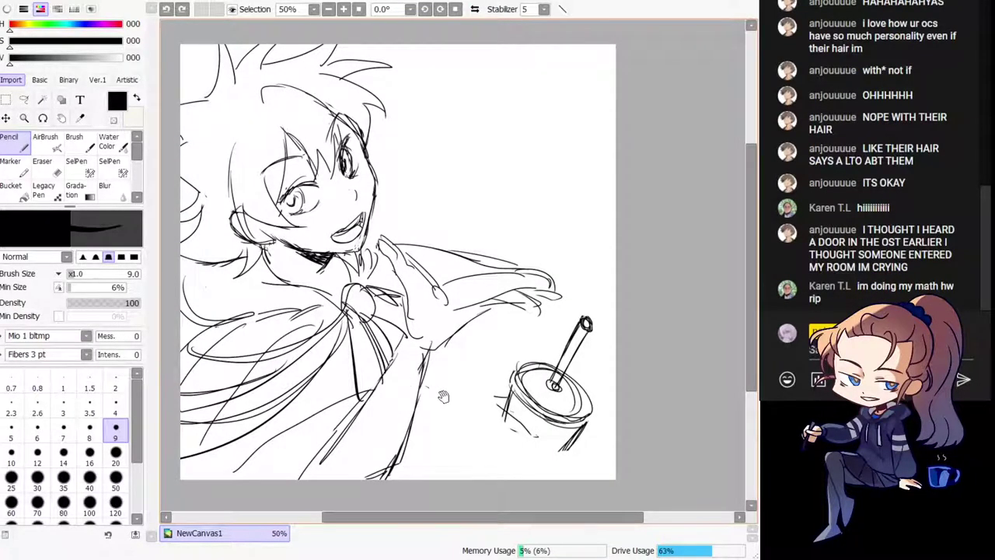
Step: Add curved lines across the outstretched hand to define the fingers' segments
scroll(439, 397, down, 1)
key(h)
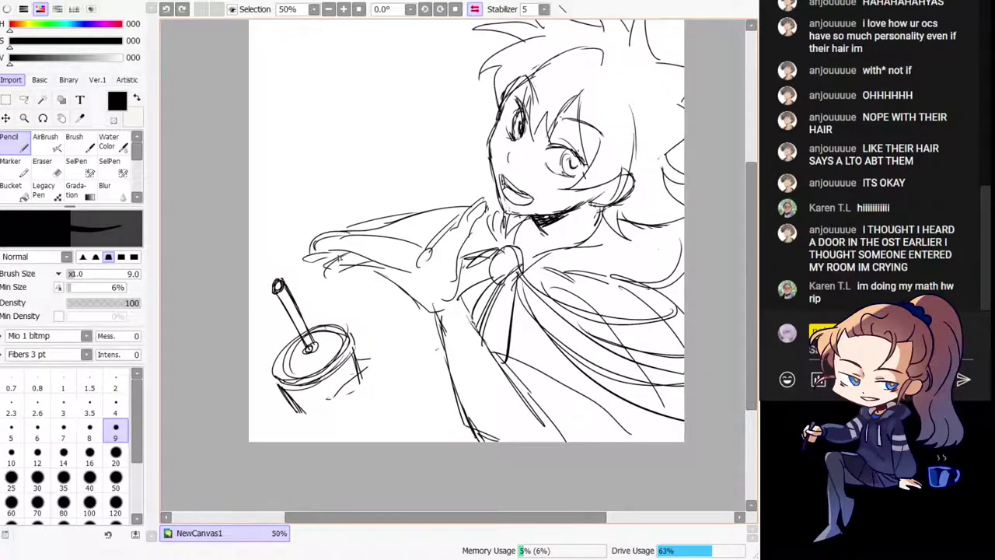
mouse_move(394, 241)
mouse_down()
mouse_move(385, 261)
mouse_move(349, 252)
mouse_up()
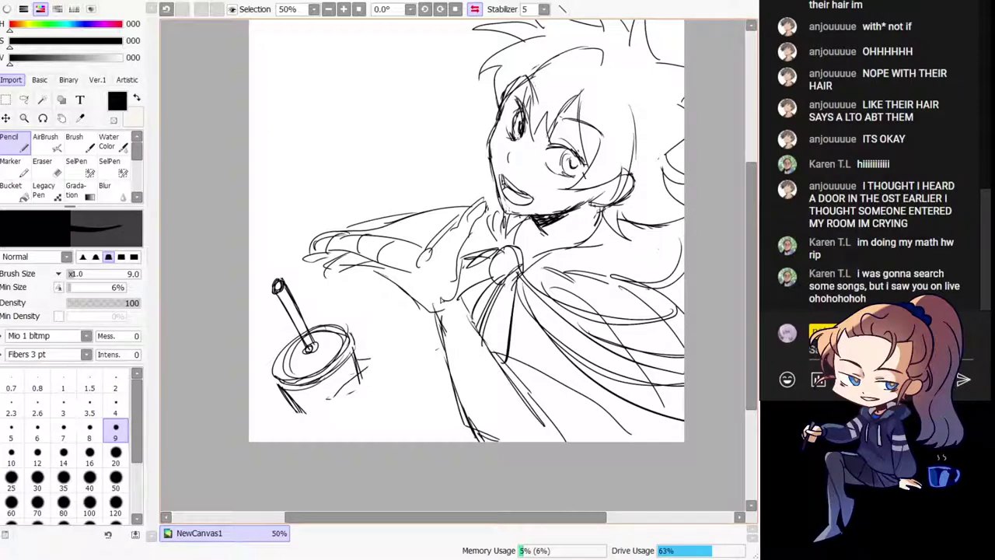
Step: Sketch a horizontal line beside the cup, extending toward the forearm
drag(382, 460, 348, 469)
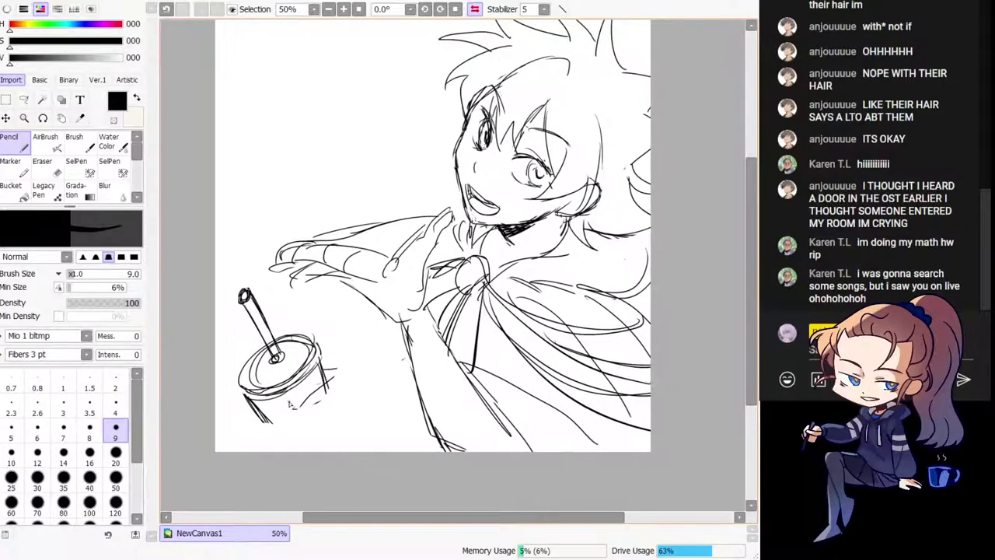
drag(266, 410, 297, 402)
key(ctrl+z)
drag(326, 371, 376, 368)
key(ctrl+z)
key(h)
drag(539, 318, 492, 337)
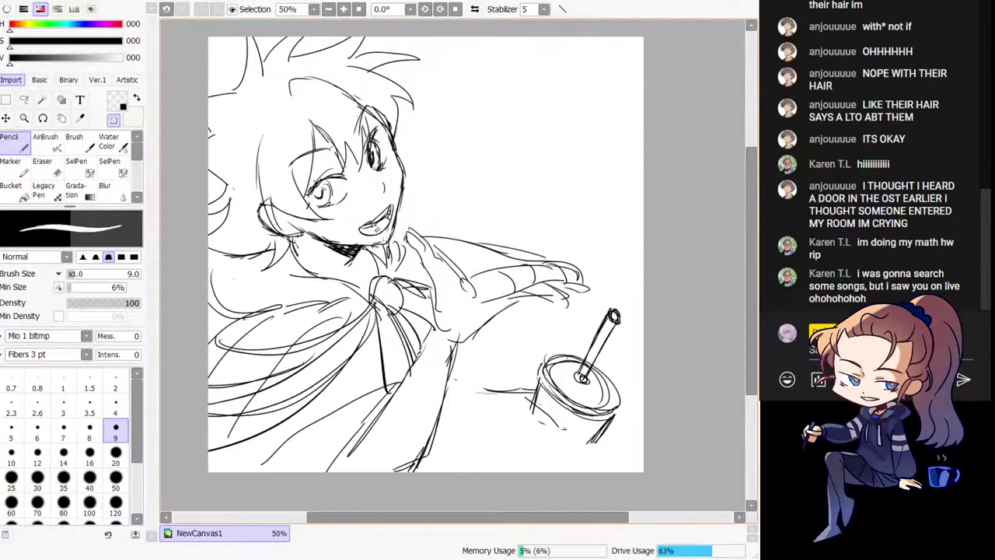
Step: Clean up stray marks at the chin and beside the cup using the Pencil with transparent colour
key(e)
drag(380, 242, 382, 239)
drag(475, 392, 467, 384)
key(minus)
Step: Draw slanted strokes beside the cup, angling down toward the forearm, and mirror the view
mouse_move(441, 434)
mouse_down()
mouse_move(607, 456)
mouse_move(522, 405)
mouse_move(458, 404)
mouse_up()
key(ctrl+z)
key(ctrl+z)
drag(496, 385, 453, 399)
key(h)
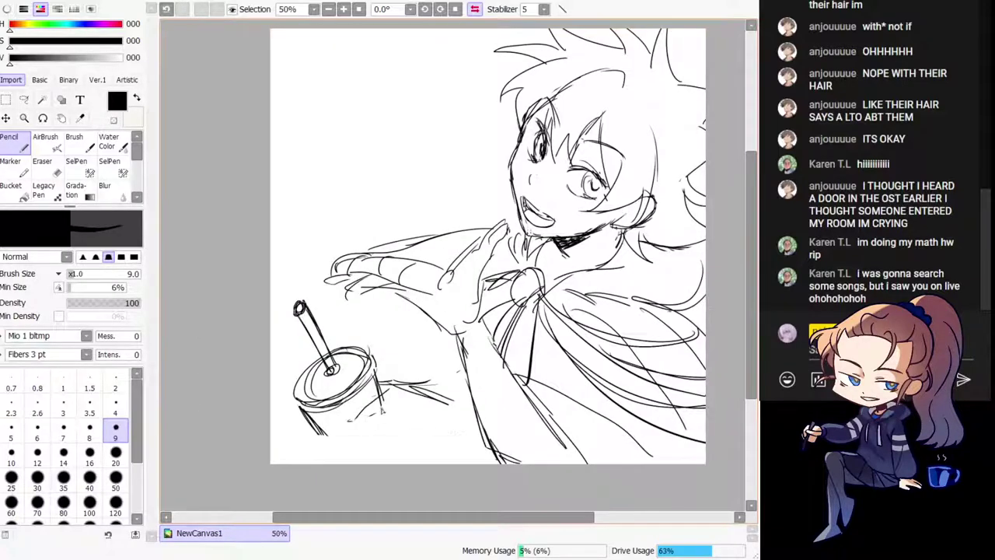
Step: Sketch short parallel strokes around the base of the cup's side in the mirrored view
mouse_move(388, 399)
mouse_down()
mouse_move(366, 426)
mouse_move(416, 418)
mouse_up()
key(ctrl+z)
key(ctrl+z)
drag(357, 427, 432, 413)
key(ctrl+z)
mouse_move(358, 426)
mouse_down()
mouse_move(406, 412)
mouse_move(359, 425)
mouse_move(395, 395)
mouse_up()
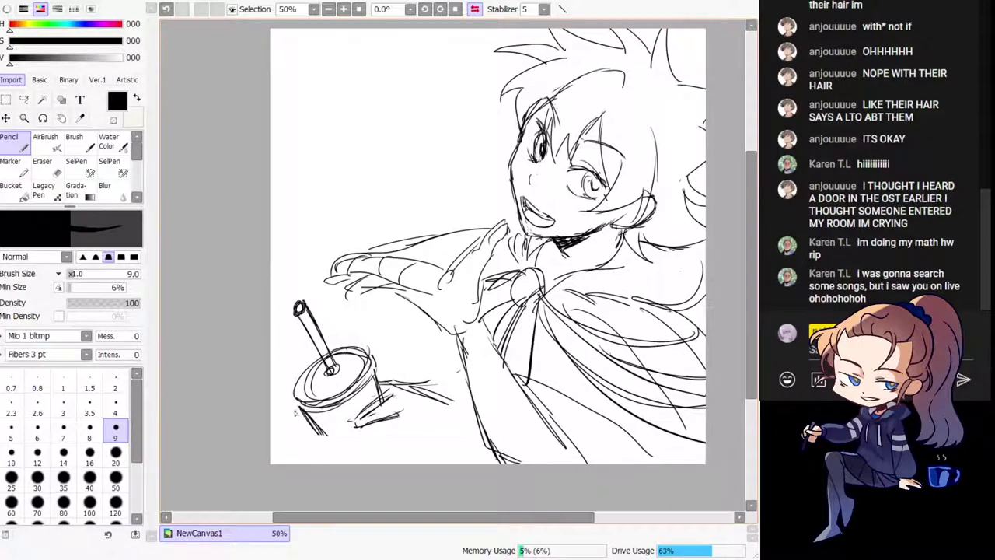
Step: Clean up the stray lines at the forearm's lower end using the Pencil with transparent colour
key(h)
drag(472, 432, 461, 434)
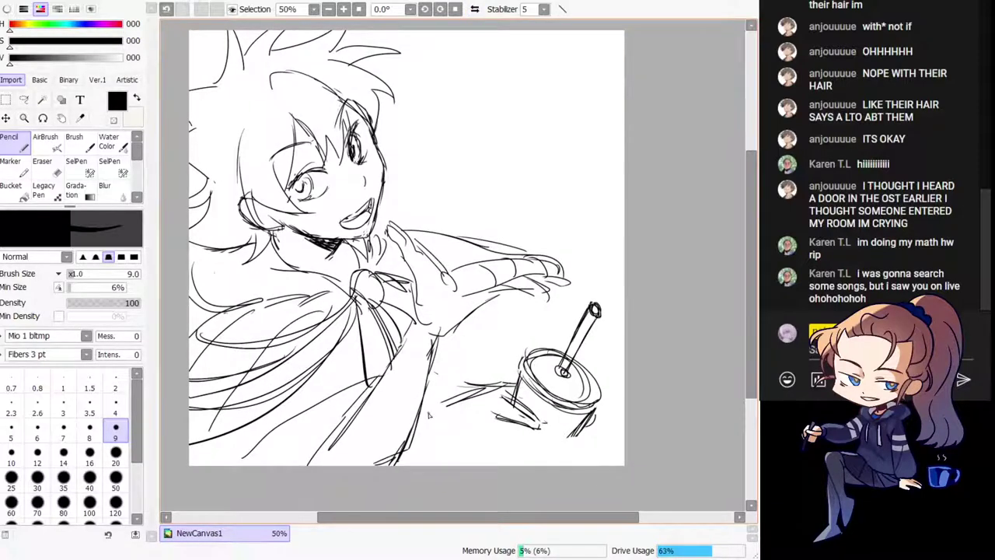
key(e)
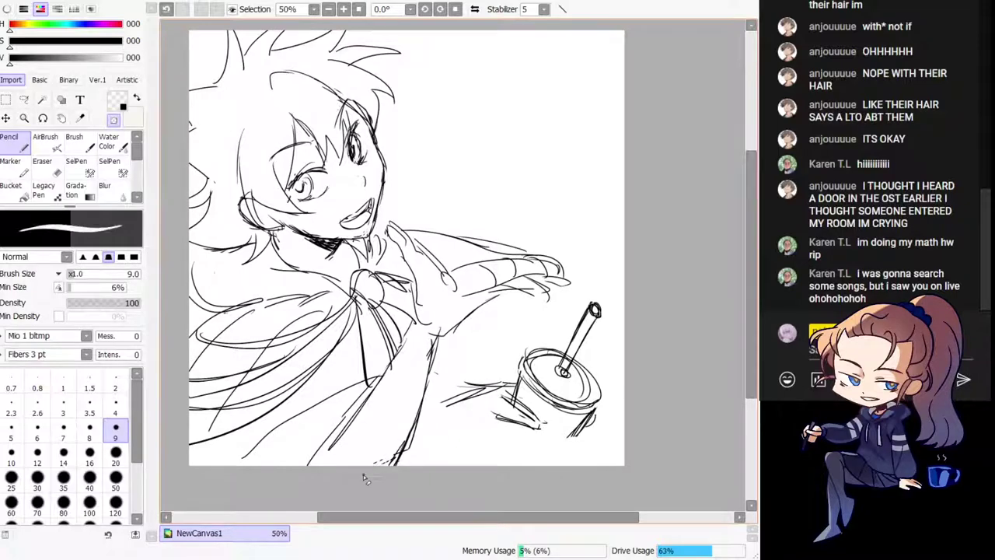
key(h)
drag(525, 422, 438, 431)
key(minus)
Step: Erase the raised hand's lowest fingertips and redraw the finger and palm underside with the Pencil
key(ctrl+z)
drag(318, 312, 348, 327)
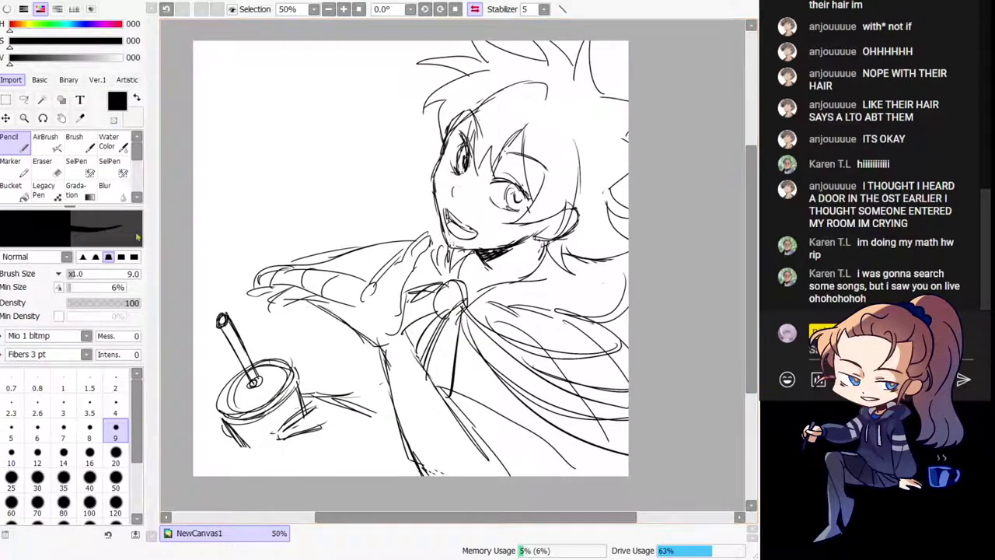
click(57, 175)
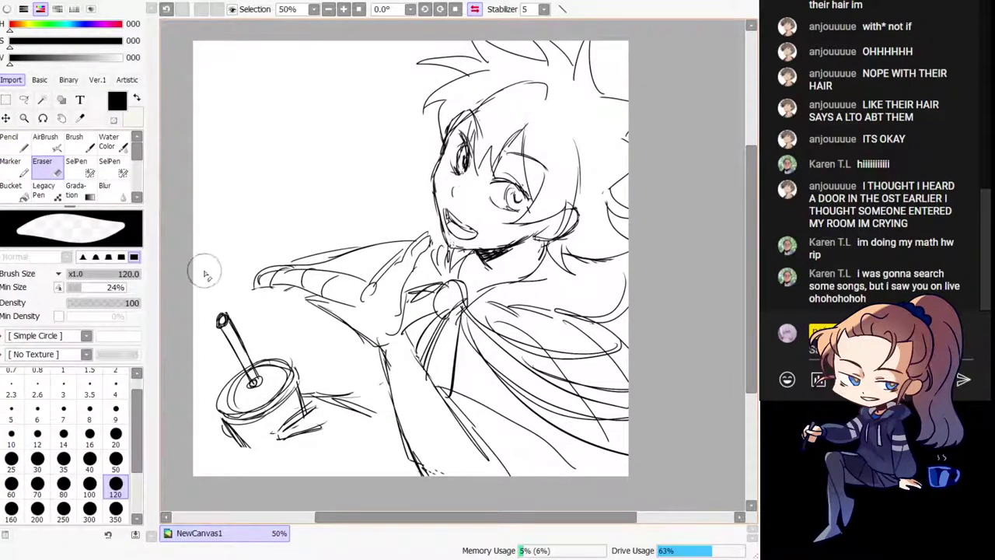
click(23, 145)
mouse_move(308, 301)
mouse_down()
mouse_move(249, 306)
mouse_move(280, 297)
mouse_move(286, 309)
mouse_move(342, 314)
mouse_move(308, 312)
mouse_move(351, 321)
mouse_up()
key(ctrl+z)
drag(272, 292, 244, 303)
drag(246, 302, 283, 304)
Step: Refine the raised hand's lowest finger, erasing stray lines and adding strokes along its underside, then mirror the view
key(h)
mouse_move(594, 303)
mouse_down()
mouse_move(498, 319)
mouse_move(569, 320)
mouse_up()
mouse_move(492, 316)
mouse_down()
mouse_move(572, 320)
mouse_move(495, 338)
mouse_move(570, 332)
mouse_move(497, 305)
mouse_move(580, 327)
mouse_up()
click(49, 172)
key(h)
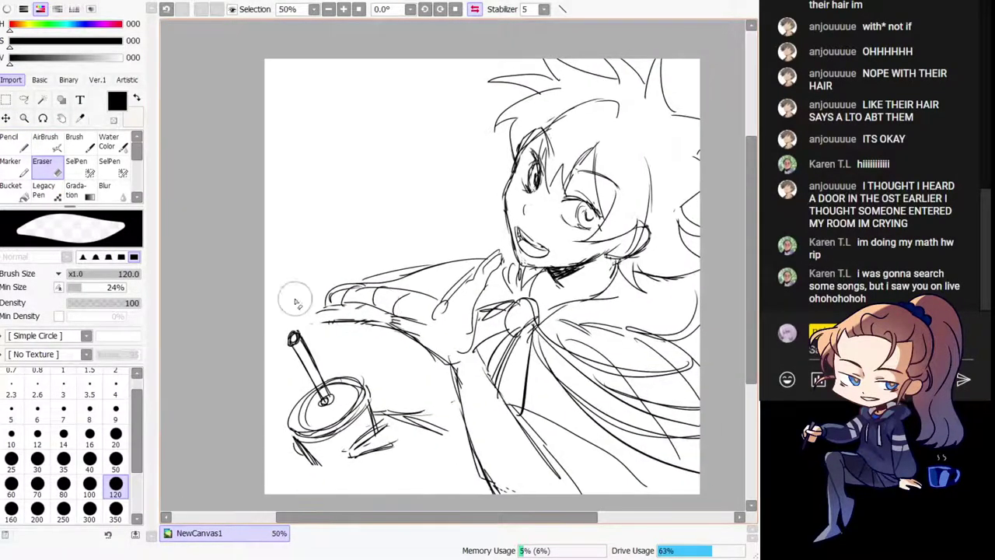
click(8, 149)
mouse_move(353, 311)
mouse_down()
mouse_move(330, 322)
mouse_move(395, 321)
mouse_up()
drag(387, 312, 351, 316)
key(h)
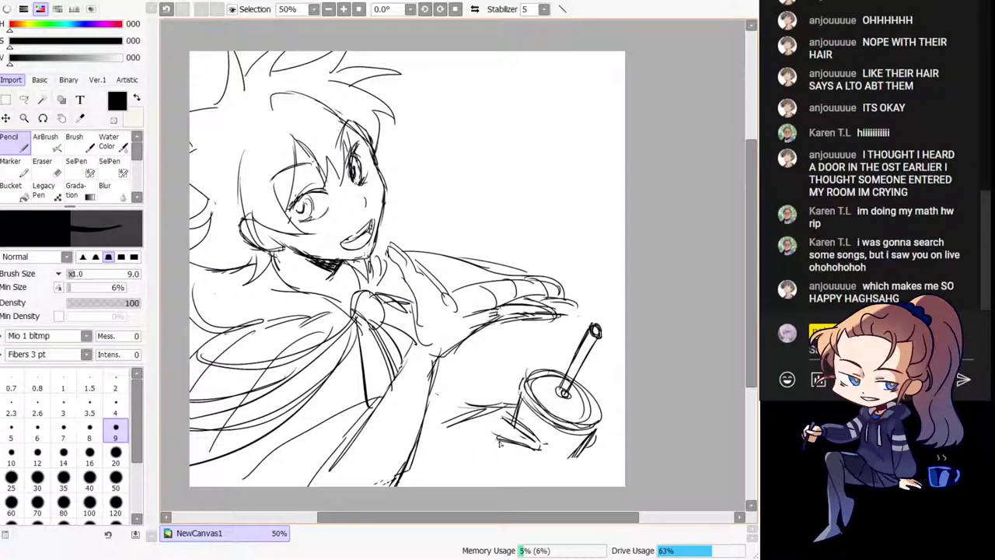
Step: Sketch both sides of the cup's body down to the canvas edge with repeated strokes
key(h)
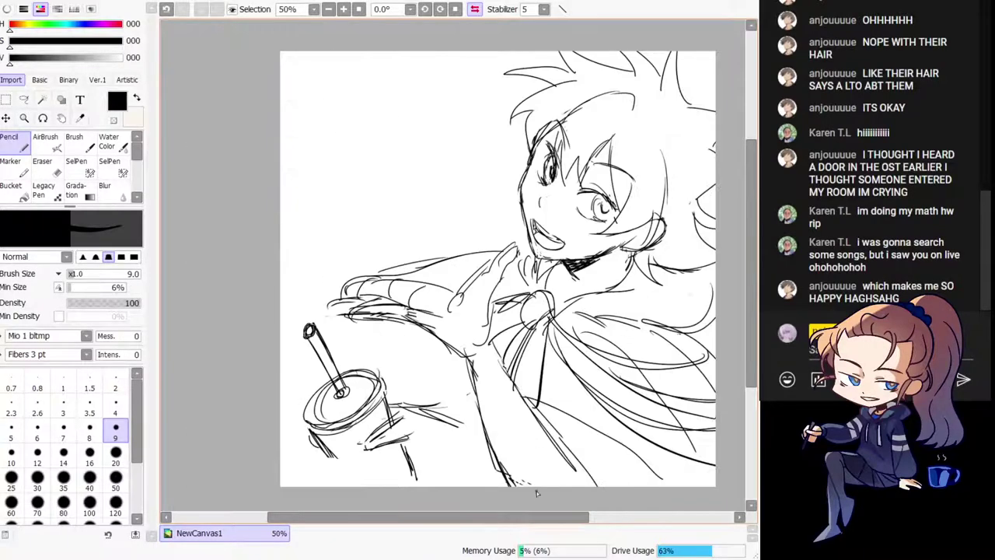
key(ctrl+z)
drag(396, 440, 415, 473)
drag(322, 452, 348, 489)
drag(399, 451, 413, 492)
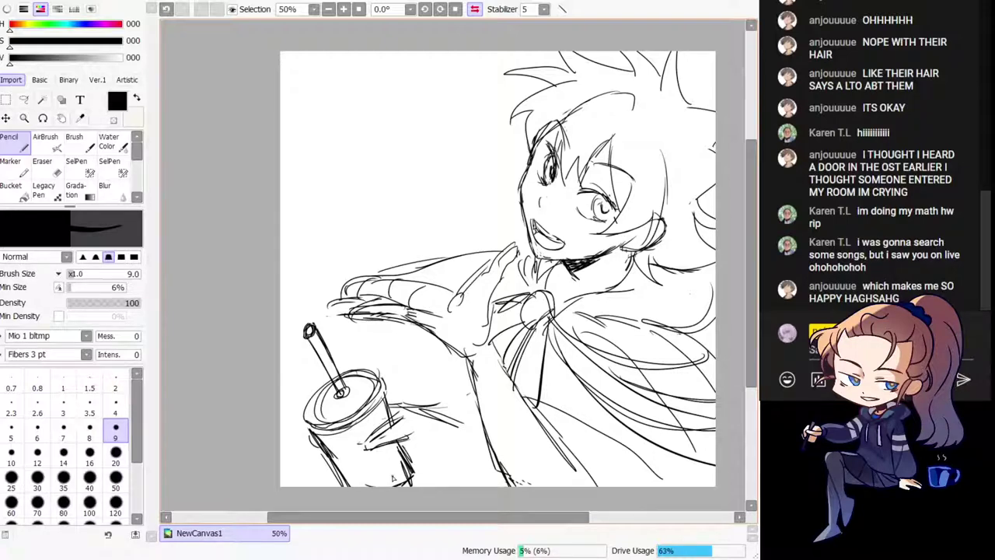
key(h)
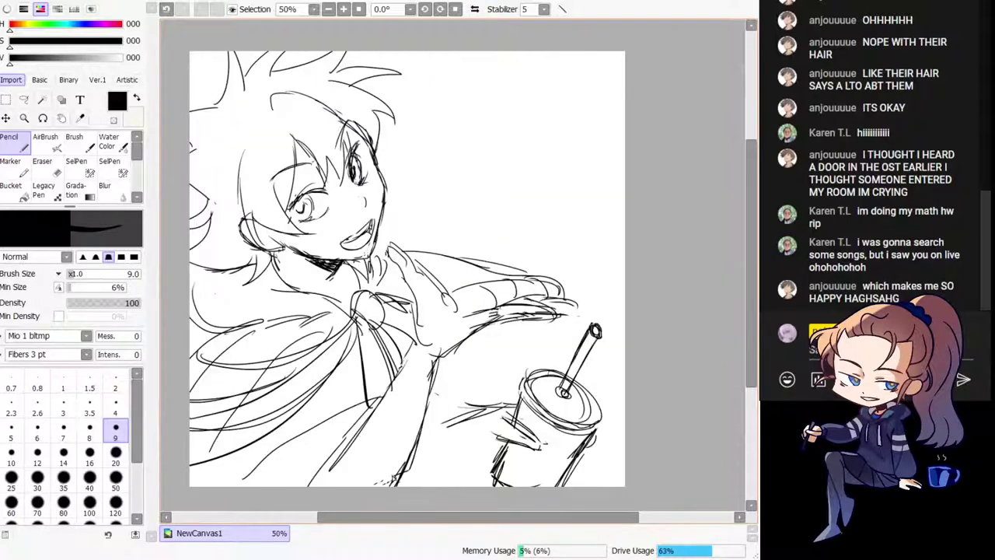
Step: Sketch a dangling earring below the character's ear
mouse_move(289, 174)
mouse_down()
mouse_move(281, 162)
mouse_move(299, 169)
mouse_up()
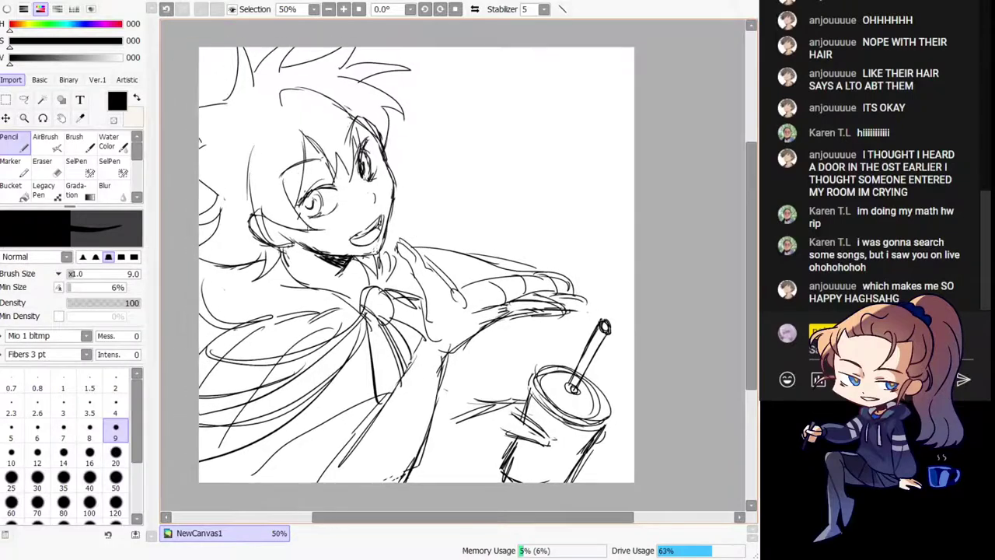
drag(283, 239, 287, 291)
key(ctrl+z)
drag(286, 256, 281, 283)
drag(281, 258, 290, 283)
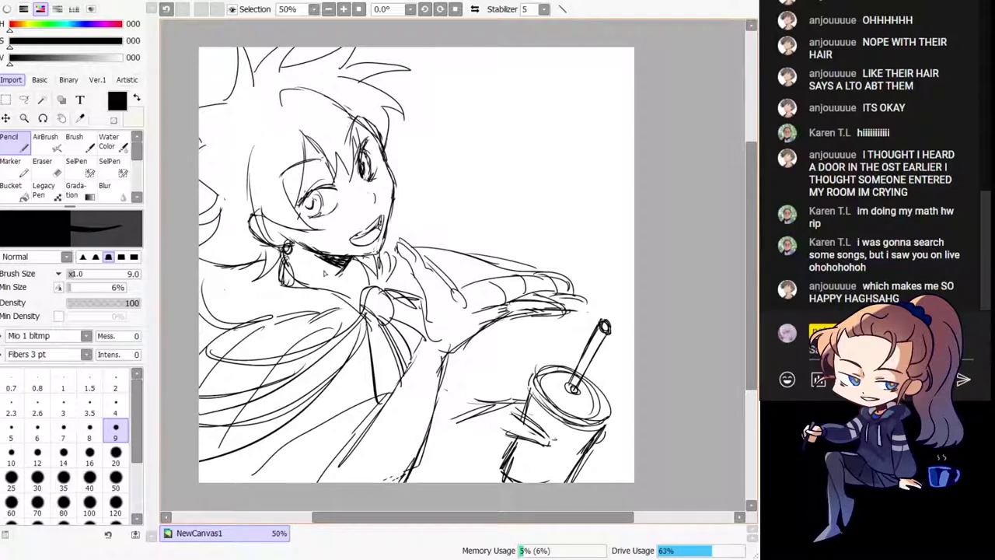
Step: Erase the raised hand's lower fingers and the upper part of its underside, keeping the upper fingers
key(h)
drag(539, 338, 531, 332)
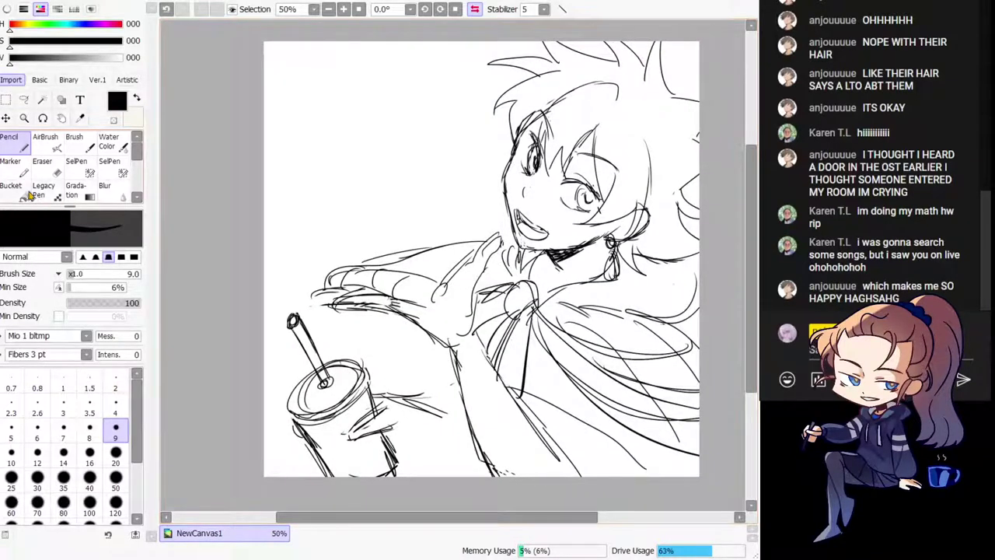
key(e)
mouse_move(327, 291)
mouse_down()
mouse_move(330, 313)
mouse_move(376, 318)
mouse_move(338, 293)
mouse_move(395, 317)
mouse_move(397, 309)
mouse_up()
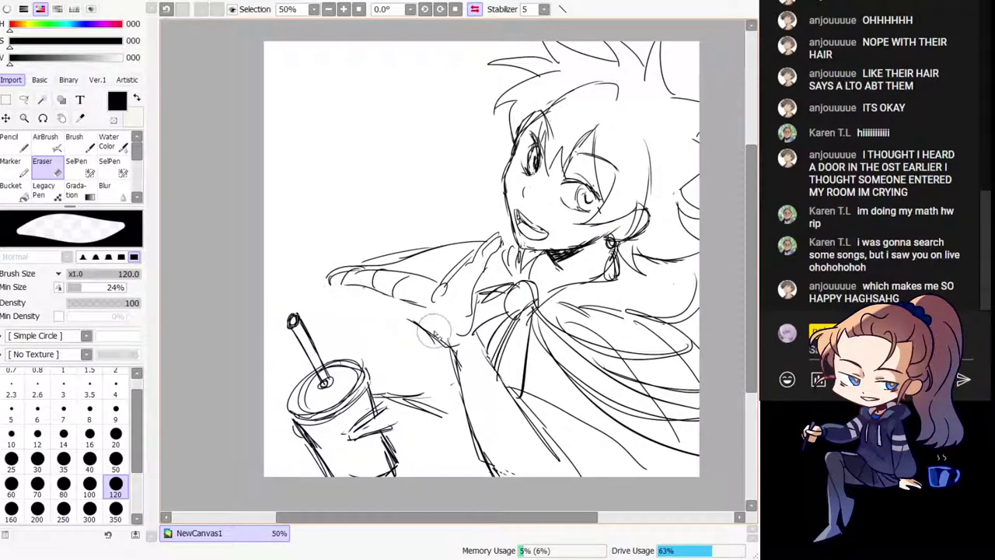
key(n)
key(h)
drag(540, 307, 526, 316)
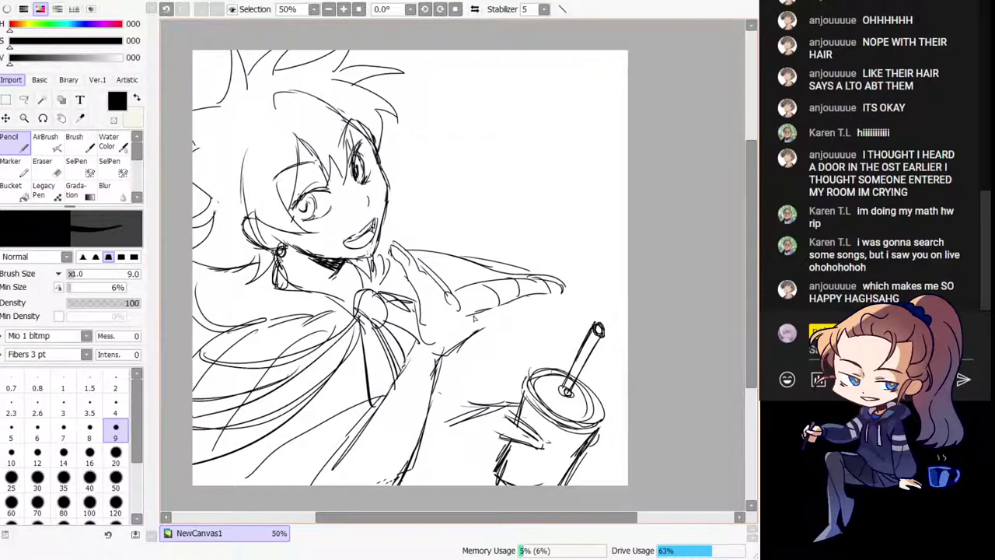
Step: Redraw the base of the thumb and sketch a new lower finger outline on the raised hand
mouse_move(449, 294)
mouse_down()
mouse_move(468, 318)
mouse_move(509, 318)
mouse_up()
key(ctrl+z)
key(h)
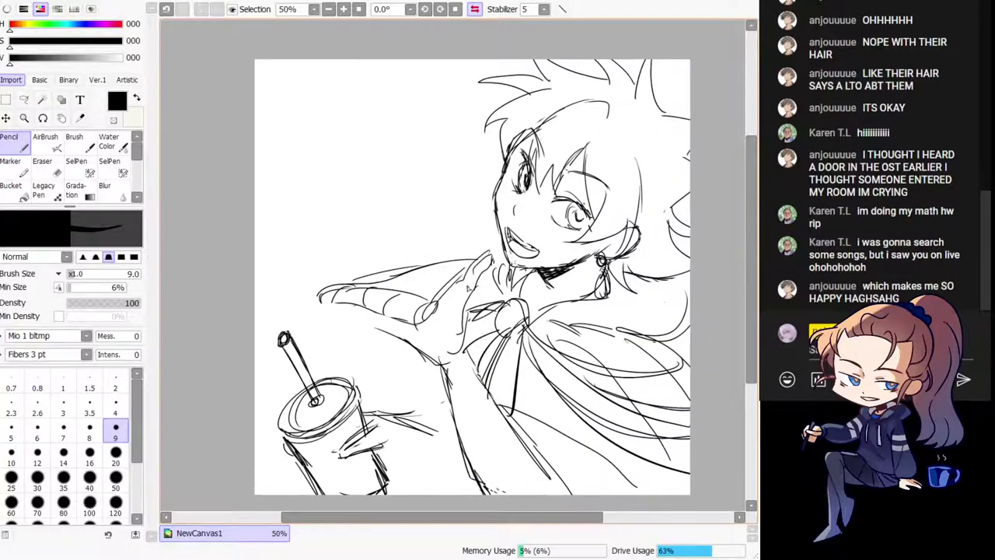
key(h)
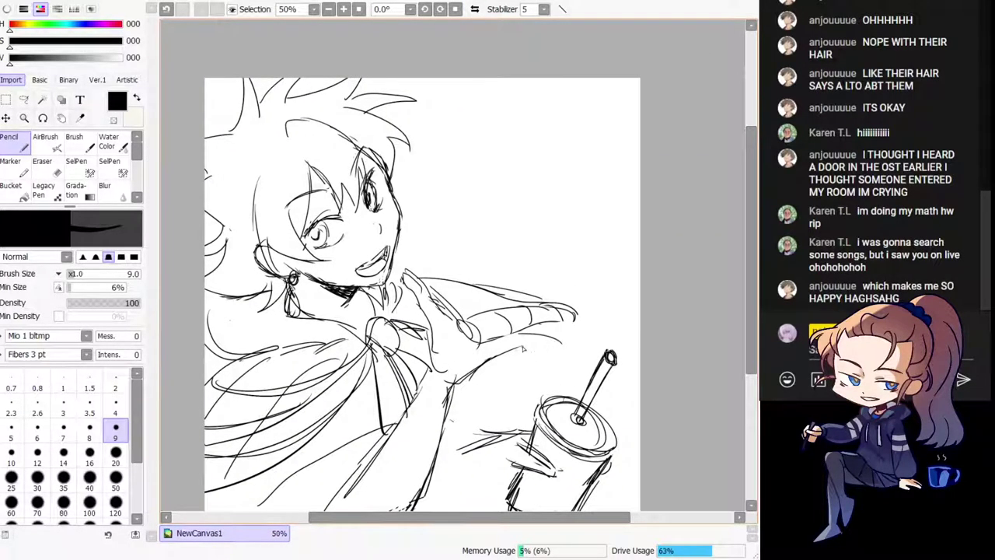
key(h)
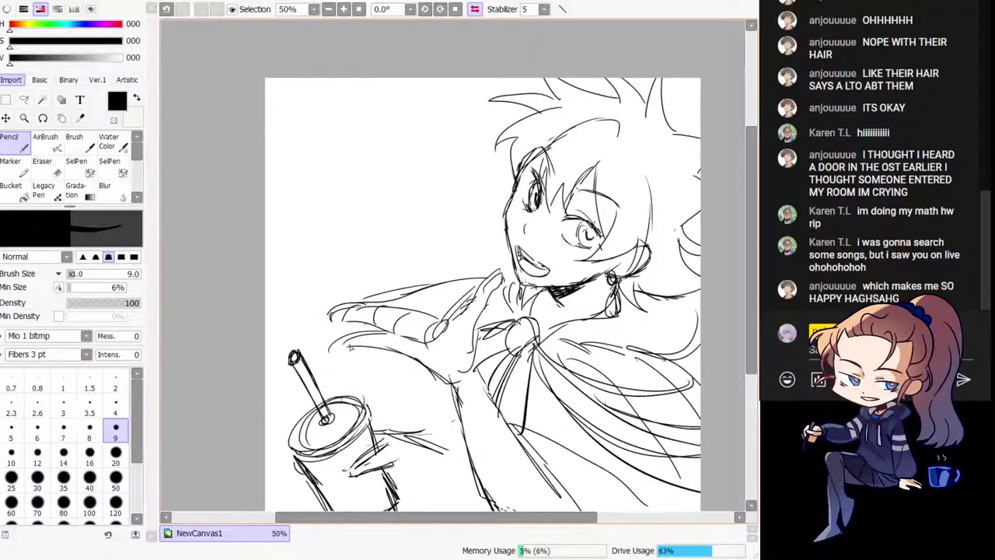
Step: Rework the raised hand's lower fingertips with fresh strokes, undoing misplaced ones and checking in the mirrored view
mouse_move(331, 323)
mouse_down()
mouse_move(339, 339)
mouse_move(315, 331)
mouse_move(354, 334)
mouse_move(328, 348)
mouse_move(422, 353)
mouse_move(471, 403)
mouse_move(267, 270)
mouse_move(300, 310)
mouse_up()
key(ctrl+z)
key(ctrl+z)
key(h)
key(h)
key(ctrl+z)
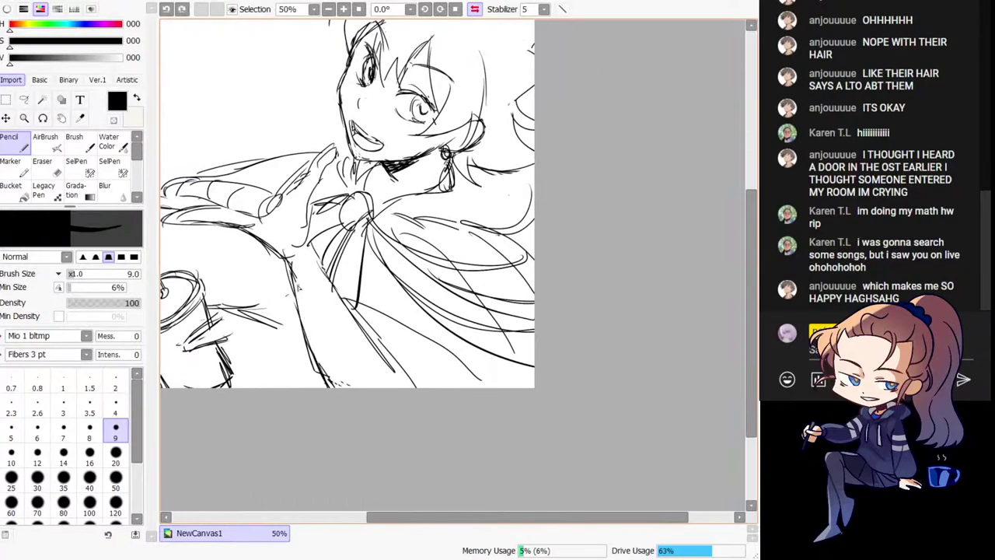
Step: Redraw the forearm's outer edge from the wrist to the canvas edge and erase stray marks alongside it
drag(291, 270, 330, 384)
key(ctrl+z)
drag(293, 284, 333, 386)
click(49, 167)
drag(281, 267, 322, 391)
key(h)
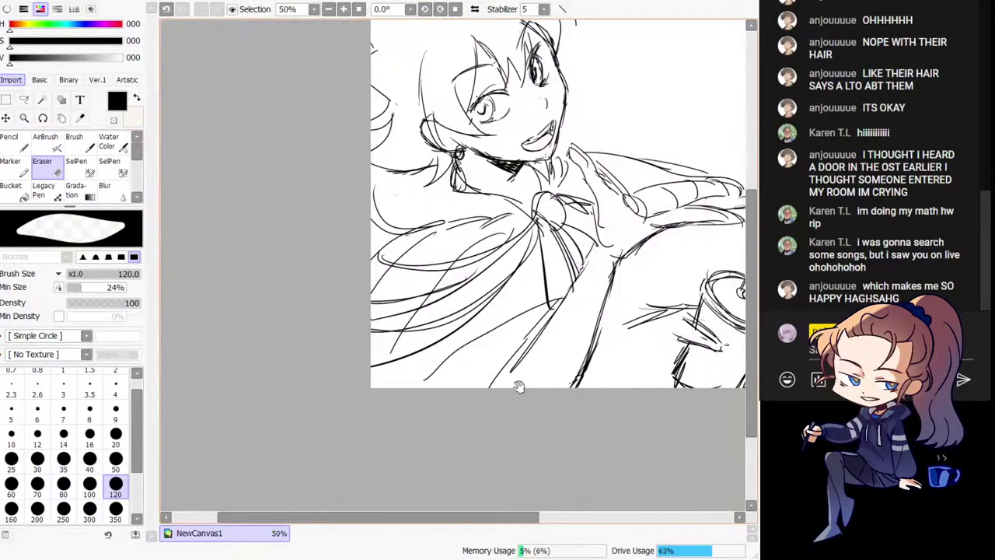
drag(515, 385, 330, 482)
key(n)
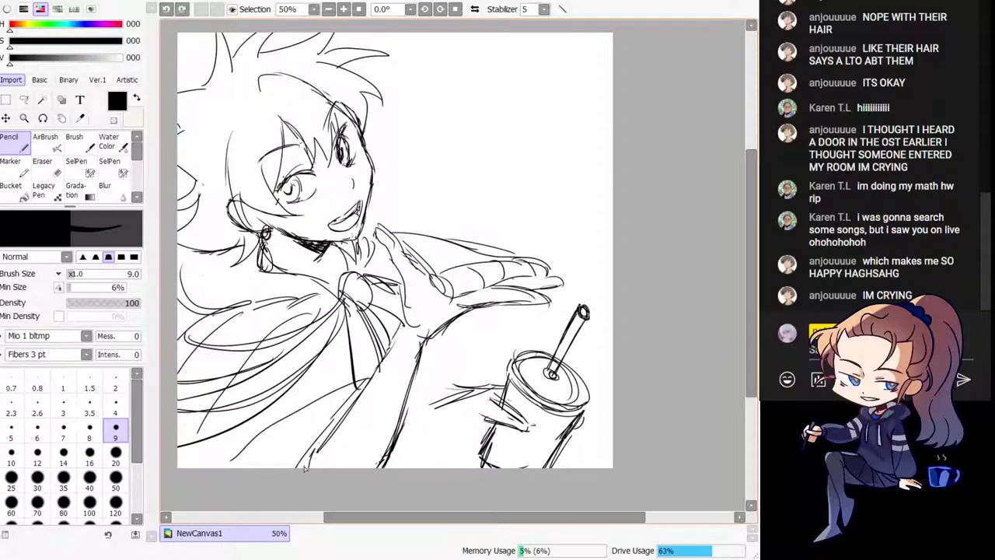
Step: Sketch the upper and lower edges of the second arm between the cup and the raised forearm
key(h)
drag(569, 380, 537, 390)
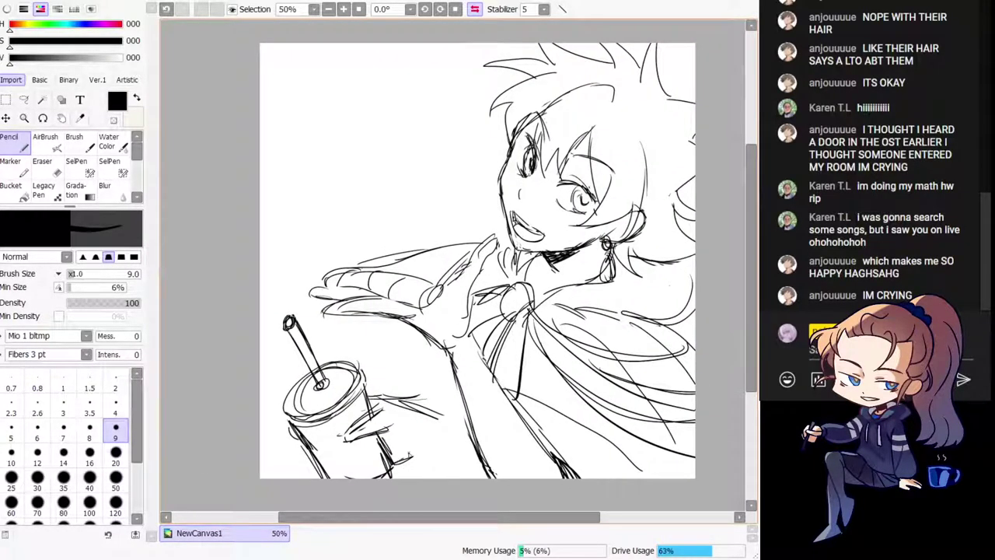
drag(414, 447, 474, 470)
mouse_move(412, 410)
mouse_down()
mouse_move(469, 433)
mouse_move(464, 425)
mouse_up()
key(h)
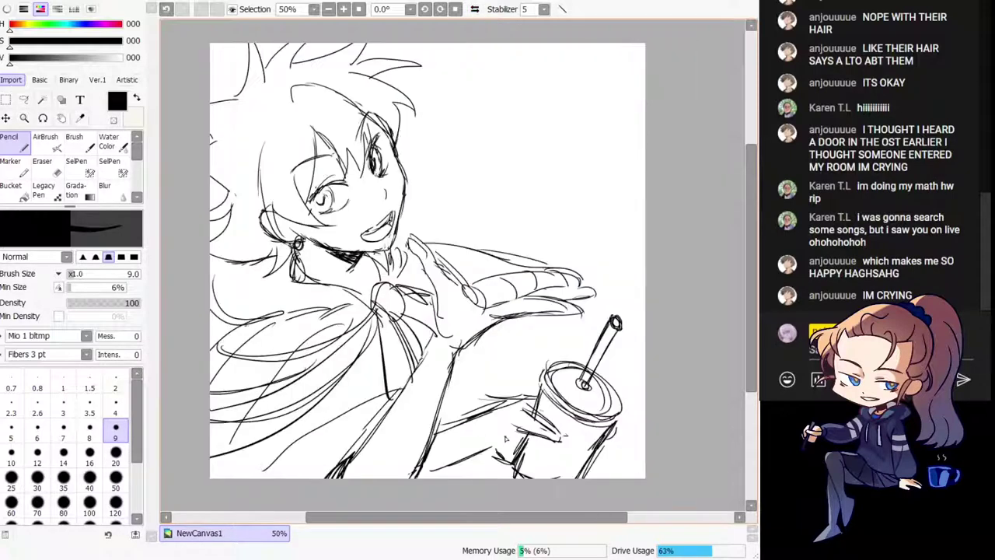
key(h)
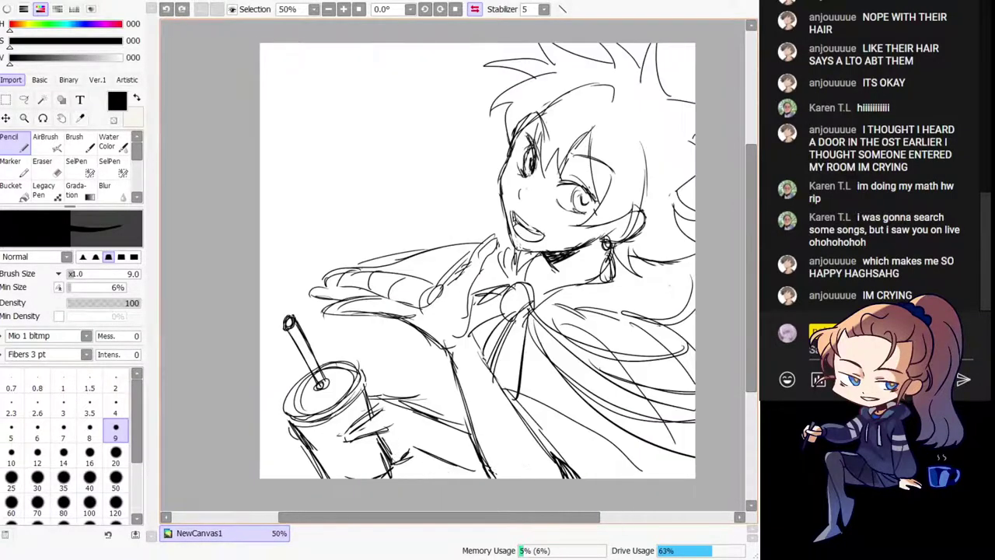
Step: Erase the rough strokes across the cup and sketch cleaner fingers gripping its side
key(e)
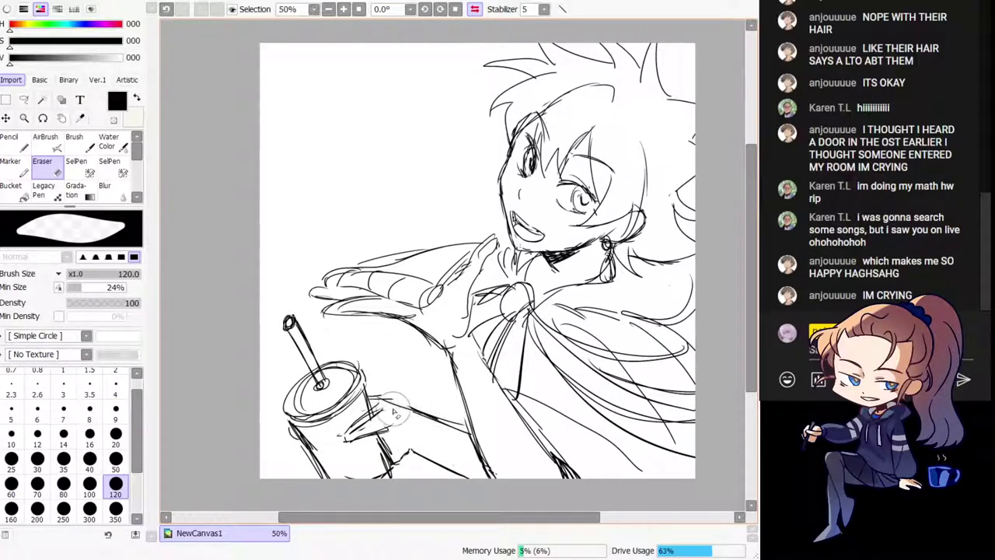
drag(372, 432, 340, 437)
click(14, 144)
key(h)
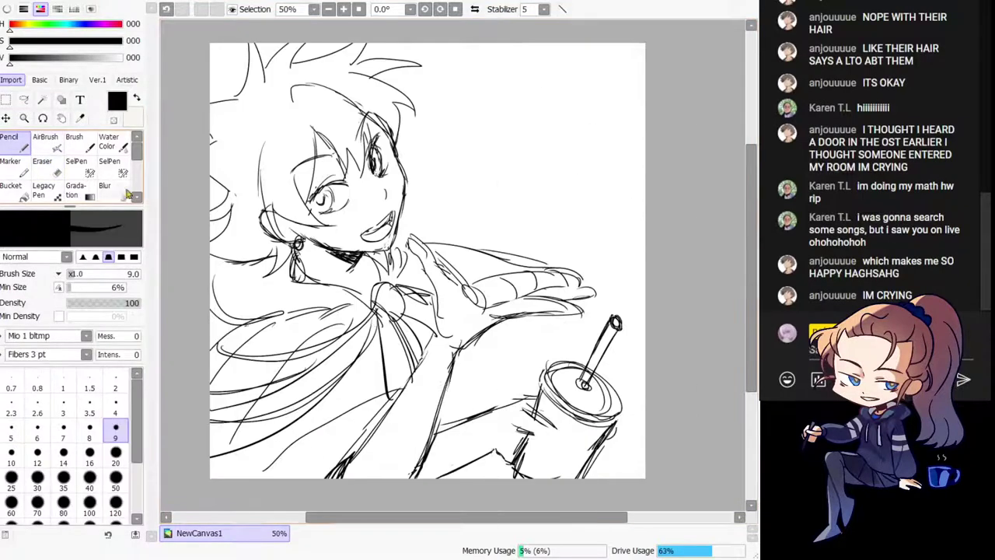
drag(427, 379, 328, 344)
key(ctrl+z)
drag(426, 402, 459, 405)
key(ctrl+z)
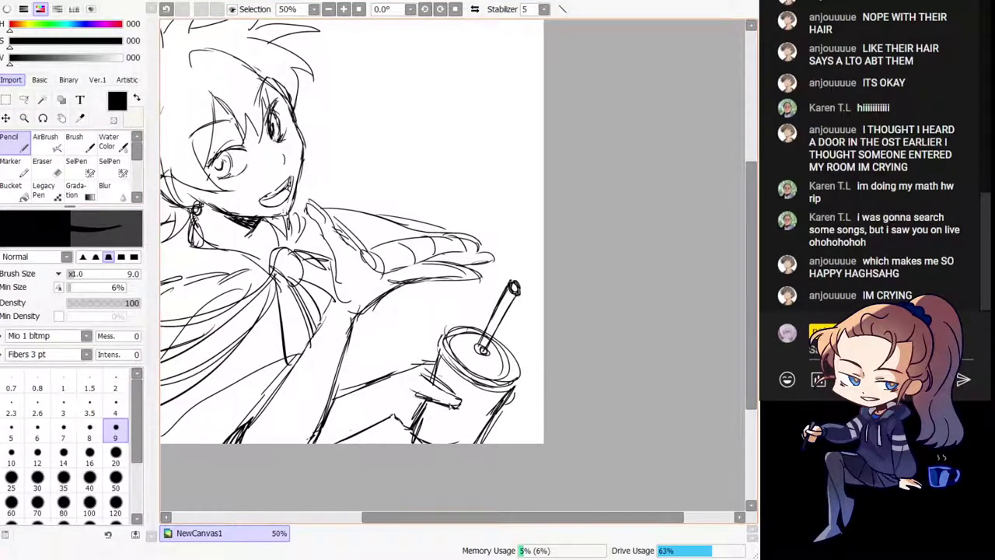
Step: Clear the overlapping lines where the fingers cross the cup's rim using the Pencil with transparent colour
key(h)
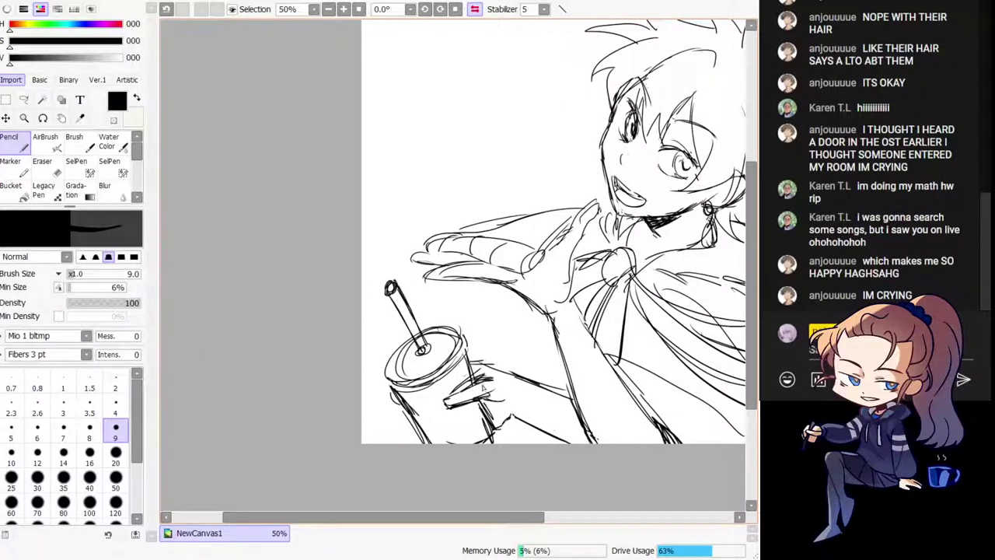
key(e)
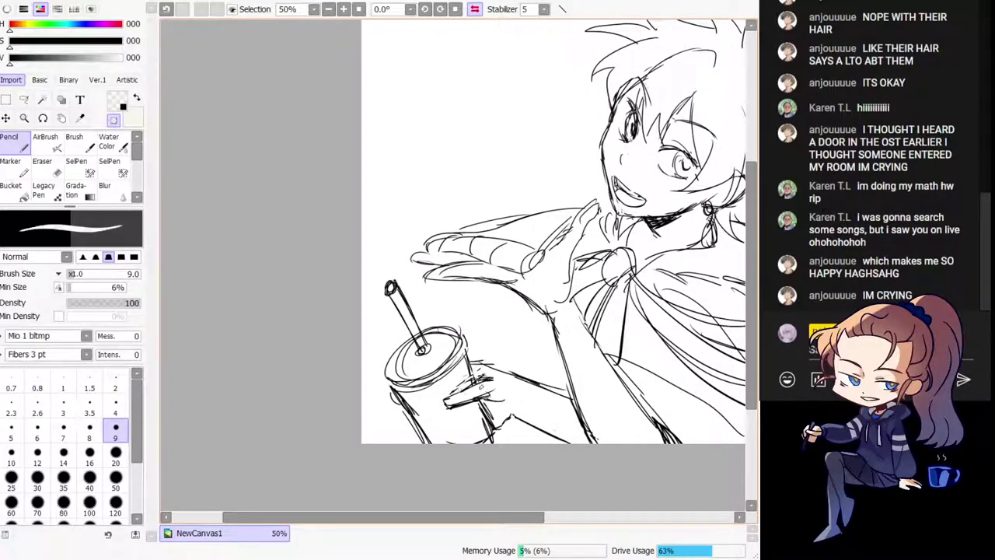
drag(481, 386, 484, 376)
key(h)
key(e)
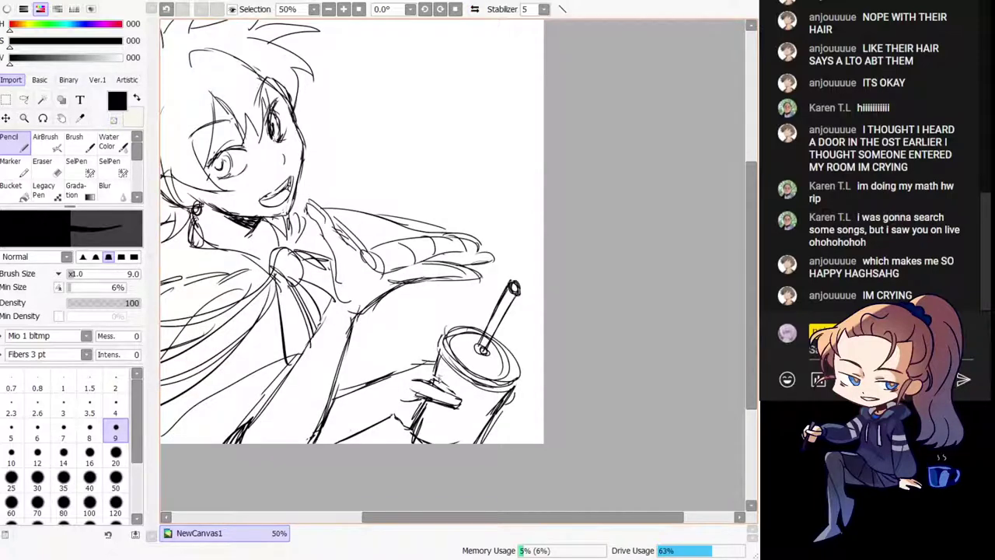
Step: Thin the cup's heavy side line below the gripping fingers using the transparent Pencil
key(e)
mouse_move(414, 404)
mouse_down()
mouse_move(425, 418)
mouse_move(412, 443)
mouse_up()
key(e)
key(ctrl+z)
key(minus)
drag(427, 405, 419, 434)
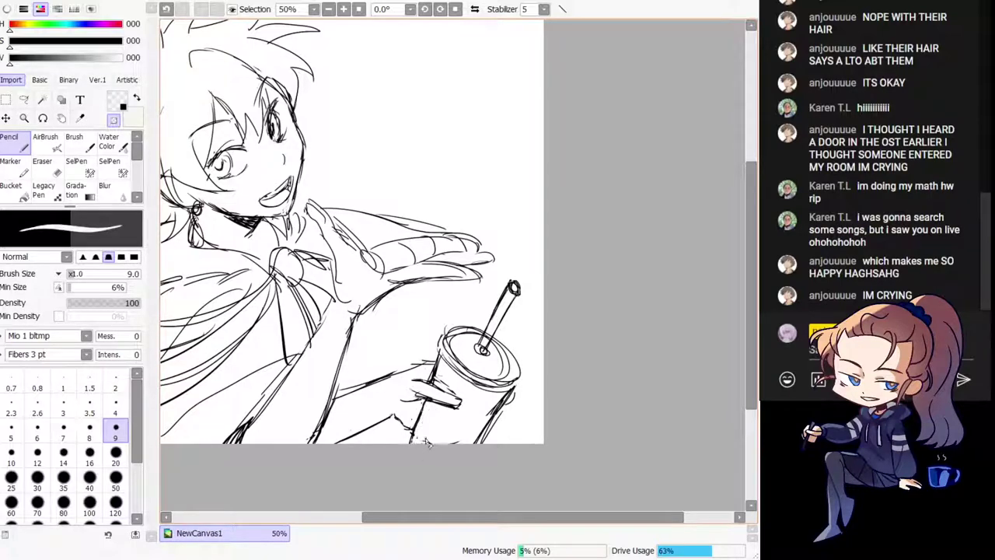
Step: Sketch a small front-facing head in the empty upper area, with a circle, vertical centre line, eyes and chin, at 100% zoom
key(h)
drag(466, 273, 426, 468)
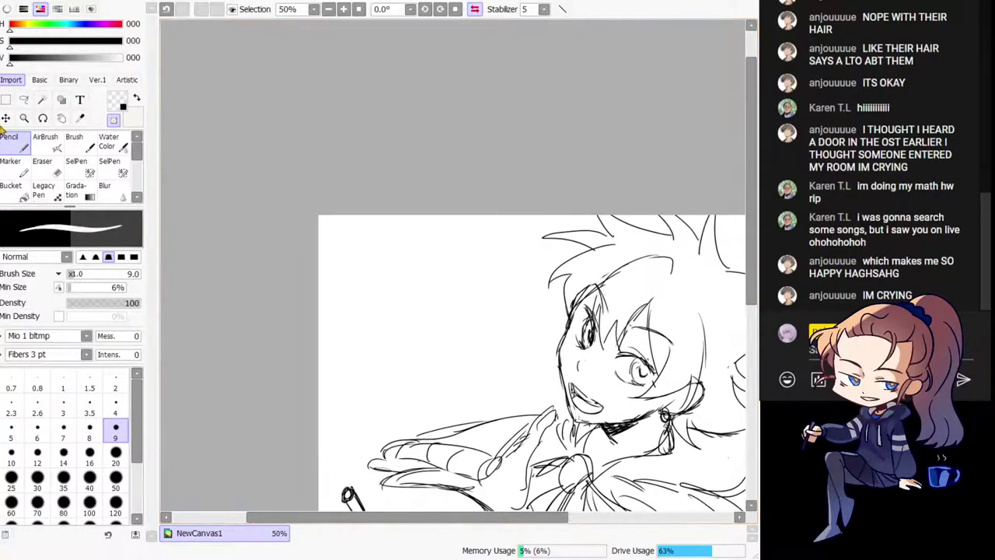
key(h)
key(Home)
key(Page_Up)
key(Page_Up)
mouse_move(661, 95)
mouse_down()
mouse_move(438, 275)
mouse_move(429, 319)
mouse_up()
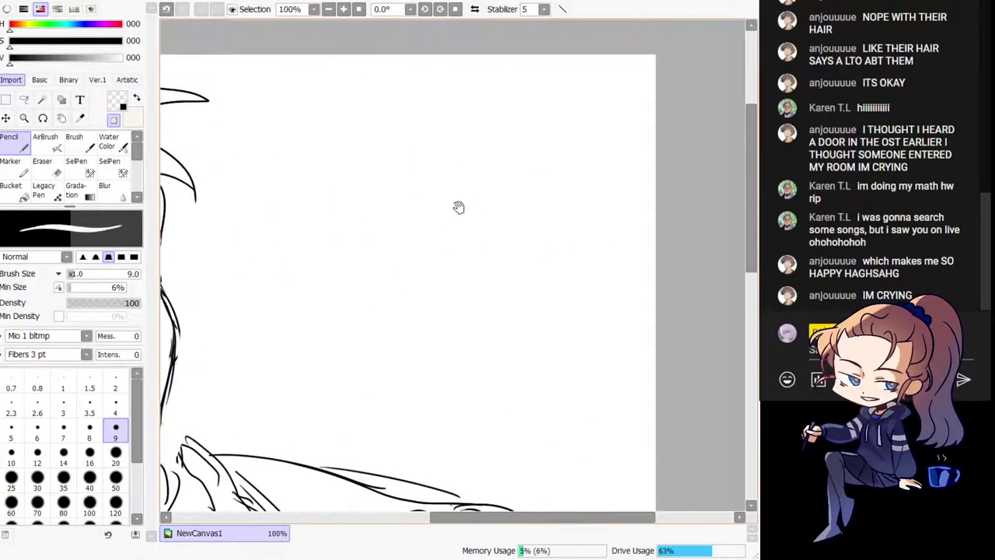
key(minus)
drag(446, 123, 432, 238)
key(ctrl+z)
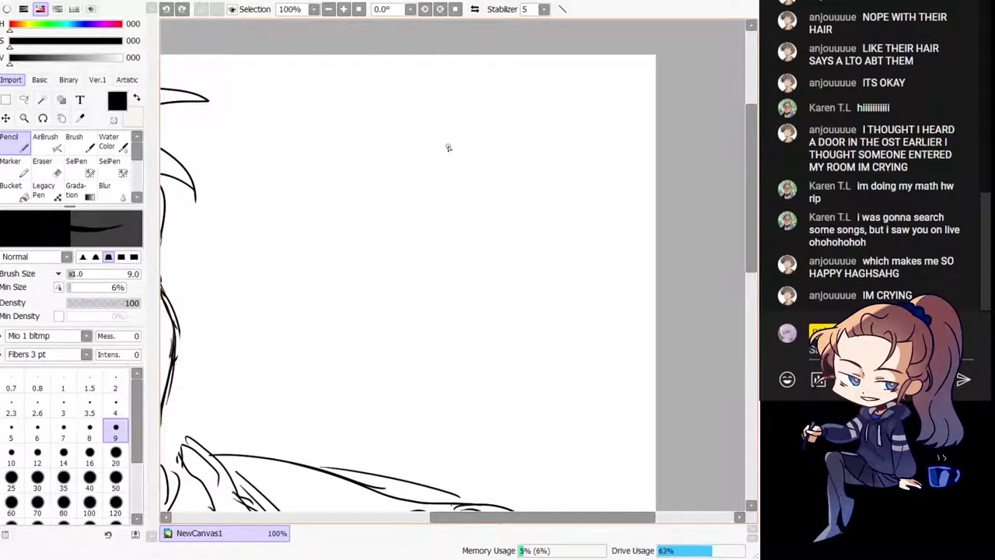
mouse_move(473, 151)
mouse_down()
mouse_move(422, 148)
mouse_move(430, 139)
mouse_move(514, 220)
mouse_move(461, 119)
mouse_move(473, 221)
mouse_up()
key(ctrl+z)
mouse_move(459, 177)
mouse_down()
mouse_move(430, 197)
mouse_move(441, 207)
mouse_move(493, 207)
mouse_move(475, 226)
mouse_up()
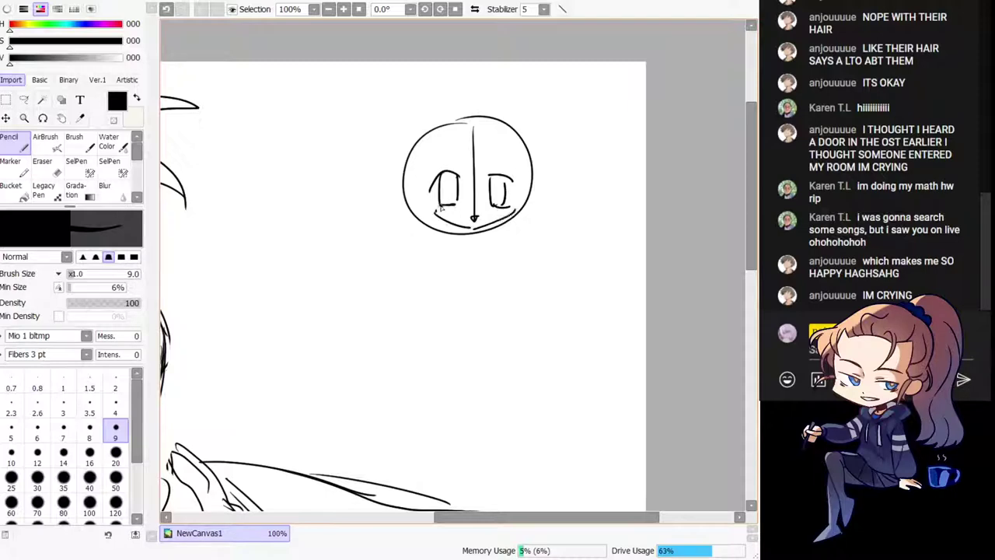
Step: Detail the small head's eyes and sketch pointed bangs and long side locks around the face
drag(447, 176, 449, 177)
mouse_move(459, 141)
mouse_down()
mouse_move(476, 188)
mouse_move(495, 141)
mouse_move(437, 174)
mouse_move(445, 242)
mouse_up()
mouse_move(437, 123)
mouse_down()
mouse_move(432, 203)
mouse_move(451, 233)
mouse_up()
drag(480, 128, 499, 241)
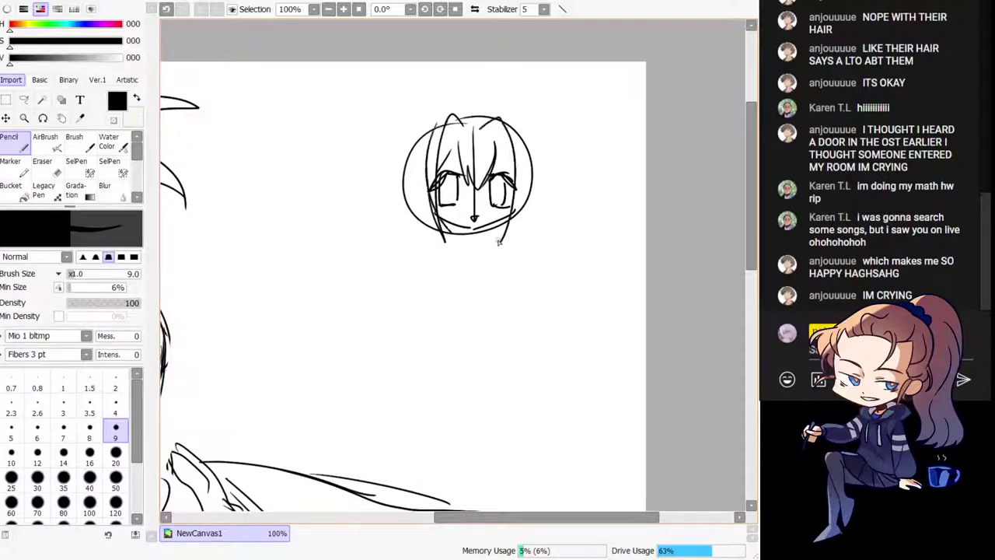
Step: Finish the small head's side lock and sketch a short flicked pigtail on each side of the head
drag(514, 139, 501, 239)
mouse_move(426, 111)
mouse_down()
mouse_move(391, 133)
mouse_move(405, 170)
mouse_up()
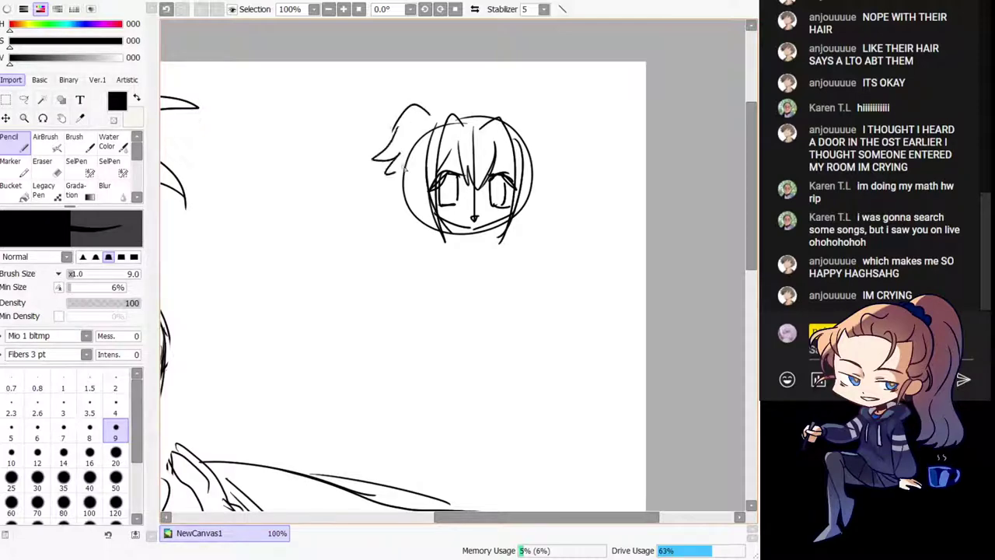
mouse_move(527, 119)
mouse_down()
mouse_move(569, 143)
mouse_move(533, 158)
mouse_up()
drag(418, 181, 426, 205)
key(ctrl+z)
Step: Add ears, jagged lower hair tufts and a headband line to the small head
mouse_move(404, 212)
mouse_down()
mouse_move(410, 223)
mouse_move(434, 219)
mouse_up()
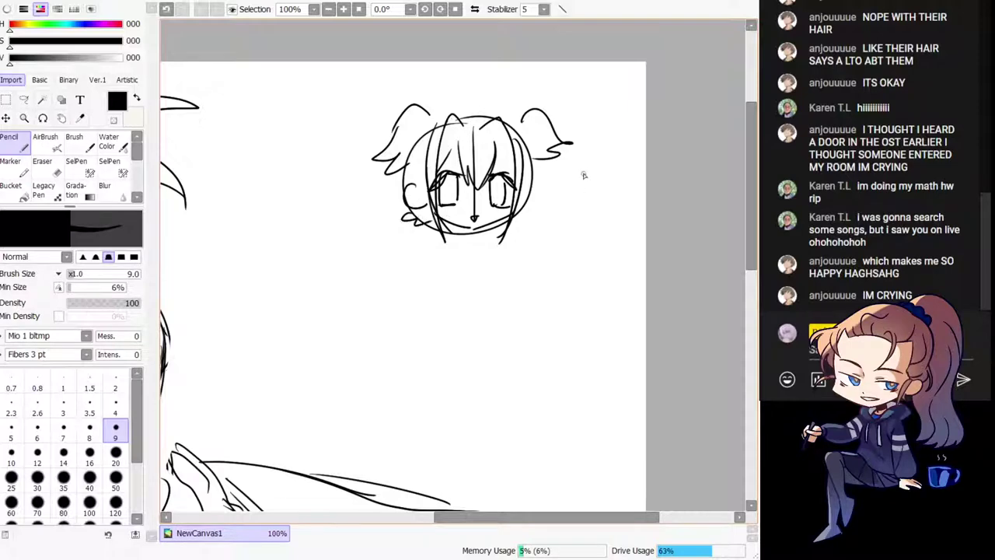
key(ctrl+z)
drag(522, 178, 538, 186)
drag(416, 166, 400, 233)
mouse_move(545, 179)
mouse_down()
mouse_move(560, 209)
mouse_move(530, 226)
mouse_up()
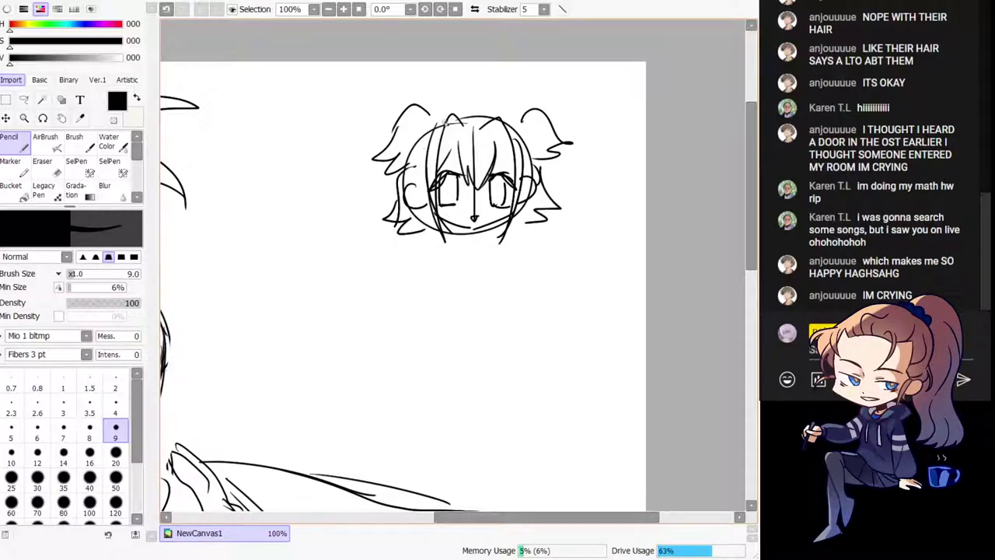
mouse_move(435, 121)
mouse_down()
mouse_move(518, 131)
mouse_move(429, 122)
mouse_up()
Step: Sketch a neck, pointed collar and shoulders below the small head, and darken its eyes
scroll(475, 196, down, 1)
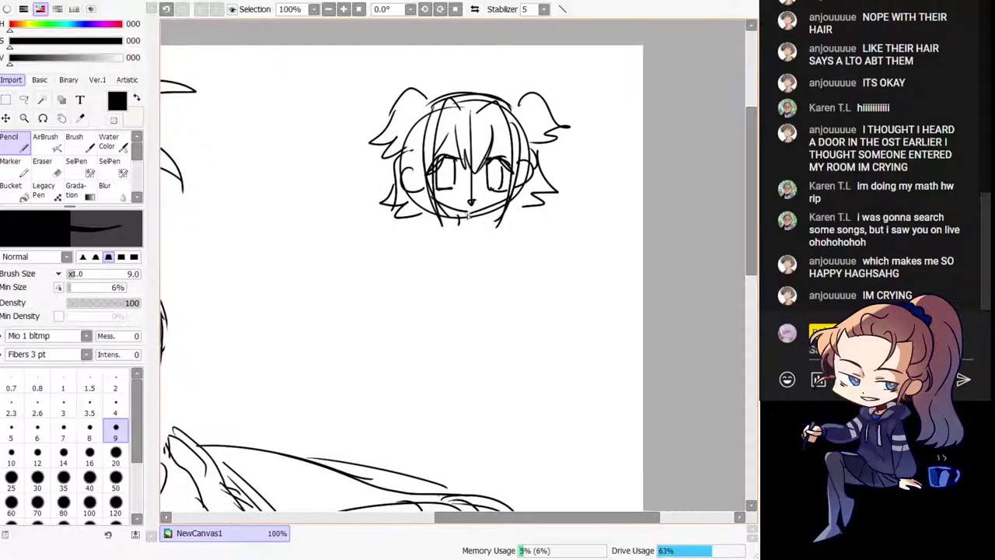
mouse_move(457, 221)
mouse_down()
mouse_move(445, 231)
mouse_move(459, 252)
mouse_move(496, 237)
mouse_move(464, 248)
mouse_up()
drag(438, 237, 423, 286)
mouse_move(490, 241)
mouse_down()
mouse_move(500, 246)
mouse_move(500, 291)
mouse_up()
key(ctrl+z)
key(ctrl+z)
mouse_move(430, 233)
mouse_down()
mouse_move(418, 244)
mouse_move(427, 288)
mouse_up()
drag(492, 245, 492, 284)
drag(446, 177, 431, 199)
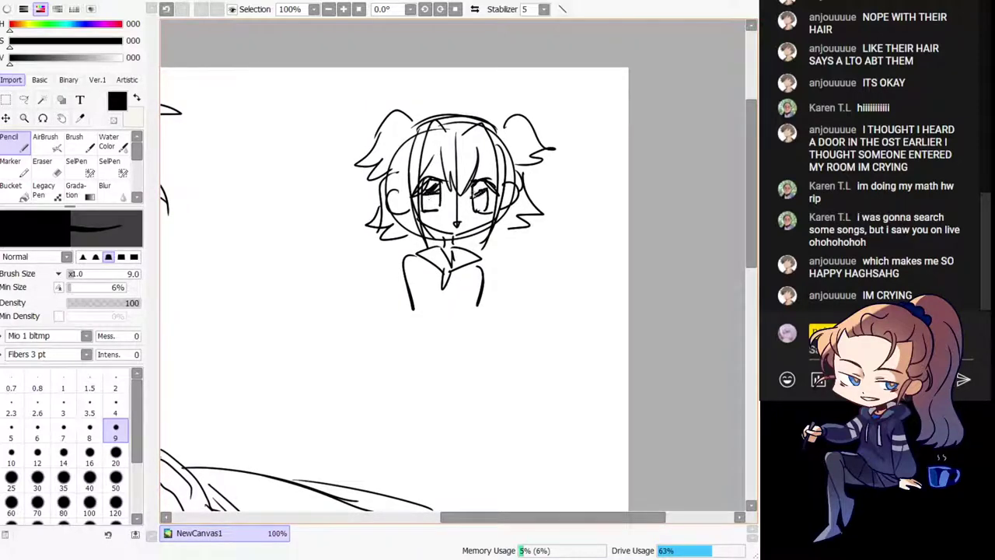
drag(471, 194, 488, 199)
Step: Handwrite "lucia?" beside the small bust with the Pencil
scroll(480, 171, up, 1)
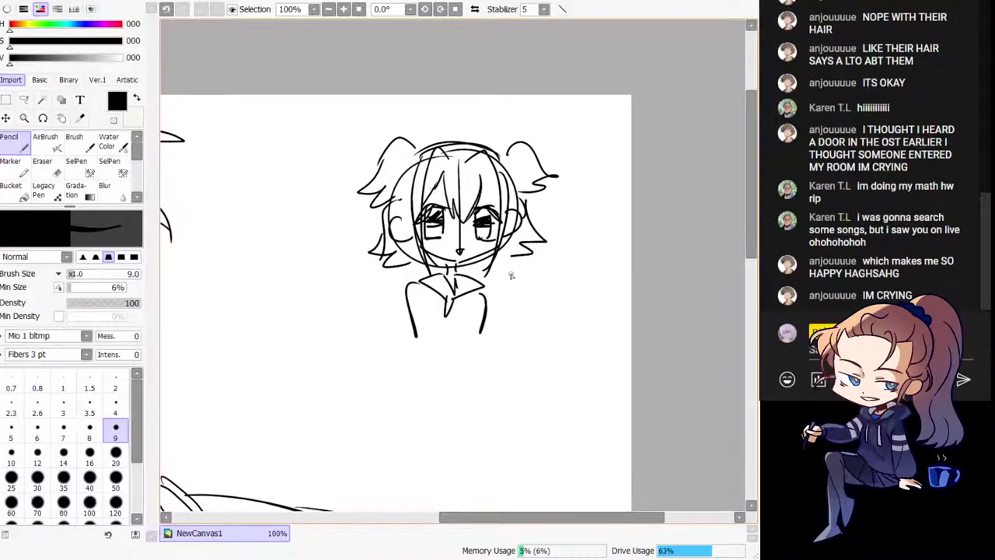
drag(517, 286, 523, 289)
mouse_move(533, 269)
mouse_down()
mouse_move(538, 281)
mouse_move(546, 276)
mouse_up()
mouse_move(562, 256)
mouse_down()
mouse_move(560, 267)
mouse_move(571, 266)
mouse_up()
drag(569, 238, 578, 251)
drag(587, 262, 591, 269)
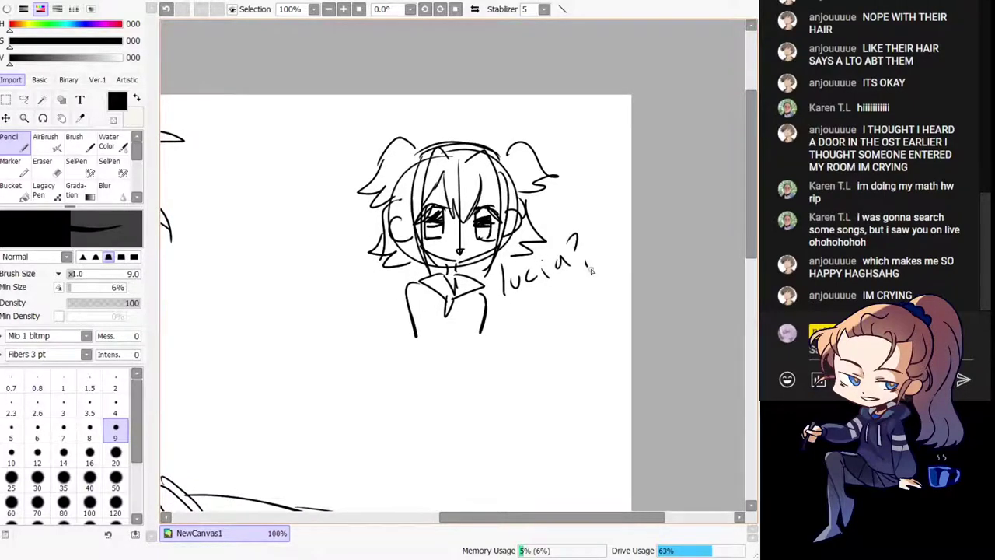
drag(503, 283, 496, 260)
drag(381, 224, 413, 244)
mouse_move(339, 197)
mouse_down()
mouse_move(339, 218)
mouse_move(313, 227)
mouse_move(336, 195)
mouse_up()
key(ctrl+z)
mouse_move(304, 228)
mouse_down()
mouse_move(325, 206)
mouse_move(310, 251)
mouse_move(364, 239)
mouse_up()
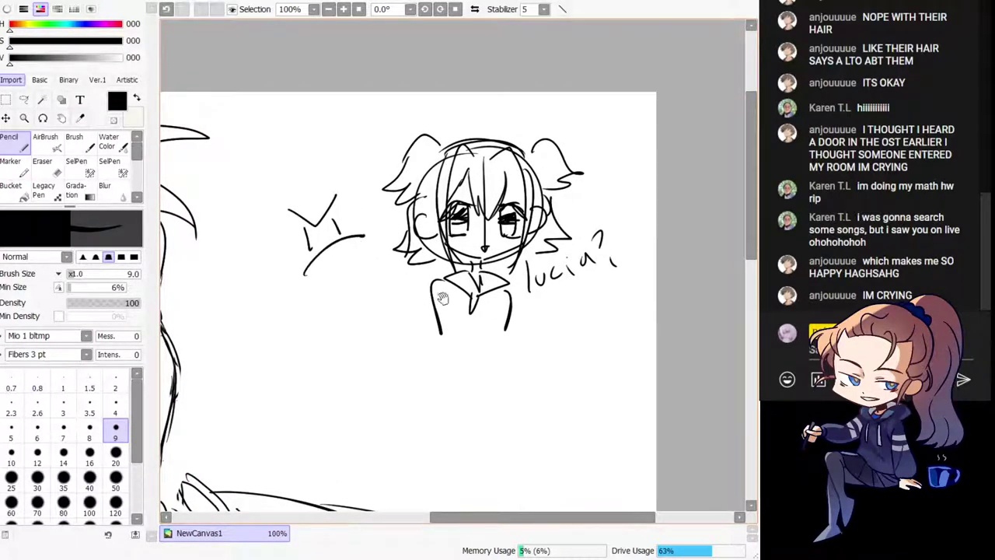
drag(442, 298, 422, 284)
key(ctrl+z)
key(ctrl+z)
key(ctrl+z)
key(ctrl+z)
key(ctrl+z)
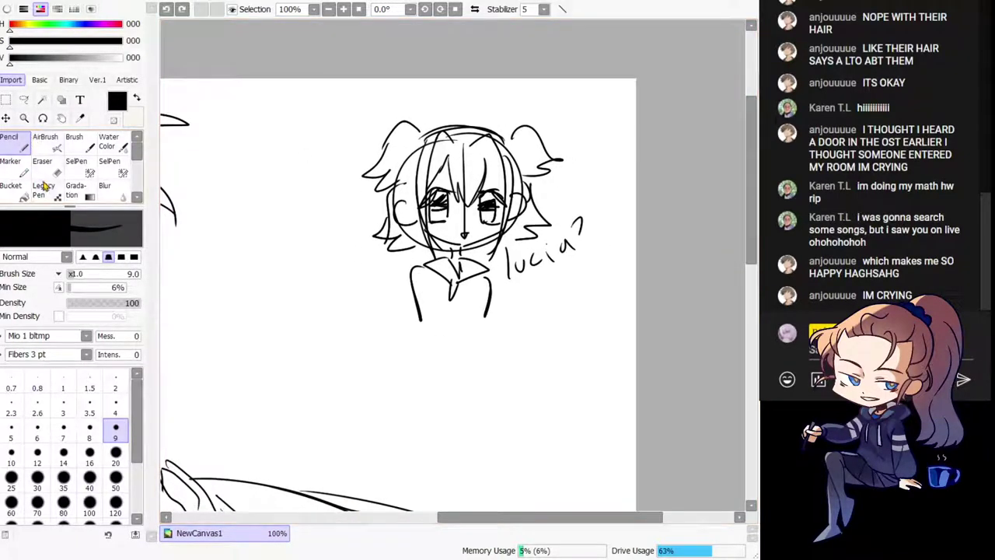
Step: Give the small face a worried look with slanted thick eyebrows and a small open mouth, at 150% zoom
click(44, 186)
key(Page_Up)
click(12, 145)
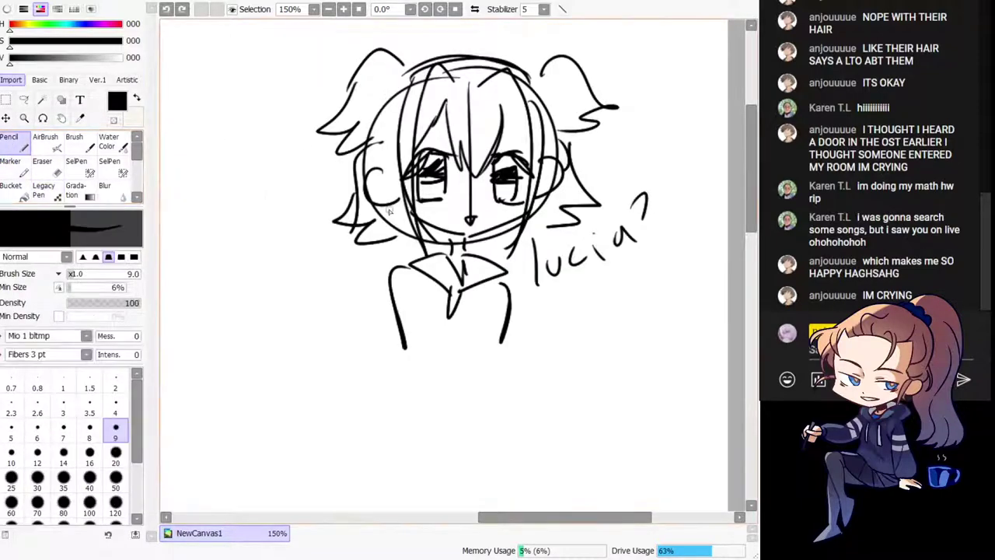
key(minus)
drag(468, 215, 480, 225)
key(minus)
drag(463, 138, 409, 151)
key(ctrl+z)
drag(501, 129, 532, 145)
drag(471, 214, 472, 213)
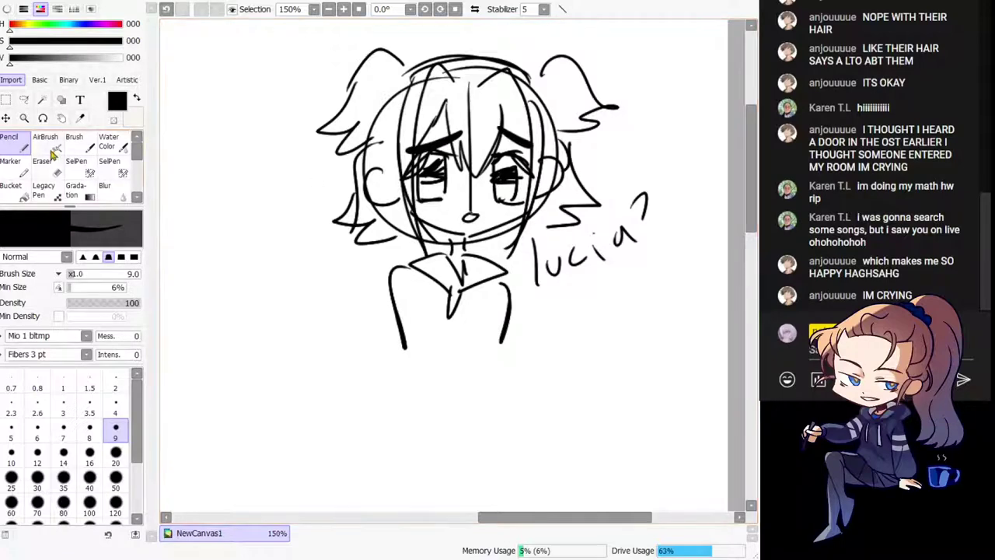
Step: Erase the handwritten "lucia?" with the Eraser at size 120
click(47, 163)
mouse_move(545, 264)
mouse_down()
mouse_move(599, 233)
mouse_move(646, 224)
mouse_up()
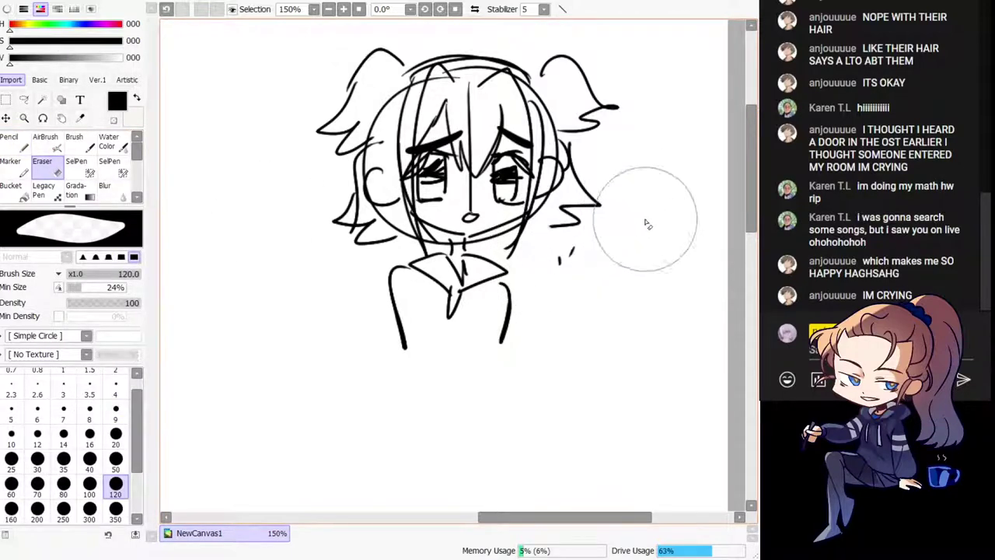
click(10, 139)
Step: Sketch a tiny standing stick figure in dark clothes in the empty area below the small bust
drag(542, 336, 453, 201)
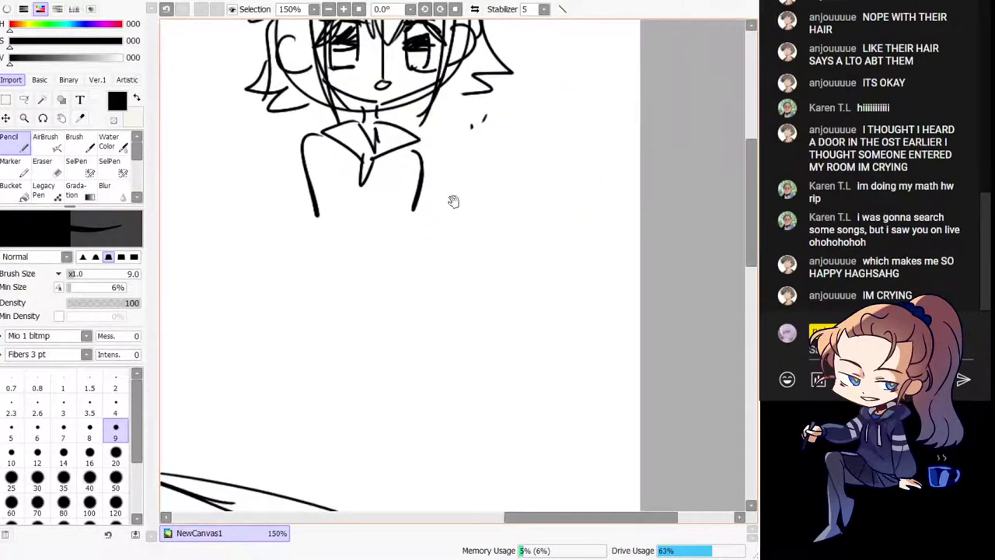
mouse_move(502, 230)
mouse_down()
mouse_move(496, 271)
mouse_move(522, 263)
mouse_move(501, 303)
mouse_move(526, 272)
mouse_move(503, 297)
mouse_up()
key(minus)
key(minus)
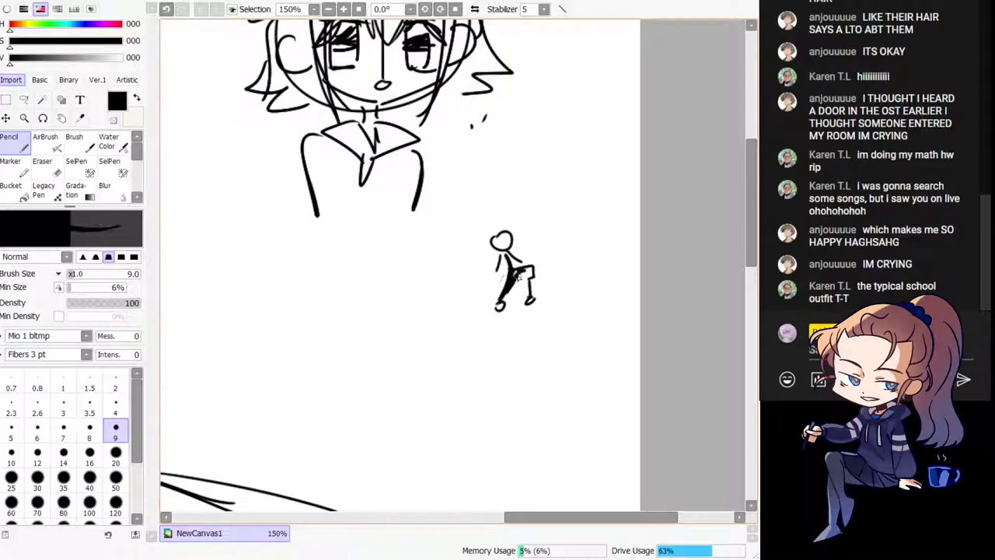
drag(509, 260, 525, 297)
drag(540, 250, 543, 262)
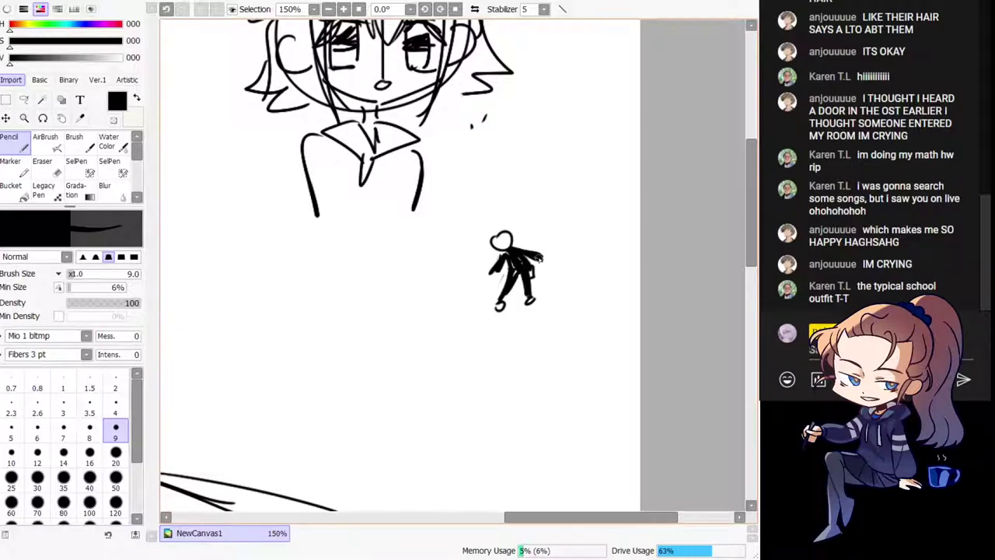
mouse_move(505, 234)
mouse_down()
mouse_move(496, 246)
mouse_move(517, 246)
mouse_up()
mouse_move(496, 301)
mouse_down()
mouse_move(486, 310)
mouse_move(578, 306)
mouse_move(508, 298)
mouse_up()
Step: Draw a surfboard under the stick figure and curved wave lines around it
drag(577, 231, 590, 315)
drag(436, 278, 449, 323)
mouse_move(570, 224)
mouse_down()
mouse_move(394, 269)
mouse_move(554, 207)
mouse_up()
Step: Handwrite "Kaito...." beside the small head and enclose it in an oval speech bubble
mouse_move(492, 68)
mouse_down()
mouse_move(502, 187)
mouse_move(545, 175)
mouse_up()
drag(548, 166, 553, 176)
drag(561, 167, 572, 174)
drag(563, 163, 578, 161)
drag(583, 155, 582, 158)
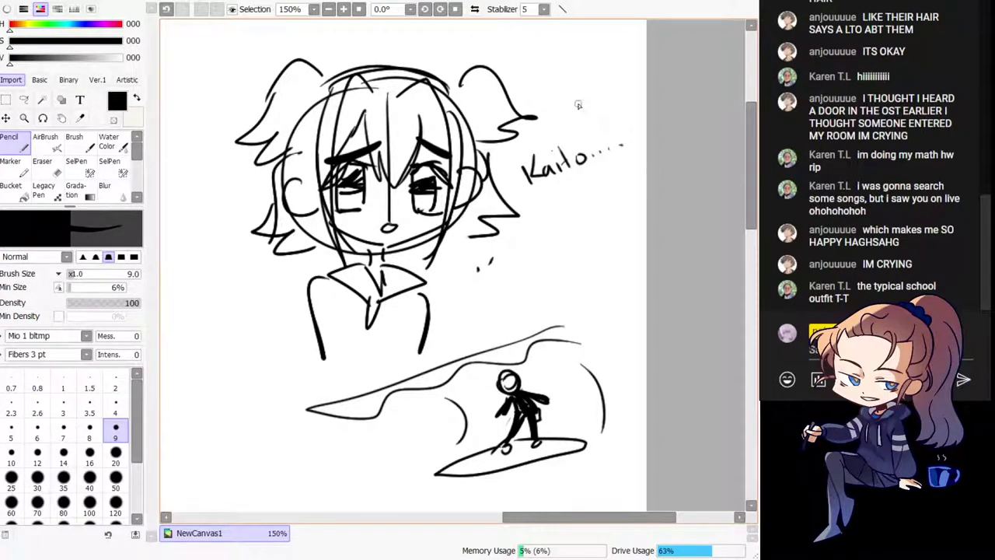
drag(574, 105, 613, 117)
drag(60, 182, 134, 255)
Step: Set the Eraser's brush size to 350, and return to the Pencil
scroll(452, 266, down, 2)
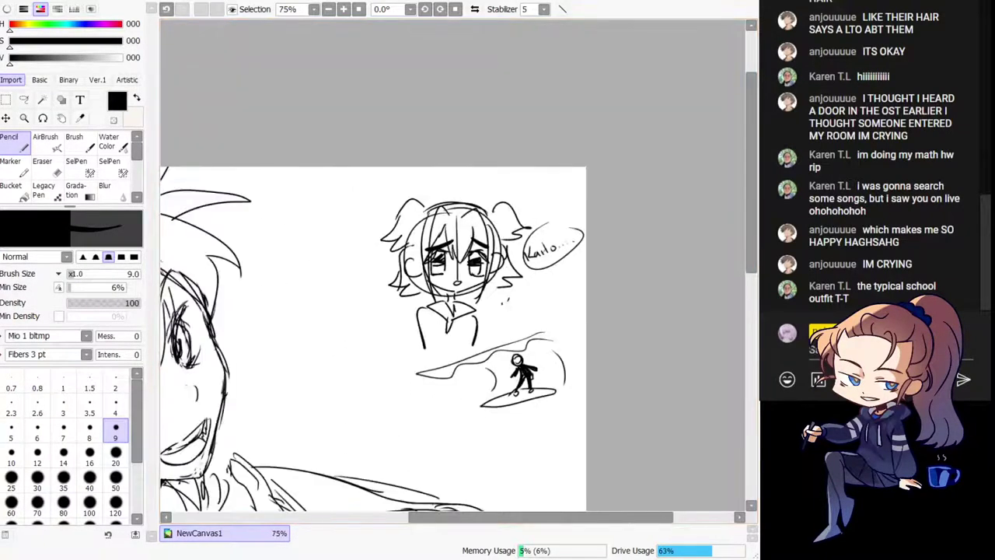
drag(466, 287, 421, 269)
click(44, 168)
click(115, 509)
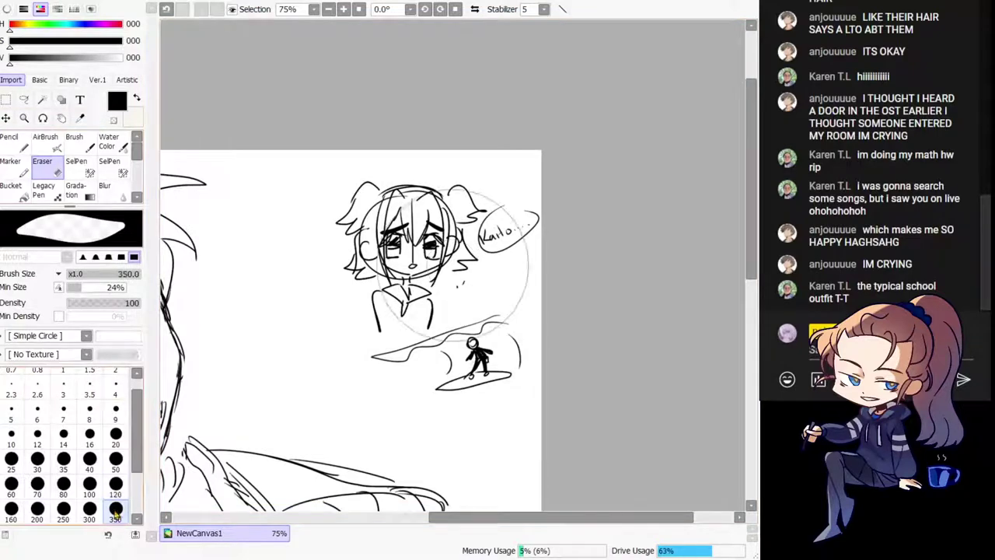
click(17, 150)
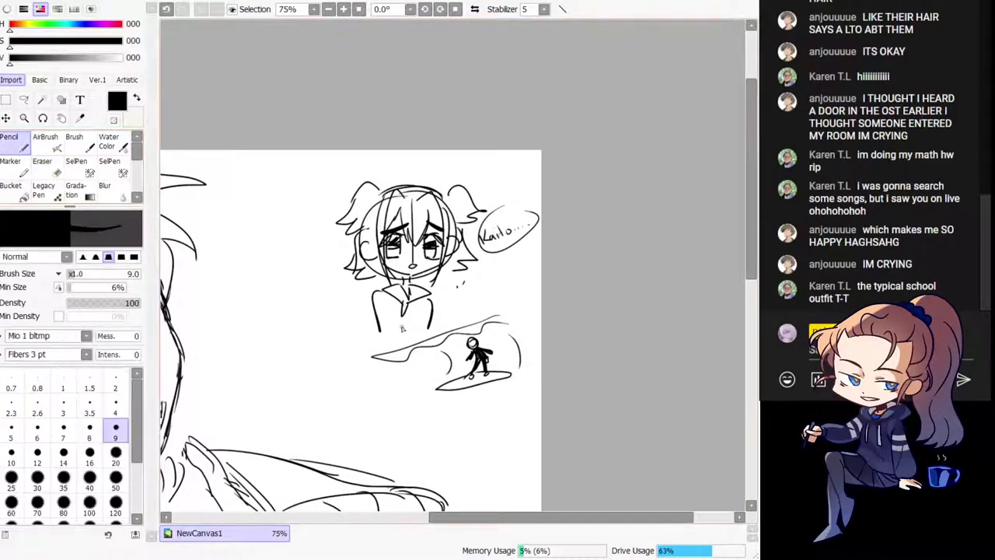
key(ctrl+z)
drag(505, 314, 451, 335)
key(ctrl+z)
drag(521, 397, 526, 327)
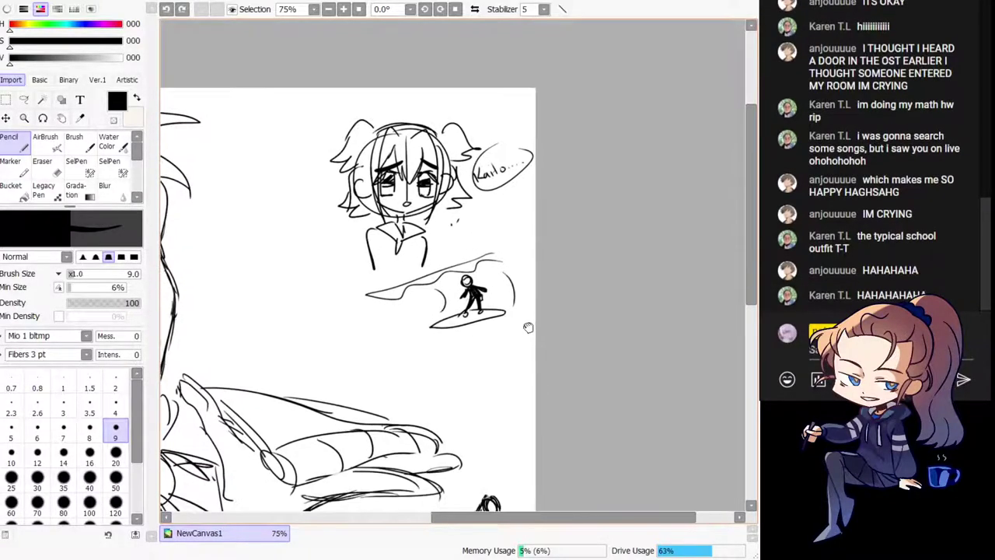
mouse_move(489, 274)
mouse_down()
mouse_move(474, 278)
mouse_move(435, 248)
mouse_move(450, 239)
mouse_up()
key(ctrl+z)
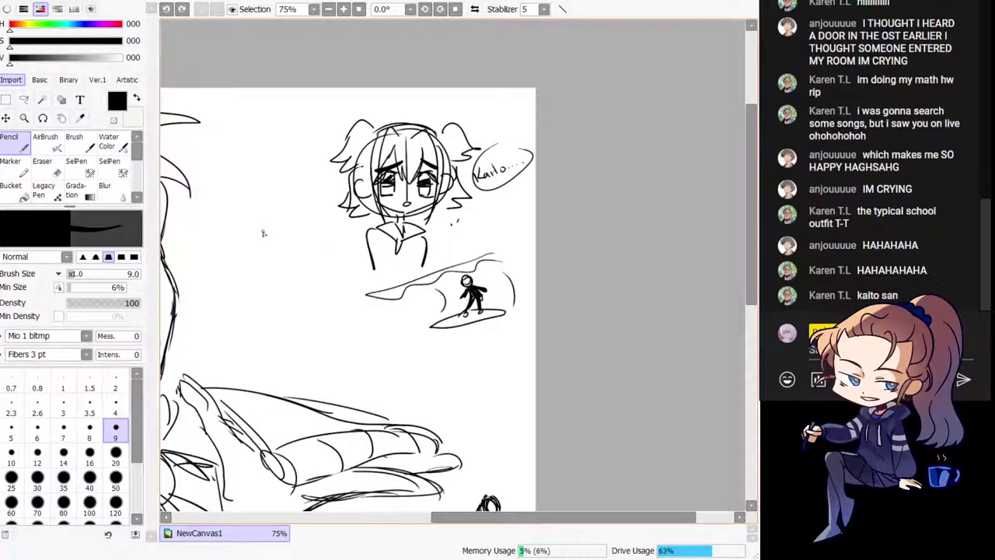
Step: Handwrite "kaito..." in the empty space between the large character and the small bust
mouse_move(266, 251)
mouse_down()
mouse_move(283, 229)
mouse_move(306, 237)
mouse_up()
key(ctrl+z)
click(313, 227)
click(321, 226)
Step: Erase the small bust, surfer doodle and handwriting beside the main character with the size 350 Eraser
click(42, 161)
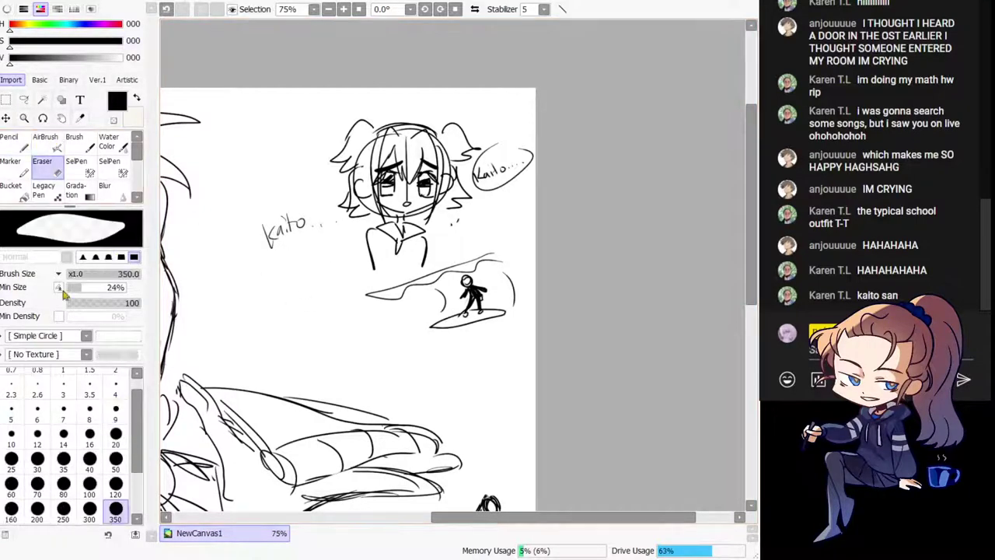
mouse_move(366, 101)
mouse_down()
mouse_move(377, 140)
mouse_move(470, 262)
mouse_move(523, 264)
mouse_up()
click(17, 143)
mouse_move(371, 150)
mouse_down()
mouse_move(398, 137)
mouse_move(362, 165)
mouse_up()
key(e)
key(n)
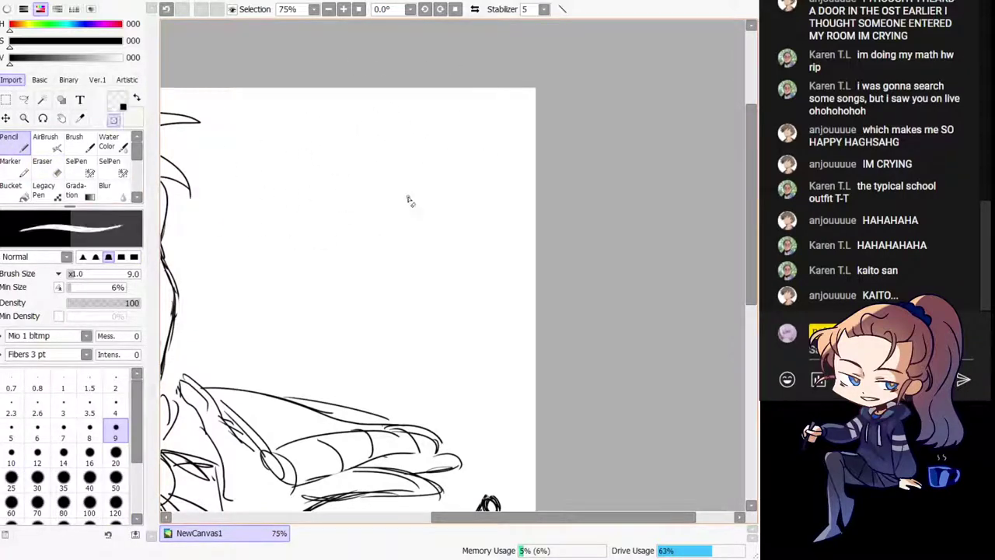
Step: Rework the rounded pad at the base of the raised open hand's thumb, erasing its overlapping lines
drag(416, 318, 466, 232)
drag(365, 293, 517, 275)
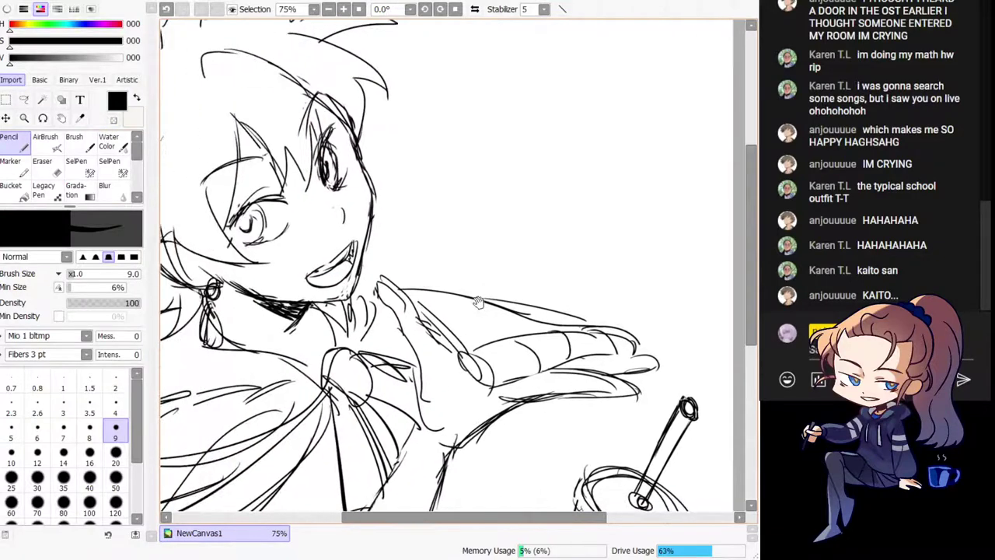
mouse_move(420, 304)
mouse_down()
mouse_move(375, 278)
mouse_move(415, 357)
mouse_up()
key(ctrl+z)
mouse_move(379, 292)
mouse_down()
mouse_move(428, 373)
mouse_move(443, 363)
mouse_move(433, 371)
mouse_up()
key(ctrl+z)
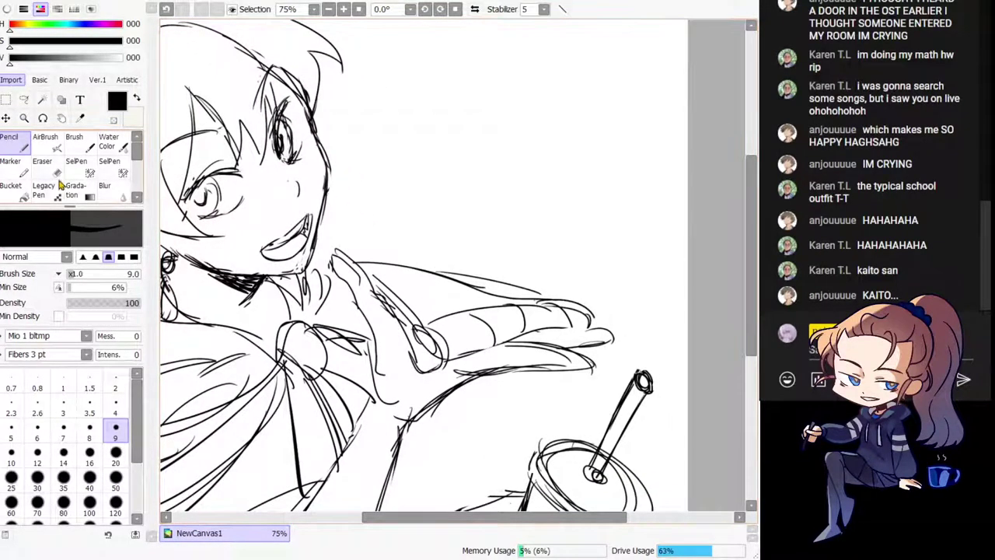
key(e)
mouse_move(445, 321)
mouse_down()
mouse_move(412, 375)
mouse_move(443, 378)
mouse_up()
key(n)
key(h)
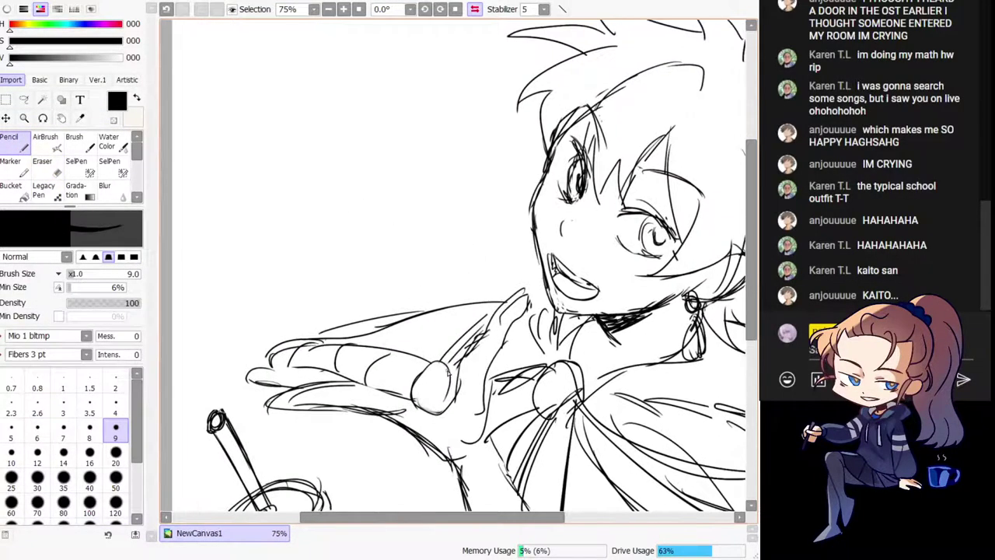
Step: Erase the stray crossing fold lines on the cloak in the mirrored view with the size 350 Eraser
key(h)
key(minus)
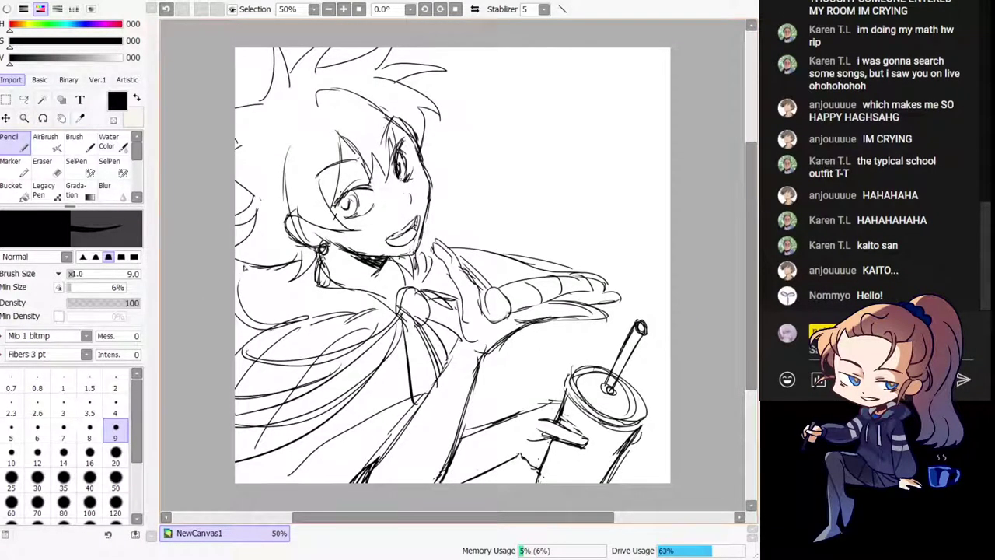
key(h)
drag(490, 374, 282, 347)
key(e)
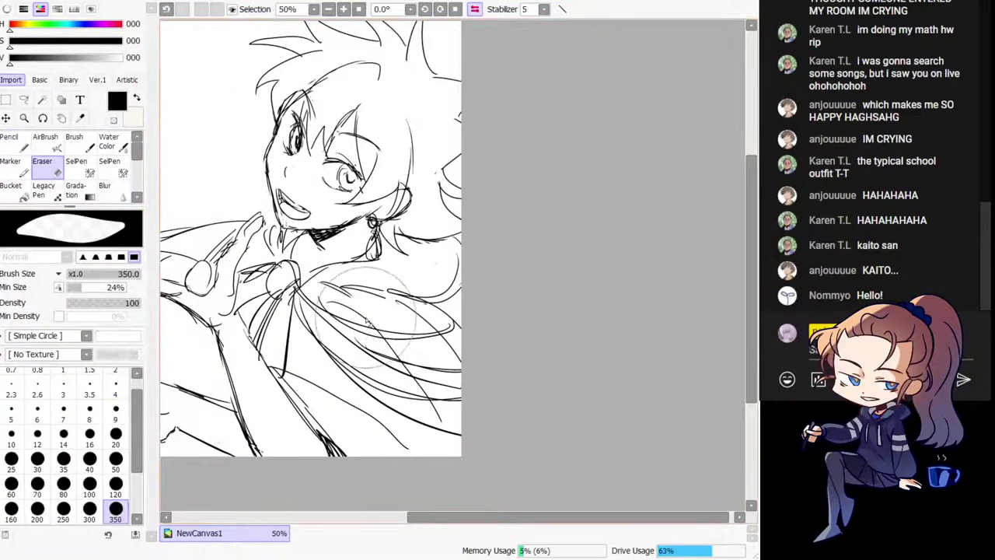
drag(325, 308, 426, 392)
drag(346, 359, 477, 413)
mouse_move(350, 315)
mouse_down()
mouse_move(426, 357)
mouse_move(473, 345)
mouse_move(465, 333)
mouse_up()
Step: Redraw the cloak's long folds sweeping out from the ribbon knot with the Pencil
click(16, 143)
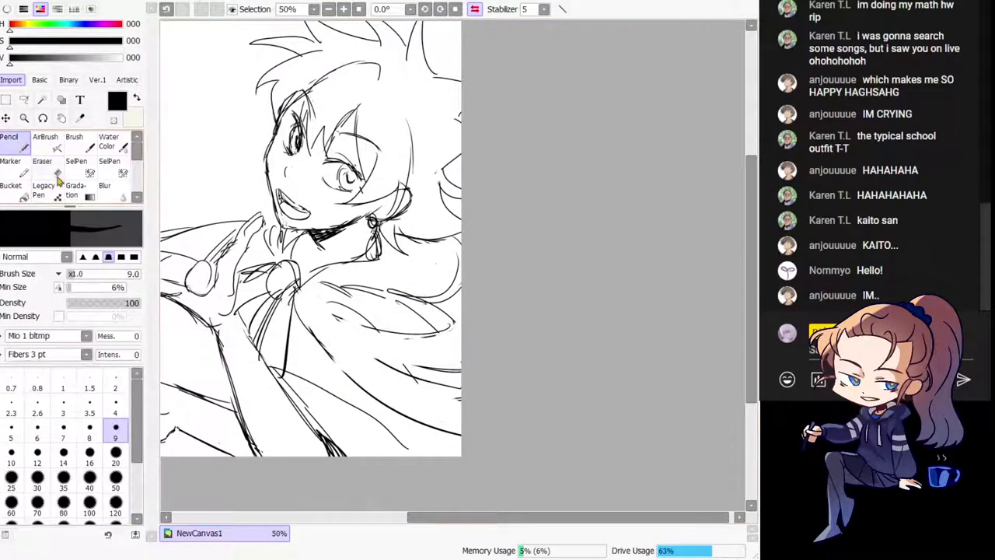
drag(296, 281, 382, 360)
mouse_move(289, 302)
mouse_down()
mouse_move(400, 426)
mouse_move(418, 422)
mouse_up()
key(ctrl+z)
mouse_move(293, 301)
mouse_down()
mouse_move(365, 350)
mouse_move(432, 364)
mouse_up()
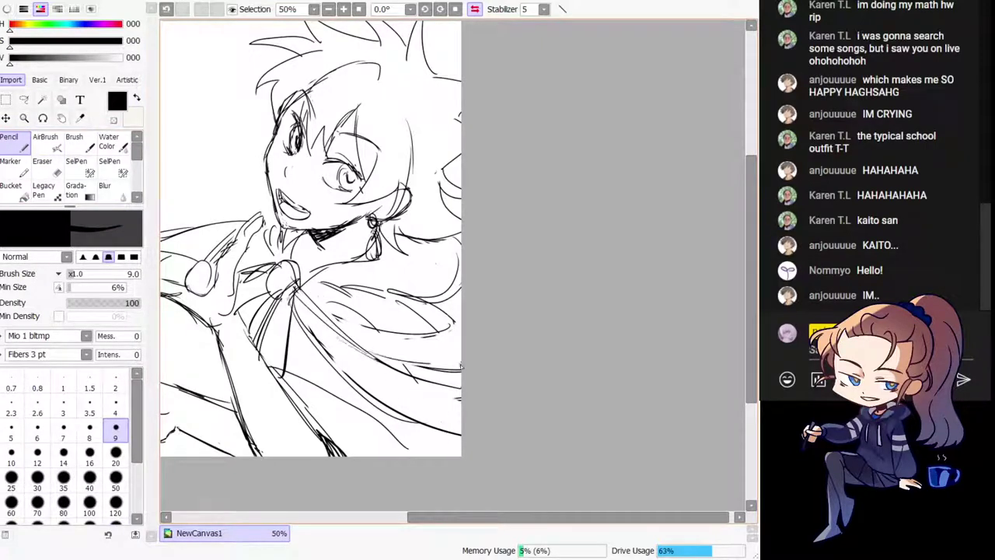
mouse_move(295, 287)
mouse_down()
mouse_move(440, 335)
mouse_move(470, 319)
mouse_up()
key(h)
drag(641, 348, 378, 378)
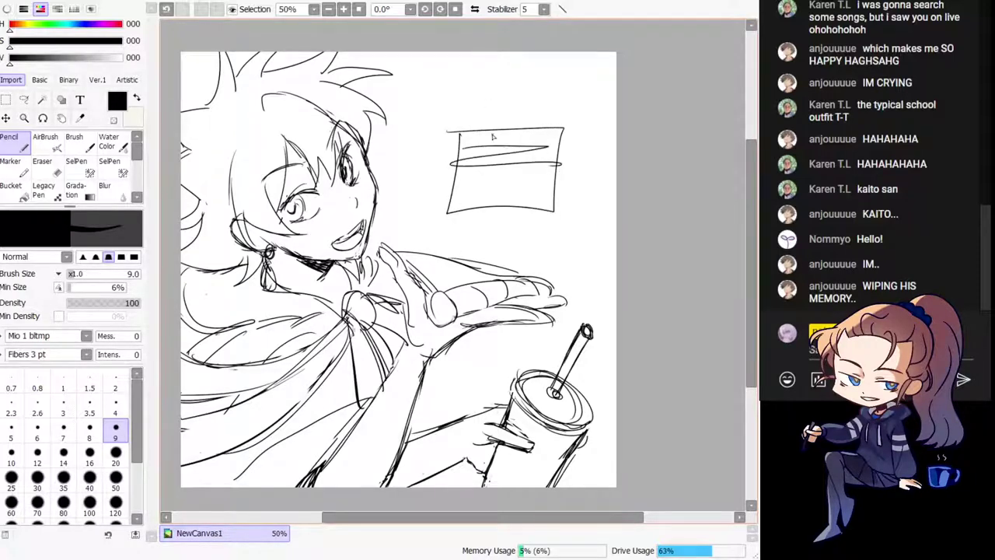
key(ctrl+z)
key(ctrl+z)
scroll(529, 202, up, 1)
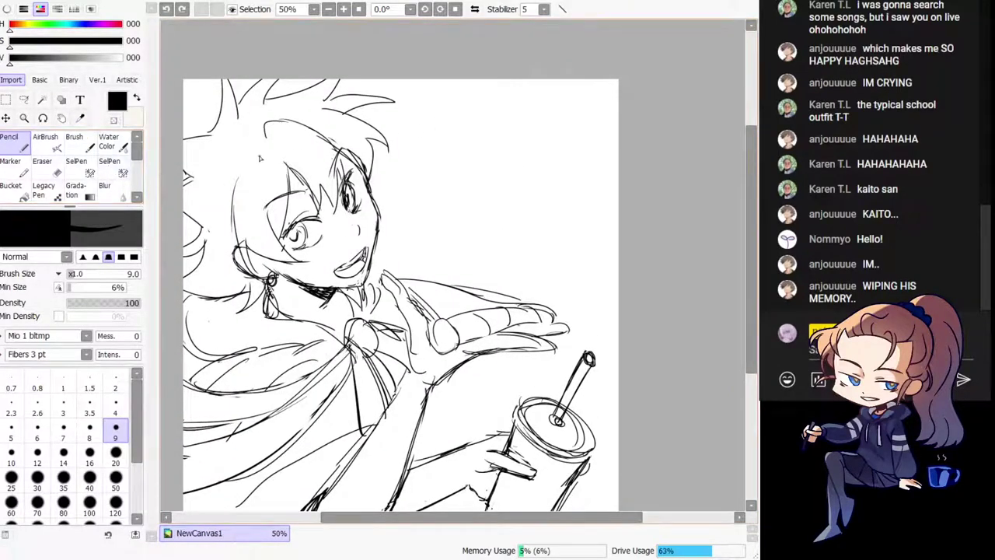
Step: Clean up the dangling earring's drop with the transparent Pencil and redraw its outline in black
drag(363, 271, 366, 282)
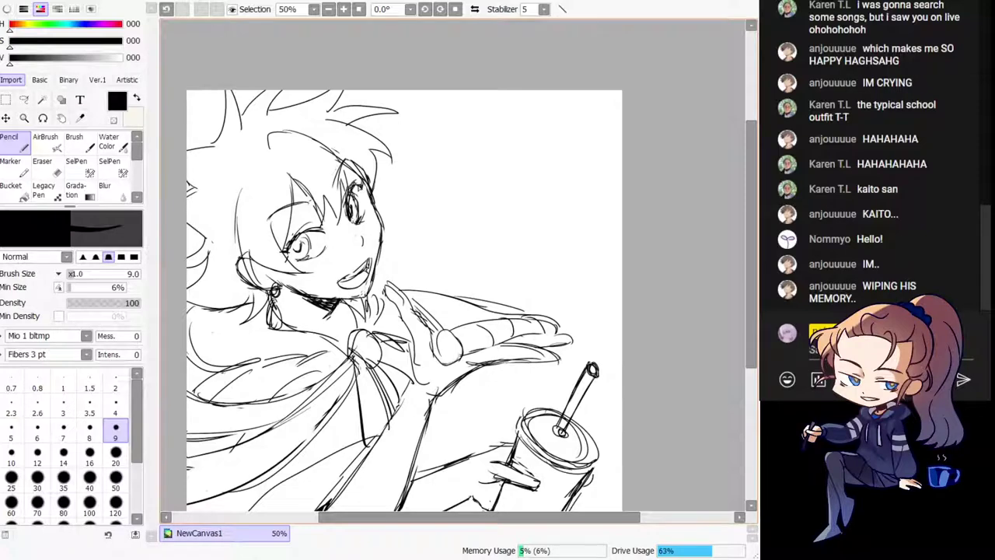
key(h)
drag(499, 389, 391, 366)
key(h)
drag(484, 284, 446, 277)
key(minus)
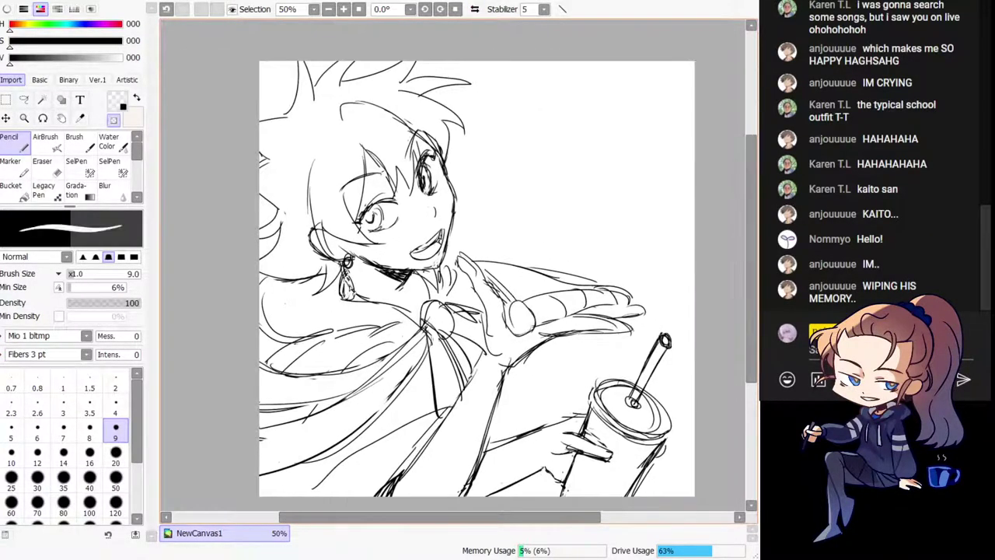
key(minus)
drag(349, 272, 354, 298)
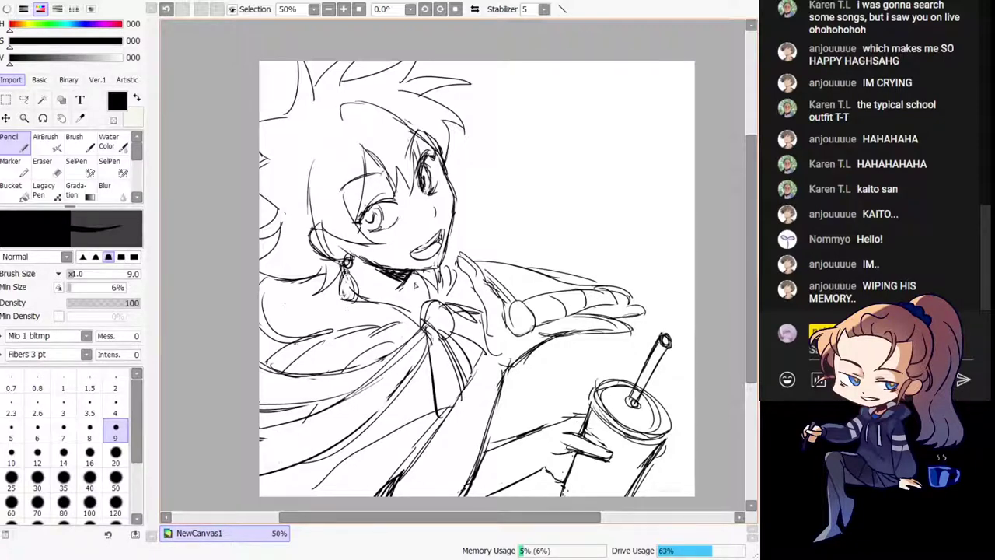
drag(424, 339, 415, 336)
key(minus)
key(minus)
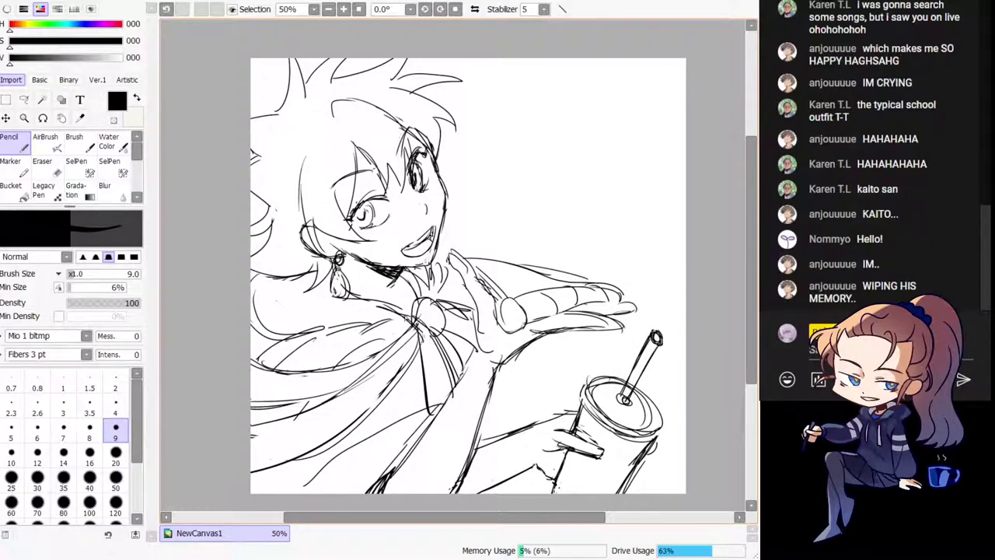
key(h)
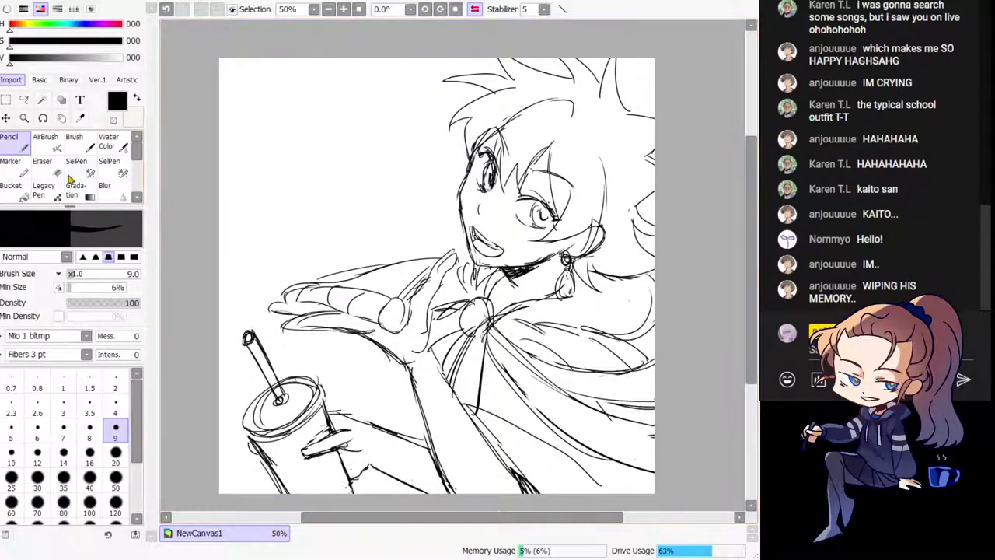
click(76, 165)
click(43, 164)
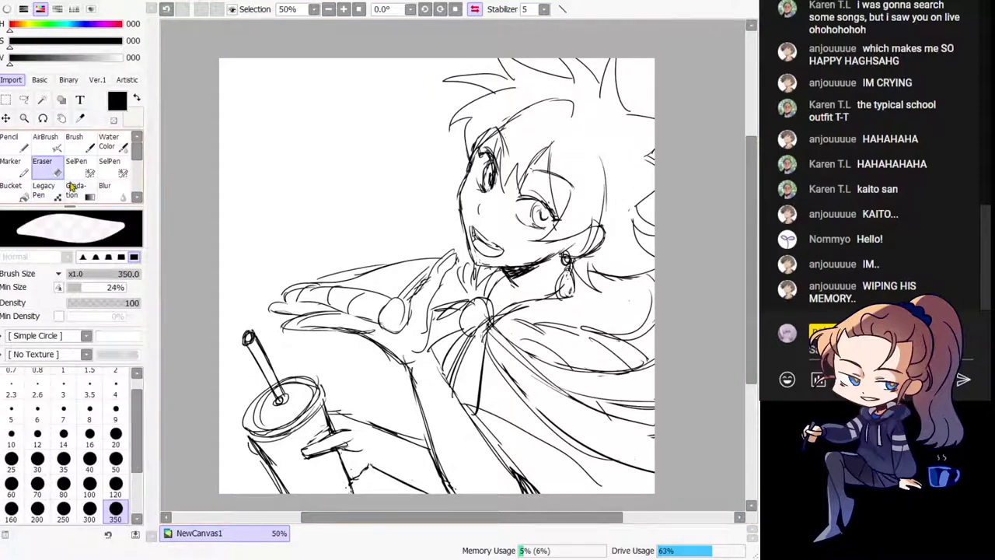
click(115, 459)
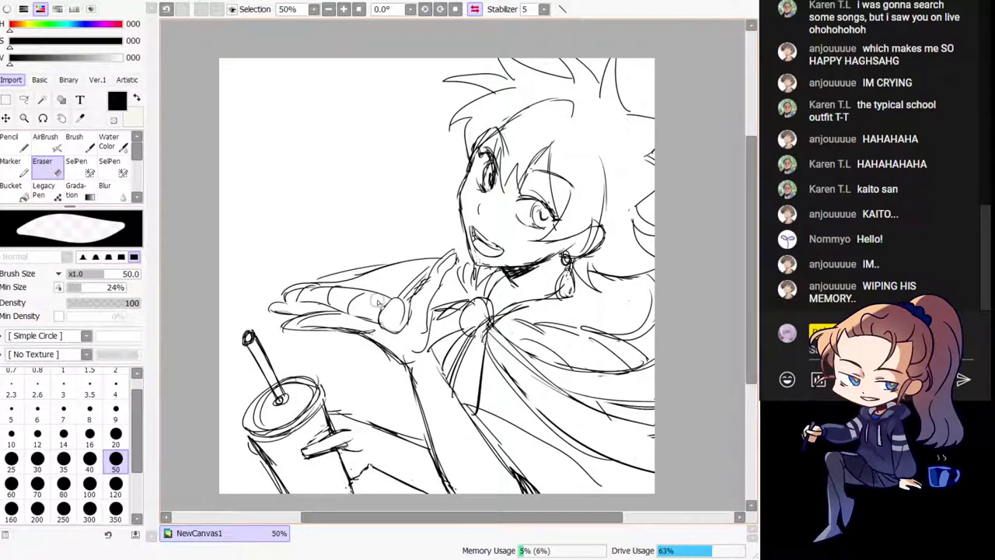
click(9, 140)
key(h)
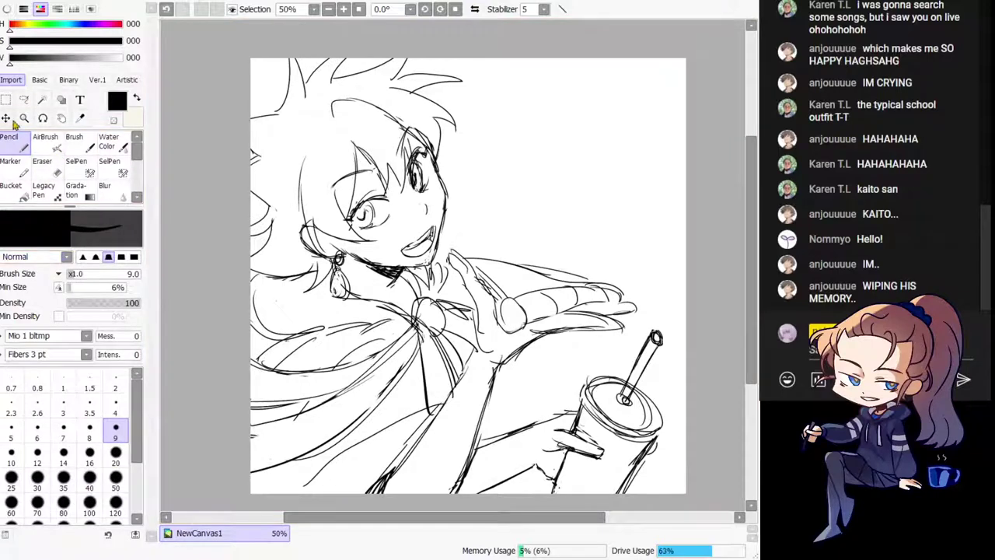
Step: Shift the whole character sketch slightly to the right on the canvas with the Move tool
click(6, 118)
drag(346, 313, 359, 314)
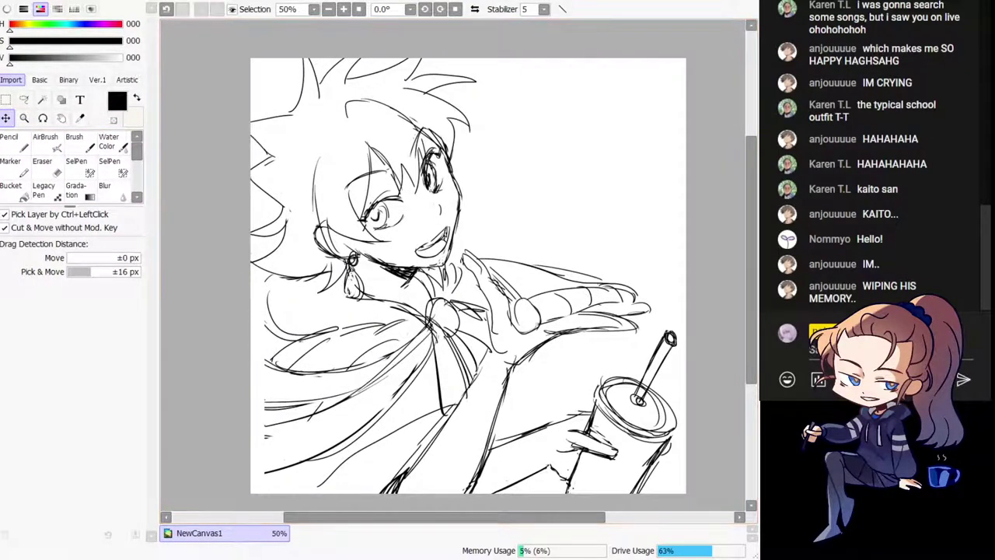
Step: Block in the hair behind the ear with the size 120 Pencil in orange (H 32, S 100, V 100)
click(10, 139)
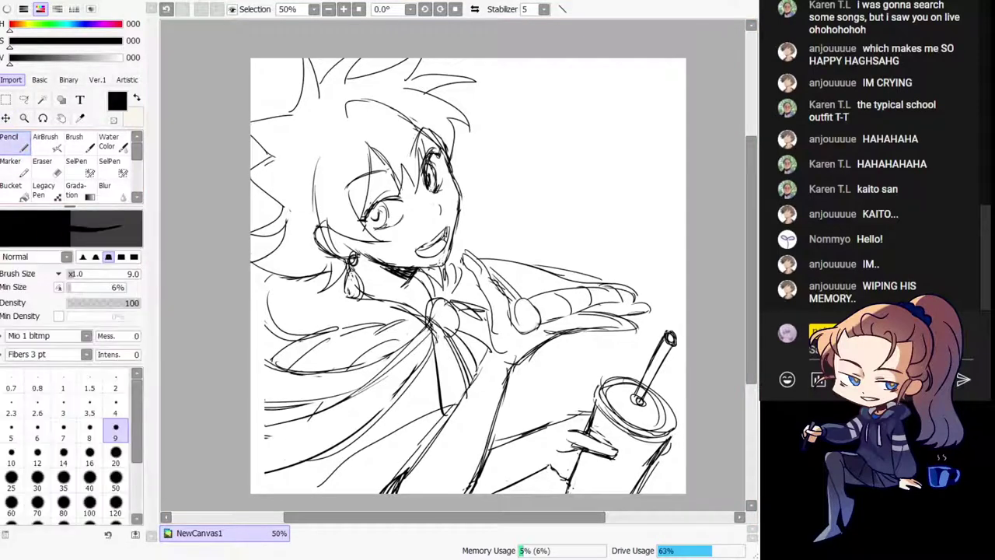
click(115, 503)
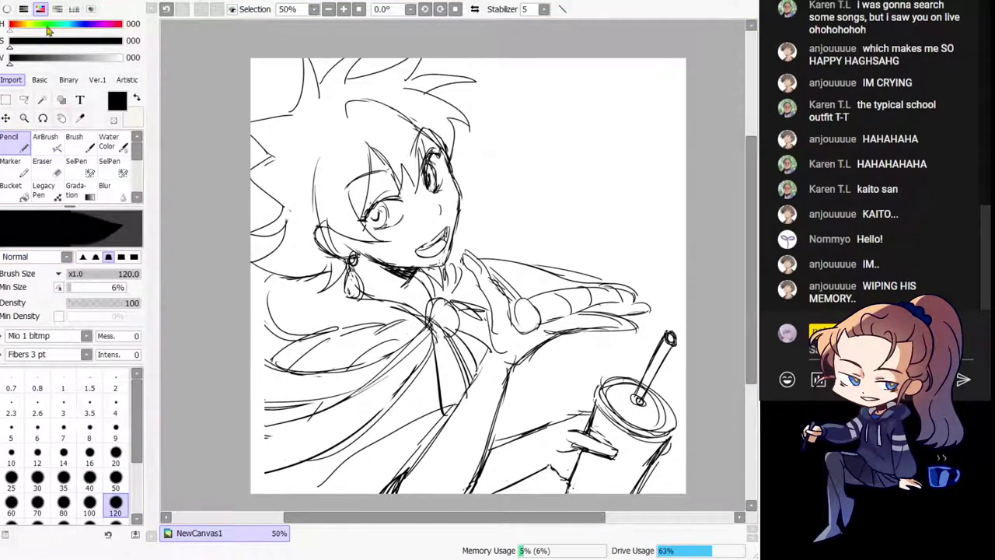
click(48, 41)
click(121, 60)
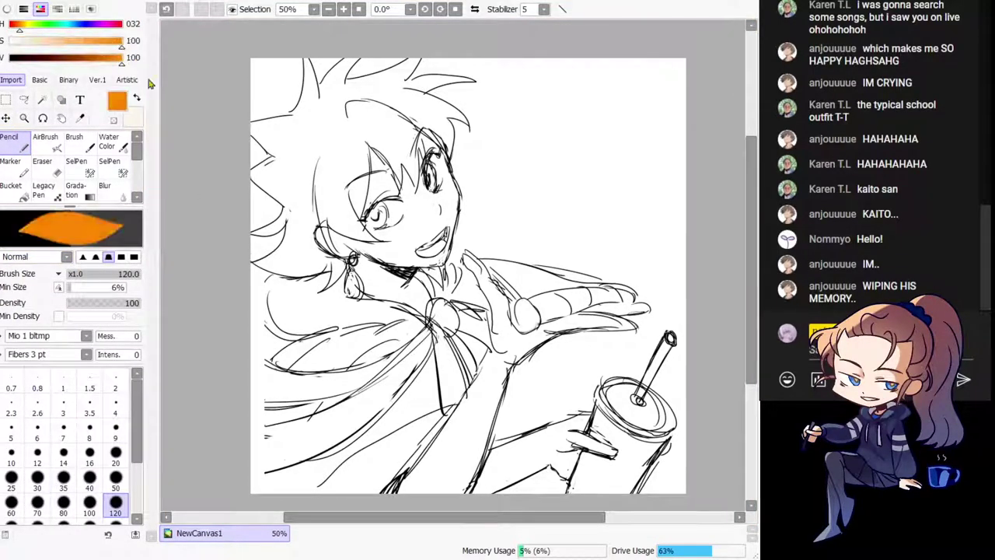
mouse_move(323, 152)
mouse_down()
mouse_move(292, 252)
mouse_move(261, 261)
mouse_move(276, 266)
mouse_move(248, 251)
mouse_move(291, 209)
mouse_up()
key(ctrl+z)
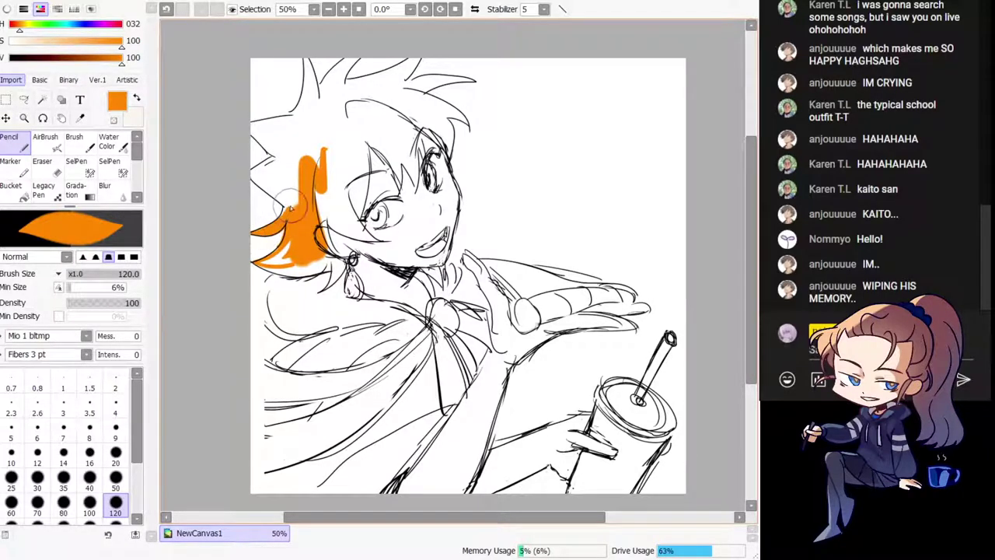
Step: Paint the back hair spikes and the rear of the cloak down to the canvas's lower edge in orange
mouse_move(256, 163)
mouse_down()
mouse_move(294, 213)
mouse_move(281, 260)
mouse_move(262, 264)
mouse_move(292, 278)
mouse_move(322, 312)
mouse_move(283, 283)
mouse_move(280, 307)
mouse_move(288, 266)
mouse_move(272, 260)
mouse_move(288, 266)
mouse_move(249, 323)
mouse_move(312, 262)
mouse_move(314, 287)
mouse_move(274, 290)
mouse_move(255, 316)
mouse_move(271, 295)
mouse_move(325, 290)
mouse_move(270, 314)
mouse_move(245, 340)
mouse_move(250, 294)
mouse_move(265, 346)
mouse_up()
key(minus)
key(minus)
key(ctrl+z)
mouse_move(278, 309)
mouse_down()
mouse_move(299, 342)
mouse_move(309, 333)
mouse_move(268, 348)
mouse_move(276, 364)
mouse_move(250, 419)
mouse_move(250, 502)
mouse_up()
key(h)
drag(489, 348, 310, 321)
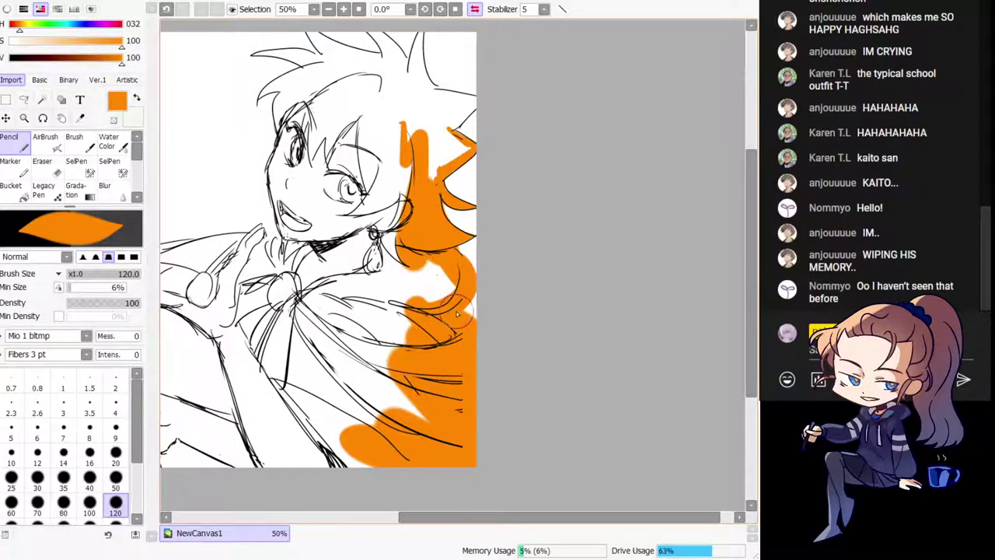
key(h)
drag(525, 276, 329, 262)
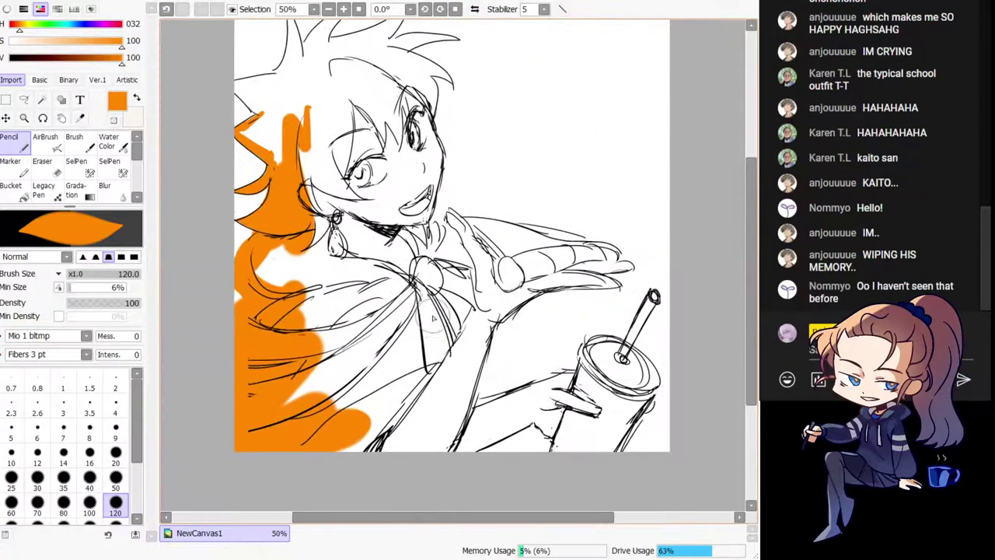
Step: Paint the raised hand's lower edge, wrist and forearm orange in the mirrored view
key(h)
drag(472, 334, 380, 312)
mouse_move(195, 263)
mouse_down()
mouse_move(286, 248)
mouse_move(210, 260)
mouse_move(301, 285)
mouse_up()
key(ctrl+z)
mouse_move(199, 262)
mouse_down()
mouse_move(306, 273)
mouse_move(265, 259)
mouse_move(329, 294)
mouse_up()
mouse_move(280, 261)
mouse_down()
mouse_move(331, 307)
mouse_move(378, 416)
mouse_move(365, 419)
mouse_move(358, 356)
mouse_up()
mouse_move(342, 301)
mouse_down()
mouse_move(397, 442)
mouse_move(325, 280)
mouse_move(432, 435)
mouse_move(329, 271)
mouse_move(365, 335)
mouse_up()
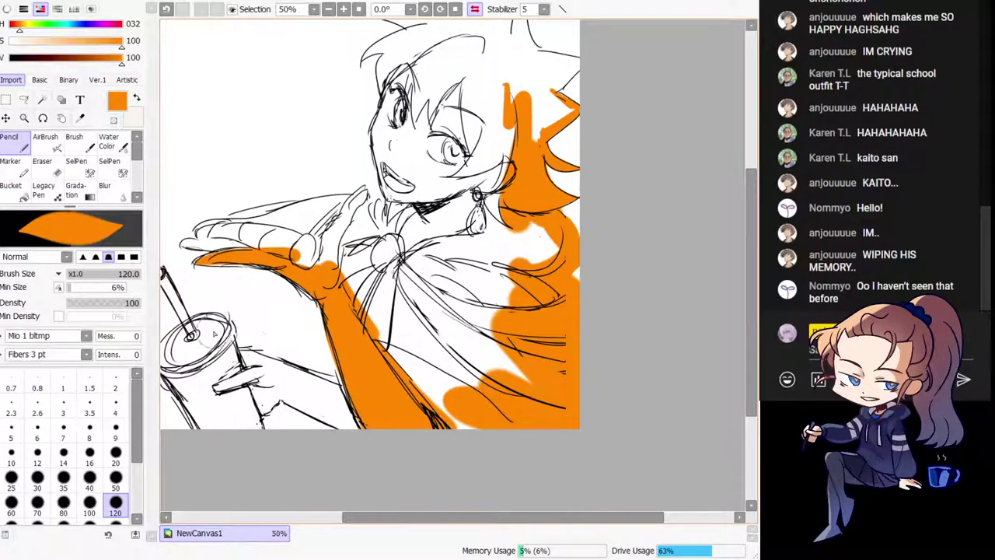
Step: Paint the body of the cup orange and begin covering its lid
key(h)
drag(602, 332, 402, 329)
mouse_move(450, 395)
mouse_down()
mouse_move(424, 393)
mouse_move(444, 421)
mouse_move(475, 401)
mouse_move(482, 414)
mouse_move(503, 391)
mouse_move(489, 417)
mouse_up()
key(h)
mouse_move(402, 390)
mouse_down()
mouse_move(253, 342)
mouse_move(264, 300)
mouse_move(280, 303)
mouse_up()
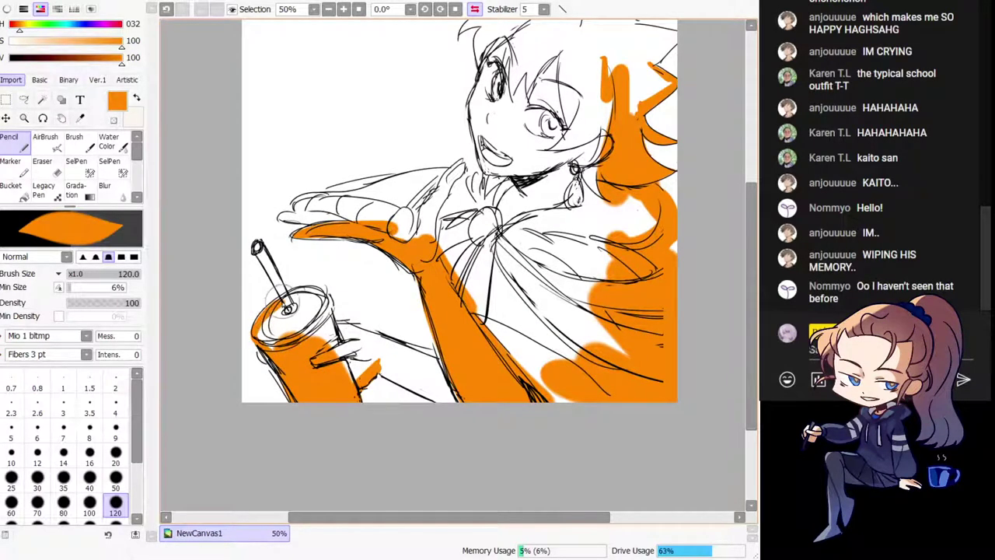
Step: Paint the straw, the rest of the cup lid, and the gripping hand and its forearm orange
mouse_move(258, 246)
mouse_down()
mouse_move(269, 275)
mouse_move(258, 242)
mouse_move(291, 312)
mouse_move(265, 260)
mouse_move(286, 292)
mouse_move(315, 284)
mouse_move(332, 304)
mouse_move(324, 285)
mouse_move(332, 334)
mouse_move(319, 347)
mouse_move(299, 324)
mouse_move(254, 331)
mouse_move(262, 305)
mouse_move(332, 299)
mouse_move(328, 332)
mouse_move(346, 370)
mouse_move(364, 356)
mouse_move(336, 330)
mouse_move(343, 318)
mouse_move(437, 350)
mouse_move(377, 332)
mouse_move(464, 372)
mouse_move(466, 406)
mouse_move(443, 394)
mouse_move(448, 411)
mouse_move(369, 367)
mouse_move(440, 411)
mouse_up()
key(minus)
key(minus)
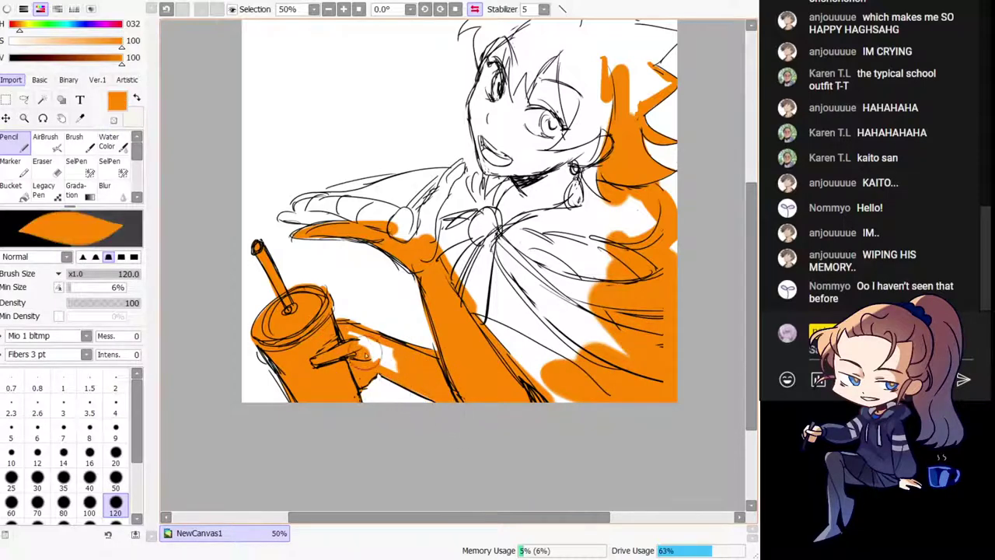
drag(370, 353, 421, 372)
drag(352, 336, 386, 350)
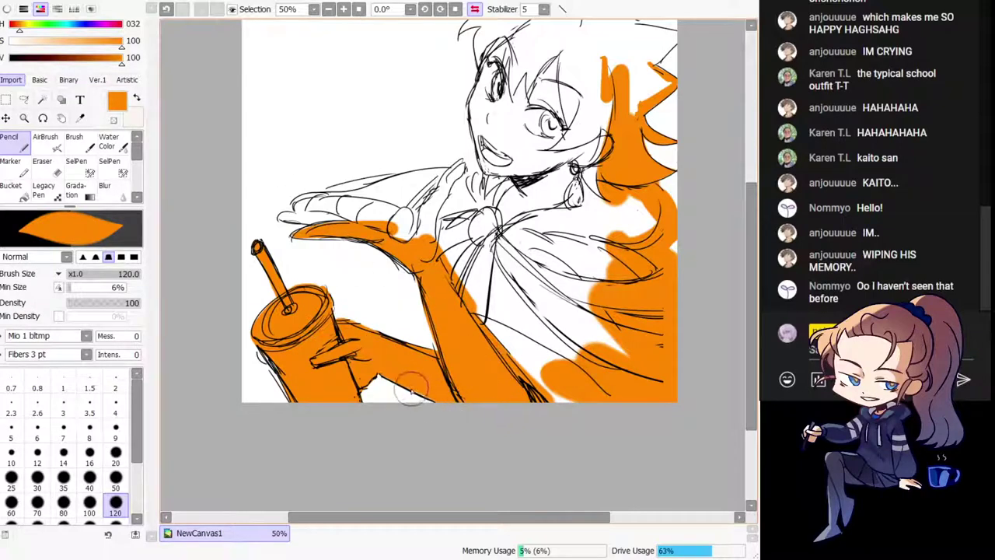
Step: Trace the inside of the raised hand's thumb, the collar edge and the face's contour in orange
key(h)
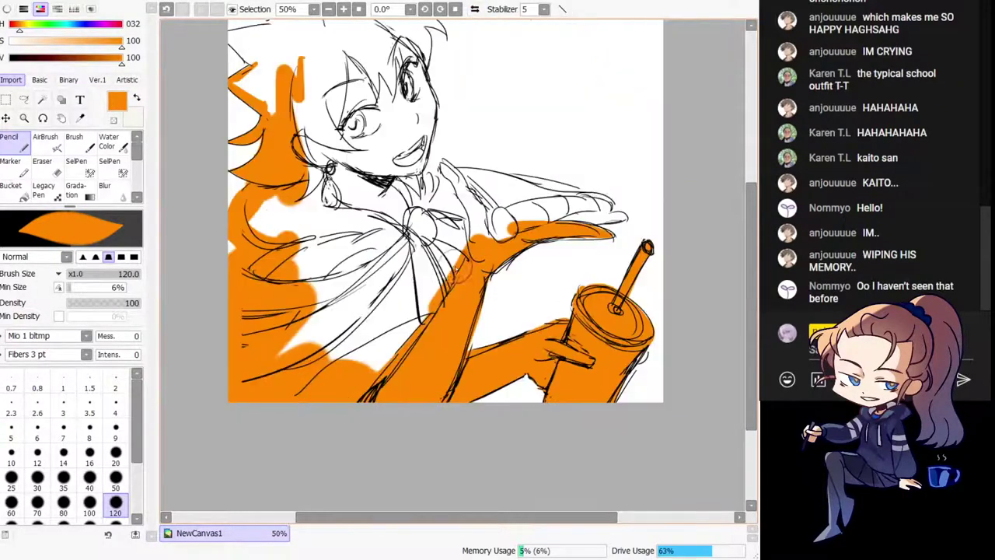
drag(458, 272, 418, 284)
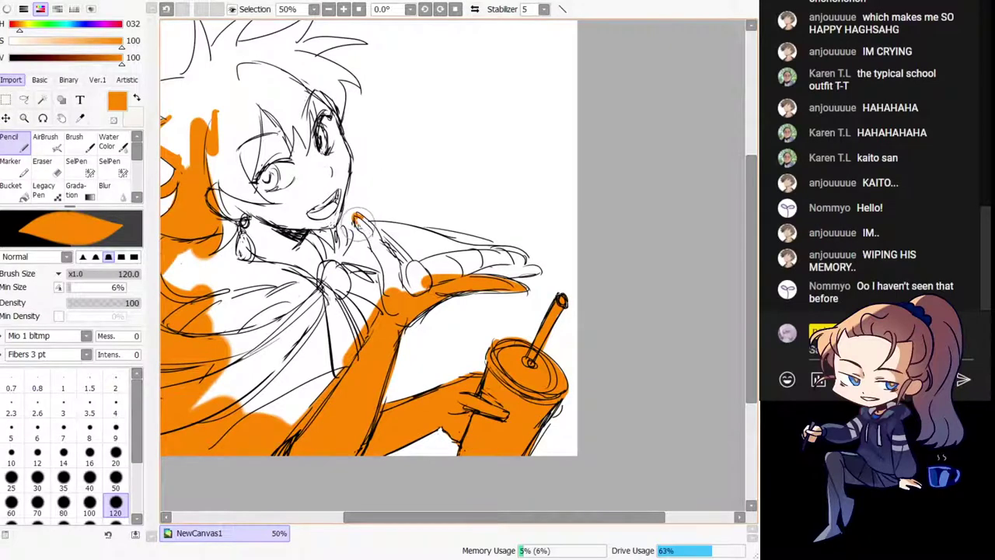
mouse_move(360, 222)
mouse_down()
mouse_move(369, 243)
mouse_move(357, 212)
mouse_move(383, 280)
mouse_move(346, 249)
mouse_up()
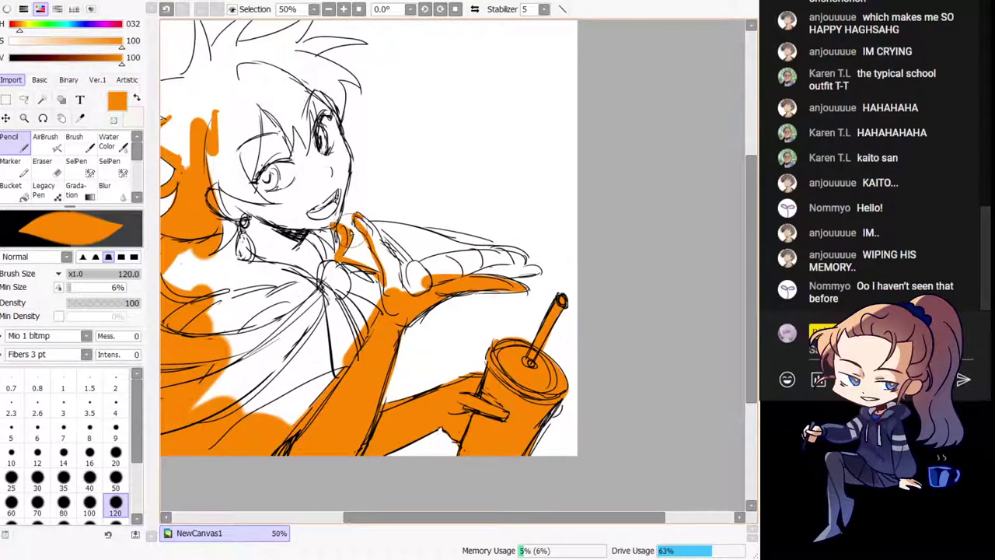
drag(342, 180, 333, 227)
mouse_move(346, 193)
mouse_down()
mouse_move(330, 125)
mouse_move(344, 126)
mouse_up()
Step: Paint orange along the front hair tufts above the forehead in the mirrored view
key(h)
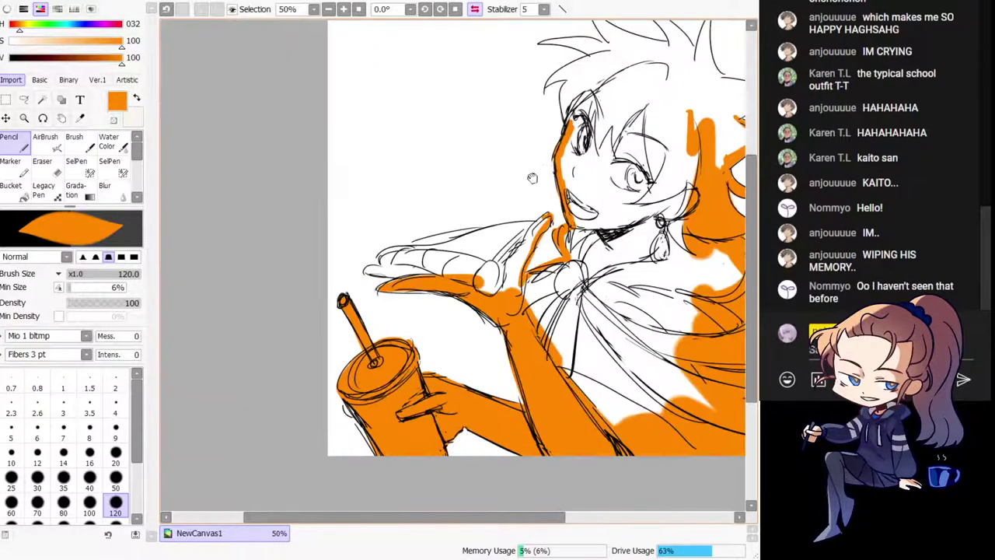
drag(533, 176, 334, 237)
mouse_move(370, 186)
mouse_down()
mouse_move(369, 153)
mouse_move(351, 235)
mouse_move(409, 233)
mouse_move(428, 213)
mouse_up()
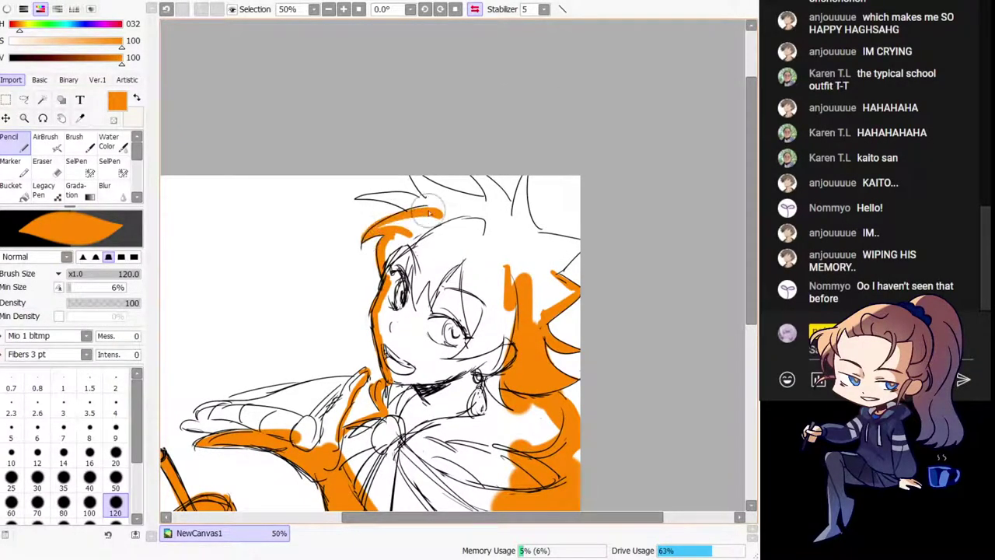
drag(355, 199, 417, 219)
key(ctrl+z)
drag(354, 198, 415, 217)
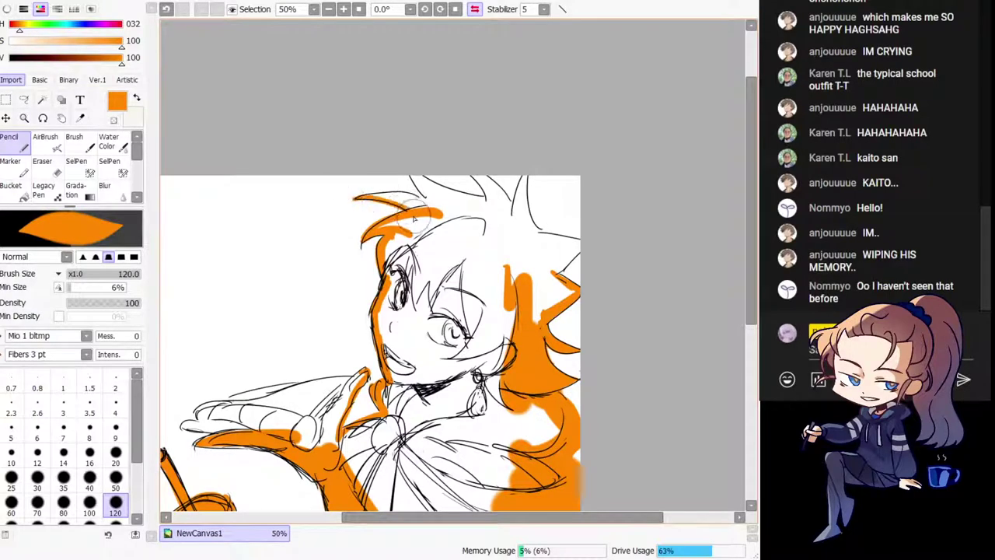
mouse_move(356, 199)
mouse_down()
mouse_move(436, 207)
mouse_move(420, 185)
mouse_move(492, 200)
mouse_move(469, 169)
mouse_move(510, 210)
mouse_up()
Step: Edge the hair spikes along the crown and the back of the head in orange, redoing stray strokes
mouse_move(487, 179)
mouse_down()
mouse_move(511, 210)
mouse_move(496, 220)
mouse_up()
key(h)
key(ctrl+z)
mouse_move(363, 148)
mouse_down()
mouse_move(379, 198)
mouse_move(377, 188)
mouse_move(366, 200)
mouse_up()
key(ctrl+z)
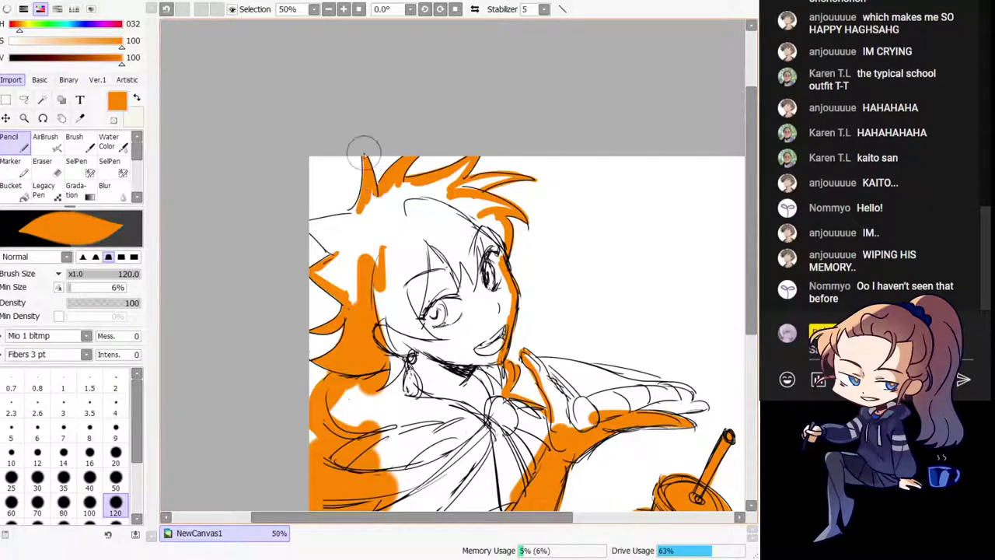
key(h)
drag(529, 236, 457, 215)
mouse_move(472, 166)
mouse_down()
mouse_move(498, 195)
mouse_move(525, 200)
mouse_move(491, 187)
mouse_up()
key(minus)
key(h)
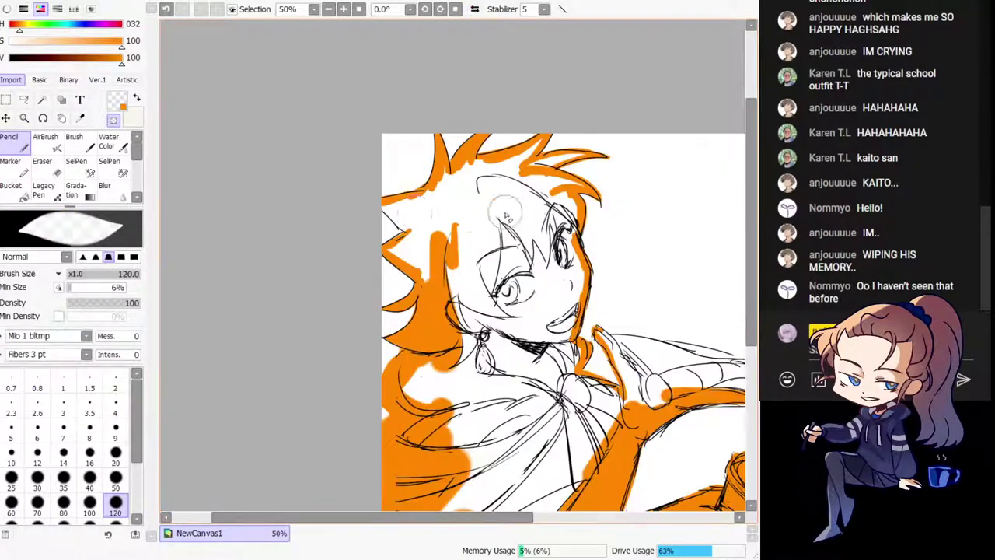
key(c)
drag(459, 280, 406, 240)
click(16, 191)
click(494, 235)
key(ctrl+z)
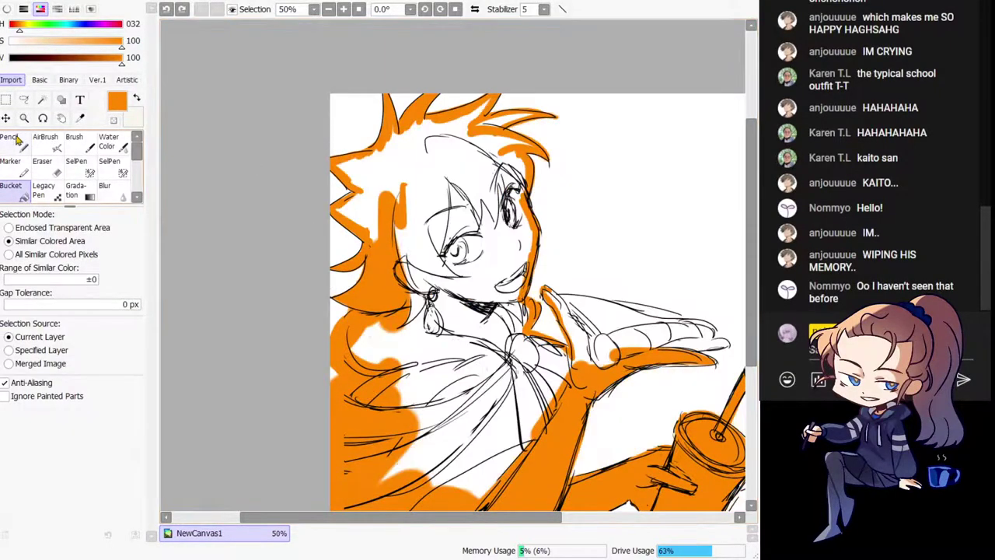
Step: Trace the raised hand's upper edge and fingertips in orange with the Pencil, trimming the spill with transparent color
key(n)
mouse_move(576, 302)
mouse_down()
mouse_move(441, 260)
mouse_move(553, 280)
mouse_up()
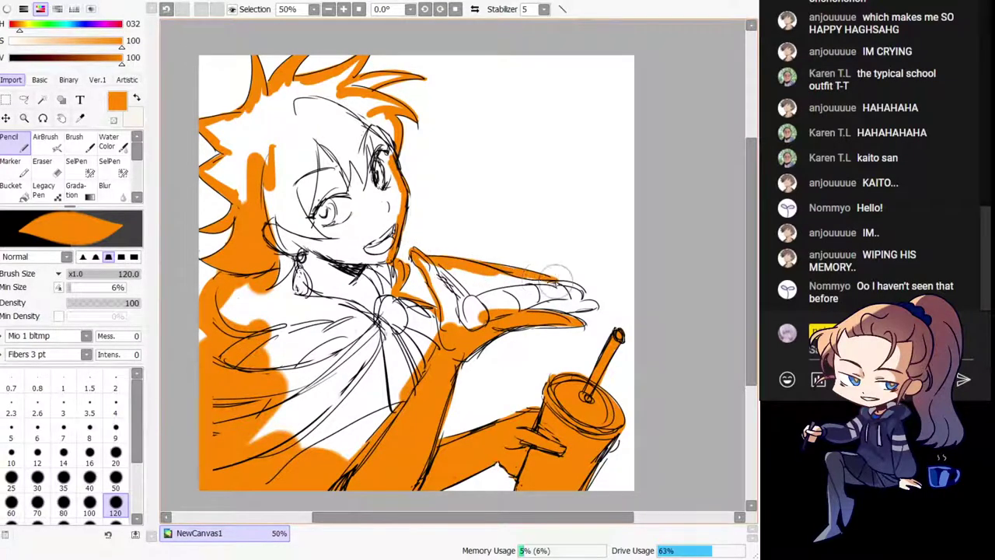
key(minus)
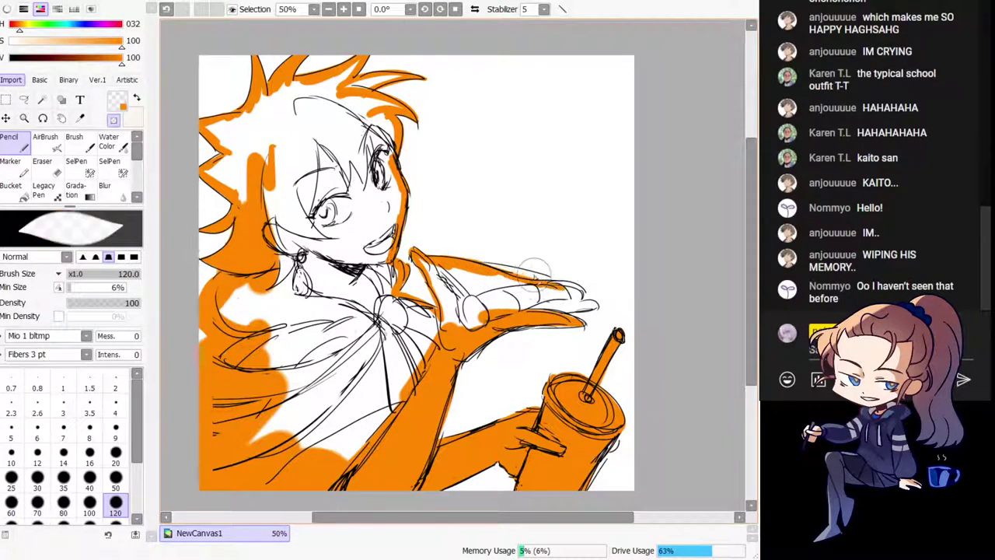
mouse_move(506, 268)
mouse_down()
mouse_move(572, 287)
mouse_move(549, 285)
mouse_move(597, 308)
mouse_move(565, 327)
mouse_up()
key(minus)
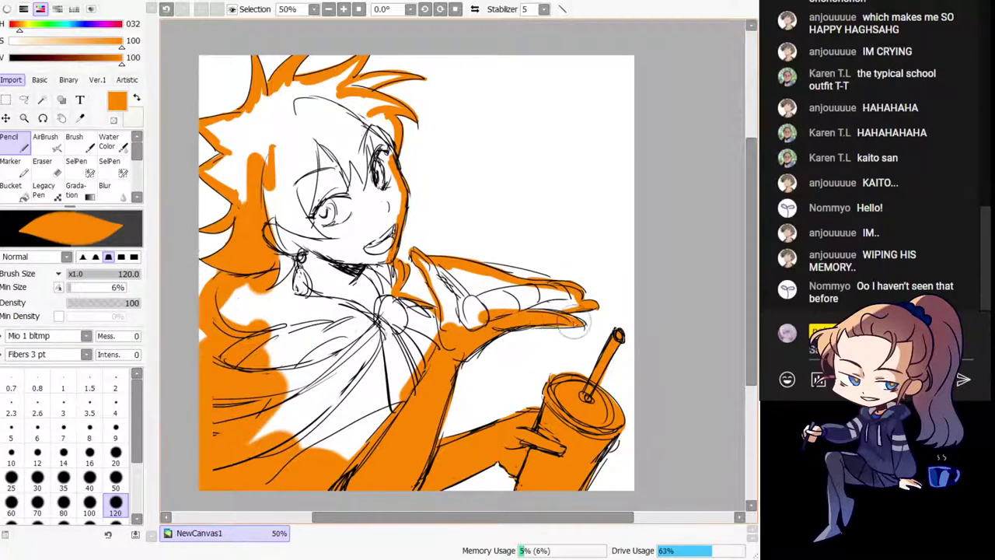
key(minus)
mouse_move(434, 314)
mouse_down()
mouse_move(424, 329)
mouse_move(438, 332)
mouse_up()
Step: Fill the inside of the outlined figure with orange using the Bucket set to Enclosed Transparent Area
click(15, 191)
key(minus)
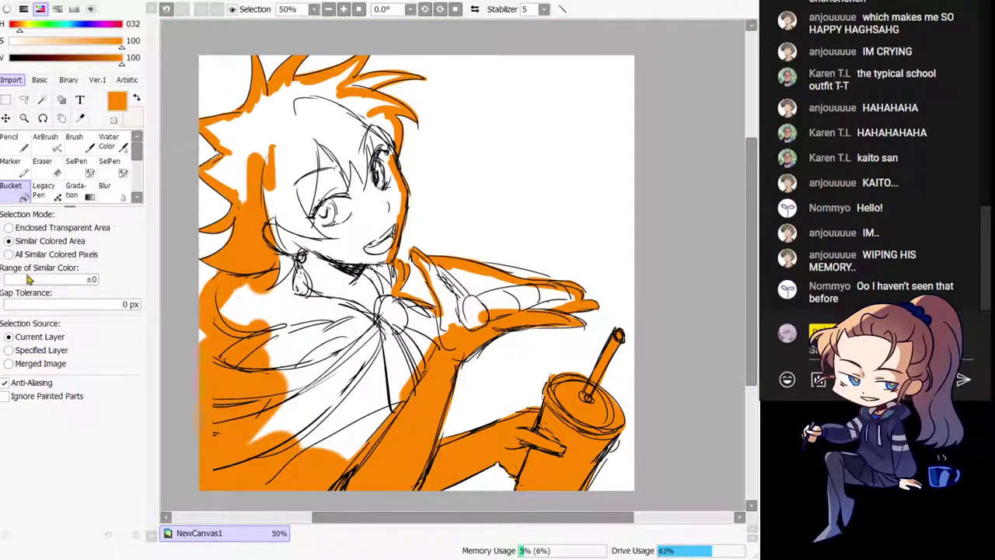
click(386, 327)
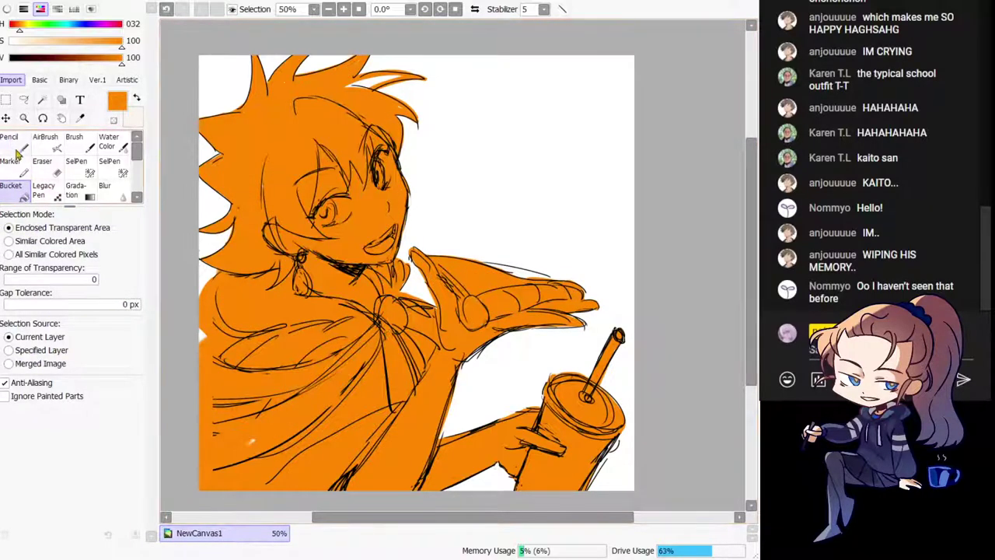
Step: Fill the gap between the front hair tufts in orange with the Pencil and trim the spill with transparent color
click(16, 151)
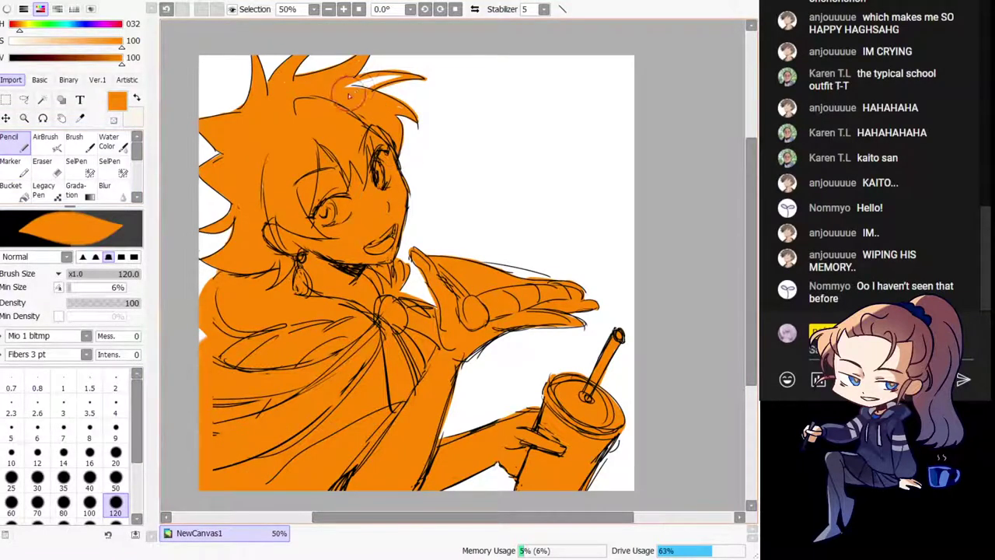
drag(347, 90, 400, 84)
key(e)
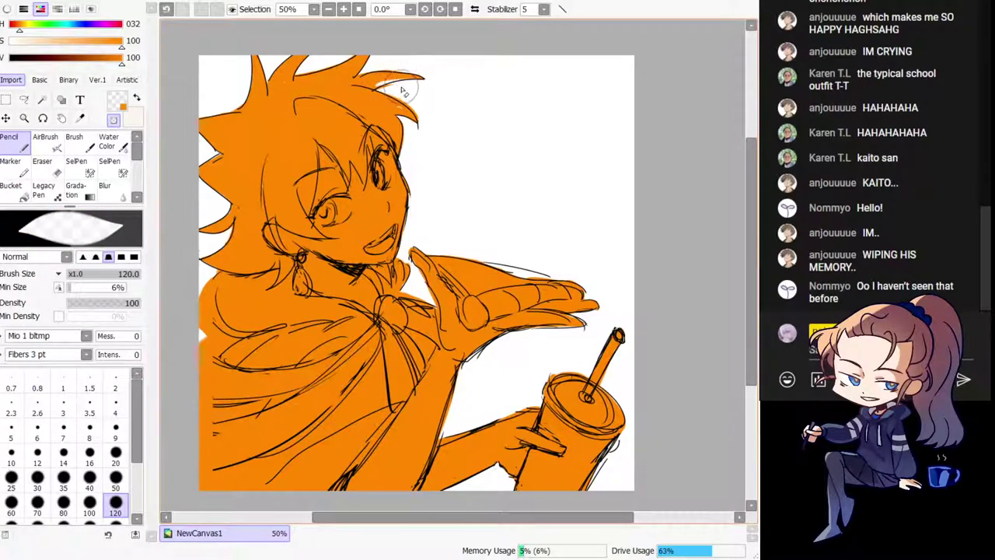
key(e)
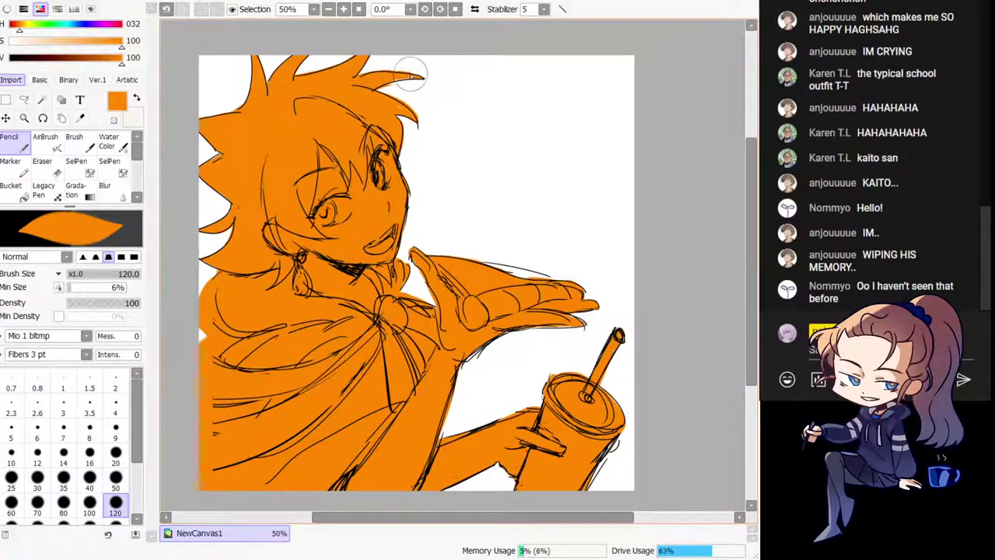
key(e)
key(e)
key(h)
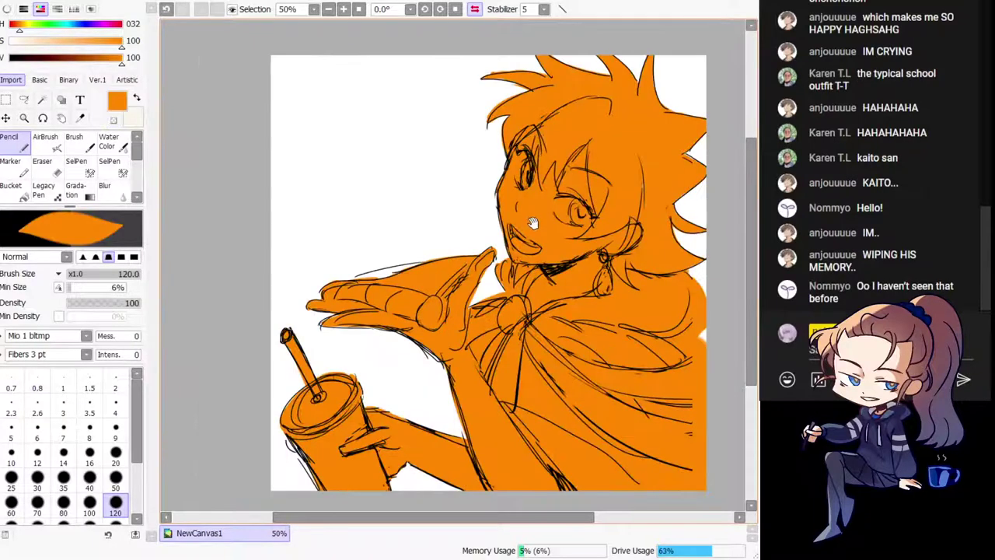
key(e)
key(h)
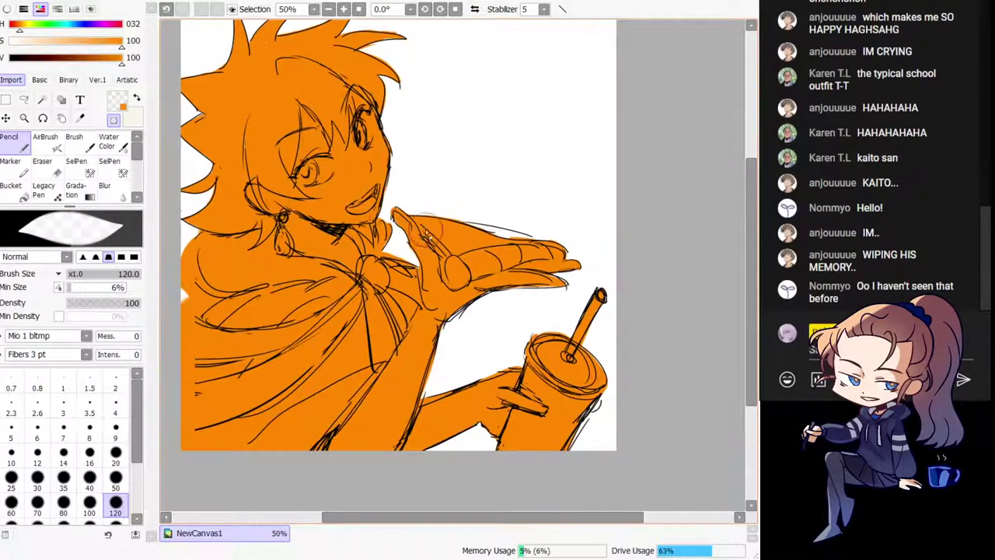
key(e)
mouse_move(550, 58)
mouse_down()
mouse_move(572, 67)
mouse_move(562, 99)
mouse_up()
mouse_move(569, 77)
mouse_down()
mouse_move(585, 97)
mouse_move(584, 131)
mouse_up()
mouse_move(583, 131)
mouse_down()
mouse_move(576, 148)
mouse_move(507, 149)
mouse_up()
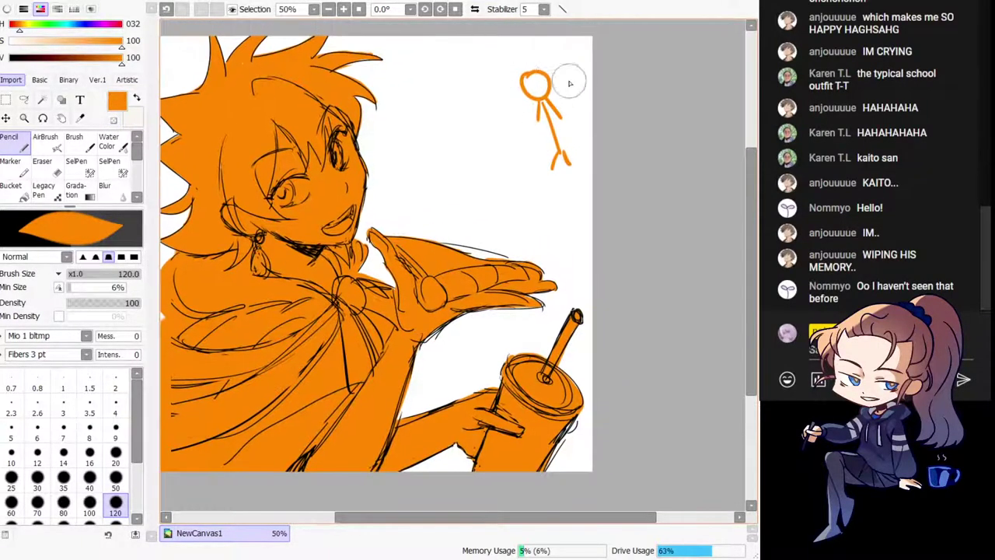
drag(528, 44, 499, 95)
key(ctrl+z)
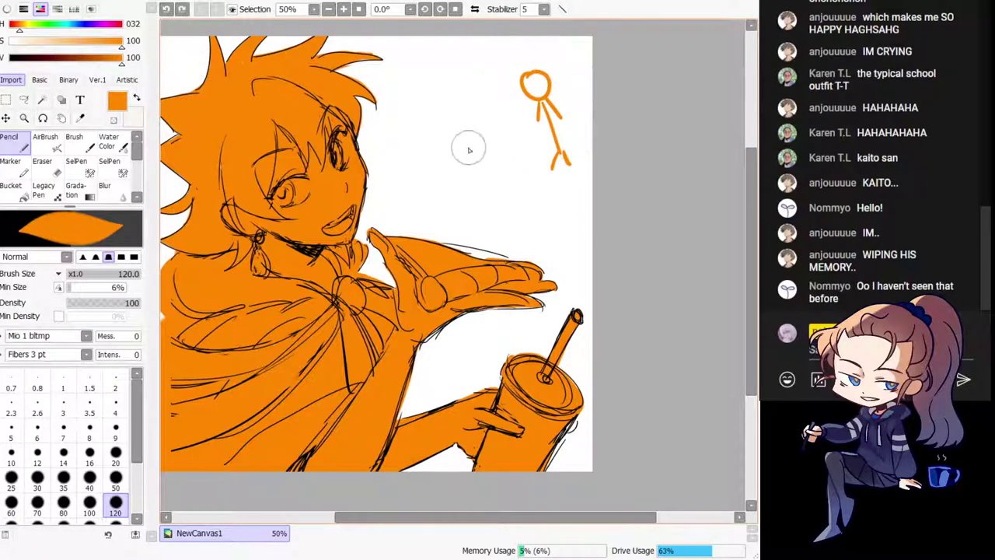
key(ctrl+z)
key(ctrl+z)
key(ctrl+z)
key(ctrl+z)
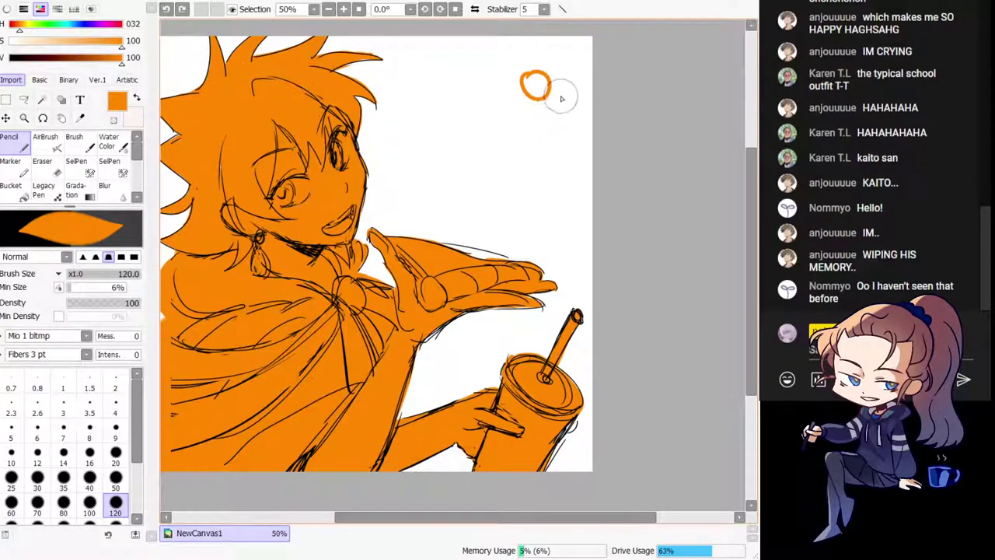
key(ctrl+z)
drag(545, 64, 506, 100)
key(ctrl+z)
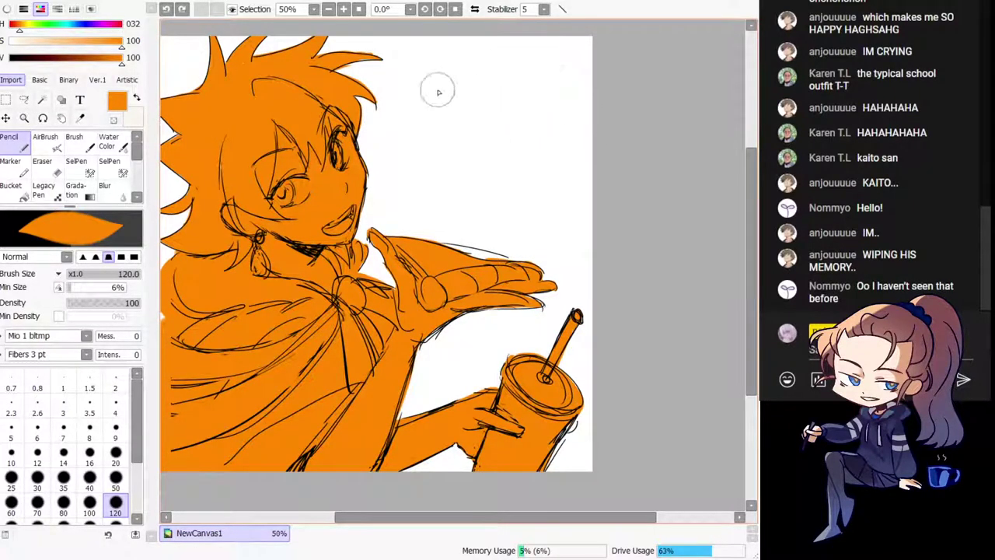
Step: Touch up the base color where the back hair meets the cloak's shoulder, using orange and transparent color
scroll(338, 262, left, 2)
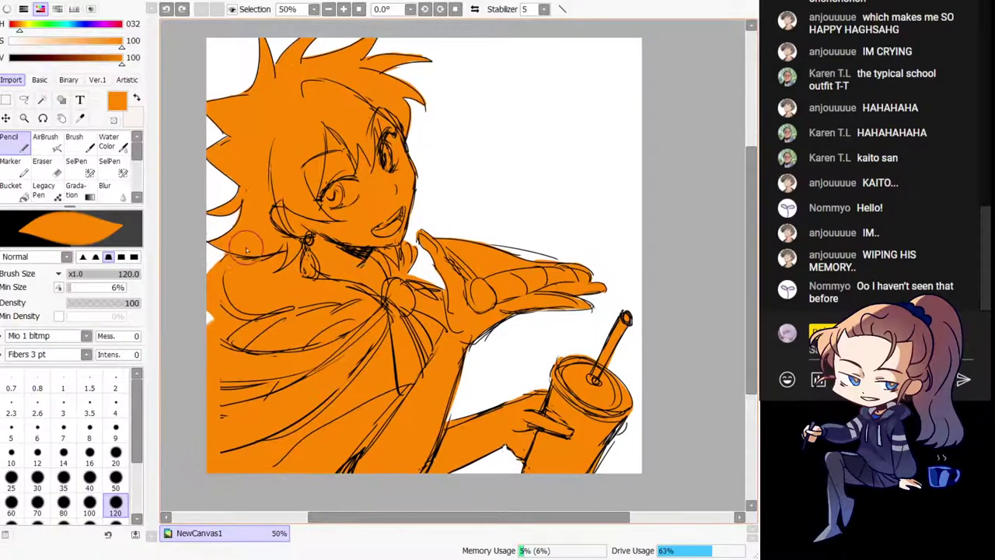
key(e)
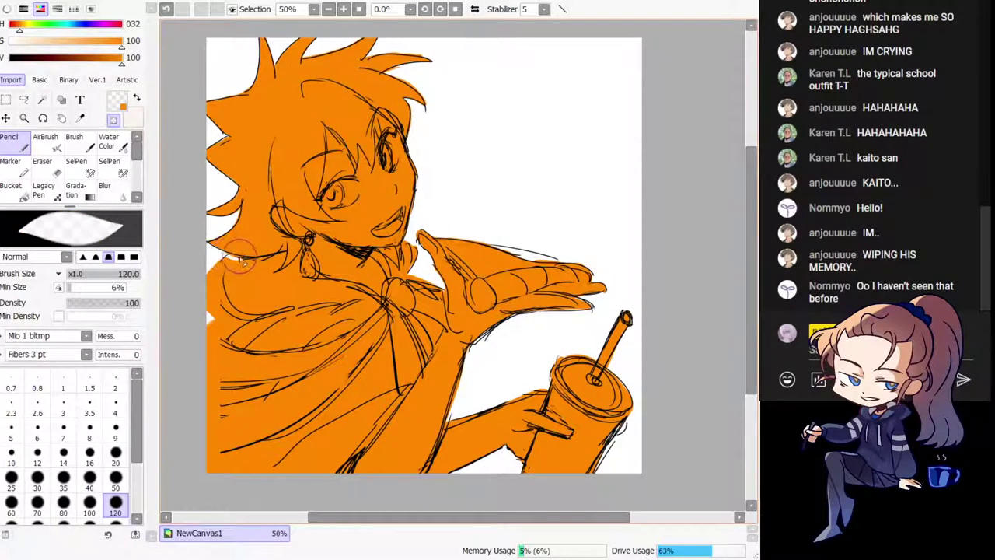
key(e)
scroll(342, 198, up, 1)
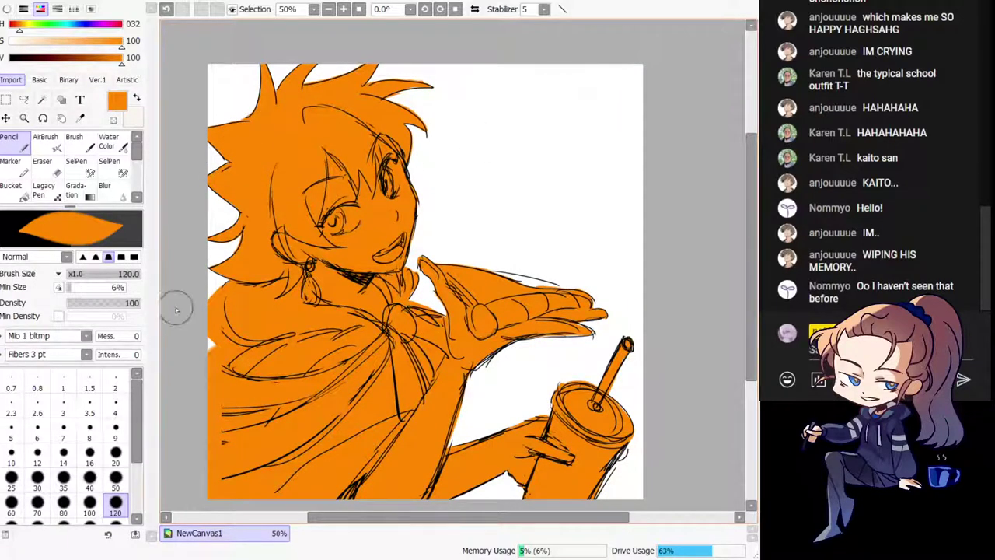
Step: Refine the edges of the front hair tufts with a size 20 Pencil, alternating orange and transparent color
click(115, 459)
drag(424, 76, 478, 155)
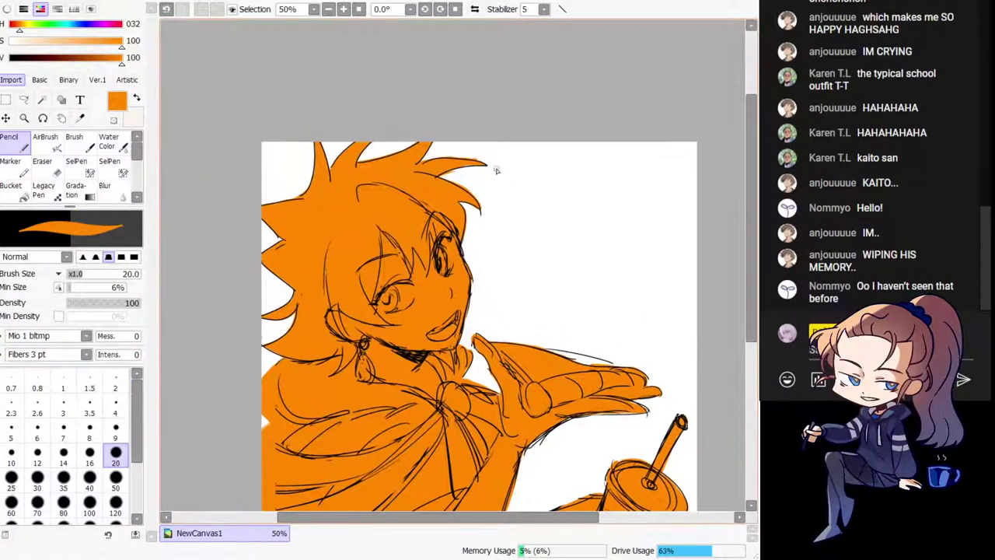
key(e)
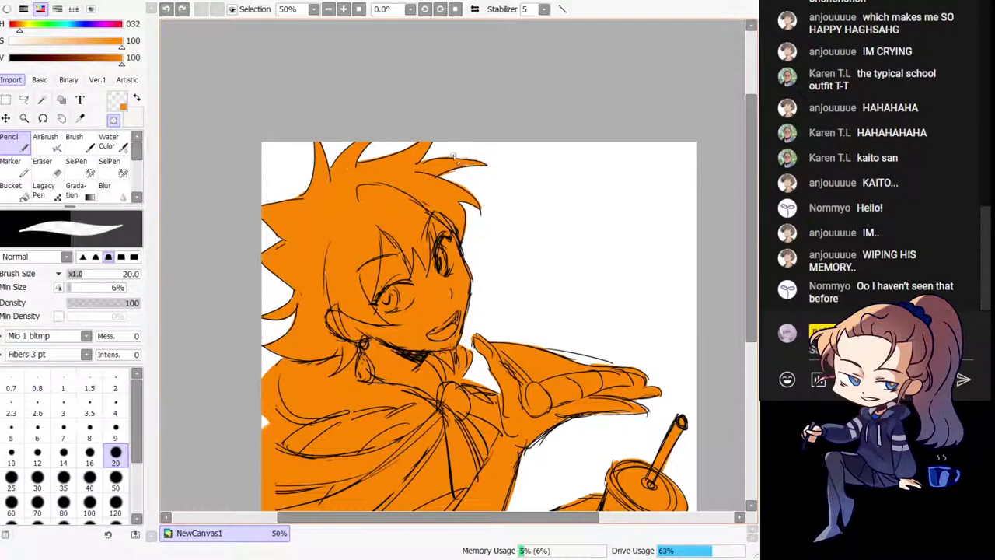
key(h)
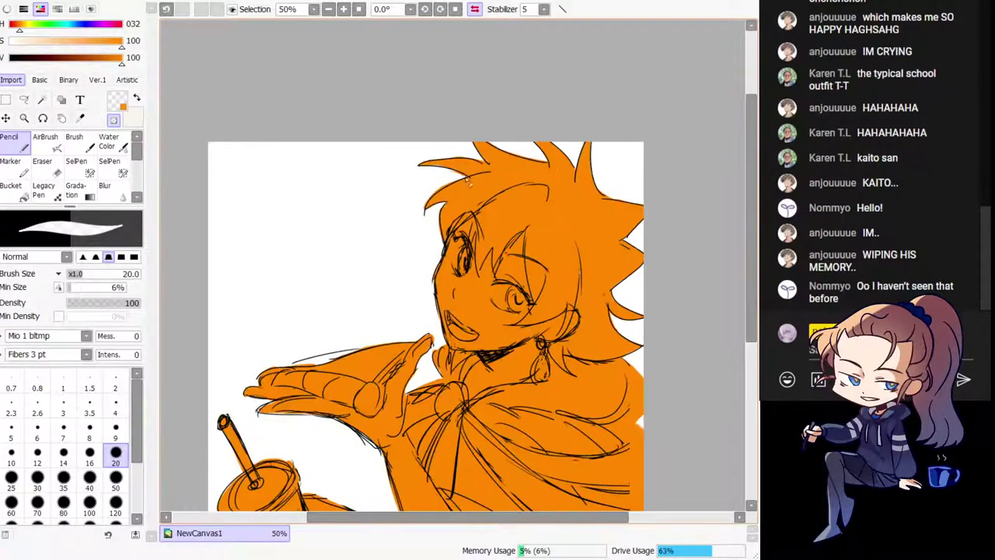
key(e)
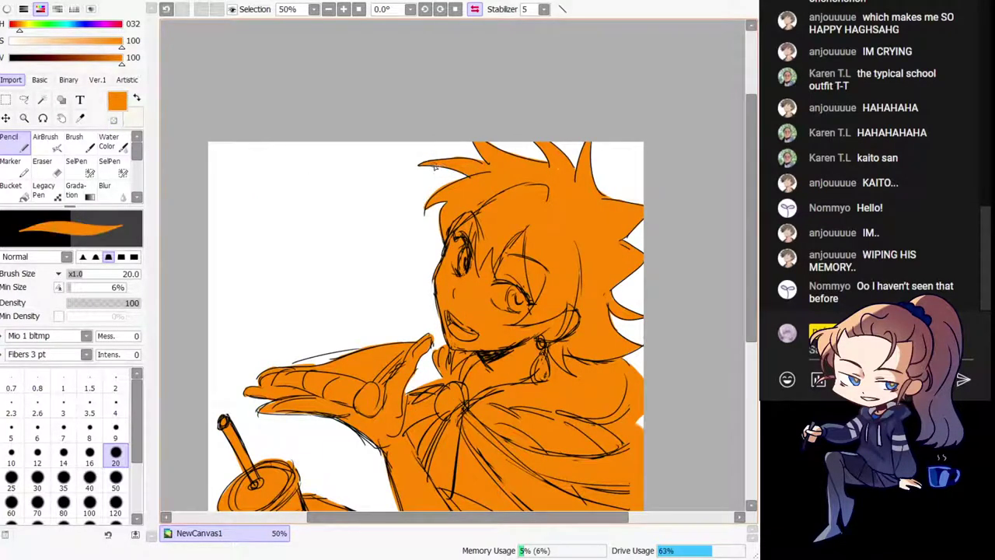
key(e)
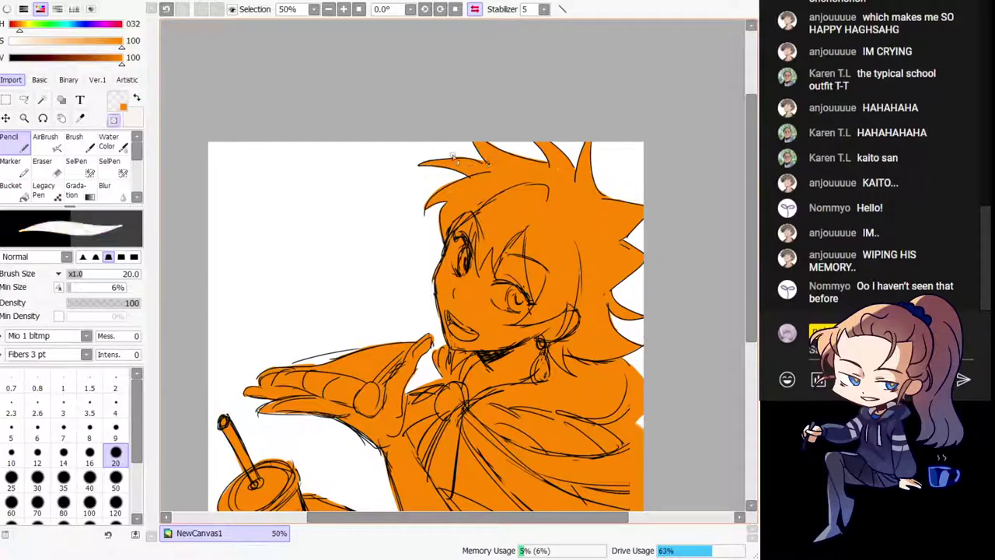
key(h)
Step: Clean up the orange along the raised hand's thumb, fingers and lower edge, alternating orange and transparent color
drag(472, 190, 455, 169)
drag(459, 321, 429, 270)
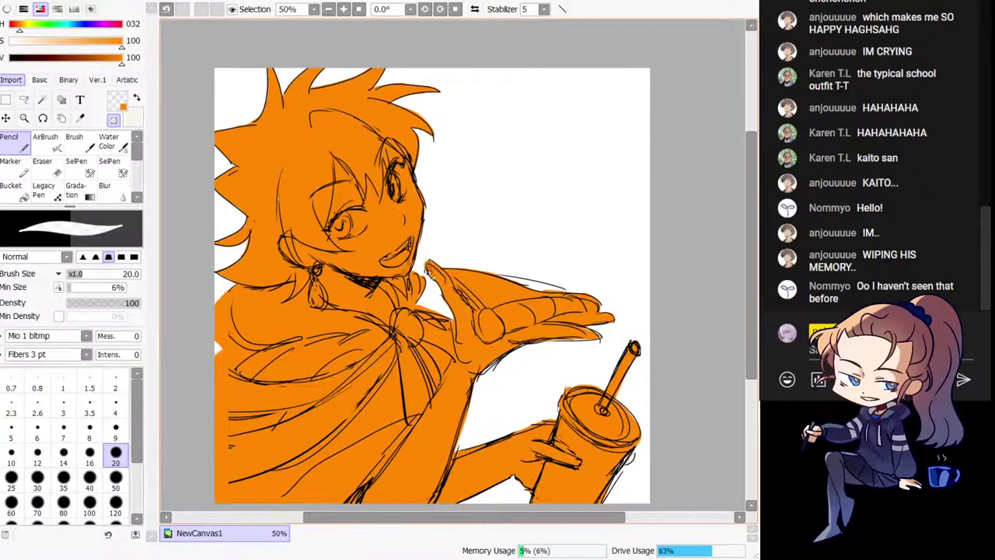
key(e)
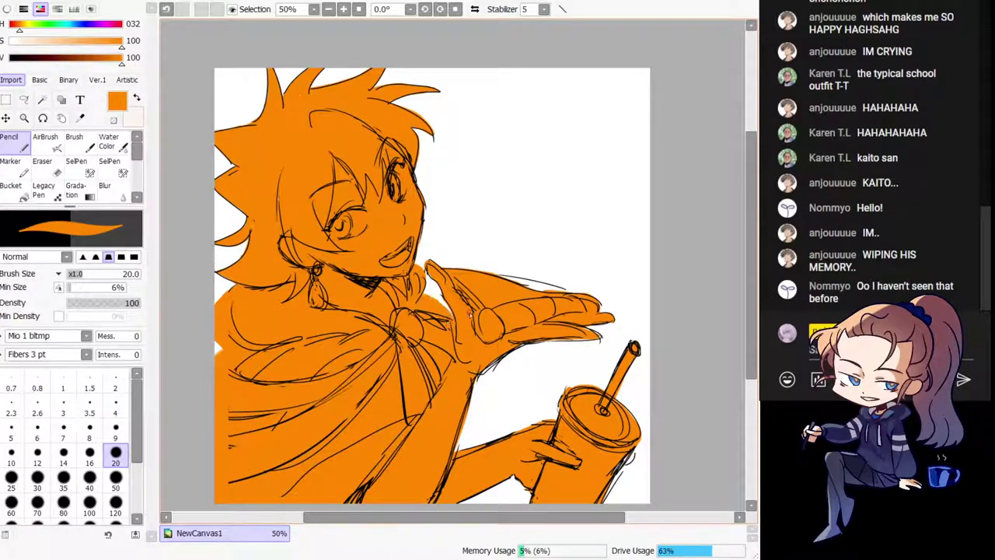
key(e)
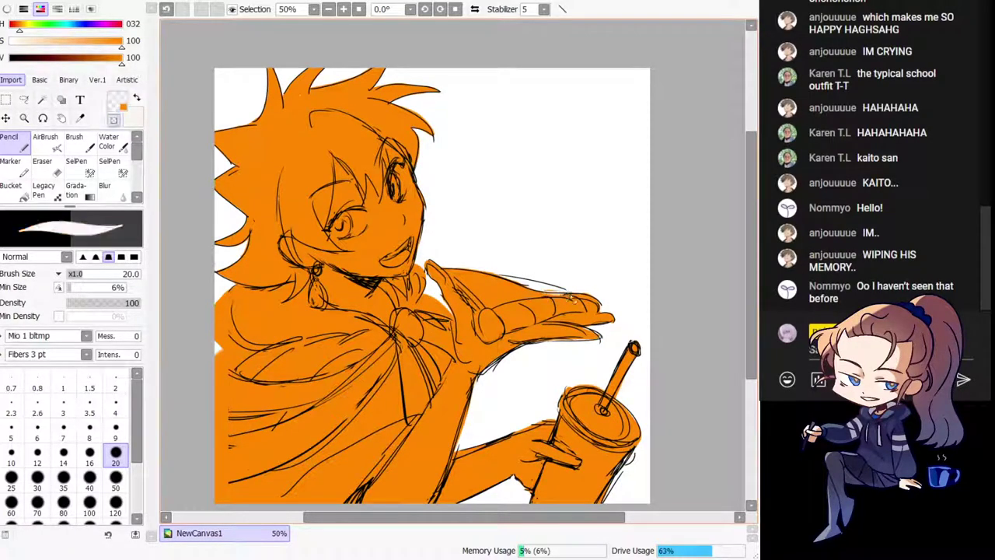
key(e)
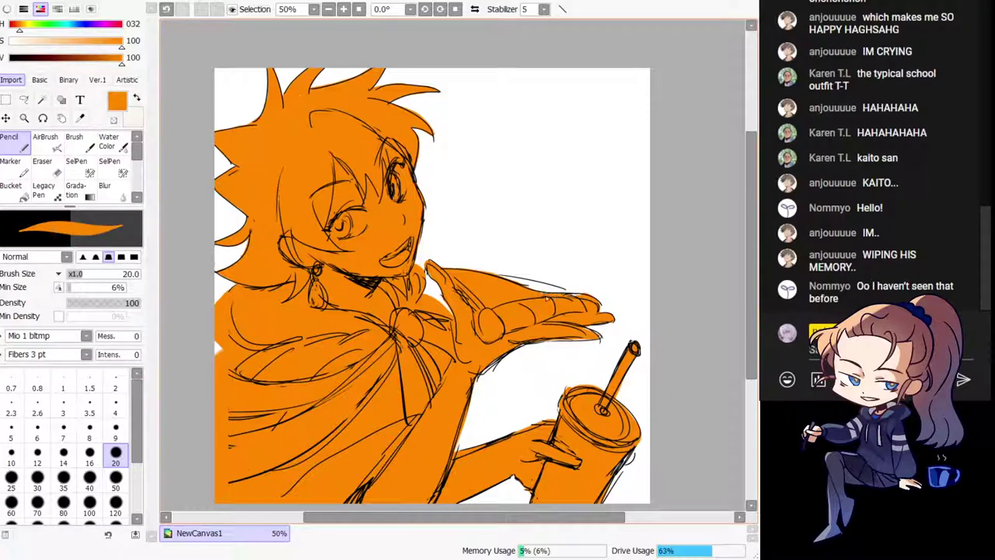
key(h)
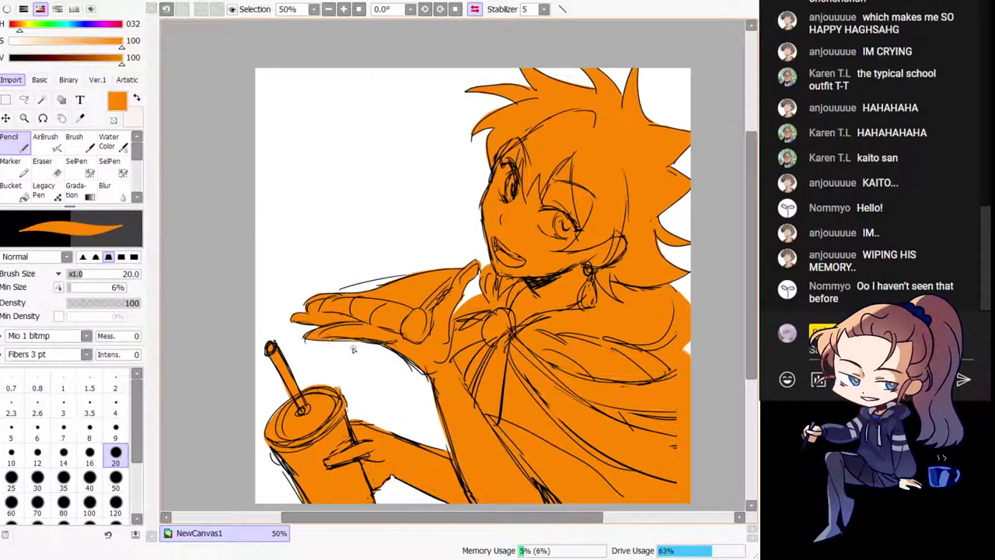
key(e)
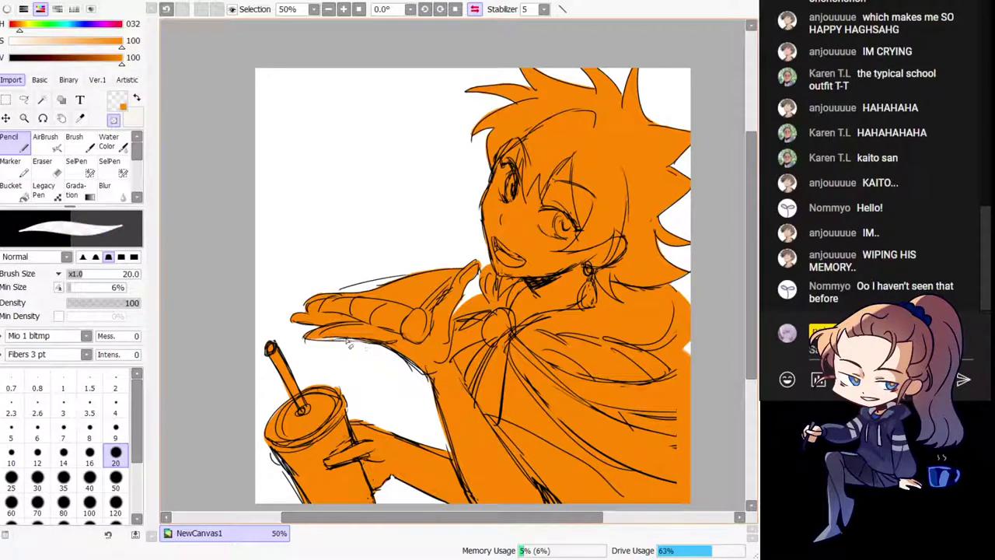
key(e)
key(h)
Step: Remove the stray sketch line above the raised hand with the Eraser
drag(401, 369, 355, 335)
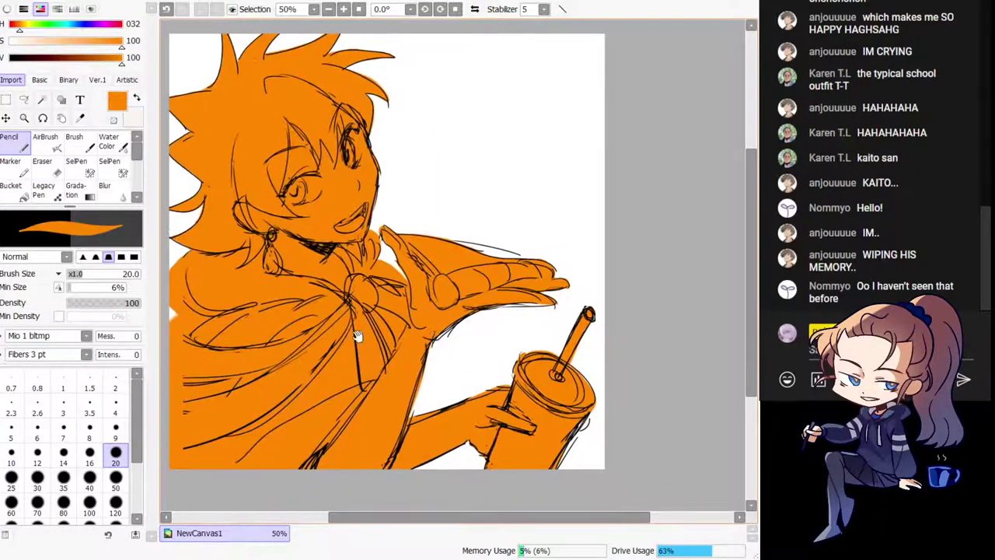
click(45, 163)
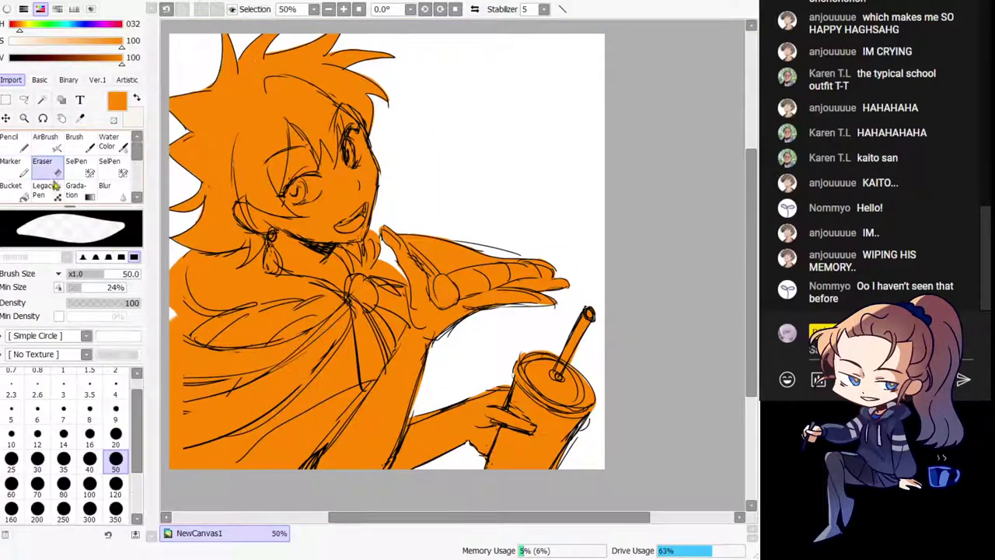
key(h)
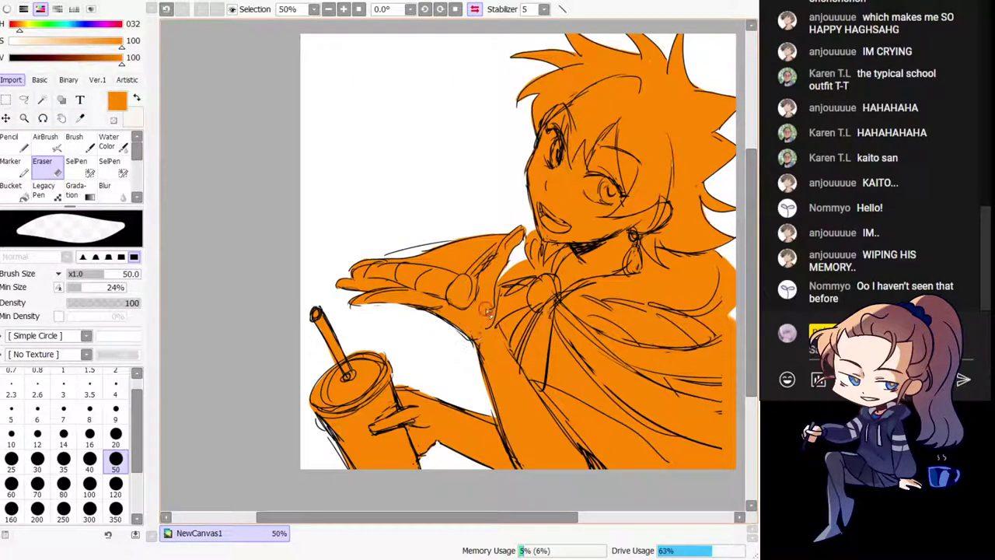
key(h)
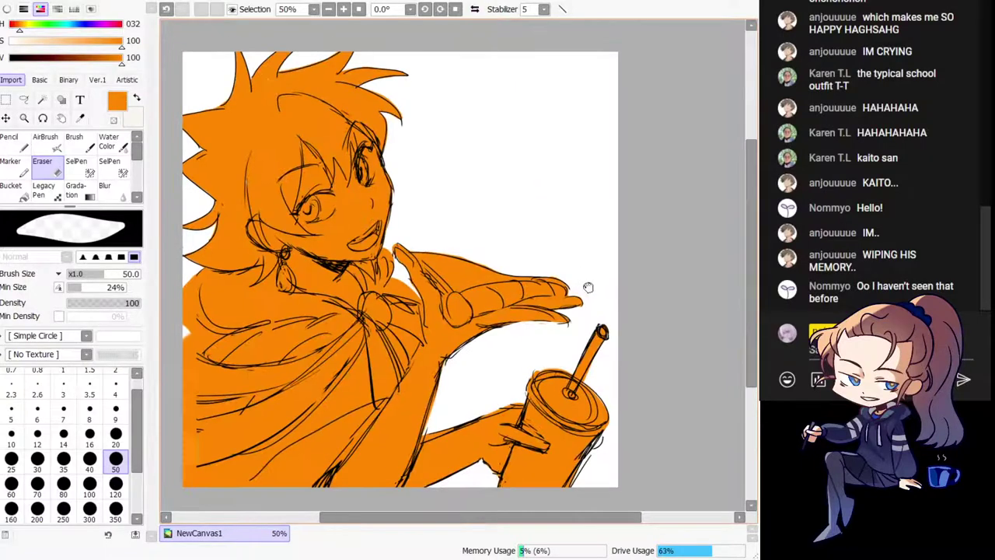
Step: Erase crossing sketch lines at the front of the hair and redraw the strands in black with the Pencil, undoing stray strokes
drag(588, 287, 631, 331)
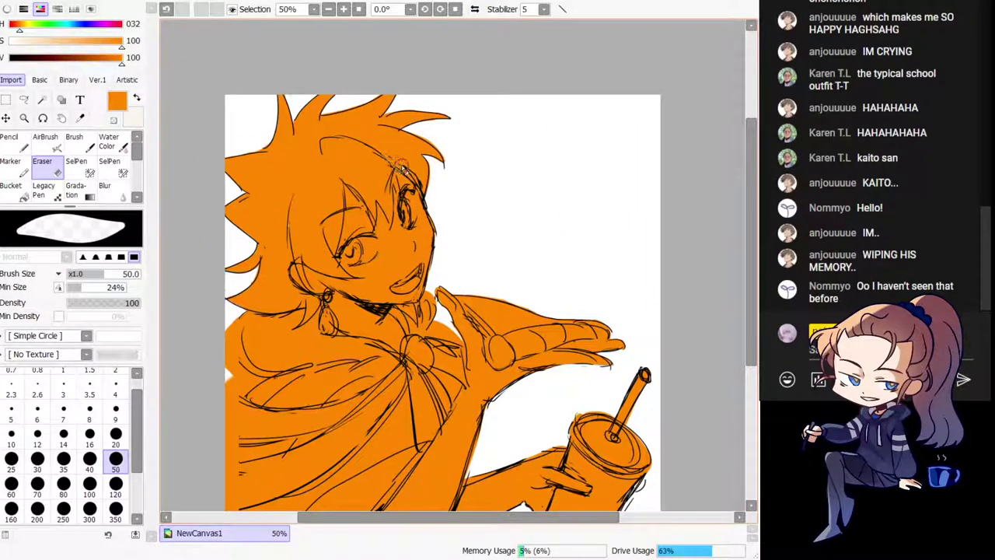
drag(394, 161, 417, 179)
key(ctrl+z)
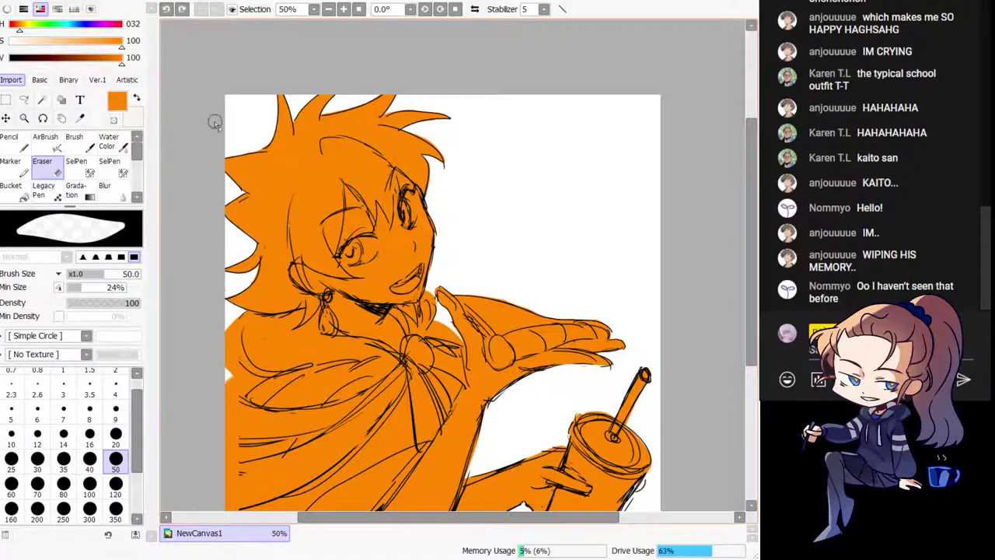
click(16, 145)
click(10, 60)
drag(372, 155, 394, 189)
key(ctrl+z)
drag(383, 146, 423, 188)
key(ctrl+z)
key(h)
drag(541, 232, 450, 191)
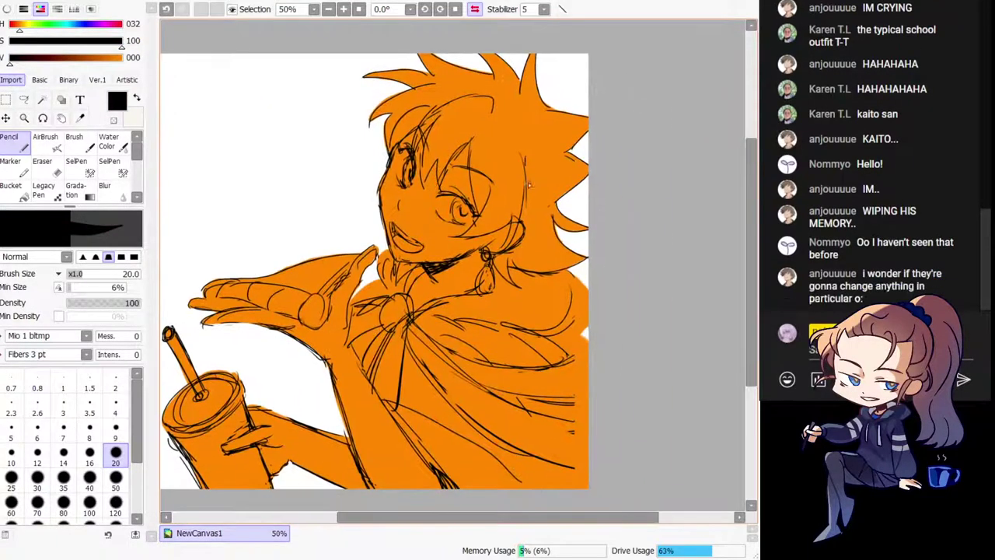
key(ctrl+z)
drag(533, 160, 532, 221)
key(ctrl+z)
key(h)
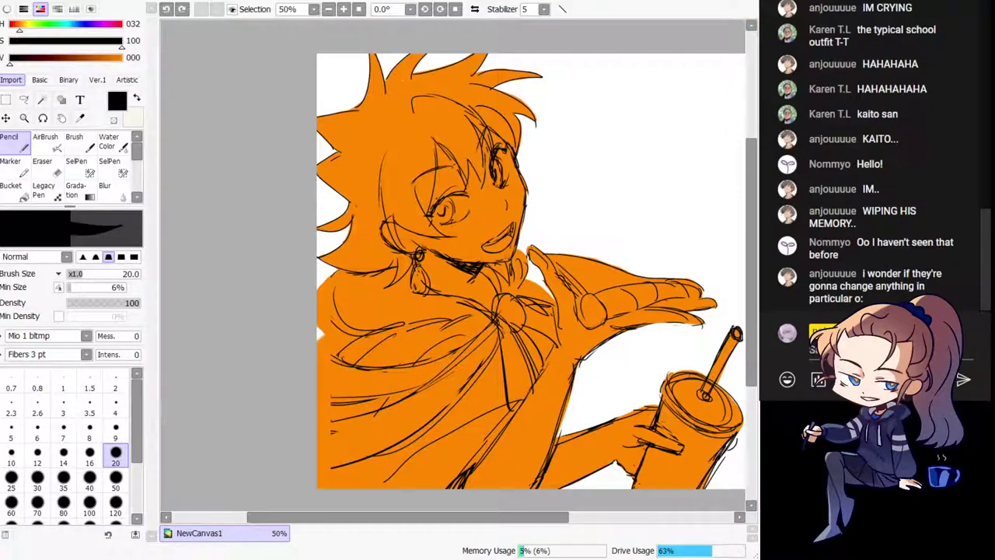
key(h)
Step: Outline the cloak's shoulder below the back hair in black in the mirrored view, undoing a stray stroke
drag(484, 266, 390, 232)
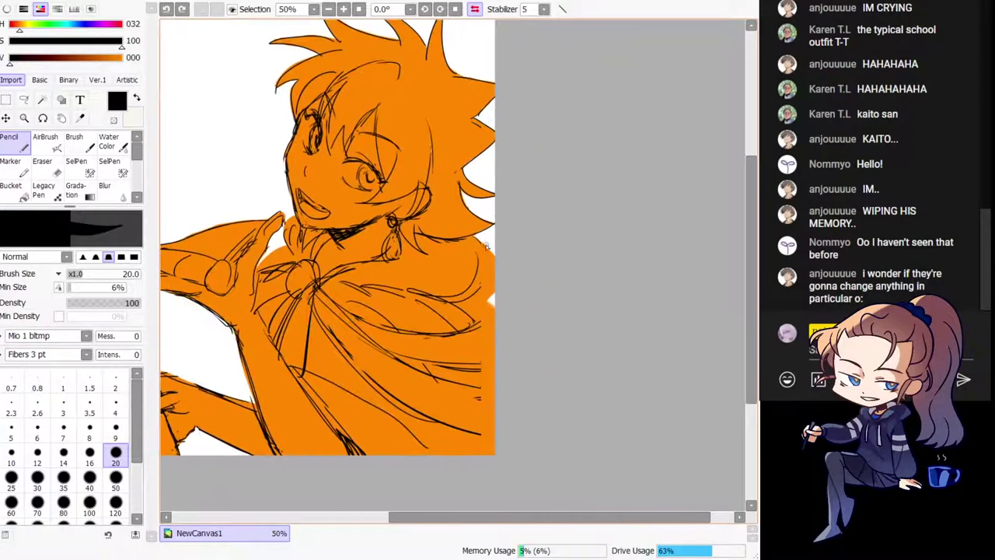
mouse_move(480, 242)
mouse_down()
mouse_move(498, 278)
mouse_move(485, 298)
mouse_up()
key(ctrl+z)
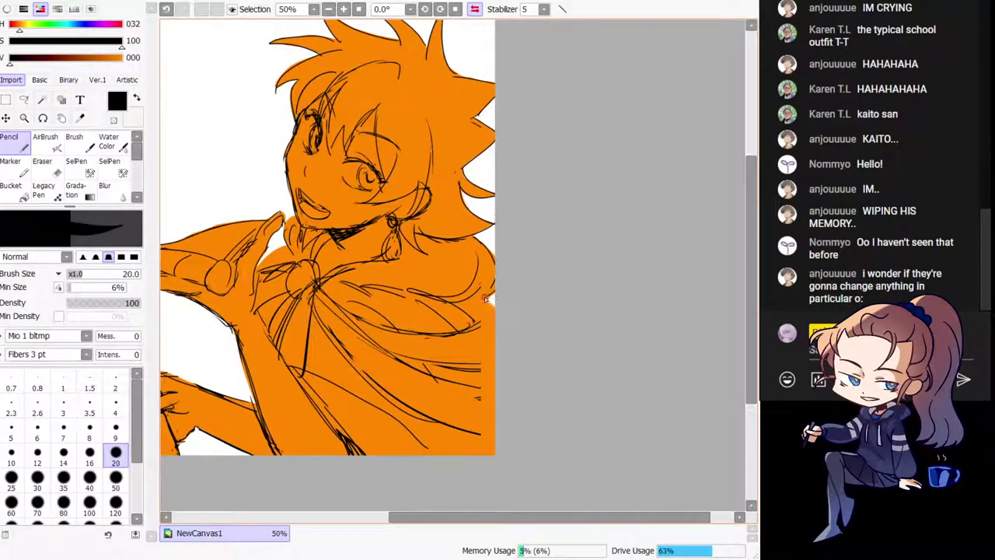
key(h)
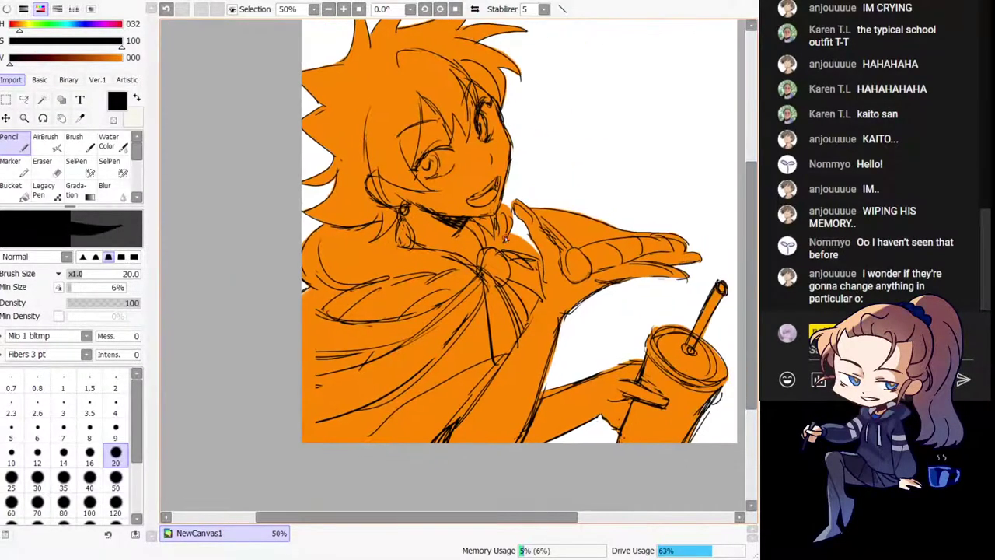
Step: Redraw the black cloak line beside the raised wrist and outline the curved body edge between and below the arms, undoing stray strokes
key(ctrl+z)
drag(508, 232, 541, 260)
key(h)
mouse_move(361, 298)
mouse_down()
mouse_move(327, 323)
mouse_move(332, 351)
mouse_up()
key(ctrl+z)
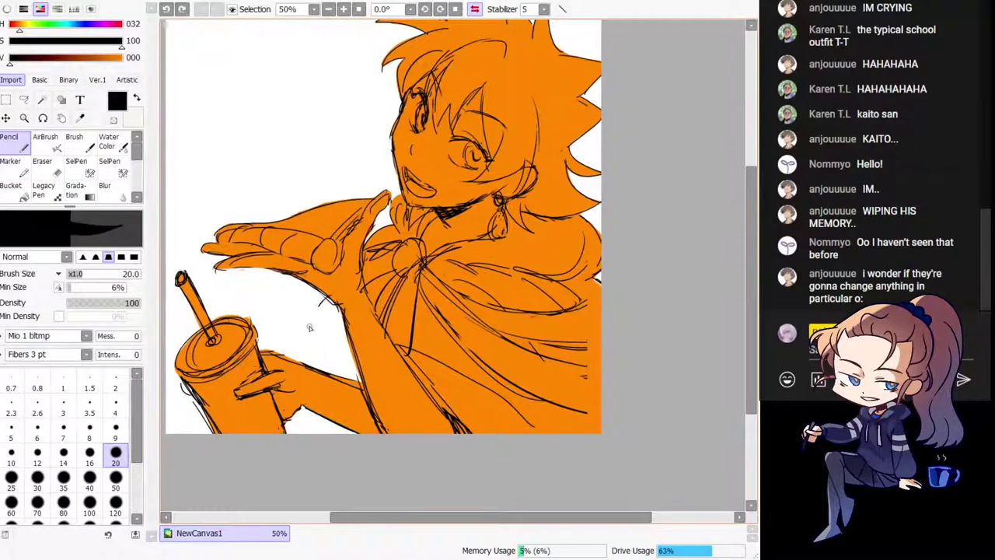
drag(319, 307, 313, 360)
key(ctrl+z)
drag(330, 297, 310, 347)
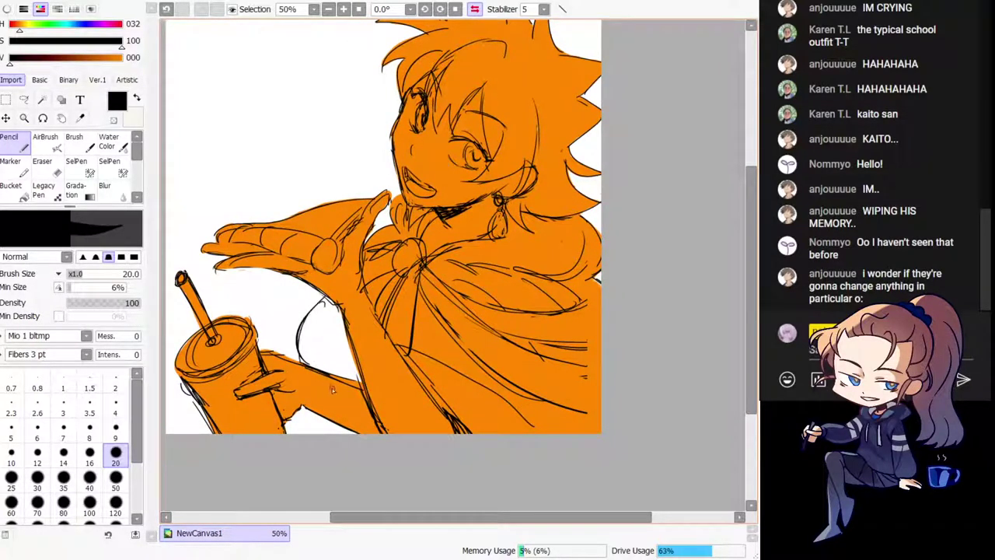
drag(311, 412, 327, 435)
Step: Fill the newly outlined area between and below the two arms with the sampled orange, using the Pencil at size 120
key(h)
mouse_move(503, 402)
mouse_down()
mouse_move(424, 411)
mouse_move(476, 389)
mouse_move(495, 337)
mouse_move(511, 336)
mouse_move(513, 364)
mouse_move(483, 403)
mouse_move(493, 418)
mouse_move(485, 416)
mouse_up()
click(115, 513)
alt+click(404, 346)
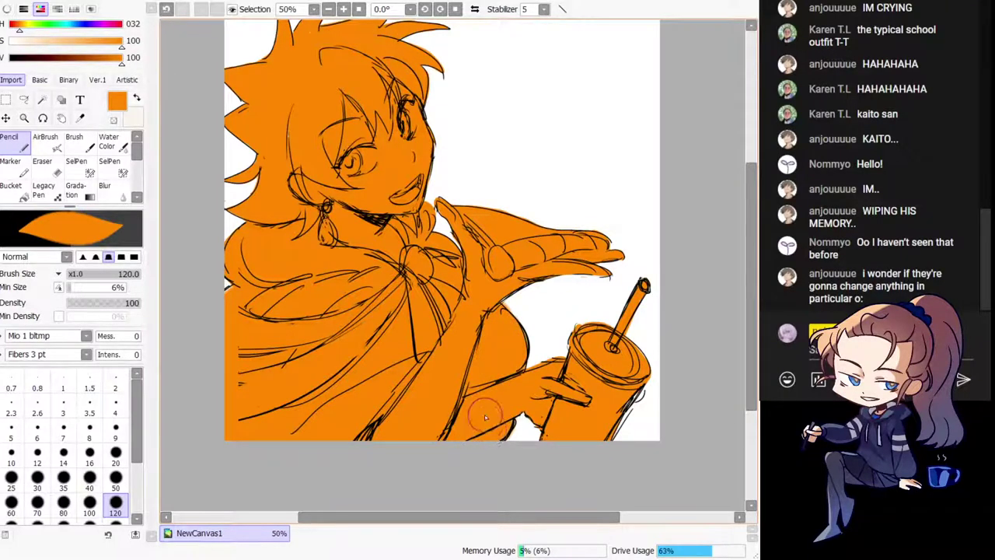
key(h)
drag(500, 359, 438, 416)
key(h)
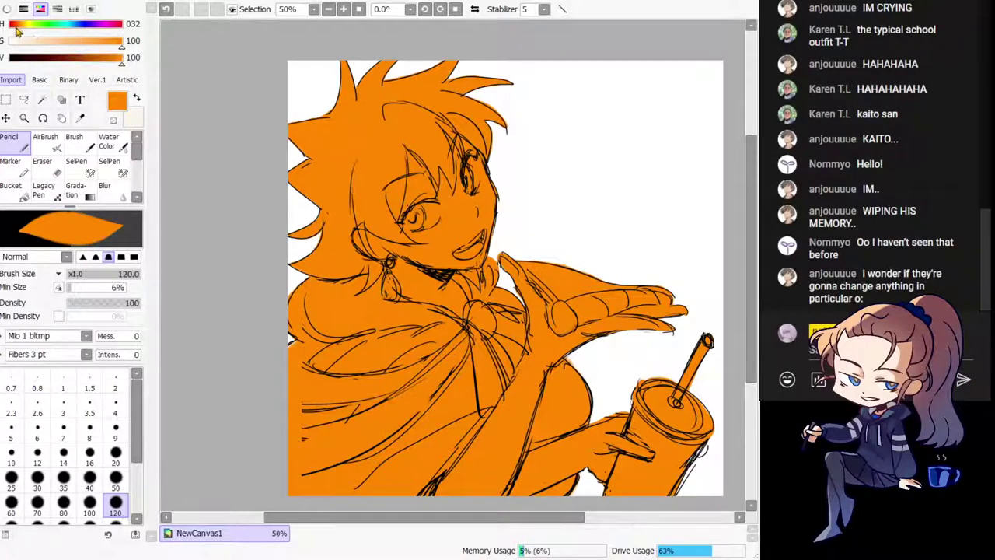
Step: Try painting the hair over the forehead in a muted reddish brown with hue 15, saturation 38 and value 62
drag(18, 28, 14, 28)
click(52, 42)
click(79, 58)
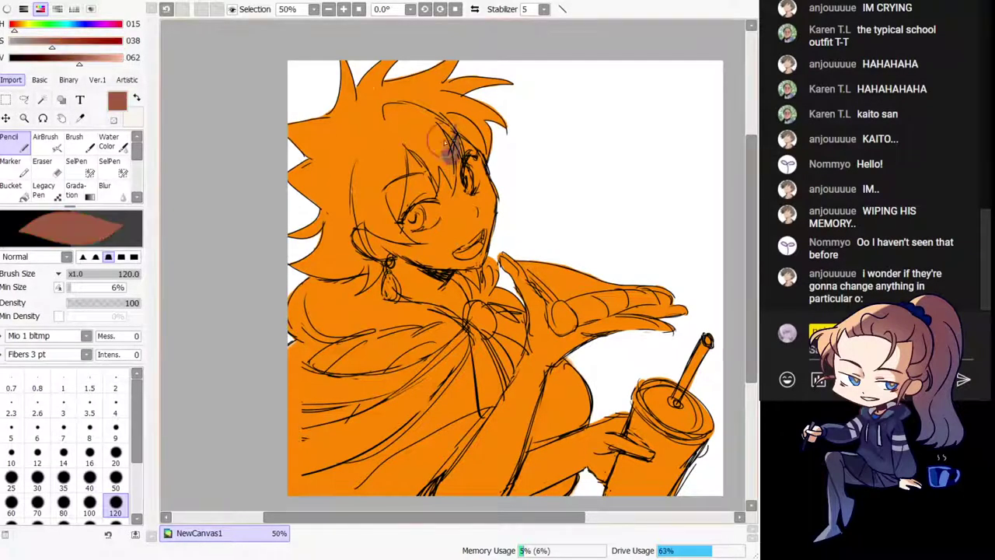
mouse_move(437, 124)
mouse_down()
mouse_move(412, 176)
mouse_move(375, 233)
mouse_up()
key(ctrl+z)
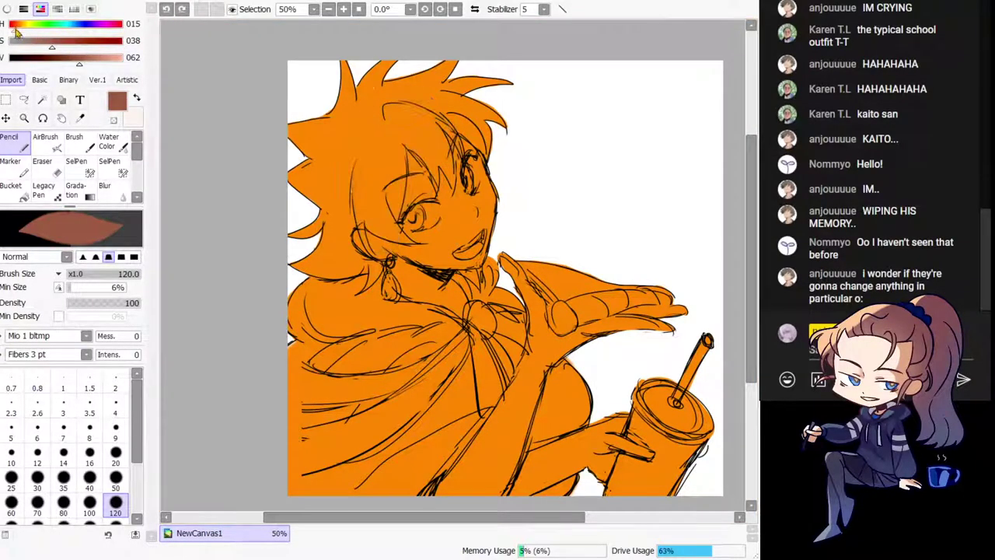
Step: Paint the spikes at the back of the hair in brown with hue 22, saturation 50 and value 75
click(101, 61)
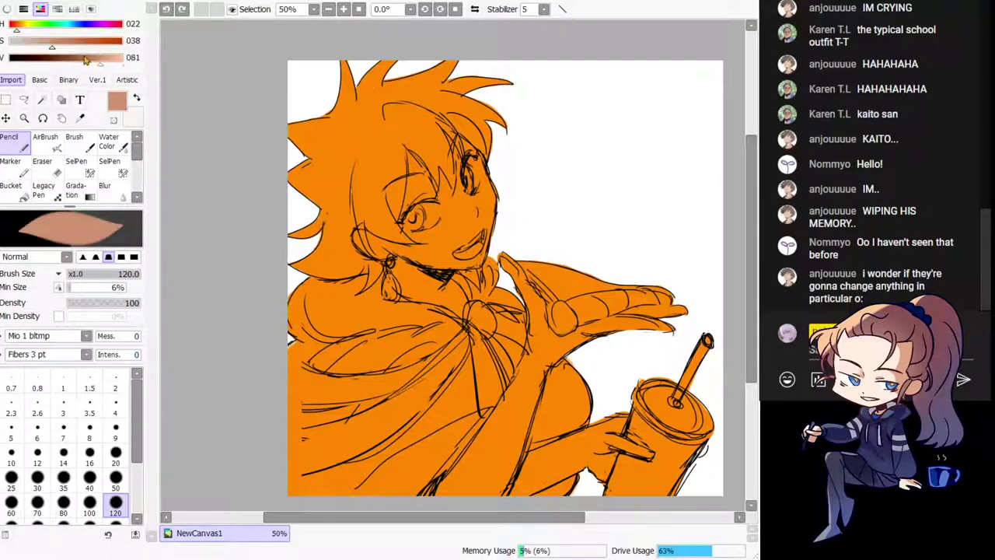
click(66, 44)
click(94, 61)
drag(342, 143, 310, 186)
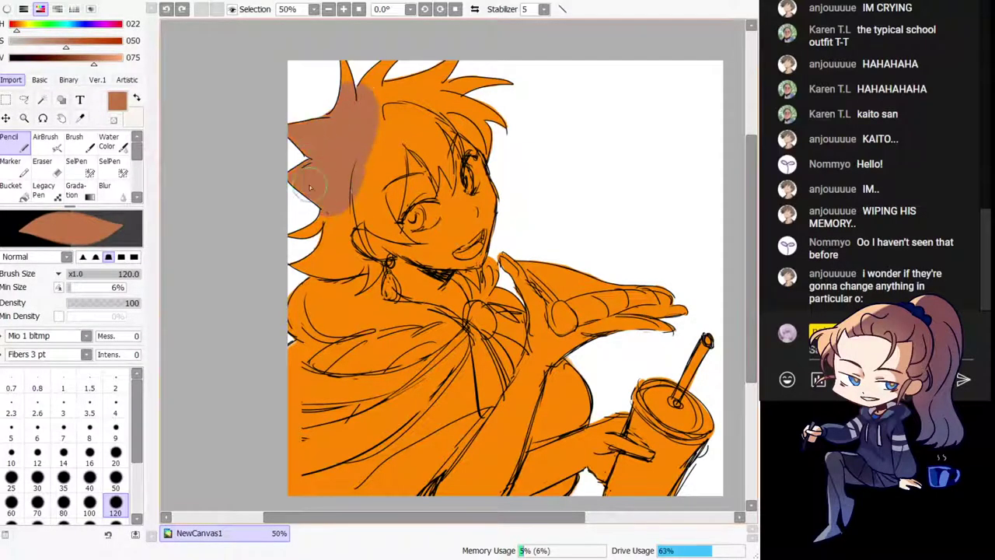
Step: Paint the hair area reddish brown with the Pencil at brush size 350, covering the spikes and lower locks
scroll(137, 435, down, 3)
click(115, 463)
mouse_move(379, 159)
mouse_down()
mouse_move(322, 179)
mouse_move(389, 33)
mouse_move(422, 27)
mouse_up()
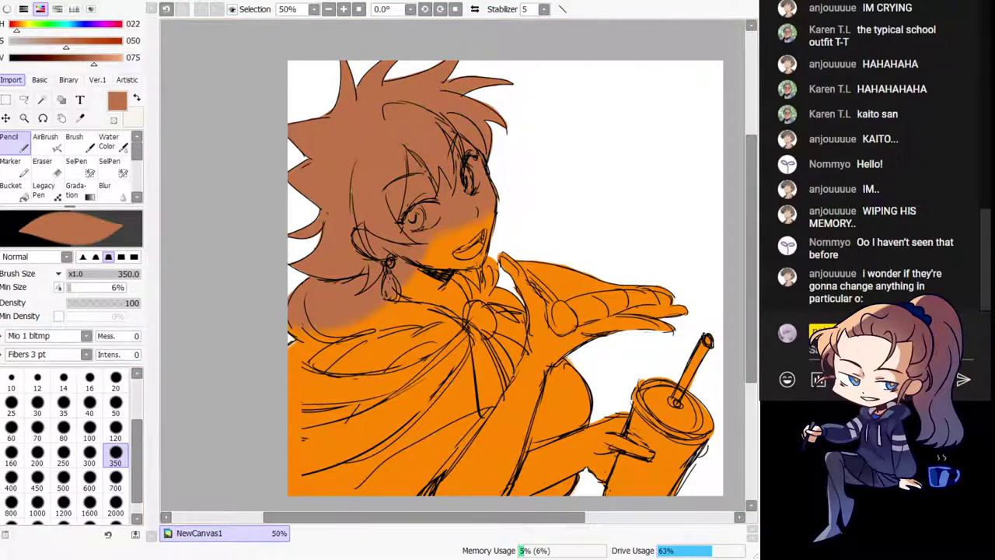
Step: Sample the orange base, shift it to a pale skin tone (hue 32, saturation 28, value 100) and set the brush size to 120
right_click(391, 356)
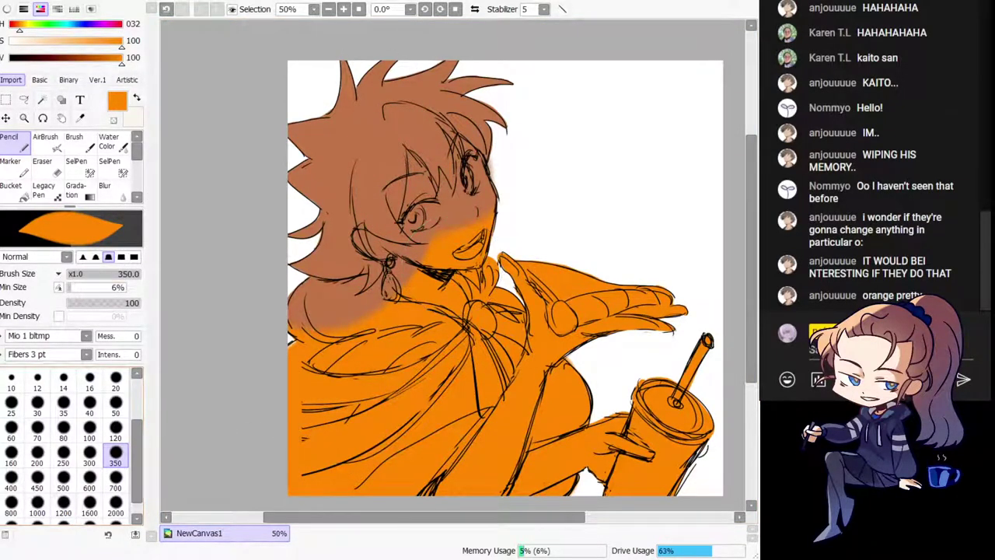
mouse_move(29, 39)
mouse_down()
mouse_move(43, 39)
mouse_move(24, 32)
mouse_up()
click(43, 45)
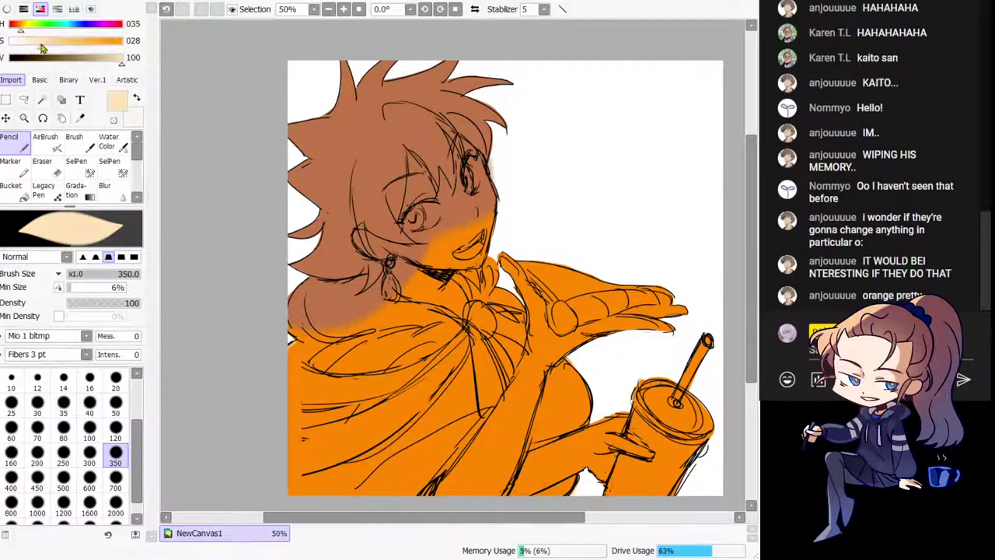
drag(24, 28, 21, 28)
drag(432, 212, 415, 235)
key(ctrl+z)
click(117, 428)
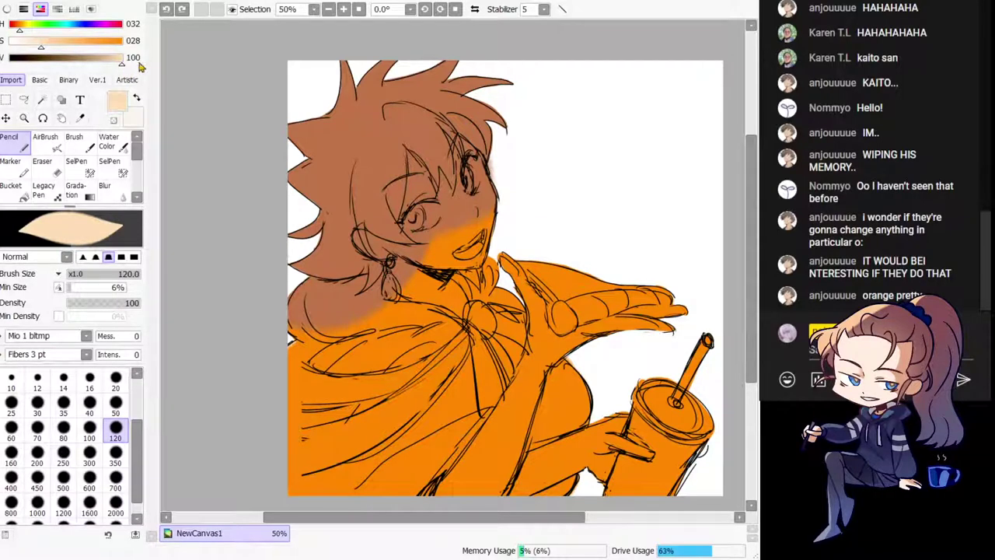
Step: Raise the skin tone's saturation to 33 and paint it around the front eye and into the gap in the bangs
drag(41, 45, 47, 45)
mouse_move(406, 151)
mouse_down()
mouse_move(397, 210)
mouse_move(413, 233)
mouse_move(433, 215)
mouse_up()
key(ctrl+z)
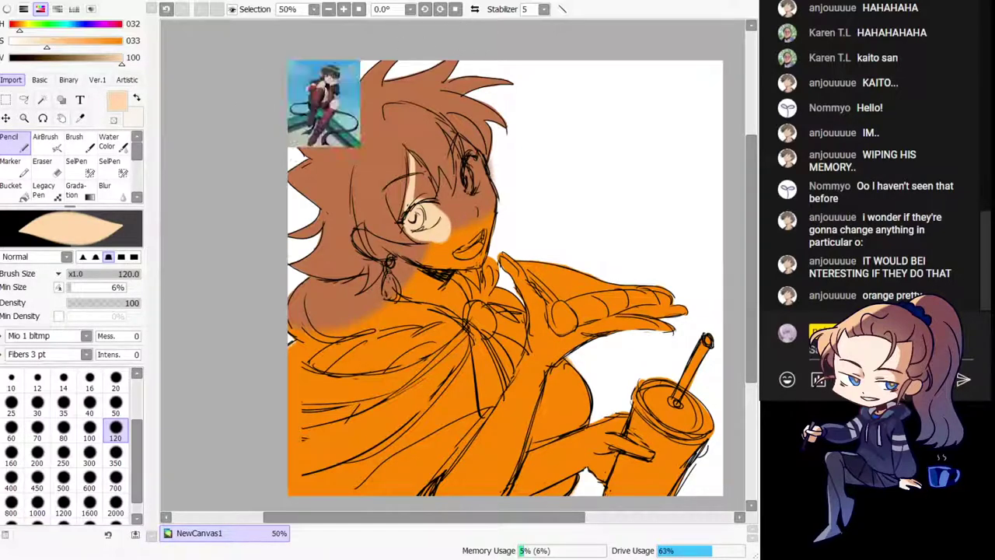
Step: Enlarge the pasted reference picture until it covers most of the canvas
key(ctrl+t)
click(23, 303)
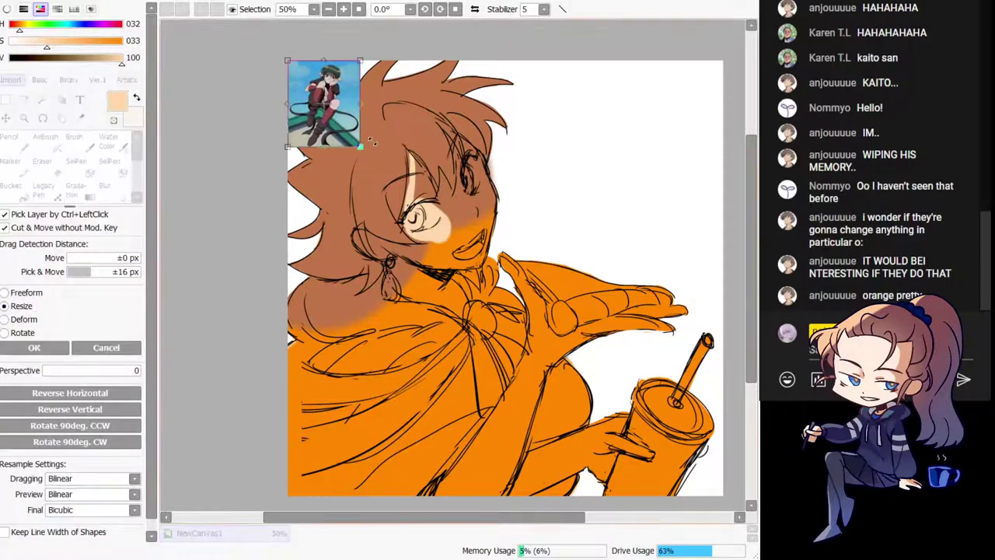
drag(360, 146, 621, 458)
click(34, 347)
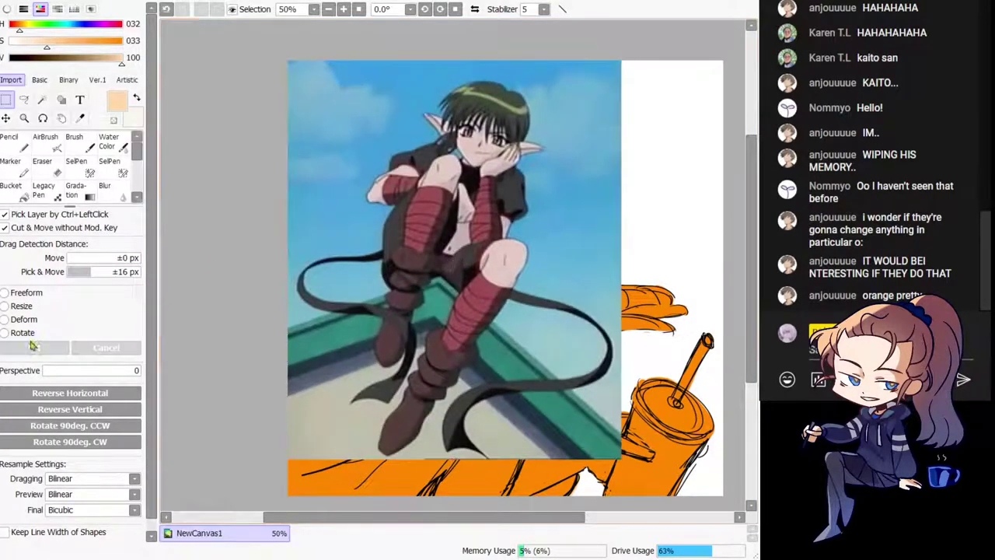
Step: Examine the reference character's hair, face, outfit and boots in both normal and mirrored view
mouse_move(434, 110)
mouse_down()
mouse_move(479, 206)
mouse_move(495, 213)
mouse_move(485, 214)
mouse_up()
key(ctrl+z)
click(12, 144)
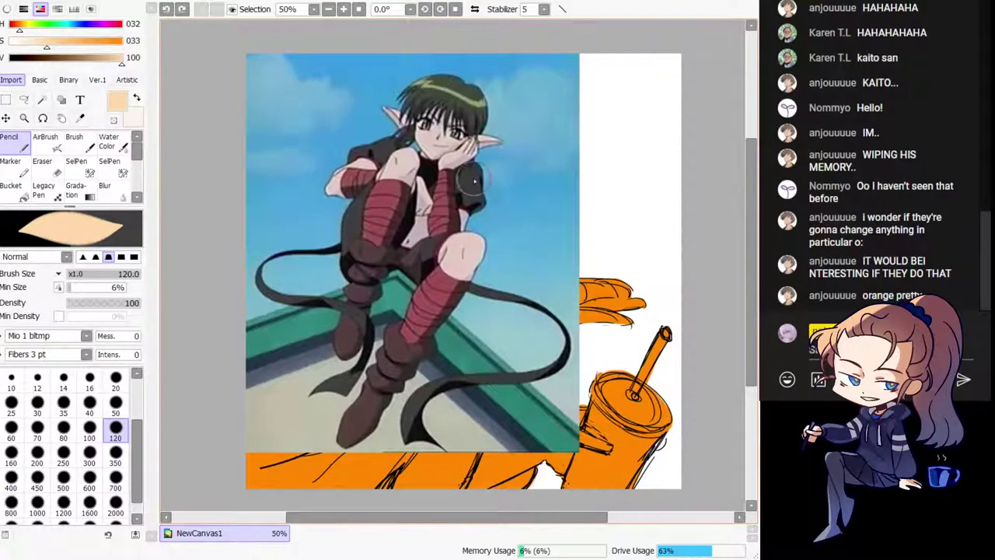
key(h)
key(h)
drag(505, 176, 485, 191)
mouse_move(424, 115)
mouse_down()
mouse_move(406, 159)
mouse_move(415, 182)
mouse_up()
key(ctrl+z)
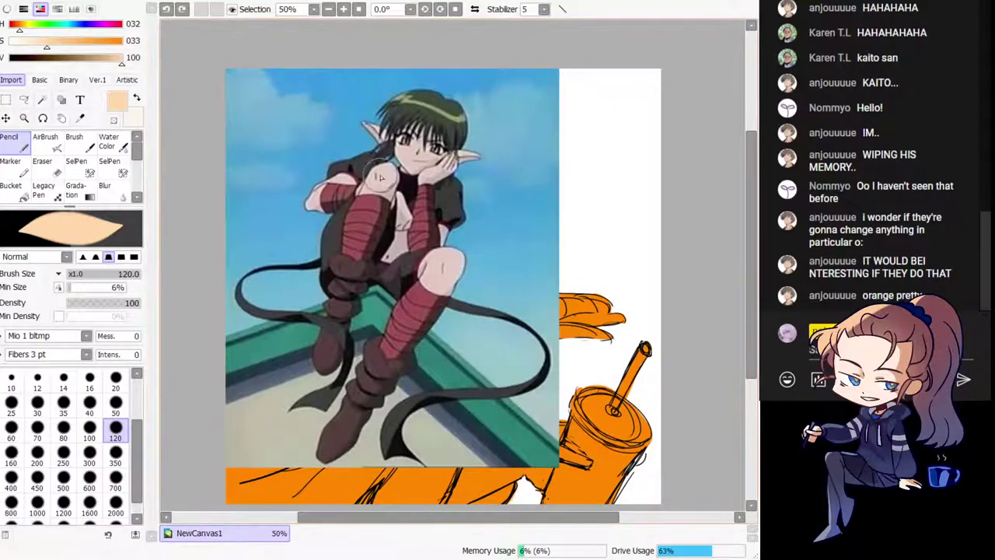
drag(346, 208, 383, 384)
key(ctrl+z)
drag(389, 333, 417, 347)
key(h)
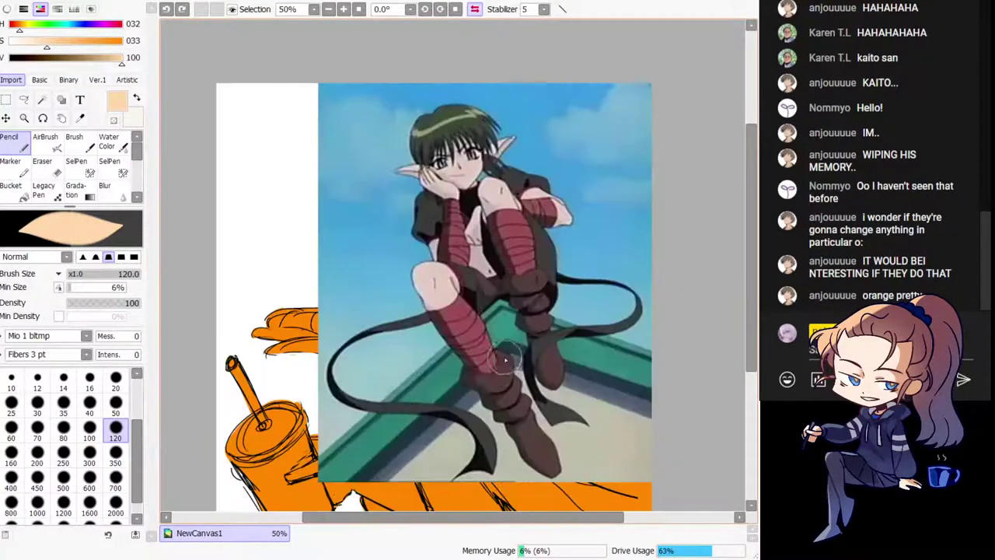
key(h)
drag(525, 358, 514, 330)
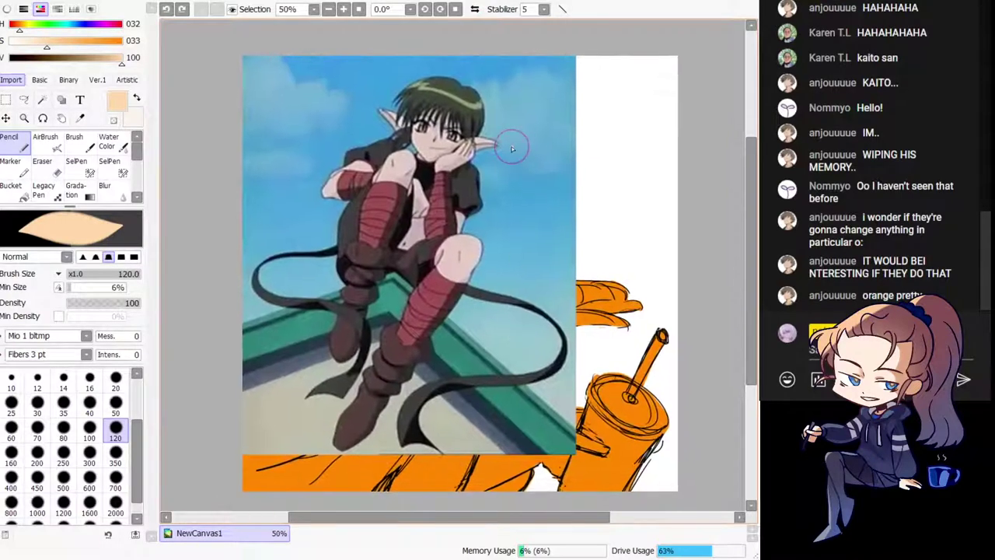
drag(510, 146, 542, 127)
mouse_move(520, 165)
mouse_down()
mouse_move(529, 181)
mouse_move(576, 194)
mouse_move(446, 202)
mouse_move(488, 227)
mouse_up()
mouse_move(447, 200)
mouse_down()
mouse_move(499, 194)
mouse_move(488, 186)
mouse_move(473, 214)
mouse_up()
key(ctrl+z)
key(ctrl+z)
key(ctrl+z)
key(ctrl+z)
key(ctrl+z)
key(ctrl+z)
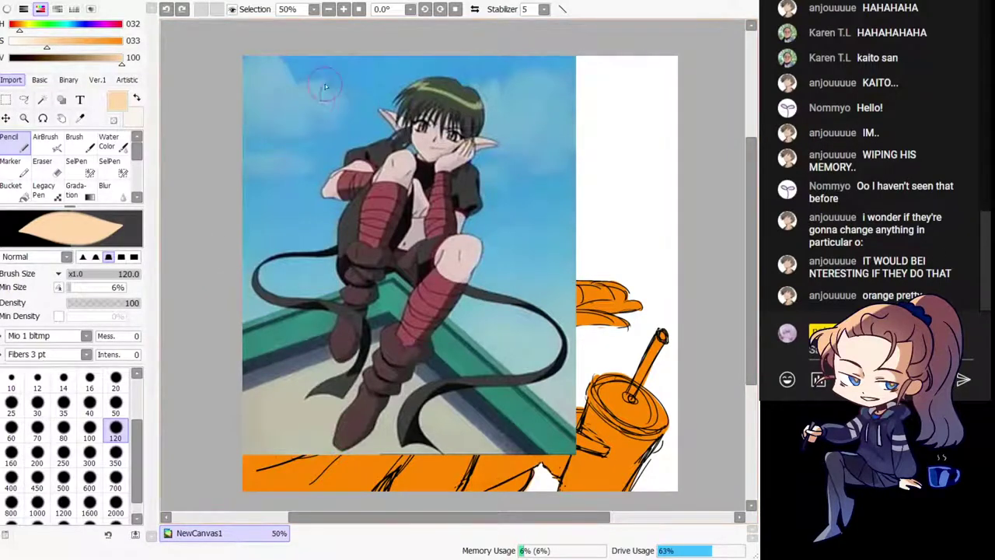
key(x)
key(x)
drag(372, 215, 353, 212)
mouse_move(438, 82)
mouse_down()
mouse_move(358, 133)
mouse_move(440, 204)
mouse_up()
key(ctrl+z)
drag(339, 358, 359, 375)
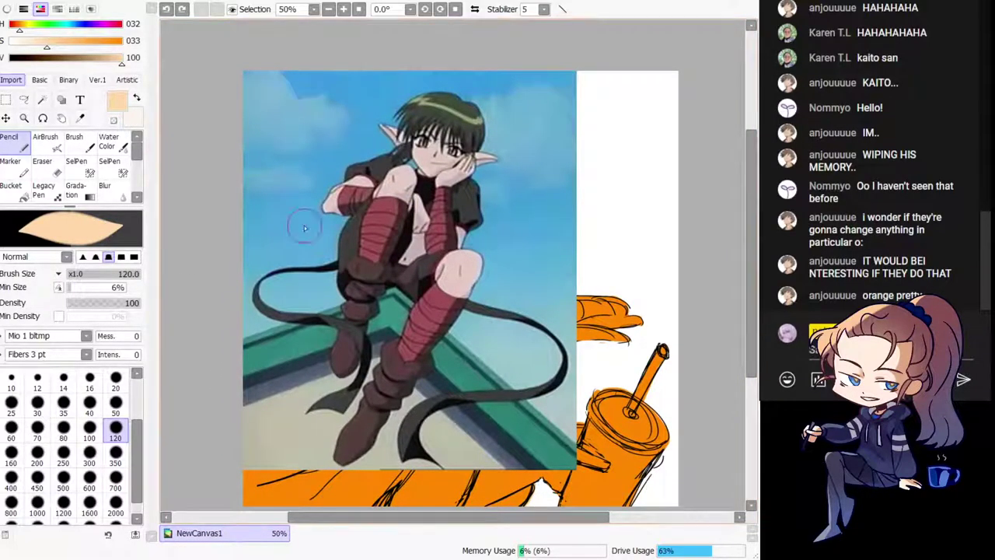
Step: Remove the reference picture and touch up the skin tone beside the eye and in the gap in the bangs
key(Delete)
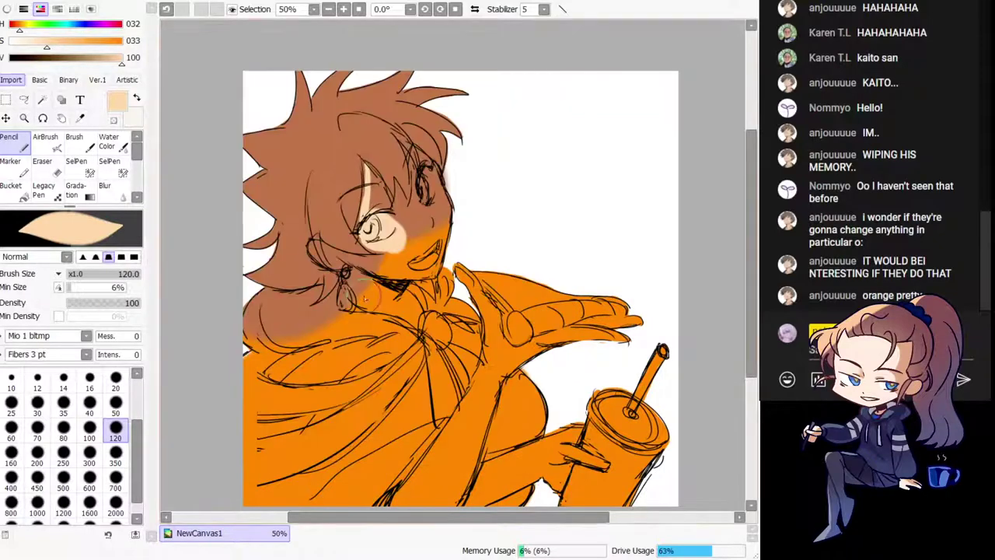
key(ctrl+z)
mouse_move(377, 216)
mouse_down()
mouse_move(354, 219)
mouse_move(354, 210)
mouse_move(352, 237)
mouse_move(363, 198)
mouse_move(369, 230)
mouse_up()
key(ctrl+z)
key(ctrl+z)
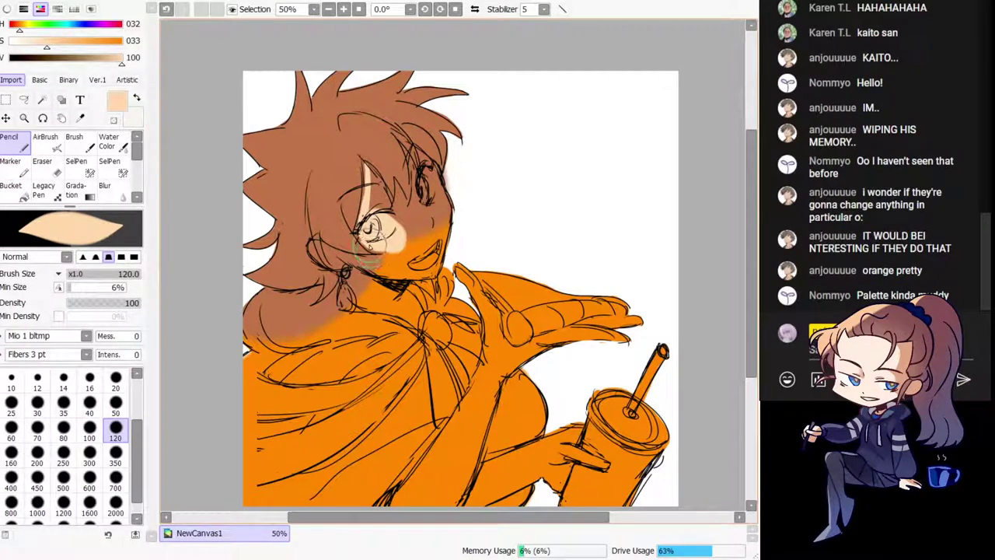
drag(368, 241, 360, 233)
drag(374, 196, 369, 174)
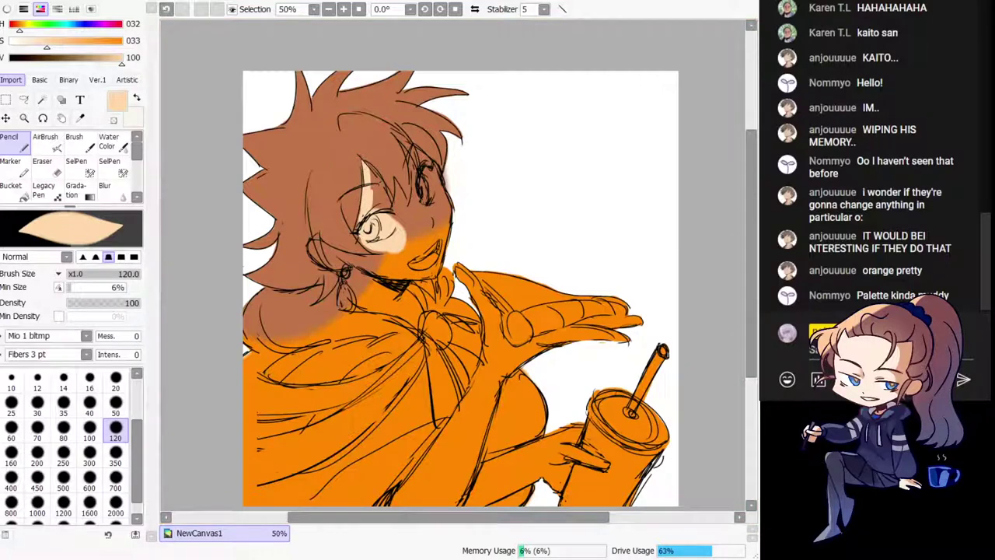
Step: Enlarge the newly pasted reference picture to about half the canvas width
click(6, 101)
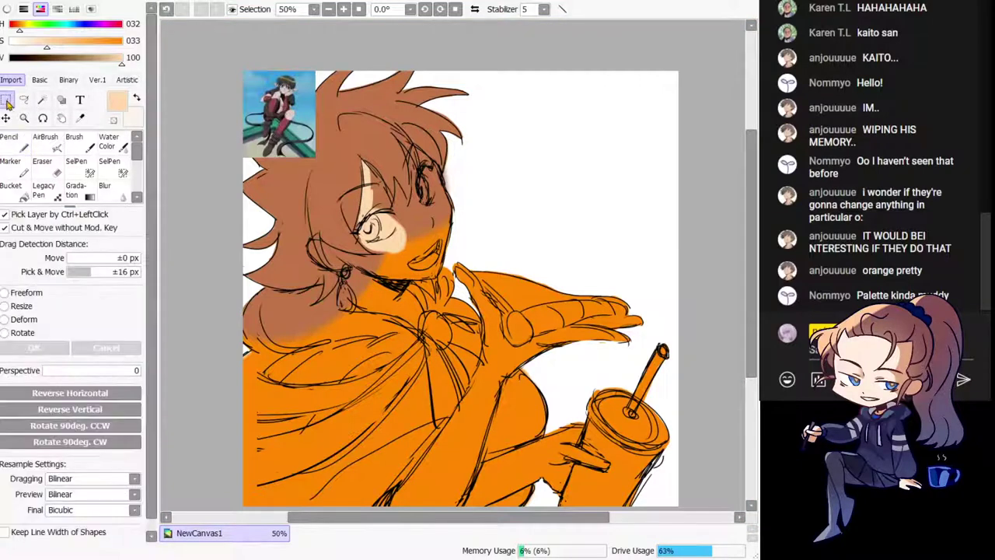
click(21, 306)
drag(316, 156, 464, 336)
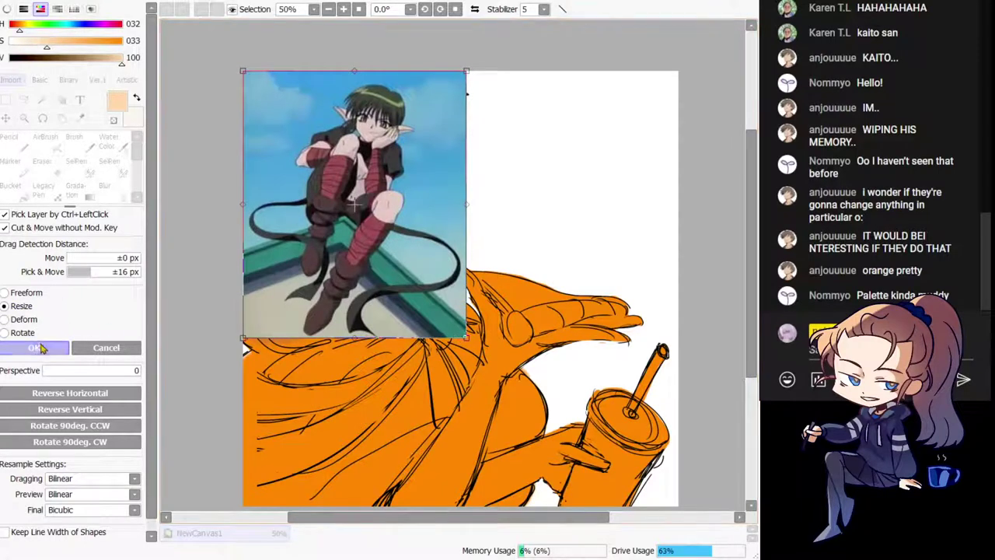
click(37, 347)
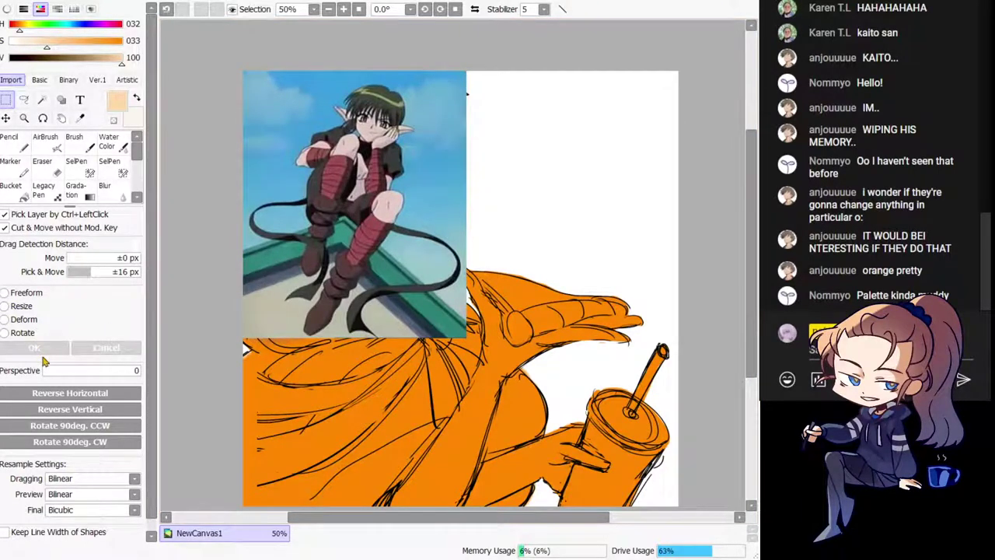
Step: Paint the skin tone over the cheek and ear with the Pencil
click(46, 144)
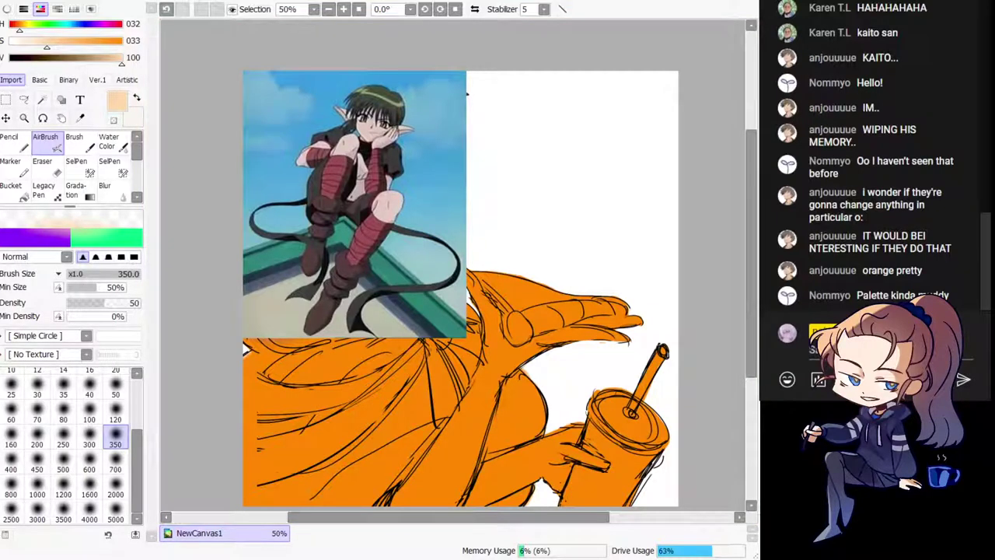
click(15, 136)
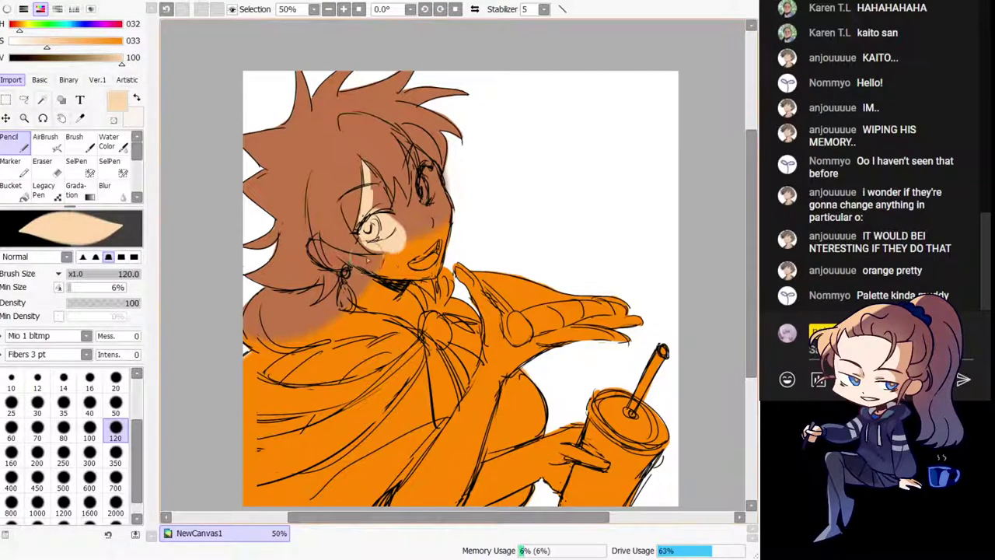
mouse_move(345, 264)
mouse_down()
mouse_move(329, 242)
mouse_move(349, 271)
mouse_move(353, 261)
mouse_move(322, 242)
mouse_move(347, 261)
mouse_up()
key(ctrl+z)
key(ctrl+z)
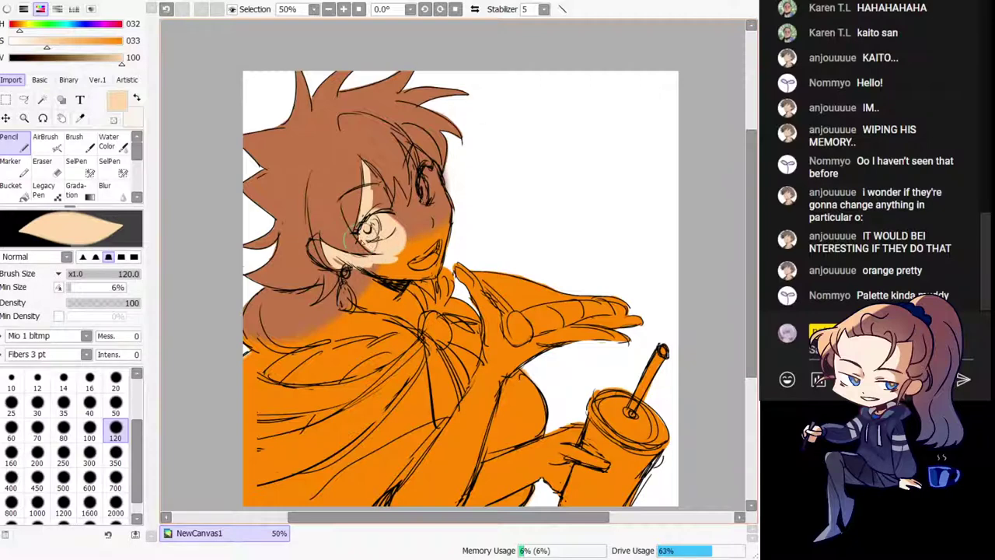
Step: Tidy the sideburn with the sampled hair brown, then resample the skin tone and paint the lower face, neck and forehead gap
alt+click(354, 241)
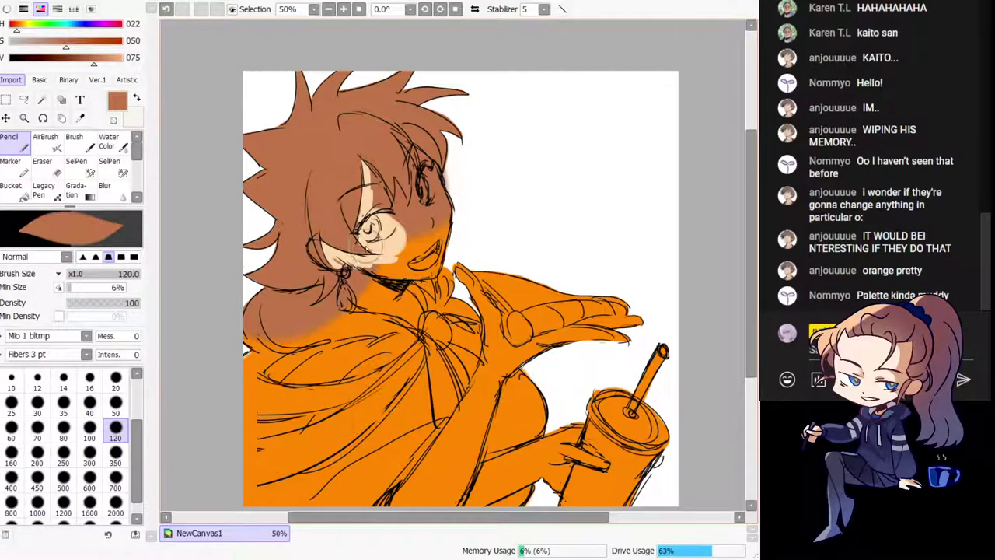
alt+click(375, 245)
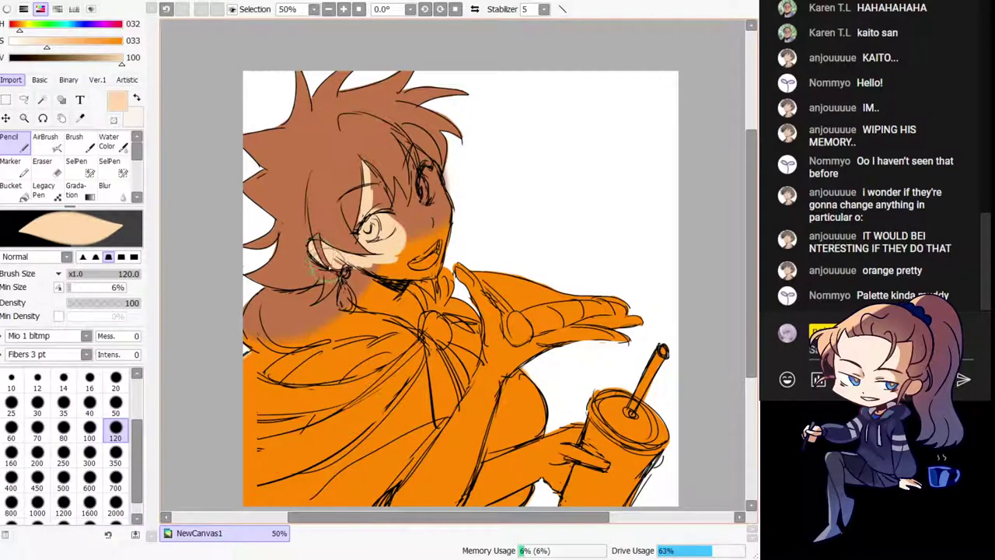
mouse_move(344, 272)
mouse_down()
mouse_move(362, 301)
mouse_move(388, 304)
mouse_move(374, 308)
mouse_move(392, 307)
mouse_move(410, 326)
mouse_move(418, 314)
mouse_move(392, 285)
mouse_move(412, 307)
mouse_move(375, 292)
mouse_move(380, 265)
mouse_move(405, 252)
mouse_move(424, 266)
mouse_move(419, 272)
mouse_move(440, 231)
mouse_up()
key(ctrl+z)
mouse_move(368, 179)
mouse_down()
mouse_move(386, 206)
mouse_move(364, 167)
mouse_move(385, 220)
mouse_move(374, 167)
mouse_move(405, 206)
mouse_move(397, 186)
mouse_move(405, 216)
mouse_move(388, 199)
mouse_up()
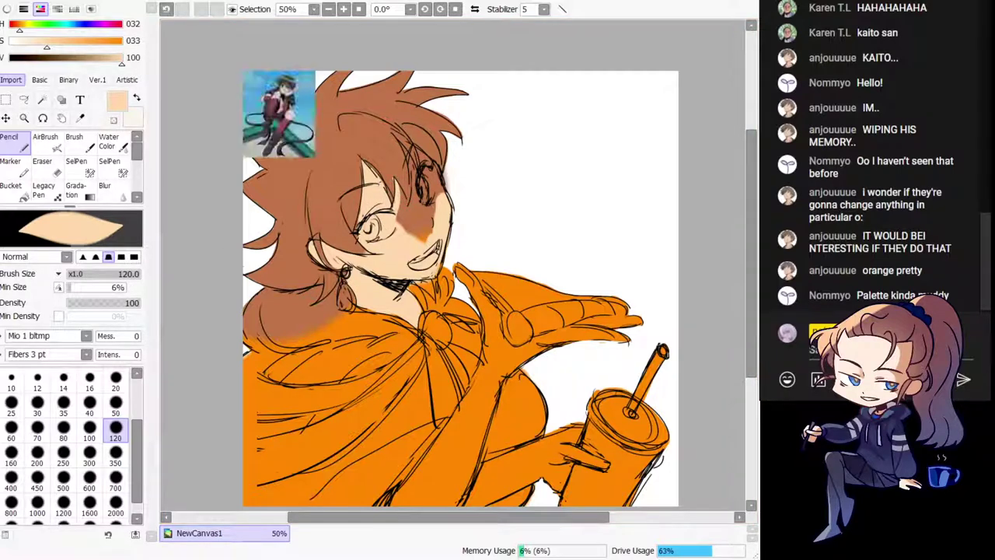
Step: Enlarge the reference picture proportionally to more than half the canvas width
click(6, 99)
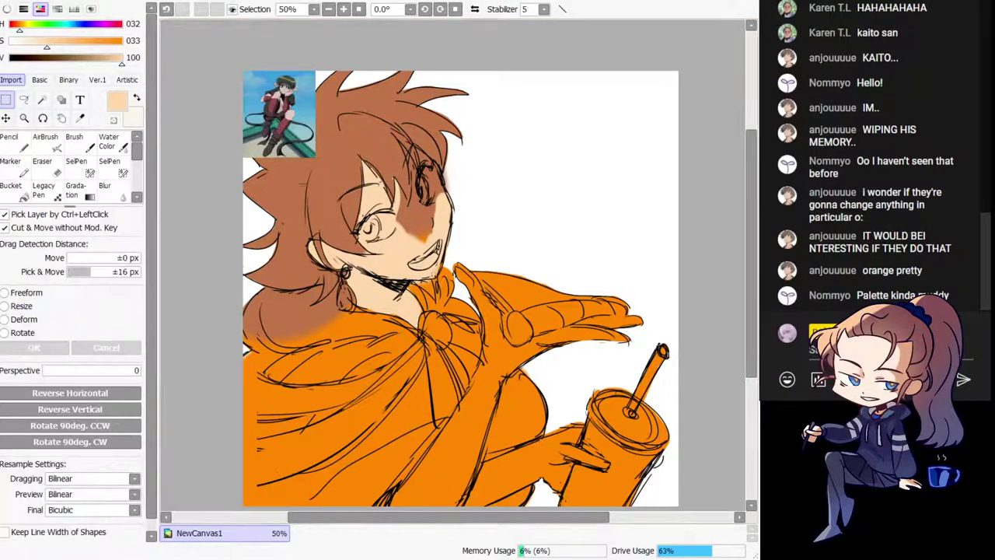
click(21, 306)
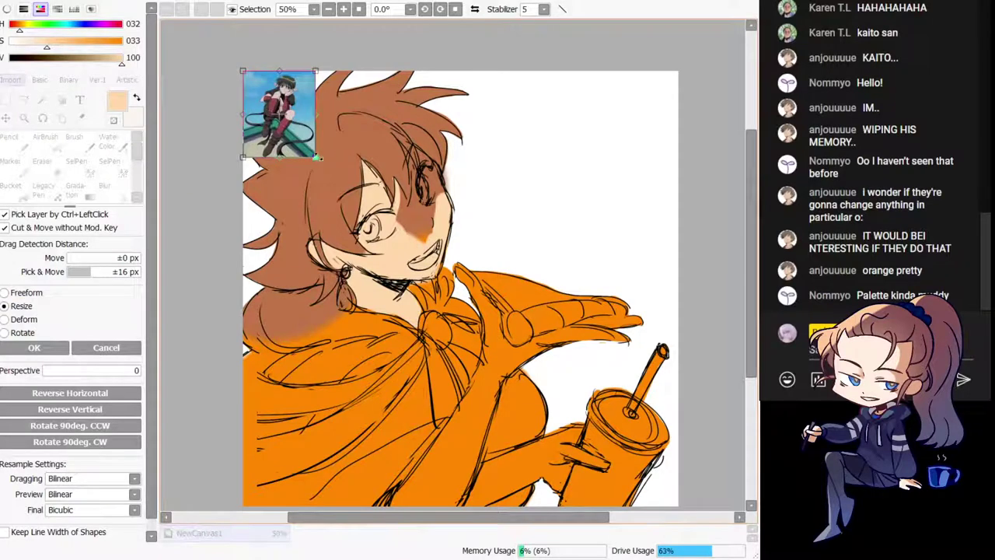
drag(317, 158, 515, 397)
click(34, 348)
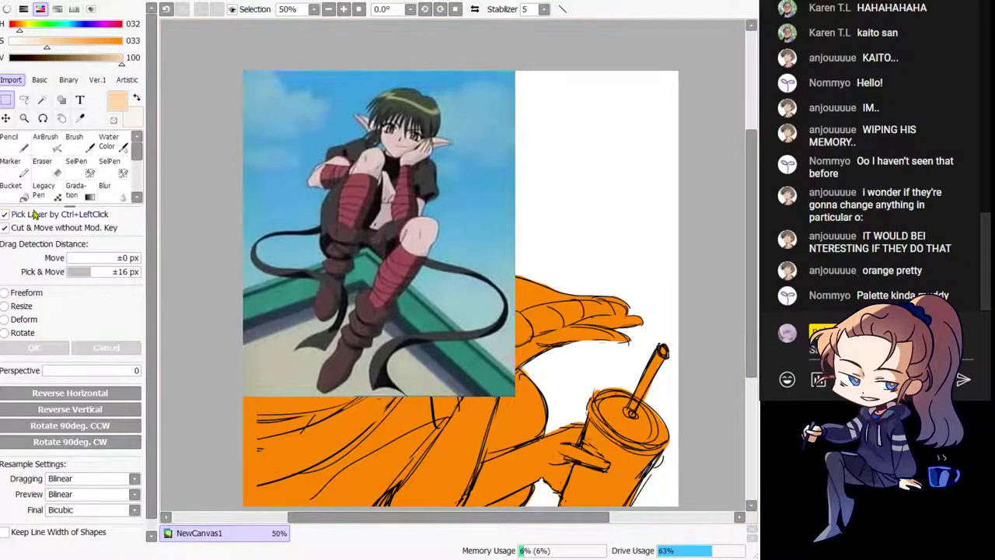
Step: Try recolouring the reference character's hair with a muted brown (hue 20, saturation 25, value 54) using the Pencil
click(19, 143)
drag(20, 31, 16, 30)
drag(68, 49, 85, 48)
drag(122, 63, 91, 62)
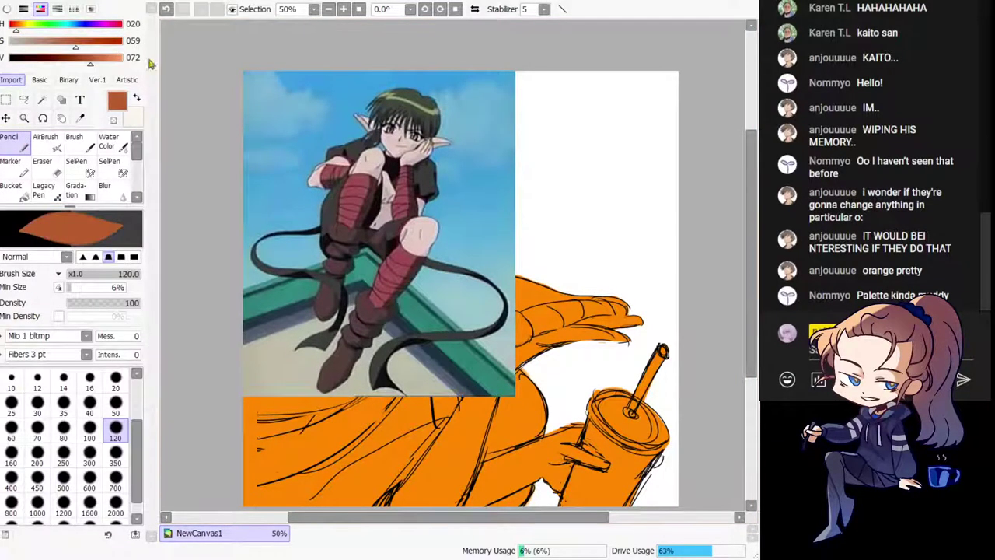
click(38, 48)
click(70, 61)
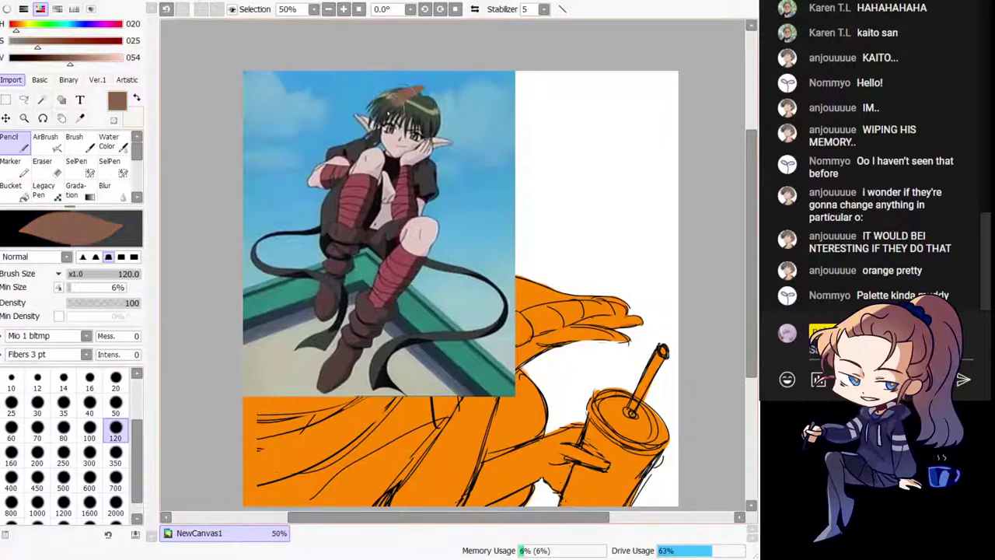
drag(412, 103, 384, 123)
key(ctrl+z)
key(h)
drag(335, 163, 291, 164)
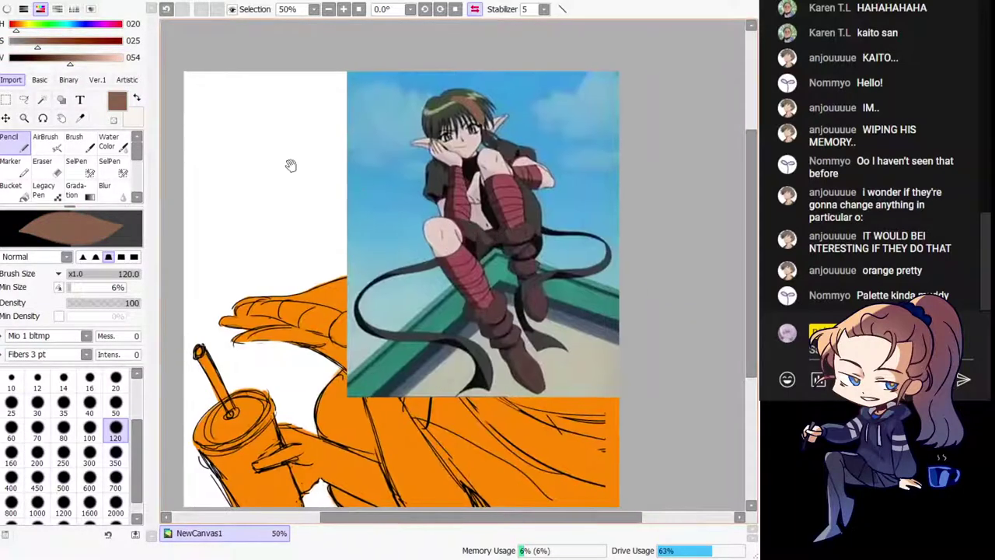
key(ctrl+z)
Step: Try a darker brown with value 36 on the reference character's hair
click(50, 61)
drag(465, 92, 439, 132)
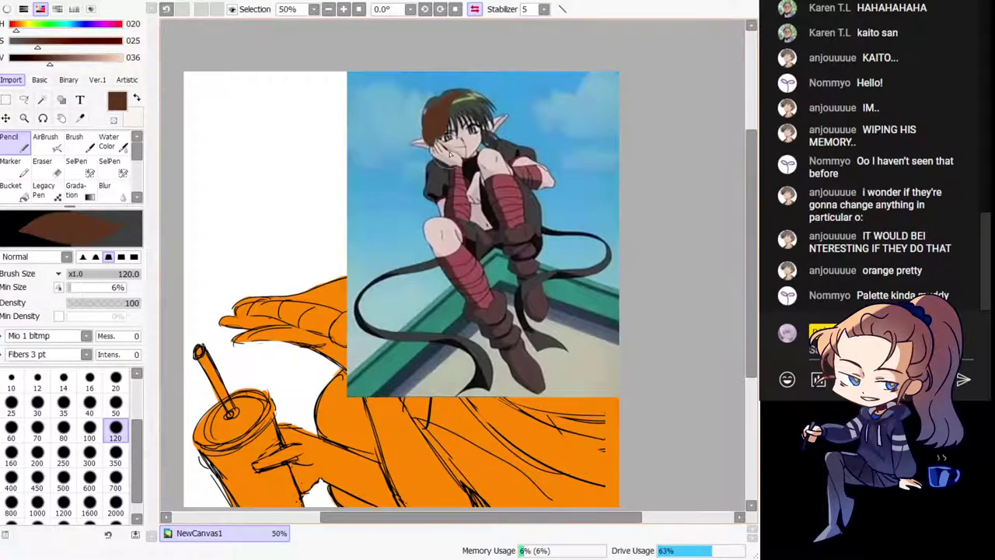
key(ctrl+z)
key(h)
drag(601, 184, 520, 220)
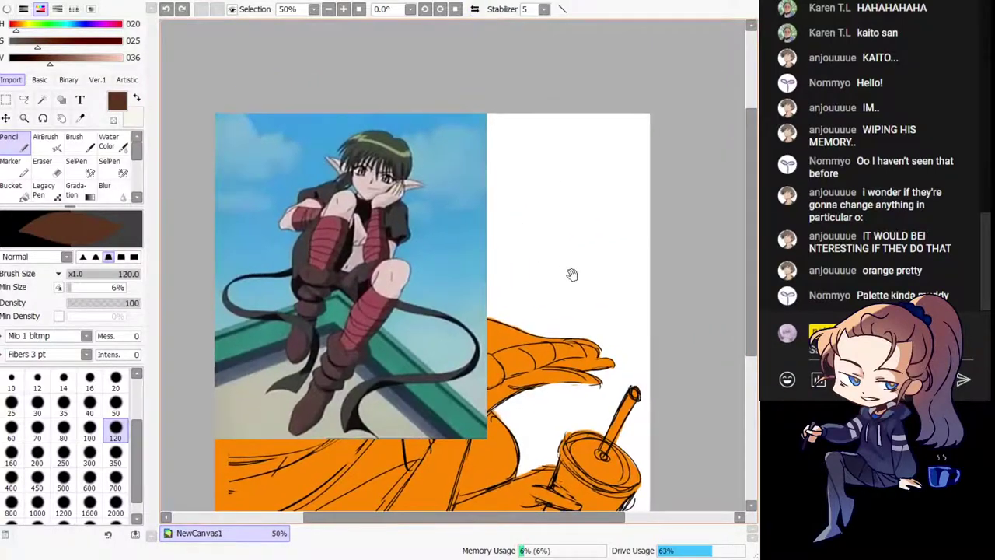
drag(571, 275, 562, 265)
Step: Paint the reference character's hair near-black grey with hue 20, saturation 4 and value 25
drag(37, 38, 14, 45)
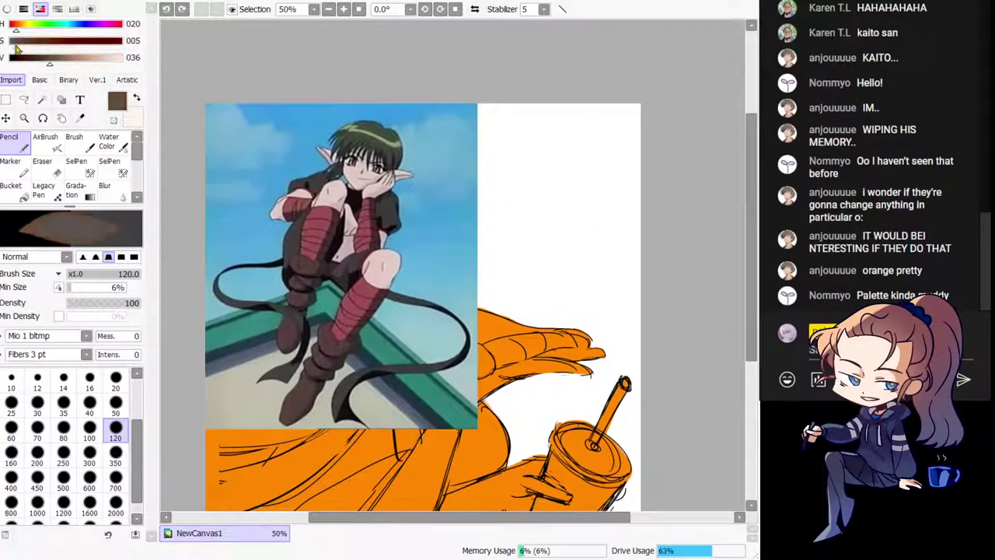
click(37, 62)
mouse_move(343, 140)
mouse_down()
mouse_move(388, 138)
mouse_move(395, 151)
mouse_move(348, 138)
mouse_up()
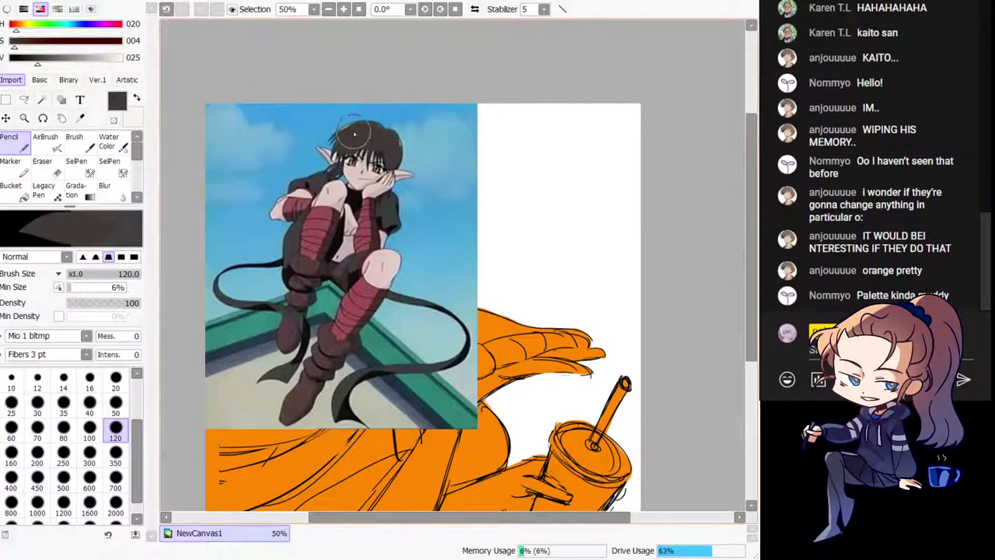
Step: Hide the reference picture and paint the leftover brown and orange patches on the sketch's face with the sampled skin tone
drag(444, 368, 447, 340)
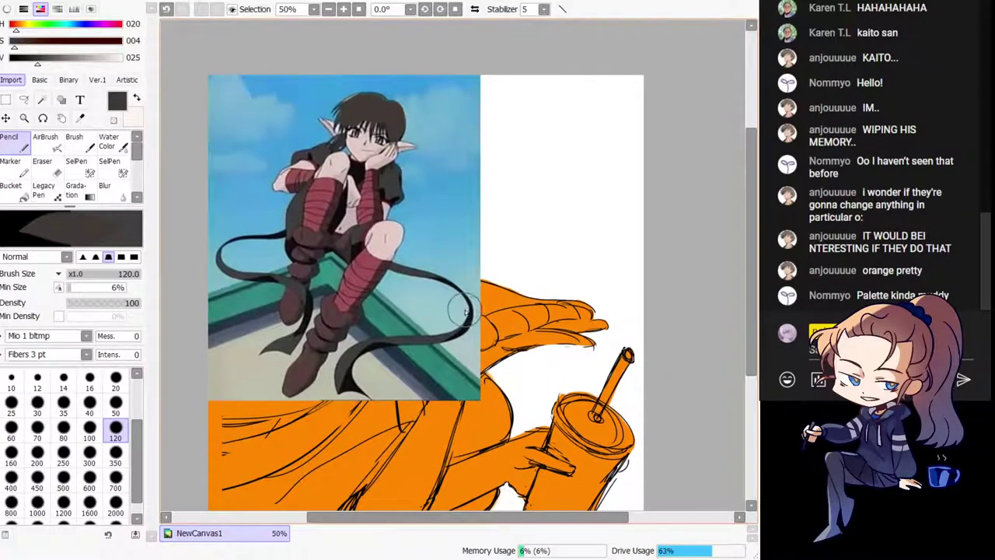
drag(469, 315, 480, 327)
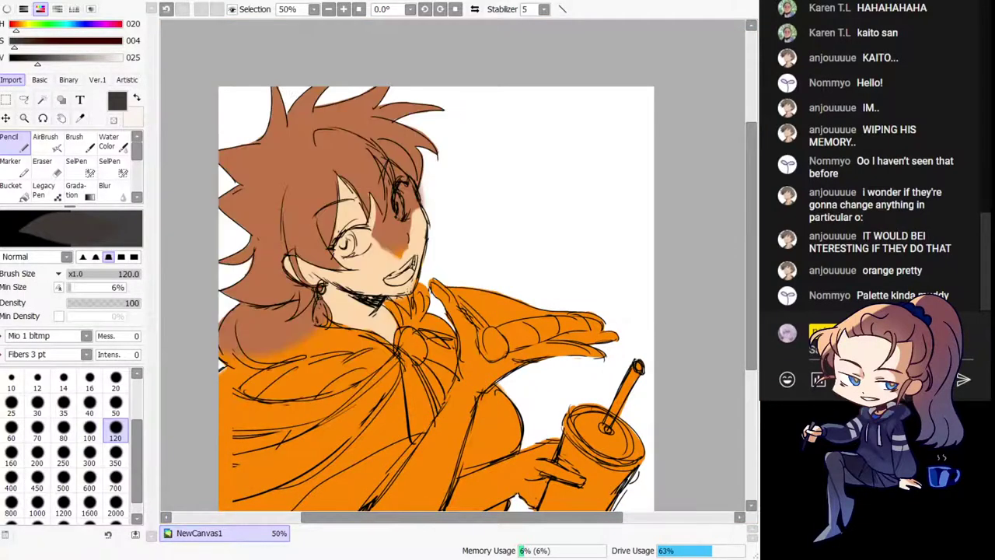
drag(331, 413, 331, 365)
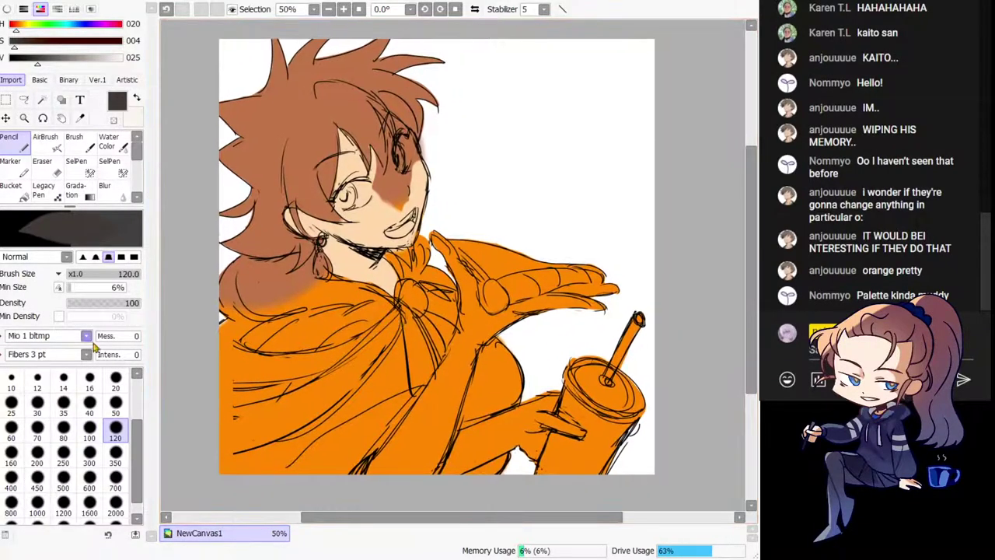
right_click(379, 217)
mouse_move(379, 208)
mouse_down()
mouse_move(371, 142)
mouse_move(391, 202)
mouse_move(382, 121)
mouse_move(391, 187)
mouse_up()
key(ctrl+z)
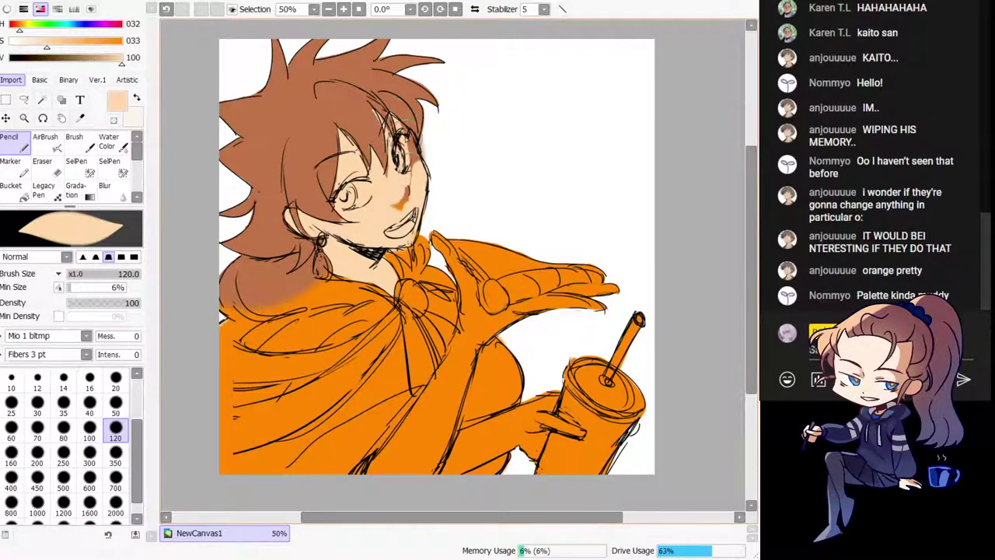
key(ctrl+z)
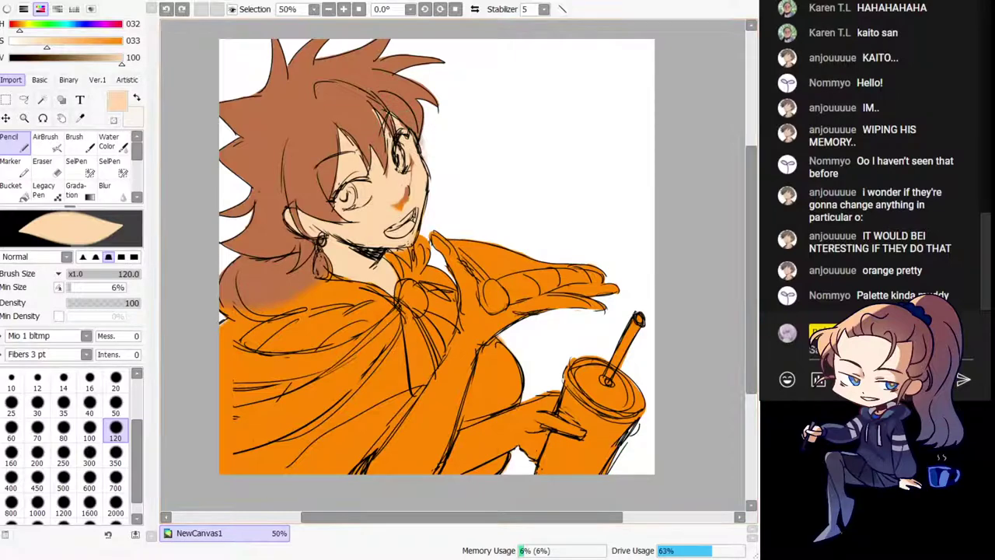
key(minus)
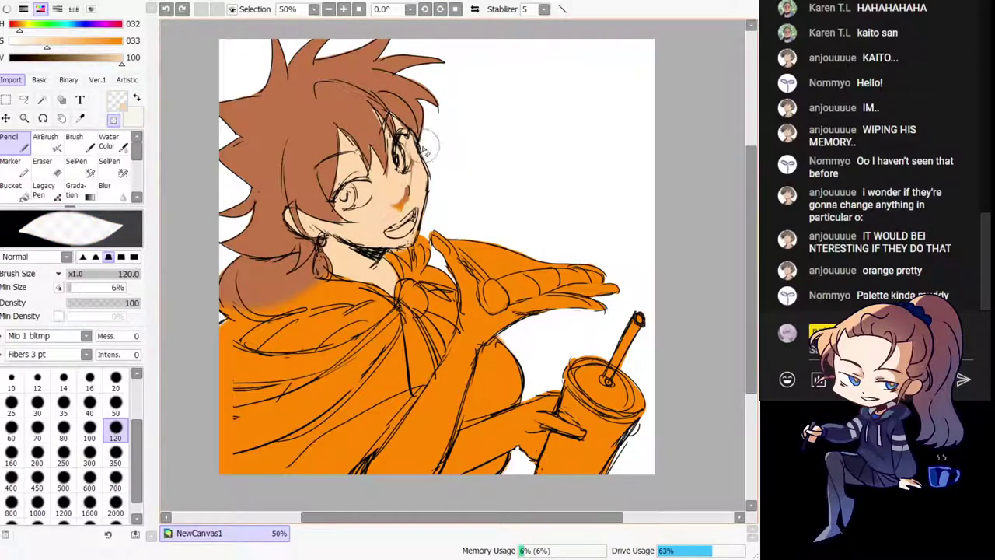
key(minus)
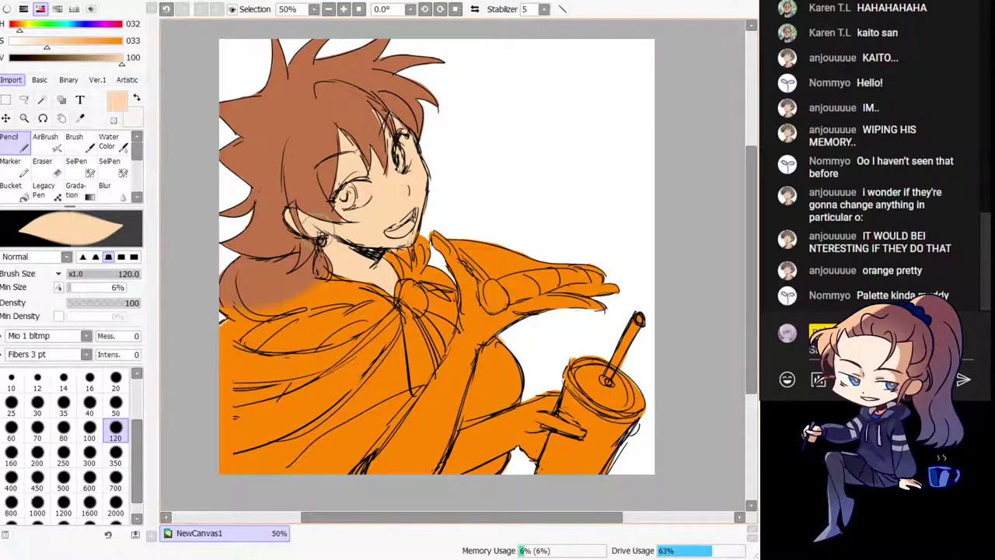
drag(424, 185, 416, 174)
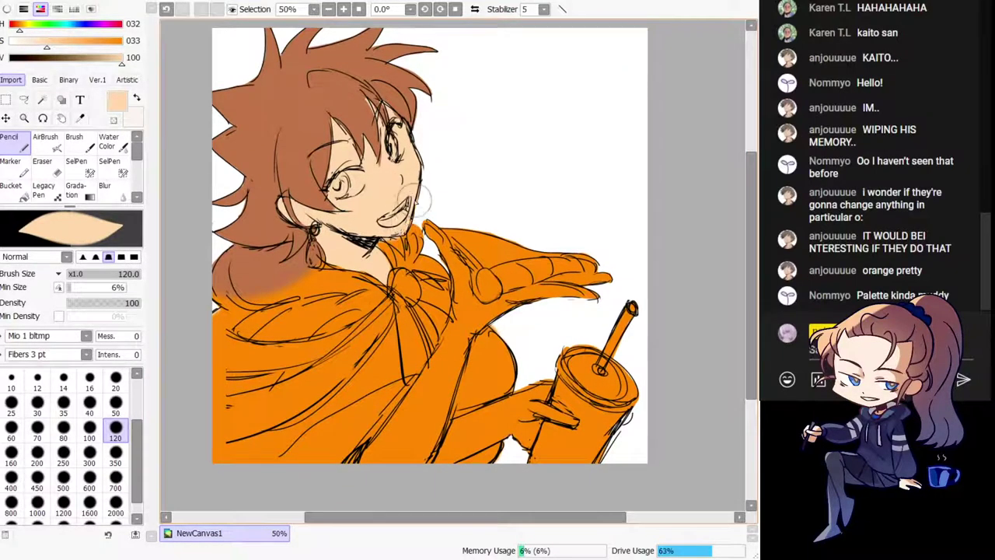
Step: Touch up the fringe where it meets the face using the sampled hair brown and skin tone
right_click(363, 112)
drag(371, 103, 383, 140)
key(ctrl+z)
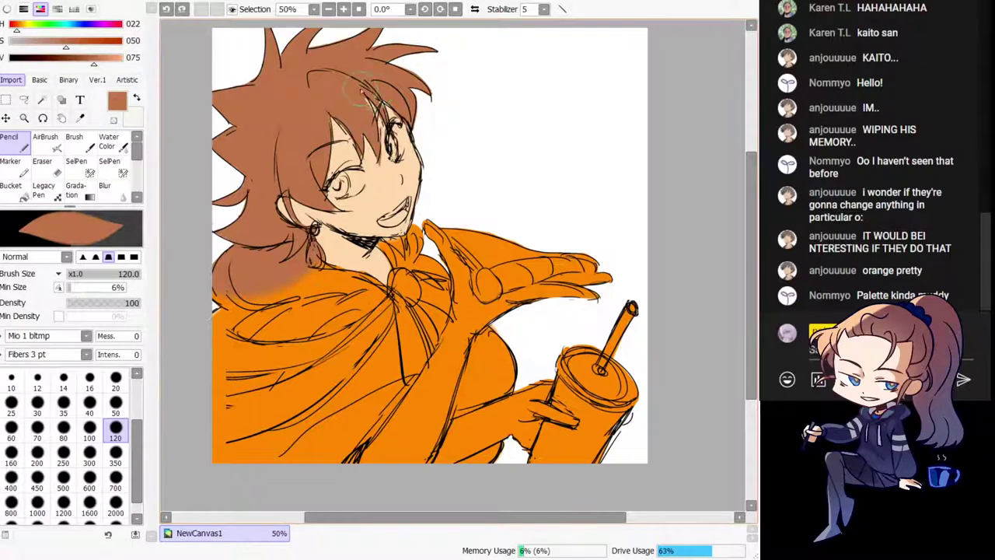
alt+click(377, 166)
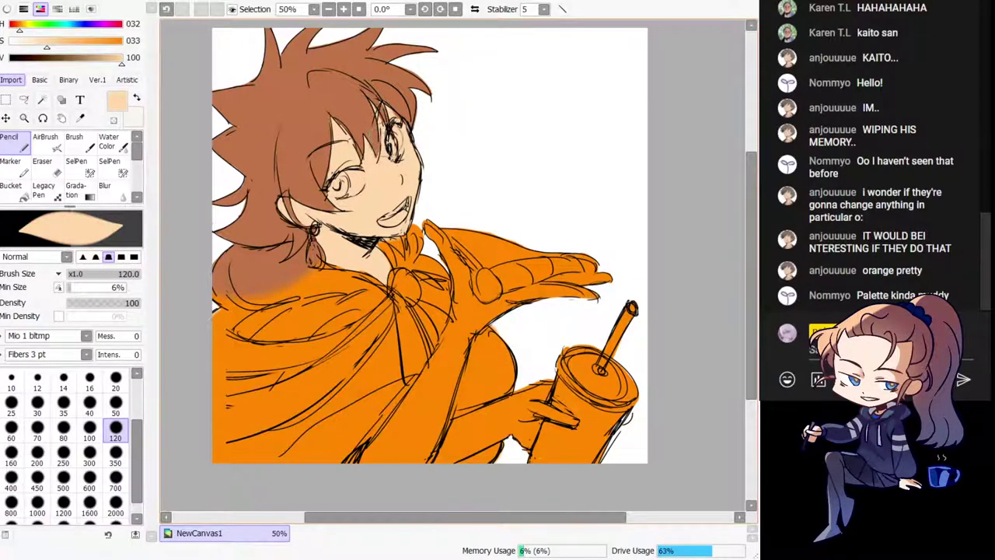
alt+click(362, 116)
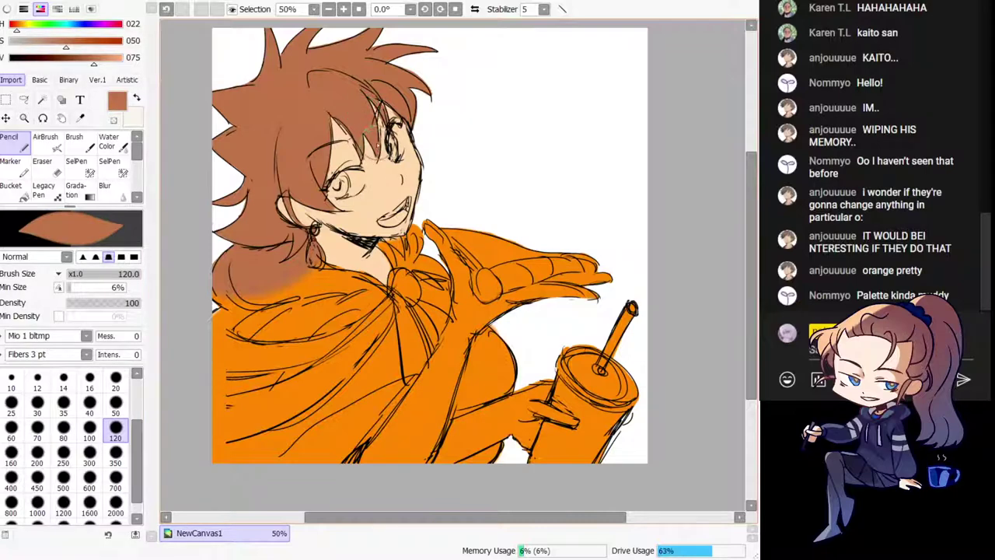
Step: Mix a red with hue 0, saturation 57 and value 78, test it on the hood and undo the stroke
click(12, 26)
click(69, 63)
click(10, 29)
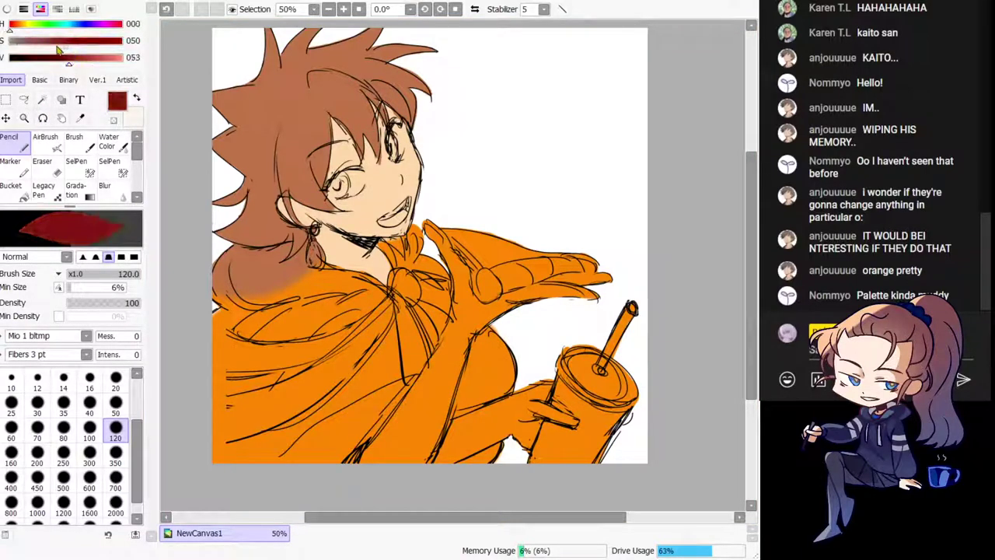
click(49, 46)
click(60, 43)
click(97, 60)
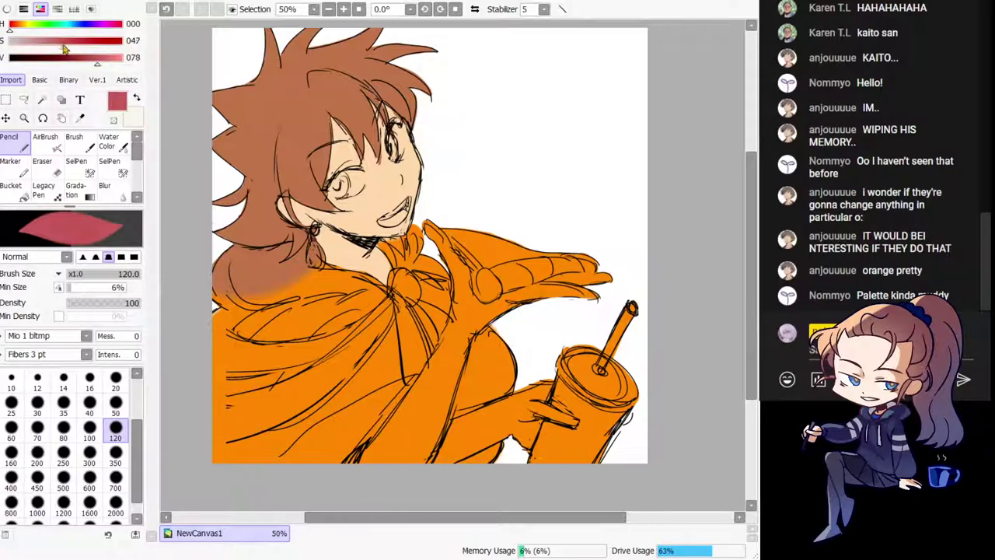
drag(63, 46, 73, 45)
mouse_move(272, 199)
mouse_down()
mouse_move(251, 239)
mouse_move(282, 323)
mouse_up()
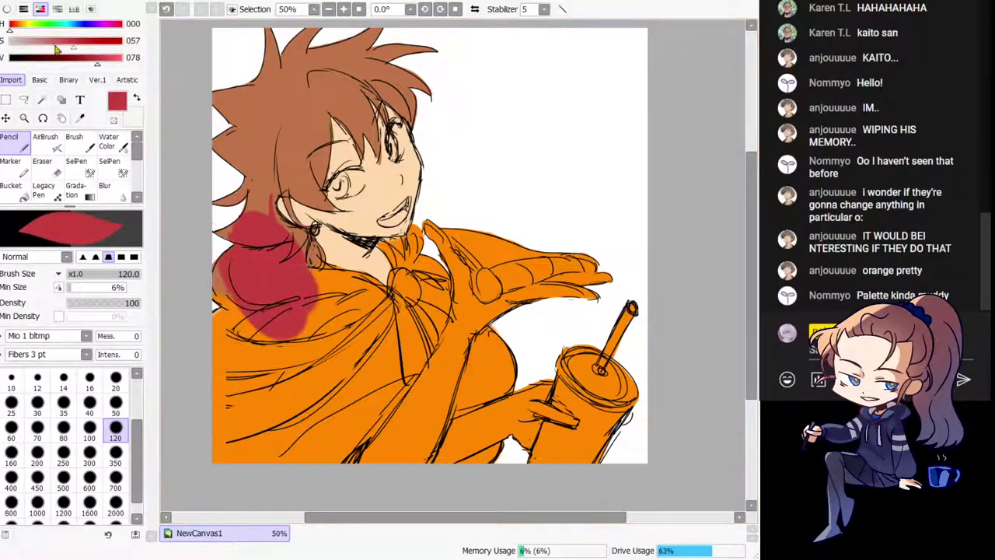
key(ctrl+z)
Step: Try a darker red with saturation 67 and value 66 on the hood
click(84, 40)
click(84, 57)
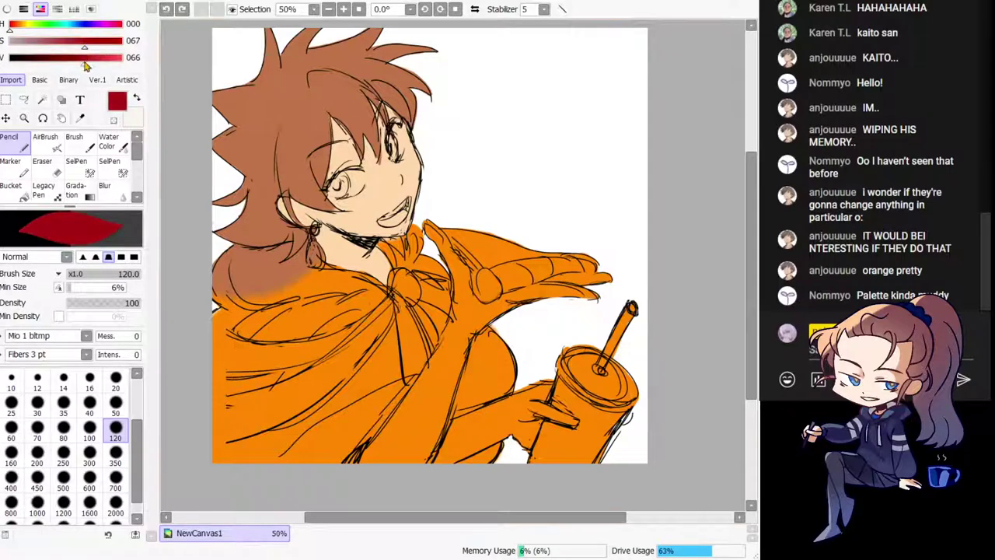
mouse_move(304, 266)
mouse_down()
mouse_move(250, 291)
mouse_move(262, 332)
mouse_move(253, 341)
mouse_move(283, 358)
mouse_up()
key(ctrl+z)
Step: Paint the hood and cape red with hue 0, saturation 61 and value 85
drag(95, 58, 105, 60)
mouse_move(305, 278)
mouse_down()
mouse_move(295, 269)
mouse_move(249, 290)
mouse_move(229, 315)
mouse_up()
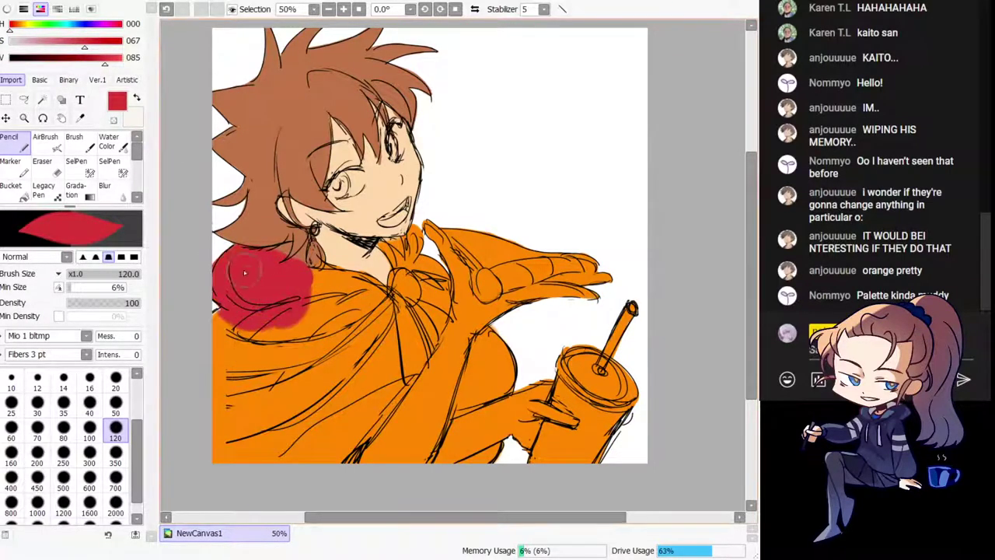
key(ctrl+z)
click(78, 43)
mouse_move(282, 295)
mouse_down()
mouse_move(243, 287)
mouse_move(227, 271)
mouse_move(253, 281)
mouse_move(228, 249)
mouse_move(280, 244)
mouse_move(299, 274)
mouse_move(378, 308)
mouse_move(384, 395)
mouse_move(304, 459)
mouse_up()
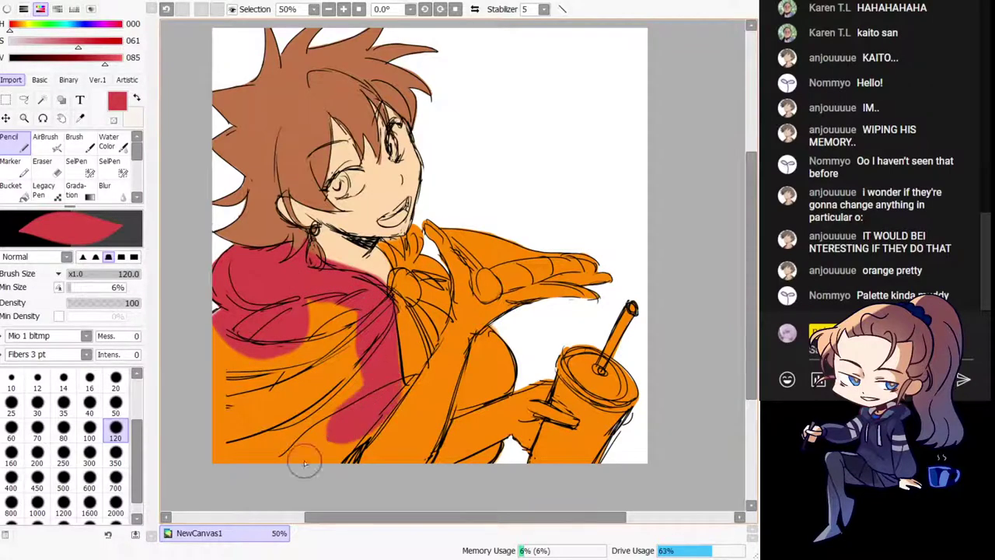
key(h)
mouse_move(380, 360)
mouse_down()
mouse_move(436, 412)
mouse_move(444, 393)
mouse_move(462, 418)
mouse_move(436, 273)
mouse_move(454, 268)
mouse_move(543, 400)
mouse_move(546, 301)
mouse_up()
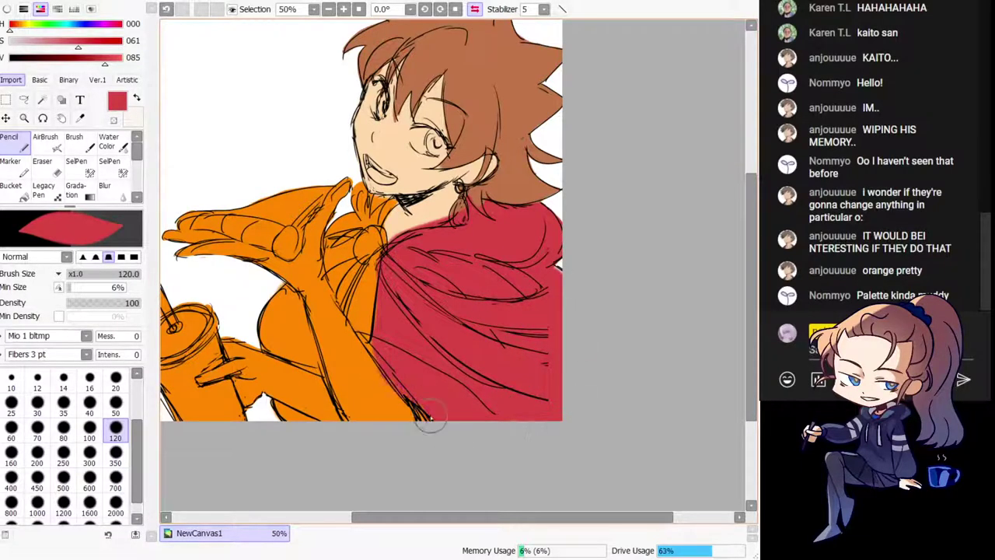
Step: Extend the same red over the collar, the bow and the torso around the arms
key(h)
mouse_move(380, 219)
mouse_down()
mouse_move(394, 251)
mouse_move(385, 217)
mouse_move(402, 215)
mouse_move(392, 243)
mouse_move(404, 240)
mouse_move(405, 254)
mouse_move(407, 236)
mouse_move(421, 242)
mouse_move(426, 259)
mouse_move(408, 341)
mouse_move(411, 324)
mouse_move(436, 331)
mouse_move(515, 384)
mouse_move(385, 354)
mouse_move(416, 367)
mouse_move(416, 318)
mouse_up()
key(h)
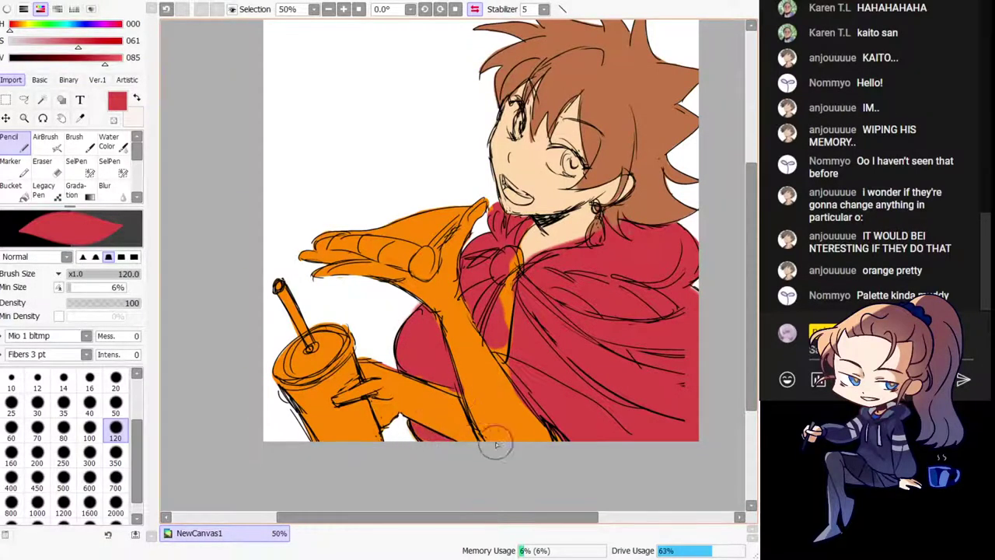
key(h)
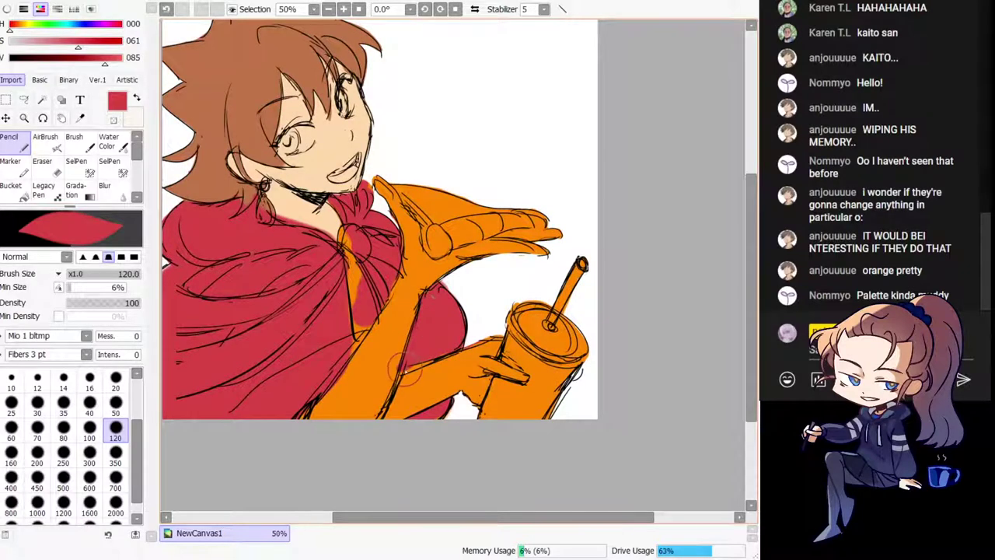
drag(464, 332, 406, 383)
drag(323, 270, 389, 285)
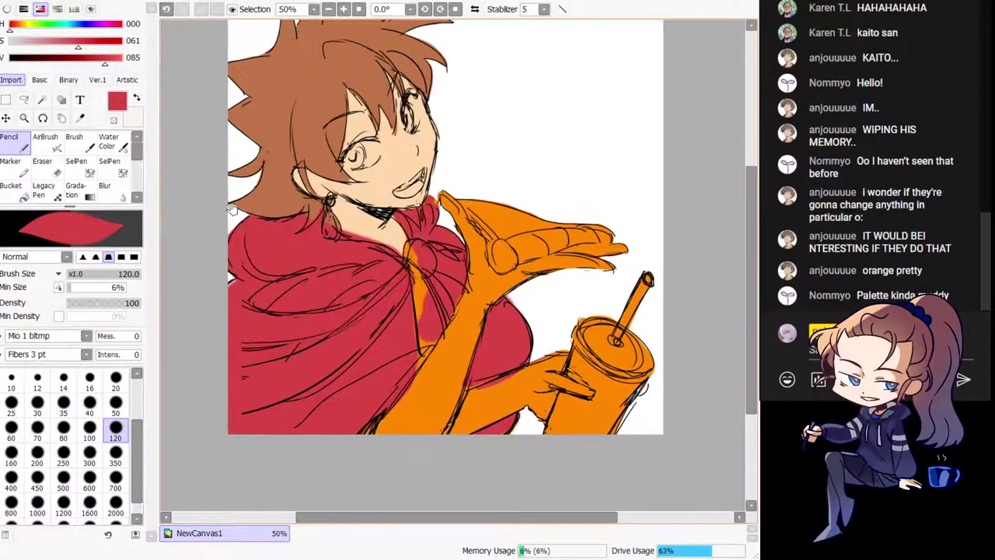
Step: Try a dark blue-grey with hue 244, saturation 11 and value 36 on the cape
click(21, 42)
click(50, 59)
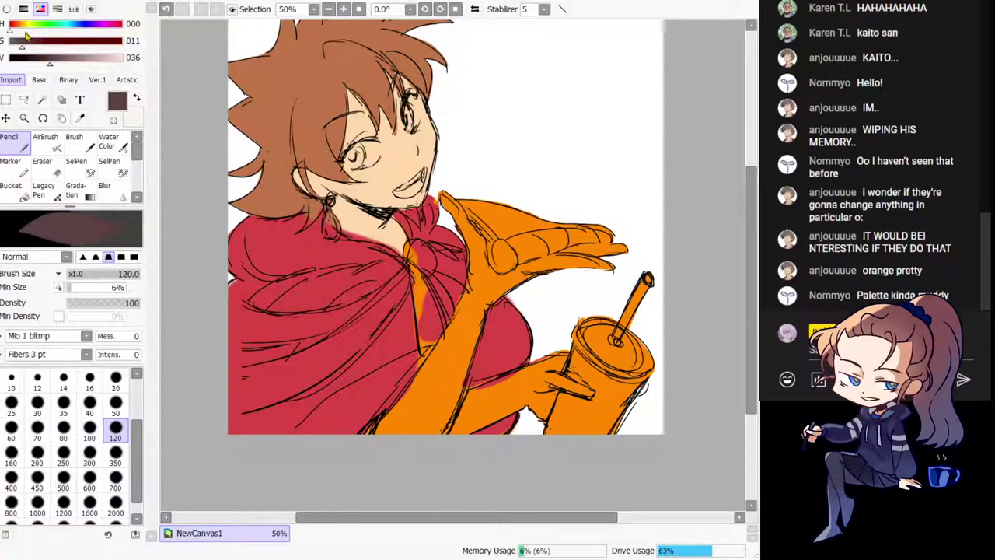
click(86, 26)
mouse_move(391, 295)
mouse_down()
mouse_move(376, 326)
mouse_move(348, 348)
mouse_up()
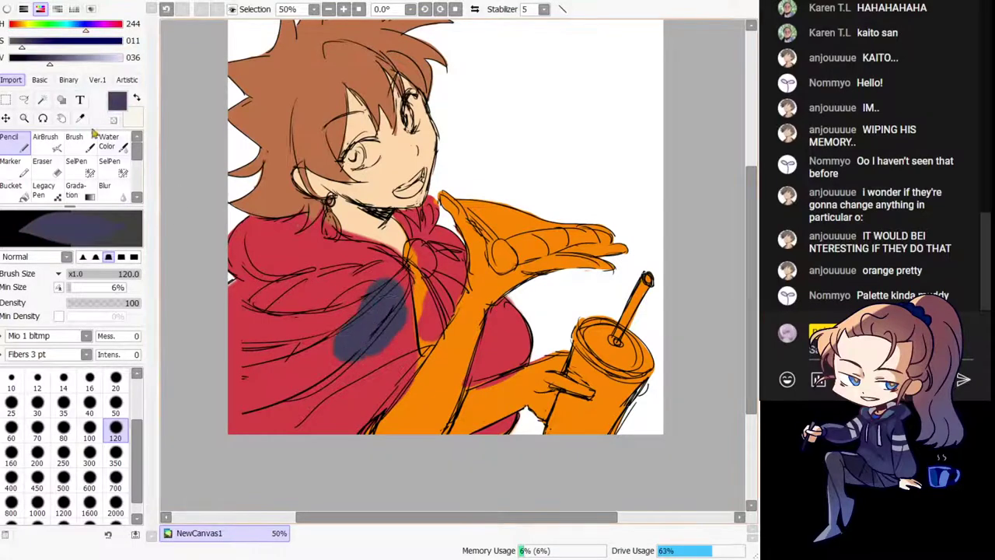
key(ctrl+z)
Step: Mute the dark colour to saturation 4 and value 26, test it on the cape and undo the stroke
click(16, 42)
click(39, 59)
mouse_move(323, 299)
mouse_down()
mouse_move(303, 345)
mouse_move(272, 320)
mouse_move(283, 324)
mouse_up()
key(ctrl+z)
Step: Try painting the neck bow, its hanging ends and the raised arm's forearm in this near-black grey
key(h)
mouse_move(543, 267)
mouse_down()
mouse_move(515, 273)
mouse_move(321, 247)
mouse_move(309, 329)
mouse_up()
key(ctrl+z)
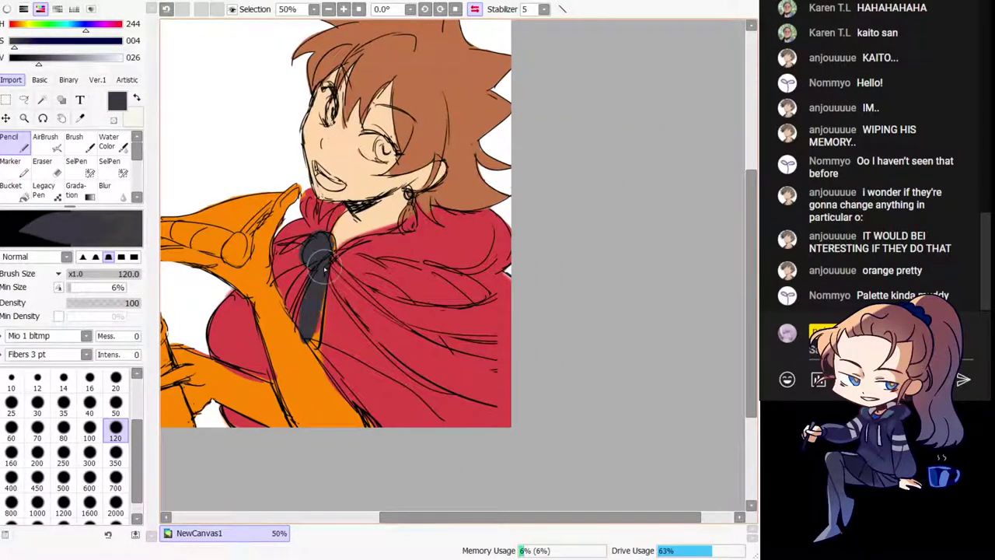
key(ctrl+z)
mouse_move(282, 266)
mouse_down()
mouse_move(307, 342)
mouse_move(329, 282)
mouse_move(320, 359)
mouse_move(325, 256)
mouse_move(325, 337)
mouse_move(304, 307)
mouse_move(298, 315)
mouse_move(298, 263)
mouse_move(278, 259)
mouse_move(277, 320)
mouse_move(281, 278)
mouse_move(265, 291)
mouse_move(311, 407)
mouse_move(350, 427)
mouse_up()
key(ctrl+z)
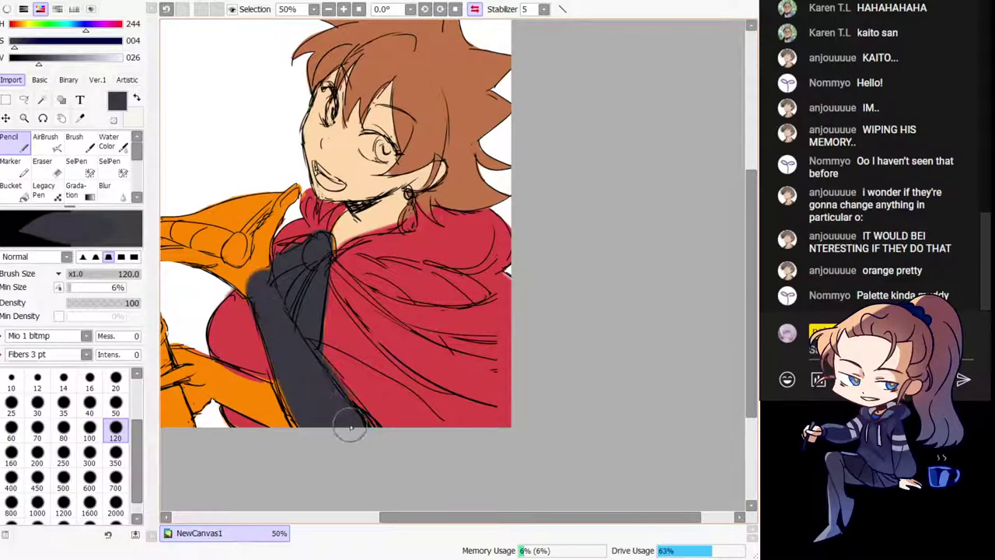
drag(270, 323, 308, 440)
key(h)
drag(438, 369, 333, 374)
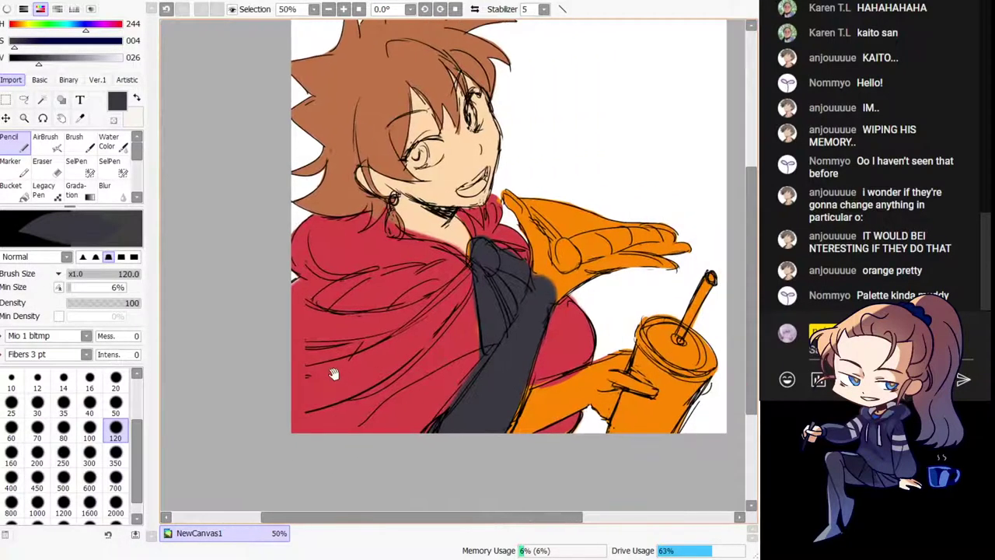
Step: Undo the near-black strokes on the bow and the raised arm
key(ctrl+z)
key(ctrl+z)
key(ctrl+z)
key(ctrl+z)
key(ctrl+z)
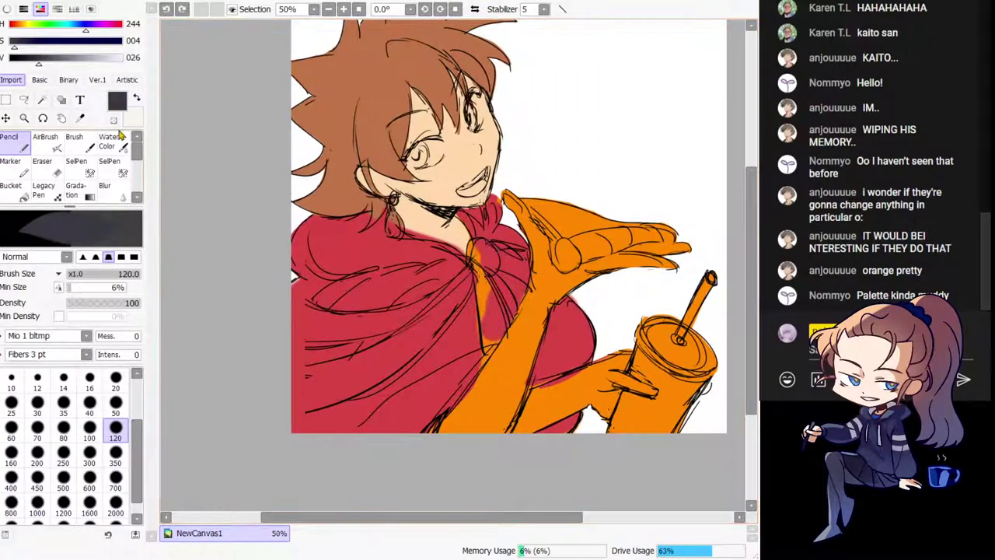
Step: Lighten the grey to value 31, testing lighter shades on the cape and undoing the test strokes
click(53, 63)
mouse_move(405, 225)
mouse_down()
mouse_move(389, 287)
mouse_move(357, 342)
mouse_up()
key(ctrl+z)
click(44, 62)
mouse_move(334, 288)
mouse_down()
mouse_move(365, 311)
mouse_move(326, 357)
mouse_move(342, 342)
mouse_up()
key(ctrl+z)
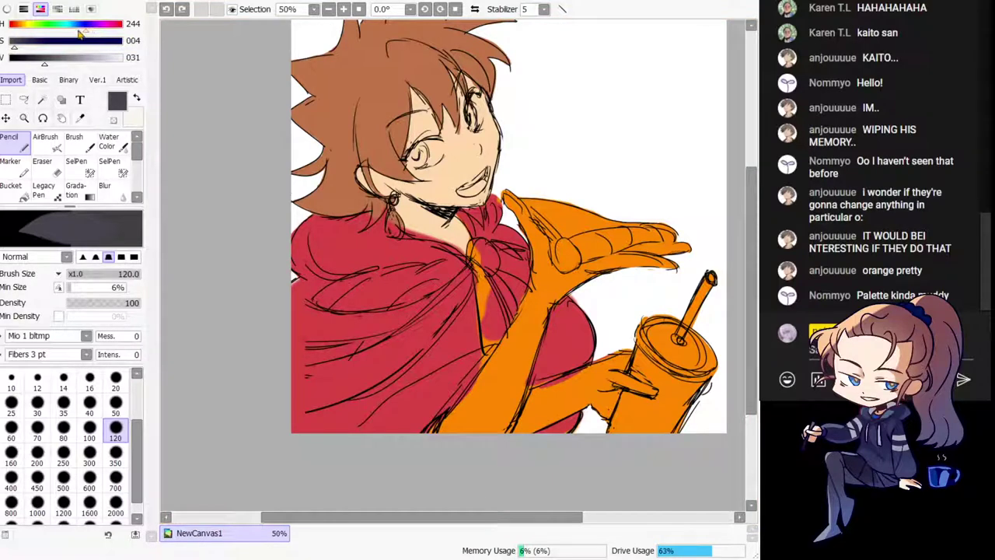
Step: Shift the grey's hue to 212, test it on the cape and undo the stroke
drag(79, 29, 76, 30)
drag(346, 268, 321, 324)
key(h)
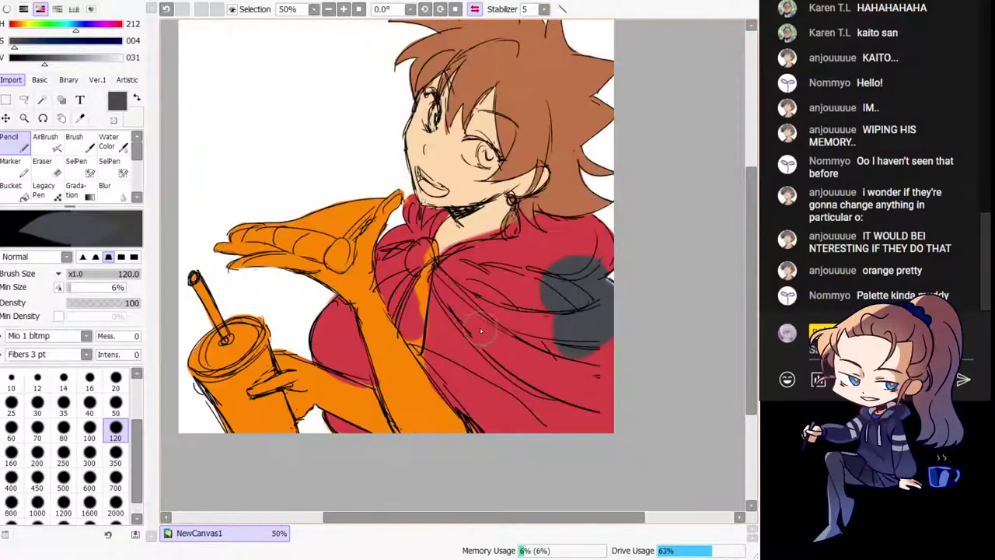
drag(479, 328, 369, 303)
key(ctrl+z)
Step: Paint the neck bow and its hanging ends in the hue 212 grey and clean up the lower edge with the cape's red
click(312, 227)
key(ctrl+z)
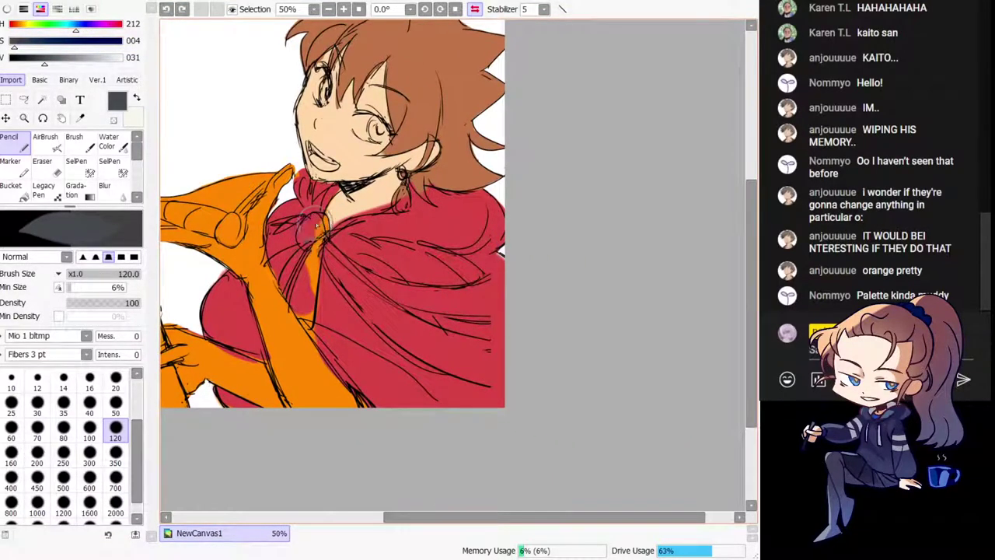
click(313, 226)
mouse_move(313, 226)
mouse_down()
mouse_move(323, 235)
mouse_move(305, 309)
mouse_move(279, 244)
mouse_move(274, 272)
mouse_move(310, 322)
mouse_up()
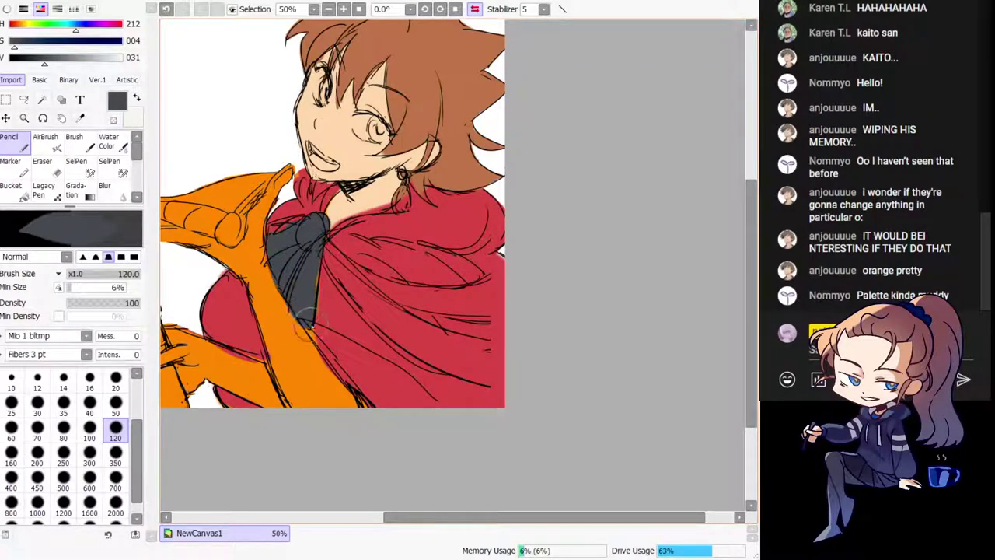
alt+click(330, 342)
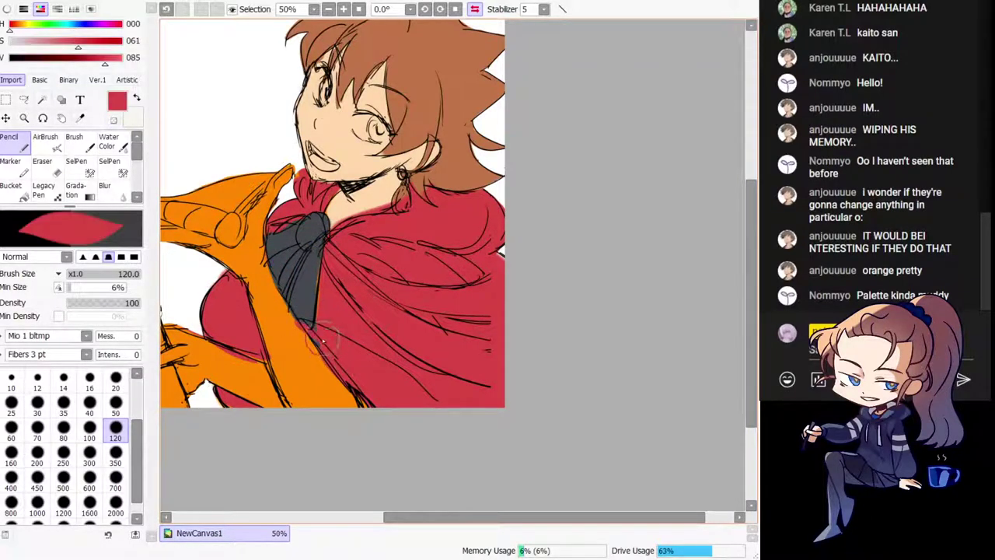
Step: Try painting the raised arm's forearm in the blue-grey sampled from the bow
alt+click(304, 284)
drag(276, 289, 360, 419)
mouse_move(279, 315)
mouse_down()
mouse_move(278, 343)
mouse_move(244, 263)
mouse_up()
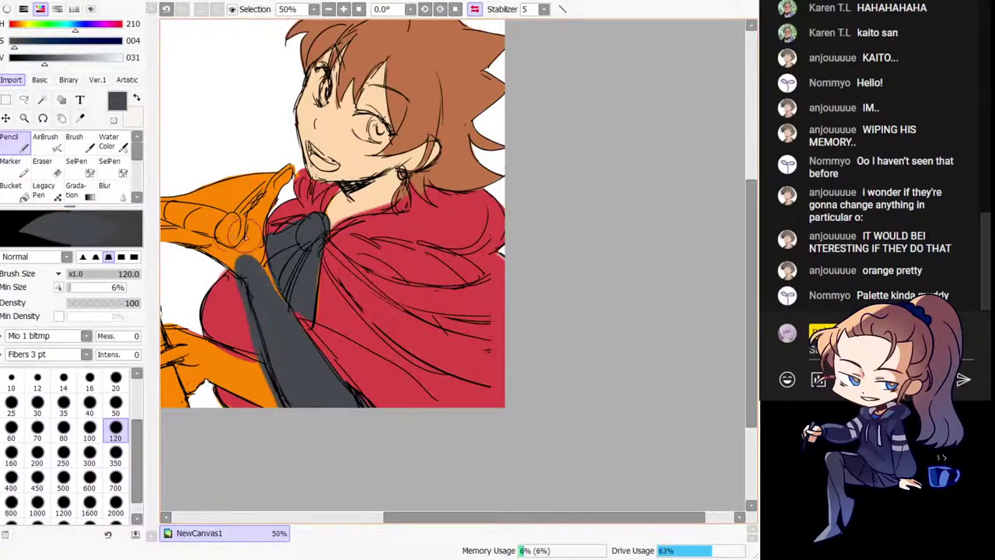
key(h)
drag(483, 295, 292, 319)
mouse_move(419, 193)
mouse_down()
mouse_move(471, 256)
mouse_move(427, 342)
mouse_up()
key(h)
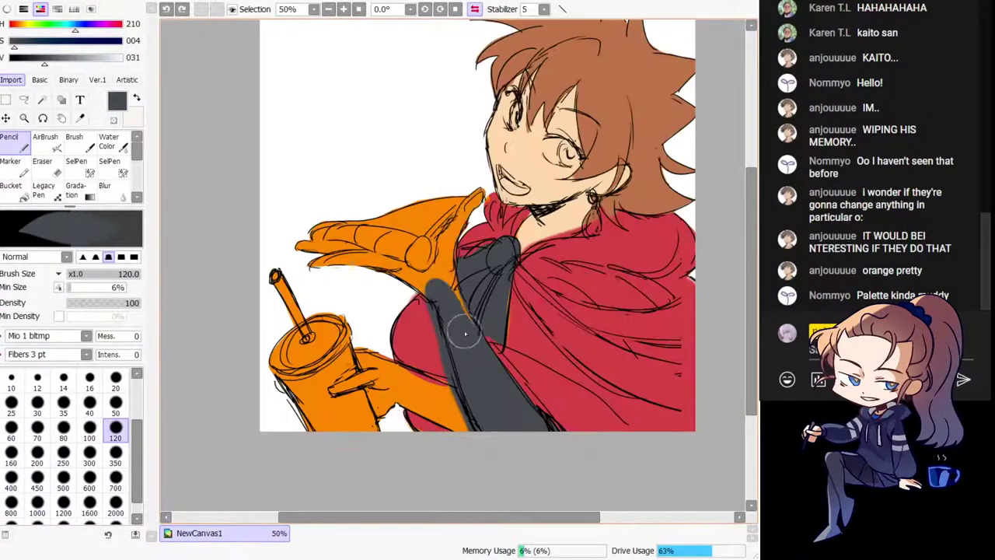
Step: Paint both forearms and hands in the skin tone sampled from the face, covering the grey and orange
alt+click(531, 155)
key(h)
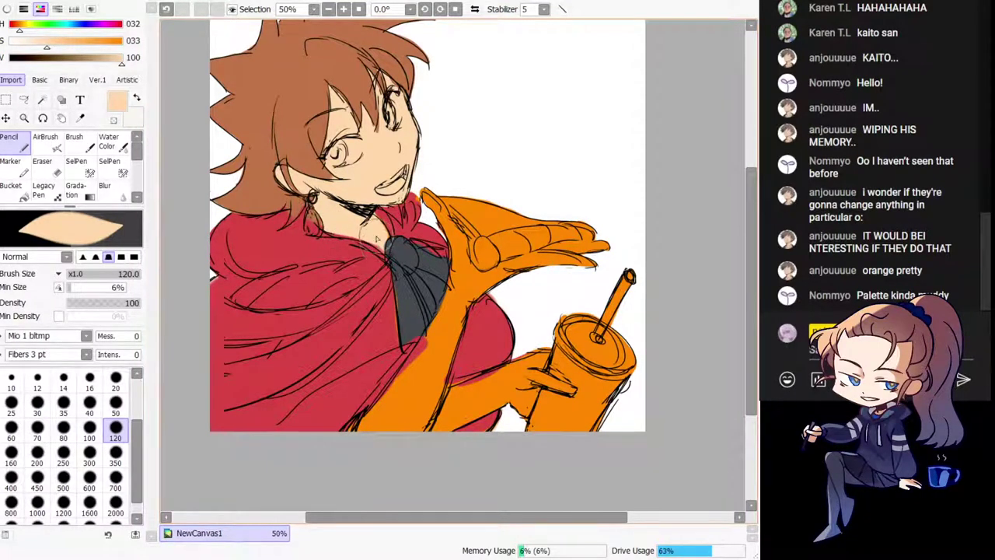
key(h)
mouse_move(289, 238)
mouse_down()
mouse_move(305, 219)
mouse_move(380, 254)
mouse_move(405, 179)
mouse_move(424, 159)
mouse_move(389, 237)
mouse_move(485, 397)
mouse_move(471, 357)
mouse_move(432, 418)
mouse_up()
mouse_move(329, 351)
mouse_down()
mouse_move(298, 350)
mouse_move(427, 381)
mouse_move(347, 340)
mouse_move(433, 391)
mouse_move(332, 366)
mouse_move(332, 383)
mouse_up()
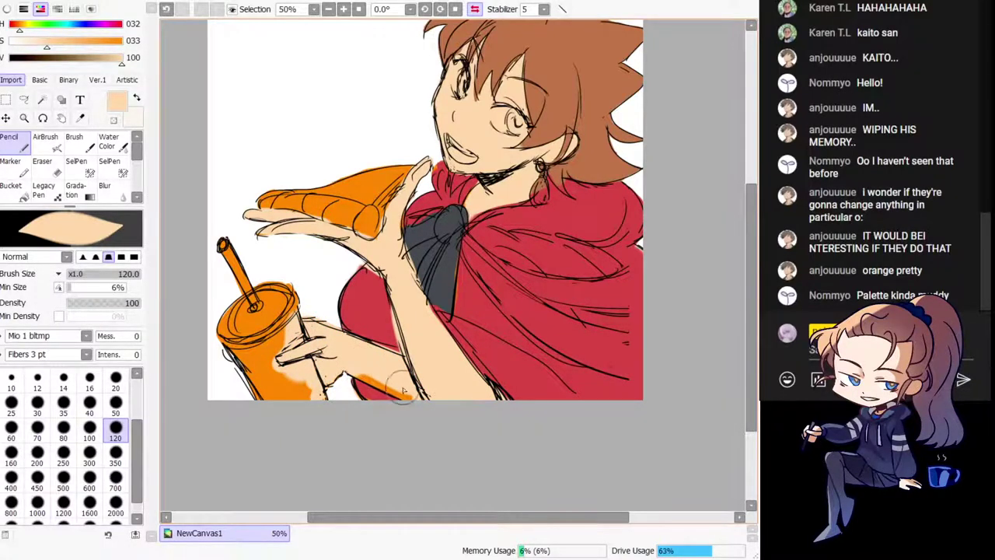
key(h)
drag(513, 439, 402, 327)
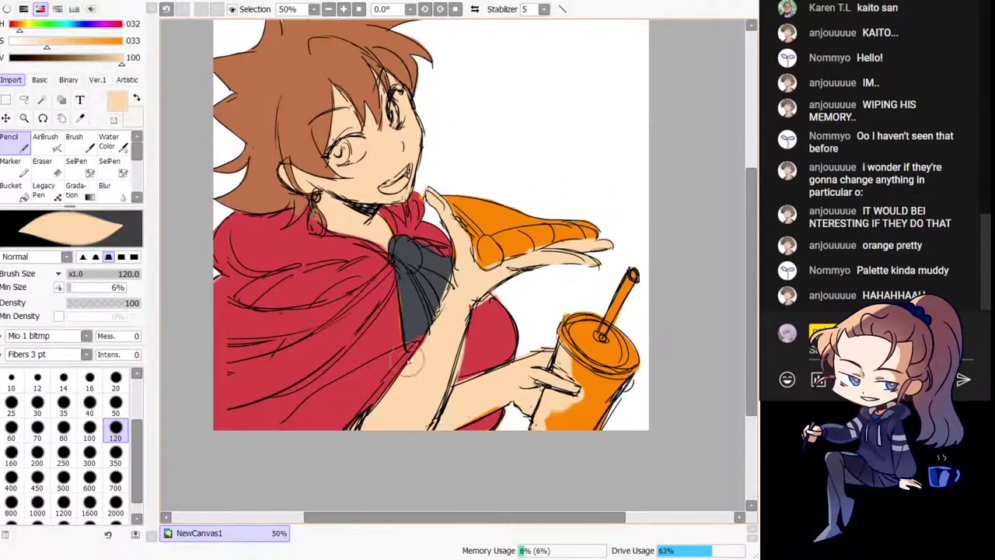
key(h)
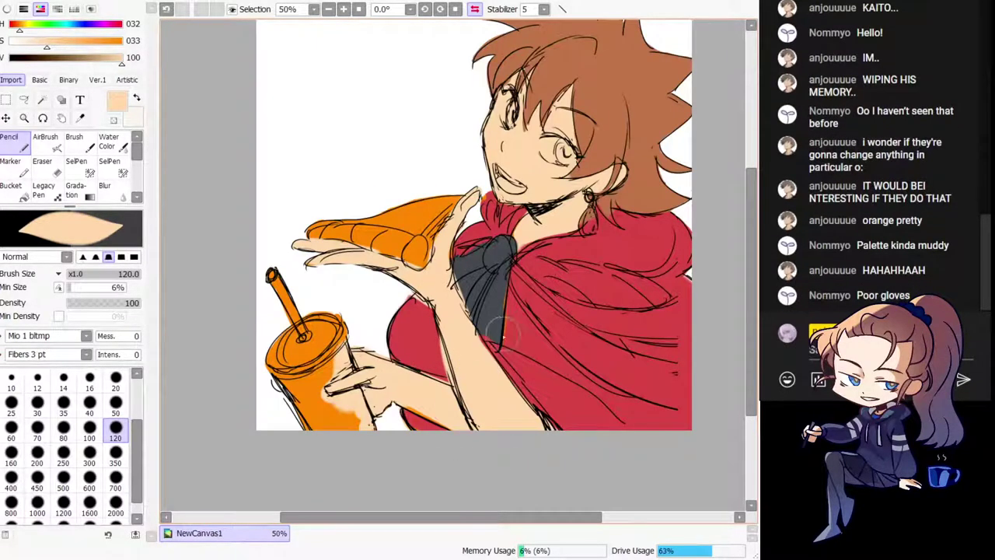
Step: Touch up the bow's hanging end and block in dark patches on the torso beside the raised arm, using the bow's grey
alt+click(502, 330)
drag(497, 327, 482, 336)
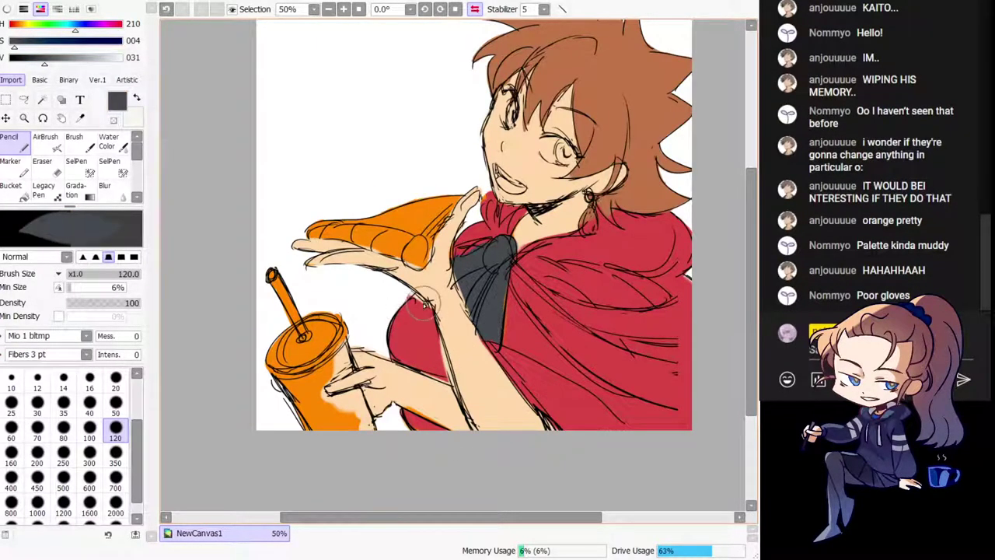
drag(424, 304, 459, 354)
key(h)
drag(443, 317, 449, 348)
key(h)
Step: Paint the broad lower folds of the cape running from the bow across the shoulder in the bow's dark grey
mouse_move(574, 277)
mouse_down()
mouse_move(500, 292)
mouse_move(530, 340)
mouse_up()
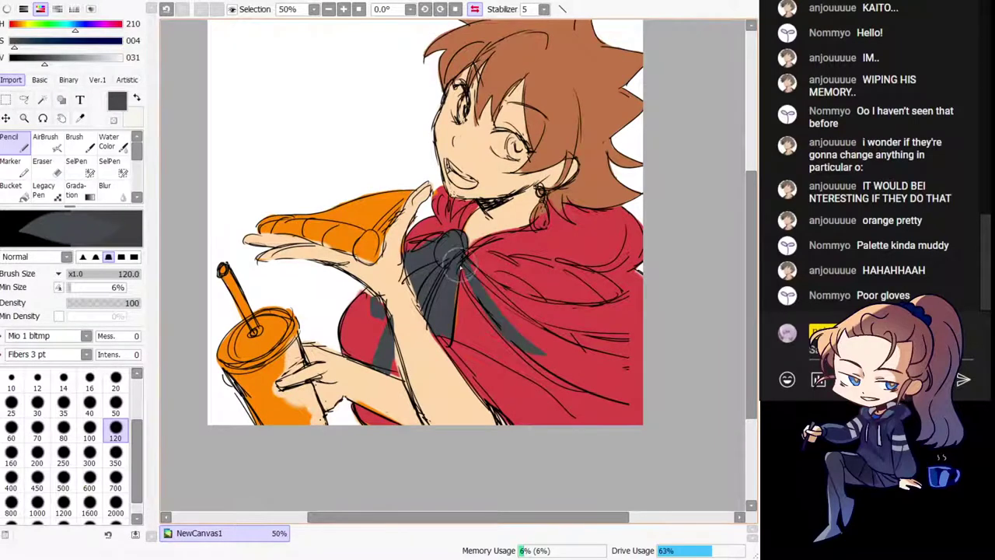
mouse_move(461, 265)
mouse_down()
mouse_move(518, 325)
mouse_move(464, 255)
mouse_move(621, 381)
mouse_up()
drag(511, 309, 626, 389)
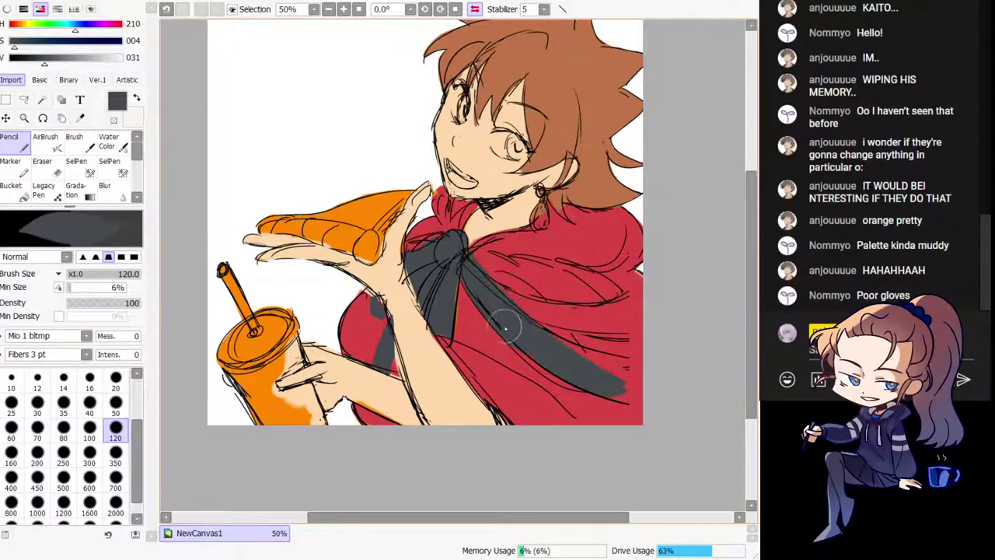
mouse_move(506, 326)
mouse_down()
mouse_move(611, 387)
mouse_move(666, 398)
mouse_up()
drag(526, 319, 627, 366)
key(h)
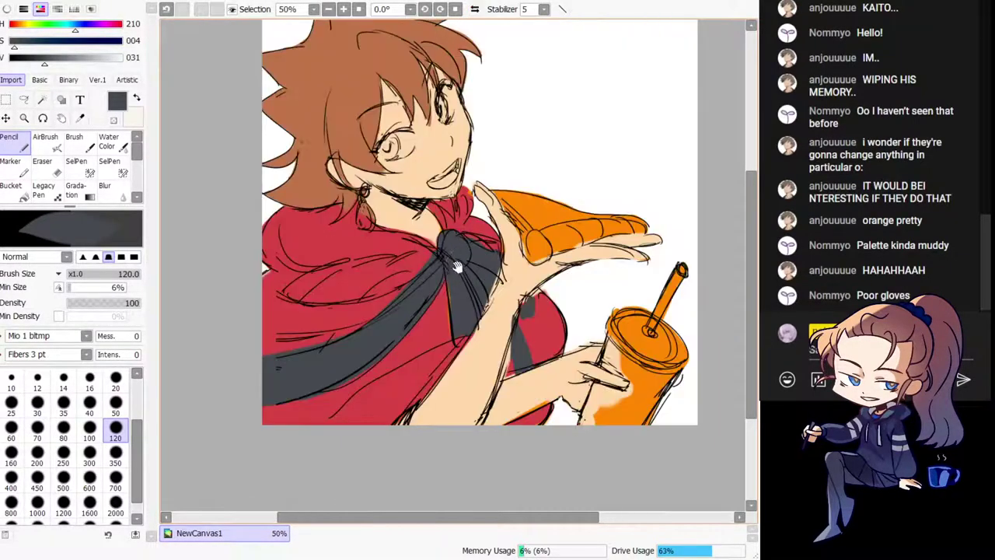
drag(459, 270, 564, 344)
drag(369, 402, 423, 402)
mouse_move(363, 365)
mouse_down()
mouse_move(403, 373)
mouse_move(396, 390)
mouse_move(434, 379)
mouse_move(371, 367)
mouse_move(524, 360)
mouse_up()
drag(371, 398, 480, 390)
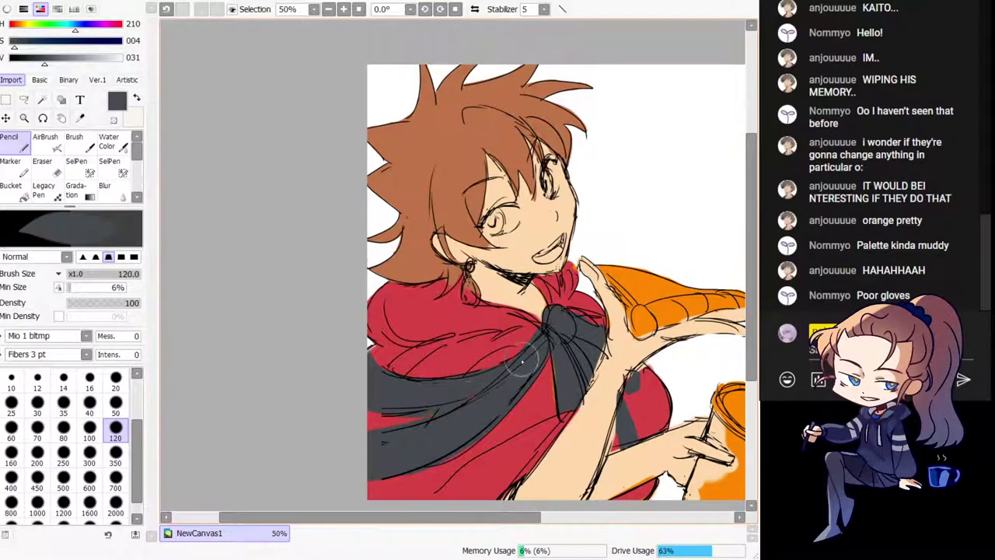
Step: Try touch-up strokes in grey and the sampled red around the torso and raised arm, undoing each one
key(h)
key(ctrl+z)
mouse_move(300, 304)
mouse_down()
mouse_move(344, 309)
mouse_move(323, 314)
mouse_up()
key(ctrl+z)
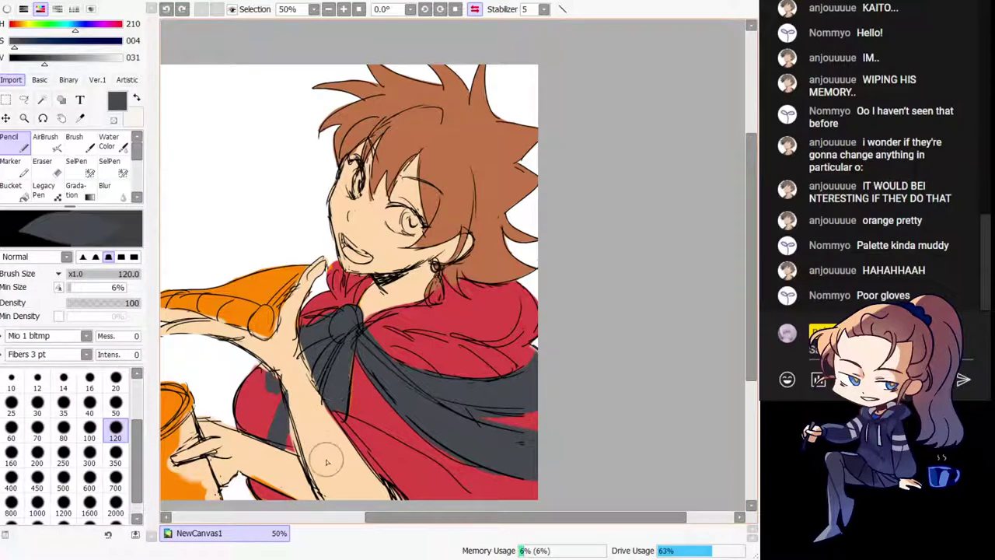
alt+click(334, 420)
drag(291, 421, 285, 449)
key(ctrl+z)
Step: Touch up the dark patch on the torso beside the raised wrist with colours sampled from the drawing
alt+click(280, 431)
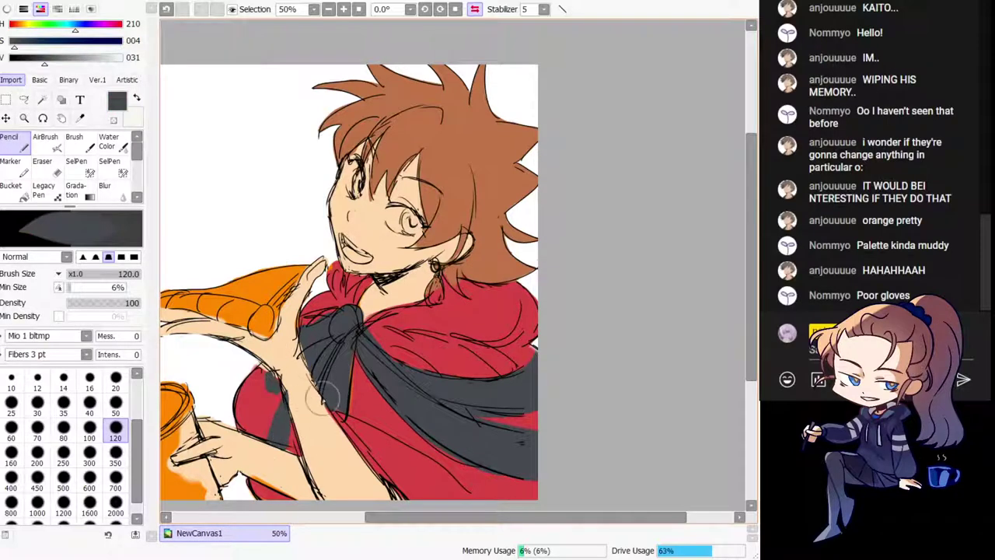
alt+click(293, 377)
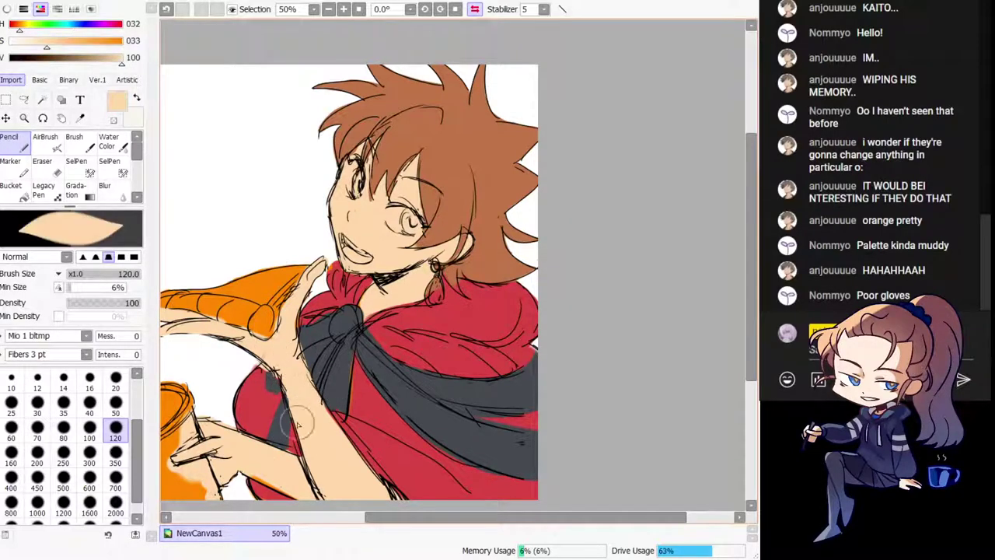
alt+click(253, 418)
alt+click(278, 381)
mouse_move(279, 381)
mouse_down()
mouse_move(269, 373)
mouse_move(284, 387)
mouse_up()
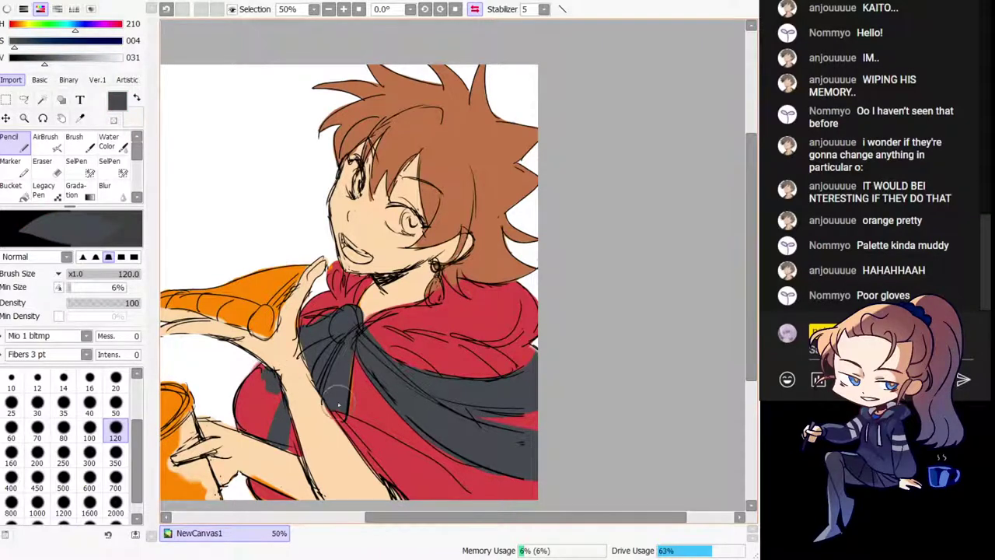
key(h)
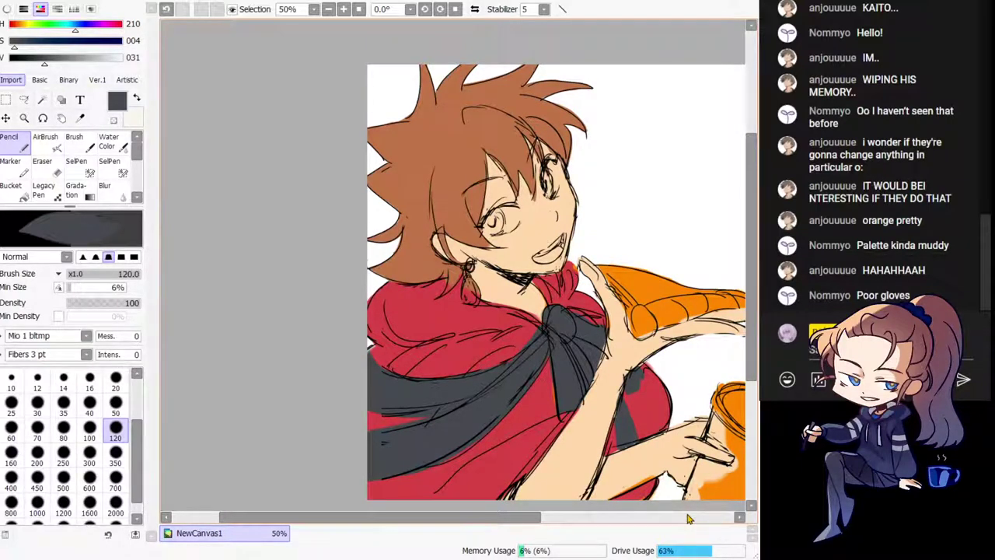
Step: Paint the earring in light blue with hue 201, saturation 49 and value 100, using the 120 px Pencil
click(687, 519)
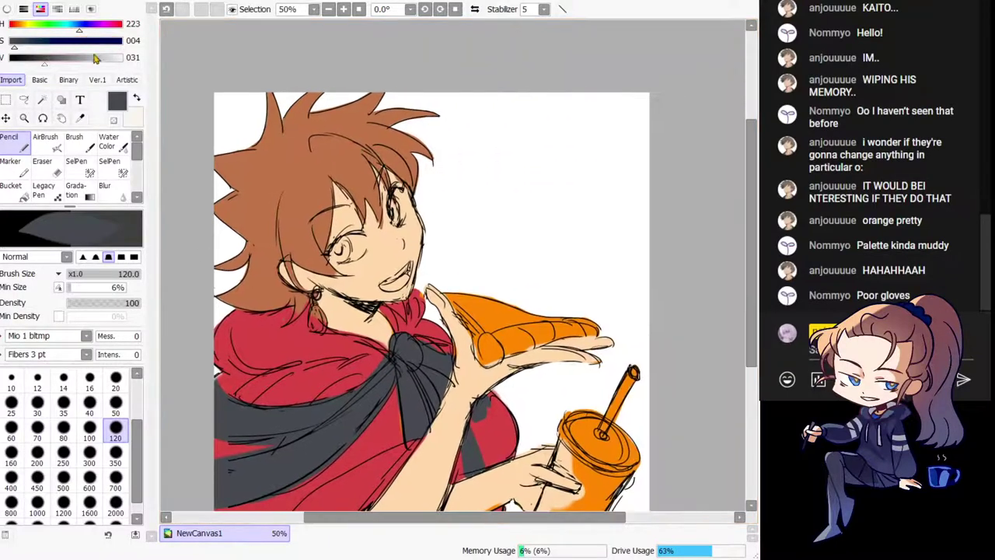
click(126, 80)
click(123, 58)
click(91, 42)
drag(80, 26, 75, 27)
drag(322, 283, 334, 232)
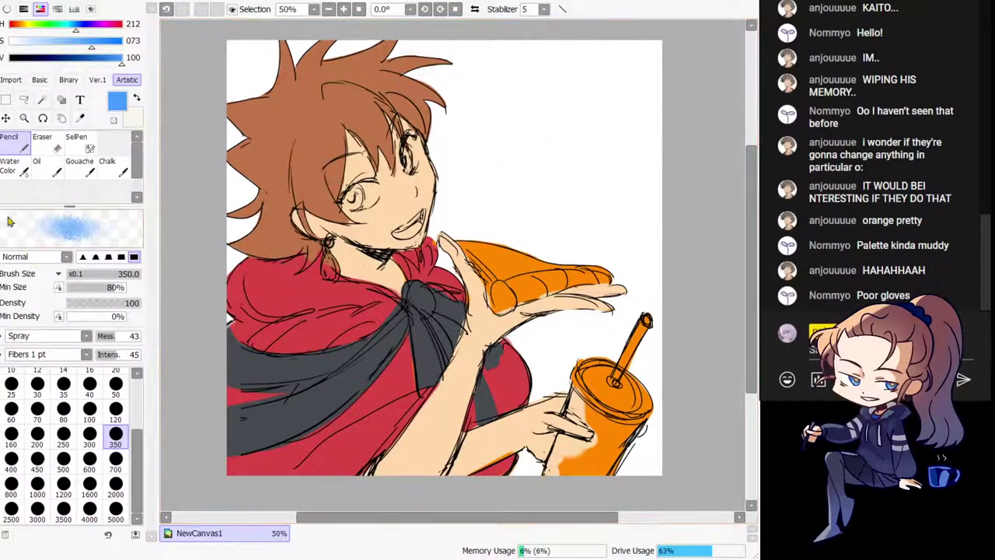
click(11, 79)
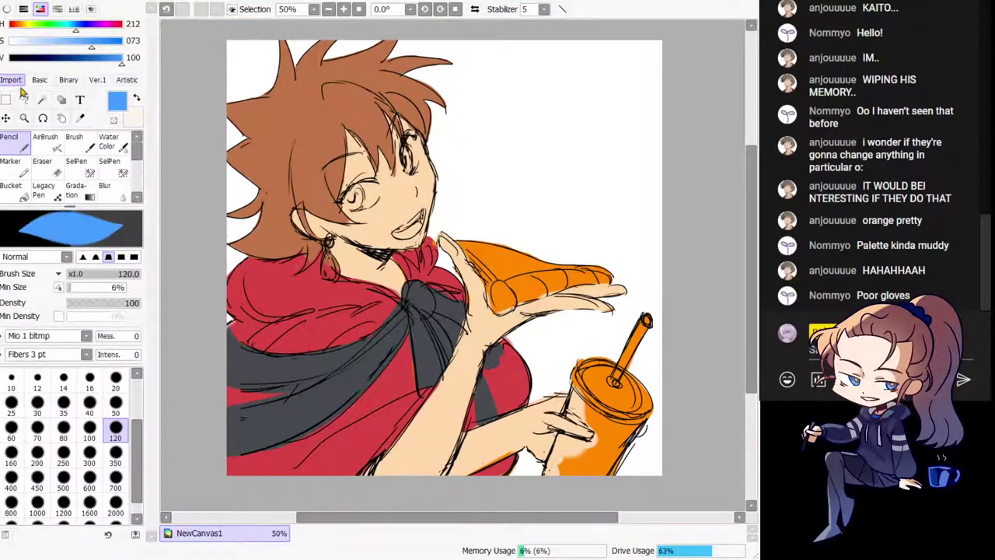
drag(77, 34, 73, 33)
click(66, 44)
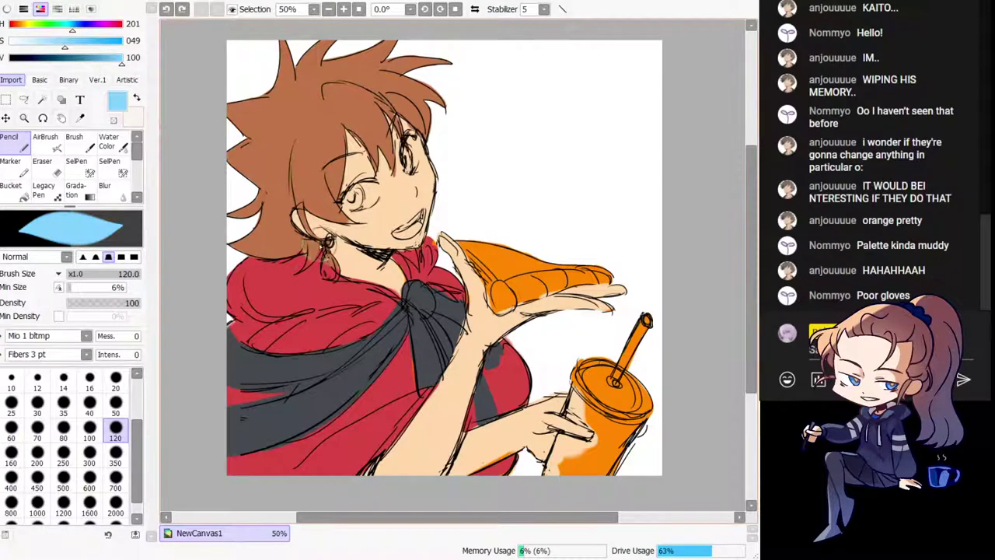
key(ctrl+z)
drag(327, 243, 326, 262)
key(h)
drag(577, 259, 404, 261)
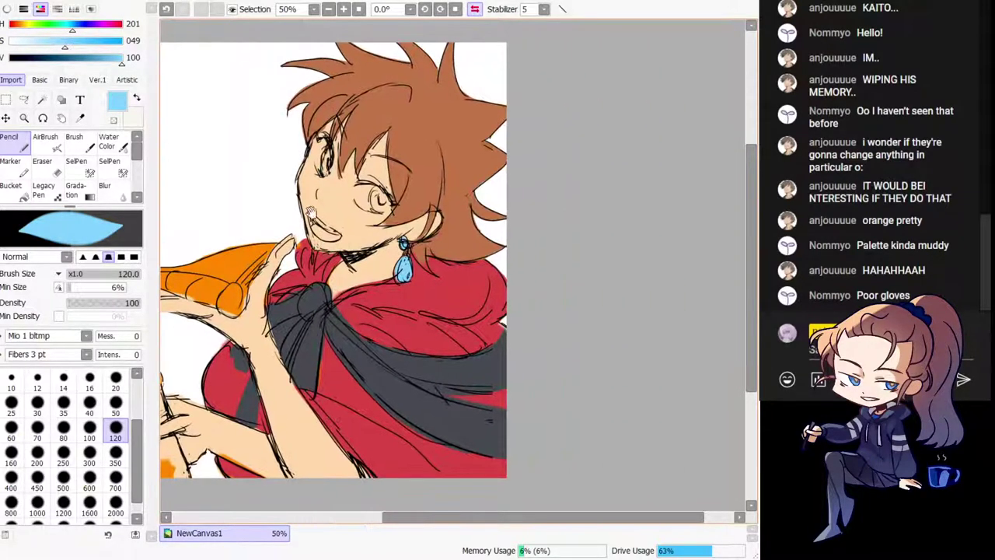
Step: Paint both irises in the earring's light blue
key(Page_Up)
key(Page_Up)
mouse_move(263, 102)
mouse_down()
mouse_move(308, 150)
mouse_move(246, 131)
mouse_up()
key(ctrl+z)
drag(249, 84, 246, 129)
mouse_move(315, 188)
mouse_down()
mouse_move(367, 276)
mouse_move(378, 274)
mouse_move(367, 231)
mouse_move(371, 263)
mouse_move(405, 243)
mouse_move(380, 266)
mouse_move(401, 257)
mouse_move(370, 218)
mouse_move(398, 265)
mouse_up()
drag(303, 316, 334, 338)
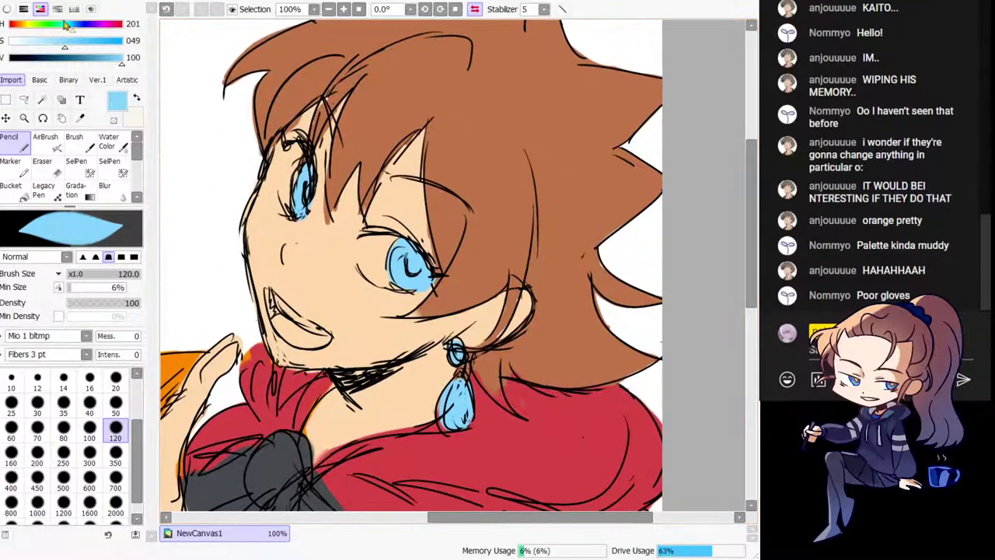
Step: Paint the whites of the eyes in cream with hue 45 and saturation 12, and check the result in mirrored view
click(23, 24)
click(23, 40)
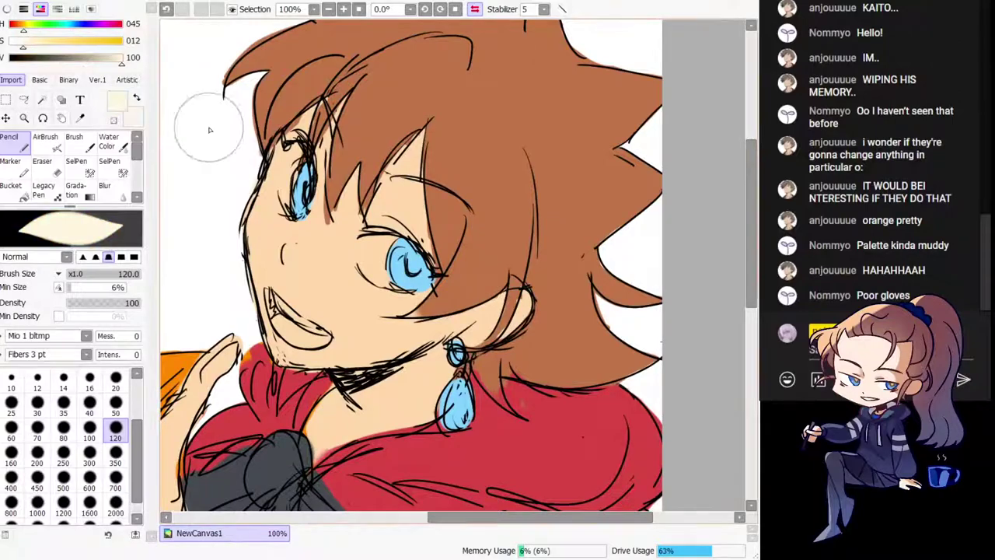
mouse_move(295, 164)
mouse_down()
mouse_move(283, 178)
mouse_move(290, 193)
mouse_up()
key(h)
mouse_move(495, 244)
mouse_down()
mouse_move(304, 146)
mouse_move(290, 150)
mouse_move(333, 164)
mouse_move(318, 182)
mouse_move(323, 169)
mouse_up()
key(h)
drag(428, 230, 206, 179)
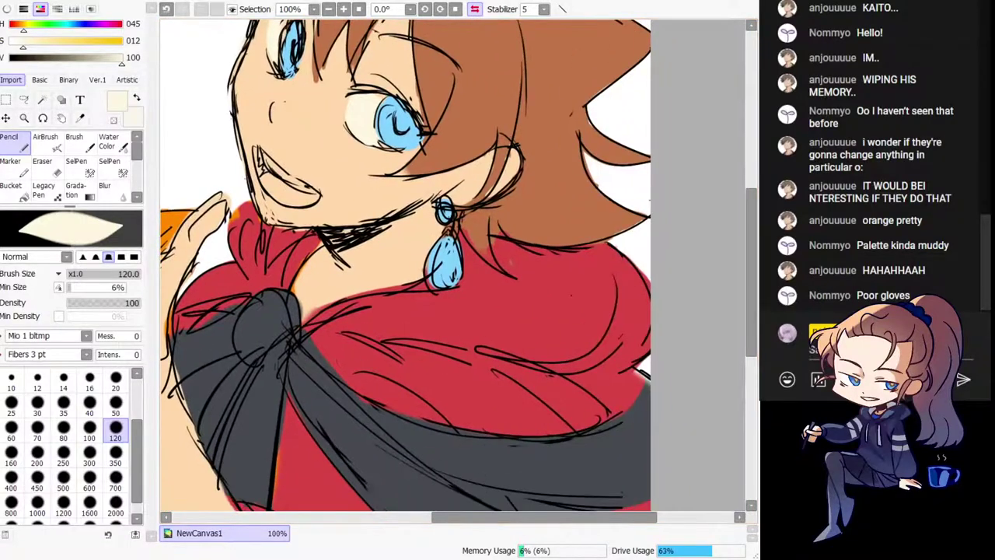
key(h)
key(Home)
key(Page_Up)
key(Page_Down)
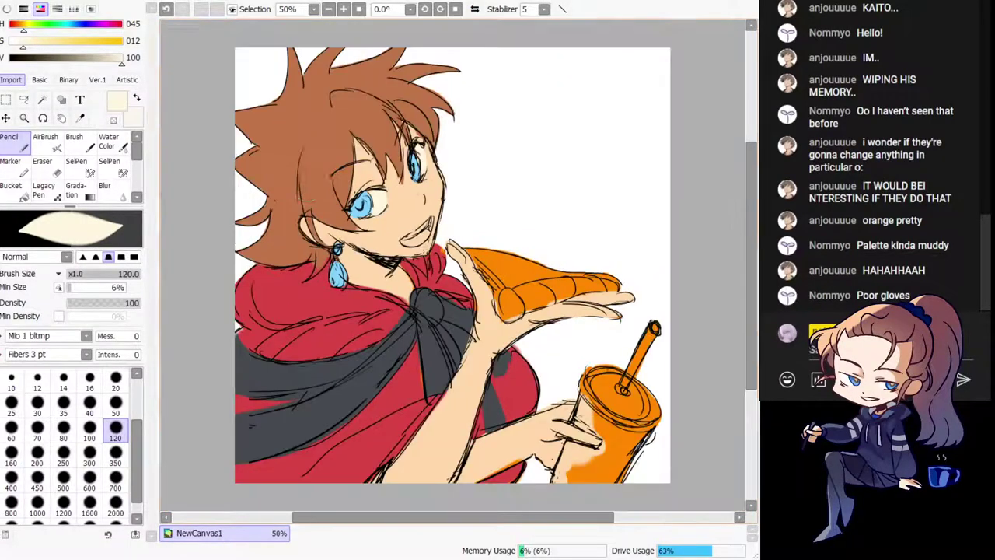
key(h)
drag(561, 289, 450, 289)
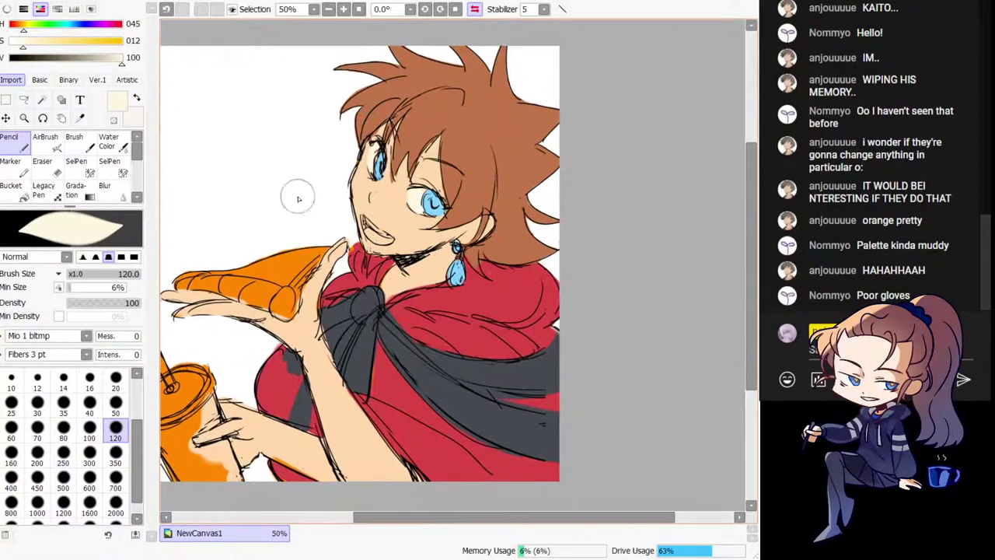
Step: Fill the inside of the mouth with pink at hue 15 and saturation 43
click(21, 28)
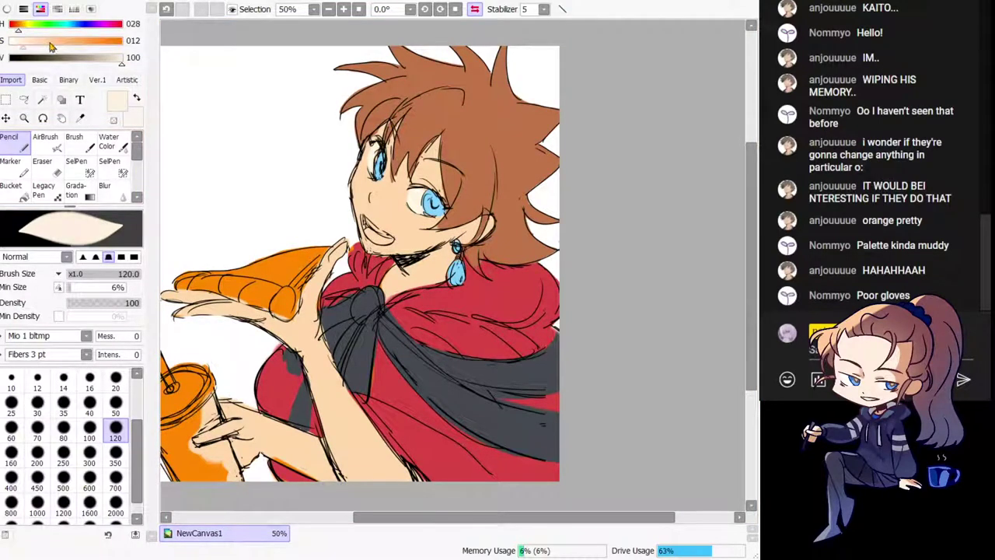
click(15, 27)
click(59, 44)
drag(376, 231, 389, 240)
key(ctrl+z)
key(ctrl+z)
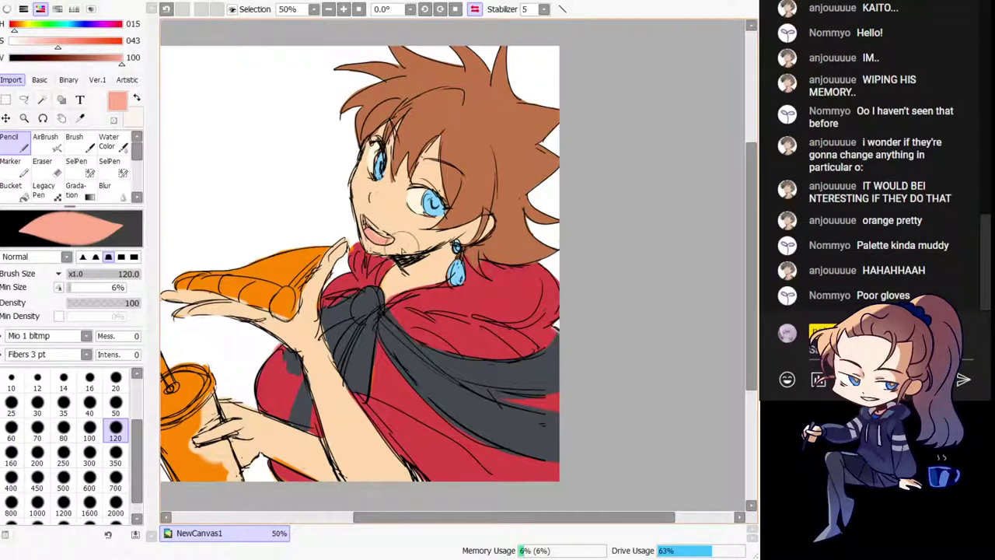
Step: Add the teeth in the cream of the eye whites and check the face in mirrored view
alt+click(383, 220)
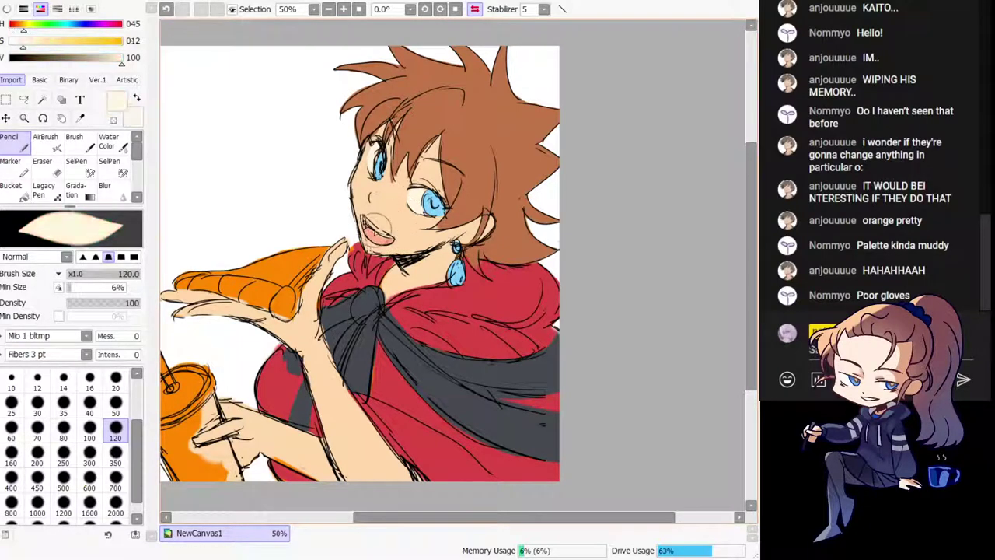
key(h)
mouse_move(528, 281)
mouse_down()
mouse_move(296, 260)
mouse_move(312, 269)
mouse_up()
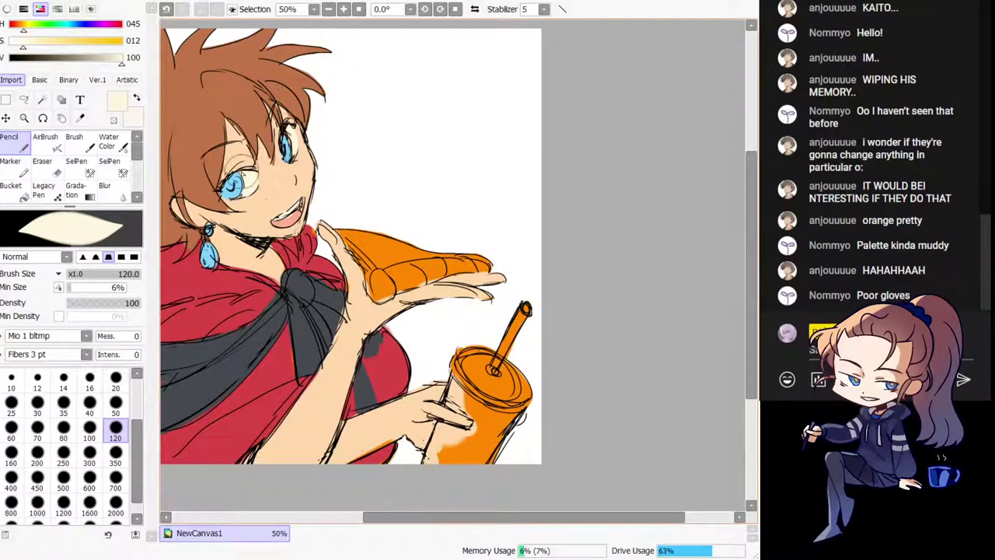
drag(341, 190, 415, 194)
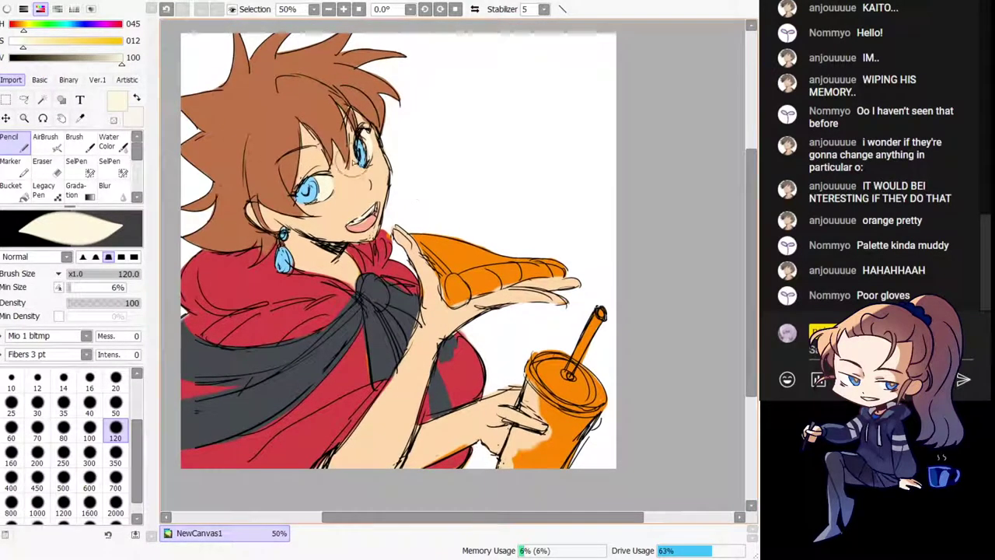
Step: Recolour the hair with a Bucket fill limited to Similar Colored Area, using brown at hue 22, saturation 42 and value 70
click(11, 186)
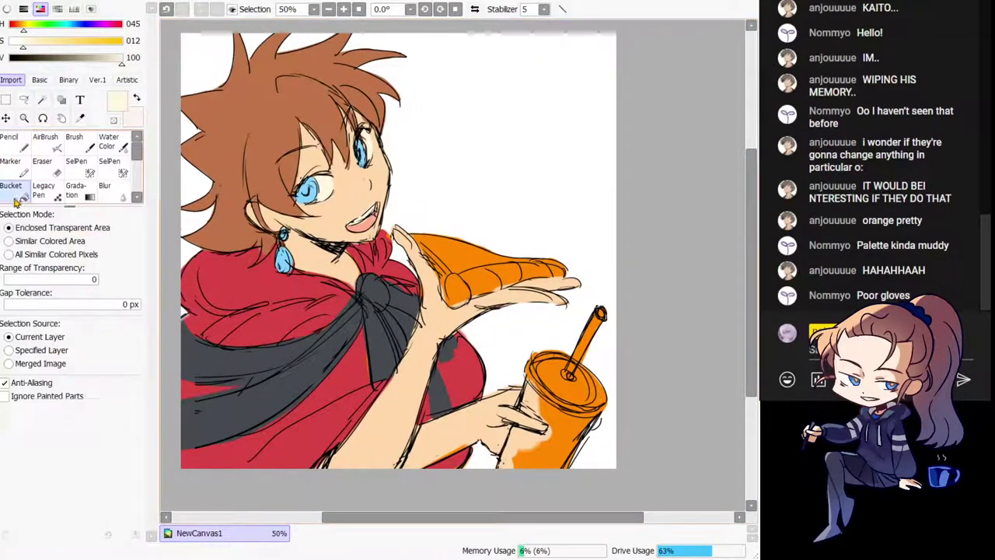
click(57, 40)
drag(91, 66, 88, 65)
click(253, 127)
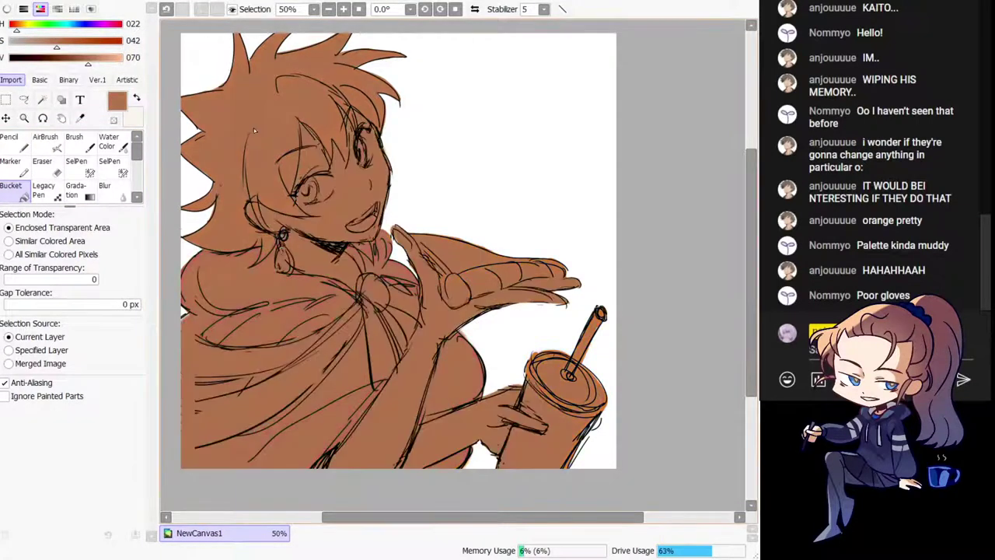
key(ctrl+z)
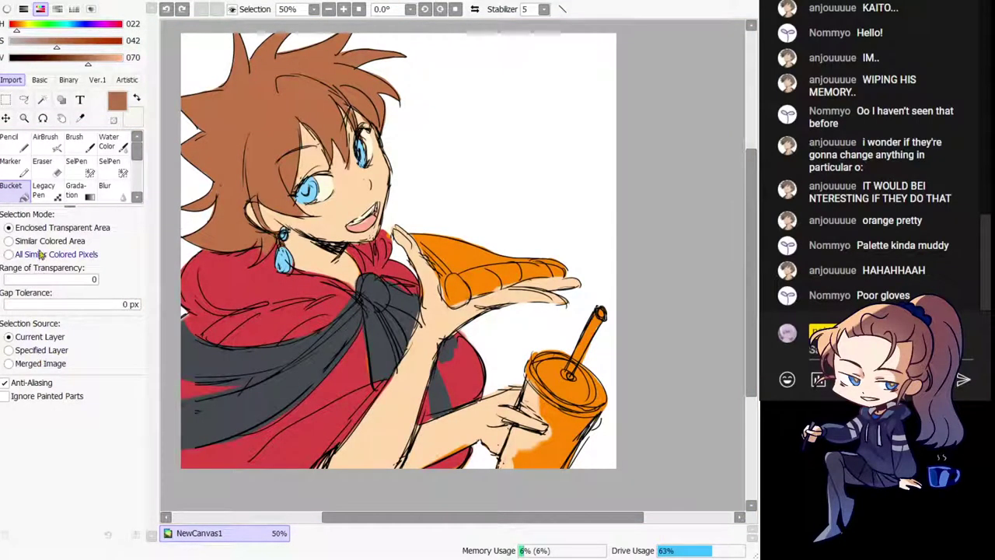
click(47, 241)
click(256, 150)
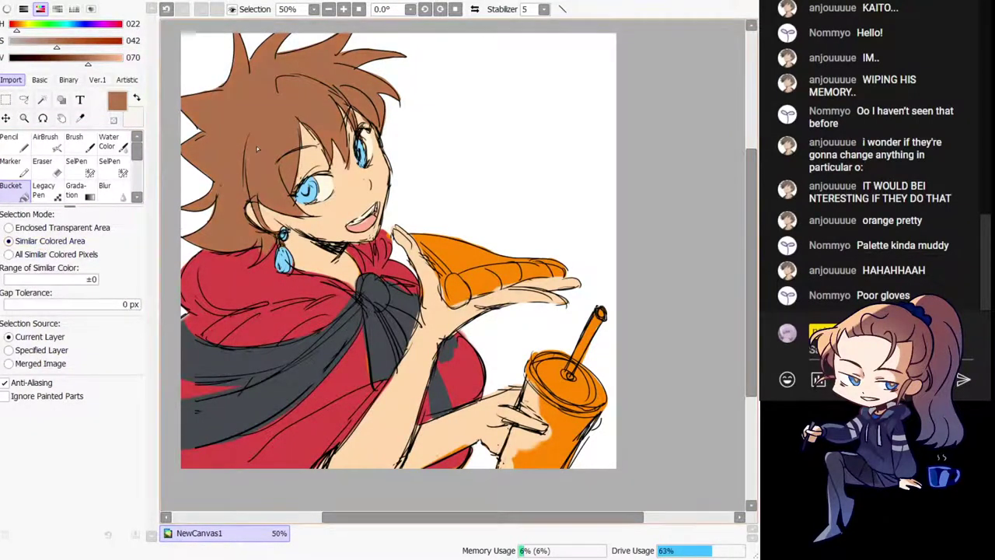
Step: Paint over the orange pie slice on the raised palm with the Pencil in pale yellow at hue 39, saturation 47 and value 100
click(21, 150)
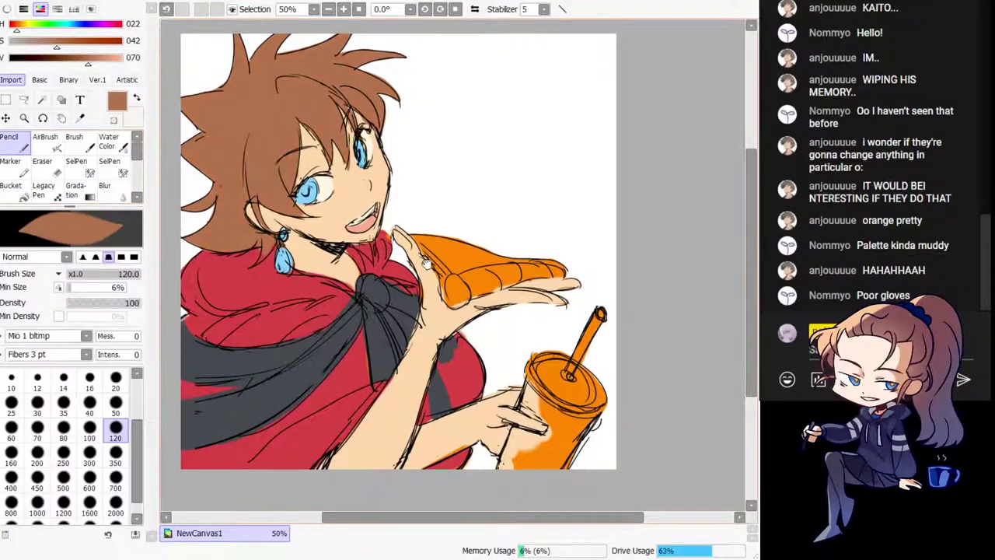
drag(415, 290, 411, 287)
click(30, 47)
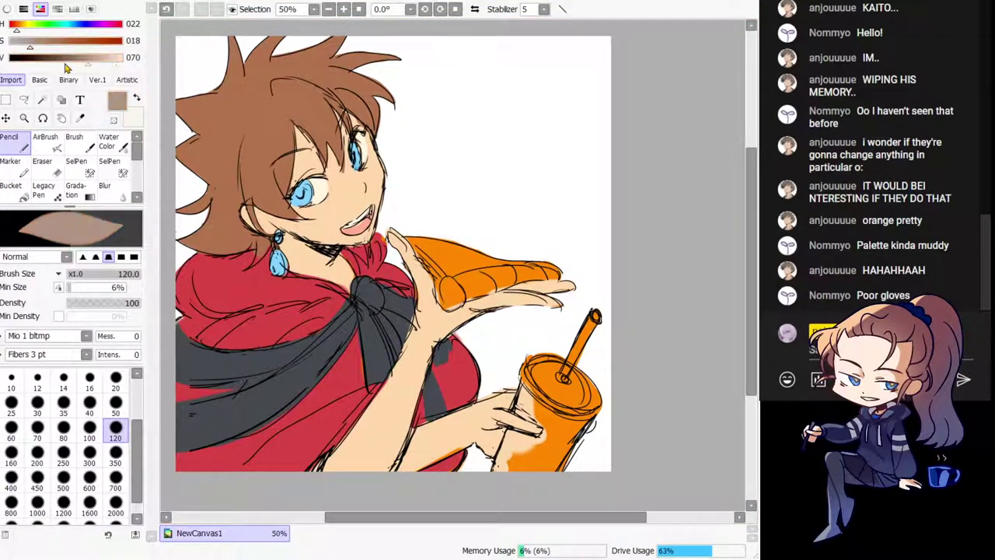
click(122, 64)
click(62, 40)
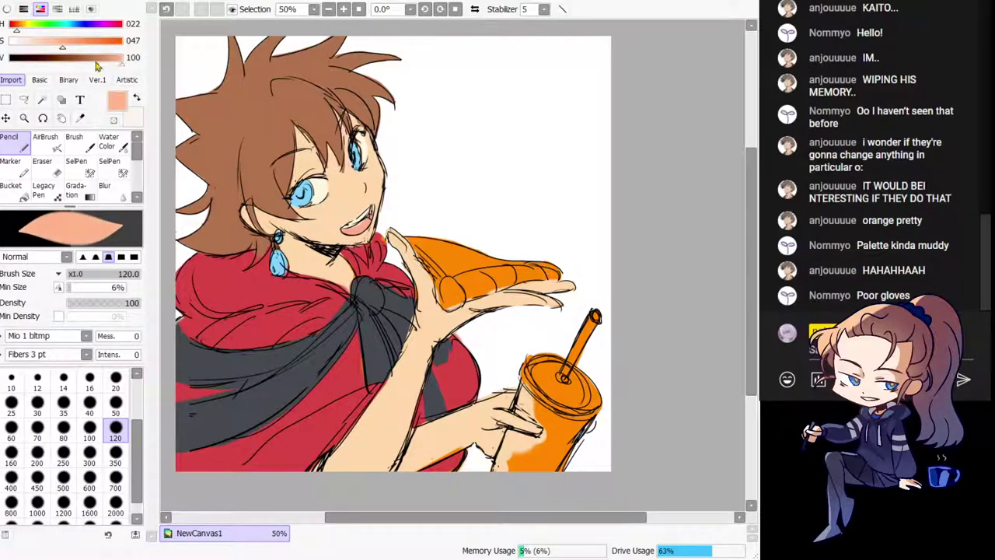
click(21, 24)
mouse_move(398, 218)
mouse_down()
mouse_move(450, 264)
mouse_move(466, 303)
mouse_move(469, 264)
mouse_up()
key(ctrl+z)
click(20, 25)
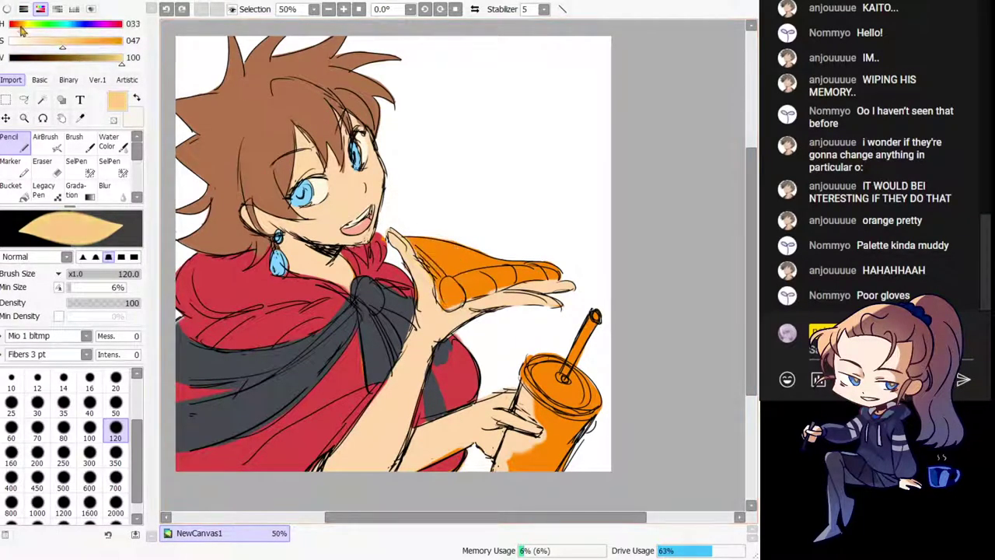
click(21, 26)
mouse_move(418, 230)
mouse_down()
mouse_move(443, 261)
mouse_move(420, 249)
mouse_move(440, 261)
mouse_move(435, 235)
mouse_move(467, 260)
mouse_move(547, 257)
mouse_up()
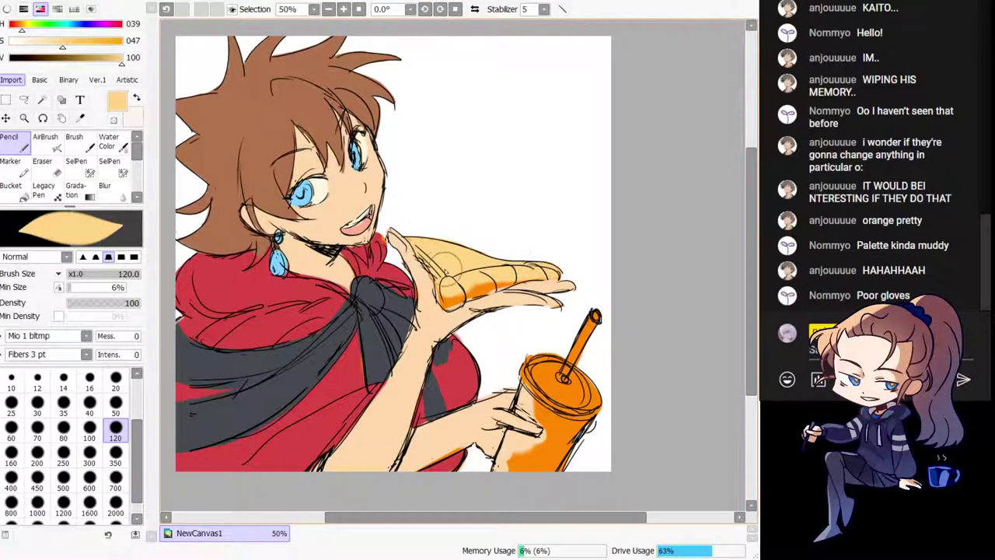
mouse_move(446, 263)
mouse_down()
mouse_move(446, 290)
mouse_move(561, 275)
mouse_move(463, 289)
mouse_up()
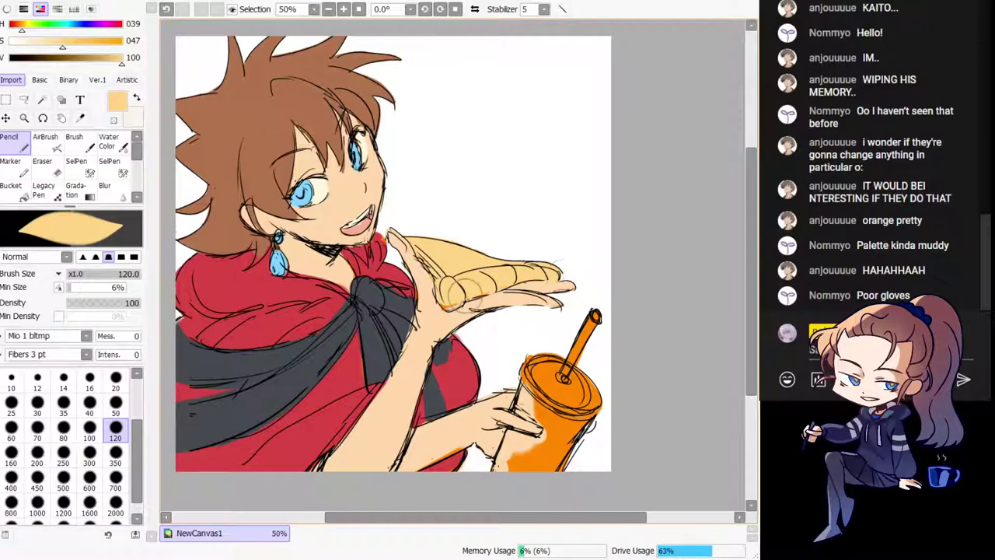
Step: Shade the flat top of the pie slice with a size 120 AirBrush in orange at hue 28 and saturation 64
click(45, 137)
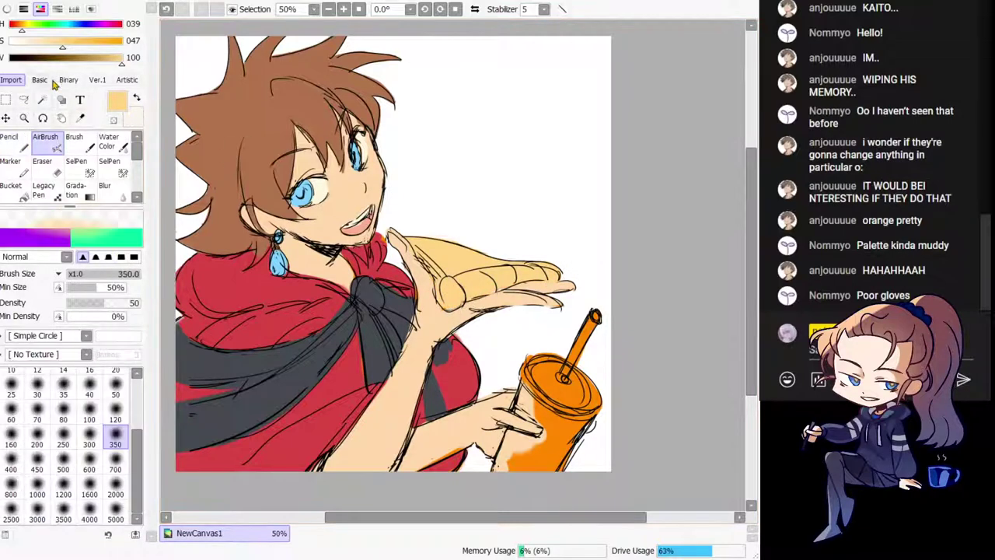
click(18, 27)
click(82, 40)
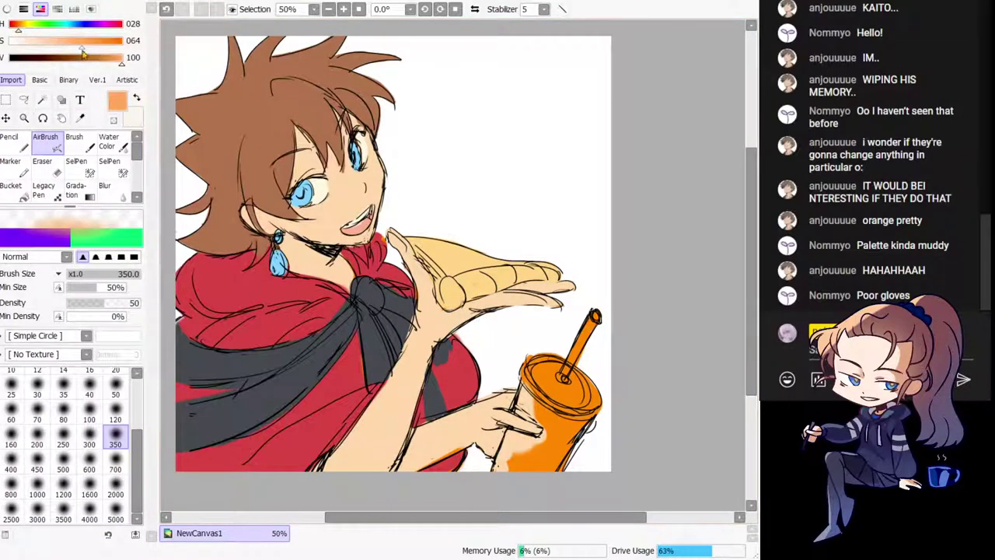
click(117, 412)
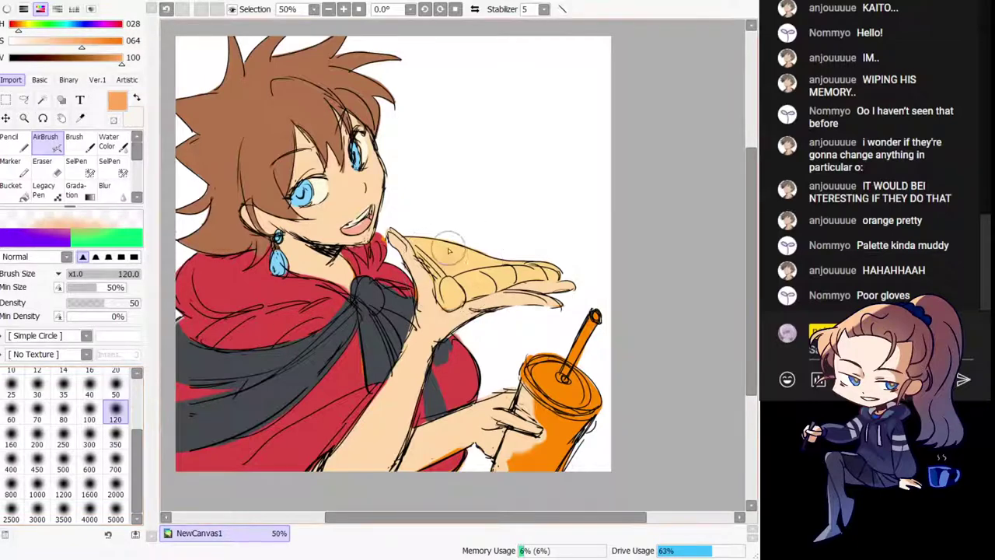
key(h)
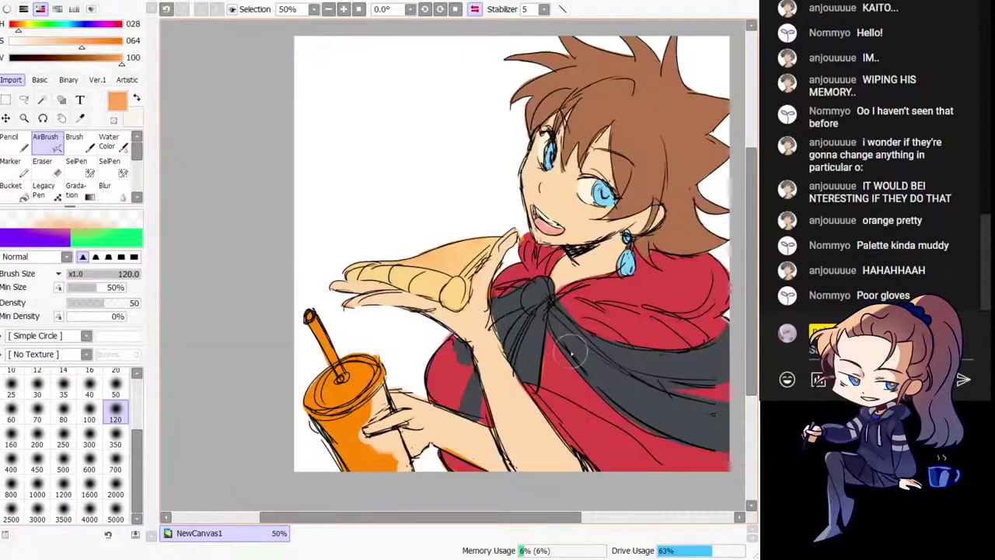
Step: Draw a light lattice on the pie's top with the Pencil at hue 37 and saturation 28, and check it in mirrored view
click(14, 143)
click(57, 42)
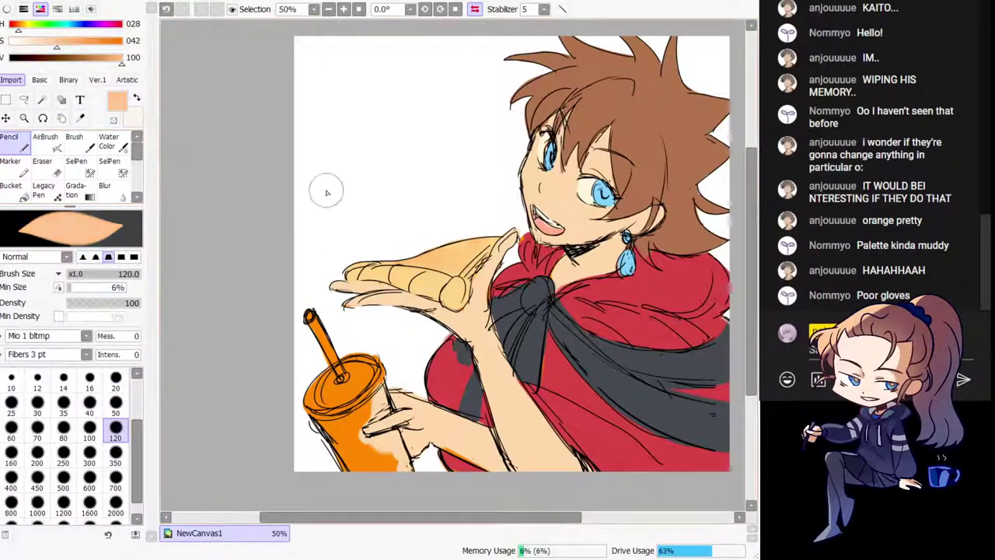
mouse_move(451, 266)
mouse_down()
mouse_move(484, 234)
mouse_move(434, 245)
mouse_up()
click(21, 28)
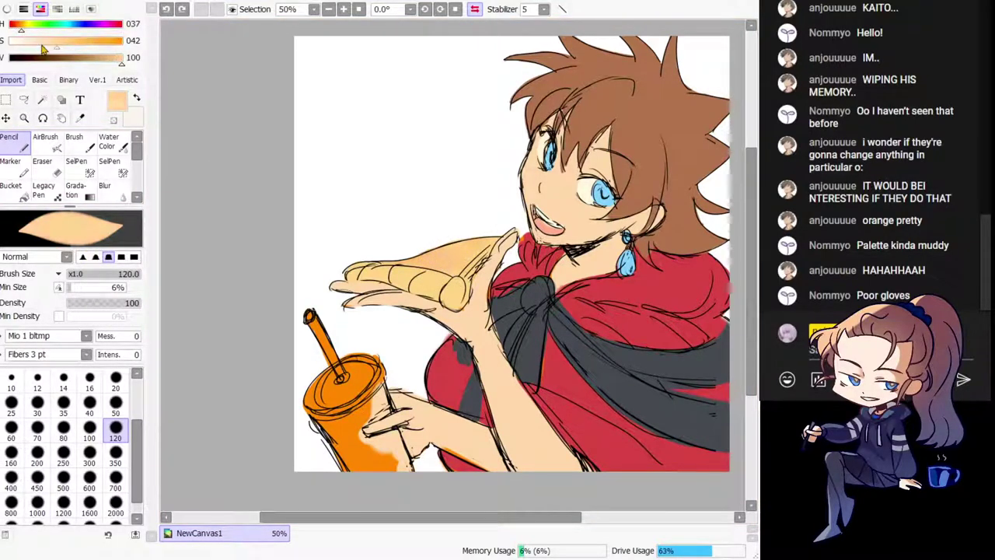
click(41, 43)
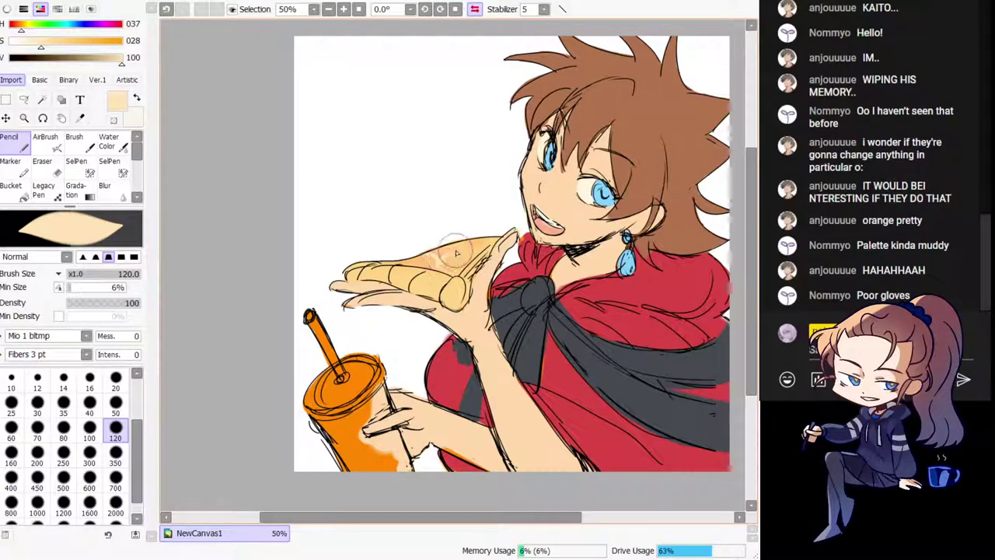
mouse_move(459, 259)
mouse_down()
mouse_move(420, 263)
mouse_move(446, 267)
mouse_move(502, 233)
mouse_up()
key(h)
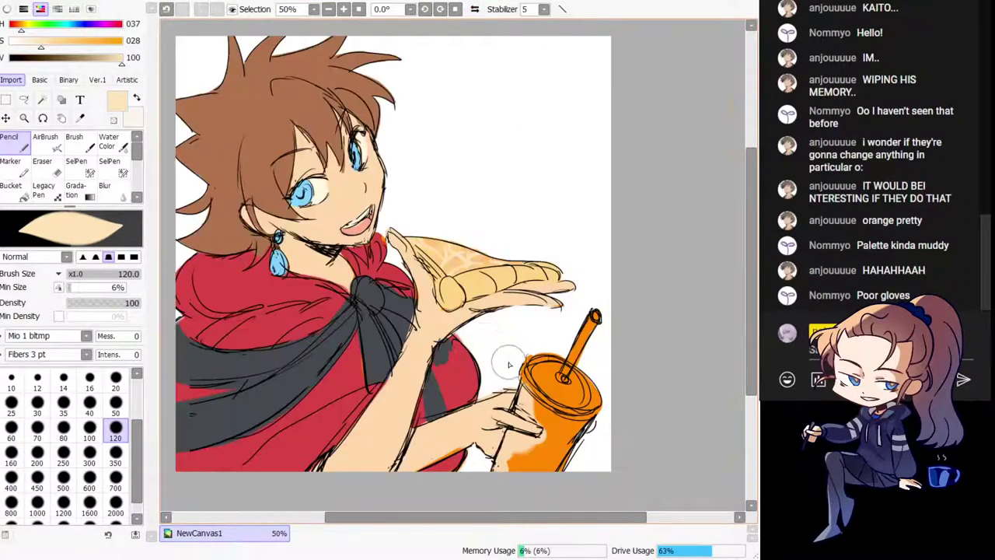
drag(430, 221, 392, 209)
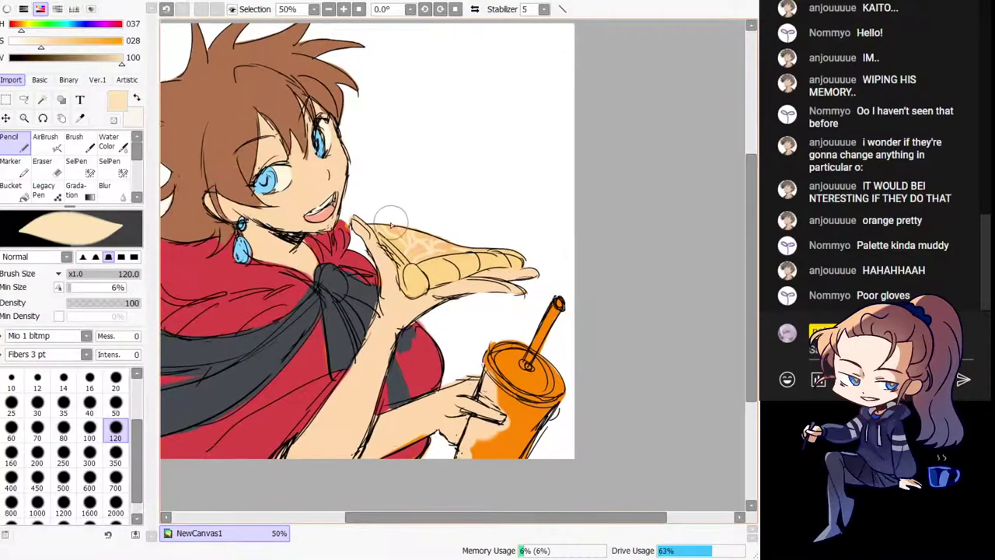
key(h)
drag(413, 248, 370, 194)
key(h)
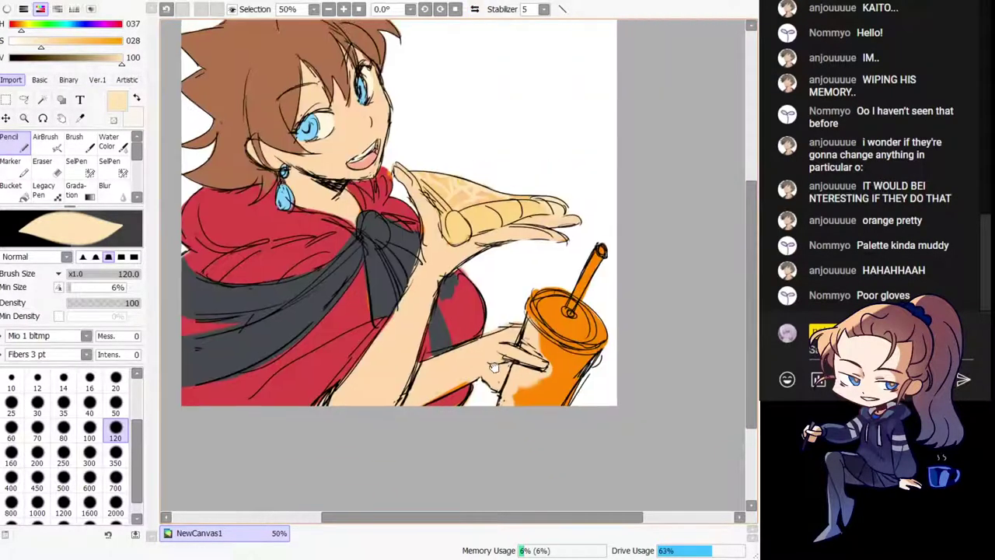
Step: Paint the filling along the pie's cut side in red at hue 11, saturation 73 and value 85
mouse_move(492, 381)
mouse_down()
mouse_move(478, 420)
mouse_move(430, 394)
mouse_up()
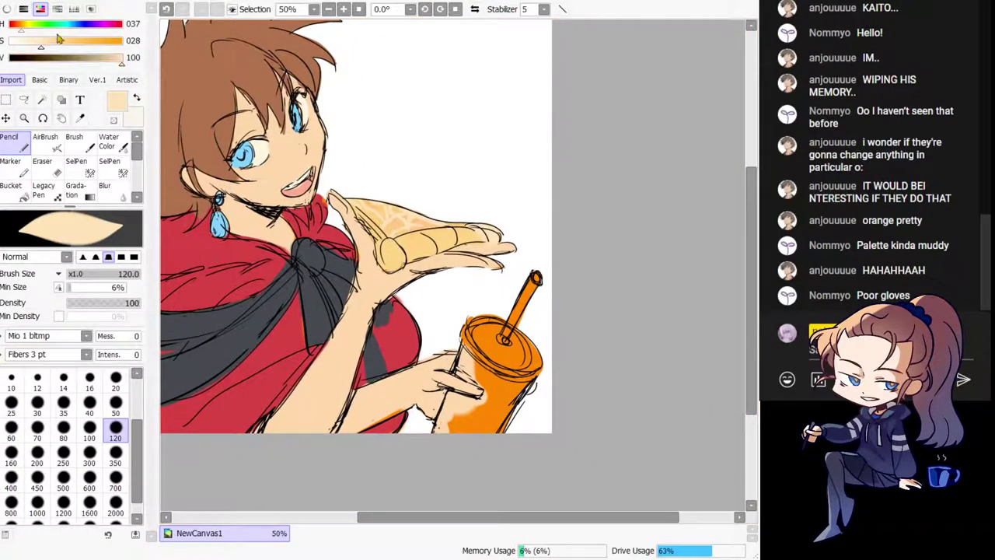
click(14, 26)
drag(47, 44, 92, 42)
click(15, 27)
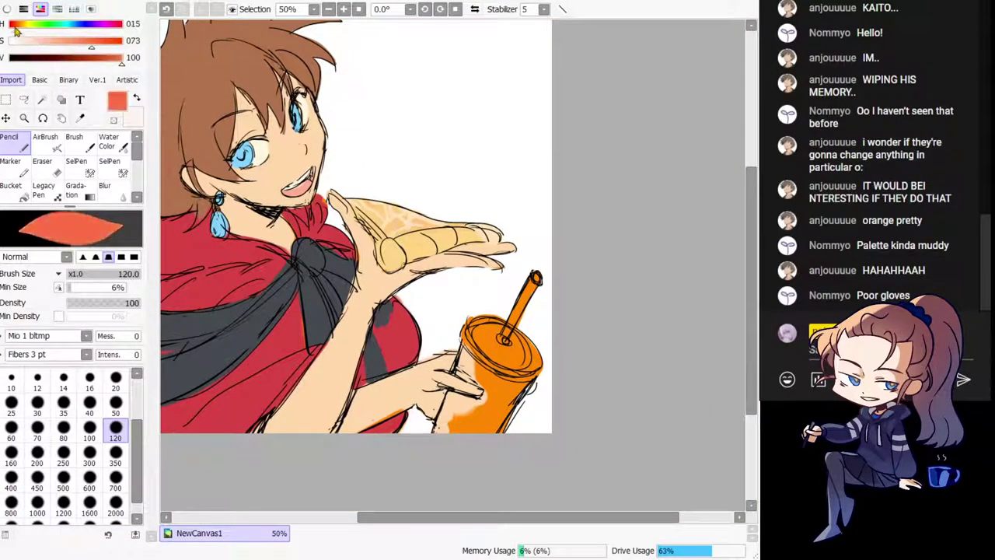
key(ctrl+z)
mouse_move(373, 230)
mouse_down()
mouse_move(379, 237)
mouse_move(365, 225)
mouse_move(379, 239)
mouse_up()
click(93, 60)
key(ctrl+z)
click(105, 59)
key(h)
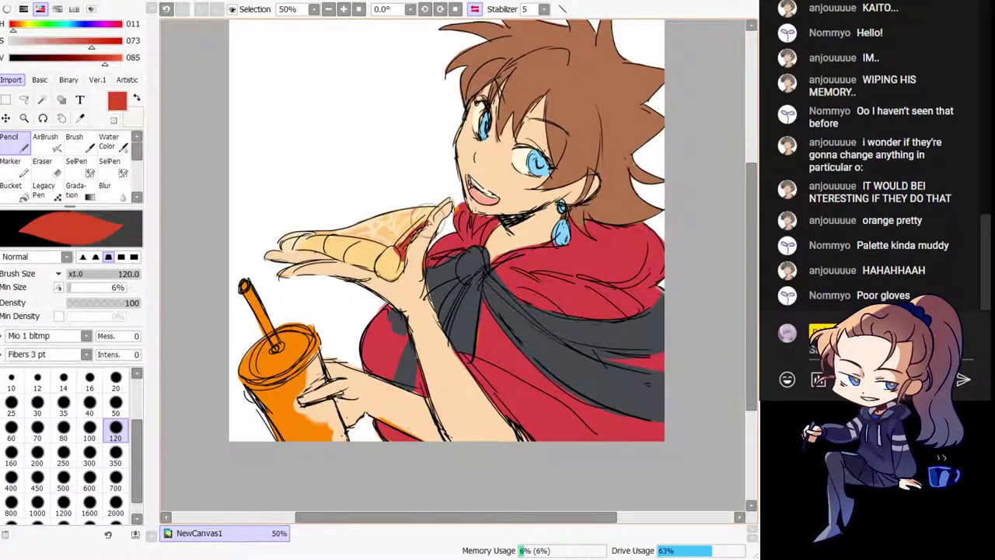
key(ctrl+z)
Step: Try airbrushing soft red patches onto the pie's top at density 81 with brush sizes 50 and 120
click(45, 140)
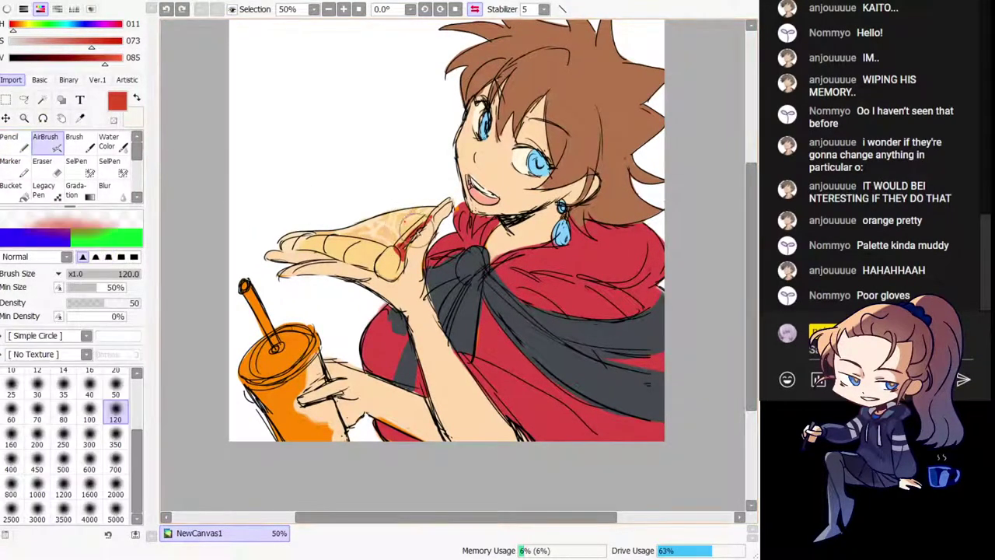
click(117, 385)
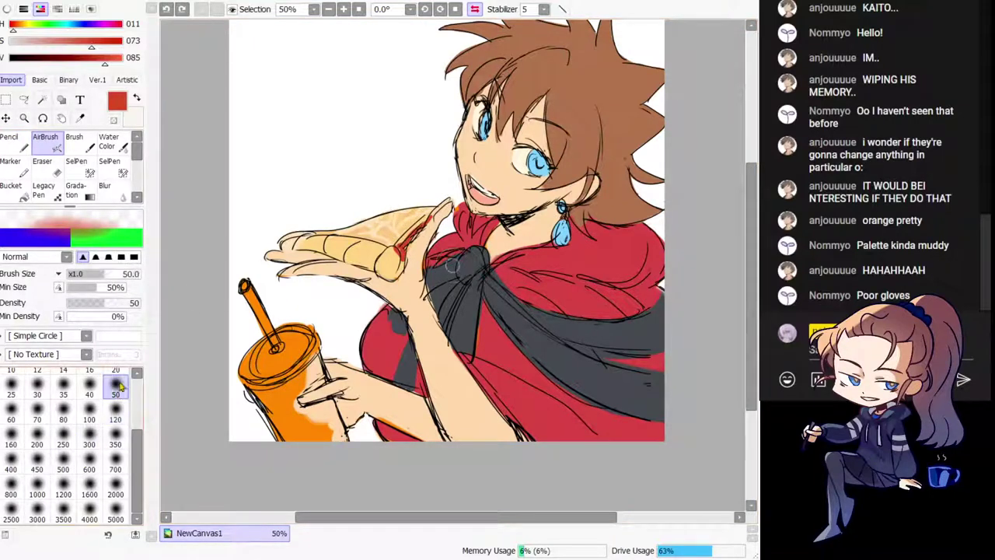
click(127, 307)
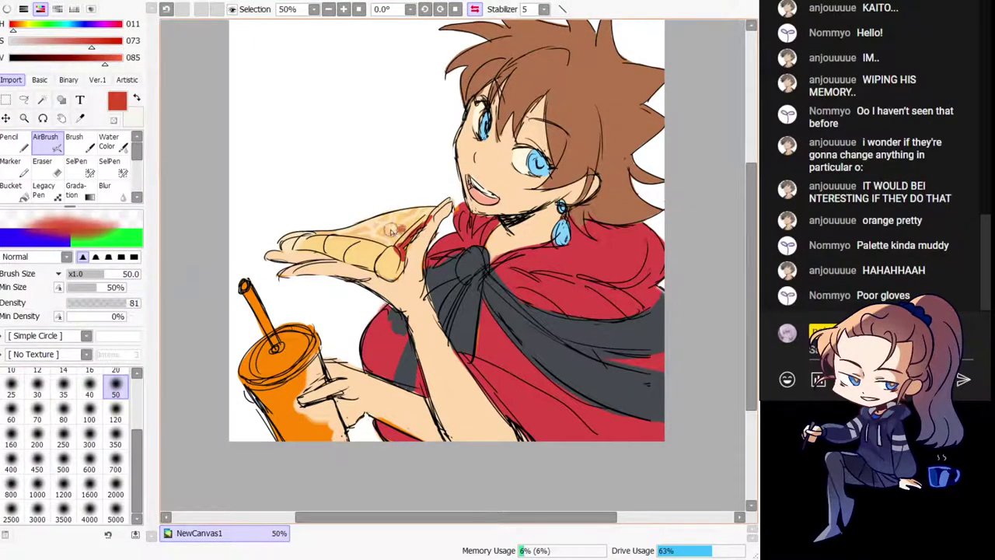
drag(403, 221, 404, 227)
key(ctrl+z)
click(116, 410)
key(h)
key(h)
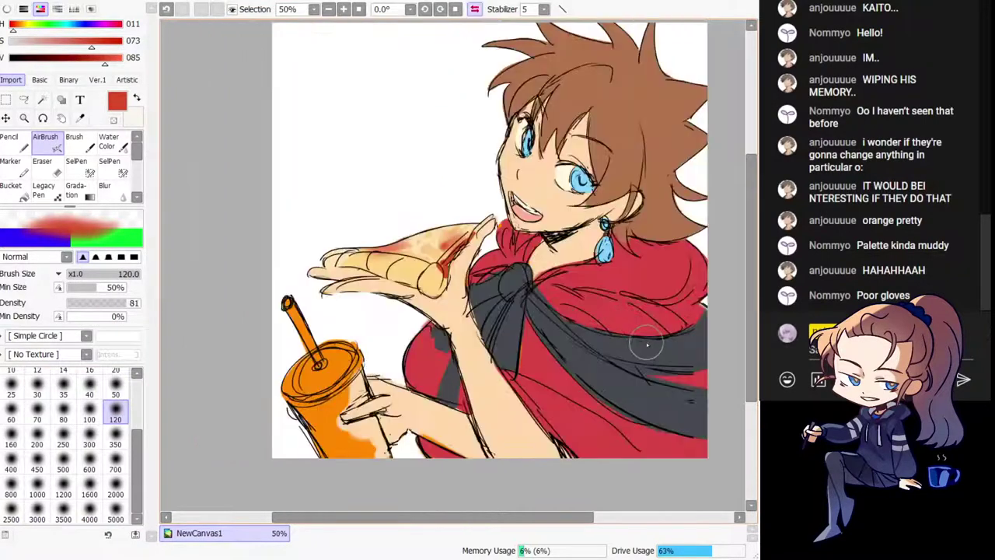
key(h)
alt+click(467, 264)
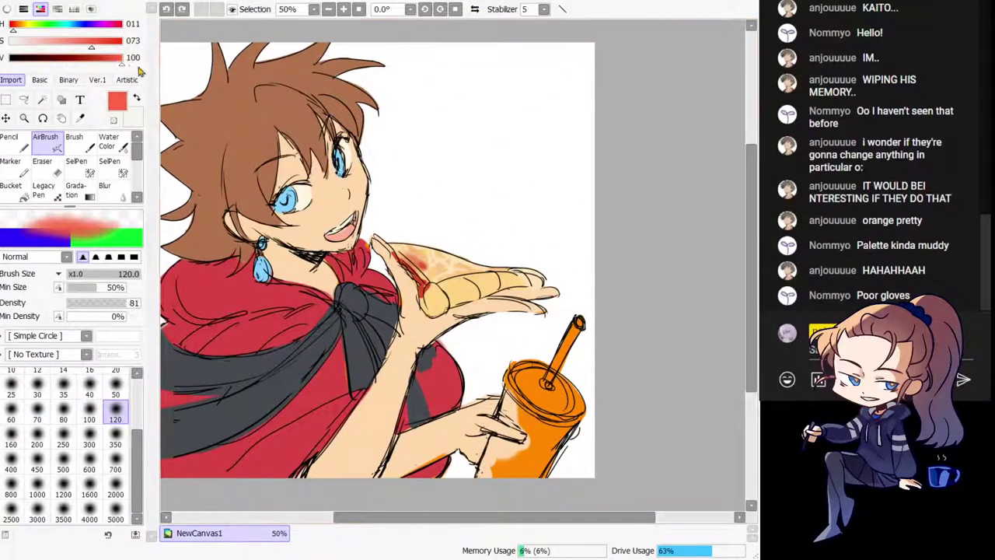
key(ctrl+z)
drag(423, 262, 444, 274)
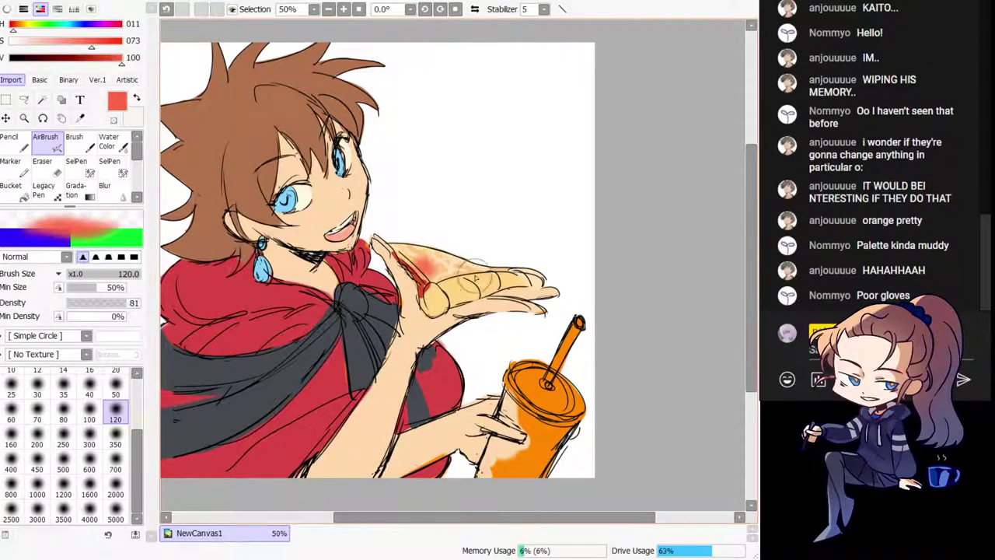
key(ctrl+z)
Step: Airbrush brighter red over the pie's filling at hue 11, saturation 84 and value 94
click(104, 45)
click(115, 61)
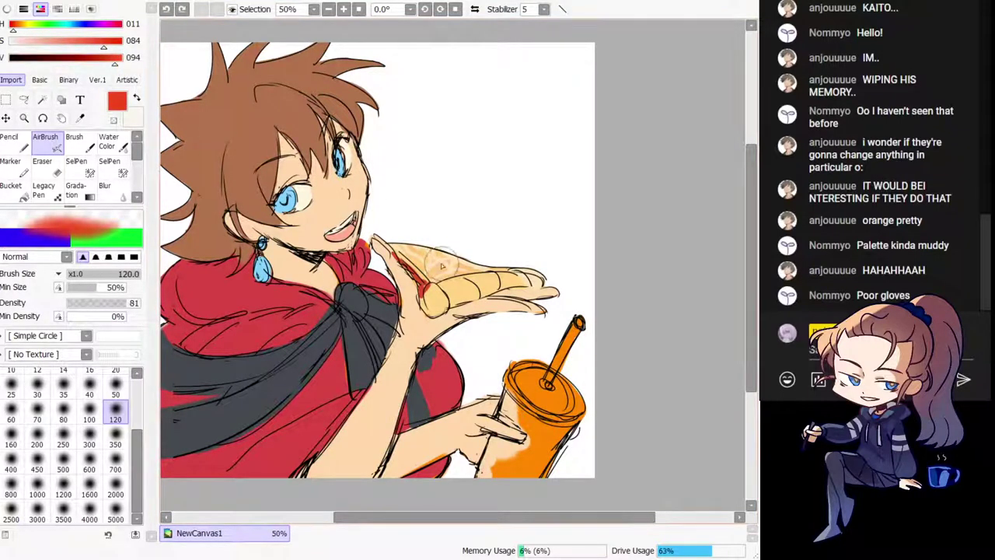
drag(407, 254, 427, 273)
key(ctrl+z)
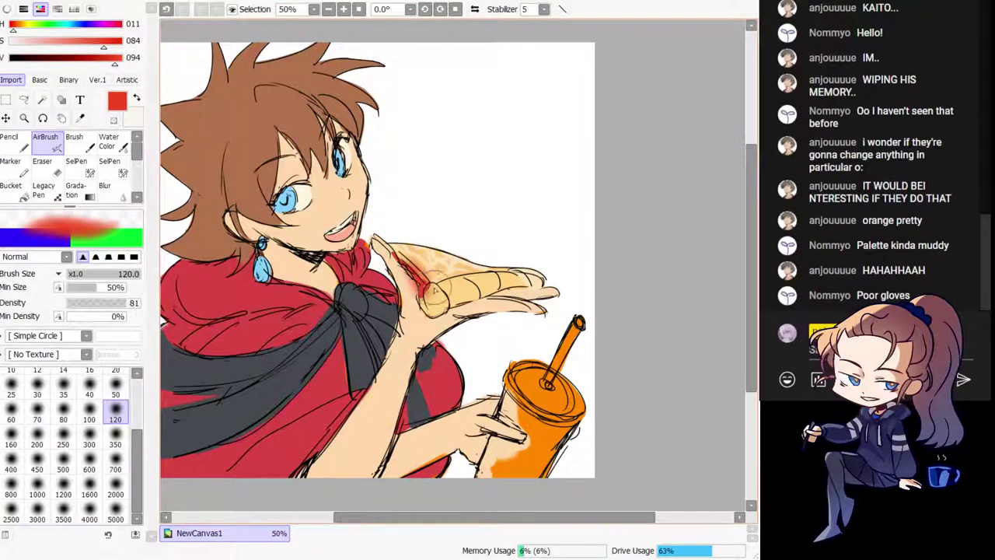
Step: Clean the red overspray off the hand beside the pie with the Pencil in the sampled skin colour
key(h)
drag(402, 325, 383, 324)
key(n)
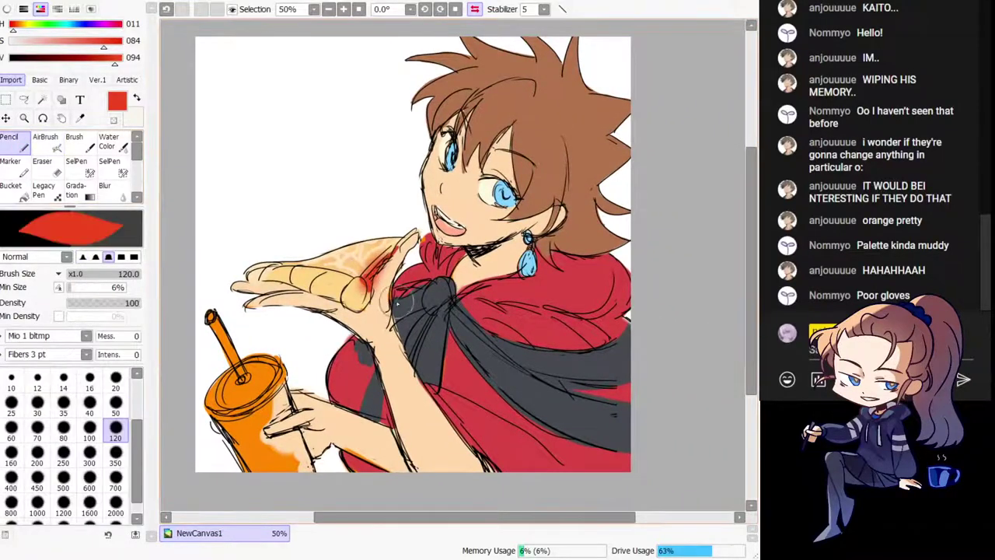
right_click(388, 306)
drag(386, 289, 382, 293)
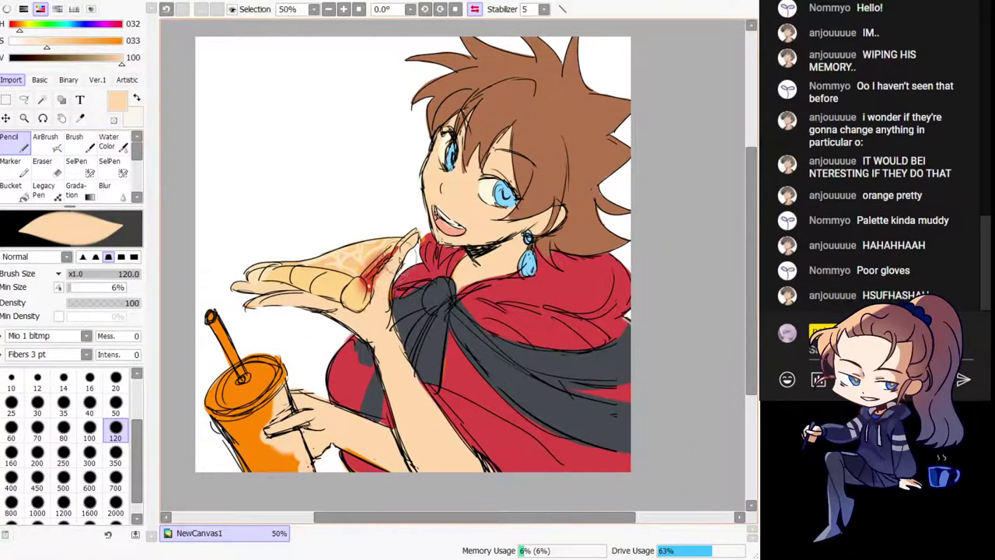
key(h)
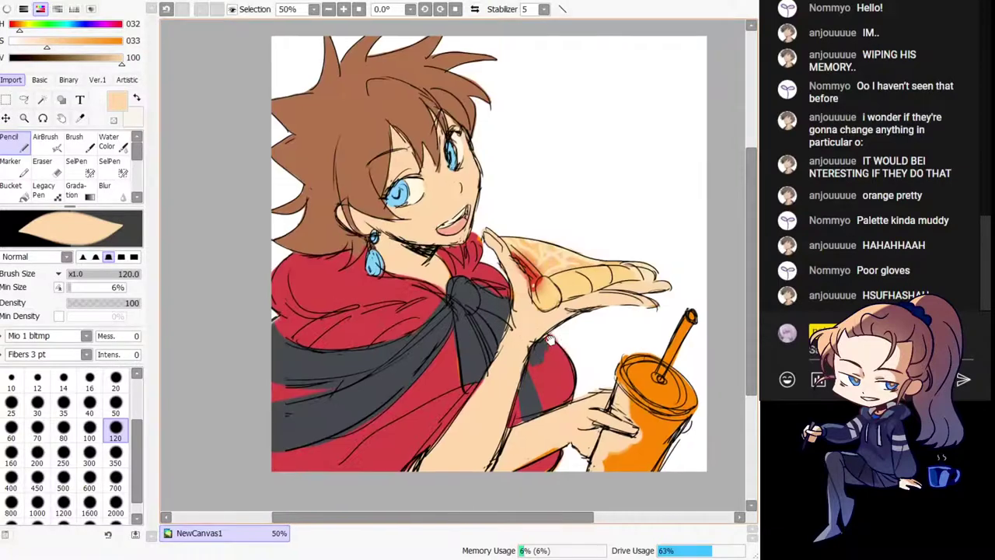
Step: Repaint the rolled crust in its sampled yellow to cover the red overspray, and check the drawing in mirrored view
drag(547, 286, 372, 270)
alt+click(365, 273)
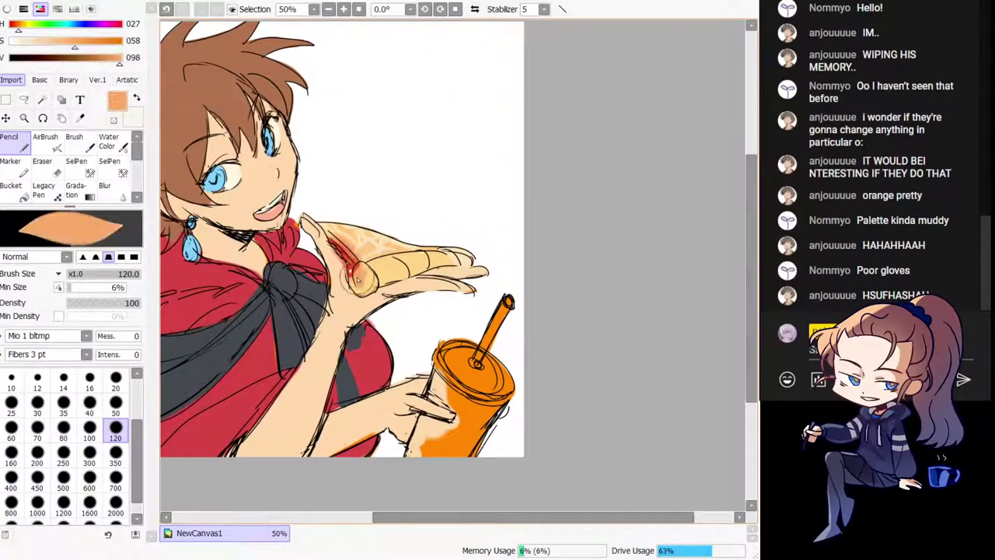
alt+click(361, 284)
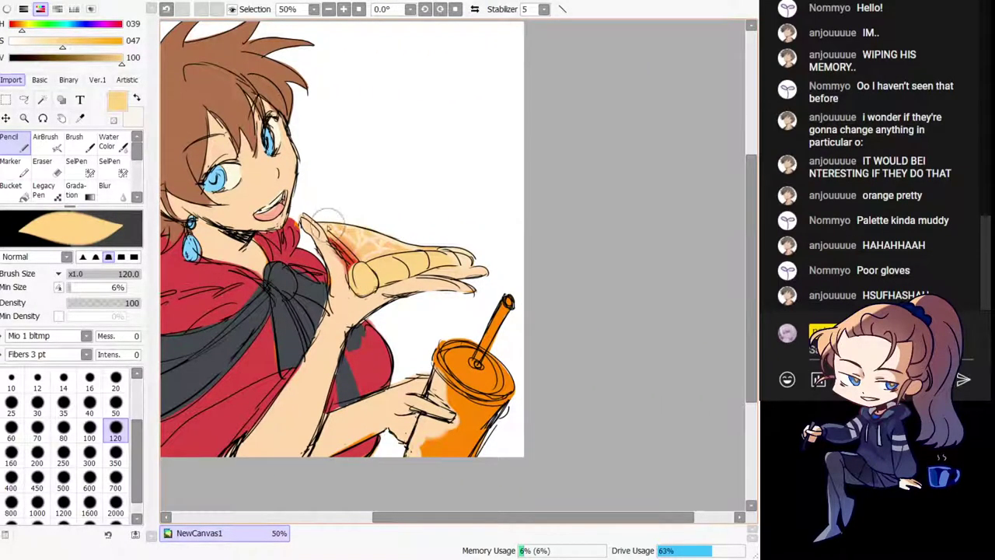
key(h)
drag(546, 291, 483, 283)
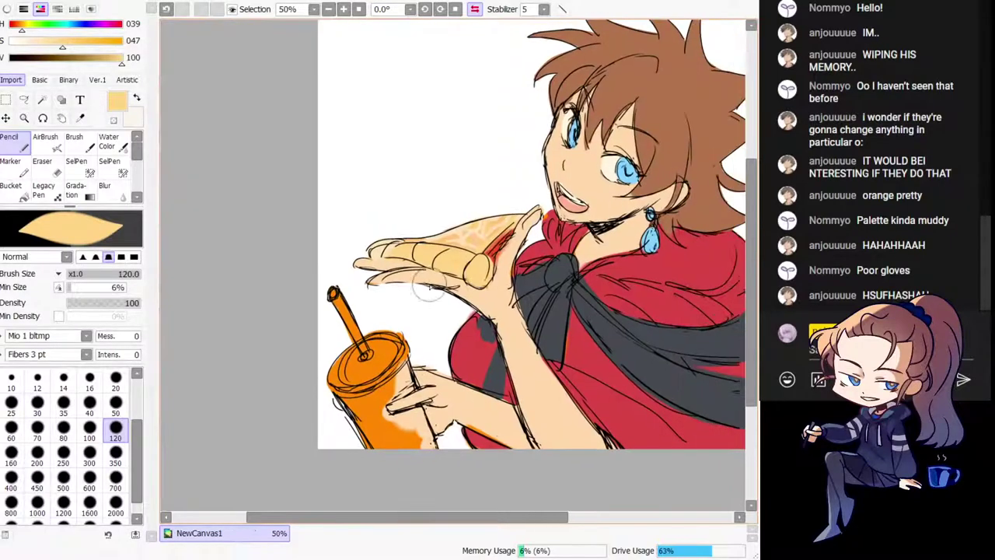
key(h)
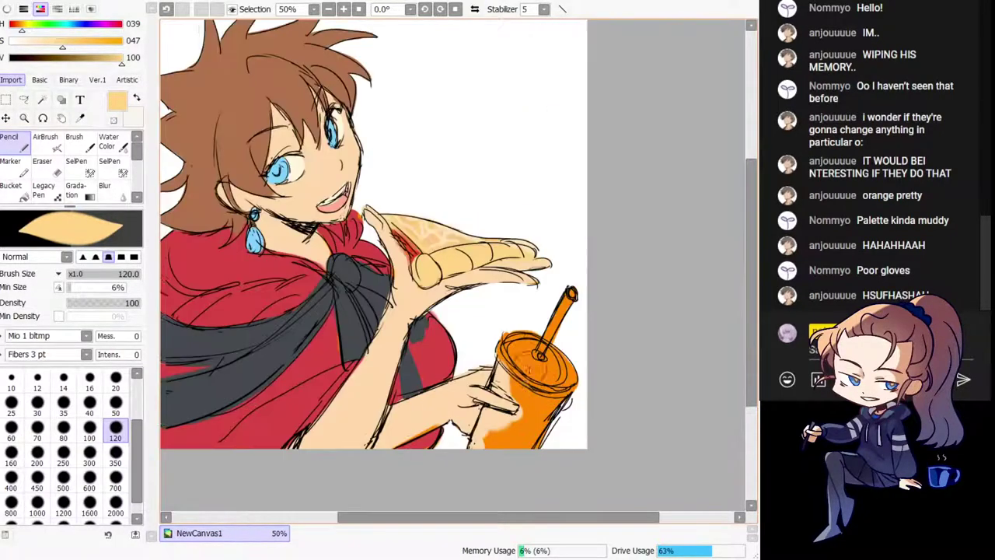
drag(529, 381, 480, 361)
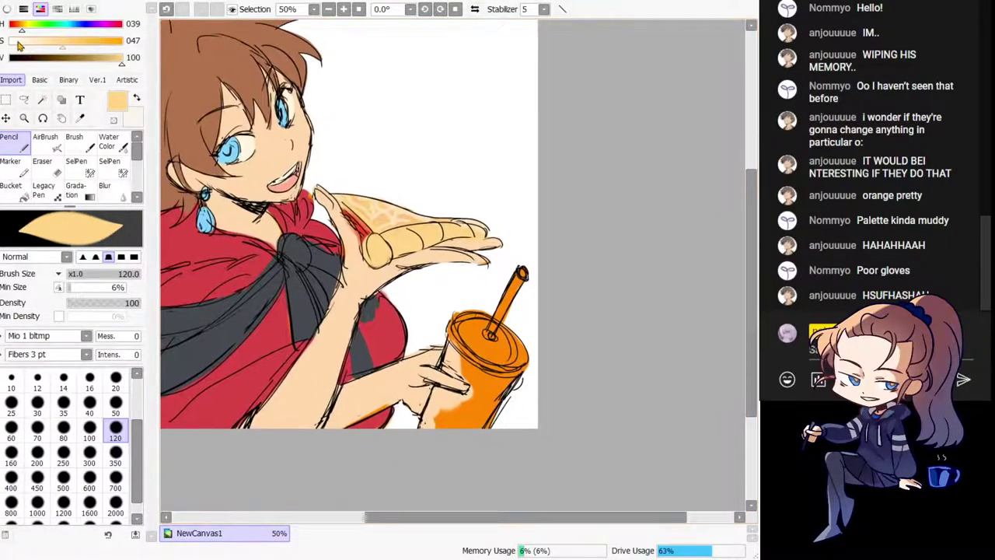
Step: Repaint the drink cup's body in cream sampled from the eye white, at hue 45, saturation 12 and value 100
drag(19, 46, 15, 45)
key(ctrl+z)
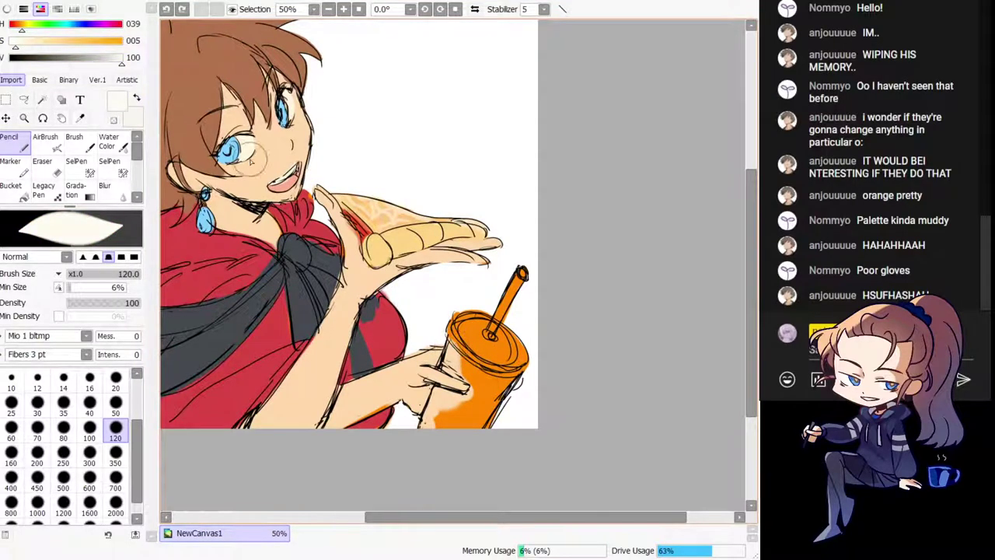
right_click(249, 148)
mouse_move(451, 362)
mouse_down()
mouse_move(525, 380)
mouse_move(462, 368)
mouse_move(485, 400)
mouse_move(434, 389)
mouse_move(415, 433)
mouse_move(503, 404)
mouse_up()
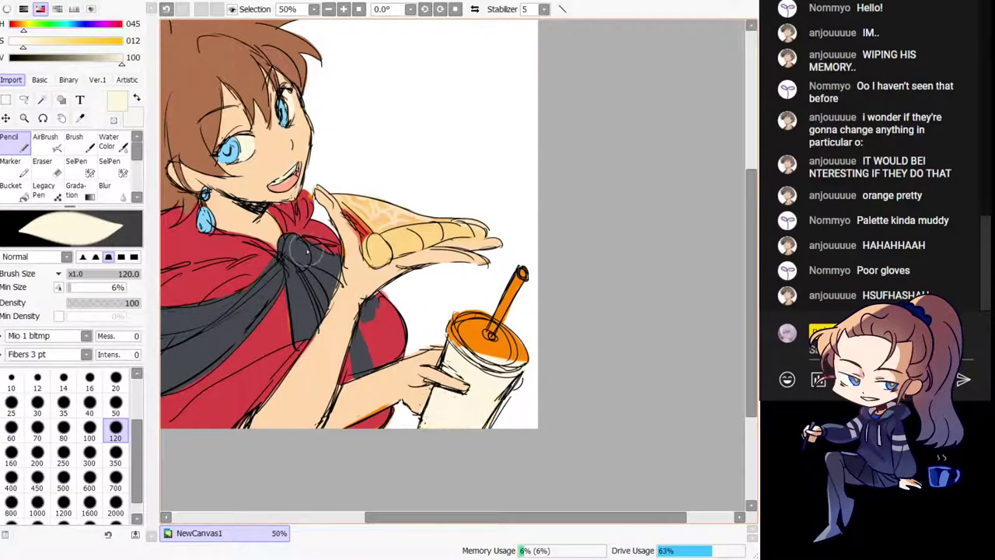
Step: Repaint the cup's lid in light beige-grey at hue 41, saturation 12 and value 85
drag(58, 61, 82, 60)
mouse_move(493, 331)
mouse_down()
mouse_move(469, 344)
mouse_move(516, 356)
mouse_move(488, 324)
mouse_up()
key(ctrl+z)
key(ctrl+z)
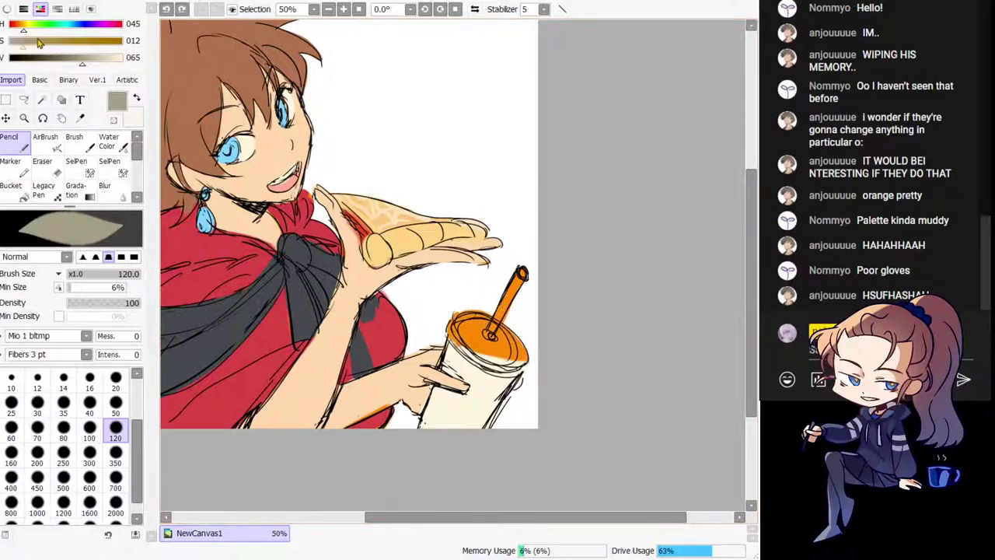
click(105, 60)
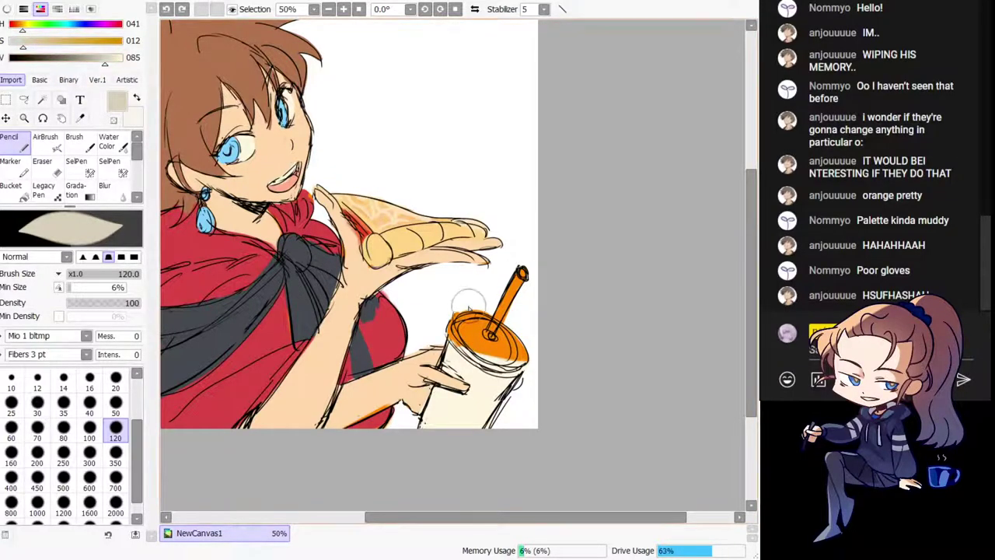
mouse_move(469, 322)
mouse_down()
mouse_move(501, 356)
mouse_move(526, 352)
mouse_up()
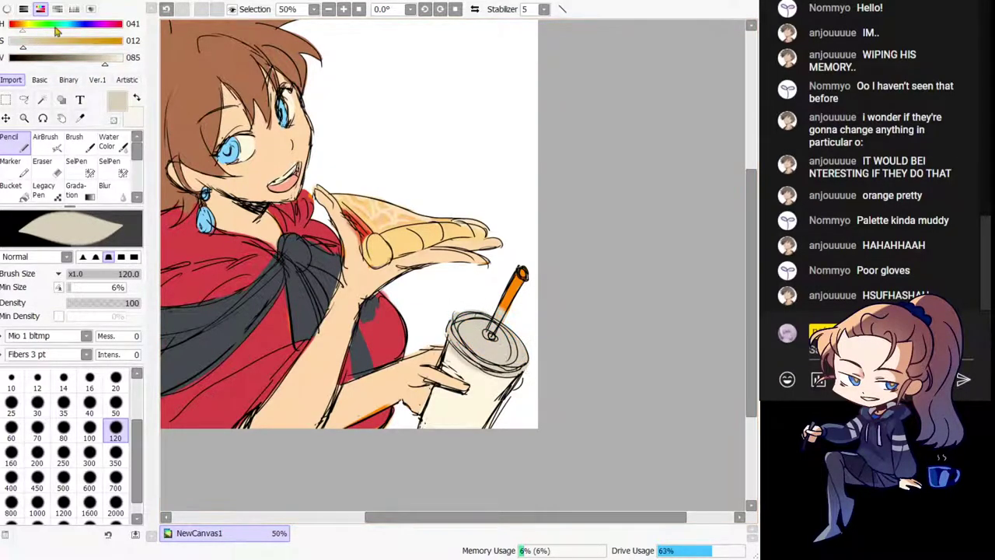
Step: Paint the drinking straw red at hue 359, saturation 65 and value 100
click(111, 25)
click(82, 45)
click(122, 61)
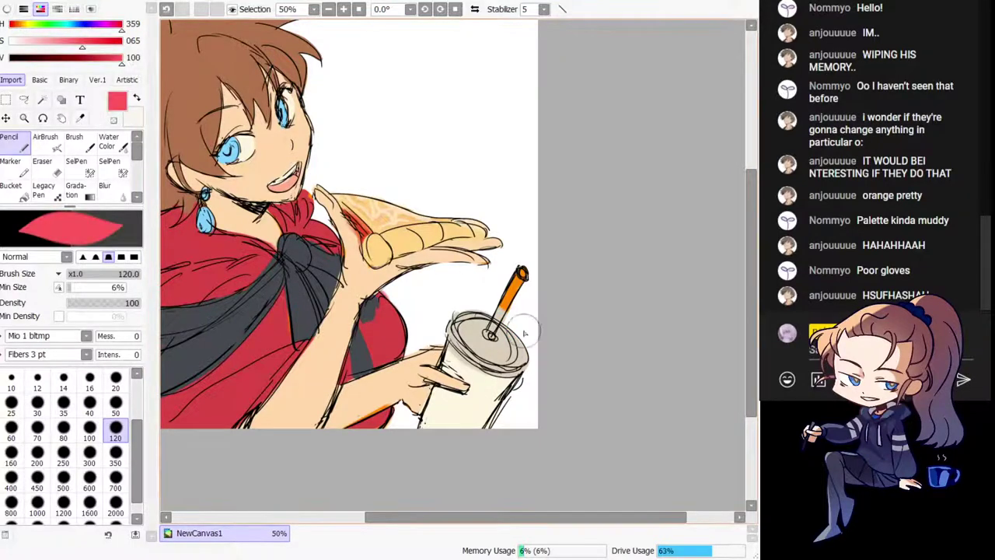
key(h)
drag(388, 314, 344, 294)
drag(338, 250, 371, 312)
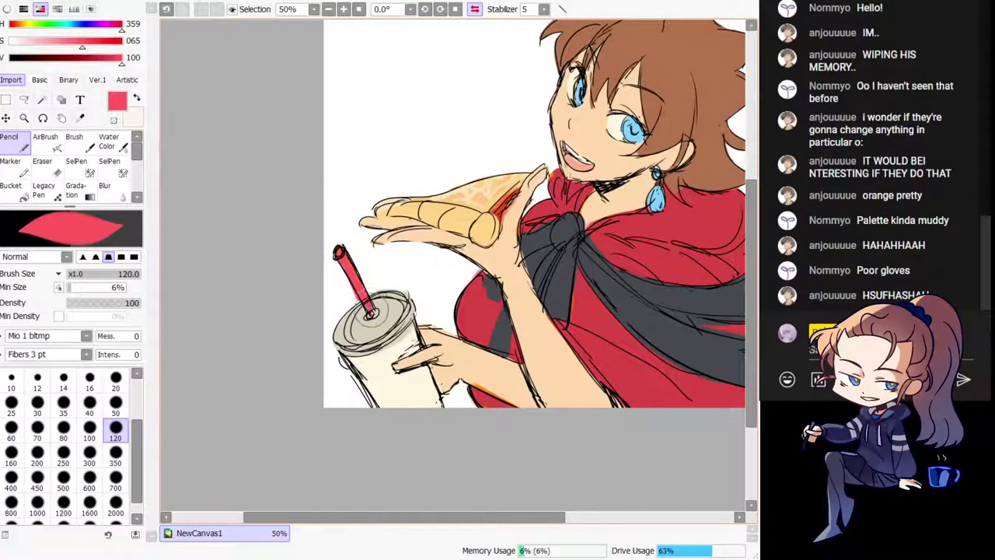
Step: Add diagonal yellow-orange stripes along the red straw at hue 37, saturation 65 and value 100
key(h)
drag(498, 345, 369, 331)
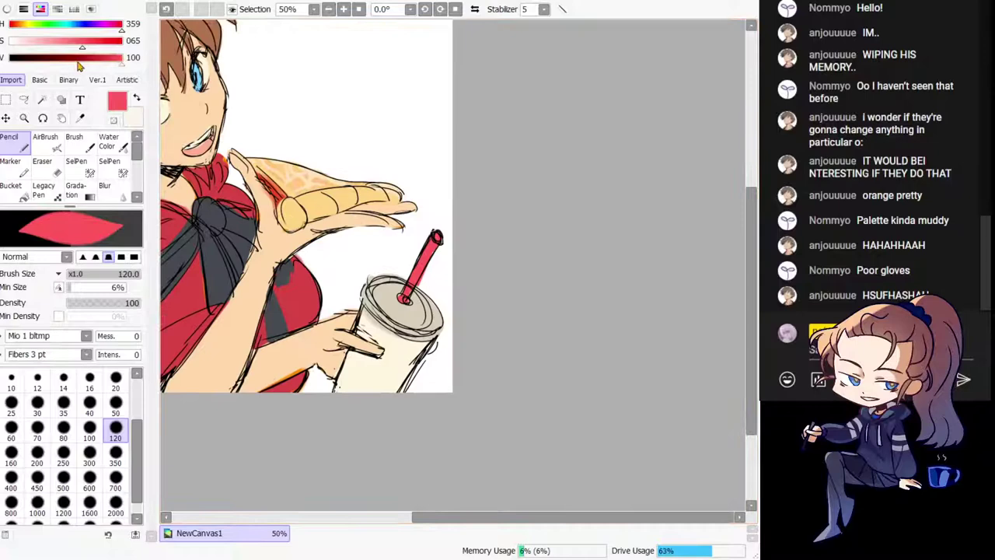
click(22, 25)
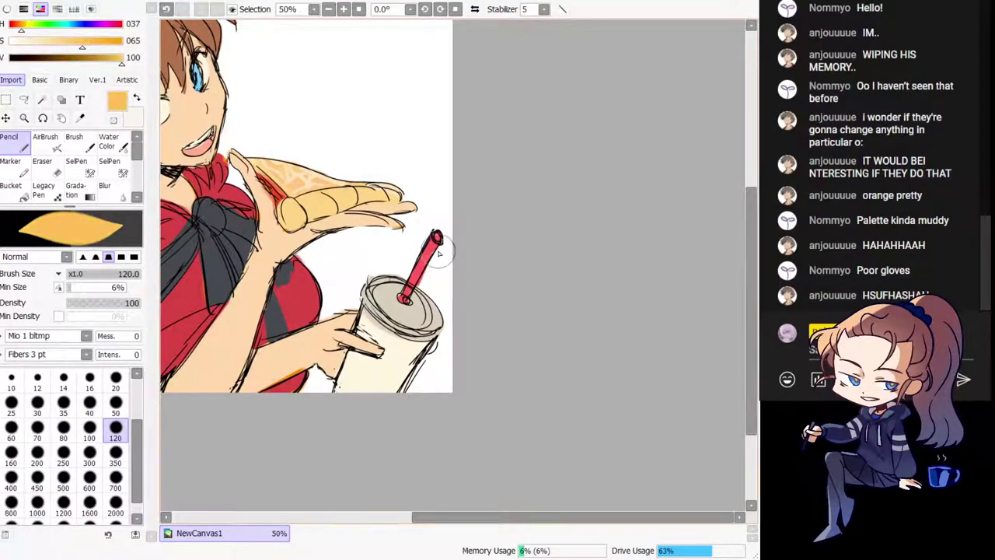
drag(425, 244, 434, 254)
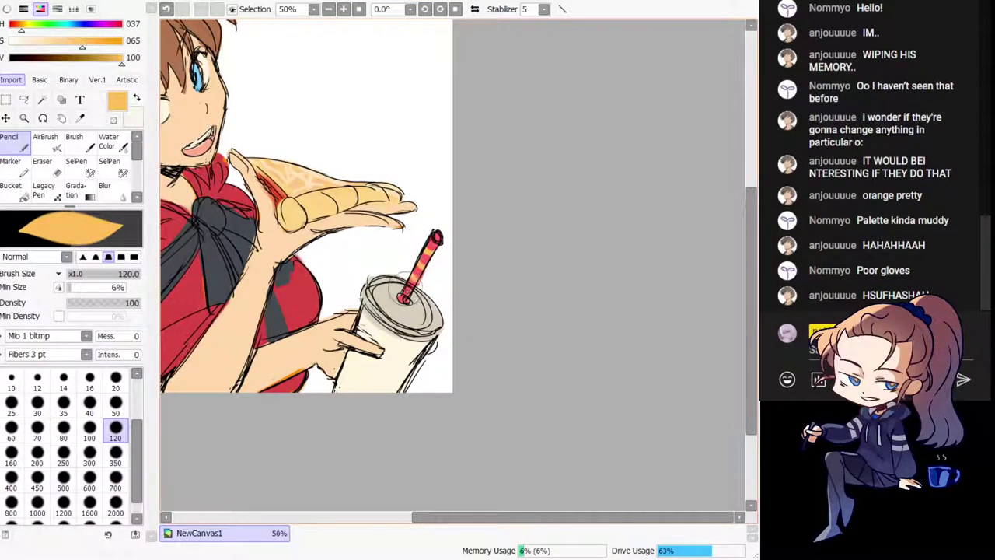
key(ctrl+z)
drag(436, 240, 416, 264)
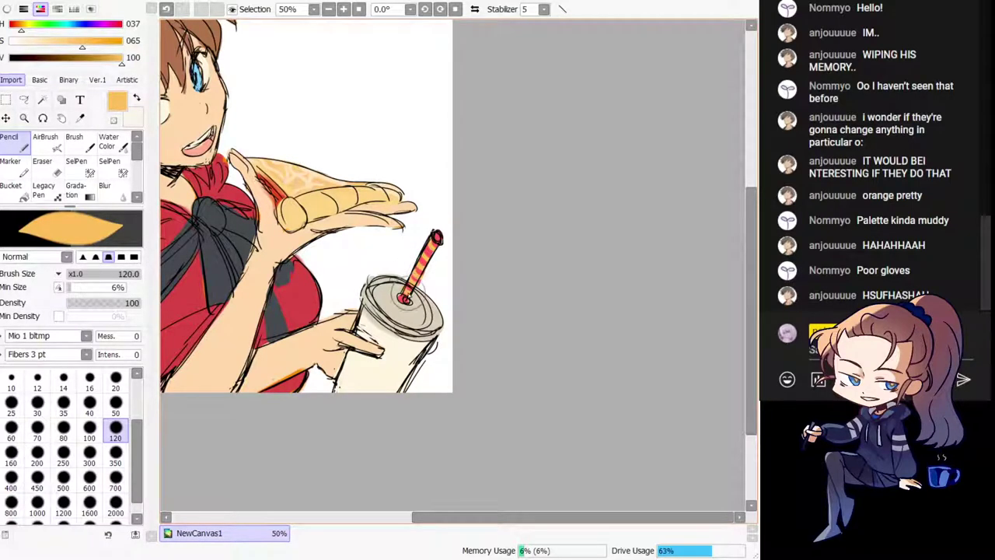
Step: Try erasing parts of the straw's stripes with the Pencil in transparent colour while checking the drawing mirrored
key(h)
drag(402, 293, 299, 239)
key(minus)
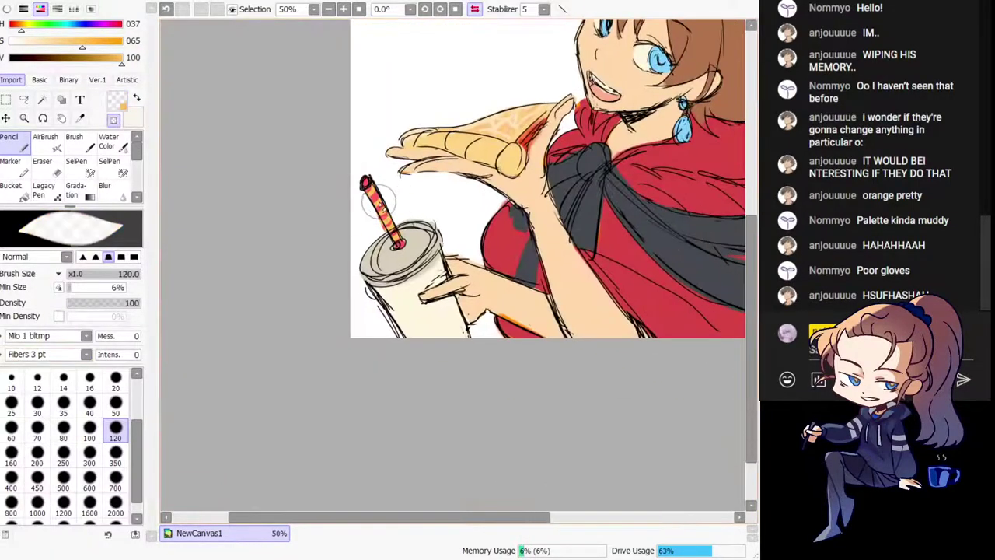
key(ctrl+z)
drag(393, 225, 398, 232)
key(ctrl+z)
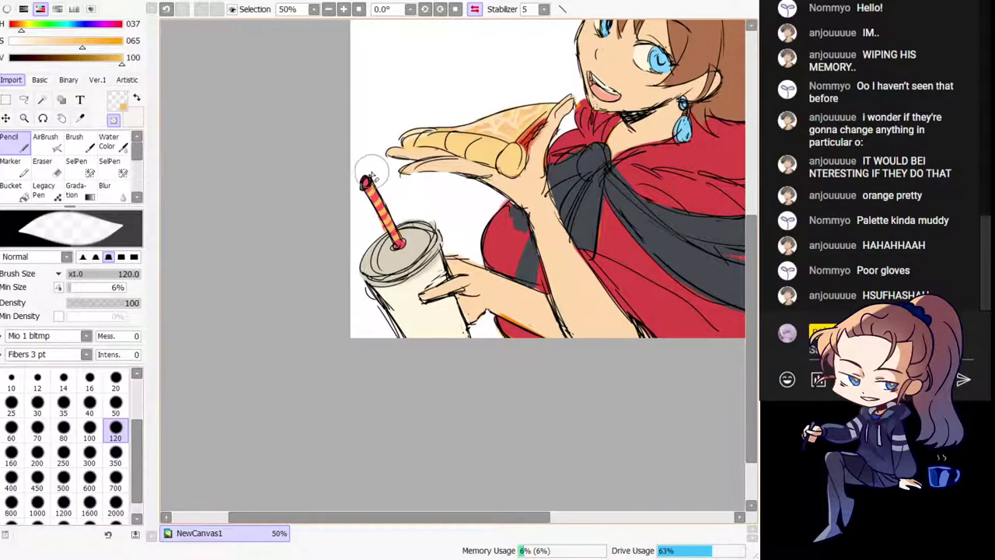
key(h)
drag(539, 303, 556, 365)
key(h)
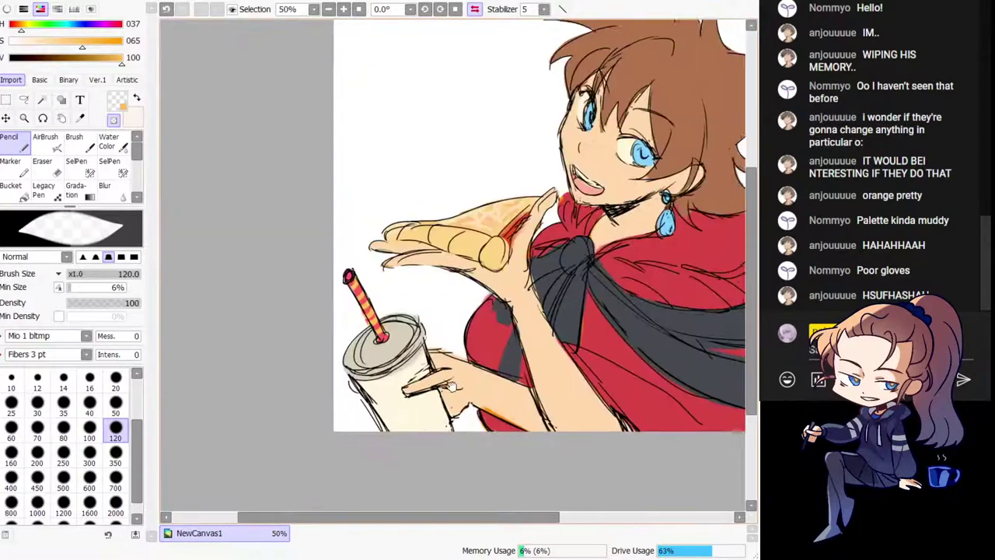
Step: Erase stray sketch lines along the cup's outer edge and on the raised forearm with the Pencil in transparent colour
key(x)
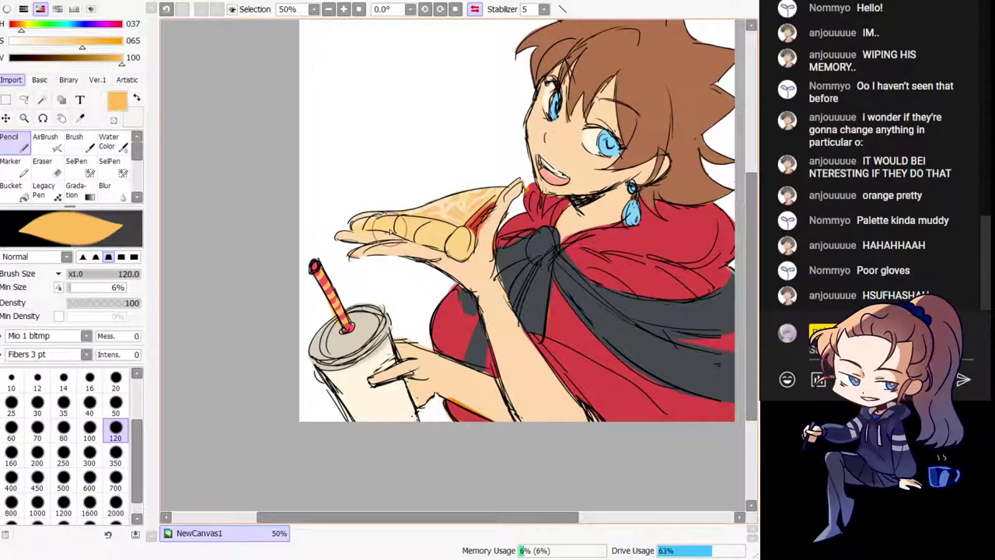
key(x)
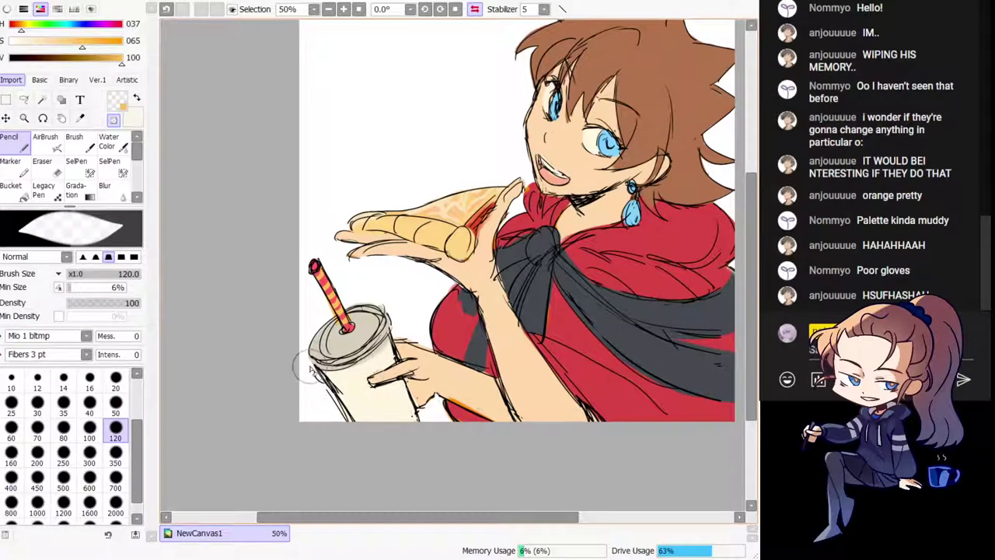
drag(310, 366, 339, 410)
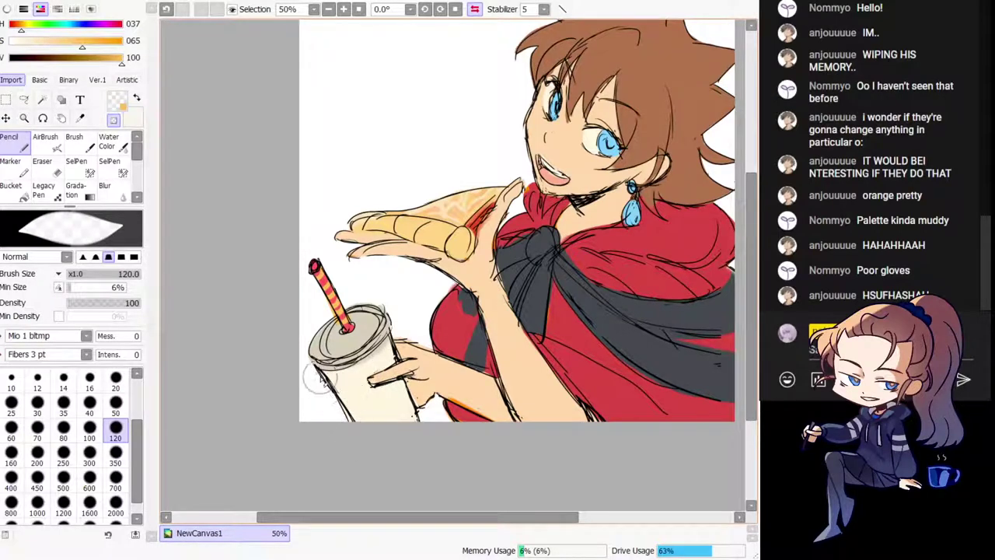
key(ctrl+z)
mouse_move(392, 339)
mouse_down()
mouse_move(473, 363)
mouse_move(506, 390)
mouse_move(460, 358)
mouse_move(488, 380)
mouse_up()
key(ctrl+z)
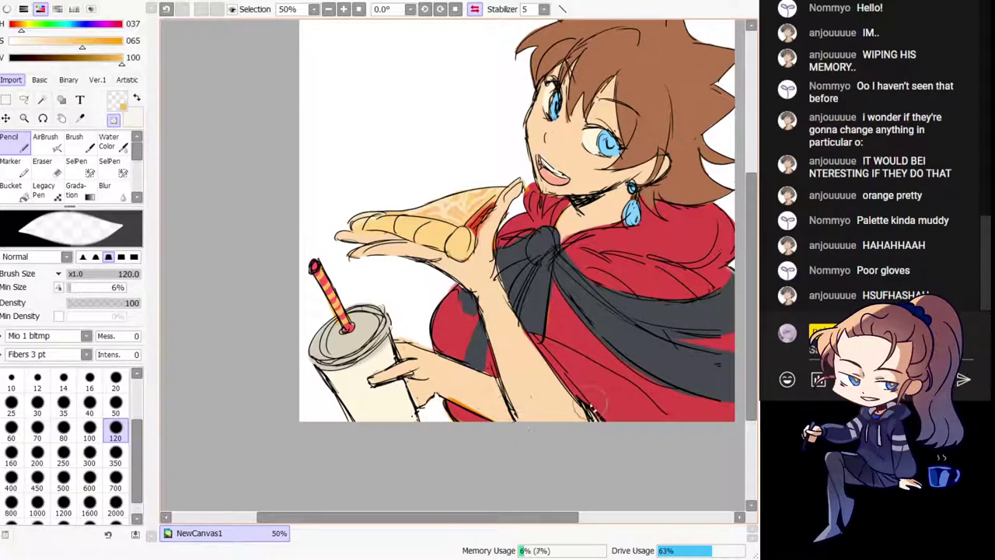
mouse_move(497, 378)
mouse_down()
mouse_move(516, 425)
mouse_move(529, 430)
mouse_up()
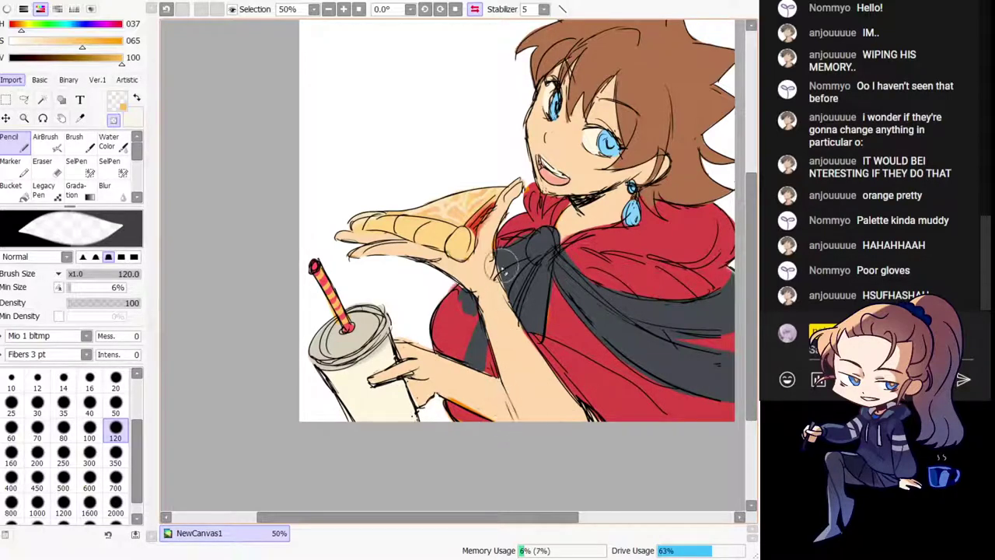
key(h)
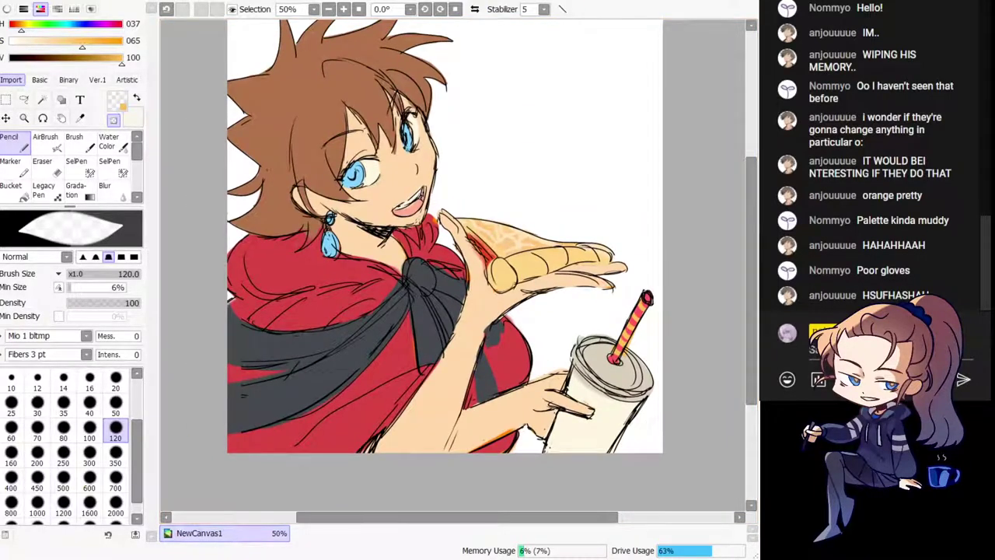
Step: Recolour the line art dark purple with the Bucket at hue 270, saturation 30 and value 29, and check it mirrored
click(13, 198)
click(94, 24)
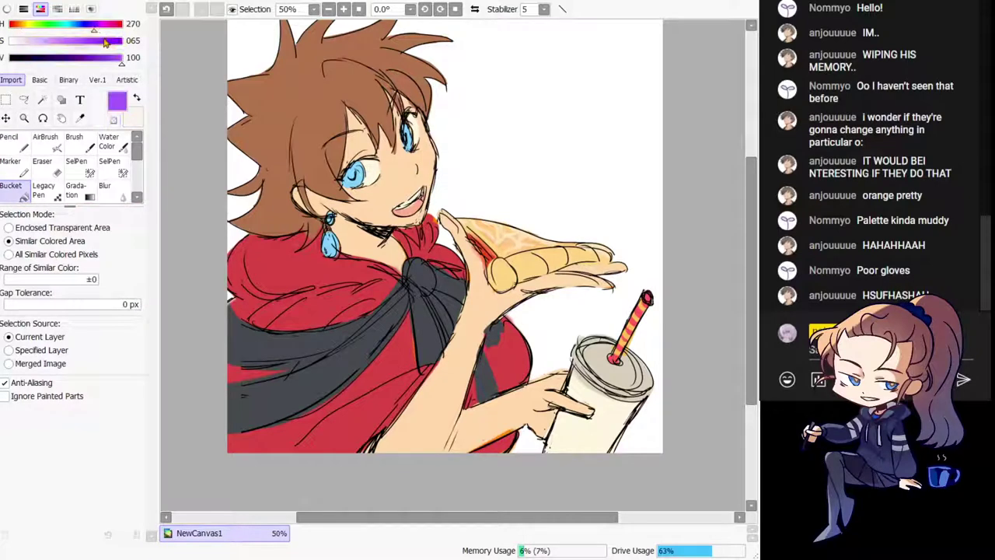
click(28, 59)
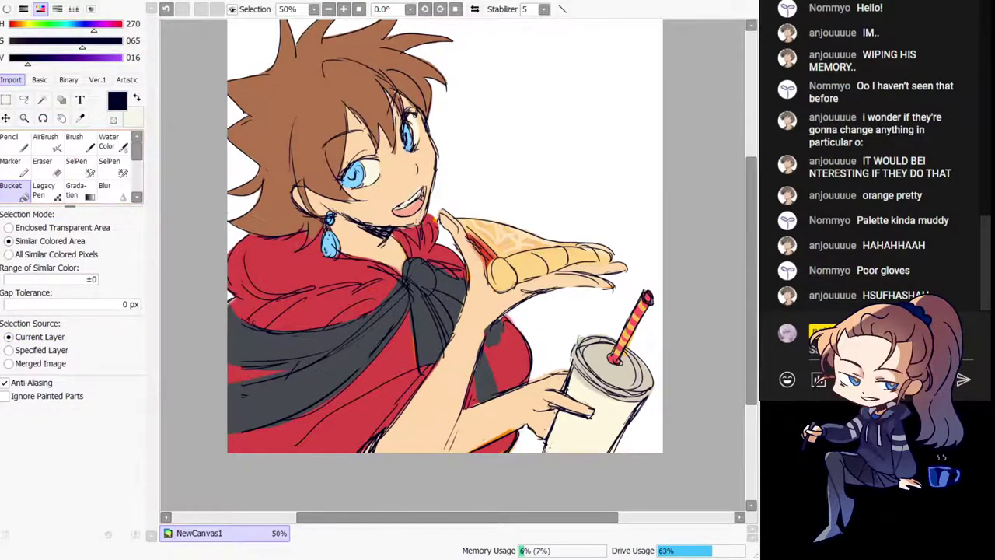
click(61, 43)
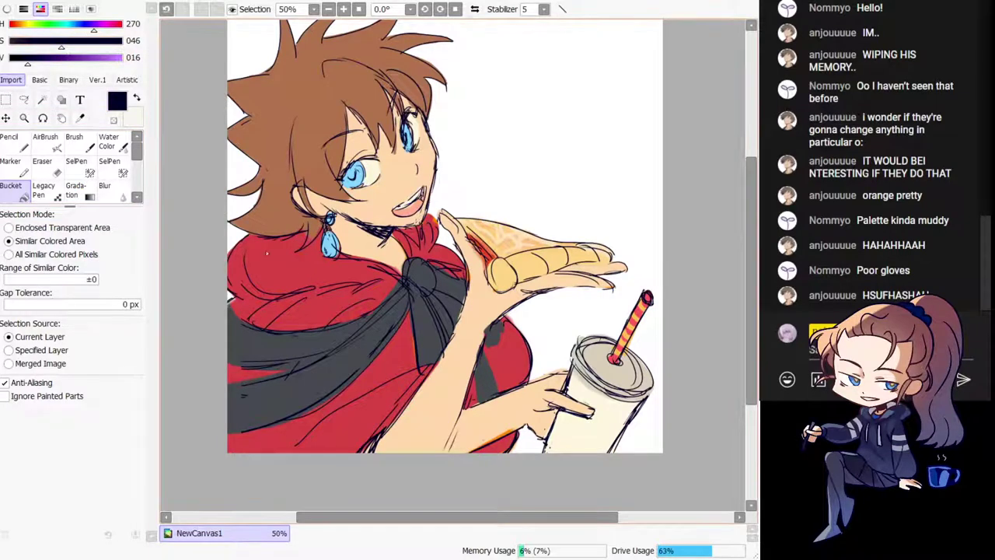
click(41, 57)
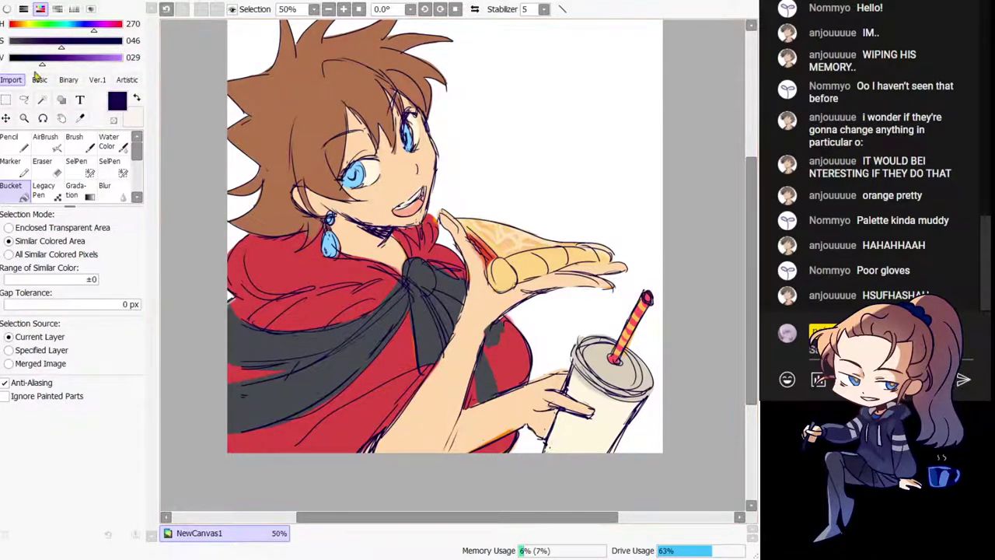
click(44, 41)
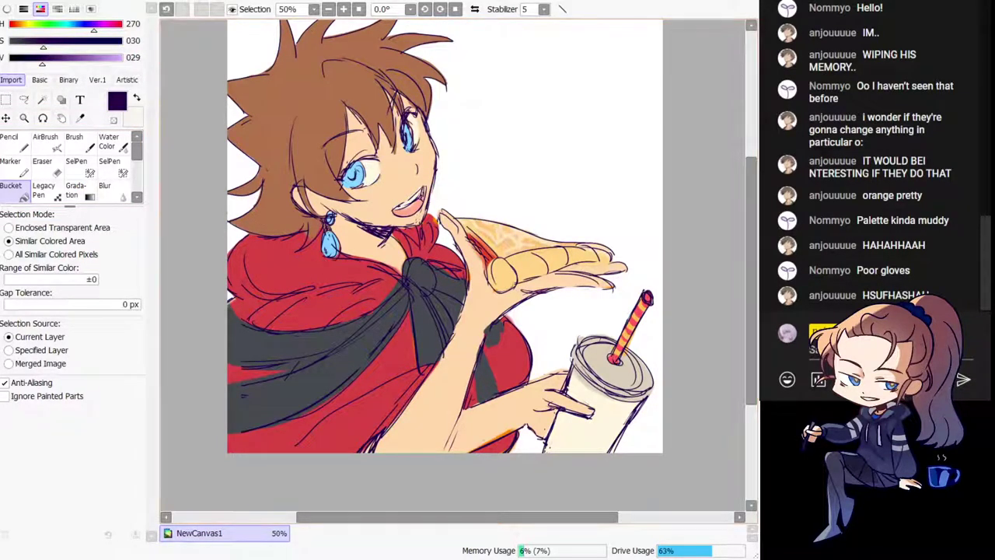
click(353, 342)
key(h)
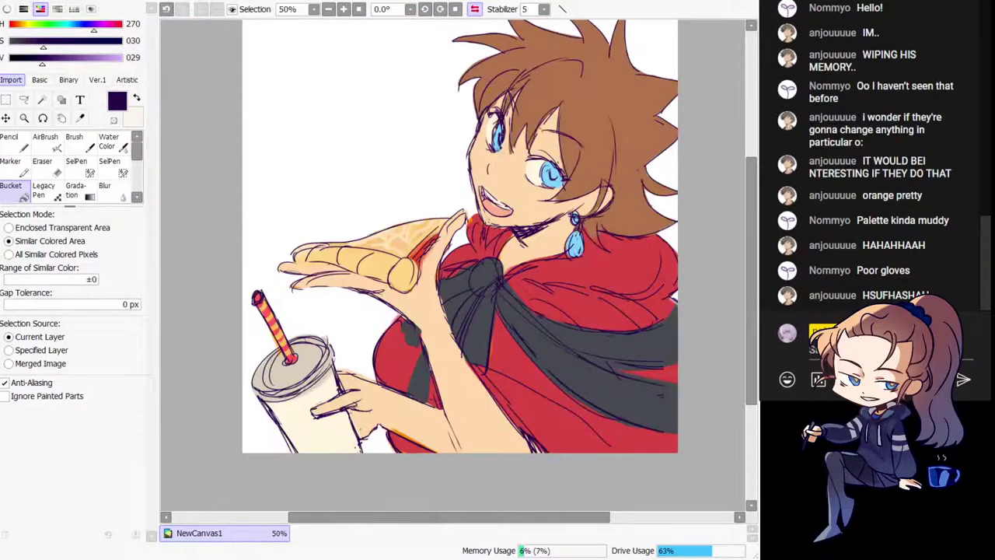
key(h)
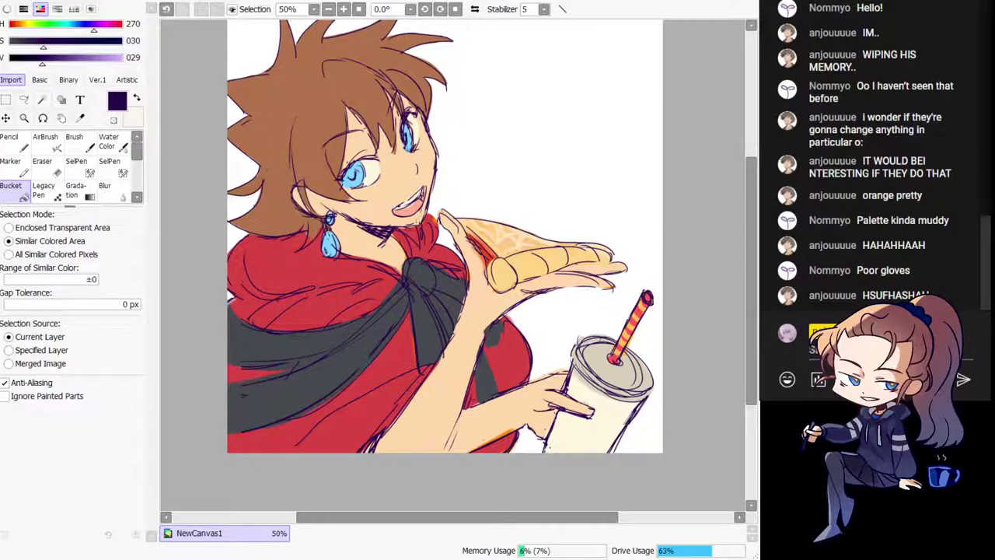
Step: Fill a shadow tint over the whole figure with the Bucket in mauve at hue 322, saturation 18 and value 72
click(375, 267)
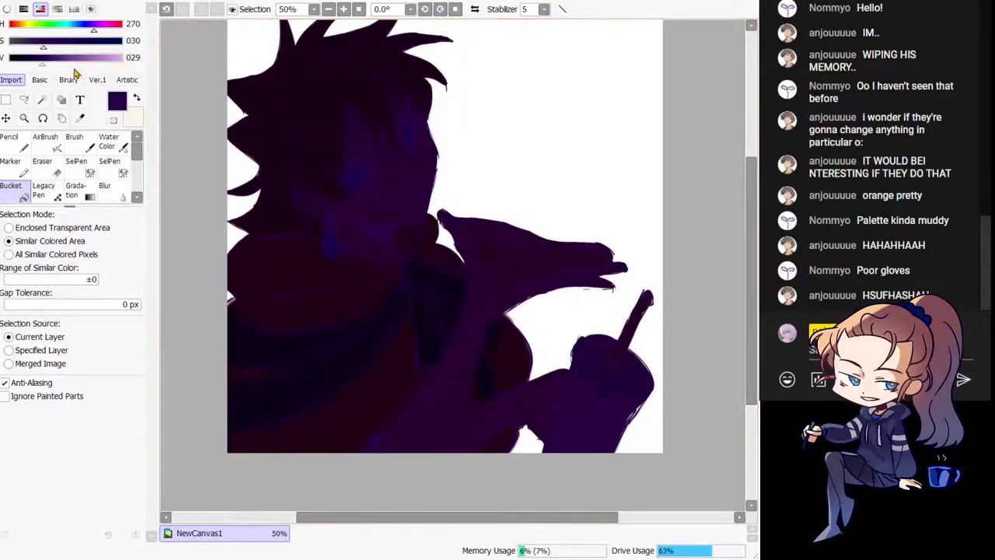
click(31, 48)
drag(43, 62, 101, 69)
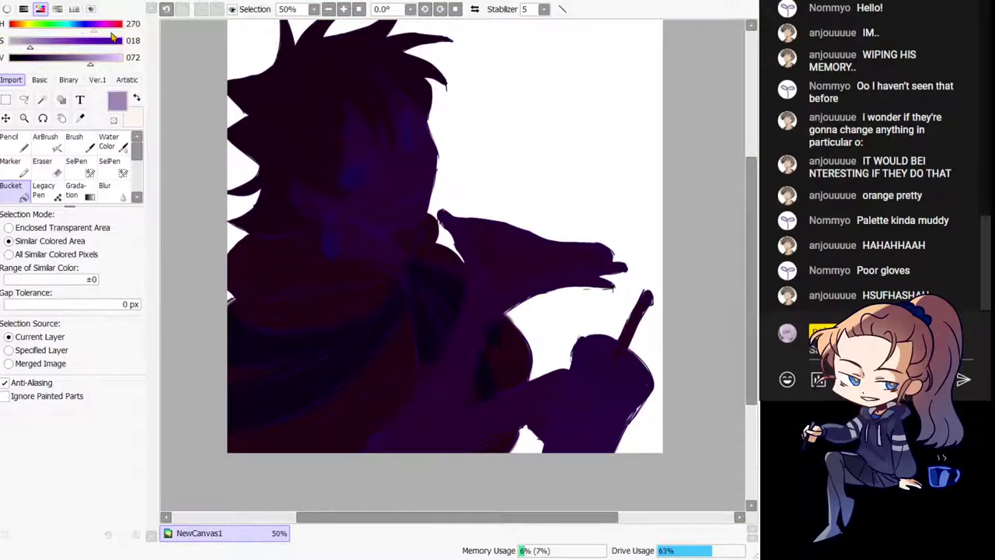
click(110, 32)
click(357, 259)
drag(412, 368, 398, 403)
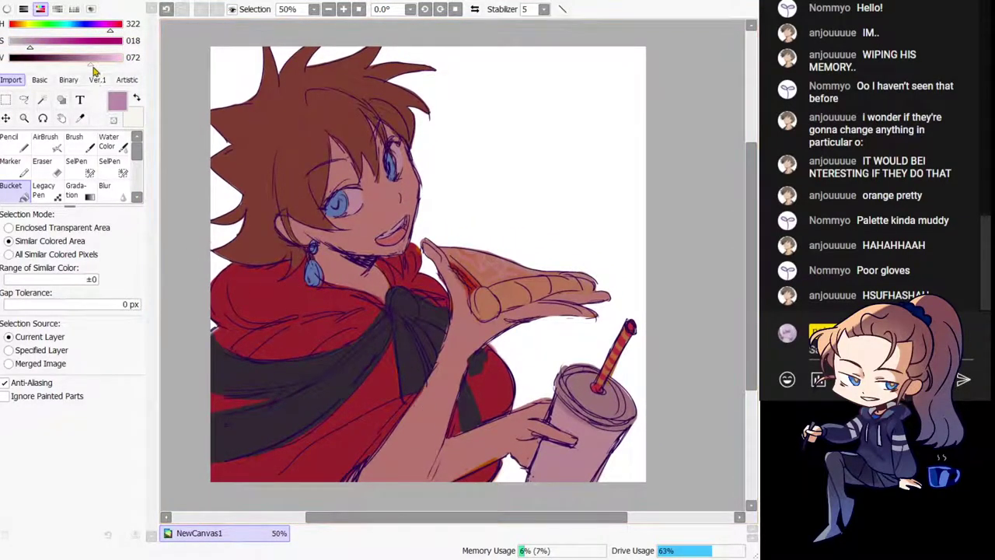
Step: Refill the figure's shadow tint in warmer colours, ending on orange at hue 17, saturation 42 and value 89
drag(122, 41, 120, 42)
click(322, 331)
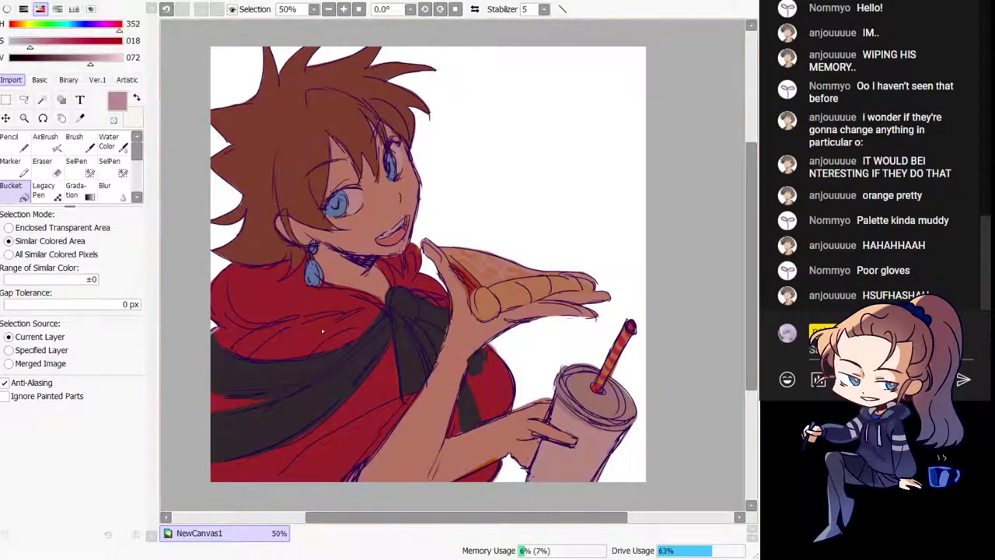
click(14, 25)
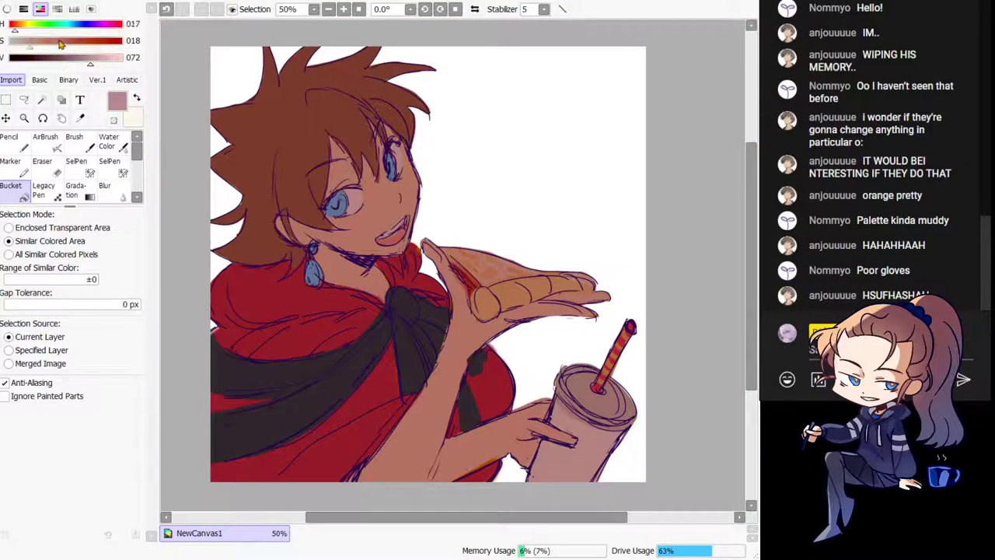
click(57, 41)
click(329, 250)
click(109, 59)
click(308, 223)
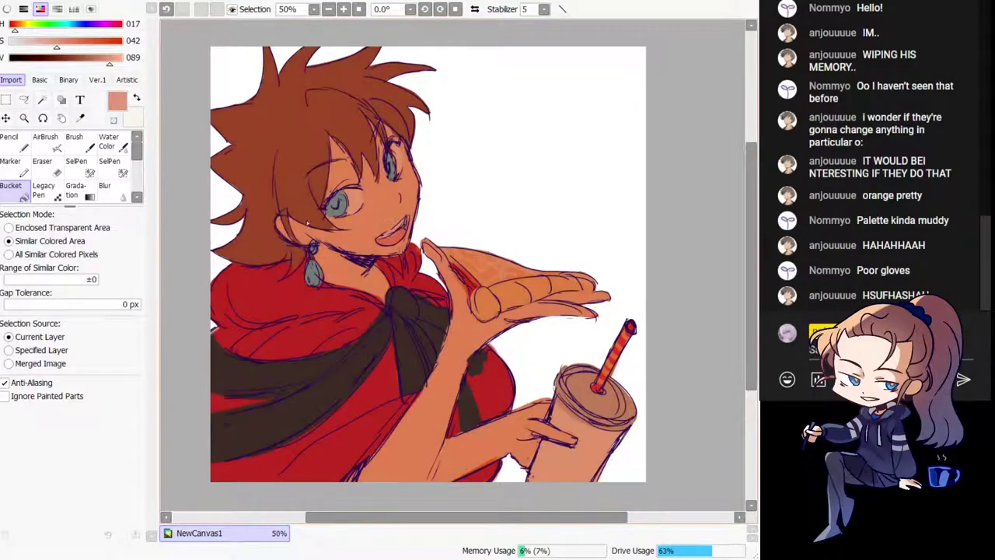
Step: Mute and darken the figure's shadow tint by refilling it at saturation 37 and value 78, and check it mirrored
click(52, 43)
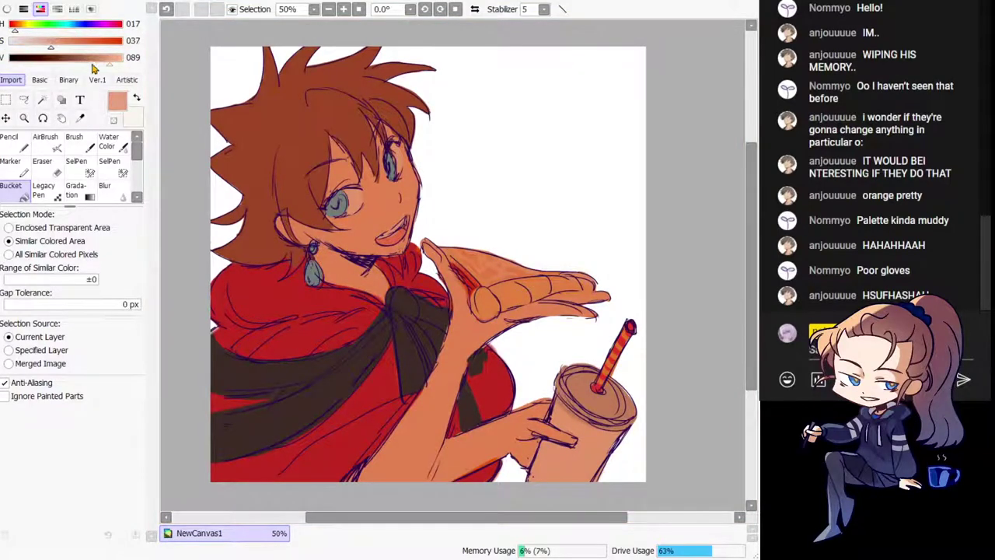
click(98, 60)
click(309, 287)
key(h)
key(h)
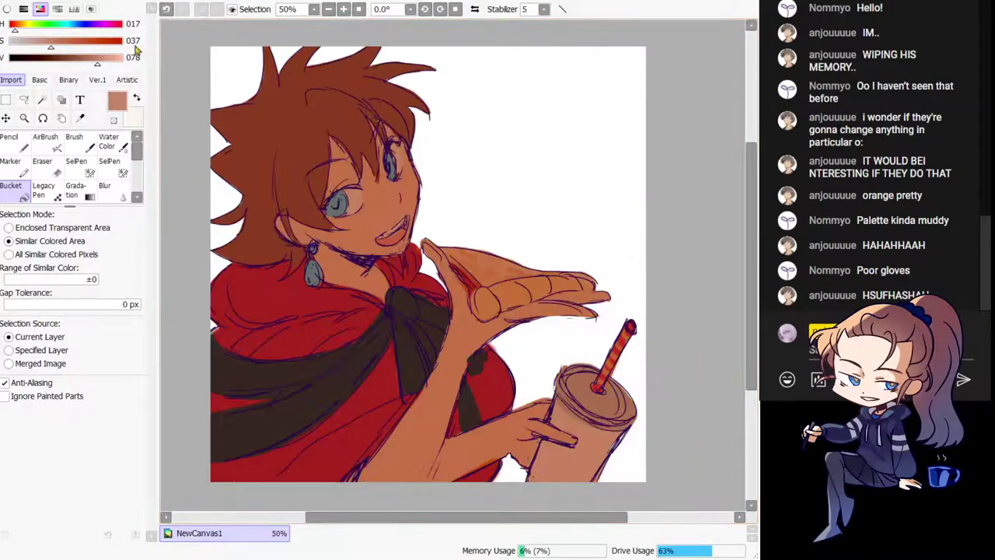
Step: Test the Pencil in the shadow colour on the scratchpad and clear the test strokes
click(92, 9)
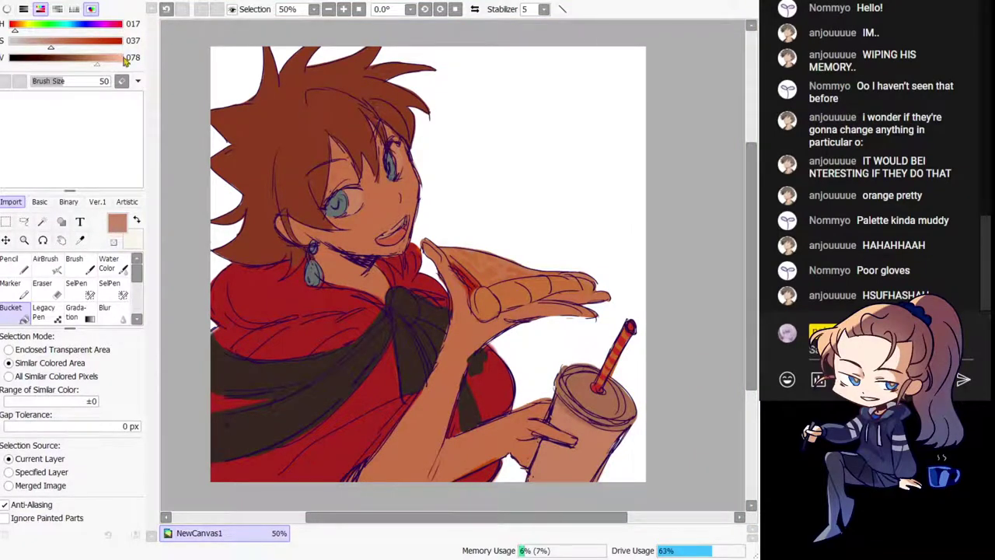
click(8, 266)
mouse_move(86, 124)
mouse_down()
mouse_move(44, 132)
mouse_move(67, 140)
mouse_up()
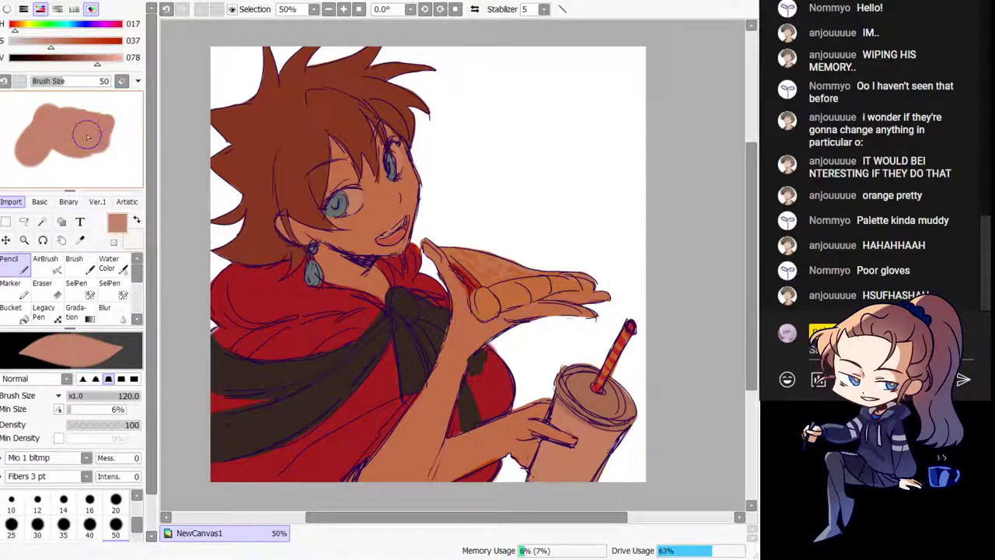
click(122, 81)
mouse_move(67, 147)
mouse_down()
mouse_move(92, 152)
mouse_move(71, 141)
mouse_move(85, 147)
mouse_up()
click(123, 83)
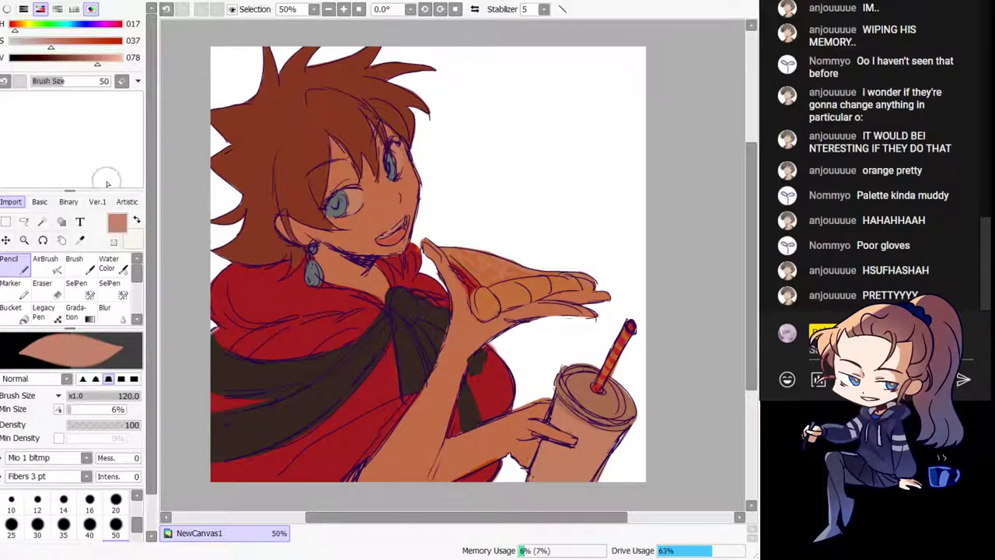
Step: Try shading the jaw and neck with the Pencil in pink at hue 346, saturation 37 and value 78
click(119, 26)
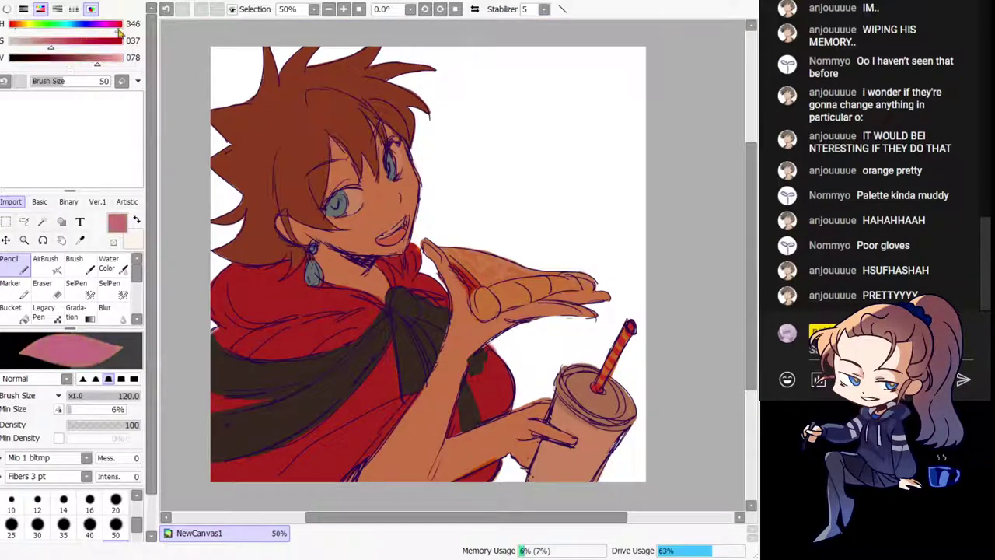
mouse_move(320, 219)
mouse_down()
mouse_move(384, 293)
mouse_move(325, 288)
mouse_up()
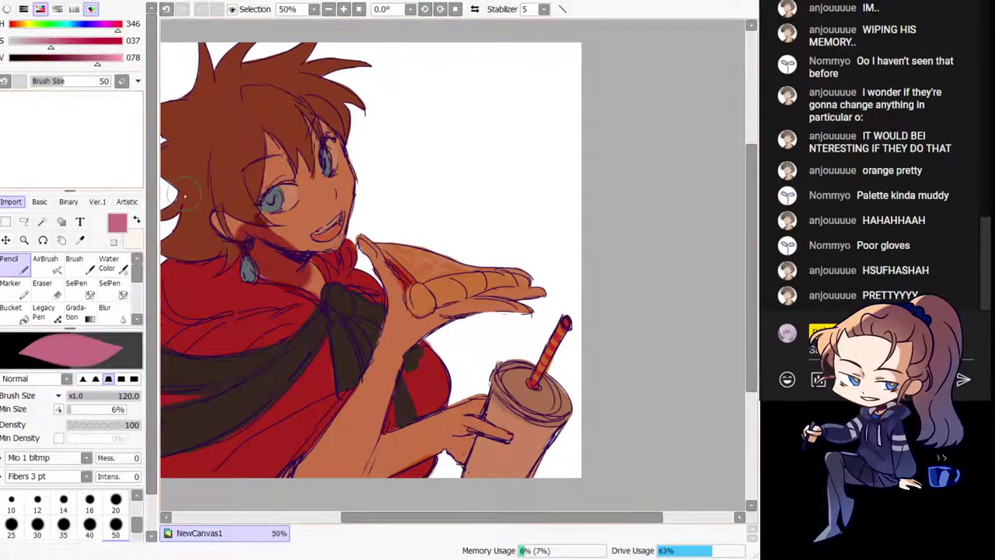
click(95, 8)
key(ctrl+z)
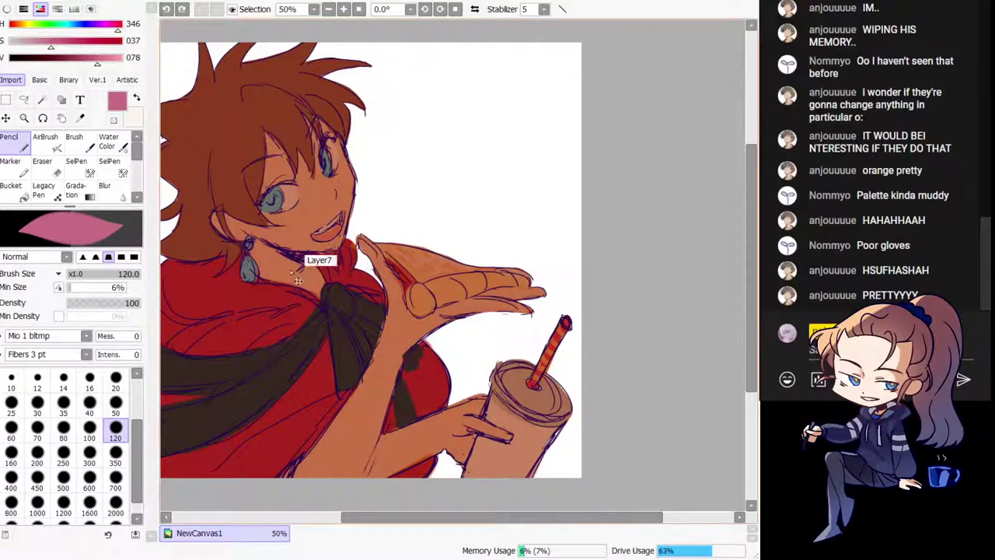
drag(257, 254, 277, 278)
key(ctrl+z)
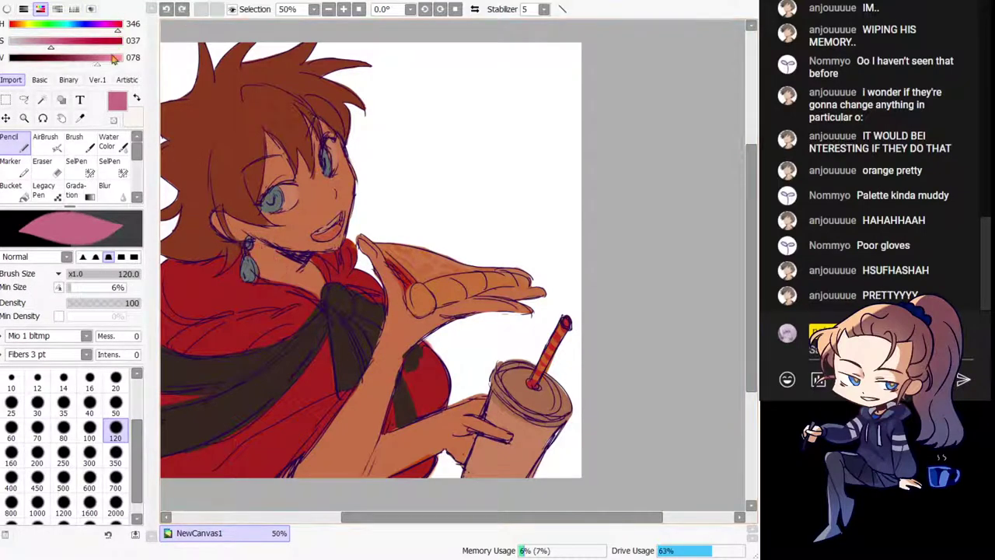
Step: Try shading the neck with the Pencil in purple at hue 279, saturation 55 and value 79, checking it mirrored
click(80, 59)
click(71, 44)
click(97, 60)
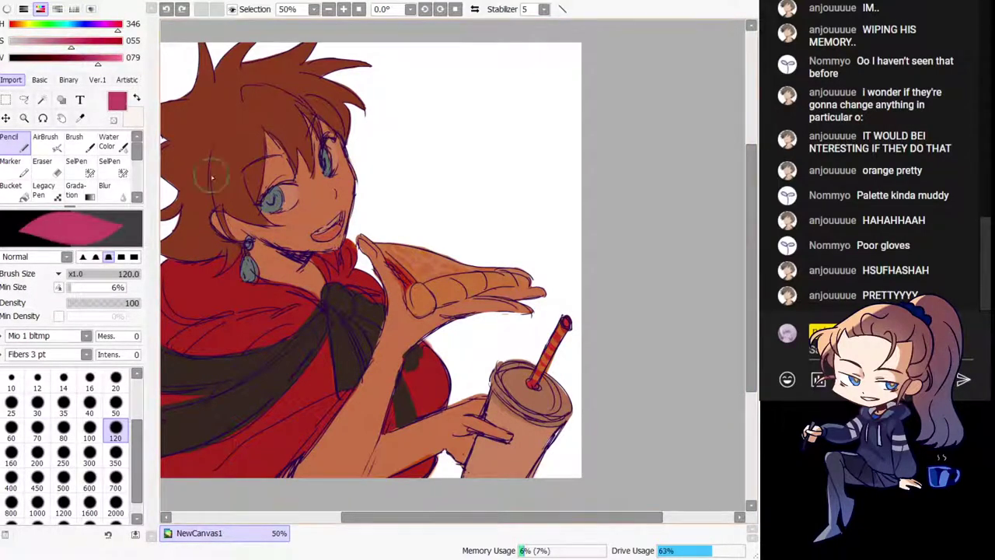
click(98, 25)
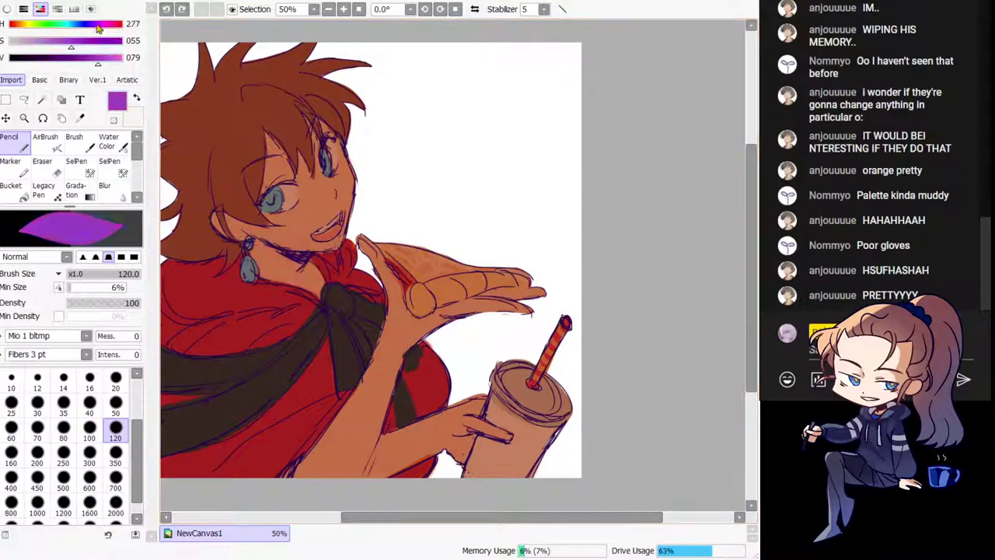
click(97, 25)
mouse_move(236, 220)
mouse_down()
mouse_move(292, 276)
mouse_move(277, 265)
mouse_move(333, 283)
mouse_up()
key(ctrl+z)
key(h)
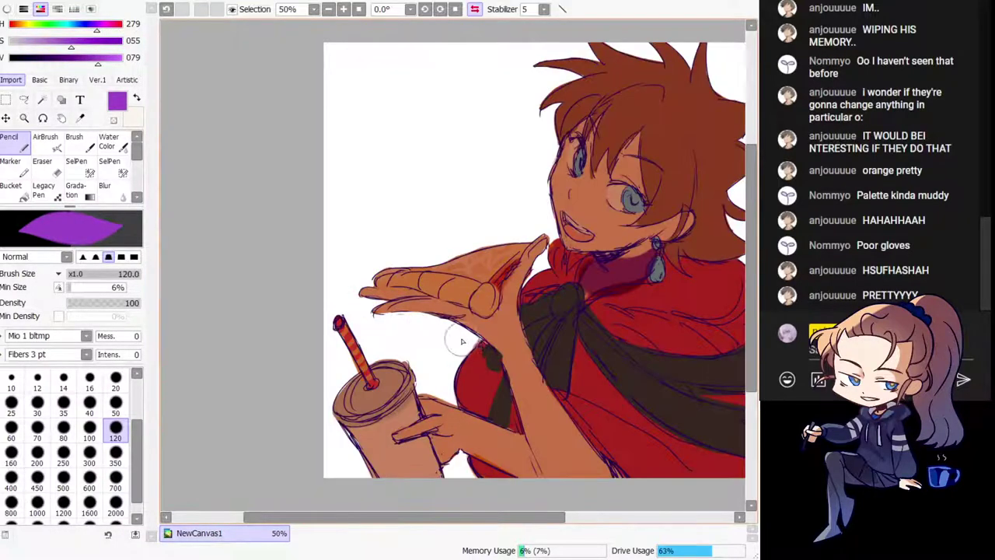
drag(462, 341, 244, 303)
key(ctrl+z)
mouse_move(377, 229)
mouse_down()
mouse_move(366, 252)
mouse_move(376, 225)
mouse_move(424, 225)
mouse_move(393, 245)
mouse_move(407, 260)
mouse_move(401, 316)
mouse_up()
key(h)
Step: Erase a lit patch out of the shadow on the cheek below the eye and trim its edges with the shadow colour
key(minus)
mouse_move(376, 116)
mouse_down()
mouse_move(381, 159)
mouse_move(370, 178)
mouse_move(378, 159)
mouse_move(363, 173)
mouse_move(352, 209)
mouse_move(332, 197)
mouse_move(345, 205)
mouse_up()
key(ctrl+z)
key(ctrl+z)
key(ctrl+z)
key(ctrl+z)
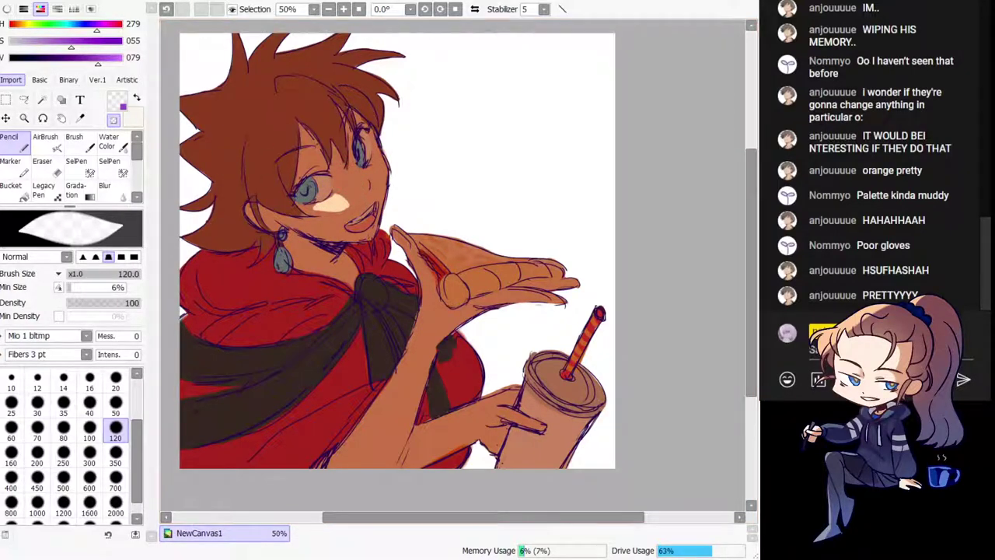
key(d)
right_click(356, 179)
key(ctrl+z)
drag(353, 206, 340, 199)
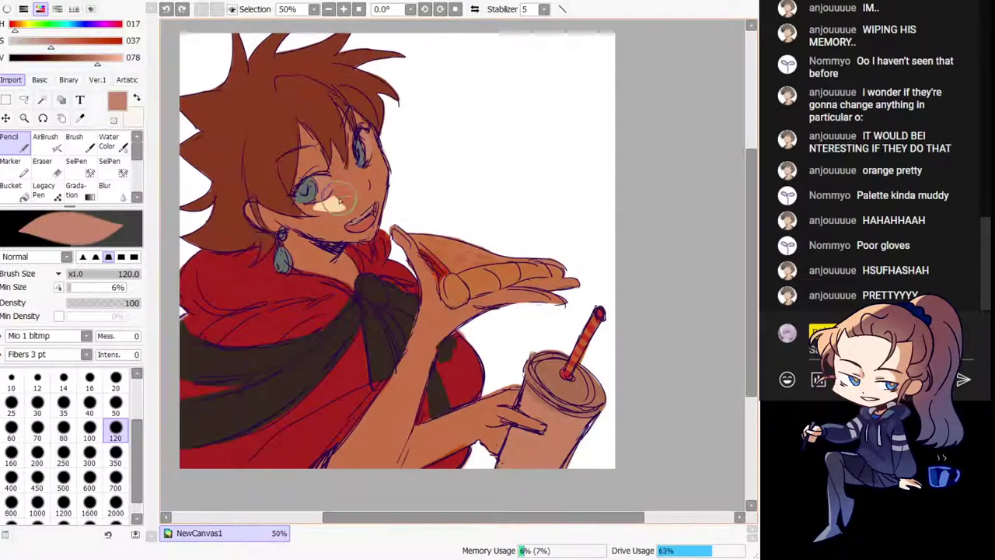
key(h)
drag(588, 176, 451, 182)
drag(422, 218, 430, 215)
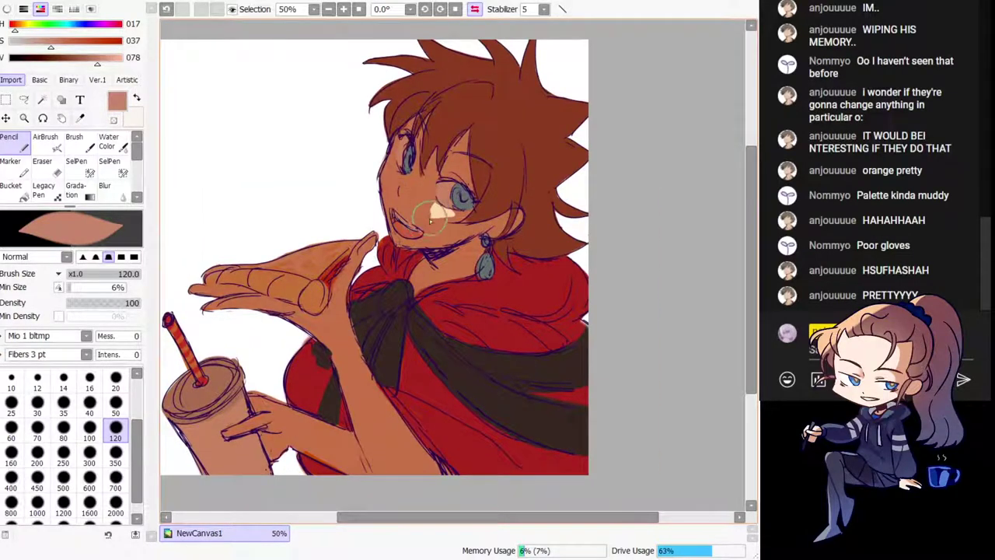
Step: Erase a curved strip of shadow along the fringe from the parting to the far eye with a size 50 transparent Pencil
key(d)
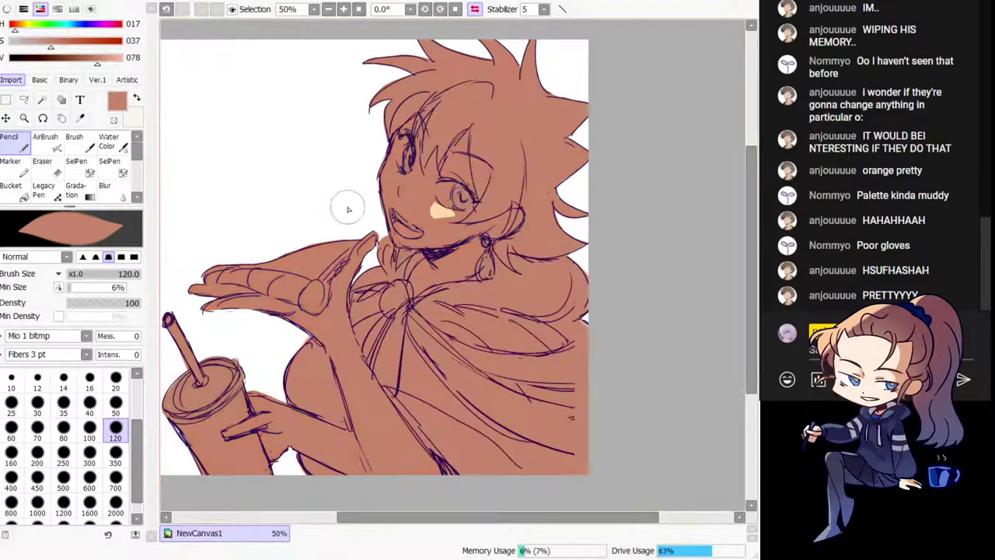
key(h)
drag(553, 209, 489, 240)
key(minus)
drag(357, 116, 393, 136)
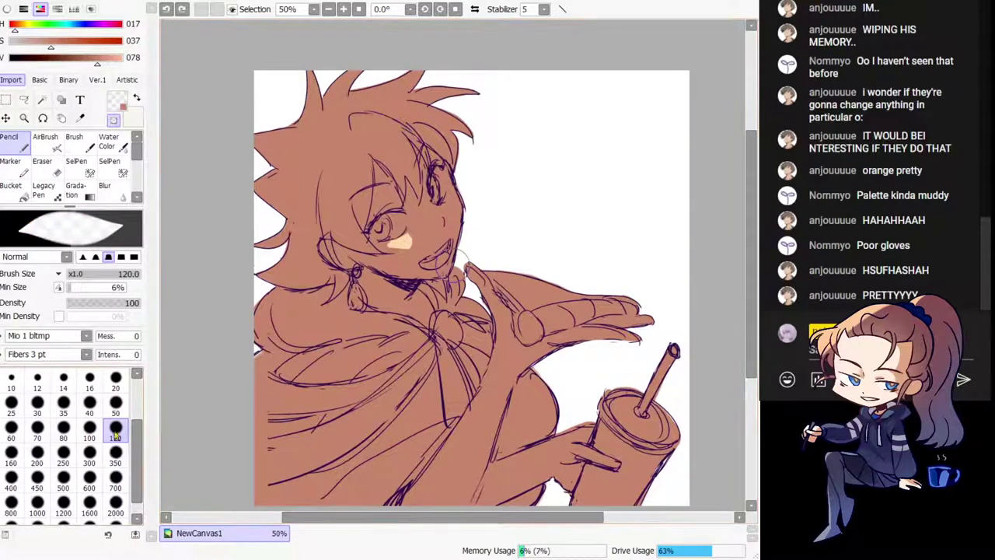
click(115, 402)
key(minus)
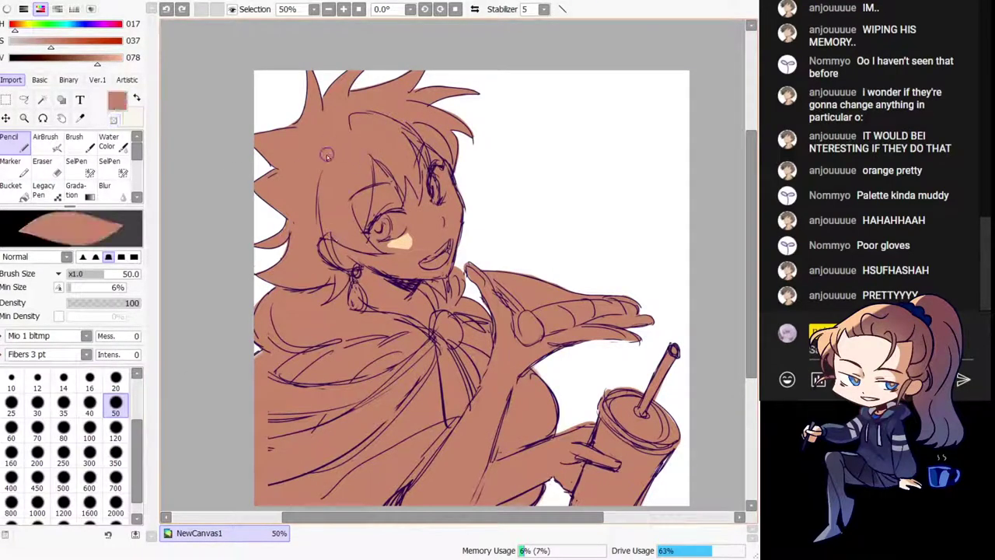
key(minus)
mouse_move(359, 131)
mouse_down()
mouse_move(377, 161)
mouse_move(393, 158)
mouse_up()
key(ctrl+z)
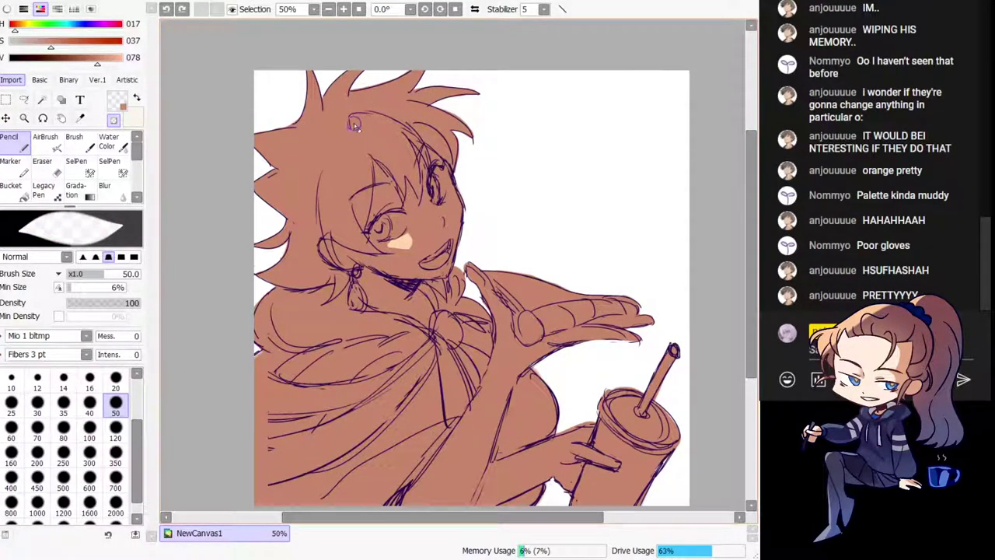
drag(353, 126, 416, 175)
mouse_move(360, 116)
mouse_down()
mouse_move(412, 167)
mouse_move(378, 121)
mouse_move(420, 152)
mouse_up()
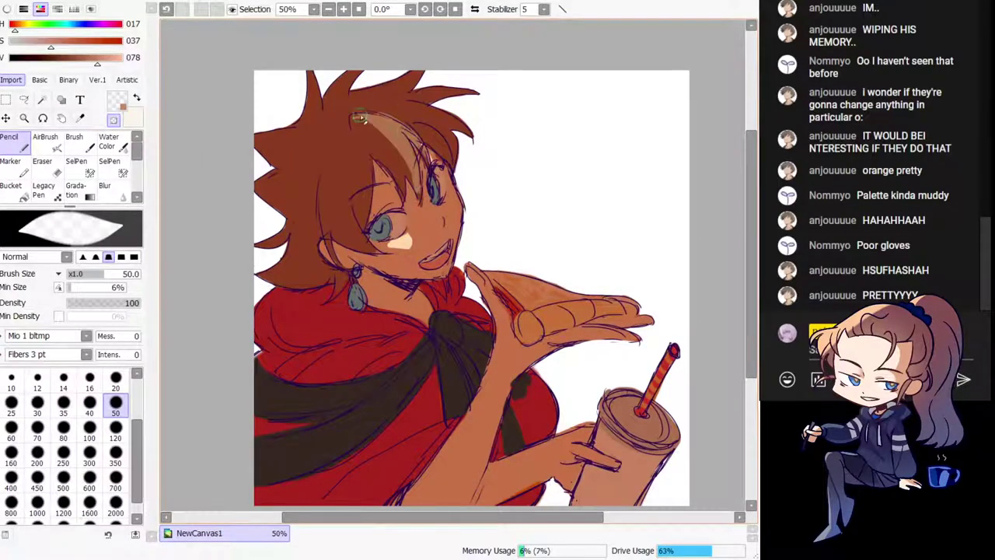
Step: Erase the shadow from the crown's upper edge and the top hair spikes, using Pencil size 120 for the spikes
drag(360, 117, 241, 140)
click(115, 430)
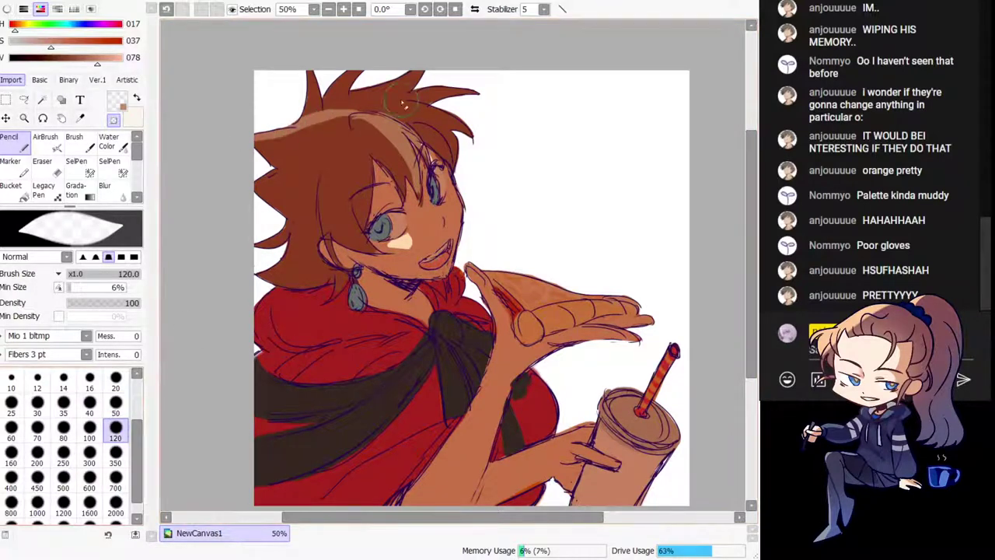
mouse_move(357, 90)
mouse_down()
mouse_move(314, 92)
mouse_move(394, 117)
mouse_move(346, 93)
mouse_move(464, 159)
mouse_move(377, 59)
mouse_up()
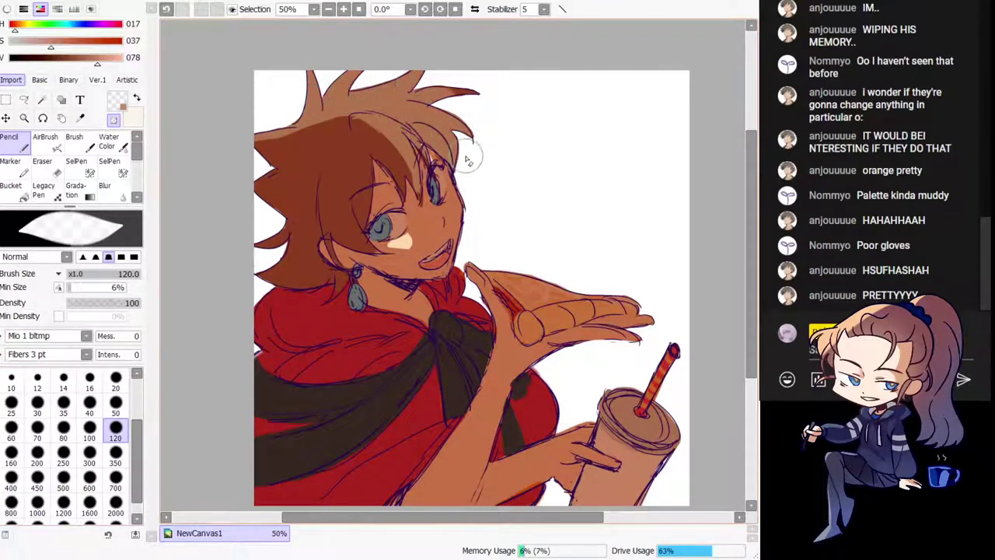
Step: Erase the shadow from the far side of the face, its eye and the mouth corner, refining with Pencil size 50
mouse_move(416, 138)
mouse_down()
mouse_move(458, 180)
mouse_move(442, 180)
mouse_move(467, 216)
mouse_up()
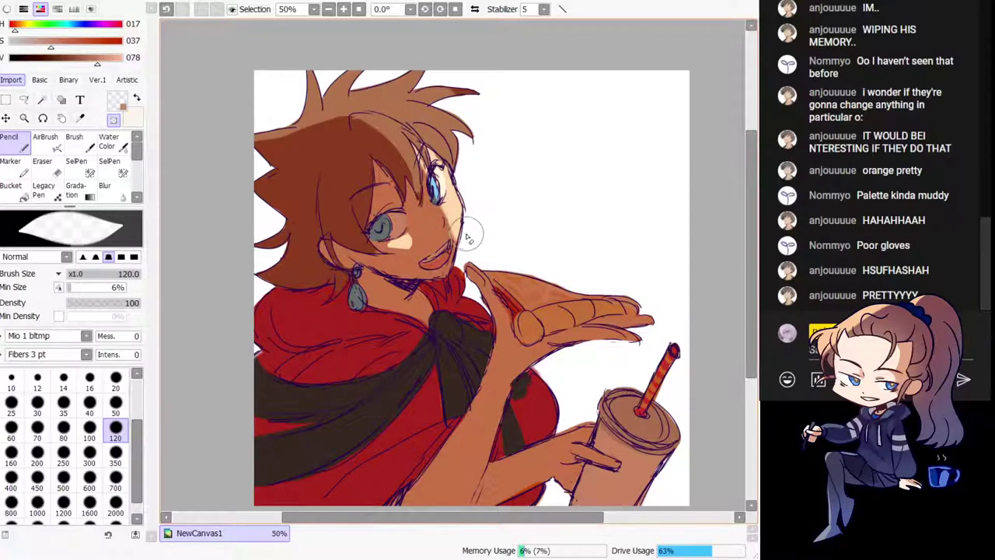
key(h)
click(115, 406)
key(h)
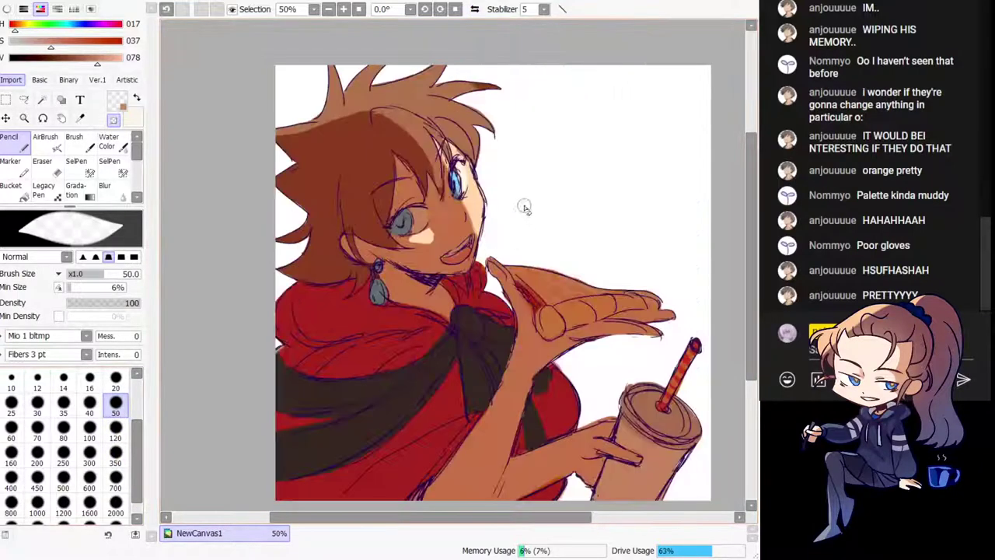
key(ctrl+z)
drag(441, 183, 452, 205)
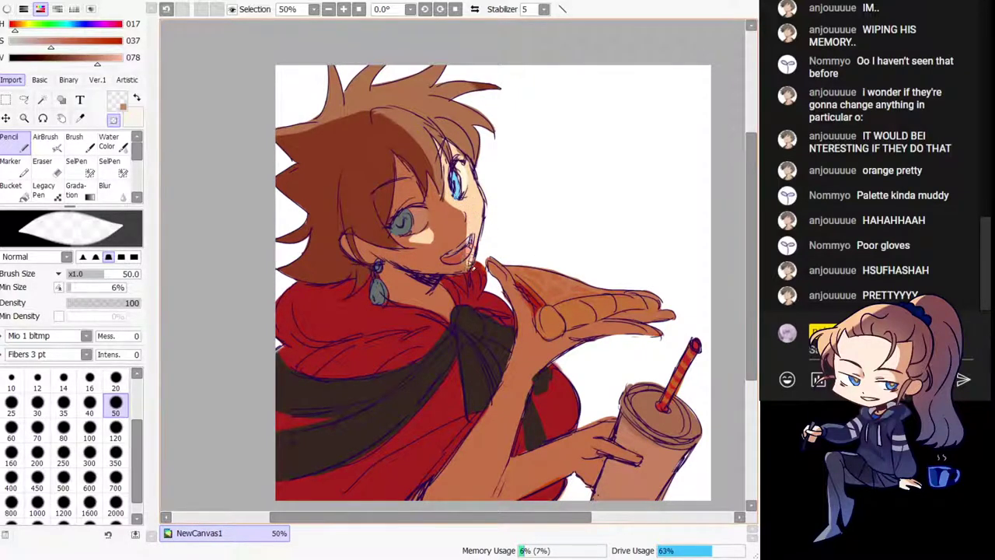
key(h)
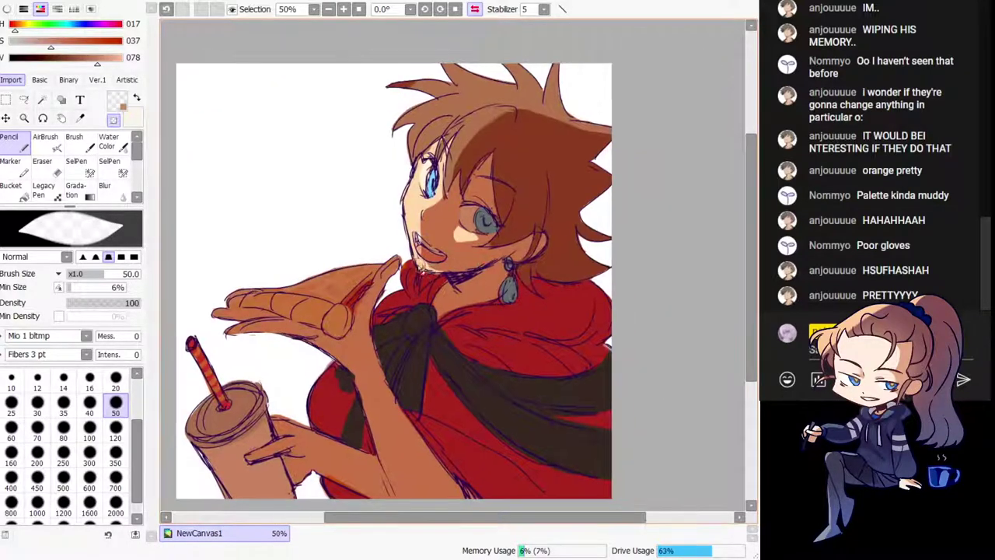
Step: Tidy the shadow's edge along the chin and between the eyes, alternating the shadow colour and transparent Pencil
drag(422, 269, 440, 271)
key(minus)
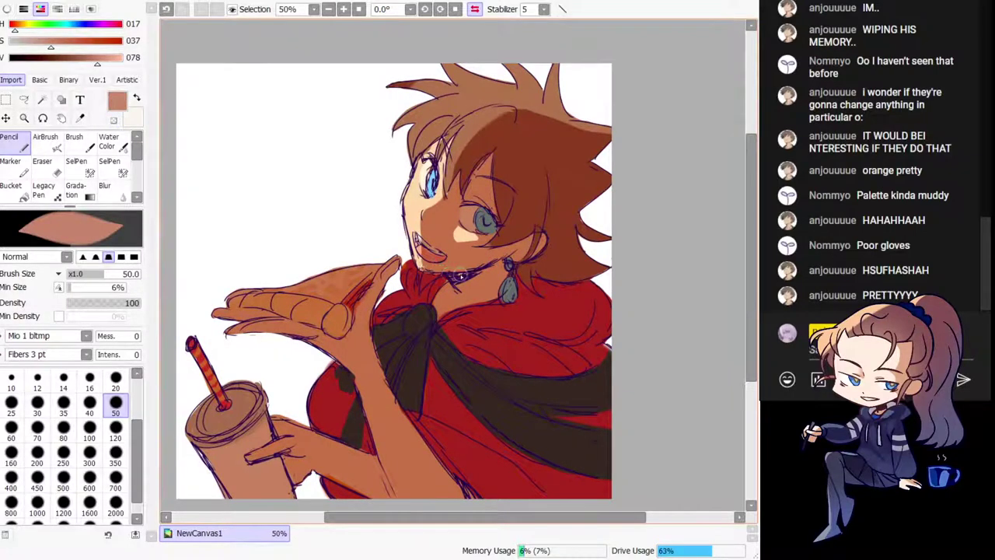
key(h)
drag(525, 266, 462, 231)
key(minus)
drag(400, 158, 410, 178)
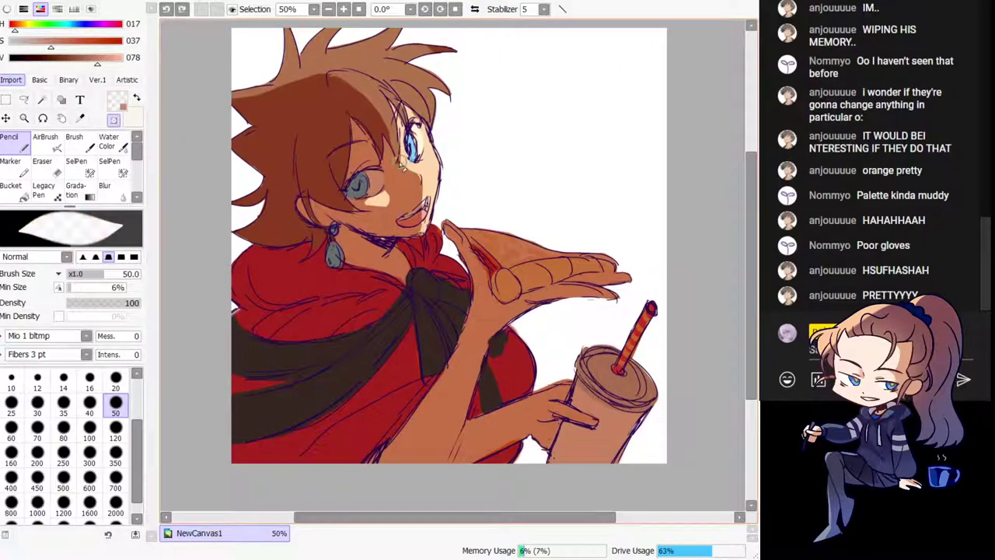
key(a)
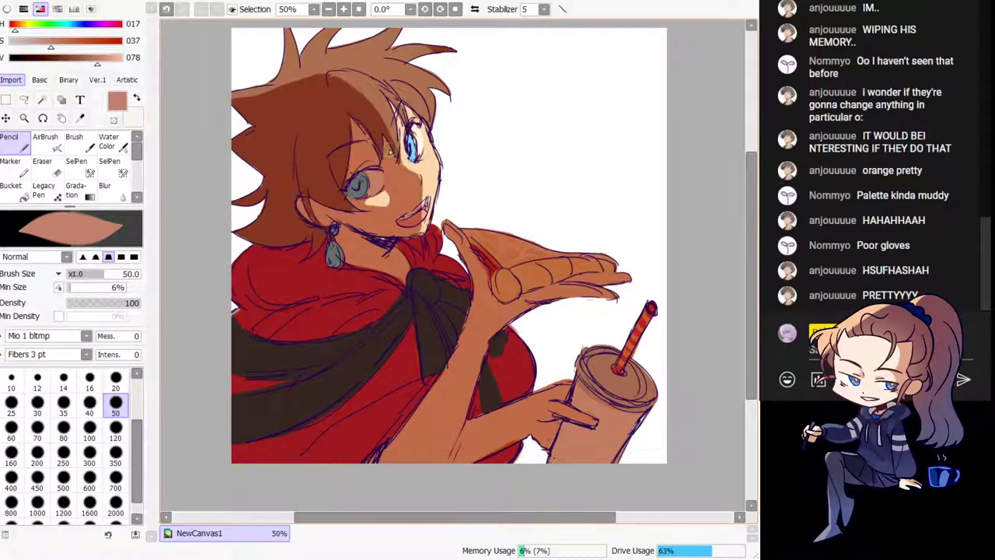
drag(324, 92, 357, 118)
Step: Erase the shadow from the lower iris of the near eye and check the face mirrored
key(minus)
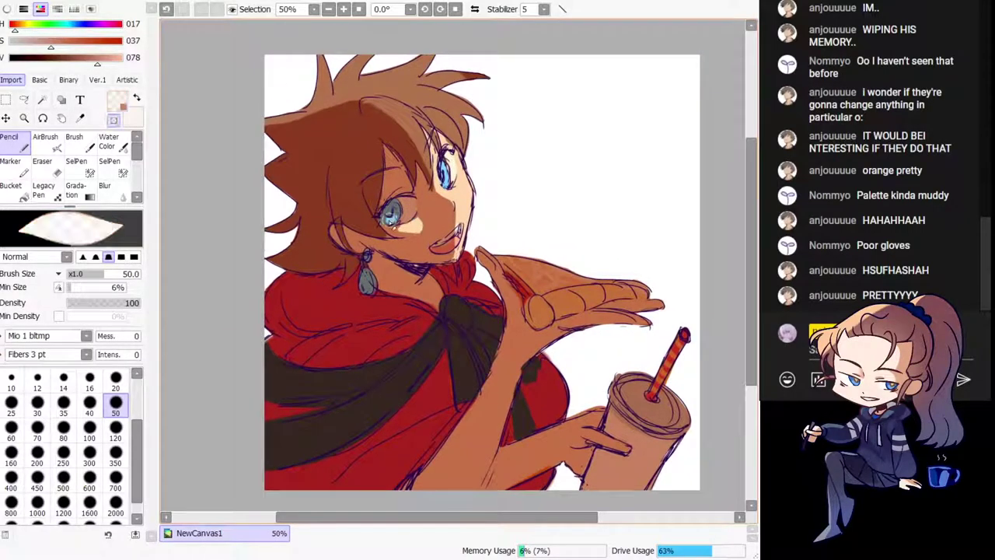
drag(394, 218, 391, 221)
key(h)
drag(486, 178, 480, 142)
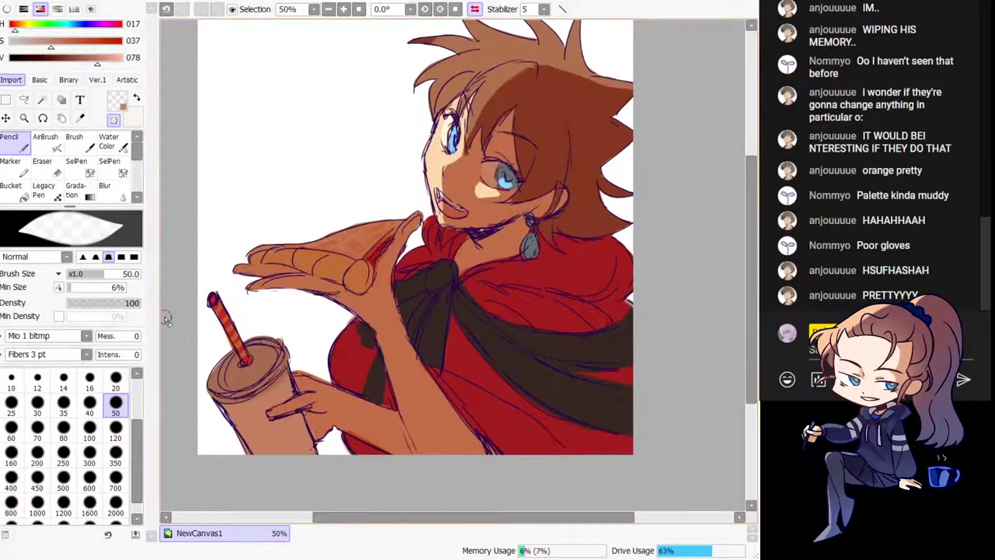
Step: Erase the shadow from the pie and raised hand with Pencil size 700, and clean up the hand's shading at size 120
click(115, 482)
mouse_move(300, 233)
mouse_down()
mouse_move(295, 249)
mouse_move(277, 236)
mouse_move(371, 238)
mouse_move(405, 223)
mouse_up()
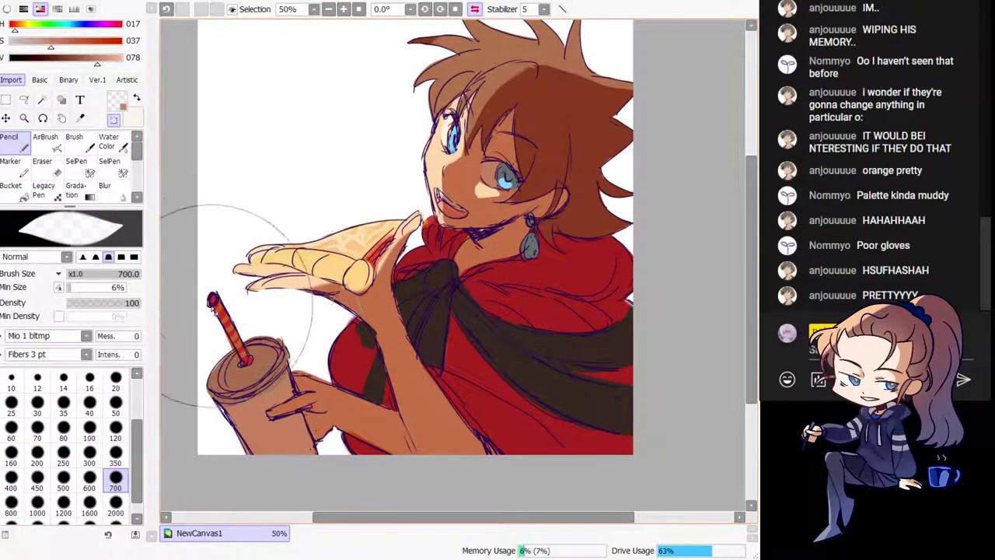
click(115, 433)
key(h)
key(minus)
key(ctrl+z)
drag(495, 224, 529, 272)
key(h)
key(h)
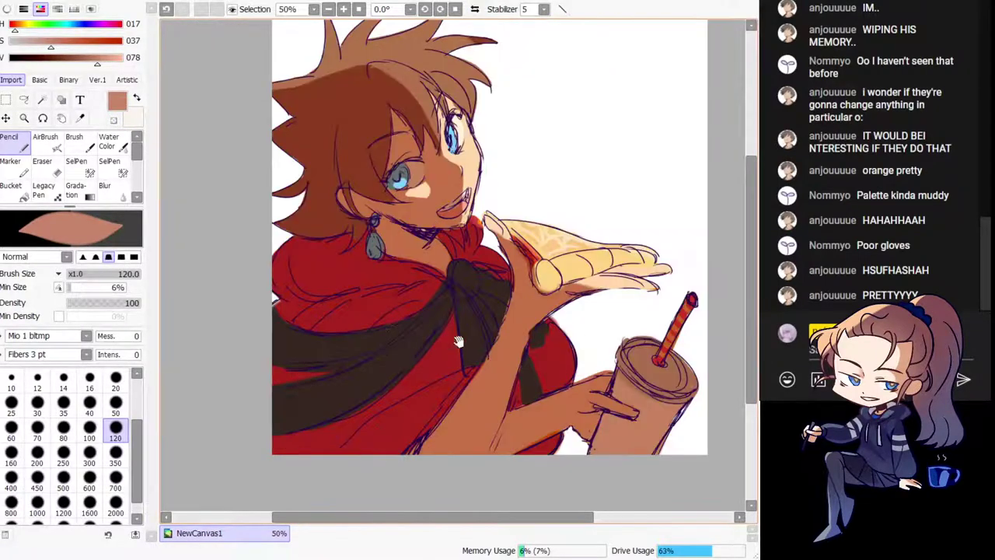
Step: Erase the shadow from the red collar beside the neck and from the dark bow
drag(541, 394, 485, 371)
key(e)
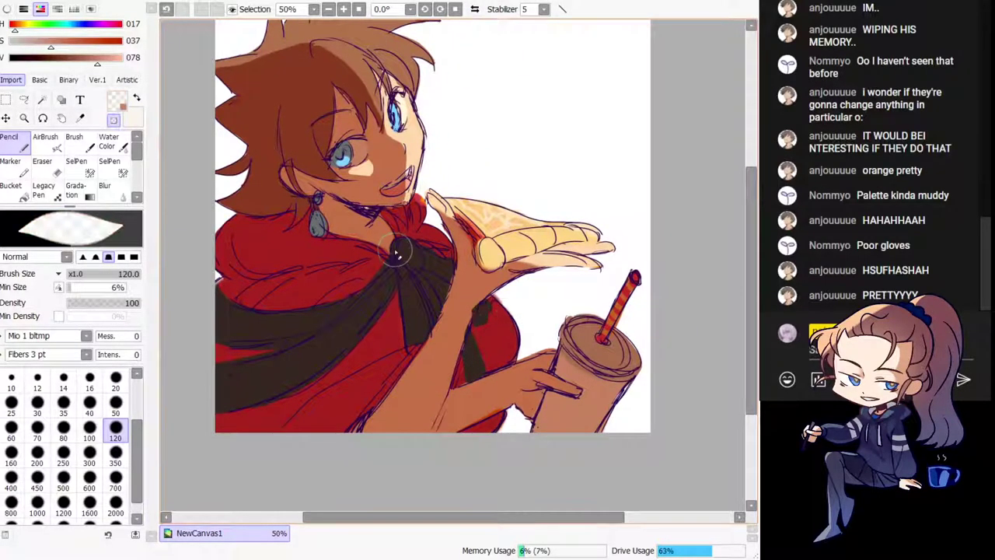
drag(396, 253, 405, 259)
key(ctrl+z)
mouse_move(348, 244)
mouse_down()
mouse_move(399, 269)
mouse_move(405, 249)
mouse_move(435, 310)
mouse_move(433, 258)
mouse_move(443, 274)
mouse_move(420, 199)
mouse_up()
mouse_move(435, 266)
mouse_down()
mouse_move(426, 303)
mouse_move(397, 271)
mouse_move(432, 322)
mouse_move(421, 344)
mouse_up()
Step: Erase the shadow from the cup lid, straw and upper edge of the forearm holding the cup, and tidy the arm's edge
key(h)
mouse_move(307, 354)
mouse_down()
mouse_move(319, 342)
mouse_move(274, 364)
mouse_move(263, 276)
mouse_up()
mouse_move(354, 355)
mouse_down()
mouse_move(406, 382)
mouse_move(356, 351)
mouse_move(359, 379)
mouse_move(397, 374)
mouse_move(376, 363)
mouse_move(433, 388)
mouse_move(383, 381)
mouse_move(421, 393)
mouse_up()
key(ctrl+z)
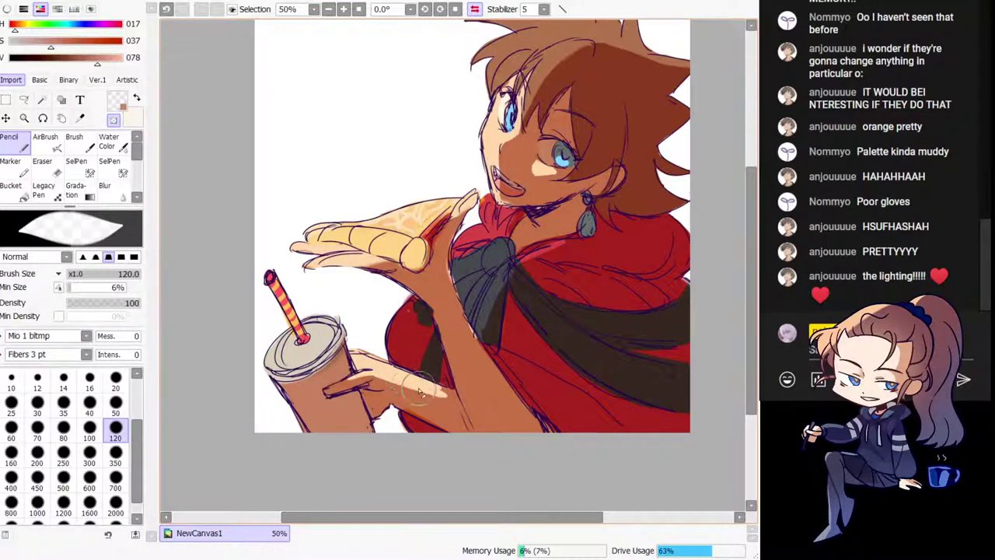
key(minus)
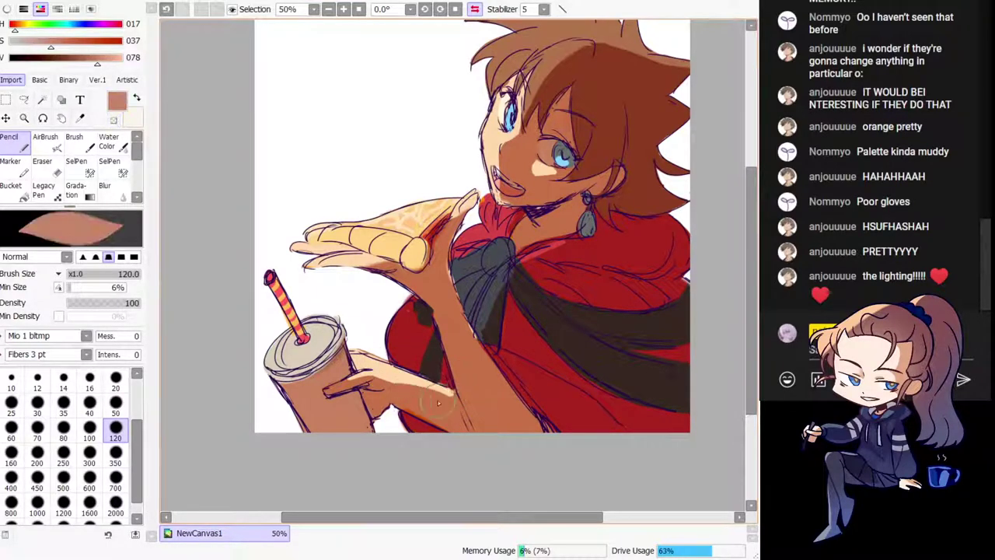
key(h)
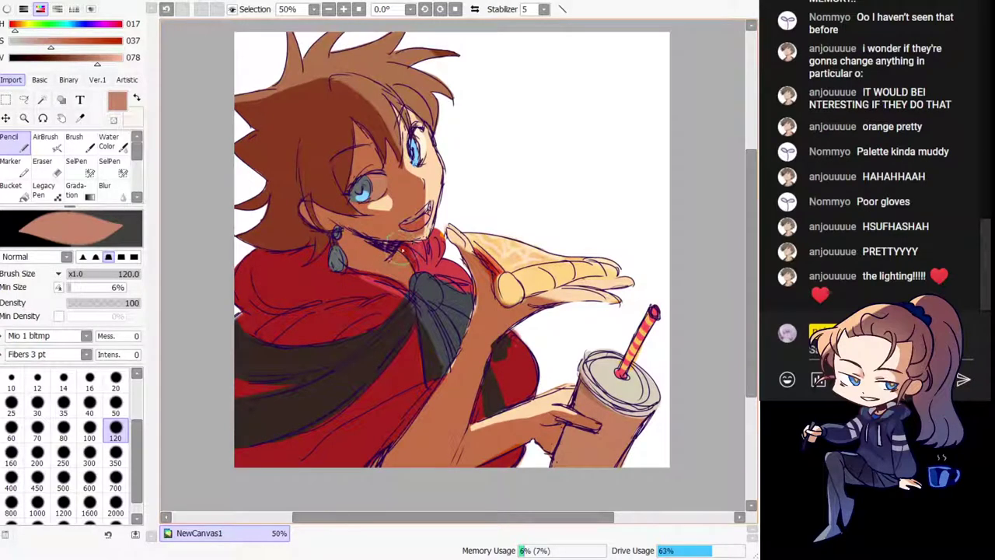
Step: Undo the last touch-up and erase the shadow along the upper edge of the hair's crown, reworking the stroke in mirrored view
key(ctrl+z)
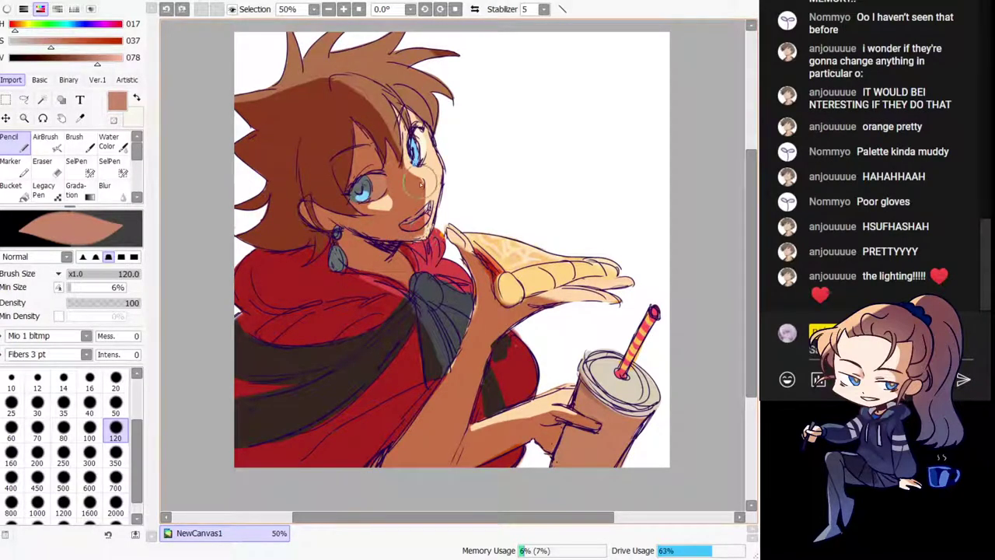
key(h)
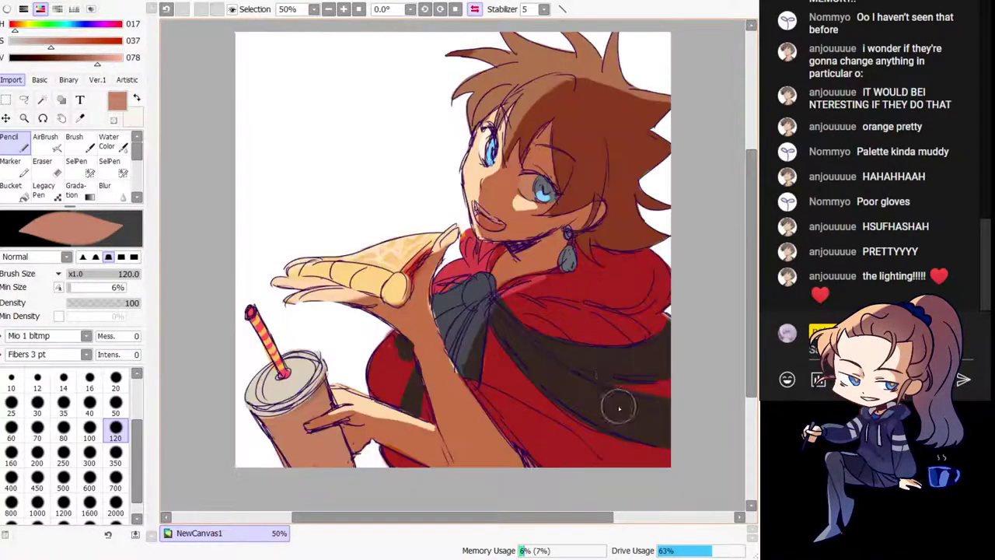
key(h)
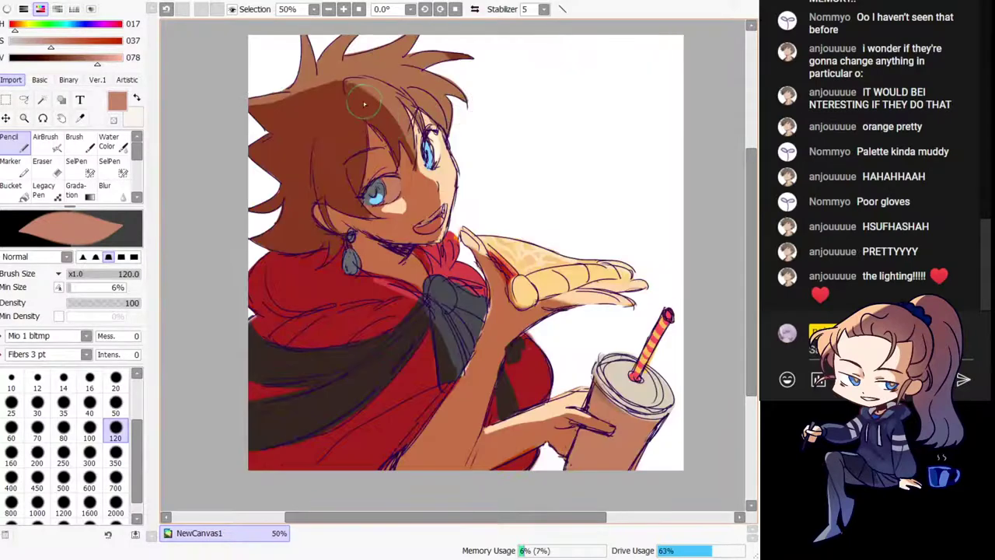
key(e)
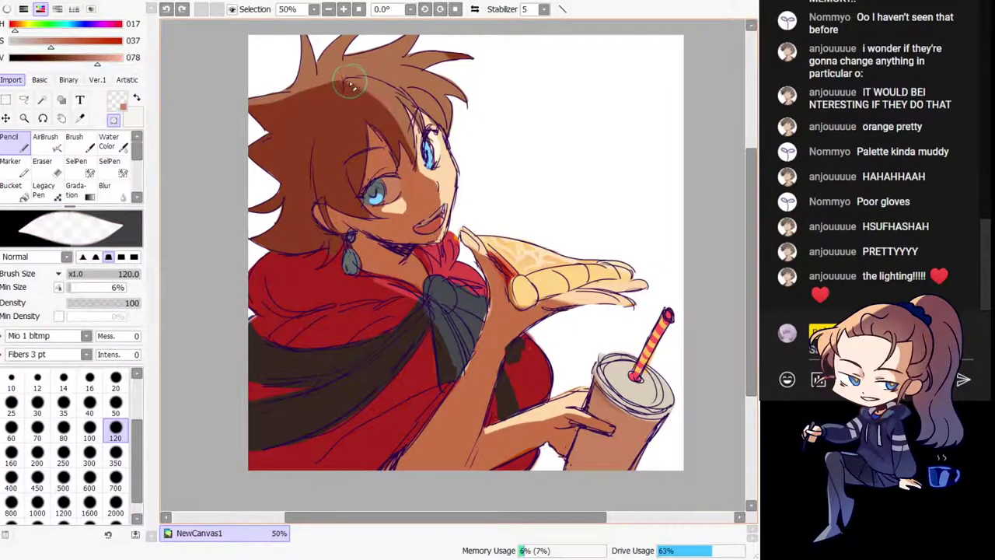
key(h)
key(e)
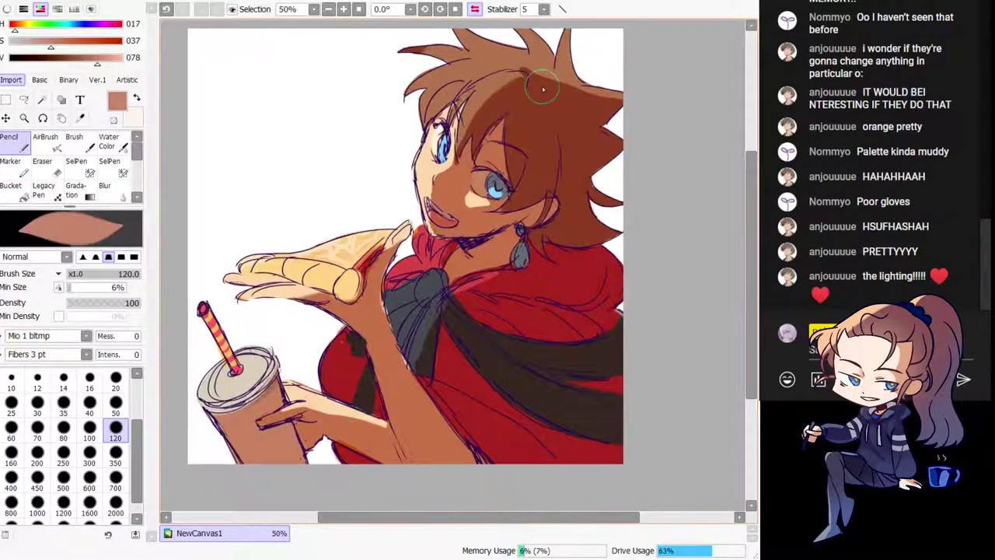
key(ctrl+z)
mouse_move(529, 73)
mouse_down()
mouse_move(531, 85)
mouse_move(544, 76)
mouse_move(622, 104)
mouse_up()
key(minus)
key(ctrl+z)
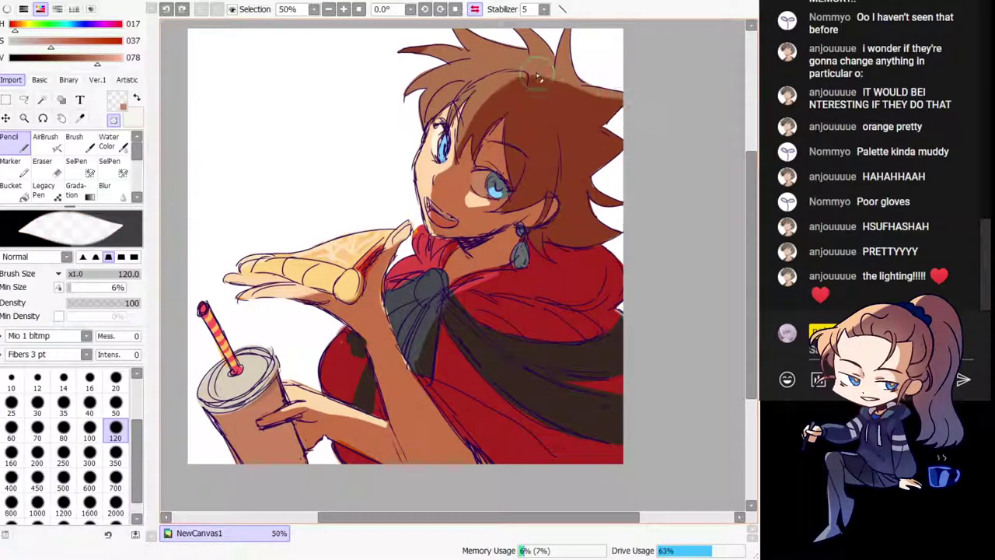
drag(523, 71, 629, 105)
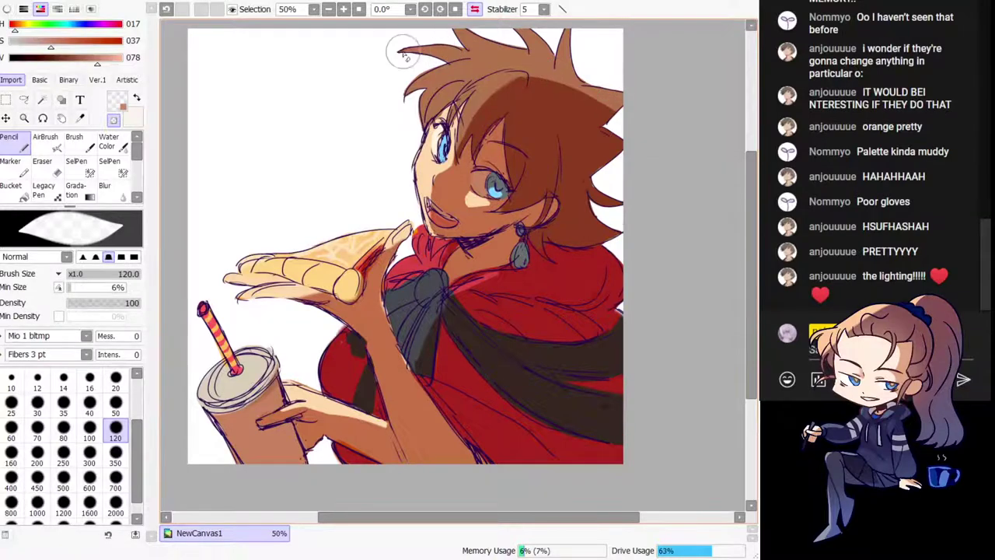
Step: Erase the shadow from a lit strip down the outer side of the drink cup and check the drawing mirrored
key(h)
drag(443, 148, 402, 173)
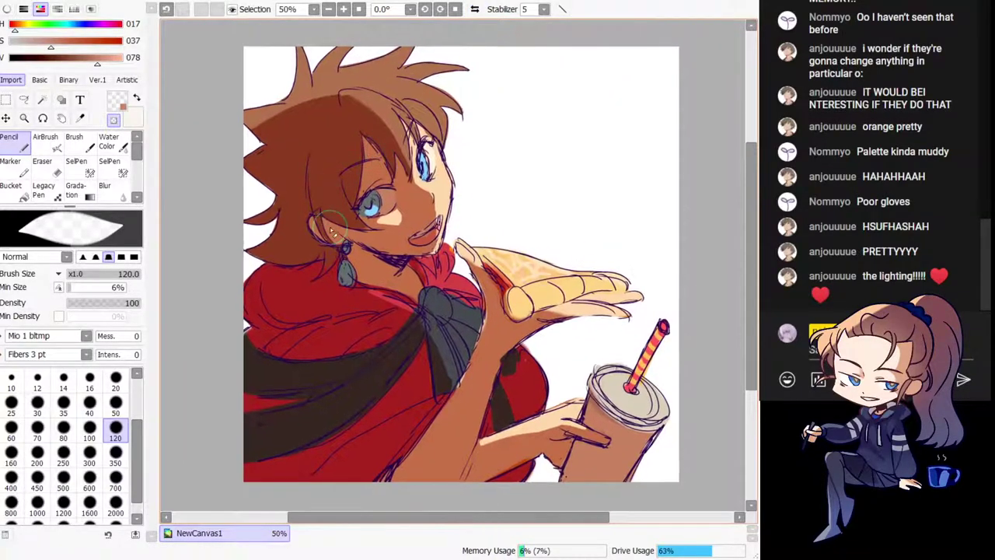
drag(333, 226, 297, 240)
drag(345, 307, 357, 347)
key(h)
mouse_move(352, 398)
mouse_down()
mouse_move(351, 331)
mouse_move(330, 284)
mouse_up()
key(minus)
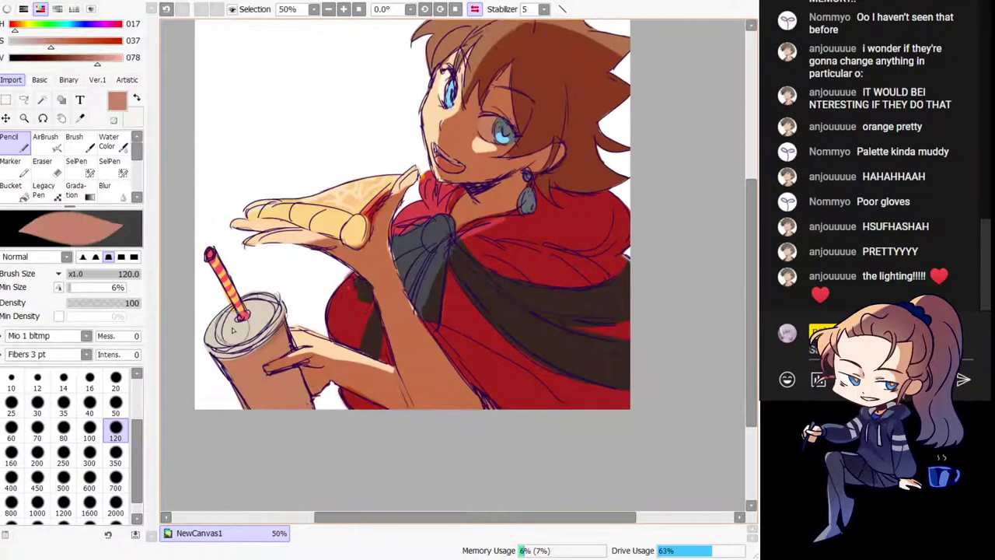
drag(221, 334, 250, 404)
key(e)
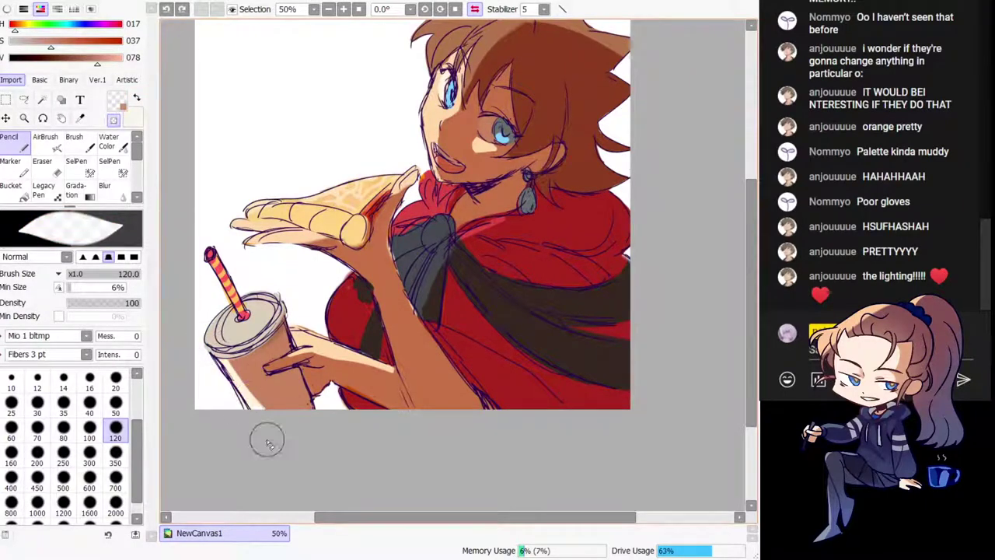
key(h)
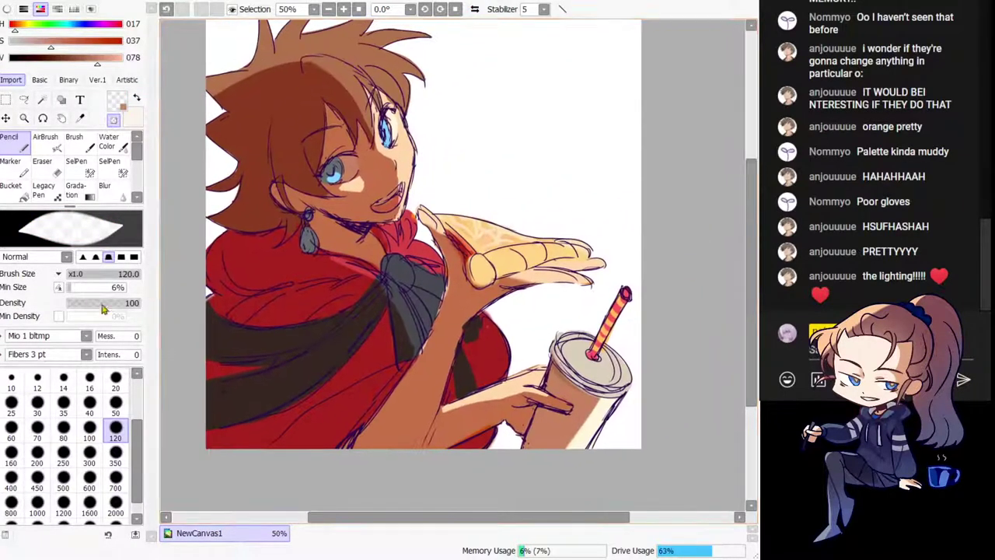
Step: Set the Pencil colour to a muted purple with hue 303, saturation 27 and value 74, testing shades on the neck
click(105, 24)
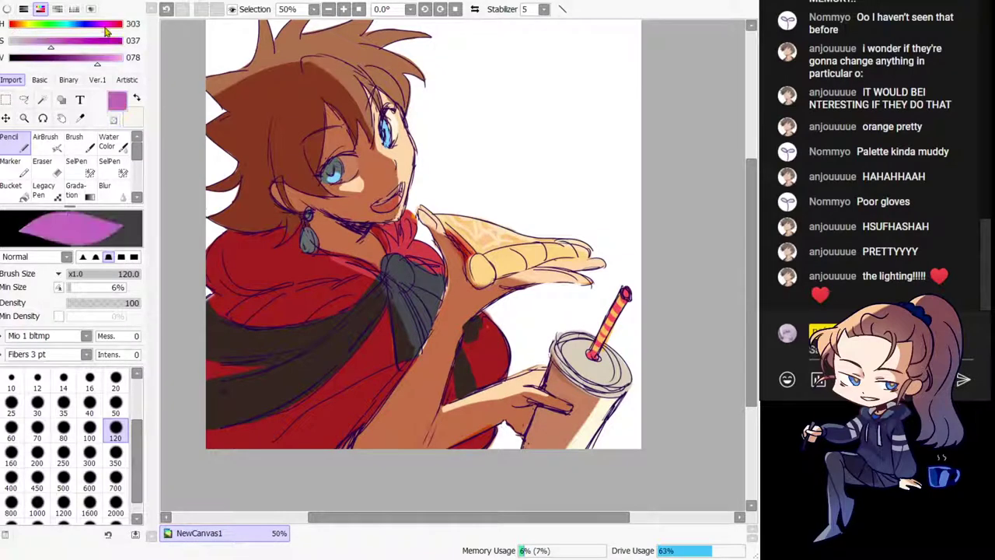
drag(297, 211, 350, 247)
key(ctrl+z)
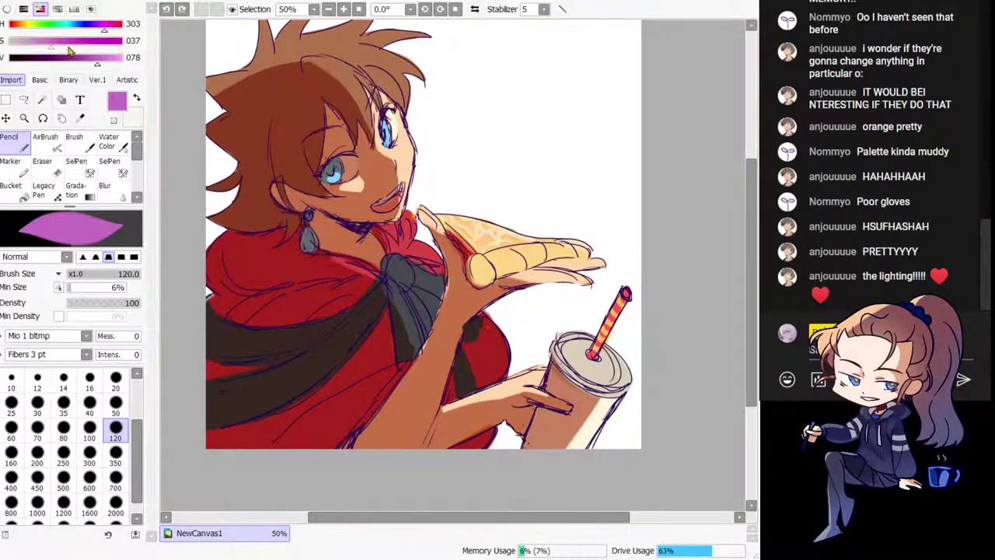
click(31, 41)
click(79, 57)
mouse_move(303, 194)
mouse_down()
mouse_move(345, 231)
mouse_move(279, 154)
mouse_move(331, 233)
mouse_up()
key(ctrl+z)
click(40, 41)
click(93, 58)
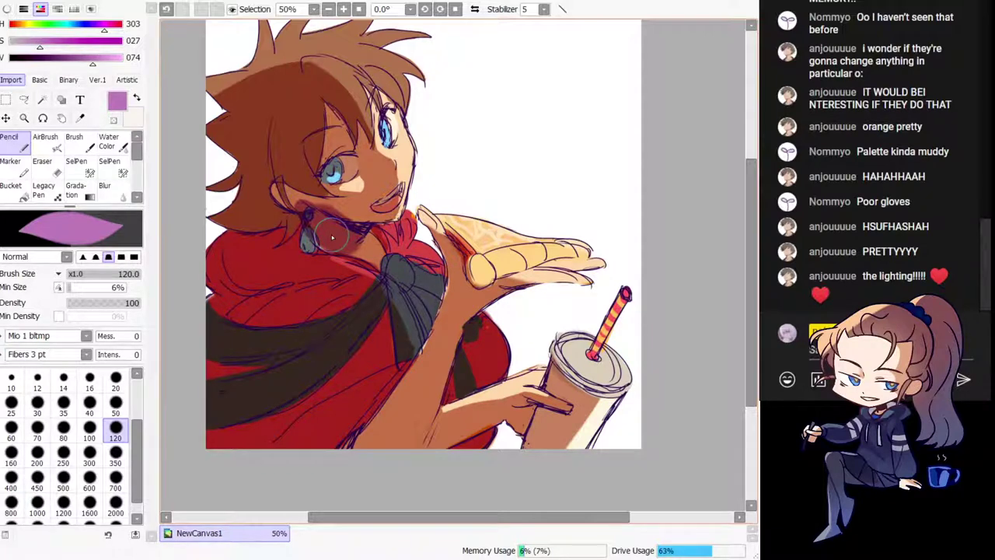
Step: Paint the purple second shadow across the neck beneath the jaw and erase the spill along the jawline
drag(332, 235, 373, 262)
drag(342, 231, 356, 256)
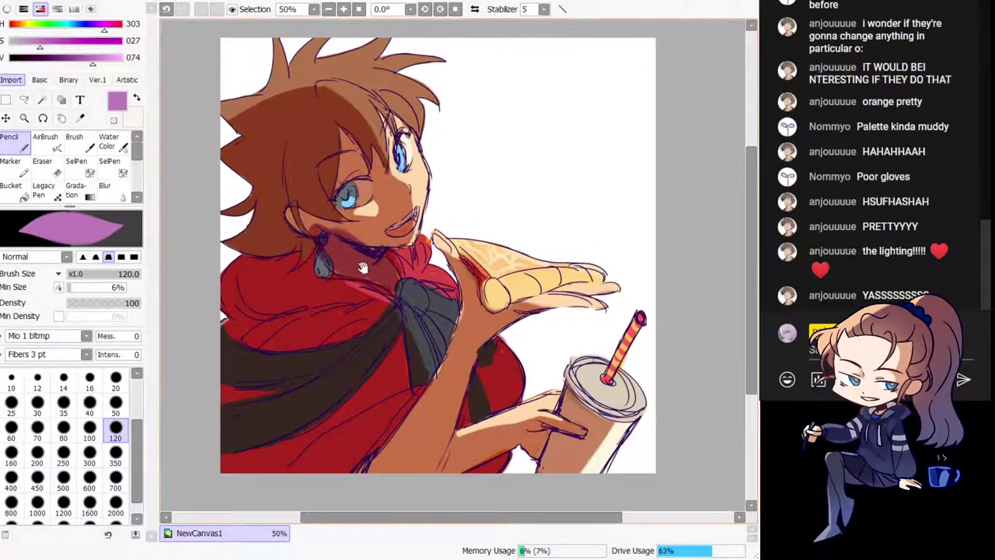
key(e)
drag(318, 230, 364, 238)
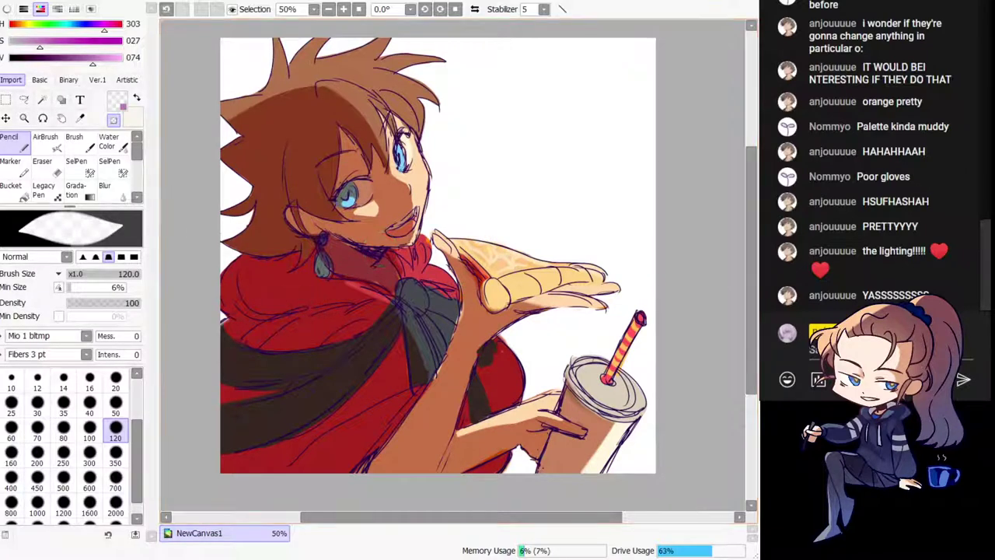
click(966, 201)
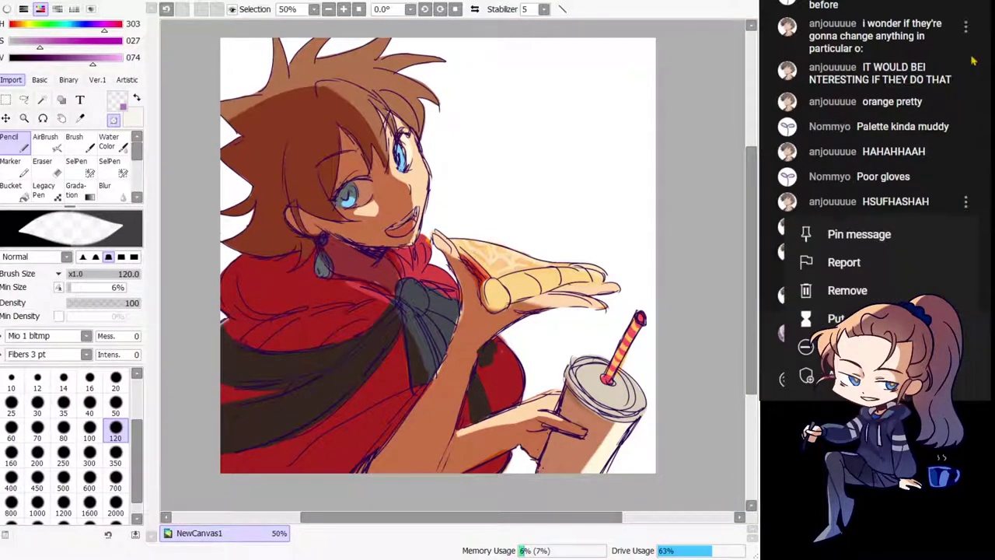
click(914, 78)
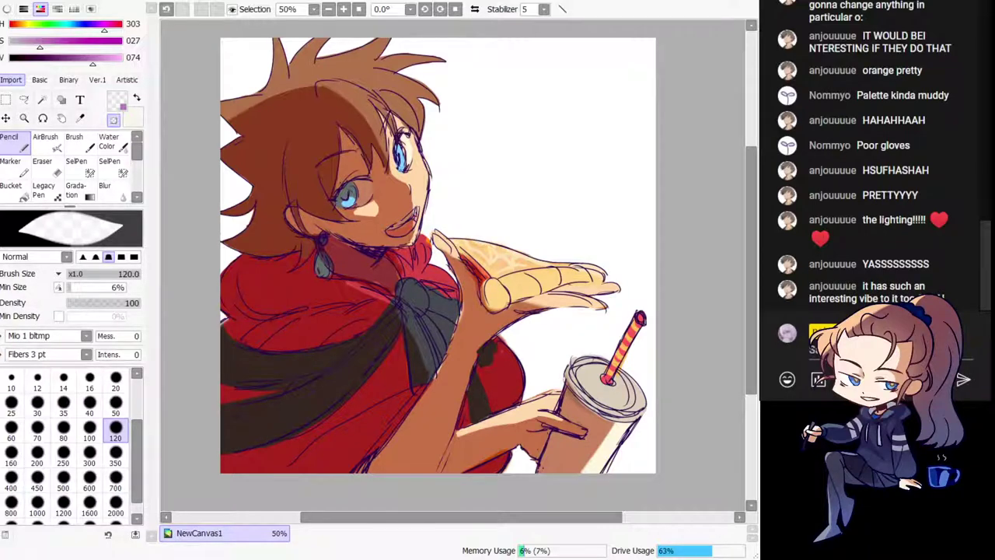
Step: Paint the purple shadow on the red hood just below the hair and erase it from the earring
drag(510, 346, 499, 315)
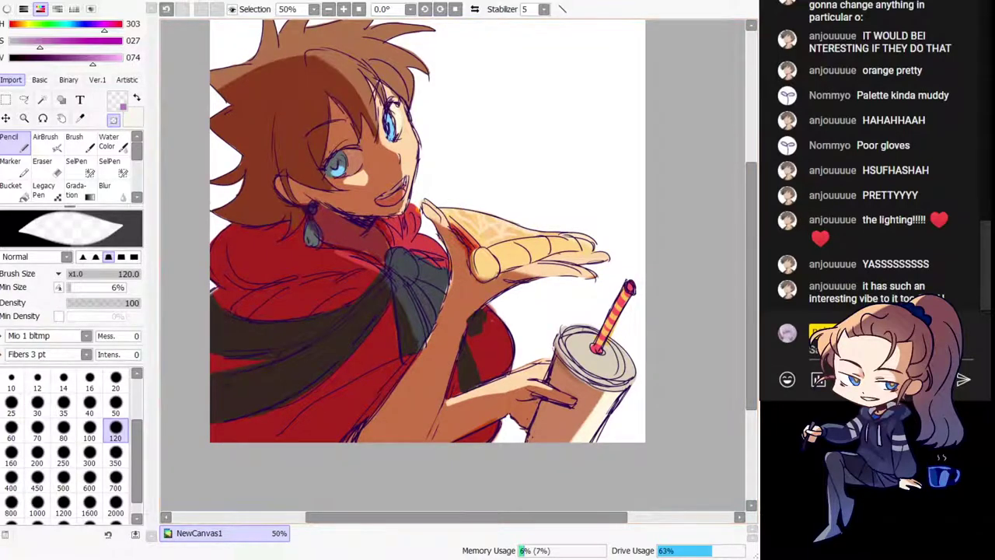
key(minus)
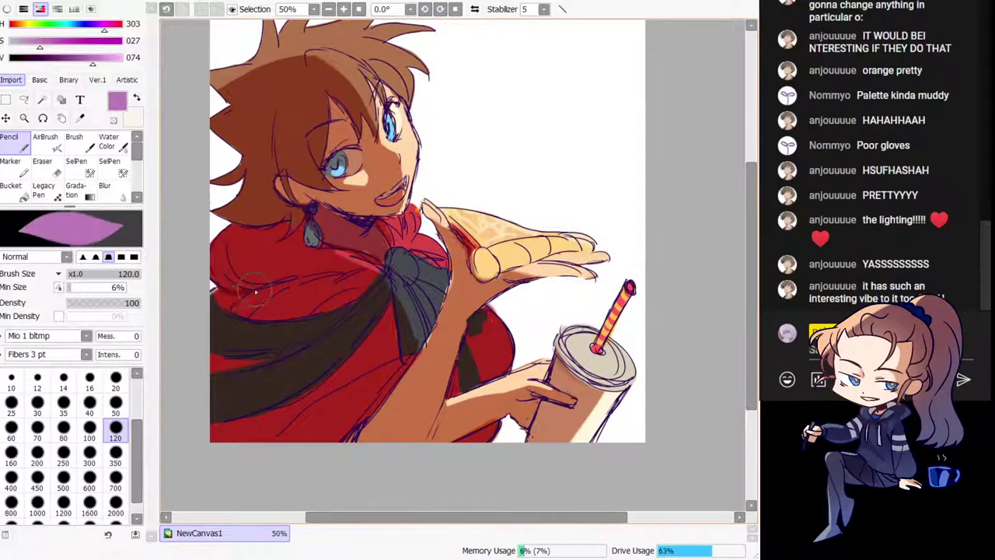
key(h)
mouse_move(505, 276)
mouse_down()
mouse_move(459, 260)
mouse_move(498, 276)
mouse_up()
key(ctrl+z)
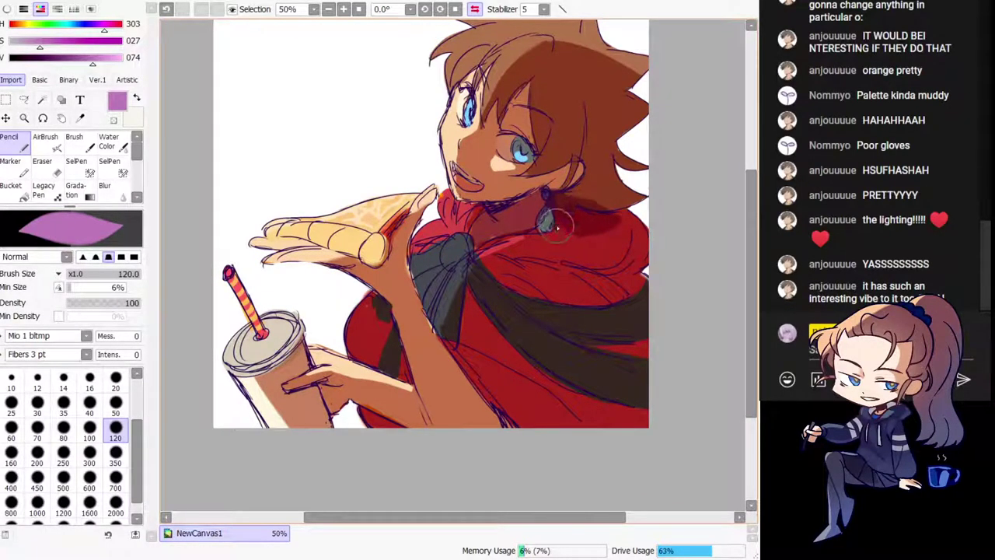
key(e)
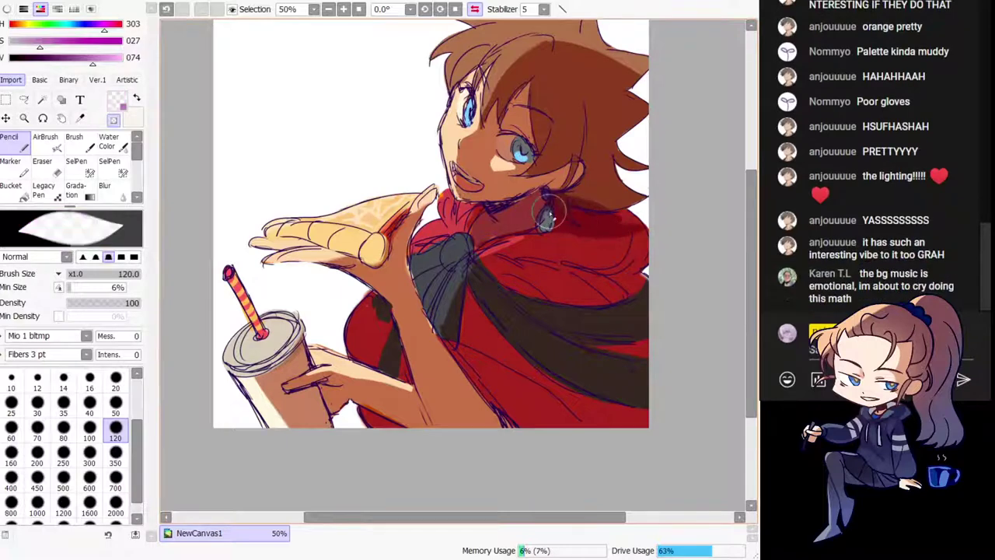
key(e)
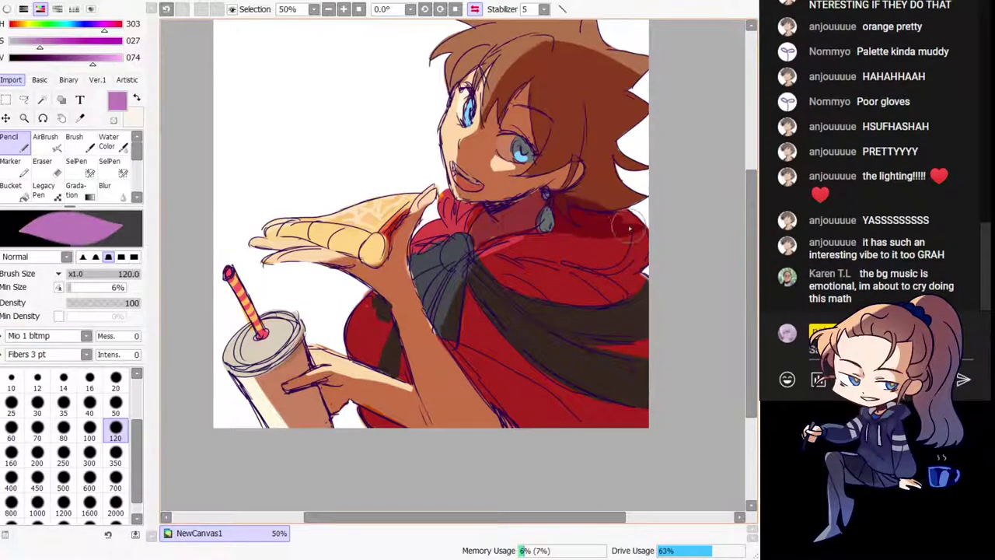
Step: Paint the purple shadow over the lower back hair behind the ear, undoing strokes that do not fit
key(h)
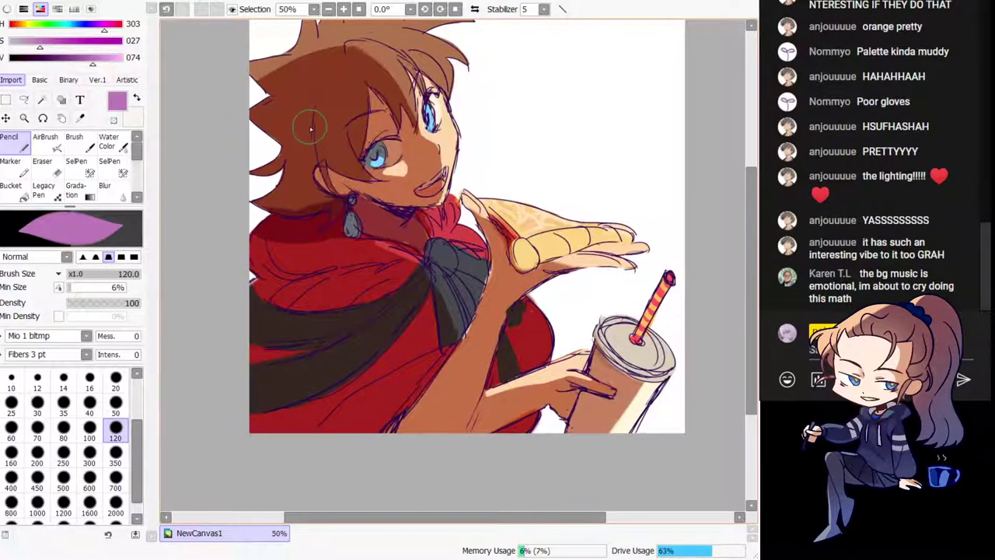
key(ctrl+z)
drag(318, 182, 348, 207)
key(ctrl+z)
mouse_move(346, 163)
mouse_down()
mouse_move(350, 213)
mouse_move(343, 179)
mouse_move(300, 245)
mouse_move(278, 248)
mouse_move(316, 258)
mouse_move(297, 250)
mouse_move(336, 225)
mouse_move(350, 189)
mouse_move(334, 245)
mouse_move(344, 230)
mouse_move(344, 202)
mouse_move(324, 238)
mouse_move(342, 195)
mouse_move(365, 249)
mouse_move(338, 233)
mouse_move(326, 245)
mouse_move(321, 200)
mouse_move(304, 253)
mouse_up()
key(ctrl+z)
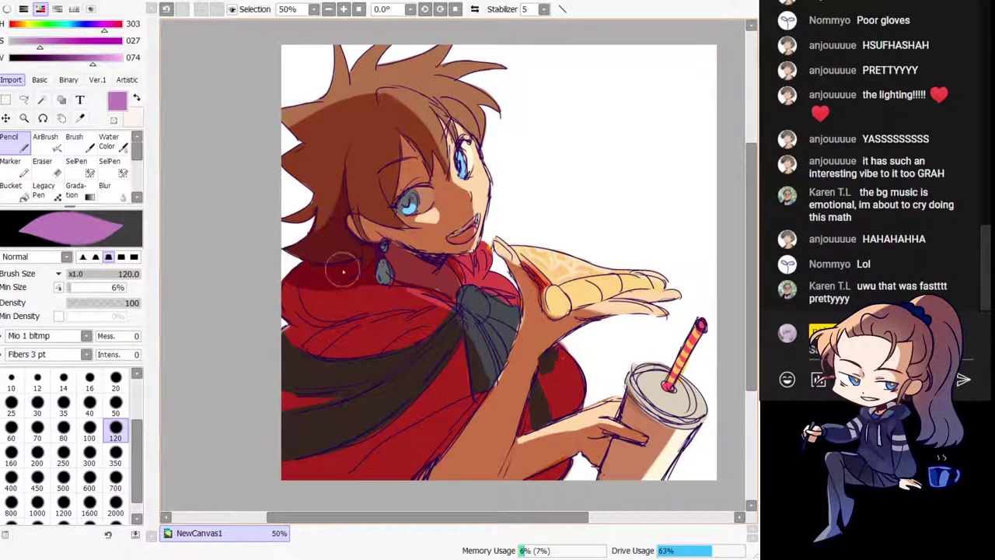
drag(370, 270, 383, 284)
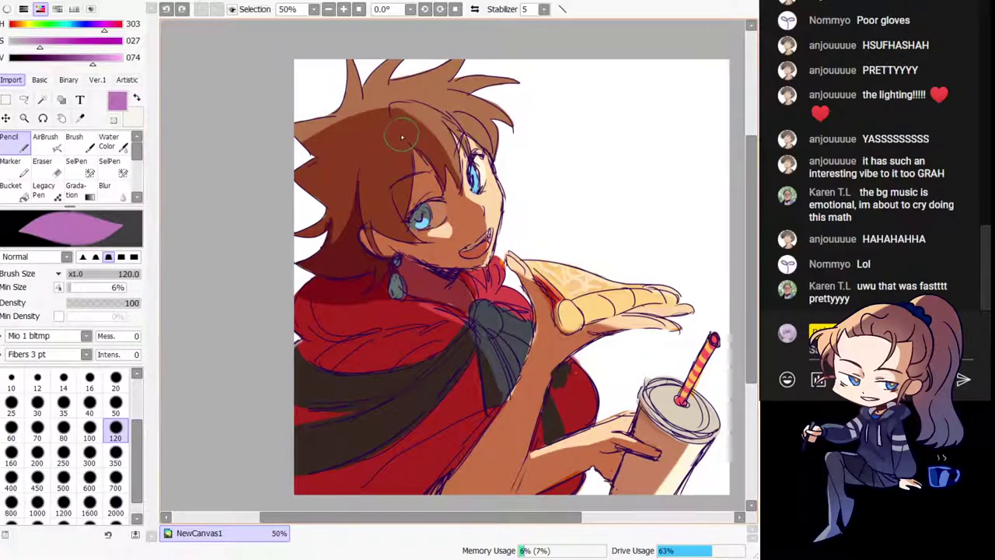
Step: Add a small purple shadow patch above the near eye and compare it by undoing and redoing in mirrored view
key(h)
key(ctrl+z)
key(ctrl+y)
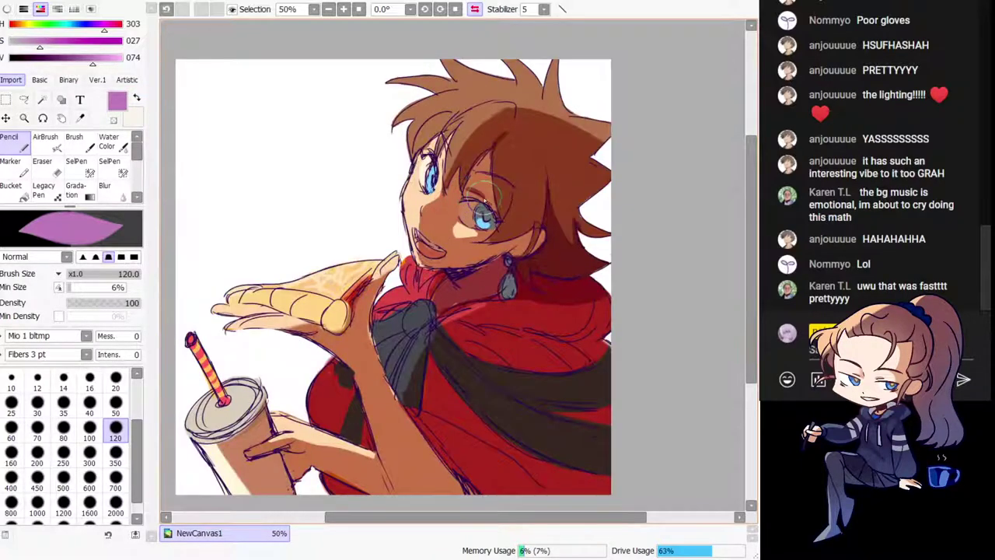
key(ctrl+z)
key(ctrl+y)
key(h)
drag(518, 250, 465, 261)
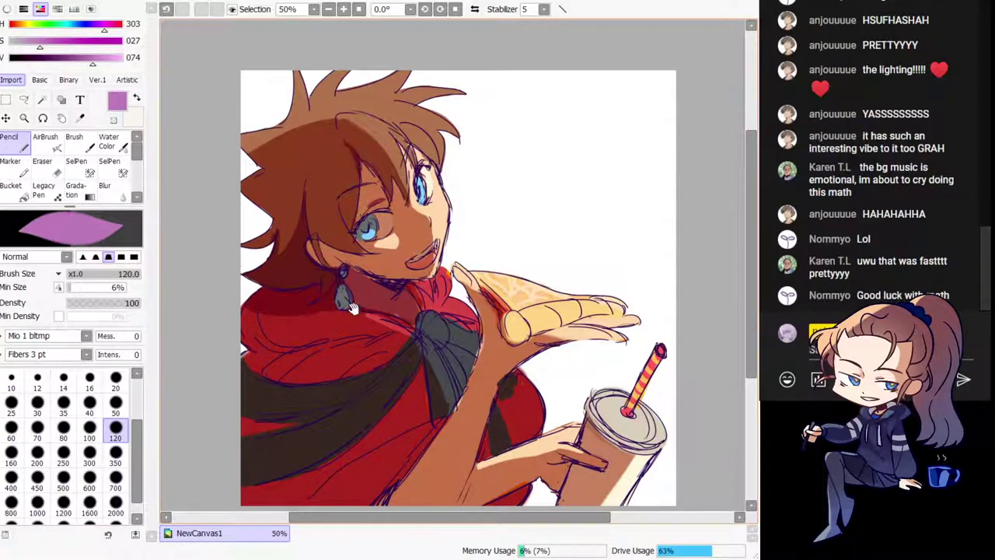
drag(353, 308, 345, 299)
Step: Extend the purple shadow up through the spikes at the back of the hair, redoing strokes and checking them mirrored
drag(308, 209, 336, 229)
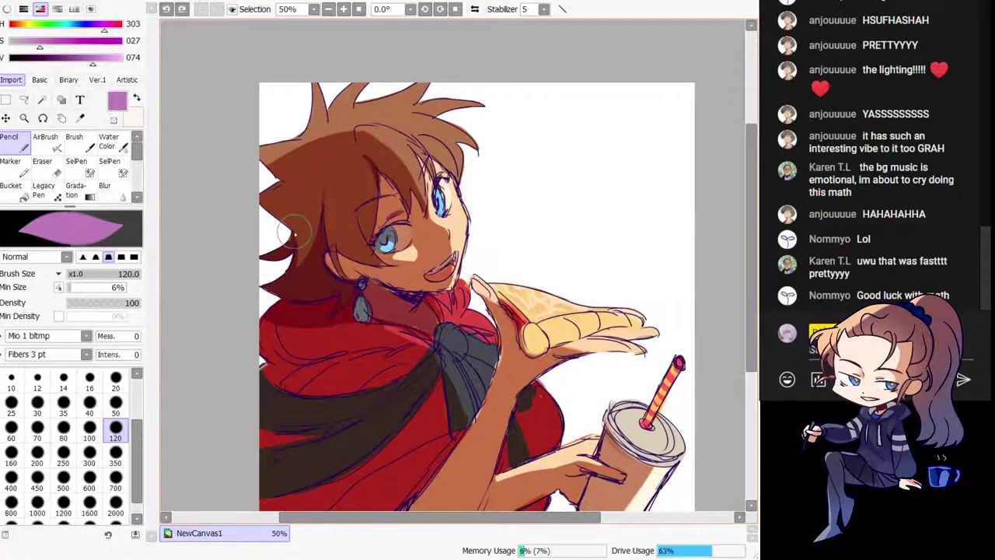
key(ctrl+z)
key(minus)
key(ctrl+z)
drag(288, 224, 315, 215)
key(h)
mouse_move(560, 178)
mouse_down()
mouse_move(515, 172)
mouse_move(597, 164)
mouse_up()
key(minus)
key(ctrl+z)
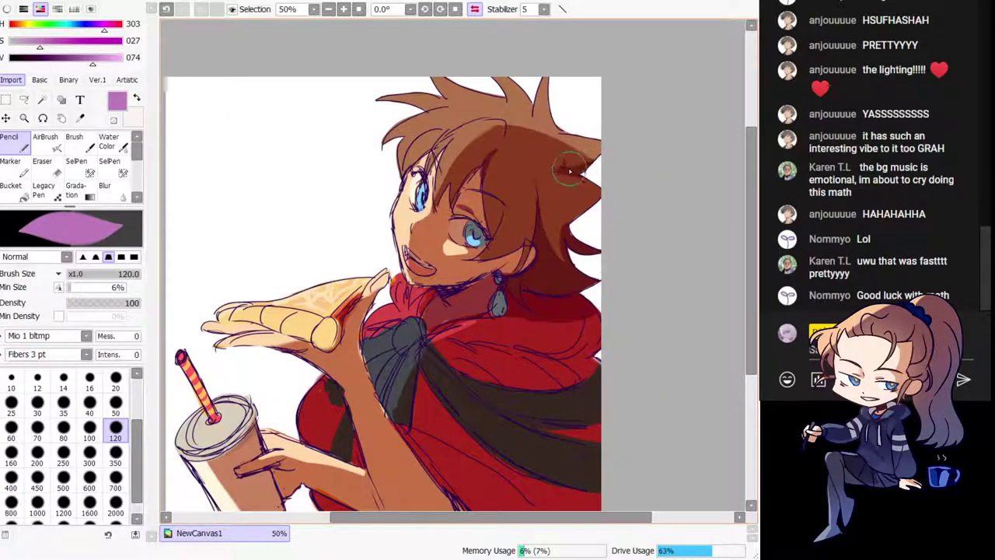
key(h)
drag(408, 459, 345, 410)
Step: Paint the purple shadow down the outer edge of the red hood and mirror the view
mouse_move(243, 246)
mouse_down()
mouse_move(262, 283)
mouse_move(280, 262)
mouse_move(288, 318)
mouse_move(264, 272)
mouse_move(253, 303)
mouse_move(275, 318)
mouse_up()
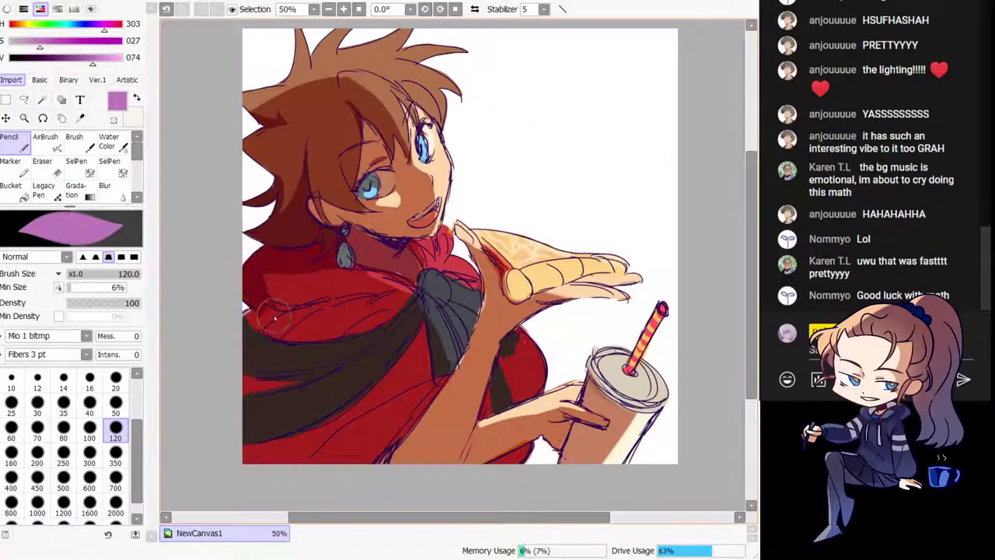
key(h)
drag(498, 245, 442, 206)
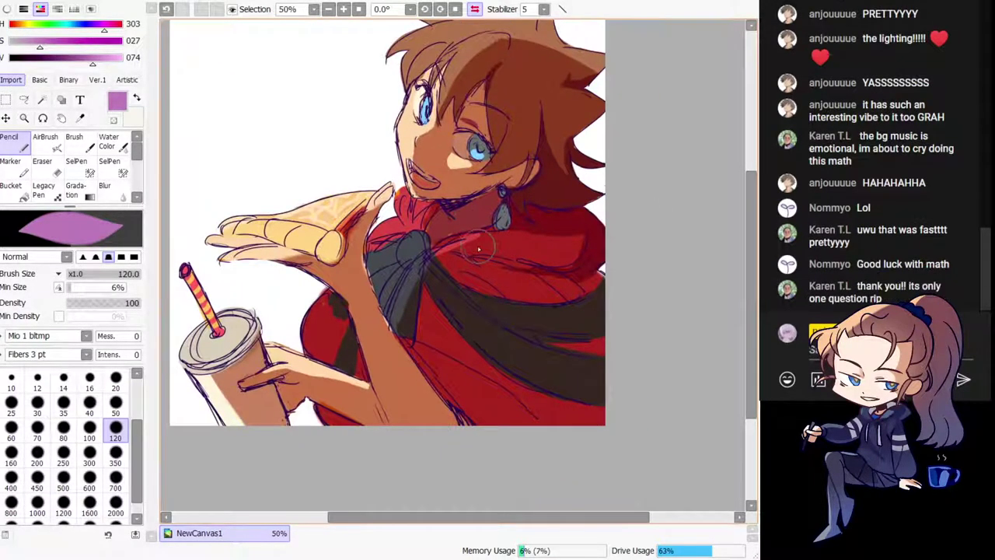
mouse_move(477, 250)
mouse_down()
mouse_move(522, 285)
mouse_move(486, 269)
mouse_move(517, 295)
mouse_up()
key(ctrl+z)
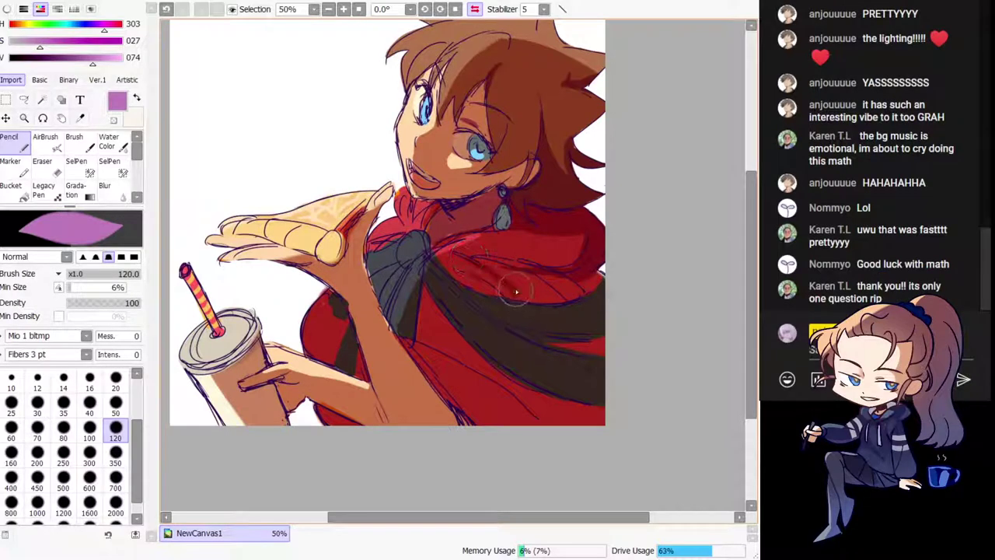
mouse_move(499, 245)
mouse_down()
mouse_move(481, 270)
mouse_move(506, 296)
mouse_move(536, 303)
mouse_up()
key(ctrl+z)
key(ctrl+z)
key(ctrl+z)
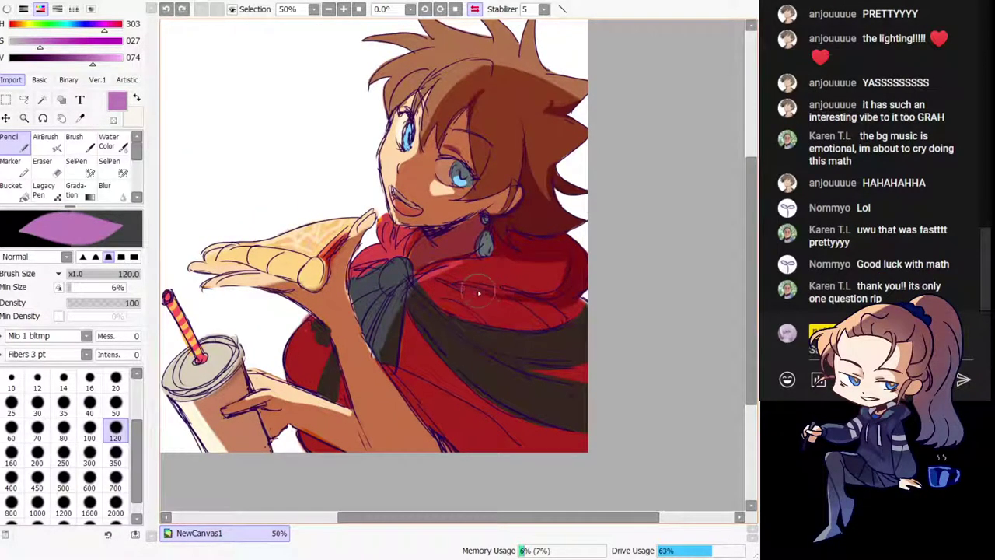
drag(450, 284, 522, 297)
key(ctrl+z)
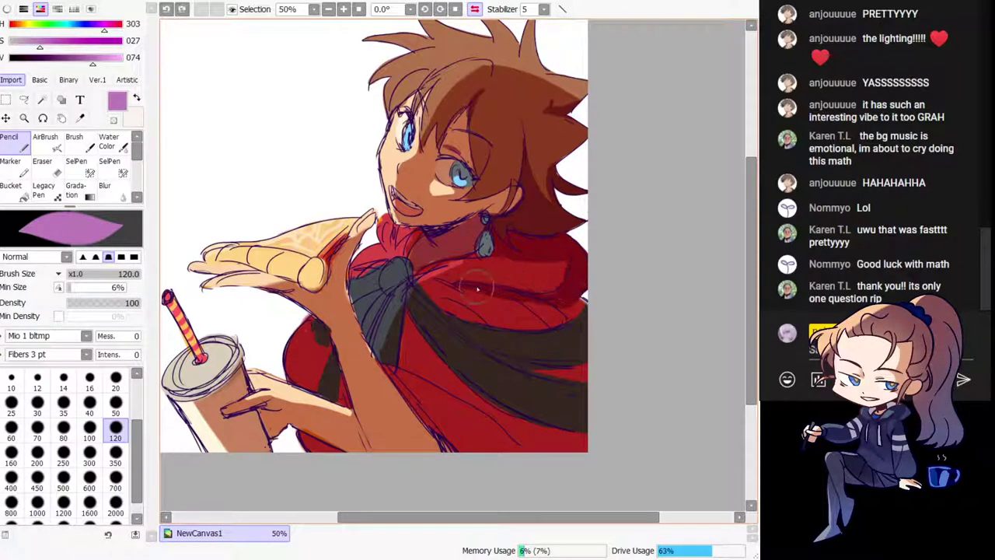
Step: Paint the purple shadow into the red hood's folds and over the upper dark stripe of the cape, replacing one stroke
mouse_move(461, 289)
mouse_down()
mouse_move(497, 314)
mouse_move(491, 295)
mouse_move(517, 311)
mouse_move(579, 298)
mouse_up()
mouse_move(505, 321)
mouse_down()
mouse_move(533, 330)
mouse_move(585, 297)
mouse_up()
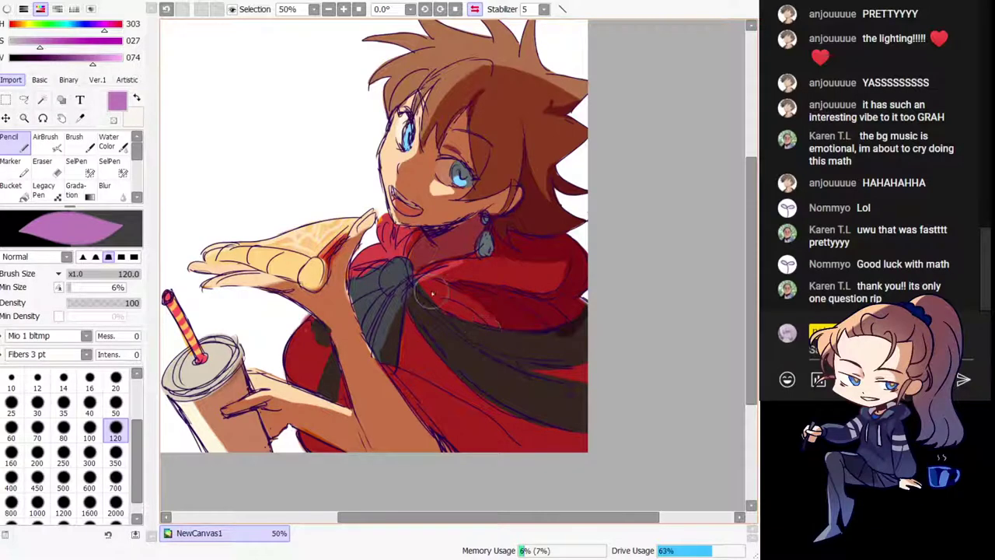
drag(419, 284, 611, 386)
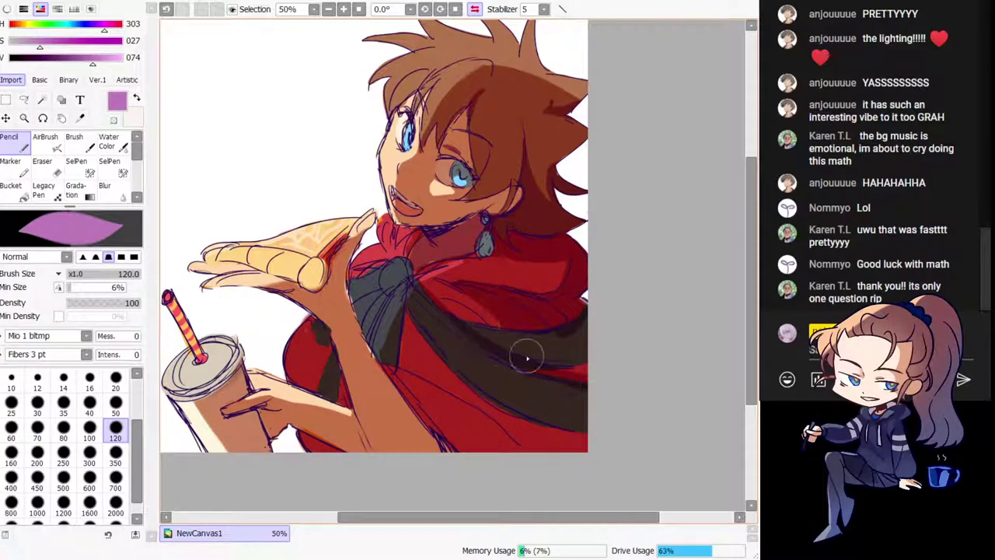
key(ctrl+z)
drag(510, 353, 612, 363)
drag(590, 323, 566, 356)
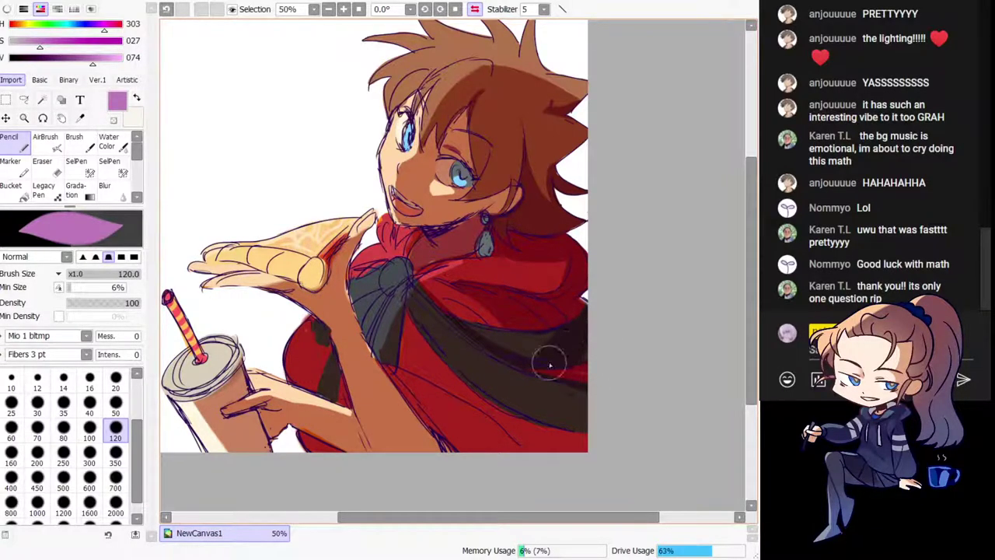
Step: Extend the purple shadow over the outer end of the cape's lower dark stripe, working in the flipped view
key(h)
drag(448, 411, 427, 406)
mouse_move(317, 403)
mouse_down()
mouse_move(342, 417)
mouse_move(288, 410)
mouse_up()
key(h)
drag(487, 375, 415, 323)
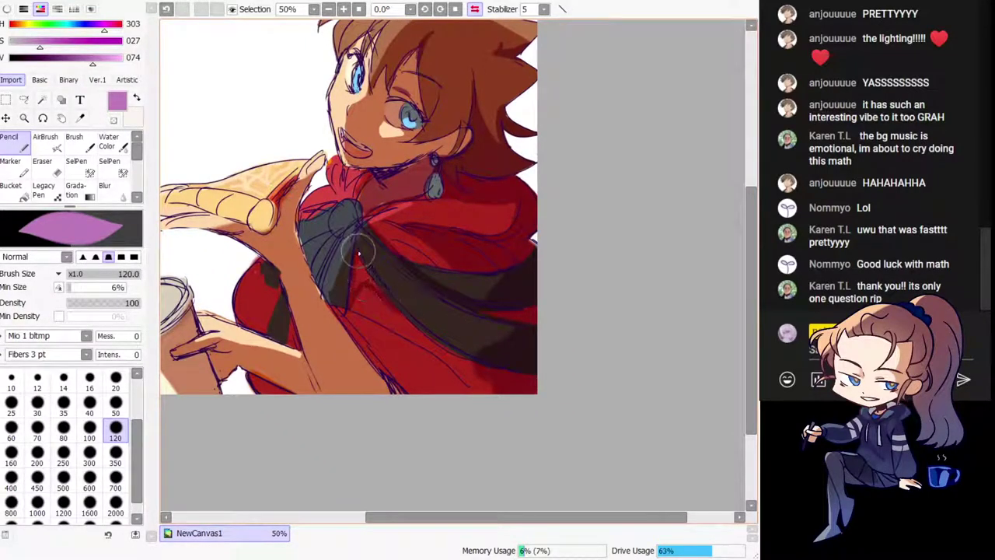
Step: Paint the purple shadow along the red cape folds below the dark stripes and check it in the flipped view
drag(347, 303, 503, 421)
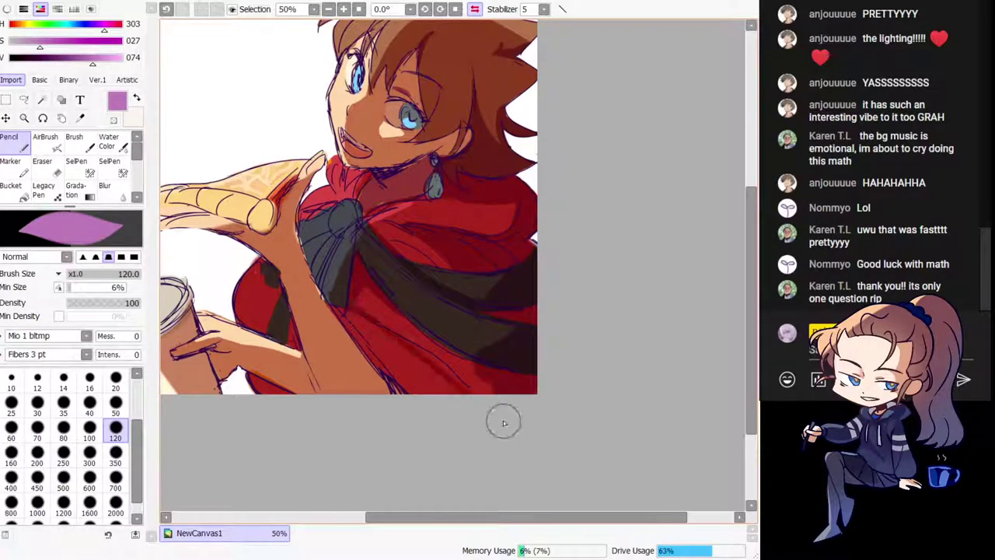
key(ctrl+z)
drag(350, 309, 506, 420)
mouse_move(399, 300)
mouse_down()
mouse_move(482, 395)
mouse_move(513, 407)
mouse_up()
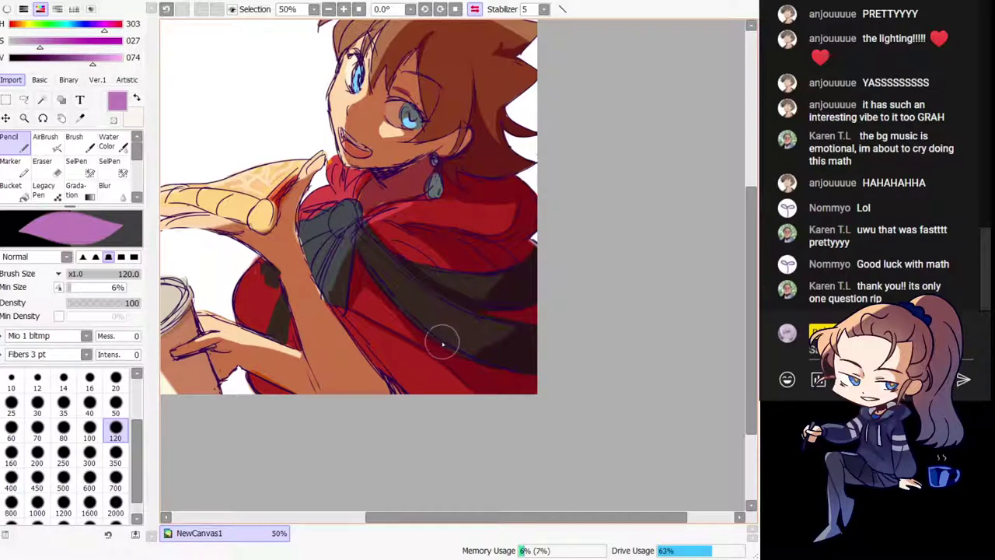
key(h)
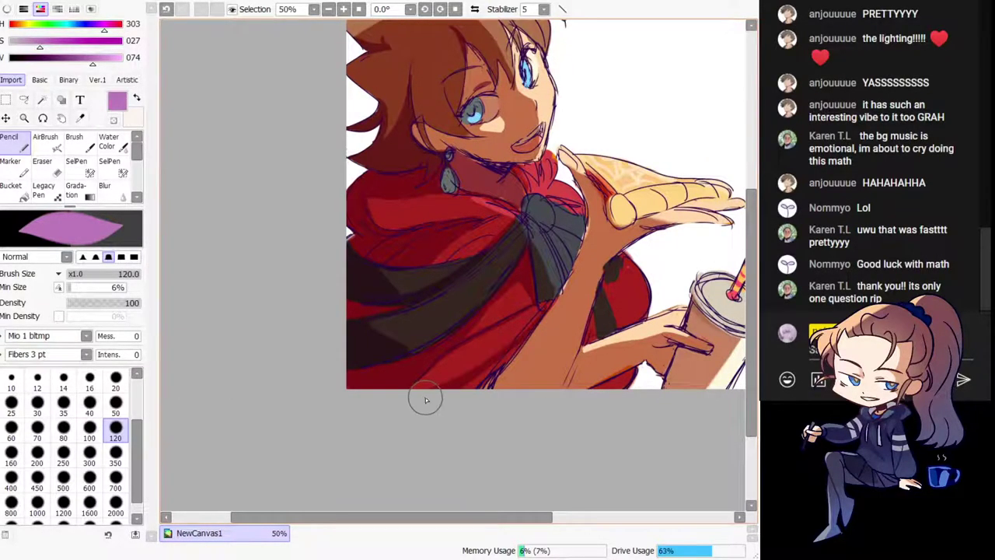
Step: Paint the purple shadow over the chest behind the raised arm and clean up its edges around the forearms with transparent colour
key(h)
mouse_move(279, 316)
mouse_down()
mouse_move(287, 282)
mouse_move(305, 329)
mouse_move(301, 321)
mouse_up()
key(minus)
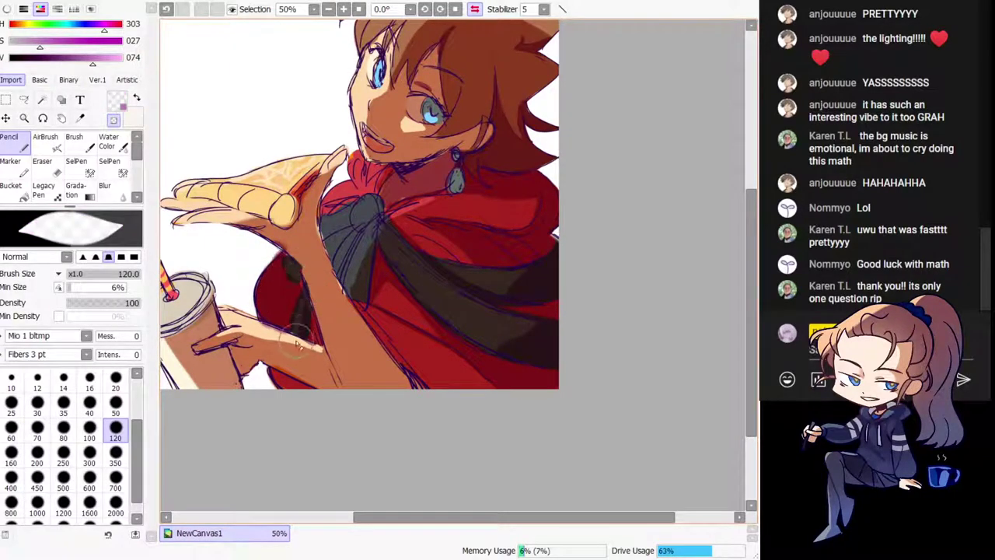
key(x)
mouse_move(307, 354)
mouse_down()
mouse_move(300, 398)
mouse_move(331, 369)
mouse_move(318, 348)
mouse_move(335, 379)
mouse_move(332, 357)
mouse_move(347, 382)
mouse_move(416, 387)
mouse_move(324, 349)
mouse_move(352, 408)
mouse_move(339, 378)
mouse_up()
drag(402, 371, 415, 393)
key(minus)
drag(339, 347, 336, 377)
key(minus)
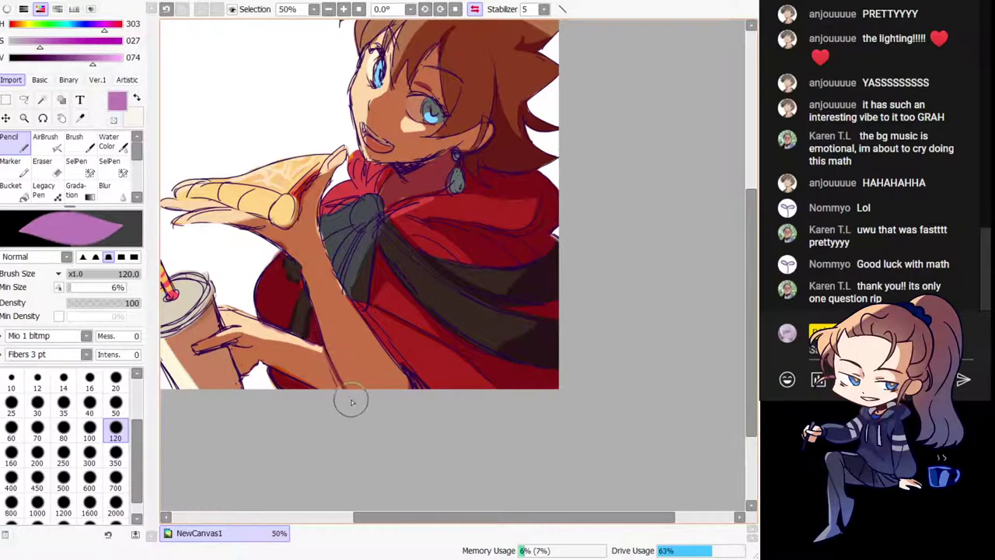
Step: Paint the purple shadow on the red collar beneath the chin, undoing a stroke that does not fit
key(h)
drag(459, 311, 396, 342)
key(ctrl+z)
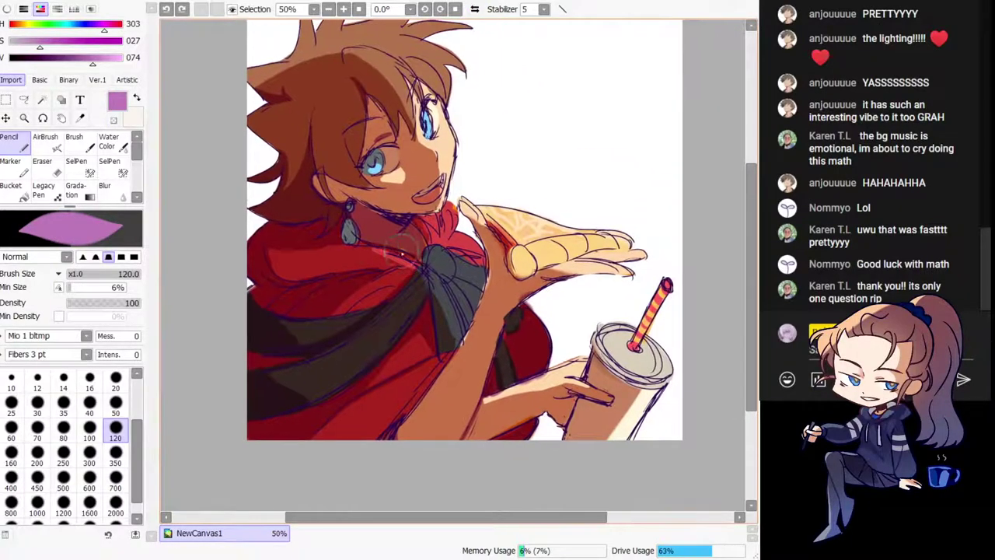
mouse_move(403, 250)
mouse_down()
mouse_move(424, 247)
mouse_move(424, 227)
mouse_move(435, 219)
mouse_move(439, 242)
mouse_move(432, 235)
mouse_up()
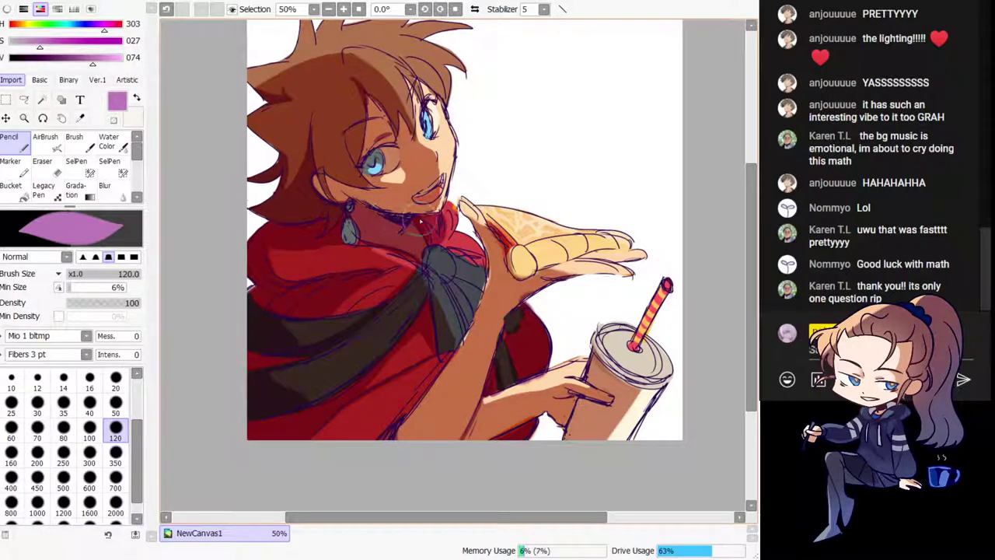
key(h)
drag(552, 175, 513, 202)
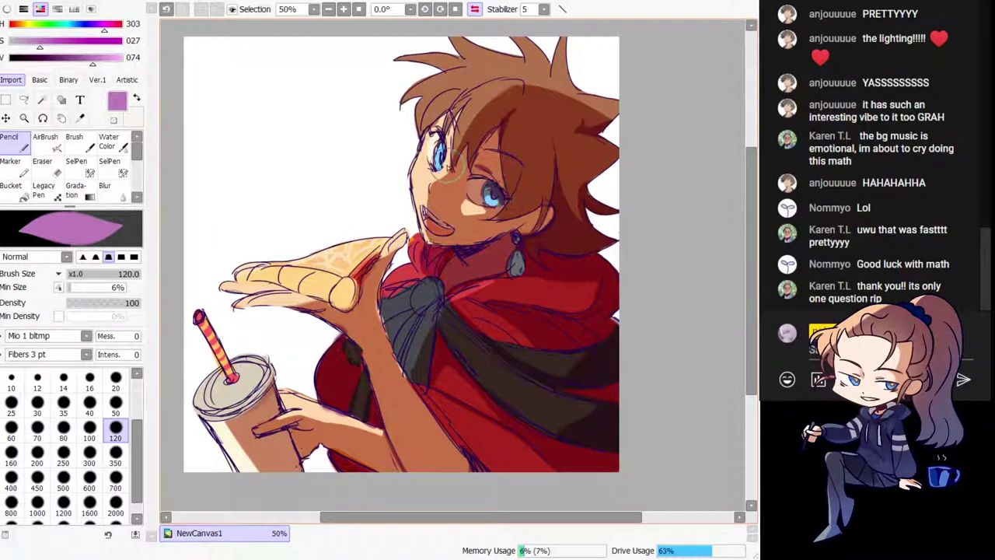
key(h)
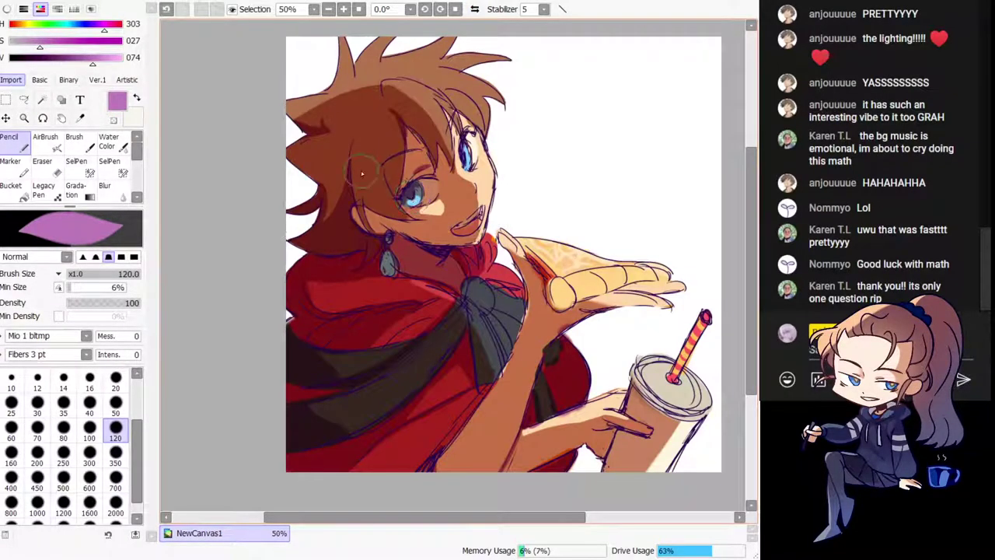
drag(381, 147, 390, 191)
key(ctrl+z)
key(h)
mouse_move(577, 309)
mouse_down()
mouse_move(554, 255)
mouse_move(581, 279)
mouse_up()
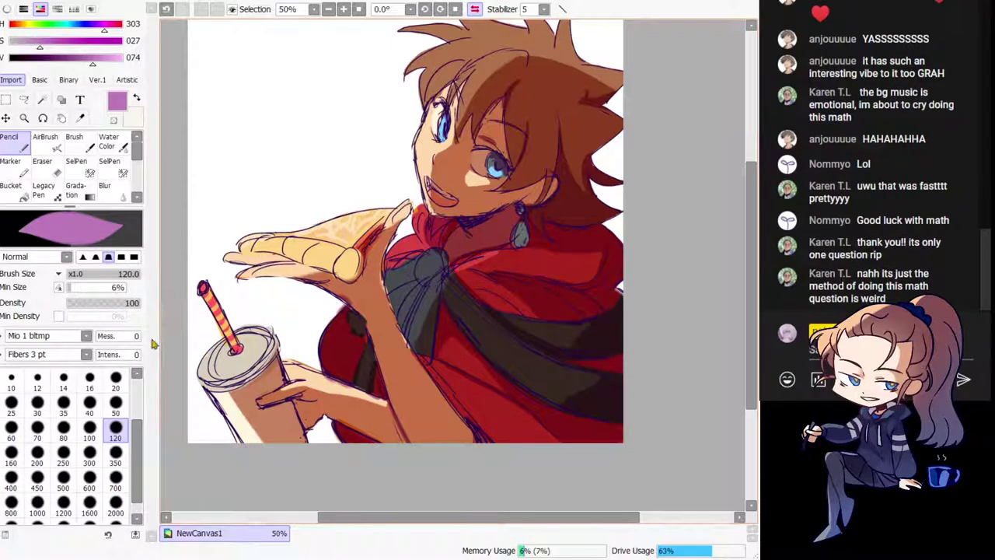
Step: Add a small purple shadow patch in the upper spikes of the back hair and trim it with transparent colour
drag(406, 353, 376, 396)
key(h)
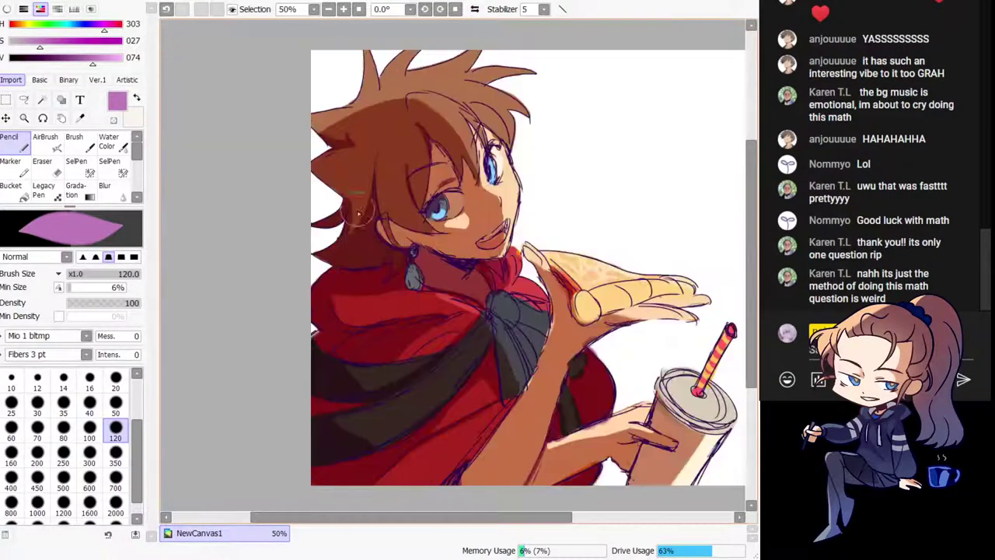
drag(385, 287, 360, 281)
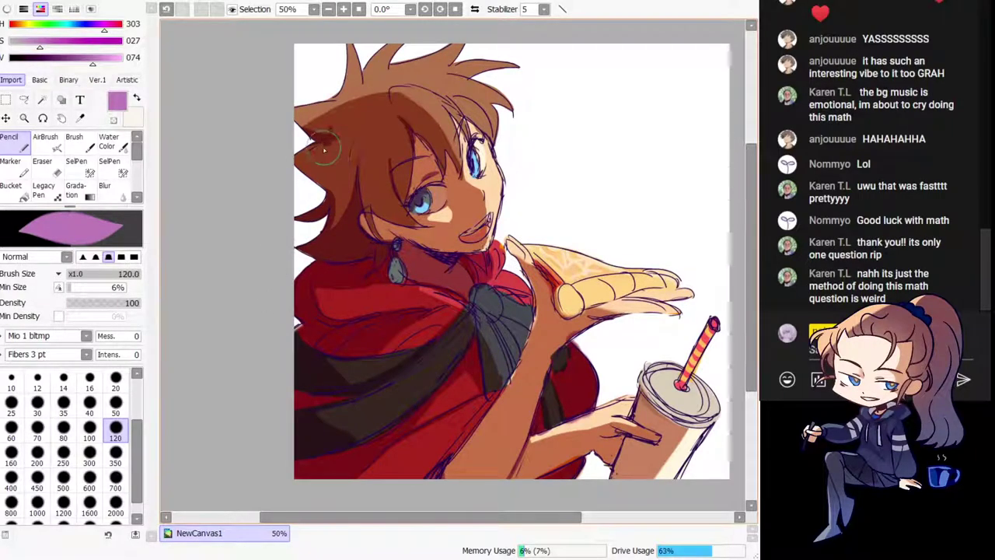
key(ctrl+z)
key(minus)
drag(339, 136, 332, 138)
key(minus)
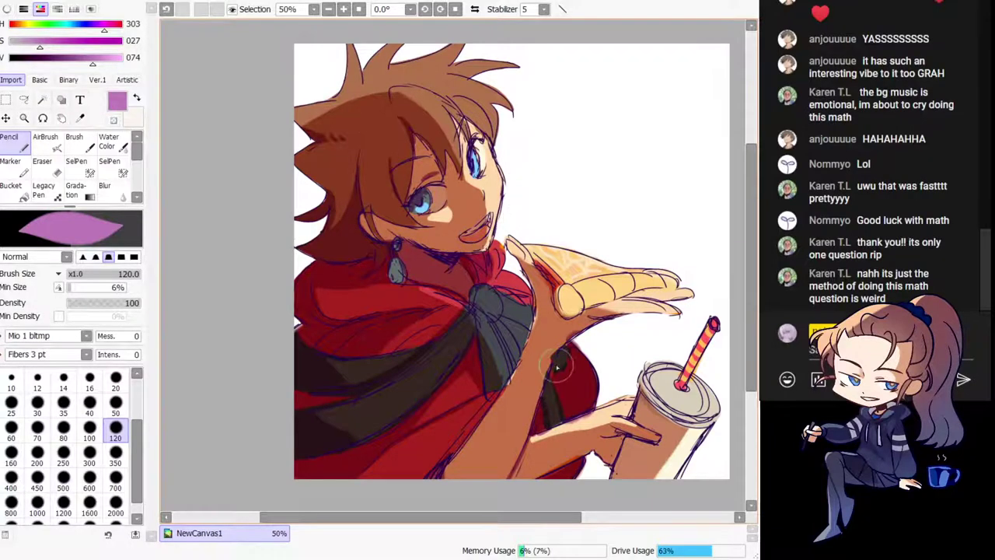
key(h)
key(minus)
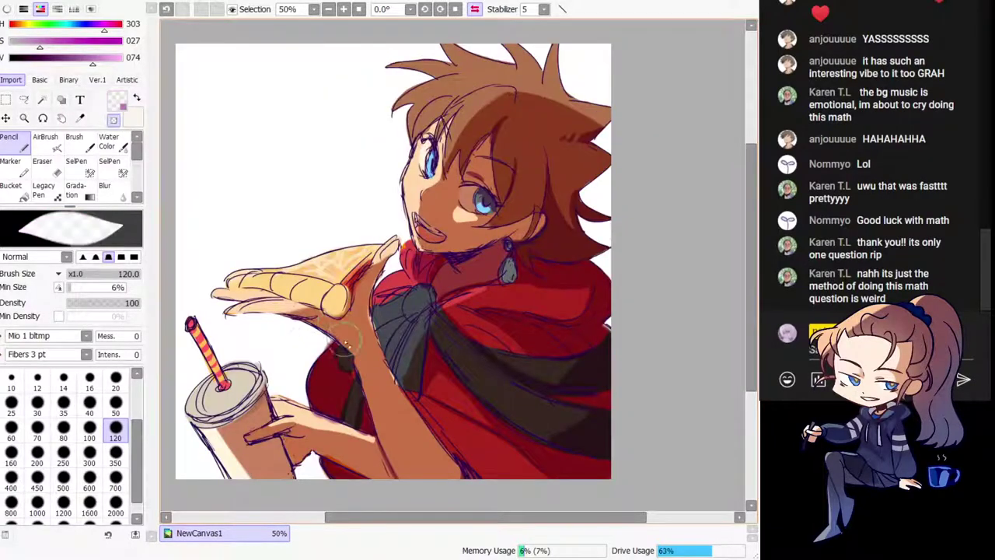
key(minus)
key(ctrl+z)
drag(264, 413, 283, 409)
key(ctrl+z)
Step: Paint the purple shadow on the palm behind the drink cup and along the cup's edge beneath the fingers
drag(298, 477, 288, 441)
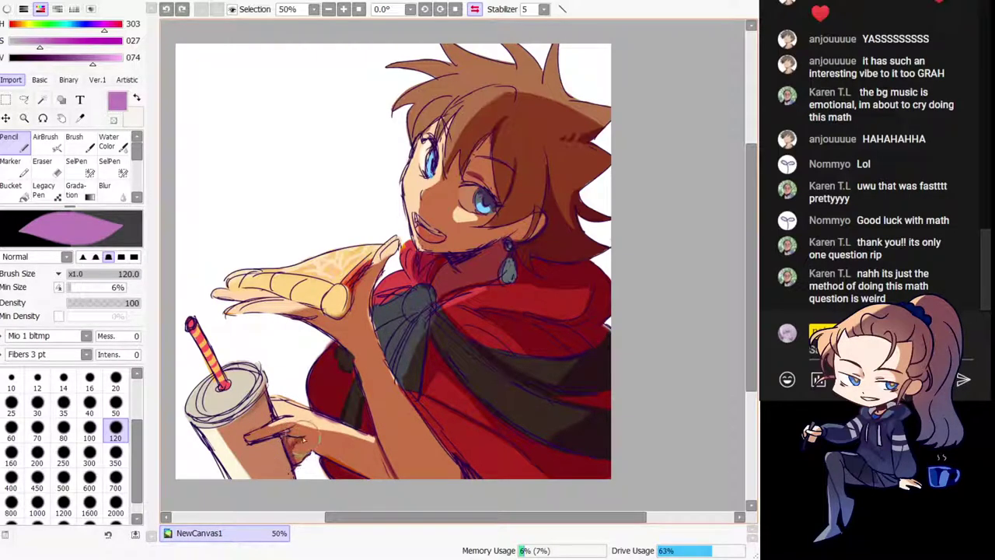
drag(281, 435, 296, 440)
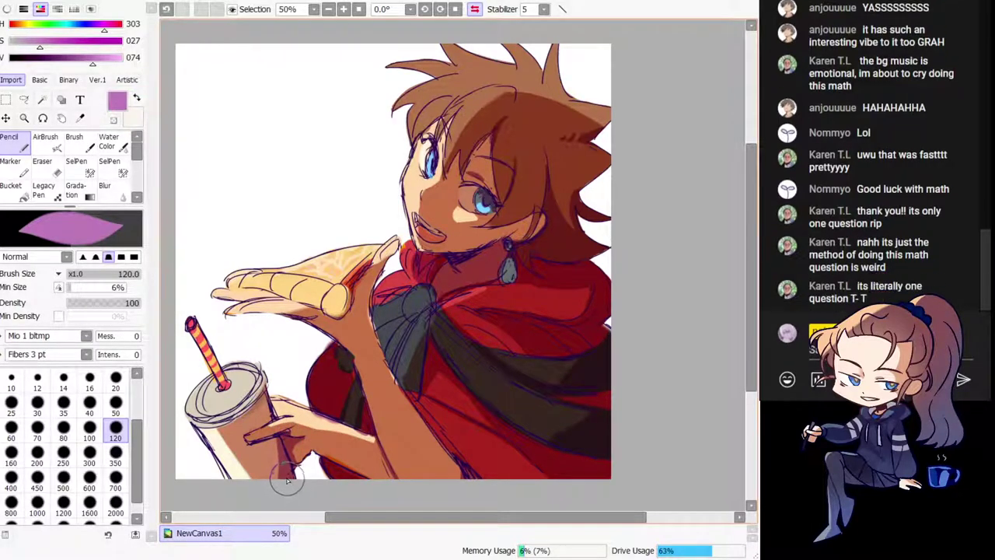
key(e)
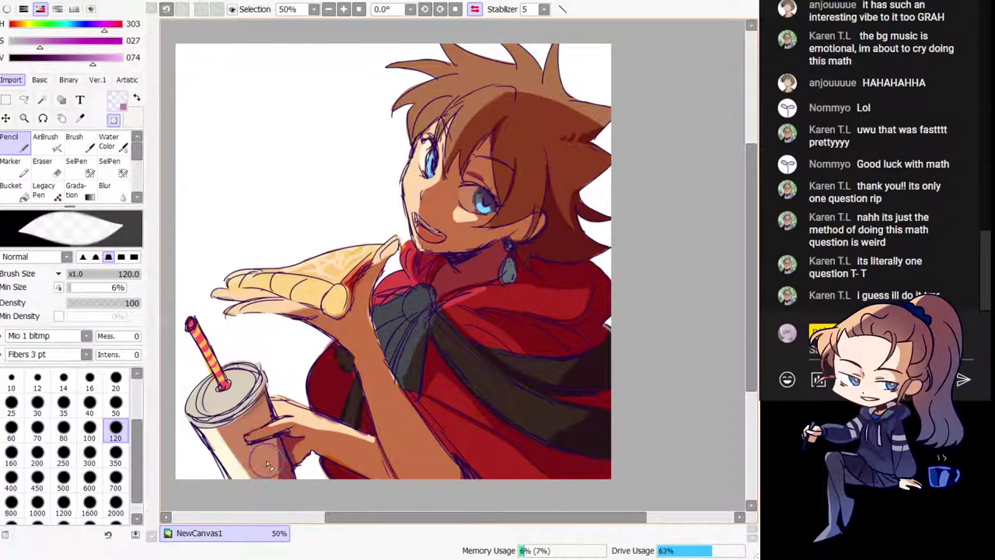
key(e)
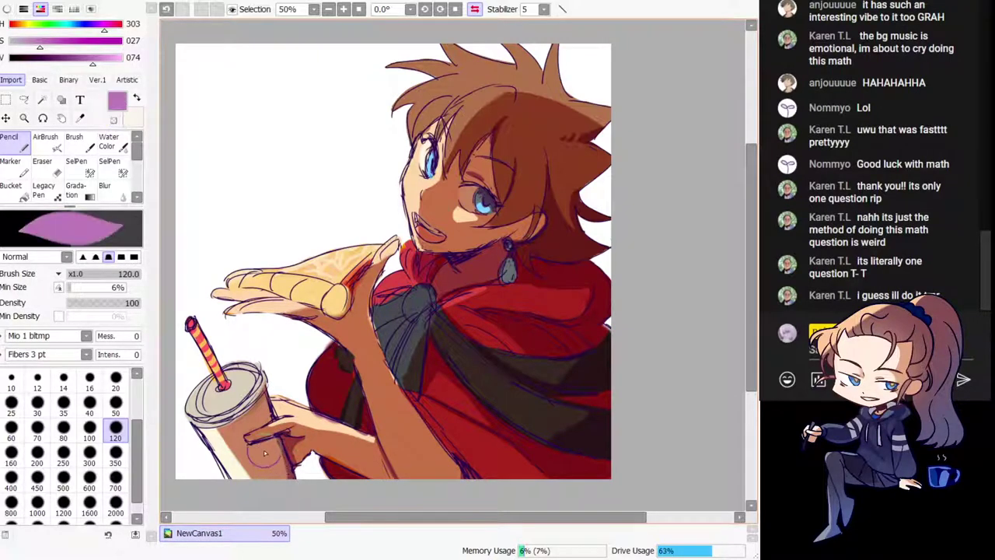
drag(262, 438, 286, 435)
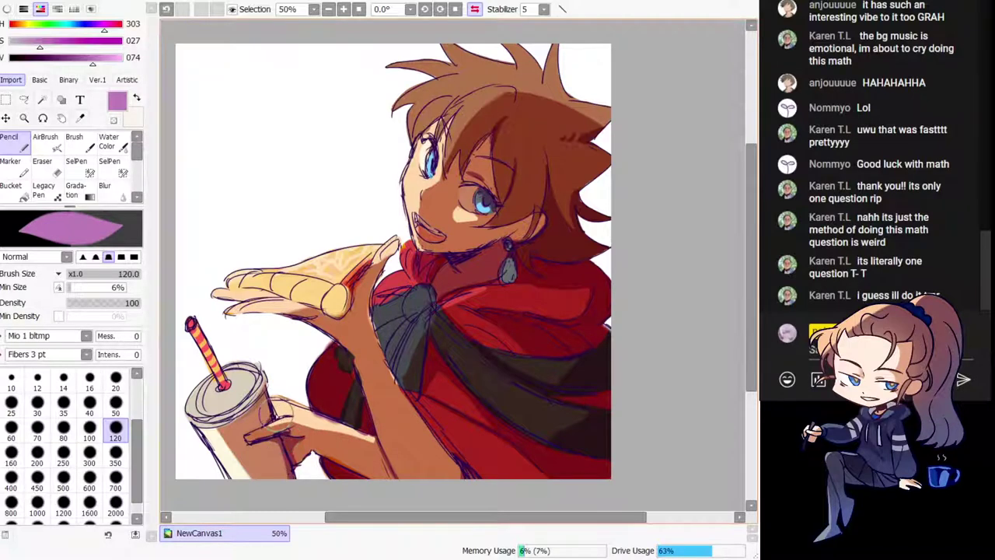
Step: Refine the purple shadow on the underside and knuckles of the cup-holding hand, checking it in the flipped view
key(h)
drag(376, 461, 247, 398)
key(h)
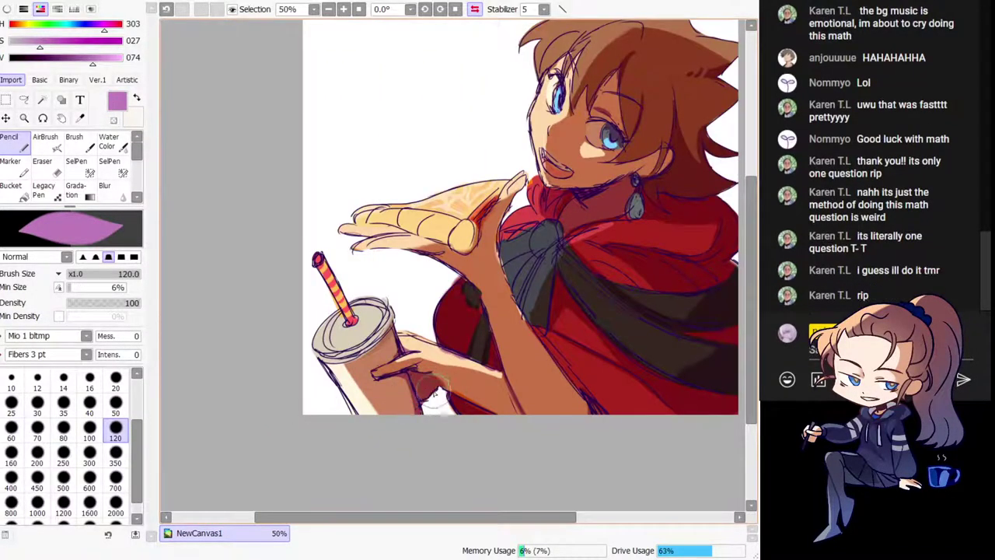
mouse_move(436, 376)
mouse_down()
mouse_move(484, 410)
mouse_move(430, 405)
mouse_move(433, 425)
mouse_move(399, 381)
mouse_move(425, 405)
mouse_up()
mouse_move(403, 347)
mouse_down()
mouse_move(399, 325)
mouse_move(399, 348)
mouse_up()
key(h)
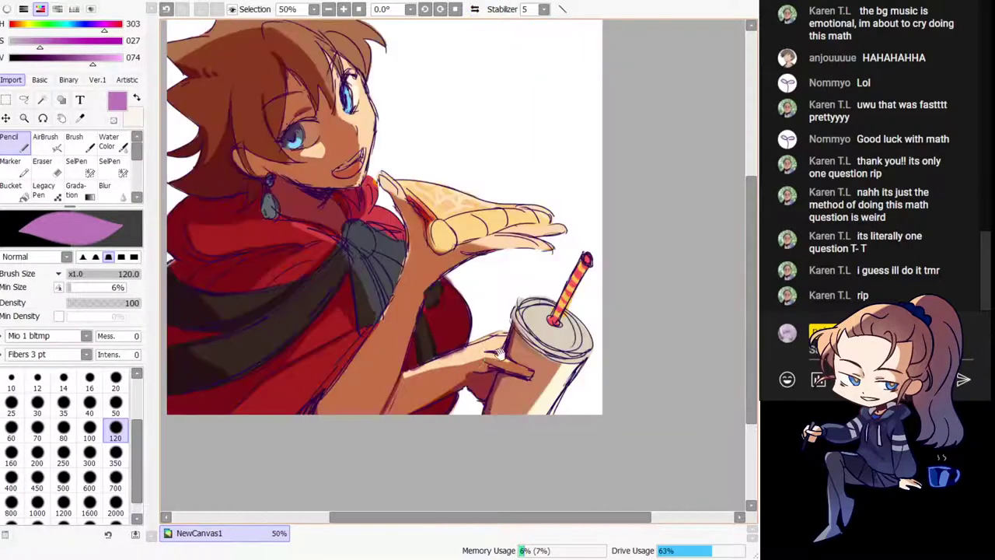
Step: Switch to the orange-brown first shadow colour and paint a shadow on the cup lid beside the straw, undoing misplaced strokes
drag(555, 318, 525, 344)
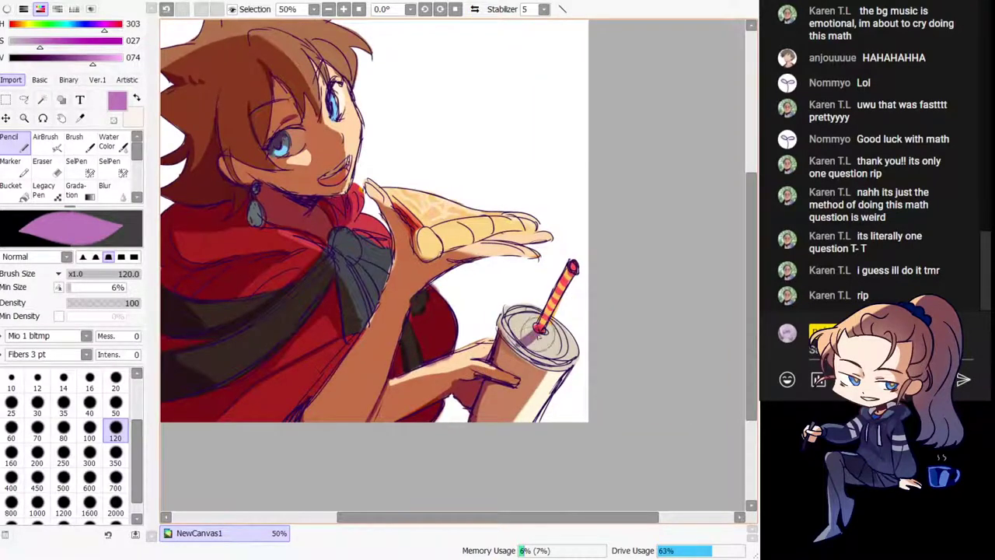
key(h)
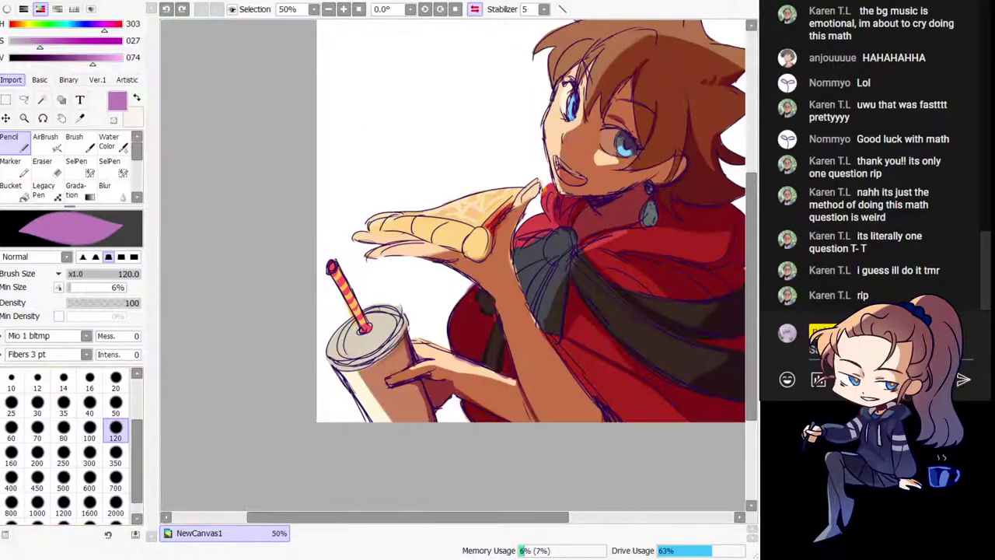
right_click(549, 347)
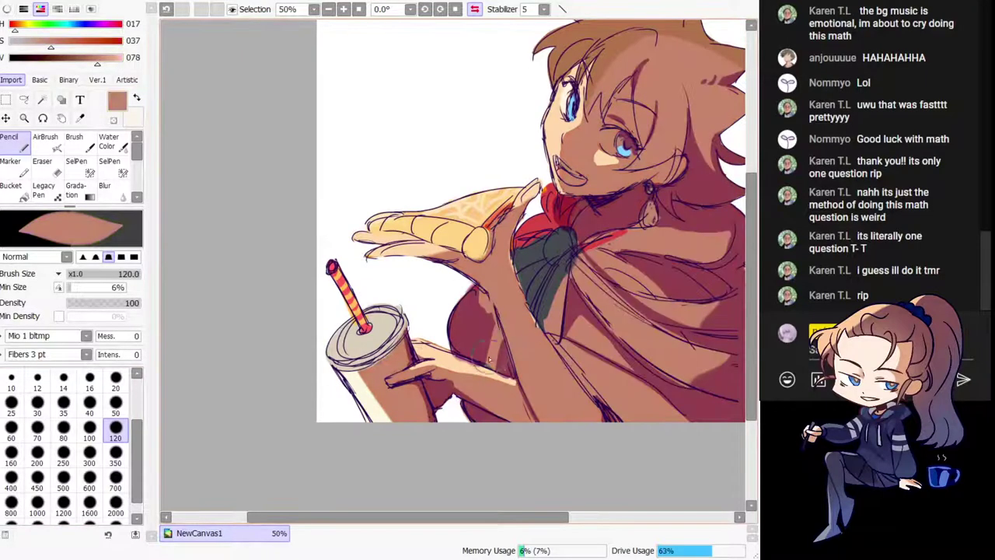
key(ctrl+z)
mouse_move(373, 335)
mouse_down()
mouse_move(380, 359)
mouse_move(378, 342)
mouse_up()
key(ctrl+z)
key(ctrl+z)
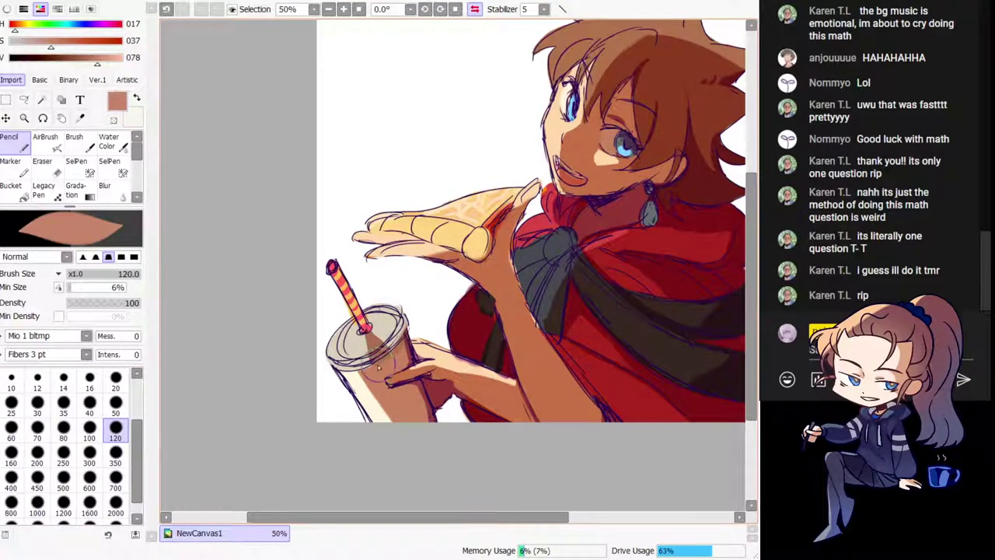
Step: Paint the orange-brown first shadow over the straw and carve its lit stripe back out with transparent colour
key(h)
drag(523, 365, 488, 366)
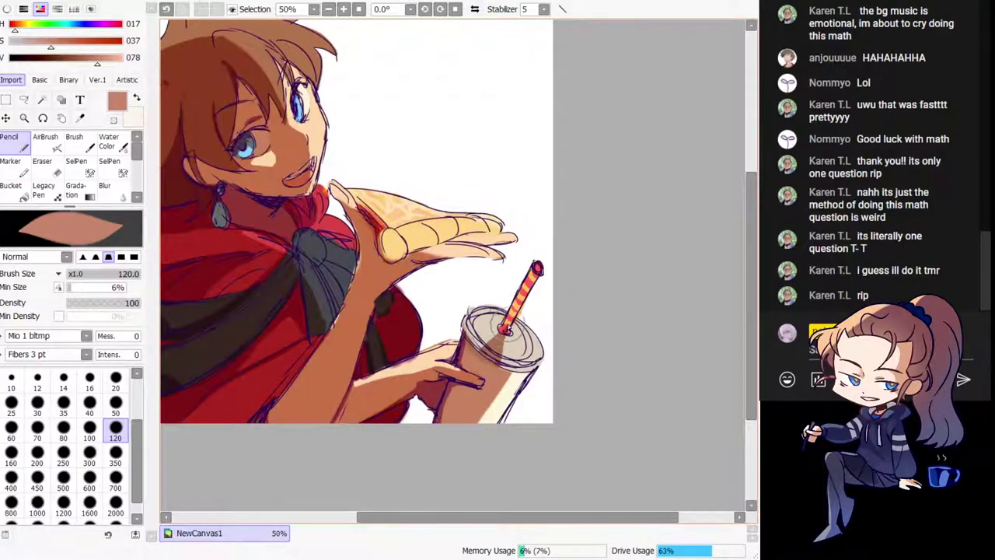
key(h)
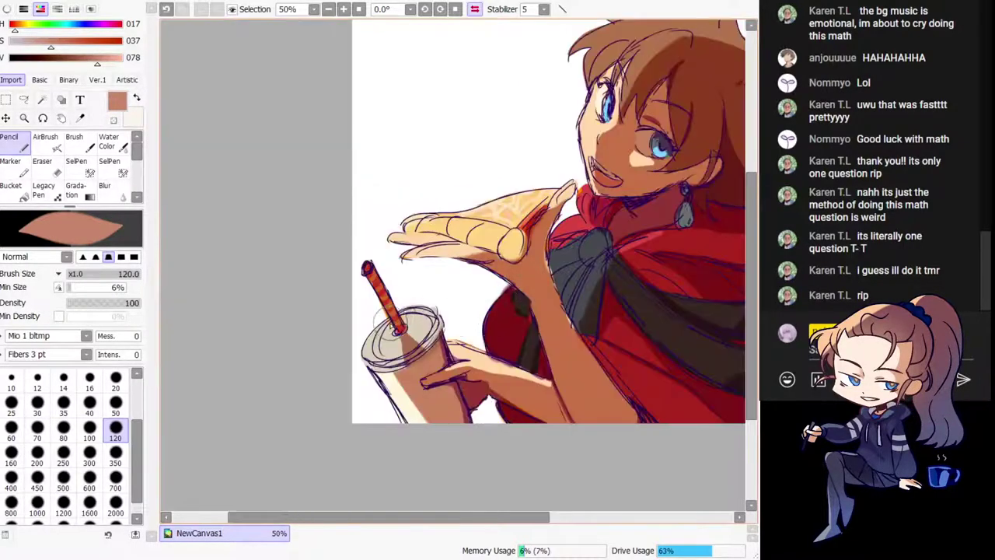
key(e)
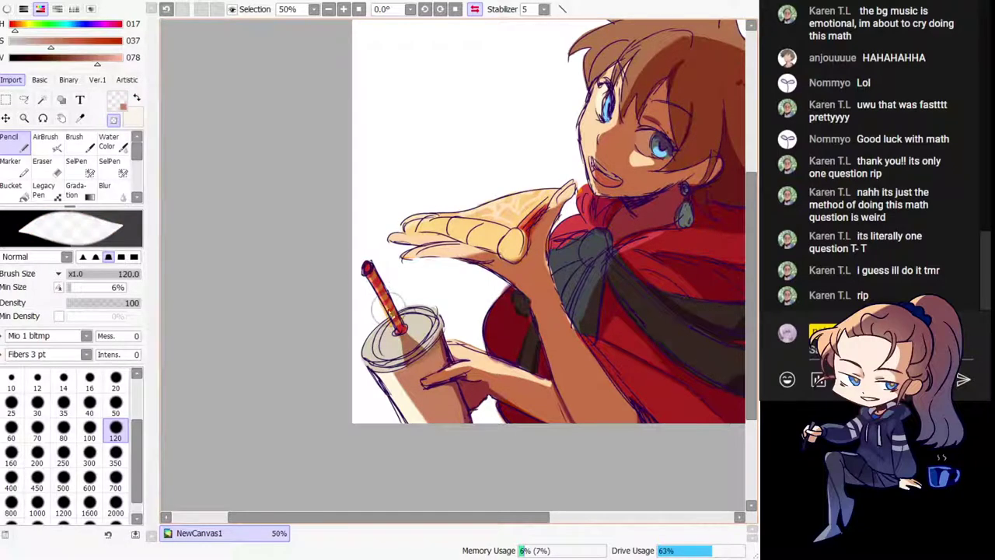
drag(387, 304, 380, 273)
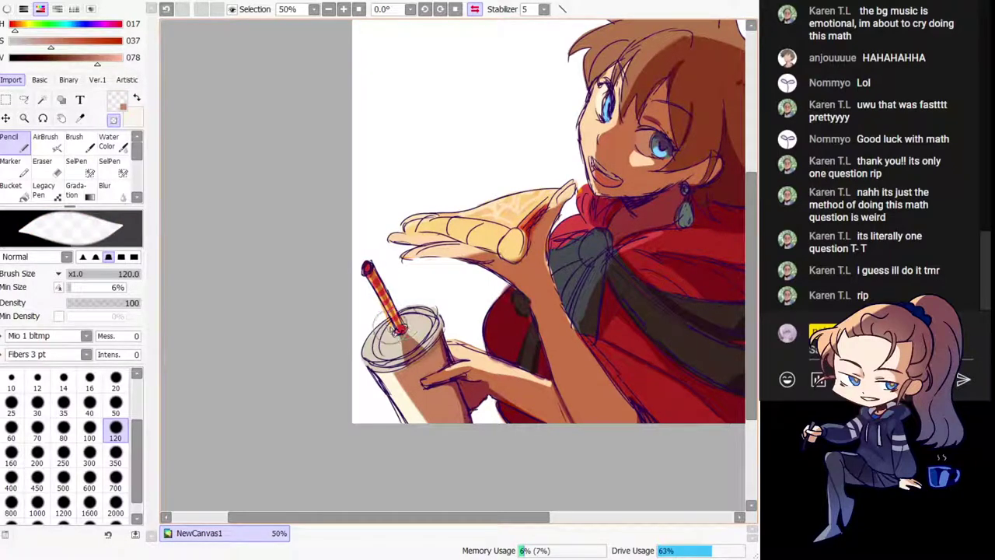
key(h)
key(e)
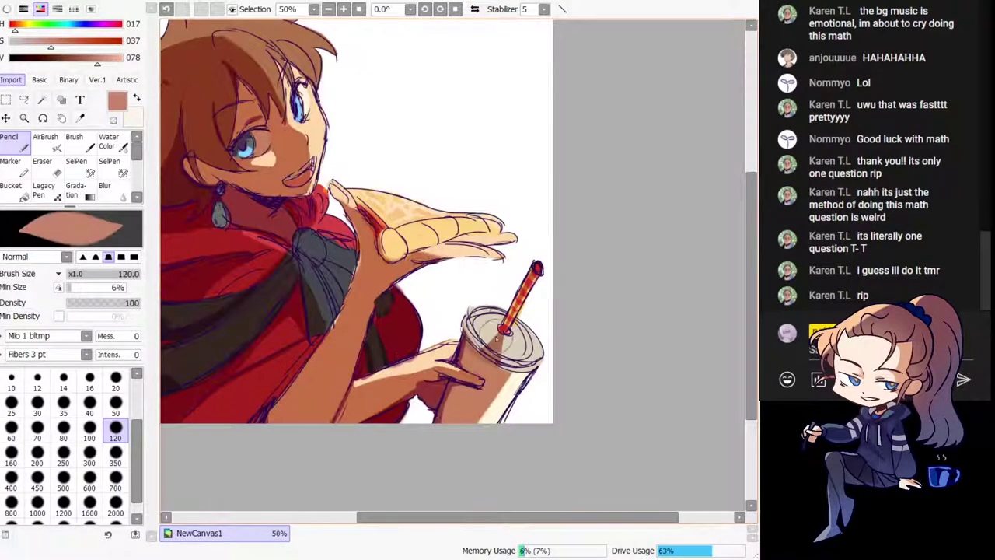
Step: Refine the first shadow on the cup lid and its rim, undoing a misplaced stroke and checking the result in both flipped views
key(ctrl+z)
mouse_move(474, 325)
mouse_down()
mouse_move(548, 357)
mouse_move(501, 367)
mouse_move(466, 312)
mouse_move(474, 357)
mouse_move(536, 357)
mouse_move(520, 357)
mouse_move(536, 369)
mouse_move(538, 357)
mouse_move(580, 341)
mouse_move(420, 330)
mouse_up()
key(minus)
key(h)
key(e)
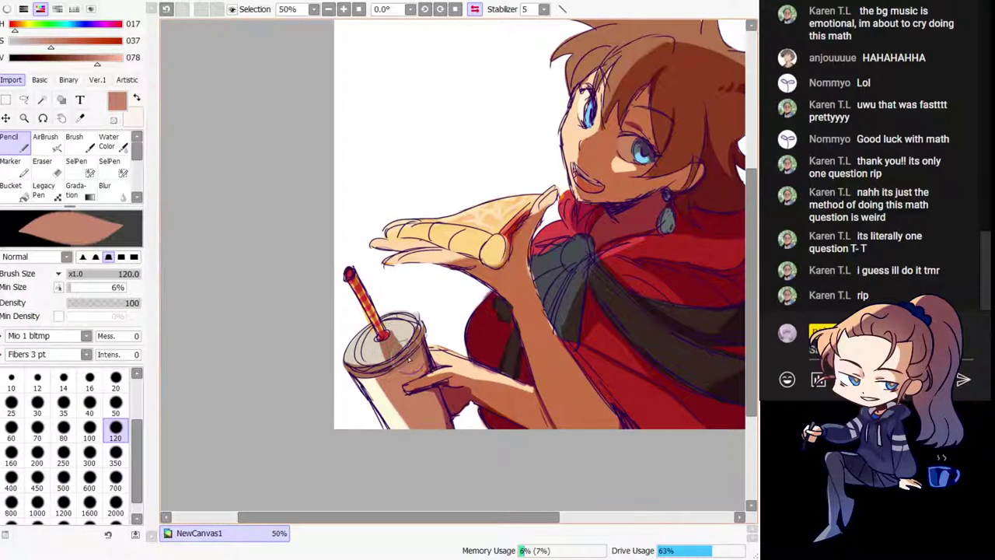
drag(551, 343, 518, 354)
key(minus)
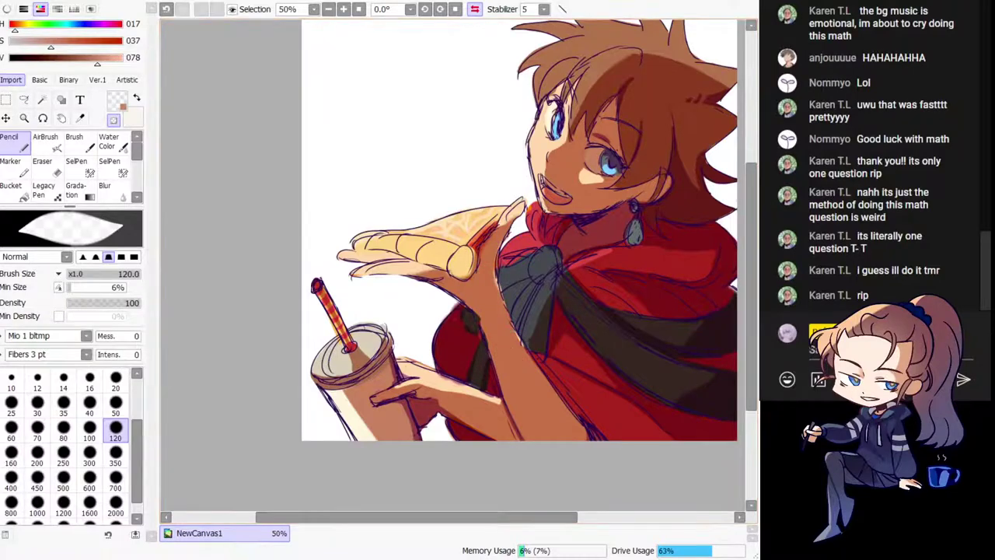
key(h)
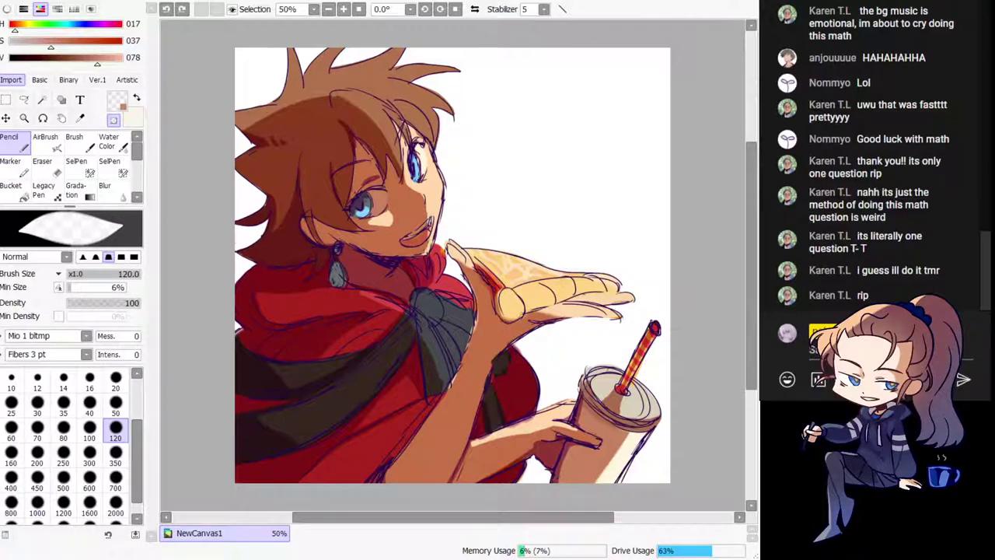
key(ctrl+y)
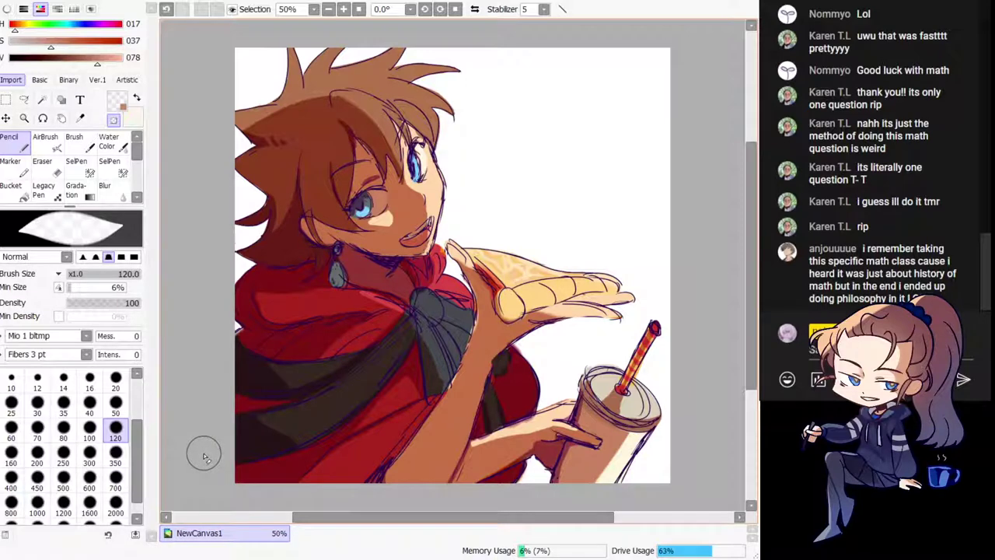
Step: Sample the dark purple line colour from the shaded eye, darken it to saturation 19 and value 18, and set the brush size to 20
drag(420, 280, 450, 318)
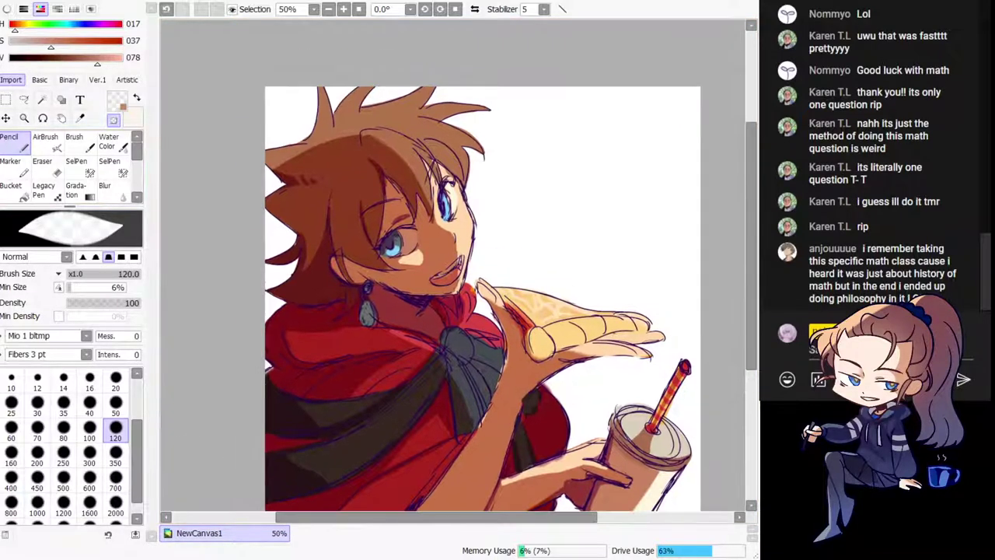
key(Page_Up)
key(Page_Up)
mouse_move(377, 150)
mouse_down()
mouse_move(445, 189)
mouse_move(376, 221)
mouse_up()
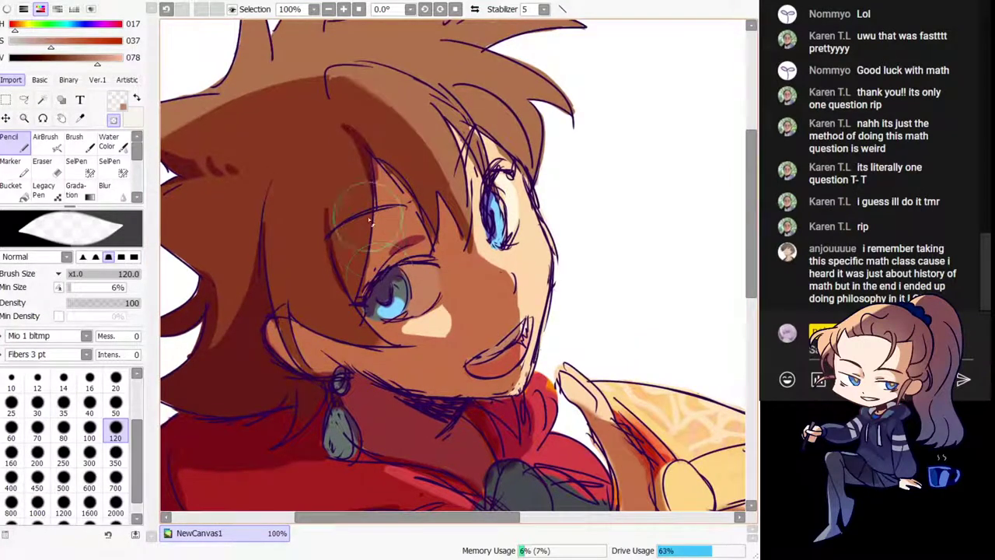
alt+click(386, 277)
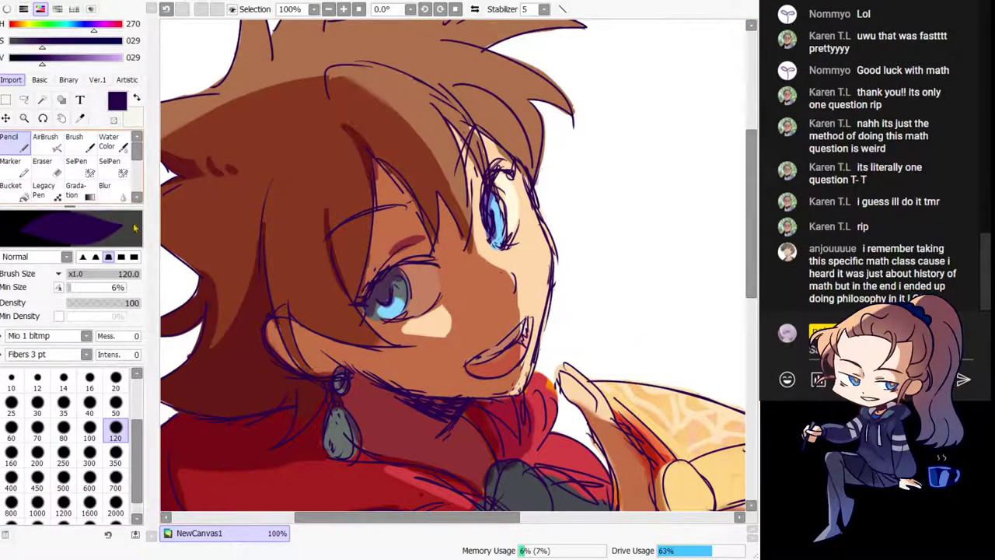
click(115, 378)
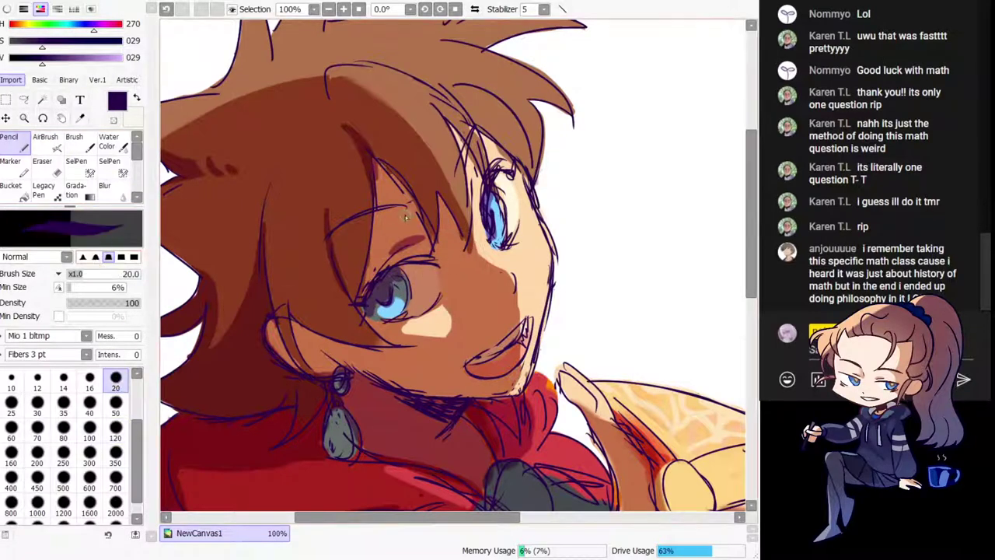
drag(396, 233, 398, 236)
key(h)
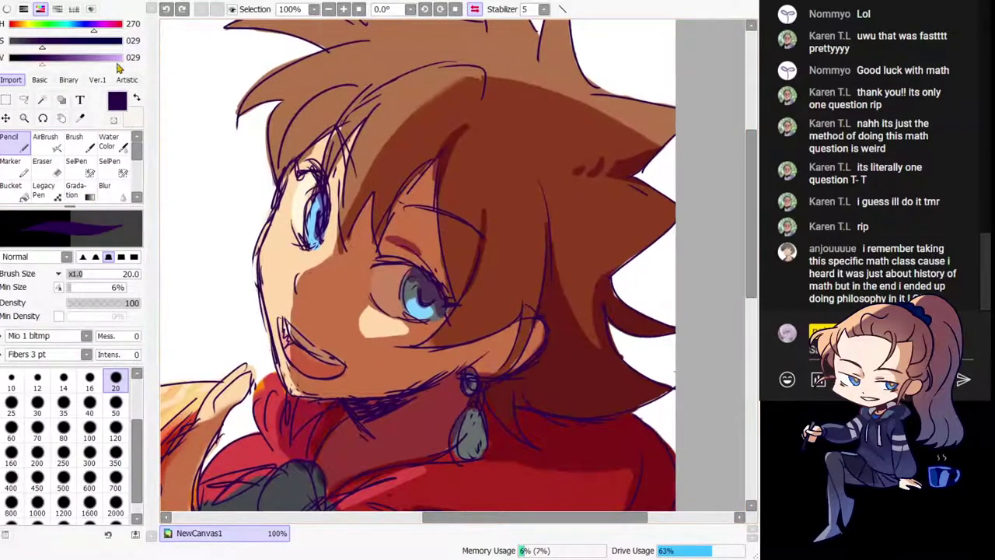
click(32, 46)
click(30, 62)
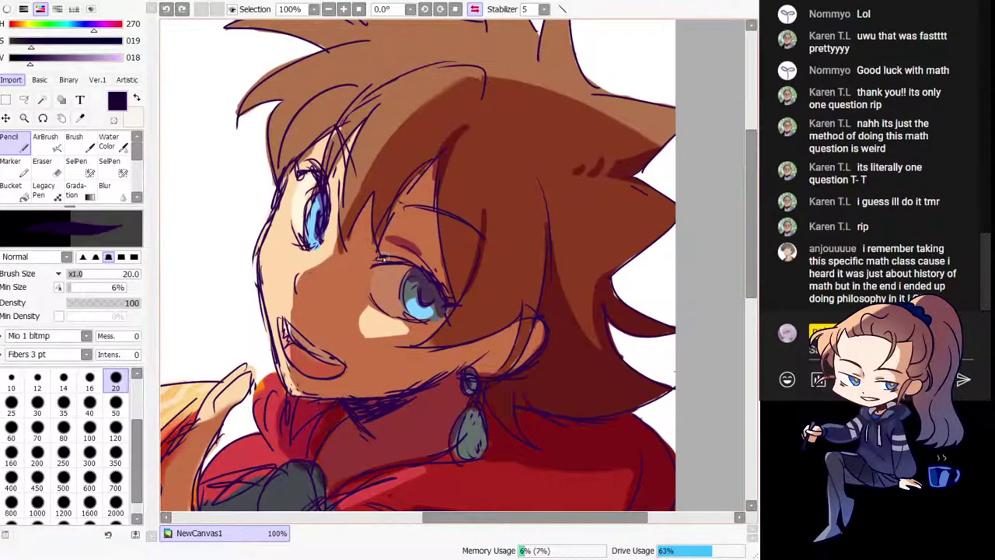
Step: Paint a solid dark upper lash line over the sketch of the shaded eye and check it in the flipped view
key(ctrl+z)
mouse_move(380, 261)
mouse_down()
mouse_move(440, 281)
mouse_move(445, 296)
mouse_up()
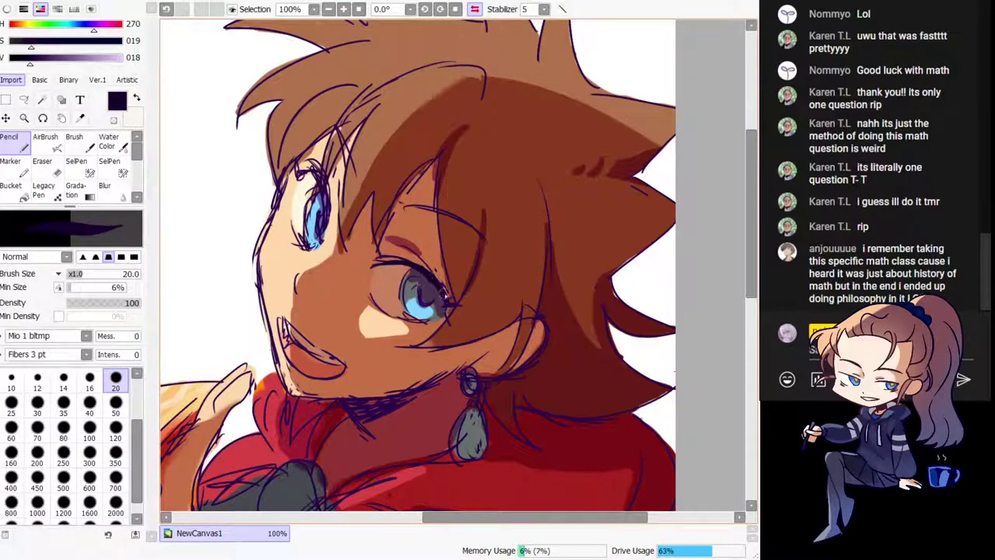
key(h)
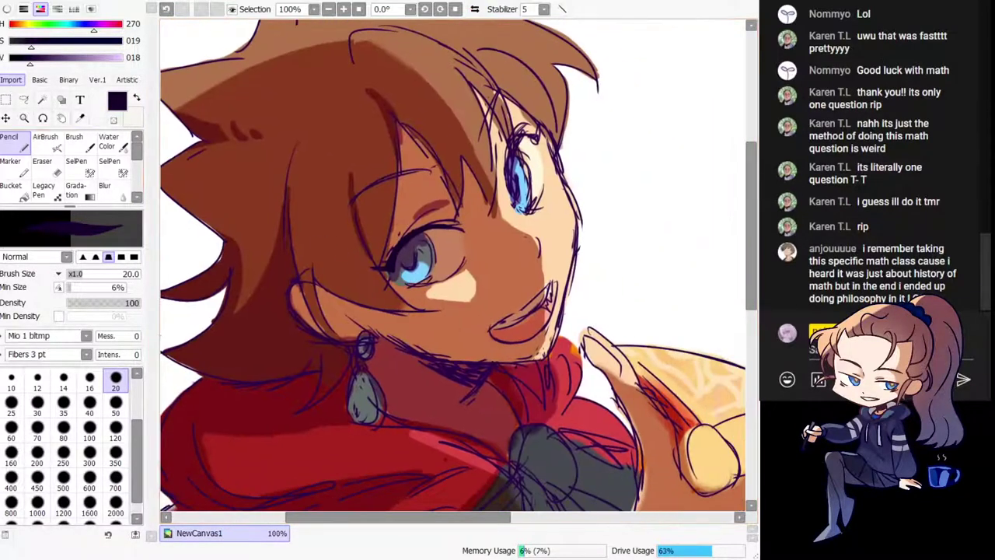
key(h)
scroll(435, 237, up, 3)
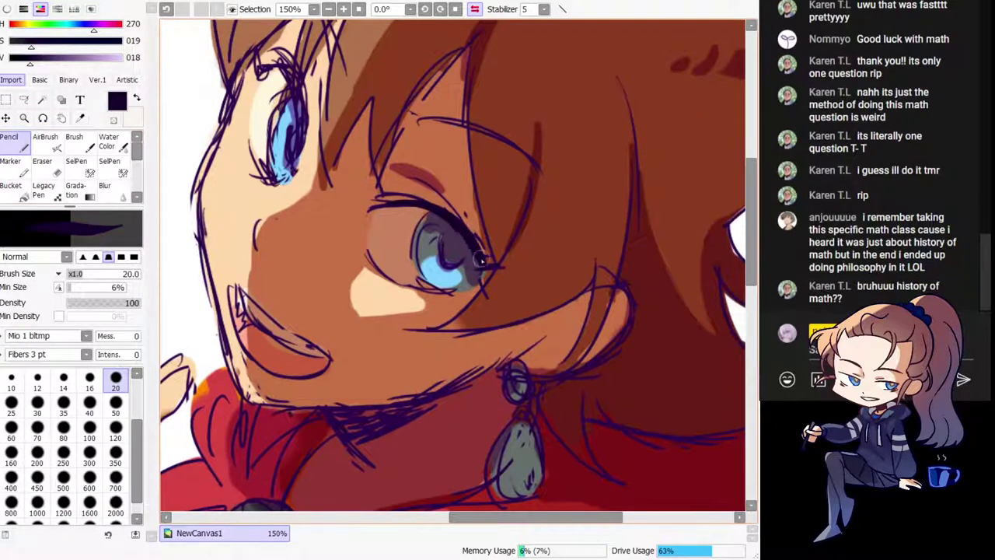
Step: Paint over the sketch lines inside the shaded eye's iris with its sampled dark purple and grey-green tones, undoing misplaced strokes
alt+click(459, 264)
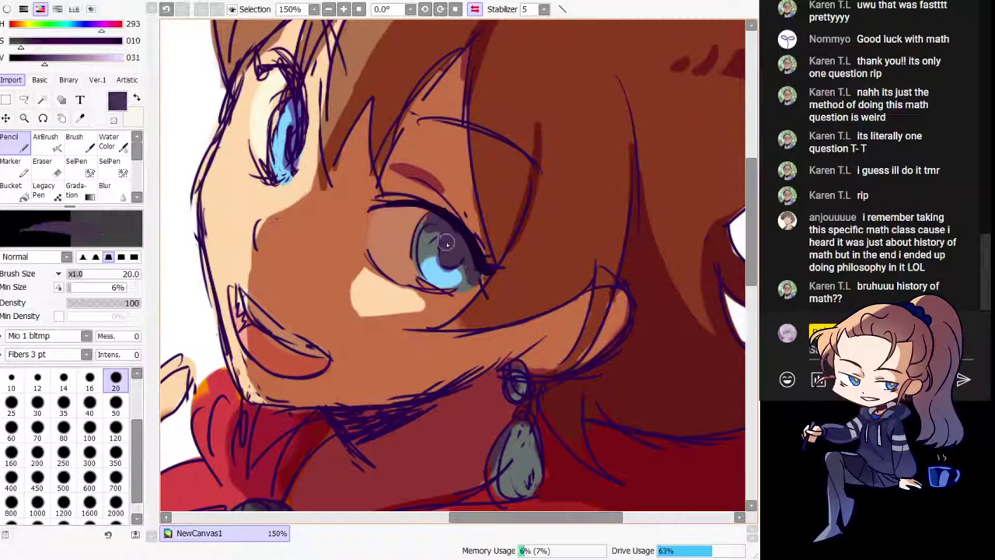
mouse_move(447, 243)
mouse_down()
mouse_move(460, 264)
mouse_move(442, 259)
mouse_move(464, 263)
mouse_move(435, 244)
mouse_move(473, 254)
mouse_move(436, 248)
mouse_up()
alt+click(459, 229)
key(ctrl+z)
key(ctrl+z)
key(ctrl+z)
alt+click(459, 251)
alt+click(430, 240)
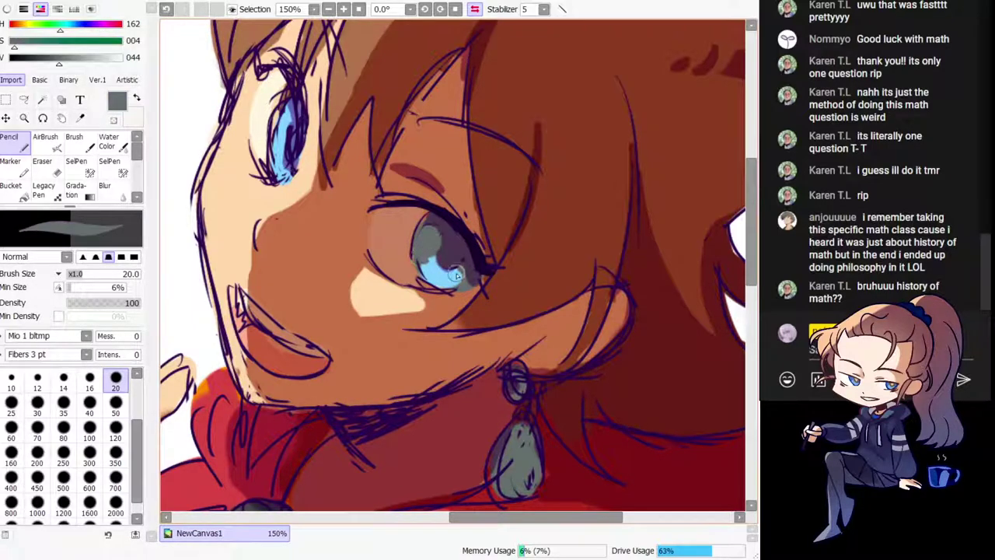
alt+click(456, 243)
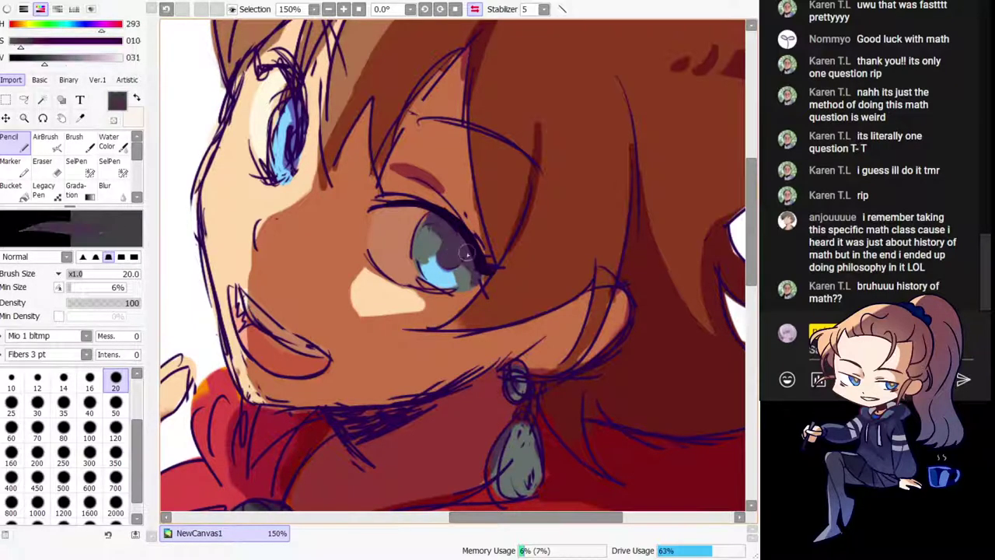
Step: Refine the shaded eye's lash line and outer corner with sampled skin and dark line colours, undoing misplaced strokes
alt+click(458, 209)
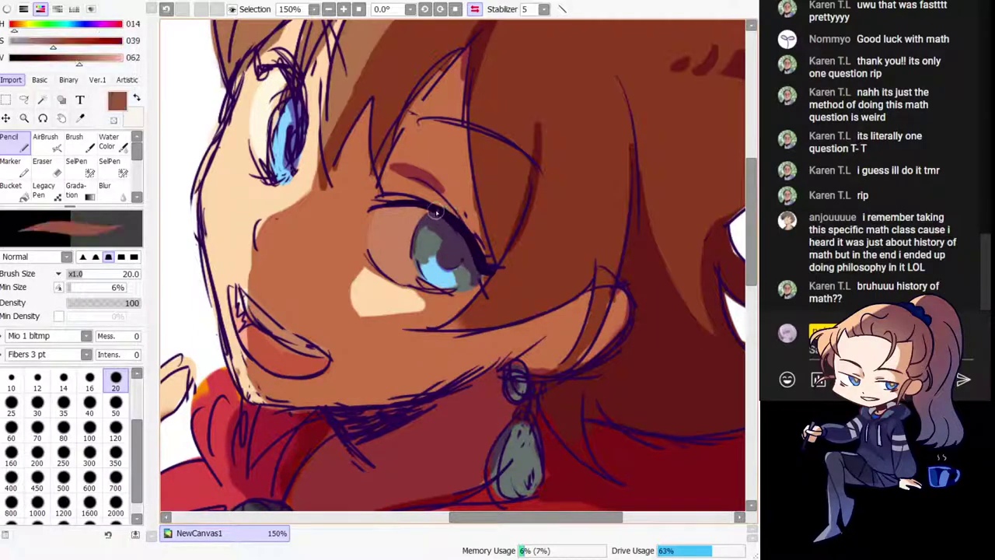
drag(434, 212, 417, 236)
key(ctrl+z)
alt+click(442, 209)
alt+click(450, 207)
key(h)
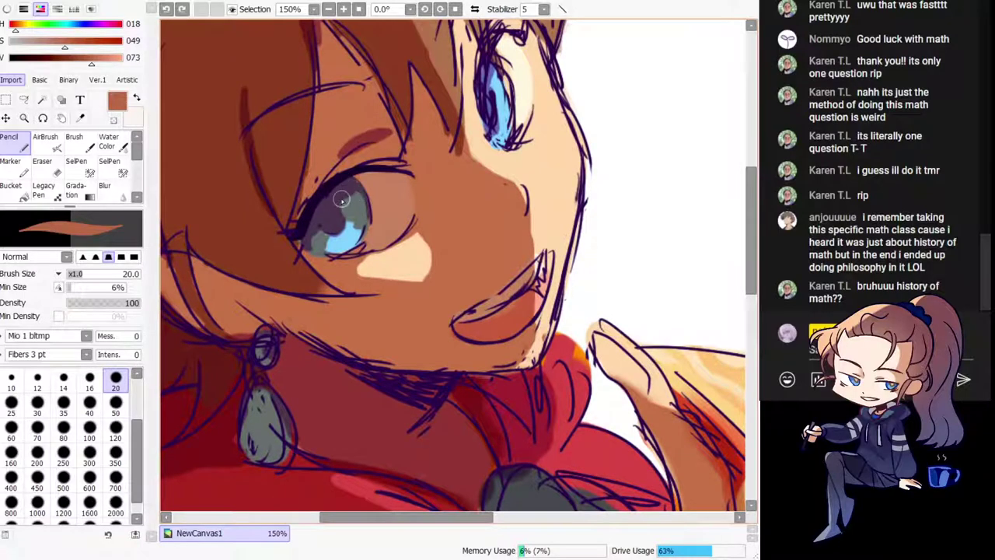
alt+click(333, 185)
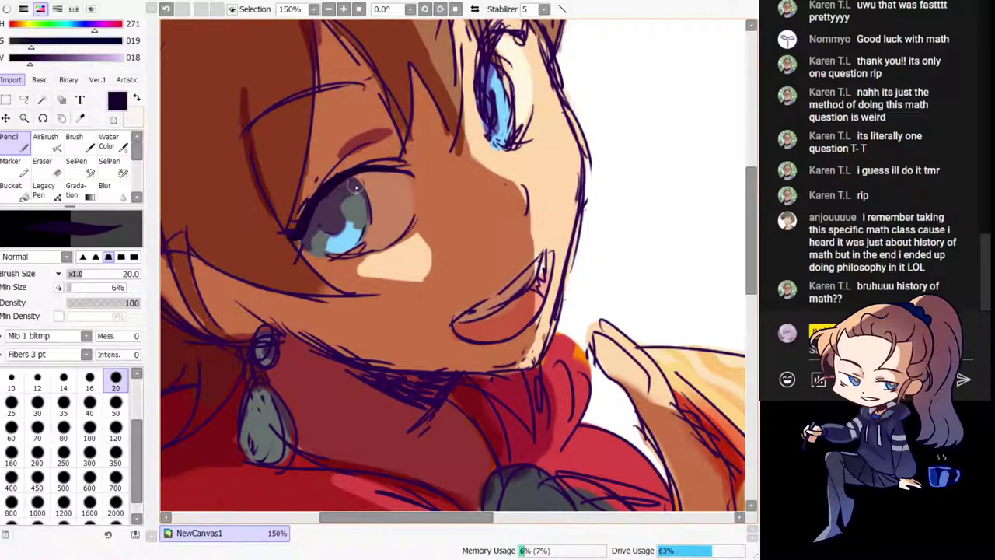
drag(346, 176, 365, 195)
key(ctrl+z)
drag(304, 242, 336, 255)
key(ctrl+z)
key(ctrl+z)
key(h)
drag(492, 212, 344, 249)
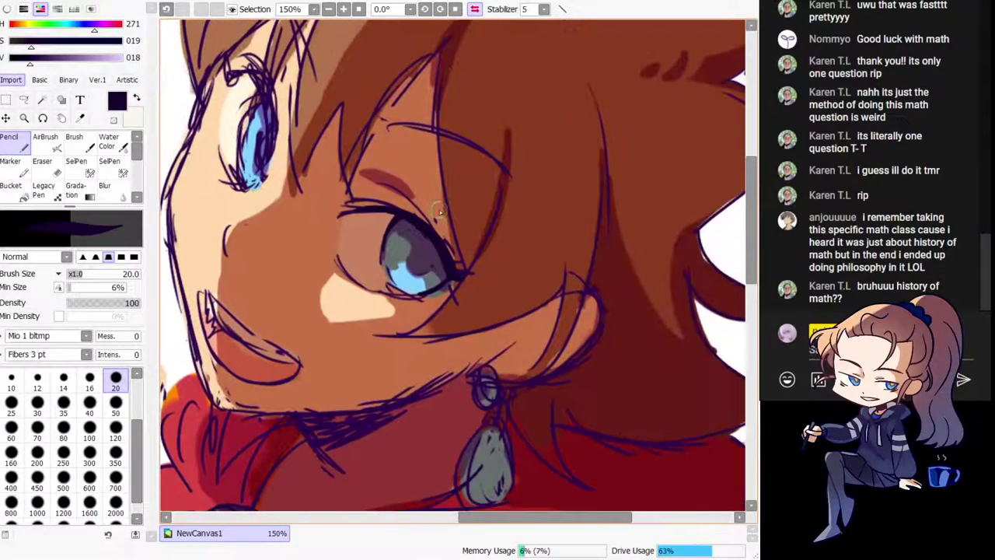
Step: Cover the stray sketch lines above and below the shaded eye with sampled skin shadow colours
alt+click(424, 200)
key(ctrl+z)
mouse_move(437, 222)
mouse_down()
mouse_move(462, 274)
mouse_move(430, 254)
mouse_up()
alt+click(440, 230)
key(h)
alt+click(480, 331)
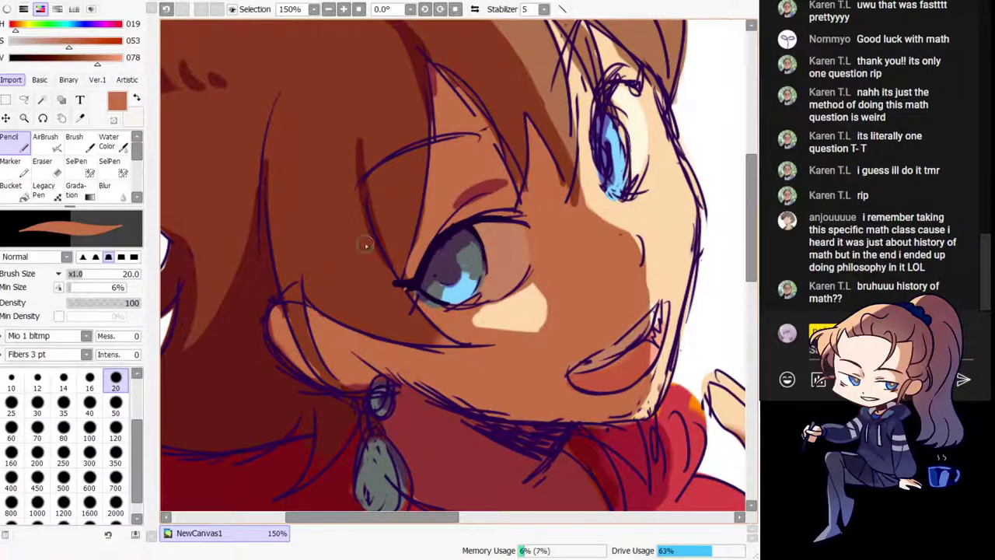
drag(451, 300, 437, 301)
Step: Tidy the lower lid and outer corner of the shaded eye with the dark line colour and the sampled skin shadow
key(h)
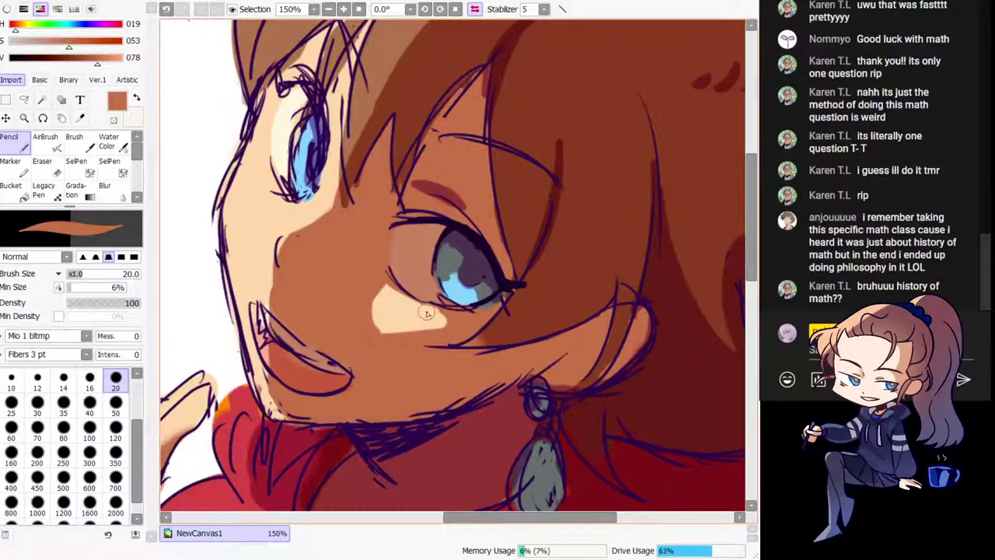
alt+click(473, 313)
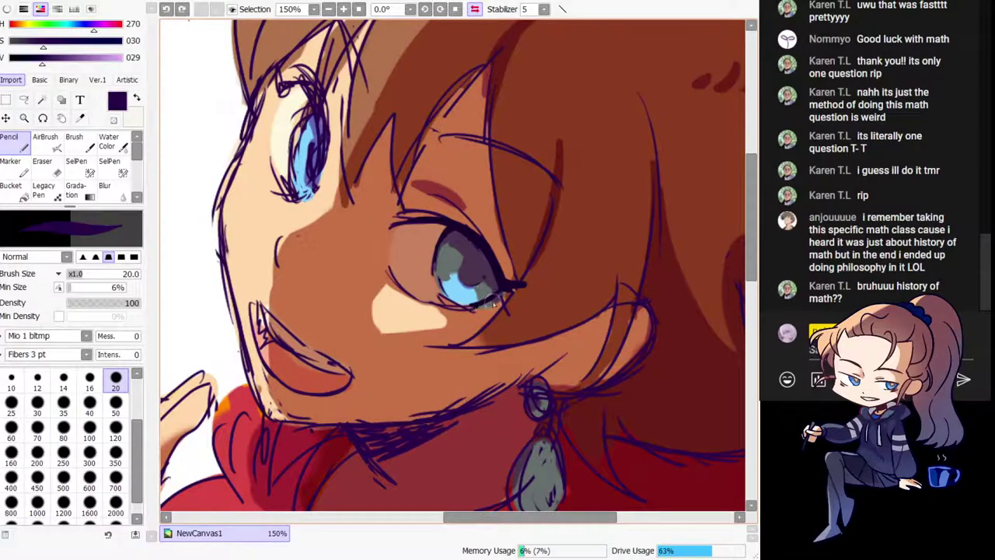
alt+click(462, 323)
key(h)
drag(414, 304, 405, 302)
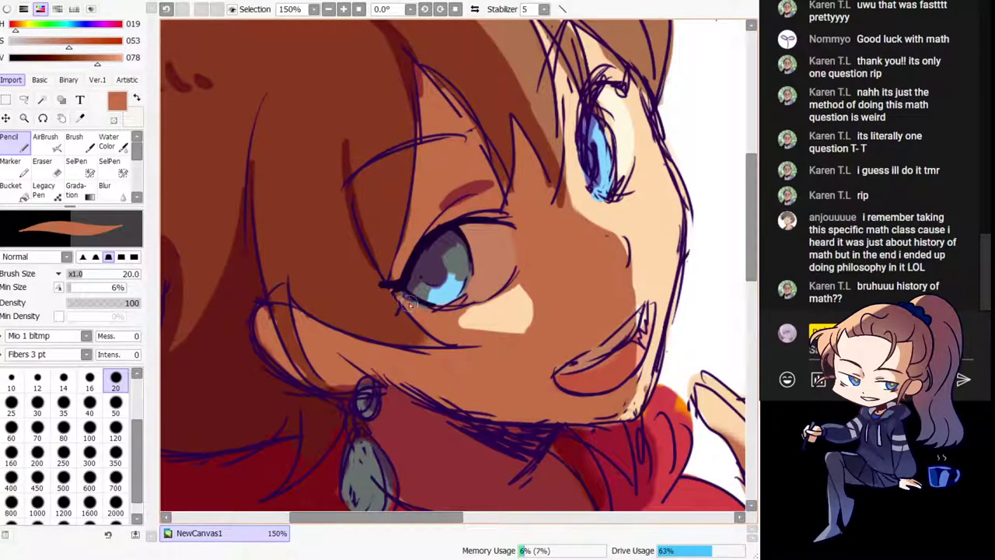
alt+click(422, 290)
Step: Repaint the light patch at the bottom of the shaded iris with its sampled light blue, undoing misplaced strokes around the pupil
alt+click(441, 291)
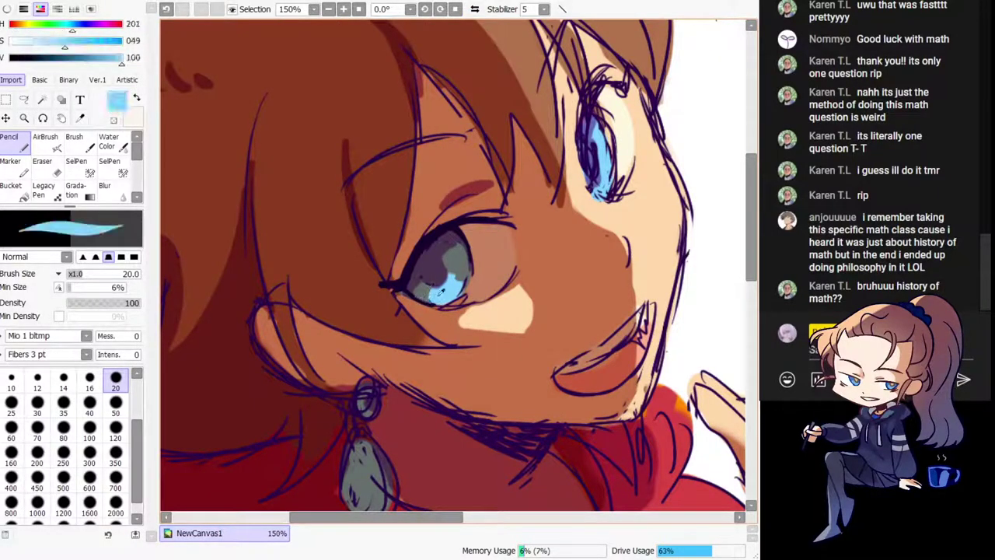
key(h)
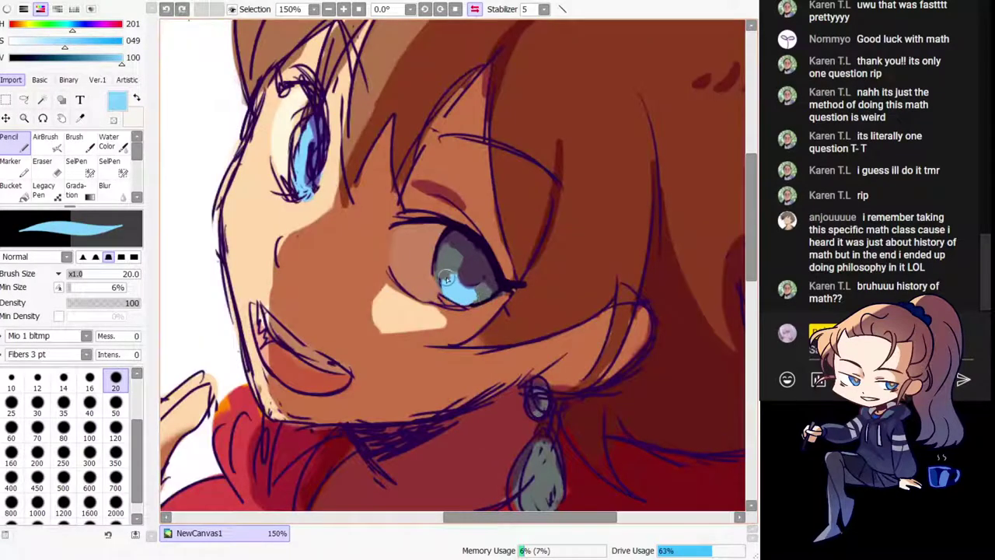
key(ctrl+z)
mouse_move(450, 267)
mouse_down()
mouse_move(473, 292)
mouse_move(454, 277)
mouse_up()
key(ctrl+z)
mouse_move(458, 265)
mouse_down()
mouse_move(485, 274)
mouse_move(427, 232)
mouse_move(413, 272)
mouse_up()
key(h)
key(ctrl+z)
key(ctrl+z)
key(ctrl+z)
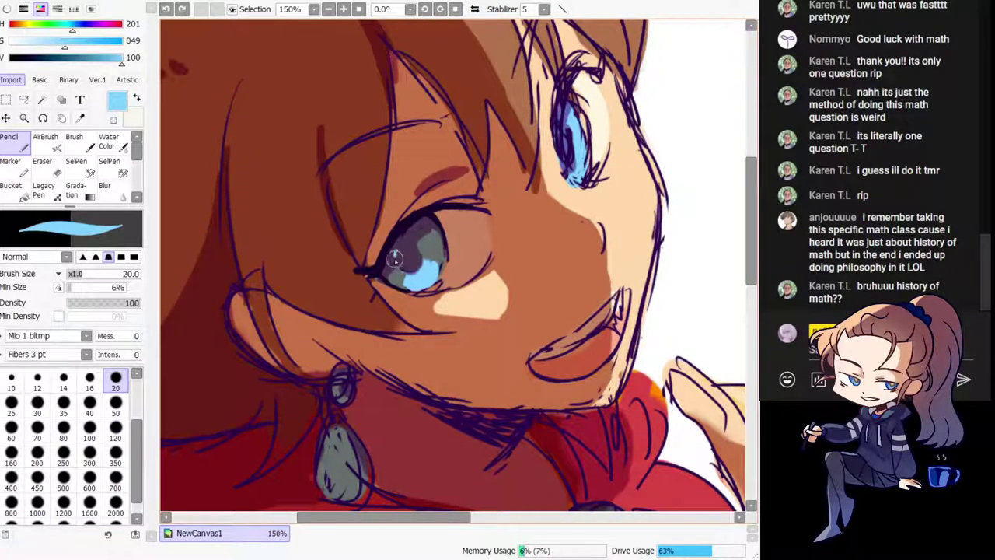
Step: Paint a curved light blue reflection around the pupil of the shaded eye, comparing attempts and checking it in the flipped view
key(ctrl+y)
key(ctrl+z)
key(ctrl+y)
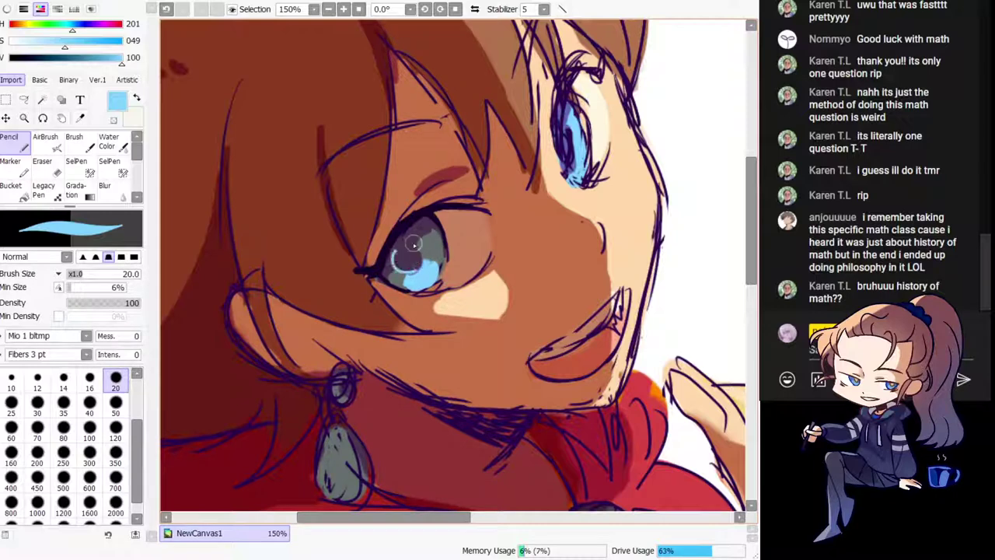
key(ctrl+z)
mouse_move(396, 250)
mouse_down()
mouse_move(412, 272)
mouse_move(420, 267)
mouse_up()
key(ctrl+z)
key(h)
drag(476, 219, 389, 186)
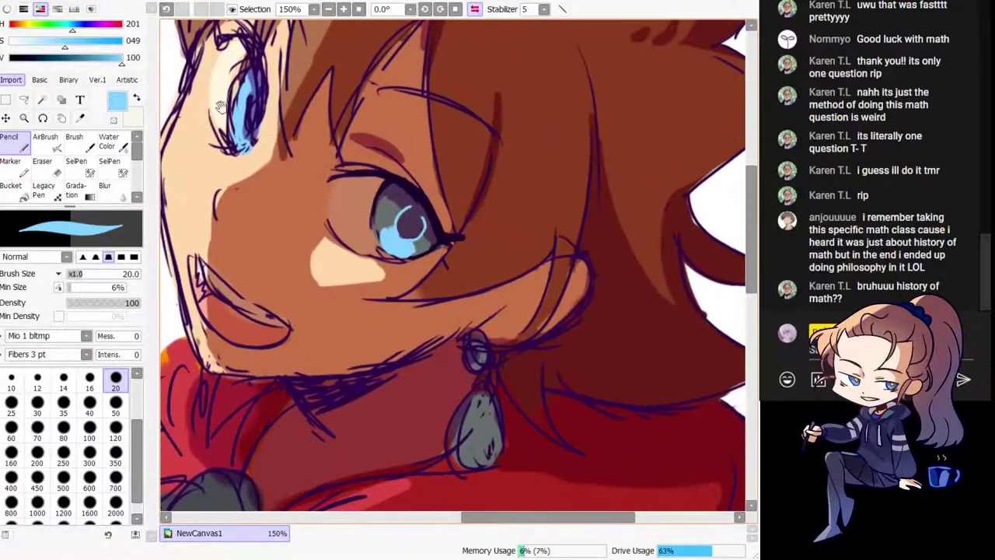
drag(221, 106, 391, 241)
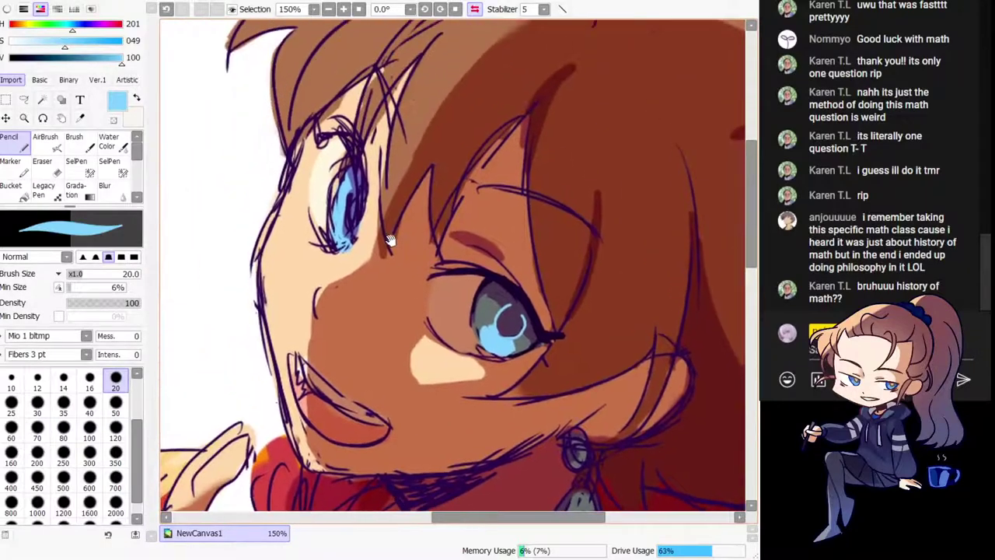
Step: Paint the inner half of the lit eye's iris over the sketch lines with a sampled violet-blue
right_click(480, 305)
mouse_move(355, 195)
mouse_down()
mouse_move(346, 186)
mouse_move(354, 232)
mouse_move(354, 216)
mouse_up()
right_click(346, 226)
key(ctrl+z)
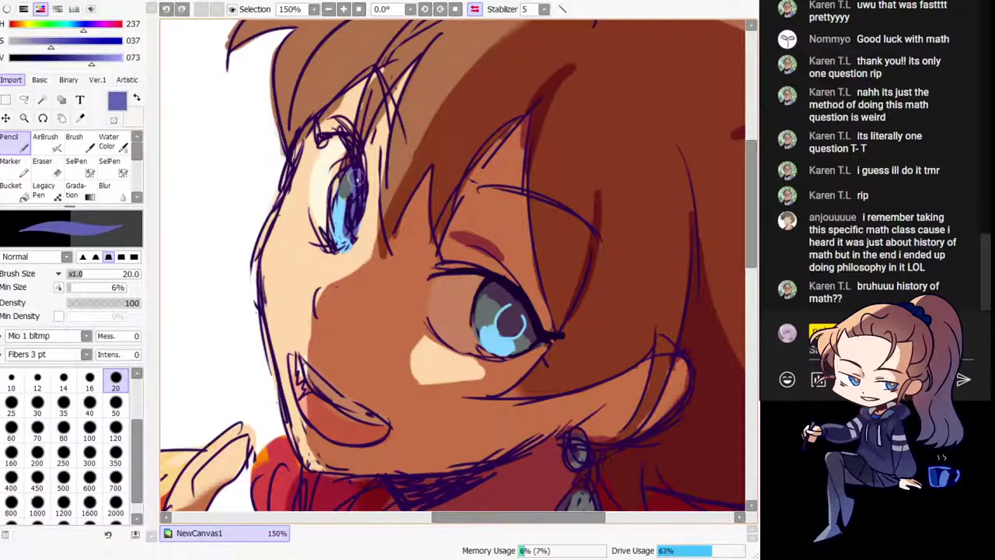
drag(357, 173, 348, 231)
Step: Fill the outer half of the lit eye's iris with its sampled light blue, redoing a misplaced stroke
right_click(337, 216)
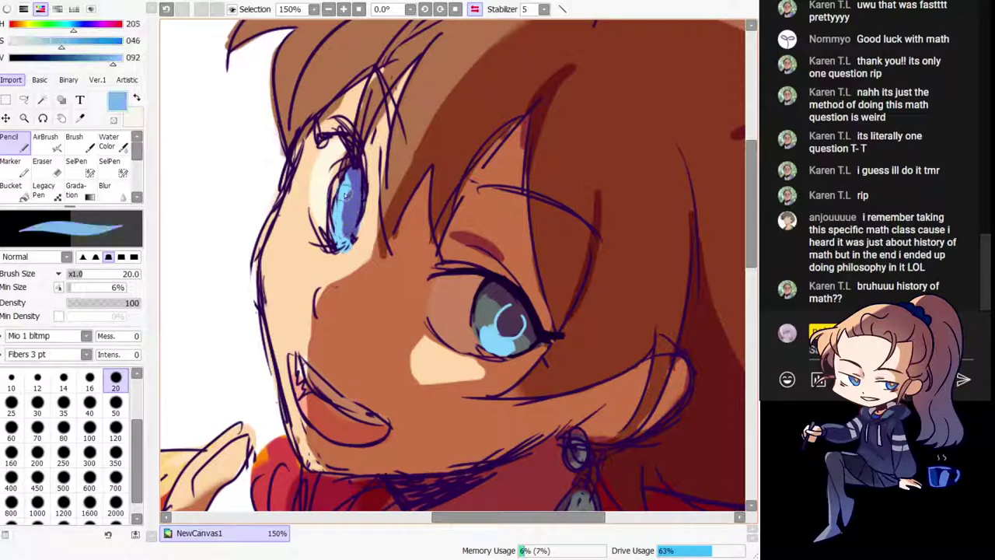
drag(345, 192, 340, 216)
key(ctrl+z)
right_click(341, 209)
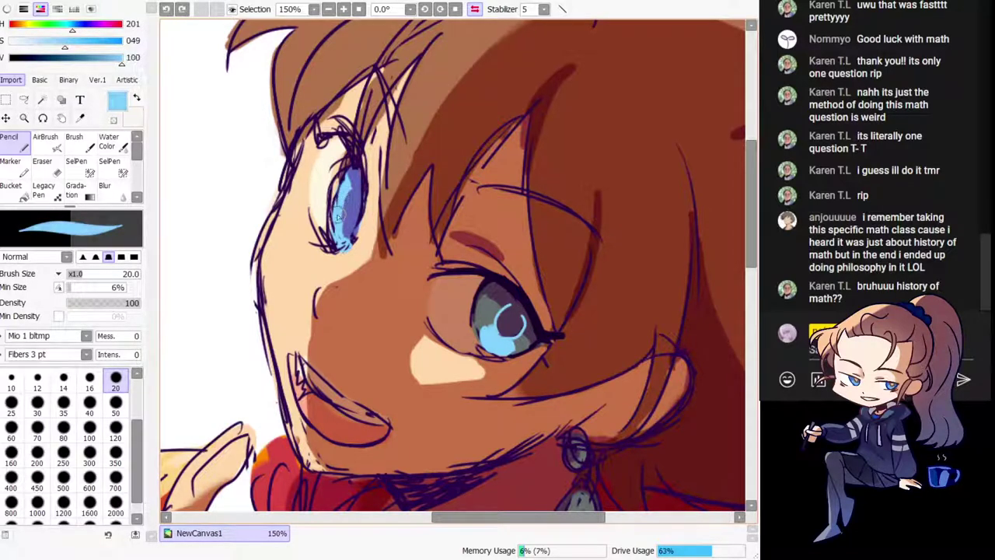
drag(346, 182, 341, 245)
Step: Cover the sketch lines in the white of the lit eye and along its lower edge with sampled cream and skin colours
right_click(347, 162)
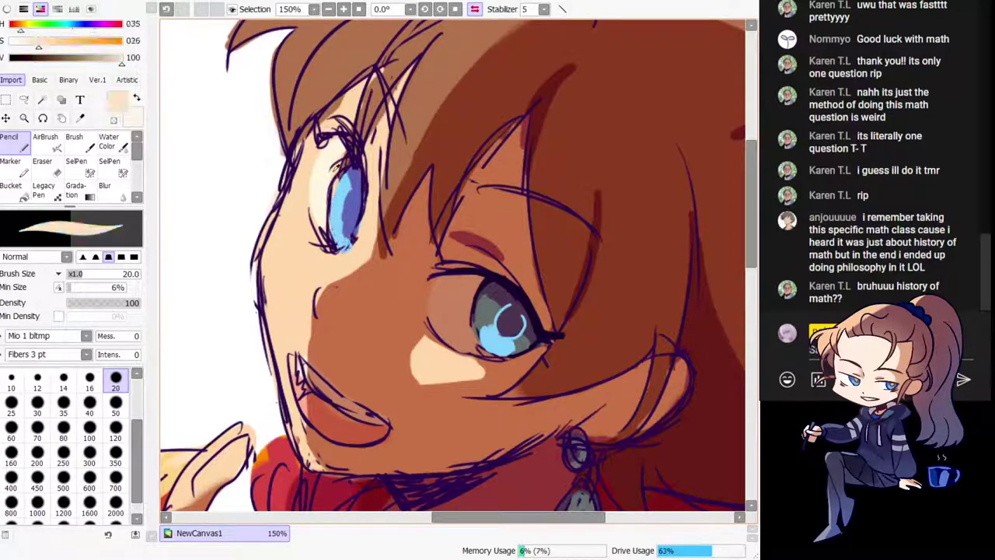
right_click(328, 172)
drag(345, 143, 336, 169)
mouse_move(319, 207)
mouse_down()
mouse_move(326, 240)
mouse_move(316, 227)
mouse_move(329, 246)
mouse_up()
right_click(301, 230)
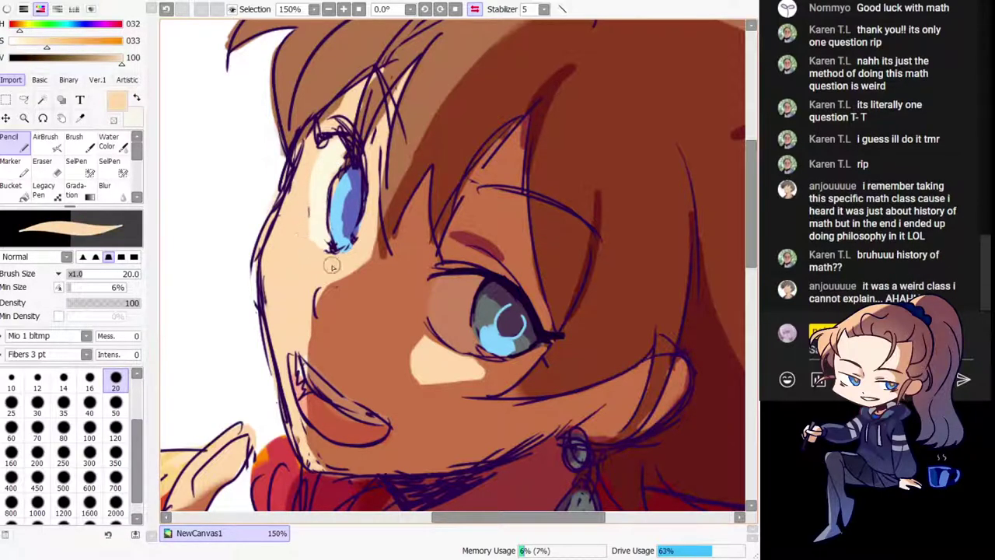
Step: Draw a clean lower lid line on the lit eye with the sampled dark line colour, checking it in the flipped view
right_click(364, 160)
mouse_move(309, 204)
mouse_down()
mouse_move(322, 245)
mouse_move(311, 227)
mouse_move(328, 243)
mouse_move(317, 248)
mouse_move(347, 252)
mouse_up()
key(ctrl+z)
key(h)
drag(499, 244, 389, 174)
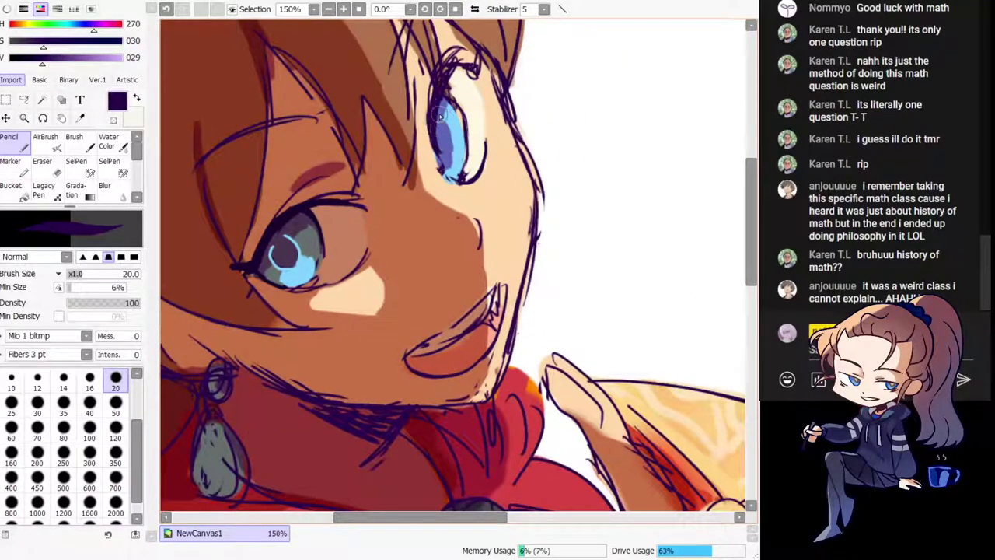
Step: Tidy the inner edge and upper lid of the lit eye with sampled colours, comparing normal and flipped views
drag(446, 153, 377, 222)
right_click(377, 204)
mouse_move(376, 169)
mouse_down()
mouse_move(377, 235)
mouse_move(363, 243)
mouse_move(432, 218)
mouse_move(333, 211)
mouse_move(277, 250)
mouse_up()
right_click(361, 232)
right_click(388, 234)
right_click(405, 234)
key(h)
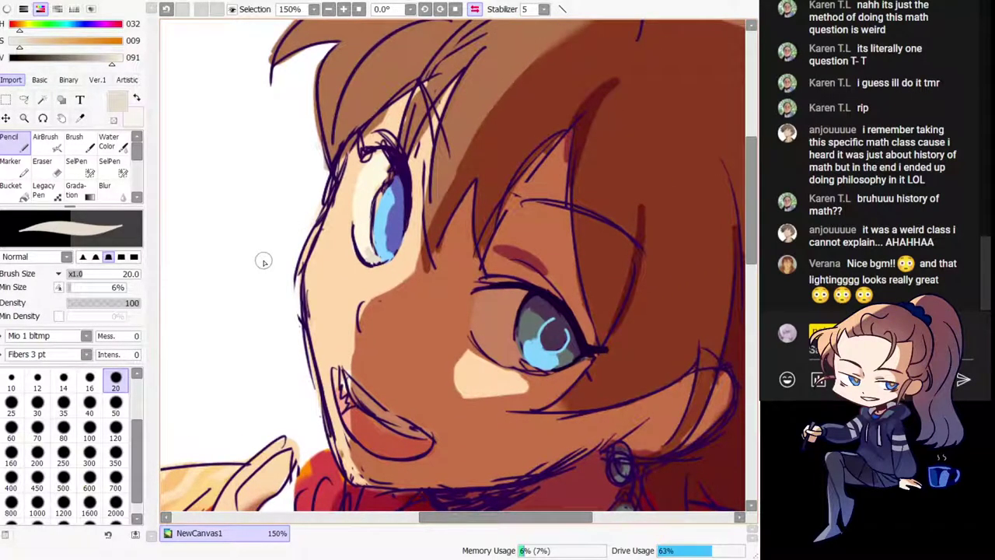
drag(512, 355, 467, 328)
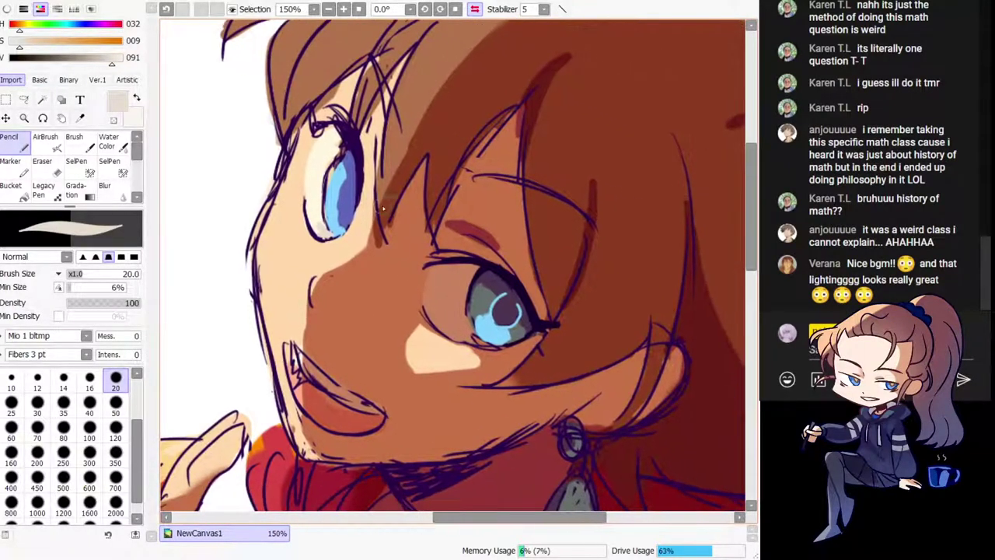
Step: Retouch the light side of the lit iris with its sampled light blue, undoing misplaced strokes
alt+click(337, 190)
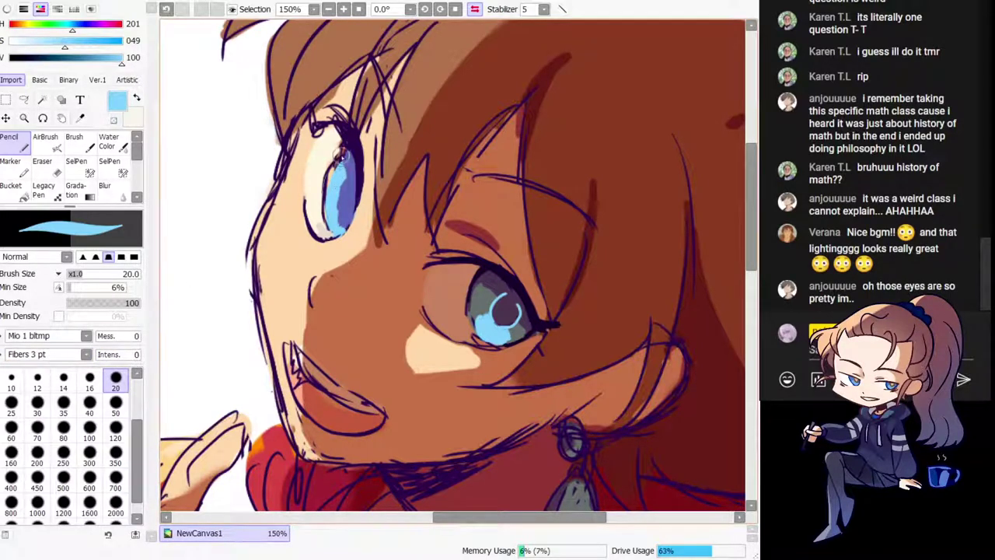
mouse_move(341, 157)
mouse_down()
mouse_move(332, 181)
mouse_move(338, 171)
mouse_move(337, 228)
mouse_up()
key(ctrl+z)
key(ctrl+z)
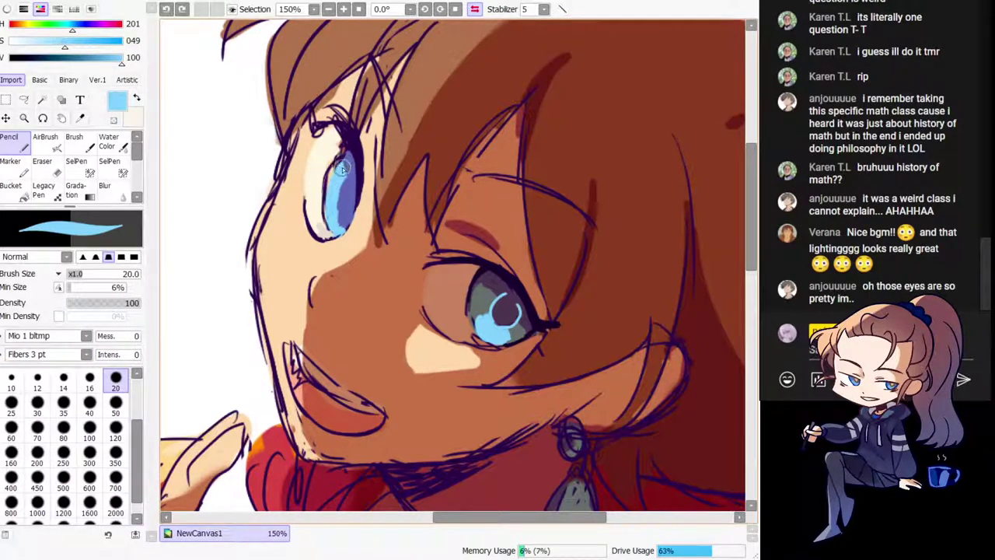
drag(340, 167, 329, 198)
Step: Try touching up the upper edge of the lit iris with sampled violet-blue in the flipped view, undoing unwanted strokes
key(h)
mouse_move(540, 145)
mouse_down()
mouse_move(494, 147)
mouse_move(529, 168)
mouse_move(522, 159)
mouse_up()
alt+click(514, 167)
key(ctrl+z)
key(ctrl+z)
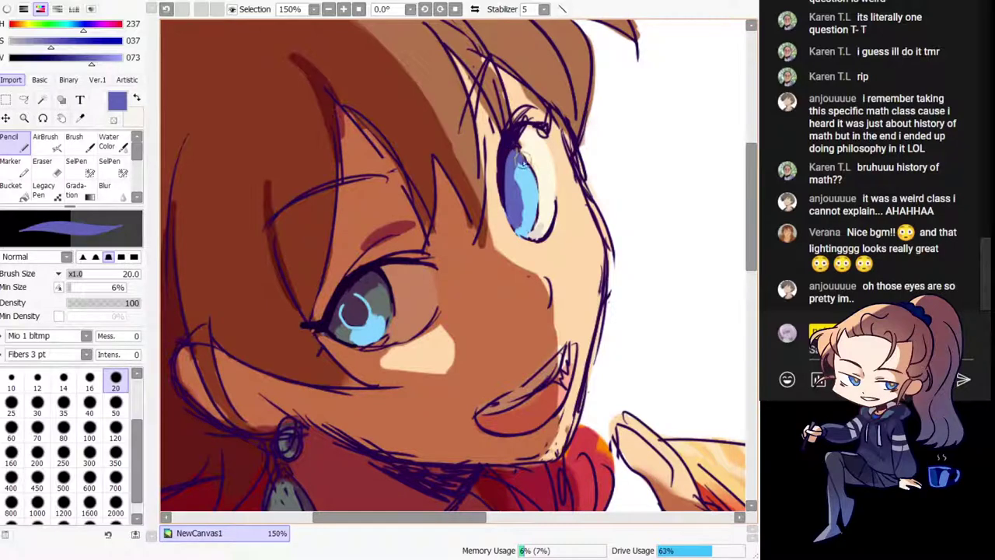
Step: Rework the dark upper lid line of the lit eye with the sampled line colour, undoing misplaced strokes
key(h)
alt+click(394, 138)
key(h)
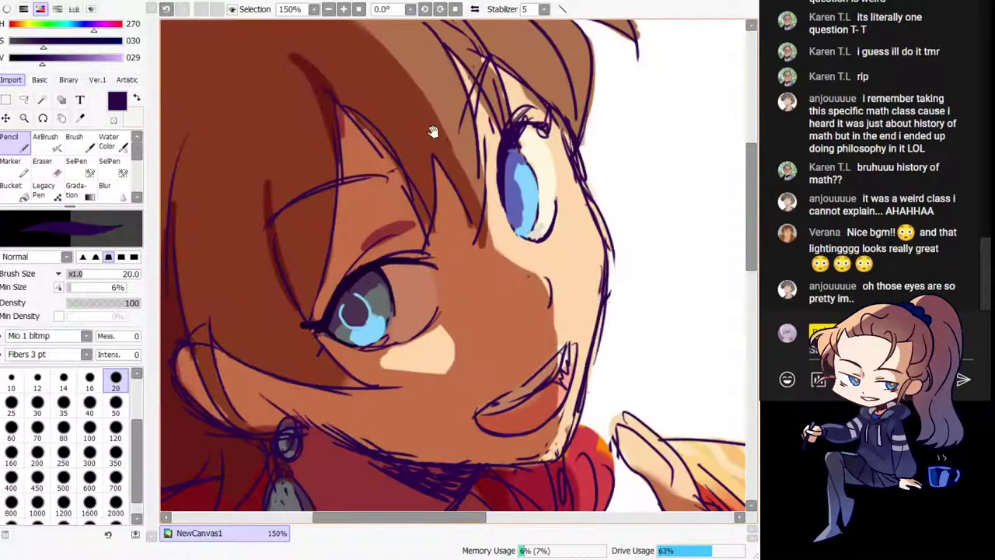
key(ctrl+z)
drag(526, 131, 521, 152)
key(ctrl+z)
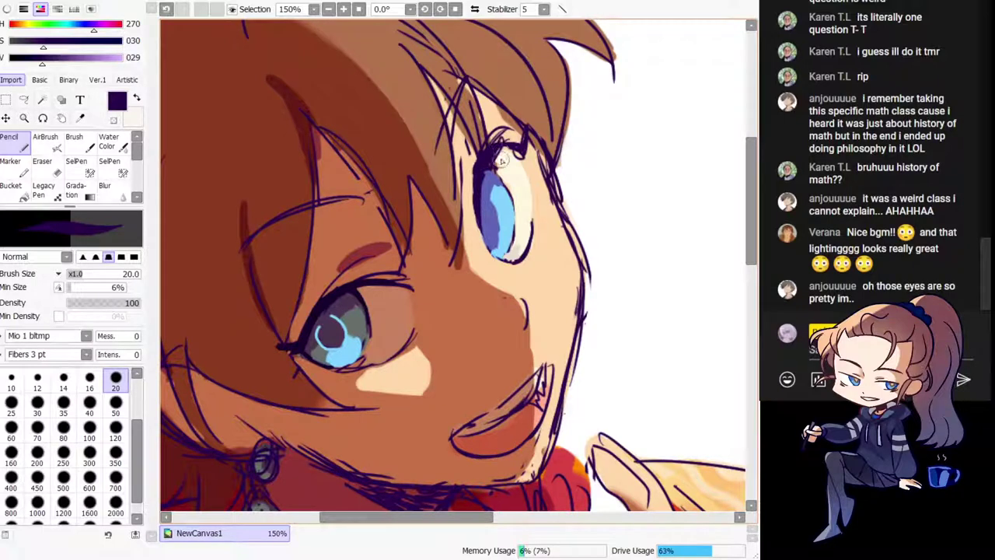
Step: Paint a cream highlight at the bottom of the lit iris with the sampled eye-white colour, undoing misplaced strokes
key(h)
alt+click(391, 160)
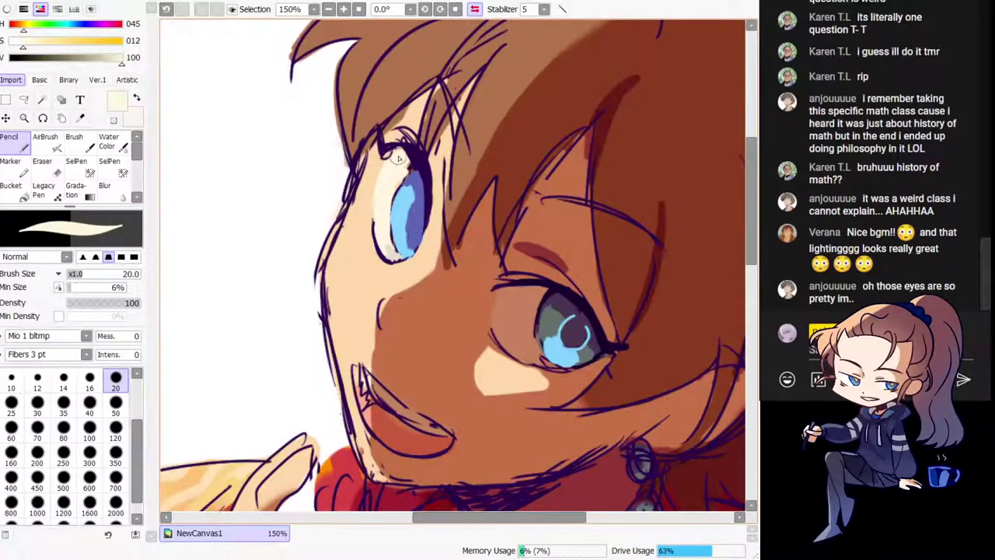
alt+click(402, 233)
drag(402, 234, 399, 251)
key(ctrl+z)
alt+click(383, 237)
key(ctrl+z)
key(h)
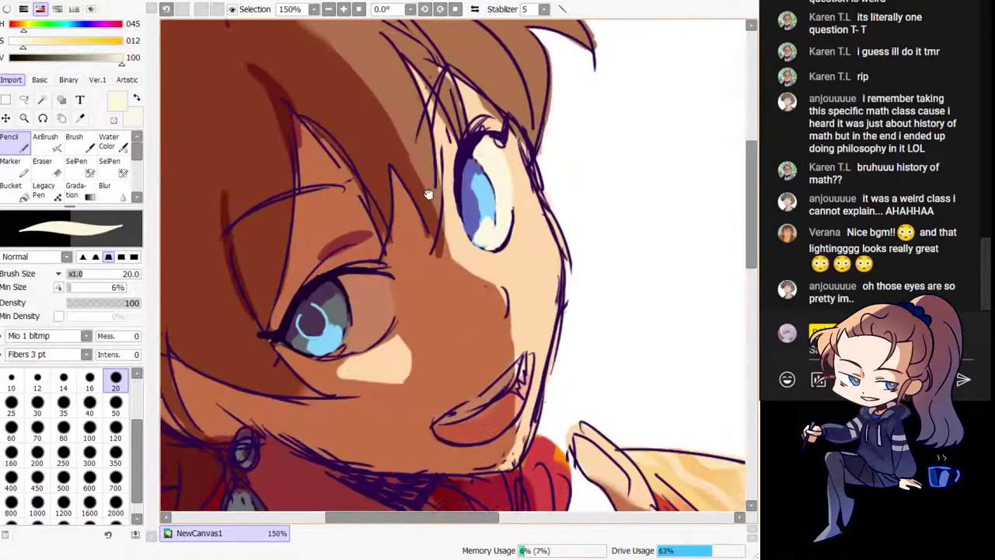
Step: Paint a curved light blue reflection across the violet part of the lit iris, undoing a misplaced stroke
alt+click(451, 181)
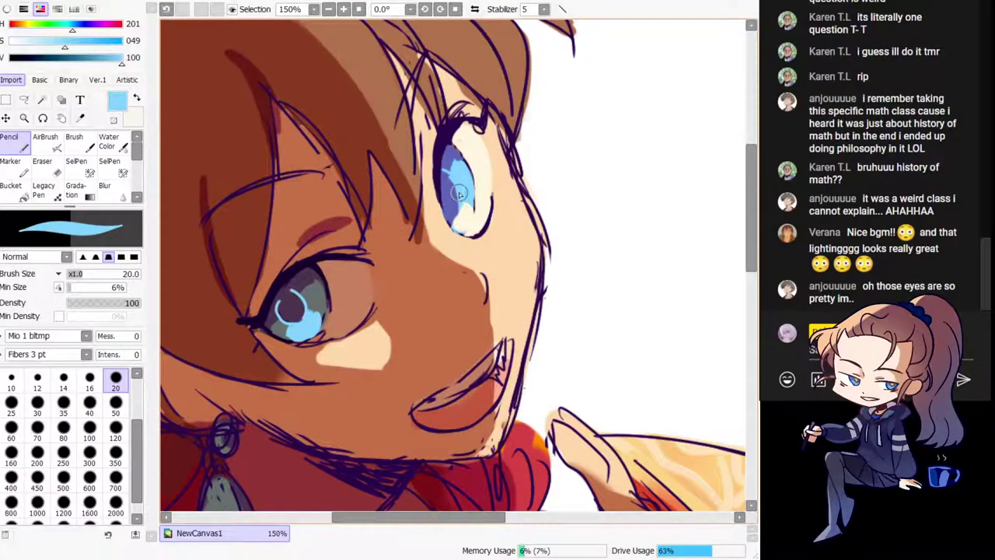
key(h)
key(ctrl+z)
Step: Paint a curved cream reflection around the pupil area of the lit iris, checking it in both view orientations
alt+click(395, 184)
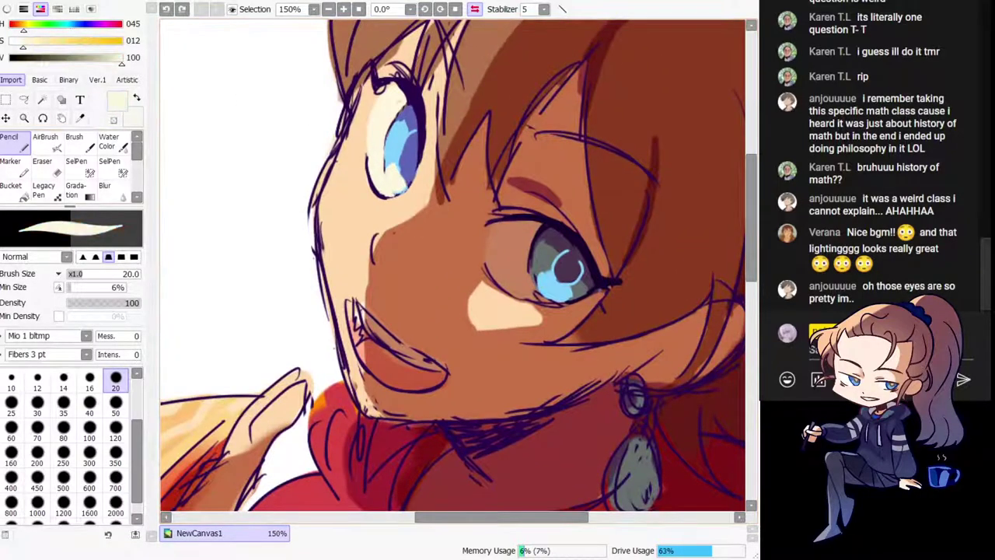
key(Home)
drag(404, 264, 402, 313)
key(plus)
key(plus)
key(plus)
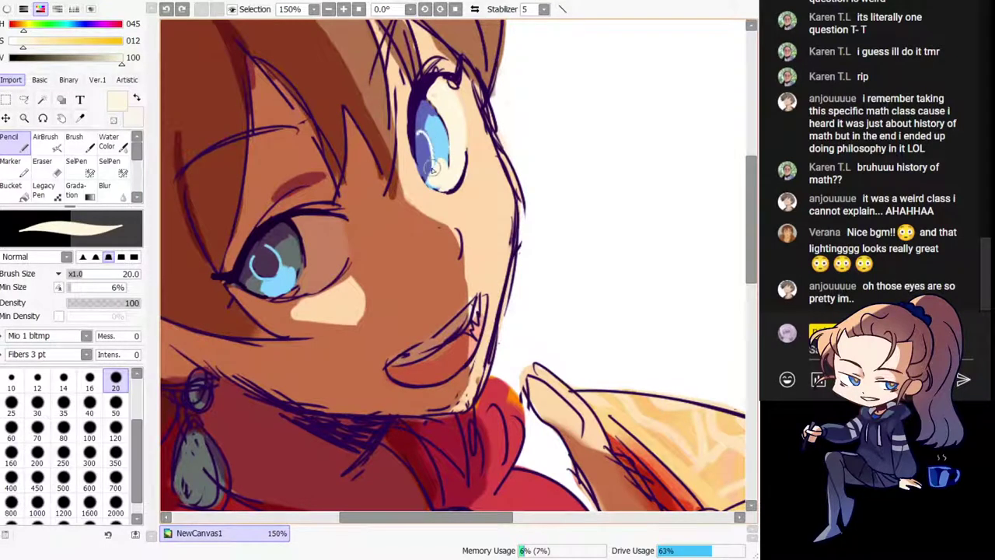
key(h)
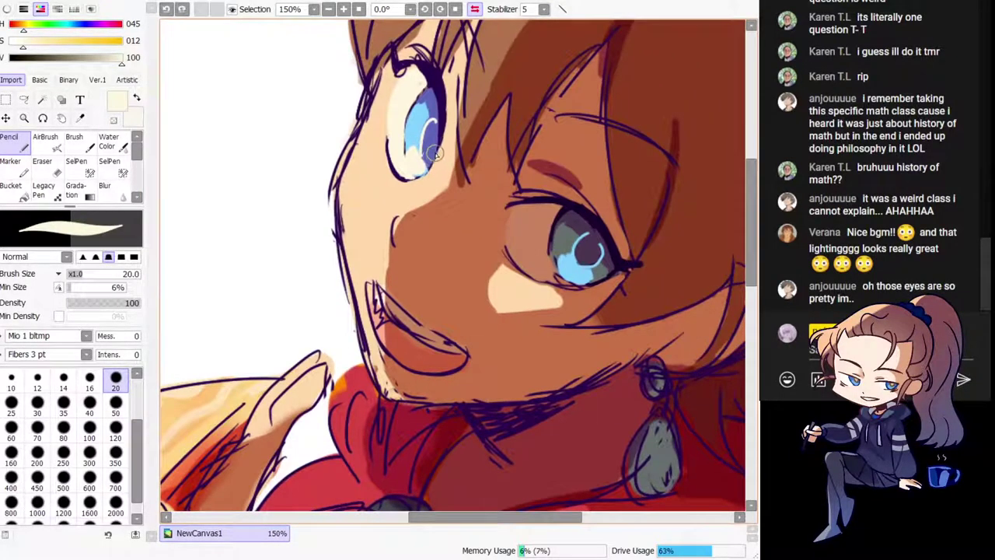
Step: Refine the lower edge and top of the lit iris with its sampled light blue and violet-blue
alt+click(421, 159)
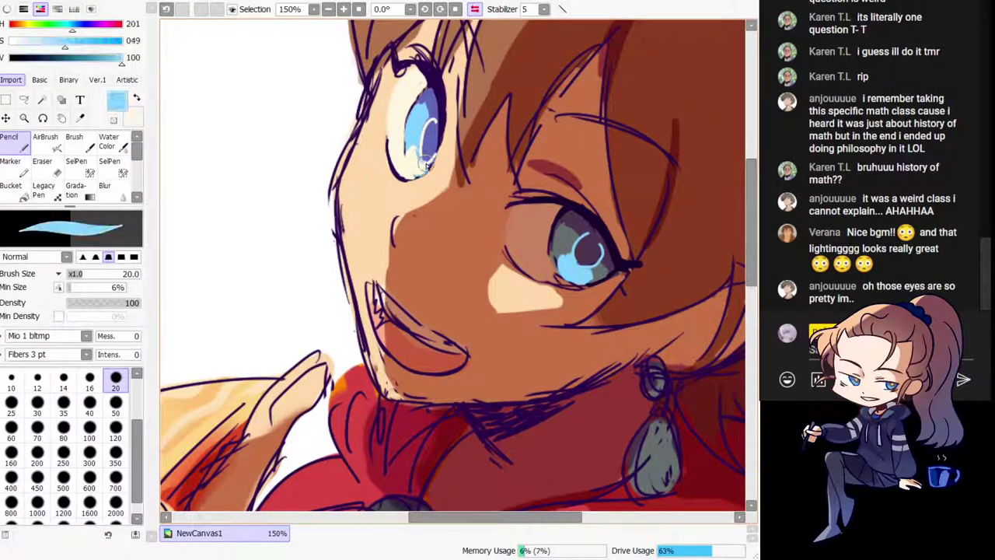
key(h)
alt+click(437, 155)
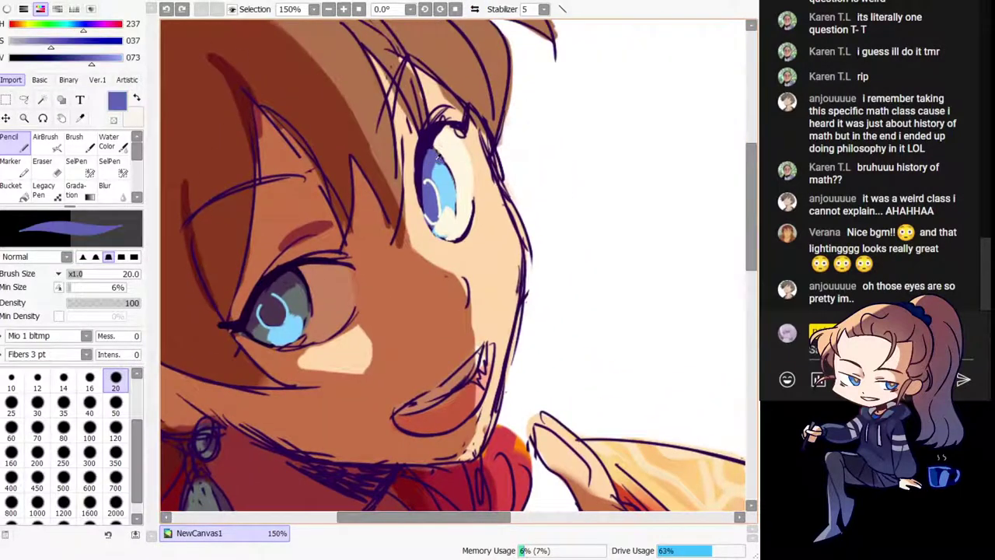
Step: Clean up the upper lashes of the lit eye with sampled skin, cream and dark line colours, checking them in the flipped view
key(h)
alt+click(461, 134)
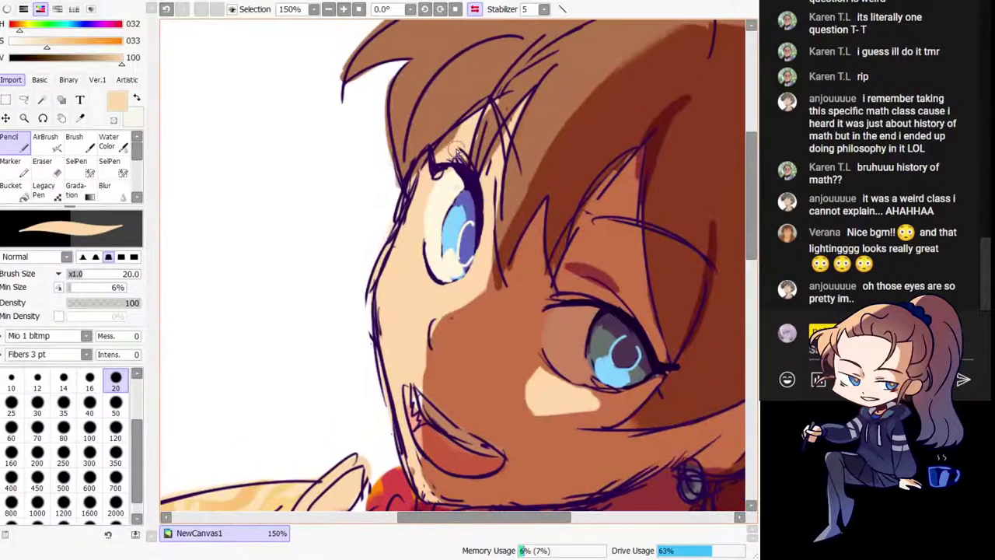
alt+click(443, 182)
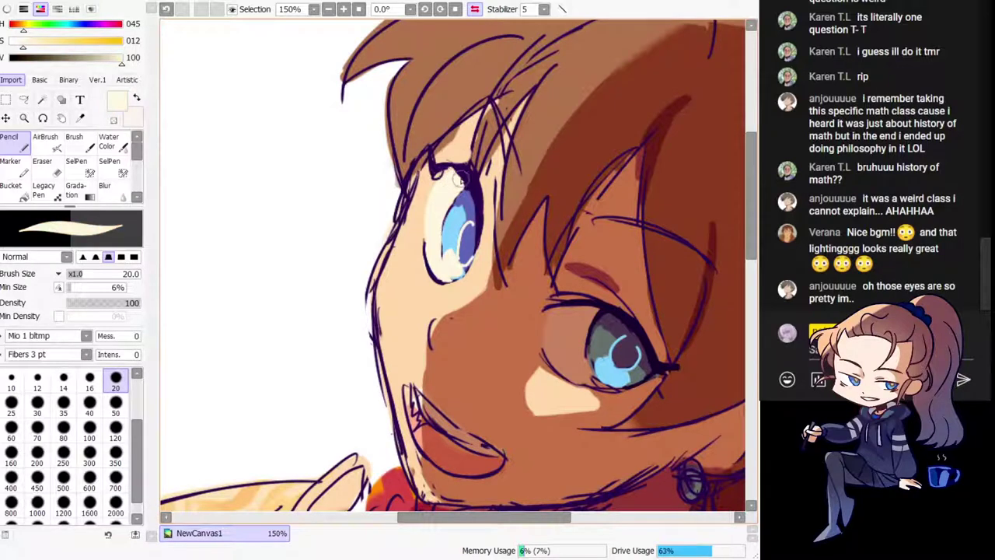
alt+click(466, 171)
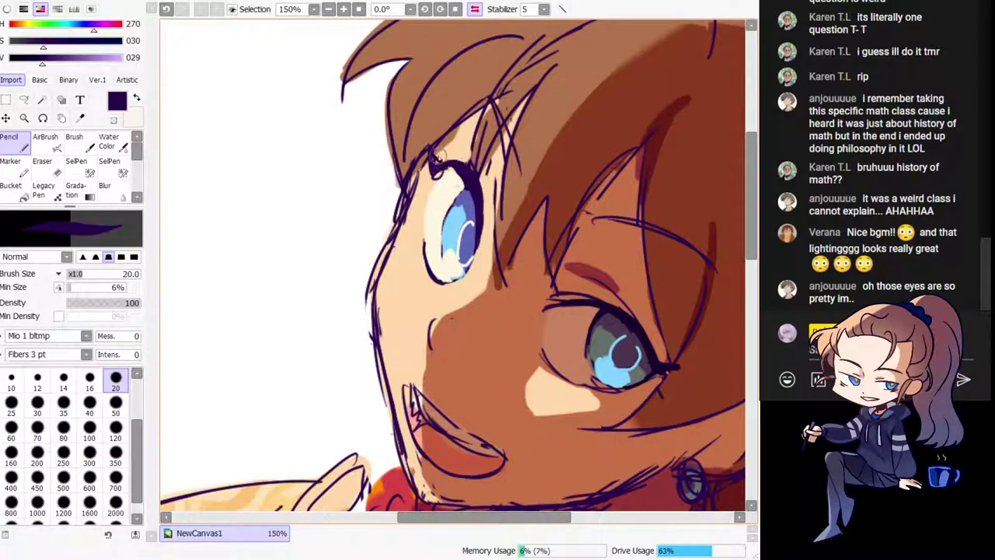
key(h)
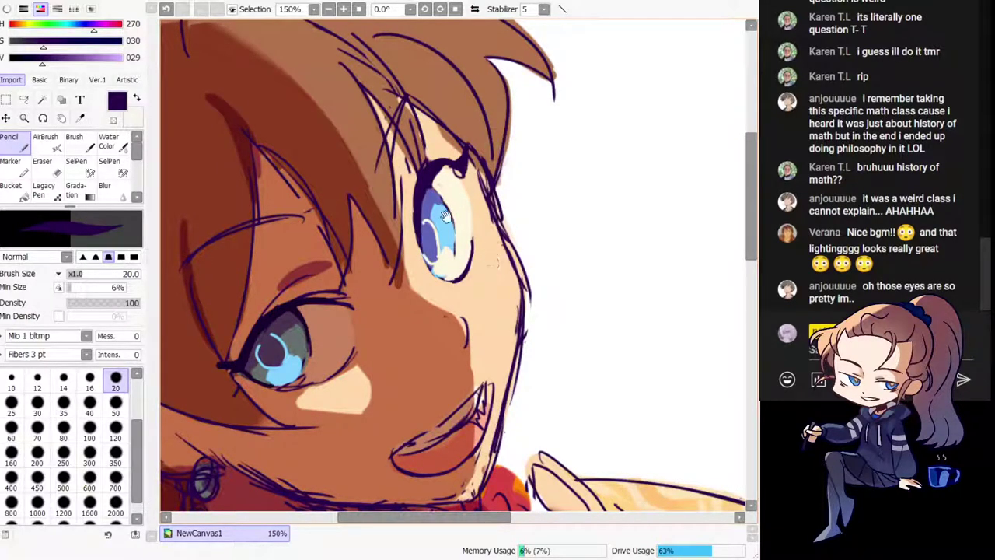
drag(445, 216, 476, 258)
key(h)
mouse_move(556, 256)
mouse_down()
mouse_move(583, 260)
mouse_move(562, 259)
mouse_move(648, 277)
mouse_move(613, 280)
mouse_up()
key(ctrl+z)
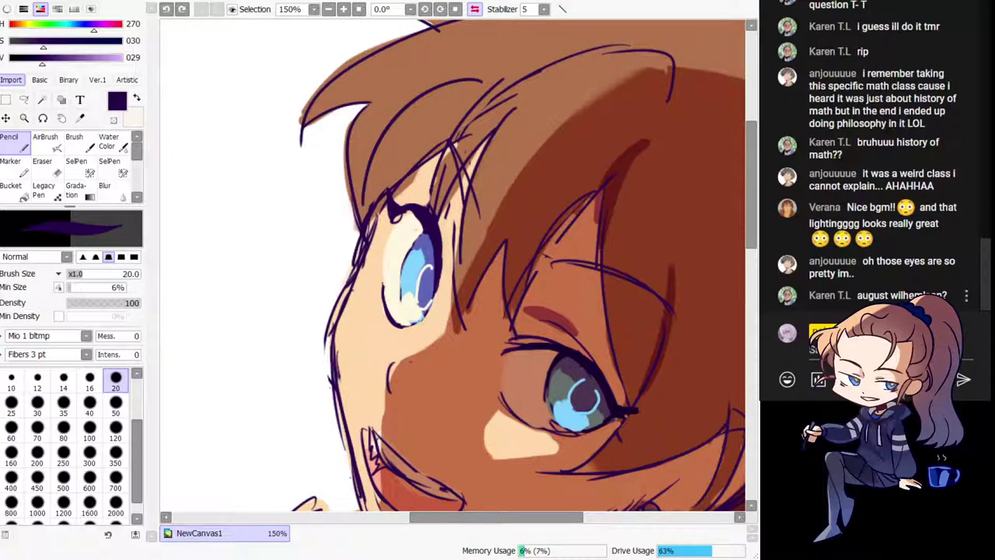
Step: Cover the sketch lines in the forehead gap above the shaded eye with sampled skin shadow at brush size 50, redoing misplaced strokes
drag(617, 262, 585, 197)
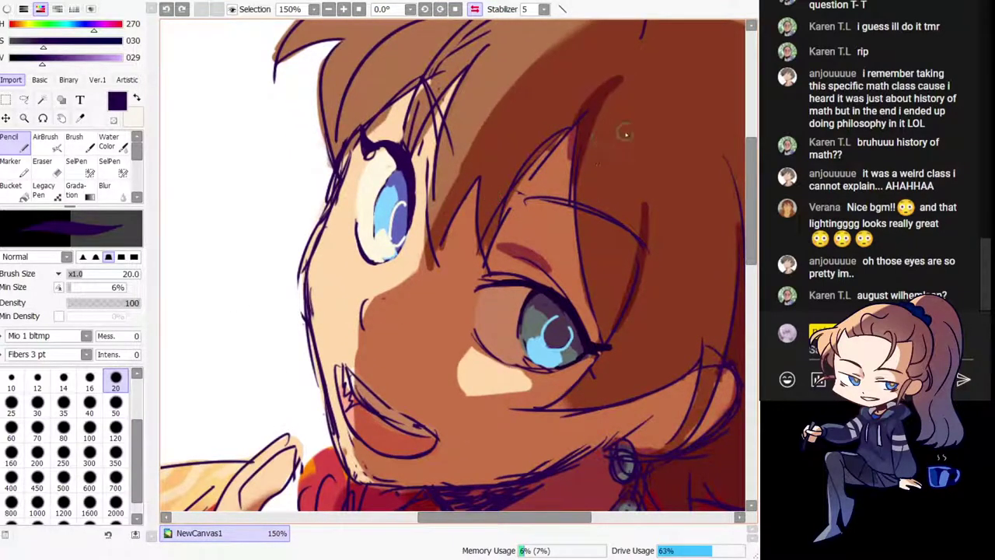
drag(577, 164, 579, 169)
key(h)
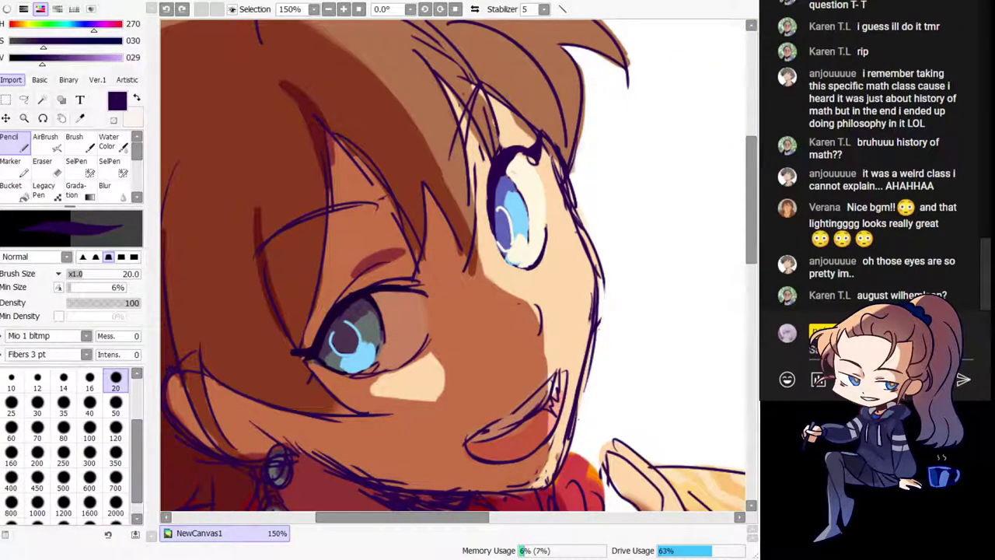
key(ctrl+minus)
key(ctrl+minus)
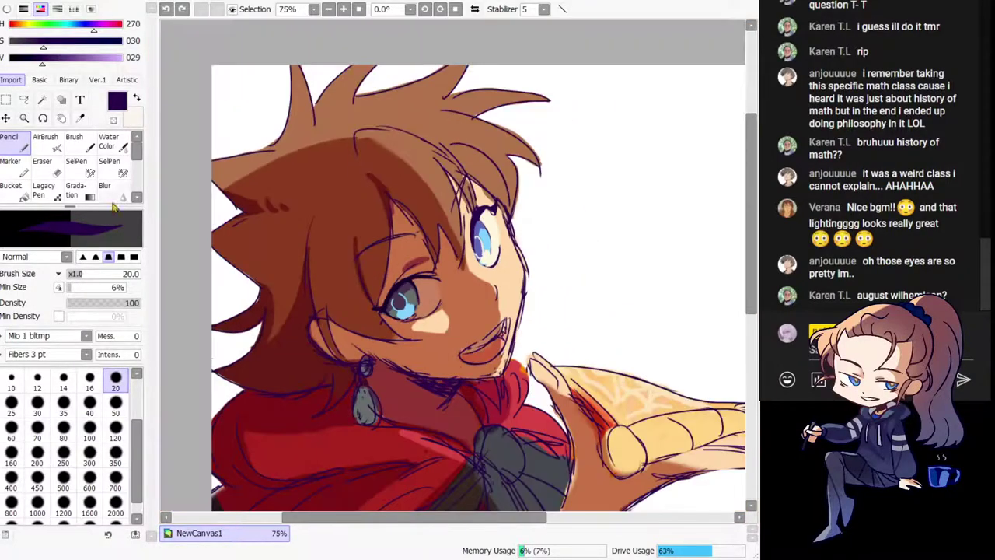
mouse_move(395, 294)
mouse_down()
mouse_move(408, 192)
mouse_move(386, 240)
mouse_up()
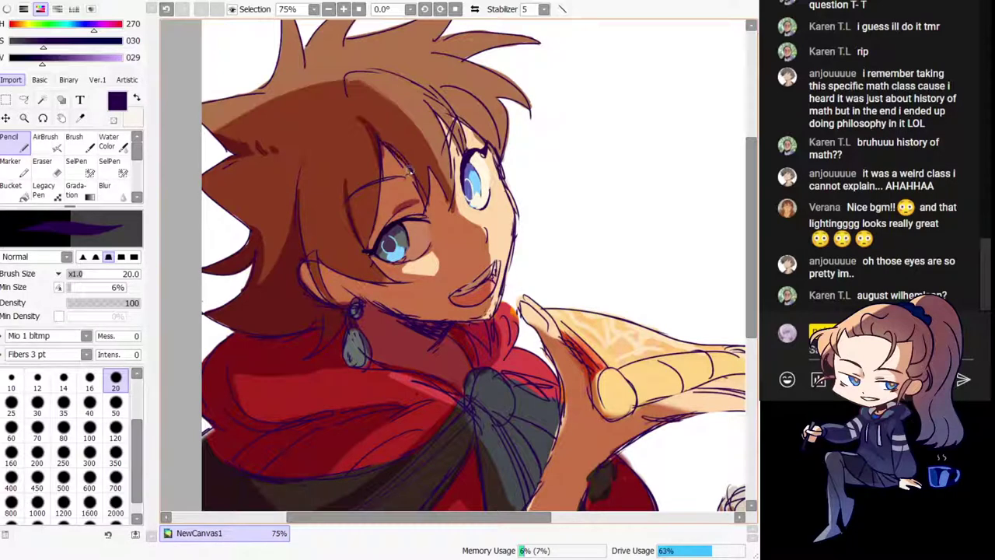
alt+click(383, 151)
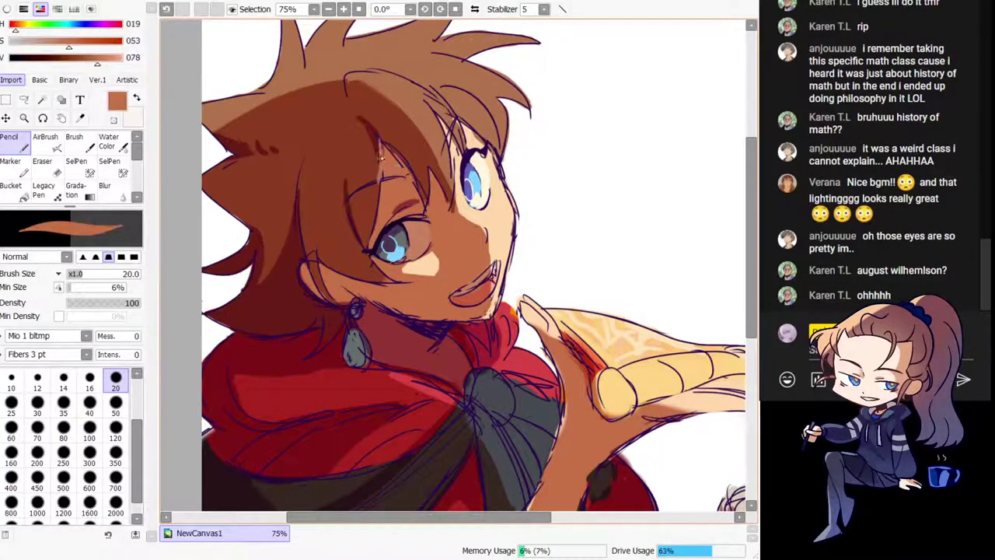
key(ctrl+z)
click(116, 406)
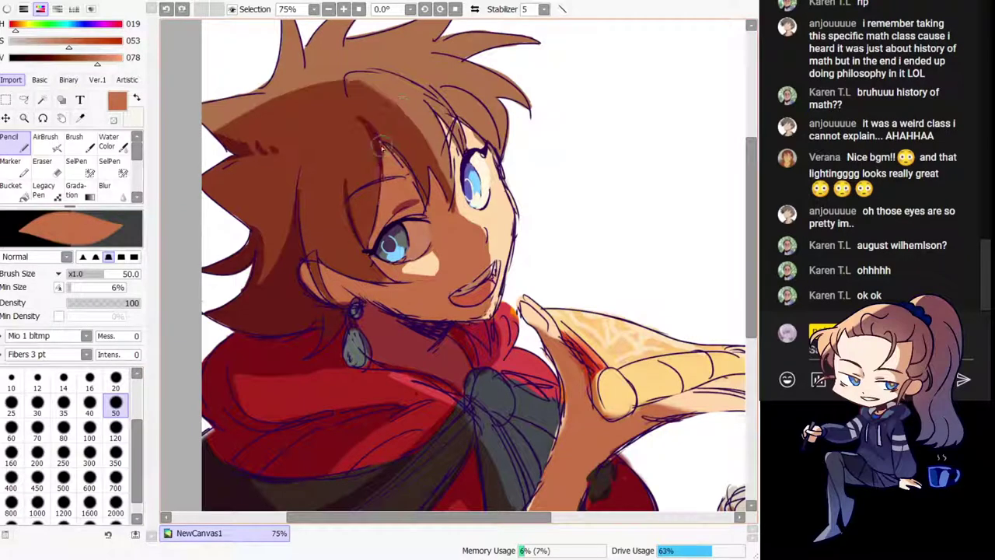
mouse_move(382, 146)
mouse_down()
mouse_move(387, 202)
mouse_move(383, 155)
mouse_move(391, 172)
mouse_move(389, 152)
mouse_move(401, 165)
mouse_move(388, 148)
mouse_move(415, 187)
mouse_up()
key(ctrl+z)
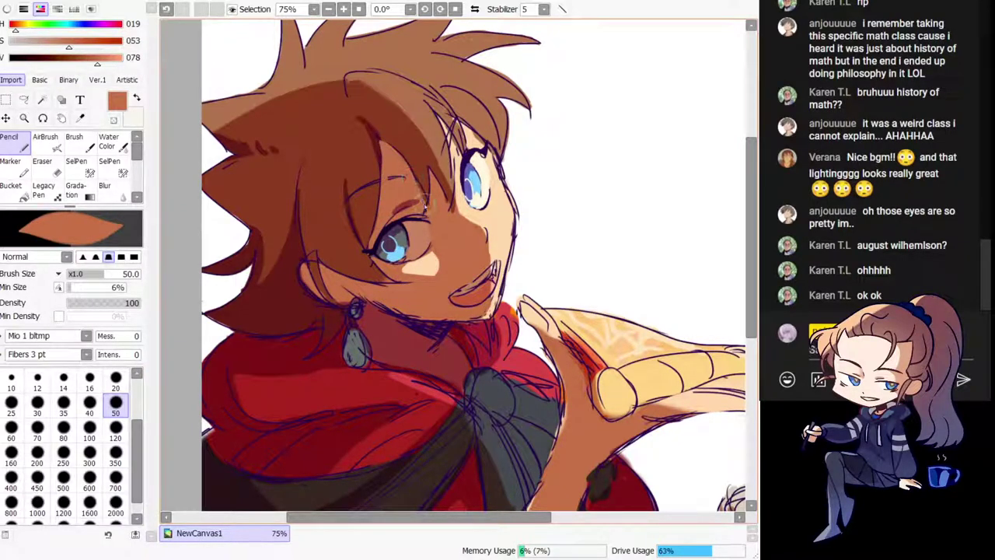
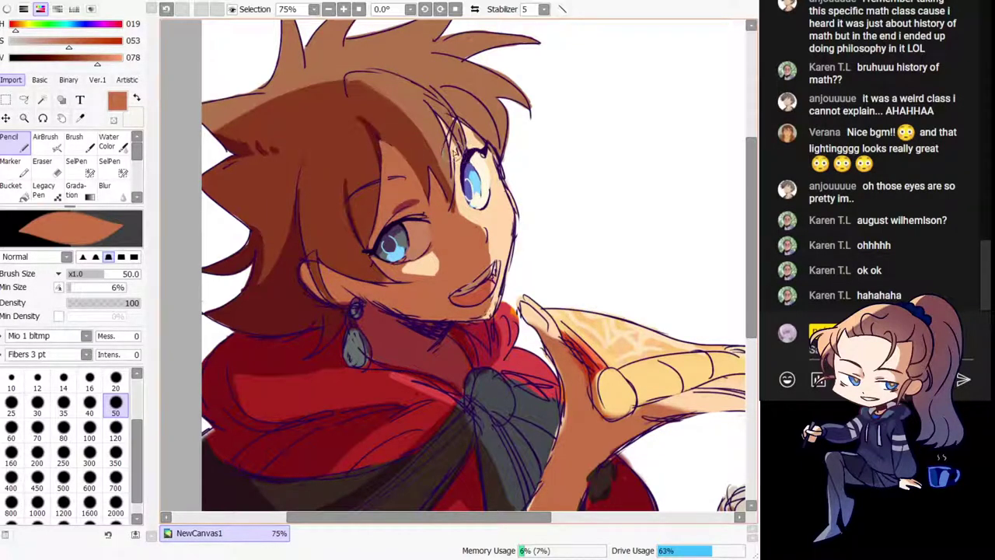
Step: Try to paint the skin gap between the fringe tip and the lit eye with sampled skin colours
drag(456, 155, 450, 210)
key(ctrl+z)
alt+click(460, 195)
drag(460, 175, 454, 214)
key(ctrl+z)
alt+click(447, 203)
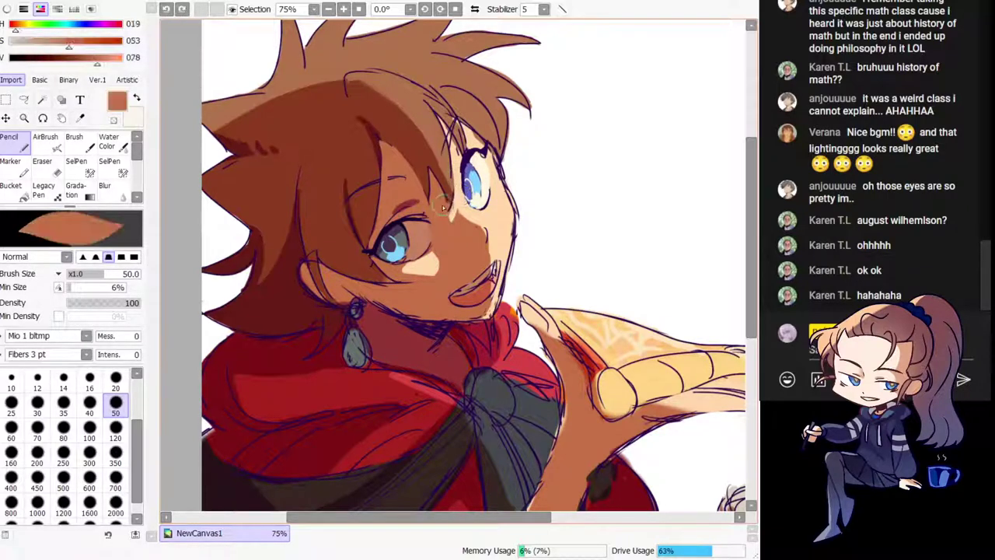
Step: Cover the sketch lines around the nose and above the mouth with sampled light skin colour, checking both view orientations
key(h)
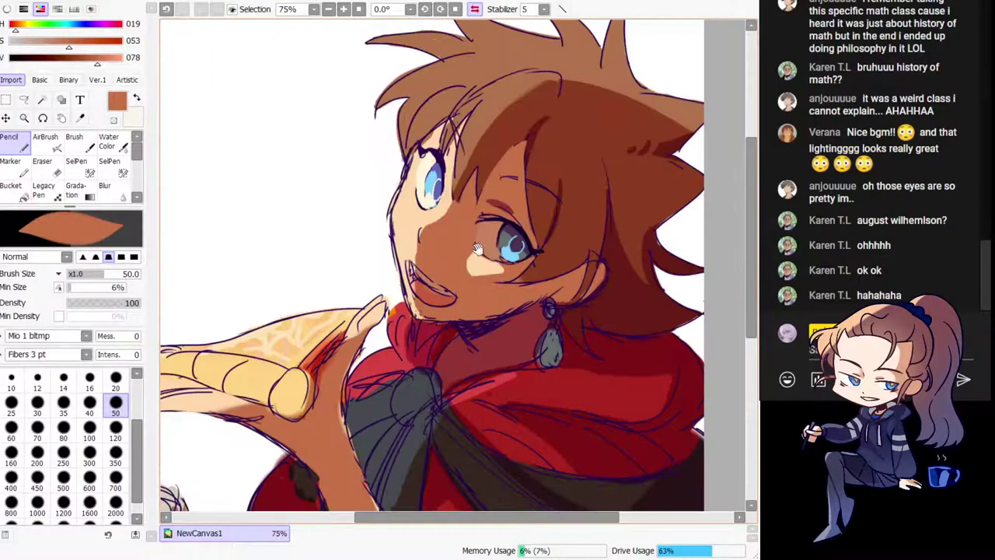
drag(457, 259, 438, 273)
alt+click(406, 236)
key(e)
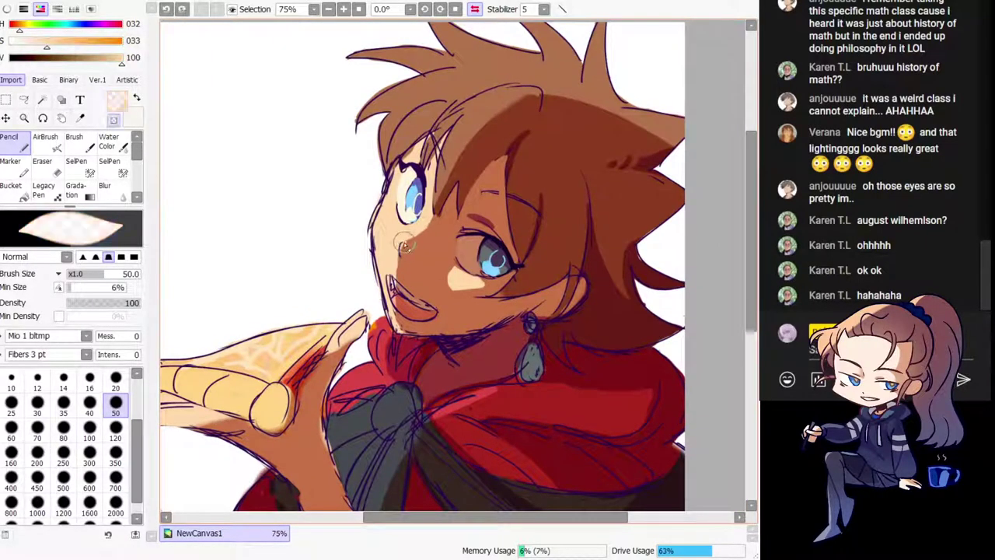
key(minus)
drag(402, 244, 400, 260)
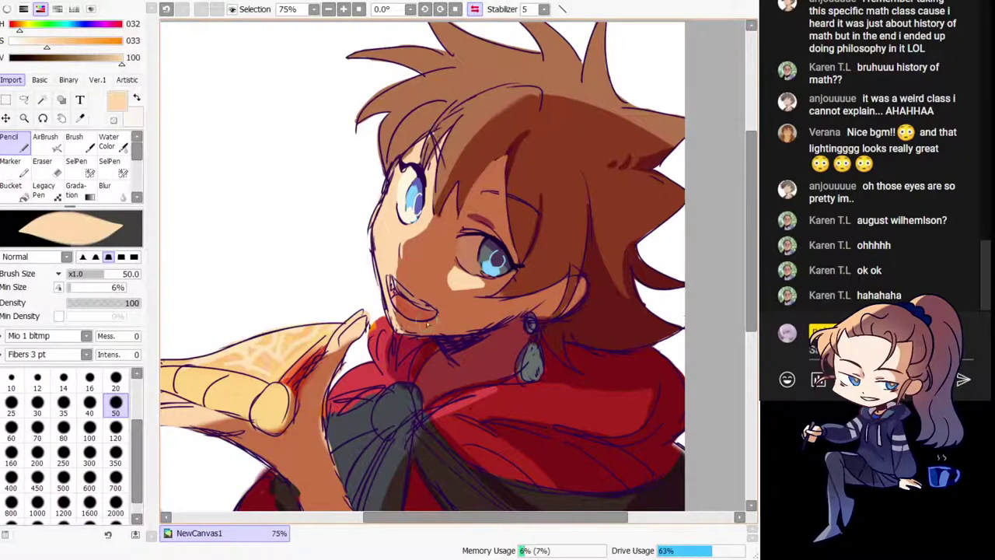
key(h)
key(h)
drag(427, 305, 413, 292)
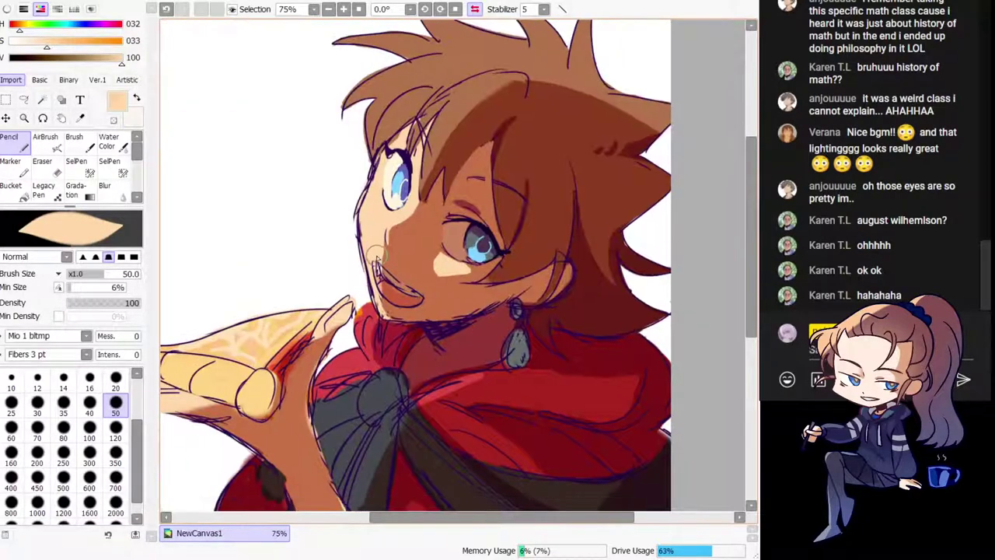
Step: Erase the rough outer contour along the lit cheek with transparent colour to leave a cleaner face edge
key(e)
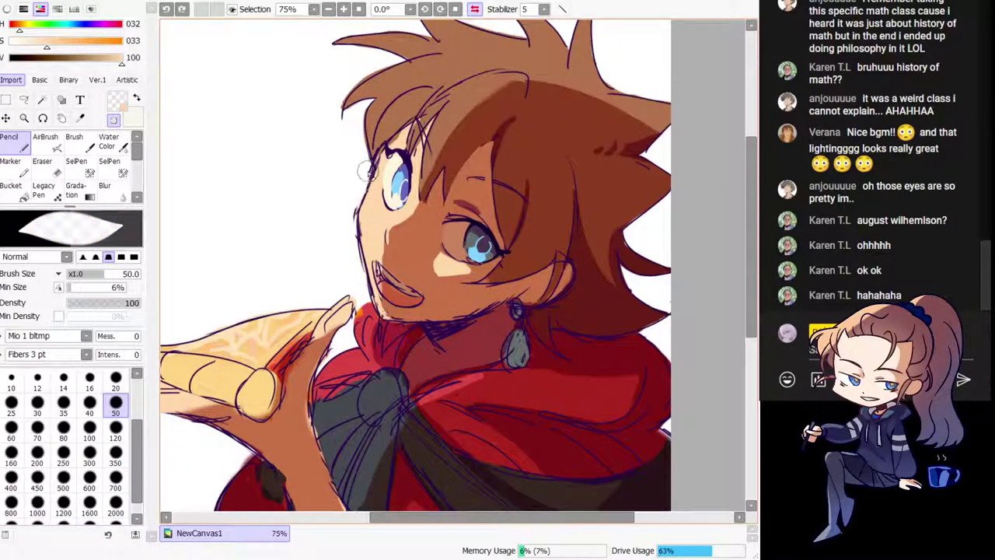
mouse_move(361, 190)
mouse_down()
mouse_move(370, 166)
mouse_move(351, 215)
mouse_move(357, 204)
mouse_move(355, 223)
mouse_move(359, 204)
mouse_move(352, 241)
mouse_move(359, 203)
mouse_move(355, 247)
mouse_move(363, 192)
mouse_move(367, 285)
mouse_up()
key(ctrl+z)
mouse_move(355, 211)
mouse_down()
mouse_move(363, 278)
mouse_move(364, 224)
mouse_up()
key(e)
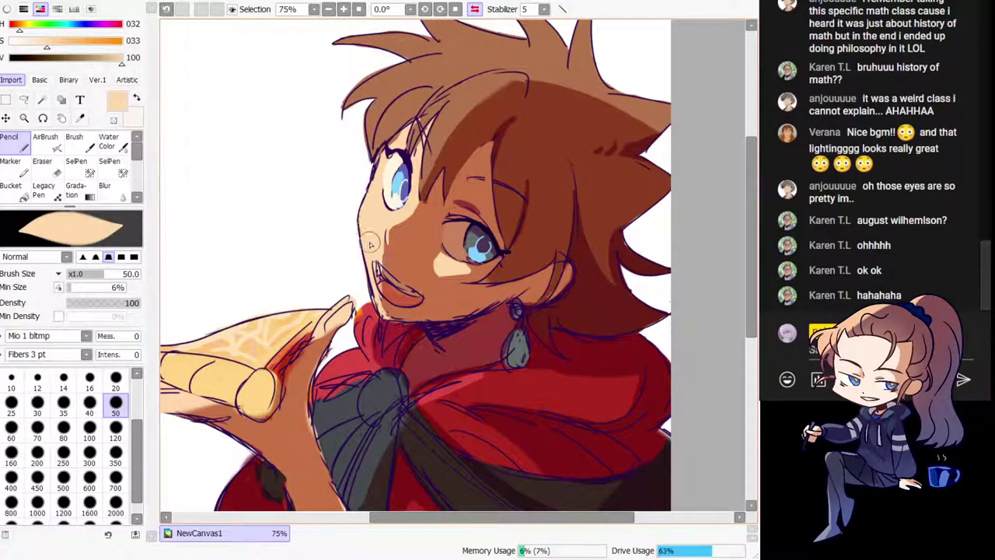
Step: Try to paint over the crossing fringe sketch lines above the lit eye with the light skin colour
key(h)
drag(509, 99, 422, 137)
mouse_move(420, 178)
mouse_down()
mouse_move(445, 227)
mouse_move(432, 240)
mouse_move(438, 210)
mouse_move(452, 224)
mouse_up()
key(ctrl+z)
key(ctrl+z)
key(ctrl+z)
key(ctrl+z)
key(ctrl+z)
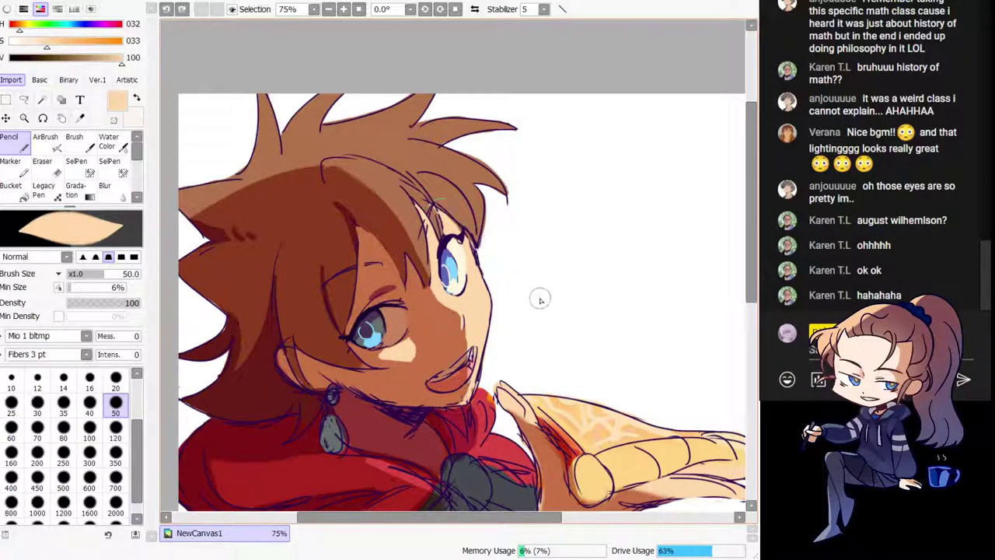
Step: Sample the light hair brown and erase the outline of the hair spike above the lit eye with transparent colour
drag(534, 288, 509, 354)
right_click(434, 228)
key(minus)
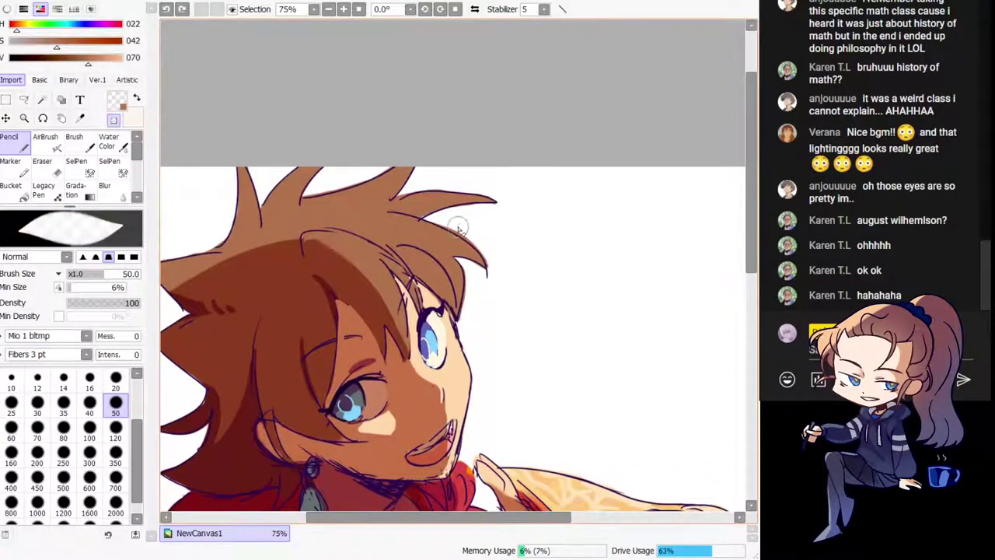
drag(440, 220, 495, 285)
drag(475, 243, 491, 280)
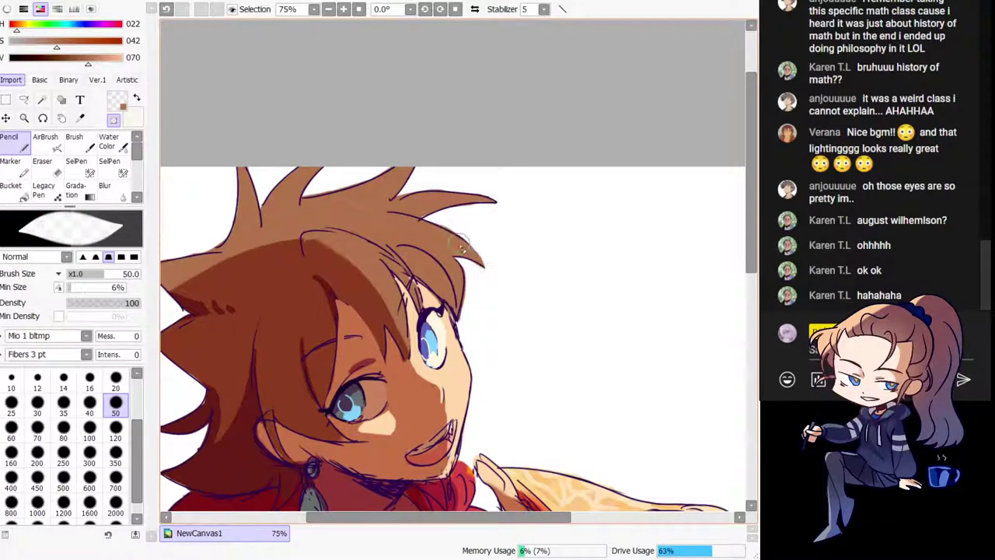
Step: Reshape the tip of the hair spike above the lit eye in light brown, checking it in the flipped view
key(c)
key(h)
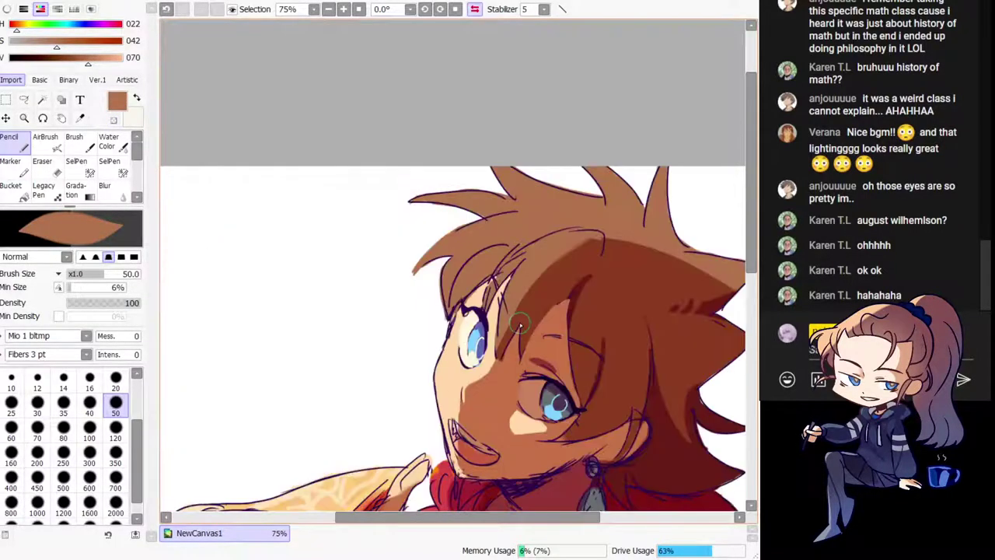
key(ctrl+z)
drag(436, 255, 411, 283)
key(ctrl+z)
key(h)
Step: Paint a maroon shadow on the hair strand beside the shaded eye over sampled red-brown, redoing misplaced strokes
drag(489, 362, 478, 230)
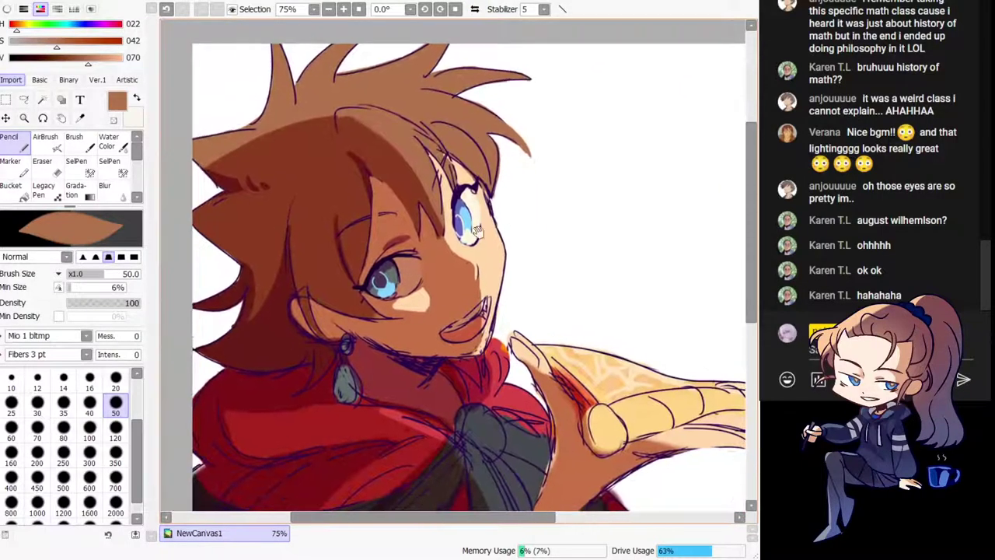
alt+click(313, 250)
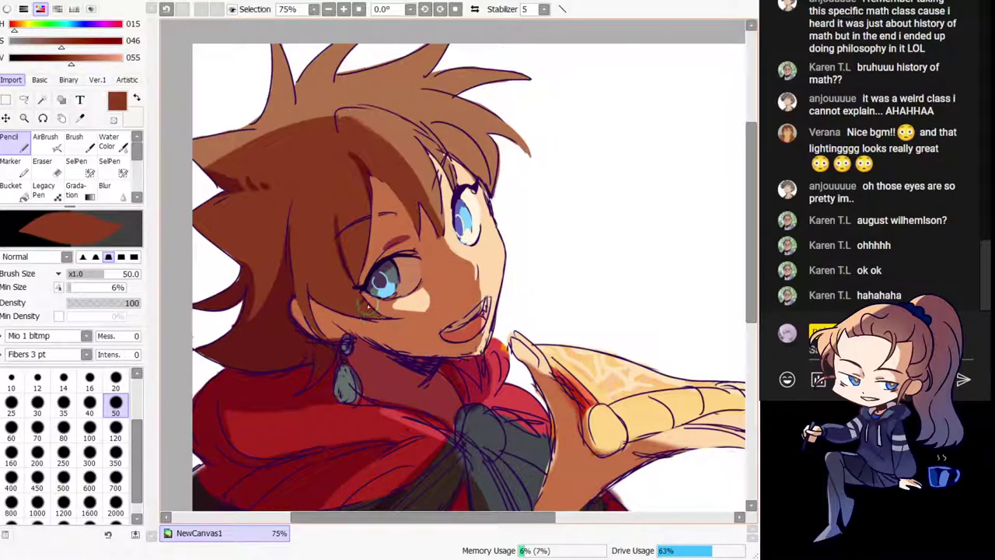
key(h)
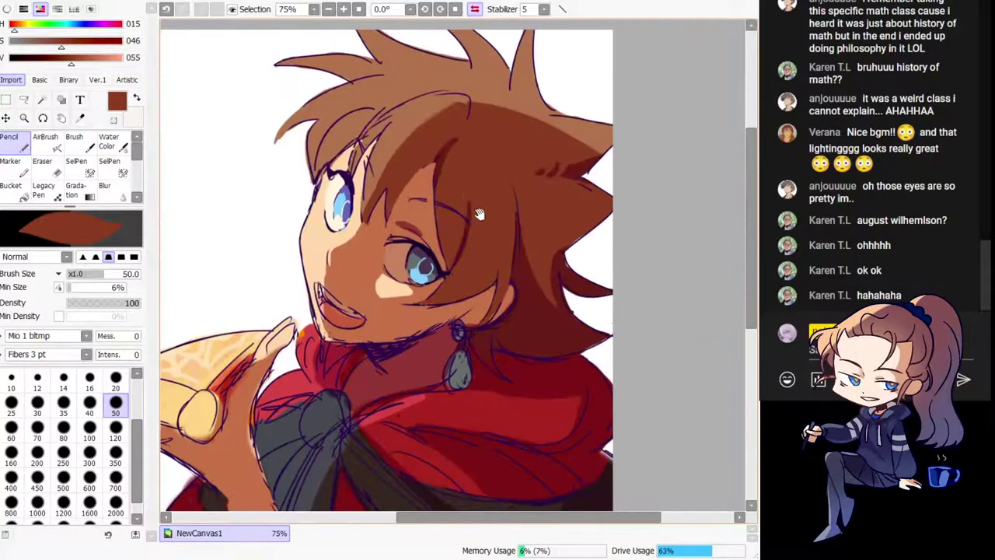
key(h)
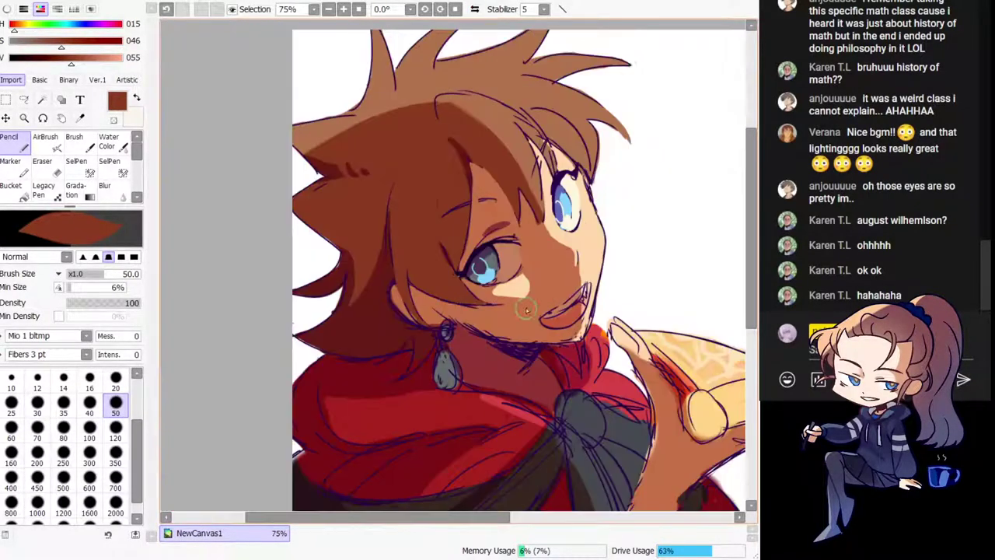
right_click(392, 309)
drag(441, 220, 470, 280)
key(ctrl+z)
key(ctrl+z)
drag(439, 242, 456, 268)
key(h)
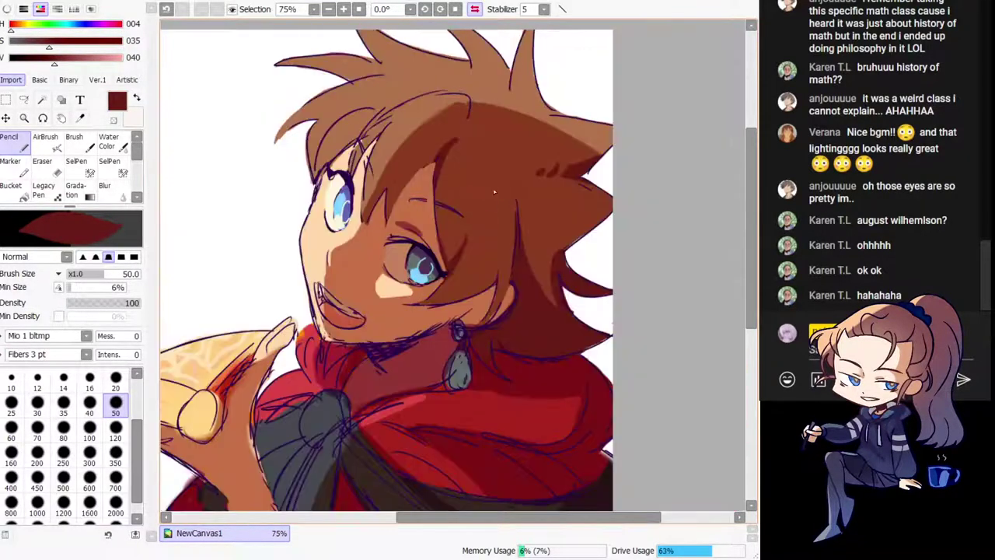
Step: Extend the maroon strand shadow down to the shaded eye's outer corner and trim its edge with sampled red-brown
scroll(382, 272, up, 2)
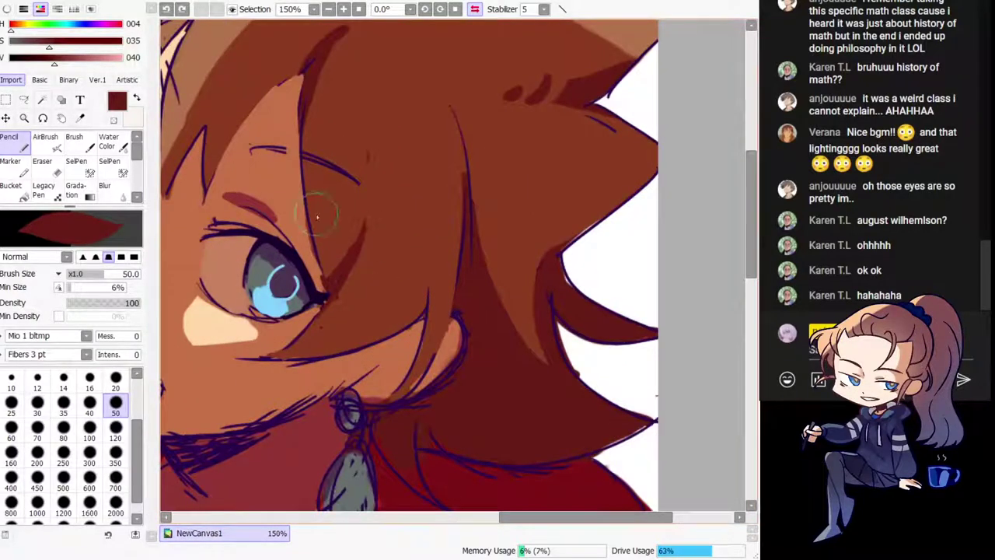
mouse_move(317, 238)
mouse_down()
mouse_move(330, 289)
mouse_move(322, 305)
mouse_up()
key(h)
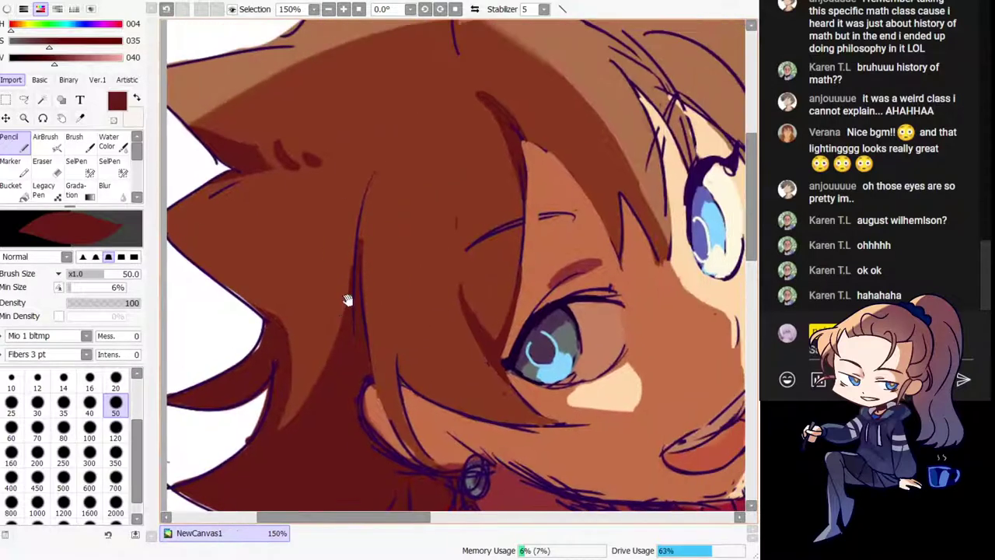
alt+click(345, 295)
drag(462, 333, 503, 378)
key(ctrl+z)
drag(459, 291, 502, 378)
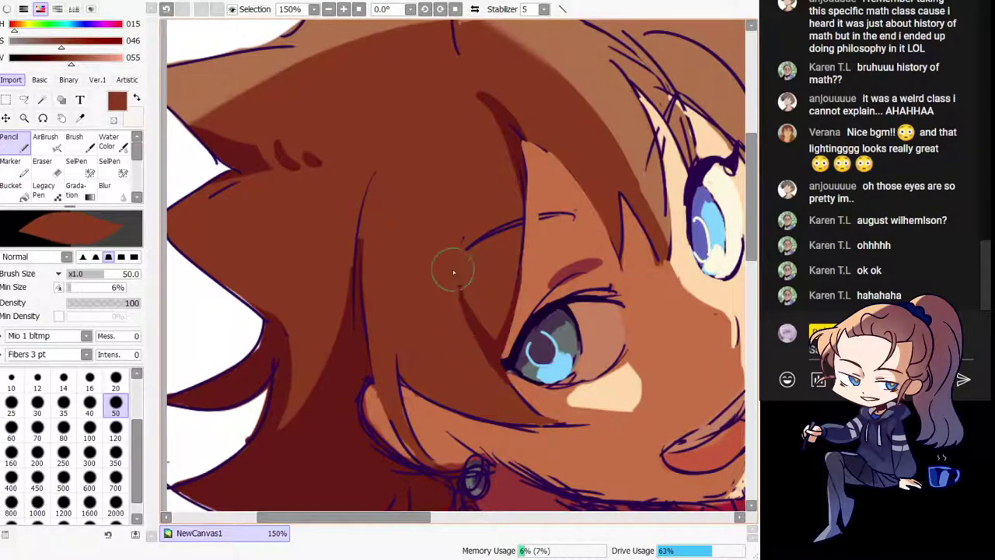
mouse_move(453, 271)
mouse_down()
mouse_move(508, 406)
mouse_move(452, 276)
mouse_move(496, 355)
mouse_move(463, 287)
mouse_move(493, 331)
mouse_move(457, 281)
mouse_move(490, 331)
mouse_move(524, 348)
mouse_move(480, 322)
mouse_move(508, 351)
mouse_up()
key(ctrl+z)
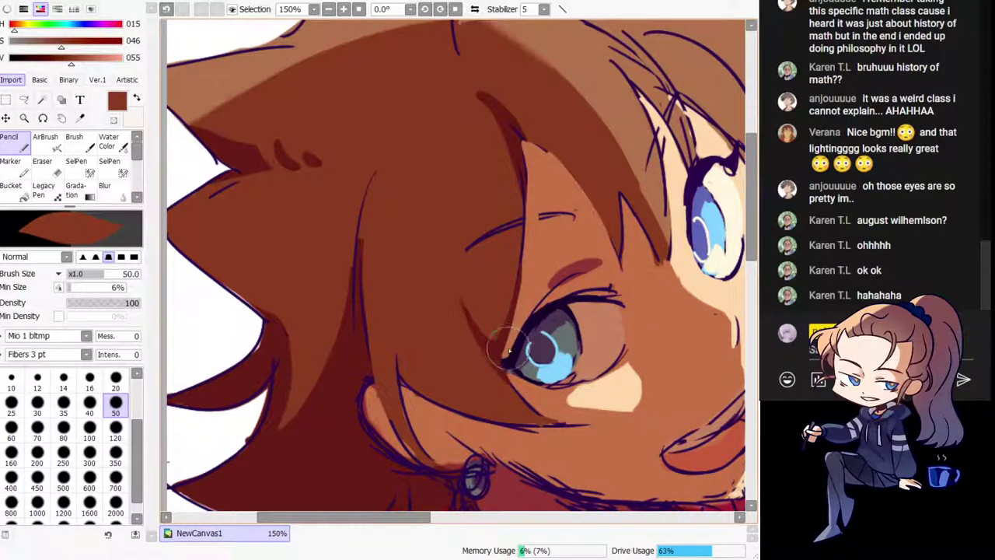
Step: Draw a pointed lash at the outer corner of the shaded eye with sampled dark violet at brush size 20
right_click(514, 368)
key(h)
key(bracketleft)
key(bracketleft)
key(bracketleft)
key(bracketleft)
key(bracketleft)
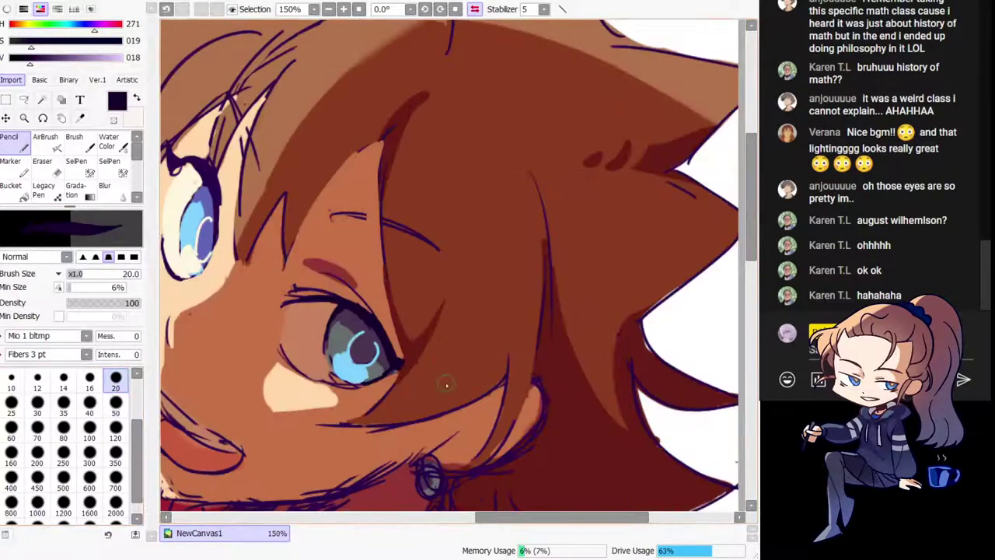
key(ctrl+z)
drag(391, 364, 422, 362)
key(ctrl+z)
key(h)
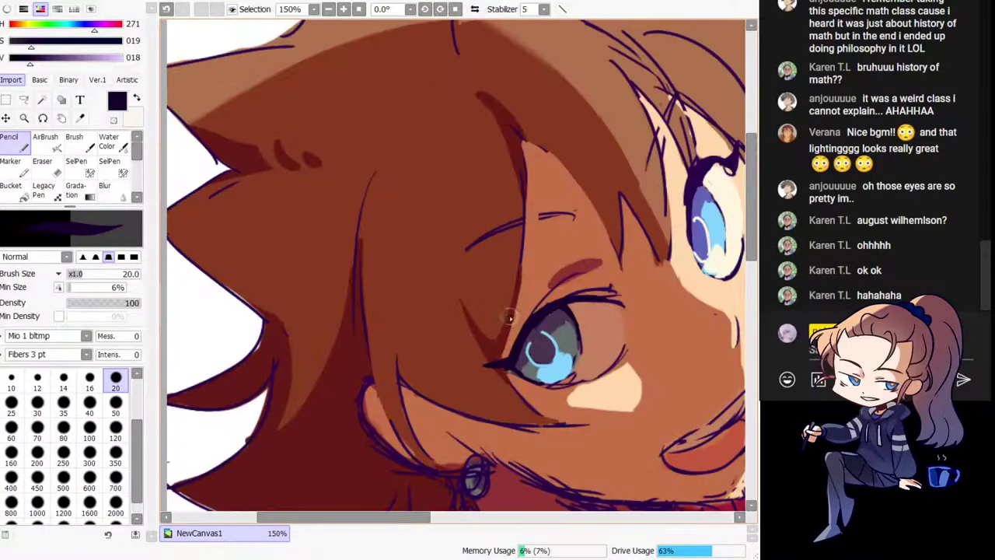
Step: Ink the hair edges around the peak of the forehead gap above the shaded eye in dark violet
mouse_move(538, 318)
mouse_down()
mouse_move(386, 256)
mouse_move(416, 203)
mouse_move(464, 232)
mouse_up()
drag(503, 335, 451, 455)
drag(429, 152, 440, 232)
key(ctrl+z)
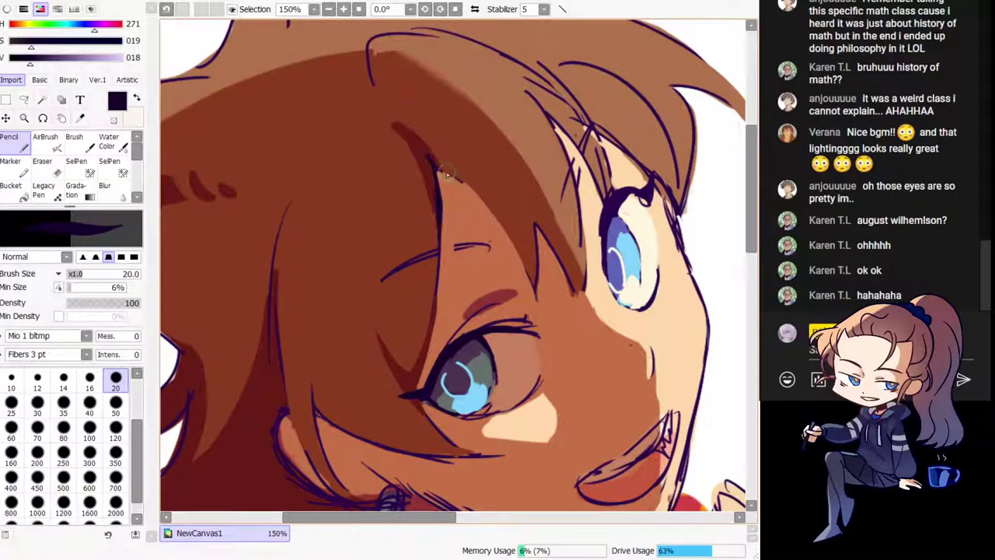
drag(447, 173, 477, 200)
key(ctrl+z)
mouse_move(438, 167)
mouse_down()
mouse_move(503, 250)
mouse_move(477, 192)
mouse_move(482, 201)
mouse_move(457, 182)
mouse_move(491, 215)
mouse_move(474, 171)
mouse_move(476, 199)
mouse_up()
key(ctrl+z)
Step: Taper the dark line along the forehead gap's upper edge with sampled red-brown and skin shadow colours
right_click(474, 172)
key(ctrl+z)
drag(451, 182, 480, 203)
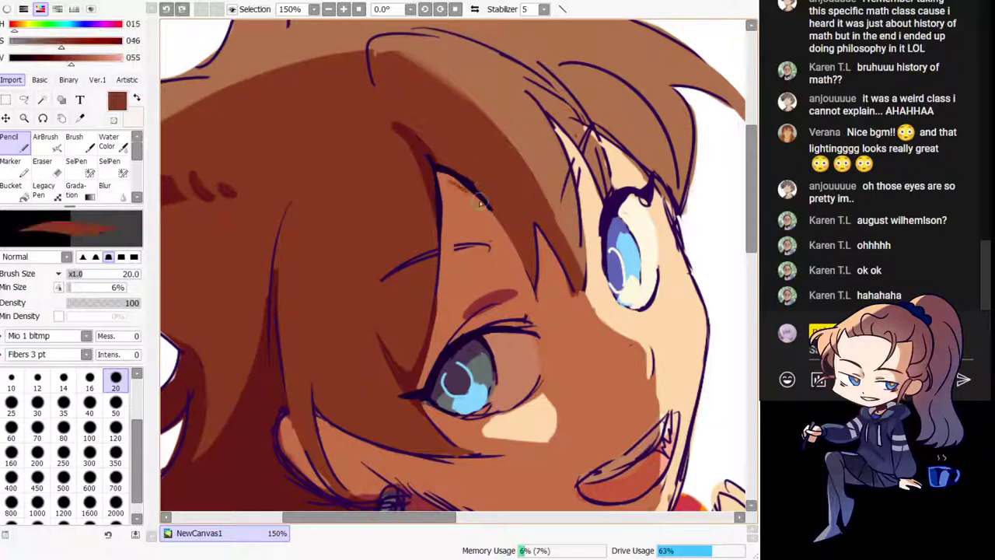
alt+click(479, 201)
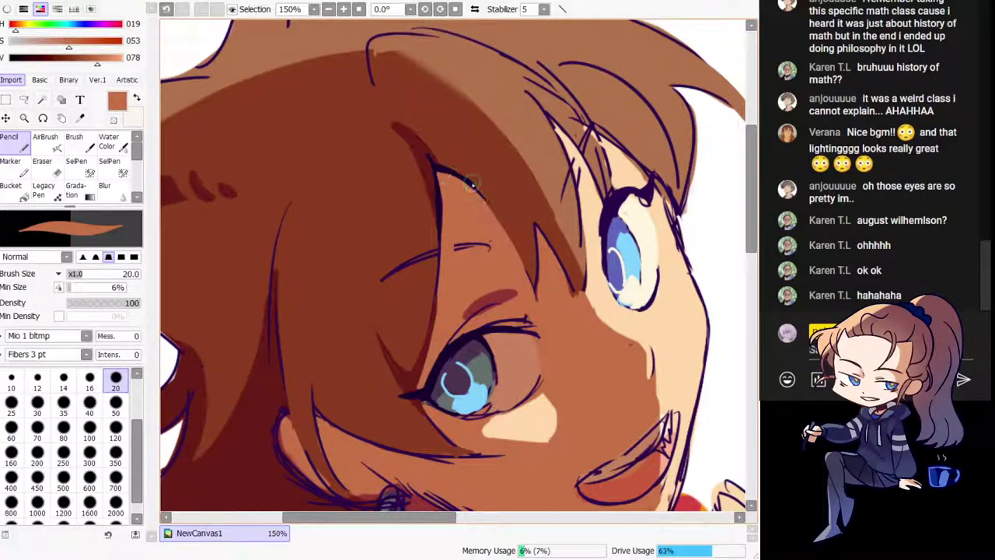
alt+click(474, 186)
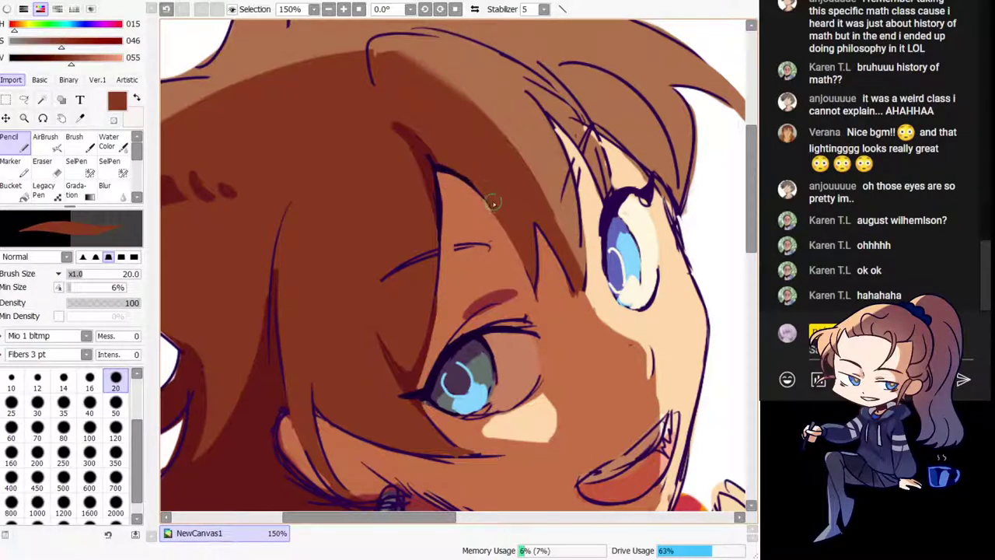
Step: Slim the maroon strand shadow above the forehead gap with sampled red-brown and touch it up with sampled maroon
alt+click(430, 171)
alt+click(391, 142)
mouse_move(406, 167)
mouse_down()
mouse_move(396, 131)
mouse_move(430, 221)
mouse_move(404, 138)
mouse_up()
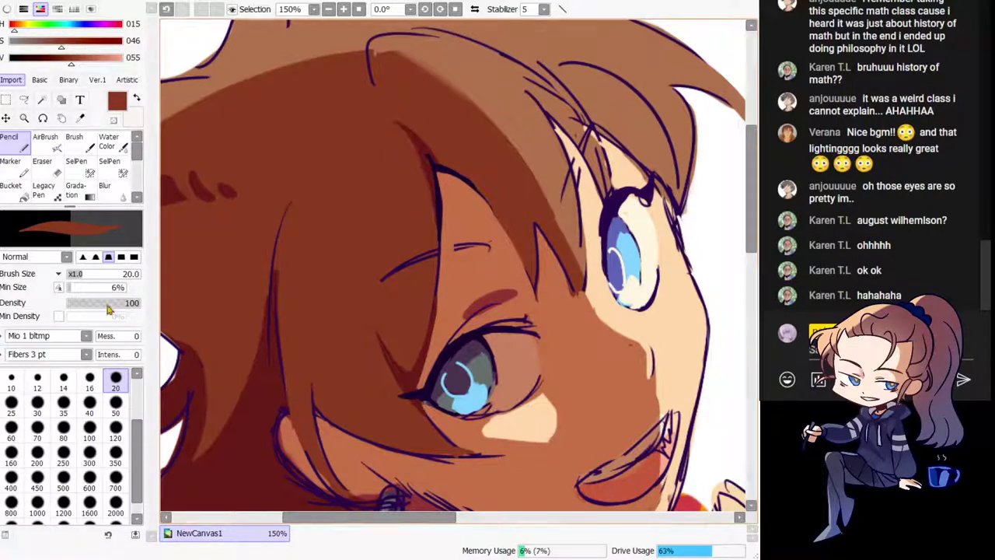
key(h)
drag(461, 208, 469, 99)
key(h)
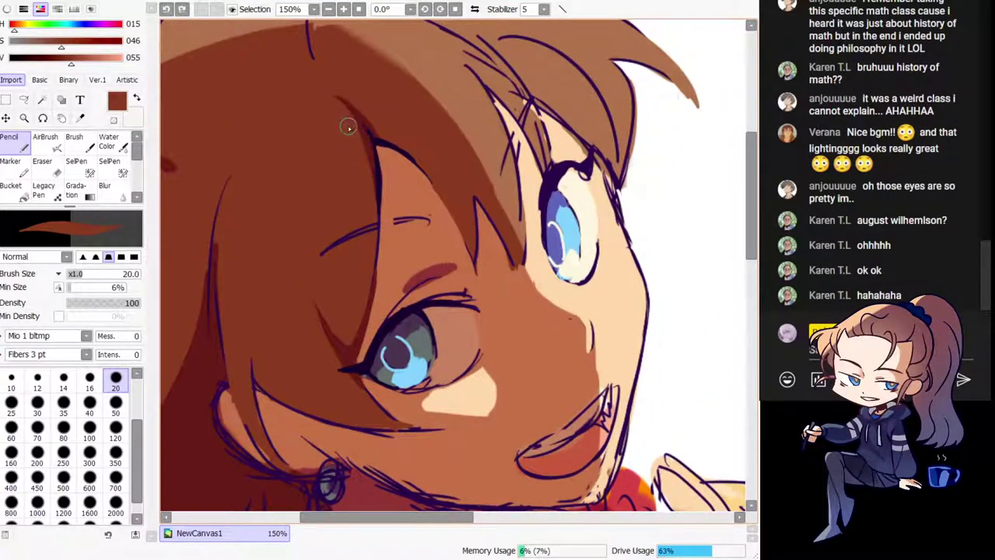
alt+click(370, 143)
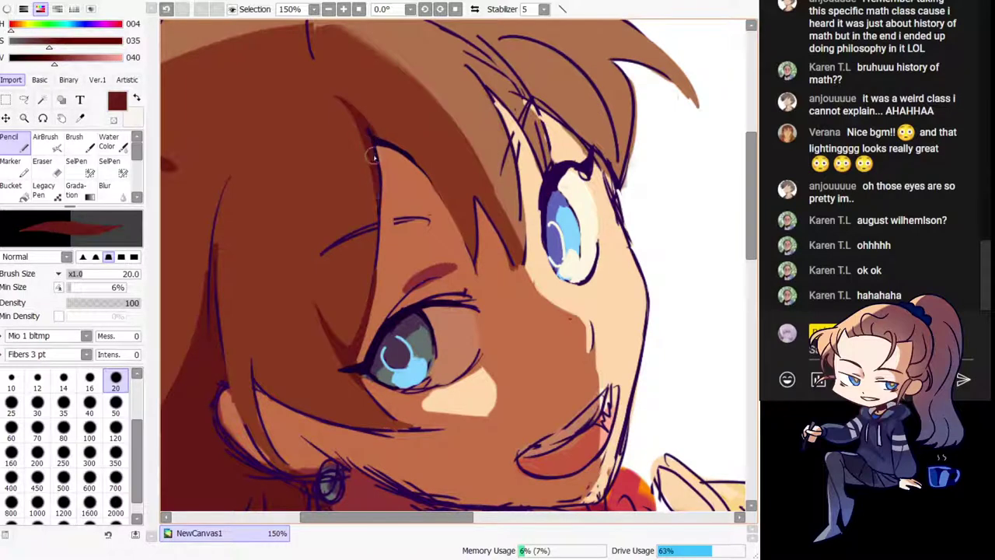
Step: Try a bold dark violet eyebrow over the sketched brow above the shaded eye
key(h)
alt+click(495, 317)
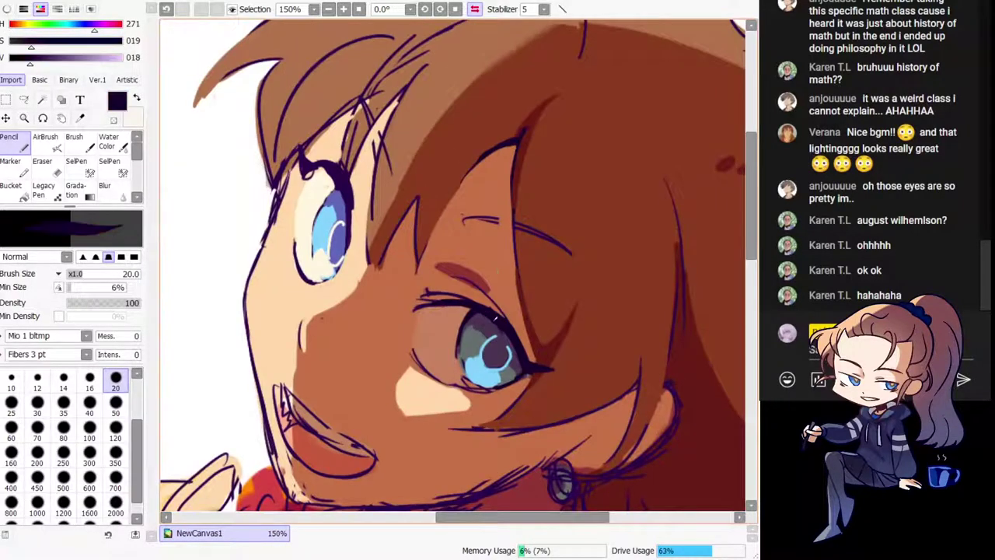
drag(450, 220, 545, 245)
key(ctrl+z)
mouse_move(460, 219)
mouse_down()
mouse_move(546, 235)
mouse_move(423, 224)
mouse_up()
key(h)
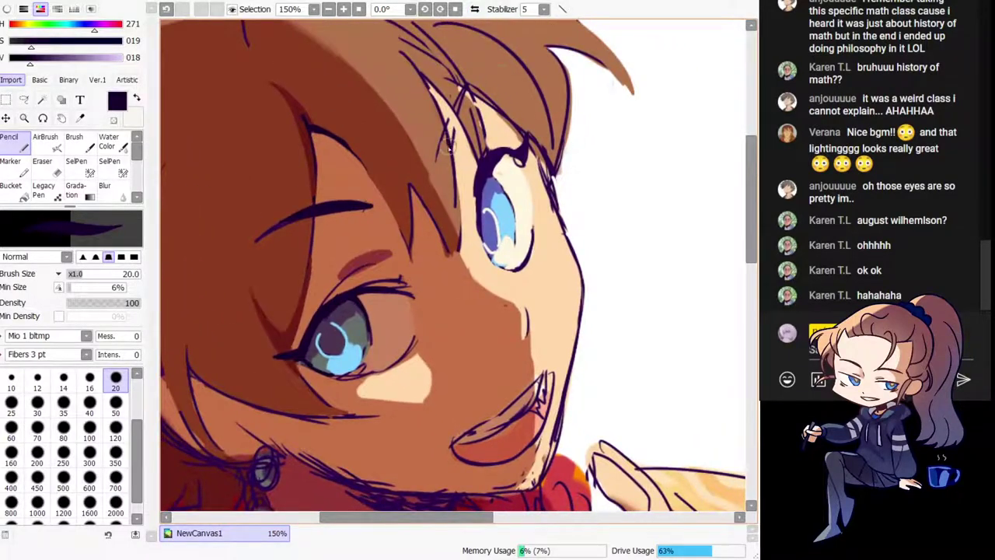
Step: Try a dark eyebrow stroke above the lit eye, check it on the whole canvas and undo it
drag(449, 149, 488, 76)
key(Home)
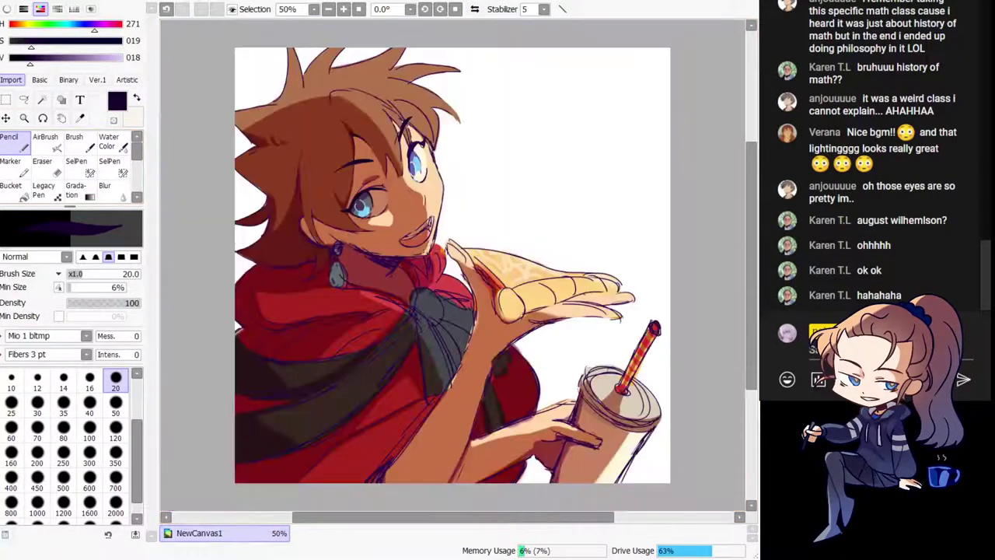
key(ctrl+z)
Step: Paint over the dark sketched brow line above the shaded eye with sampled skin shadow and red-brown hair colours
key(Page_Up)
key(Page_Up)
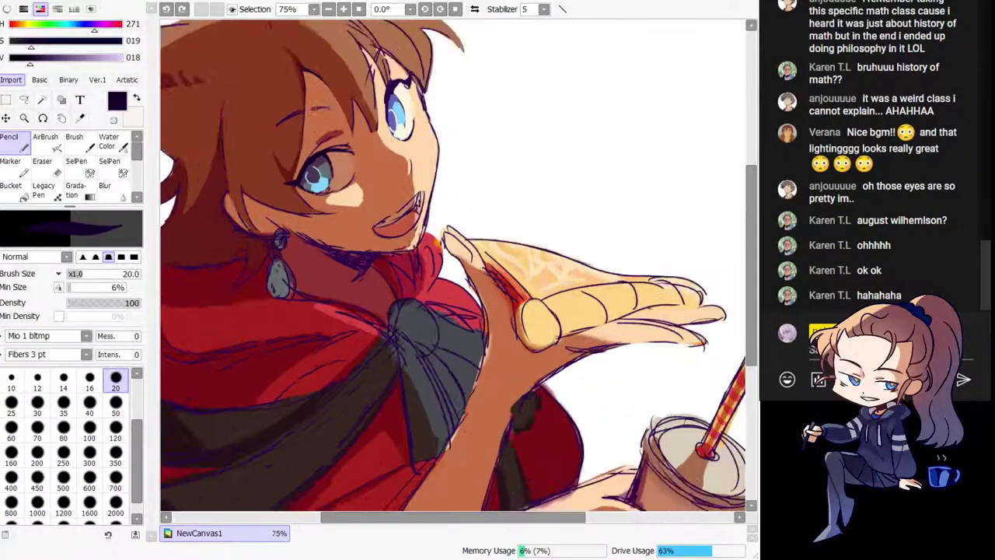
key(h)
drag(464, 109, 352, 265)
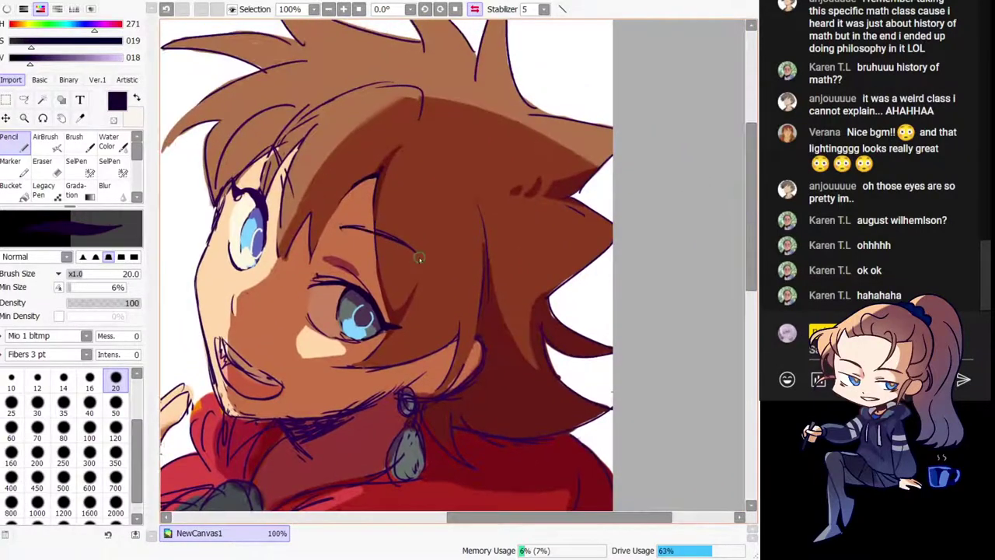
alt+click(346, 225)
alt+click(349, 242)
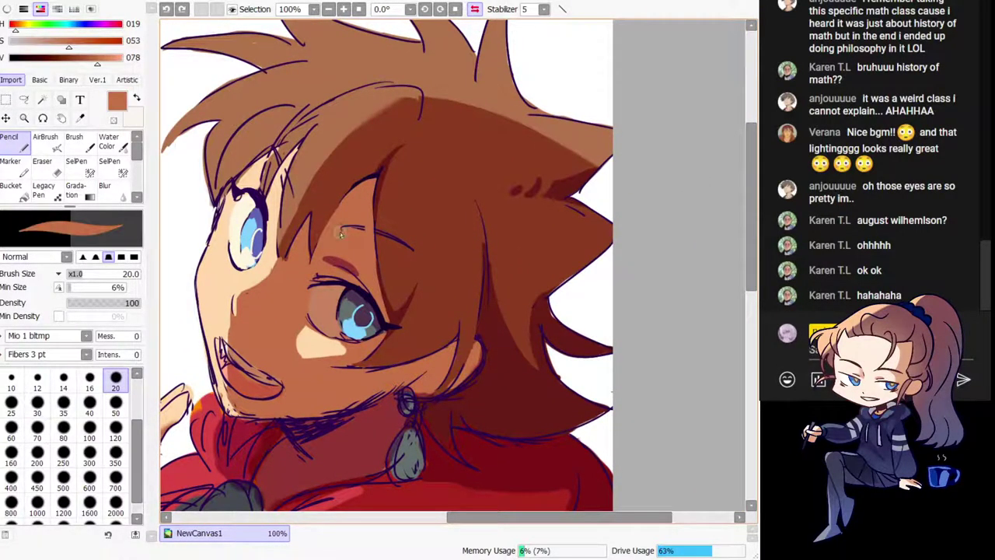
mouse_move(342, 232)
mouse_down()
mouse_move(408, 229)
mouse_move(343, 224)
mouse_move(412, 251)
mouse_move(335, 226)
mouse_move(394, 246)
mouse_up()
alt+click(371, 227)
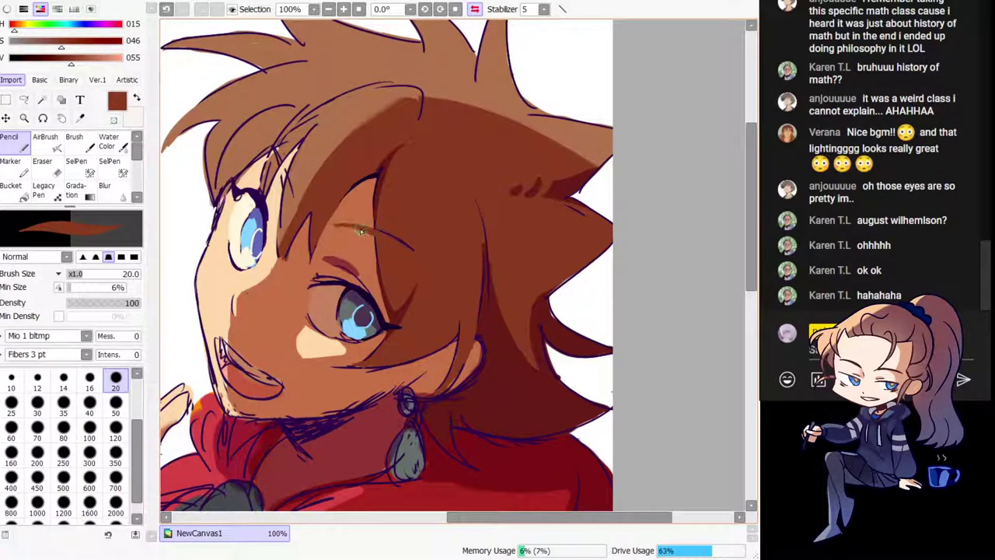
Step: Paint a red-brown strand over the sketch lines in the fringe gap beside the lit eye and sample the light brown hair colour
key(h)
drag(477, 289, 292, 223)
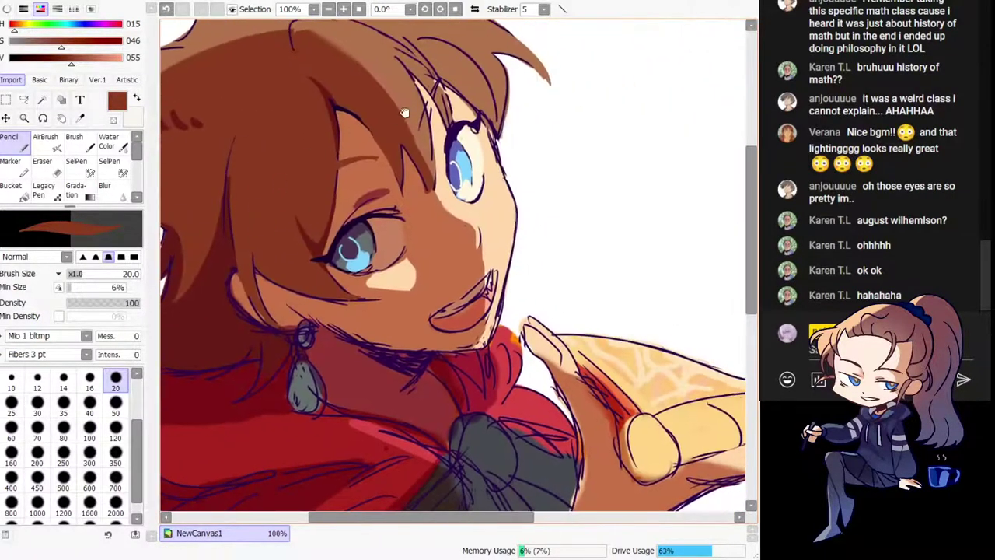
drag(404, 111, 358, 140)
mouse_move(406, 111)
mouse_down()
mouse_move(388, 161)
mouse_move(400, 113)
mouse_move(377, 156)
mouse_move(372, 140)
mouse_move(385, 166)
mouse_up()
alt+click(376, 155)
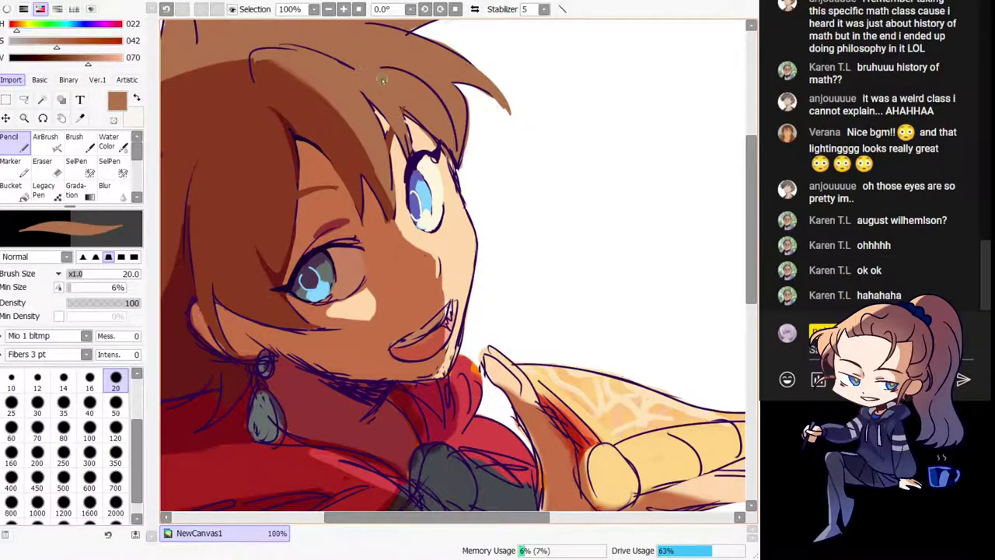
Step: Trim the sketched face outline beside the mouth and chin with transparent colour and sample the light skin tone
key(h)
drag(486, 153, 310, 160)
key(h)
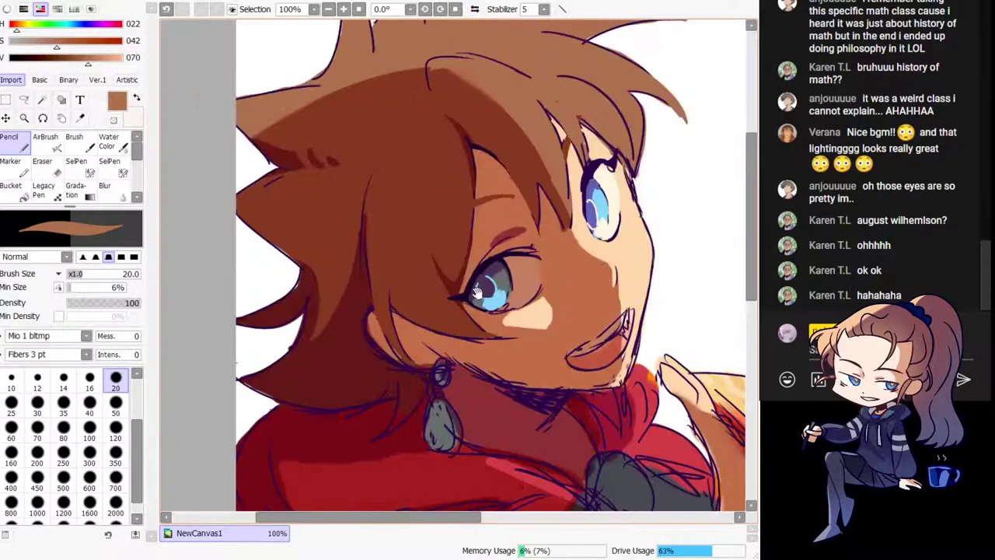
drag(478, 292, 321, 189)
key(h)
drag(438, 262, 364, 237)
key(minus)
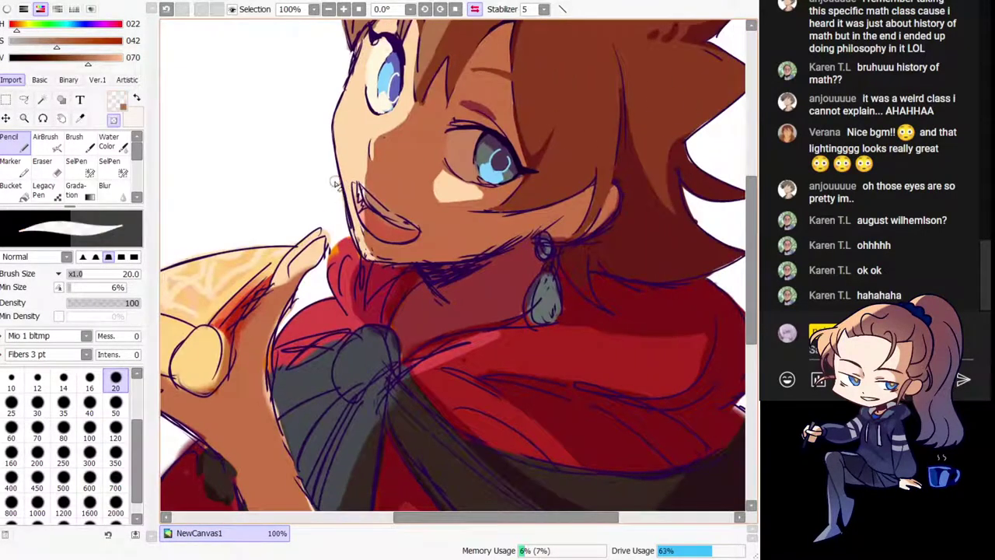
drag(339, 189, 351, 226)
right_click(346, 178)
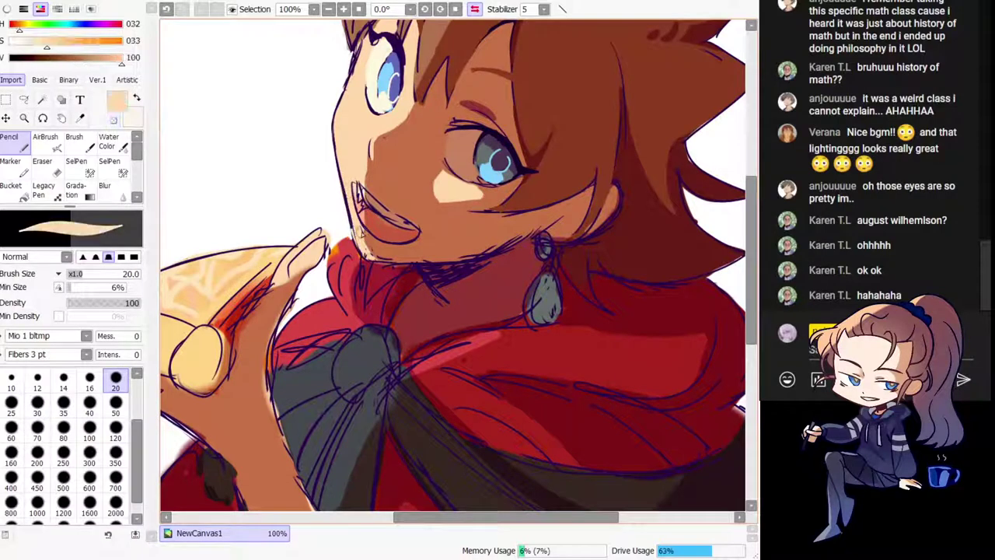
Step: Touch up the light skin beside the mouth and chin, and fill the mouth corner with dark red
drag(348, 186, 360, 237)
drag(416, 203, 361, 272)
alt+click(325, 265)
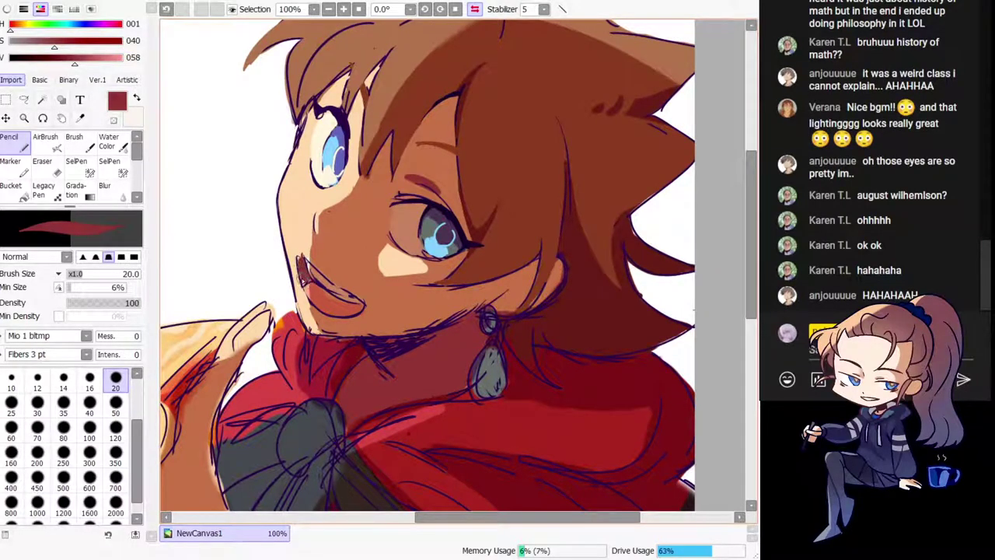
Step: Paint the upper teeth in the off-white sampled from the eye white
alt+click(317, 163)
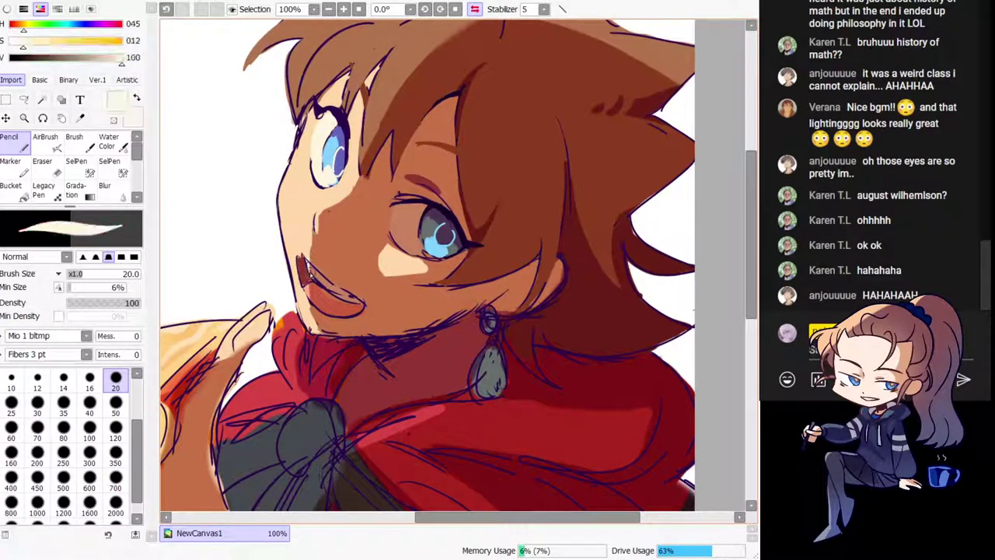
drag(317, 272, 324, 283)
key(h)
mouse_move(451, 300)
mouse_down()
mouse_move(370, 266)
mouse_move(306, 270)
mouse_up()
key(h)
mouse_move(468, 279)
mouse_down()
mouse_move(371, 278)
mouse_move(397, 267)
mouse_up()
Step: Shade the far end of the teeth in a muted tone and clean the lip edge with sampled skin brown
alt+click(371, 276)
alt+click(393, 255)
key(ctrl+z)
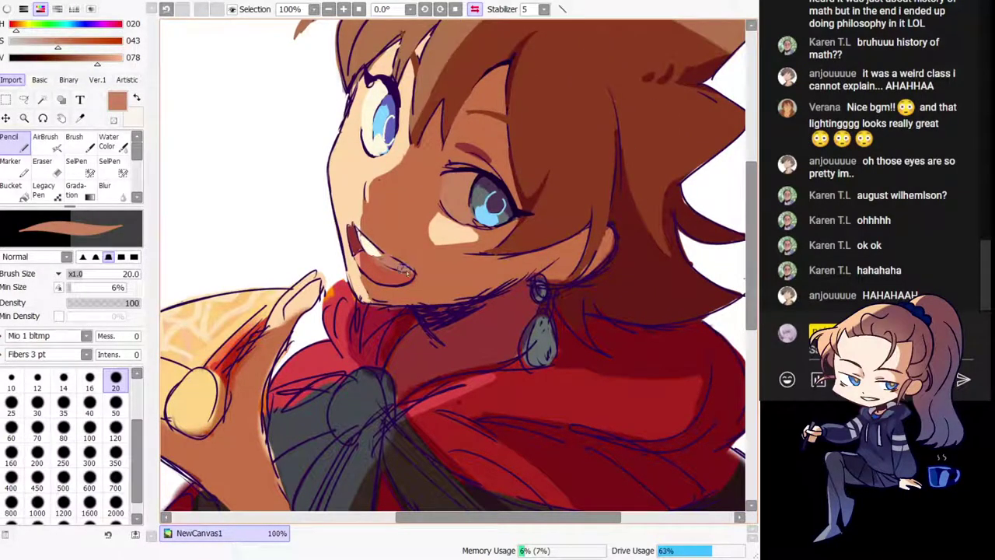
Step: Outline the upper and lower edges of the open mouth with the dark purple line colour
alt+click(450, 308)
key(h)
key(h)
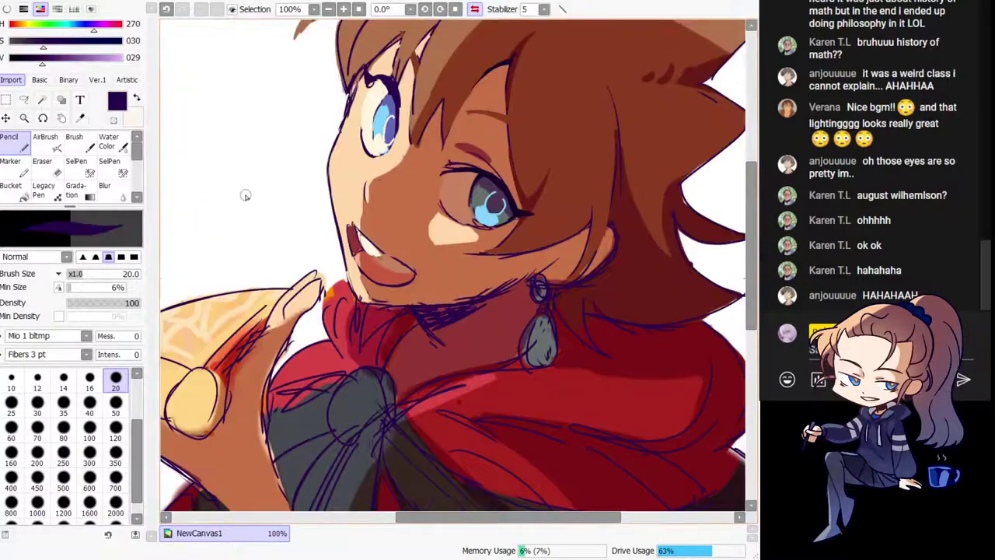
key(Page_Up)
key(Page_Up)
key(End)
key(End)
mouse_move(311, 192)
mouse_down()
mouse_move(251, 181)
mouse_move(270, 213)
mouse_up()
key(ctrl+z)
key(ctrl+z)
drag(244, 173, 318, 242)
drag(263, 154, 312, 226)
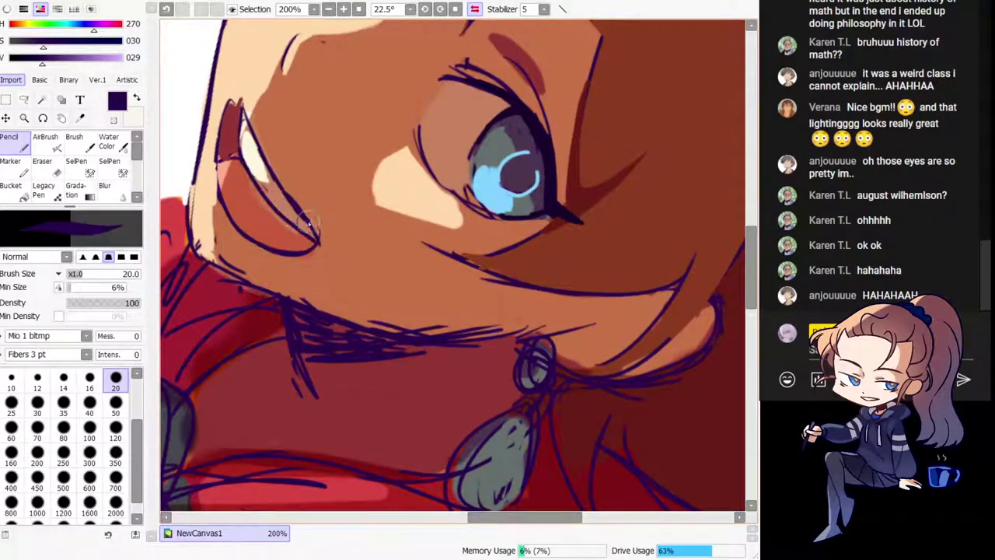
Step: Undo the last lip stroke, redraw the upper lip line down to the mouth corner and retouch its edge
key(ctrl+z)
drag(274, 177, 319, 233)
alt+click(288, 182)
drag(284, 190, 326, 238)
Step: Even out the red-orange inside the lower mouth and dab a pink highlight on it
mouse_move(279, 173)
mouse_down()
mouse_move(315, 245)
mouse_move(259, 243)
mouse_move(291, 284)
mouse_up()
alt+click(269, 258)
key(ctrl+z)
alt+click(261, 244)
drag(270, 243, 288, 279)
alt+click(312, 305)
mouse_move(272, 243)
mouse_down()
mouse_move(268, 276)
mouse_move(278, 238)
mouse_up()
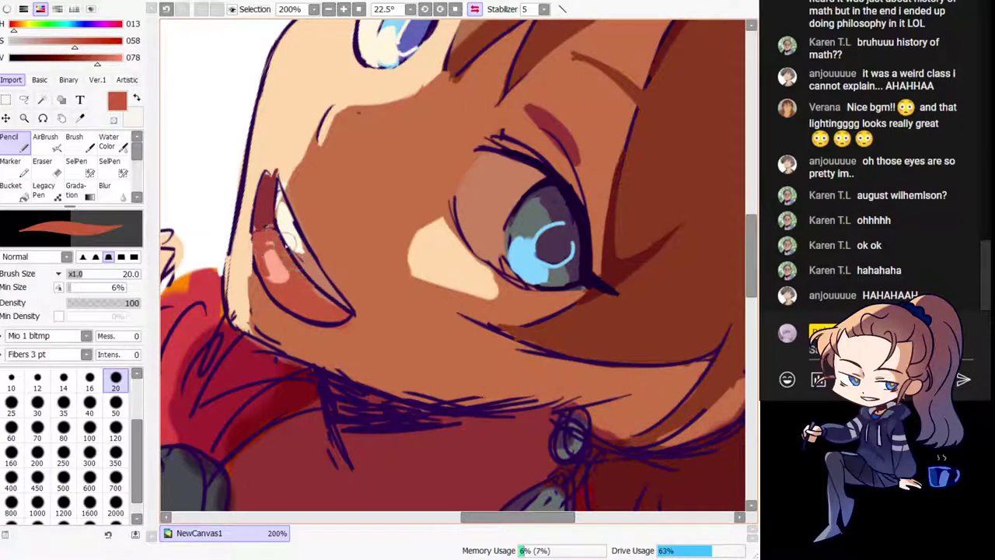
Step: Examine the mouth and face in mirrored and normal view, with the canvas upright at 100% zoom
key(h)
mouse_move(461, 290)
mouse_down()
mouse_move(225, 304)
mouse_move(189, 291)
mouse_up()
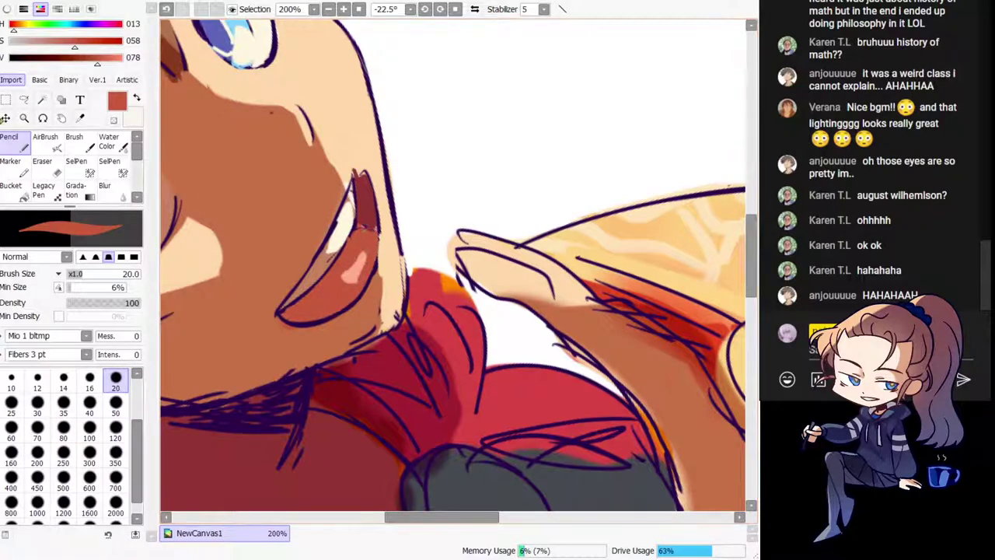
key(h)
key(Home)
scroll(452, 265, down, 3)
key(Page_Up)
key(Page_Up)
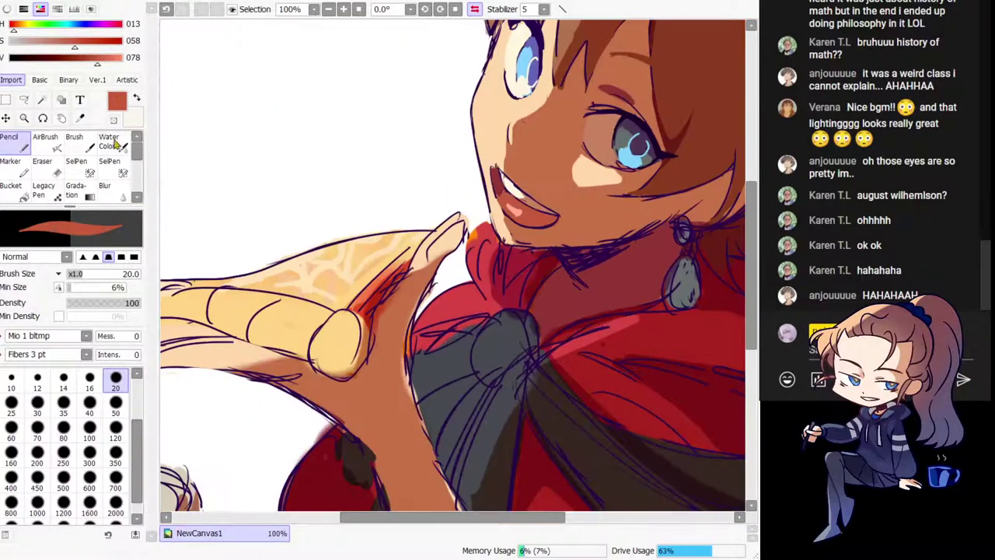
drag(522, 215, 347, 312)
key(h)
key(h)
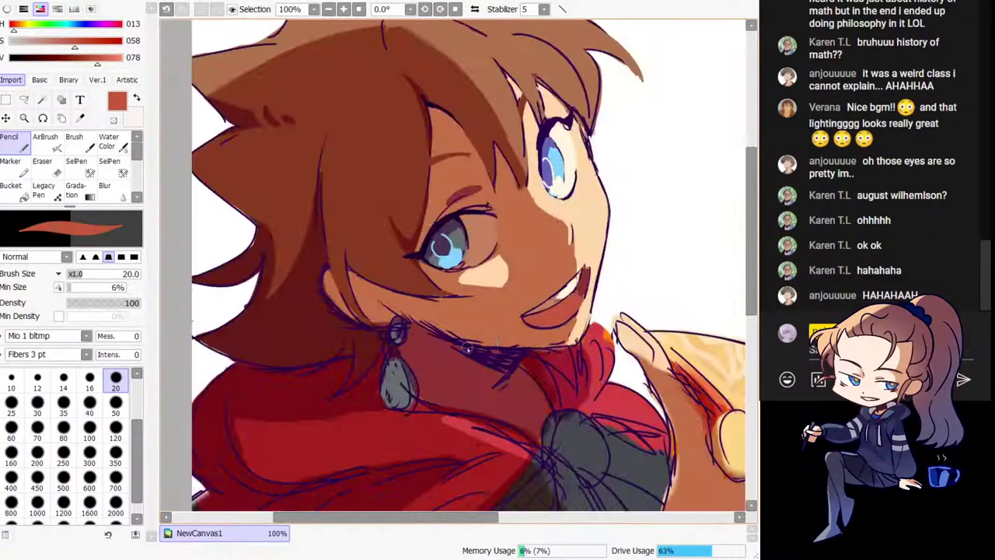
Step: Rework the mouth corner nearest the face outline, filling it with the sampled dark red
mouse_move(360, 278)
mouse_down()
mouse_move(336, 254)
mouse_move(306, 260)
mouse_up()
right_click(315, 246)
key(ctrl+z)
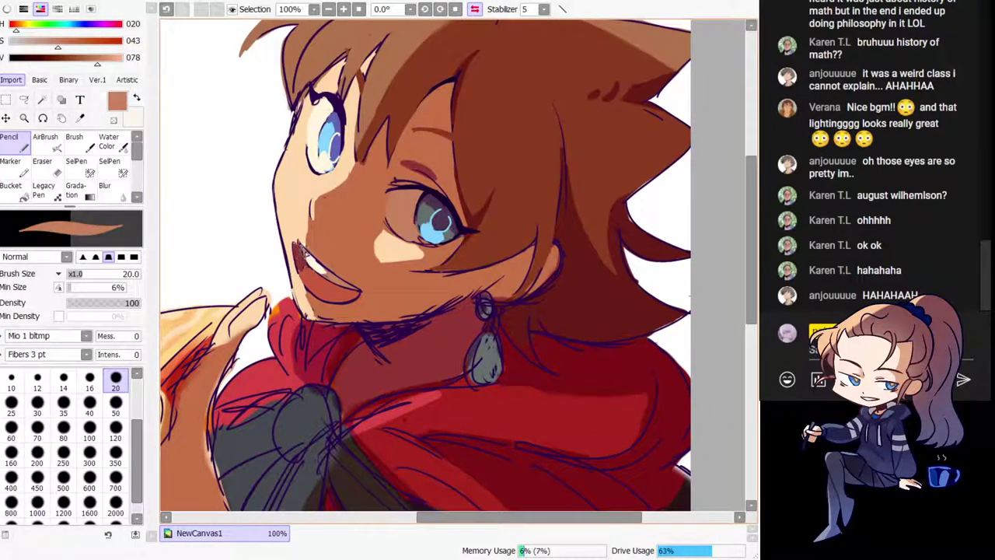
alt+click(295, 242)
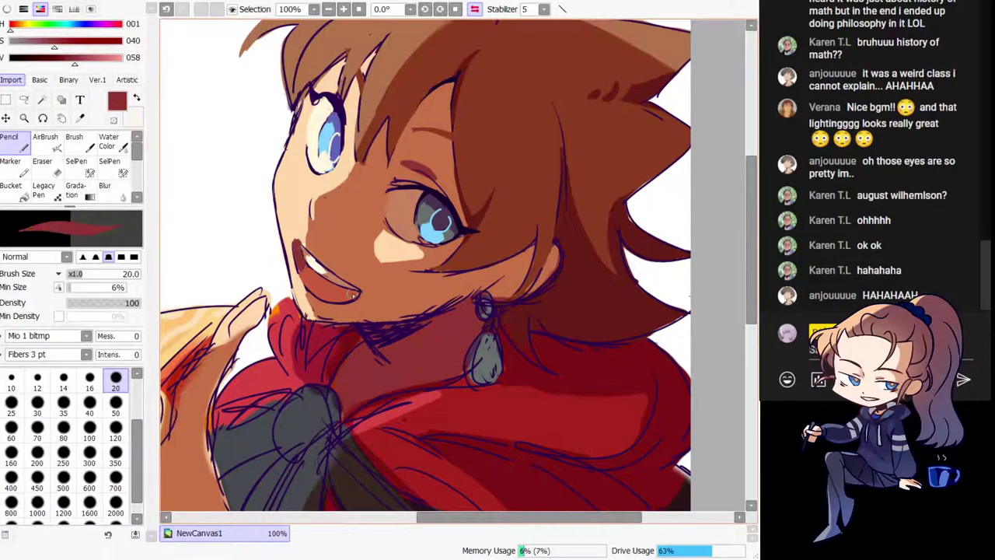
key(h)
drag(635, 234, 446, 178)
key(h)
Step: Retouch the sunlit skin between the mouth corner and the chin with the sampled light skin colour
alt+click(476, 183)
drag(519, 190, 484, 185)
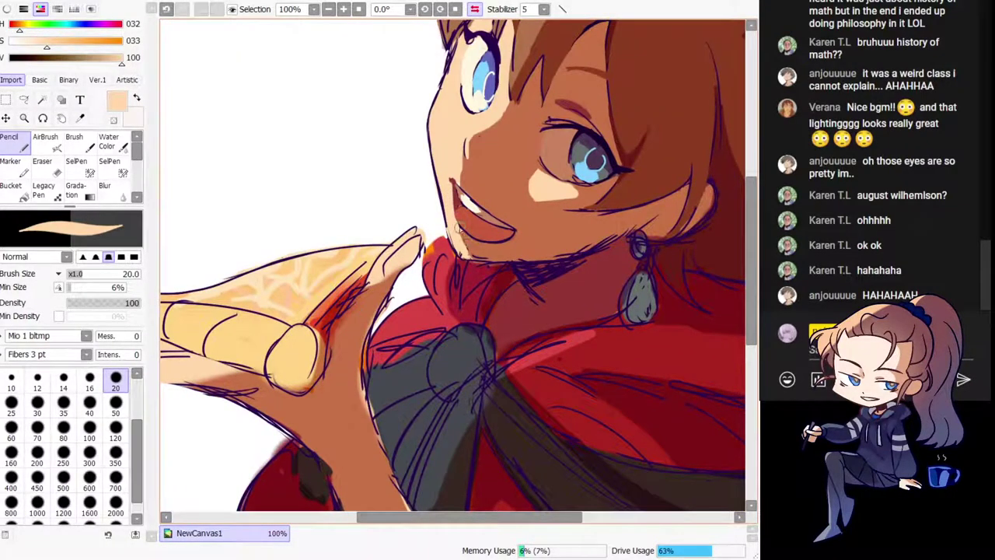
drag(458, 228, 434, 277)
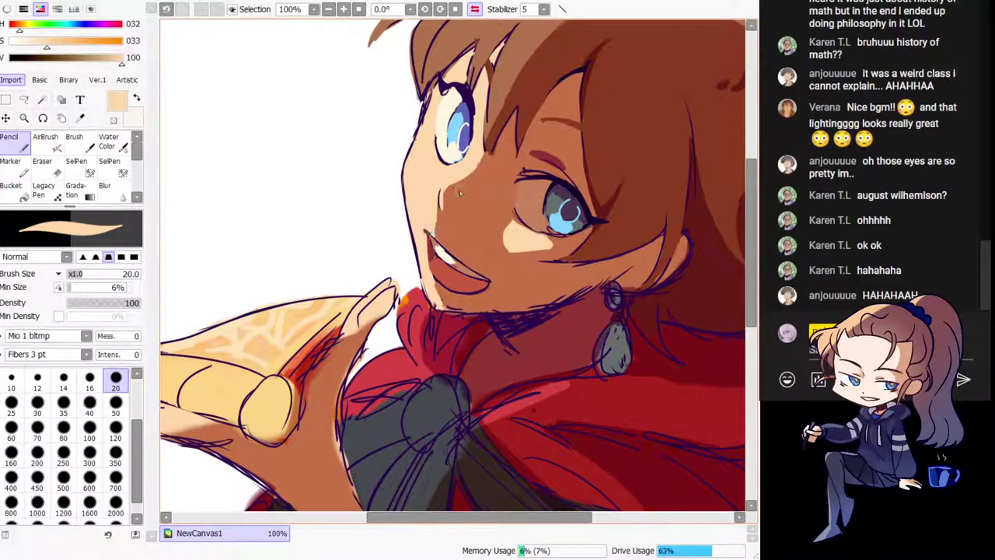
Step: Accent both mouth corners with a very dark purple and compare the face mirrored and unmirrored
alt+click(577, 199)
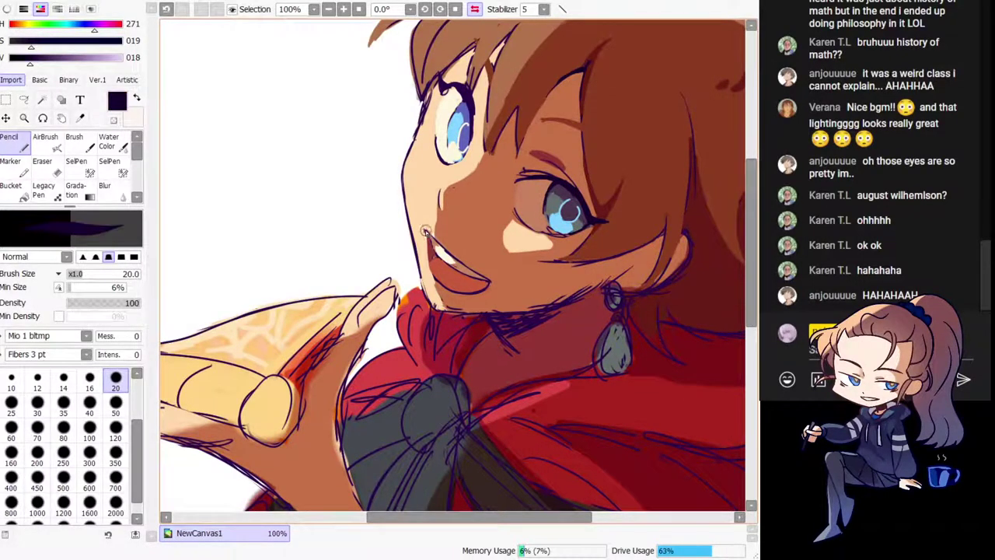
key(h)
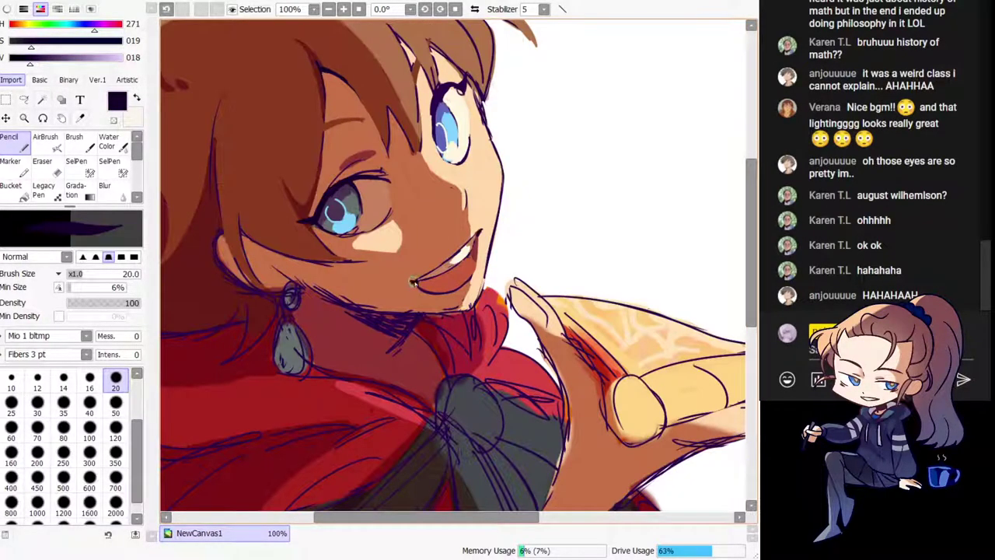
key(ctrl+z)
key(h)
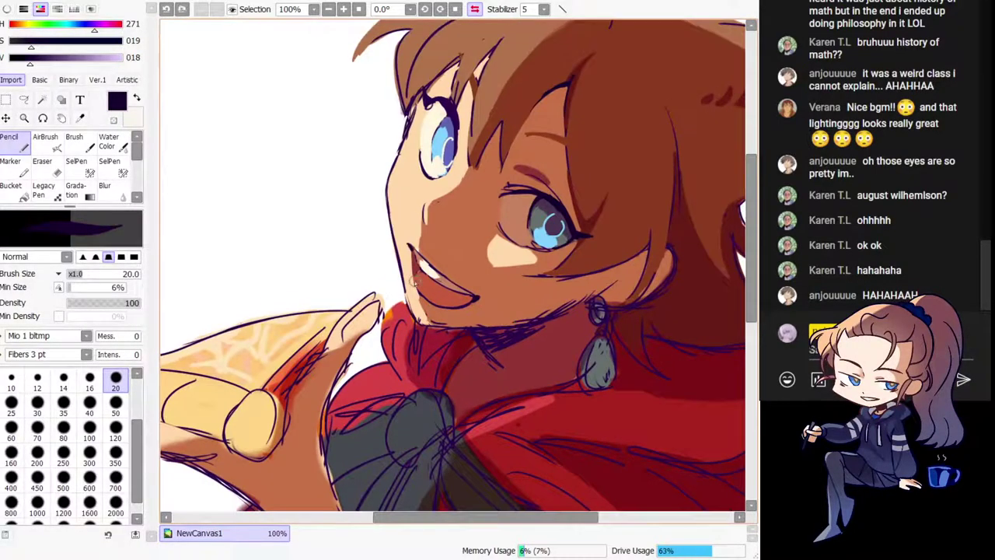
key(h)
key(h)
Step: Paint over the rough sketch lines along the jaw with the sampled shaded skin colour
alt+click(443, 309)
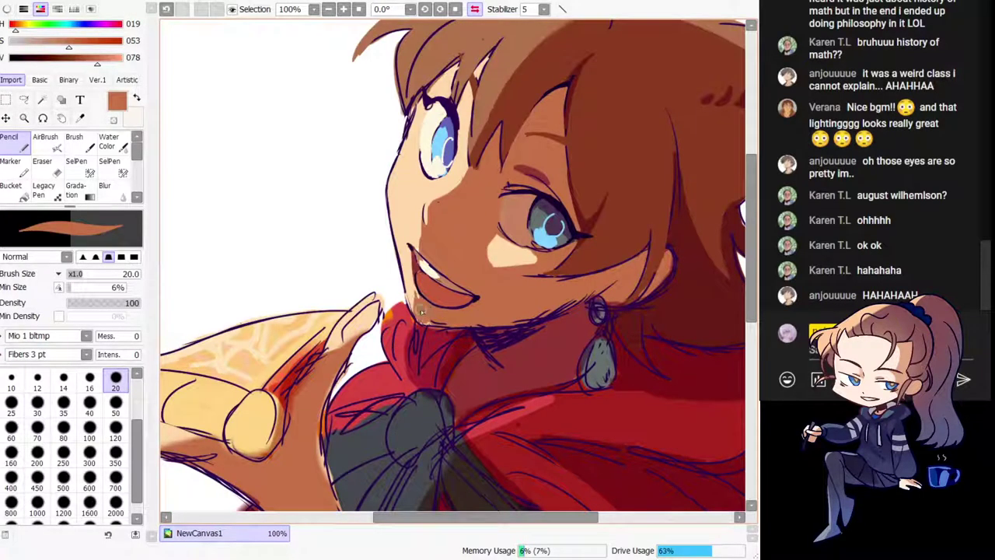
key(h)
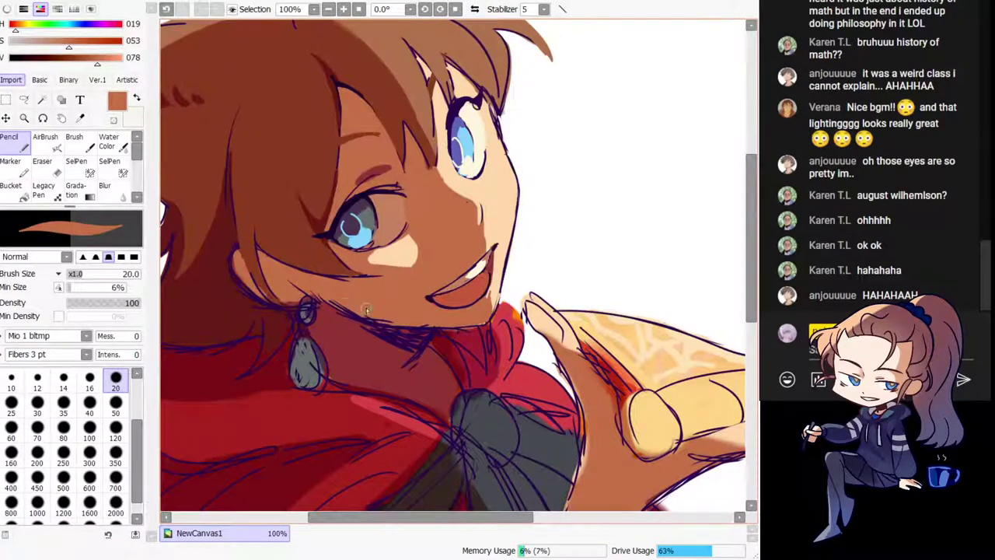
drag(362, 311, 438, 328)
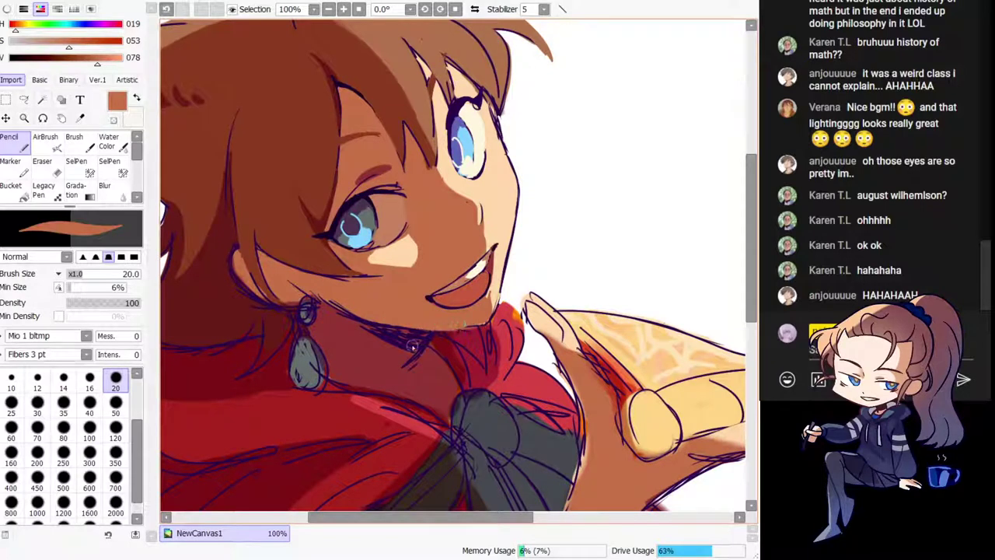
Step: Fill the shadow under the chin with solid dark purple and redraw the jawline toward the chin
alt+click(416, 344)
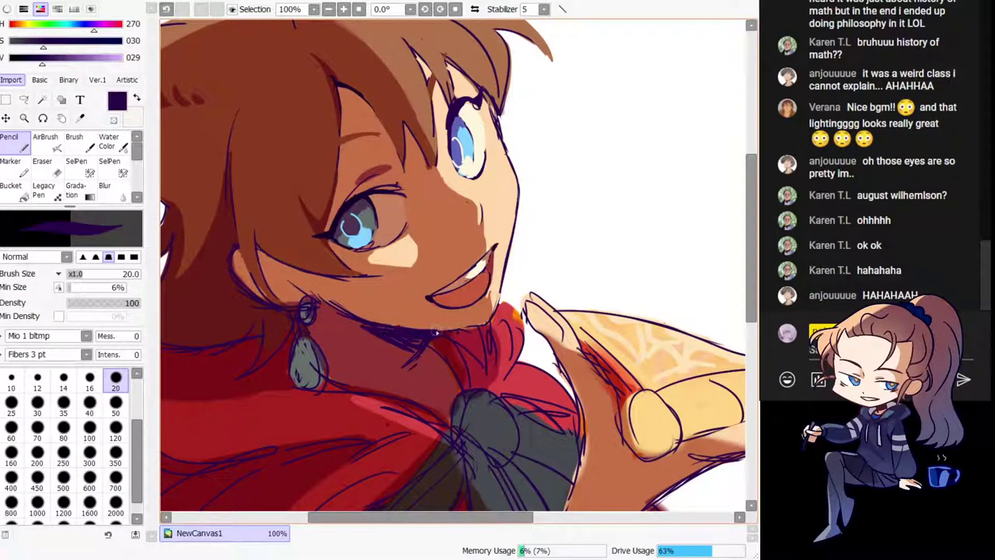
drag(436, 332, 483, 322)
key(h)
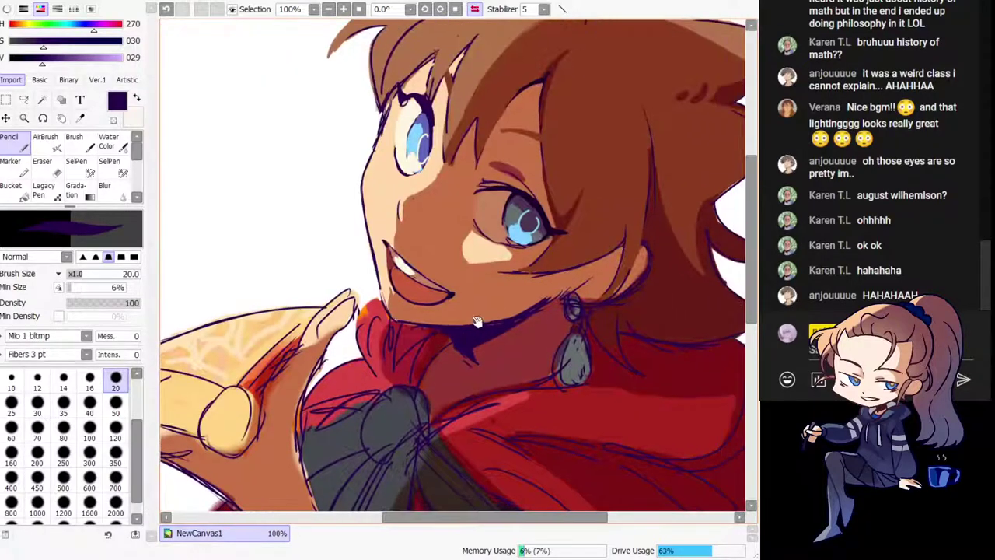
Step: Clean up the edges of the chin shadow on the neck with the sampled neck red
alt+click(503, 367)
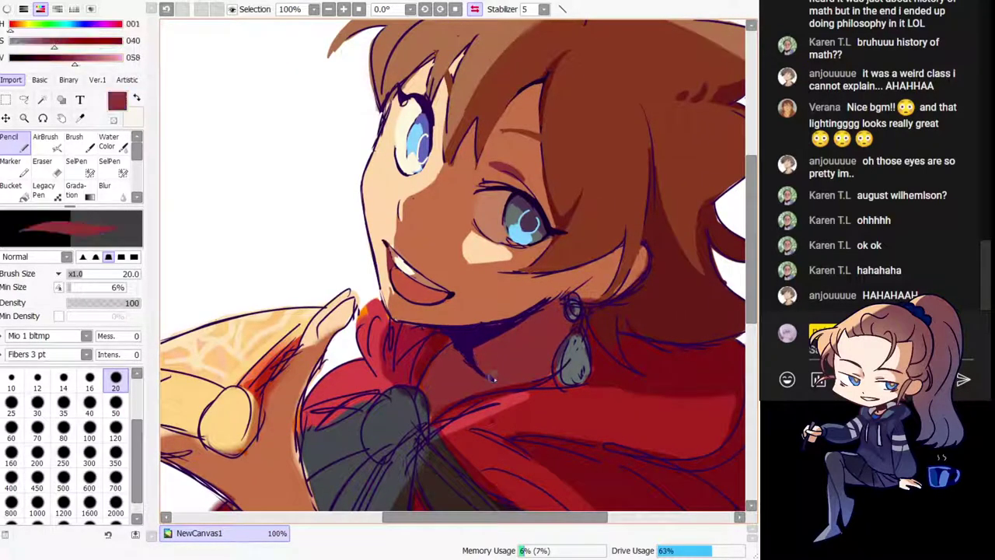
key(h)
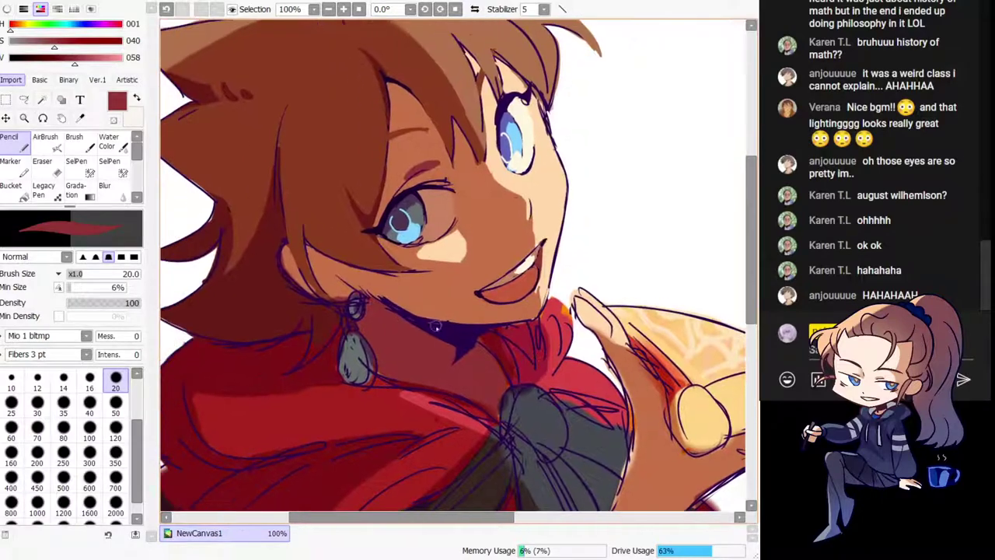
Step: Paint over the stray line below the cheek hair lock with the sampled shaded skin colour
alt+click(416, 294)
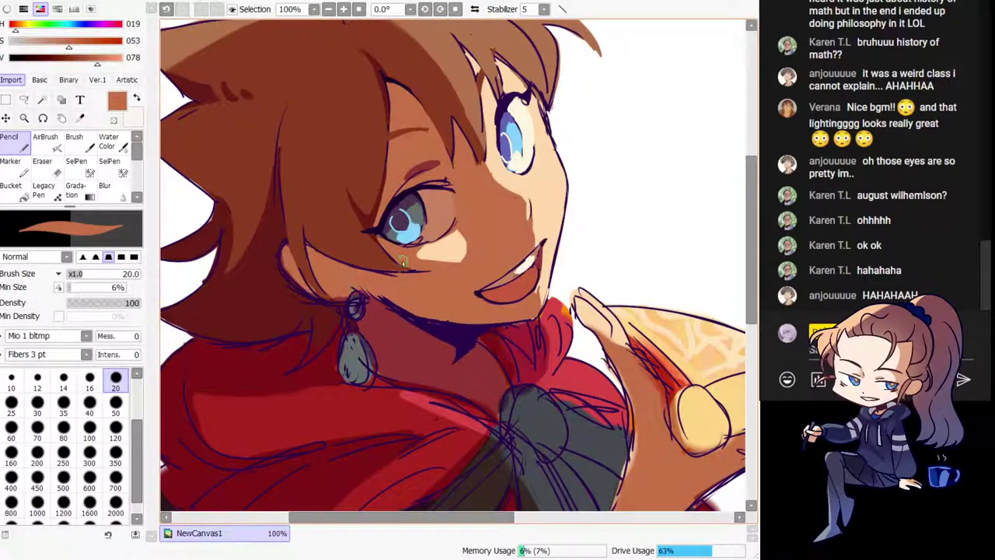
key(h)
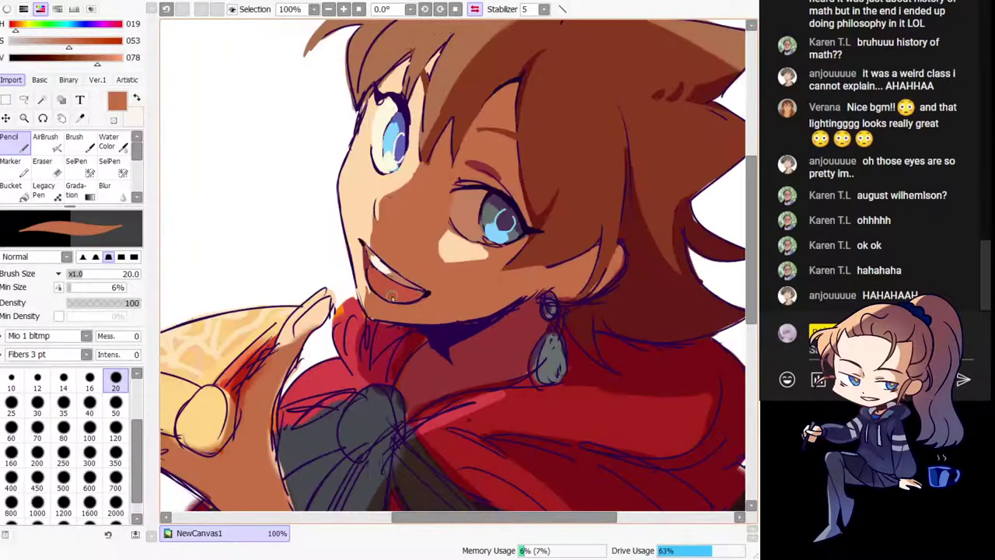
key(h)
drag(442, 284, 463, 347)
key(ctrl+z)
Step: Try to retouch the lower lid of the shaded eye with the sampled skin tone, and undo the stroke
alt+click(456, 293)
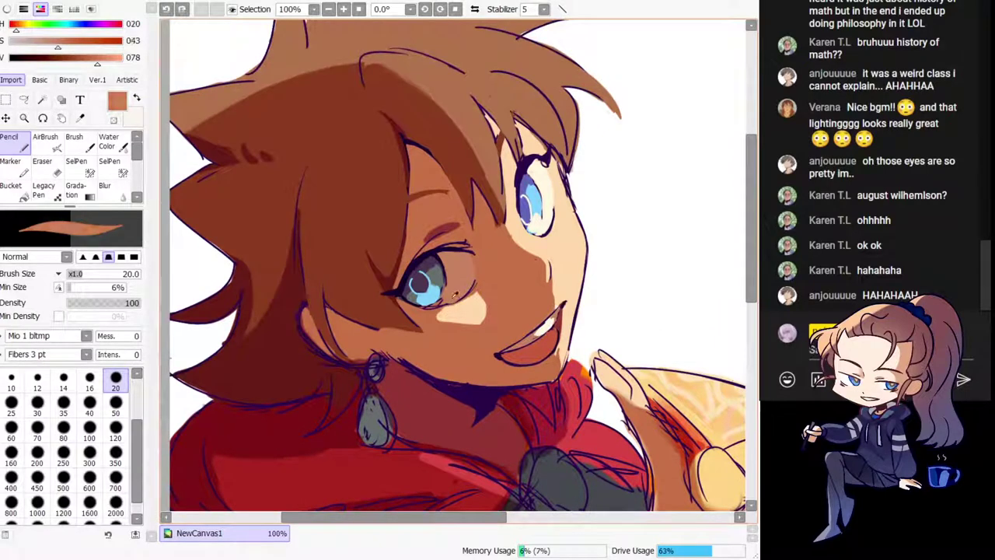
mouse_move(430, 310)
mouse_down()
mouse_move(405, 295)
mouse_move(452, 300)
mouse_up()
key(ctrl+z)
key(h)
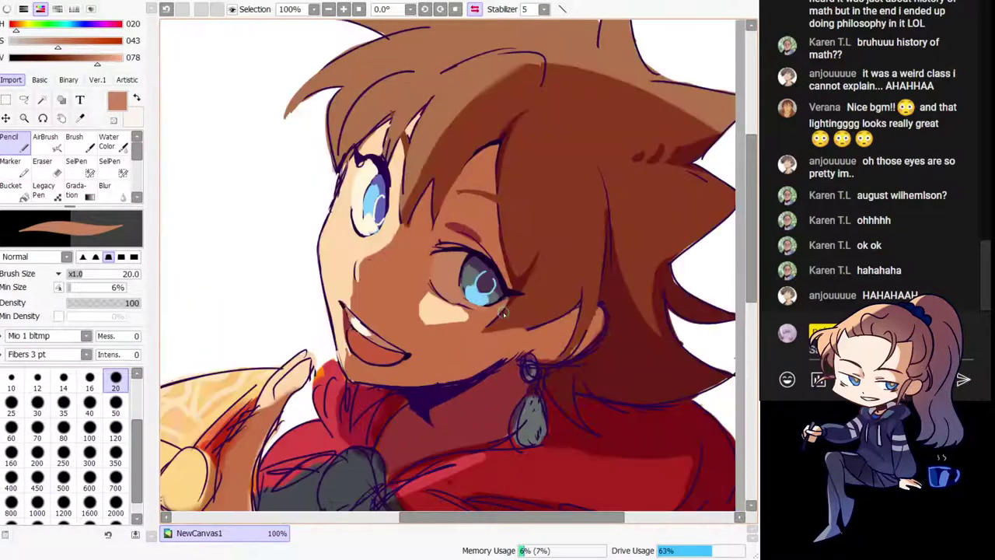
Step: Refine the lower lid line of the shaded eye with the sampled dark purple and skin tones
alt+click(477, 327)
alt+click(464, 300)
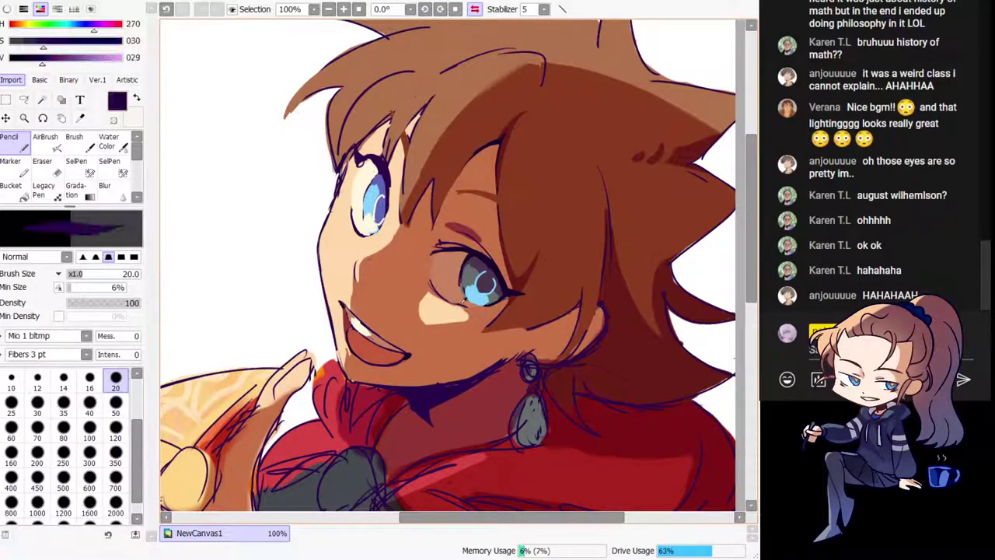
alt+click(465, 305)
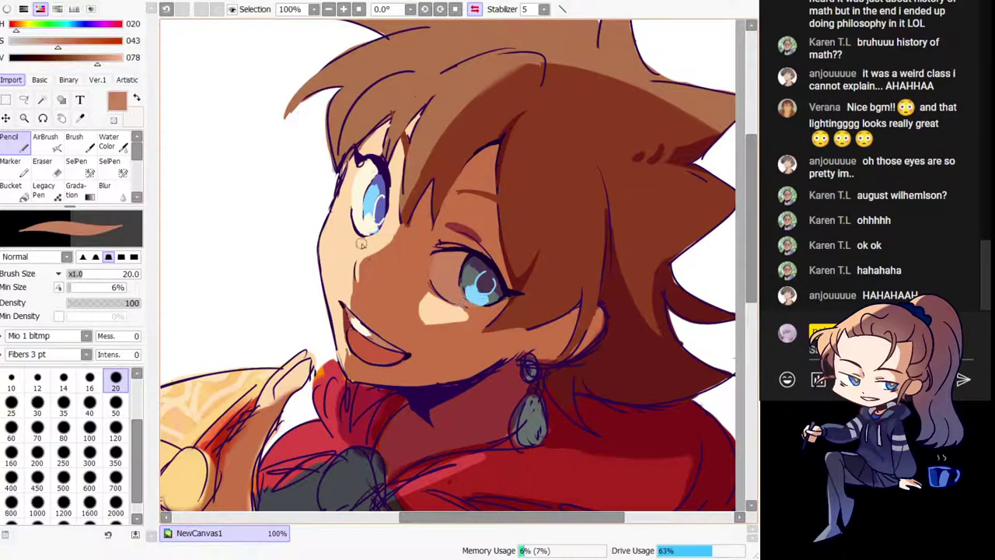
key(ctrl+plus)
drag(459, 248, 442, 227)
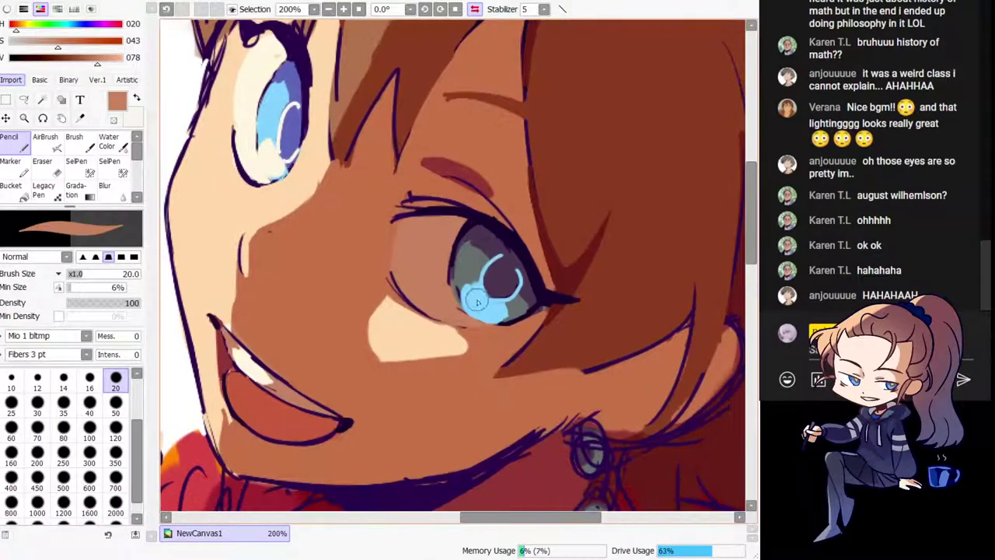
Step: Draw a muted purple lower lash line beneath the shaded eye's iris, using colours sampled from the eye
alt+click(469, 304)
alt+click(467, 269)
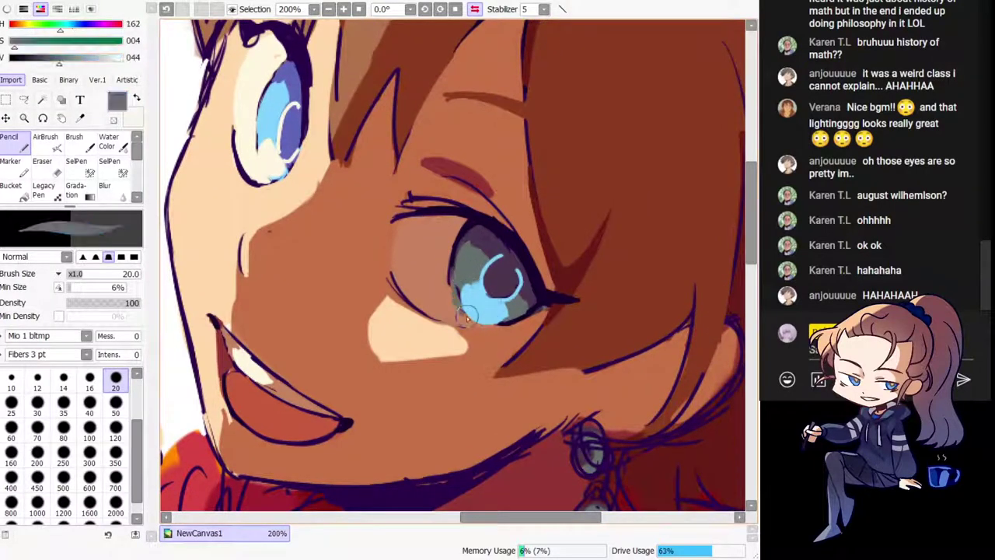
alt+click(480, 237)
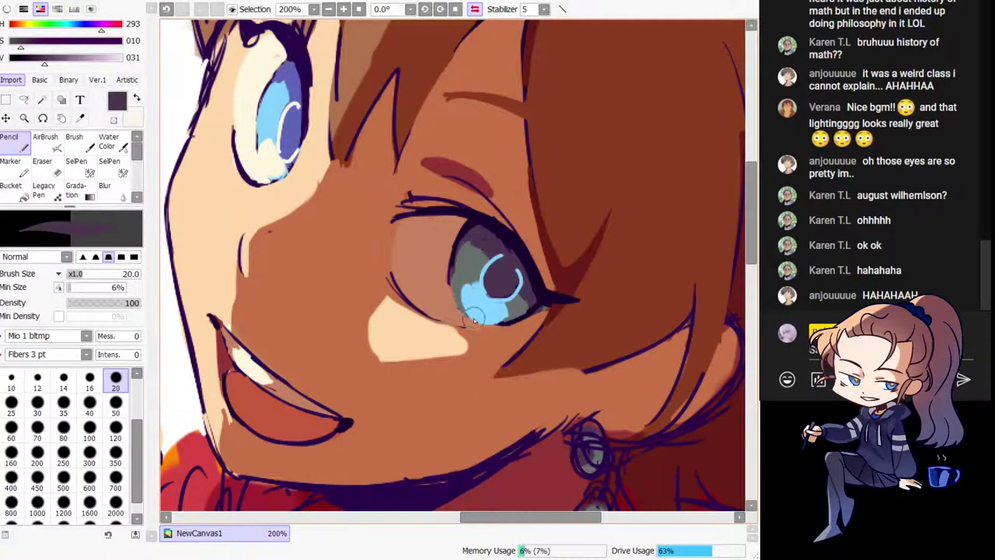
key(ctrl+z)
key(h)
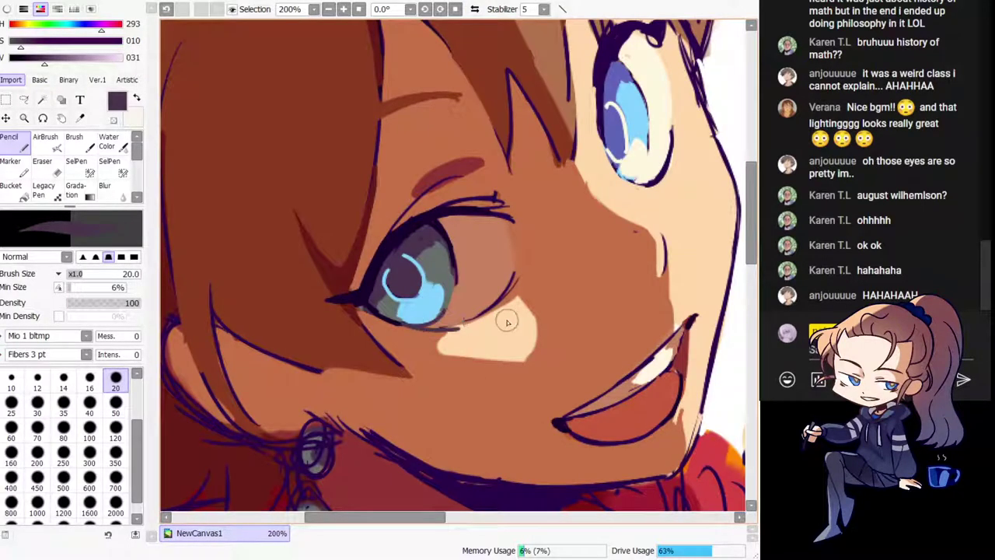
key(h)
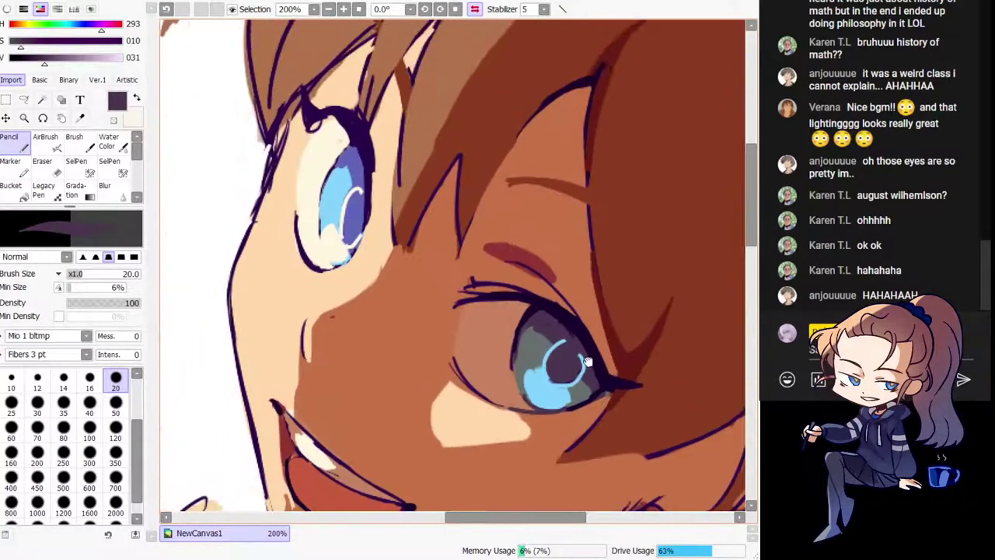
Step: Recolour the inner part of the shaded eye's upper lash line with muted purple
drag(480, 286, 536, 301)
key(ctrl+z)
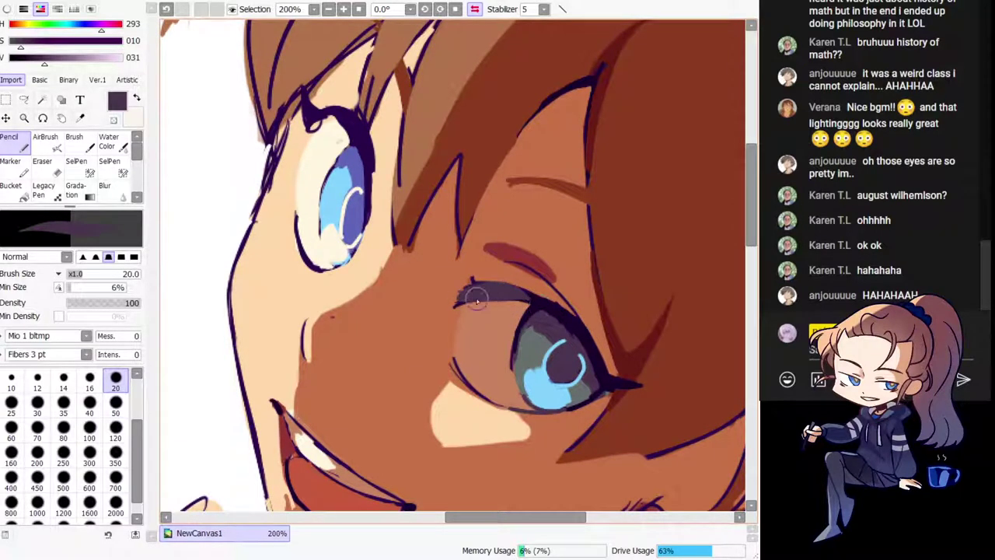
key(ctrl+z)
mouse_move(464, 297)
mouse_down()
mouse_move(530, 297)
mouse_move(458, 261)
mouse_up()
key(h)
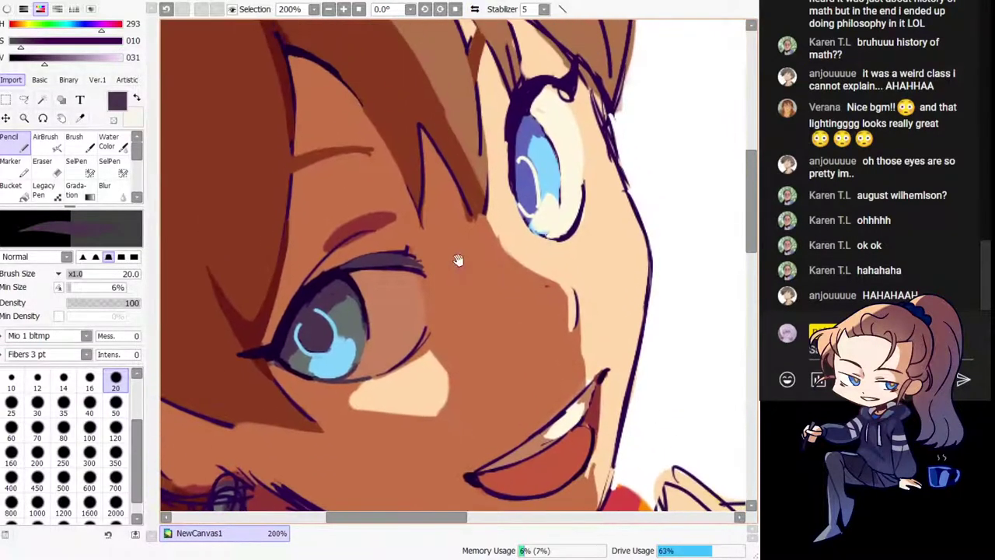
Step: Clean up the stray tips above the shaded eye's inner lash with the sampled shaded skin tone, and resample the lash purple
alt+click(426, 249)
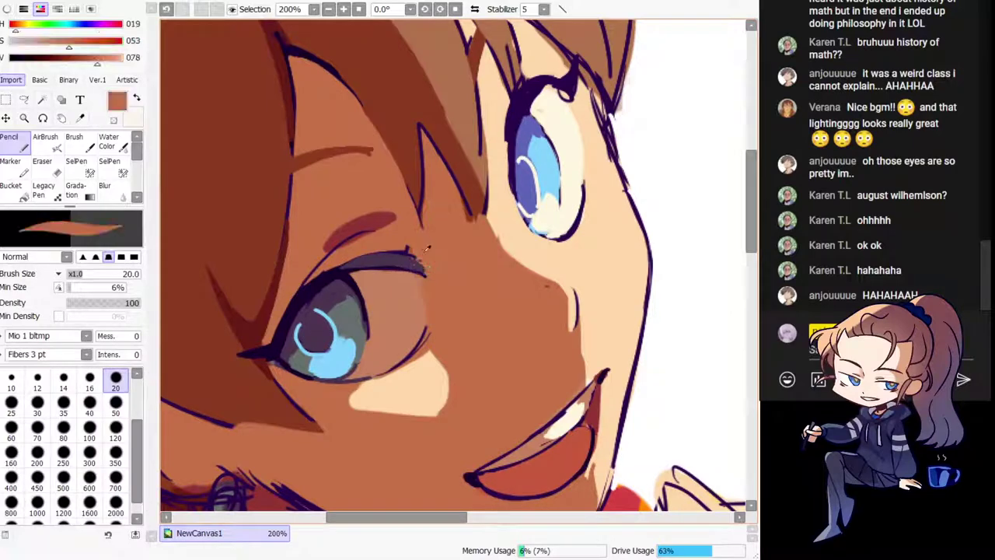
drag(398, 244, 436, 280)
key(ctrl+z)
alt+click(403, 265)
key(h)
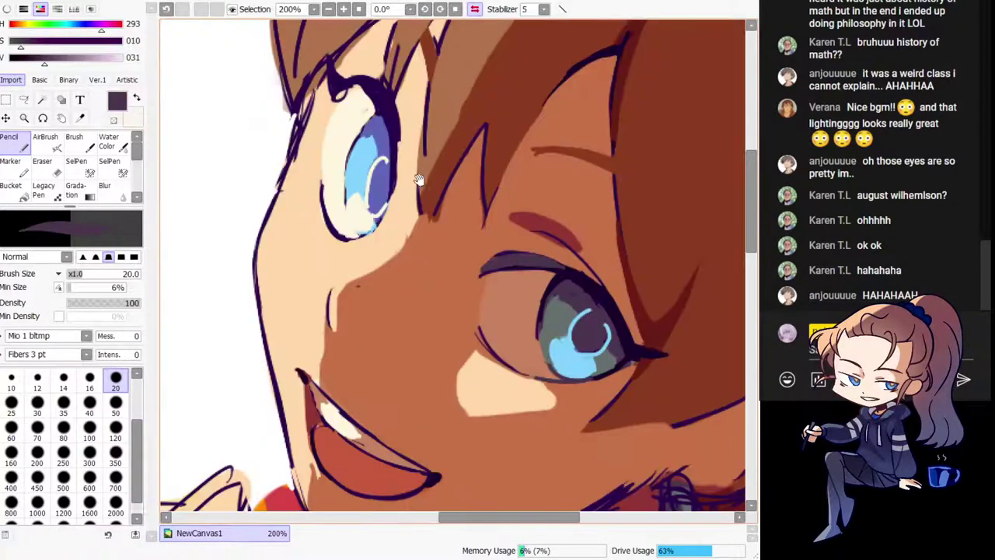
Step: Refine the inner tip of the shaded eye's upper lash and the upper edge of the lit eye's iris with muted purple
mouse_move(418, 180)
mouse_down()
mouse_move(414, 206)
mouse_move(450, 235)
mouse_up()
key(ctrl+z)
drag(401, 265, 408, 285)
key(h)
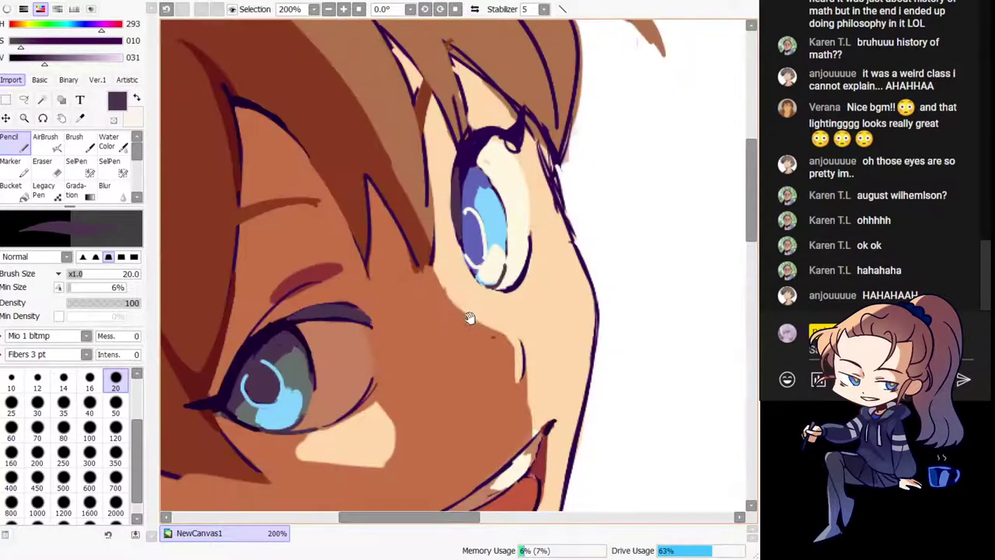
drag(470, 318, 459, 291)
key(ctrl+z)
drag(468, 146, 494, 179)
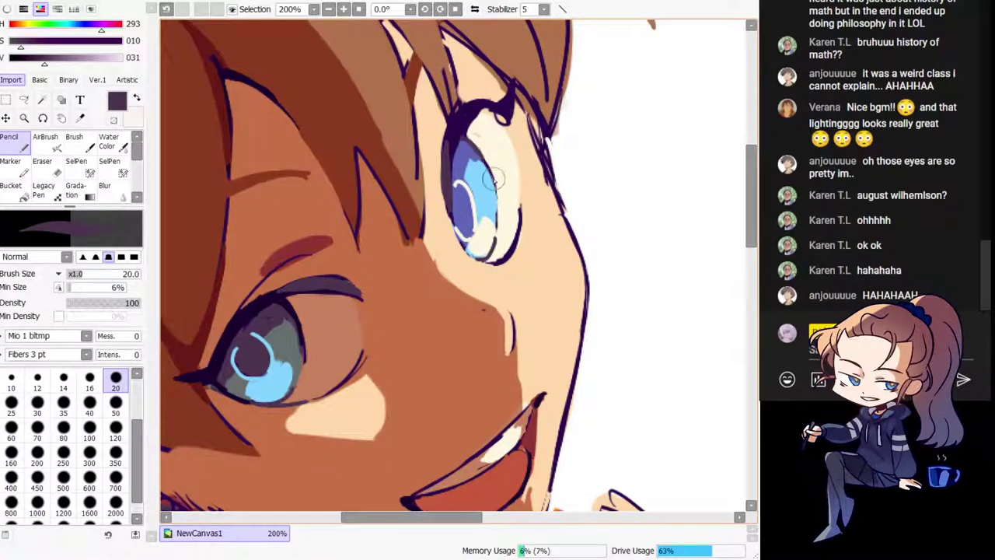
Step: Trim the inner end of the shaded eye's upper lash with the sampled shaded skin tone
right_click(380, 296)
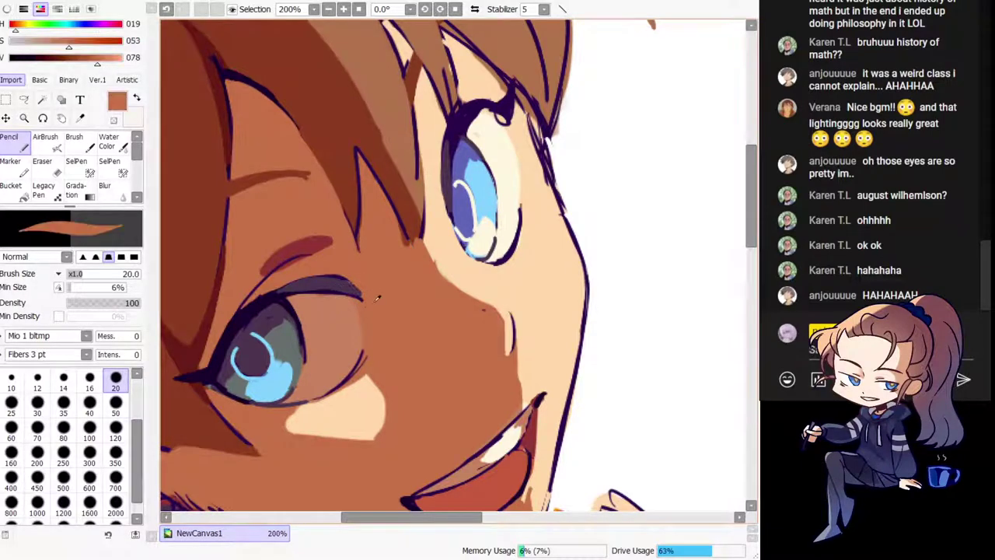
drag(334, 279, 364, 296)
key(ctrl+z)
key(h)
key(Page_Up)
key(Page_Up)
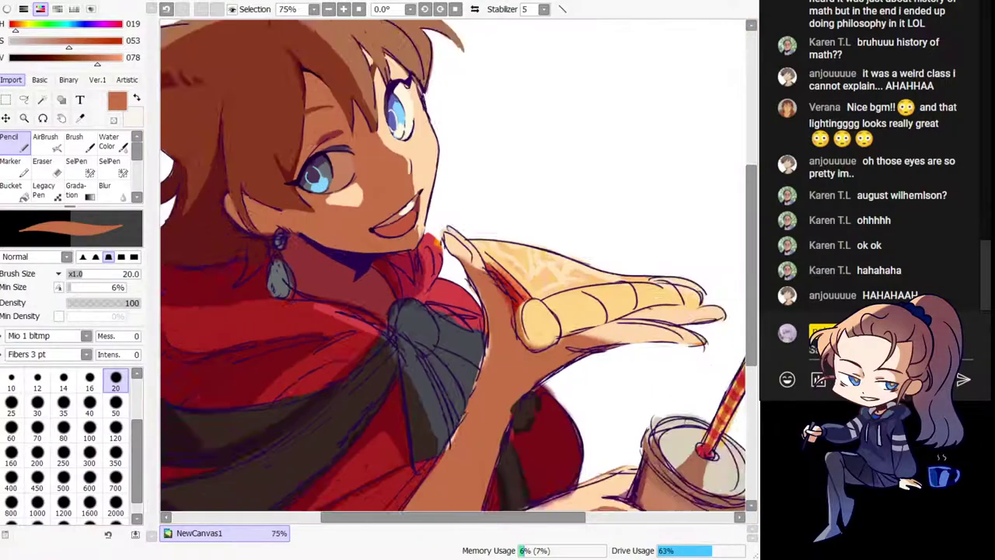
key(h)
drag(454, 267, 349, 315)
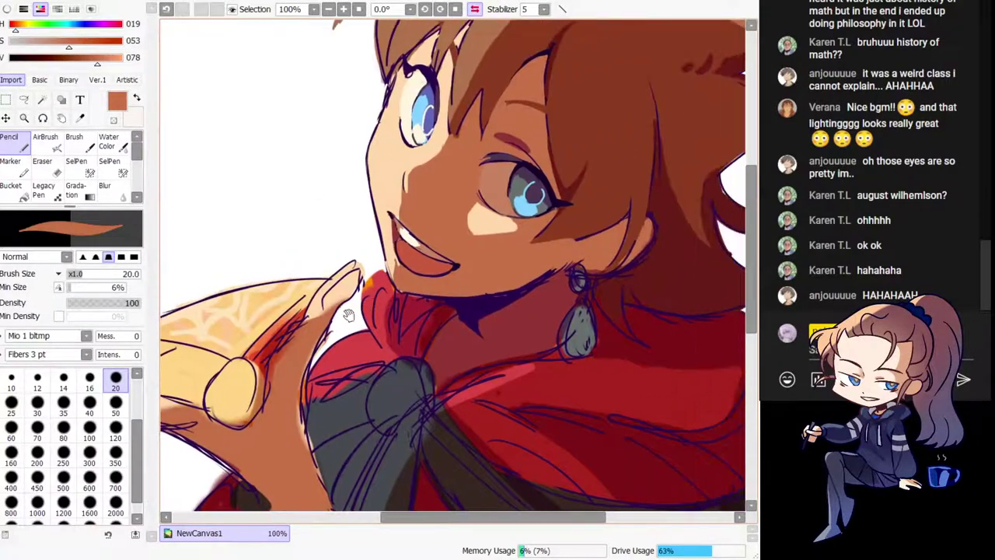
Step: Retouch the upper teeth near the narrow mouth corner with the sampled cream and dark red tones
alt+click(415, 241)
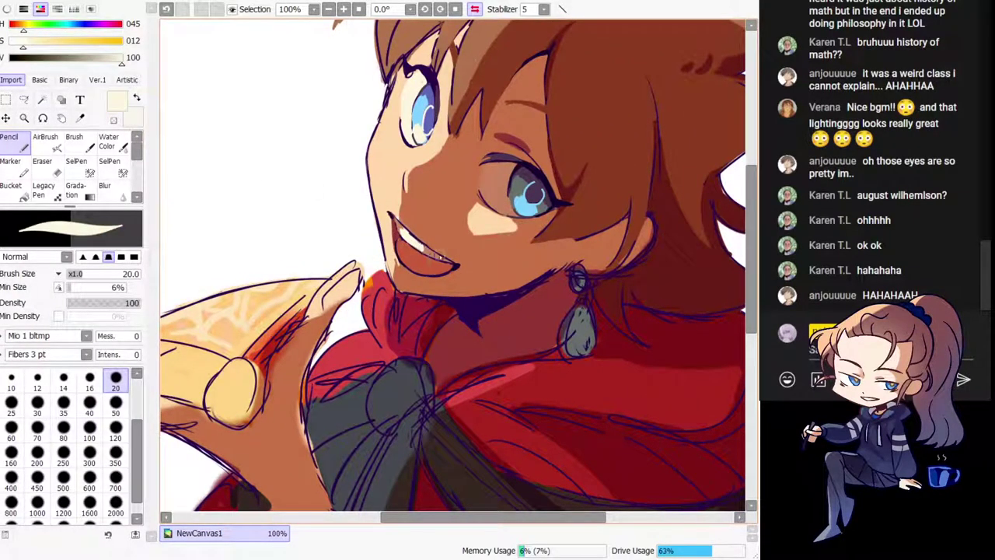
alt+click(408, 235)
alt+click(398, 230)
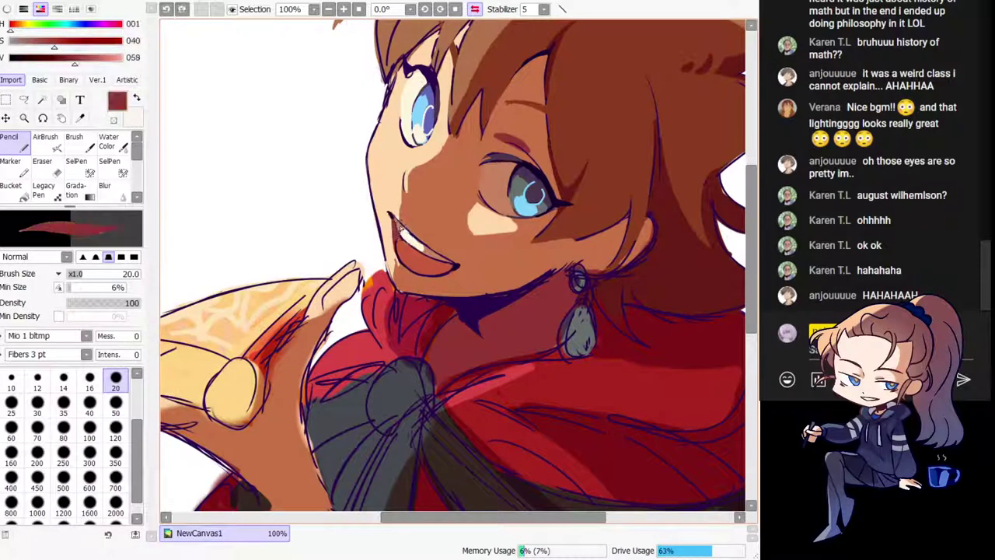
mouse_move(397, 226)
mouse_down()
mouse_move(458, 268)
mouse_move(406, 231)
mouse_up()
alt+click(438, 257)
key(ctrl+z)
key(ctrl+z)
Step: Try to rework the edge of the teeth with the sampled shaded tooth colour, and undo the strokes
key(h)
drag(513, 285, 464, 290)
key(h)
key(ctrl+z)
mouse_move(389, 232)
mouse_down()
mouse_move(430, 262)
mouse_move(400, 243)
mouse_move(420, 262)
mouse_move(398, 266)
mouse_up()
key(ctrl+z)
right_click(425, 256)
right_click(426, 258)
key(h)
key(h)
key(ctrl+z)
key(ctrl+z)
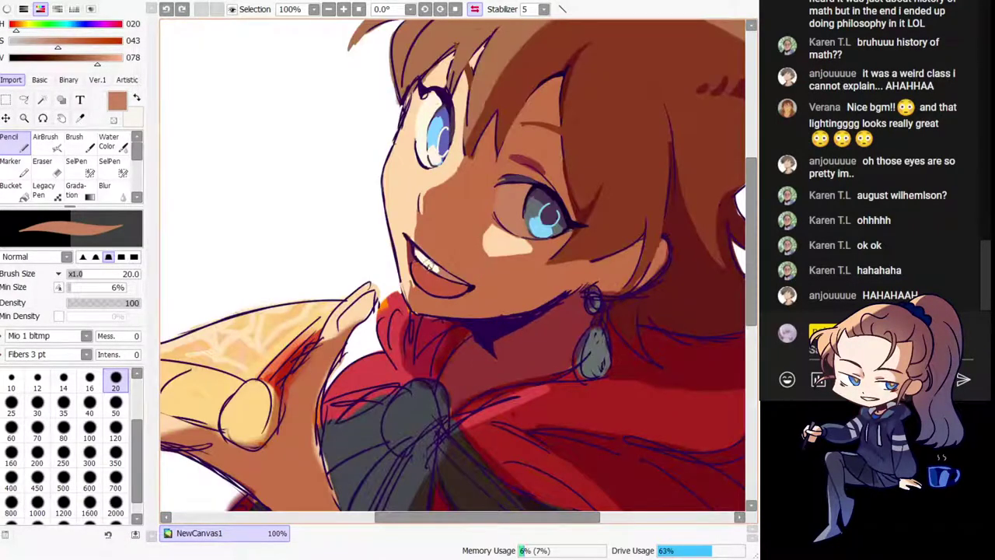
Step: Paint the lit part of the upper teeth over with the sampled shaded tooth colour
key(h)
key(h)
key(h)
mouse_move(456, 263)
mouse_down()
mouse_move(446, 238)
mouse_move(456, 247)
mouse_up()
key(h)
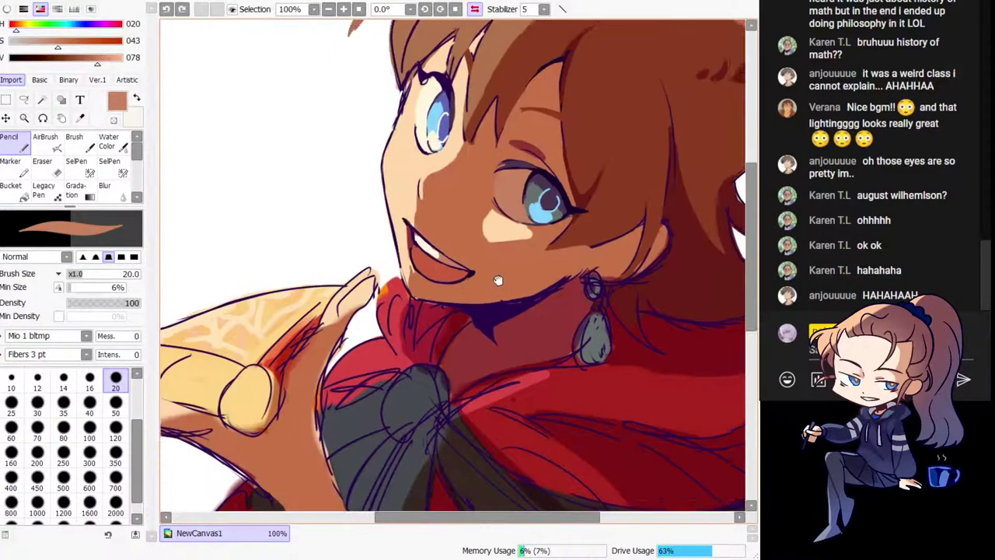
drag(498, 280, 379, 291)
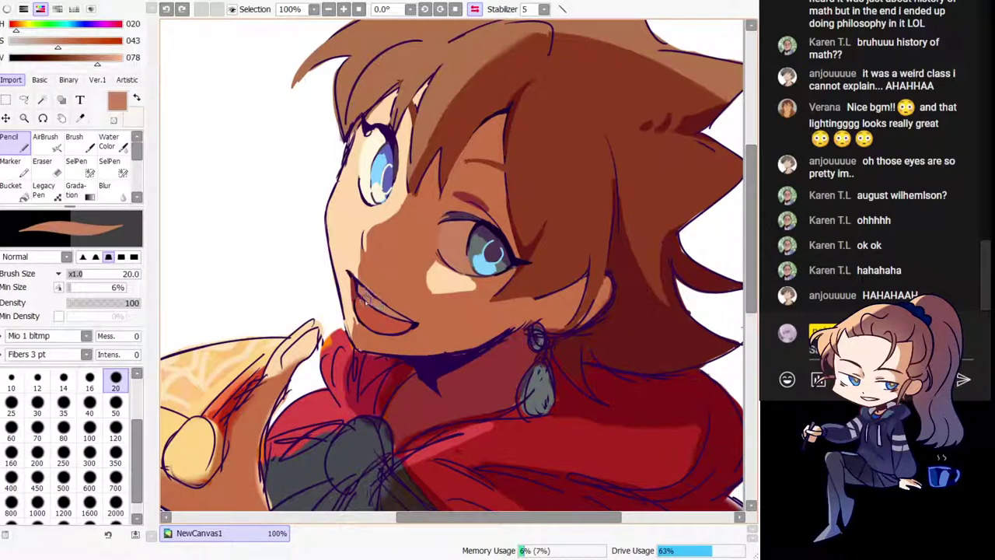
drag(366, 303, 417, 328)
Step: Redraw the upper lip line in the dark purple sampled from the mouth corner, and sample the shaded skin tone
right_click(417, 326)
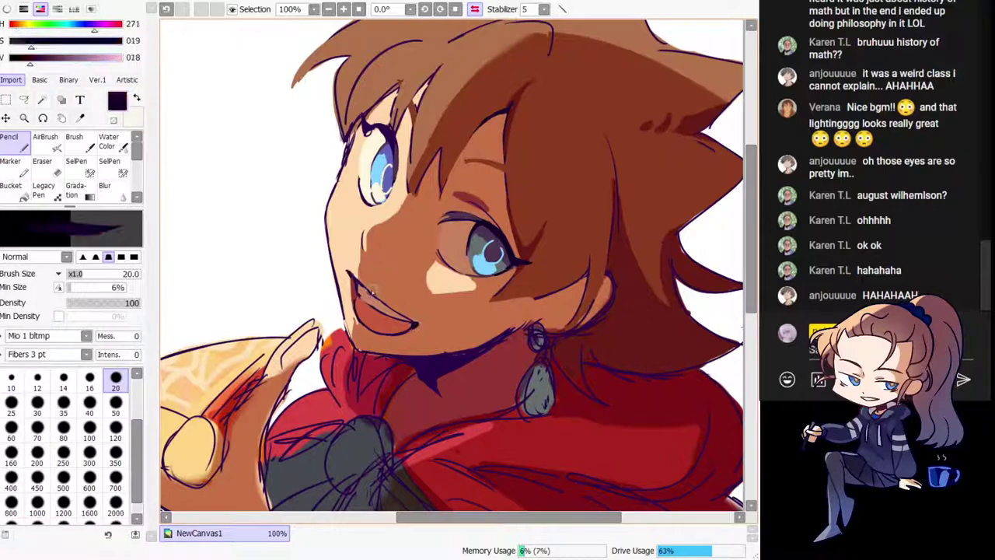
key(ctrl+z)
drag(357, 278, 399, 315)
key(ctrl+z)
drag(360, 283, 384, 305)
key(h)
mouse_move(501, 355)
mouse_down()
mouse_move(454, 291)
mouse_move(396, 273)
mouse_up()
alt+click(491, 286)
key(h)
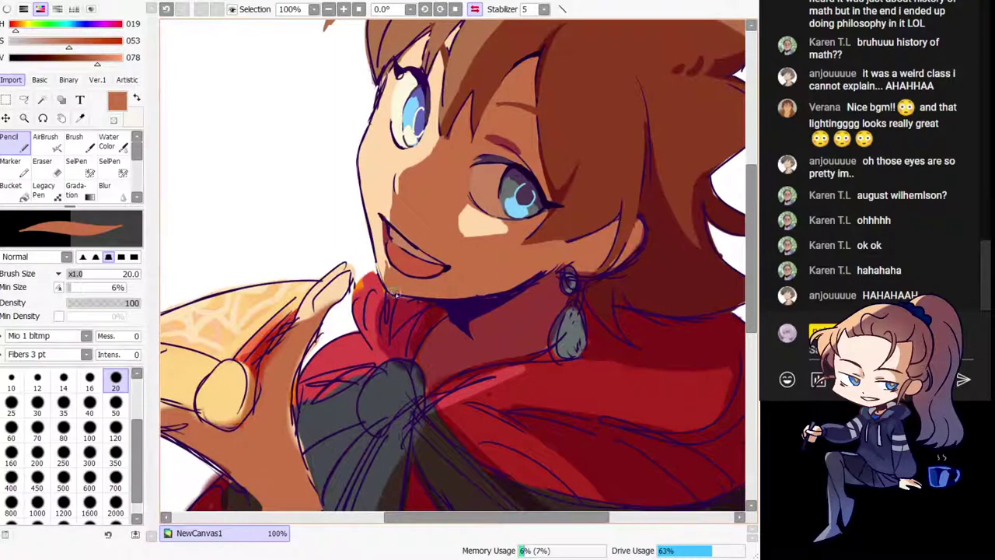
Step: Clean up the front of the chin with the sampled light skin tone and redraw its outline in dark purple
alt+click(379, 251)
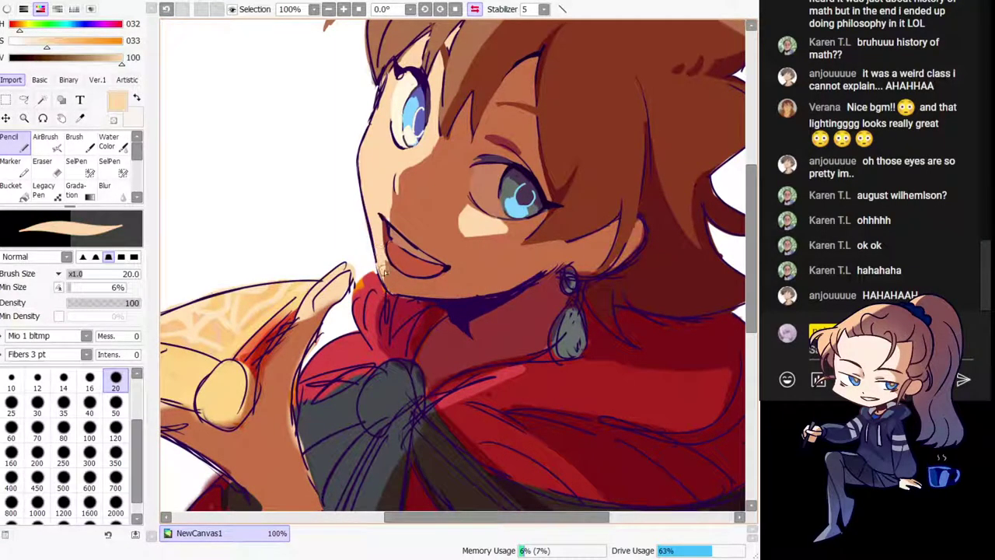
alt+click(478, 305)
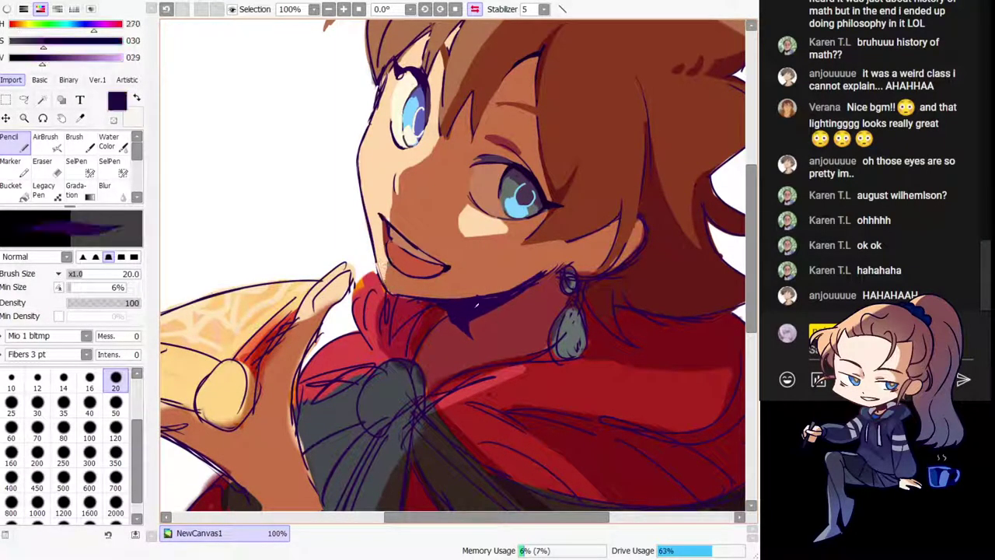
key(ctrl+z)
drag(376, 260, 387, 289)
key(ctrl+z)
key(ctrl+z)
key(h)
drag(503, 322, 547, 356)
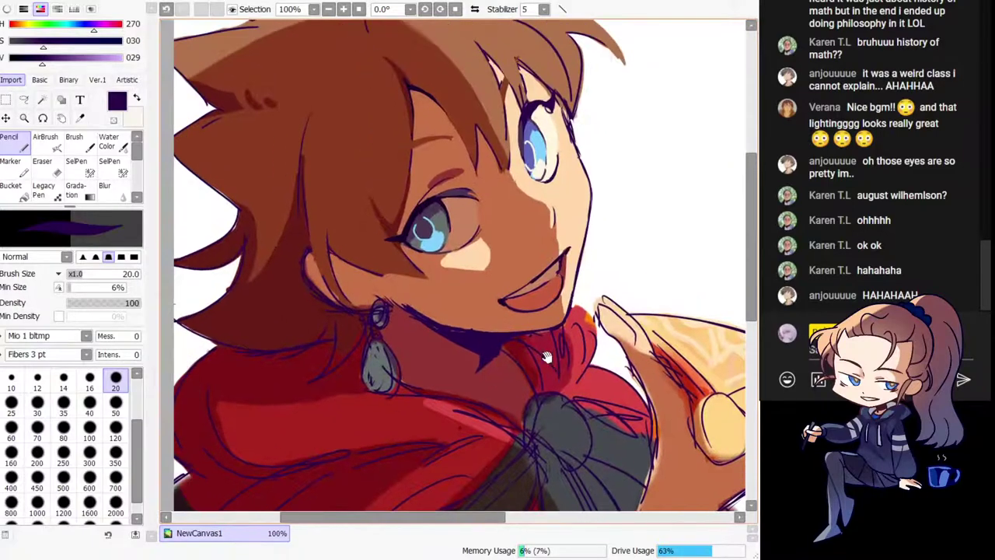
key(h)
Step: Touch up the teeth with the sampled shaded tooth colour and the shaded eye's outer lower lid with the sampled skin tone
scroll(302, 321, up, 2)
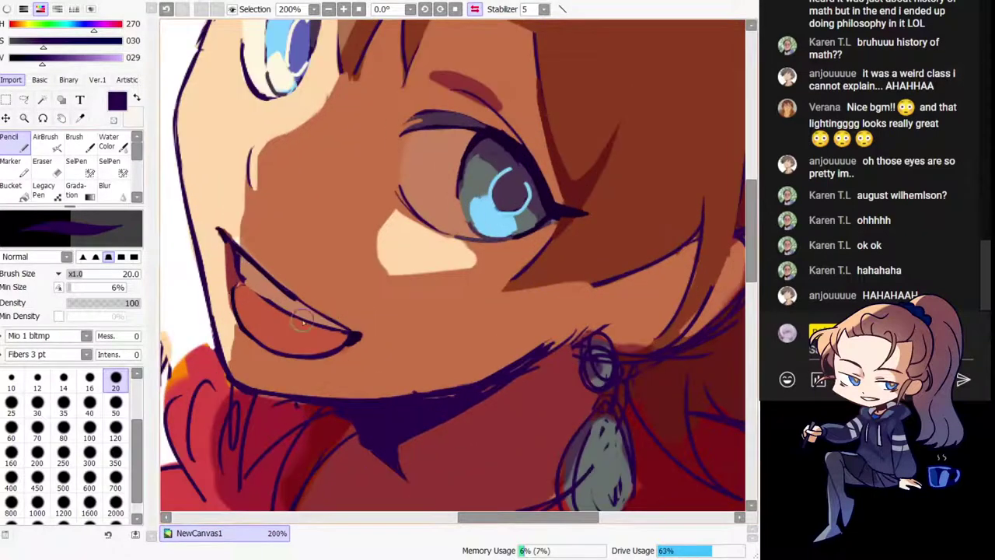
alt+click(272, 289)
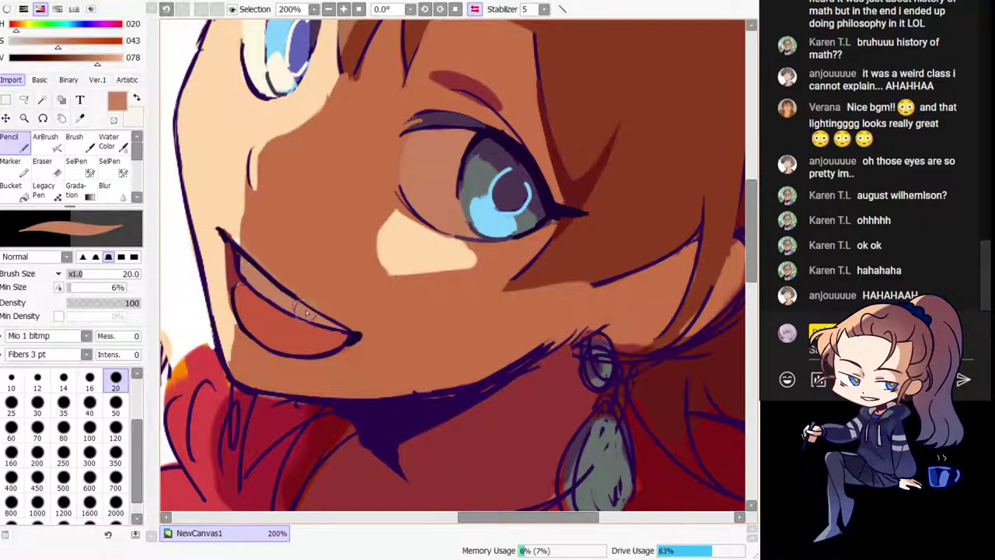
key(h)
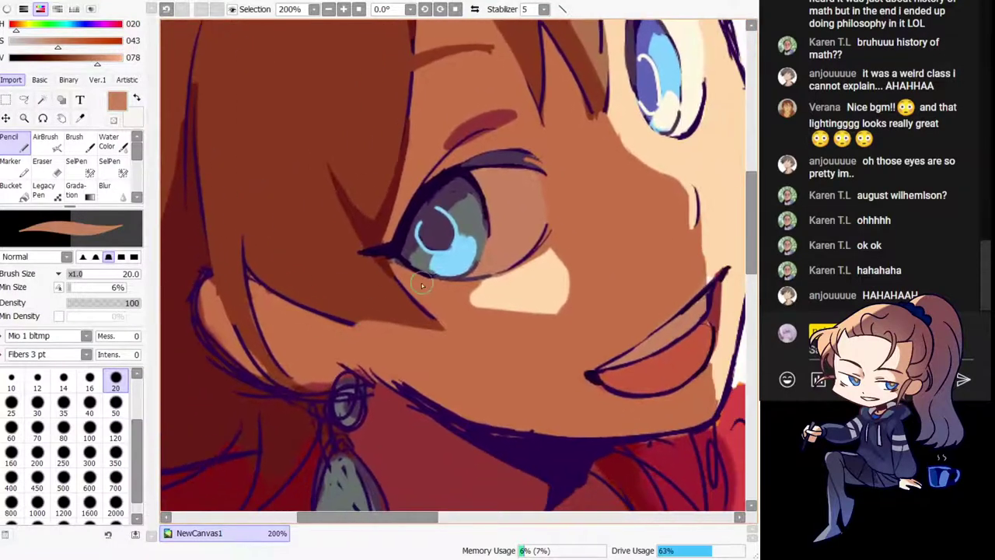
alt+click(397, 268)
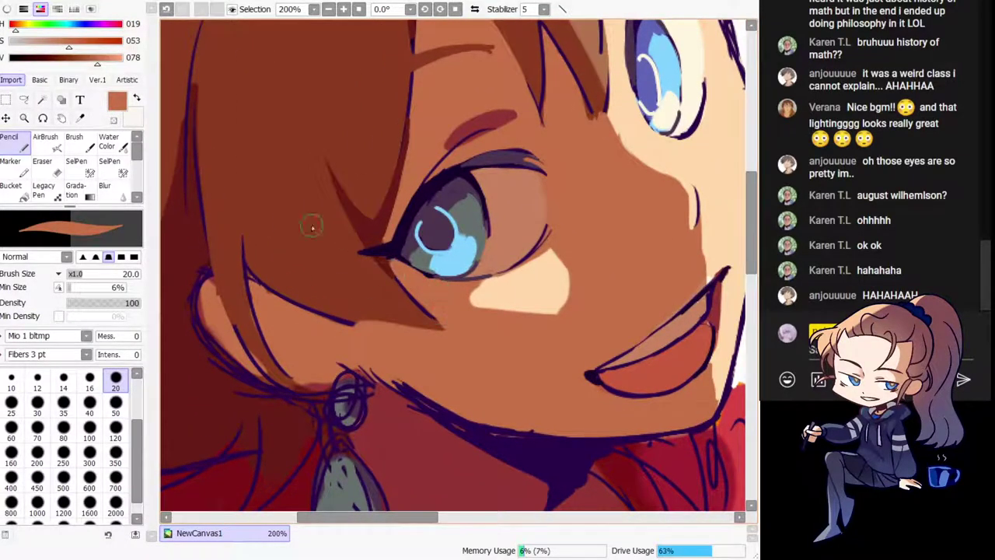
key(Page_Down)
key(Page_Down)
drag(383, 291, 377, 310)
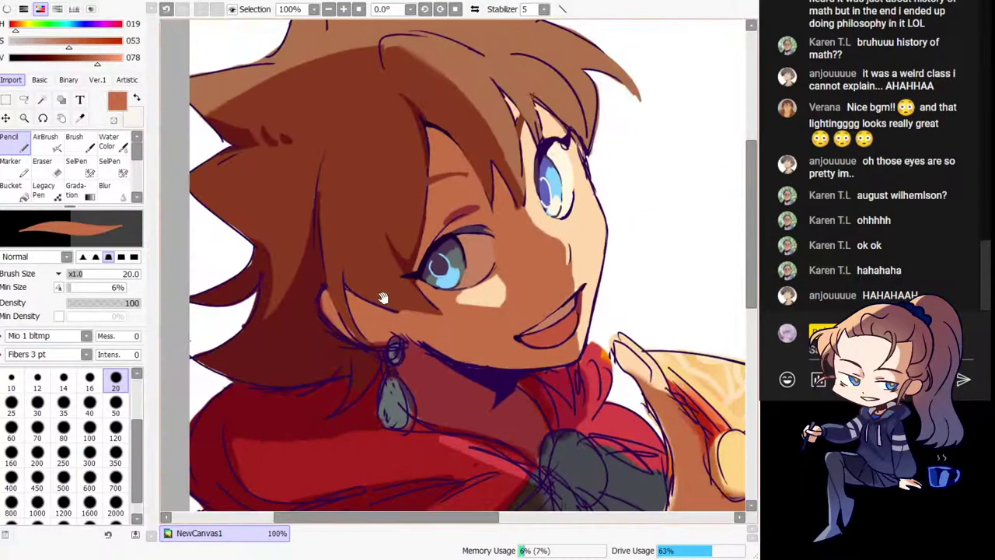
Step: Rotate the canvas view to 11.3° and redraw the jawline from the ear towards the neck shadow in sampled dark purple
alt+click(483, 373)
key(Page_Up)
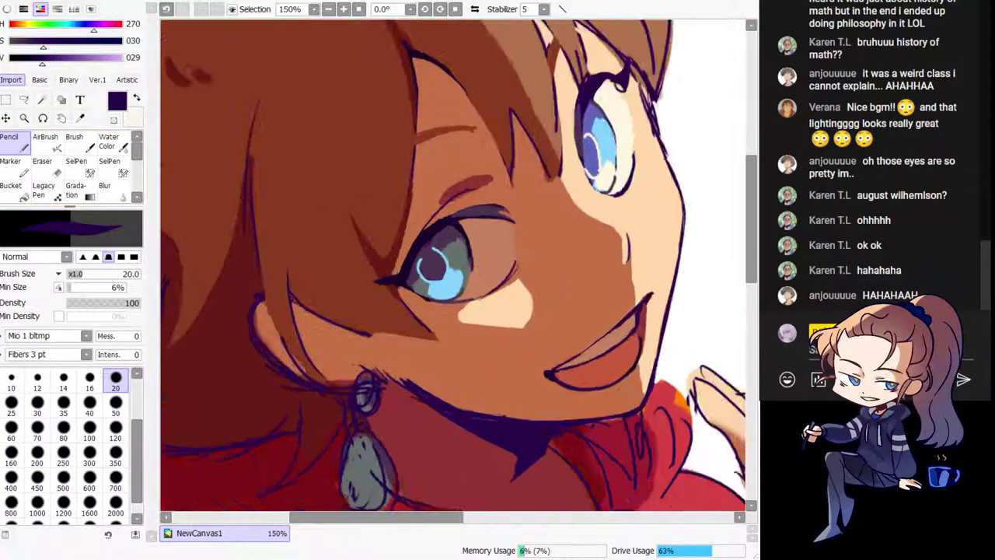
key(End)
key(ctrl+z)
drag(361, 351, 460, 424)
Step: Clean up the sketchy lines around the jaw below the ear with the sampled neck red and shaded skin tones
alt+click(382, 408)
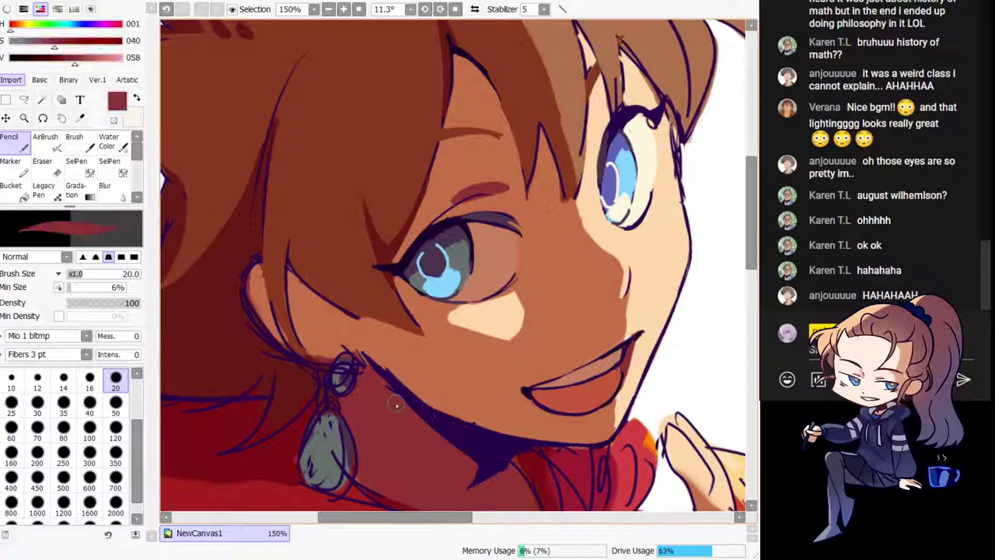
alt+click(377, 352)
mouse_move(345, 350)
mouse_down()
mouse_move(325, 358)
mouse_move(396, 370)
mouse_up()
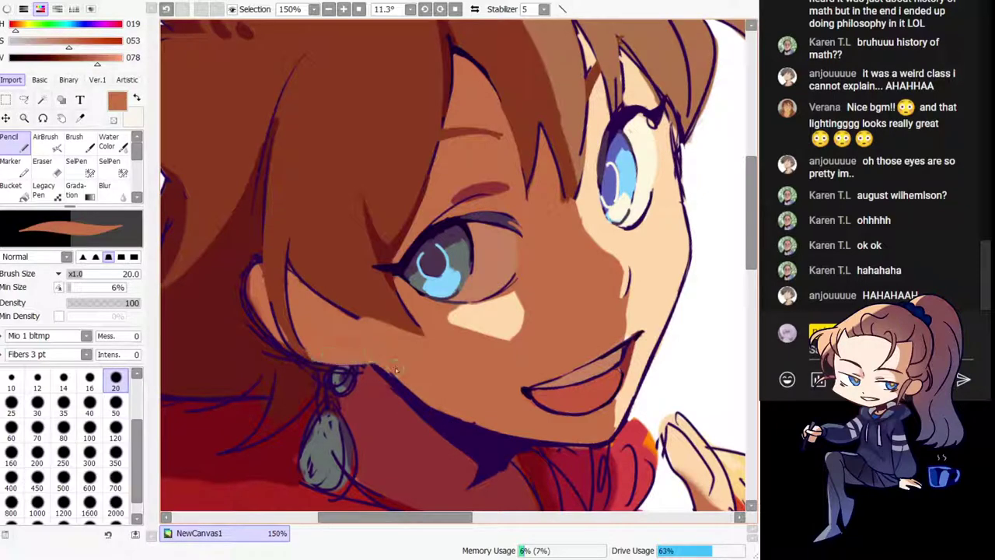
drag(438, 410, 431, 378)
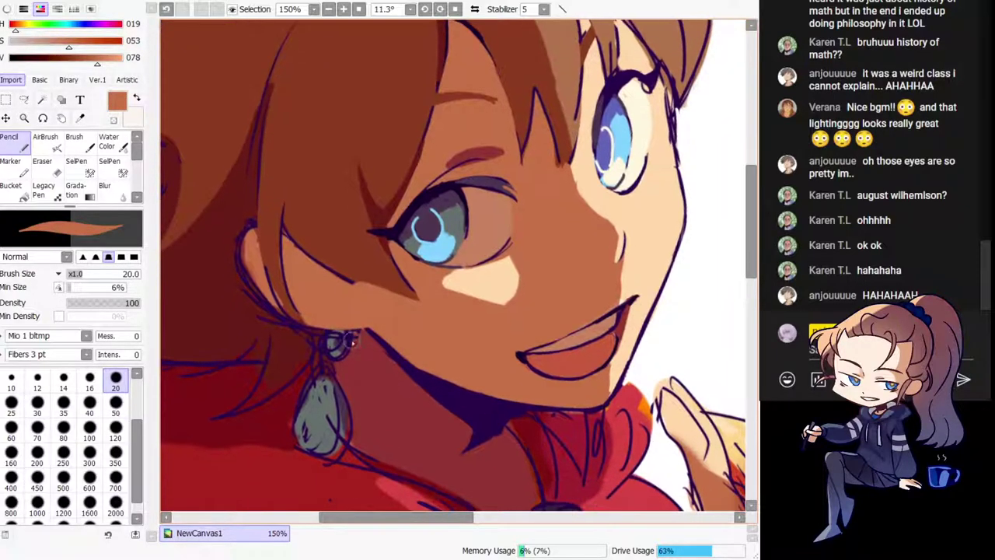
Step: Redraw the earring stud as a clean circle with a dark purple outline and a sampled grey-green fill
alt+click(411, 362)
mouse_move(340, 319)
mouse_down()
mouse_move(321, 330)
mouse_move(347, 319)
mouse_move(349, 330)
mouse_move(330, 336)
mouse_move(339, 340)
mouse_up()
key(ctrl+z)
key(ctrl+z)
alt+click(321, 402)
key(ctrl+z)
key(h)
mouse_move(563, 373)
mouse_down()
mouse_move(420, 309)
mouse_move(444, 375)
mouse_up()
key(h)
mouse_move(438, 302)
mouse_down()
mouse_move(453, 334)
mouse_move(365, 363)
mouse_up()
mouse_move(332, 322)
mouse_down()
mouse_move(340, 362)
mouse_move(348, 347)
mouse_move(339, 370)
mouse_up()
Step: Paint out the old earring drop with the sampled neck and cloak reds, raising the brush size to 120 for the cloak
alt+click(396, 367)
mouse_move(347, 389)
mouse_down()
mouse_move(364, 357)
mouse_move(363, 393)
mouse_up()
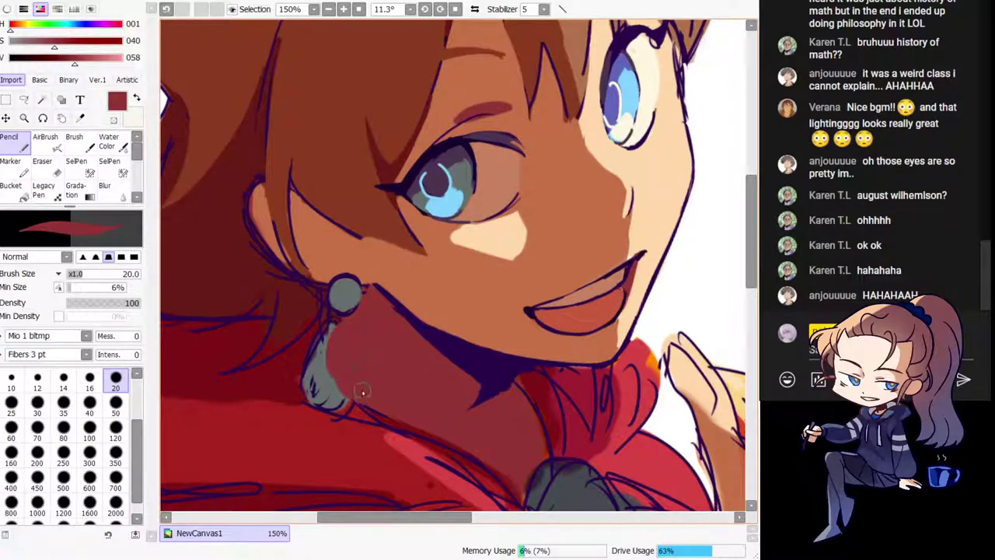
click(115, 431)
alt+click(270, 376)
mouse_move(269, 375)
mouse_down()
mouse_move(314, 336)
mouse_move(325, 340)
mouse_move(308, 387)
mouse_move(297, 374)
mouse_move(345, 408)
mouse_move(337, 318)
mouse_move(360, 396)
mouse_move(390, 424)
mouse_move(273, 391)
mouse_move(438, 438)
mouse_up()
Step: Draw a new teardrop outline below the earring stud in sampled dark purple at brush size 20
alt+click(479, 360)
key(bracketleft)
key(bracketleft)
key(bracketleft)
key(bracketleft)
key(bracketleft)
key(bracketleft)
key(bracketleft)
key(bracketleft)
key(bracketleft)
key(bracketleft)
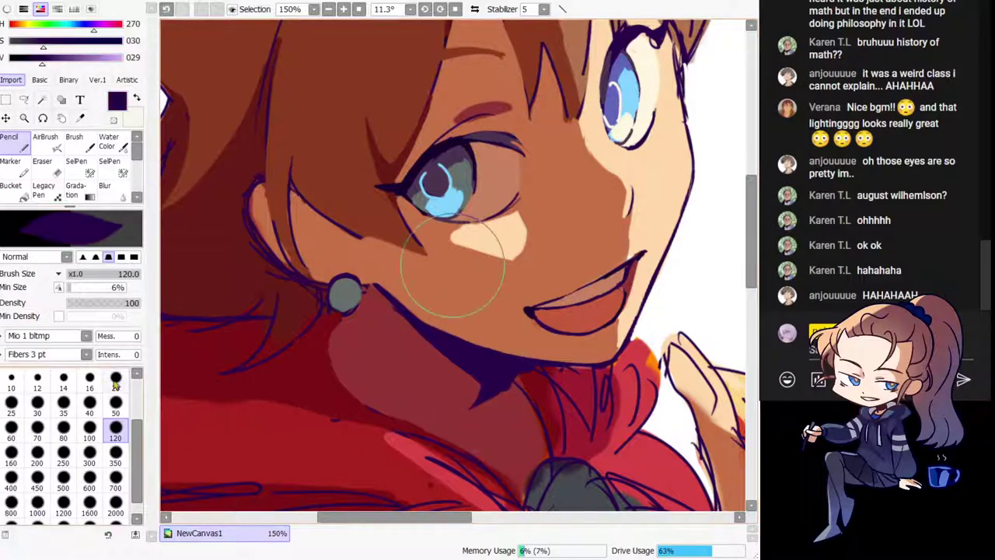
drag(348, 320, 322, 396)
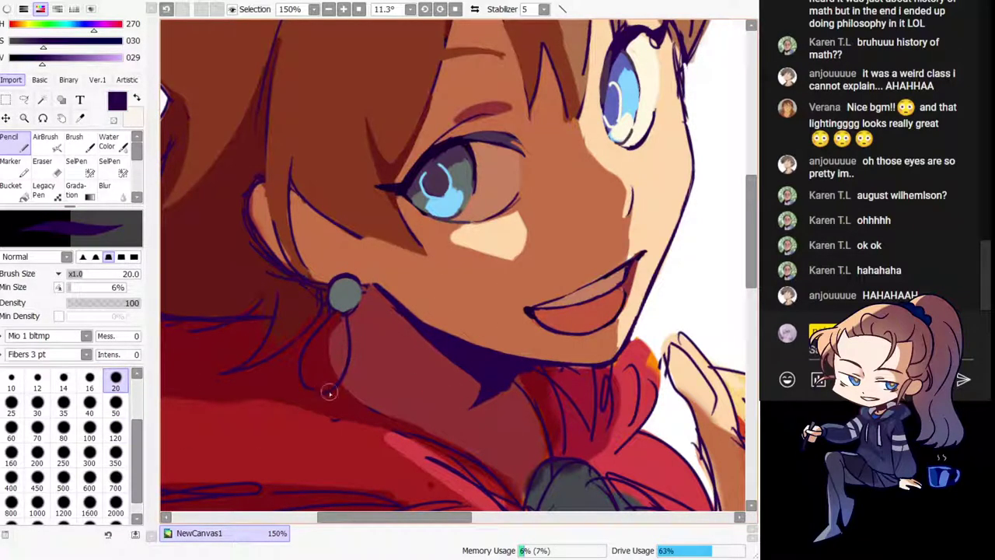
Step: Fill the teardrop earring with the grey-green sampled from the iris and paint over the leftover gaps inside it
alt+click(456, 185)
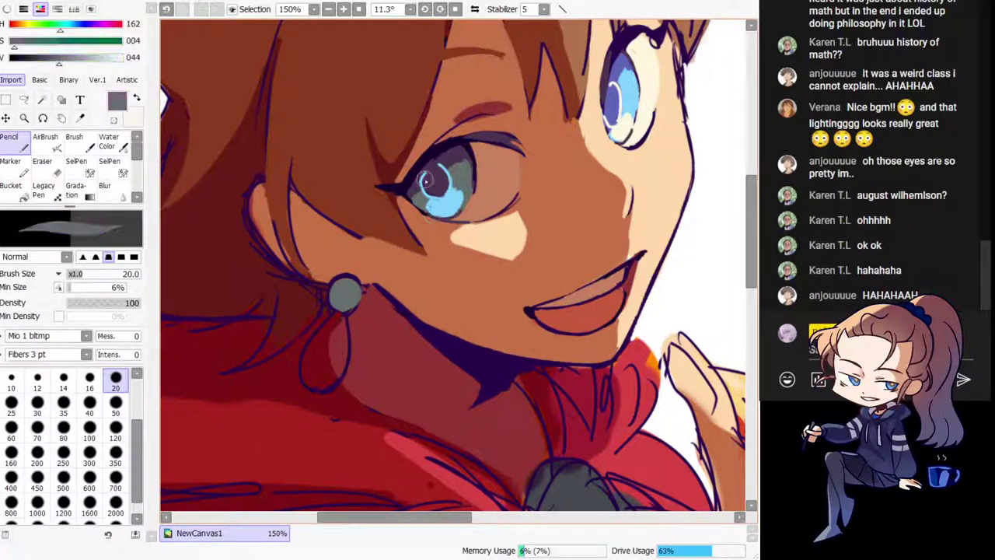
click(21, 191)
click(319, 354)
click(340, 346)
click(20, 145)
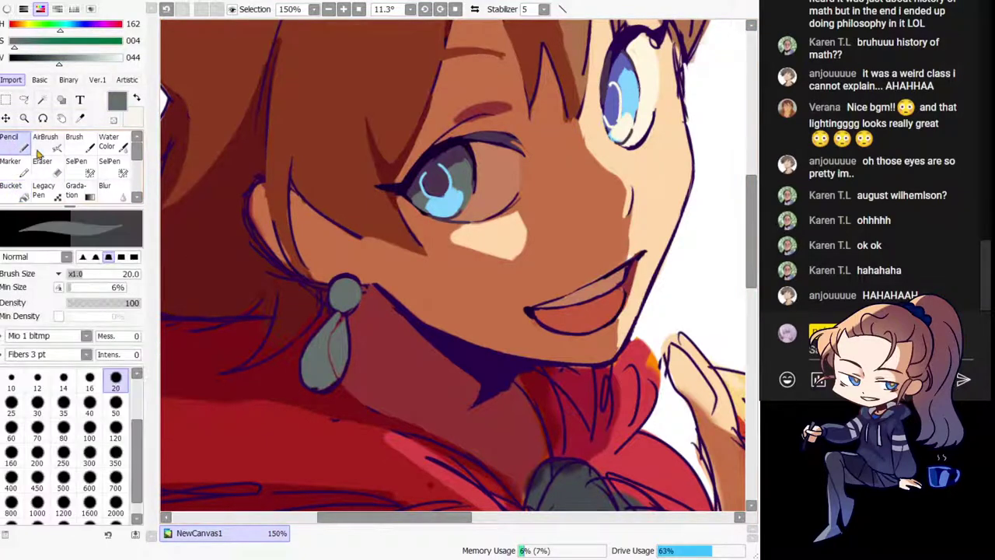
drag(340, 321, 313, 373)
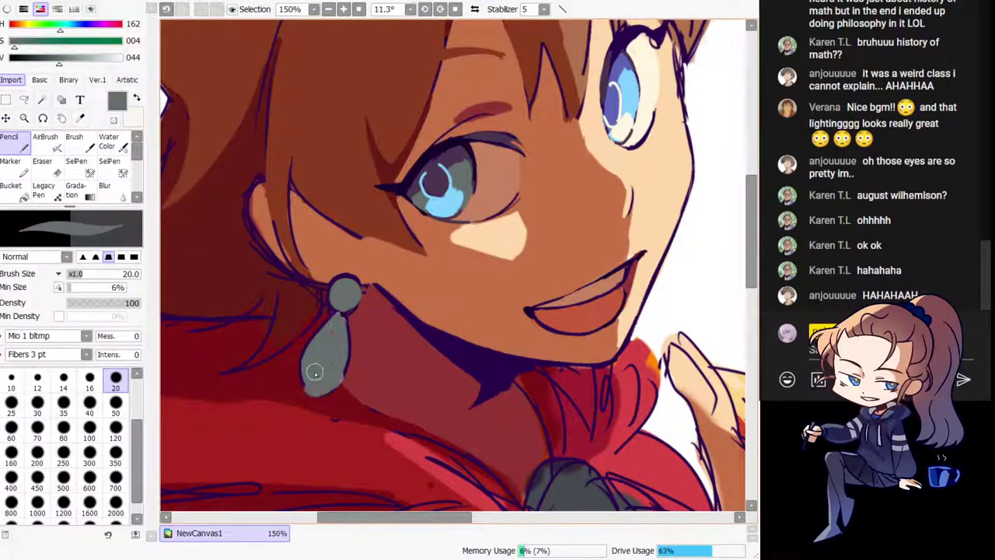
Step: Shade the inside of the earring's stud and teardrop with the dark purple sampled from the pupil
alt+click(454, 160)
key(h)
mouse_move(549, 291)
mouse_down()
mouse_move(415, 262)
mouse_move(455, 349)
mouse_up()
key(ctrl+z)
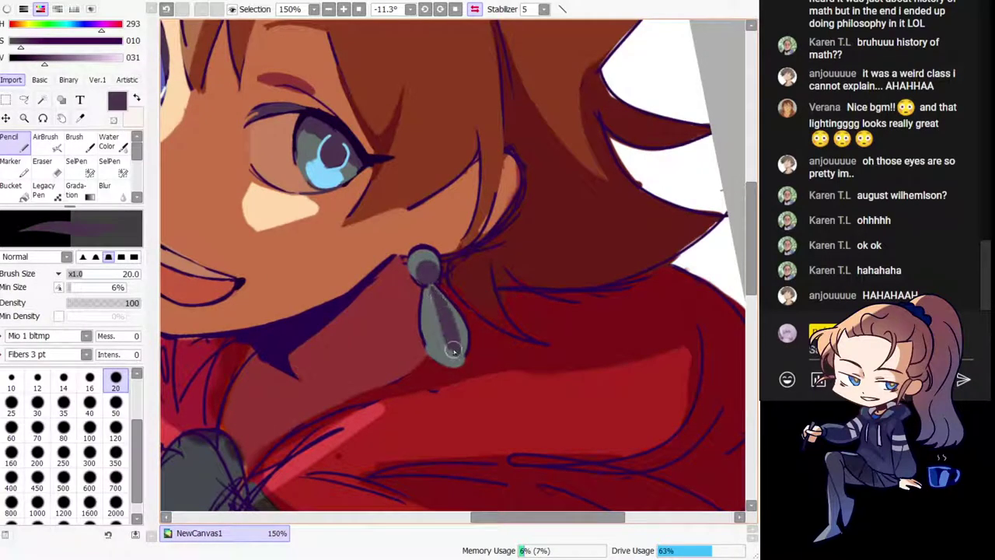
key(ctrl+z)
key(ctrl+z)
mouse_move(436, 298)
mouse_down()
mouse_move(456, 345)
mouse_move(456, 330)
mouse_up()
key(h)
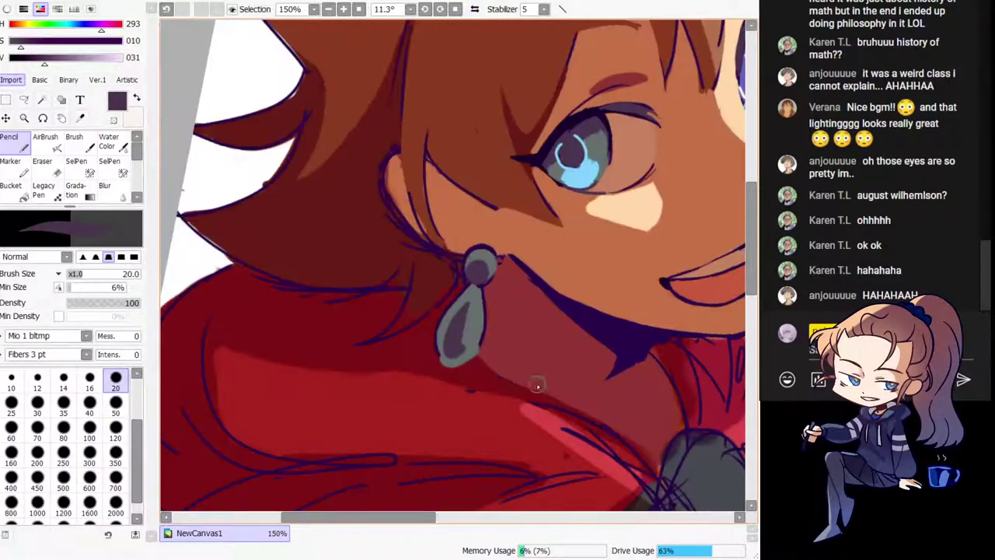
drag(537, 384, 514, 399)
alt+click(440, 388)
key(h)
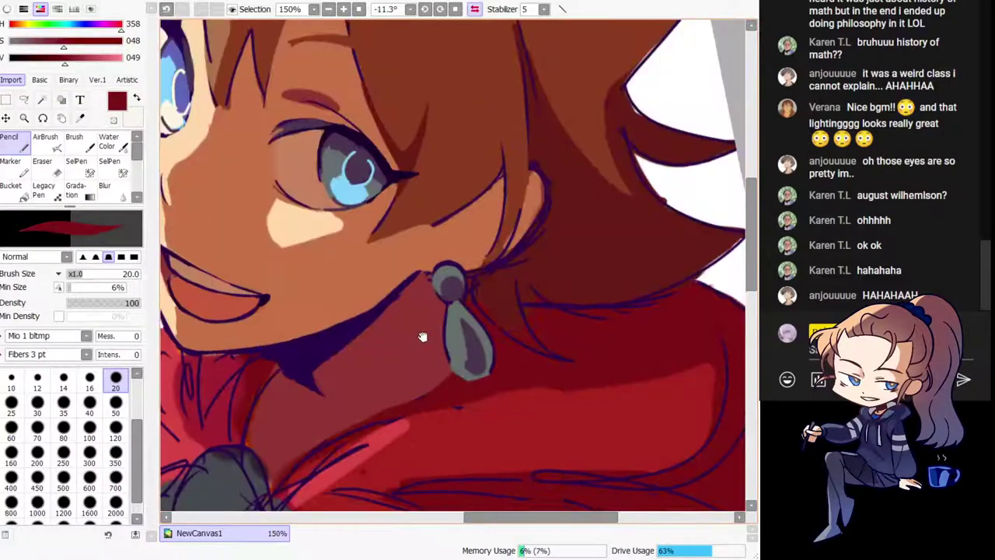
Step: Try light-blue highlights, sampled from the iris, on the earring's stud and teardrop and check them on the whole picture
drag(423, 337, 515, 378)
alt+click(473, 302)
mouse_move(576, 387)
mouse_down()
mouse_move(510, 323)
mouse_move(505, 332)
mouse_up()
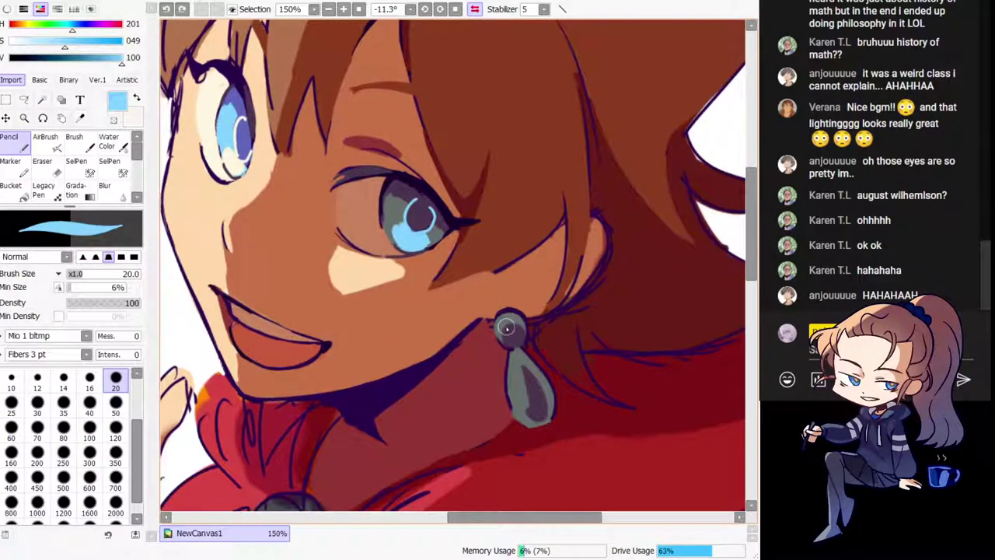
drag(514, 382, 525, 417)
key(h)
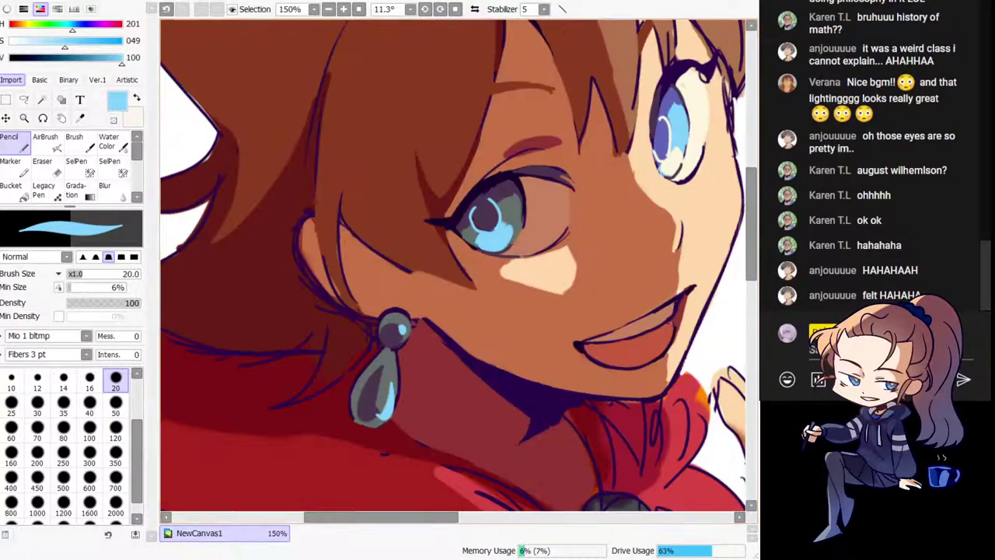
key(Home)
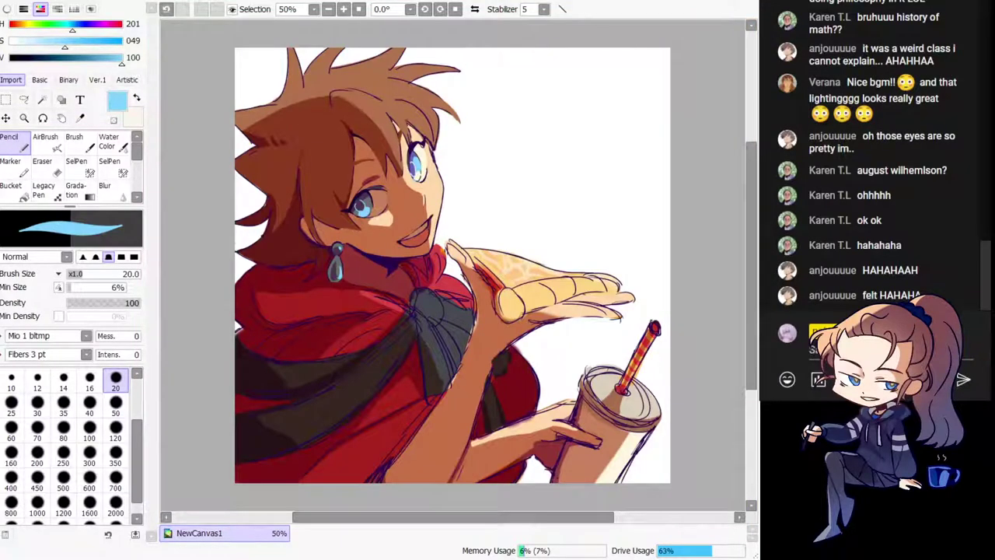
key(ctrl+z)
Step: Paint out part of the curved strand line at the crown with the sampled light hair brown
key(Page_Up)
key(Page_Up)
drag(268, 147, 433, 346)
right_click(322, 112)
key(h)
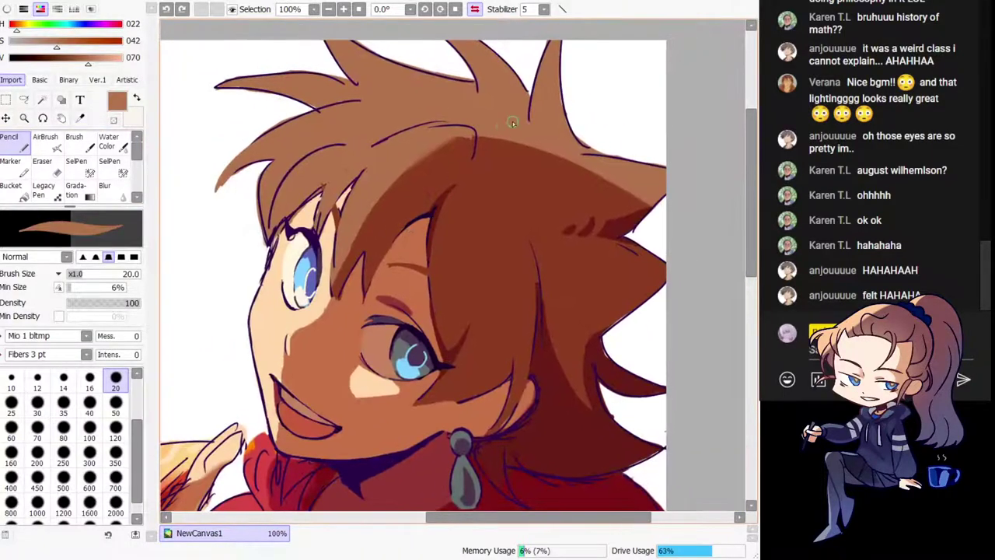
key(ctrl+z)
mouse_move(446, 138)
mouse_down()
mouse_move(418, 134)
mouse_move(470, 136)
mouse_up()
key(ctrl+z)
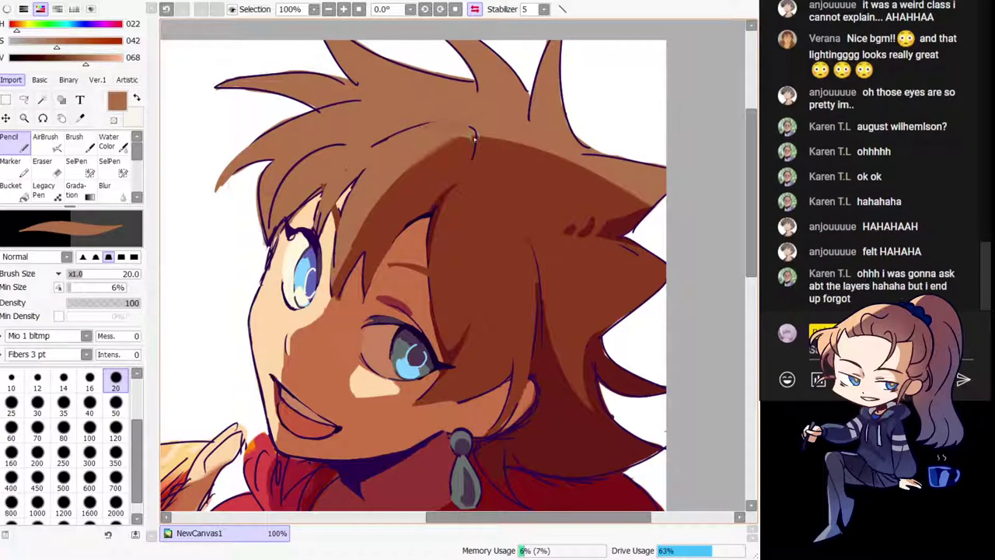
key(ctrl+z)
key(h)
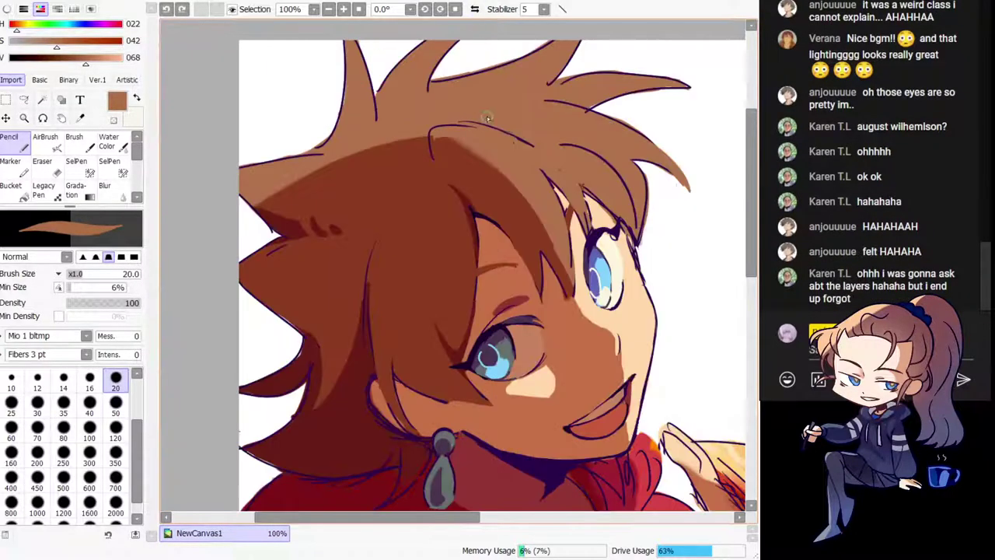
mouse_move(506, 140)
mouse_down()
mouse_move(513, 153)
mouse_move(501, 151)
mouse_up()
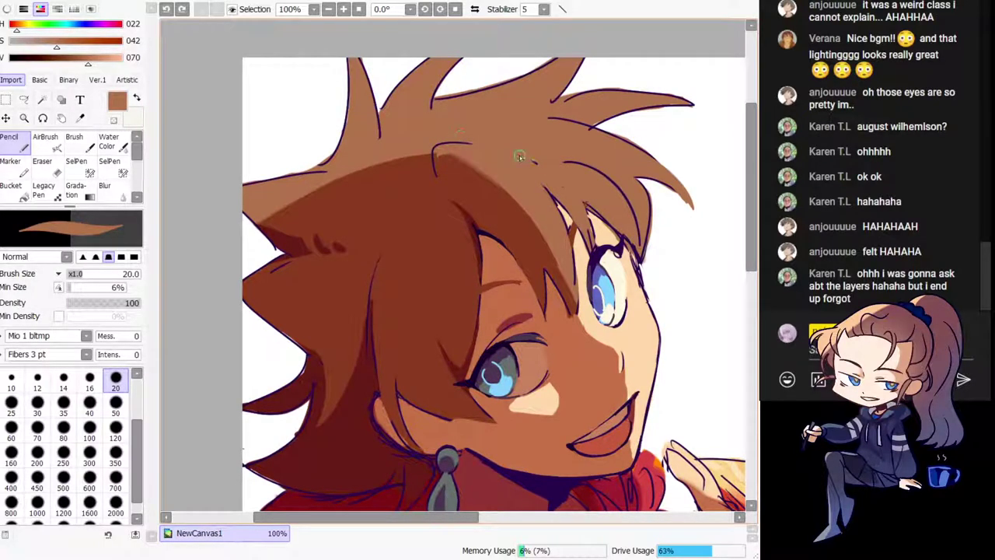
key(h)
drag(511, 141, 533, 150)
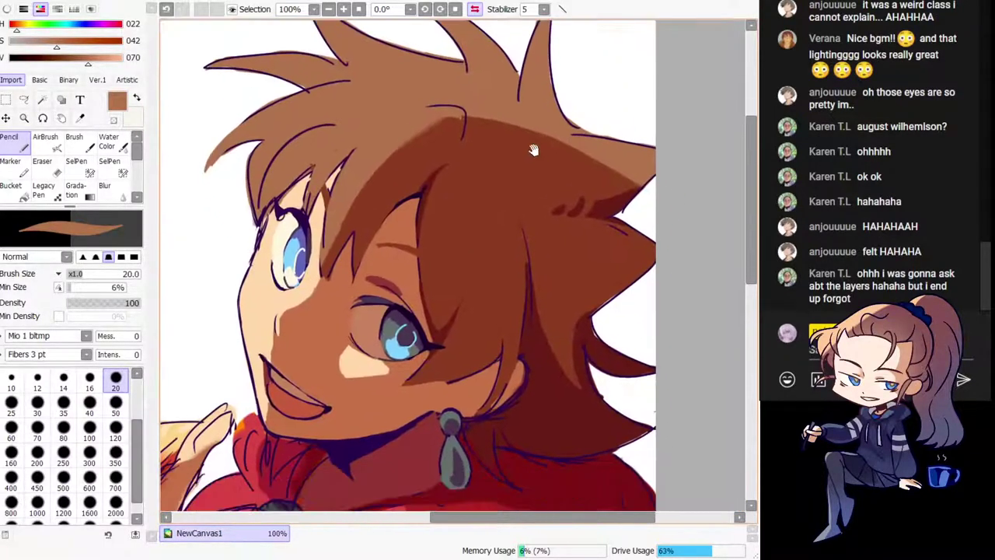
Step: Try light-brown strokes along the fringe strand between the eyes and over the shaded side hair
mouse_move(401, 148)
mouse_down()
mouse_move(330, 249)
mouse_move(327, 280)
mouse_up()
key(ctrl+z)
key(ctrl+z)
key(ctrl+z)
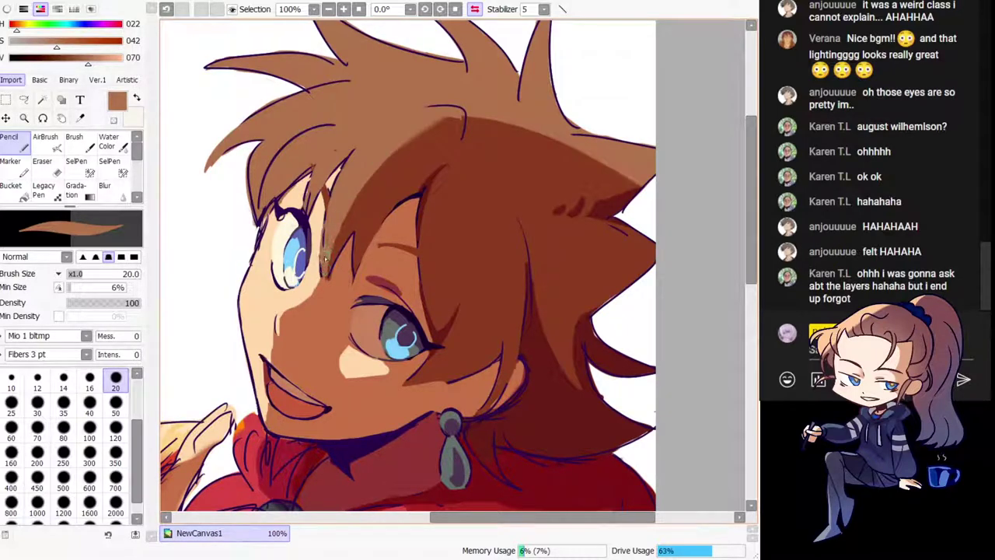
key(ctrl+z)
key(h)
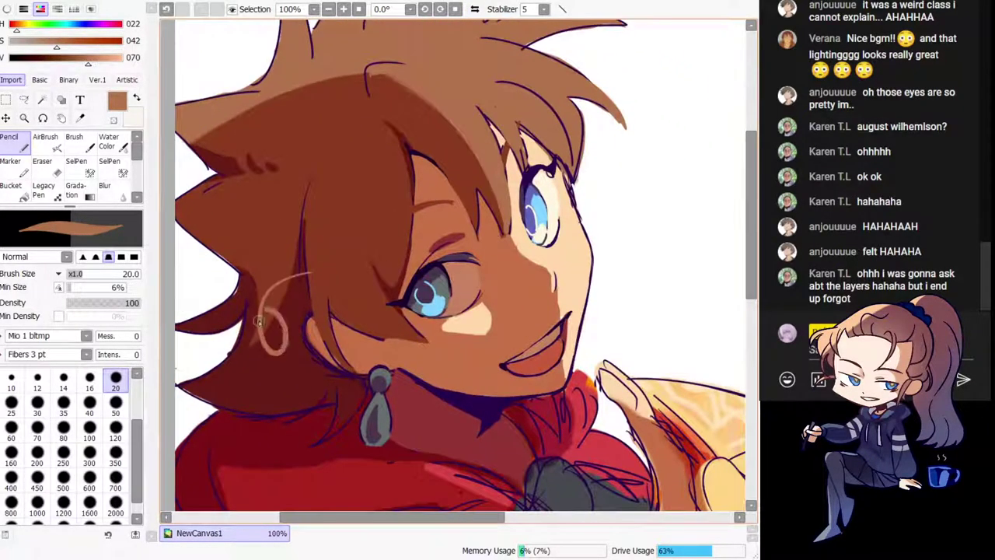
mouse_move(247, 360)
mouse_down()
mouse_move(278, 377)
mouse_move(275, 334)
mouse_up()
key(ctrl+z)
mouse_move(242, 155)
mouse_down()
mouse_move(293, 118)
mouse_move(368, 111)
mouse_move(320, 214)
mouse_move(369, 250)
mouse_up()
key(ctrl+z)
Step: Extend and smooth the edge of the hair shadow at the crown with the sampled dark hair brown
drag(420, 176, 393, 246)
alt+click(366, 164)
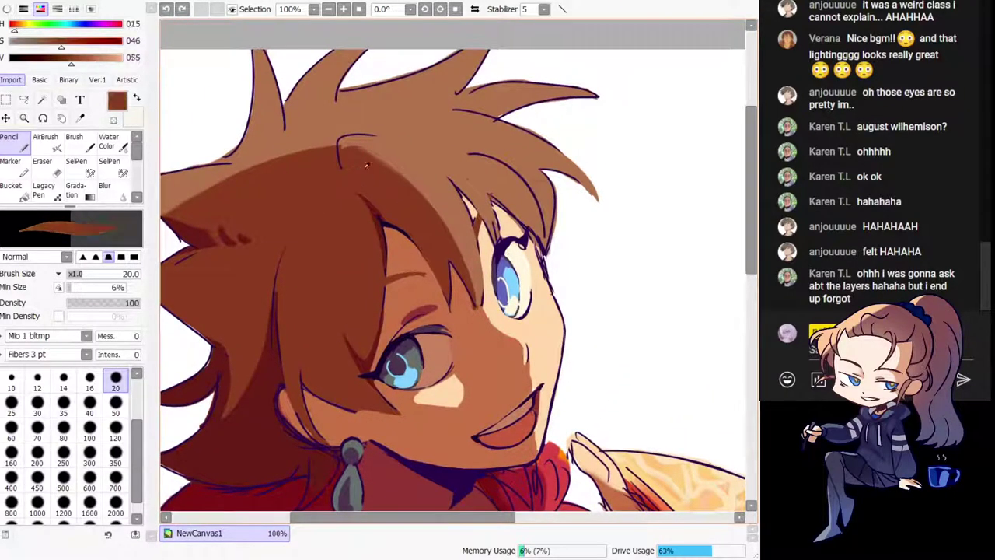
drag(354, 154, 379, 167)
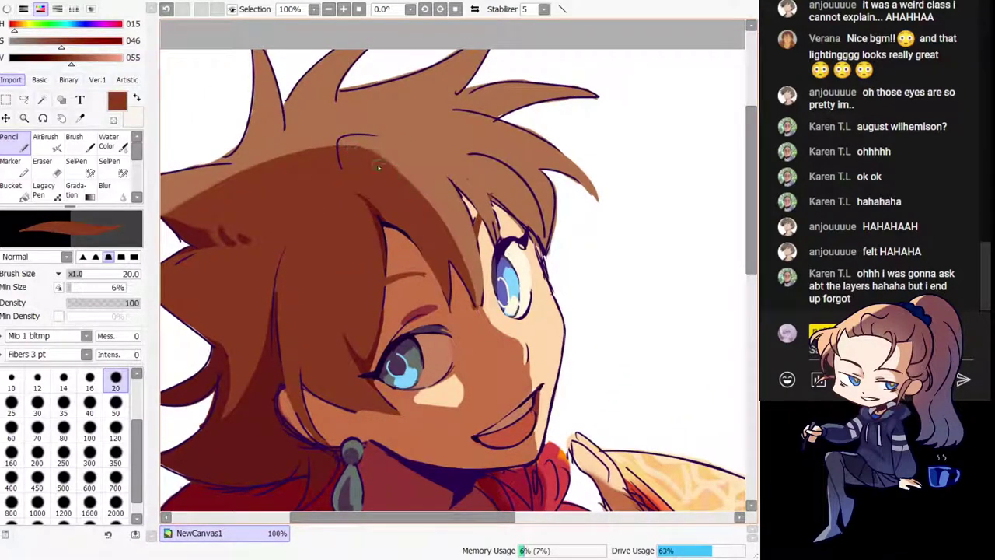
key(h)
mouse_move(510, 234)
mouse_down()
mouse_move(413, 198)
mouse_move(317, 135)
mouse_up()
alt+click(373, 172)
key(h)
key(ctrl+z)
drag(441, 201, 442, 244)
Step: Try to outline the fringe over the forehead with sampled dark purple
alt+click(416, 190)
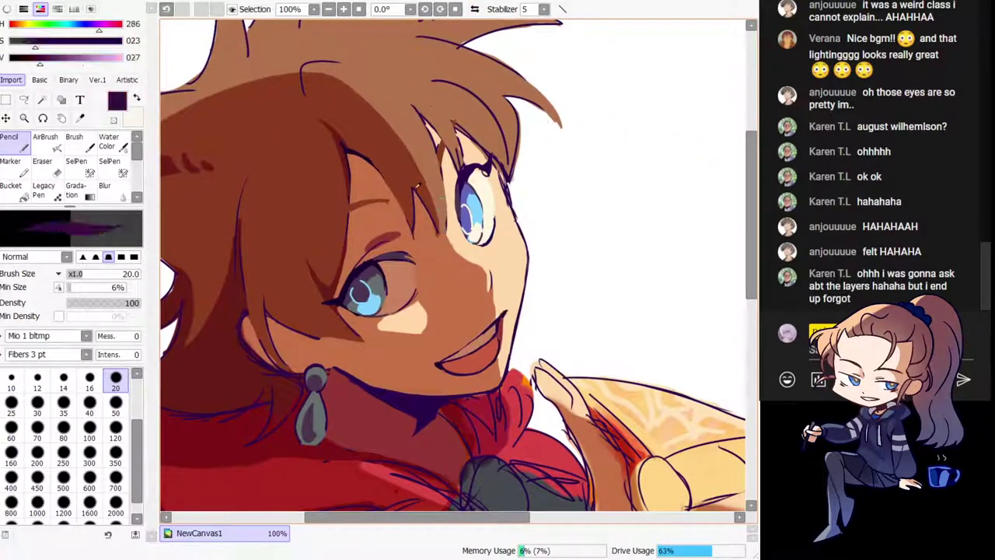
mouse_move(401, 153)
mouse_down()
mouse_move(430, 225)
mouse_move(440, 225)
mouse_up()
key(ctrl+z)
Step: Repaint the fringe's shadow down to the strand tip between the eyes in sampled dark brown, sampling the shaded skin tone for its tip
alt+click(383, 137)
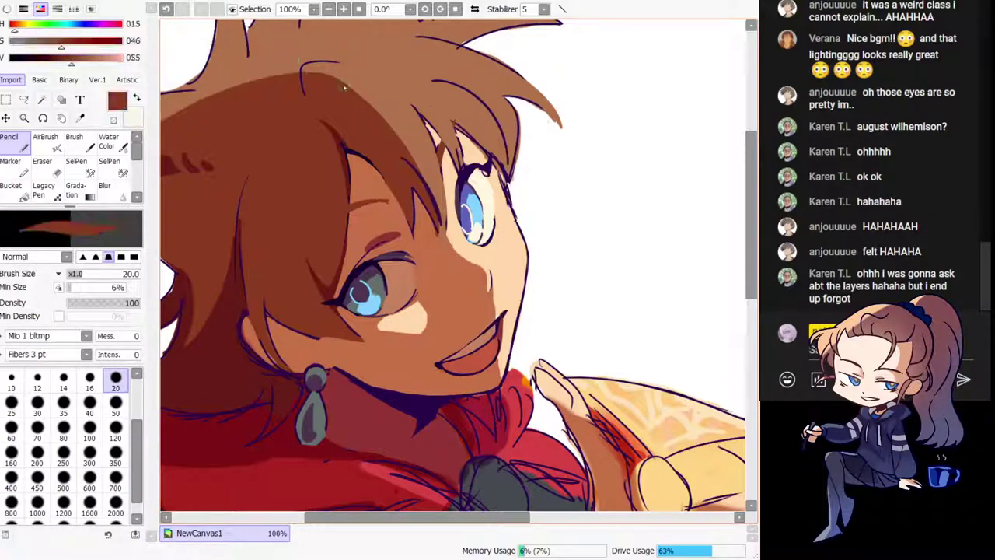
drag(405, 155, 408, 162)
key(ctrl+z)
drag(357, 92, 424, 180)
key(ctrl+z)
mouse_move(353, 89)
mouse_down()
mouse_move(396, 140)
mouse_move(442, 240)
mouse_up()
key(ctrl+z)
key(ctrl+z)
drag(436, 200, 441, 232)
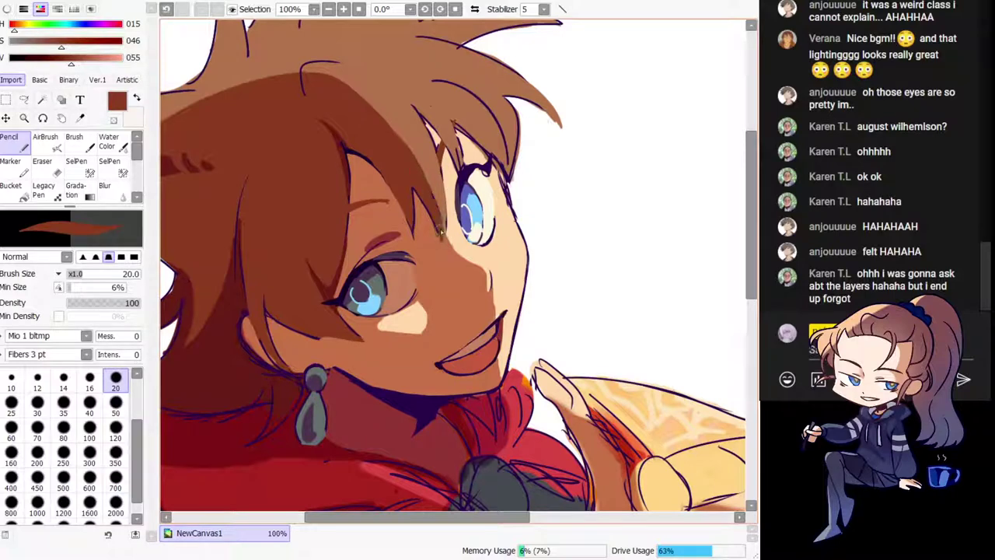
alt+click(433, 237)
key(ctrl+z)
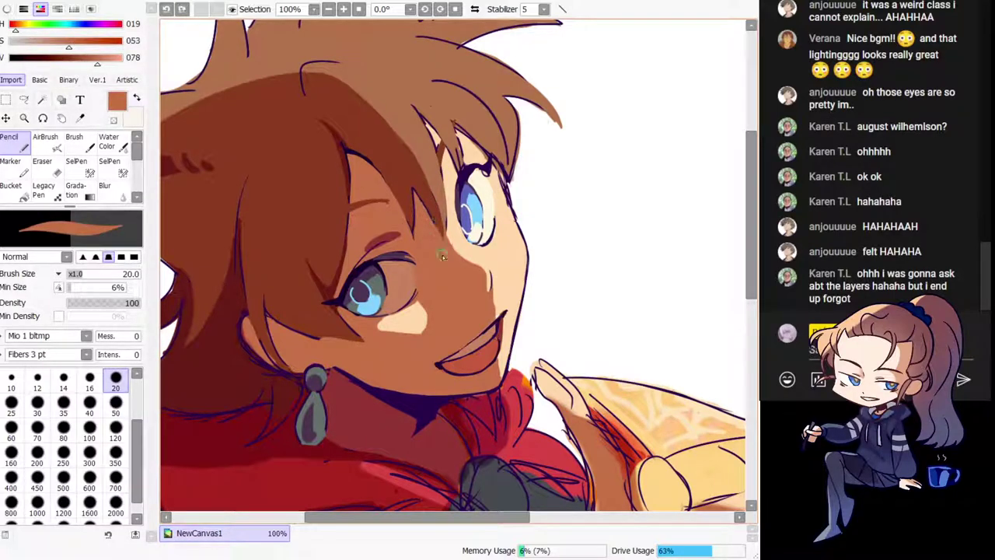
Step: Sample the dark purple hair line colour and outline the inner edge at the tip of the fringe strand between the eyes
key(h)
drag(471, 188, 455, 214)
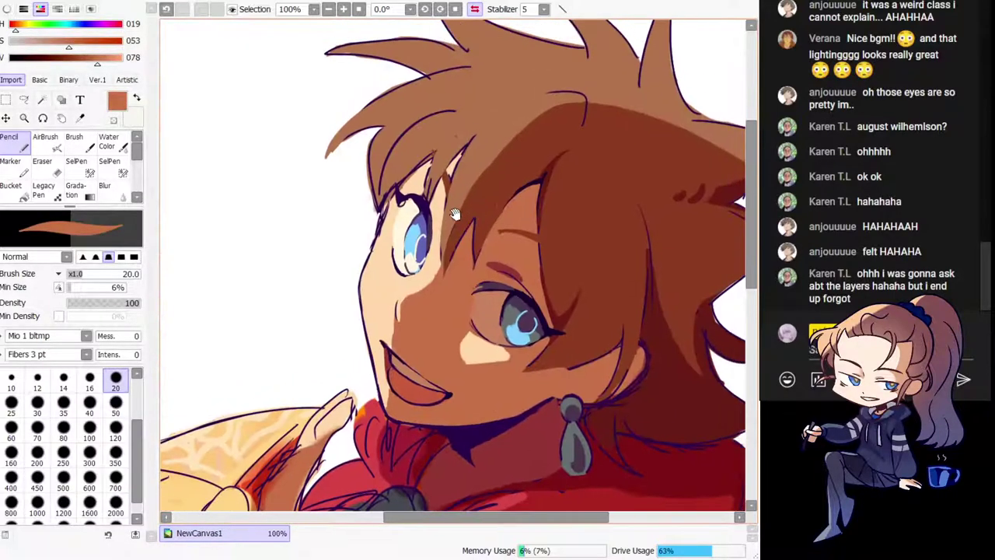
alt+click(543, 181)
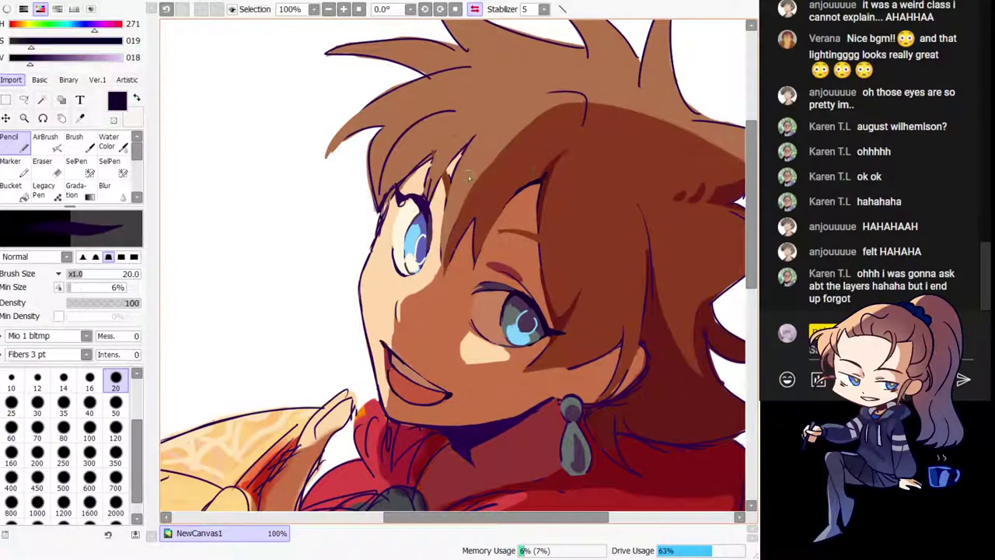
mouse_move(450, 179)
mouse_down()
mouse_move(445, 290)
mouse_move(444, 279)
mouse_up()
key(ctrl+z)
key(ctrl+z)
drag(450, 179, 444, 286)
key(ctrl+z)
drag(454, 173, 440, 283)
key(ctrl+z)
mouse_move(459, 238)
mouse_down()
mouse_move(442, 287)
mouse_move(465, 266)
mouse_move(479, 305)
mouse_up()
key(ctrl+z)
key(h)
key(ctrl+z)
key(ctrl+z)
key(ctrl+z)
drag(463, 268, 479, 307)
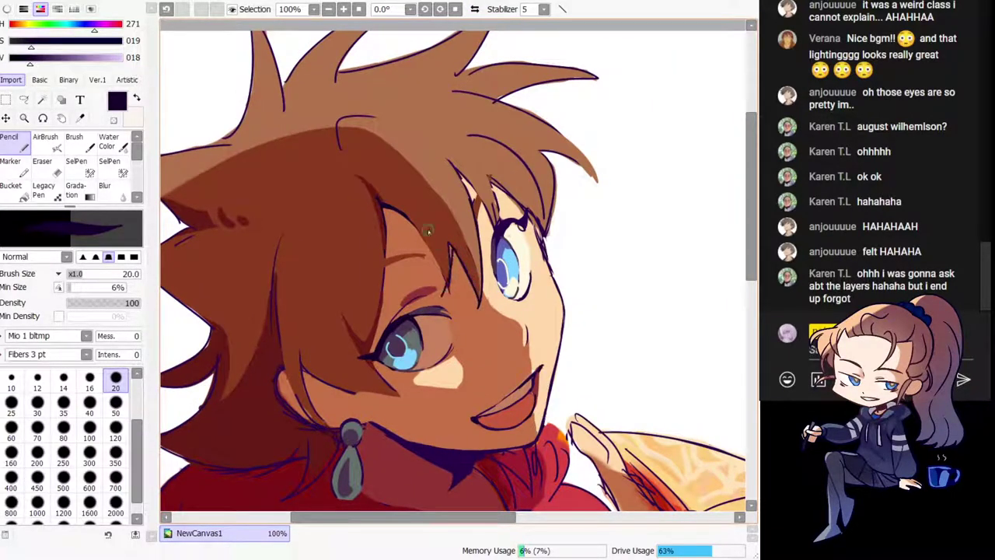
Step: Outline the fringe's lower edge across the shaded forehead, from the parting to the short strand's tip, in dark purple
key(ctrl+z)
drag(394, 207, 441, 278)
key(ctrl+z)
key(ctrl+z)
key(ctrl+z)
drag(396, 209, 446, 291)
key(ctrl+z)
drag(432, 250, 451, 300)
Step: Try to line the outer edge of the fringe strand beside the lit eye in dark purple
key(h)
mouse_move(494, 226)
mouse_down()
mouse_move(453, 198)
mouse_move(488, 292)
mouse_up()
key(ctrl+z)
drag(480, 180, 490, 298)
key(ctrl+z)
drag(481, 221, 491, 306)
key(ctrl+z)
Step: Line the edge of the side lock running down from the parting beside the shaded forehead in dark purple
key(h)
drag(494, 259, 425, 236)
key(ctrl+z)
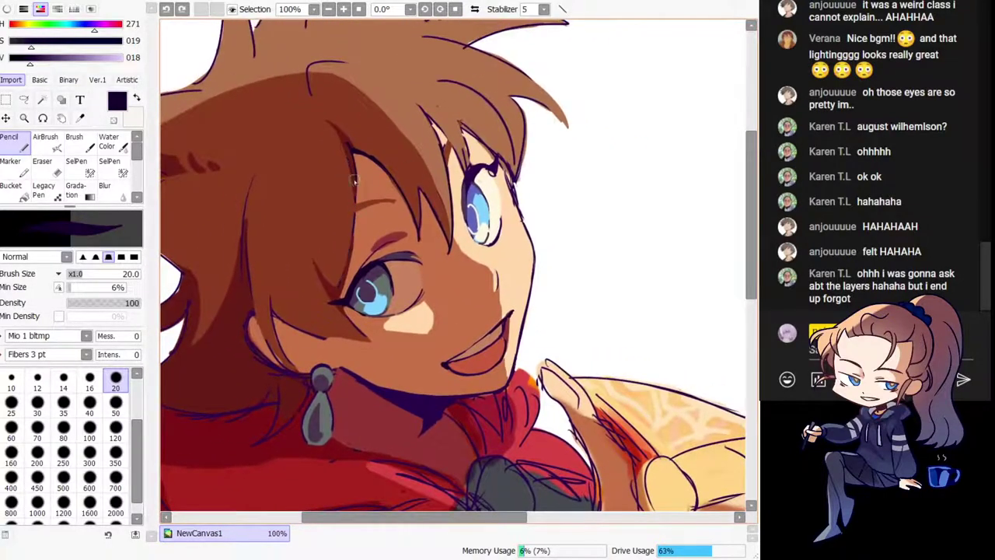
key(ctrl+z)
mouse_move(355, 178)
mouse_down()
mouse_move(350, 267)
mouse_move(349, 251)
mouse_up()
key(ctrl+z)
Step: Review the whole portrait zoomed out, in both normal and mirrored view
key(h)
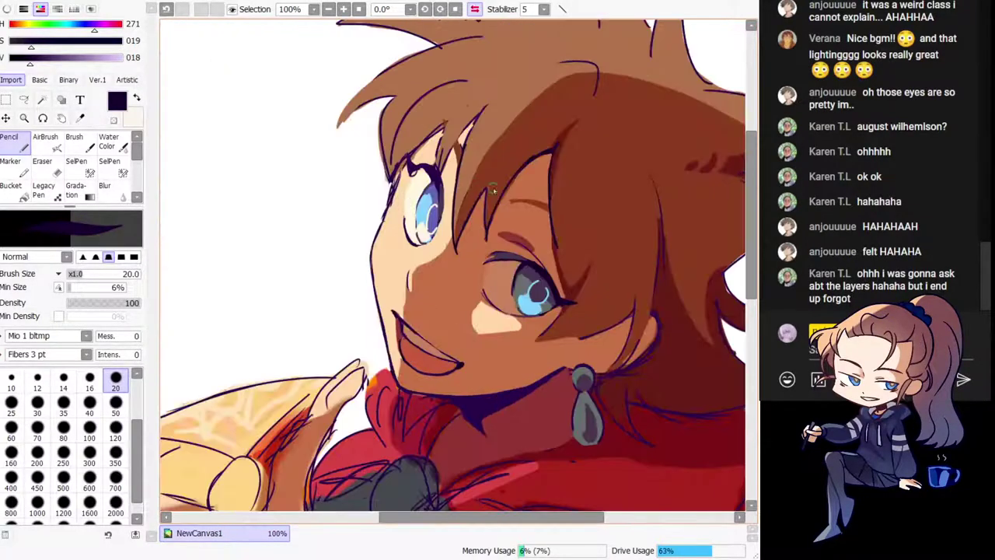
key(h)
scroll(235, 141, down, 4)
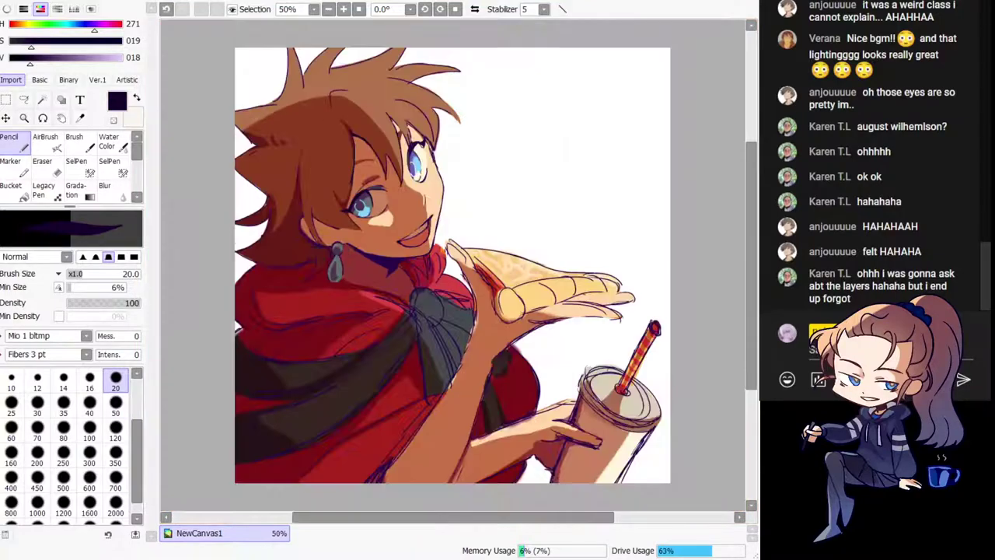
key(h)
key(h)
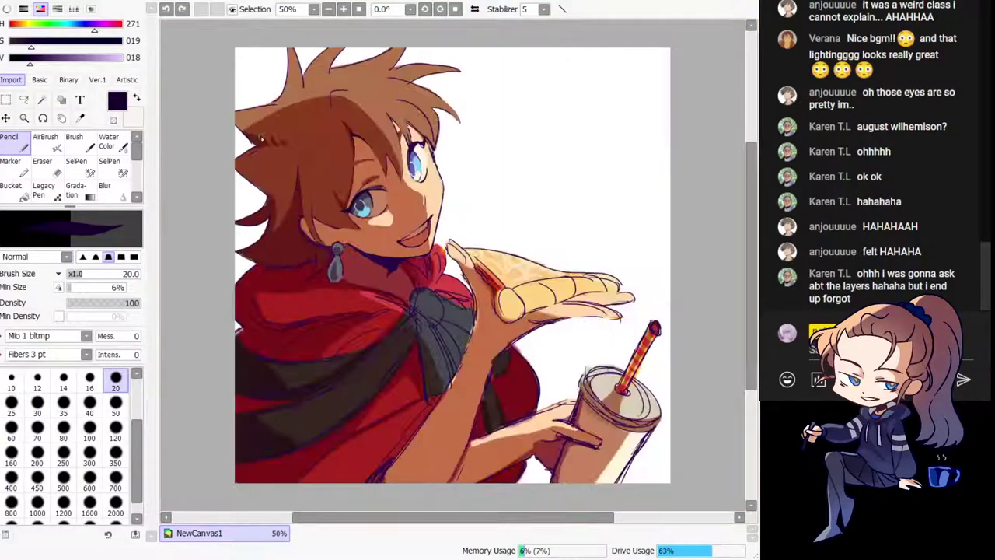
drag(242, 146, 238, 224)
key(h)
drag(225, 162, 167, 175)
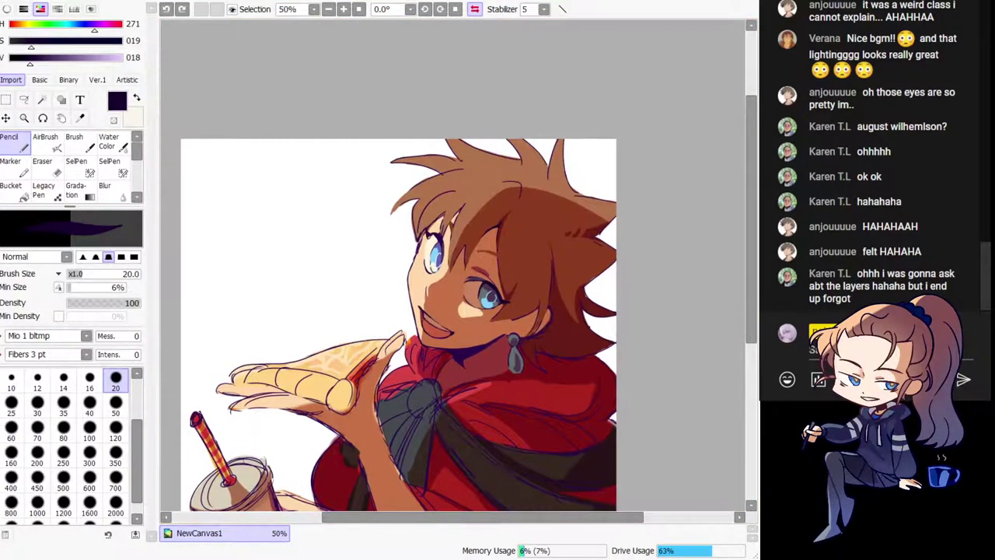
Step: Try to line the outer edge of the fringe strand beside the lit eye in sampled dark hair brown
key(Page_Up)
key(Page_Up)
key(Page_Up)
key(End)
key(h)
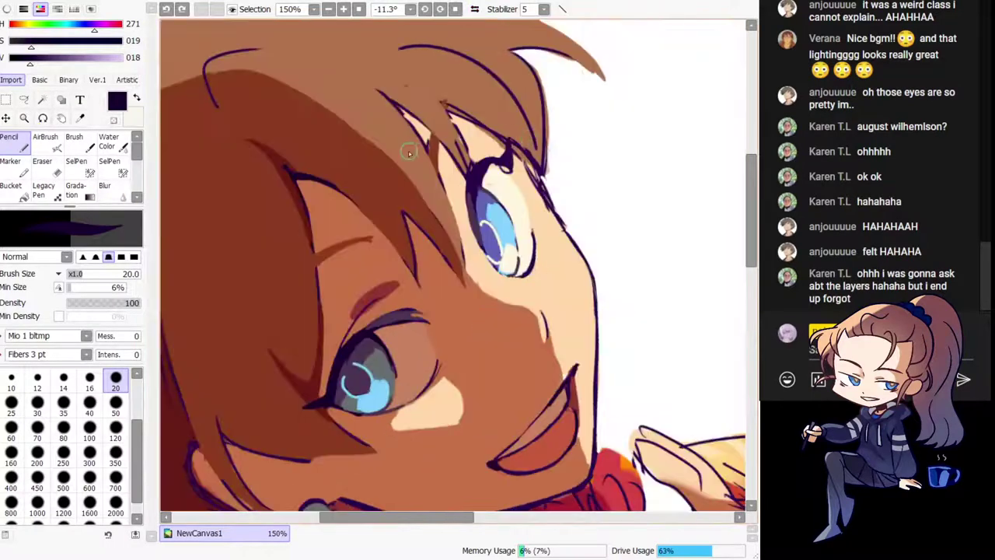
right_click(408, 151)
mouse_move(383, 88)
mouse_down()
mouse_move(429, 148)
mouse_move(440, 206)
mouse_up()
key(ctrl+z)
key(ctrl+z)
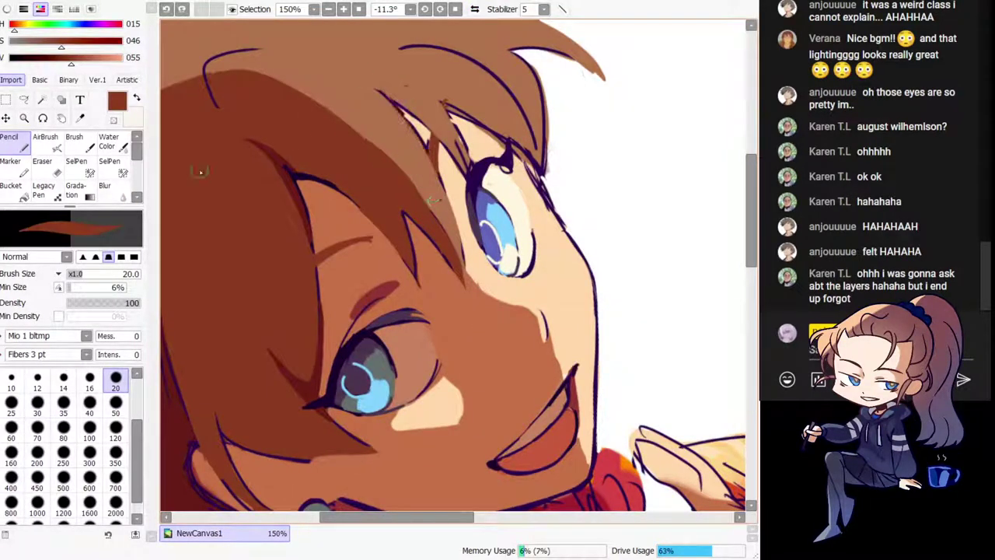
Step: Mix a dark maroon (hue 337, saturation 71, value 35) and line the fringe strand's outer edge beside the lit eye at brush size 20
click(49, 58)
click(89, 48)
click(116, 29)
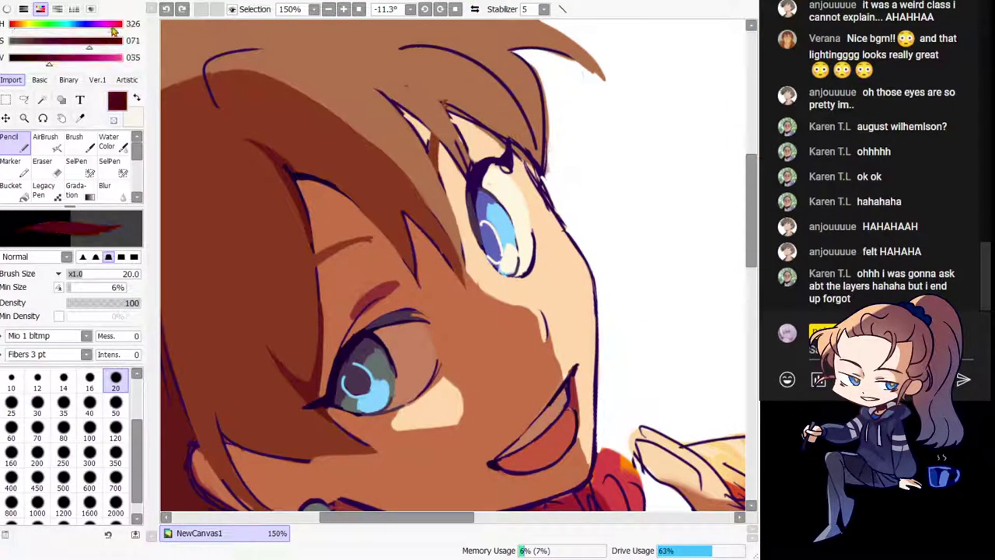
drag(333, 114, 448, 259)
key(ctrl+z)
click(115, 403)
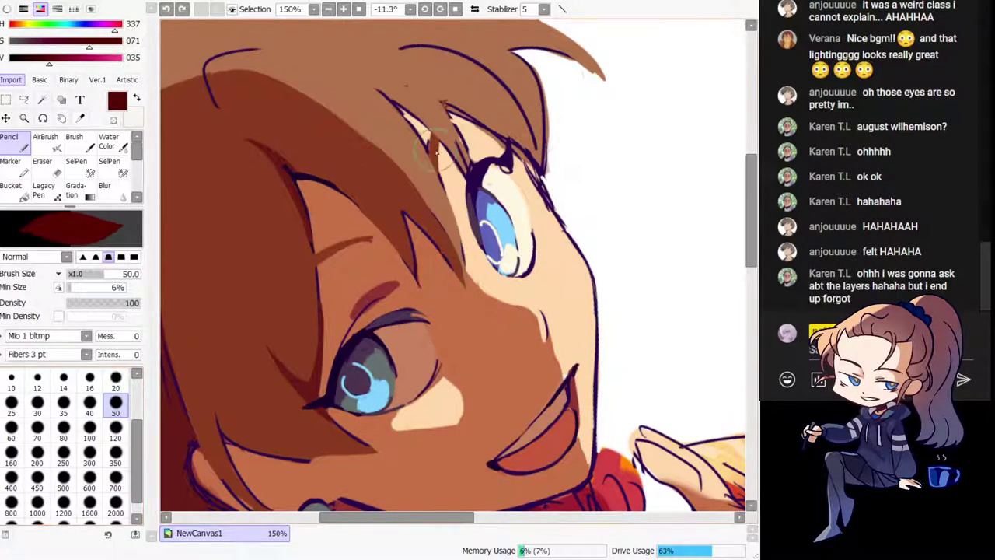
click(137, 375)
click(137, 375)
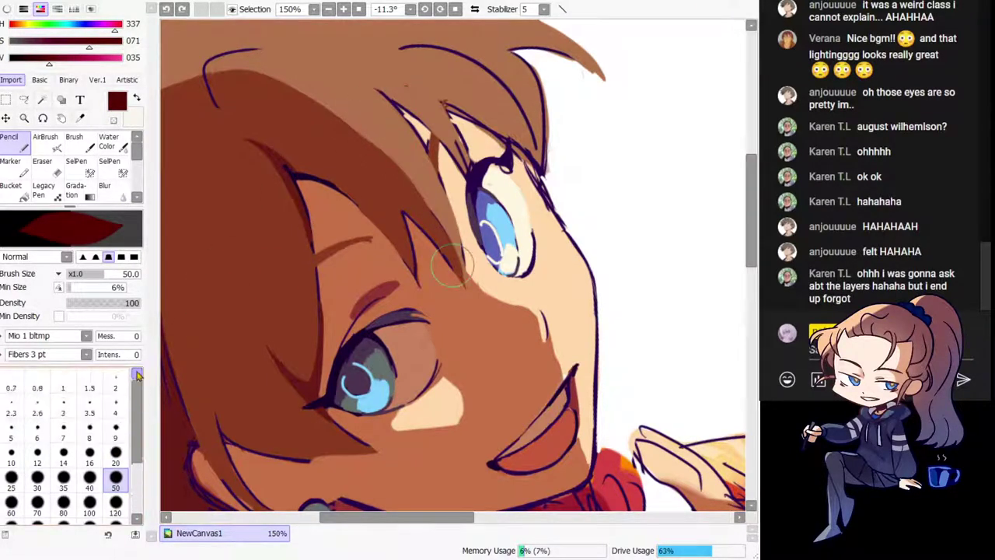
click(117, 451)
mouse_move(380, 91)
mouse_down()
mouse_move(450, 210)
mouse_move(464, 287)
mouse_up()
key(ctrl+z)
Step: Thin and smooth the maroon line along the fringe strand beside the lit eye with sampled hair brown and skin tones
alt+click(400, 137)
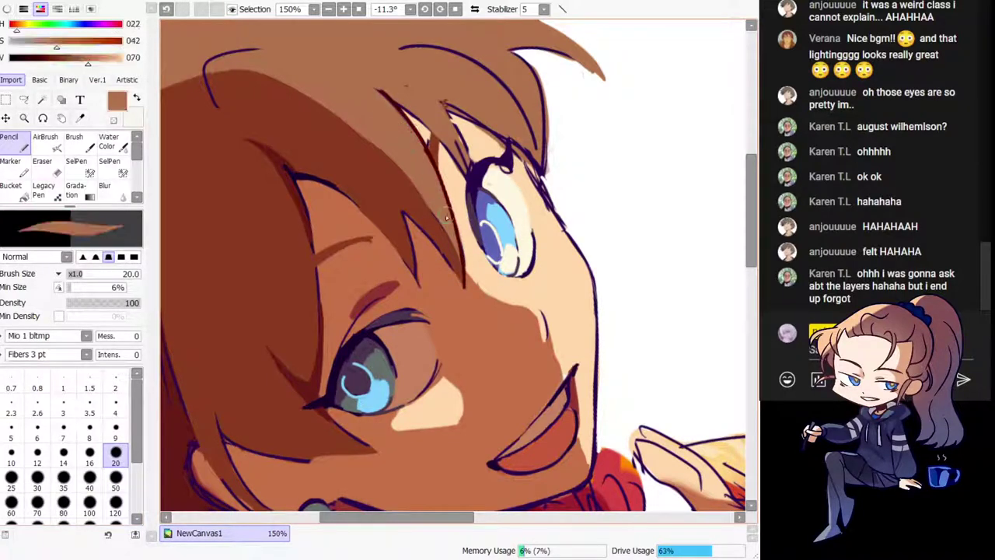
drag(407, 122, 454, 226)
key(ctrl+z)
drag(405, 127, 461, 254)
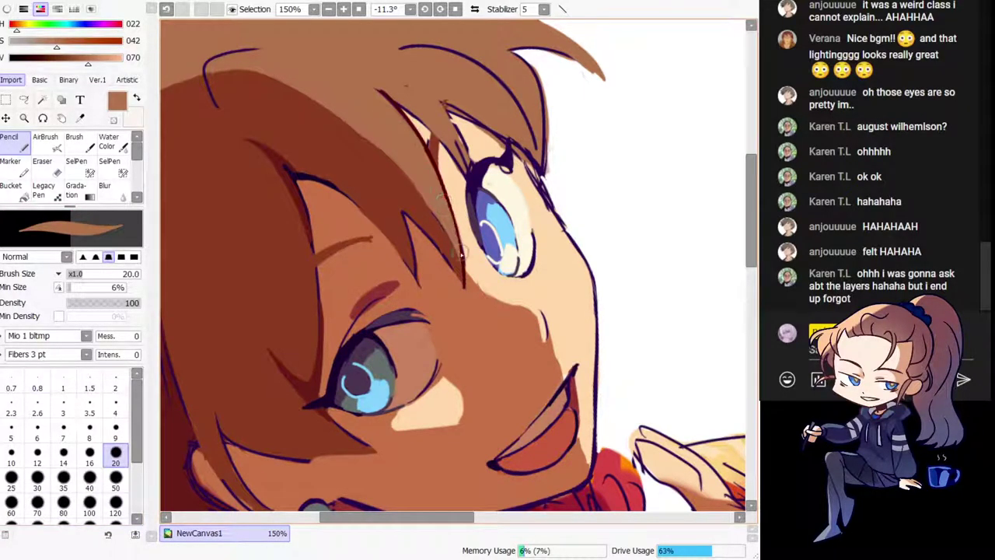
alt+click(473, 244)
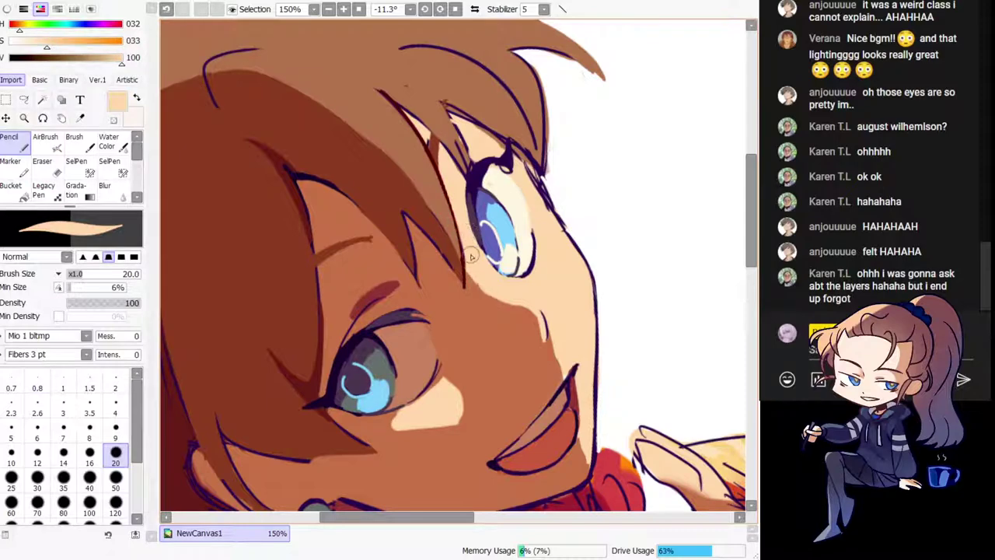
alt+click(451, 255)
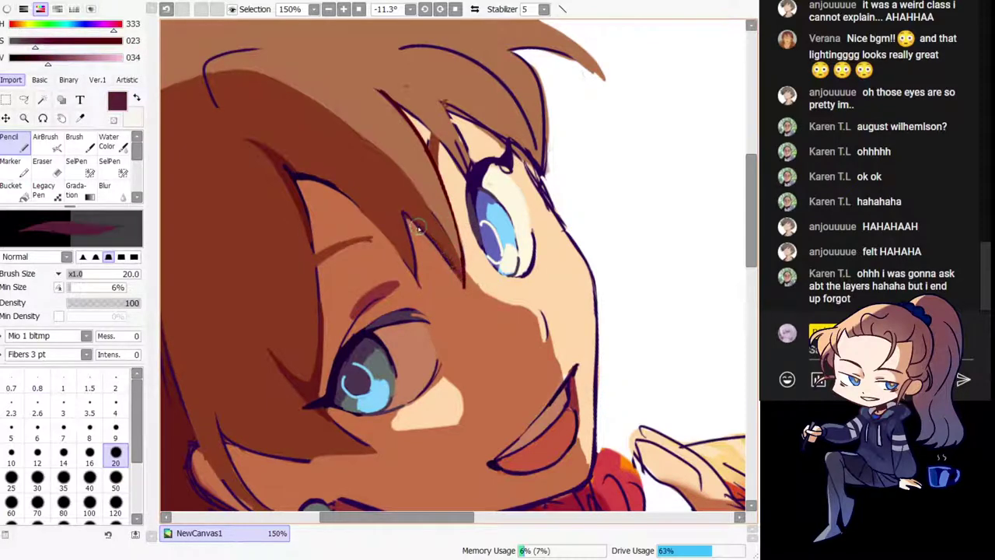
Step: Line both sides of the pointed gap between the two fringe strands over the nose bridge in sampled dark maroon
alt+click(464, 259)
key(ctrl+z)
mouse_move(410, 220)
mouse_down()
mouse_move(457, 280)
mouse_move(403, 214)
mouse_move(469, 292)
mouse_move(450, 262)
mouse_move(467, 301)
mouse_up()
key(ctrl+z)
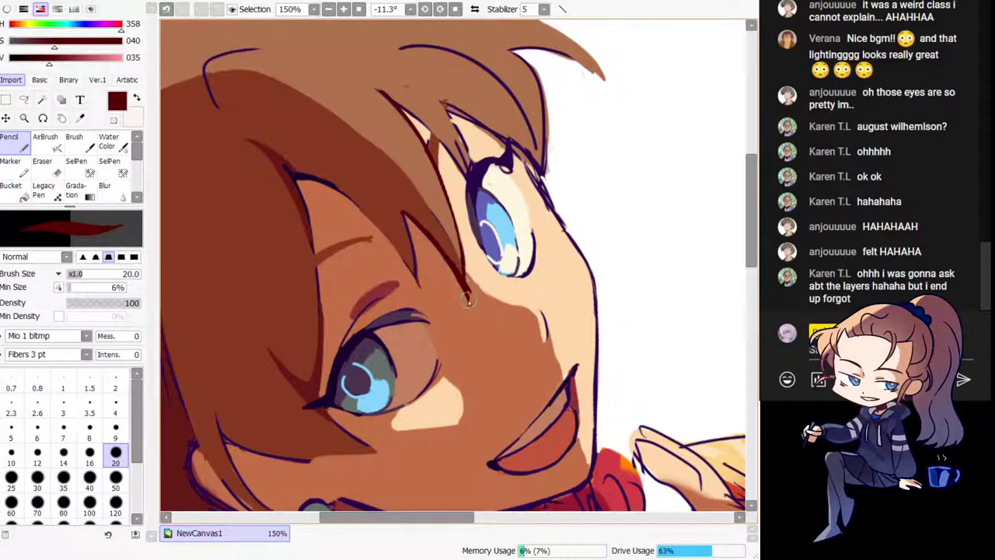
key(ctrl+z)
drag(407, 214, 464, 286)
key(ctrl+z)
drag(404, 215, 465, 288)
key(ctrl+z)
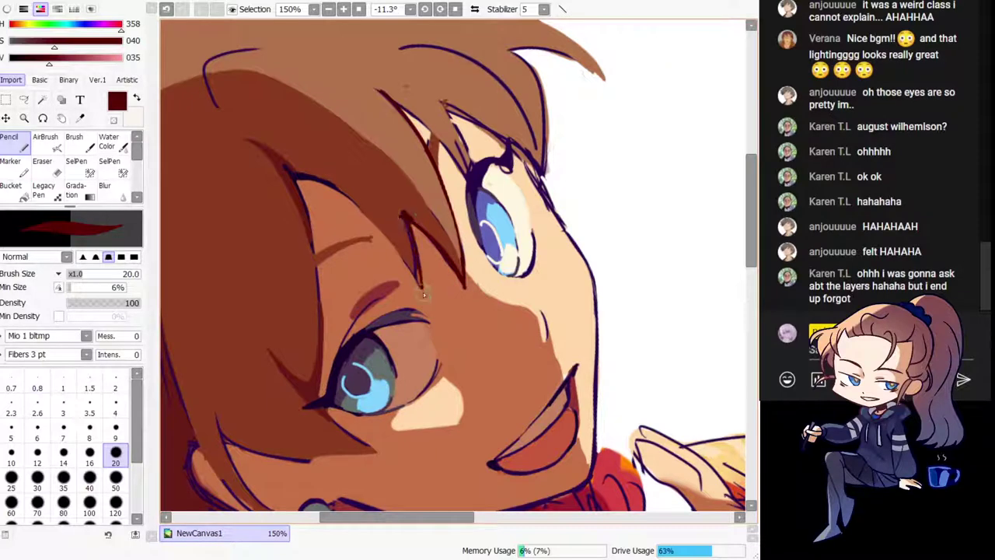
Step: Clean up the edges of the fringe gap with sampled hair brown and shaded skin colour, checking it in mirrored view
alt+click(404, 239)
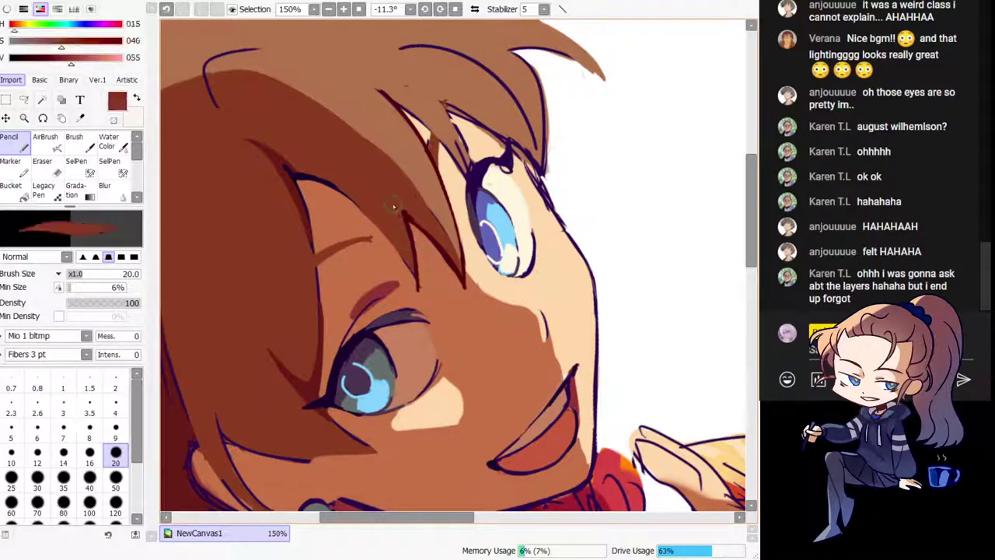
alt+click(448, 265)
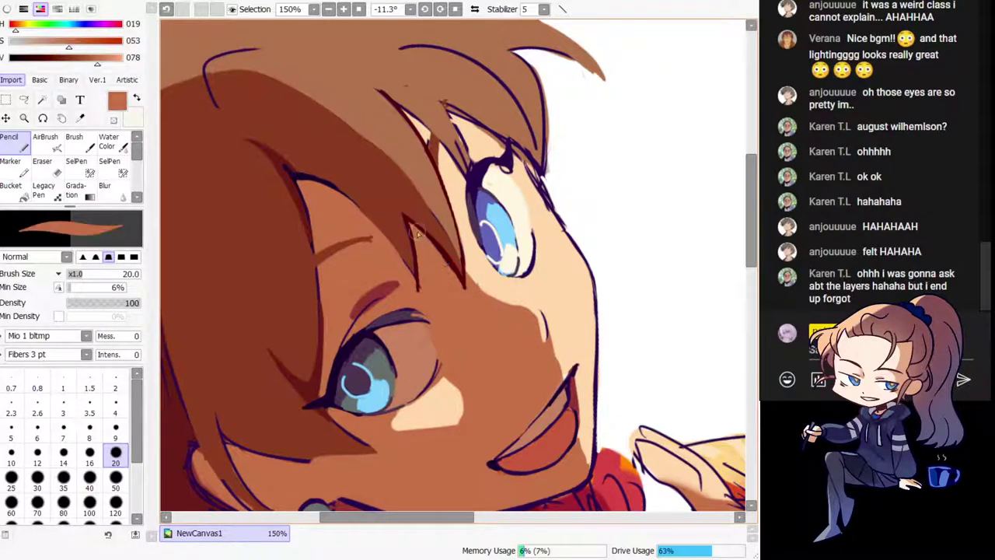
key(h)
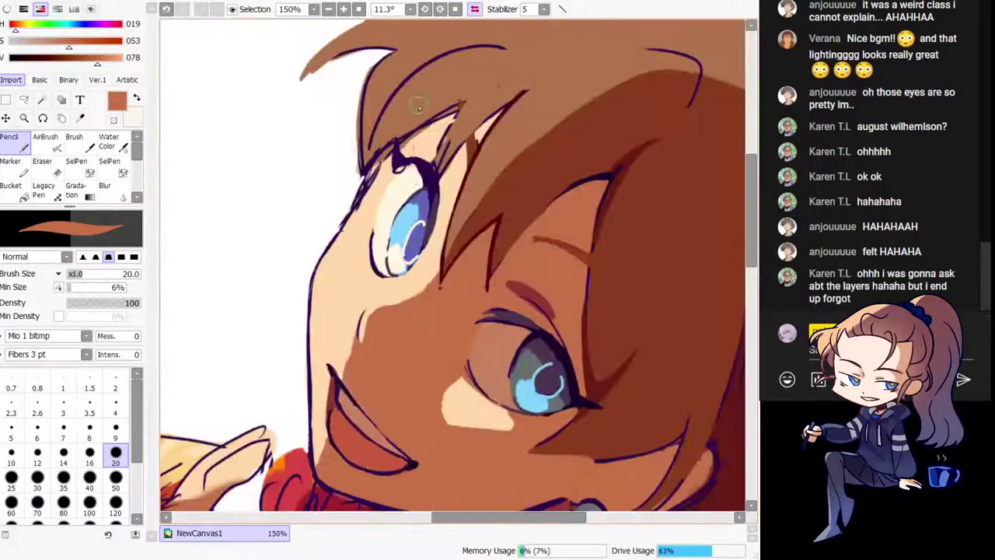
key(h)
drag(414, 247, 398, 212)
alt+click(395, 201)
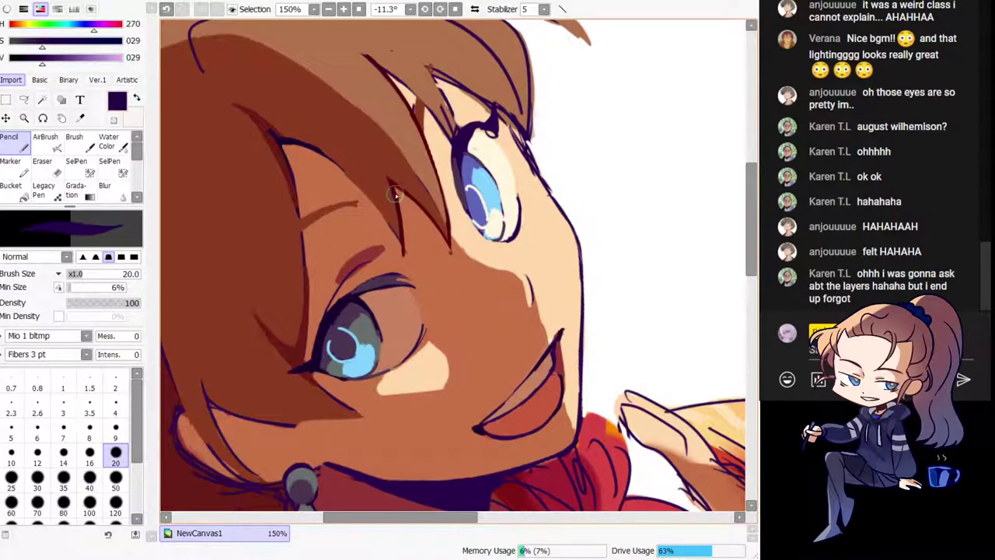
Step: Line the fringe strand's edge from the shaded forehead to its tip in dark maroon and trim the tip with shaded skin colour
mouse_move(314, 154)
mouse_down()
mouse_move(391, 239)
mouse_move(335, 163)
mouse_move(394, 243)
mouse_move(348, 171)
mouse_move(324, 153)
mouse_move(396, 248)
mouse_move(320, 156)
mouse_move(404, 258)
mouse_up()
key(ctrl+z)
key(ctrl+z)
key(ctrl+z)
alt+click(403, 224)
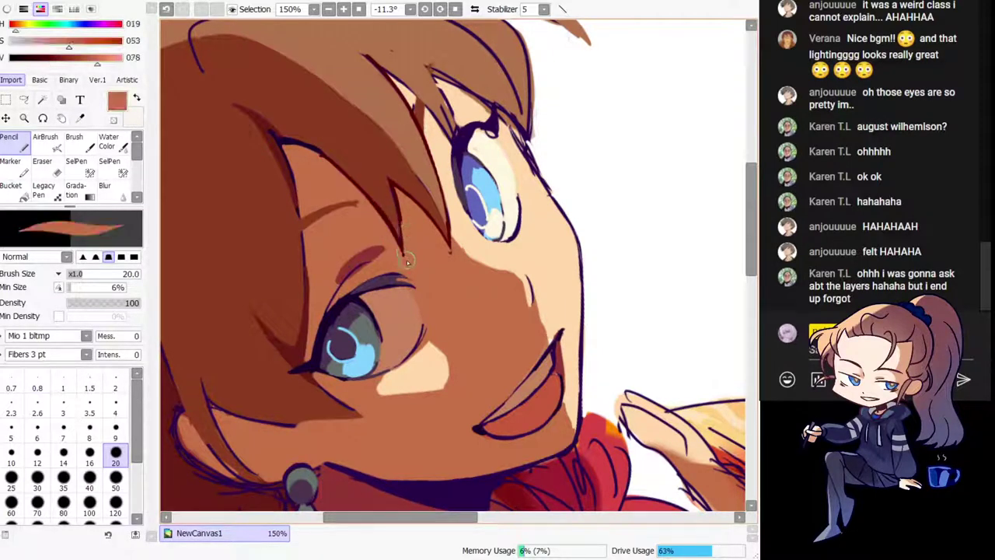
key(ctrl+z)
drag(406, 252, 411, 227)
key(h)
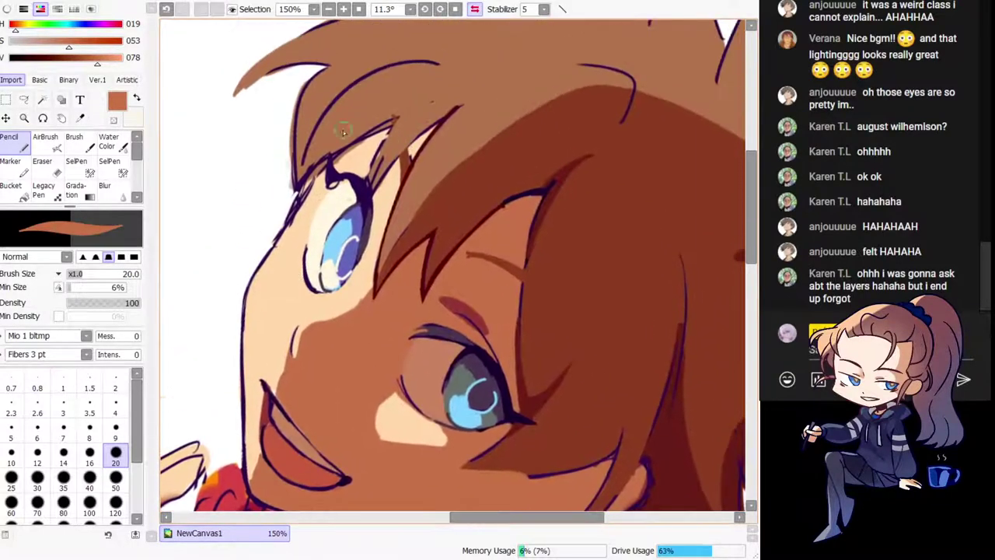
Step: Erase the stray outline strokes outside the face beside the lit eye and smooth the inner side with sampled light skin colour
key(c)
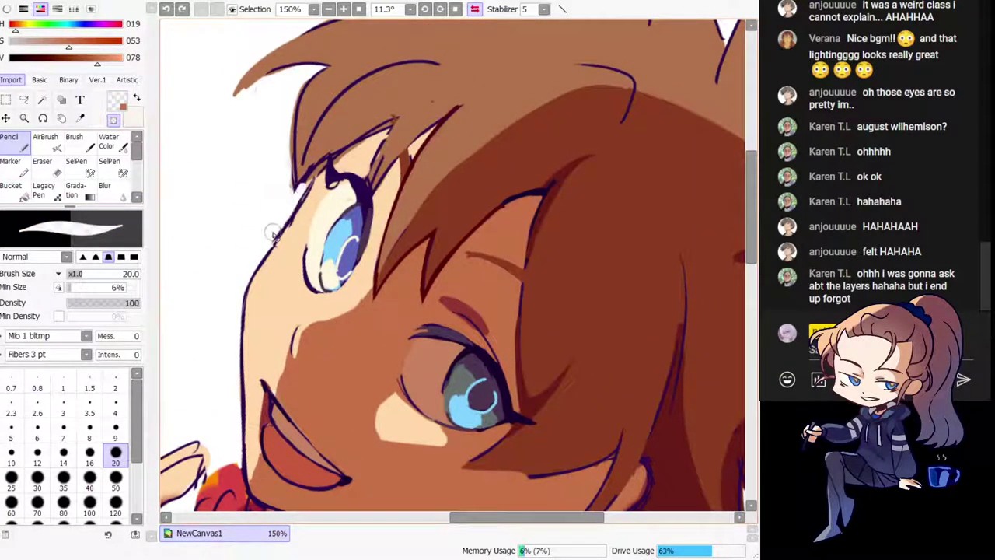
key(h)
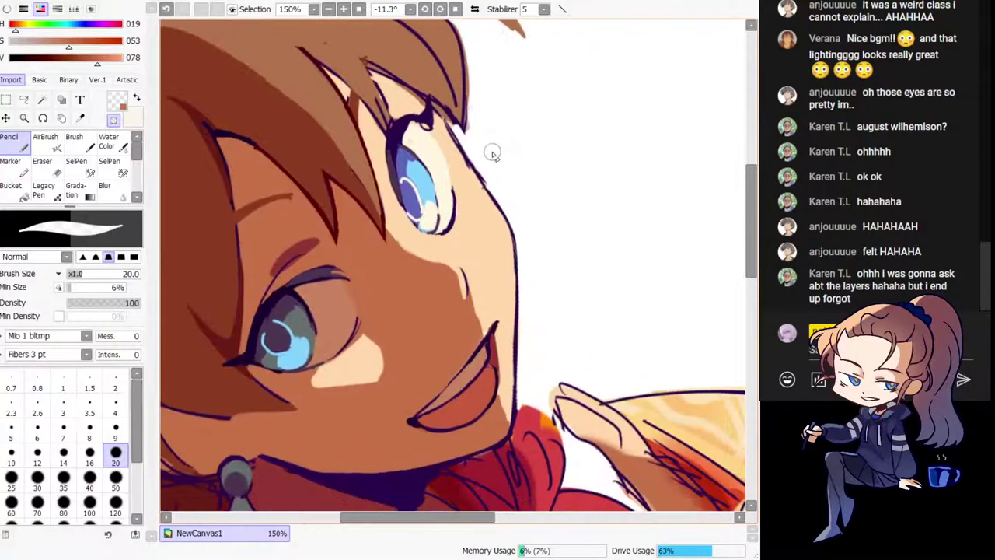
alt+click(485, 187)
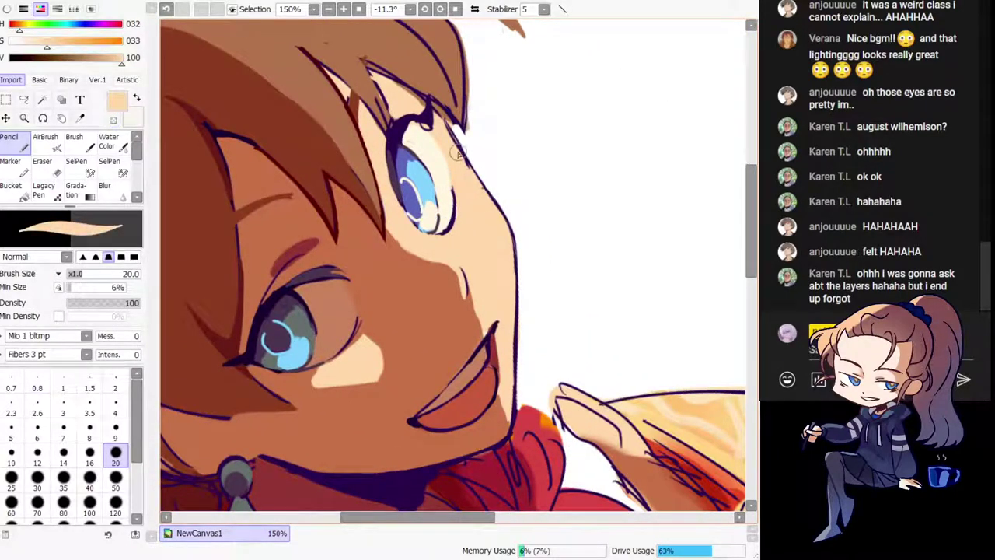
drag(456, 143, 494, 204)
key(ctrl+z)
key(h)
Step: Line the lower edge of the hair lock sweeping from the ear to below the shaded eye in sampled dark maroon
mouse_move(536, 274)
mouse_down()
mouse_move(506, 264)
mouse_move(397, 277)
mouse_up()
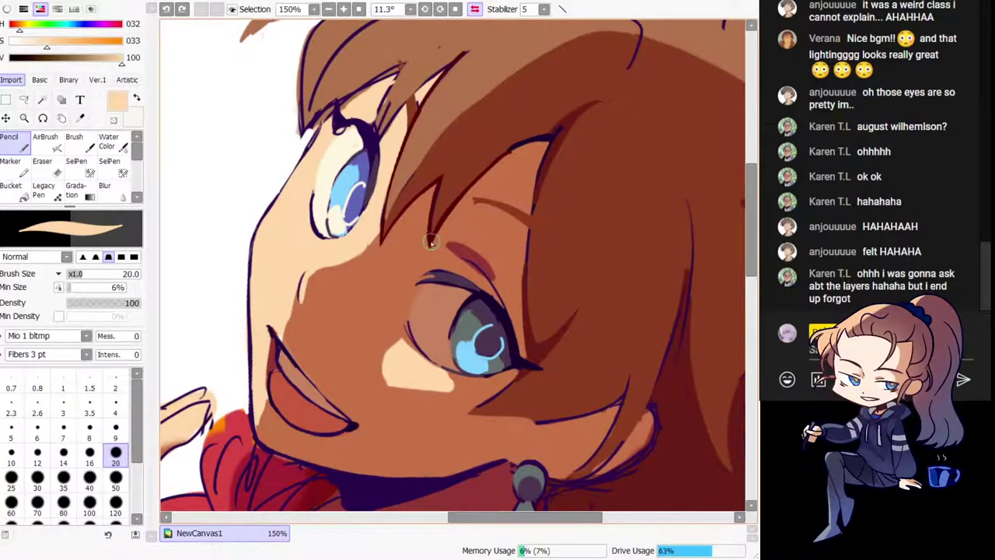
alt+click(431, 242)
key(h)
key(Home)
key(Page_Up)
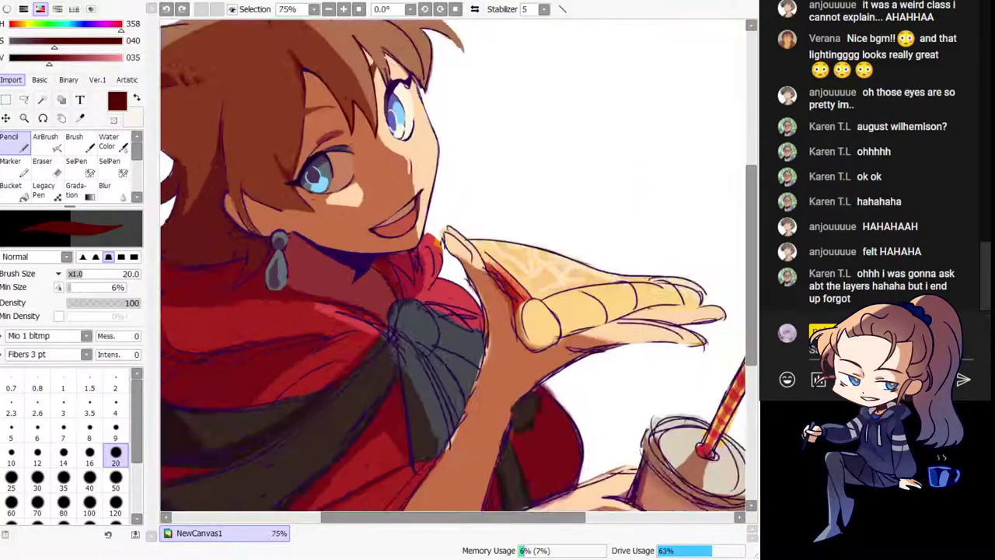
scroll(345, 227, up, 1)
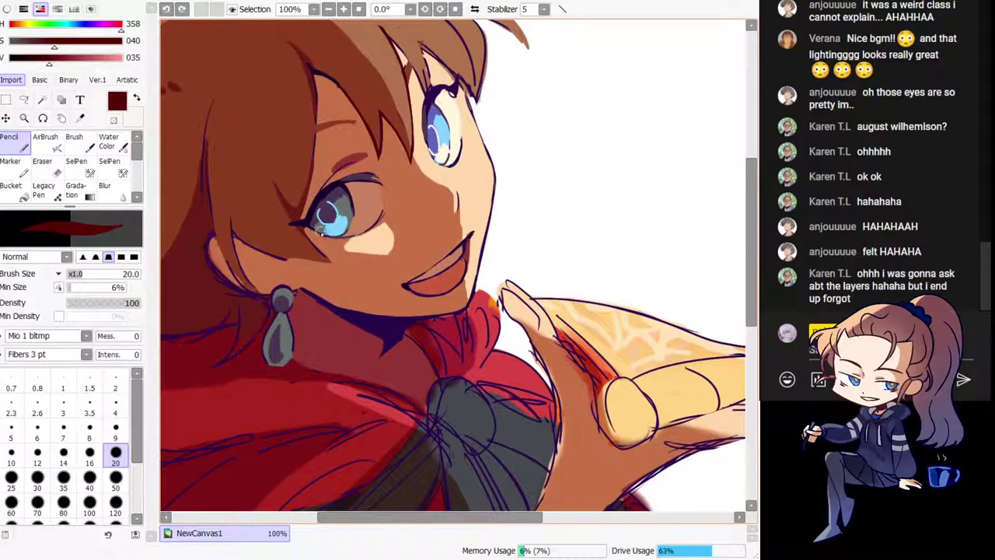
drag(317, 232, 319, 234)
drag(350, 283, 402, 307)
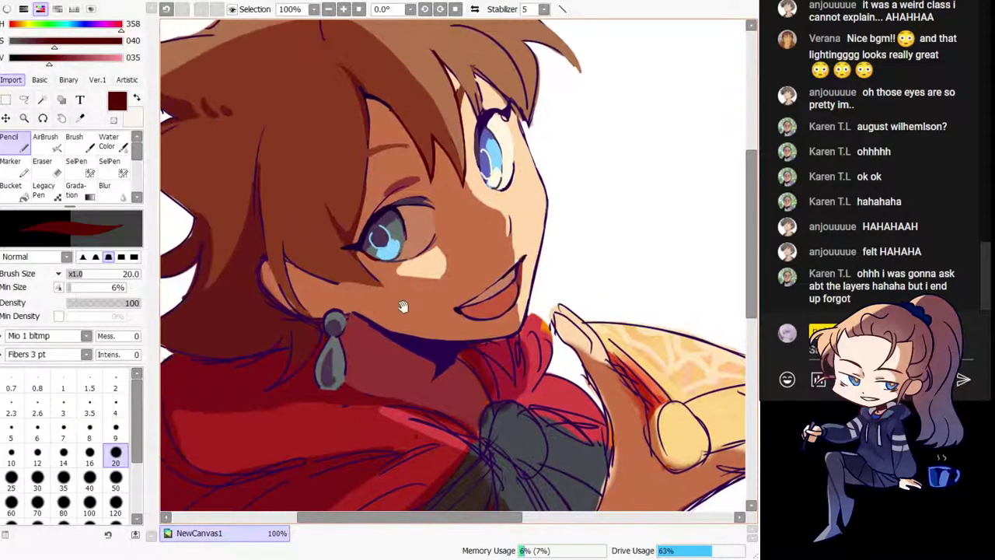
mouse_move(327, 215)
mouse_down()
mouse_move(347, 251)
mouse_move(394, 287)
mouse_up()
key(ctrl+z)
key(ctrl+z)
key(ctrl+z)
mouse_move(300, 270)
mouse_down()
mouse_move(339, 278)
mouse_move(334, 286)
mouse_move(335, 276)
mouse_move(391, 291)
mouse_up()
key(ctrl+z)
key(h)
drag(543, 351, 540, 387)
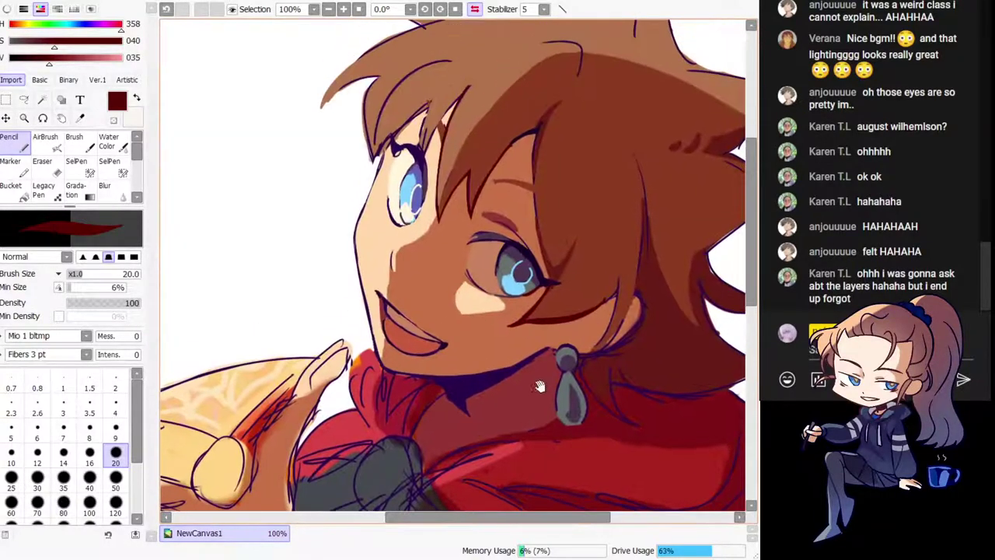
key(h)
Step: Draw a curved dark maroon strand line inside the hair lock above the shaded eye's outer corner
drag(316, 179, 330, 244)
key(ctrl+z)
mouse_move(321, 185)
mouse_down()
mouse_move(337, 255)
mouse_move(353, 268)
mouse_move(311, 257)
mouse_up()
mouse_move(270, 201)
mouse_down()
mouse_move(291, 314)
mouse_move(287, 265)
mouse_move(306, 311)
mouse_up()
key(ctrl+z)
key(ctrl+z)
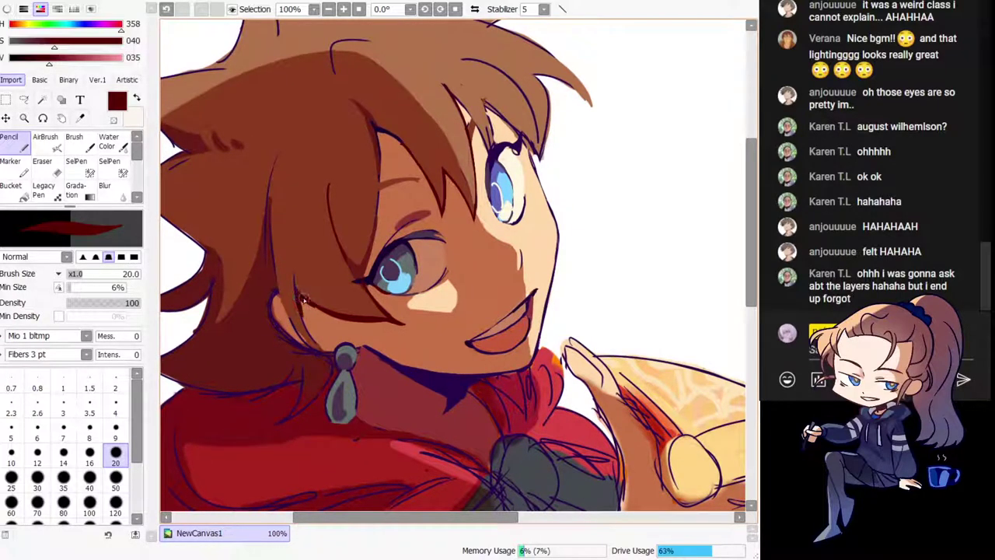
Step: Trim the maroon line under the lock below the shaded eye with sampled hair brown and shaded skin colour
scroll(278, 270, up, 2)
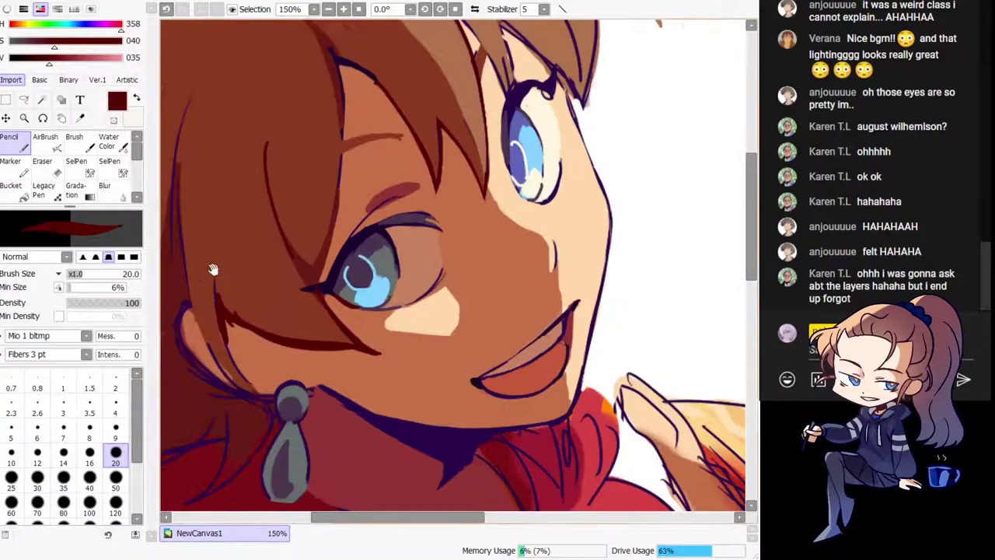
alt+click(272, 300)
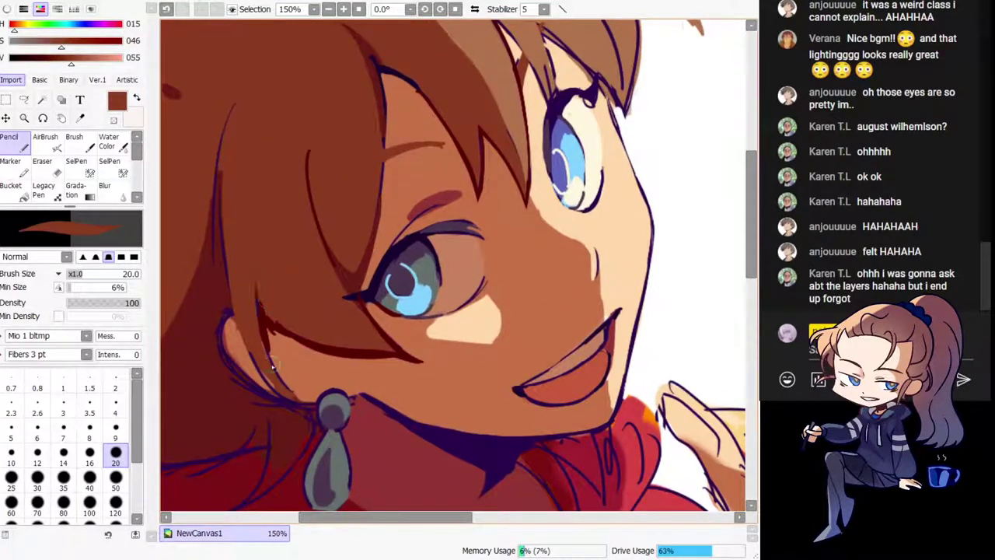
mouse_move(272, 342)
mouse_down()
mouse_move(267, 367)
mouse_move(247, 324)
mouse_move(283, 392)
mouse_up()
key(ctrl+z)
alt+click(285, 337)
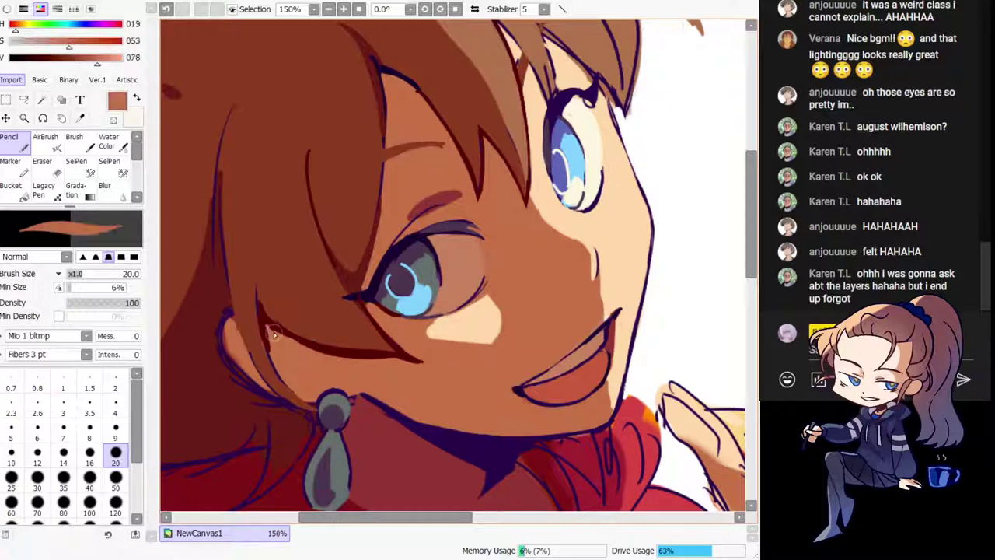
alt+click(267, 323)
mouse_move(273, 334)
mouse_down()
mouse_move(319, 346)
mouse_move(324, 280)
mouse_move(319, 323)
mouse_move(345, 331)
mouse_up()
key(ctrl+z)
alt+click(356, 299)
drag(290, 304, 364, 339)
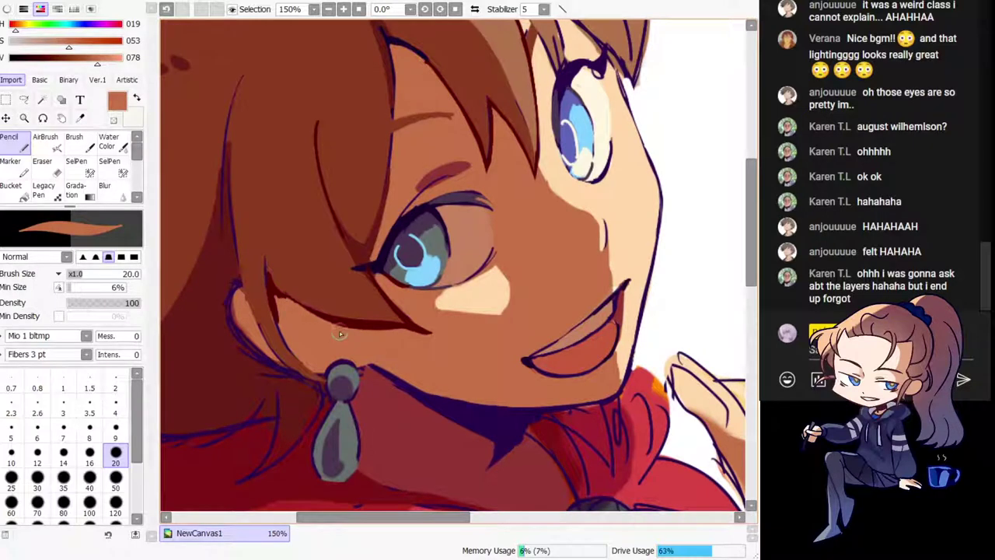
Step: Refine the corner where the cheek lock meets the side lock before the ear, using sampled line and skin colours
alt+click(288, 286)
mouse_move(310, 303)
mouse_down()
mouse_move(273, 295)
mouse_move(291, 341)
mouse_up()
alt+click(276, 292)
alt+click(284, 325)
key(ctrl+z)
drag(277, 302, 295, 349)
Step: Paint over the purple line behind the side lock above the ear with sampled dark hair shadow and hair brown
drag(275, 205, 296, 237)
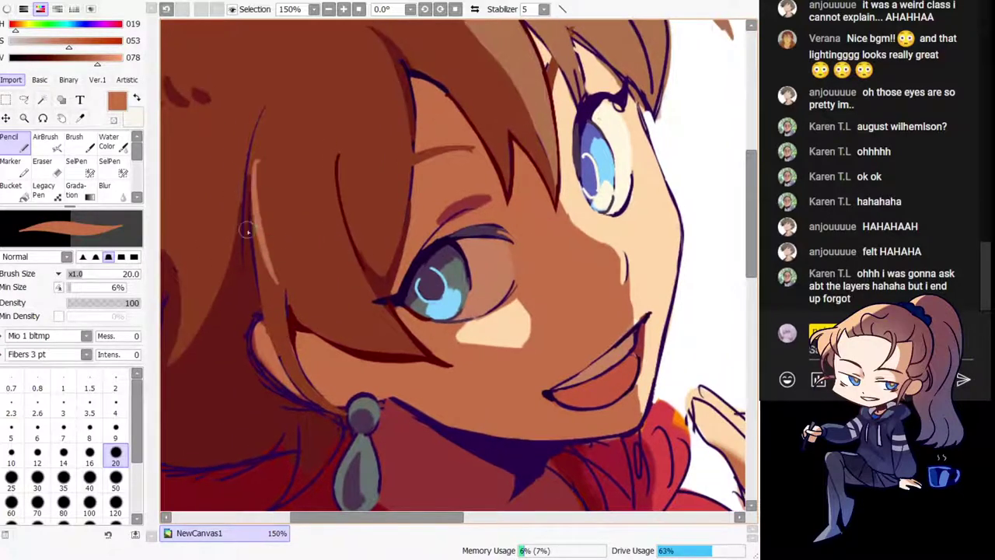
alt+click(246, 281)
mouse_move(249, 157)
mouse_down()
mouse_move(235, 224)
mouse_move(242, 252)
mouse_up()
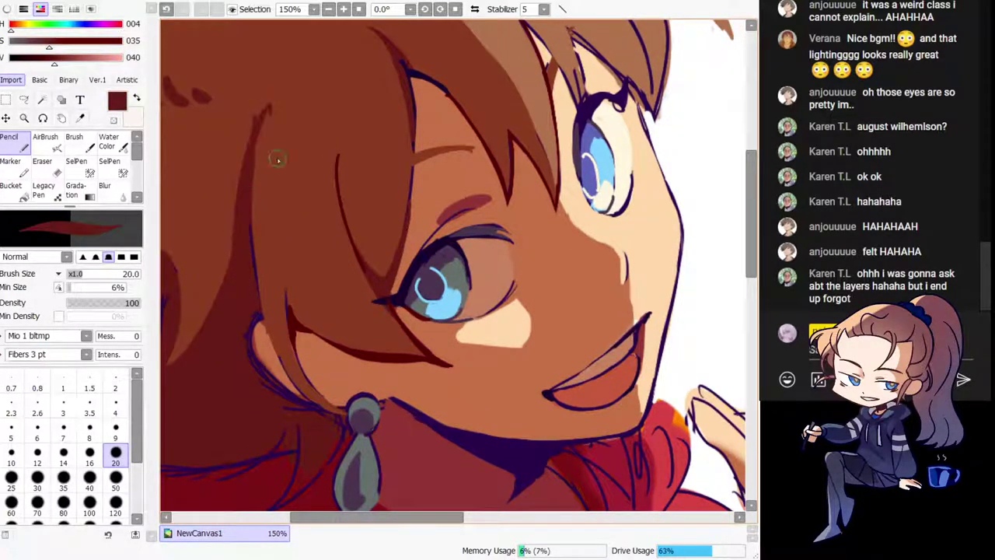
alt+click(278, 160)
drag(267, 111, 262, 233)
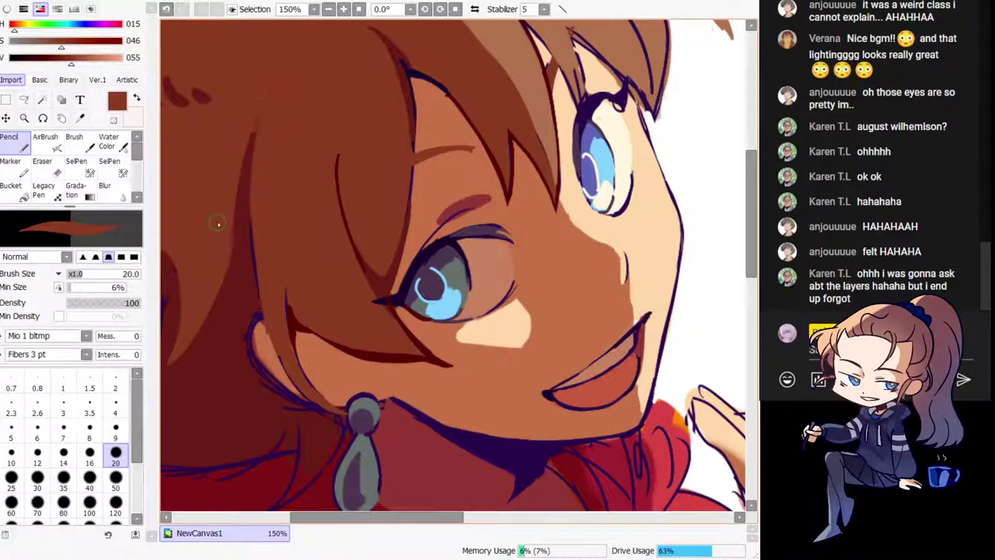
Step: Clean up the ear's inside with shaded skin colour and cover the sketch lines around it with sampled dark hair shadow
drag(285, 291, 255, 223)
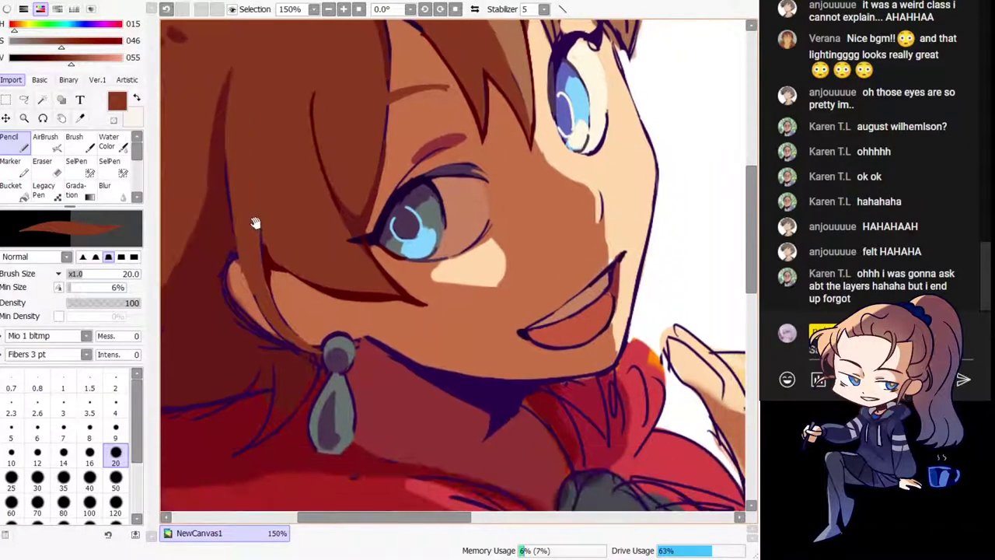
alt+click(252, 308)
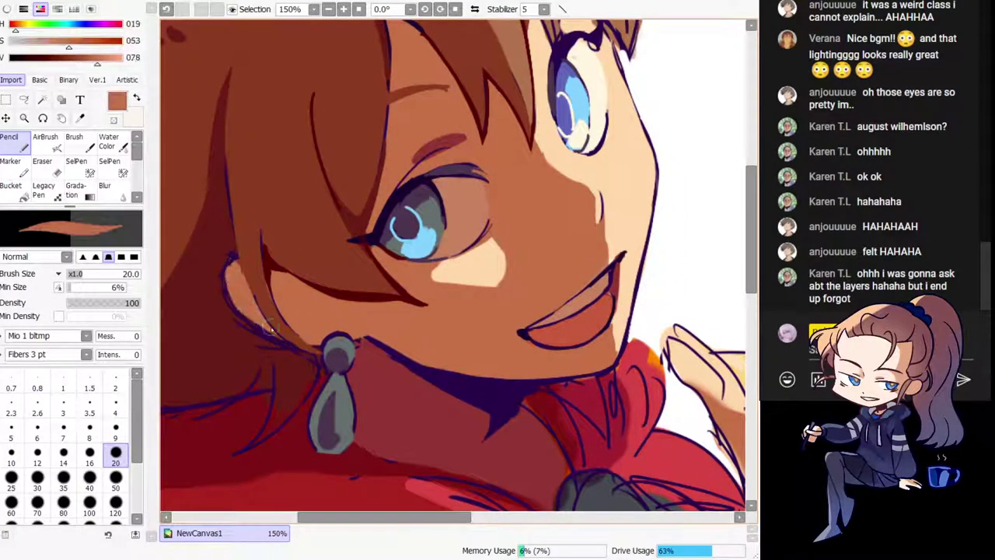
alt+click(216, 247)
drag(216, 248, 226, 253)
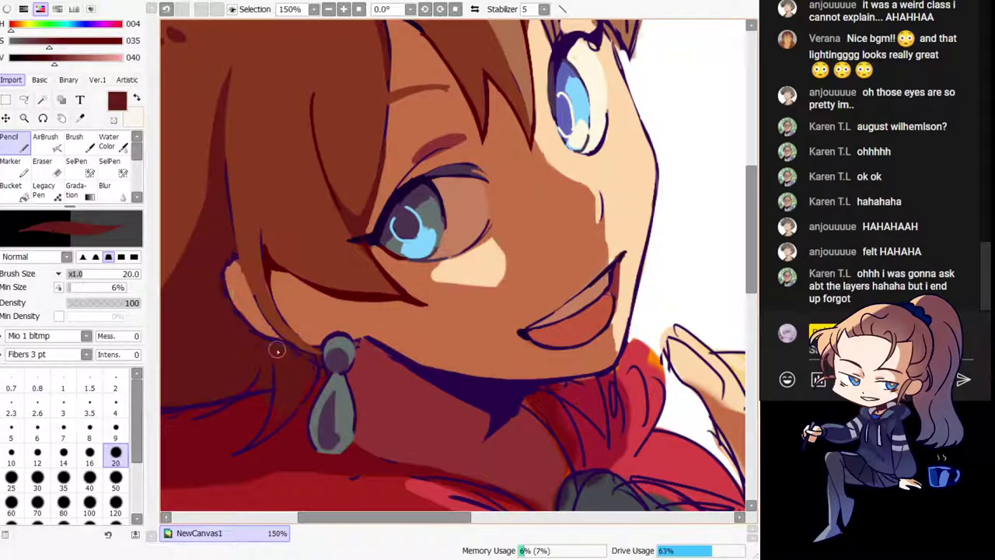
Step: Line the inner edge of the hair lock hanging behind the earring in sampled dark maroon, working in mirrored view
key(h)
drag(654, 335, 541, 323)
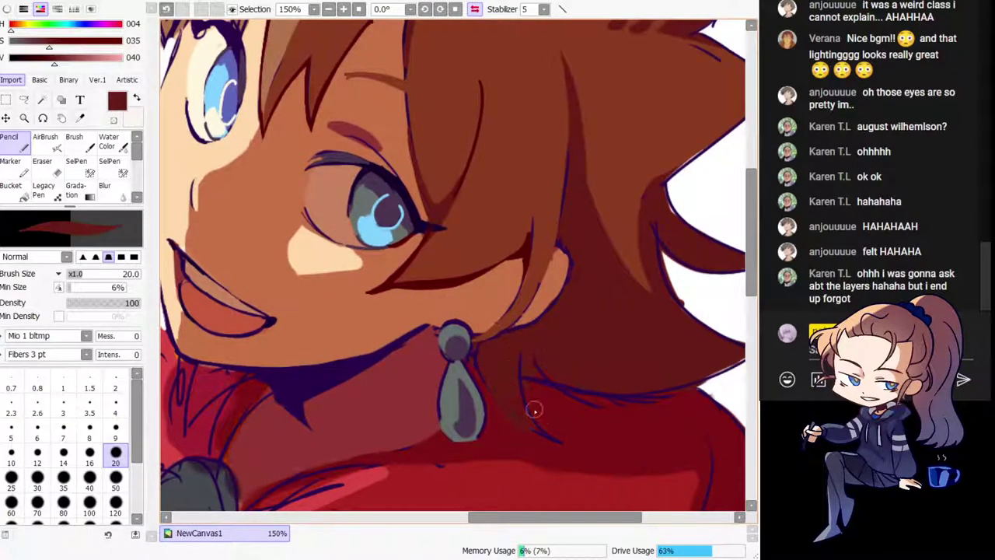
alt+click(488, 363)
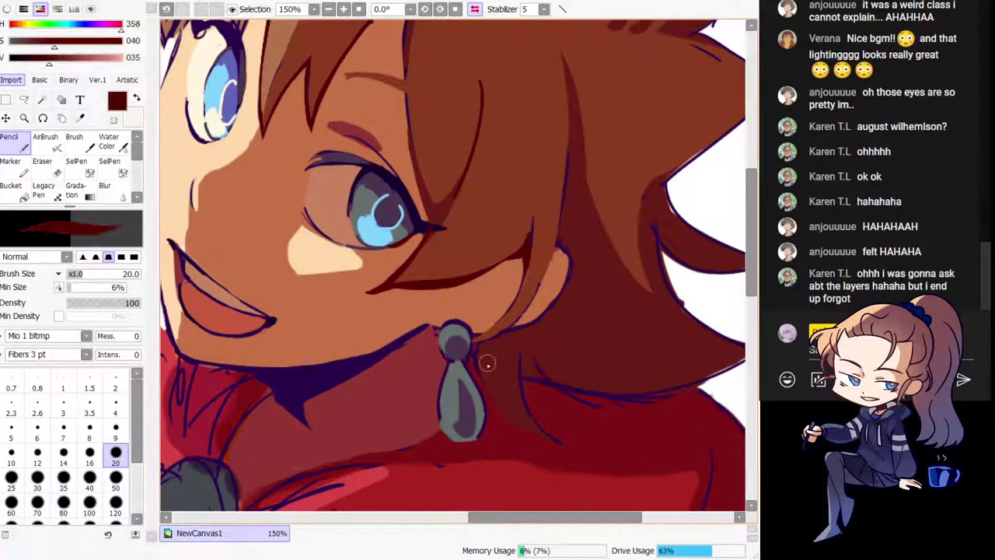
drag(477, 357, 538, 432)
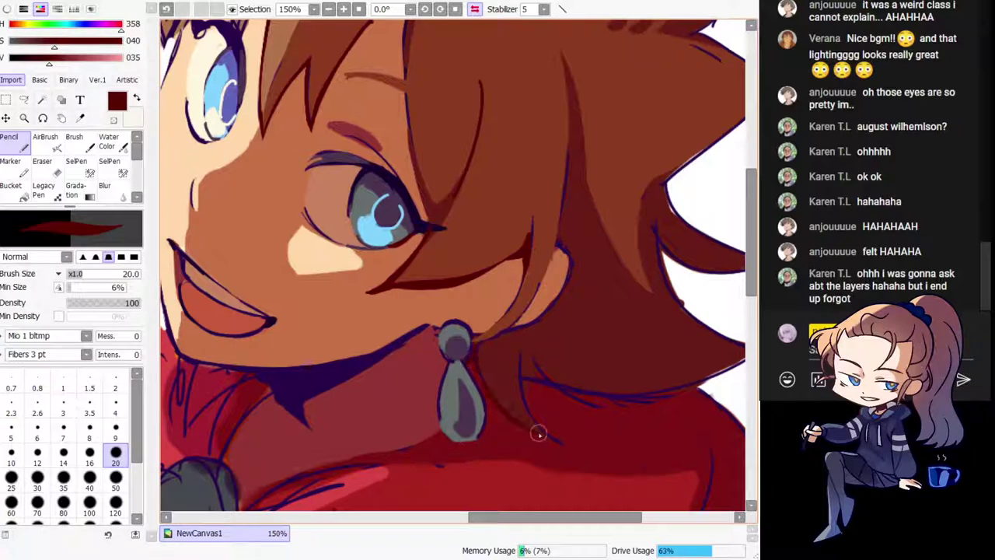
drag(522, 359, 547, 433)
key(ctrl+z)
drag(522, 356, 528, 378)
key(ctrl+z)
key(h)
key(h)
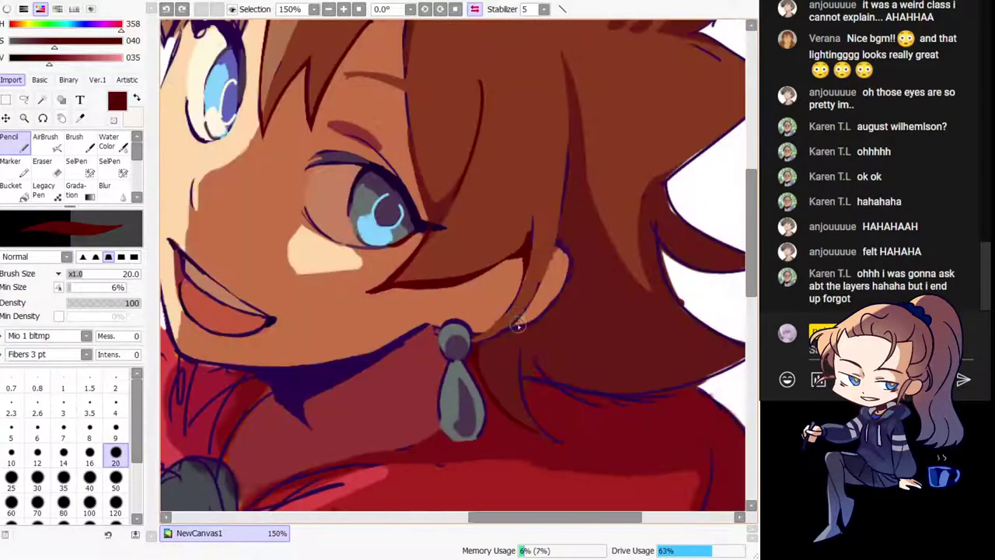
Step: Fill in the line corner beside the lock behind the earring and paint over the sketchy lower hair outline with sampled colours
alt+click(356, 361)
mouse_move(538, 356)
mouse_down()
mouse_move(493, 317)
mouse_move(482, 327)
mouse_move(494, 331)
mouse_up()
key(ctrl+z)
alt+click(495, 308)
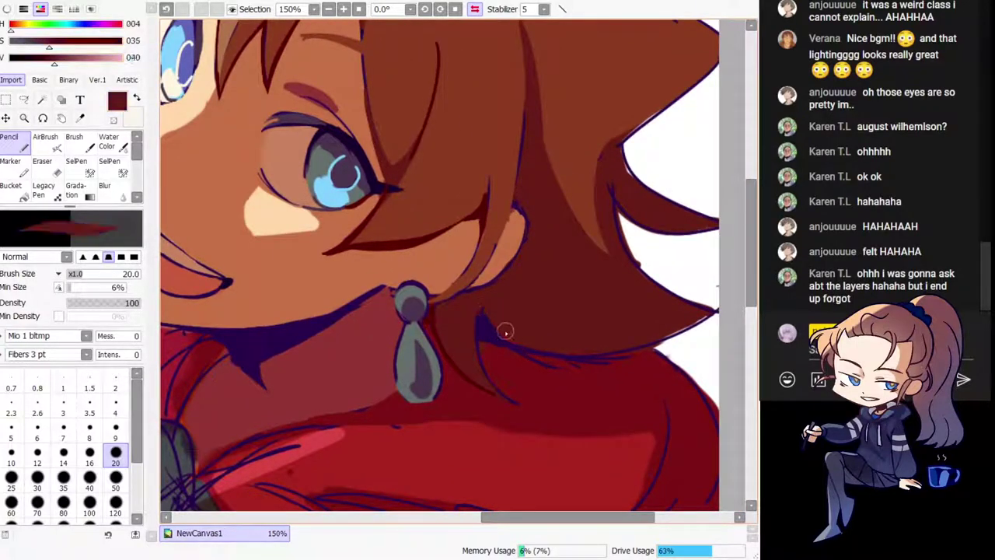
key(h)
mouse_move(308, 333)
mouse_down()
mouse_move(384, 366)
mouse_move(400, 359)
mouse_up()
alt+click(293, 413)
alt+click(256, 336)
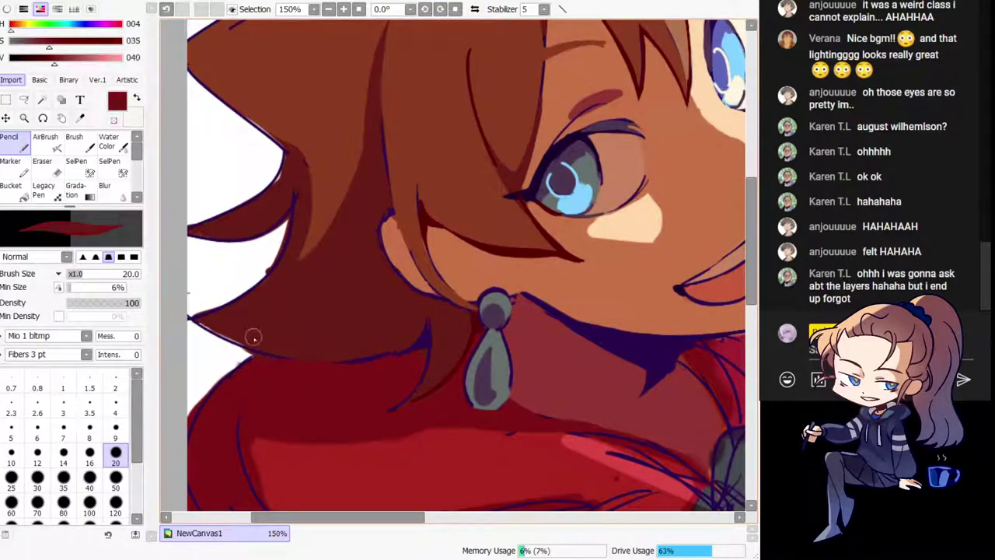
Step: Redraw the lower outline of the back hair above the cape as one smooth curve in sampled dark purple
alt+click(422, 343)
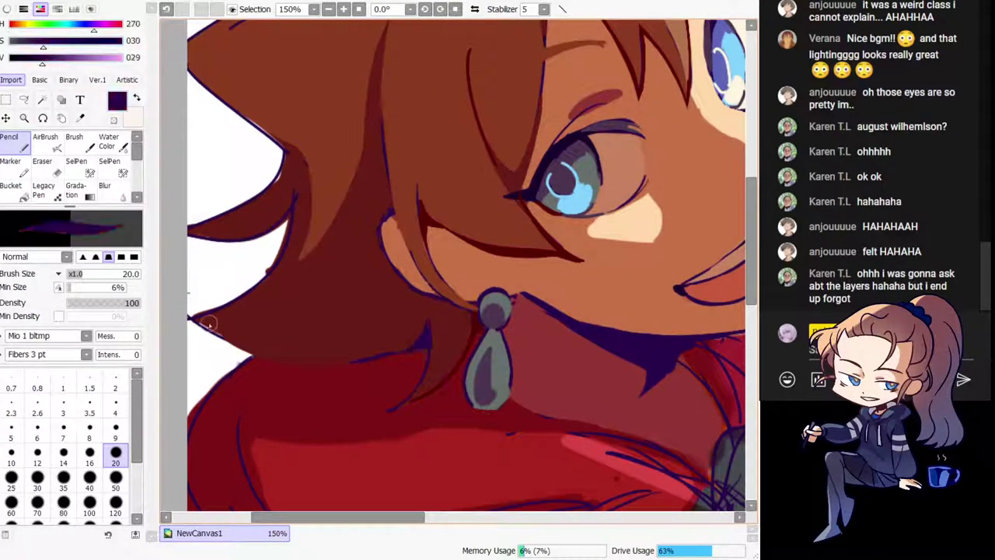
drag(197, 317, 340, 359)
key(ctrl+z)
drag(202, 318, 345, 363)
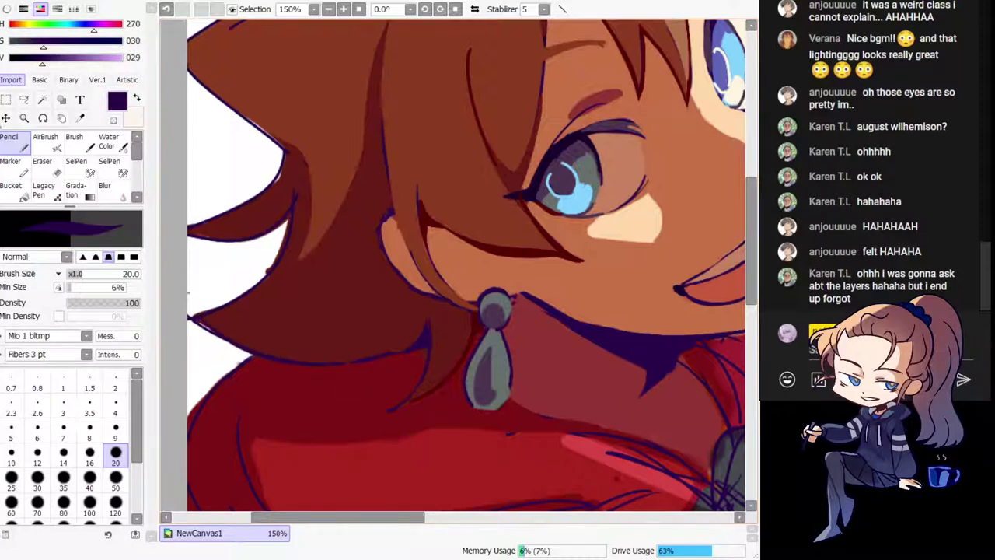
key(Home)
key(h)
key(h)
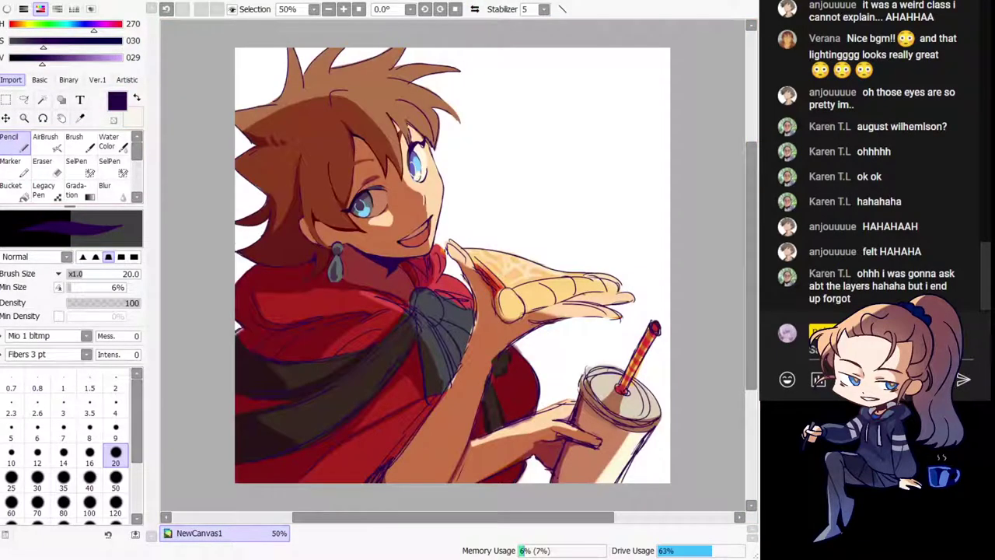
click(181, 19)
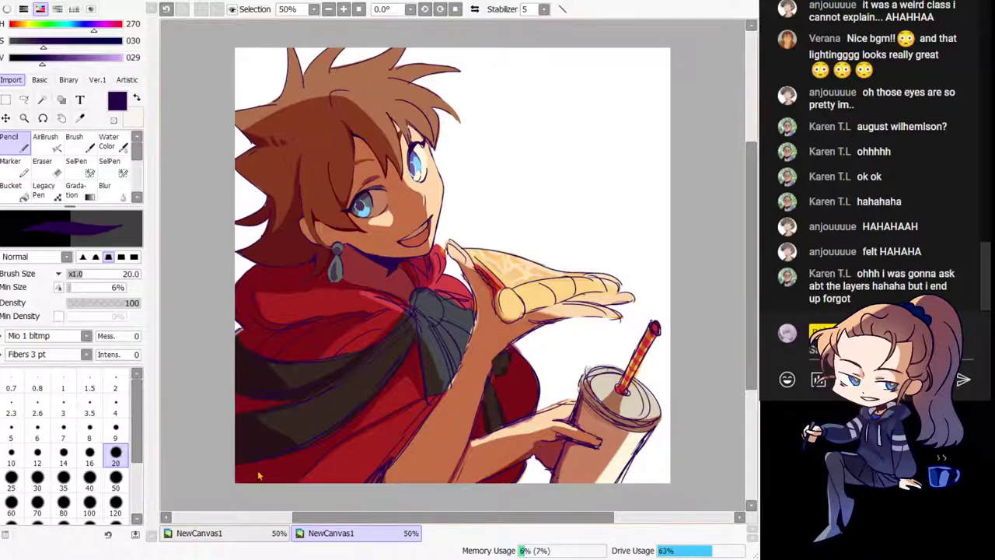
click(264, 533)
click(281, 534)
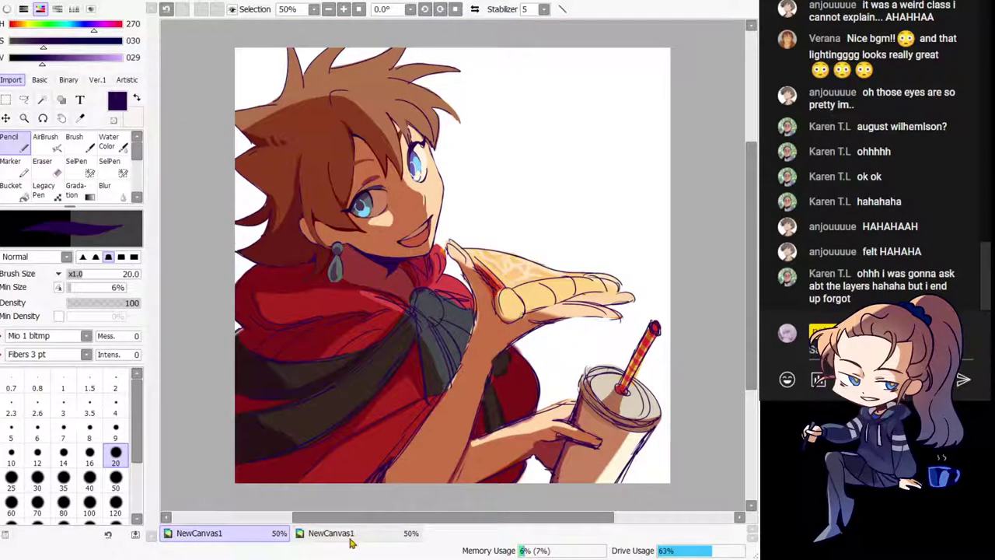
click(349, 536)
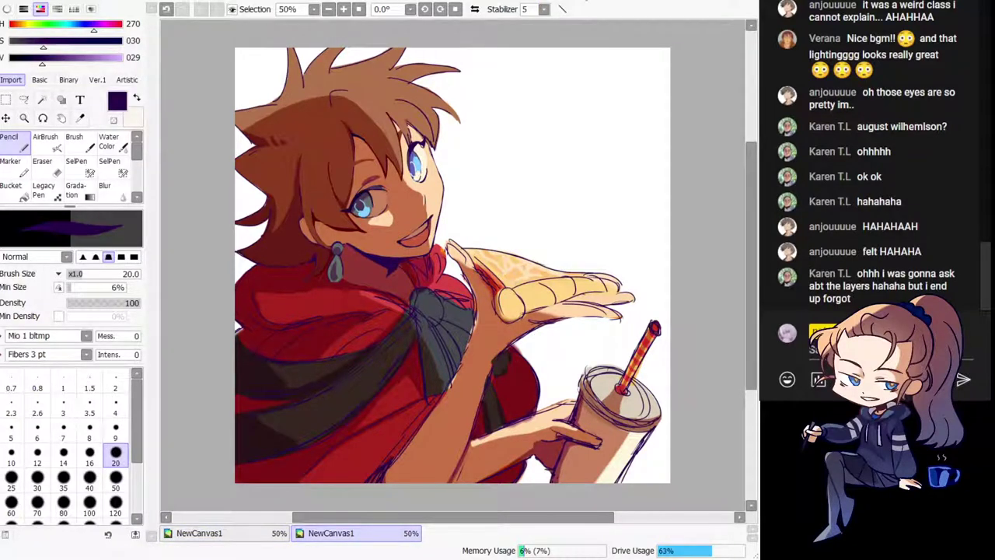
key(ctrl+w)
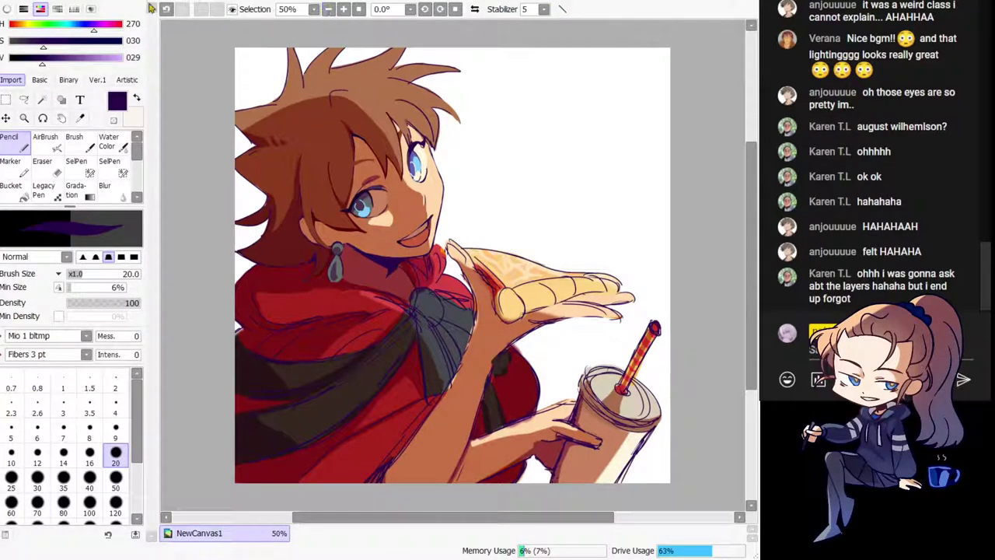
Step: Open a second view of the canvas, float both views as windows, zoom the second out to 33.3% and enlarge the main one
click(153, 8)
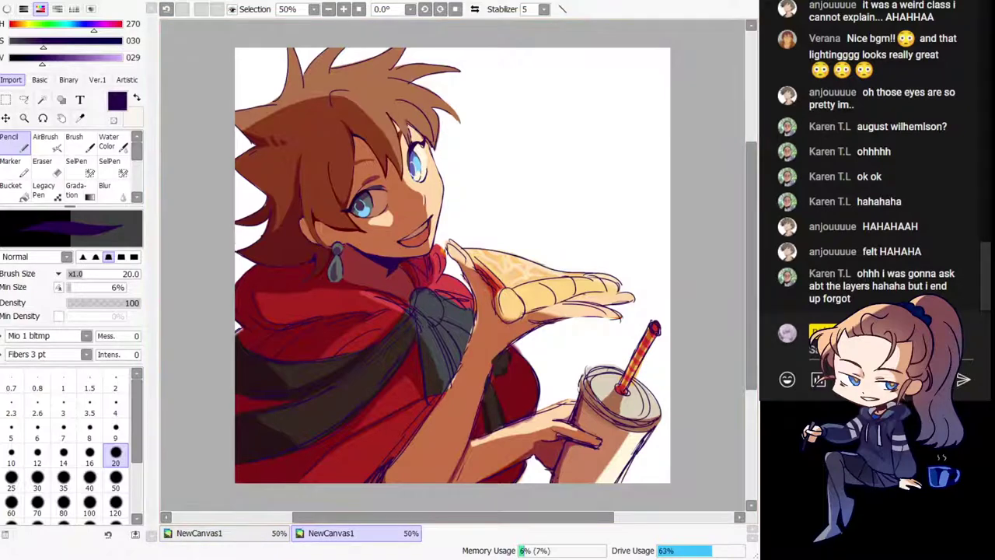
click(752, 28)
drag(347, 70, 599, 31)
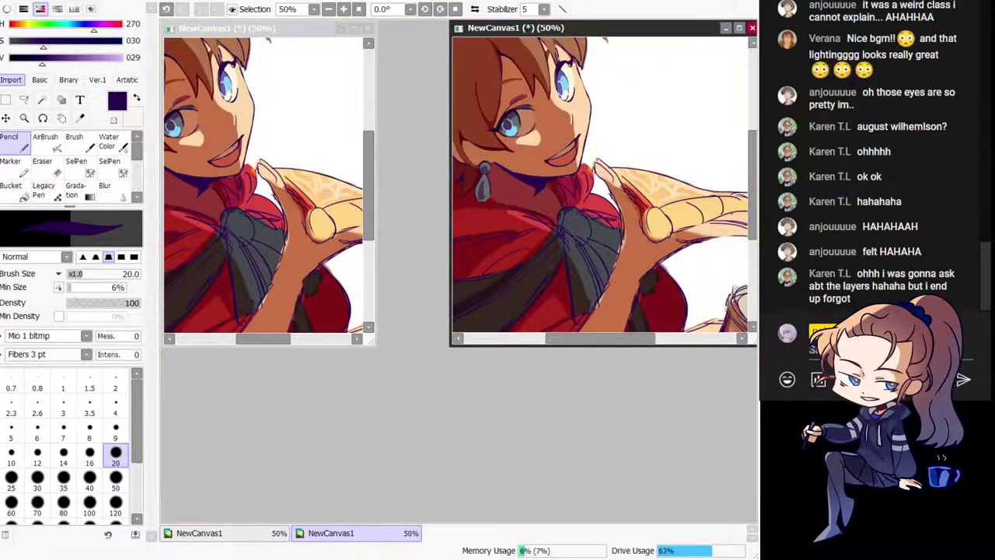
key(Page_Down)
drag(363, 328, 746, 549)
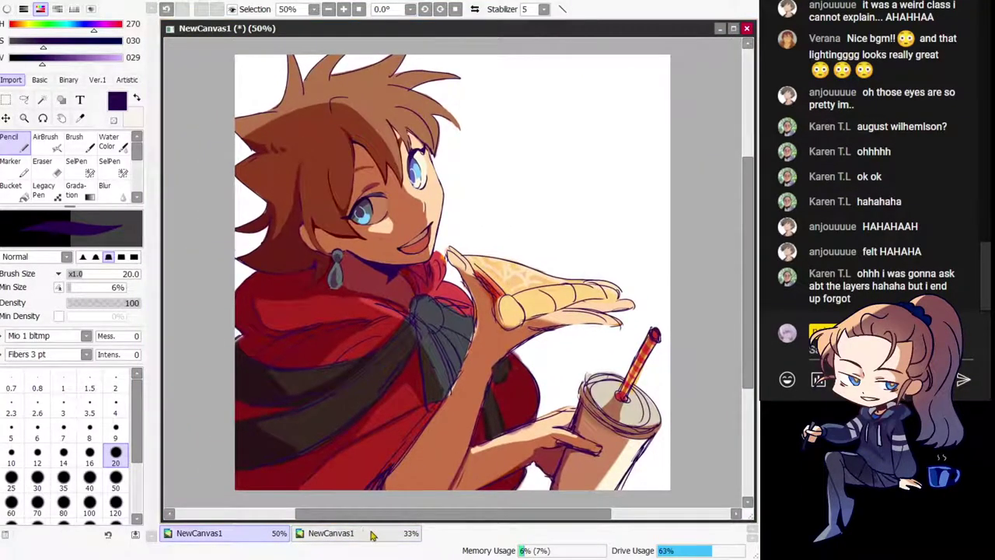
click(380, 533)
click(725, 27)
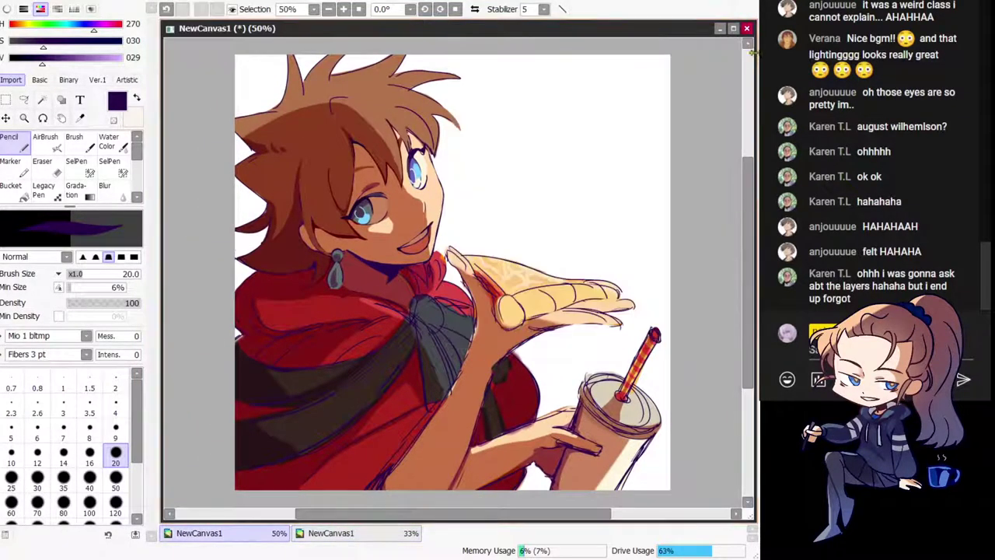
click(734, 28)
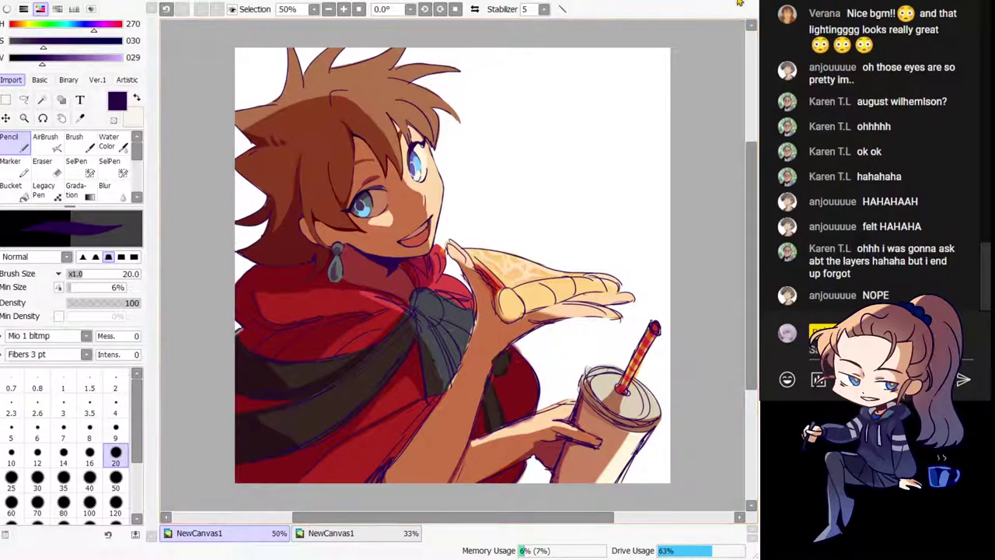
click(734, 29)
click(733, 28)
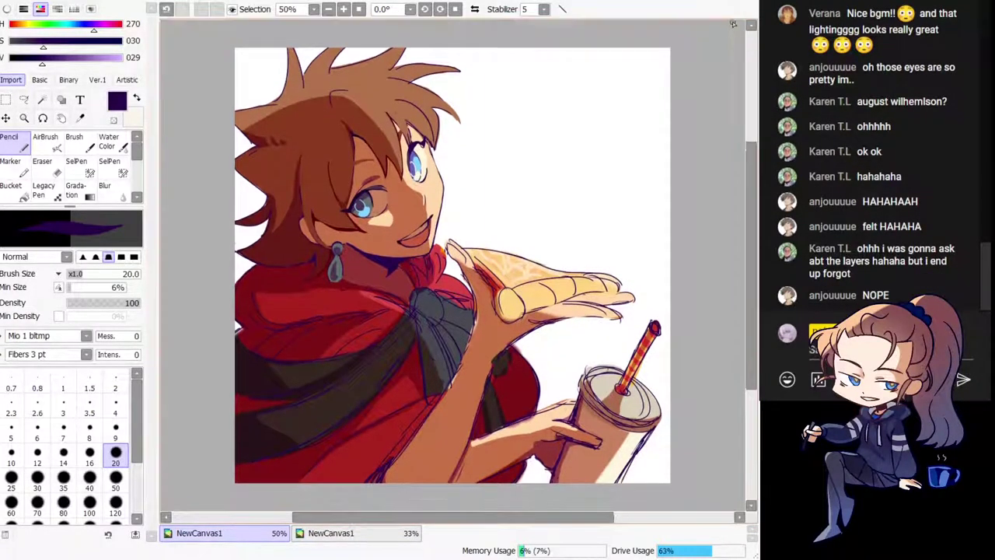
click(739, 3)
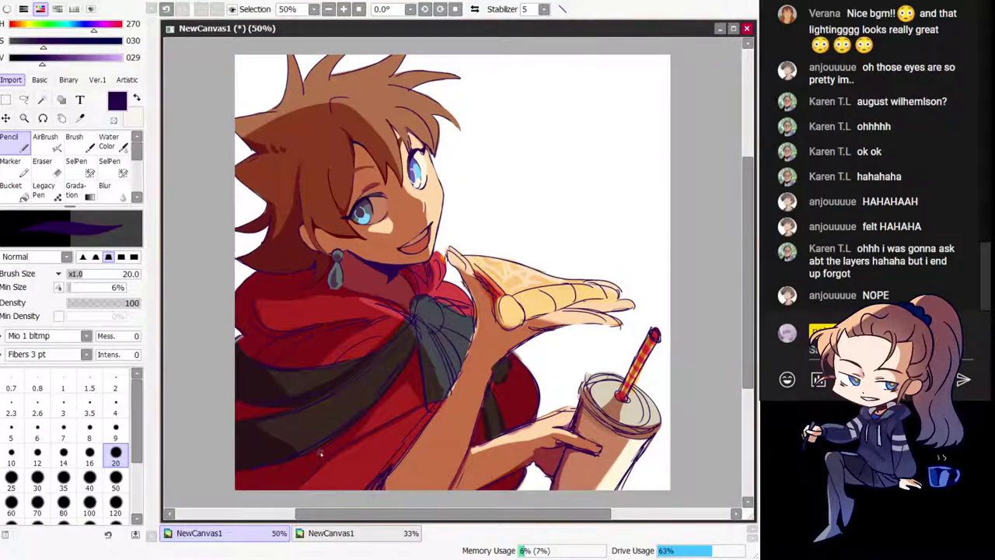
Step: Resize the 33.3% view into a tall, narrow window and position the portrait inside it
click(359, 534)
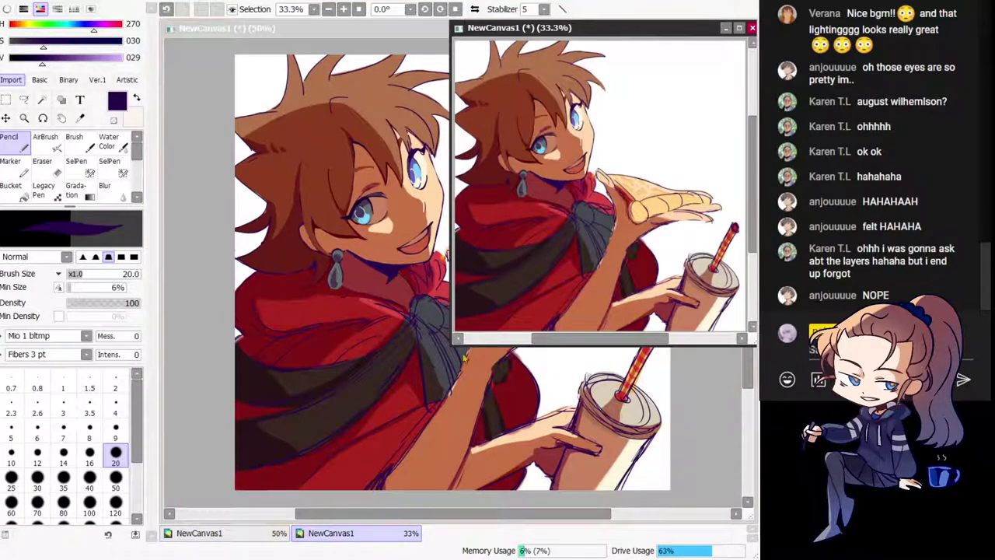
click(457, 339)
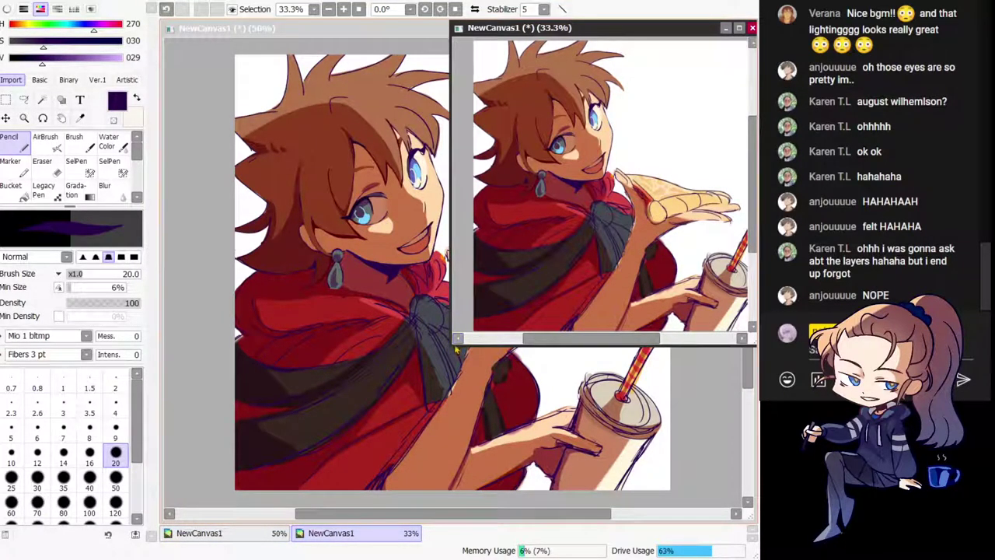
drag(453, 342, 579, 521)
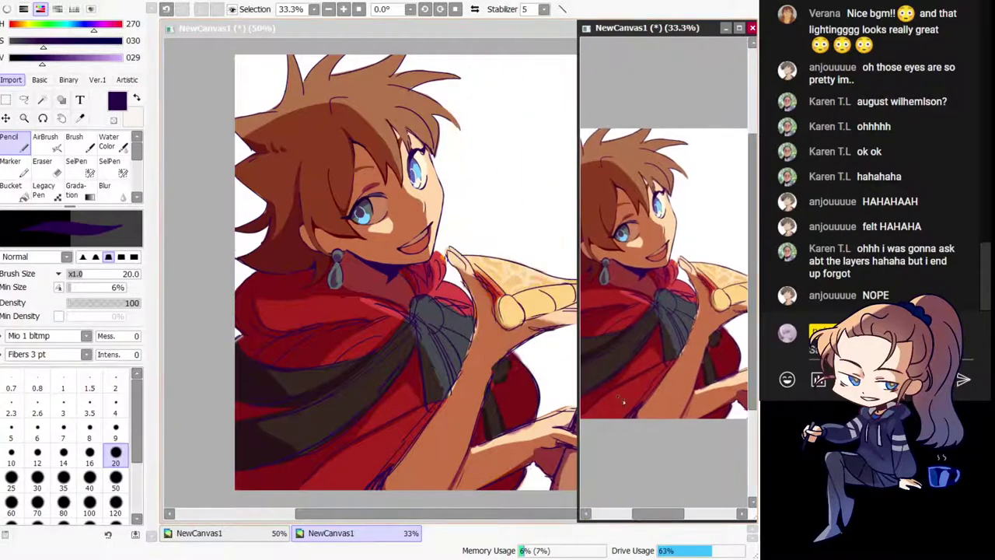
drag(626, 410, 660, 412)
Step: Narrow the main 50% view's window so that it sits side by side with the 33.3% view
key(ctrl+Tab)
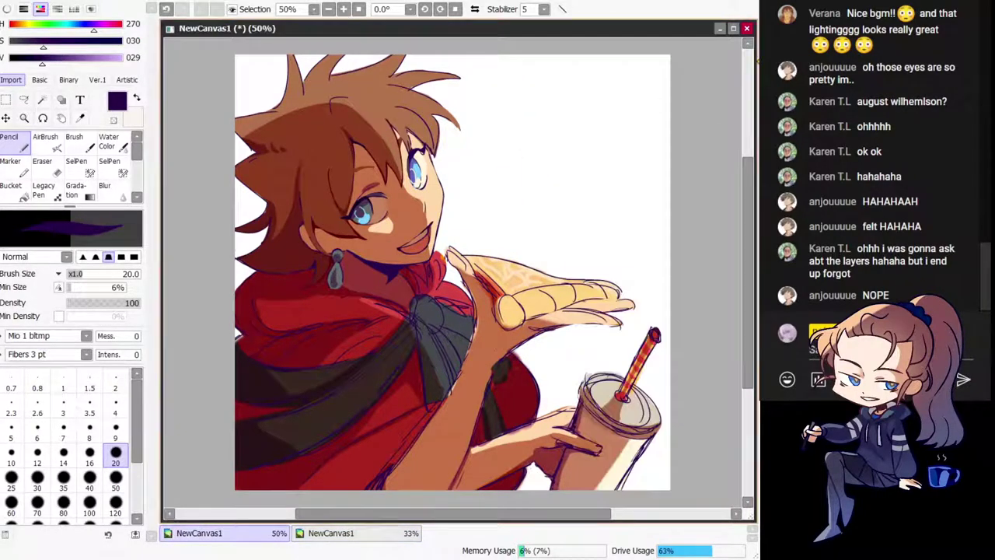
click(750, 119)
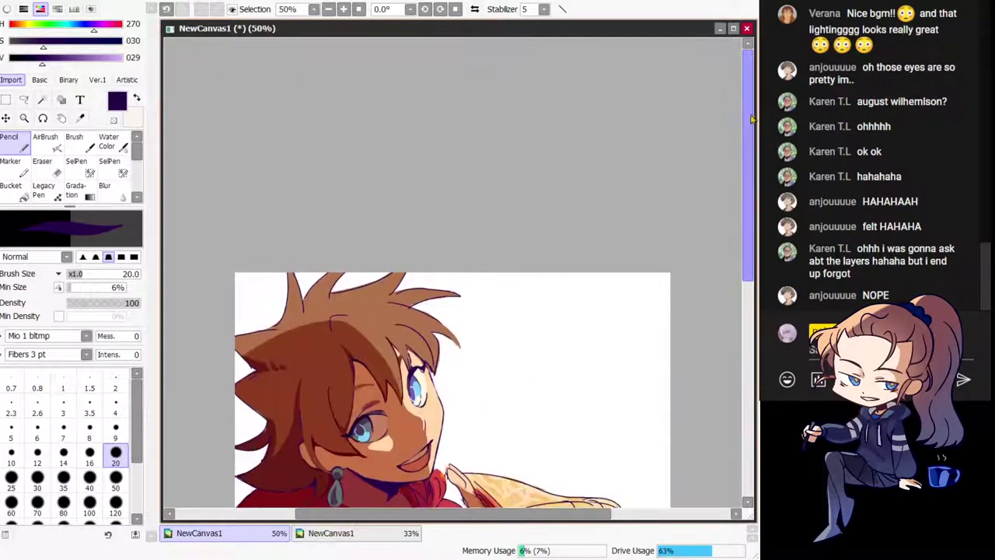
drag(753, 118, 752, 118)
click(756, 119)
click(477, 179)
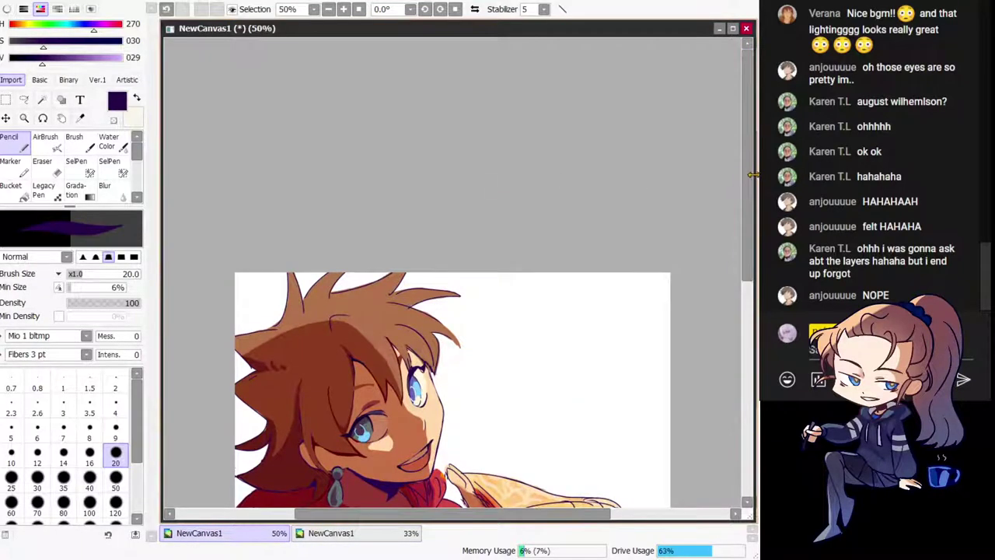
drag(751, 176, 751, 180)
click(757, 178)
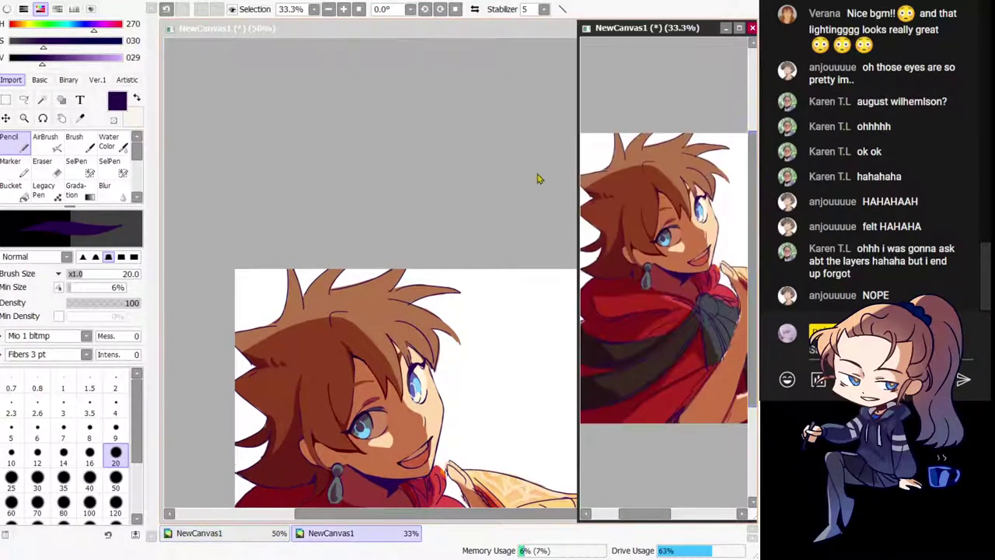
click(536, 178)
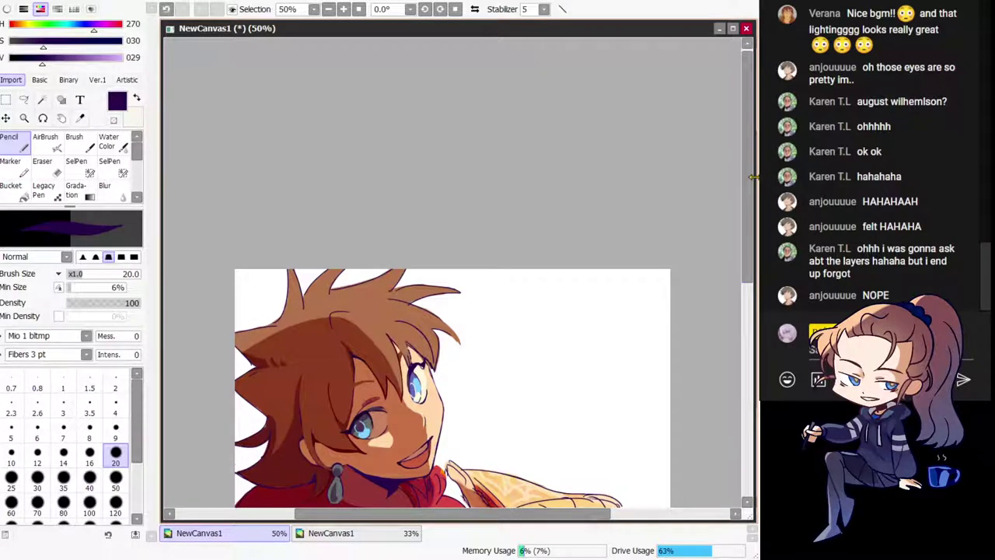
drag(753, 178, 576, 234)
Step: Refine the corner and line where the back hair meets the cape with sampled hair shadow, cape red and dark purple at 150% zoom
mouse_move(381, 311)
mouse_down()
mouse_move(364, 234)
mouse_move(322, 320)
mouse_move(328, 286)
mouse_up()
key(Page_Up)
key(Page_Up)
key(Page_Up)
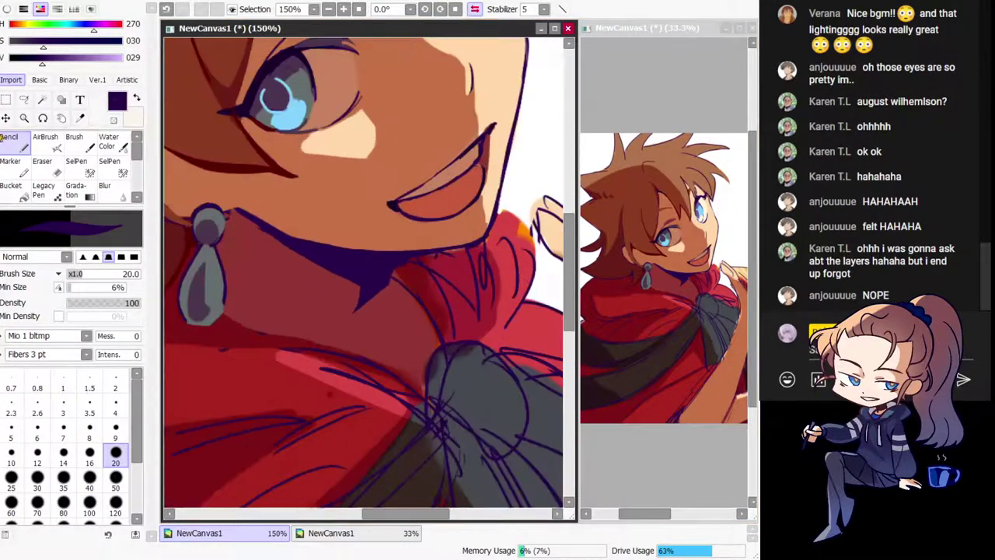
key(h)
drag(422, 218, 187, 273)
right_click(377, 305)
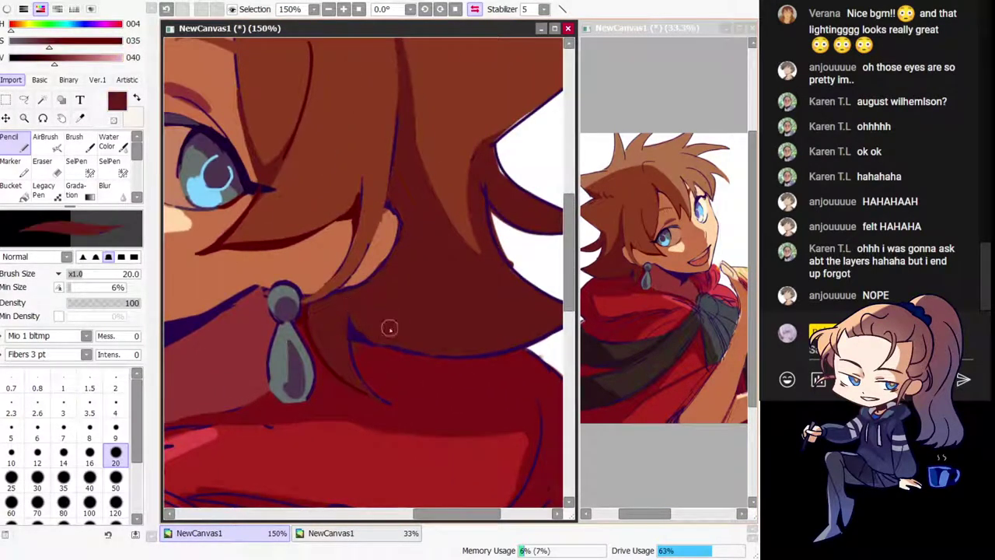
alt+click(363, 336)
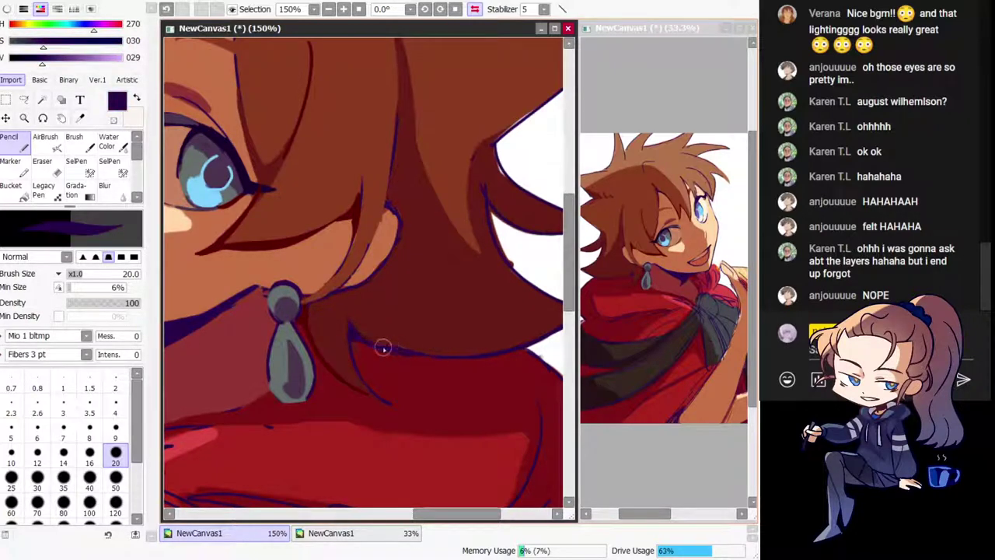
alt+click(380, 331)
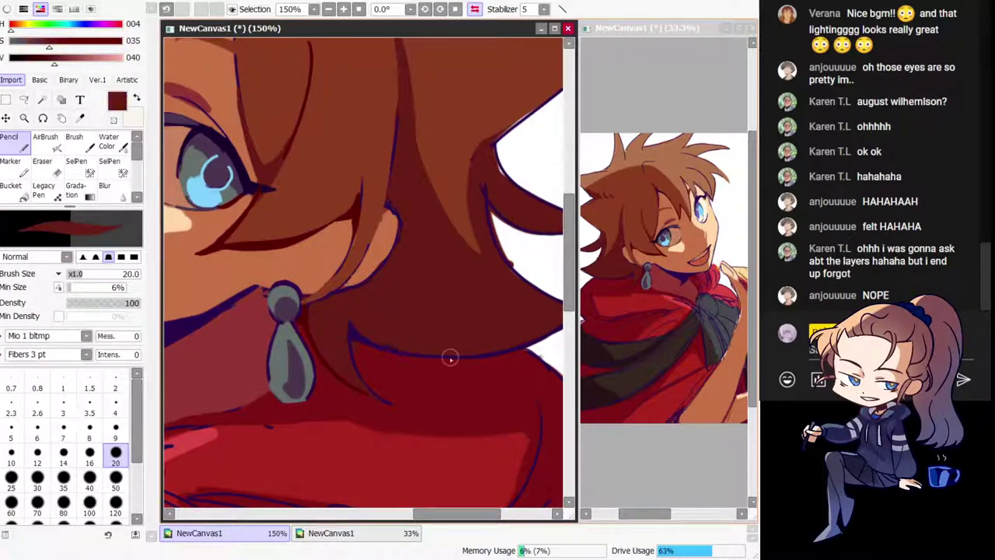
drag(400, 351, 419, 310)
alt+click(411, 312)
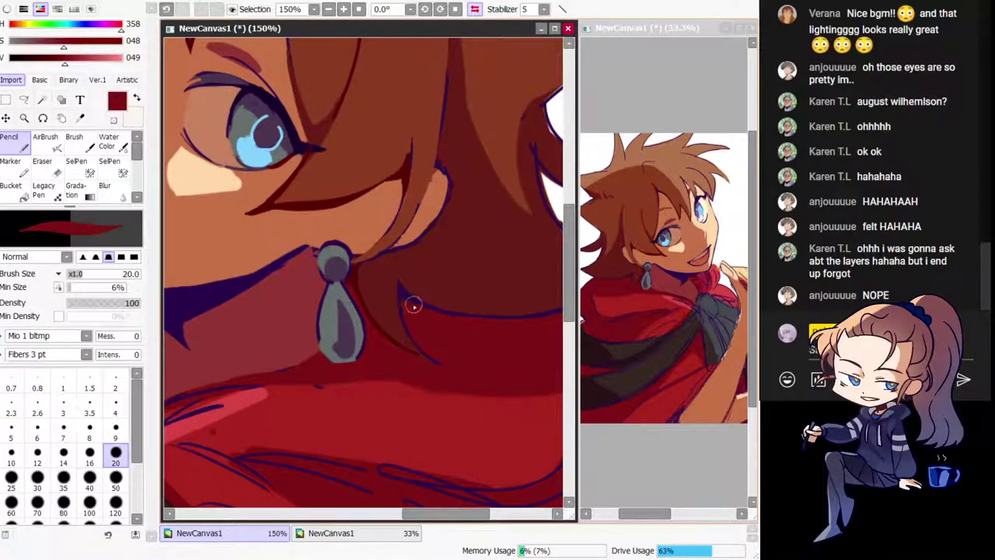
alt+click(403, 301)
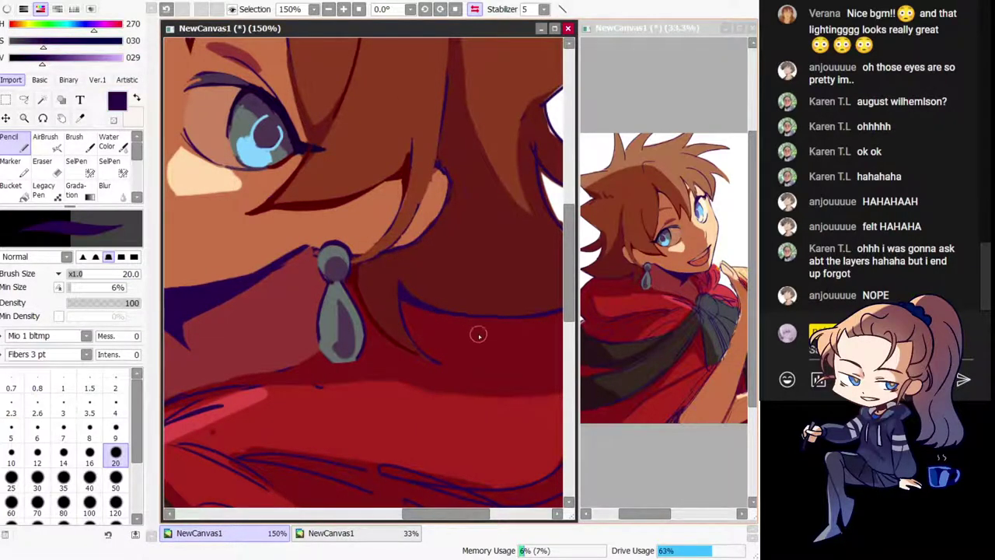
Step: Extend the dark purple jawline to the earring and smooth its lower edge with the sampled shaded neck colour
key(h)
drag(388, 315, 375, 321)
drag(373, 269, 378, 272)
key(ctrl+z)
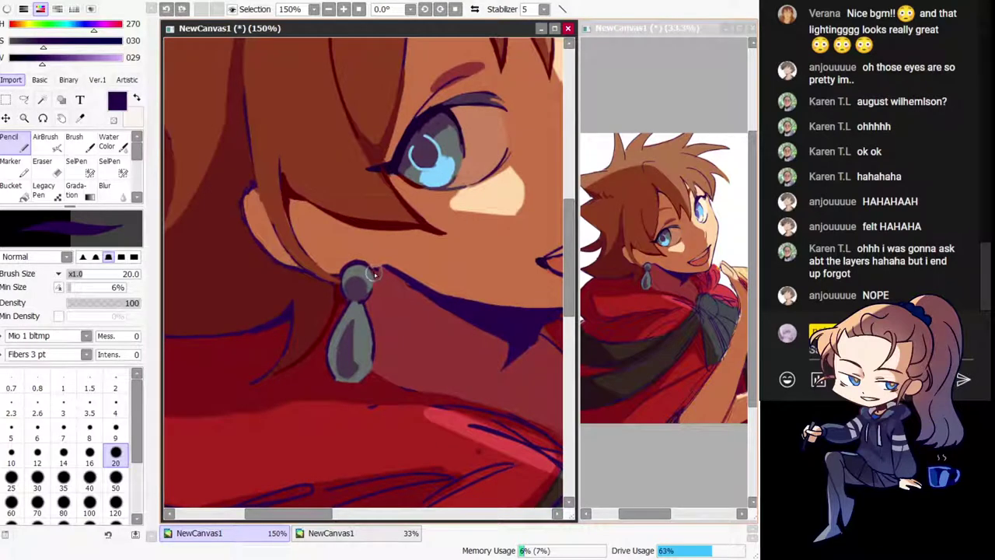
alt+click(393, 283)
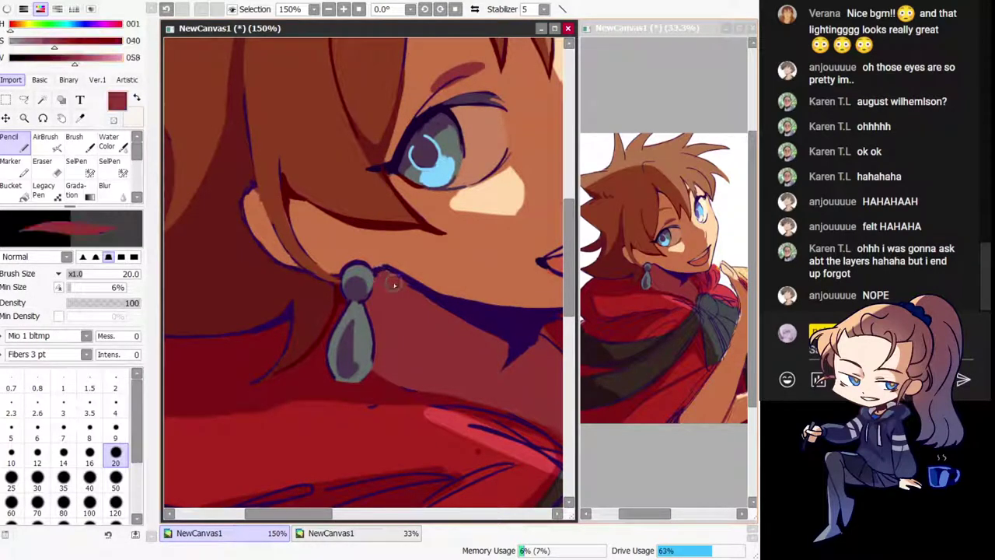
drag(433, 335, 450, 258)
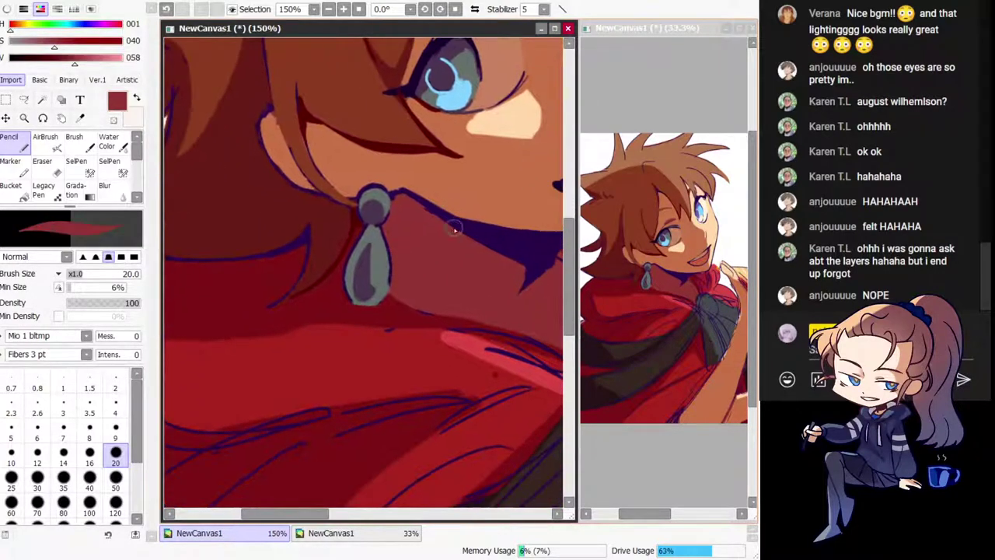
alt+click(498, 243)
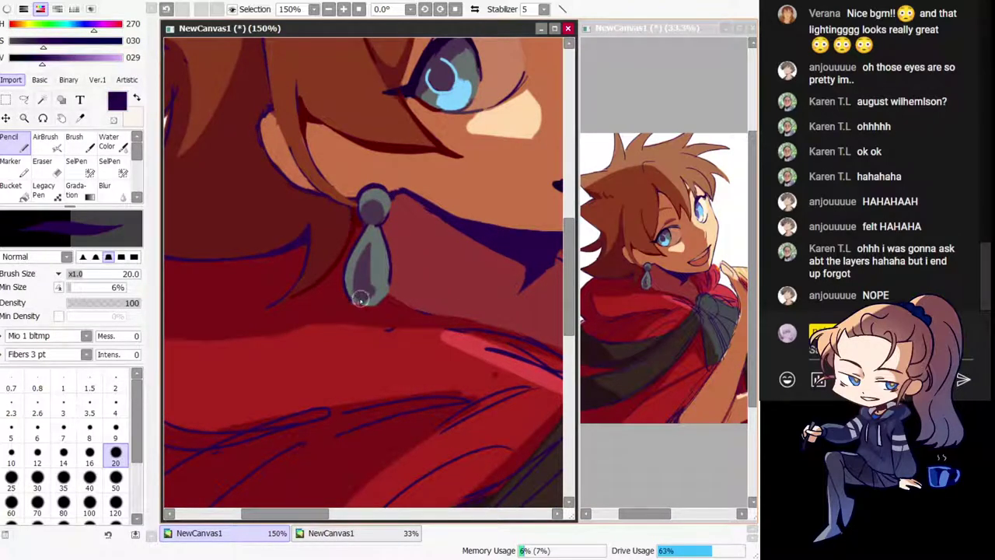
drag(457, 309, 401, 302)
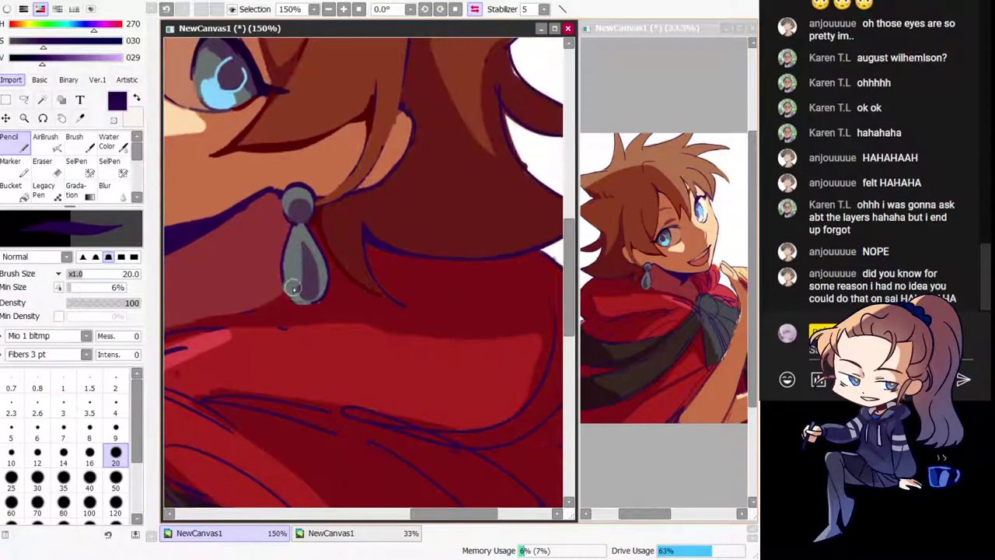
key(ctrl+z)
drag(285, 278, 302, 304)
key(ctrl+z)
key(h)
drag(471, 328, 323, 403)
Step: Paint over the sketch lines around the cape's upper fold with sampled bright and dark cape reds at brush size 50
alt+click(251, 414)
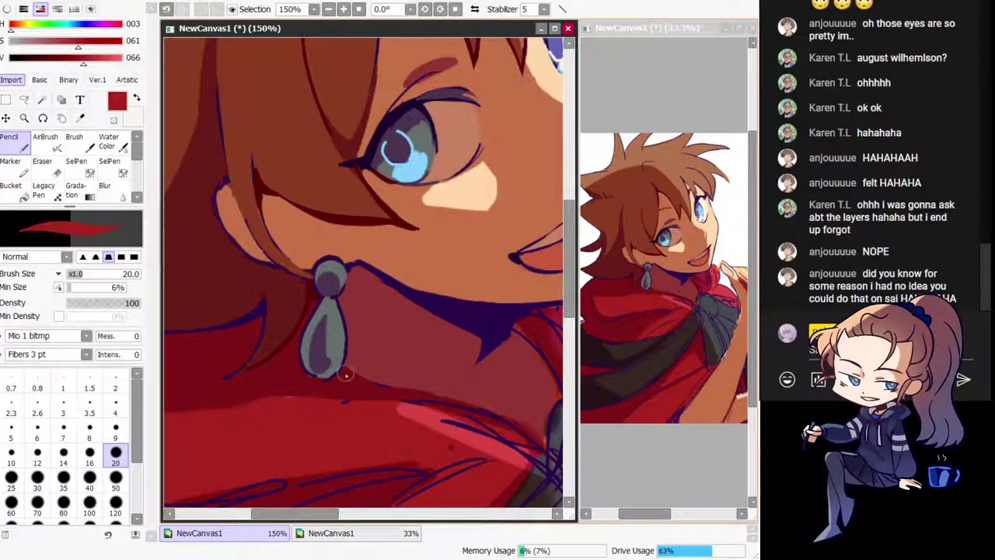
key(Page_Down)
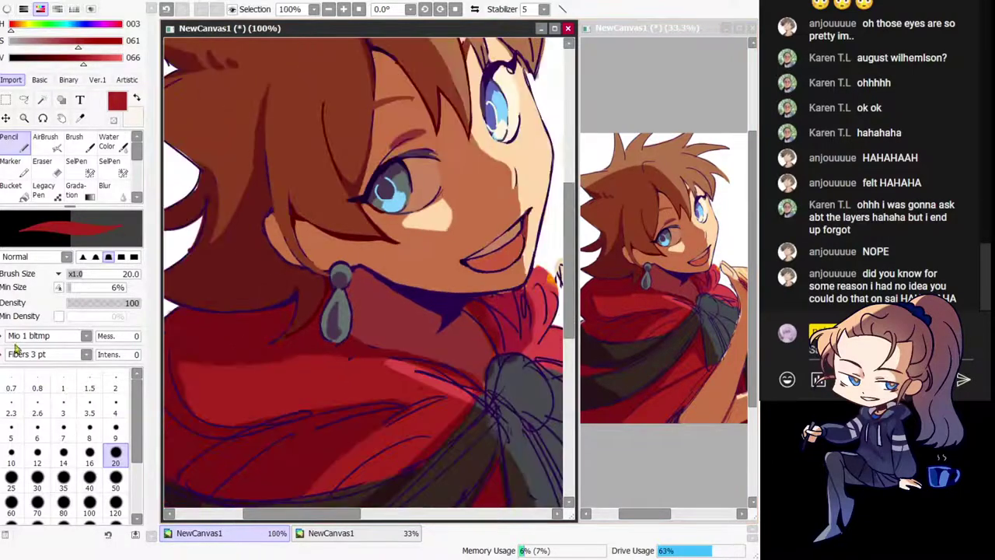
click(115, 479)
drag(302, 383, 317, 363)
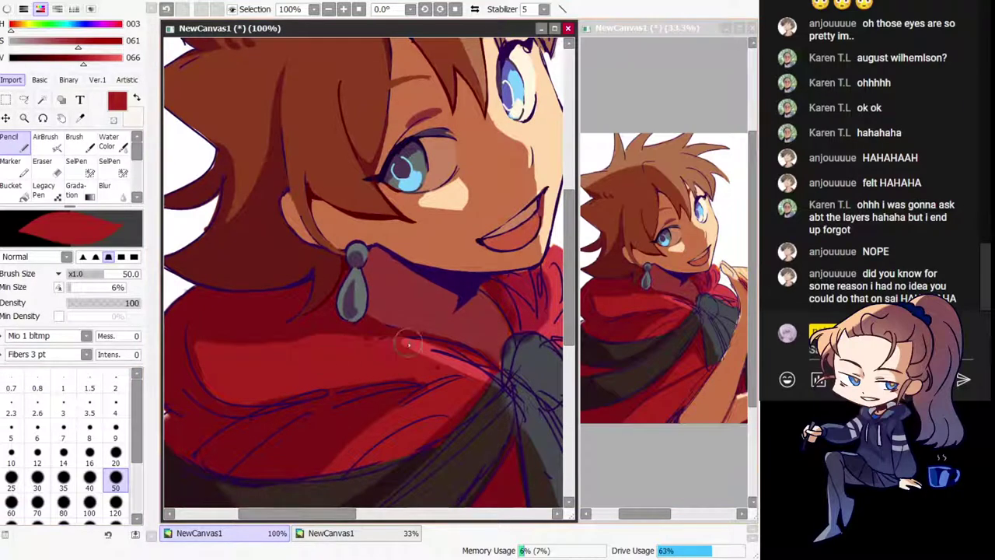
alt+click(282, 323)
mouse_move(243, 332)
mouse_down()
mouse_move(324, 328)
mouse_move(236, 340)
mouse_move(352, 330)
mouse_up()
key(ctrl+z)
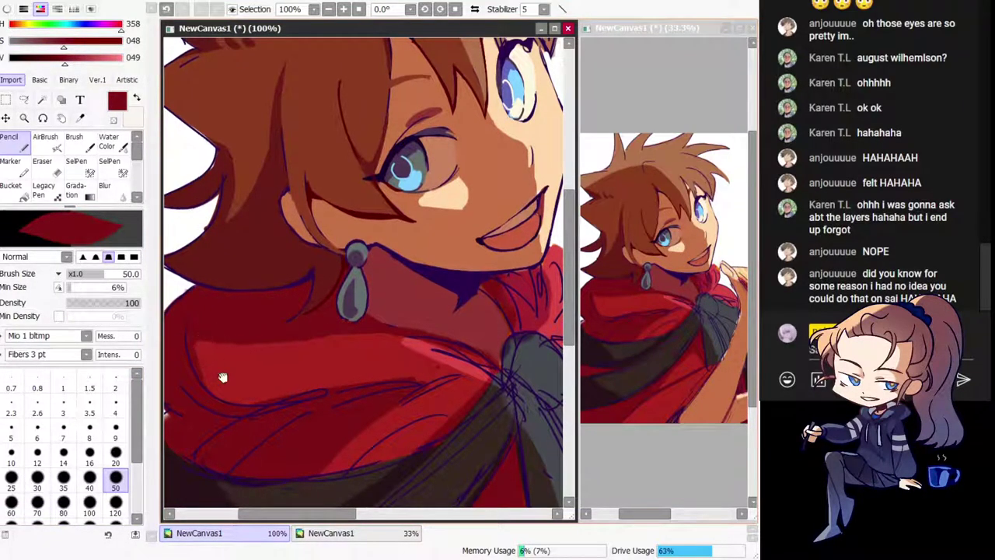
alt+click(244, 326)
mouse_move(222, 378)
mouse_down()
mouse_move(236, 332)
mouse_move(218, 335)
mouse_move(235, 347)
mouse_up()
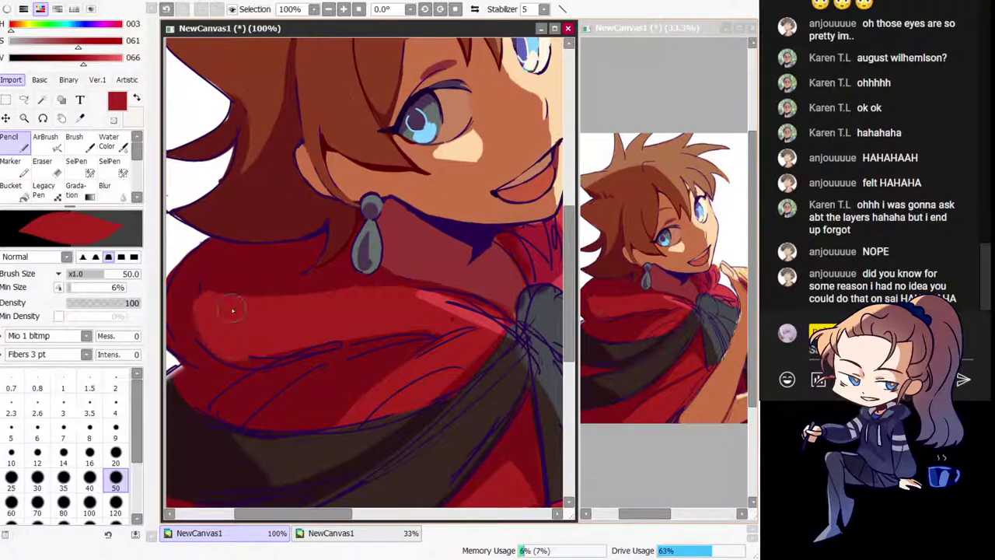
click(638, 309)
drag(630, 312, 646, 348)
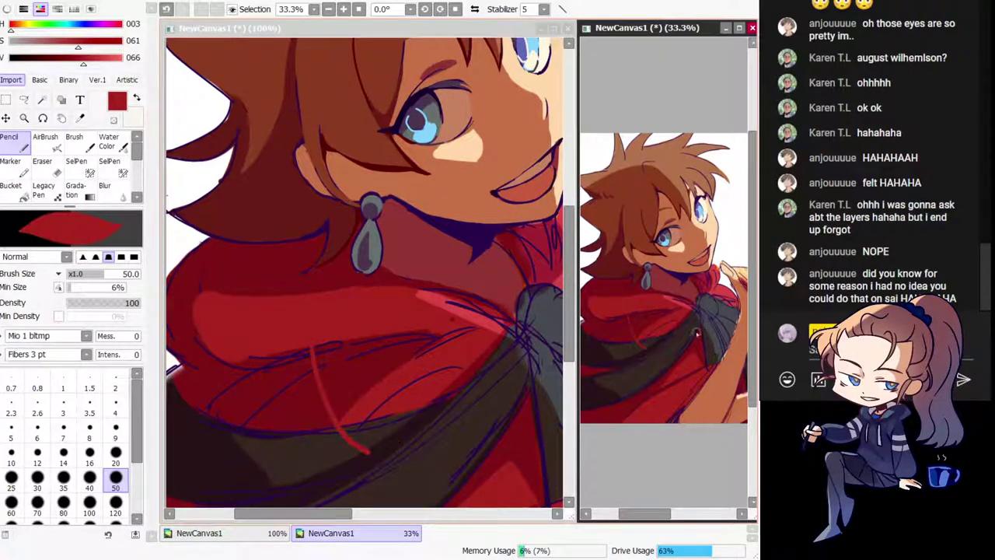
key(ctrl+z)
drag(627, 315, 649, 367)
key(ctrl+z)
drag(646, 310, 679, 386)
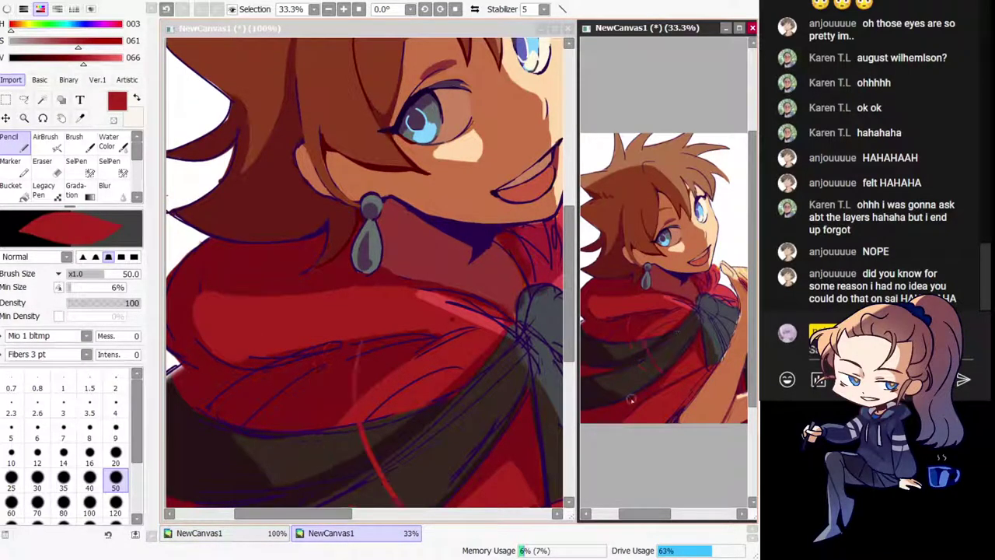
key(ctrl+z)
click(308, 458)
Step: Cover the pink highlight and fold lines beside the neck with cape red, and touch up the neck edge with the sampled shaded neck colour
drag(221, 299, 259, 282)
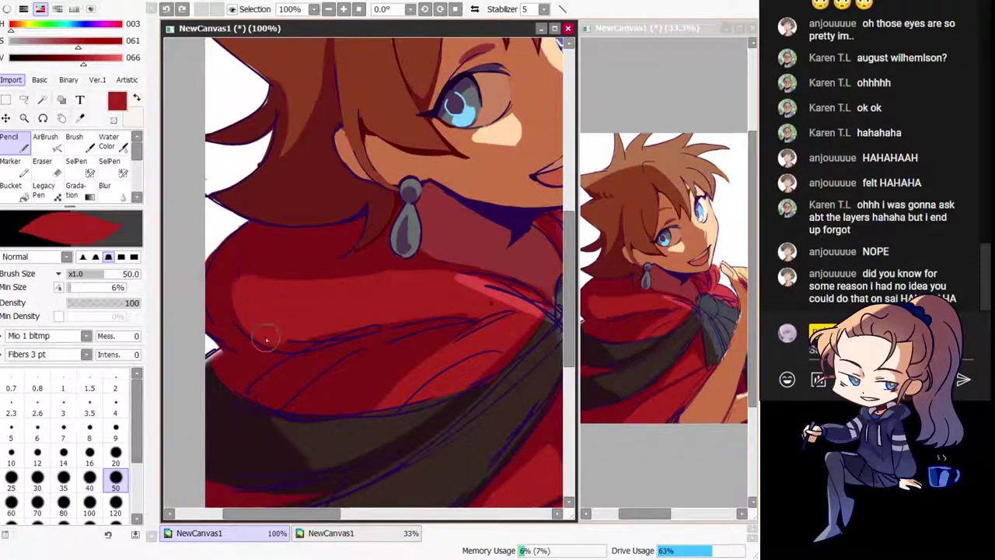
mouse_move(262, 338)
mouse_down()
mouse_move(455, 311)
mouse_move(371, 351)
mouse_move(473, 401)
mouse_move(426, 373)
mouse_up()
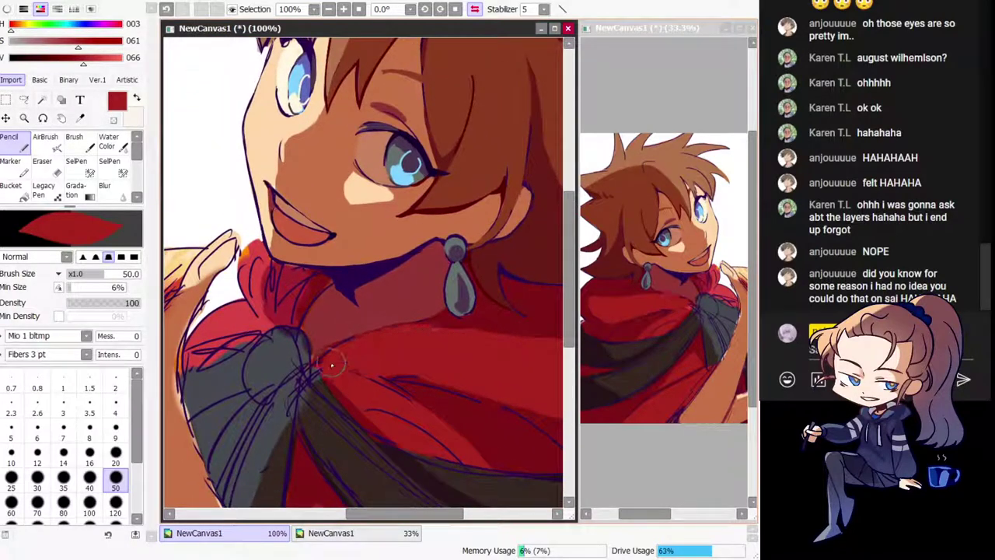
right_click(354, 320)
mouse_move(309, 339)
mouse_down()
mouse_move(299, 334)
mouse_move(317, 358)
mouse_up()
key(ctrl+z)
key(h)
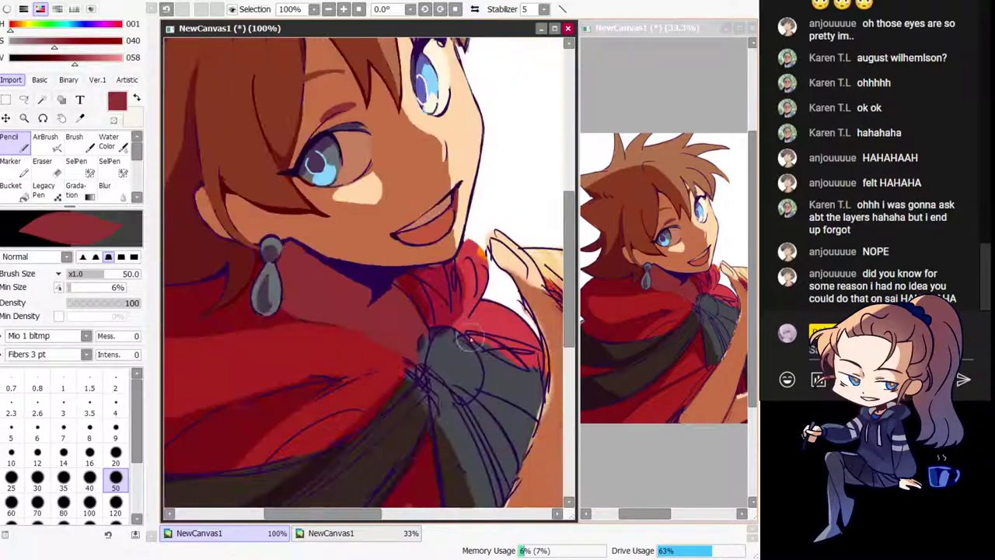
Step: Fill the shaded part of the collar under the chin with sampled dark red, covering its sketch lines
drag(427, 289, 446, 345)
key(h)
drag(385, 330, 368, 312)
alt+click(309, 323)
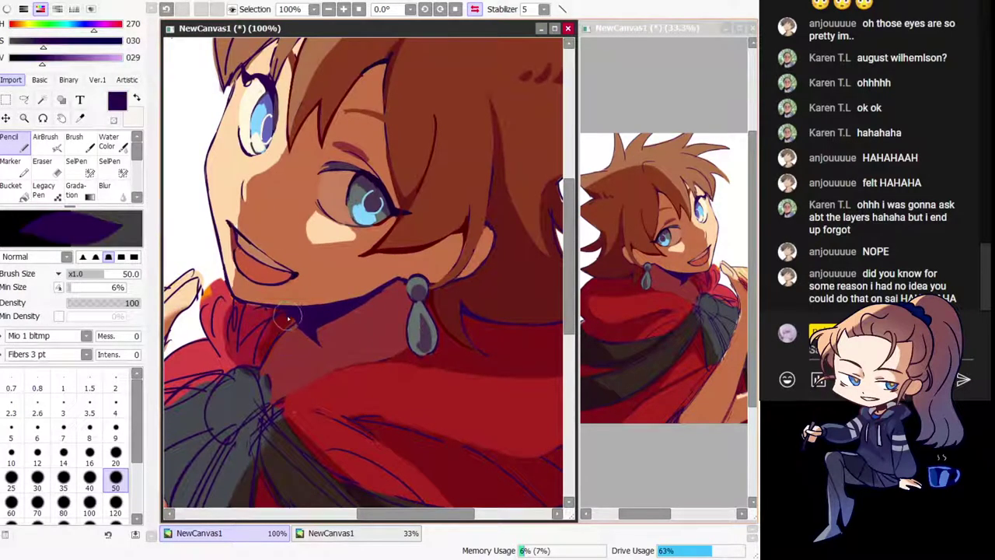
right_click(281, 326)
mouse_move(269, 328)
mouse_down()
mouse_move(265, 356)
mouse_move(238, 310)
mouse_move(241, 356)
mouse_move(231, 335)
mouse_move(244, 357)
mouse_move(243, 306)
mouse_move(284, 311)
mouse_move(259, 310)
mouse_move(269, 335)
mouse_move(251, 347)
mouse_move(279, 314)
mouse_up()
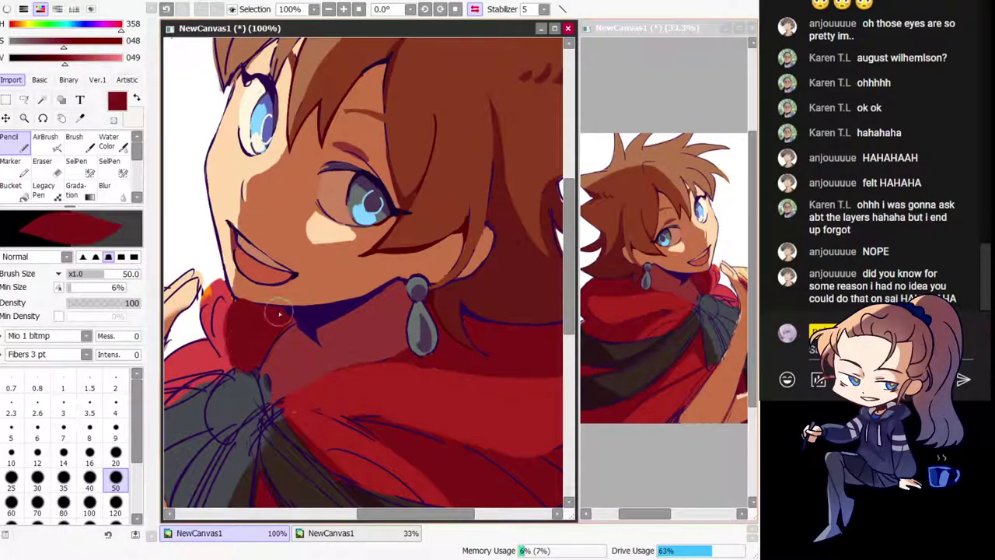
Step: Reshape the dark shadow under the chin with sampled dark purple and shaded neck colour
alt+click(286, 310)
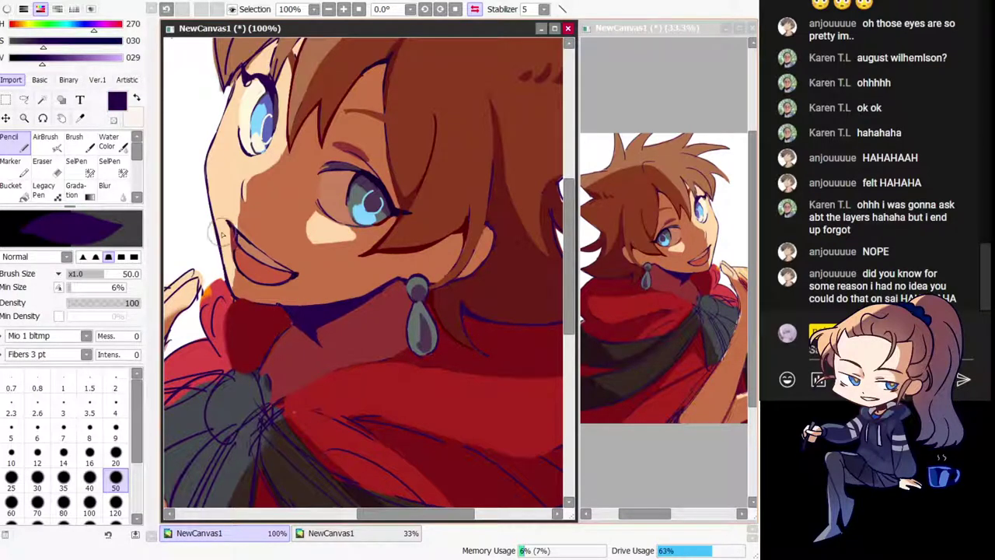
drag(288, 314, 321, 344)
key(ctrl+z)
alt+click(310, 345)
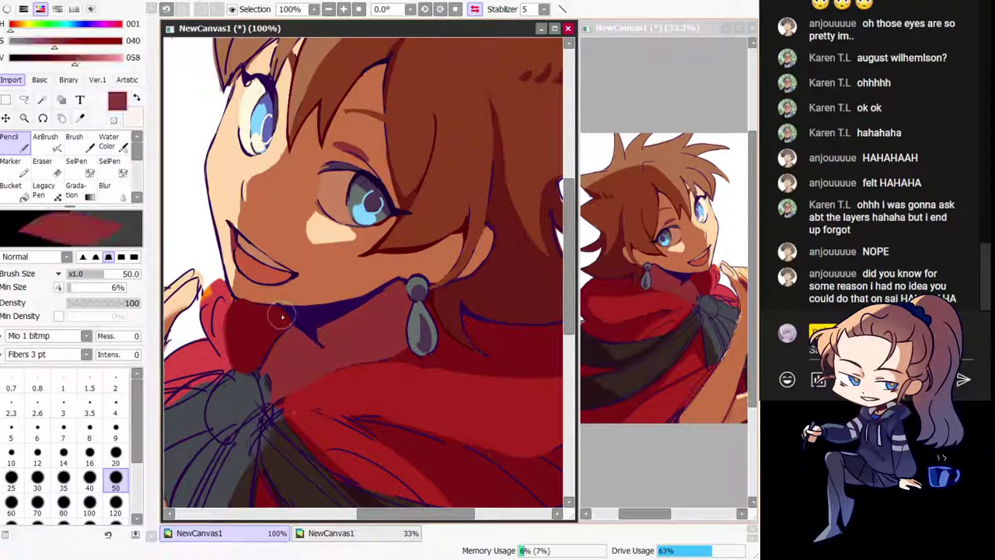
key(ctrl+z)
drag(282, 315, 313, 340)
key(h)
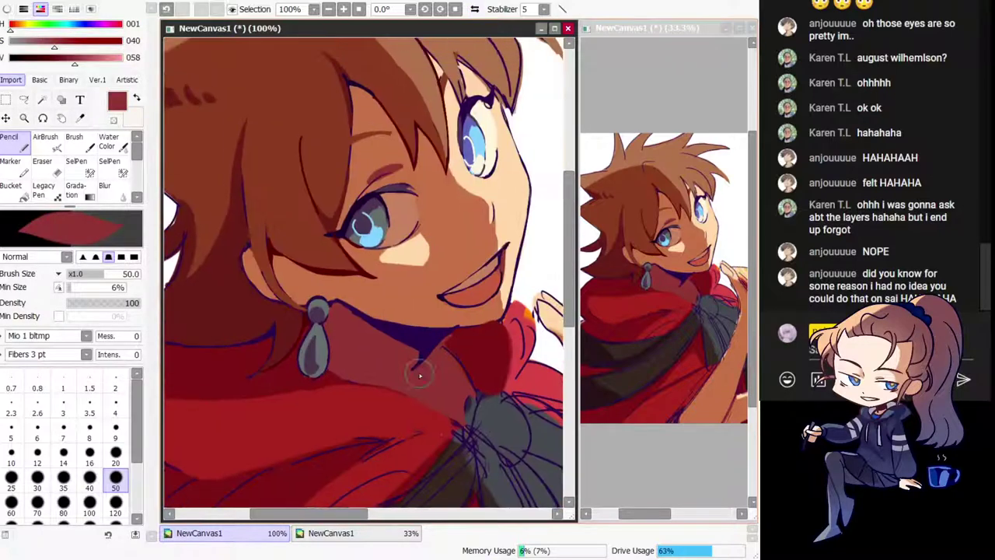
Step: Clean the jaw's lower edge with sampled shaded skin and cover the outer collar's sketch lines with sampled bright red
key(h)
alt+click(318, 311)
key(ctrl+z)
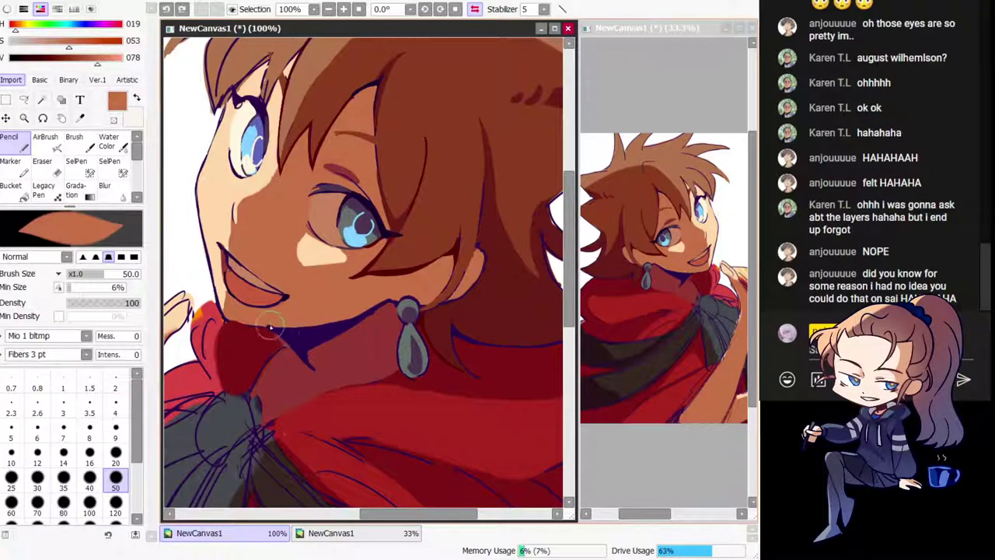
drag(269, 326, 286, 327)
alt+click(237, 332)
alt+click(205, 336)
mouse_move(208, 321)
mouse_down()
mouse_move(213, 386)
mouse_move(218, 324)
mouse_move(218, 362)
mouse_up()
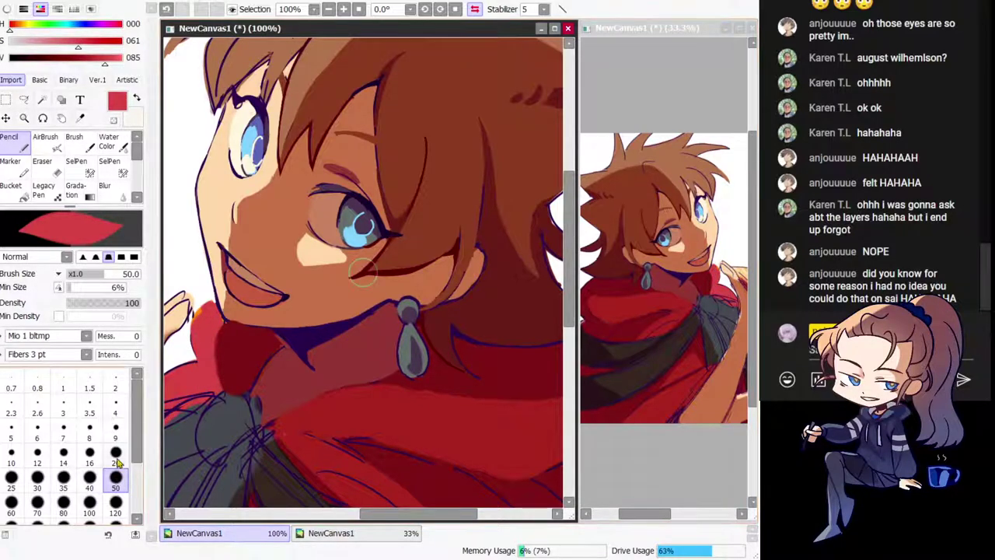
Step: Refine the line under the chin with sampled dark purple and shaded skin tone at brush size 20
key(bracketleft)
key(bracketleft)
key(bracketleft)
key(bracketleft)
key(bracketleft)
alt+click(255, 326)
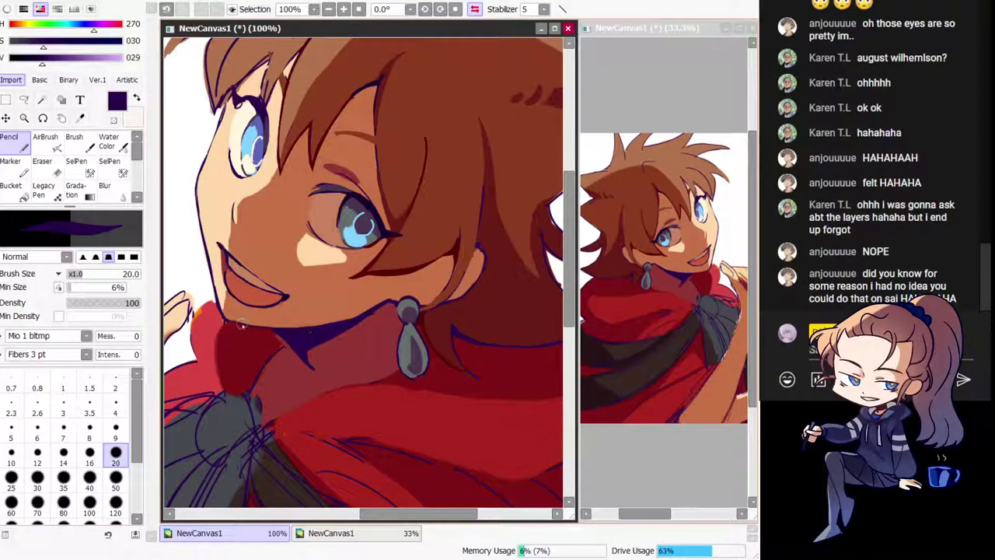
alt+click(241, 322)
drag(239, 322, 255, 322)
key(h)
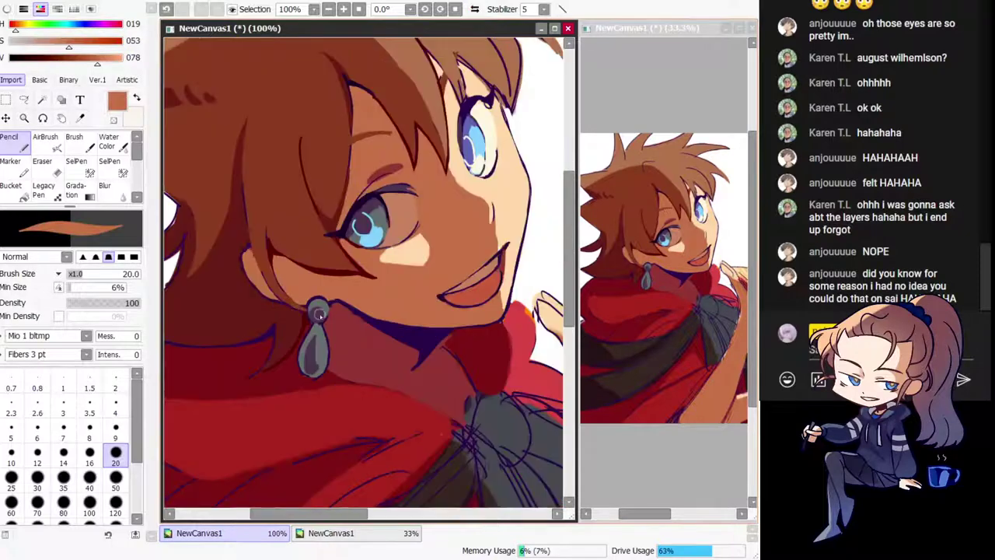
mouse_move(365, 329)
mouse_down()
mouse_move(342, 290)
mouse_move(355, 303)
mouse_up()
alt+click(408, 302)
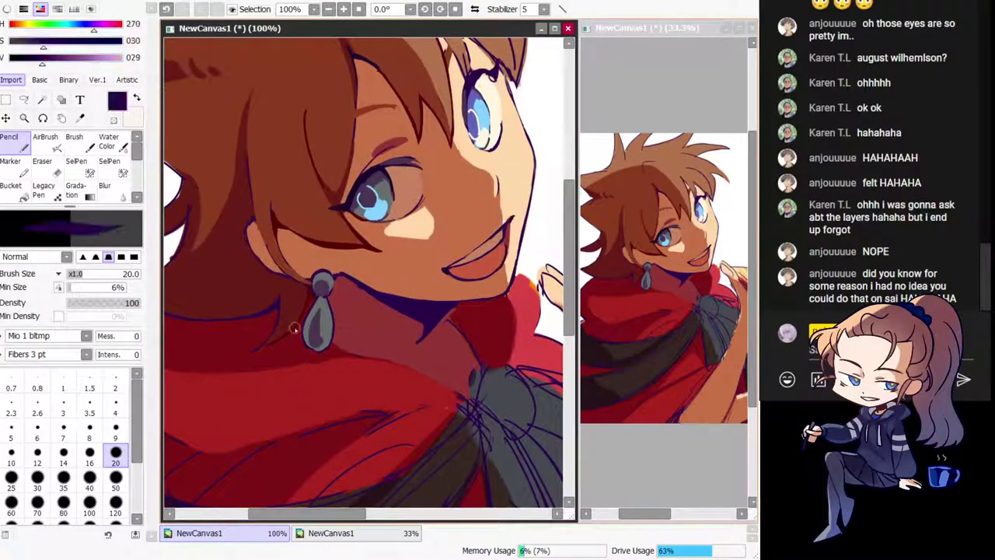
key(ctrl+z)
mouse_move(299, 327)
mouse_down()
mouse_move(318, 298)
mouse_move(298, 325)
mouse_up()
key(ctrl+z)
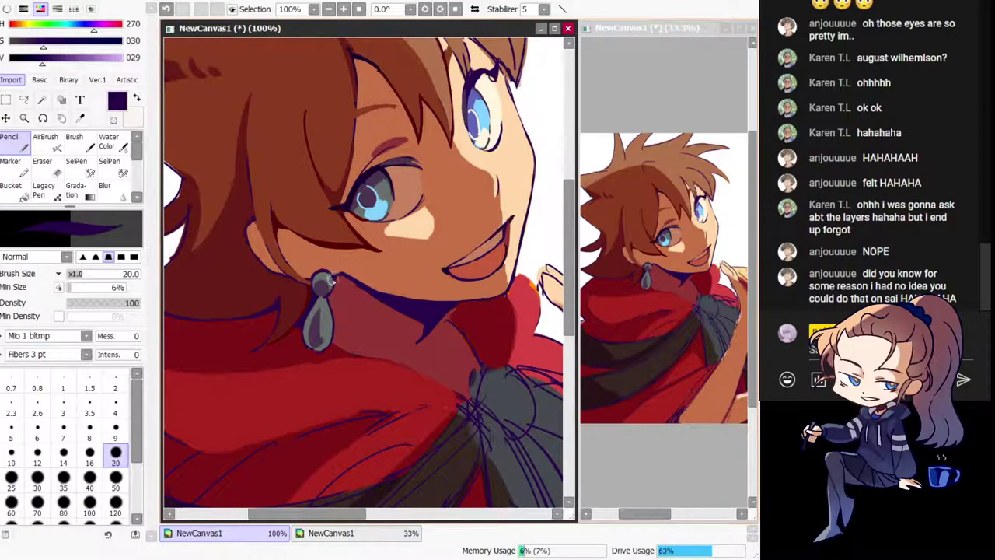
Step: Draw a dark purple line down the front of the neck from the chin shadow to the cape
key(h)
drag(349, 376, 378, 384)
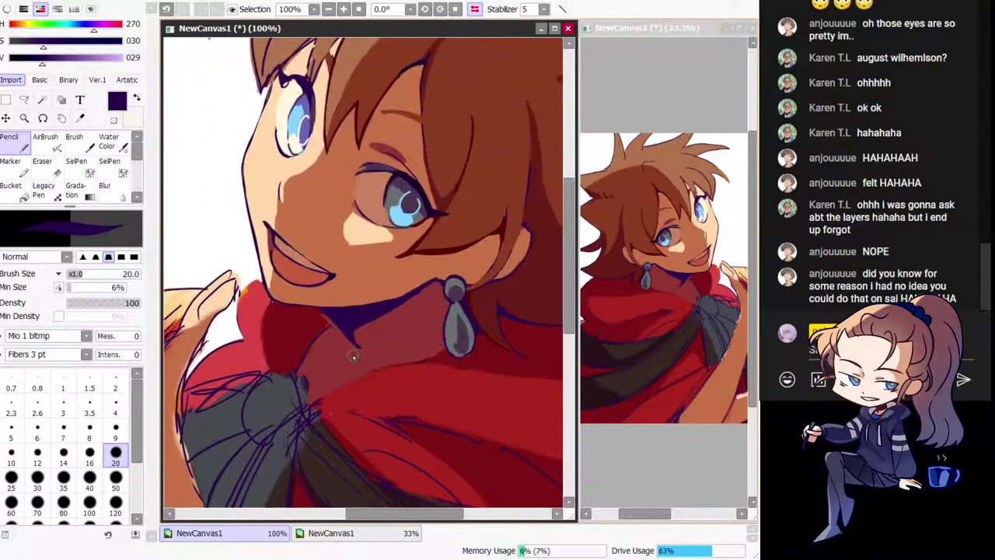
key(ctrl+z)
mouse_move(320, 337)
mouse_down()
mouse_move(316, 369)
mouse_move(339, 387)
mouse_up()
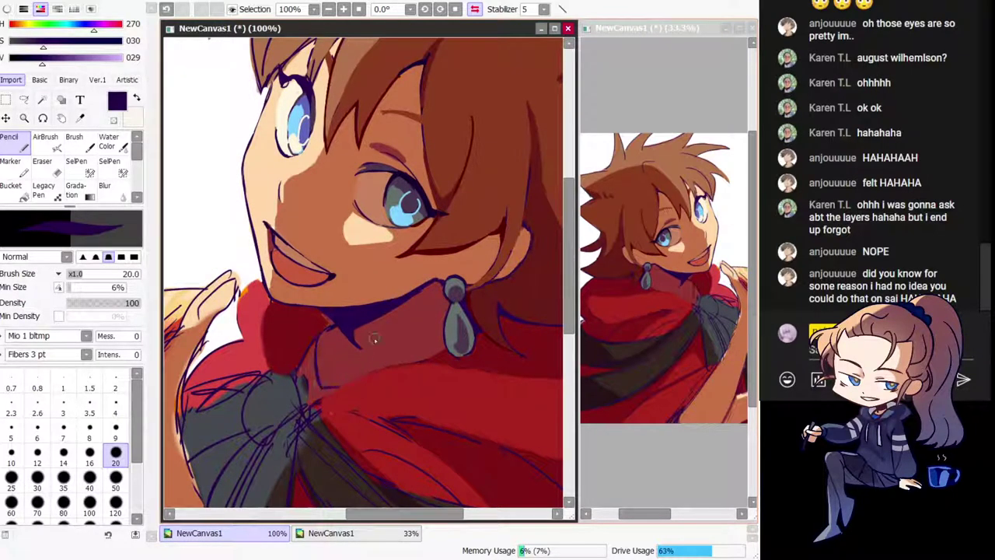
Step: Paint the patch between the neck line and the collar, above the scarf knot, with a sampled skin tone
alt+click(361, 197)
key(ctrl+z)
mouse_move(312, 341)
mouse_down()
mouse_move(300, 376)
mouse_move(314, 352)
mouse_move(303, 377)
mouse_move(311, 366)
mouse_move(308, 356)
mouse_move(296, 378)
mouse_move(309, 392)
mouse_move(331, 388)
mouse_move(308, 397)
mouse_up()
key(ctrl+z)
key(ctrl+z)
key(ctrl+z)
key(h)
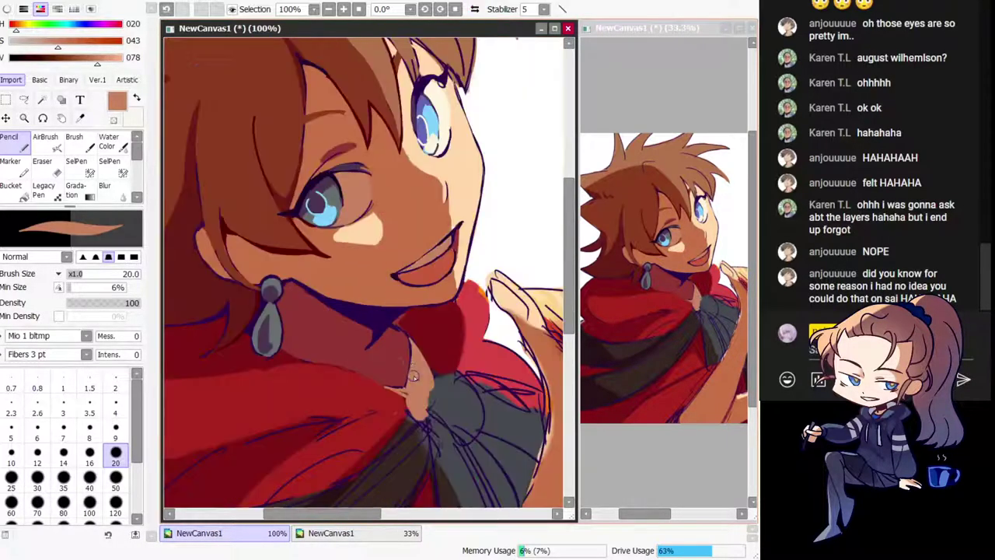
Step: Refine the edge where the collar meets the chin shadow and neck line with sampled dark purple and dark red
drag(406, 369, 365, 327)
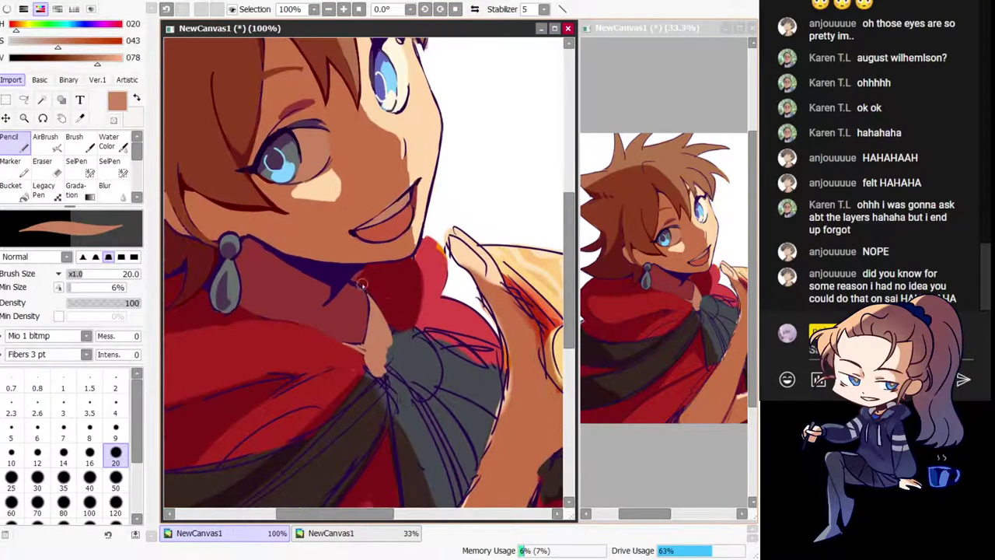
alt+click(356, 277)
alt+click(373, 289)
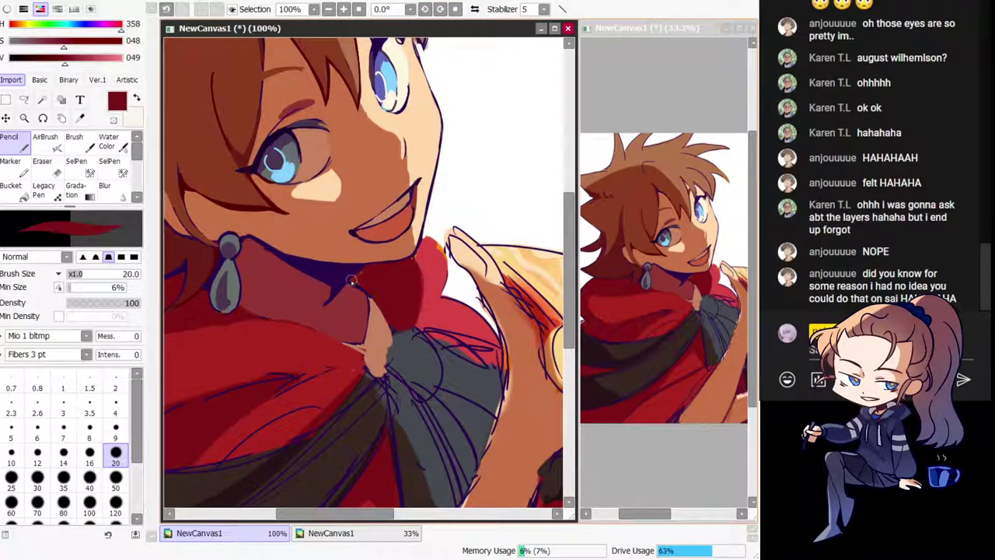
key(h)
drag(407, 356, 365, 451)
alt+click(336, 365)
alt+click(315, 360)
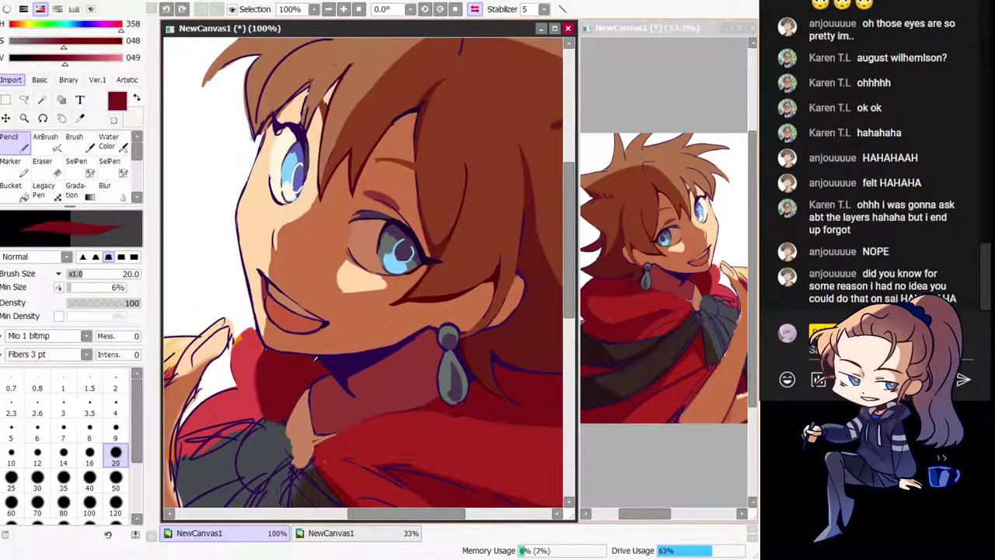
Step: Rework the pointed tip of the jaw shadow with dark purple and trim it with the sampled shaded neck colour
key(h)
mouse_move(362, 344)
mouse_down()
mouse_move(354, 274)
mouse_move(361, 314)
mouse_move(375, 327)
mouse_up()
key(h)
key(ctrl+z)
key(ctrl+z)
alt+click(346, 288)
key(ctrl+z)
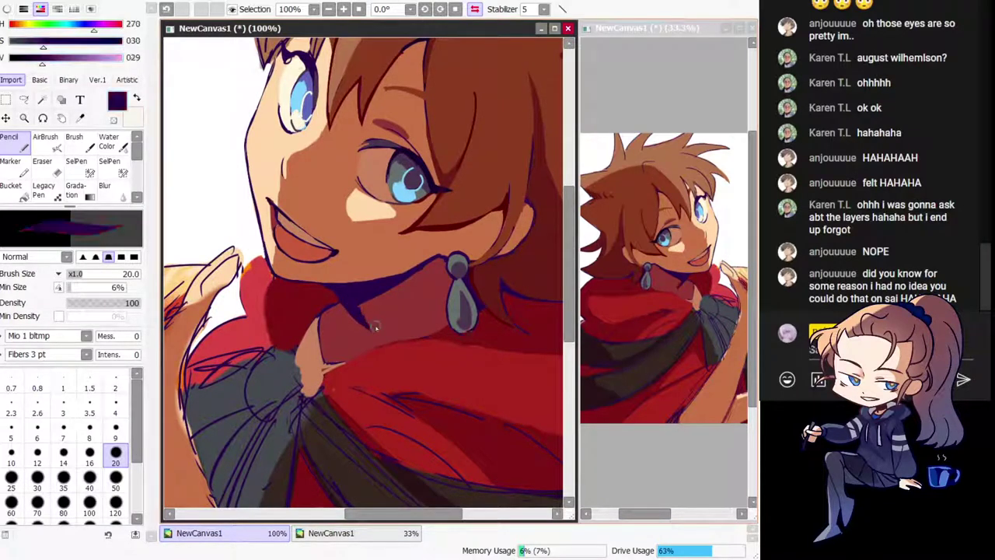
alt+click(348, 315)
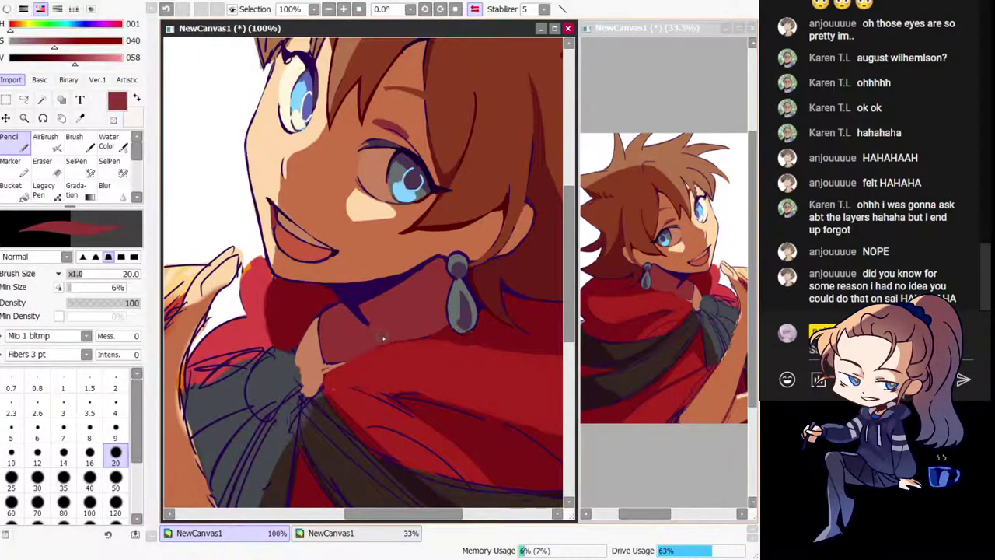
key(h)
drag(347, 313, 374, 368)
Step: Paint over the edge and sketch lines of the scarf knot with sampled dark grey
key(ctrl+0)
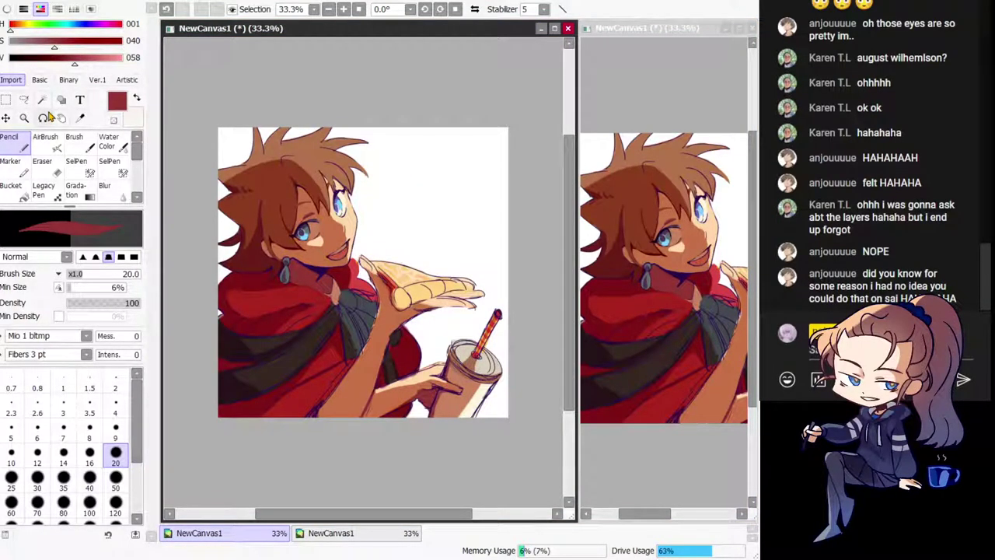
drag(276, 408, 298, 387)
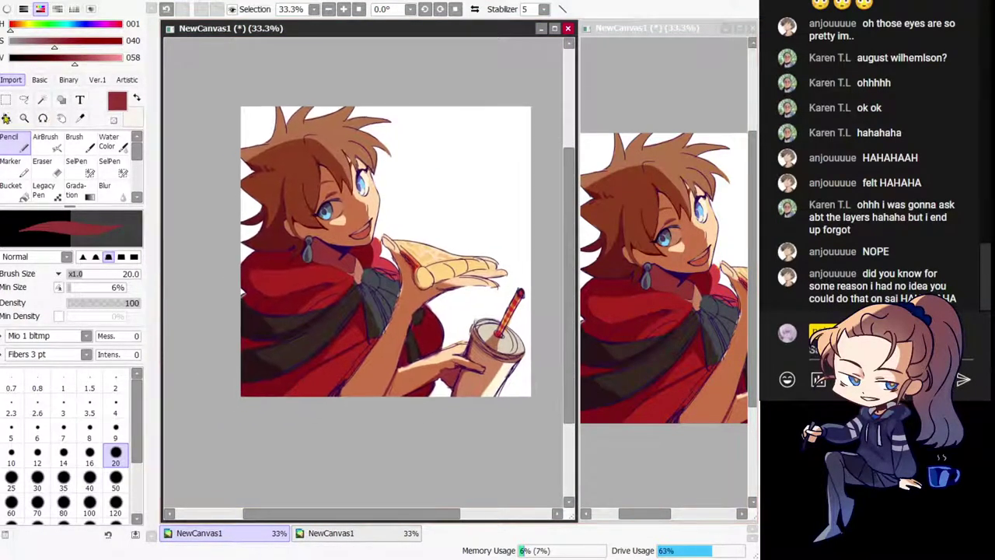
scroll(378, 339, up, 3)
key(h)
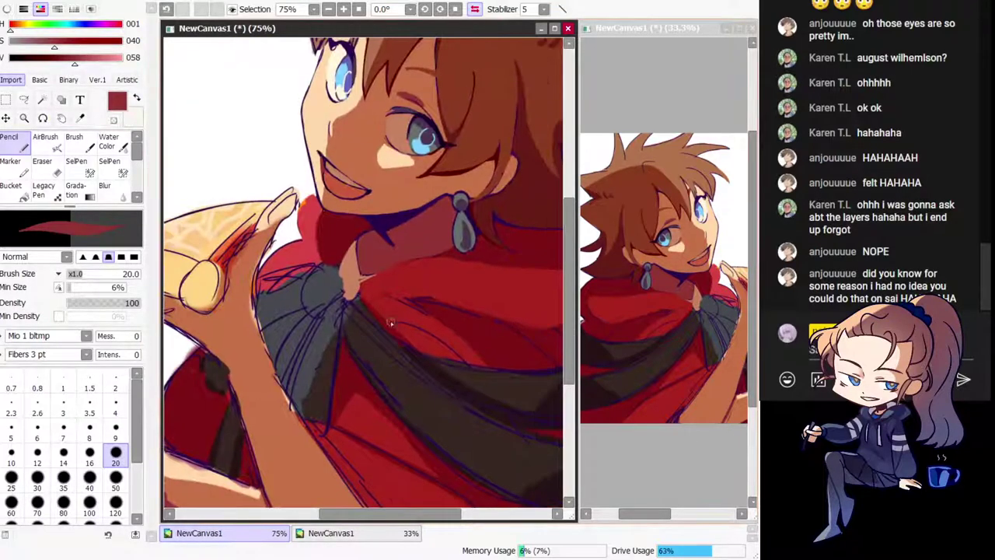
alt+click(326, 278)
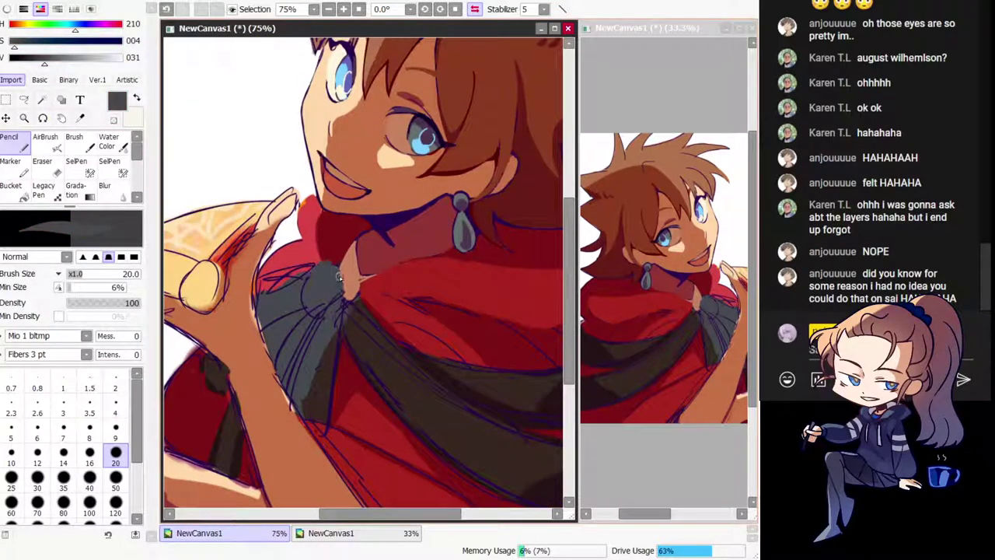
mouse_move(339, 277)
mouse_down()
mouse_move(314, 282)
mouse_move(328, 270)
mouse_move(353, 306)
mouse_move(341, 307)
mouse_move(326, 344)
mouse_move(342, 306)
mouse_move(336, 297)
mouse_move(314, 340)
mouse_move(328, 300)
mouse_move(307, 351)
mouse_up()
drag(227, 167, 340, 323)
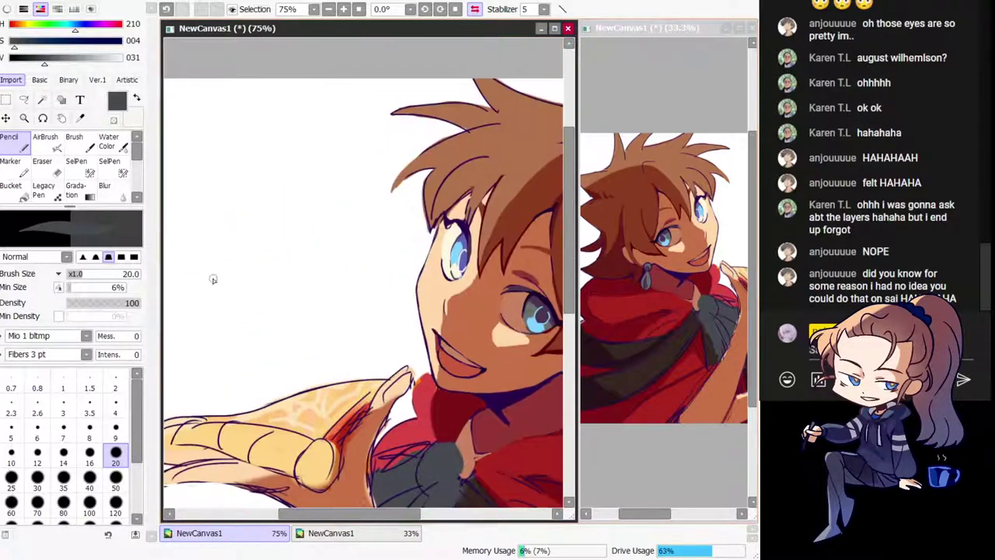
Step: Turn the stabilizer to 0 and sketch a doodle's eyes, brows and ear in dark grey at size 4 on the blank background
key(Page_Up)
drag(311, 225, 431, 203)
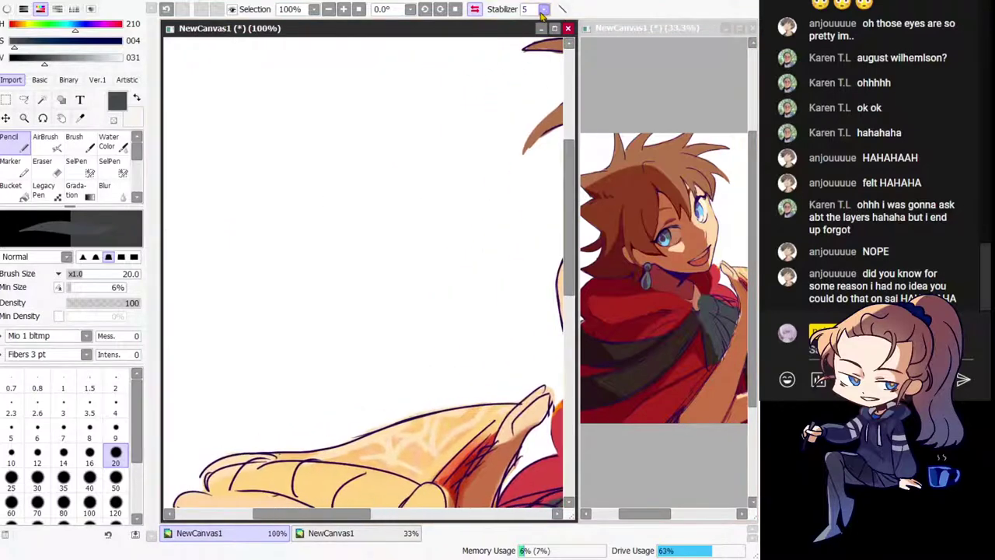
mouse_move(261, 131)
mouse_down()
mouse_move(256, 270)
mouse_move(242, 314)
mouse_move(257, 334)
mouse_move(351, 240)
mouse_move(387, 268)
mouse_move(349, 311)
mouse_move(279, 189)
mouse_move(309, 285)
mouse_move(299, 329)
mouse_move(237, 339)
mouse_up()
key(ctrl+z)
key(ctrl+z)
click(115, 413)
drag(270, 179, 283, 357)
mouse_move(298, 196)
mouse_down()
mouse_move(327, 350)
mouse_move(356, 270)
mouse_up()
key(ctrl+z)
key(ctrl+z)
mouse_move(284, 207)
mouse_down()
mouse_move(318, 236)
mouse_move(262, 272)
mouse_move(308, 266)
mouse_up()
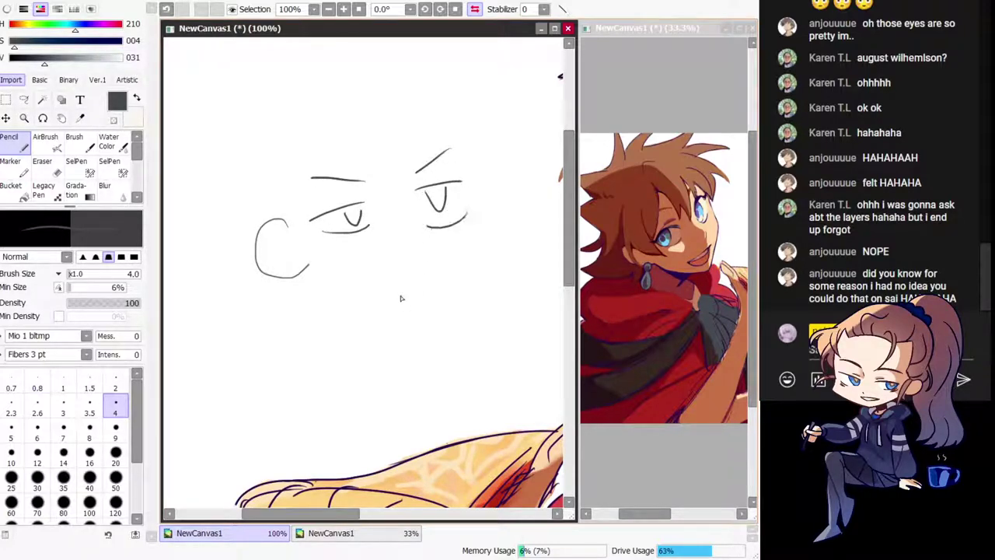
Step: Draw the doodle's jawline curving from the ear across to the far cheek
drag(314, 280, 481, 273)
key(ctrl+z)
mouse_move(308, 268)
mouse_down()
mouse_move(460, 270)
mouse_move(440, 278)
mouse_up()
click(123, 235)
key(Page_Up)
key(Page_Up)
key(Page_Up)
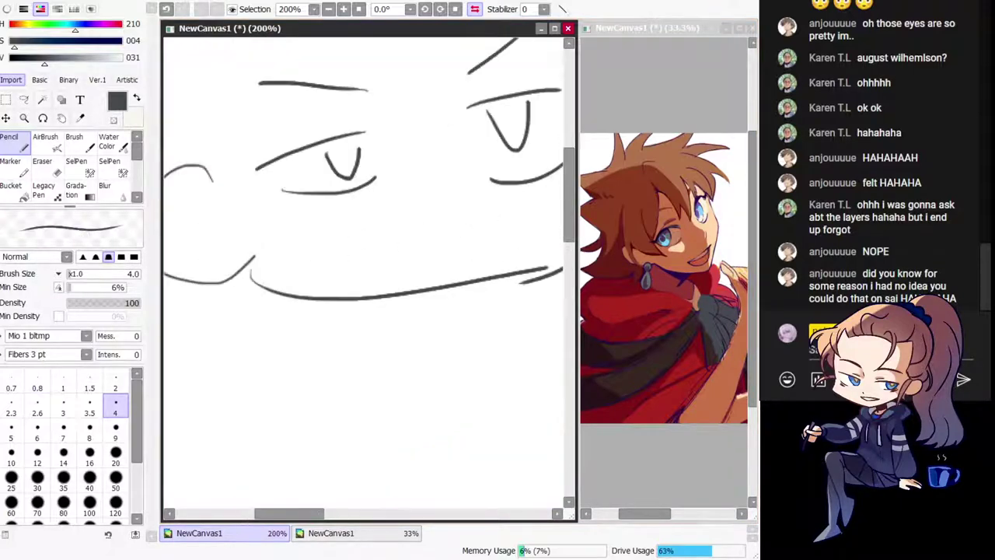
Step: Examine the line ends of the doodle's ear, jaw, eye and brow strokes up close
drag(221, 286, 374, 296)
mouse_move(287, 118)
mouse_down()
mouse_move(296, 147)
mouse_move(291, 120)
mouse_up()
key(ctrl+z)
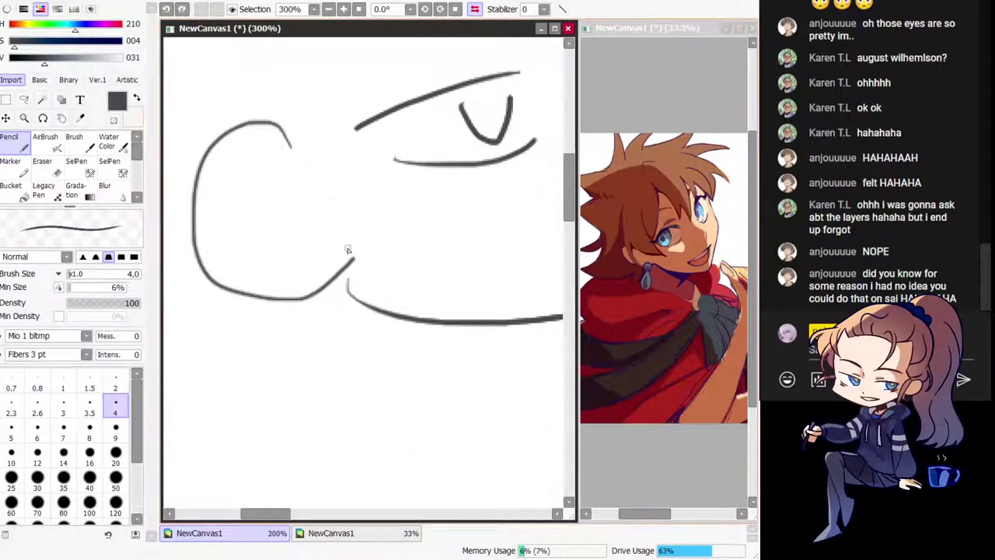
mouse_move(352, 260)
mouse_down()
mouse_move(362, 311)
mouse_move(252, 351)
mouse_up()
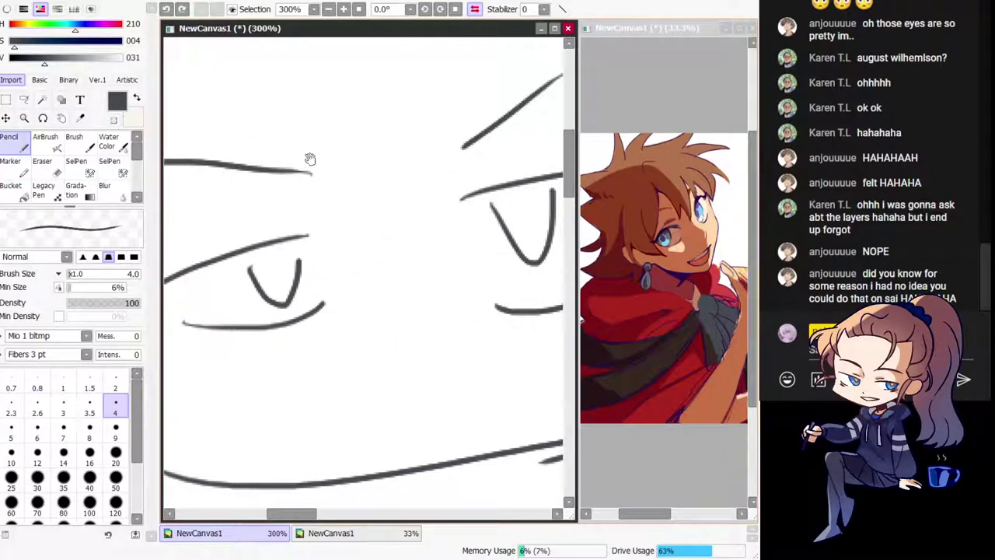
drag(310, 159, 374, 186)
drag(246, 168, 392, 174)
key(ctrl+z)
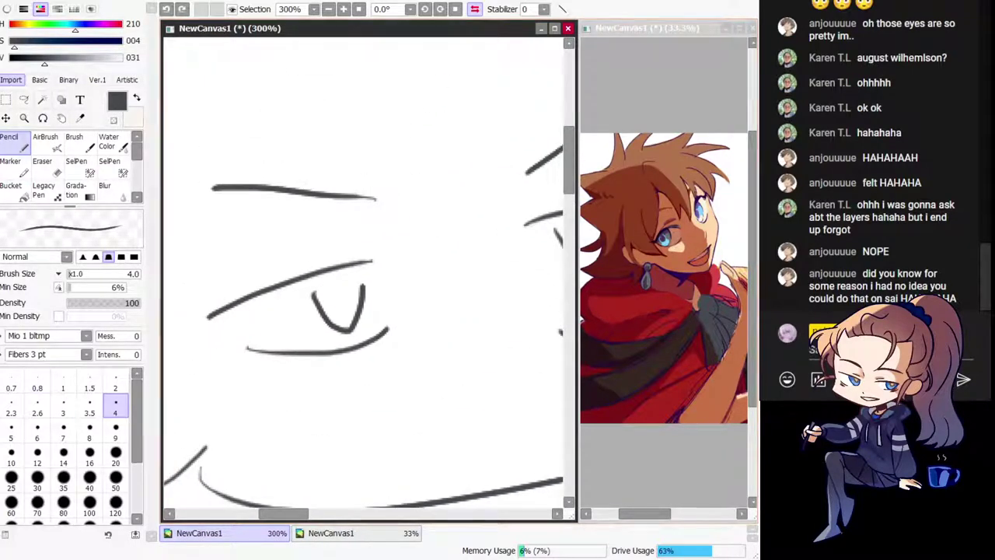
key(Page_Down)
key(Page_Down)
drag(342, 273, 321, 251)
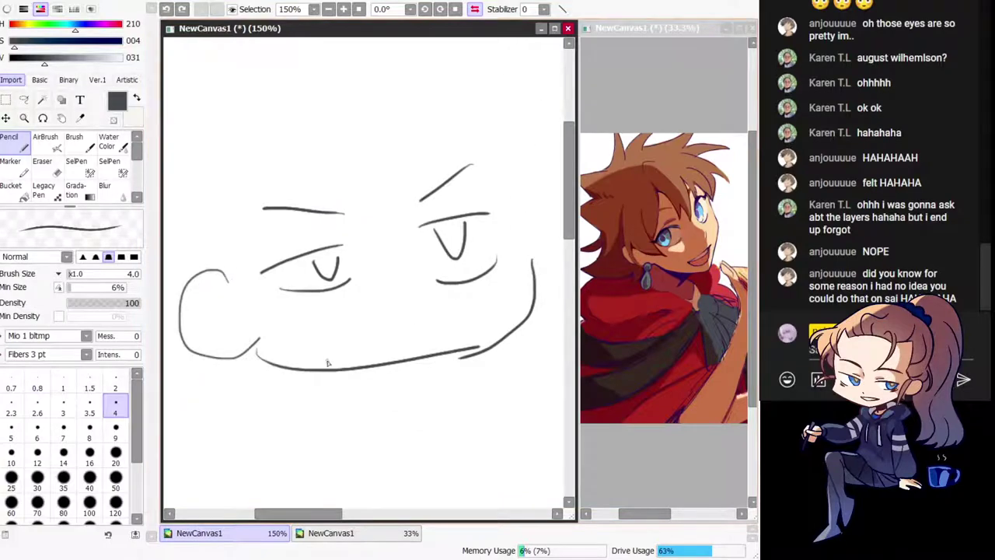
scroll(506, 81, down, 1)
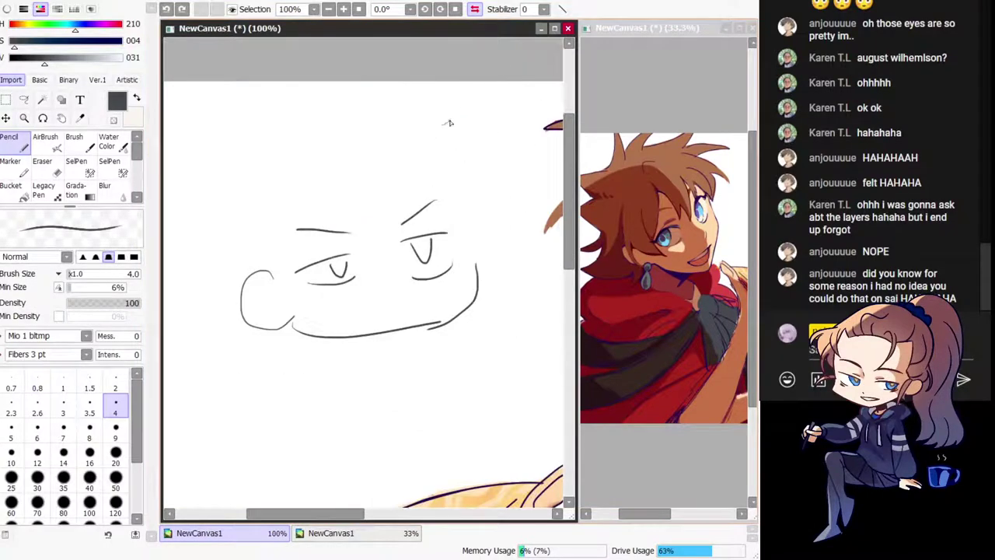
Step: Sketch a pointed hair spike above the doodle's far brow
drag(450, 123, 485, 137)
mouse_move(483, 202)
mouse_down()
mouse_move(473, 158)
mouse_move(531, 161)
mouse_move(515, 150)
mouse_up()
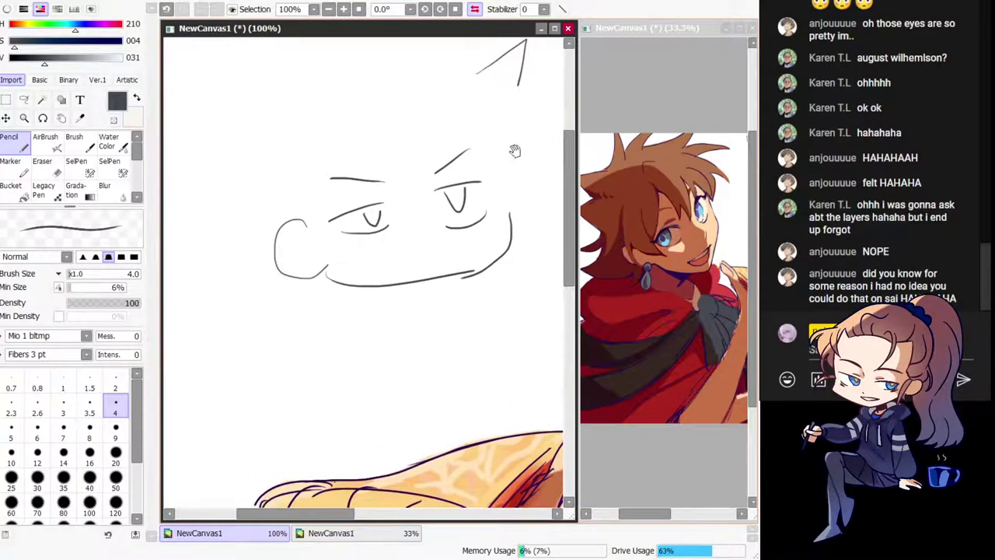
drag(524, 44, 468, 109)
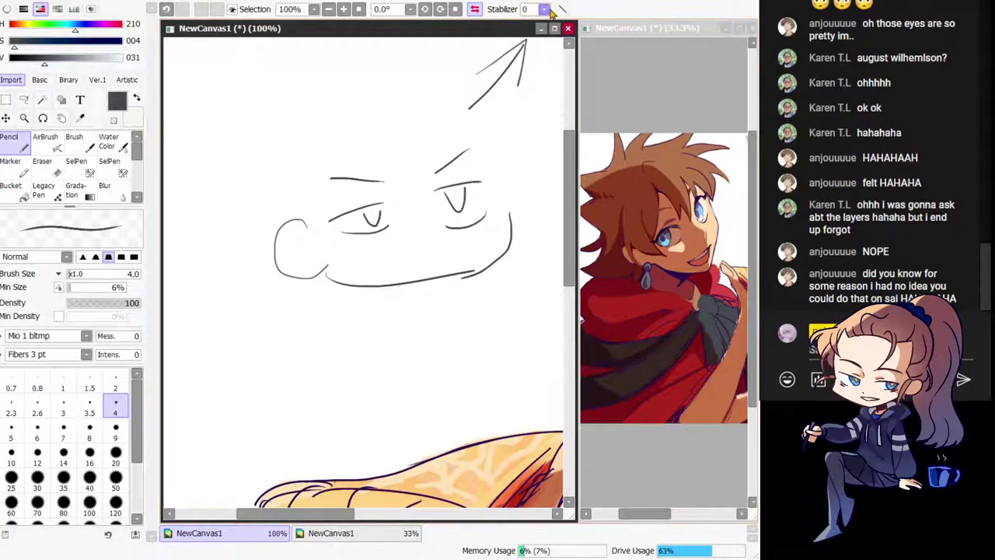
Step: Set the stabilizer to 7 and wipe out the entire doodle with the eraser at size 120
drag(461, 255, 431, 299)
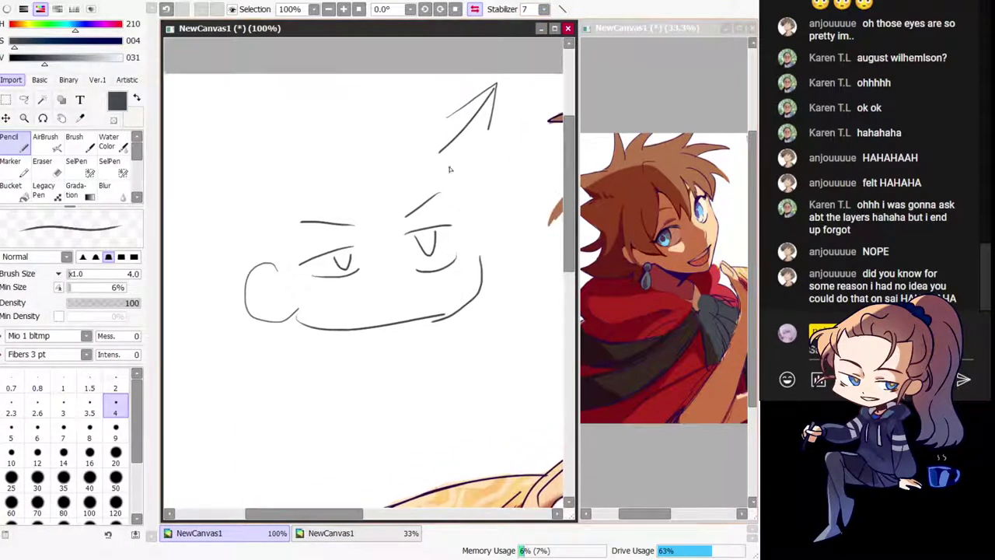
click(43, 171)
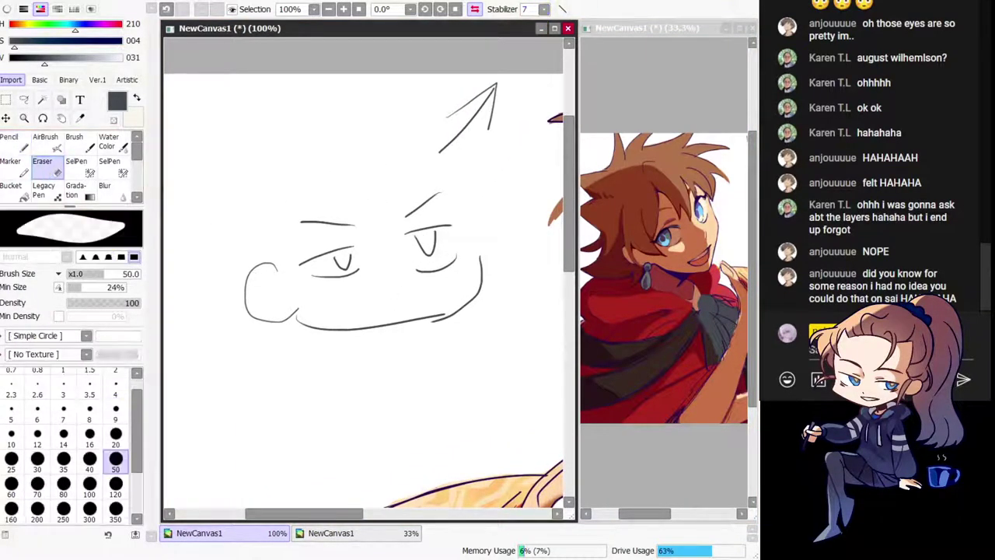
key(Page_Down)
drag(249, 251, 222, 248)
click(115, 483)
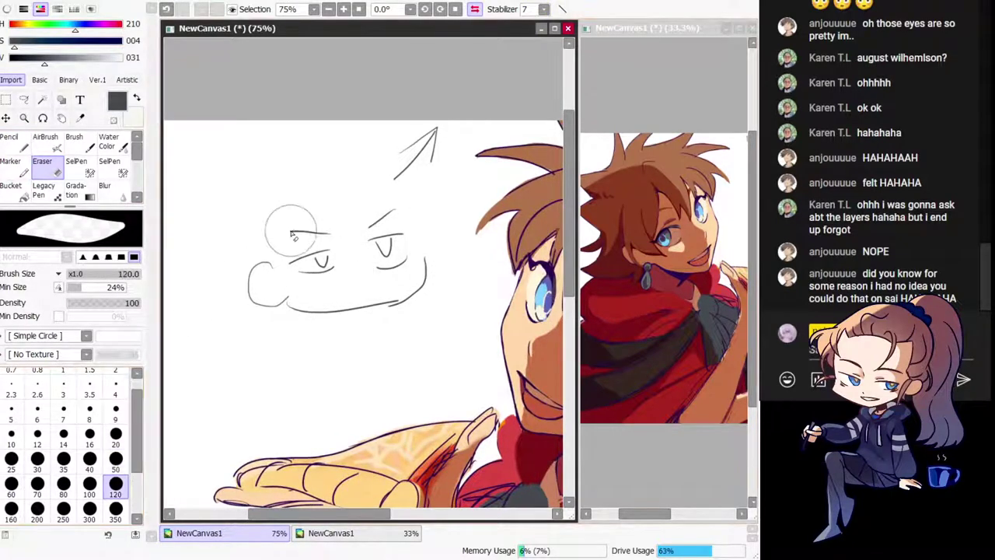
mouse_move(293, 231)
mouse_down()
mouse_move(267, 229)
mouse_move(343, 289)
mouse_move(419, 248)
mouse_move(399, 158)
mouse_up()
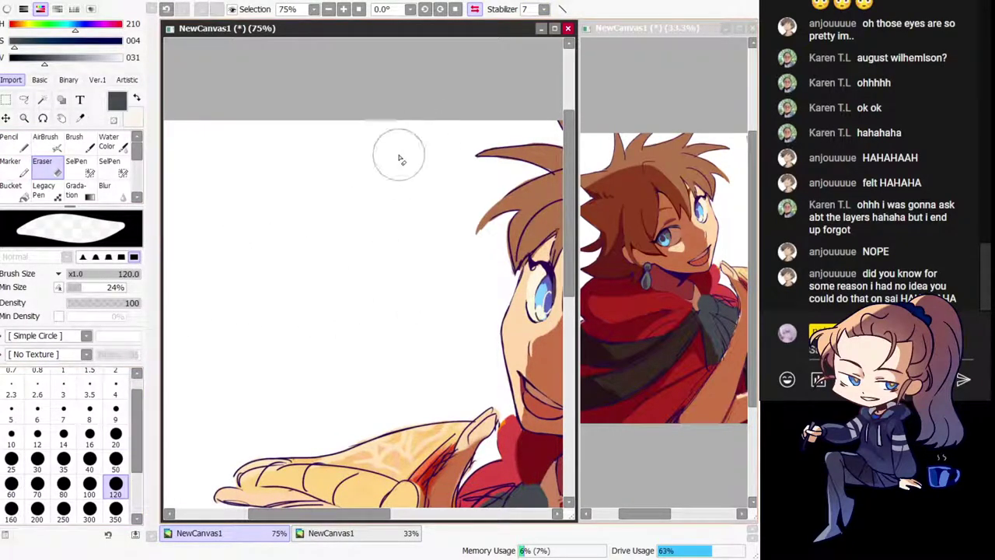
Step: Trim the tip and underside of the hair spike beside the forehead with the transparent pencil at size 20
key(h)
mouse_move(291, 233)
mouse_down()
mouse_move(347, 272)
mouse_move(360, 254)
mouse_up()
click(9, 139)
key(minus)
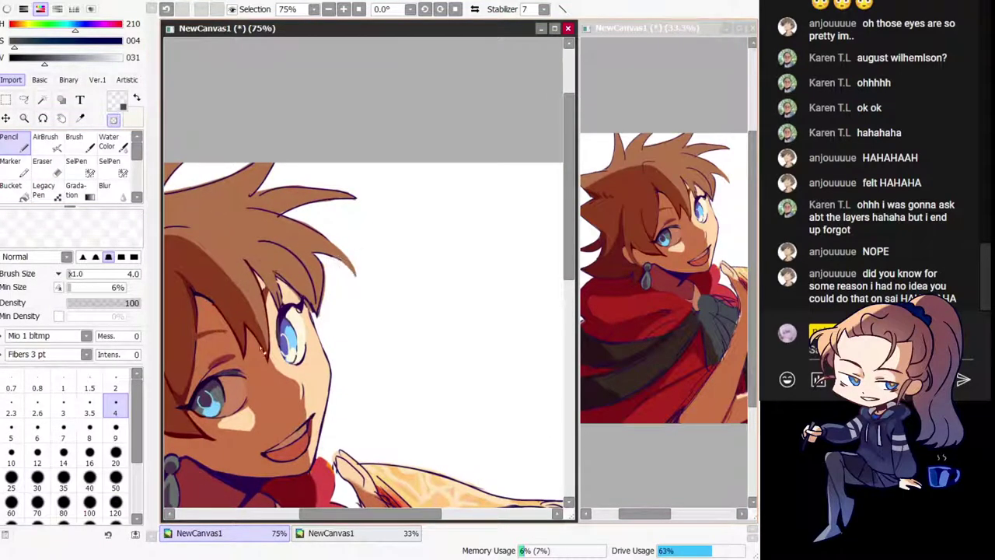
click(115, 452)
key(ctrl+z)
drag(323, 263, 355, 280)
key(h)
key(h)
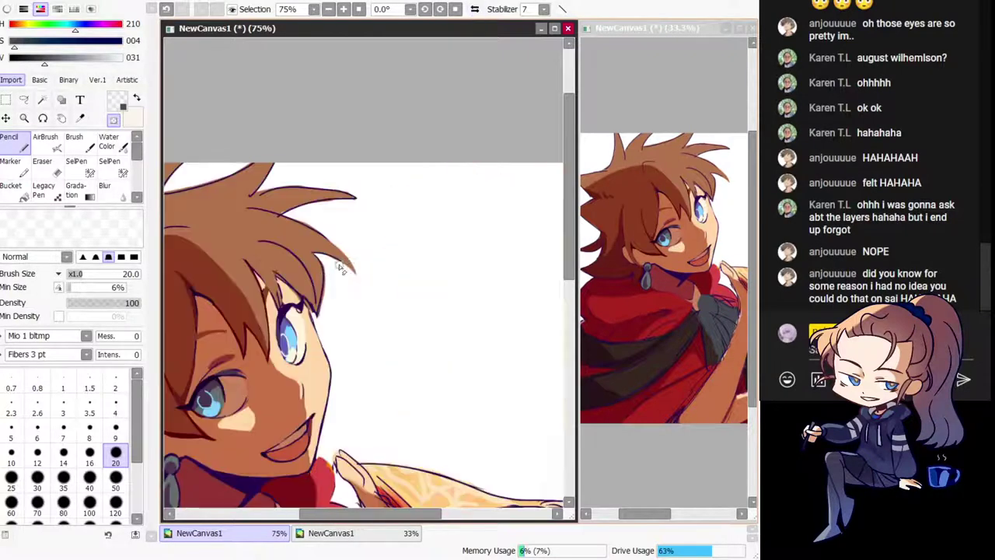
drag(290, 263, 370, 213)
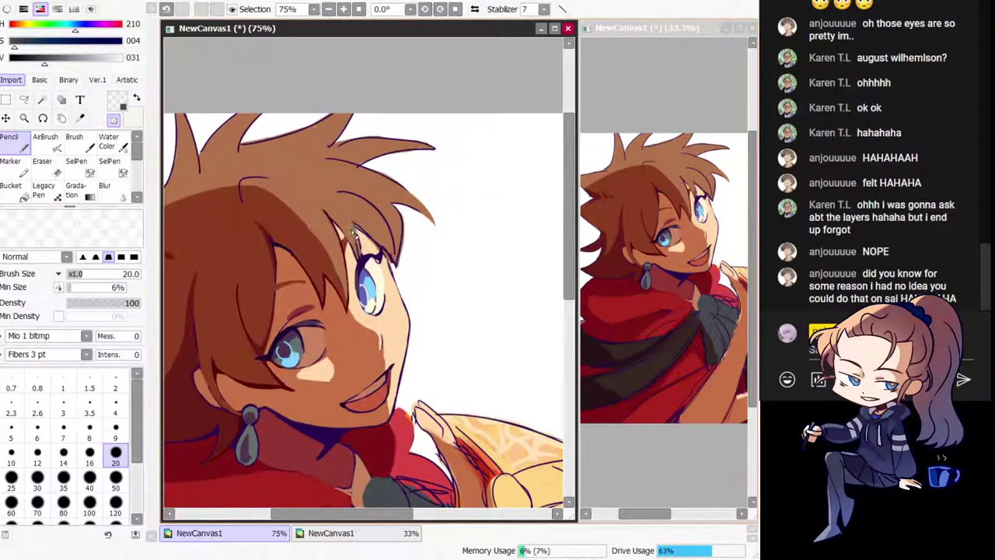
Step: Rework the thin hair strands above the far eye with a sampled light hair brown
alt+click(351, 232)
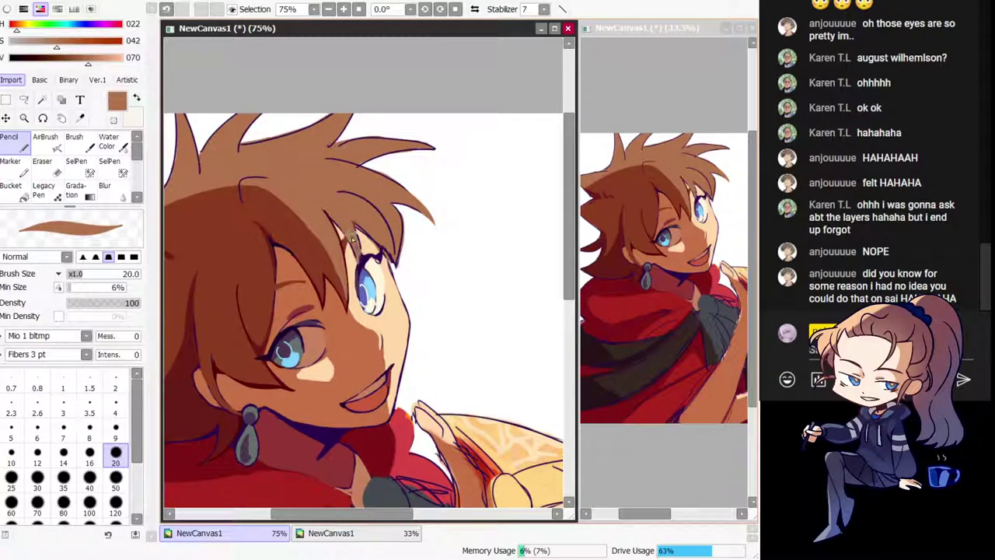
key(ctrl+z)
drag(353, 240, 362, 268)
key(ctrl+z)
key(ctrl+z)
drag(280, 280, 310, 280)
Step: Redraw the edge lines of the fringe strands above the far eye with the sampled dark red
alt+click(303, 239)
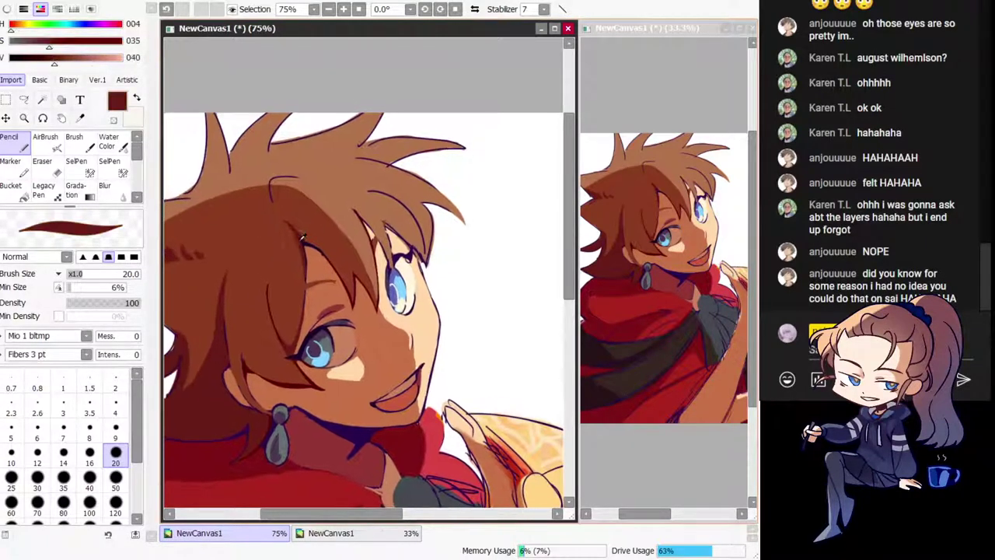
key(ctrl+z)
key(ctrl+z)
mouse_move(374, 210)
mouse_down()
mouse_move(394, 254)
mouse_move(398, 237)
mouse_up()
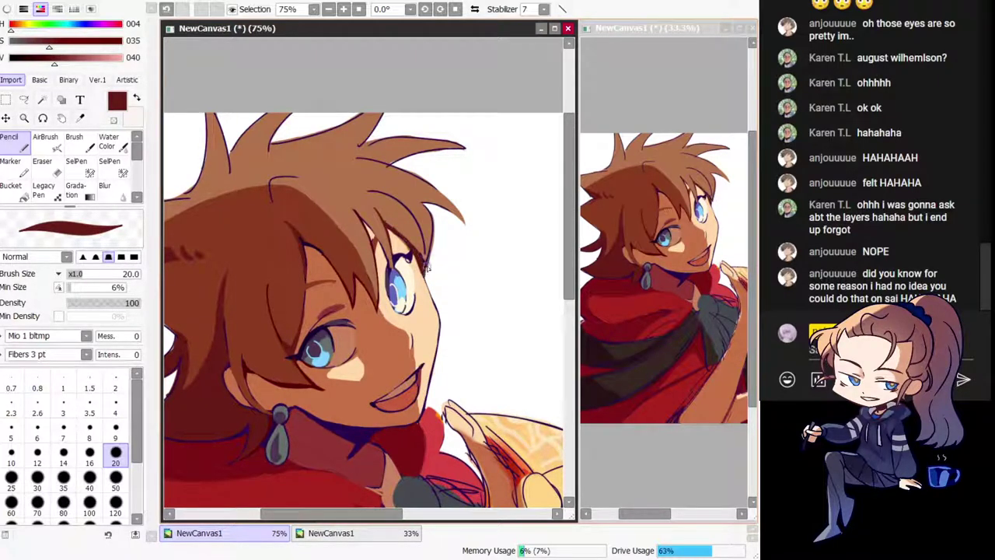
key(h)
drag(386, 396, 350, 314)
key(h)
key(h)
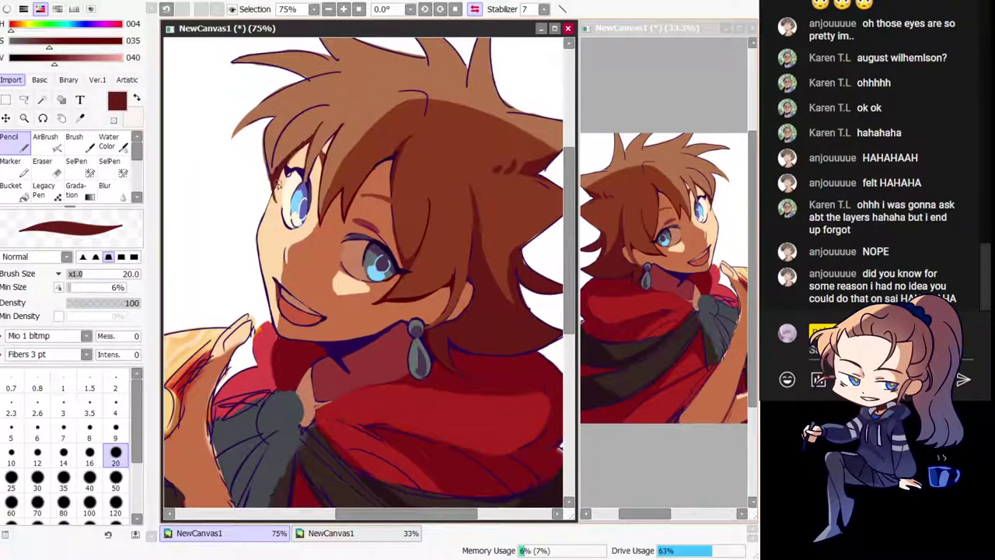
Step: Paint over the lines of the hair lock at the far eye's outer side with sampled light hair brown
alt+click(286, 169)
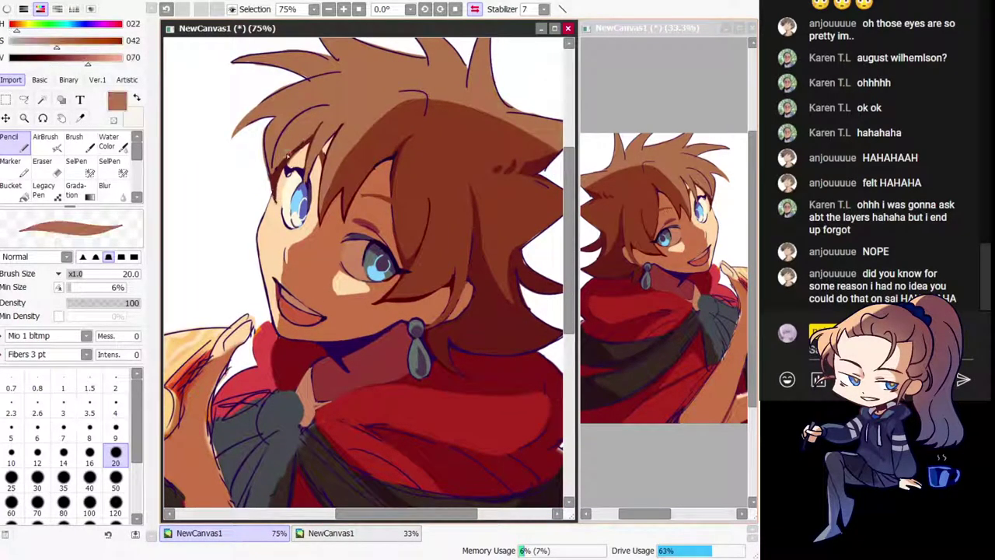
key(ctrl+z)
key(ctrl+z)
drag(271, 175, 306, 142)
key(h)
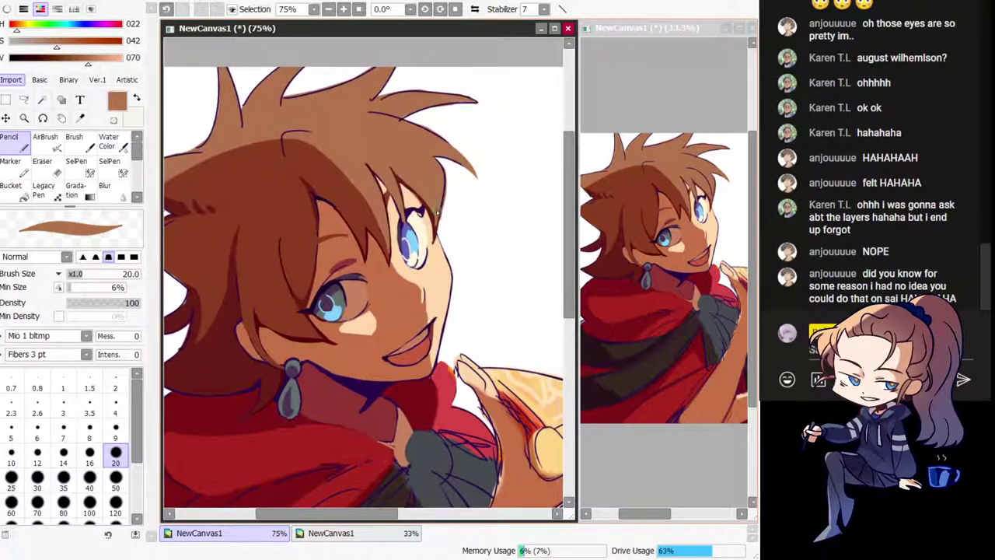
Step: Refine the edge of the outer hair lock beside the far eye with sampled dark red
drag(442, 229, 420, 165)
click(379, 146)
alt+click(436, 223)
drag(437, 217, 436, 230)
key(ctrl+z)
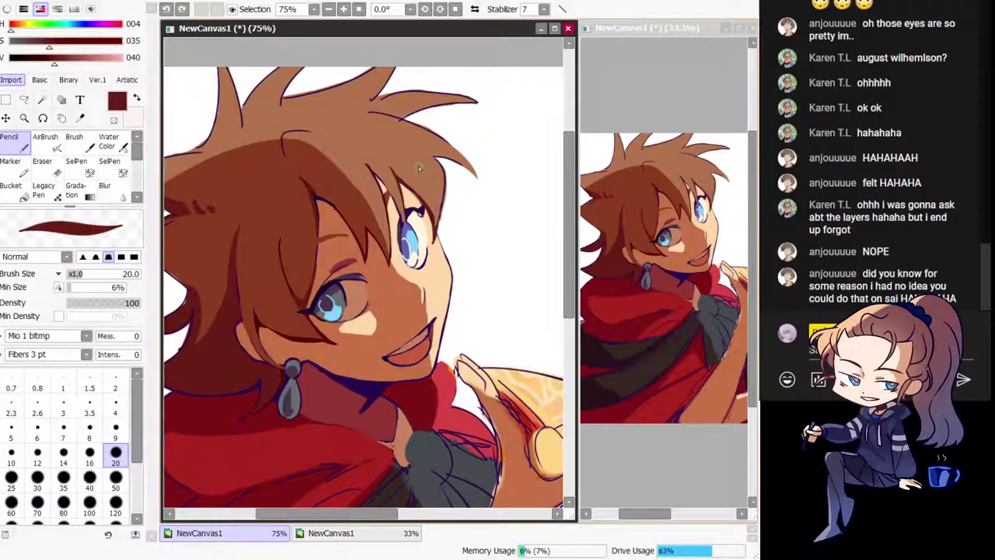
drag(418, 163, 436, 232)
key(h)
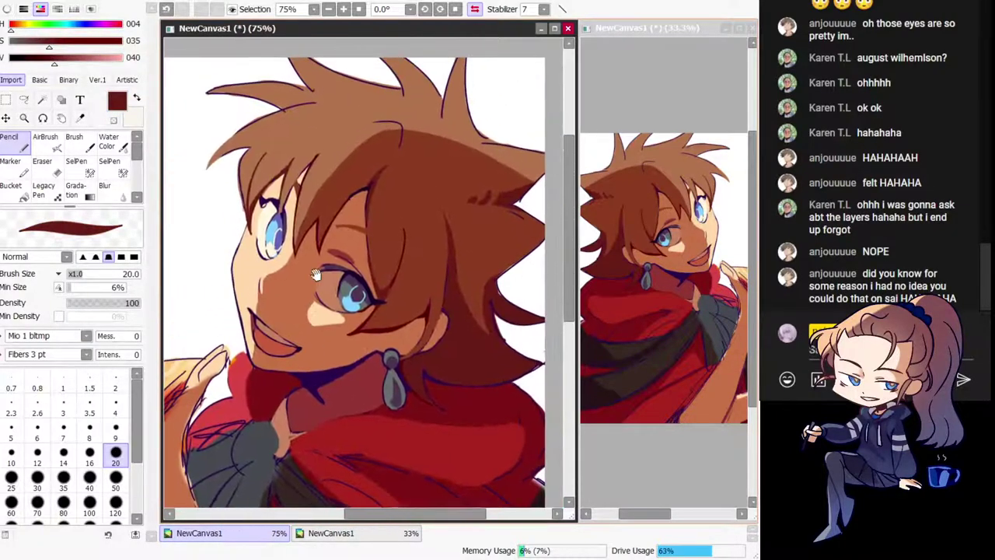
Step: Thicken the hair parting at the top of the fringe with dark red
key(h)
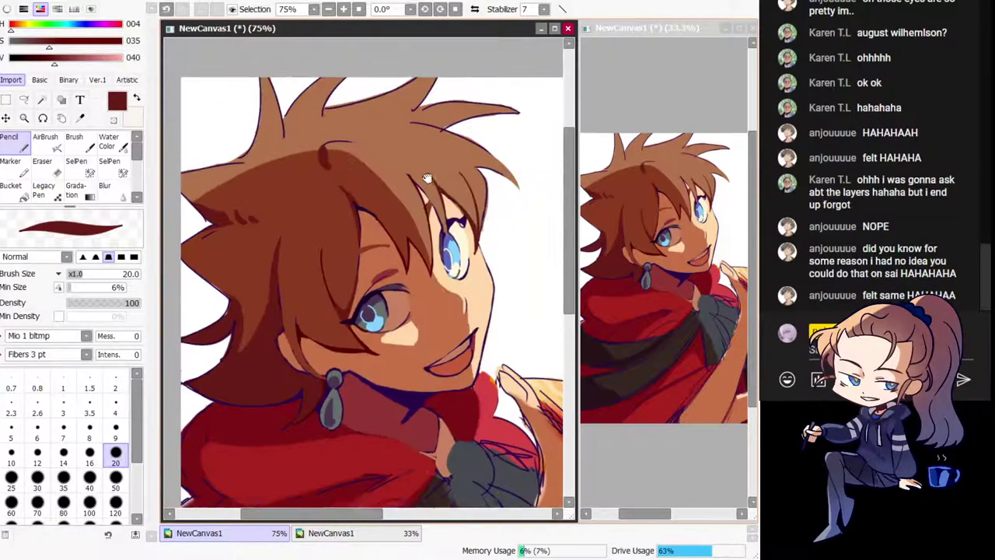
drag(324, 169, 390, 219)
drag(397, 312, 349, 265)
key(Home)
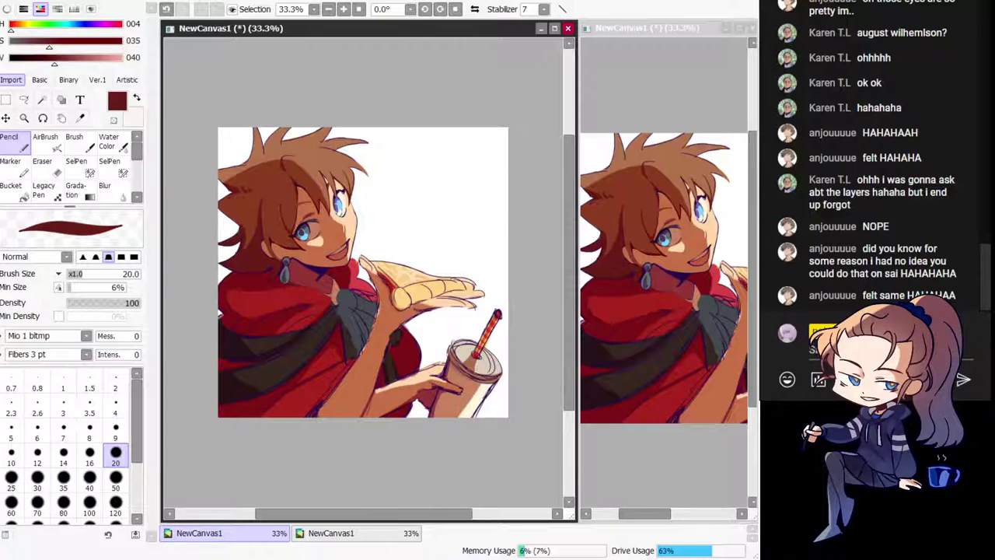
Step: Cover the raised forearm's inner sketch lines with sampled skin tone at size 50 and touch up the cape edge behind the lower arm
drag(363, 272, 331, 226)
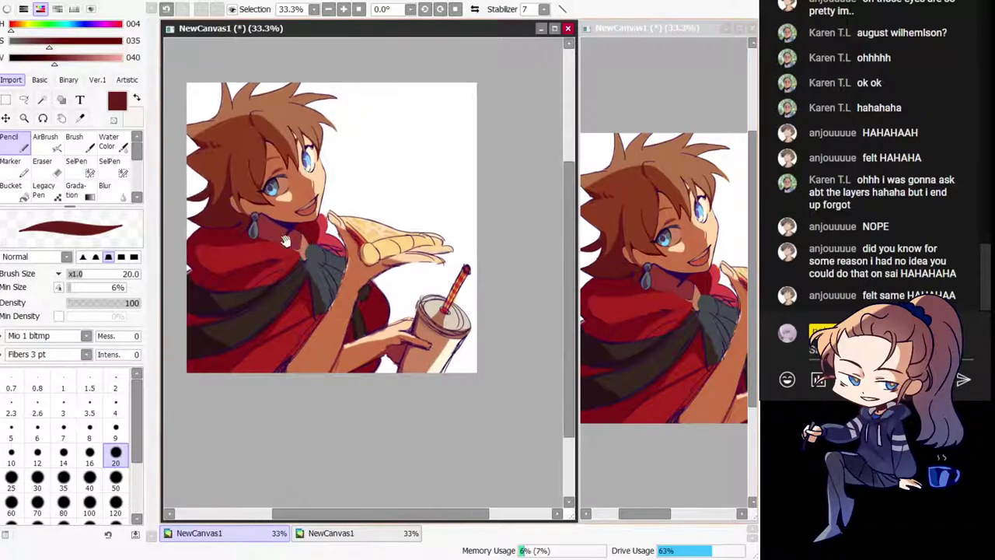
key(Page_Up)
key(h)
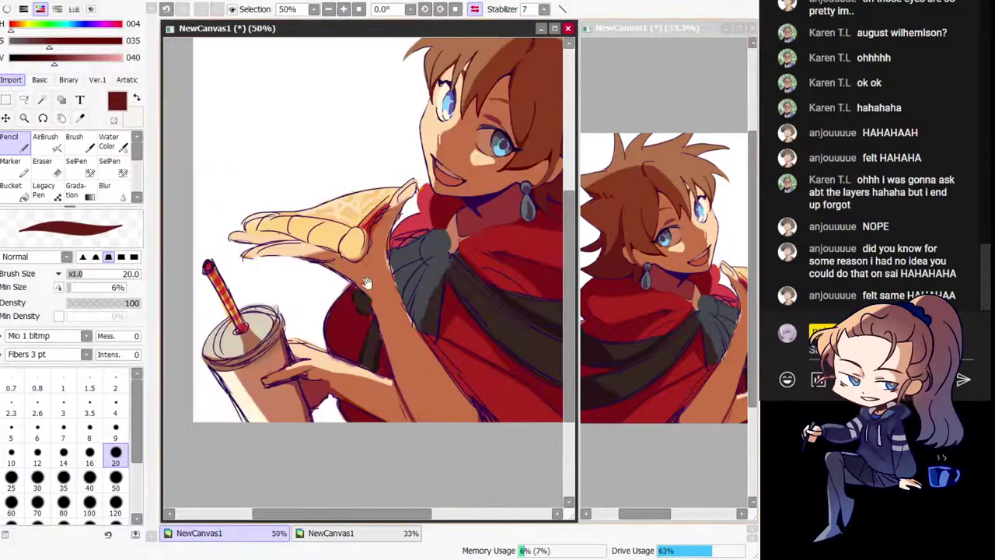
drag(367, 281, 323, 272)
alt+click(332, 263)
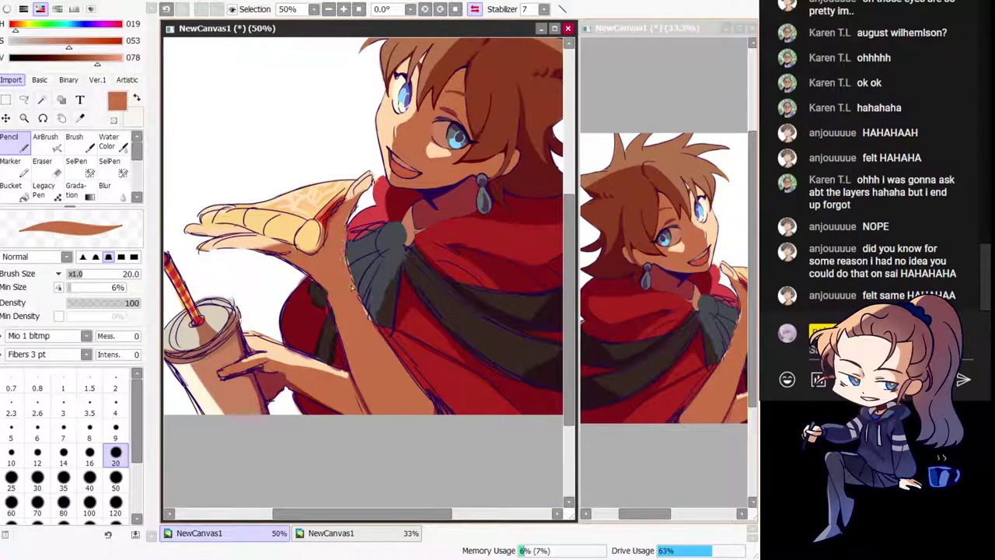
click(115, 480)
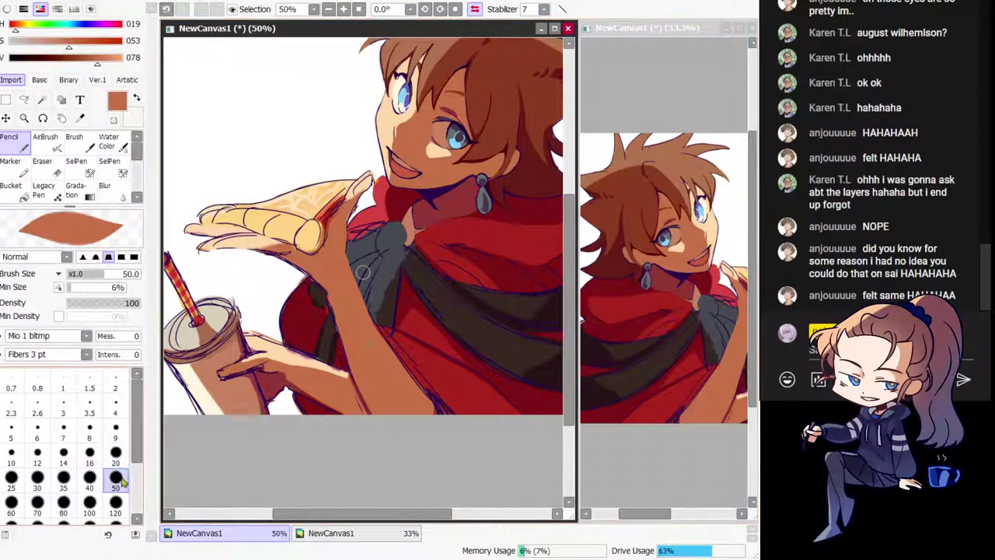
drag(371, 325, 385, 427)
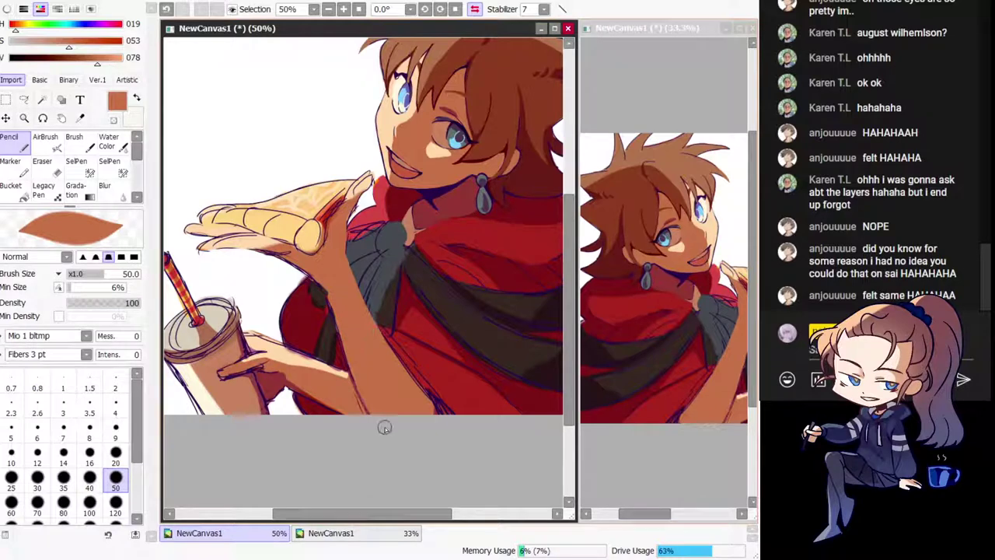
drag(354, 392, 376, 423)
right_click(296, 341)
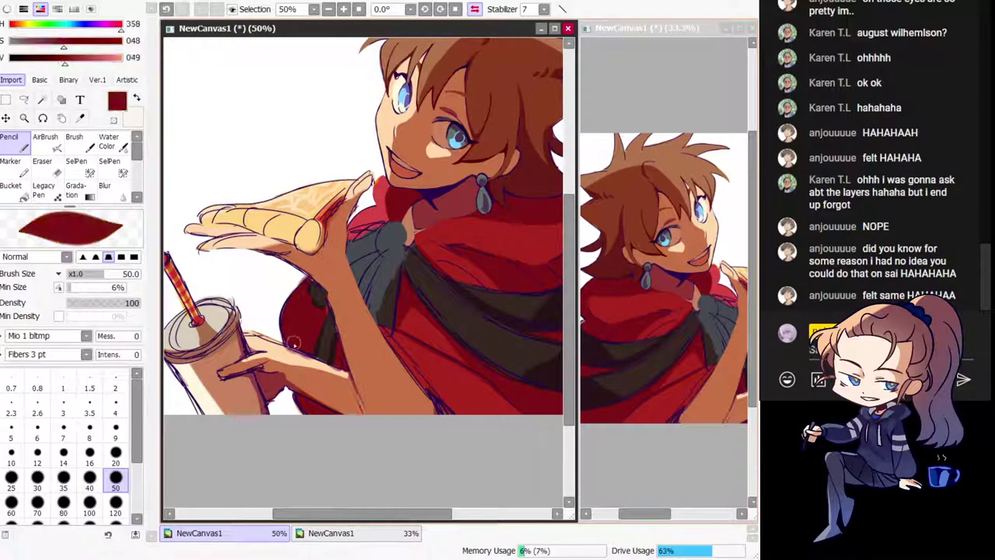
right_click(293, 353)
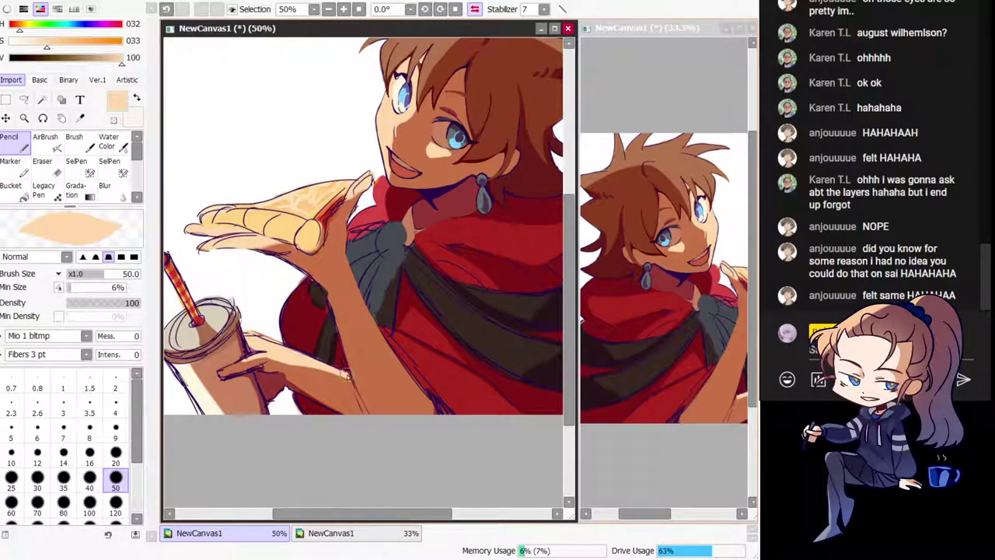
Step: Fill the round end of the pizza crust near the thumb with sampled orange-brown at size 50
key(h)
alt+click(407, 236)
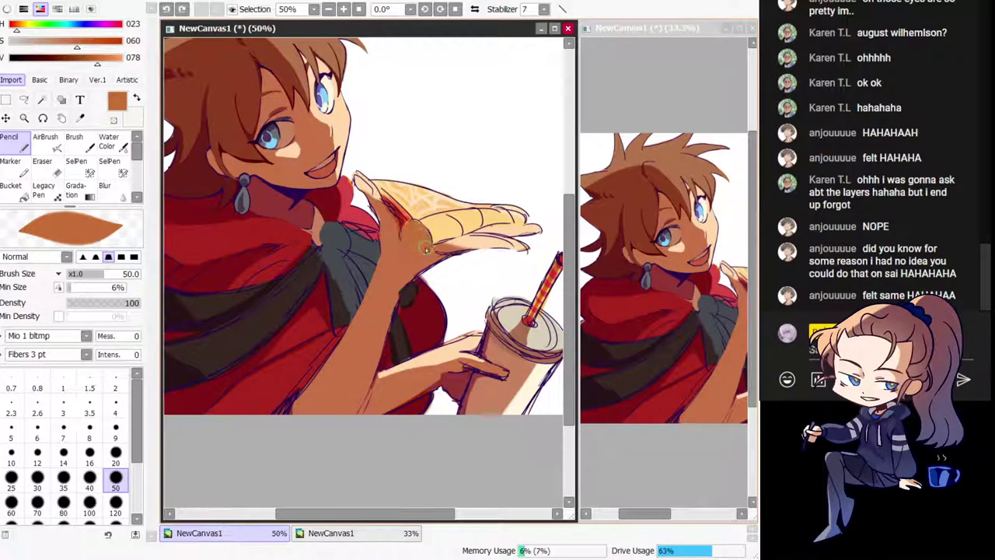
key(h)
drag(439, 204, 399, 272)
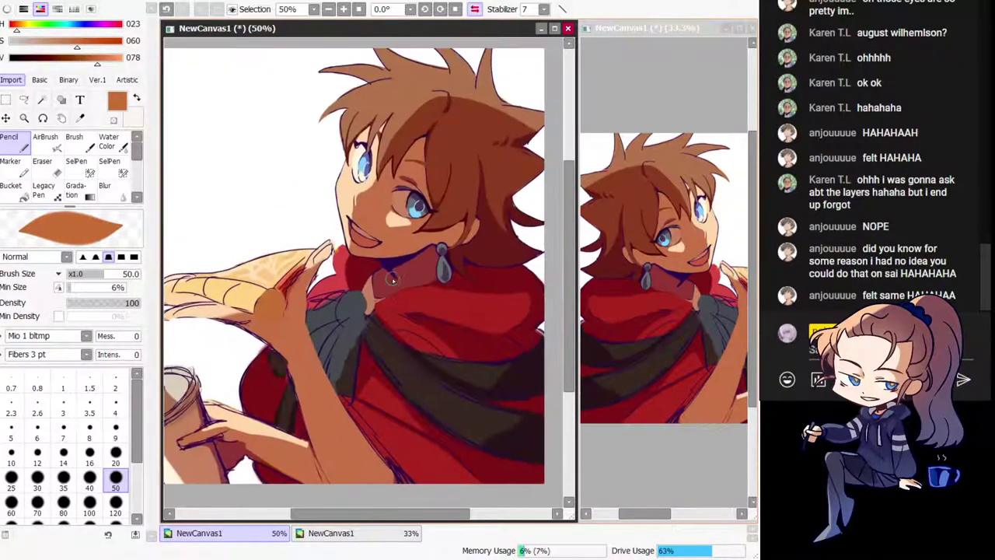
Step: Add curved brown shading marks along the top of the pizza crust
alt+click(393, 277)
key(ctrl+z)
mouse_move(255, 317)
mouse_down()
mouse_move(289, 317)
mouse_move(285, 304)
mouse_move(255, 307)
mouse_move(269, 321)
mouse_move(284, 294)
mouse_up()
key(ctrl+z)
key(ctrl+z)
key(h)
mouse_move(459, 274)
mouse_down()
mouse_move(362, 325)
mouse_move(412, 356)
mouse_up()
key(ctrl+z)
alt+click(393, 346)
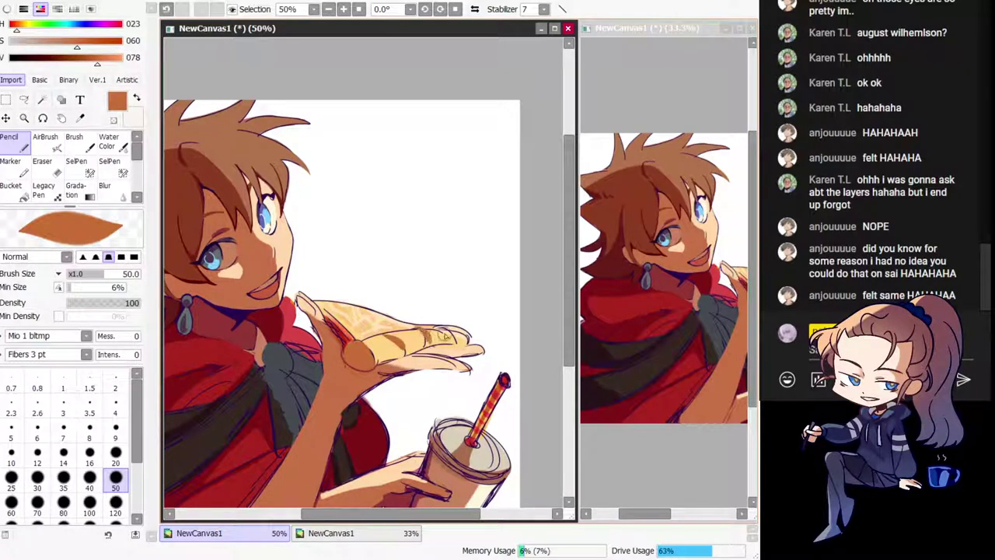
alt+click(394, 342)
mouse_move(401, 350)
mouse_down()
mouse_move(460, 343)
mouse_move(406, 355)
mouse_move(430, 341)
mouse_move(422, 333)
mouse_move(448, 341)
mouse_up()
key(ctrl+z)
Step: Draw a brown shadow line between the pizza crust and the supporting fingers, undoing the excess strokes
key(h)
drag(377, 312, 388, 273)
alt+click(374, 324)
key(ctrl+z)
mouse_move(269, 304)
mouse_down()
mouse_move(311, 324)
mouse_move(303, 319)
mouse_move(342, 326)
mouse_move(341, 317)
mouse_move(359, 337)
mouse_move(339, 322)
mouse_move(320, 325)
mouse_move(334, 319)
mouse_move(300, 331)
mouse_move(328, 332)
mouse_up()
key(h)
key(ctrl+z)
key(h)
key(ctrl+z)
key(ctrl+z)
key(ctrl+z)
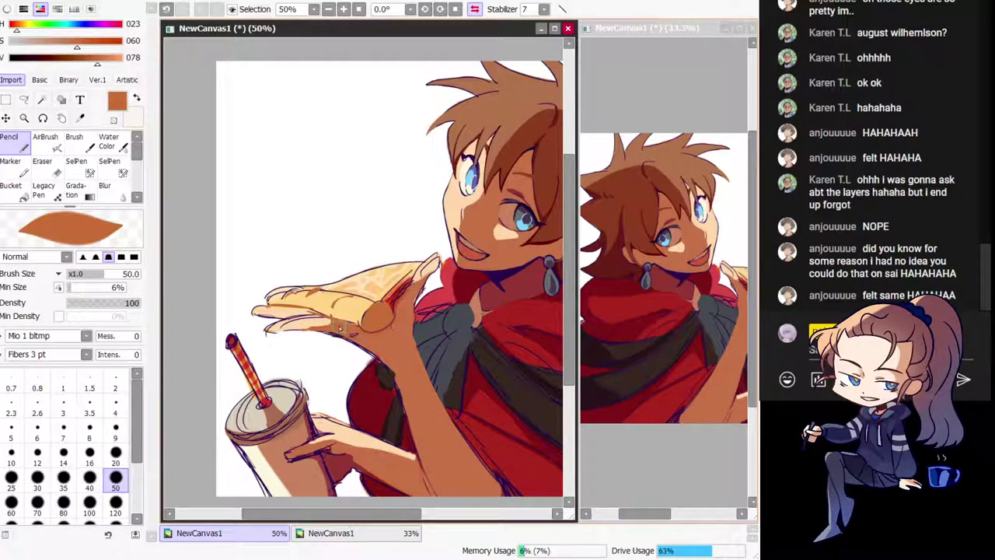
key(ctrl+z)
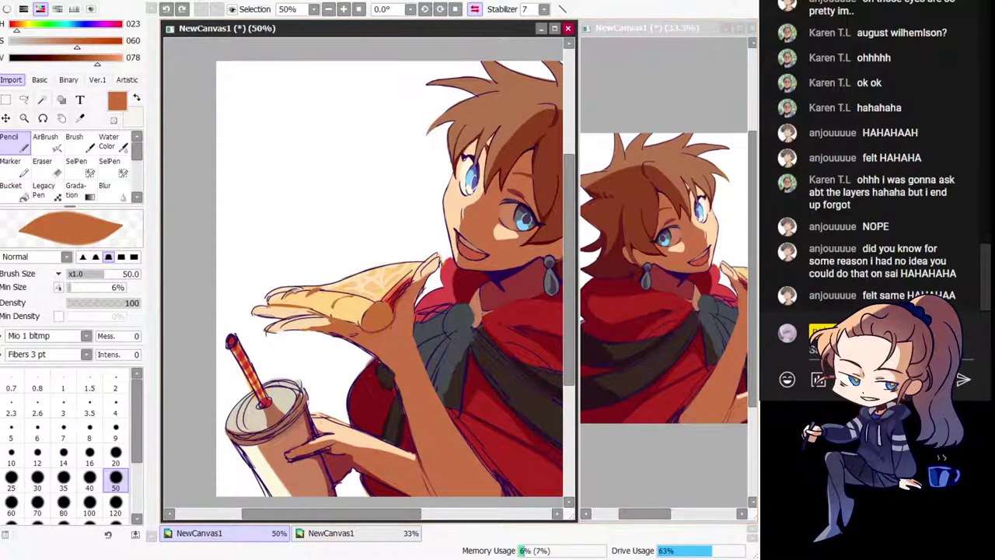
Step: Shade the palm and finger bases beneath the crust with sampled brown skin shadow
scroll(329, 277, up, 2)
right_click(425, 393)
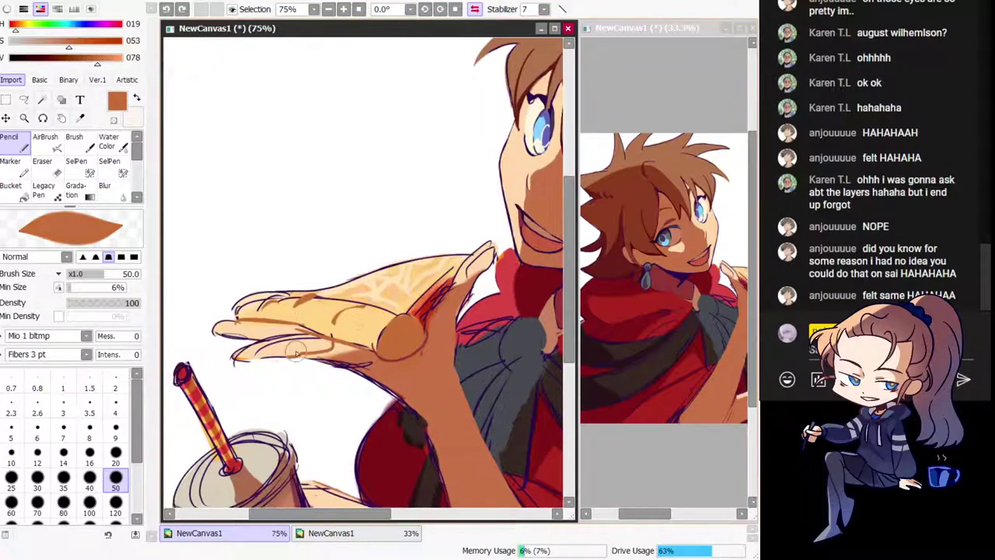
drag(297, 354, 341, 366)
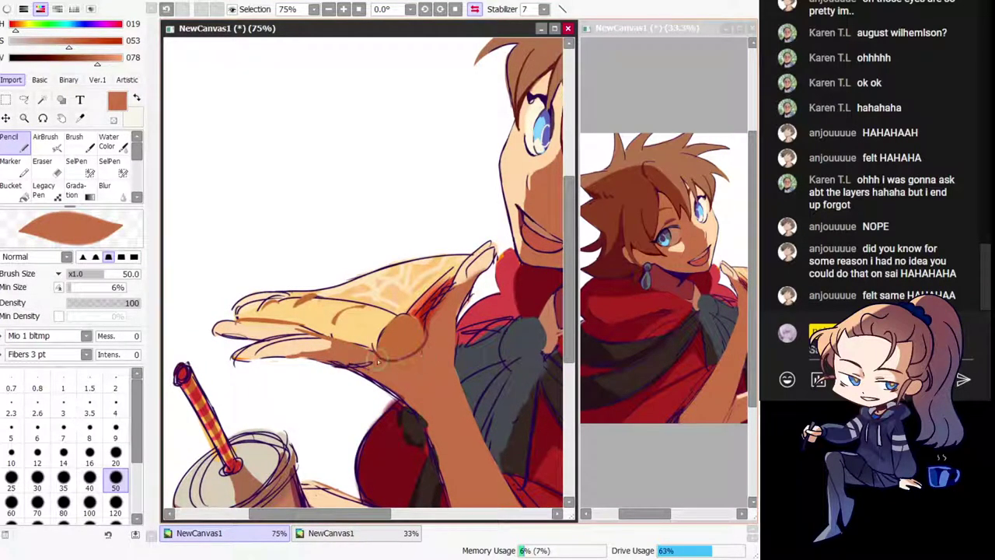
key(h)
mouse_move(400, 377)
mouse_down()
mouse_move(418, 347)
mouse_move(402, 320)
mouse_up()
key(h)
Step: Darken the underside of the raised hand at the wrist with a dark red sampled from the neck shadow
right_click(492, 259)
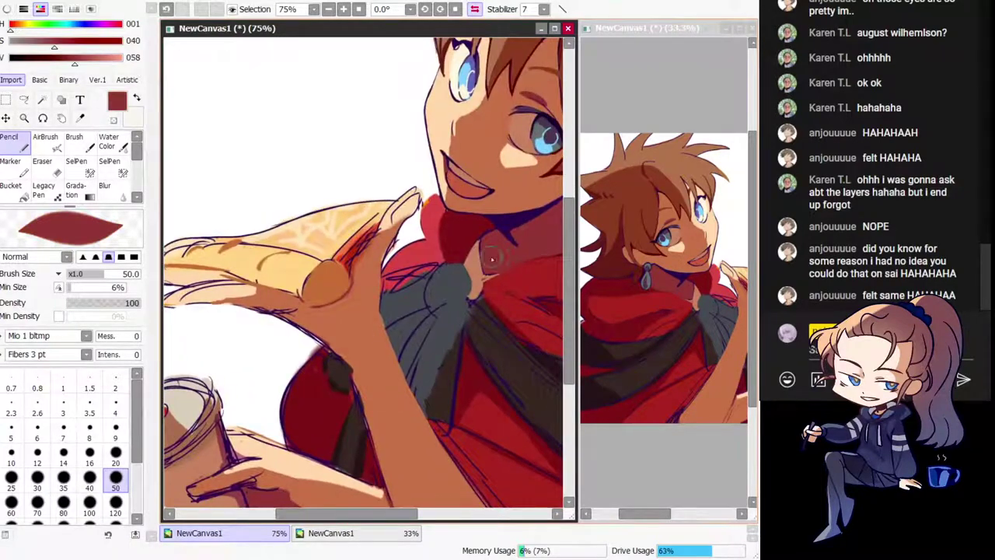
key(h)
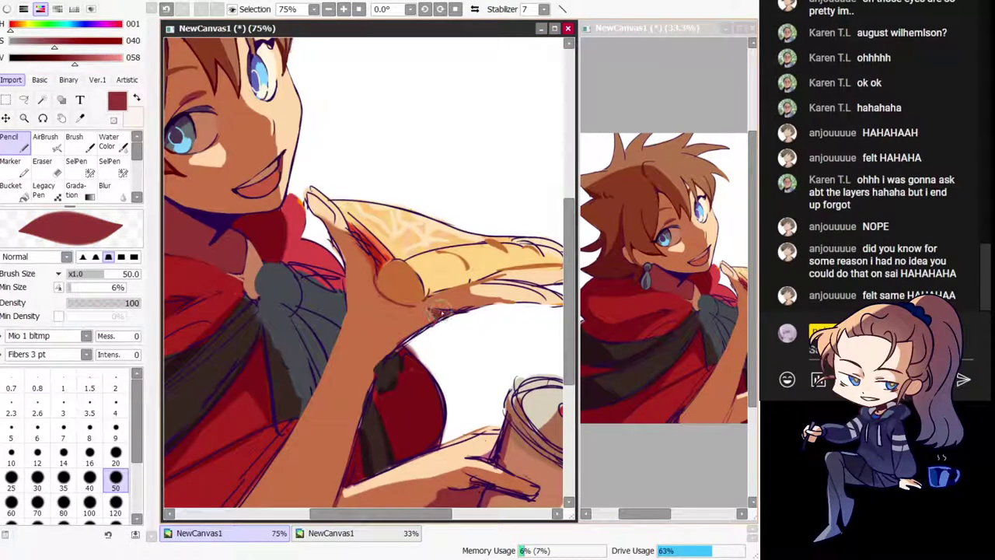
key(h)
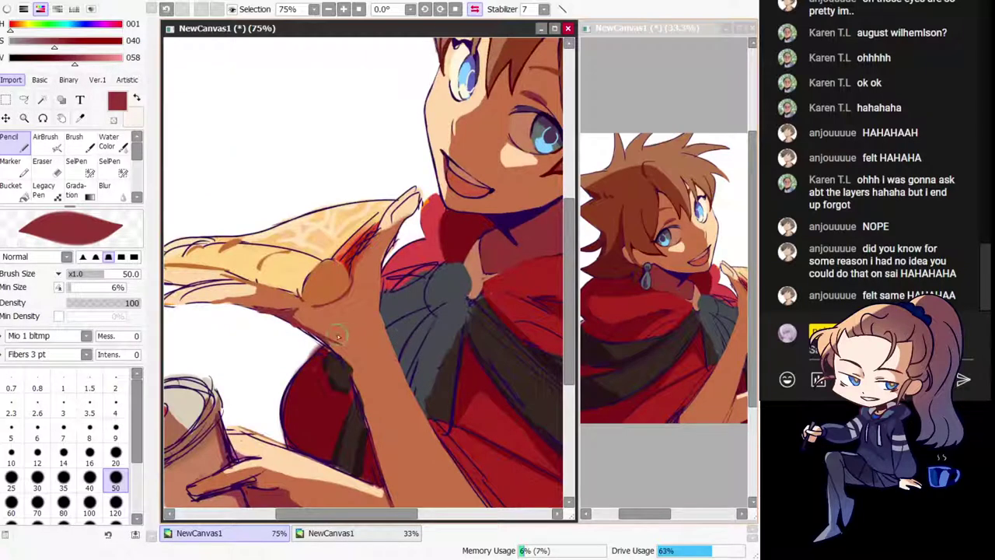
mouse_move(372, 344)
mouse_down()
mouse_move(344, 245)
mouse_move(327, 284)
mouse_move(364, 410)
mouse_up()
Step: Paint over the sketch lines along the raised forearm's edge with sampled brown skin tone
alt+click(343, 245)
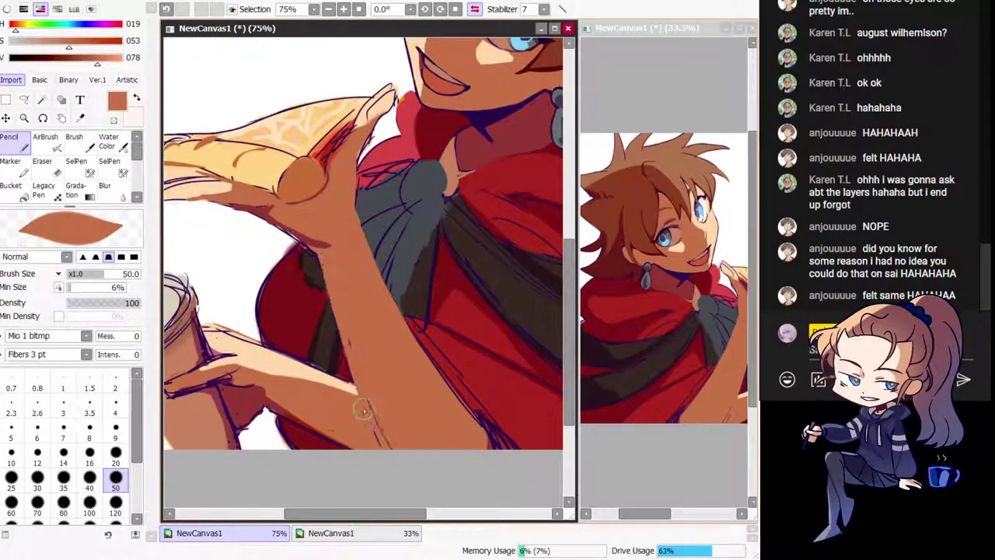
key(ctrl+z)
drag(324, 273, 364, 372)
key(h)
drag(370, 208, 307, 388)
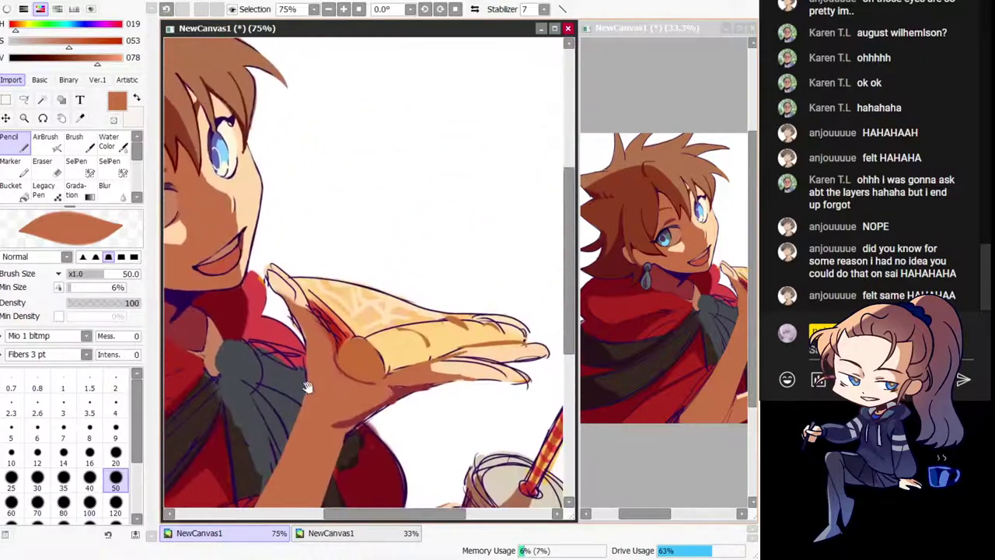
Step: Cover the lower finger's sketch lines with sampled light skin and trim its tip and underside with the transparent colour
key(h)
alt+click(252, 365)
key(h)
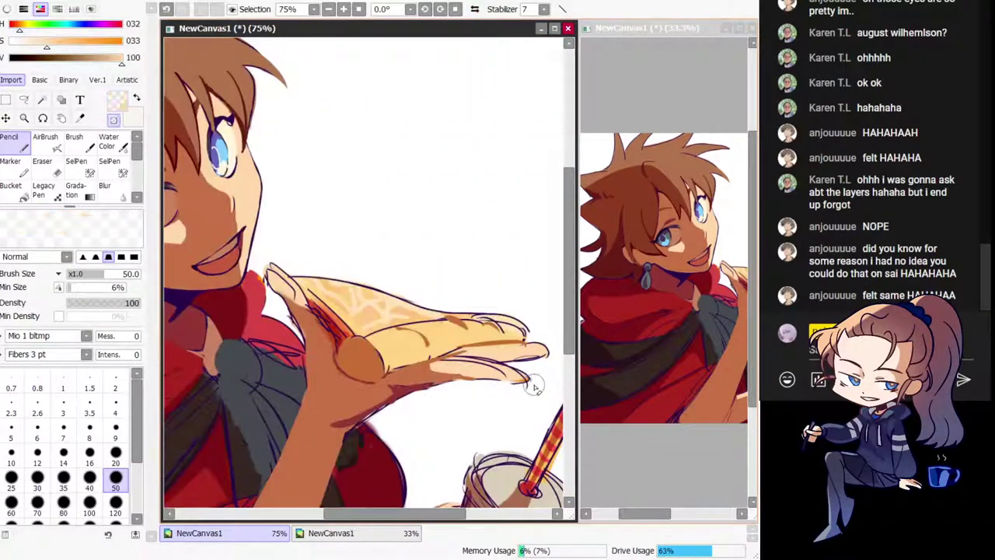
drag(535, 387, 524, 394)
key(minus)
mouse_move(450, 363)
mouse_down()
mouse_move(513, 380)
mouse_move(489, 373)
mouse_move(510, 381)
mouse_up()
key(h)
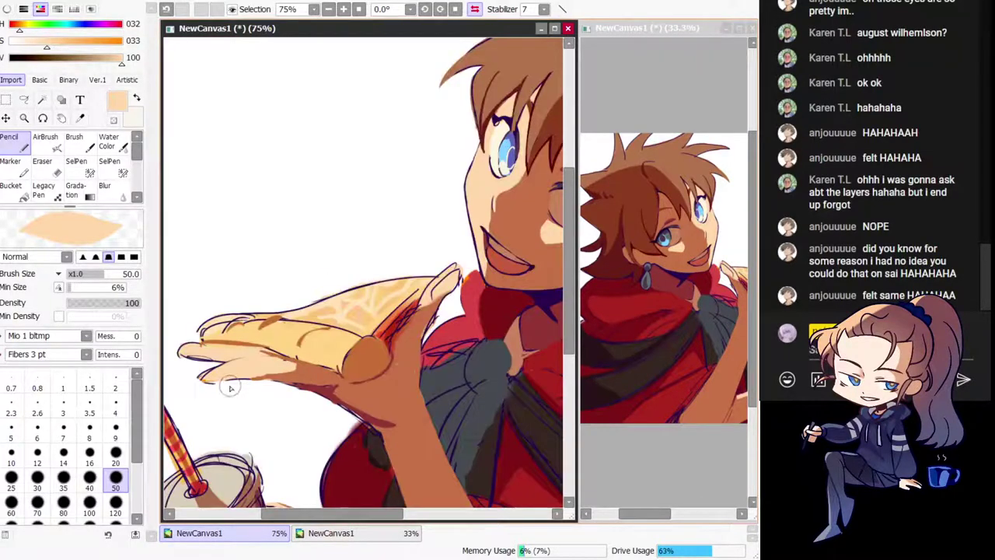
key(c)
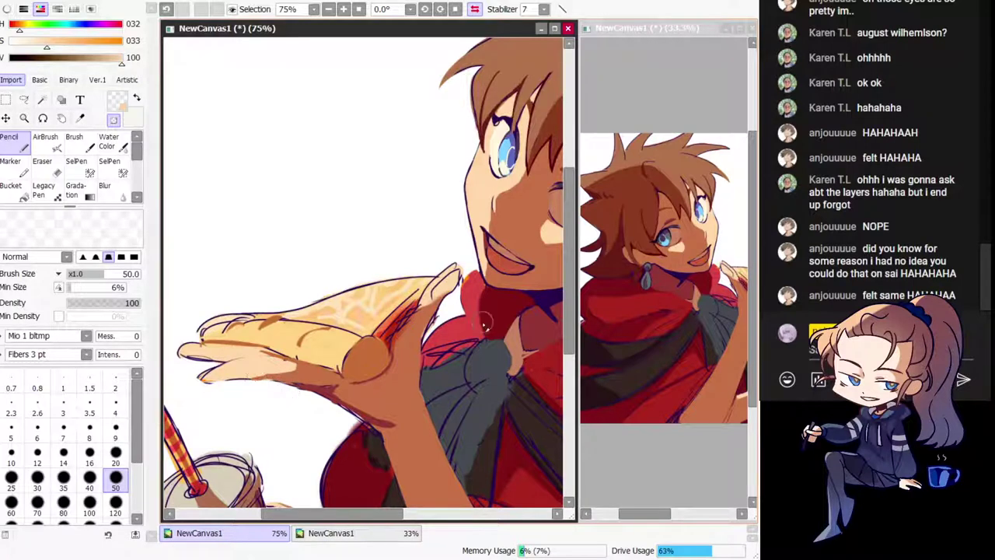
Step: Redraw the lower finger's outline in sampled dark purple at size 20 and touch up its tip with light skin
right_click(546, 302)
click(117, 456)
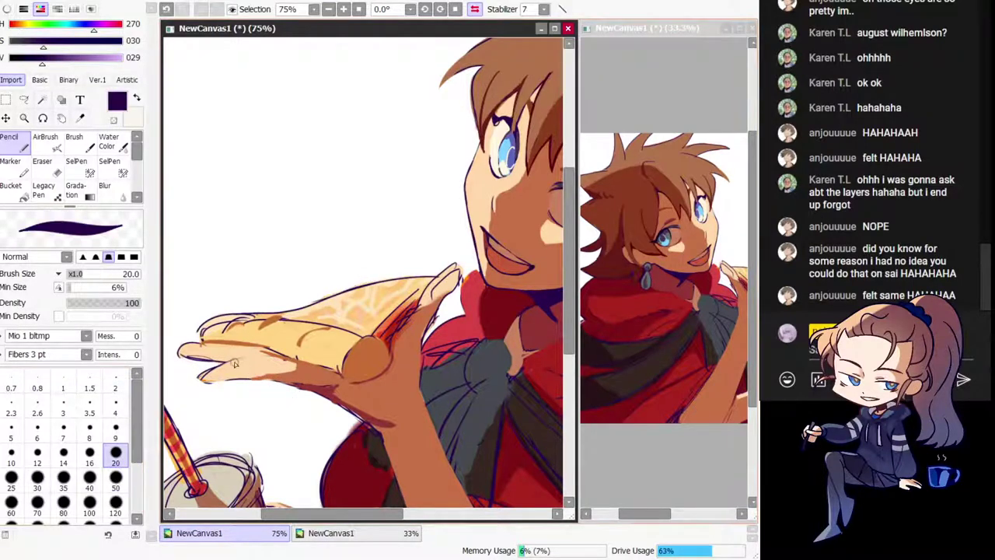
key(ctrl+z)
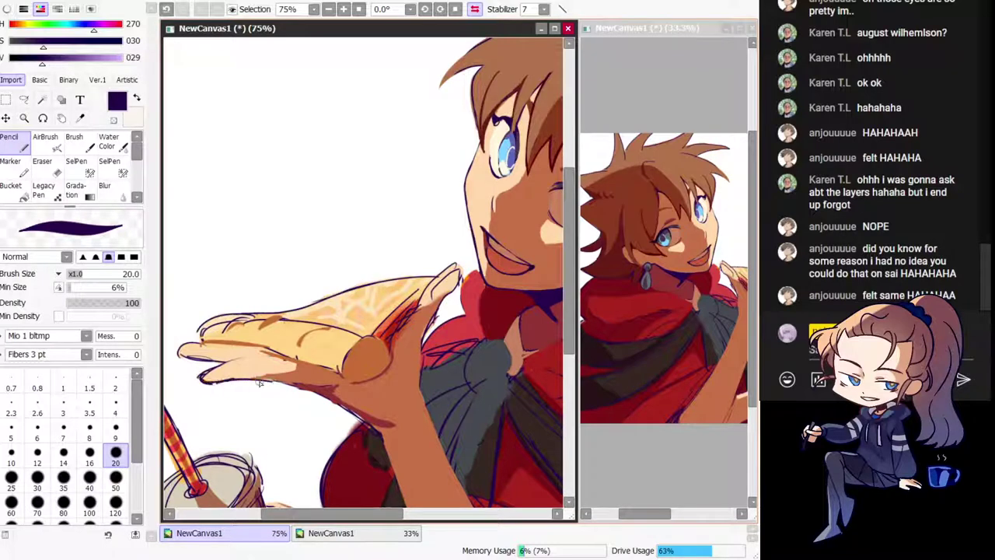
key(ctrl+z)
drag(207, 381, 279, 381)
key(x)
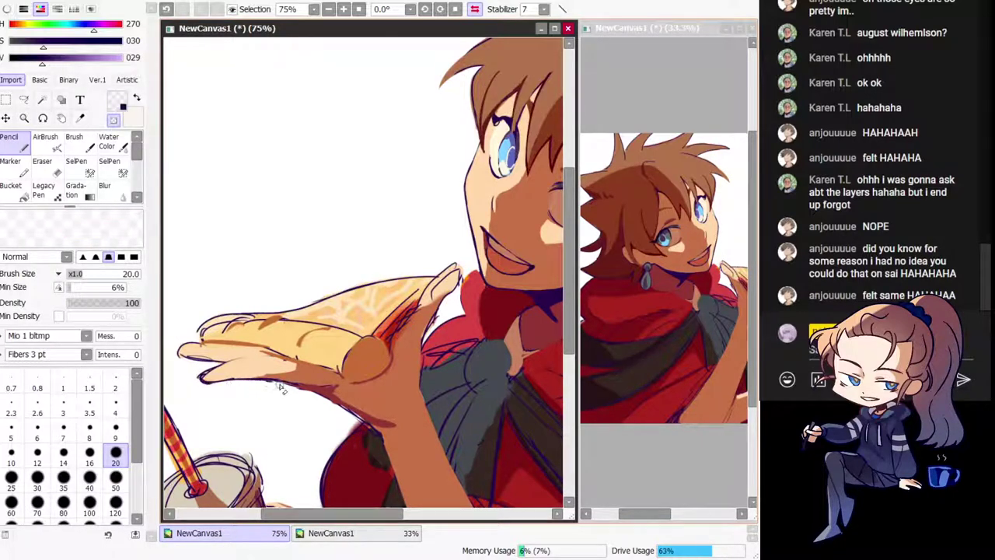
alt+click(224, 386)
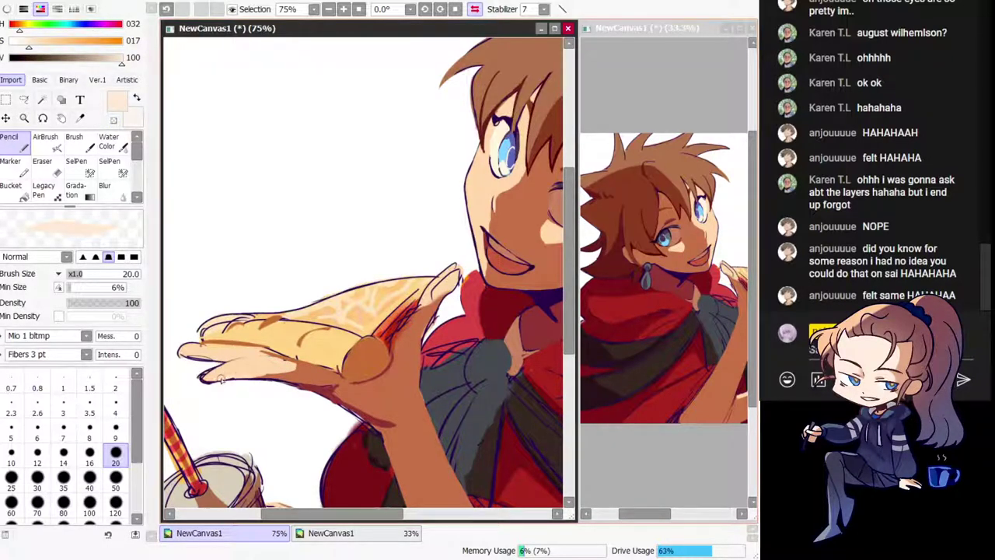
alt+click(247, 355)
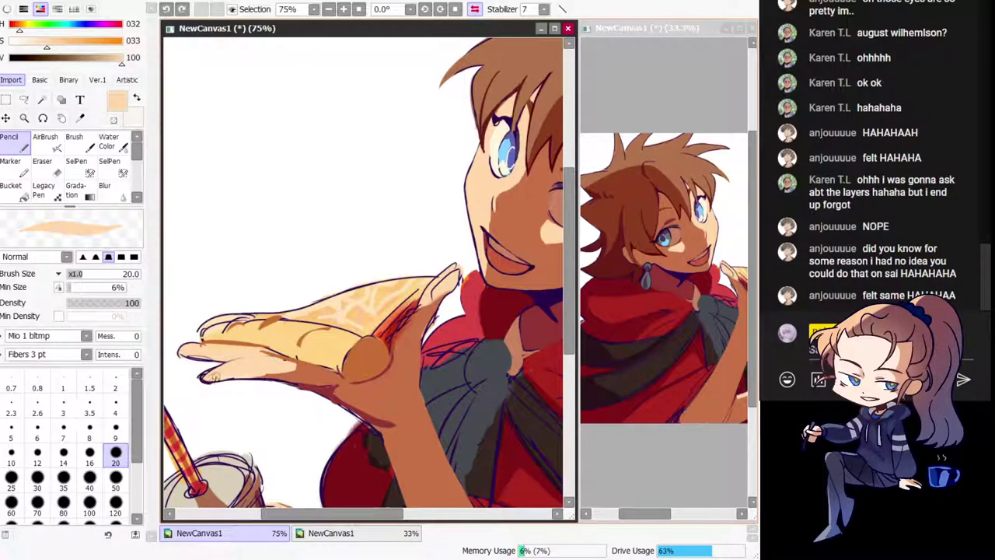
Step: Refine the shadow and lines between the lower fingers with sampled brown and light skin tones
key(h)
drag(404, 342, 359, 344)
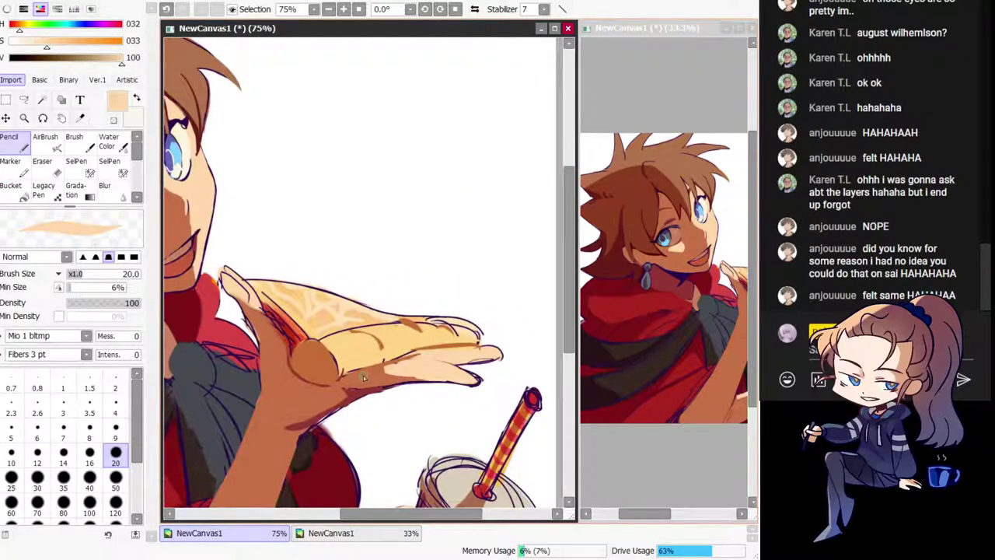
alt+click(364, 376)
key(ctrl+z)
drag(417, 359, 435, 361)
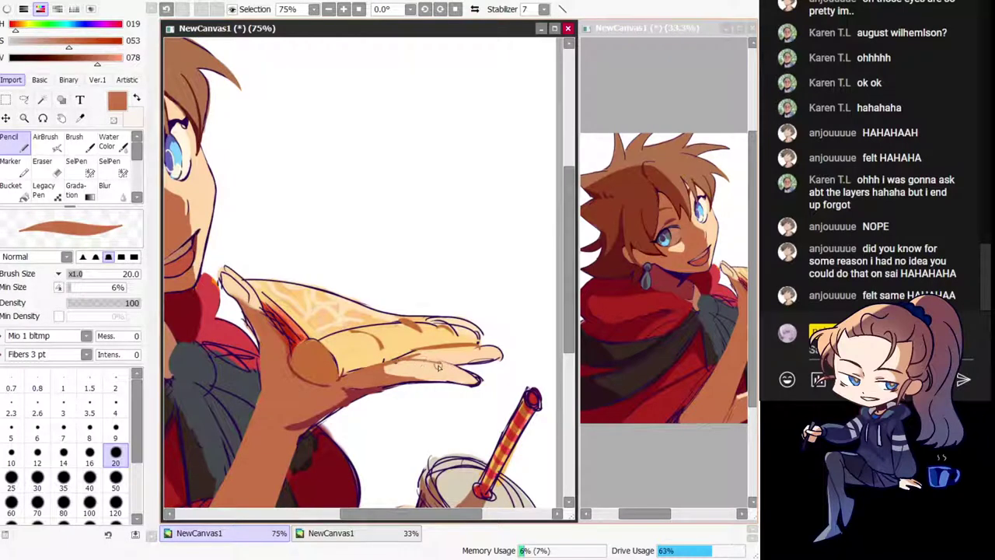
alt+click(414, 369)
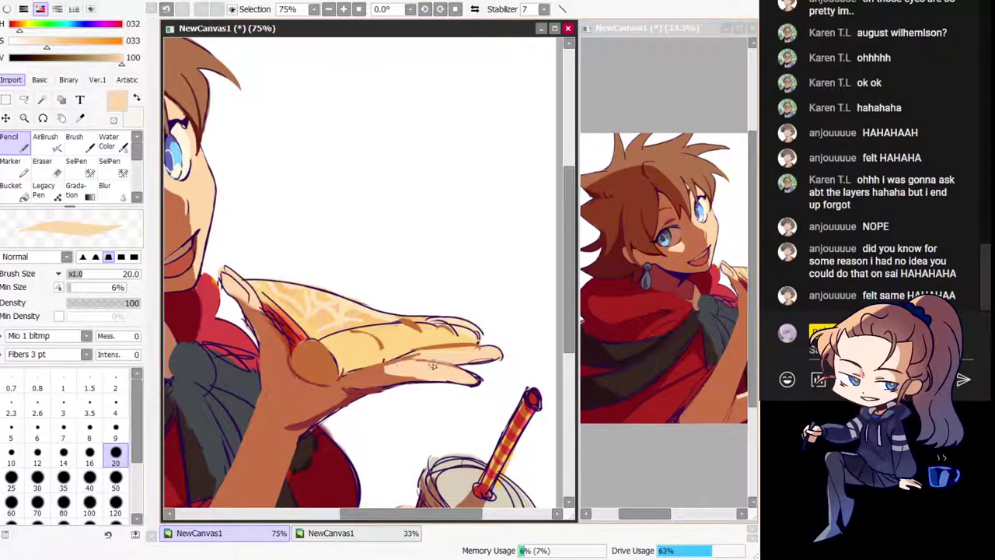
key(ctrl+z)
mouse_move(417, 378)
mouse_down()
mouse_move(470, 383)
mouse_move(460, 382)
mouse_up()
key(ctrl+z)
key(h)
drag(409, 337, 240, 381)
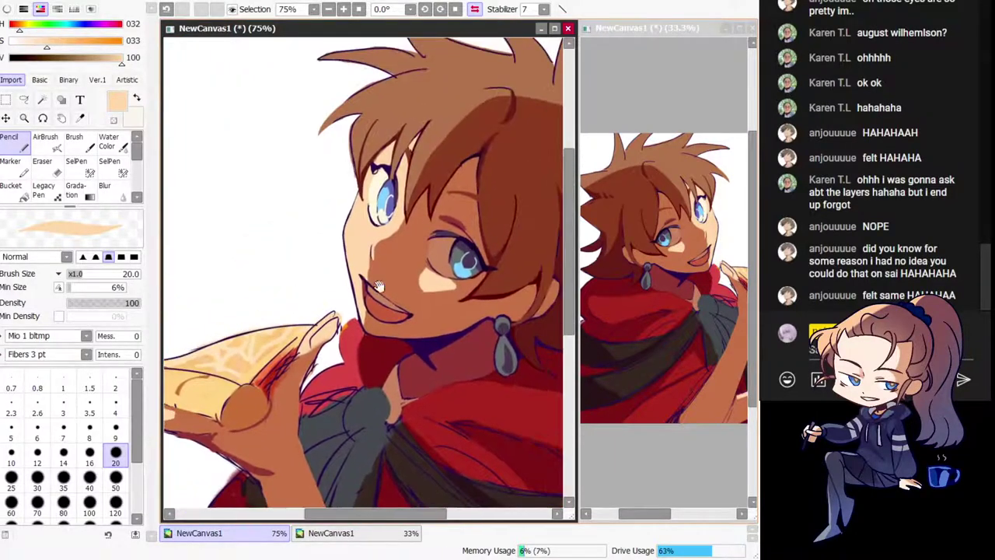
Step: Shade the fringe locks above the forehead with sampled dark reddish brown at size 50
key(h)
right_click(267, 136)
drag(280, 149, 347, 229)
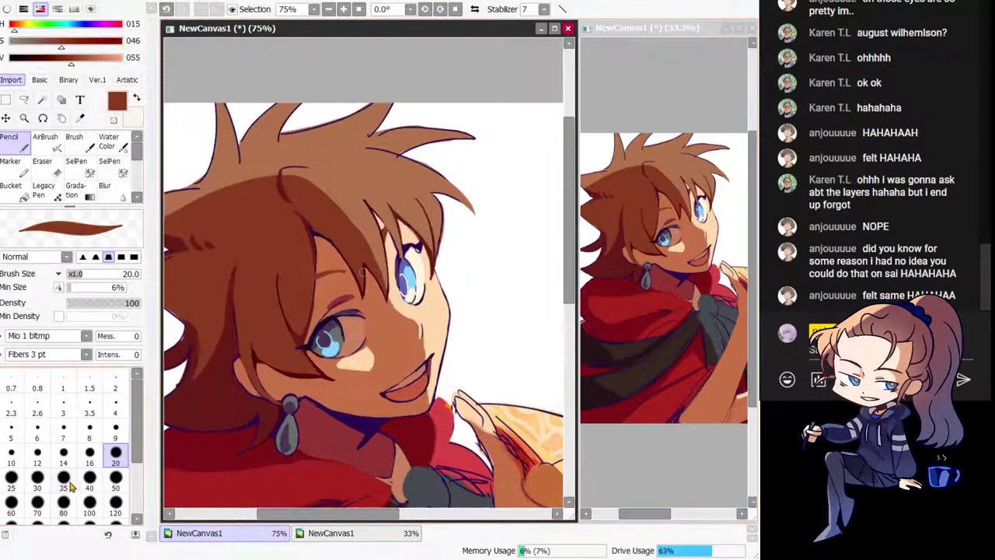
click(116, 480)
key(ctrl+z)
mouse_move(332, 174)
mouse_down()
mouse_move(370, 214)
mouse_move(376, 188)
mouse_move(337, 173)
mouse_move(424, 226)
mouse_move(418, 207)
mouse_move(425, 231)
mouse_move(397, 210)
mouse_move(426, 242)
mouse_move(420, 233)
mouse_move(429, 227)
mouse_move(435, 244)
mouse_move(436, 224)
mouse_move(382, 272)
mouse_up()
key(ctrl+z)
key(h)
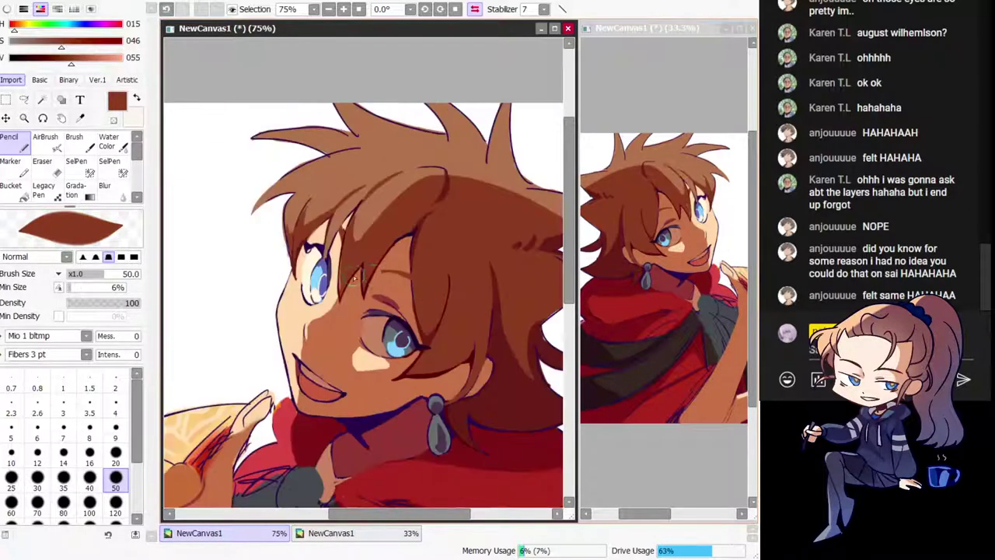
key(h)
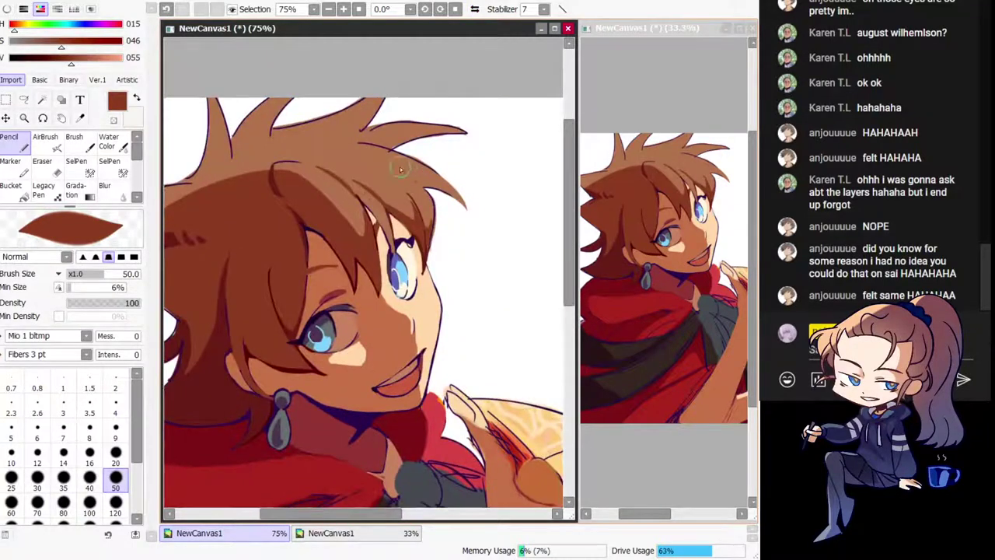
Step: Paint a light brown highlight over the upper part of the central fringe lock
key(ctrl+z)
mouse_move(401, 169)
mouse_down()
mouse_move(431, 202)
mouse_move(417, 220)
mouse_move(463, 191)
mouse_up()
key(ctrl+z)
alt+click(350, 167)
mouse_move(329, 149)
mouse_down()
mouse_move(311, 143)
mouse_move(359, 196)
mouse_move(358, 178)
mouse_up()
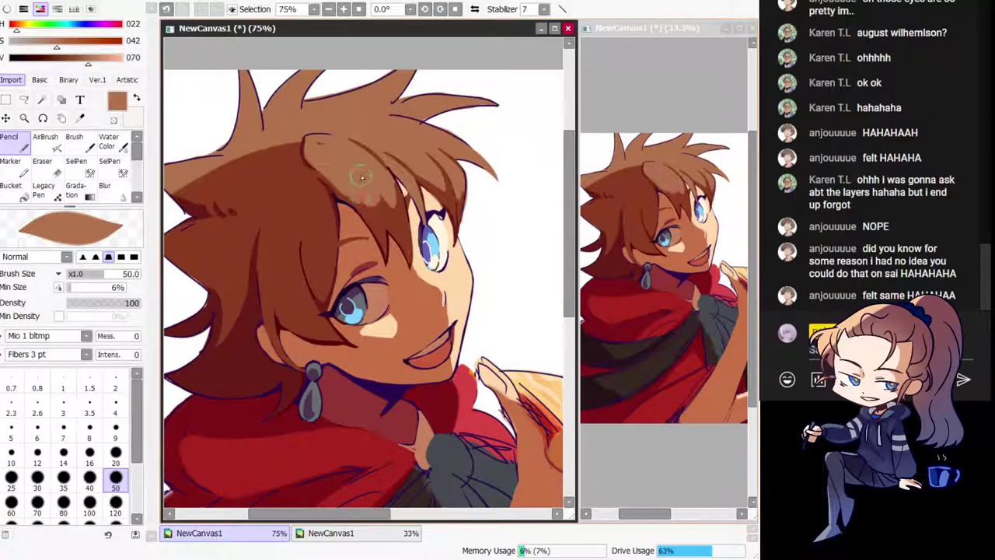
Step: Paint a light brown highlight band across the crown of the hair behind the parting
key(h)
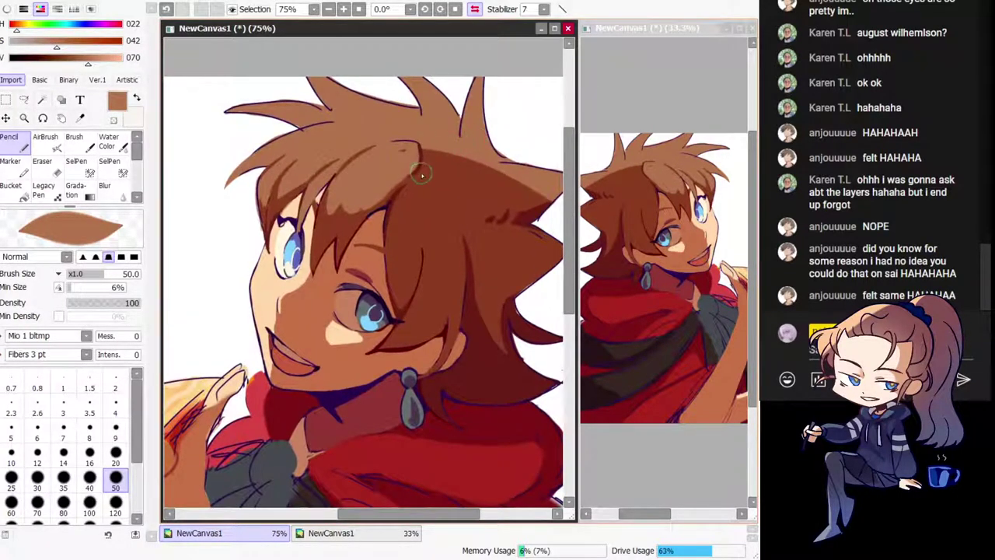
mouse_move(422, 175)
mouse_down()
mouse_move(427, 143)
mouse_move(434, 165)
mouse_move(556, 181)
mouse_up()
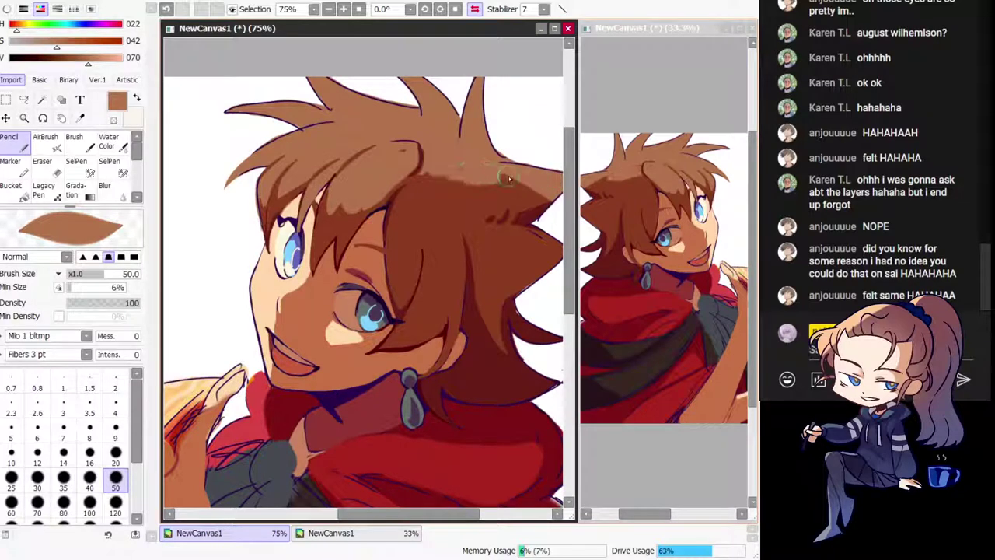
key(h)
key(ctrl+z)
mouse_move(311, 173)
mouse_down()
mouse_move(300, 146)
mouse_move(320, 137)
mouse_move(337, 184)
mouse_move(216, 155)
mouse_move(281, 165)
mouse_move(296, 145)
mouse_move(301, 169)
mouse_up()
key(ctrl+z)
mouse_move(235, 163)
mouse_down()
mouse_move(290, 189)
mouse_move(272, 185)
mouse_move(261, 155)
mouse_move(255, 175)
mouse_move(246, 172)
mouse_move(269, 190)
mouse_up()
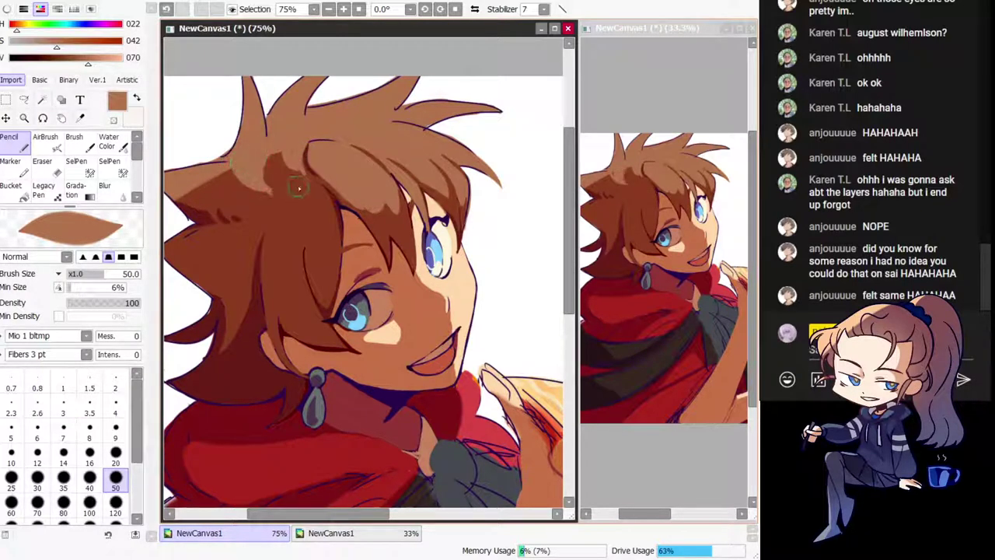
Step: Shape the crown highlight's lower edge into jagged strands with sampled dark and light hair browns
alt+click(279, 160)
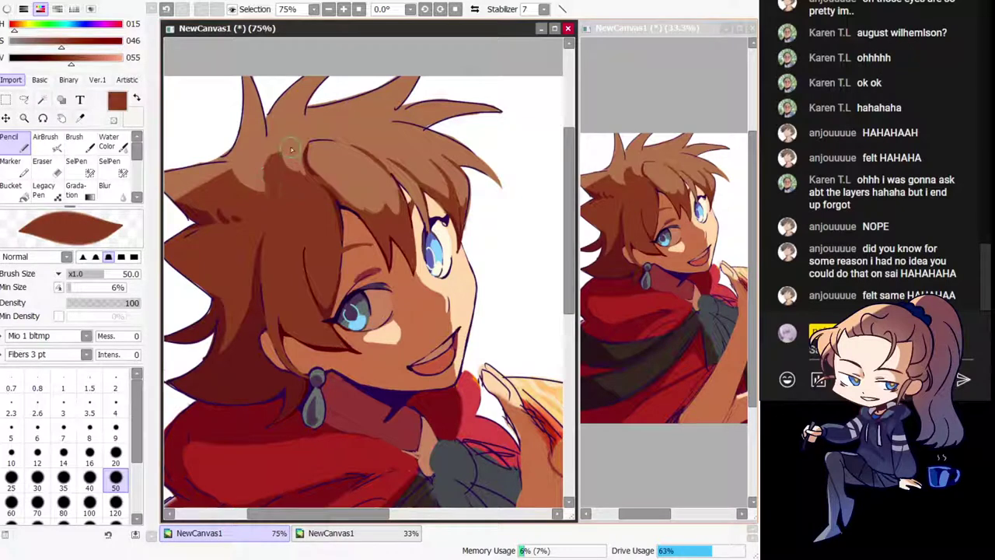
alt+click(294, 153)
mouse_move(230, 156)
mouse_down()
mouse_move(244, 186)
mouse_move(225, 174)
mouse_move(230, 211)
mouse_move(204, 204)
mouse_up()
key(ctrl+z)
key(ctrl+z)
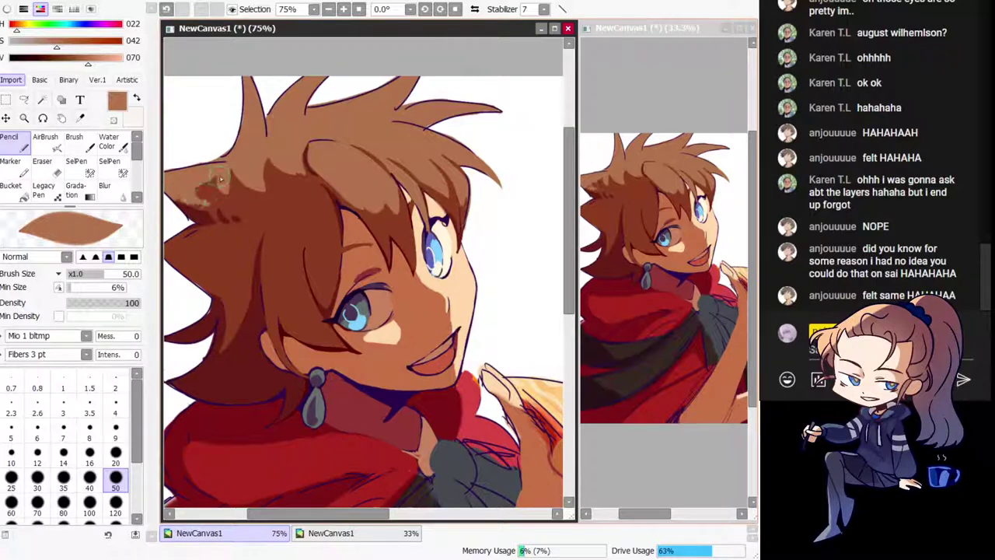
key(h)
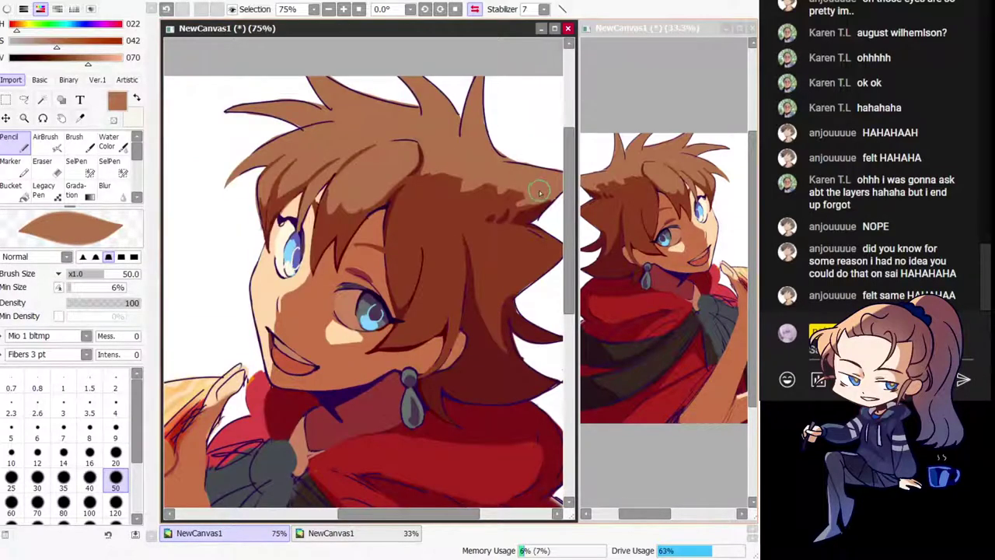
key(h)
drag(508, 257, 476, 235)
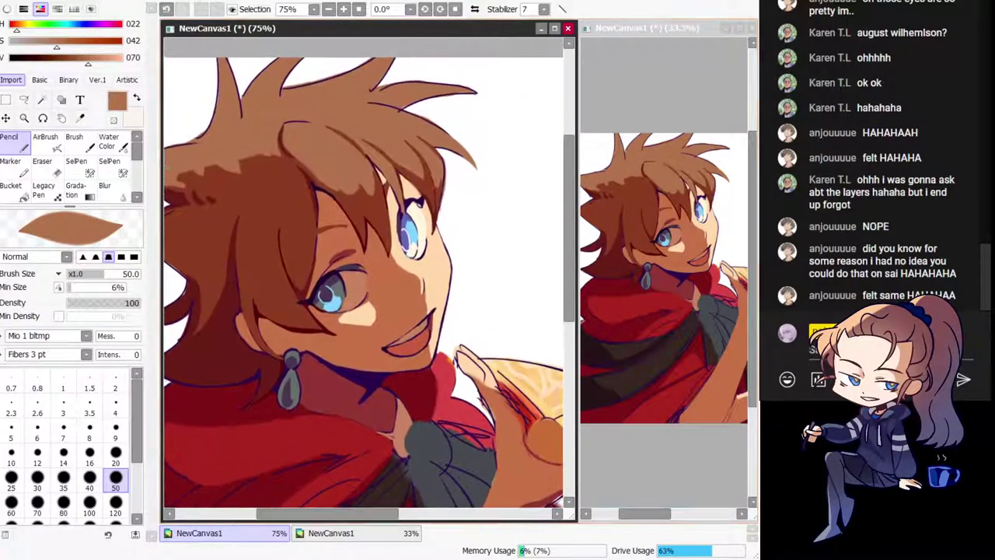
Step: Undo the light brown highlights on the crown and central fringe lock, comparing the whole portrait mirrored
key(ctrl+0)
key(h)
key(ctrl+z)
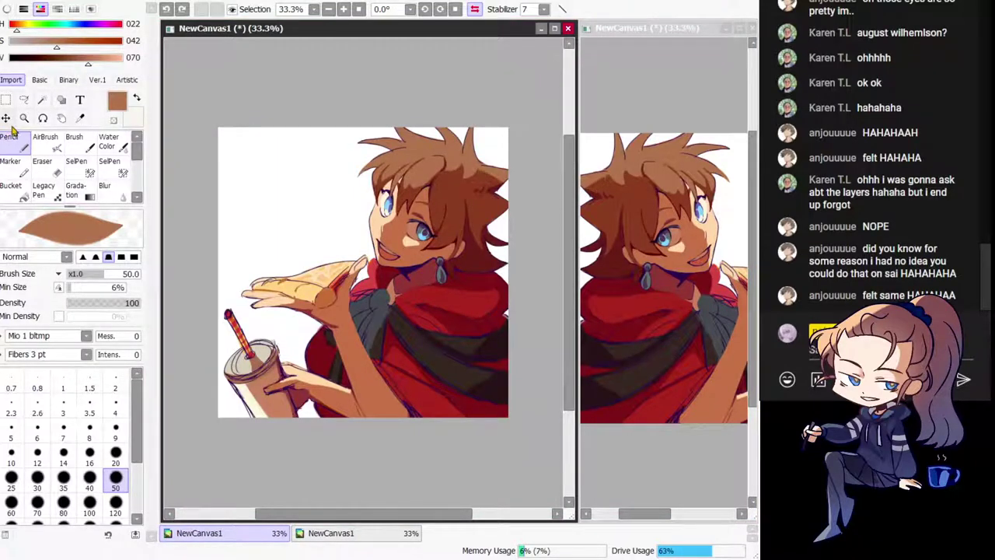
mouse_move(463, 165)
mouse_down()
mouse_move(475, 178)
mouse_move(417, 187)
mouse_up()
key(h)
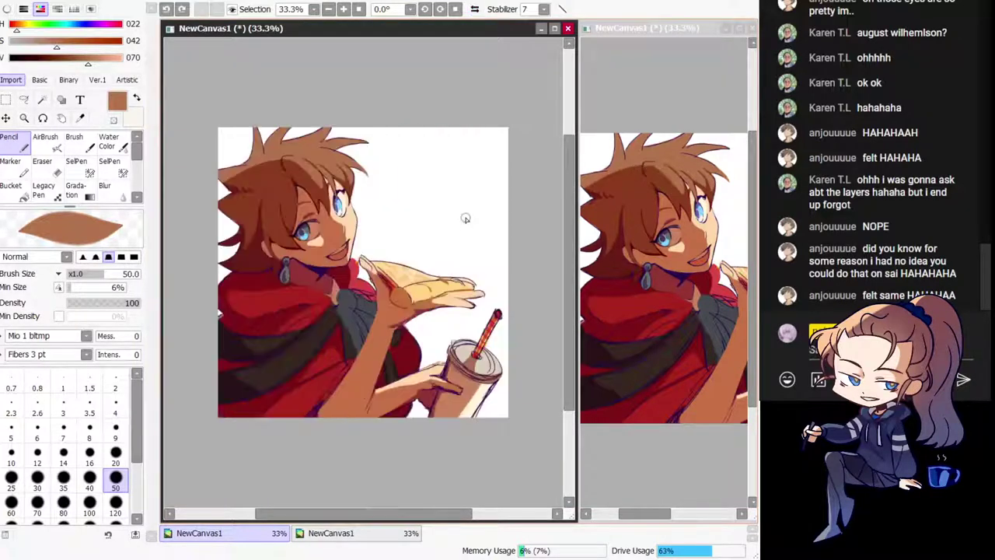
Step: Paint dark reddish brown strands through the fringe lock above the far eye with the sampled hair shadow colour
alt+click(307, 185)
scroll(381, 219, up, 3)
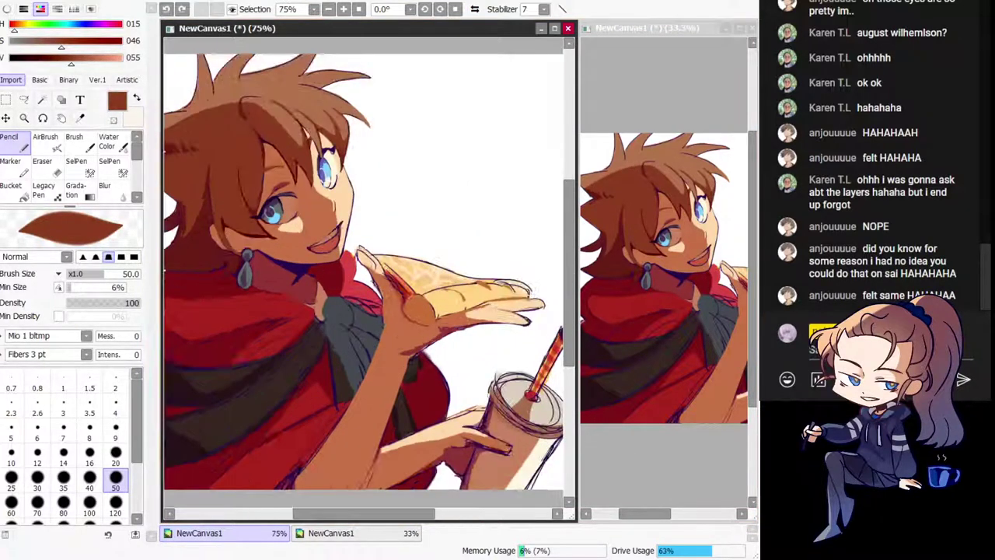
drag(280, 127, 362, 191)
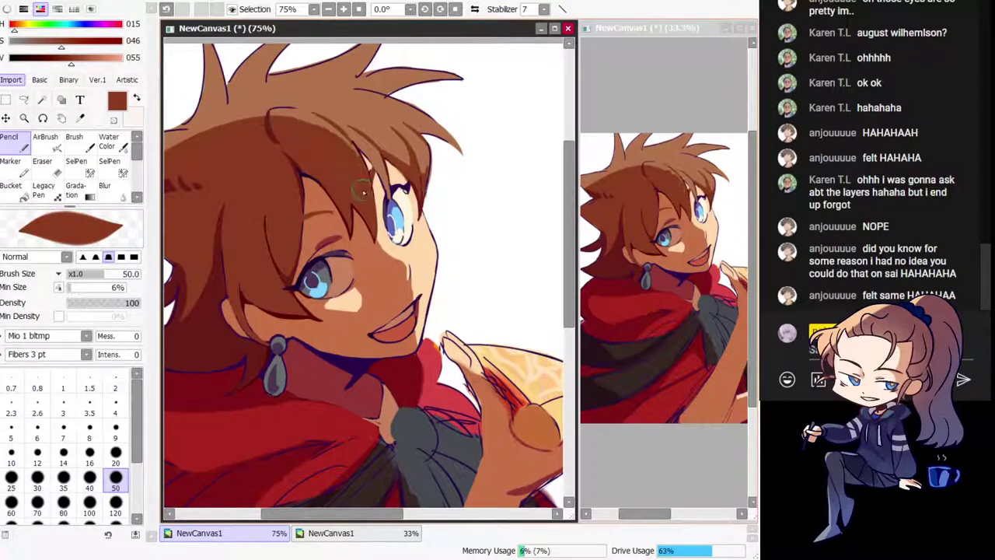
key(h)
drag(424, 150, 388, 189)
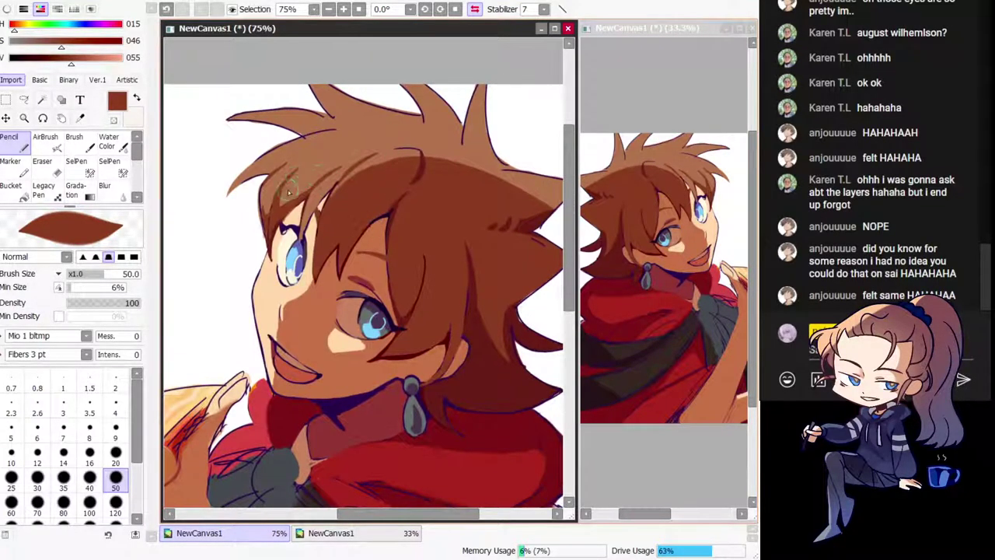
mouse_move(295, 176)
mouse_down()
mouse_move(360, 153)
mouse_move(404, 189)
mouse_move(430, 232)
mouse_move(425, 242)
mouse_up()
key(h)
key(ctrl+z)
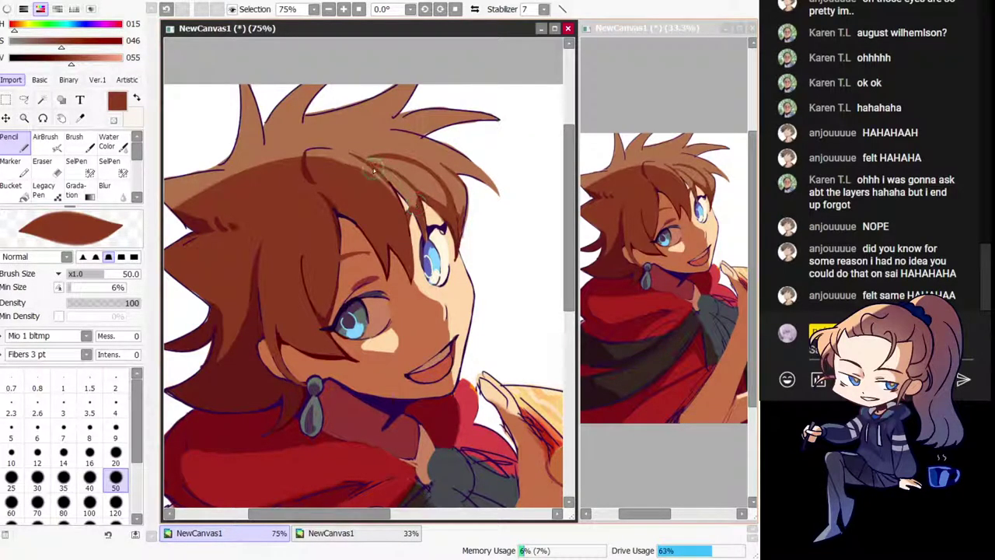
Step: Try longer dark strands across the top of the fringe above the far eye and undo them
drag(376, 164, 429, 224)
key(ctrl+z)
key(h)
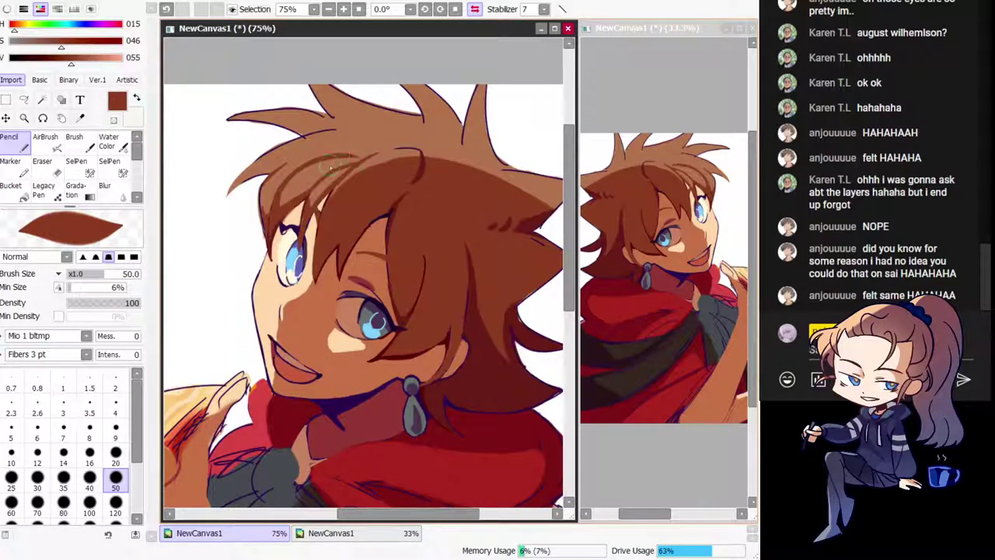
mouse_move(298, 171)
mouse_down()
mouse_move(368, 157)
mouse_move(339, 175)
mouse_move(389, 153)
mouse_move(388, 57)
mouse_move(374, 39)
mouse_move(380, 138)
mouse_move(390, 137)
mouse_move(377, 172)
mouse_move(394, 156)
mouse_move(405, 166)
mouse_up()
key(ctrl+z)
key(h)
key(ctrl+z)
Step: Trim the dark strands above the far eye with sampled light brown and check the portrait mirrored
alt+click(356, 146)
key(h)
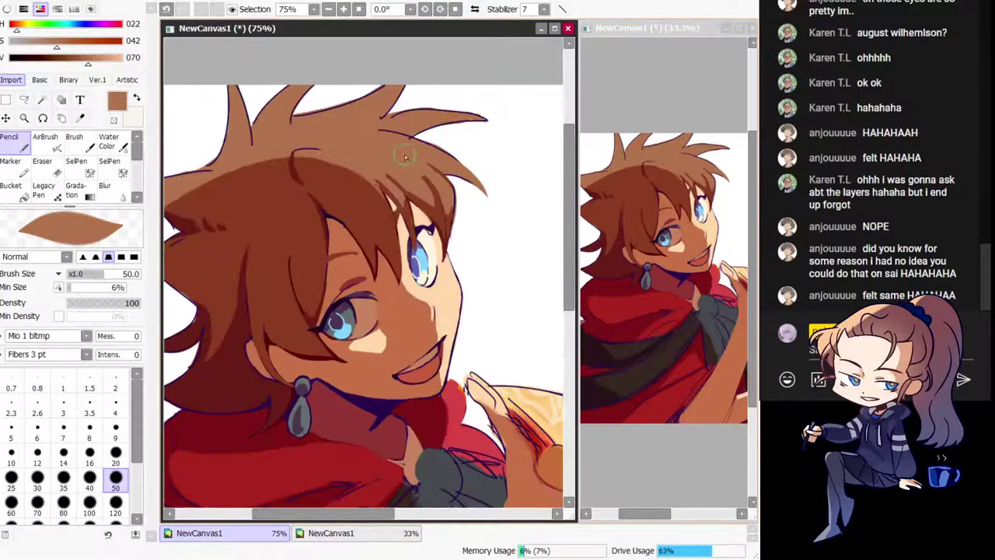
key(h)
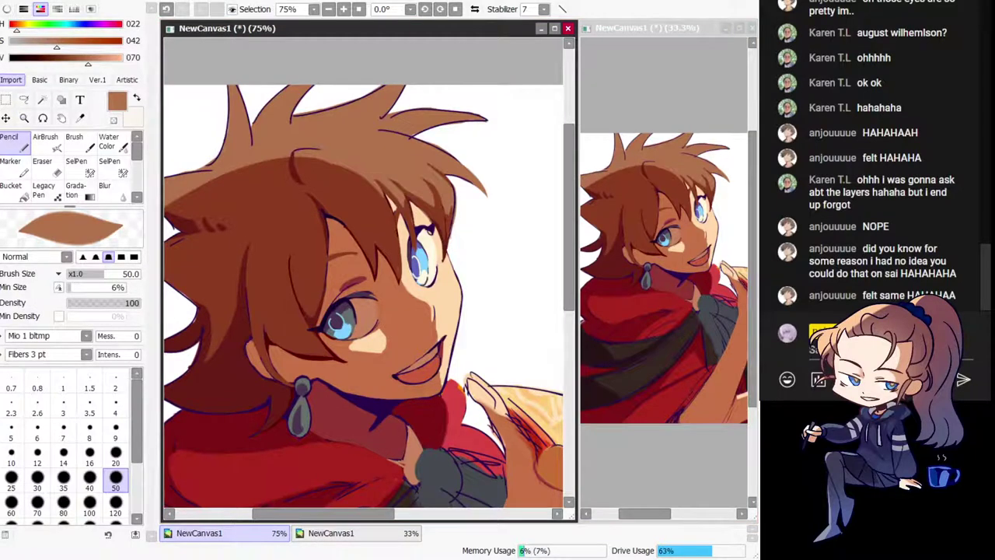
scroll(352, 417, down, 3)
key(h)
key(h)
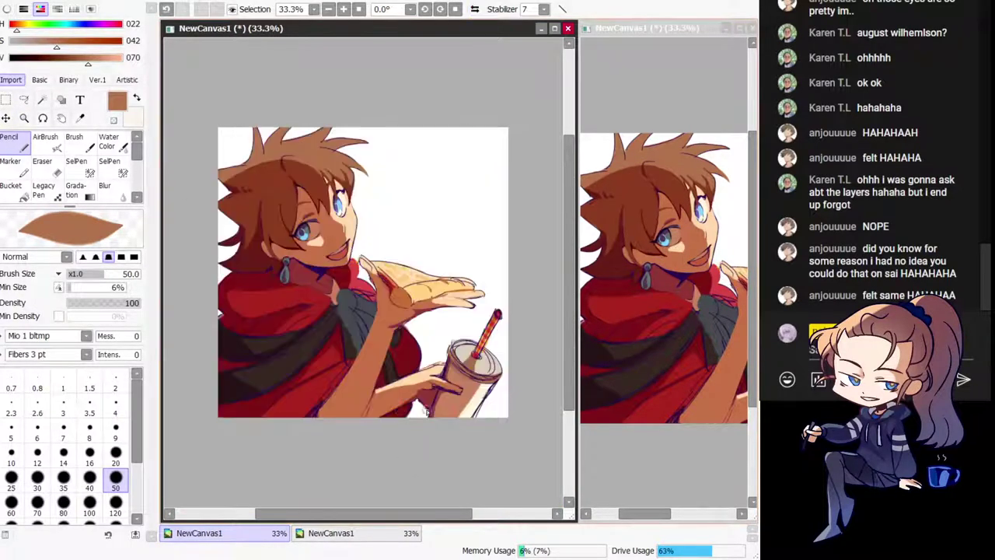
Step: Cover the sketch lines on the cup lid with sampled beige and erase the stray lines outside its rim
drag(449, 349, 393, 323)
alt+click(415, 325)
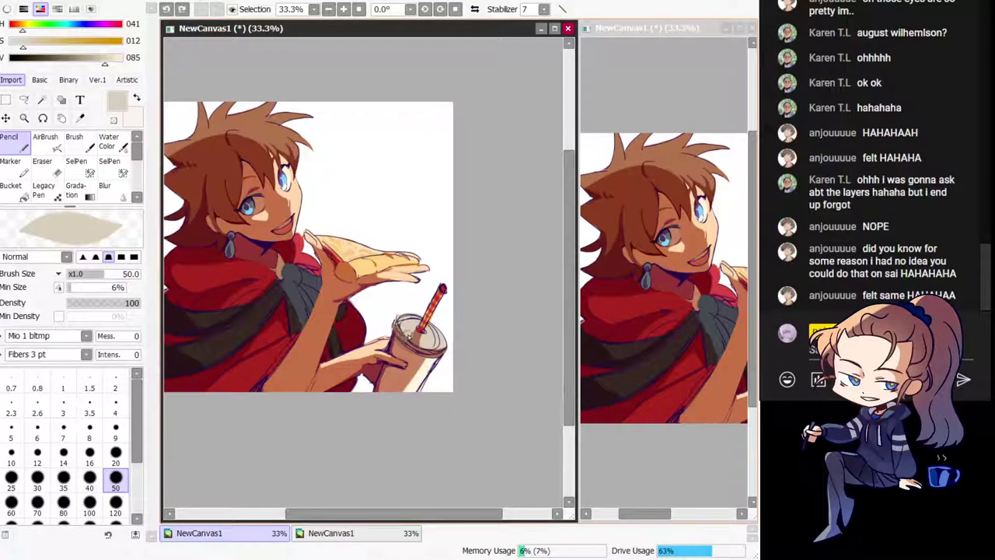
key(minus)
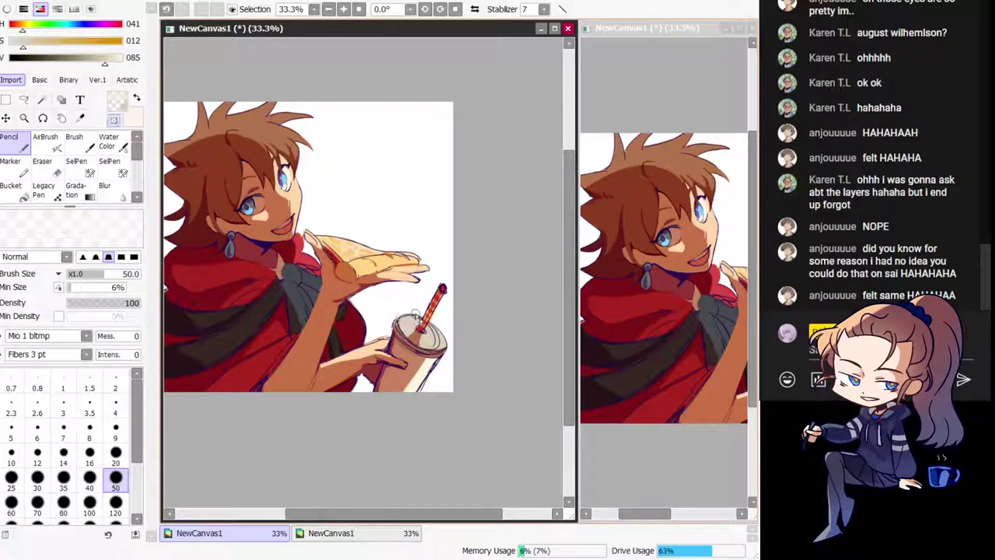
key(minus)
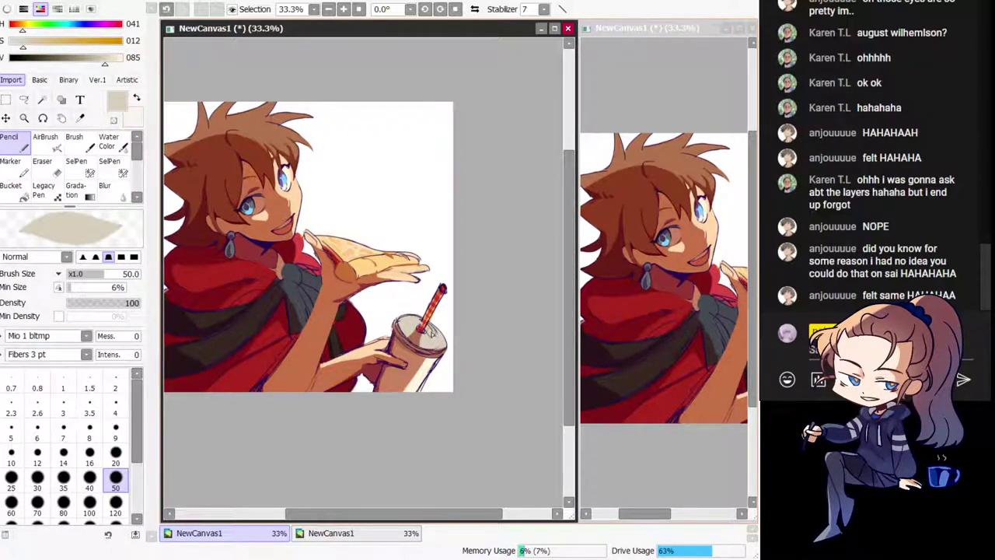
Step: Clean up the shading of the lid rim and cup body with sampled browns
alt+click(412, 340)
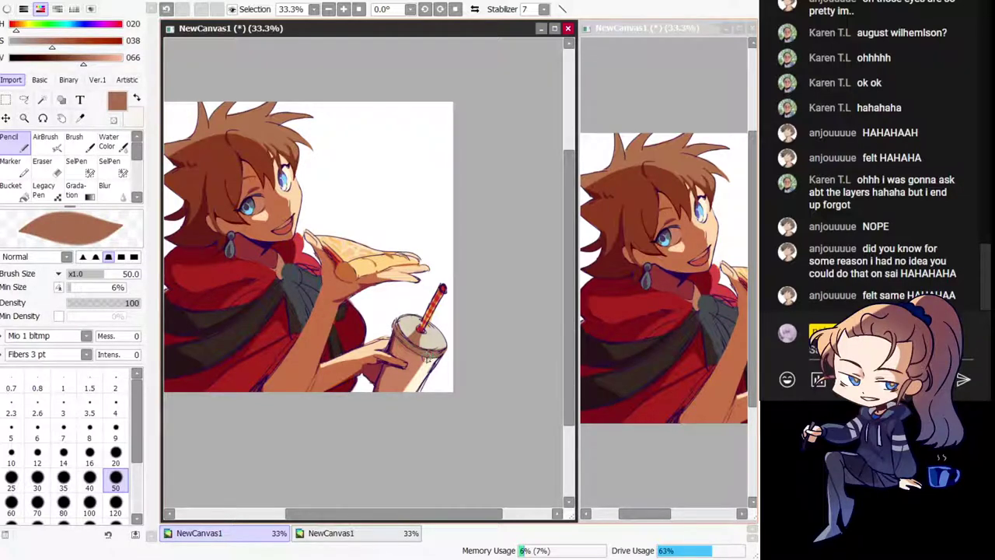
key(h)
alt+click(310, 358)
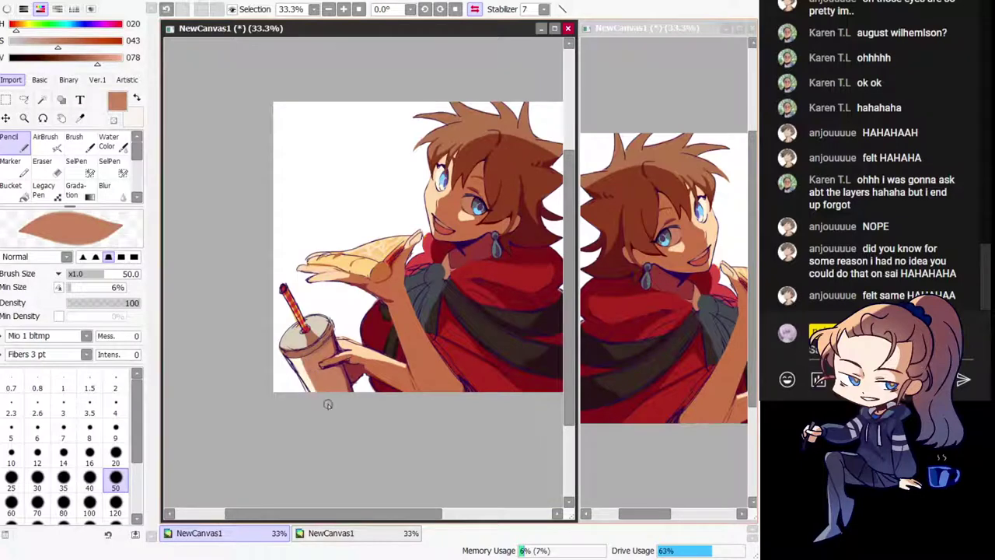
drag(298, 362, 321, 379)
Step: Touch up the hand gripping the cup with sampled light and orange-brown skin tones, checking it mirrored
alt+click(359, 358)
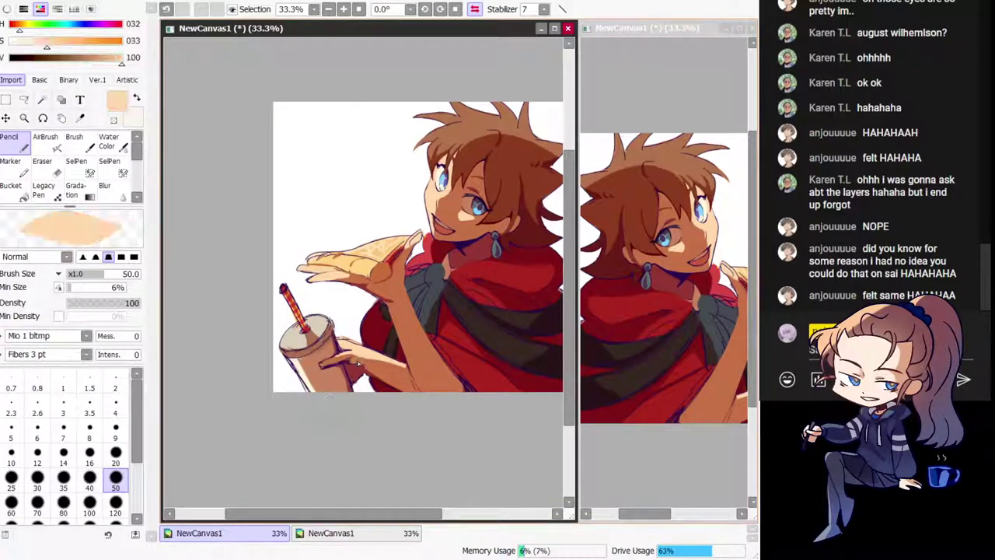
alt+click(364, 363)
key(h)
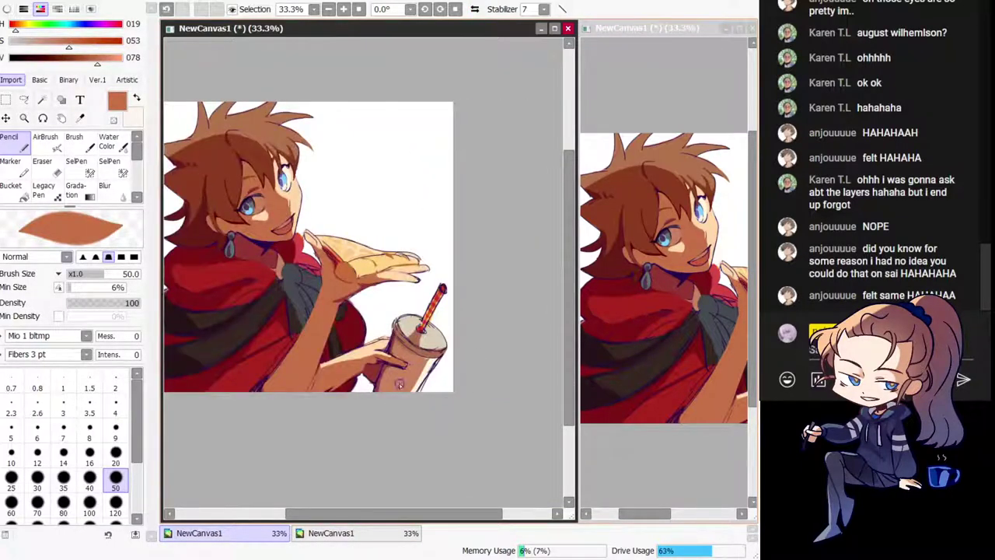
key(h)
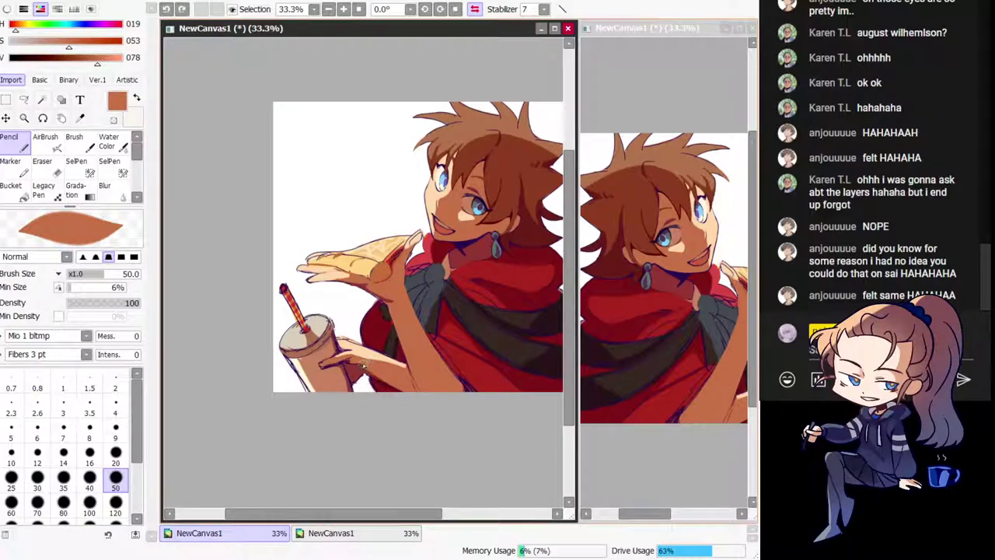
mouse_move(362, 366)
mouse_down()
mouse_move(400, 390)
mouse_move(382, 381)
mouse_up()
key(ctrl+z)
key(ctrl+z)
key(h)
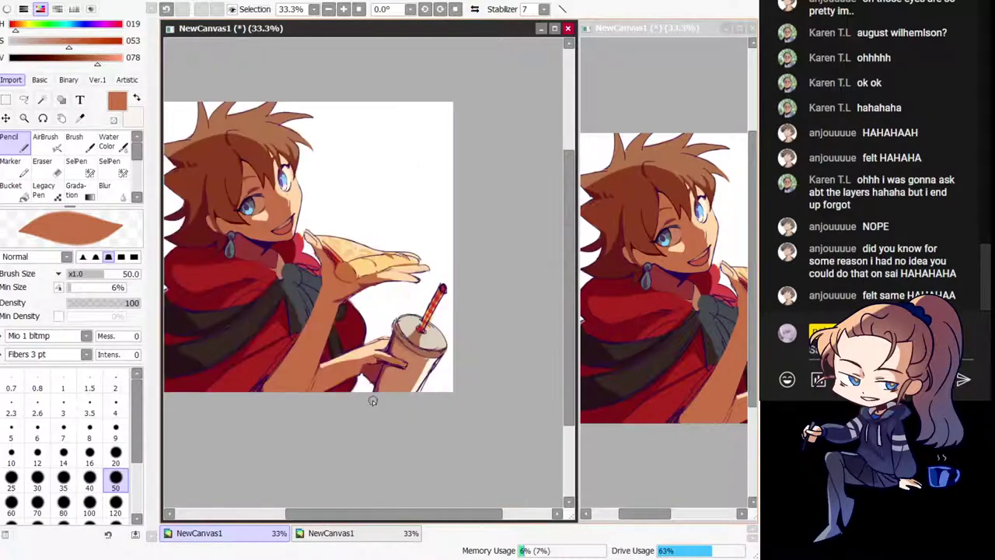
key(h)
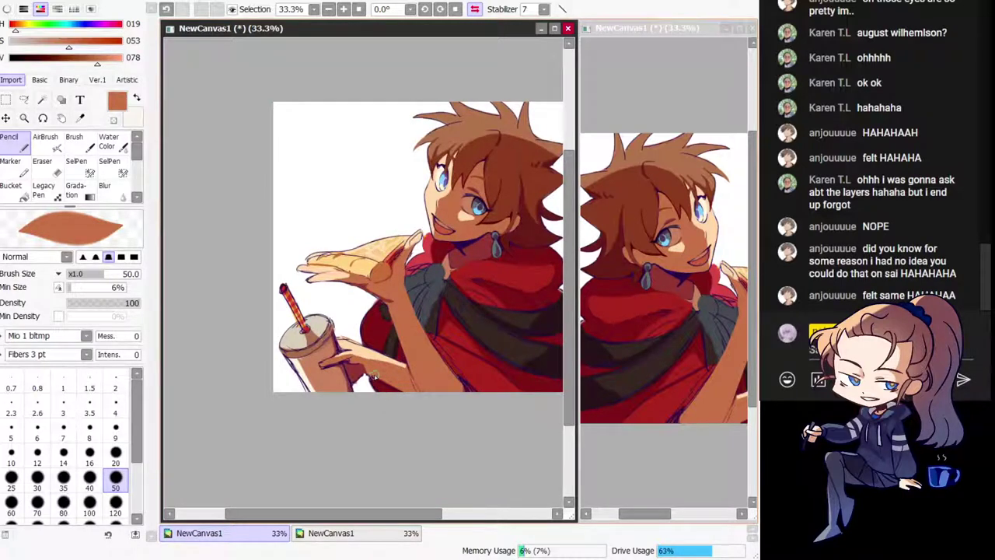
Step: Erase stray sketch lines around the cup's outer edge and retouch its lit side with sampled cream
key(minus)
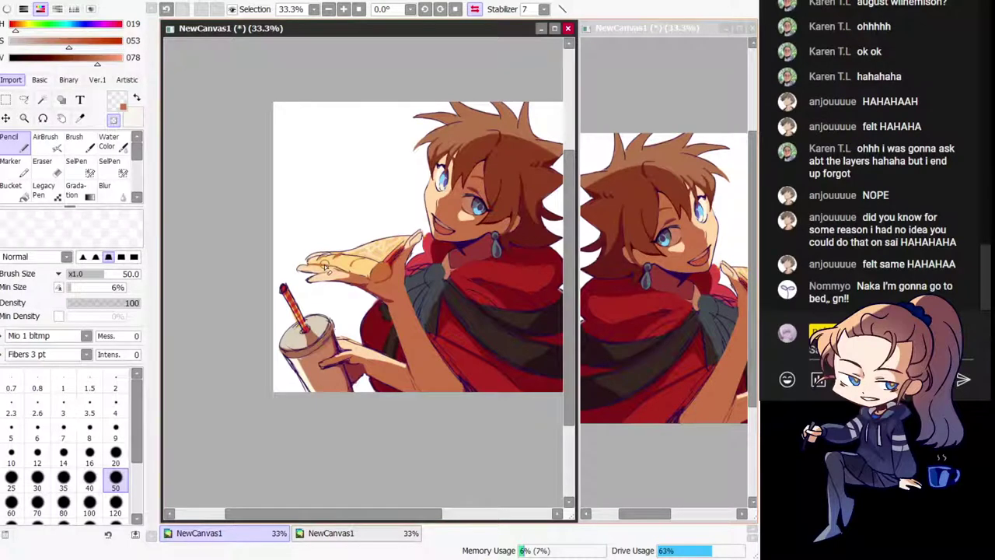
drag(285, 344, 283, 331)
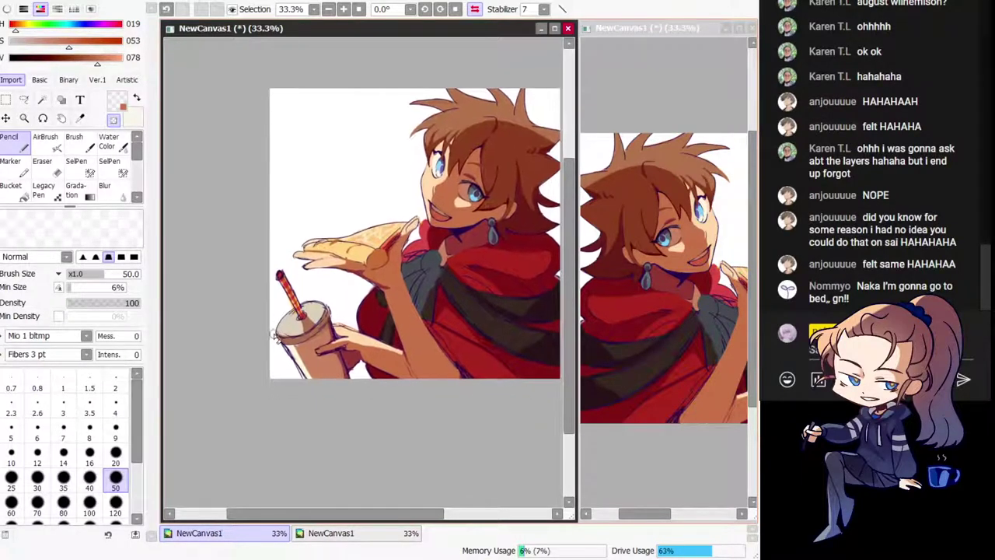
key(minus)
key(minus)
drag(287, 356, 300, 373)
alt+click(294, 352)
key(ctrl+z)
key(ctrl+z)
key(minus)
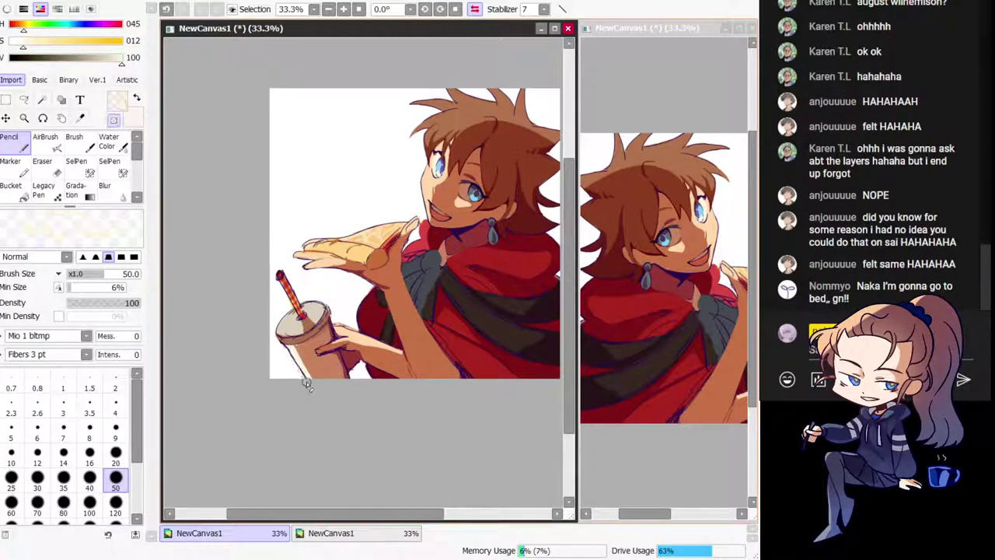
Step: Clean up the stray marks around the pizza fingers and straw tip, checking the whole drawing mirrored
key(h)
drag(391, 297, 343, 311)
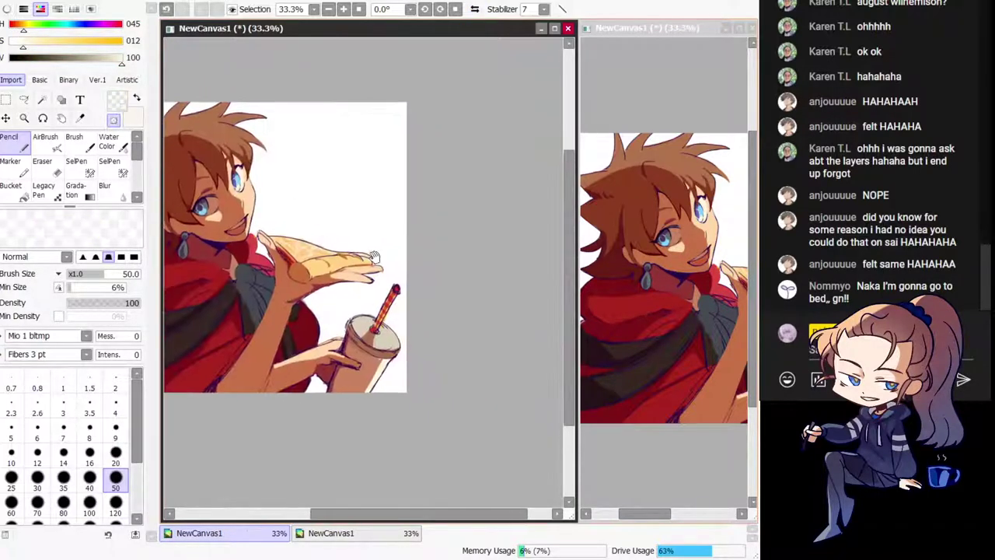
key(minus)
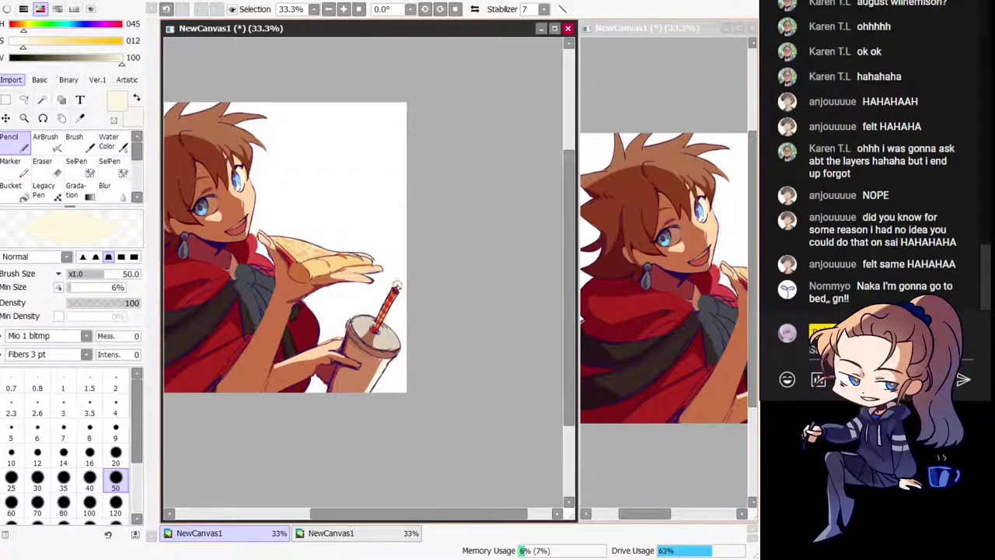
key(h)
drag(446, 299, 385, 314)
drag(451, 272, 413, 286)
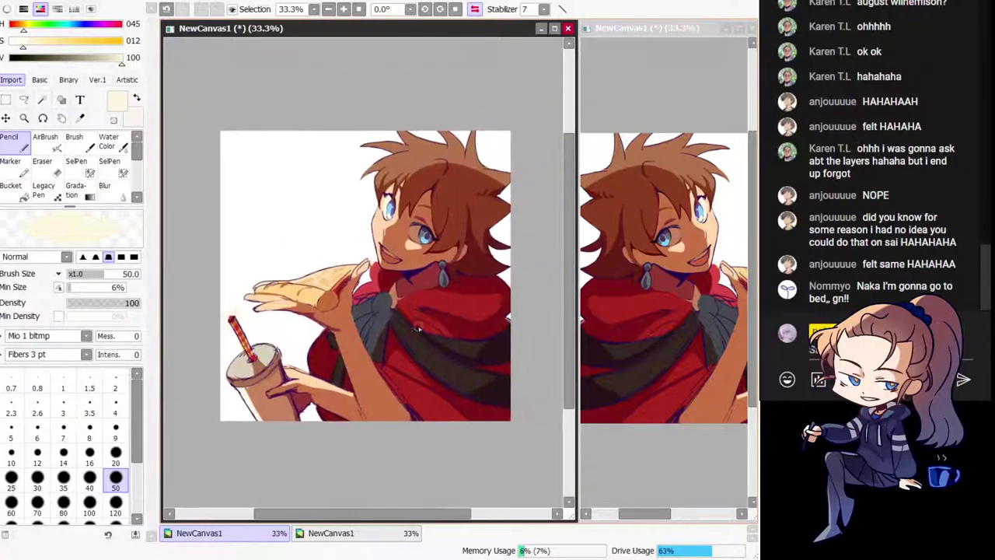
Step: Save the artwork as ayani eat.sai2 in the Pictures folder
key(h)
ctrl+shift+click(399, 335)
ctrl+shift+click(394, 339)
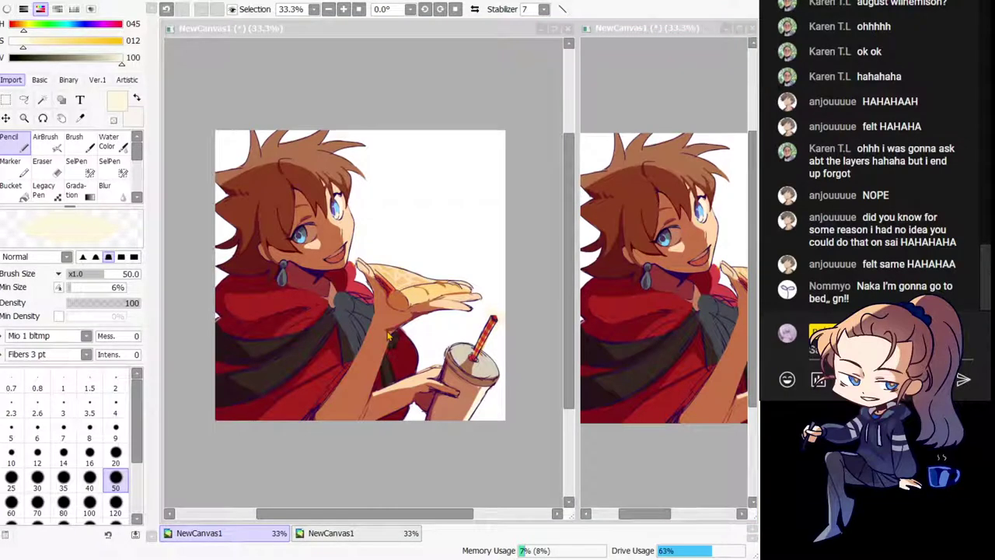
key(Return)
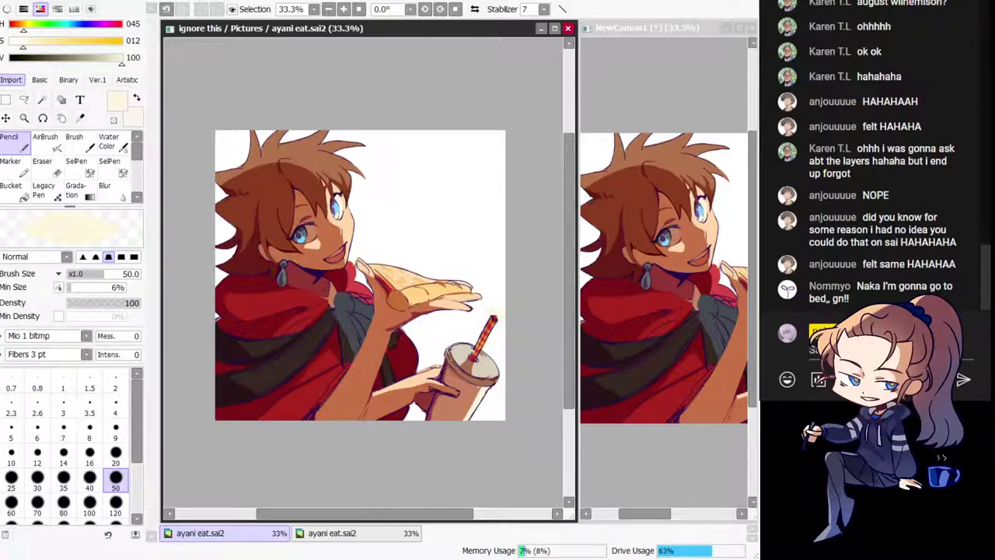
key(h)
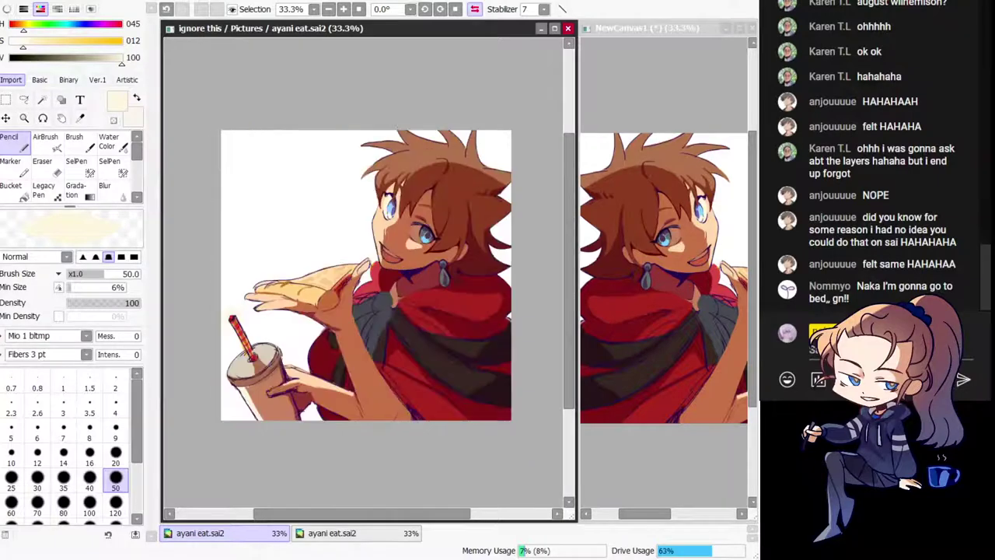
key(h)
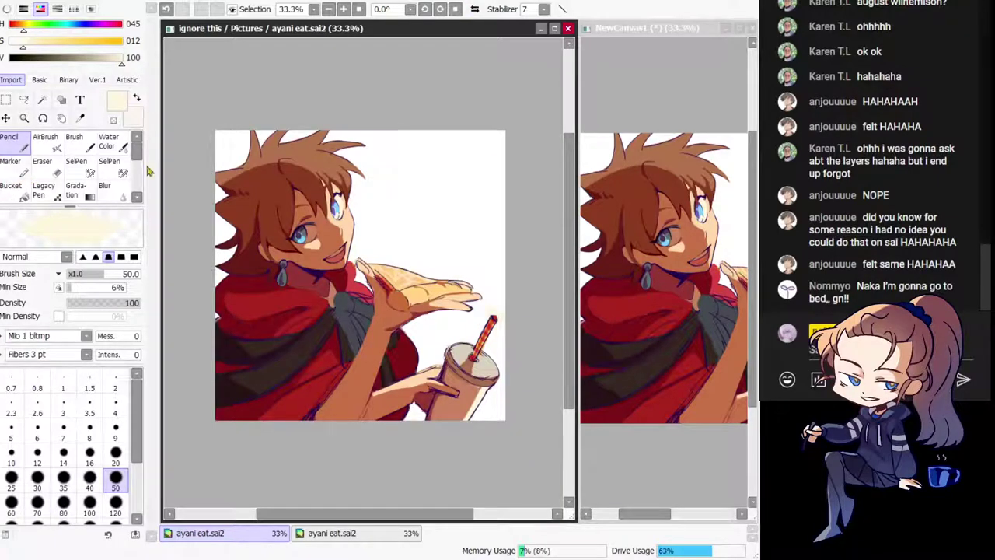
mouse_move(432, 186)
mouse_down()
mouse_move(445, 186)
mouse_move(375, 184)
mouse_move(407, 257)
mouse_up()
key(ctrl+z)
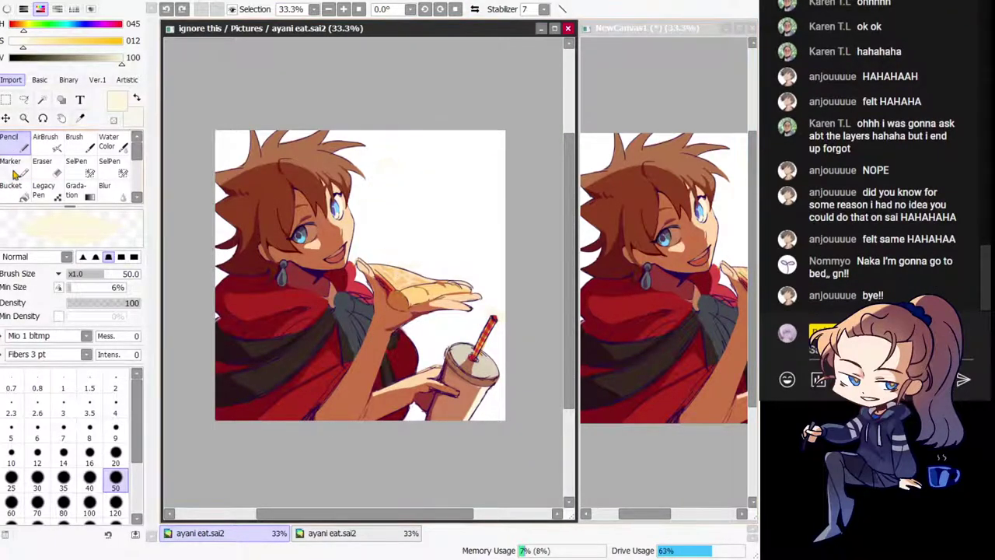
Step: Fill the white background around the figure with the pale cream colour using the Bucket and check it mirrored
click(11, 187)
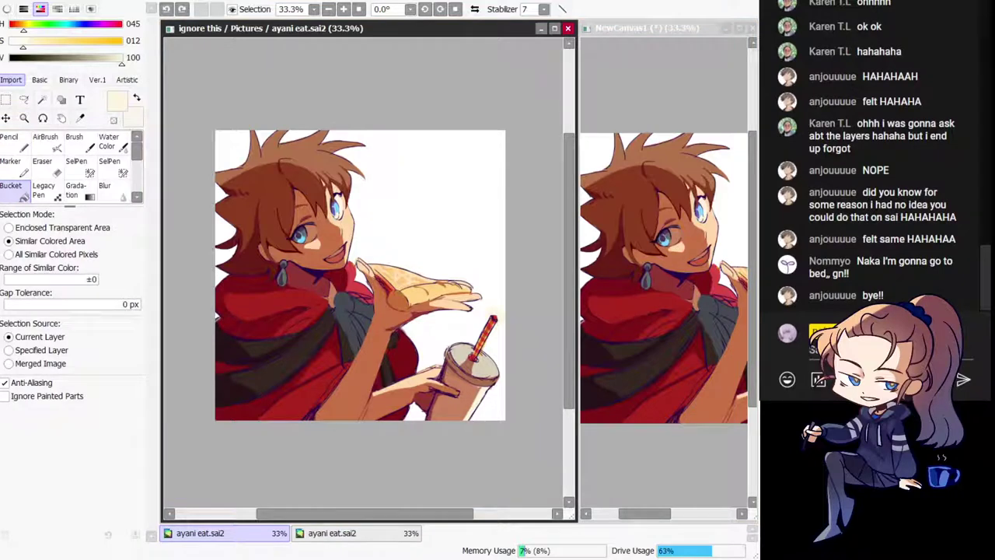
click(420, 194)
click(419, 195)
key(h)
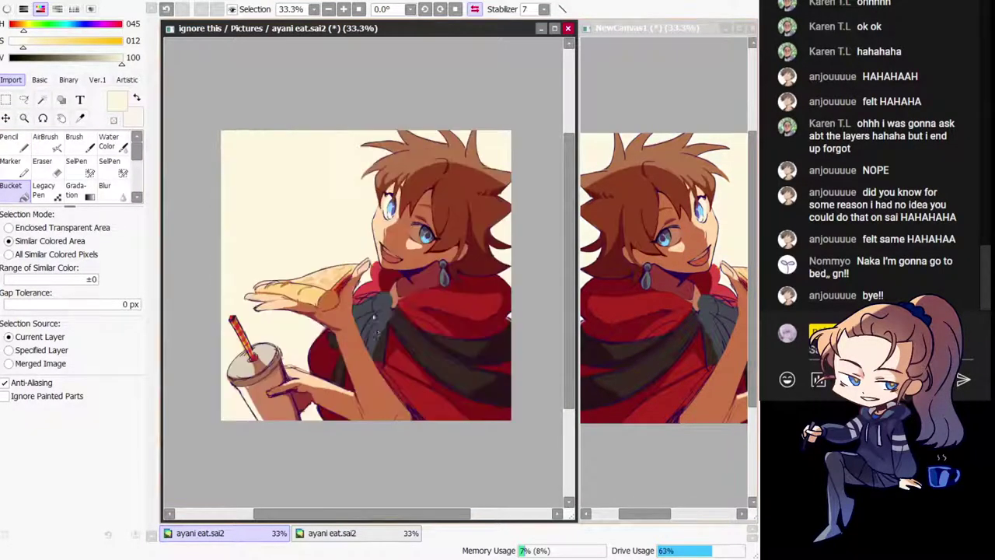
key(h)
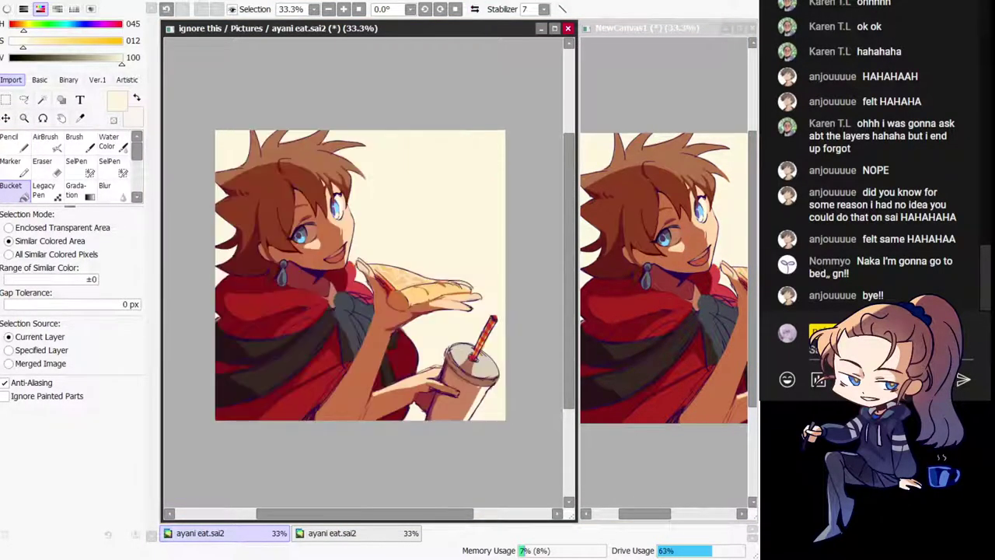
Step: Paint a curved white highlight along the top of the fringe with the Pencil at size 50
click(17, 149)
click(9, 40)
mouse_move(314, 203)
mouse_down()
mouse_move(319, 221)
mouse_move(299, 208)
mouse_move(344, 294)
mouse_up()
key(ctrl+z)
key(Page_Up)
key(Page_Up)
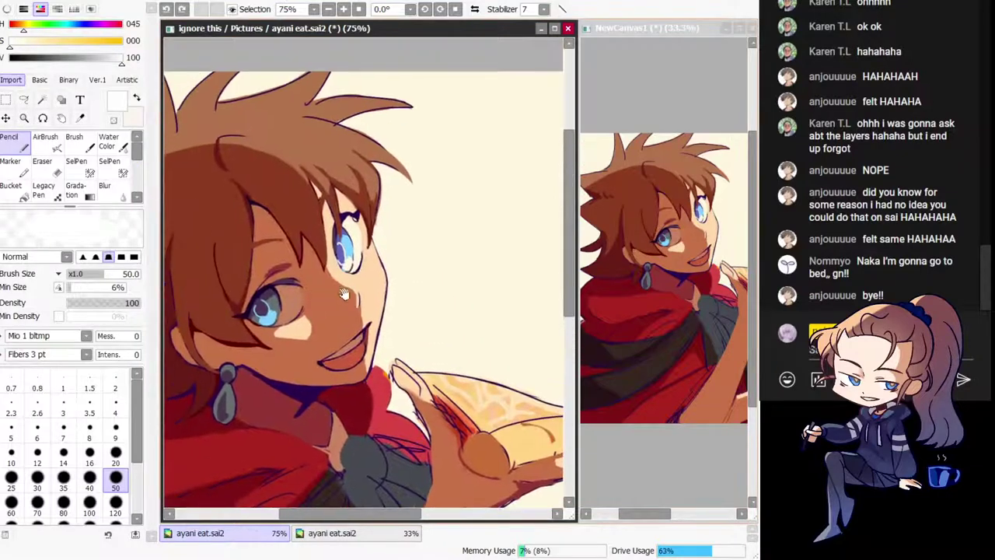
key(ctrl+z)
mouse_move(311, 142)
mouse_down()
mouse_move(369, 165)
mouse_move(378, 183)
mouse_up()
key(ctrl+z)
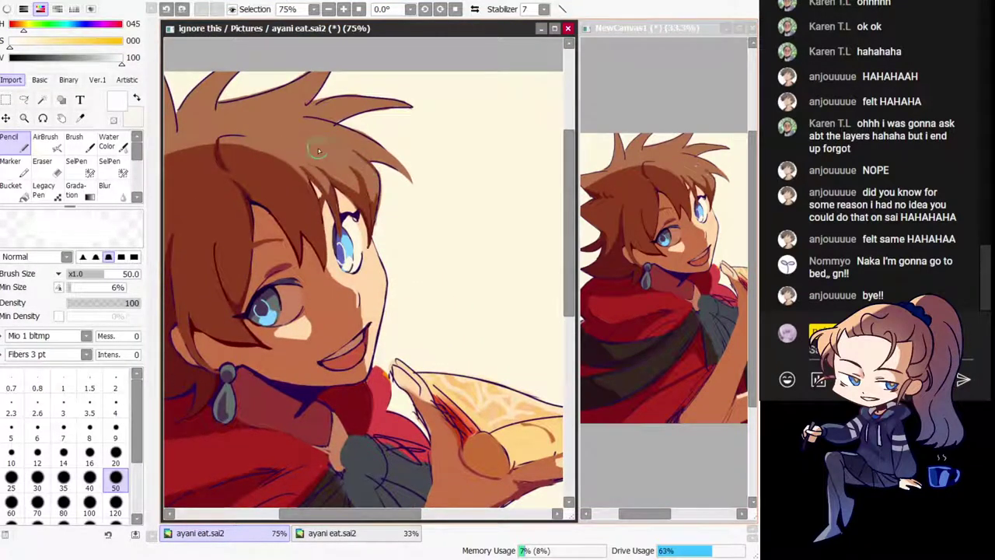
drag(301, 137, 374, 183)
key(h)
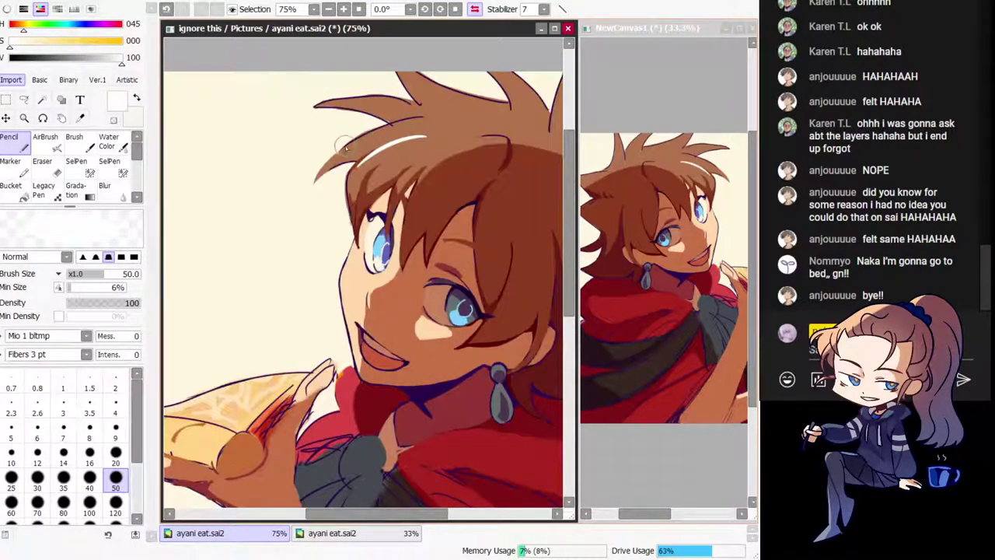
Step: Add a second thin white highlight alongside the first one on the fringe, comparing it in mirrored view
mouse_move(343, 146)
mouse_down()
mouse_move(436, 129)
mouse_move(342, 147)
mouse_move(428, 179)
mouse_move(404, 165)
mouse_move(456, 196)
mouse_move(469, 237)
mouse_up()
key(ctrl+z)
key(h)
key(ctrl+z)
key(ctrl+z)
key(minus)
key(h)
key(minus)
Step: Try a white highlight along the long hair spike above the fringe
drag(271, 193, 345, 210)
key(ctrl+z)
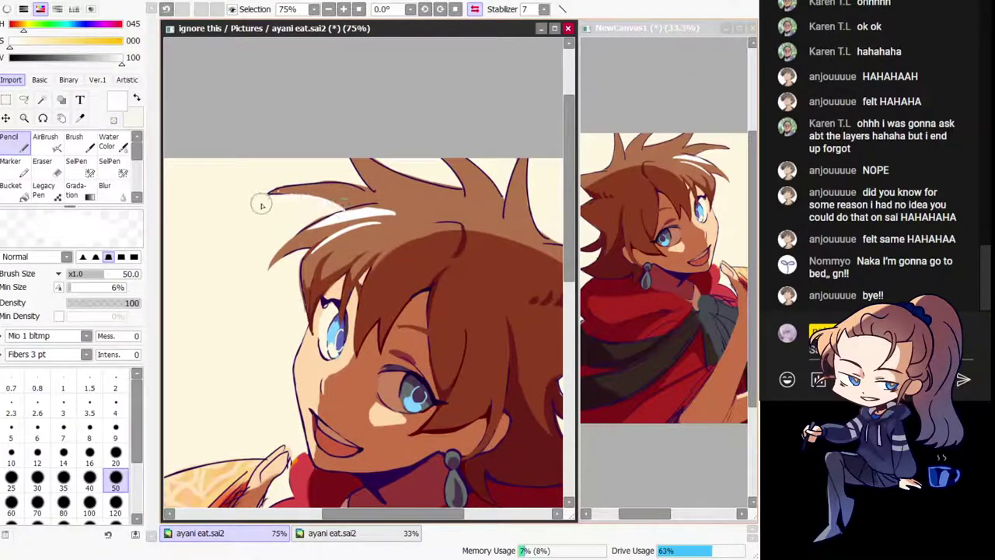
key(ctrl+z)
mouse_move(272, 192)
mouse_down()
mouse_move(352, 220)
mouse_move(305, 191)
mouse_move(452, 215)
mouse_up()
key(h)
key(ctrl+z)
key(h)
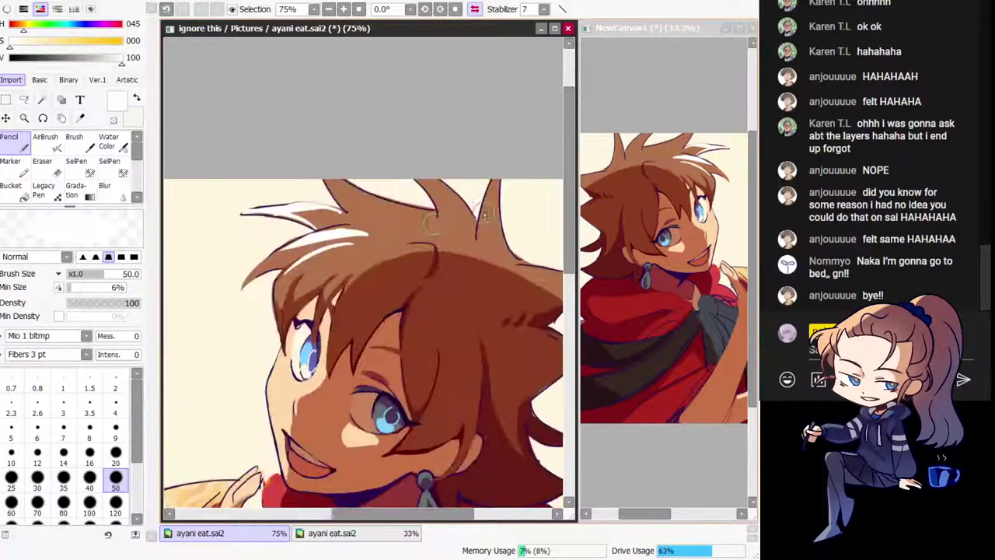
Step: Try trimming and reshaping the long spike's white highlight with the transparent colour, checking it mirrored
drag(374, 217, 417, 224)
key(minus)
mouse_move(306, 225)
mouse_down()
mouse_move(332, 231)
mouse_move(290, 217)
mouse_move(378, 218)
mouse_up()
key(h)
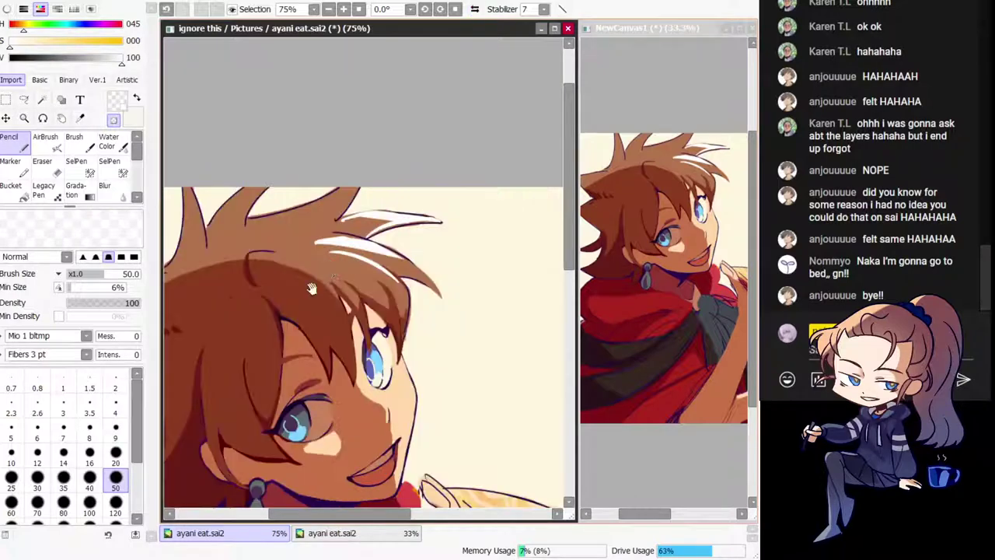
drag(311, 287, 283, 161)
key(minus)
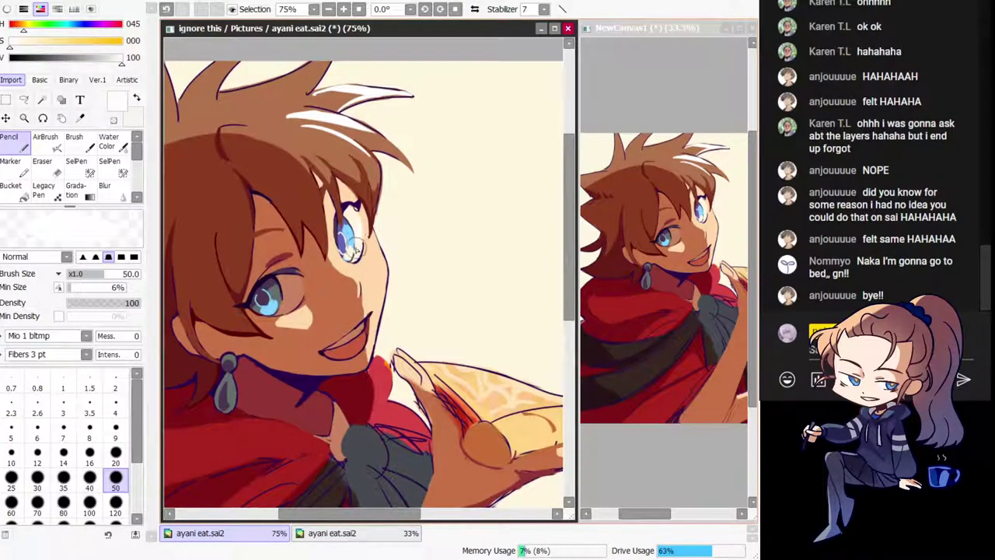
key(h)
drag(345, 378, 304, 427)
key(h)
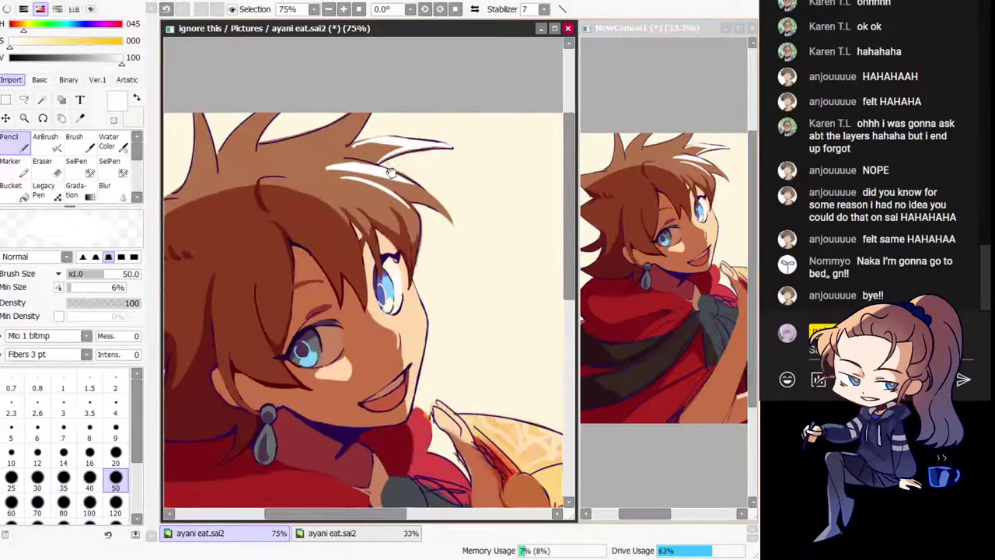
key(minus)
mouse_move(388, 173)
mouse_down()
mouse_move(422, 192)
mouse_move(421, 179)
mouse_move(464, 181)
mouse_move(416, 180)
mouse_move(465, 177)
mouse_up()
key(ctrl+z)
key(h)
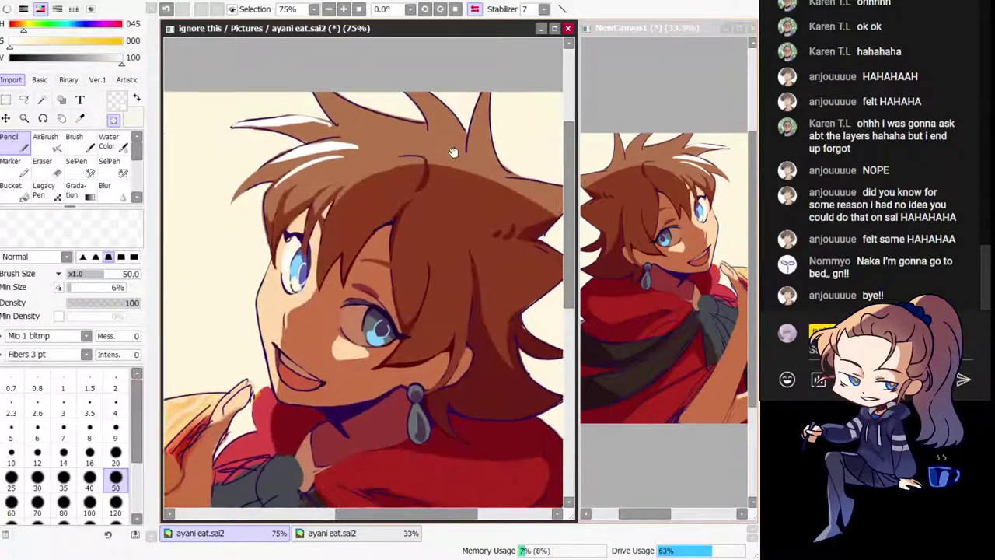
key(ctrl+z)
Step: Try a white highlight at the base of the next hair spike up and judge it across the whole drawing
drag(354, 134, 375, 171)
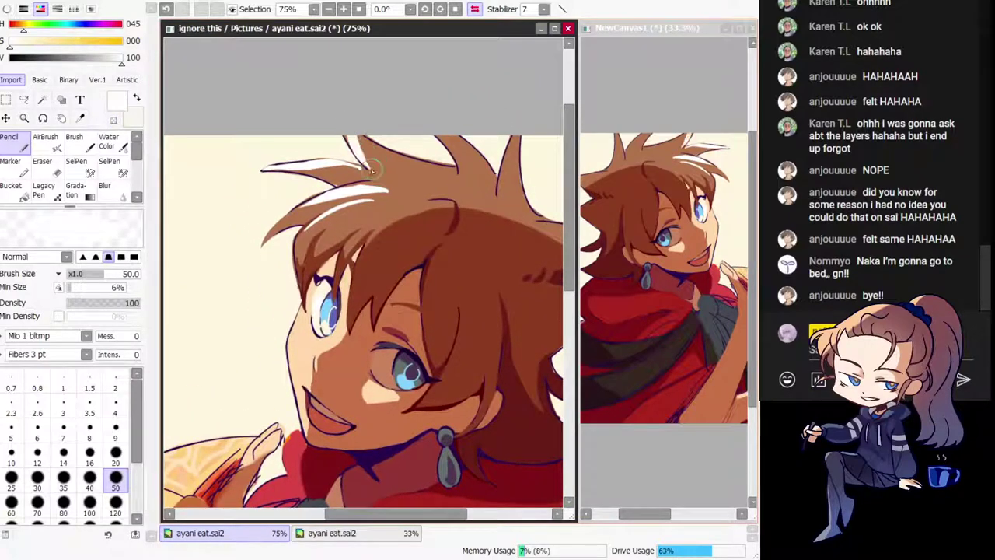
key(ctrl+z)
mouse_move(351, 137)
mouse_down()
mouse_move(363, 165)
mouse_move(370, 152)
mouse_up()
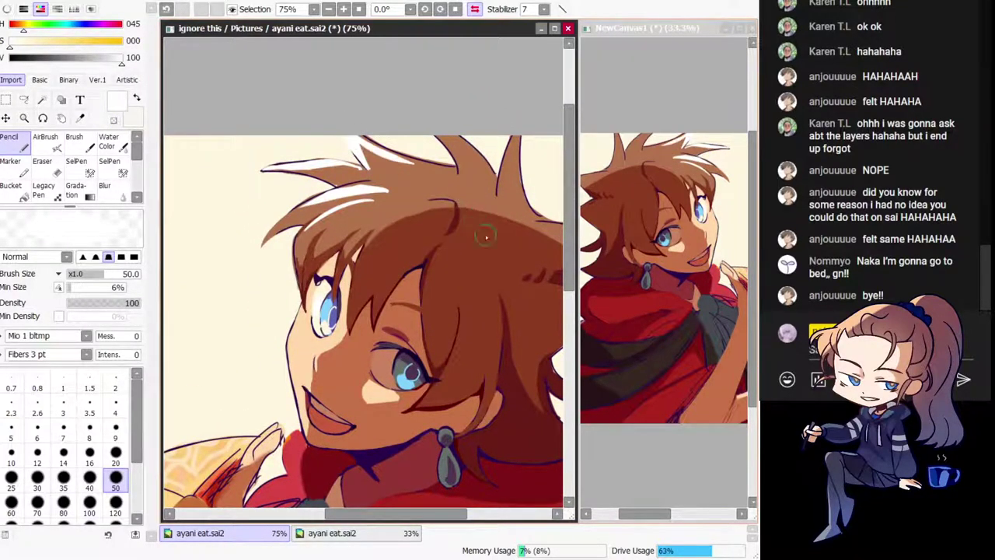
key(h)
key(ctrl+minus)
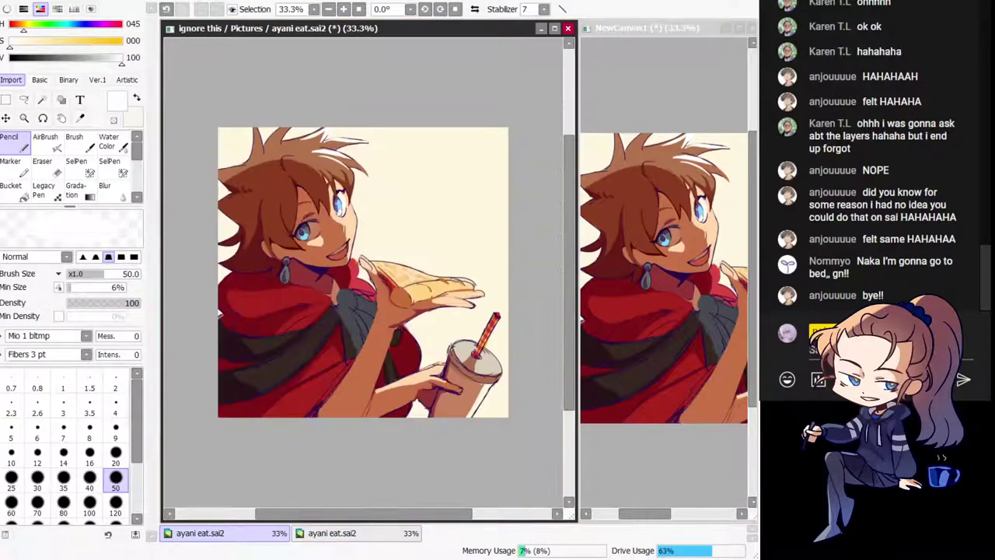
key(h)
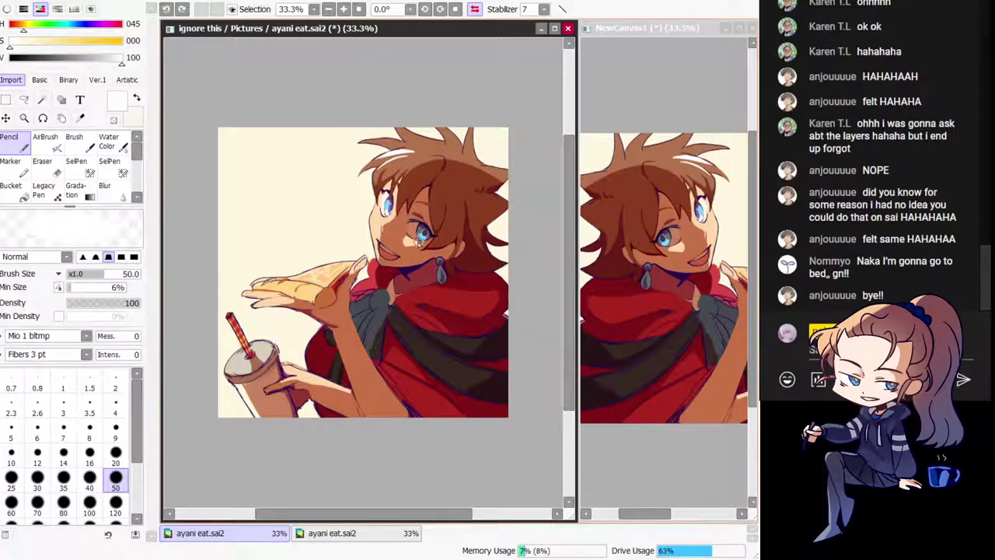
Step: Trim the white fringe highlights with the transparent colour and add a small white dot beside their inner ends
key(h)
key(Page_Up)
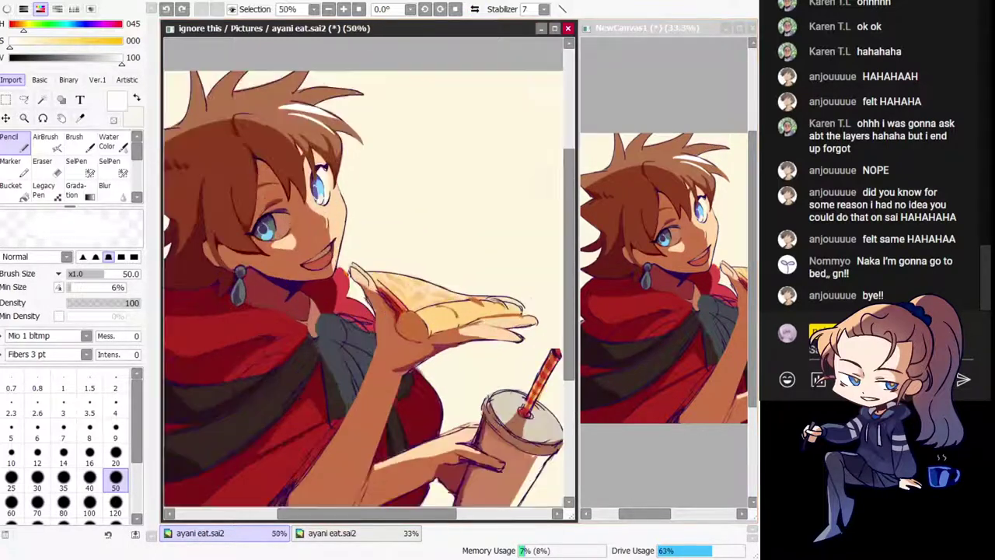
drag(392, 136, 438, 189)
key(minus)
drag(344, 160, 325, 161)
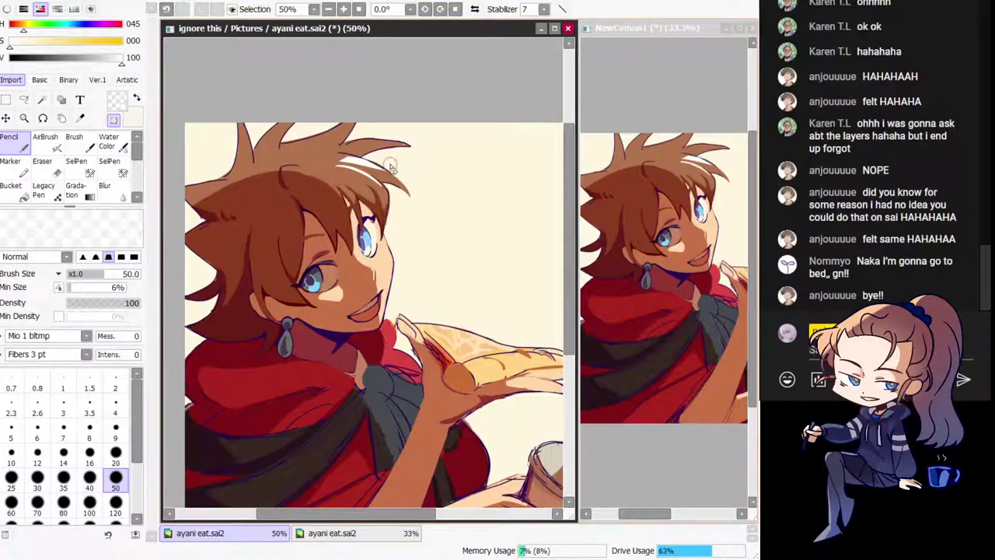
key(h)
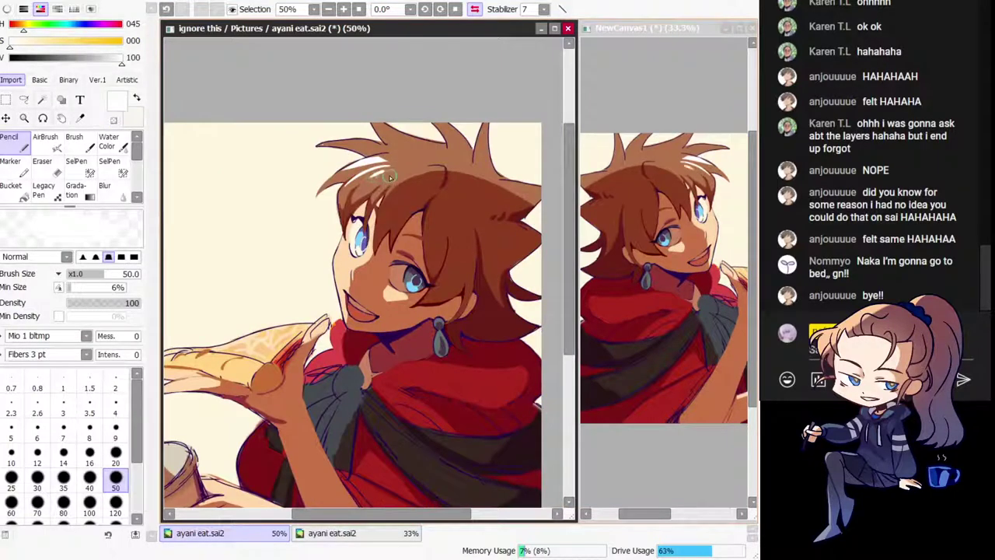
key(minus)
key(h)
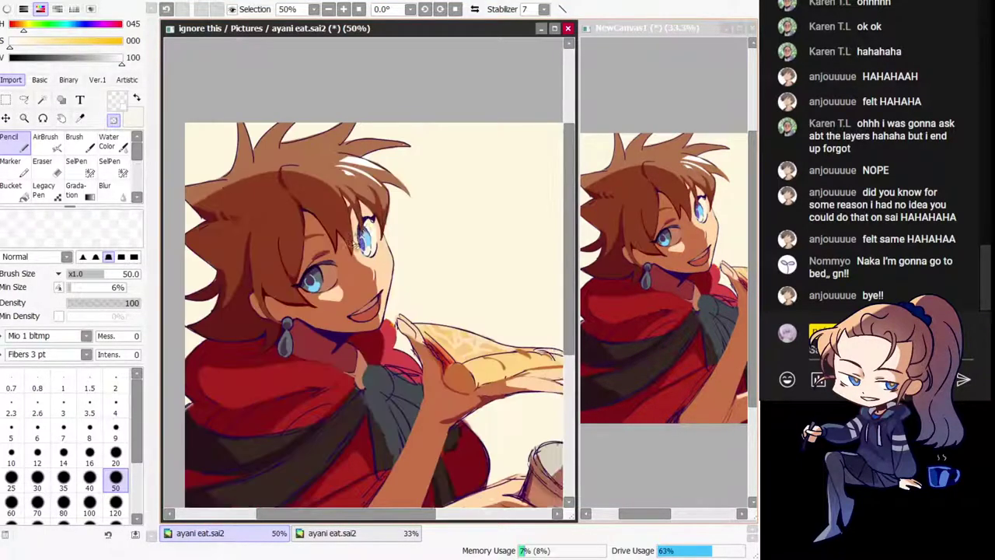
key(minus)
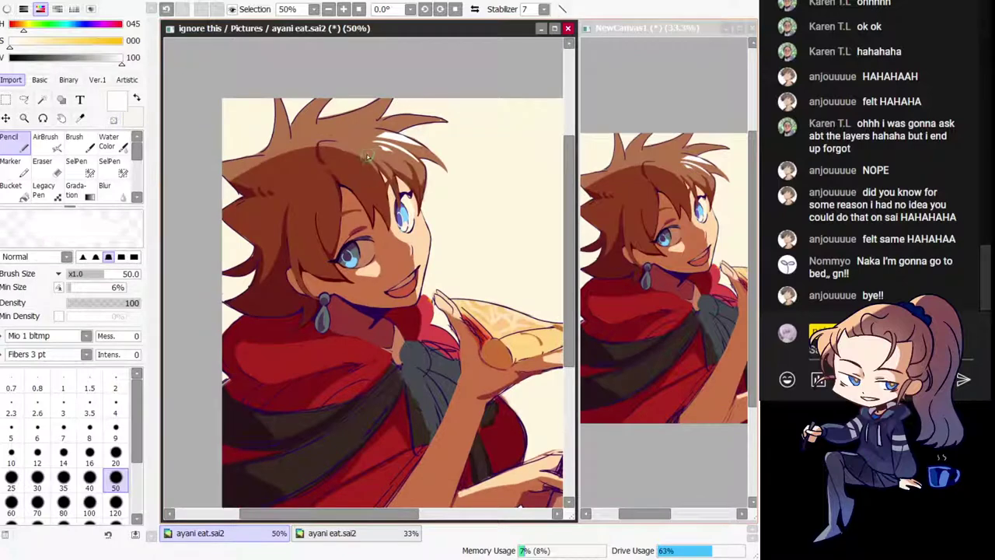
Step: Sample the lighter hair brown and paint small, trimmed highlights on the dark tufts at the back of the hair
alt+click(362, 144)
key(h)
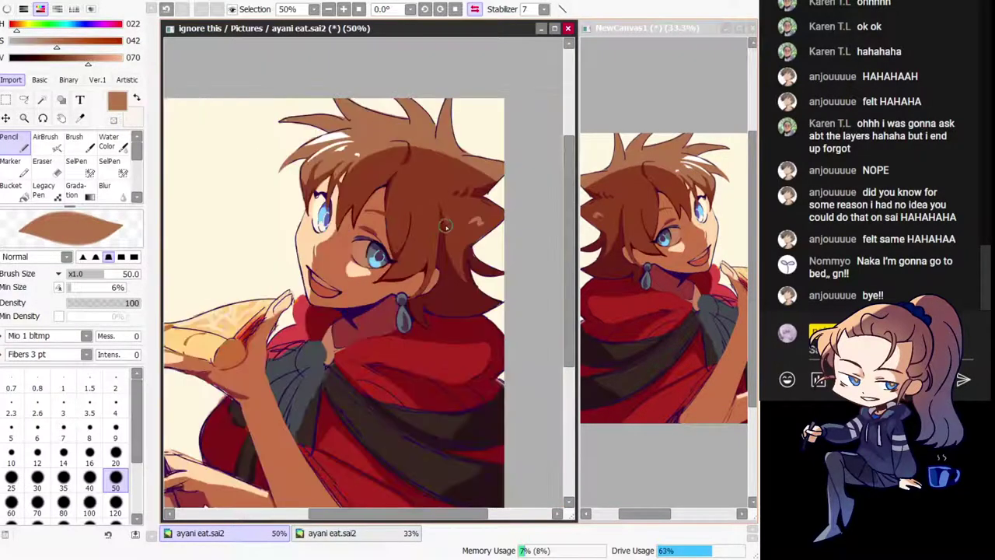
drag(454, 227, 474, 226)
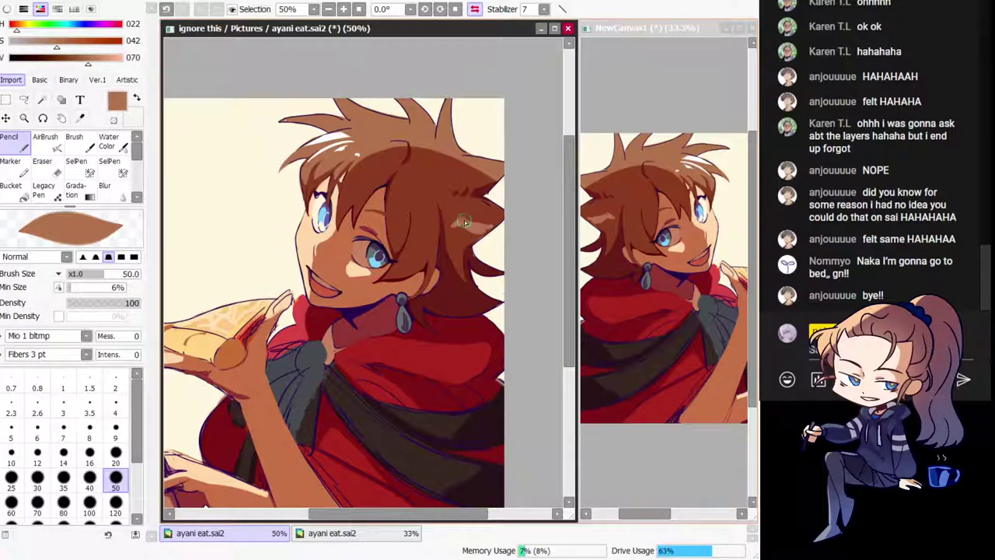
key(e)
key(h)
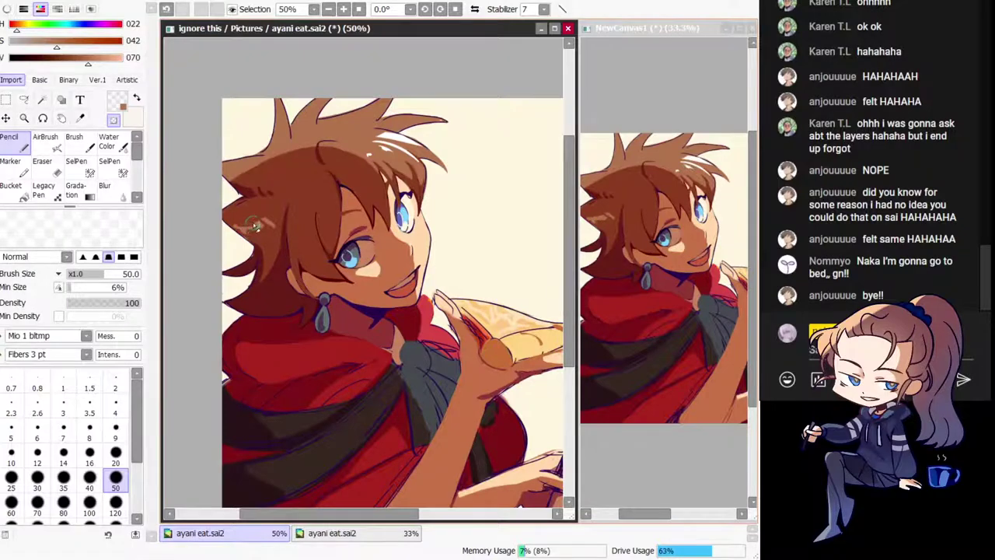
key(h)
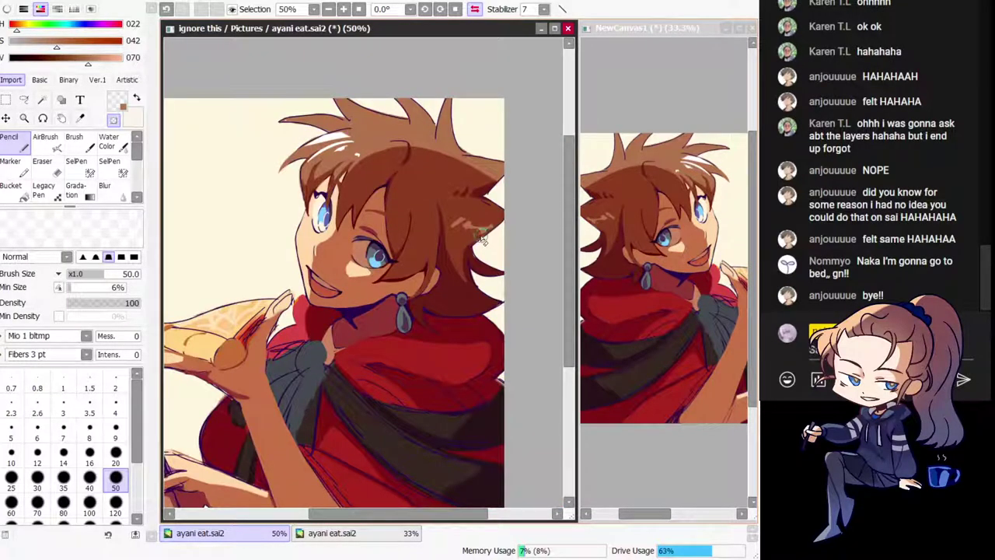
alt+click(440, 218)
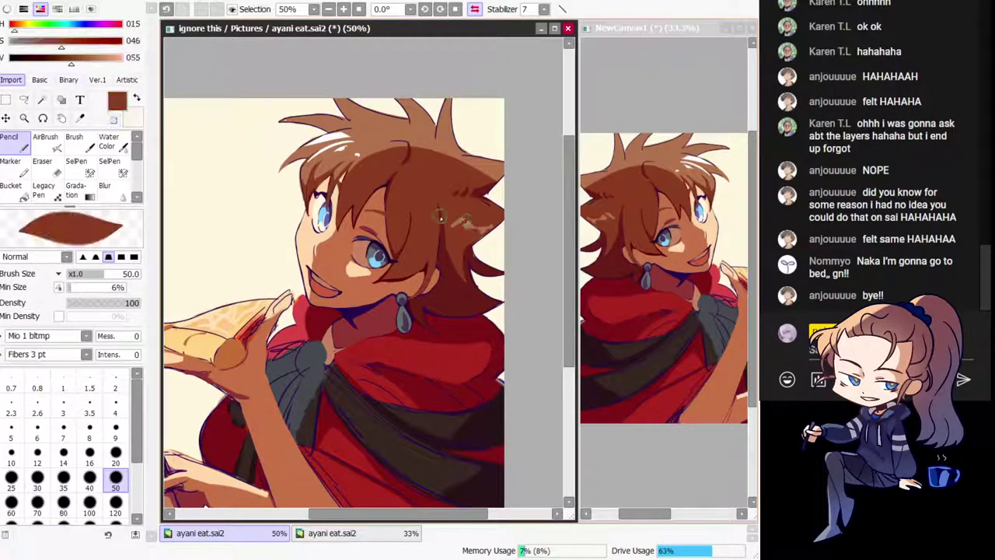
alt+click(470, 227)
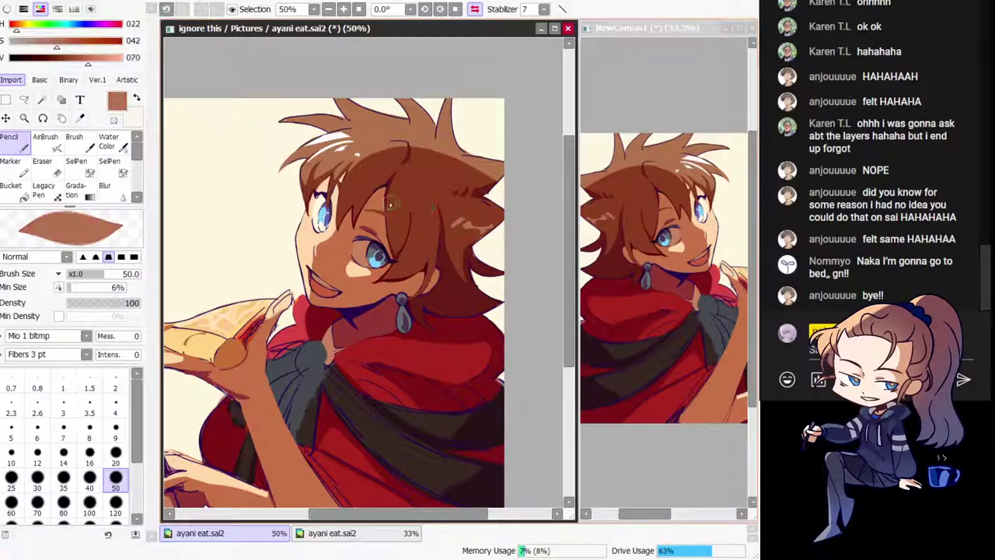
Step: Add a short lighter-brown highlight to the shaded hair at the side of the head, checking it mirrored
key(h)
scroll(395, 189, down, 1)
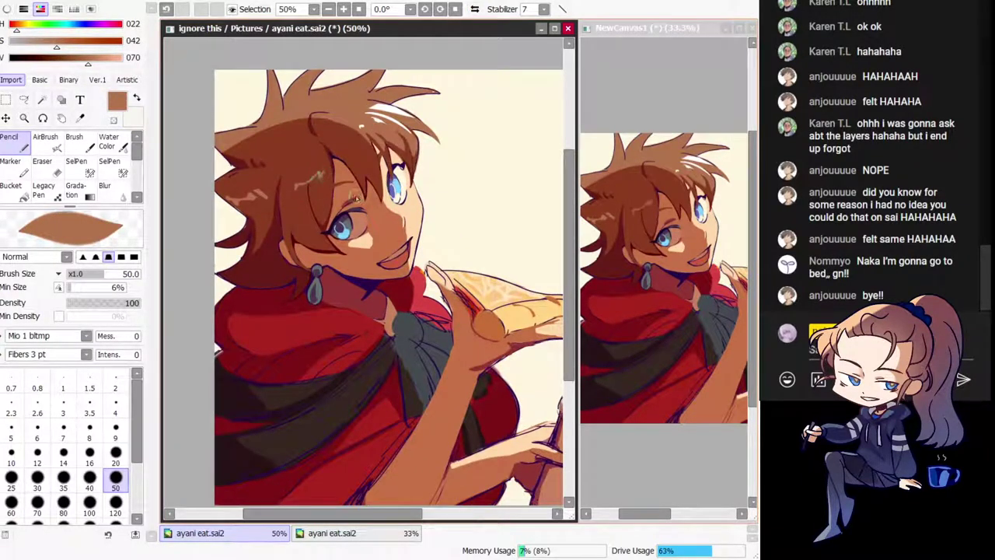
key(h)
drag(450, 272, 385, 186)
key(h)
Step: Switch back to white and paint a highlight along the pizza's upper edge
right_click(374, 59)
mouse_move(473, 241)
mouse_down()
mouse_move(396, 279)
mouse_move(435, 283)
mouse_up()
key(h)
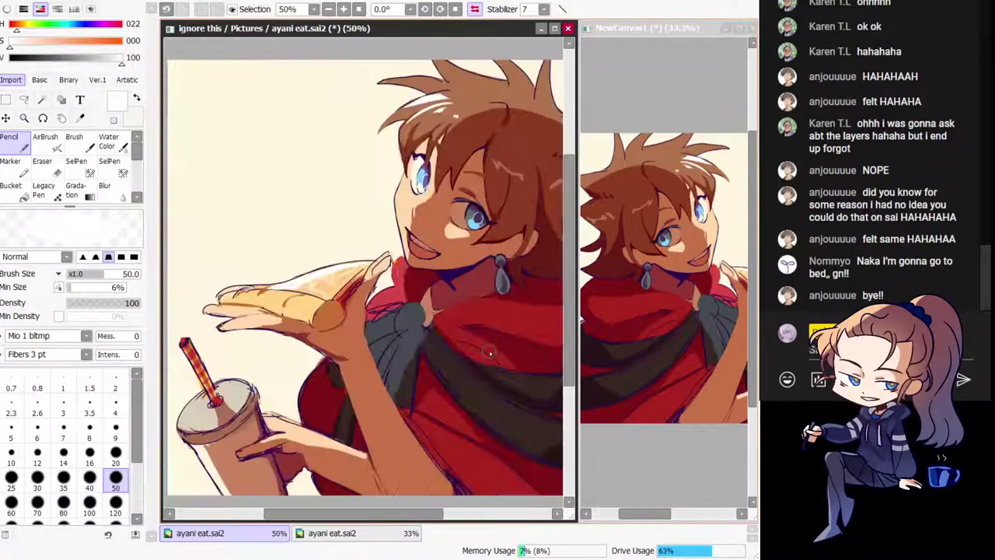
key(ctrl+z)
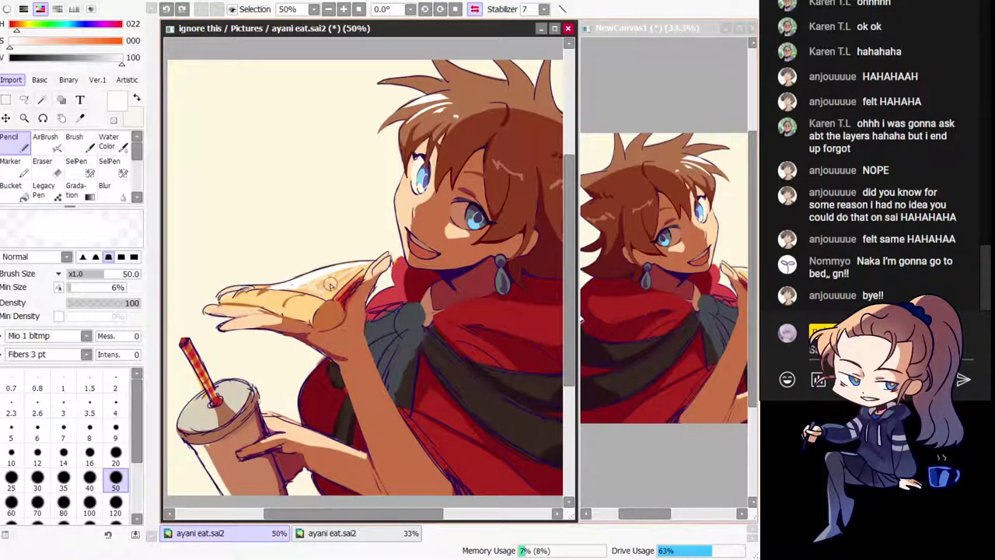
Step: Paint small white sparkle marks on the pizza's surface and check the whole drawing mirrored
mouse_move(329, 283)
mouse_down()
mouse_move(321, 286)
mouse_move(340, 283)
mouse_move(330, 288)
mouse_up()
key(ctrl+z)
key(ctrl+z)
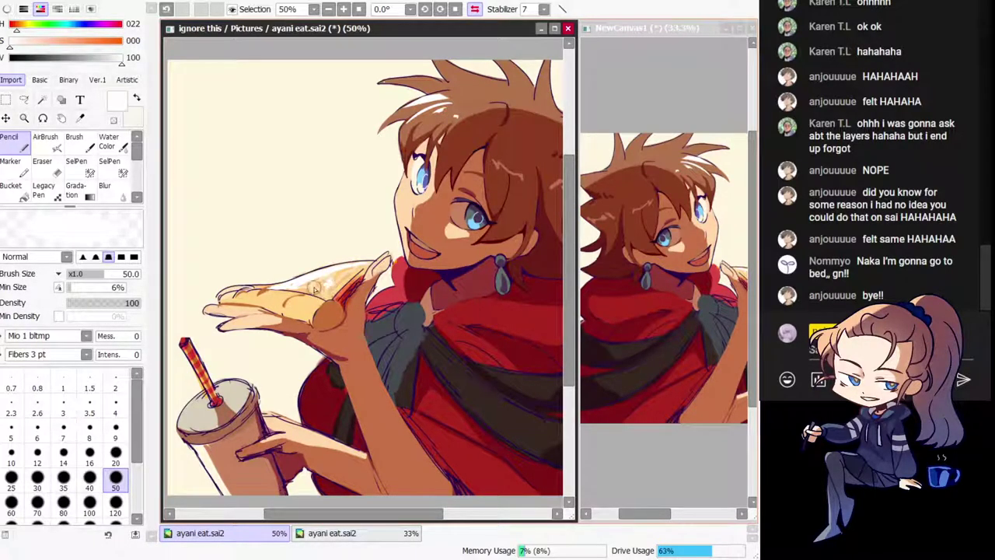
key(ctrl+z)
scroll(314, 287, up, 3)
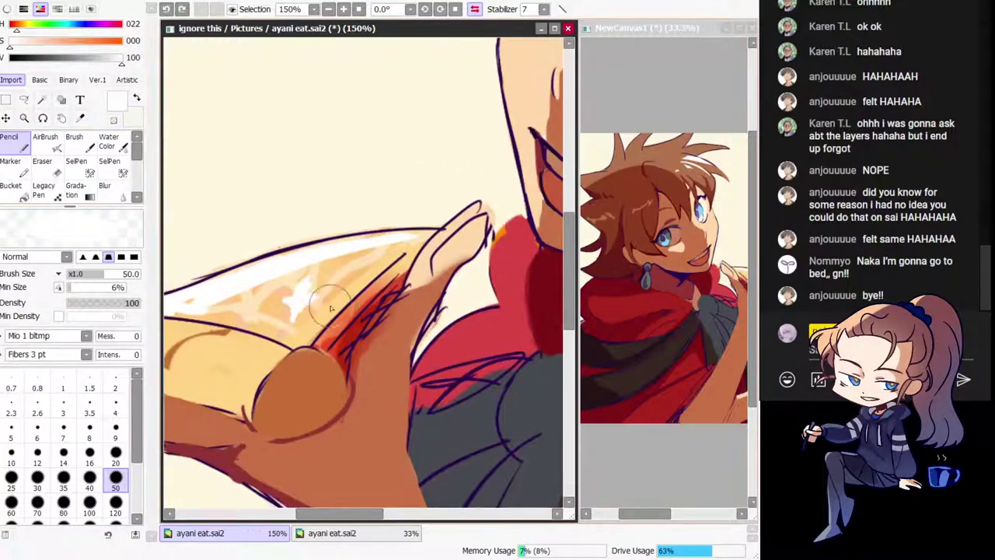
mouse_move(330, 308)
mouse_down()
mouse_move(306, 285)
mouse_move(301, 318)
mouse_move(307, 277)
mouse_move(304, 312)
mouse_up()
mouse_move(333, 274)
mouse_down()
mouse_move(330, 281)
mouse_move(340, 278)
mouse_up()
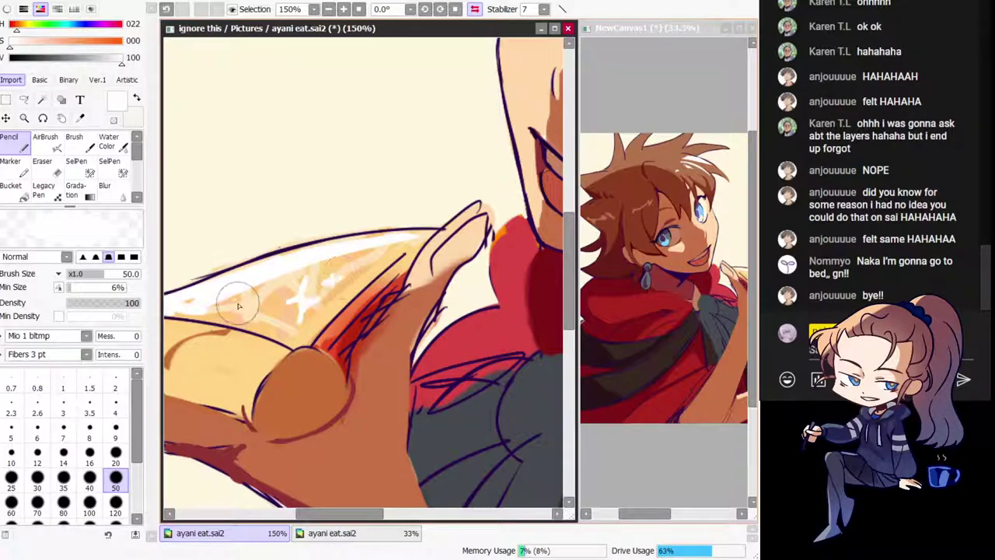
key(h)
drag(271, 271, 438, 398)
key(Home)
key(h)
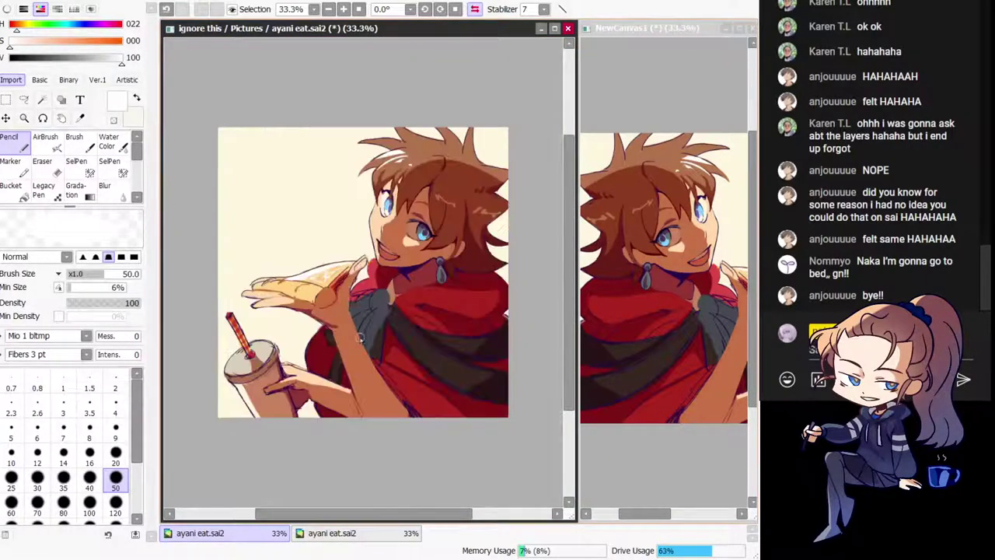
Step: Sample the cream background colour and paint out stray linework outside the drink lid's edge nearest the hand
key(h)
drag(477, 356, 358, 282)
key(ctrl+z)
key(Page_Up)
key(Page_Up)
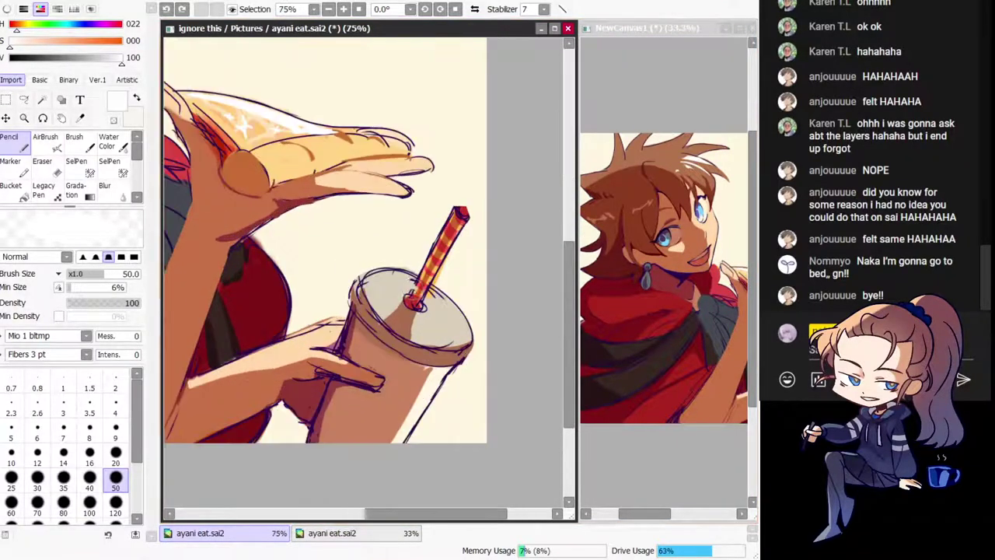
right_click(354, 268)
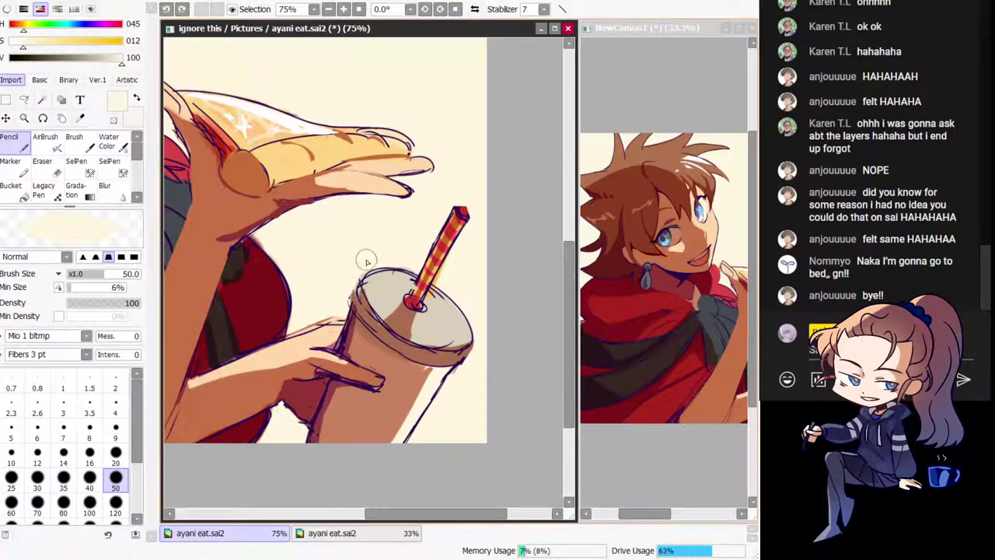
drag(361, 271, 342, 311)
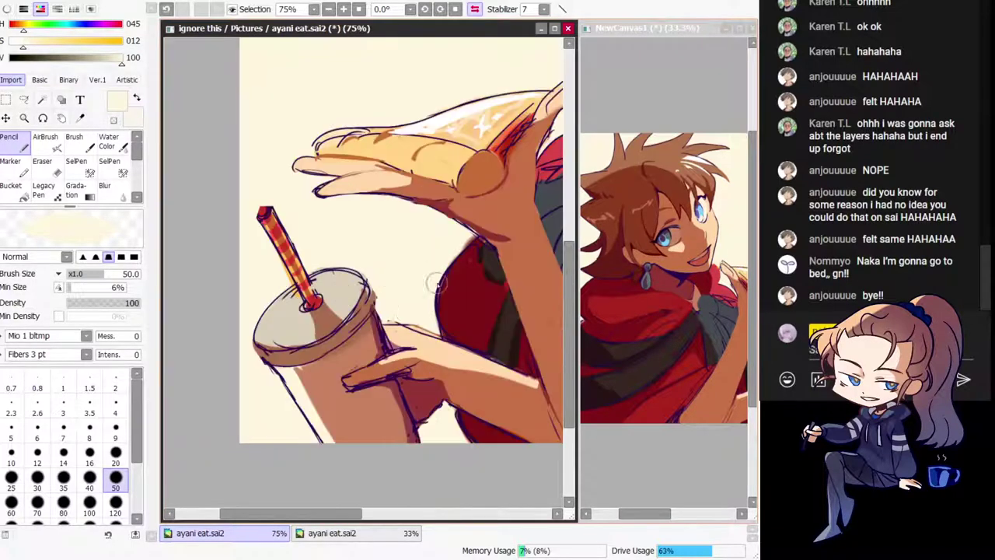
Step: Trim the curved edge of the red cape behind the cup hand with the cream background colour
key(h)
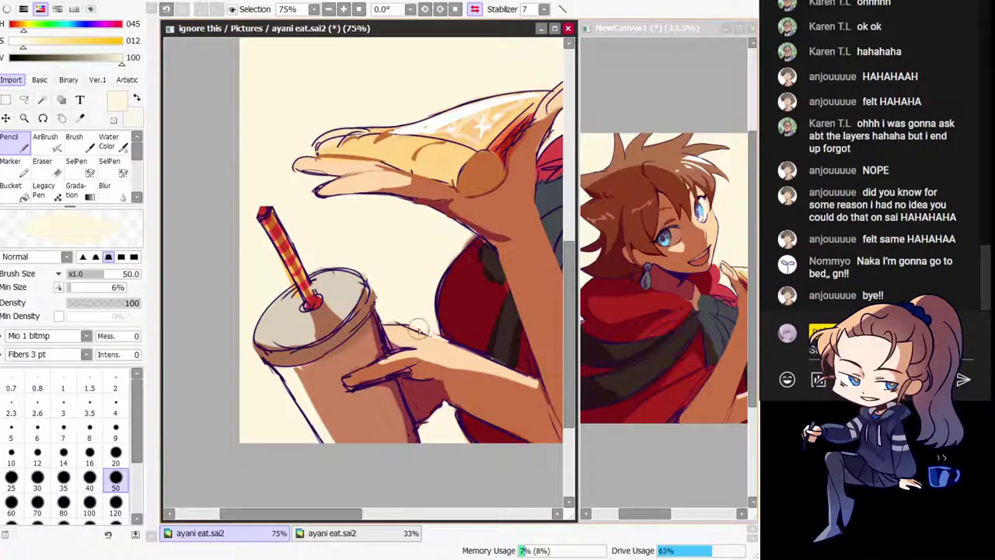
drag(436, 323, 442, 335)
drag(431, 298, 440, 327)
drag(476, 236, 448, 313)
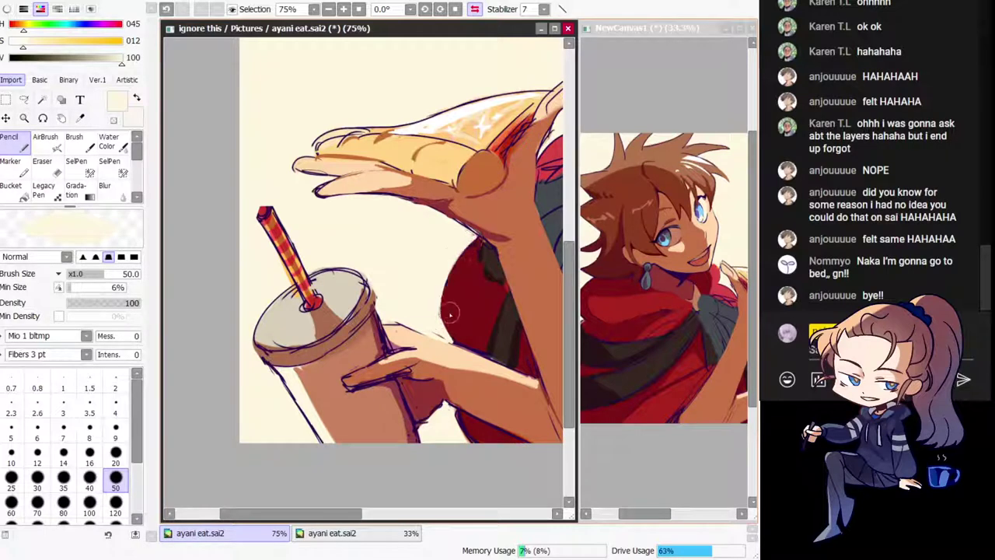
Step: Sample the dark purple line colour and redraw the upper outline of the forearm holding the drink
alt+click(469, 346)
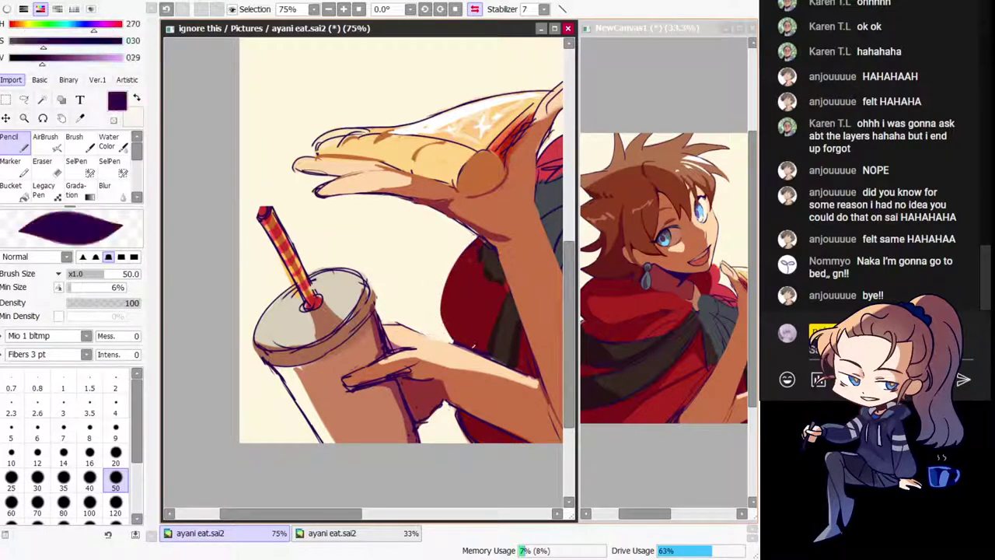
drag(438, 334, 539, 375)
key(ctrl+z)
mouse_move(482, 355)
mouse_down()
mouse_move(539, 378)
mouse_move(422, 284)
mouse_up()
key(ctrl+z)
Step: Sample the brown skin shadow and paint over sketch lines where the two forearms cross, checking the drawing mirrored
alt+click(422, 285)
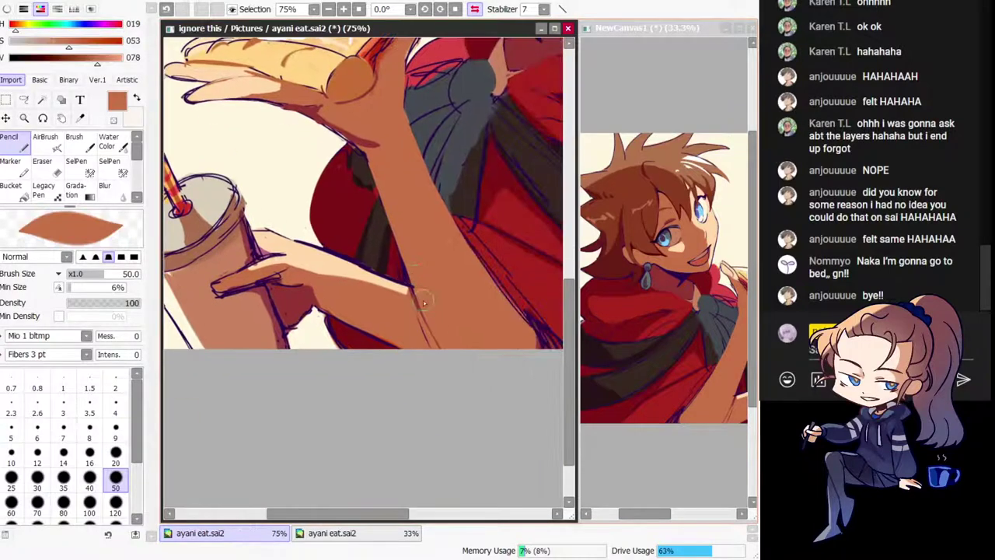
key(h)
key(h)
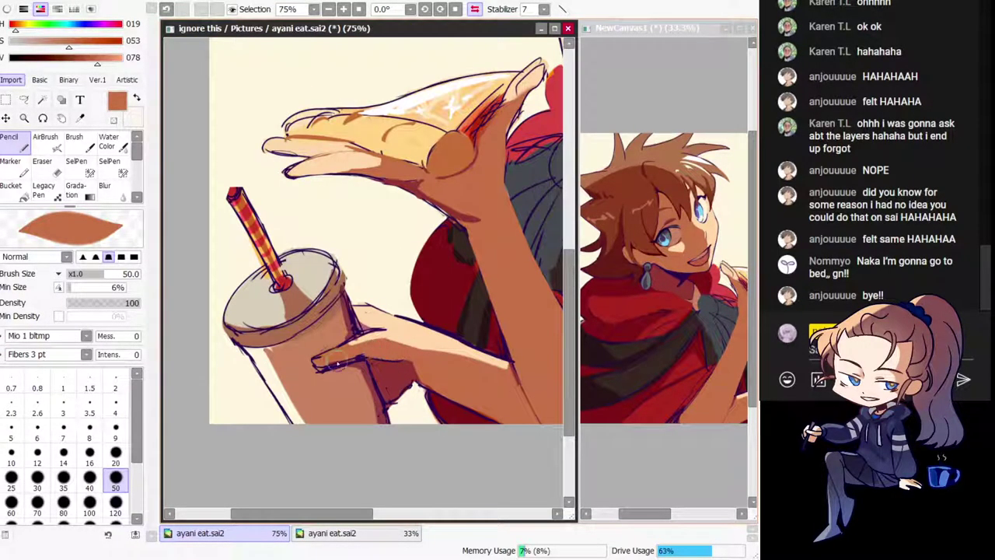
Step: Sample the cup's brown shadow tones and paint over rough lines on its shaded side and lid rim
alt+click(317, 367)
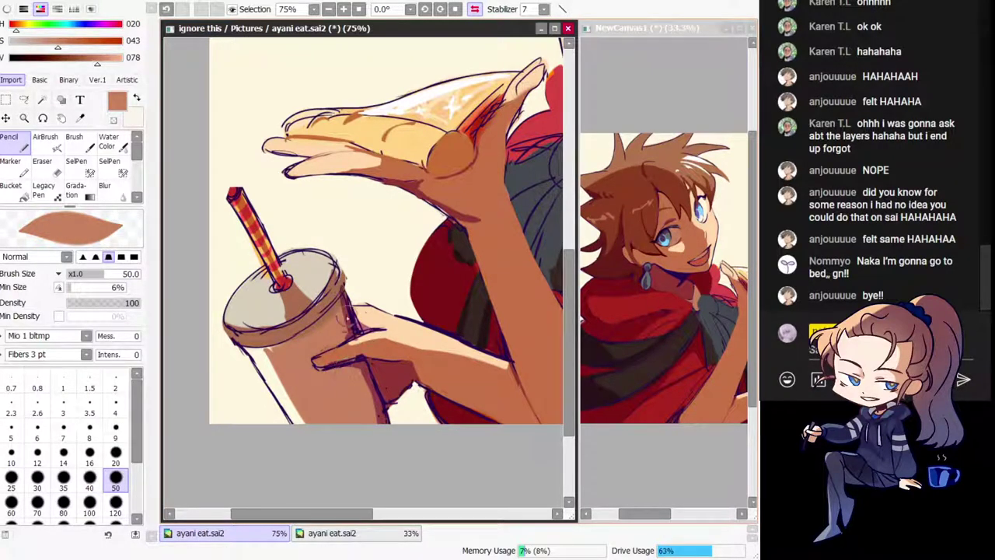
alt+click(349, 317)
drag(341, 294, 348, 325)
key(ctrl+z)
alt+click(335, 293)
drag(335, 281, 317, 304)
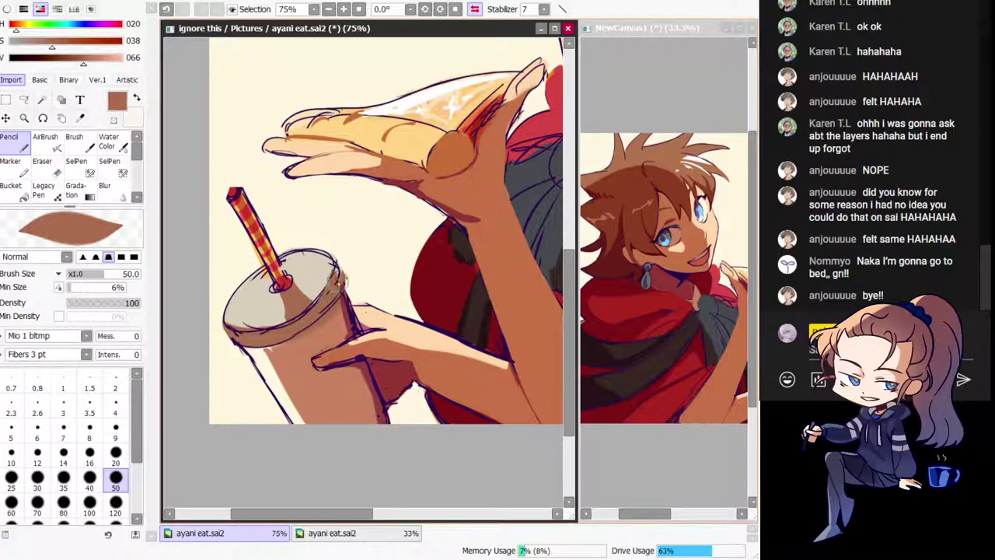
Step: Clean the lid's top with its sampled grey, and repaint the straw's tip with the sampled red
key(h)
alt+click(340, 333)
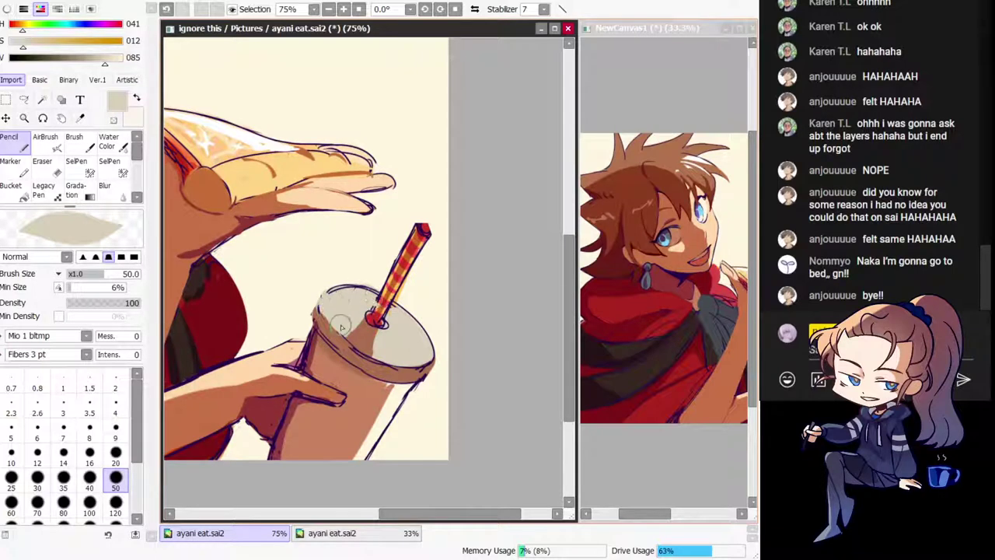
key(h)
alt+click(302, 232)
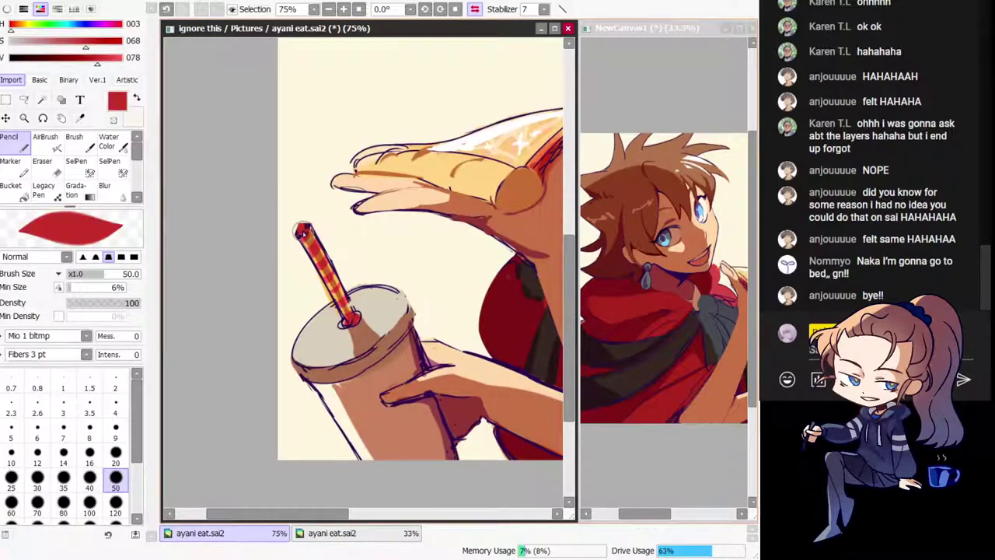
key(ctrl+z)
drag(307, 227, 297, 231)
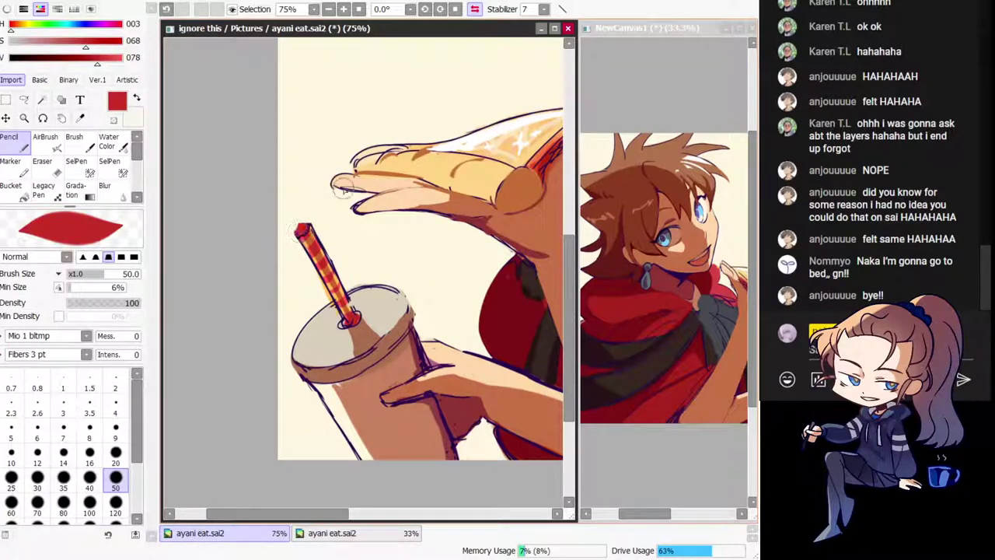
Step: Sample the dark purple line colour and redraw the lid's outline on the side nearest the hand
key(h)
alt+click(356, 295)
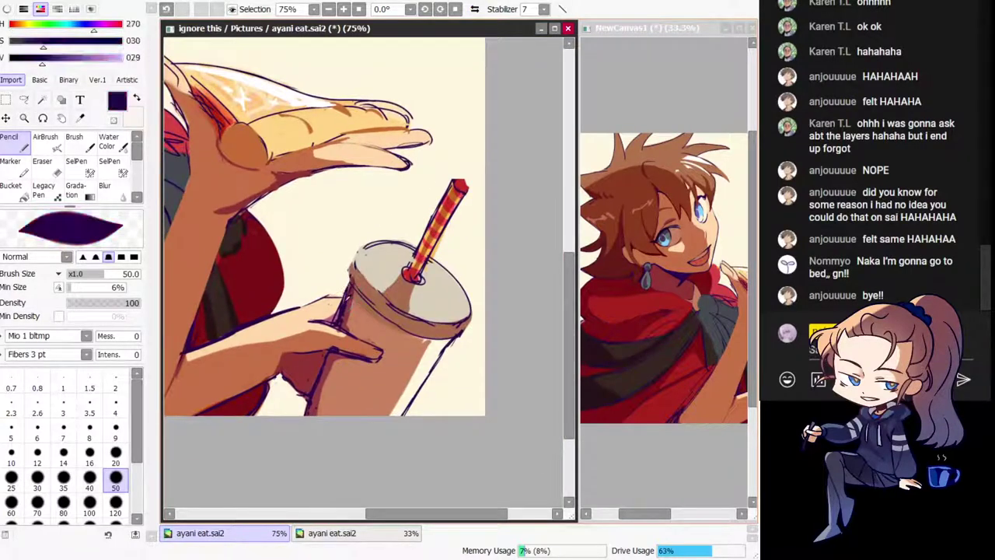
mouse_move(372, 243)
mouse_down()
mouse_move(346, 274)
mouse_move(382, 297)
mouse_move(353, 269)
mouse_up()
key(ctrl+z)
key(ctrl+z)
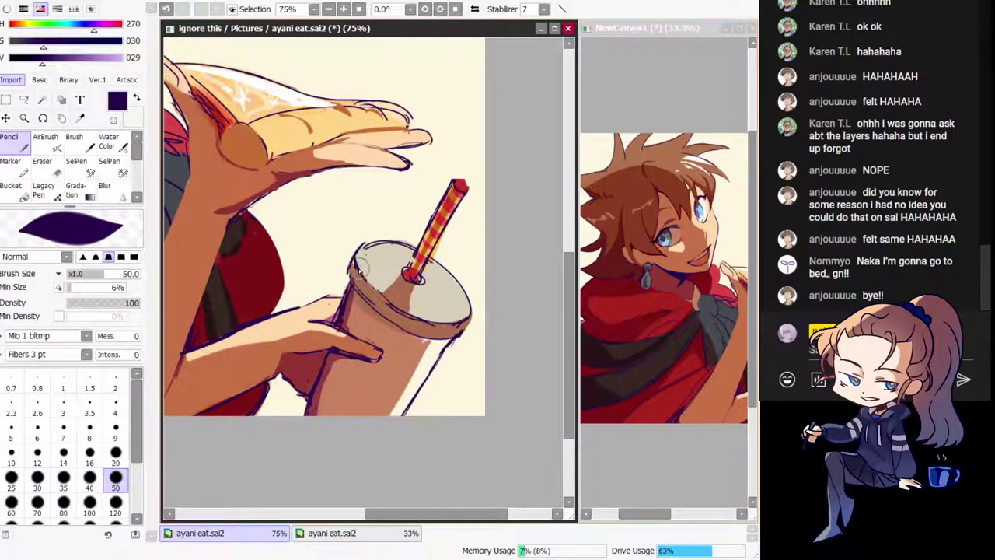
Step: Sample the light skin colour and paint over stray lines on the hand beside the cup
key(h)
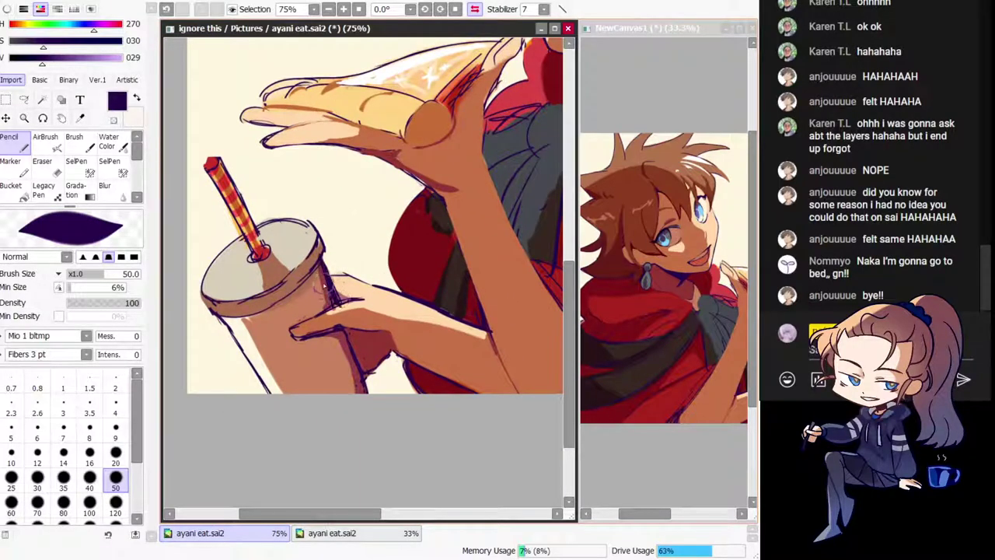
alt+click(325, 269)
alt+click(328, 266)
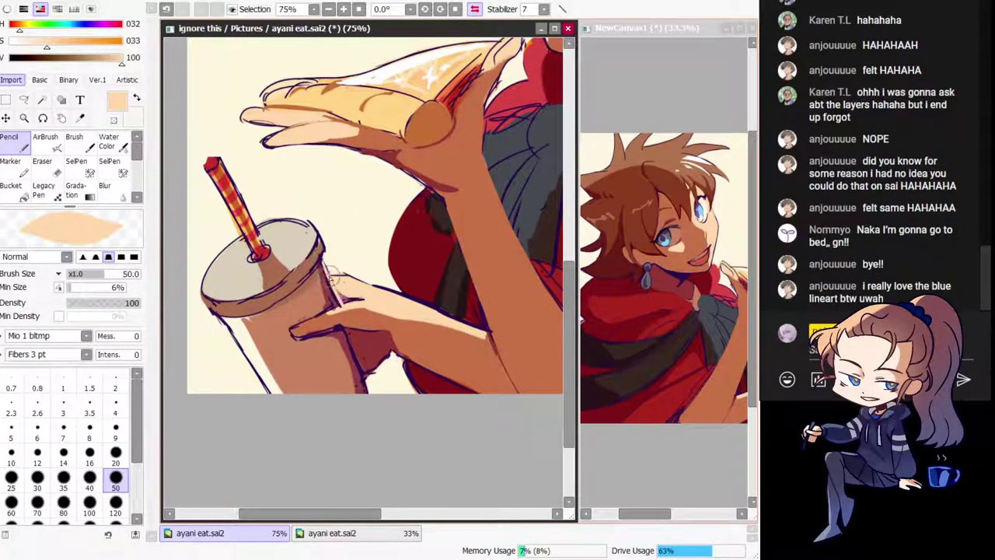
drag(341, 298, 367, 300)
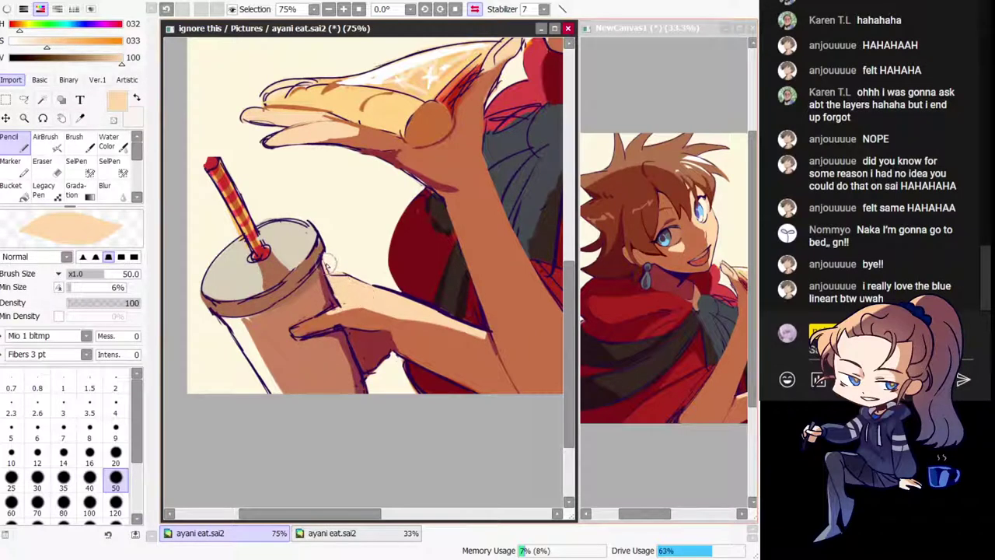
drag(329, 263, 315, 245)
drag(357, 289, 366, 319)
Step: Sample the cream background and clean the gap between the lid's rim and the top of the hand
key(minus)
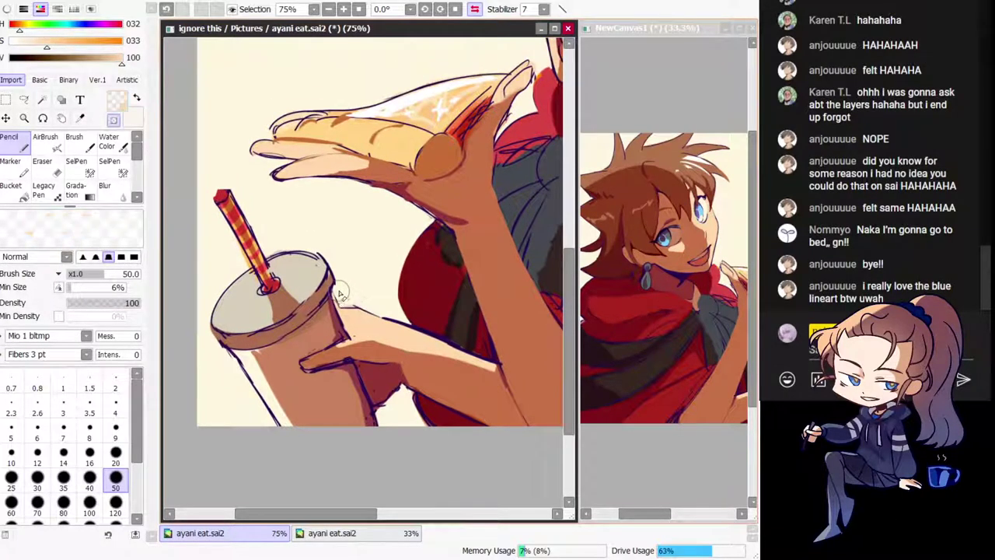
key(minus)
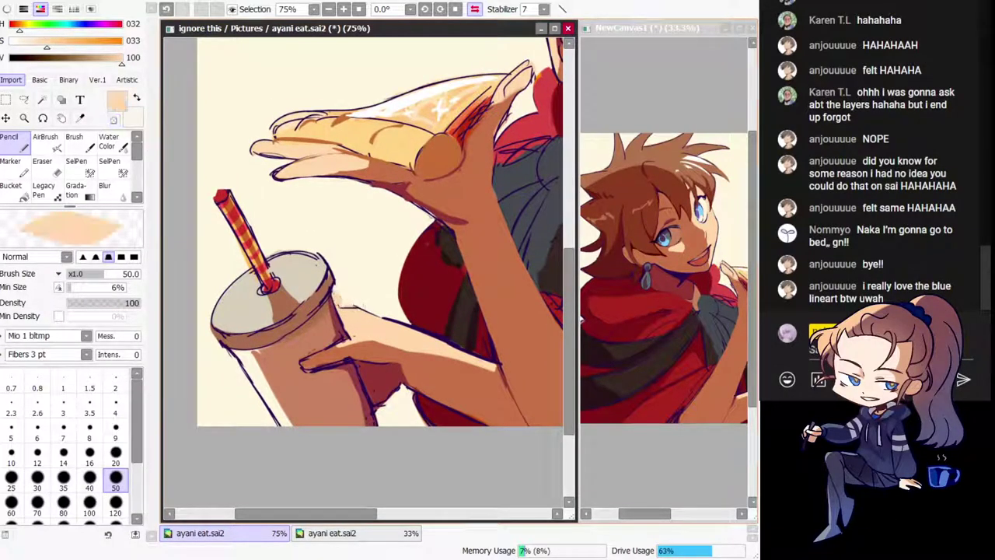
alt+click(346, 298)
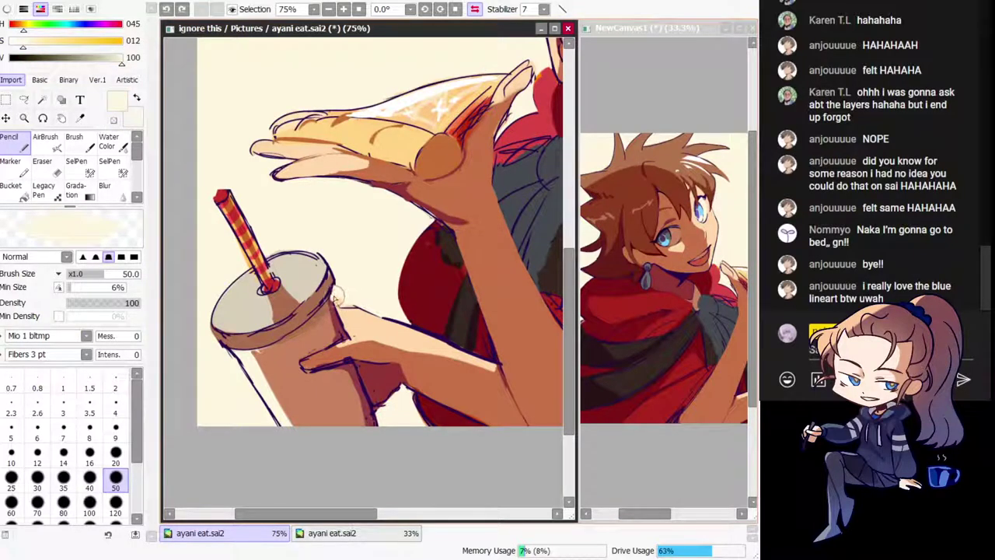
mouse_move(357, 308)
mouse_down()
mouse_move(386, 297)
mouse_move(427, 392)
mouse_up()
Step: Sample the brown skin shadow and tidy the shading on the hand gripping the cup, checking it mirrored
key(h)
key(h)
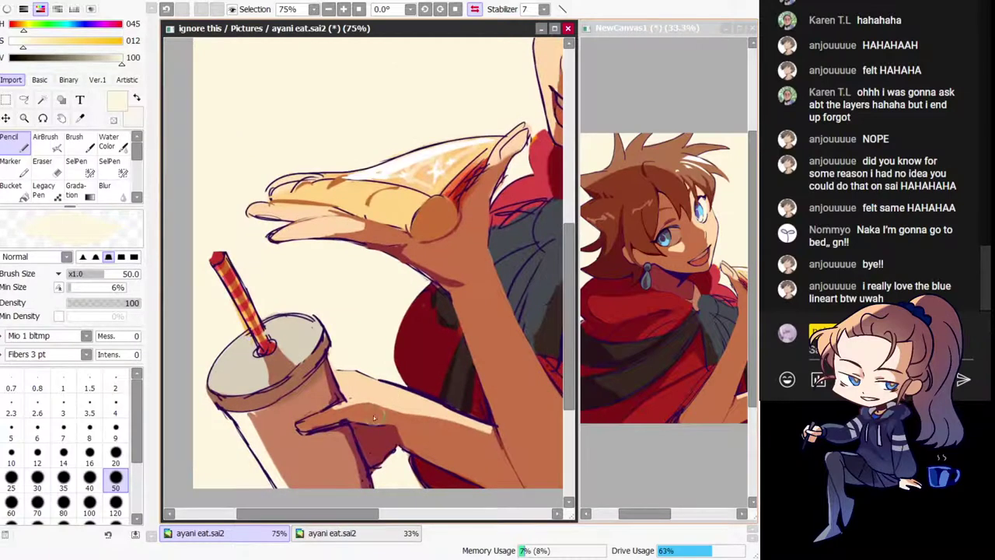
alt+click(373, 415)
key(h)
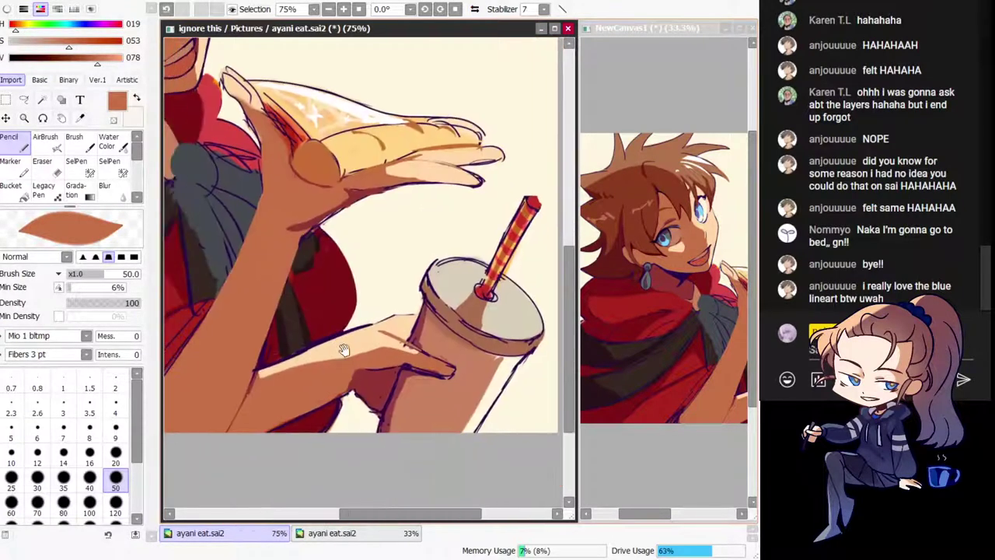
key(h)
key(e)
mouse_move(368, 407)
mouse_down()
mouse_move(169, 364)
mouse_move(311, 426)
mouse_move(358, 423)
mouse_move(366, 388)
mouse_move(358, 413)
mouse_up()
Step: Clean up the shaded fingers under the cup hand using the sampled cream, dark red shadow and skin colours
alt+click(358, 422)
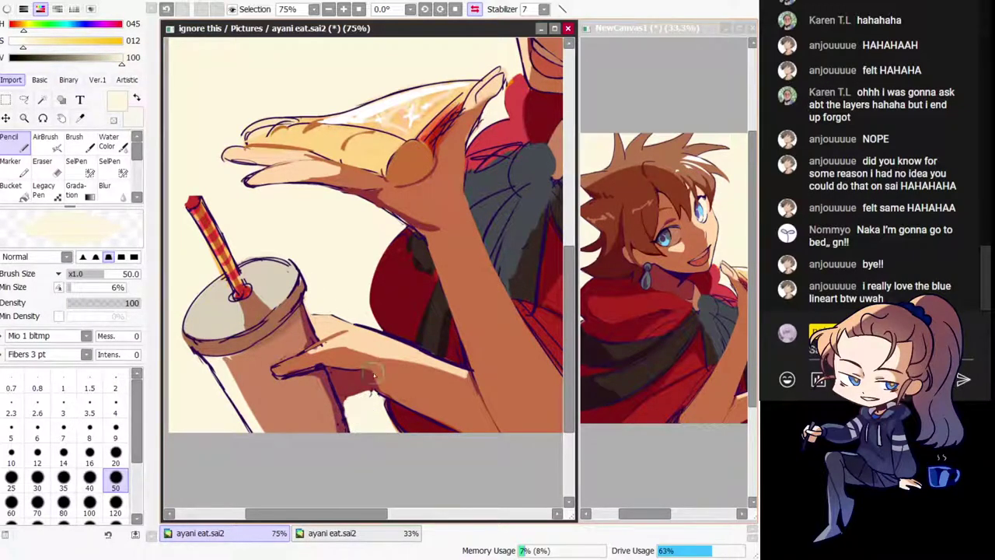
alt+click(338, 389)
alt+click(379, 384)
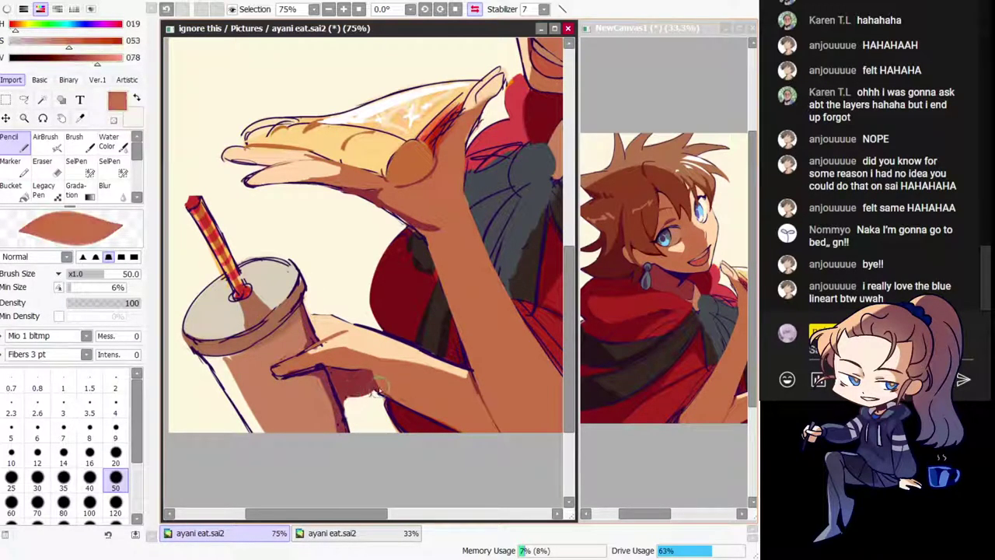
alt+click(368, 412)
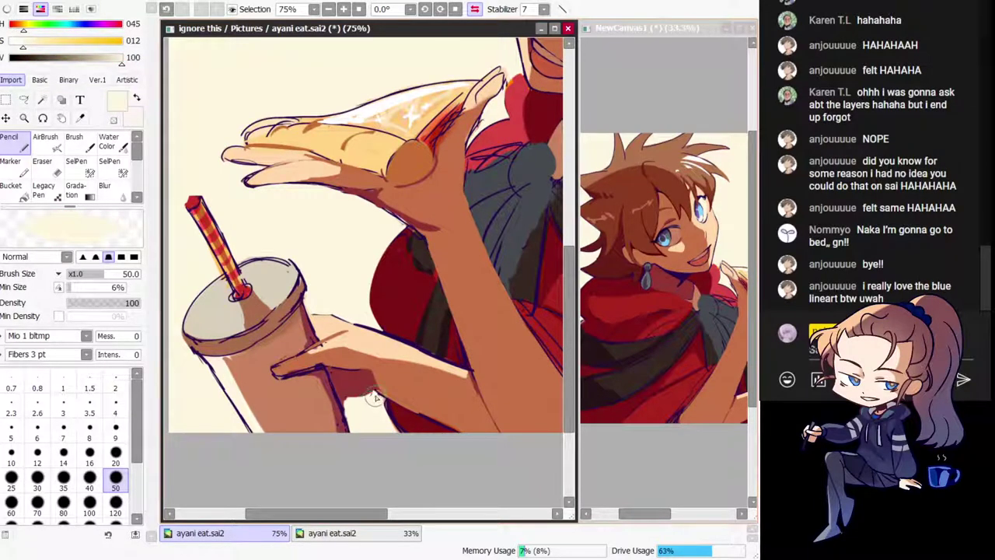
Step: Sample the shadow colours and paint over the rough lines along the cup's shaded lower edge
alt+click(341, 416)
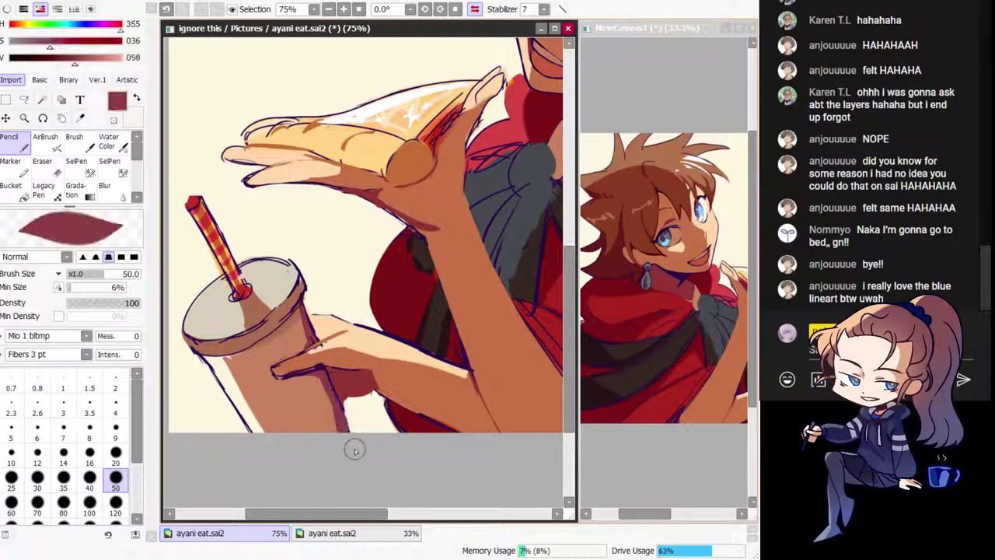
alt+click(325, 415)
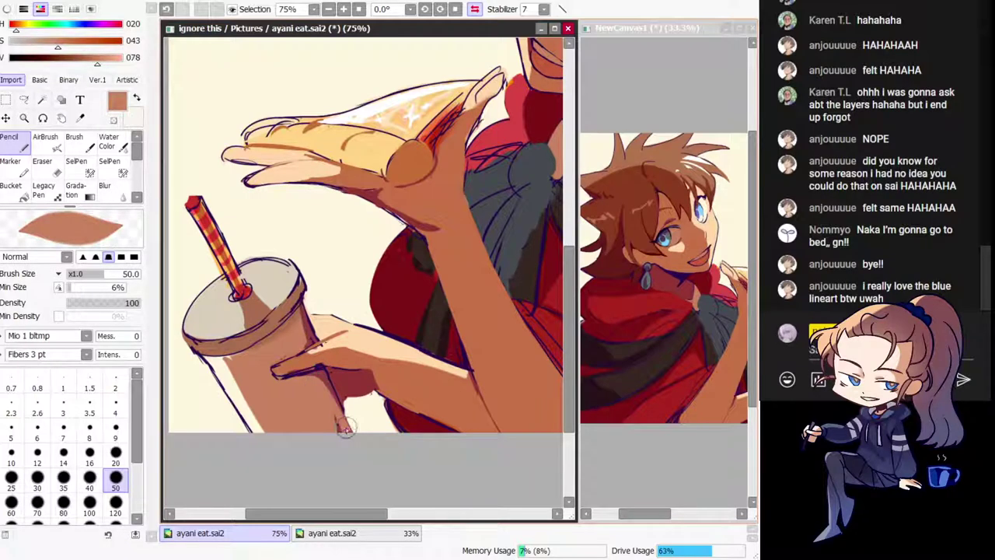
drag(334, 424, 337, 442)
Step: Sample the scarf's darkest brown and paint over rough lines in the shaded cloth below the collar knot
key(h)
drag(342, 219, 420, 342)
alt+click(294, 332)
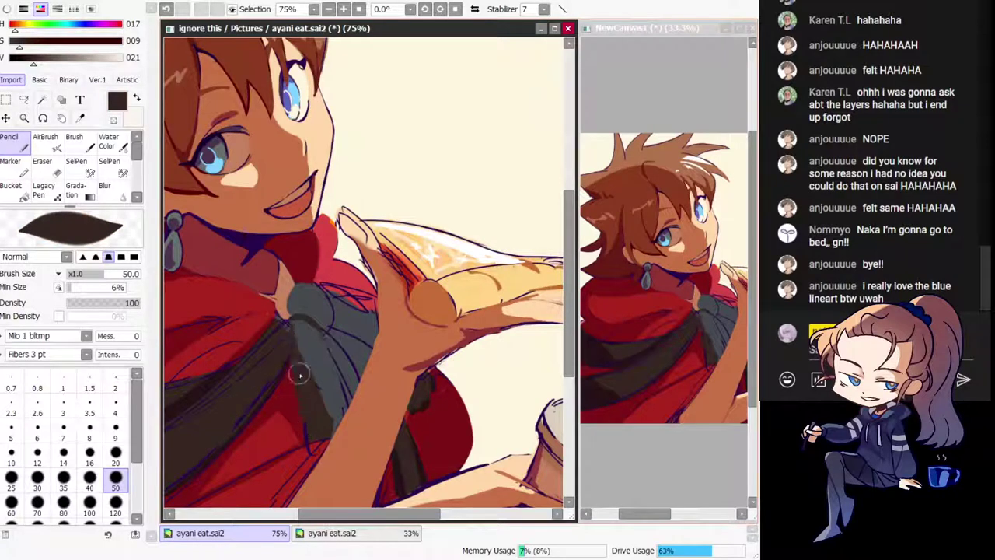
Step: Sample the cape's red and paint over the sketch lines alongside the raised forearm, checking the drawing mirrored
key(h)
drag(438, 413, 326, 336)
alt+click(300, 365)
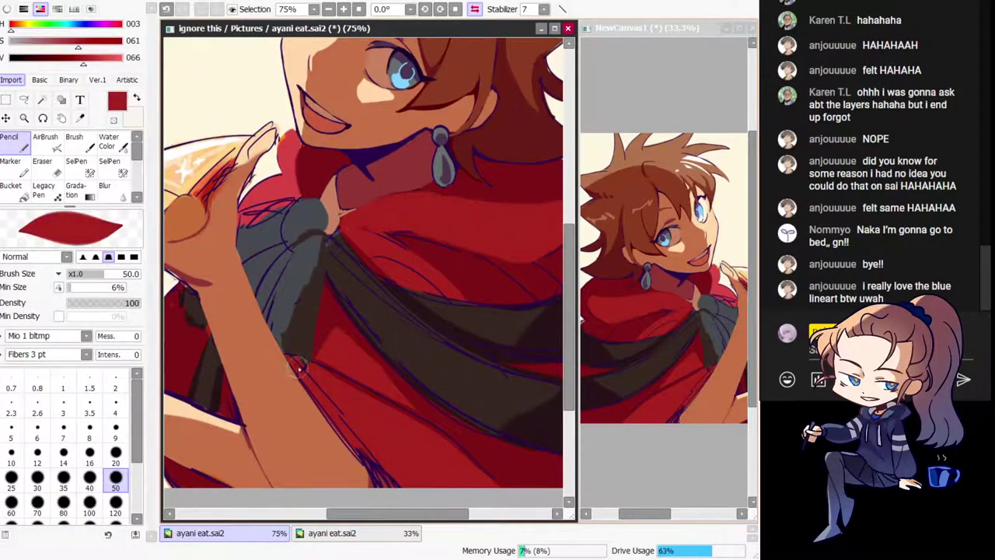
drag(336, 408, 409, 502)
key(h)
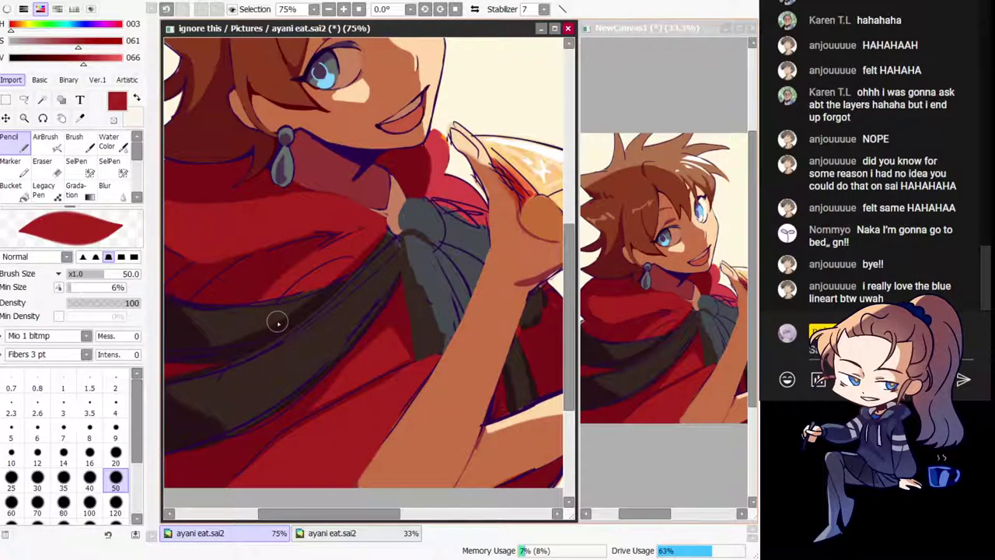
drag(350, 379, 444, 374)
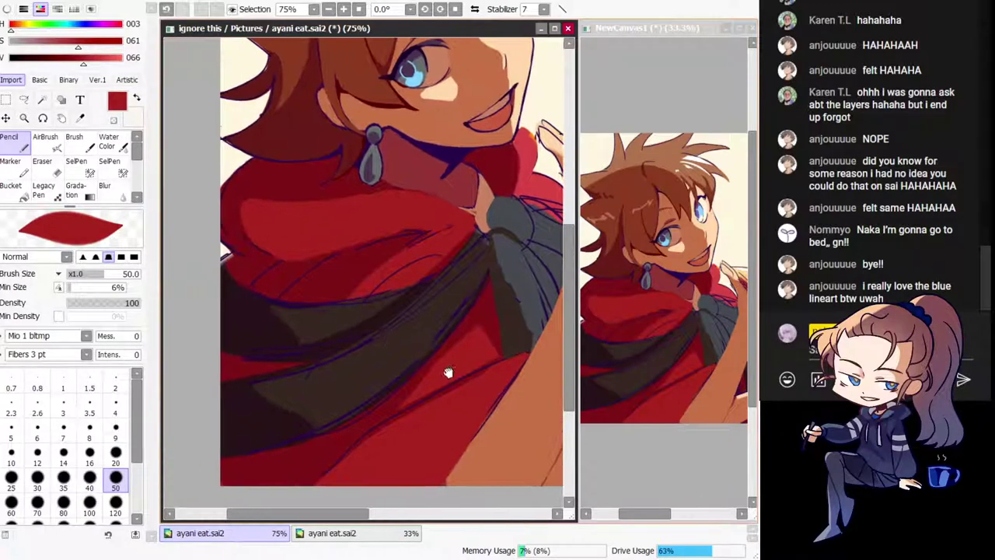
Step: Sample the dark brown and paint over sketch lines on the cape's dark stripes, checking the drawing mirrored
key(h)
drag(352, 371, 293, 417)
alt+click(294, 417)
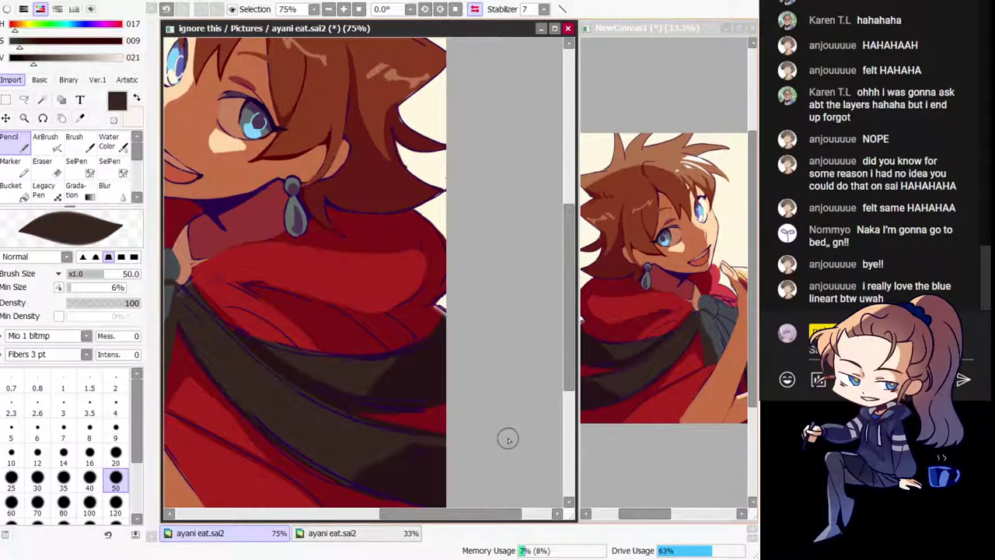
key(h)
drag(300, 359, 403, 413)
key(h)
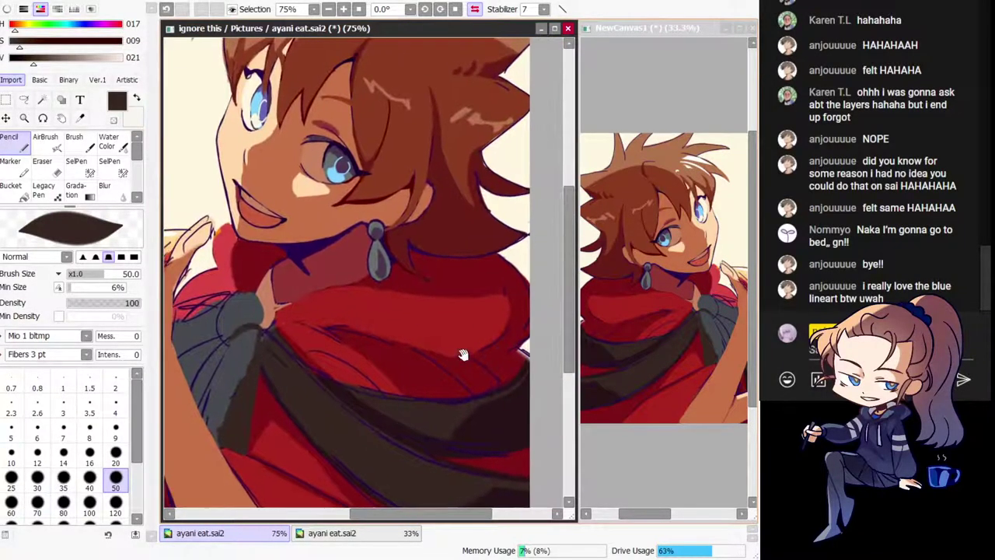
Step: Sample the cape's bright red and paint over the sketch lines at the collar edge beside the throat and above the upper dark stripe
alt+click(338, 345)
key(ctrl+z)
mouse_move(318, 329)
mouse_down()
mouse_move(349, 341)
mouse_move(302, 329)
mouse_move(338, 347)
mouse_move(302, 343)
mouse_move(333, 379)
mouse_up()
key(ctrl+z)
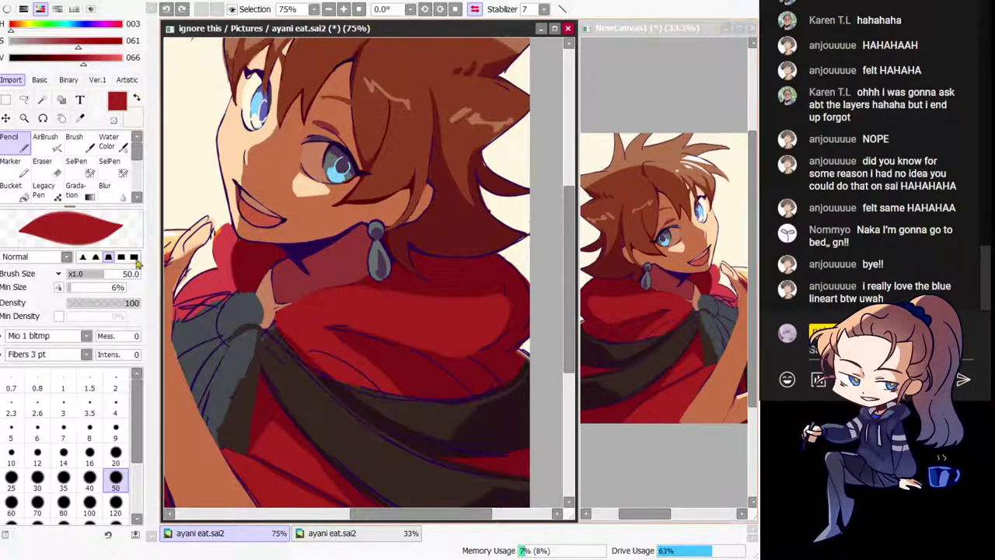
drag(317, 326, 288, 329)
drag(246, 295, 253, 317)
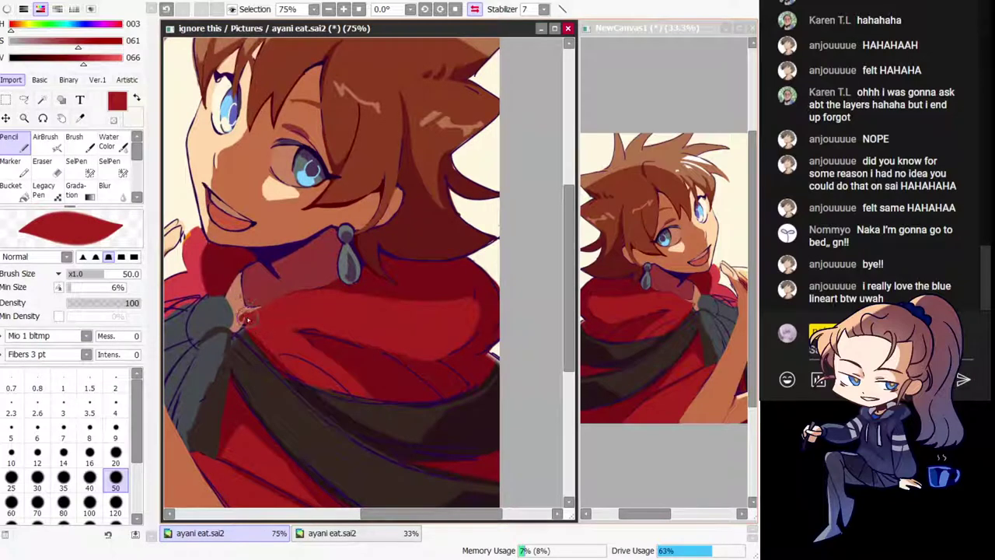
key(ctrl+z)
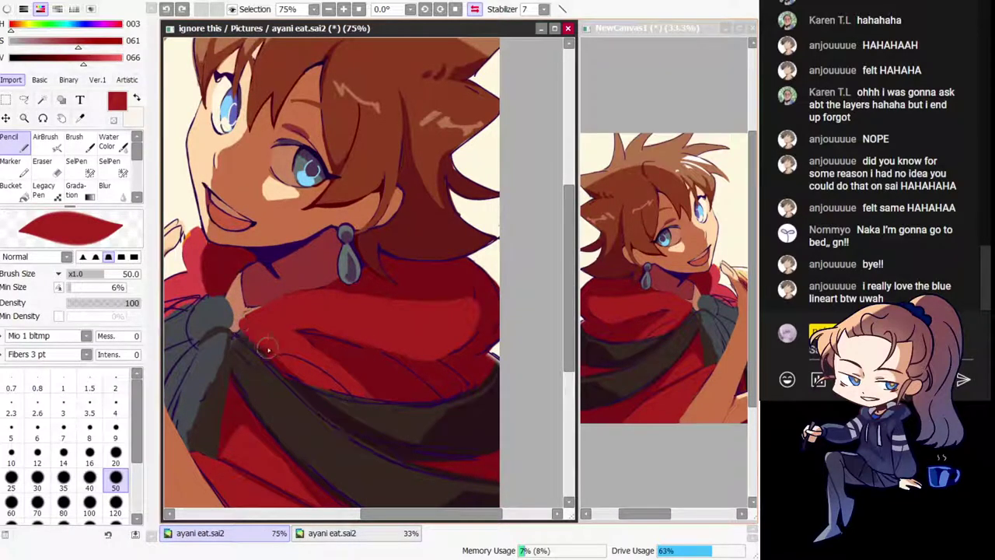
drag(242, 334, 285, 362)
key(ctrl+z)
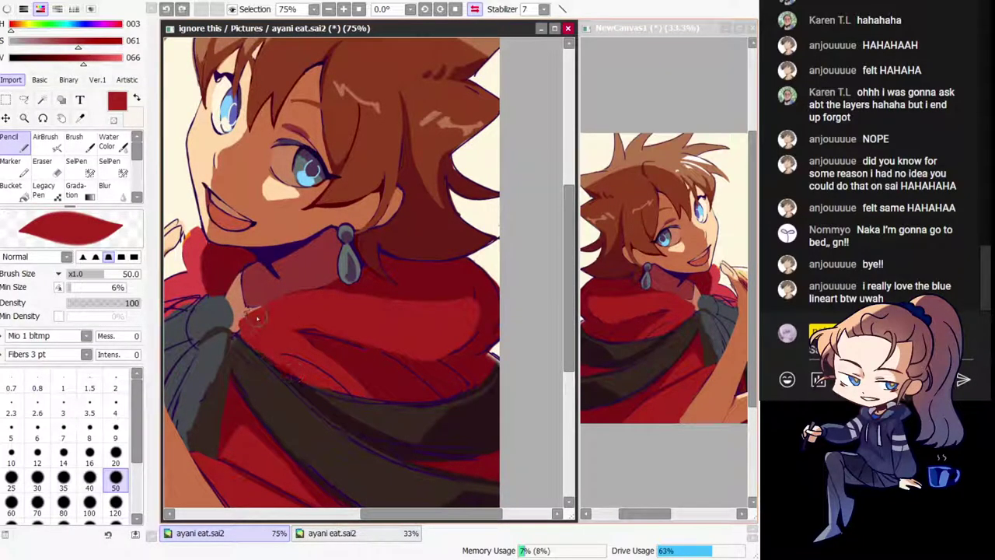
mouse_move(238, 328)
mouse_down()
mouse_move(353, 383)
mouse_move(287, 349)
mouse_move(352, 383)
mouse_move(310, 377)
mouse_move(349, 395)
mouse_up()
key(ctrl+z)
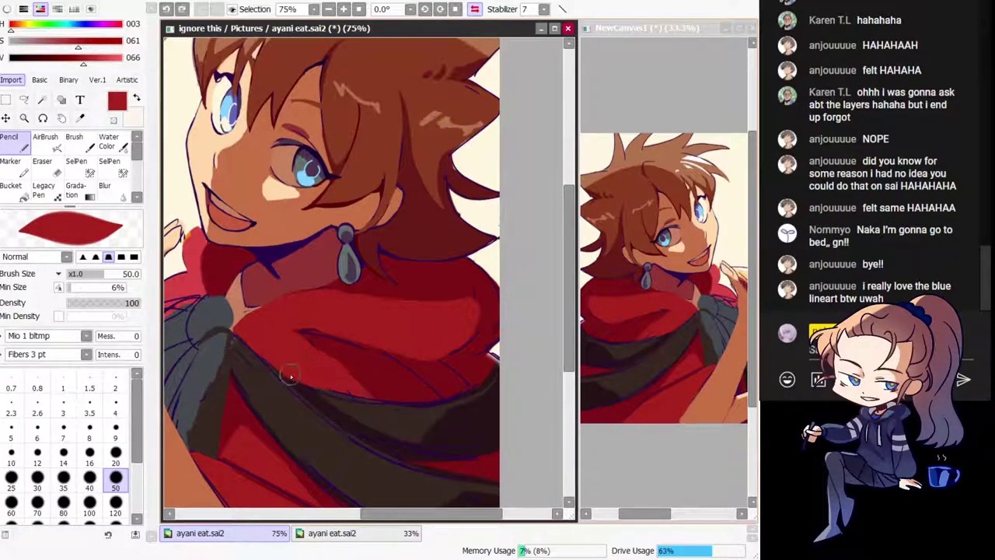
key(ctrl+z)
mouse_move(291, 375)
mouse_down()
mouse_move(357, 390)
mouse_move(354, 380)
mouse_up()
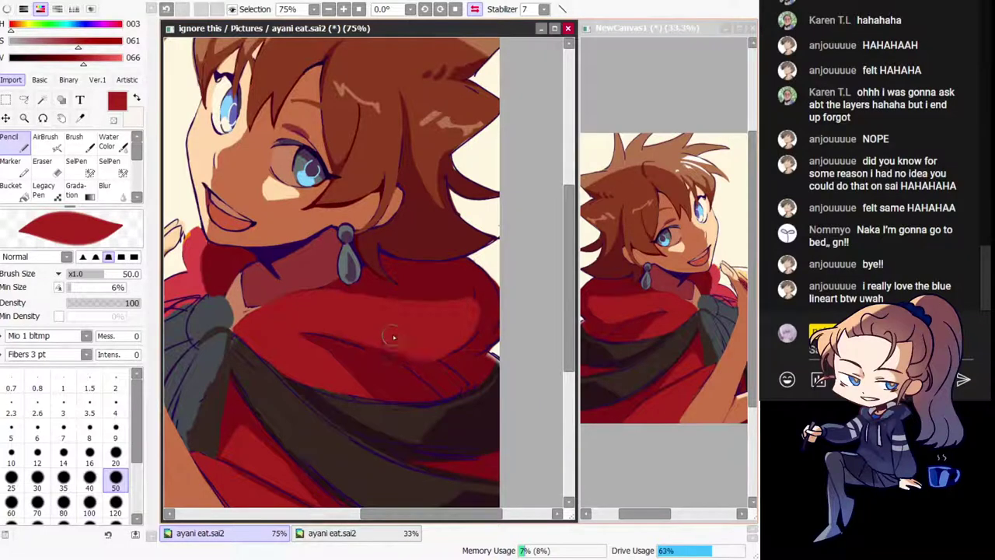
Step: Mirror the view, sample the cape's reds, and clean up the shadow edge and sketch lines on the outer shoulder fold
key(h)
drag(378, 290, 369, 310)
right_click(285, 305)
right_click(248, 330)
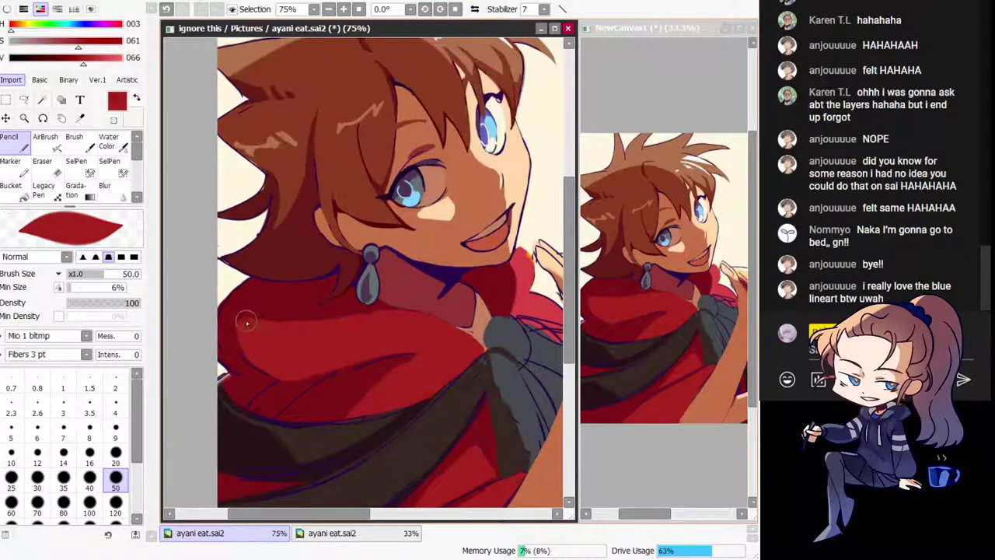
drag(247, 324, 245, 312)
right_click(255, 304)
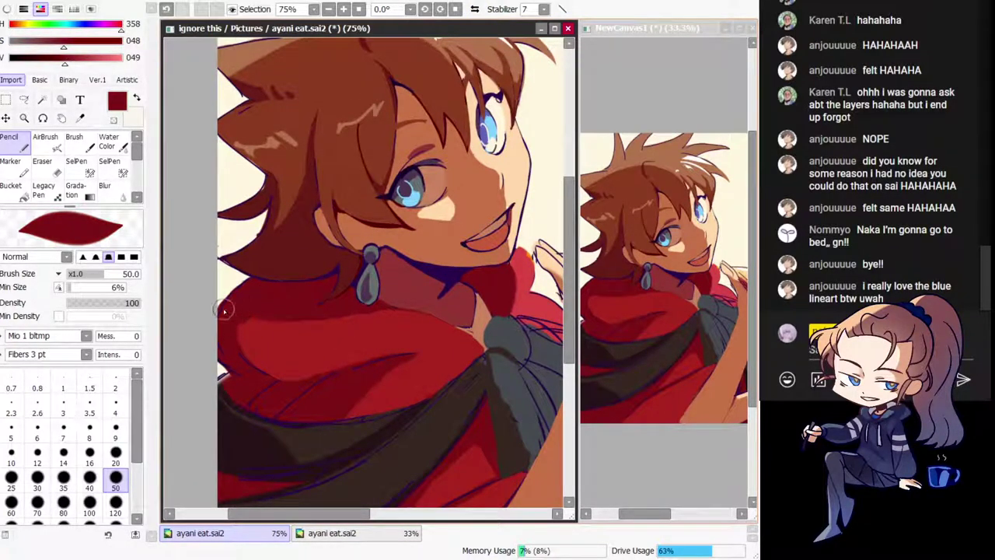
mouse_move(253, 354)
mouse_down()
mouse_move(274, 368)
mouse_move(243, 355)
mouse_move(347, 382)
mouse_move(293, 405)
mouse_move(248, 402)
mouse_move(281, 391)
mouse_up()
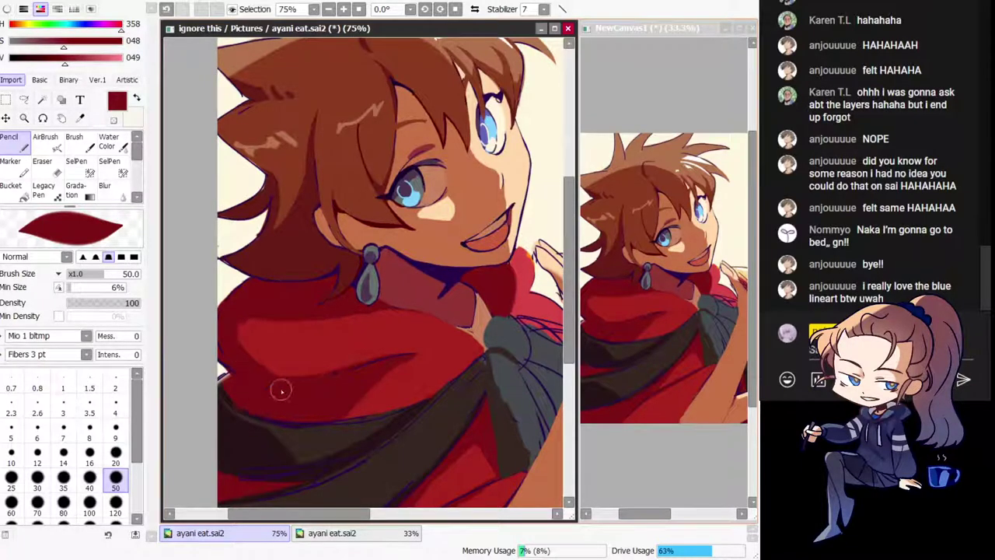
Step: Paint a dark red shadow along the fold across the front of the red hood
drag(375, 356, 429, 356)
key(h)
drag(295, 355, 271, 344)
Step: Outline the hood's lower outer edge above the sash in the dark purple sampled from the line art
alt+click(264, 264)
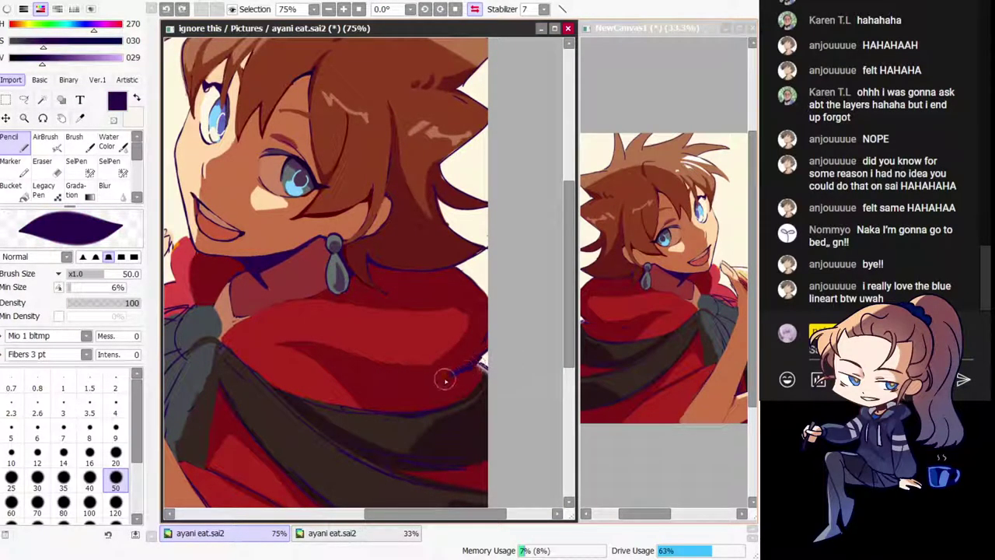
key(ctrl+z)
key(h)
mouse_move(266, 382)
mouse_down()
mouse_move(304, 403)
mouse_move(375, 398)
mouse_up()
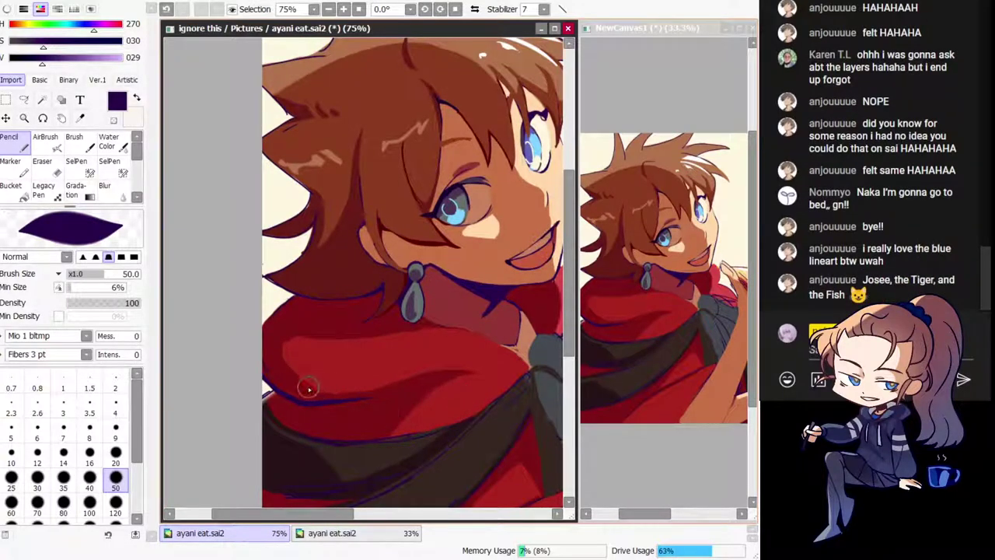
drag(333, 373, 325, 377)
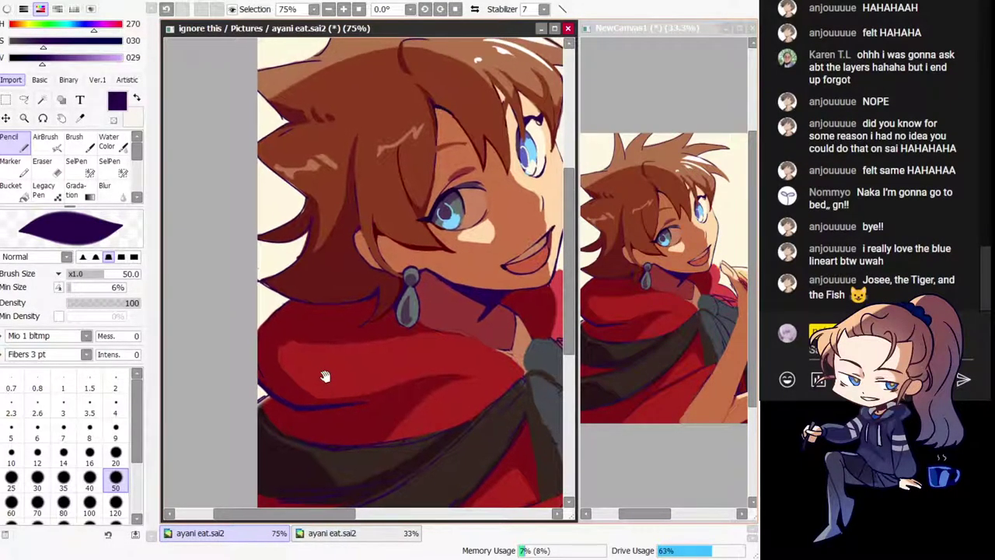
key(ctrl+z)
mouse_move(258, 369)
mouse_down()
mouse_move(292, 406)
mouse_move(256, 364)
mouse_move(296, 406)
mouse_move(287, 395)
mouse_move(361, 397)
mouse_up()
key(ctrl+z)
key(h)
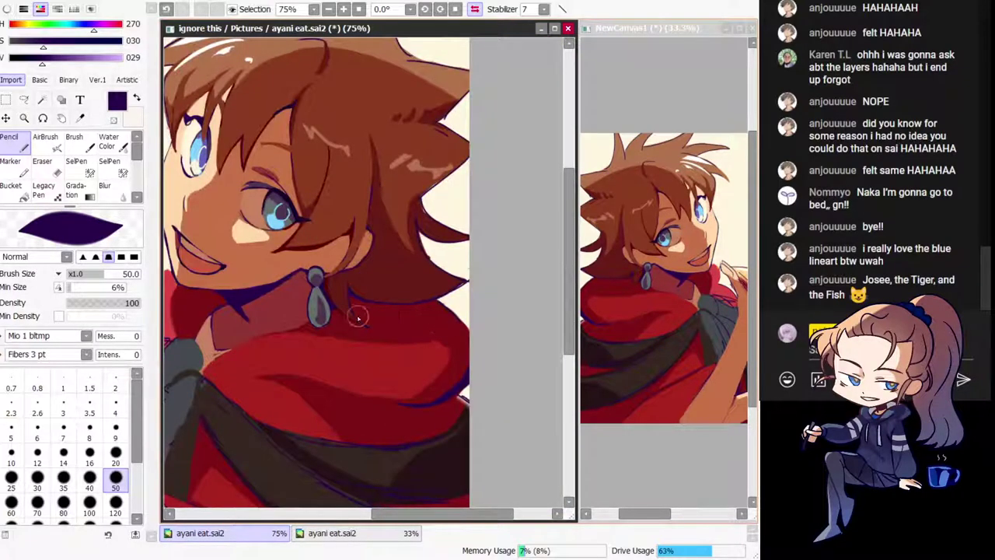
key(h)
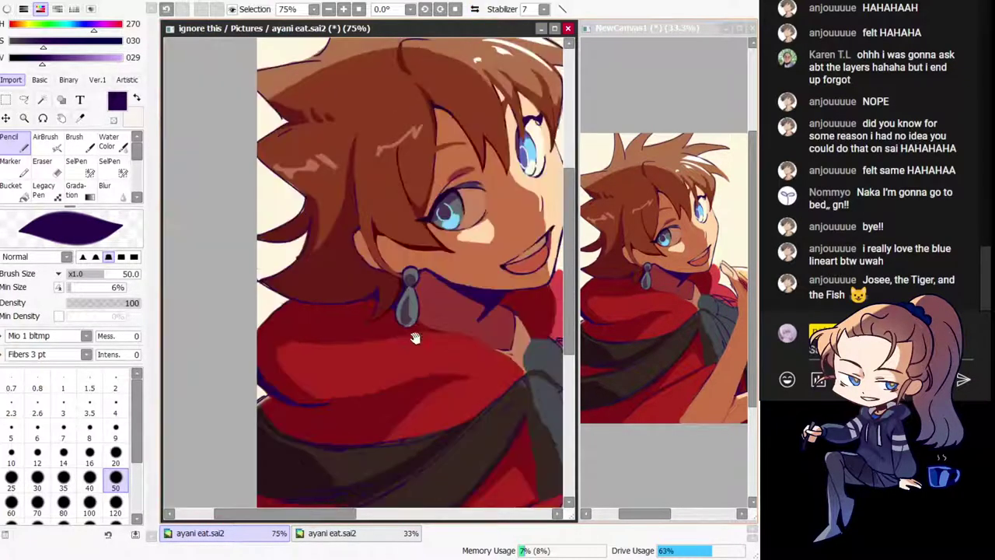
Step: Draw the dark purple outline of the hood's upper edge from below the earring to the neckline
key(ctrl+z)
drag(374, 345, 475, 365)
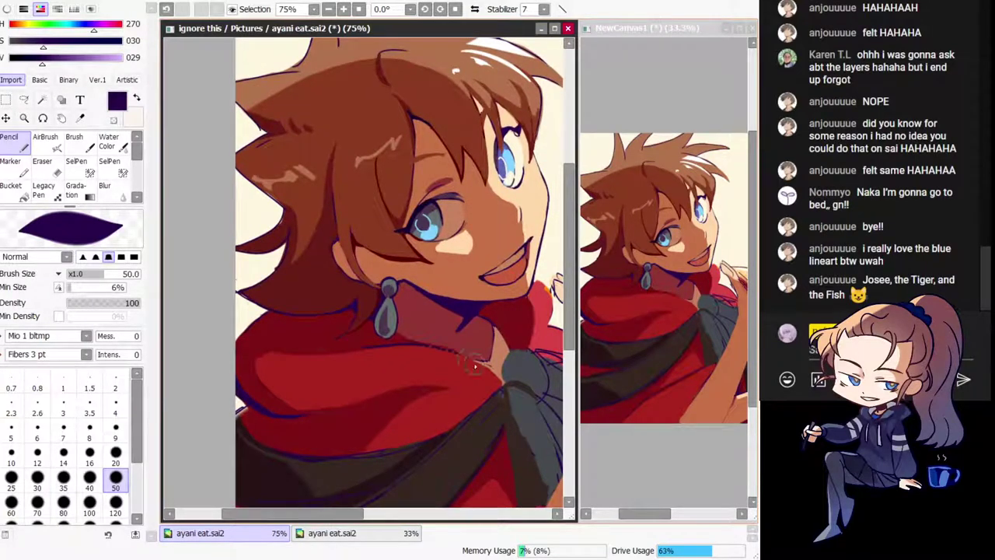
key(ctrl+z)
key(ctrl+z)
mouse_move(397, 336)
mouse_down()
mouse_move(426, 347)
mouse_move(369, 352)
mouse_move(471, 364)
mouse_up()
key(ctrl+z)
key(h)
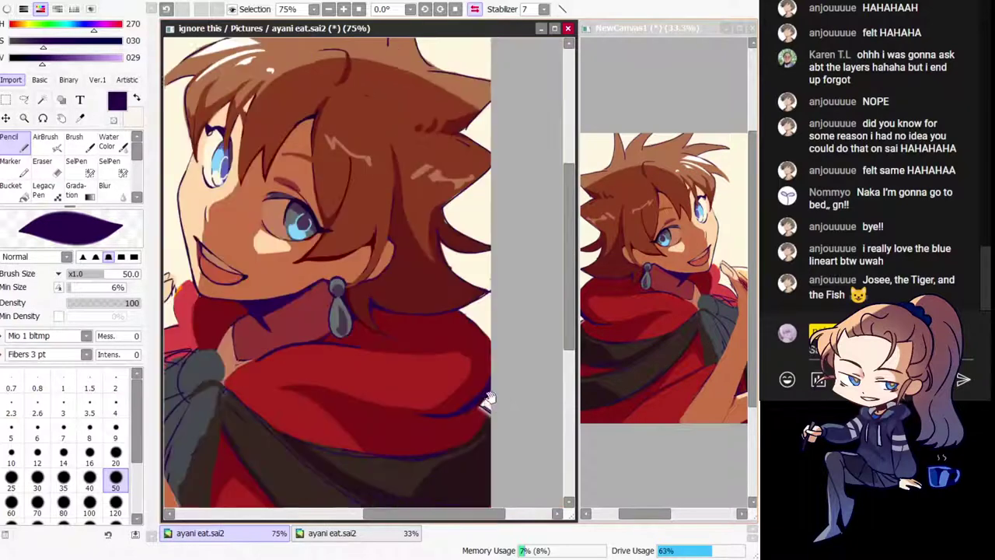
Step: Outline the collar opening at the neck beside the scarf knot in dark purple
drag(286, 489, 335, 302)
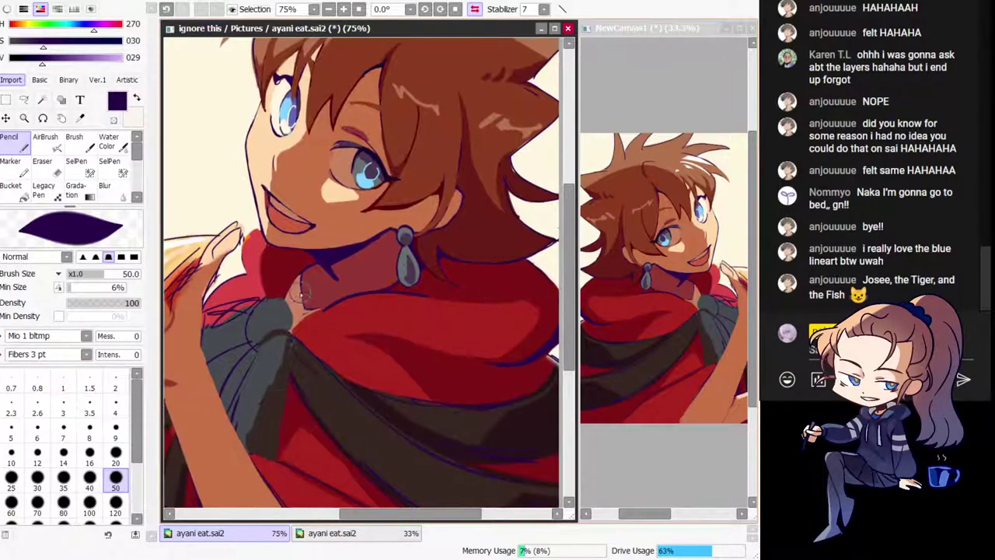
key(h)
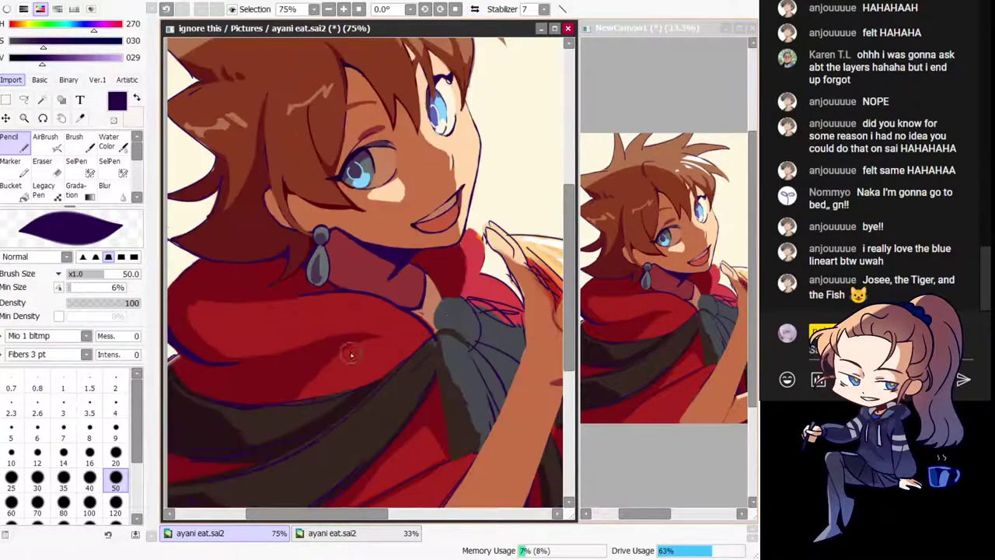
drag(449, 307, 391, 335)
drag(395, 283, 392, 322)
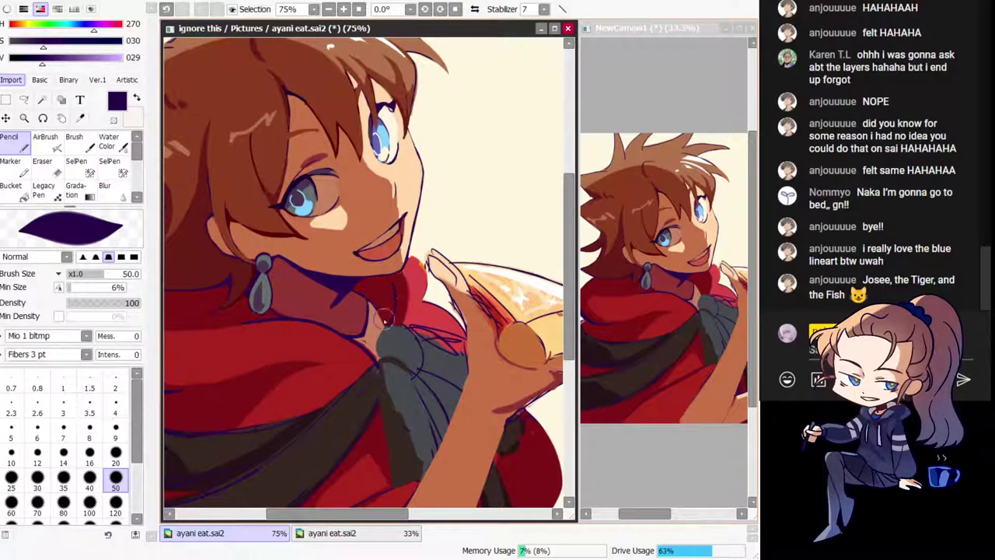
mouse_move(378, 359)
mouse_down()
mouse_move(419, 345)
mouse_move(417, 363)
mouse_move(388, 362)
mouse_up()
Step: Paint the sash section next to the knot with the sampled dark grey, cleaning up the knot's edge
alt+click(410, 336)
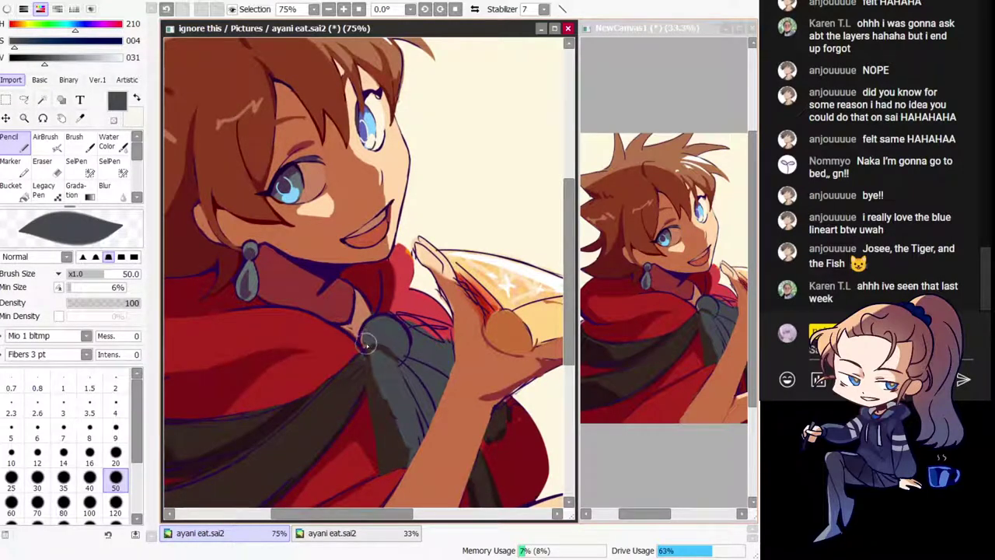
alt+click(352, 380)
key(h)
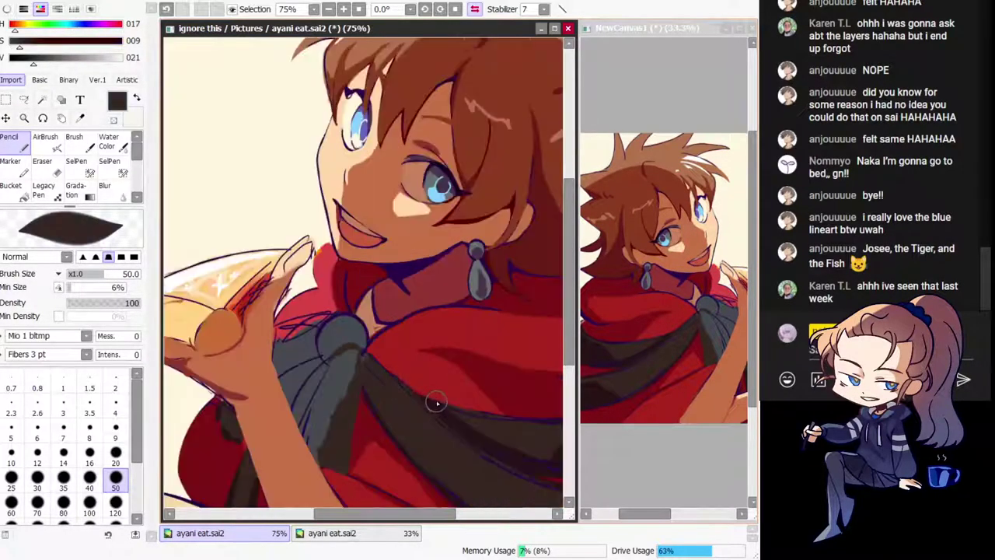
drag(436, 402, 379, 340)
alt+click(281, 264)
mouse_move(308, 302)
mouse_down()
mouse_move(359, 376)
mouse_move(325, 321)
mouse_move(320, 341)
mouse_move(370, 404)
mouse_move(310, 322)
mouse_move(378, 410)
mouse_move(361, 394)
mouse_up()
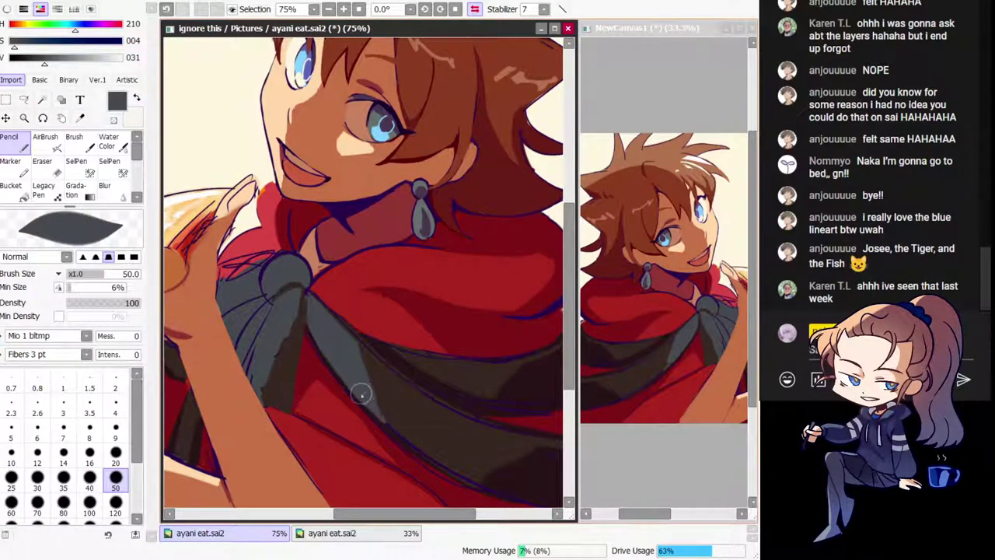
key(h)
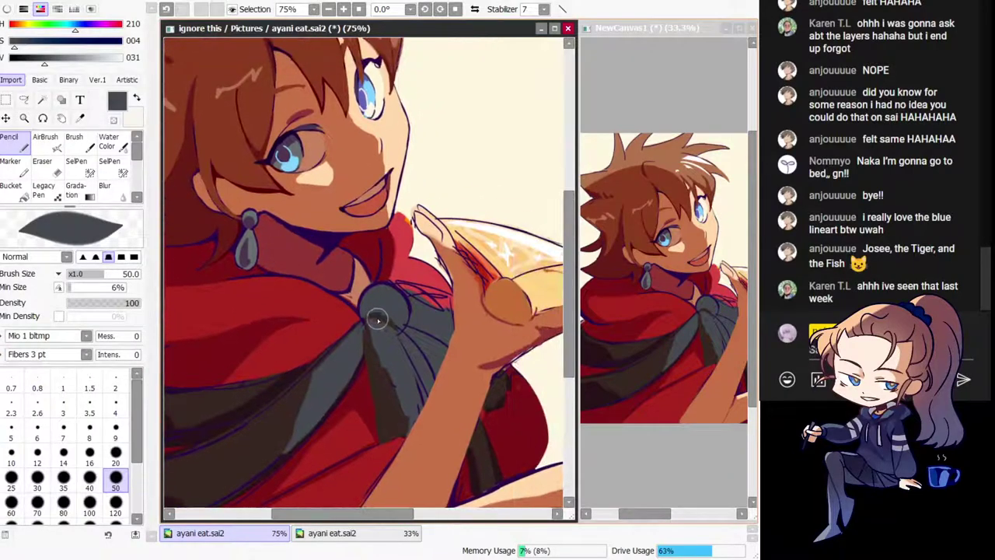
mouse_move(378, 319)
mouse_down()
mouse_move(319, 261)
mouse_move(330, 337)
mouse_move(344, 329)
mouse_up()
key(ctrl+z)
key(ctrl+z)
Step: Fill the hanging sash tail with dark grey and add dark brown shadow folds between it and the forearm
drag(305, 235, 331, 334)
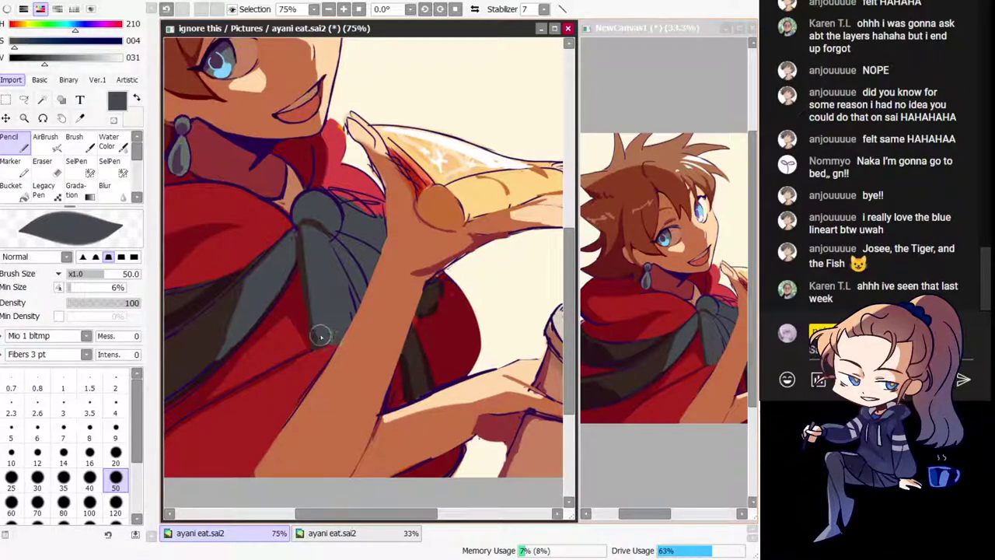
right_click(297, 240)
mouse_move(323, 230)
mouse_down()
mouse_move(360, 297)
mouse_move(337, 242)
mouse_move(365, 284)
mouse_move(360, 308)
mouse_up()
drag(355, 265, 353, 332)
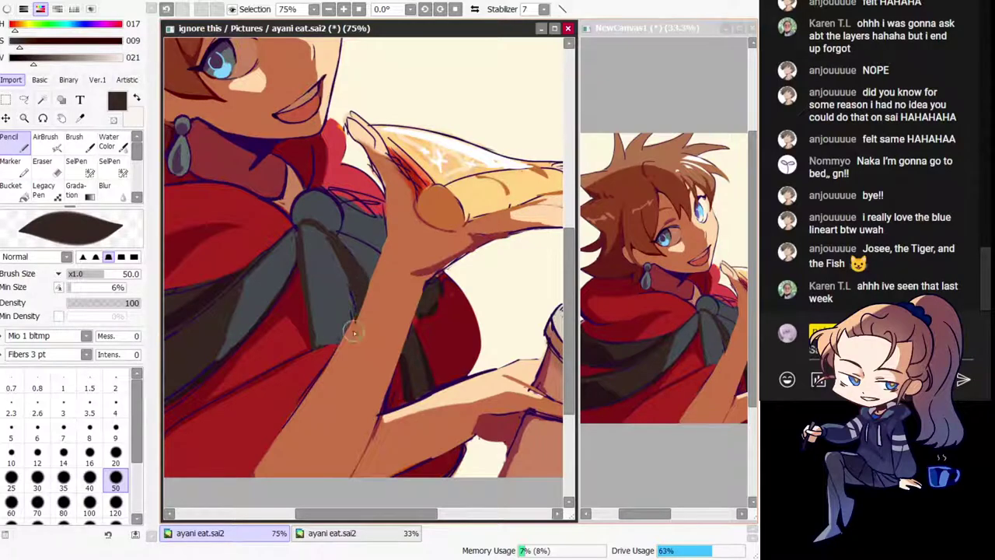
key(h)
mouse_move(343, 259)
mouse_down()
mouse_move(353, 301)
mouse_move(383, 313)
mouse_move(366, 331)
mouse_up()
key(h)
Step: Paint over the sketch lines beside the knot with sampled pink-red and redefine the grey bow loop's upper edge
alt+click(282, 281)
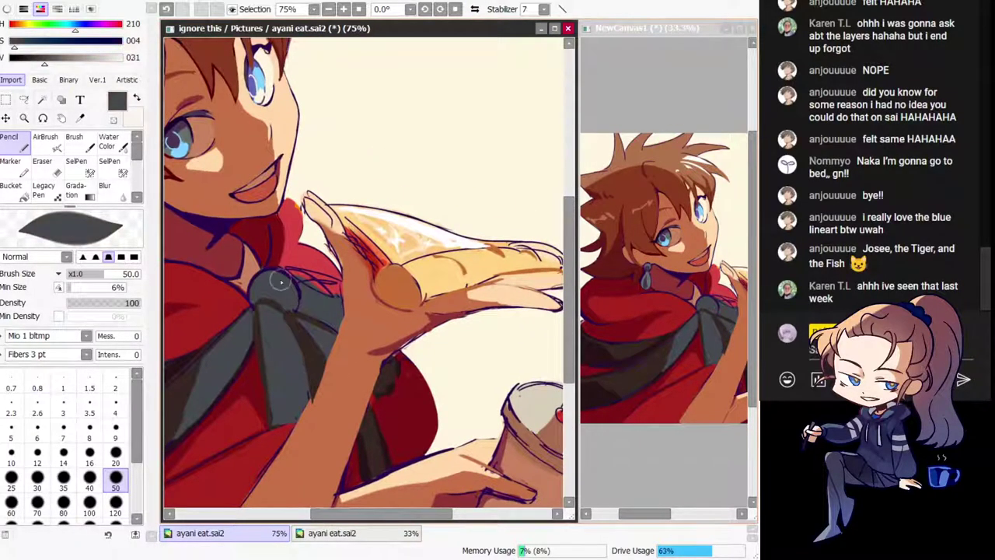
alt+click(330, 291)
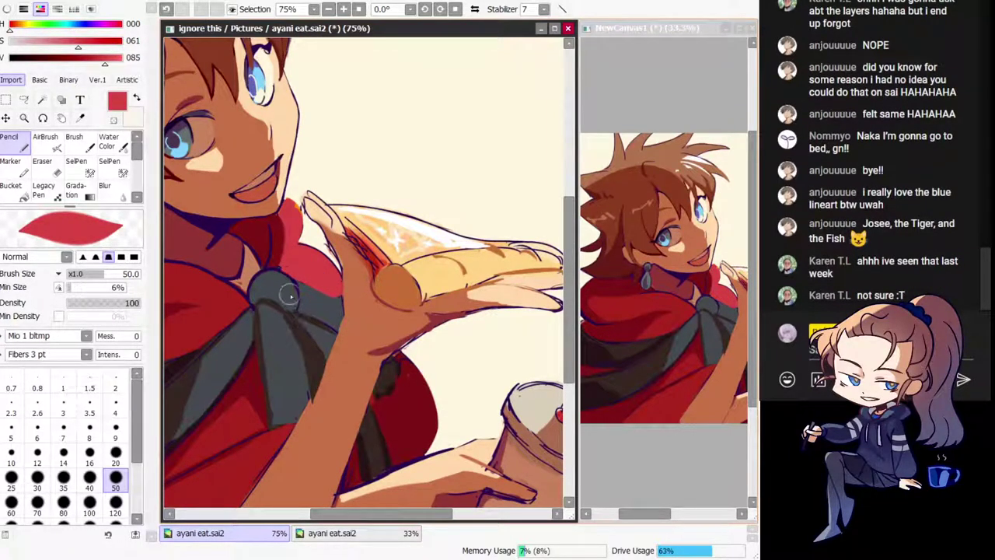
alt+click(323, 293)
drag(305, 286, 341, 297)
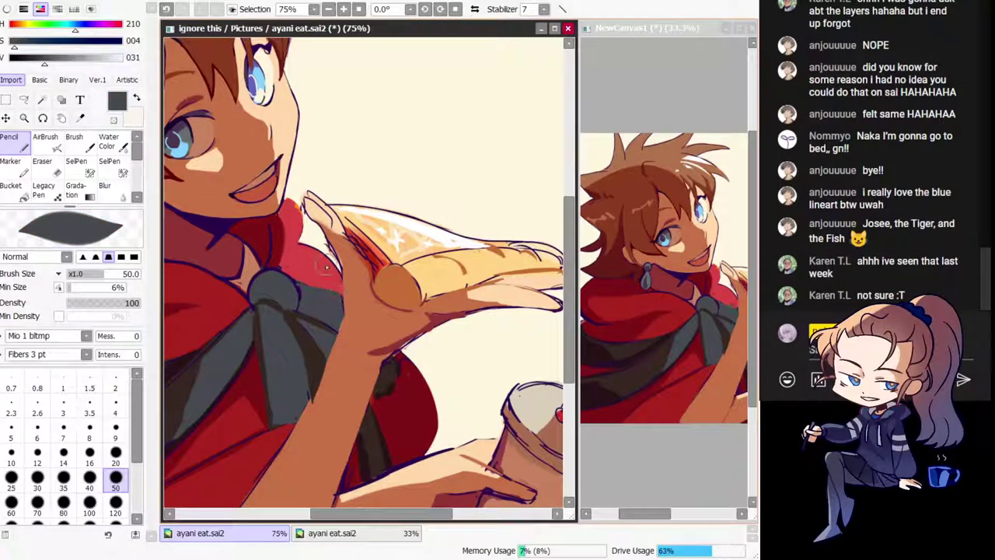
key(ctrl+z)
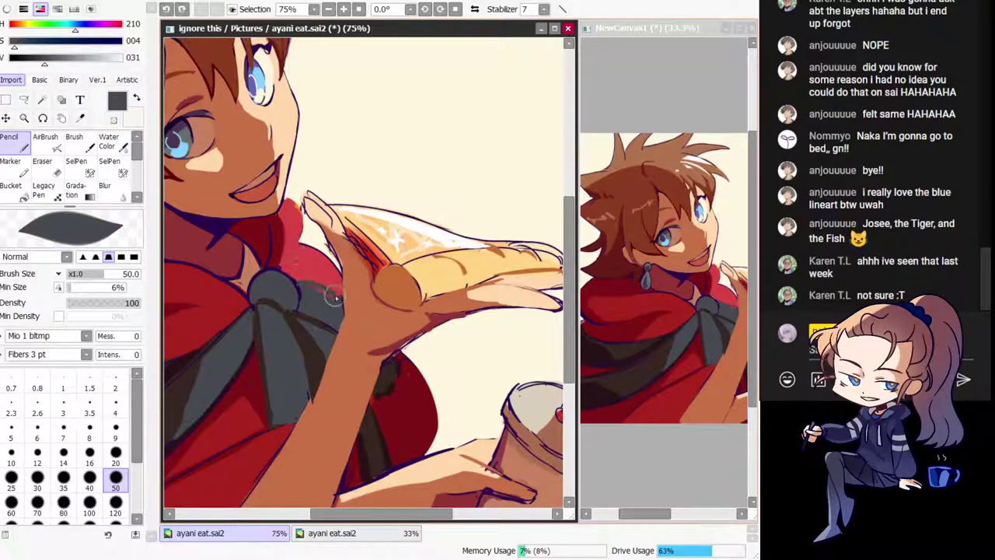
drag(310, 288, 337, 298)
Step: Paint the small rounded cloth knot behind the wrist dark grey
key(h)
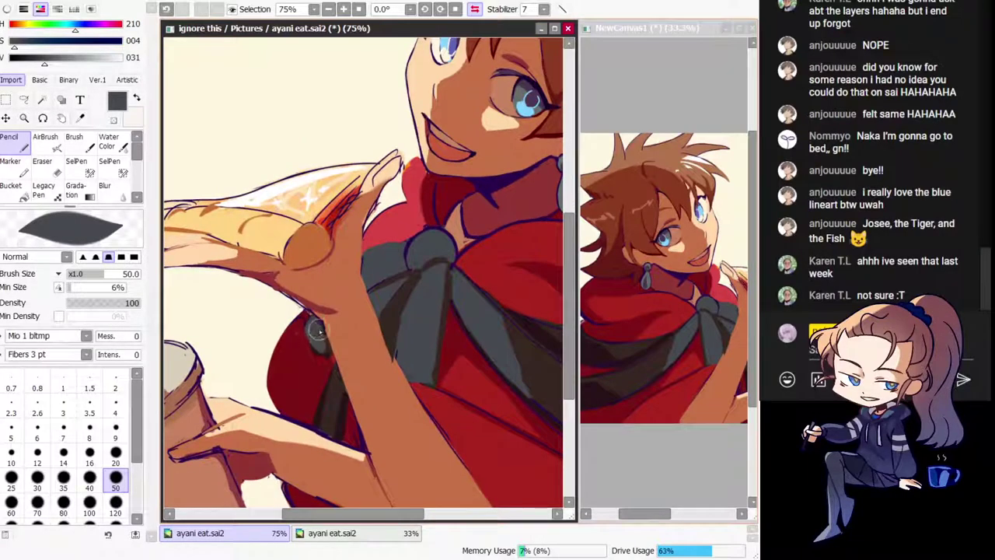
key(h)
drag(364, 336, 325, 273)
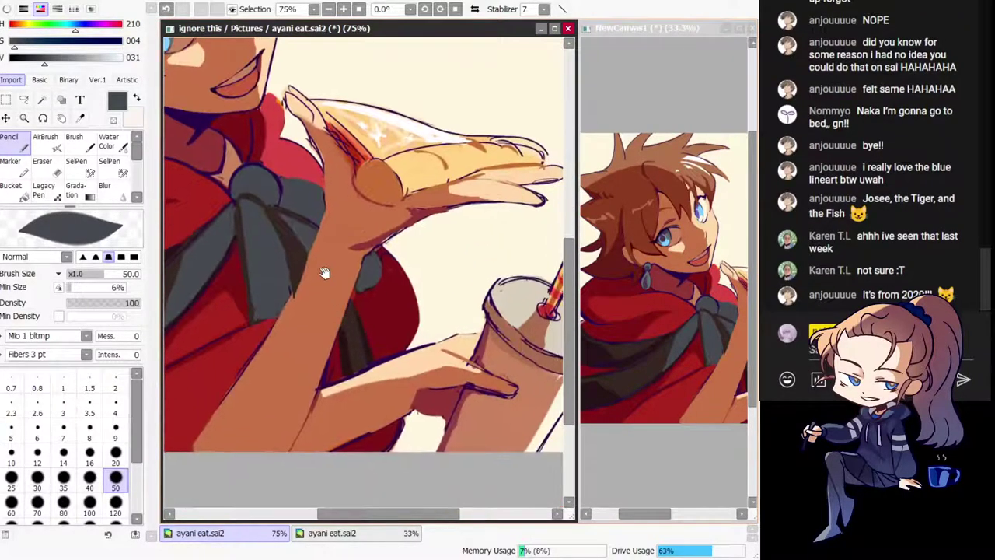
Step: Refine the bow folds beside the forearm with sampled dark brown shadows and dark grey
right_click(296, 240)
drag(293, 234, 317, 231)
drag(349, 304, 361, 415)
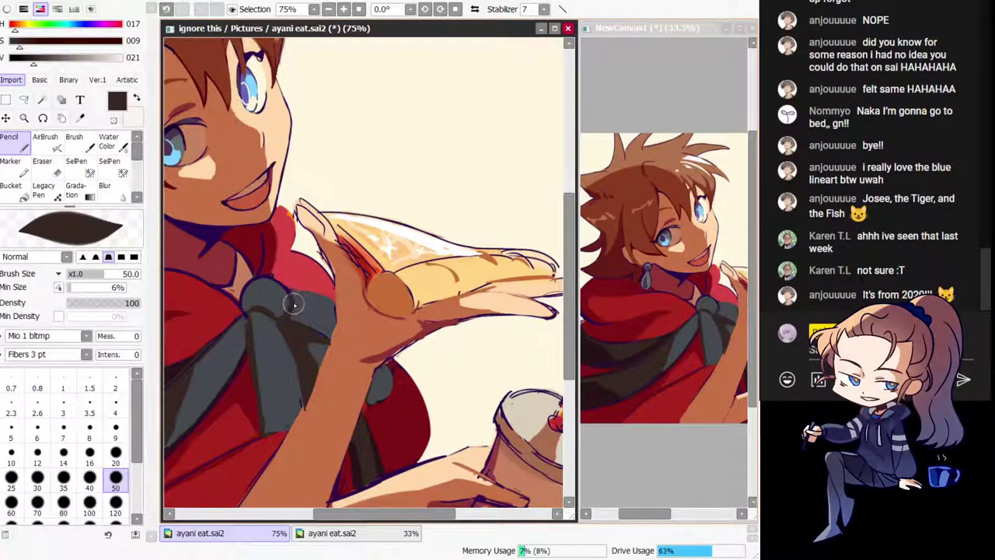
alt+click(280, 336)
drag(297, 370, 301, 313)
Step: Clean up the raised forearm's edge next to the bow with the sampled skin tone
alt+click(339, 295)
mouse_move(340, 266)
mouse_down()
mouse_move(302, 355)
mouse_move(333, 353)
mouse_up()
key(ctrl+z)
key(ctrl+z)
key(ctrl+y)
key(h)
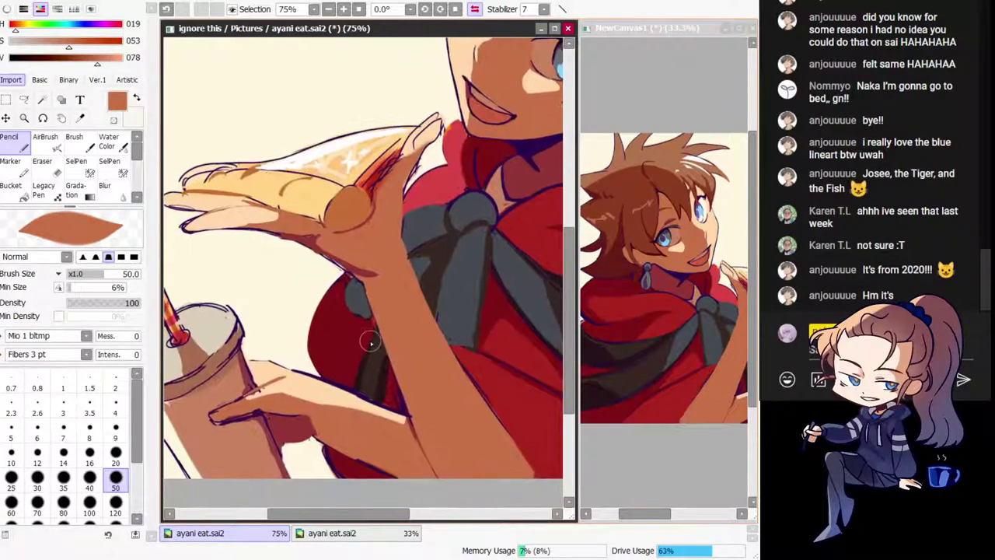
Step: Try to shade the small grey cloth knot behind the wrist with near-black strokes
alt+click(377, 360)
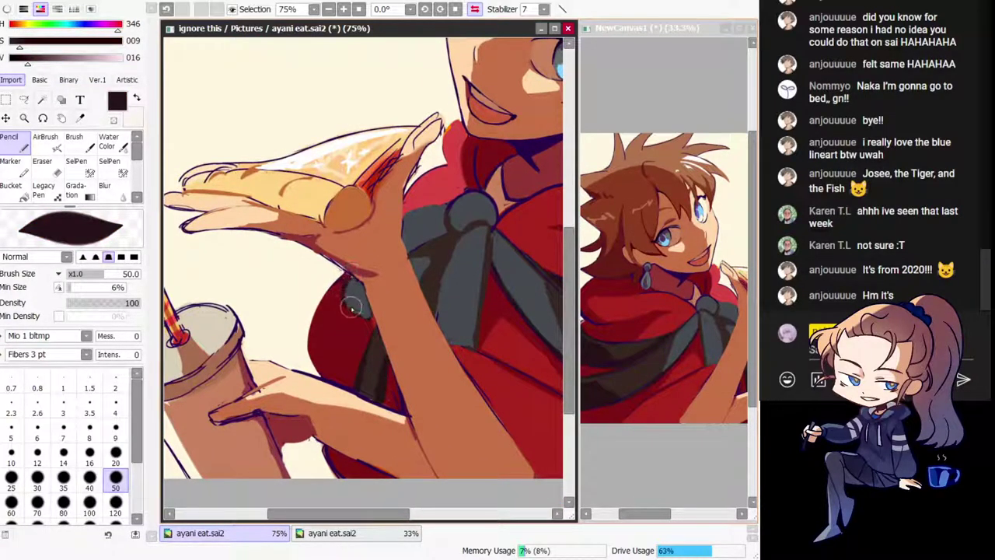
key(ctrl+z)
mouse_move(350, 279)
mouse_down()
mouse_move(353, 312)
mouse_move(345, 296)
mouse_move(369, 318)
mouse_move(350, 311)
mouse_move(376, 327)
mouse_up()
key(ctrl+z)
key(ctrl+z)
key(ctrl+z)
mouse_move(362, 285)
mouse_down()
mouse_move(375, 321)
mouse_move(368, 352)
mouse_up()
key(ctrl+z)
key(ctrl+z)
key(h)
Step: Touch up the dark red cape around the strap behind the forearm
alt+click(369, 346)
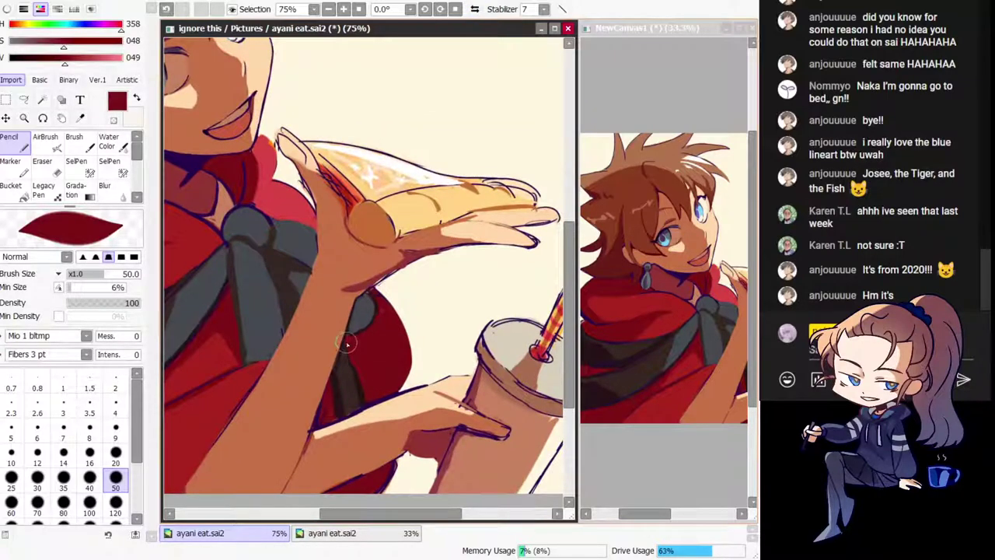
key(h)
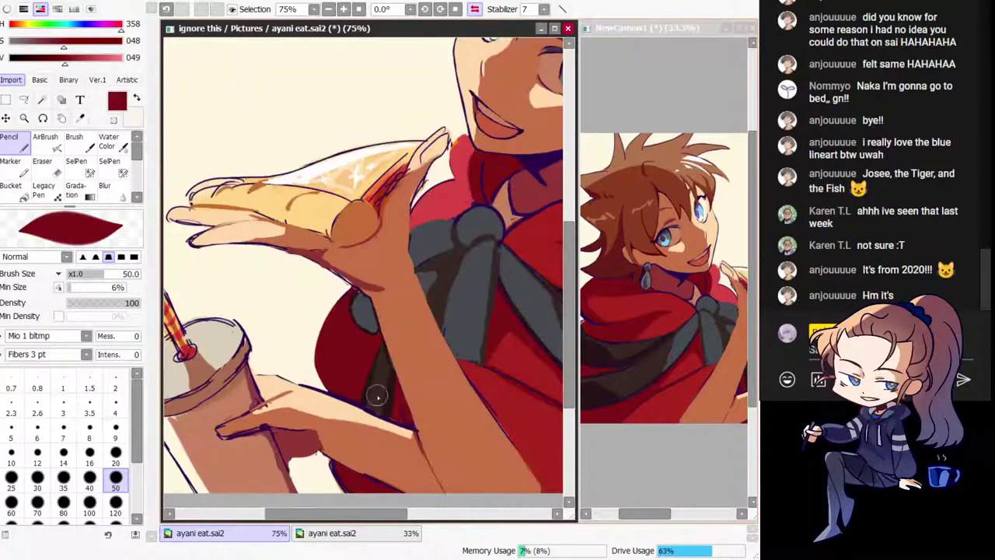
mouse_move(400, 398)
mouse_down()
mouse_move(295, 318)
mouse_move(289, 340)
mouse_up()
key(ctrl+z)
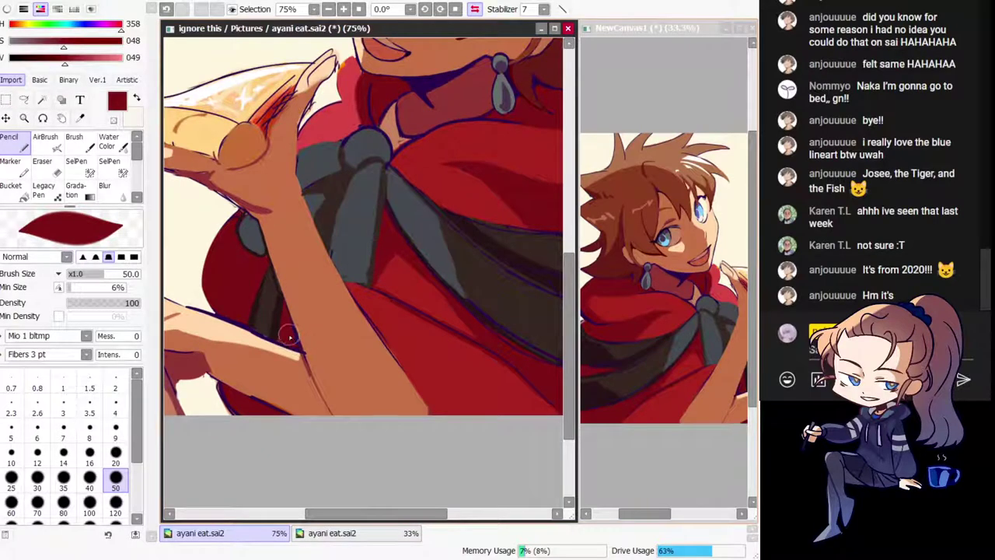
Step: Repaint the bow folds below the knot, using dark brown for the shadow and dark grey for the cloth
alt+click(280, 311)
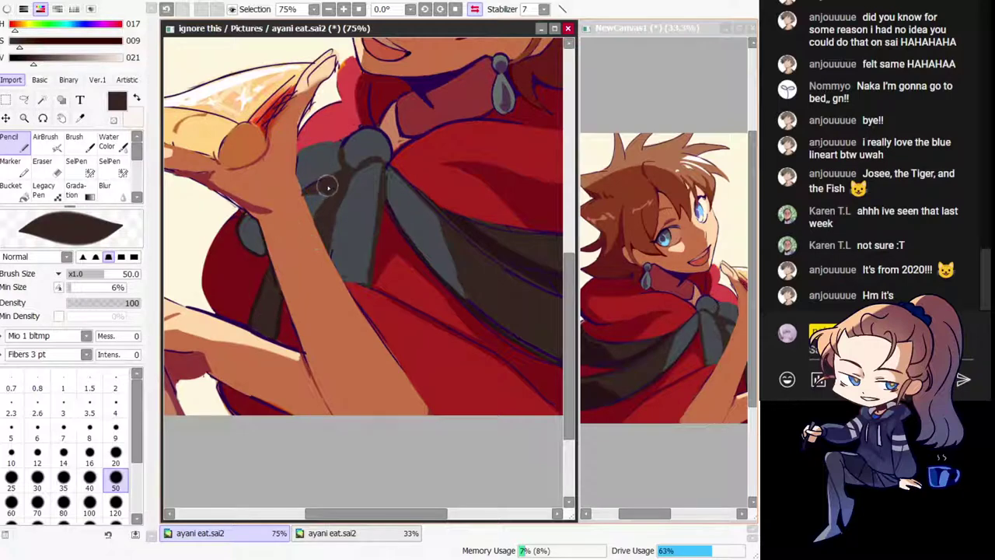
alt+click(332, 210)
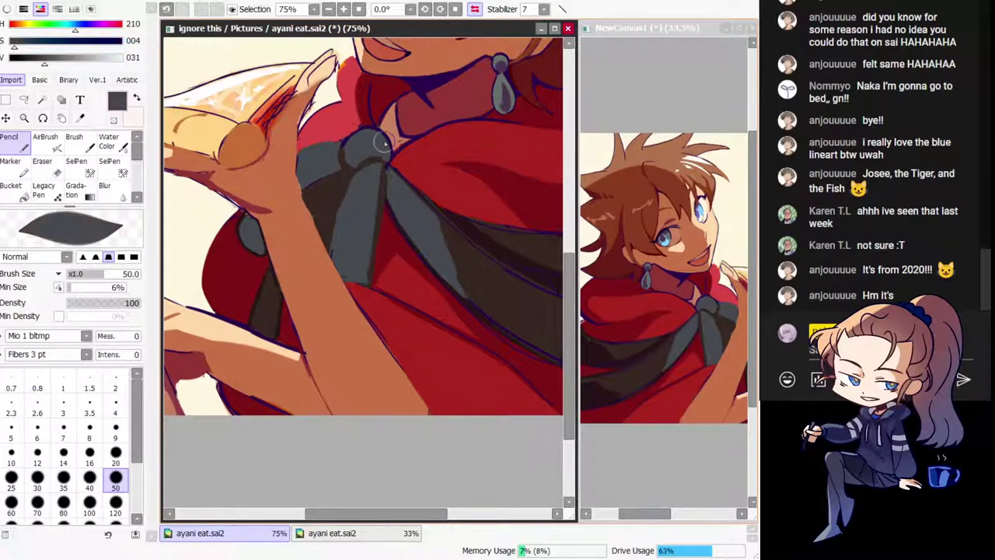
key(h)
mouse_move(364, 224)
mouse_down()
mouse_move(398, 262)
mouse_move(394, 276)
mouse_move(364, 232)
mouse_move(384, 289)
mouse_up()
key(ctrl+z)
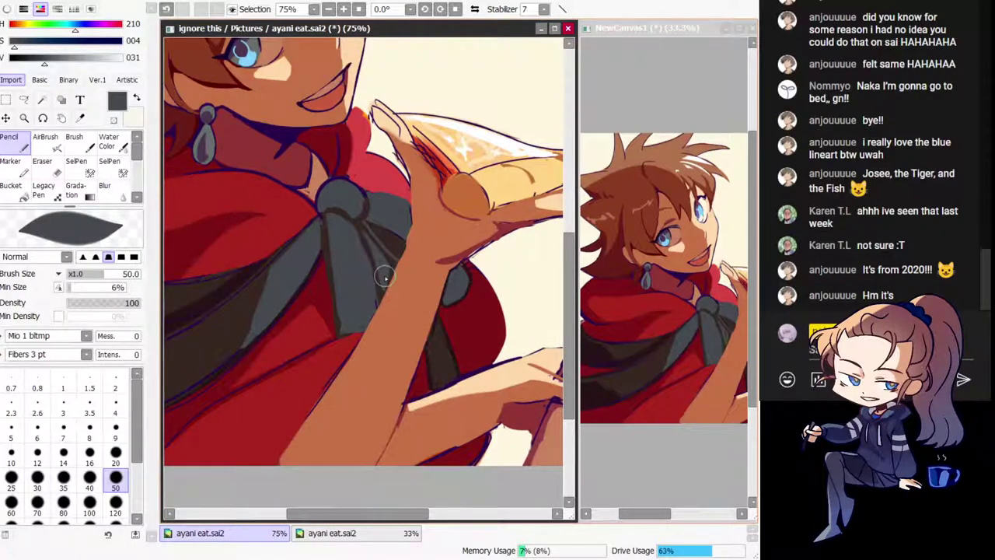
Step: Clean up the sash's lower grey edge and shade the cape beneath it dark red
key(h)
drag(489, 318, 380, 313)
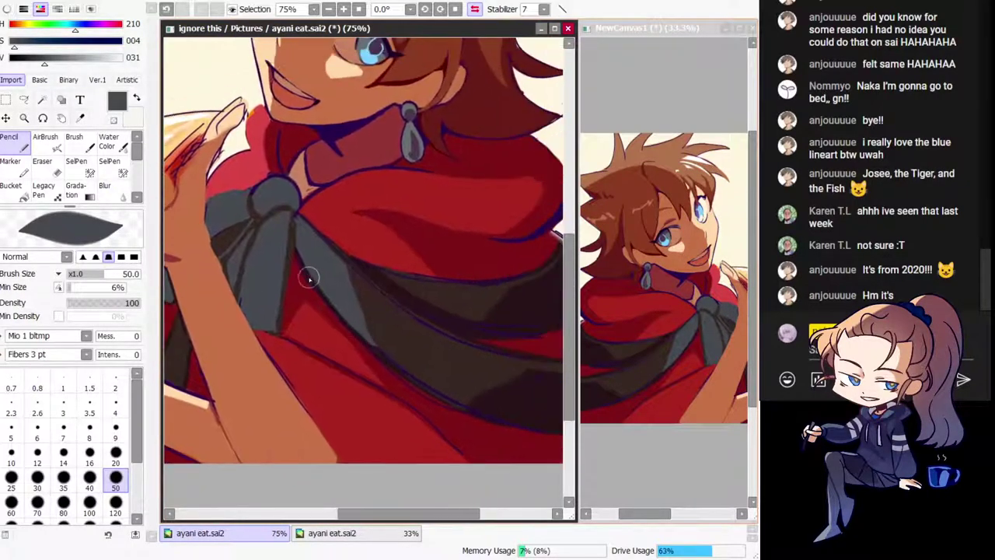
alt+click(395, 382)
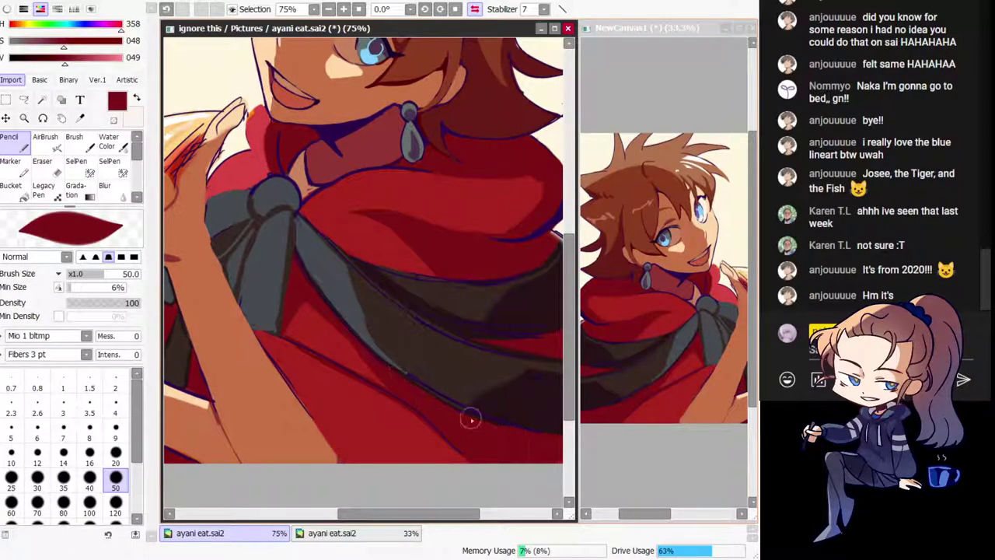
Step: Cover the sketch line running across the cape with its red and refine the dark red shadow below the sash
alt+click(345, 389)
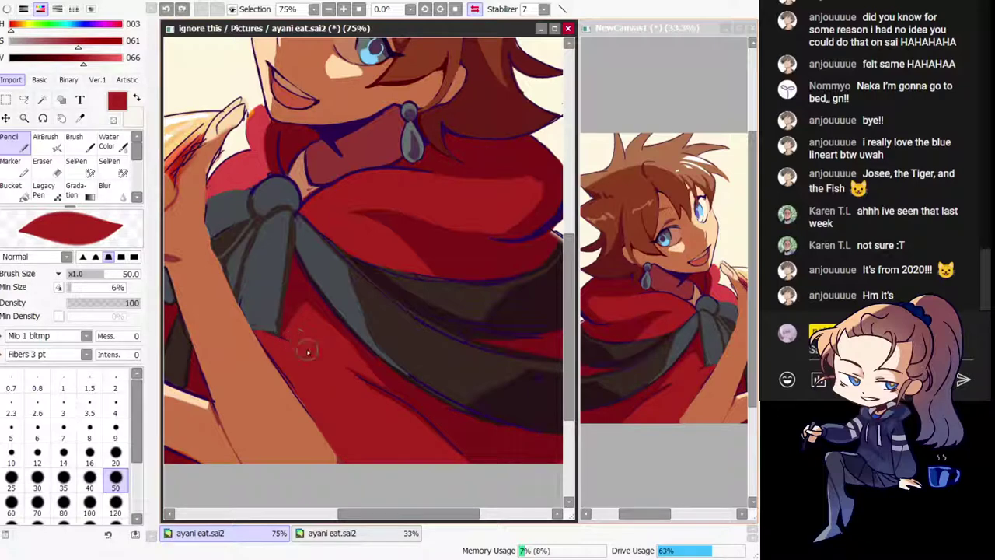
alt+click(303, 281)
mouse_move(304, 294)
mouse_down()
mouse_move(285, 330)
mouse_move(319, 353)
mouse_move(285, 332)
mouse_move(291, 344)
mouse_move(356, 369)
mouse_up()
alt+click(308, 372)
mouse_move(294, 347)
mouse_down()
mouse_move(358, 383)
mouse_move(299, 351)
mouse_move(426, 434)
mouse_move(335, 373)
mouse_move(405, 427)
mouse_move(340, 368)
mouse_move(392, 400)
mouse_up()
key(ctrl+z)
drag(320, 357, 428, 437)
drag(379, 393, 454, 468)
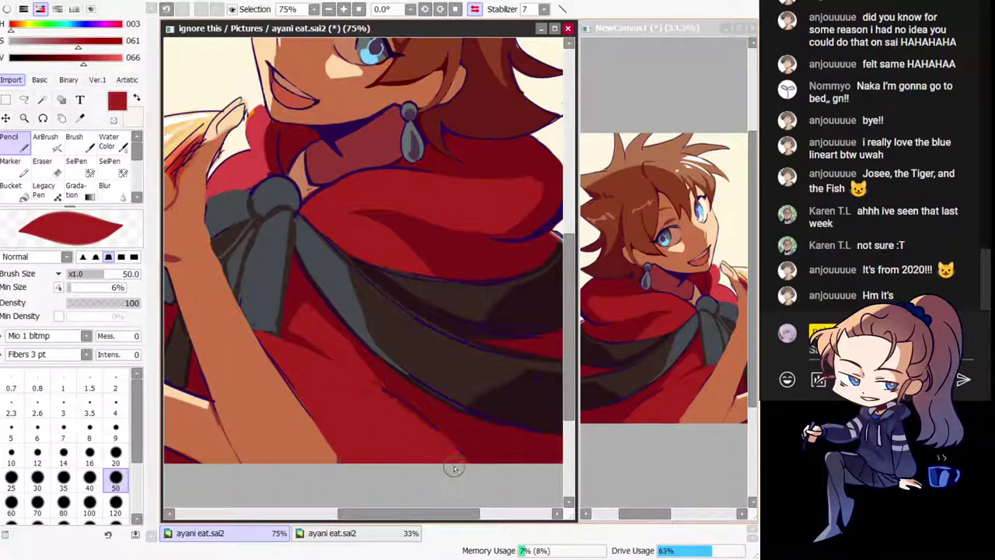
Step: Sample the cape's dark red shadow colour and try shadow strokes along the forearm's edge
key(h)
drag(404, 357, 386, 304)
alt+click(240, 373)
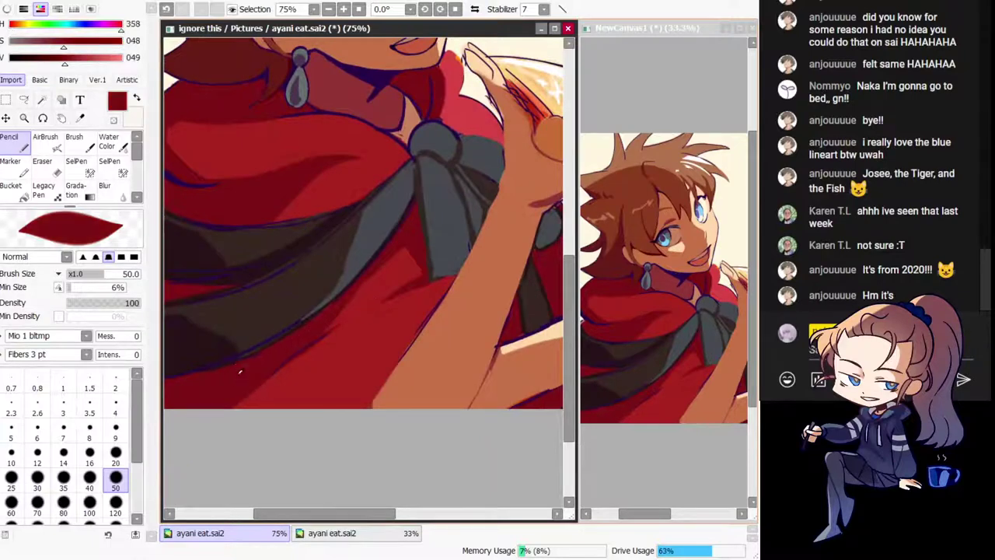
key(h)
scroll(382, 360, down, 2)
drag(312, 347, 317, 364)
key(ctrl+z)
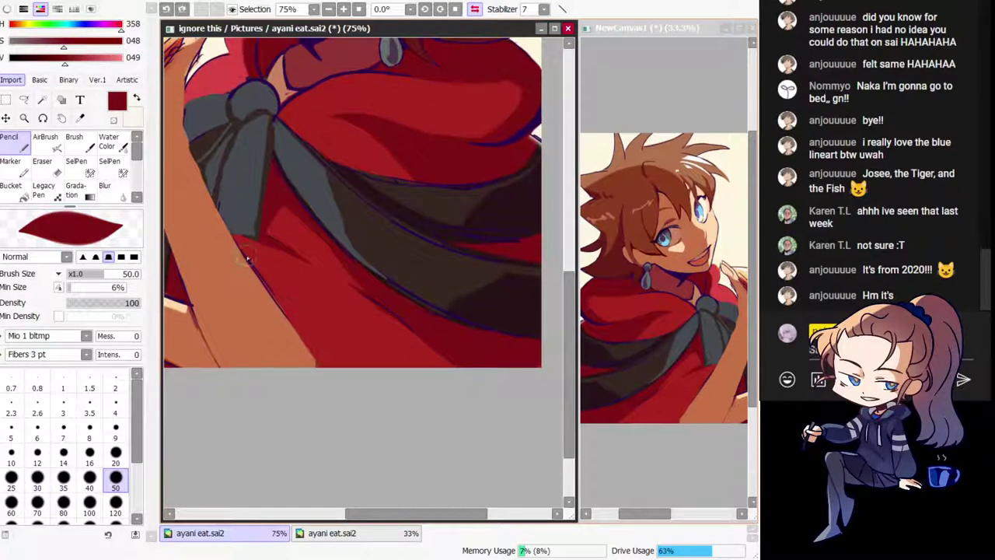
drag(247, 261, 311, 347)
key(ctrl+z)
Step: Paint a dark red shadow on the cape beside the raised forearm and clean the arm's edge with its sampled skin tone
drag(275, 295, 314, 364)
mouse_move(287, 317)
mouse_down()
mouse_move(324, 384)
mouse_move(284, 307)
mouse_move(335, 356)
mouse_up()
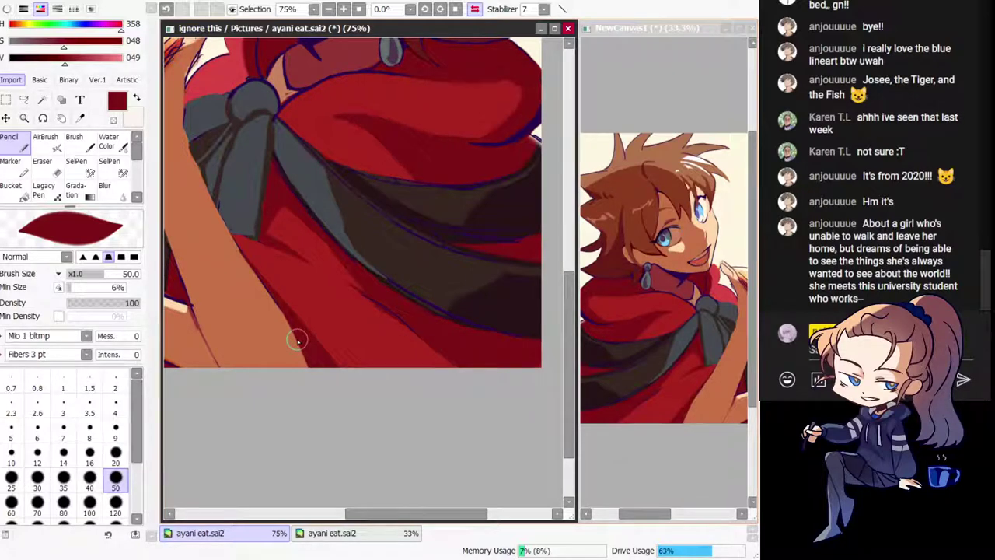
scroll(291, 389, up, 1)
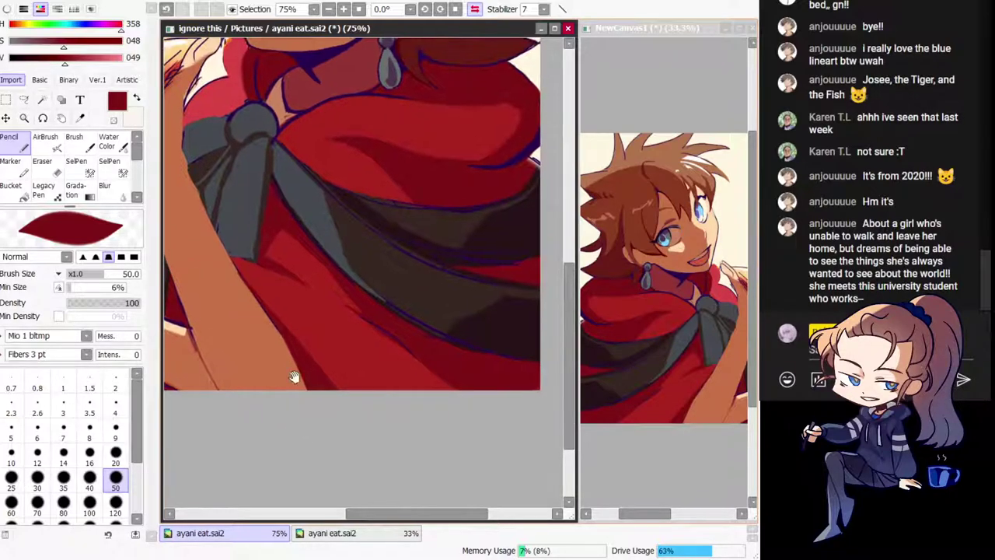
key(ctrl+z)
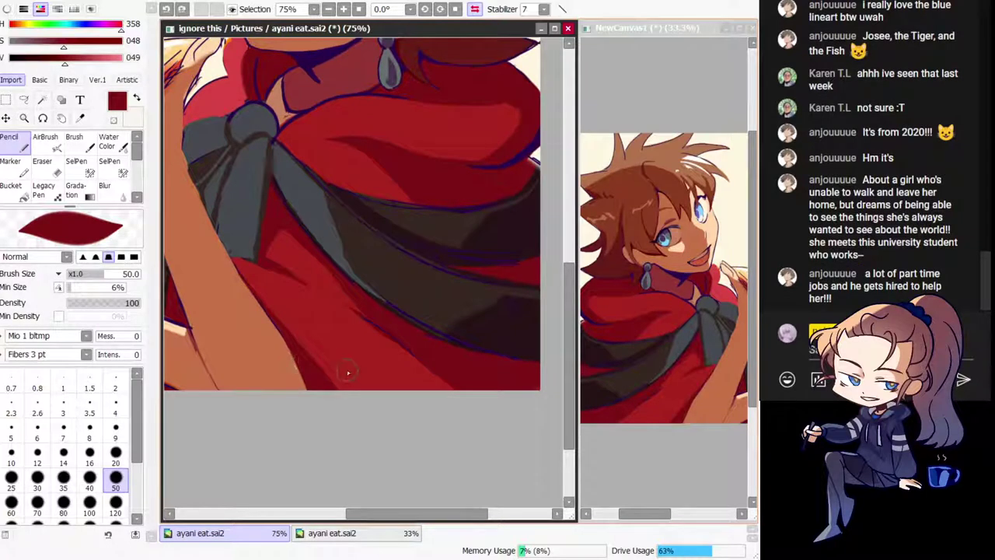
drag(331, 335, 334, 341)
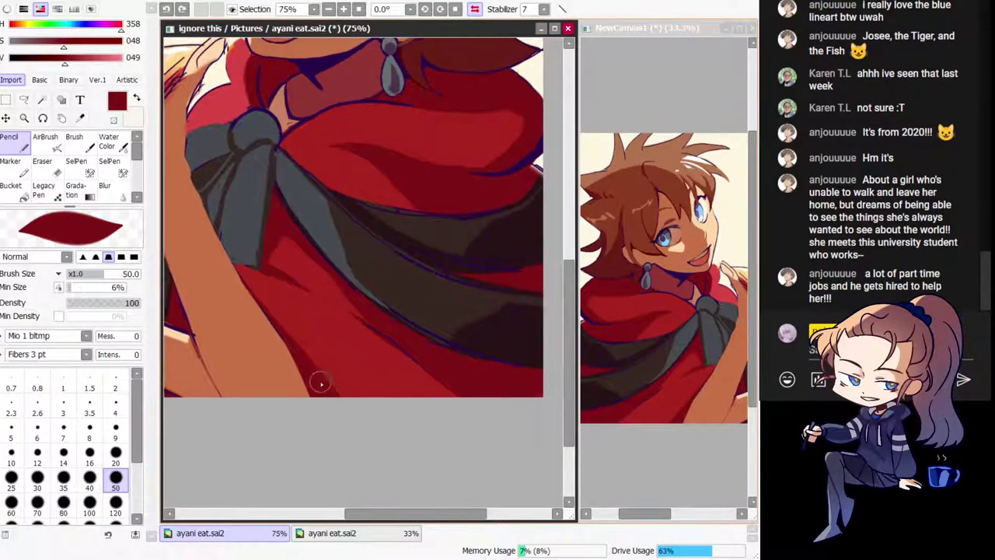
alt+click(265, 348)
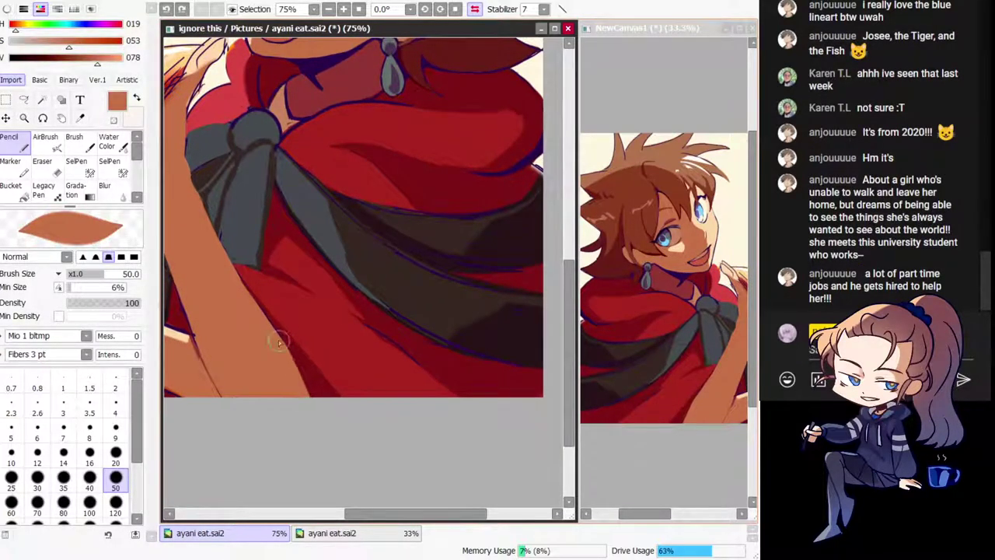
drag(261, 355, 303, 359)
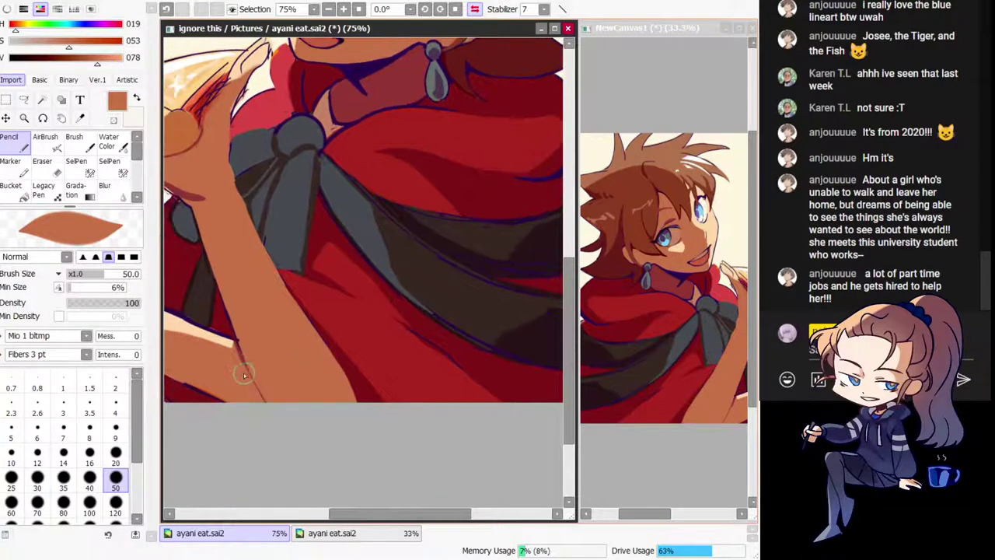
Step: Touch up the cape around the lower forearm with its dark red, covering the outline at the cape's edge
drag(243, 375, 303, 407)
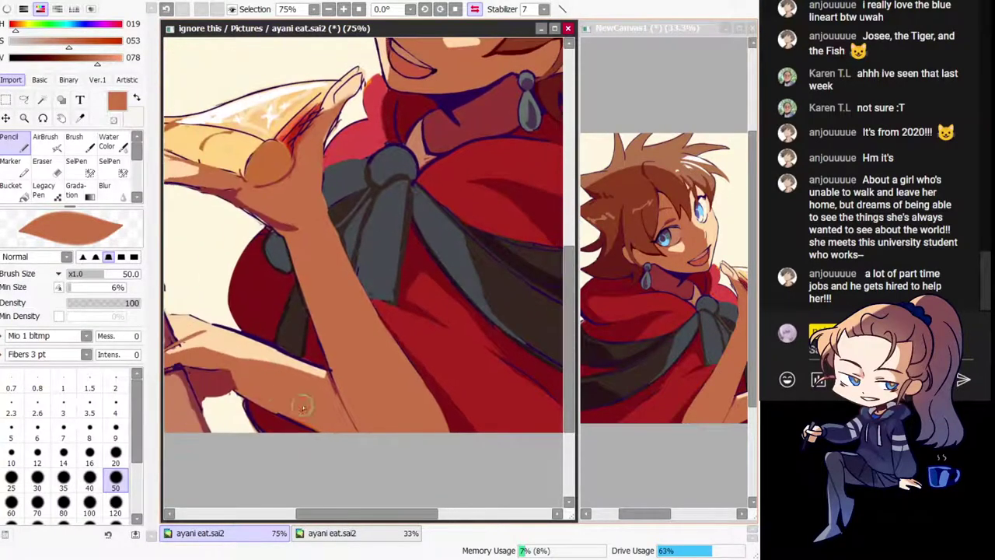
alt+click(264, 420)
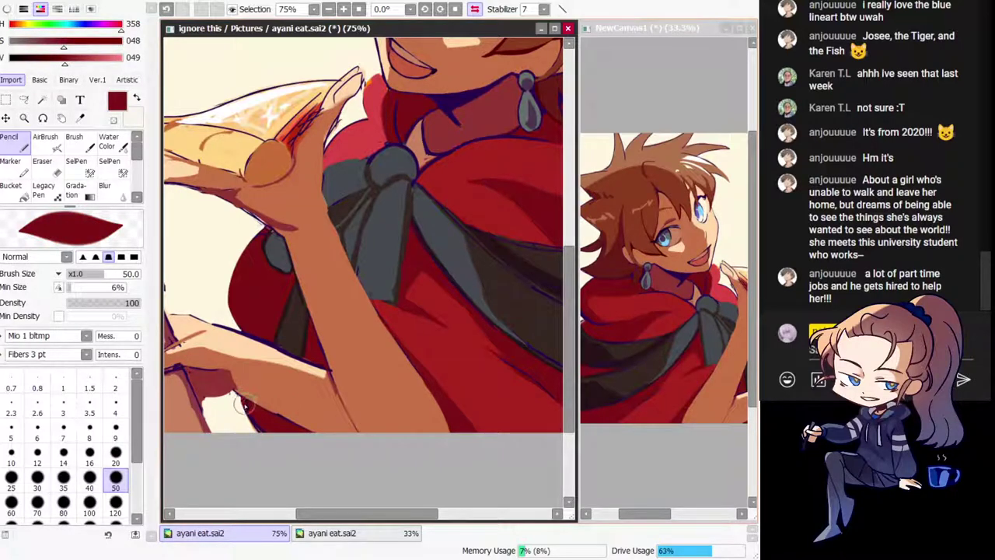
key(ctrl+z)
drag(244, 401, 268, 440)
key(ctrl+z)
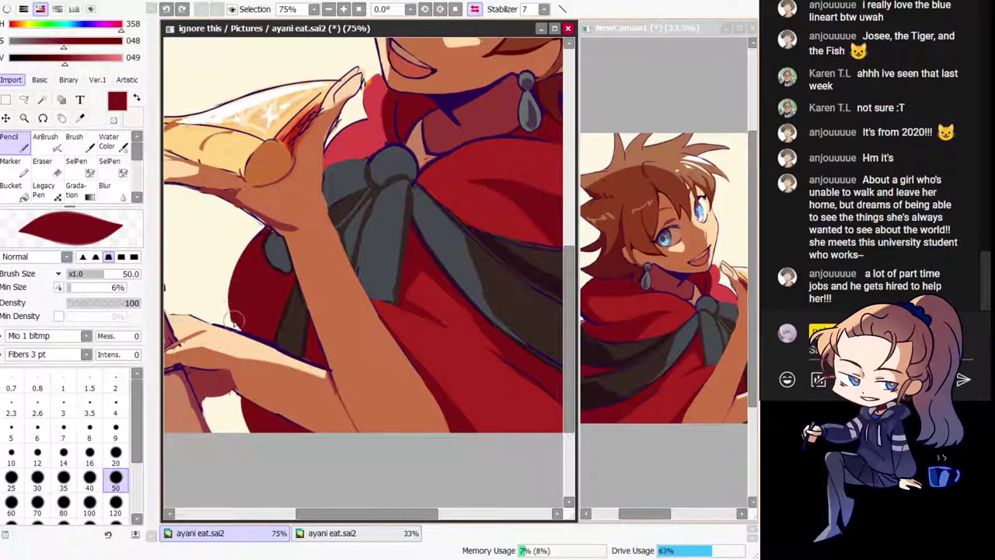
drag(234, 316, 244, 334)
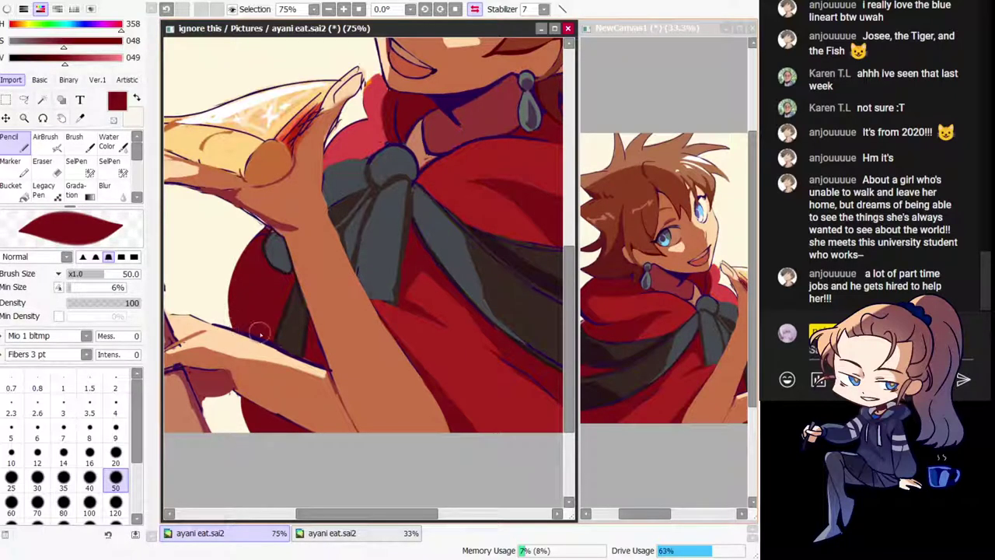
Step: Touch up the scarf bow's folds beside the wrist using its sampled dark grey and dark brown
key(h)
mouse_move(440, 211)
mouse_down()
mouse_move(309, 228)
mouse_move(325, 273)
mouse_up()
right_click(256, 229)
drag(281, 250, 283, 268)
key(ctrl+z)
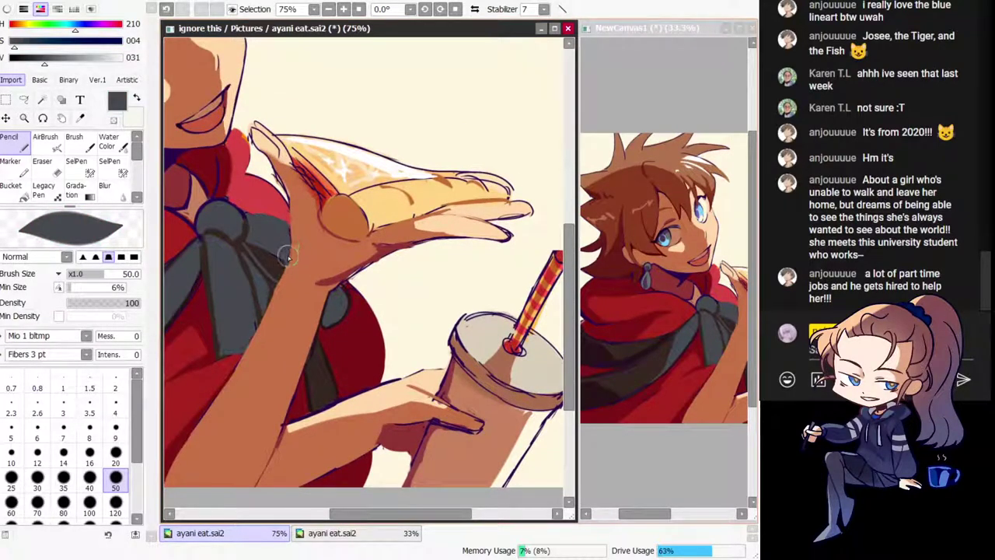
alt+click(286, 258)
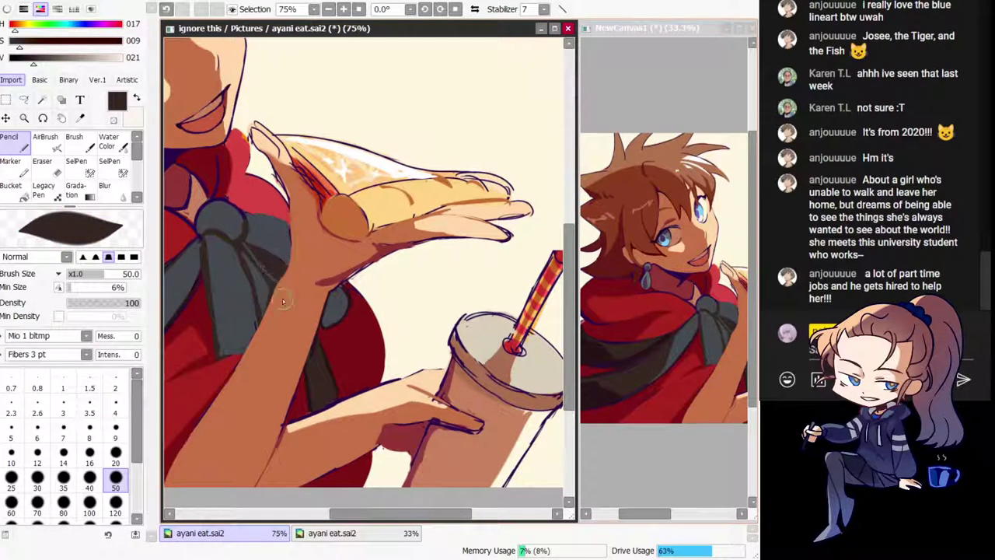
key(h)
drag(433, 378, 341, 285)
Step: Repaint the hanging scarf end behind the forearm in the bow's dark grey
alt+click(401, 220)
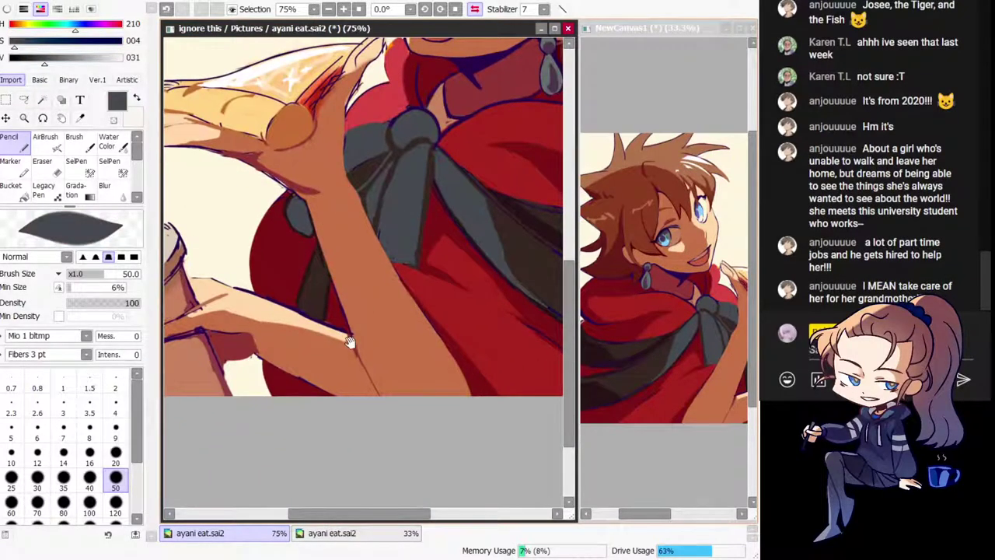
drag(353, 349, 331, 292)
key(h)
drag(461, 277, 344, 300)
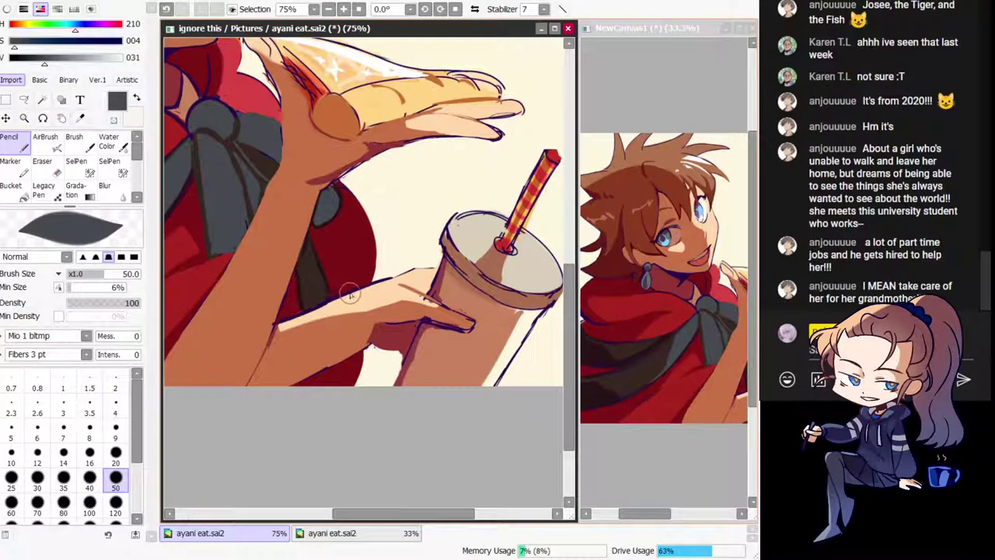
mouse_move(318, 259)
mouse_down()
mouse_move(304, 285)
mouse_move(311, 248)
mouse_move(303, 272)
mouse_move(307, 257)
mouse_move(316, 308)
mouse_move(301, 233)
mouse_move(299, 264)
mouse_move(311, 238)
mouse_move(300, 262)
mouse_move(307, 311)
mouse_move(305, 285)
mouse_up()
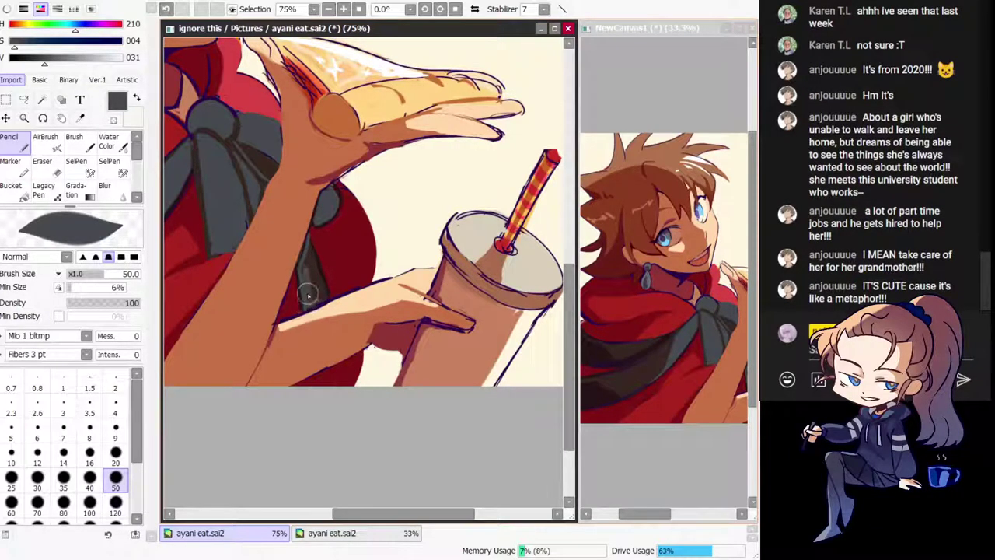
mouse_move(309, 244)
mouse_down()
mouse_move(327, 302)
mouse_move(309, 305)
mouse_move(309, 262)
mouse_move(303, 304)
mouse_up()
Step: Examine the scarf and the whole illustration in both normal and mirrored orientation
key(h)
mouse_move(466, 287)
mouse_down()
mouse_move(289, 320)
mouse_move(260, 342)
mouse_move(288, 349)
mouse_up()
right_click(434, 246)
key(h)
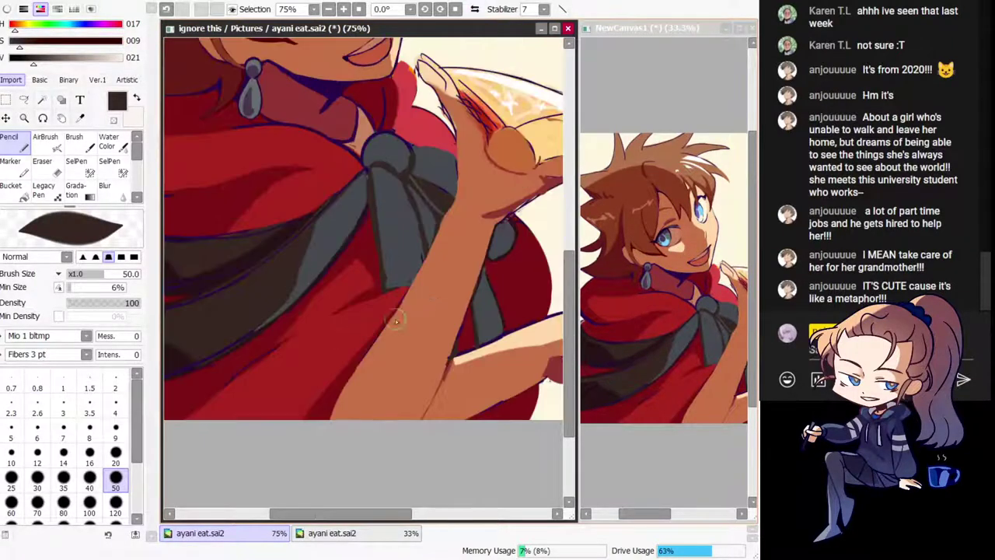
drag(409, 298, 356, 449)
key(ctrl+0)
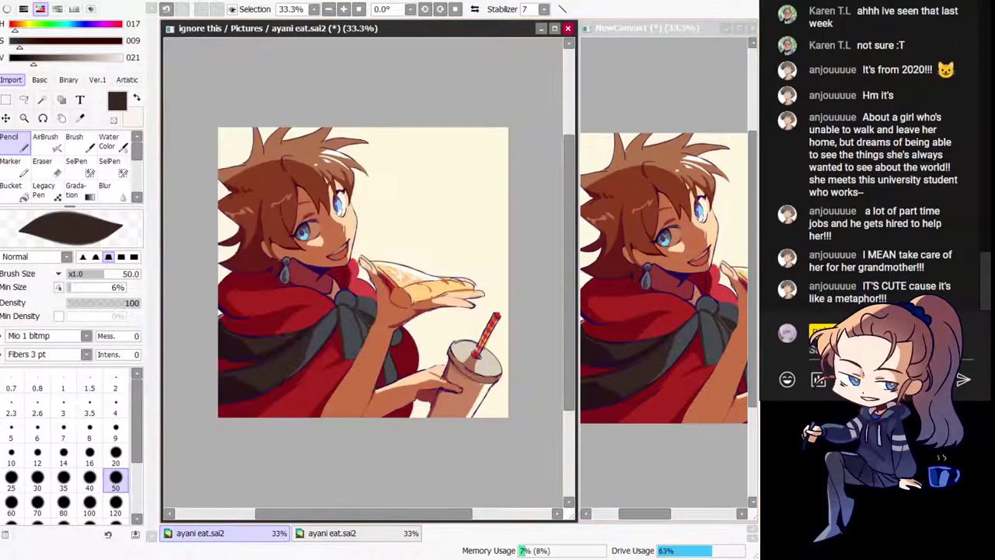
key(h)
drag(442, 372, 445, 366)
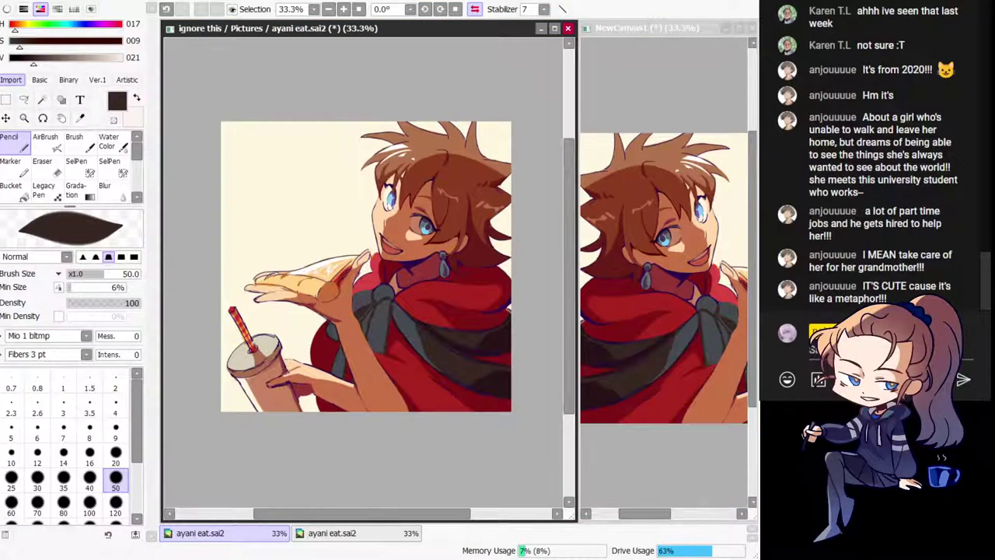
key(Page_Up)
right_click(342, 320)
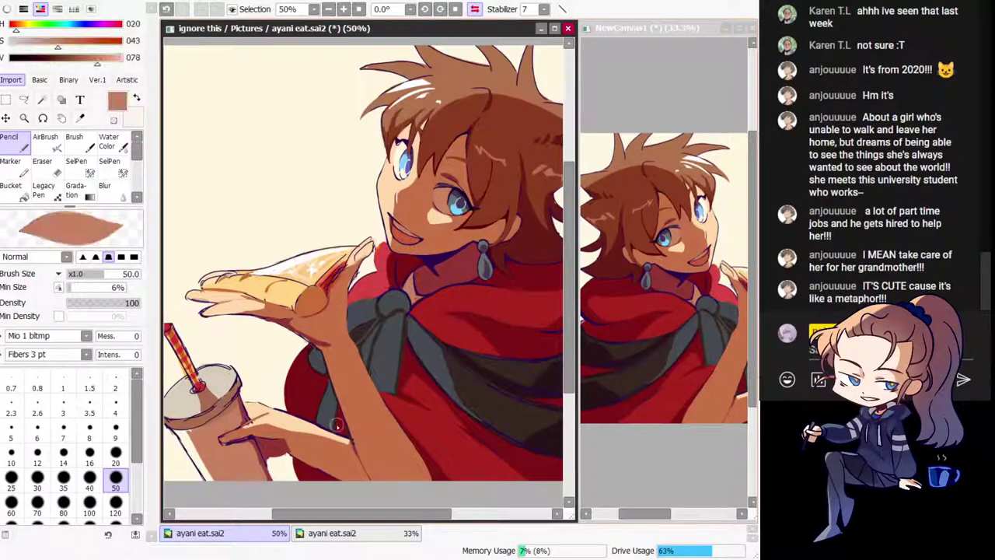
key(ctrl+z)
mouse_move(338, 413)
mouse_down()
mouse_move(348, 435)
mouse_move(339, 410)
mouse_up()
key(ctrl+z)
key(h)
drag(353, 336, 338, 308)
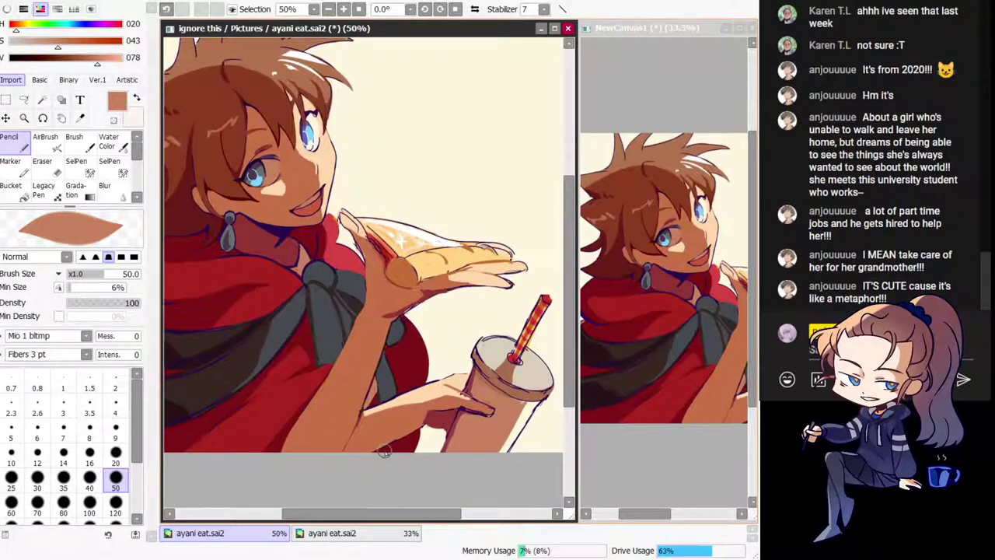
key(h)
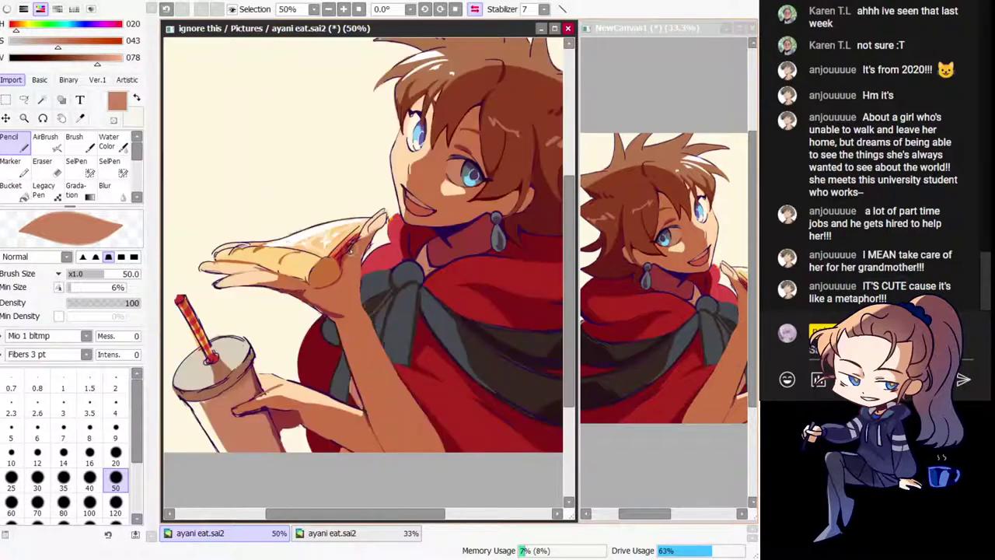
key(h)
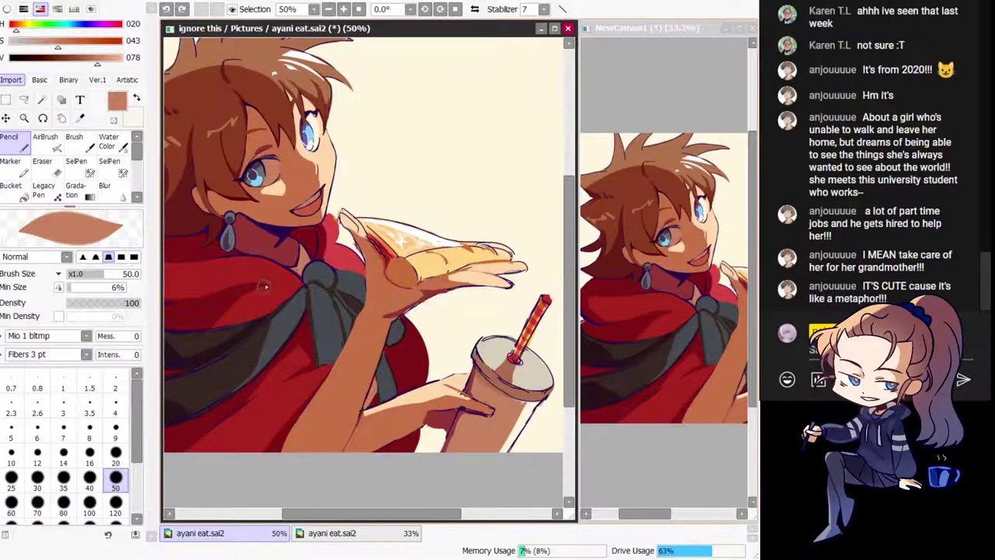
Step: Set the brush size to 20 and touch up the hand beside the red filling with colours sampled from it
drag(412, 256, 322, 271)
key(Page_Up)
key(Page_Up)
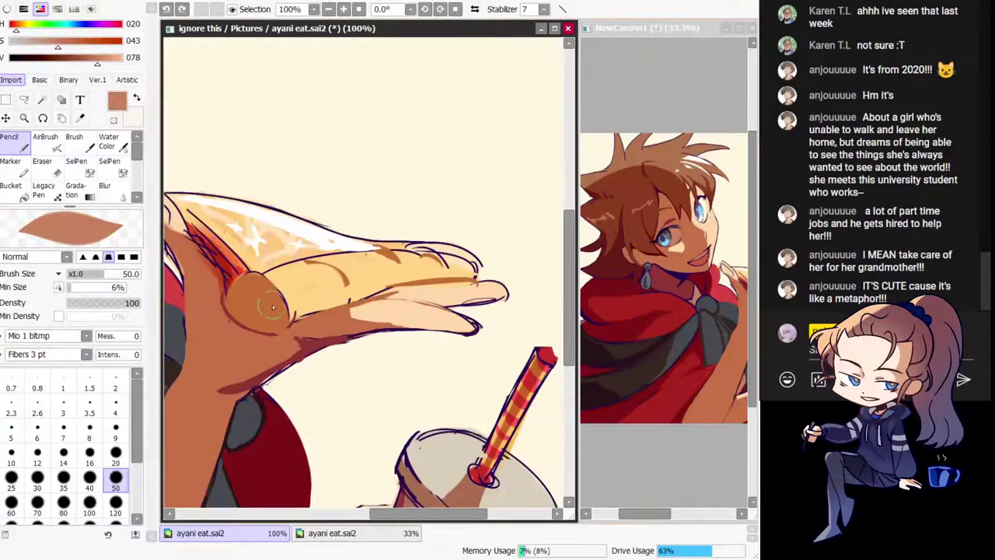
right_click(263, 289)
drag(246, 286, 303, 298)
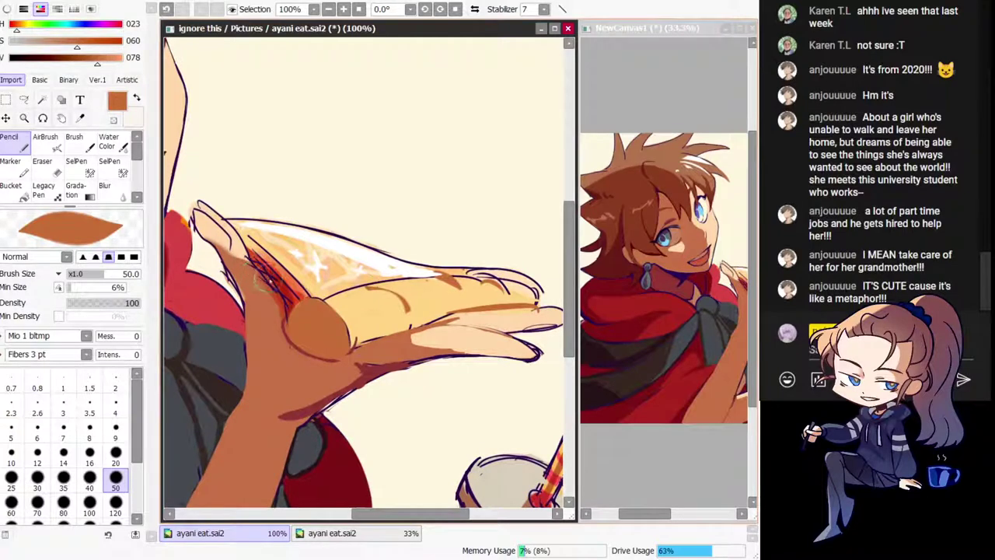
drag(264, 265, 277, 290)
right_click(277, 290)
click(115, 463)
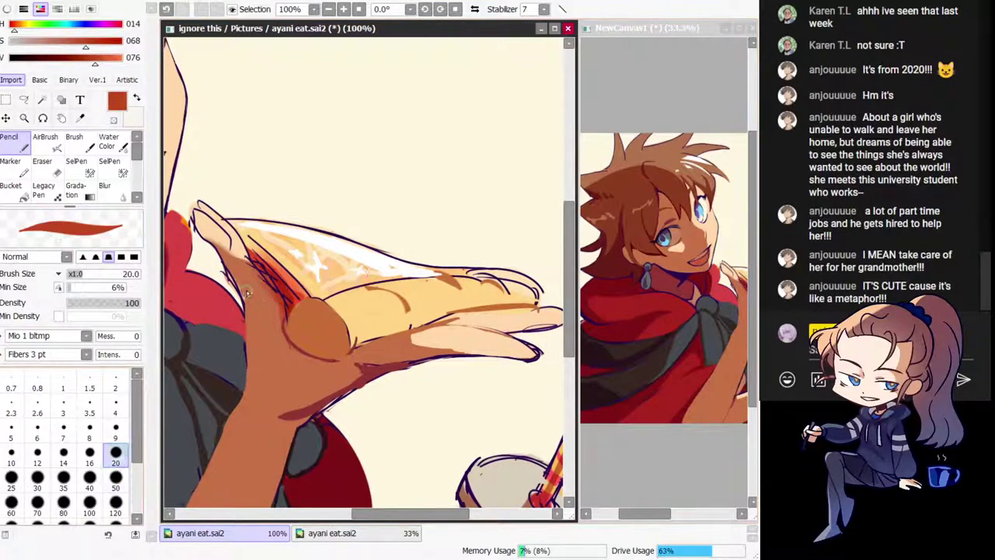
alt+click(242, 280)
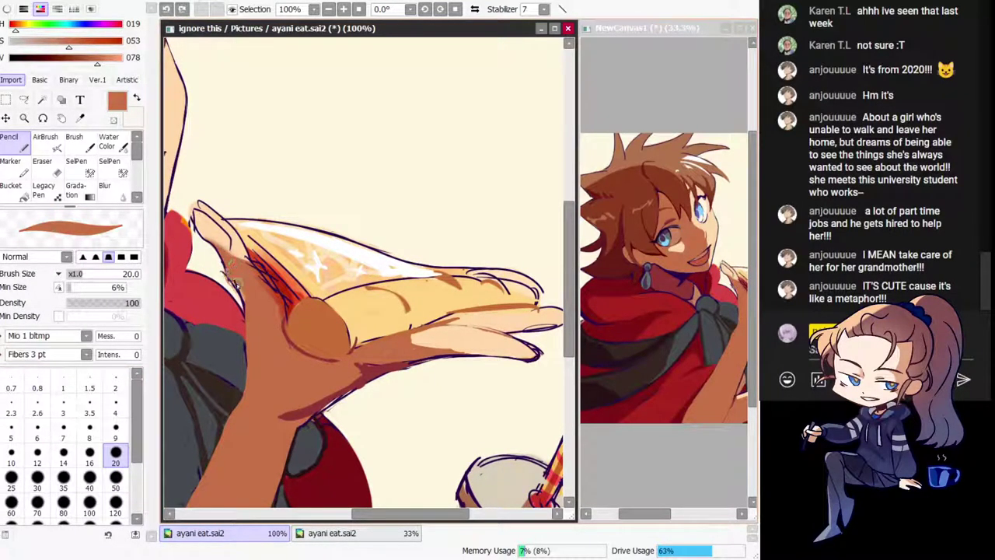
key(a)
Step: Cover the stray sketch lines behind the raised finger's base with the cream background colour, then resample the brown skin tone
alt+click(266, 164)
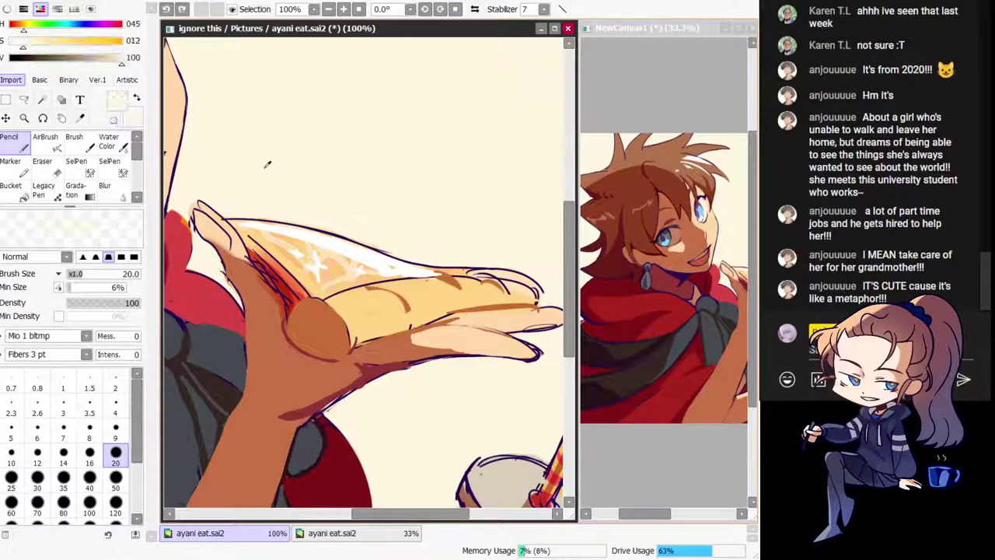
drag(226, 276, 237, 280)
alt+click(240, 277)
Step: Cover the sketch lines on and around the raised finger with sampled light skin tone and the cream background colour
drag(196, 208, 255, 276)
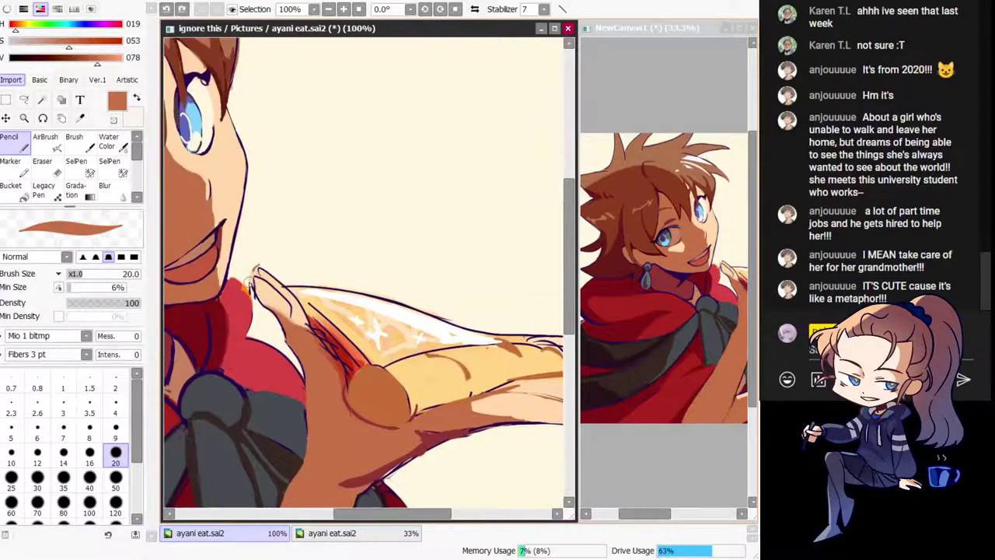
alt+click(239, 256)
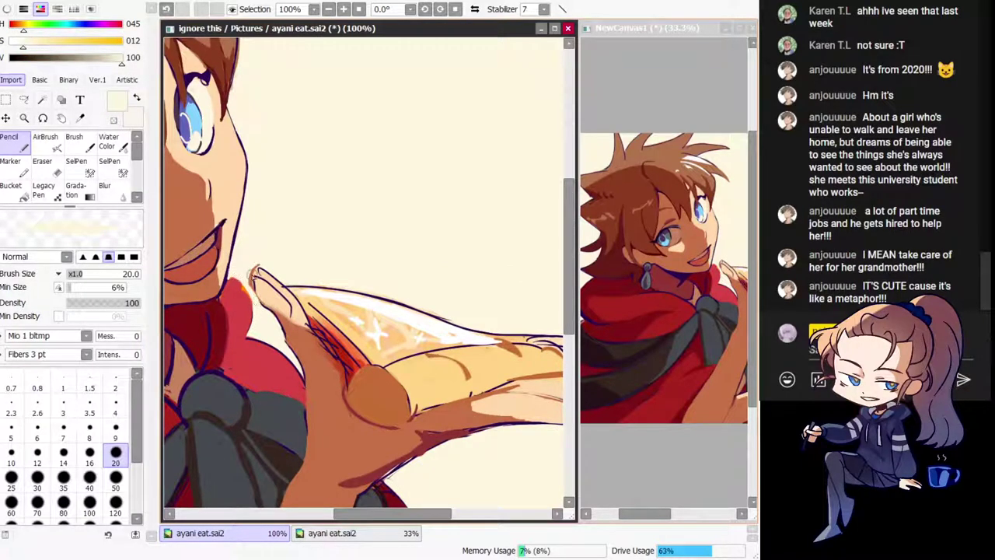
alt+click(259, 280)
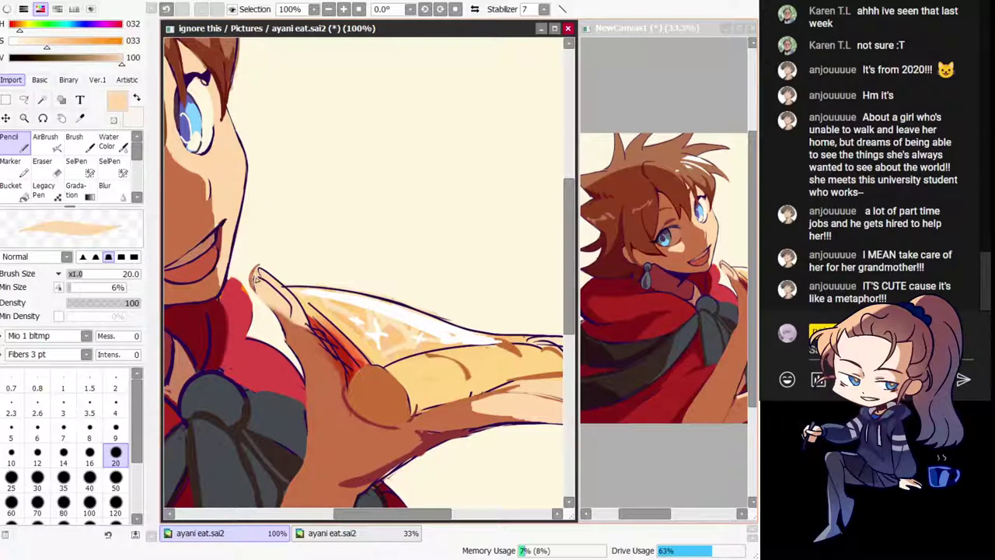
drag(252, 275, 290, 313)
alt+click(258, 264)
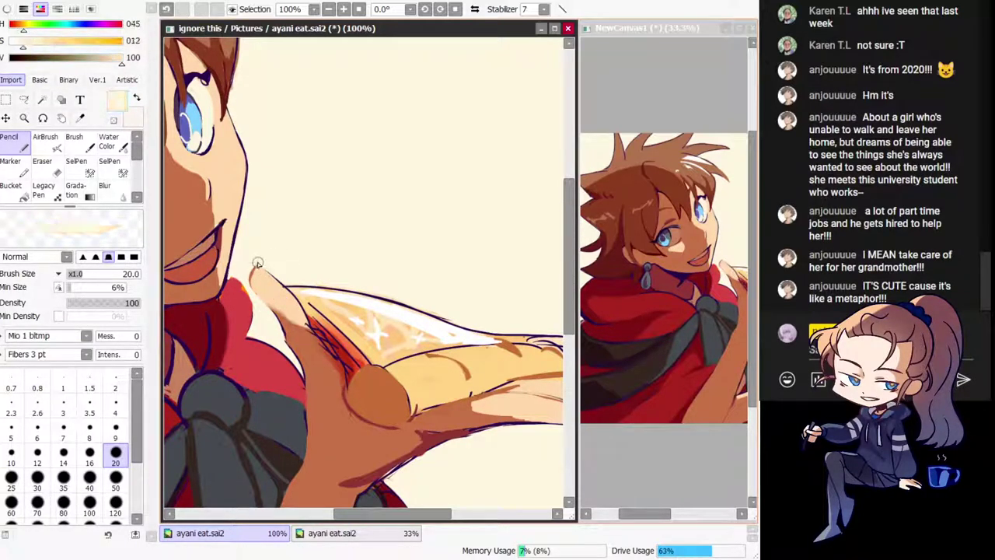
alt+click(289, 296)
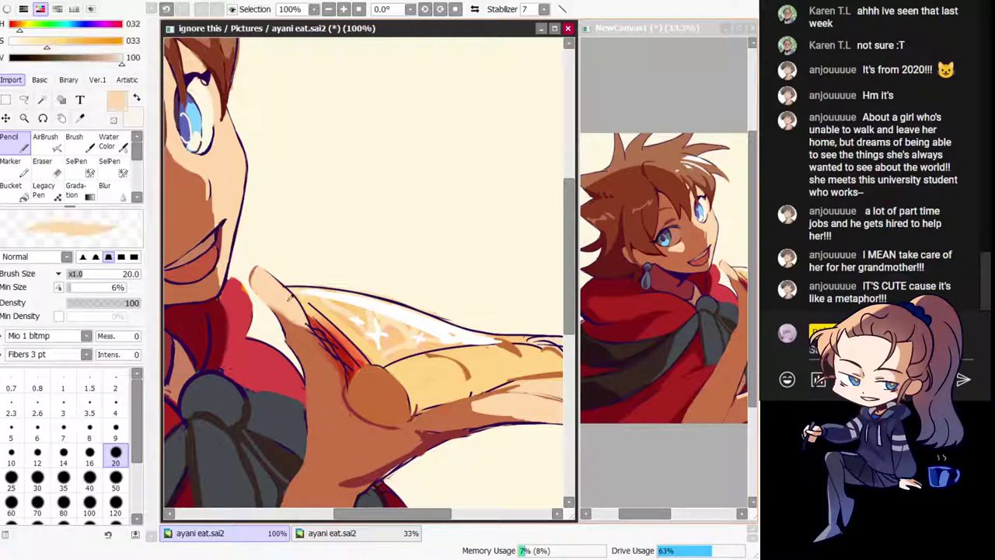
Step: Resample the brown skin tone and paint out the stray marks at the raised finger's base beside the red filling
alt+click(291, 333)
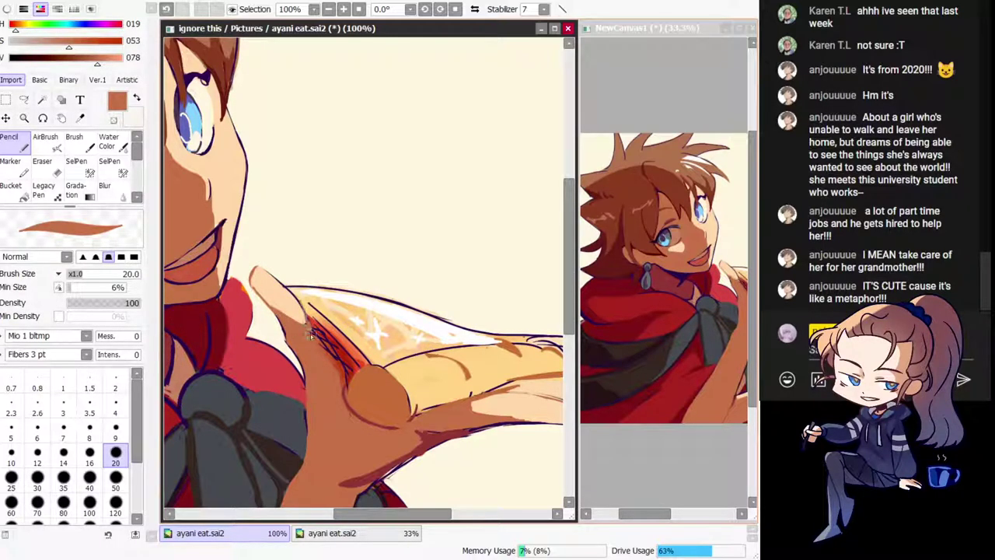
key(h)
drag(386, 420, 362, 373)
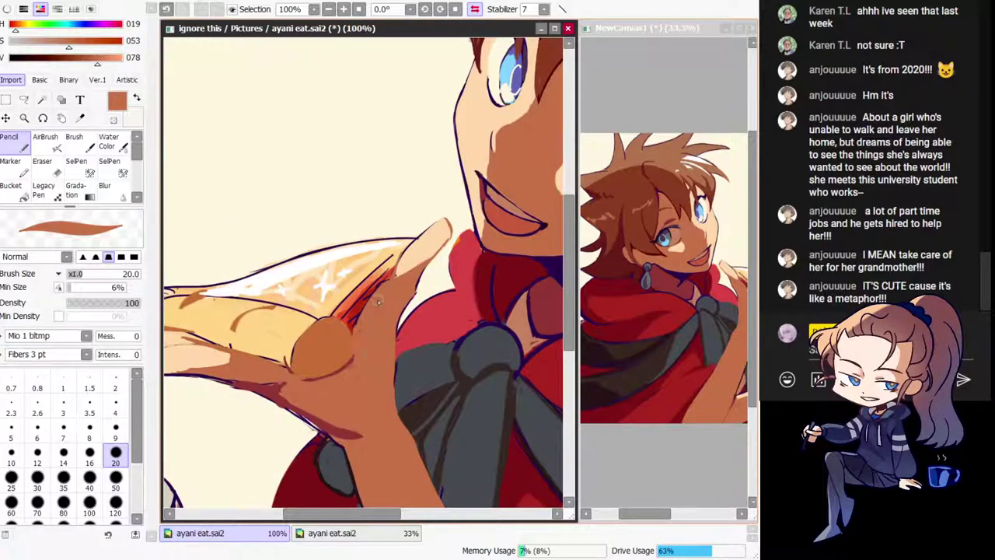
key(h)
drag(325, 310, 320, 308)
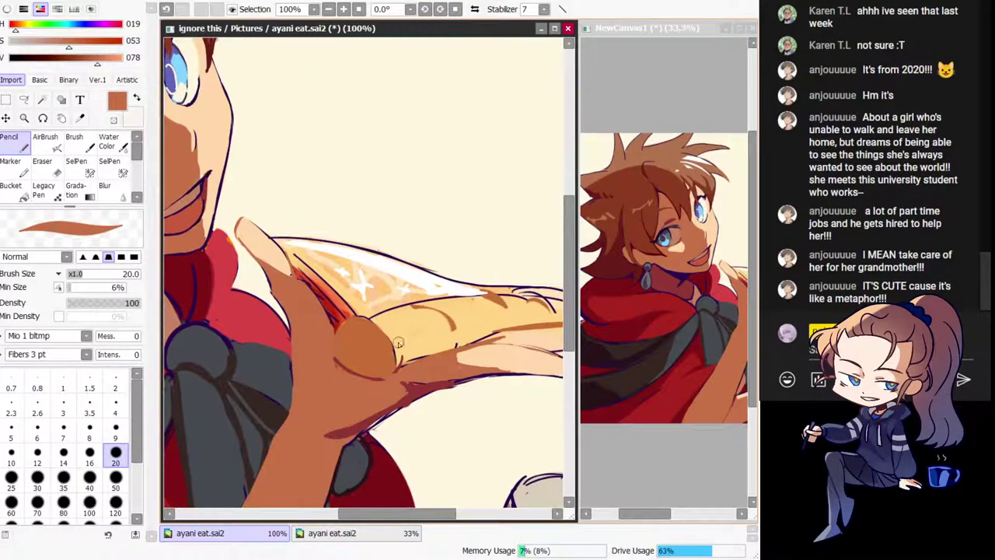
Step: Redraw the raised finger's outline in sampled dark purple and extend it along the red filling, undoing the unwanted strokes
alt+click(479, 378)
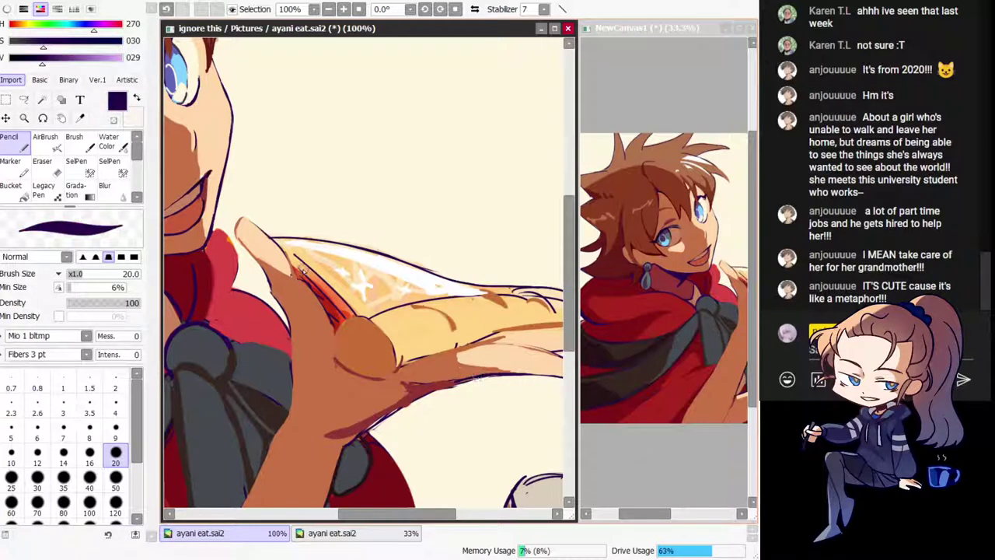
key(ctrl+z)
drag(271, 235, 281, 247)
key(ctrl+z)
mouse_move(238, 222)
mouse_down()
mouse_move(268, 234)
mouse_move(298, 276)
mouse_up()
key(ctrl+z)
drag(267, 234, 291, 269)
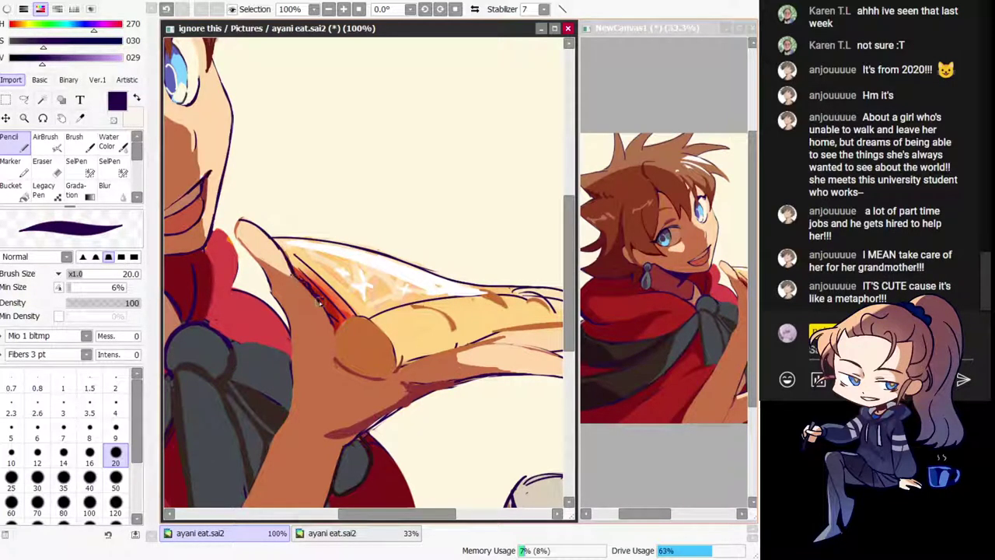
drag(332, 319, 339, 330)
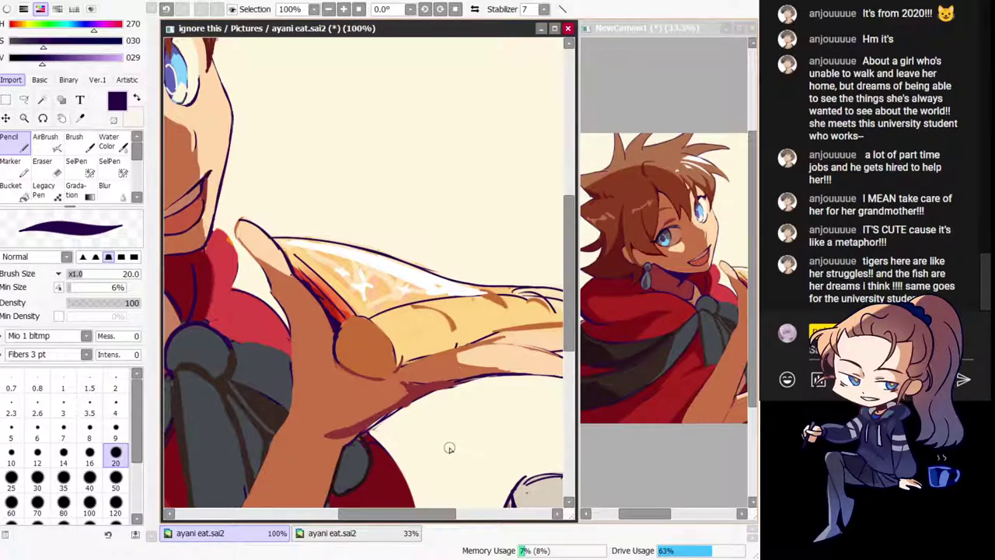
Step: Ink the food's brown rounded end and its lower edge above the palm in dark purple, retrying strokes that miss
key(h)
drag(360, 354, 384, 320)
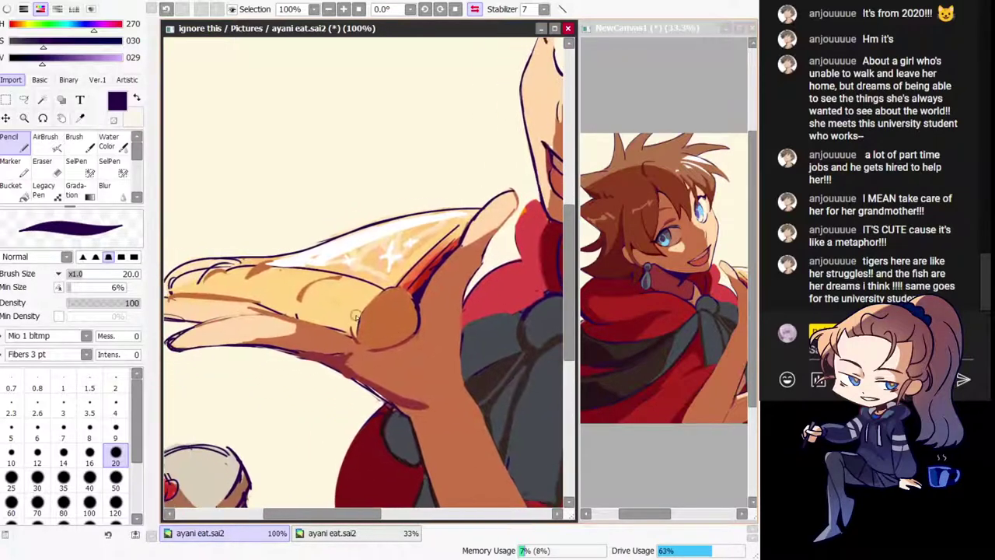
key(ctrl+z)
key(ctrl+z)
mouse_move(261, 307)
mouse_down()
mouse_move(356, 337)
mouse_move(280, 316)
mouse_move(348, 339)
mouse_up()
key(ctrl+z)
key(ctrl+z)
key(ctrl+z)
key(ctrl+z)
key(ctrl+z)
drag(277, 311, 344, 339)
key(ctrl+z)
drag(279, 312, 371, 352)
key(h)
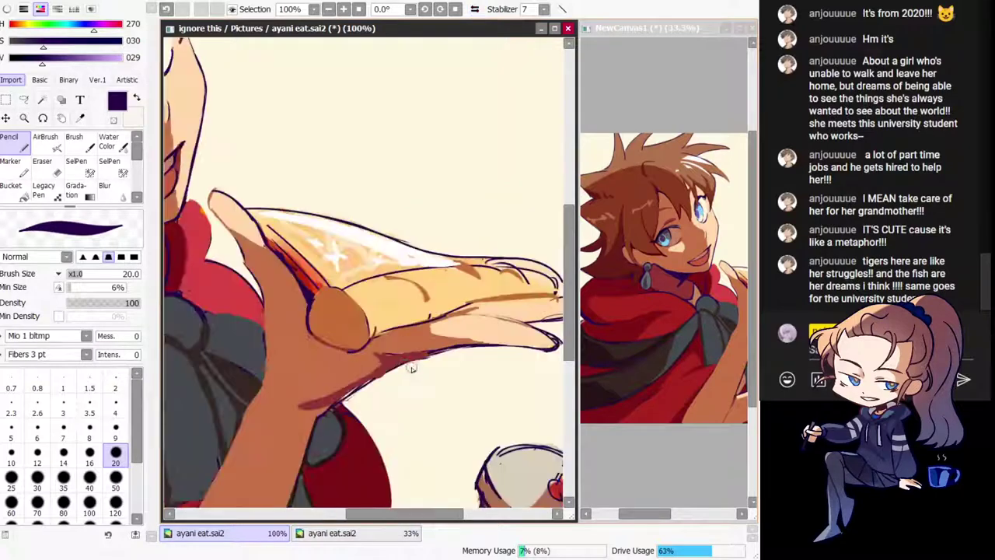
key(ctrl+z)
Step: Tidy the outline around the brown rounded end with the sampled brown skin tone and dark purple
alt+click(307, 330)
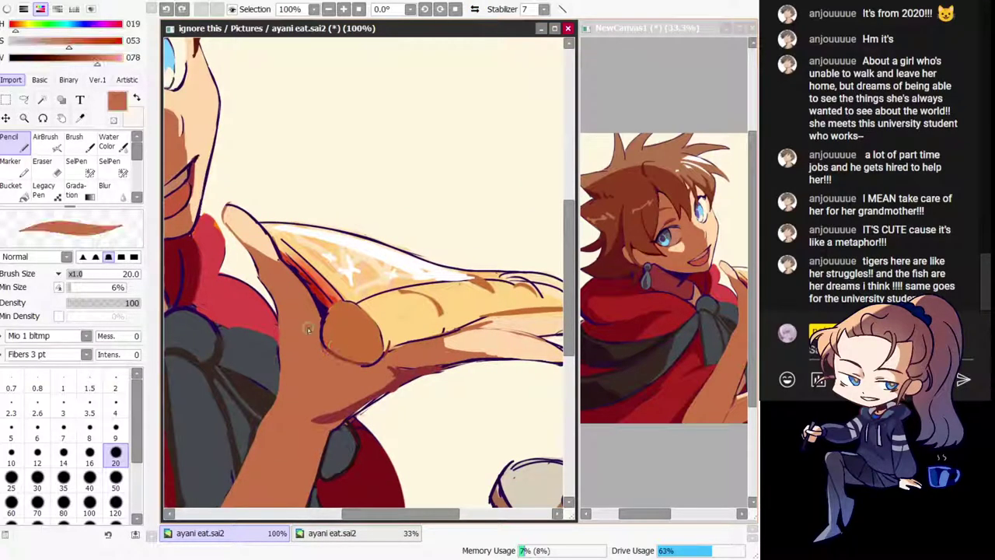
alt+click(323, 308)
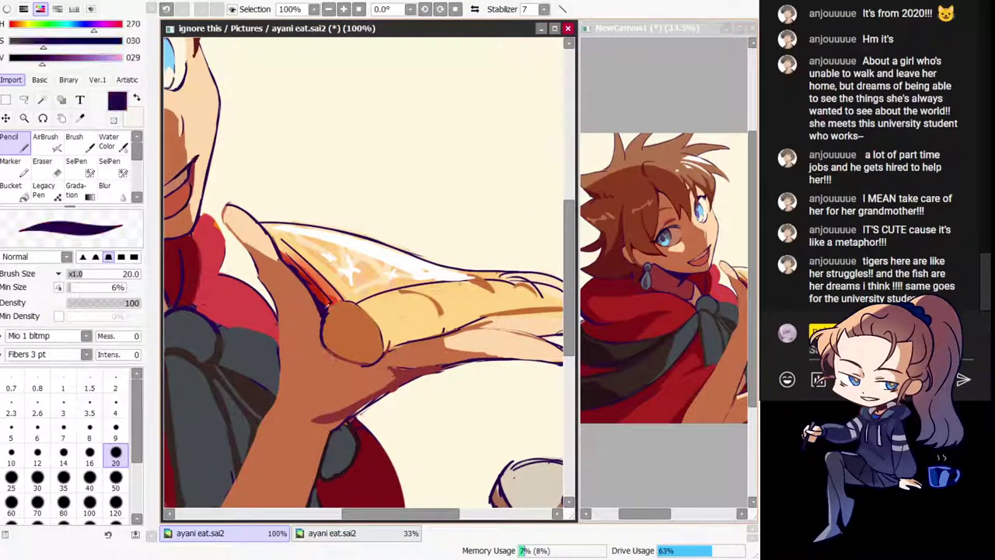
key(h)
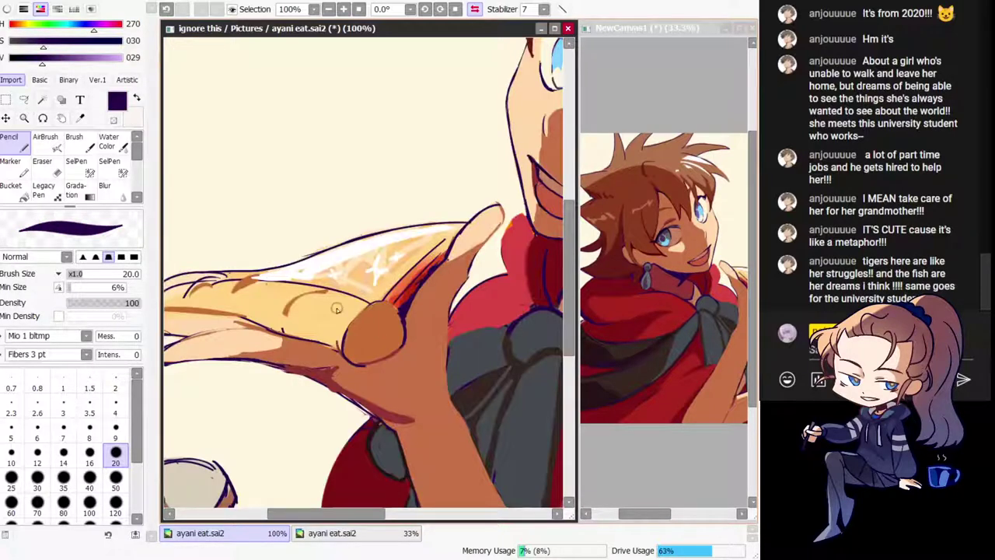
Step: Cover the sketch lines at the far tip of the food's yellow part with sampled yellow and pale yellow
alt+click(336, 308)
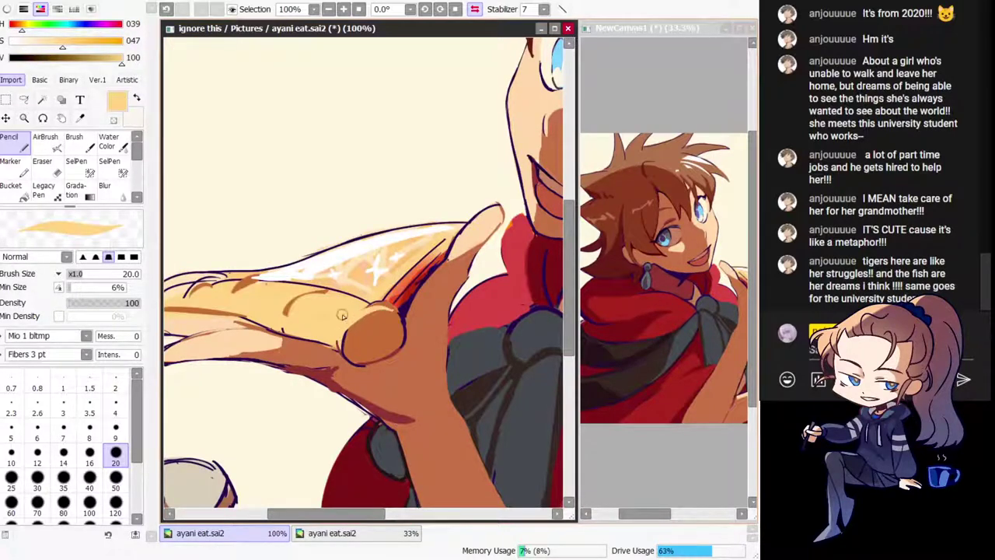
key(h)
drag(390, 321, 256, 339)
mouse_move(397, 305)
mouse_down()
mouse_move(413, 322)
mouse_move(433, 314)
mouse_up()
key(ctrl+z)
key(ctrl+z)
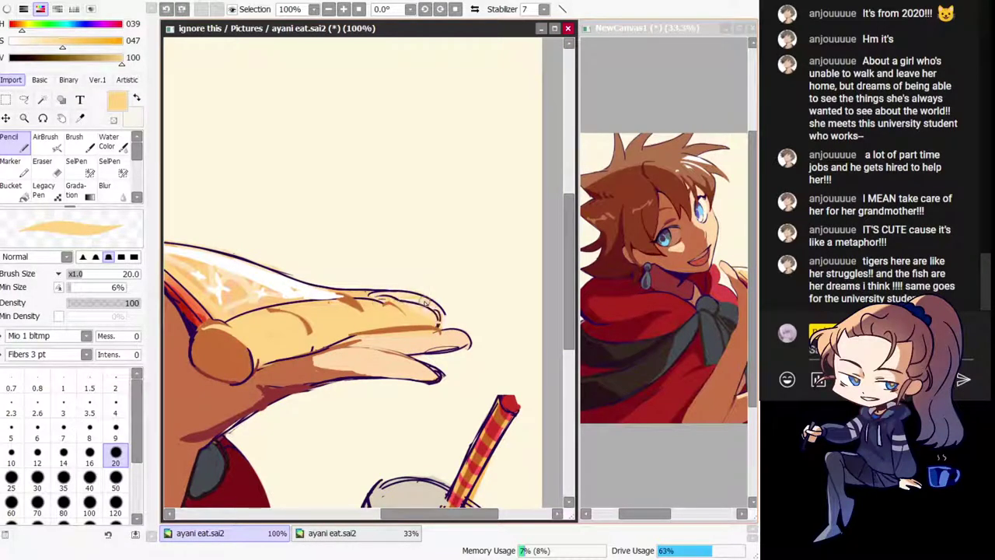
right_click(421, 298)
drag(374, 297, 417, 308)
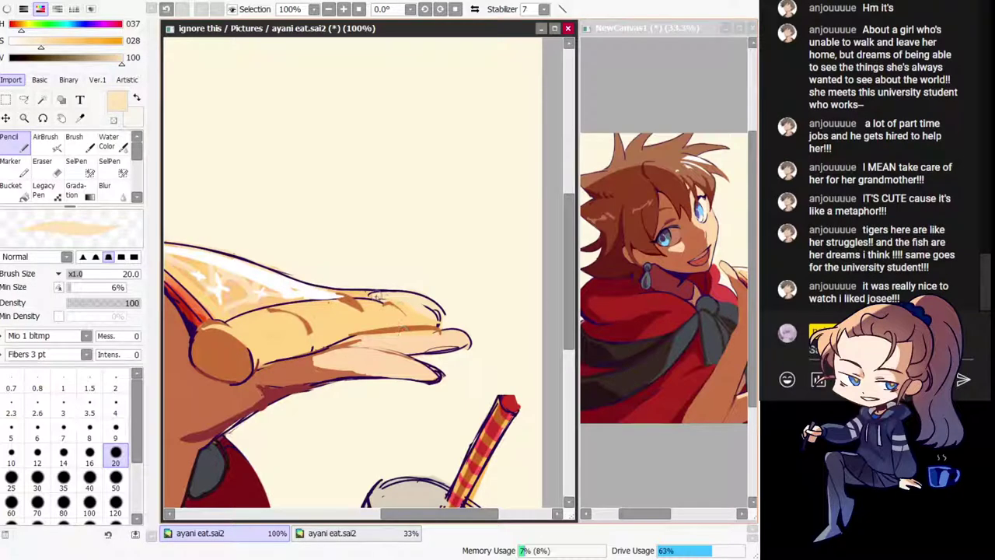
drag(376, 294, 387, 301)
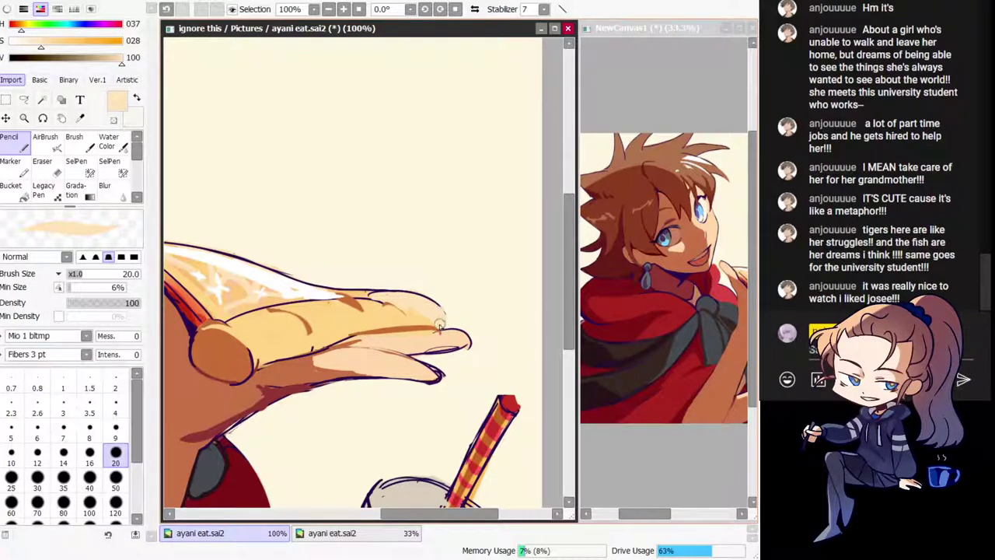
Step: Paint pale yellow highlight strokes near the far tip of the food's yellow part, undoing the unwanted ones
alt+click(427, 316)
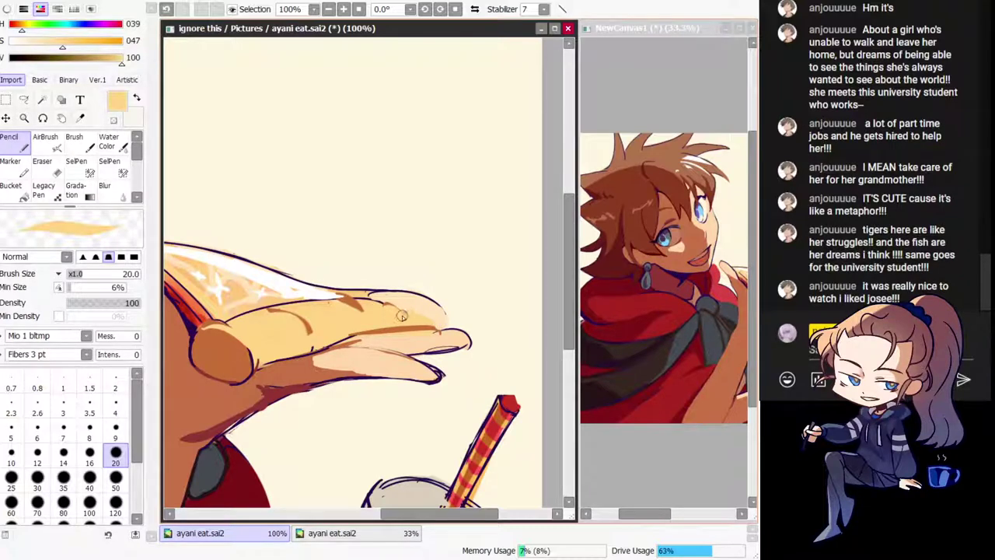
key(h)
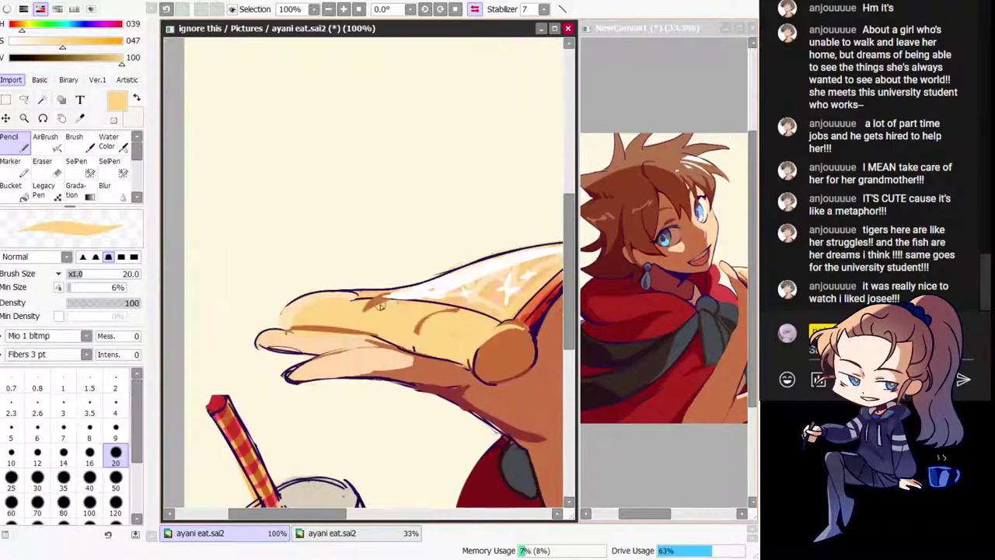
alt+click(308, 294)
key(h)
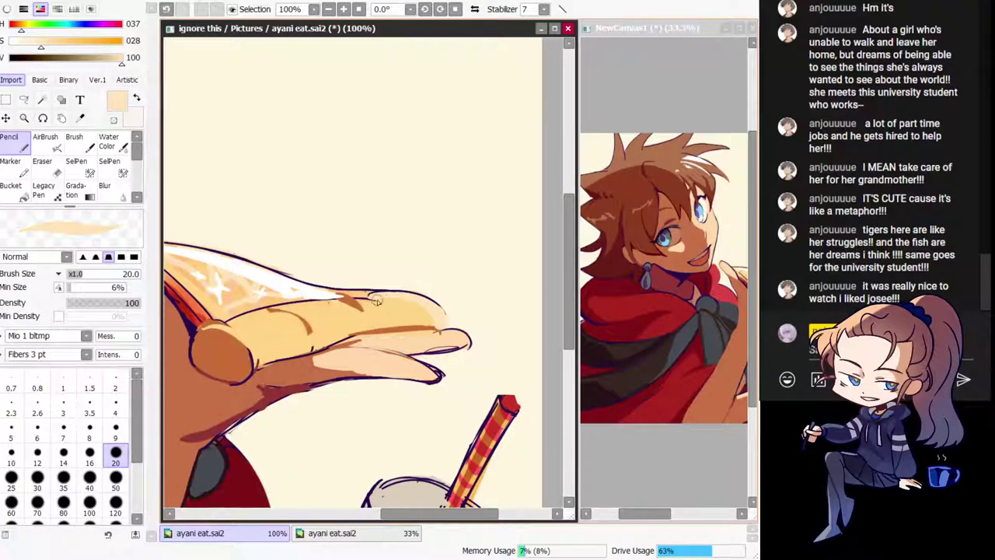
key(ctrl+z)
drag(402, 316, 406, 319)
key(ctrl+z)
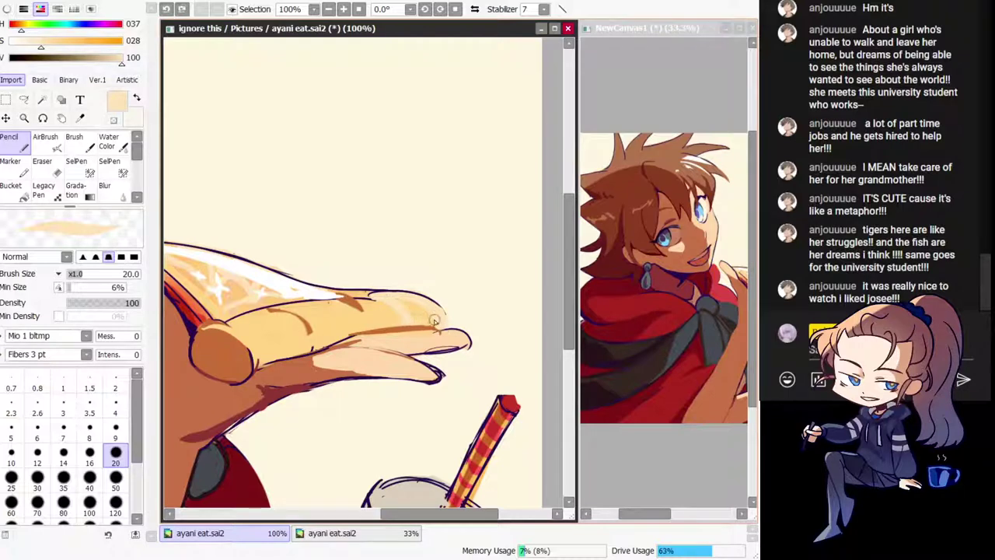
key(Insert)
mouse_move(331, 301)
mouse_down()
mouse_move(331, 278)
mouse_move(292, 301)
mouse_up()
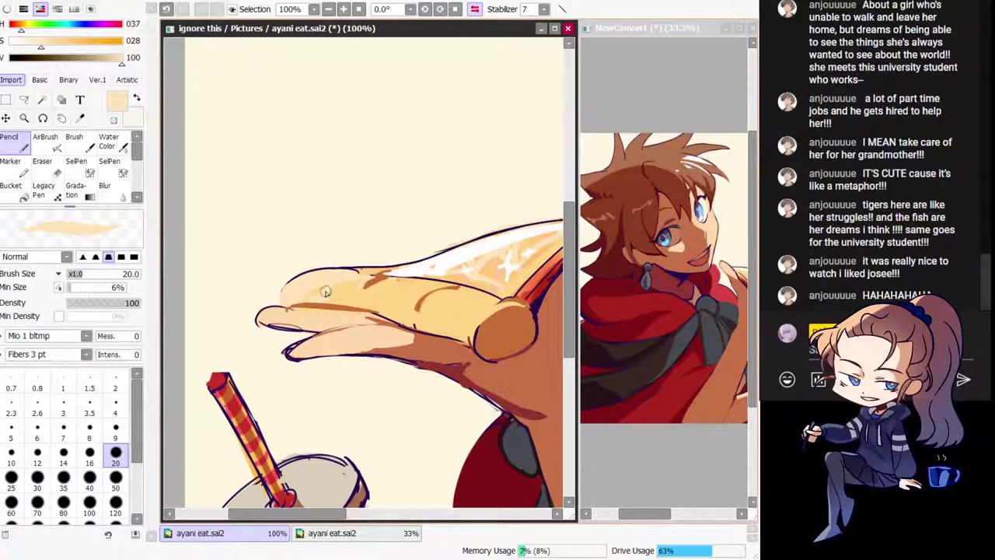
key(Insert)
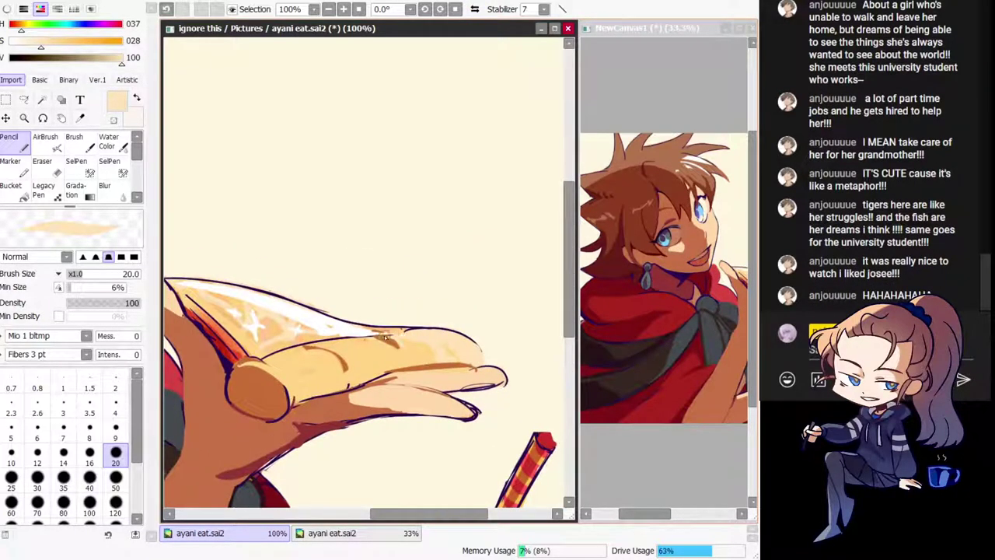
Step: Extend the white strip along the food's upper edge with sampled white and clean its outline with the cream background colour
right_click(338, 319)
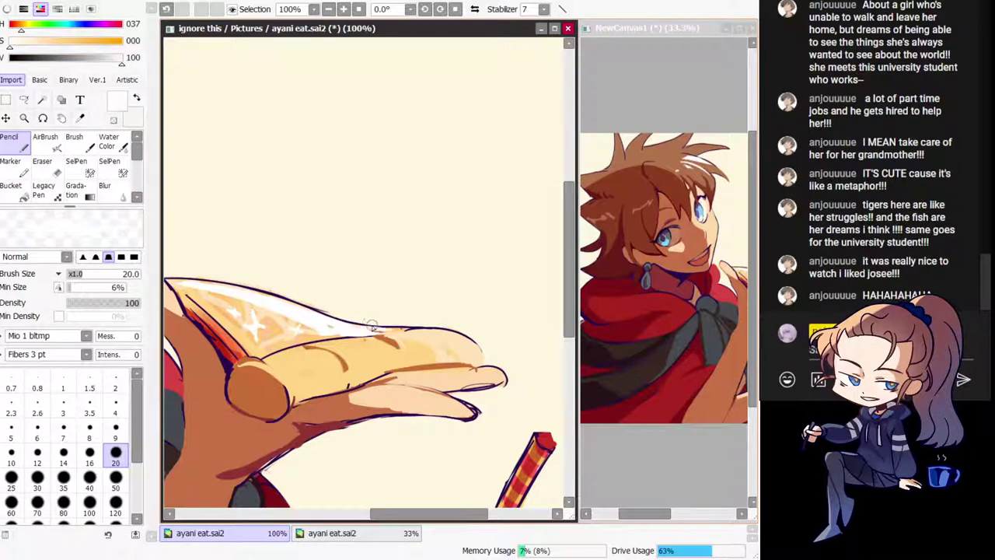
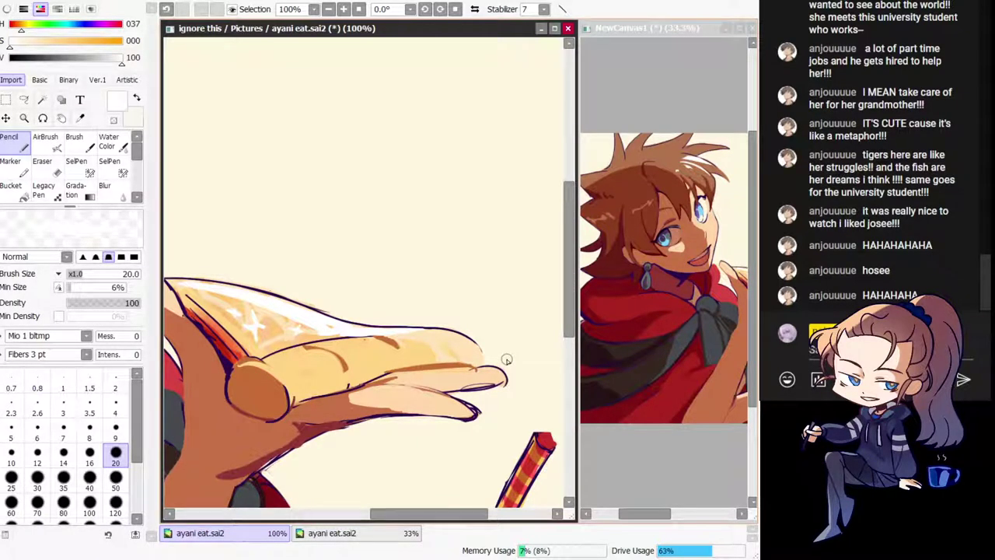
drag(259, 326, 265, 329)
drag(300, 286, 383, 338)
right_click(330, 320)
drag(330, 321, 316, 308)
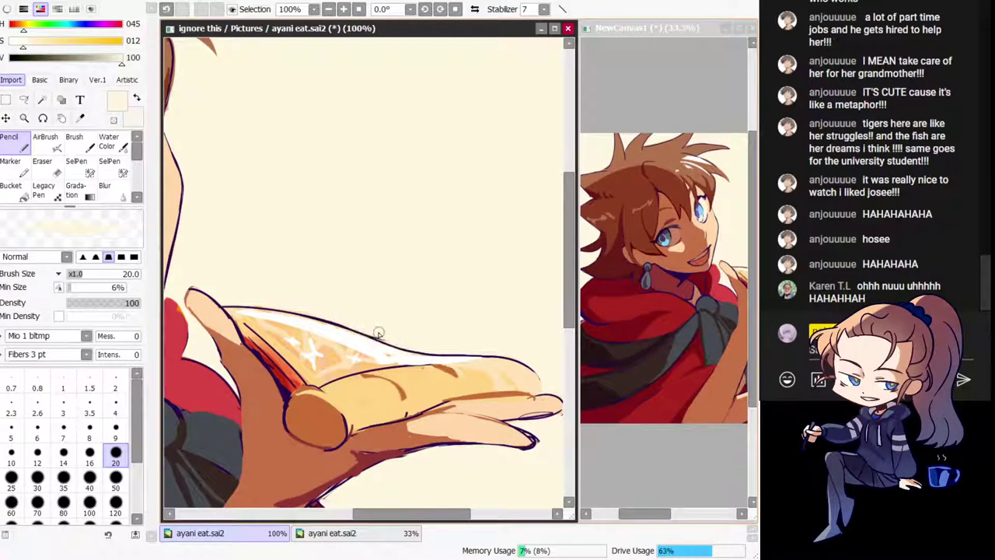
Step: Paint over the dark sketch line along the red filling's upper edge with sampled orange
drag(276, 346, 269, 301)
right_click(277, 320)
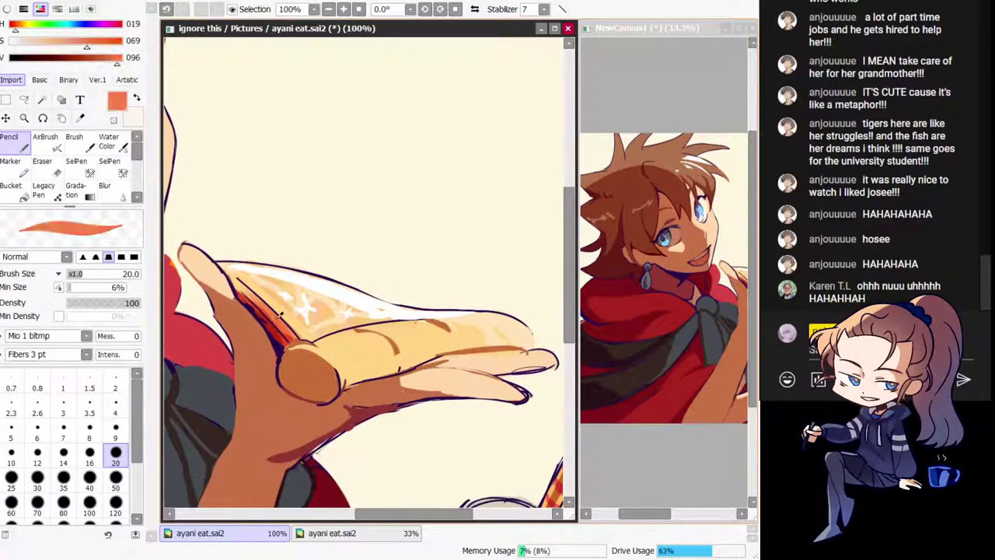
right_click(255, 304)
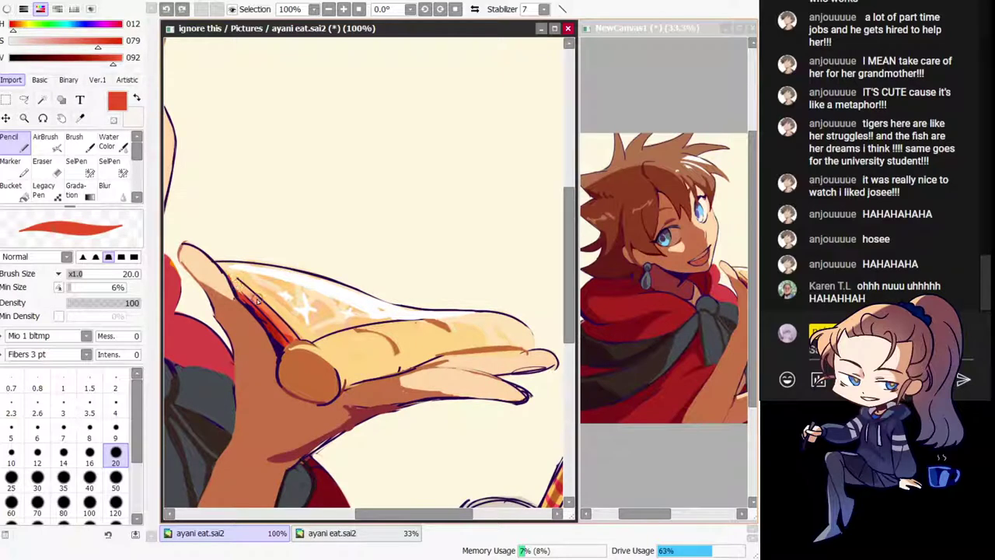
alt+click(238, 285)
drag(235, 279, 262, 302)
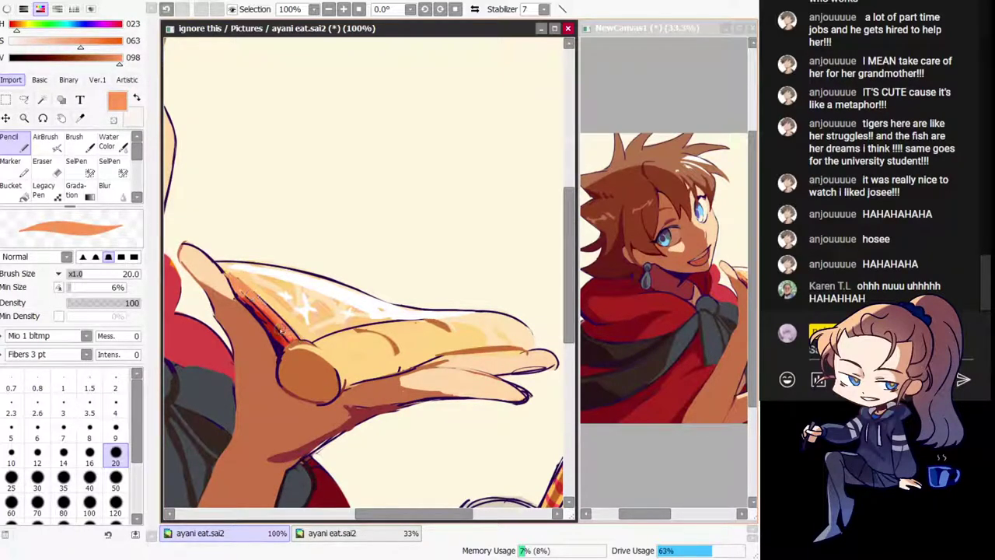
key(h)
drag(442, 357, 414, 370)
key(h)
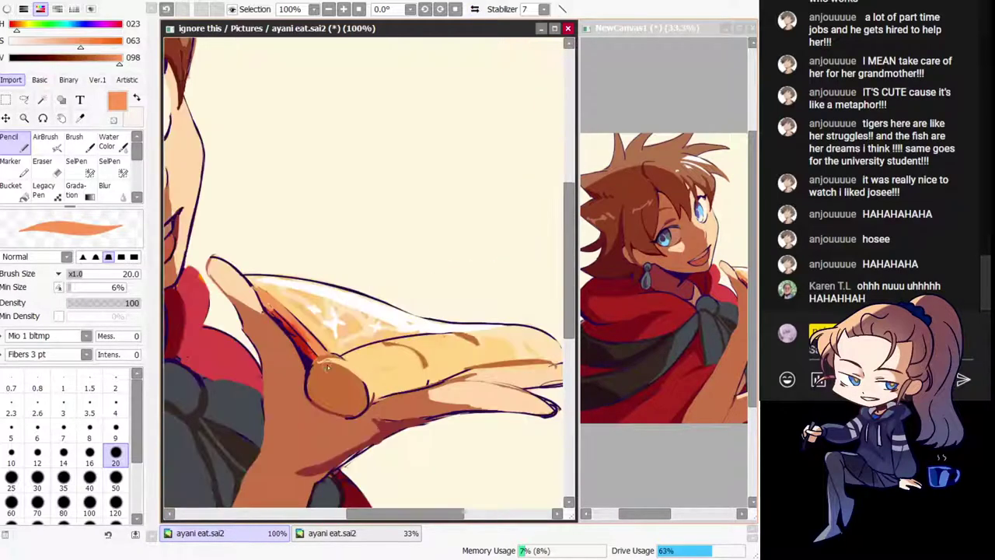
Step: Repaint the filling with a sampled bright red, redoing the first stroke, and check the whole illustration
alt+click(299, 350)
drag(269, 311, 311, 354)
key(ctrl+z)
alt+click(316, 355)
mouse_move(269, 304)
mouse_down()
mouse_move(304, 346)
mouse_move(264, 292)
mouse_move(323, 362)
mouse_up()
key(h)
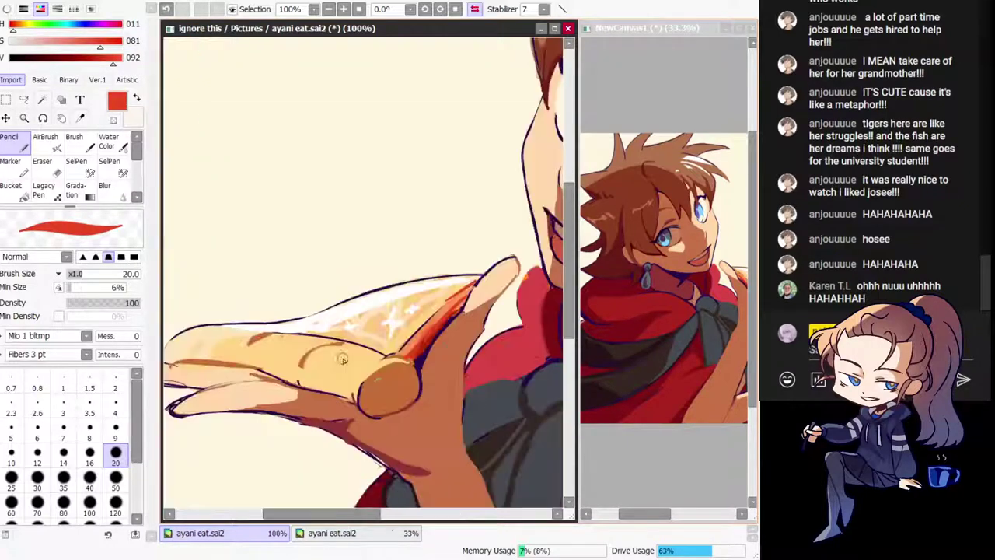
drag(382, 380, 455, 391)
key(Home)
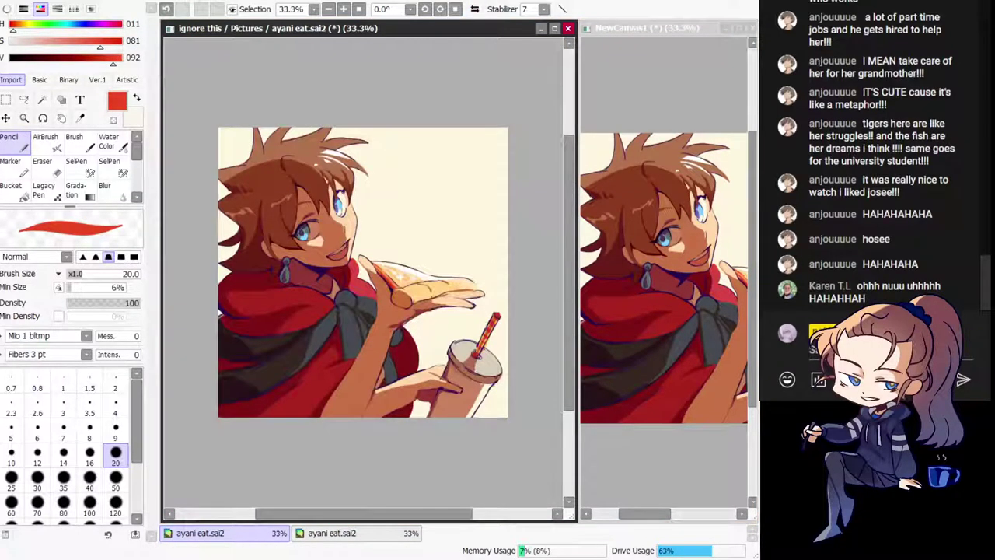
Step: Paint bright red sauce strokes at size 50 along the upper edge of the food's yellow part and check the illustration mirrored
key(h)
scroll(264, 304, up, 3)
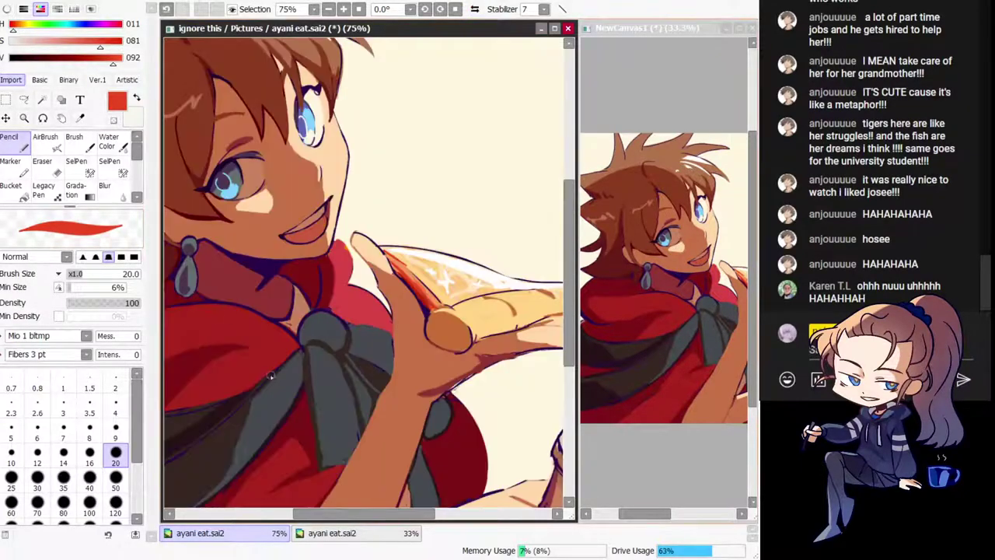
key(h)
click(119, 480)
mouse_move(440, 307)
mouse_down()
mouse_move(384, 340)
mouse_move(419, 328)
mouse_up()
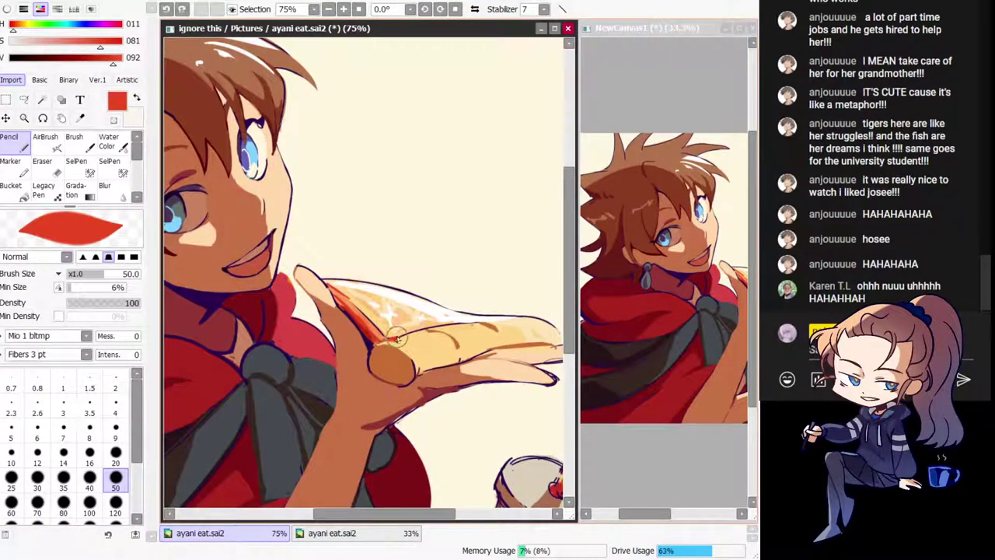
key(h)
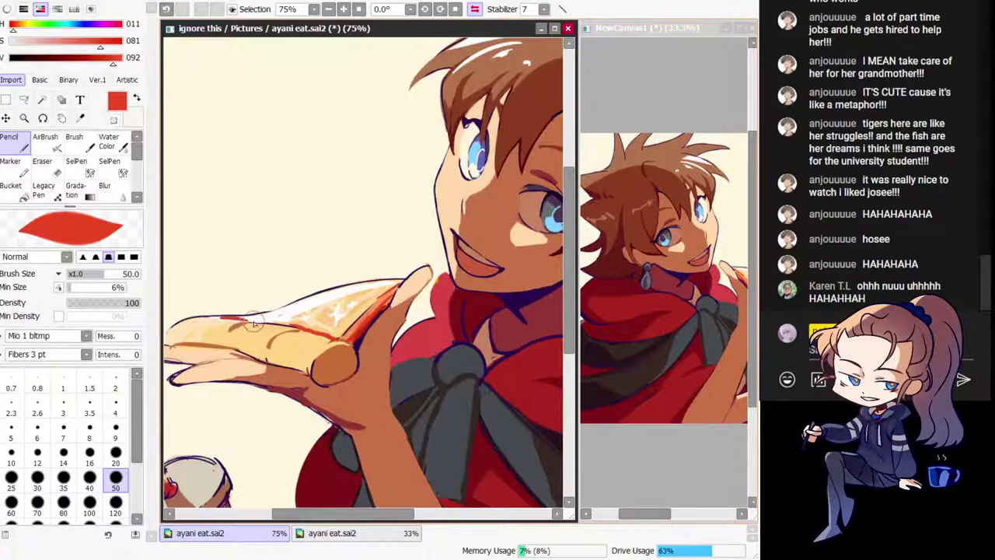
key(h)
key(Home)
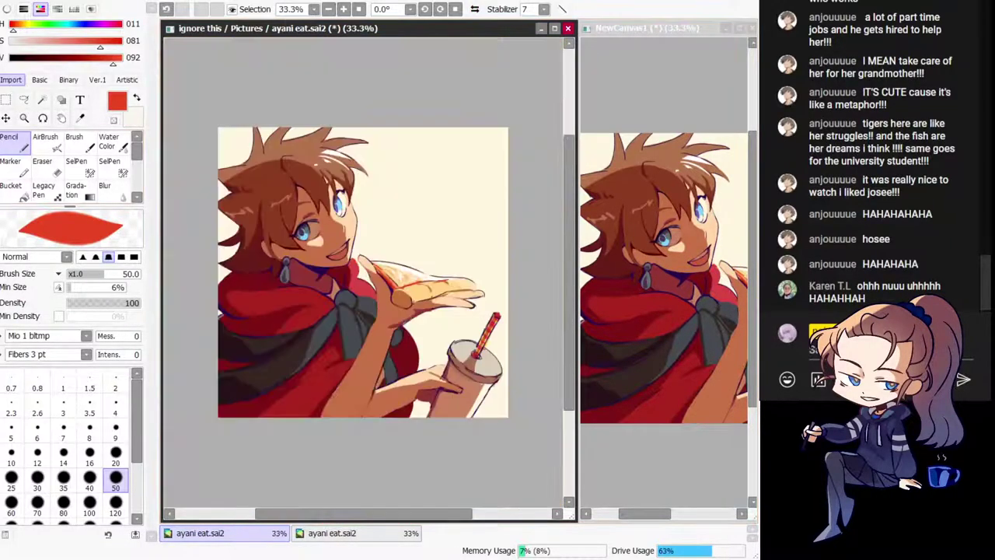
key(h)
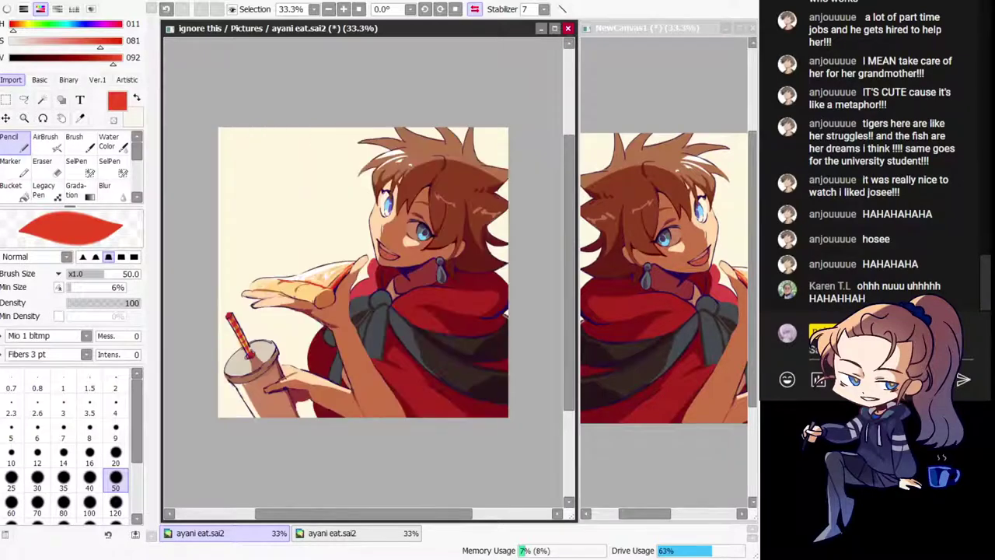
key(h)
scroll(365, 272, up, 1)
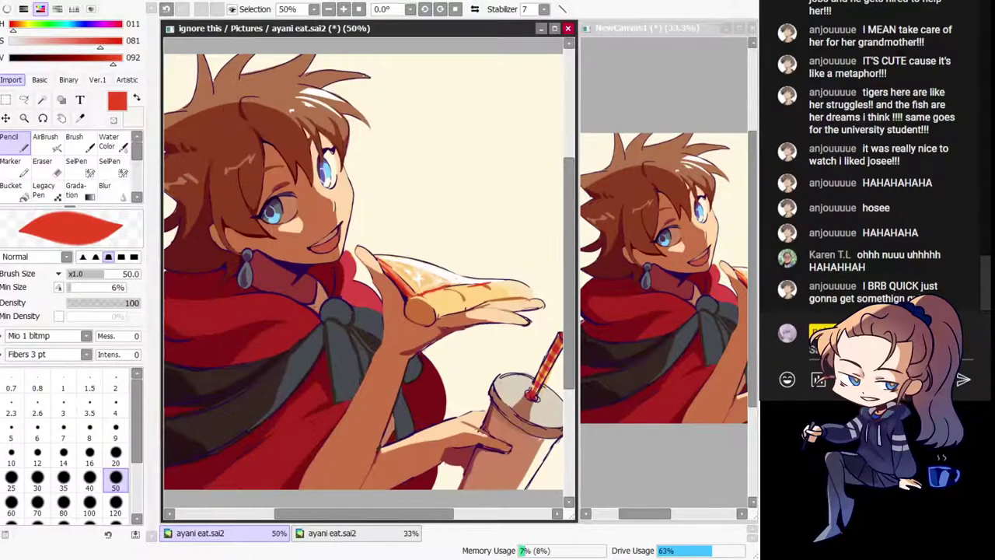
Step: Try airbrushing a soft glow at size 700 over the food with sampled yellow and cream, and undo it
key(v)
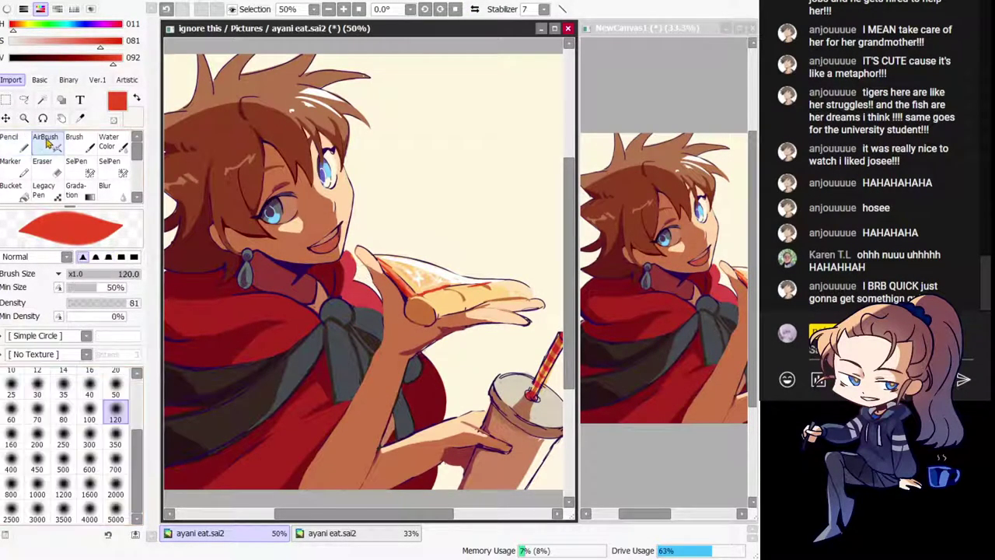
right_click(461, 301)
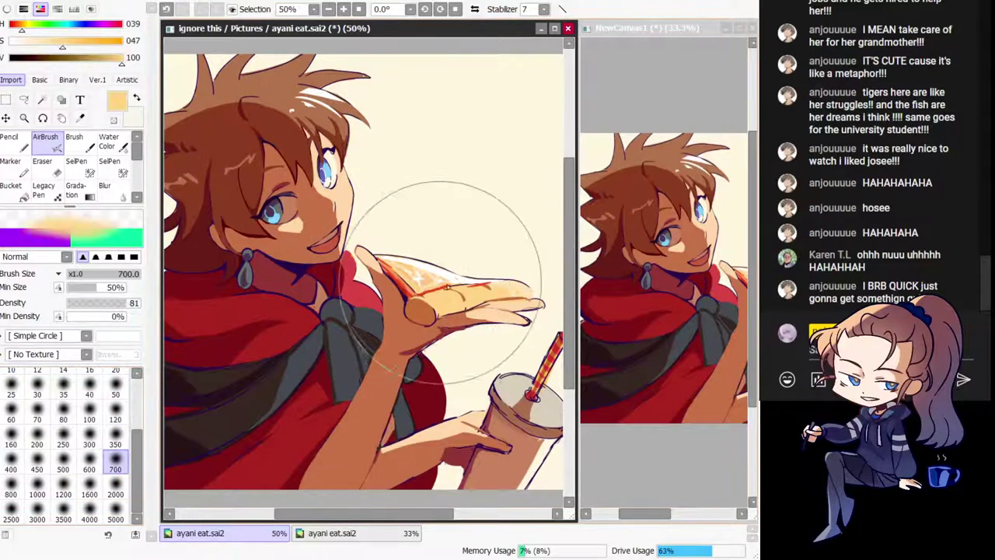
drag(442, 283, 437, 293)
key(ctrl+z)
right_click(444, 245)
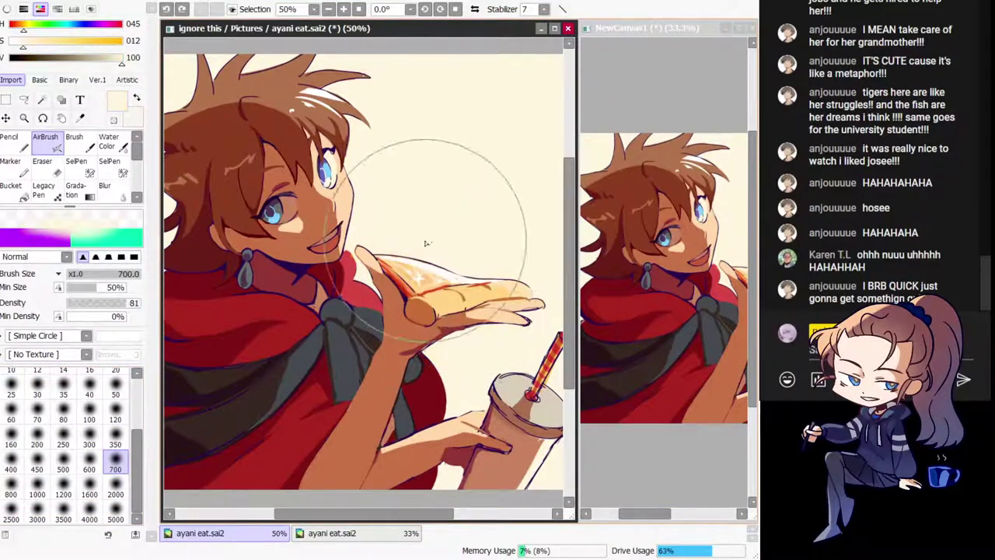
drag(427, 244, 462, 265)
key(h)
drag(358, 312, 400, 309)
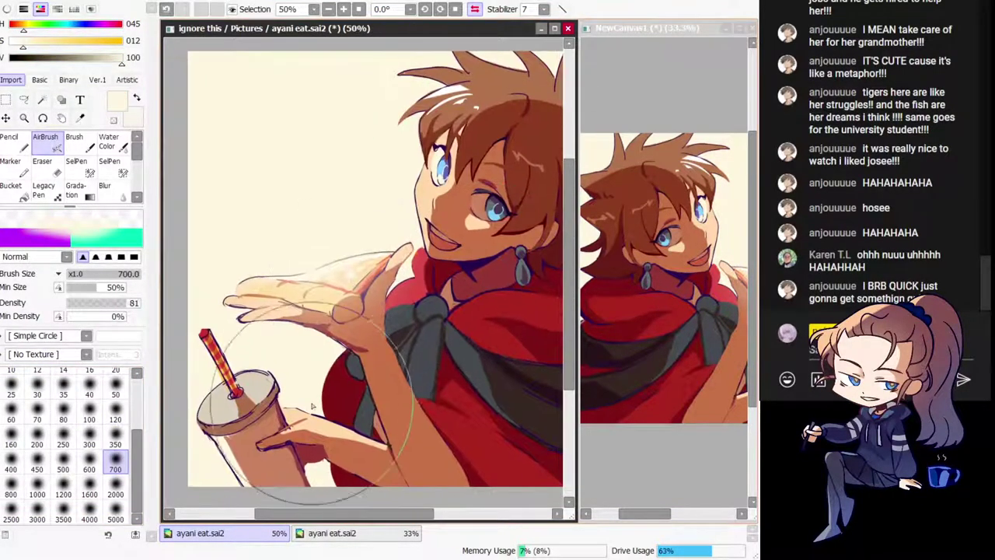
key(ctrl+z)
Step: Airbrush sampled yellow at size 120 over the red sauce line on the food, undoing the unwanted stroke
right_click(325, 304)
click(116, 443)
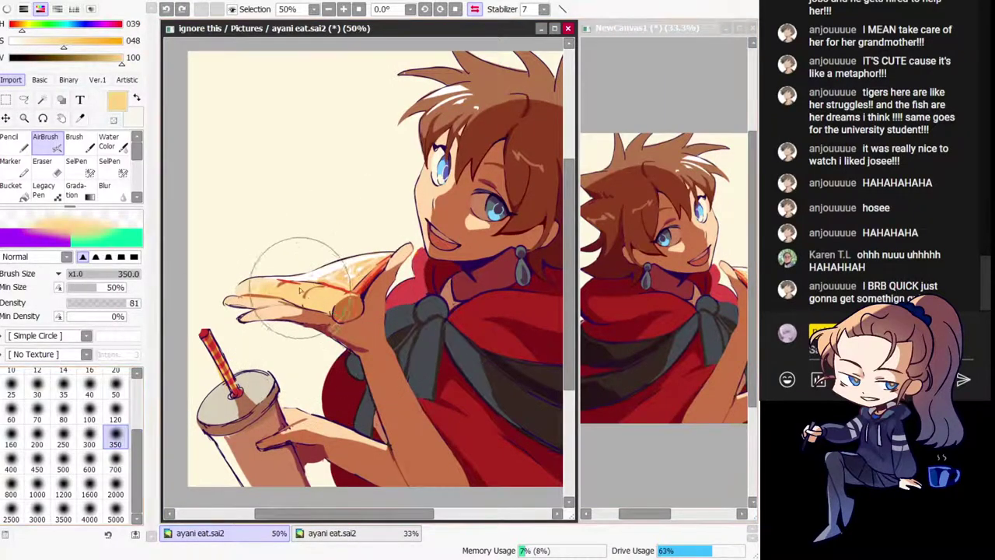
click(115, 418)
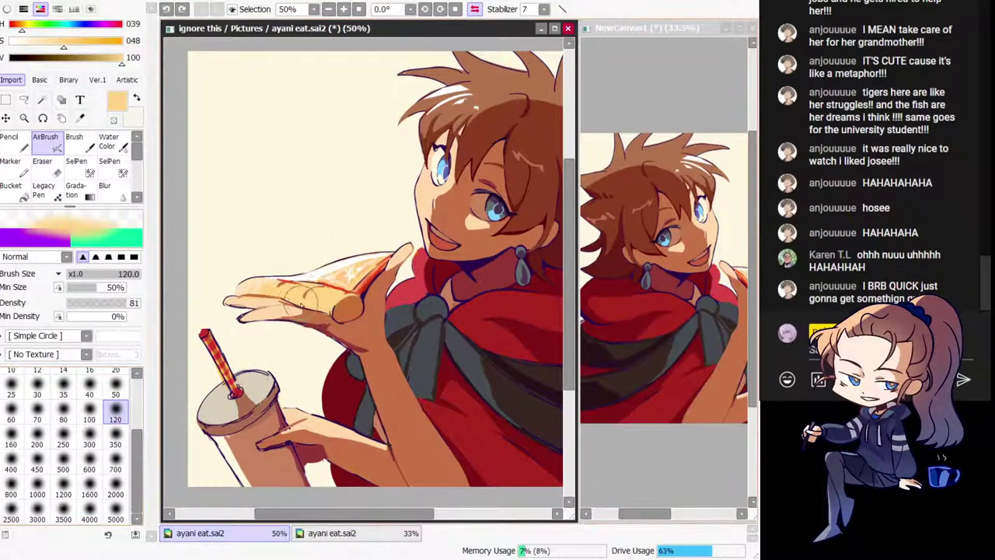
mouse_move(266, 298)
mouse_down()
mouse_move(362, 280)
mouse_move(381, 261)
mouse_up()
key(ctrl+z)
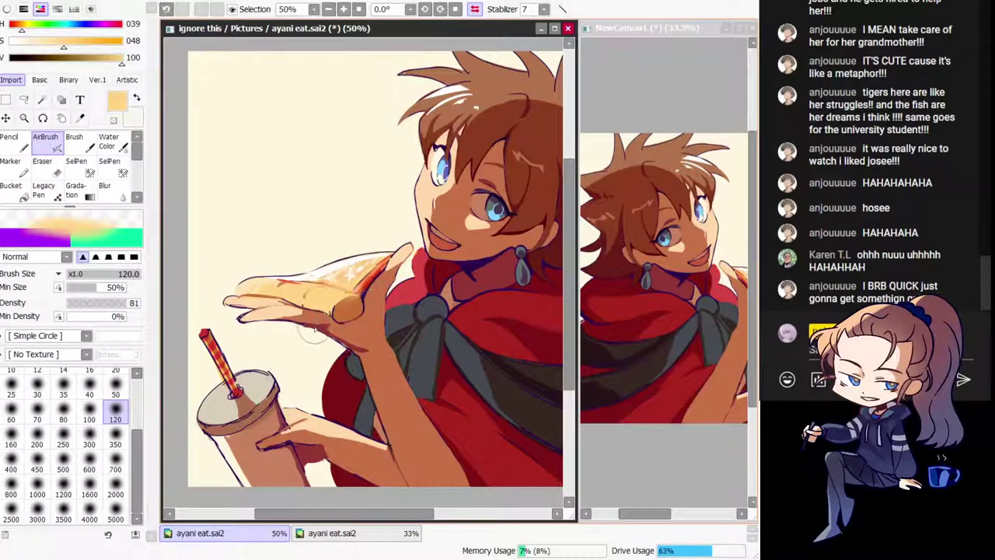
Step: Airbrush sampled cape red at size 350 over the grey scarf and the adjoining cape folds, undoing the unwanted stroke
right_click(363, 334)
key(h)
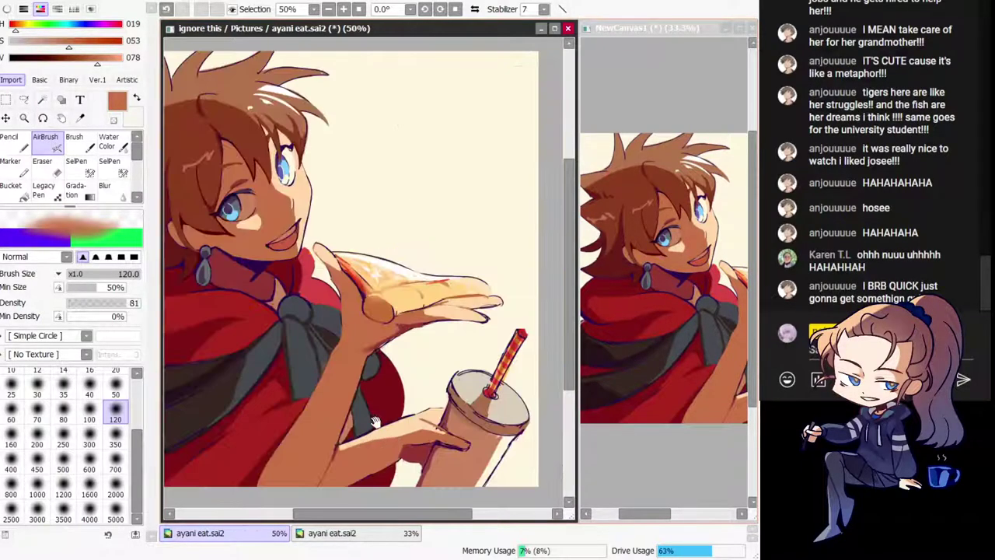
mouse_move(367, 430)
mouse_down()
mouse_move(381, 387)
mouse_move(270, 383)
mouse_up()
alt+click(286, 394)
key(bracketright)
key(bracketright)
key(bracketright)
key(bracketright)
key(bracketright)
key(h)
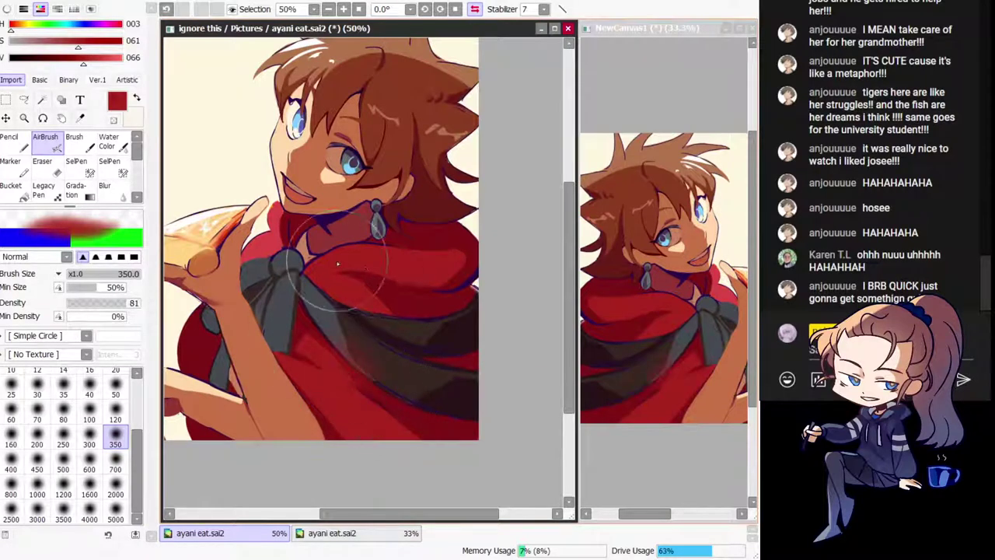
key(ctrl+z)
mouse_move(337, 264)
mouse_down()
mouse_move(402, 261)
mouse_move(340, 269)
mouse_up()
key(h)
Step: Airbrush soft sampled brown over the hair and sampled skin tone over the shaded side of the face and neck
alt+click(297, 140)
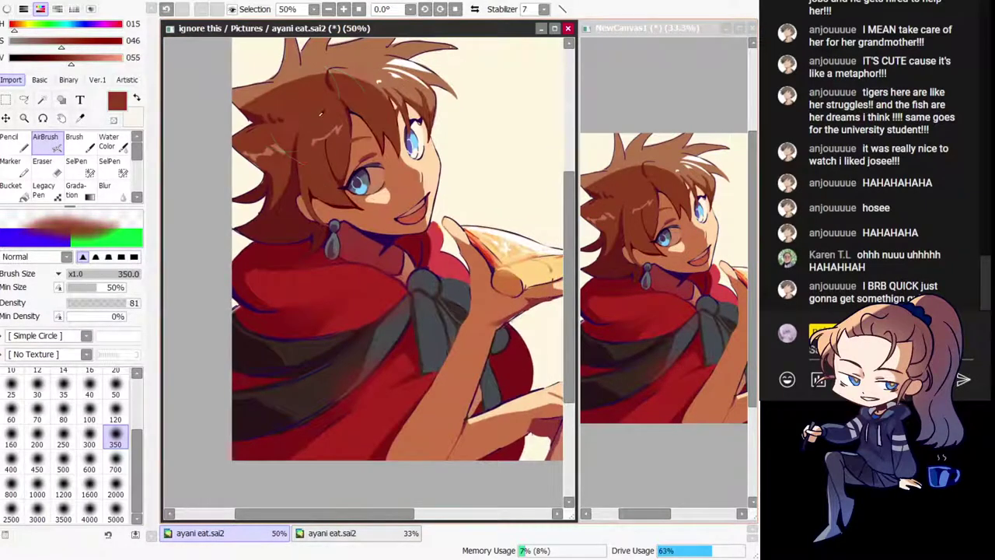
mouse_move(298, 141)
mouse_down()
mouse_move(299, 191)
mouse_move(357, 101)
mouse_up()
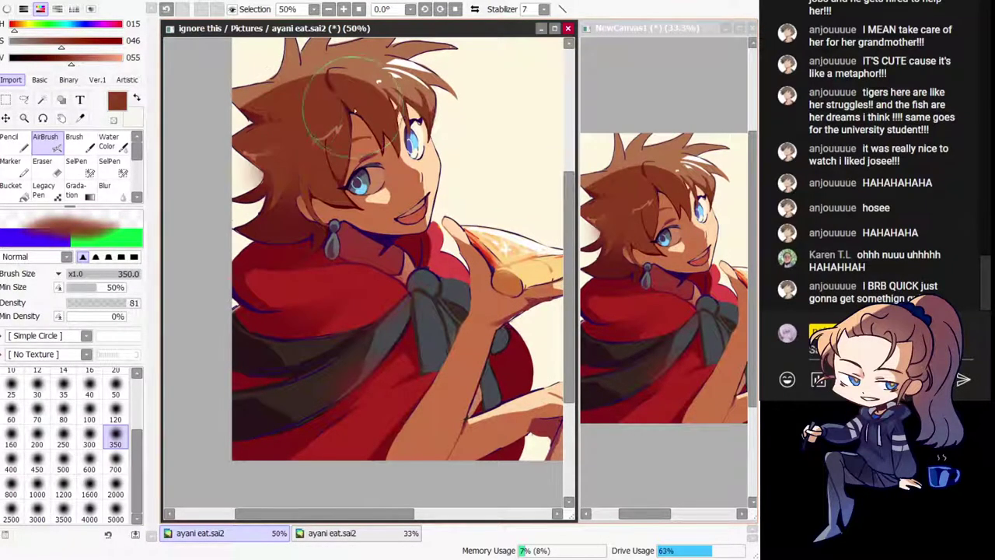
alt+click(384, 222)
mouse_move(358, 212)
mouse_down()
mouse_move(381, 220)
mouse_move(323, 200)
mouse_up()
drag(397, 147, 401, 153)
key(h)
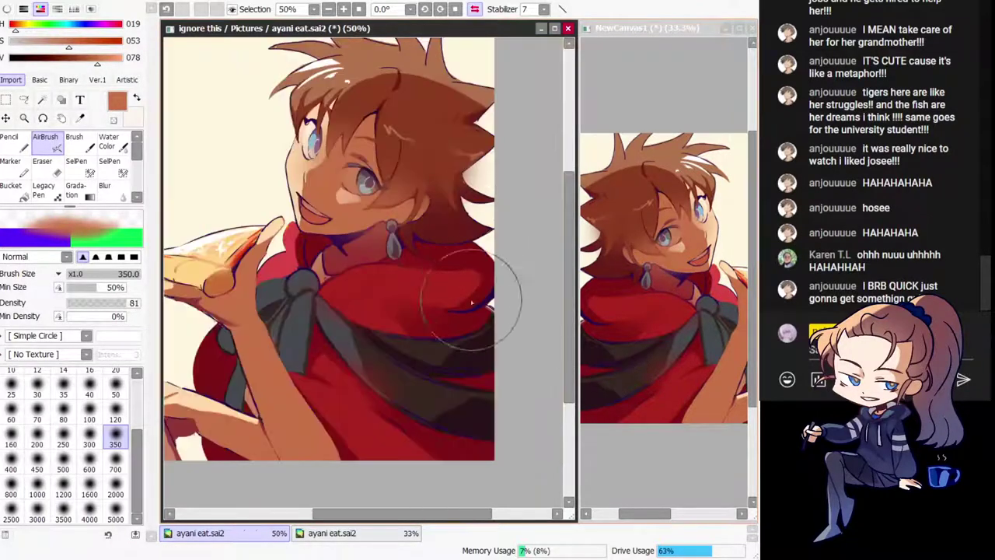
Step: Erase the airbrush haze around the brighter eye with the transparent colour and switch back to the skin tone
drag(380, 293, 373, 321)
key(minus)
mouse_move(281, 175)
mouse_down()
mouse_move(286, 151)
mouse_move(293, 165)
mouse_up()
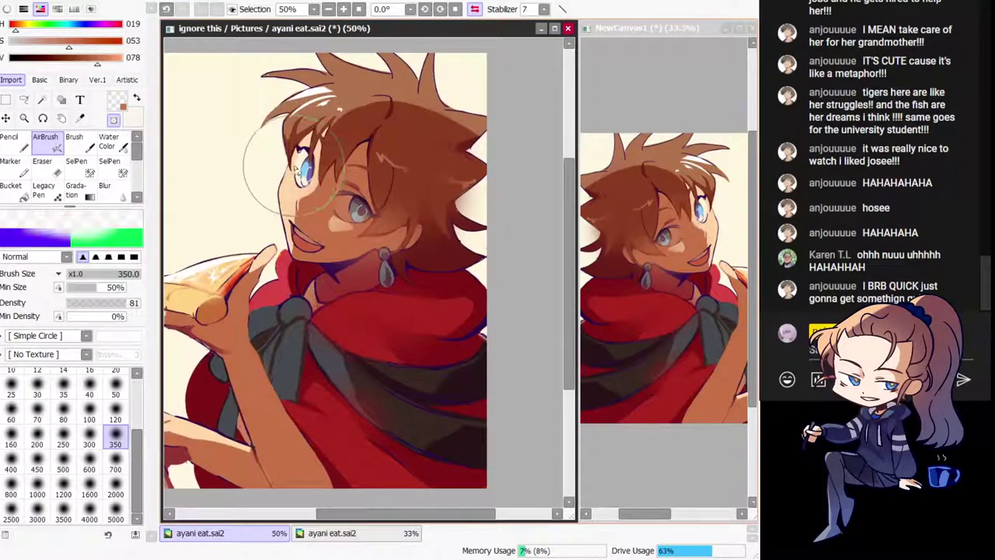
key(h)
drag(367, 311, 360, 255)
key(minus)
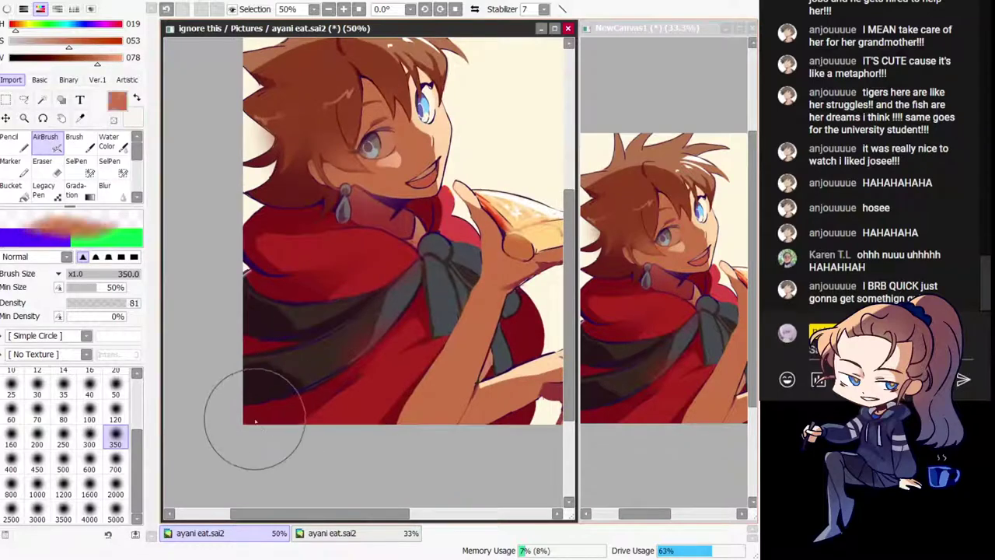
Step: Airbrush sampled red into the cape's lower corner and the sampled cup brown over the cup and the hand holding it
alt+click(265, 410)
mouse_move(280, 425)
mouse_down()
mouse_move(272, 388)
mouse_move(268, 402)
mouse_move(242, 408)
mouse_up()
key(h)
drag(182, 295, 330, 335)
alt+click(273, 449)
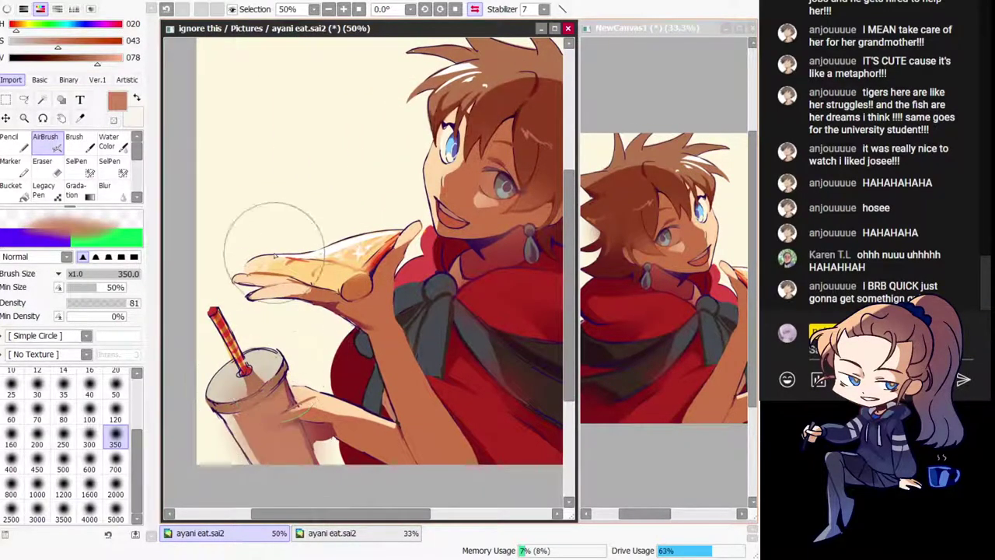
Step: Airbrush sampled light hair brown across the top of the hair, undoing the unwanted strokes
key(h)
drag(358, 280, 428, 324)
alt+click(344, 135)
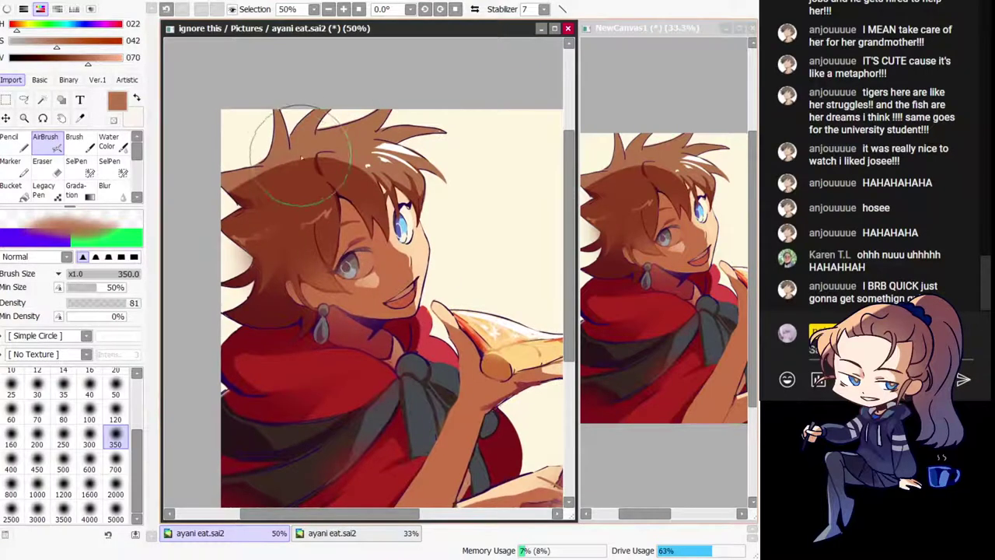
drag(292, 156, 314, 158)
key(ctrl+z)
key(ctrl+z)
Step: Erase the airbrush overspray around the hair tips and on the background behind the hair with the transparent colour
key(x)
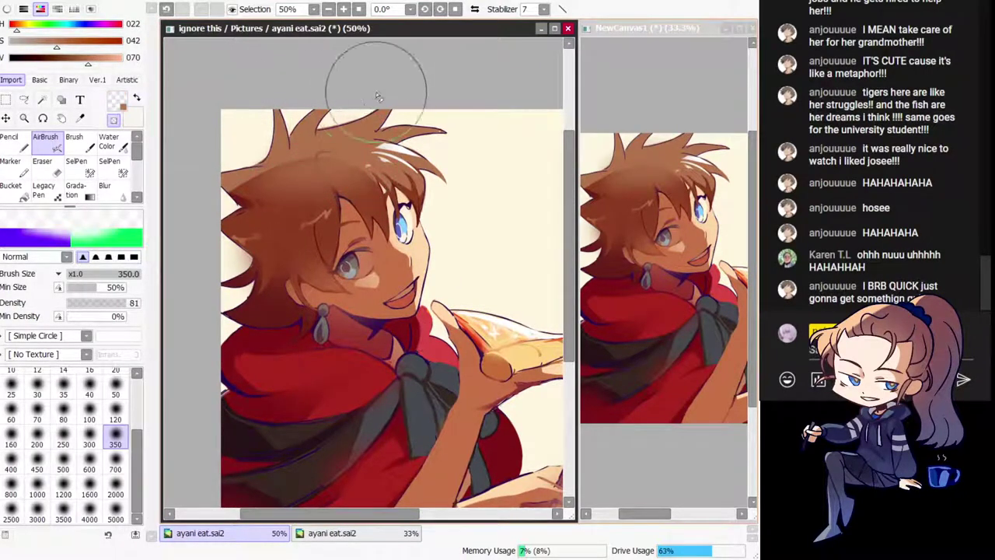
key(h)
drag(408, 155, 371, 139)
mouse_move(377, 184)
mouse_down()
mouse_move(409, 200)
mouse_move(428, 171)
mouse_up()
key(h)
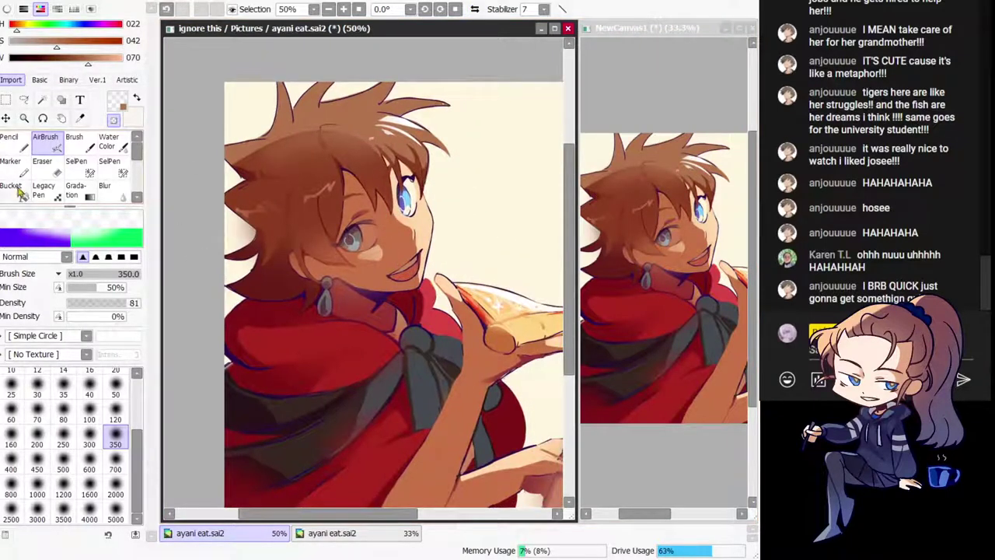
mouse_move(207, 227)
mouse_down()
mouse_move(226, 233)
mouse_move(218, 224)
mouse_move(229, 250)
mouse_up()
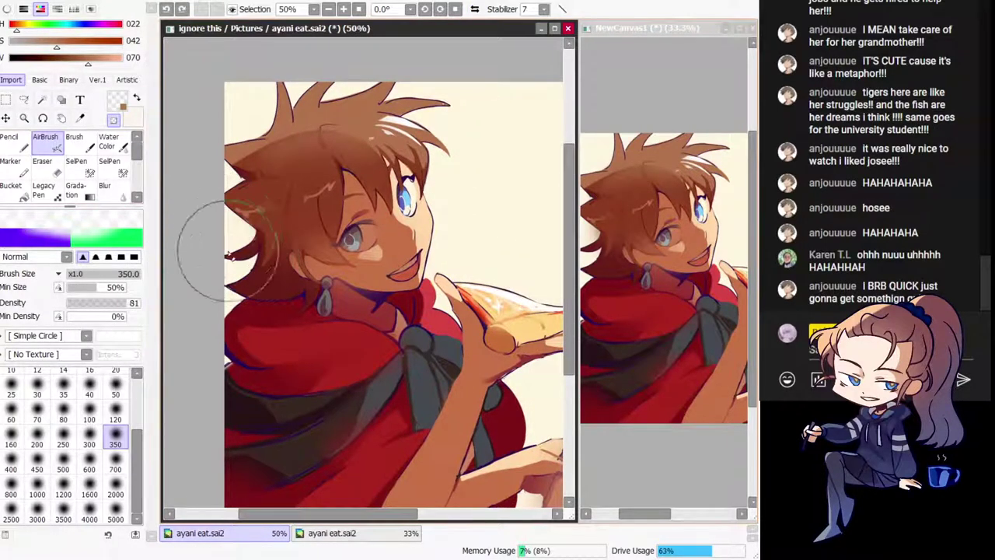
Step: Undo the latest airbrush changes, restore one of them, and check the whole illustration both mirrored and unmirrored
key(ctrl+z)
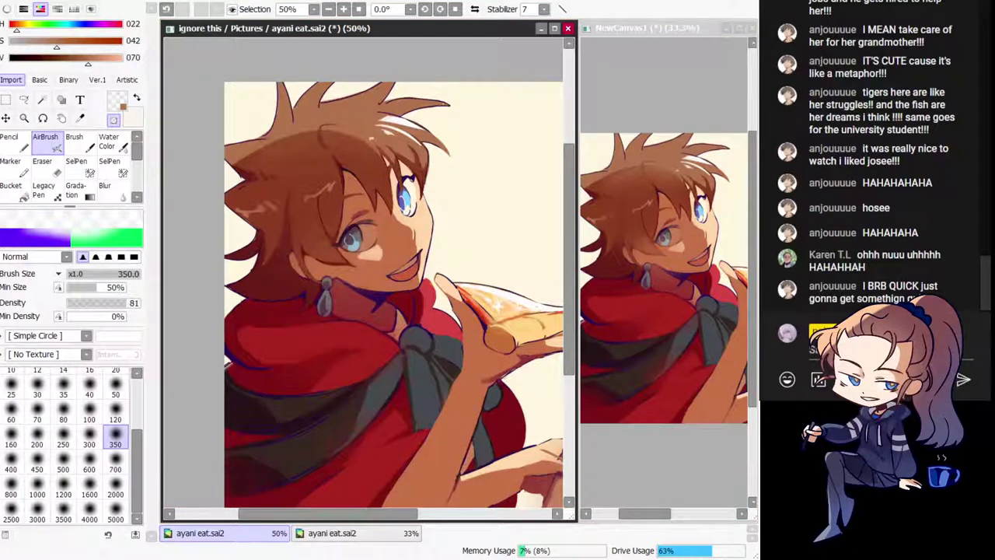
key(ctrl+z)
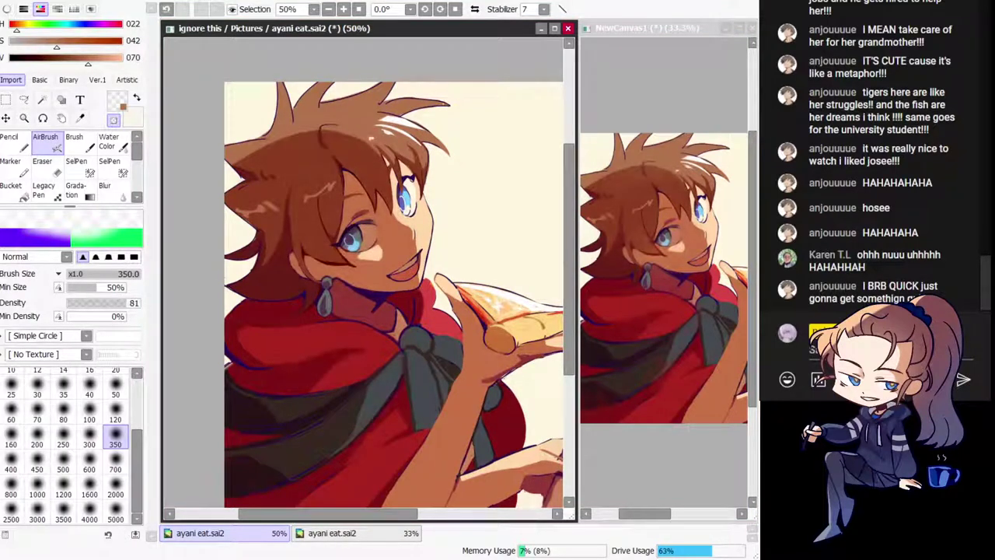
key(ctrl+y)
key(Home)
key(h)
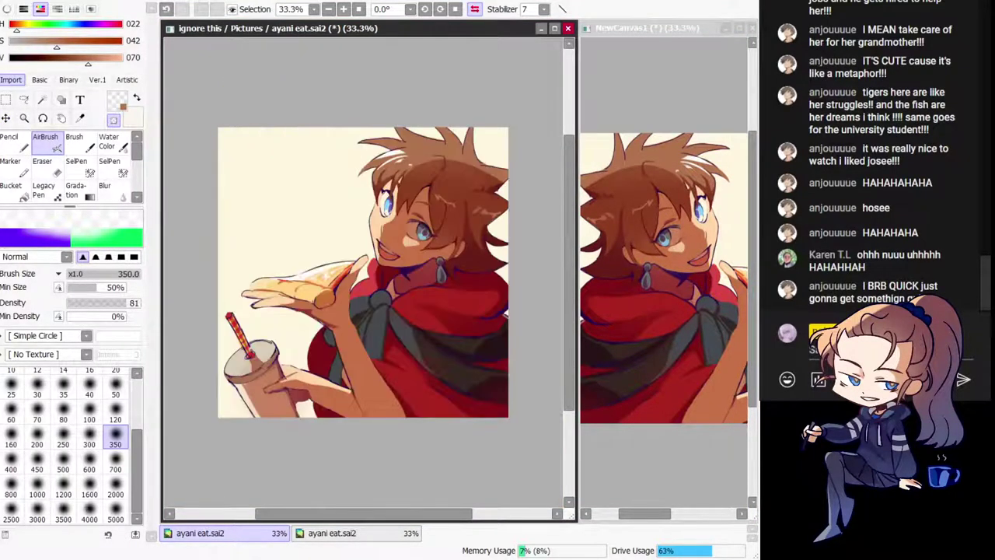
key(h)
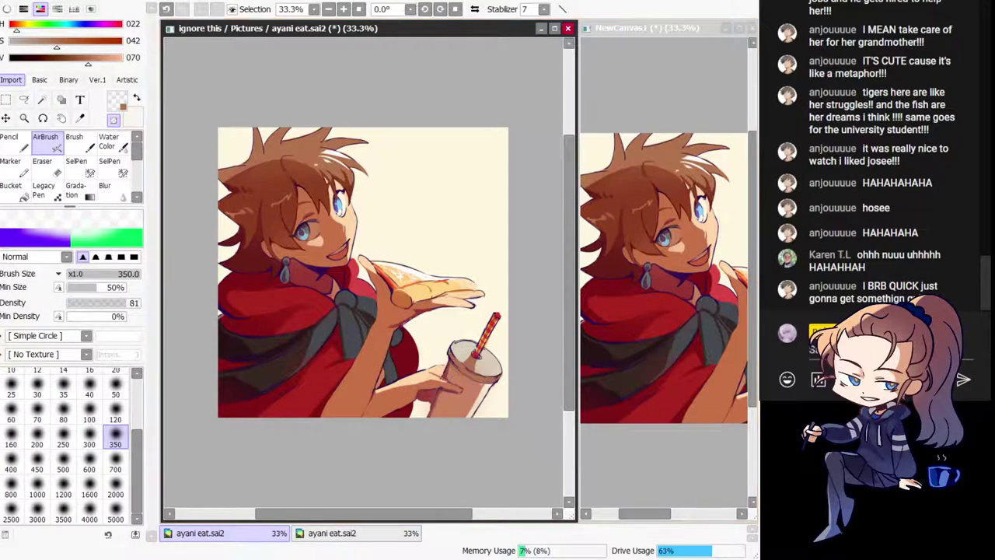
Step: Switch to the Pencil and compare the illustration without and with the last change
click(22, 140)
drag(269, 298, 149, 196)
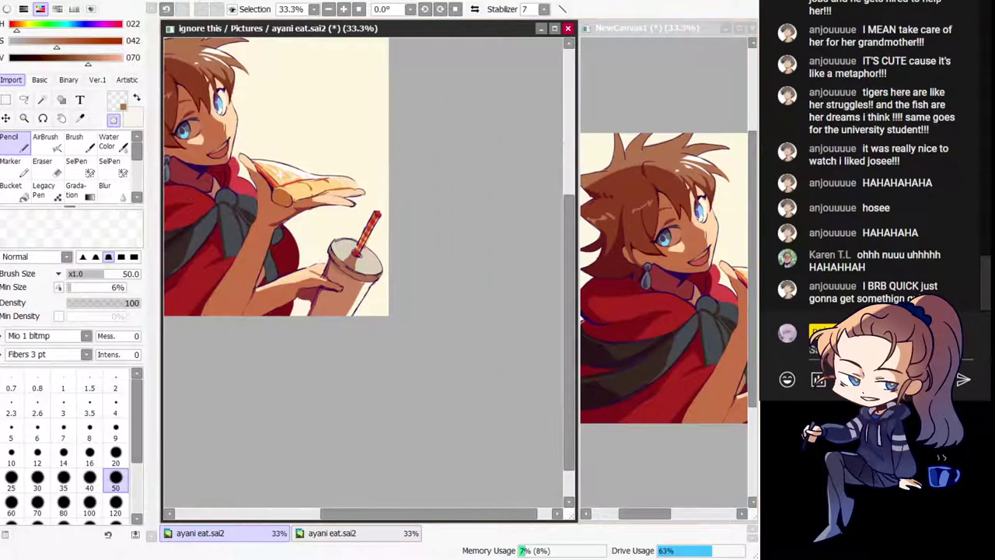
drag(241, 399, 373, 444)
key(ctrl+z)
key(ctrl+y)
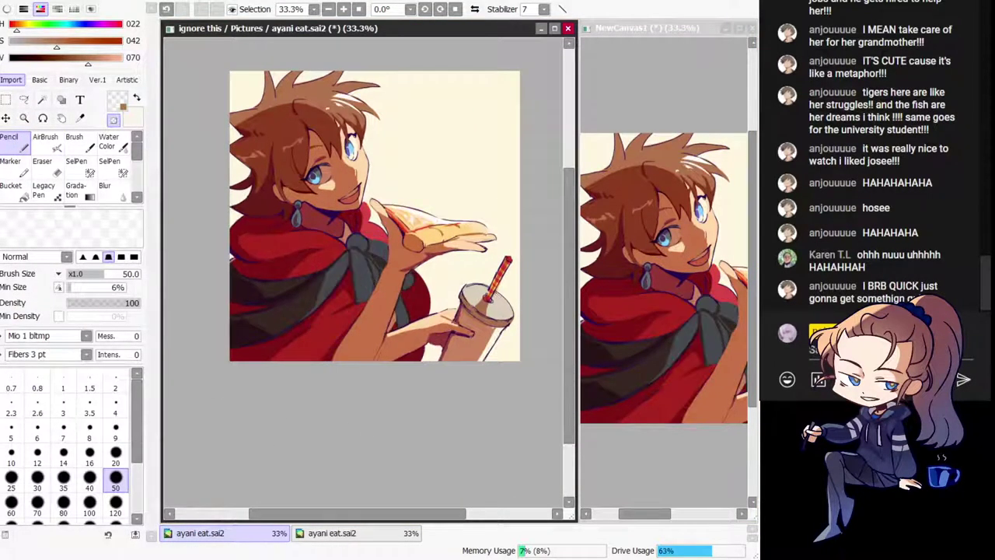
Step: Cover the rough sketch lines in and around the finger on the cup with sampled skin orange and cup brown
key(Page_Up)
key(Page_Up)
key(Page_Up)
key(Page_Up)
mouse_move(423, 340)
mouse_down()
mouse_move(371, 271)
mouse_move(444, 293)
mouse_move(462, 311)
mouse_up()
key(h)
alt+click(349, 255)
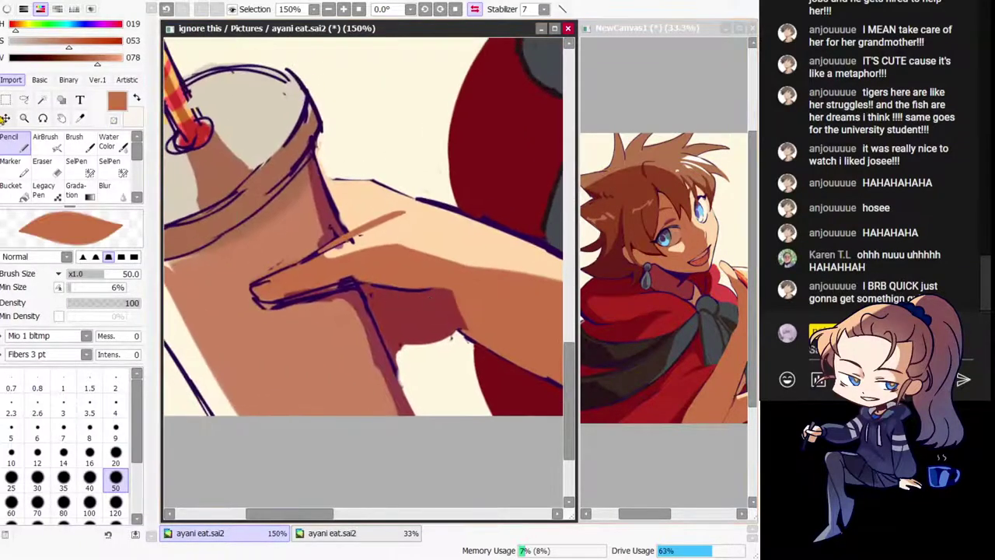
key(End)
key(End)
key(End)
key(End)
key(End)
key(End)
key(End)
key(End)
key(End)
key(End)
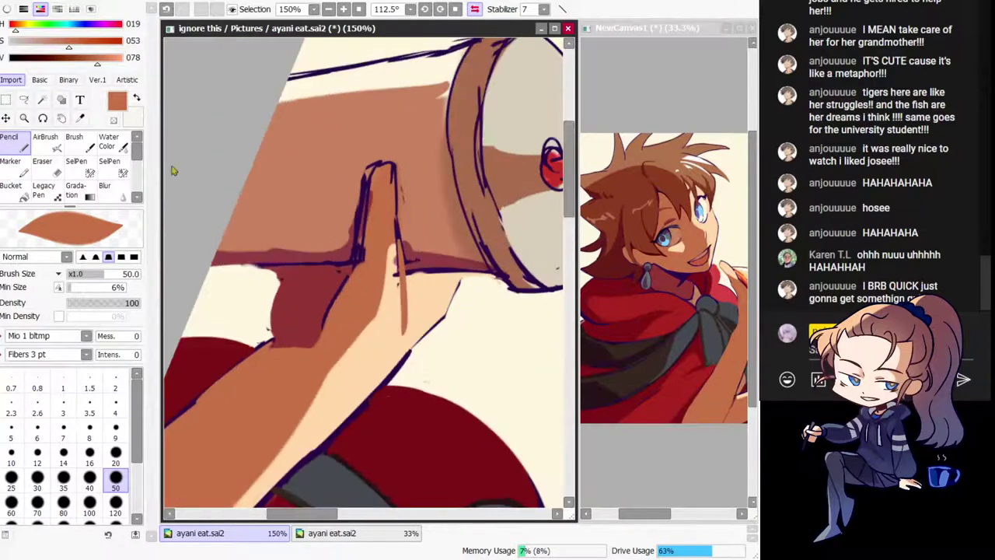
mouse_move(400, 208)
mouse_down()
mouse_move(309, 196)
mouse_move(350, 246)
mouse_up()
key(Page_Up)
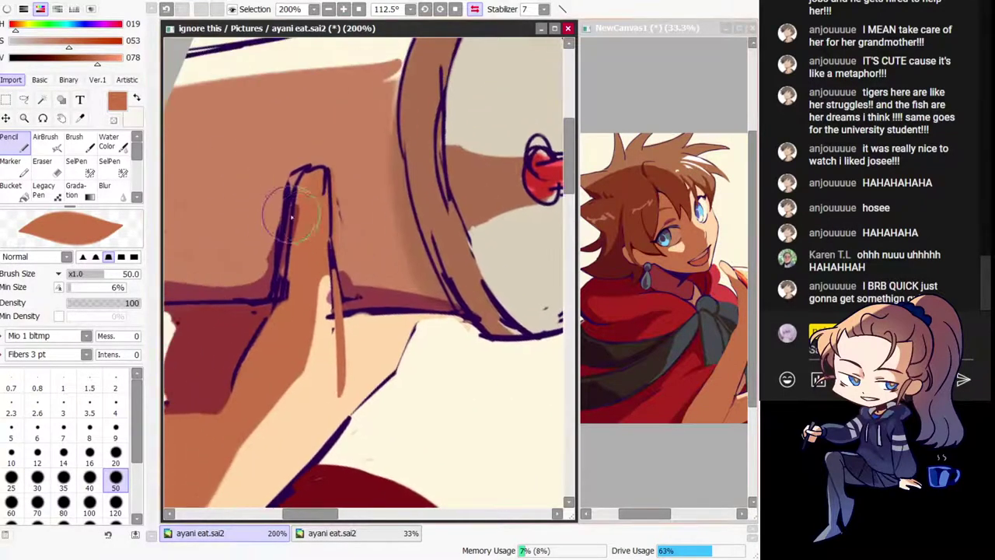
right_click(268, 217)
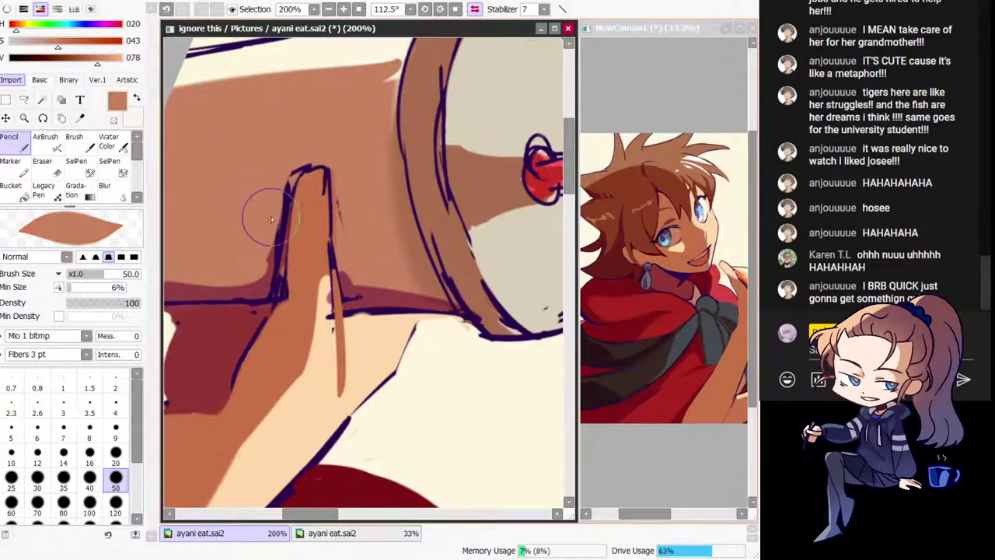
mouse_move(269, 216)
mouse_down()
mouse_move(272, 280)
mouse_move(310, 140)
mouse_up()
drag(350, 178, 357, 259)
Step: Redraw the finger's outline in sampled dark purple with brush size 9 and stabilizer 9, undoing the first strokes
alt+click(330, 264)
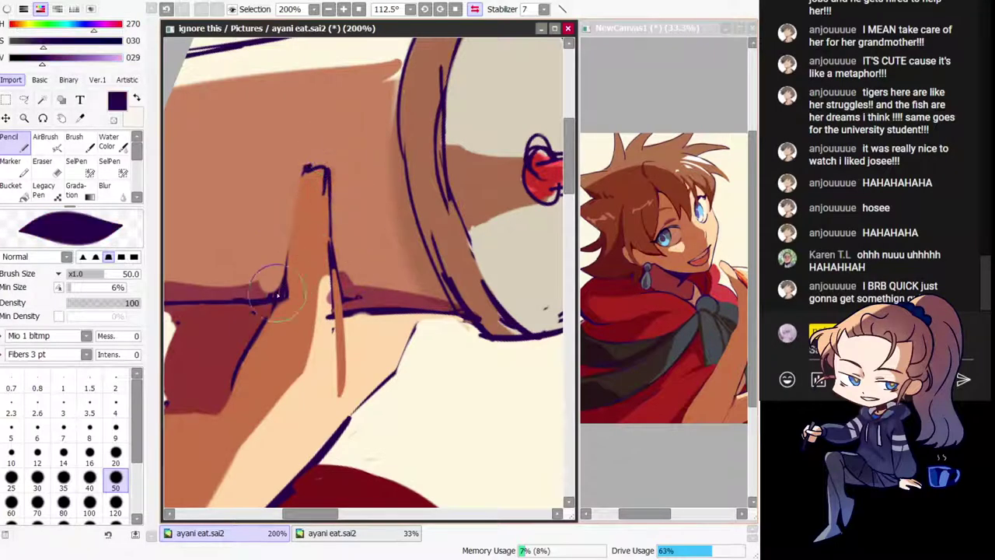
click(115, 427)
mouse_move(328, 190)
mouse_down()
mouse_move(307, 170)
mouse_move(276, 319)
mouse_up()
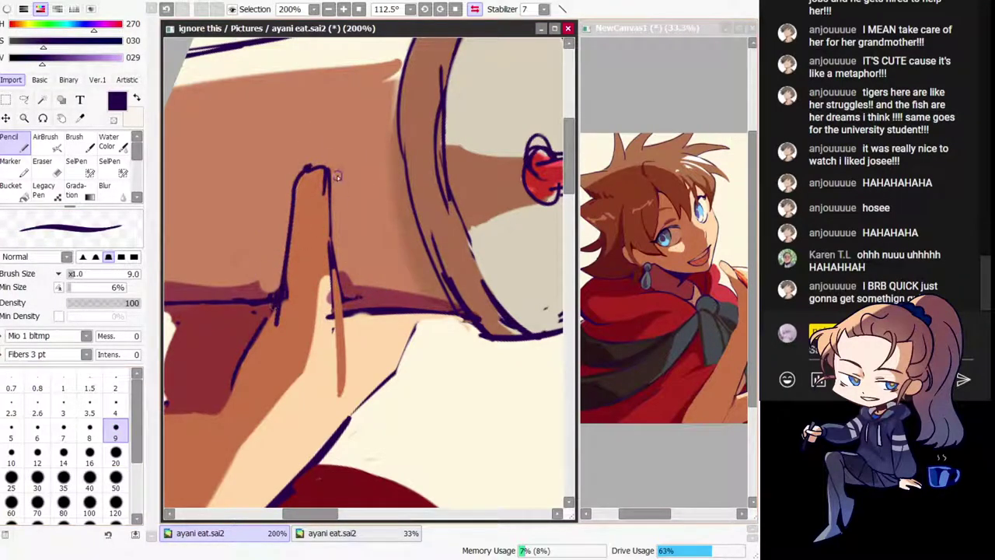
drag(330, 172, 337, 294)
key(ctrl+z)
key(ctrl+z)
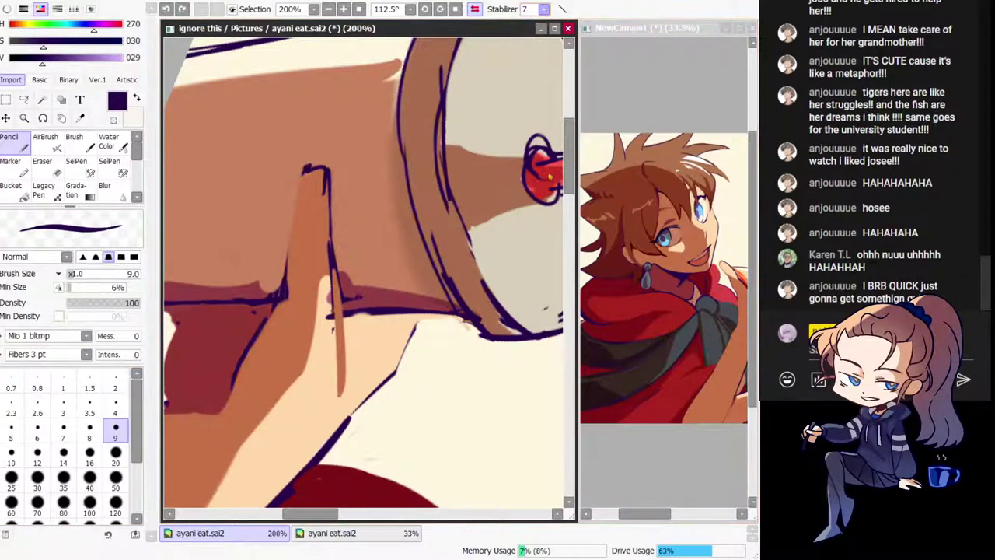
click(533, 158)
mouse_move(308, 168)
mouse_down()
mouse_move(275, 299)
mouse_move(339, 304)
mouse_up()
Step: Clean up the edges around the finger's outline with colours sampled from the skin, the cup and its shadow
alt+click(322, 196)
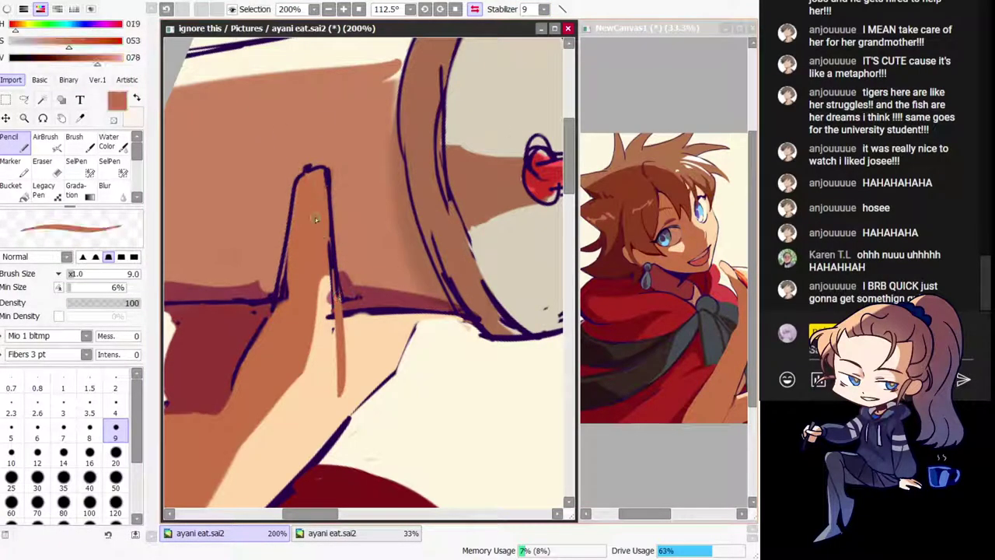
drag(315, 219, 280, 311)
alt+click(330, 157)
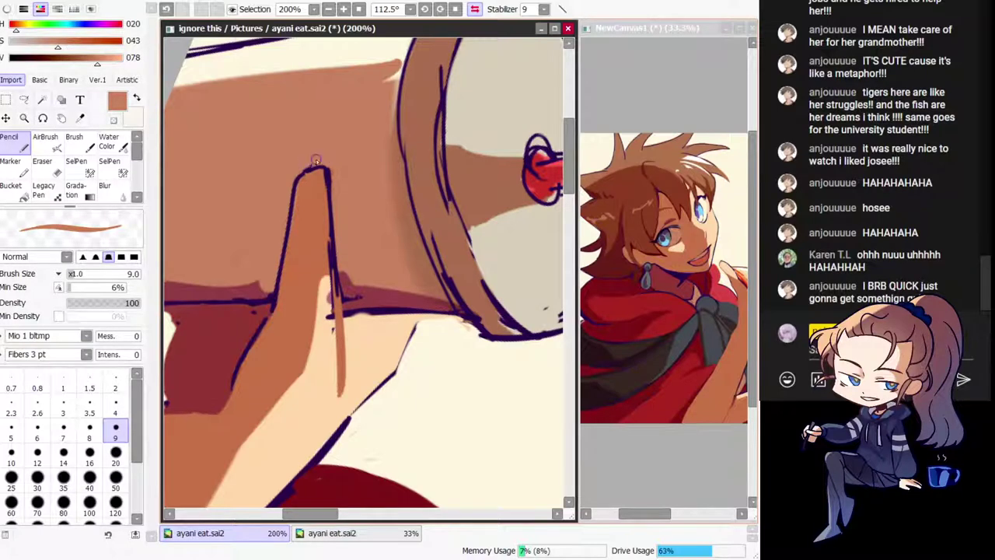
key(h)
alt+click(355, 305)
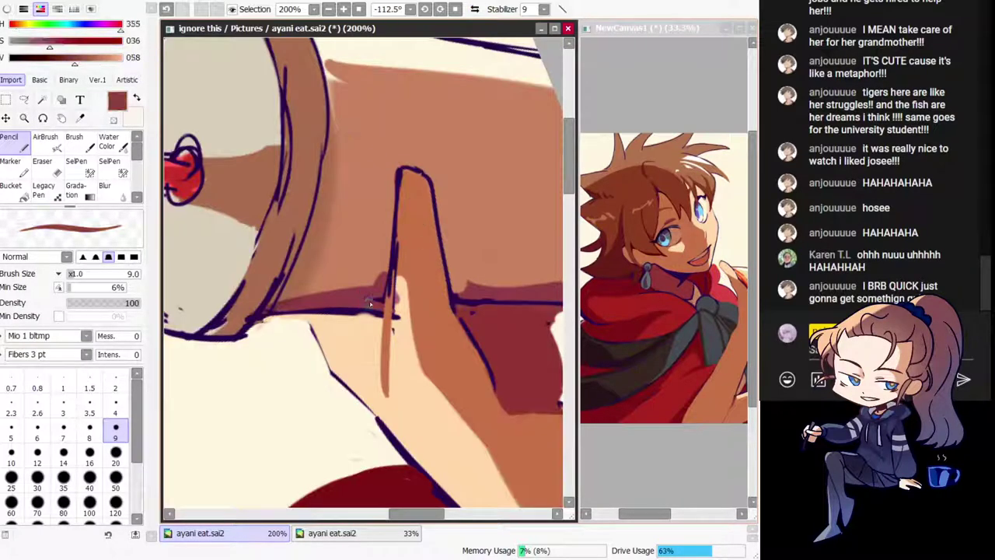
alt+click(397, 295)
alt+click(400, 294)
drag(397, 289, 395, 343)
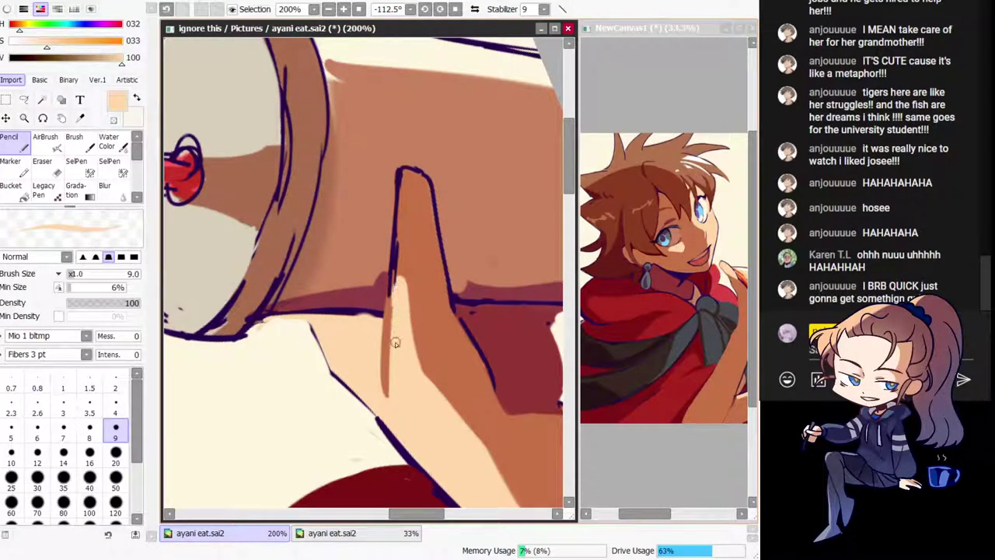
Step: Shape the cup's shadow around the base of the finger with the sampled dark red, undoing the stray stroke
alt+click(478, 286)
key(h)
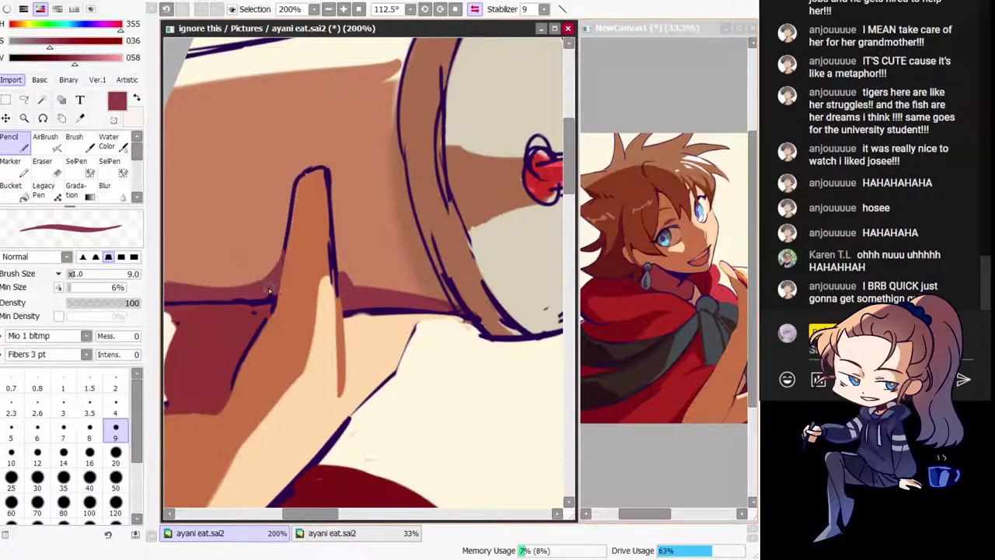
mouse_move(357, 280)
mouse_down()
mouse_move(338, 260)
mouse_move(363, 287)
mouse_up()
key(ctrl+z)
Step: Paint a dark red shadow on the cup just beneath the lid rim
drag(406, 165, 321, 208)
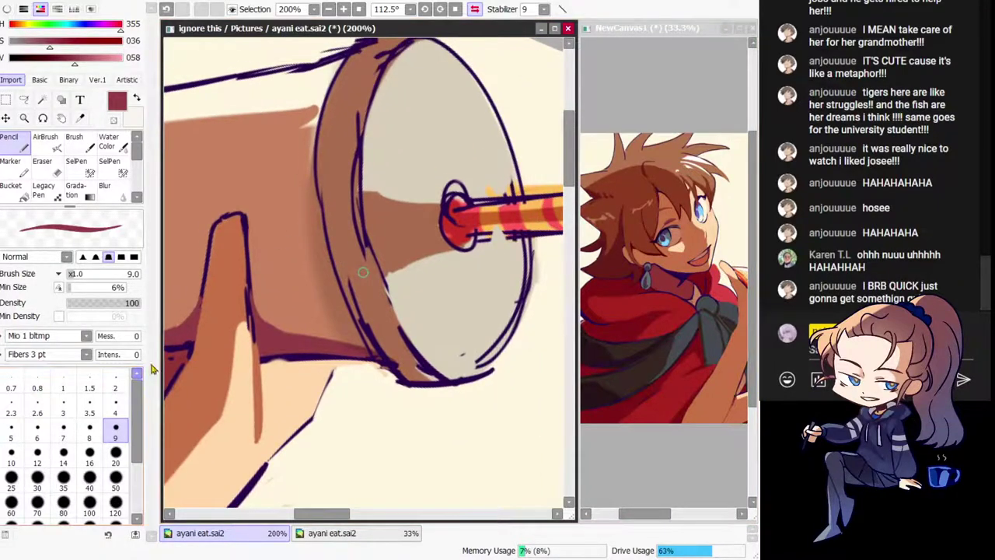
mouse_move(314, 157)
mouse_down()
mouse_move(324, 320)
mouse_move(338, 338)
mouse_move(336, 326)
mouse_up()
key(ctrl+z)
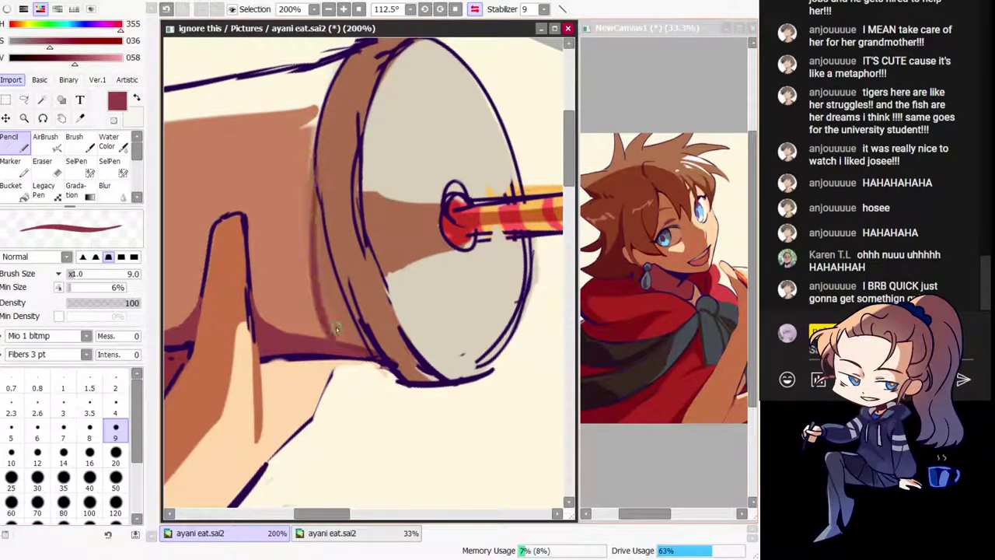
drag(313, 184, 333, 304)
key(h)
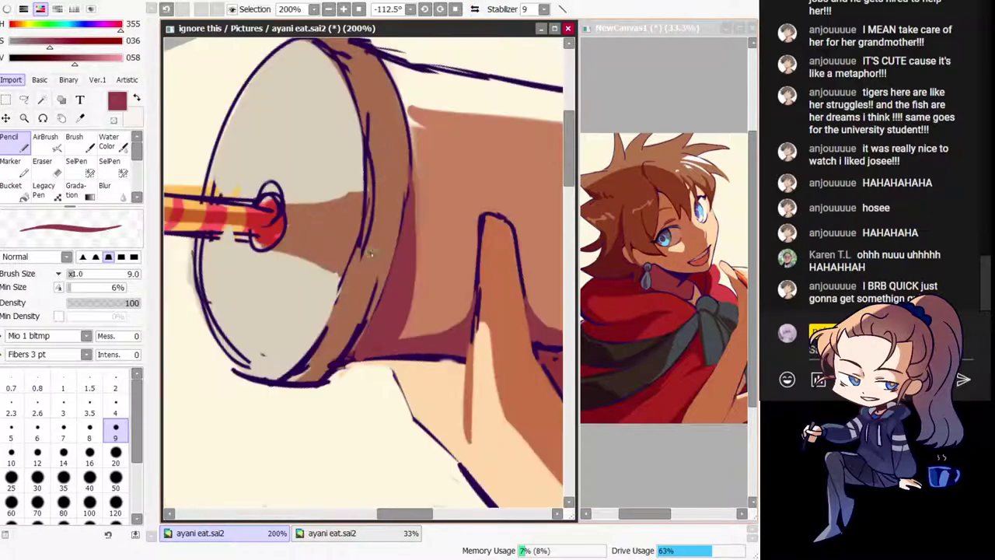
Step: Cover the doubled sketch lines on the lid rim with sampled rim brown and extend the cup's colour up to the rim
mouse_move(380, 153)
mouse_down()
mouse_move(375, 206)
mouse_move(390, 277)
mouse_move(376, 335)
mouse_move(344, 392)
mouse_move(311, 413)
mouse_up()
alt+click(387, 221)
mouse_move(366, 360)
mouse_down()
mouse_move(330, 410)
mouse_move(334, 389)
mouse_move(296, 410)
mouse_up()
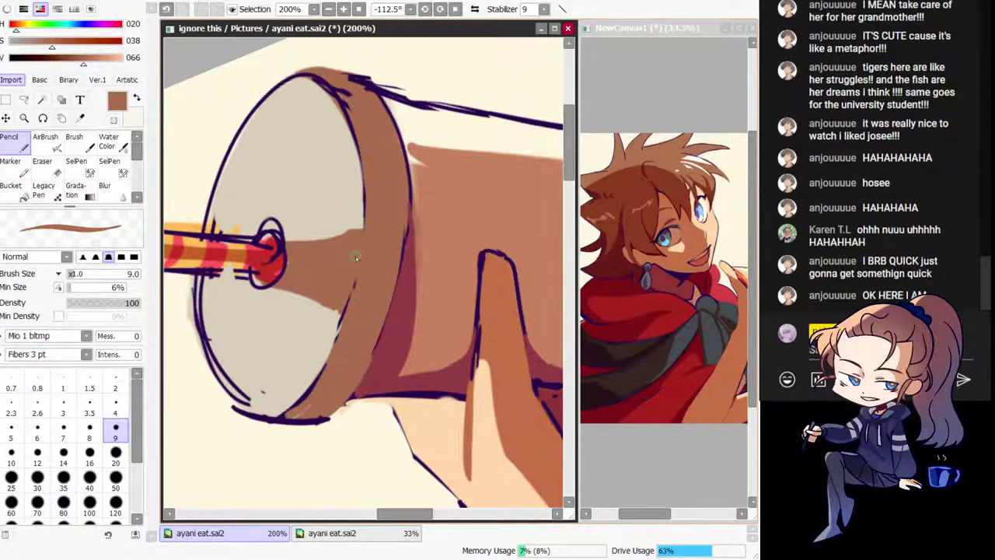
key(h)
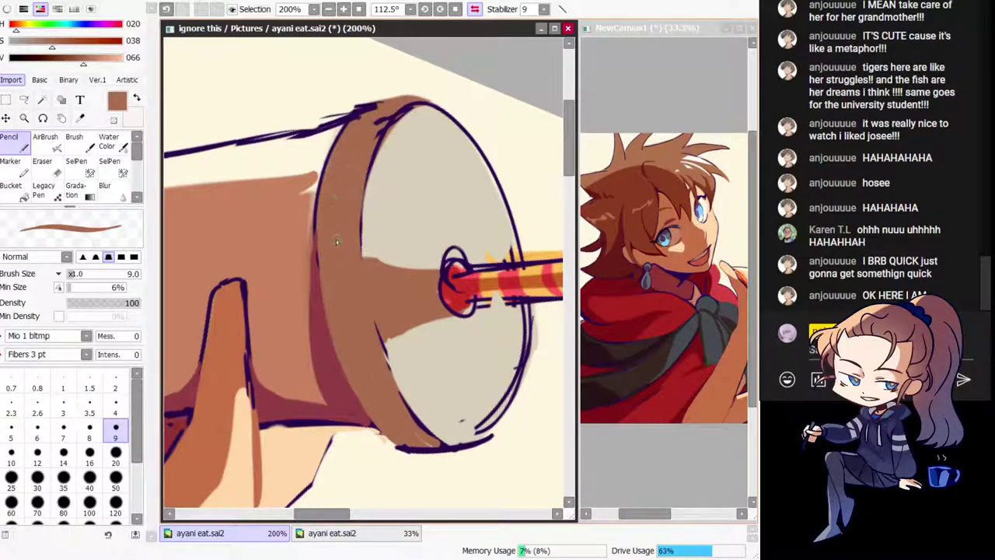
key(ctrl+z)
alt+click(294, 206)
drag(314, 183, 310, 276)
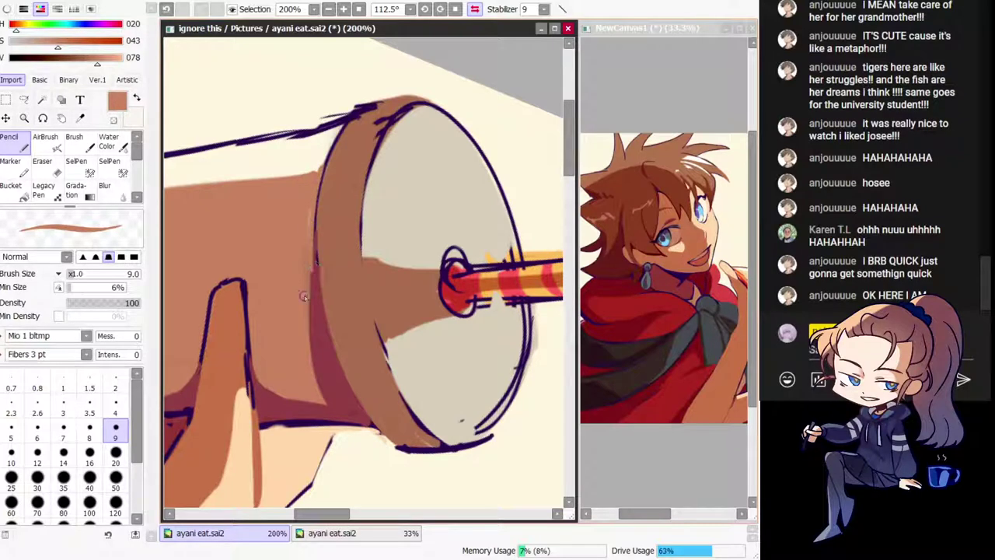
Step: Paint a light patch across the far end of the lid rim with the sampled lid grey, checking it mirrored
alt+click(395, 102)
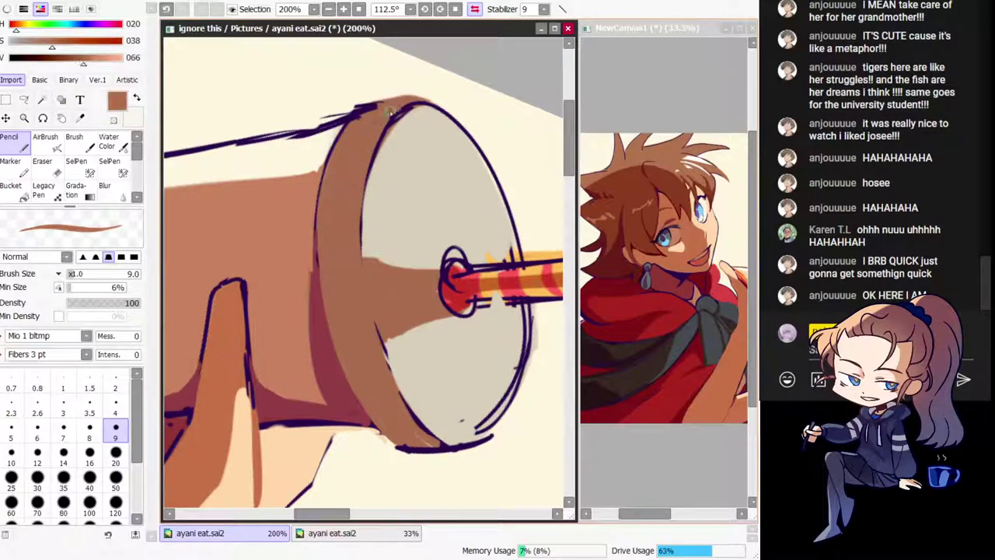
alt+click(411, 153)
key(h)
drag(438, 96, 420, 157)
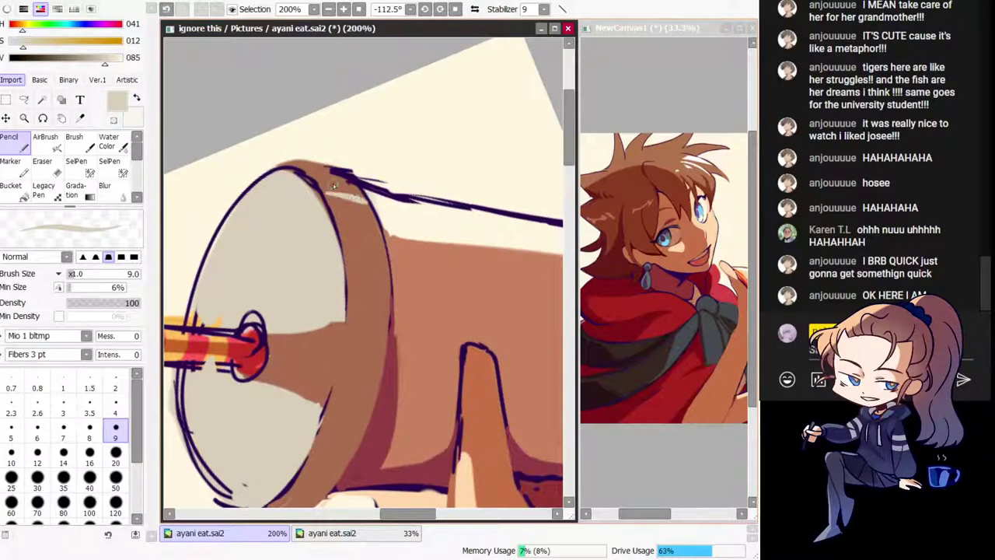
mouse_move(301, 169)
mouse_down()
mouse_move(335, 191)
mouse_move(354, 187)
mouse_move(309, 172)
mouse_move(339, 188)
mouse_move(306, 191)
mouse_move(387, 223)
mouse_up()
key(h)
key(e)
key(h)
key(e)
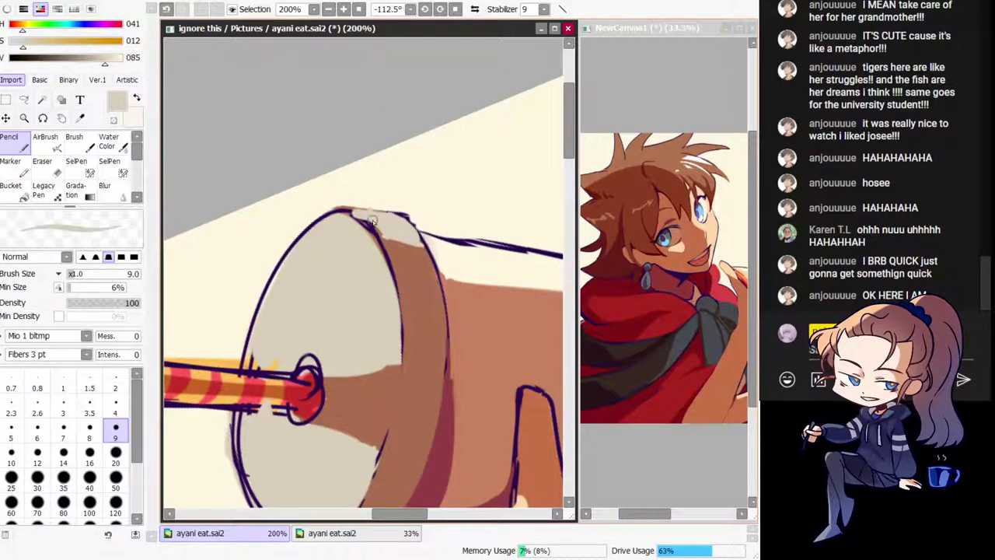
drag(341, 218, 374, 242)
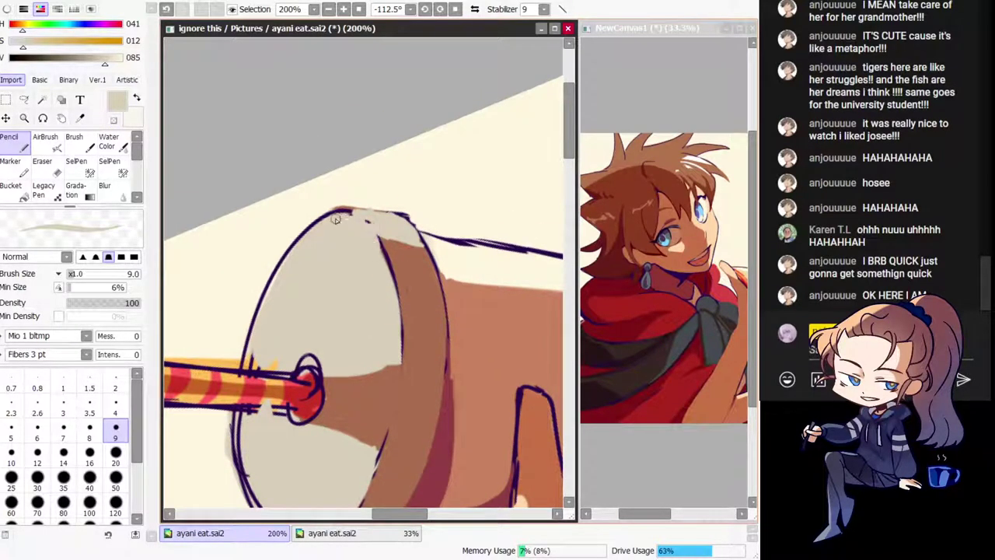
Step: Draw a thin edge between the lid's surface and the light rim patch in sampled rim brown
right_click(415, 257)
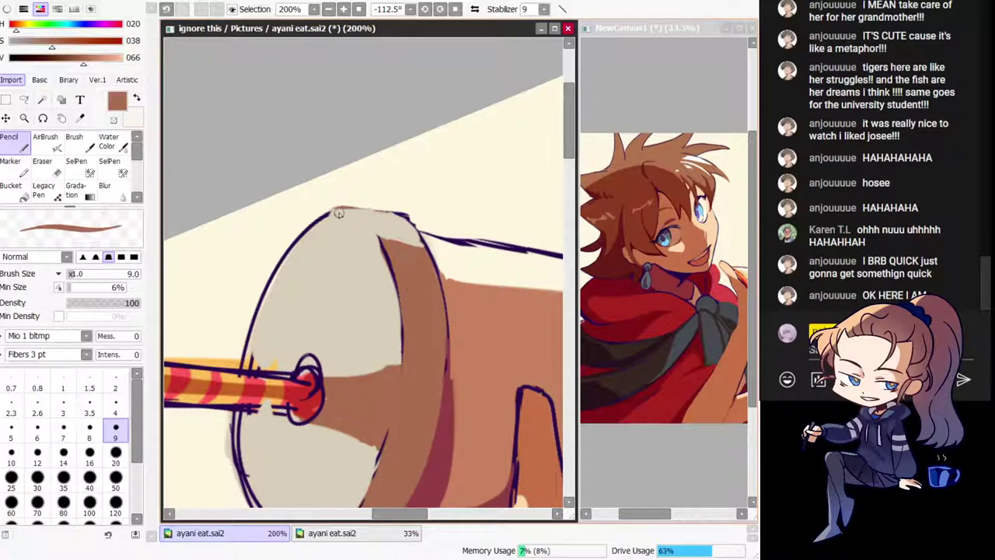
key(ctrl+z)
drag(337, 213, 389, 265)
Step: Cover the doubled inner outline on the lid's surface with the sampled lid grey at brush size 20
drag(381, 330, 388, 210)
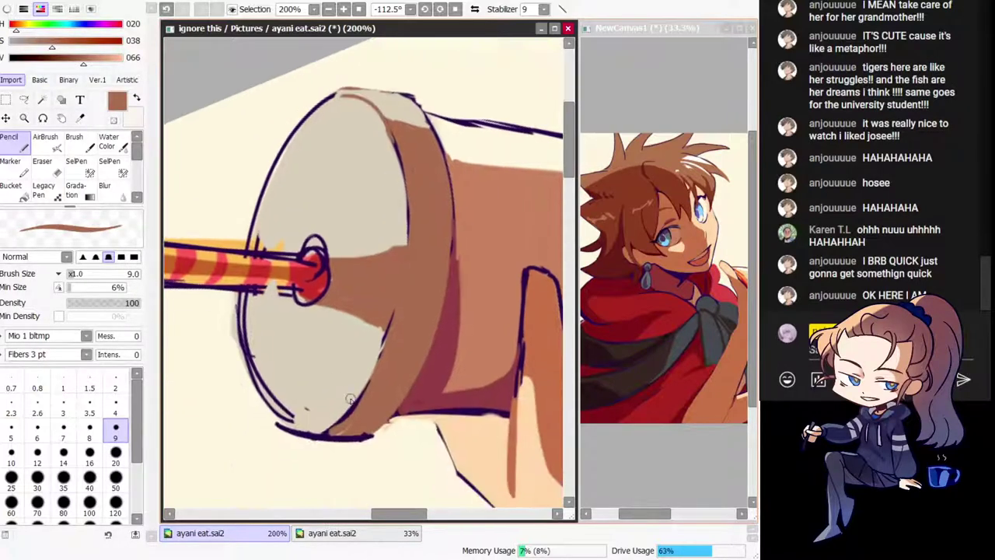
right_click(333, 388)
click(115, 458)
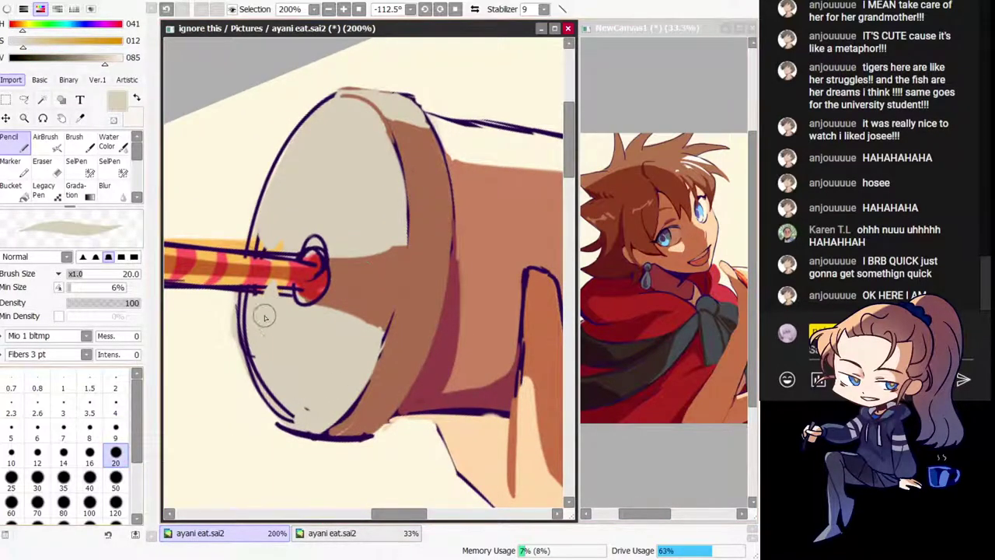
drag(264, 316, 264, 378)
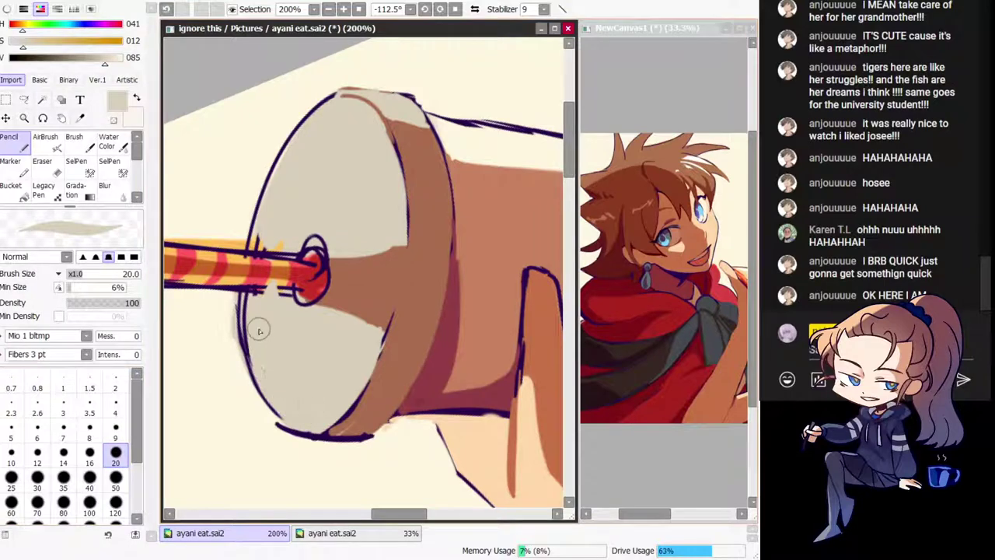
Step: Erase the yellow overspray along the straw with the transparent colour, undoing the unwanted strokes
key(e)
drag(233, 241, 396, 338)
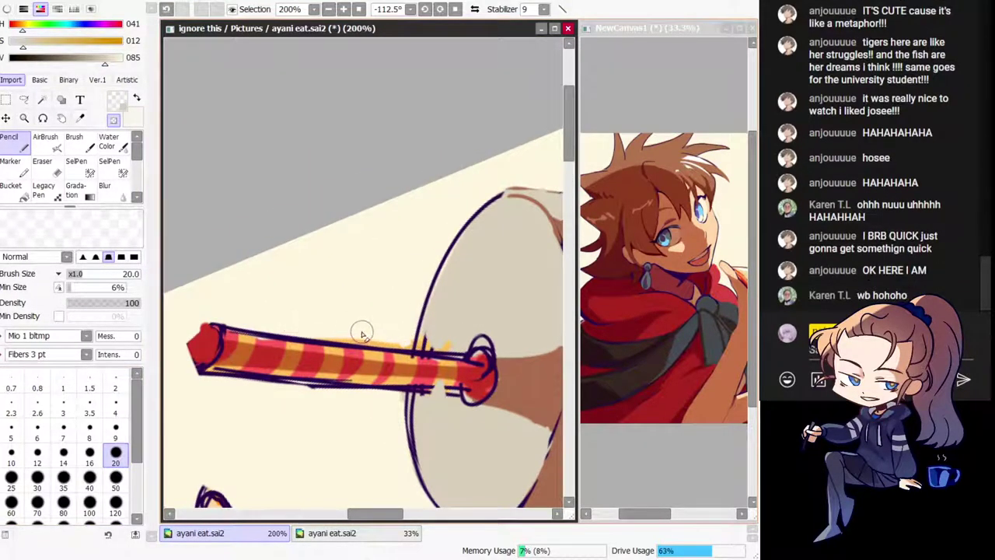
drag(329, 334, 417, 341)
key(ctrl+z)
key(ctrl+z)
mouse_move(314, 339)
mouse_down()
mouse_move(405, 348)
mouse_move(358, 273)
mouse_up()
Step: Cover the stray marks beside the straw with lid grey and fill the straw's gap in sampled yellow with a dark outline
alt+click(443, 307)
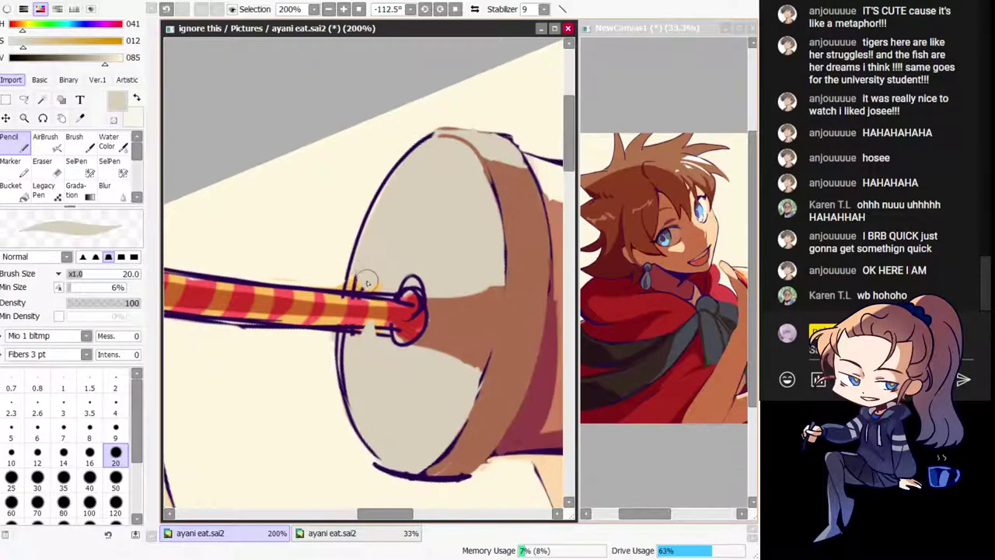
alt+click(374, 323)
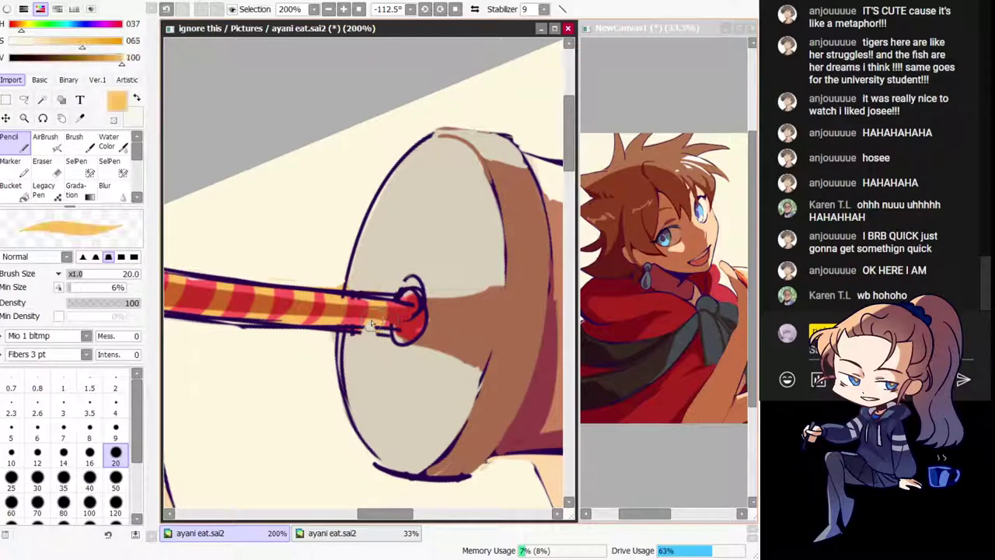
alt+click(348, 332)
mouse_move(384, 327)
mouse_down()
mouse_move(332, 334)
mouse_move(390, 336)
mouse_move(349, 334)
mouse_move(413, 326)
mouse_move(404, 311)
mouse_move(404, 336)
mouse_up()
key(ctrl+z)
alt+click(414, 325)
key(ctrl+z)
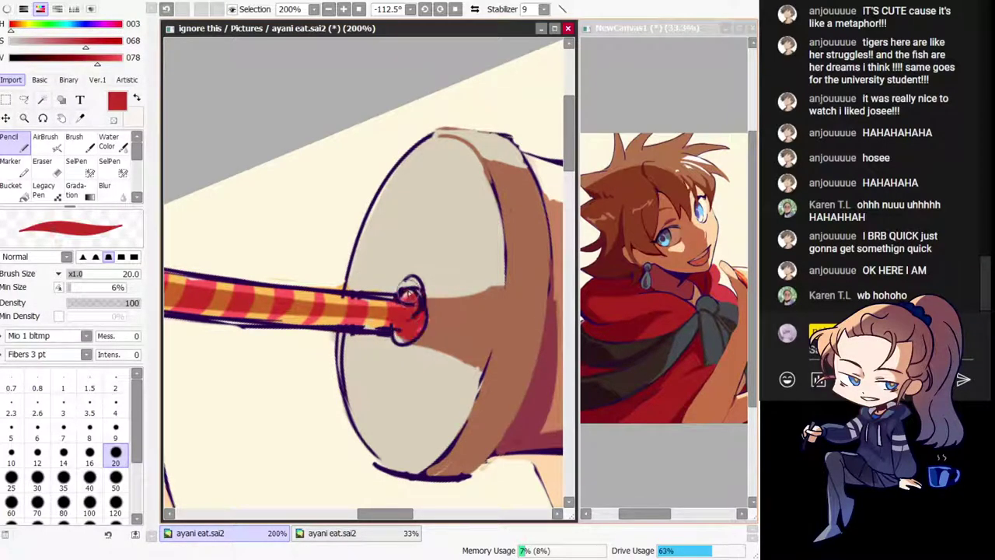
Step: Repaint the straw's base in sampled red and cover the sketched circle around it with lid grey
mouse_move(407, 297)
mouse_down()
mouse_move(411, 327)
mouse_move(397, 303)
mouse_up()
alt+click(394, 351)
drag(394, 345, 416, 336)
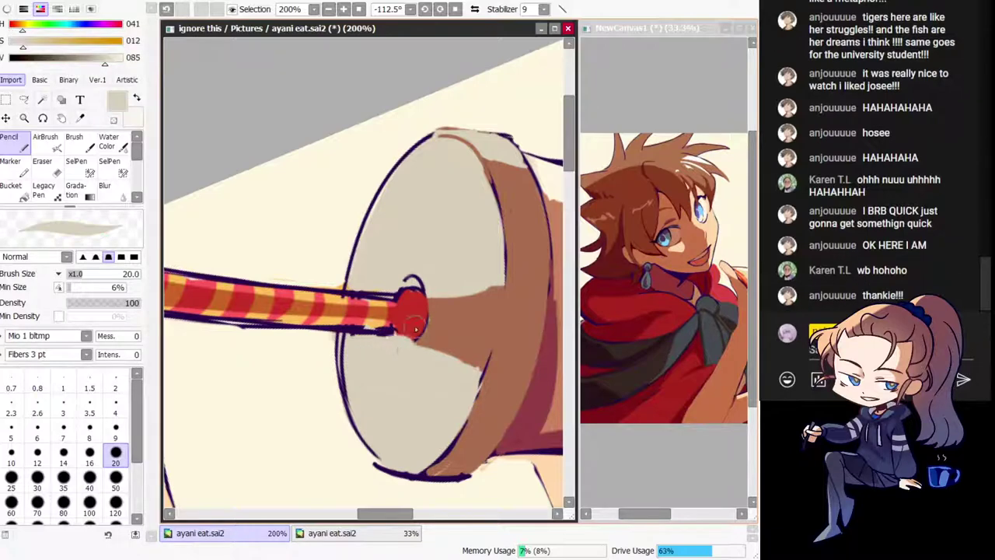
mouse_move(399, 281)
mouse_down()
mouse_move(429, 289)
mouse_move(425, 335)
mouse_move(372, 326)
mouse_move(410, 311)
mouse_move(411, 328)
mouse_move(414, 309)
mouse_move(415, 334)
mouse_move(426, 314)
mouse_move(388, 307)
mouse_move(418, 306)
mouse_move(405, 337)
mouse_move(411, 309)
mouse_move(417, 335)
mouse_up()
Step: Touch up the straw's base with colours sampled from its stripes, undoing the unwanted strokes, and mirror the canvas
alt+click(372, 325)
key(ctrl+z)
key(ctrl+z)
alt+click(388, 312)
key(ctrl+z)
key(h)
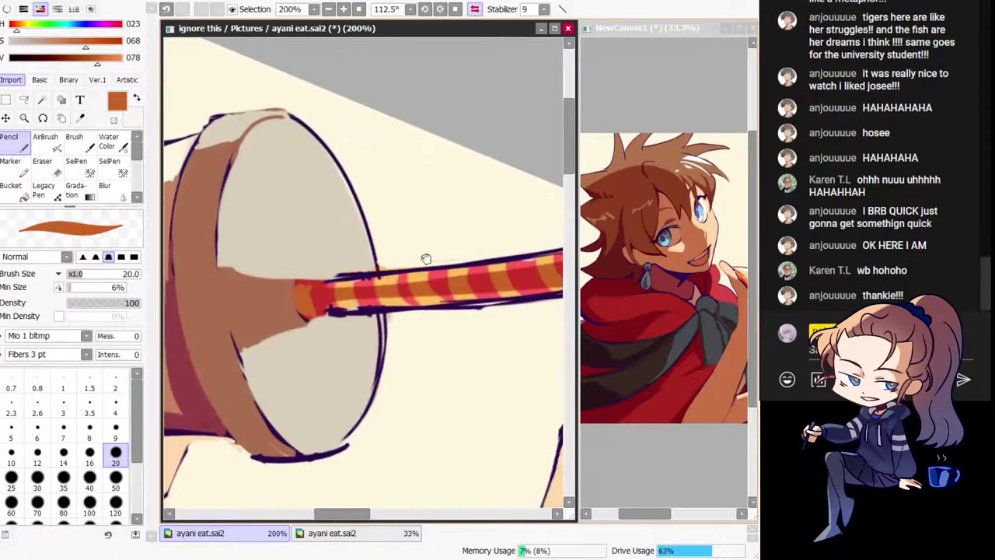
Step: Outline the straw's base with a dark purple curve and cover the excess colour beyond it with sampled brown
alt+click(325, 305)
drag(319, 283, 317, 312)
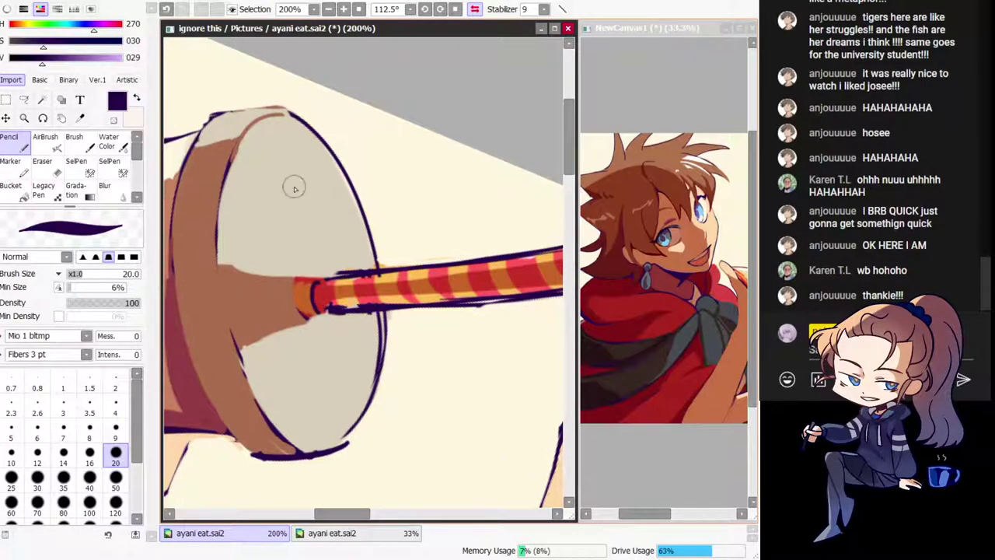
alt+click(289, 293)
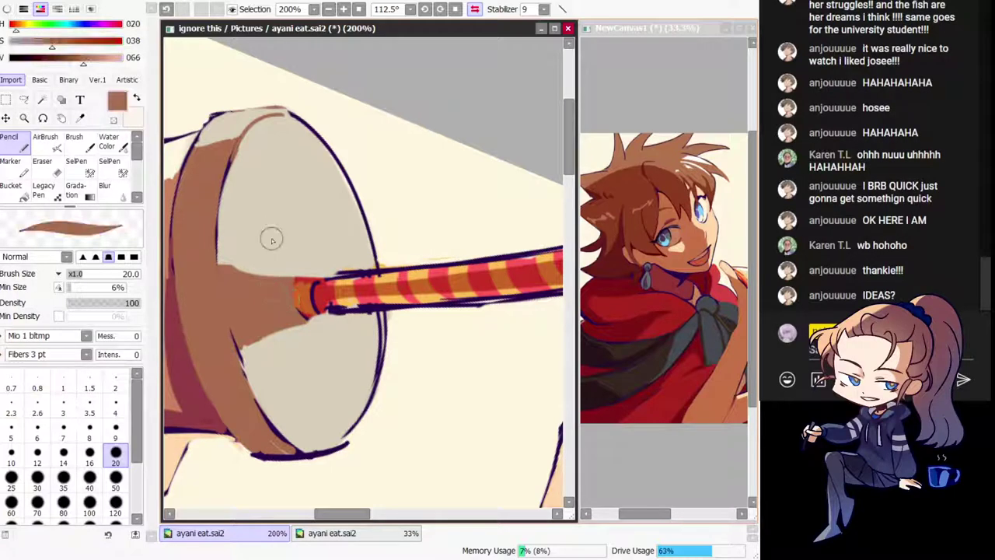
mouse_move(286, 286)
mouse_down()
mouse_move(310, 287)
mouse_move(305, 313)
mouse_up()
key(h)
drag(333, 187, 262, 123)
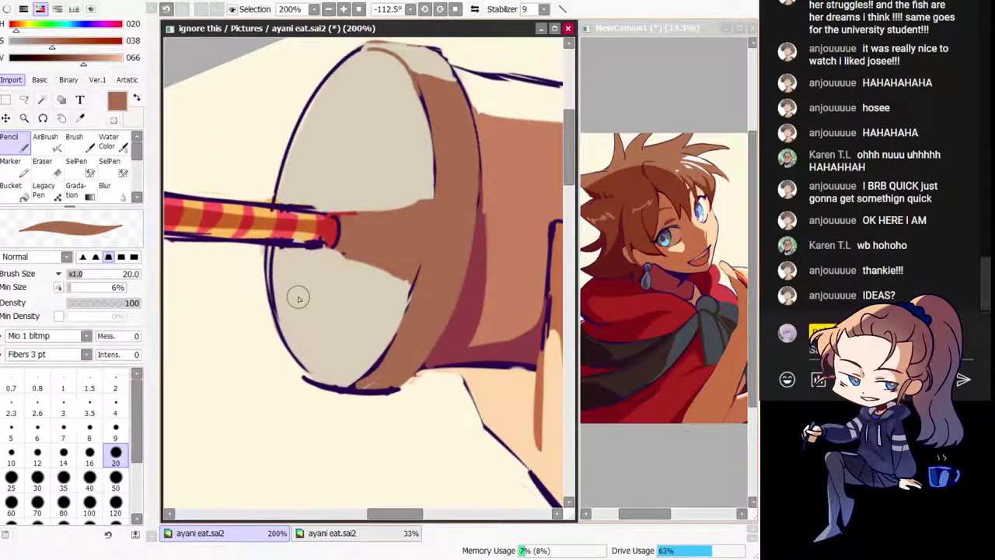
Step: Draw a brown inner ring and rim strokes around the cup lid on both sides of the straw, and mirror the canvas
drag(290, 351, 309, 374)
key(ctrl+z)
drag(274, 314, 330, 385)
mouse_move(297, 271)
mouse_down()
mouse_move(397, 308)
mouse_move(408, 278)
mouse_up()
mouse_move(289, 208)
mouse_down()
mouse_move(397, 99)
mouse_move(403, 204)
mouse_up()
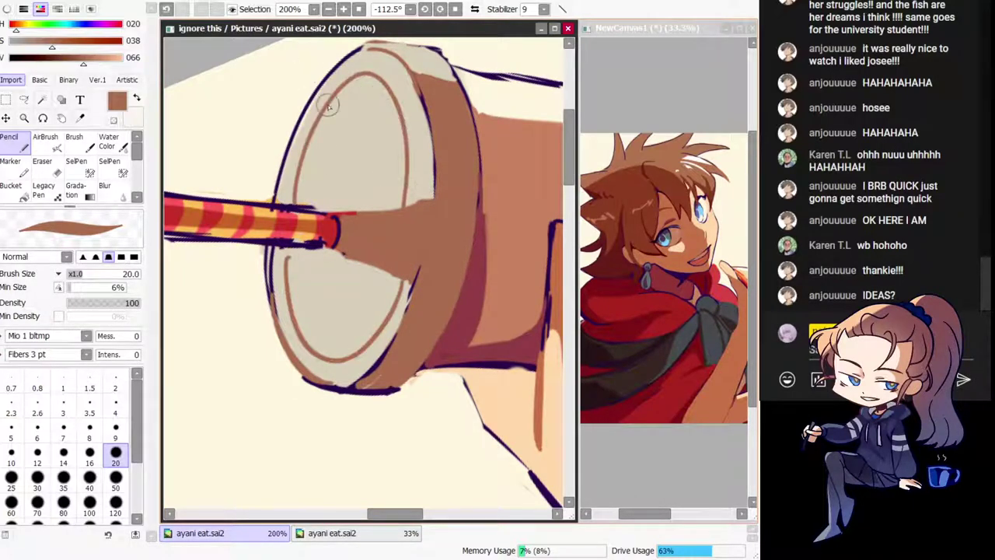
drag(417, 279, 393, 342)
mouse_move(425, 253)
mouse_down()
mouse_move(386, 352)
mouse_move(362, 380)
mouse_up()
key(h)
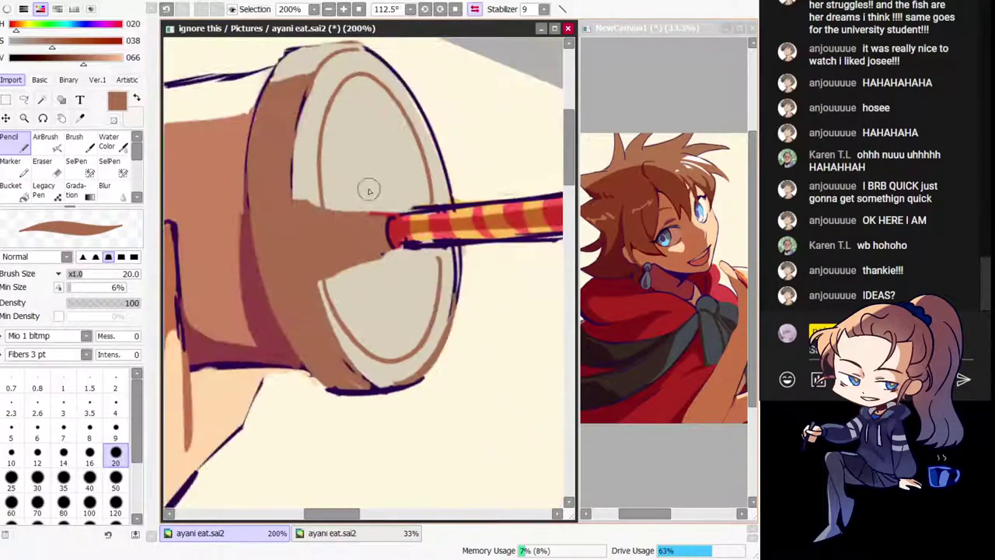
Step: Repaint the lid's raised rim in sampled lid grey, covering the dark line along its inner edge and undoing the unwanted stroke
drag(368, 191, 369, 227)
right_click(313, 169)
drag(324, 106, 304, 238)
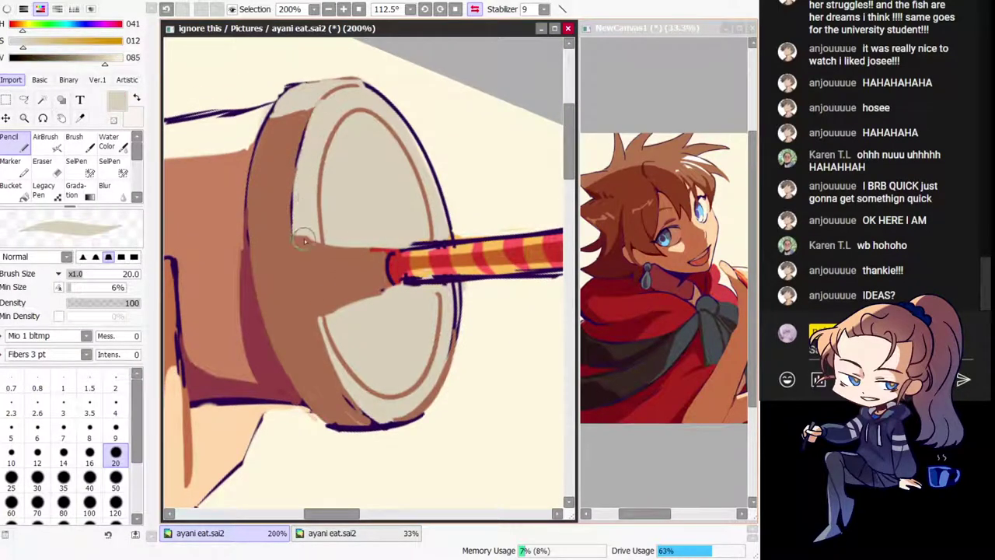
mouse_move(311, 139)
mouse_down()
mouse_move(312, 286)
mouse_move(304, 173)
mouse_move(329, 340)
mouse_move(321, 324)
mouse_move(356, 407)
mouse_up()
key(ctrl+z)
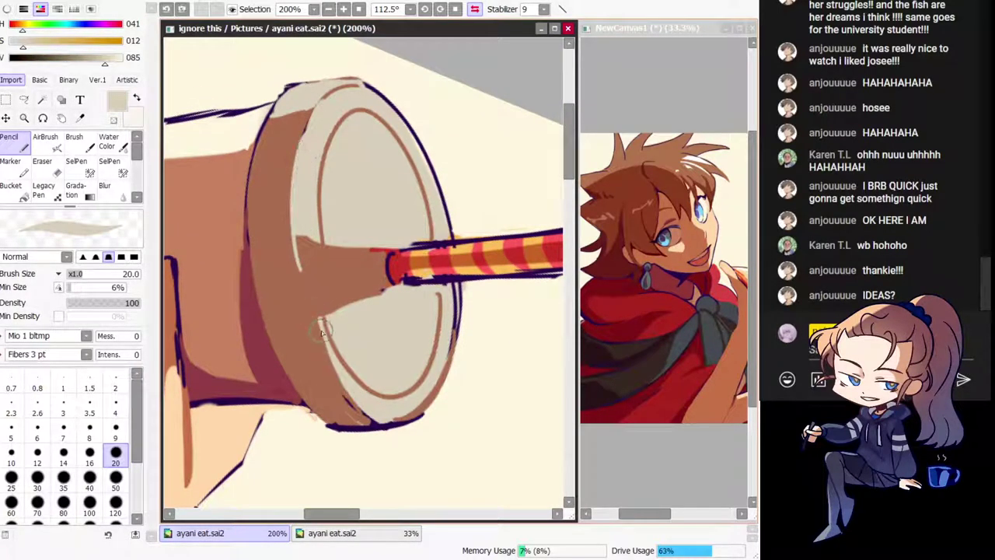
mouse_move(320, 318)
mouse_down()
mouse_move(344, 362)
mouse_move(324, 362)
mouse_move(354, 378)
mouse_move(375, 418)
mouse_up()
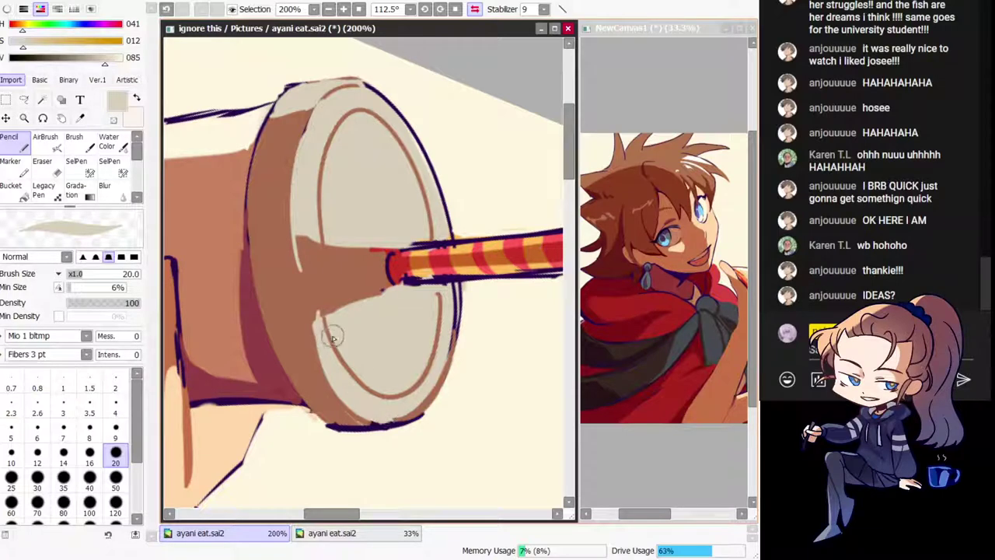
drag(313, 321, 344, 391)
Step: Shade the lid's side in sampled brown, mirror the canvas back, and erase the excess outside the lid's edge with transparent colour
right_click(291, 307)
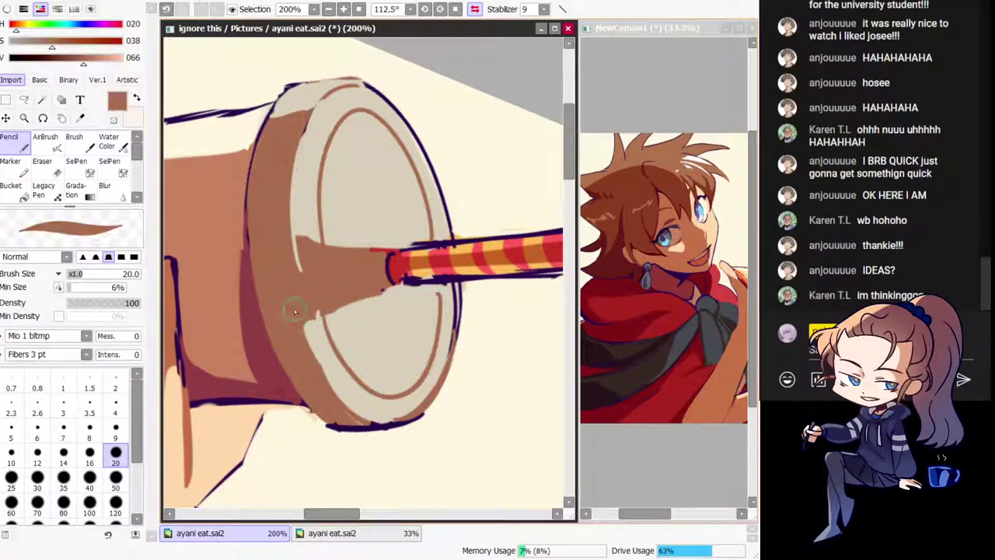
mouse_move(302, 320)
mouse_down()
mouse_move(315, 371)
mouse_move(308, 295)
mouse_move(324, 410)
mouse_move(374, 438)
mouse_move(345, 432)
mouse_move(403, 442)
mouse_move(419, 416)
mouse_up()
key(minus)
key(h)
drag(290, 402, 330, 431)
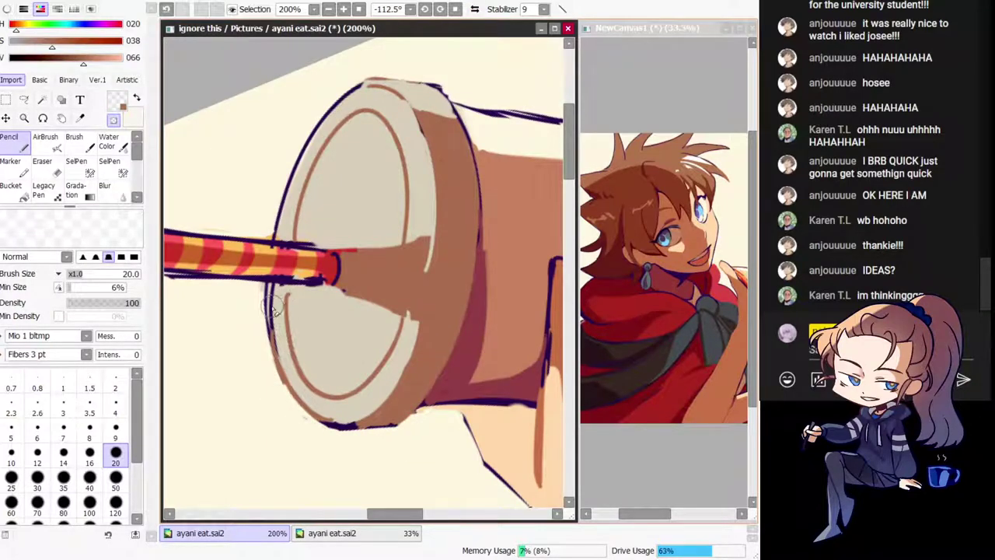
Step: Cover the doubled outline on the lid's edge beside the straw with sampled lid grey
right_click(271, 304)
drag(277, 288, 280, 354)
key(ctrl+z)
right_click(285, 291)
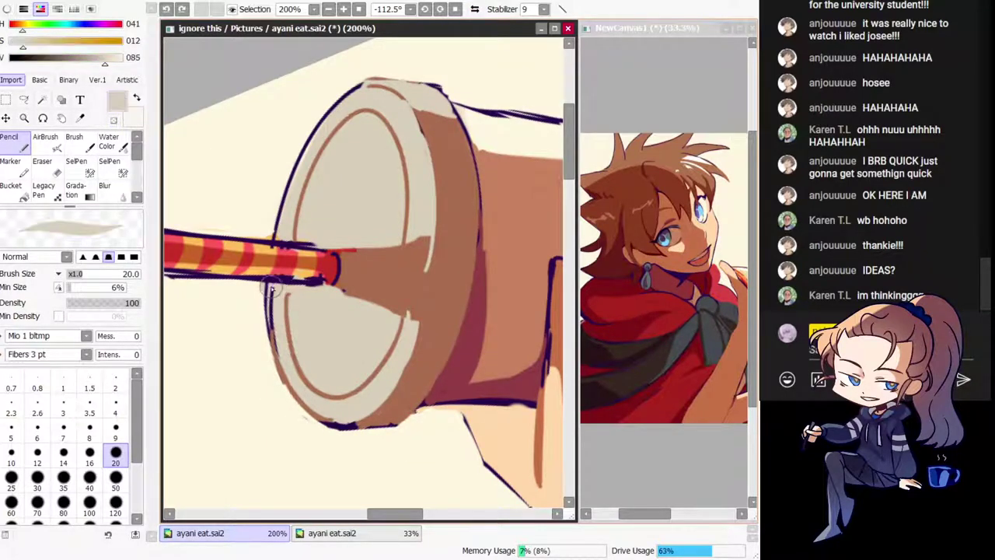
drag(279, 289, 293, 365)
drag(273, 299, 303, 365)
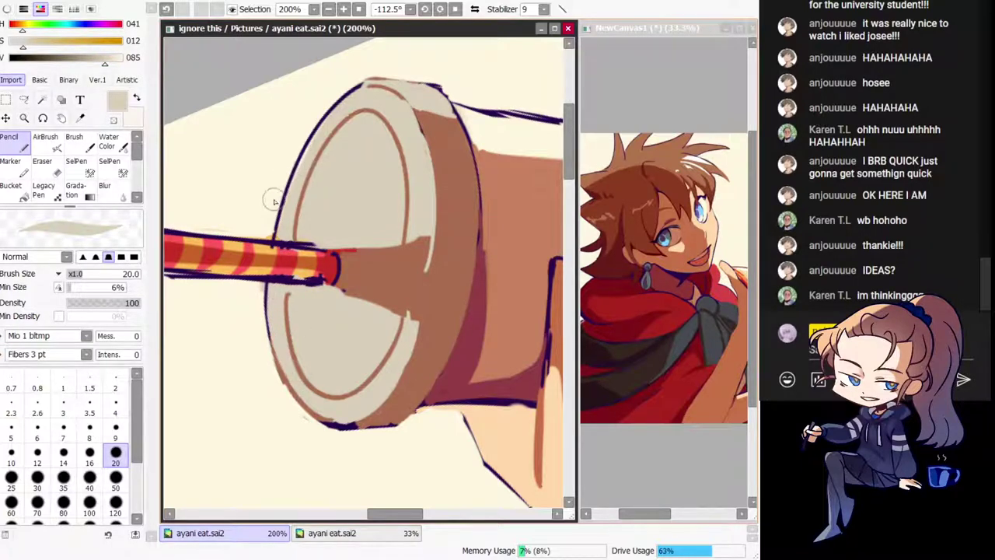
Step: Erase the rough edges of the lid and the straw's outline with transparent colour, undoing the unwanted strokes
key(x)
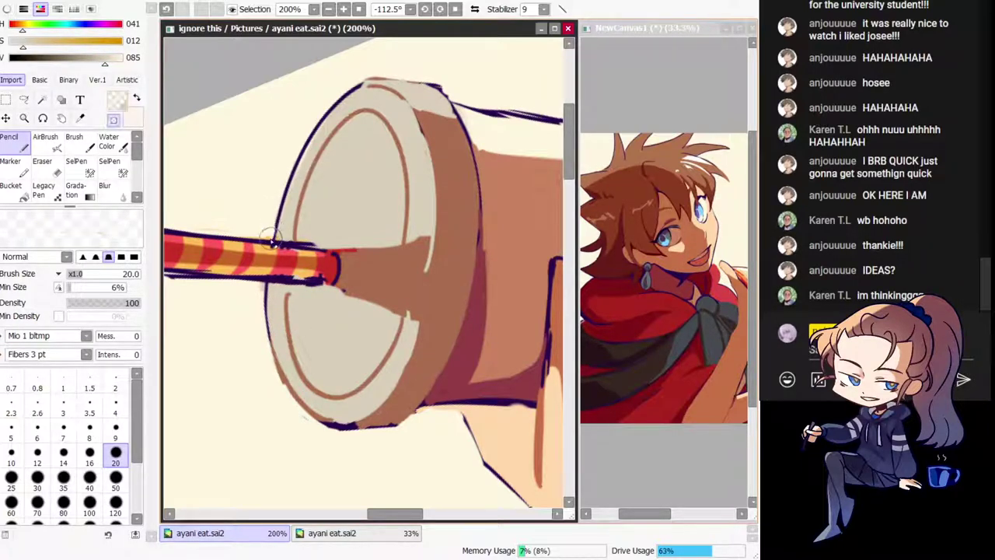
drag(270, 238, 205, 234)
key(ctrl+z)
mouse_move(266, 239)
mouse_down()
mouse_move(196, 231)
mouse_move(251, 236)
mouse_up()
key(ctrl+z)
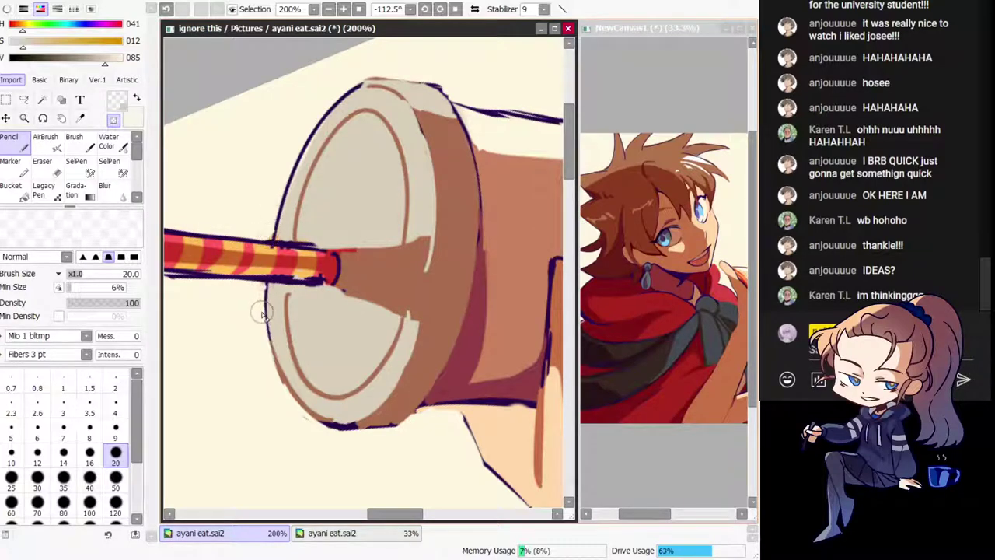
drag(262, 313, 443, 405)
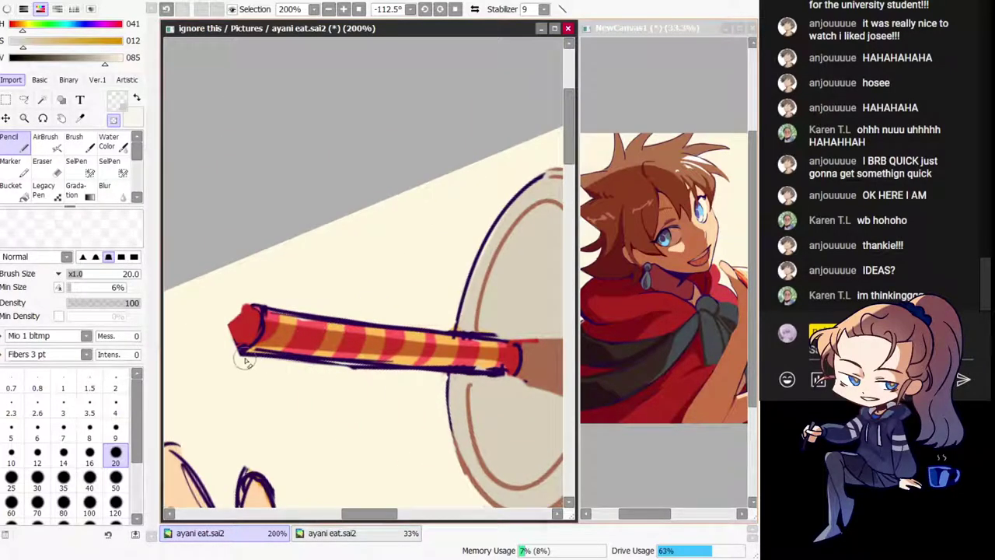
mouse_move(244, 360)
mouse_down()
mouse_move(428, 374)
mouse_move(264, 359)
mouse_move(327, 363)
mouse_up()
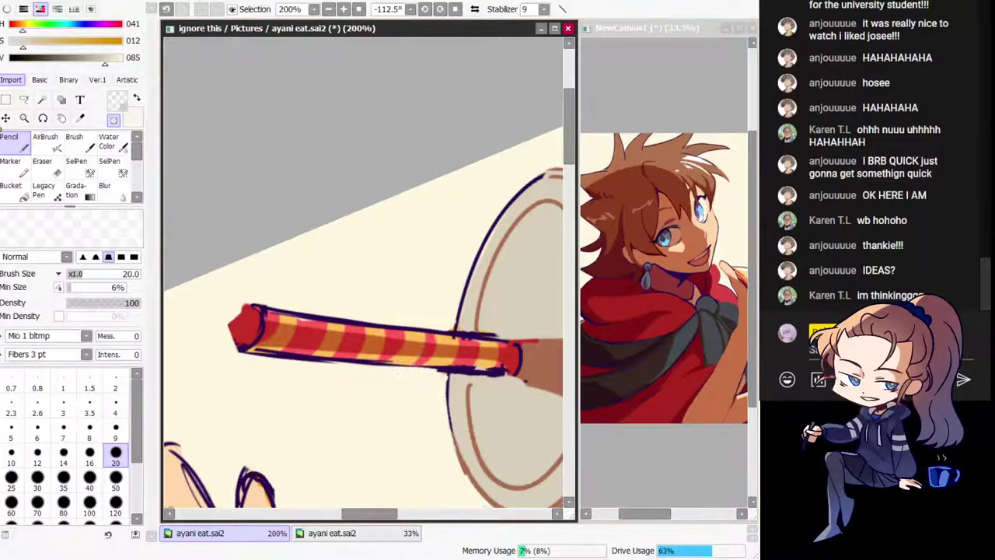
Step: Reset the canvas rotation, sample the dark purple of the lid's outline, and set the brush size to 9
key(Home)
drag(350, 311, 241, 207)
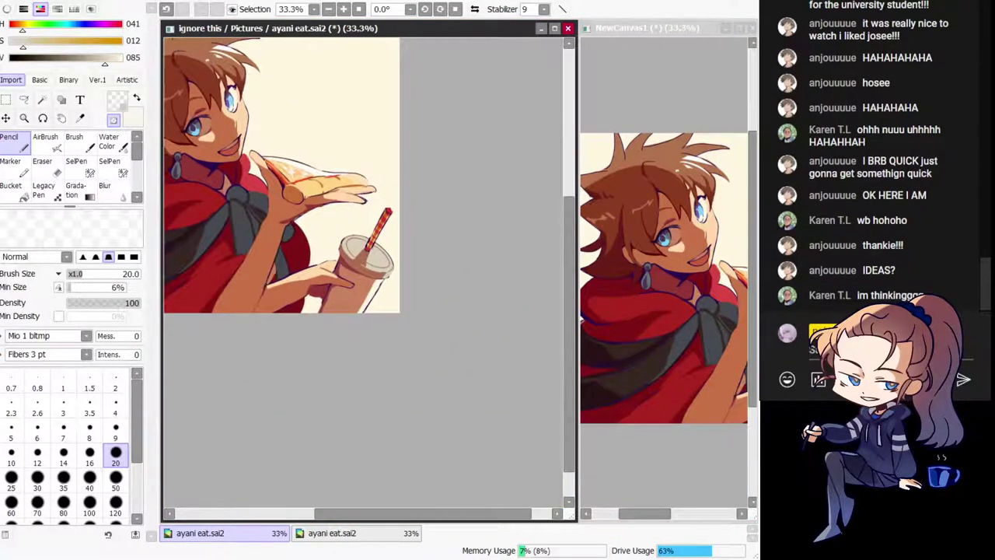
key(Page_Up)
key(Page_Up)
key(Page_Up)
key(Page_Up)
right_click(262, 130)
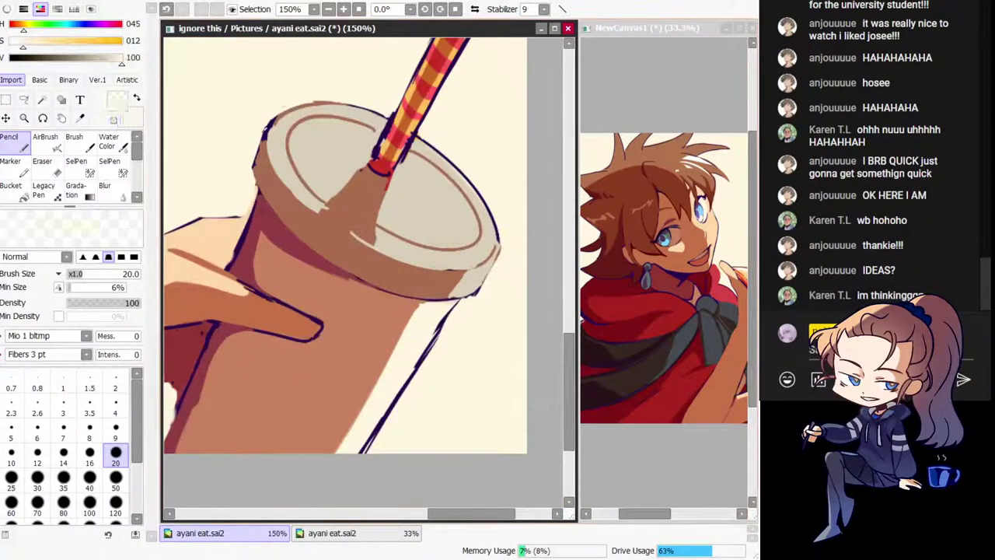
right_click(266, 129)
drag(266, 126, 256, 167)
key(ctrl+z)
key(ctrl+z)
right_click(266, 128)
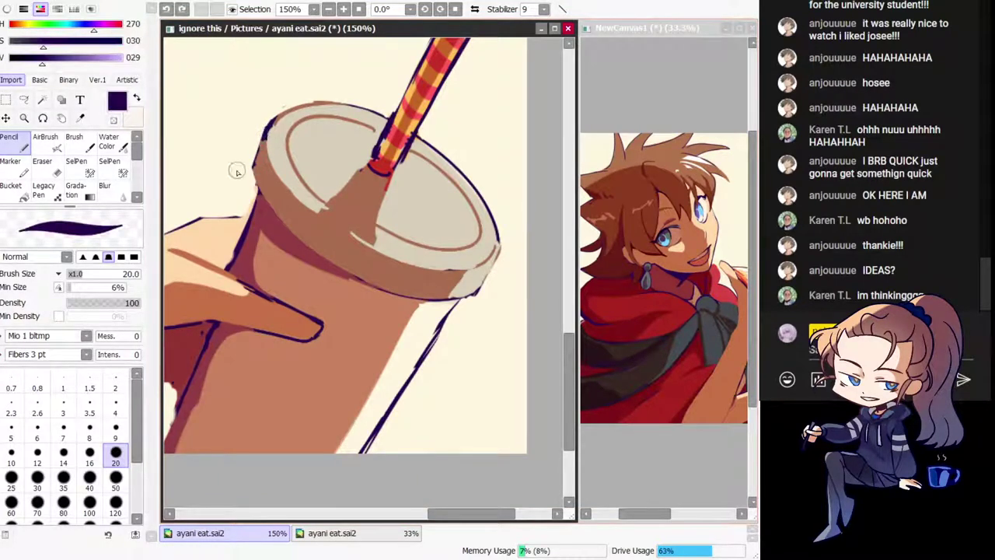
click(116, 431)
Step: Outline the lower edge of the lid's side in dark purple, undoing the unwanted strokes
mouse_move(266, 129)
mouse_down()
mouse_move(276, 210)
mouse_move(305, 240)
mouse_move(265, 184)
mouse_move(329, 268)
mouse_up()
key(ctrl+z)
key(ctrl+z)
key(ctrl+z)
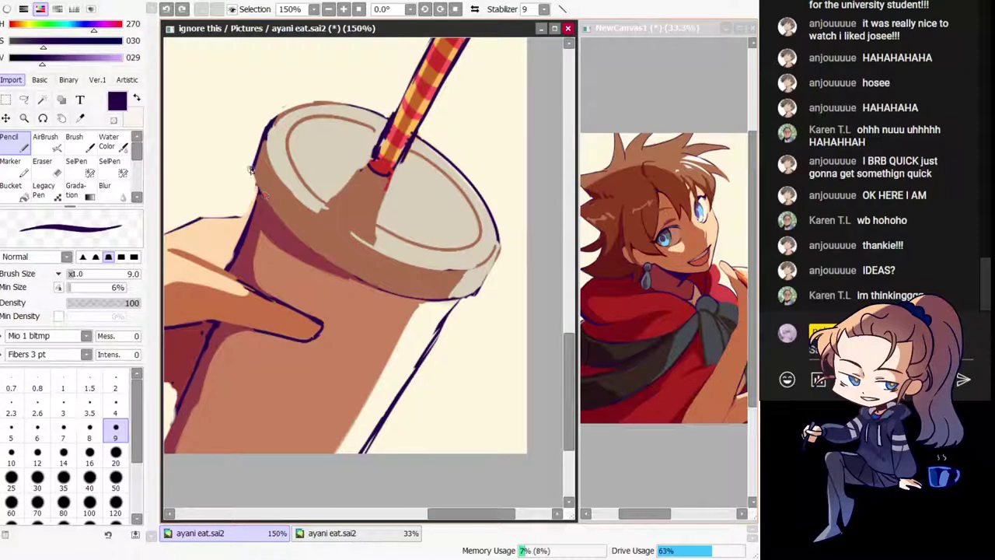
mouse_move(251, 167)
mouse_down()
mouse_move(308, 243)
mouse_move(376, 289)
mouse_up()
key(ctrl+z)
key(ctrl+z)
drag(322, 257, 381, 289)
Step: Draw a thin dark purple line between the lid's top and its shaded side, redoing the stroke until it fits
drag(313, 213, 414, 273)
key(ctrl+z)
key(ctrl+z)
drag(268, 144, 339, 229)
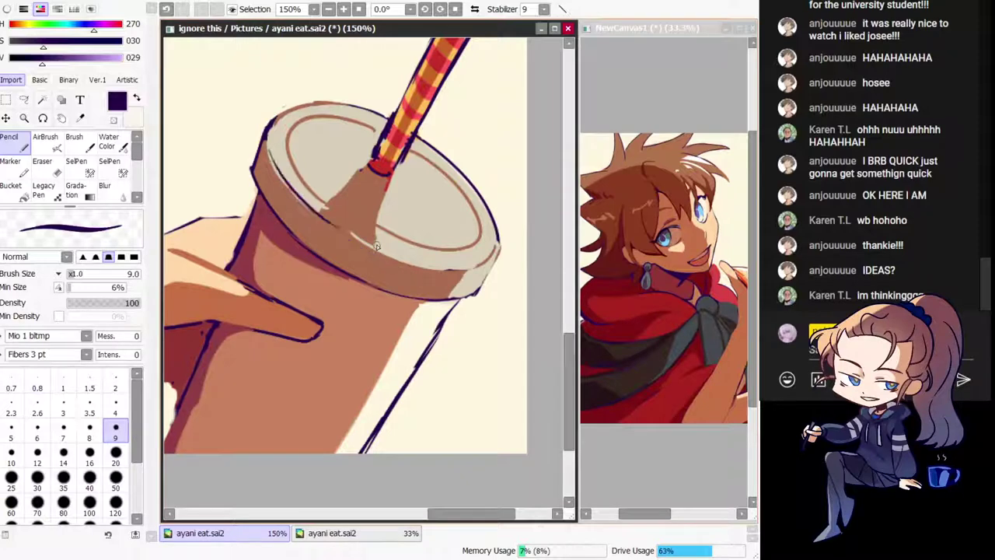
key(ctrl+z)
drag(286, 193, 368, 250)
key(ctrl+z)
alt+click(362, 221)
alt+click(270, 127)
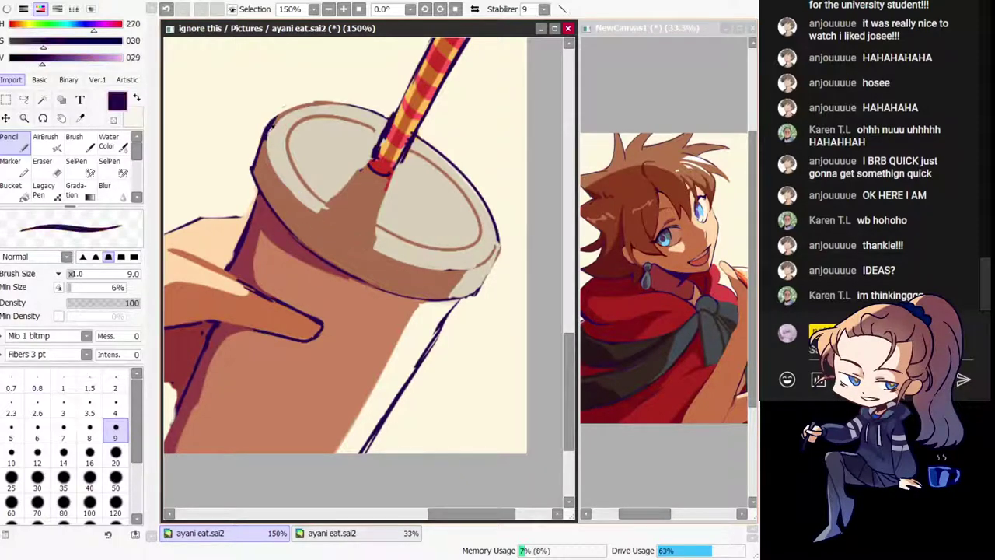
drag(321, 225, 450, 269)
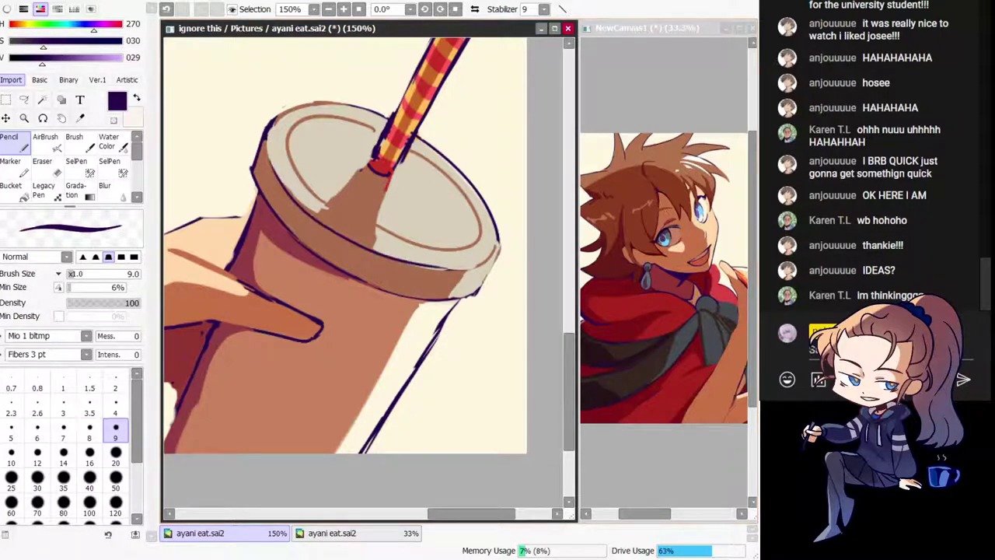
Step: Examine the whole illustration and the cup in normal and mirrored view
key(ctrl+0)
key(h)
key(h)
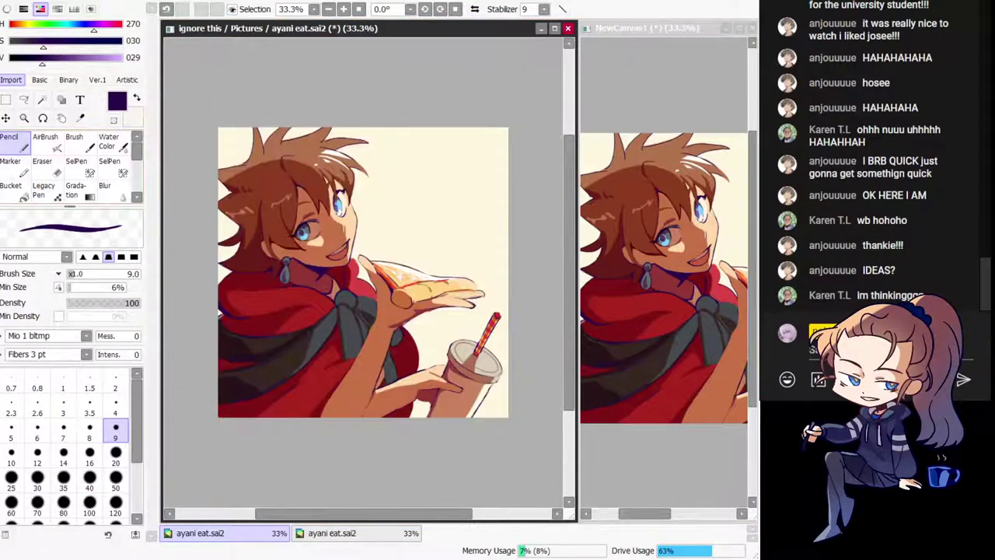
key(ctrl+plus)
key(ctrl+plus)
key(ctrl+plus)
key(ctrl+plus)
key(h)
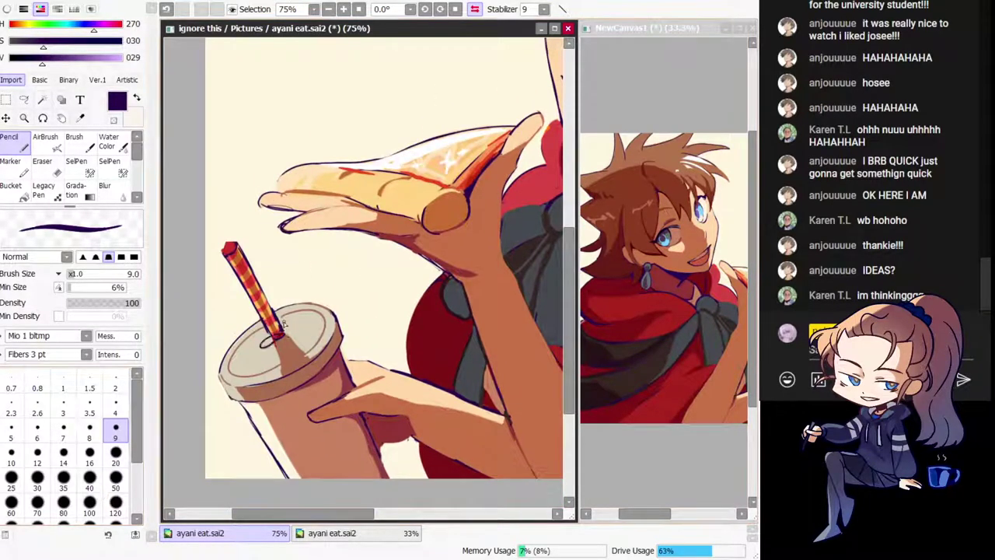
drag(284, 325, 272, 342)
key(ctrl+z)
key(h)
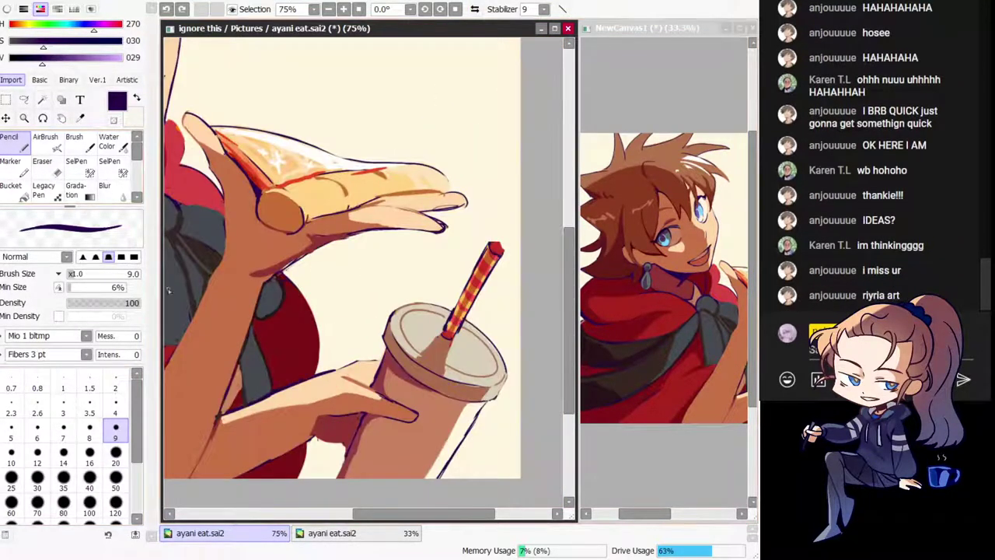
Step: Review the whole illustration's balance at full view, in mirrored view and closer up
key(ctrl+minus)
key(ctrl+minus)
key(ctrl+minus)
key(ctrl+minus)
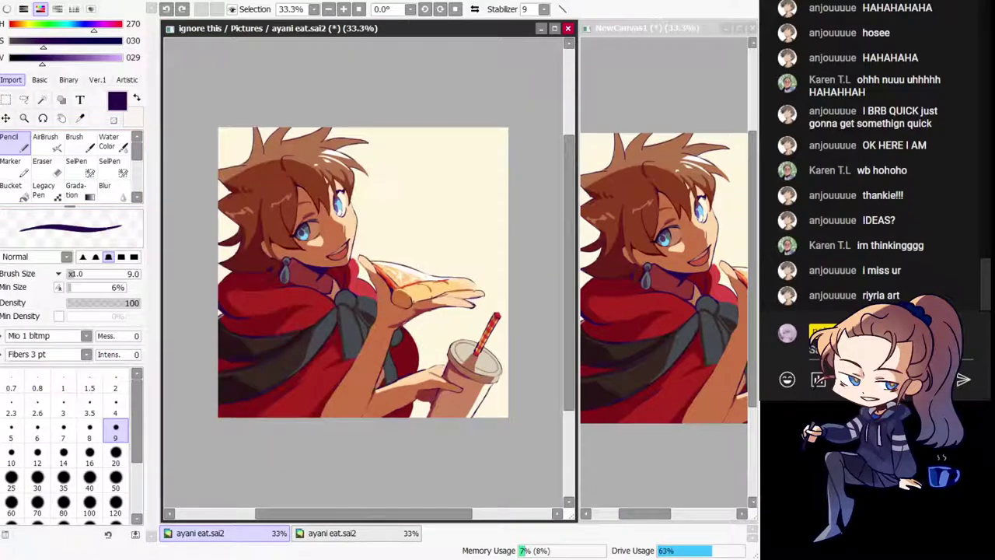
key(h)
key(h)
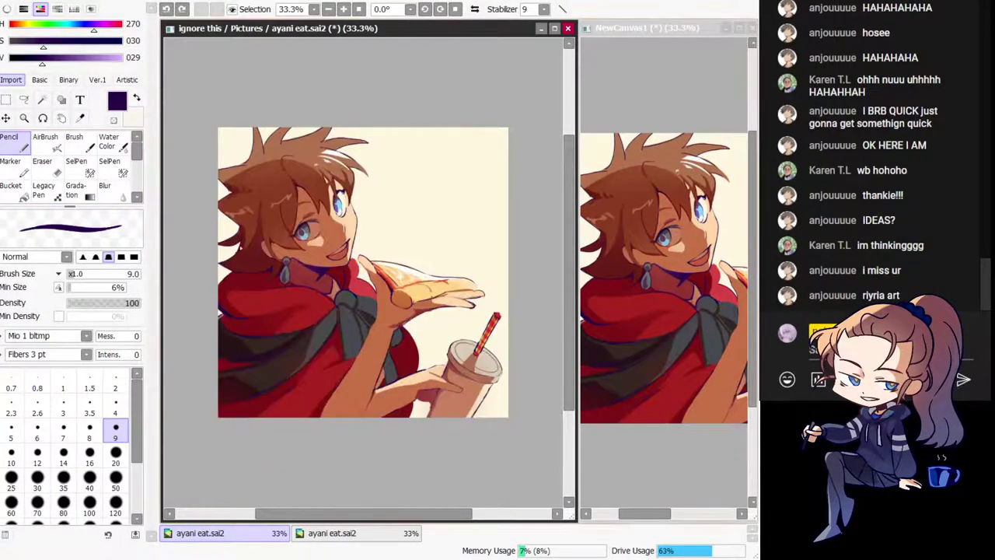
key(Page_Up)
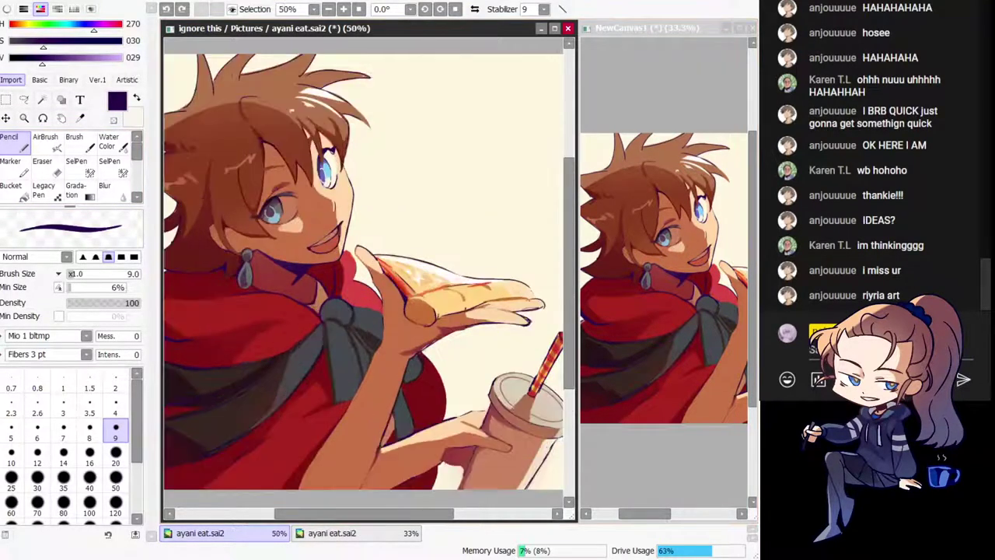
key(Page_Down)
drag(363, 272, 369, 300)
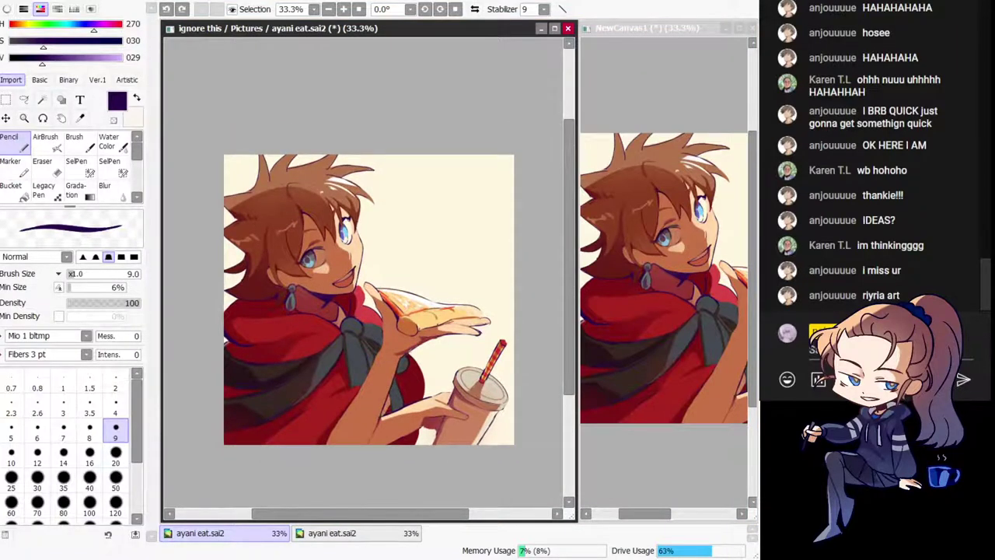
Step: Touch up the character's eyes with sampled skin brown and cream, checking them in mirrored view
scroll(366, 272, up, 3)
alt+click(247, 220)
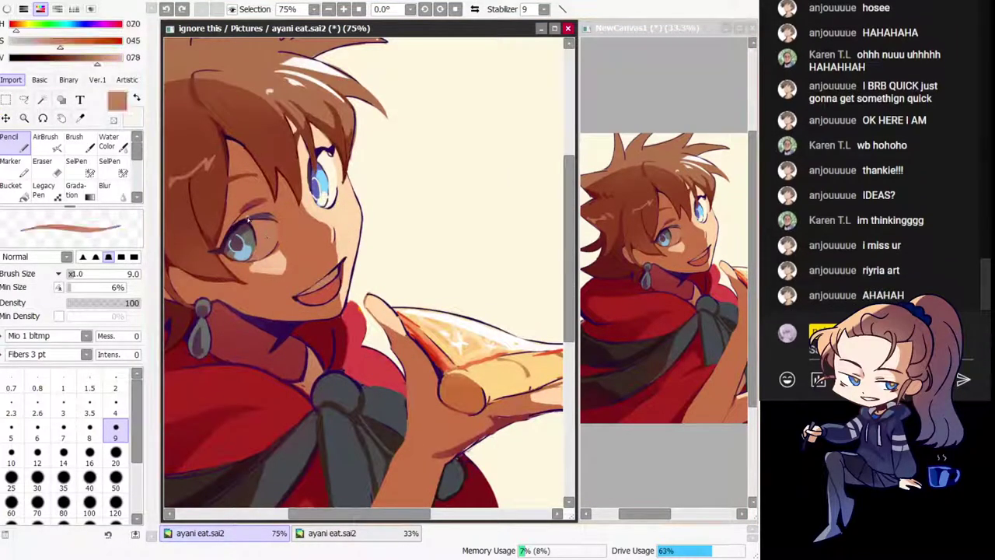
key(h)
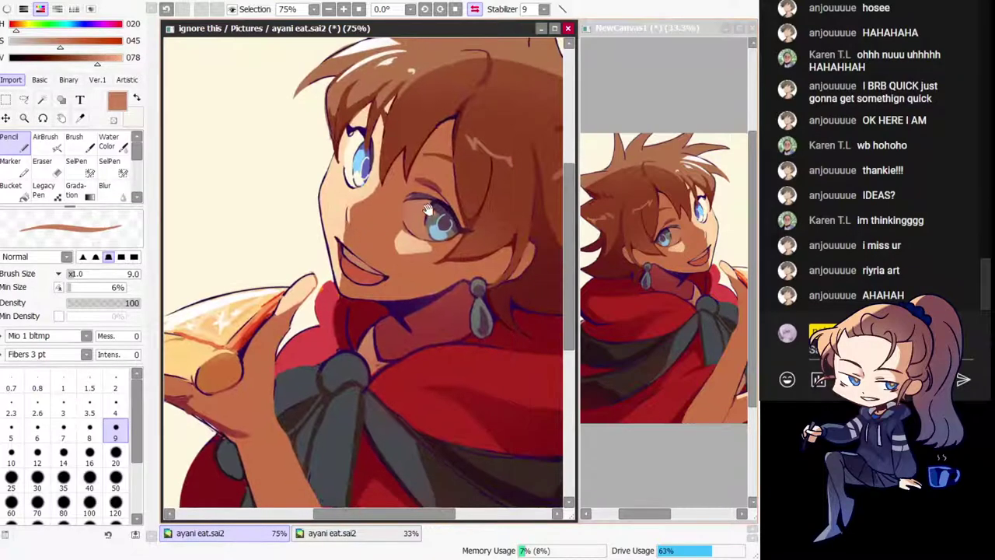
alt+click(350, 147)
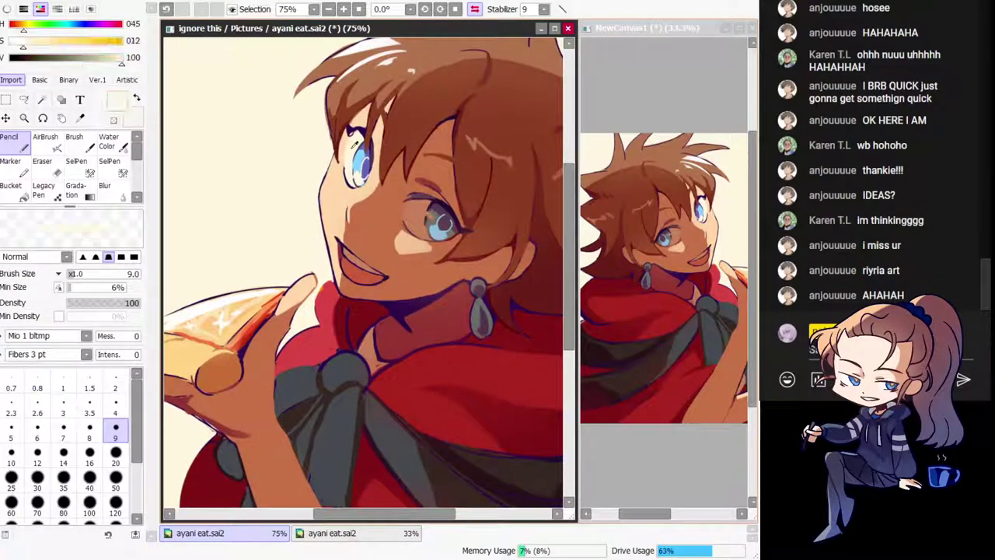
key(h)
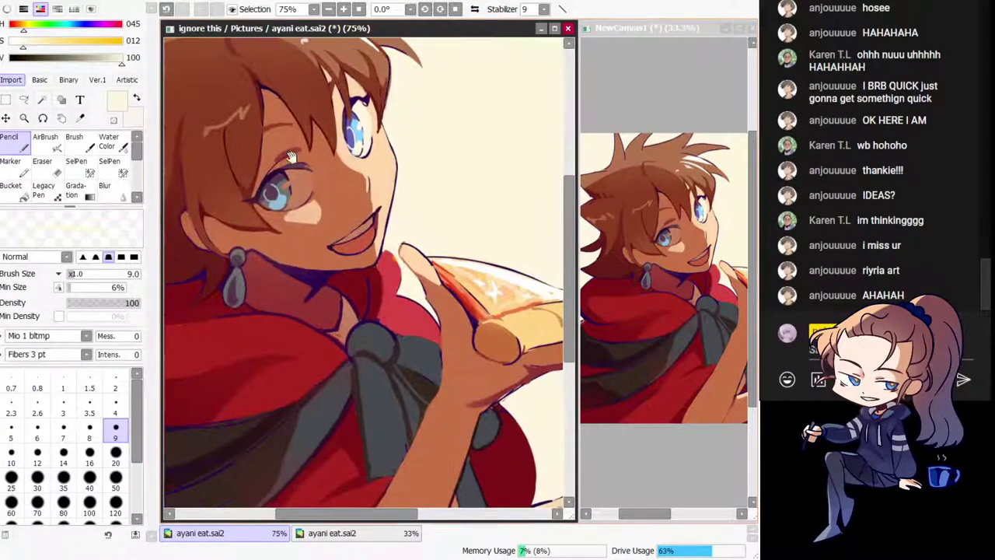
scroll(362, 273, down, 3)
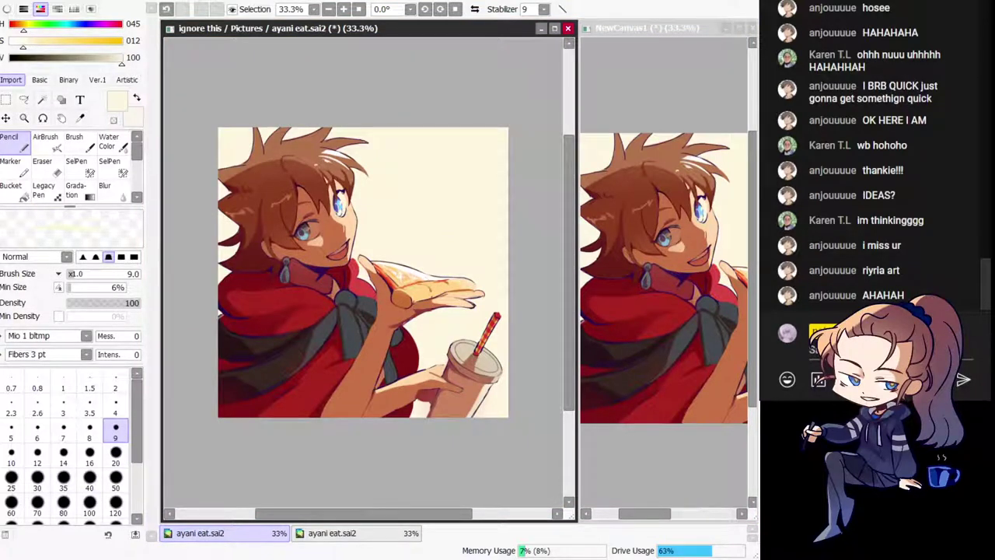
Step: Apply a straight gradient from sampled cream to transparency across the illustration, running from the upper-right background towards the character
click(75, 190)
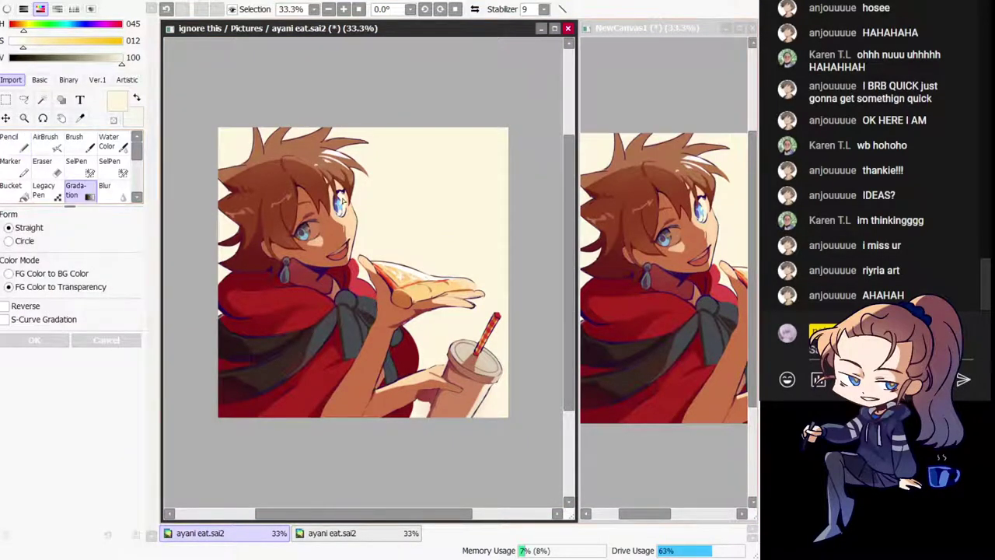
alt+click(342, 198)
drag(449, 178, 334, 278)
click(51, 337)
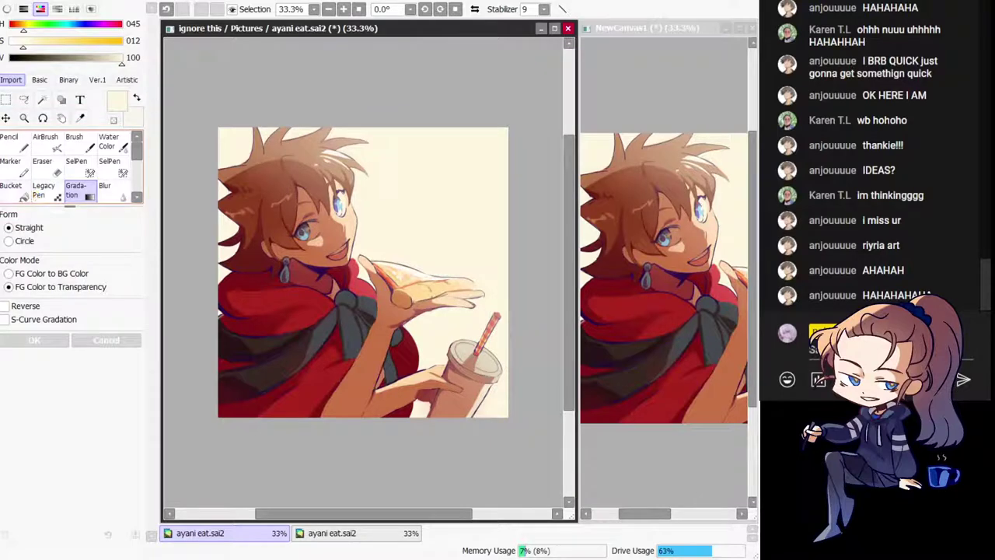
key(ctrl+z)
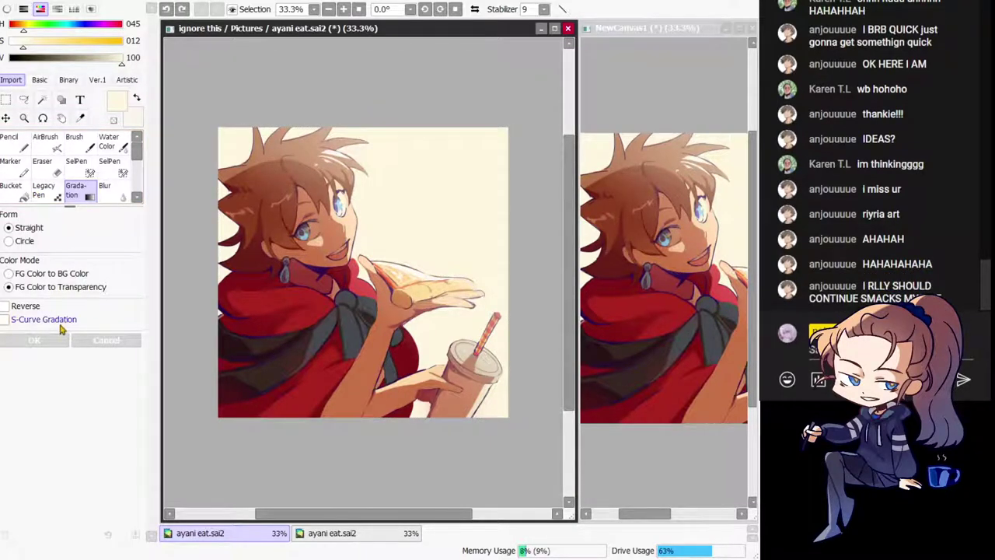
Step: Apply a blur to the merged artwork for a soft glow over the whole illustration, and save the file
key(ctrl+y)
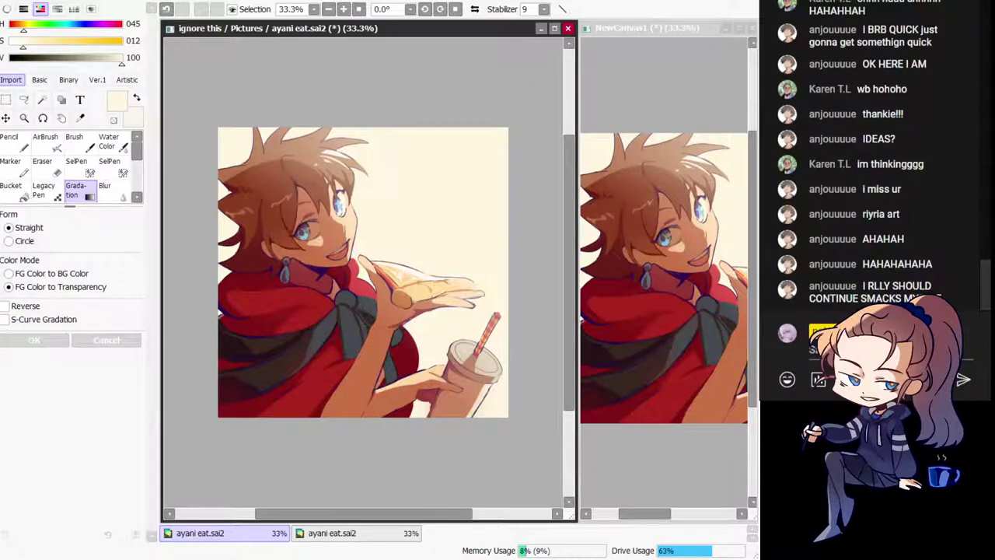
click(240, 36)
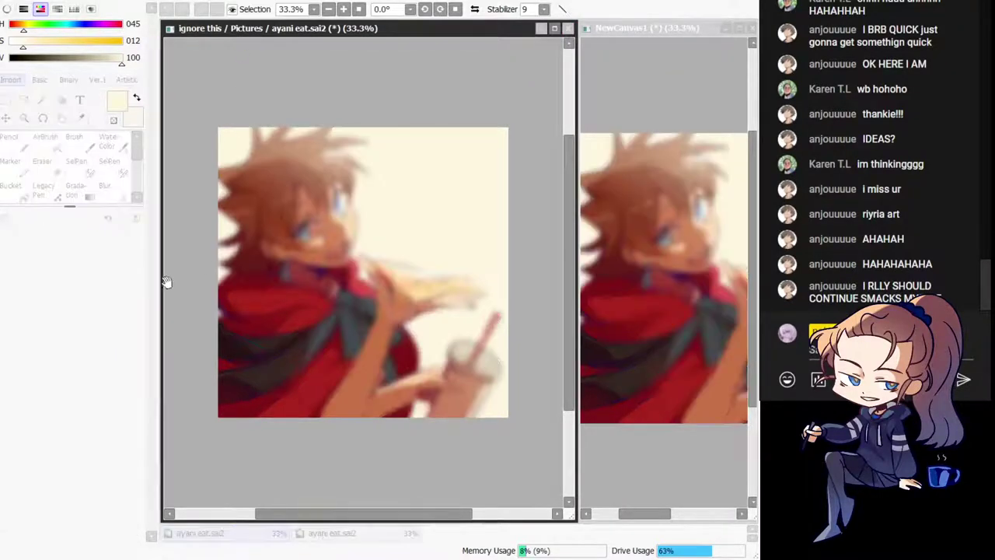
click(43, 377)
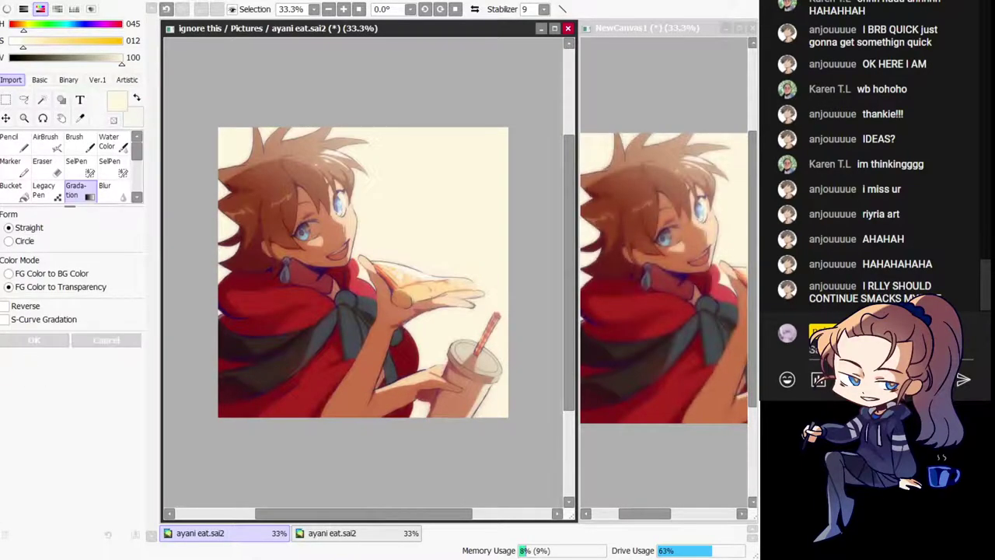
key(Page_Up)
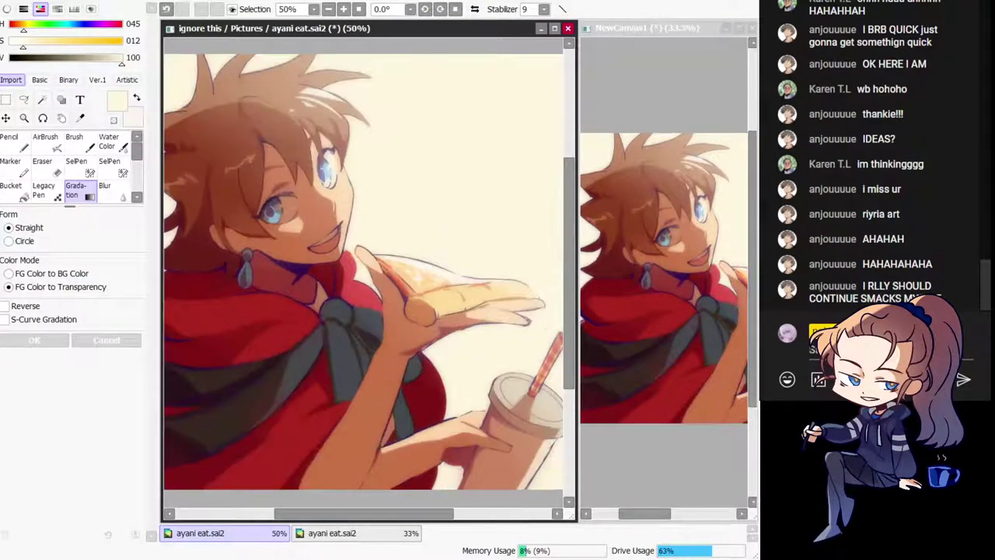
drag(363, 272, 386, 284)
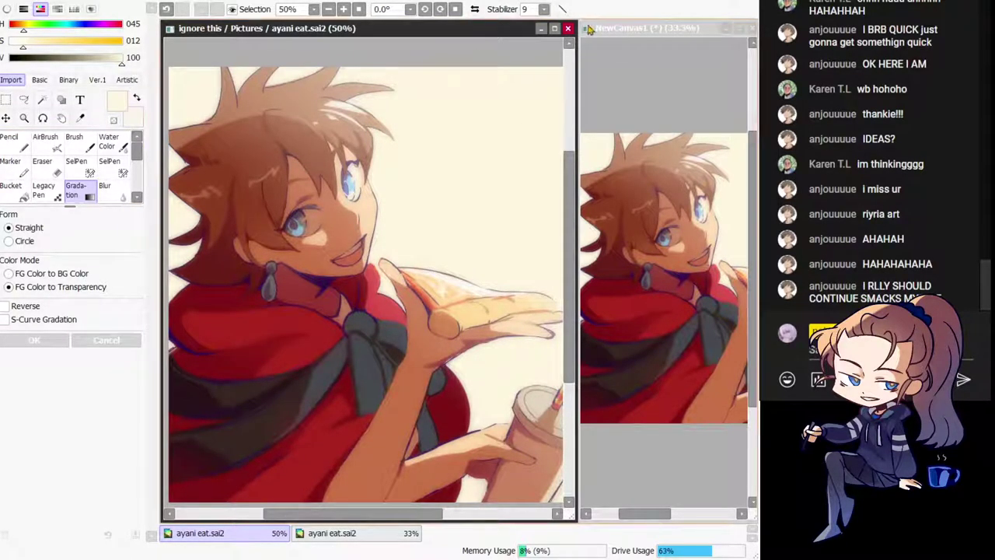
Step: Close both open canvases, create a new blank portrait canvas and maximize it in the workspace
click(569, 29)
click(752, 29)
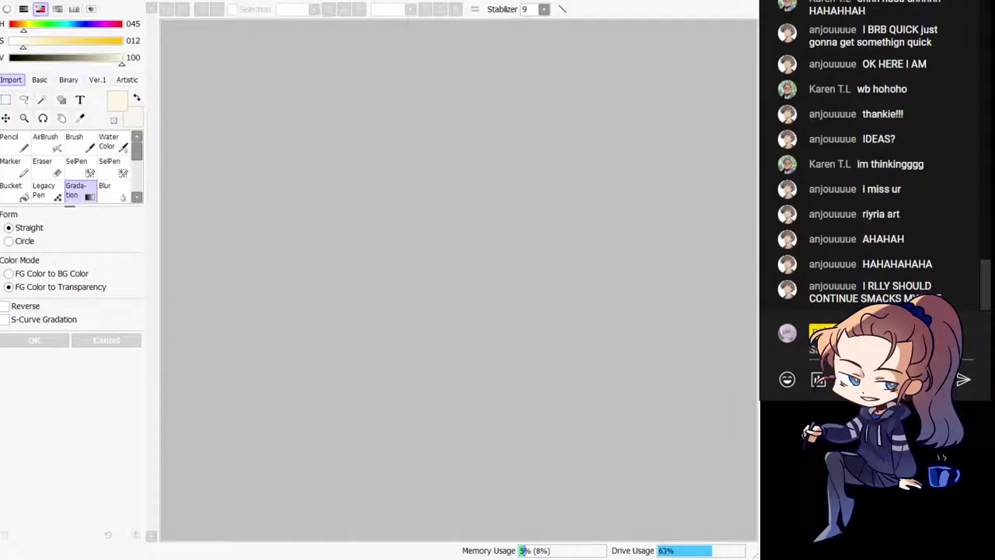
click(404, 348)
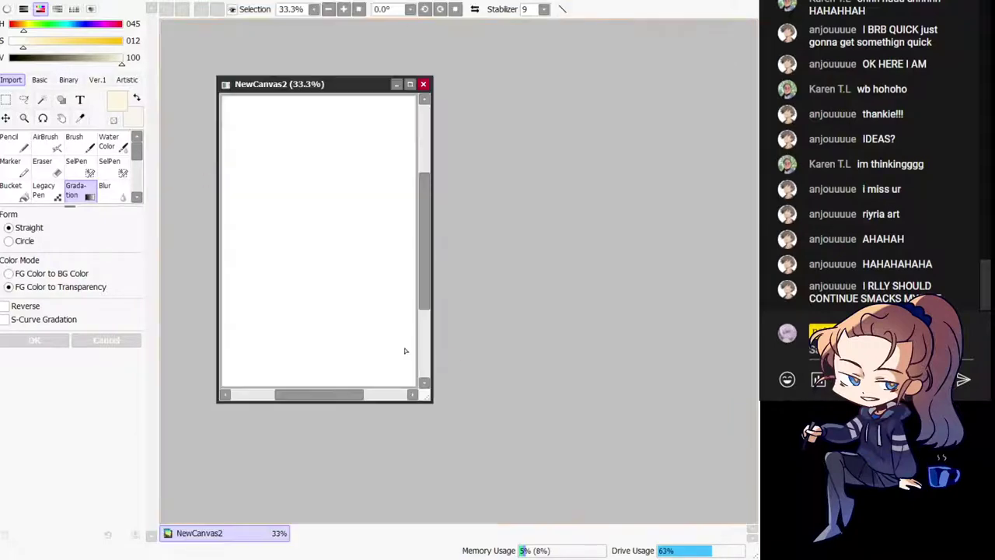
mouse_move(328, 97)
mouse_down()
mouse_move(339, 107)
mouse_move(323, 39)
mouse_move(327, 99)
mouse_up()
click(410, 88)
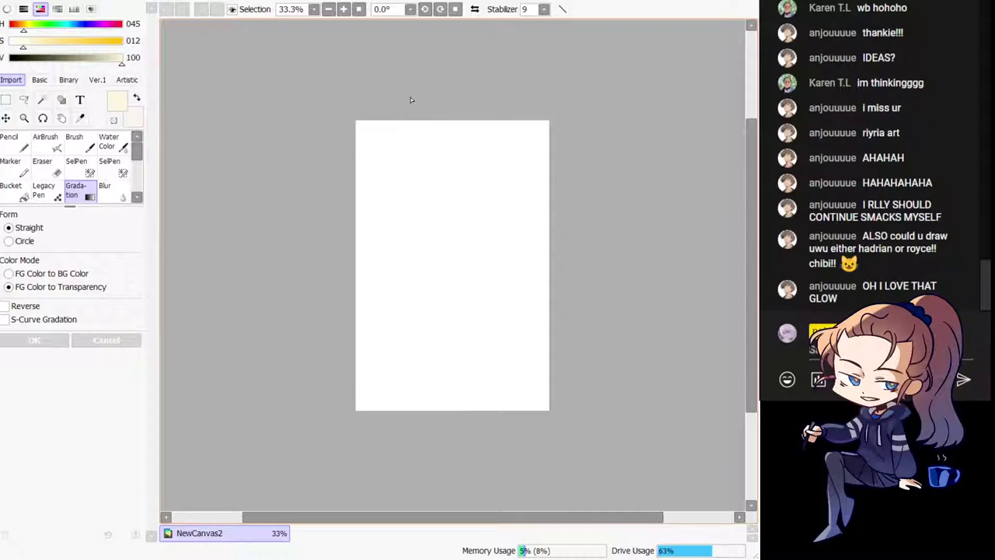
scroll(411, 100, up, 1)
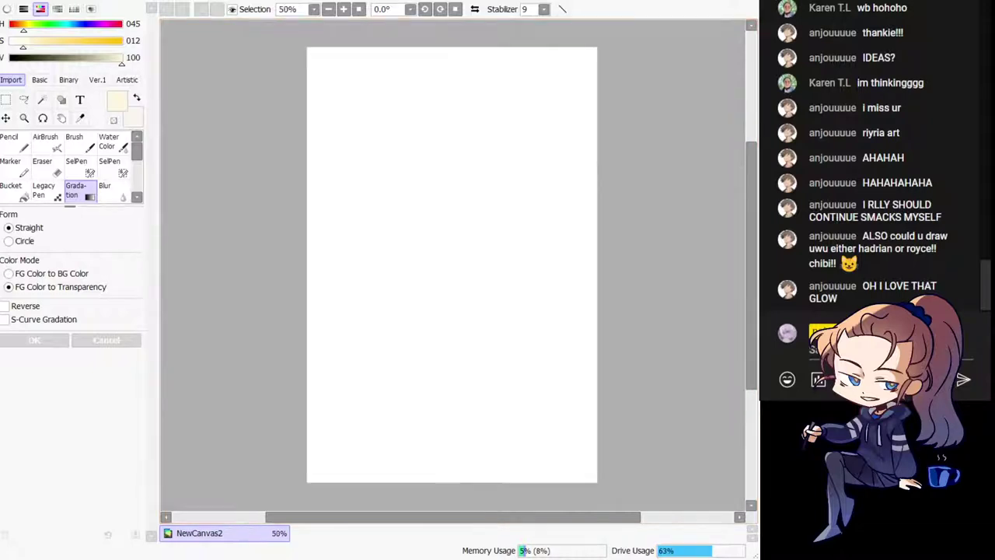
drag(452, 264, 398, 273)
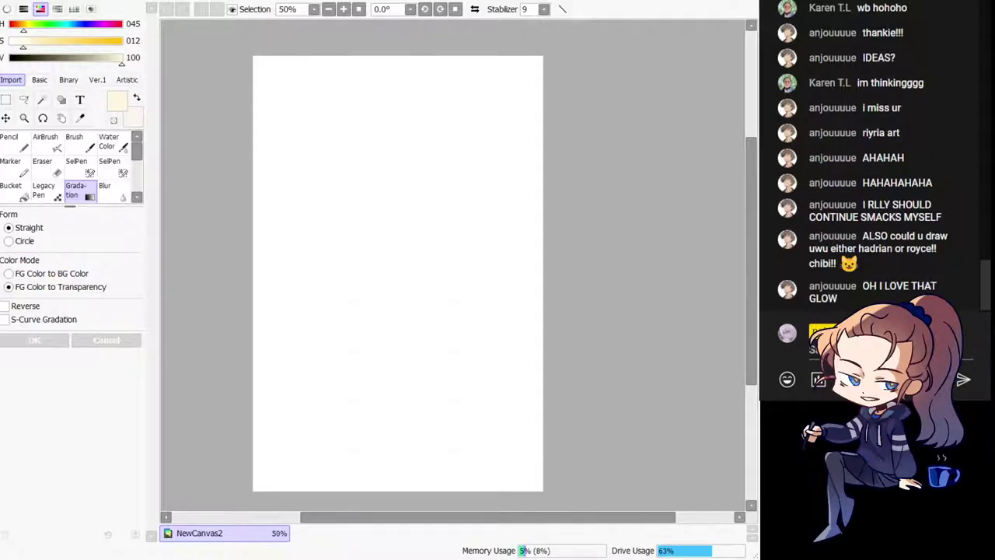
Step: Reopen ayani eat.sai2 and examine the glow on the face and the whole illustration at several zoom levels
click(167, 75)
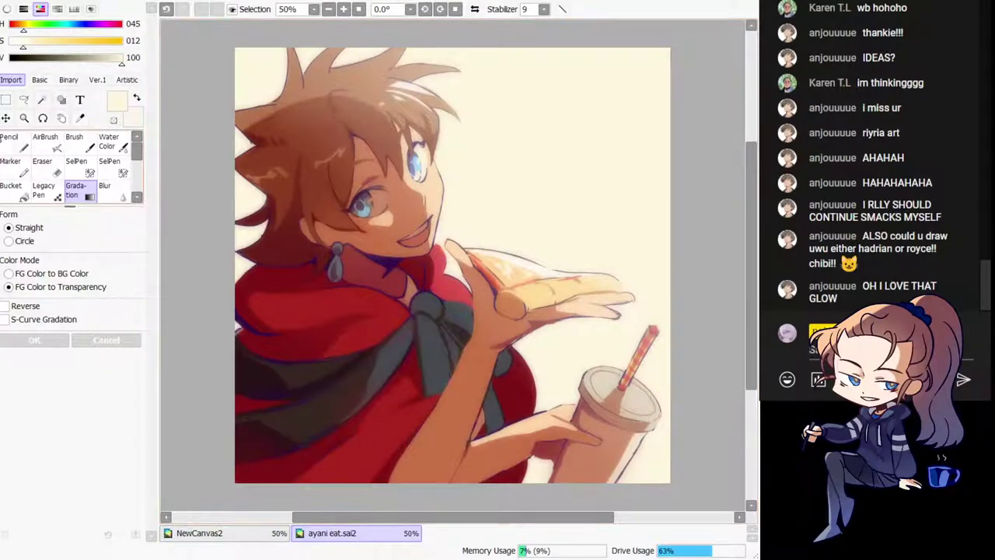
click(15, 141)
drag(367, 203, 407, 227)
key(Page_Up)
key(Page_Up)
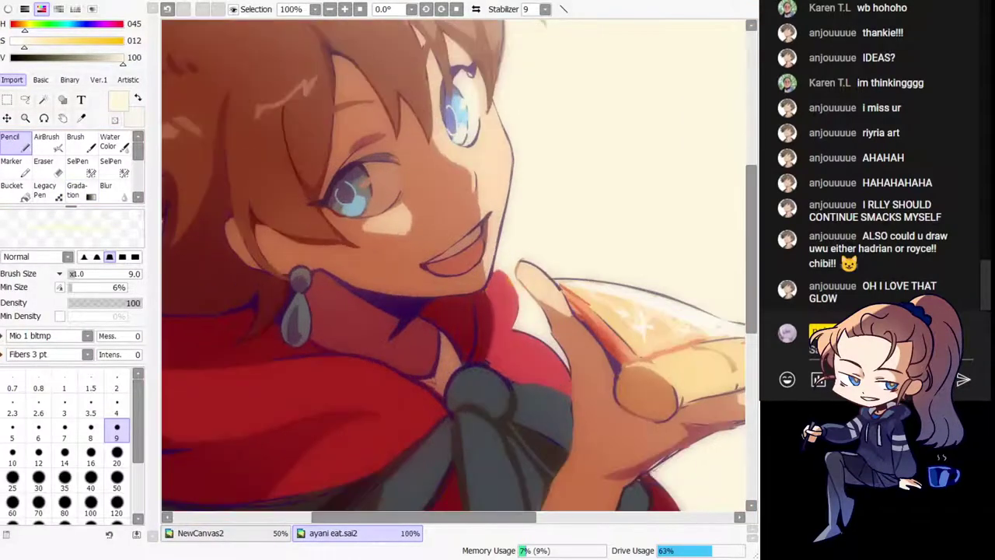
key(ctrl+minus)
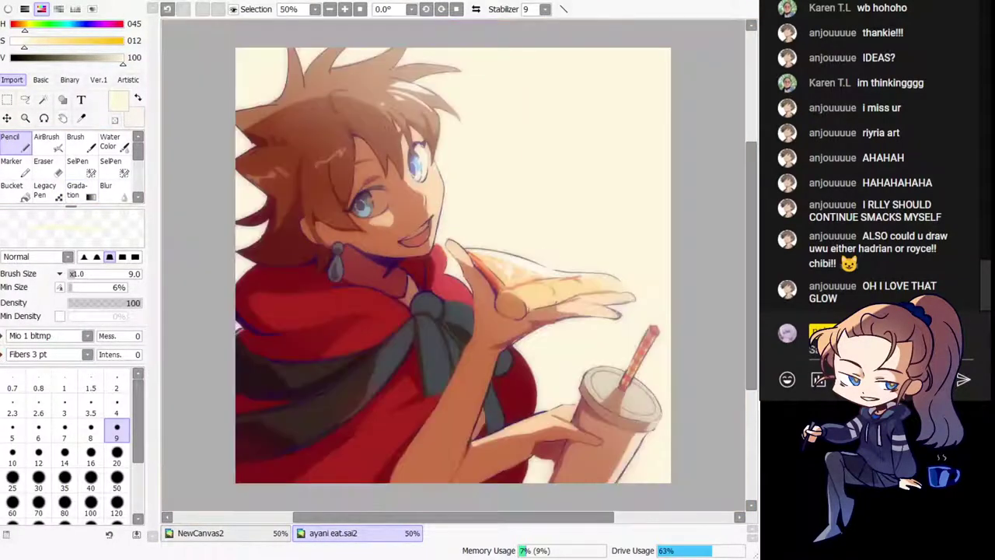
key(ctrl+minus)
key(ctrl+minus)
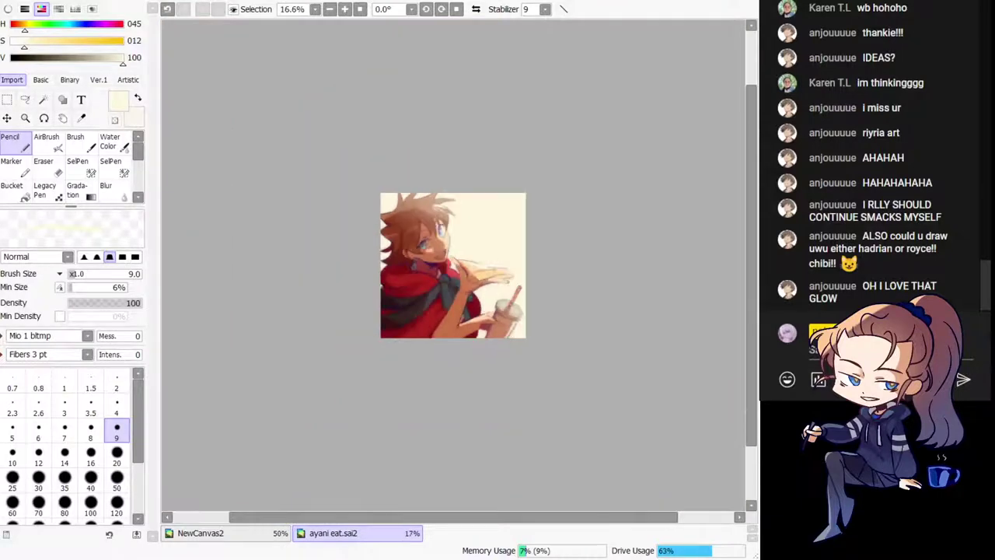
key(ctrl+plus)
key(ctrl+plus)
key(ctrl+plus)
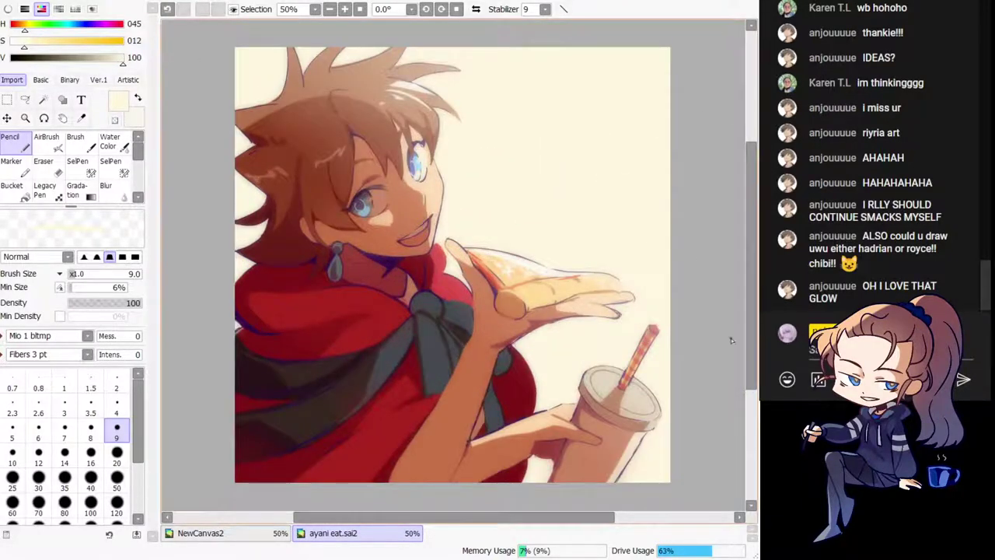
Step: Try cream pencil strokes along the straw inside the cup and undo them
mouse_move(605, 395)
mouse_down()
mouse_move(615, 328)
mouse_move(644, 331)
mouse_up()
mouse_move(607, 400)
mouse_down()
mouse_move(619, 411)
mouse_move(651, 326)
mouse_up()
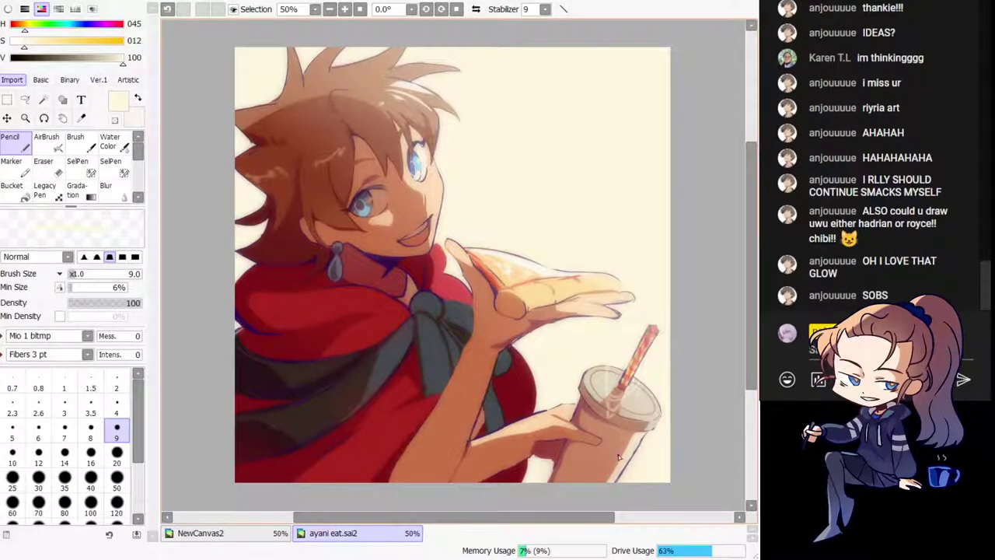
key(ctrl+z)
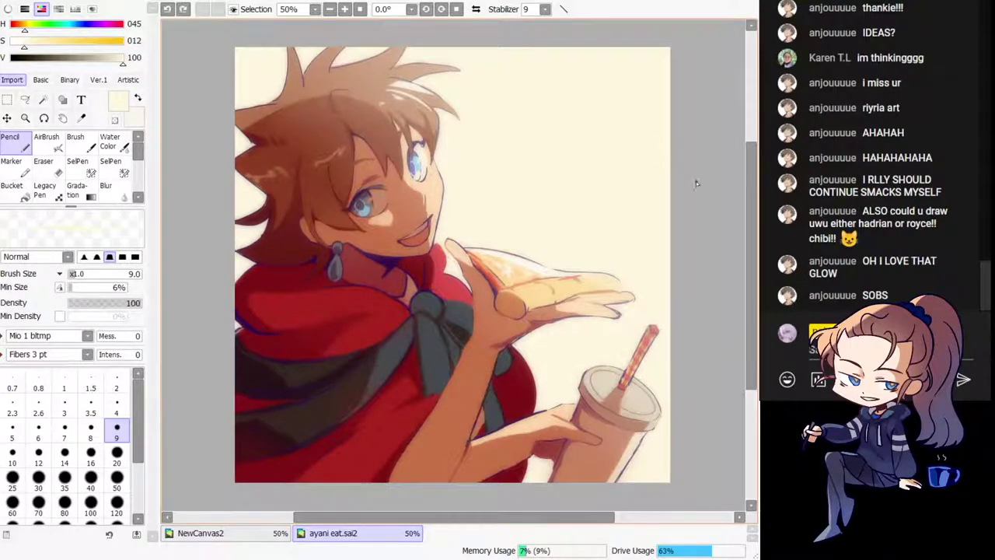
Step: Close the illustration and prepare the pencil for the blank canvas with near-black at value 007 and stabilizer 4
drag(700, 242, 680, 247)
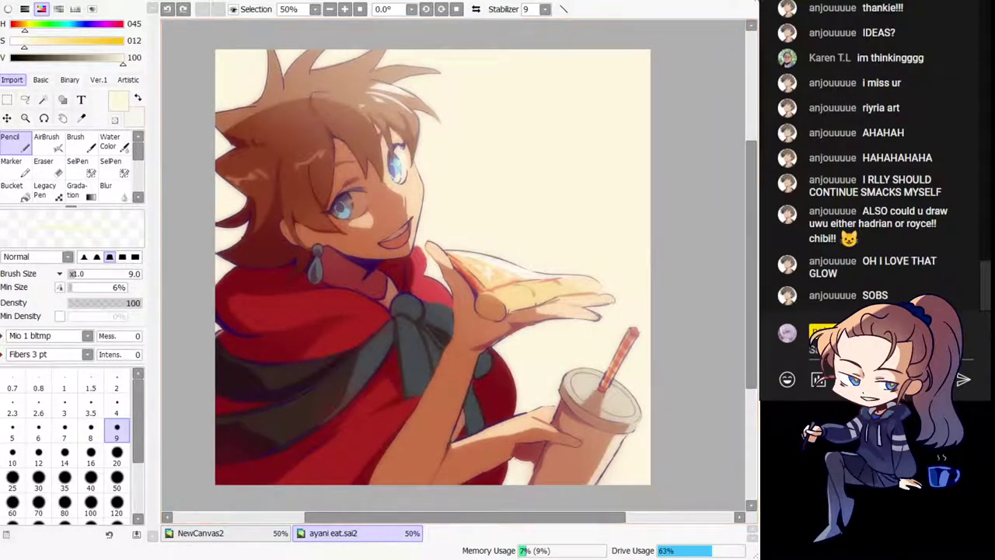
key(ctrl+w)
click(19, 59)
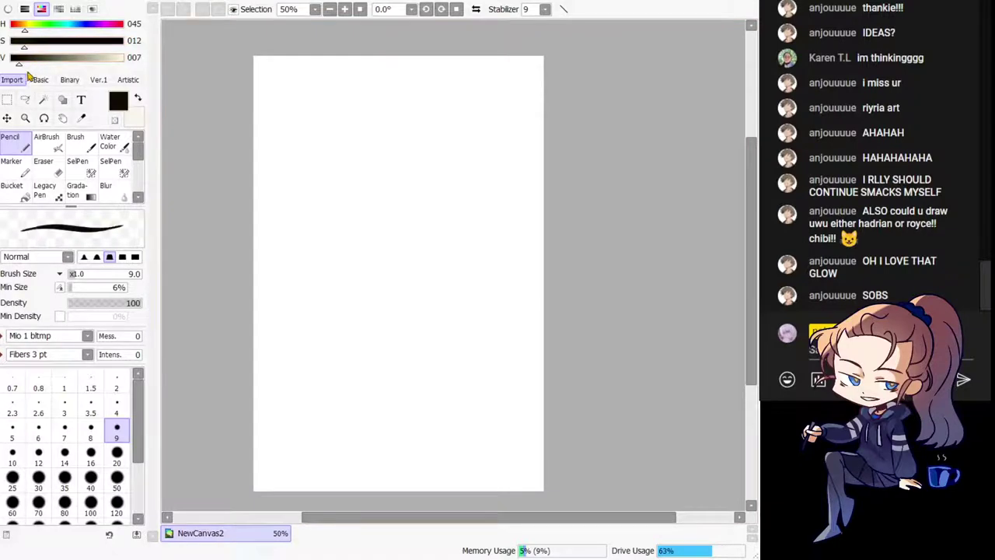
mouse_move(384, 97)
mouse_down()
mouse_move(347, 122)
mouse_move(339, 154)
mouse_up()
drag(419, 194, 371, 205)
key(ctrl+z)
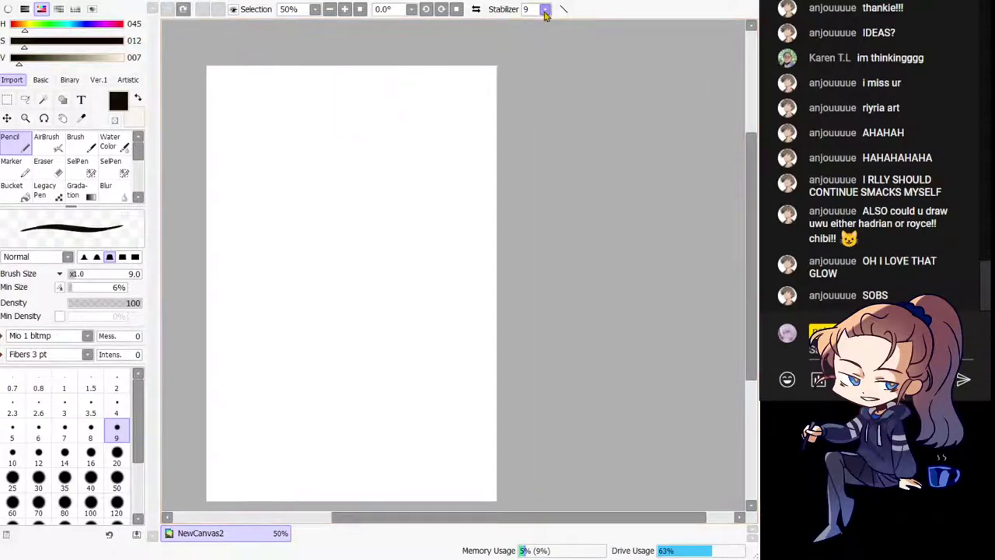
click(545, 11)
click(534, 85)
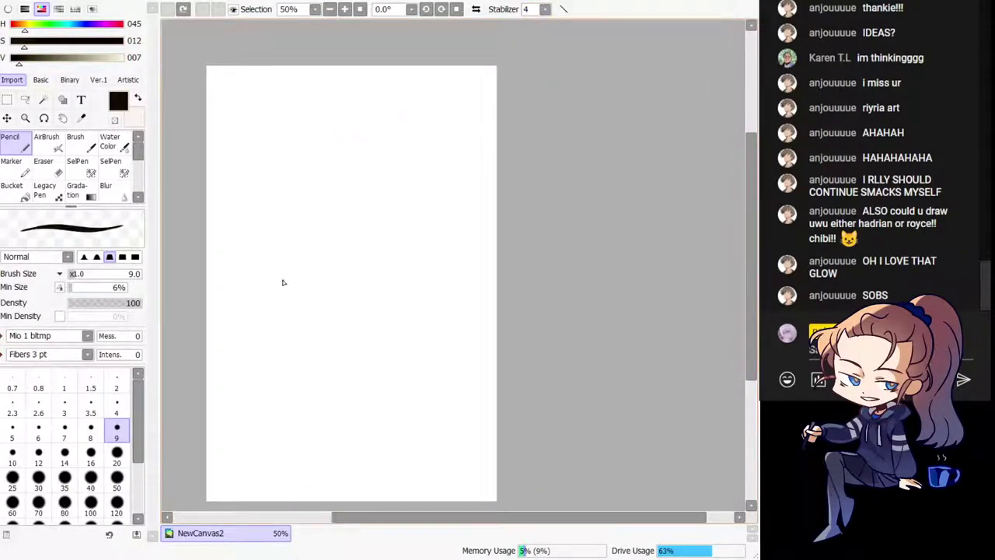
Step: Sketch an oval head with frowning brows, small eyes, a short mouth and a hand at the chin
mouse_move(342, 121)
mouse_down()
mouse_move(320, 136)
mouse_move(373, 123)
mouse_move(326, 144)
mouse_move(356, 185)
mouse_move(311, 152)
mouse_up()
key(ctrl+z)
mouse_move(303, 224)
mouse_down()
mouse_move(316, 203)
mouse_move(315, 230)
mouse_up()
mouse_move(305, 182)
mouse_down()
mouse_move(318, 183)
mouse_move(312, 192)
mouse_move(330, 179)
mouse_up()
drag(331, 182, 331, 195)
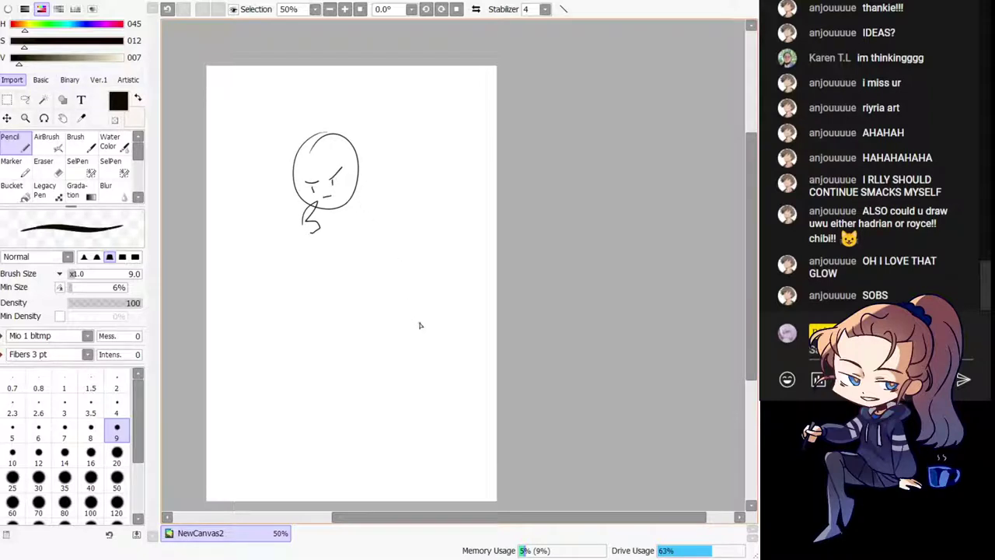
Step: Undo the entire head and hand sketch on the blank canvas
key(ctrl+z)
key(ctrl+z)
key(ctrl+z)
key(ctrl+z)
key(ctrl+z)
key(ctrl+z)
key(ctrl+z)
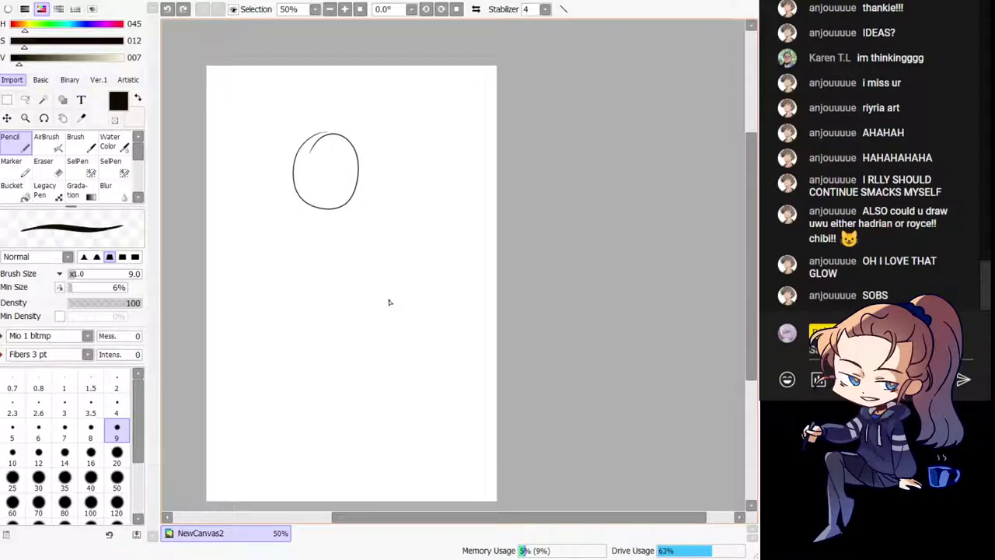
key(ctrl+z)
drag(371, 278, 357, 263)
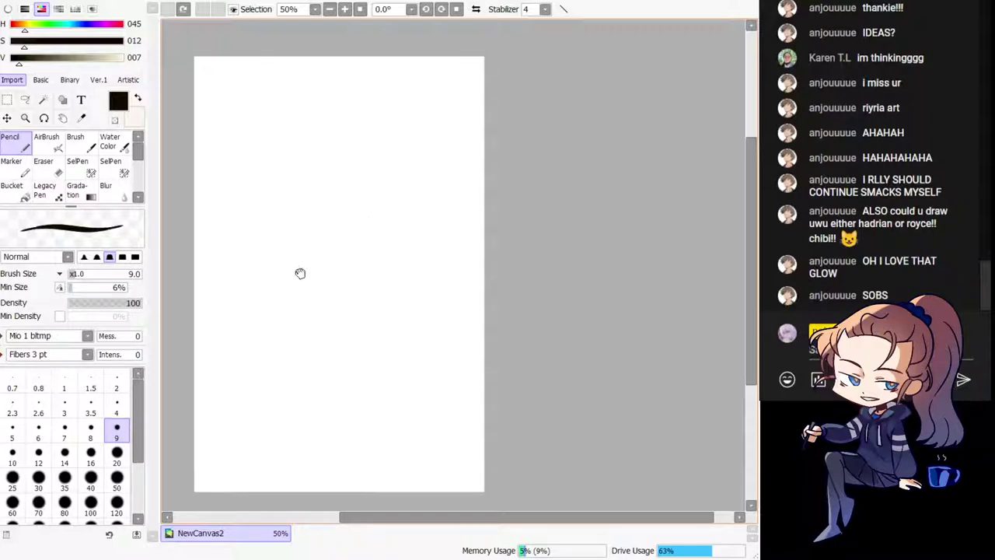
Step: Undo a trial pencil stroke on the blank canvas and reduce the brush size to 4
scroll(315, 233, up, 1)
mouse_move(305, 137)
mouse_down()
mouse_move(307, 124)
mouse_move(254, 180)
mouse_up()
key(ctrl+z)
key(bracketleft)
key(bracketleft)
key(bracketleft)
key(bracketleft)
key(bracketleft)
key(ctrl+z)
mouse_move(328, 339)
mouse_down()
mouse_move(304, 233)
mouse_move(295, 278)
mouse_move(293, 258)
mouse_up()
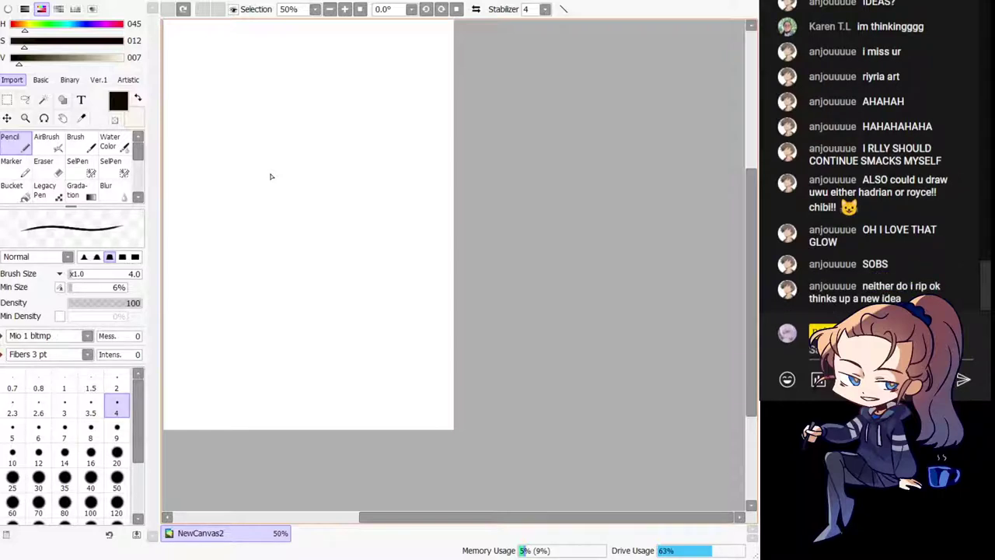
drag(270, 174, 413, 300)
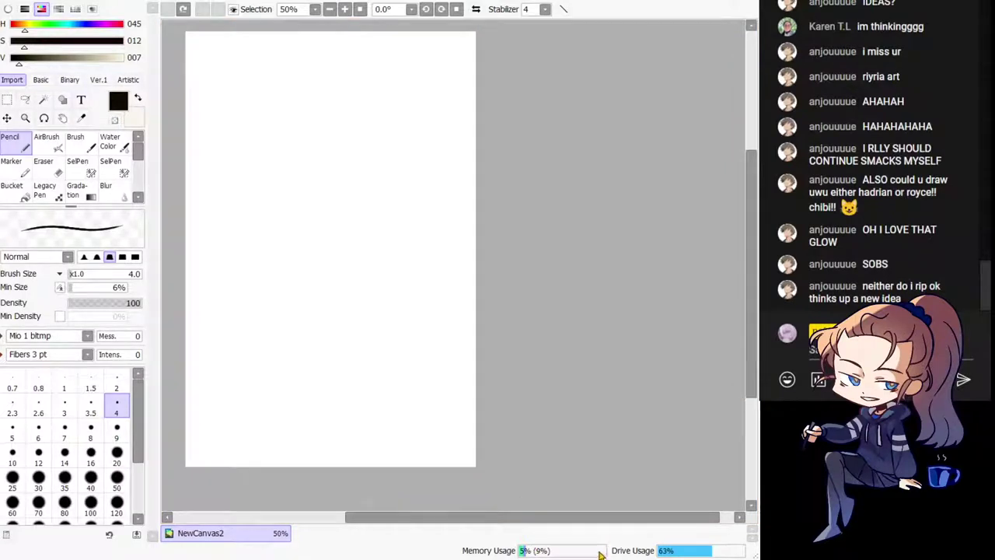
drag(327, 233, 379, 239)
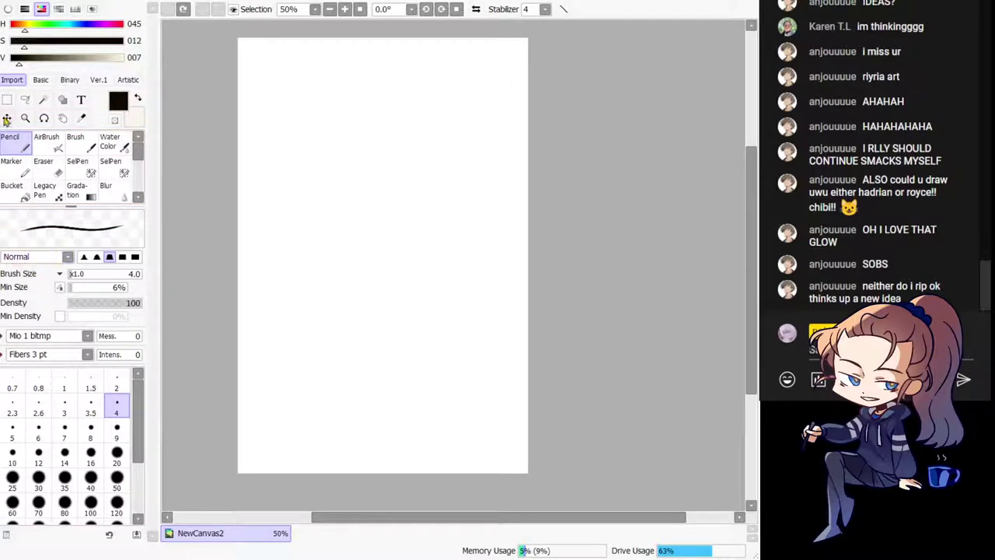
key(Page_Up)
drag(334, 210, 410, 349)
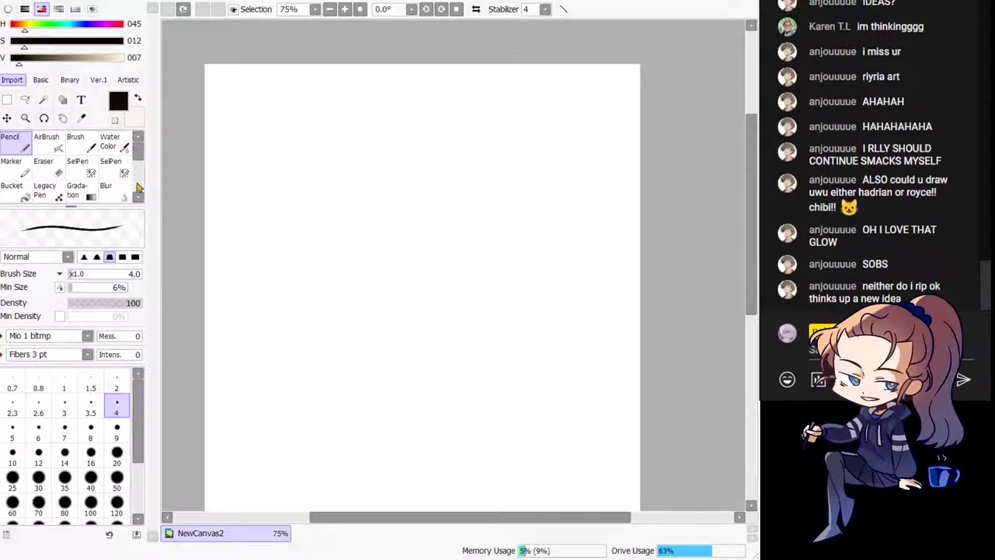
Step: Try a straight gradient from near-black to transparency diagonally down the blank canvas and cancel it
click(77, 190)
drag(374, 124, 494, 385)
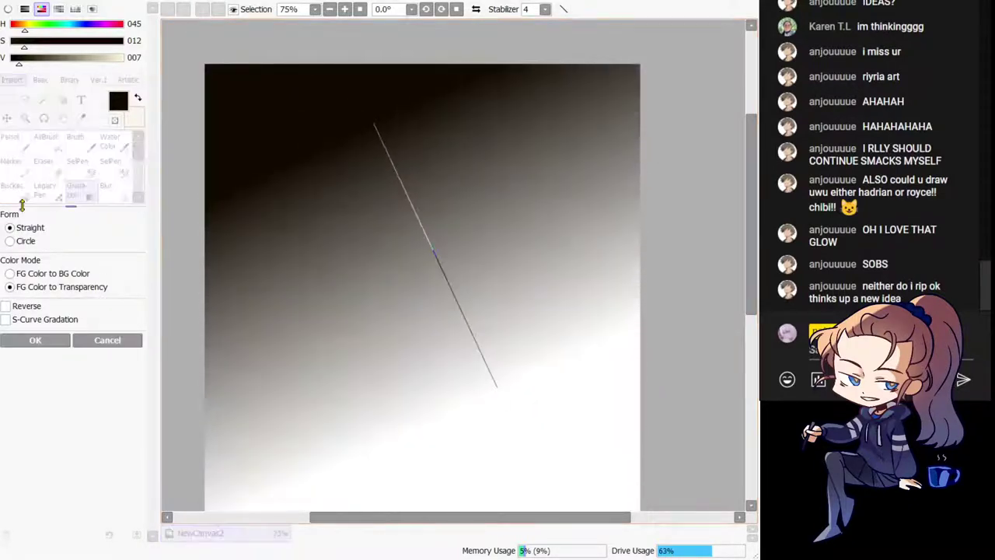
scroll(513, 385, down, 2)
click(108, 340)
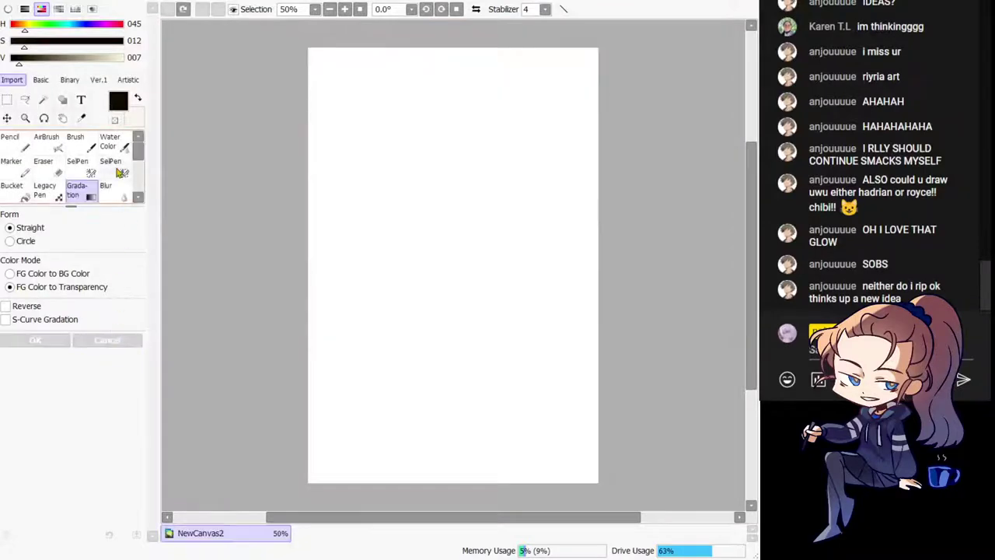
Step: Add the text "hello" in bold 200 px Britannic Bold above the middle of the blank canvas
mouse_move(81, 209)
mouse_down()
mouse_move(75, 276)
mouse_move(80, 201)
mouse_up()
click(81, 100)
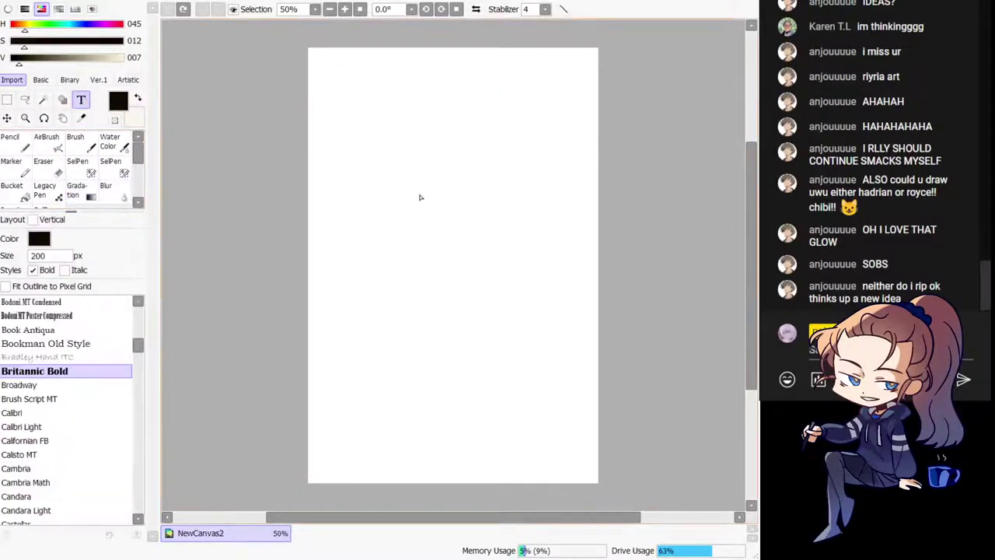
click(414, 194)
text(hello)
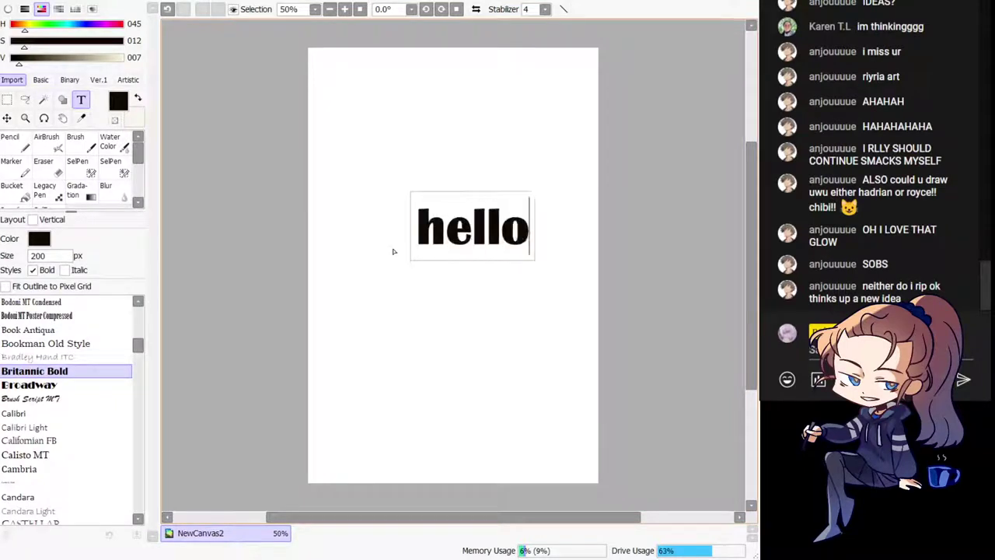
click(196, 339)
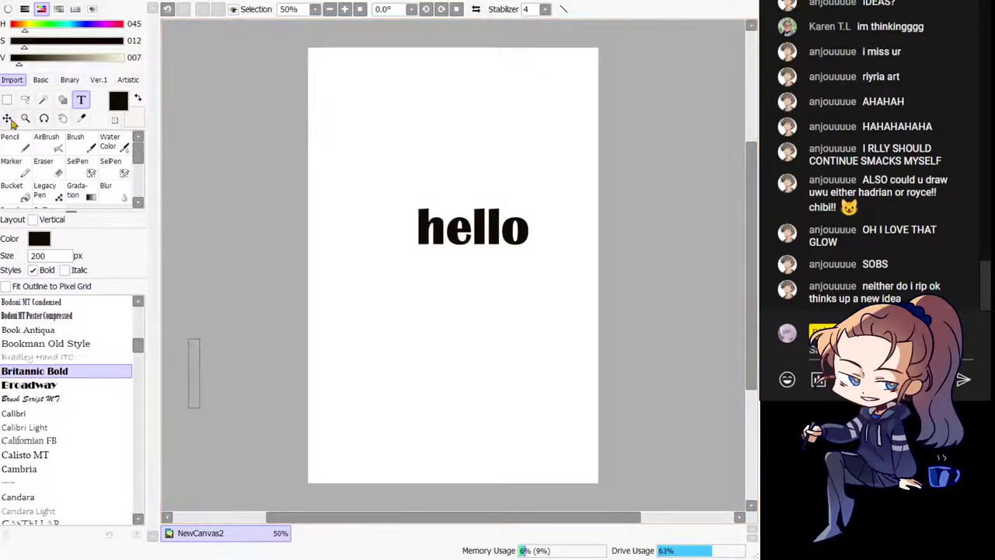
click(448, 266)
Step: Delete the "hello" text from the canvas
click(7, 118)
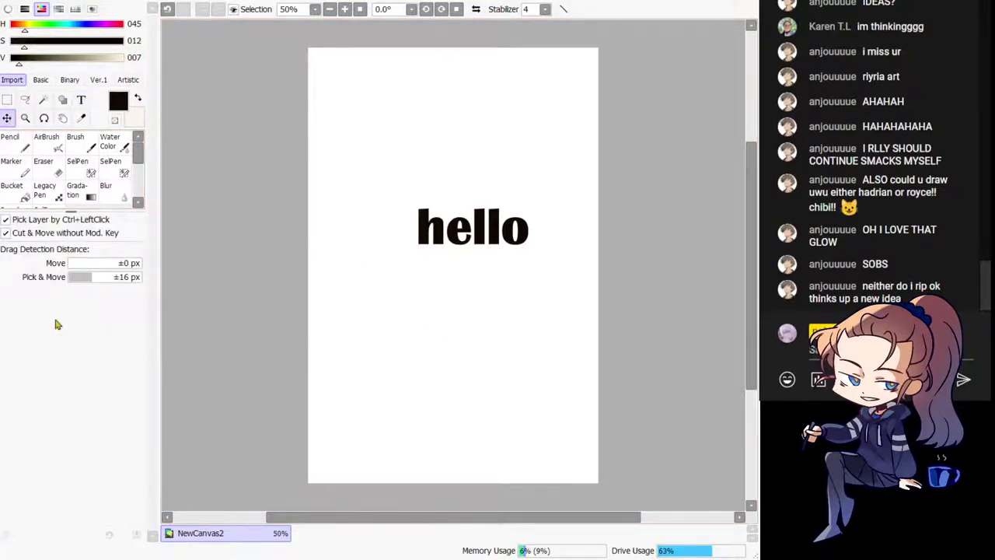
drag(335, 345, 277, 368)
key(Delete)
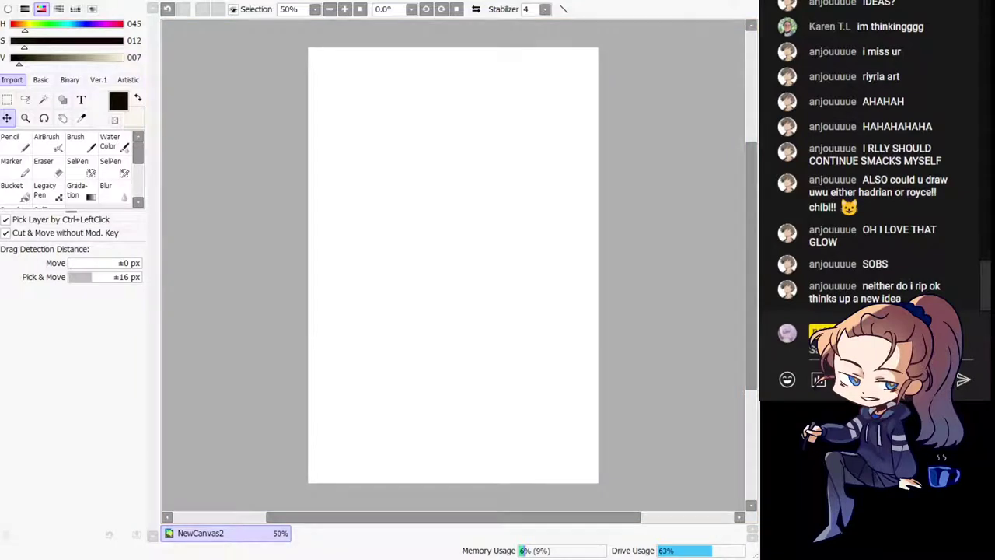
Step: Try a rough pencil circle for a head in the upper part of the blank canvas and undo it
click(14, 145)
drag(453, 257, 401, 293)
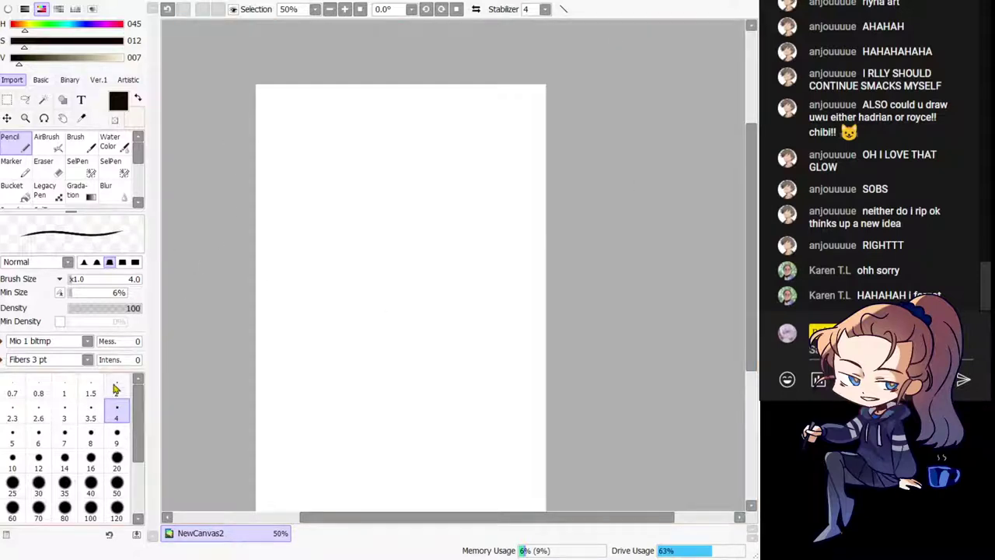
mouse_move(366, 239)
mouse_down()
mouse_move(331, 233)
mouse_move(357, 204)
mouse_up()
mouse_move(371, 102)
mouse_down()
mouse_move(417, 166)
mouse_move(372, 189)
mouse_up()
key(ctrl+z)
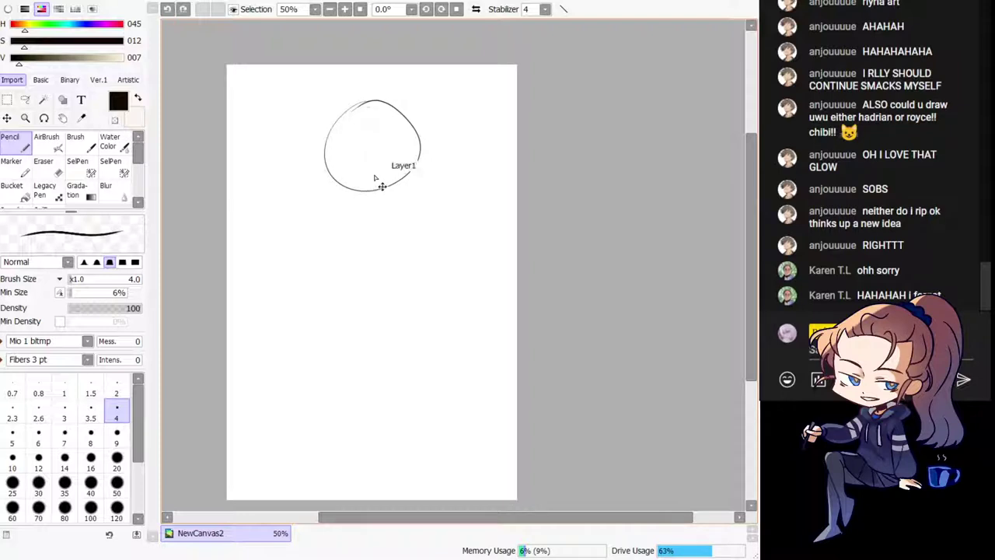
key(ctrl+z)
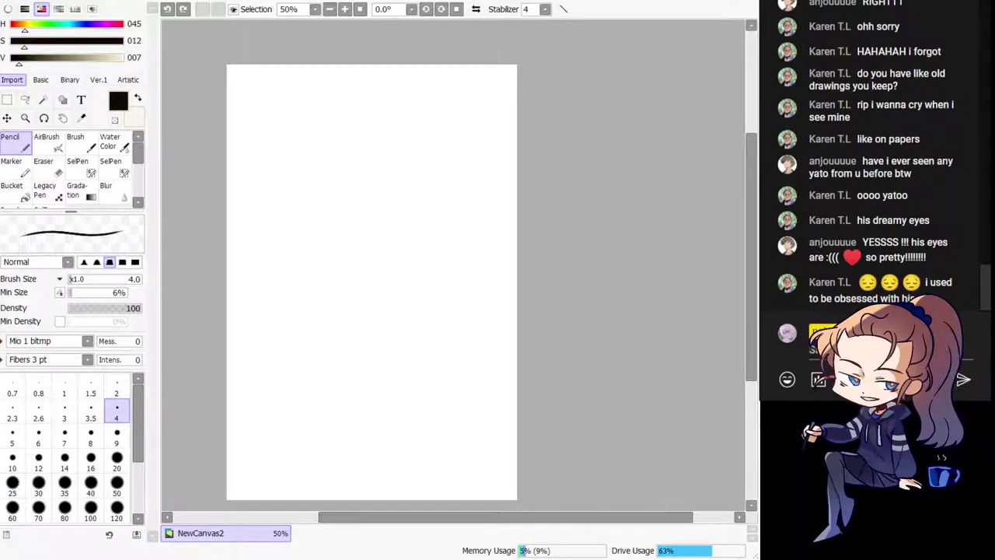
Step: Create a new canvas from the copied sword-pose reference photo and undo the trial pencil strokes made over it
key(ctrl+shift+n)
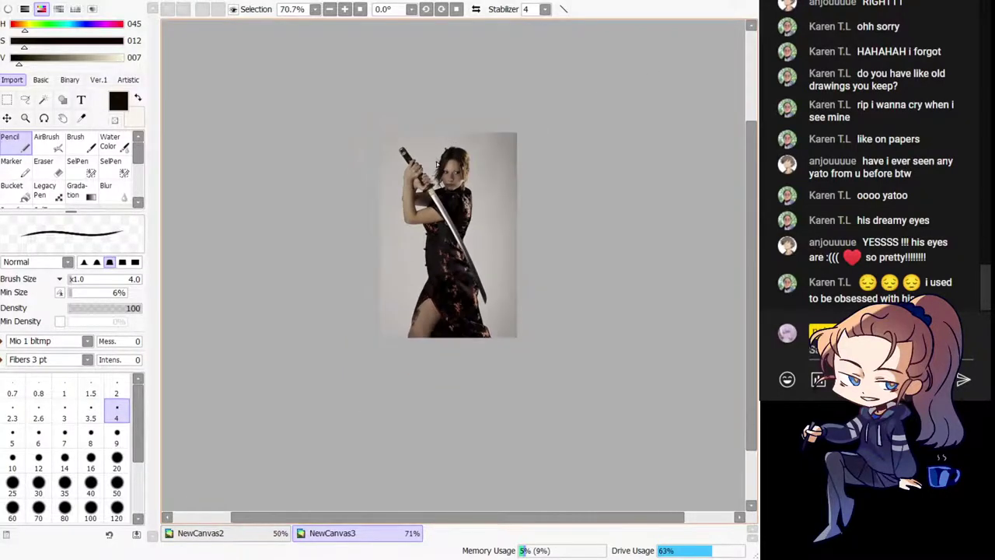
scroll(437, 163, up, 5)
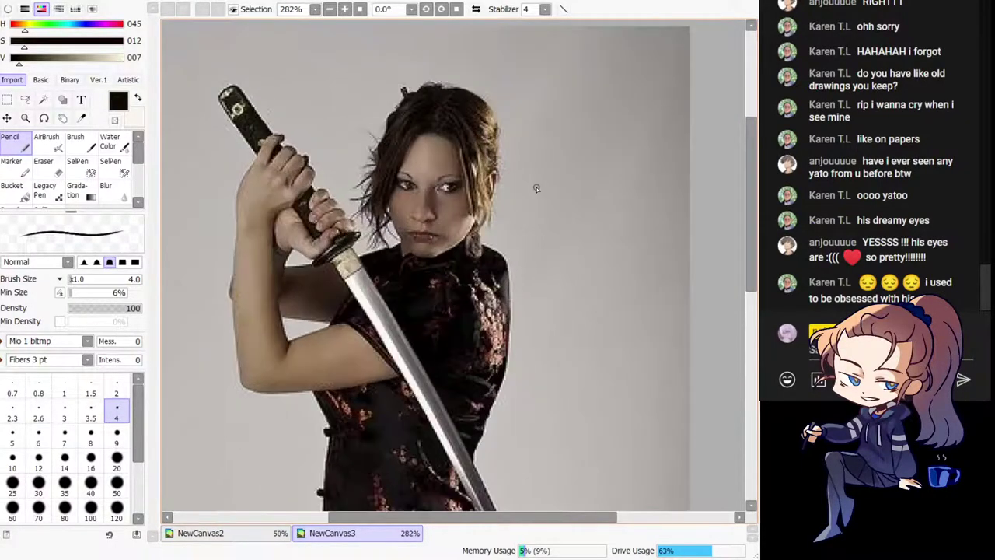
scroll(537, 188, down, 3)
drag(370, 120, 429, 190)
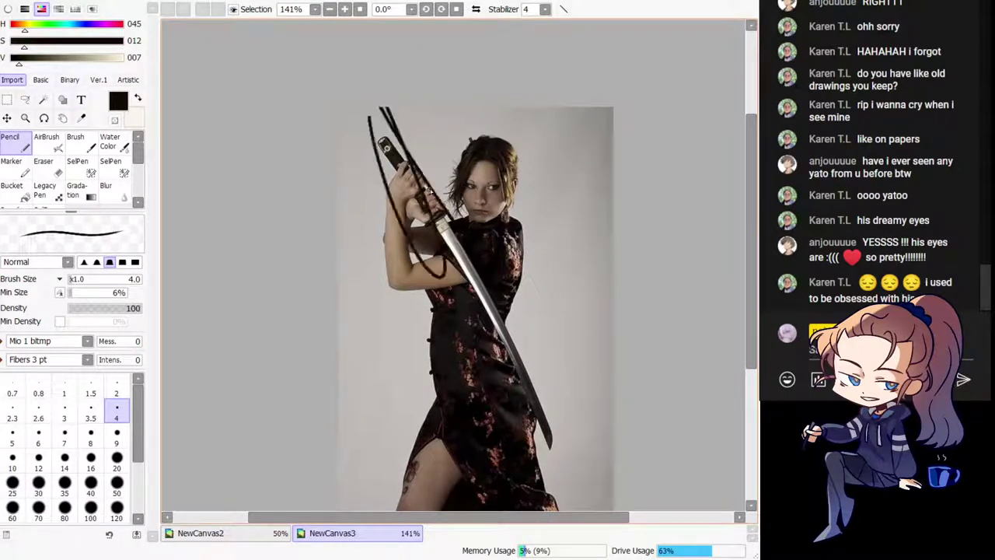
key(ctrl+z)
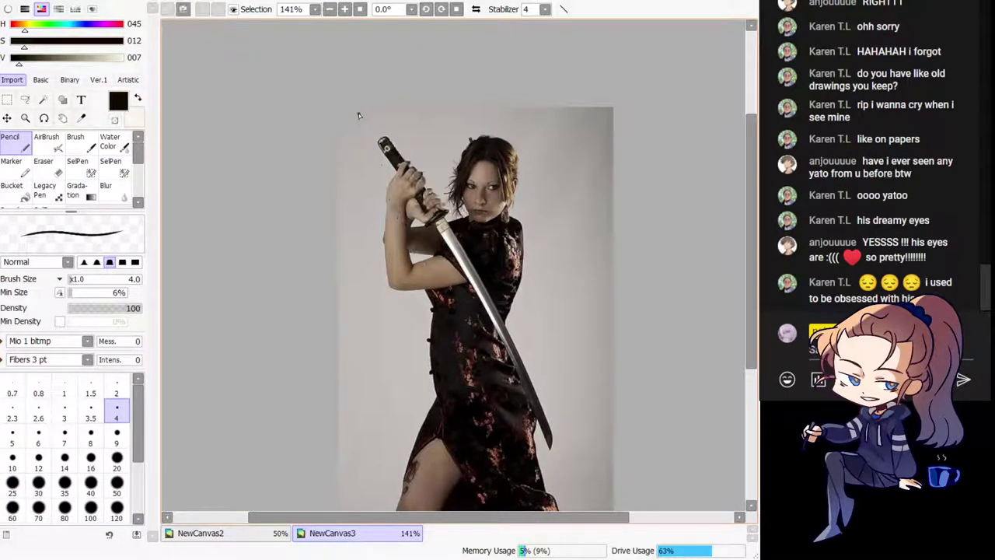
Step: Float the canvas windows, move the sword-pose photo to the side of the workspace and enlarge its window to full height
click(739, 5)
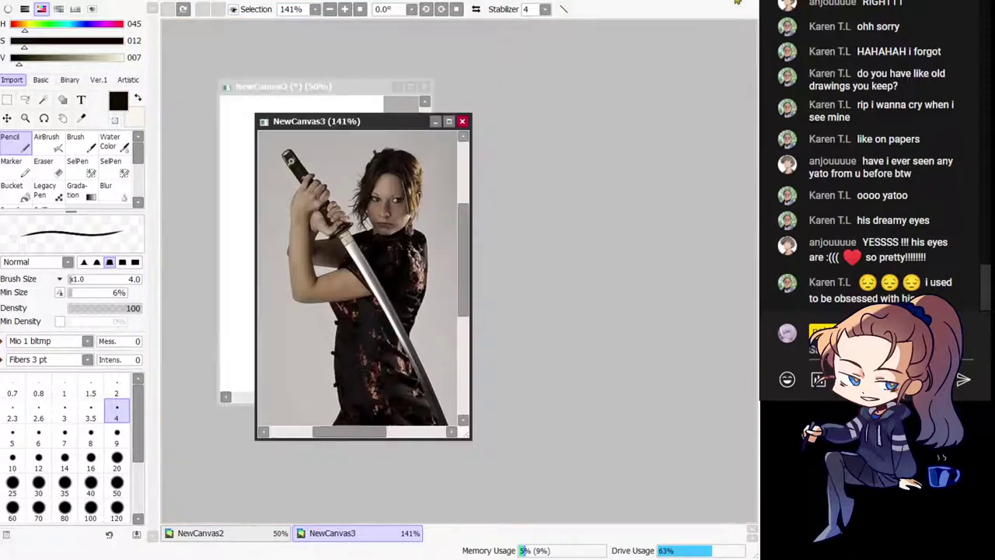
drag(381, 125, 674, 39)
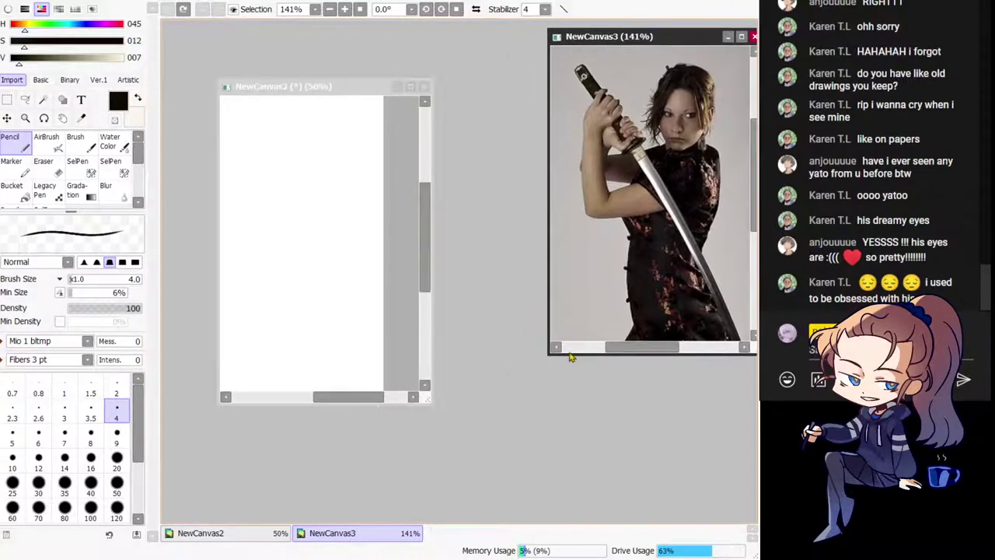
drag(550, 352, 541, 520)
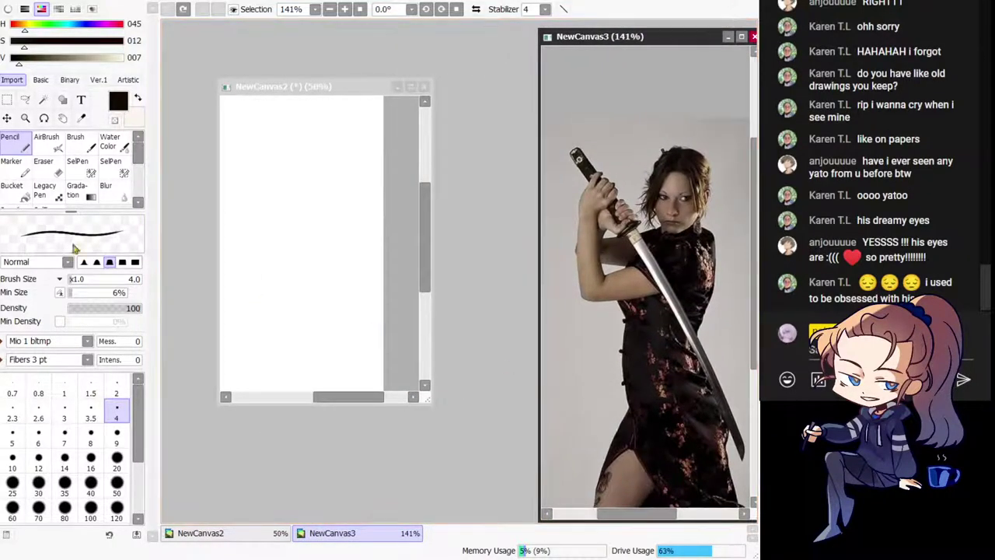
drag(660, 311, 650, 258)
Step: Place the blank canvas window beside the reference photo, enlarged to fill the remaining workspace with the page centred
click(369, 403)
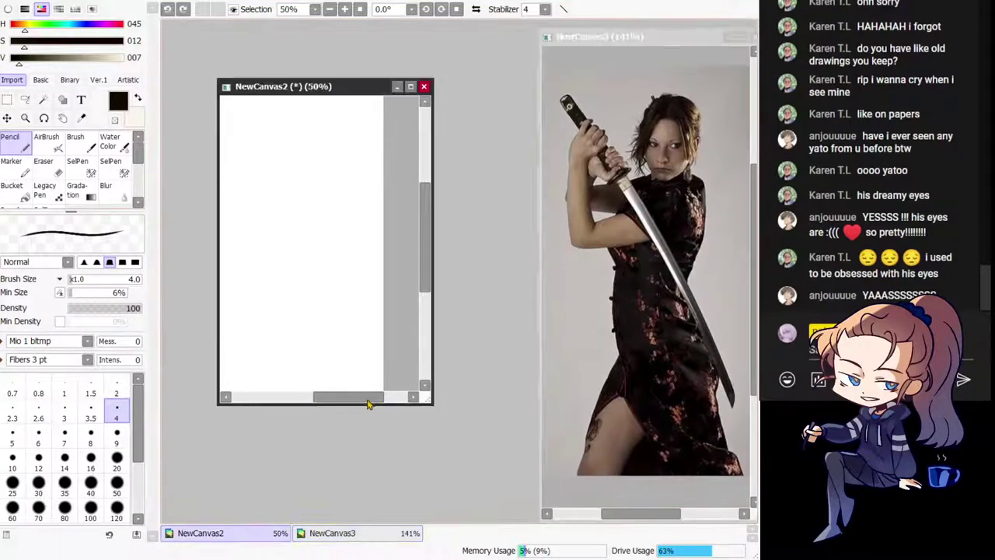
drag(257, 91, 206, 34)
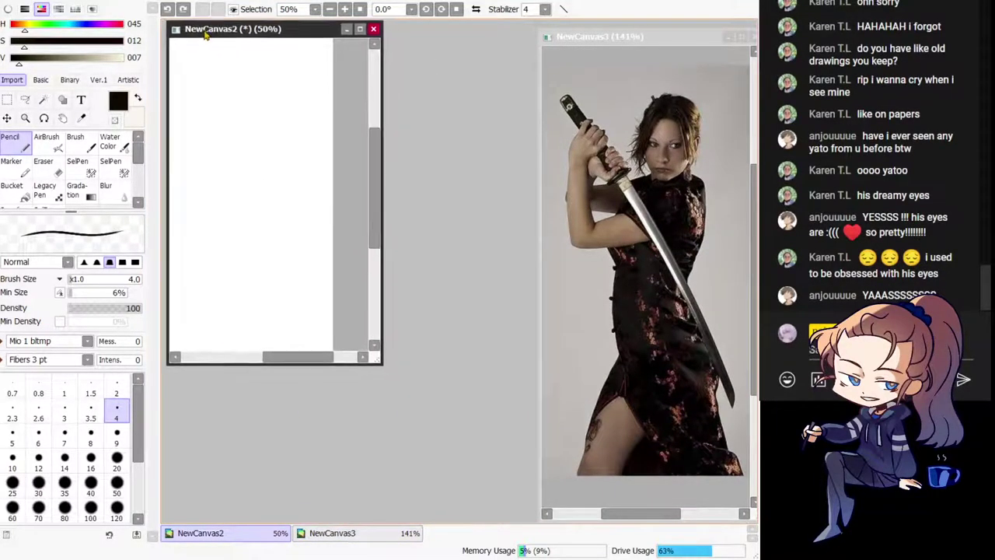
drag(382, 363, 533, 517)
drag(342, 311, 437, 294)
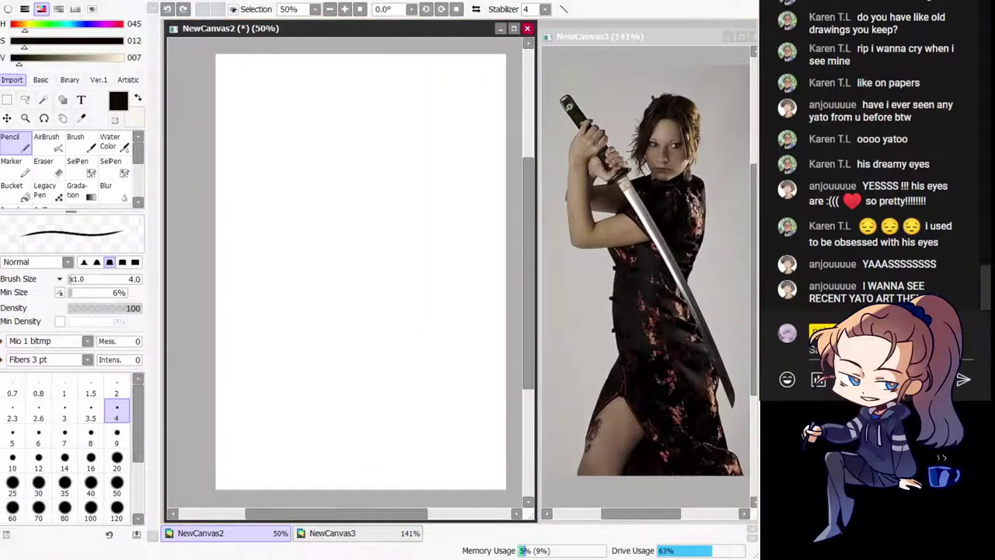
Step: Paste the copied anime artwork of the dark-haired and blond characters onto the blank canvas
key(alt+Tab)
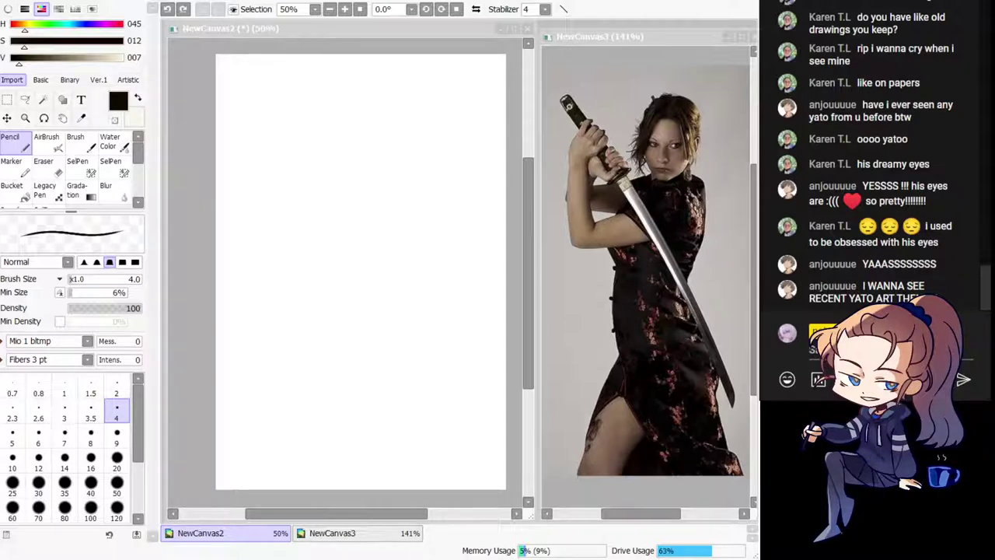
key(alt+Tab)
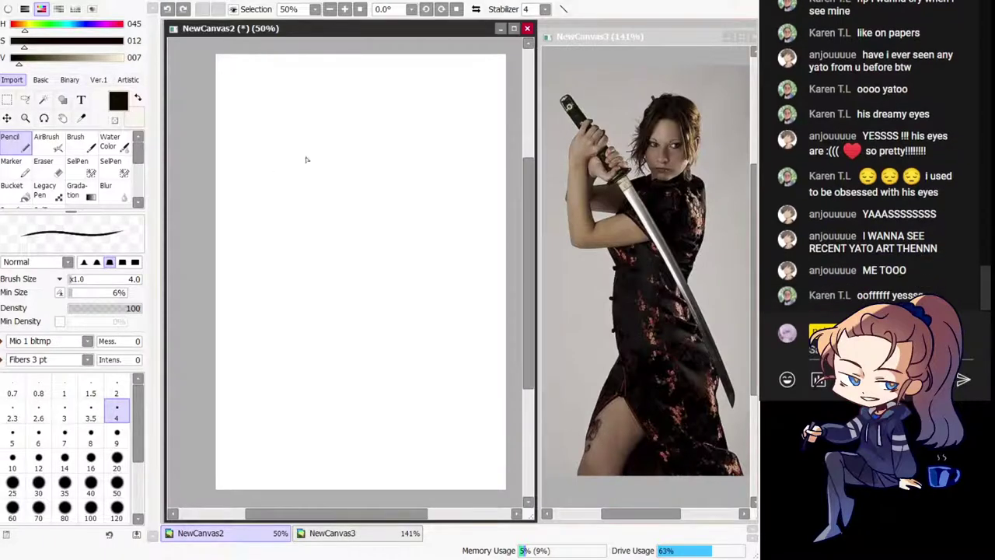
key(ctrl+v)
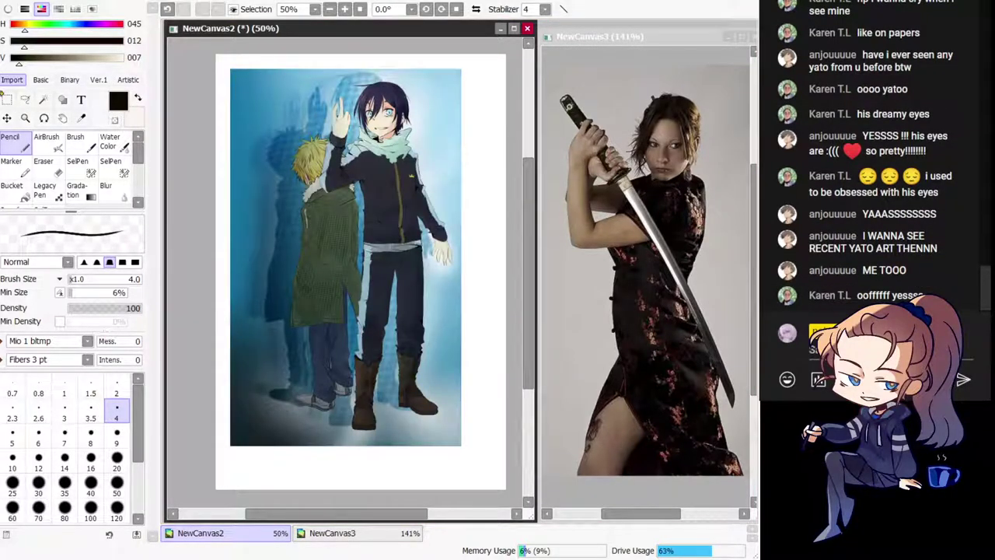
Step: Examine the pasted artwork's overall composition, including the two characters and the background shadows, and check it mirrored
drag(350, 256, 363, 320)
scroll(349, 279, up, 2)
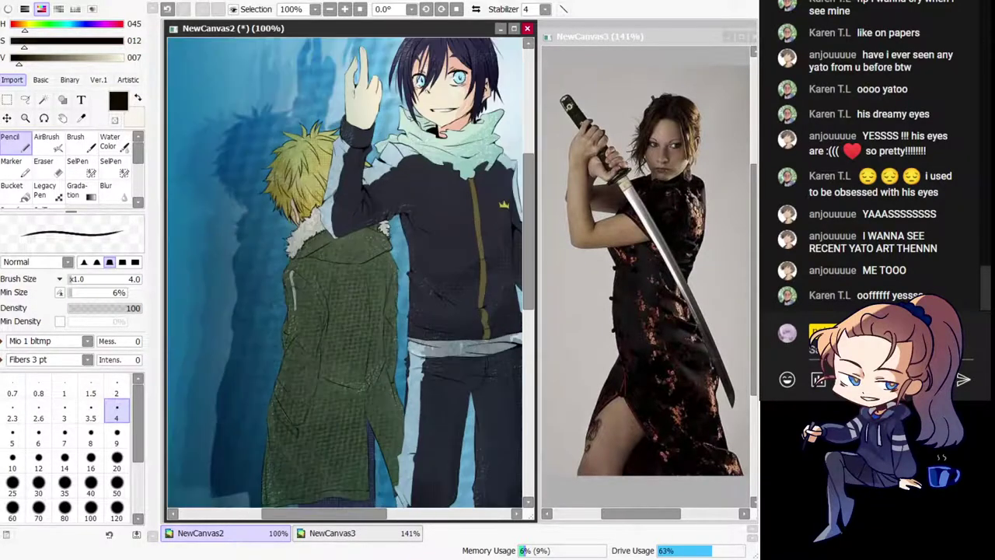
drag(318, 353, 398, 443)
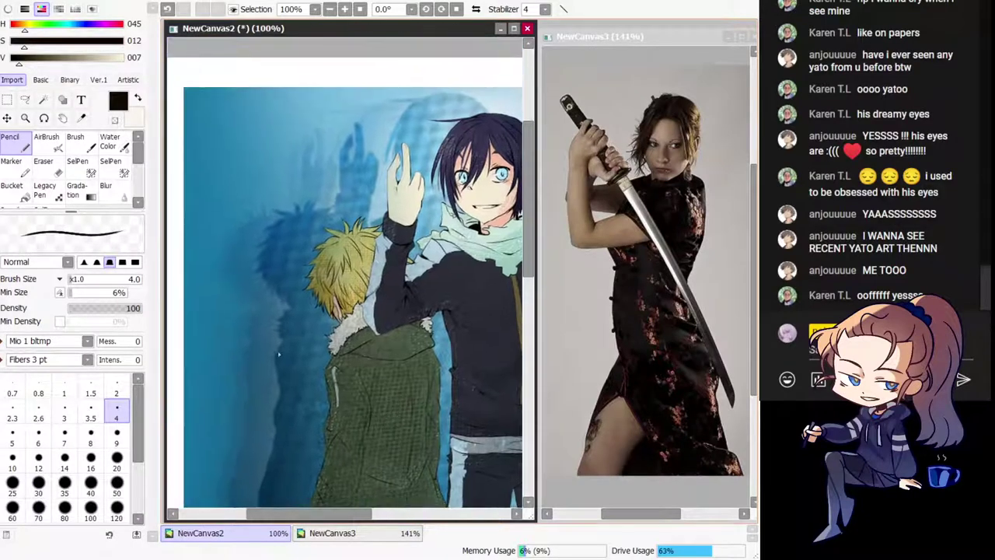
scroll(325, 252, up, 3)
drag(214, 214, 443, 323)
scroll(365, 311, down, 3)
scroll(424, 419, down, 1)
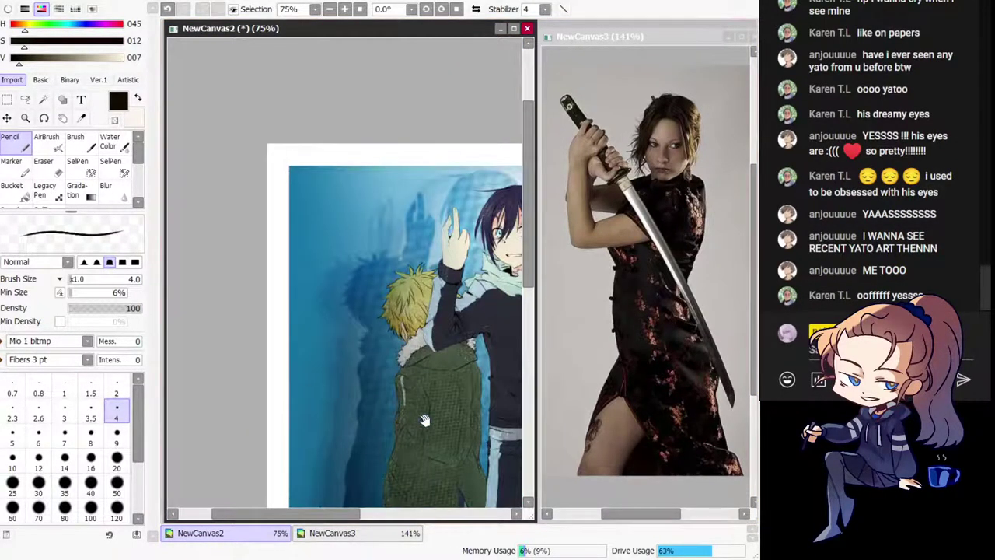
drag(425, 420, 316, 300)
drag(434, 424, 404, 363)
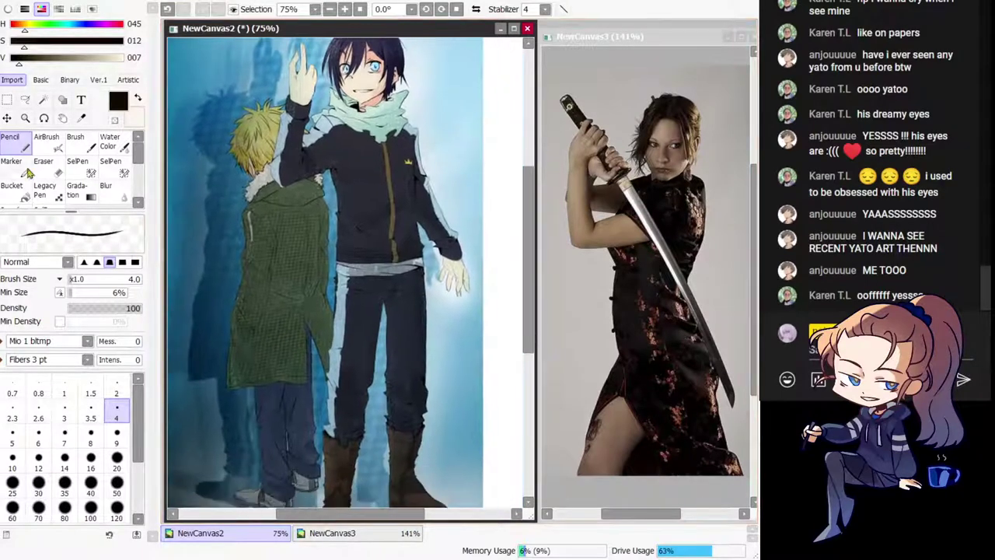
key(ctrl+minus)
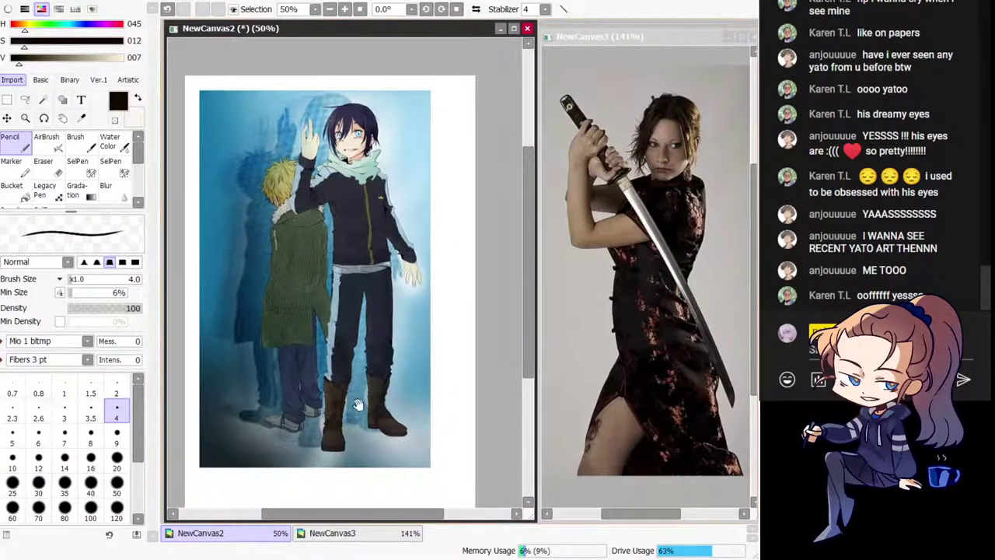
key(h)
key(h)
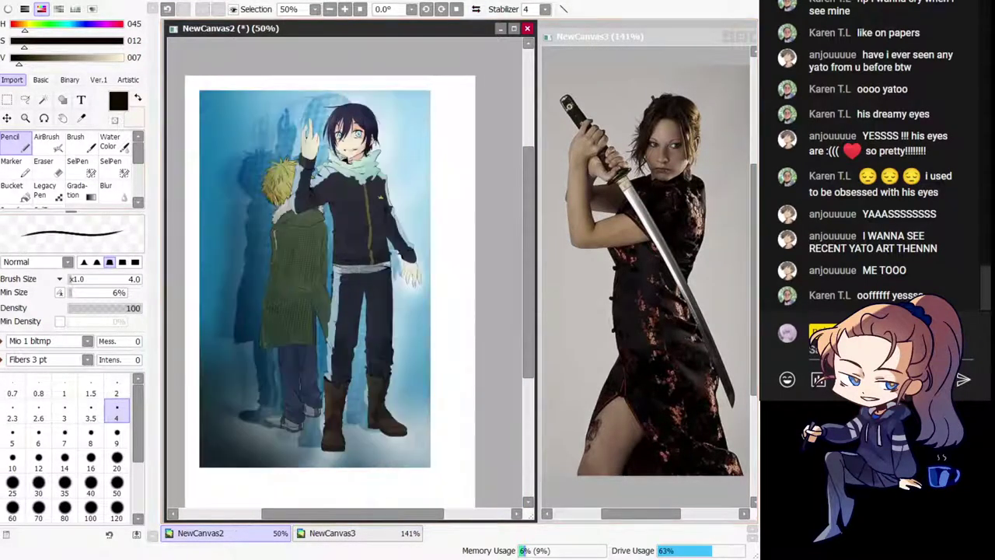
Step: Examine the trousers, coat and boots of the two characters in the pasted artwork up close and as a whole
key(ctrl+plus)
key(ctrl+plus)
key(ctrl+plus)
key(ctrl+plus)
key(ctrl+plus)
drag(412, 419, 305, 183)
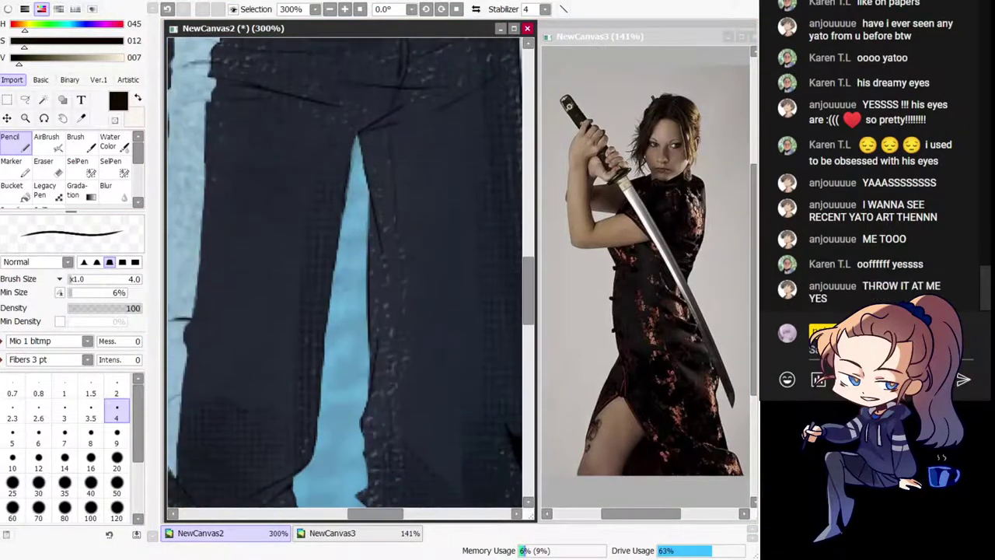
drag(335, 412, 356, 155)
key(ctrl+minus)
key(ctrl+minus)
key(ctrl+minus)
key(ctrl+minus)
key(ctrl+minus)
key(ctrl+plus)
key(ctrl+plus)
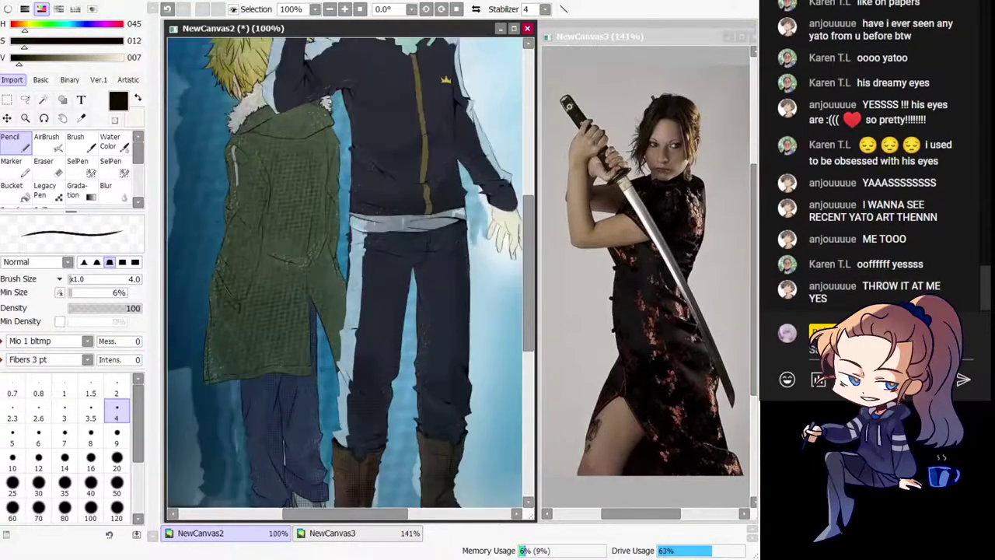
key(ctrl+minus)
drag(360, 324, 349, 304)
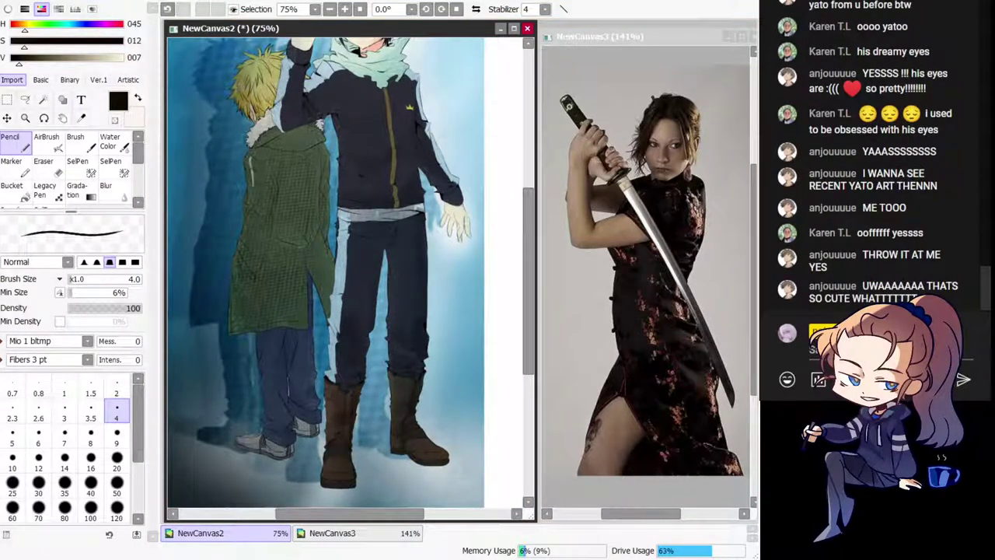
Step: Brighten the pasted artwork strongly so the line work in the dark clothing stands out
key(ctrl+o)
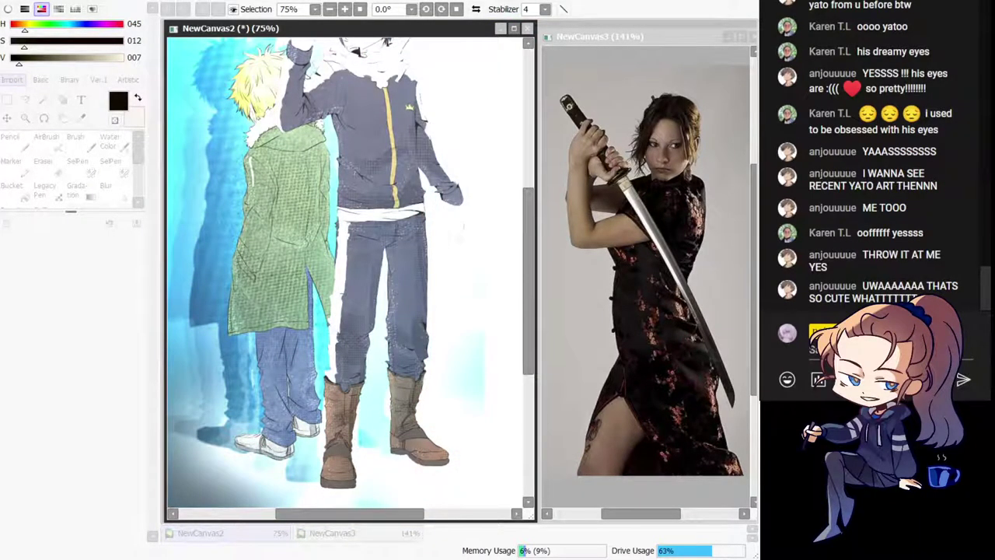
key(Return)
mouse_move(350, 226)
mouse_down()
mouse_move(380, 337)
mouse_move(349, 237)
mouse_move(364, 186)
mouse_move(353, 212)
mouse_up()
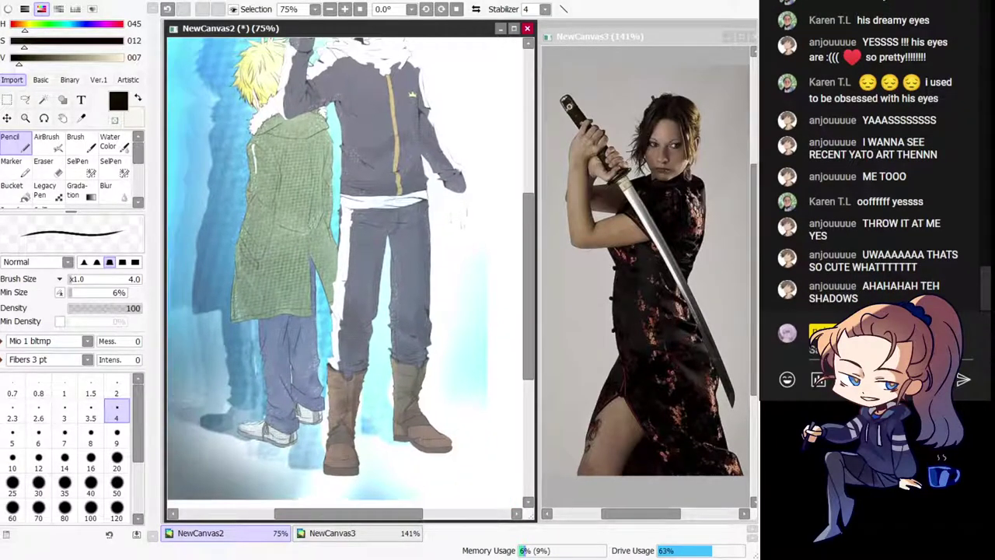
Step: Examine the line work and texture of the shoes, trousers, jacket and hand in the brightened artwork
key(Page_Up)
drag(350, 311, 331, 188)
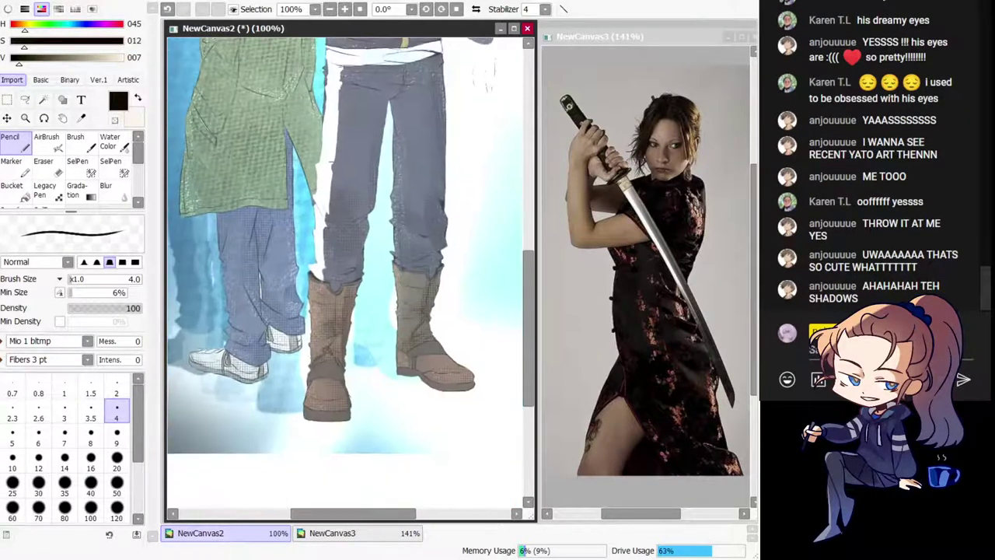
drag(326, 256, 387, 214)
key(Page_Up)
key(Page_Up)
key(Page_Up)
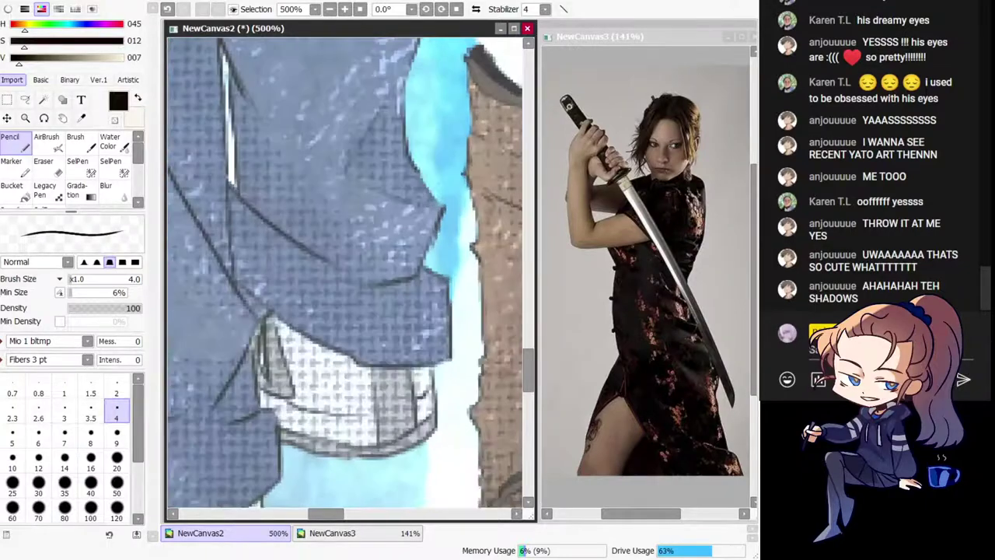
key(ctrl+minus)
key(ctrl+minus)
drag(404, 148, 218, 451)
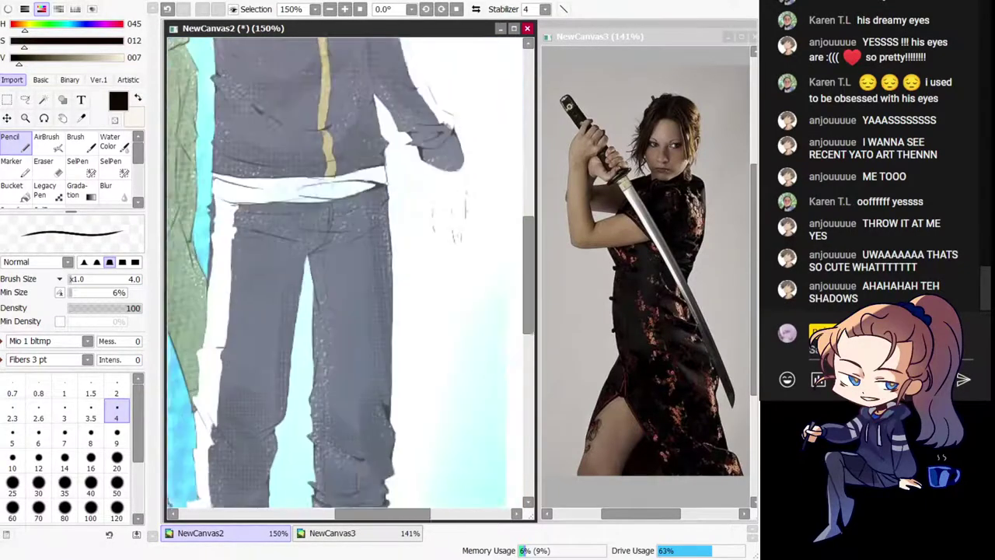
drag(311, 194, 479, 191)
drag(467, 155, 415, 241)
Step: Undo the brightening of the pasted artwork
scroll(350, 272, up, 5)
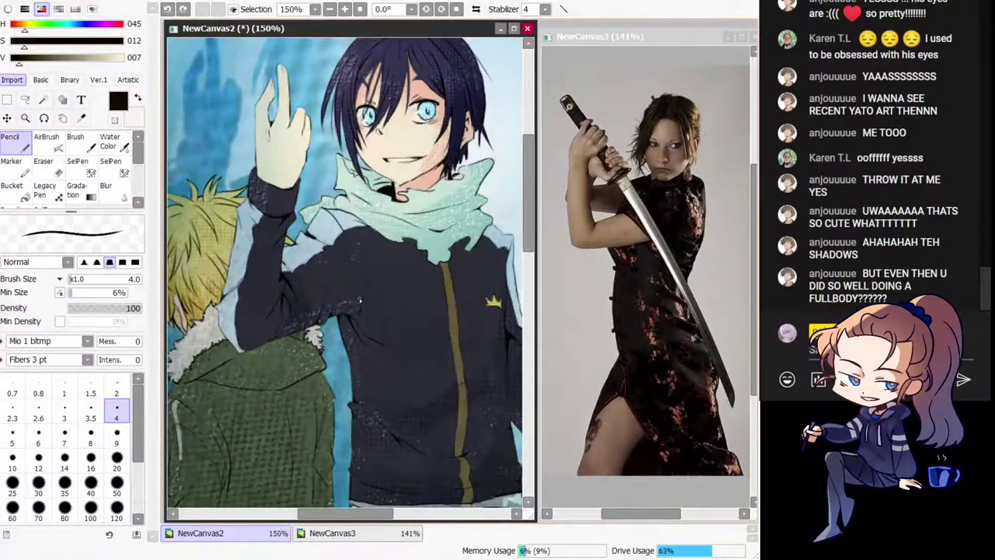
drag(342, 229, 339, 326)
mouse_move(278, 165)
mouse_down()
mouse_move(278, 251)
mouse_move(260, 262)
mouse_up()
key(ctrl+z)
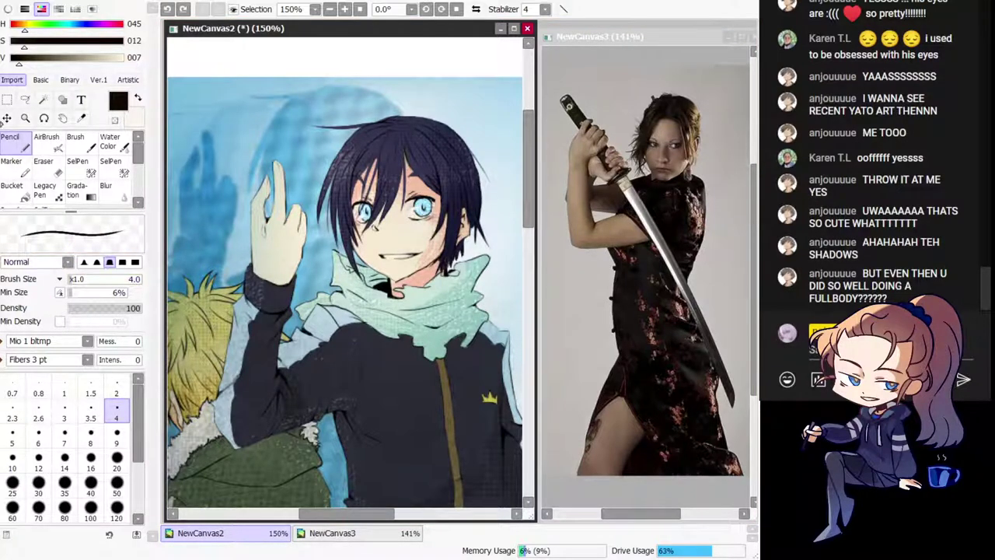
Step: Examine the dark-haired character's jacket, trousers, boots and face in the pasted artwork
key(Page_Down)
drag(287, 336, 267, 151)
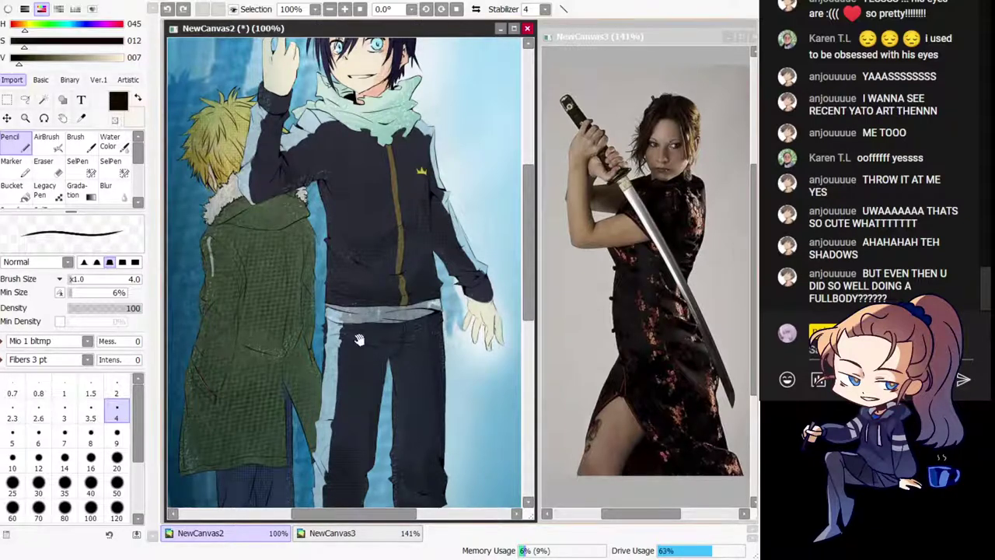
drag(346, 352, 257, 170)
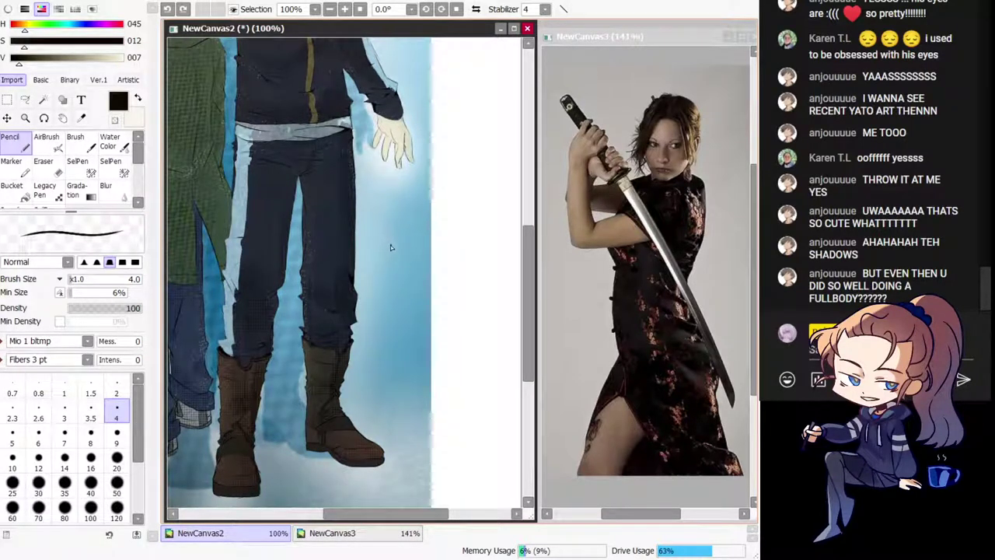
drag(418, 203, 441, 410)
scroll(427, 182, up, 3)
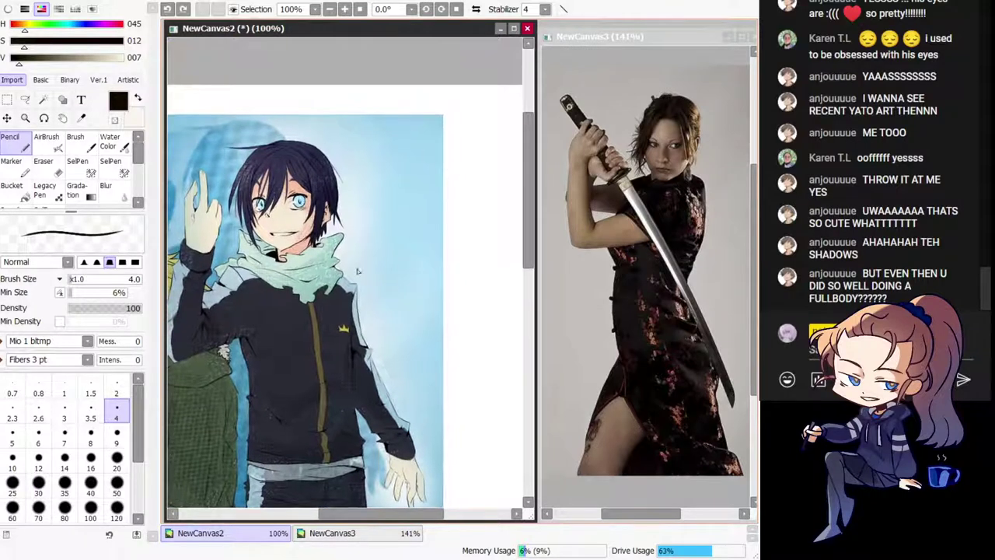
Step: Try to lengthen the dark-haired character's lowered arm by selecting the hand area and moving it down
mouse_move(329, 281)
mouse_down()
mouse_move(363, 271)
mouse_move(371, 117)
mouse_up()
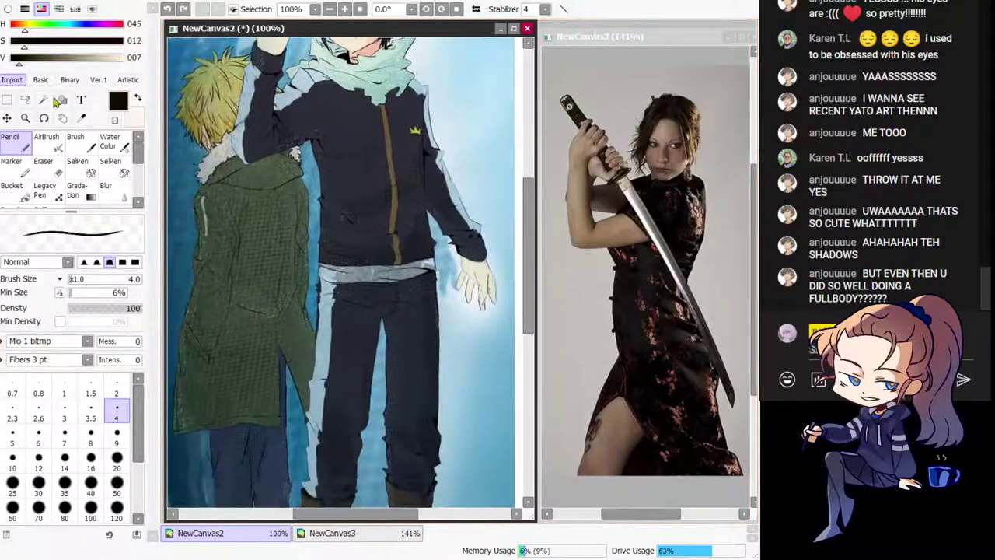
key(Page_Down)
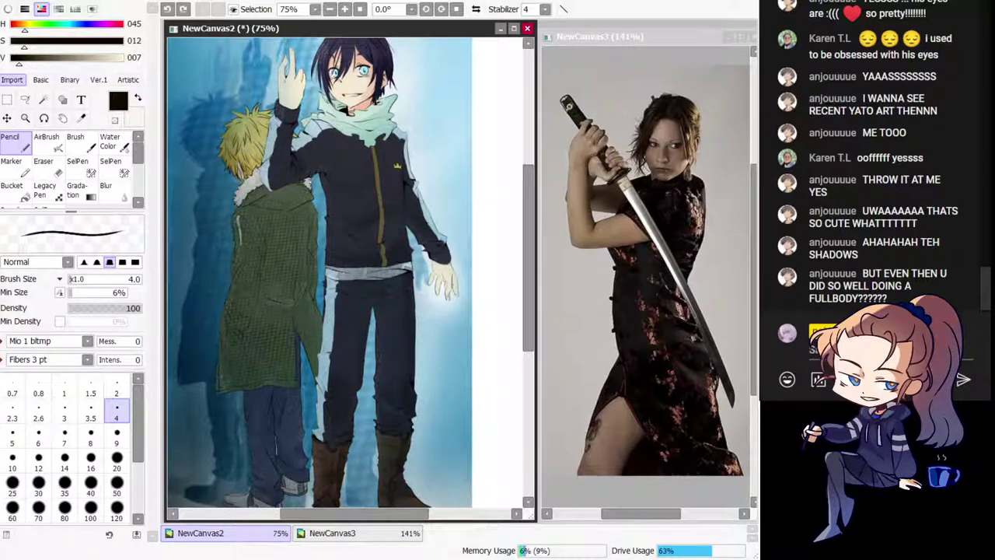
drag(339, 196, 280, 193)
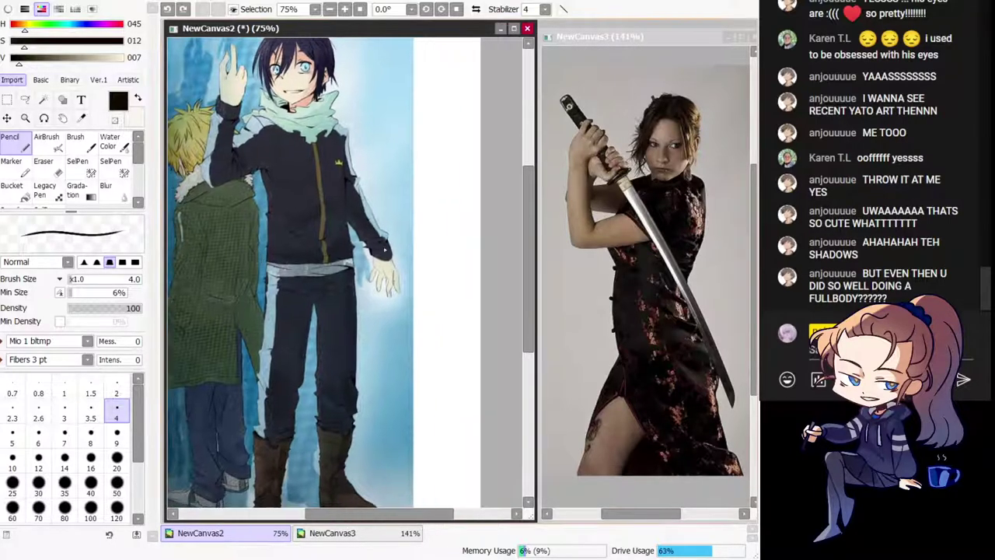
mouse_move(385, 226)
mouse_down()
mouse_move(379, 218)
mouse_move(366, 224)
mouse_up()
key(ctrl+z)
mouse_move(233, 129)
mouse_down()
mouse_move(420, 263)
mouse_move(381, 263)
mouse_move(382, 245)
mouse_move(389, 292)
mouse_up()
click(81, 167)
key(ctrl+z)
click(122, 461)
click(7, 118)
drag(251, 315, 252, 335)
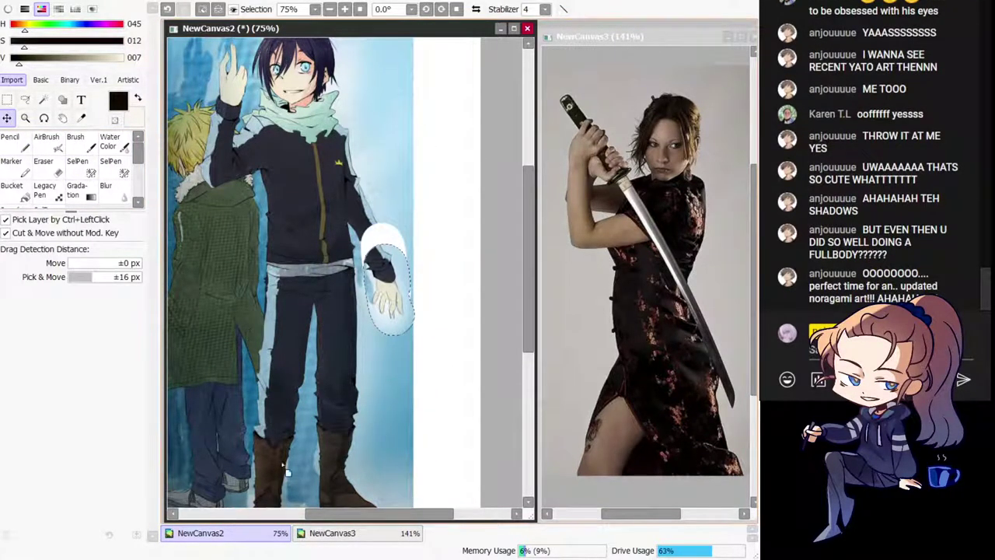
drag(318, 369, 378, 402)
key(Home)
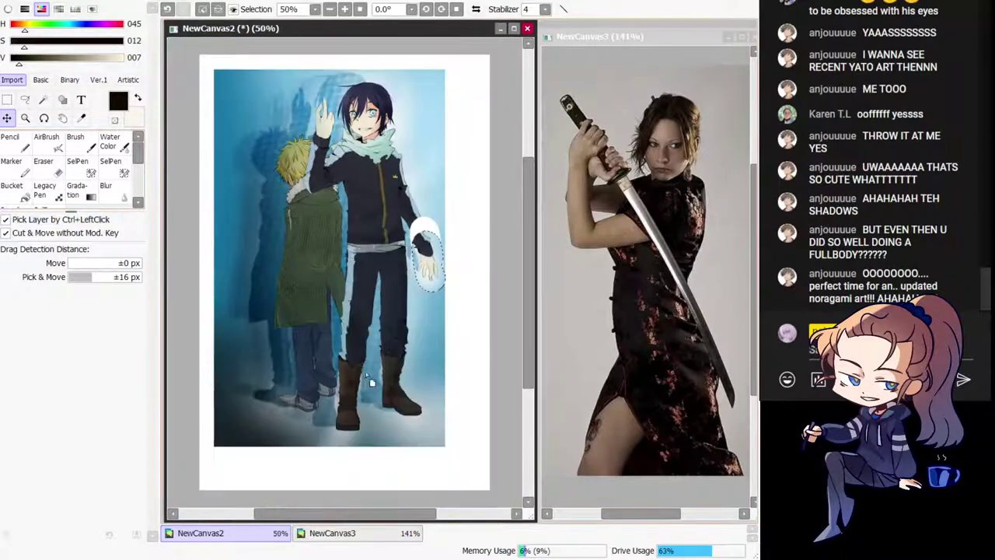
key(ctrl+z)
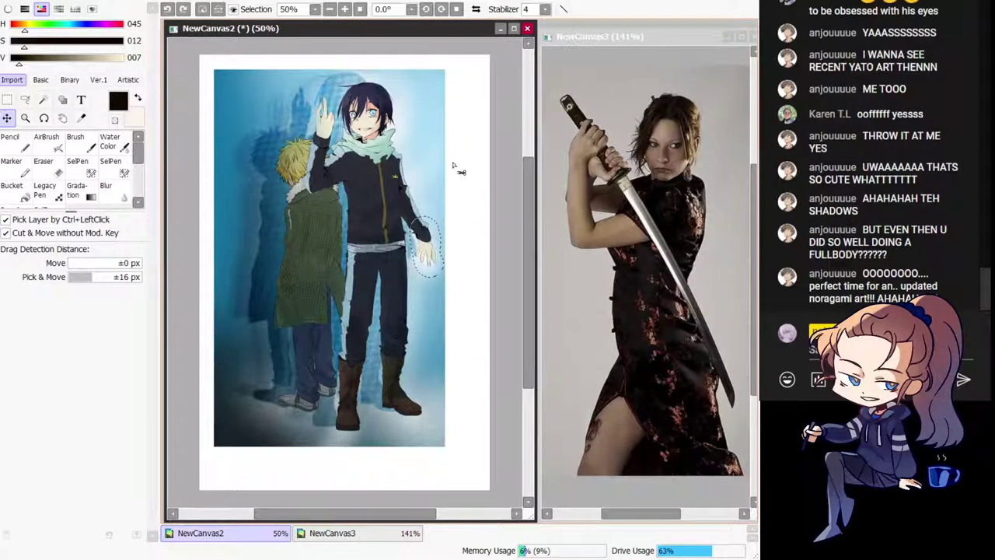
Step: Close the pasted artwork's canvas, create a new blank canvas and fit its window beside the sword-pose photo
click(527, 28)
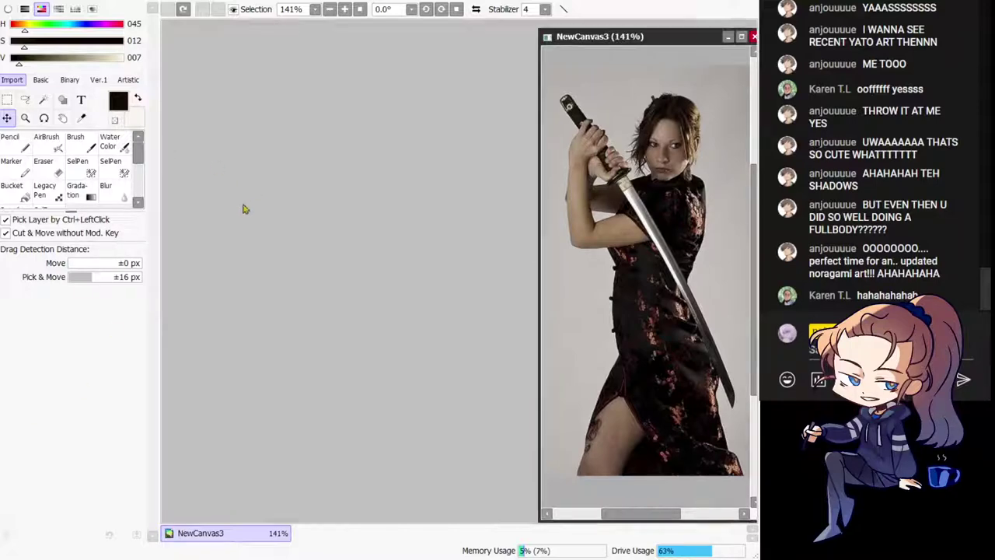
key(ctrl+n)
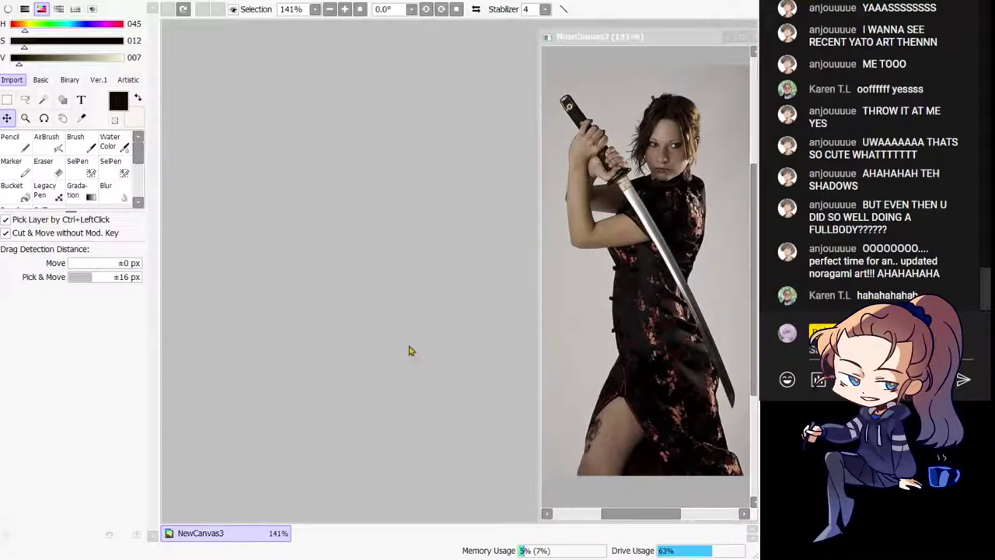
click(405, 357)
drag(397, 142, 285, 27)
drag(372, 338, 537, 520)
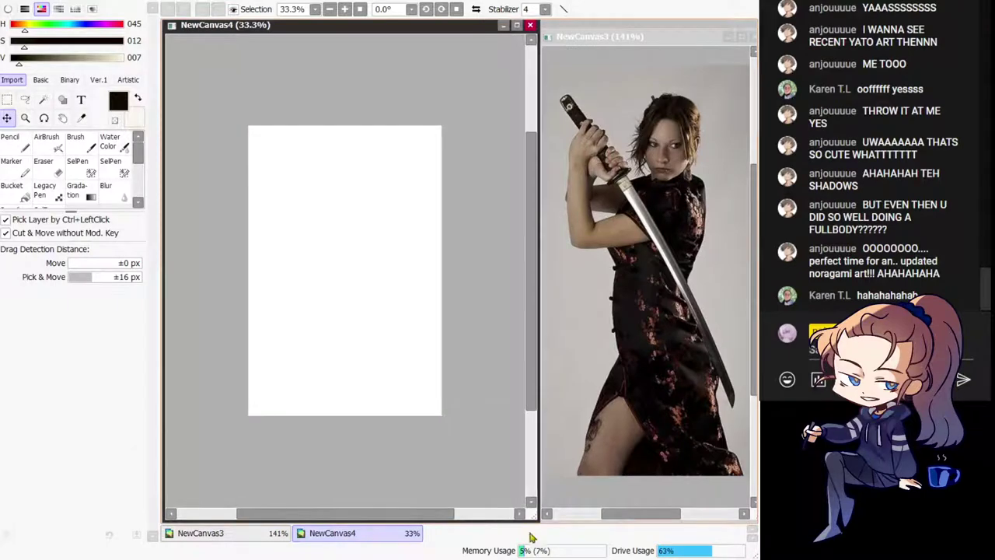
Step: Paste the blue-haired portrait and the drawing of the character holding a bottle, placing the second below the first
key(ctrl+v)
key(Page_Up)
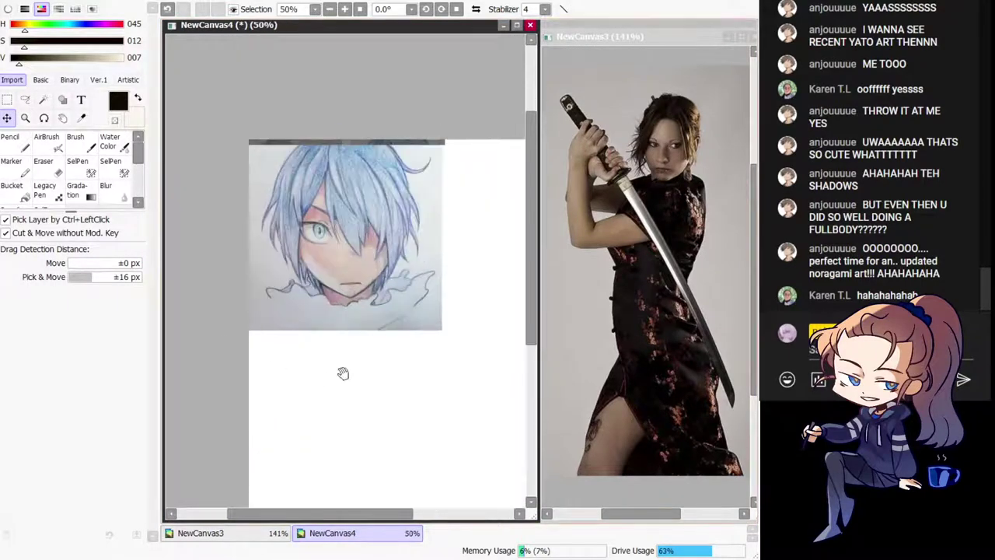
drag(342, 373, 330, 338)
key(alt+Tab)
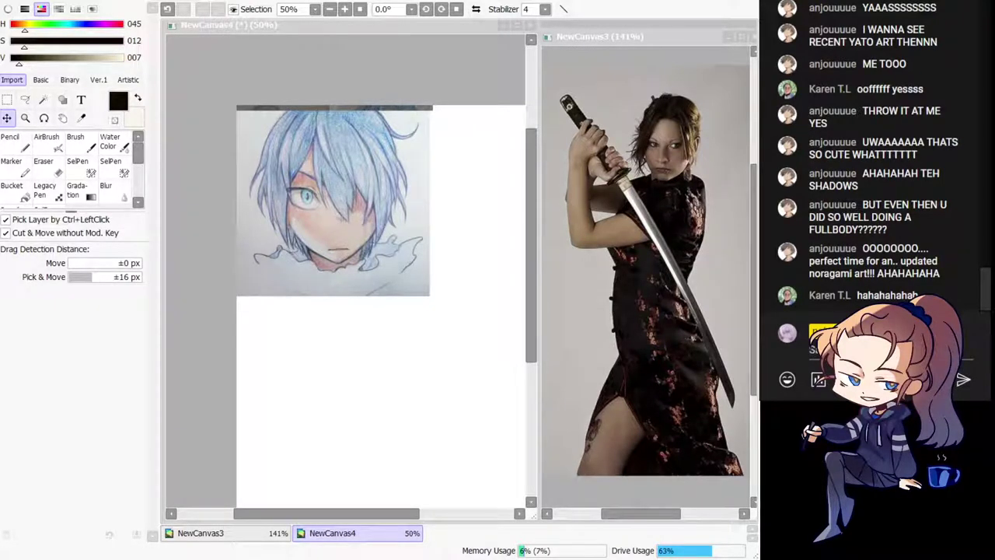
click(161, 438)
key(ctrl+v)
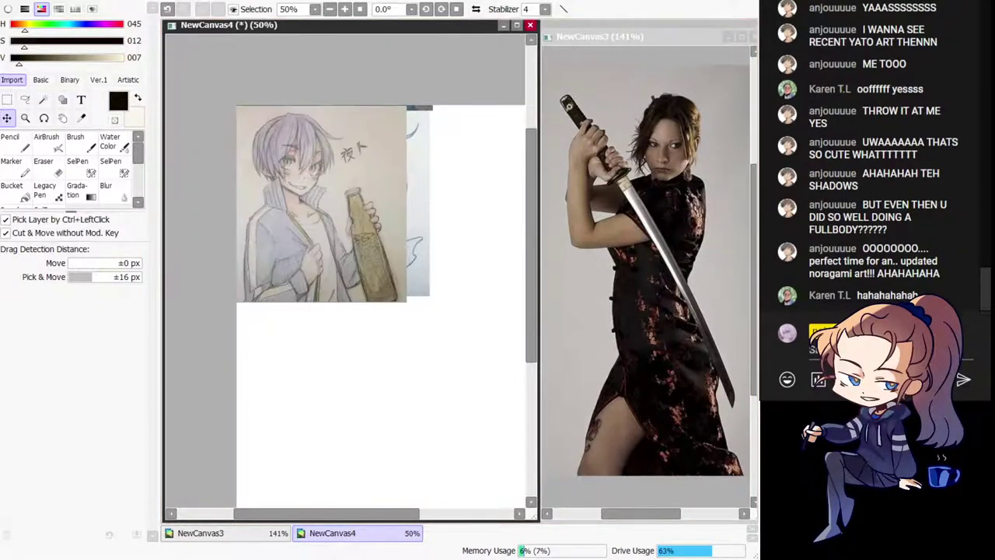
drag(332, 292, 337, 484)
Step: Paste the kimono sketch on lined paper and place it beside the other two drawings
key(alt+Tab)
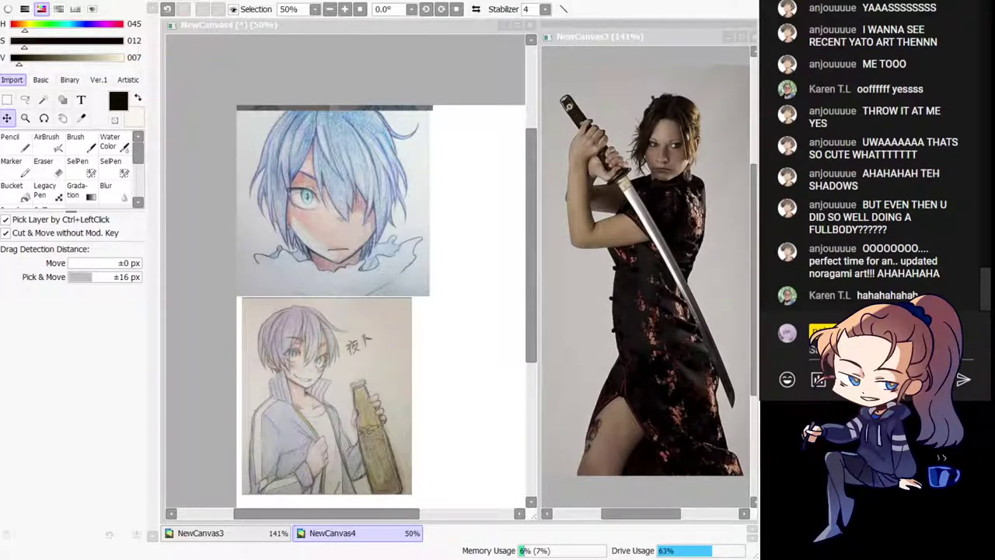
key(alt+Tab)
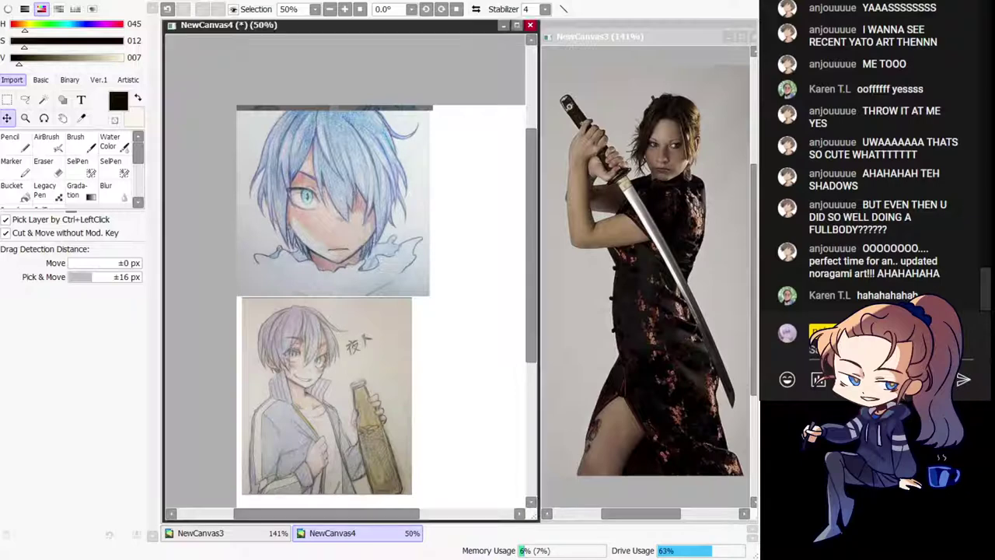
key(ctrl+v)
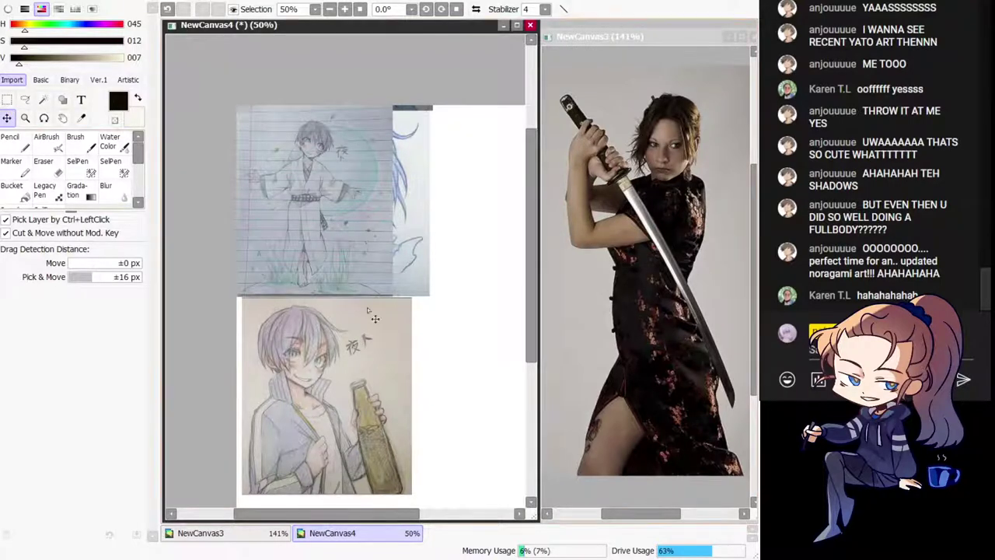
drag(381, 321, 464, 354)
drag(430, 341, 327, 293)
mouse_move(318, 310)
mouse_down()
mouse_move(389, 379)
mouse_move(367, 438)
mouse_move(360, 423)
mouse_move(446, 343)
mouse_up()
Step: Examine the kimono figure's face, sleeves, belt and pose, and compare the sketch with the neighbouring drawings
key(Page_Up)
key(Page_Up)
key(Page_Up)
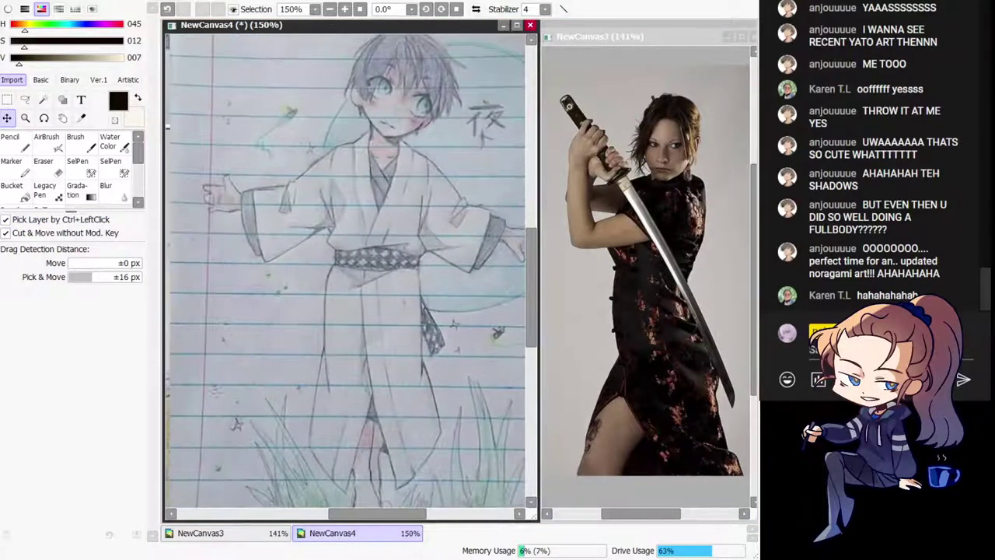
scroll(351, 276, down, 1)
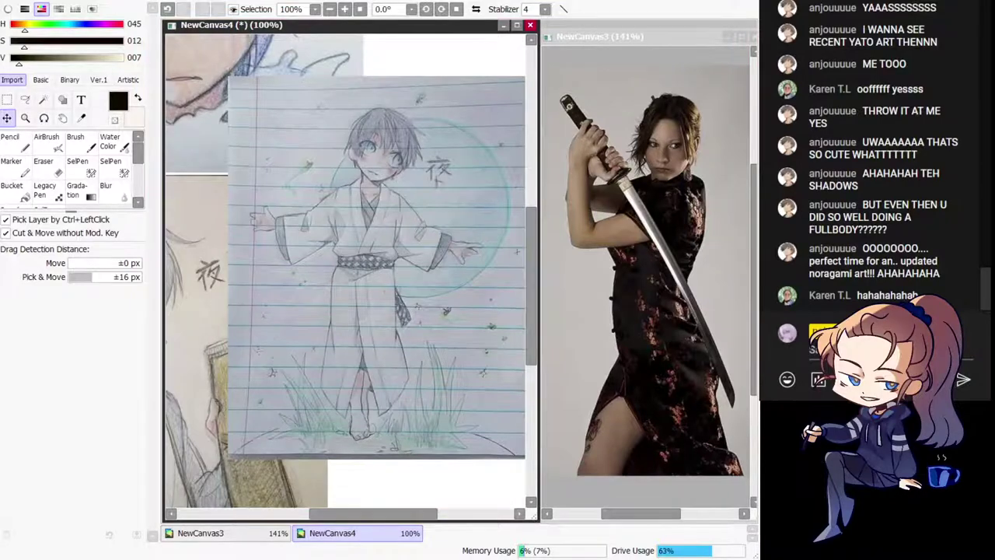
scroll(345, 271, up, 2)
mouse_move(470, 288)
mouse_down()
mouse_move(358, 334)
mouse_move(301, 194)
mouse_move(361, 355)
mouse_move(371, 269)
mouse_move(408, 368)
mouse_move(416, 354)
mouse_up()
scroll(380, 334, down, 2)
drag(346, 269, 457, 409)
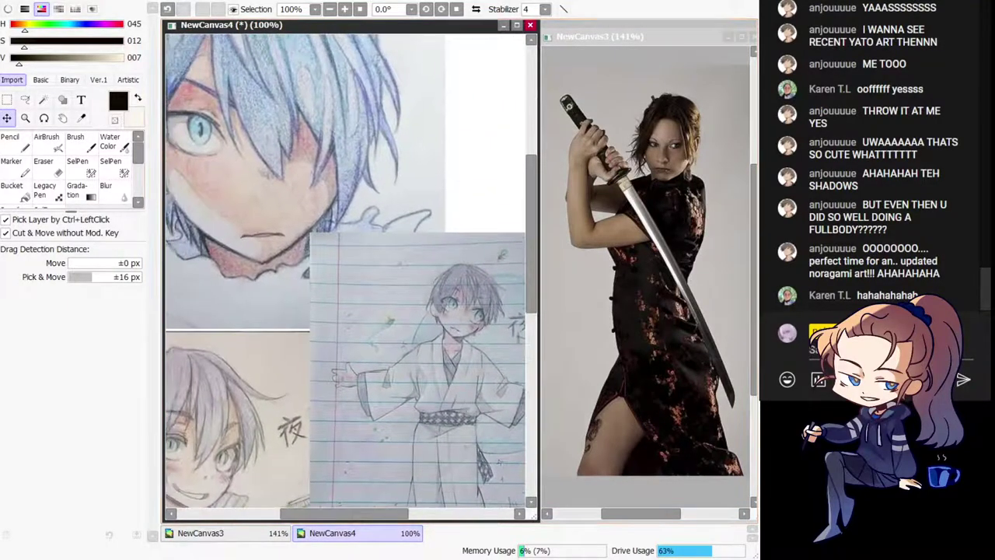
scroll(458, 409, down, 1)
scroll(344, 269, down, 1)
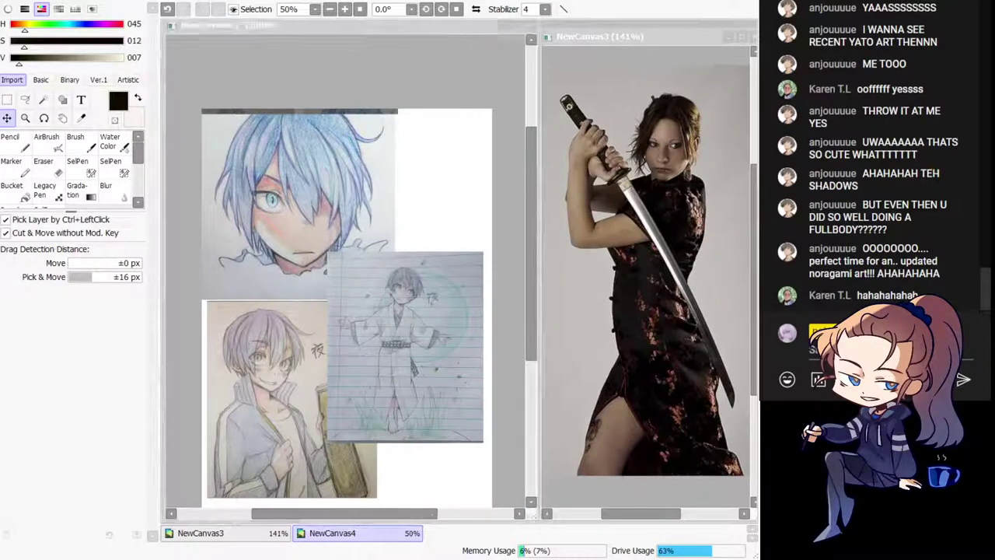
Step: Examine the outstretched hand and the green moon circle behind the figure in the kimono sketch
key(alt+Tab)
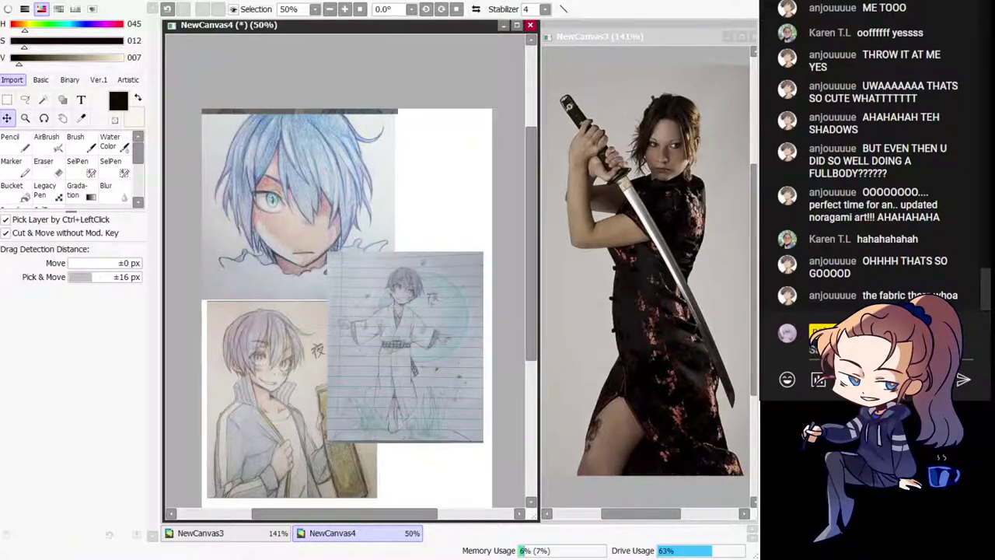
scroll(498, 237, up, 4)
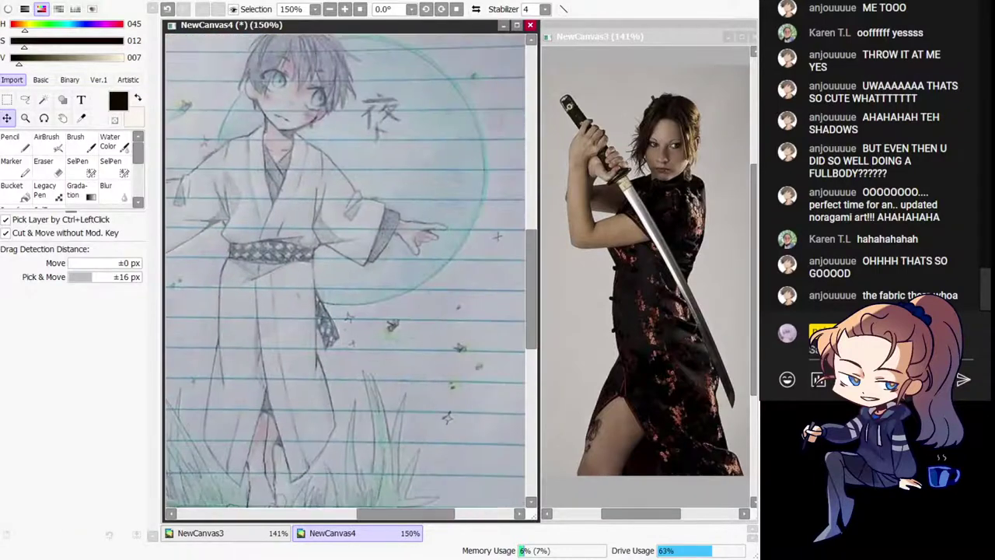
mouse_move(342, 272)
mouse_down()
mouse_move(381, 114)
mouse_move(467, 237)
mouse_move(397, 363)
mouse_move(205, 402)
mouse_up()
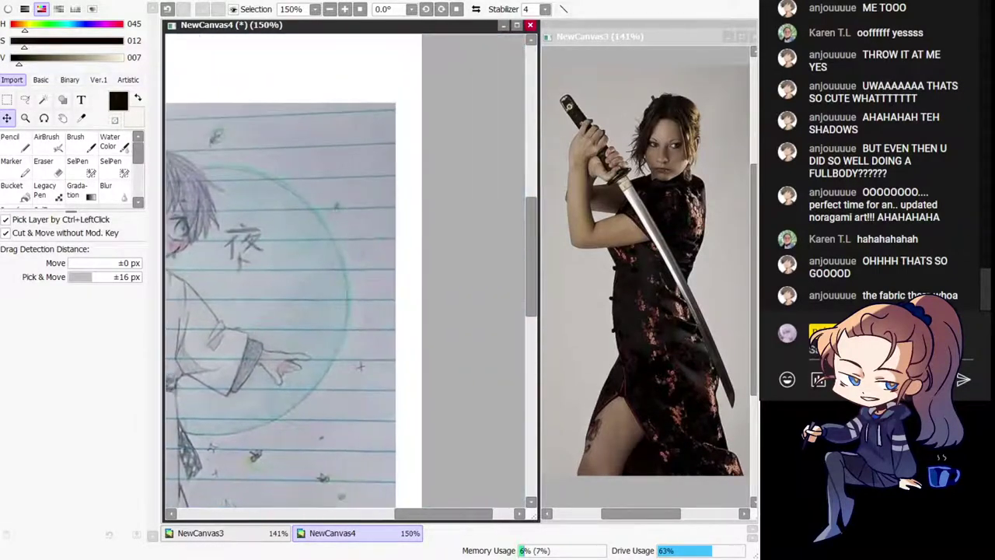
scroll(346, 272, up, 7)
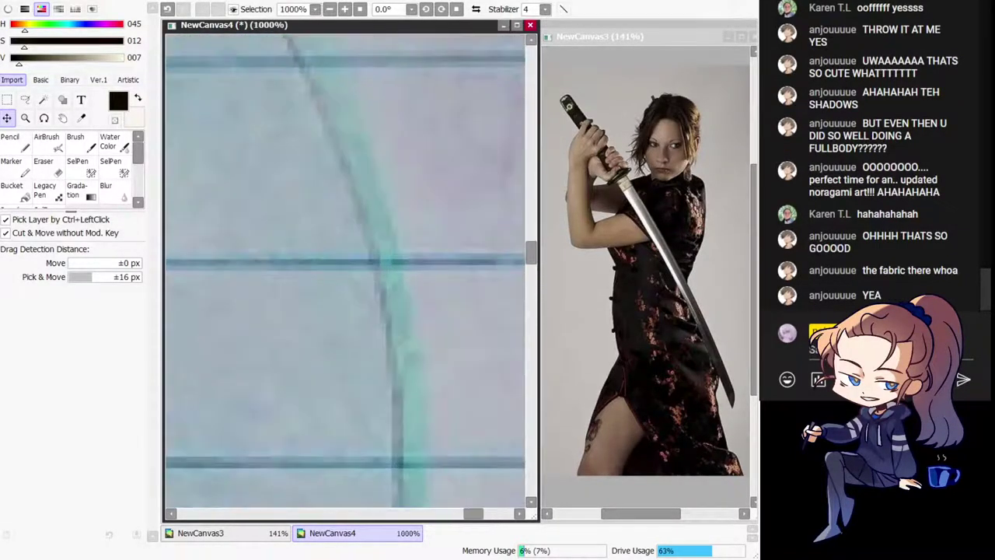
scroll(346, 272, down, 11)
scroll(346, 272, up, 3)
mouse_move(435, 311)
mouse_down()
mouse_move(288, 240)
mouse_move(315, 247)
mouse_up()
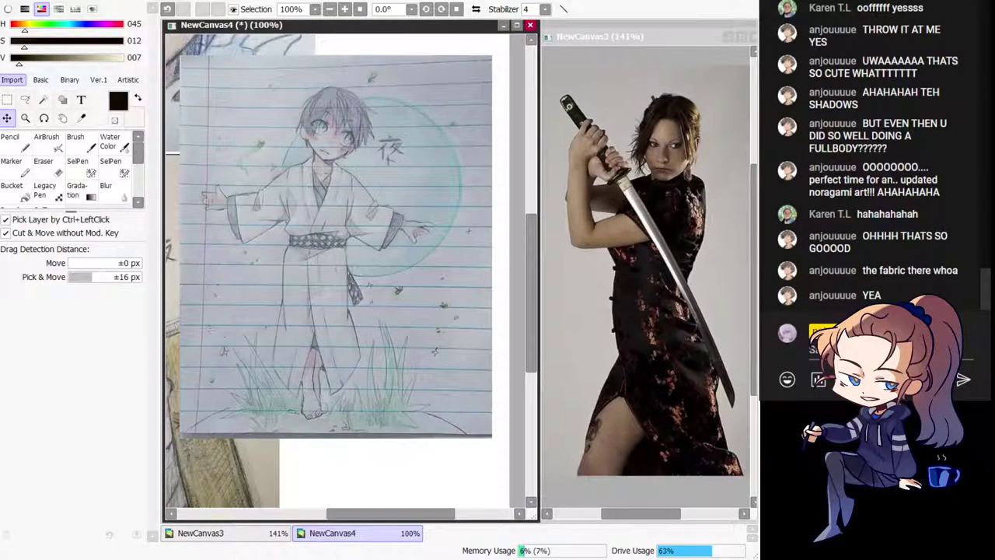
drag(244, 122, 257, 148)
scroll(257, 148, down, 1)
mouse_move(325, 375)
mouse_down()
mouse_move(386, 324)
mouse_move(428, 329)
mouse_move(454, 363)
mouse_move(318, 432)
mouse_up()
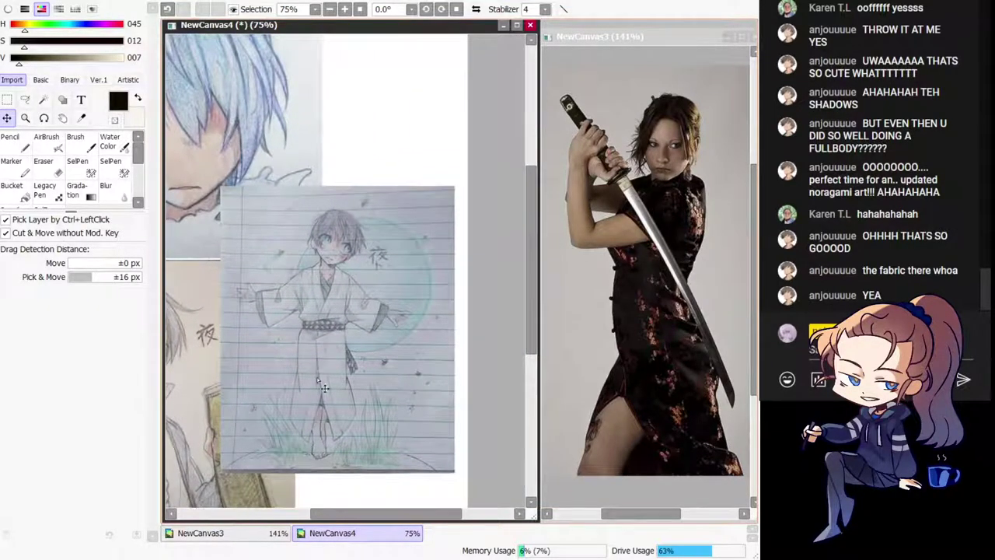
scroll(346, 270, down, 1)
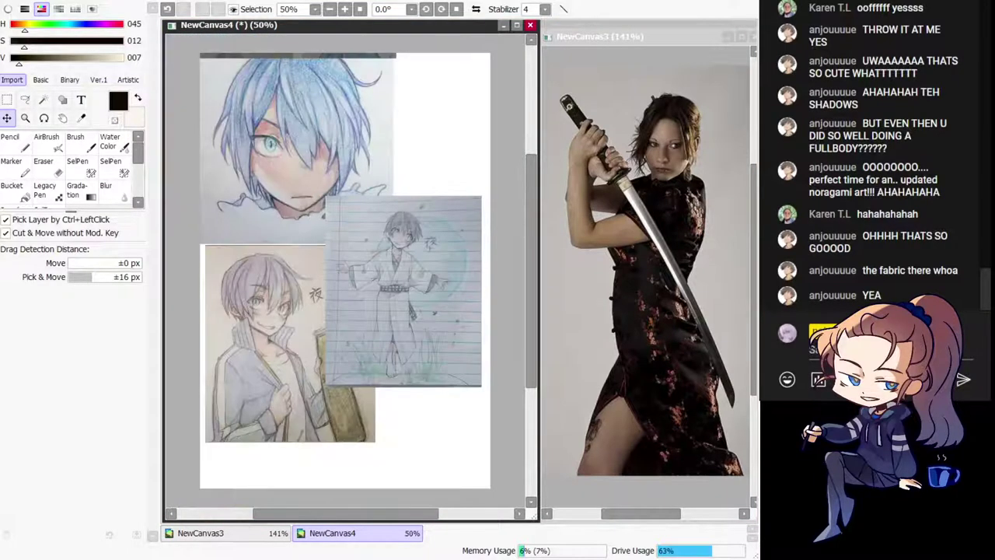
Step: Check the pasted drawings in mirrored view and move the kimono sketch down over the bottle drawing
key(h)
key(h)
key(h)
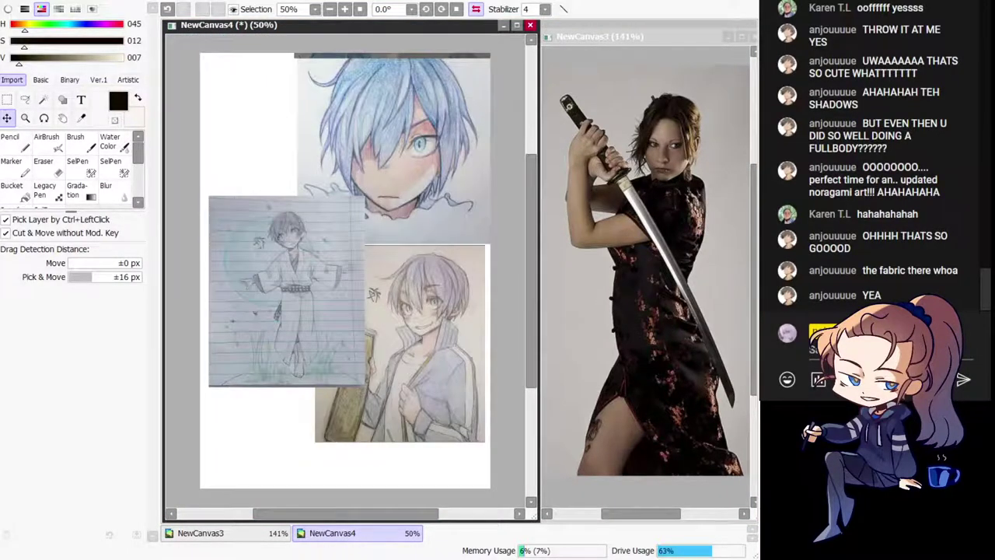
key(h)
drag(378, 253, 372, 314)
key(h)
mouse_move(311, 130)
mouse_down()
mouse_move(350, 179)
mouse_move(324, 172)
mouse_up()
key(ctrl+z)
key(ctrl+y)
key(h)
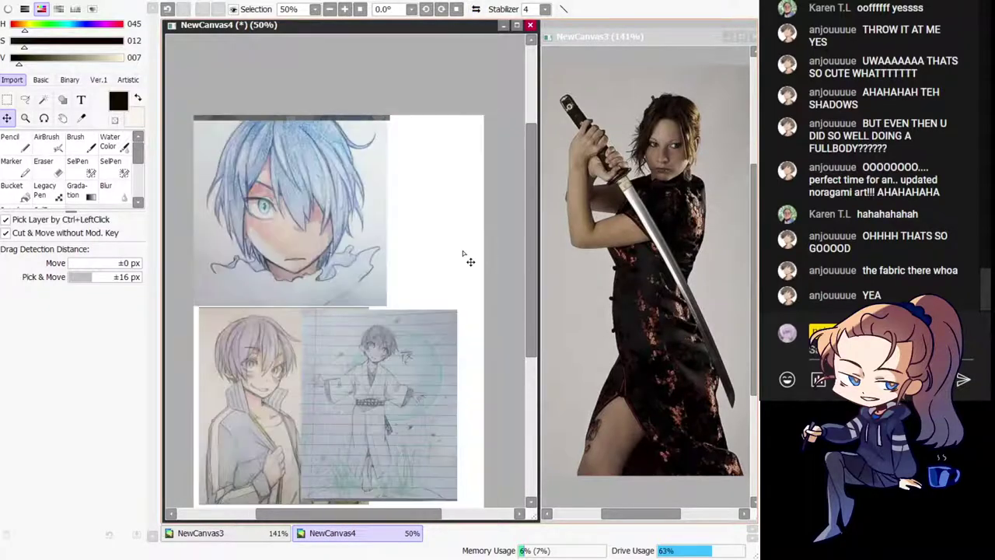
Step: Move the kimono sketch up to uncover the bottle drawing and inspect that character's face, jacket and hands
key(h)
key(h)
drag(454, 276, 441, 186)
mouse_move(415, 275)
mouse_down()
mouse_move(448, 163)
mouse_move(445, 171)
mouse_up()
drag(304, 322, 332, 278)
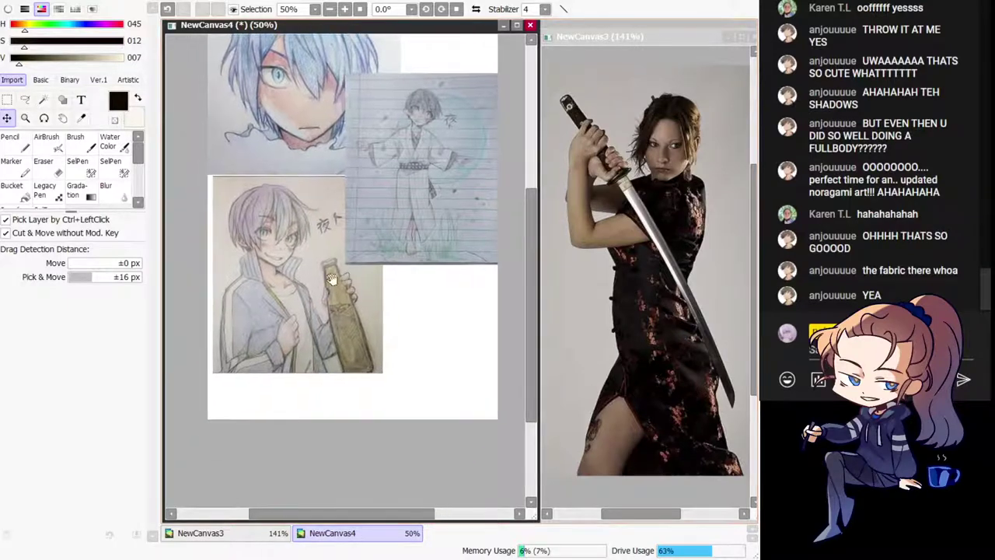
scroll(332, 279, up, 5)
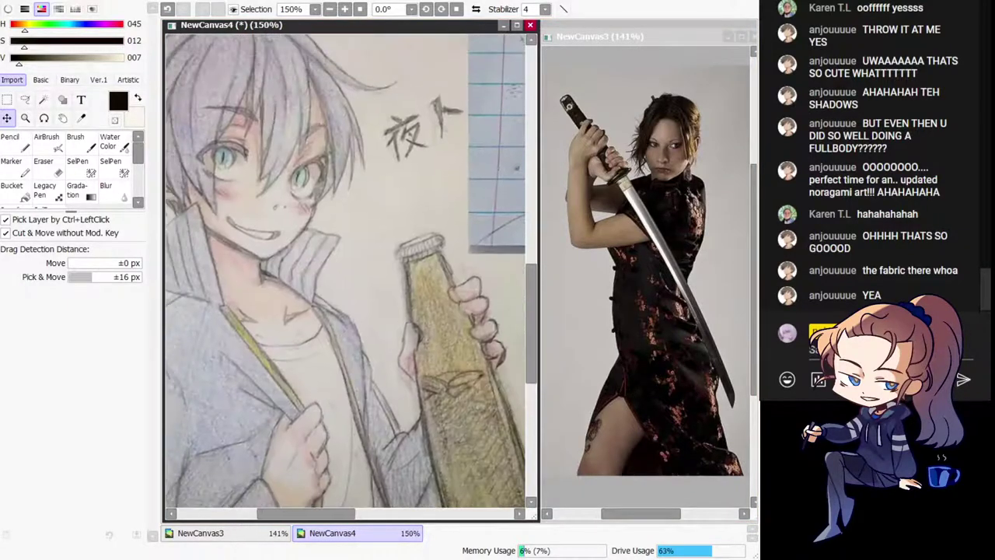
scroll(272, 373, down, 3)
scroll(338, 277, up, 1)
drag(338, 277, 260, 342)
Step: Remove all three pasted drawings to leave the canvas blank and choose the Pencil tool
key(Home)
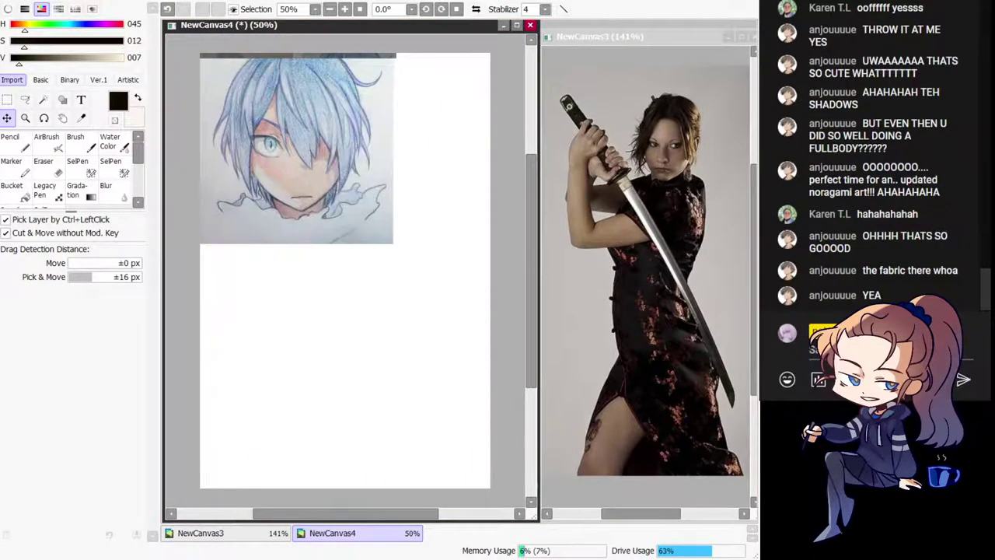
drag(363, 318, 350, 320)
click(19, 140)
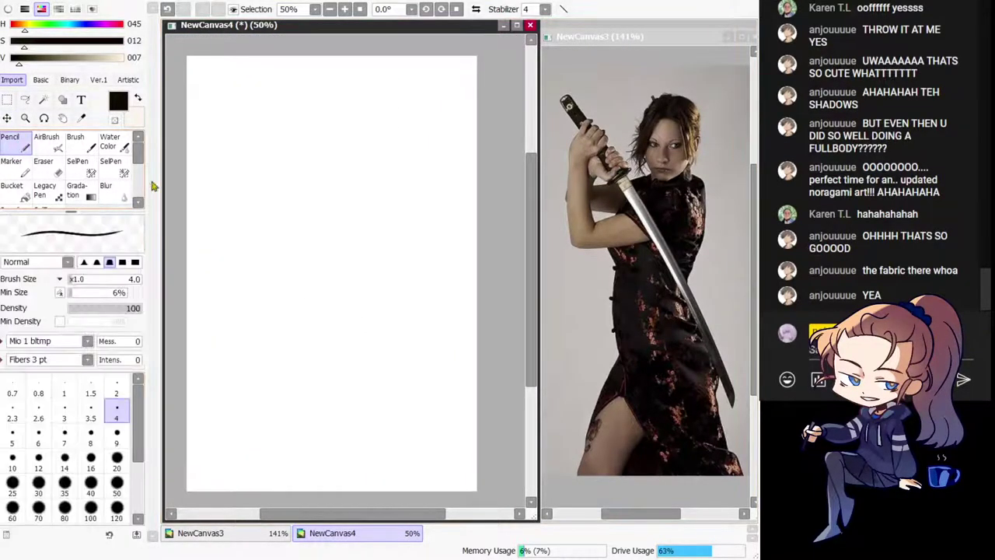
Step: Try a short pencil stroke in the upper area of the blank canvas
drag(373, 238, 356, 245)
mouse_move(308, 138)
mouse_down()
mouse_move(338, 117)
mouse_move(327, 146)
mouse_up()
key(ctrl+z)
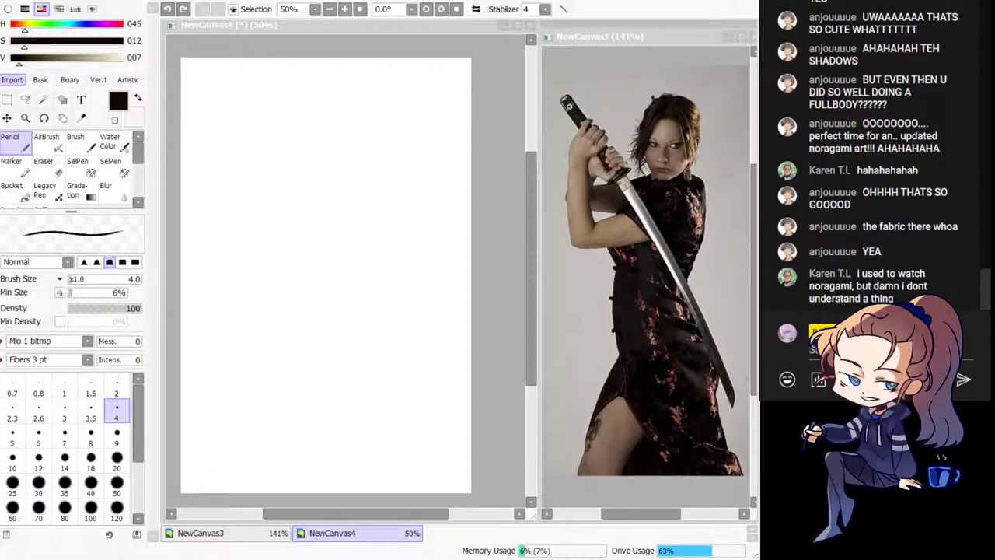
click(365, 146)
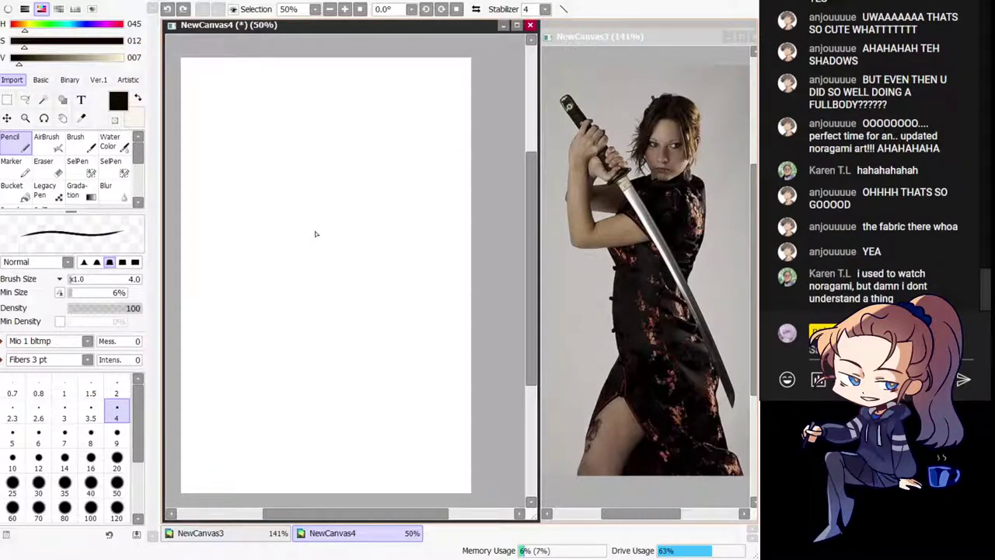
drag(366, 262, 342, 239)
drag(342, 161, 372, 167)
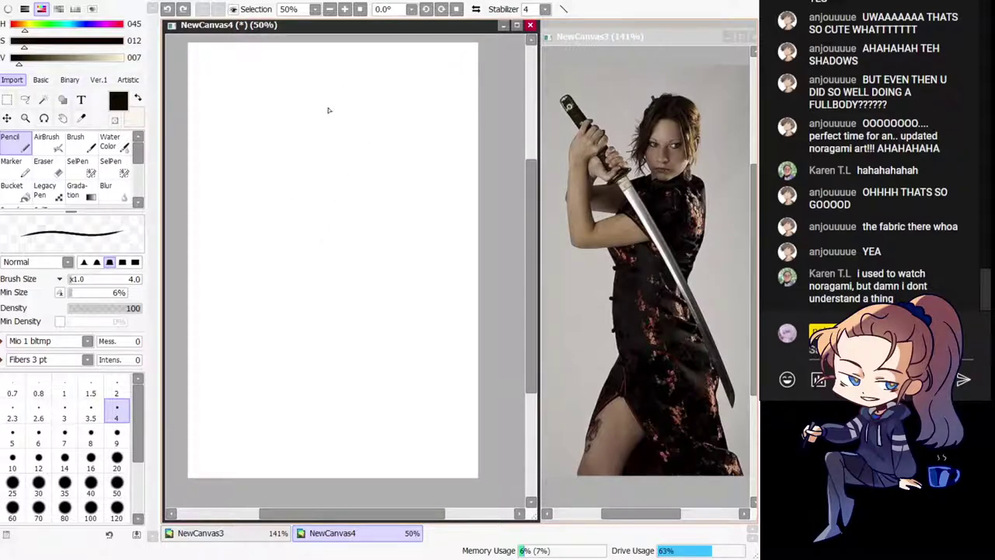
Step: Sketch a rounded oval for the head in the upper middle of the blank canvas
mouse_move(324, 80)
mouse_down()
mouse_move(352, 90)
mouse_move(307, 133)
mouse_move(354, 103)
mouse_move(297, 143)
mouse_move(344, 191)
mouse_move(302, 96)
mouse_up()
key(ctrl+z)
key(ctrl+z)
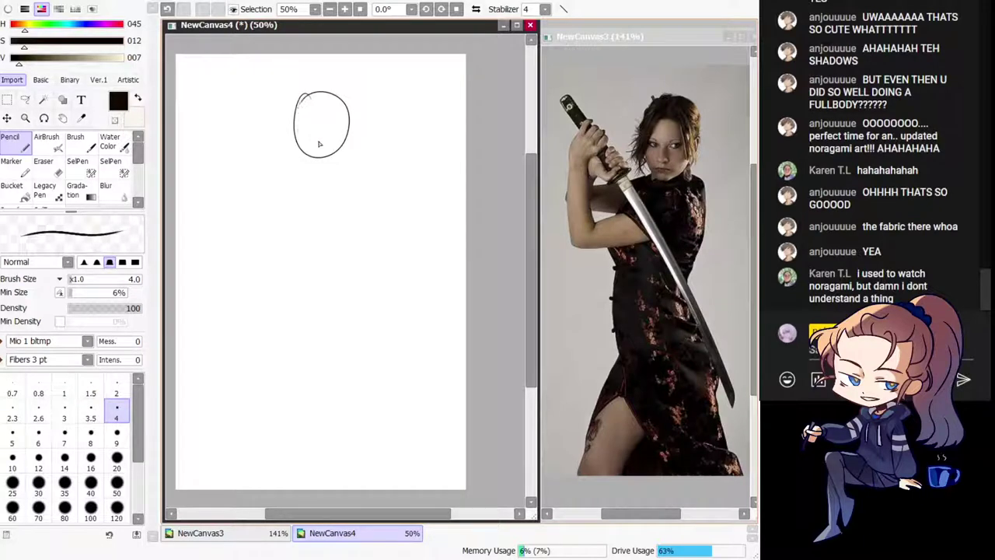
Step: Add a straight vertical centre guideline running down the full height of the head oval
drag(317, 139, 319, 154)
key(ctrl+z)
drag(311, 106, 319, 149)
key(ctrl+z)
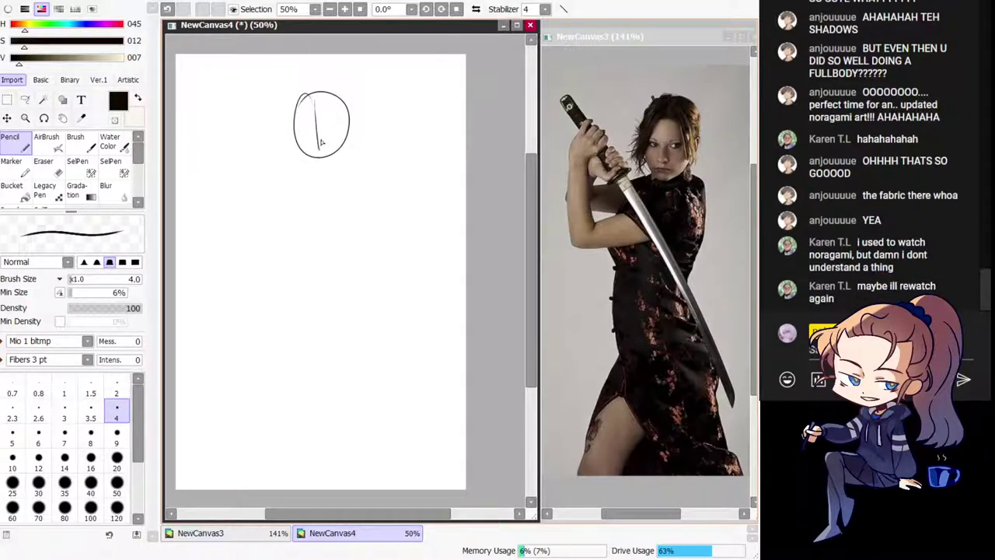
key(ctrl+z)
drag(314, 103, 316, 150)
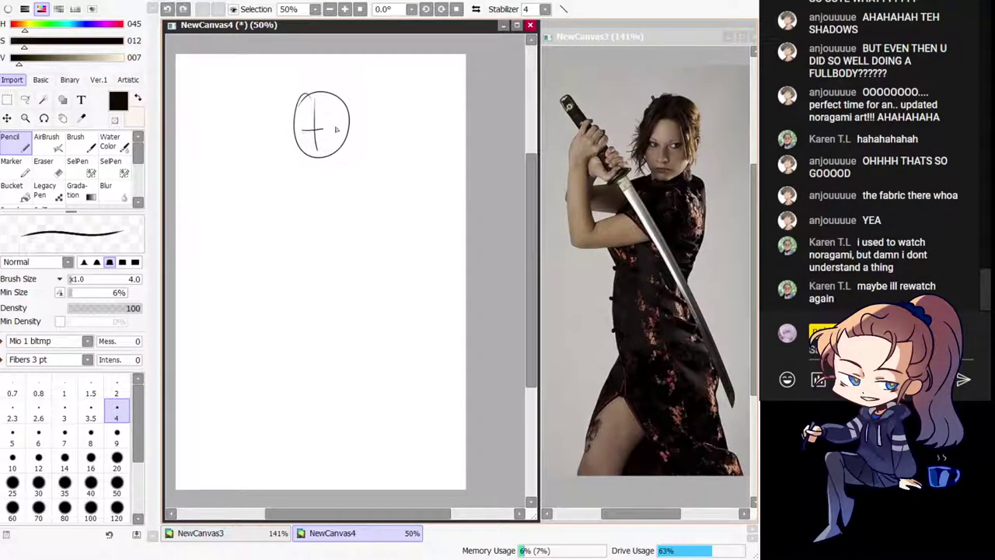
key(ctrl+z)
drag(317, 93, 317, 154)
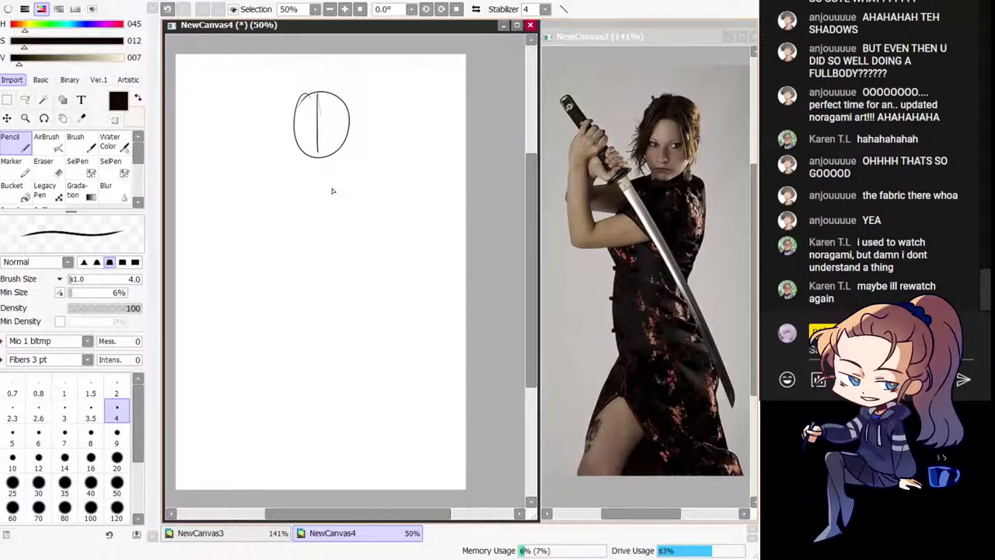
Step: Switch to the reference photo canvas and set the pencil colour to bright red with hue 359, saturation 100 and value 100
click(676, 192)
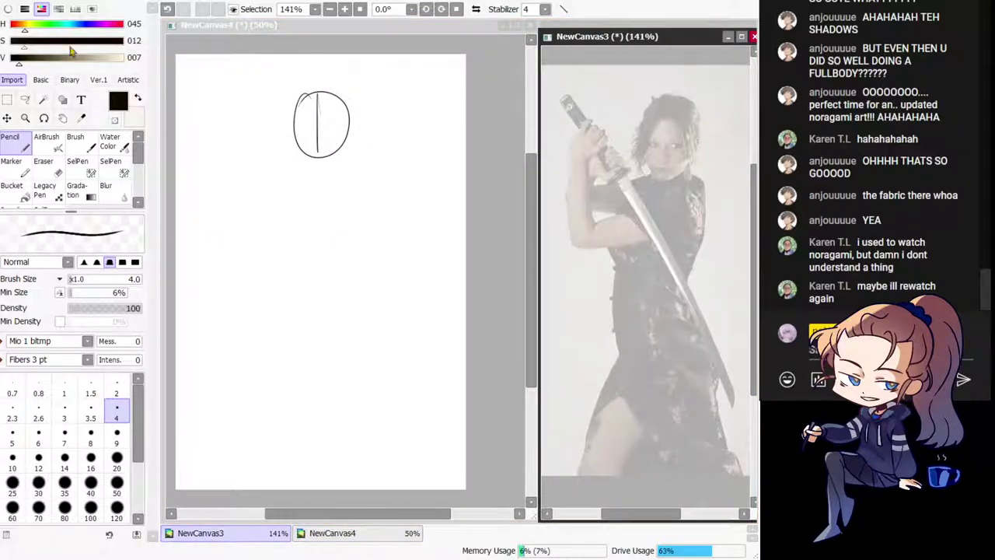
click(123, 25)
click(123, 58)
click(119, 42)
drag(120, 43, 125, 42)
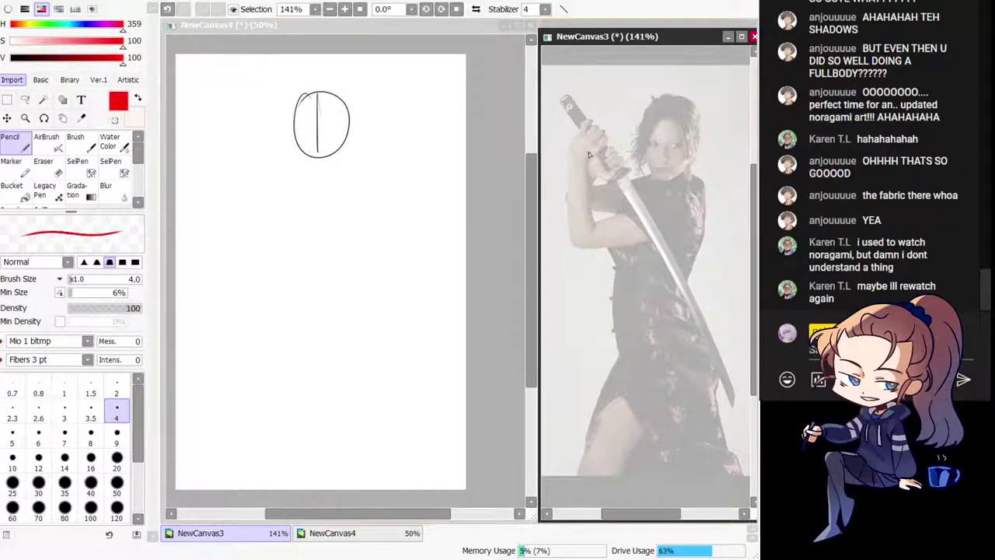
Step: Trace a rounded ribcage outline in red over the photo figure's chest and check it in mirrored view
mouse_move(614, 221)
mouse_down()
mouse_move(666, 196)
mouse_move(667, 185)
mouse_move(689, 221)
mouse_move(642, 239)
mouse_move(691, 228)
mouse_move(640, 244)
mouse_up()
key(ctrl+z)
key(ctrl+z)
key(ctrl+z)
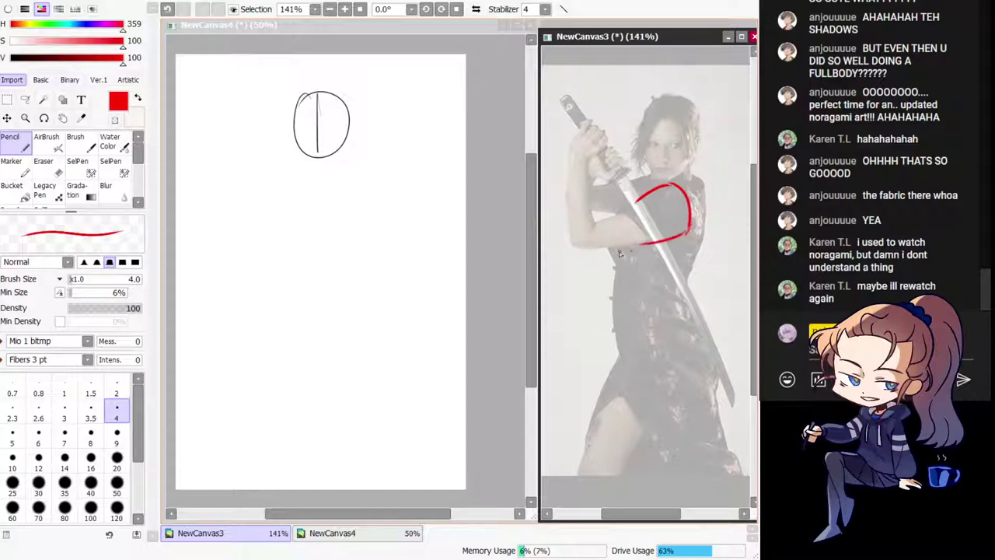
key(h)
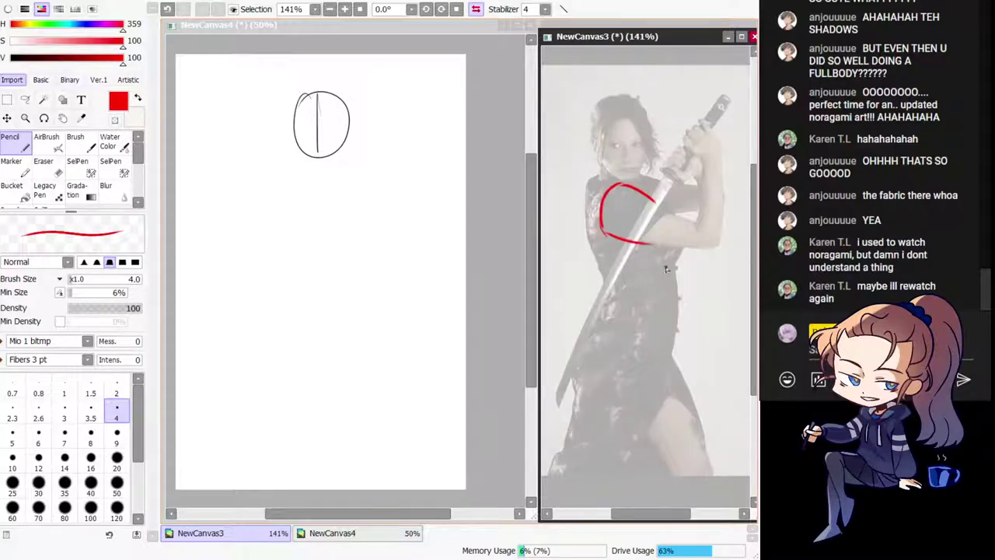
key(h)
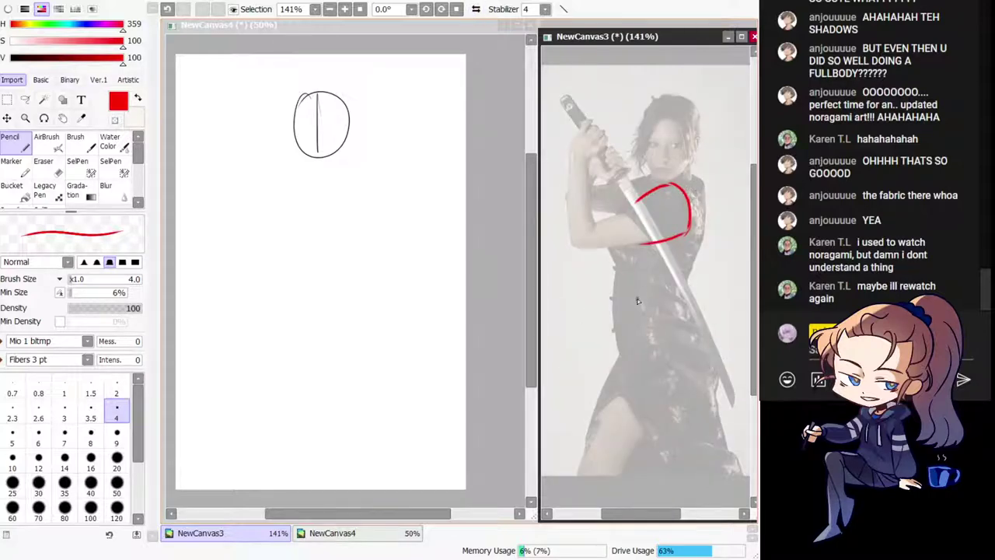
Step: Trace red construction lines over the photo for the side below the elbow, the near hip and the inner pelvis curve
drag(609, 245, 615, 263)
drag(634, 344, 614, 367)
key(ctrl+z)
drag(639, 332, 620, 353)
drag(657, 333, 677, 398)
key(ctrl+z)
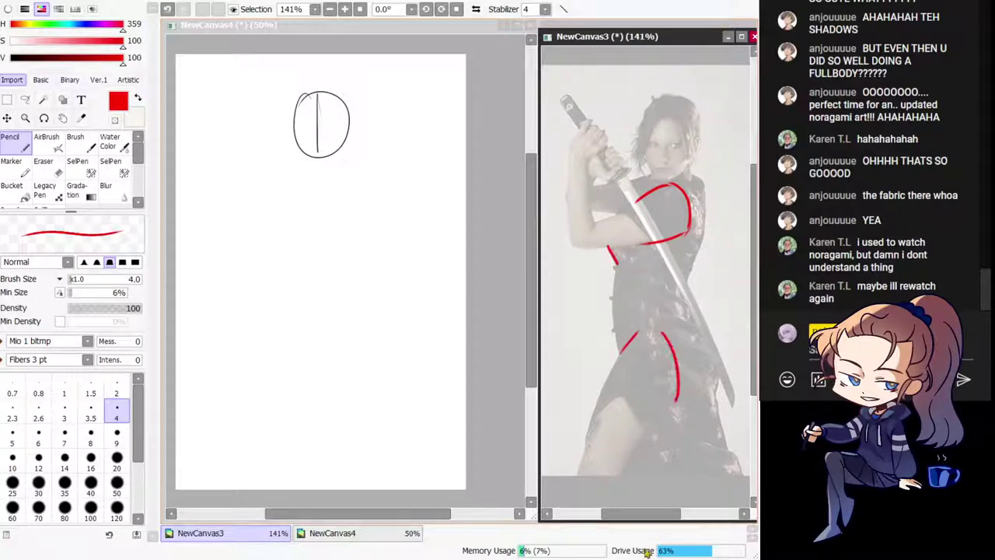
key(ctrl+z)
Step: Trace the torso's centre line and the far waist-to-hip contour in red over the photo, and check them in mirrored view
mouse_move(653, 251)
mouse_down()
mouse_move(650, 303)
mouse_move(642, 291)
mouse_move(644, 282)
mouse_move(646, 328)
mouse_up()
mouse_move(696, 252)
mouse_down()
mouse_move(685, 303)
mouse_move(690, 288)
mouse_move(715, 338)
mouse_up()
key(ctrl+z)
key(ctrl+z)
drag(686, 286, 722, 377)
key(h)
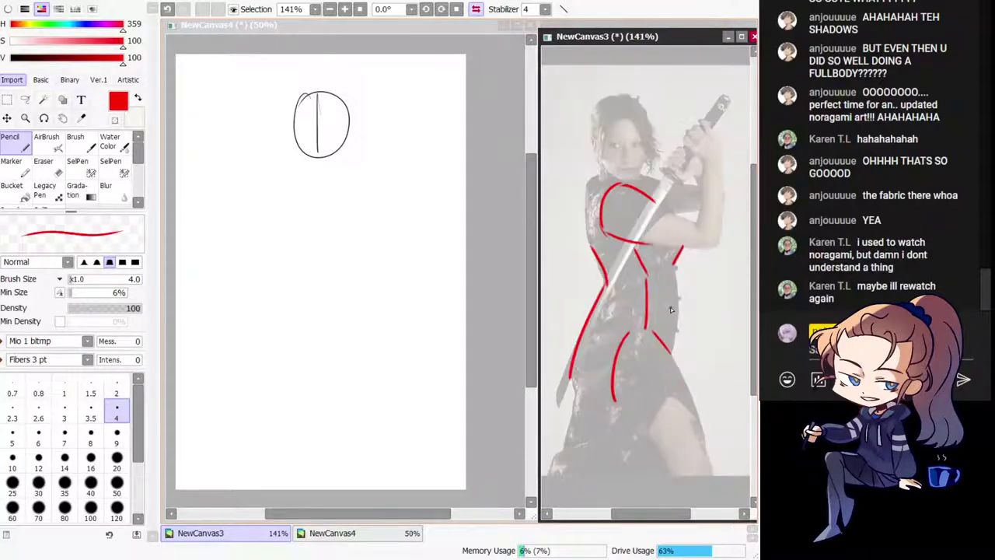
key(h)
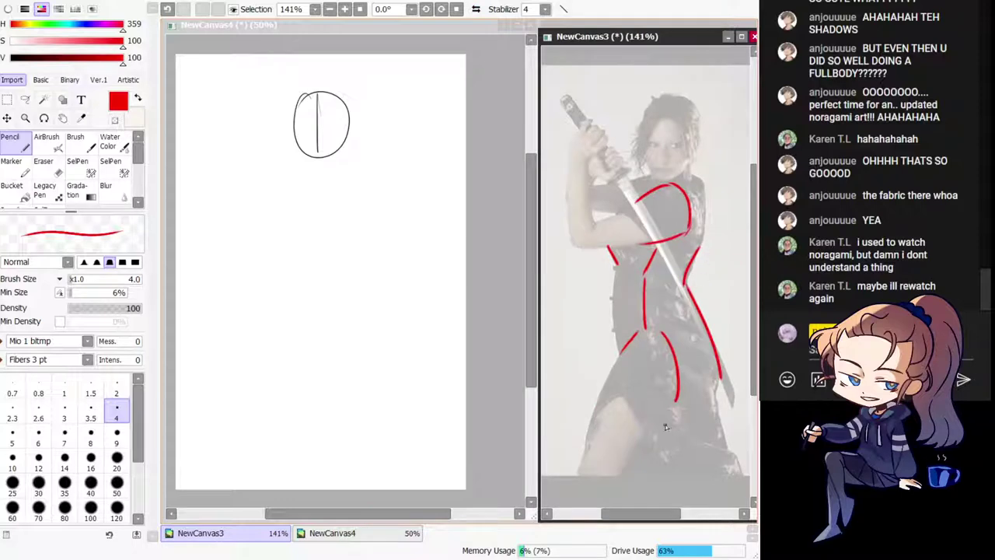
Step: Trace the two diverging inner leg lines and extend the far hip contour downwards in red over the photo
drag(665, 414, 624, 475)
mouse_move(670, 417)
mouse_down()
mouse_move(697, 476)
mouse_move(679, 436)
mouse_move(696, 473)
mouse_move(688, 469)
mouse_up()
key(ctrl+z)
key(ctrl+z)
key(ctrl+z)
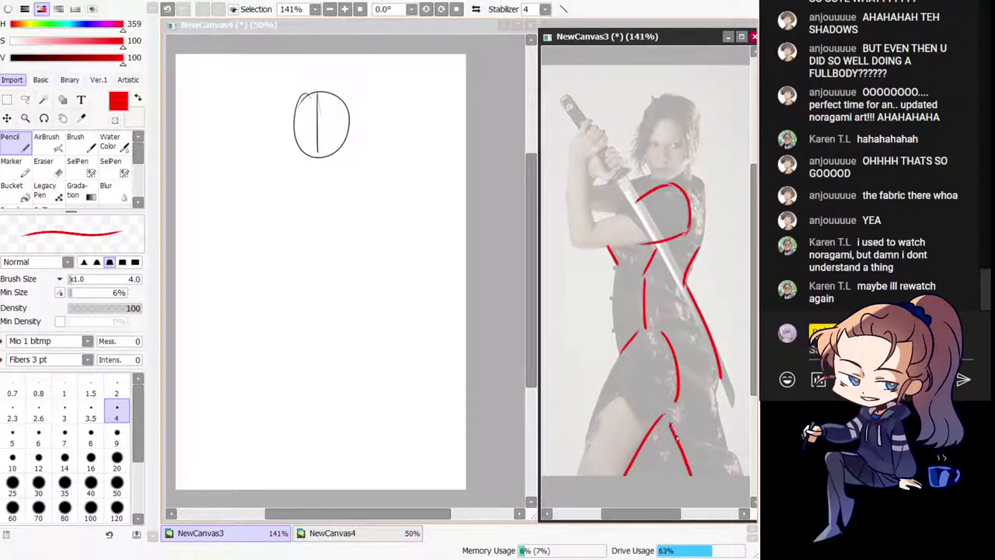
mouse_move(712, 379)
mouse_down()
mouse_move(721, 432)
mouse_move(740, 477)
mouse_up()
key(ctrl+z)
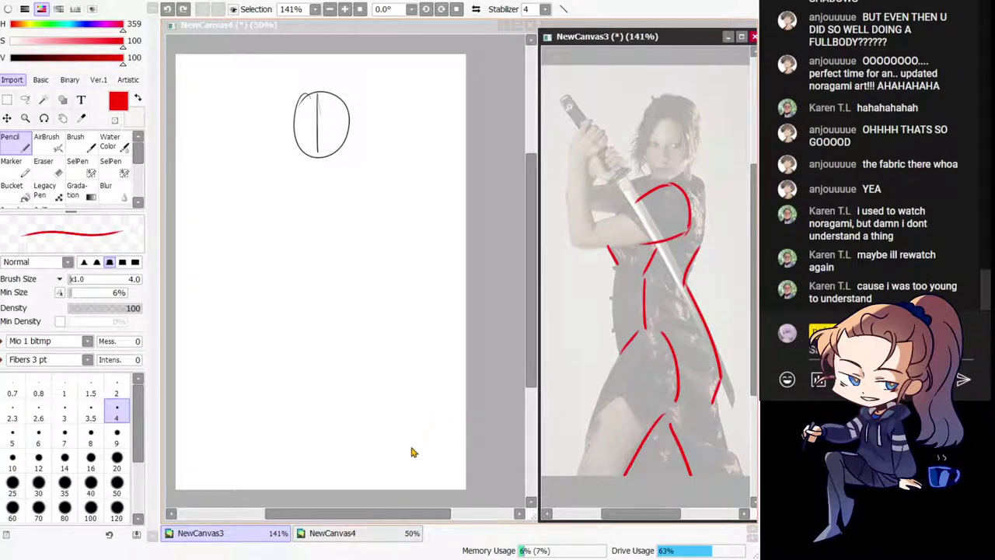
Step: Return to the drawing canvas, set the colour to black and erase the stray dot below the head, ready with the Pencil
click(336, 376)
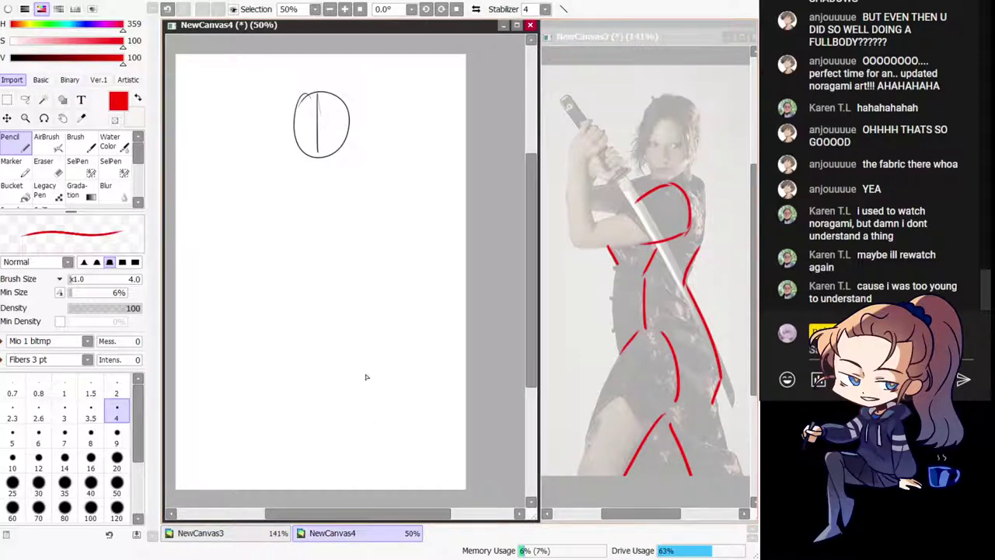
click(10, 58)
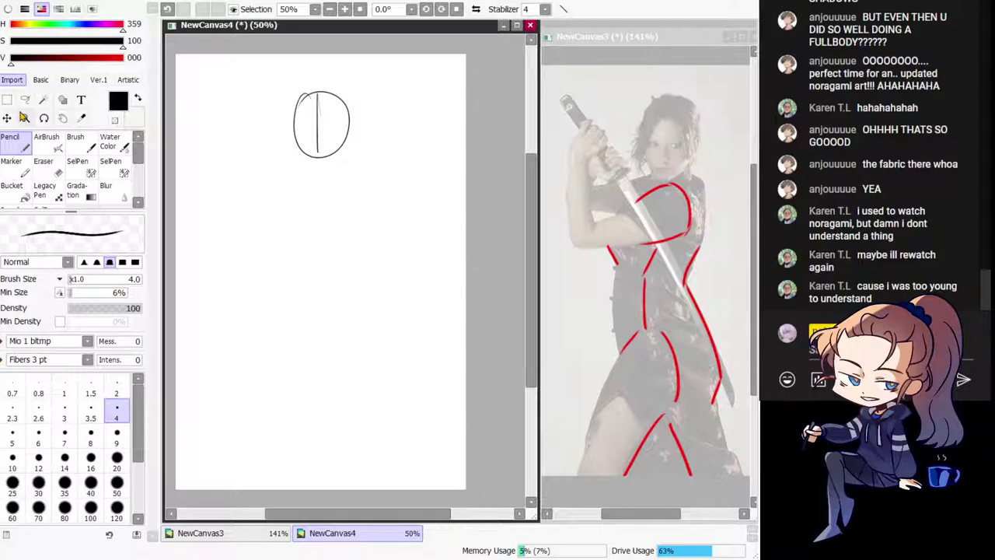
mouse_move(405, 342)
mouse_down()
mouse_move(400, 331)
mouse_move(412, 350)
mouse_up()
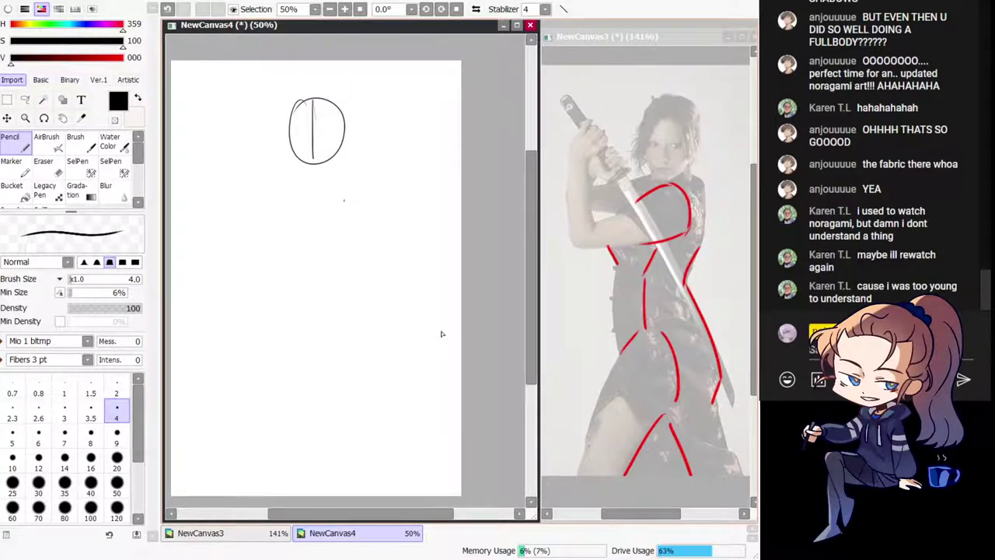
drag(236, 304, 366, 210)
key(e)
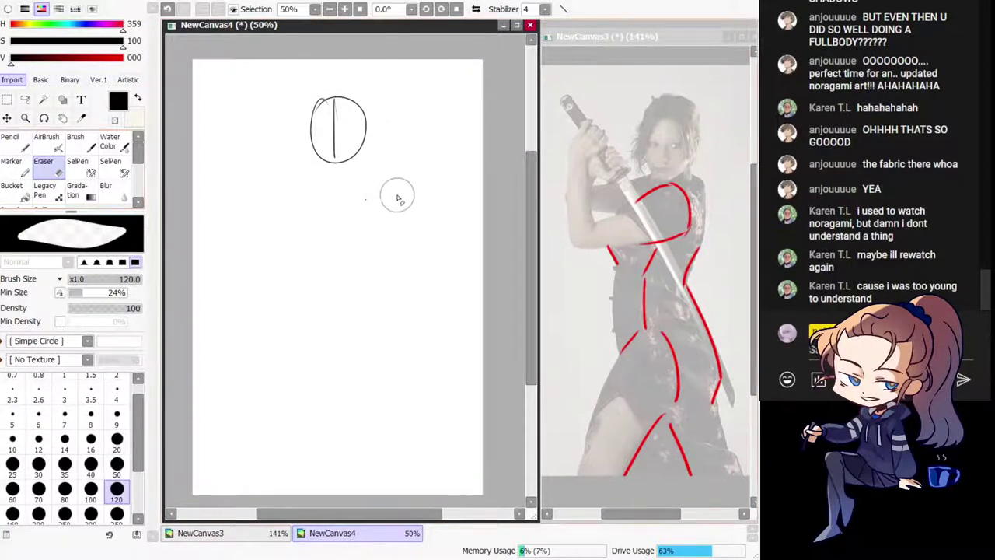
click(11, 140)
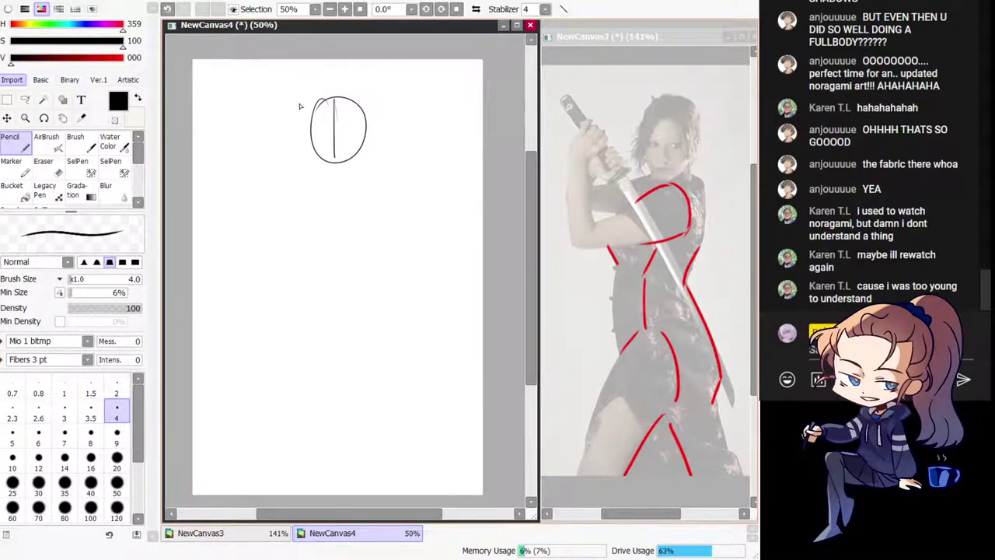
Step: Draw a horizontal guideline from the head's upper edge to mark where the sword hilt ends
key(ctrl+z)
mouse_move(320, 101)
mouse_down()
mouse_move(238, 113)
mouse_move(224, 105)
mouse_move(259, 145)
mouse_up()
key(ctrl+z)
key(ctrl+z)
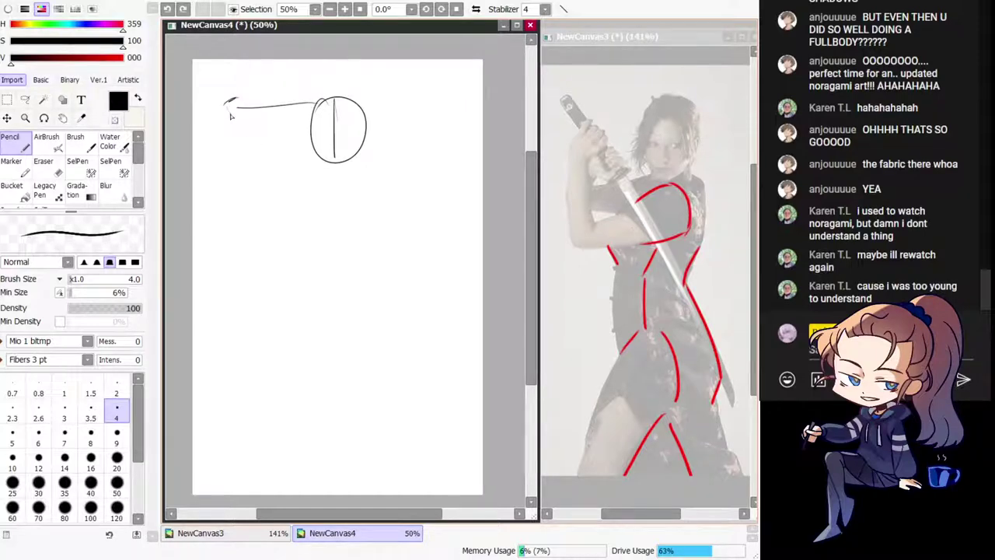
Step: Sketch the diagonal sword hilt beside the head with parallel edges and a flat oval guard
drag(225, 104, 265, 176)
drag(238, 107, 289, 202)
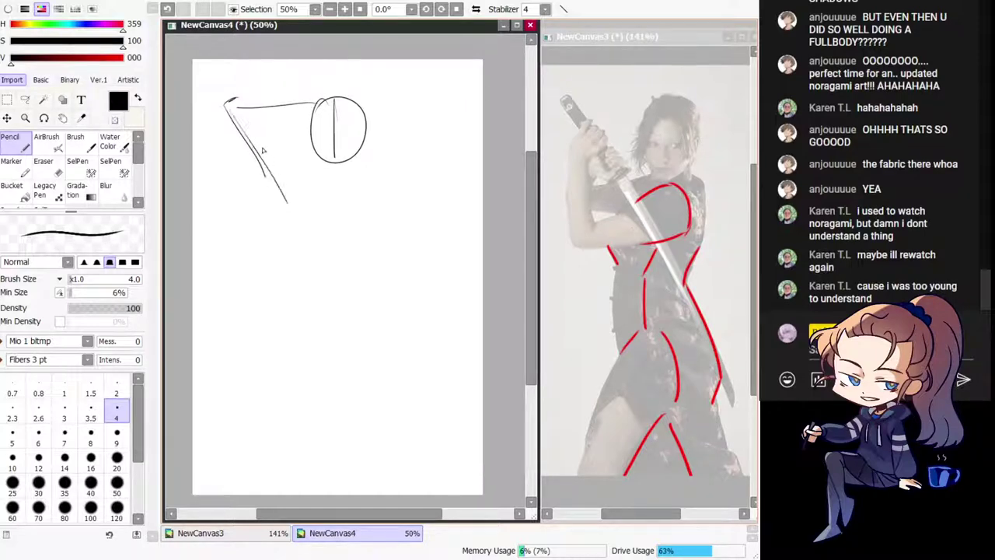
mouse_move(237, 105)
mouse_down()
mouse_move(295, 190)
mouse_move(276, 195)
mouse_move(304, 185)
mouse_move(266, 190)
mouse_move(292, 178)
mouse_up()
key(ctrl+z)
key(ctrl+z)
key(ctrl+z)
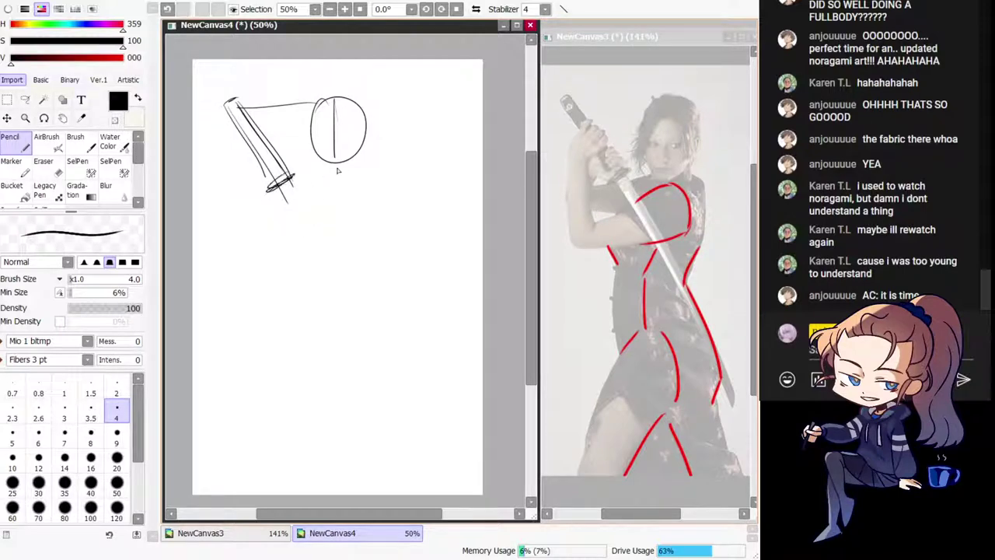
Step: Add an angular jaw with a pointed chin and a horizontal guideline across the lower part of the head
mouse_move(314, 134)
mouse_down()
mouse_move(317, 155)
mouse_move(362, 145)
mouse_move(320, 161)
mouse_move(335, 175)
mouse_up()
key(ctrl+z)
key(ctrl+z)
key(ctrl+z)
mouse_move(361, 143)
mouse_down()
mouse_move(358, 164)
mouse_move(333, 188)
mouse_move(337, 177)
mouse_up()
key(ctrl+z)
key(ctrl+z)
key(ctrl+z)
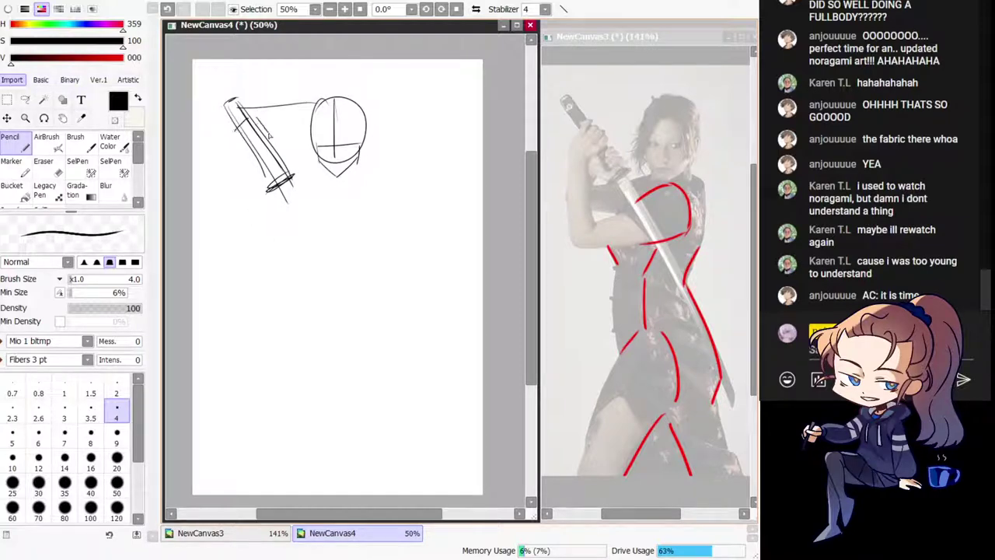
Step: Block in the upper hand gripping the sword hilt, with angular lines for the fingers and wrist
key(ctrl+z)
drag(257, 143, 231, 215)
key(ctrl+z)
key(ctrl+z)
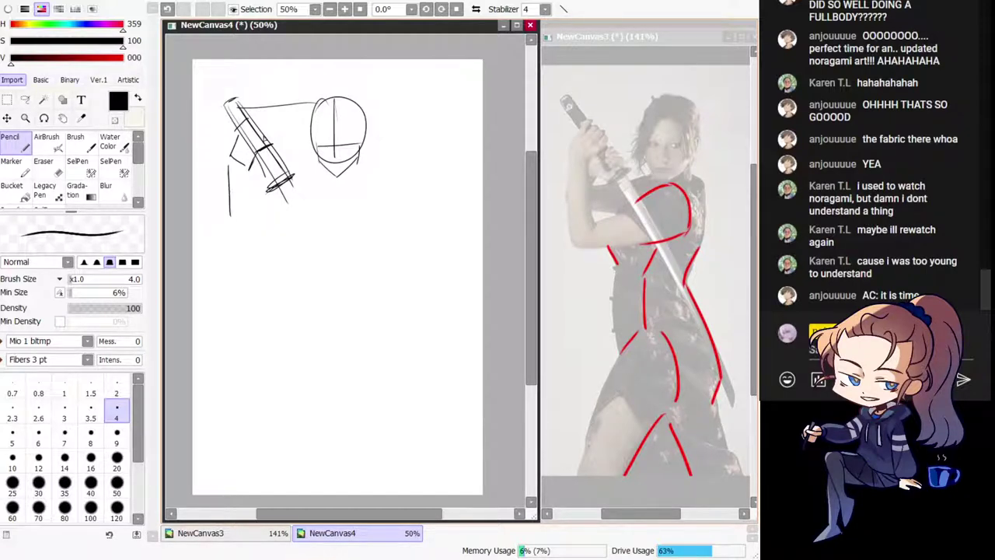
key(ctrl+z)
mouse_move(260, 137)
mouse_down()
mouse_move(269, 141)
mouse_move(247, 146)
mouse_move(261, 136)
mouse_move(250, 133)
mouse_up()
mouse_move(252, 118)
mouse_down()
mouse_move(266, 134)
mouse_move(254, 124)
mouse_up()
drag(245, 131, 240, 139)
key(ctrl+z)
Step: Sketch the raised forearm below the hand and the upper arm's lower edge, and check them in mirrored view
mouse_move(249, 173)
mouse_down()
mouse_move(263, 252)
mouse_move(252, 259)
mouse_up()
drag(238, 169, 240, 263)
mouse_move(256, 199)
mouse_down()
mouse_move(264, 253)
mouse_move(315, 246)
mouse_up()
key(ctrl+z)
drag(242, 267, 337, 243)
key(h)
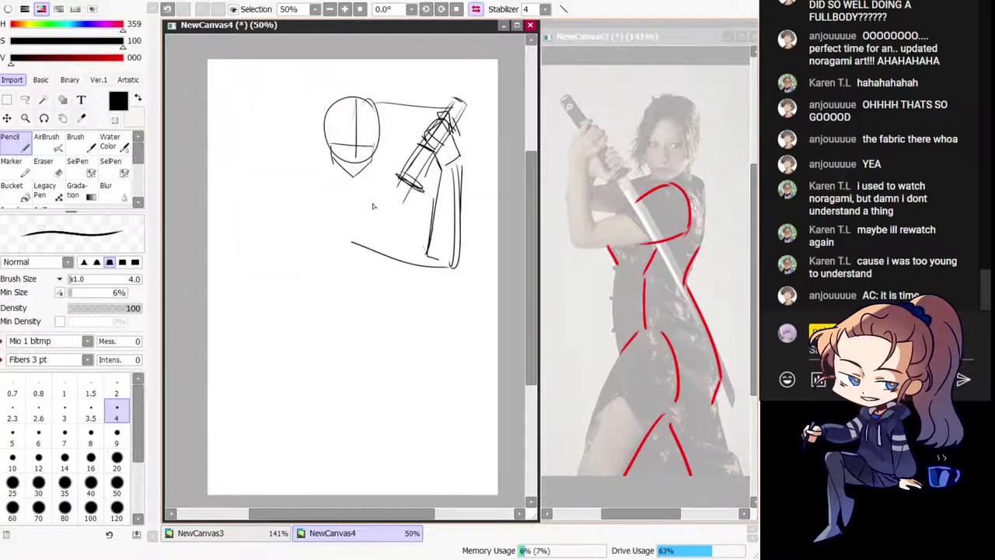
key(h)
Step: Erase the pointed chin and jaw from the head sketch and switch back to the Pencil
key(e)
mouse_move(322, 173)
mouse_down()
mouse_move(324, 164)
mouse_move(339, 170)
mouse_up()
click(15, 140)
Step: Reinforce the forearm's inner edge down to the elbow and go over the hilt lines
mouse_move(250, 202)
mouse_down()
mouse_move(262, 248)
mouse_move(243, 266)
mouse_move(256, 246)
mouse_up()
drag(262, 239, 337, 199)
key(ctrl+z)
key(ctrl+z)
mouse_move(259, 157)
mouse_down()
mouse_move(298, 208)
mouse_move(291, 170)
mouse_up()
Step: Build up the bent upper arm from the elbow to the shoulder with repeated upper and lower contour strokes
mouse_move(272, 232)
mouse_down()
mouse_move(339, 202)
mouse_move(363, 212)
mouse_up()
key(ctrl+z)
mouse_move(350, 195)
mouse_down()
mouse_move(367, 217)
mouse_move(316, 209)
mouse_move(293, 227)
mouse_up()
mouse_move(275, 263)
mouse_down()
mouse_move(351, 227)
mouse_move(285, 268)
mouse_up()
key(ctrl+z)
drag(368, 225, 289, 262)
drag(366, 234, 290, 261)
key(ctrl+z)
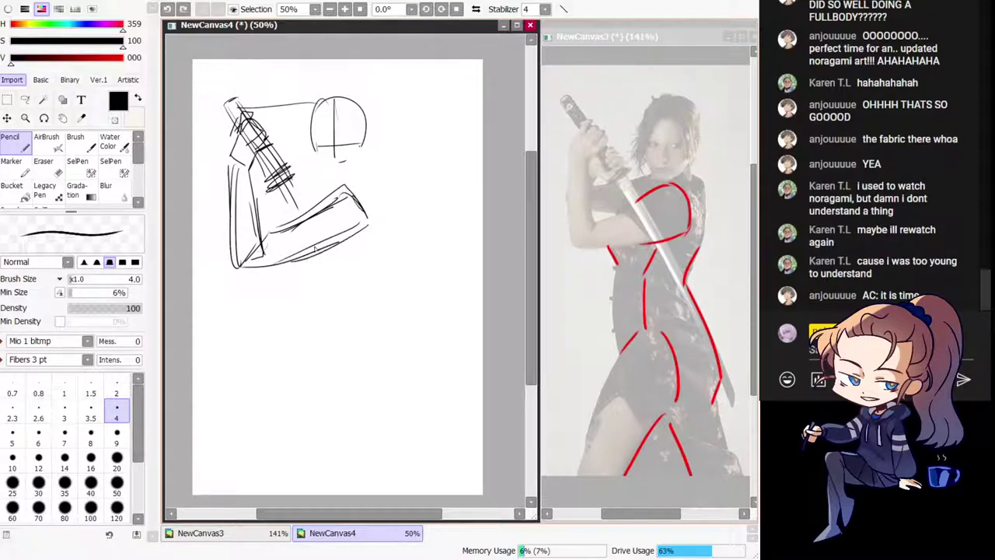
key(ctrl+z)
drag(362, 227, 283, 263)
Step: Refine the raised forearm's contour with more strokes between the wrist and elbow
drag(236, 204, 242, 259)
key(ctrl+z)
key(ctrl+z)
mouse_move(235, 167)
mouse_down()
mouse_move(242, 254)
mouse_move(267, 231)
mouse_move(253, 175)
mouse_move(267, 237)
mouse_up()
key(ctrl+z)
Step: Compare with the reference photo, then redraw the head as a closed oval with a rounded lower face
click(626, 305)
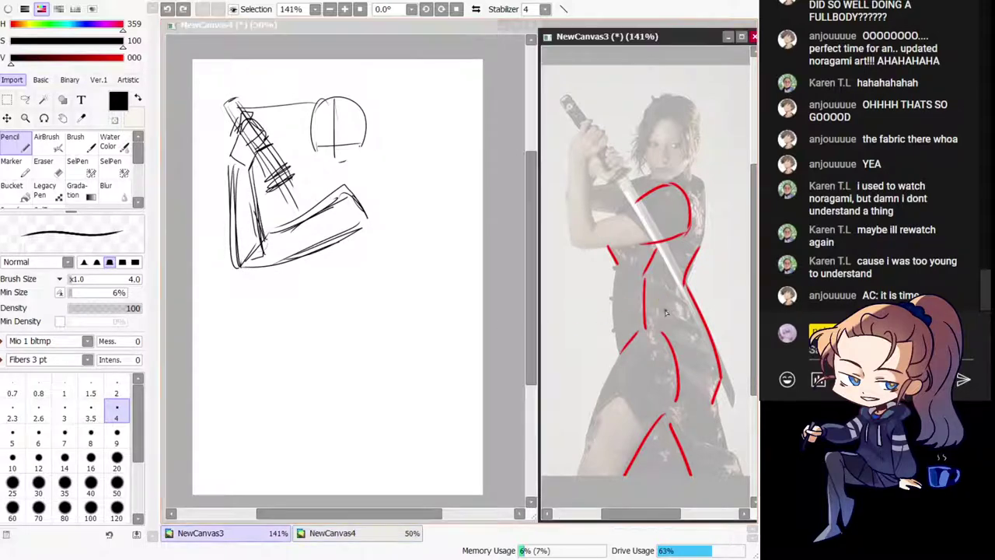
click(511, 397)
drag(387, 300, 384, 307)
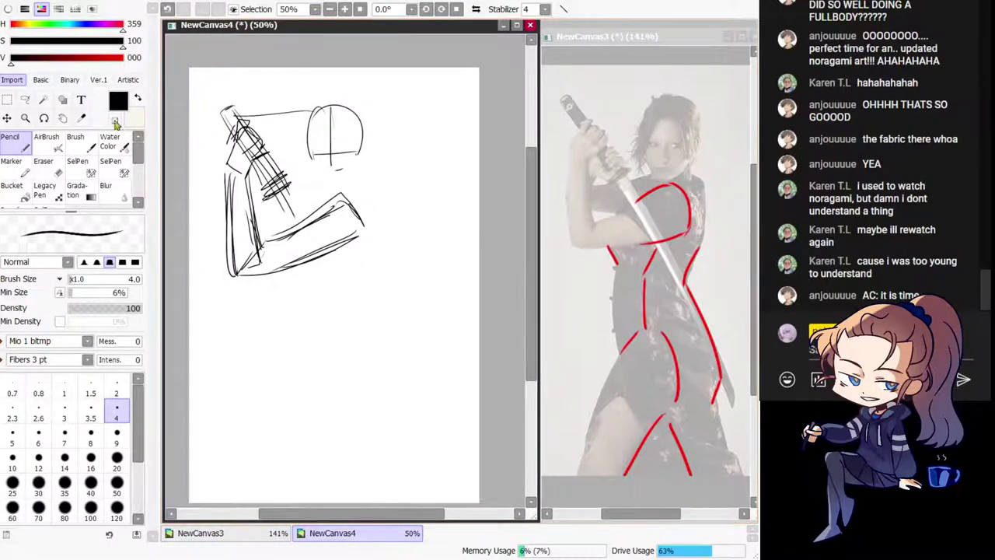
key(e)
key(n)
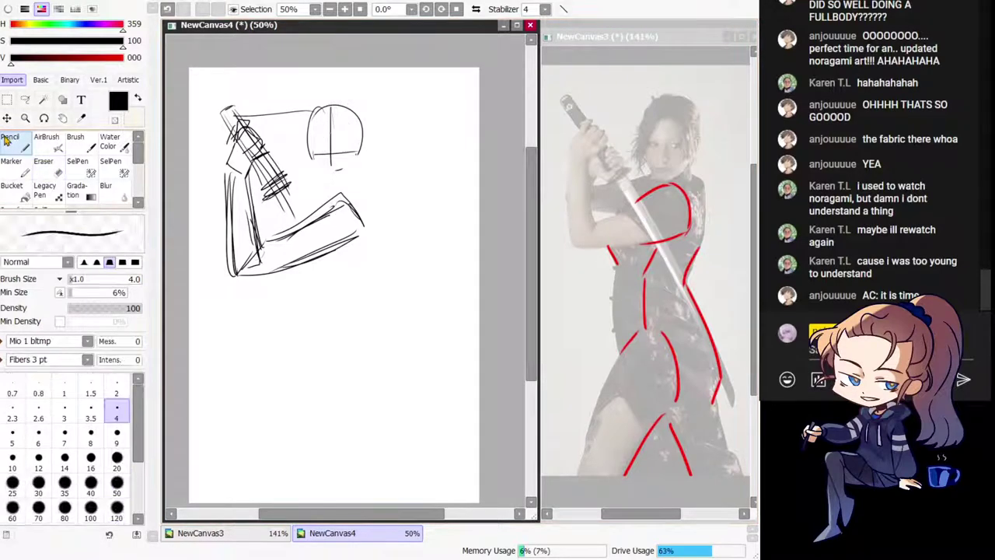
mouse_move(310, 157)
mouse_down()
mouse_move(322, 190)
mouse_move(361, 153)
mouse_up()
mouse_move(310, 117)
mouse_down()
mouse_move(316, 187)
mouse_move(361, 144)
mouse_up()
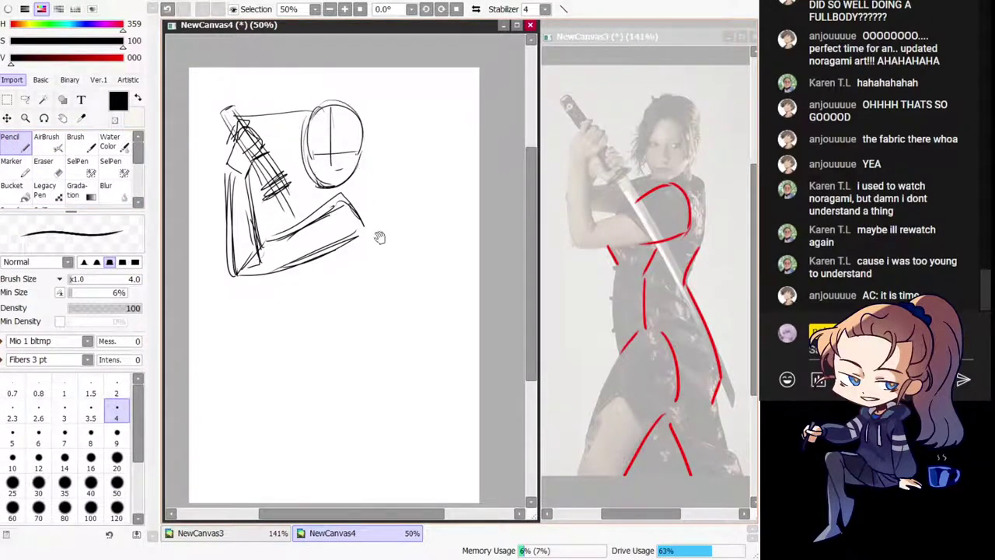
Step: Sketch the second arm's lines inside the elbow bend and outside the raised forearm
drag(379, 238, 377, 235)
mouse_move(255, 227)
mouse_down()
mouse_move(298, 226)
mouse_move(280, 239)
mouse_move(308, 224)
mouse_up()
key(ctrl+z)
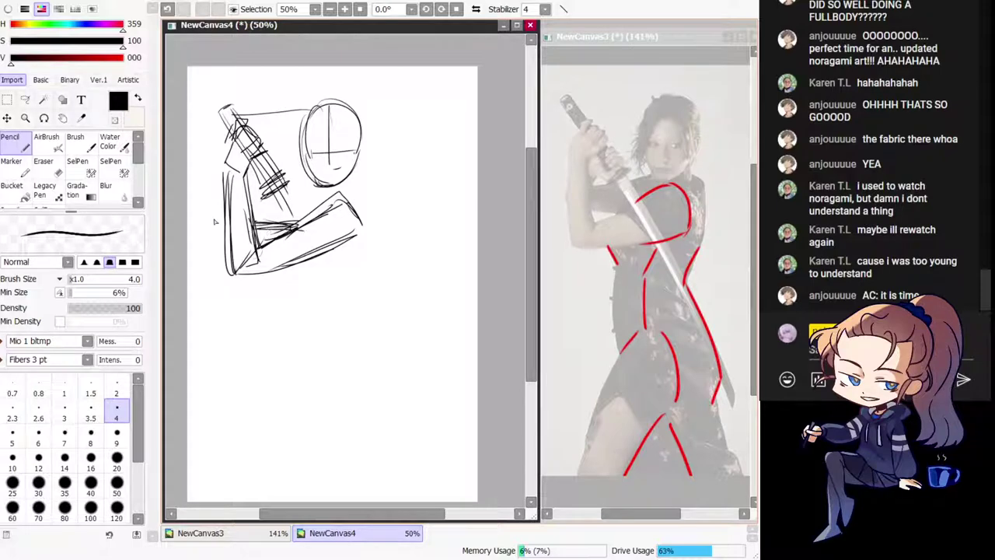
mouse_move(225, 183)
mouse_down()
mouse_move(218, 239)
mouse_move(218, 226)
mouse_up()
Step: Erase the sword guard and lower hilt, and sketch the lower hand with its wrist gripping the sword there
click(45, 165)
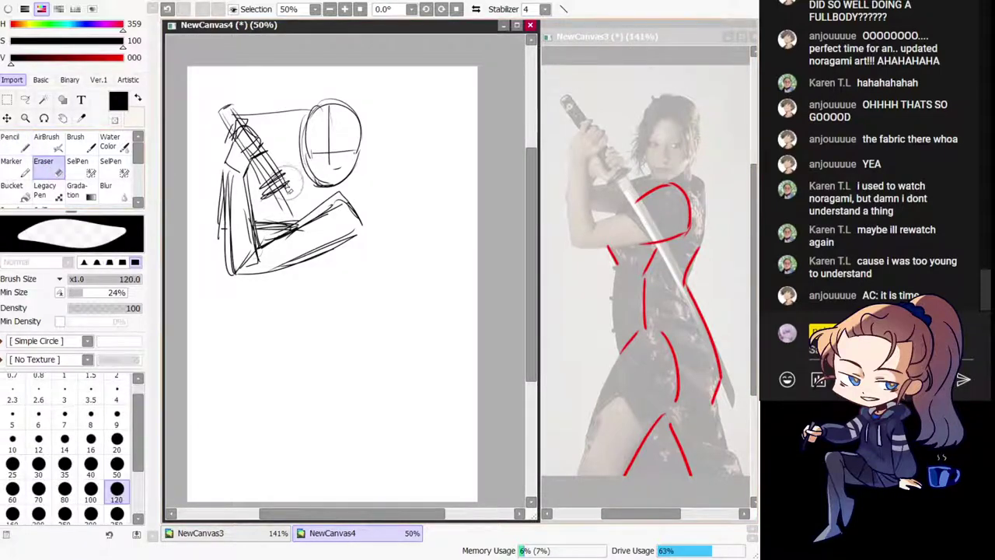
drag(288, 173, 258, 196)
key(n)
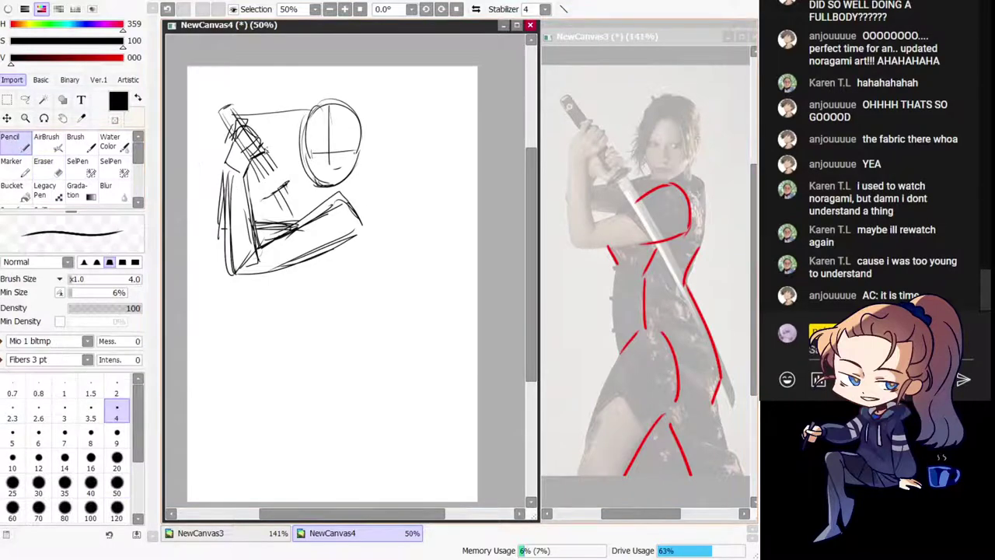
key(ctrl+z)
drag(263, 165, 291, 179)
drag(287, 186, 293, 173)
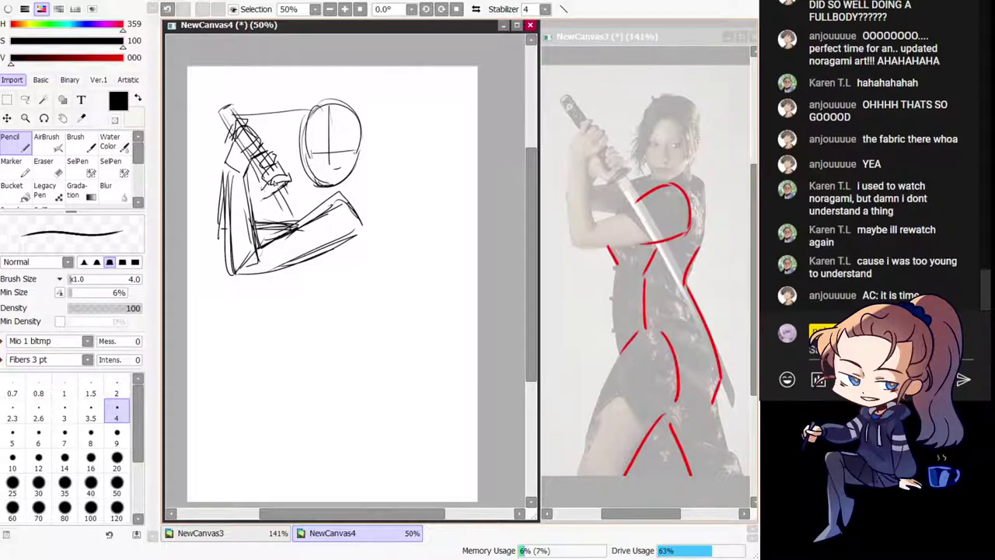
mouse_move(247, 201)
mouse_down()
mouse_move(262, 192)
mouse_move(253, 219)
mouse_up()
Step: Select the head's chin and the crossed arm with the selection brush, shift them slightly down, and deselect
click(82, 166)
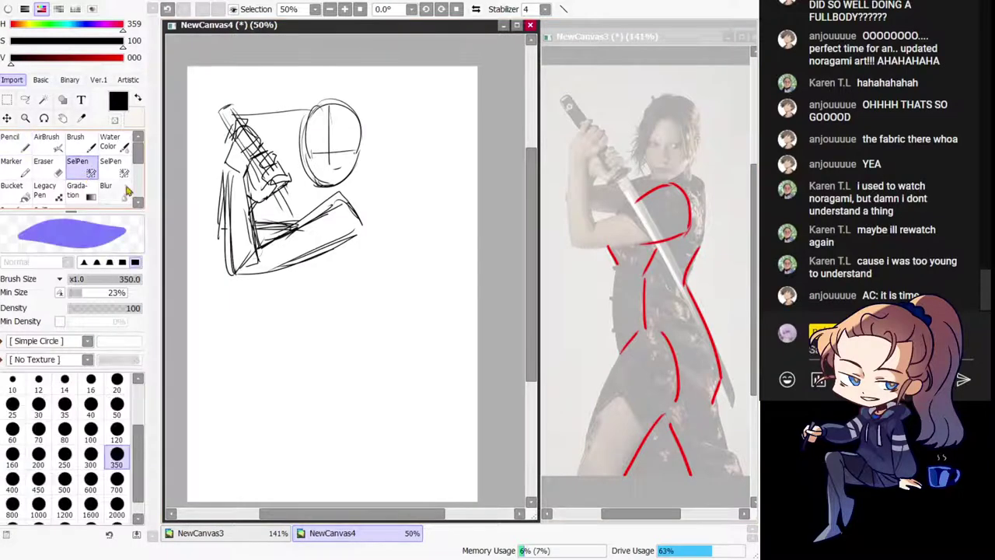
key(h)
key(h)
mouse_move(276, 206)
mouse_down()
mouse_move(257, 280)
mouse_move(366, 186)
mouse_move(334, 206)
mouse_move(346, 190)
mouse_move(327, 195)
mouse_move(289, 266)
mouse_up()
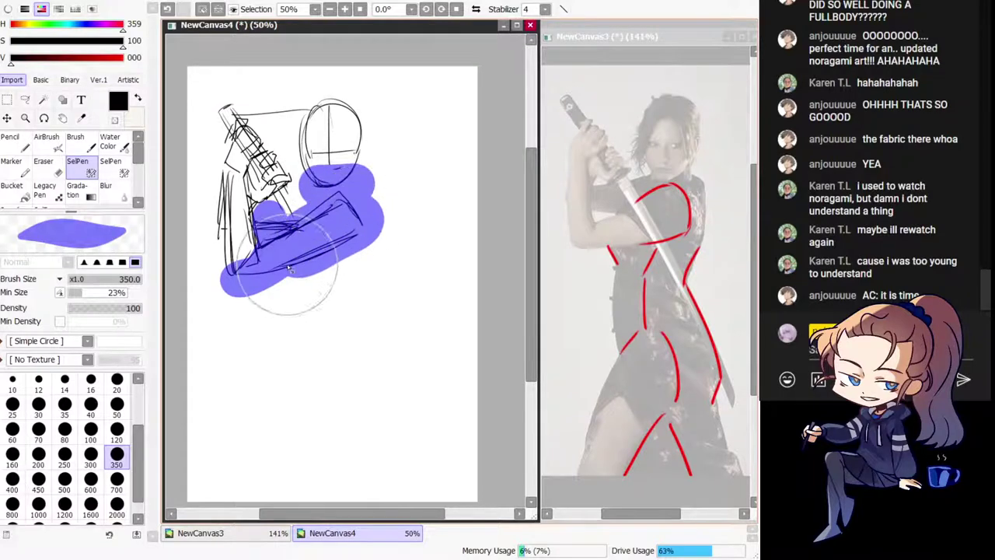
click(8, 120)
drag(175, 244, 175, 252)
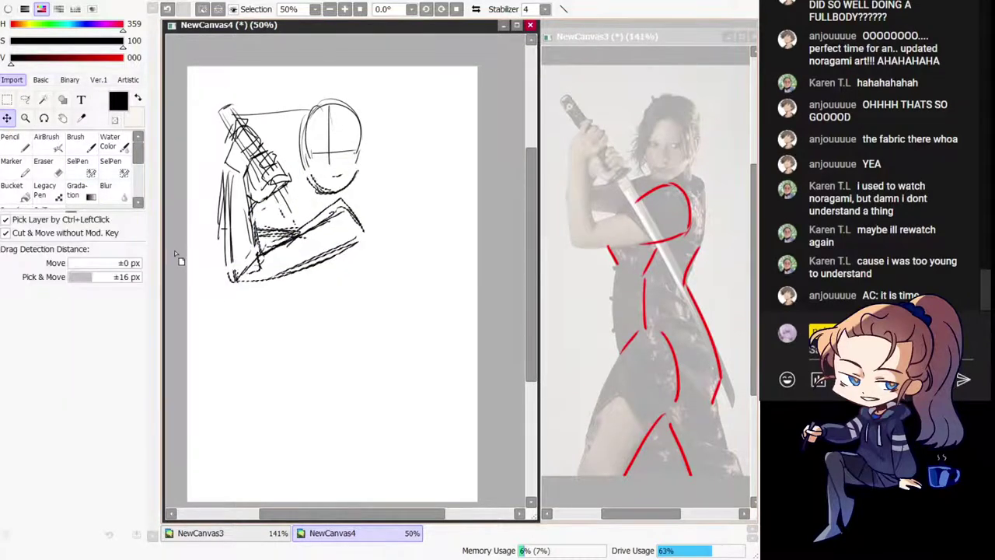
click(11, 139)
key(ctrl+a)
key(ctrl+d)
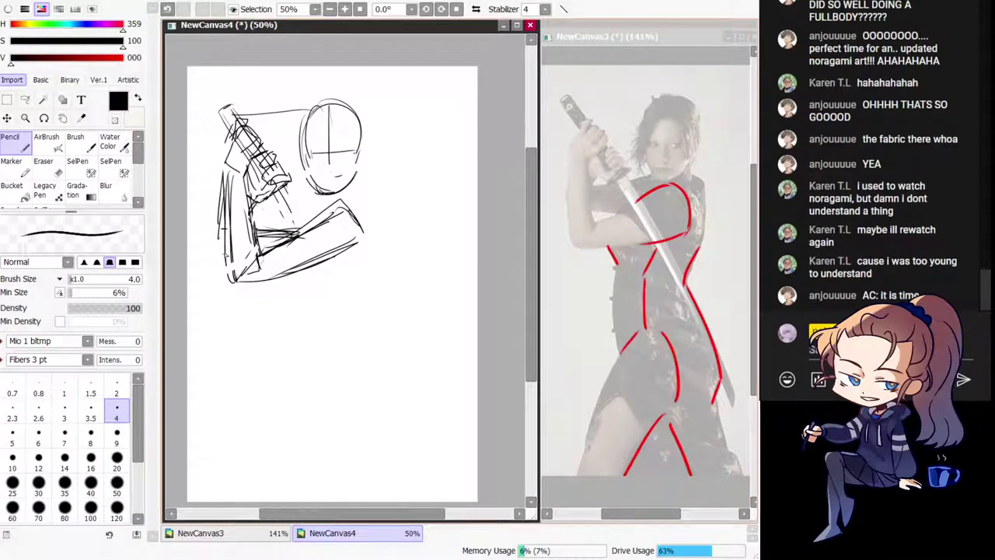
Step: Sketch the crossed arm's upper contour from the lower hand under the chin, and curve it down around the shoulder
click(43, 163)
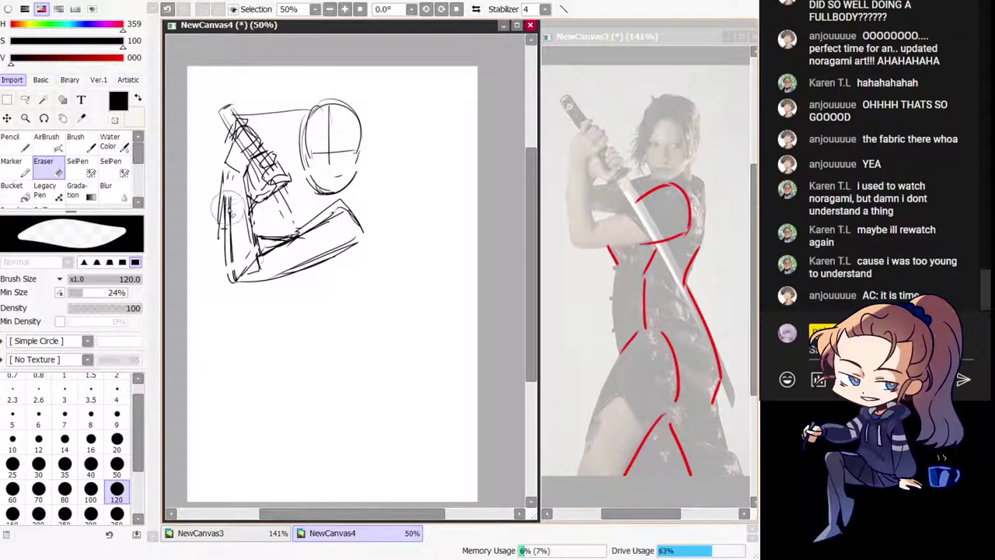
key(n)
drag(230, 255, 223, 242)
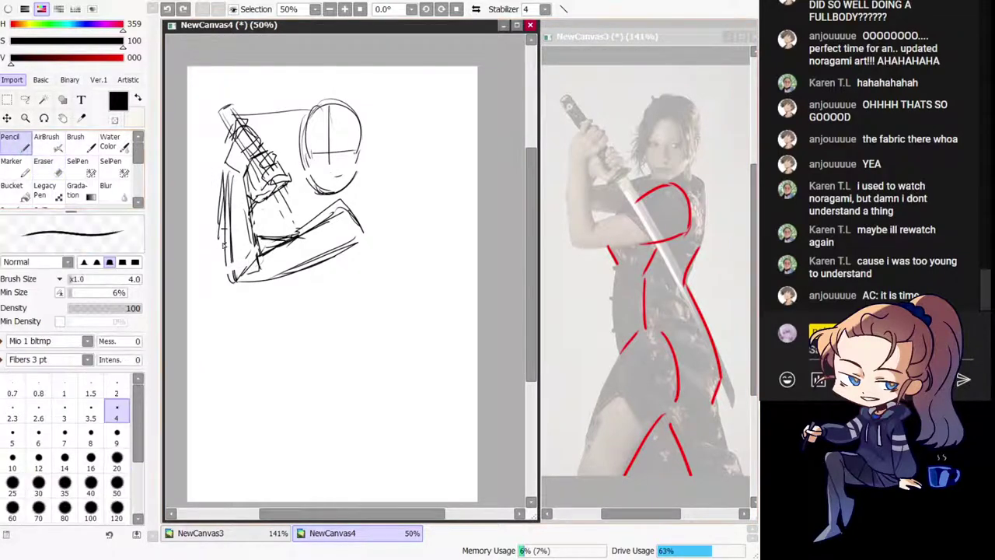
mouse_move(227, 194)
mouse_down()
mouse_move(214, 237)
mouse_move(283, 240)
mouse_move(283, 203)
mouse_move(368, 188)
mouse_move(395, 240)
mouse_up()
key(ctrl+z)
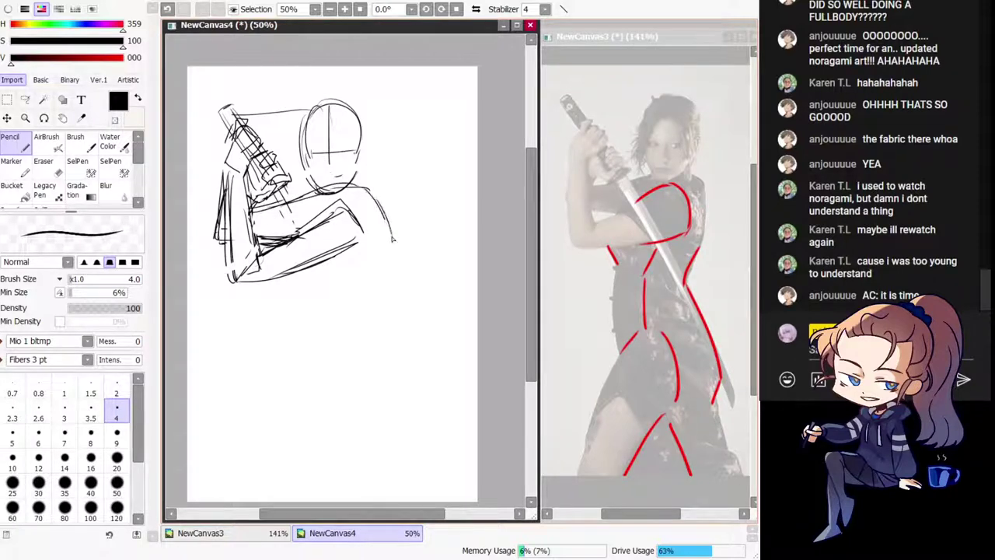
key(ctrl+z)
mouse_move(358, 185)
mouse_down()
mouse_move(388, 241)
mouse_move(370, 322)
mouse_up()
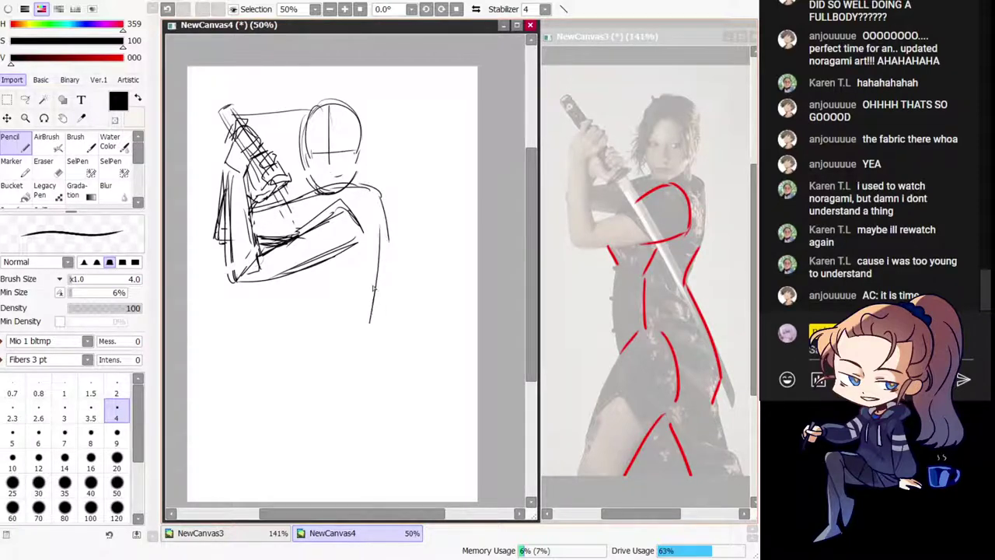
key(ctrl+z)
key(h)
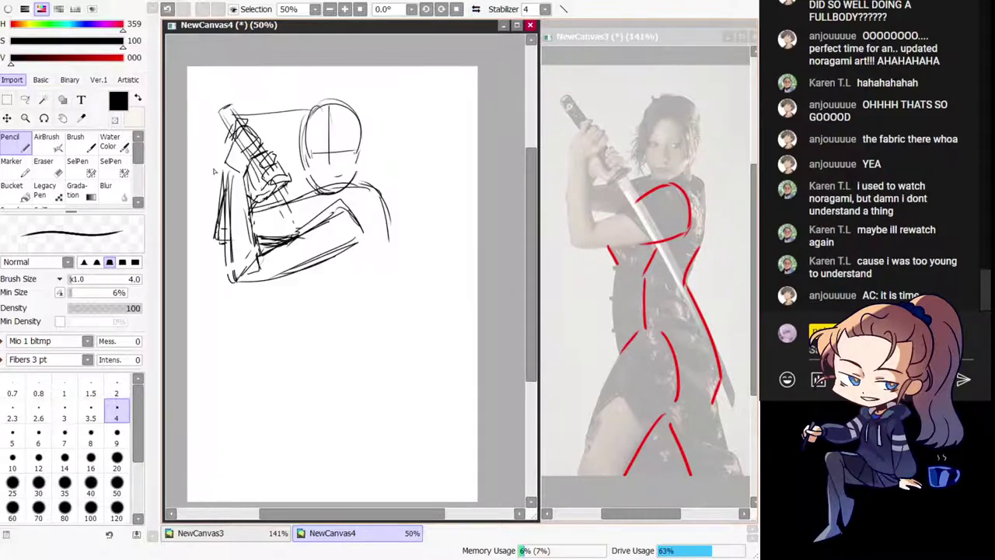
key(h)
Step: Erase the facial guidelines and the old hilt end, and redraw the sword's pommel above the upper hand
key(e)
mouse_move(310, 138)
mouse_down()
mouse_move(334, 144)
mouse_move(325, 132)
mouse_up()
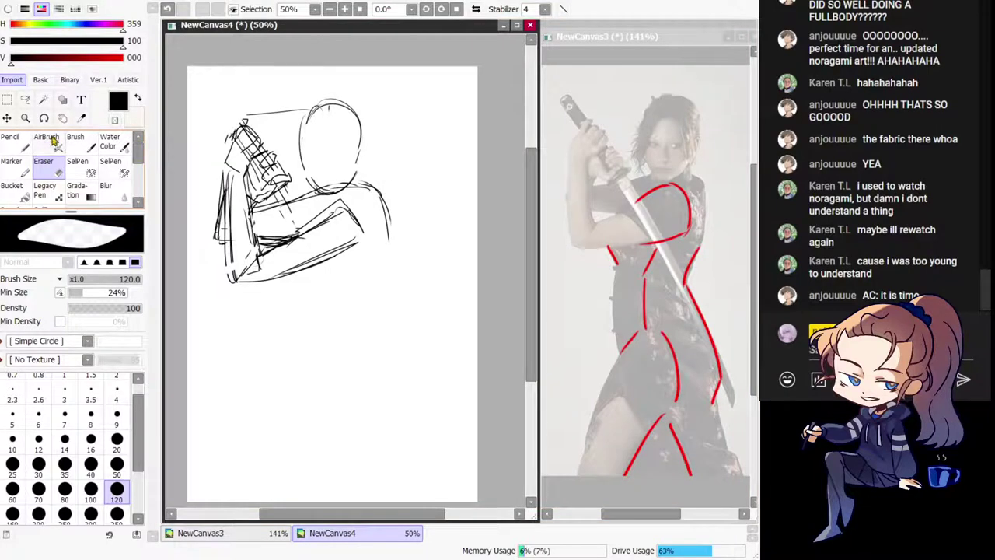
key(n)
drag(226, 96, 218, 111)
drag(219, 104, 243, 150)
key(ctrl+z)
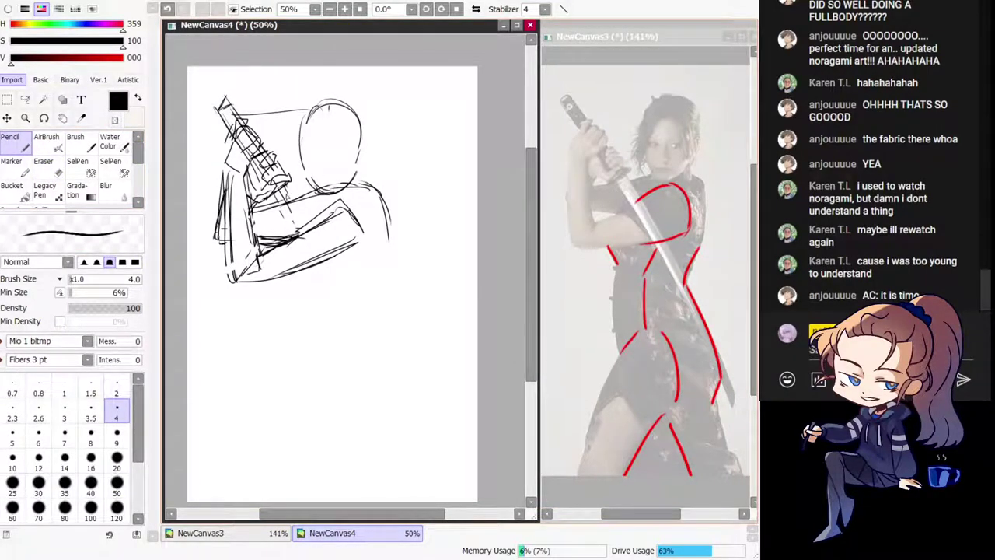
Step: Draw the sword's long straight blade from the lower hand diagonally across the crossed arm, closing it with a narrow tip
mouse_move(231, 95)
mouse_down()
mouse_move(274, 163)
mouse_move(295, 231)
mouse_up()
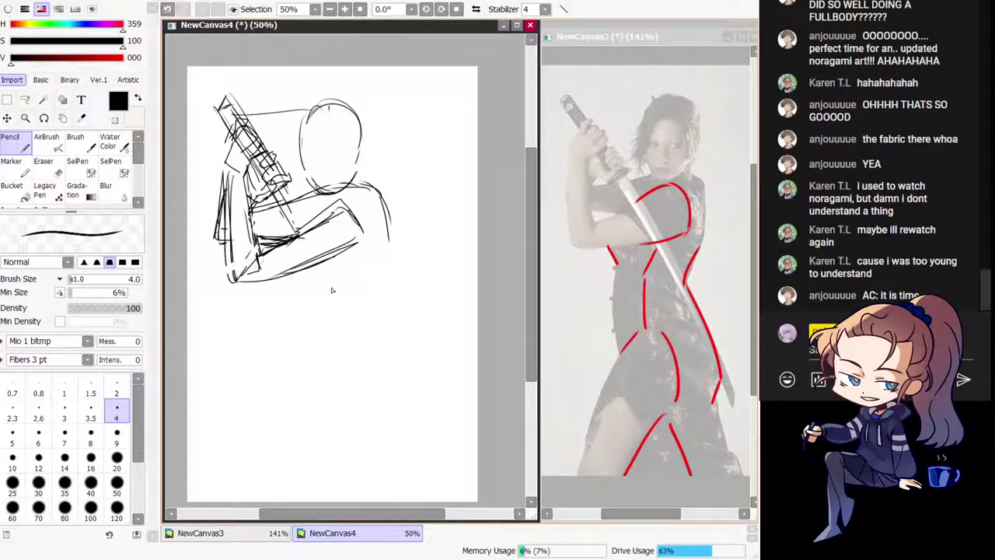
drag(278, 206, 344, 339)
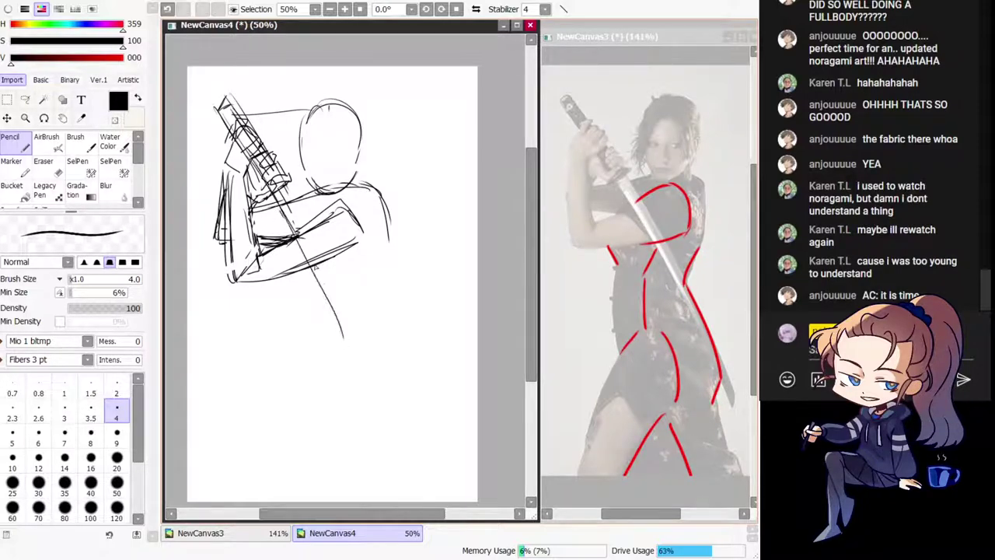
key(ctrl+z)
drag(332, 269, 314, 247)
drag(264, 185, 362, 362)
drag(324, 286, 389, 418)
drag(261, 155, 383, 367)
drag(356, 320, 404, 413)
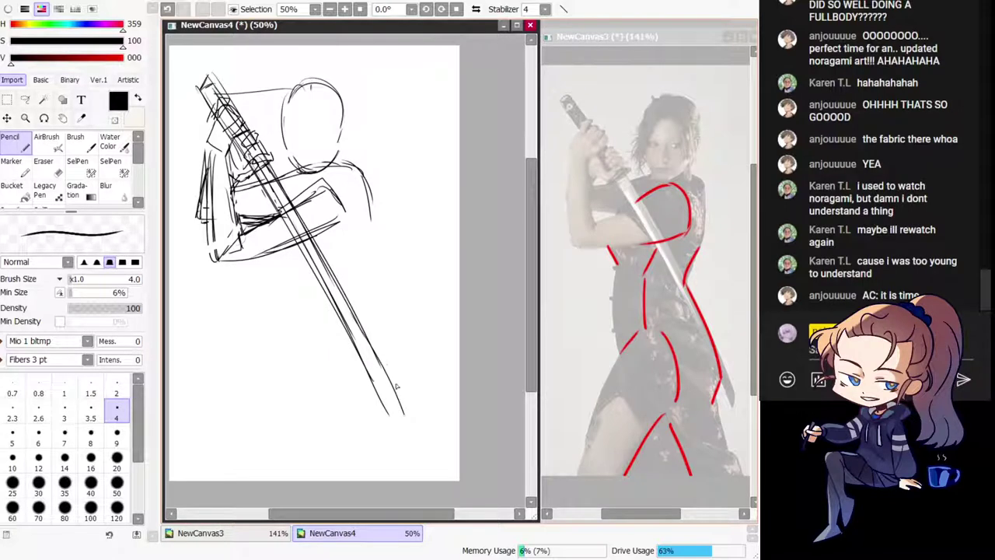
mouse_move(379, 362)
mouse_down()
mouse_move(404, 422)
mouse_move(392, 427)
mouse_up()
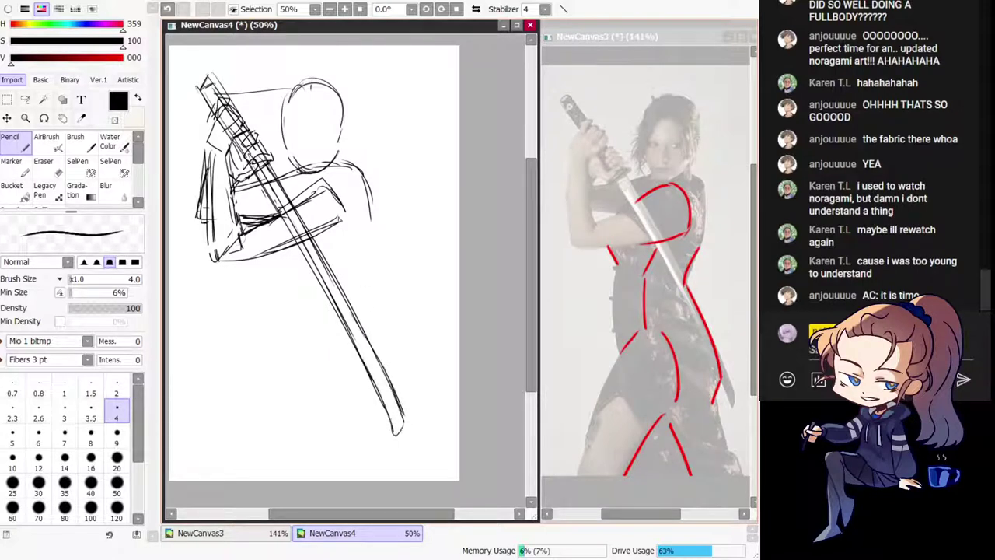
mouse_move(199, 319)
mouse_down()
mouse_move(447, 103)
mouse_move(169, 314)
mouse_up()
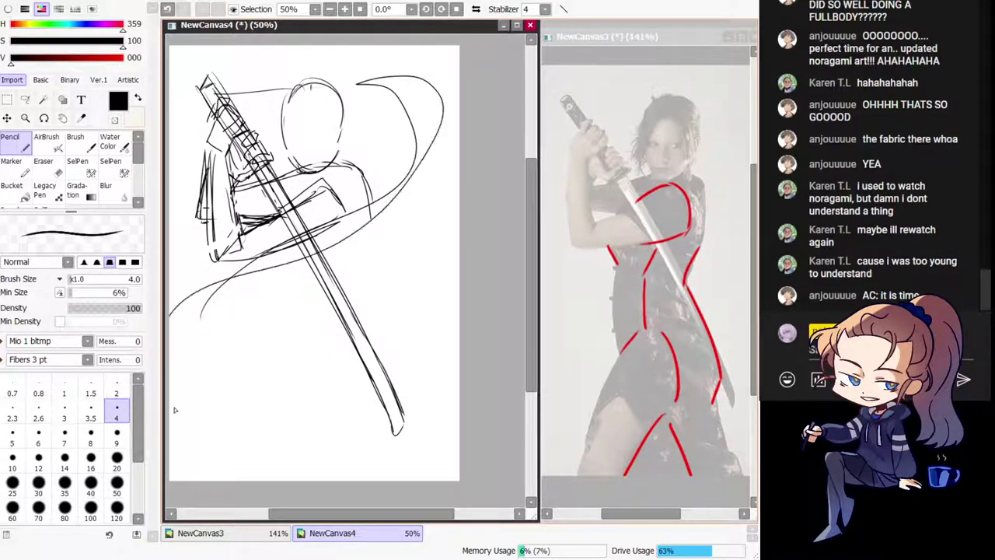
mouse_move(175, 410)
mouse_down()
mouse_move(318, 355)
mouse_move(346, 437)
mouse_up()
mouse_move(352, 374)
mouse_down()
mouse_move(391, 355)
mouse_move(365, 396)
mouse_up()
key(ctrl+z)
Step: Add a cheek-side contour stroke to the head and a vertical centre line through the oval
drag(386, 221, 378, 210)
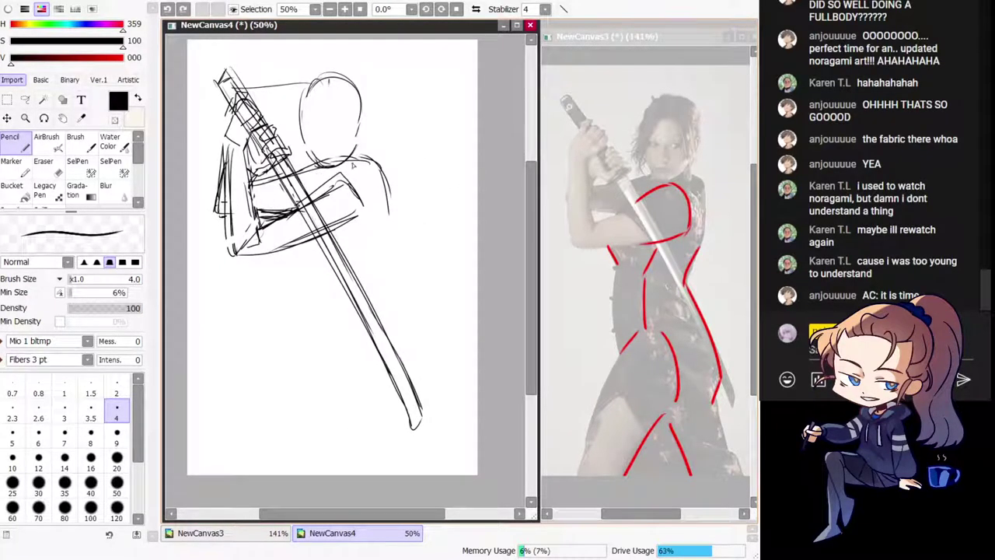
drag(365, 109, 363, 149)
drag(334, 82, 329, 164)
key(ctrl+z)
key(ctrl+z)
Step: Sketch a slanted hip line behind the blade and the torso's side tapering from the shoulder down to it
drag(343, 285, 343, 293)
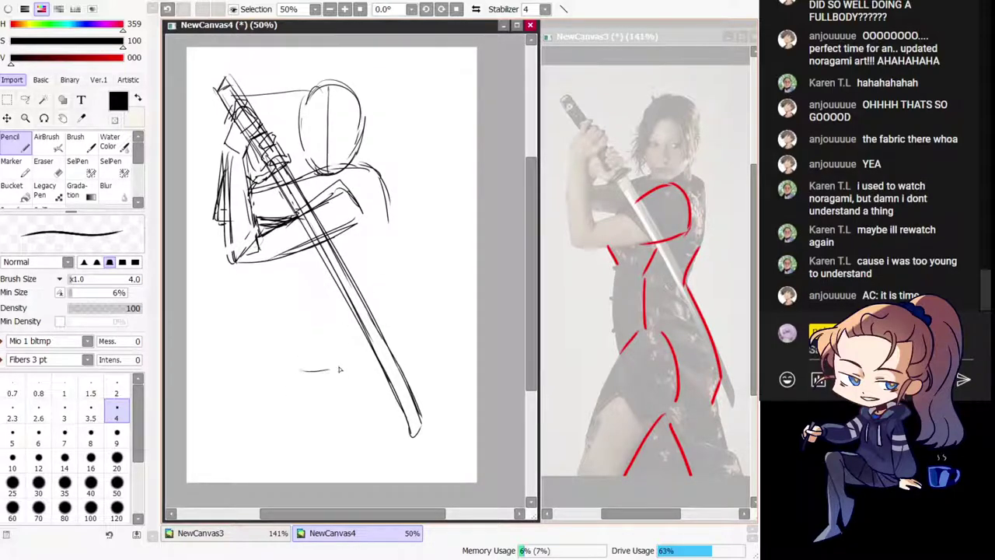
mouse_move(339, 369)
mouse_down()
mouse_move(307, 355)
mouse_move(352, 363)
mouse_up()
key(ctrl+z)
key(ctrl+z)
drag(394, 236, 350, 362)
drag(384, 258, 351, 362)
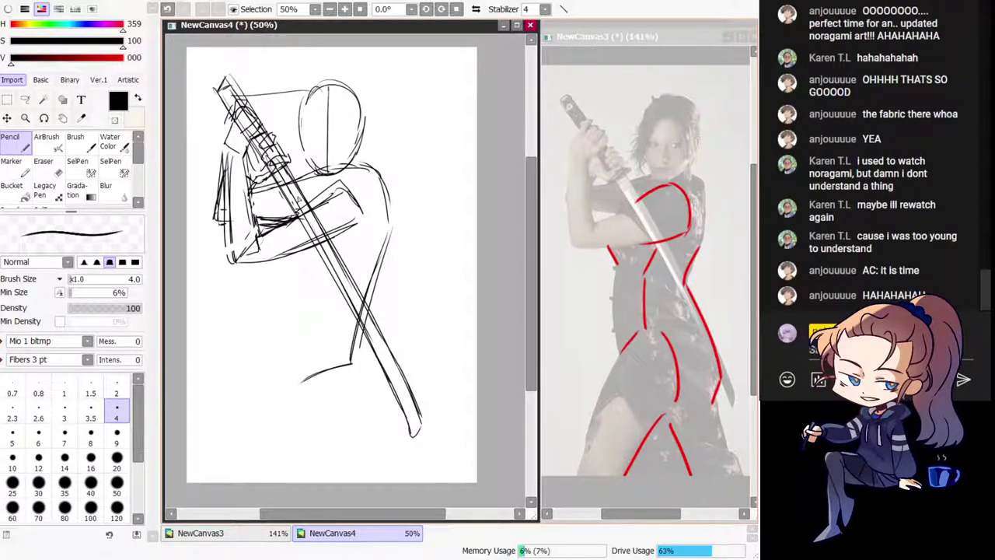
Step: Draw the torso's opposite edge as a nearly vertical line from the crossed forearm down to hip level
drag(307, 187, 290, 255)
drag(298, 215, 289, 384)
key(ctrl+z)
mouse_move(284, 259)
mouse_down()
mouse_move(283, 385)
mouse_move(285, 329)
mouse_up()
drag(318, 375, 303, 345)
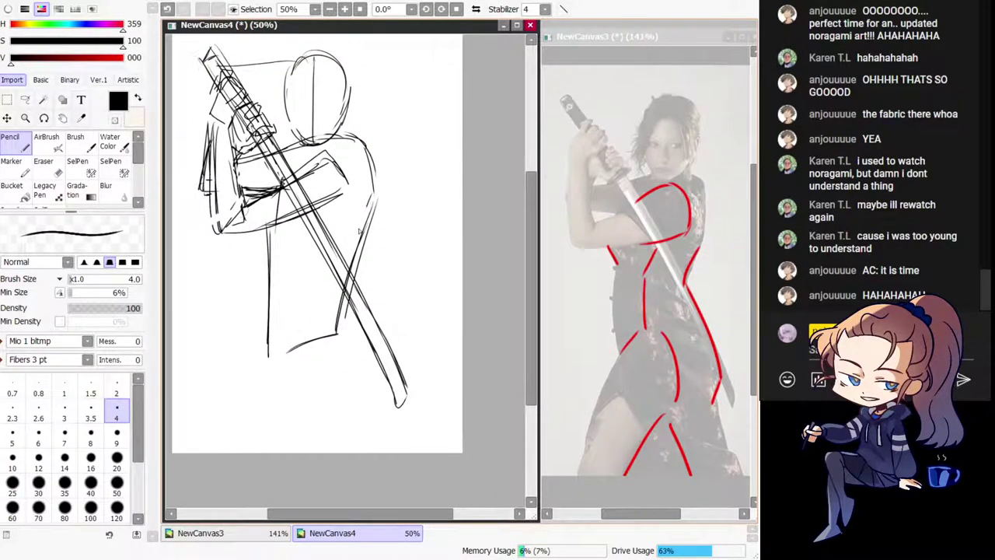
Step: Reinforce the tapering torso side and the slanted hip line, adding a short hip stroke beside the blade
drag(368, 205, 339, 307)
mouse_move(367, 231)
mouse_down()
mouse_move(341, 314)
mouse_move(360, 376)
mouse_up()
key(ctrl+z)
mouse_move(343, 307)
mouse_down()
mouse_move(267, 335)
mouse_move(278, 345)
mouse_up()
Step: Sketch angular strokes around the near shoulder and short strokes for the far shoulder between the chin and the hands
mouse_move(330, 140)
mouse_down()
mouse_move(366, 127)
mouse_move(353, 159)
mouse_move(368, 178)
mouse_move(378, 134)
mouse_up()
key(ctrl+z)
key(ctrl+z)
drag(367, 179, 377, 136)
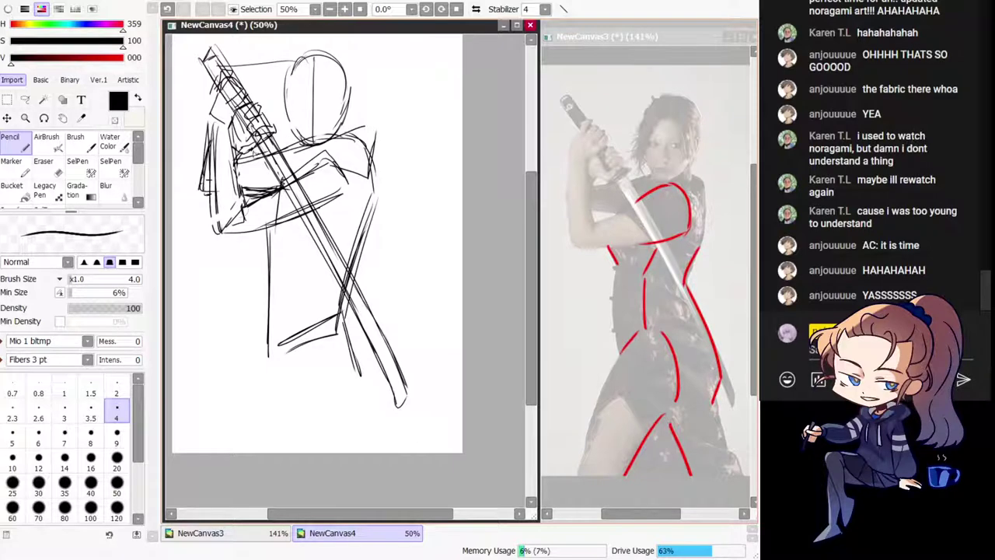
drag(254, 151, 281, 175)
key(ctrl+z)
drag(283, 130, 297, 139)
drag(281, 137, 286, 147)
Step: Draw the outer line of the forward thigh from the hip down to the canvas's lower edge
drag(270, 257, 236, 434)
key(ctrl+z)
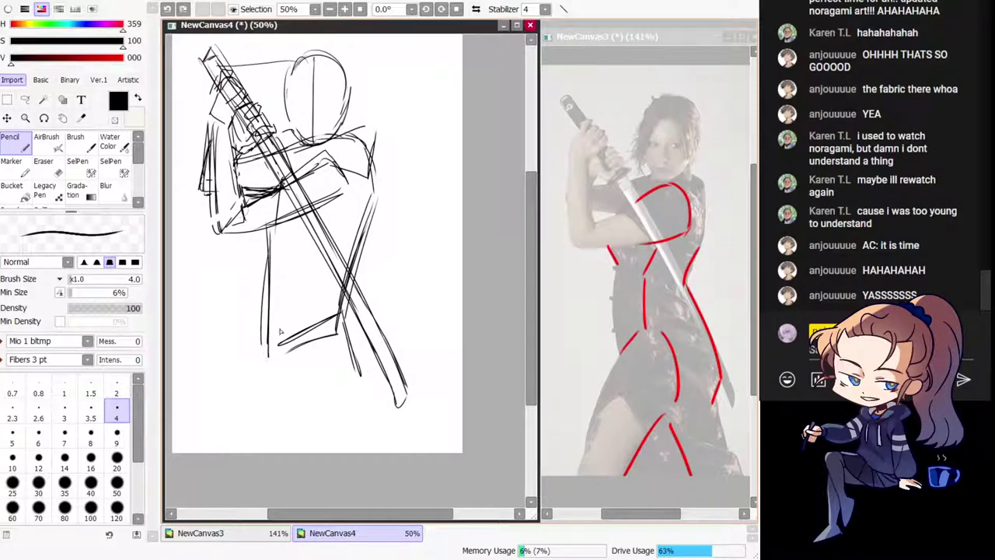
mouse_move(294, 317)
mouse_down()
mouse_move(269, 347)
mouse_move(239, 452)
mouse_up()
key(ctrl+z)
drag(270, 347, 247, 452)
Step: Mirror the canvas view to check the pose, add a stroke below the shoulder's outer edge, and restore the view
key(h)
drag(368, 261, 348, 278)
drag(300, 210, 329, 298)
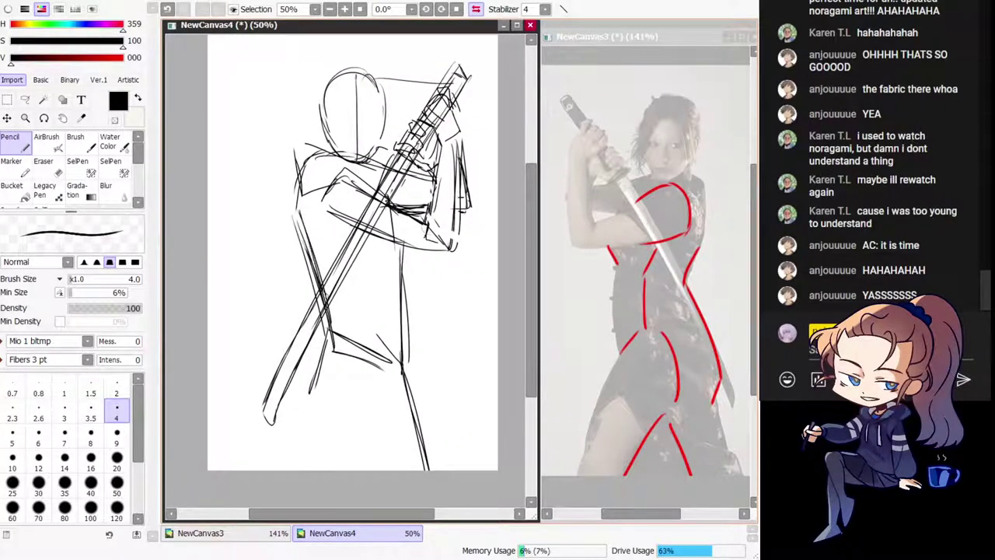
key(ctrl+z)
drag(298, 191, 305, 230)
key(h)
Step: Sketch a slanted centre line down the torso and darken its tapering side around the waist and blade
drag(391, 382, 361, 392)
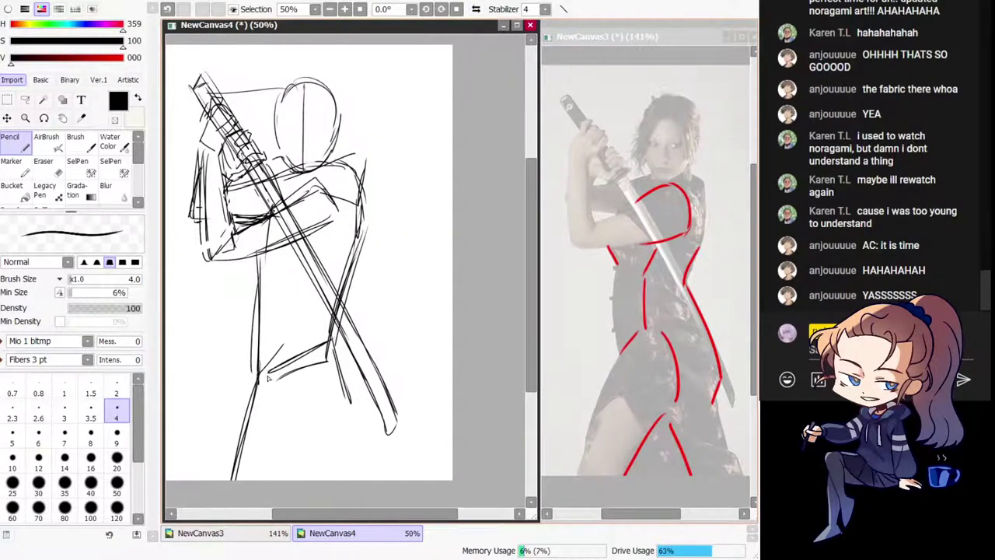
key(ctrl+z)
mouse_move(296, 252)
mouse_down()
mouse_move(277, 302)
mouse_move(285, 325)
mouse_up()
key(ctrl+z)
drag(304, 254, 279, 344)
drag(355, 272, 312, 343)
mouse_move(356, 253)
mouse_down()
mouse_move(322, 341)
mouse_move(319, 328)
mouse_up()
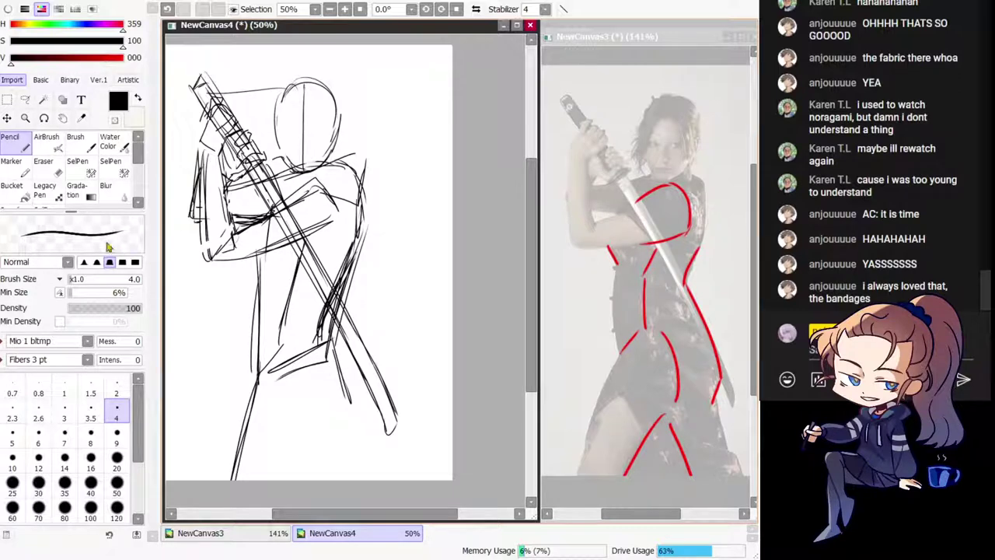
Step: Erase the arm and torso lines crossing inside the sword blade, along with the rounded top of the near shoulder
click(49, 167)
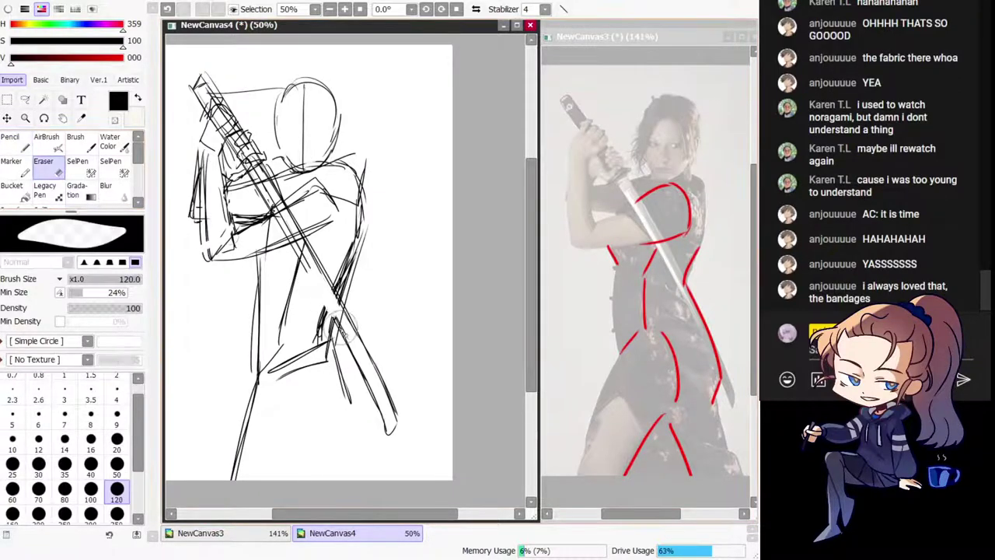
key(ctrl+z)
drag(292, 235, 334, 307)
key(ctrl+z)
key(ctrl+z)
drag(315, 269, 342, 319)
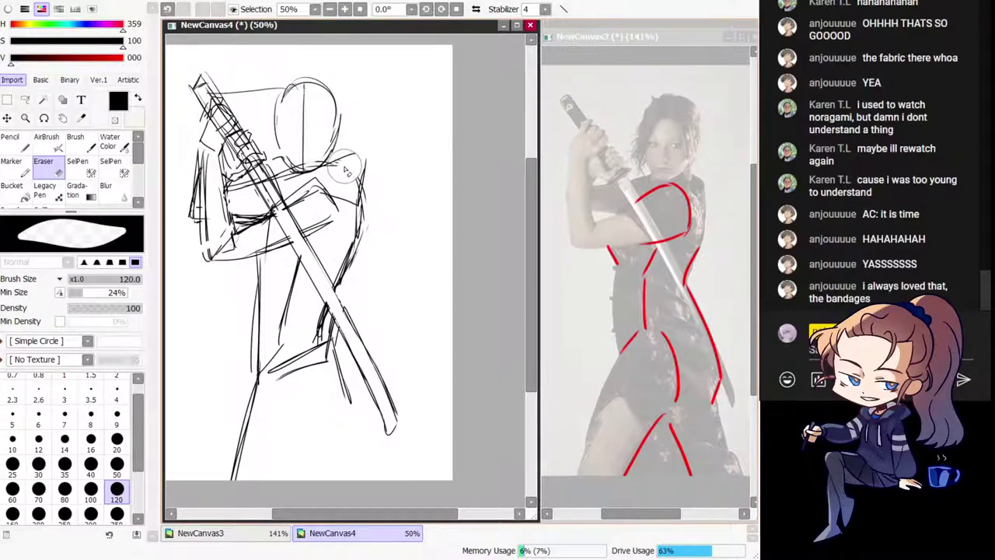
Step: Sketch a curved inner thigh line below the hips and two diverging leg lines beneath it, following the red guides
click(17, 144)
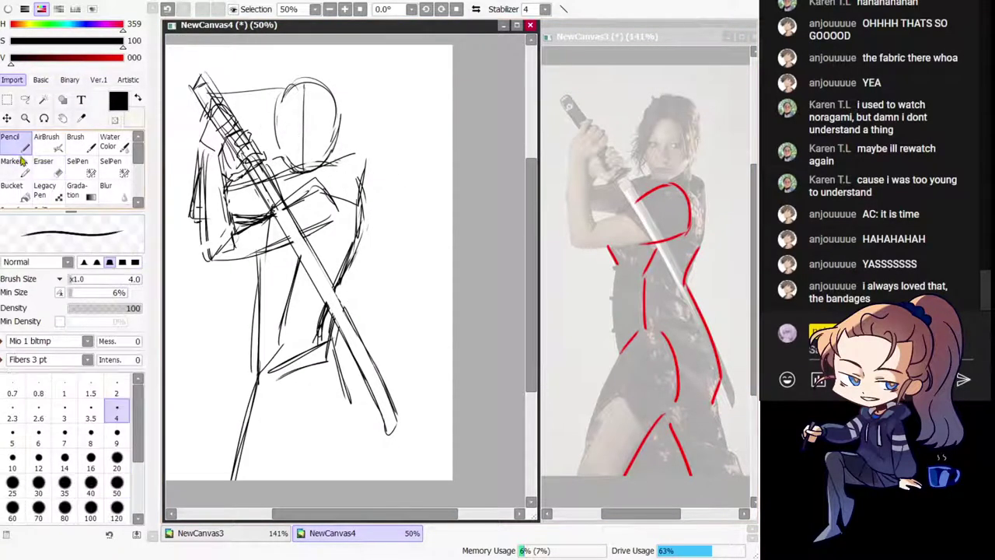
drag(239, 426, 234, 459)
key(ctrl+z)
mouse_move(265, 397)
mouse_down()
mouse_move(276, 374)
mouse_move(304, 395)
mouse_up()
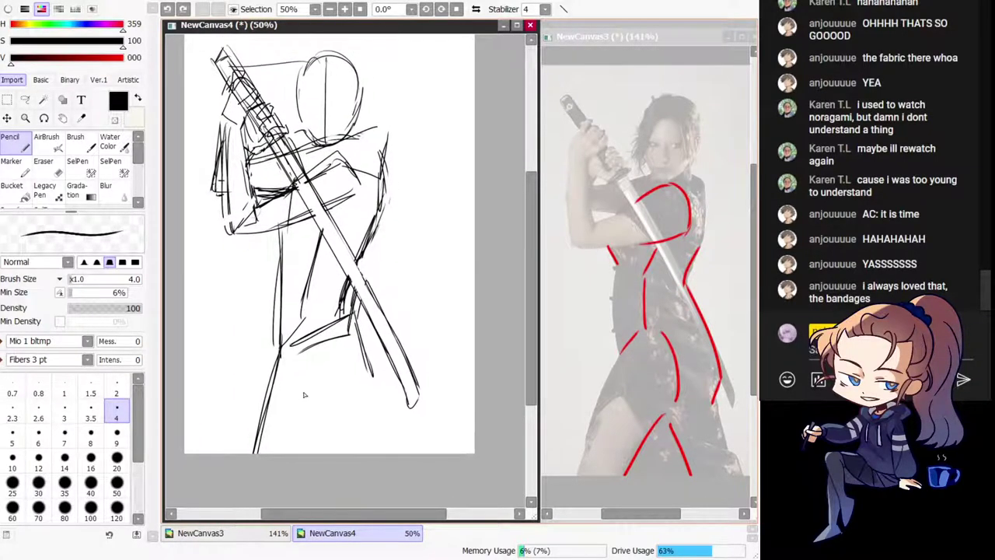
mouse_move(321, 353)
mouse_down()
mouse_move(339, 410)
mouse_move(337, 399)
mouse_move(316, 454)
mouse_up()
key(ctrl+z)
drag(329, 418, 316, 452)
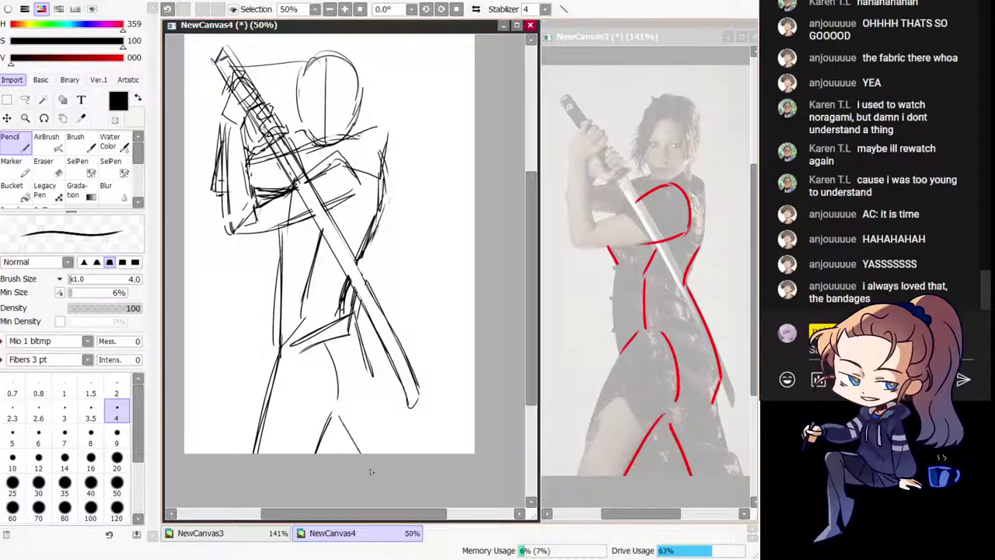
key(ctrl+z)
drag(339, 414, 364, 456)
key(ctrl+z)
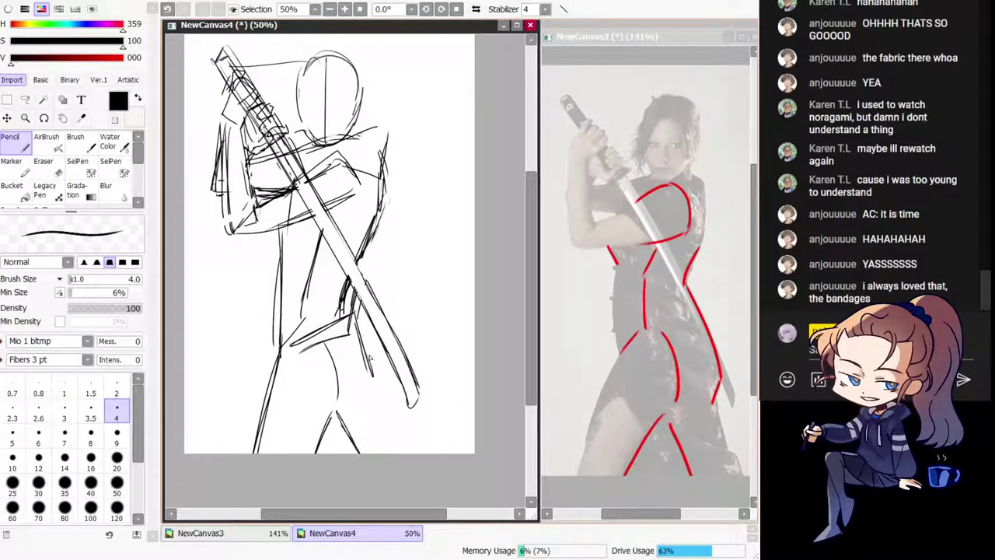
Step: Thicken the hip contour beside the blade and the outer line of the forward thigh with extra strokes
drag(381, 374, 345, 309)
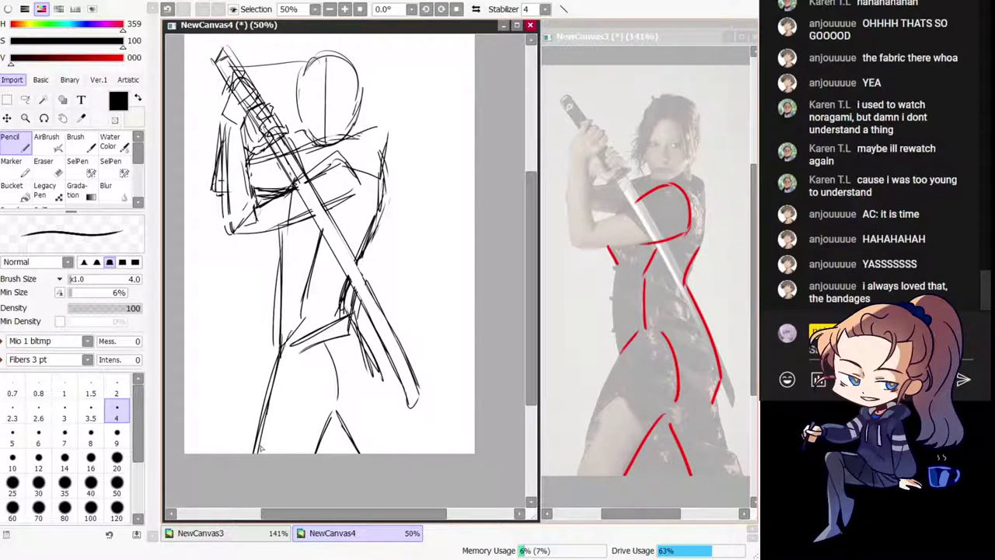
drag(286, 330, 256, 452)
key(ctrl+z)
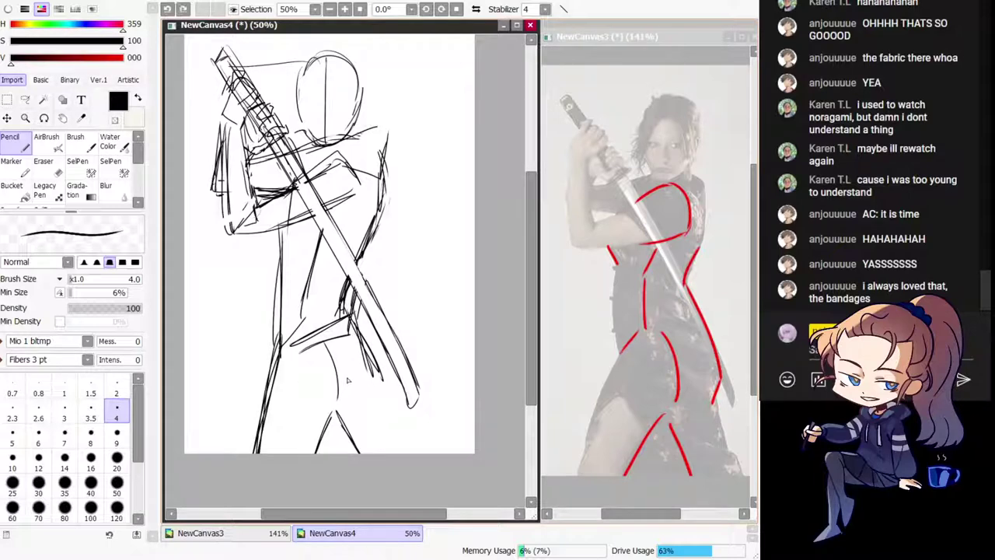
drag(351, 375, 325, 443)
key(ctrl+z)
drag(354, 397, 319, 434)
key(ctrl+z)
drag(284, 79, 362, 100)
drag(278, 98, 306, 54)
drag(367, 100, 355, 110)
key(ctrl+z)
key(ctrl+z)
key(ctrl+z)
key(ctrl+z)
key(ctrl+z)
Step: Add parallel strokes to the forward leg's inner line near the canvas's lower edge, and switch to the Eraser
drag(419, 237, 425, 232)
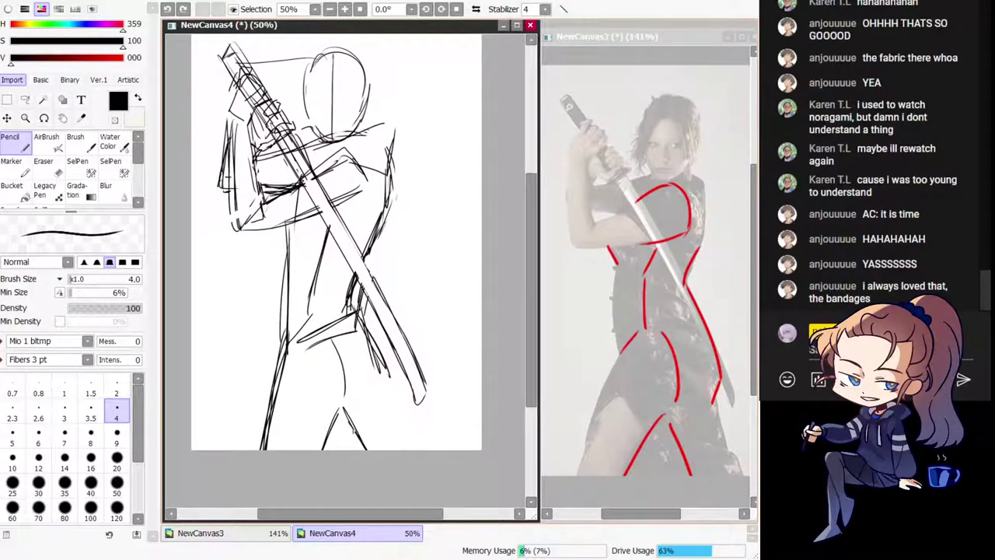
drag(335, 411, 314, 450)
drag(343, 405, 319, 450)
key(e)
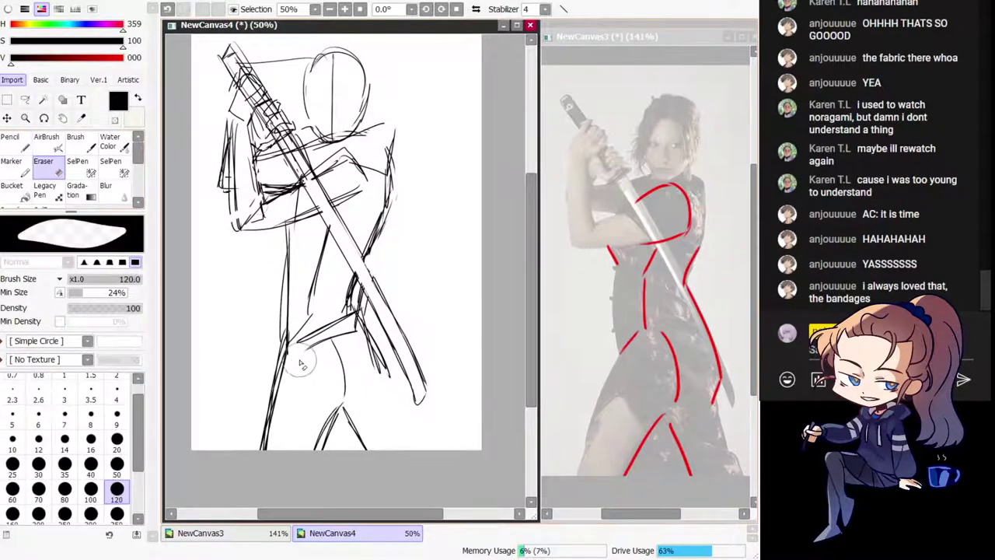
Step: Erase the lower part of the outer rear leg line and redraw it with the Pencil, slanting farther outward to the canvas's lower edge
drag(292, 395, 265, 459)
click(10, 140)
drag(284, 357, 248, 450)
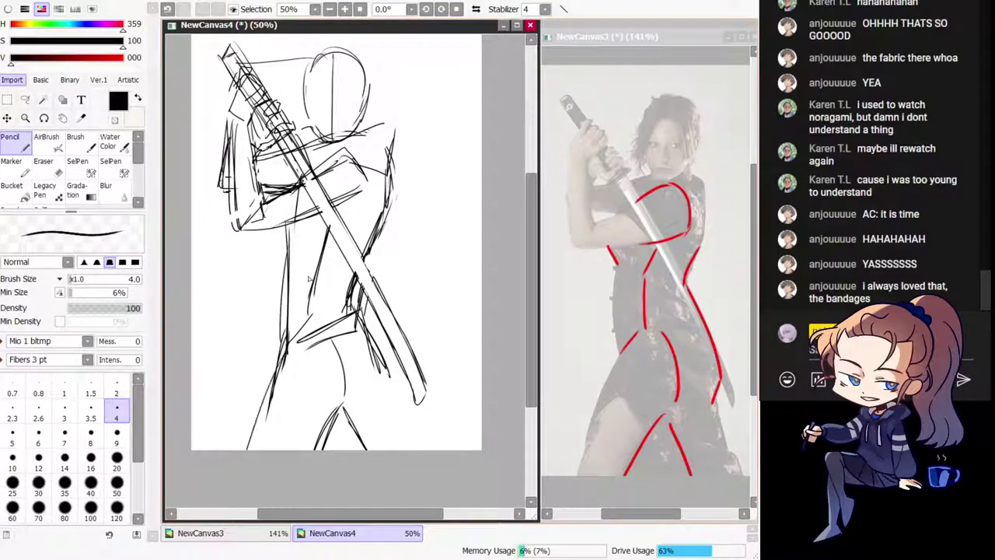
mouse_move(377, 132)
mouse_down()
mouse_move(471, 182)
mouse_move(192, 269)
mouse_up()
drag(372, 296, 192, 328)
key(ctrl+z)
key(ctrl+z)
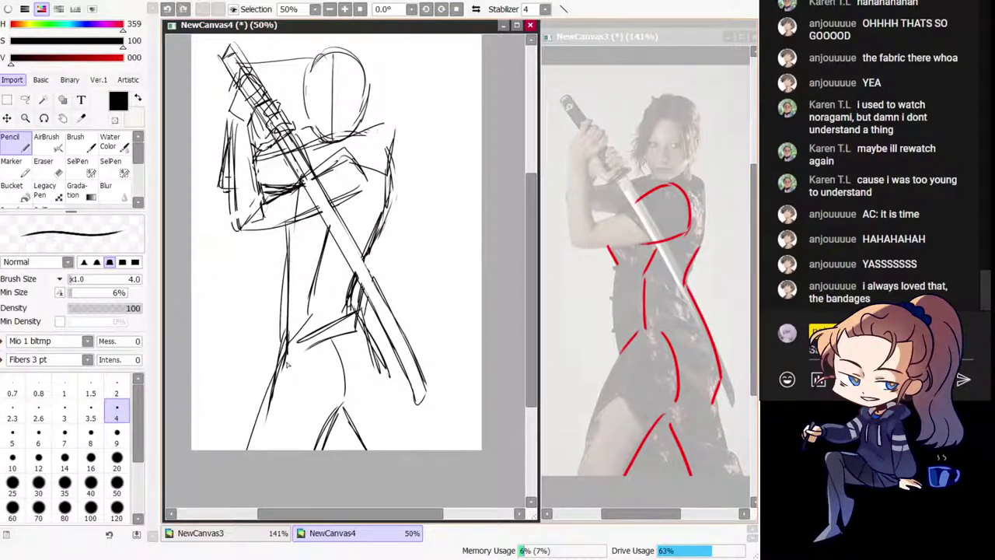
key(ctrl+z)
mouse_move(271, 398)
mouse_down()
mouse_move(259, 451)
mouse_move(291, 336)
mouse_move(298, 222)
mouse_up()
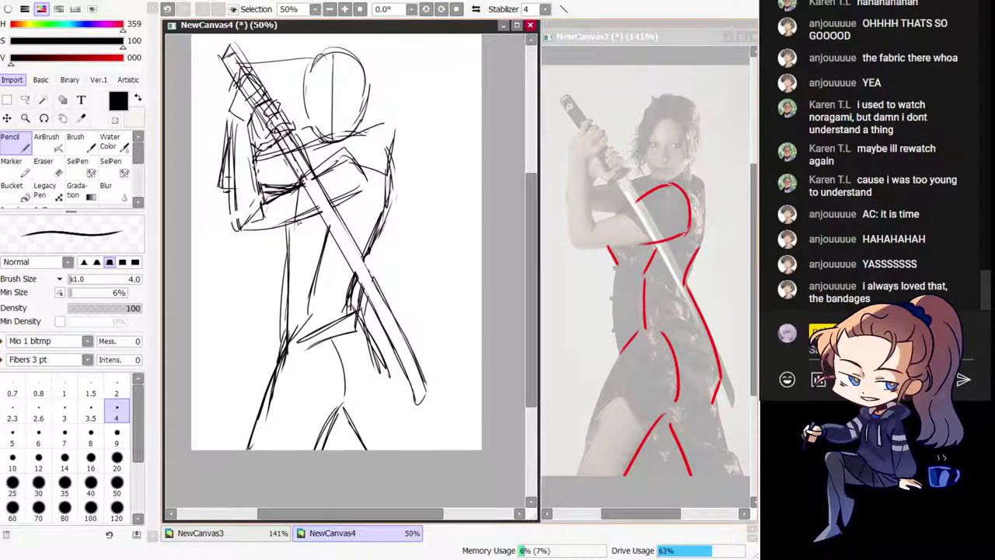
key(ctrl+z)
key(ctrl+z)
mouse_move(286, 265)
mouse_down()
mouse_move(299, 198)
mouse_move(283, 278)
mouse_up()
drag(294, 212, 284, 283)
key(ctrl+z)
key(ctrl+z)
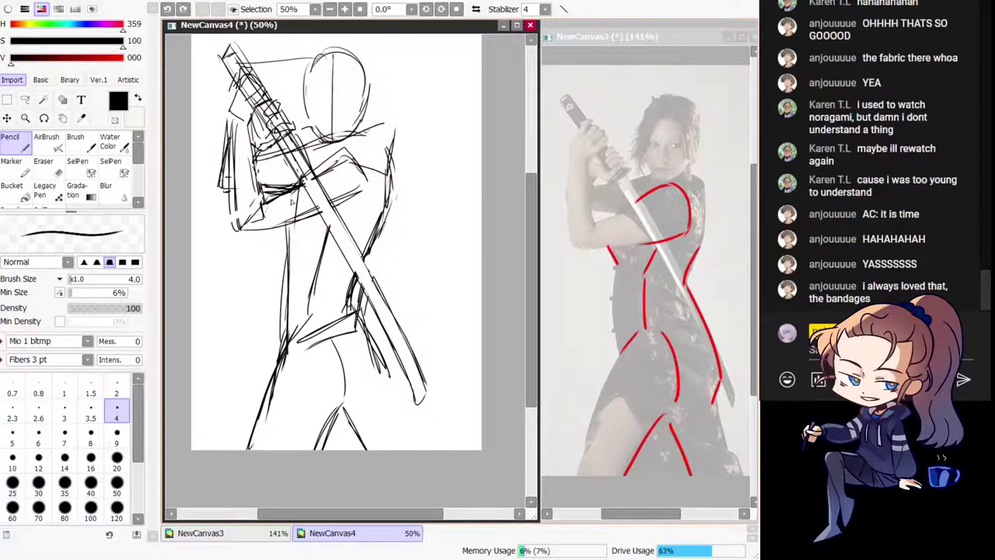
Step: Build up the torso's outer side line from the forearm to the hip, and reinforce the short leg line near the canvas's lower edge
drag(297, 191, 280, 269)
drag(288, 237, 283, 345)
drag(277, 237, 283, 346)
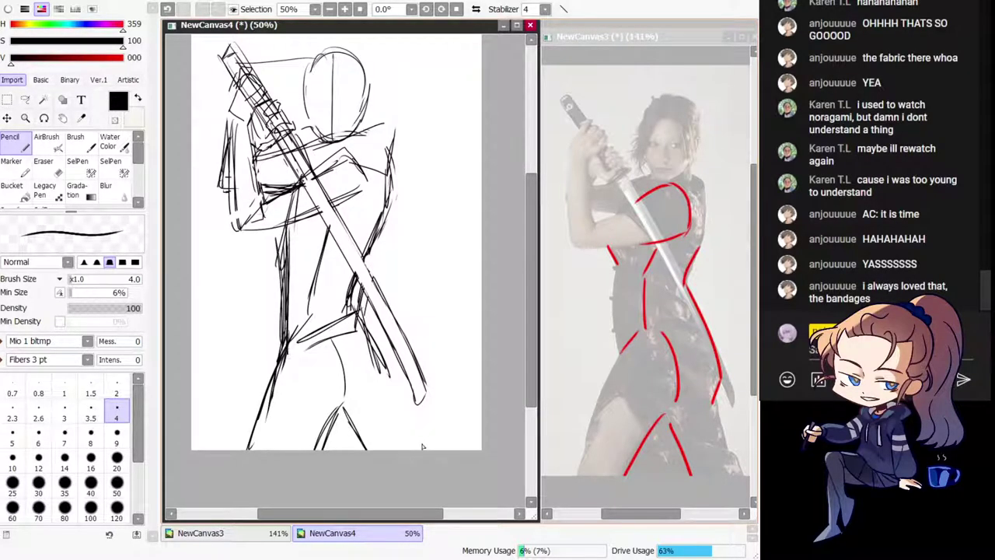
drag(339, 406, 369, 449)
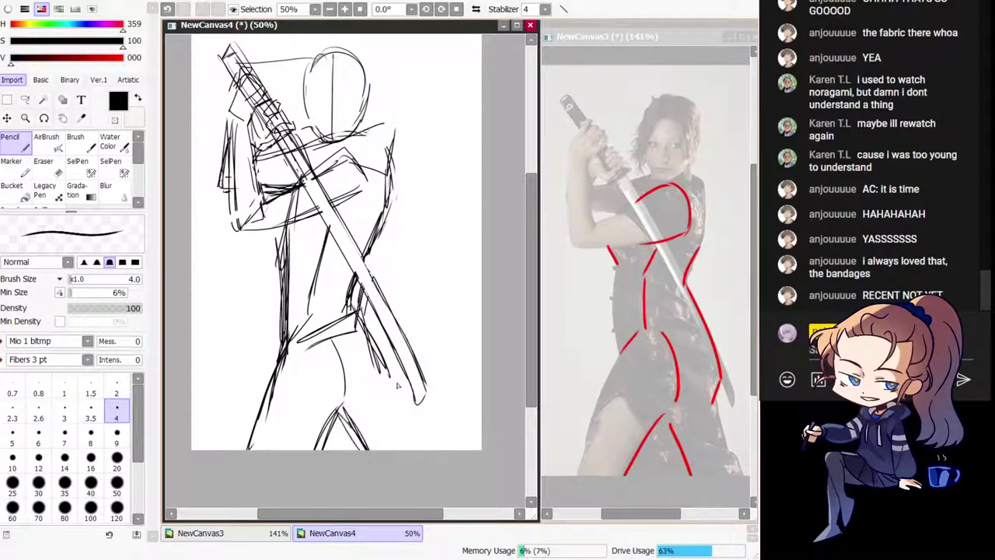
Step: Reinforce the outer edge of the sword blade from the waist down to the tip with additional strokes
drag(339, 323, 324, 335)
key(h)
key(h)
mouse_move(319, 291)
mouse_down()
mouse_move(312, 320)
mouse_move(320, 310)
mouse_move(417, 401)
mouse_up()
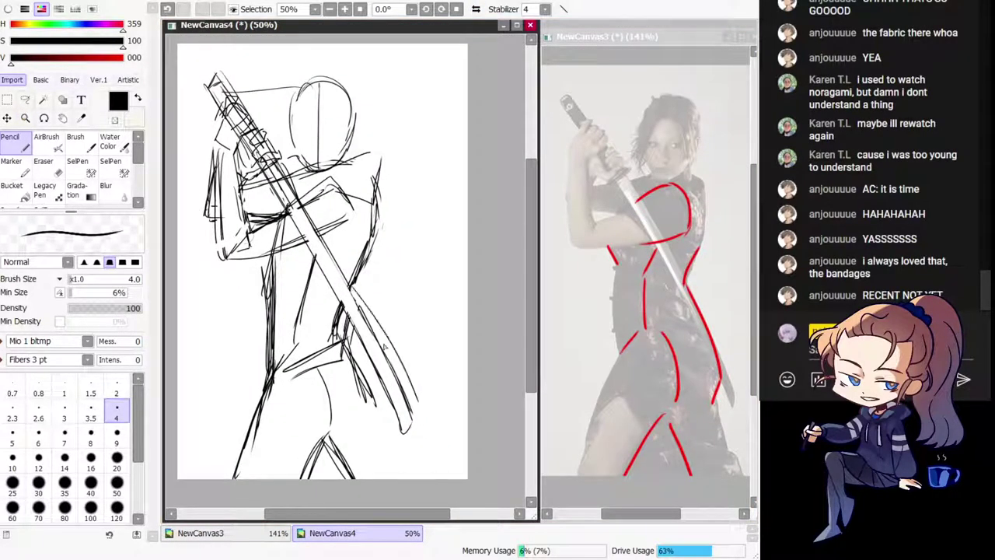
key(ctrl+z)
drag(328, 250, 399, 363)
drag(372, 321, 415, 406)
key(ctrl+z)
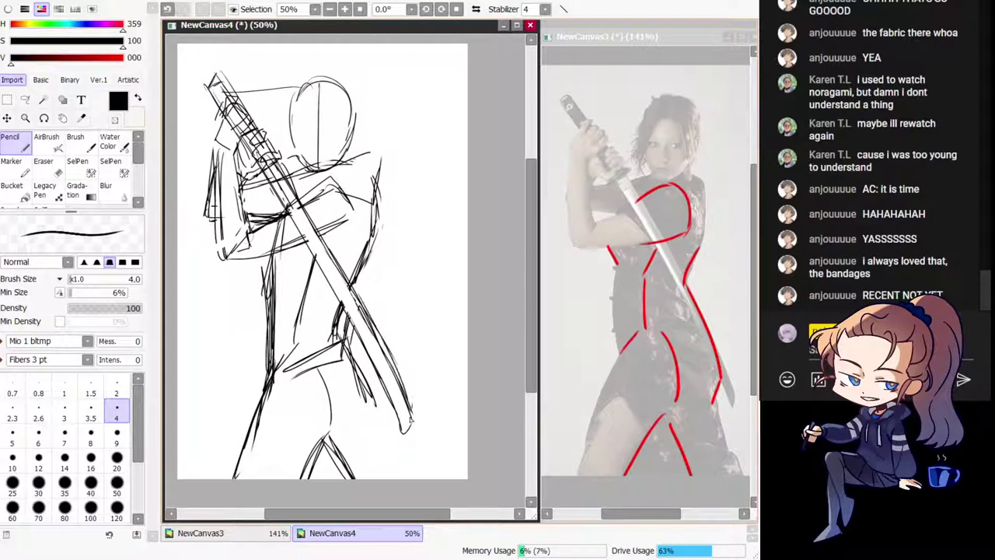
click(690, 388)
drag(702, 356, 685, 406)
key(h)
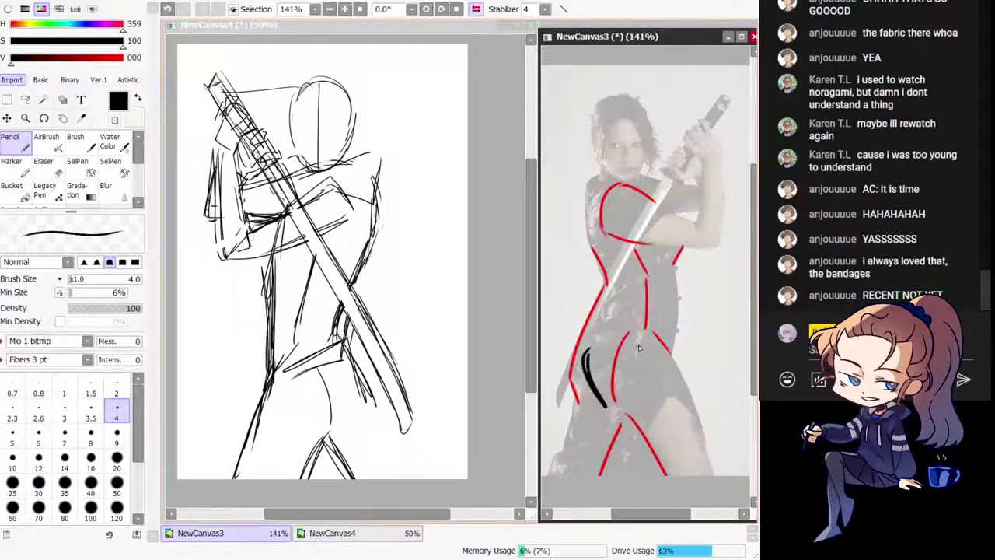
key(ctrl+z)
key(h)
mouse_move(636, 329)
mouse_down()
mouse_move(699, 321)
mouse_move(685, 318)
mouse_move(678, 379)
mouse_up()
key(ctrl+z)
Step: Erase the waist-to-hip line and the curved stroke below it in the NewCanvas4 figure sketch
click(395, 373)
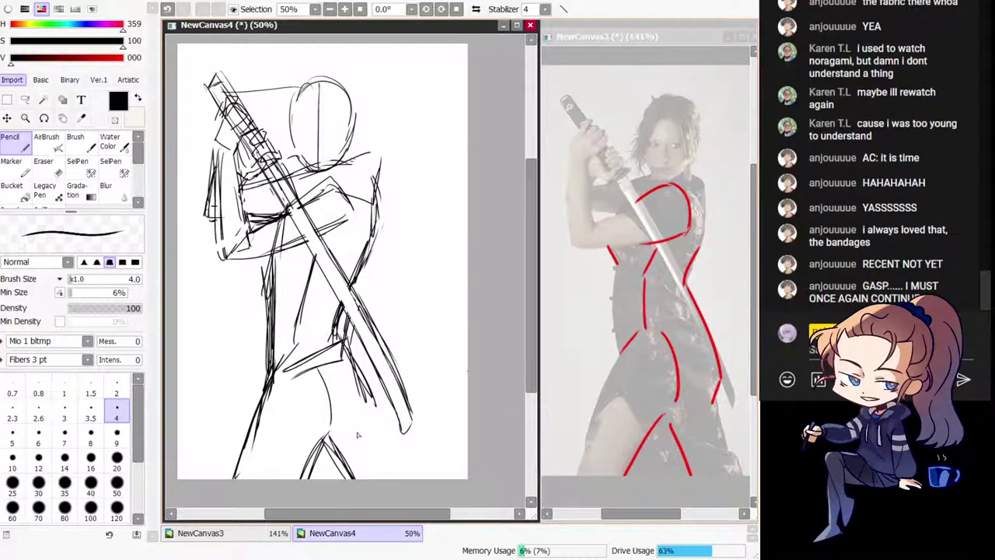
click(56, 175)
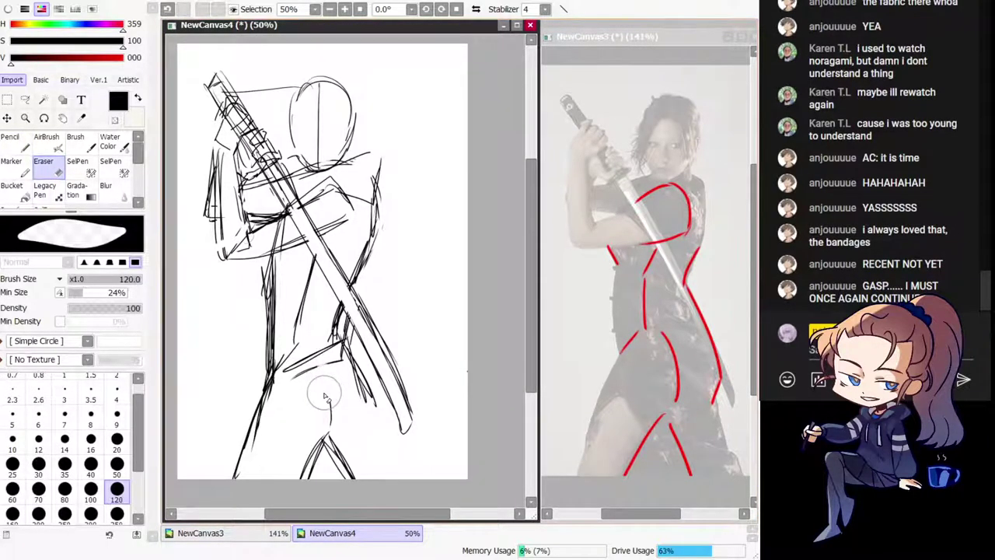
click(13, 145)
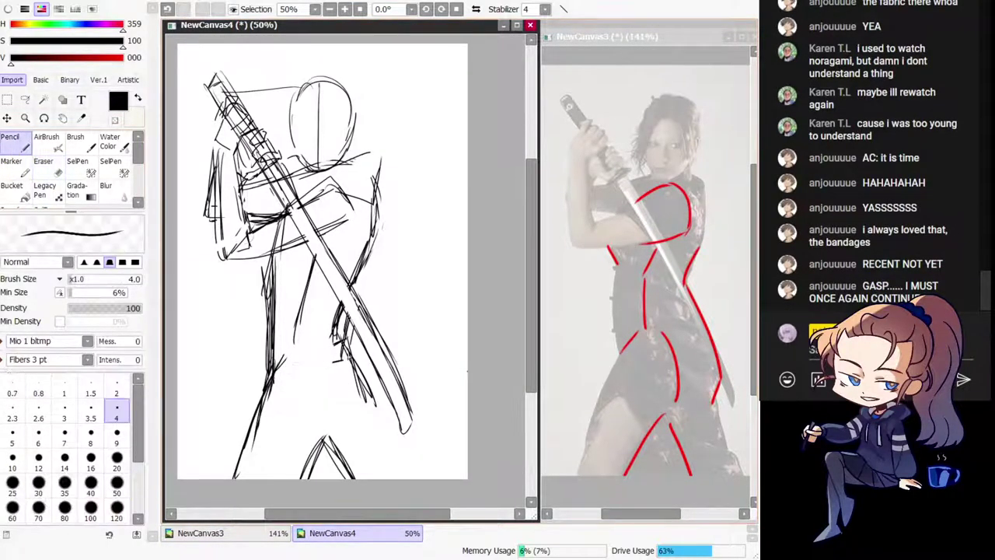
Step: Sketch new strokes running down from the hip toward the thigh and thicken the lower leg line, using the 4.0 Pencil
key(ctrl+z)
drag(305, 406, 276, 450)
key(ctrl+z)
drag(319, 426, 292, 478)
key(ctrl+z)
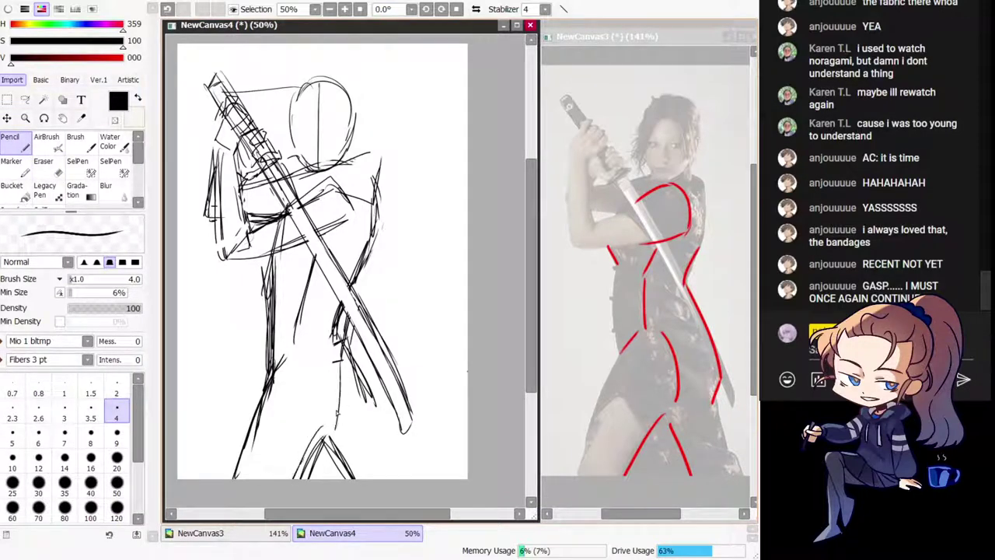
key(ctrl+z)
drag(338, 375, 328, 427)
key(ctrl+z)
drag(334, 355, 325, 413)
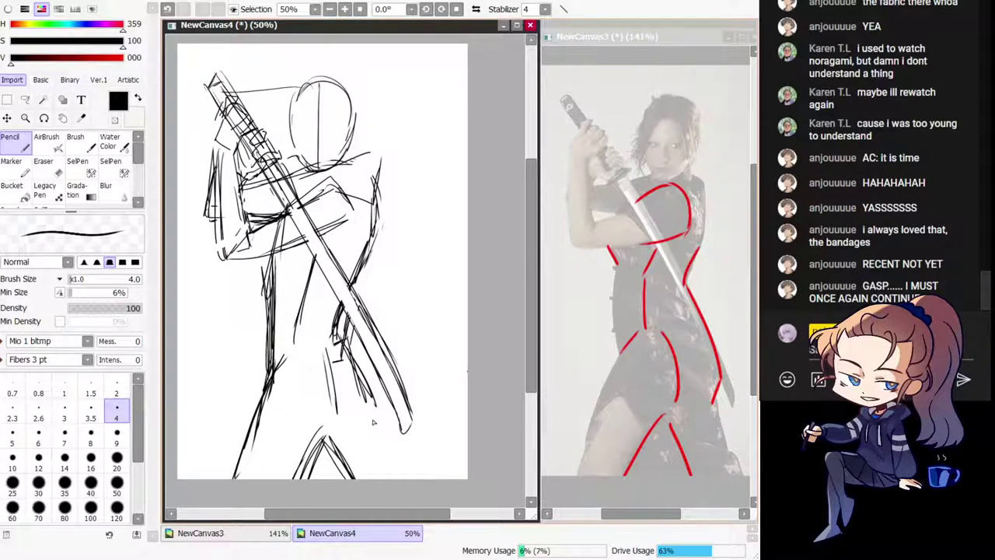
click(7, 119)
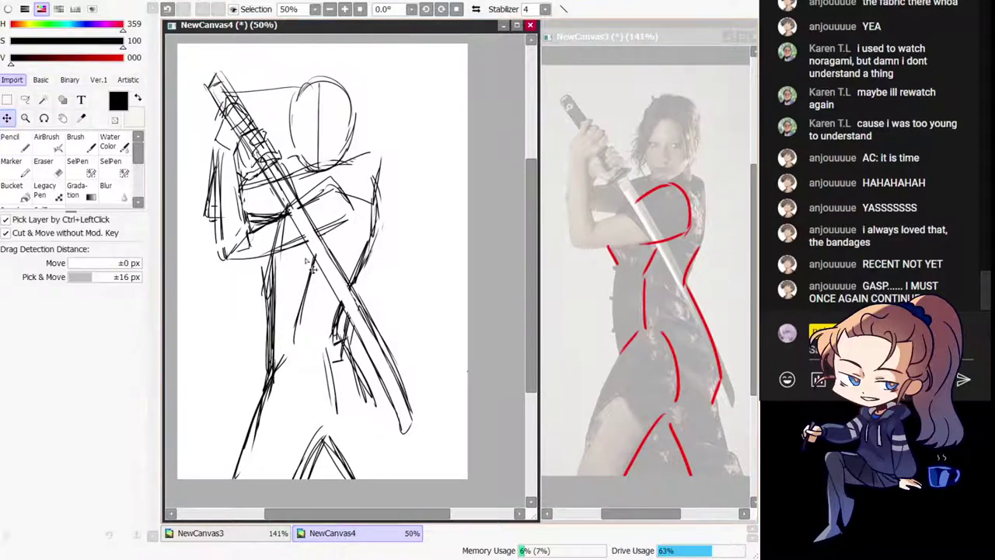
mouse_move(307, 264)
mouse_down()
mouse_move(309, 316)
mouse_move(330, 334)
mouse_up()
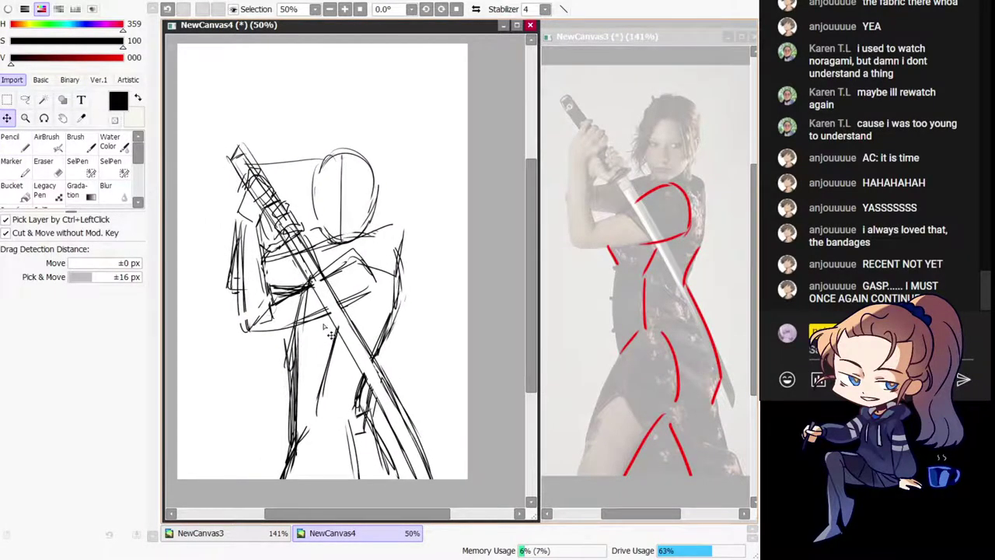
key(ctrl+z)
Step: Thin out the doubled side contour of the torso and erase the rough strokes around the far shoulder
key(e)
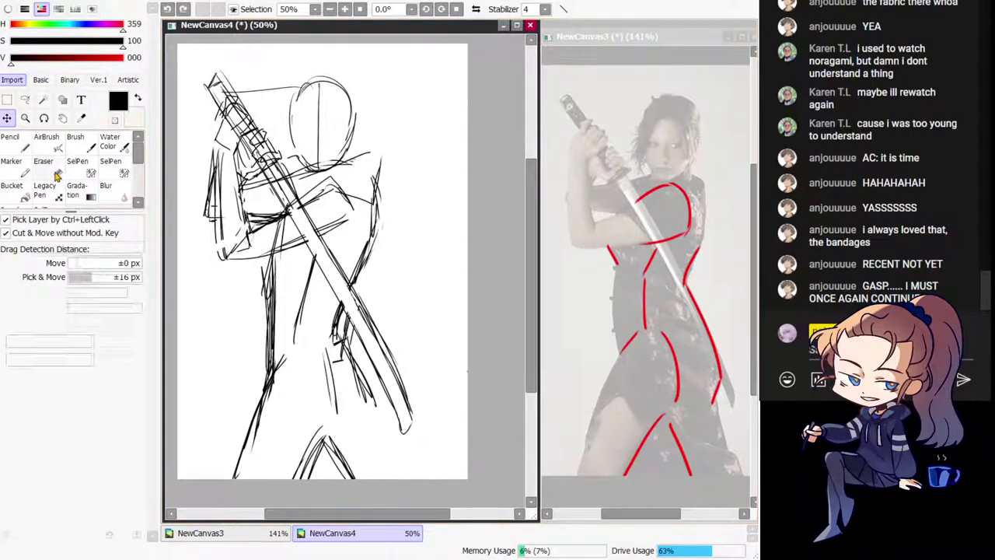
drag(269, 342, 266, 305)
key(h)
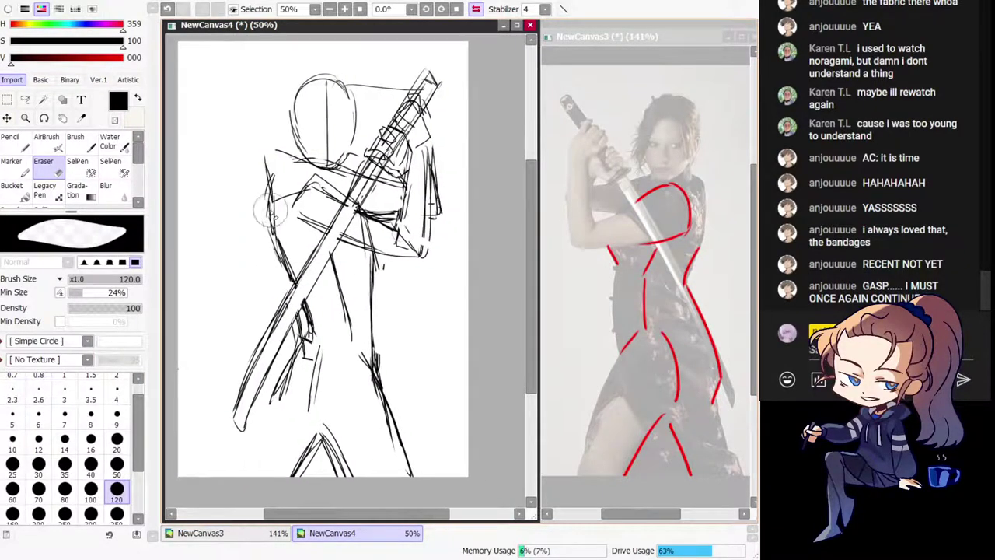
key(n)
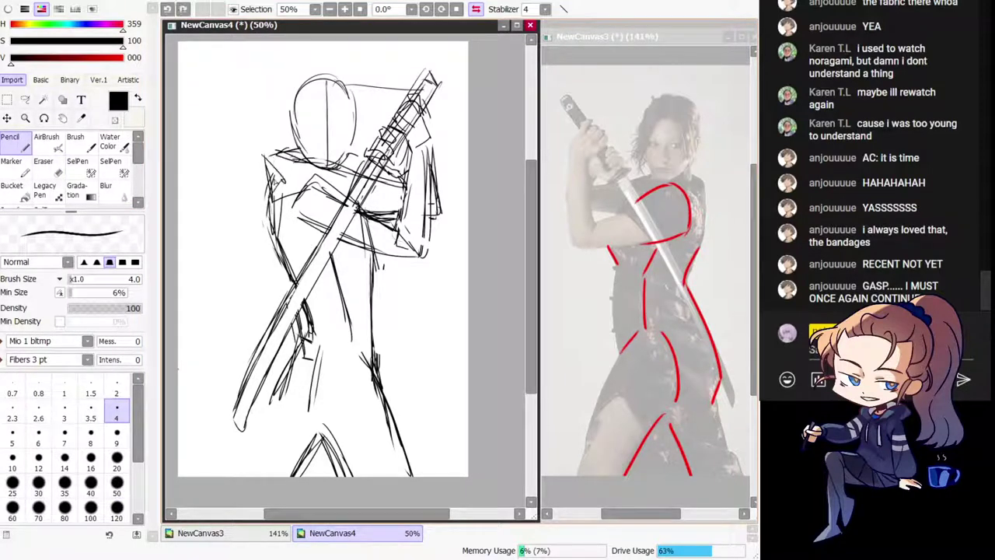
key(e)
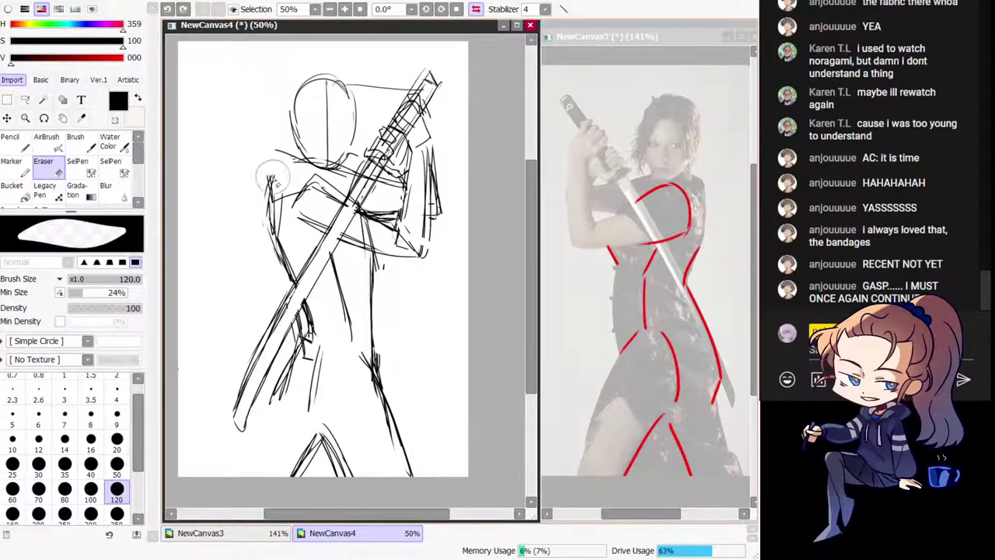
key(h)
key(n)
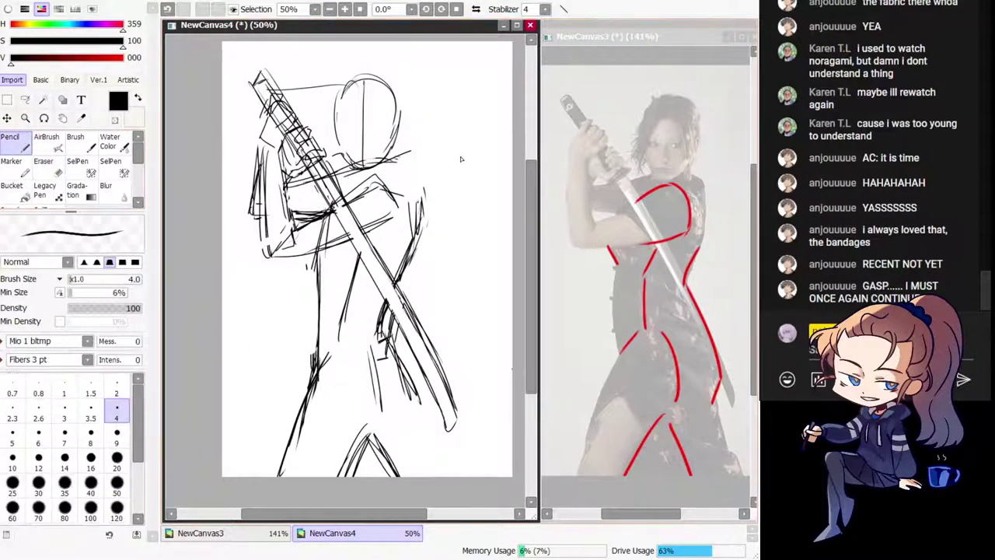
Step: Sketch a jagged sleeve opening at the far shoulder and restate the torso contour beneath it
mouse_move(412, 165)
mouse_down()
mouse_move(408, 176)
mouse_move(432, 133)
mouse_up()
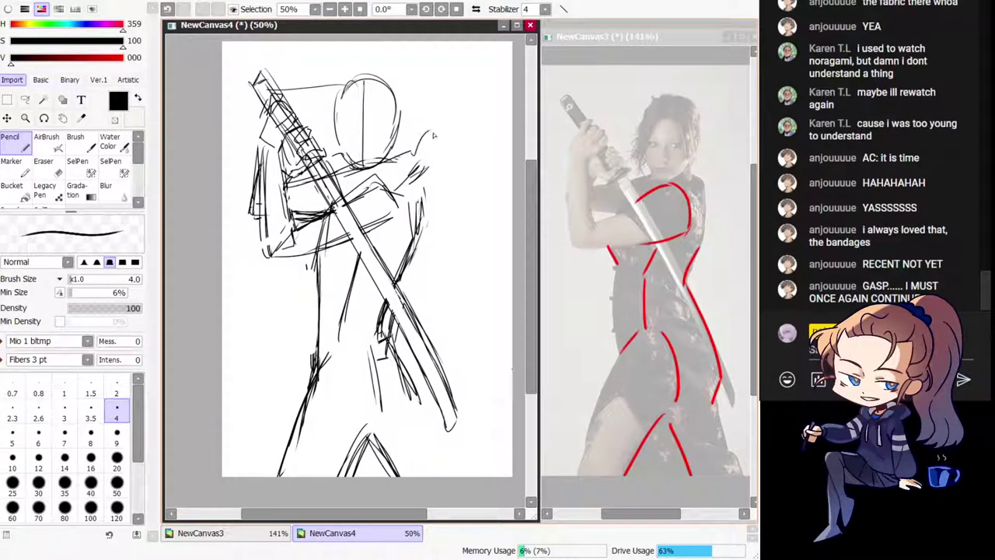
drag(416, 176, 412, 233)
key(h)
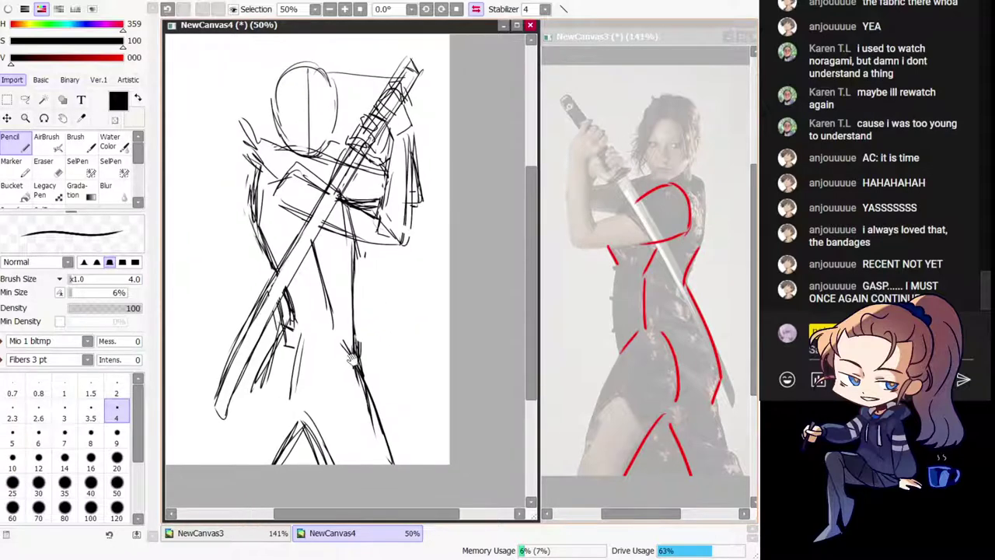
Step: Add short diagonal strokes at the hip between the sword blade and the thigh
key(ctrl+z)
drag(288, 335, 270, 392)
drag(280, 348, 263, 406)
key(h)
drag(476, 425, 453, 441)
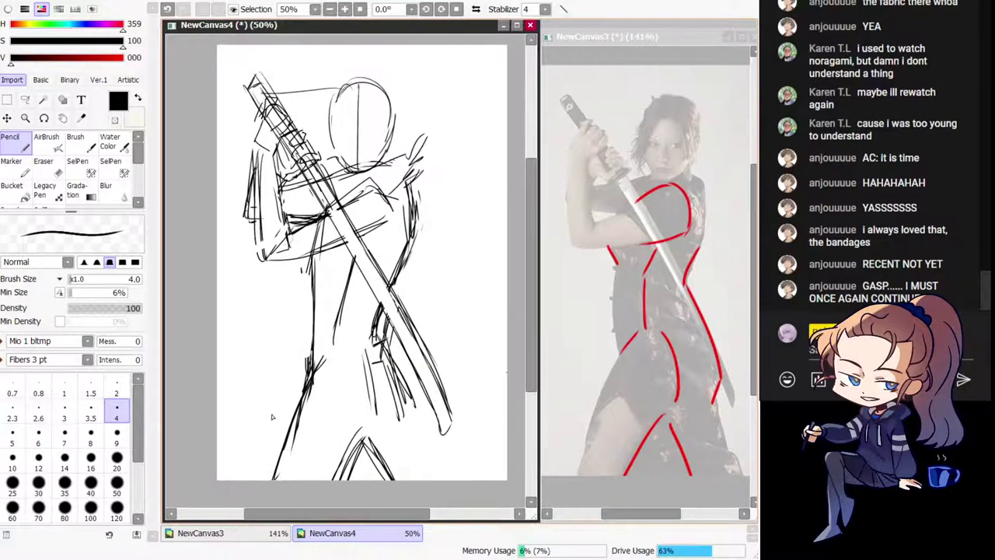
Step: Sketch the raised thigh as a long curve from the hip out to the canvas edge
drag(302, 386, 223, 451)
key(ctrl+z)
mouse_move(302, 380)
mouse_down()
mouse_move(223, 416)
mouse_move(221, 456)
mouse_up()
key(ctrl+z)
key(ctrl+z)
drag(310, 376, 221, 457)
Step: Erase the outer line of the inverted-V leg shape and trim the loose strokes beneath the sword
click(50, 190)
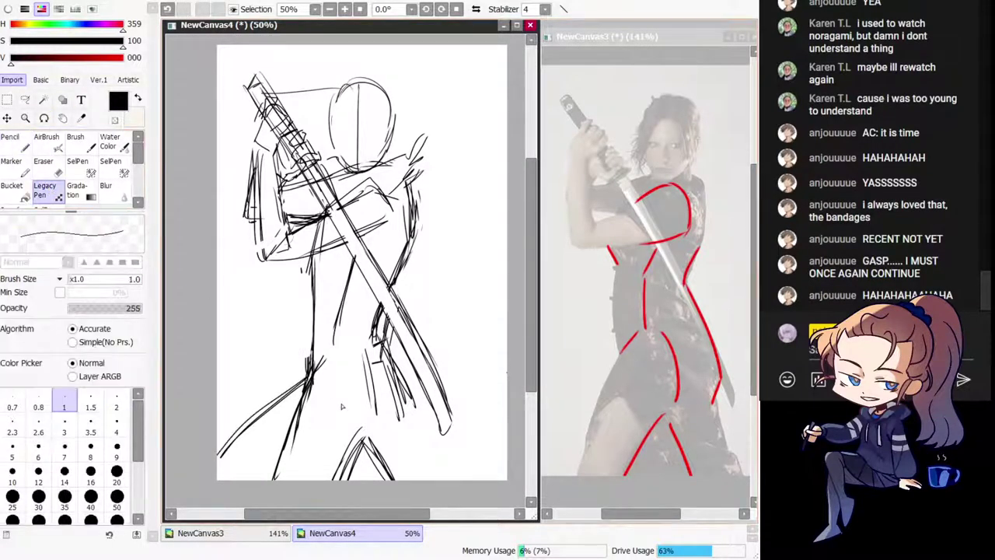
click(83, 176)
click(60, 169)
drag(372, 441, 405, 475)
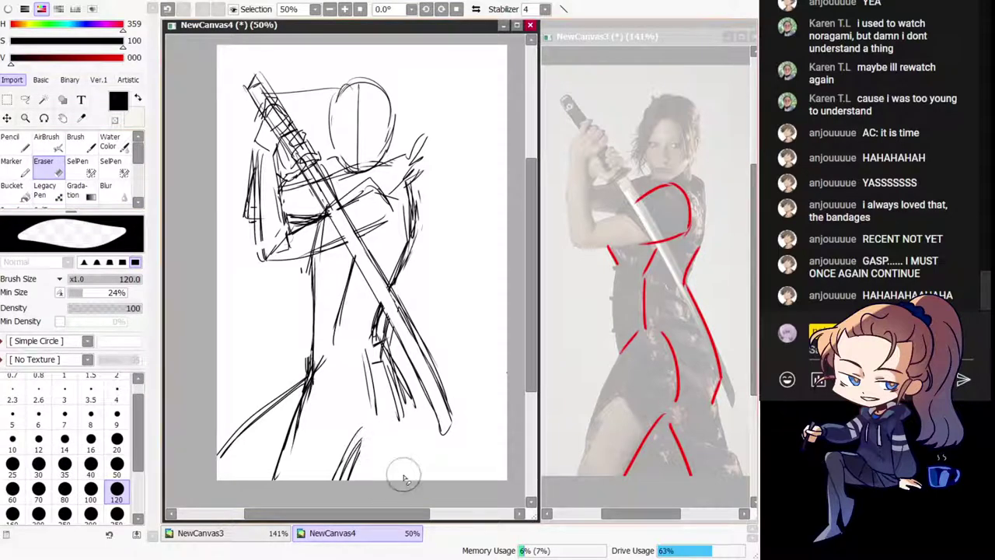
mouse_move(403, 387)
mouse_down()
mouse_move(411, 420)
mouse_move(399, 429)
mouse_up()
key(h)
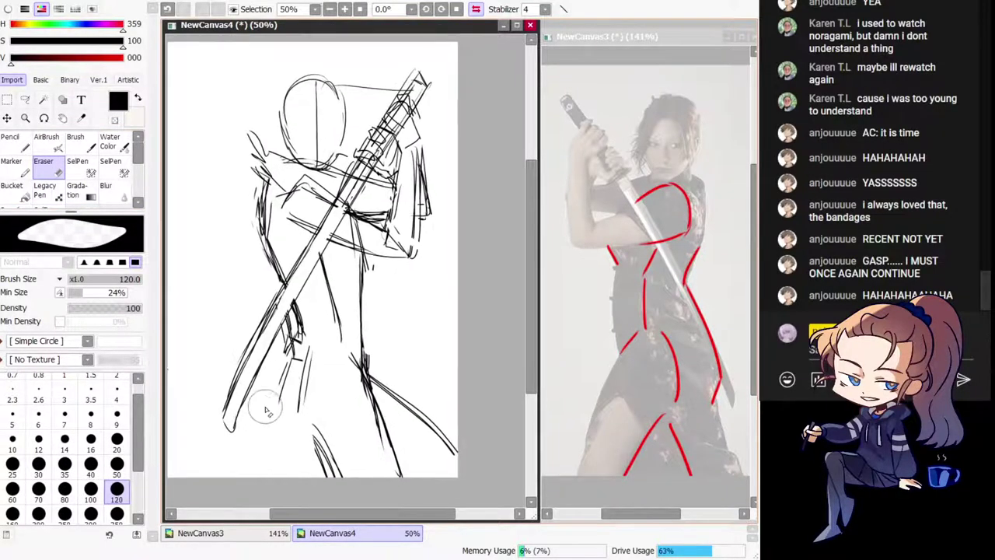
Step: Sketch a line joining the hip strokes under the sword to the lower leg
key(n)
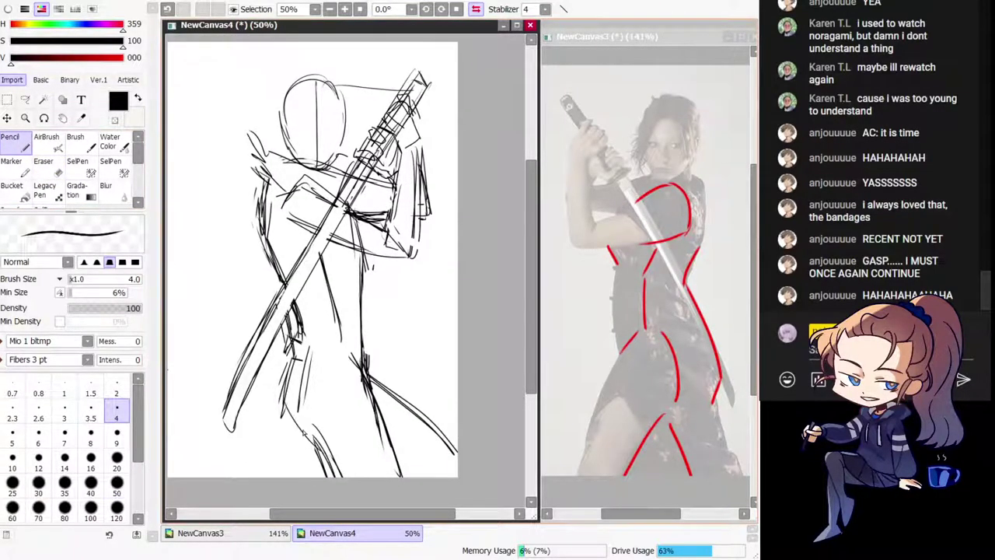
key(ctrl+z)
drag(286, 408, 322, 459)
key(h)
drag(334, 350, 264, 372)
Step: Rotate the whole figure sketch slightly clockwise, reposition it on the canvas and apply the transform
click(10, 105)
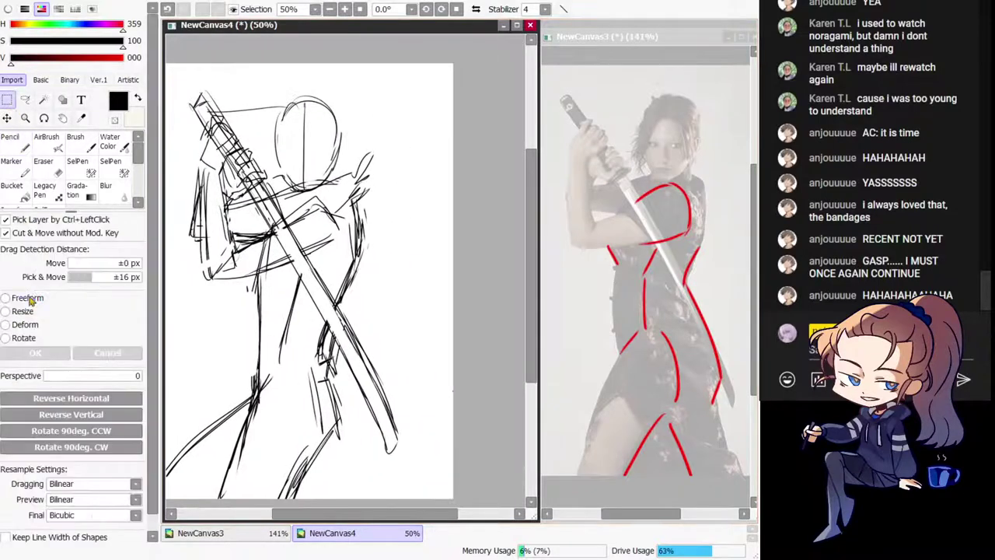
click(23, 338)
mouse_move(179, 305)
mouse_down()
mouse_move(473, 311)
mouse_move(448, 319)
mouse_up()
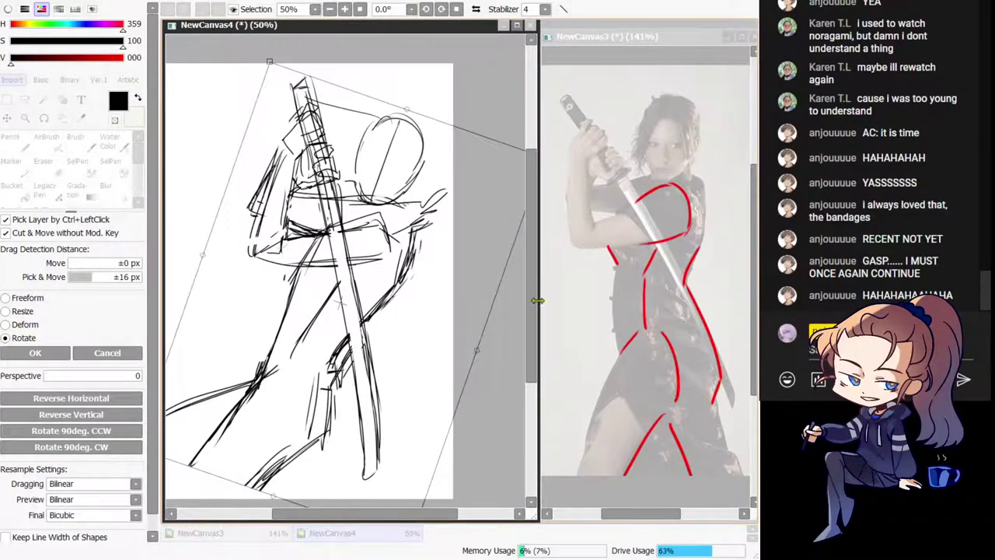
mouse_move(538, 300)
mouse_down()
mouse_move(507, 382)
mouse_move(440, 340)
mouse_move(452, 354)
mouse_up()
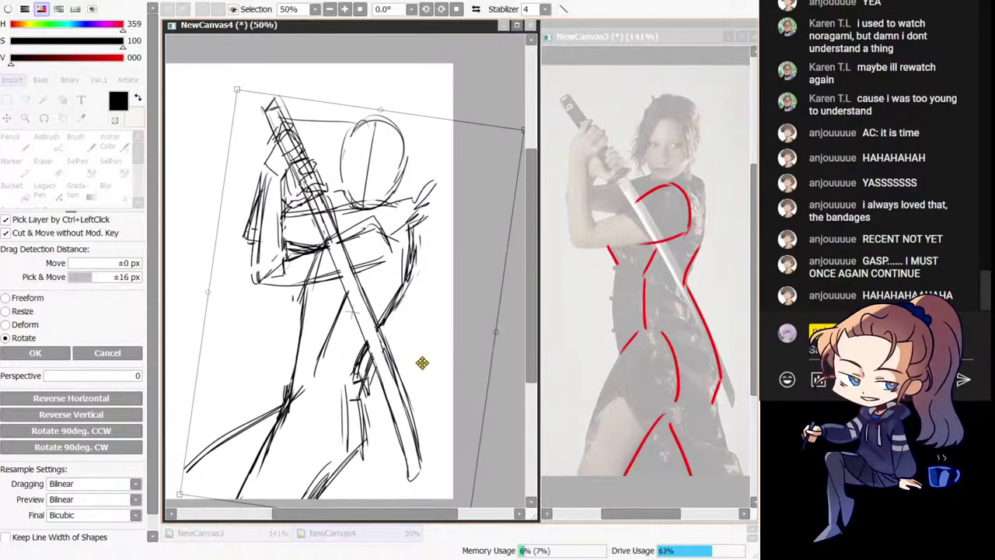
click(35, 353)
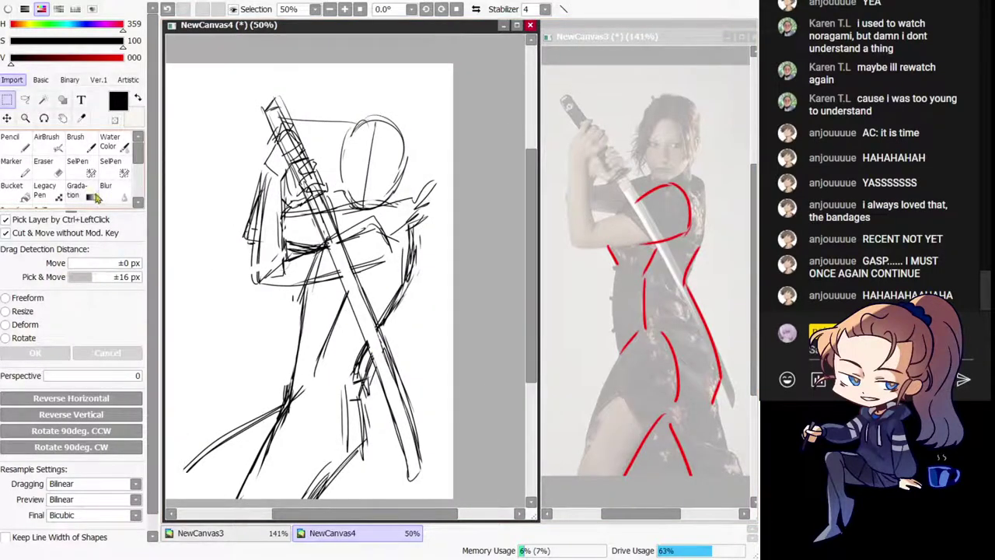
Step: Select the upper body with the sword, rotate it slightly back counterclockwise, apply the transform and clear the selection
click(77, 161)
key(h)
drag(400, 207, 351, 199)
mouse_move(301, 116)
mouse_down()
mouse_move(243, 174)
mouse_move(222, 403)
mouse_move(359, 141)
mouse_move(366, 233)
mouse_move(296, 319)
mouse_move(384, 132)
mouse_move(299, 163)
mouse_up()
key(ctrl+t)
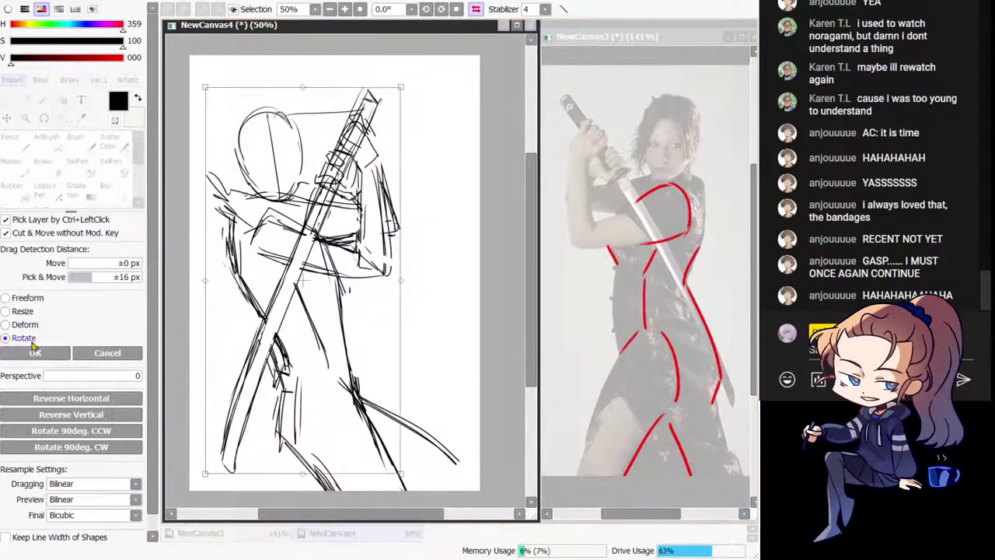
drag(432, 324, 385, 372)
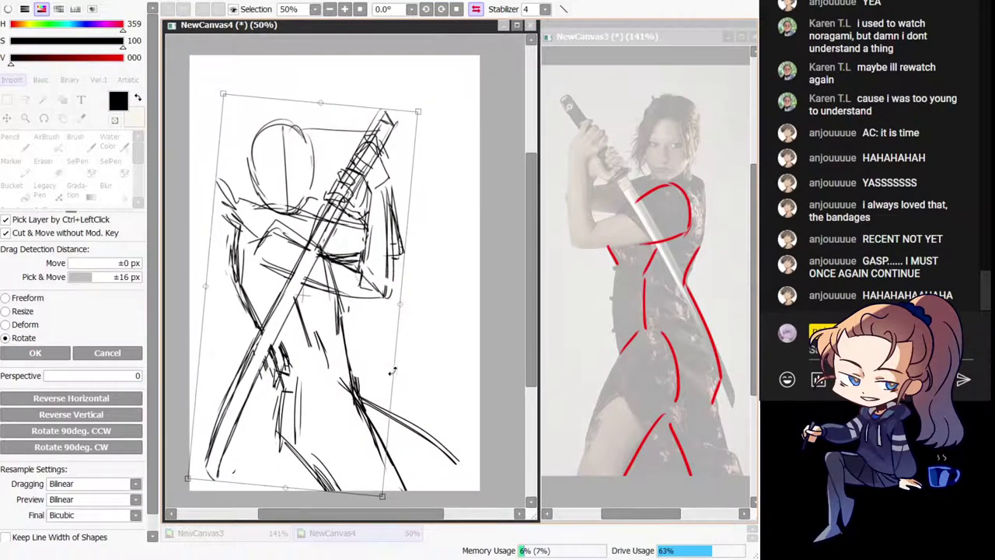
key(h)
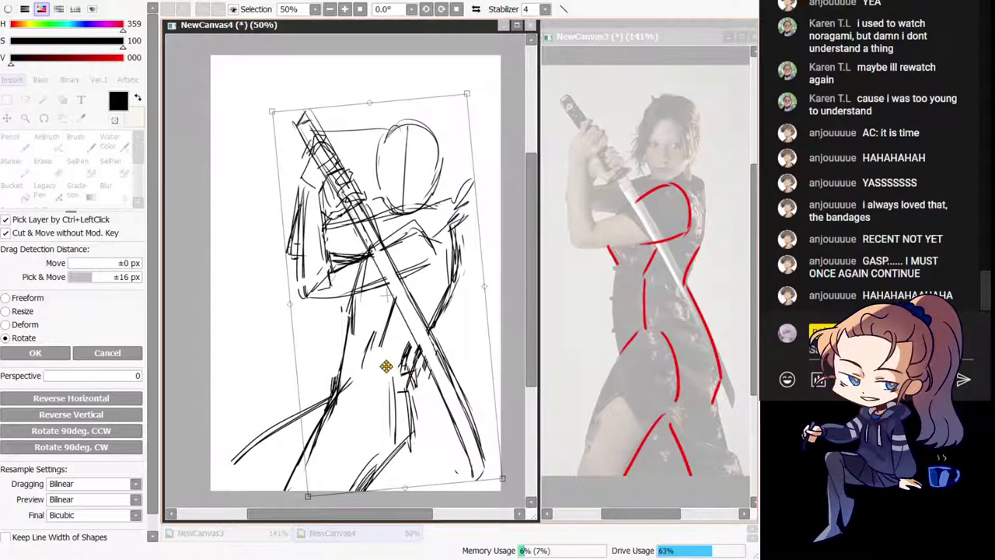
click(35, 352)
click(59, 172)
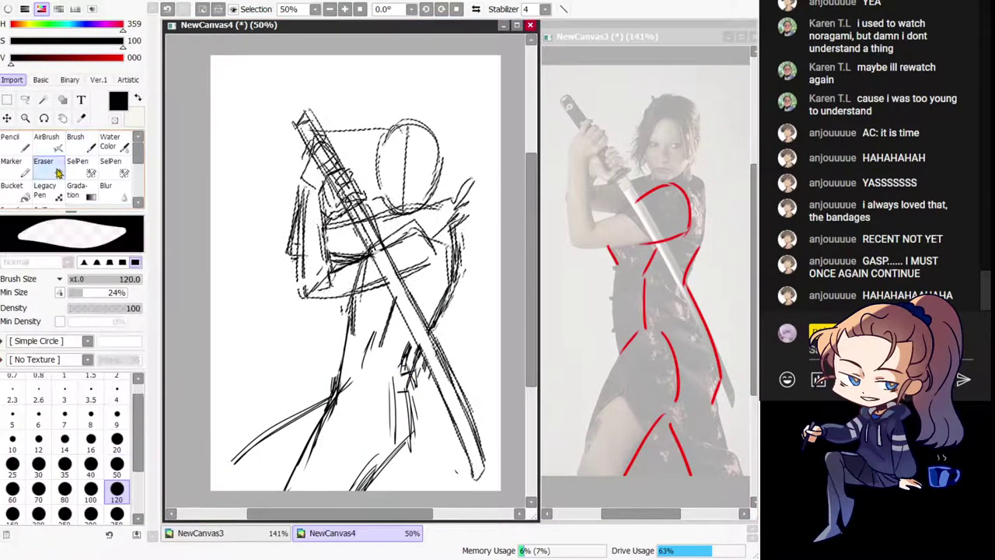
key(ctrl+d)
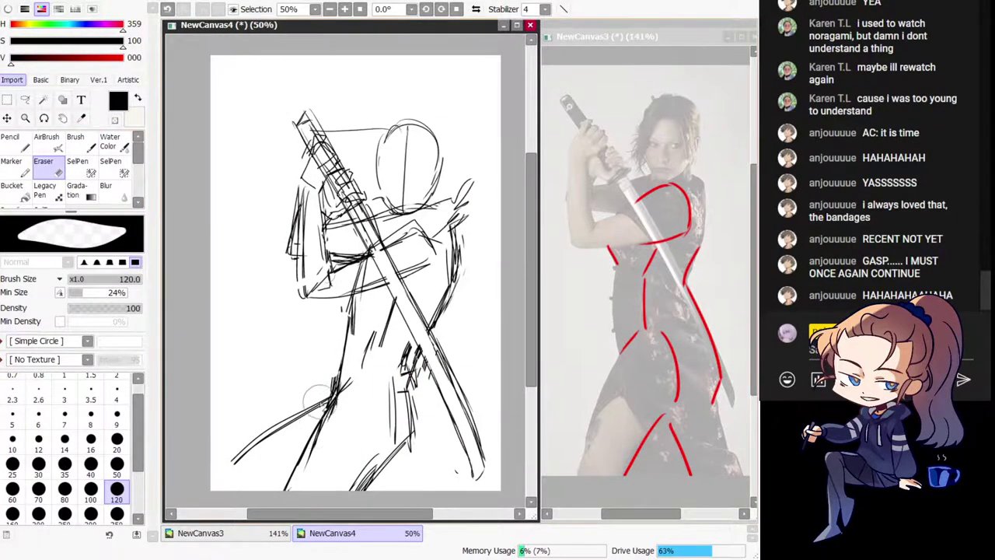
Step: Erase the raised thigh's sloping lines and redraw its upper contour nearly horizontal from the hip to the canvas edge
drag(319, 402, 230, 474)
click(16, 146)
key(h)
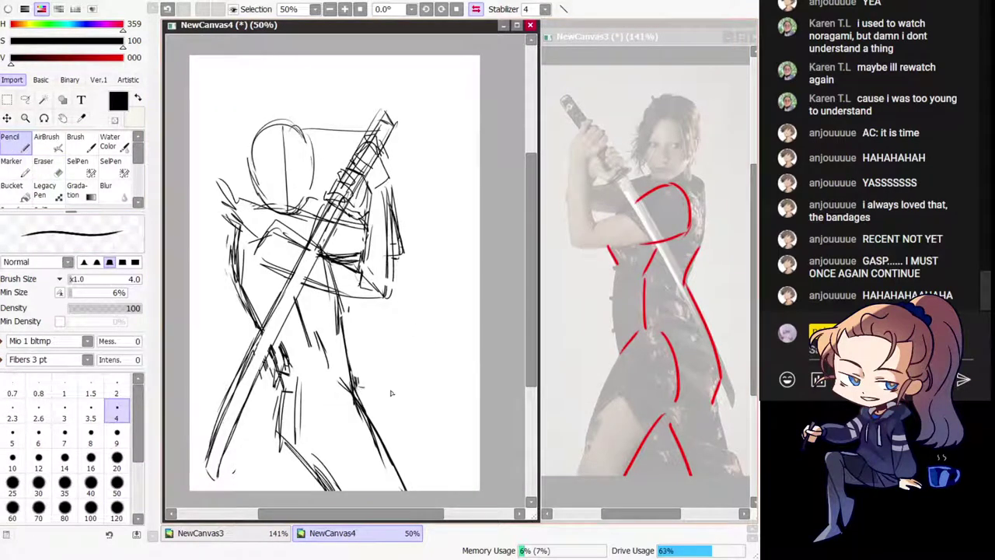
key(ctrl+z)
drag(362, 388, 472, 409)
drag(395, 395, 458, 411)
key(ctrl+z)
Step: Sketch the raised thigh's lower contour as a nearly horizontal line from the leg to the canvas edge
drag(388, 448, 472, 458)
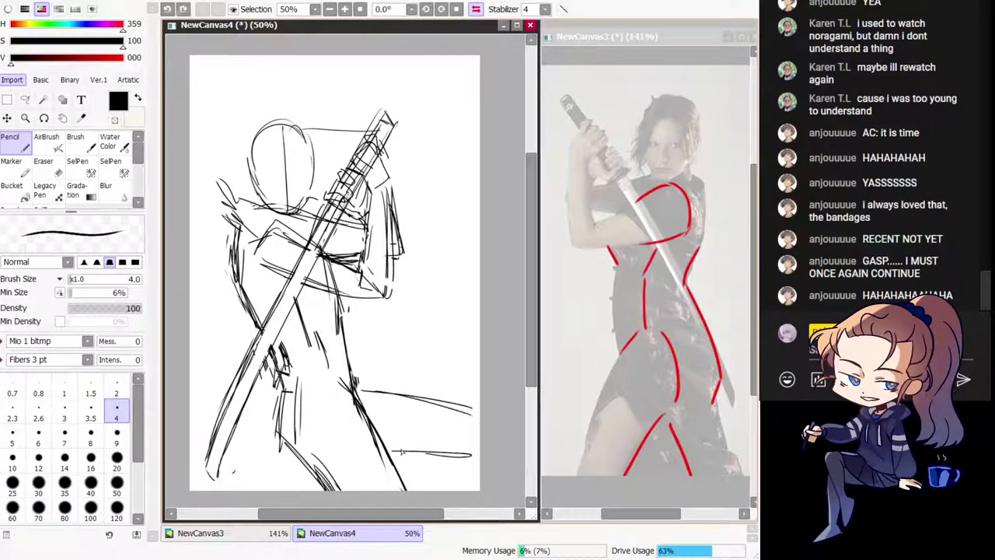
key(h)
scroll(373, 400, down, 1)
key(ctrl+z)
drag(190, 429, 281, 424)
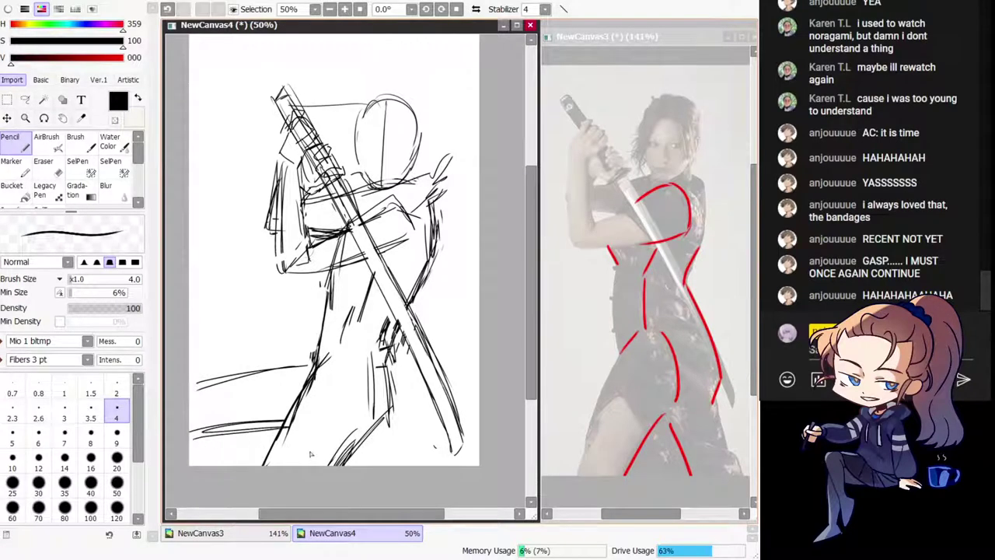
Step: Erase the guide line between sword and head, the shoulder spikes and the loose strokes inside the thigh
key(e)
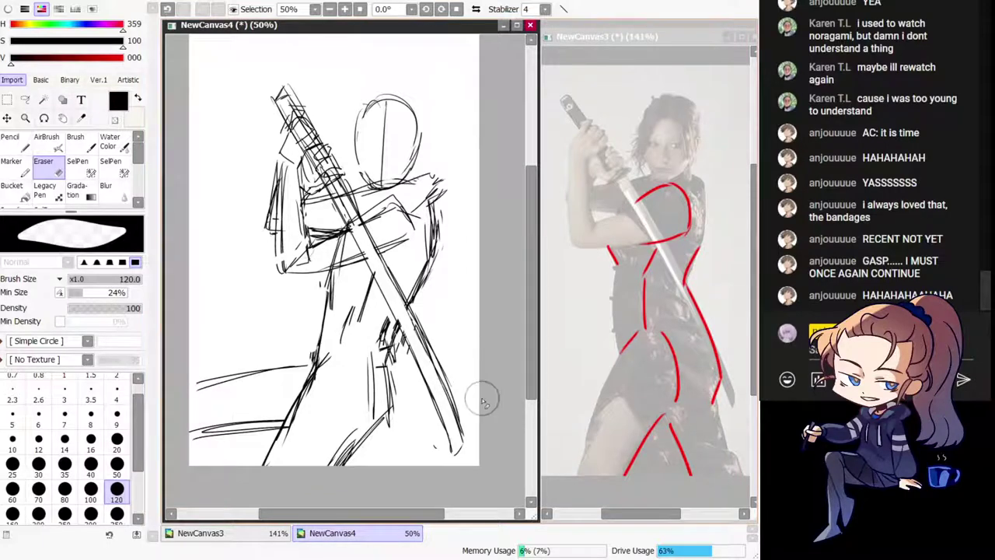
drag(438, 441, 434, 451)
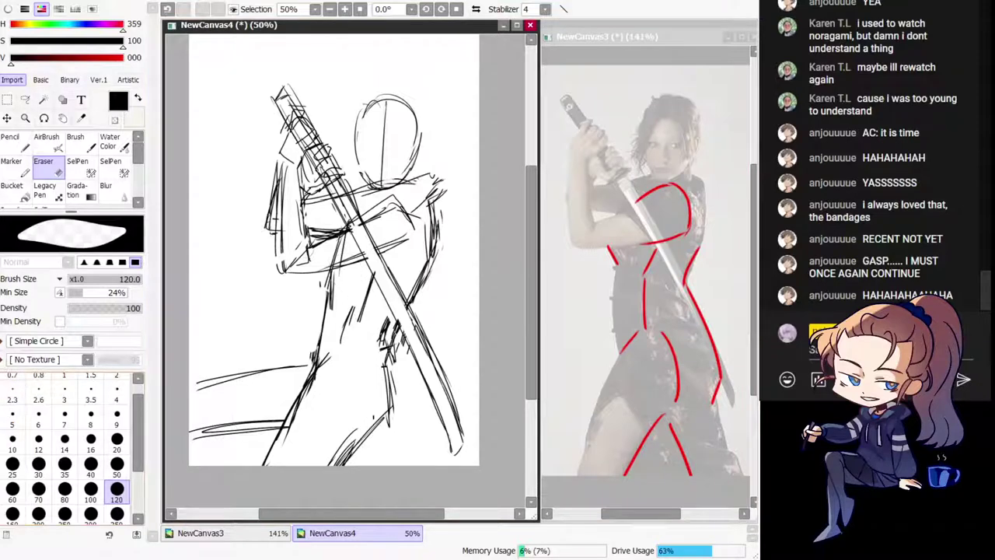
key(alt+Tab)
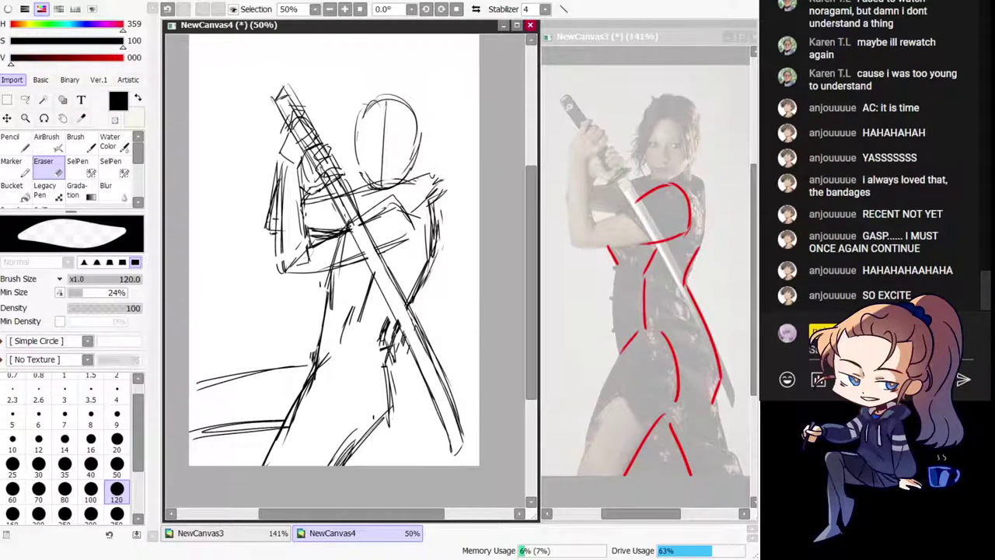
Step: Paste the picture of the dark-haired anime character with the white scarf onto the reference canvas
click(604, 140)
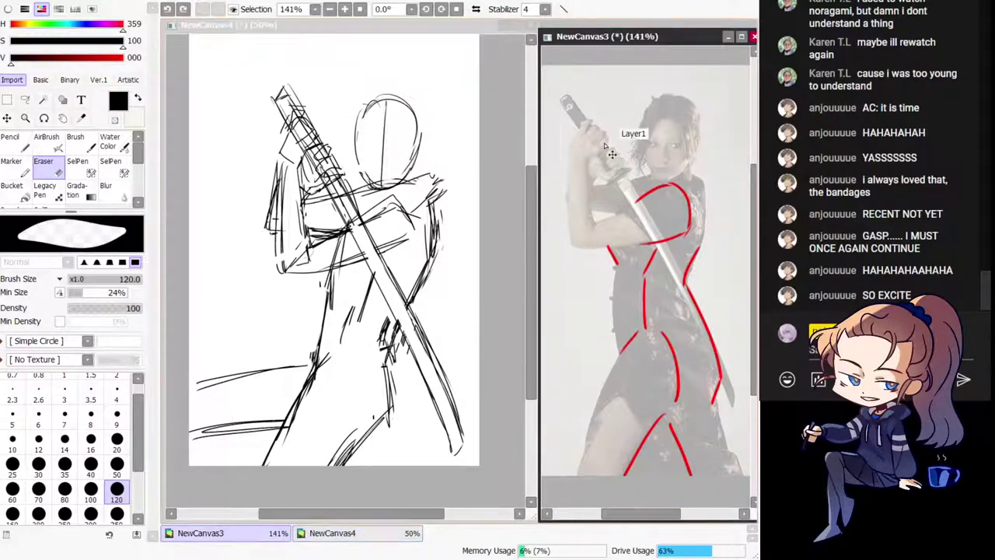
key(ctrl+v)
key(ctrl+z)
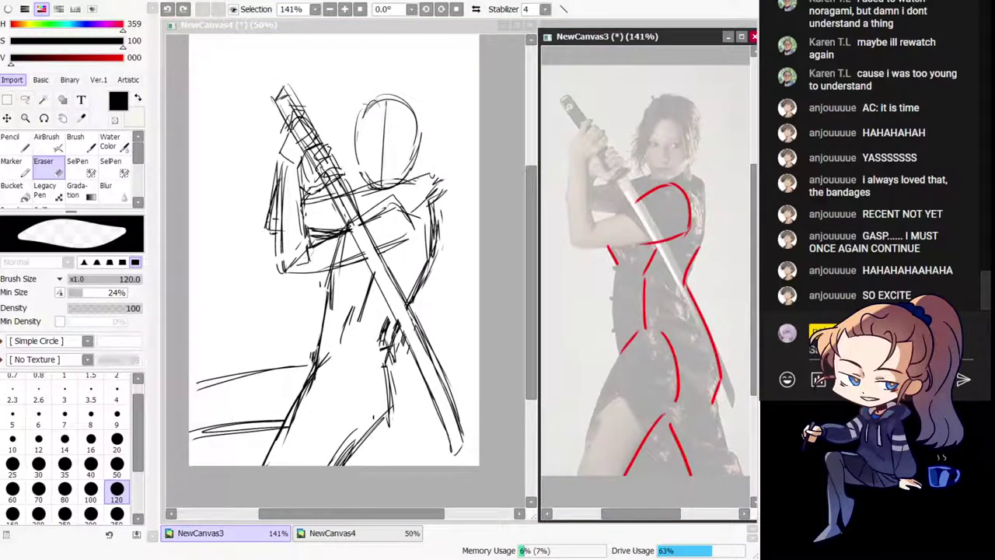
key(ctrl+v)
scroll(647, 274, down, 5)
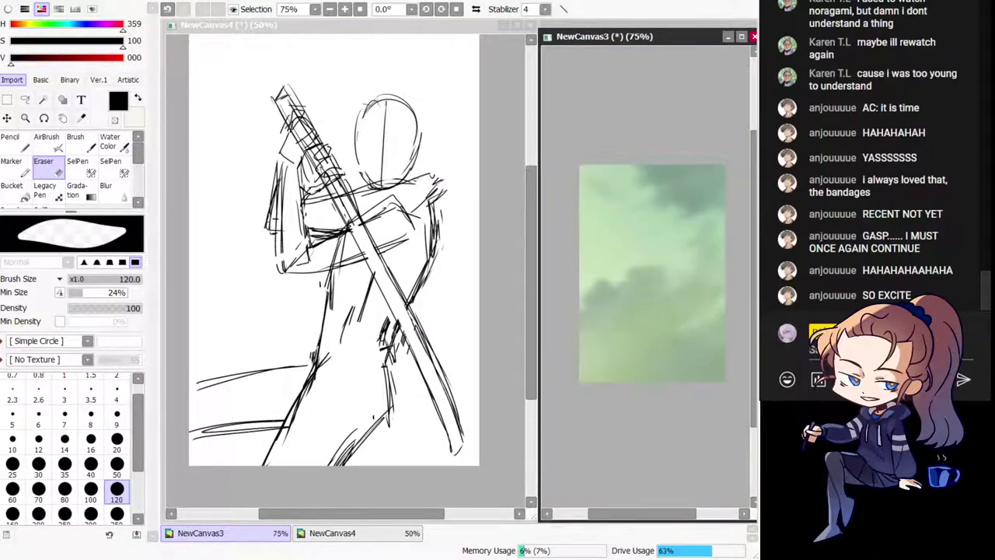
click(7, 100)
scroll(645, 272, down, 2)
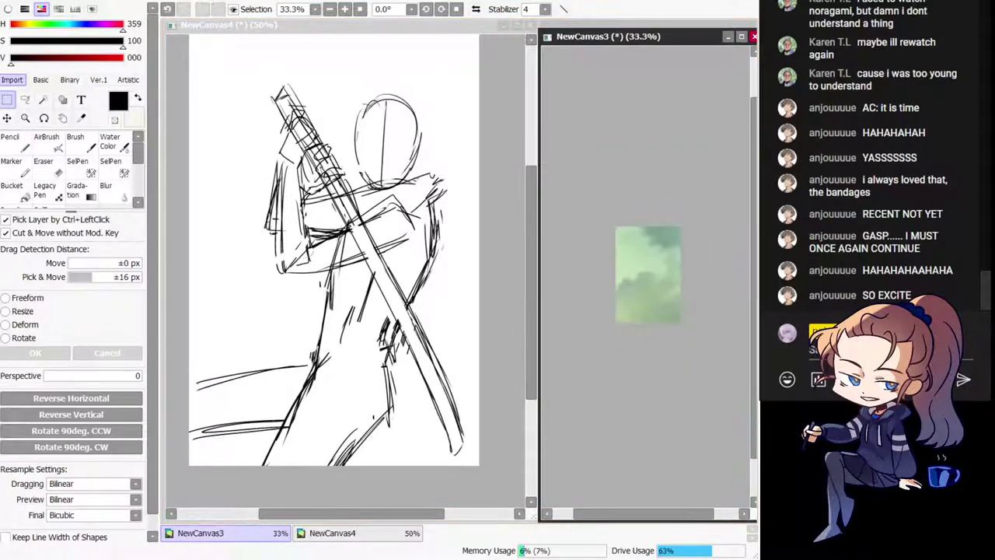
key(ctrl+t)
drag(615, 227, 721, 286)
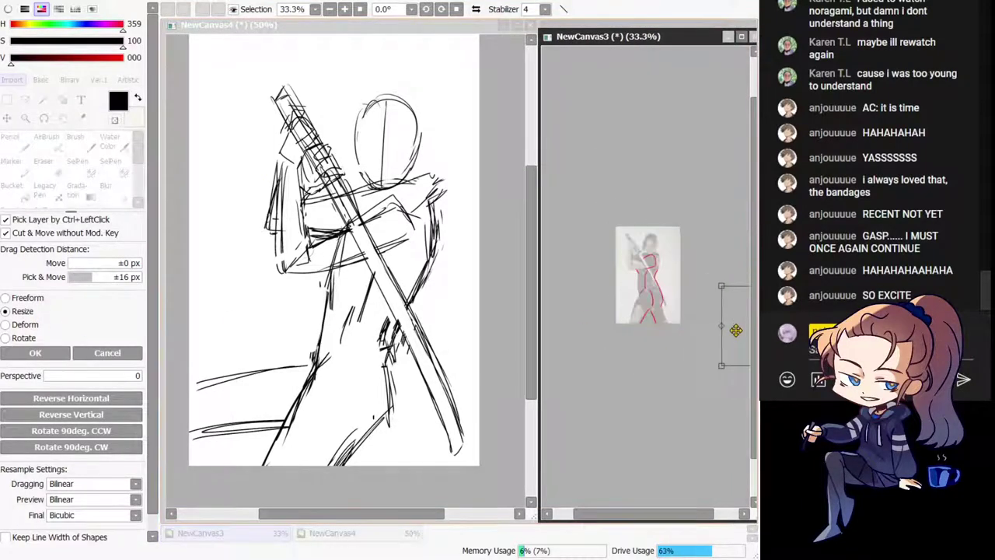
drag(721, 325, 591, 326)
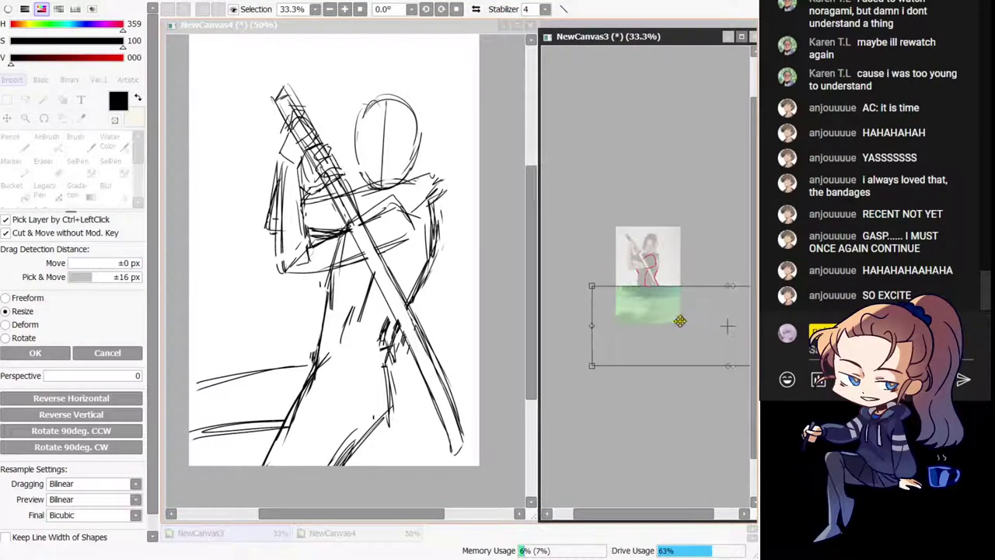
scroll(580, 381, down, 2)
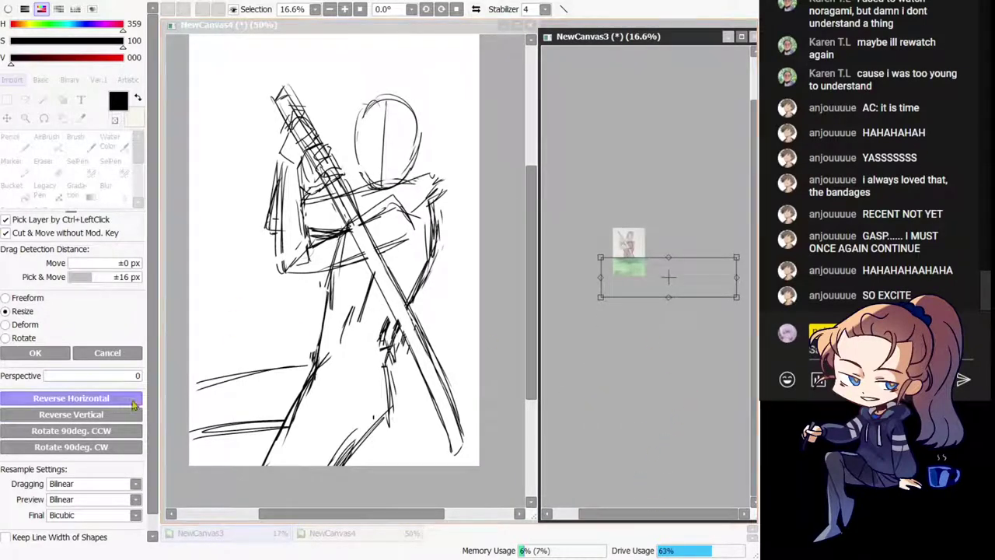
click(98, 353)
click(27, 312)
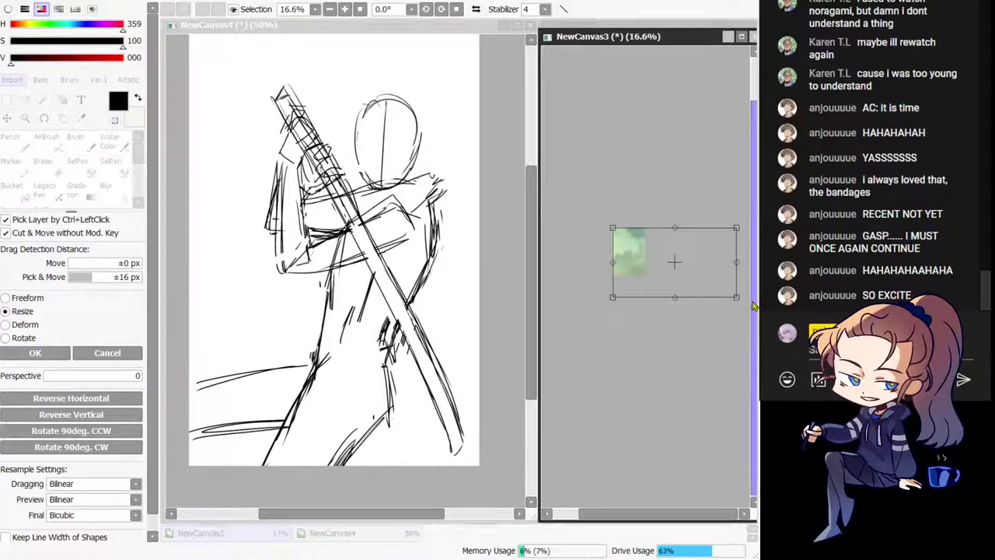
drag(736, 296, 684, 269)
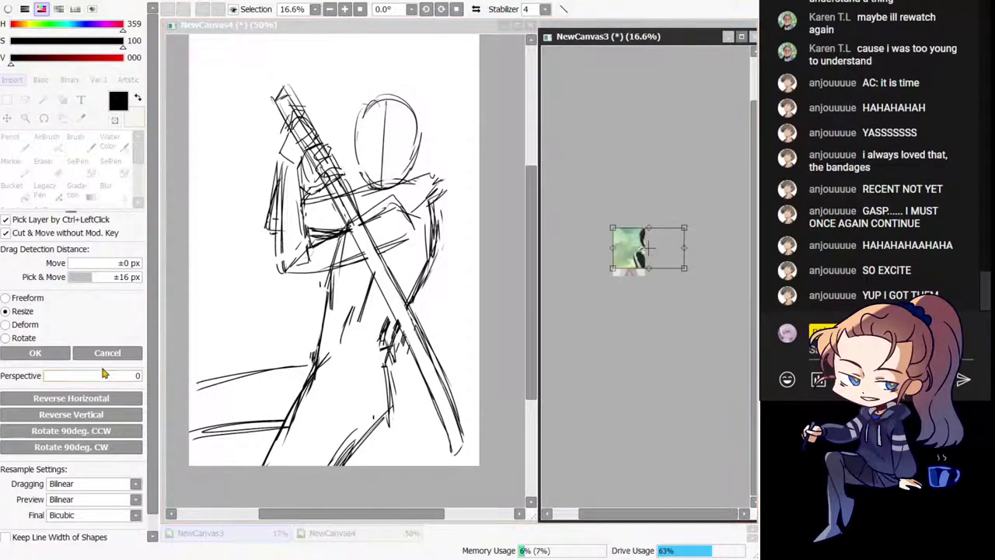
click(35, 352)
click(39, 313)
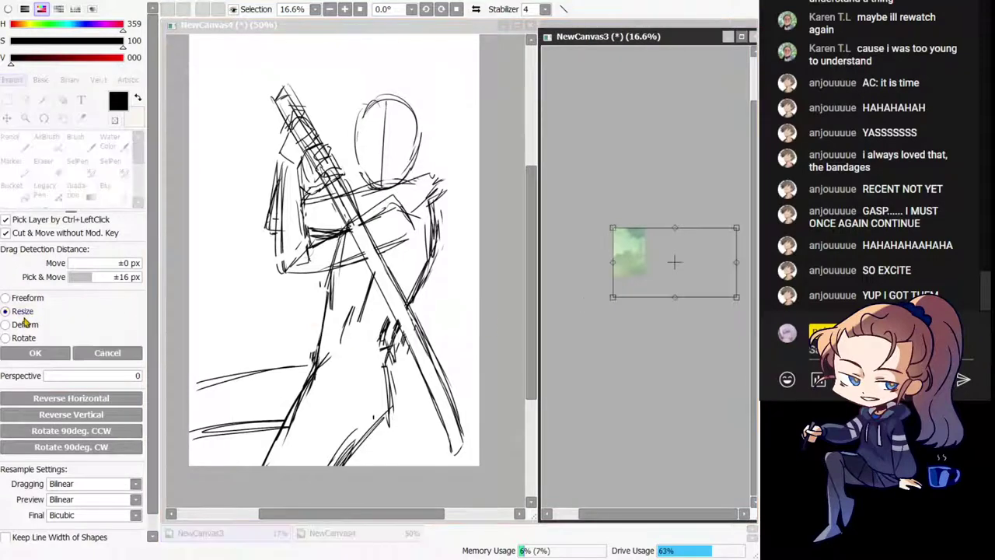
drag(736, 298, 659, 267)
click(91, 355)
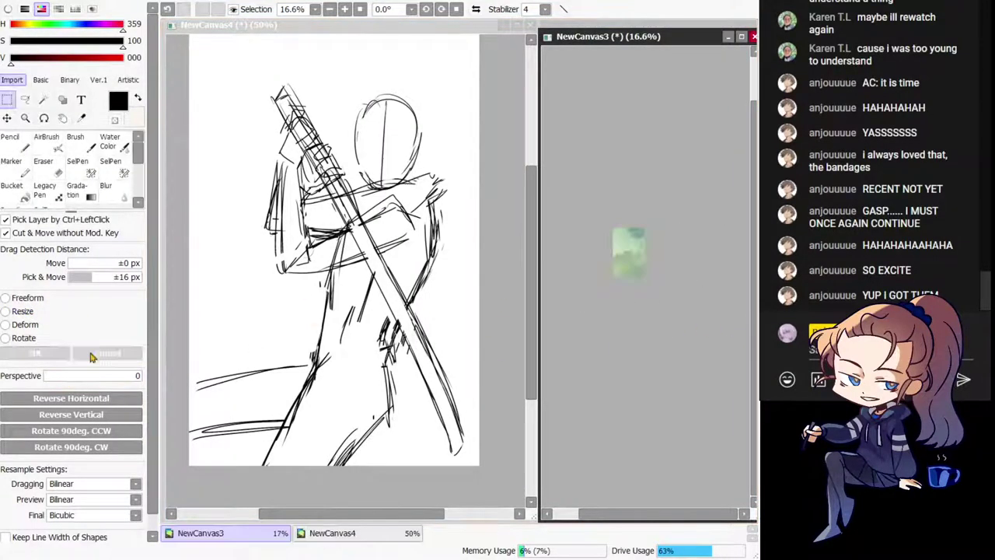
Step: Scale the pasted character picture down to roughly the reference canvas width, apply the transform and move it so the whole character fits
click(29, 312)
drag(737, 300, 646, 276)
click(35, 353)
key(Home)
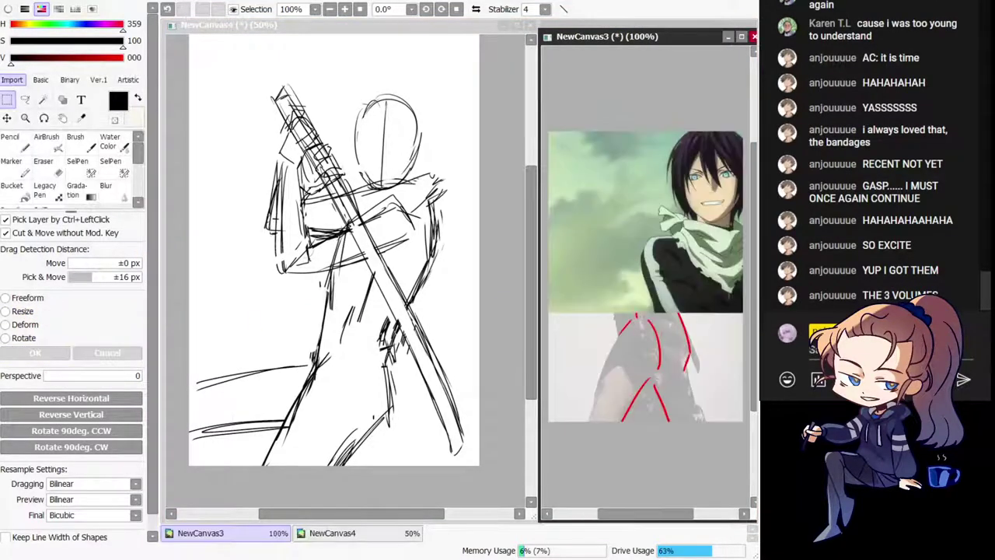
click(7, 119)
drag(678, 350, 622, 427)
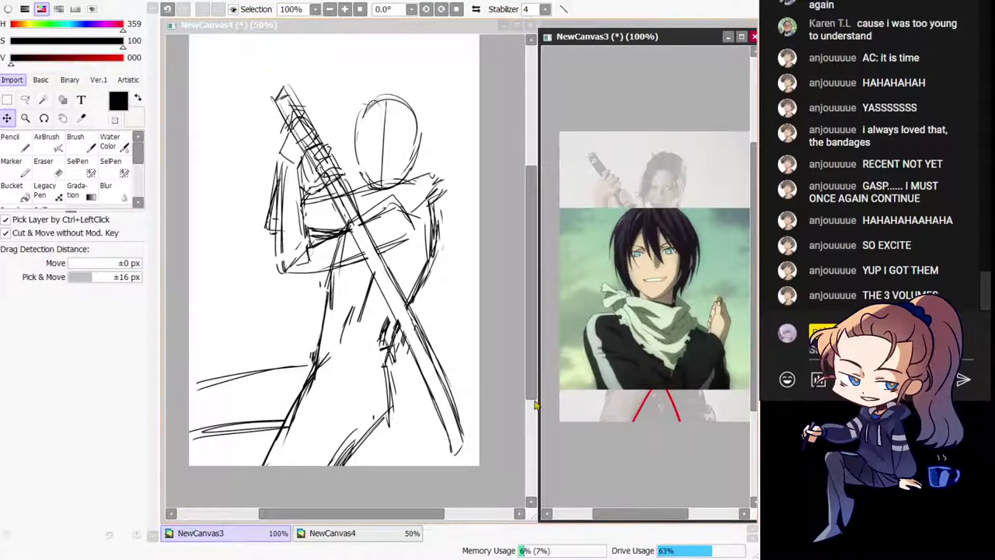
Step: Return to the figure sketch, fade its rough lines and ready the Pencil at size 4 for drawing the head
click(409, 394)
click(24, 149)
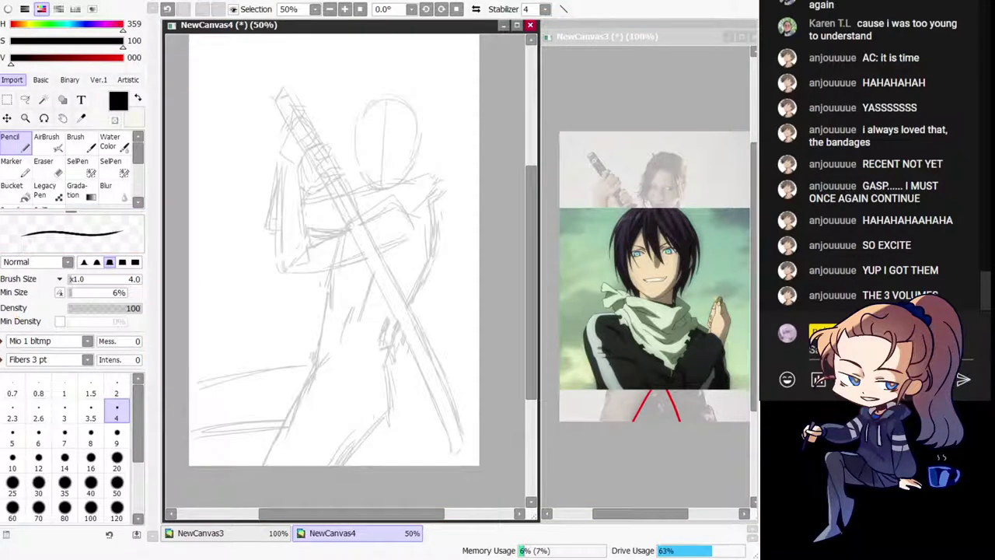
key(ctrl+z)
mouse_move(342, 178)
mouse_down()
mouse_move(346, 359)
mouse_move(373, 261)
mouse_move(347, 251)
mouse_move(272, 186)
mouse_up()
key(Page_Up)
key(Page_Up)
key(Page_Up)
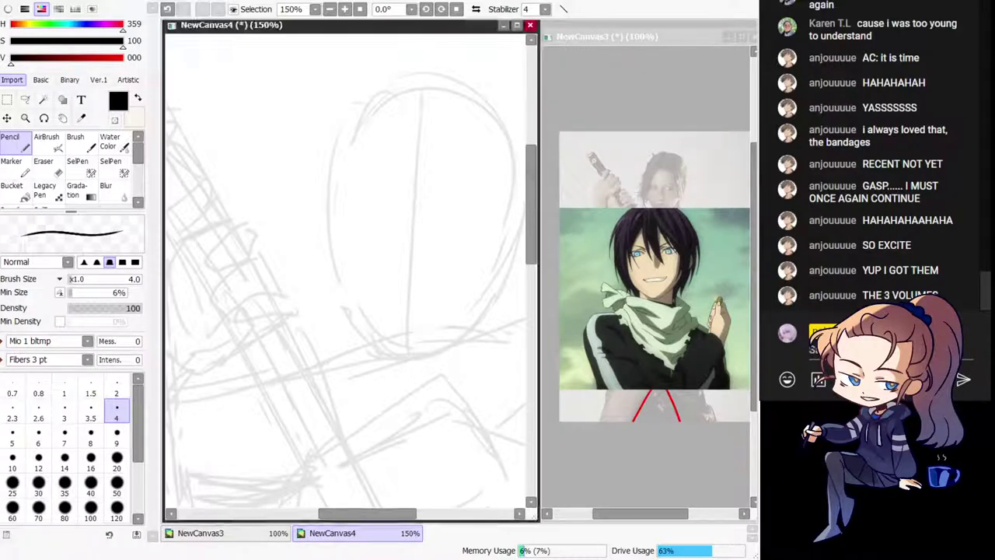
Step: Paste the close-up picture of the blue-eyed face onto the reference canvas
click(662, 175)
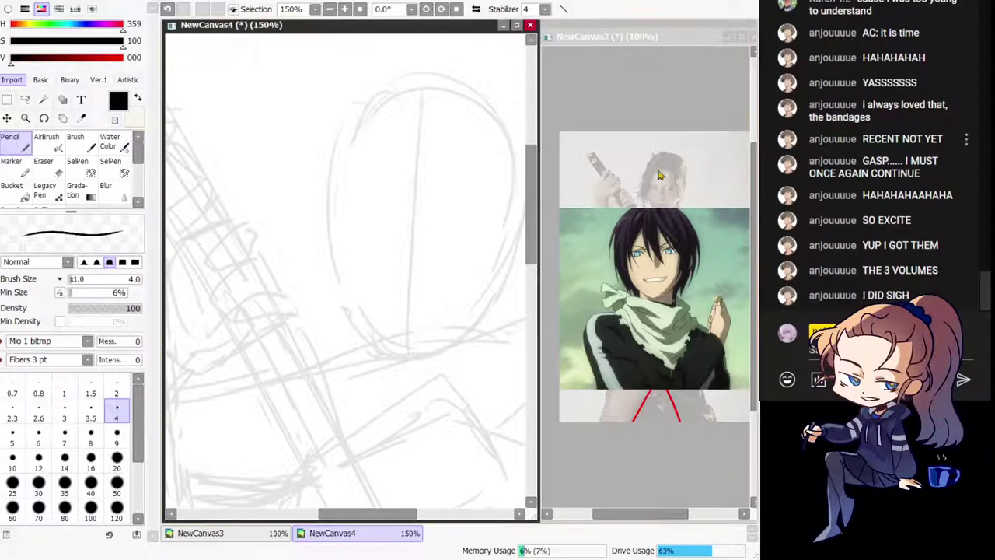
click(696, 233)
key(ctrl+v)
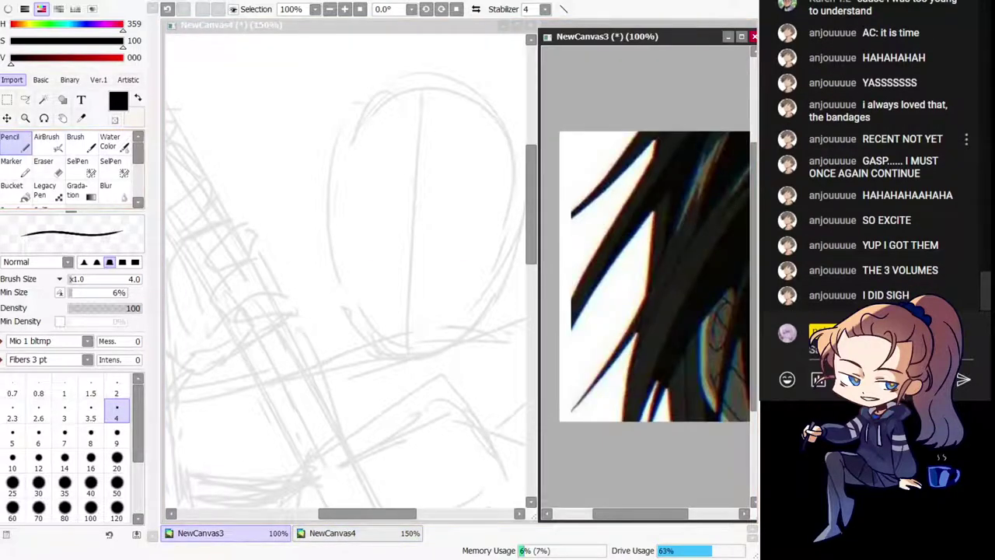
key(Page_Down)
key(Page_Down)
key(Page_Down)
key(Page_Down)
Step: Scale the face close-up down to the reference canvas width, place it above the character picture and apply the transform
click(7, 100)
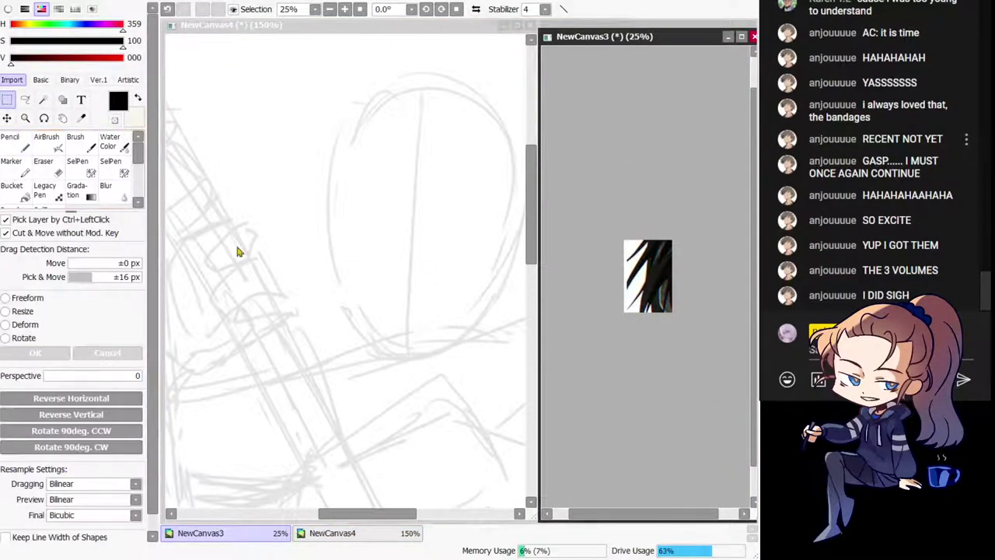
click(19, 309)
drag(658, 490, 629, 427)
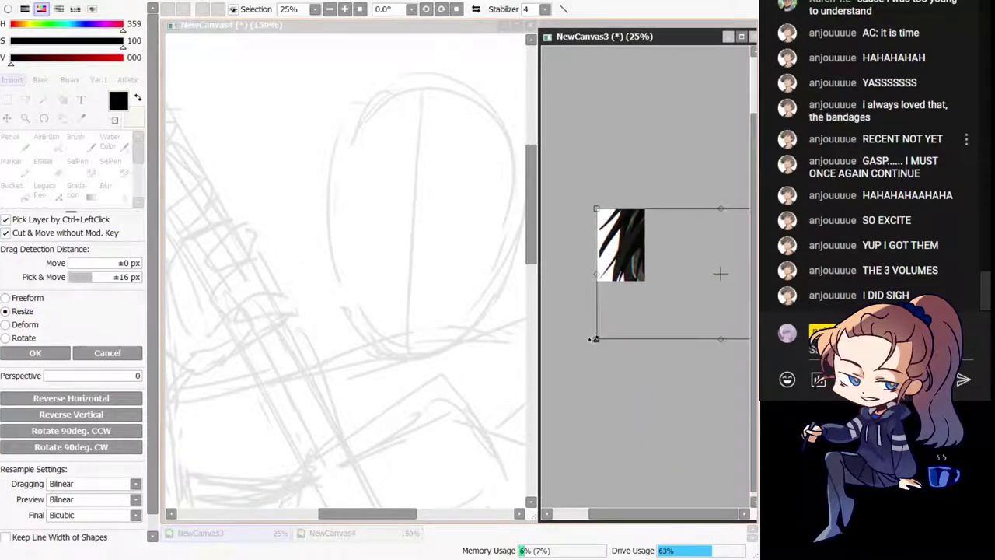
drag(597, 338, 683, 294)
drag(722, 253, 587, 252)
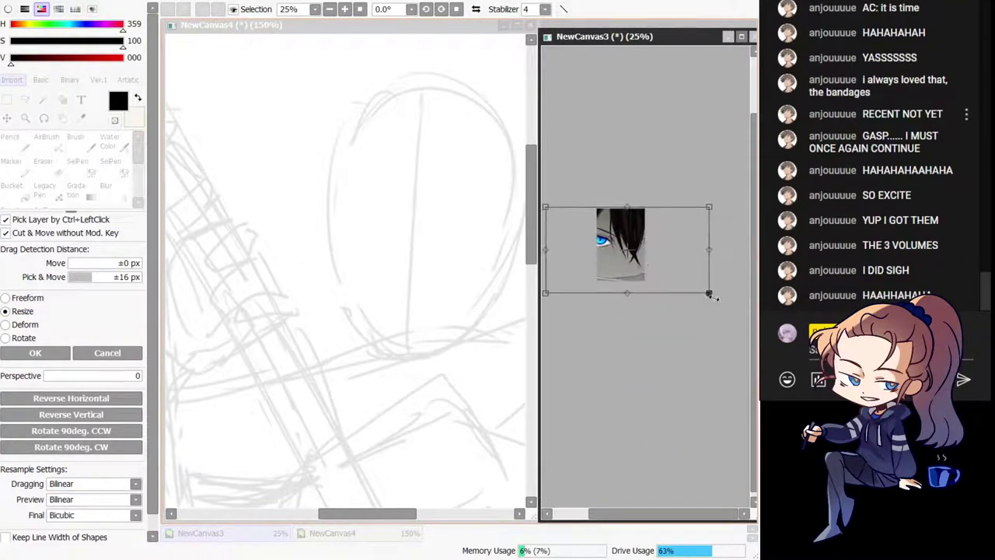
drag(709, 293, 596, 233)
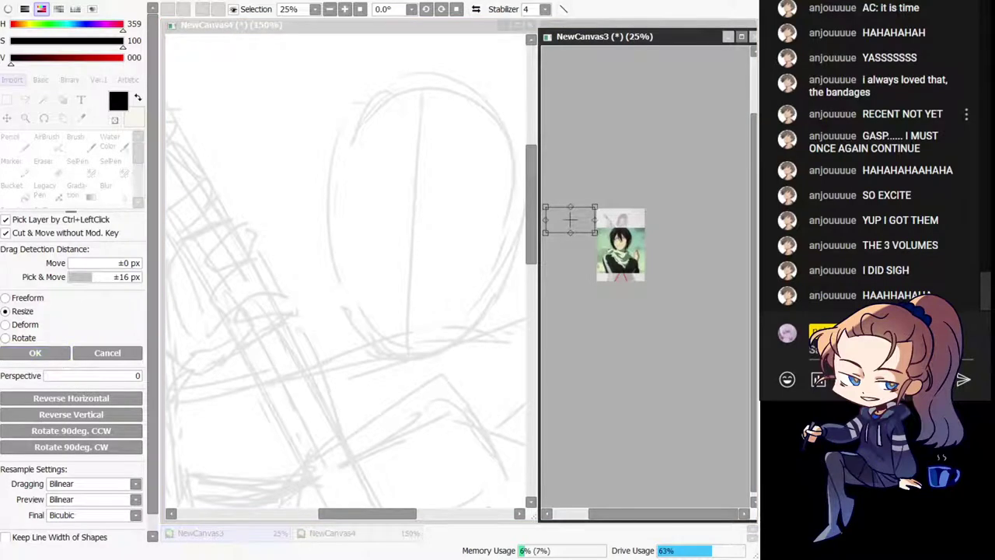
click(33, 353)
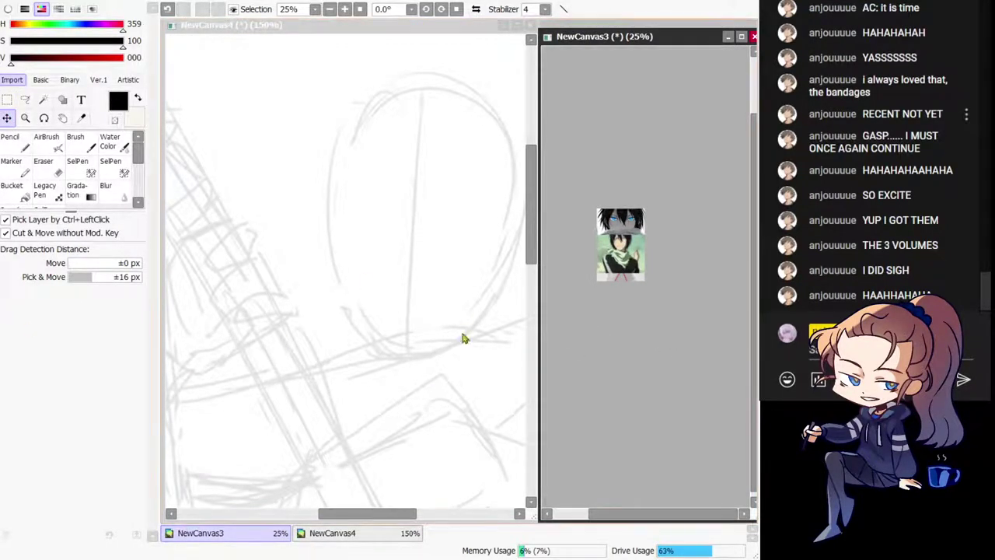
key(Home)
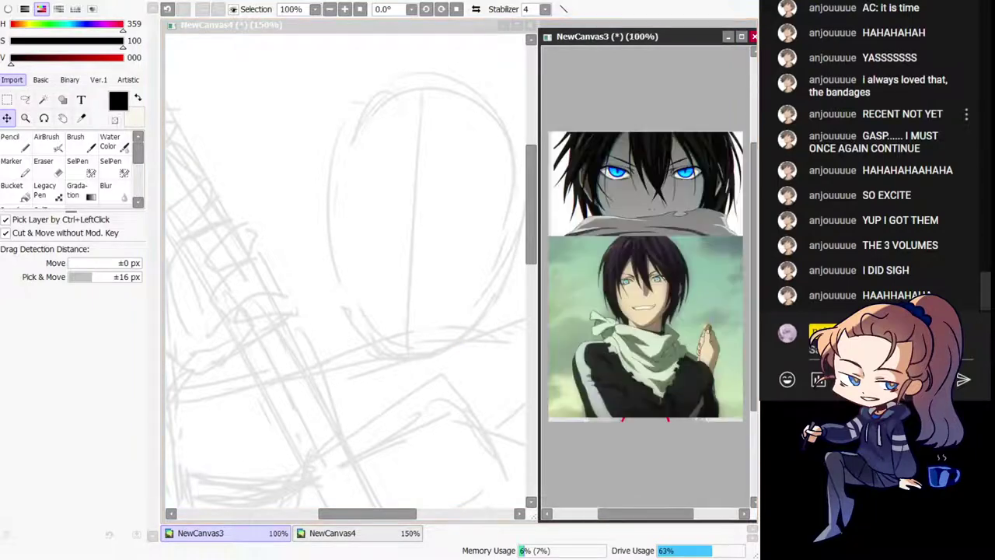
Step: With the Pencil, sketch a gently curved, slightly tilted line across the lower half of the figure's head as the face covering's upper edge
click(221, 326)
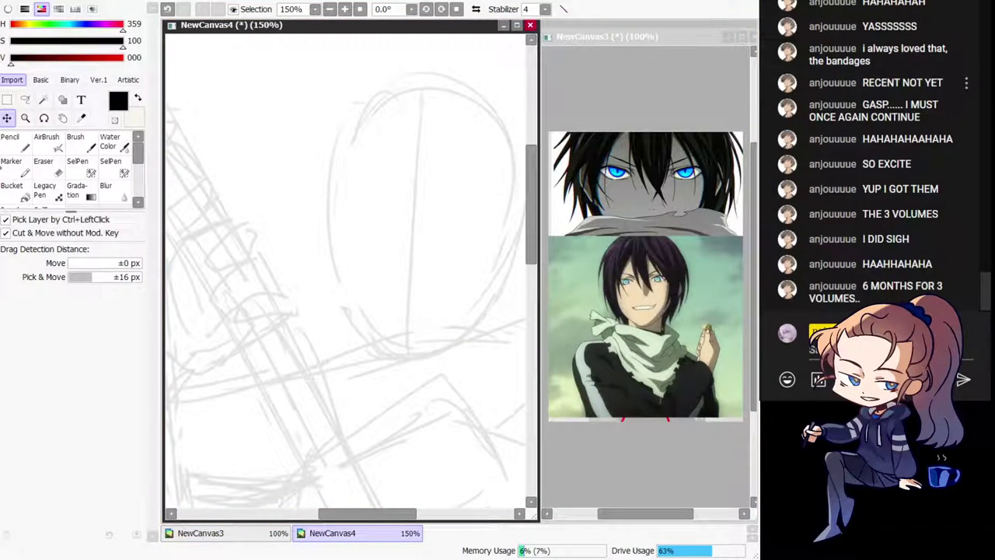
click(11, 139)
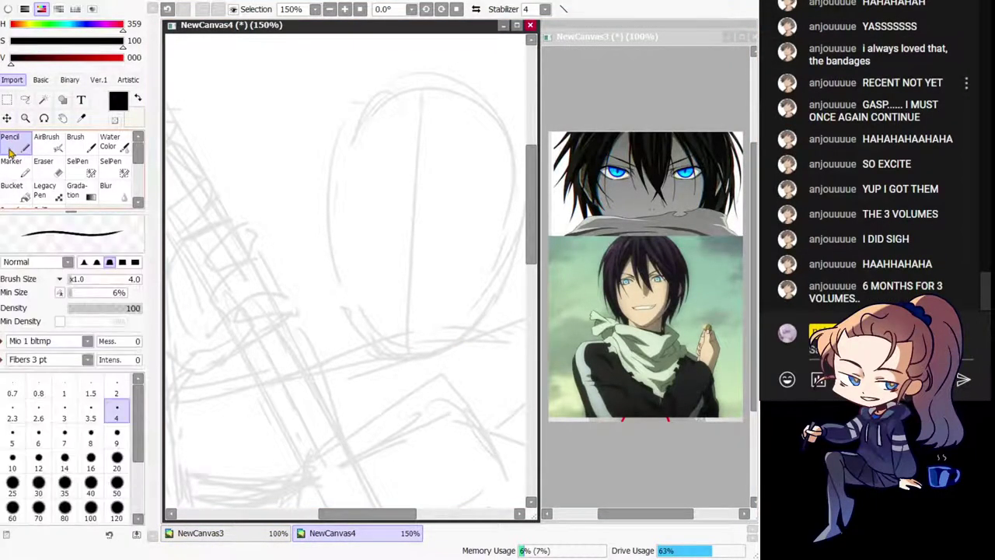
drag(404, 338, 371, 293)
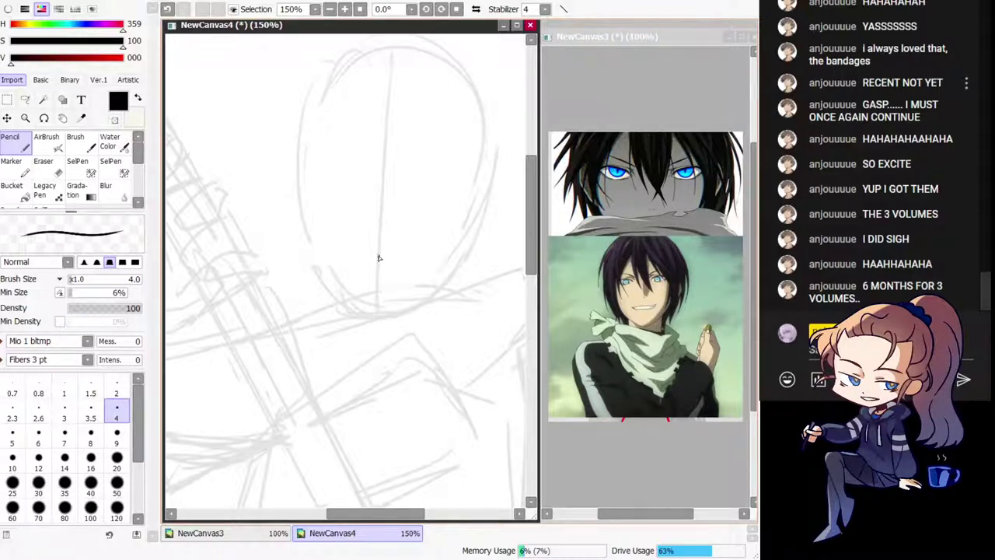
mouse_move(335, 217)
mouse_down()
mouse_move(347, 245)
mouse_move(357, 236)
mouse_move(456, 232)
mouse_move(451, 239)
mouse_move(466, 244)
mouse_up()
key(ctrl+z)
key(ctrl+z)
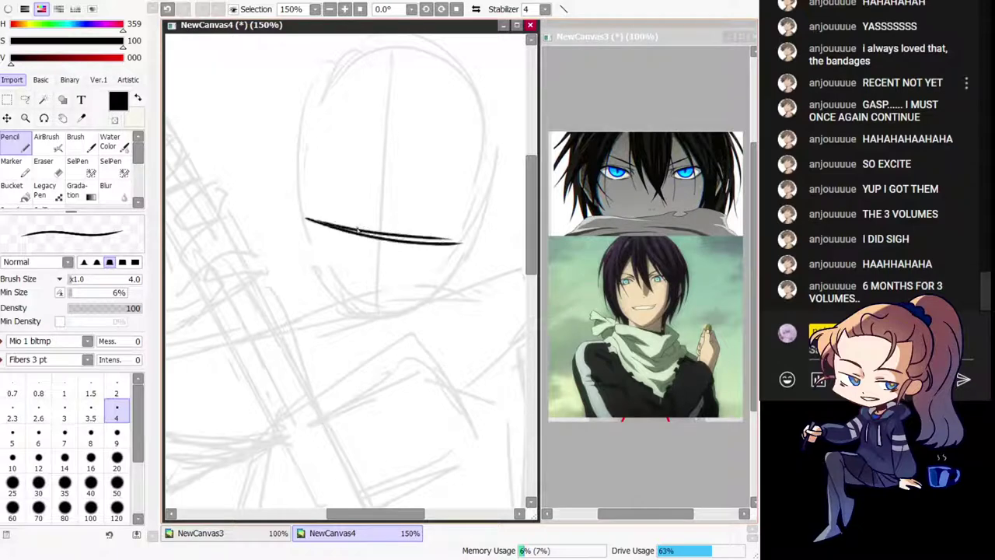
key(ctrl+z)
drag(296, 217, 471, 245)
key(ctrl+z)
Step: Sketch the outlines of two narrow eyes just above the curved line across the face
mouse_move(322, 207)
mouse_down()
mouse_move(327, 207)
mouse_move(350, 212)
mouse_move(321, 209)
mouse_move(322, 218)
mouse_move(443, 227)
mouse_up()
key(ctrl+z)
key(ctrl+z)
mouse_move(416, 224)
mouse_down()
mouse_move(454, 229)
mouse_move(452, 240)
mouse_up()
key(ctrl+z)
key(ctrl+z)
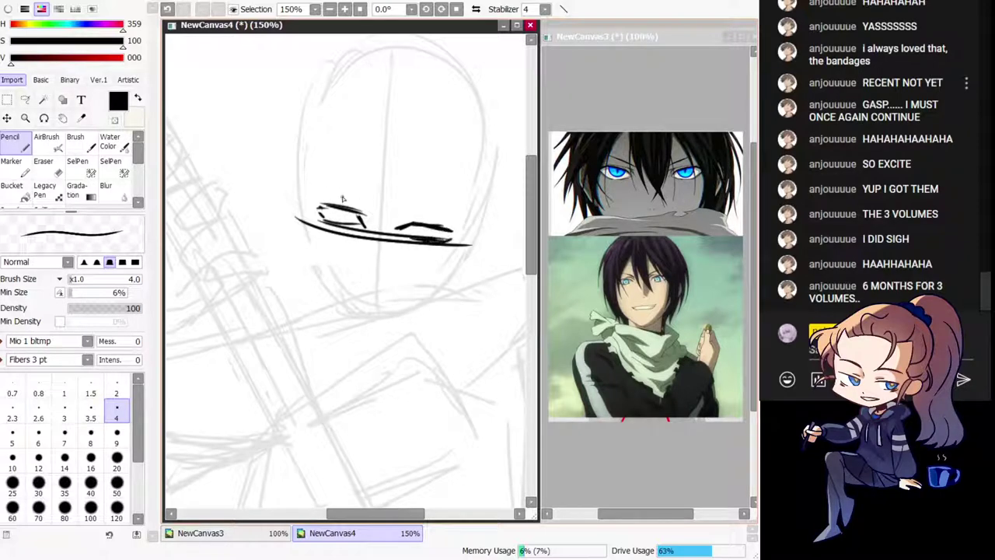
drag(327, 206, 362, 219)
Step: Draw two frowning eyebrows slanting down toward the nose above the eyes
drag(318, 178, 366, 202)
key(ctrl+z)
mouse_move(319, 178)
mouse_down()
mouse_move(364, 201)
mouse_move(462, 208)
mouse_up()
key(ctrl+z)
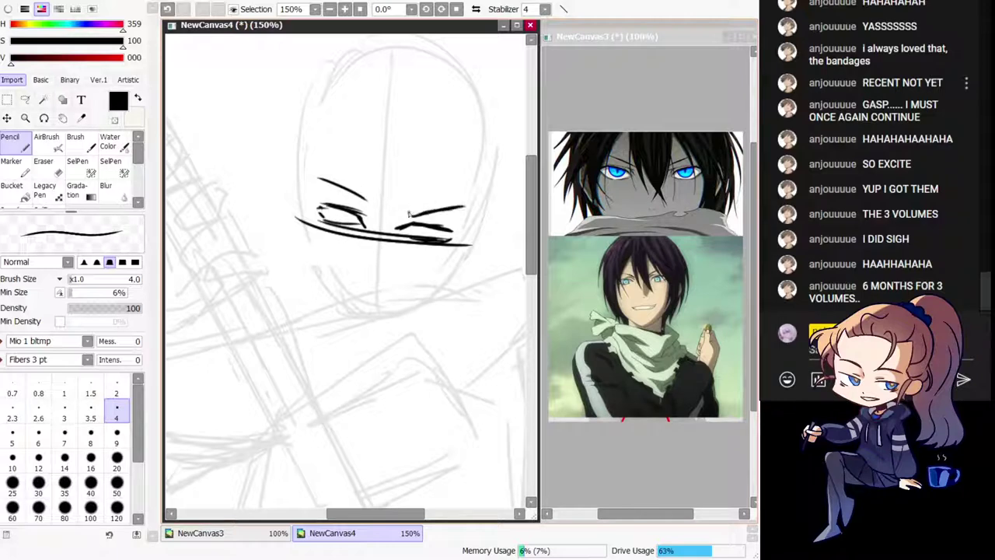
Step: Sketch the irises inside both eyes, checking the face in a mirrored view
mouse_move(331, 228)
mouse_down()
mouse_move(320, 207)
mouse_move(339, 192)
mouse_up()
key(ctrl+z)
key(ctrl+z)
key(ctrl+z)
key(ctrl+z)
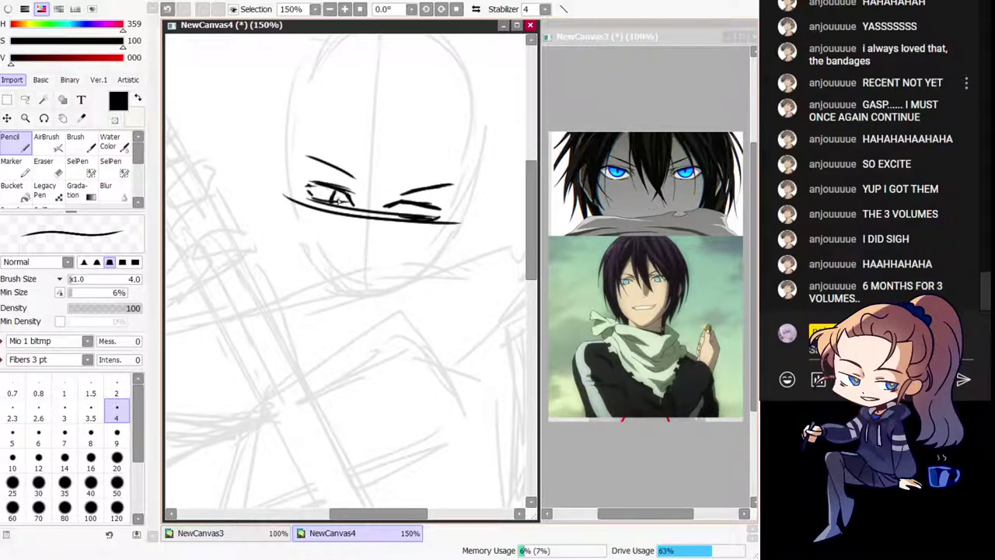
key(ctrl+z)
drag(412, 204, 438, 214)
key(h)
drag(251, 210, 265, 218)
key(ctrl+z)
key(h)
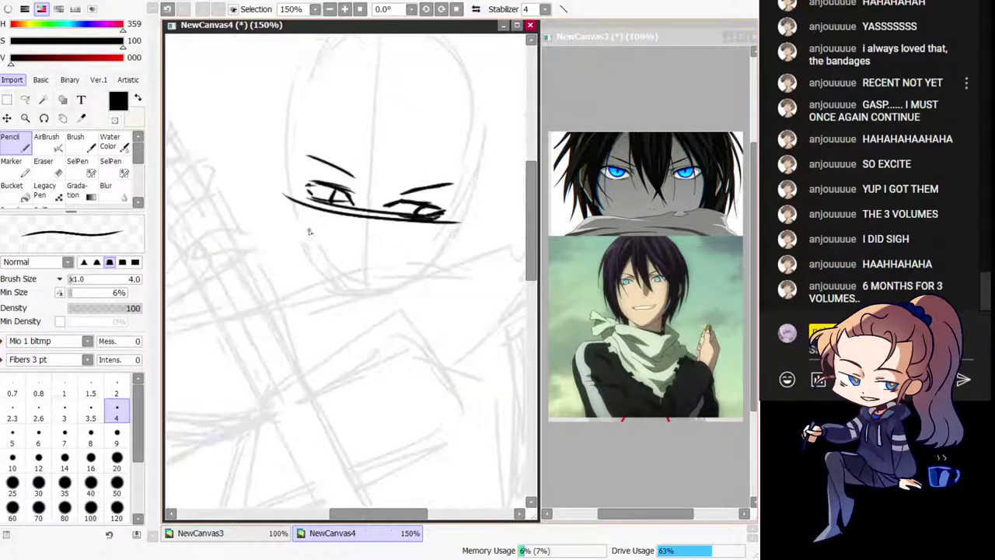
Step: Draw both sides of the covered lower face, angling from the ends of the curved line toward the chin
mouse_move(407, 245)
mouse_down()
mouse_move(430, 150)
mouse_move(378, 208)
mouse_up()
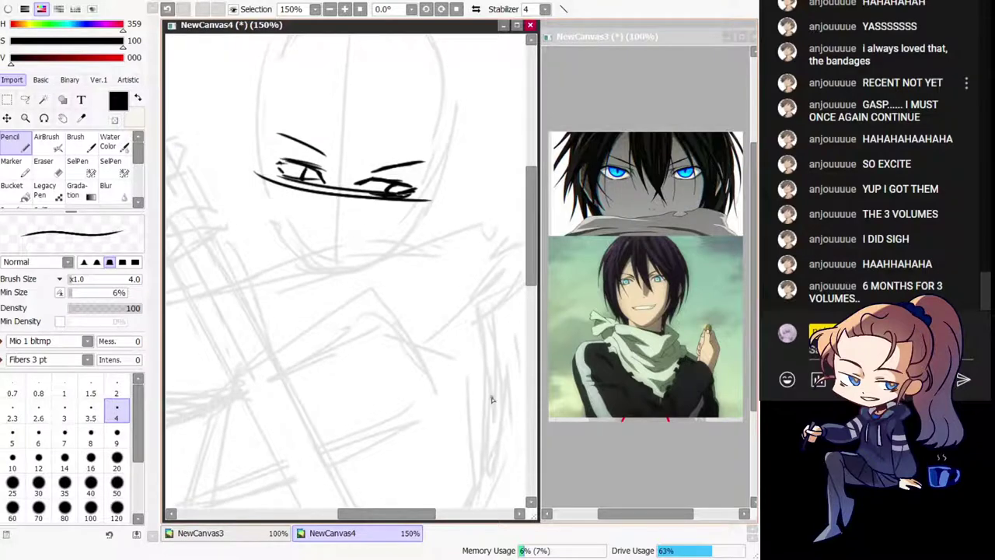
drag(270, 261, 296, 240)
key(ctrl+z)
mouse_move(266, 178)
mouse_down()
mouse_move(274, 223)
mouse_move(304, 272)
mouse_up()
key(ctrl+z)
key(ctrl+z)
key(ctrl+z)
key(ctrl+z)
key(ctrl+z)
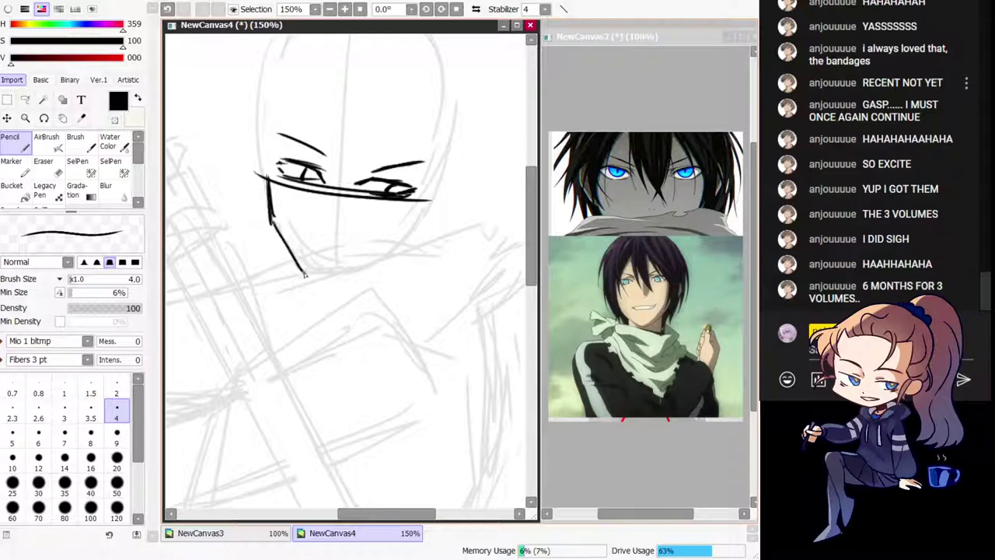
mouse_move(273, 220)
mouse_down()
mouse_move(304, 273)
mouse_move(324, 282)
mouse_move(344, 240)
mouse_up()
key(h)
drag(255, 190, 282, 233)
key(h)
Step: Darken the upper eyelids and rework the irises of both eyes
drag(378, 145, 378, 235)
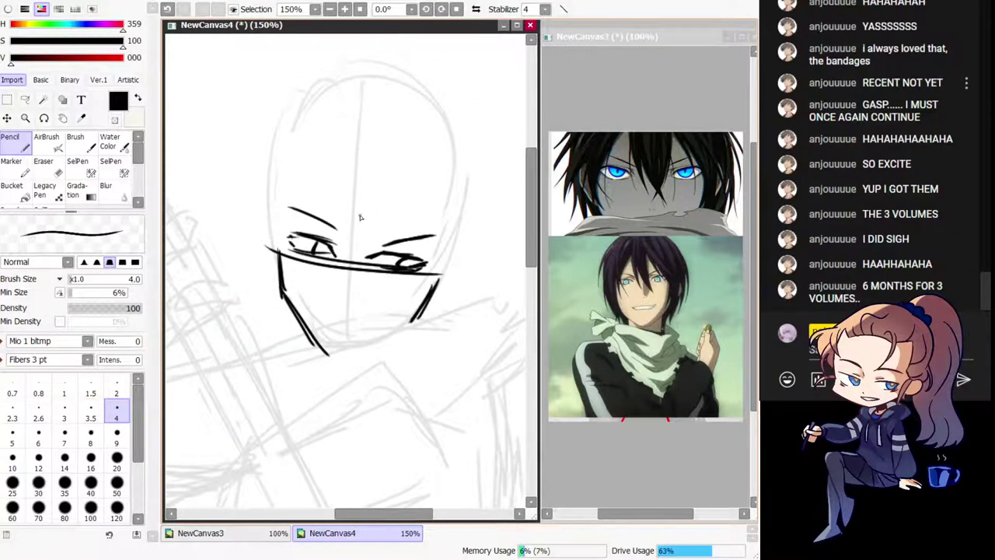
drag(330, 174, 337, 300)
key(ctrl+z)
key(ctrl+z)
drag(296, 231, 332, 250)
key(ctrl+z)
key(ctrl+z)
drag(394, 255, 427, 258)
mouse_move(384, 216)
mouse_down()
mouse_move(384, 187)
mouse_move(397, 220)
mouse_up()
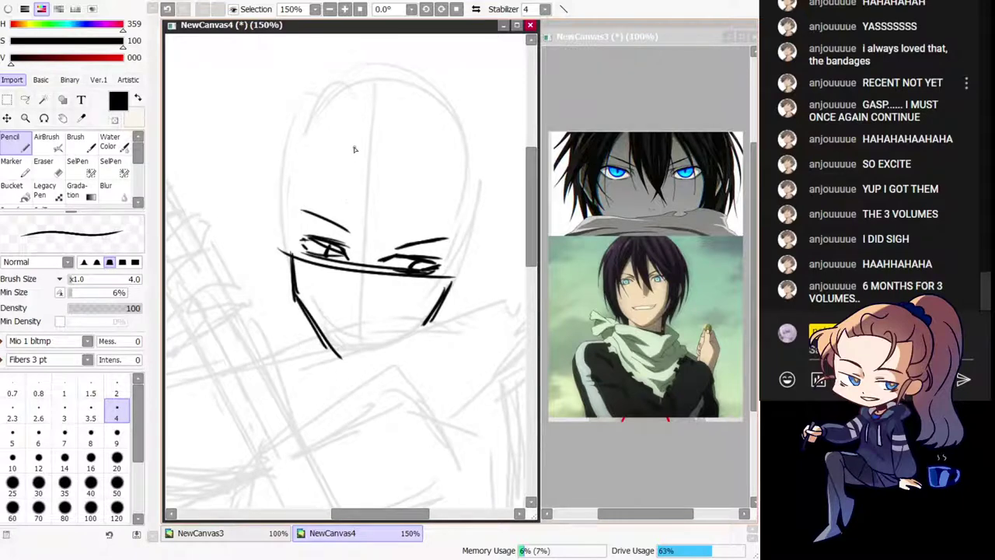
Step: Sketch the central fringe strands falling from the forehead between the eyes and across the nose
key(ctrl+z)
mouse_move(354, 139)
mouse_down()
mouse_move(344, 202)
mouse_move(342, 171)
mouse_move(345, 269)
mouse_up()
mouse_move(343, 187)
mouse_down()
mouse_move(347, 273)
mouse_move(379, 294)
mouse_up()
drag(386, 157, 382, 304)
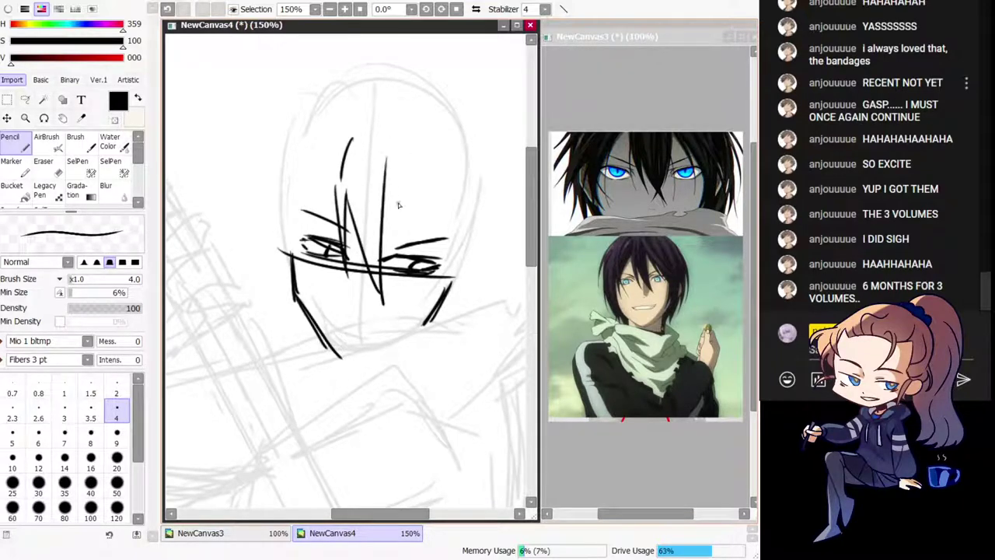
drag(404, 148, 382, 252)
Step: Draw fringe strands over the eye farther from the sword and down past that cheek, checking in a mirrored view
mouse_move(396, 182)
mouse_down()
mouse_move(421, 255)
mouse_move(432, 241)
mouse_up()
key(ctrl+z)
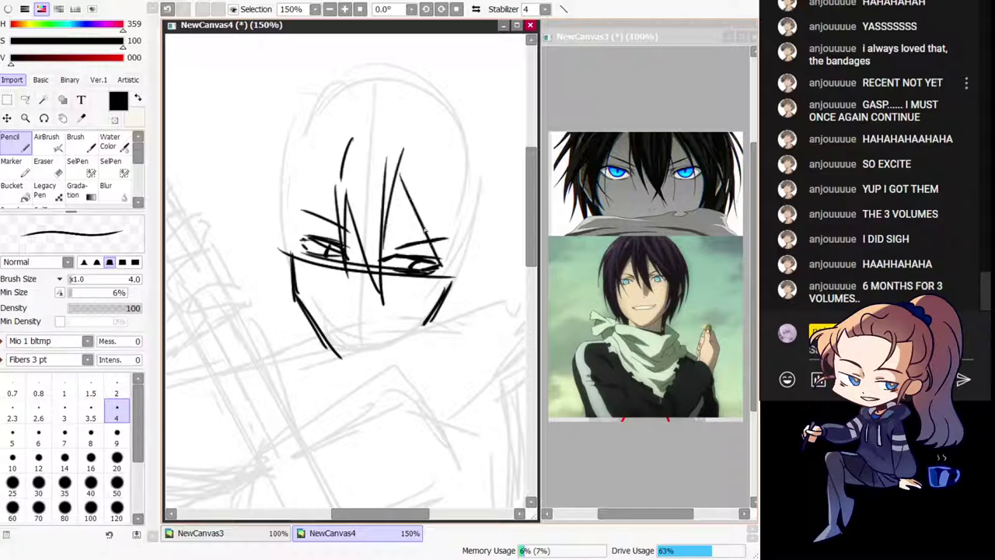
key(ctrl+z)
drag(406, 162, 439, 266)
drag(440, 201, 460, 313)
key(h)
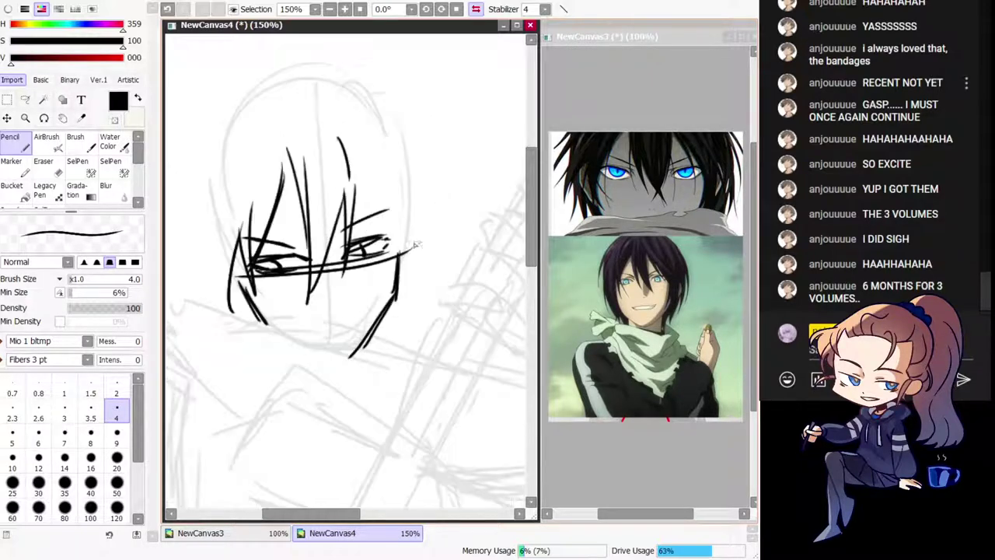
key(ctrl+z)
drag(263, 180, 227, 320)
key(h)
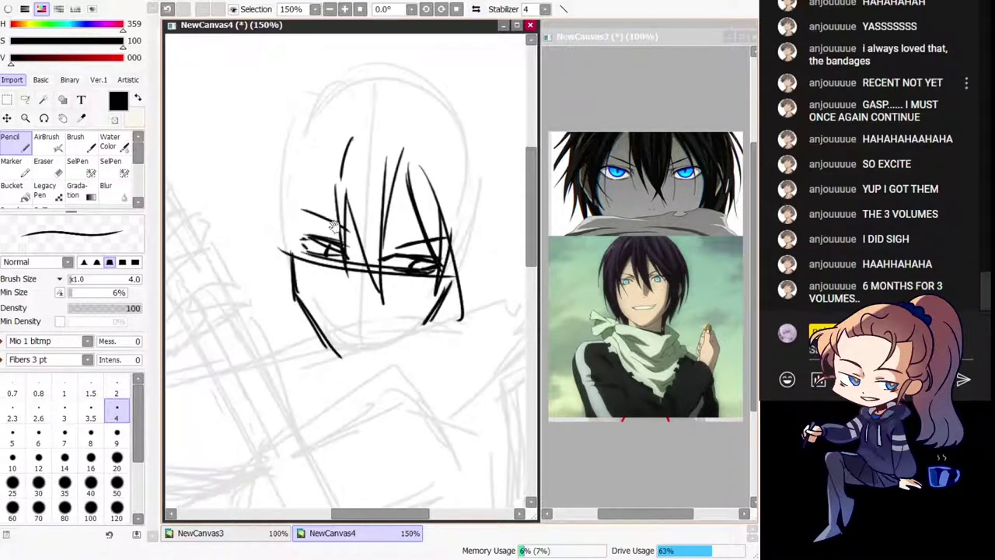
Step: Sketch the side hair strands on the sword side of the face, running from the temple down past the eye
drag(306, 155, 302, 288)
key(ctrl+z)
drag(288, 137, 267, 259)
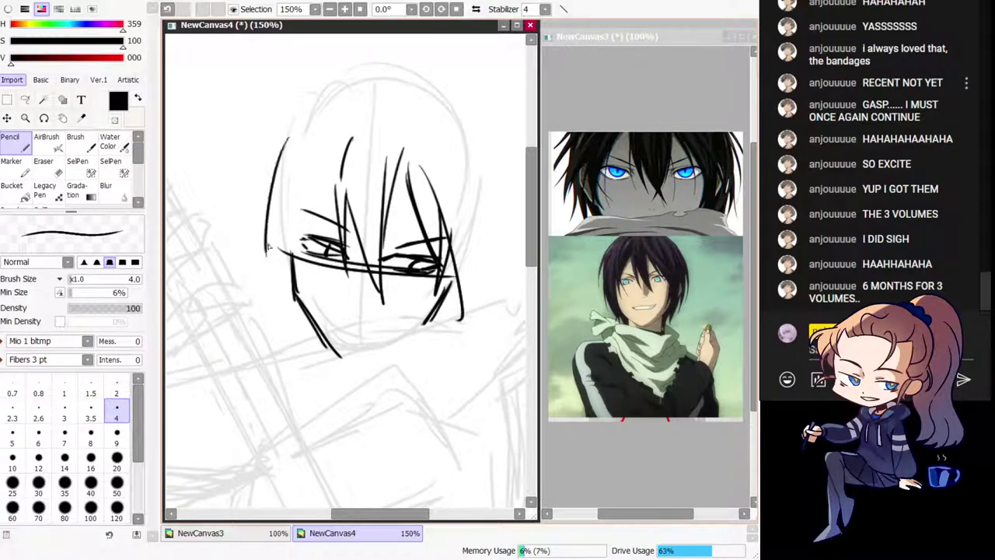
mouse_move(283, 165)
mouse_down()
mouse_move(292, 269)
mouse_move(318, 298)
mouse_up()
mouse_move(318, 171)
mouse_down()
mouse_move(306, 272)
mouse_move(304, 263)
mouse_up()
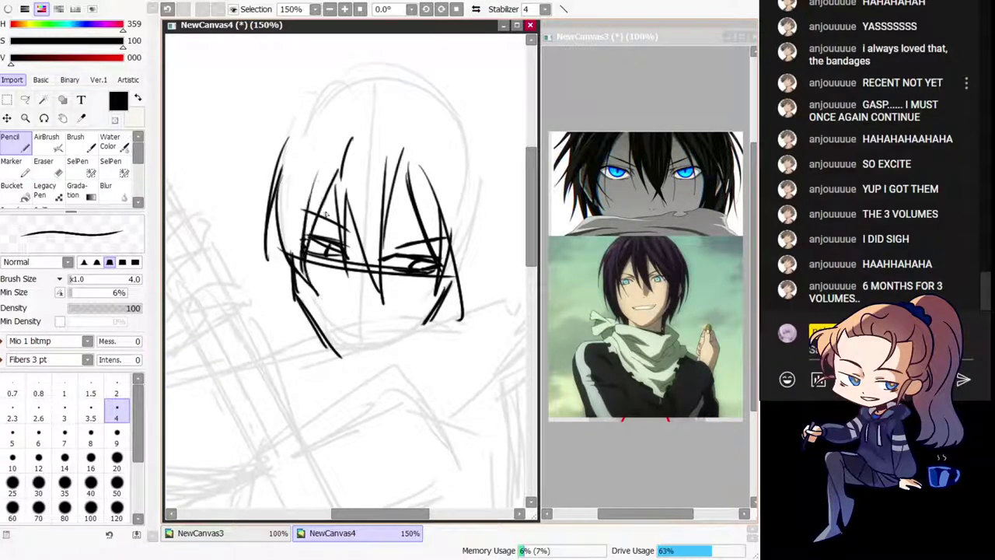
mouse_move(304, 152)
mouse_down()
mouse_move(289, 238)
mouse_move(300, 267)
mouse_up()
key(ctrl+z)
drag(290, 185, 287, 248)
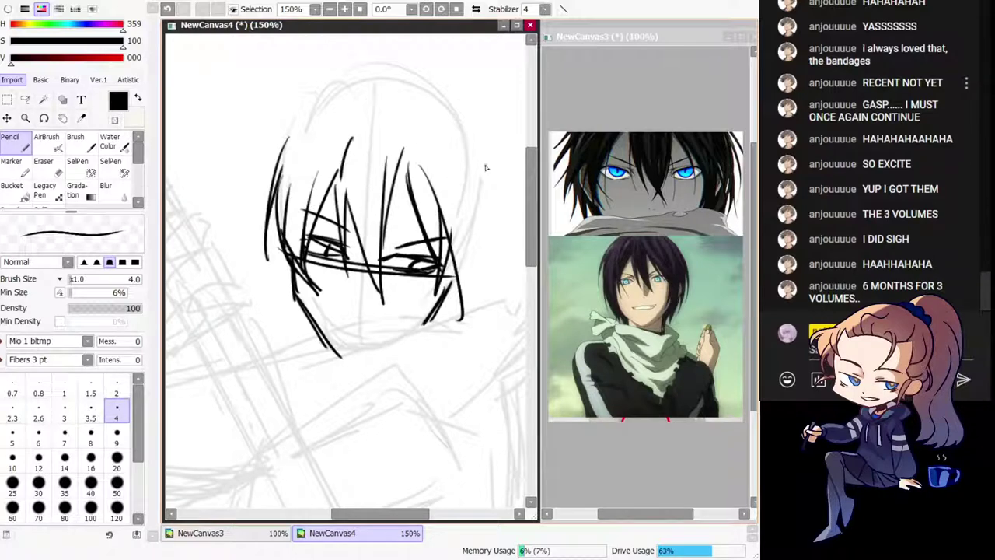
Step: Add a curved outer fringe strand at the temple on the side away from the sword
mouse_move(430, 148)
mouse_down()
mouse_move(470, 287)
mouse_move(463, 248)
mouse_up()
key(ctrl+z)
drag(446, 207, 454, 219)
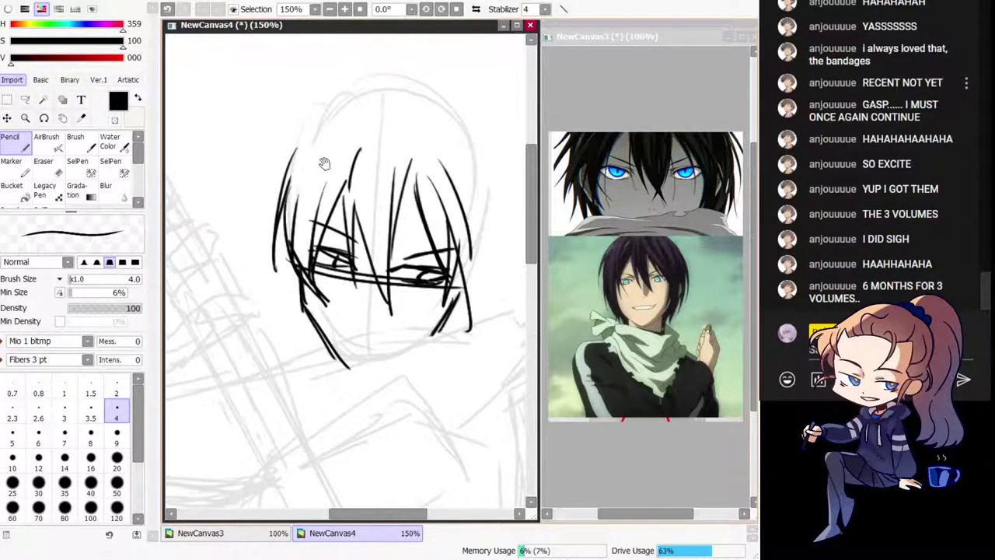
drag(324, 163, 316, 166)
key(ctrl+z)
Step: Draw an arc at the crown and loose outer hair strands flaring toward the sword, checking in a mirrored view
mouse_move(374, 94)
mouse_down()
mouse_move(336, 104)
mouse_move(252, 215)
mouse_up()
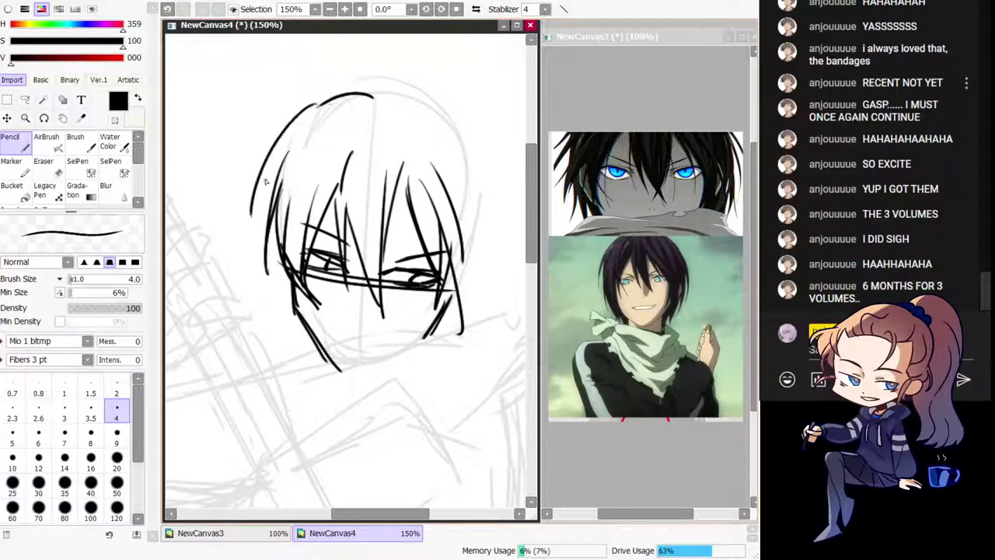
key(ctrl+z)
mouse_move(310, 105)
mouse_down()
mouse_move(268, 187)
mouse_move(273, 153)
mouse_move(249, 240)
mouse_up()
key(ctrl+z)
key(ctrl+z)
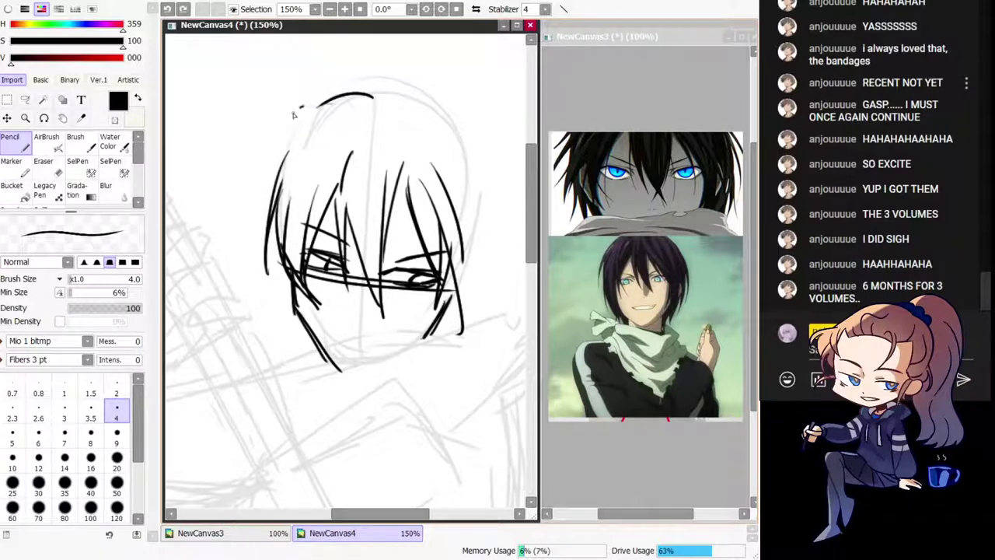
drag(293, 114, 232, 231)
mouse_move(278, 147)
mouse_down()
mouse_move(233, 227)
mouse_move(263, 223)
mouse_move(279, 247)
mouse_up()
key(h)
key(ctrl+z)
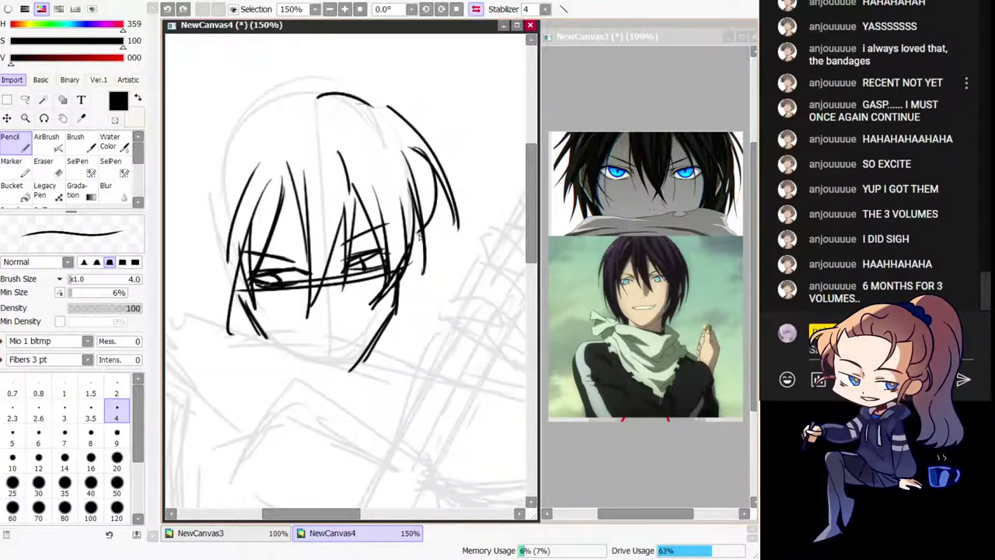
key(h)
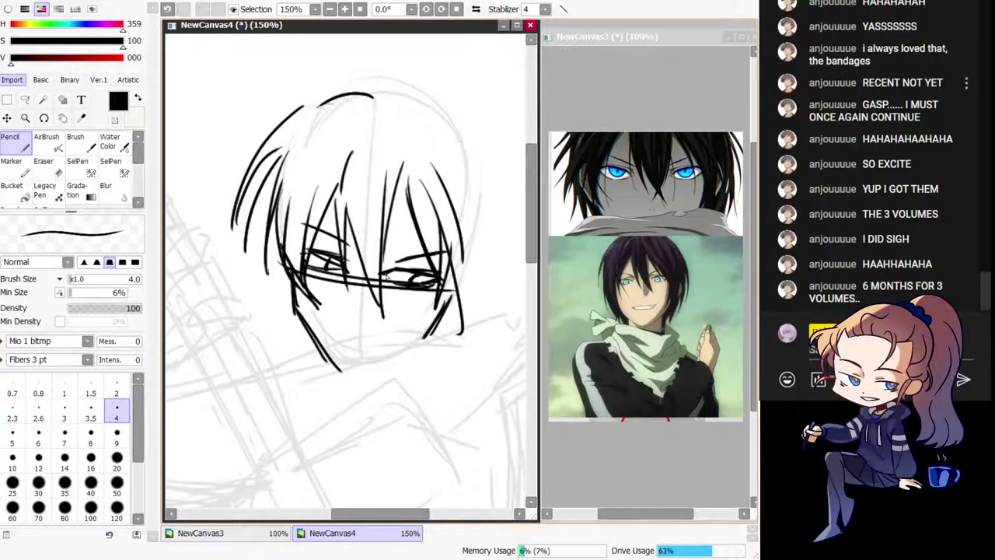
Step: Erase the stray marks and strand ends over the cheek below the eye on the sword side
key(h)
scroll(337, 271, down, 2)
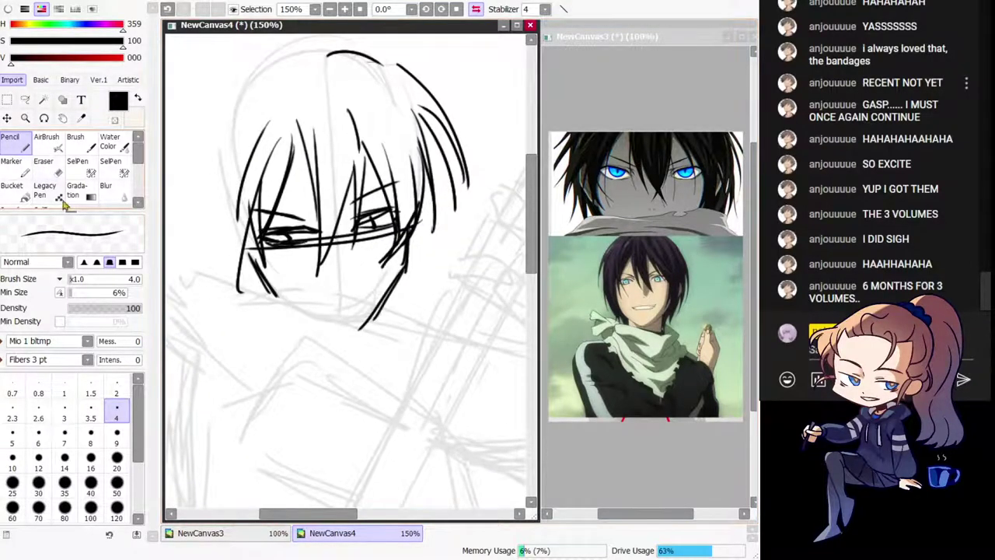
key(minus)
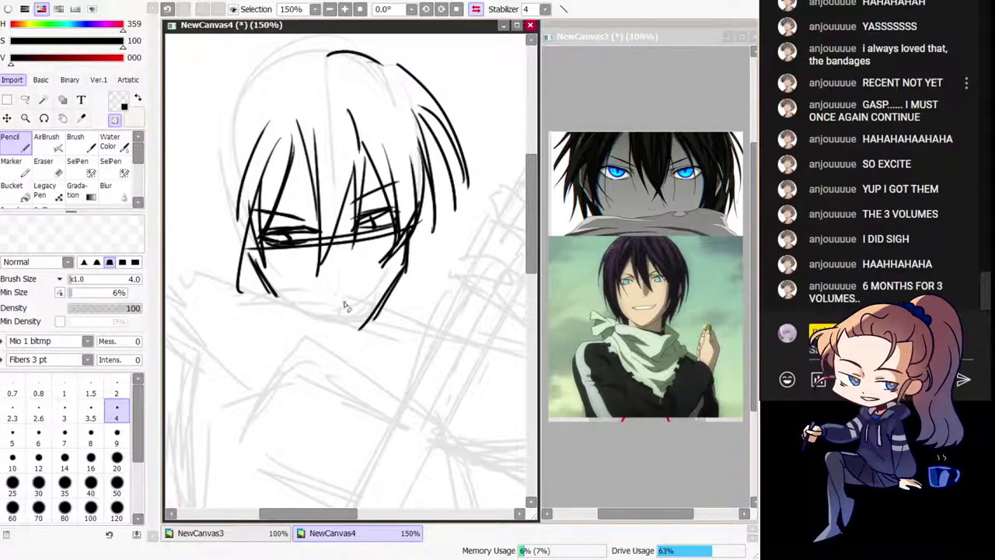
key(h)
key(h)
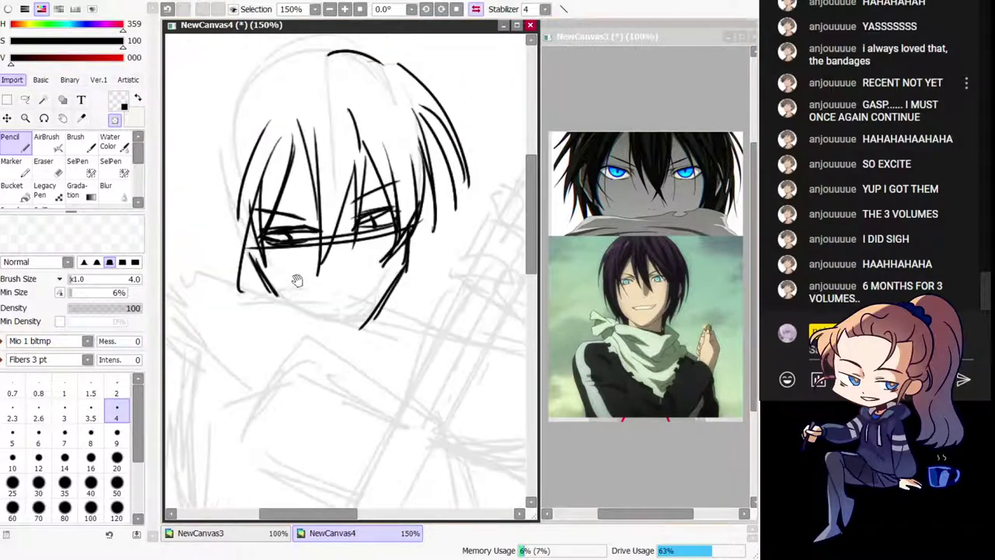
scroll(300, 282, up, 1)
key(minus)
key(h)
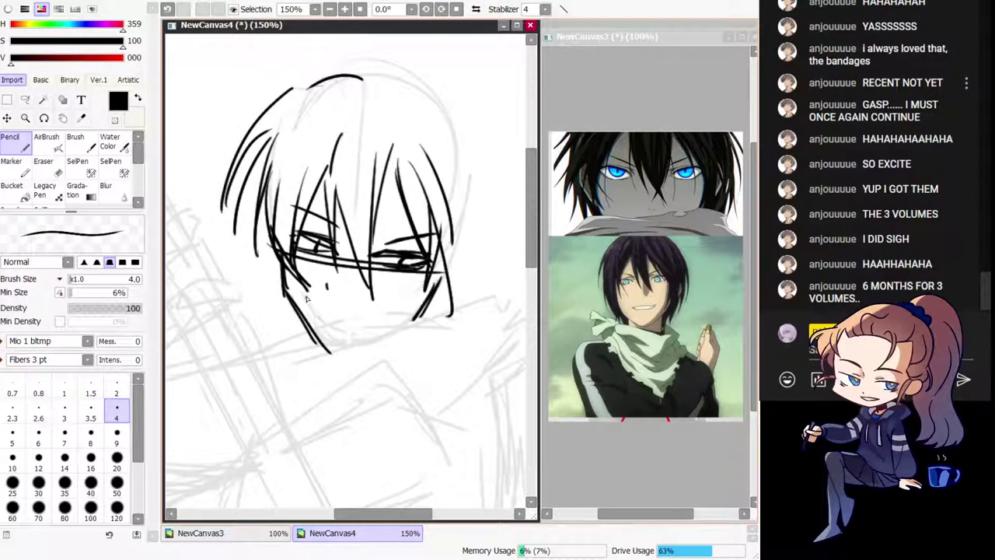
key(e)
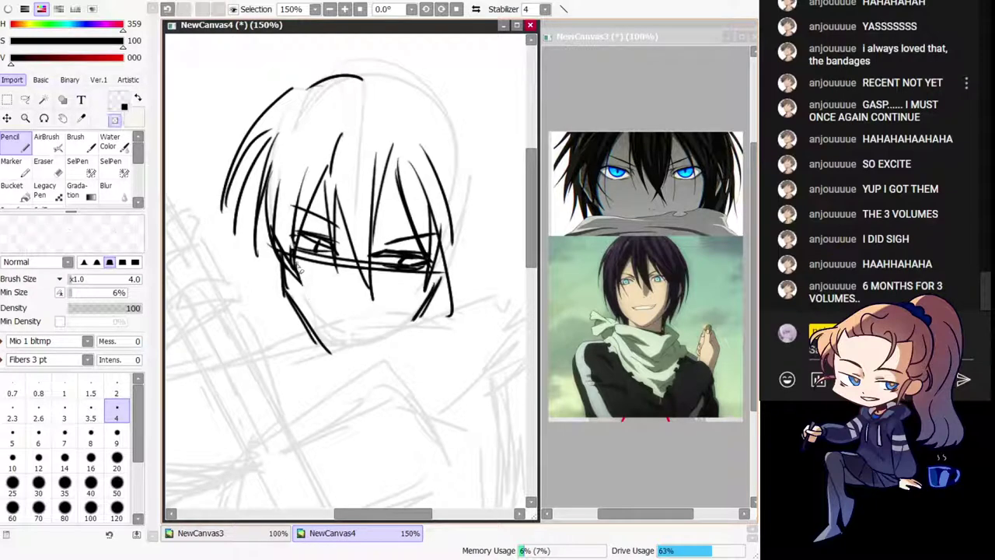
drag(297, 267, 291, 247)
Step: Erase the loose outer hair strands flaring toward the sword
key(e)
click(46, 174)
mouse_move(252, 162)
mouse_down()
mouse_move(243, 231)
mouse_move(259, 118)
mouse_move(237, 152)
mouse_up()
key(n)
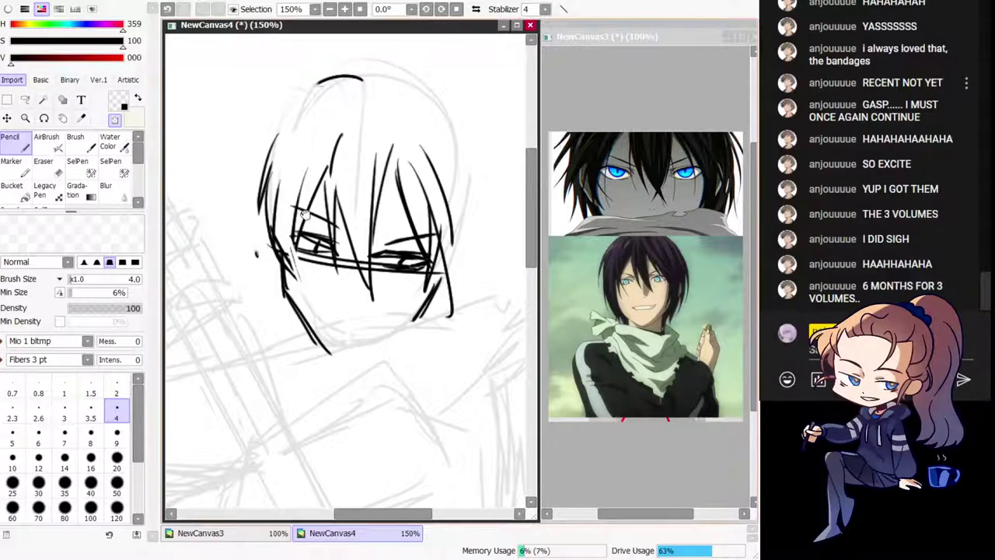
Step: Draw a tighter outer hair contour from the crown down to the temple on the sword side
key(minus)
drag(351, 82, 283, 123)
key(ctrl+z)
mouse_move(267, 165)
mouse_down()
mouse_move(375, 91)
mouse_move(406, 104)
mouse_move(458, 149)
mouse_up()
key(ctrl+z)
key(ctrl+z)
Step: Draw the outer hair contour sweeping from the crown down the side away from the sword, with overlapping strands
mouse_move(364, 81)
mouse_down()
mouse_move(478, 165)
mouse_move(455, 161)
mouse_up()
key(ctrl+z)
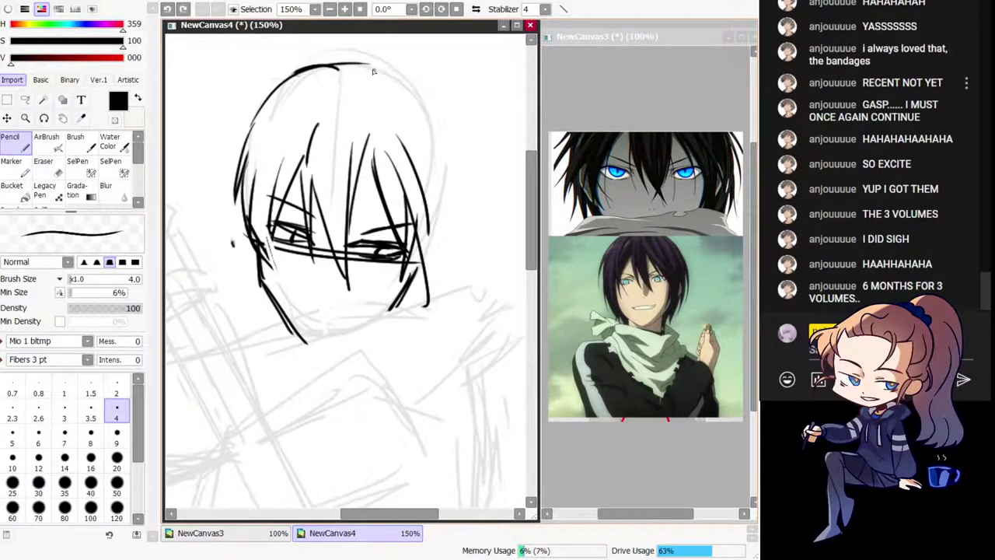
key(ctrl+z)
mouse_move(369, 64)
mouse_down()
mouse_move(482, 151)
mouse_move(484, 196)
mouse_up()
drag(417, 103, 488, 194)
key(ctrl+z)
key(ctrl+z)
drag(374, 67, 500, 183)
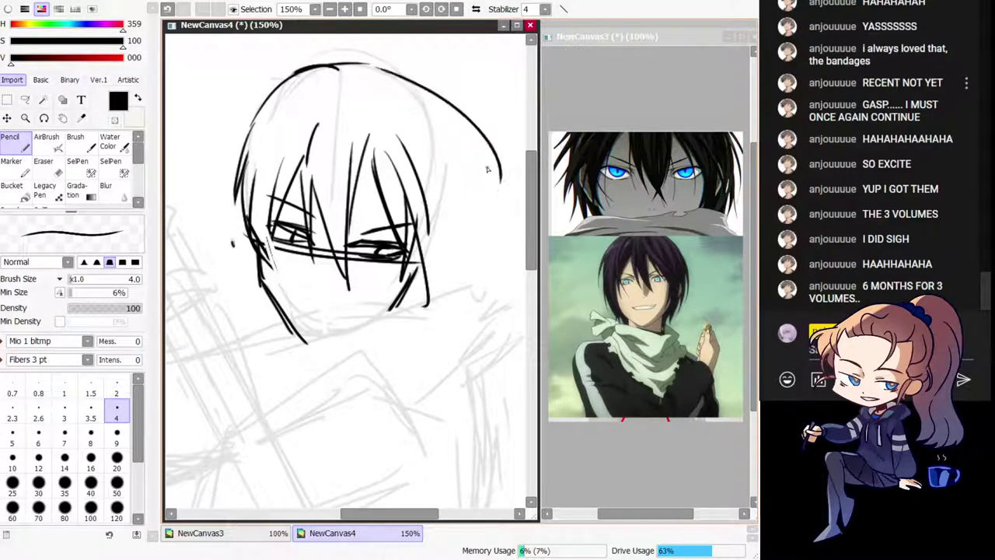
drag(429, 105, 501, 181)
drag(446, 119, 472, 202)
Step: In a mirrored view, redraw the outer hair tips away from the sword and add long curved strands hanging beneath them
key(h)
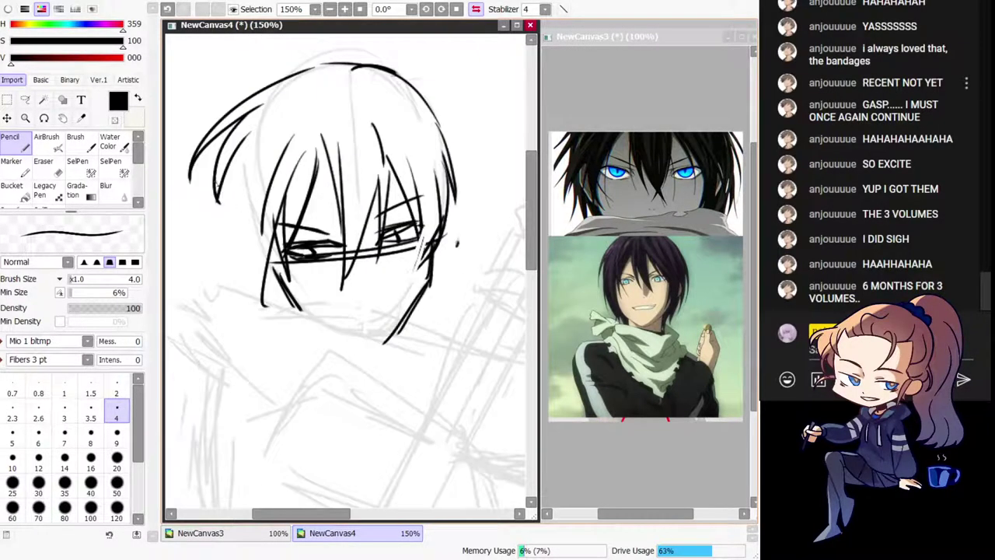
key(ctrl+z)
key(ctrl+z)
drag(263, 98, 188, 203)
drag(238, 129, 212, 274)
drag(245, 168, 223, 268)
drag(247, 203, 225, 260)
key(h)
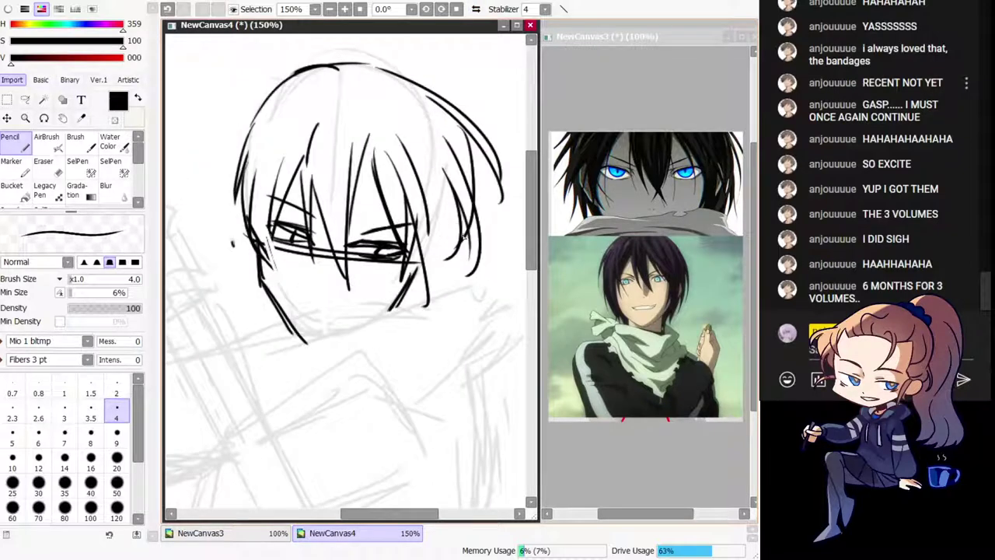
Step: Draw a long side lock beside the cheek on the side away from the sword
drag(468, 229, 462, 258)
key(ctrl+z)
drag(426, 155, 432, 296)
Step: Draw a curved fringe lock from the parting at the crown down toward the brow
drag(272, 181, 269, 199)
mouse_move(303, 105)
mouse_down()
mouse_move(243, 164)
mouse_move(232, 197)
mouse_move(330, 98)
mouse_up()
key(ctrl+z)
key(ctrl+z)
drag(304, 208, 335, 97)
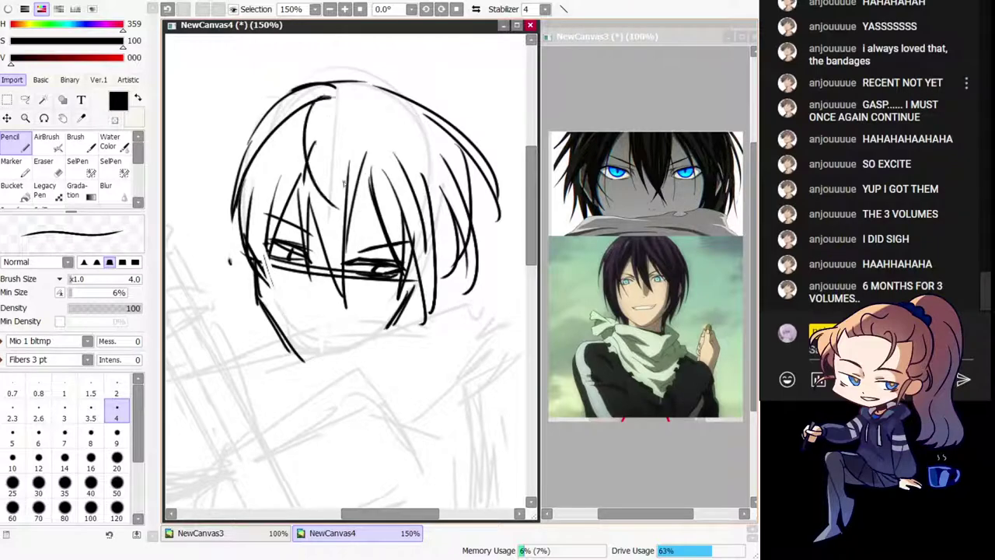
mouse_move(319, 222)
mouse_down()
mouse_move(344, 98)
mouse_move(343, 234)
mouse_up()
key(ctrl+z)
key(ctrl+z)
Step: Draw long locks sweeping from the parting across the forehead to both sides to fill out the fringe
drag(332, 103, 351, 242)
mouse_move(336, 114)
mouse_down()
mouse_move(420, 221)
mouse_move(397, 191)
mouse_move(430, 217)
mouse_up()
drag(338, 236, 353, 215)
mouse_move(280, 139)
mouse_down()
mouse_move(266, 235)
mouse_move(292, 271)
mouse_up()
Step: Thicken the eyebrow on the sword side
drag(368, 311, 363, 303)
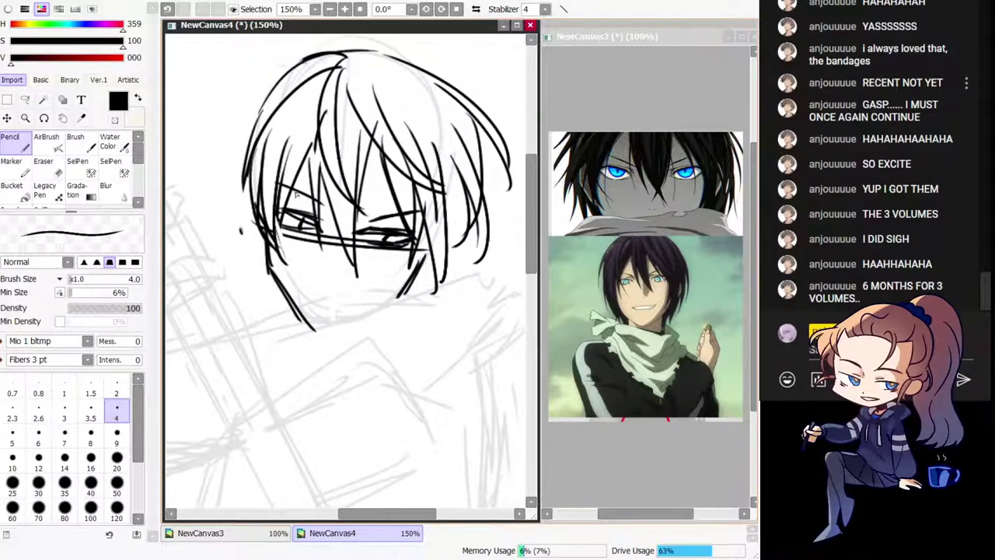
key(ctrl+z)
drag(277, 184, 322, 204)
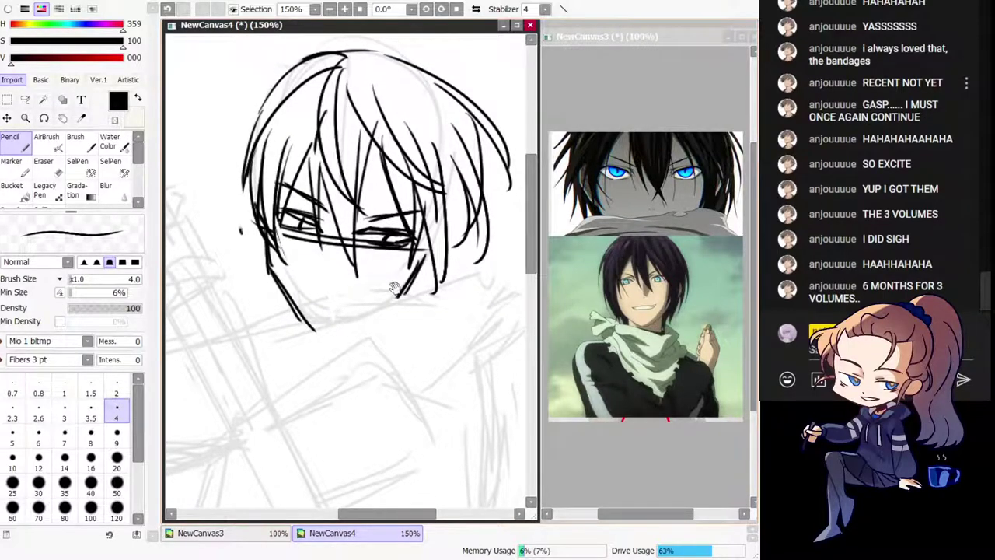
Step: Raise the hair contour at the crown with a new arc, working in a zoomed-out mirrored view
key(Page_Down)
key(Page_Down)
key(h)
drag(366, 301, 337, 269)
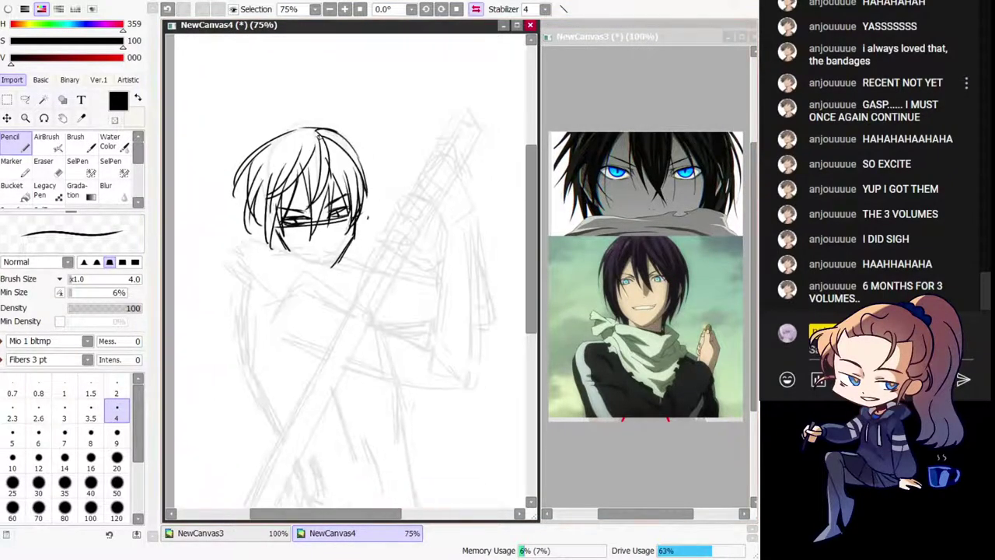
key(ctrl+z)
drag(262, 150, 315, 131)
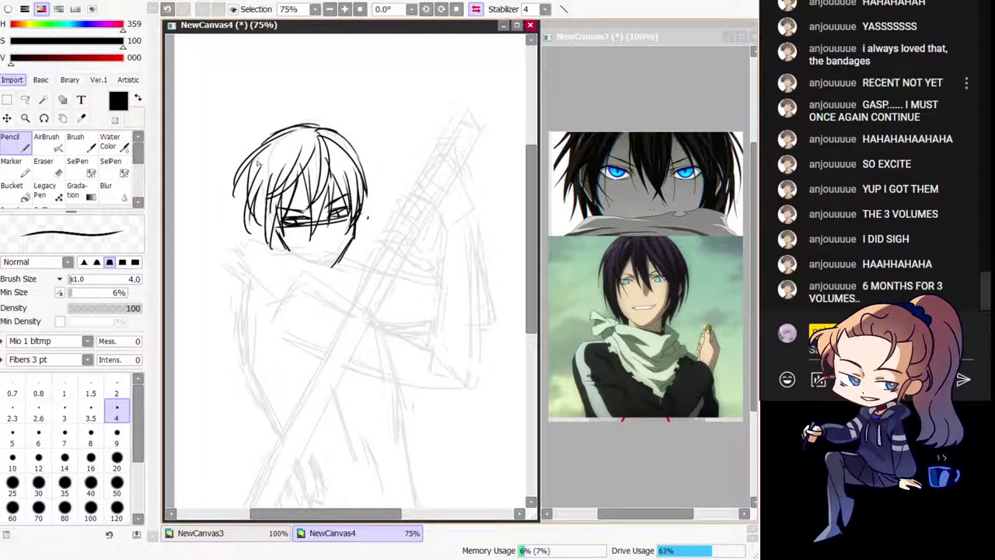
Step: Move the head drawing slightly lower over the pose sketch, enlarge it a little and apply the transformation
key(h)
mouse_move(377, 225)
mouse_down()
mouse_move(338, 139)
mouse_move(367, 218)
mouse_up()
click(7, 101)
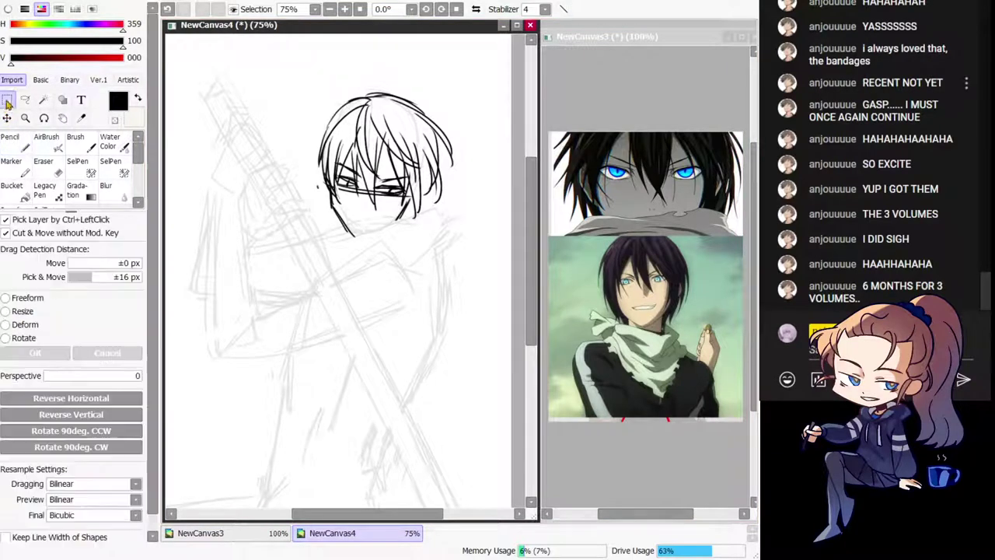
click(6, 311)
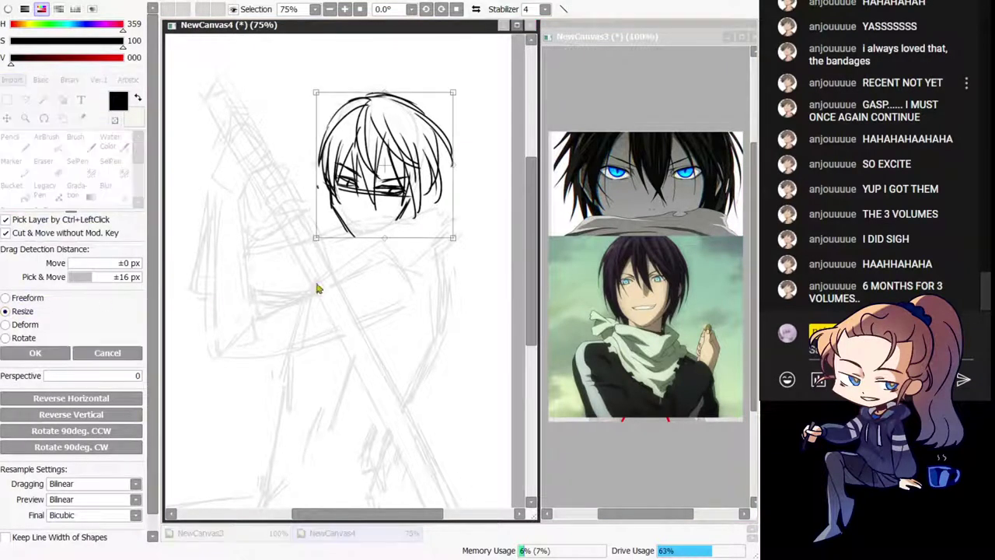
drag(432, 208, 428, 215)
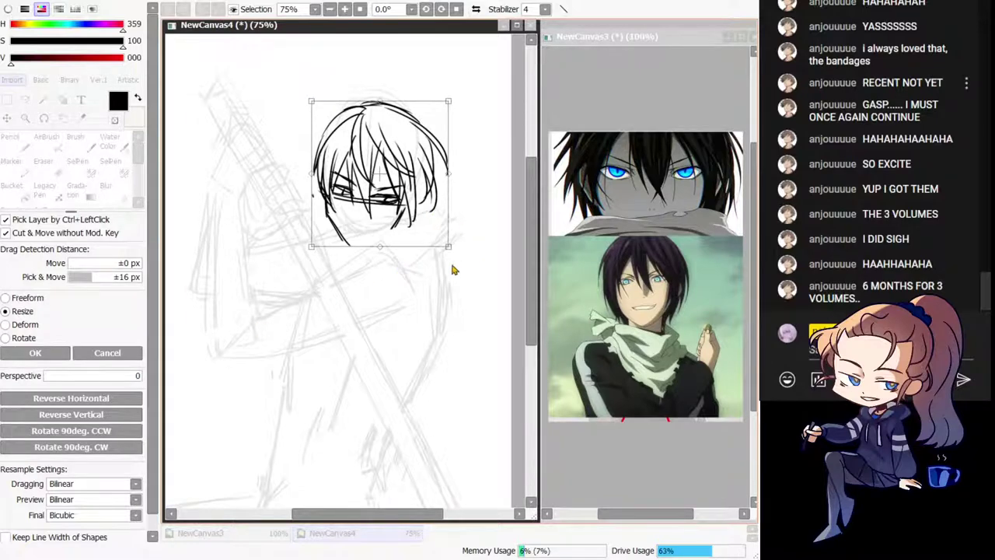
drag(303, 96, 303, 91)
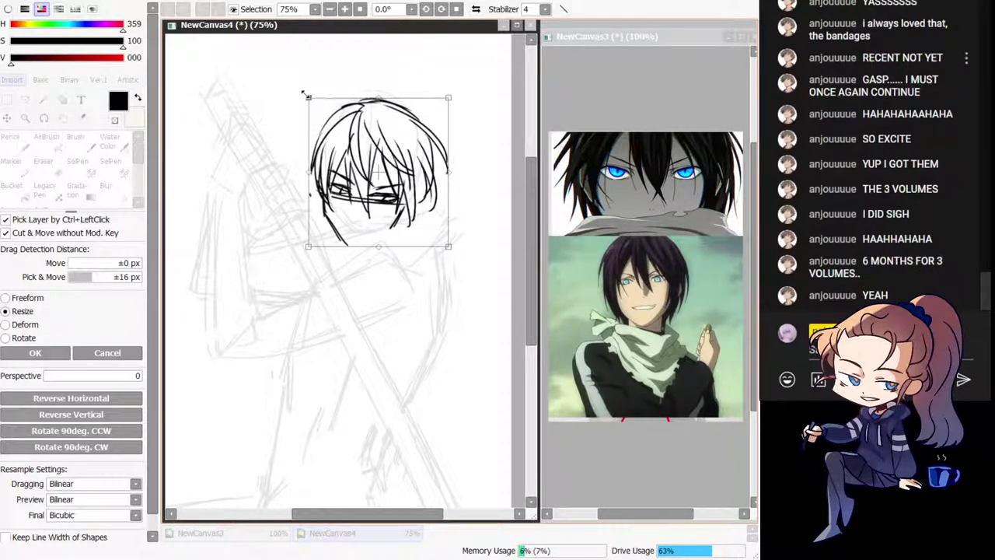
drag(404, 205, 407, 204)
click(34, 353)
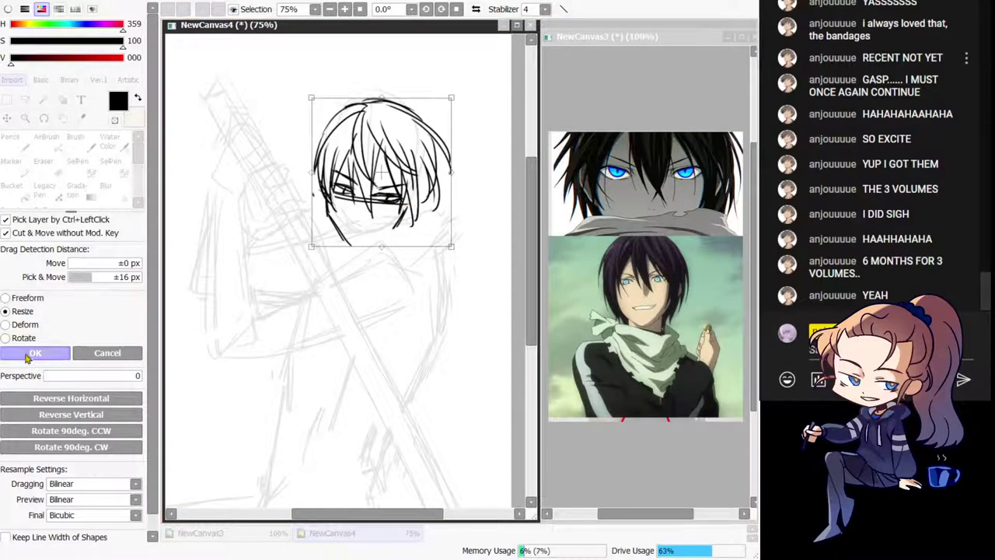
click(25, 146)
key(h)
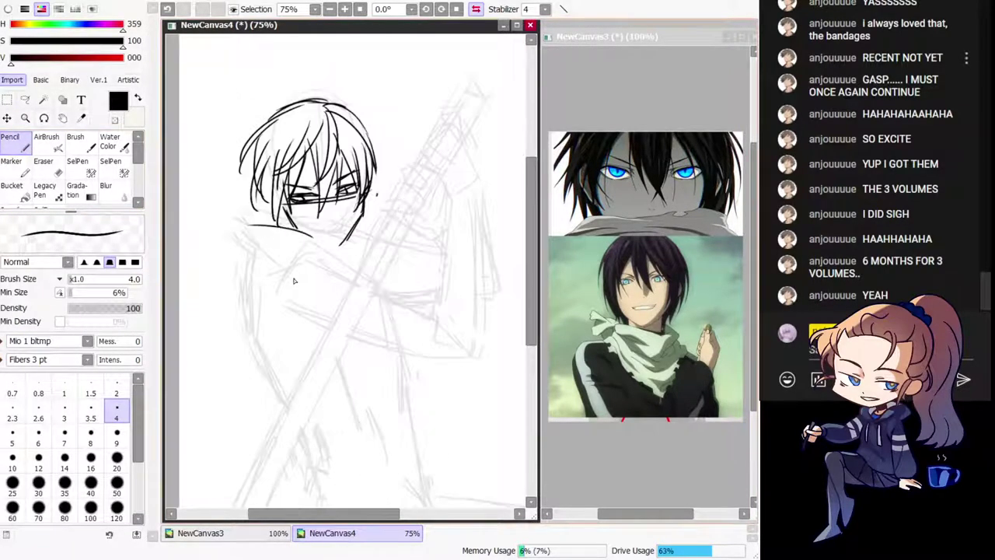
key(ctrl+z)
mouse_move(268, 284)
mouse_down()
mouse_move(263, 365)
mouse_move(285, 395)
mouse_up()
key(h)
drag(395, 361, 397, 347)
key(ctrl+z)
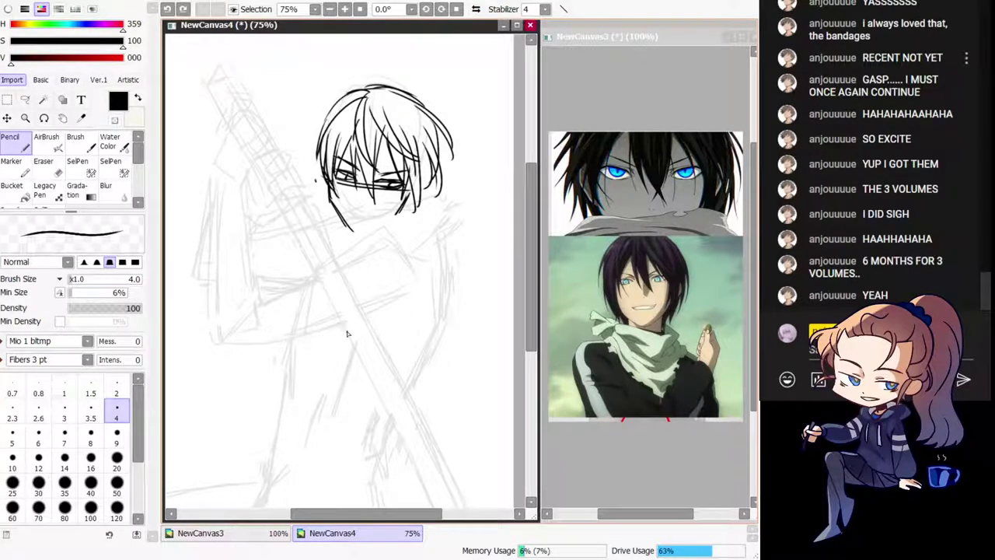
Step: Outline the underside of the raised arm's upper sleeve with a long curve and a fold line running from its shoulder end
drag(248, 346, 407, 296)
drag(321, 327, 233, 334)
key(h)
key(ctrl+z)
key(ctrl+z)
drag(295, 305, 450, 351)
key(ctrl+z)
key(ctrl+z)
drag(294, 304, 374, 280)
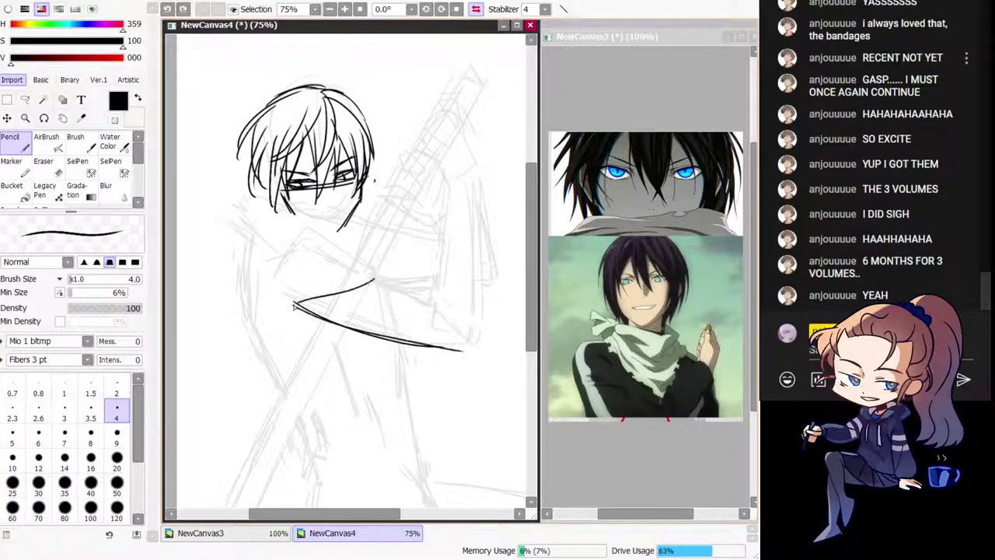
Step: Draw the shoulder peak and the upper edge of the same sleeve over the pose sketch
mouse_move(307, 249)
mouse_down()
mouse_move(373, 281)
mouse_move(358, 269)
mouse_up()
key(ctrl+z)
key(ctrl+z)
mouse_move(314, 239)
mouse_down()
mouse_move(279, 292)
mouse_move(408, 290)
mouse_up()
key(ctrl+z)
key(h)
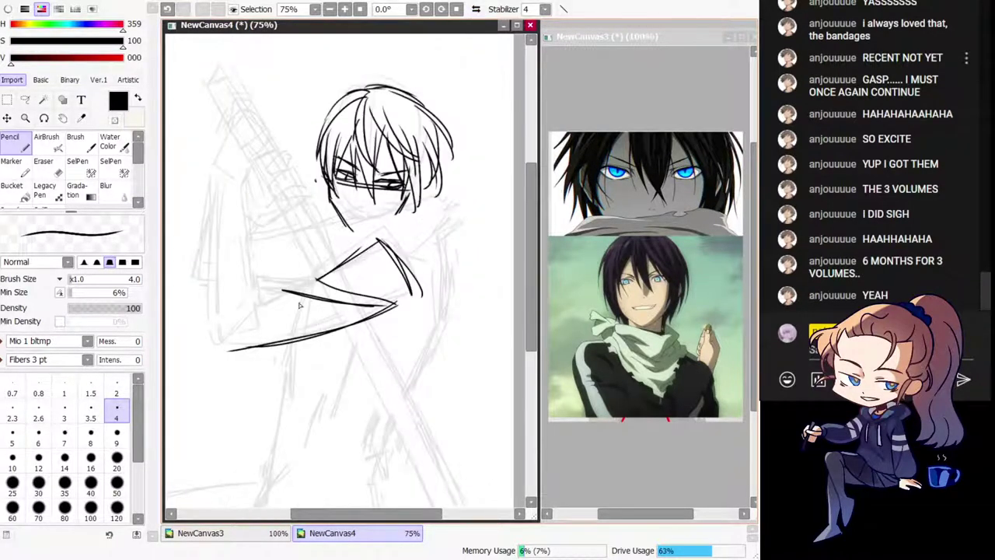
Step: Add crossing fold lines at the inside of the elbow and a curve for the top of the raised hand
drag(268, 303, 319, 281)
drag(262, 292, 245, 334)
drag(262, 291, 267, 333)
drag(241, 241, 260, 296)
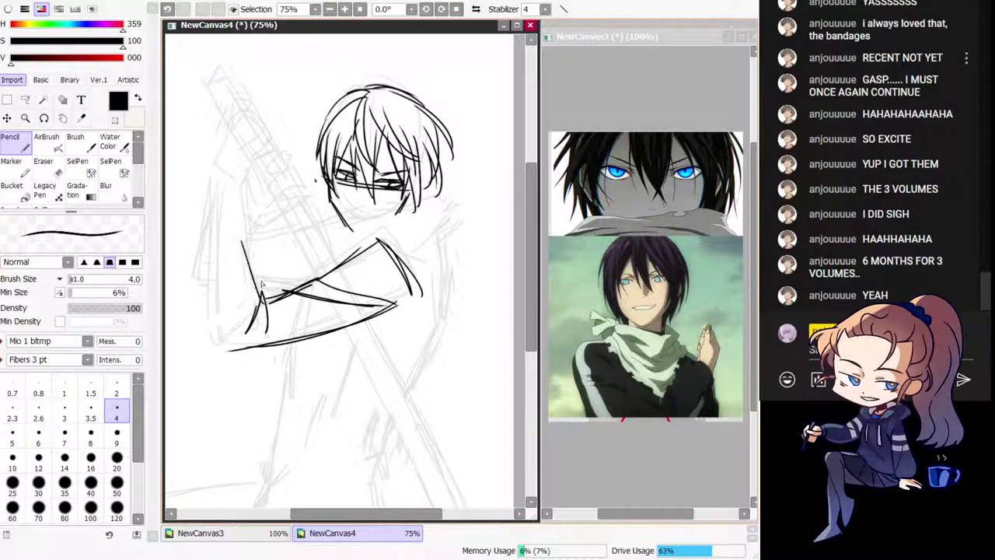
key(ctrl+z)
key(ctrl+z)
drag(245, 188, 196, 200)
key(ctrl+z)
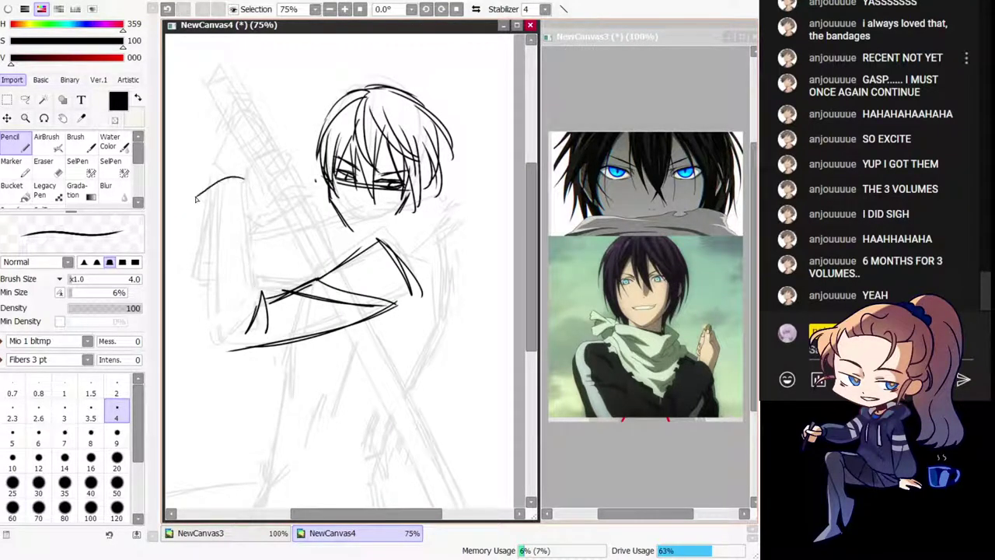
Step: Enlarge the character reference to 150% and block in the raised hand down to the wrist
click(674, 359)
scroll(673, 360, up, 4)
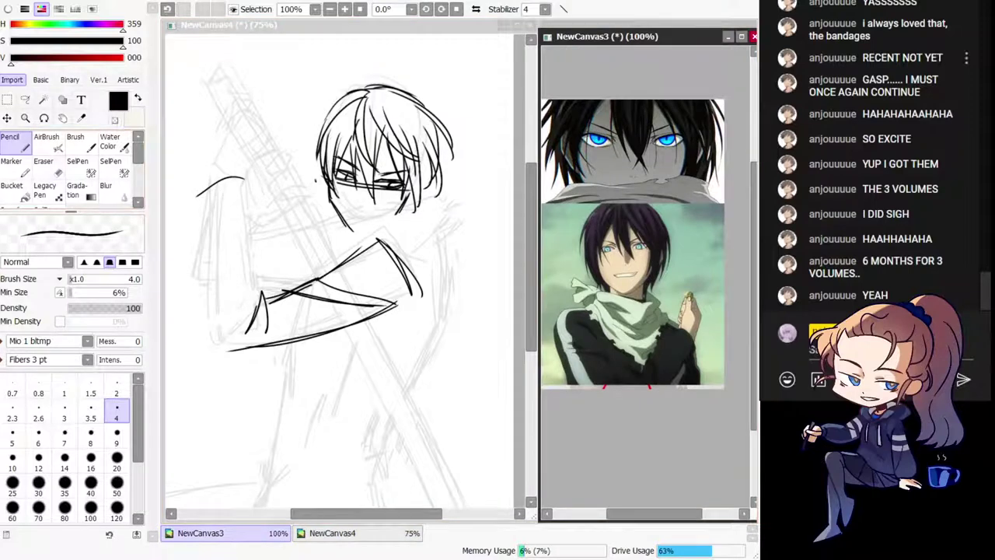
mouse_move(673, 360)
mouse_down()
mouse_move(653, 325)
mouse_move(696, 390)
mouse_up()
scroll(653, 325, down, 2)
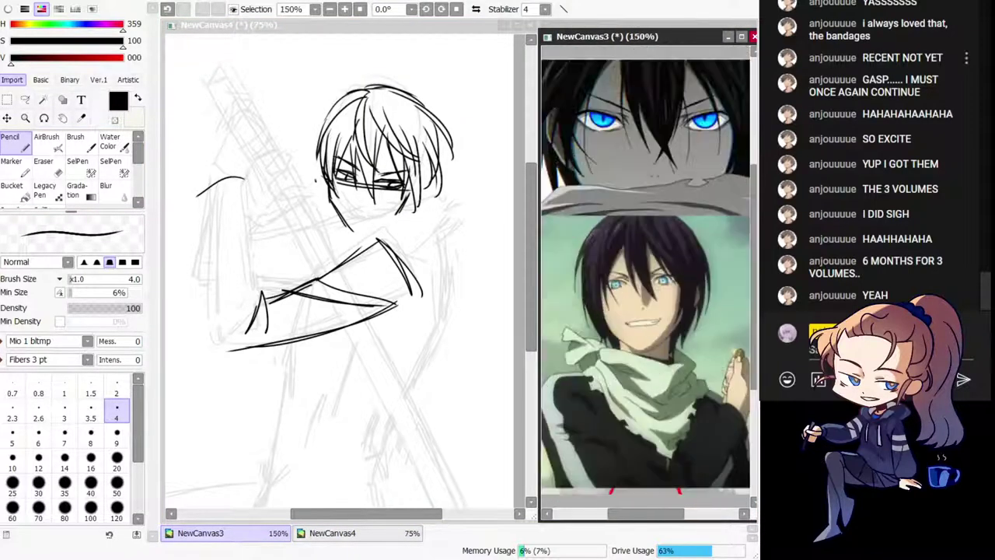
click(373, 304)
key(ctrl+z)
mouse_move(209, 185)
mouse_down()
mouse_move(239, 184)
mouse_move(234, 176)
mouse_move(243, 185)
mouse_move(204, 178)
mouse_move(208, 265)
mouse_up()
key(ctrl+z)
key(ctrl+z)
key(ctrl+z)
key(ctrl+z)
Step: Outline both sides of the raised forearm from the cuff to the elbow, with an inner fold and an elbow crease
drag(250, 191, 221, 309)
key(h)
key(ctrl+z)
key(ctrl+z)
drag(439, 201, 459, 273)
key(ctrl+z)
drag(441, 201, 462, 281)
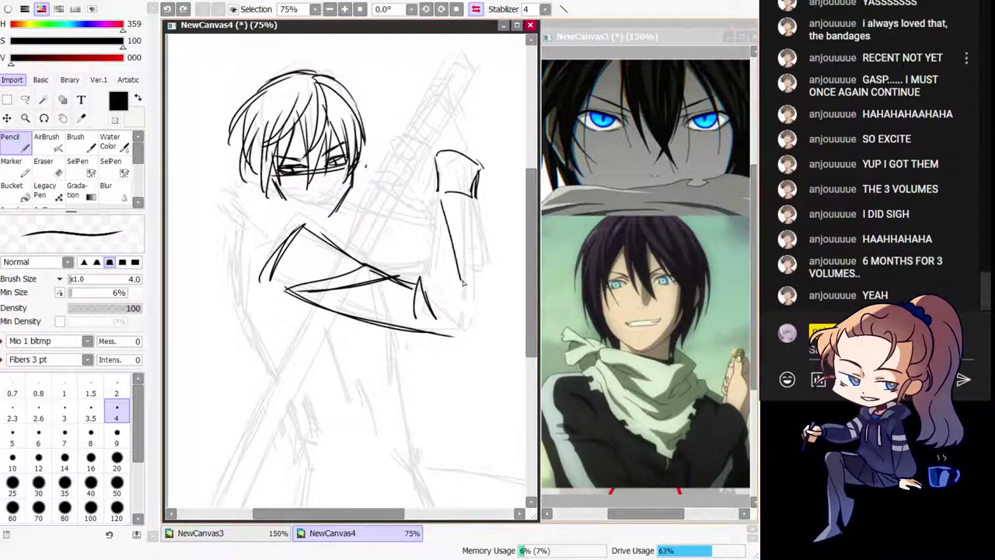
drag(433, 194, 420, 295)
drag(477, 199, 469, 329)
key(h)
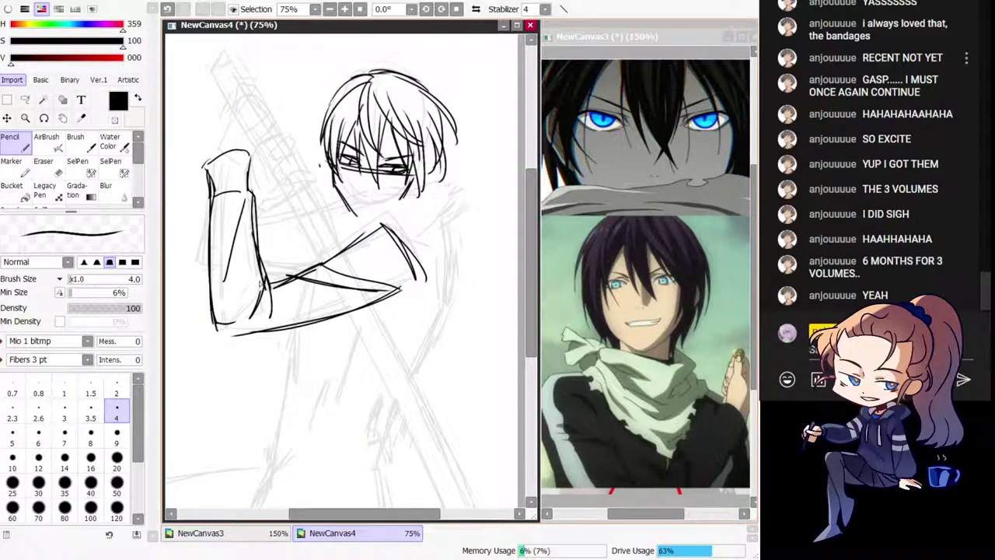
key(ctrl+z)
drag(261, 266, 306, 267)
drag(421, 225, 416, 232)
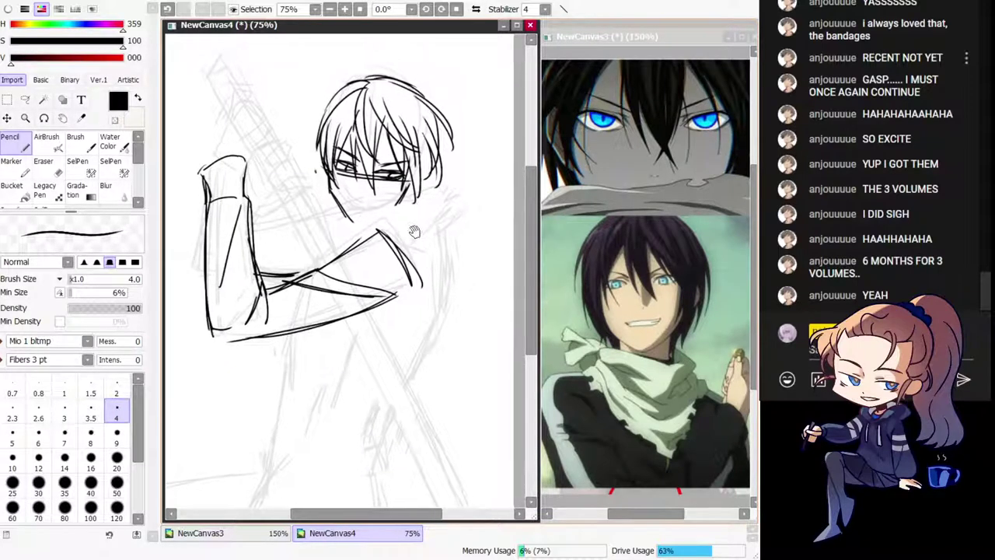
Step: Draw the scarf wrapped around the lower face and neck, with its two knotted ends sticking out behind the head
key(ctrl+z)
mouse_move(350, 216)
mouse_down()
mouse_move(419, 194)
mouse_move(443, 209)
mouse_move(449, 254)
mouse_move(349, 217)
mouse_move(311, 218)
mouse_up()
key(ctrl+z)
key(ctrl+z)
key(h)
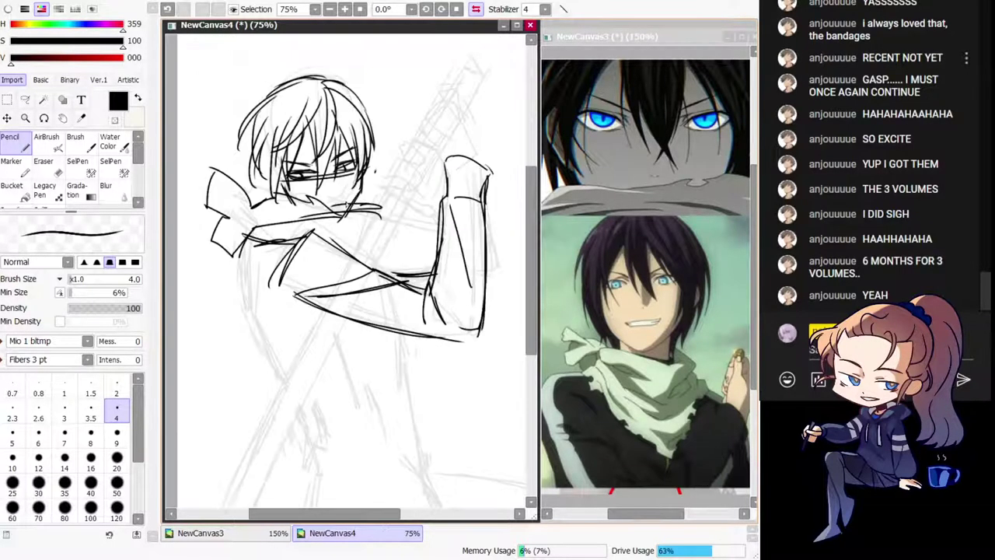
key(ctrl+z)
click(360, 216)
key(ctrl+z)
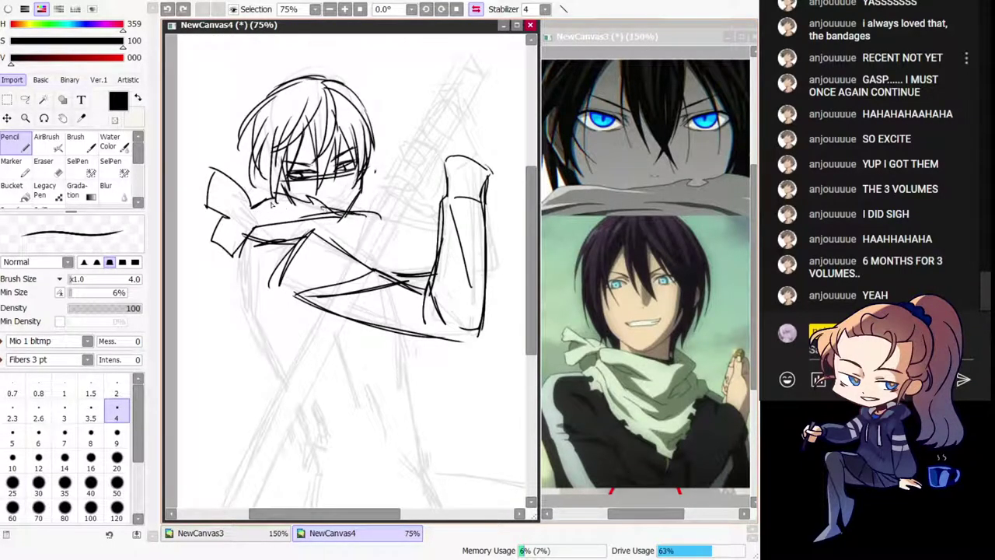
Step: Draw the scarf's front edge dropping toward the forearm with a ragged, looping hem
key(h)
drag(378, 227, 377, 263)
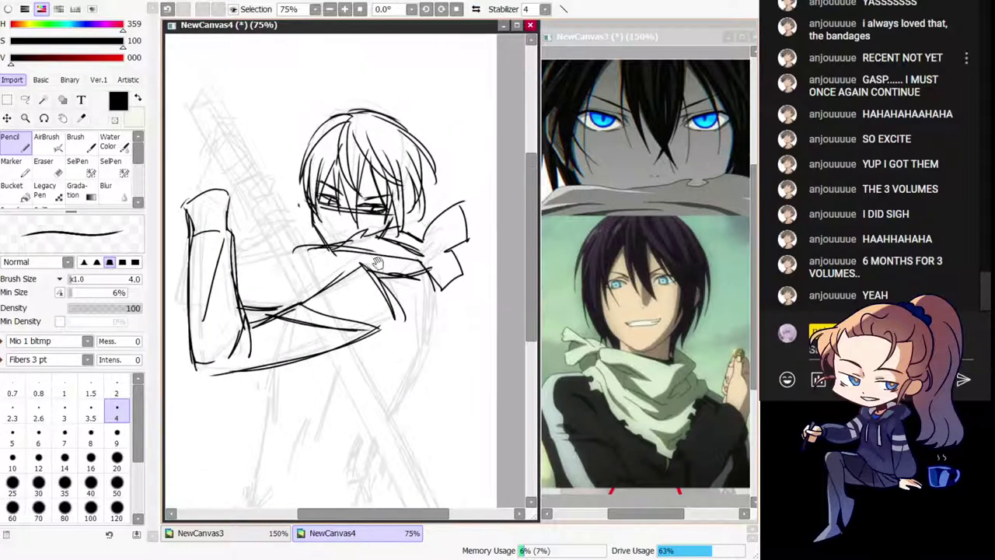
mouse_move(293, 281)
mouse_down()
mouse_move(287, 294)
mouse_move(246, 259)
mouse_move(245, 297)
mouse_up()
key(h)
Step: Erase parts of the scarf's loose ends and redraw them with notched, frayed edges beside the knot
click(61, 177)
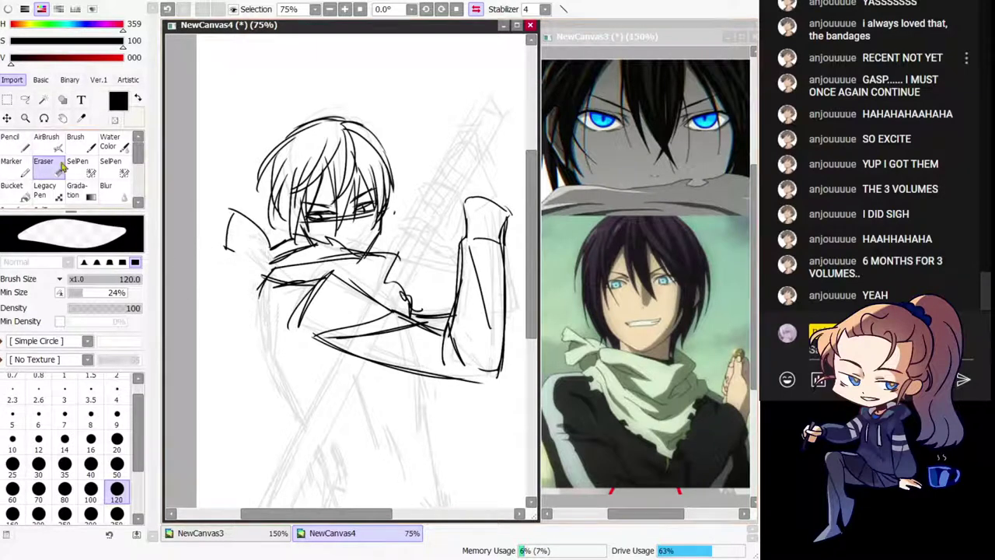
key(n)
key(ctrl+z)
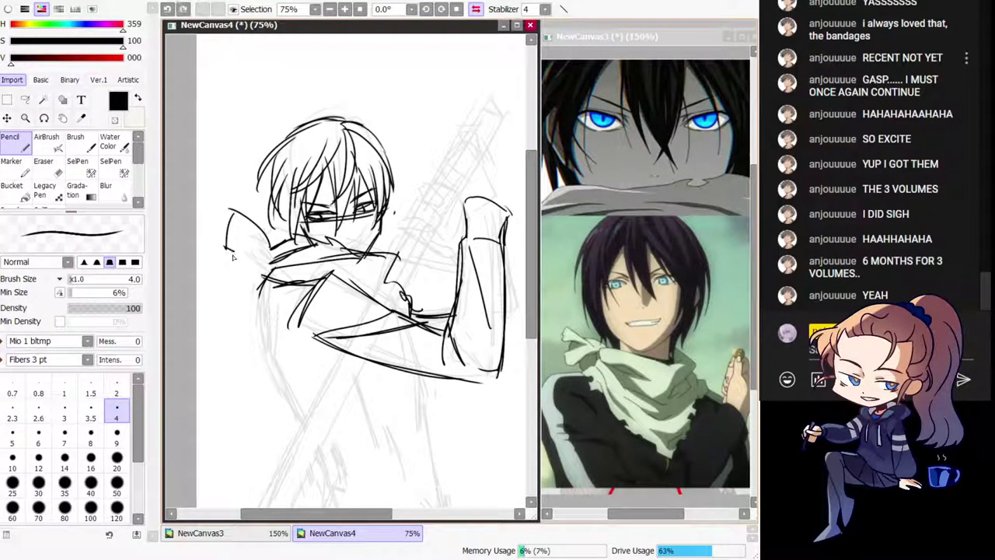
drag(240, 285, 254, 297)
key(h)
drag(444, 270, 459, 269)
key(ctrl+z)
mouse_move(429, 236)
mouse_down()
mouse_move(420, 231)
mouse_move(436, 242)
mouse_up()
key(ctrl+z)
key(ctrl+z)
key(ctrl+z)
Step: Add hair strands on the sword side of the fringe and try further strands across the crown
mouse_move(353, 150)
mouse_down()
mouse_move(325, 189)
mouse_move(332, 212)
mouse_up()
key(minus)
key(minus)
key(ctrl+z)
drag(325, 158, 326, 196)
key(ctrl+z)
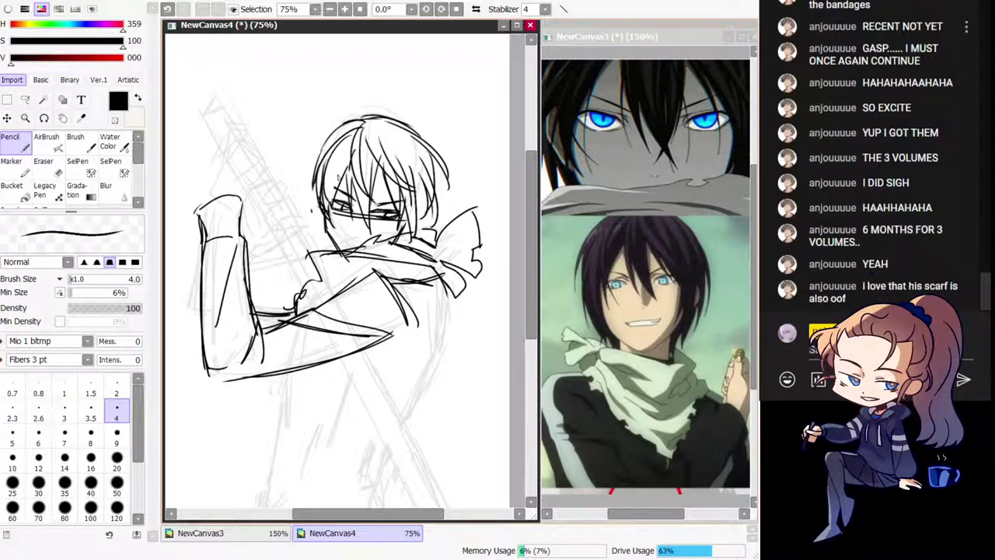
drag(353, 142, 326, 208)
key(ctrl+z)
drag(368, 132, 416, 148)
mouse_move(395, 139)
mouse_down()
mouse_move(427, 176)
mouse_move(433, 219)
mouse_up()
key(ctrl+z)
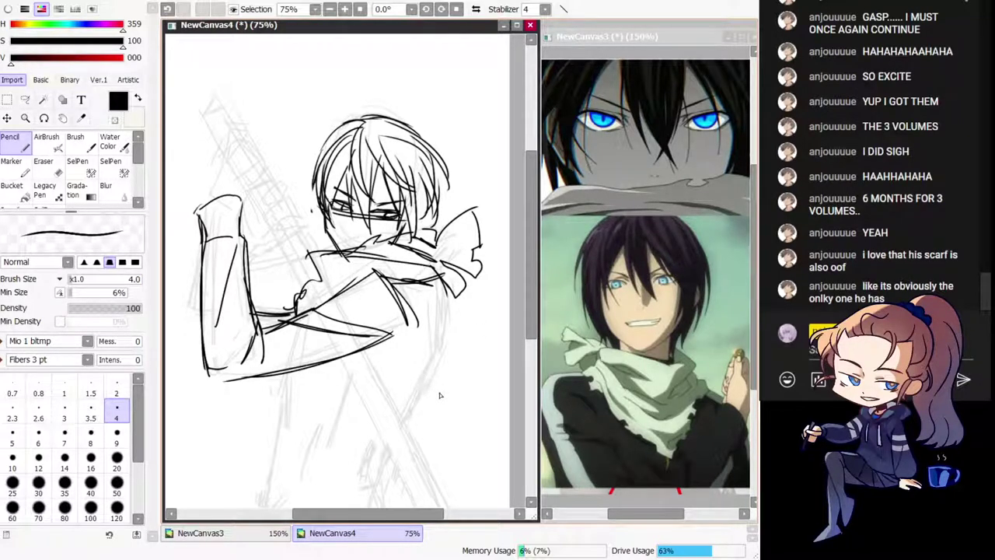
Step: Erase the looping ruffle at the scarf's front edge just above the forearm
click(917, 197)
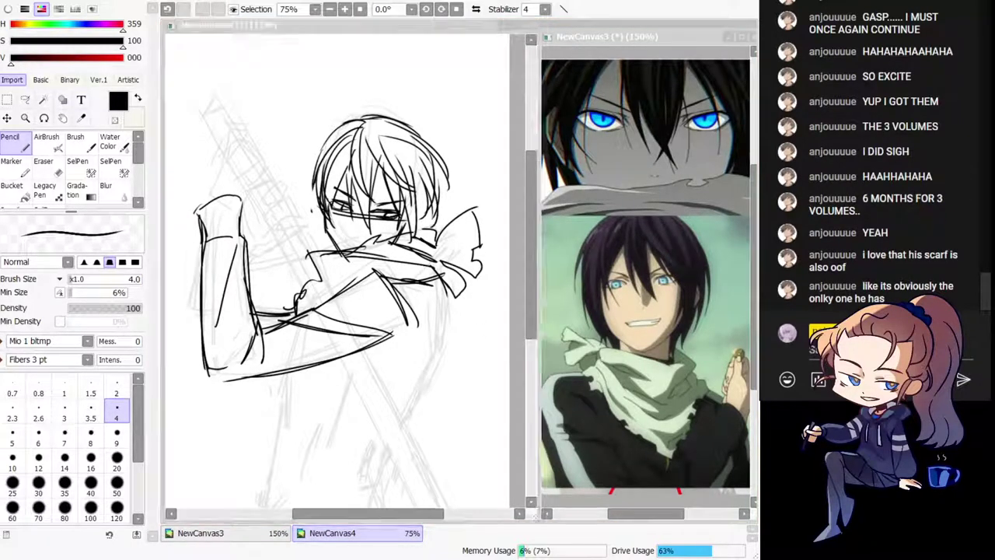
click(342, 25)
key(Home)
key(h)
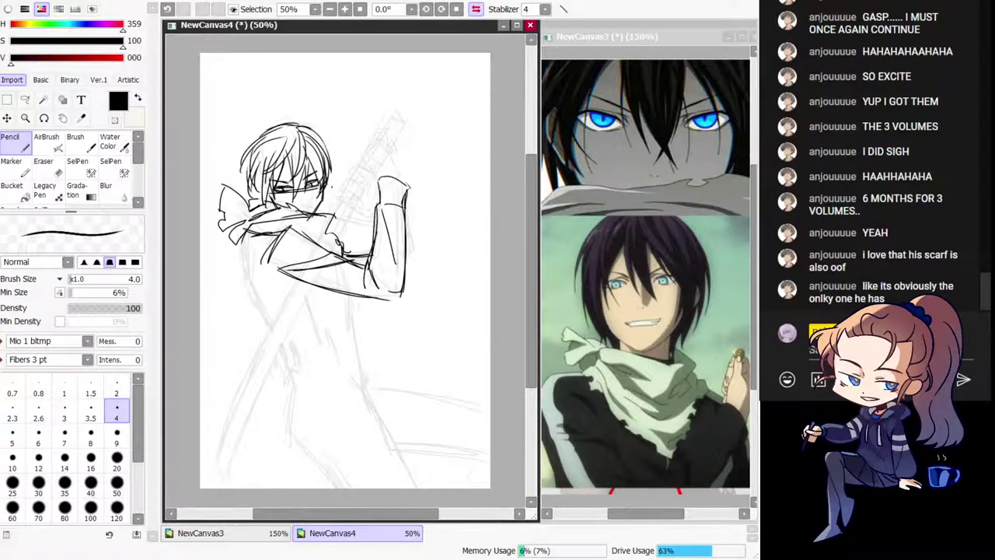
key(h)
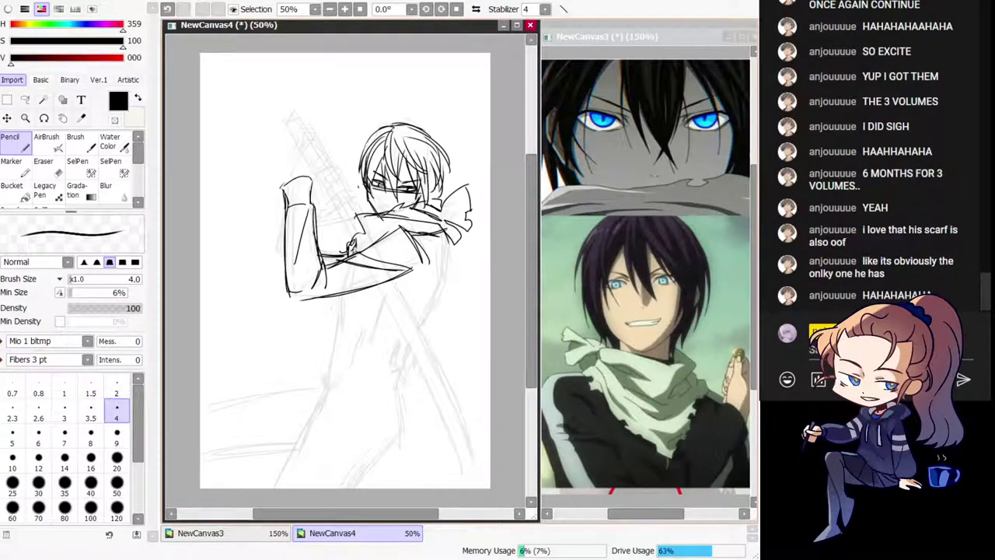
key(c)
key(c)
key(e)
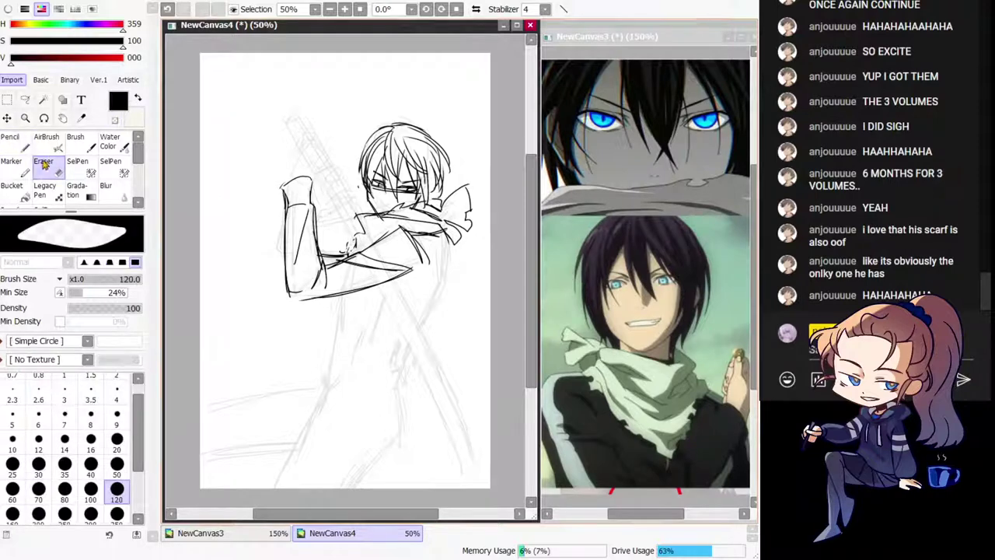
drag(356, 241, 347, 248)
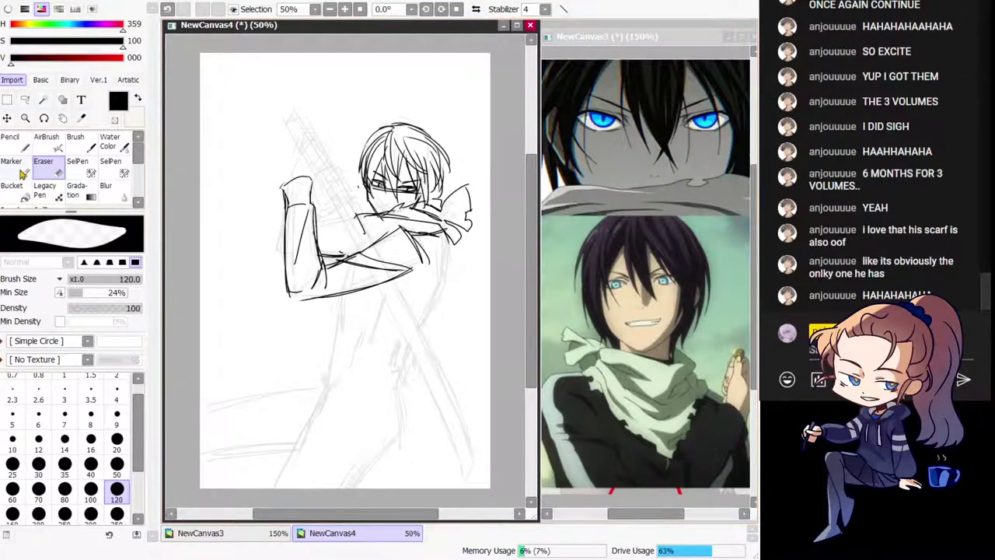
click(17, 146)
key(minus)
key(c)
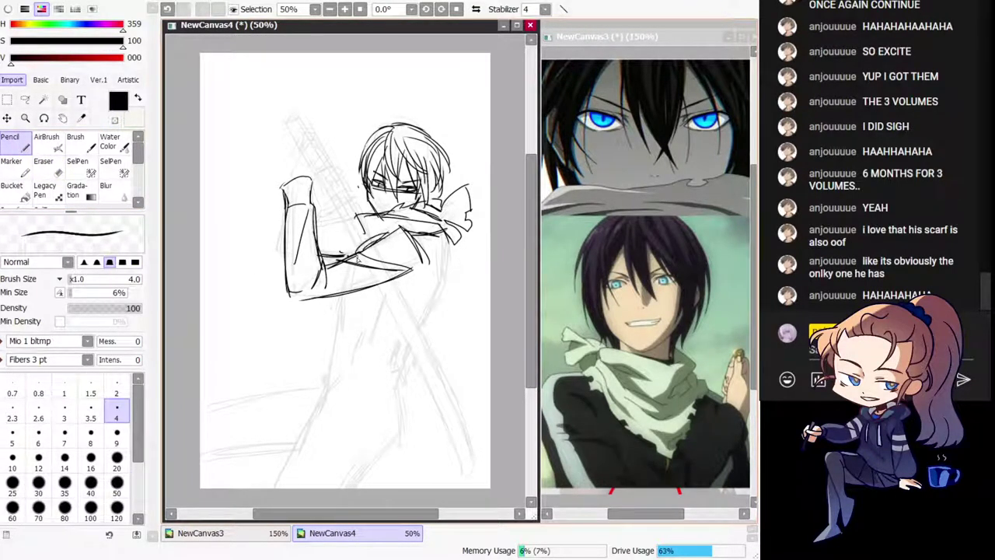
key(h)
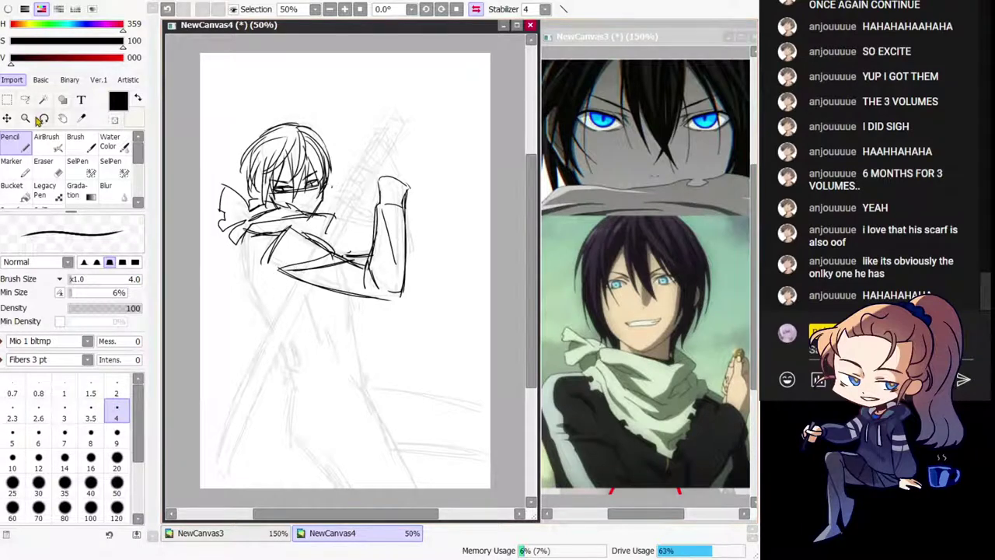
key(v)
drag(255, 277, 264, 302)
key(h)
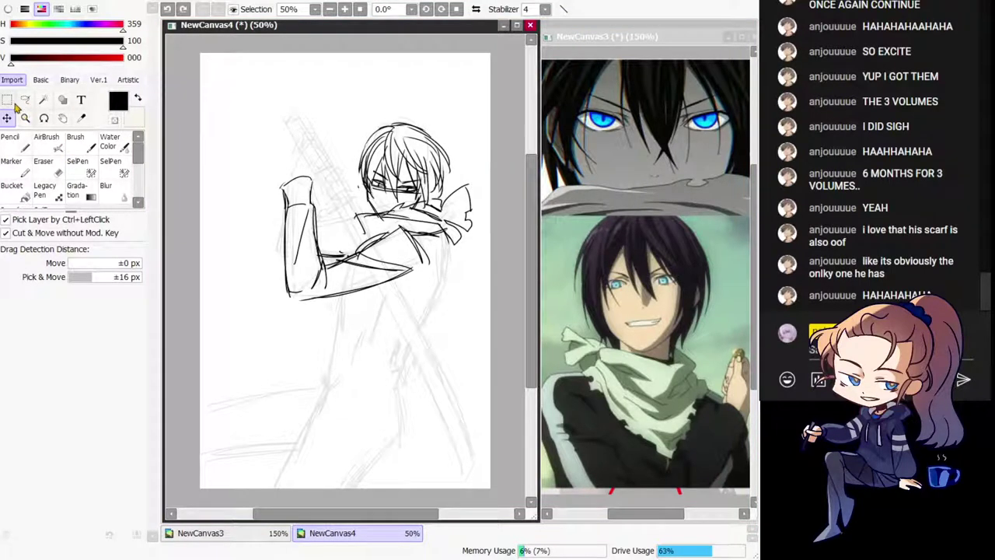
Step: Select the pose sketch's back and rear leg lines with a brushed selection, shift them slightly inward and deselect
click(77, 165)
mouse_move(391, 356)
mouse_down()
mouse_move(390, 416)
mouse_move(349, 476)
mouse_up()
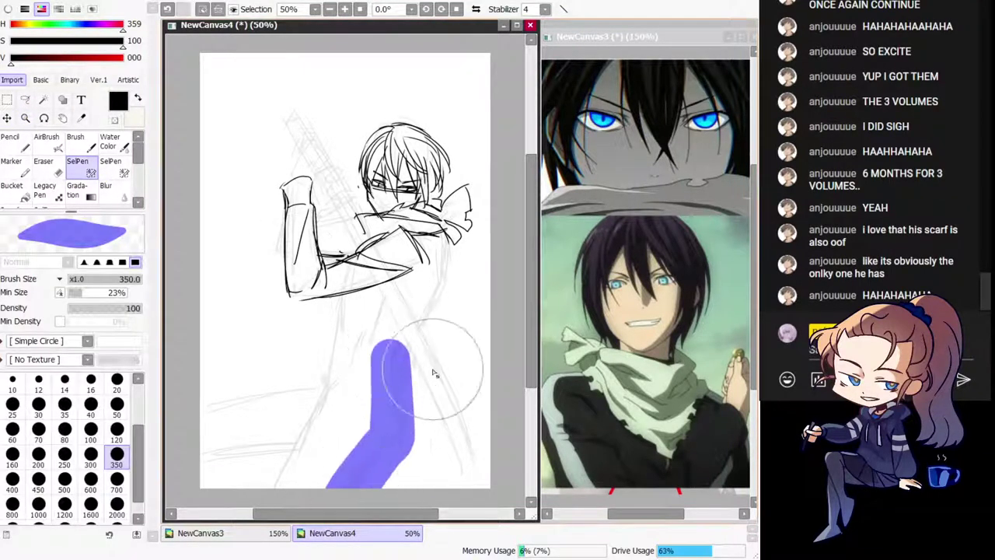
drag(440, 312, 450, 238)
click(7, 119)
drag(304, 254, 294, 255)
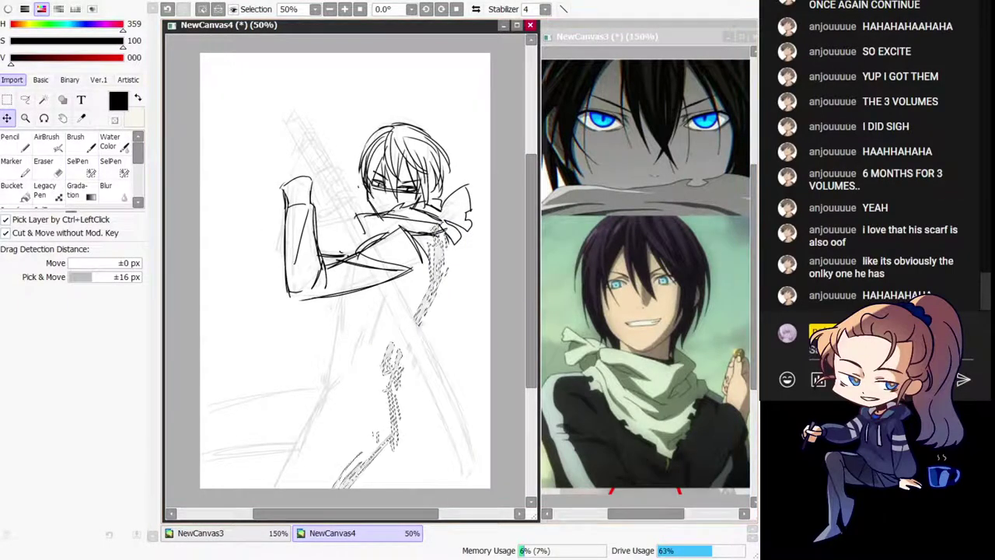
key(ctrl+d)
click(10, 138)
key(h)
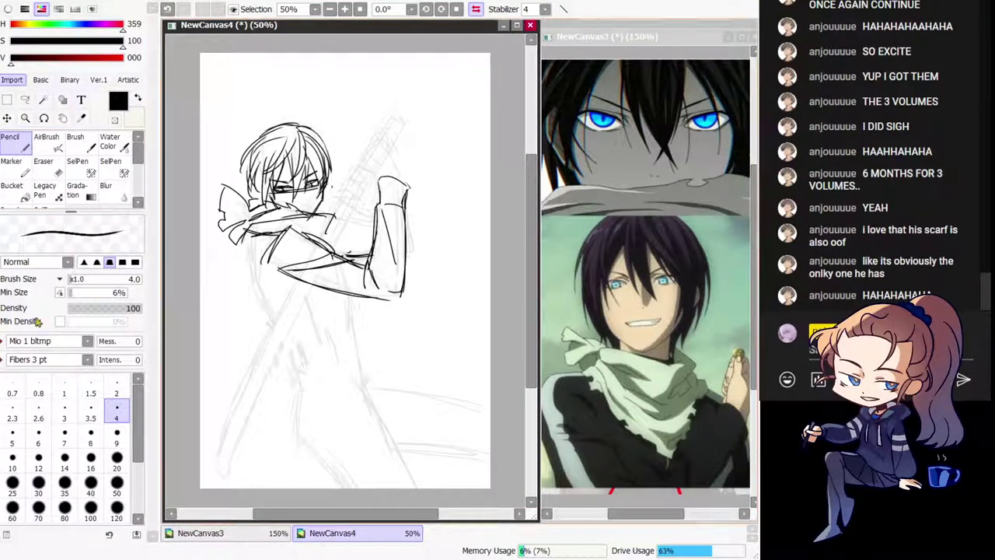
key(h)
key(h)
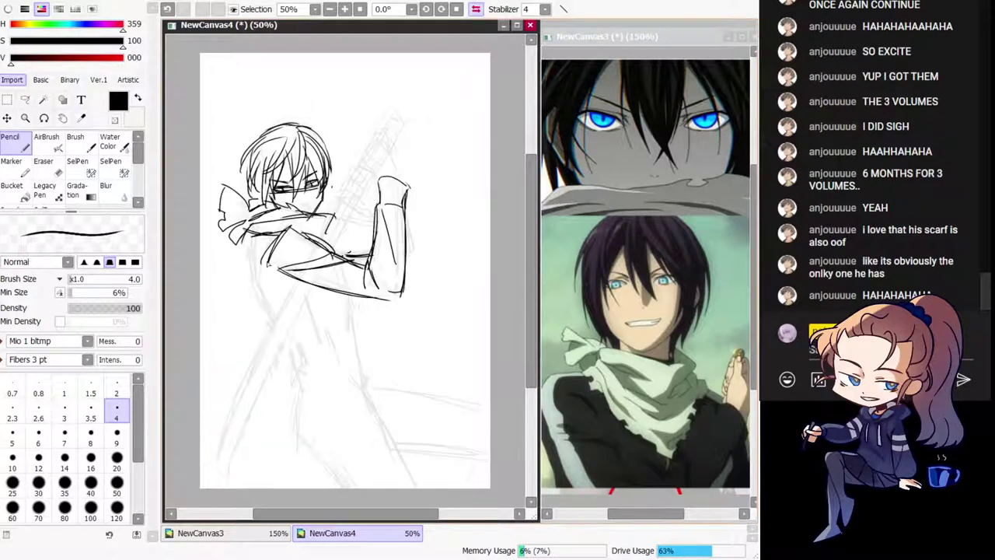
Step: Draw the outline of the far shoulder and upper back descending from below the scarf knot
key(ctrl+z)
mouse_move(259, 248)
mouse_down()
mouse_move(273, 288)
mouse_move(254, 273)
mouse_up()
key(ctrl+z)
mouse_move(269, 239)
mouse_down()
mouse_move(247, 253)
mouse_move(255, 280)
mouse_up()
key(ctrl+z)
key(ctrl+z)
key(ctrl+z)
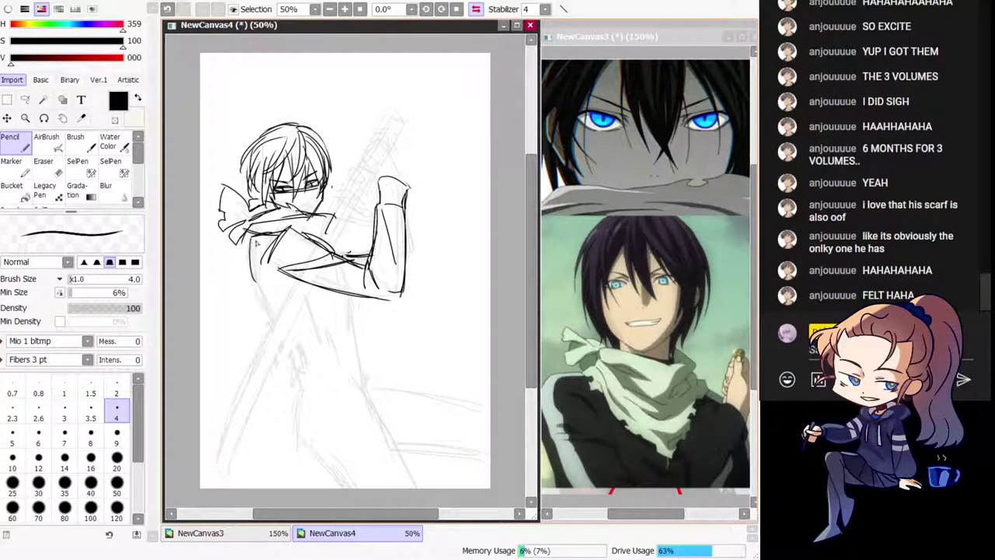
key(h)
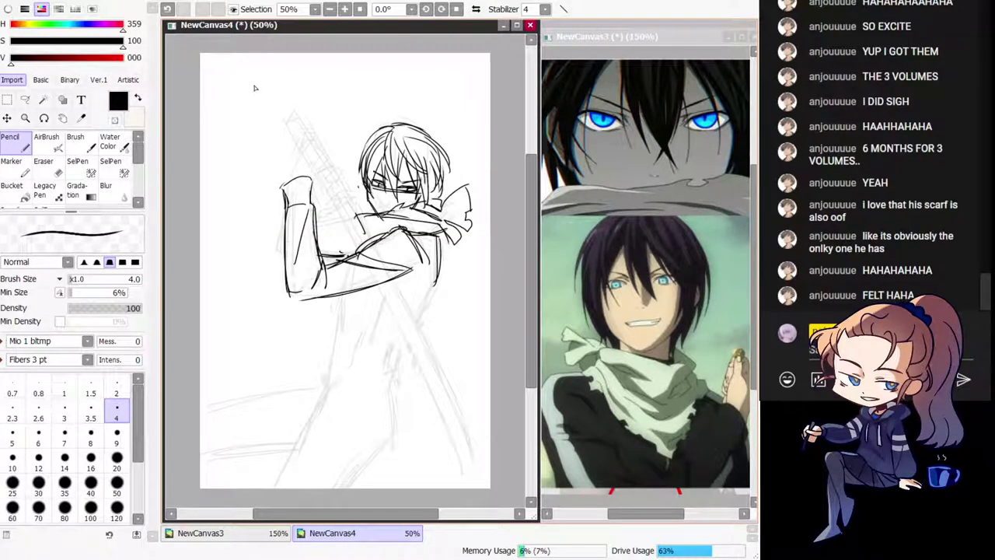
Step: Hide the red-line overlay on the sword photo and examine the two-handed grip, with photo and drawing enlarged around the hands
click(599, 247)
scroll(645, 272, down, 5)
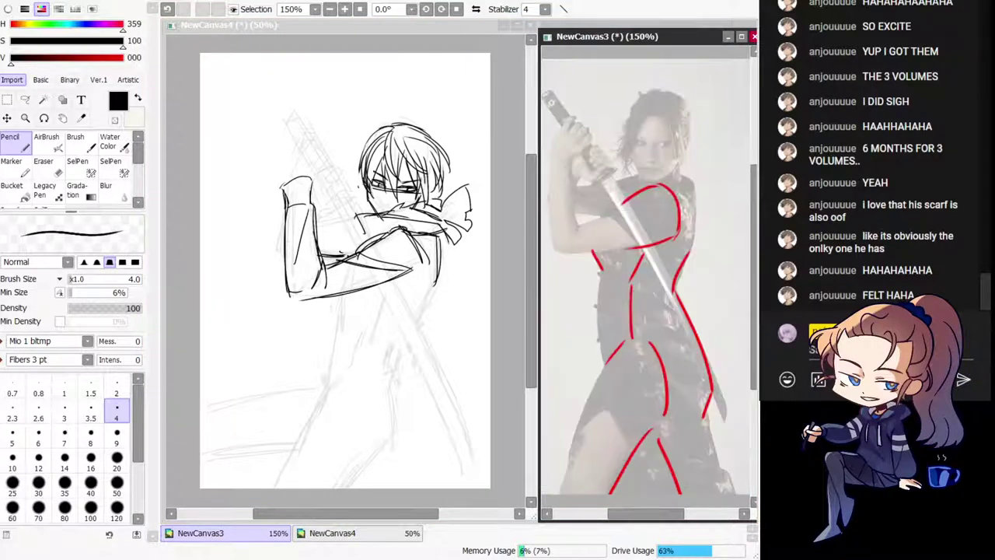
drag(615, 304, 694, 359)
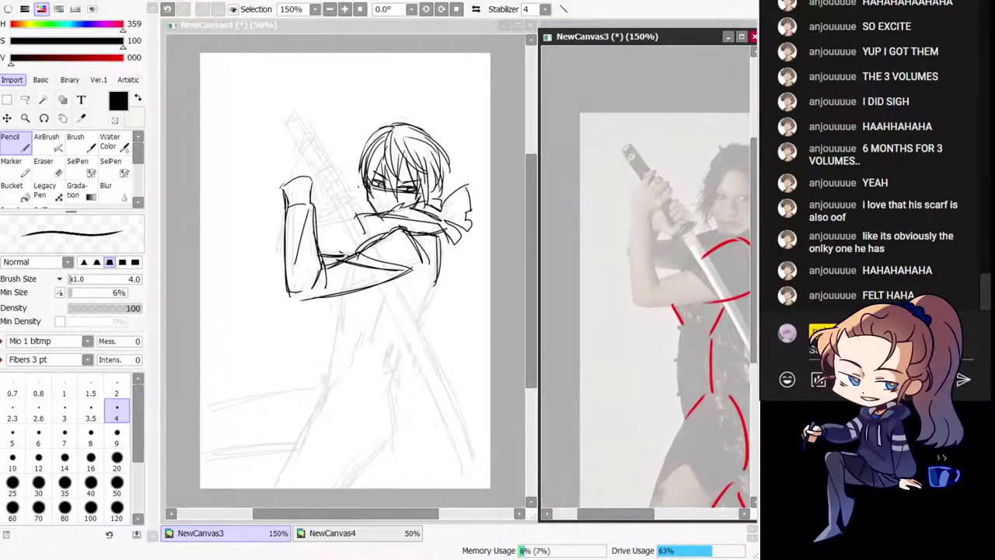
key(d)
click(3, 209)
scroll(649, 292, up, 3)
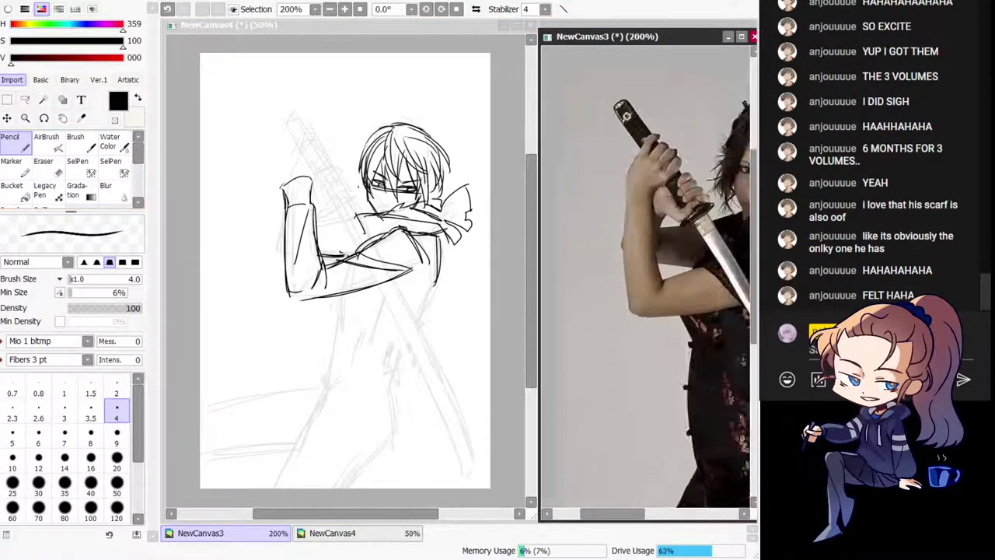
drag(661, 241, 616, 409)
click(317, 216)
key(ctrl+plus)
key(ctrl+plus)
key(ctrl+plus)
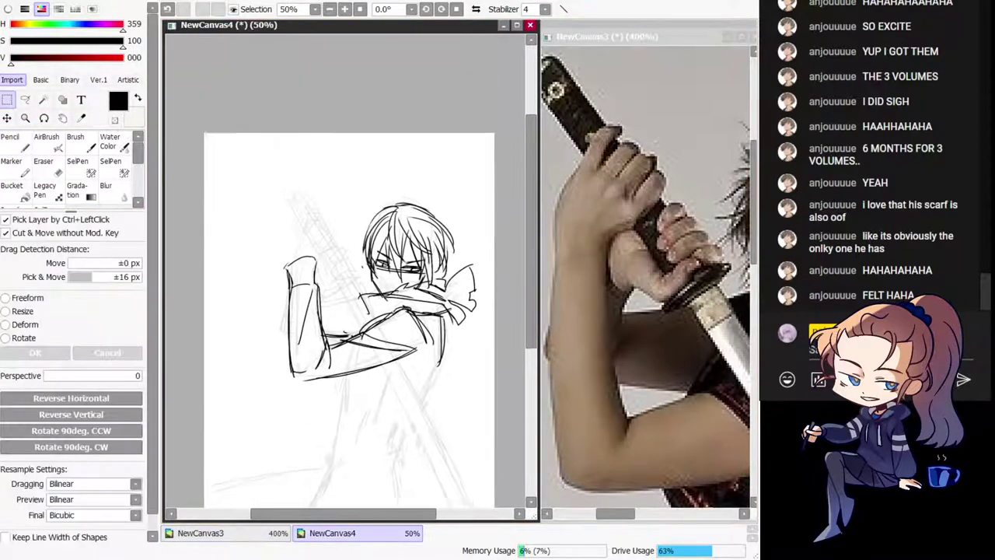
drag(373, 270, 367, 273)
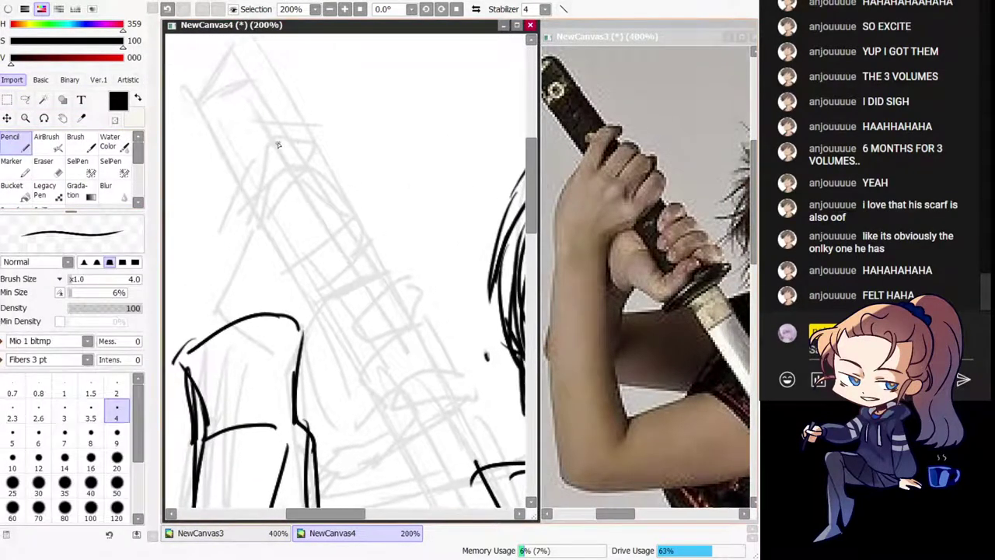
Step: Draw the upper gripping hand over the faint pose sketch, with its bent index finger, curled fingers and the heel of the palm
mouse_move(308, 135)
mouse_down()
mouse_move(265, 154)
mouse_move(248, 204)
mouse_up()
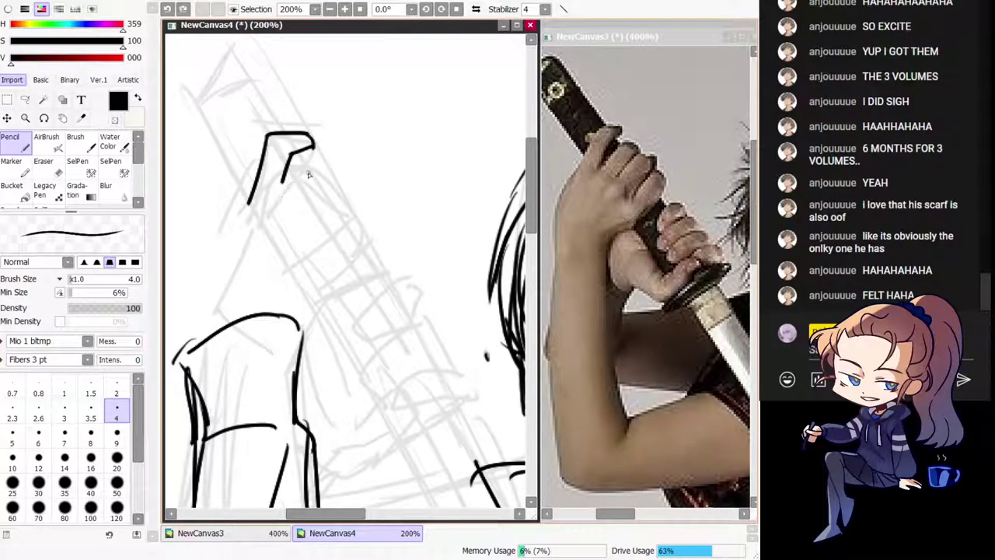
mouse_move(280, 201)
mouse_down()
mouse_move(326, 163)
mouse_move(305, 211)
mouse_up()
drag(354, 192, 328, 227)
mouse_move(354, 201)
mouse_down()
mouse_move(337, 222)
mouse_move(366, 225)
mouse_move(333, 289)
mouse_up()
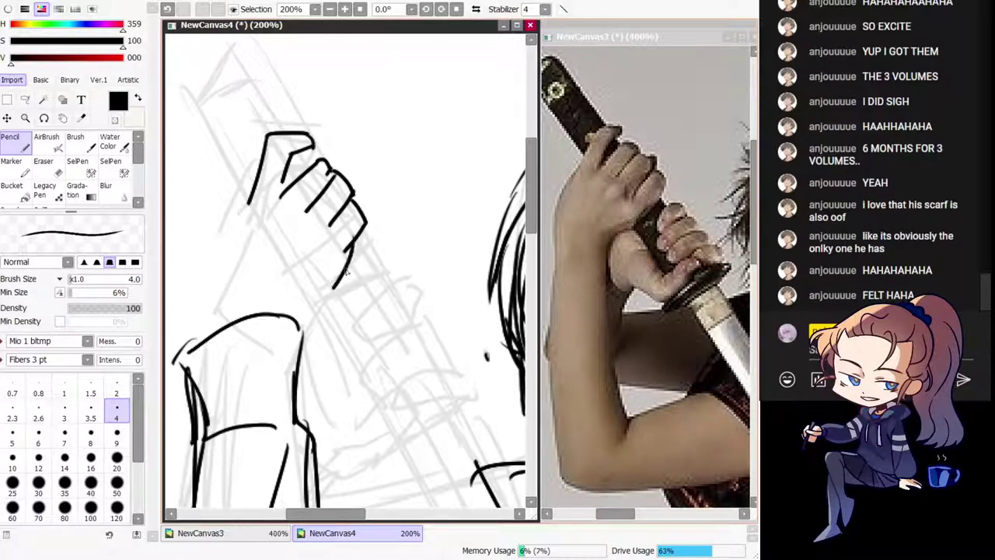
key(ctrl+z)
key(ctrl+z)
mouse_move(366, 221)
mouse_down()
mouse_move(336, 286)
mouse_move(281, 317)
mouse_up()
drag(338, 274, 281, 314)
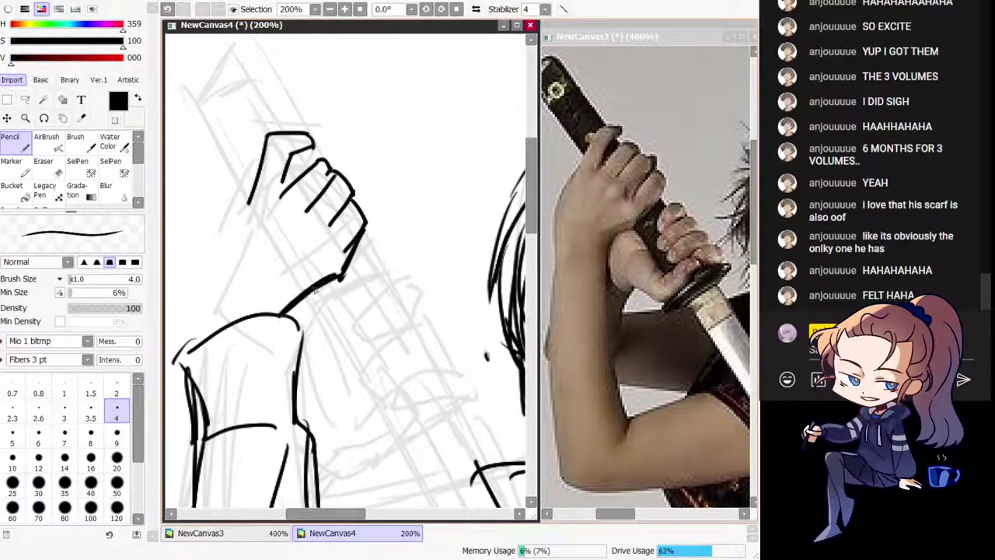
Step: Draw the back of the upper hand and its wrist down to the sleeve cuff of the raised forearm
mouse_move(248, 203)
mouse_down()
mouse_move(204, 271)
mouse_move(208, 346)
mouse_up()
key(h)
key(h)
key(ctrl+z)
key(ctrl+z)
drag(204, 274, 202, 348)
drag(204, 269, 210, 312)
key(Page_Down)
key(ctrl+minus)
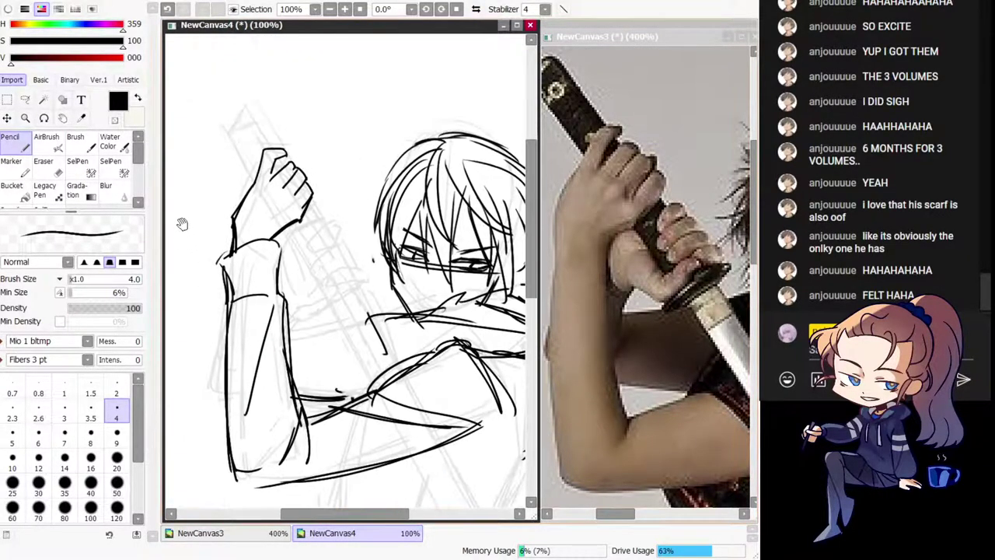
Step: Erase the cuff and upper forearm lines, then select the upper hand with a brushed selection, resize it slightly larger and deselect
key(e)
mouse_move(226, 284)
mouse_down()
mouse_move(250, 284)
mouse_move(250, 326)
mouse_up()
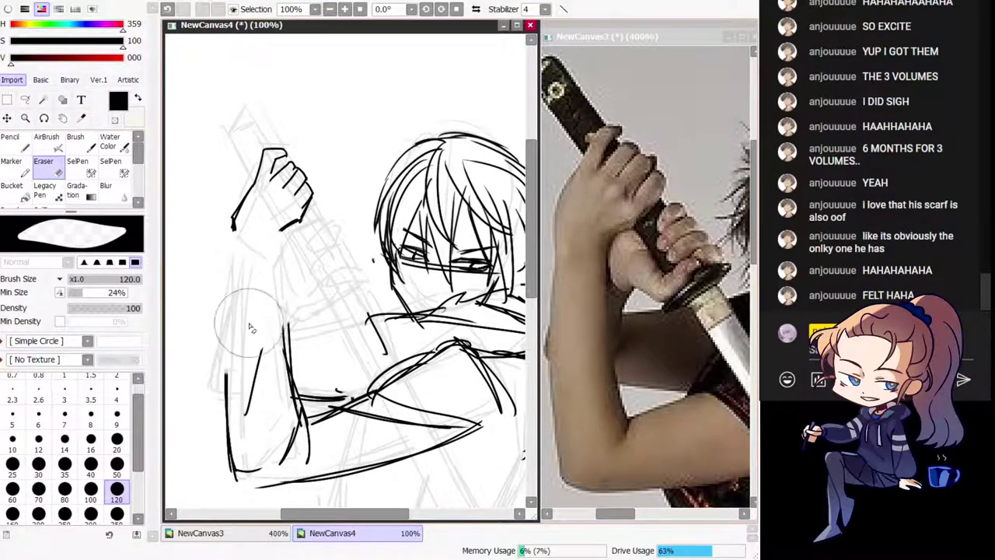
click(19, 163)
click(87, 164)
drag(270, 166, 250, 219)
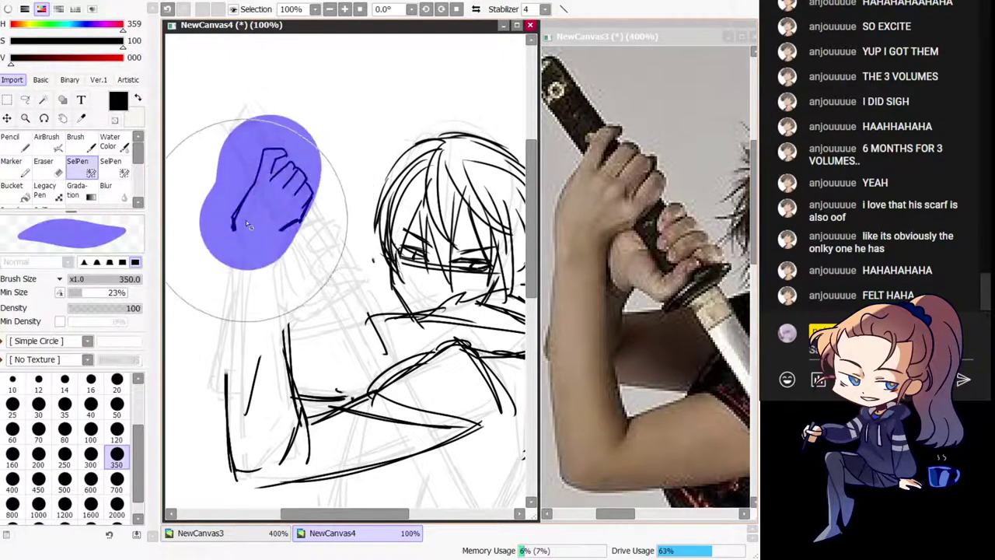
click(7, 100)
click(23, 311)
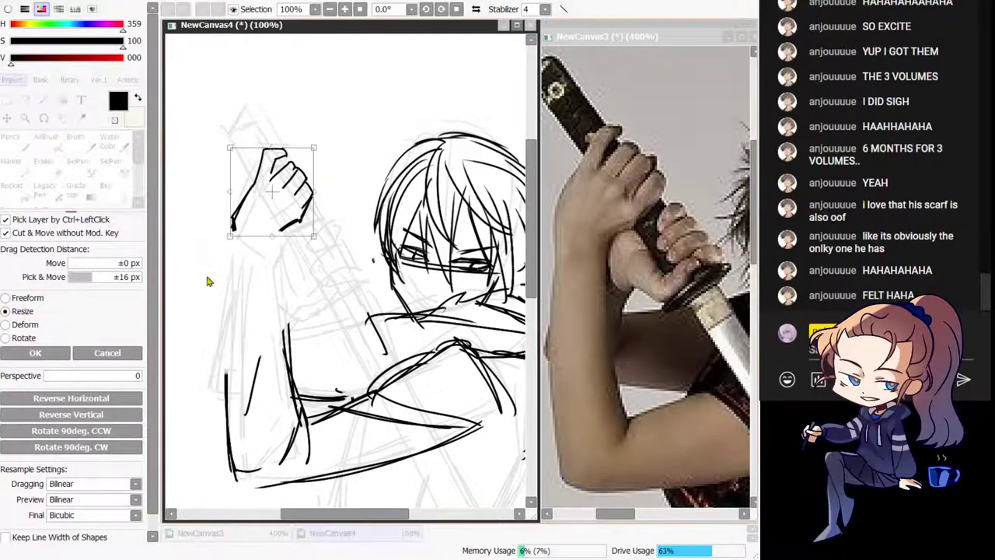
mouse_move(226, 241)
mouse_down()
mouse_move(215, 252)
mouse_move(224, 264)
mouse_move(221, 256)
mouse_up()
click(26, 325)
click(31, 353)
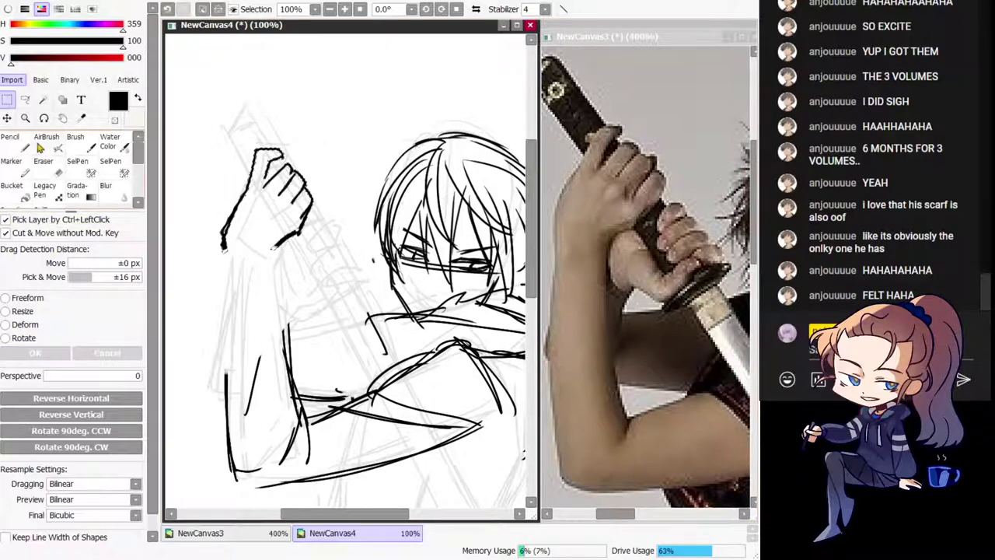
key(ctrl+d)
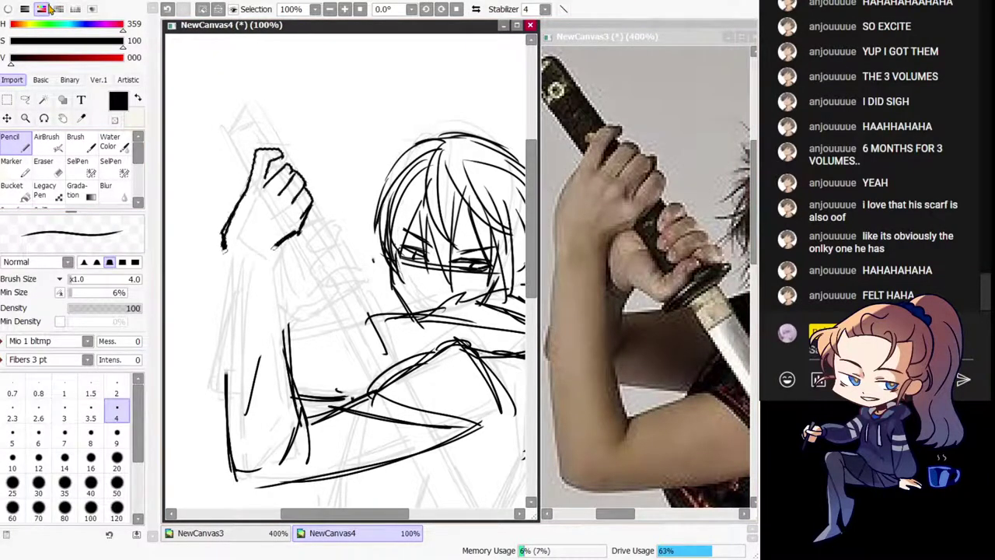
Step: Redraw the wrist edge, banded sleeve cuff and upper forearm lines to join the enlarged hand, checking the drawing mirrored
drag(227, 243, 287, 233)
key(ctrl+z)
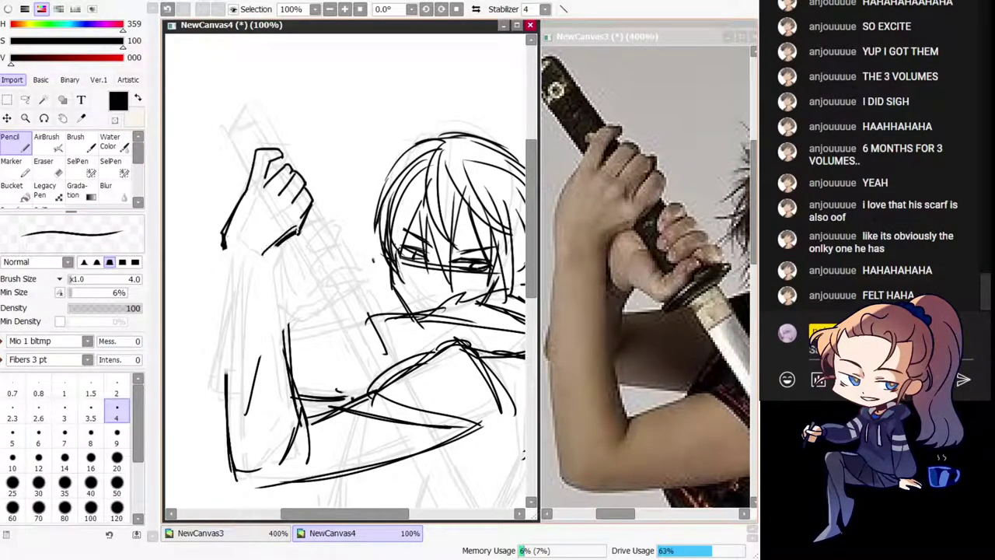
key(h)
key(h)
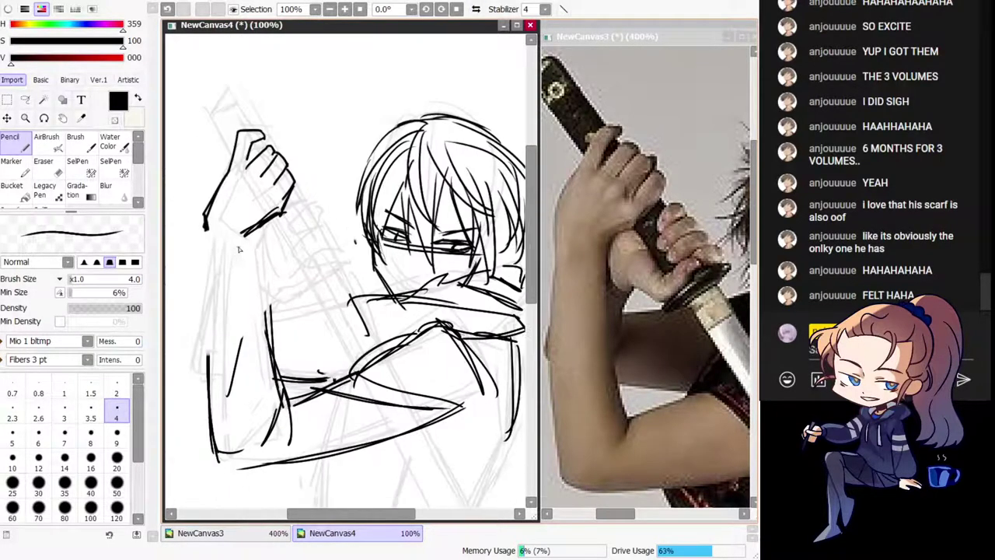
mouse_move(196, 253)
mouse_down()
mouse_move(209, 426)
mouse_move(237, 243)
mouse_move(255, 232)
mouse_move(227, 238)
mouse_move(204, 292)
mouse_up()
drag(254, 272, 201, 304)
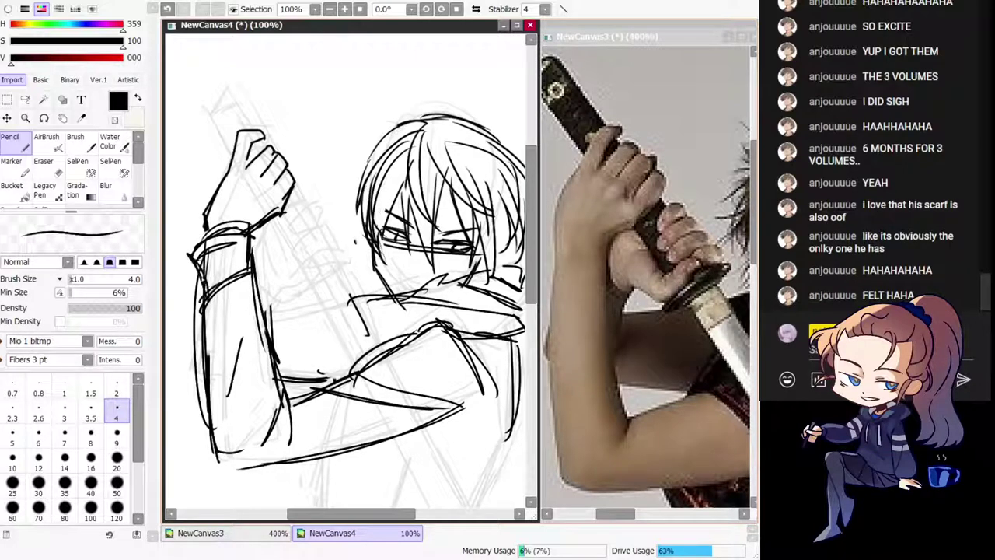
key(h)
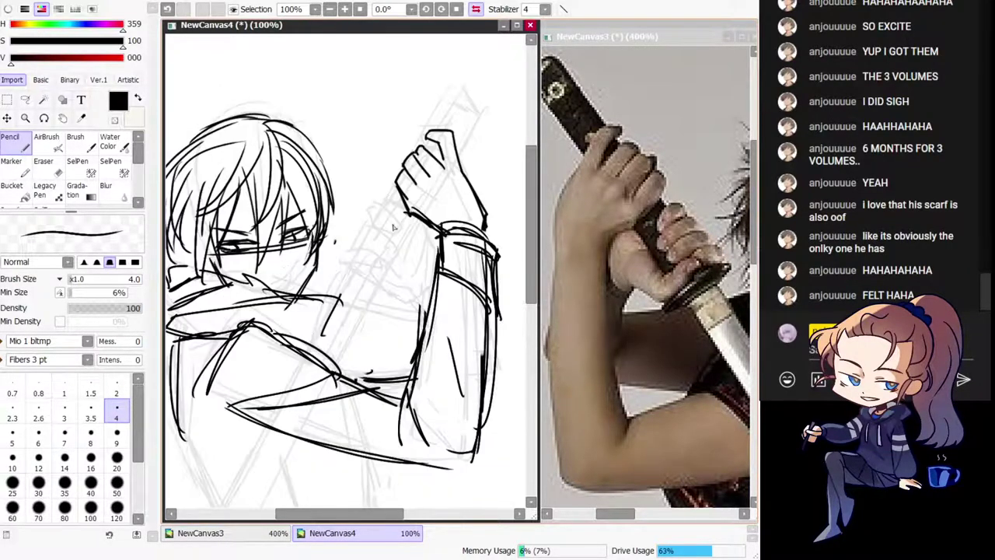
key(h)
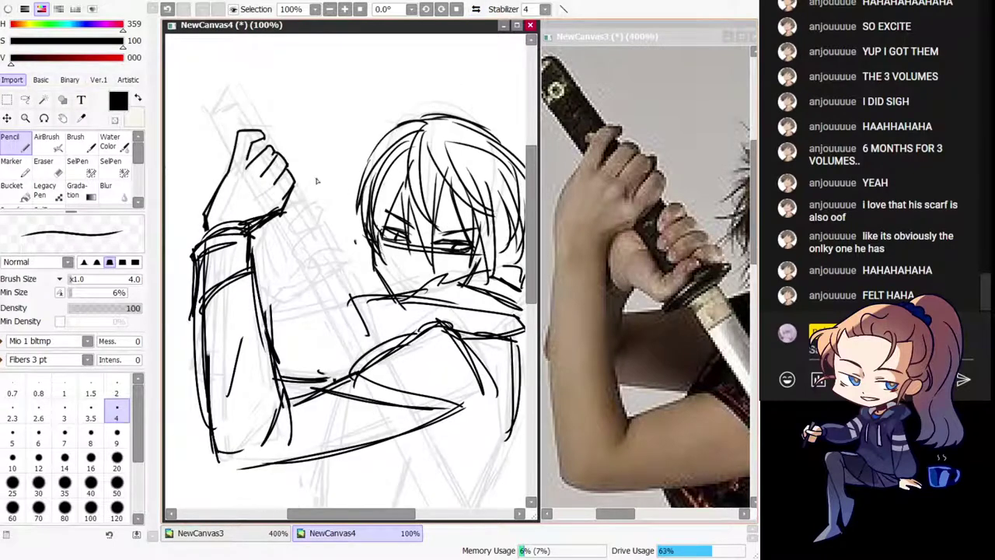
Step: Draw the curled fingers of the second hand, gripping the handle just below the upper hand
key(ctrl+z)
drag(263, 145, 247, 165)
drag(335, 228, 290, 217)
key(ctrl+z)
key(ctrl+z)
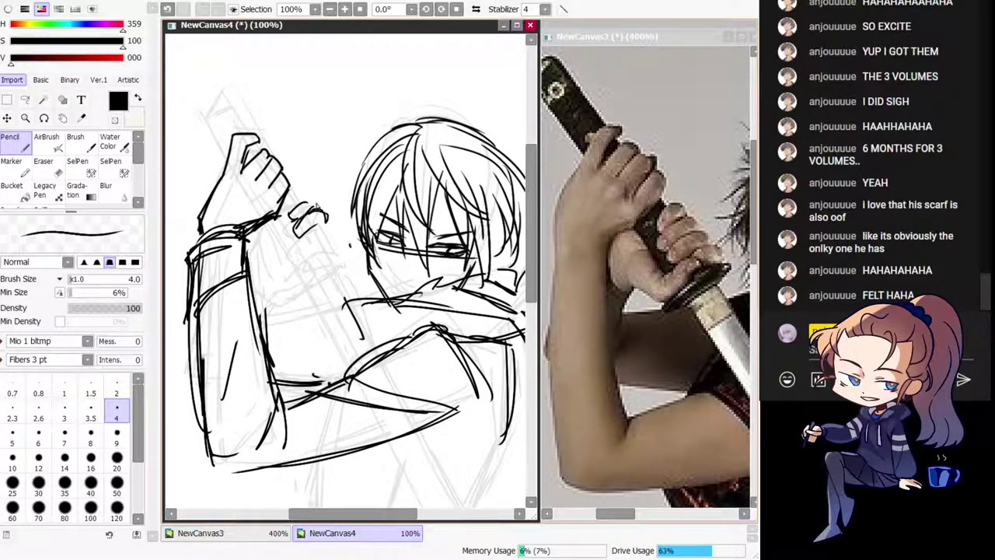
key(ctrl+z)
drag(307, 237, 298, 247)
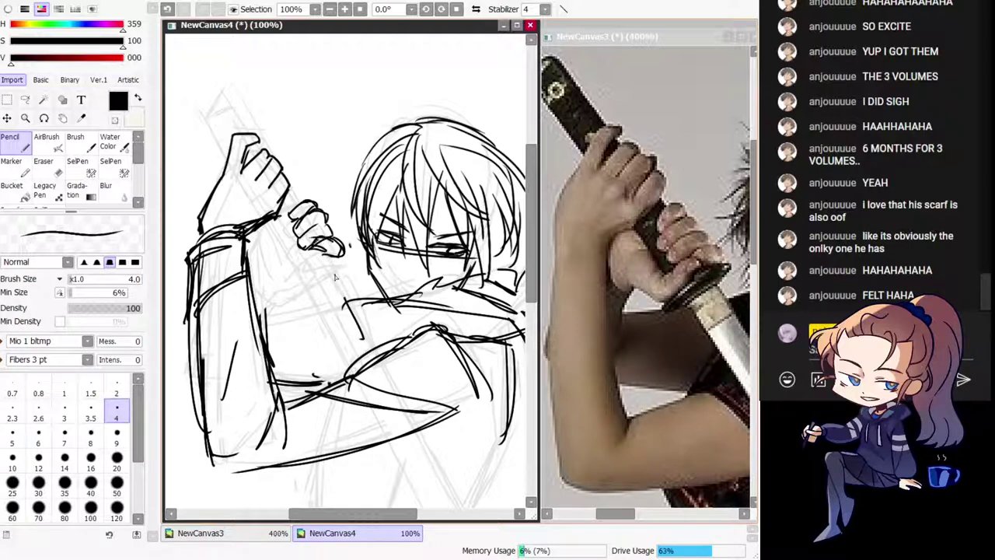
Step: Draw the second hand's thumb and thumb base beneath its curled fingers, refining the strokes in the mirrored view
mouse_move(318, 265)
mouse_down()
mouse_move(286, 285)
mouse_move(301, 286)
mouse_move(288, 269)
mouse_move(312, 280)
mouse_move(327, 259)
mouse_move(292, 288)
mouse_move(311, 264)
mouse_up()
key(ctrl+z)
key(ctrl+z)
key(ctrl+z)
key(h)
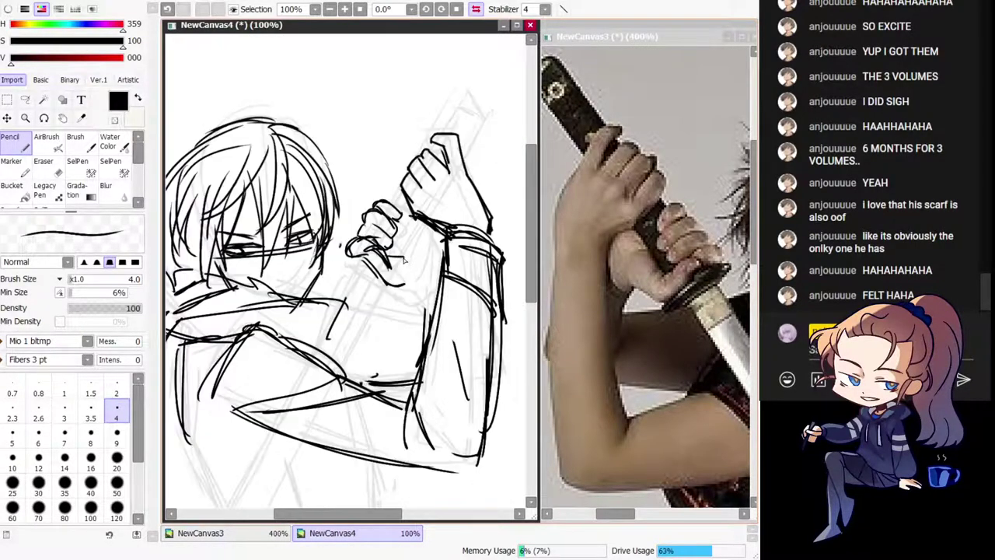
key(ctrl+z)
mouse_move(387, 257)
mouse_down()
mouse_move(418, 266)
mouse_move(407, 261)
mouse_move(396, 287)
mouse_up()
key(ctrl+z)
key(ctrl+z)
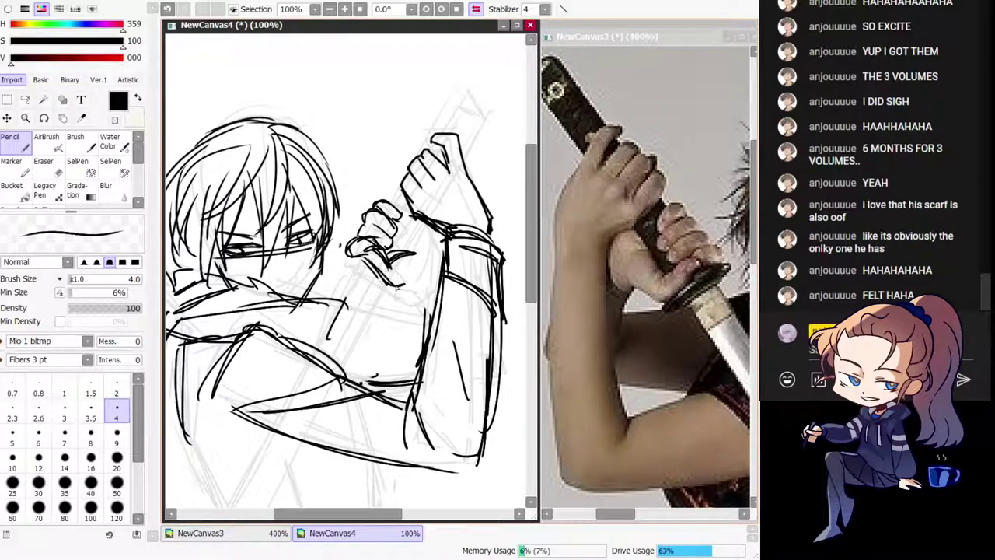
Step: Draw the second hand's lower palm edge and wrist running behind the raised forearm
key(h)
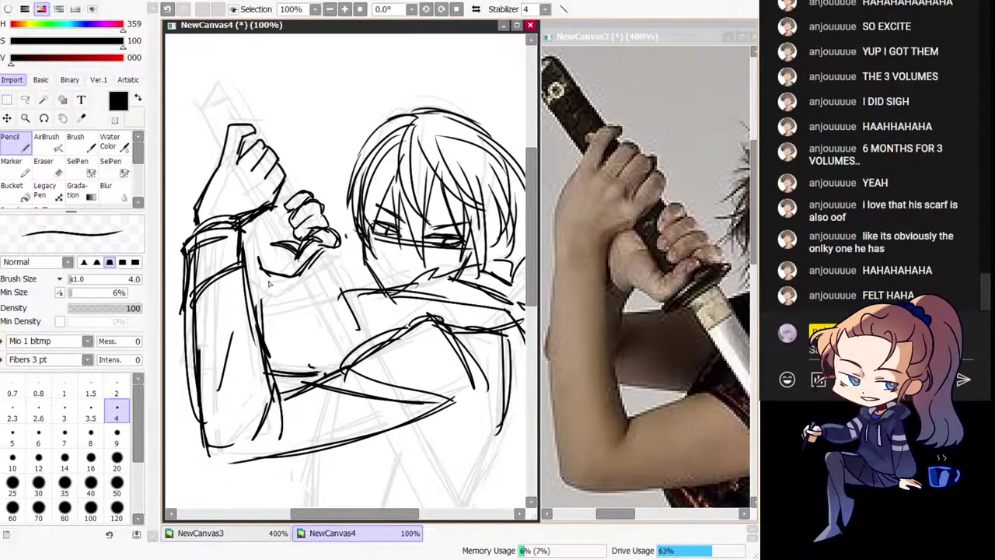
key(ctrl+z)
mouse_move(271, 277)
mouse_down()
mouse_move(253, 298)
mouse_move(293, 286)
mouse_move(284, 280)
mouse_up()
key(ctrl+z)
key(ctrl+z)
Step: Outline the second arm's bent elbow sticking out behind the raised forearm, checking its shape in the mirrored view
mouse_move(220, 272)
mouse_down()
mouse_move(202, 348)
mouse_move(224, 355)
mouse_move(215, 292)
mouse_move(213, 324)
mouse_move(195, 342)
mouse_up()
key(ctrl+z)
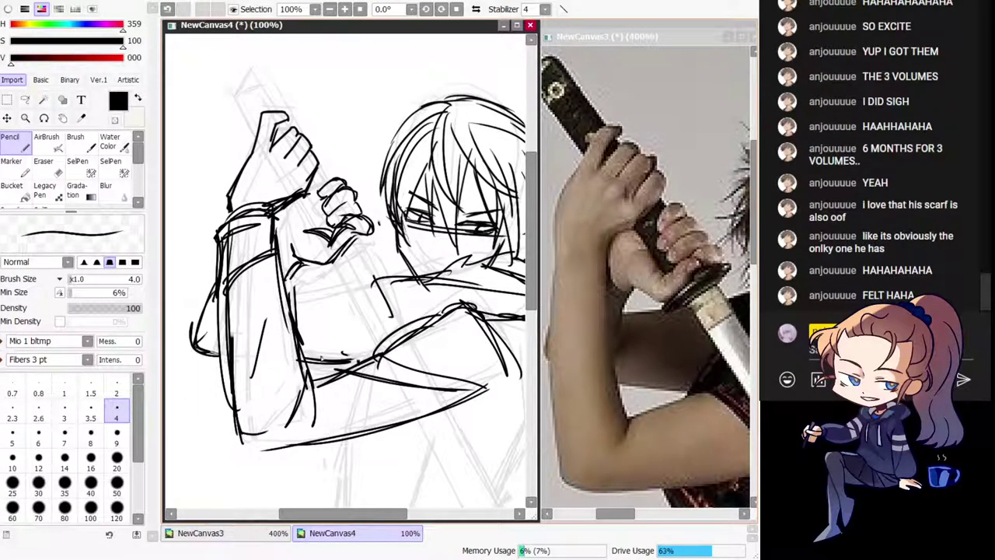
key(h)
key(ctrl+z)
key(ctrl+z)
drag(471, 284, 489, 336)
drag(473, 290, 484, 339)
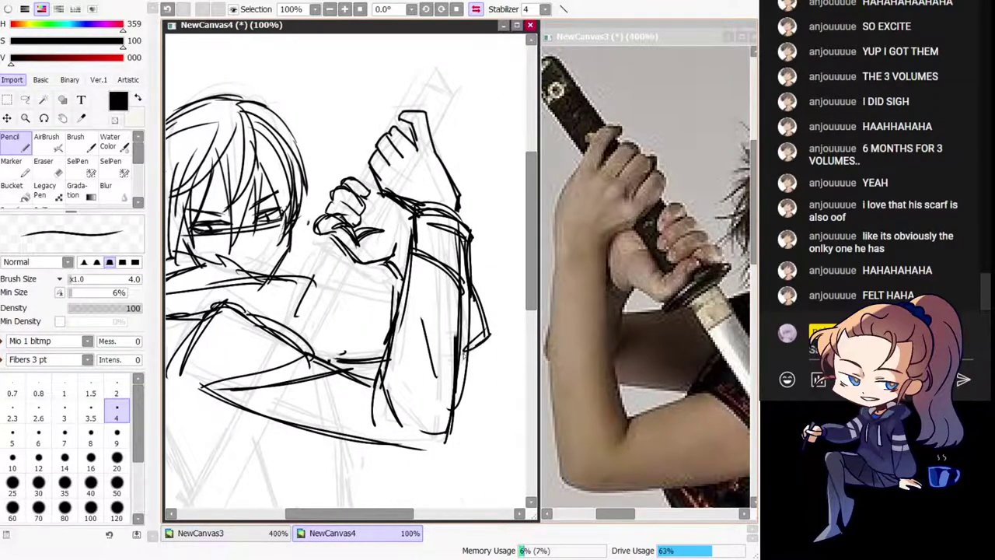
key(h)
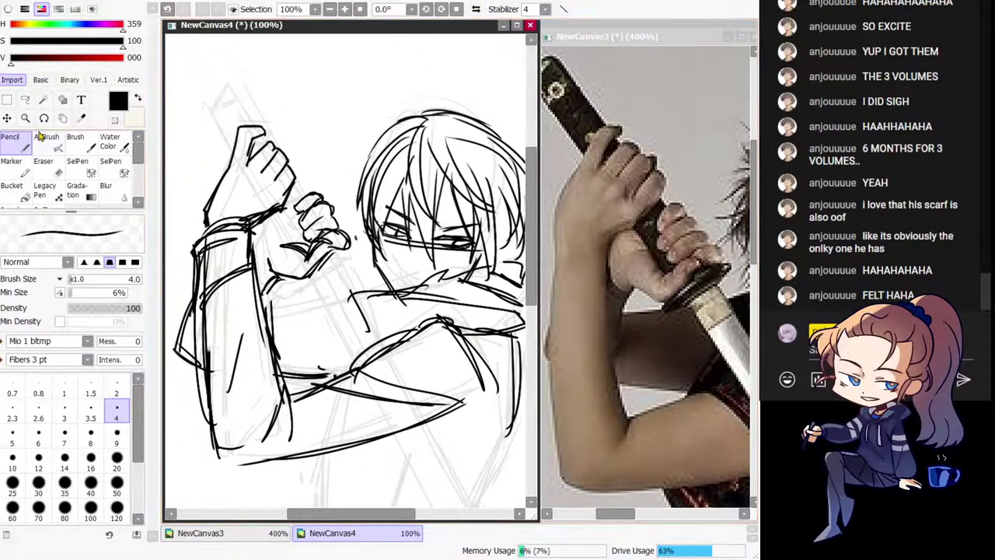
Step: Select the second hand's curled fingers with a brushed selection, move them slightly toward the upper hand and deselect
click(45, 161)
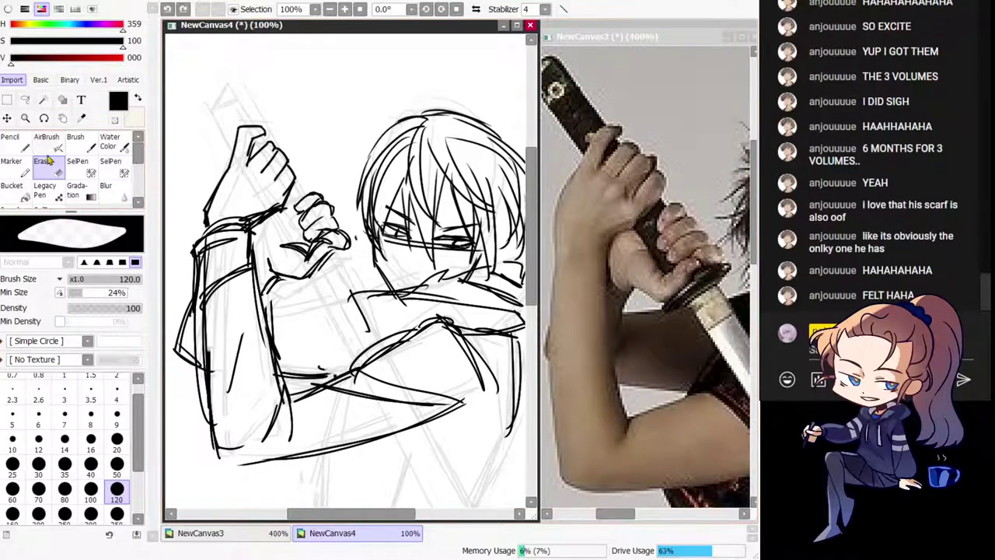
click(77, 161)
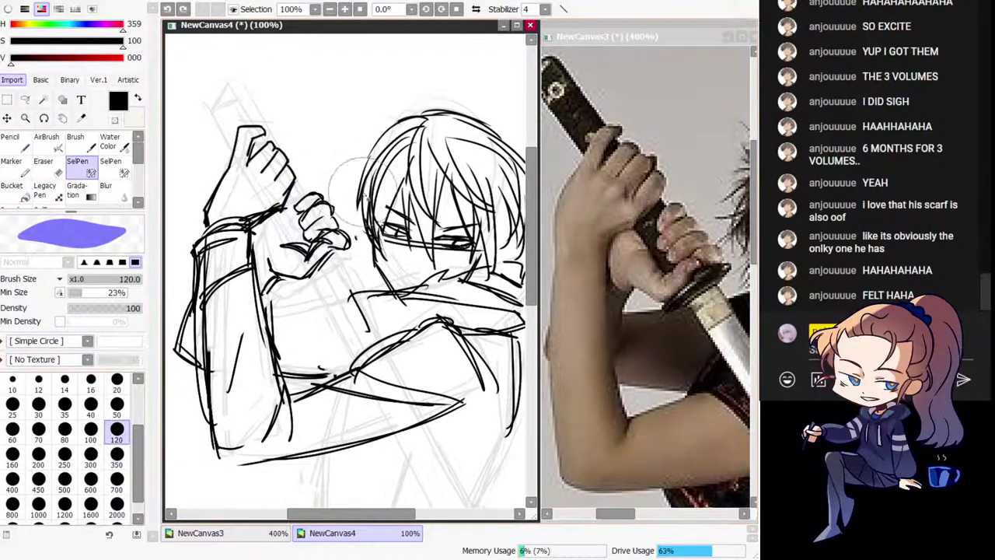
mouse_move(352, 186)
mouse_down()
mouse_move(318, 199)
mouse_move(358, 248)
mouse_up()
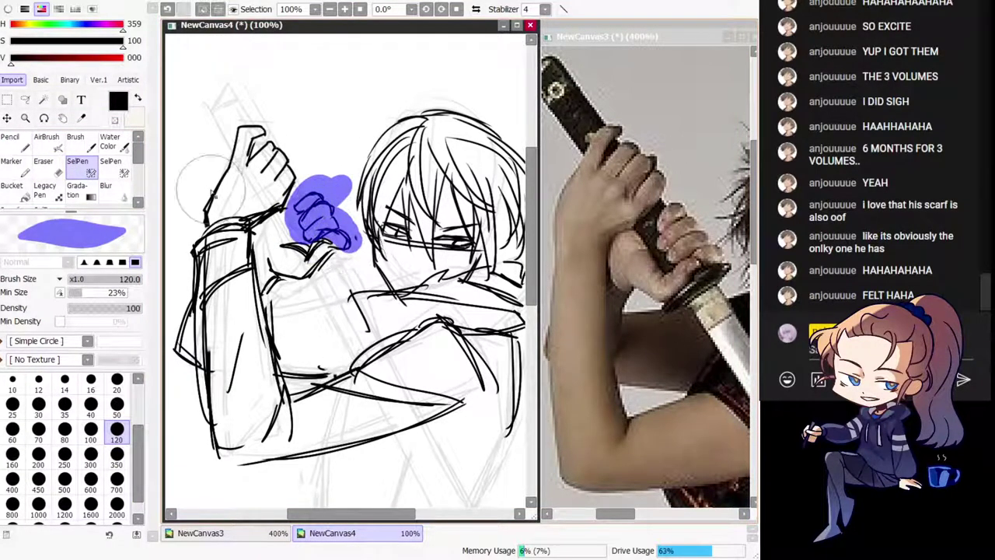
click(6, 118)
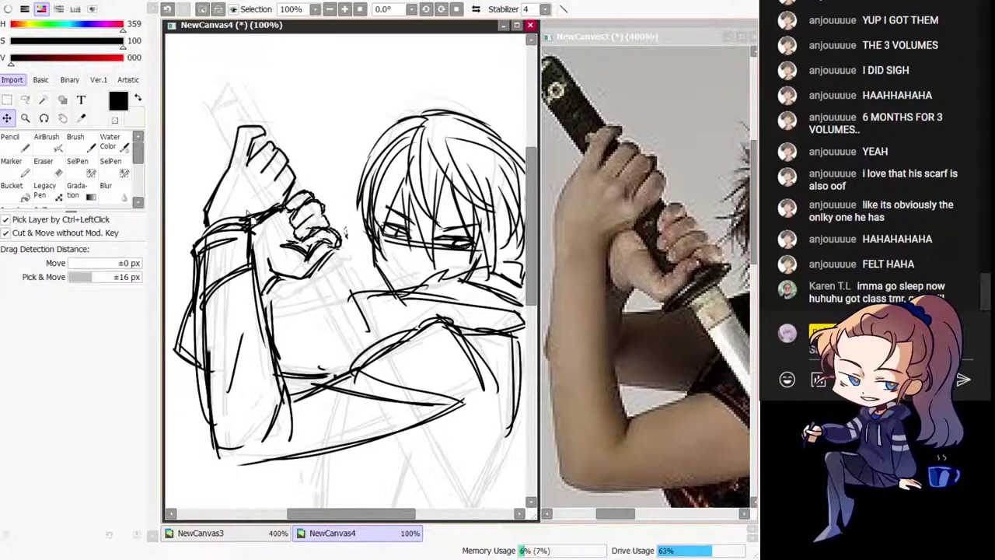
drag(248, 210, 249, 209)
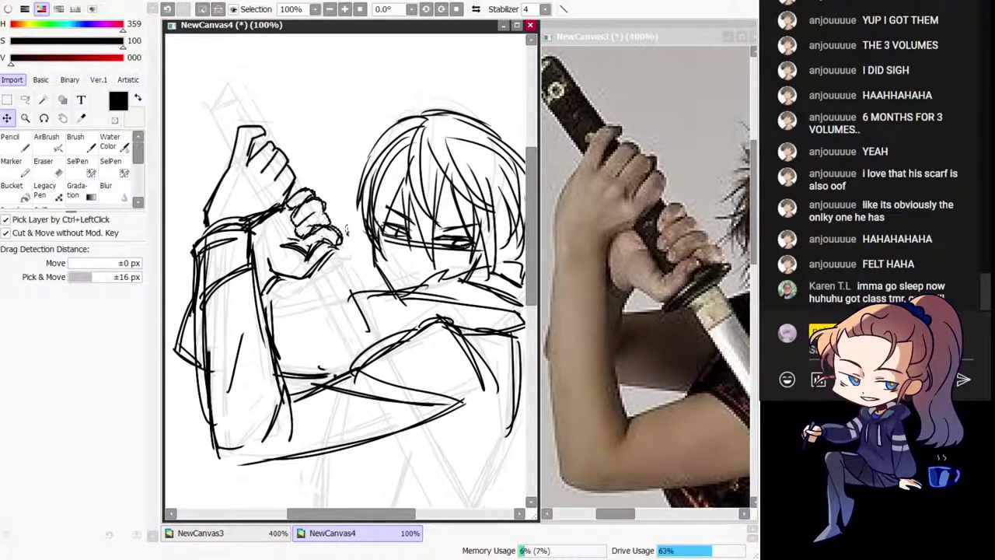
key(ctrl+d)
Step: Touch up the second hand's fingers and draw the handle's edge between the two hands
click(8, 143)
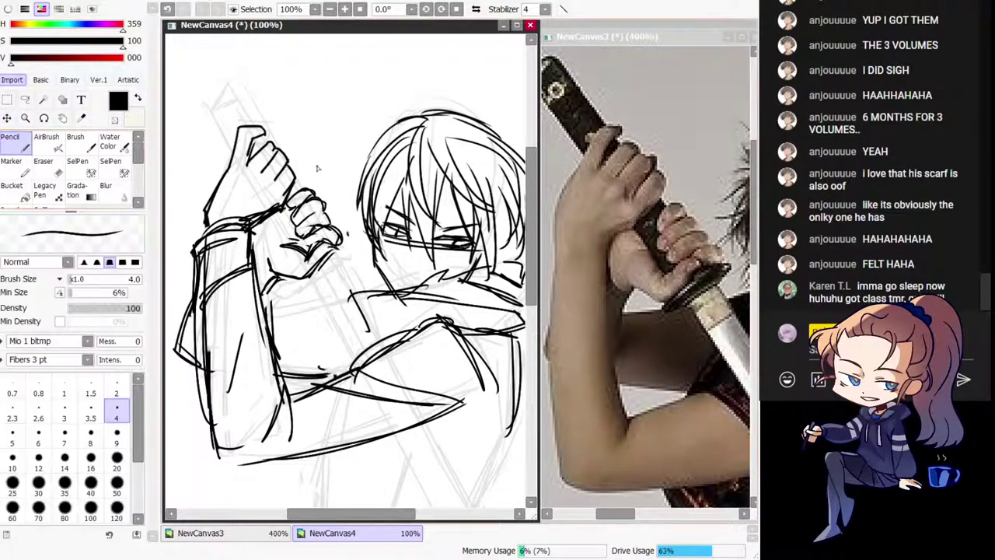
key(ctrl+z)
mouse_move(328, 236)
mouse_down()
mouse_move(312, 251)
mouse_move(306, 214)
mouse_move(307, 228)
mouse_up()
key(h)
key(ctrl+z)
drag(409, 181, 396, 204)
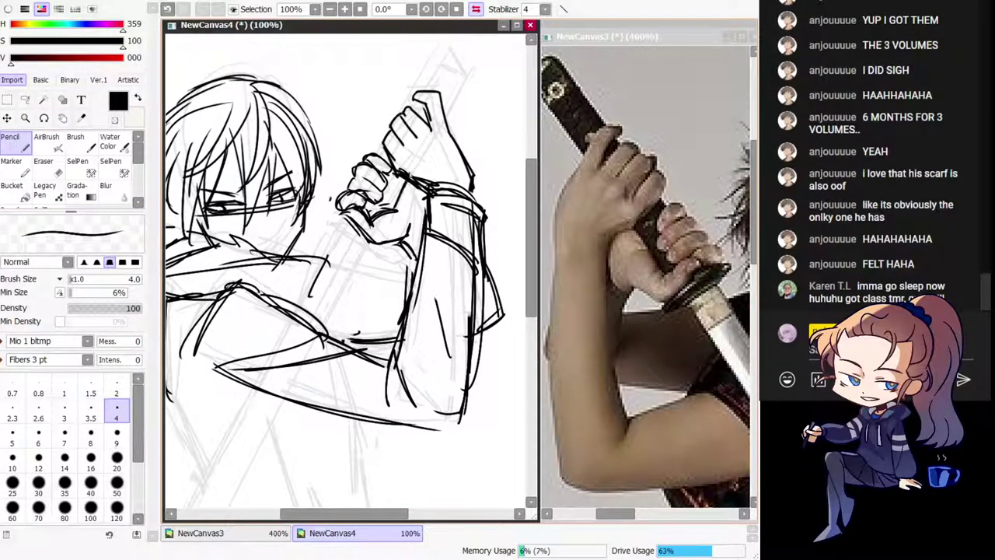
Step: Erase the upper hand's index finger and knuckle lines where the sword handle emerges
key(h)
scroll(269, 186, up, 2)
key(e)
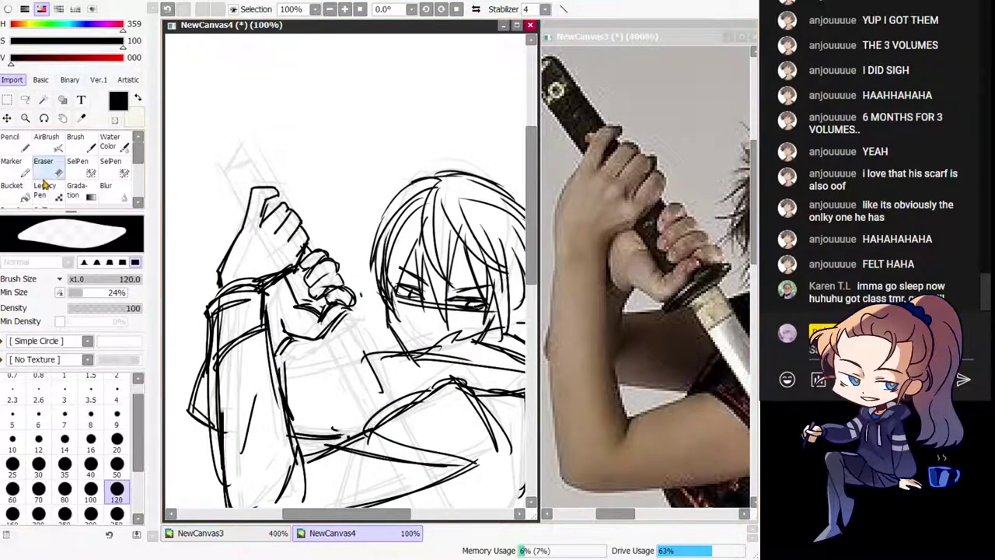
drag(249, 200, 239, 210)
Step: Draw the sword handle's rounded end and its two long sides rising above the upper hand
click(22, 134)
mouse_move(248, 143)
mouse_down()
mouse_move(222, 169)
mouse_move(223, 158)
mouse_move(236, 197)
mouse_up()
key(ctrl+z)
key(ctrl+z)
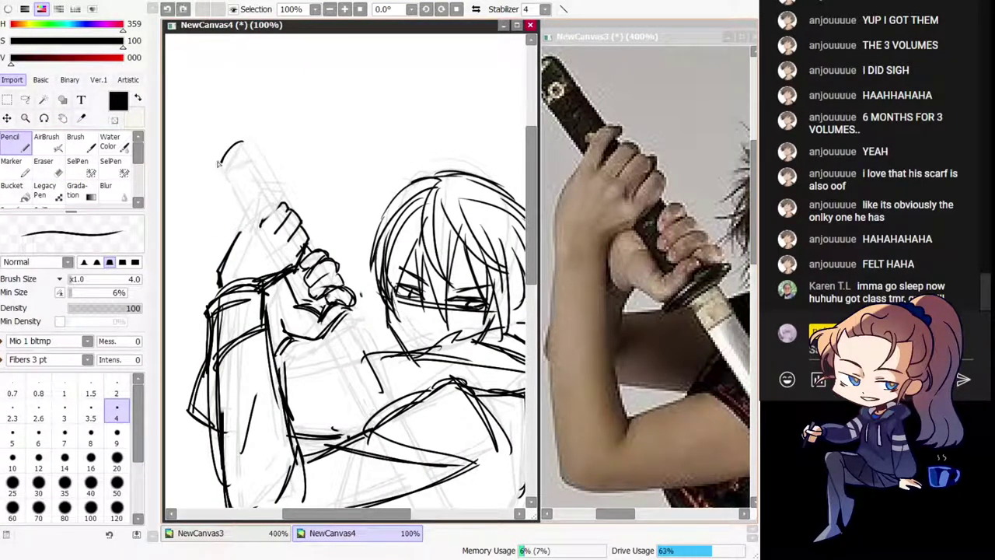
drag(220, 161, 249, 219)
key(ctrl+z)
drag(242, 142, 275, 201)
Step: Redraw the upper hand's index finger wrapping over the sword handle, working in the mirrored view
key(h)
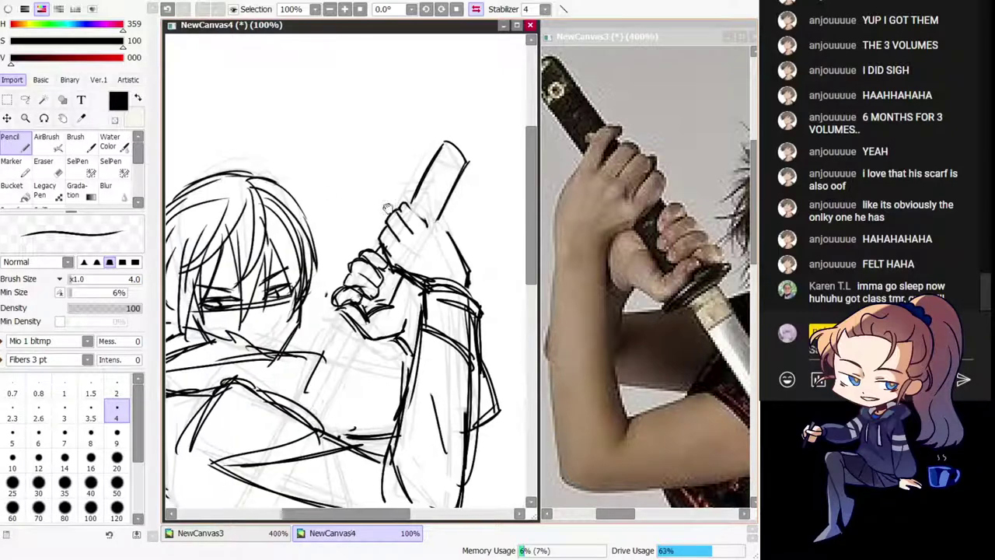
mouse_move(393, 193)
mouse_down()
mouse_move(407, 219)
mouse_move(419, 209)
mouse_move(432, 232)
mouse_up()
key(ctrl+z)
key(h)
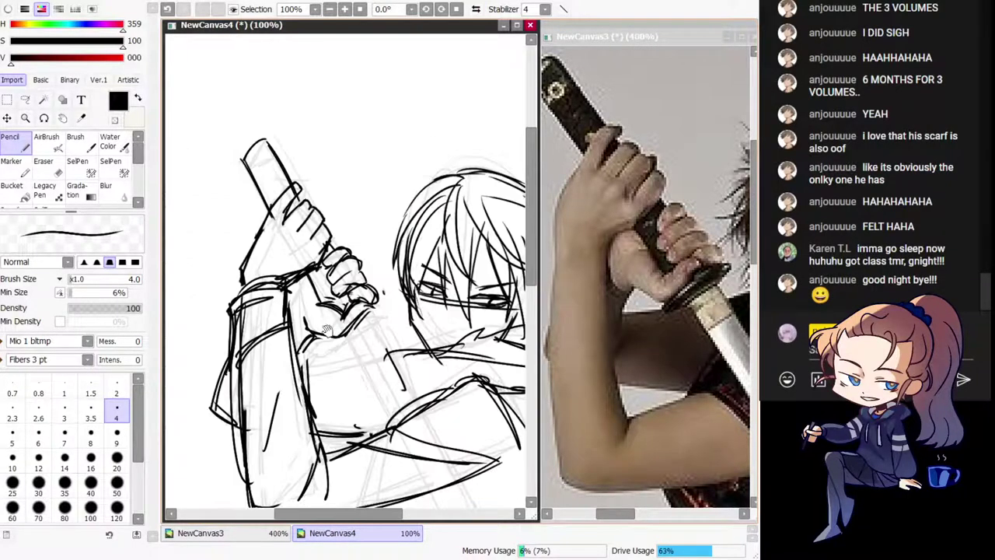
drag(491, 381, 425, 291)
key(Home)
key(Page_Up)
key(Page_Up)
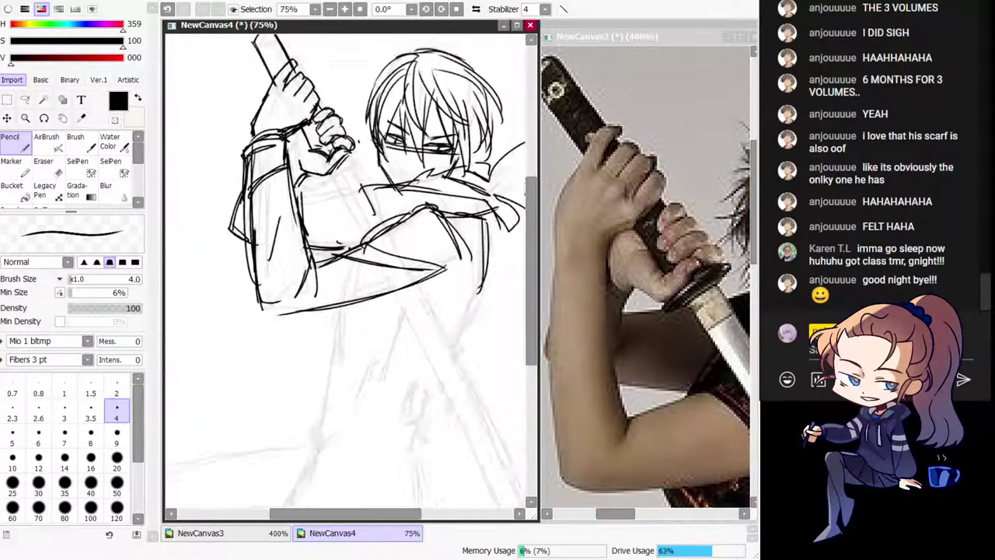
drag(337, 227, 334, 336)
drag(289, 255, 273, 273)
key(ctrl+z)
drag(268, 223, 285, 257)
key(ctrl+z)
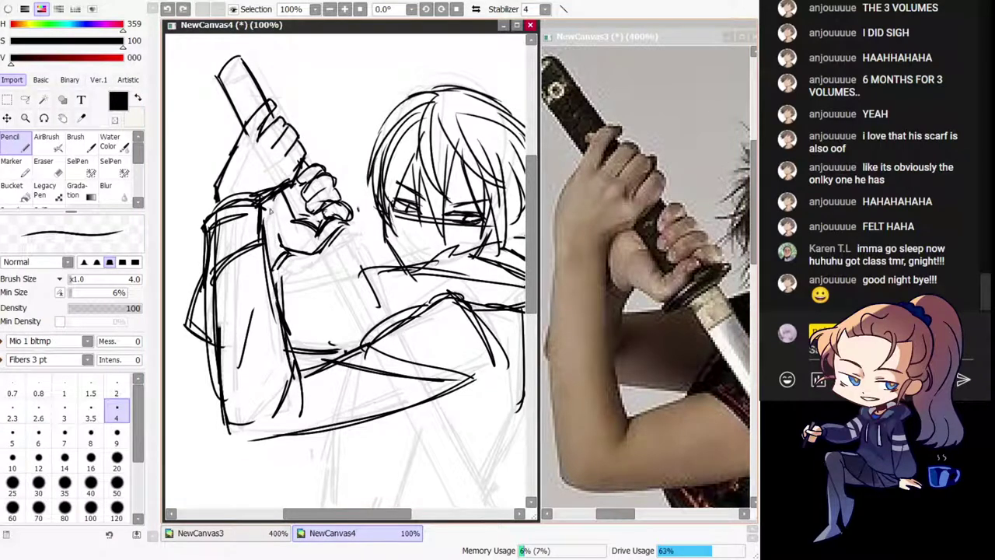
Step: Draw the lower hand's outer palm and wrist edge beside the raised sleeve's cuff, working in the mirrored view
drag(272, 201, 266, 217)
key(ctrl+z)
key(h)
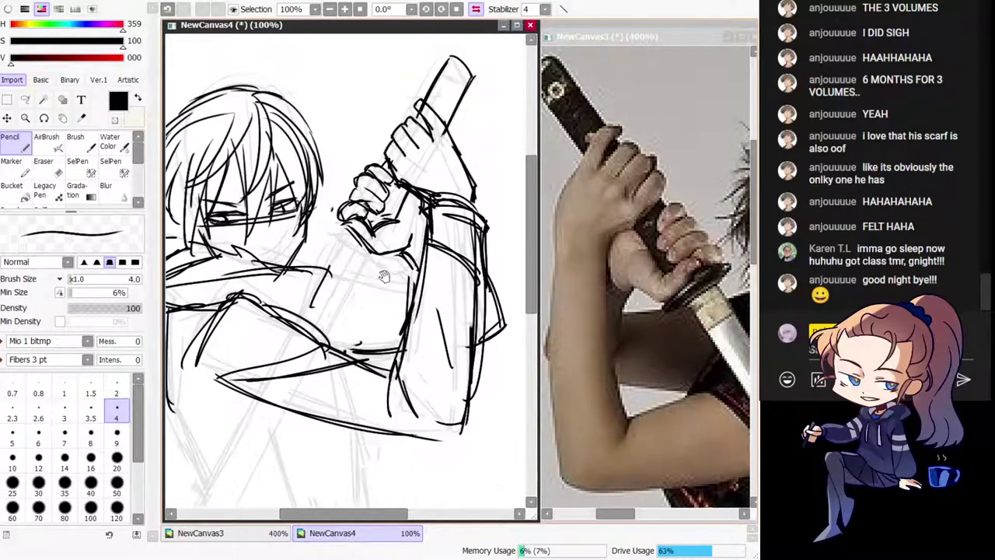
drag(420, 199, 402, 242)
drag(419, 210, 398, 253)
mouse_move(420, 208)
mouse_down()
mouse_move(401, 253)
mouse_move(419, 221)
mouse_up()
key(h)
drag(379, 283, 323, 250)
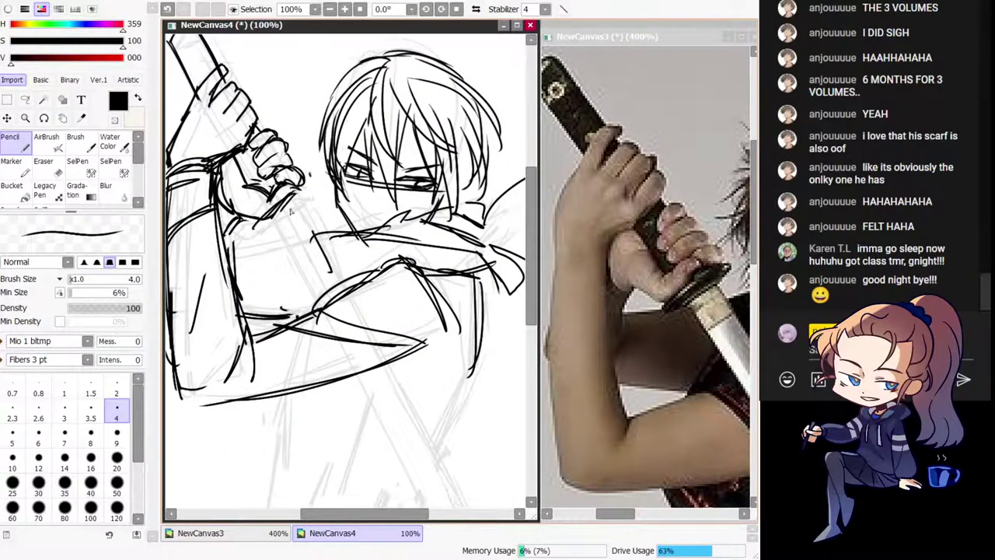
Step: Draw the oval sword guard below the lower hand and the first stretch of the blade's two edges
drag(312, 190, 256, 240)
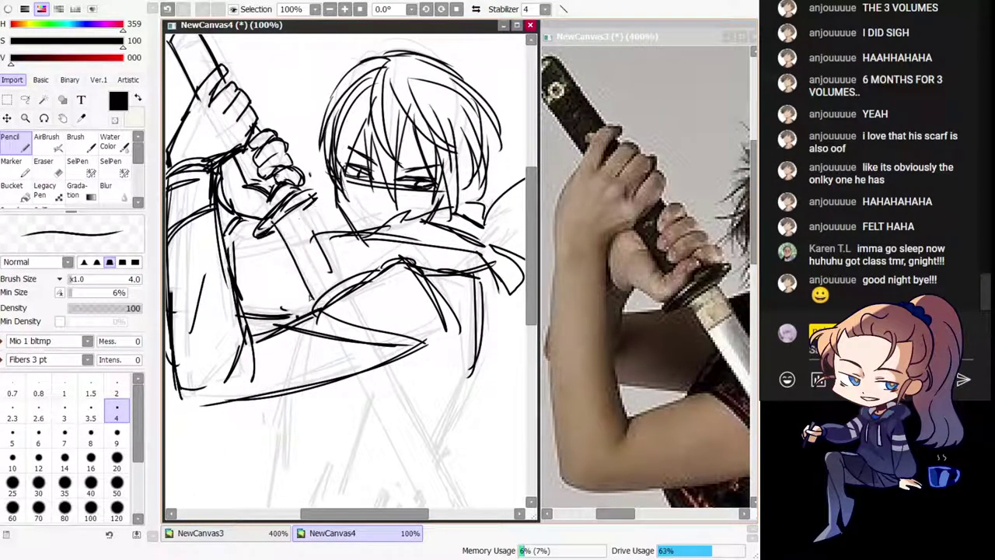
key(ctrl+z)
drag(279, 236, 318, 308)
drag(300, 212, 349, 296)
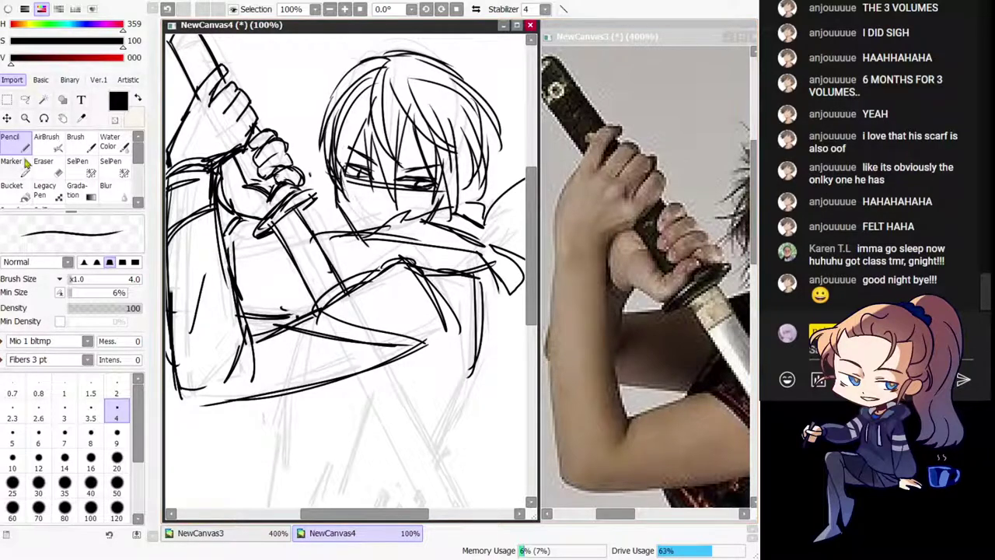
key(Page_Down)
key(minus)
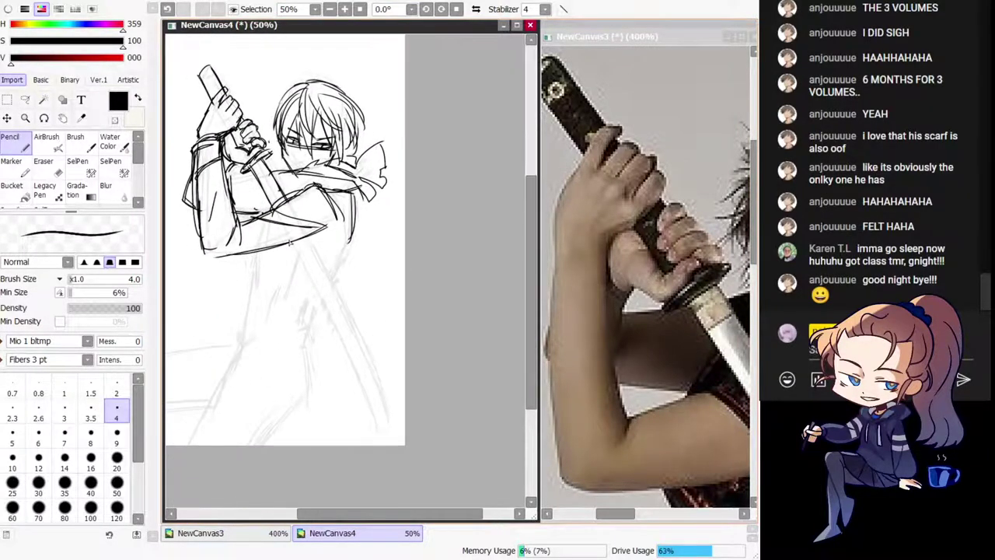
key(ctrl+z)
drag(264, 190, 335, 330)
key(ctrl+z)
key(ctrl+z)
drag(303, 279, 341, 333)
key(ctrl+z)
drag(267, 196, 351, 348)
key(ctrl+z)
key(minus)
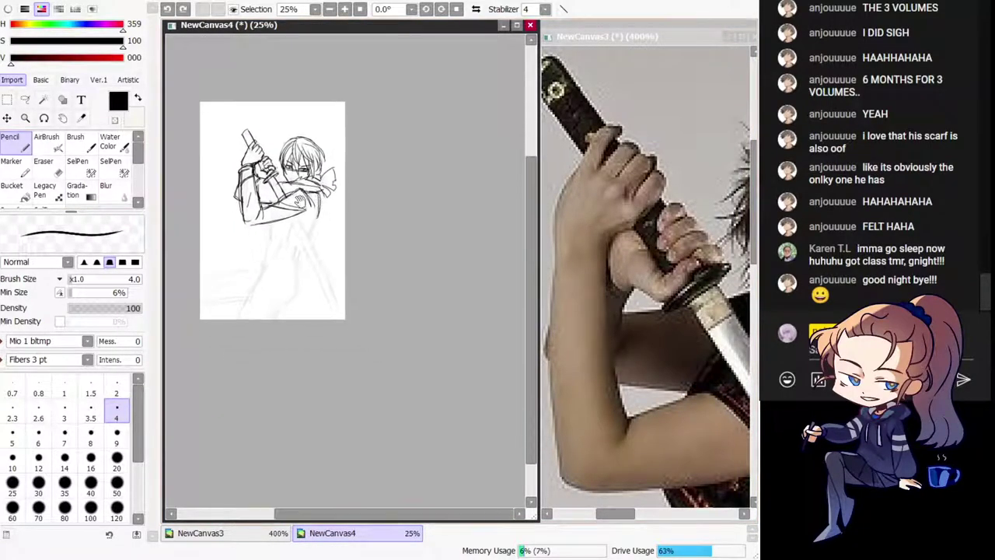
drag(277, 193, 325, 301)
key(ctrl+z)
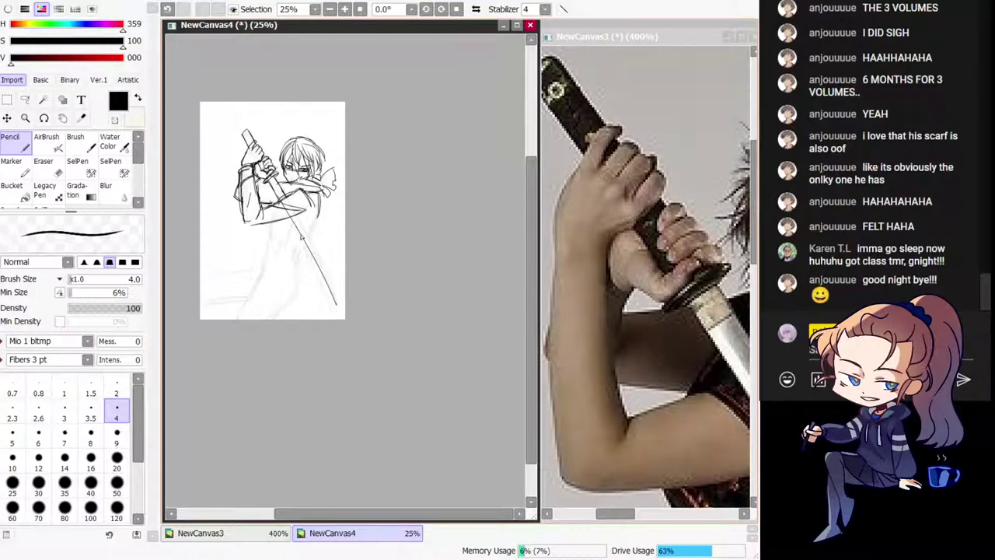
key(ctrl+z)
Step: Draw the blade's two long parallel edges from the forearm down toward the page's lower corner
drag(283, 203, 333, 310)
drag(298, 214, 340, 301)
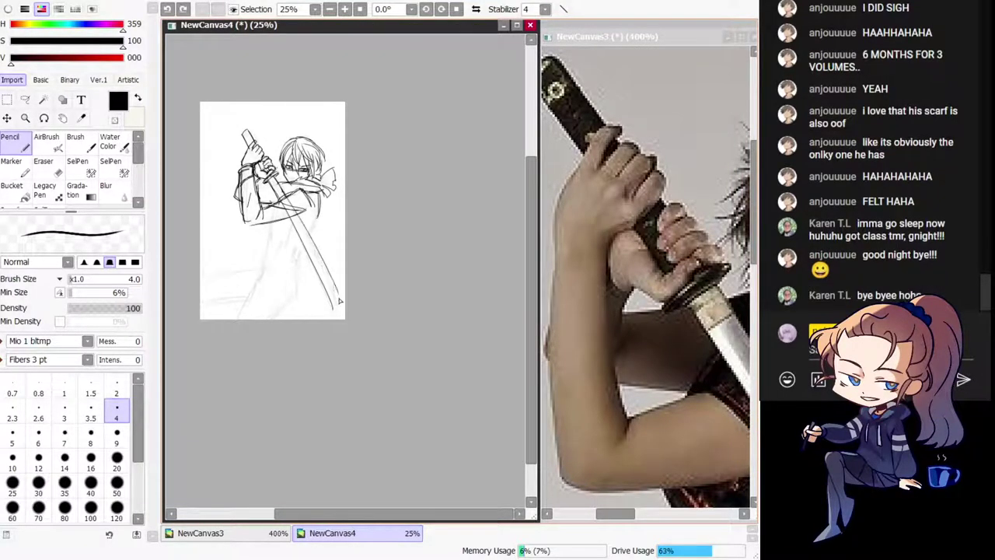
key(ctrl+z)
drag(297, 213, 335, 297)
key(h)
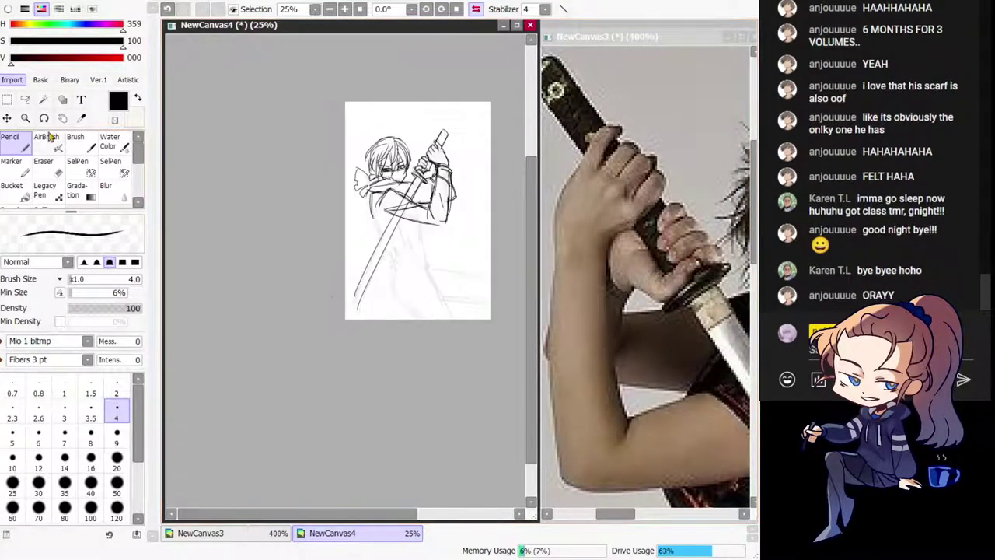
Step: Close the blade's lower end with a curved, pointed tip, working in the mirrored view
key(Home)
key(Page_Up)
key(Page_Up)
key(h)
drag(365, 381, 446, 151)
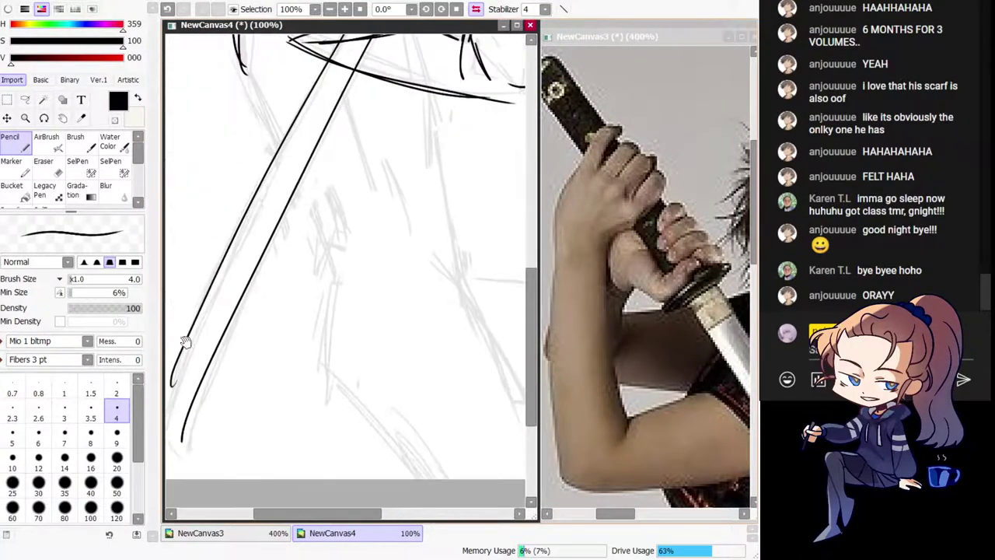
mouse_move(184, 340)
mouse_down()
mouse_move(235, 253)
mouse_move(232, 351)
mouse_up()
key(ctrl+z)
drag(222, 303, 232, 354)
mouse_move(224, 292)
mouse_down()
mouse_move(220, 339)
mouse_move(231, 356)
mouse_up()
key(h)
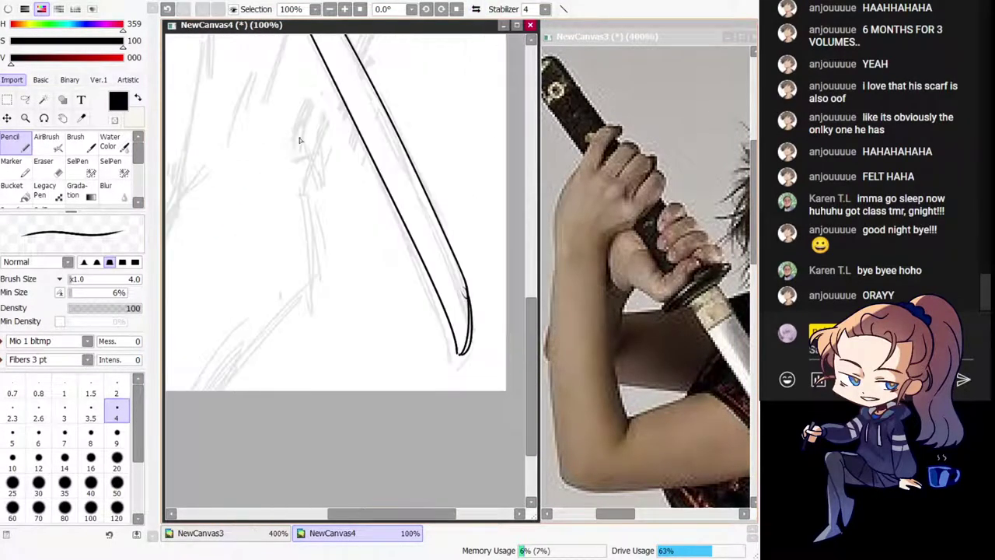
Step: Erase the sleeve and arm lines that cross the inside of the blade with a size 20 eraser
mouse_move(300, 138)
mouse_down()
mouse_move(360, 393)
mouse_move(360, 496)
mouse_up()
click(44, 166)
click(117, 439)
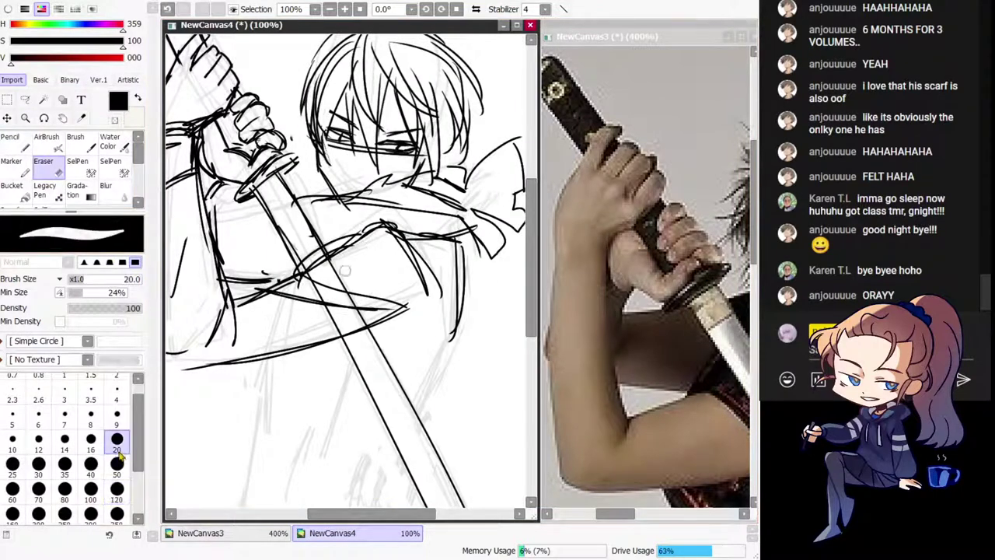
mouse_move(299, 232)
mouse_down()
mouse_move(353, 347)
mouse_move(321, 265)
mouse_move(374, 356)
mouse_up()
Step: Draw a flat end cap across the top of the sword handle with the pencil in the mirrored view
click(11, 148)
key(Home)
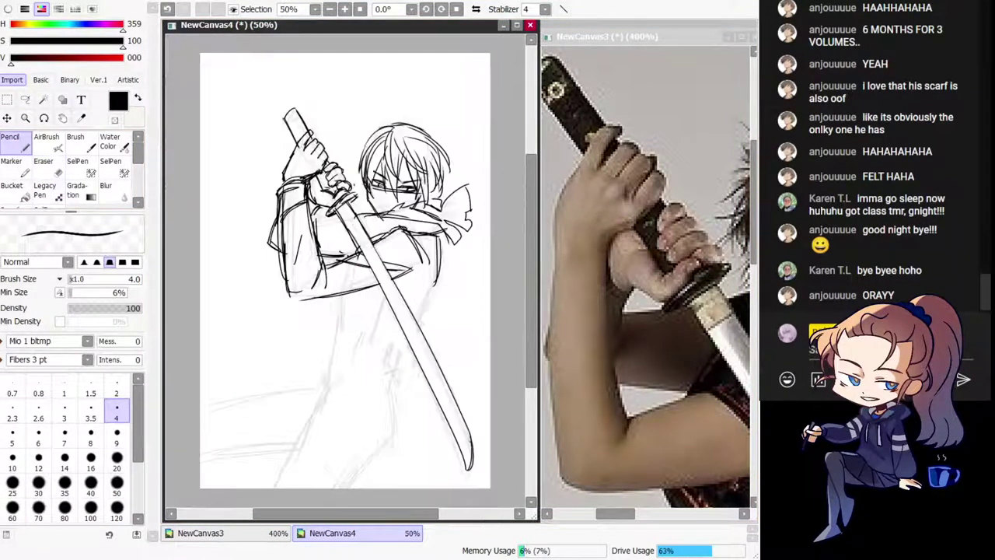
key(h)
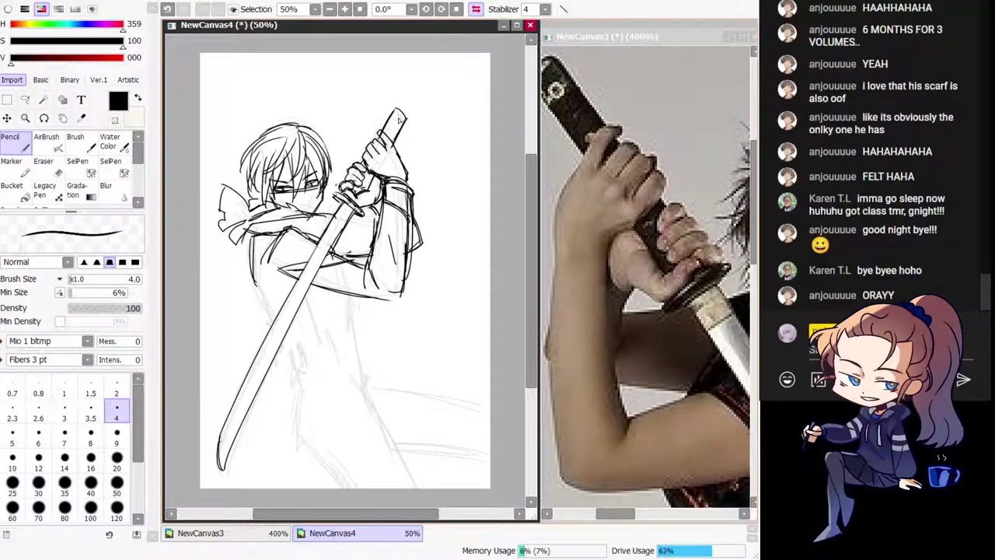
drag(392, 111, 407, 122)
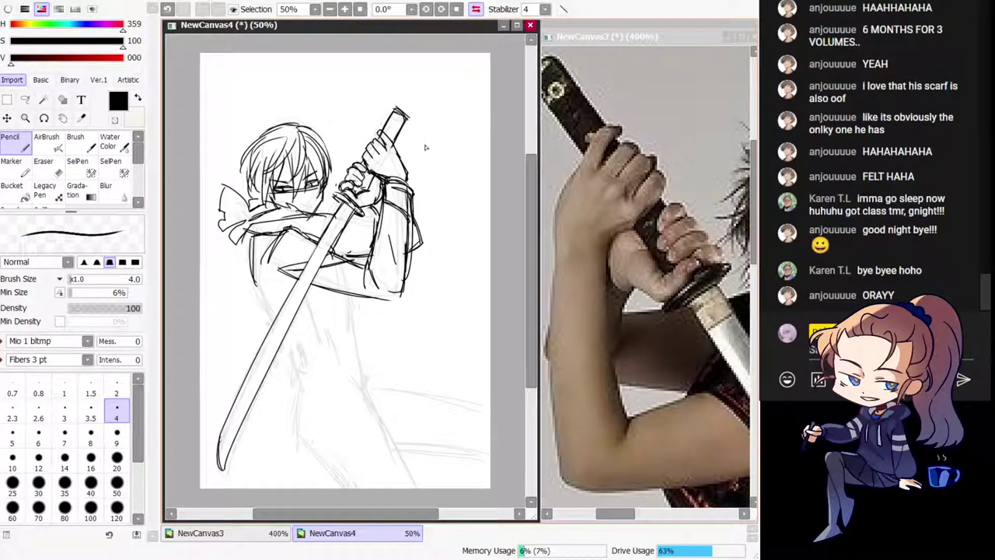
key(h)
Step: Select the blade's outer edge and tip with the selection pen and slightly deform it to adjust its line
drag(415, 453, 331, 356)
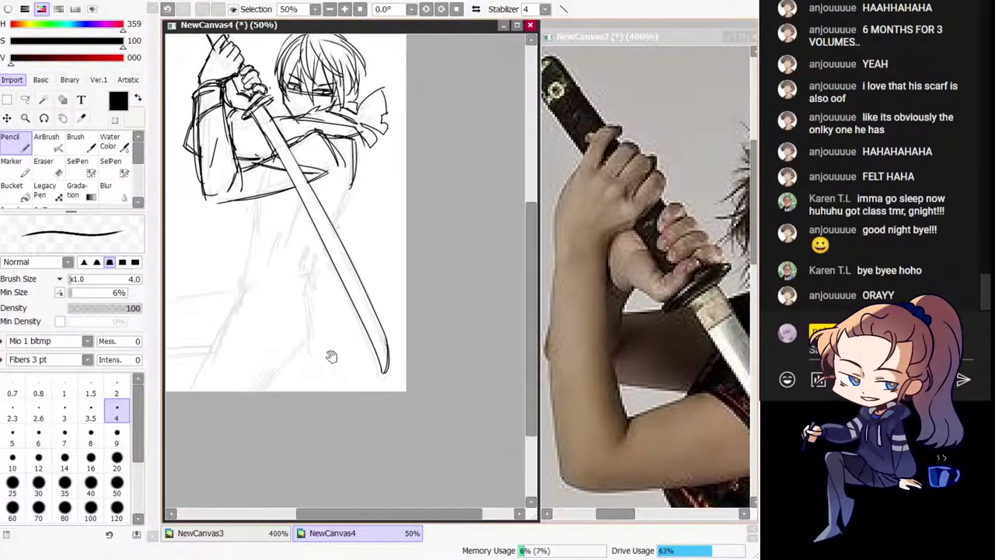
click(77, 165)
mouse_move(344, 212)
mouse_down()
mouse_move(321, 199)
mouse_move(398, 377)
mouse_up()
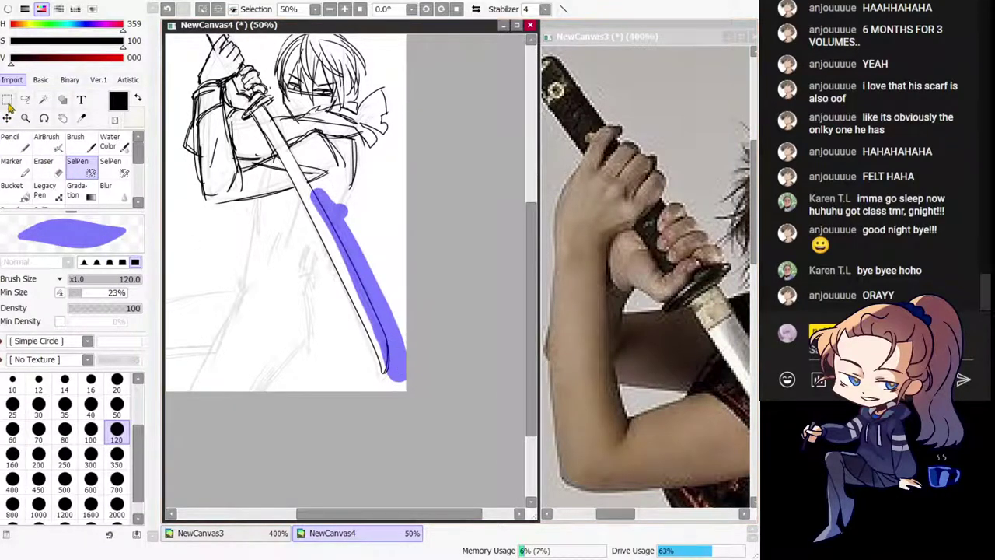
key(ctrl+t)
drag(390, 281, 390, 286)
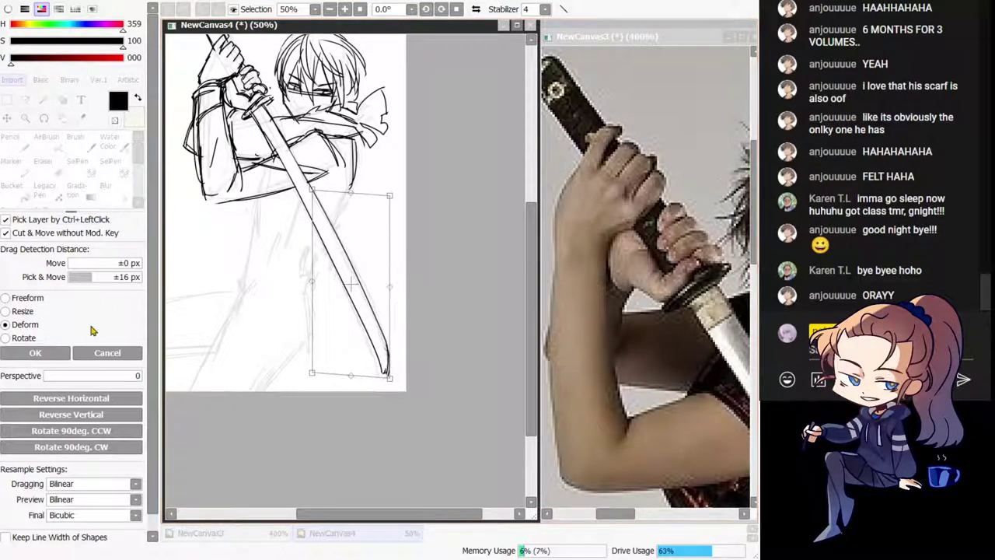
click(35, 352)
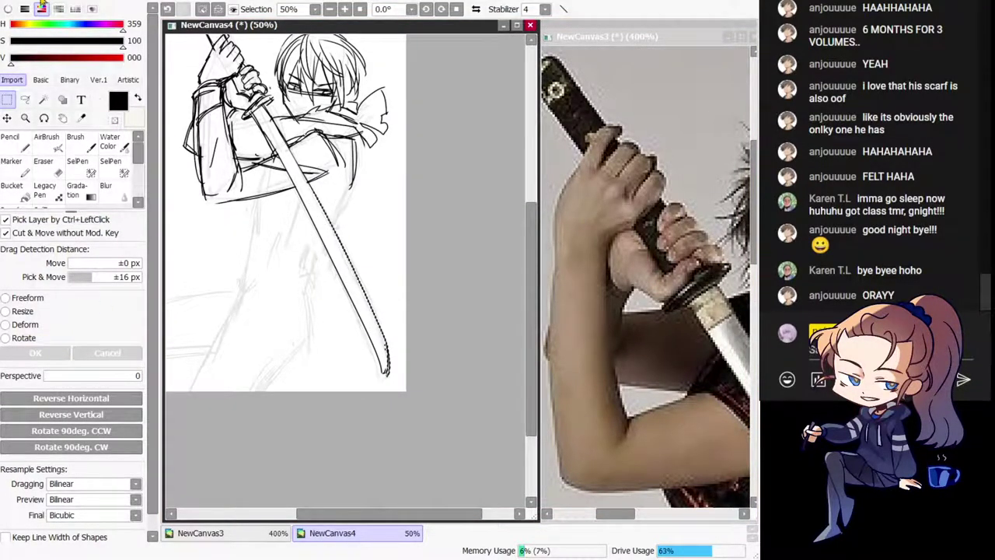
Step: Draw the curved waist line across the lower torso with the pencil, reinforcing it with a second stroke
key(h)
click(26, 147)
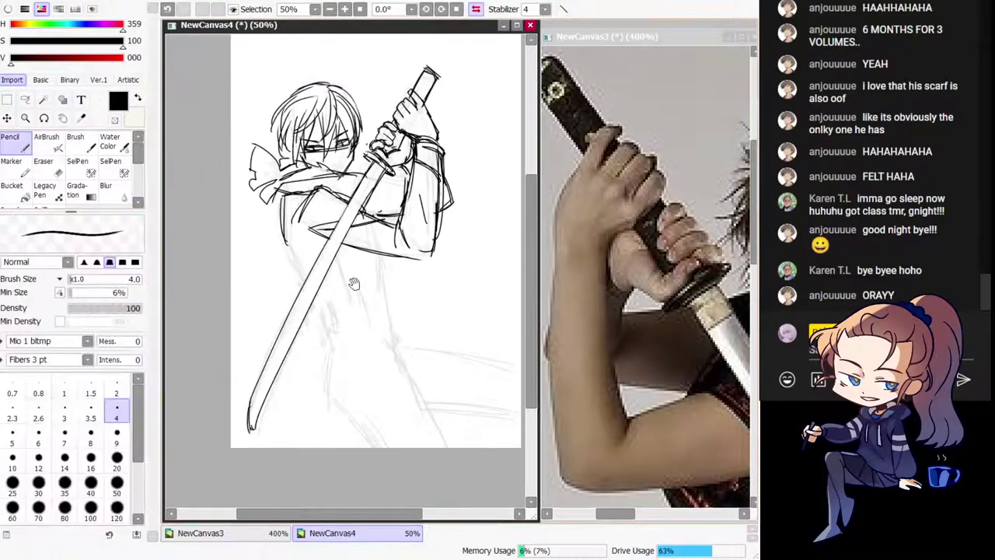
drag(355, 286, 337, 289)
key(ctrl+z)
mouse_move(295, 337)
mouse_down()
mouse_move(359, 341)
mouse_move(312, 363)
mouse_up()
key(h)
key(ctrl+z)
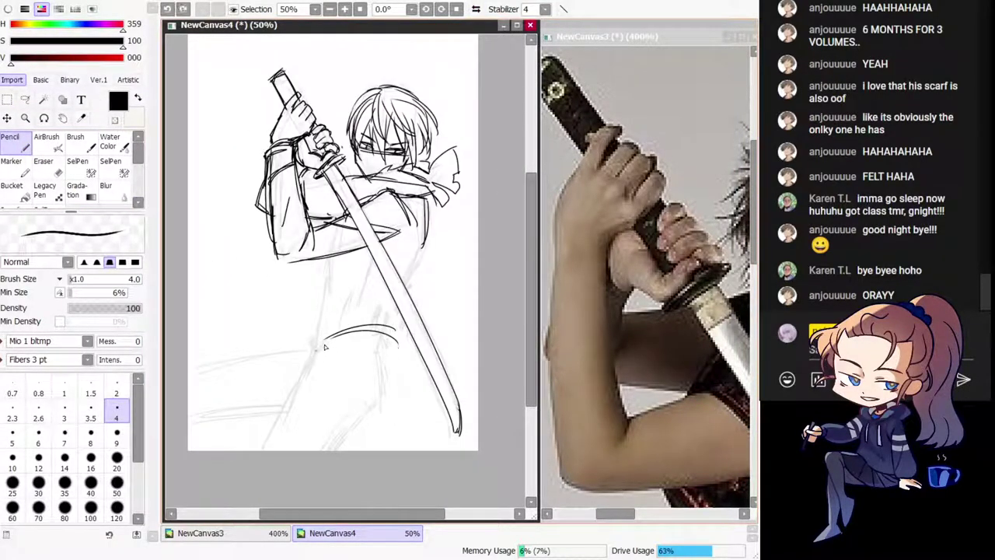
drag(395, 331, 304, 353)
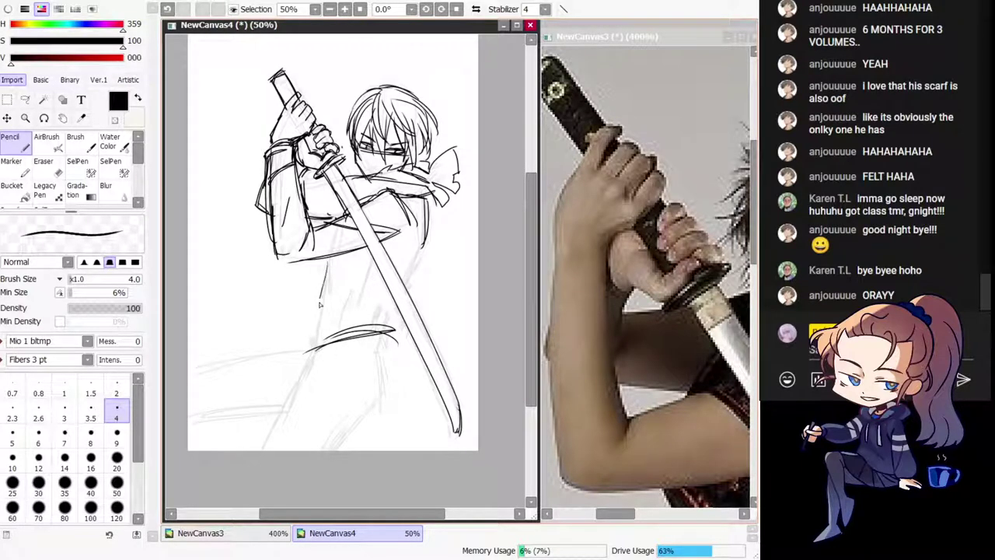
key(ctrl+z)
mouse_move(330, 262)
mouse_down()
mouse_move(321, 328)
mouse_move(302, 348)
mouse_up()
key(ctrl+z)
key(ctrl+z)
key(ctrl+z)
key(ctrl+z)
Step: Draw the torso line just inside the blade and the body's side edge from the shoulder down to the blade
mouse_move(359, 262)
mouse_down()
mouse_move(382, 335)
mouse_move(390, 327)
mouse_up()
key(ctrl+z)
key(h)
key(ctrl+z)
drag(268, 240, 287, 276)
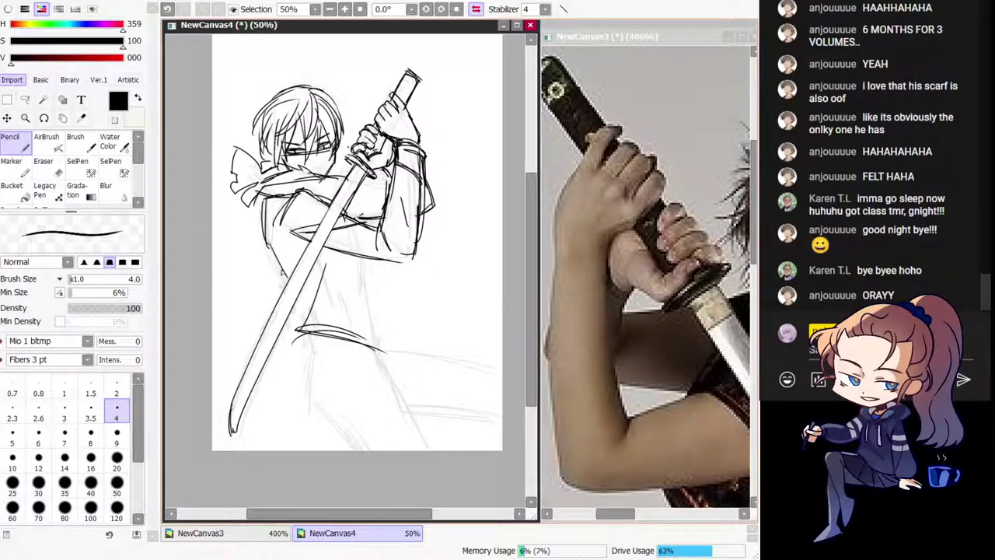
key(ctrl+z)
drag(289, 242, 269, 275)
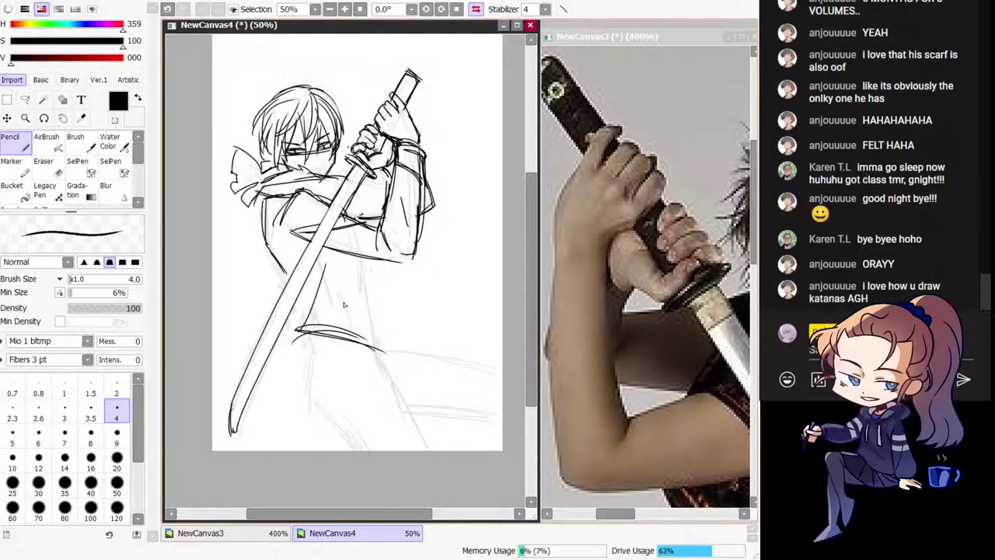
Step: Draw the torso's other side and a fold line from the raised forearm down to the waist line
drag(360, 259, 347, 313)
key(ctrl+z)
drag(362, 256, 352, 332)
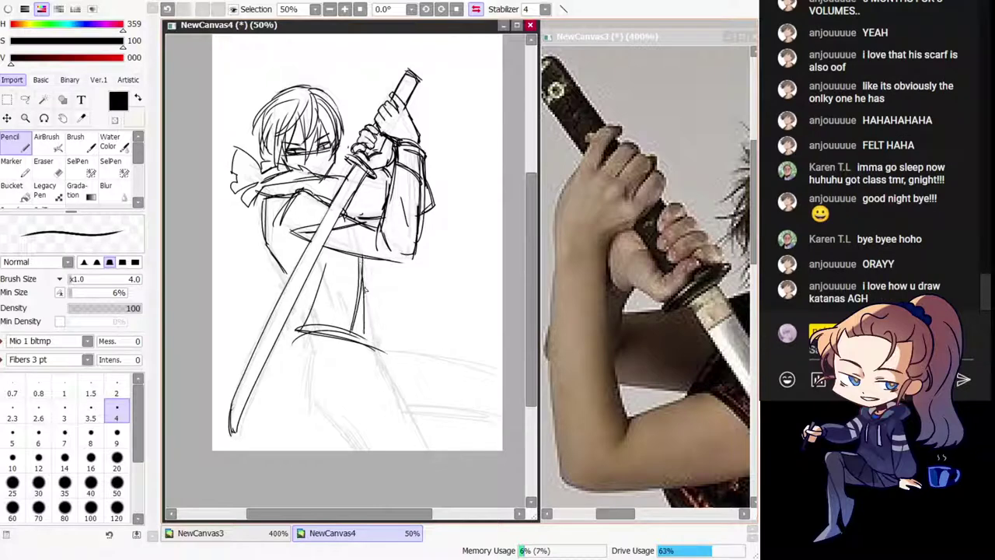
drag(362, 258, 372, 335)
key(ctrl+z)
key(ctrl+z)
drag(365, 264, 379, 347)
drag(365, 269, 382, 348)
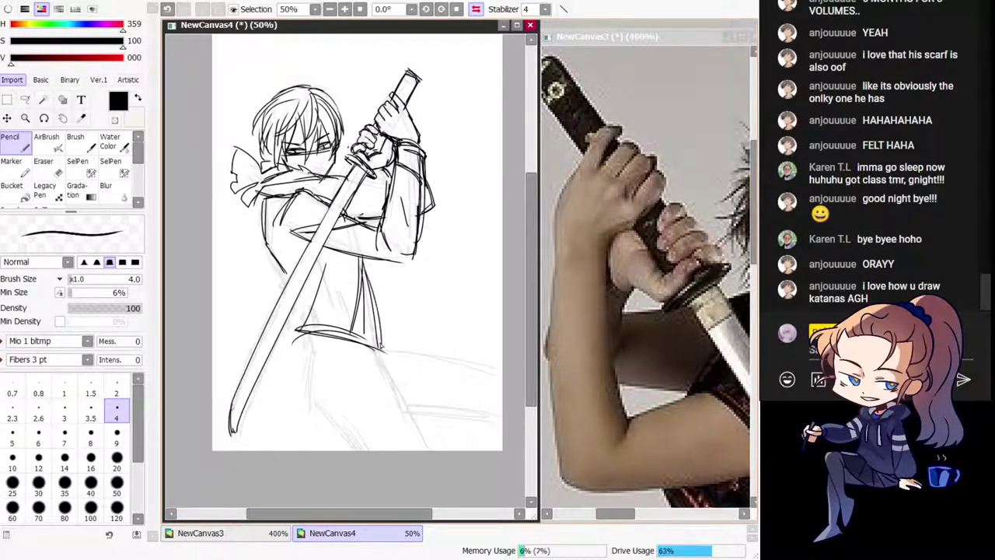
Step: Draw a short inner line along the blade just below the guard
key(h)
drag(327, 180, 373, 264)
key(ctrl+z)
mouse_move(329, 177)
mouse_down()
mouse_move(347, 207)
mouse_move(354, 193)
mouse_up()
drag(294, 108, 305, 121)
scroll(305, 121, up, 1)
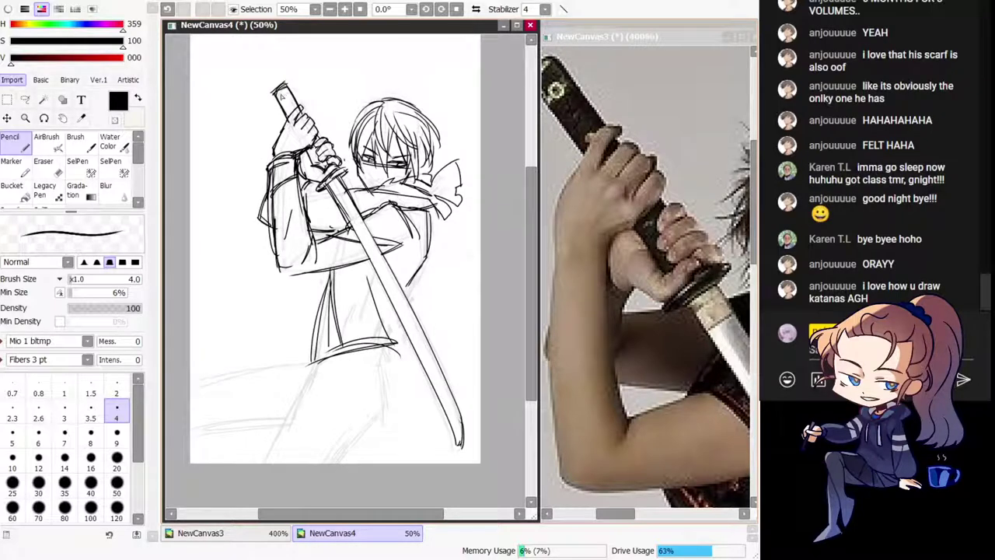
Step: Show the whole figure in the photo reference at 100% to check the sword and pose, and return to the sketch
click(570, 147)
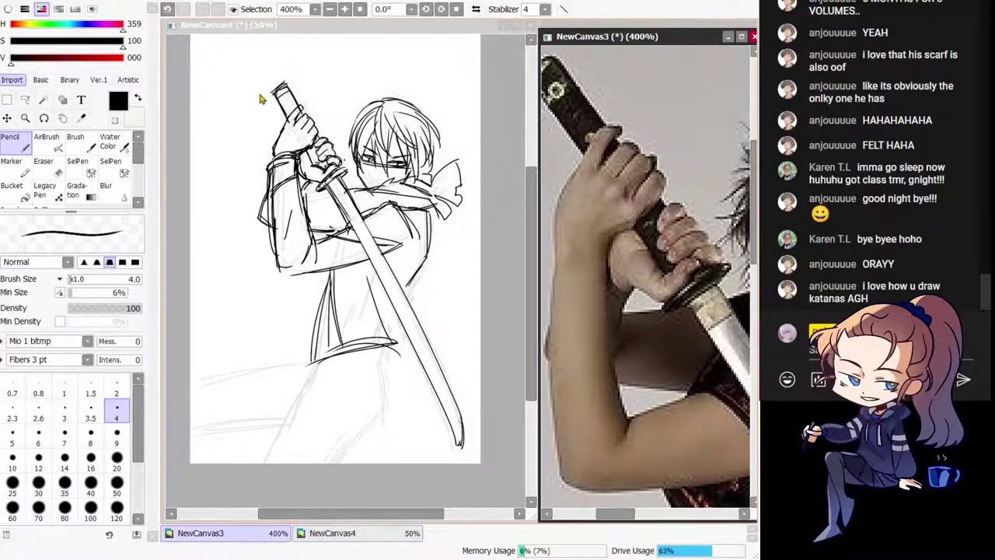
drag(262, 98, 346, 344)
key(Page_Up)
key(Home)
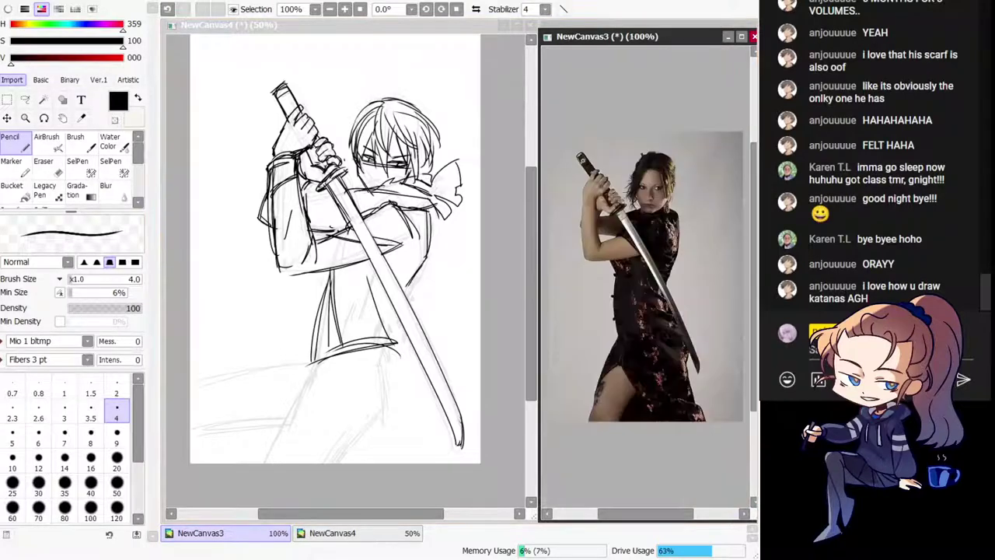
drag(650, 272, 649, 294)
click(238, 236)
drag(239, 236, 275, 306)
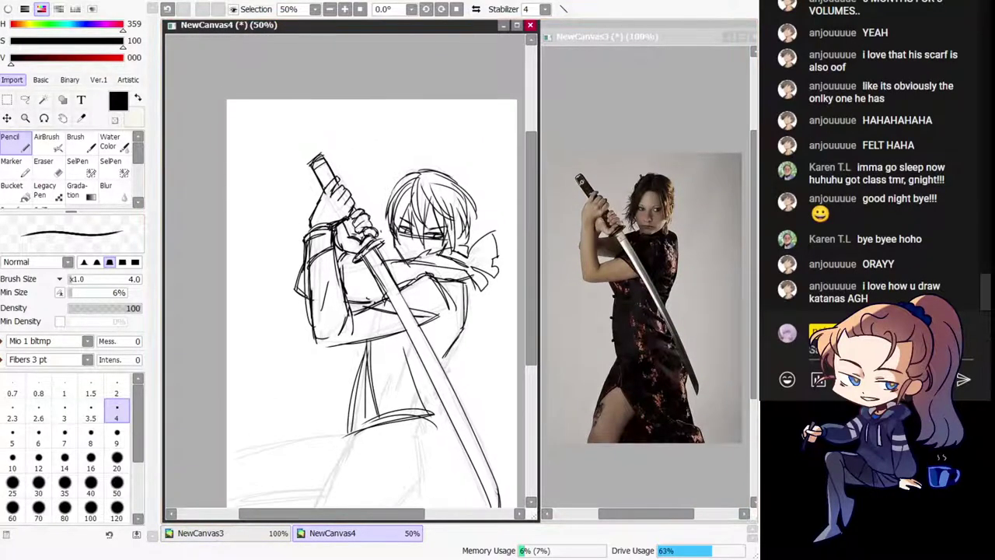
Step: Draw a row of short wrapping lines across the sword handle above the upper hand, working in the mirrored view
key(Page_Up)
key(Page_Up)
key(h)
drag(340, 103, 307, 158)
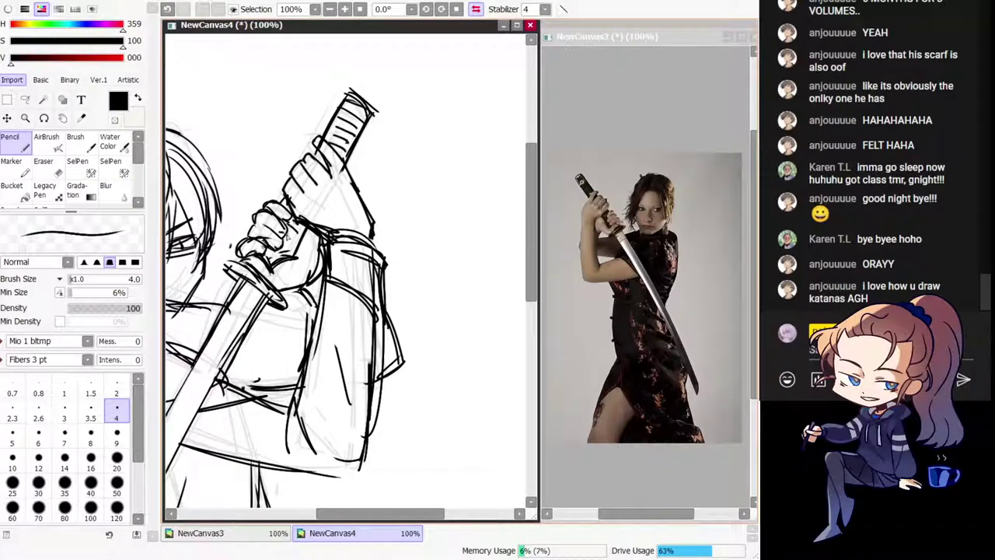
key(h)
key(e)
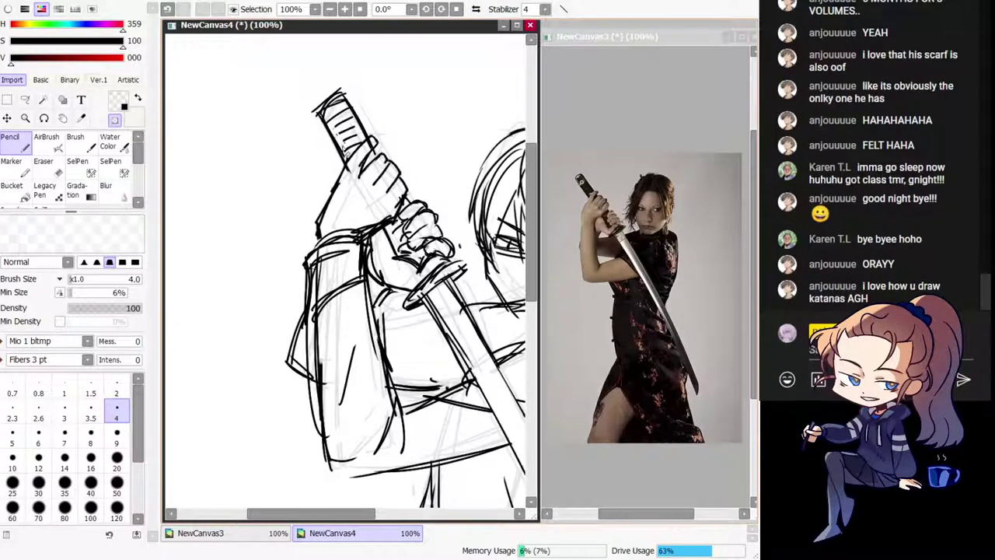
key(ctrl+minus)
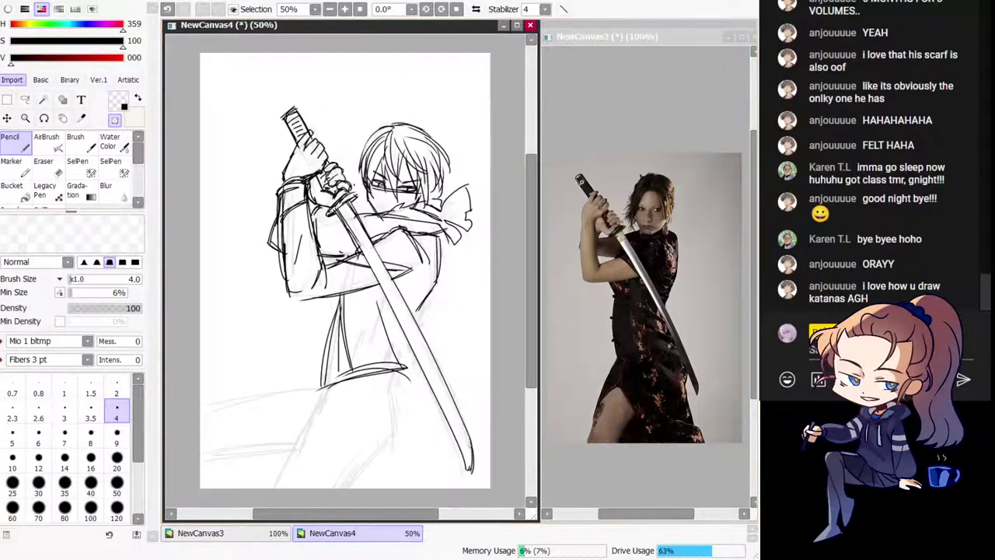
Step: Try heavier strokes along the length of the katana blade with brush sizes 20 and 9
key(h)
key(h)
mouse_move(453, 294)
mouse_down()
mouse_move(419, 269)
mouse_move(415, 250)
mouse_up()
key(minus)
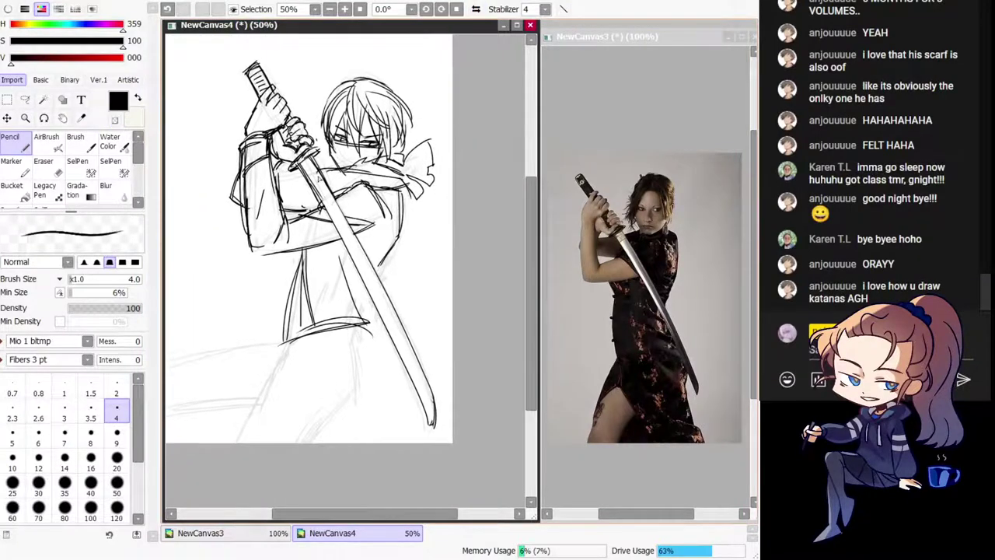
click(117, 468)
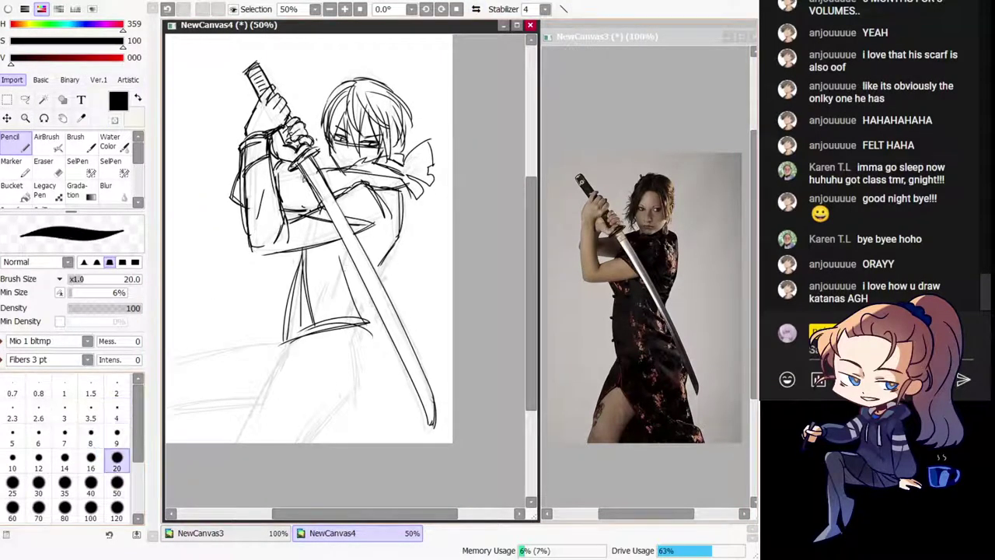
mouse_move(301, 163)
mouse_down()
mouse_move(326, 210)
mouse_move(319, 177)
mouse_move(386, 319)
mouse_up()
key(ctrl+z)
key(ctrl+z)
key(ctrl+z)
key(ctrl+z)
click(117, 435)
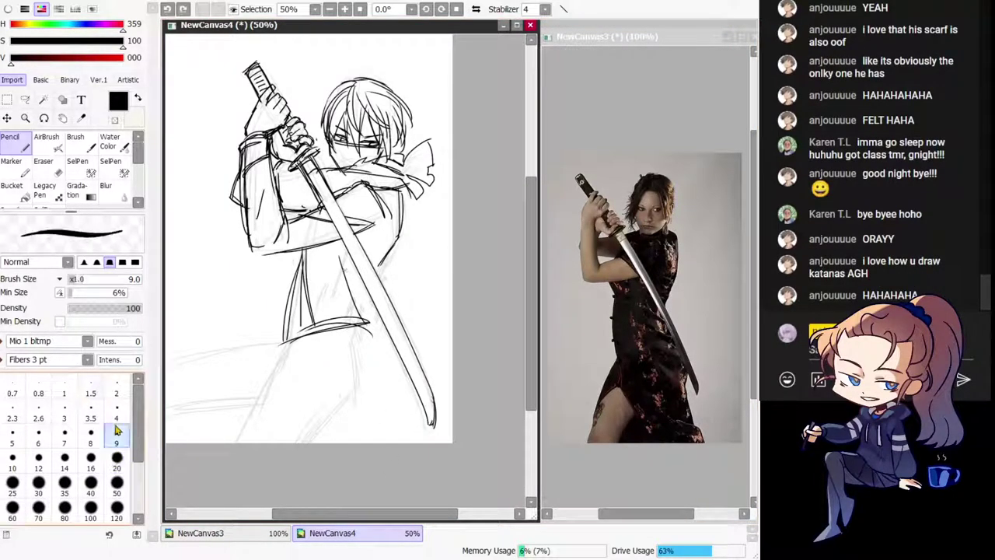
drag(320, 196, 368, 286)
drag(310, 176, 380, 315)
key(ctrl+z)
key(ctrl+z)
drag(319, 196, 375, 314)
key(ctrl+z)
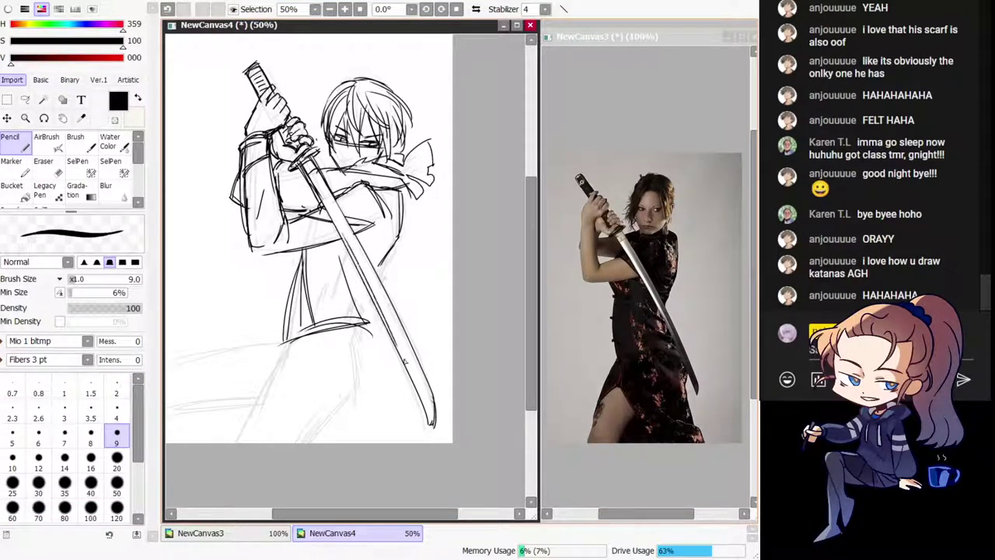
Step: Clean up and rework the lower half of the blade's edges with the size 9 brush, alternating erasing and drawing
key(minus)
key(ctrl+z)
drag(356, 266, 398, 353)
key(ctrl+z)
drag(369, 294, 397, 350)
key(ctrl+z)
drag(360, 272, 412, 383)
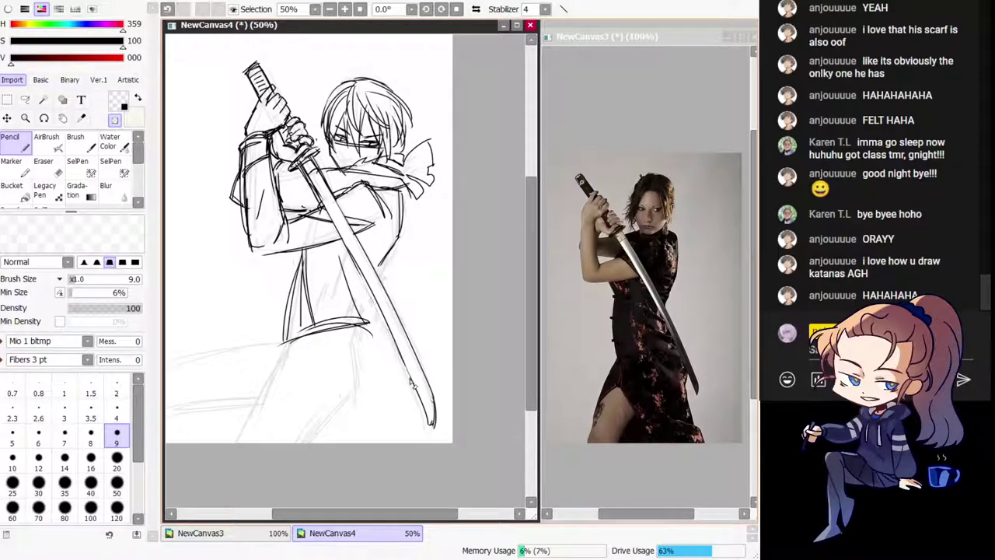
key(ctrl+z)
key(ctrl+z)
drag(387, 326, 353, 287)
key(minus)
drag(314, 210, 365, 311)
key(ctrl+z)
key(ctrl+z)
mouse_move(321, 227)
mouse_down()
mouse_move(381, 346)
mouse_move(335, 353)
mouse_up()
key(ctrl+z)
key(ctrl+z)
Step: Draw the lower edge of the waistband and a short vertical stroke at its end beside the blade
key(h)
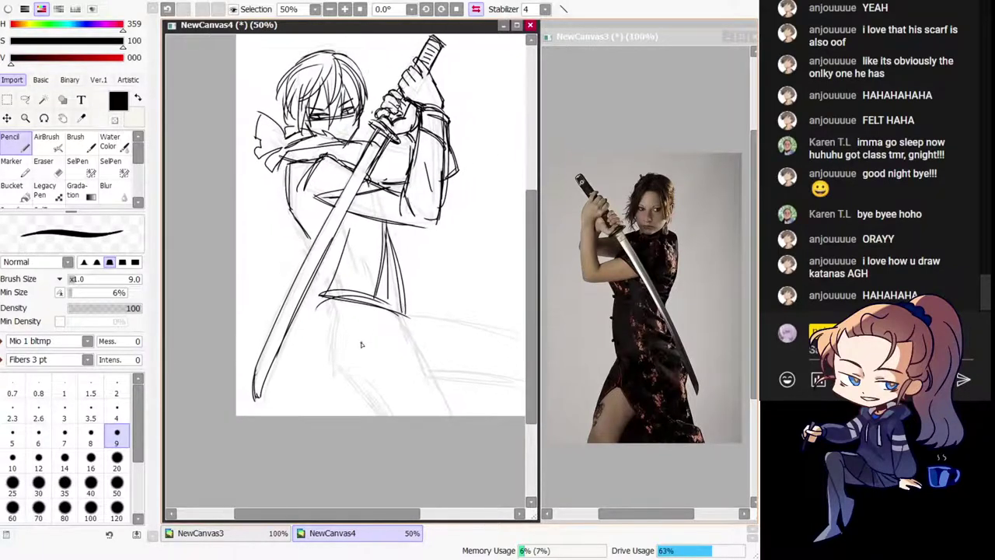
drag(334, 318, 398, 316)
key(ctrl+z)
key(h)
drag(284, 319, 347, 327)
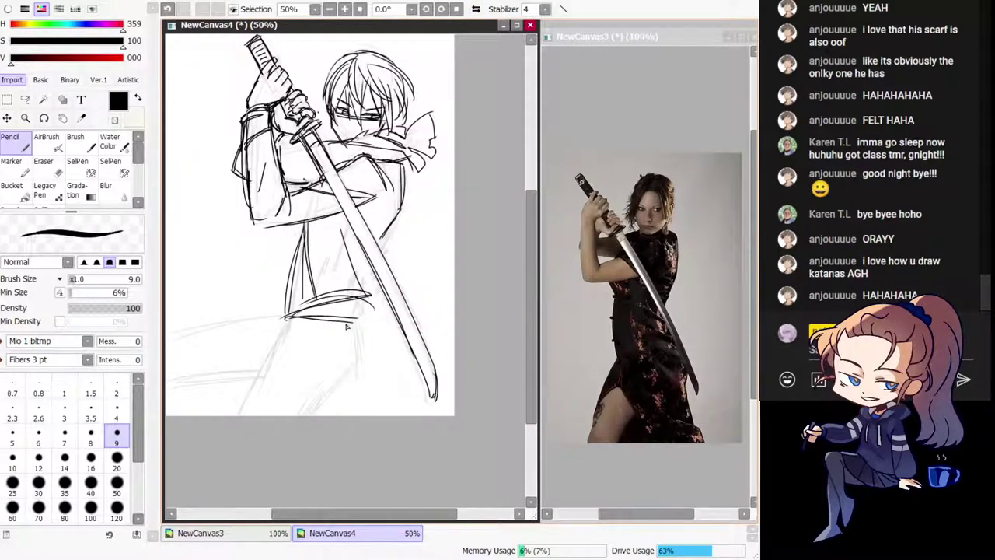
drag(375, 284, 381, 309)
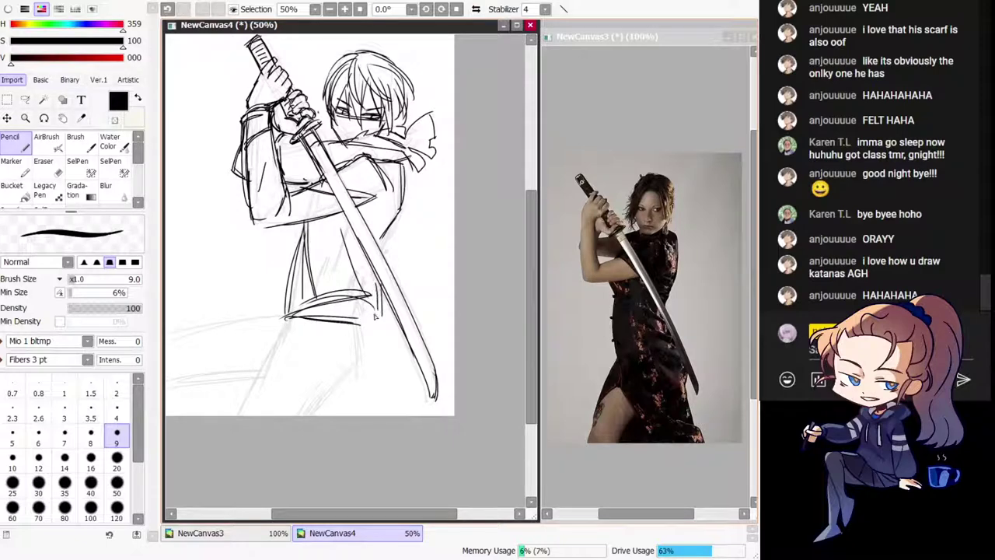
Step: Close the waistband's end beside the blade and draw a vertical hip line running down from it
key(h)
key(ctrl+z)
key(ctrl+z)
key(ctrl+z)
mouse_move(313, 311)
mouse_down()
mouse_move(340, 307)
mouse_move(332, 309)
mouse_up()
key(h)
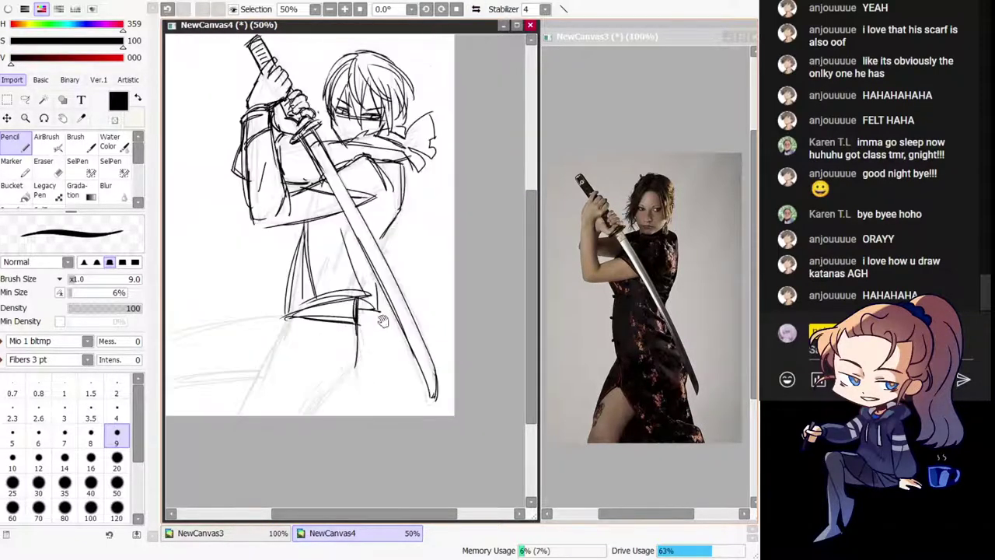
key(ctrl+z)
drag(347, 355, 385, 357)
key(h)
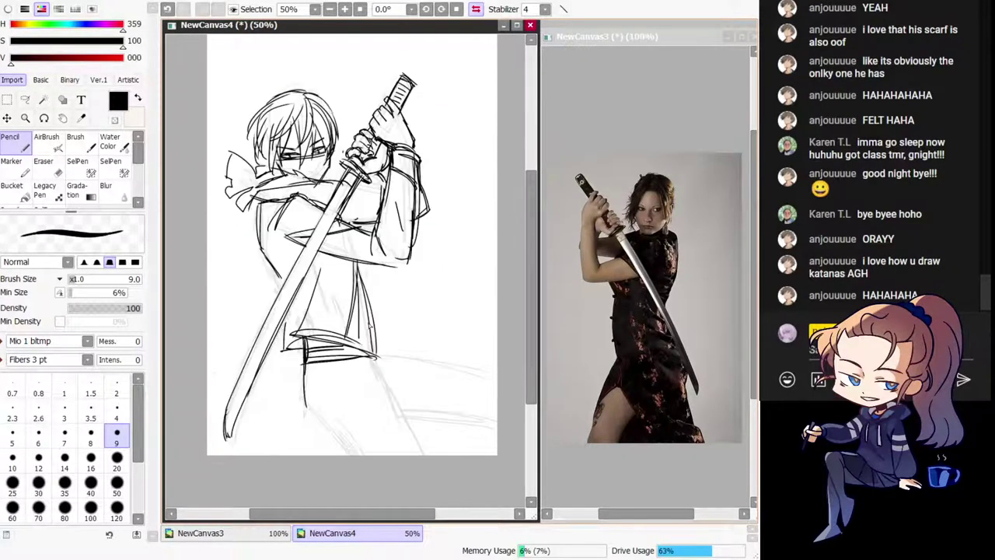
key(h)
drag(362, 323, 371, 325)
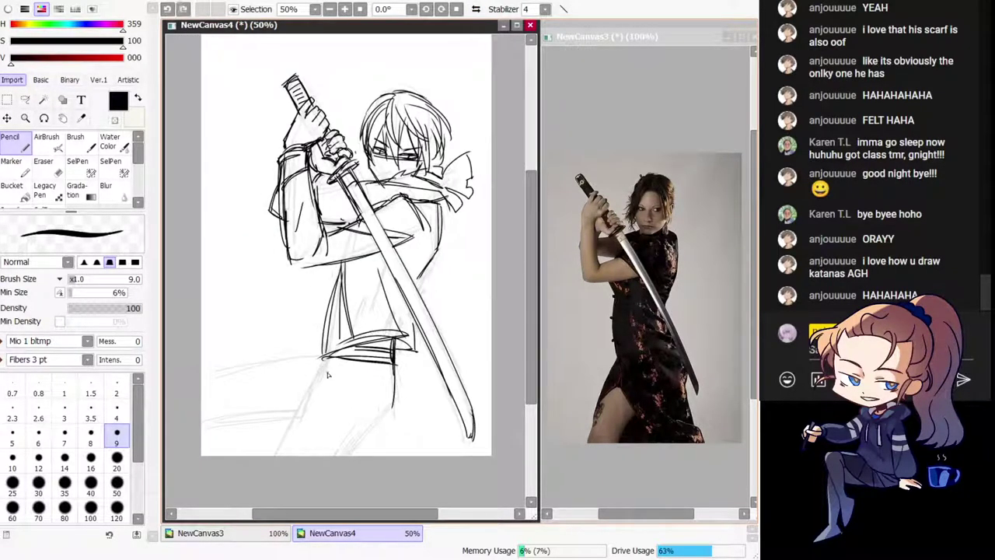
Step: Draw curved hip lines sweeping across the upper thigh just below the waistband
mouse_move(325, 357)
mouse_down()
mouse_move(322, 367)
mouse_move(376, 362)
mouse_up()
drag(381, 363, 308, 378)
drag(385, 368, 301, 392)
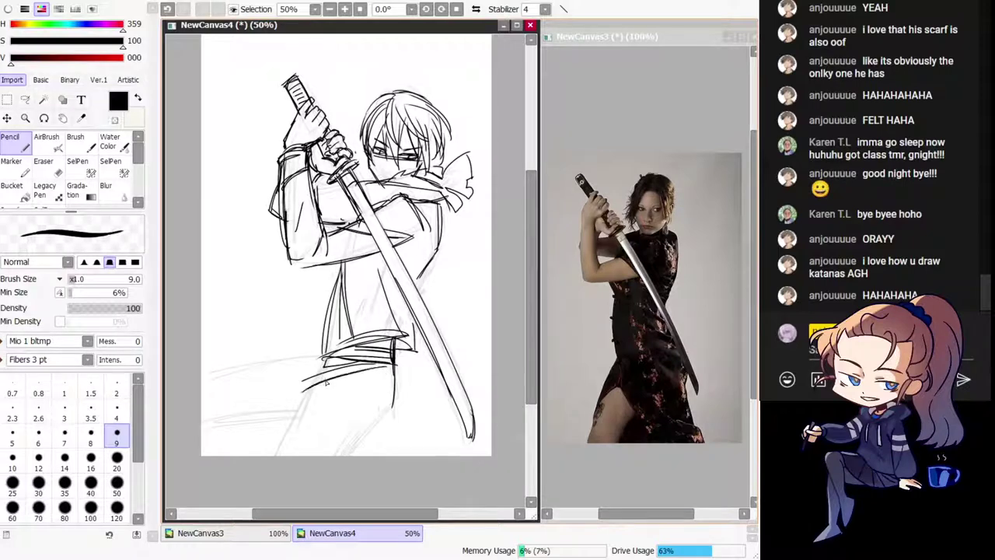
Step: Draw the inner outline of the leg nearer the sword from the thigh down to the canvas's lower edge
key(h)
drag(360, 374, 382, 399)
key(ctrl+z)
drag(375, 389, 416, 456)
key(ctrl+z)
key(h)
key(ctrl+z)
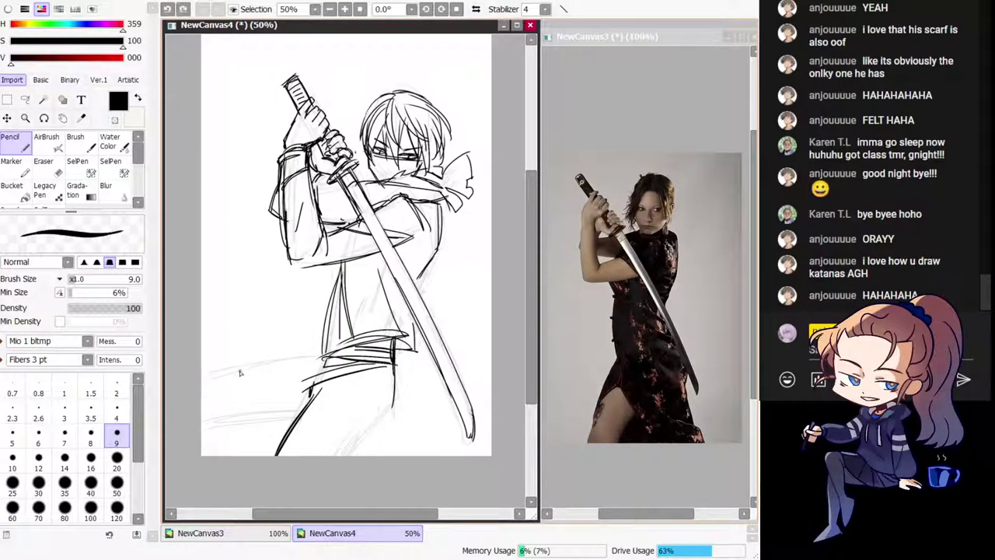
Step: Draw the extended leg's underside to the thigh crease and its upper outline from the waistband to the canvas edge
drag(238, 370, 304, 395)
key(ctrl+z)
mouse_move(216, 376)
mouse_down()
mouse_move(290, 390)
mouse_move(246, 387)
mouse_move(307, 401)
mouse_up()
drag(216, 378, 309, 402)
key(h)
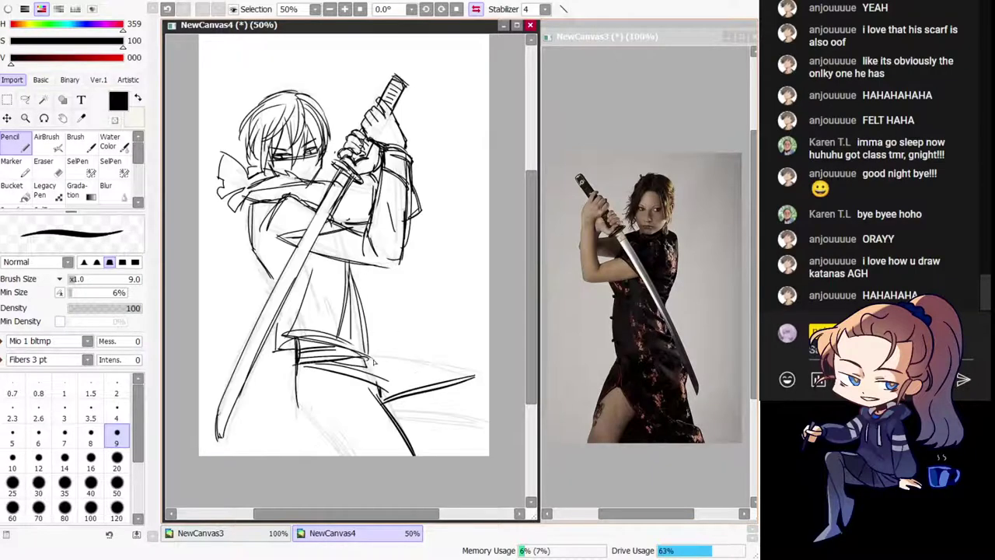
key(ctrl+z)
mouse_move(374, 360)
mouse_down()
mouse_move(426, 373)
mouse_move(370, 354)
mouse_move(456, 372)
mouse_move(441, 372)
mouse_move(488, 381)
mouse_up()
key(ctrl+z)
key(ctrl+z)
key(ctrl+z)
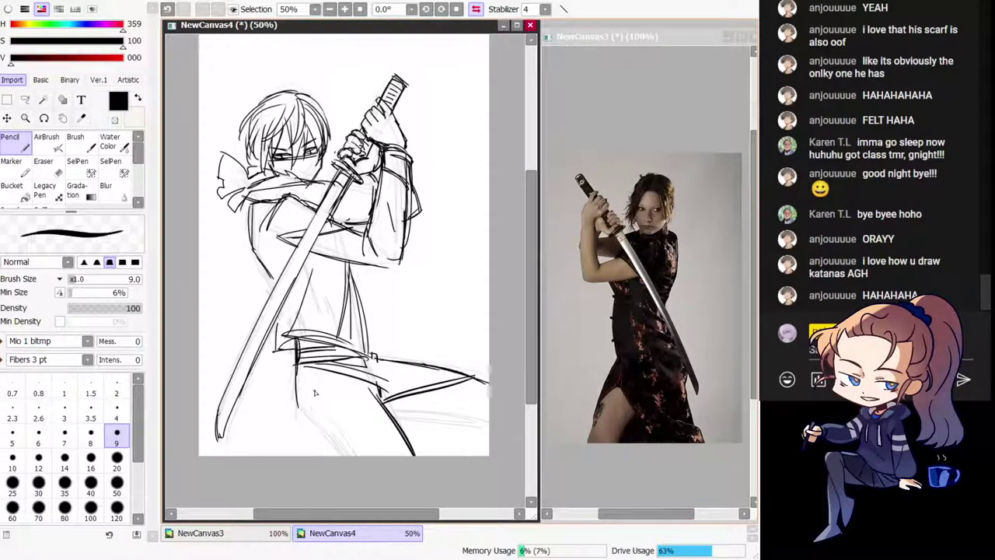
Step: Draw the outer side of the leg nearer the sword and the lower-leg line beneath the extended thigh
drag(298, 371, 299, 411)
mouse_move(298, 408)
mouse_down()
mouse_move(344, 452)
mouse_move(321, 426)
mouse_up()
key(ctrl+z)
key(ctrl+z)
key(h)
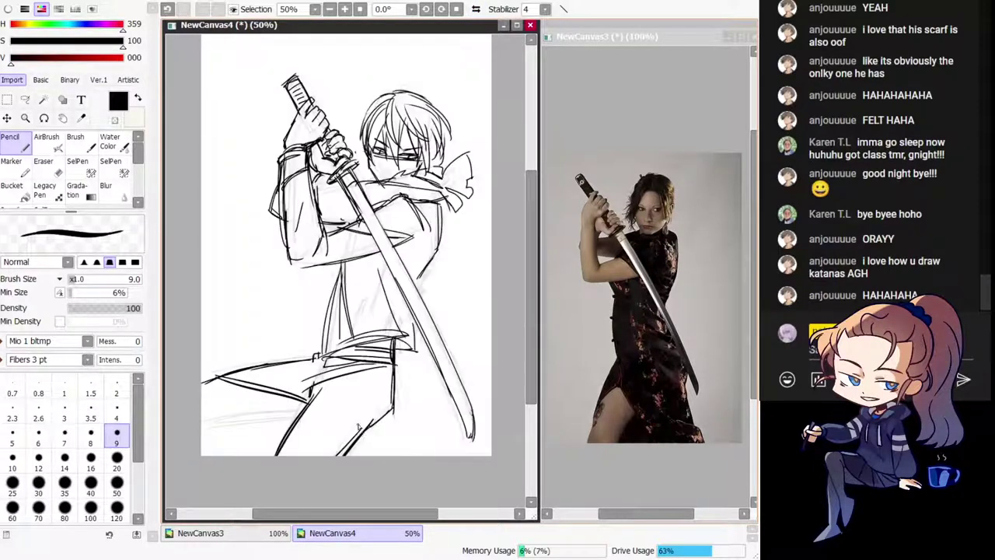
drag(213, 426, 308, 418)
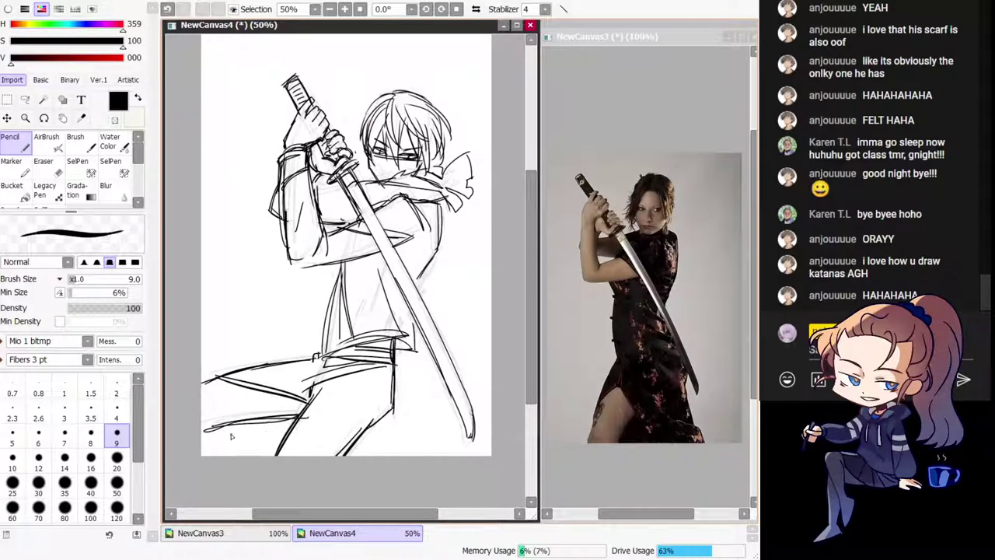
Step: Rework the hair outline on the sword side of the head and check it in the mirrored view
mouse_move(380, 116)
mouse_down()
mouse_move(366, 122)
mouse_move(376, 101)
mouse_move(373, 140)
mouse_move(360, 149)
mouse_move(351, 126)
mouse_move(357, 148)
mouse_up()
key(minus)
key(e)
key(ctrl+z)
key(ctrl+z)
key(ctrl+z)
key(ctrl+z)
mouse_move(375, 118)
mouse_down()
mouse_move(356, 147)
mouse_move(377, 183)
mouse_up()
key(h)
key(h)
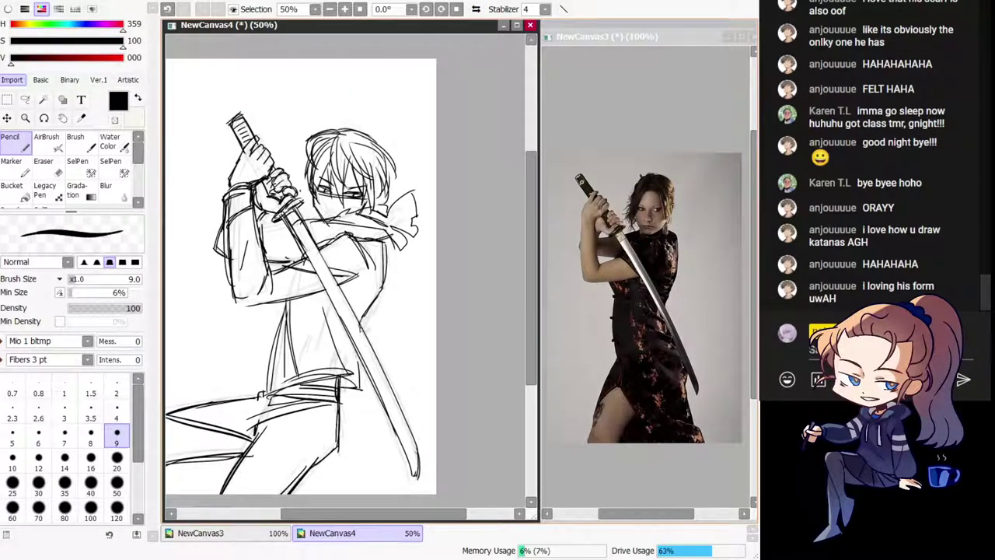
Step: Round off the waistband's end beside the blade and check the figure in the mirrored view
mouse_move(357, 356)
mouse_down()
mouse_move(361, 381)
mouse_move(316, 376)
mouse_move(341, 379)
mouse_move(272, 403)
mouse_up()
key(ctrl+z)
drag(289, 307, 273, 389)
key(h)
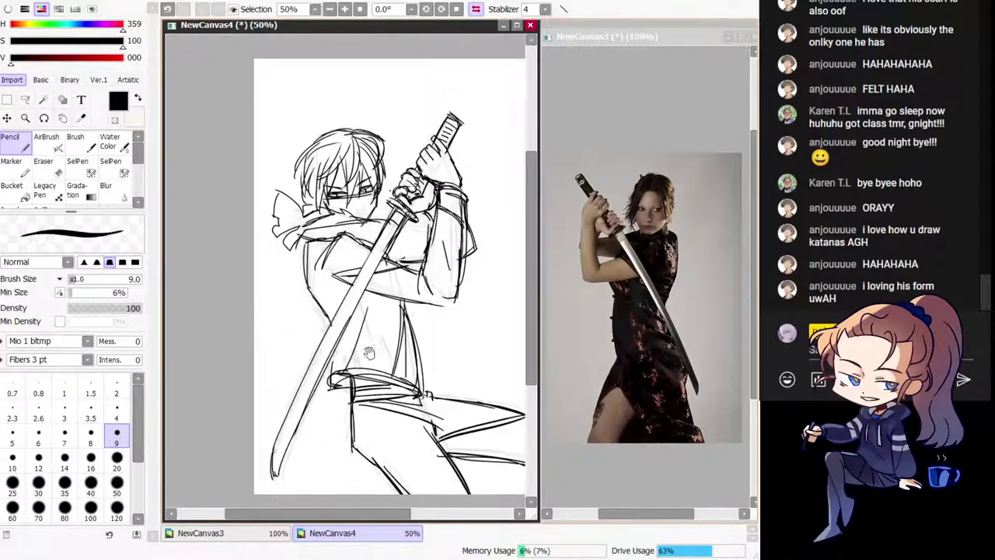
Step: Erase the torso's outer side line and redraw it as a curve from the raised forearm to the waistband
key(e)
drag(346, 255, 354, 320)
key(n)
key(minus)
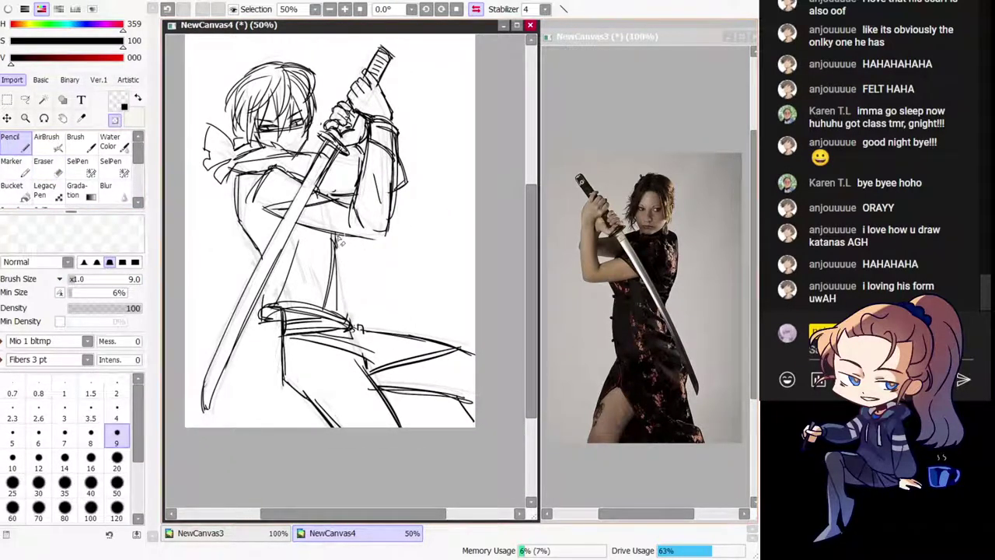
key(ctrl+z)
key(minus)
drag(337, 235, 355, 318)
key(ctrl+z)
drag(337, 236, 358, 326)
key(ctrl+z)
drag(336, 237, 354, 325)
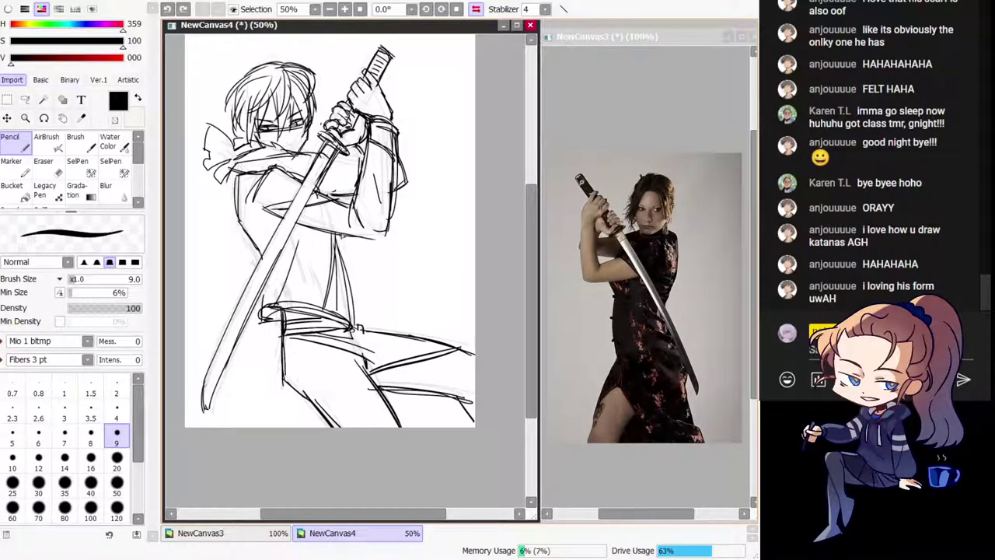
mouse_move(340, 236)
mouse_down()
mouse_move(352, 268)
mouse_move(337, 241)
mouse_move(333, 281)
mouse_move(335, 260)
mouse_move(346, 261)
mouse_move(339, 239)
mouse_move(345, 302)
mouse_up()
Step: Erase the torso line beside the blade at size 50 and redraw it with the size 4 brush
click(118, 486)
key(minus)
key(ctrl+z)
key(ctrl+z)
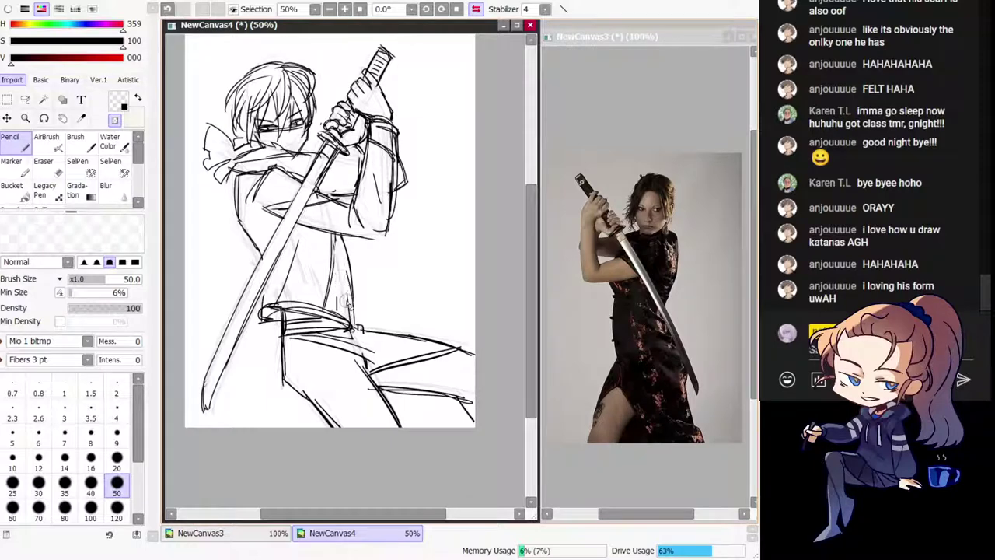
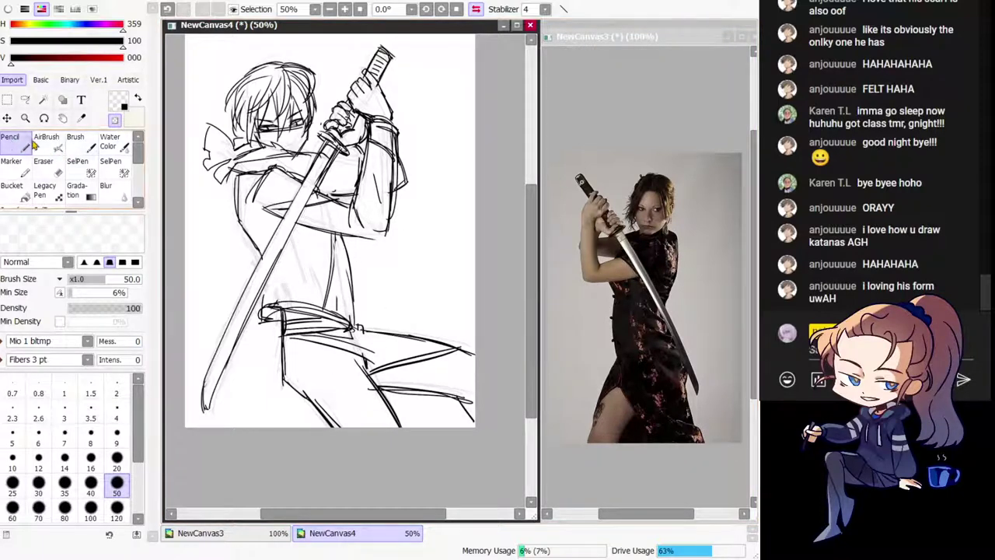
key(e)
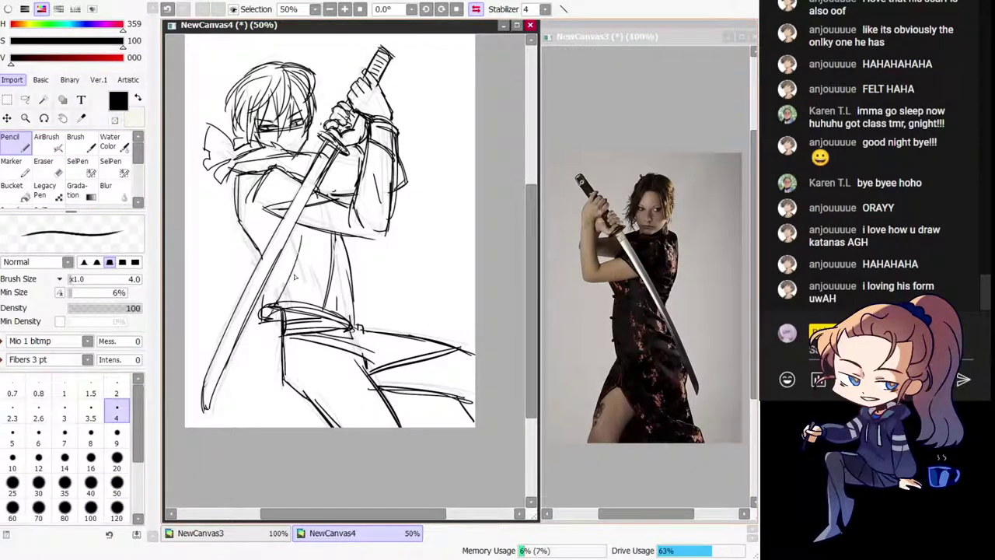
key(ctrl+z)
drag(300, 234, 274, 306)
Step: Refine the torso's outer side line between the forearm and the waistband with the size 9 brush
drag(342, 239, 355, 308)
key(ctrl+z)
click(116, 437)
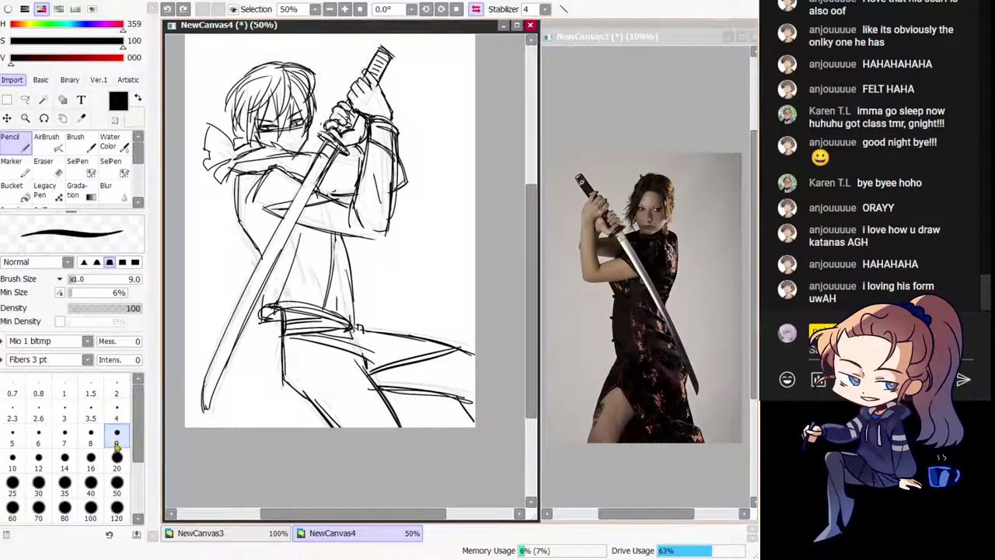
key(minus)
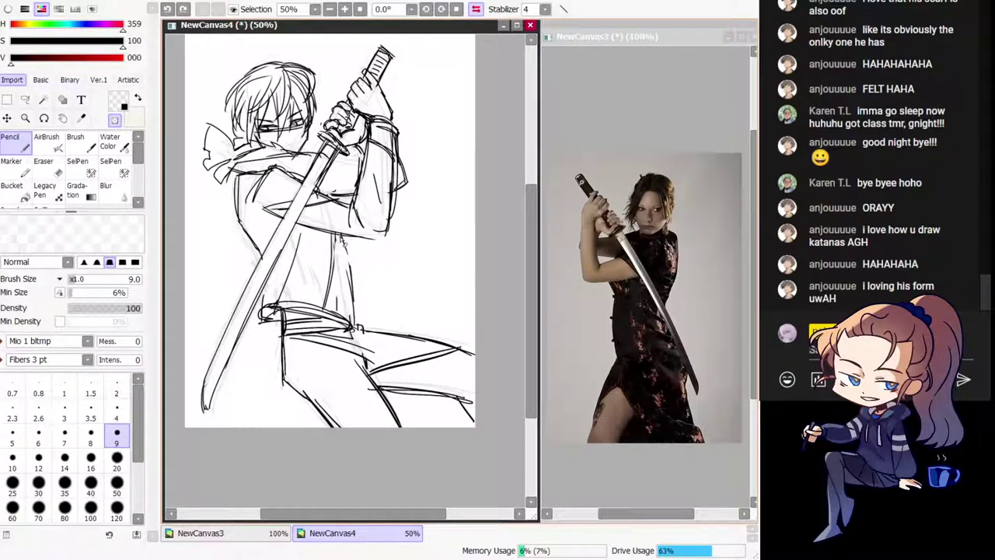
key(e)
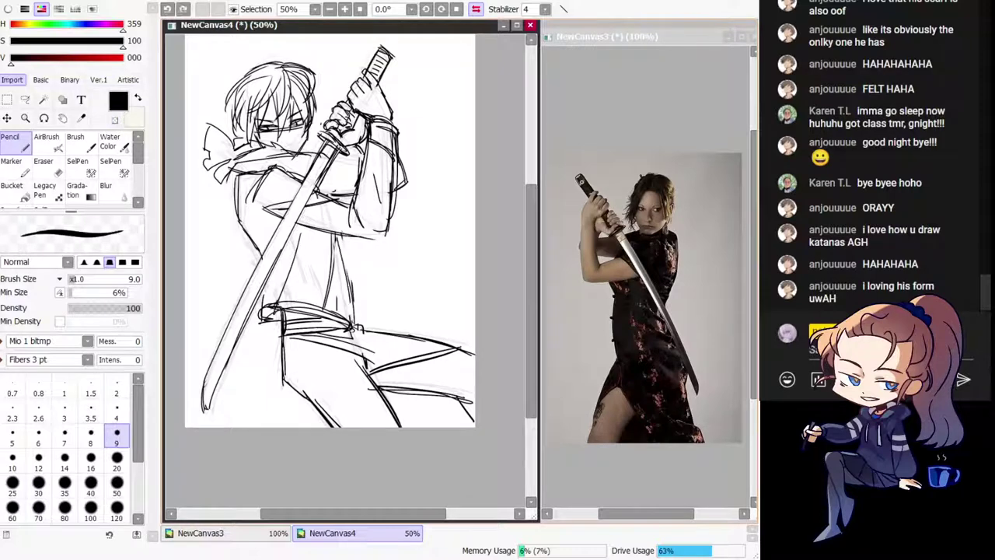
drag(352, 302, 356, 326)
drag(342, 238, 355, 329)
key(ctrl+z)
key(ctrl+z)
drag(342, 241, 355, 325)
key(ctrl+z)
mouse_move(341, 233)
mouse_down()
mouse_move(350, 320)
mouse_move(349, 308)
mouse_up()
key(ctrl+z)
Step: Rework the outer line of the far upper arm between scarf and blade, comparing normal and mirrored views
key(h)
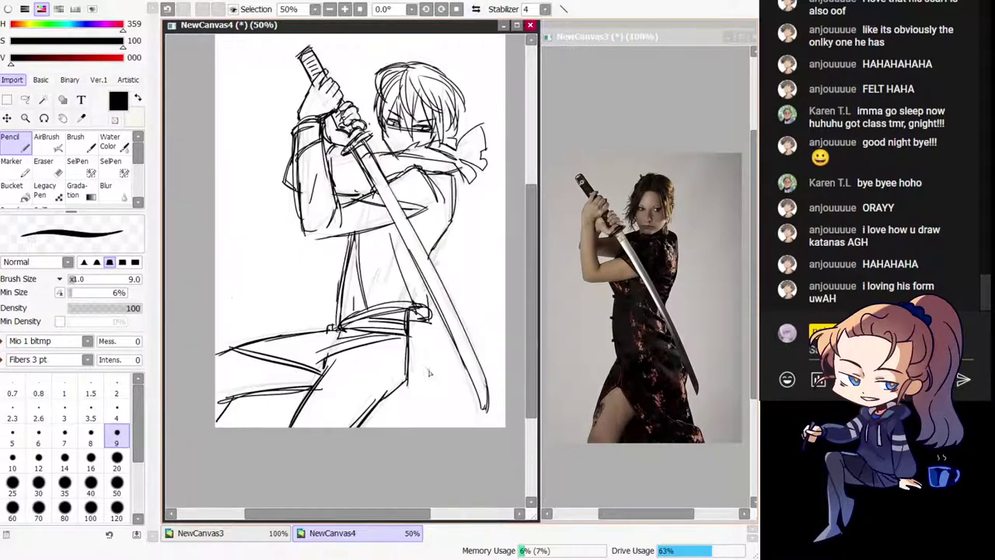
key(ctrl+z)
drag(415, 217, 389, 260)
key(ctrl+z)
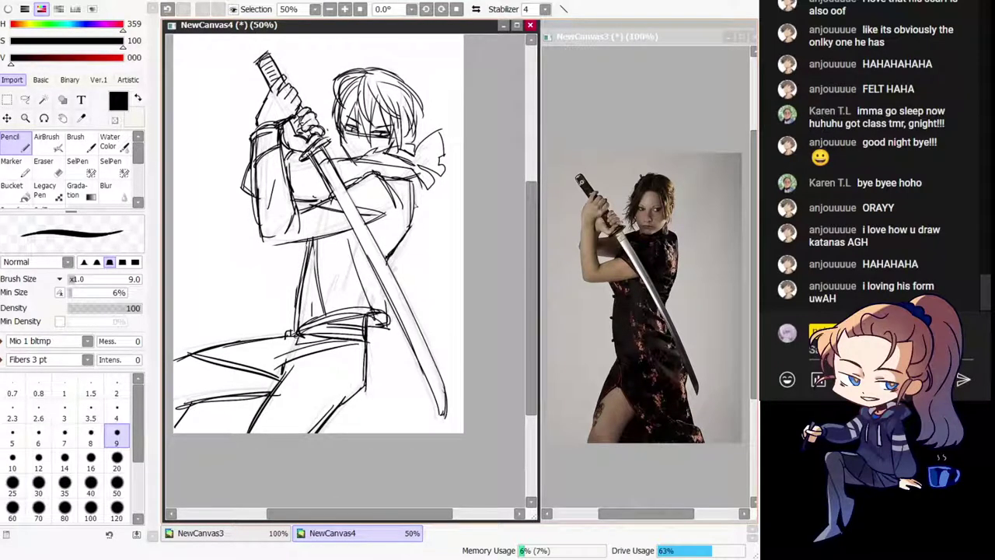
key(h)
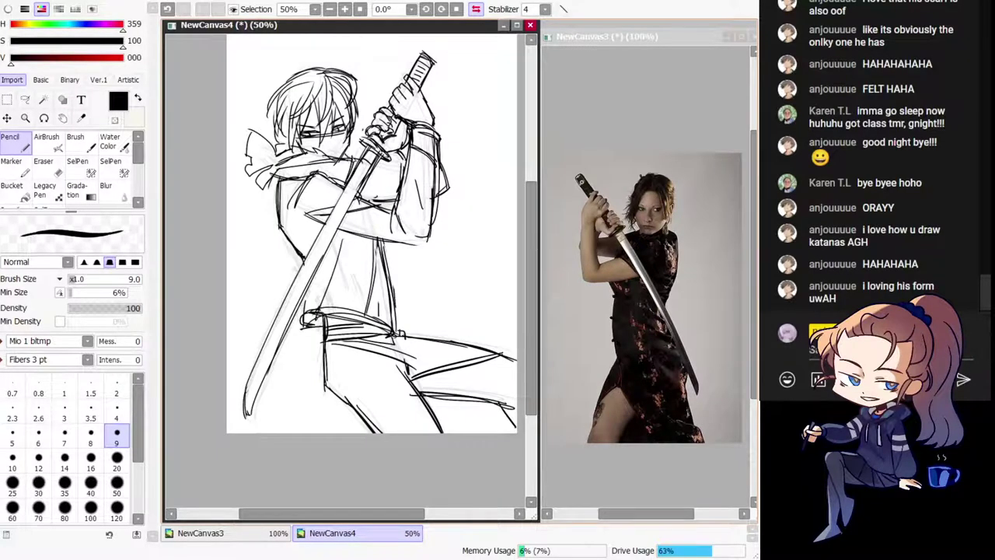
key(h)
key(ctrl+z)
drag(330, 209, 332, 239)
key(ctrl+z)
key(ctrl+z)
key(h)
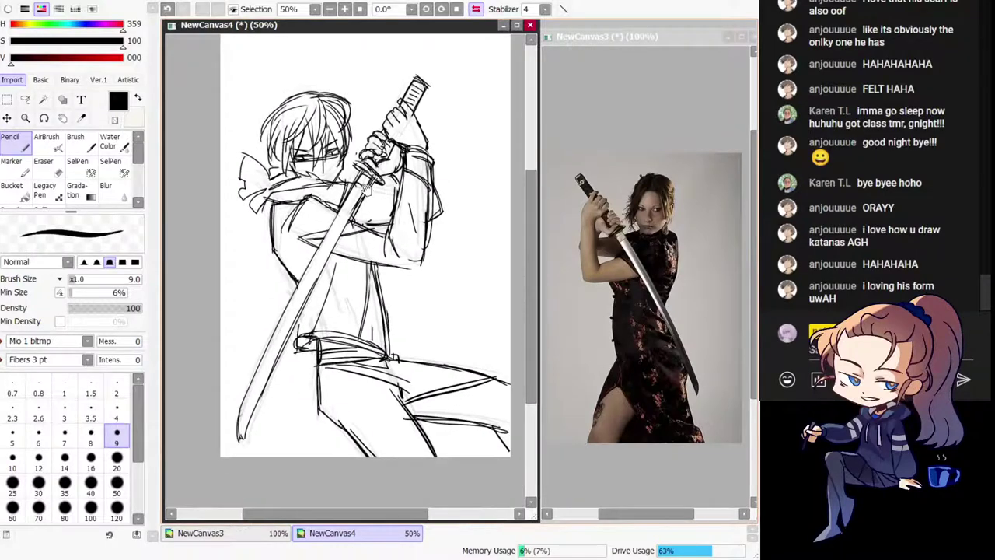
Step: Select the head freehand, rotate it slightly, apply the transformation and deselect
click(78, 165)
mouse_move(334, 99)
mouse_down()
mouse_move(264, 148)
mouse_move(268, 164)
mouse_move(335, 177)
mouse_move(346, 173)
mouse_move(307, 101)
mouse_move(260, 97)
mouse_move(257, 117)
mouse_up()
key(ctrl+t)
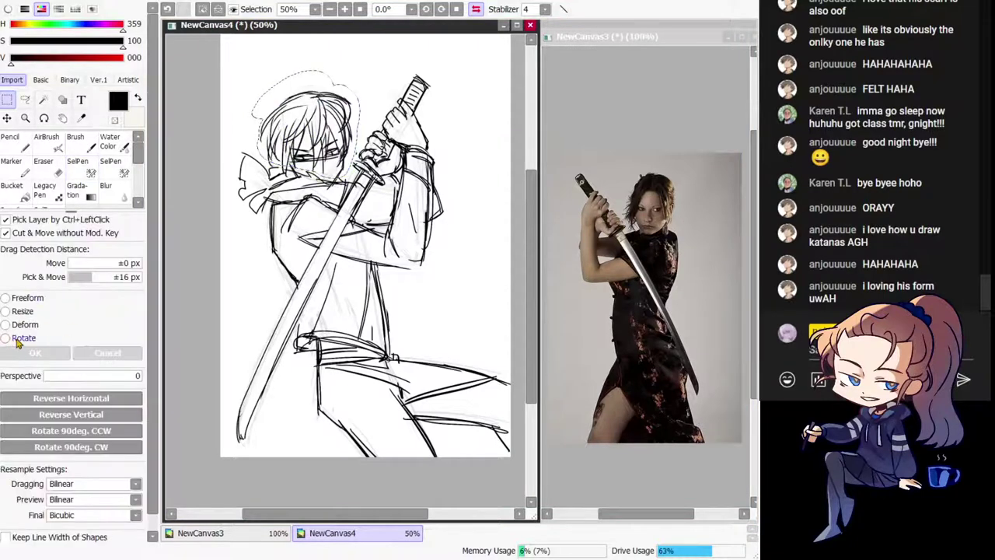
click(20, 339)
drag(443, 281, 439, 290)
key(h)
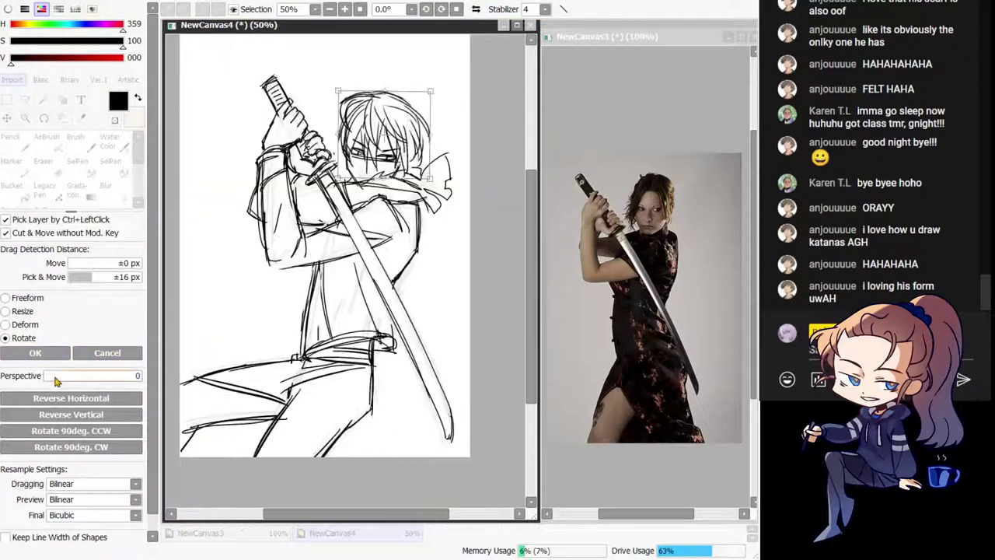
click(41, 354)
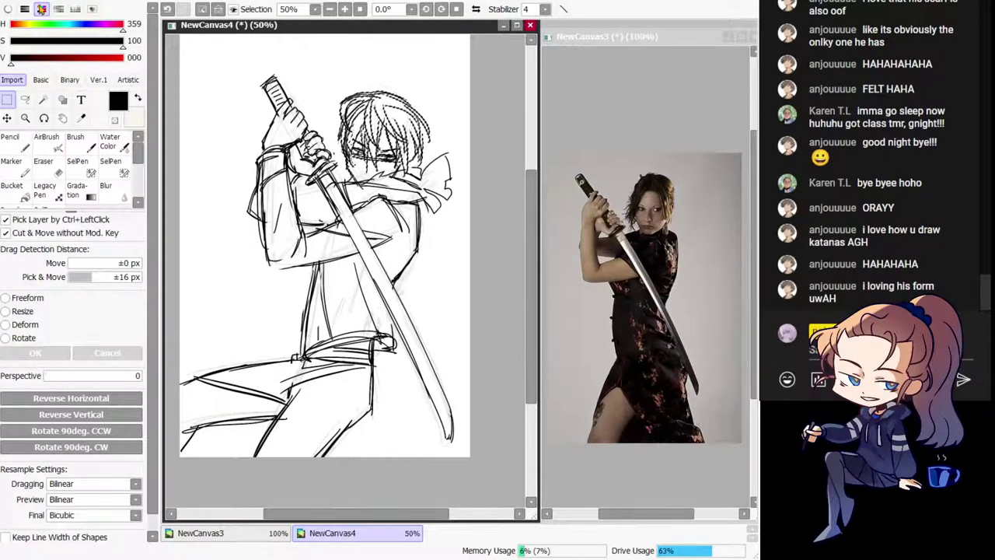
key(ctrl+d)
Step: Strengthen the vertical hip line below the waistband with the pencil, working in the mirrored view
click(9, 146)
key(h)
mouse_move(402, 379)
mouse_down()
mouse_move(380, 357)
mouse_move(365, 359)
mouse_move(373, 375)
mouse_up()
key(ctrl+z)
key(ctrl+z)
mouse_move(302, 344)
mouse_down()
mouse_move(297, 389)
mouse_move(294, 347)
mouse_move(295, 389)
mouse_up()
key(minus)
key(minus)
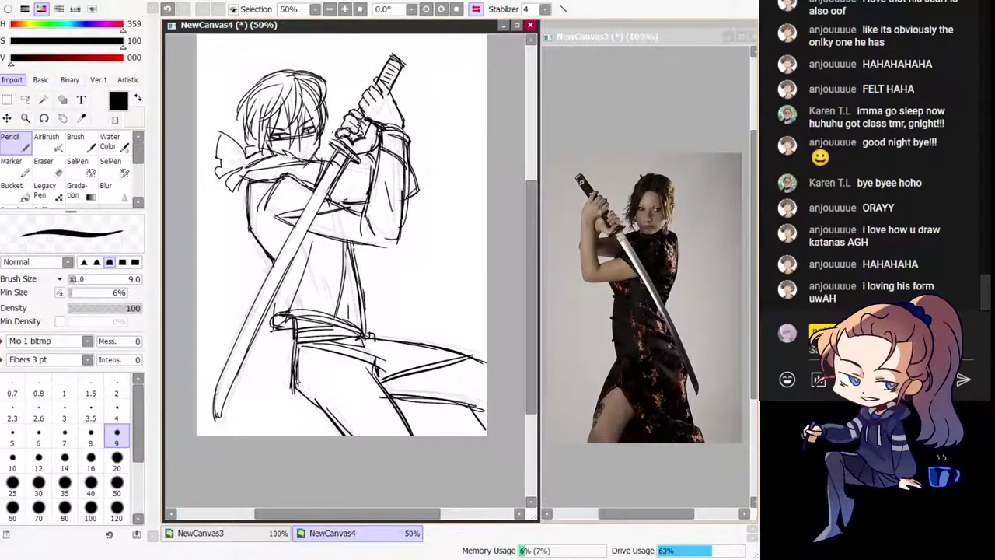
Step: Rework the hip line and the thigh's lower edge with the size 9 pencil, checking both views and cleaning up stray strokes
key(h)
key(ctrl+z)
drag(393, 336, 396, 364)
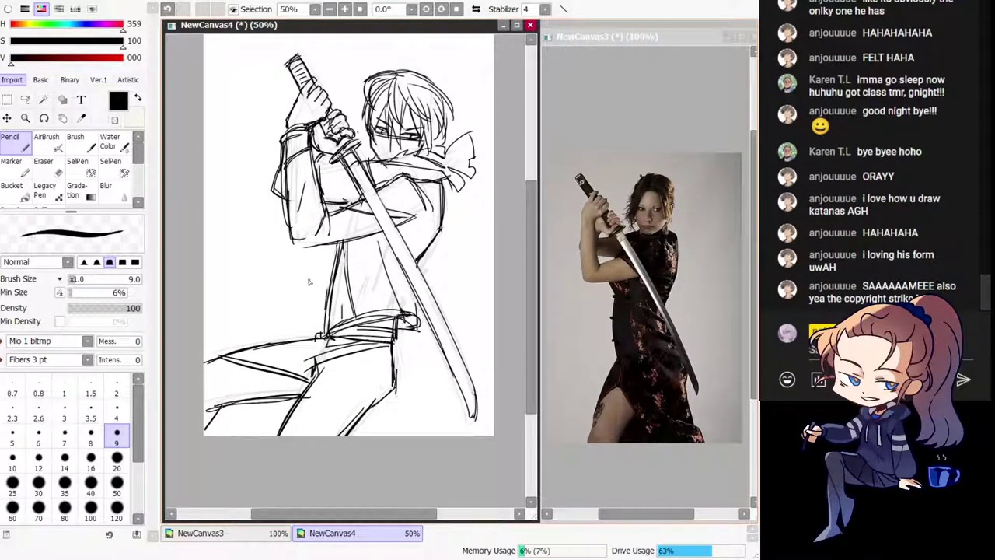
key(h)
key(ctrl+z)
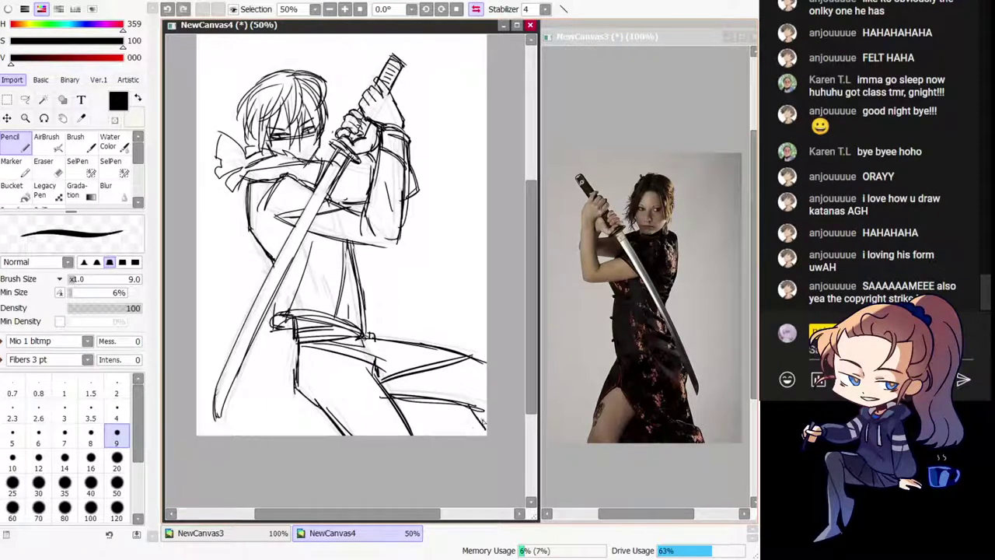
drag(471, 414, 487, 432)
key(h)
drag(424, 383, 413, 386)
key(ctrl+z)
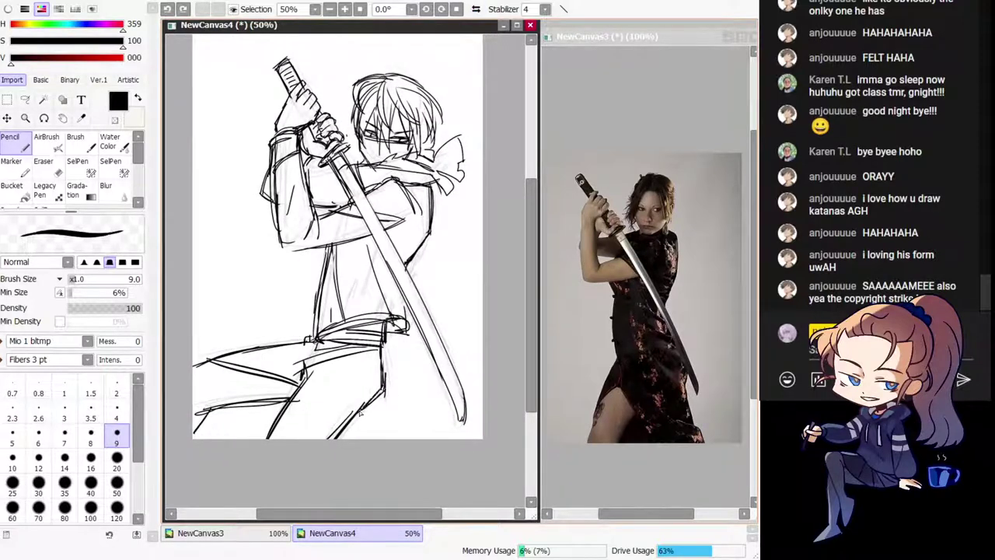
key(c)
drag(399, 301, 386, 340)
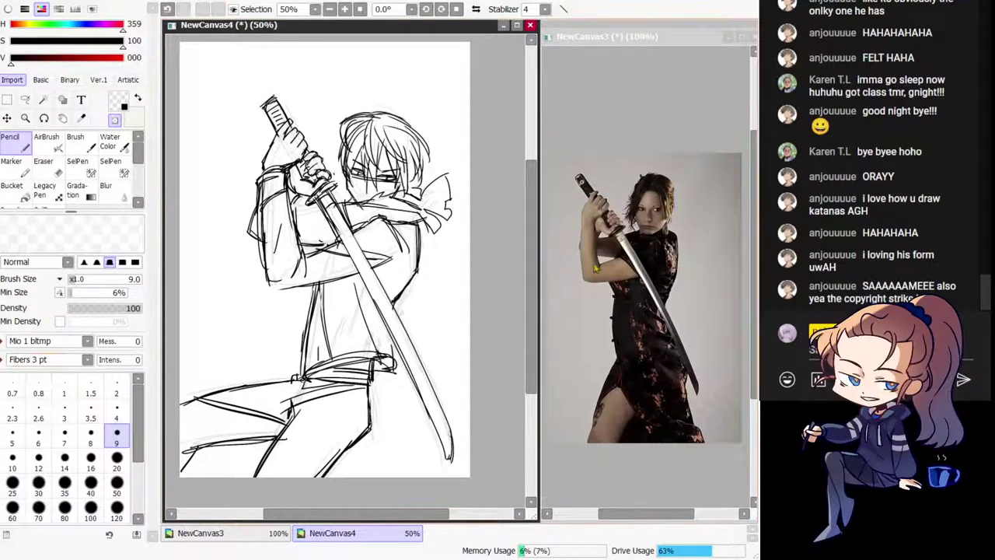
Step: Erase the wrap marks on the katana's handle above the hands with the size 20 eraser
key(e)
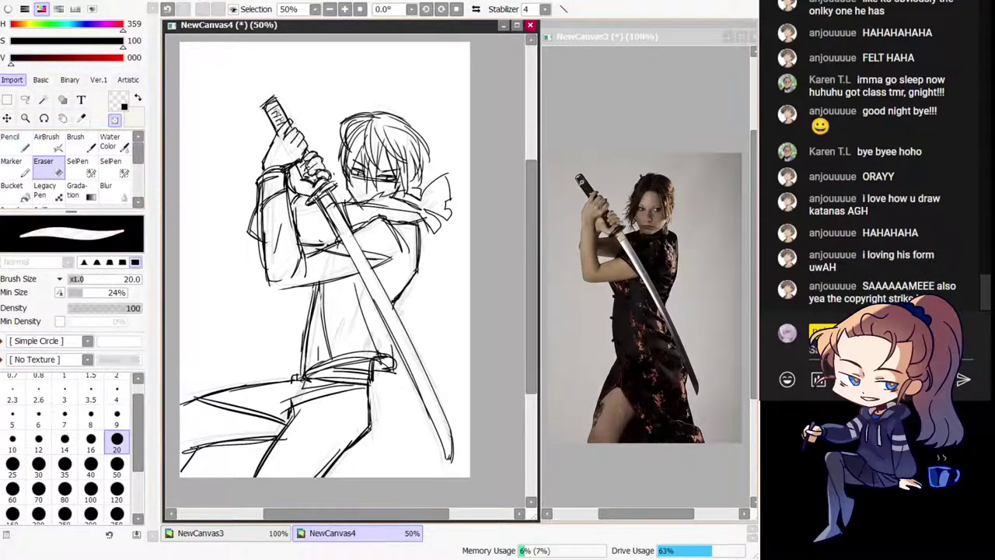
mouse_move(283, 111)
mouse_down()
mouse_move(273, 121)
mouse_move(283, 129)
mouse_up()
key(alt+Tab)
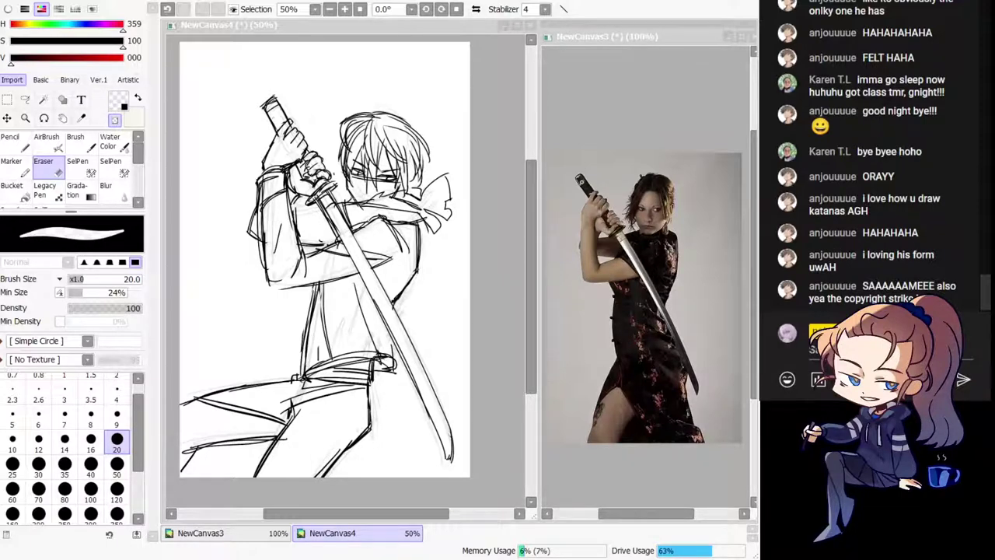
click(667, 4)
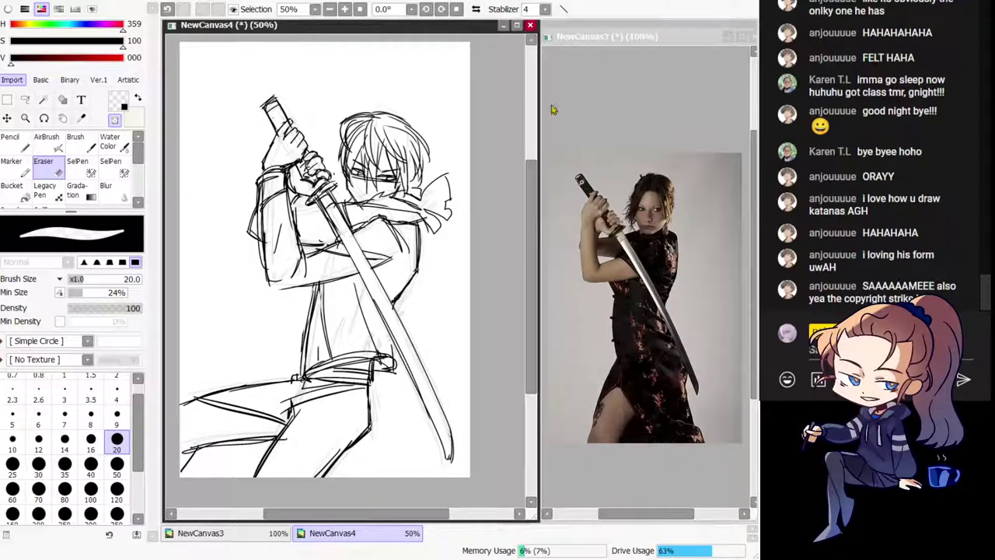
scroll(359, 214, up, 4)
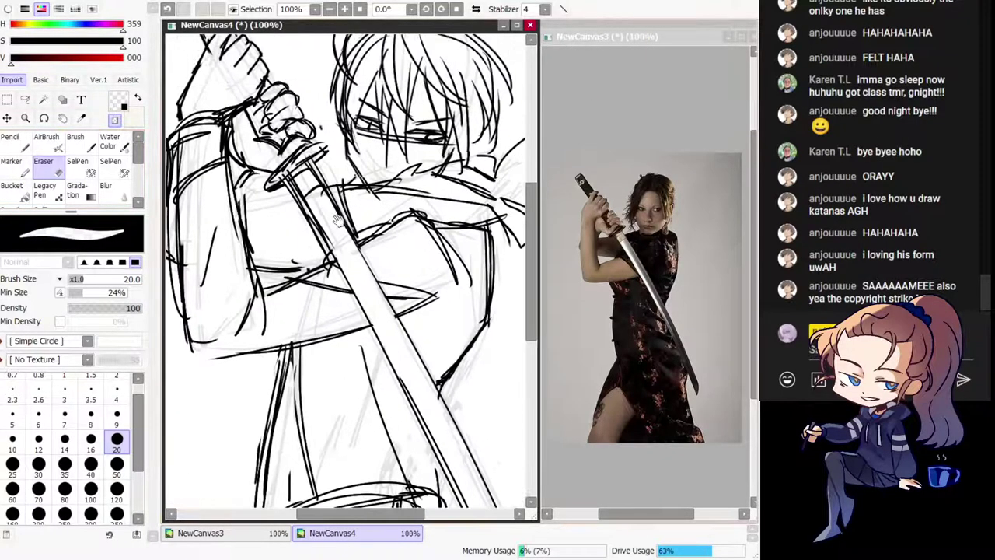
Step: Try new pencil lines over the katana's guard and the blade base, and undo them
drag(283, 148, 298, 208)
key(ctrl+z)
key(n)
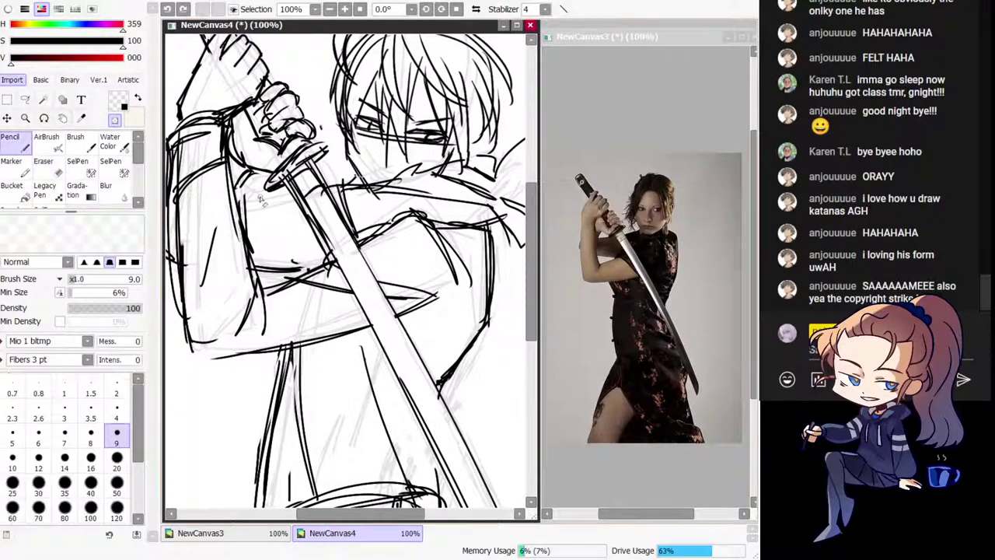
drag(262, 90, 297, 193)
mouse_move(237, 104)
mouse_down()
mouse_move(261, 165)
mouse_move(325, 253)
mouse_up()
key(ctrl+z)
key(ctrl+z)
key(minus)
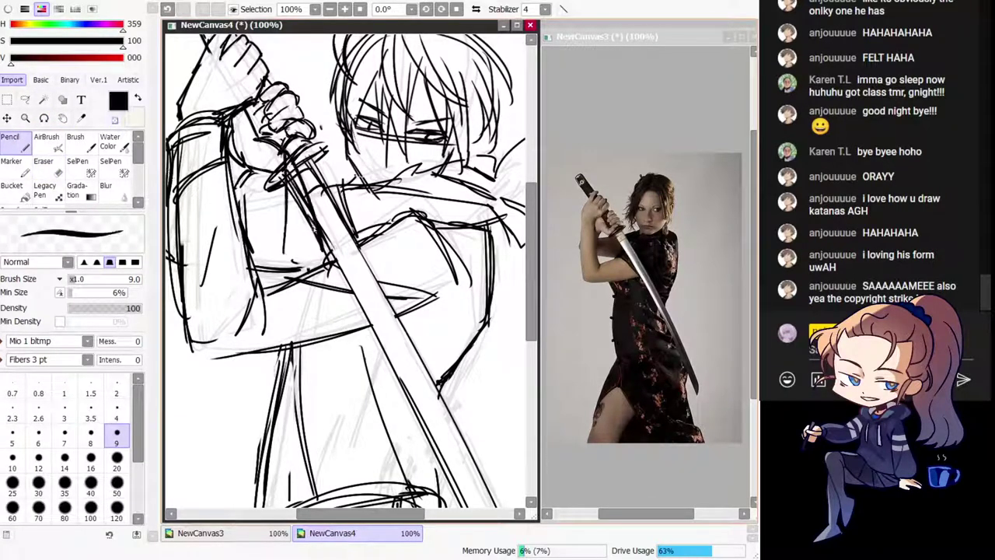
key(ctrl+z)
Step: Erase the katana's oval guard and sketch a narrow wrapped collar between the lower hand and the blade, checking the mirrored view
click(43, 163)
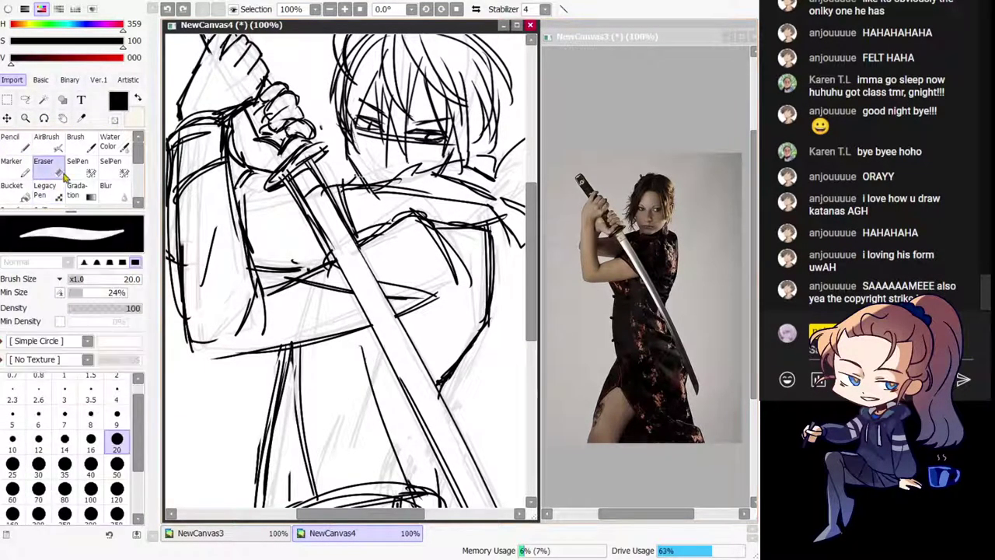
mouse_move(274, 185)
mouse_down()
mouse_move(259, 190)
mouse_move(320, 153)
mouse_move(288, 162)
mouse_up()
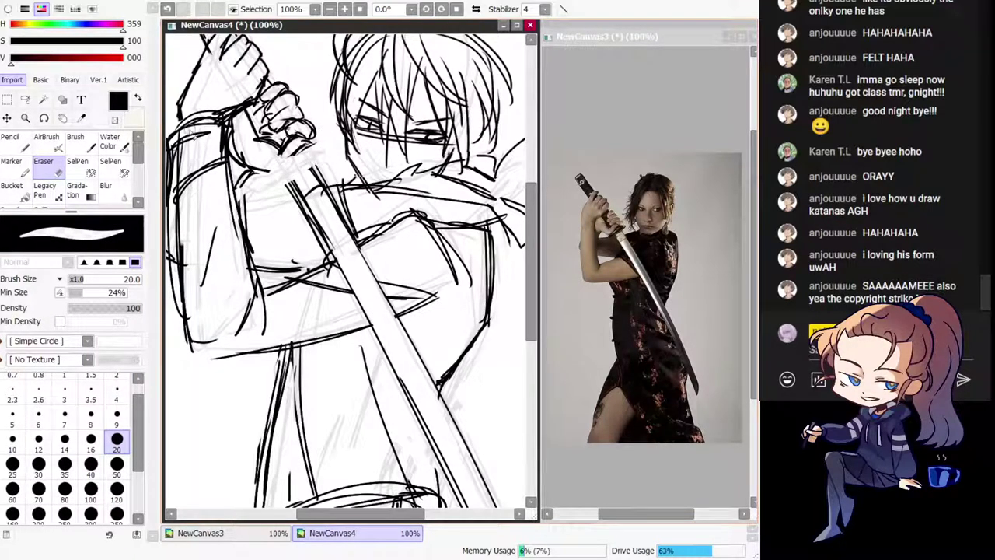
key(n)
key(ctrl+z)
drag(285, 175, 301, 152)
mouse_move(258, 170)
mouse_down()
mouse_move(288, 160)
mouse_move(294, 193)
mouse_up()
key(ctrl+z)
key(ctrl+z)
drag(310, 147, 338, 213)
drag(297, 175, 310, 159)
key(h)
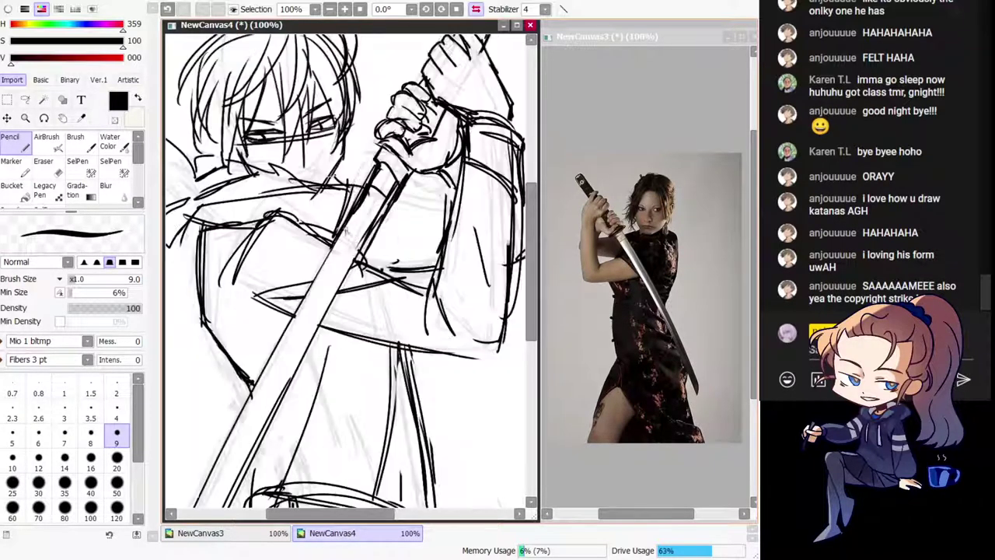
drag(381, 152, 405, 176)
key(h)
Step: Try to replace the handle's end with a loose bandage folding over it and trailing outward
drag(311, 115, 360, 170)
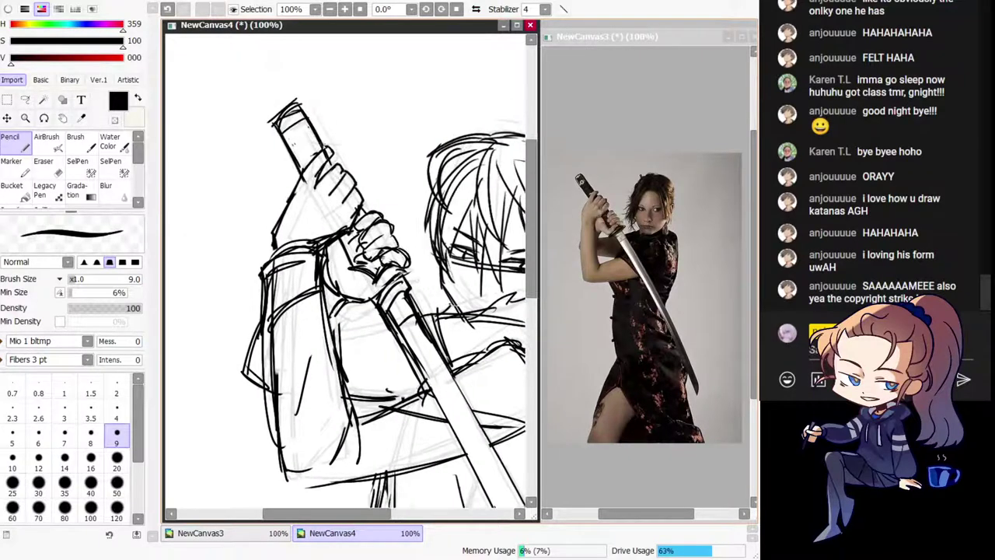
key(e)
mouse_move(316, 116)
mouse_down()
mouse_move(282, 108)
mouse_move(263, 137)
mouse_move(327, 71)
mouse_move(258, 106)
mouse_up()
key(n)
mouse_move(304, 165)
mouse_down()
mouse_move(342, 73)
mouse_move(276, 97)
mouse_move(314, 92)
mouse_move(204, 181)
mouse_up()
key(Page_Down)
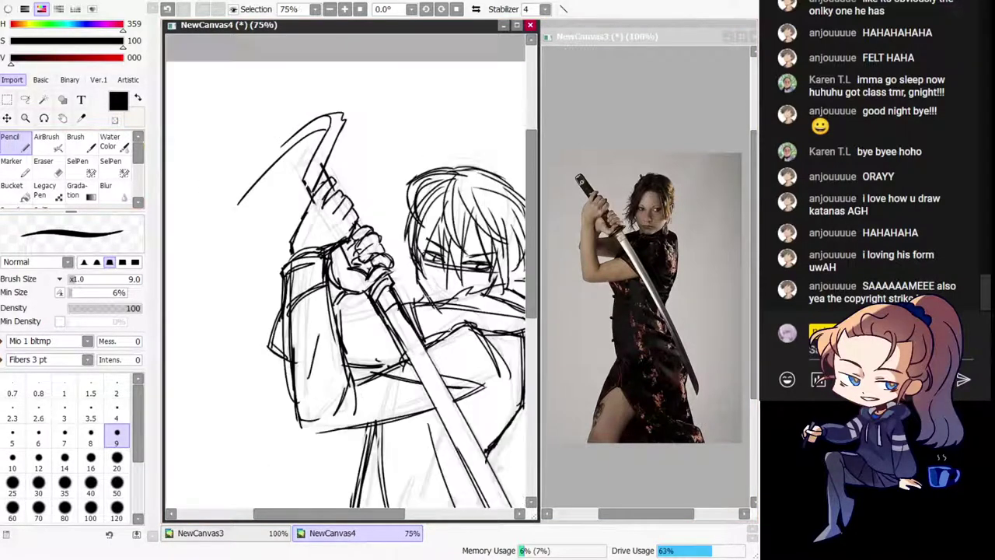
drag(301, 180, 279, 149)
key(ctrl+z)
mouse_move(306, 99)
mouse_down()
mouse_move(289, 119)
mouse_move(280, 104)
mouse_move(269, 110)
mouse_move(282, 143)
mouse_up()
key(ctrl+z)
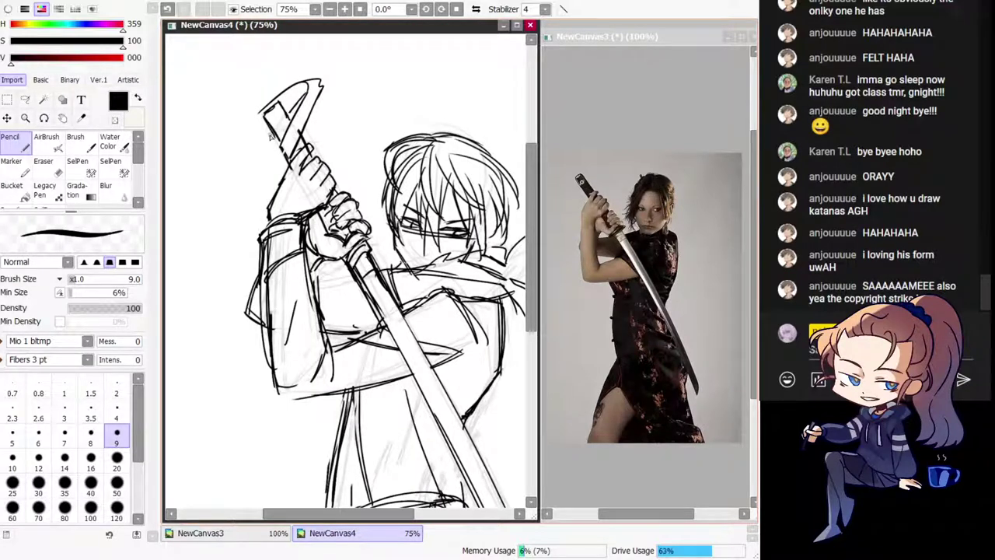
mouse_move(263, 109)
mouse_down()
mouse_move(228, 139)
mouse_move(237, 141)
mouse_up()
key(ctrl+z)
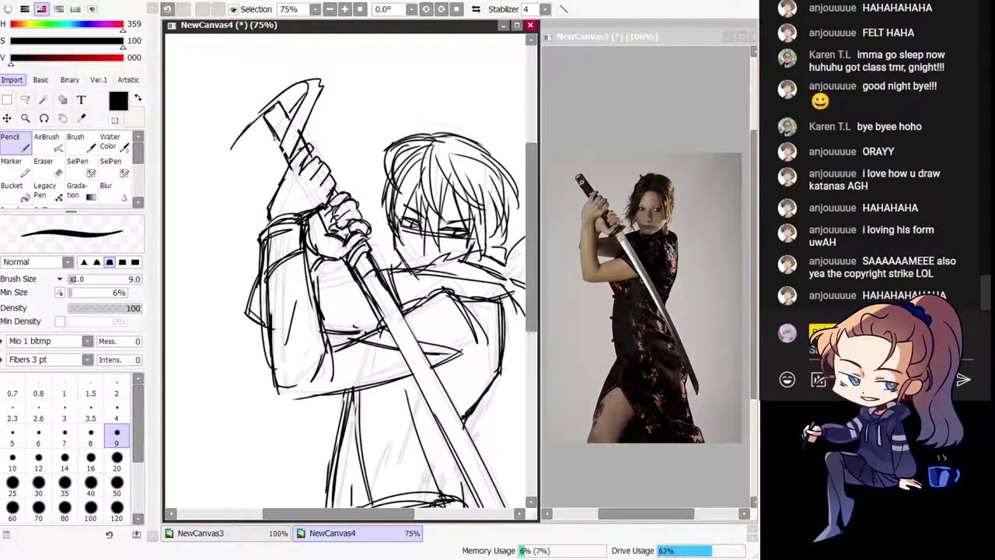
Step: Try long bandage curves sweeping from the handle past the raised hand and over the head, and undo them
mouse_move(269, 134)
mouse_down()
mouse_move(231, 150)
mouse_move(242, 135)
mouse_move(165, 152)
mouse_up()
drag(208, 232, 245, 175)
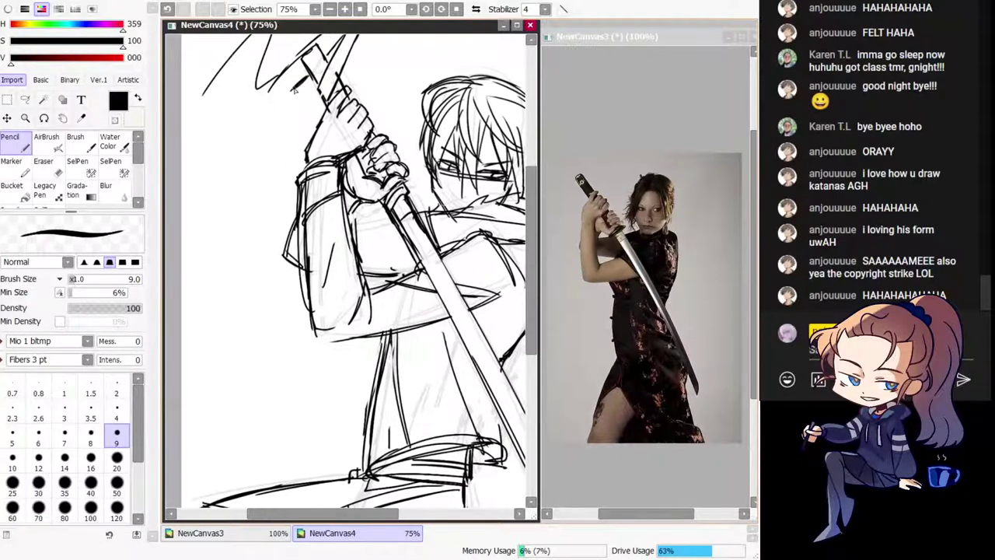
mouse_move(294, 89)
mouse_down()
mouse_move(264, 112)
mouse_move(256, 60)
mouse_move(259, 159)
mouse_move(243, 113)
mouse_move(153, 286)
mouse_move(288, 192)
mouse_up()
key(ctrl+z)
drag(328, 161, 450, 102)
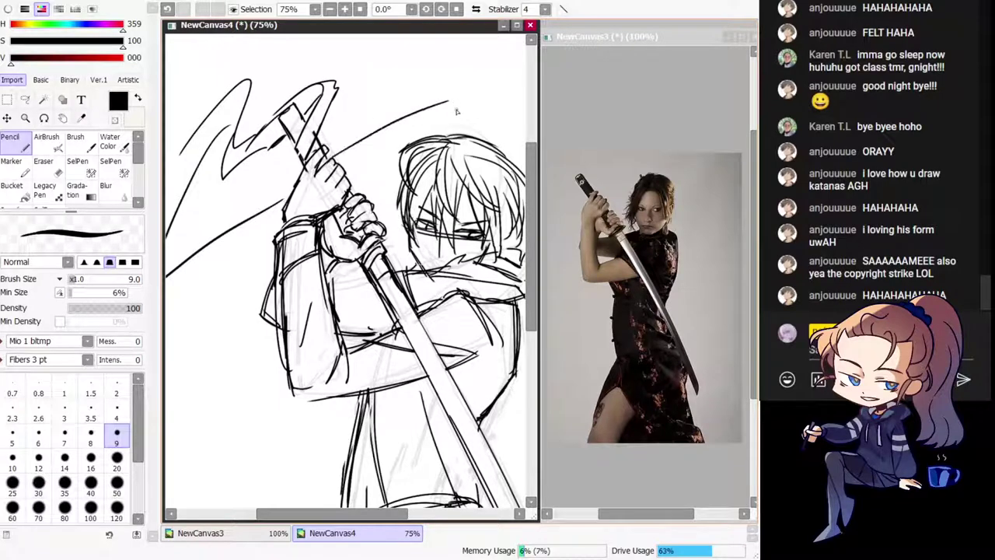
key(h)
mouse_move(234, 130)
mouse_down()
mouse_move(308, 111)
mouse_move(253, 78)
mouse_move(165, 107)
mouse_up()
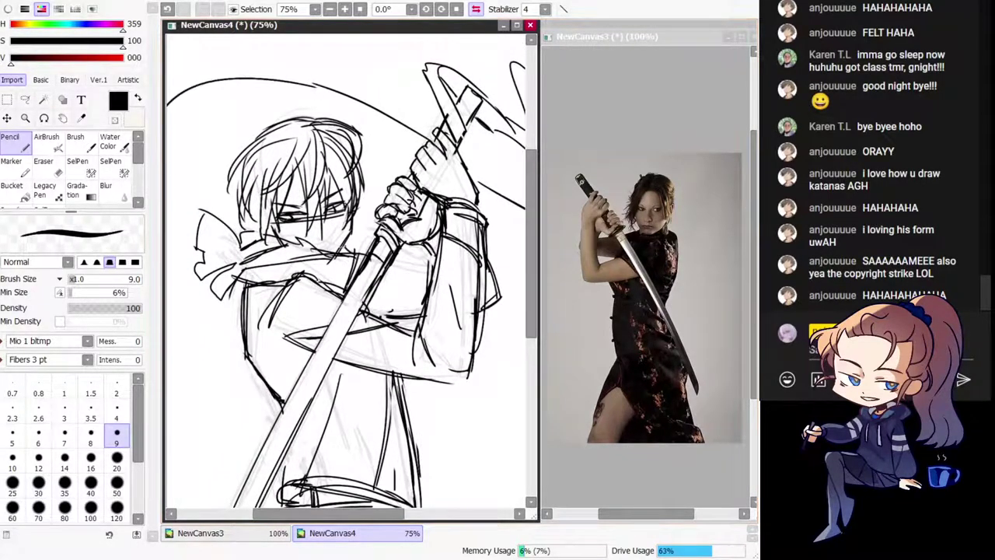
key(Home)
key(ctrl+z)
key(ctrl+z)
key(ctrl+z)
key(ctrl+z)
key(ctrl+z)
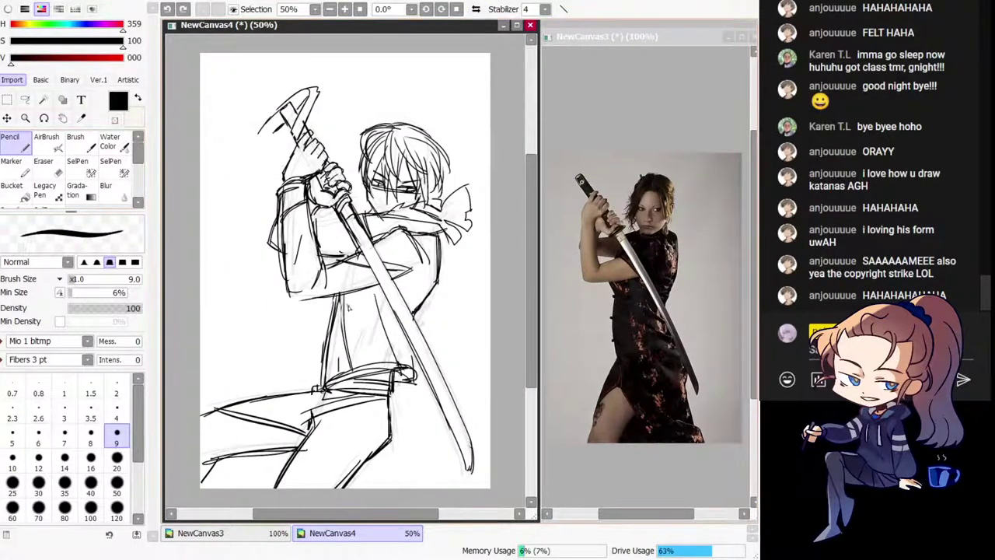
Step: Try large bandage curves looping from the raised arm to the page edge and around behind the far shoulder
key(ctrl+z)
mouse_move(277, 160)
mouse_down()
mouse_move(189, 264)
mouse_move(216, 283)
mouse_move(203, 288)
mouse_move(286, 319)
mouse_up()
key(ctrl+z)
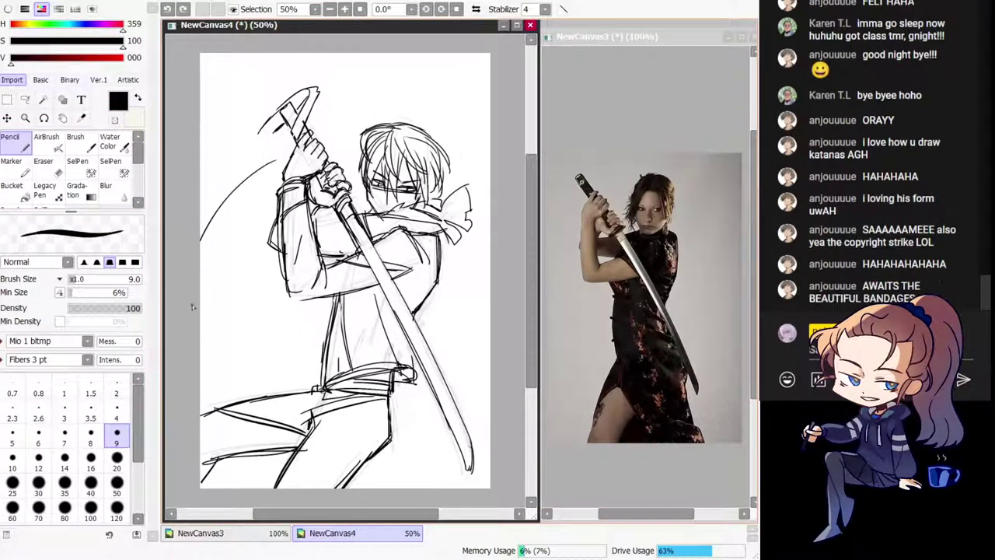
drag(199, 331, 278, 309)
drag(233, 334, 297, 302)
key(ctrl+z)
key(ctrl+z)
mouse_move(201, 322)
mouse_down()
mouse_move(293, 278)
mouse_move(210, 323)
mouse_up()
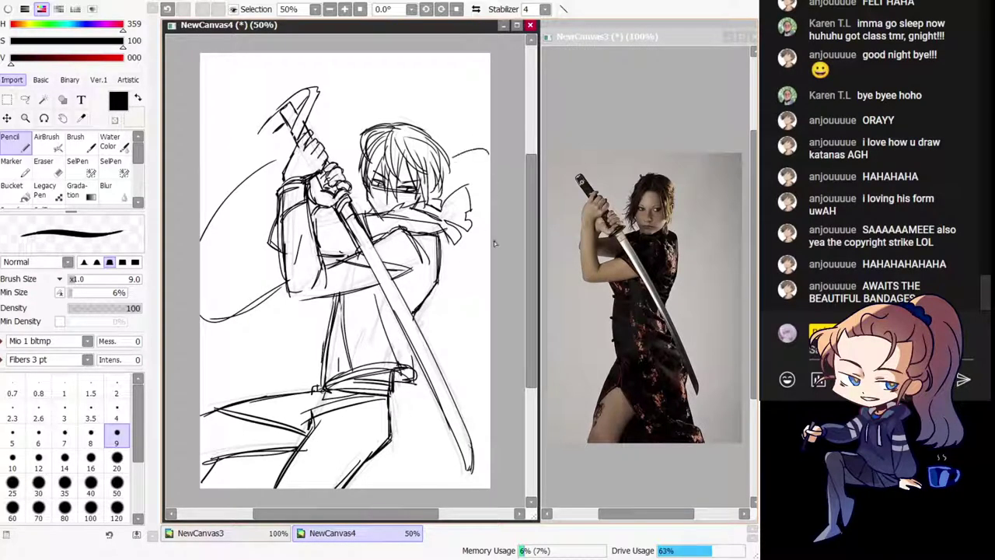
mouse_move(496, 253)
mouse_down()
mouse_move(403, 325)
mouse_move(424, 314)
mouse_move(269, 412)
mouse_up()
key(ctrl+z)
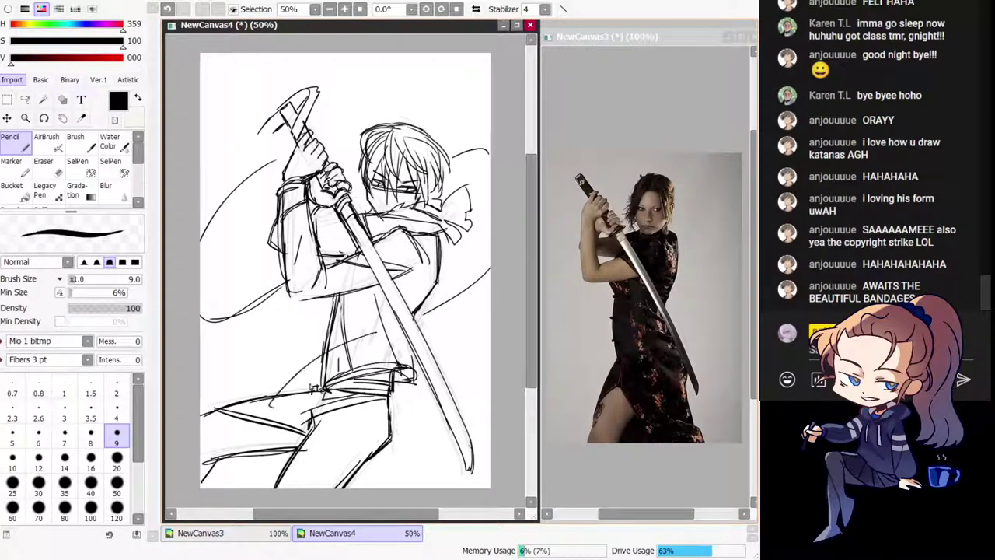
Step: Try a bandage curve crossing the lower torso and thigh, and undo all the bandage strokes back to the plain handle
key(ctrl+z)
mouse_move(374, 326)
mouse_down()
mouse_move(242, 403)
mouse_move(345, 343)
mouse_move(259, 404)
mouse_up()
key(ctrl+z)
key(ctrl+z)
key(ctrl+z)
drag(369, 341, 242, 427)
drag(245, 432, 311, 367)
key(h)
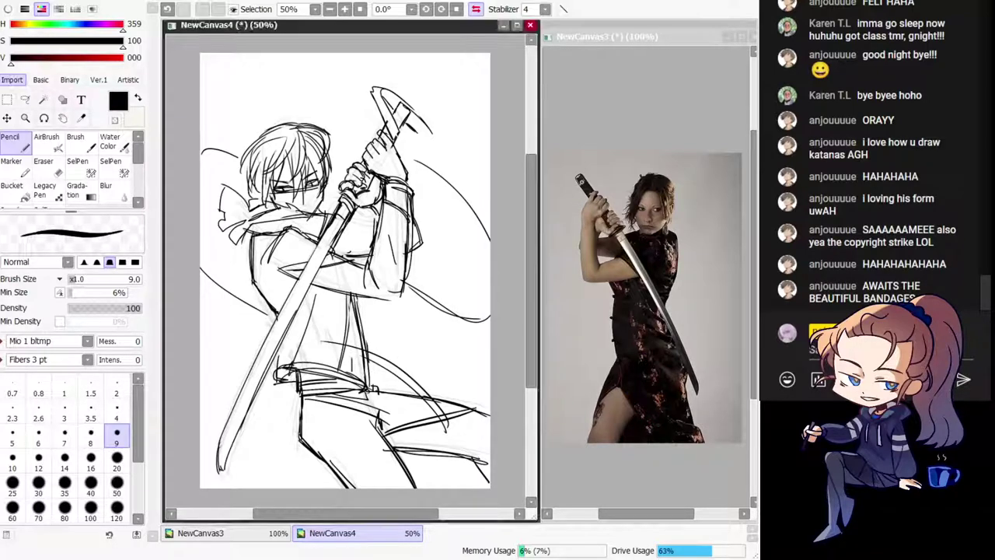
key(h)
key(ctrl+z)
key(ctrl+z)
key(ctrl+z)
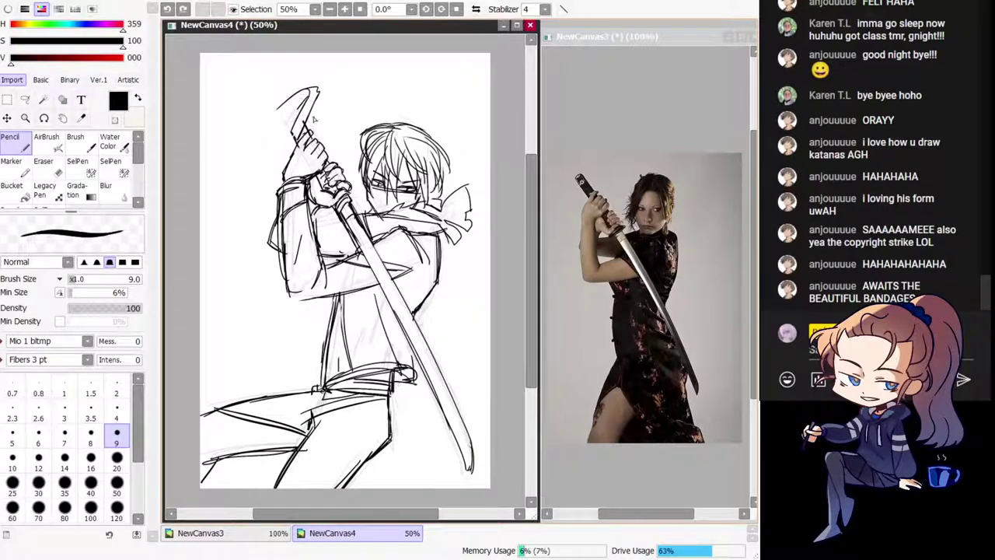
key(ctrl+z)
key(ctrl+z)
key(ctrl+z)
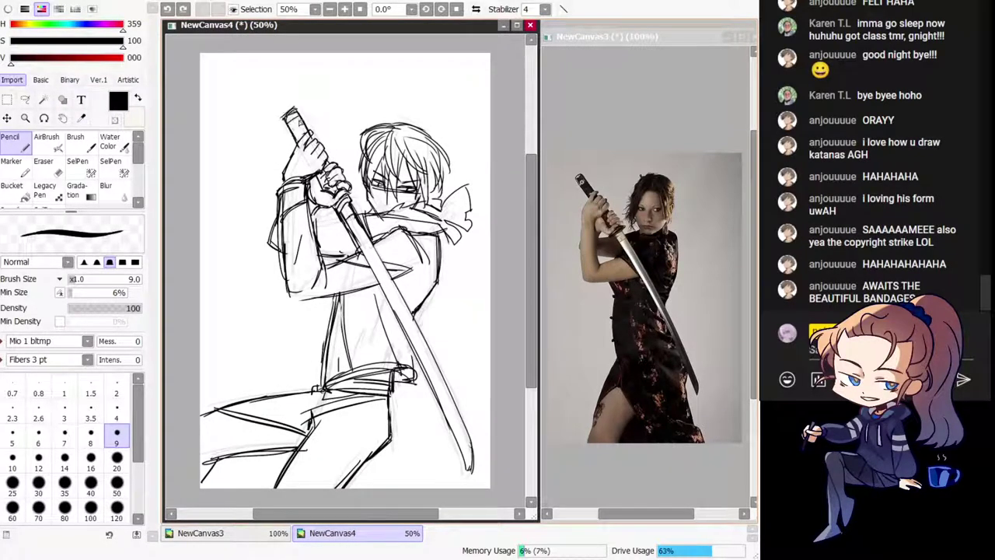
Step: Redraw the diagonal wrap marks on the katana's handle with the size 9 pencil
key(minus)
drag(299, 119, 304, 130)
key(minus)
Step: Try bandage curves winding from the raised forearm across the chest and behind the far shoulder, and undo them
mouse_move(350, 233)
mouse_down()
mouse_move(340, 212)
mouse_move(327, 211)
mouse_move(241, 269)
mouse_up()
key(minus)
key(minus)
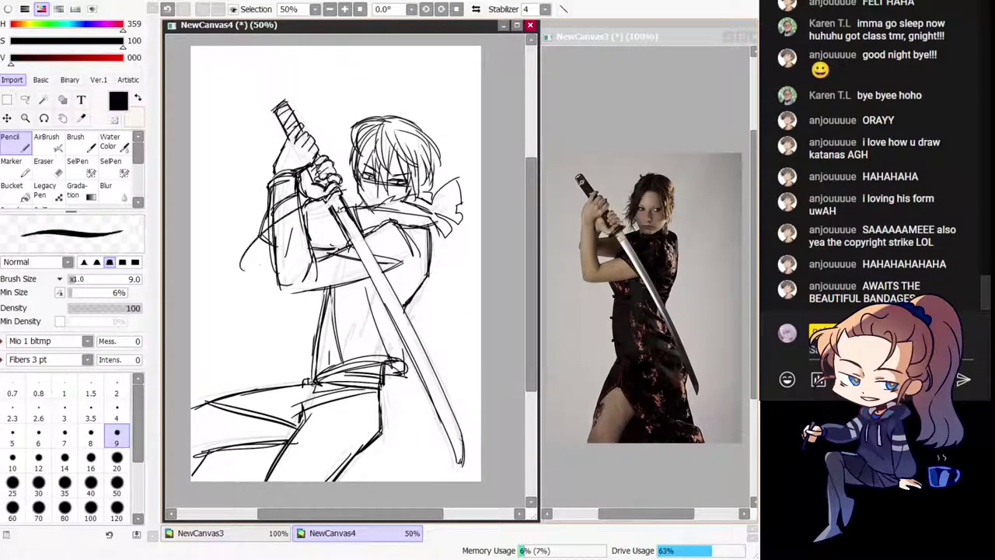
key(ctrl+z)
mouse_move(334, 192)
mouse_down()
mouse_move(296, 267)
mouse_move(442, 272)
mouse_up()
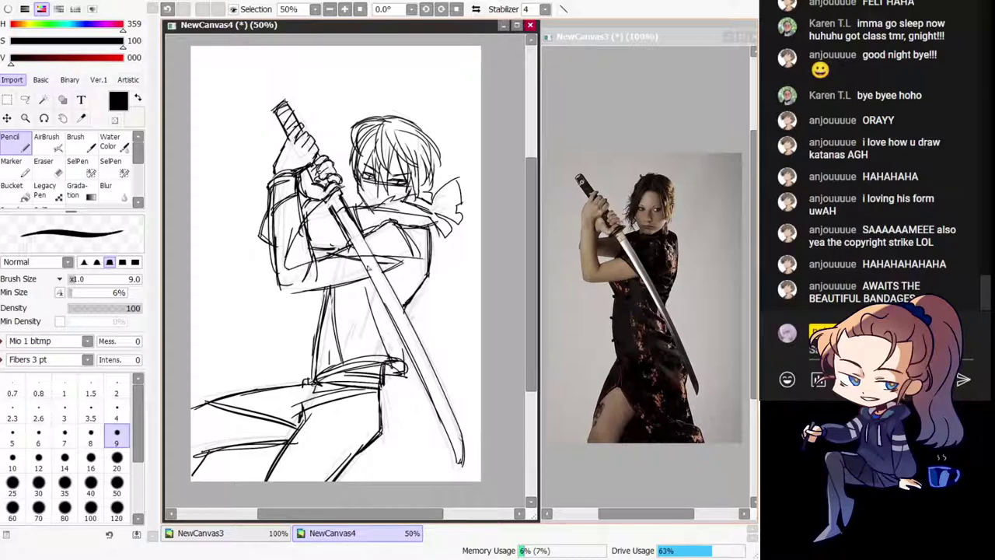
key(ctrl+z)
mouse_move(293, 242)
mouse_down()
mouse_move(413, 232)
mouse_move(468, 260)
mouse_up()
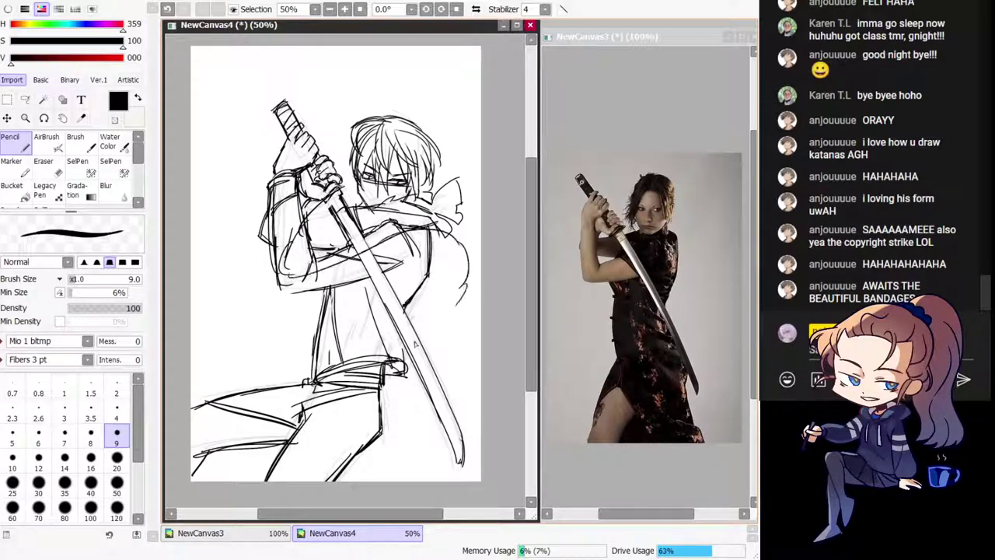
key(ctrl+z)
key(ctrl+z)
key(ctrl+z)
key(ctrl+z)
key(ctrl+z)
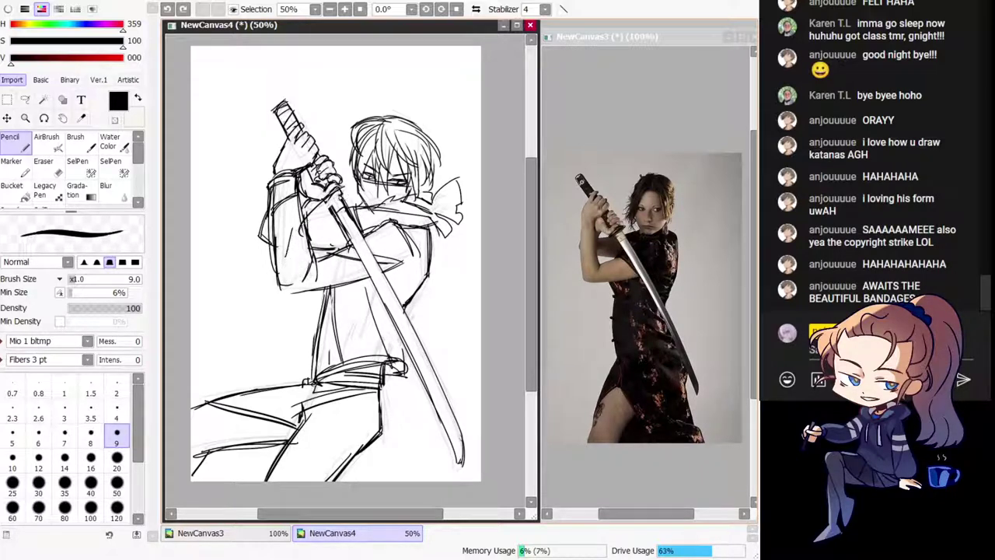
Step: Sketch loose bandage loops swinging out behind the raised arm's elbow and the far upper arm
mouse_move(342, 192)
mouse_down()
mouse_move(226, 287)
mouse_move(246, 303)
mouse_move(339, 258)
mouse_move(466, 257)
mouse_move(420, 317)
mouse_up()
drag(305, 338, 218, 395)
key(ctrl+z)
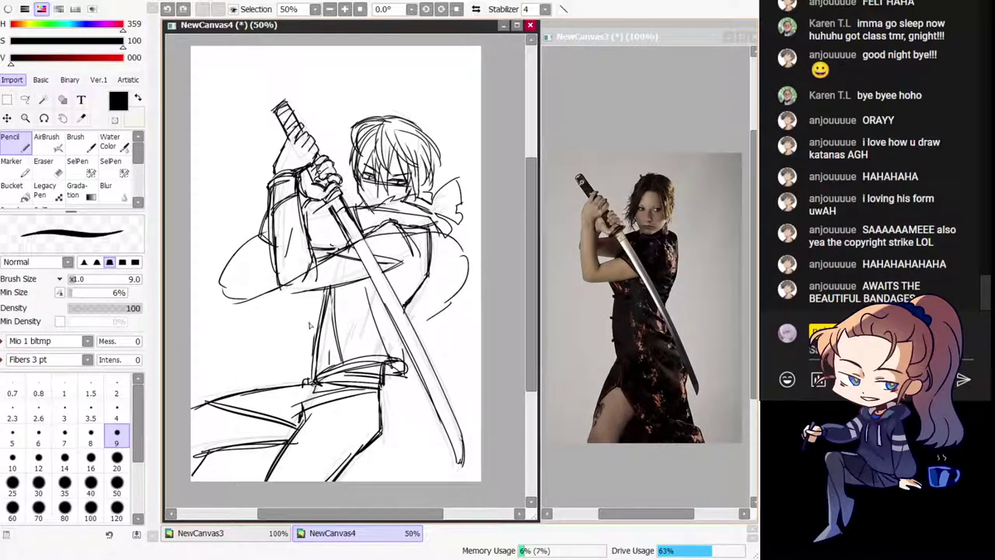
mouse_move(309, 326)
mouse_down()
mouse_move(218, 374)
mouse_move(232, 466)
mouse_up()
key(ctrl+z)
key(ctrl+z)
Step: Continue the bandage in the mirrored view, winding it from the far shoulder across the torso and around the blade and hips
key(h)
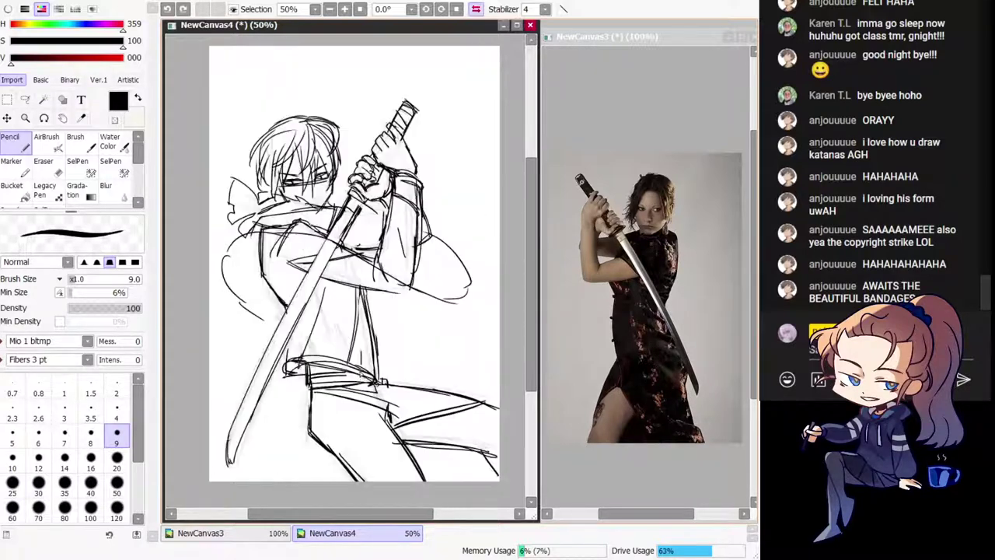
mouse_move(243, 237)
mouse_down()
mouse_move(265, 299)
mouse_move(342, 348)
mouse_move(235, 397)
mouse_move(239, 370)
mouse_move(238, 410)
mouse_move(294, 433)
mouse_move(352, 428)
mouse_up()
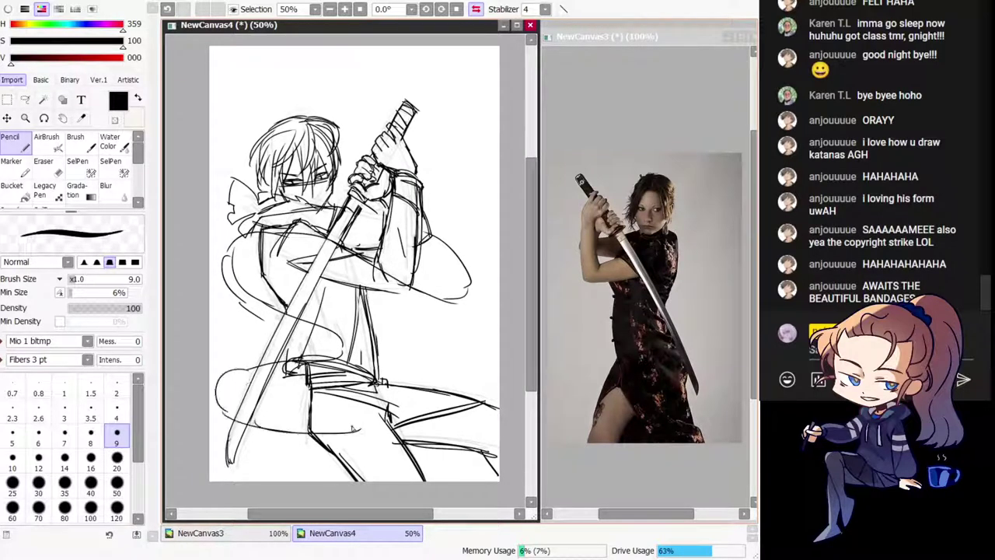
key(h)
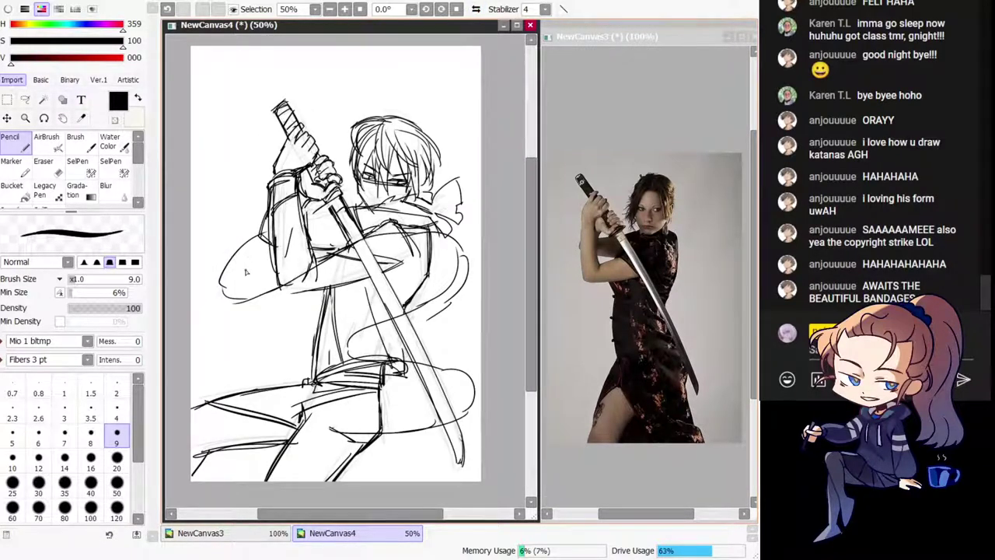
Step: Undo the bandage loops winding around the arms, torso, blade and hips, back to the plain figure sketch
key(ctrl+z)
key(ctrl+z)
key(ctrl+z)
key(ctrl+z)
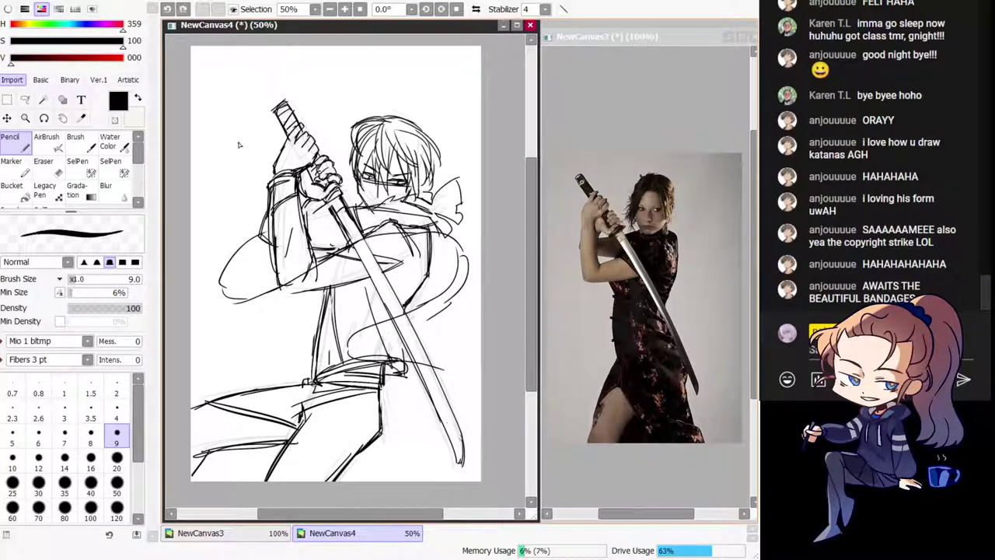
key(ctrl+z)
key(ctrl+z)
key(ctrl+z)
key(ctrl+z)
key(ctrl+z)
key(ctrl+z)
key(ctrl+z)
key(ctrl+z)
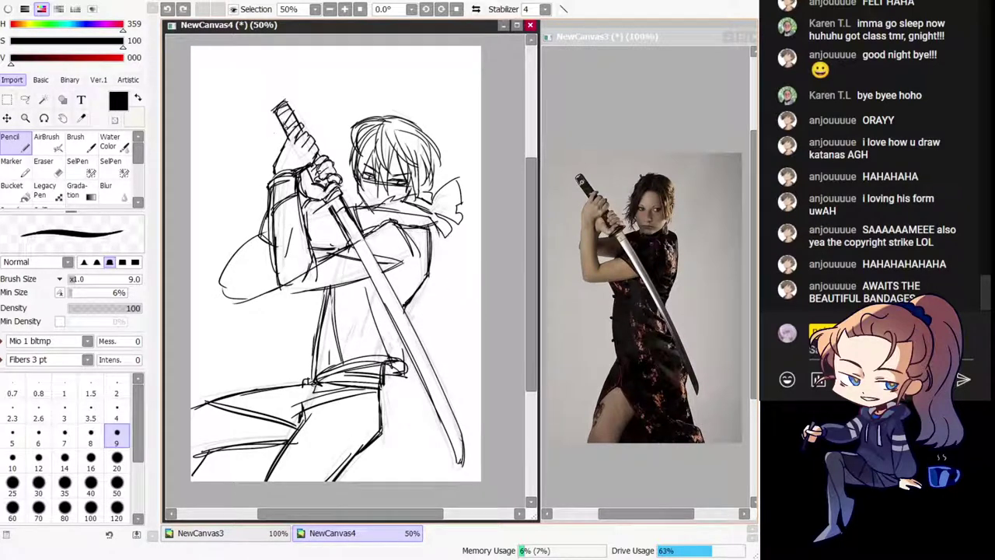
key(ctrl+z)
key(ctrl+z)
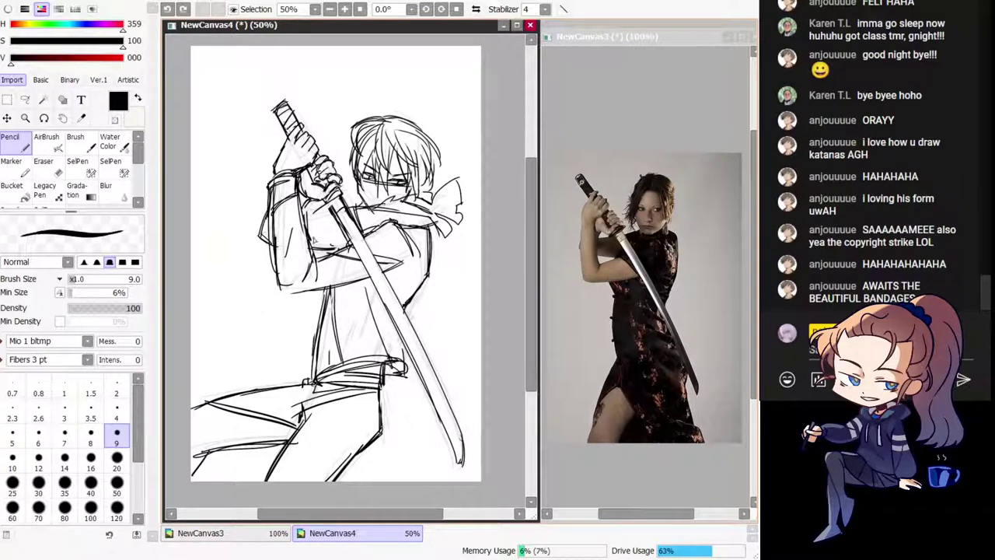
Step: Try wide sweeping bandage curves above the head, out beyond the raised elbow and under the hands, then undo them
drag(447, 164, 462, 70)
drag(391, 97, 466, 72)
drag(241, 231, 191, 288)
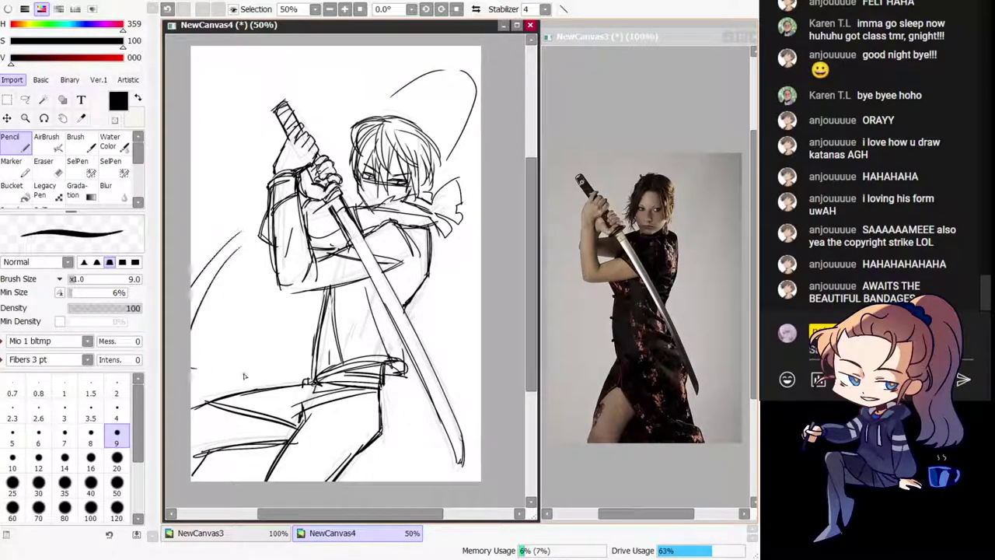
key(h)
key(h)
key(ctrl+z)
key(ctrl+z)
key(ctrl+z)
key(ctrl+z)
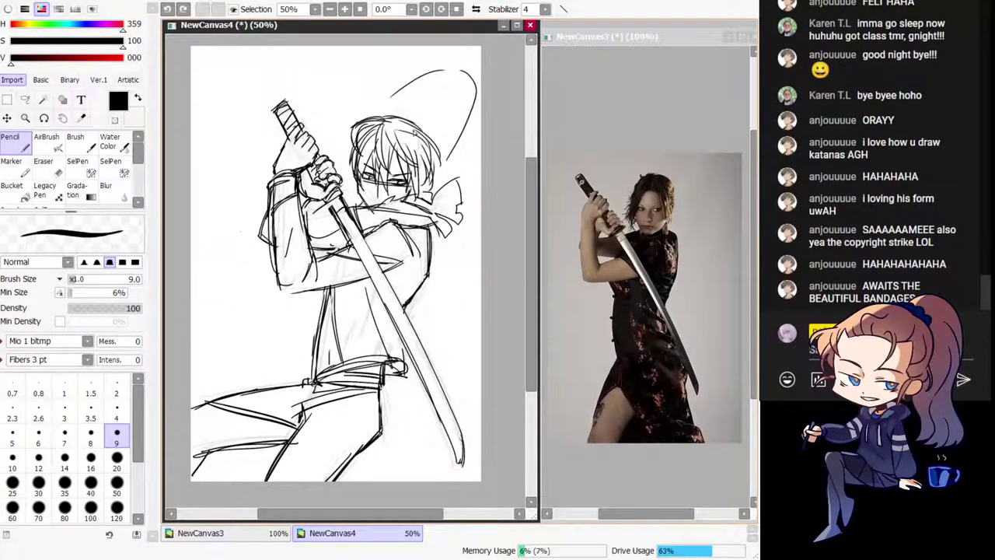
drag(340, 200, 312, 244)
key(ctrl+z)
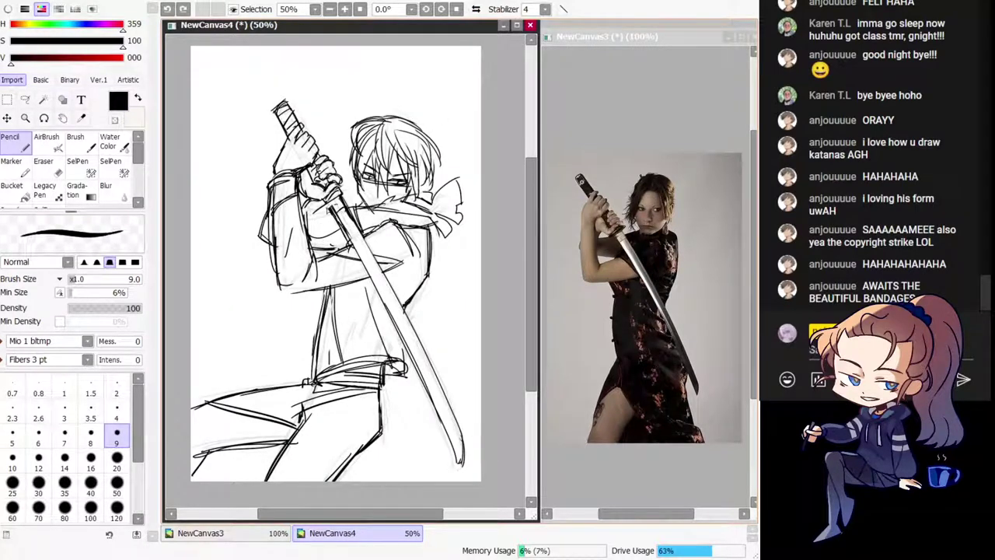
key(ctrl+z)
Step: Add short curved lines on the chest between the raised forearm and the blade, just below the gripping hands
drag(337, 204, 309, 235)
drag(319, 247, 343, 251)
drag(477, 160, 483, 153)
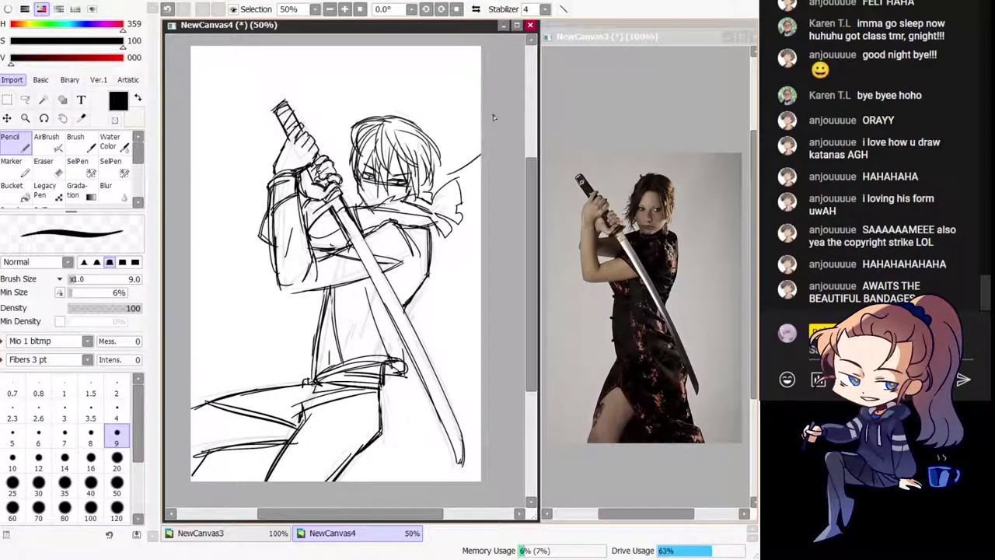
key(ctrl+z)
Step: Move the whole figure sketch up and slightly left so the katana's handle sits near the canvas's upper edge
click(7, 118)
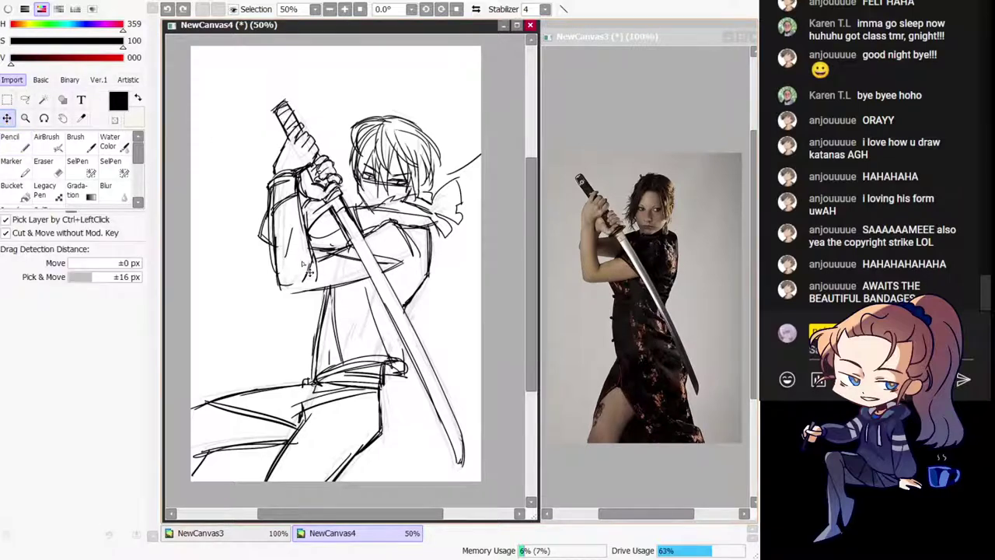
drag(350, 272, 326, 219)
drag(298, 300, 296, 308)
Step: Crop the canvas to a rectangle around the figure, cutting off the empty strip below the legs, and clear the selection
click(7, 99)
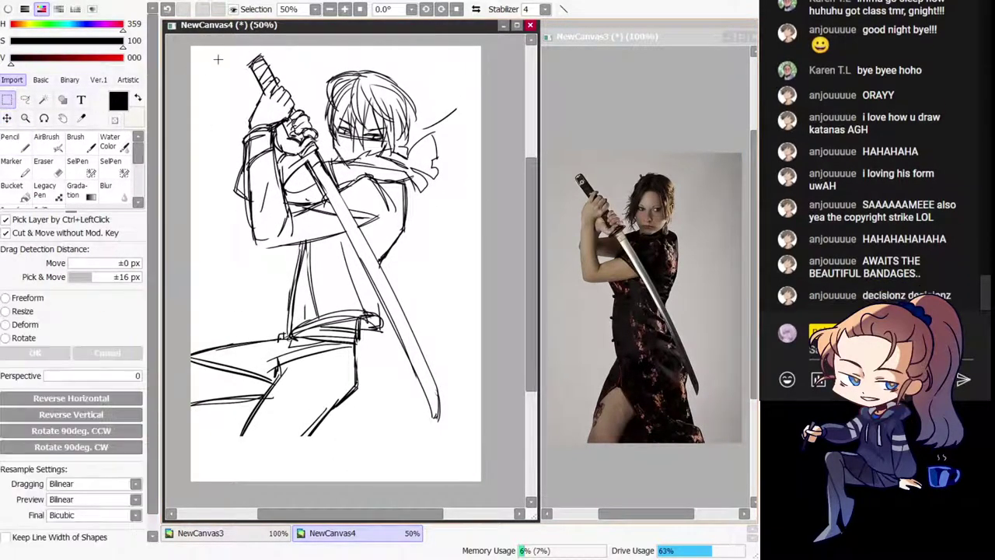
mouse_move(192, 48)
mouse_down()
mouse_move(461, 362)
mouse_move(495, 448)
mouse_move(498, 436)
mouse_up()
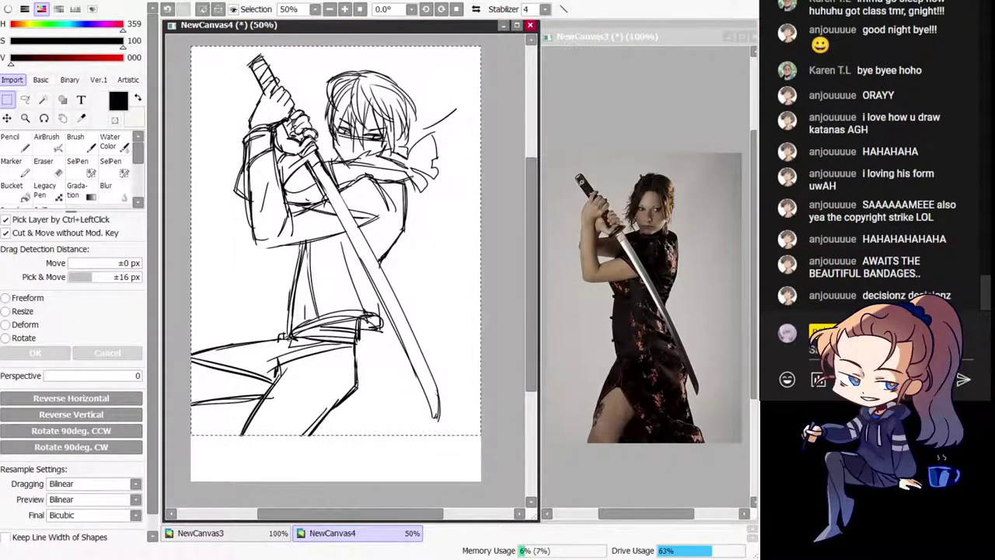
key(alt+c)
key(t)
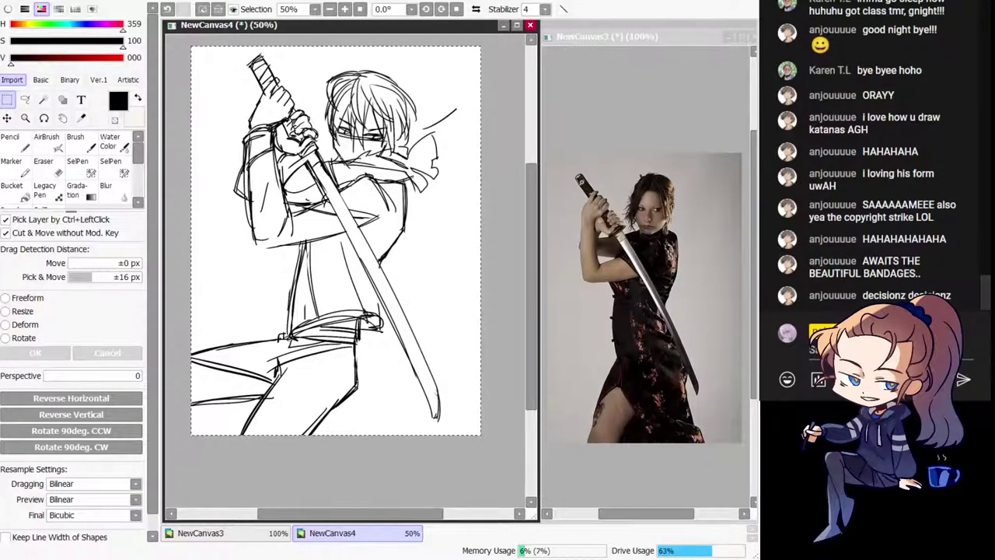
key(ctrl+d)
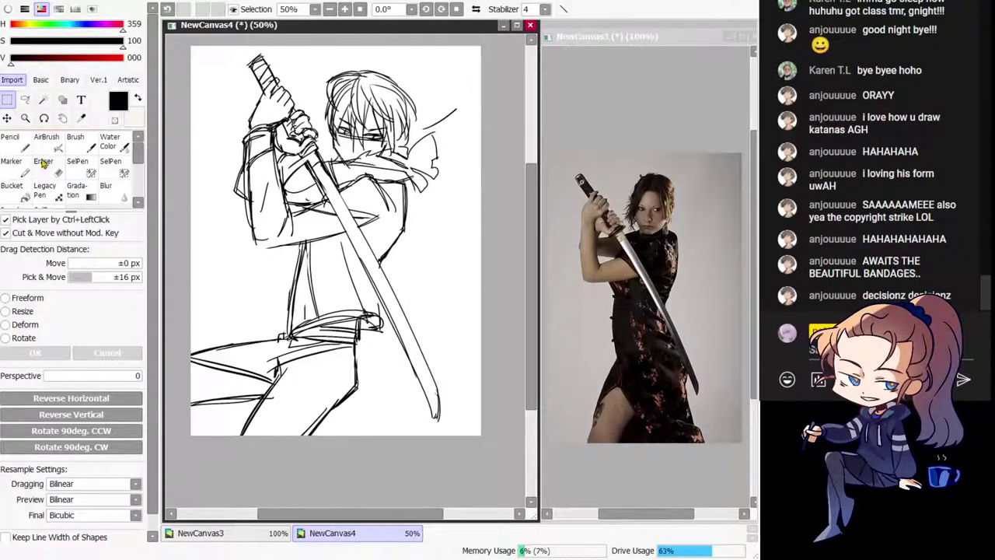
Step: Erase the stray line above the scarf's knot and switch back to the size 9 Pencil
click(45, 165)
drag(424, 127, 457, 109)
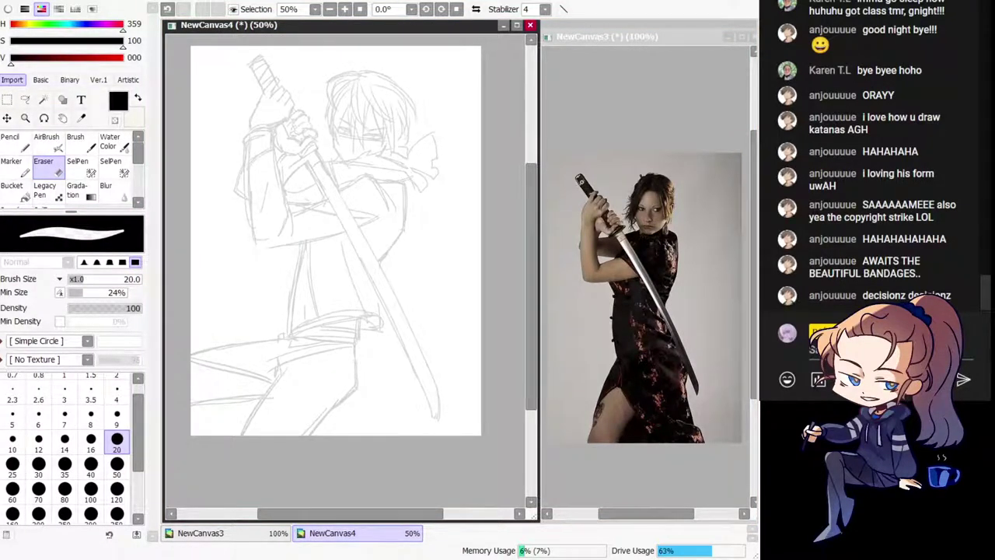
click(13, 148)
Step: Try bandage curves sweeping over the chest, blade and far shoulder in normal and mirrored view, and undo them
drag(441, 245, 440, 280)
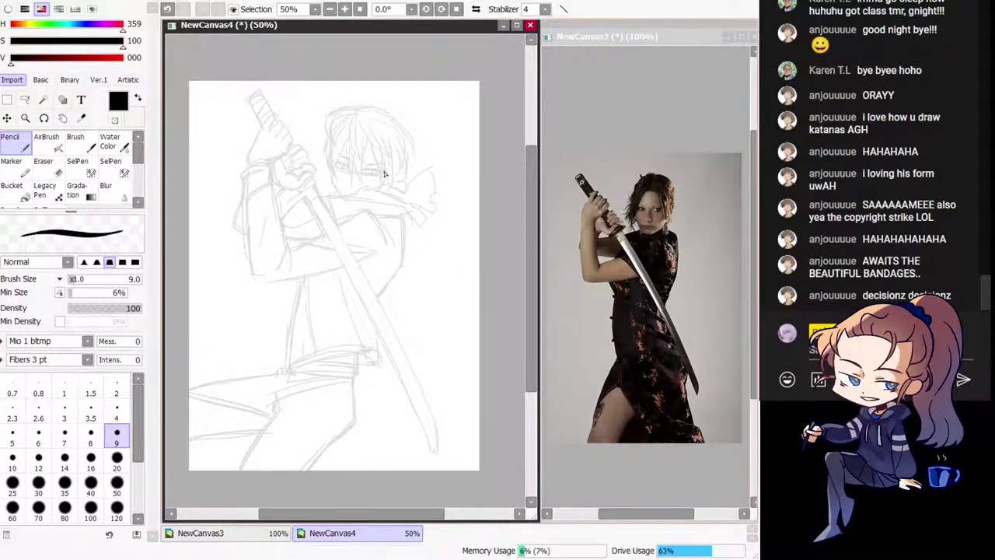
mouse_move(300, 225)
mouse_down()
mouse_move(301, 287)
mouse_move(380, 284)
mouse_move(422, 431)
mouse_up()
key(h)
key(ctrl+z)
drag(371, 195, 412, 237)
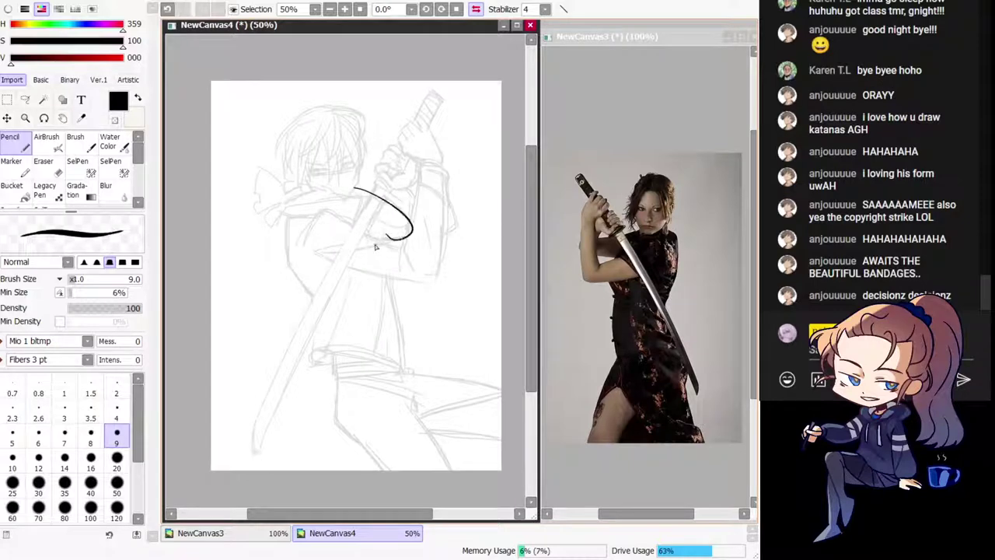
key(ctrl+z)
key(h)
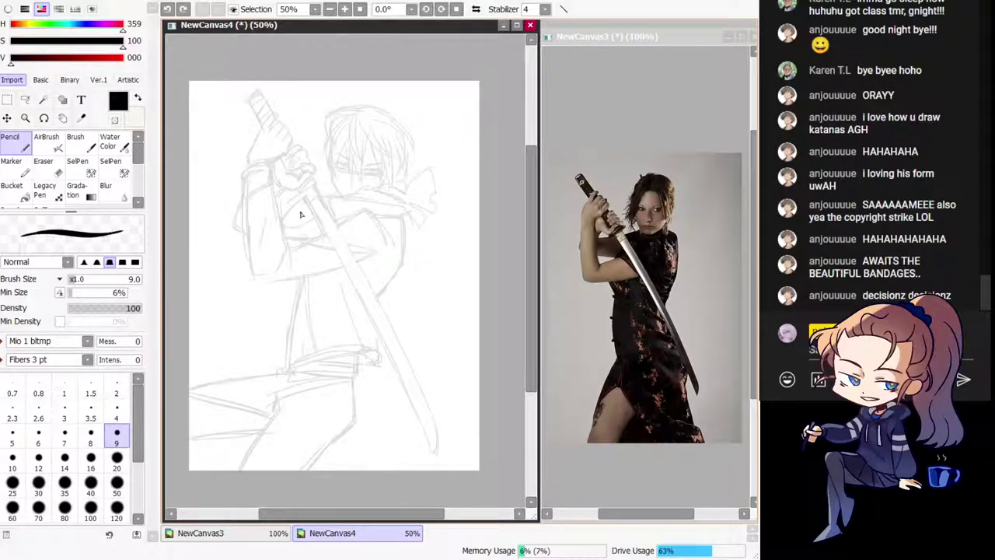
drag(276, 208, 256, 246)
mouse_move(261, 245)
mouse_down()
mouse_move(371, 213)
mouse_move(408, 219)
mouse_up()
drag(409, 219, 413, 239)
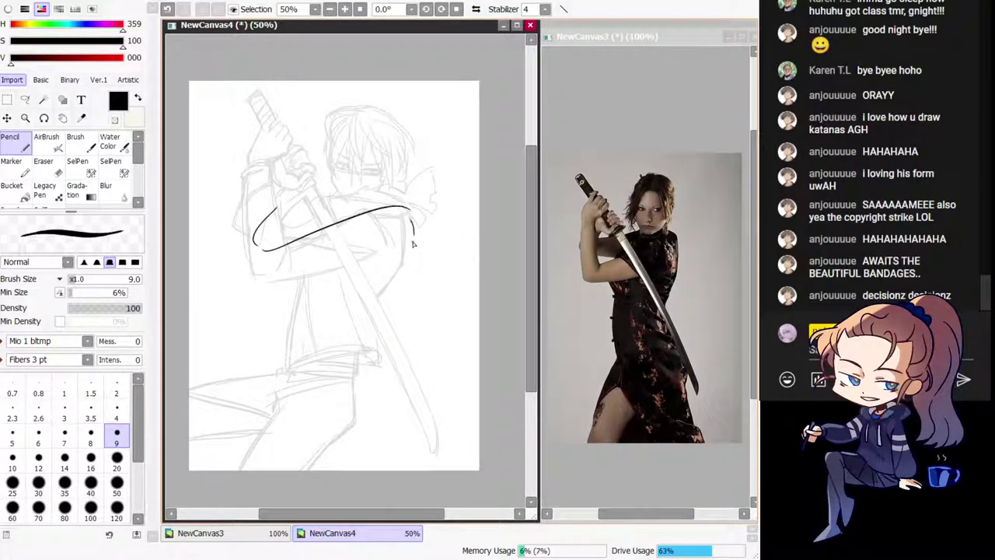
key(ctrl+z)
key(ctrl+z)
Step: Sketch a bandage curve from the hands across the chest to the far arm, plus a torn-ended loop around the hips
mouse_move(308, 202)
mouse_down()
mouse_move(283, 226)
mouse_move(271, 275)
mouse_move(402, 254)
mouse_up()
key(ctrl+z)
mouse_move(375, 330)
mouse_down()
mouse_move(308, 442)
mouse_move(341, 471)
mouse_up()
drag(301, 403, 316, 459)
drag(369, 350, 286, 432)
key(ctrl+z)
key(ctrl+z)
key(ctrl+z)
key(ctrl+z)
mouse_move(370, 326)
mouse_down()
mouse_move(265, 420)
mouse_move(284, 427)
mouse_move(268, 433)
mouse_move(351, 464)
mouse_move(293, 447)
mouse_up()
key(ctrl+z)
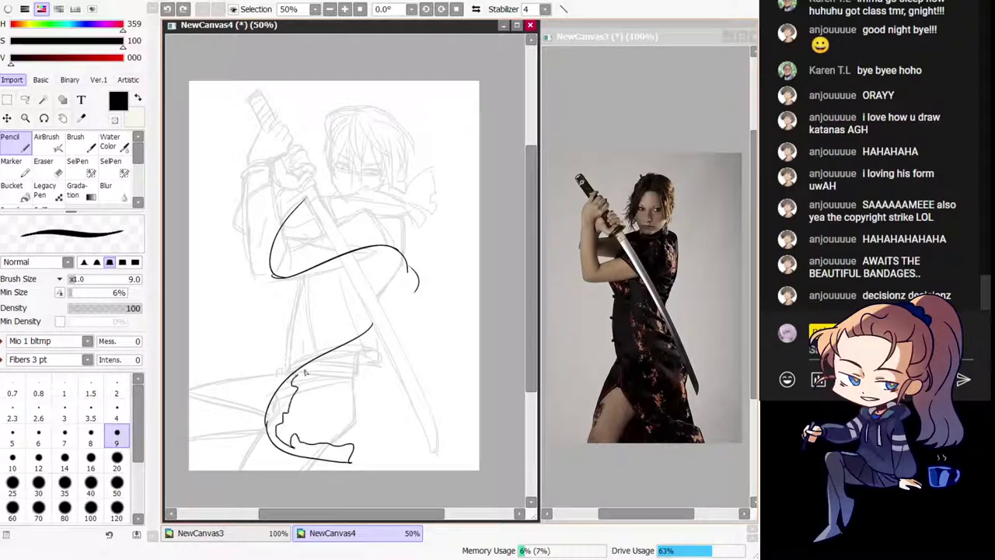
Step: Draw the bandage's ragged second edge over the hips and, in mirrored view, join it up around the far arm
drag(305, 374, 384, 342)
key(h)
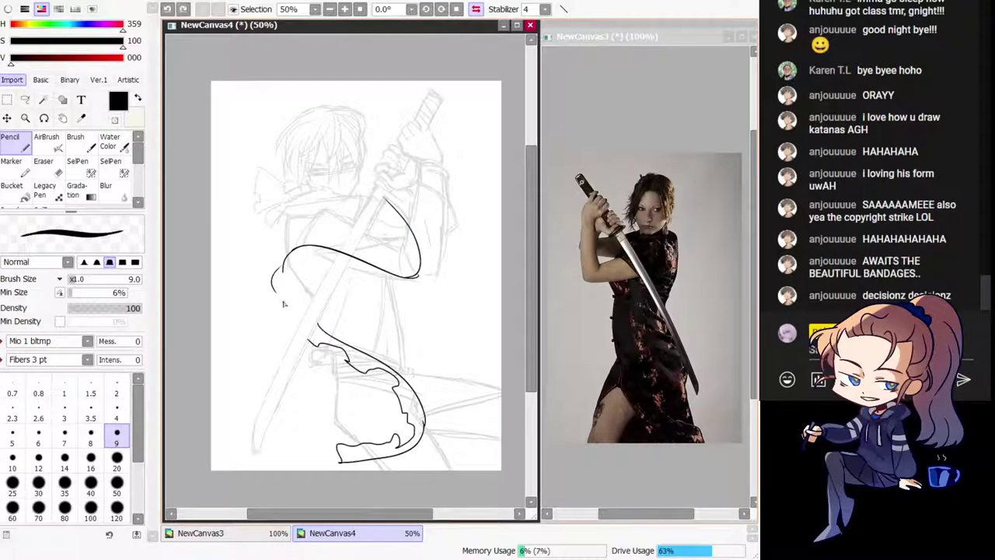
mouse_move(274, 269)
mouse_down()
mouse_move(318, 344)
mouse_move(386, 366)
mouse_up()
key(h)
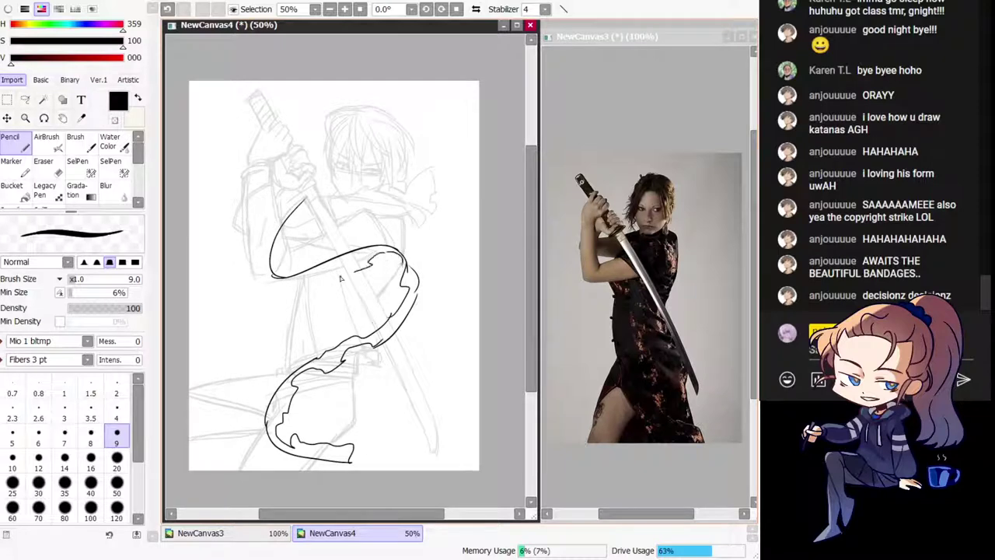
Step: Draw the bandage's lower edge around the raised arm's elbow and redraw its upper part curling over the blade below the hands
drag(357, 270, 269, 283)
key(ctrl+z)
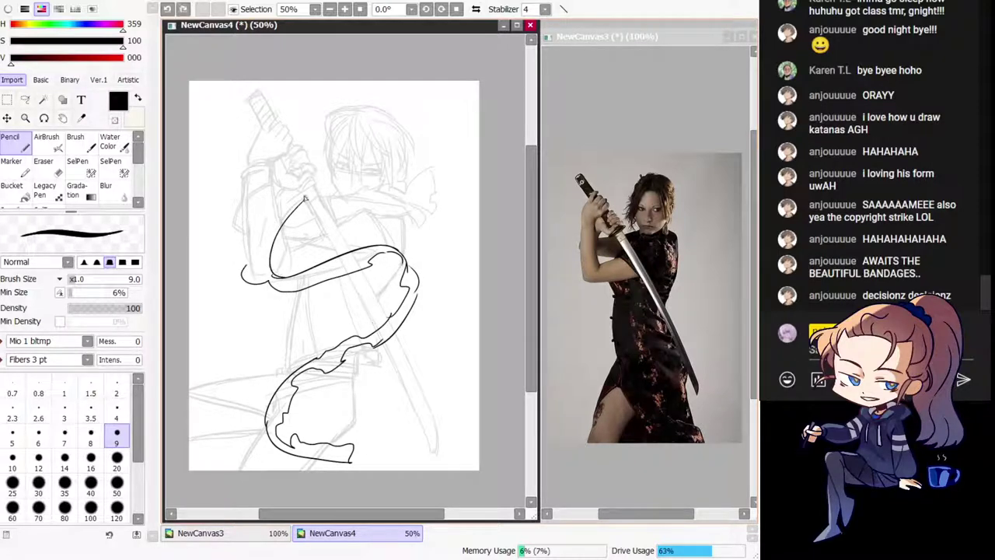
key(minus)
drag(306, 196, 274, 248)
key(minus)
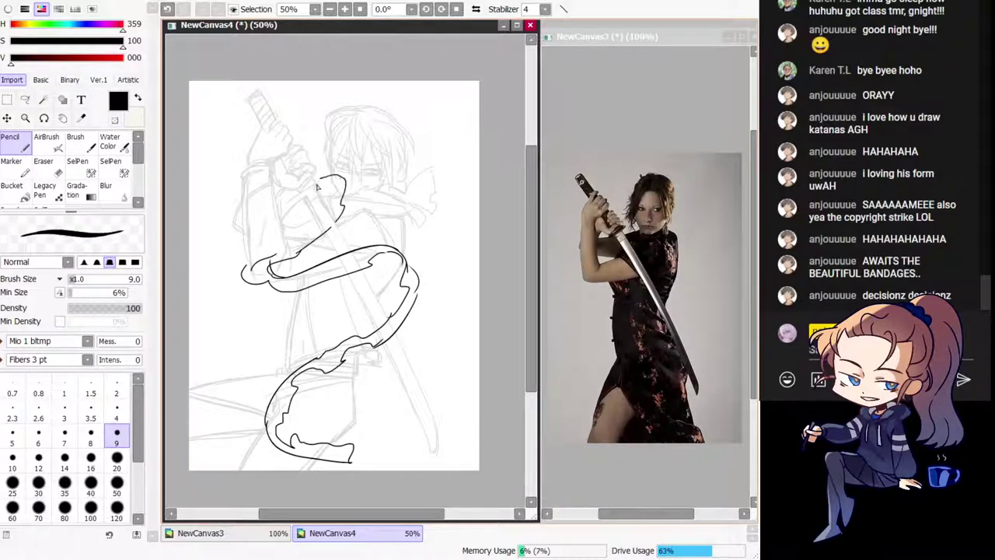
drag(329, 202, 323, 227)
drag(268, 259, 253, 266)
key(h)
key(h)
Step: Clean up the bandage lines where they cross the blade above the hips with the size 20 Eraser
click(50, 168)
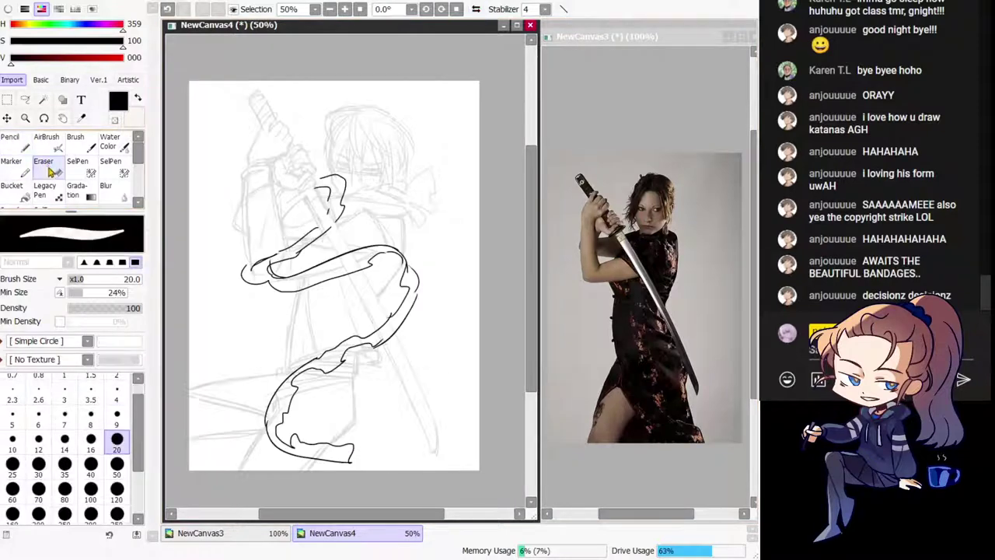
drag(430, 334, 419, 329)
key(ctrl+z)
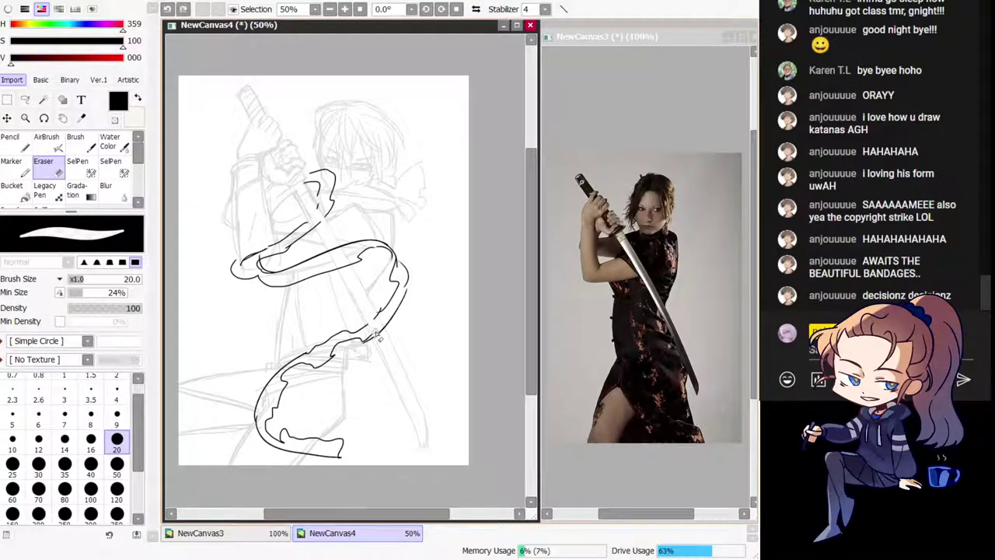
click(382, 337)
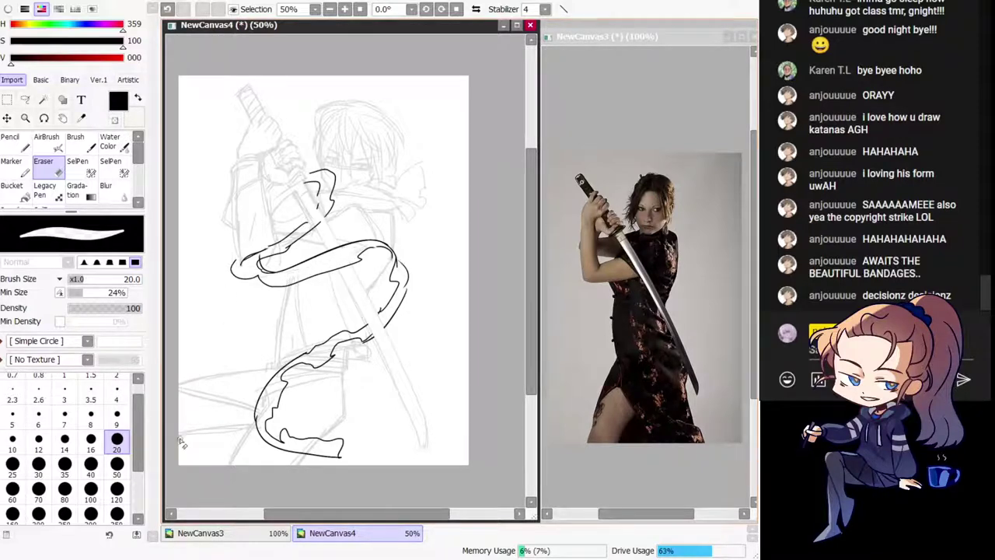
click(118, 466)
key(h)
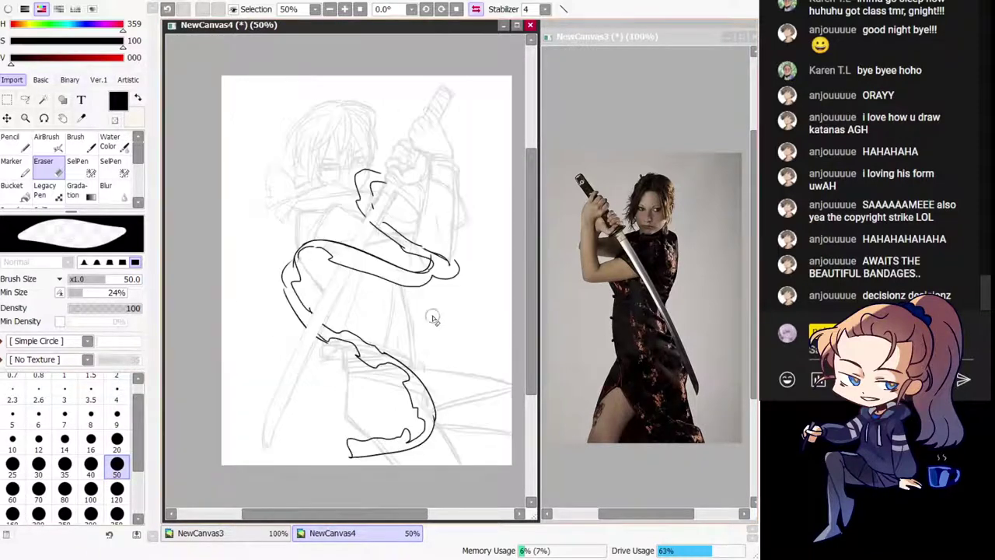
key(h)
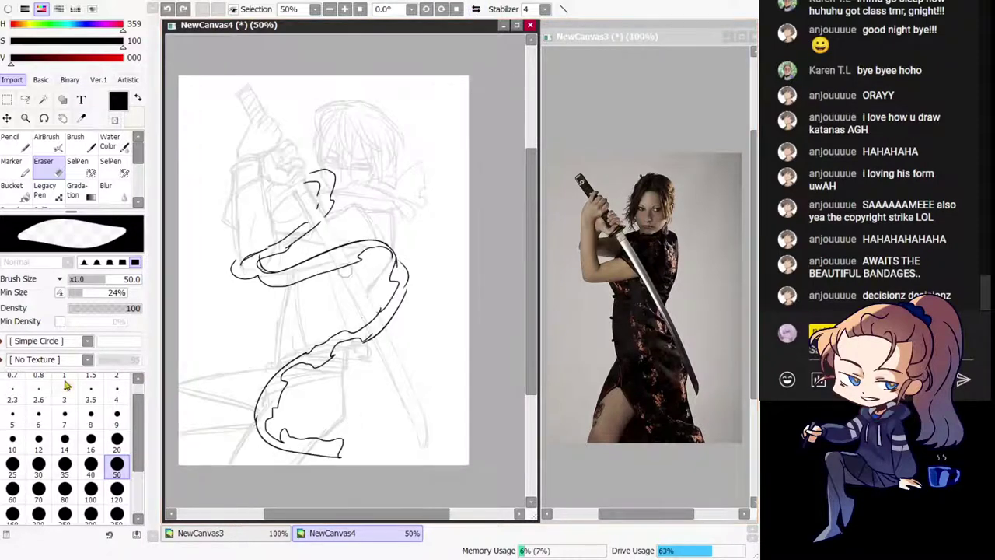
click(87, 169)
mouse_move(275, 257)
mouse_down()
mouse_move(239, 272)
mouse_move(301, 273)
mouse_up()
key(ctrl+z)
Step: Erase the bandage section around the raised arm's elbow and along the forearm to the blade with the size 120 Eraser
click(43, 163)
click(117, 497)
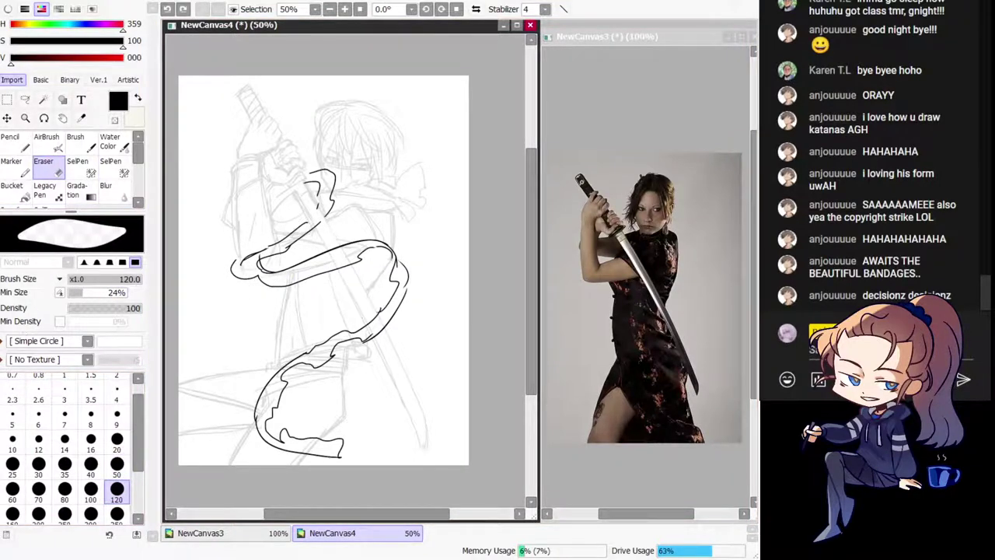
mouse_move(233, 257)
mouse_down()
mouse_move(260, 257)
mouse_move(249, 264)
mouse_move(269, 276)
mouse_move(333, 270)
mouse_up()
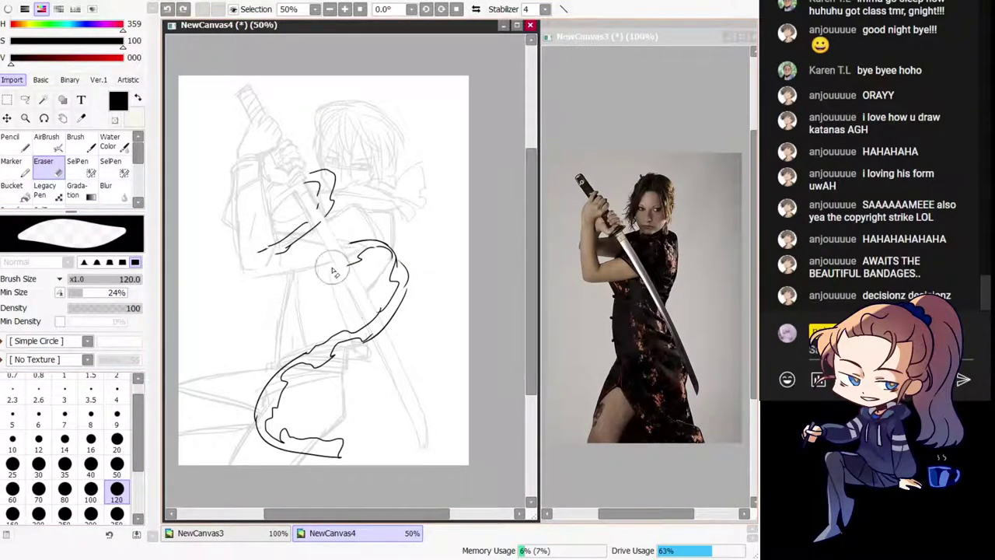
key(h)
drag(434, 258, 412, 254)
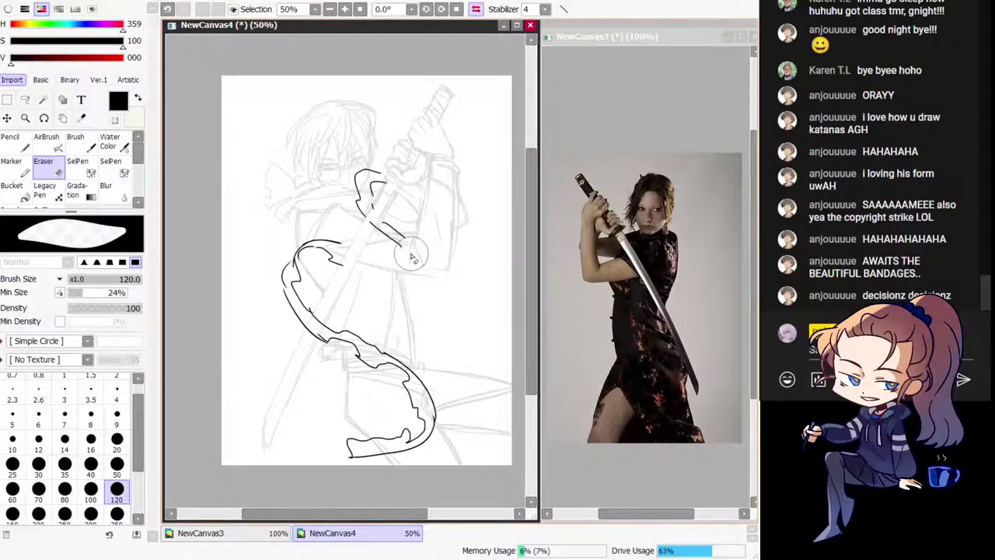
Step: Redraw the erased bandage section with the Pencil as a ragged loop drooping below the forearm, joining the upper and lower parts
key(n)
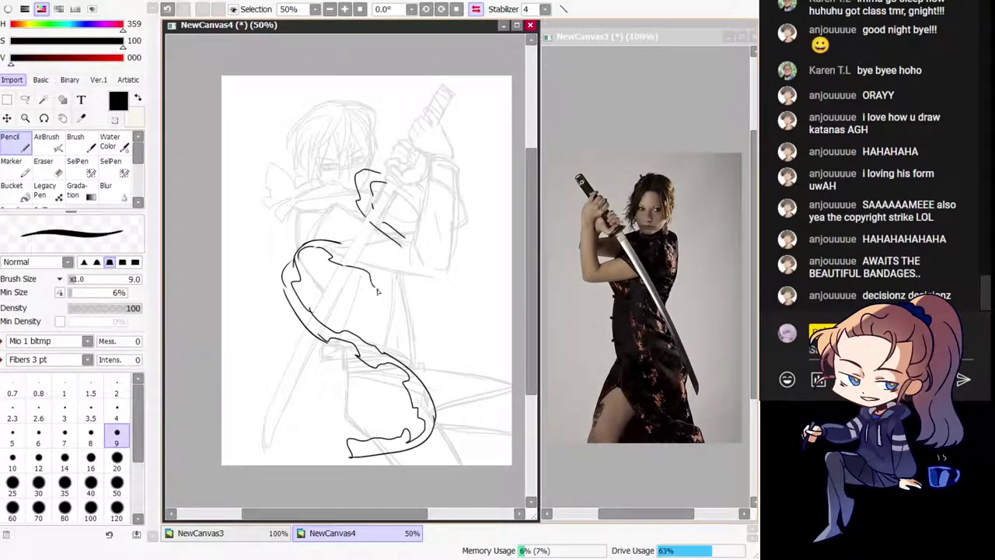
drag(405, 245, 424, 292)
key(h)
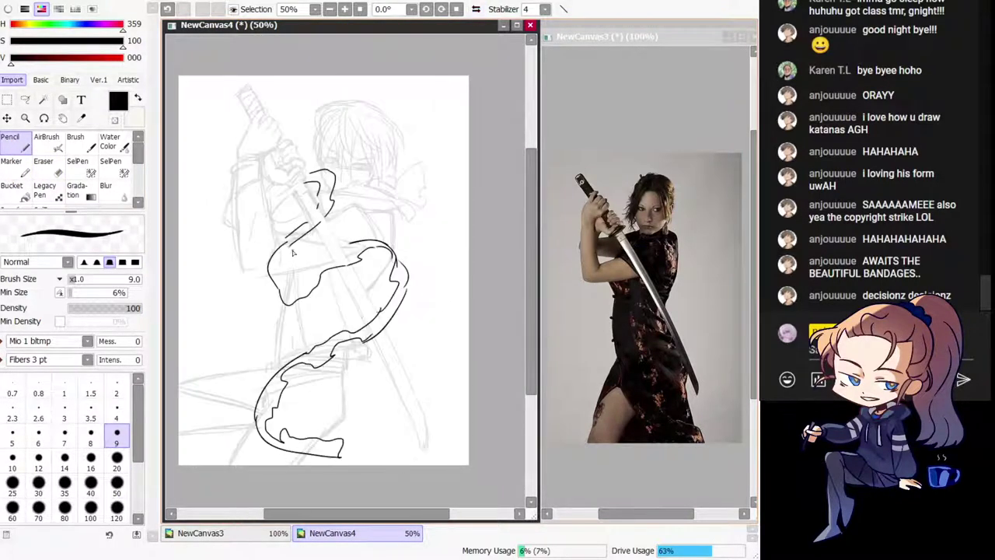
drag(291, 247, 292, 292)
key(h)
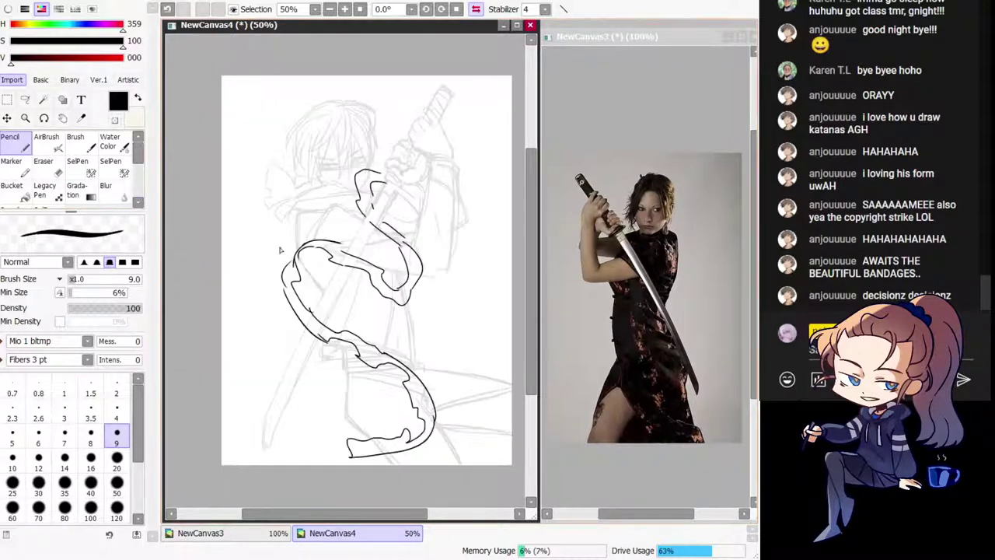
drag(252, 250, 263, 237)
key(h)
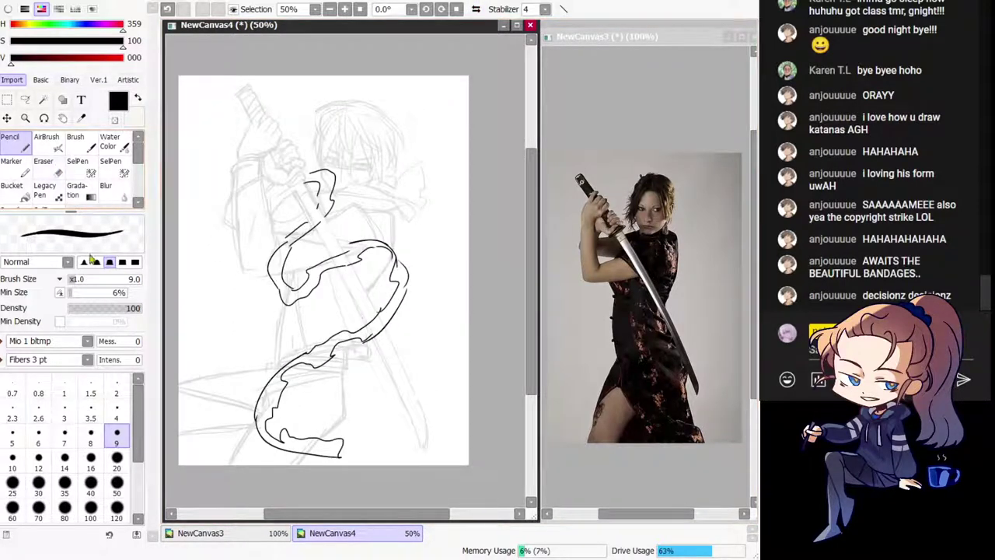
key(e)
click(10, 140)
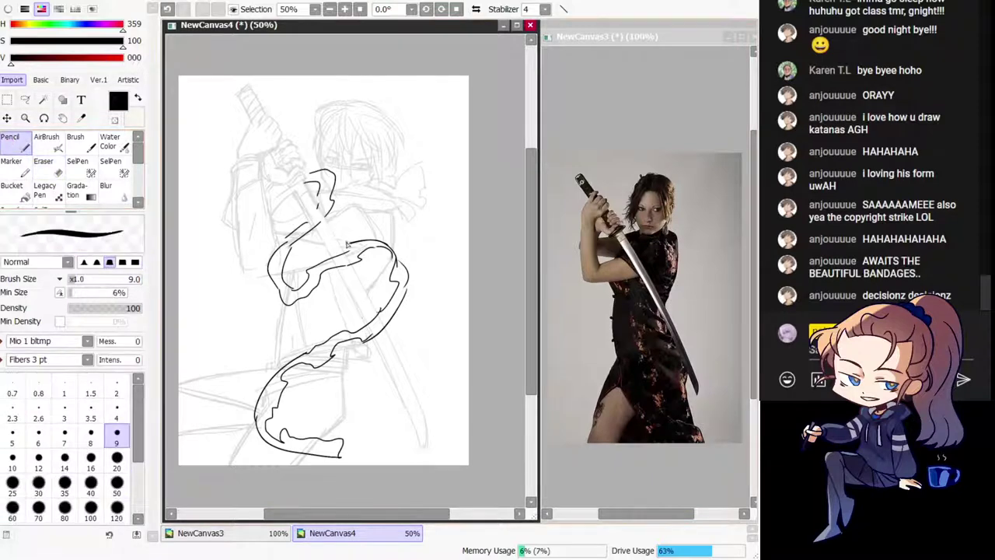
Step: Touch up the bandage edges at the blade and along the loop below the forearm, checking the drawing mirrored
key(c)
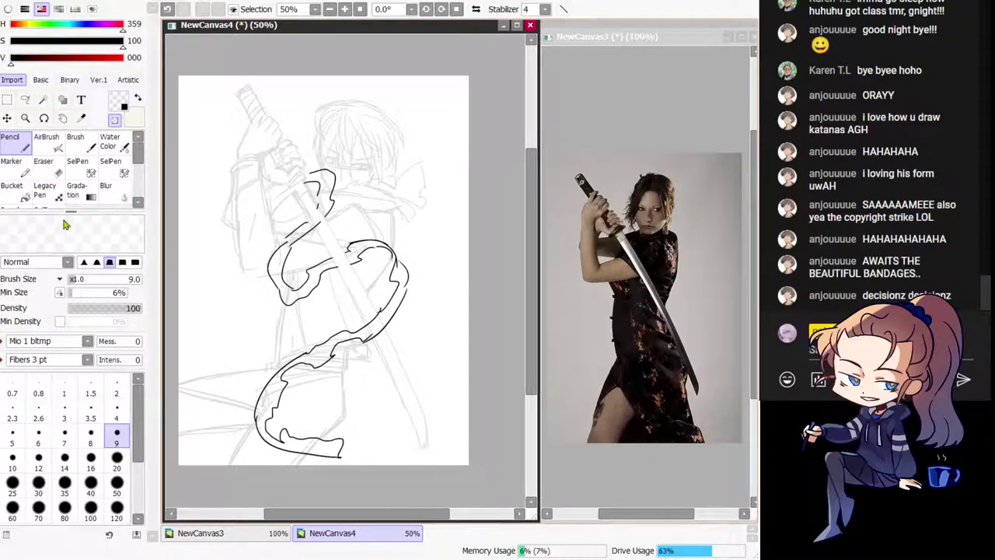
key(c)
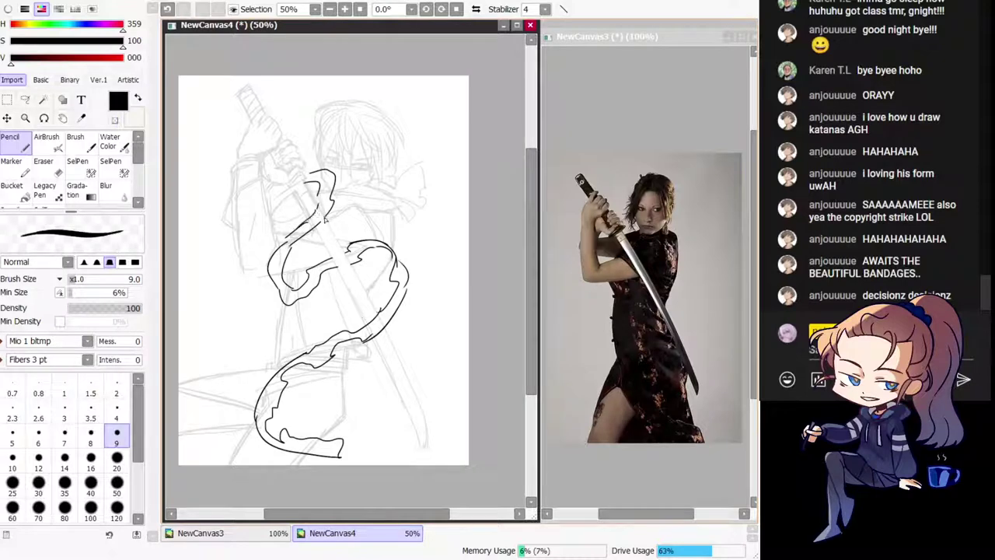
key(h)
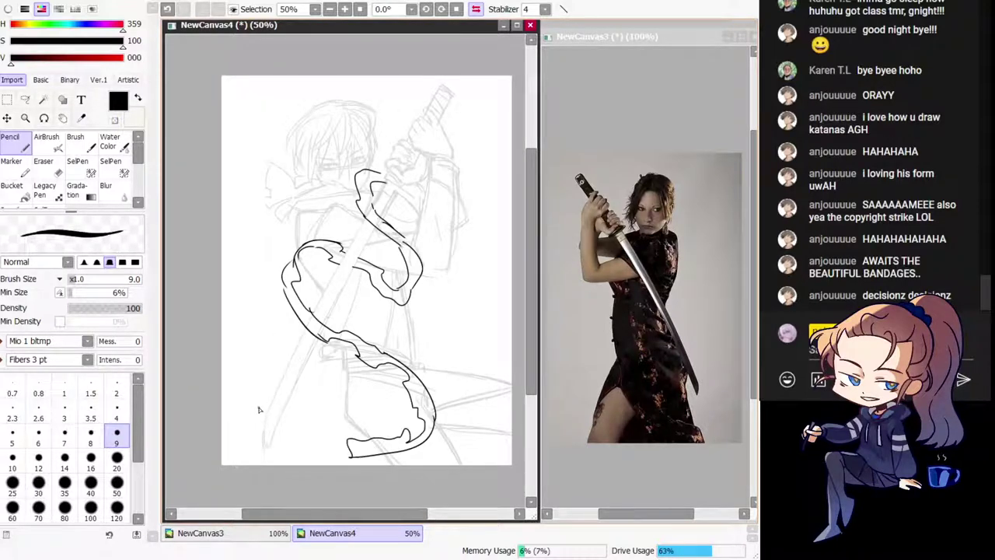
key(h)
key(ctrl+z)
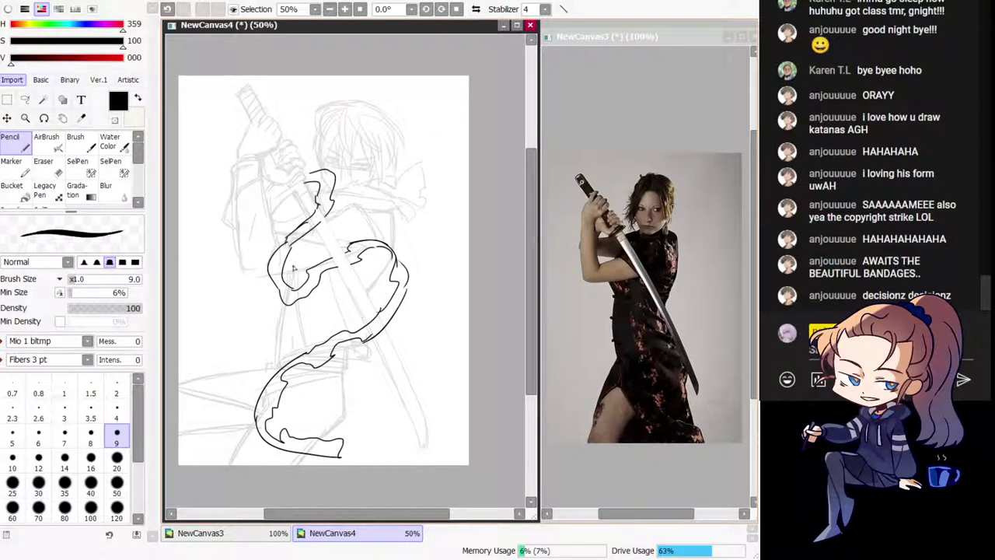
key(minus)
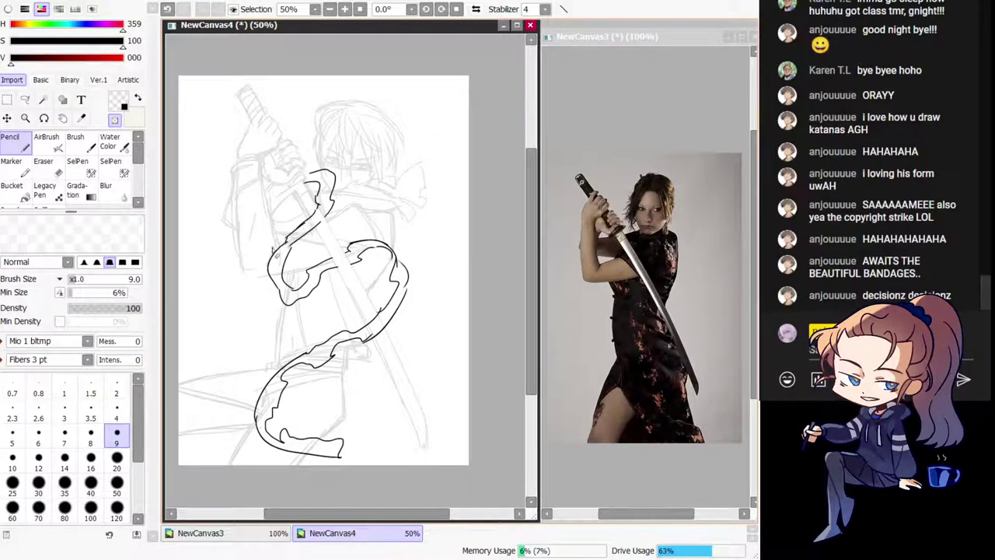
drag(277, 254, 272, 247)
Step: Erase the bandage's curled top end over the blade below the hands with the size 120 Eraser
click(41, 178)
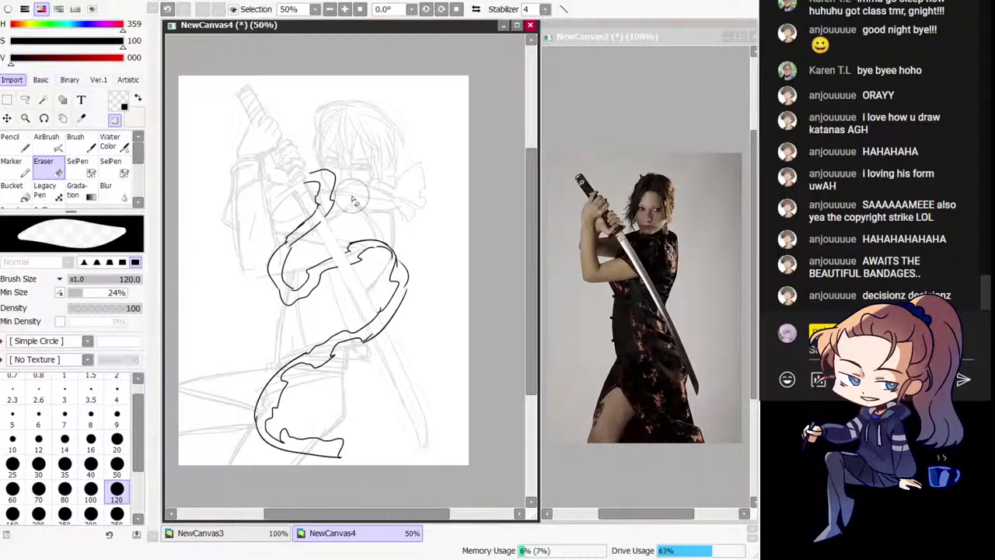
key(ctrl+z)
key(h)
drag(363, 276, 345, 271)
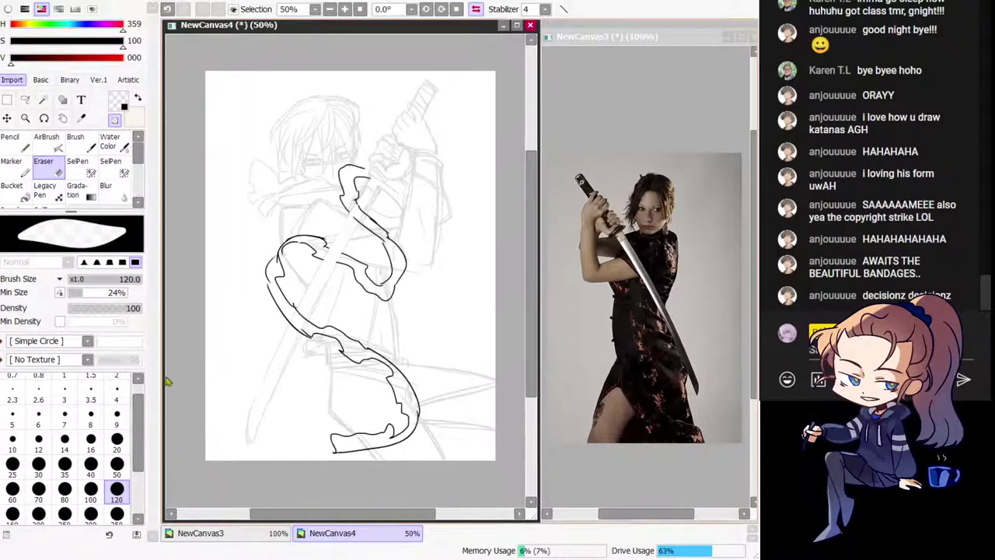
drag(355, 167, 341, 174)
key(h)
key(n)
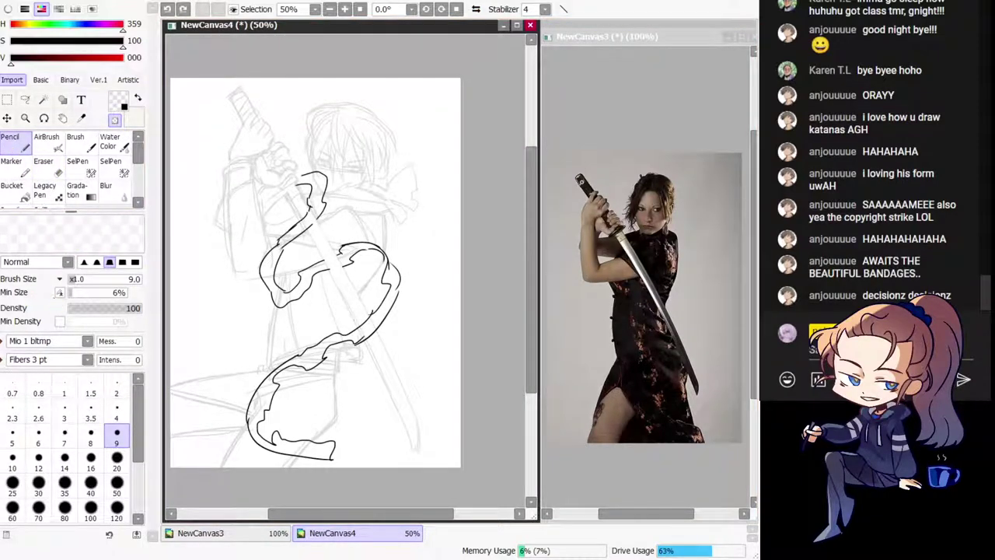
key(e)
drag(315, 175, 303, 201)
key(n)
key(h)
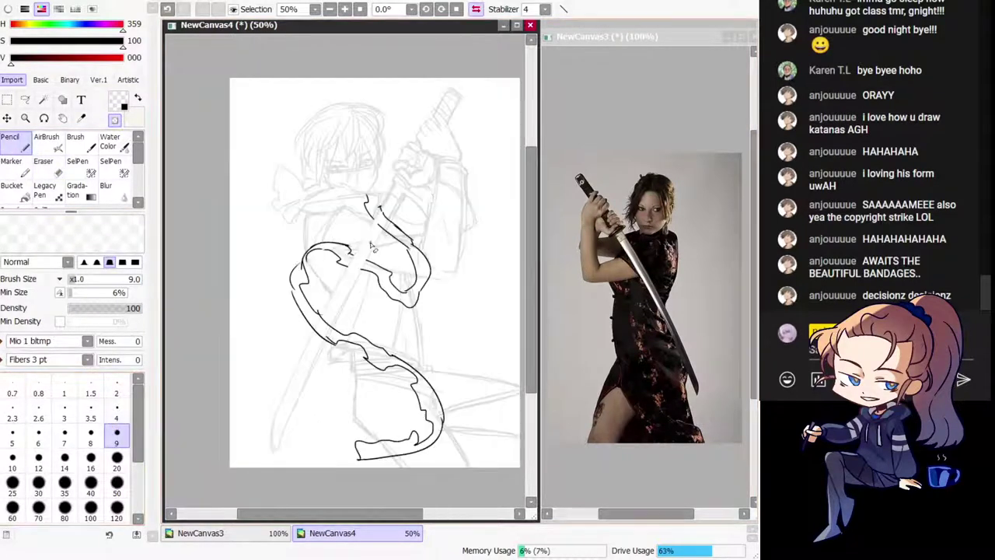
Step: Redraw the bandage's top end as a short torn tip and add a small ragged edge on the other side of the blade
key(minus)
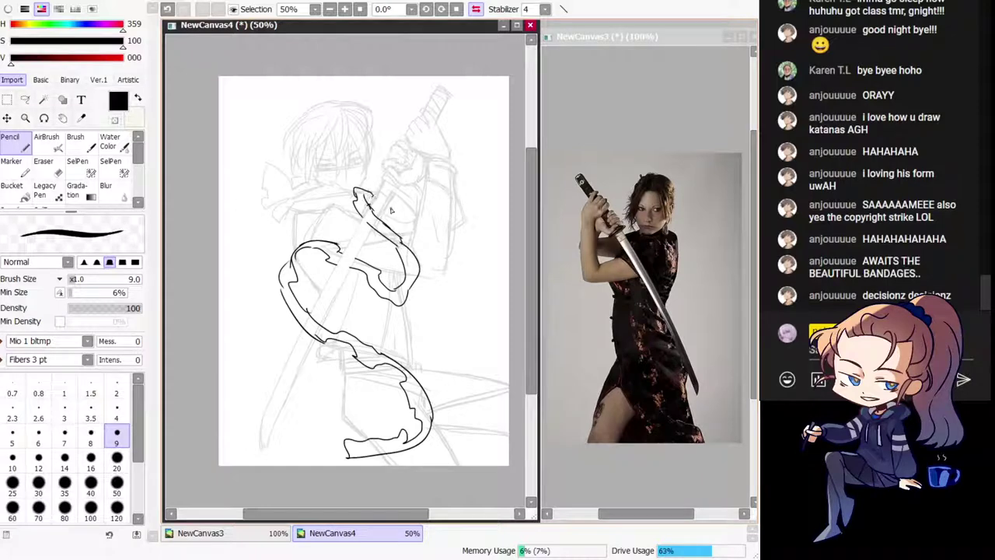
key(ctrl+z)
drag(385, 205, 405, 219)
key(h)
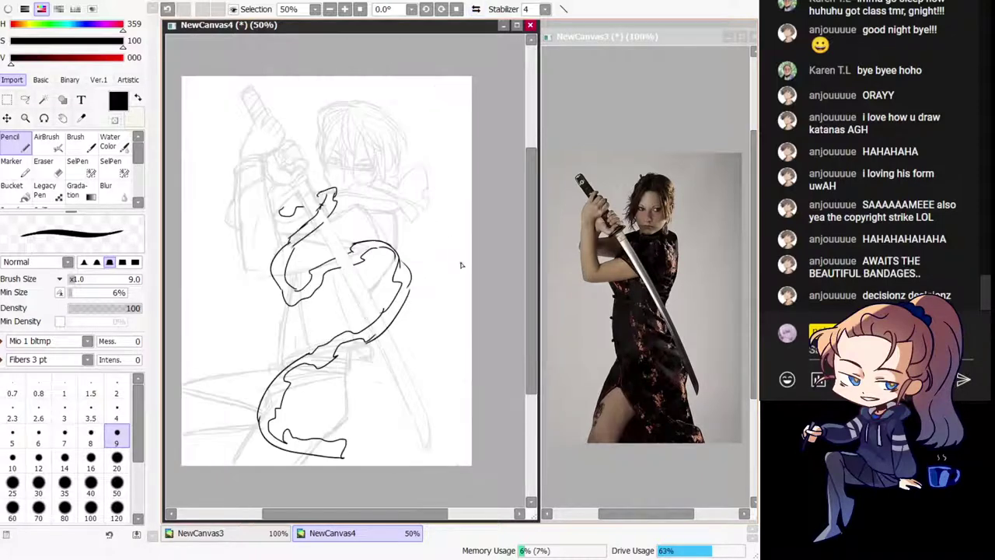
Step: Clean up overlapping lines along the bandage from its torn tip to the thigh with a transparent size 50 Pencil
click(126, 482)
key(minus)
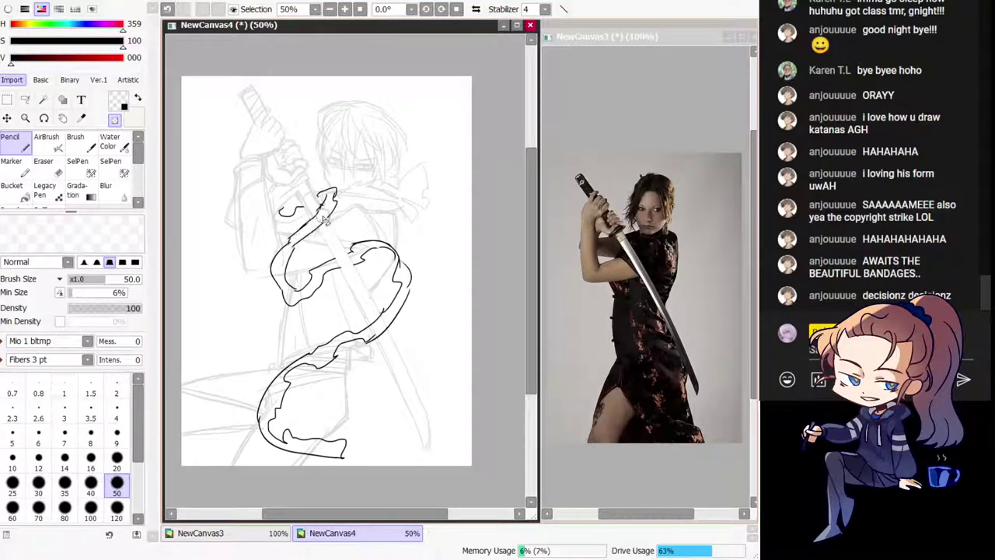
drag(323, 219, 332, 194)
drag(291, 273, 294, 296)
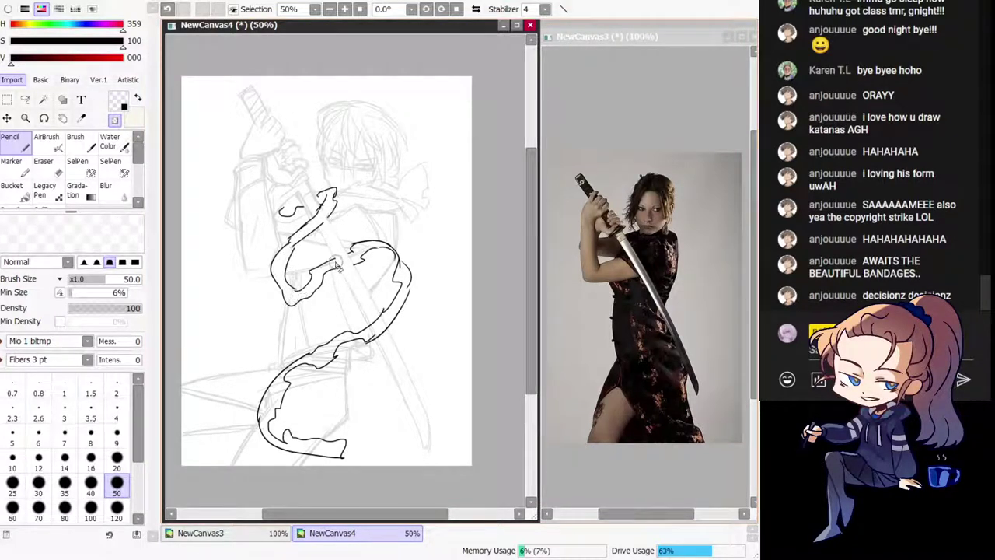
drag(336, 266, 355, 265)
mouse_move(395, 304)
mouse_down()
mouse_move(295, 372)
mouse_move(277, 434)
mouse_up()
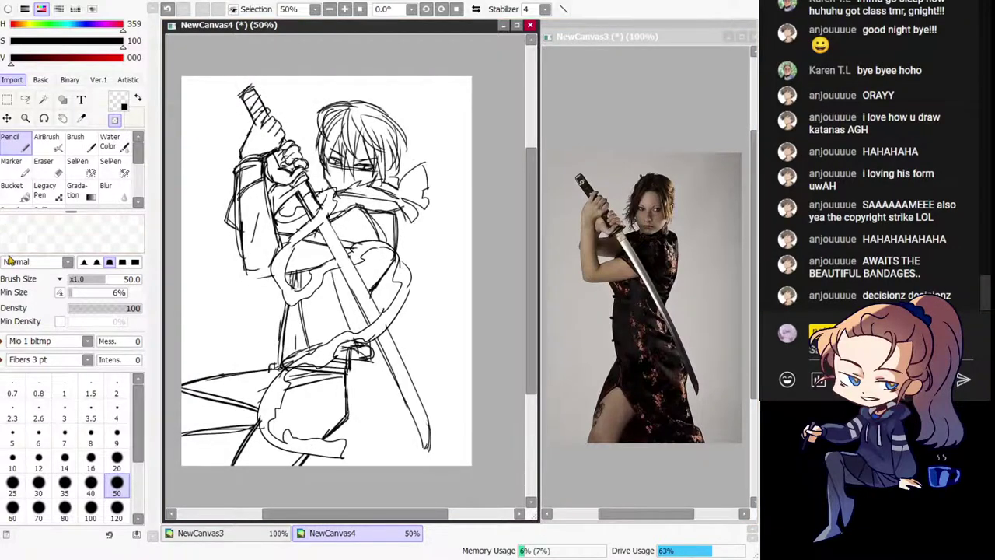
key(h)
key(h)
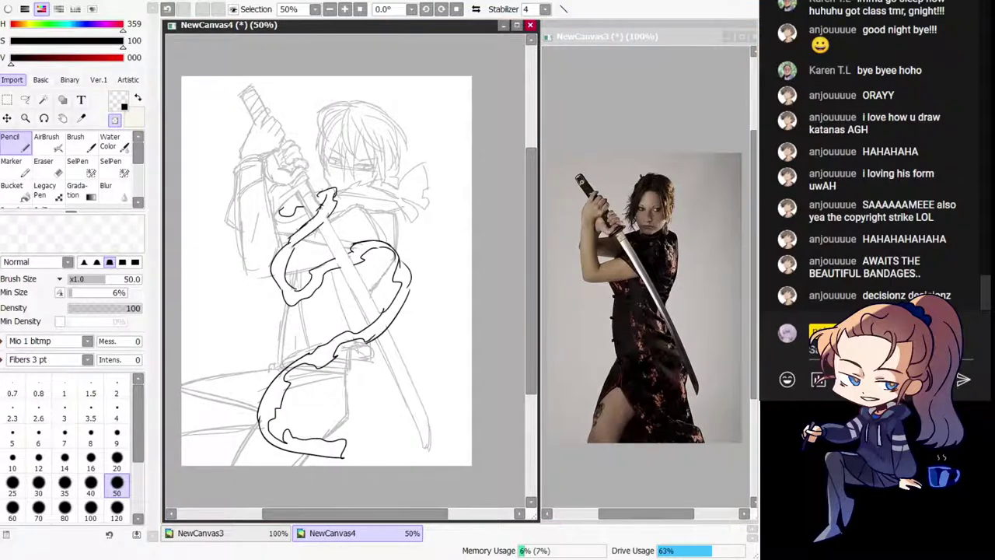
Step: Select the bandage's outer bend beside the torso with the SelPen and deform it outward and down, away from the body
click(87, 168)
key(h)
drag(389, 289, 378, 285)
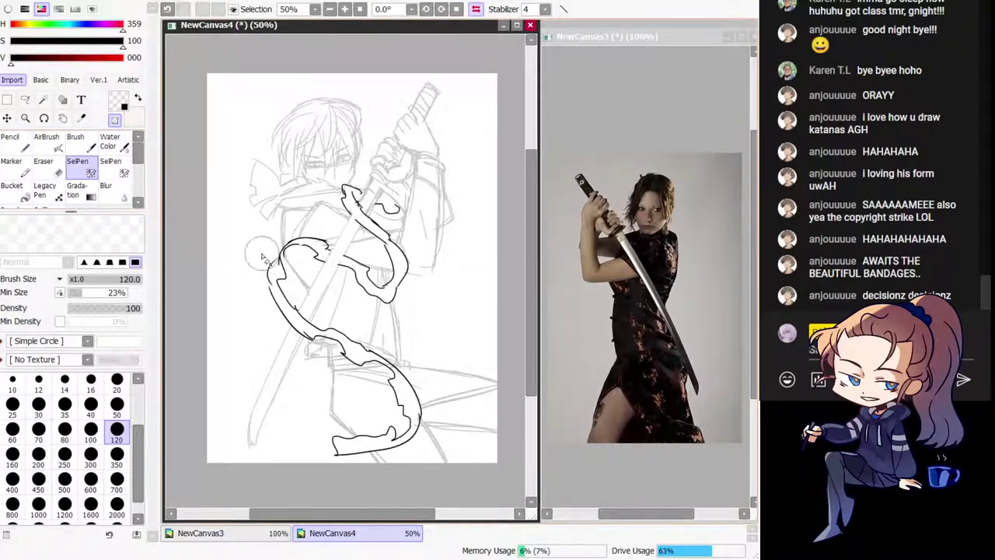
mouse_move(284, 229)
mouse_down()
mouse_move(275, 294)
mouse_move(282, 303)
mouse_move(278, 279)
mouse_move(295, 319)
mouse_up()
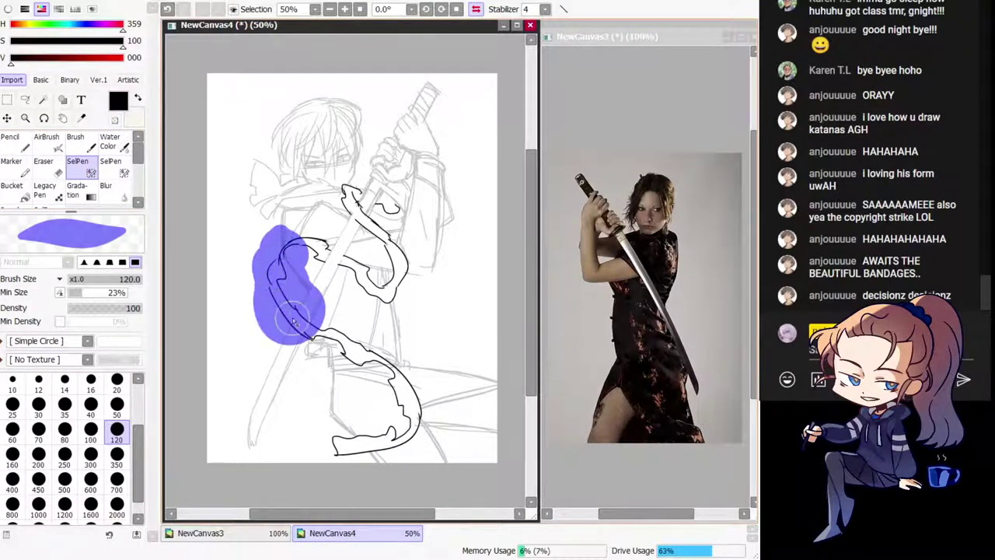
key(ctrl+t)
click(22, 311)
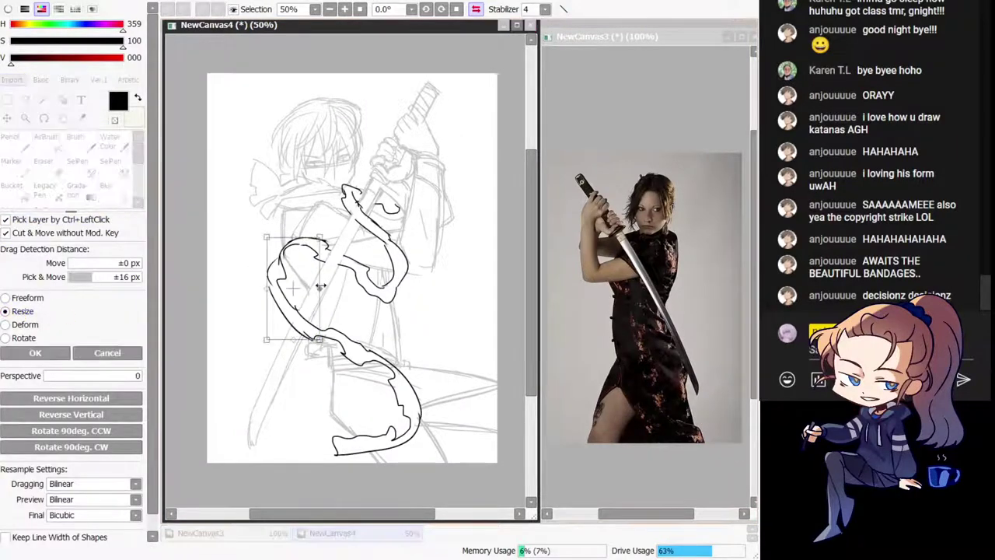
click(24, 324)
mouse_move(298, 248)
mouse_down()
mouse_move(287, 278)
mouse_move(269, 268)
mouse_up()
click(35, 353)
Step: Erase the upper curve of the deformed bandage bend, leaving a gap between the chest and hip sections
click(25, 140)
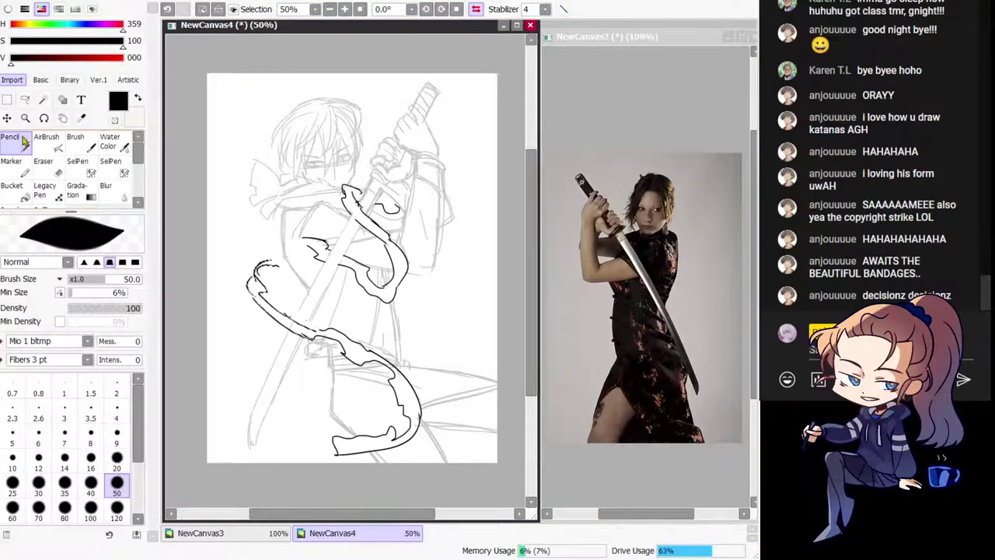
key(h)
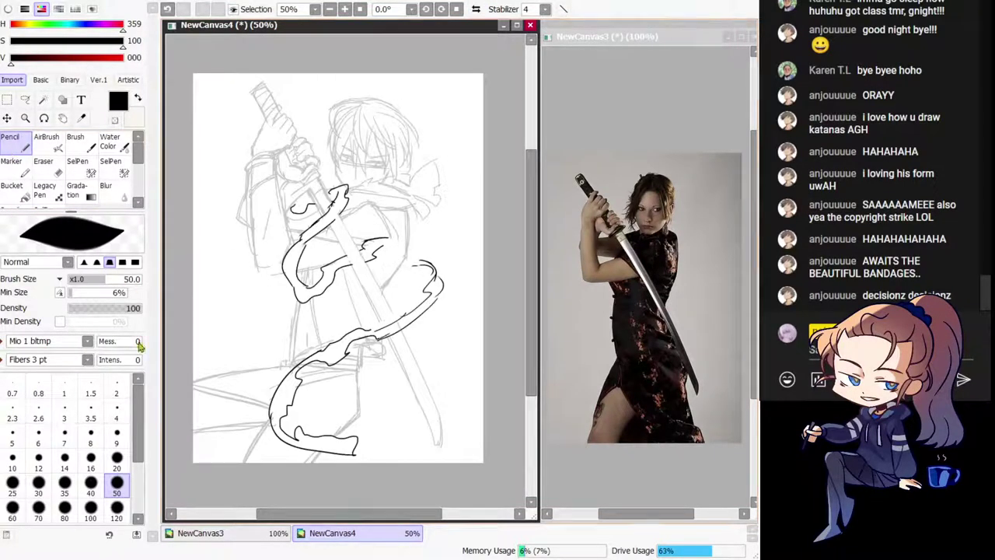
key(e)
mouse_move(405, 268)
mouse_down()
mouse_move(420, 260)
mouse_move(424, 274)
mouse_up()
Step: Draw a wider ragged bandage loop swinging out beside the torso with the size 4 Pencil, joining the chest and hip sections
key(n)
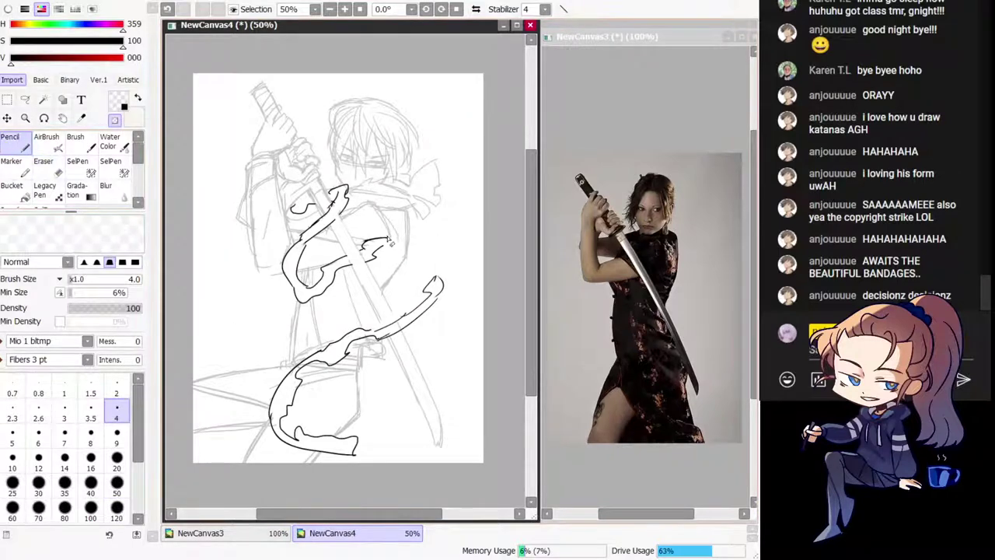
key(minus)
drag(386, 238, 424, 234)
key(h)
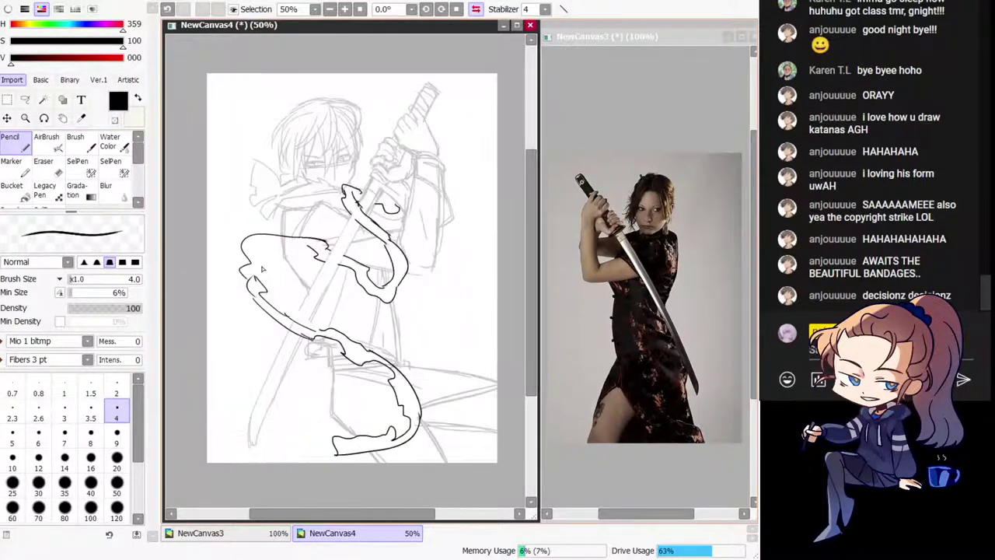
drag(222, 268, 258, 287)
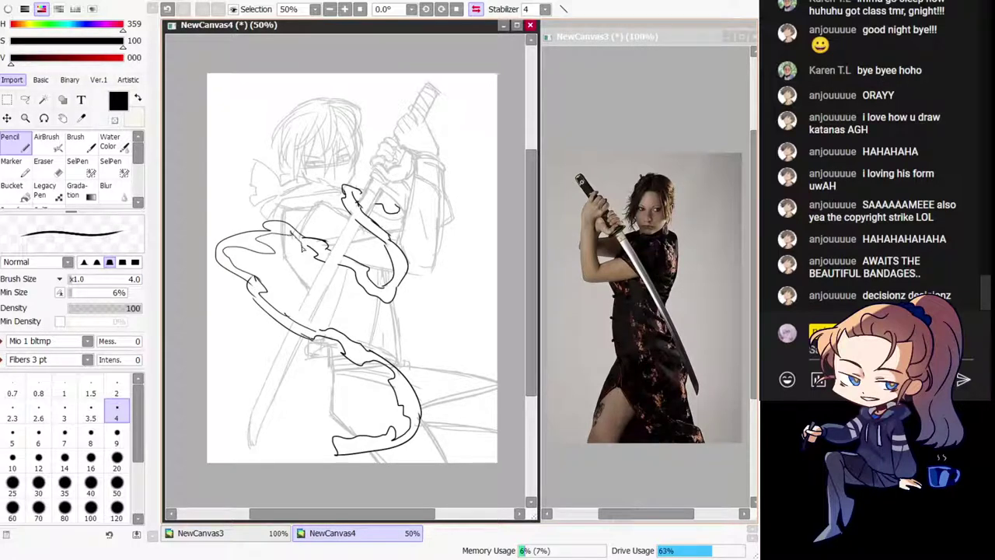
key(h)
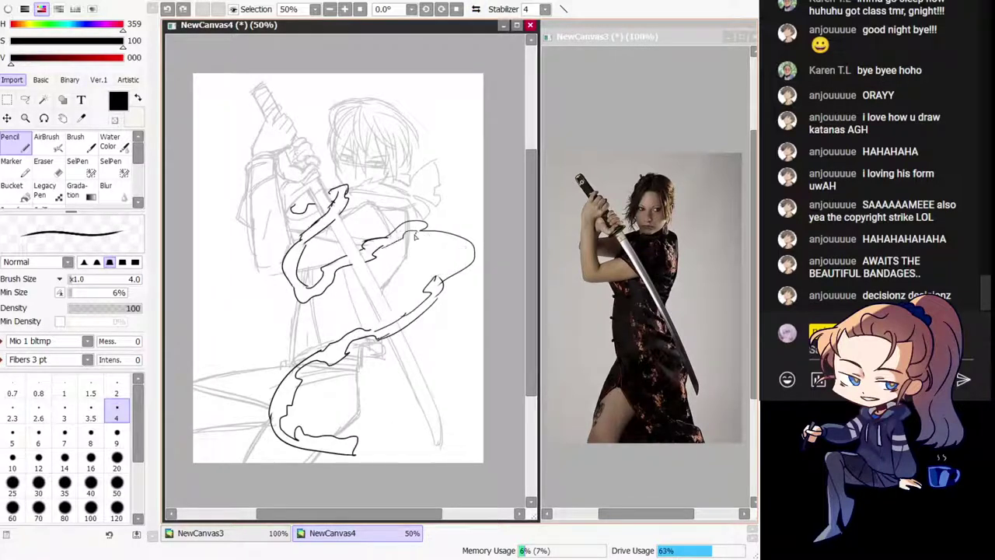
drag(427, 238, 445, 246)
key(h)
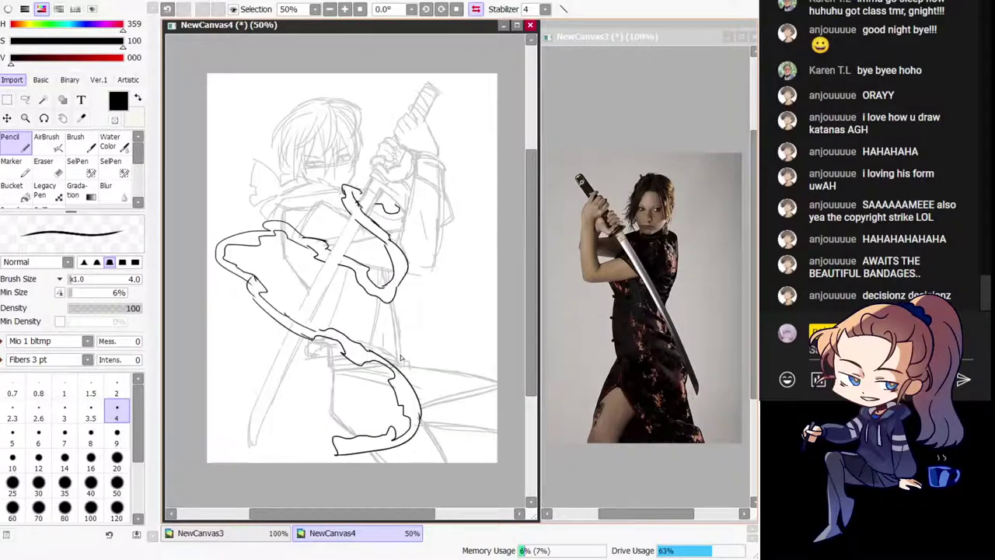
Step: Erase the bandage section between the outer loop and the blade above the hips with the Eraser
key(h)
click(81, 170)
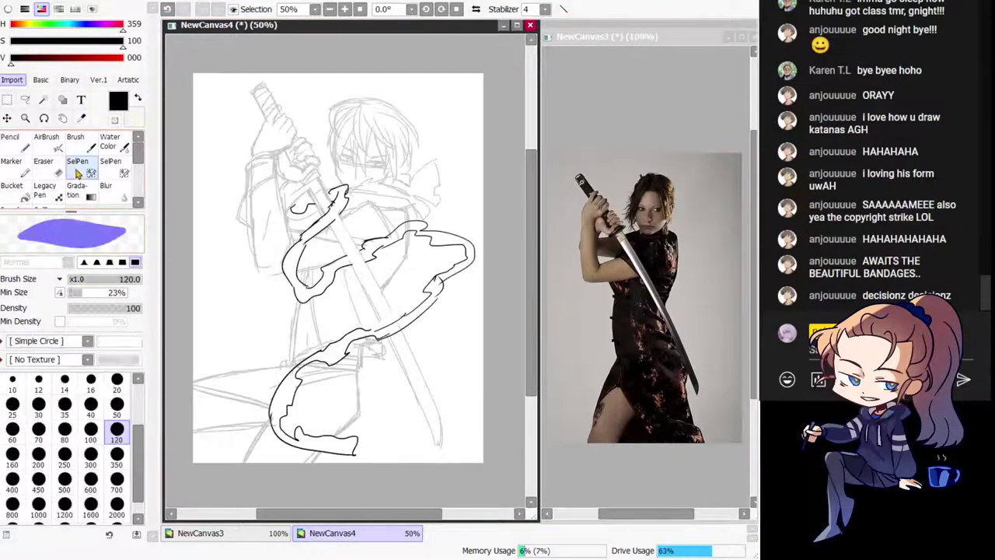
key(e)
drag(386, 322, 417, 325)
Step: Select the lower bandage around the hip and thigh with the SelPen, move it up and inward, and clear the selection
click(77, 169)
mouse_move(355, 352)
mouse_down()
mouse_move(307, 375)
mouse_move(299, 436)
mouse_move(381, 453)
mouse_up()
click(7, 119)
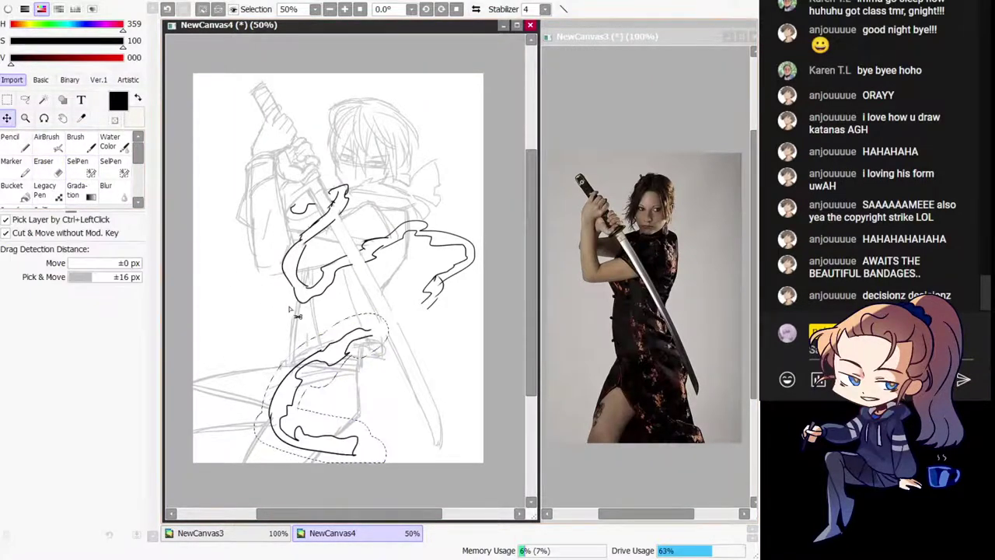
drag(298, 315, 325, 298)
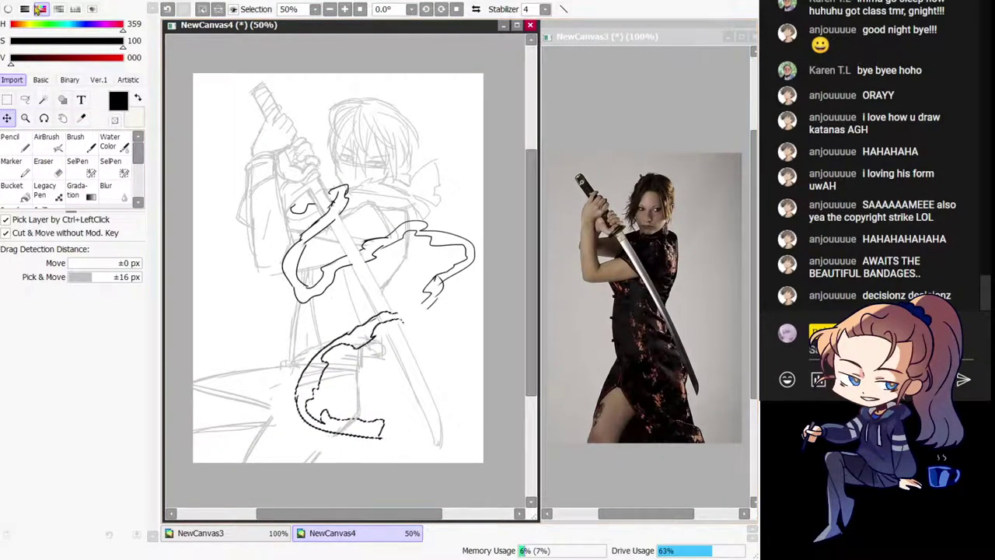
key(ctrl+d)
Step: Reconnect the moved lower bandage to the outer loop with the size 4 Pencil and erase stray lines near the hip
click(11, 140)
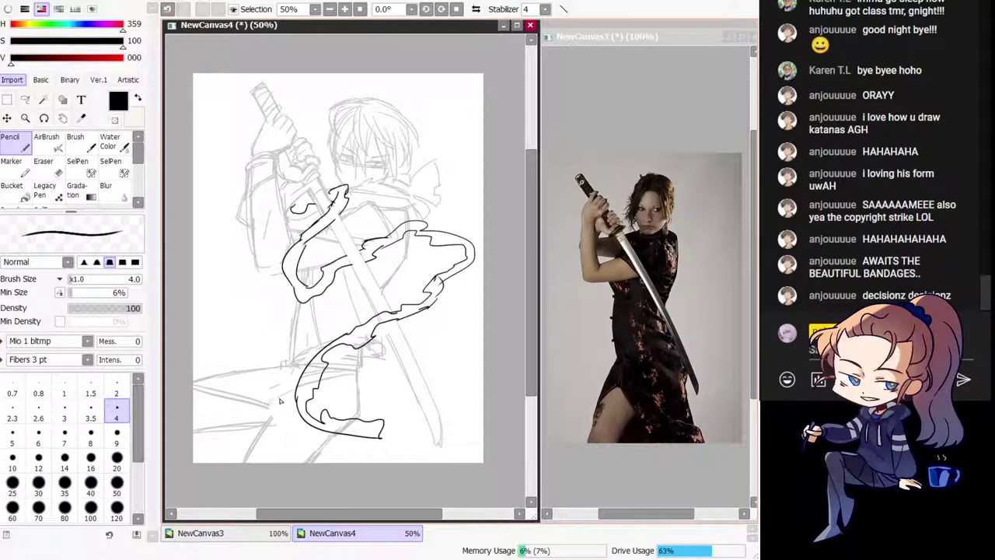
key(e)
mouse_move(314, 373)
mouse_down()
mouse_move(330, 374)
mouse_move(348, 347)
mouse_move(357, 353)
mouse_up()
key(h)
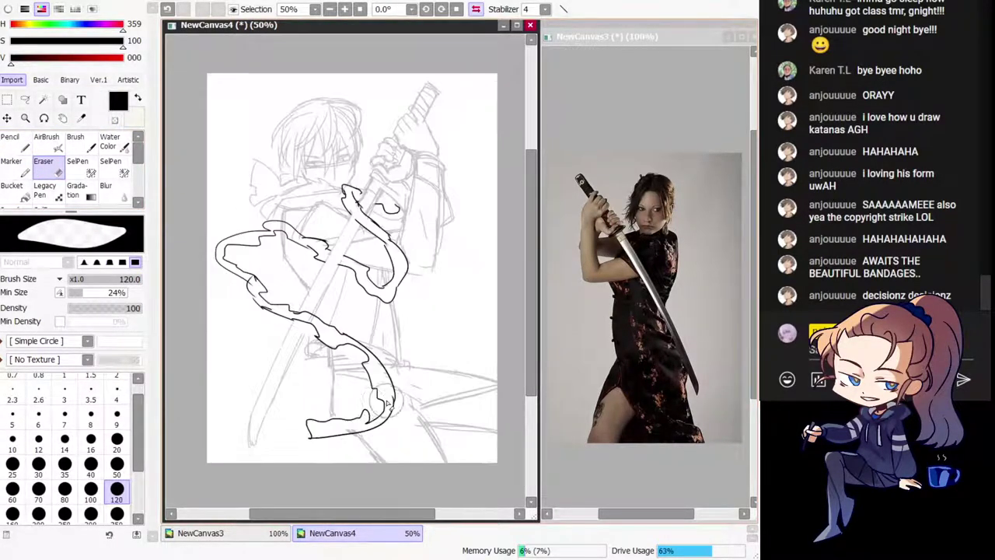
key(h)
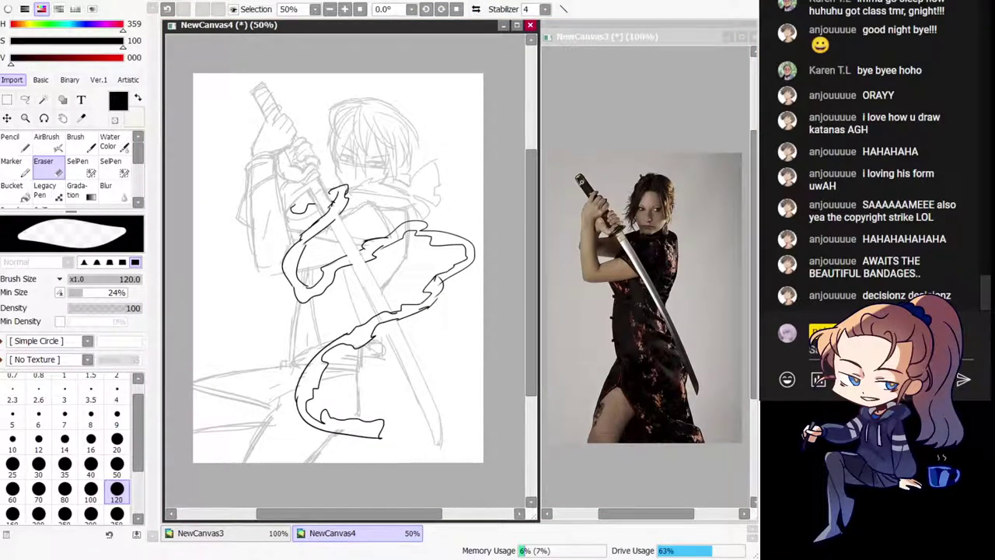
Step: Restore the figure sketch to full opacity and recolour its lines blue with hue 229, saturation 61 and value 100
drag(0, 214, 8, 214)
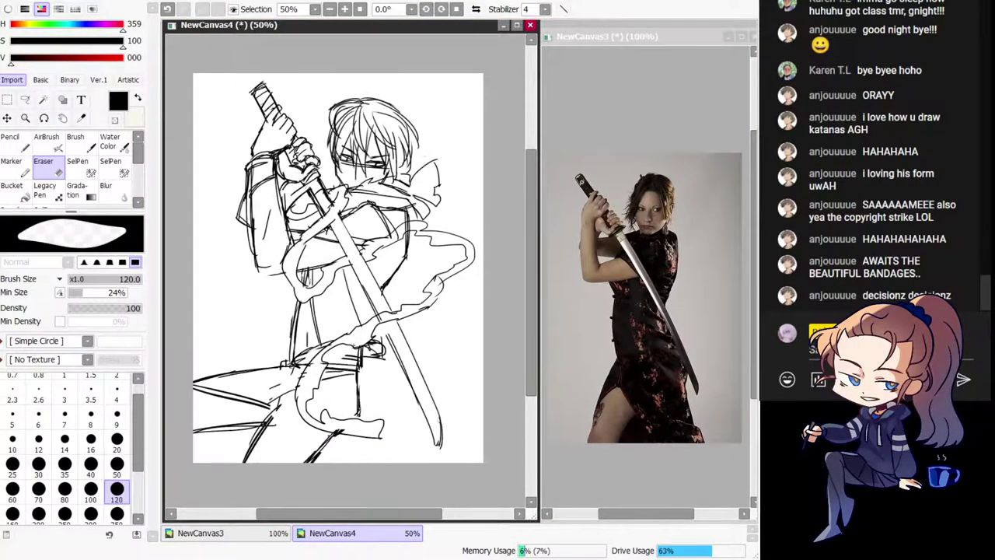
click(13, 189)
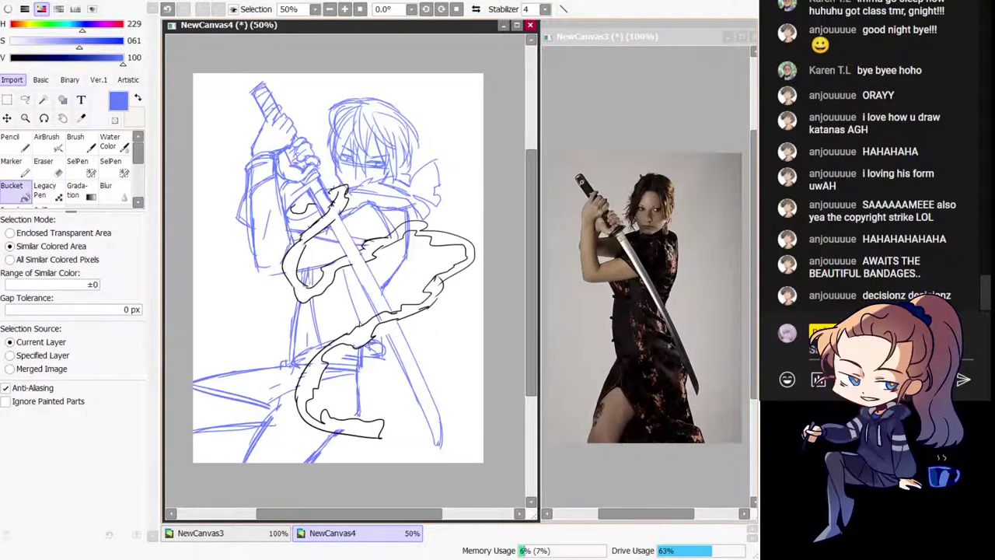
Step: Recolour the bandage lines muted brown with the Bucket, using hue 32, saturation 21 and value 56
key(h)
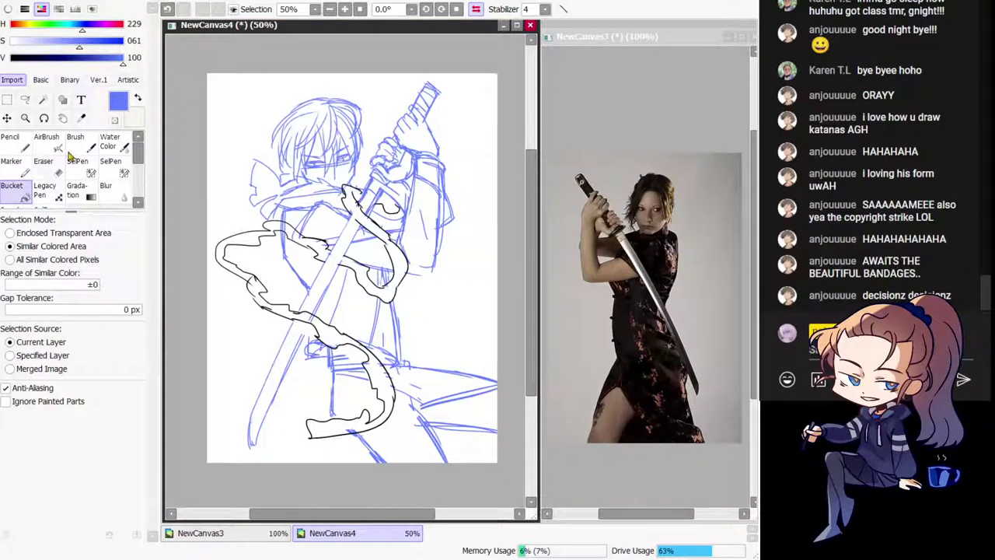
click(22, 28)
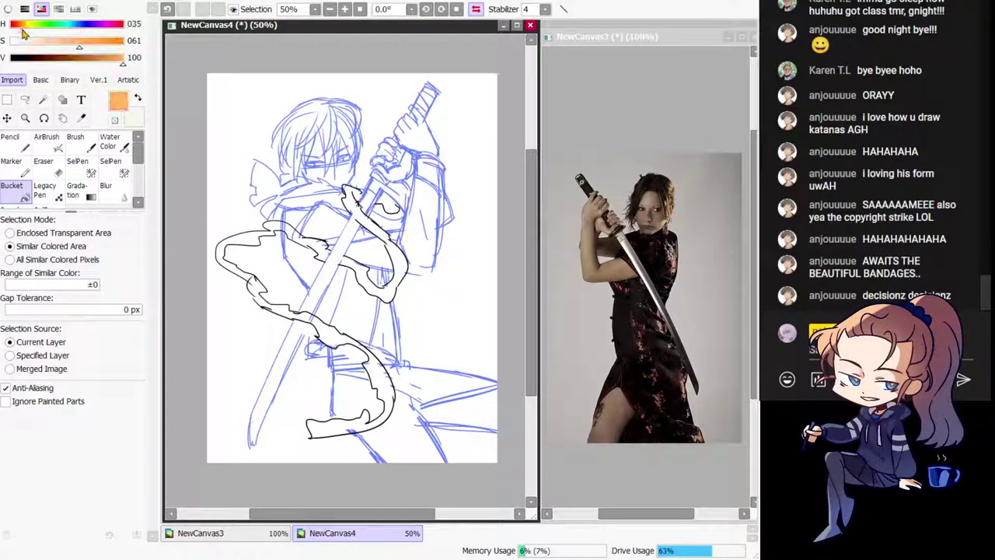
click(53, 43)
drag(24, 30, 21, 31)
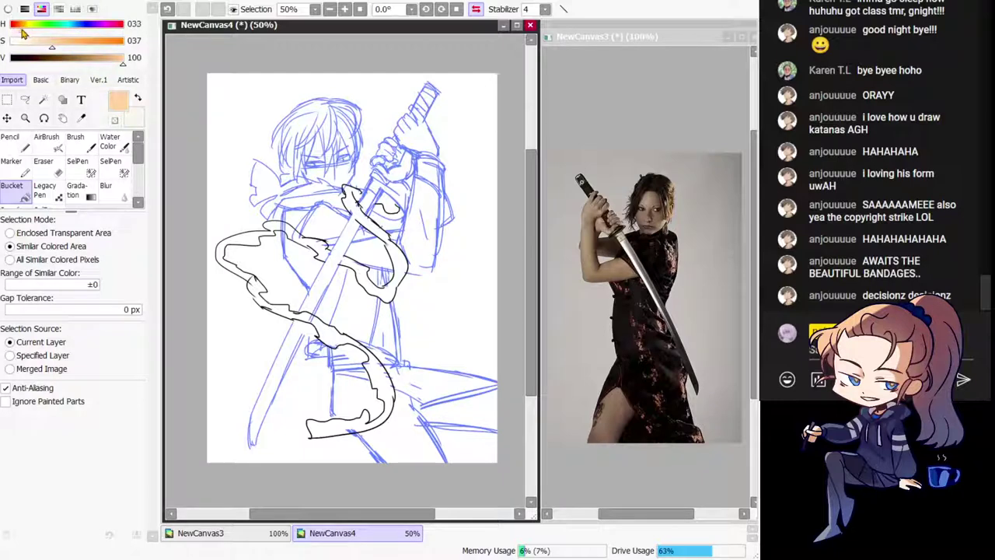
click(74, 59)
click(35, 44)
click(399, 359)
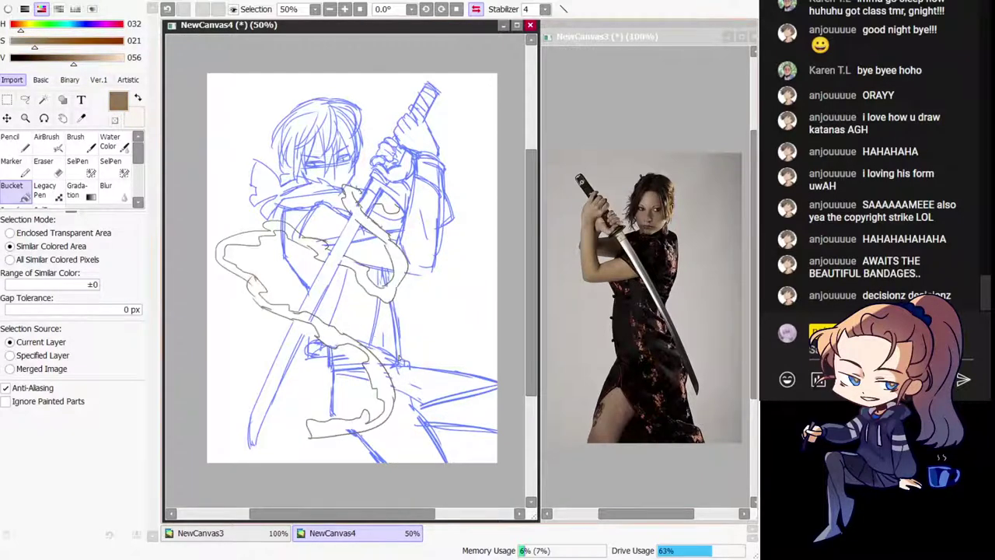
key(h)
drag(396, 346, 386, 338)
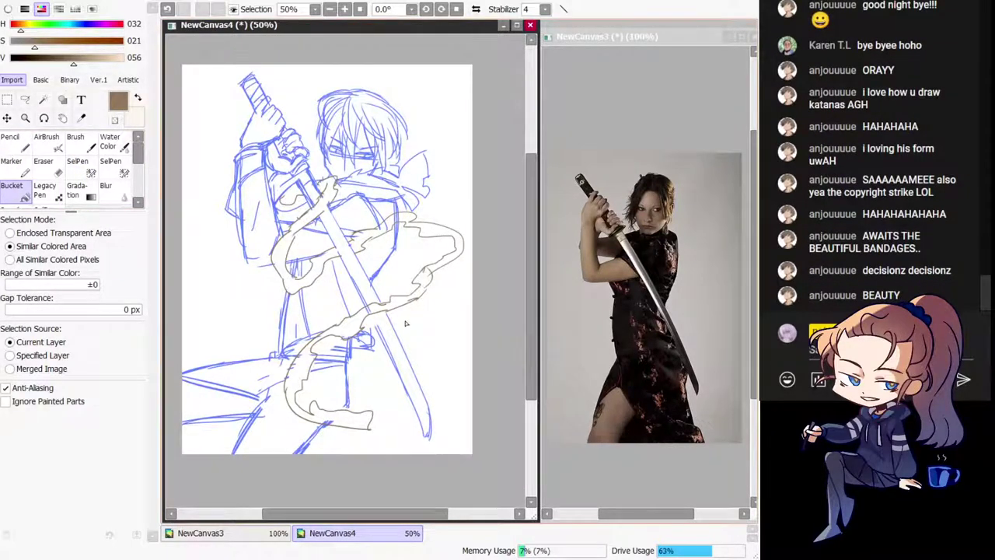
Step: Recolour the katana's hilt, guard and blade lines in the same brown with the size 50 Pencil
click(11, 139)
click(117, 488)
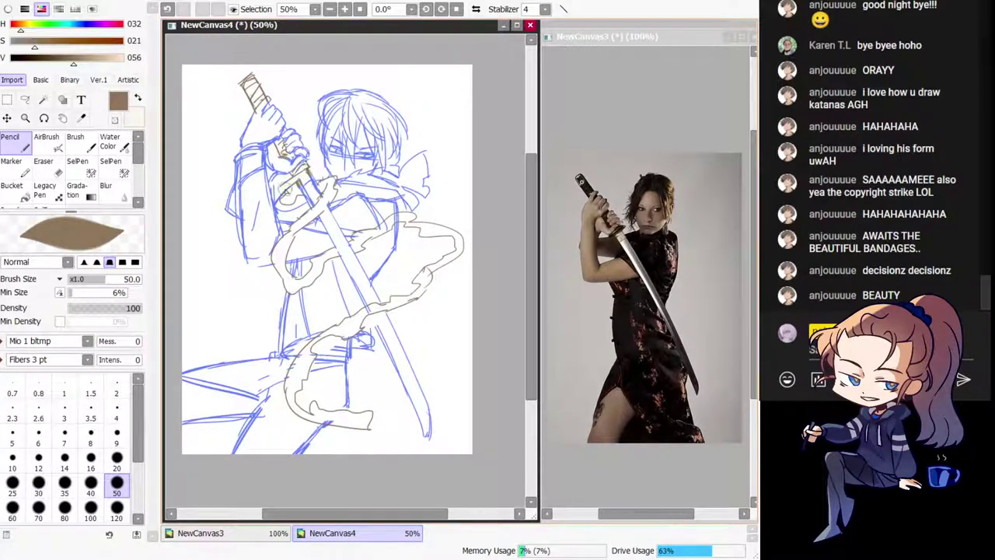
drag(276, 194, 303, 178)
mouse_move(375, 313)
mouse_down()
mouse_move(410, 399)
mouse_move(422, 432)
mouse_up()
key(h)
key(h)
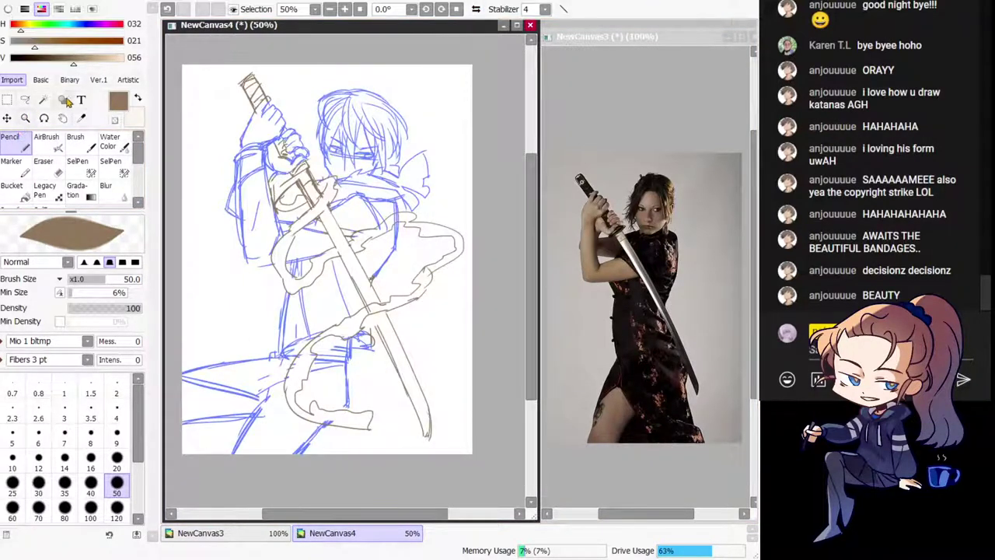
Step: Select the background areas around the figure with the Magic Wand, including the gaps between the legs and beside the scarf
click(44, 99)
click(202, 126)
click(321, 82)
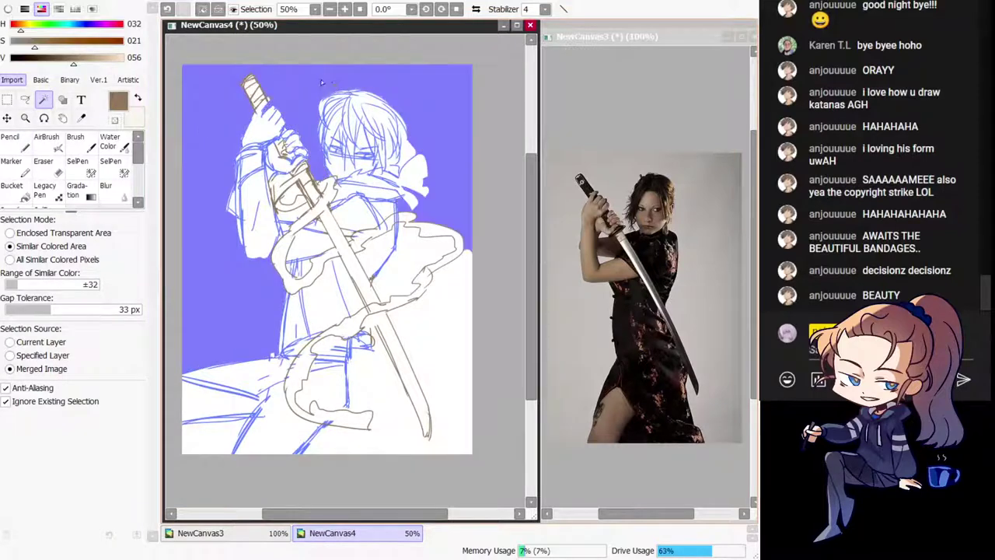
click(457, 348)
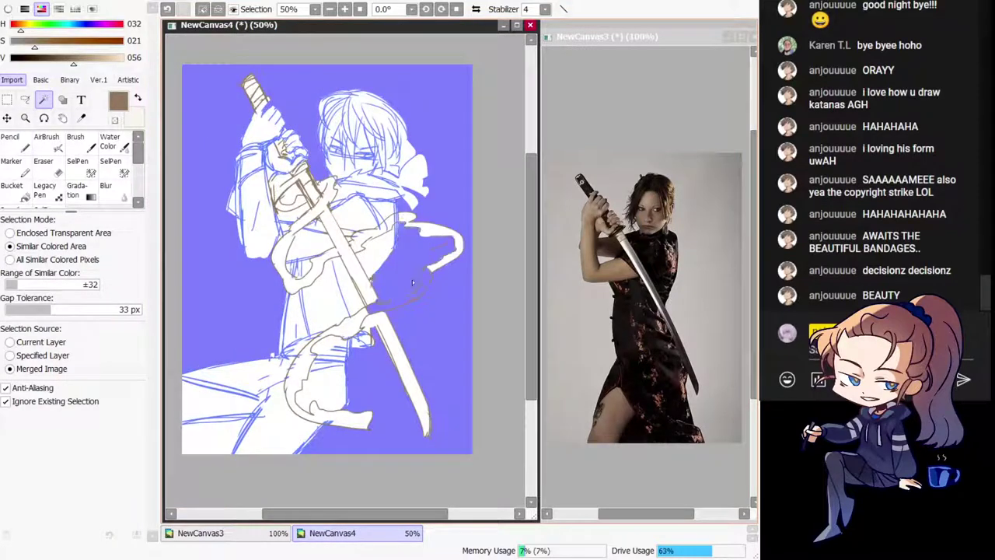
click(224, 447)
key(h)
key(h)
click(400, 158)
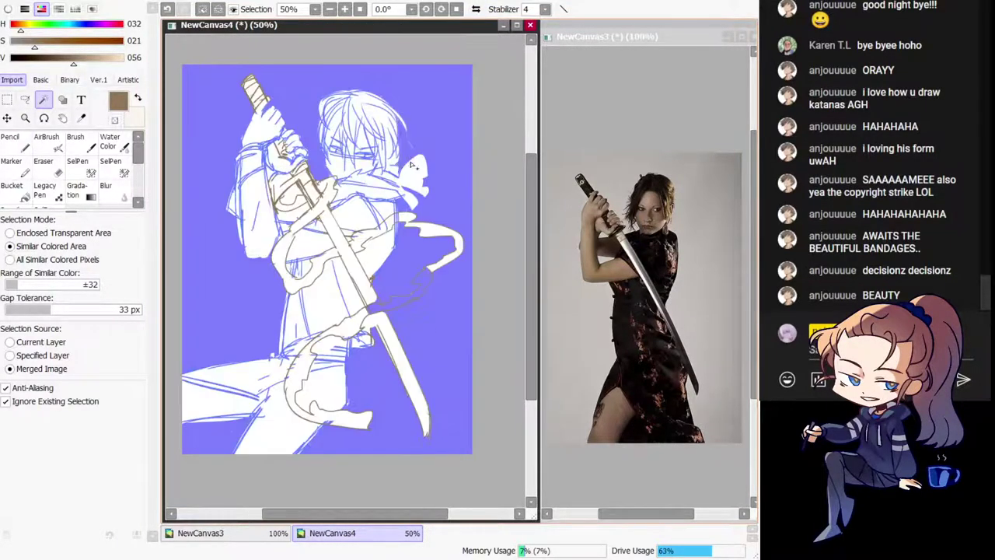
key(ctrl+z)
click(401, 158)
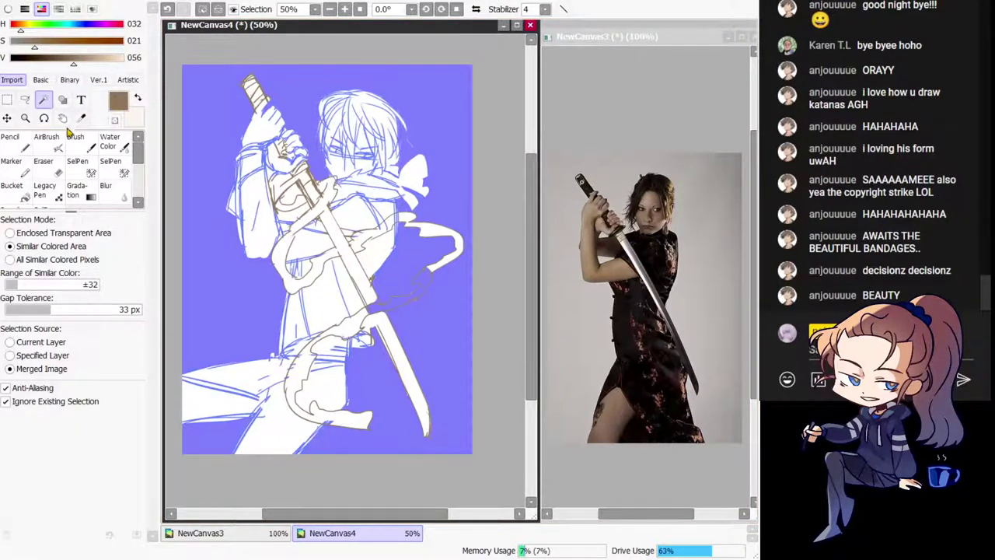
Step: Refine the background selection along the back of the hair with the size 120 SelPen
click(58, 175)
click(78, 169)
key(minus)
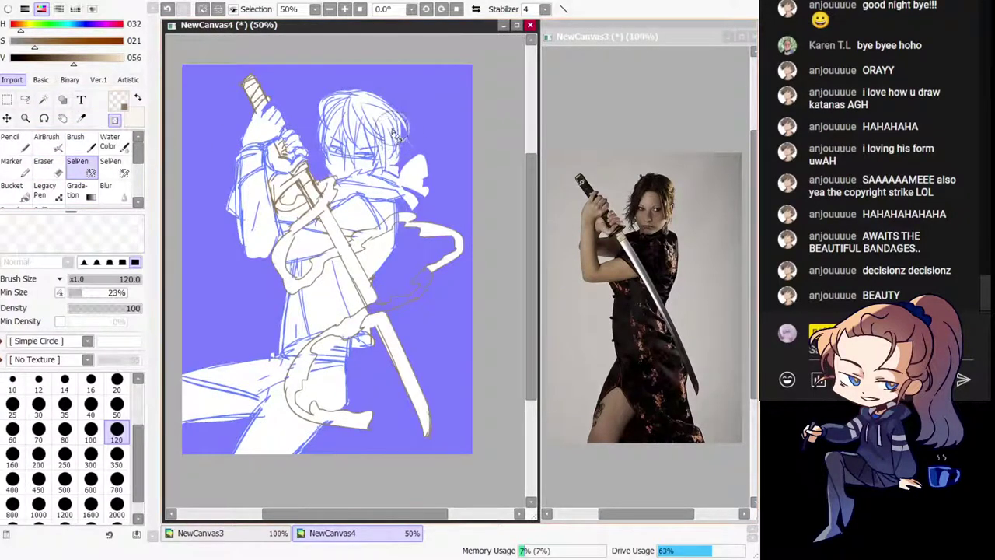
key(h)
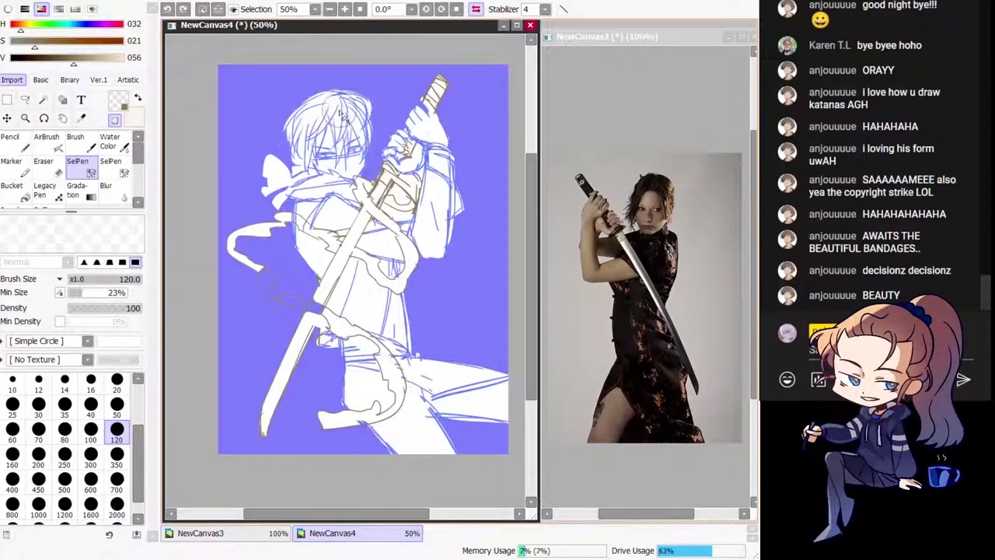
drag(303, 111, 327, 95)
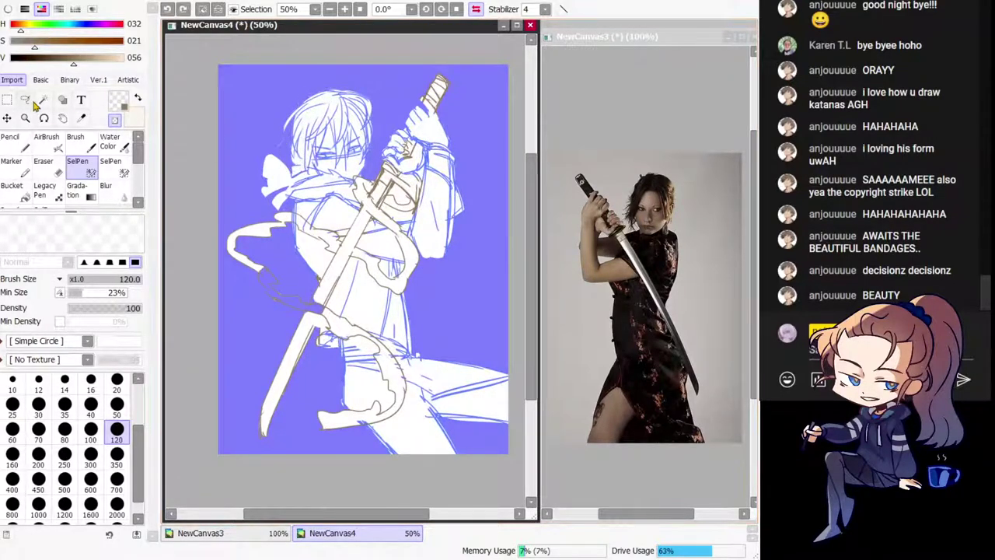
click(43, 100)
click(297, 163)
key(ctrl+z)
drag(212, 148, 153, 232)
key(Page_Up)
key(Home)
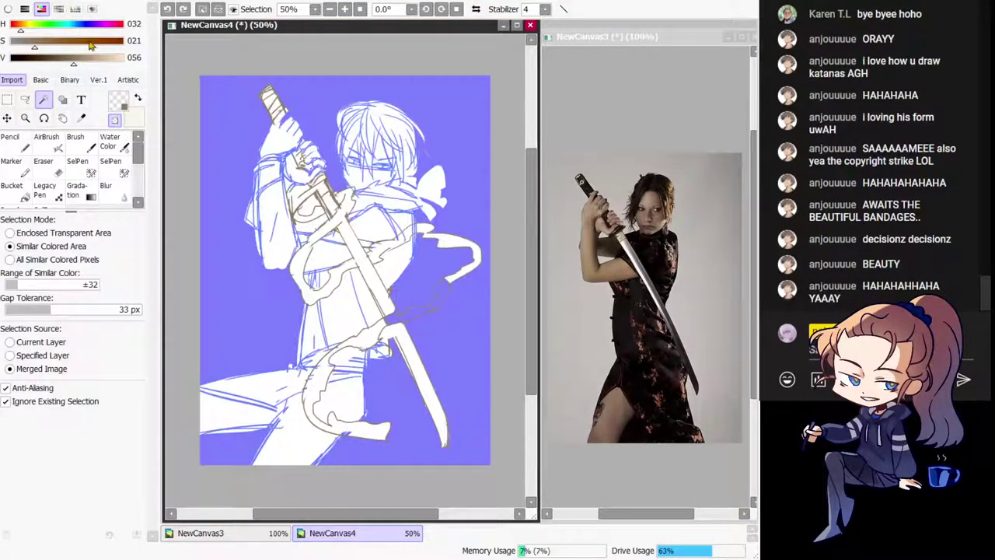
Step: Invert the selection to cover the figure and fill it with blue of hue 244, saturation 83 and value 100
key(ctrl+i)
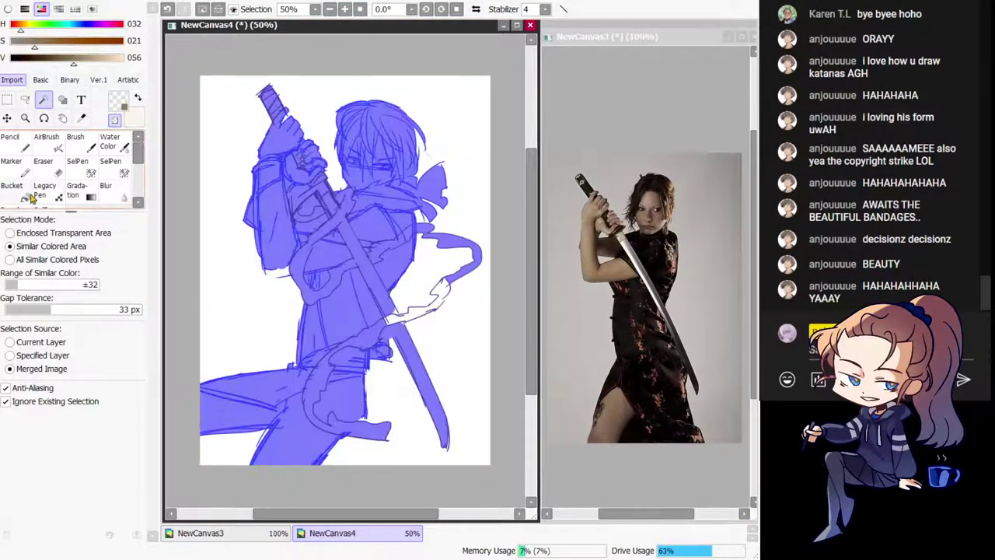
click(30, 196)
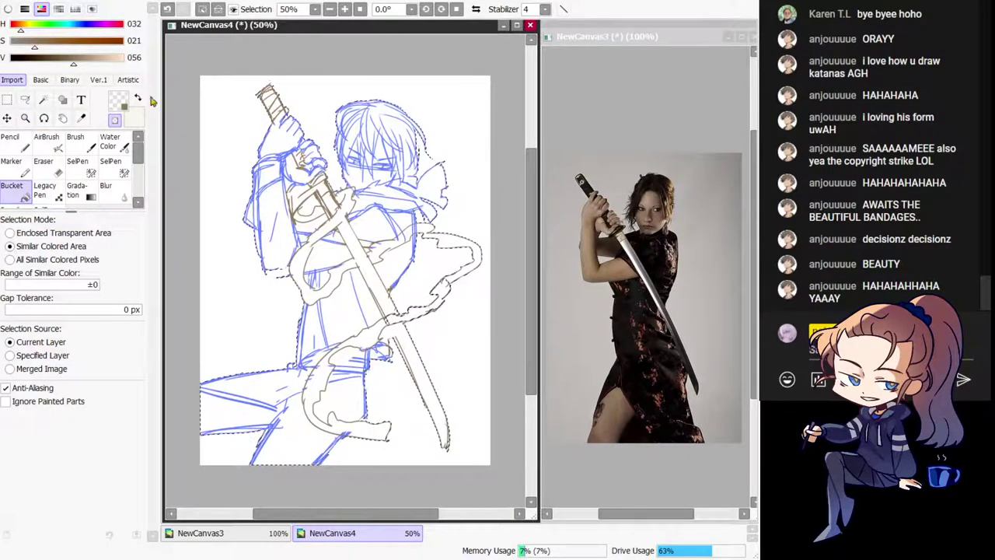
click(87, 24)
click(103, 42)
drag(111, 58, 146, 60)
click(340, 257)
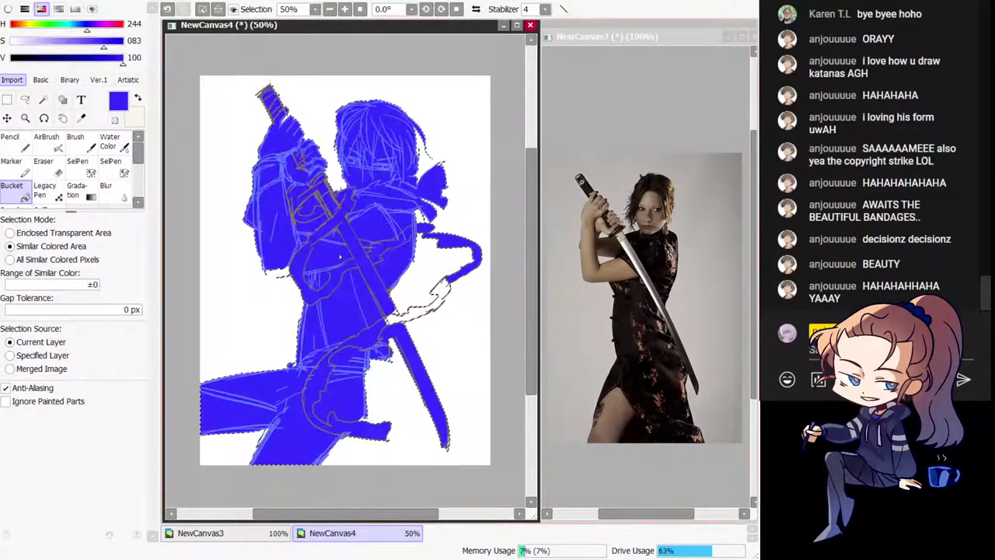
Step: Undo the bright fill and try duller and lighter blues of hue 244 on the figure, including saturation 33 with value 55
key(ctrl+z)
click(48, 42)
click(72, 59)
click(336, 255)
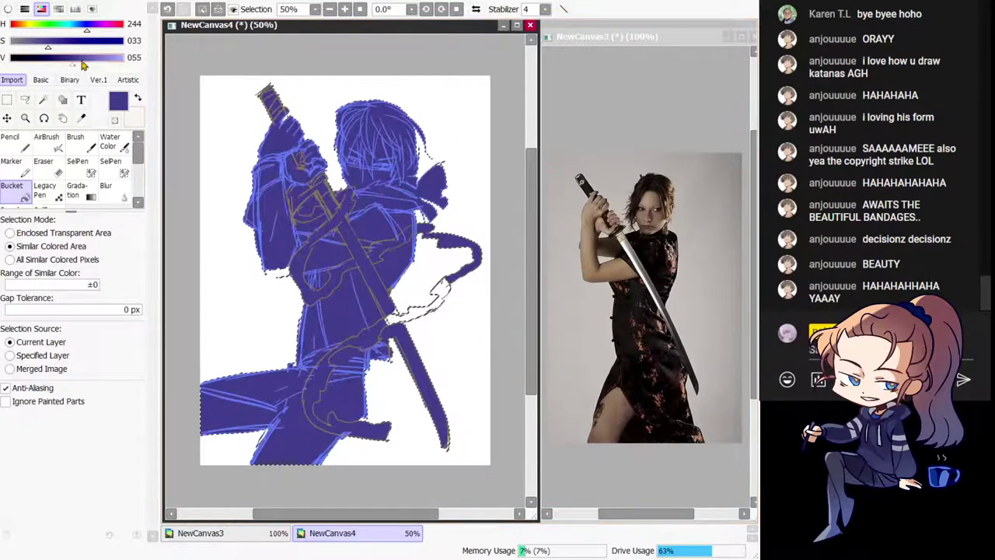
click(94, 59)
key(ctrl+z)
click(334, 255)
click(123, 41)
click(123, 58)
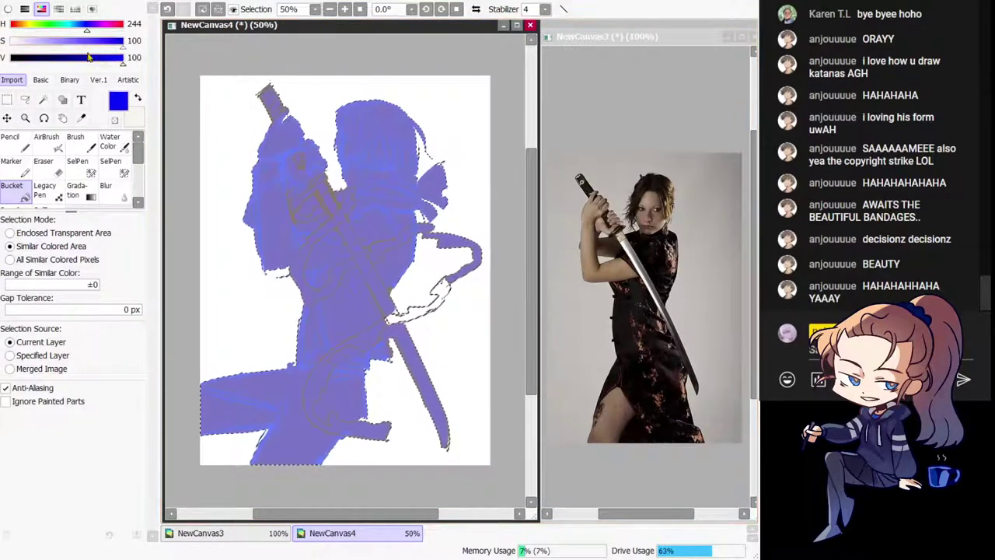
click(71, 42)
click(336, 255)
Step: Refill the figure with light blue of hue 223, saturation 33 and value 100, and clear the selection
click(49, 42)
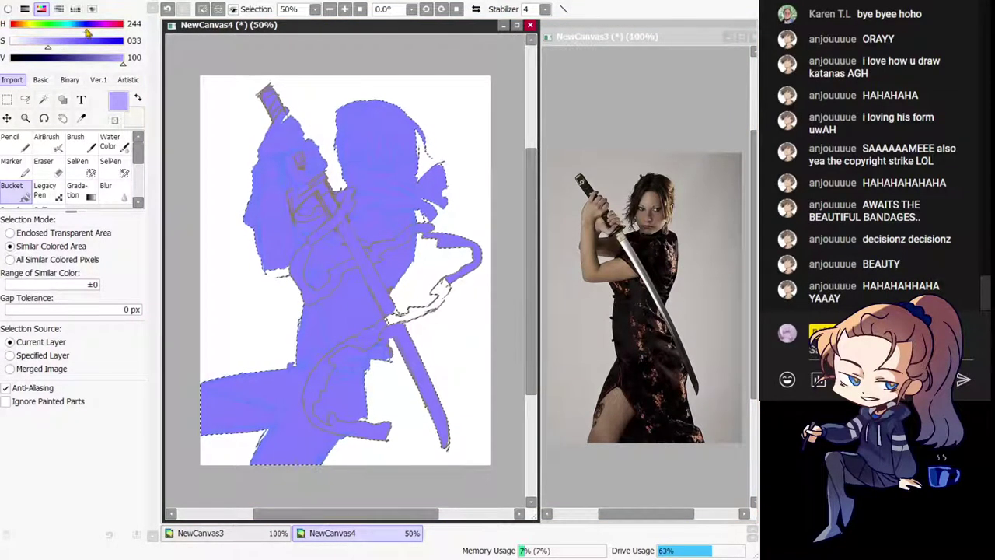
click(80, 26)
click(334, 255)
key(h)
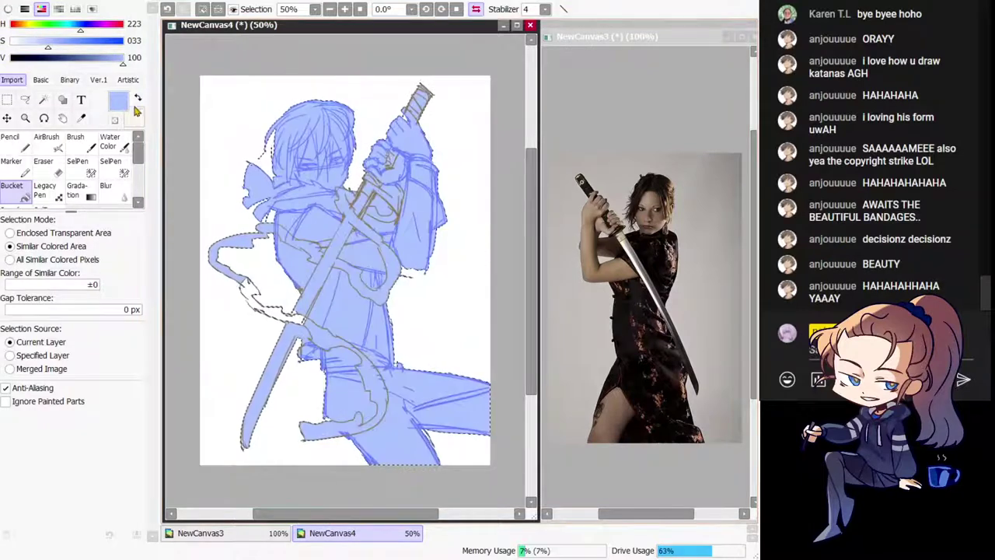
key(ctrl+d)
Step: Fill the unfilled bandage section beside the blade with light blue, using the Bucket's Enclosed Transparent Area mode on the merged image
key(Page_Up)
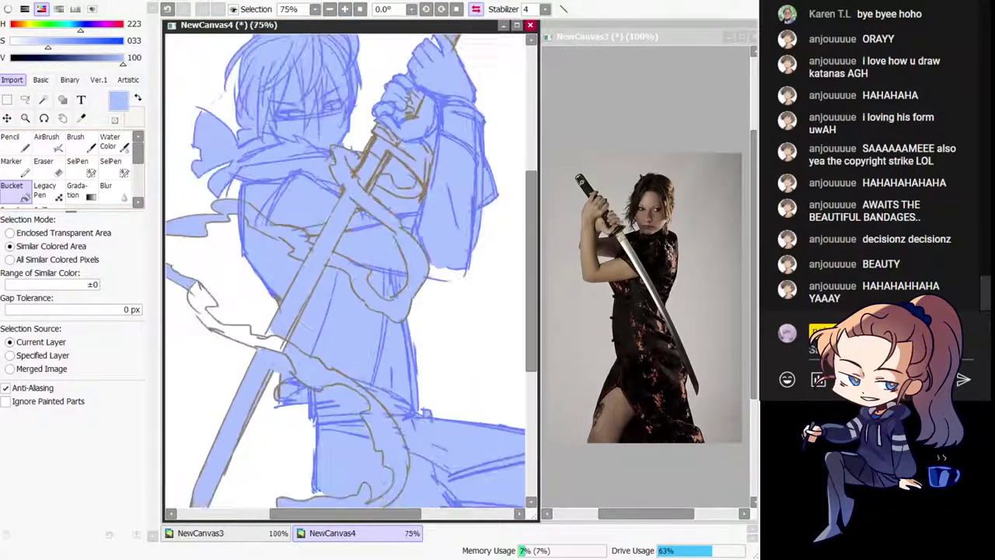
key(Page_Up)
drag(300, 304, 353, 259)
key(n)
drag(209, 270, 208, 276)
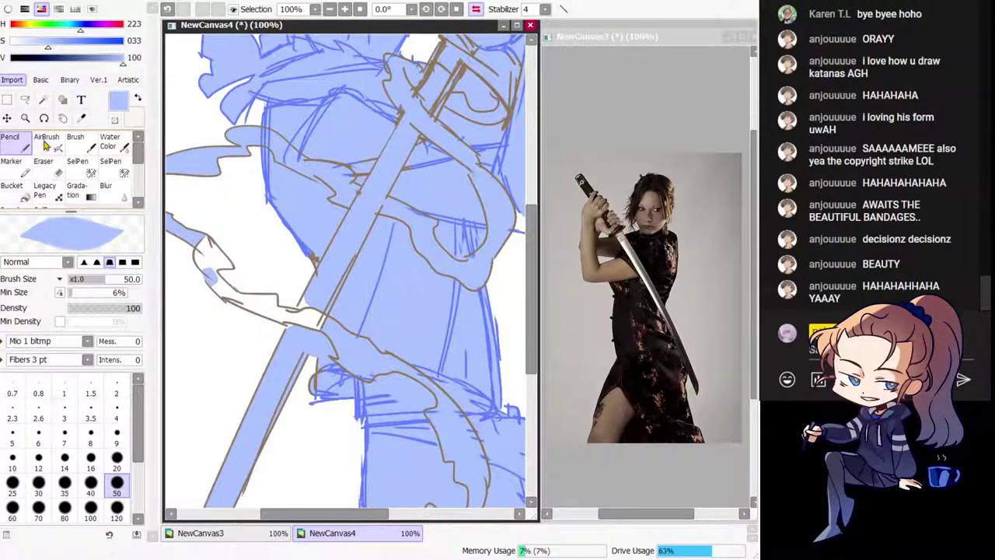
click(14, 196)
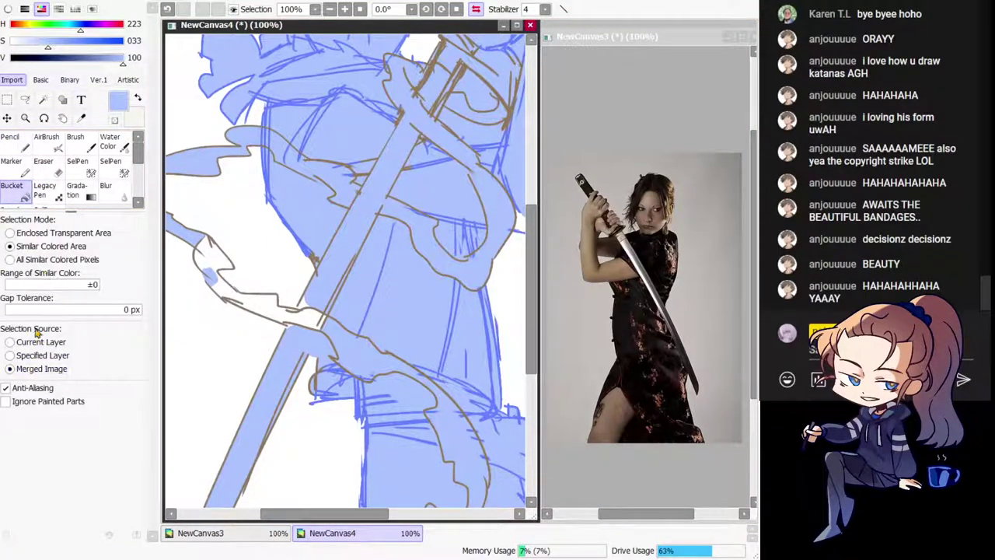
click(44, 232)
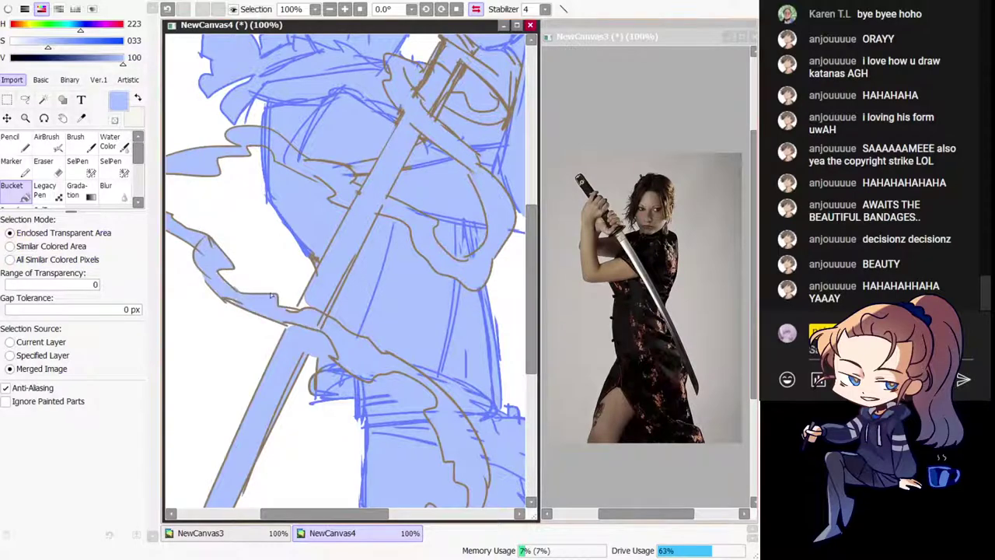
Step: Clean up the fill's edge between the back of the hair and the scarf with the size 50 Pencil
scroll(345, 437, up, 5)
key(e)
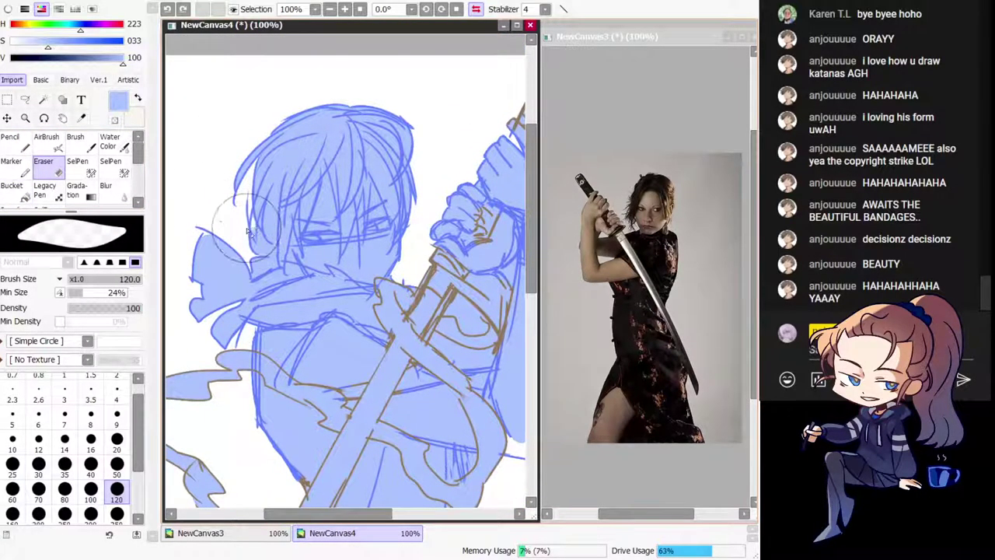
key(n)
key(ctrl+z)
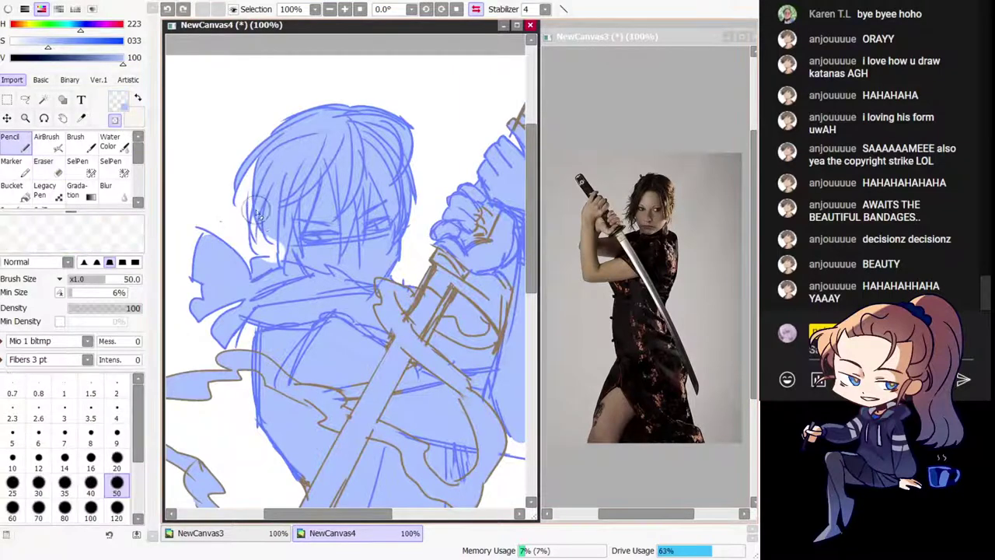
key(ctrl+z)
key(minus)
drag(254, 210, 263, 233)
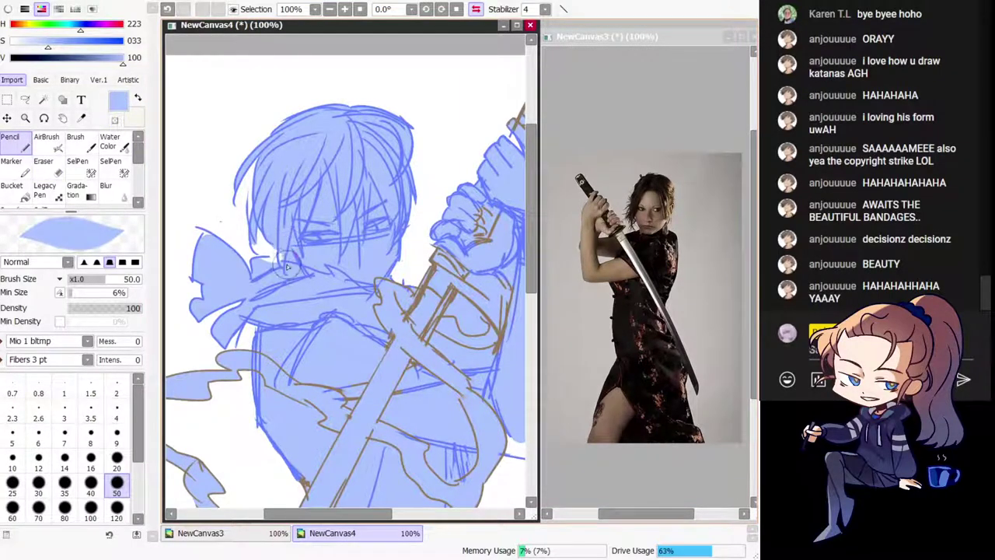
key(h)
Step: Touch up the fill at the scarf's tail and along the hair outline with the Pencil, alternating between light blue and transparent
drag(428, 325, 404, 313)
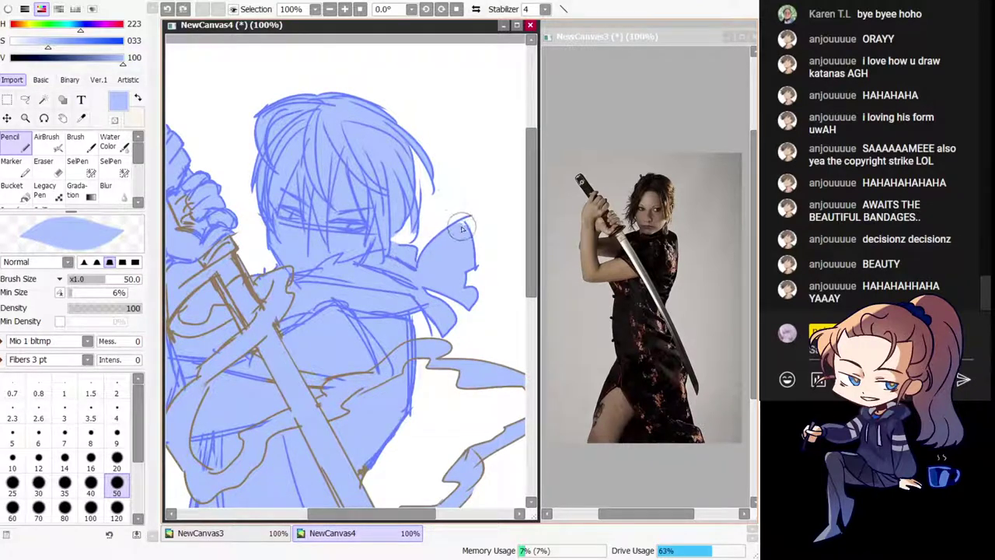
key(h)
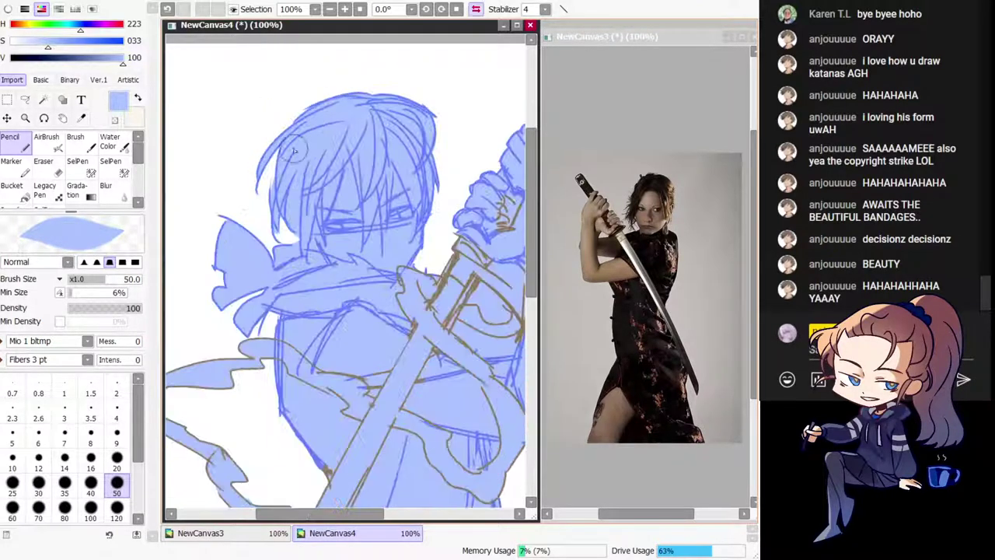
key(e)
key(e)
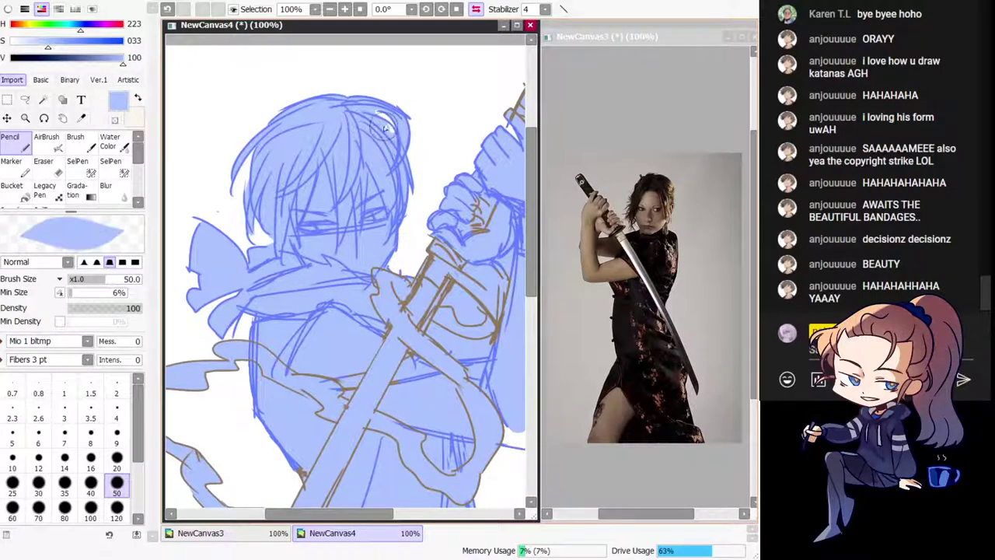
key(h)
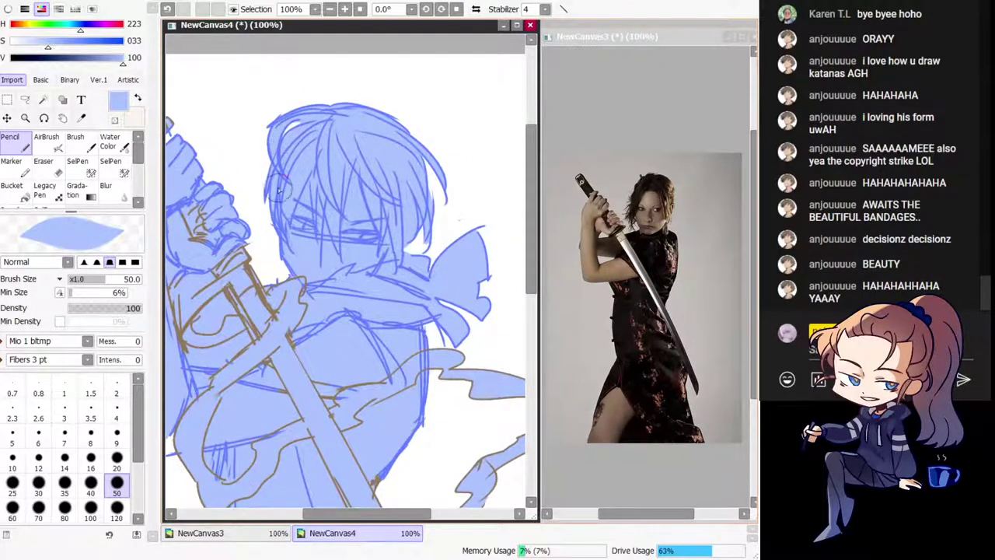
key(e)
key(e)
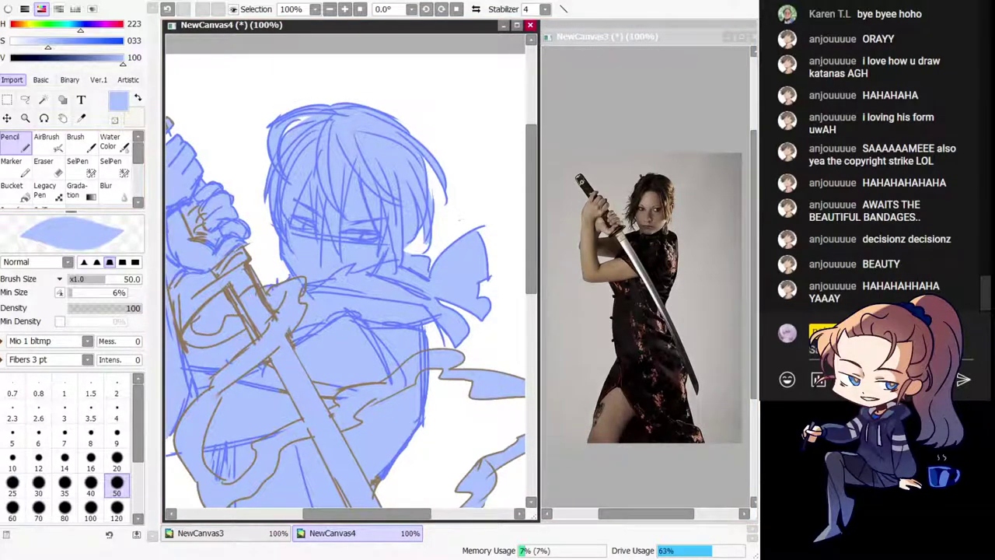
Step: Touch up the fill around the hands and hilt, erasing with the transparent Pencil in the gap beside the forearm
key(minus)
key(h)
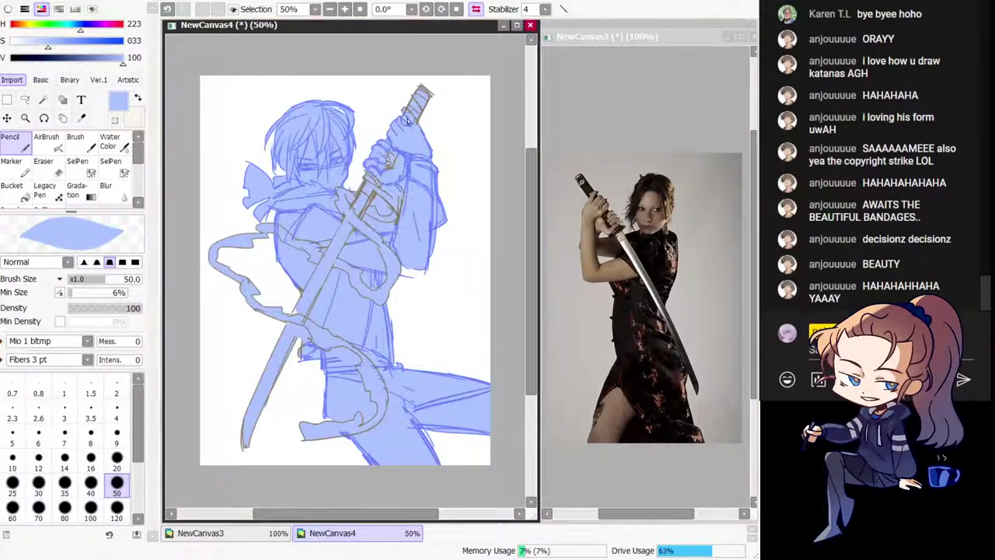
key(h)
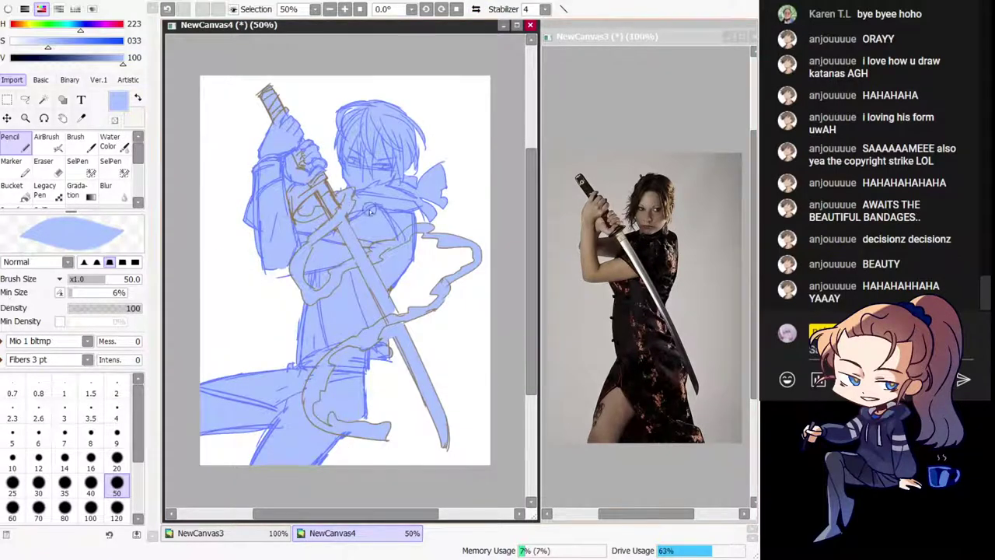
key(e)
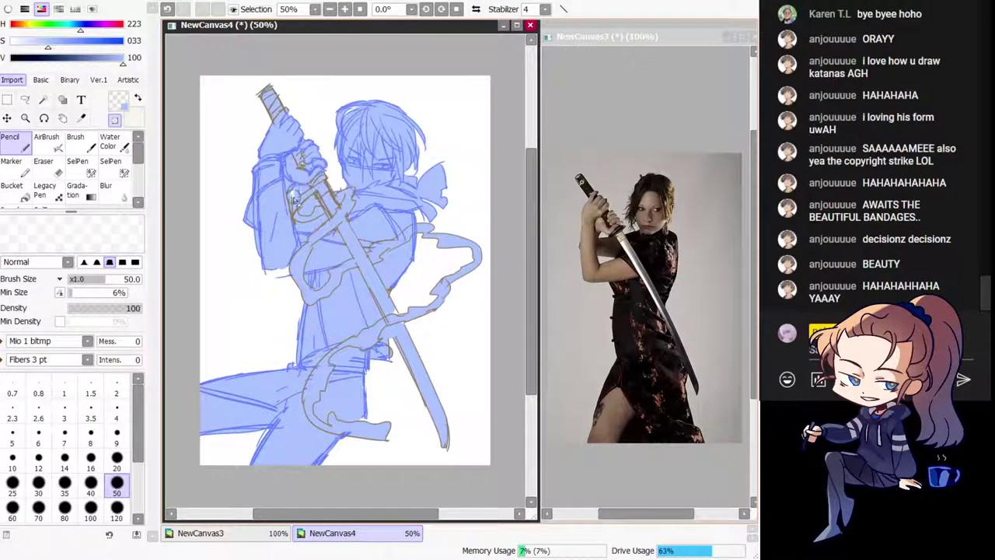
Step: Erase the blue fill in the small gap between the raised forearm and the sword, mirroring the canvas to check it
mouse_move(294, 199)
mouse_down()
mouse_move(303, 190)
mouse_move(305, 208)
mouse_move(313, 204)
mouse_up()
key(h)
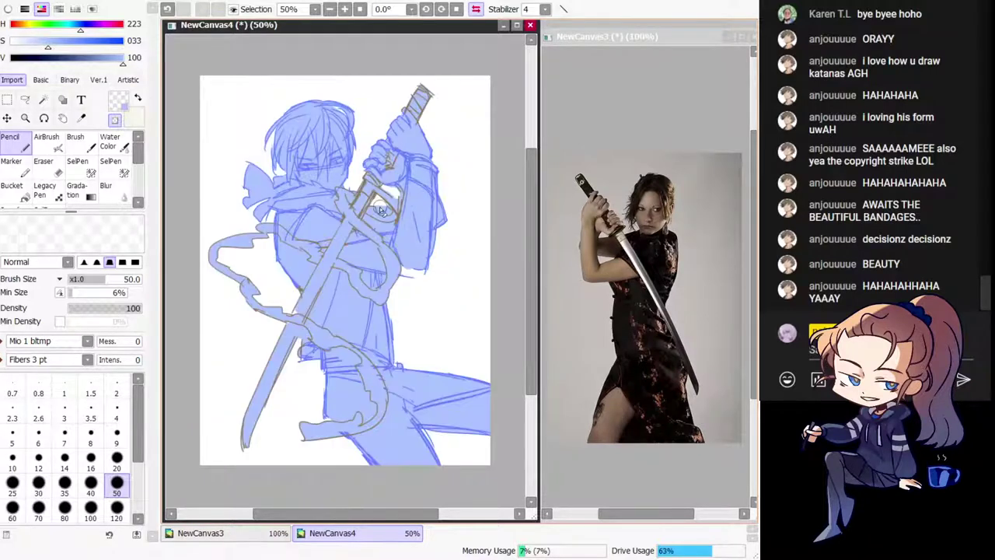
key(e)
mouse_move(405, 211)
mouse_down()
mouse_move(356, 211)
mouse_move(398, 208)
mouse_move(379, 207)
mouse_move(399, 187)
mouse_move(407, 198)
mouse_move(374, 209)
mouse_move(389, 210)
mouse_move(369, 204)
mouse_move(393, 215)
mouse_move(362, 207)
mouse_move(396, 208)
mouse_move(401, 194)
mouse_move(403, 205)
mouse_move(384, 208)
mouse_move(404, 210)
mouse_move(365, 218)
mouse_up()
key(e)
key(ctrl+z)
key(minus)
key(e)
key(e)
key(e)
key(minus)
key(ctrl+z)
Step: Try to retouch the edge of the blue fill along the inner forearm beside the gap, undoing the strokes
key(h)
drag(286, 186, 285, 201)
key(ctrl+z)
key(e)
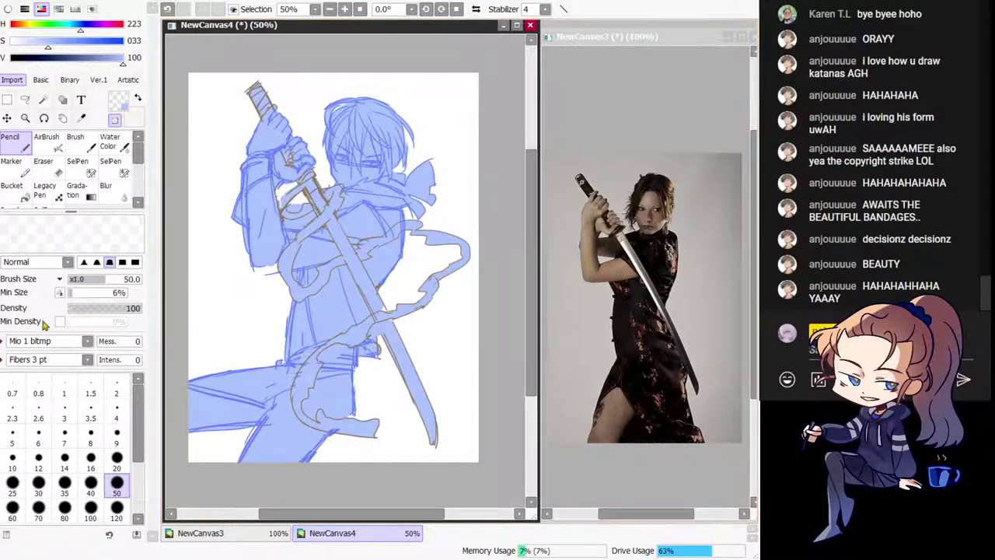
key(e)
drag(283, 207, 284, 201)
key(ctrl+z)
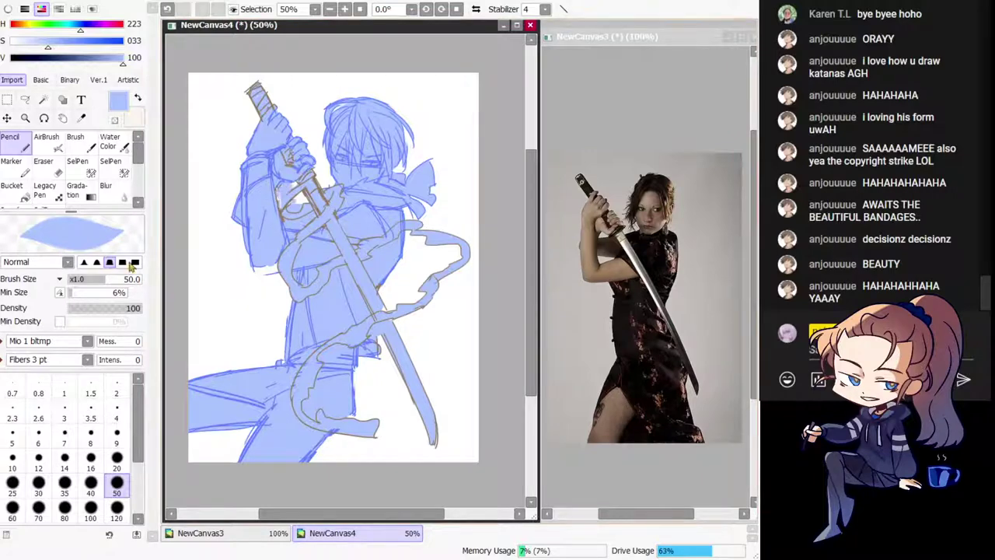
key(ctrl+z)
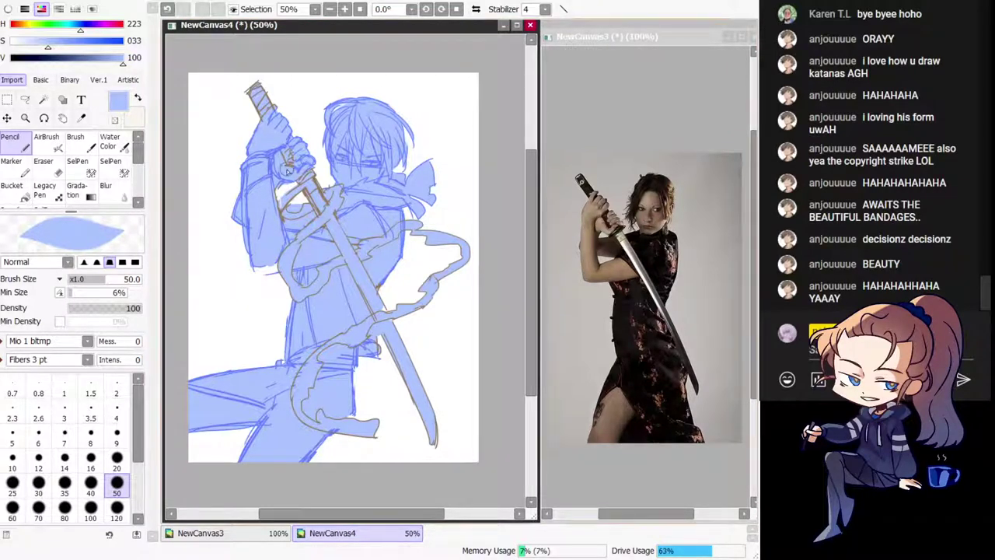
key(e)
drag(280, 192, 289, 206)
key(ctrl+z)
Step: Try to retouch the blue fill beside the blade at the waist and along the hip, undoing the strokes
key(minus)
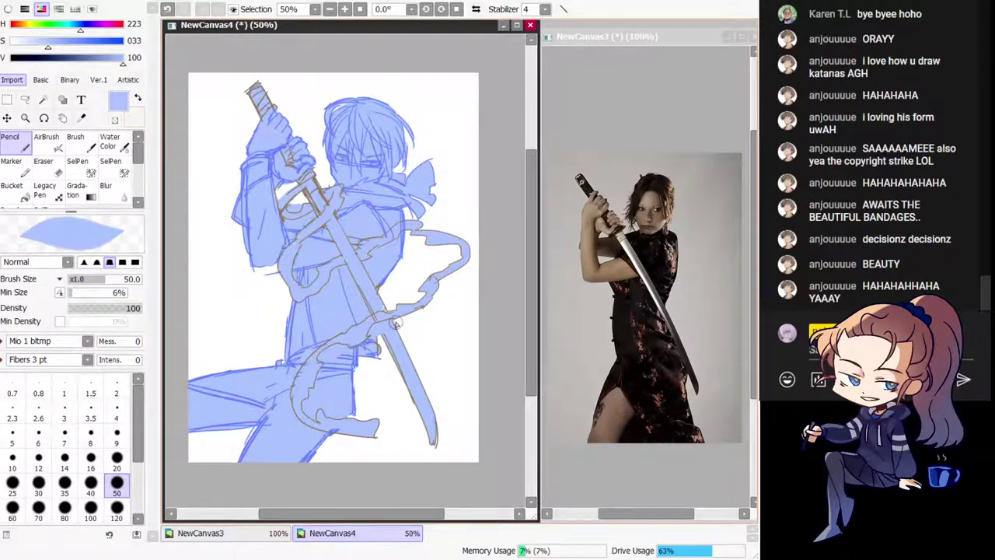
key(minus)
drag(377, 322, 385, 349)
key(minus)
key(ctrl+z)
drag(356, 380, 354, 395)
key(ctrl+z)
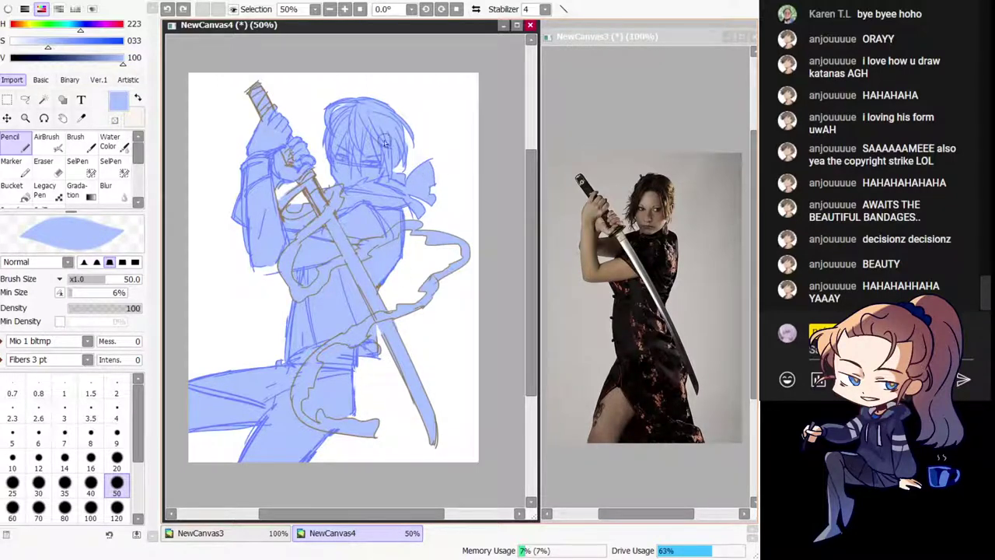
Step: Check the blue silhouette mirrored, and set the brush colour to a pale beige with hue 30, saturation 10 and value 92
drag(385, 141, 347, 119)
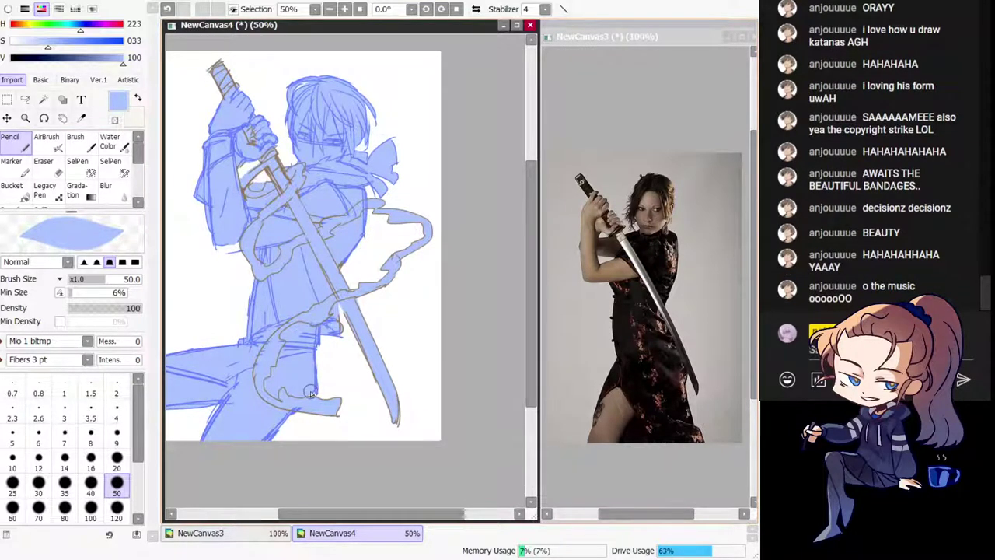
key(h)
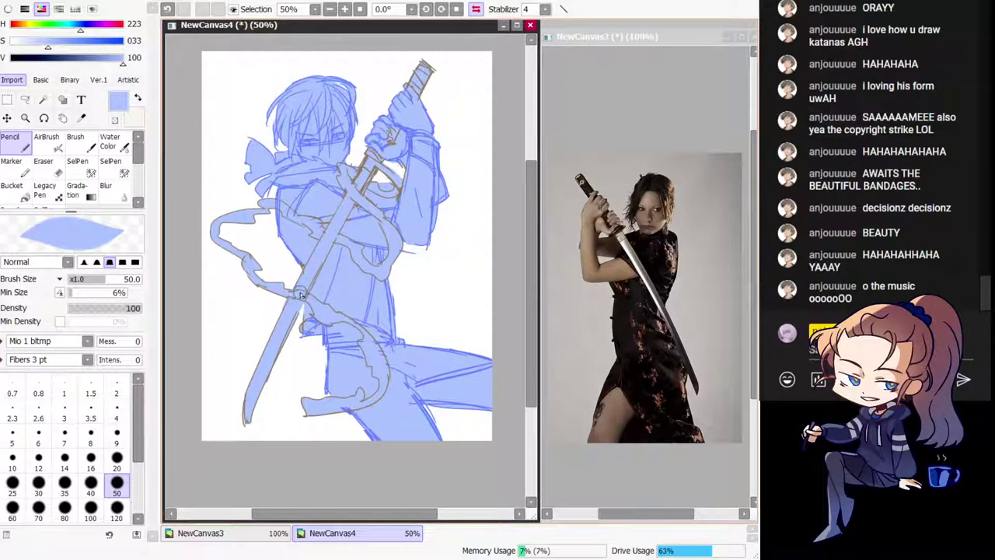
drag(374, 115, 353, 150)
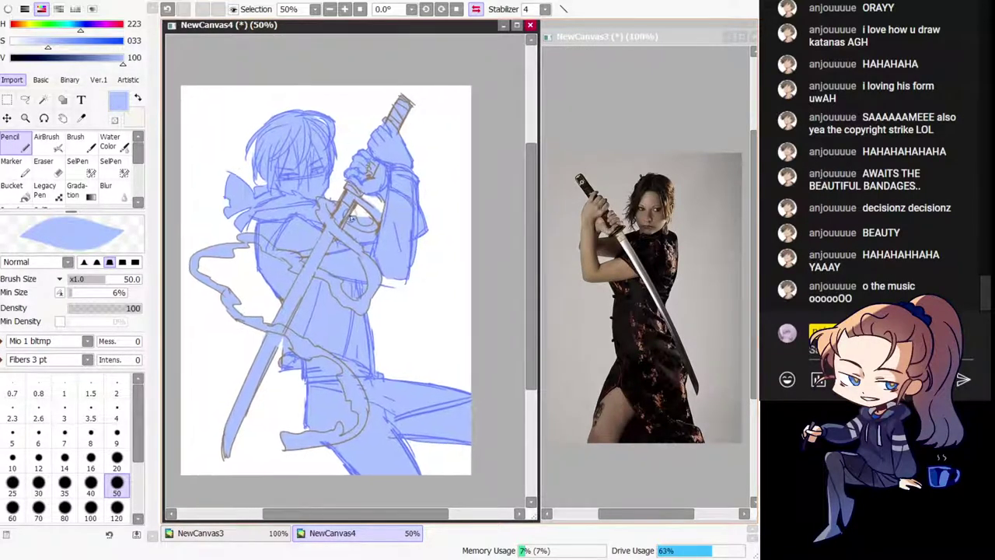
key(h)
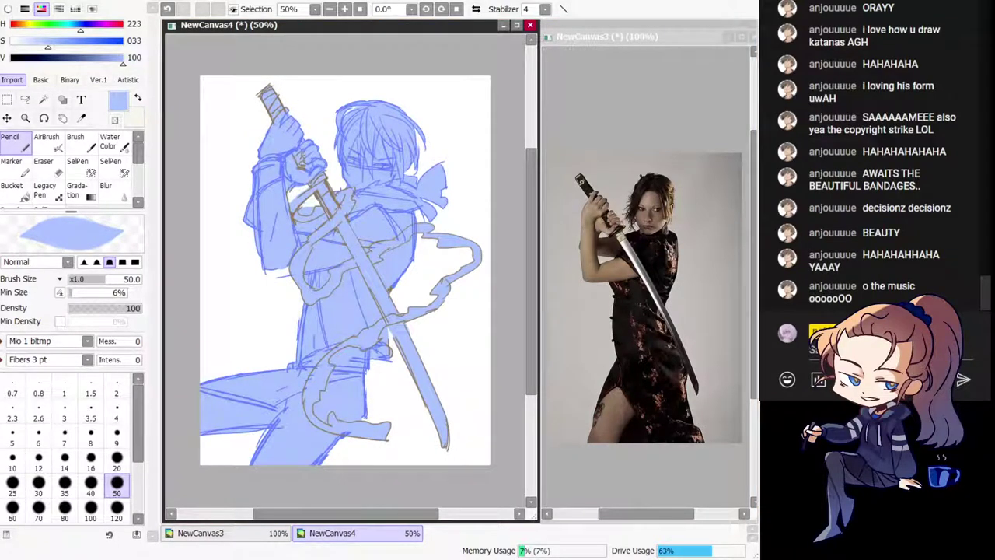
click(24, 28)
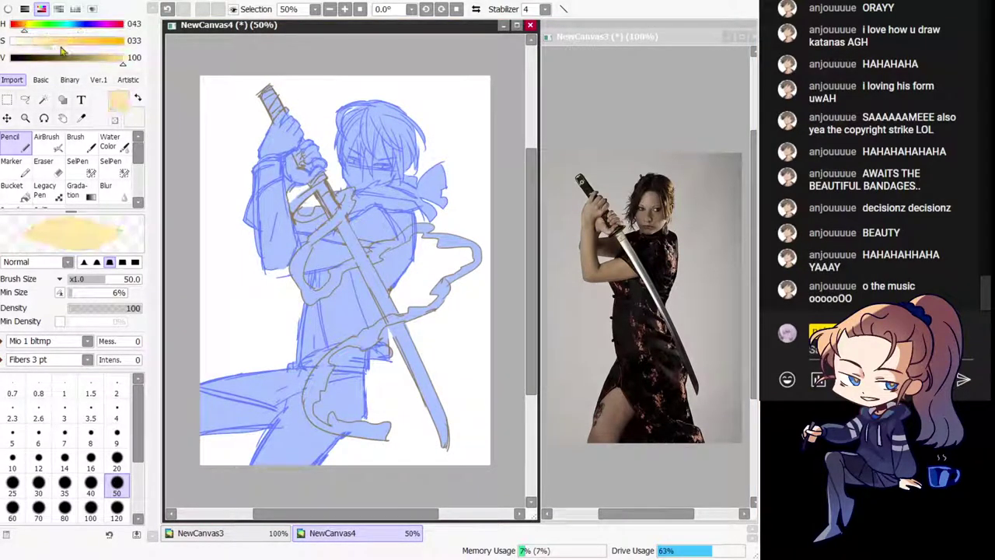
click(22, 41)
drag(263, 85, 270, 108)
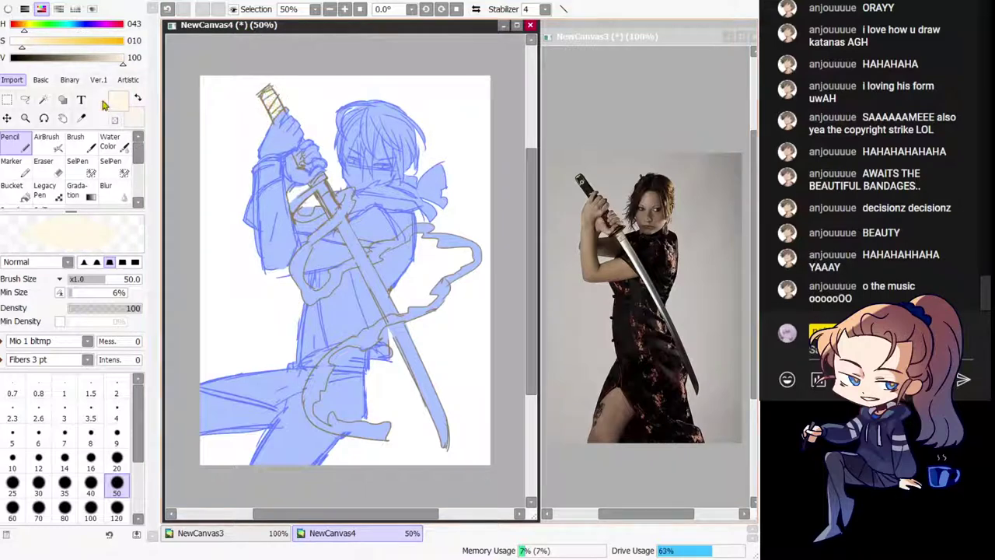
key(ctrl+z)
drag(99, 56, 91, 55)
drag(24, 31, 20, 28)
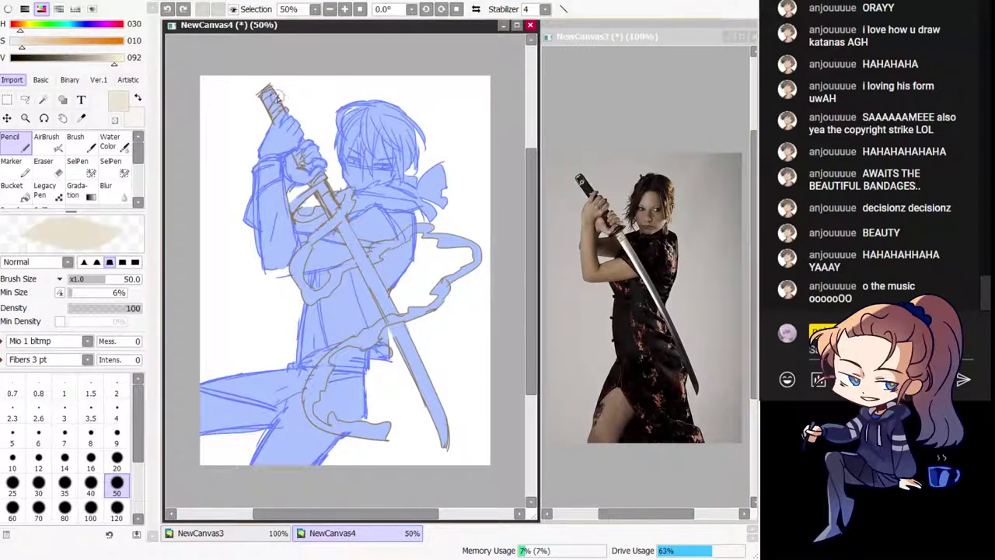
Step: Paint the katana's handle, guard and full blade, plus the cloth strip crossing near the guard, in pale beige
drag(262, 92, 281, 117)
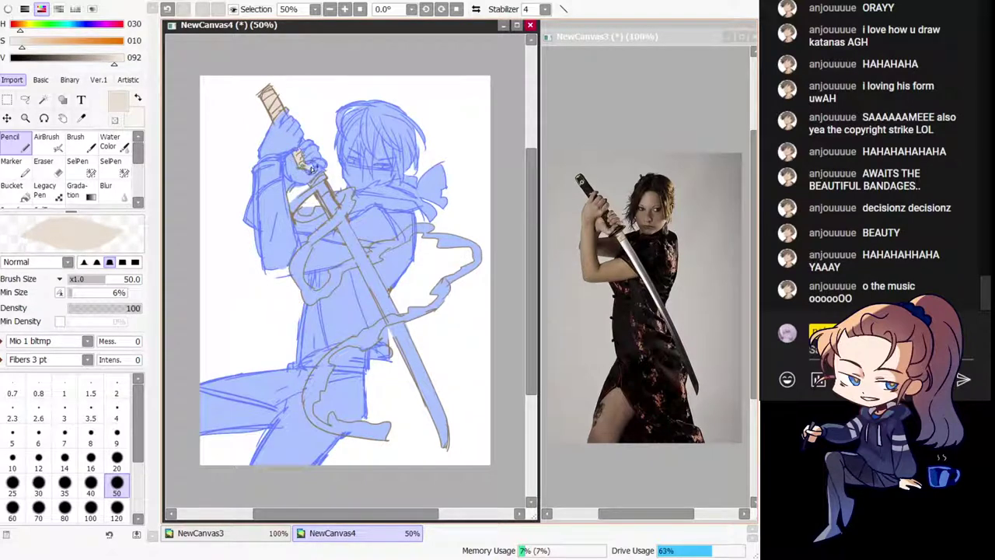
mouse_move(318, 186)
mouse_down()
mouse_move(293, 210)
mouse_move(330, 181)
mouse_move(320, 191)
mouse_move(349, 199)
mouse_move(328, 231)
mouse_up()
drag(340, 217, 362, 256)
drag(360, 252, 398, 332)
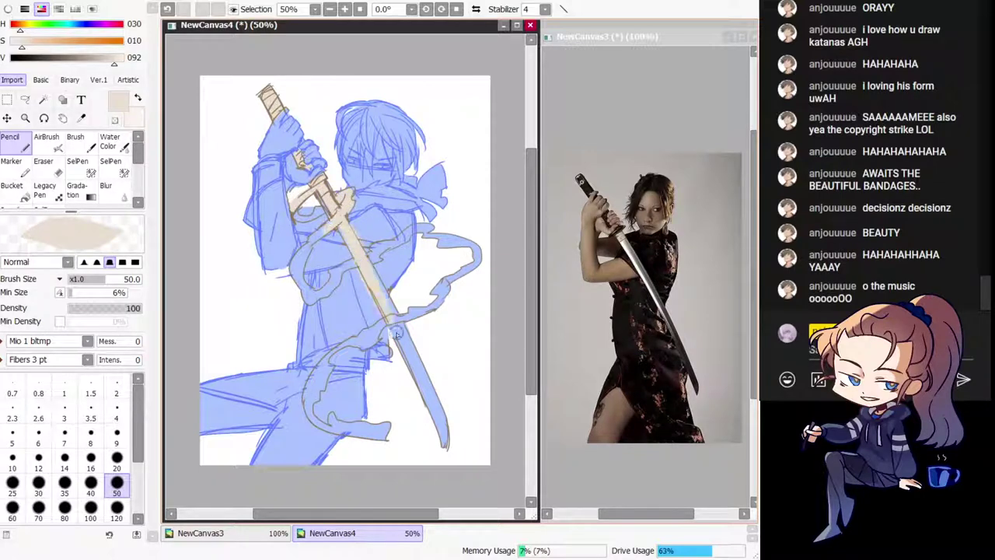
key(ctrl+z)
mouse_move(342, 218)
mouse_down()
mouse_move(410, 350)
mouse_move(336, 223)
mouse_move(442, 399)
mouse_move(399, 335)
mouse_move(441, 451)
mouse_move(452, 433)
mouse_up()
key(h)
key(minus)
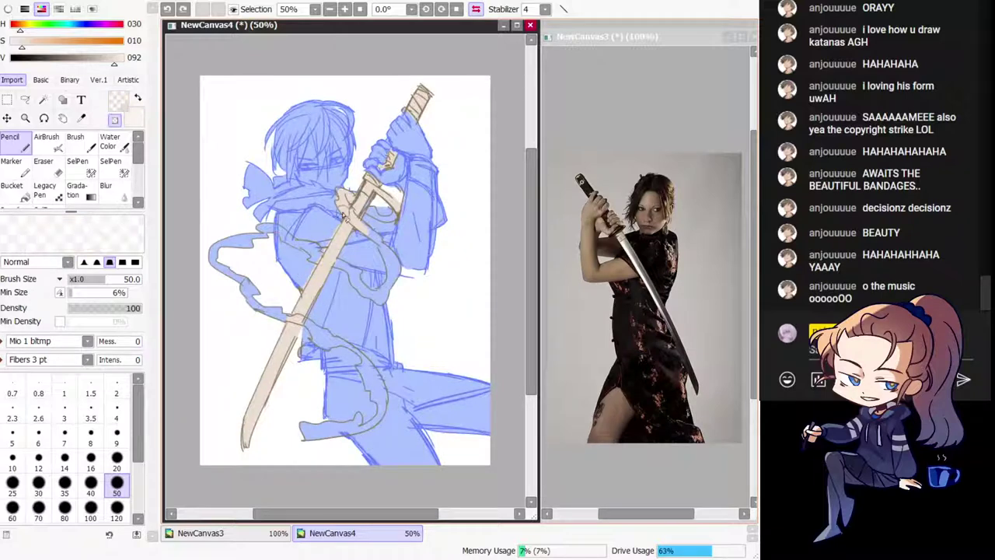
key(minus)
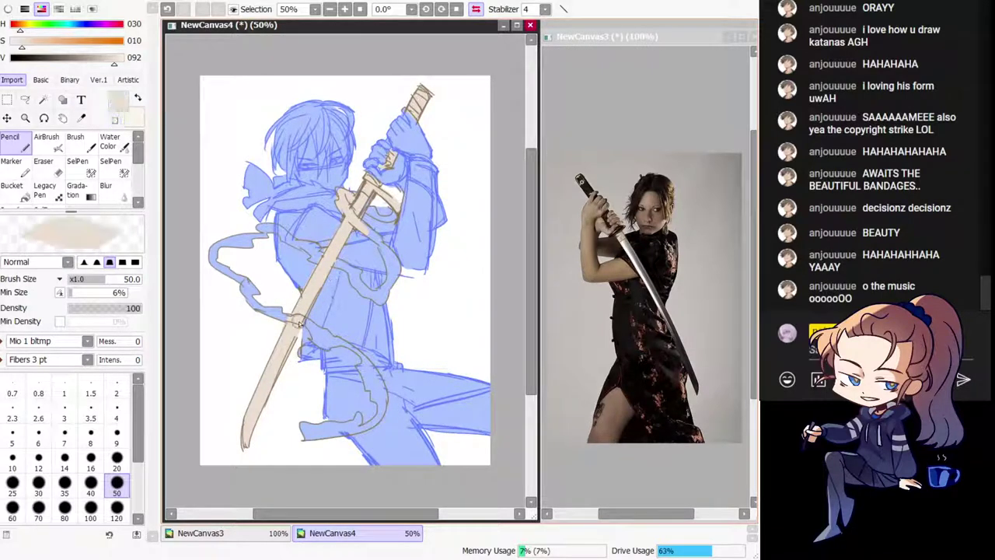
Step: Paint the loose ribbon in beige from the hip down to its end and around the loop beside the torso
mouse_move(309, 325)
mouse_down()
mouse_move(354, 343)
mouse_move(326, 349)
mouse_move(336, 343)
mouse_move(365, 359)
mouse_move(380, 407)
mouse_up()
key(minus)
key(minus)
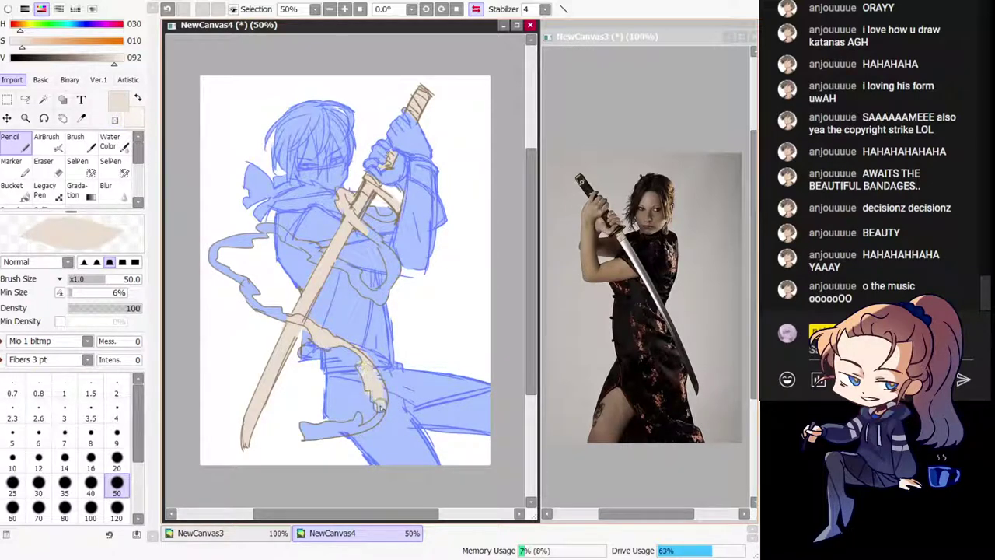
key(h)
mouse_move(280, 395)
mouse_down()
mouse_move(311, 376)
mouse_move(317, 353)
mouse_move(309, 336)
mouse_move(294, 349)
mouse_move(335, 324)
mouse_move(297, 353)
mouse_move(310, 370)
mouse_move(298, 406)
mouse_move(307, 422)
mouse_move(305, 403)
mouse_move(311, 418)
mouse_move(360, 417)
mouse_move(344, 427)
mouse_move(280, 424)
mouse_move(322, 415)
mouse_up()
key(minus)
key(minus)
key(minus)
key(minus)
mouse_move(384, 302)
mouse_down()
mouse_move(442, 243)
mouse_move(424, 275)
mouse_move(425, 235)
mouse_up()
Step: Fill the ribbon across the chest and around the elbow in beige, cleaning its edges and checking the mirrored view
key(h)
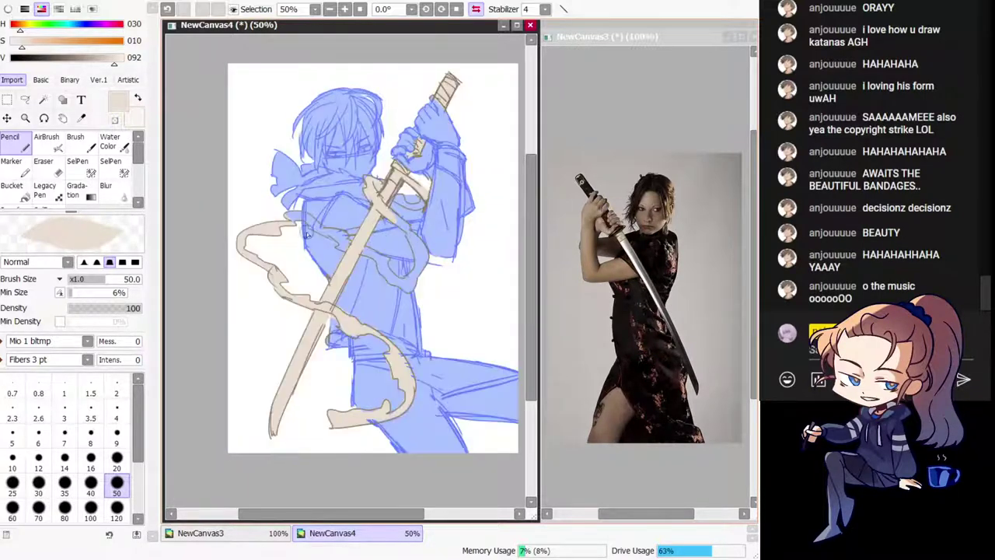
key(minus)
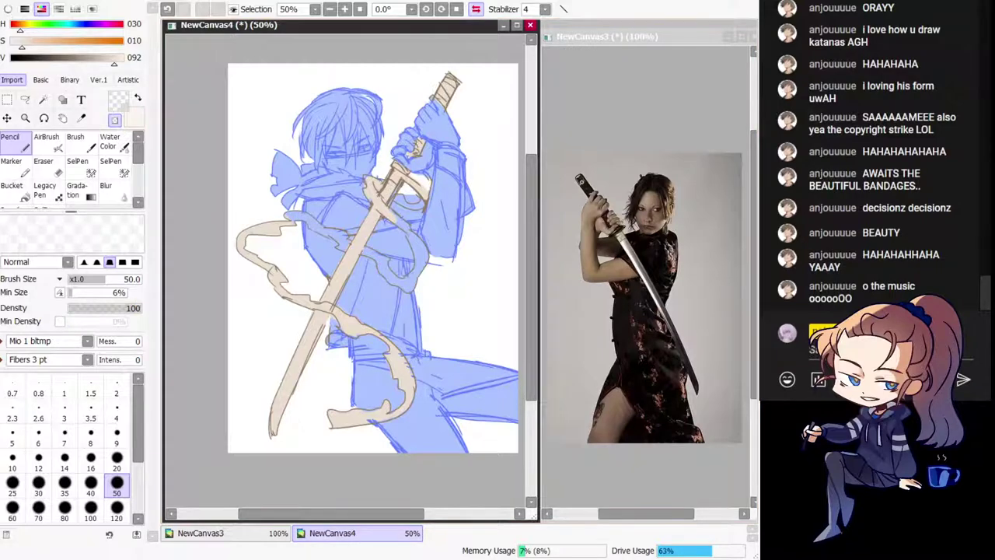
key(minus)
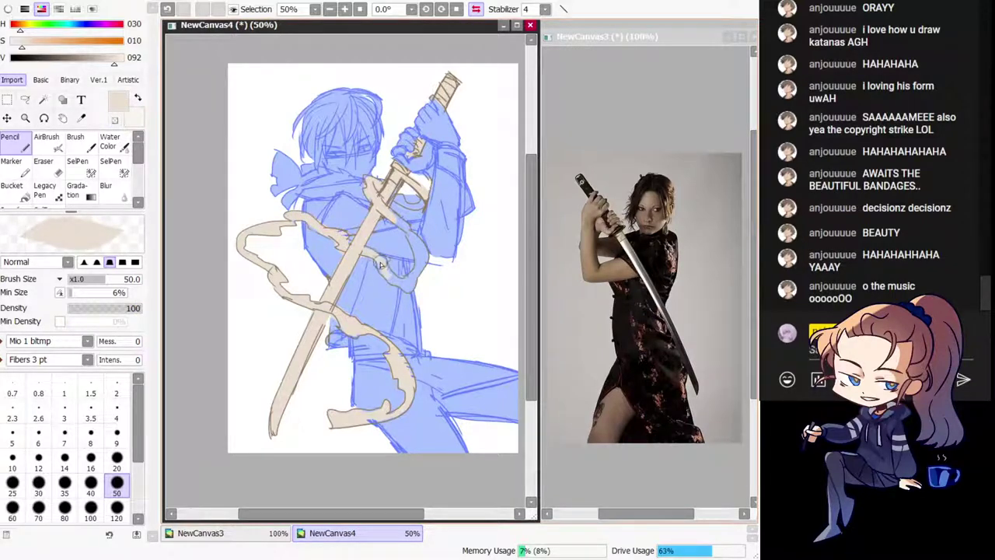
key(minus)
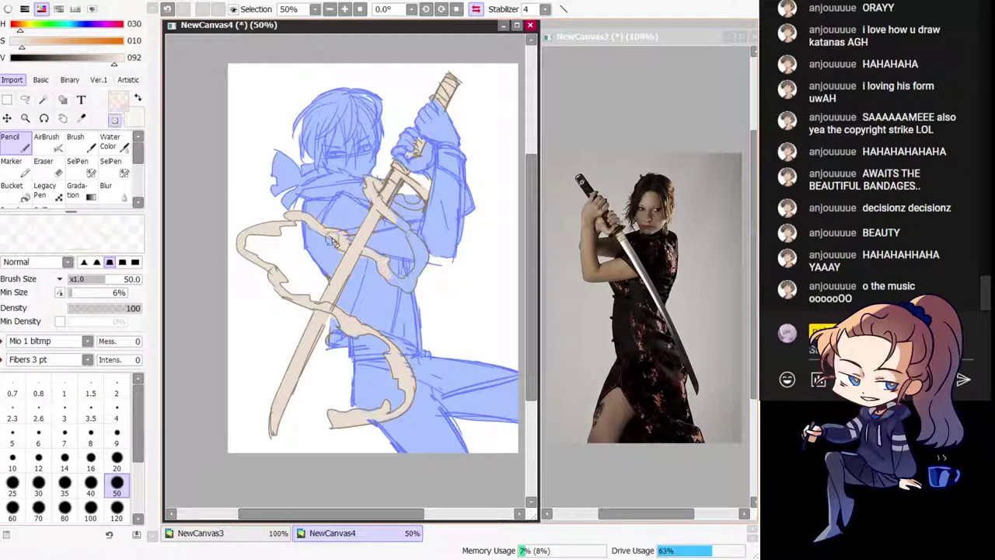
key(minus)
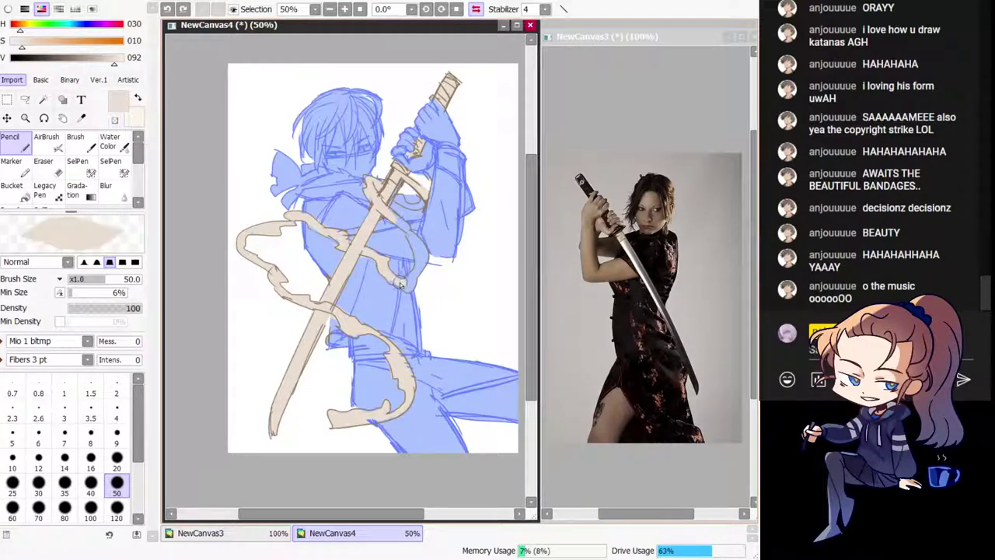
drag(426, 261, 412, 279)
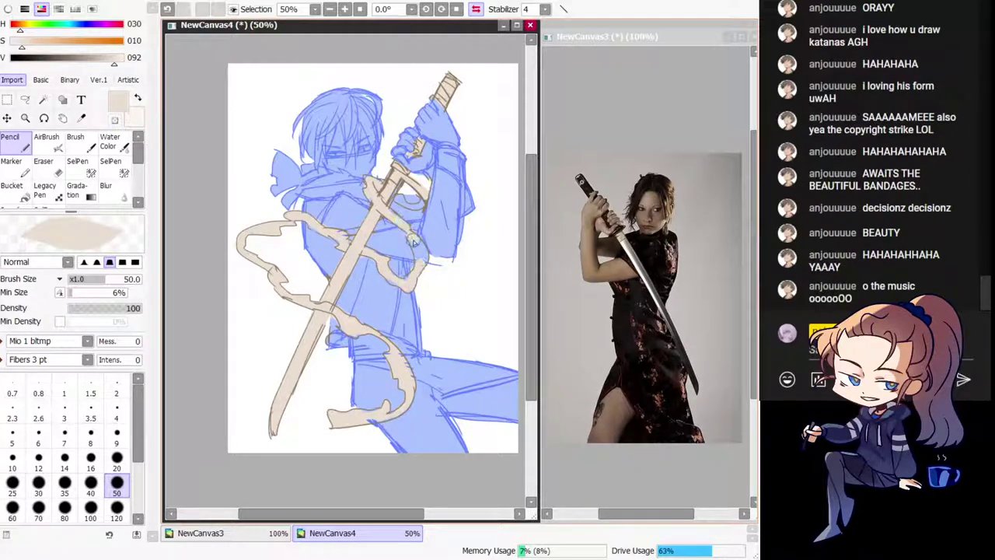
key(h)
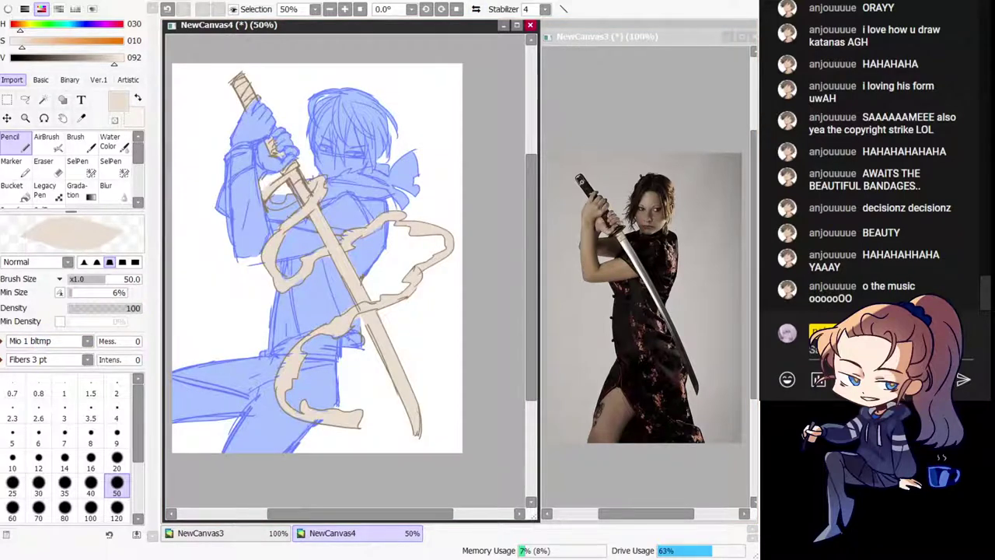
key(h)
key(h)
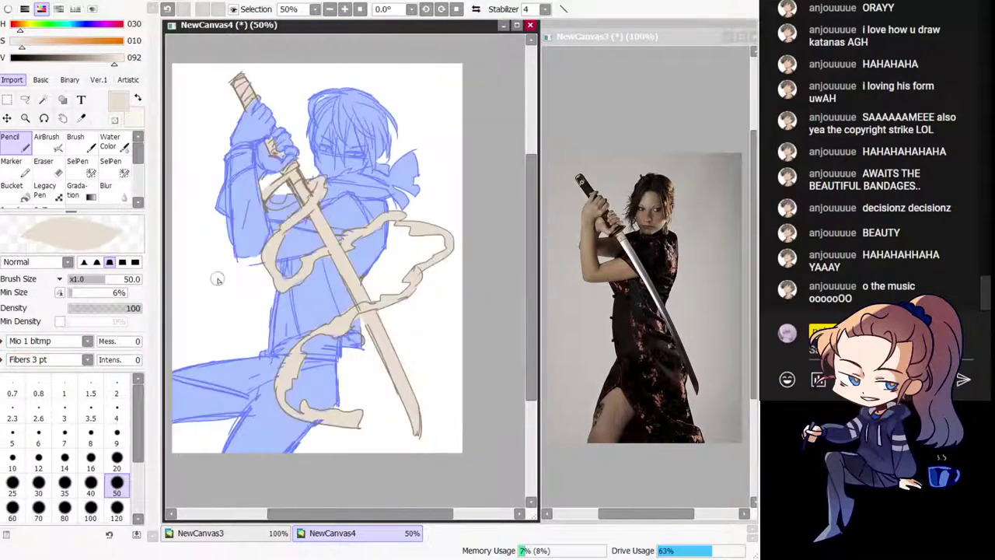
Step: Sample the sleeve's blue and fill the lower edge of the bent elbow, comparing the figure in mirrored view
alt+click(250, 234)
key(h)
key(h)
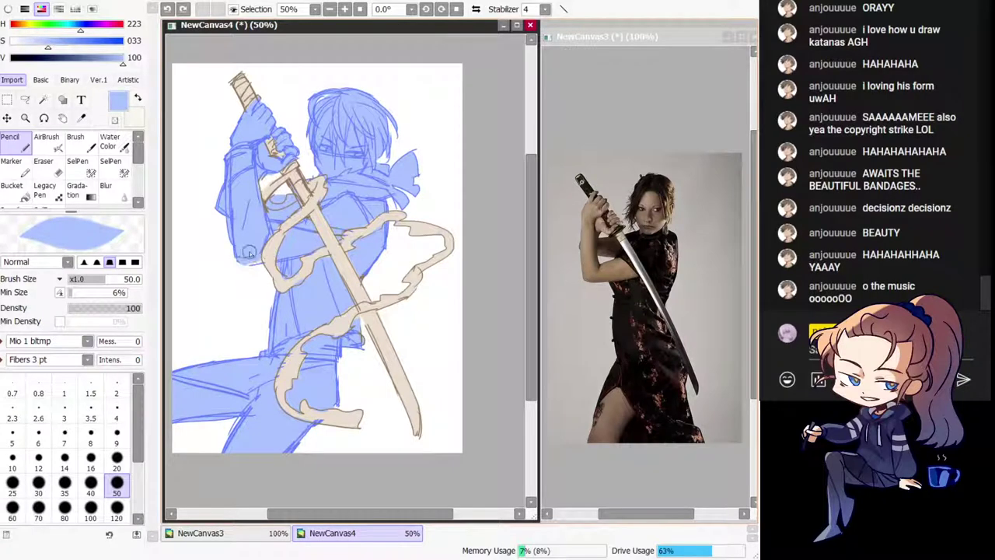
key(h)
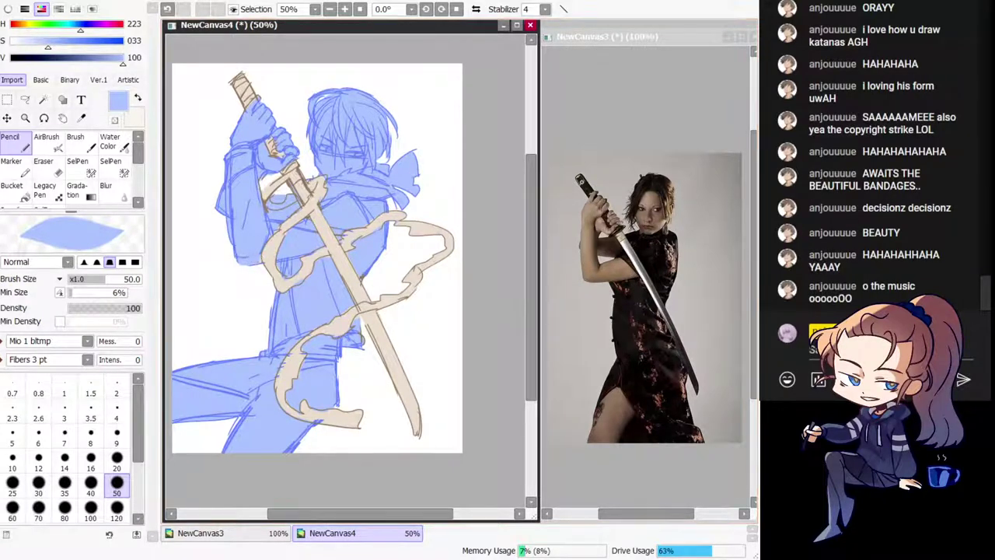
key(h)
Step: Touch up the blue area inside the ribbon loop, and resample the ribbon's beige to tidy the strip beside the forearm
key(e)
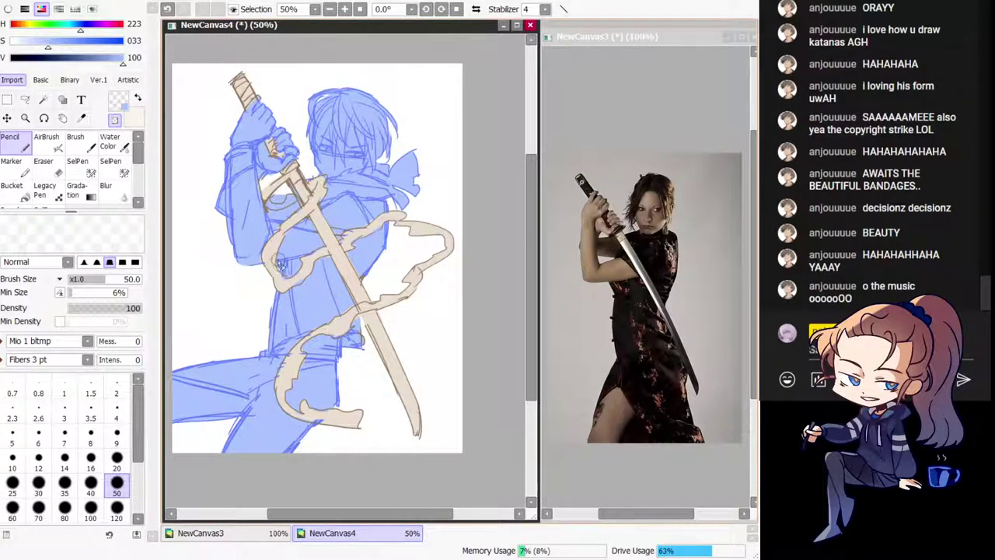
key(e)
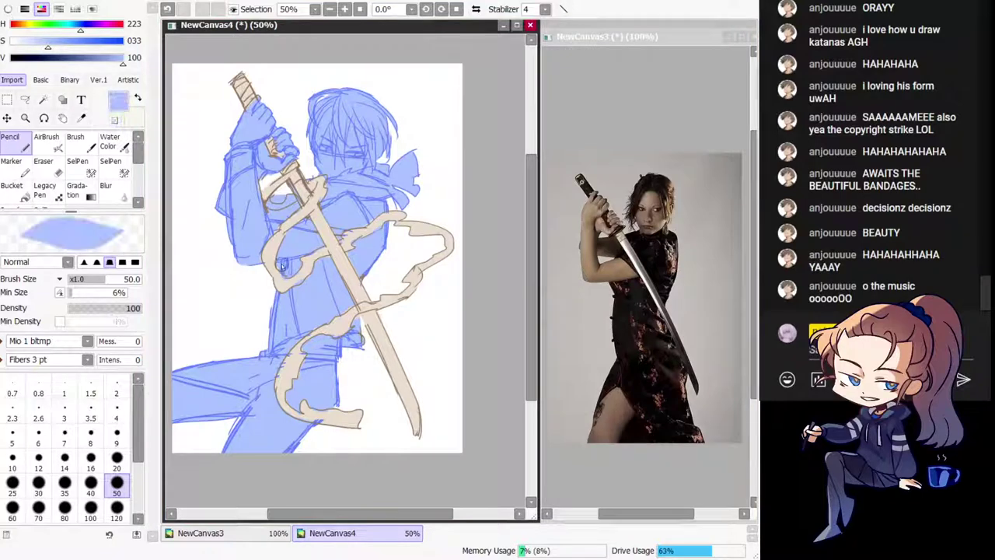
key(e)
key(h)
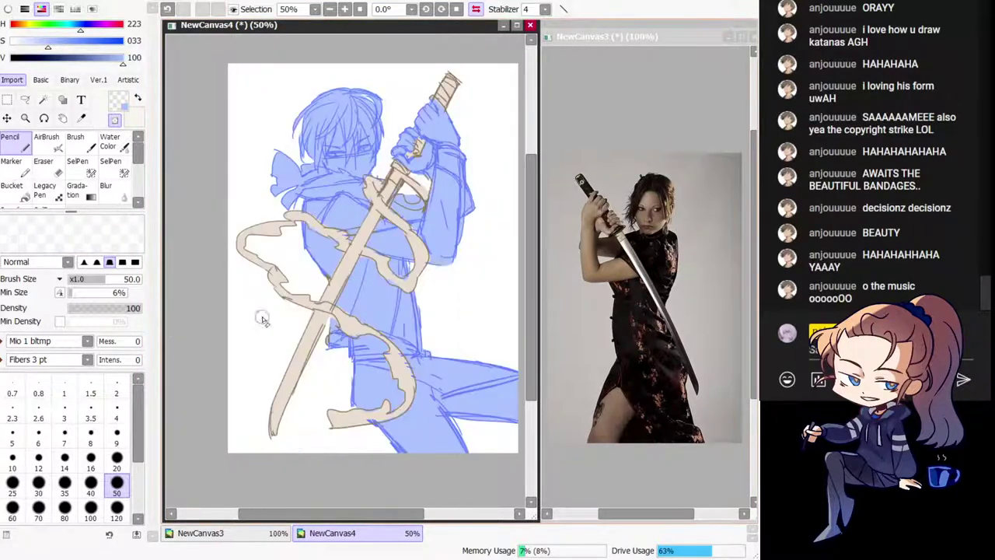
key(e)
key(e)
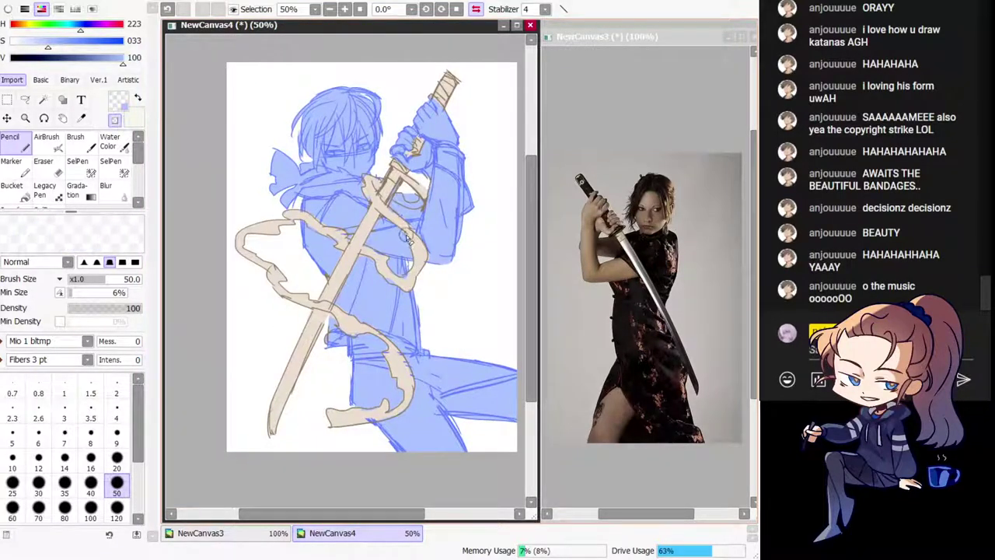
right_click(410, 234)
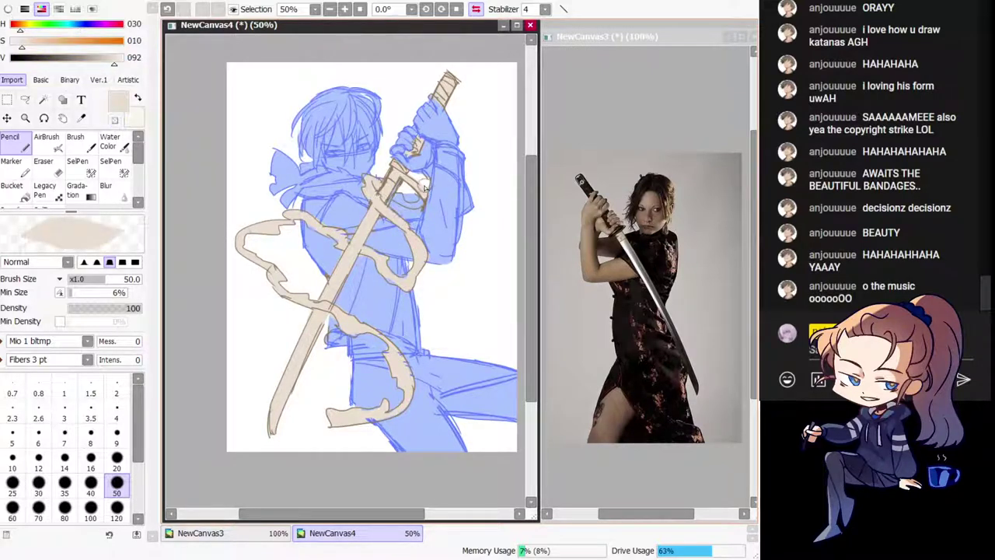
key(h)
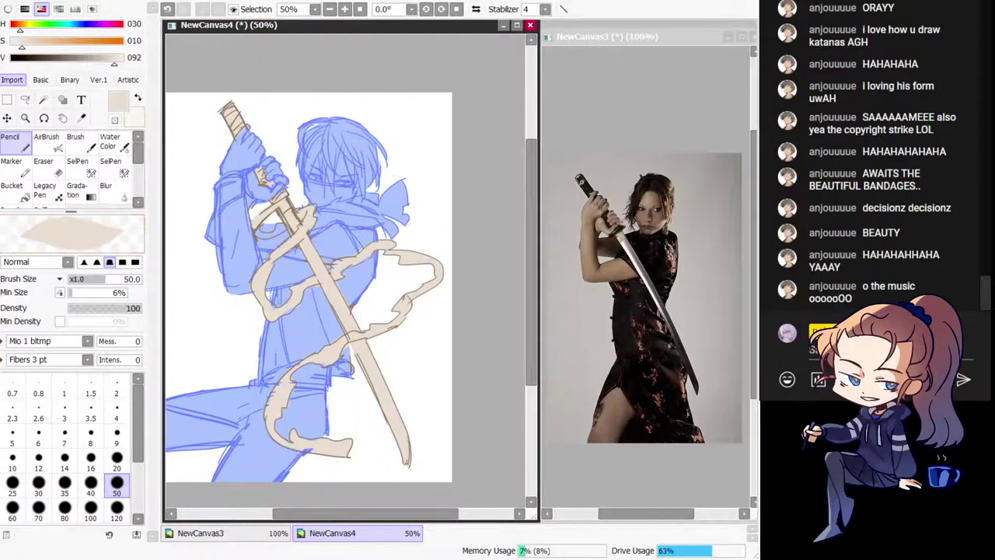
Step: Apply a straight fading gradient of pale cream (H 47, S 10, V 100) over the lower part of the sword and ribbon
click(75, 196)
drag(122, 56, 134, 57)
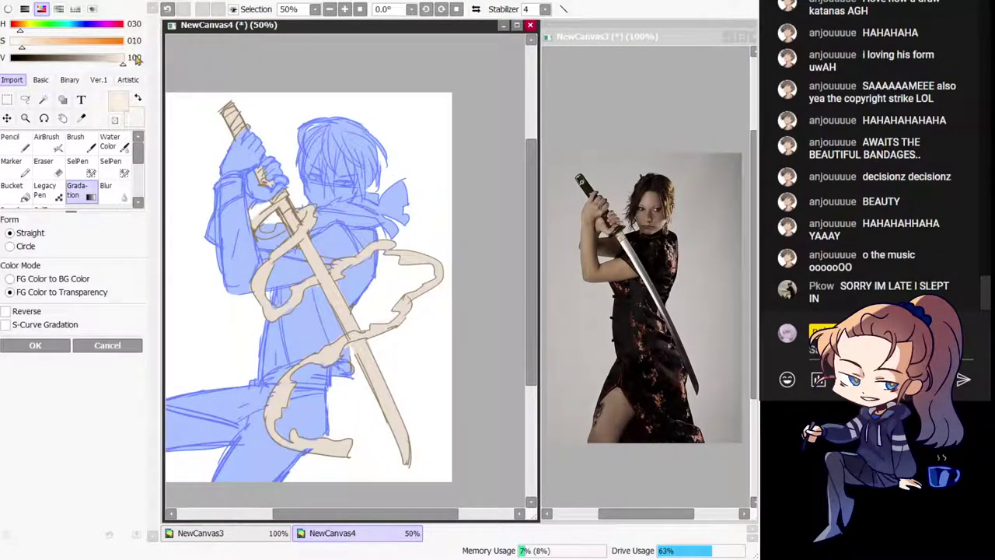
click(23, 28)
drag(25, 30, 26, 29)
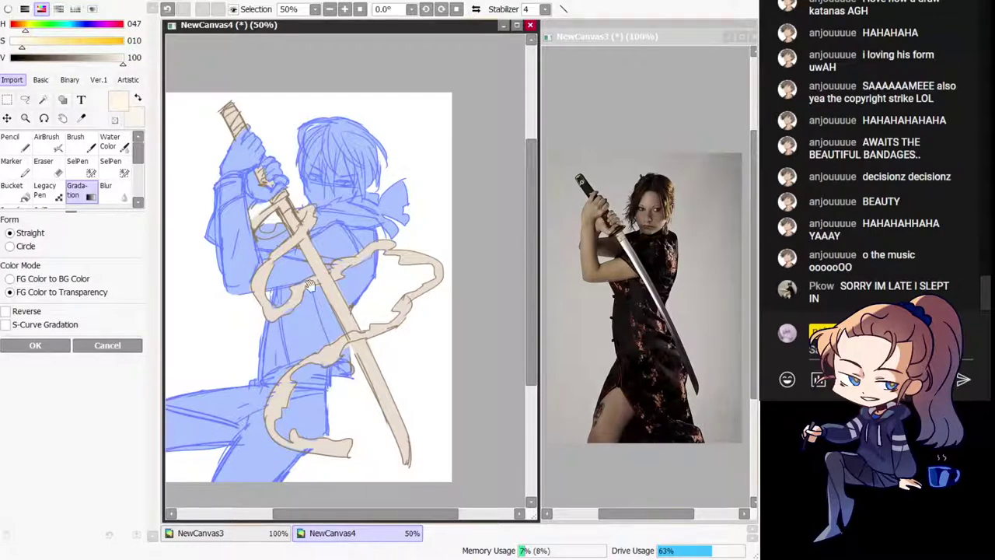
drag(320, 302, 362, 257)
drag(376, 310, 386, 350)
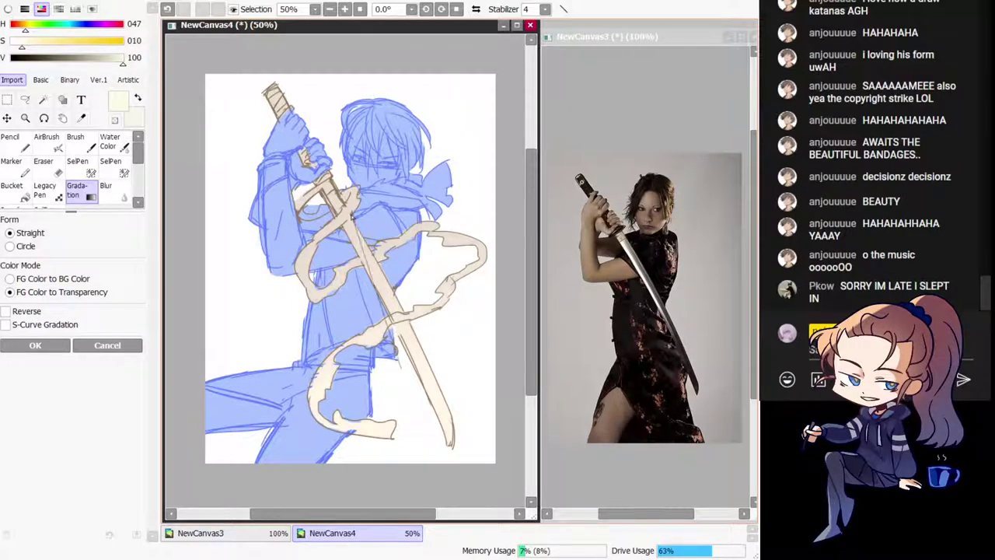
click(49, 347)
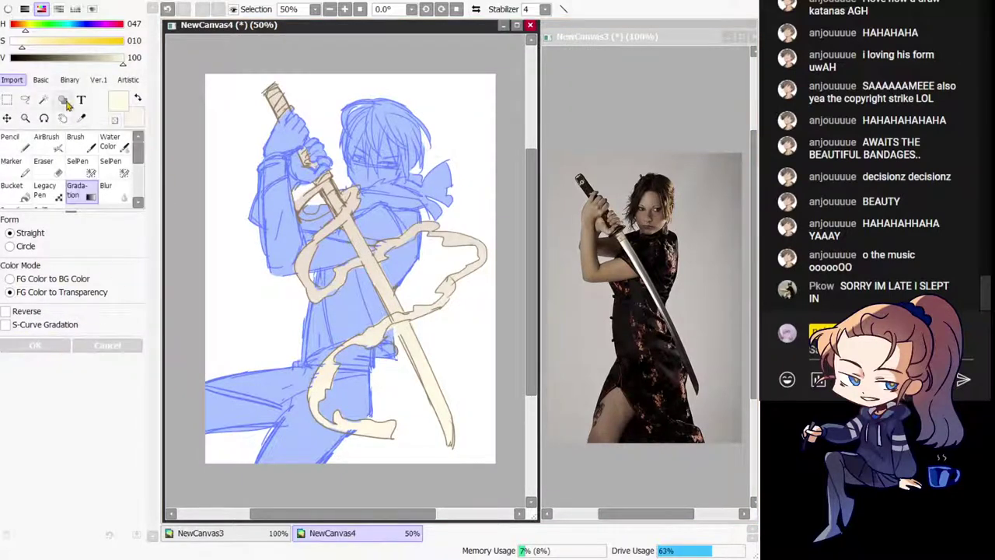
Step: Lay a second gradient with the cream reduced to S 7 across the sword and ribbon, fading toward the hilt
click(19, 43)
drag(379, 350, 324, 185)
click(33, 348)
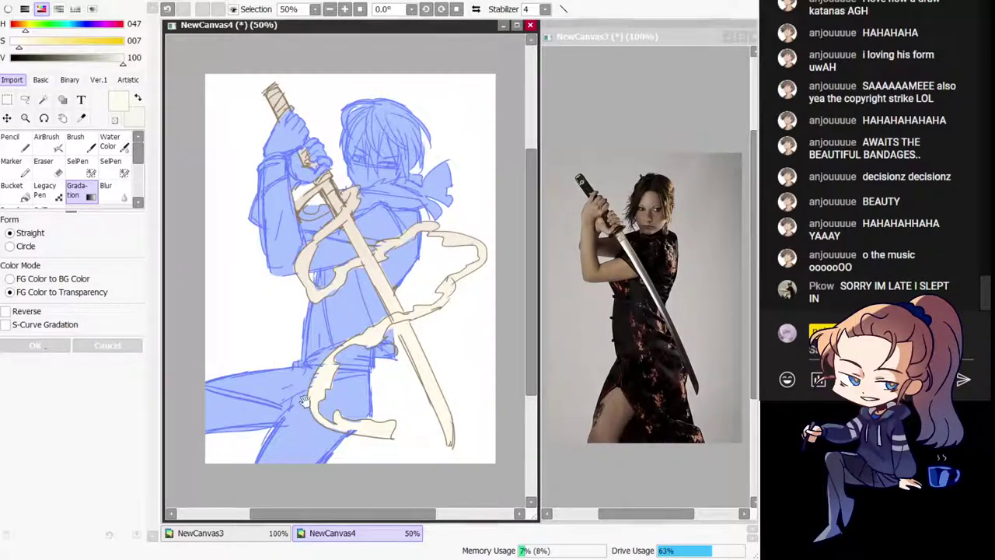
Step: Try a yellow gradient (H 47, S 42, V 100) running from the sword handle down the blade
scroll(288, 250, up, 1)
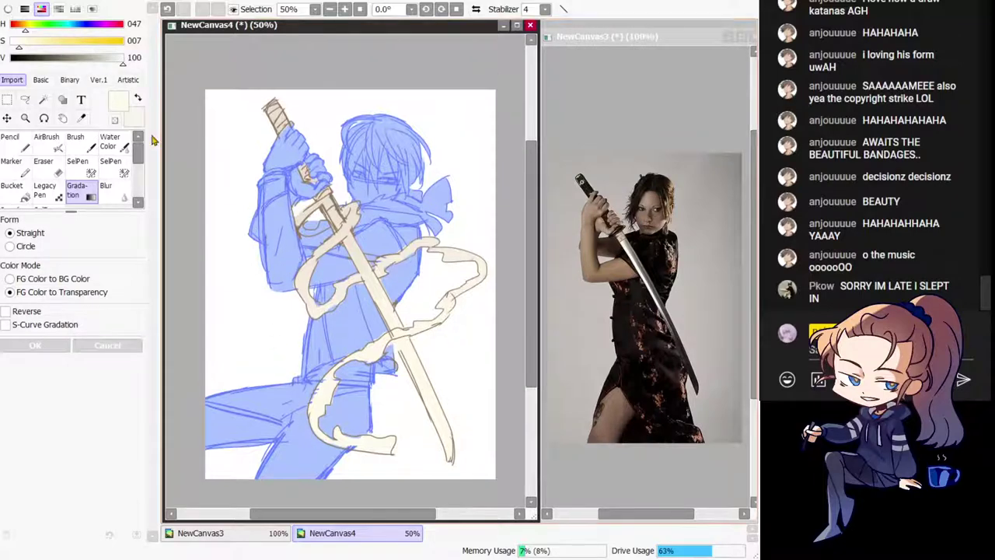
click(58, 42)
drag(310, 131, 402, 340)
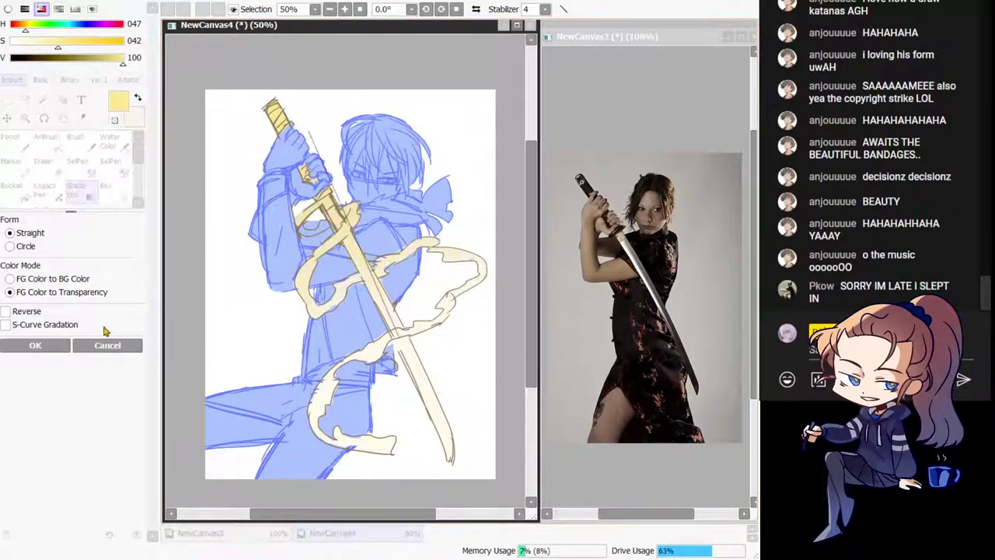
click(138, 344)
Step: Apply a light grey gradient (H 199, S 2, V 83) fading down from the handle over the sword and ribbon, checking it mirrored
drag(57, 48, 16, 48)
click(73, 26)
drag(118, 63, 103, 62)
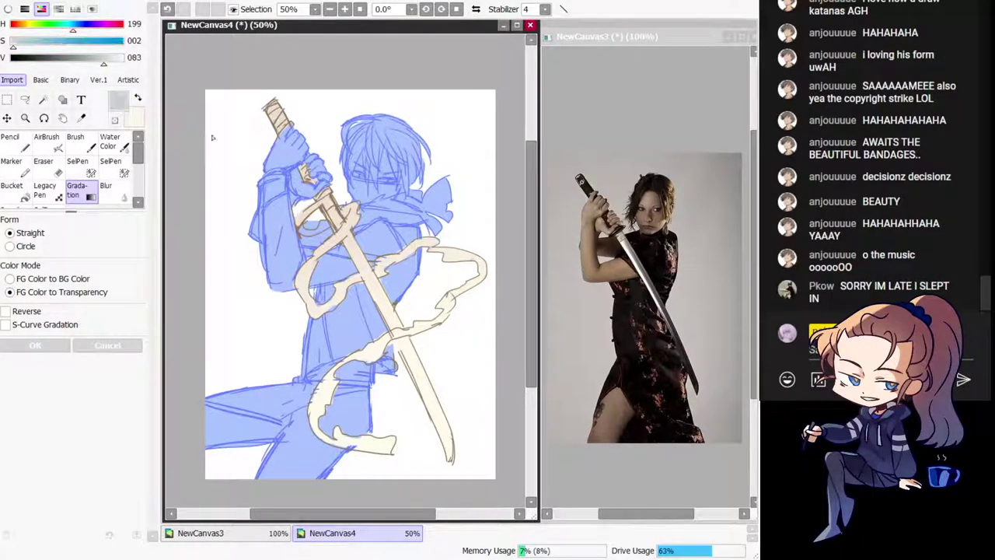
drag(268, 160, 382, 346)
key(h)
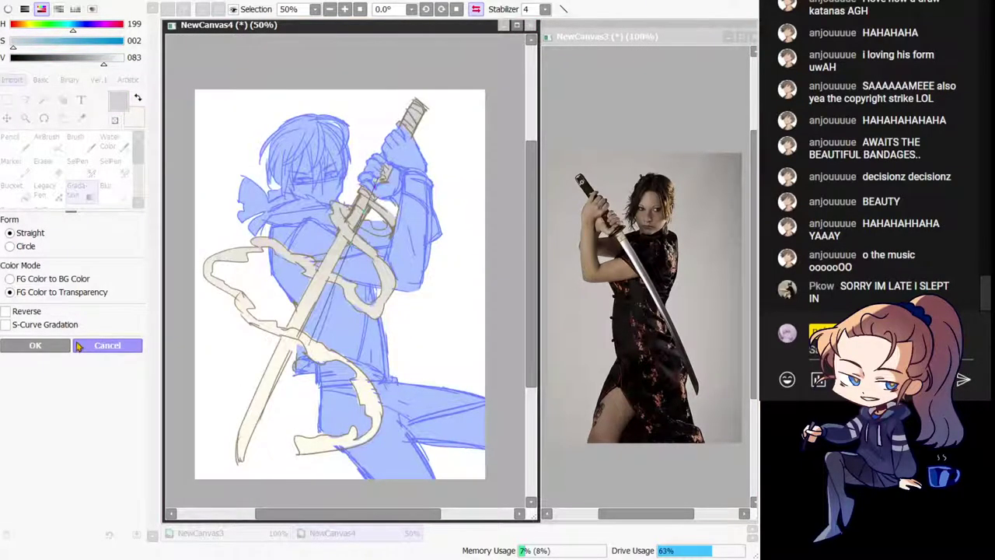
click(60, 345)
key(h)
Step: Try a vivid blue gradient (H 244, S 86, V 100) fading from the figure's head down toward the hips
drag(280, 347, 258, 349)
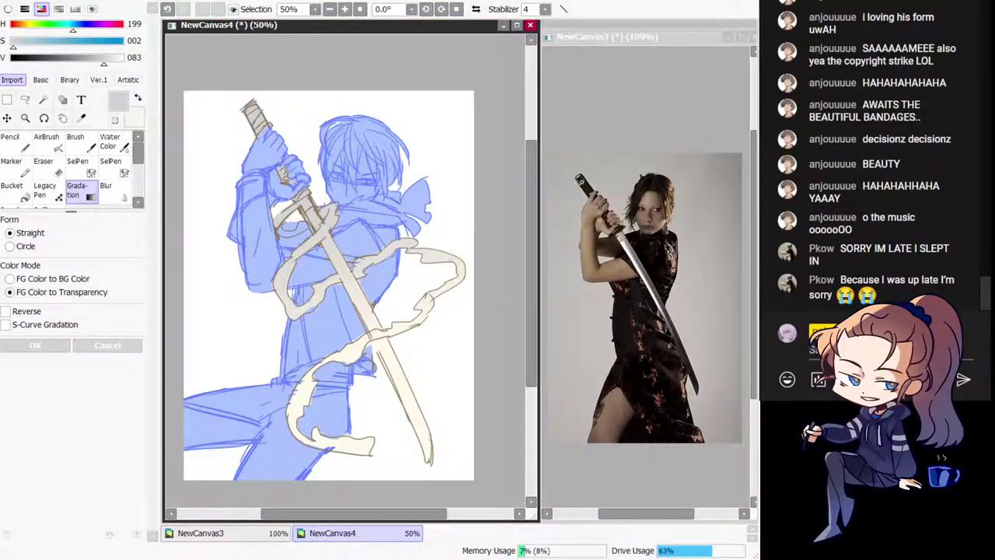
drag(302, 144, 288, 156)
click(87, 27)
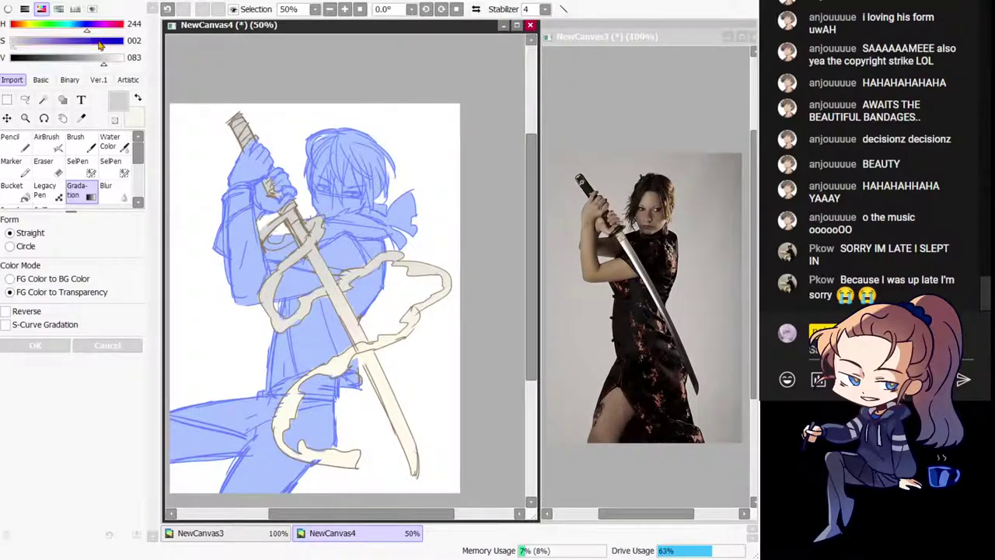
click(107, 44)
drag(107, 62, 129, 63)
drag(327, 136, 299, 381)
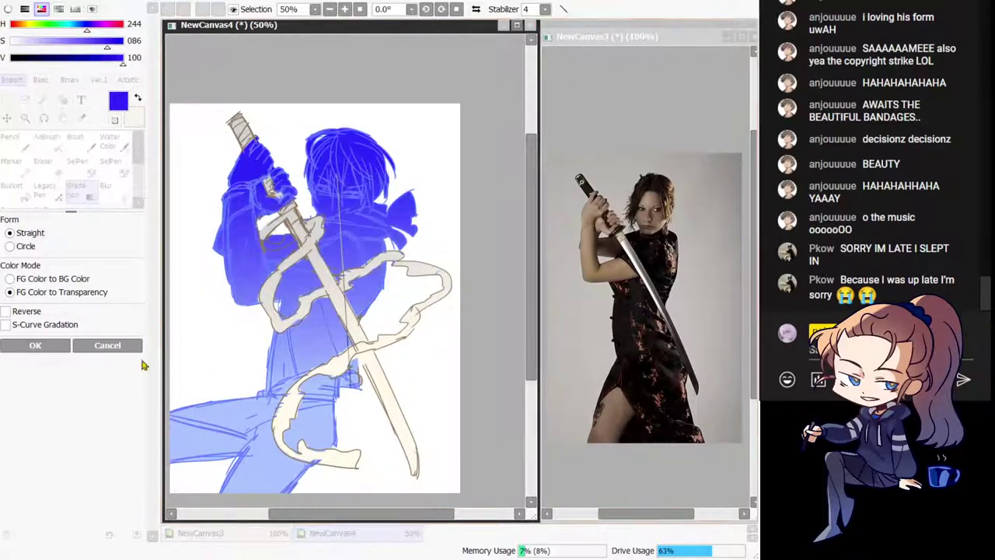
click(33, 345)
key(ctrl+z)
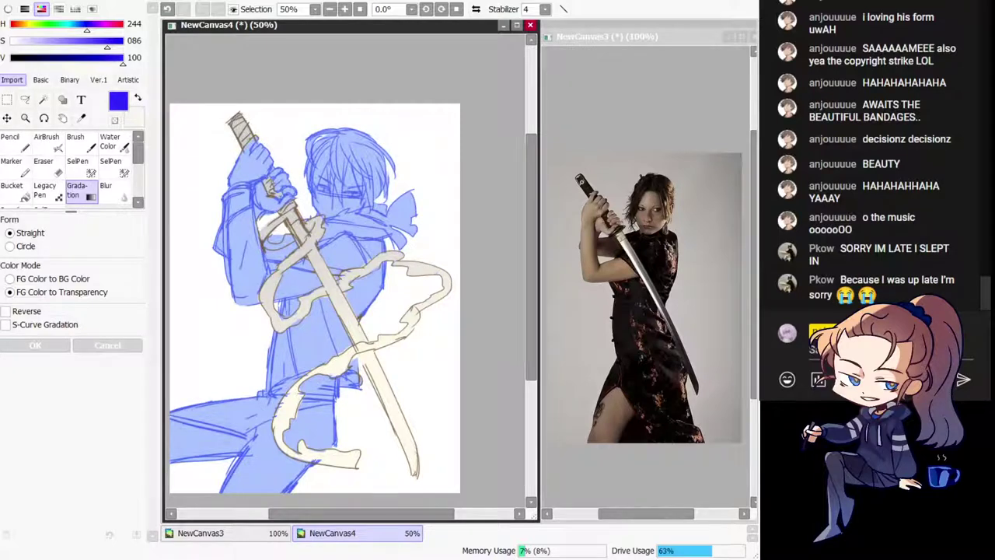
drag(334, 182, 344, 396)
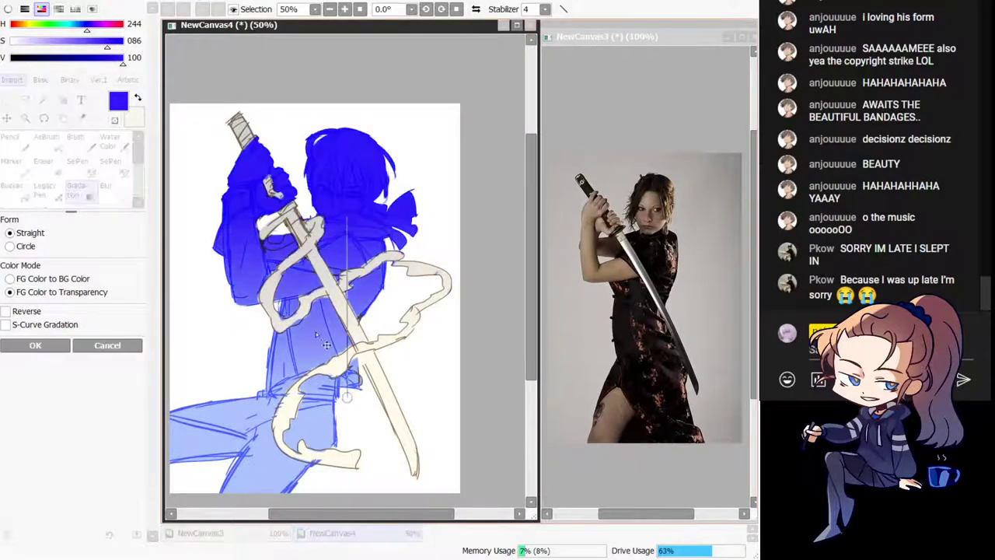
click(107, 345)
Step: Try a purple gradient (H 273, S 54, V 74) fading down the figure's upper body
click(95, 29)
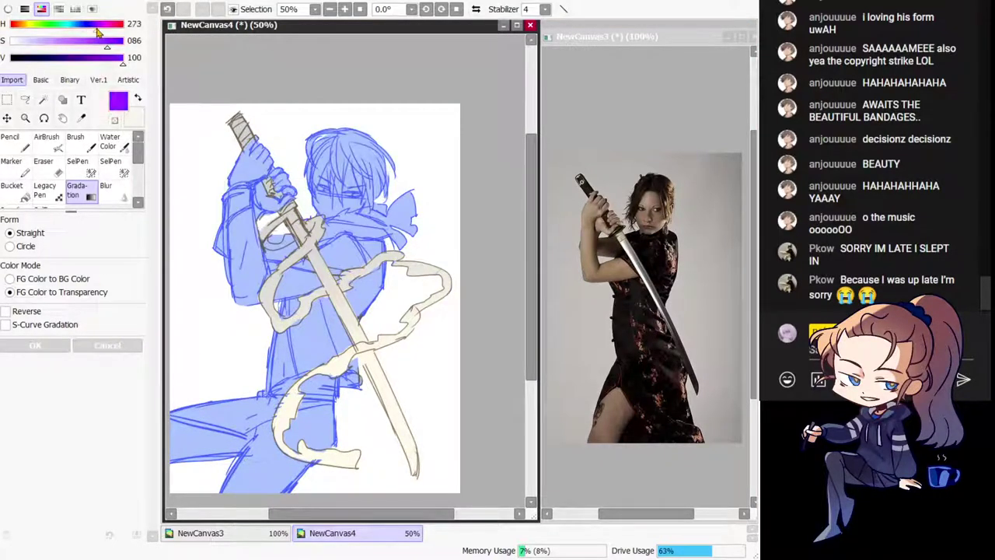
click(71, 45)
click(94, 62)
drag(285, 257, 303, 350)
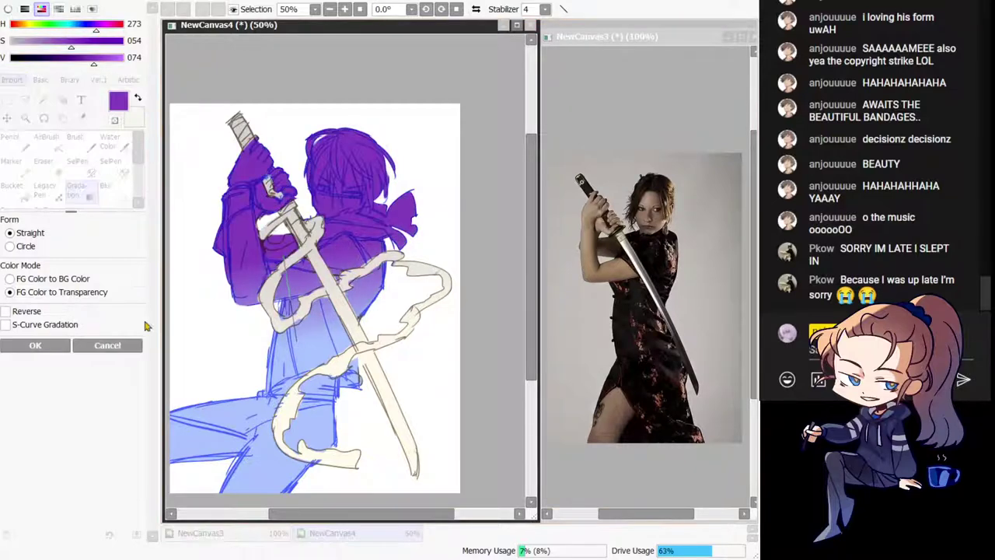
Step: Shift the gradient colour to muted indigo (H 240, S 24, V 60) and apply it fading from the upper body down to the hips
click(39, 49)
click(87, 29)
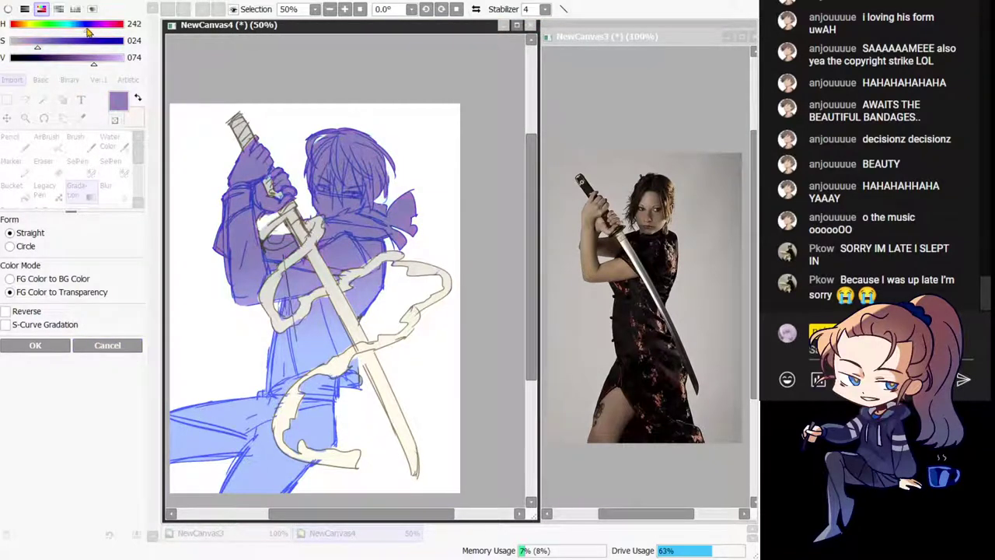
drag(107, 65, 114, 64)
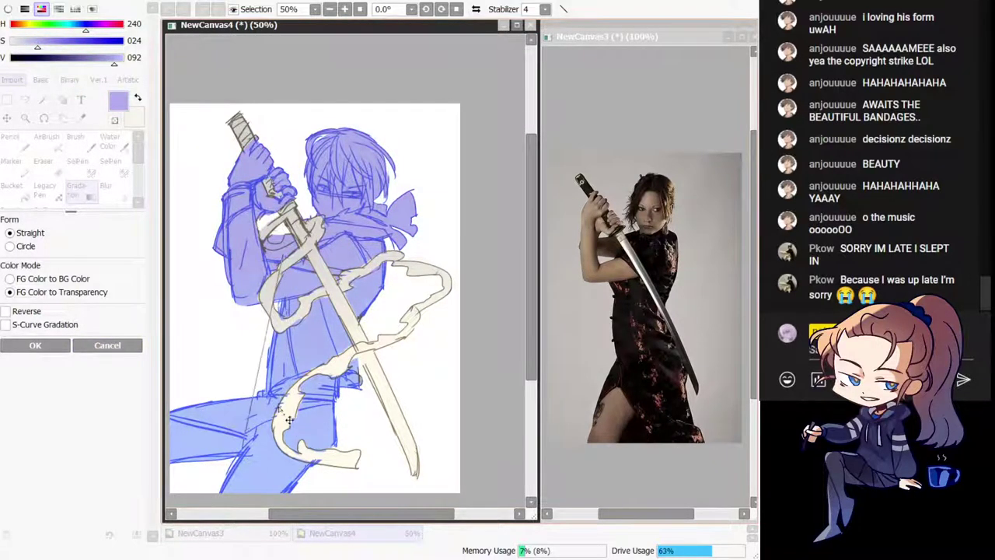
click(124, 346)
click(78, 63)
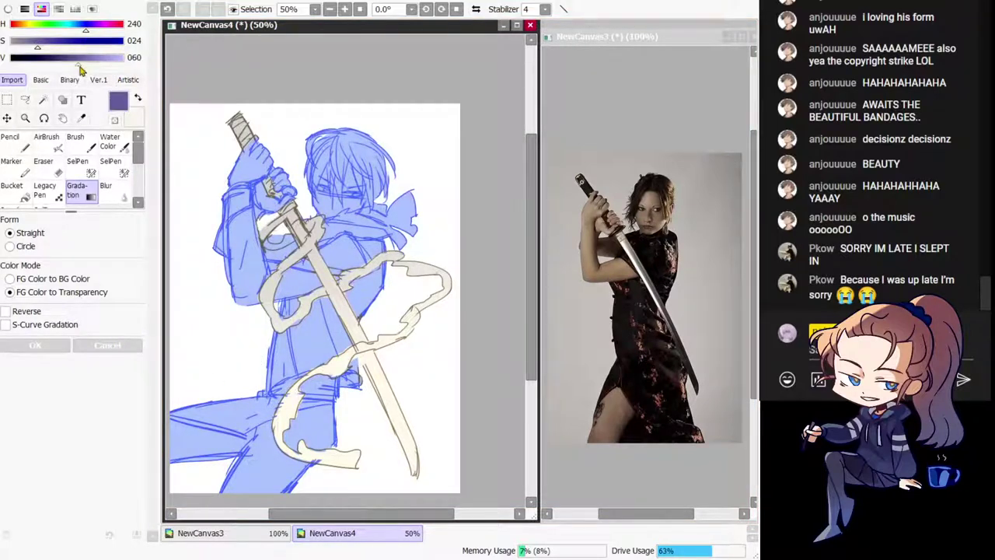
drag(311, 229, 325, 420)
key(h)
drag(445, 394, 392, 355)
click(35, 345)
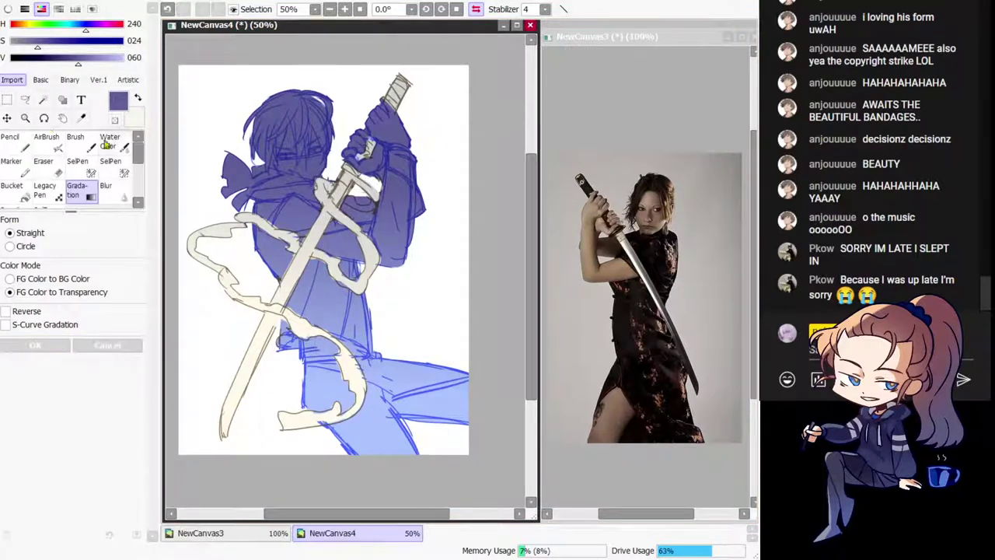
Step: Sample the figure's light blue and try a brighter blue gradient (H 208, S 59, V 100) rising from the legs
right_click(217, 232)
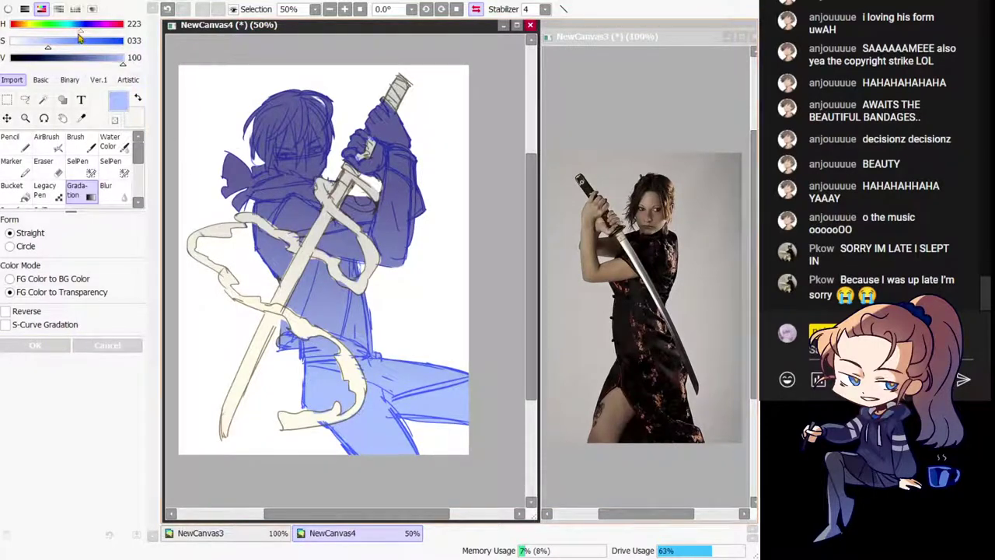
click(76, 31)
click(77, 44)
drag(377, 412, 323, 165)
key(h)
click(109, 345)
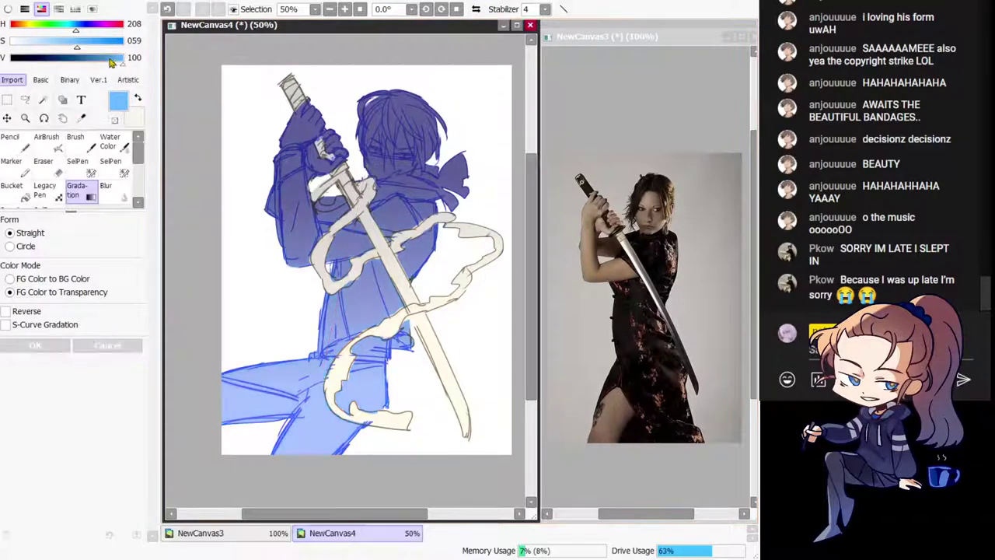
Step: Apply a sky-blue gradient (H 203, S 48, V 100) fading upward from the legs into the torso
click(76, 34)
click(65, 44)
drag(339, 415, 380, 162)
click(36, 345)
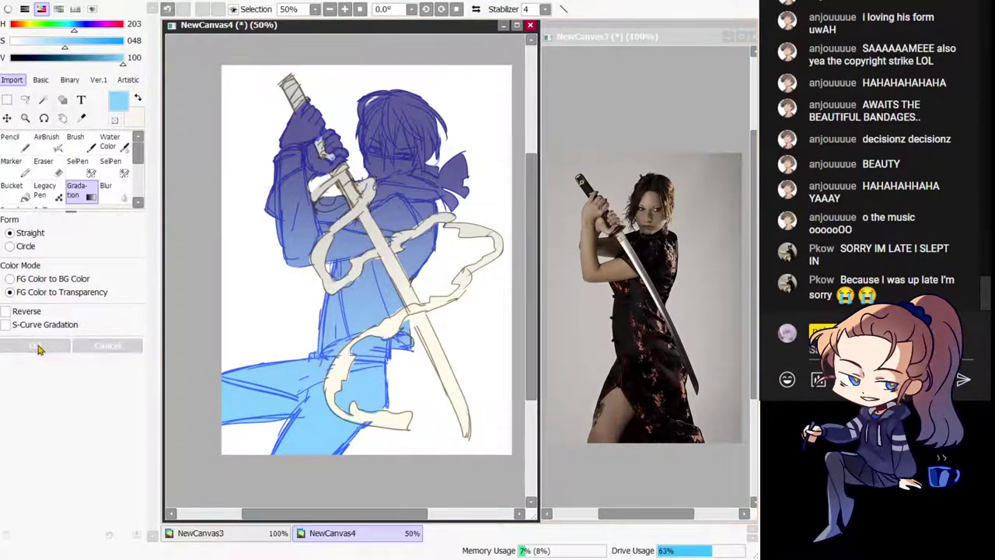
Step: Compare the figure's gradient colouring with its earlier flat blue
key(Insert)
key(Insert)
key(Insert)
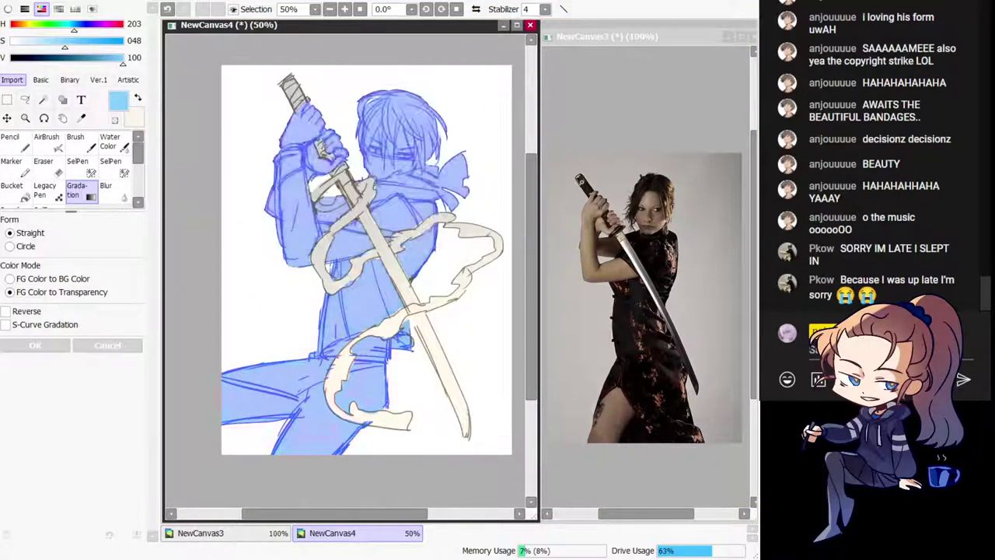
key(Insert)
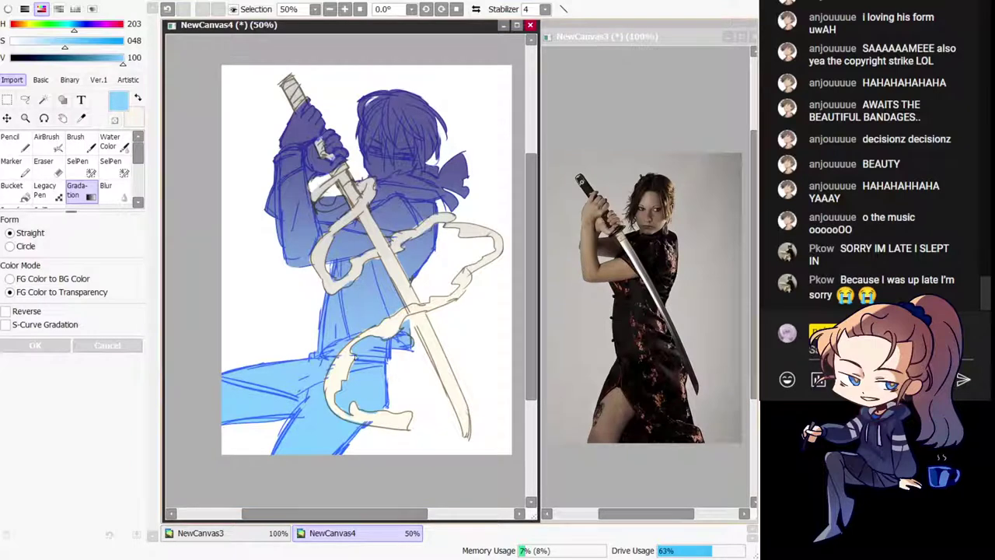
key(Insert)
key(Insert)
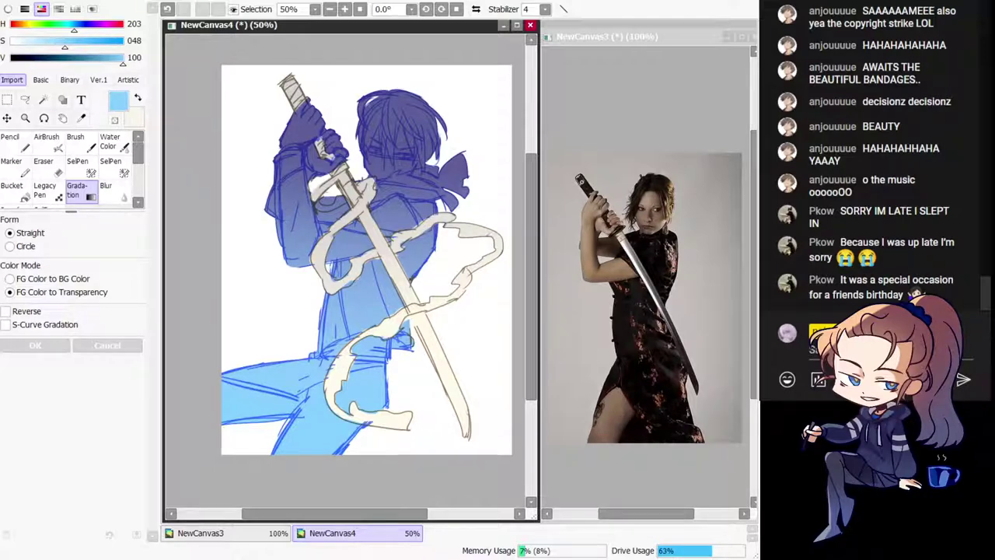
Step: Try a filter adjustment on the coloured artwork, undo it, and apply the adjustment again
click(249, 36)
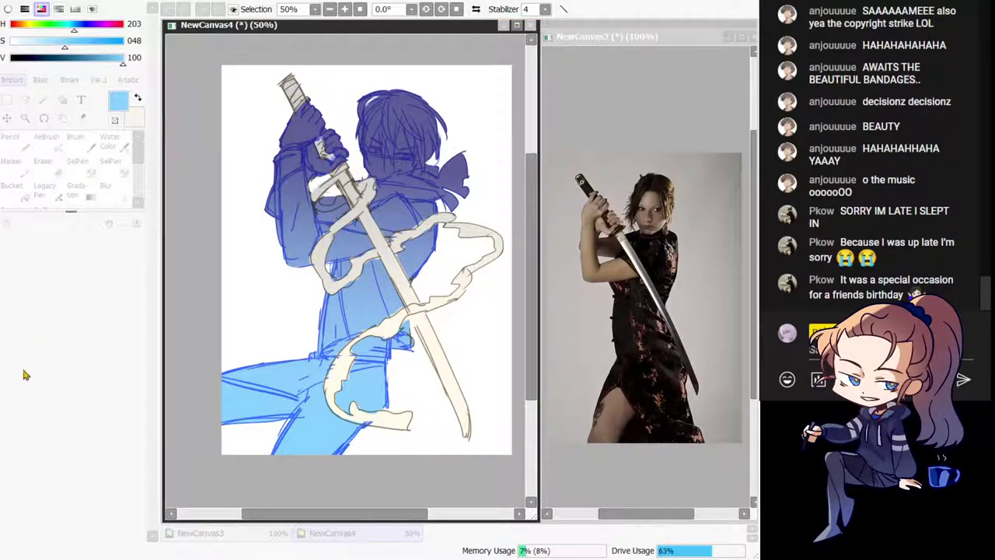
click(44, 378)
key(Return)
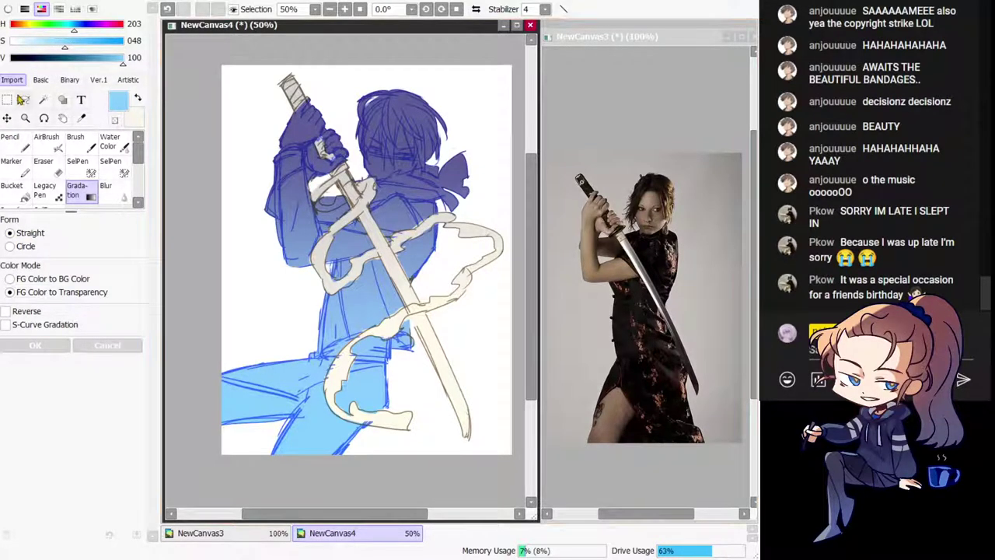
key(ctrl+z)
click(230, 35)
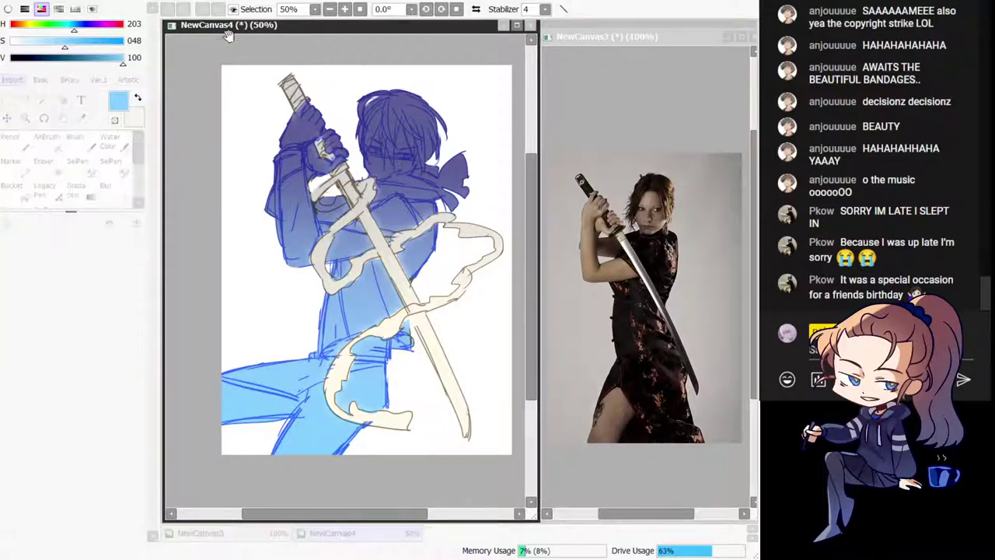
click(75, 369)
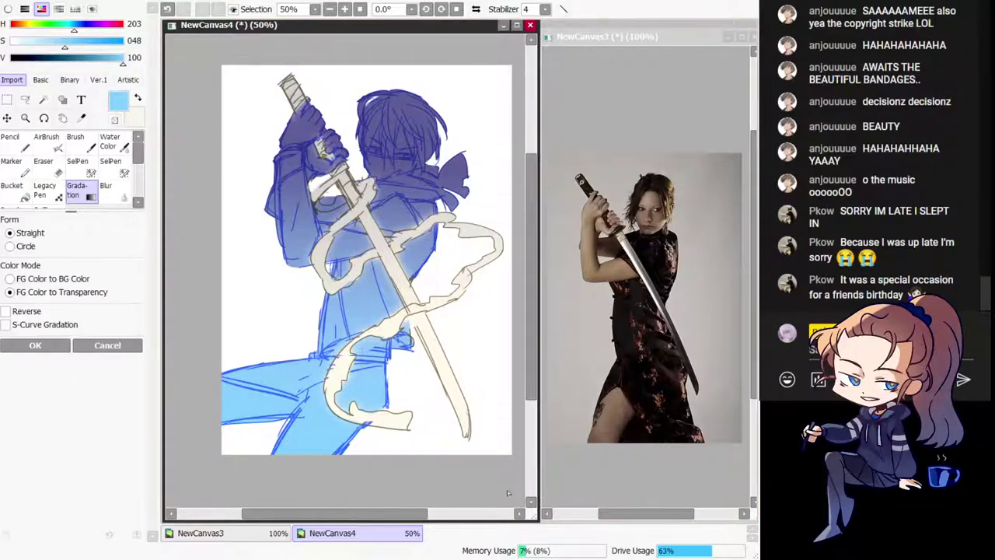
Step: Show the two anime character reference images in NewCanvas3 and return to the NewCanvas4 drawing
click(594, 481)
click(1, 287)
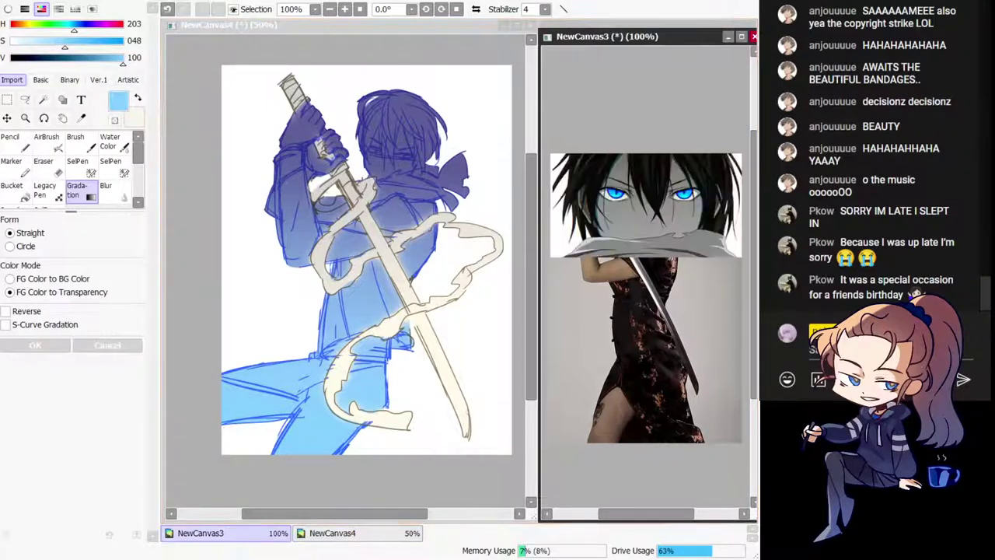
click(2, 269)
click(317, 492)
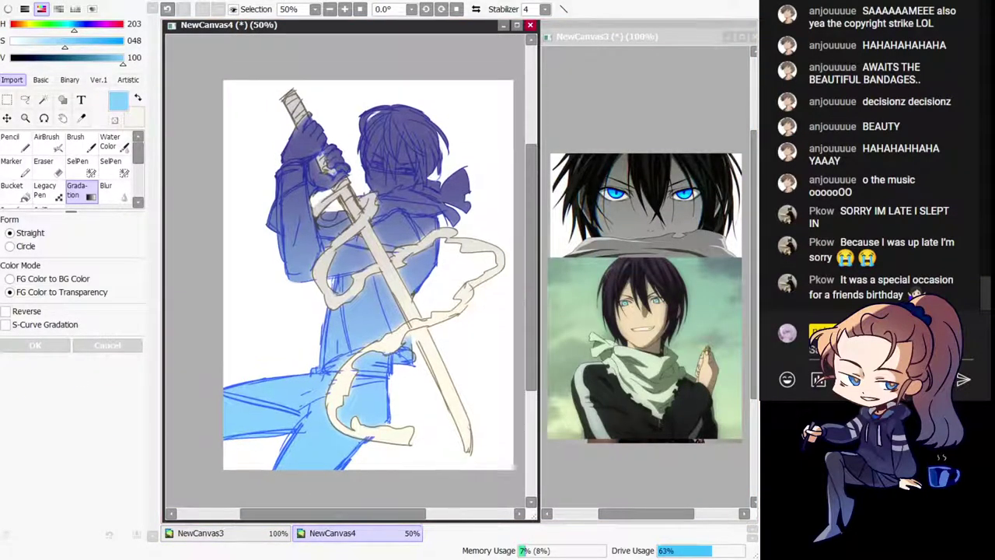
Step: Discard the stray light-blue gradient and check the drawing in mirrored view
click(239, 304)
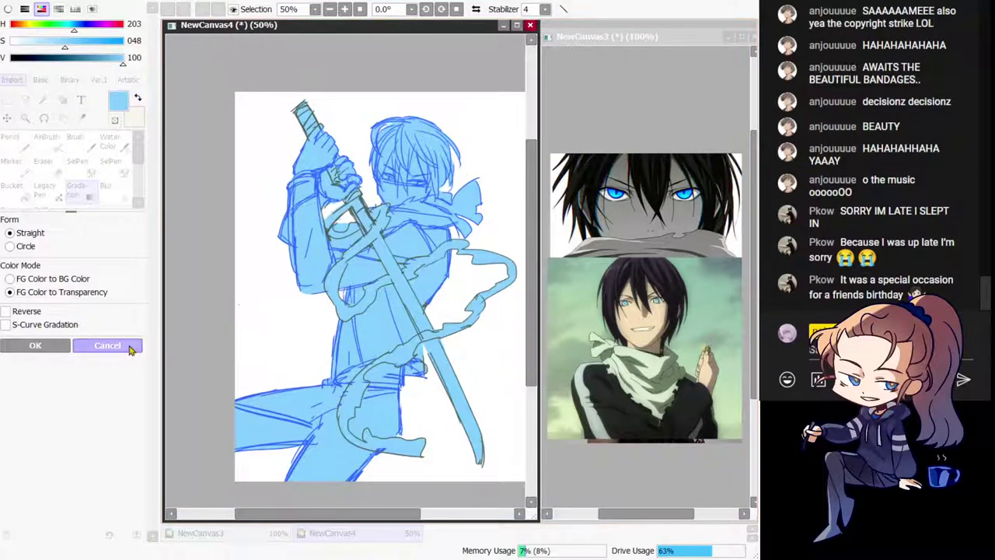
click(129, 347)
drag(355, 418, 330, 415)
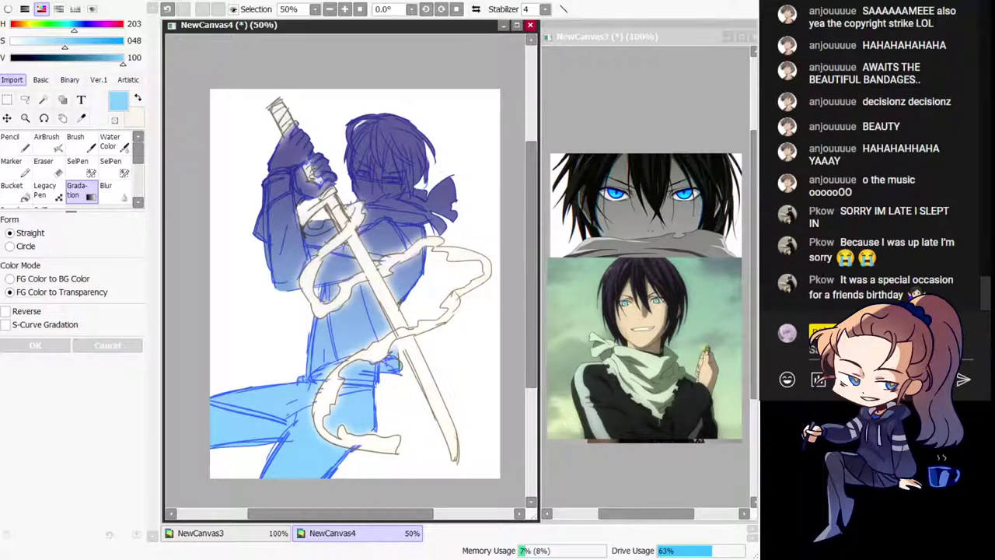
key(h)
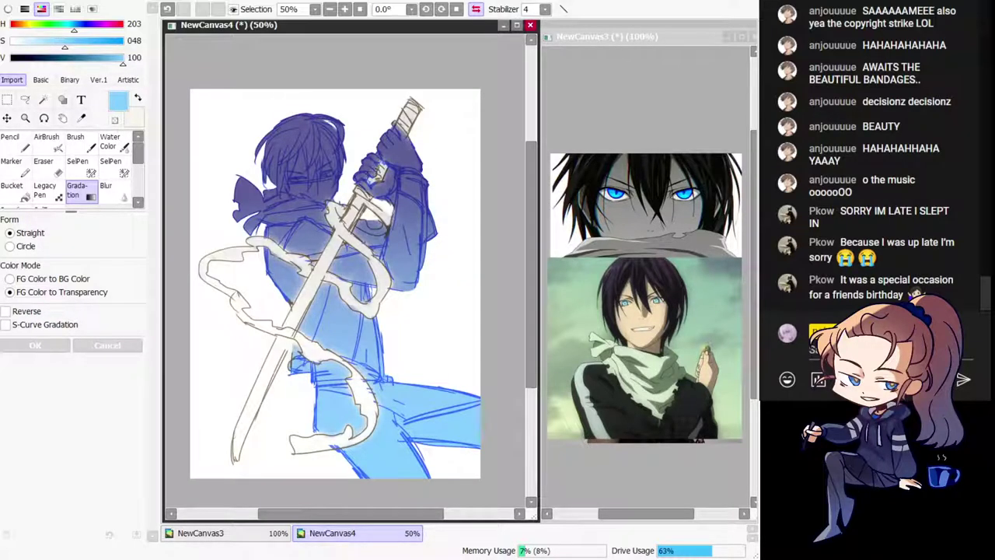
Step: Paint the irises of both eyes light blue, using the Pencil at brush size 20
key(h)
drag(354, 256, 284, 405)
key(Page_Up)
key(Page_Up)
key(Page_Up)
key(Page_Up)
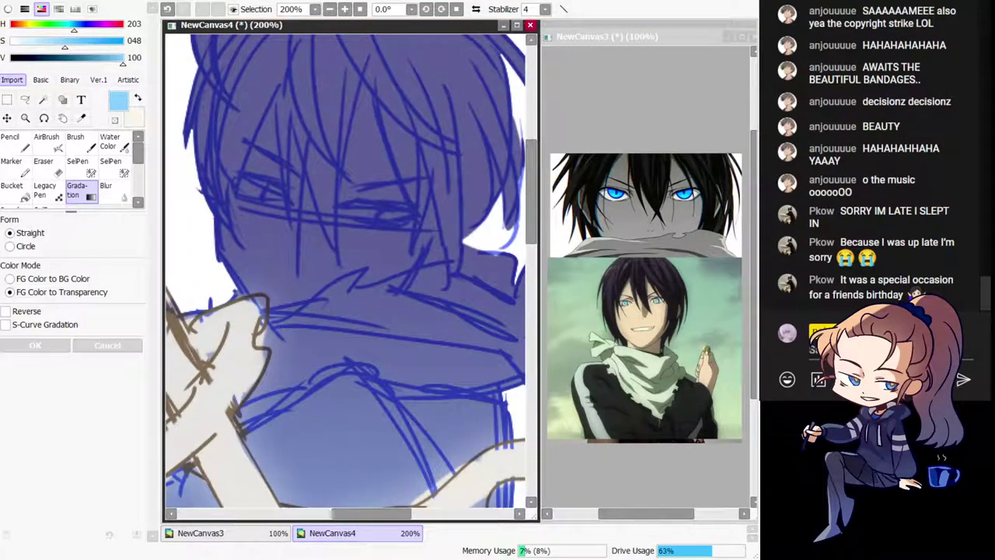
key(n)
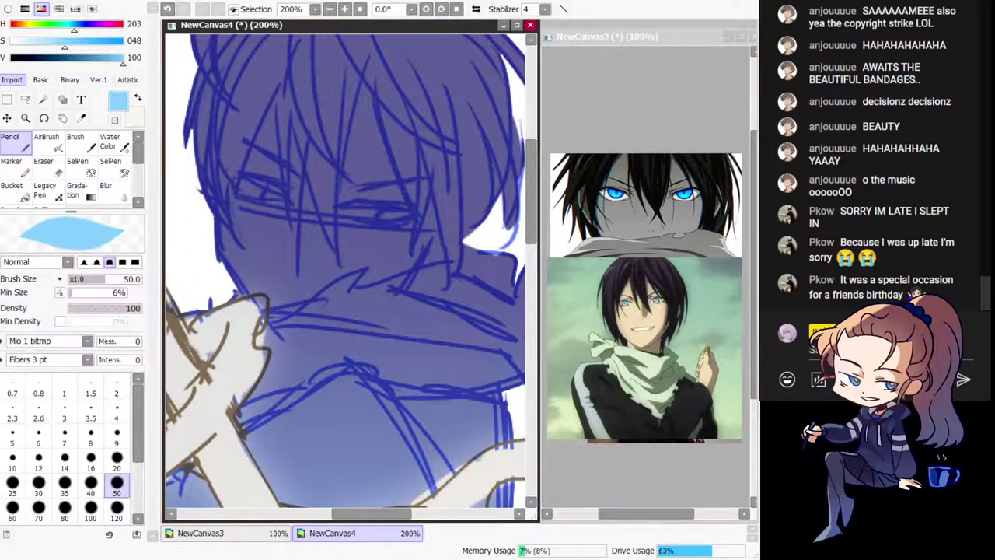
scroll(314, 430, down, 5)
scroll(289, 457, up, 5)
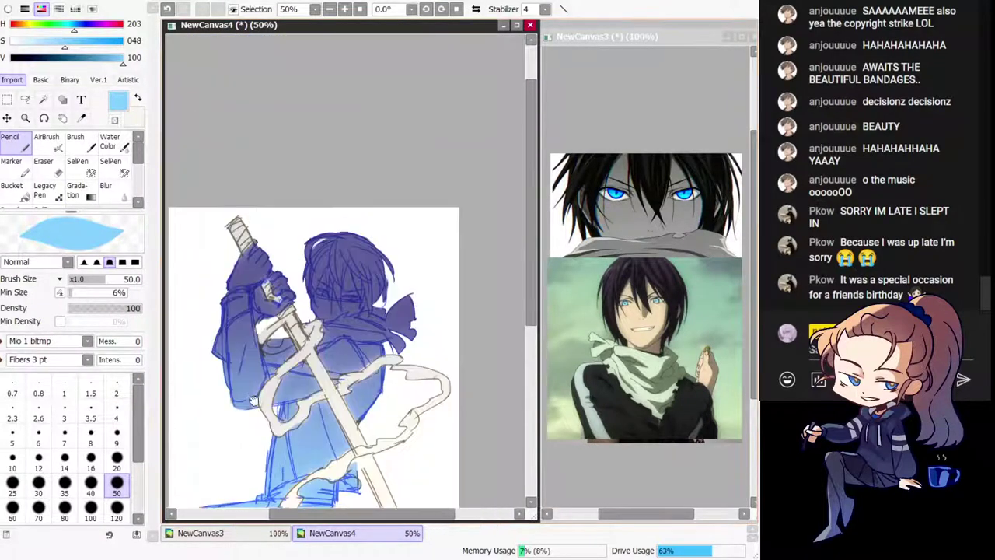
mouse_move(222, 390)
mouse_down()
mouse_move(218, 401)
mouse_move(304, 303)
mouse_up()
key(ctrl+z)
click(117, 460)
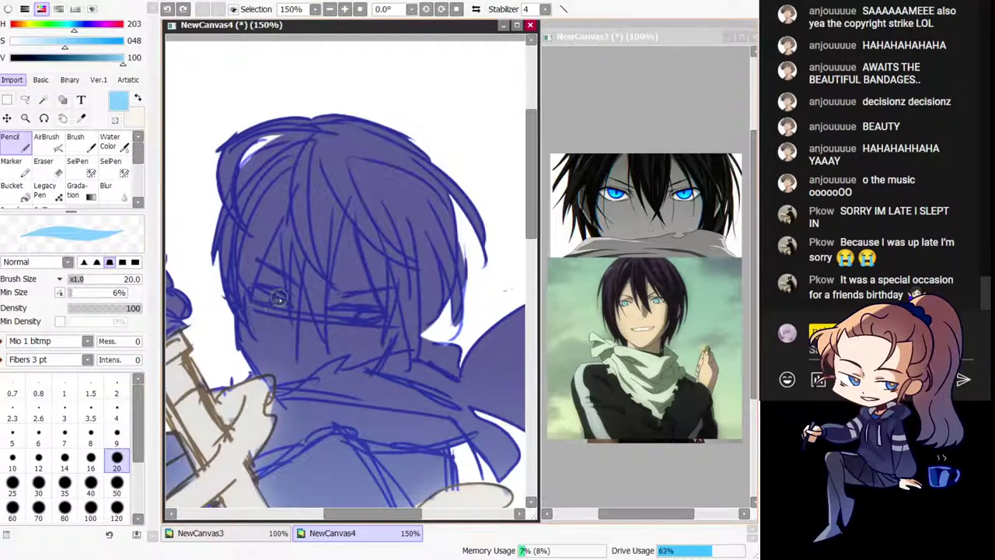
drag(286, 303, 282, 302)
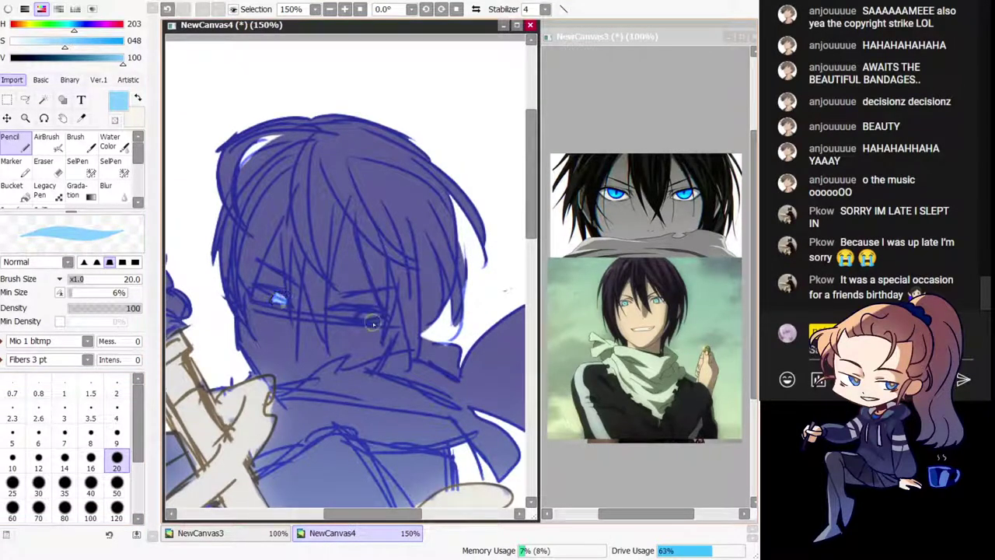
mouse_move(374, 315)
mouse_down()
mouse_move(365, 316)
mouse_move(383, 312)
mouse_up()
Step: Sample a muted blue from the figure and fill the whites of both eyes with it
mouse_move(393, 278)
mouse_down()
mouse_move(409, 147)
mouse_move(393, 207)
mouse_up()
drag(328, 332, 352, 214)
alt+click(224, 378)
scroll(224, 378, up, 5)
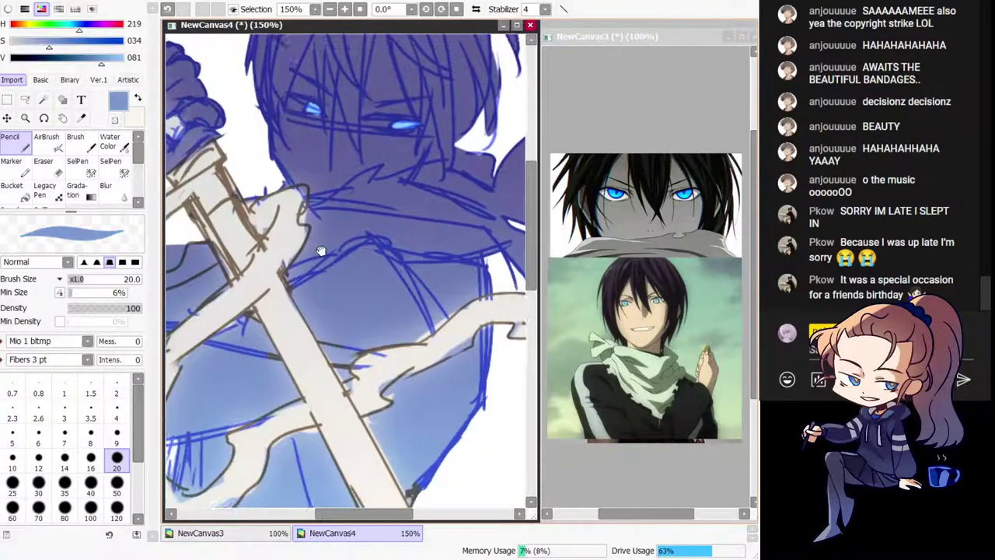
key(ctrl+z)
drag(298, 268, 310, 270)
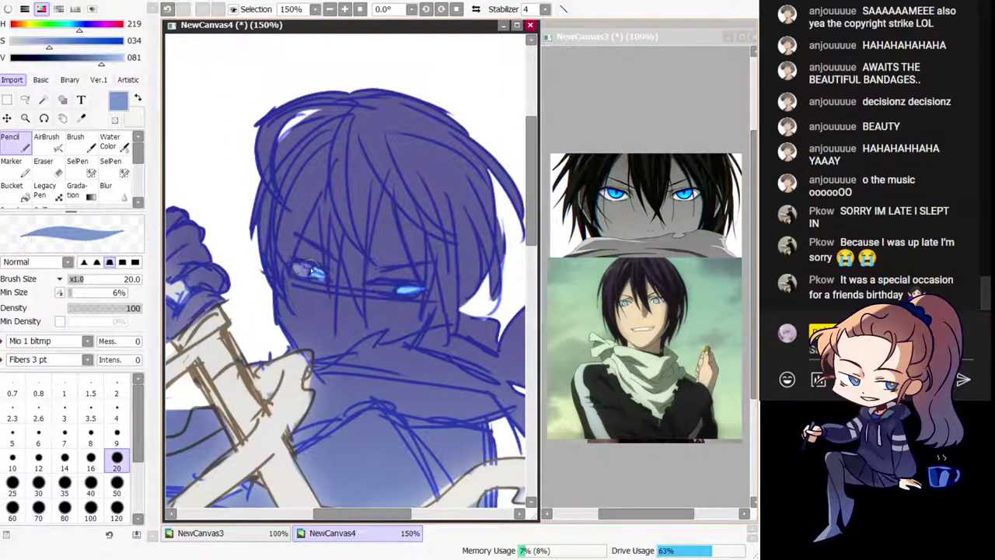
drag(375, 286, 405, 286)
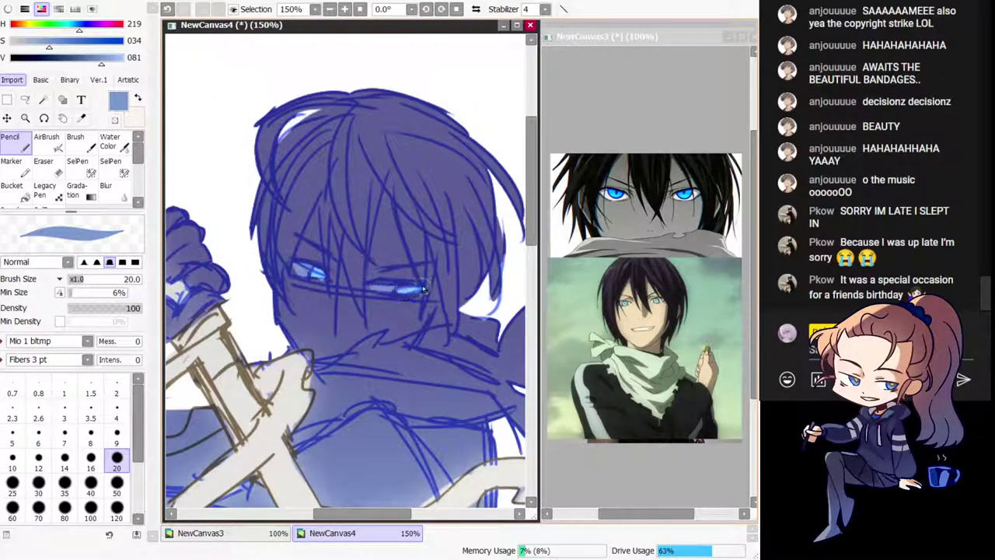
key(Home)
drag(382, 198, 307, 260)
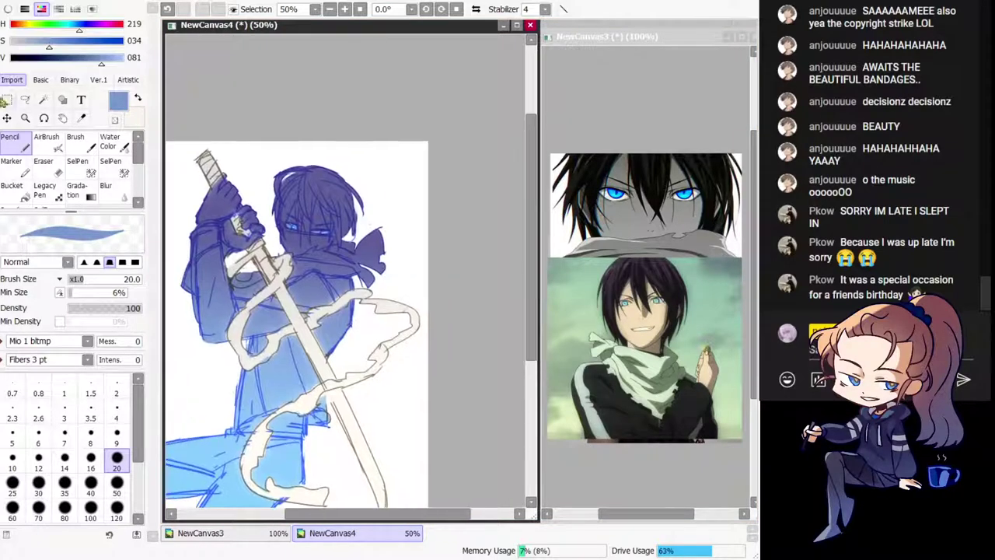
scroll(307, 261, up, 1)
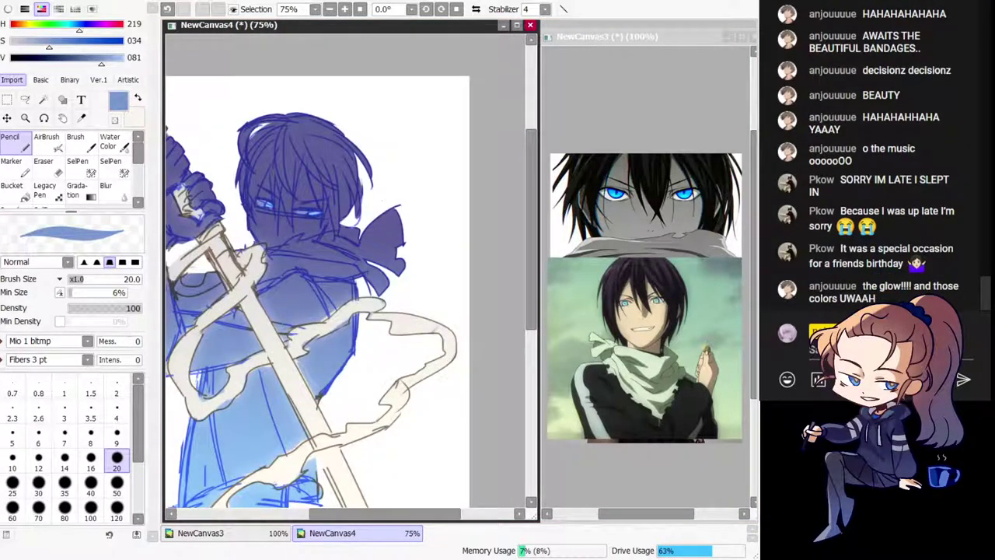
drag(368, 300, 404, 298)
Step: Paint the hair dark indigo with saturation 24 and value 45 at brush size 50, and check it in mirrored view
right_click(392, 279)
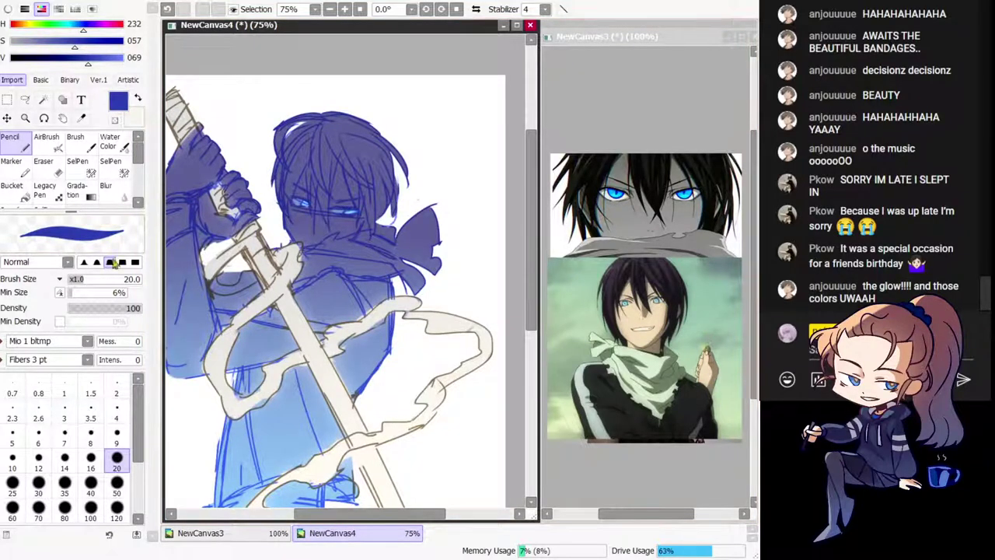
mouse_move(358, 131)
mouse_down()
mouse_move(305, 144)
mouse_move(283, 201)
mouse_up()
key(ctrl+z)
click(113, 484)
click(38, 44)
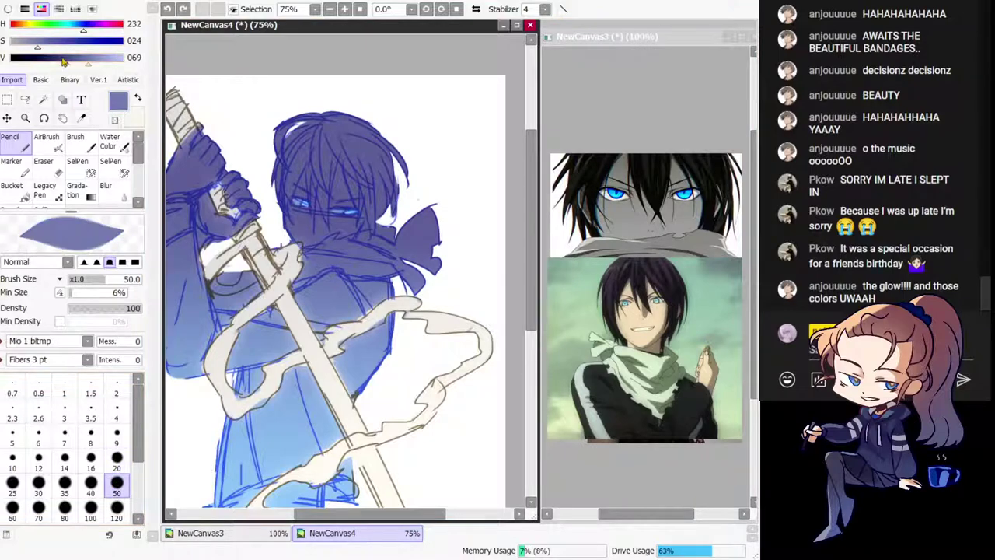
click(62, 60)
mouse_move(302, 121)
mouse_down()
mouse_move(290, 190)
mouse_move(340, 115)
mouse_move(289, 203)
mouse_up()
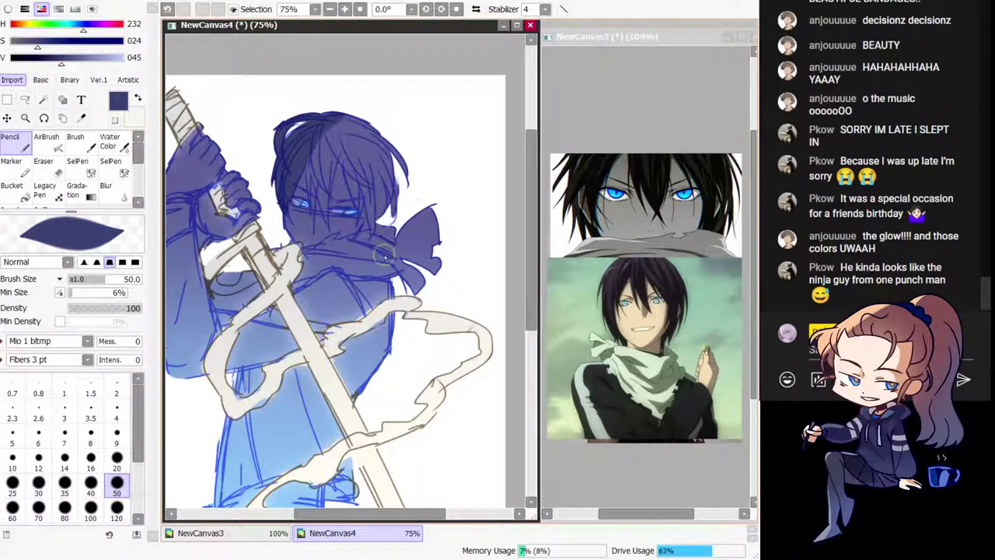
mouse_move(310, 179)
mouse_down()
mouse_move(313, 206)
mouse_move(311, 160)
mouse_move(314, 232)
mouse_move(346, 123)
mouse_move(328, 201)
mouse_move(357, 132)
mouse_move(324, 192)
mouse_move(342, 116)
mouse_move(380, 156)
mouse_move(353, 171)
mouse_move(331, 147)
mouse_move(385, 198)
mouse_move(396, 180)
mouse_move(354, 185)
mouse_move(358, 223)
mouse_move(372, 212)
mouse_move(373, 233)
mouse_move(372, 195)
mouse_move(400, 219)
mouse_up()
key(ctrl+z)
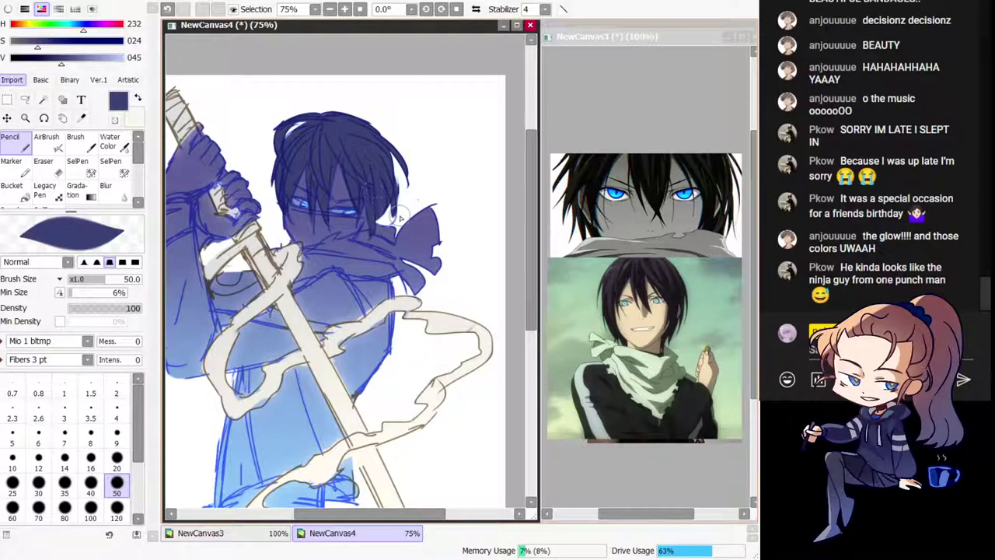
key(Home)
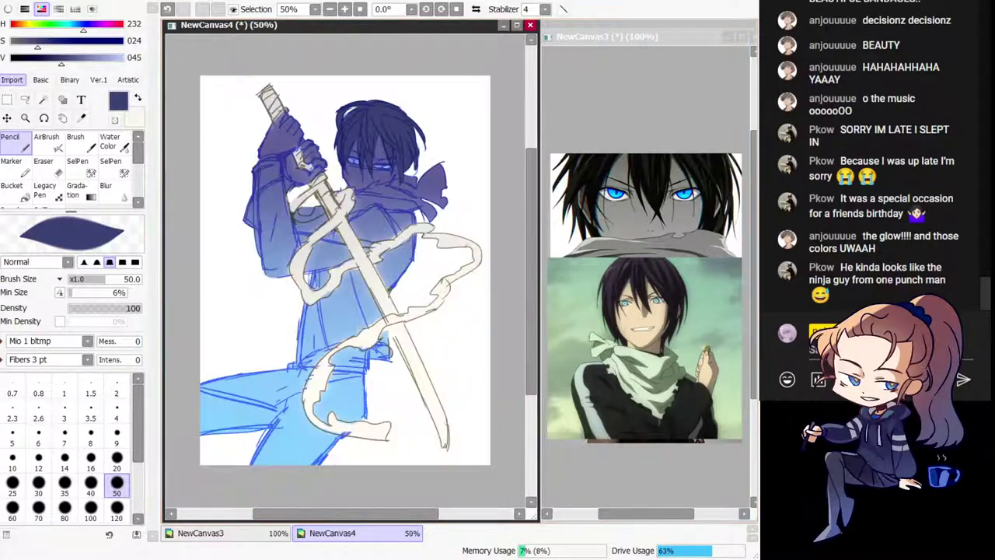
key(h)
key(h)
Step: Try shading the upper part of the raised sleeve in dark indigo and undo the attempt
key(Page_Up)
drag(357, 149, 335, 170)
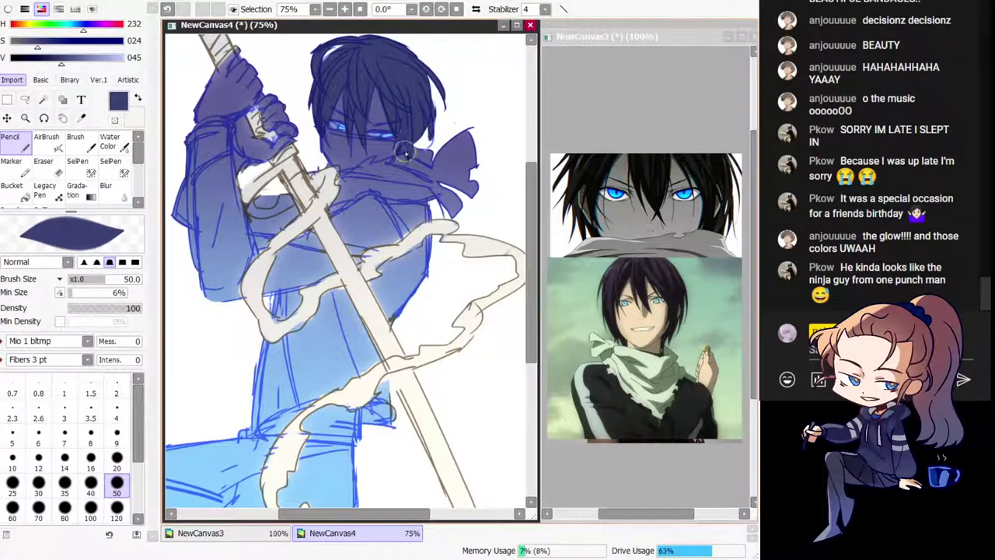
drag(390, 223, 424, 275)
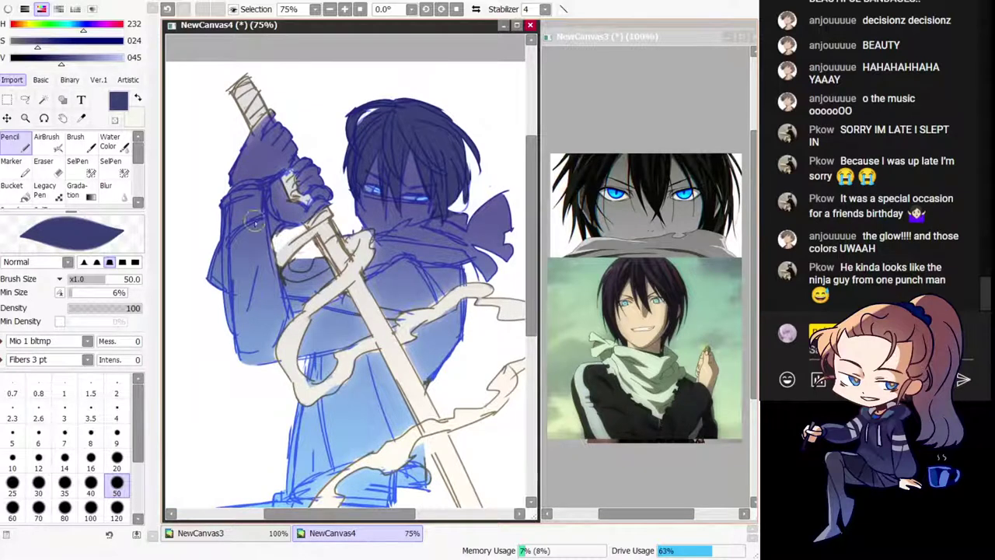
mouse_move(225, 190)
mouse_down()
mouse_move(254, 179)
mouse_move(227, 210)
mouse_up()
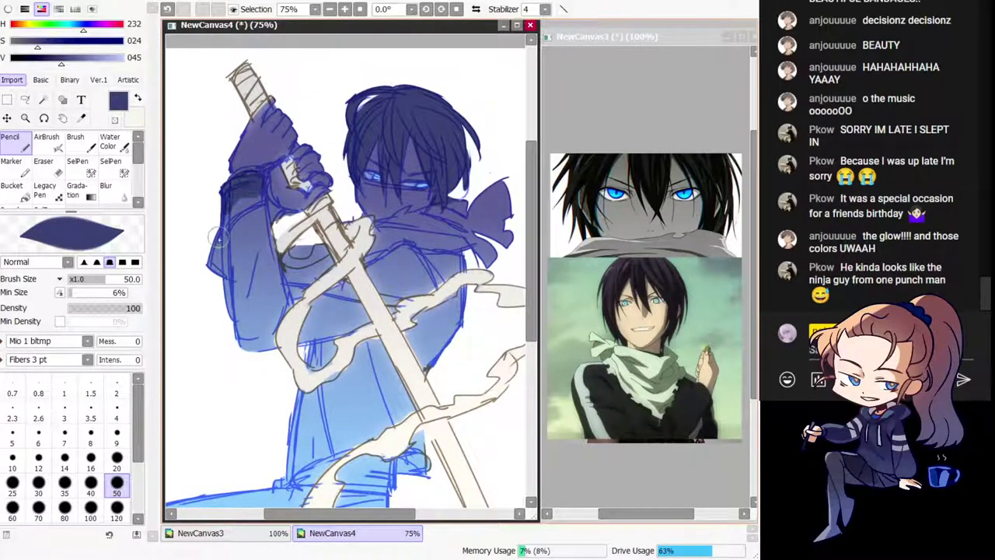
key(ctrl+z)
key(ctrl+z)
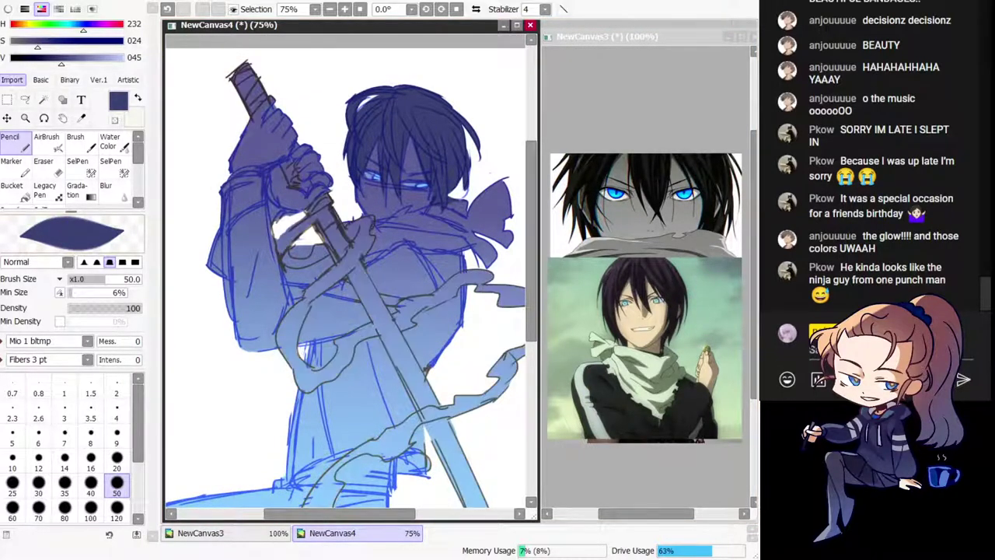
key(ctrl+y)
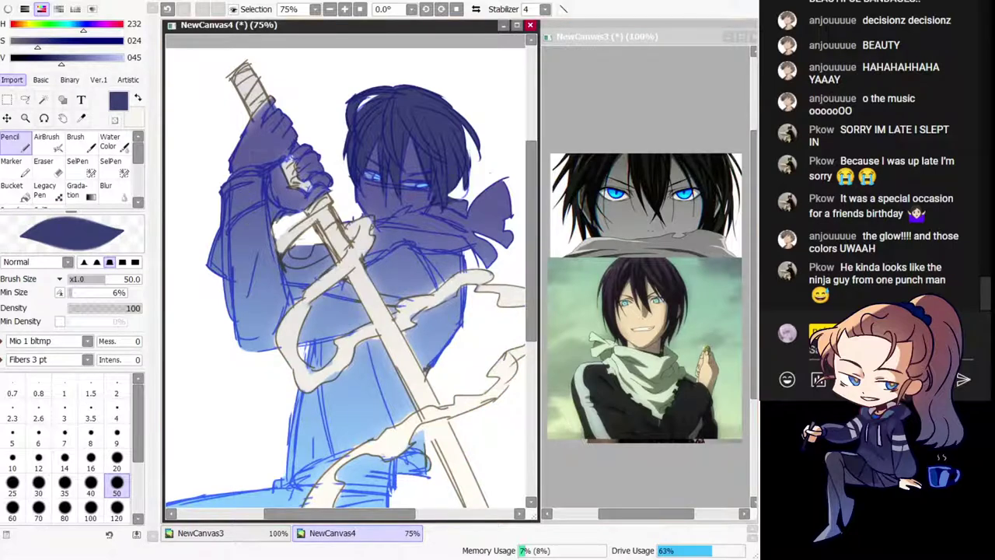
Step: Paint the raised sleeve, the other arm and the shoulder dark navy at brush size 50, leaving the ribbon and sword uncovered
mouse_move(261, 179)
mouse_down()
mouse_move(229, 189)
mouse_move(221, 241)
mouse_up()
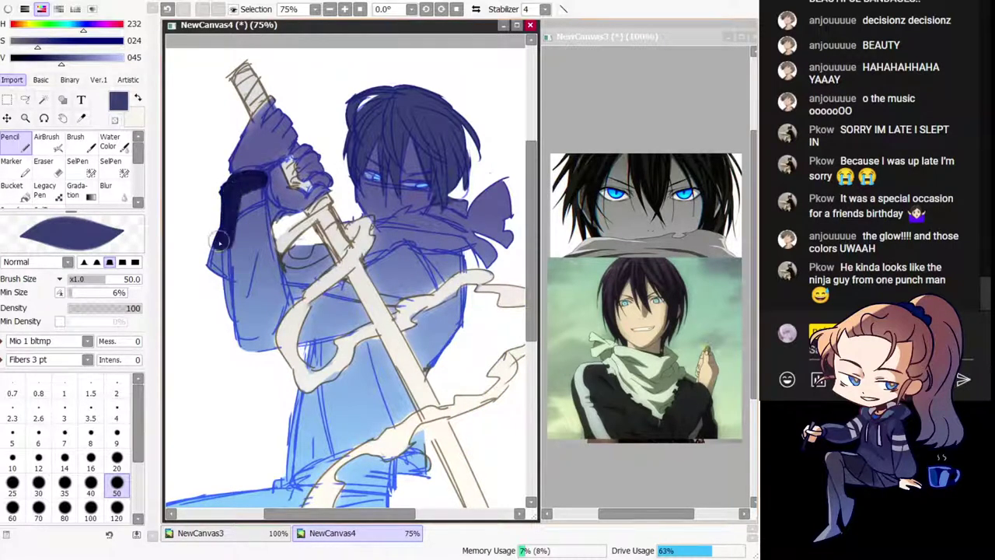
mouse_move(261, 172)
mouse_down()
mouse_move(283, 308)
mouse_move(278, 276)
mouse_move(278, 289)
mouse_move(298, 291)
mouse_move(244, 224)
mouse_move(247, 235)
mouse_move(252, 199)
mouse_move(238, 204)
mouse_move(222, 224)
mouse_move(261, 346)
mouse_up()
key(h)
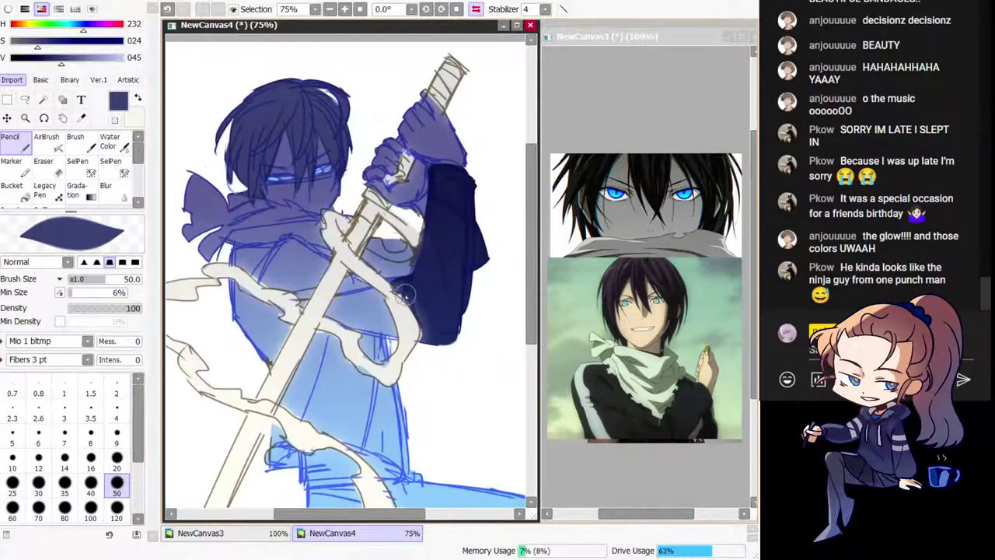
mouse_move(416, 295)
mouse_down()
mouse_move(360, 287)
mouse_move(301, 301)
mouse_move(234, 258)
mouse_move(267, 262)
mouse_move(288, 250)
mouse_move(339, 278)
mouse_move(309, 290)
mouse_move(307, 323)
mouse_up()
key(minus)
key(h)
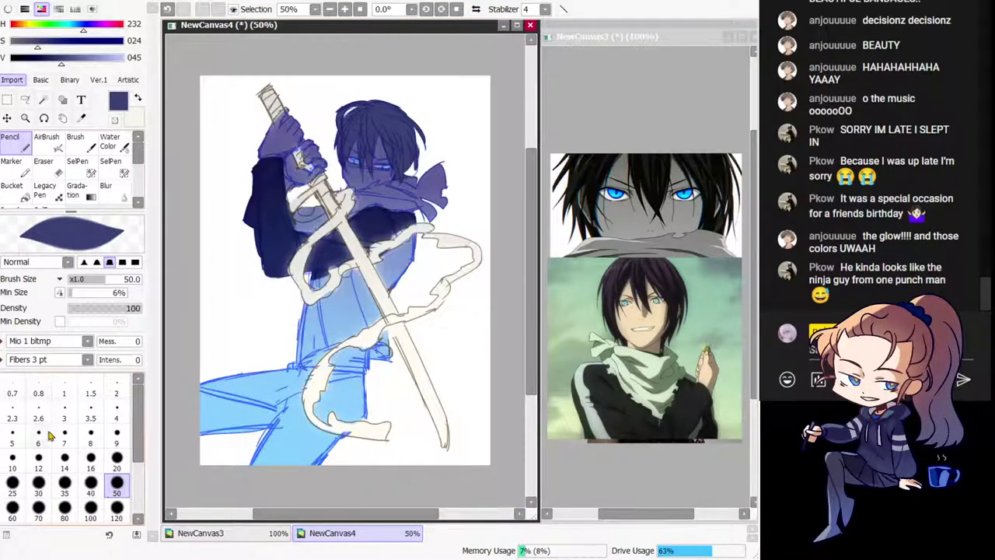
Step: Cover the torso, coat and trousers in dark navy with the Pencil at brush size 120
click(117, 509)
mouse_move(373, 319)
mouse_down()
mouse_move(331, 357)
mouse_move(311, 280)
mouse_move(407, 250)
mouse_move(362, 389)
mouse_move(267, 337)
mouse_move(225, 404)
mouse_move(191, 416)
mouse_up()
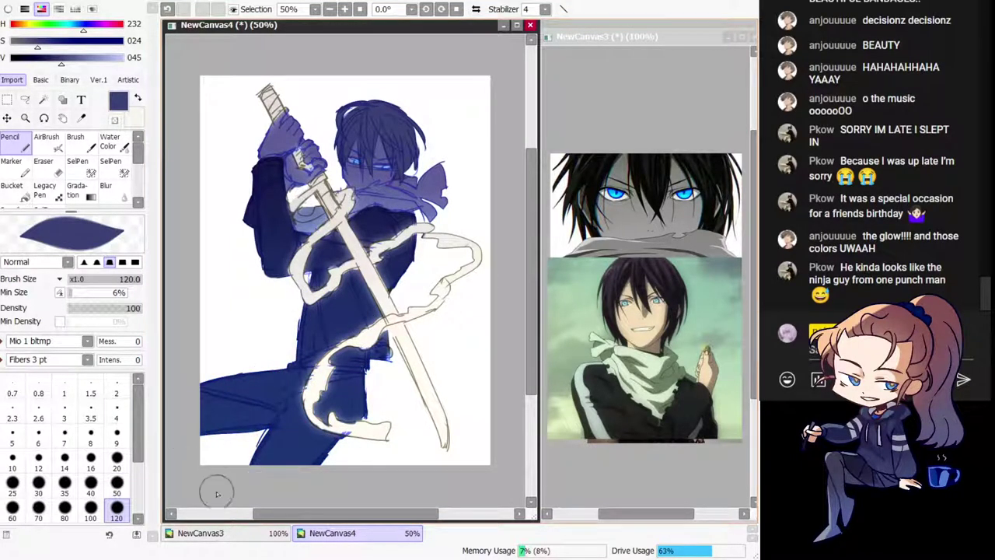
key(Page_Up)
key(Page_Up)
drag(190, 233, 184, 202)
key(minus)
Step: Paint the small coat piece at the waist beside the blade dark navy, leaving the sash light blue
mouse_move(252, 427)
mouse_down()
mouse_move(414, 416)
mouse_move(322, 408)
mouse_move(414, 419)
mouse_move(410, 393)
mouse_up()
key(ctrl+z)
key(minus)
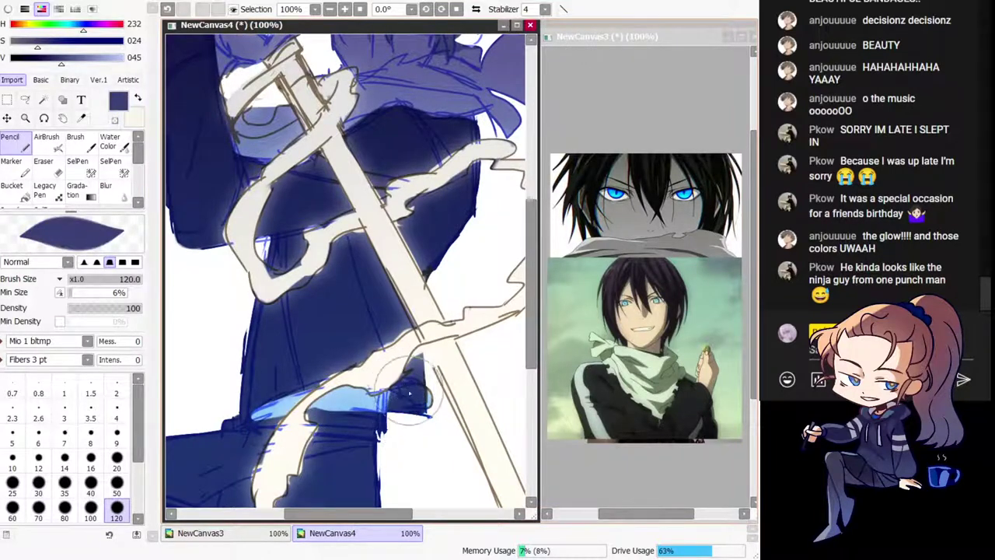
key(h)
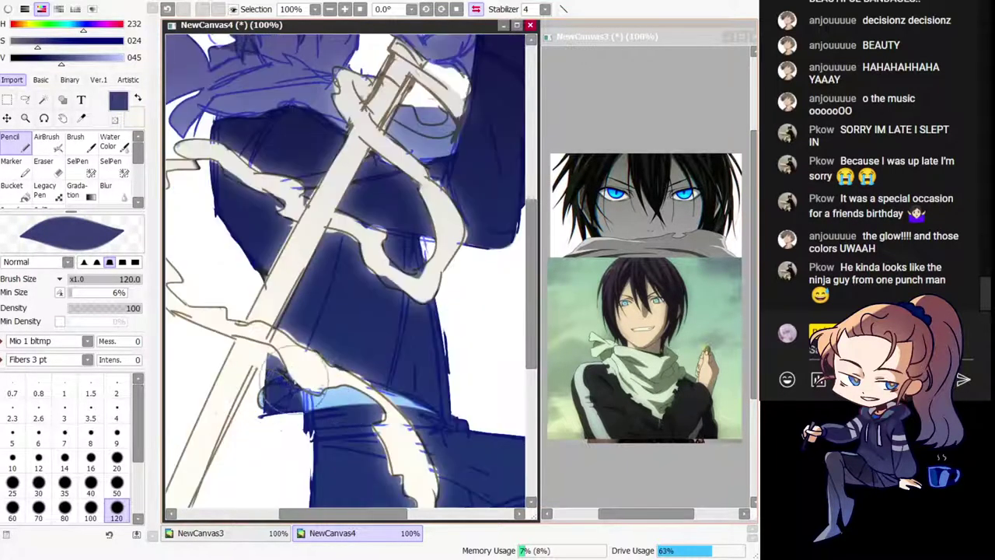
drag(295, 379, 306, 425)
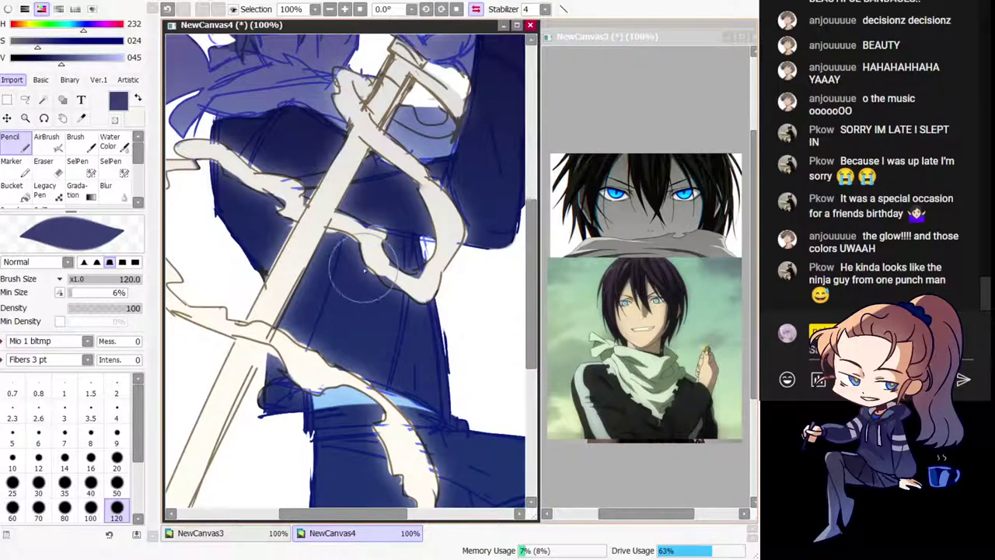
Step: Darken the remaining light patch of clothing below the sword guard with navy
drag(365, 268, 385, 453)
key(h)
mouse_move(289, 310)
mouse_down()
mouse_move(313, 321)
mouse_move(309, 262)
mouse_move(283, 298)
mouse_up()
mouse_move(249, 239)
mouse_down()
mouse_move(272, 278)
mouse_move(264, 330)
mouse_move(276, 303)
mouse_move(286, 351)
mouse_move(299, 325)
mouse_move(318, 332)
mouse_move(314, 305)
mouse_move(284, 337)
mouse_up()
key(ctrl+z)
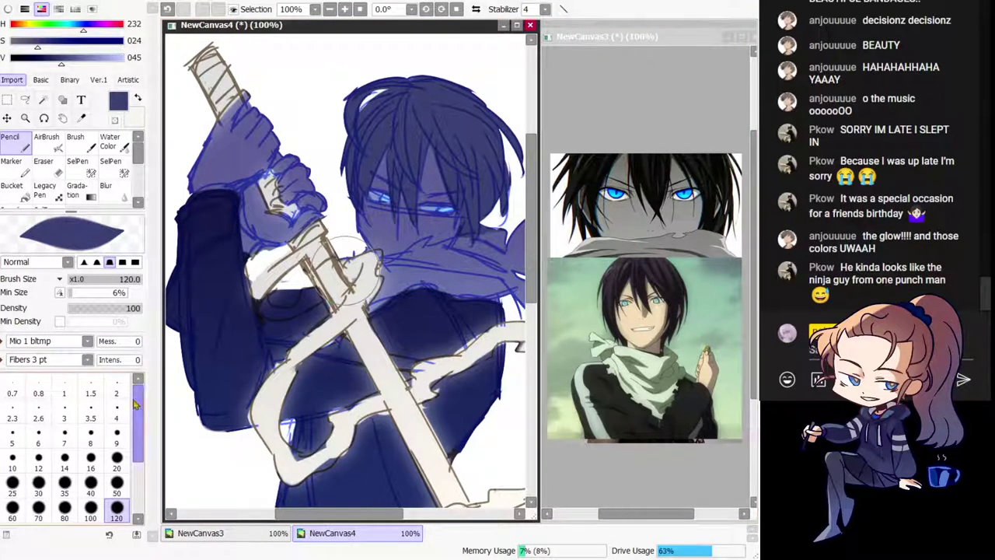
Step: Paint the ribbon loop below the sword guard with the sampled pale grey at brush size 20
click(116, 467)
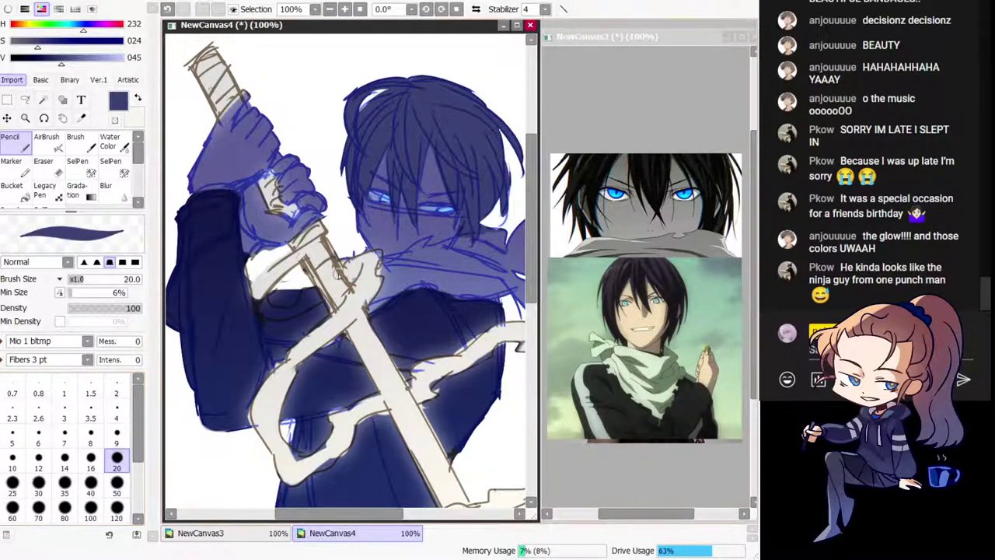
alt+click(289, 293)
mouse_move(261, 299)
mouse_down()
mouse_move(308, 298)
mouse_move(299, 306)
mouse_up()
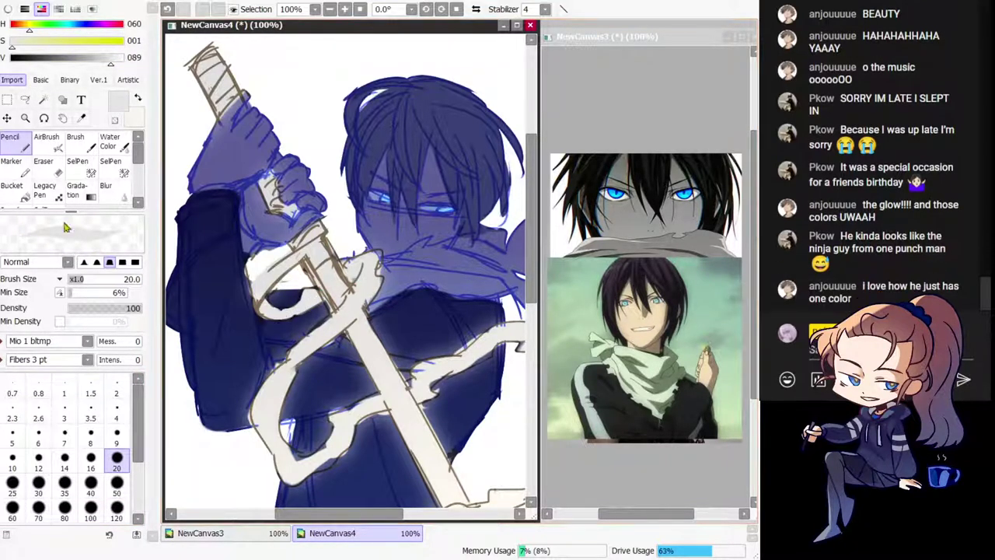
key(ctrl+0)
key(Page_Up)
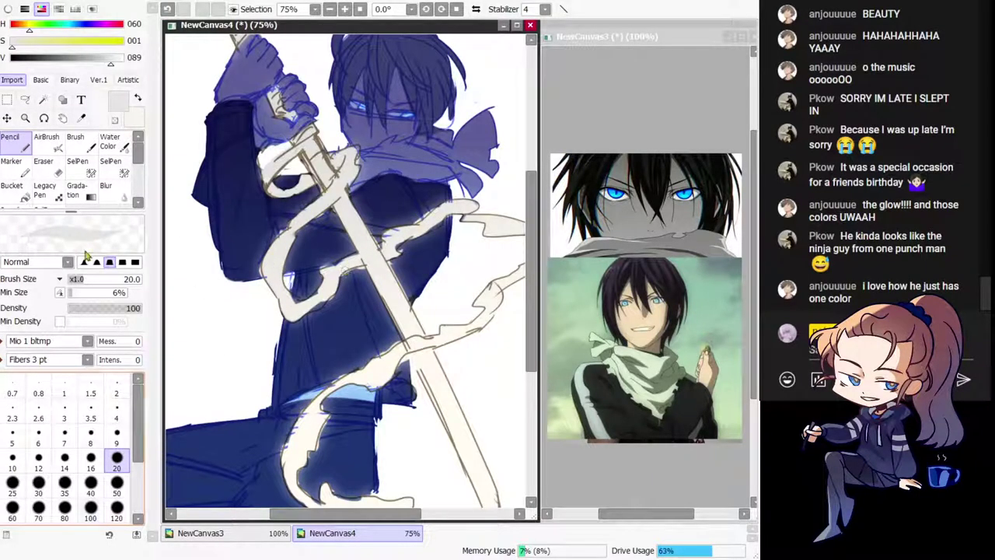
Step: Erase a strip of navy across the arm beside the blade, using the Pencil with transparent colour at size 50
click(116, 486)
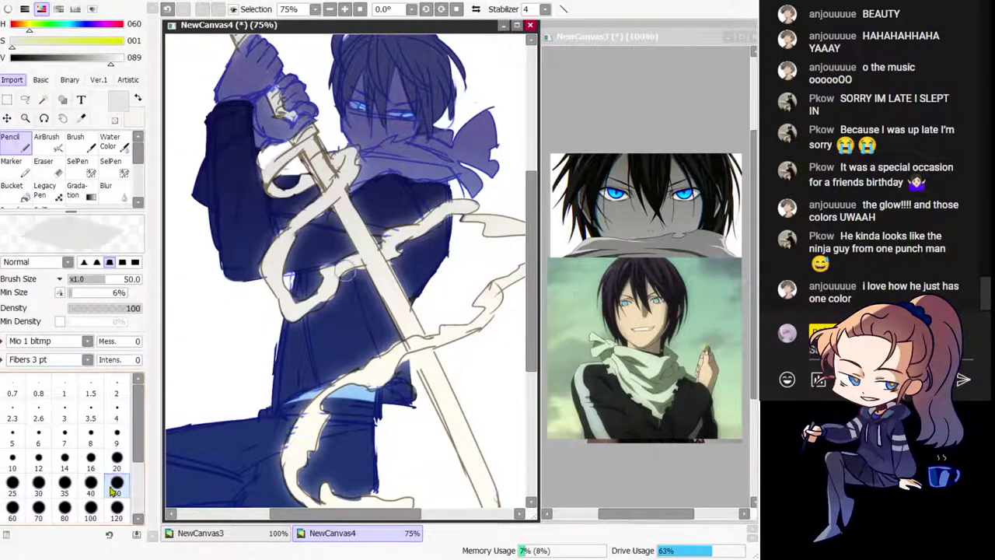
key(h)
drag(240, 373, 237, 431)
key(minus)
drag(300, 256, 336, 276)
key(ctrl+z)
drag(289, 240, 343, 277)
key(ctrl+z)
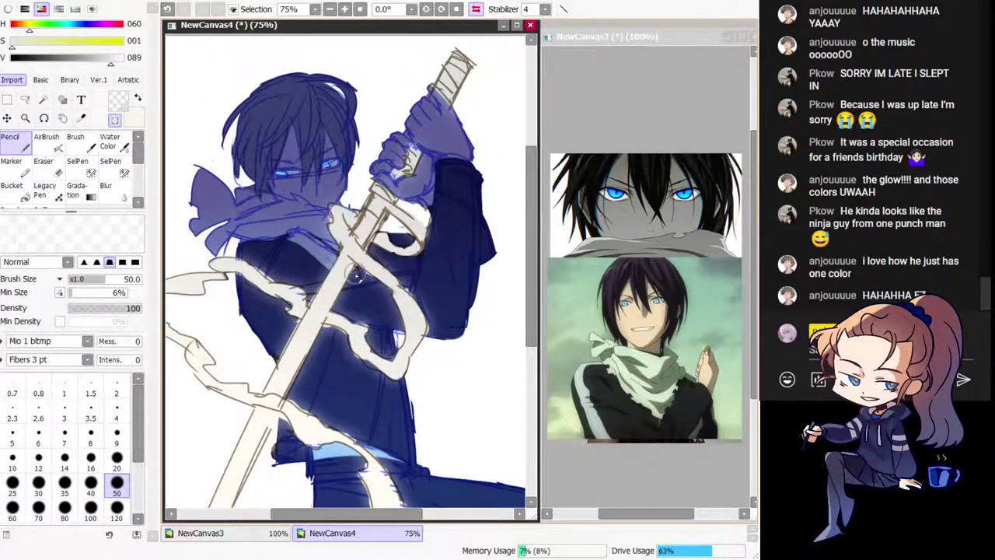
drag(352, 286, 391, 290)
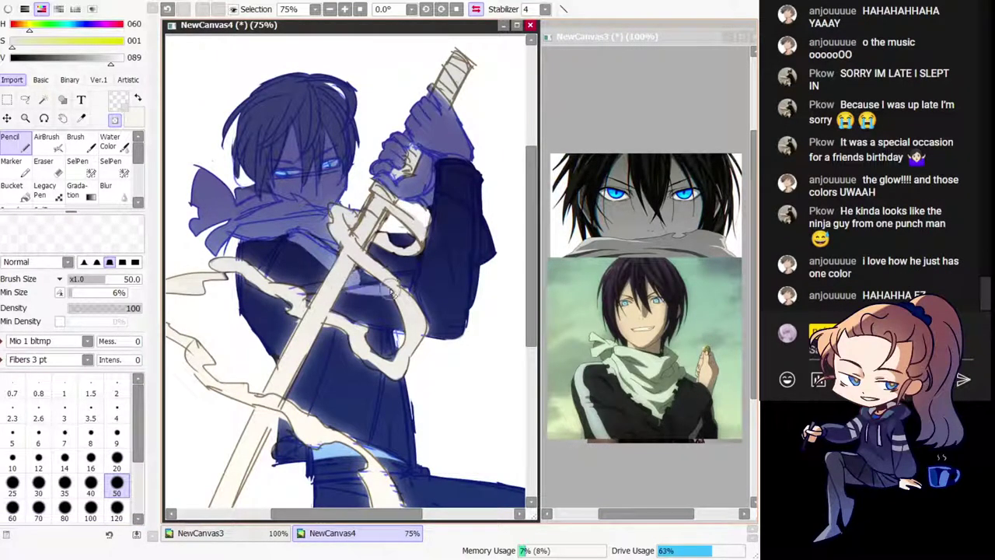
key(h)
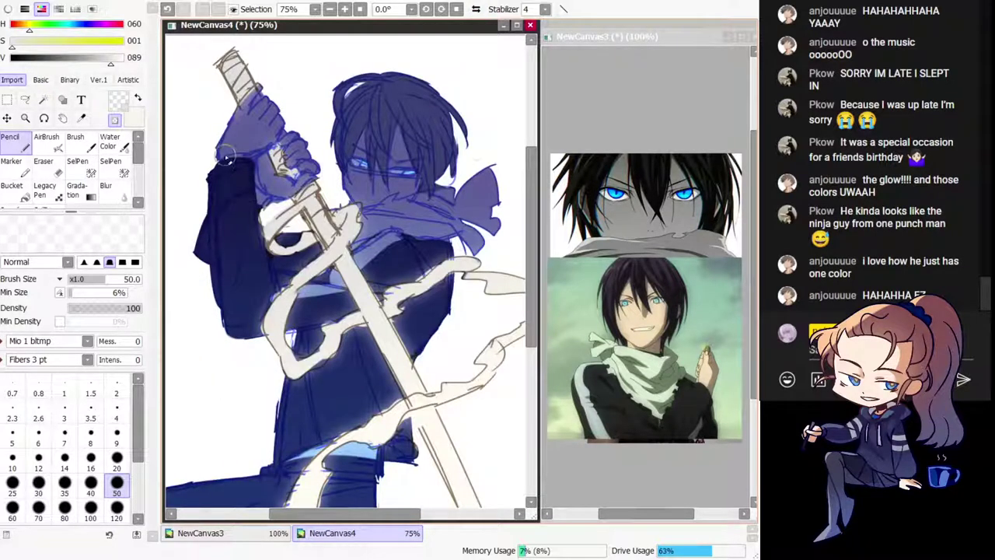
Step: Erase a lengthwise stripe down the raised sleeve, from the wrist to the elbow, with the transparent Pencil at size 50
mouse_move(224, 157)
mouse_down()
mouse_move(237, 185)
mouse_move(234, 152)
mouse_move(238, 231)
mouse_up()
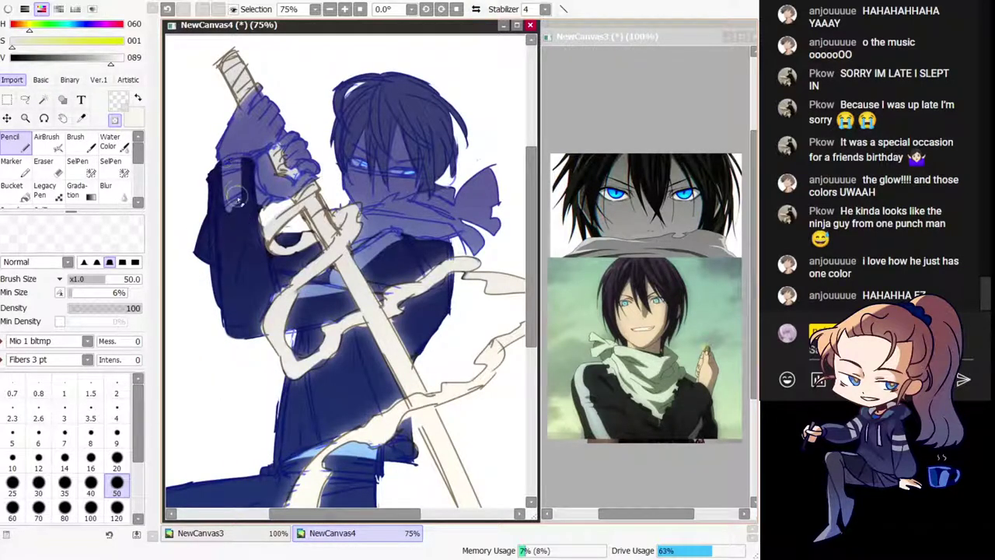
mouse_move(228, 185)
mouse_down()
mouse_move(254, 277)
mouse_move(239, 232)
mouse_move(251, 306)
mouse_move(277, 290)
mouse_up()
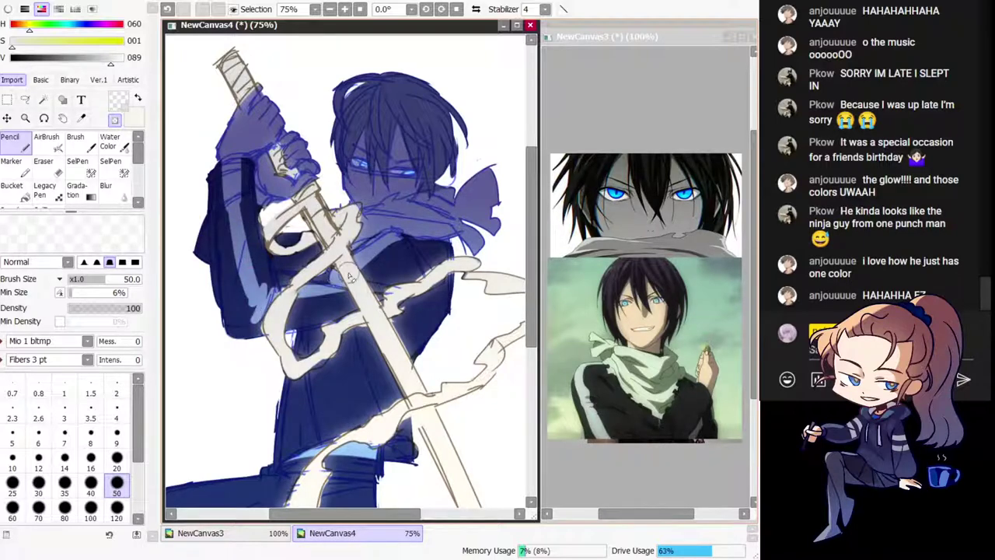
Step: Try erasing a stripe down the thigh behind the ribbon with the transparent Pencil at size 50
key(h)
drag(397, 384, 382, 223)
key(h)
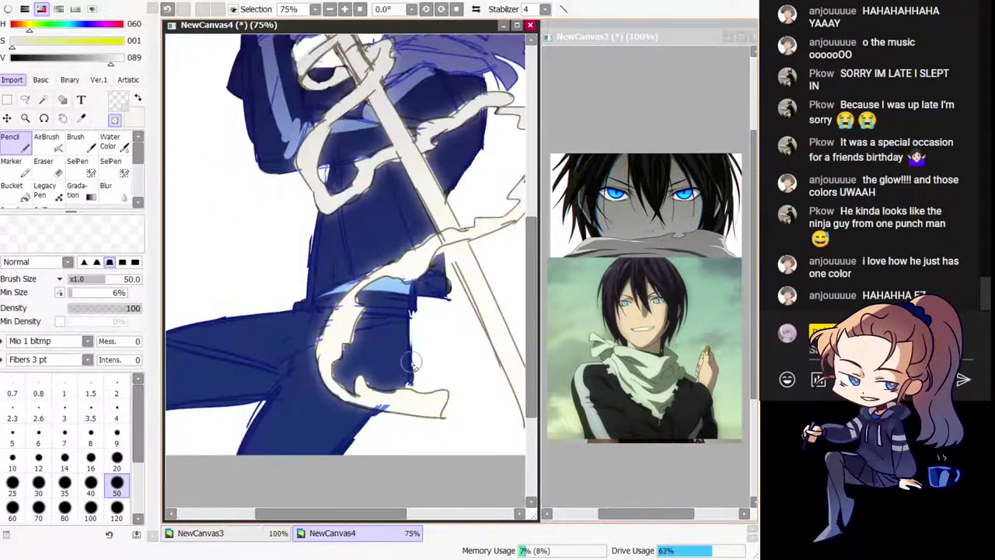
drag(409, 372, 416, 375)
mouse_move(381, 302)
mouse_down()
mouse_move(371, 395)
mouse_move(266, 489)
mouse_up()
key(h)
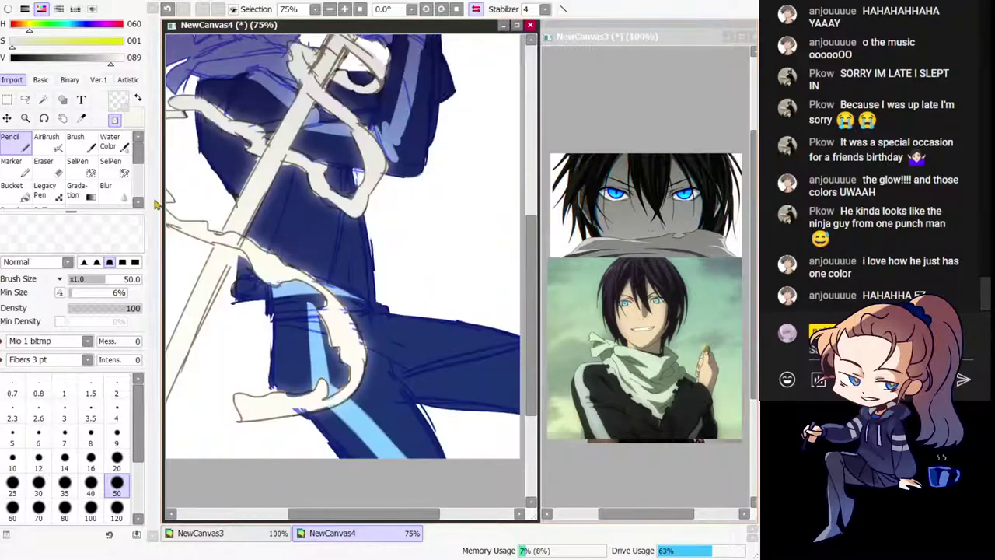
key(ctrl+z)
key(Home)
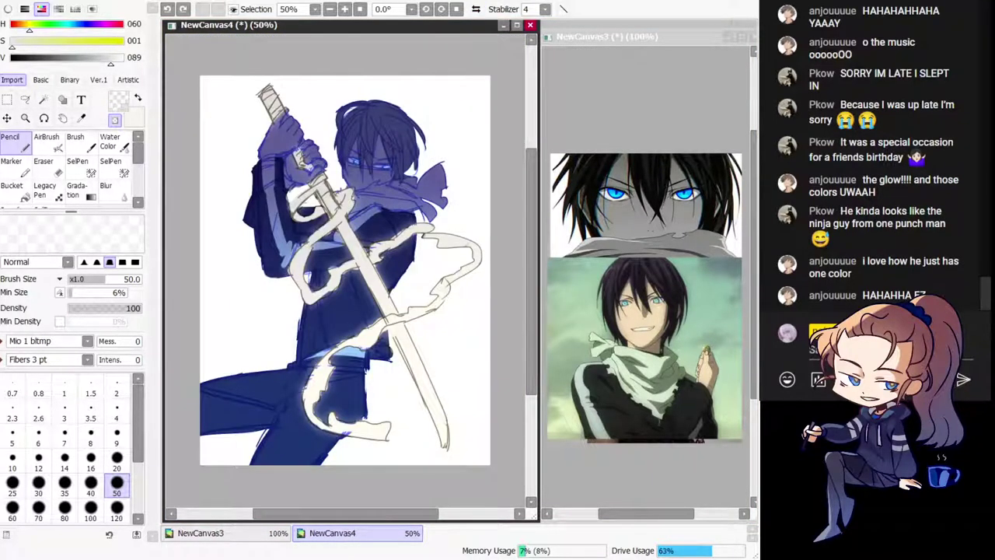
key(alt+Tab)
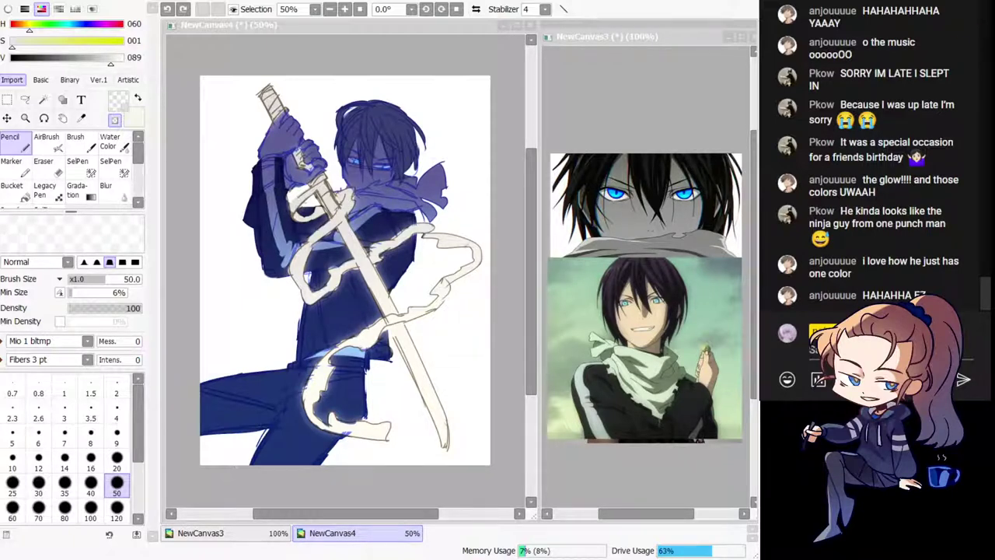
key(alt+Tab)
key(b)
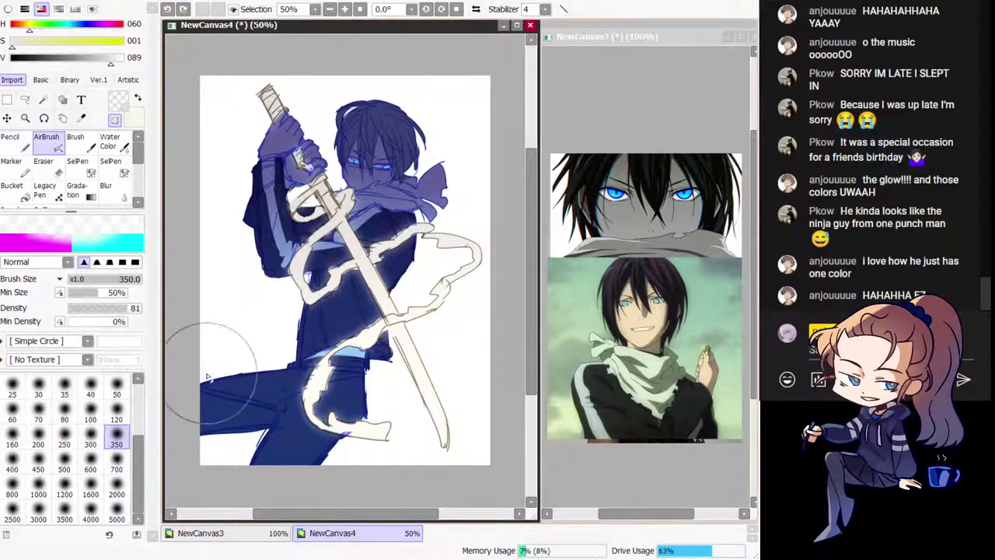
Step: Paint a light stripe down the thigh on both sides of the ribbon, using the pale grey Pencil at size 50
click(11, 146)
key(h)
mouse_move(345, 384)
mouse_down()
mouse_move(301, 363)
mouse_move(300, 391)
mouse_up()
key(ctrl+z)
drag(296, 356, 297, 388)
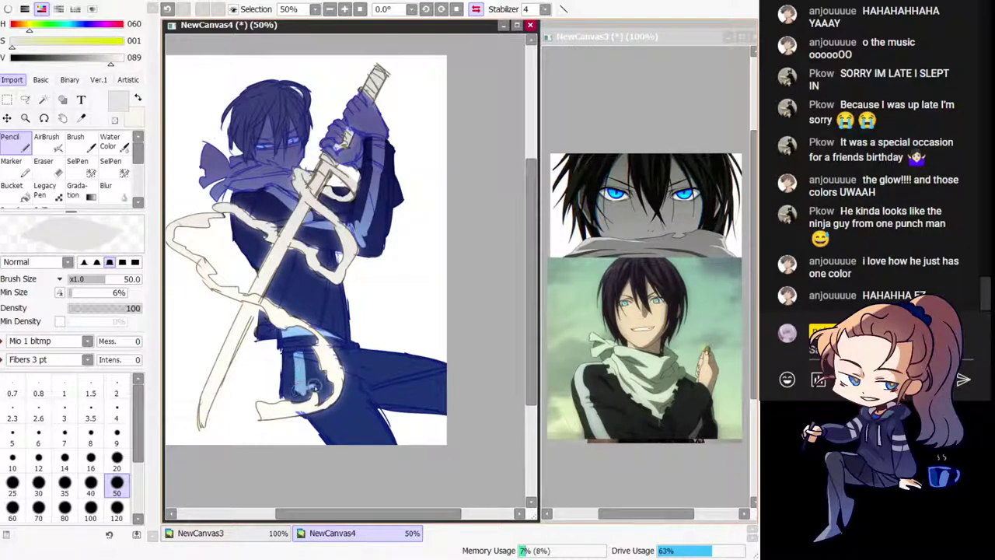
drag(367, 444, 320, 401)
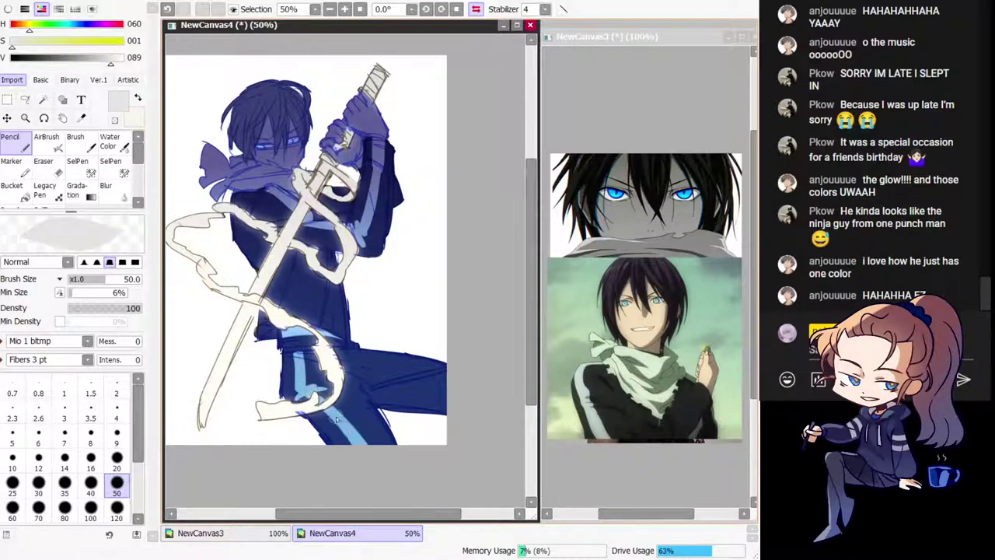
key(h)
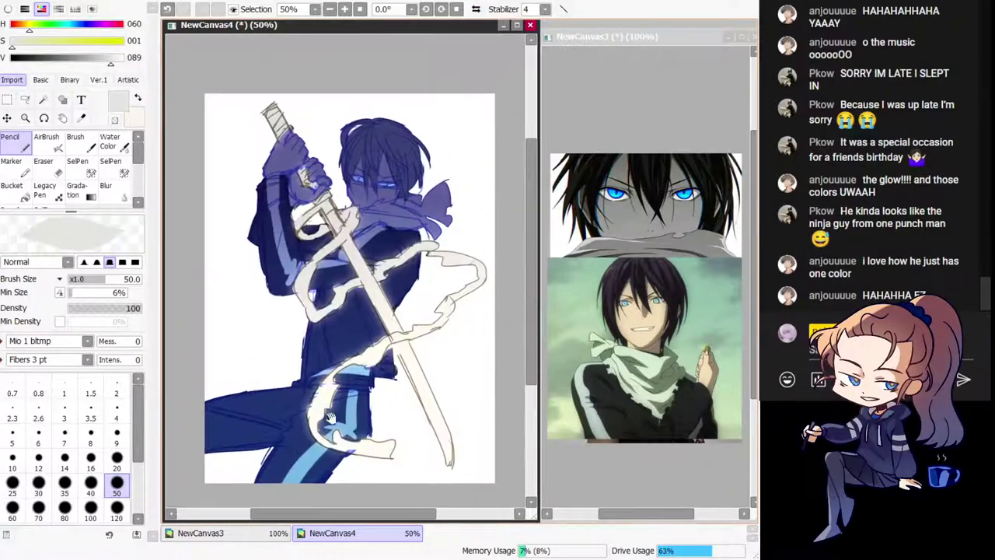
key(h)
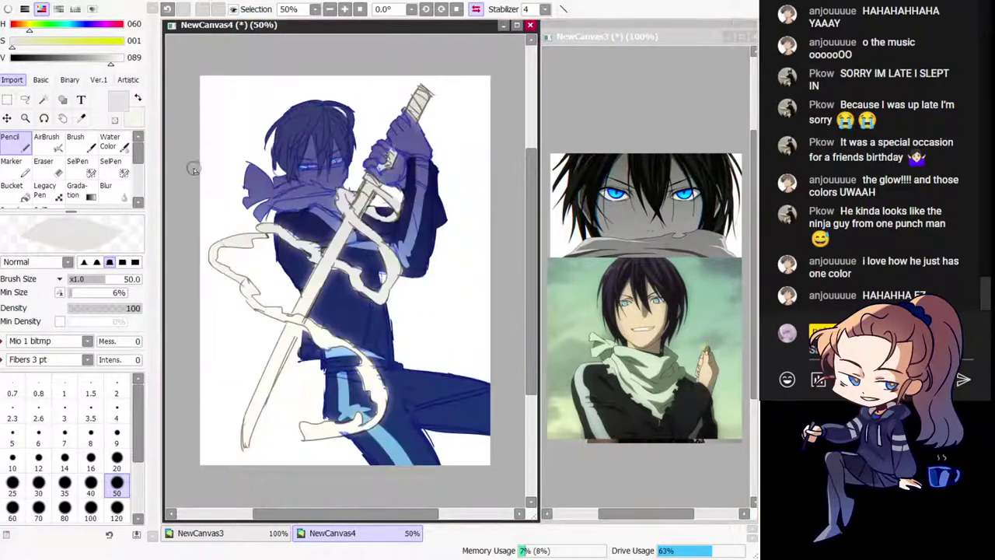
key(h)
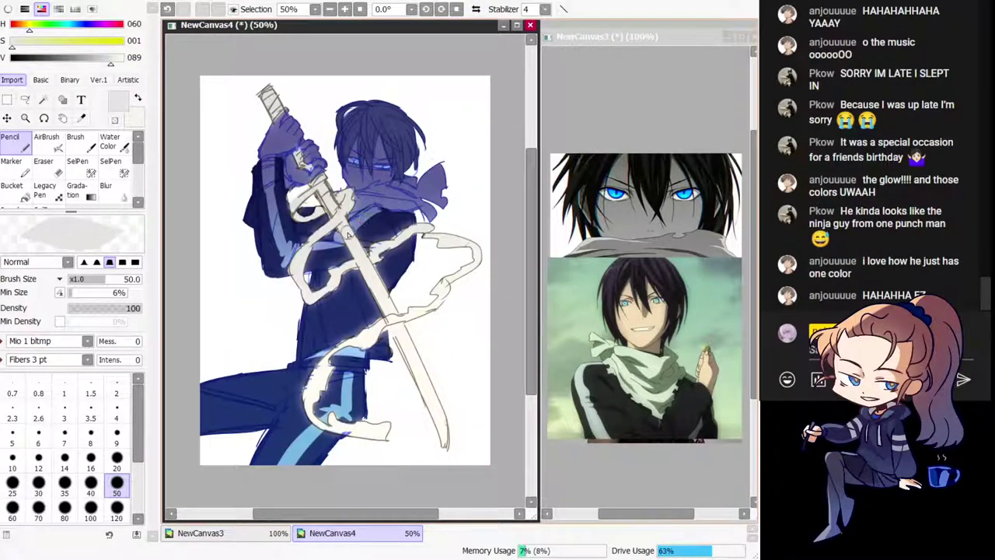
Step: Try touching up the shoulder edge below the scarf with the sampled dark indigo
key(e)
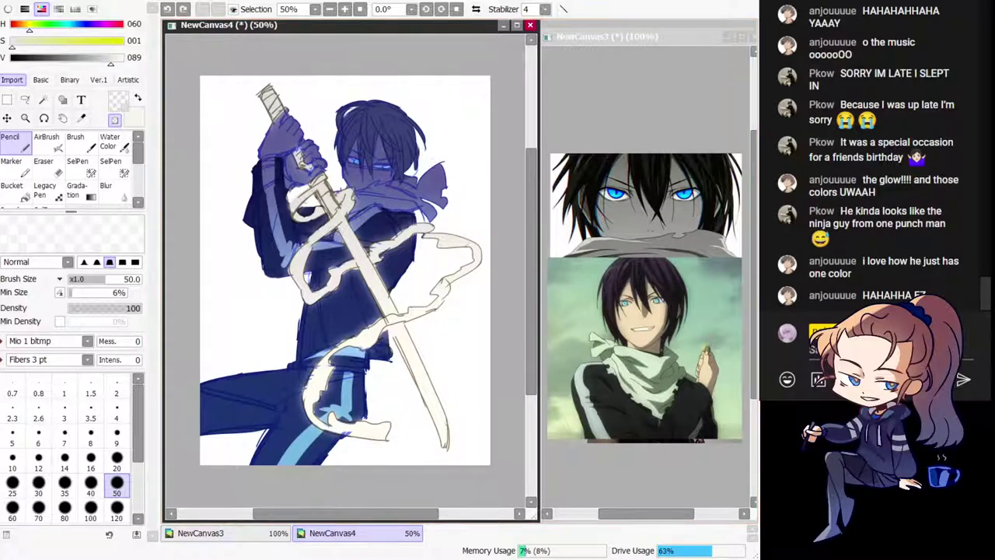
key(minus)
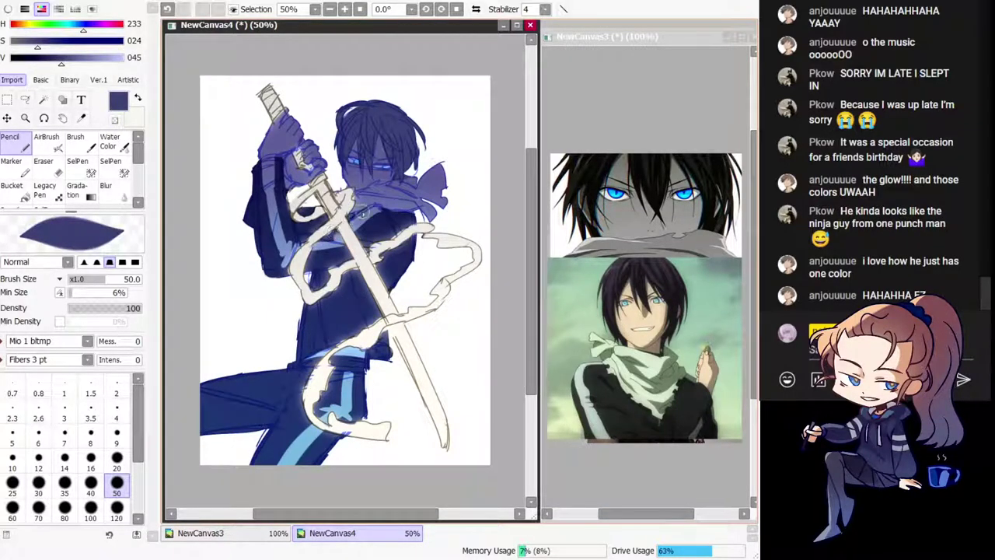
drag(363, 214, 369, 208)
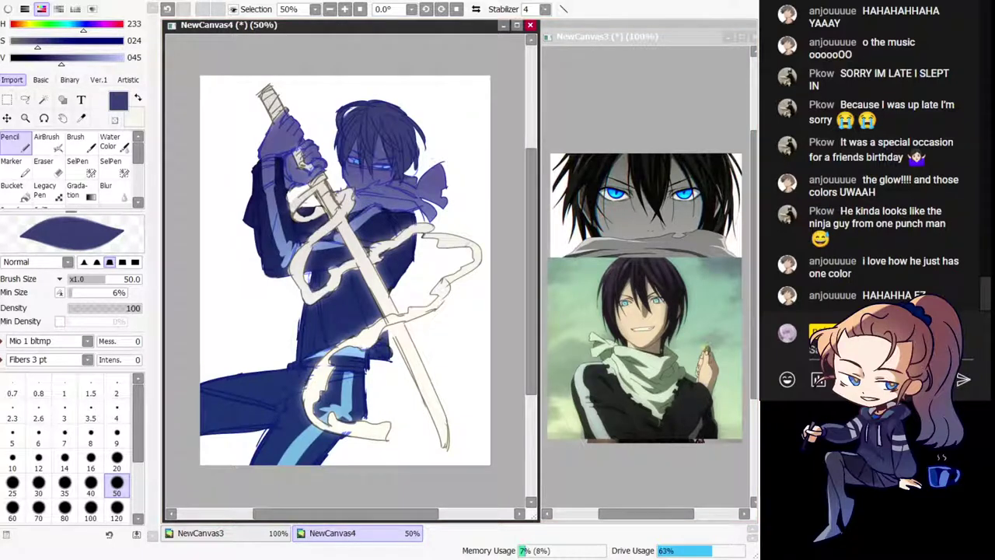
key(h)
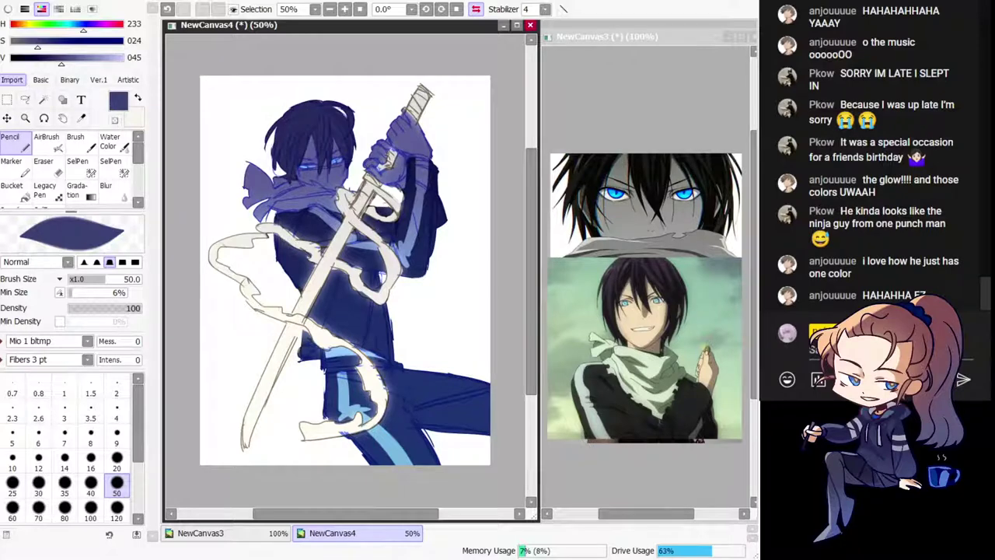
key(ctrl+z)
key(ctrl+z)
key(h)
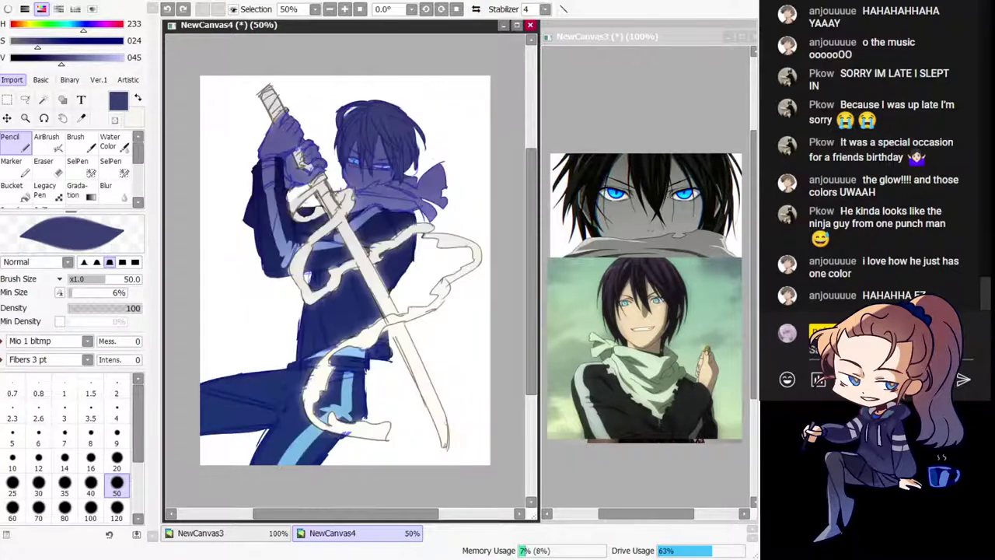
Step: Undo the last darkening of the clothing's navy and compare the figure in mirrored view
key(ctrl+z)
key(ctrl+z)
key(ctrl+z)
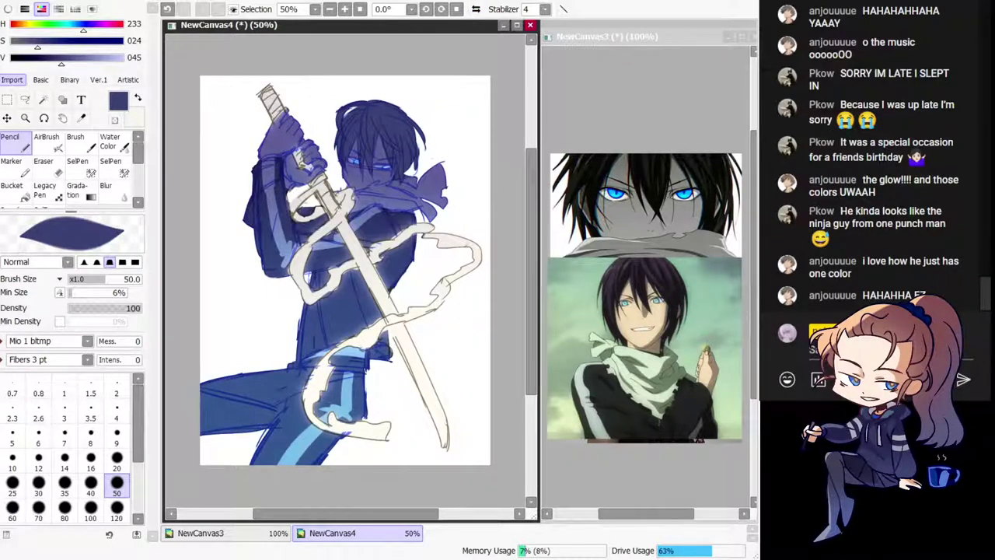
key(h)
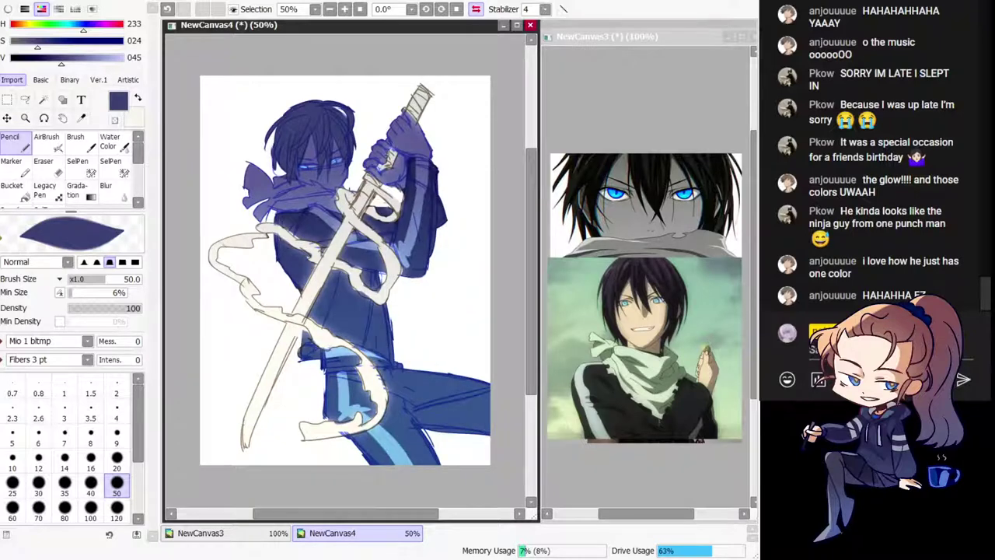
key(h)
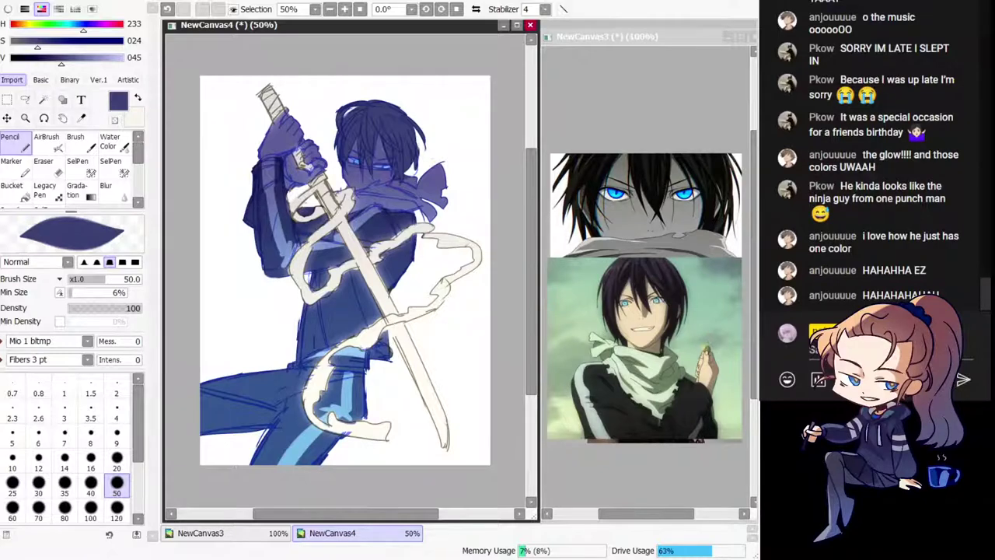
Step: Try painting between the eyes with the lighter purple sampled from the face
key(Page_Up)
key(Page_Up)
key(Page_Up)
mouse_move(367, 136)
mouse_down()
mouse_move(378, 169)
mouse_move(295, 412)
mouse_move(253, 390)
mouse_up()
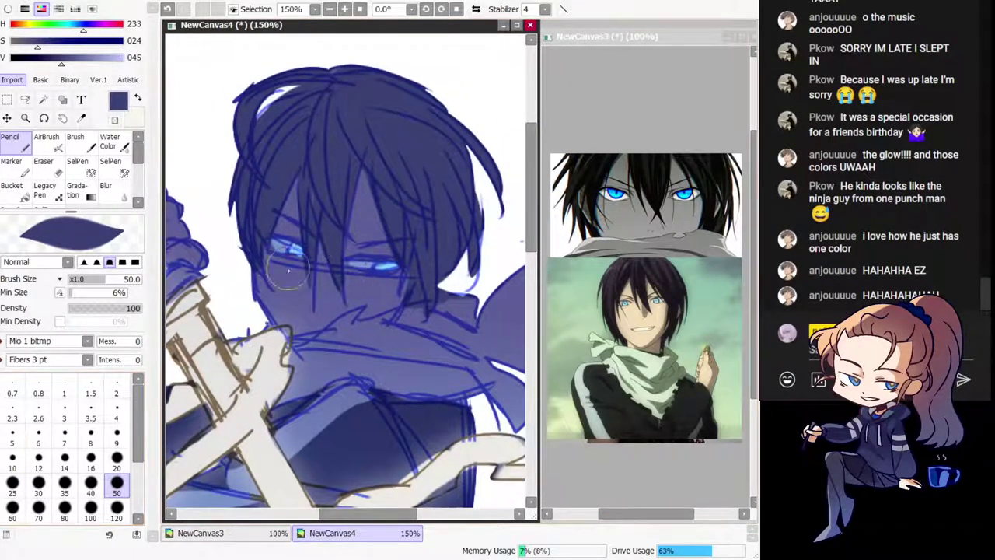
right_click(334, 286)
mouse_move(325, 255)
mouse_down()
mouse_move(318, 293)
mouse_move(336, 231)
mouse_move(302, 274)
mouse_move(269, 257)
mouse_move(320, 280)
mouse_move(323, 253)
mouse_move(344, 295)
mouse_move(354, 281)
mouse_move(340, 305)
mouse_move(368, 291)
mouse_move(343, 272)
mouse_up()
key(ctrl+z)
key(ctrl+z)
key(ctrl+z)
Step: Roughen the Pencil with Mess. 64 and Intens. 57, and test it with a stroke beside the hair
click(125, 343)
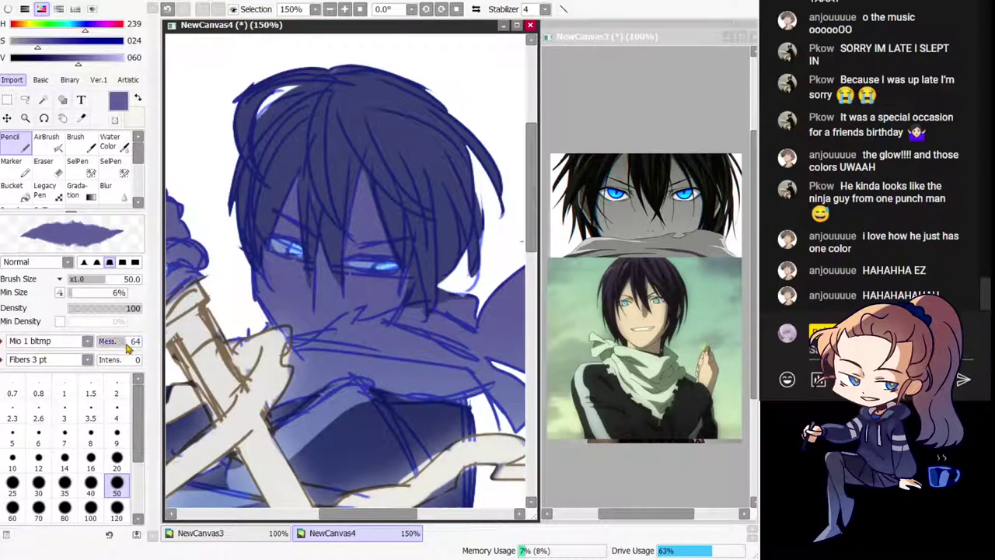
click(122, 361)
drag(248, 302, 360, 354)
mouse_move(276, 247)
mouse_down()
mouse_move(315, 165)
mouse_move(284, 144)
mouse_up()
drag(242, 135, 225, 179)
key(ctrl+z)
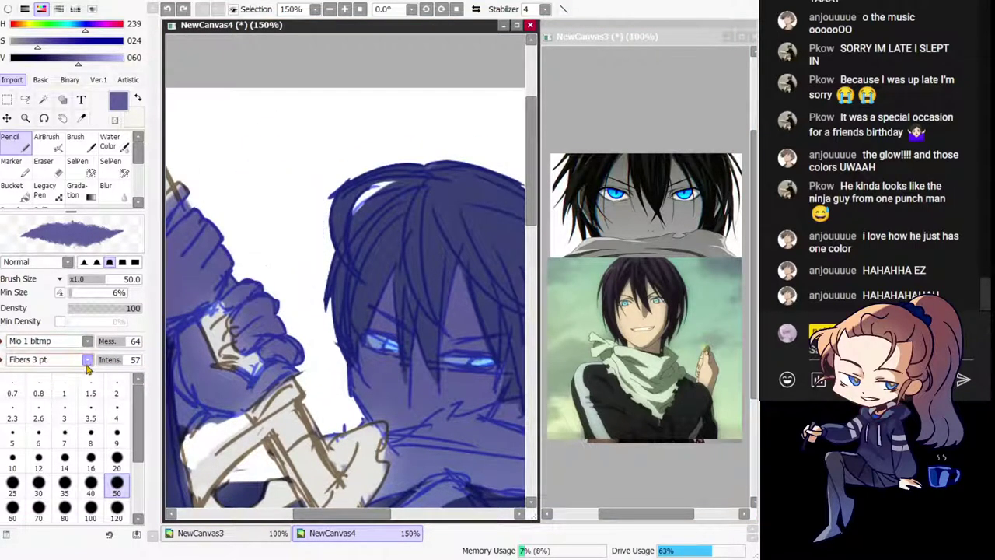
Step: Try the Grunge 1 brush shape and the Fabric 03 texture with test strokes on the blank canvas between hands and hair
click(153, 436)
mouse_move(272, 153)
mouse_down()
mouse_move(240, 185)
mouse_move(268, 246)
mouse_move(276, 241)
mouse_move(270, 377)
mouse_move(288, 447)
mouse_up()
key(ctrl+z)
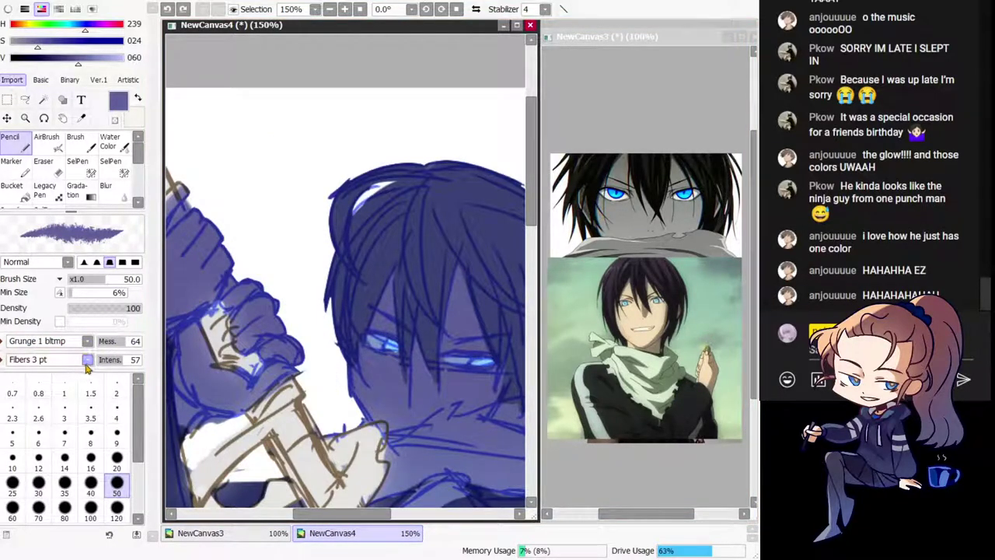
click(164, 378)
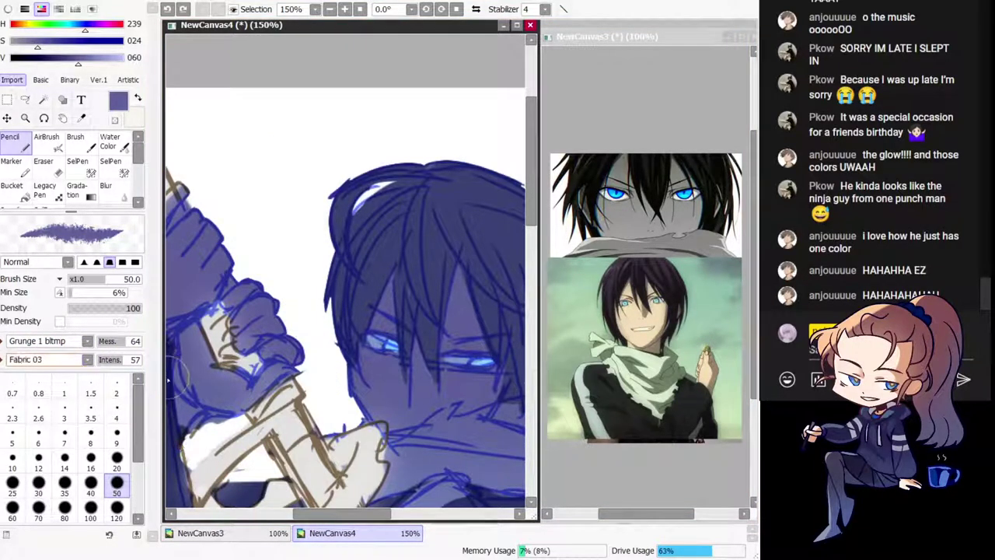
drag(226, 204, 331, 307)
key(ctrl+z)
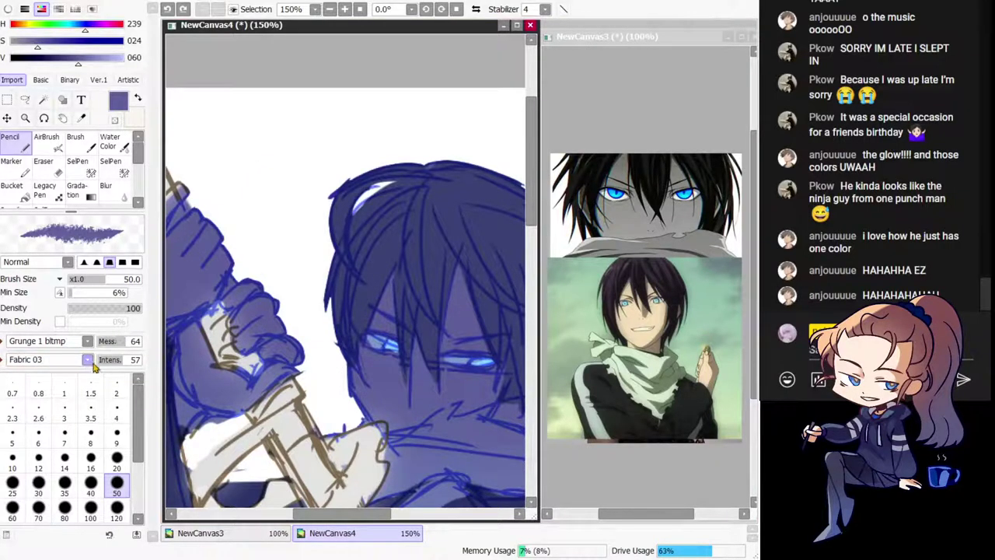
Step: Set the Pencil's texture to Dirt 11 and test it with a stroke on the blank canvas
click(176, 445)
drag(240, 191, 313, 354)
key(ctrl+z)
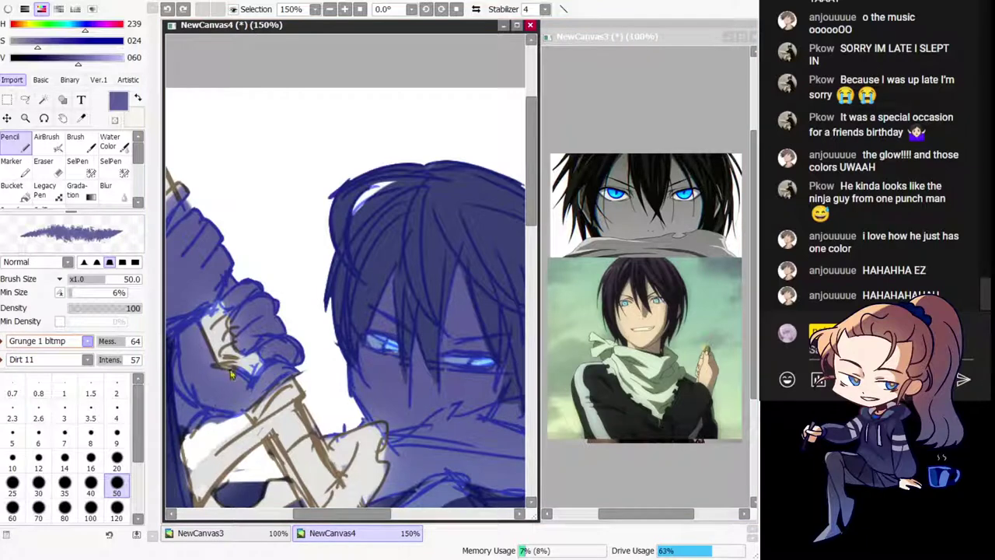
Step: Try the Blots brush shape and settle on BOLLE, testing each with a stroke beside the hair
click(161, 375)
drag(269, 183, 316, 378)
key(ctrl+z)
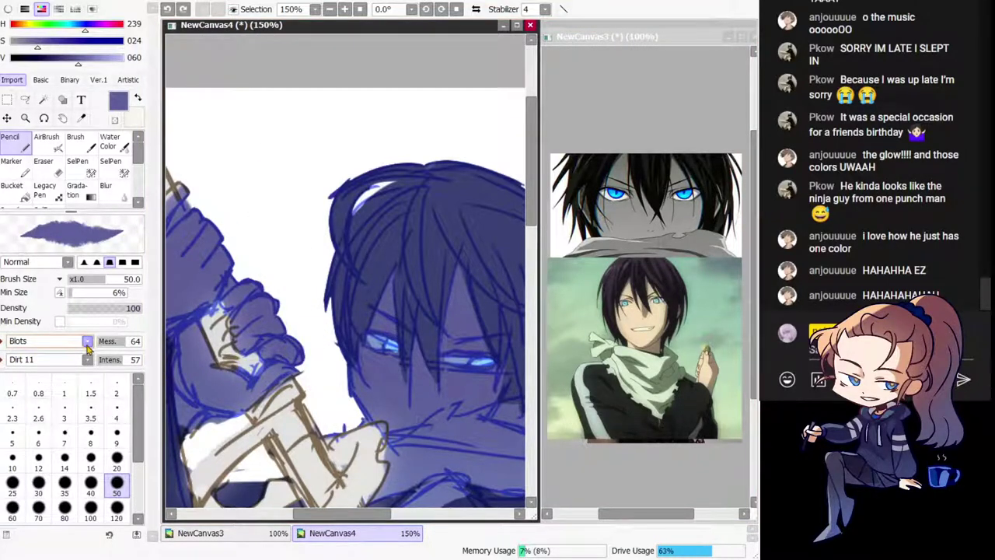
click(164, 472)
mouse_move(245, 193)
mouse_down()
mouse_move(285, 257)
mouse_move(318, 397)
mouse_up()
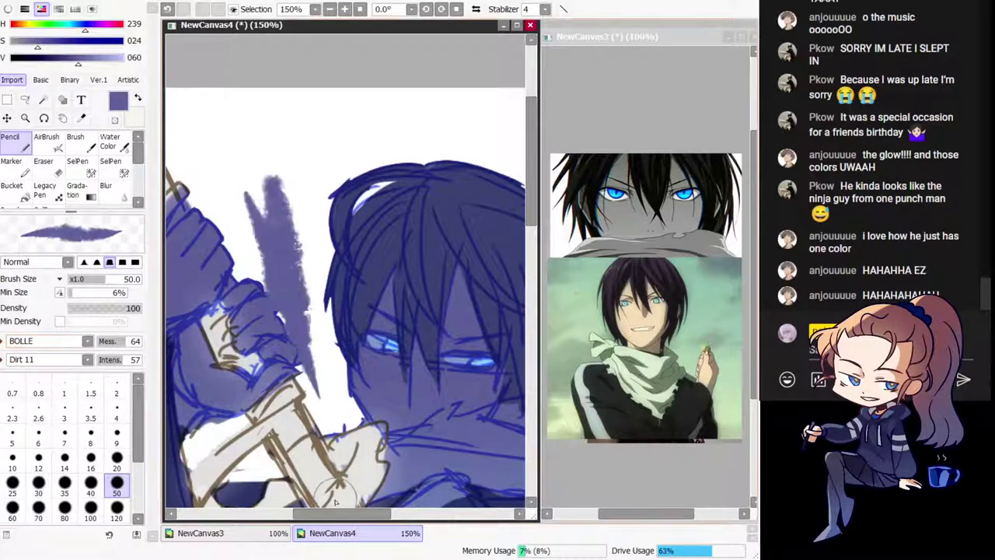
key(ctrl+z)
Step: Try darkening the middle of the fringe with a sampled navy of brightness 40
scroll(334, 429, down, 2)
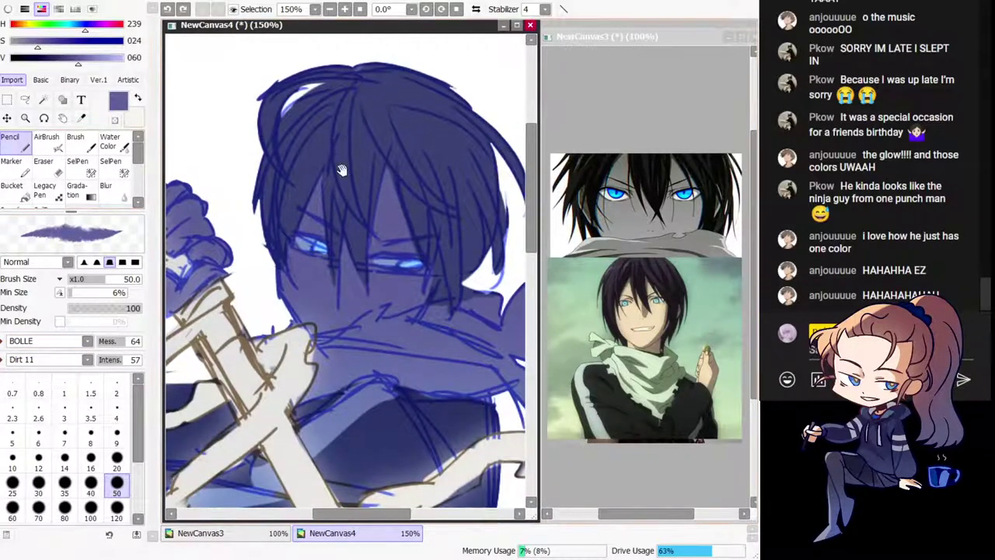
scroll(345, 156, down, 3)
right_click(432, 337)
drag(373, 120, 345, 222)
drag(342, 123, 334, 244)
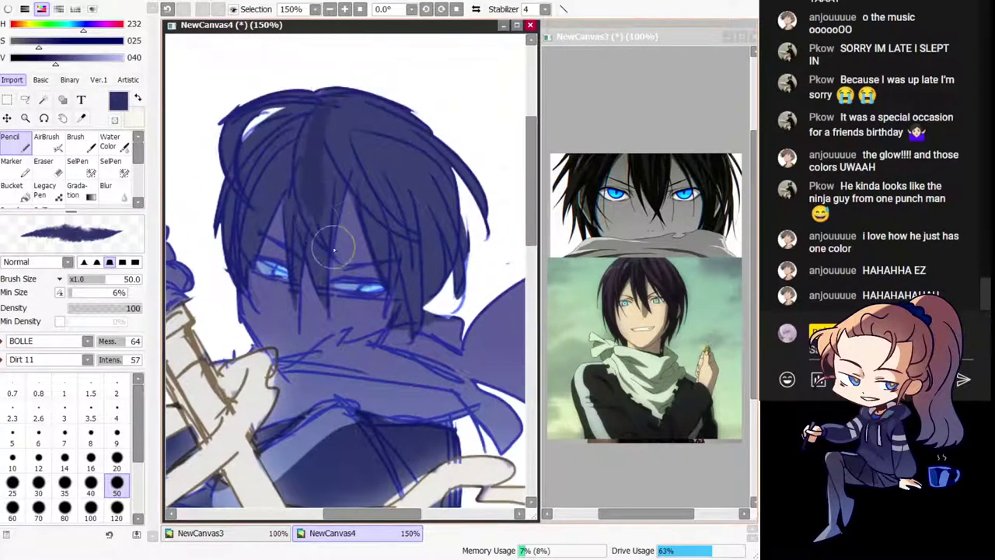
key(ctrl+z)
Step: Try a stroke of an even darker navy down the hair from the parting
click(42, 60)
mouse_move(313, 101)
mouse_down()
mouse_move(300, 230)
mouse_move(301, 196)
mouse_up()
key(ctrl+z)
key(ctrl+z)
key(ctrl+z)
Step: Try shading the hair around the parting and fringe with navy at brightness 33, checking it in mirrored view
click(49, 61)
mouse_move(309, 109)
mouse_down()
mouse_move(292, 237)
mouse_move(296, 199)
mouse_move(273, 152)
mouse_up()
key(ctrl+z)
key(ctrl+z)
key(h)
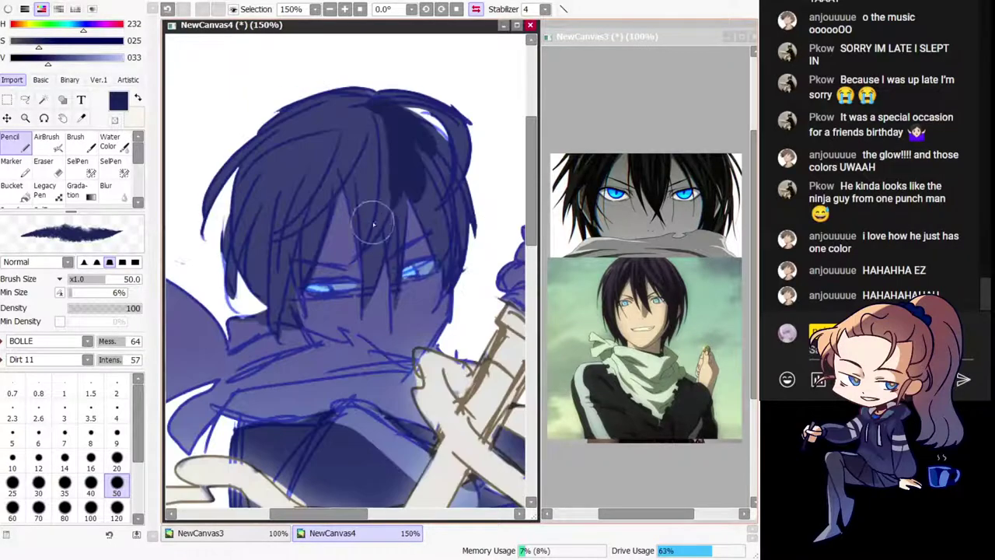
drag(373, 220, 359, 191)
key(ctrl+z)
key(ctrl+z)
key(h)
drag(371, 226, 351, 202)
Step: Paint over the fringe with the dark indigo sampled from the hair, using the textured Pencil at size 50
right_click(351, 220)
right_click(314, 131)
drag(317, 120, 313, 176)
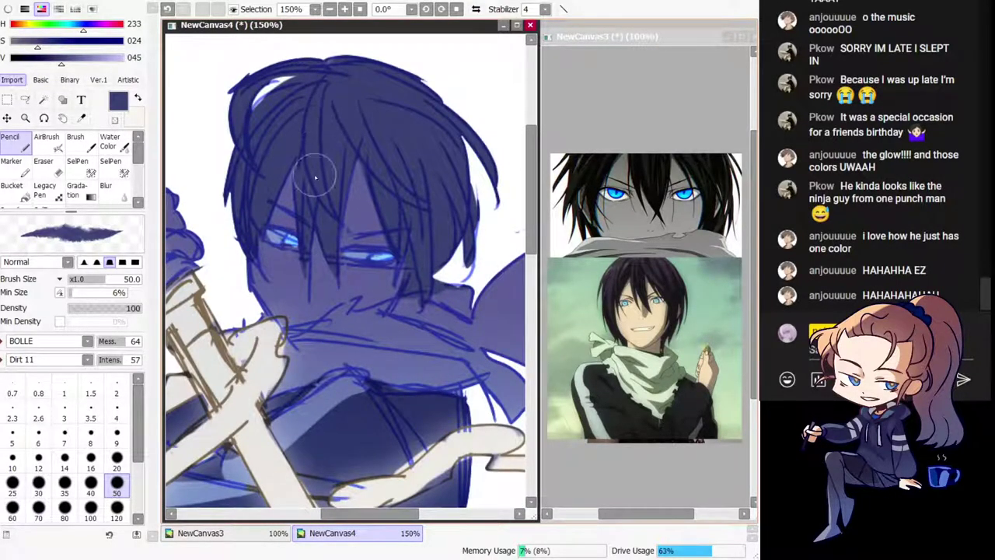
drag(275, 135, 300, 164)
Step: Try retouching the outer edge of the back hair with the Pencil at size 50, checking it in mirrored view
key(e)
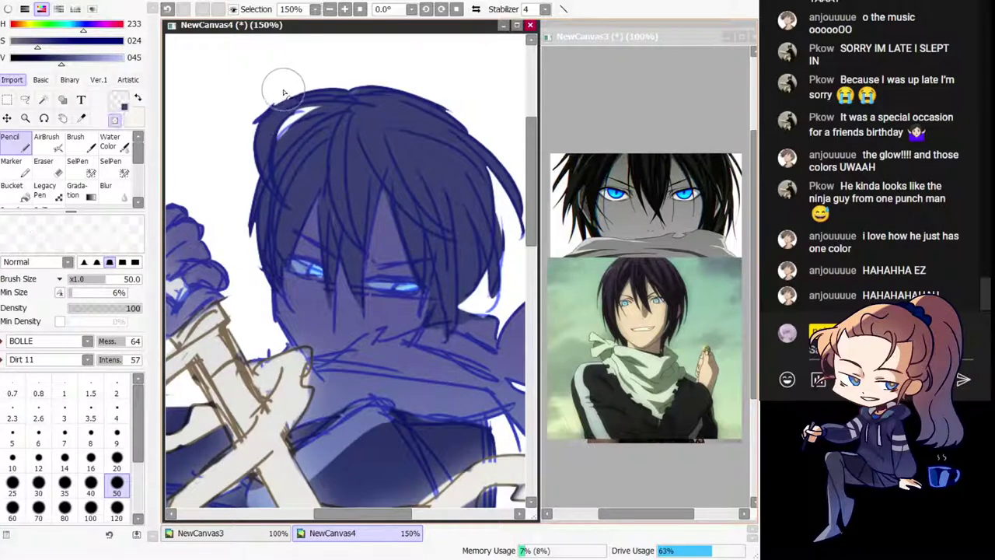
key(h)
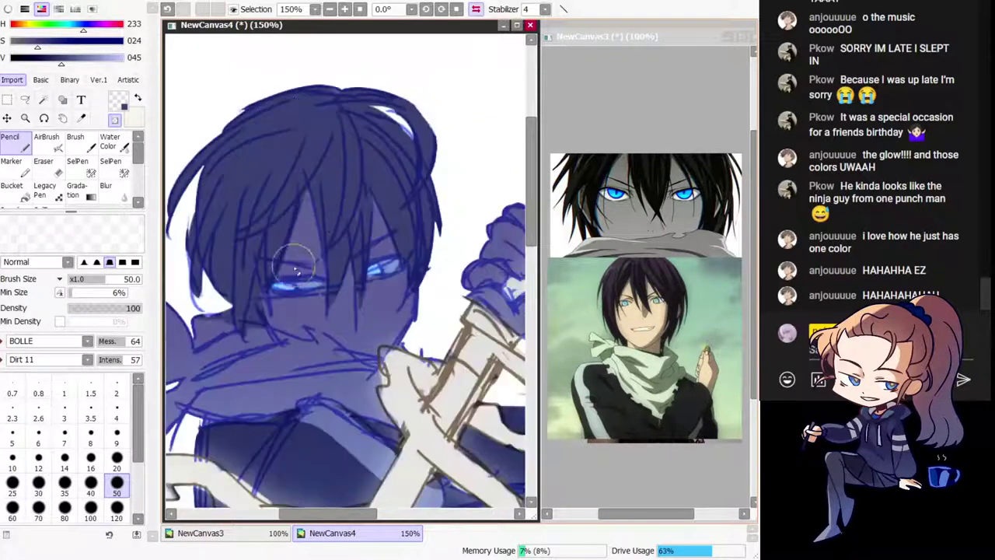
drag(328, 230, 391, 200)
key(minus)
drag(244, 147, 230, 204)
key(ctrl+z)
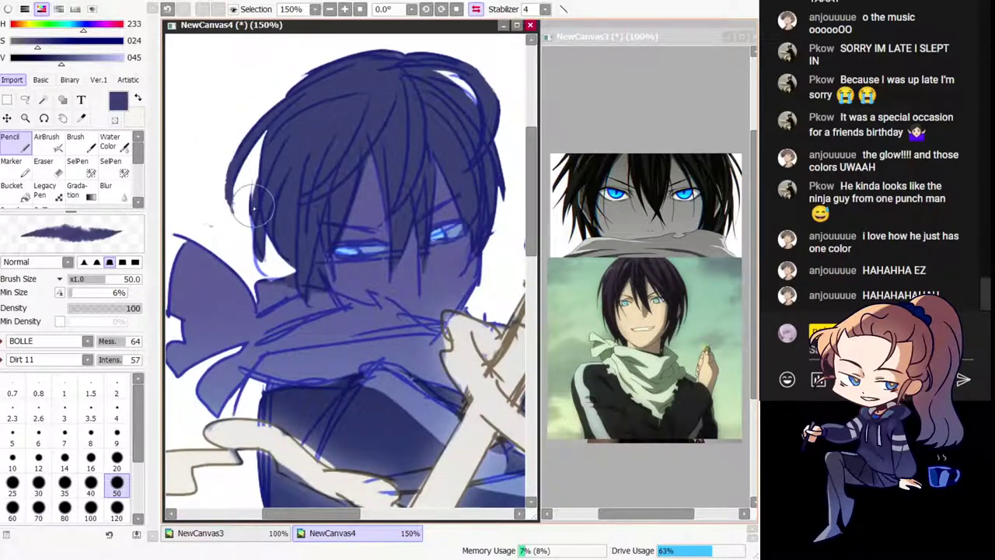
Step: Trim the outer edge of the back hair with the transparent colour at Pencil size 20
key(minus)
click(117, 457)
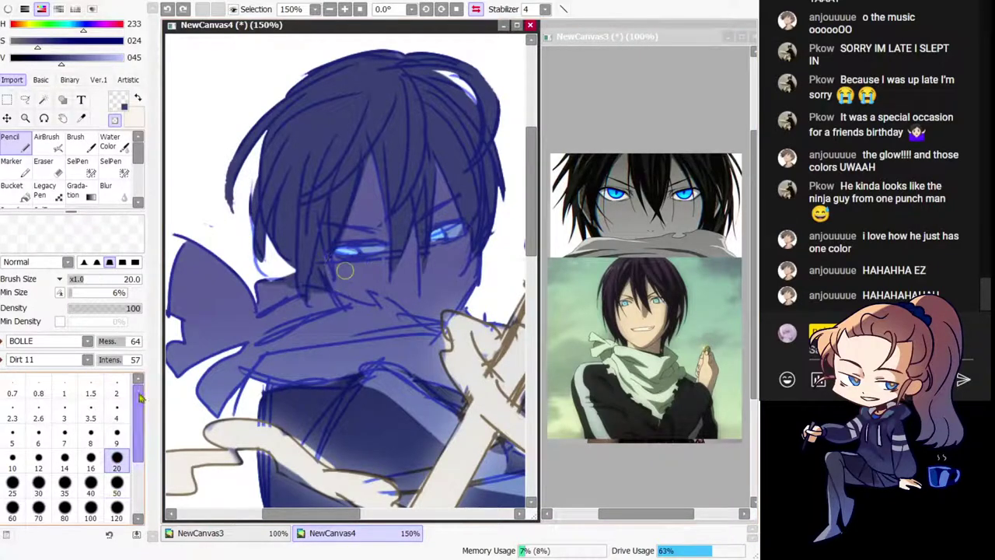
mouse_move(250, 146)
mouse_down()
mouse_move(241, 218)
mouse_move(252, 149)
mouse_move(252, 212)
mouse_move(249, 155)
mouse_move(227, 205)
mouse_move(241, 199)
mouse_move(251, 162)
mouse_move(249, 213)
mouse_up()
key(minus)
key(minus)
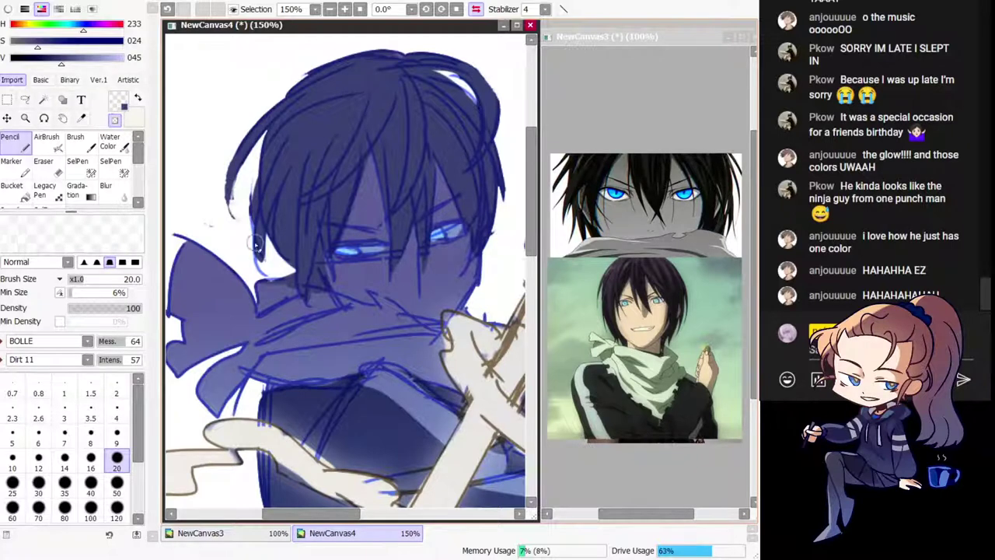
Step: Paint the thin hair strand beside the cheek with dark indigo, using the Pencil at size 20
key(h)
mouse_move(311, 259)
mouse_down()
mouse_move(347, 244)
mouse_move(382, 264)
mouse_up()
key(minus)
key(ctrl+z)
mouse_move(255, 170)
mouse_down()
mouse_move(255, 239)
mouse_move(271, 251)
mouse_up()
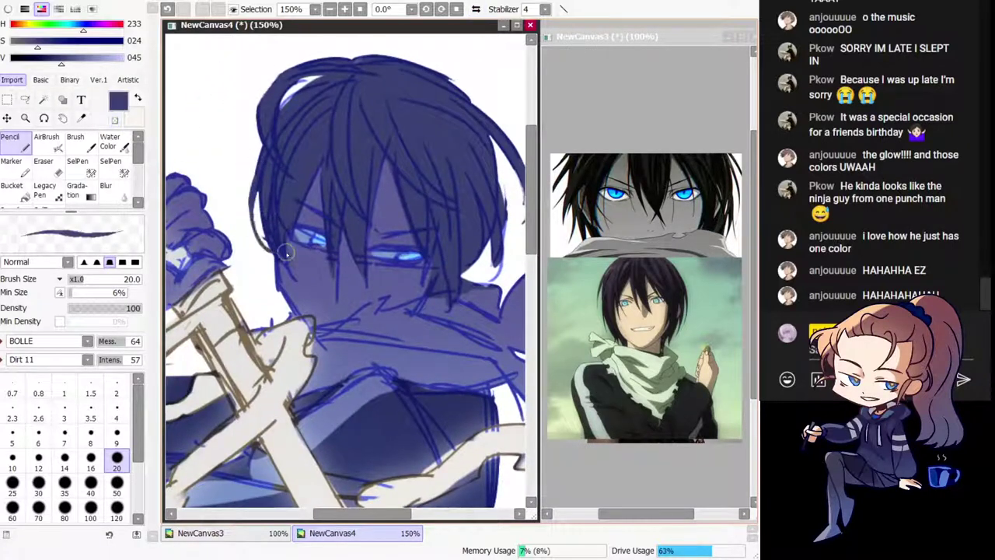
drag(275, 199, 292, 268)
key(ctrl+z)
drag(260, 179, 289, 255)
drag(285, 154, 290, 252)
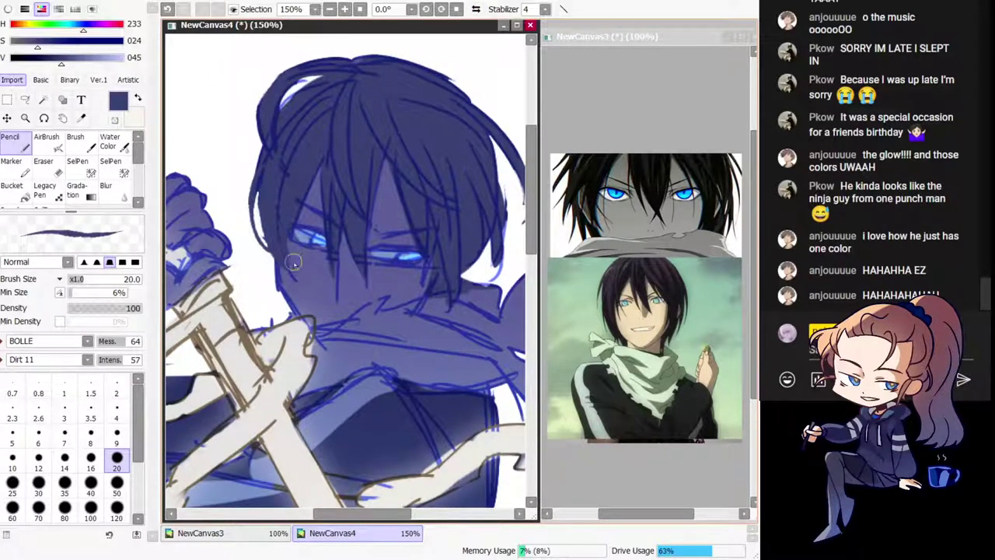
Step: Try a cleanup stroke along the edge of the cheek and sample the face colour beside it
mouse_move(317, 285)
mouse_down()
mouse_move(315, 256)
mouse_move(300, 263)
mouse_up()
right_click(296, 244)
key(ctrl+z)
key(minus)
mouse_move(286, 227)
mouse_down()
mouse_move(288, 249)
mouse_move(244, 270)
mouse_up()
key(h)
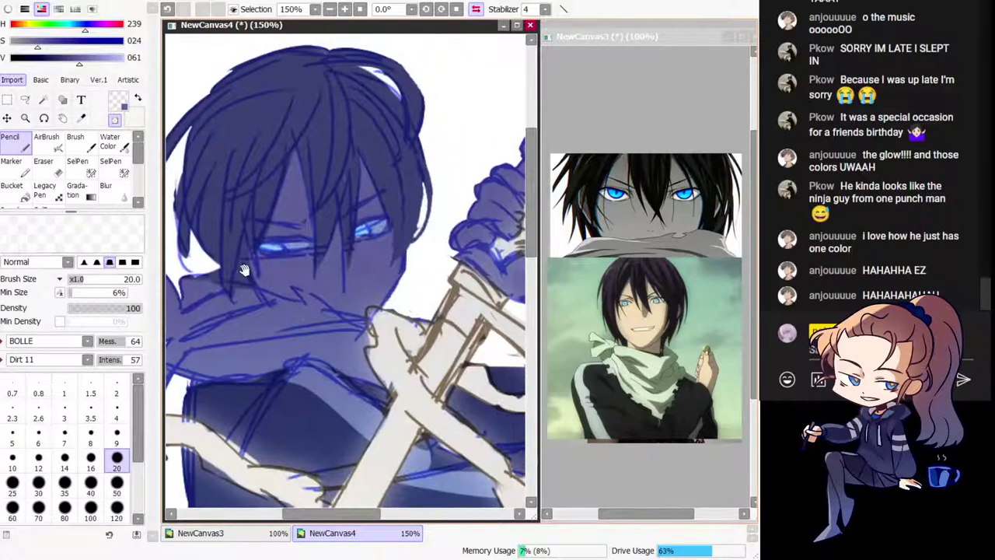
Step: Try retouching the eye with its sampled grey-blue and the brow with navy blue of hue 234, saturation 51 and brightness 60
alt+click(293, 249)
drag(293, 247, 311, 245)
key(h)
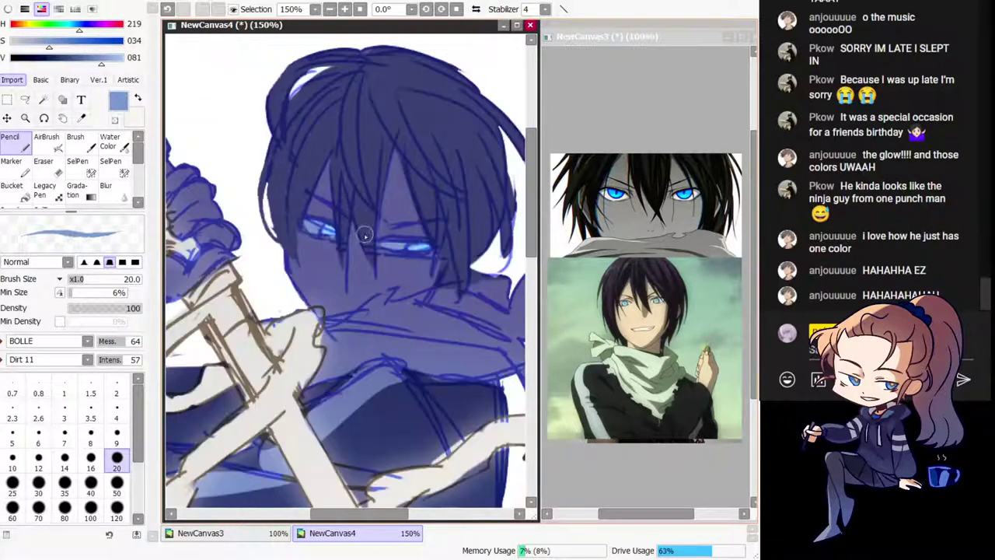
alt+click(399, 236)
alt+click(392, 230)
drag(313, 201, 322, 206)
key(ctrl+z)
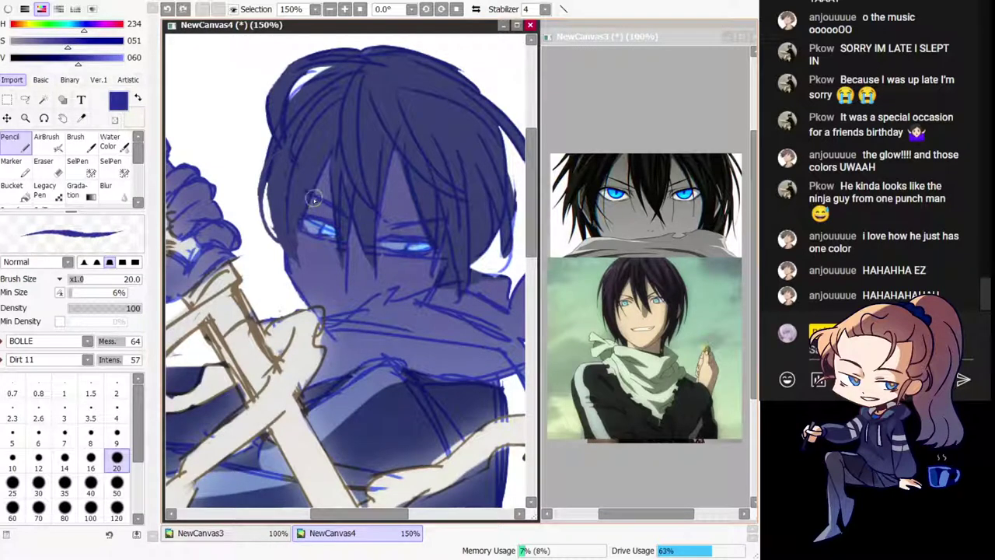
key(h)
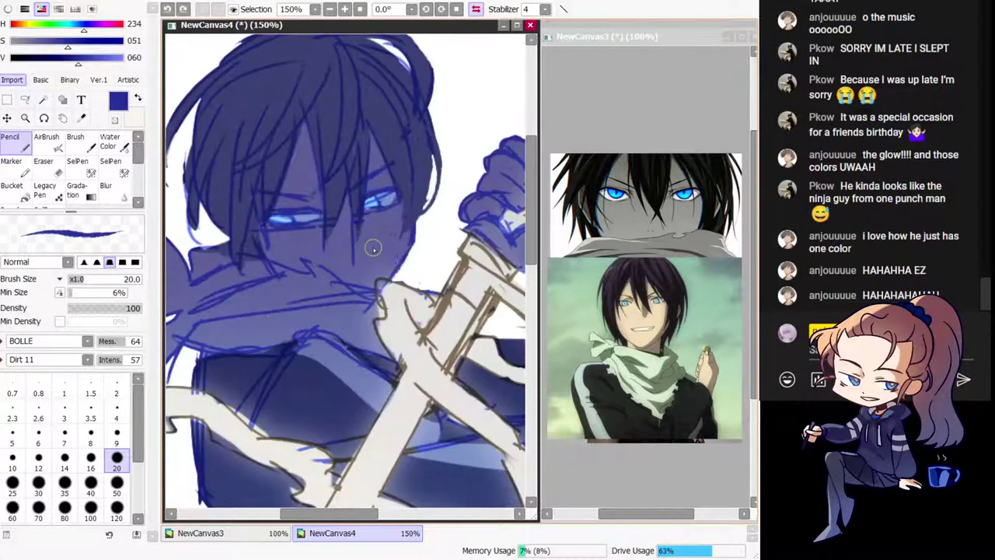
key(ctrl+z)
Step: Try shading around the eye with sampled blue-violet of hue 238, saturation 31 and brightness 60, using the Pencil at size 50
mouse_move(319, 387)
mouse_down()
mouse_move(228, 213)
mouse_move(215, 371)
mouse_move(265, 375)
mouse_up()
click(115, 494)
mouse_move(266, 296)
mouse_down()
mouse_move(280, 322)
mouse_move(252, 295)
mouse_move(299, 300)
mouse_up()
key(ctrl+z)
right_click(296, 291)
key(ctrl+z)
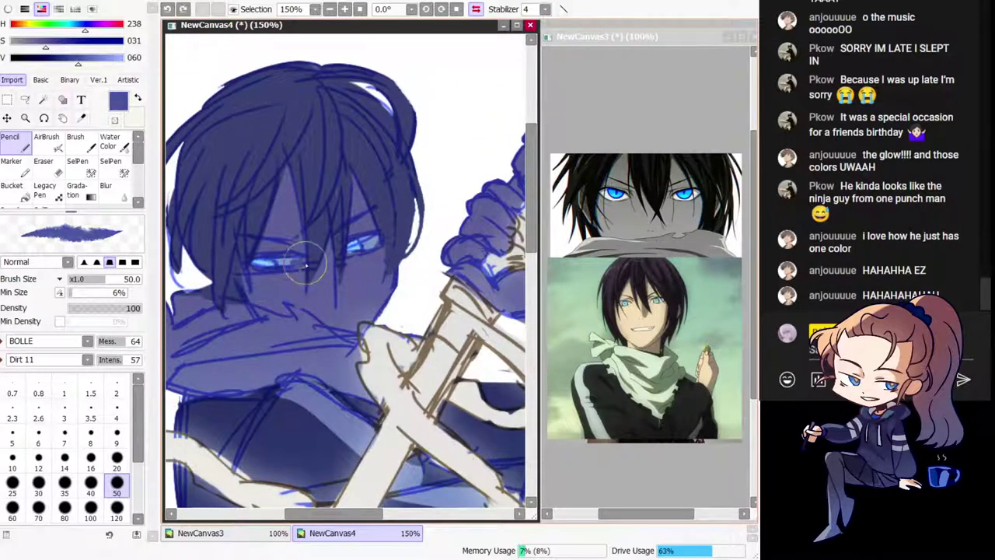
drag(298, 252, 277, 244)
key(ctrl+z)
Step: Try test strokes of navy blue around the eye and sample a softer blue-violet of hue 235, saturation 39 and brightness 60
right_click(292, 254)
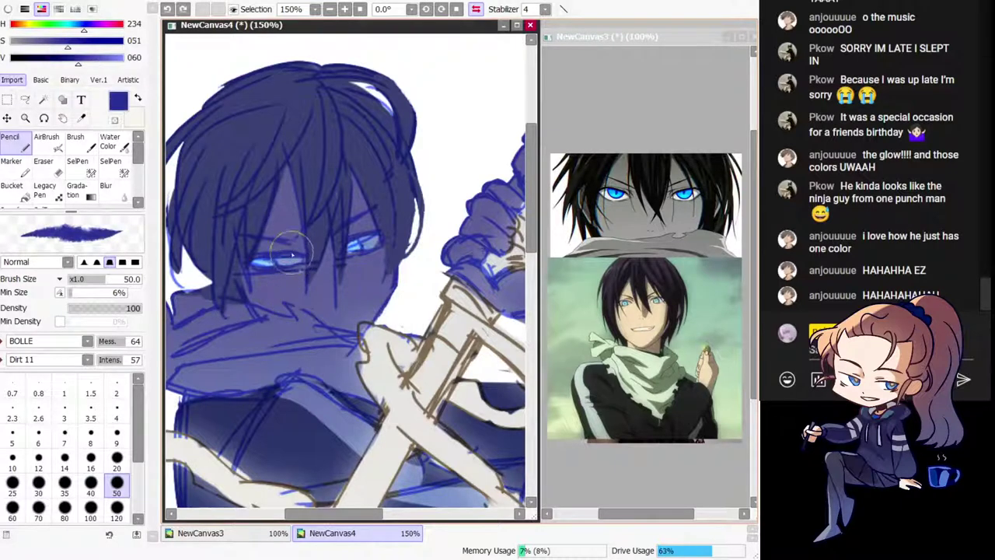
drag(268, 289, 284, 334)
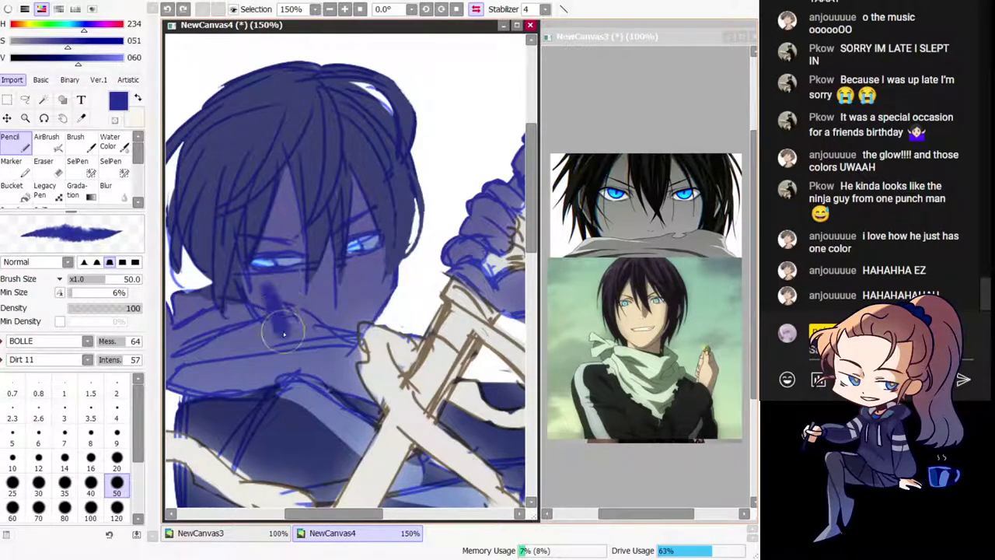
right_click(262, 286)
key(ctrl+z)
drag(263, 250, 291, 242)
key(ctrl+z)
key(h)
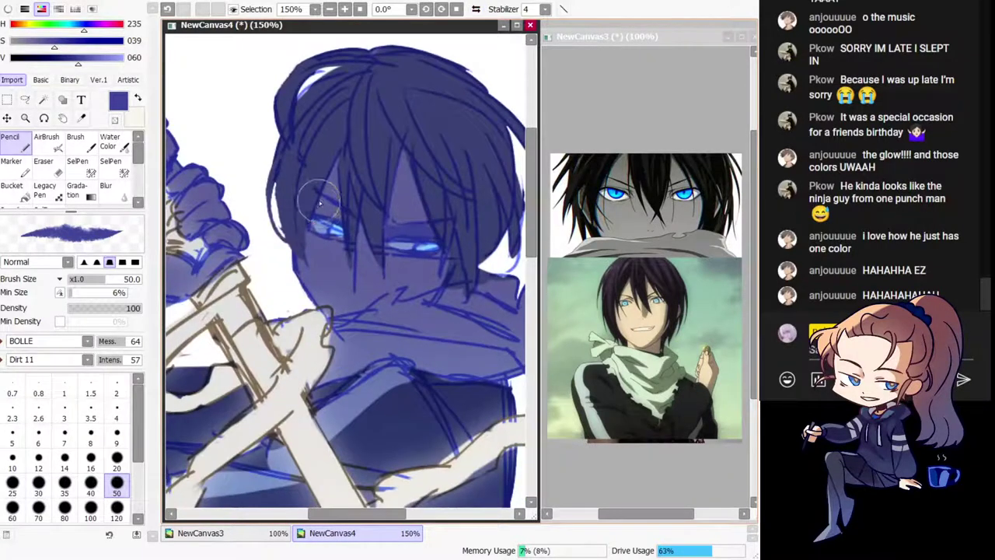
Step: Try shading between the brows and eyes with the blue-violet and repainting both irises with light blue sampled from them
mouse_move(326, 206)
mouse_down()
mouse_move(362, 228)
mouse_move(361, 246)
mouse_move(365, 232)
mouse_move(384, 252)
mouse_up()
key(ctrl+z)
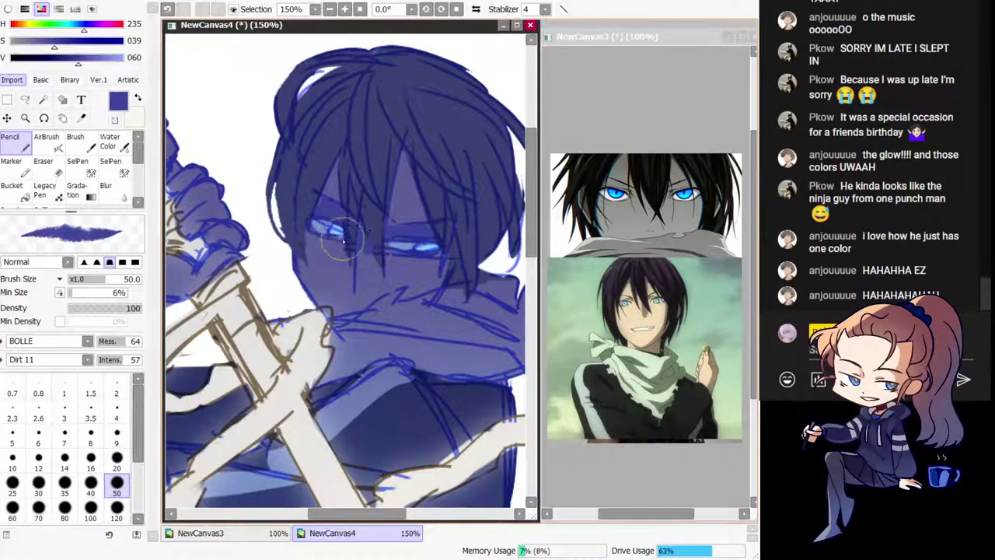
right_click(329, 231)
drag(320, 225, 342, 232)
right_click(336, 231)
mouse_move(417, 251)
mouse_down()
mouse_move(441, 245)
mouse_move(417, 252)
mouse_move(431, 251)
mouse_up()
key(ctrl+z)
key(ctrl+z)
right_click(393, 218)
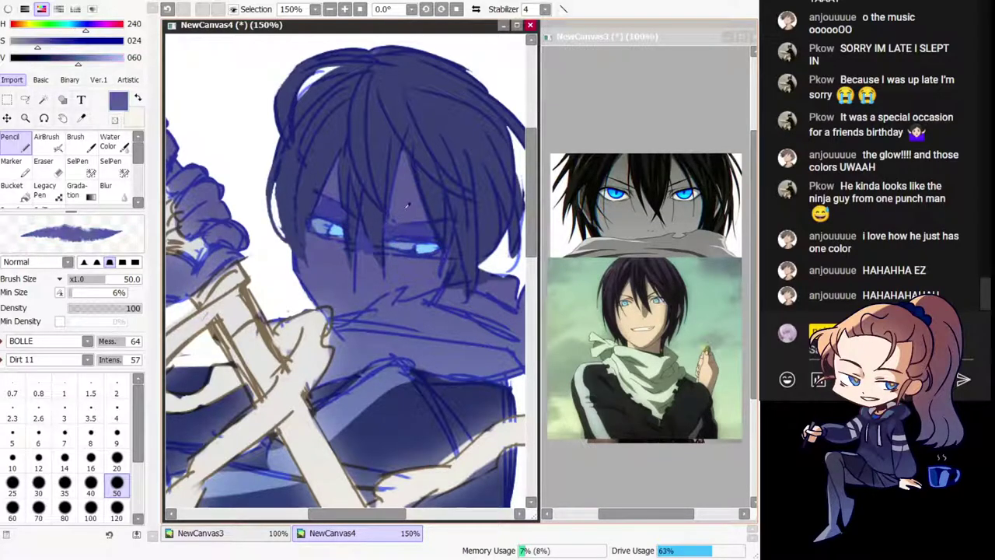
right_click(402, 226)
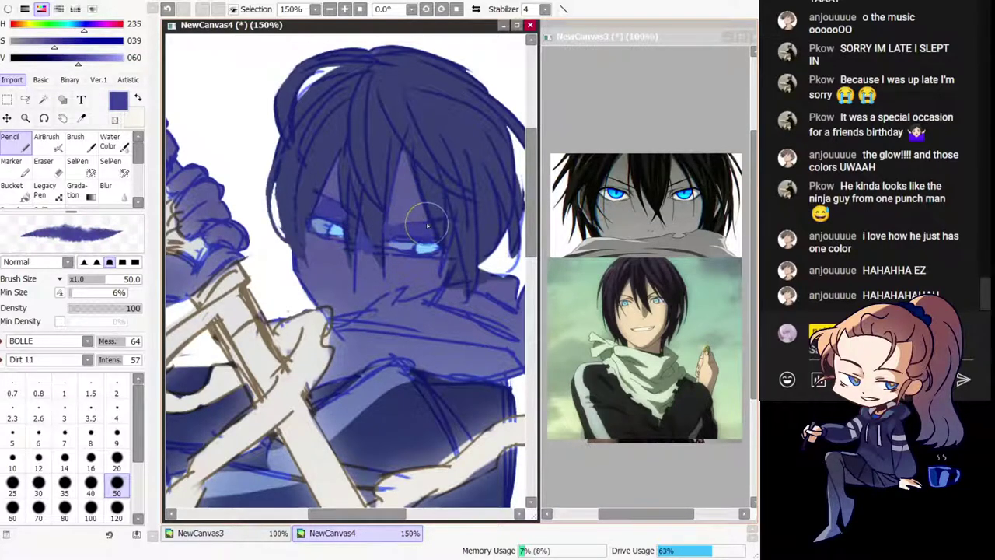
Step: Try covering the line art below and between the eyes with the sampled face colour at Pencil size 20
key(h)
click(118, 458)
key(h)
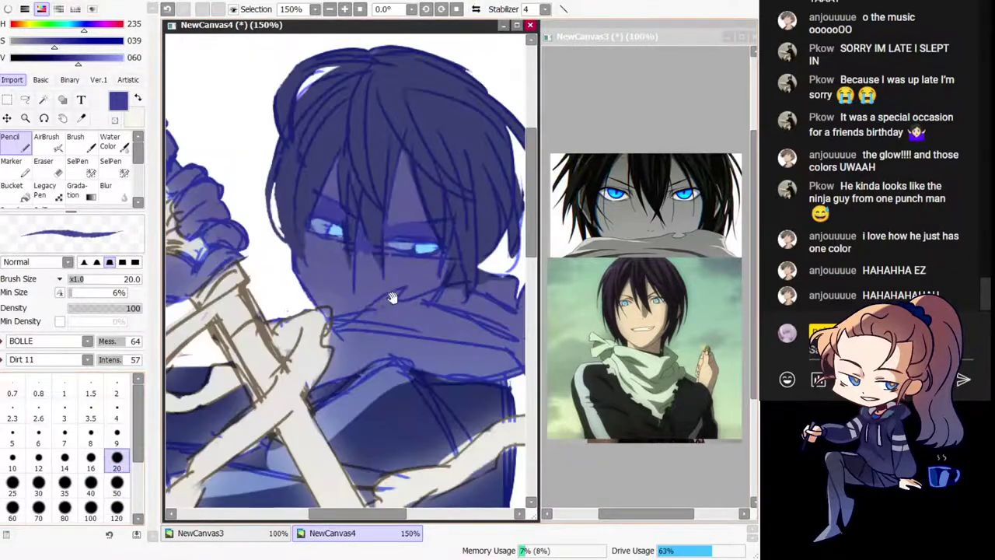
drag(393, 295, 363, 256)
right_click(333, 231)
drag(292, 200, 331, 200)
key(ctrl+z)
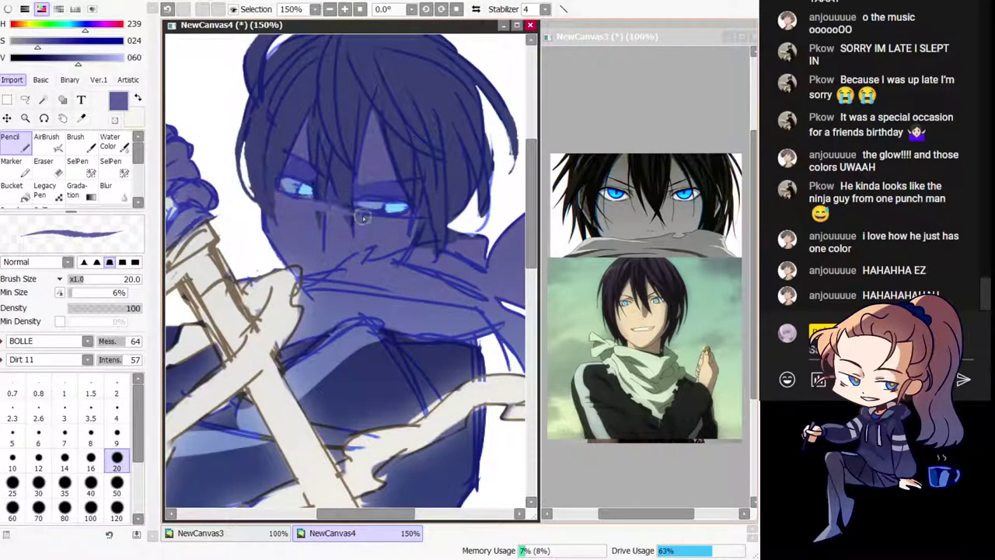
Step: Try painting dark indigo fringe tips down between the eyes and tidying the cheek around them with the sampled face colour
alt+click(340, 181)
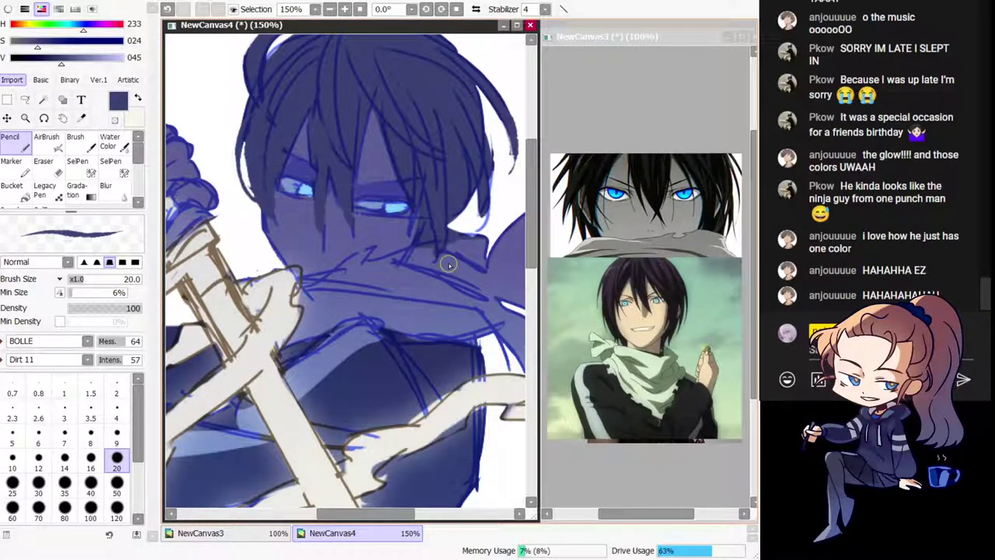
drag(256, 224, 239, 235)
alt+click(311, 225)
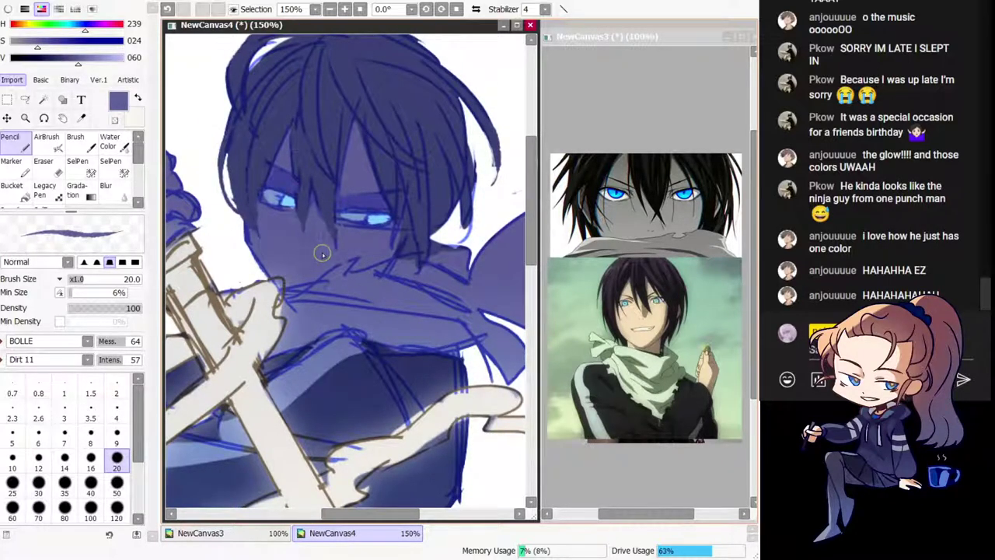
key(h)
drag(355, 189, 340, 230)
alt+click(232, 238)
drag(194, 269, 220, 240)
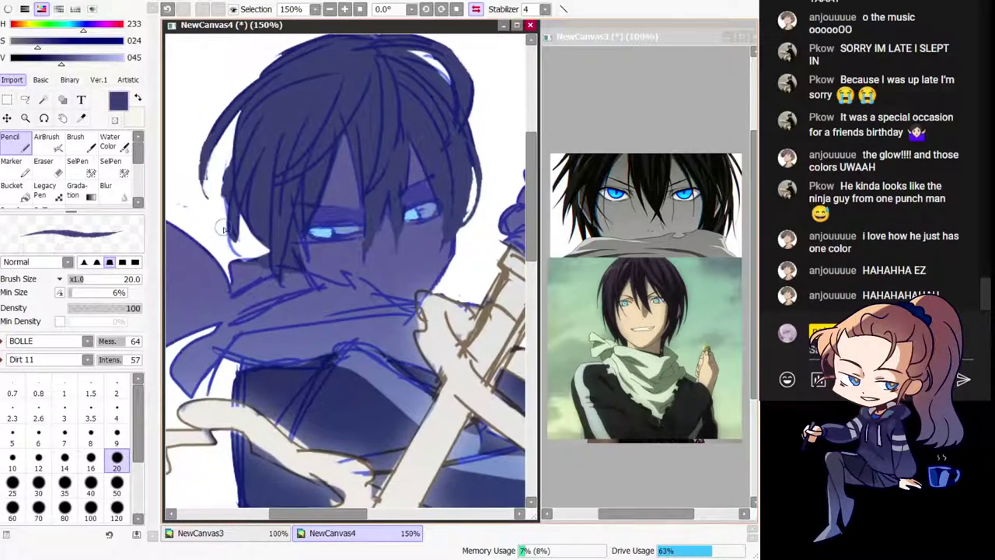
Step: Try filling out the lower edge of the back hair with dark indigo in mirrored view
drag(226, 195, 228, 239)
key(ctrl+z)
drag(229, 176, 238, 227)
drag(249, 134, 241, 221)
mouse_move(264, 115)
mouse_down()
mouse_move(239, 214)
mouse_move(226, 162)
mouse_up()
key(minus)
key(ctrl+z)
Step: Try trimming the back hair's edge with the transparent colour at a texture intensity of 36
click(115, 364)
mouse_move(231, 240)
mouse_down()
mouse_move(208, 229)
mouse_move(231, 165)
mouse_up()
key(ctrl+z)
drag(229, 204, 228, 180)
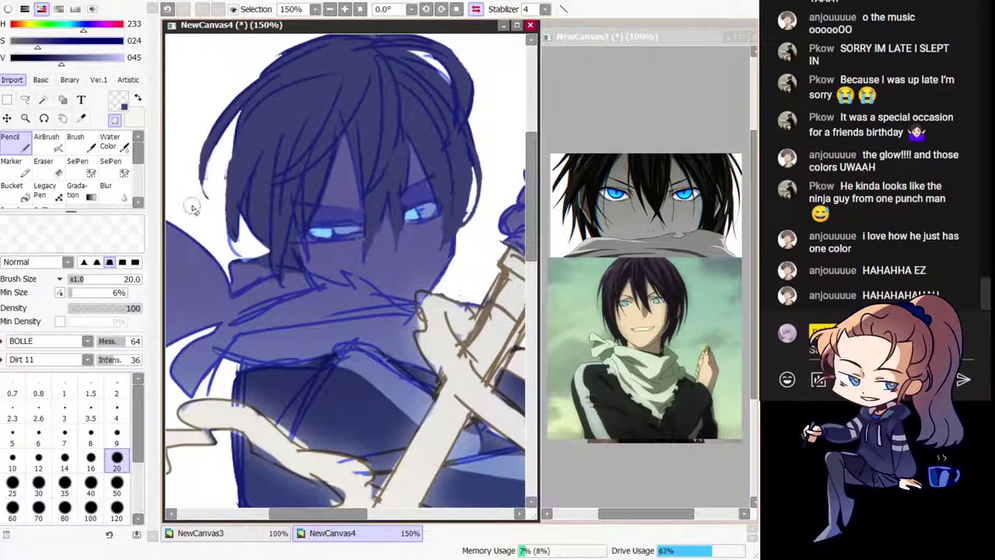
mouse_move(232, 144)
mouse_down()
mouse_move(220, 217)
mouse_move(232, 245)
mouse_up()
key(ctrl+z)
Step: Set the Pencil's BOLLE strength to 44 and its texture to Dirt 06 at intensity 68, testing strokes on the hair
click(130, 362)
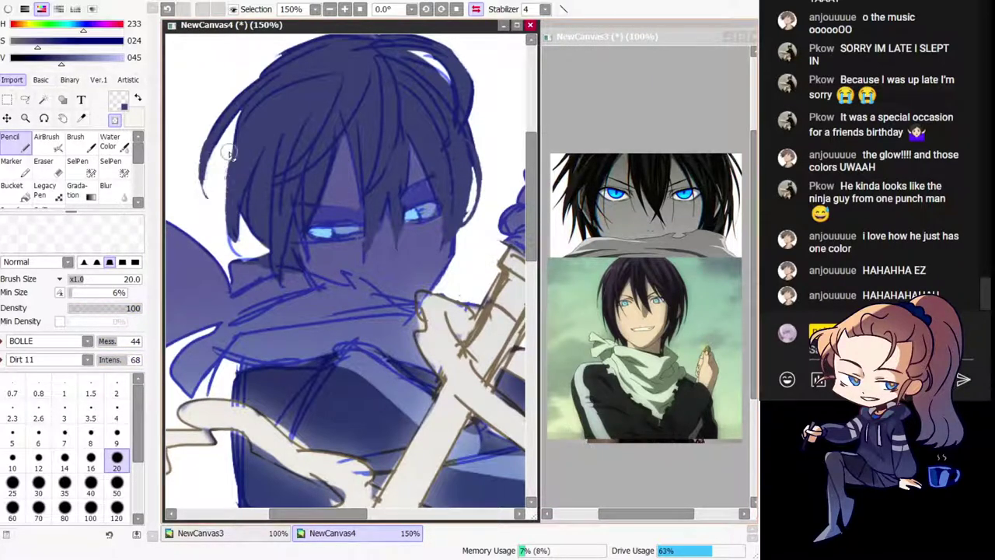
drag(228, 153, 224, 204)
key(h)
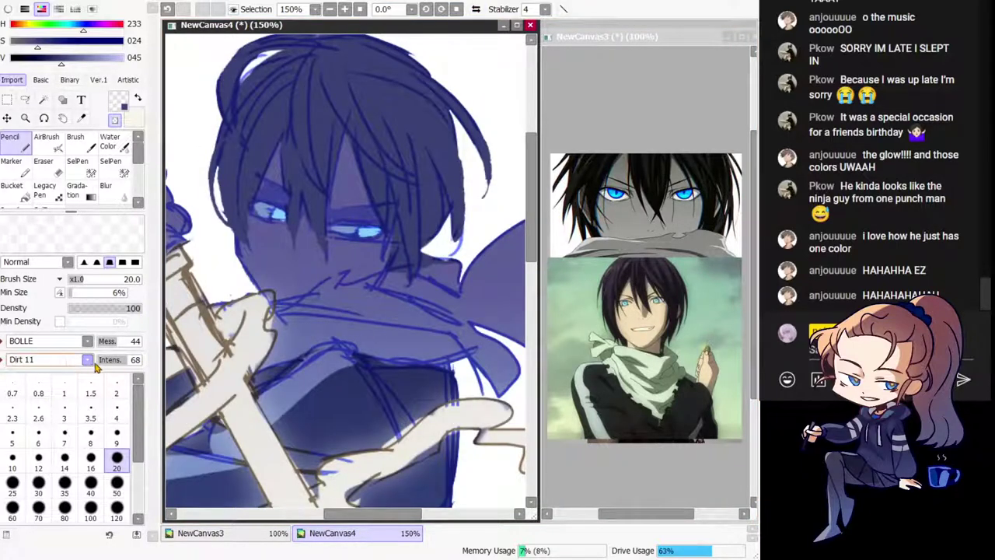
click(191, 410)
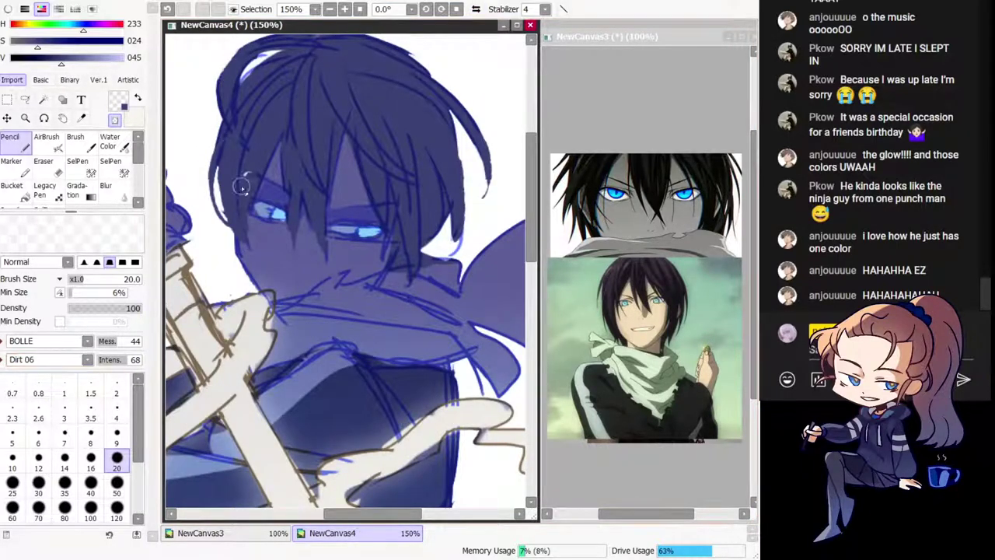
mouse_move(241, 185)
mouse_down()
mouse_move(247, 234)
mouse_move(300, 239)
mouse_up()
key(ctrl+z)
Step: Examine the face and whole figure in mirrored and normal view, down to 50% zoom
key(Page_Down)
key(h)
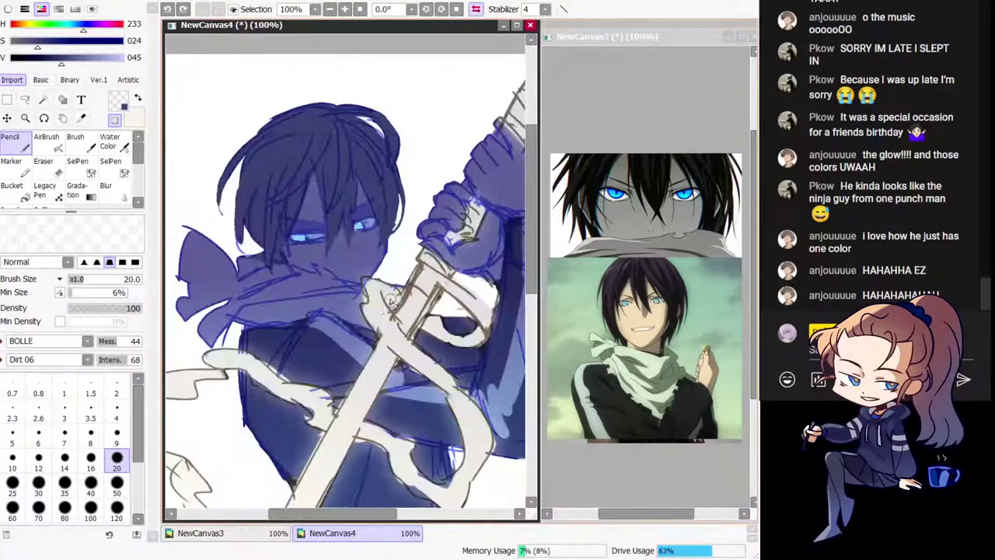
drag(369, 302, 365, 266)
key(h)
scroll(349, 276, down, 2)
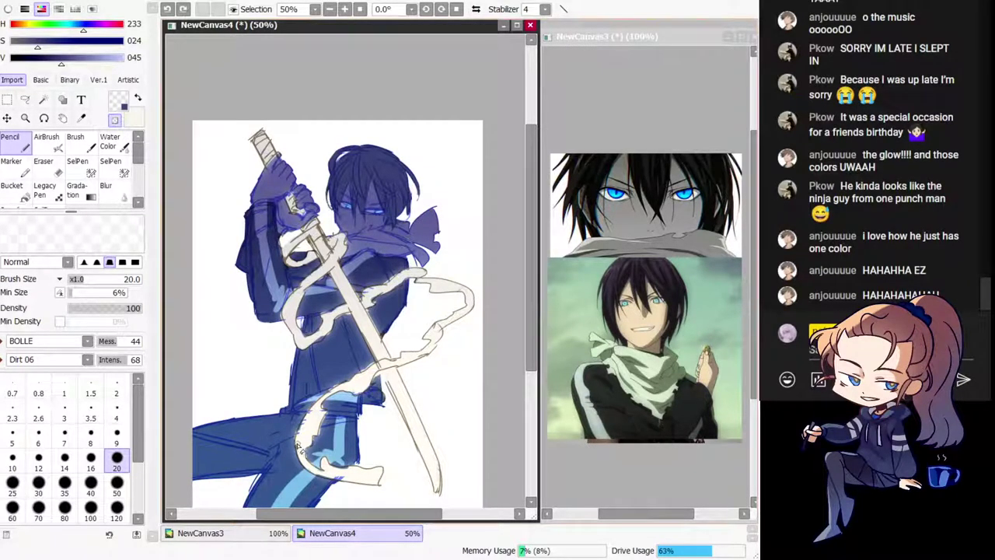
scroll(350, 272, up, 3)
drag(360, 162, 301, 307)
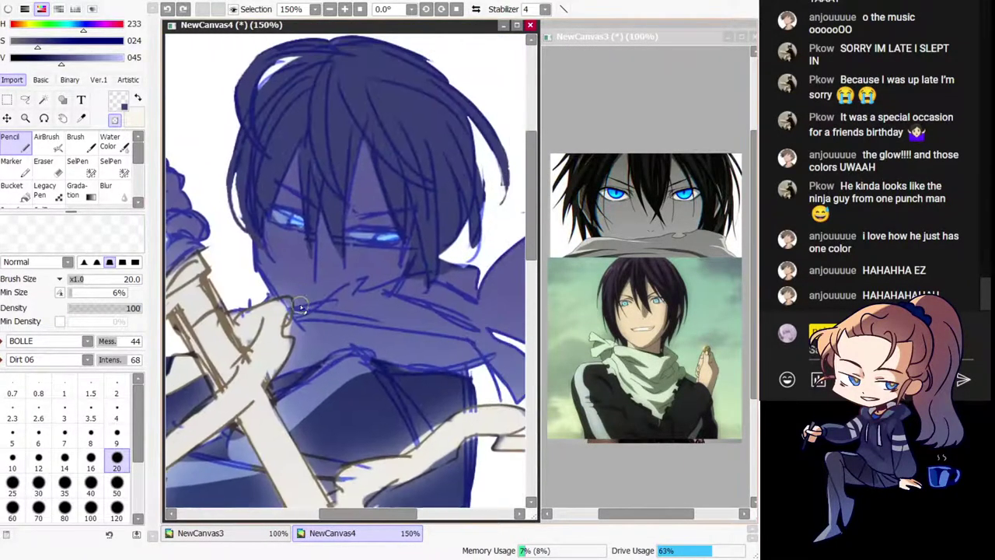
Step: Try a stroke along the cheek with the face colour and resample it as hue 240, saturation 24 and brightness 60
right_click(283, 253)
drag(268, 239, 284, 280)
key(ctrl+z)
key(ctrl+z)
right_click(288, 245)
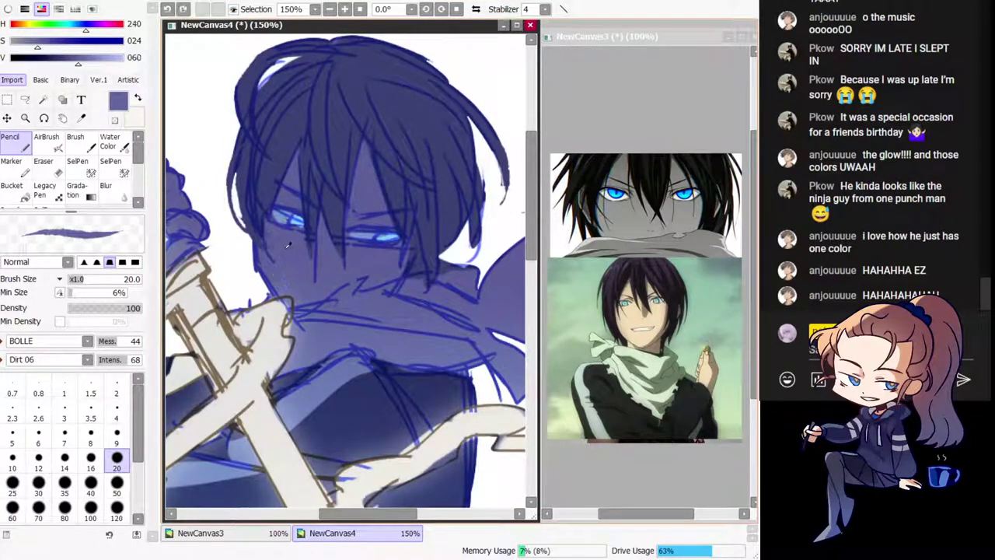
Step: Sample the eye blues and retouch both glowing eyes, finishing with hue 203, saturation 48 and brightness 100
alt+click(285, 220)
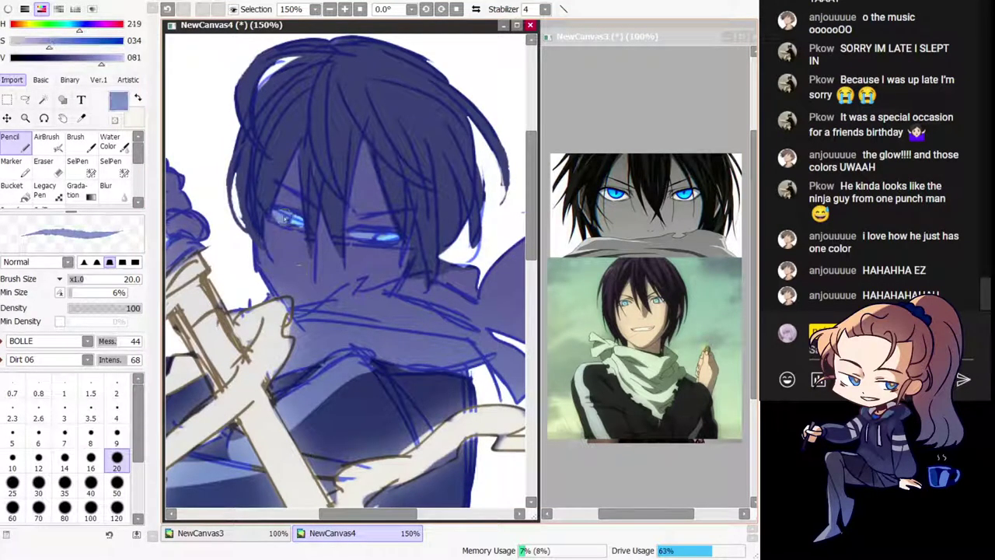
alt+click(289, 221)
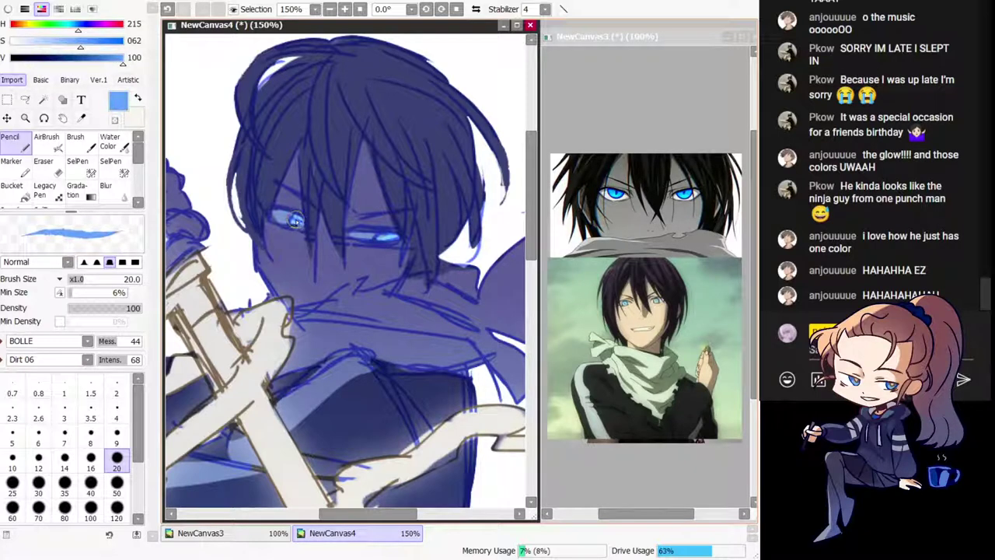
key(ctrl+z)
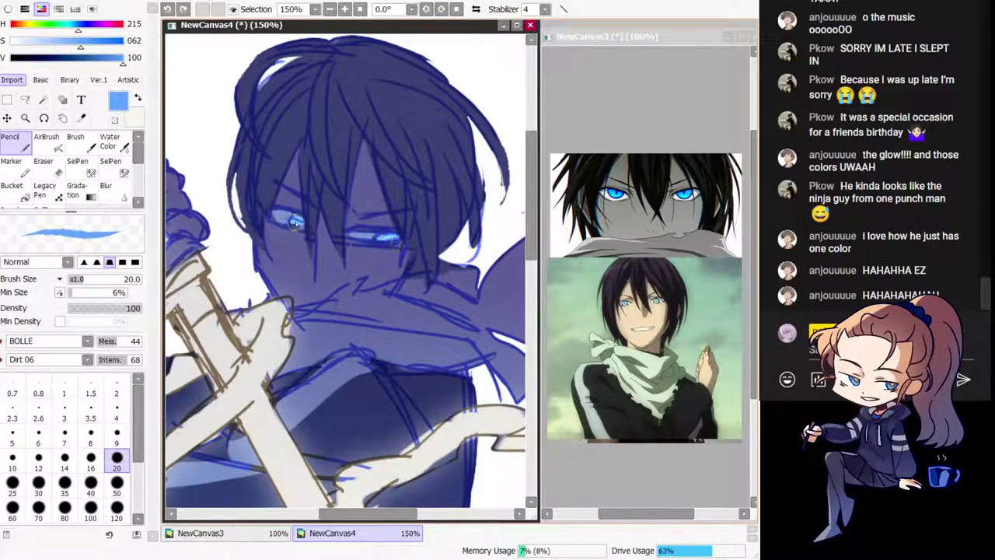
alt+click(297, 221)
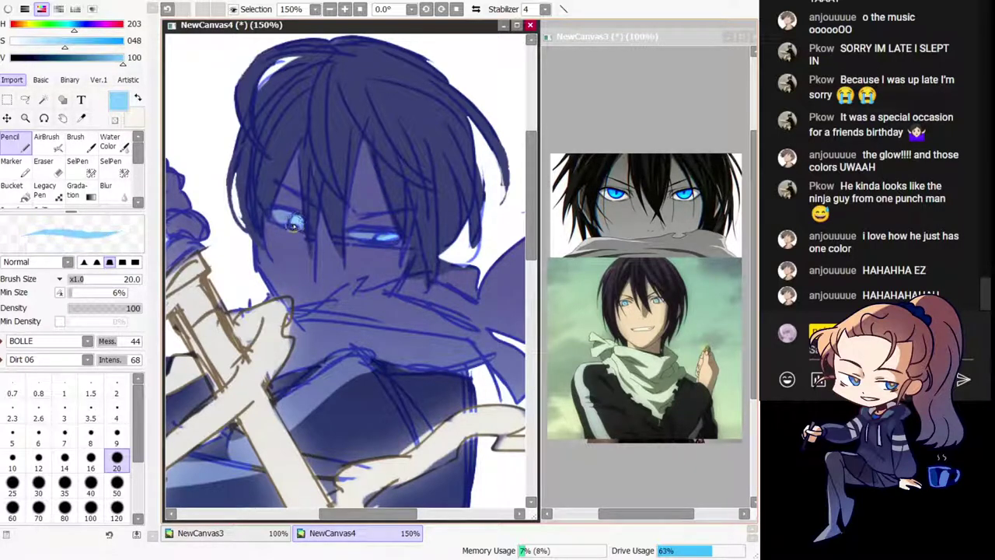
key(h)
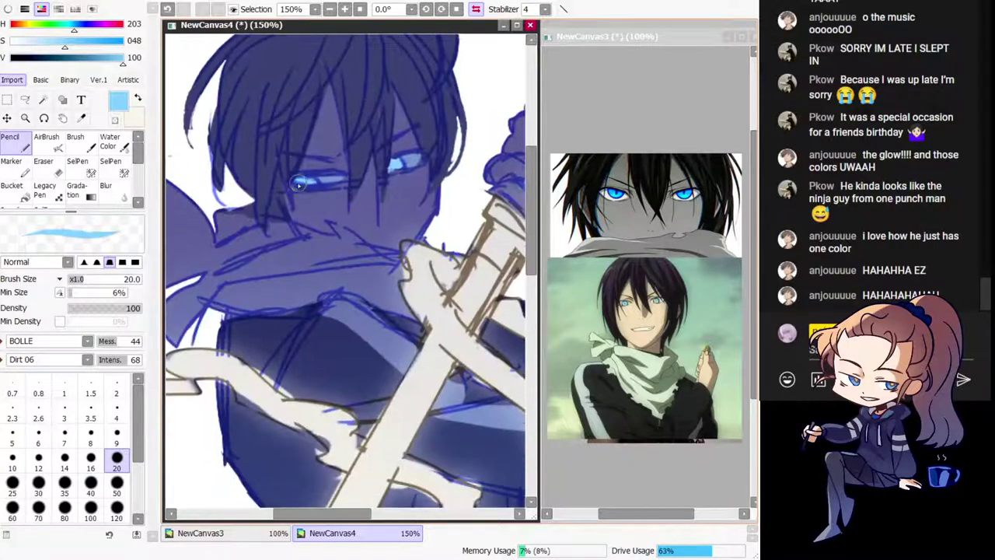
key(h)
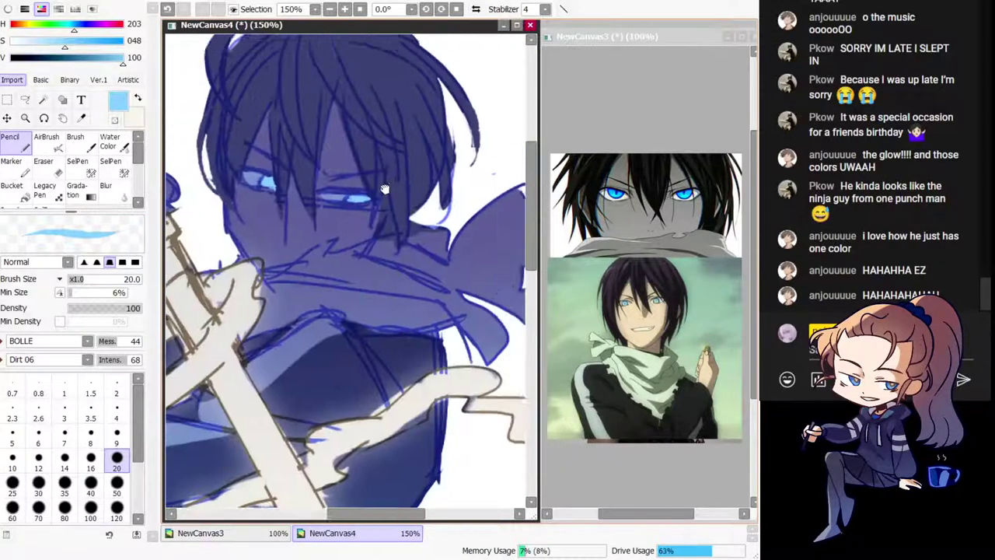
Step: Retouch the side hair with hue 233, saturation 24, brightness 45 and the area below it with hue 238, saturation 25, brightness 61
alt+click(311, 186)
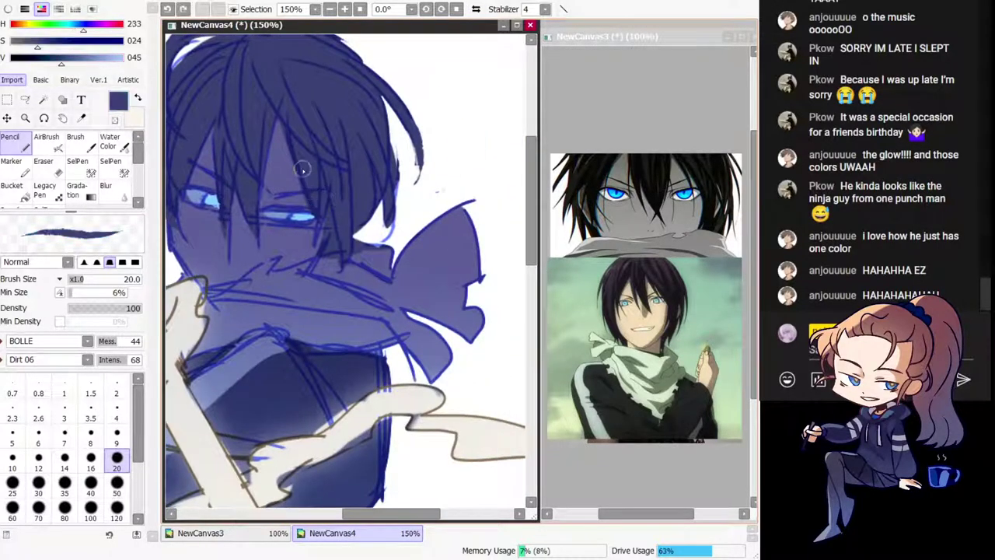
key(h)
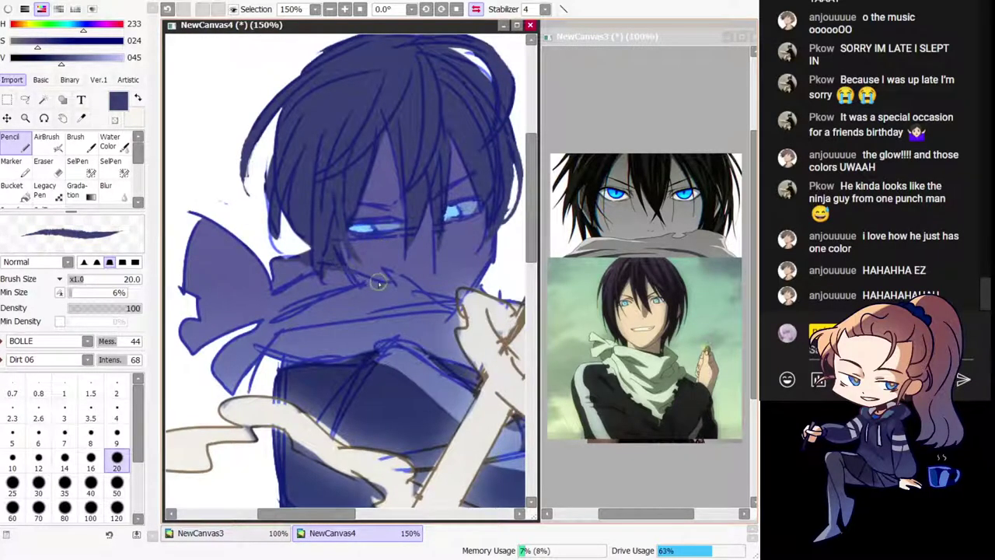
alt+click(333, 274)
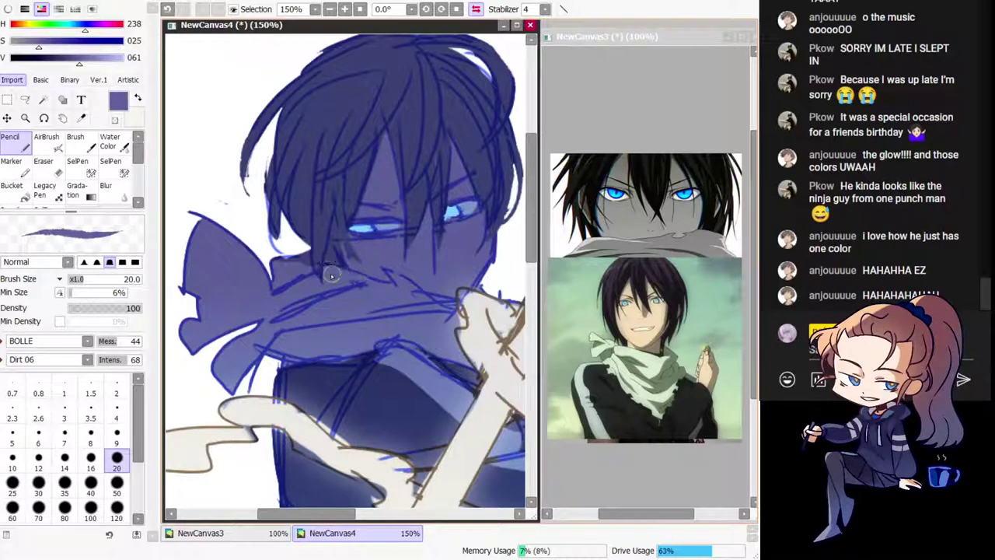
key(h)
drag(366, 286, 387, 123)
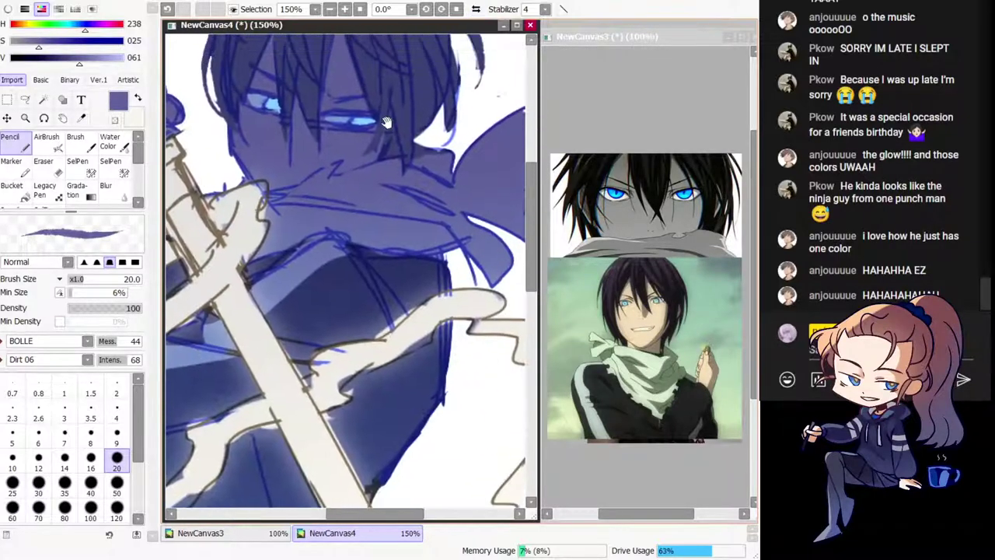
drag(509, 71, 361, 220)
key(minus)
key(ctrl+z)
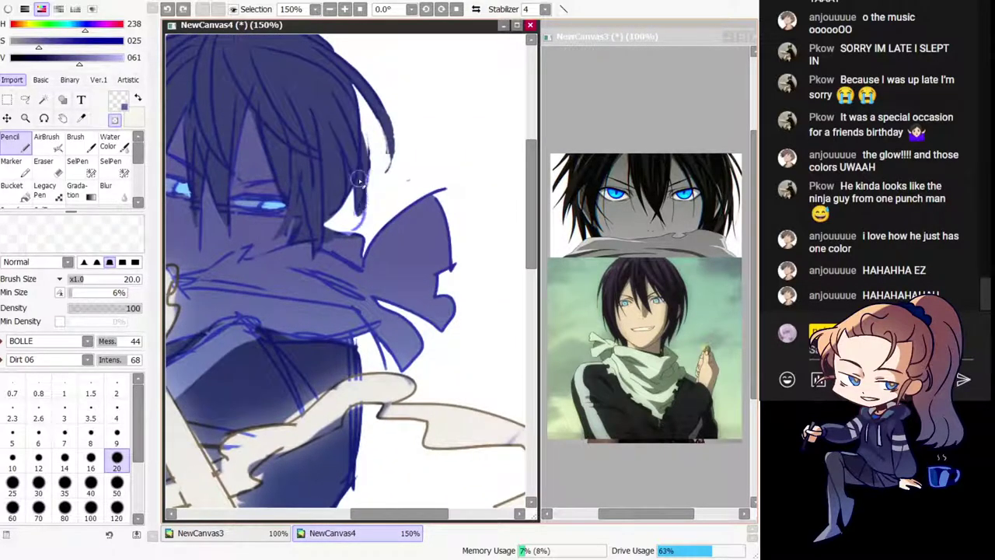
Step: Resample the hair colour and reshape the back hair's outer edge and tip, trimming it with the transparent colour
alt+click(351, 141)
drag(353, 145, 361, 209)
key(minus)
drag(365, 140, 371, 183)
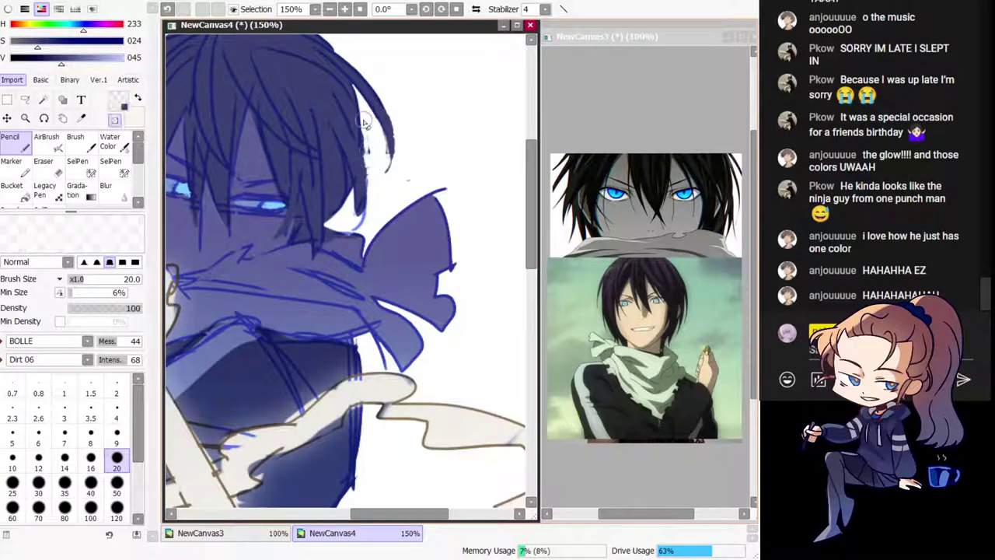
mouse_move(364, 122)
mouse_down()
mouse_move(367, 165)
mouse_move(423, 173)
mouse_up()
drag(358, 226, 356, 229)
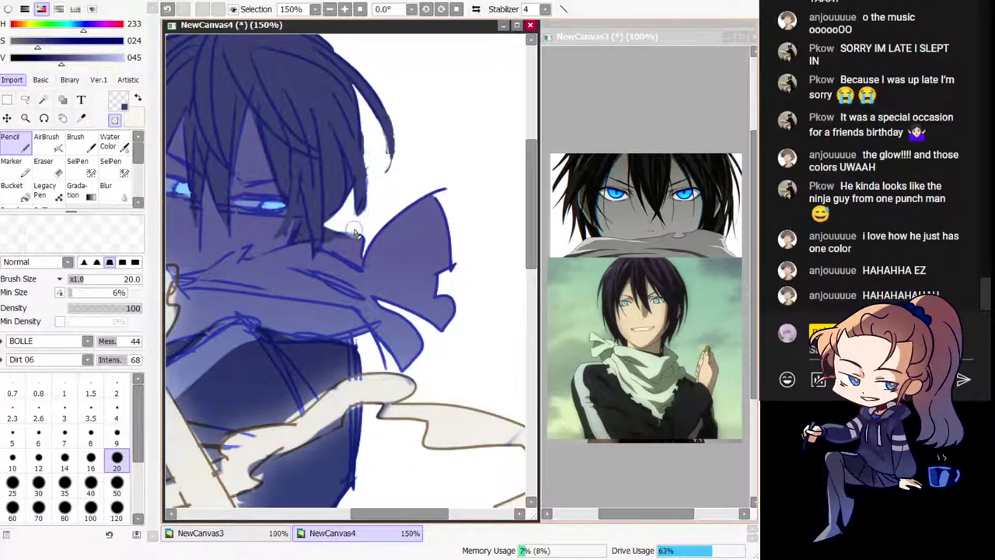
key(minus)
drag(363, 188, 346, 225)
Step: Reshape the back hair's lower strand above the scarf in mirrored view, alternating the hair colour and transparency
key(h)
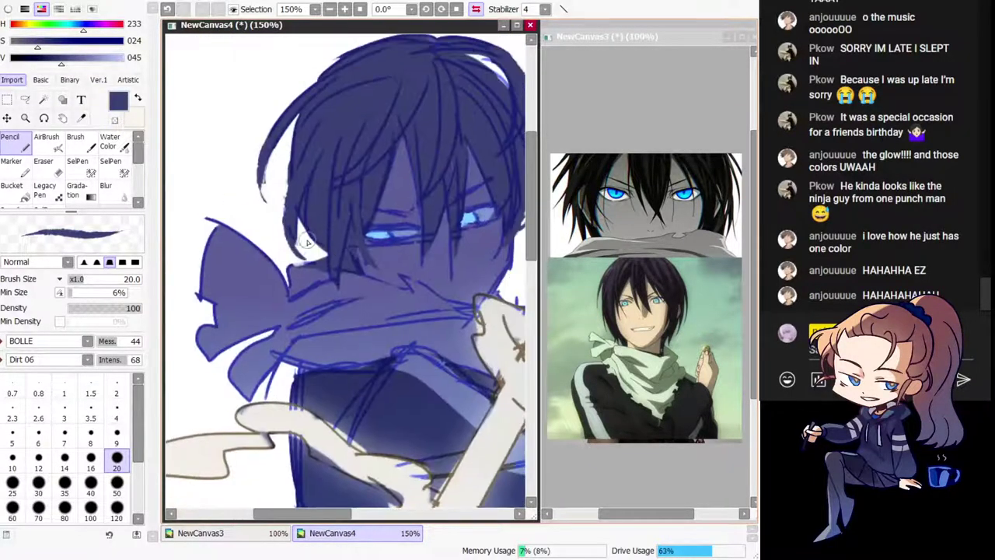
key(x)
key(x)
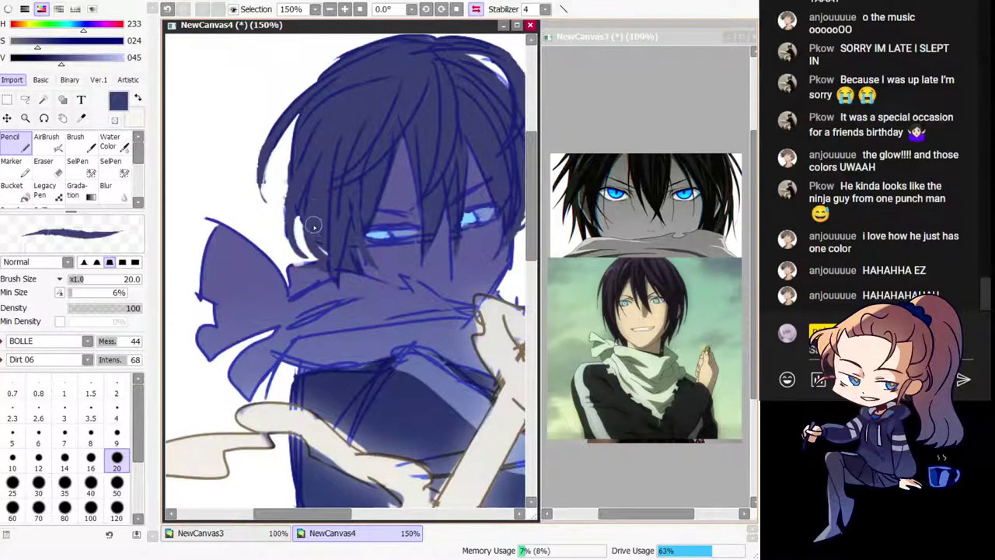
key(h)
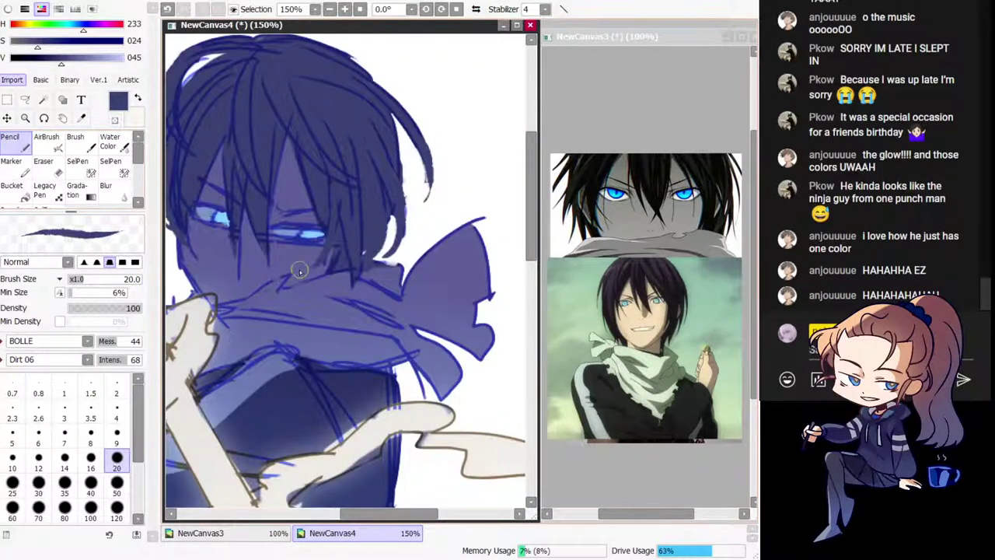
Step: Sample the face colour as hue 239, saturation 24 and brightness 60 and clean up the face below the eye
right_click(300, 269)
key(ctrl+z)
drag(274, 236, 307, 248)
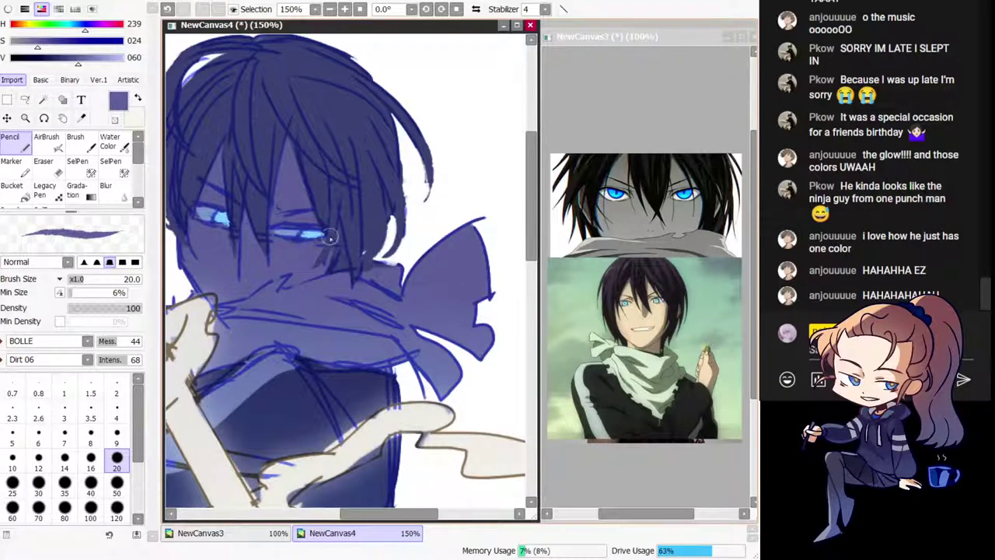
Step: Resample the hair as hue 233, saturation 24 and brightness 45 and retouch the fringe between the eyes in mirrored view
key(h)
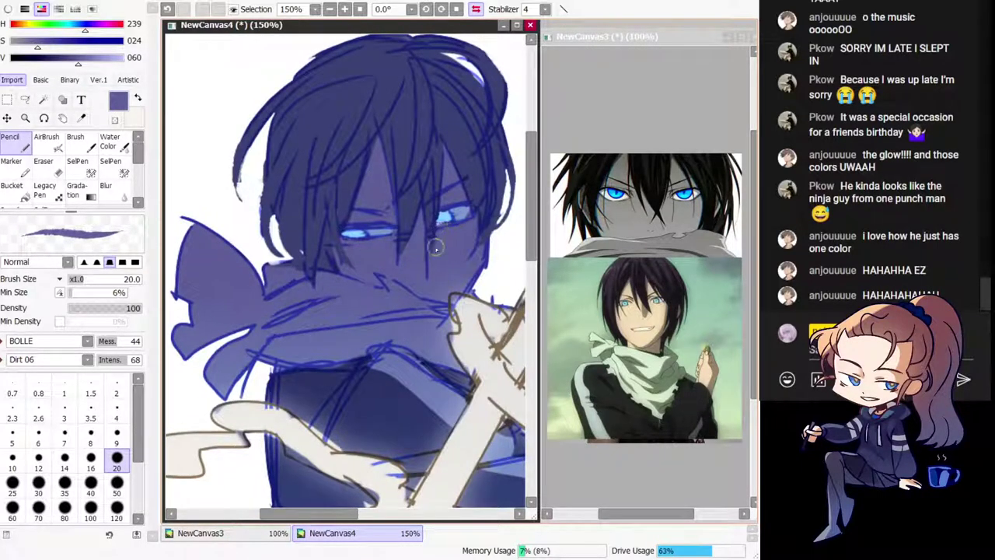
right_click(405, 219)
drag(406, 220, 402, 247)
mouse_move(435, 215)
mouse_down()
mouse_move(426, 207)
mouse_move(417, 231)
mouse_up()
key(ctrl+z)
key(h)
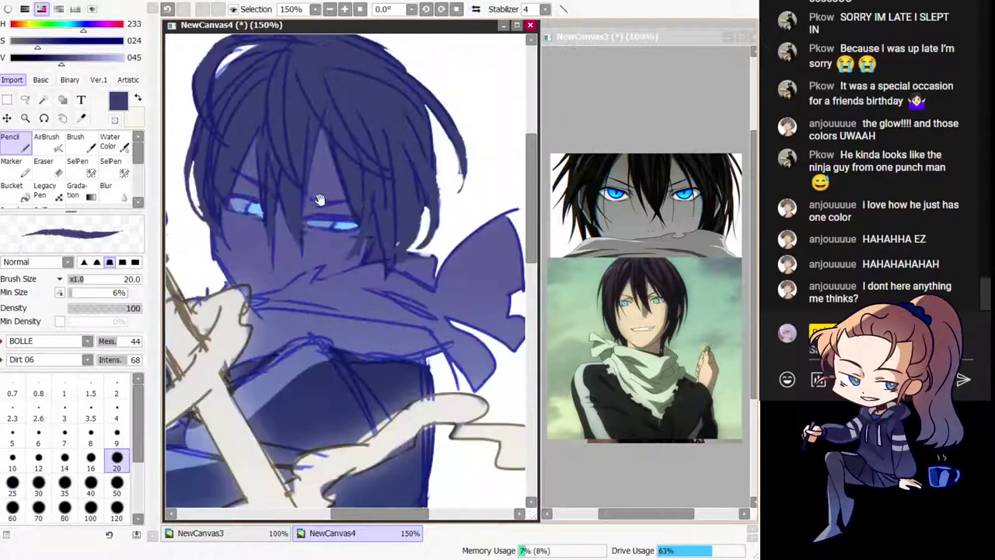
Step: Rework the back hair's rounded outer contour with the hair colour, undoing and redrawing the strokes
drag(319, 199, 299, 262)
key(minus)
mouse_move(426, 207)
mouse_down()
mouse_move(439, 249)
mouse_move(433, 221)
mouse_move(404, 230)
mouse_move(405, 212)
mouse_move(420, 228)
mouse_move(415, 285)
mouse_up()
key(minus)
key(ctrl+z)
key(ctrl+z)
drag(417, 226, 415, 291)
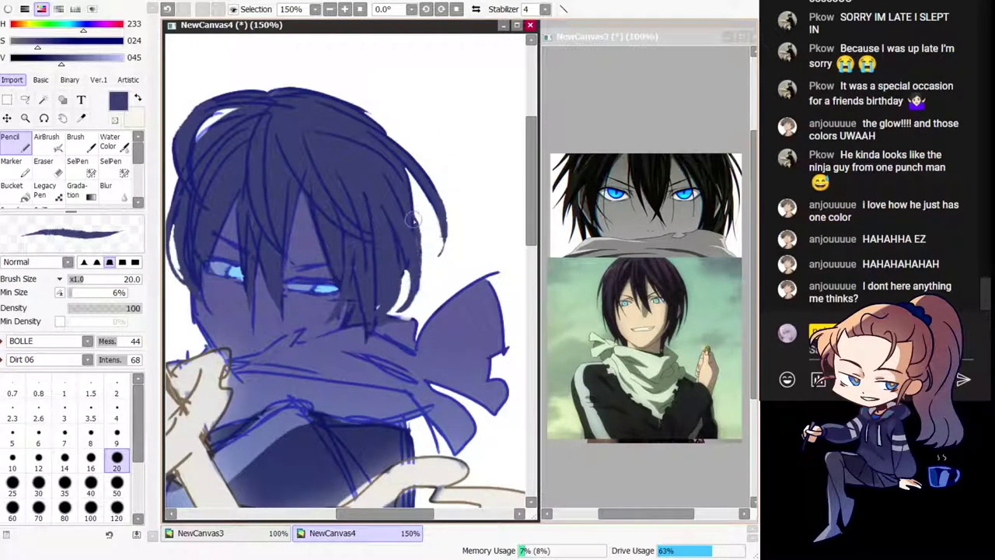
key(ctrl+z)
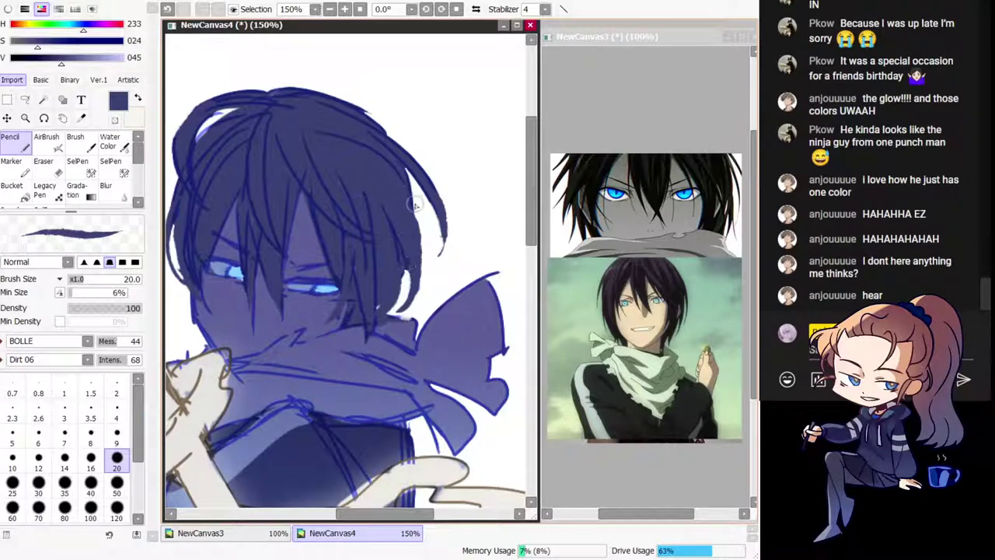
key(ctrl+z)
drag(407, 189, 422, 244)
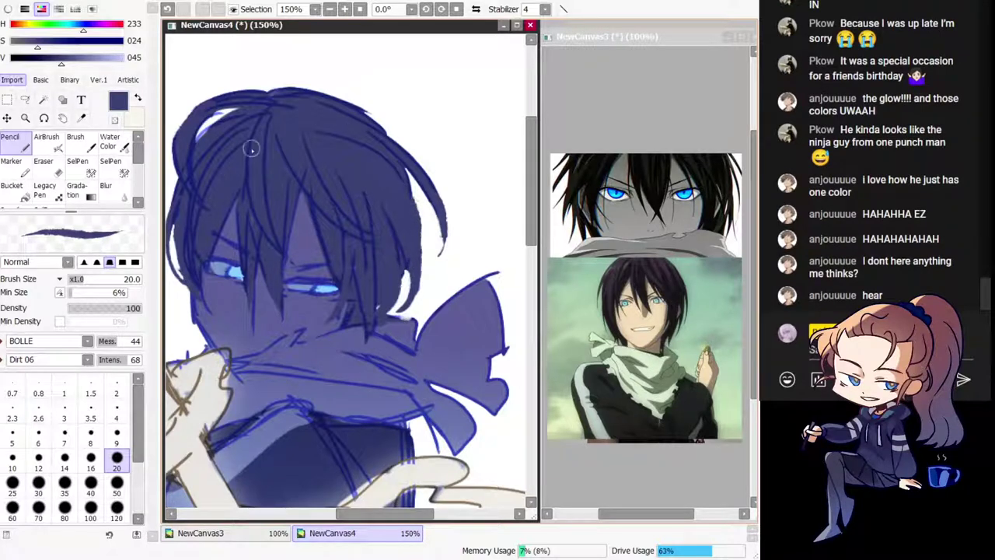
Step: Clean up the curved strand at the crown and the gap beneath it with the transparent and hair colours
drag(251, 149, 324, 201)
key(minus)
key(ctrl+z)
drag(304, 162, 274, 184)
key(h)
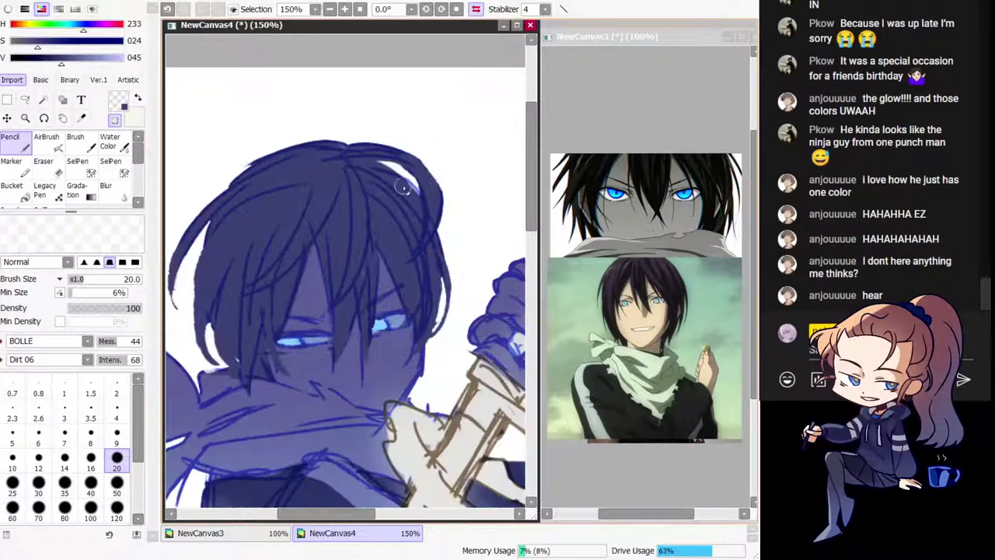
key(a)
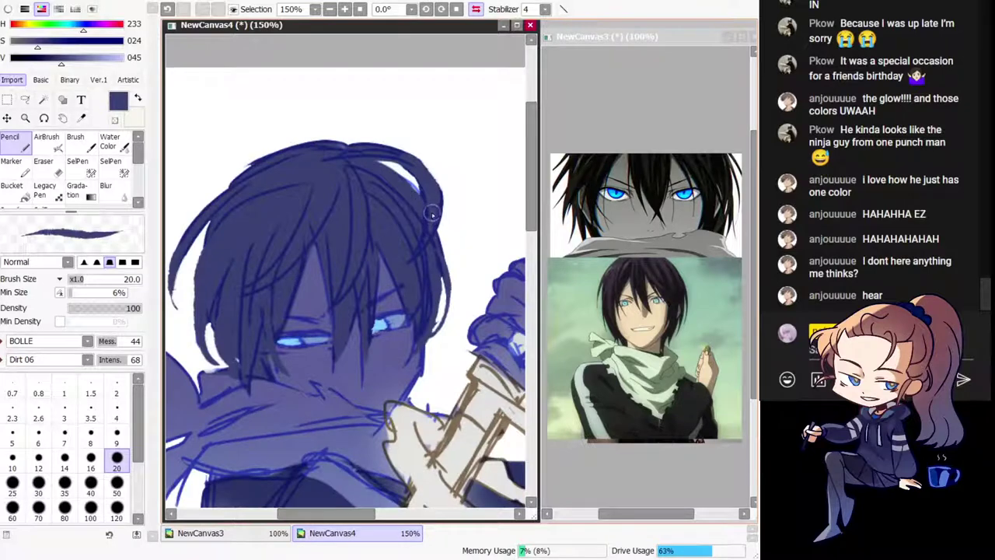
key(h)
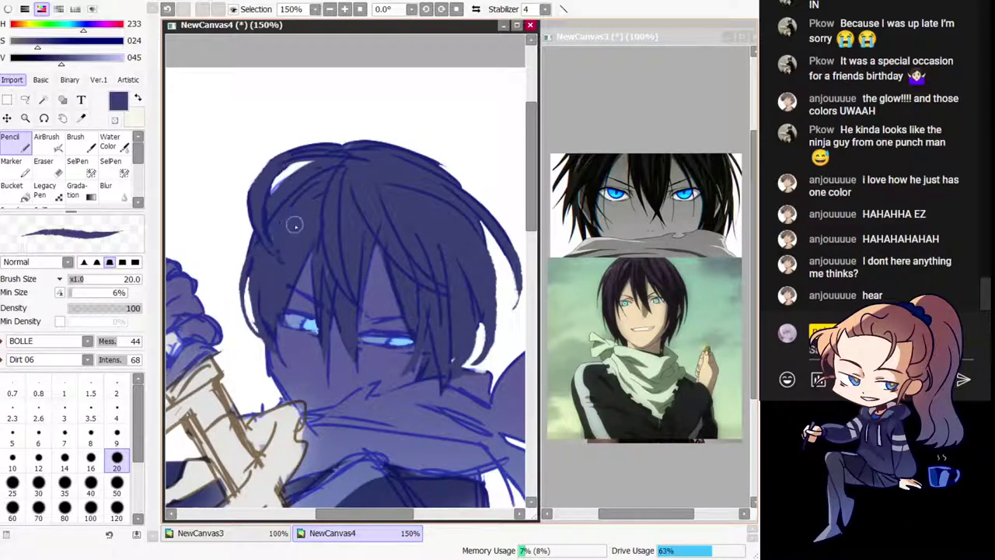
key(h)
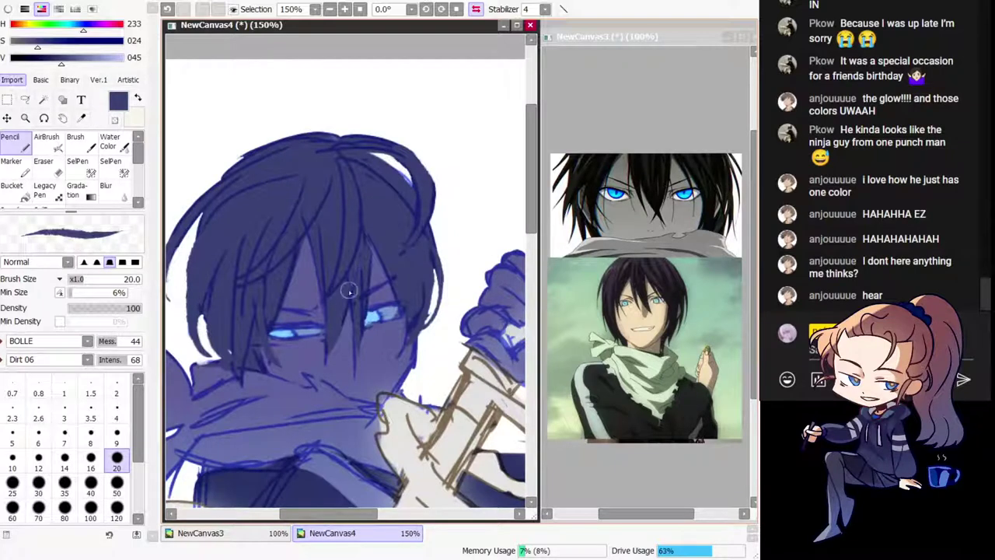
Step: Sample a darker blue as hue 233, saturation 41 and brightness 45 and paint shadow strokes above the fringe
right_click(364, 235)
drag(364, 225, 360, 247)
key(ctrl+z)
key(ctrl+z)
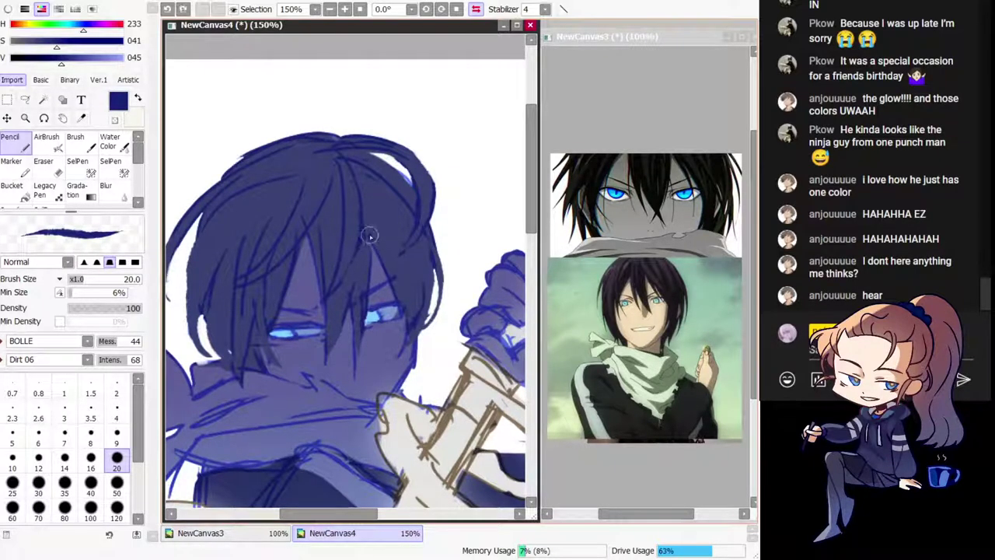
key(h)
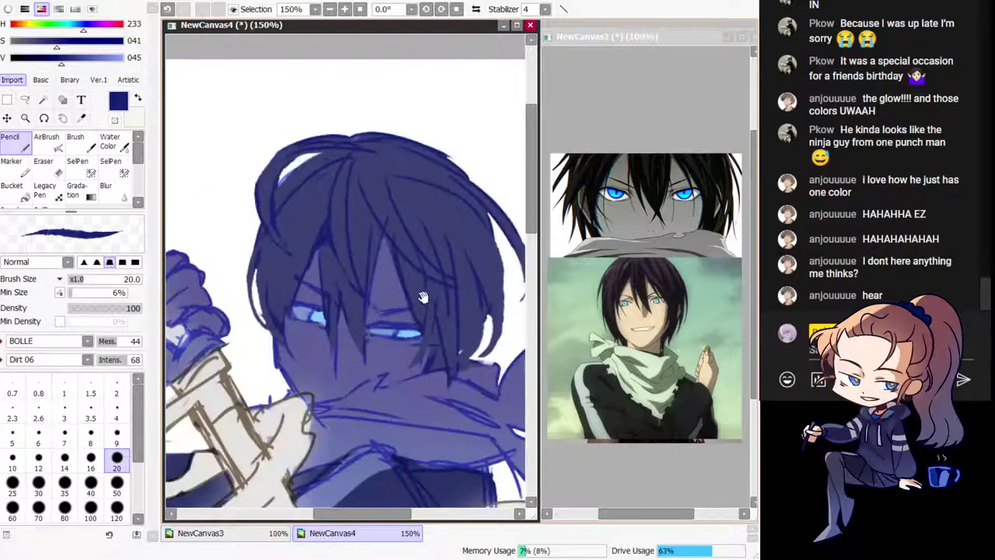
drag(422, 297, 404, 263)
key(ctrl+z)
drag(303, 204, 314, 166)
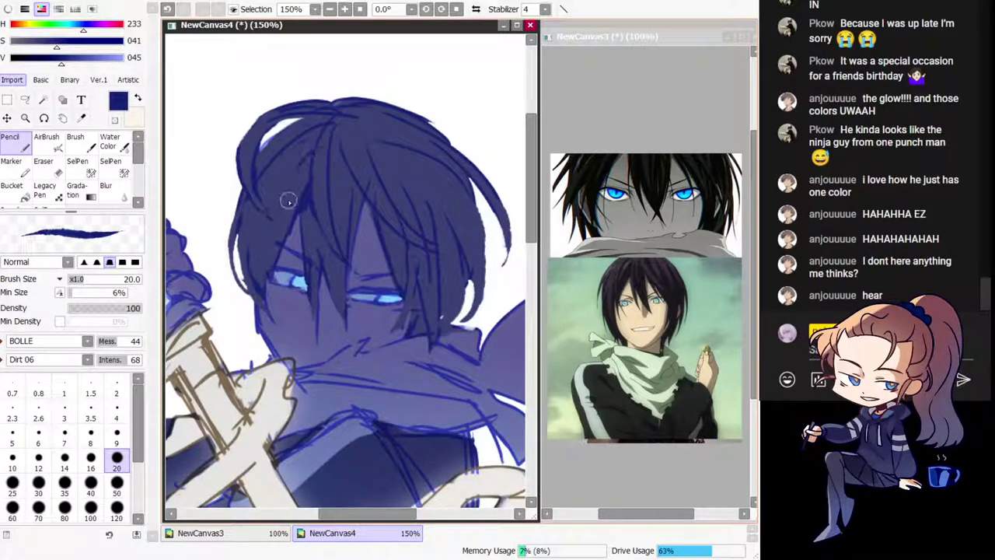
drag(268, 225, 262, 282)
key(ctrl+z)
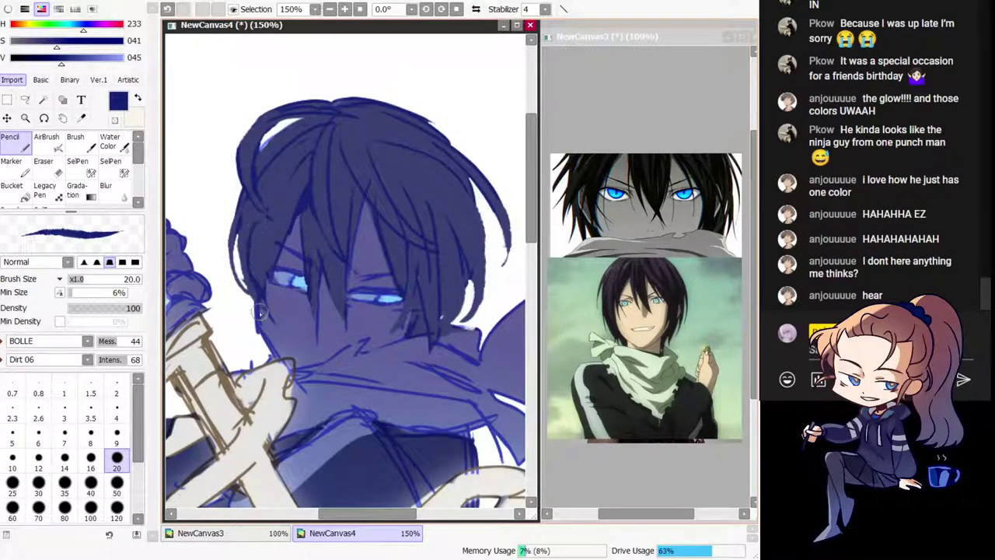
Step: Touch up the back hair's outer edge with the darker blue in mirrored view and trim it with the transparent colour
key(h)
drag(349, 317, 394, 301)
key(ctrl+z)
mouse_move(275, 247)
mouse_down()
mouse_move(288, 292)
mouse_move(276, 286)
mouse_up()
key(ctrl+z)
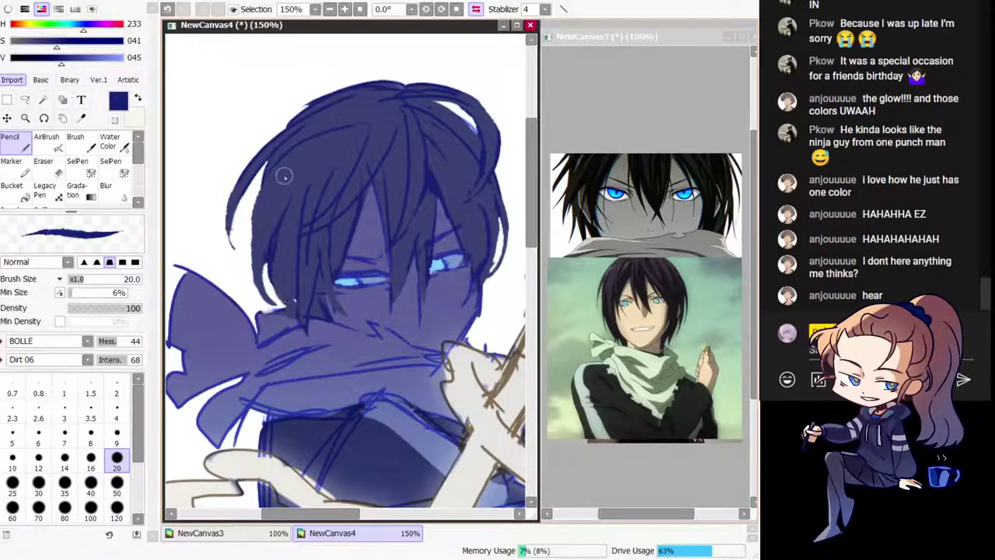
key(ctrl+z)
drag(272, 183, 254, 241)
key(minus)
drag(254, 189, 255, 250)
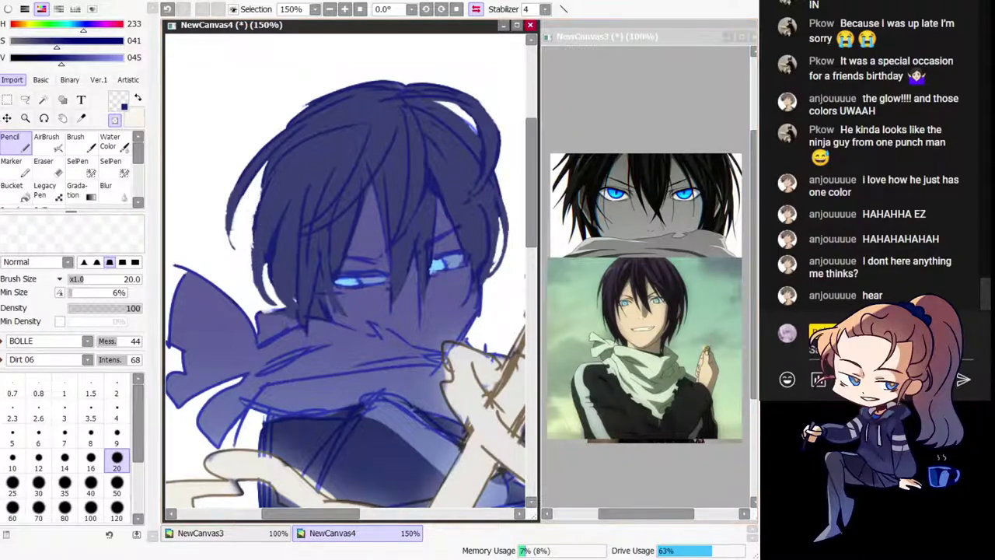
Step: Check the whole figure, then sample hue 234, saturation 51 and brightness 60 and try strokes beside the face
key(Home)
scroll(250, 218, up, 1)
drag(296, 217, 265, 295)
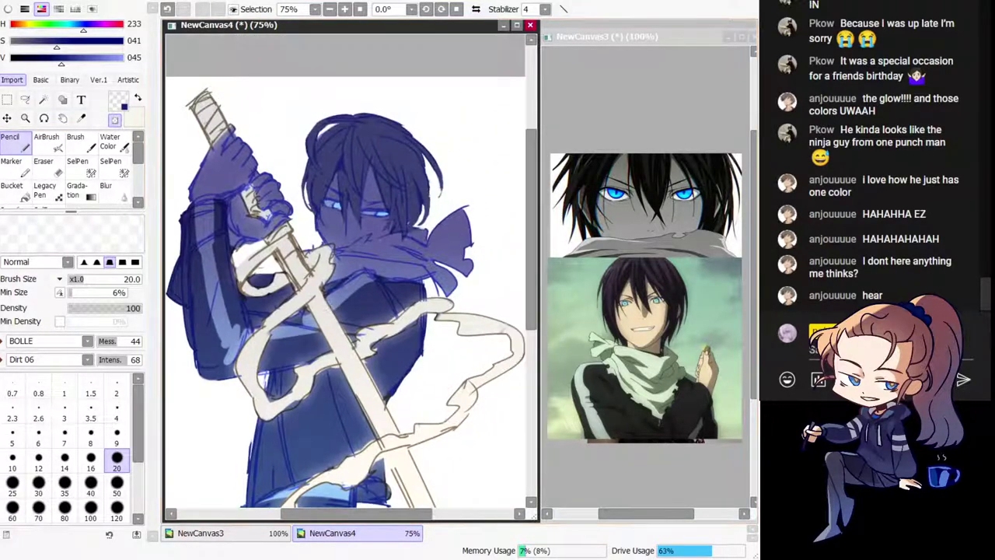
scroll(345, 268, up, 2)
mouse_move(350, 141)
mouse_down()
mouse_move(353, 216)
mouse_move(327, 216)
mouse_move(359, 242)
mouse_up()
right_click(332, 212)
right_click(334, 210)
key(ctrl+z)
key(ctrl+z)
key(ctrl+z)
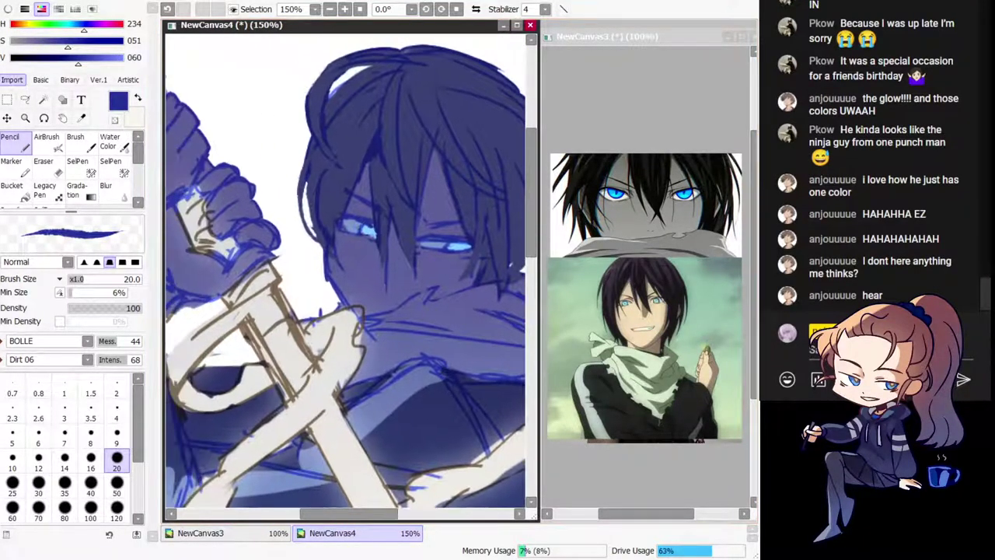
Step: Sample the pale grey of hue 210, saturation 2 and brightness 89 and paint the sword grip beside the upper hand
scroll(403, 286, down, 1)
drag(196, 233, 297, 214)
right_click(339, 188)
key(ctrl+z)
mouse_move(330, 123)
mouse_down()
mouse_move(313, 158)
mouse_move(339, 126)
mouse_move(317, 175)
mouse_up()
key(ctrl+z)
right_click(325, 125)
mouse_move(329, 131)
mouse_down()
mouse_move(339, 146)
mouse_move(342, 138)
mouse_up()
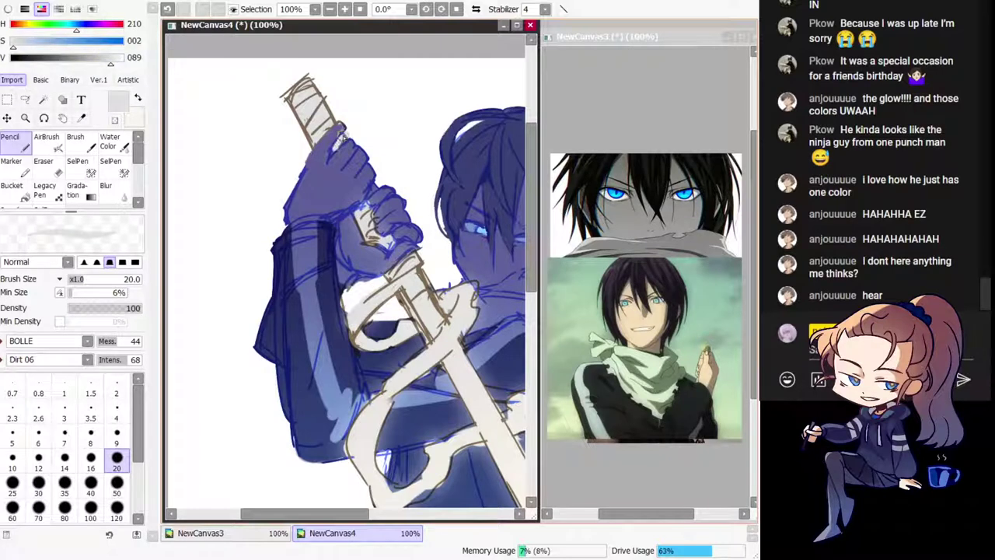
Step: Touch up the lower hand and sword collar with hue 239, saturation 21, brightness 65, the pale grip grey and the transparent colour
key(h)
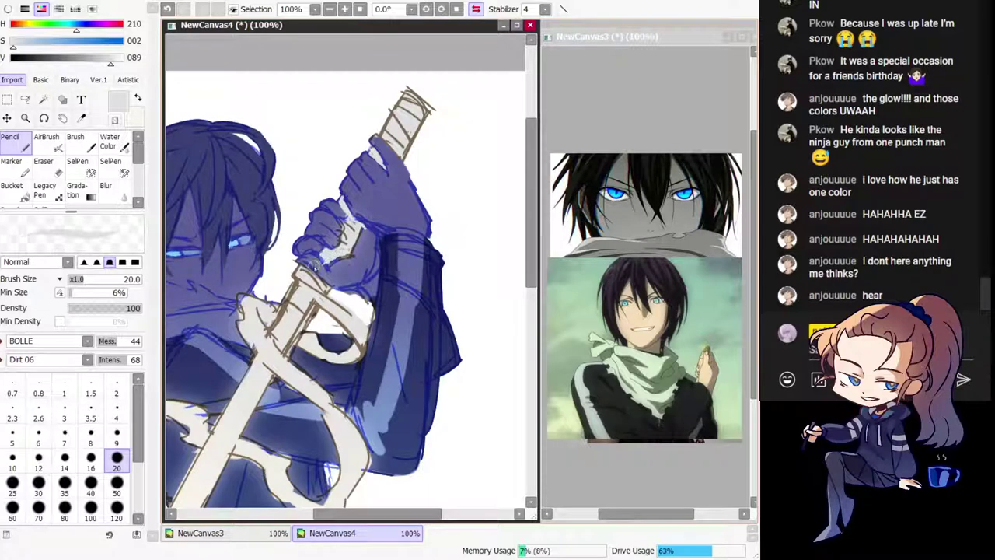
alt+click(315, 265)
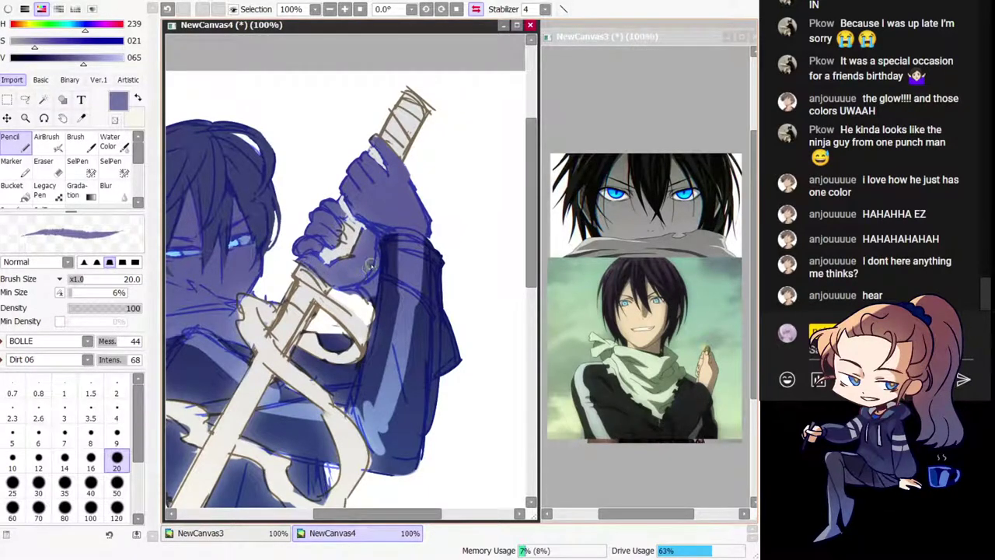
key(h)
drag(368, 249, 315, 140)
alt+click(328, 173)
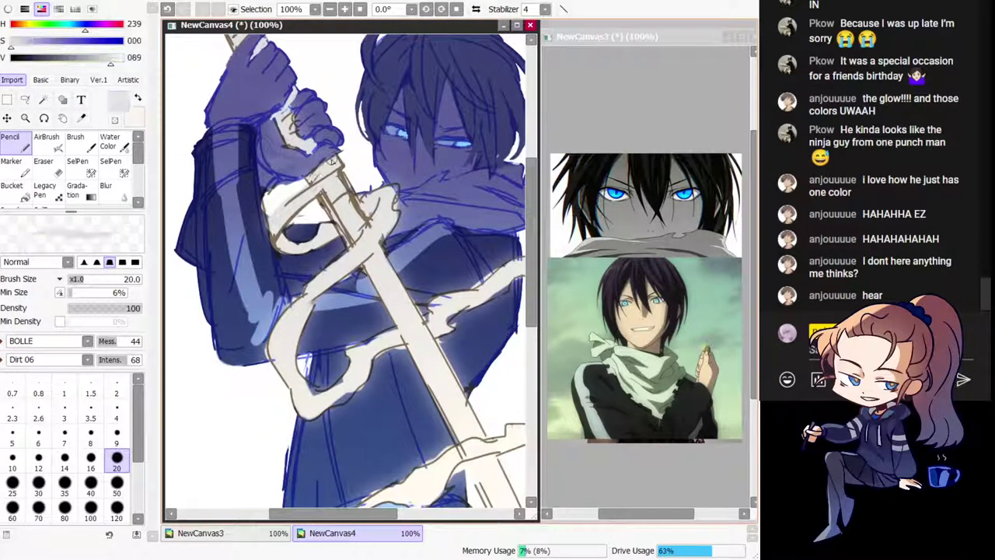
key(minus)
drag(362, 175, 371, 186)
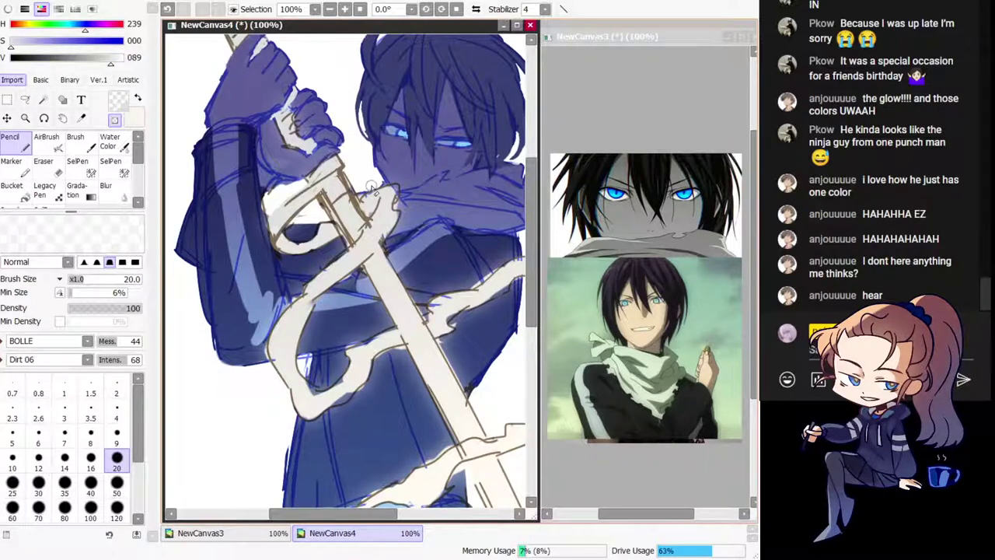
Step: Trim the outer edge of the scarf's loose end with the transparent colour in mirrored view
drag(371, 146, 279, 196)
mouse_move(491, 238)
mouse_down()
mouse_move(471, 215)
mouse_move(471, 245)
mouse_up()
key(h)
drag(286, 255, 288, 253)
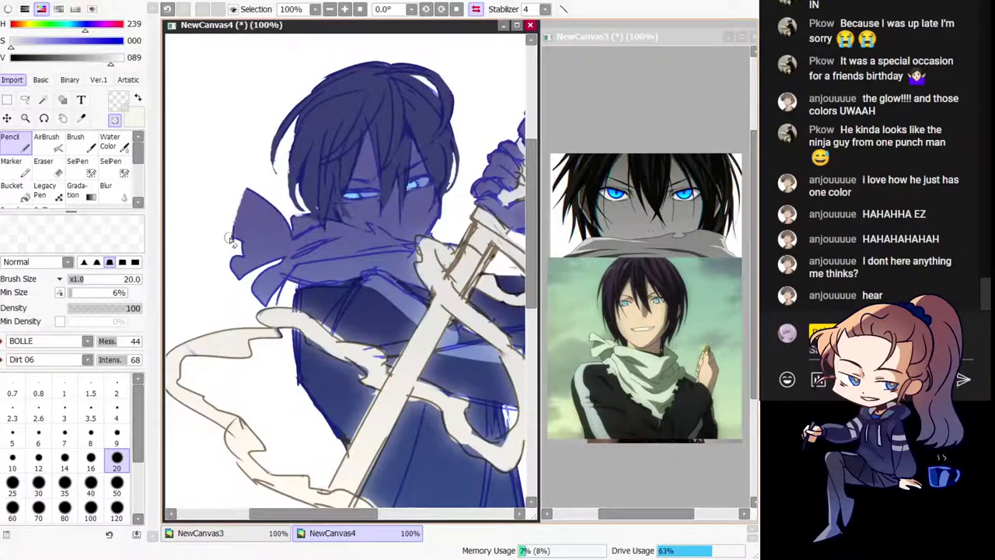
key(h)
drag(355, 332, 427, 271)
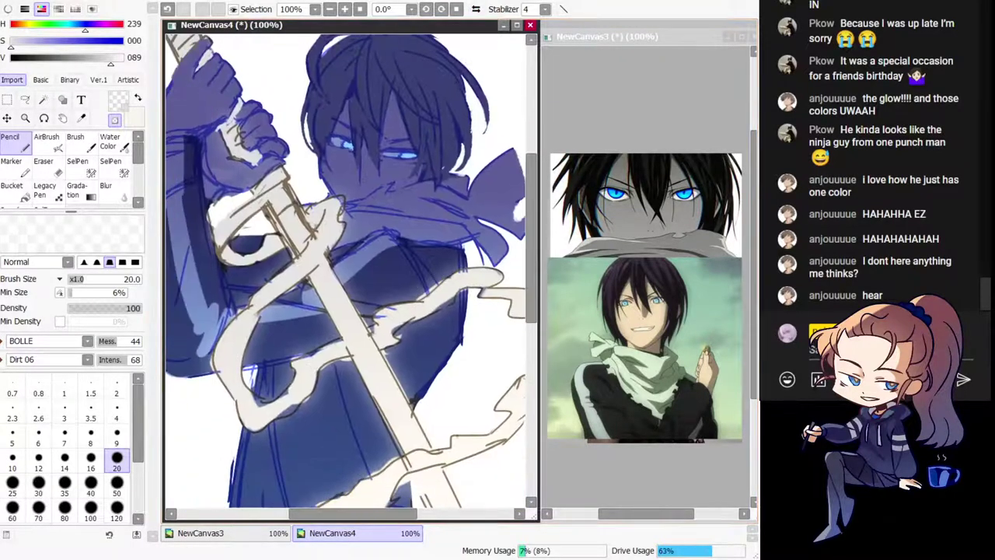
Step: Sample the ribbon's off-white as hue 43, saturation 3 and brightness 93 and touch up its loop across the torso
scroll(427, 272, down, 2)
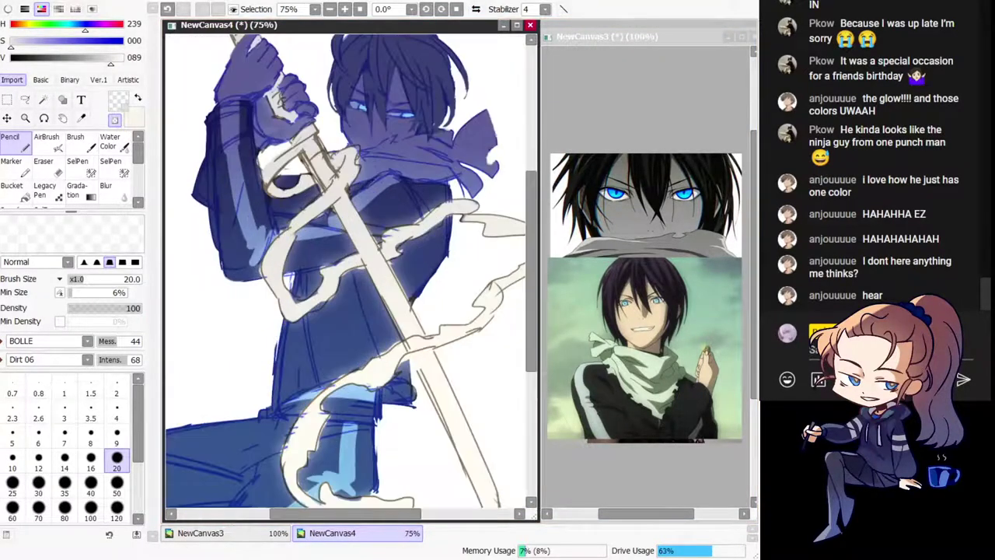
alt+click(271, 285)
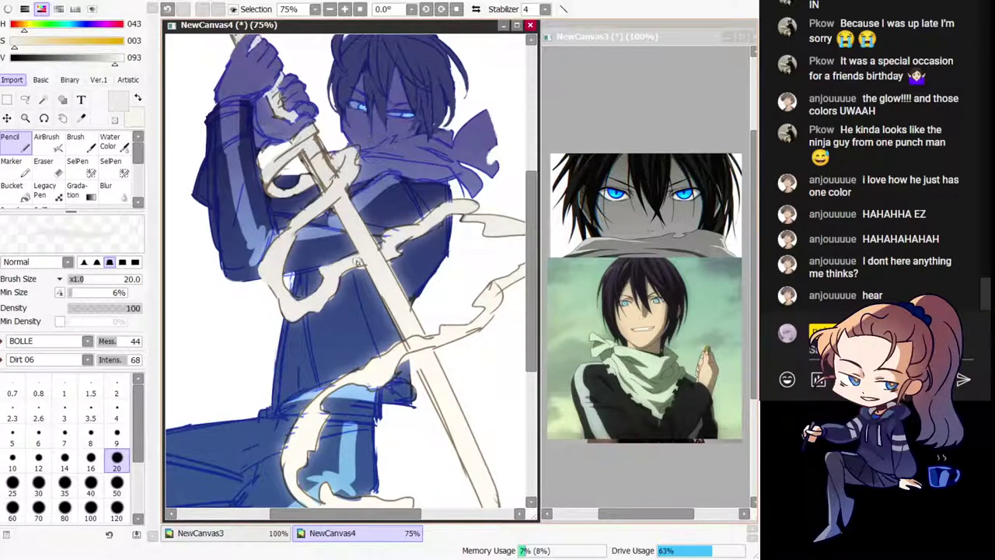
key(Insert)
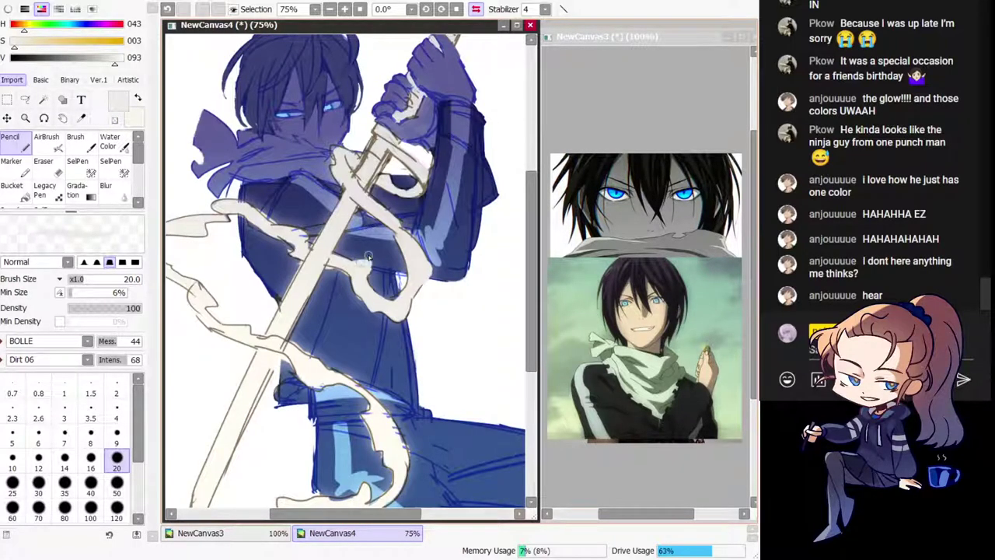
right_click(290, 210)
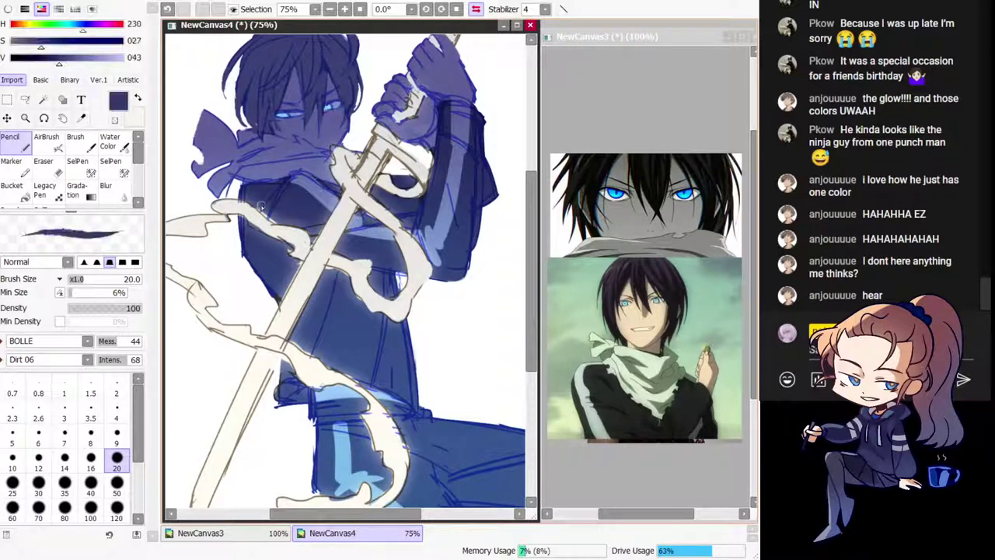
drag(261, 207, 250, 205)
key(ctrl+z)
drag(251, 206, 268, 219)
key(ctrl+z)
Step: Sample muted blues such as hue 226, saturation 21 and brightness 61 and paint the glow on the jacket beside the ribbon and blade
right_click(264, 210)
alt+click(264, 210)
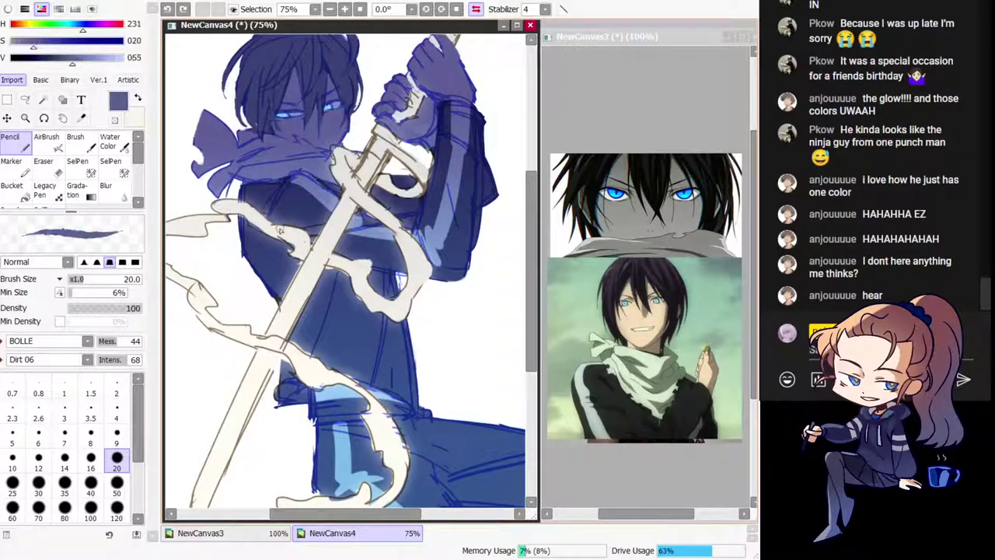
key(h)
drag(425, 226, 377, 192)
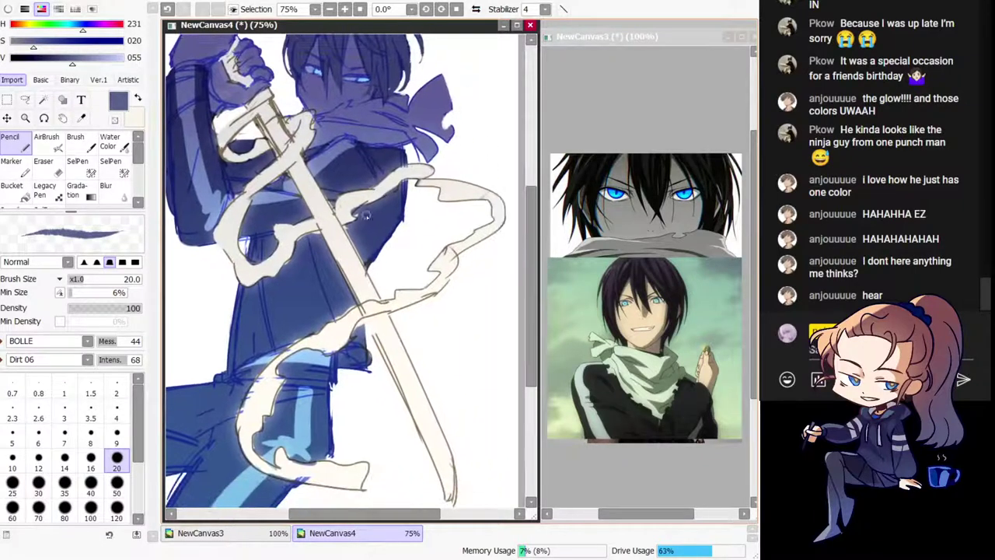
alt+click(316, 237)
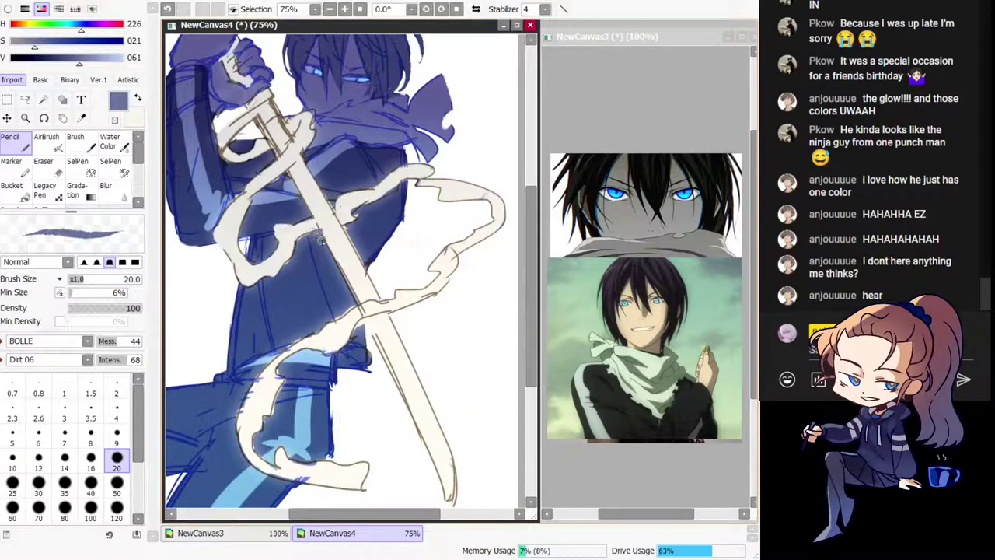
drag(318, 234, 294, 238)
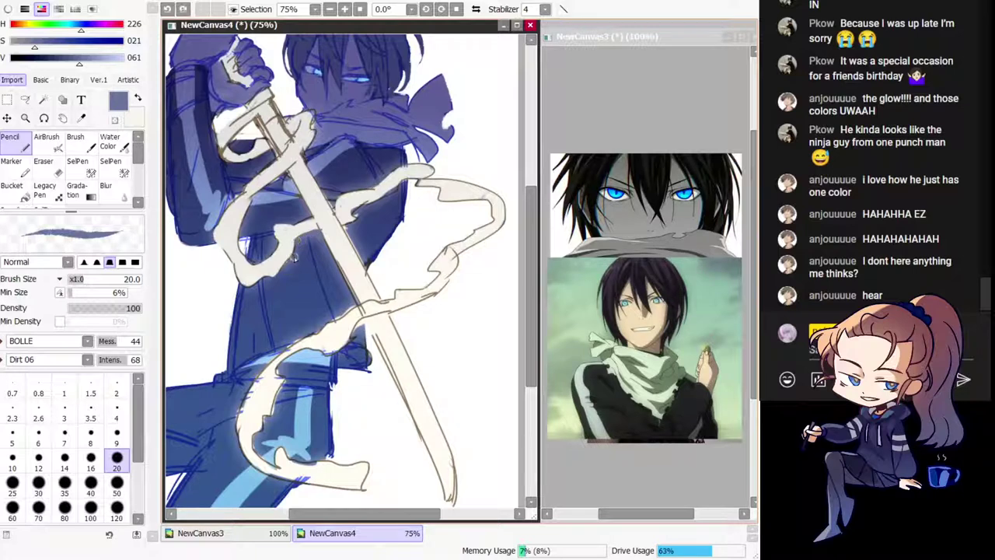
alt+click(356, 222)
alt+click(352, 237)
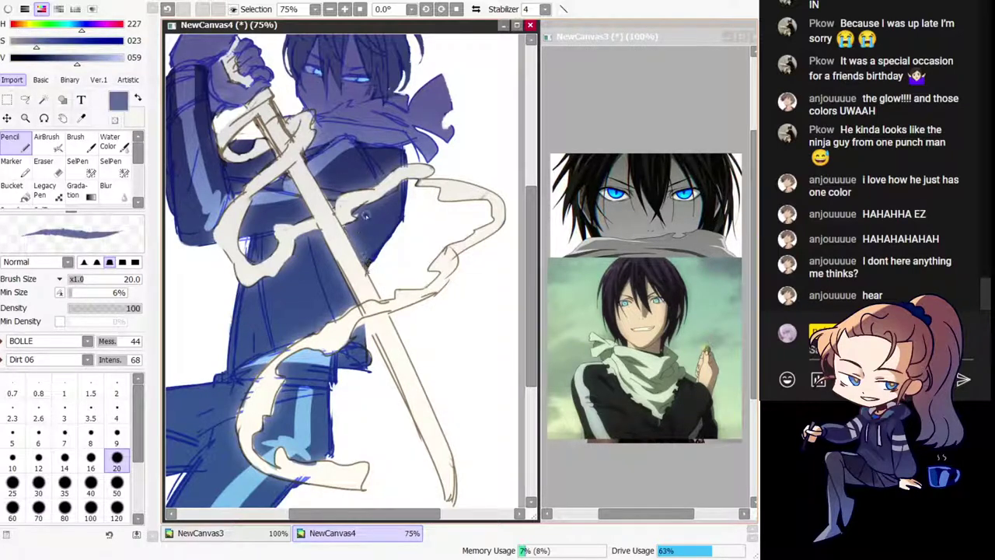
Step: Sample the off-white of hue 38, saturation 3 and brightness 93 and clean up the ribbon's edge across the shoulder in mirrored view
key(h)
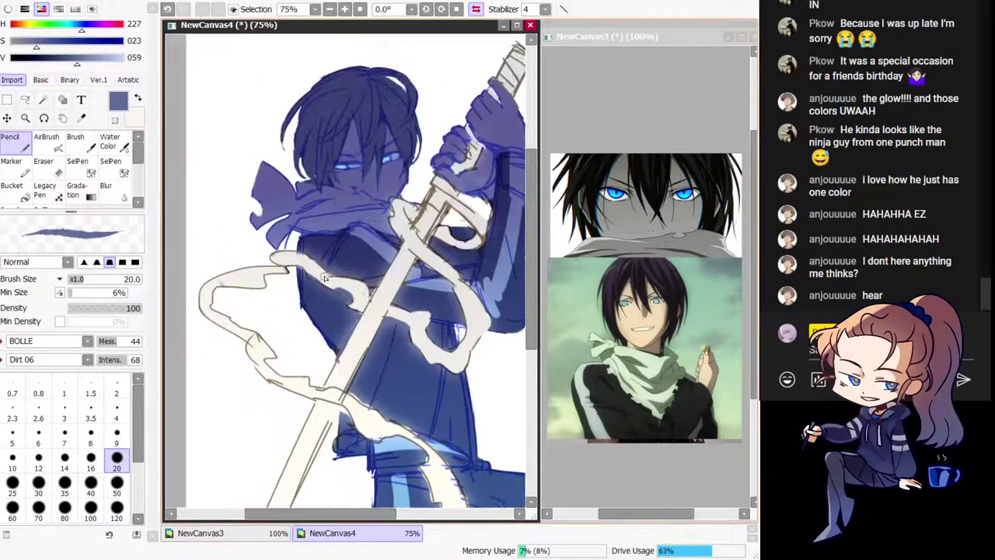
alt+click(323, 272)
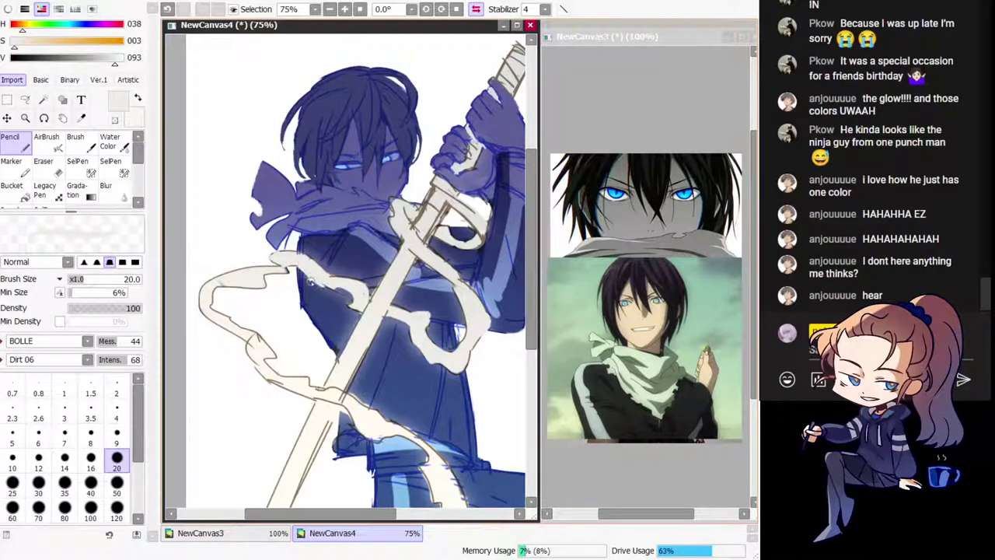
key(ctrl+z)
drag(313, 277, 337, 286)
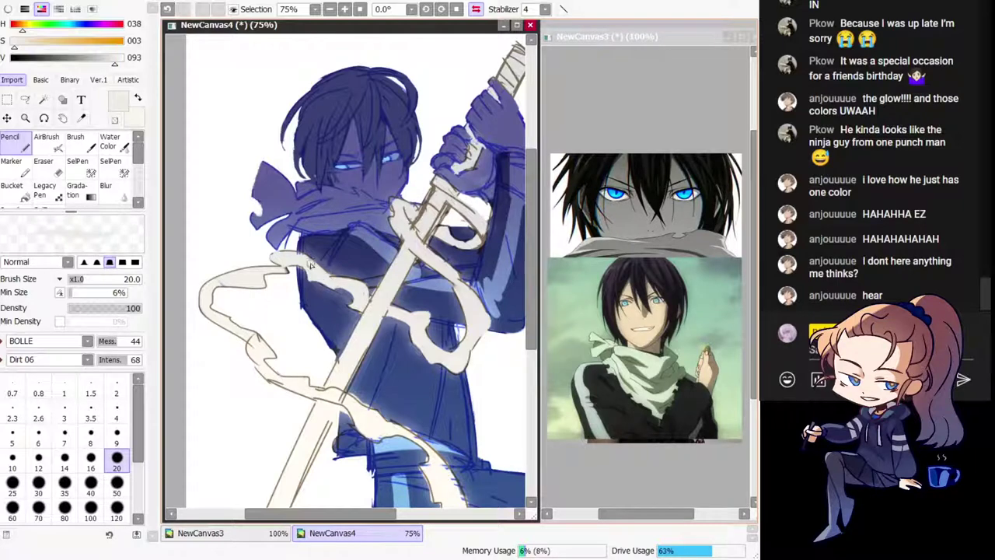
key(h)
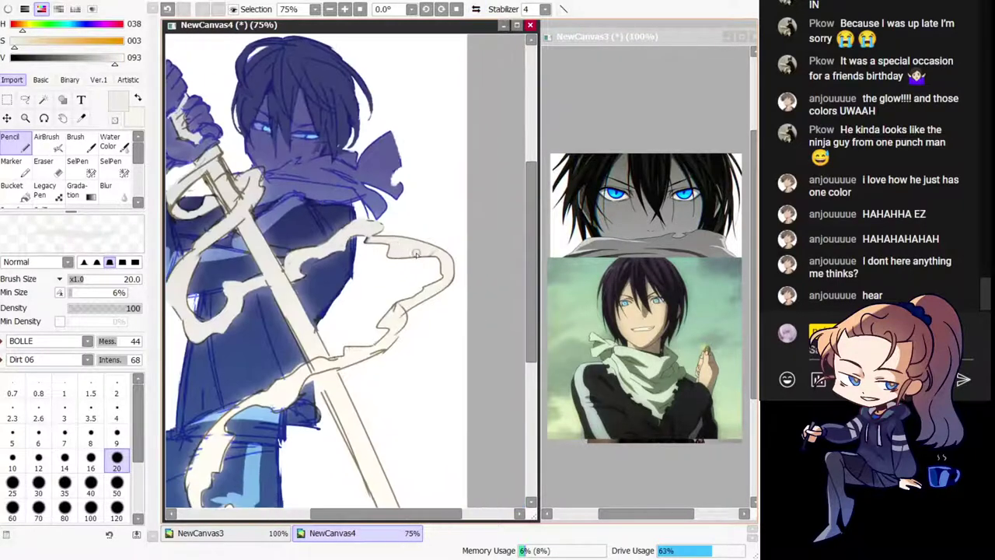
key(h)
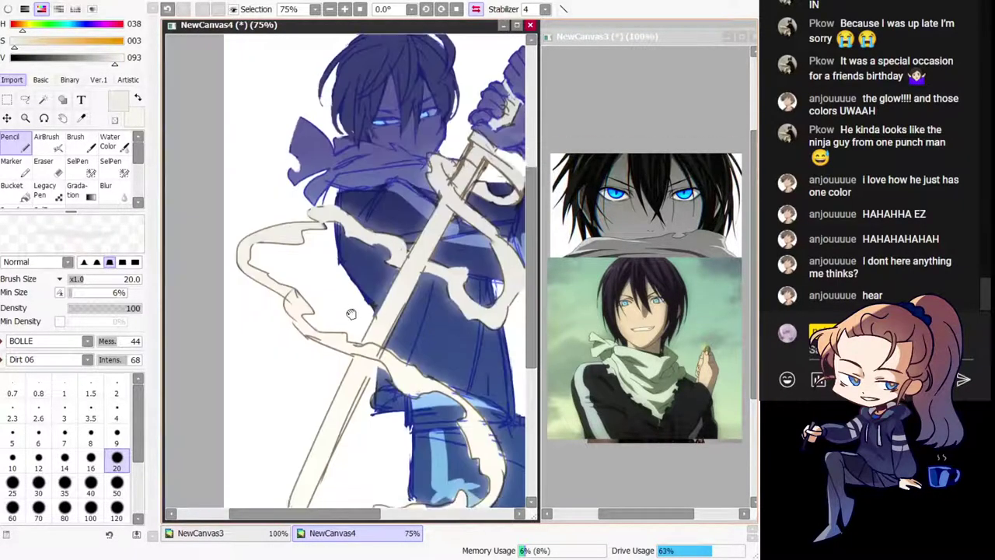
key(ctrl+z)
Step: Sample hue 45, saturation 5 and brightness 99 and paint over the sketch lines inside the ribbon's outer bend
alt+click(268, 245)
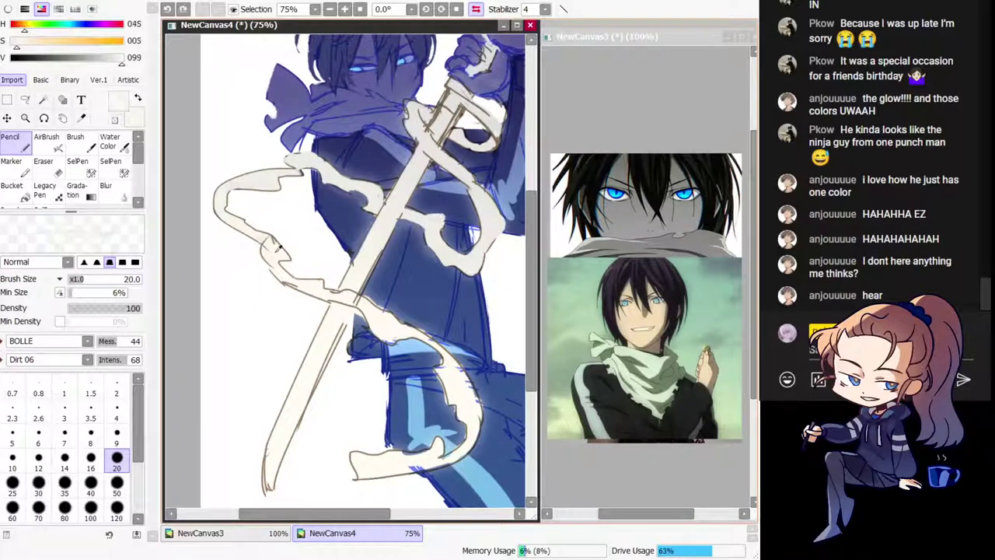
key(ctrl+z)
drag(274, 244, 293, 283)
key(ctrl+z)
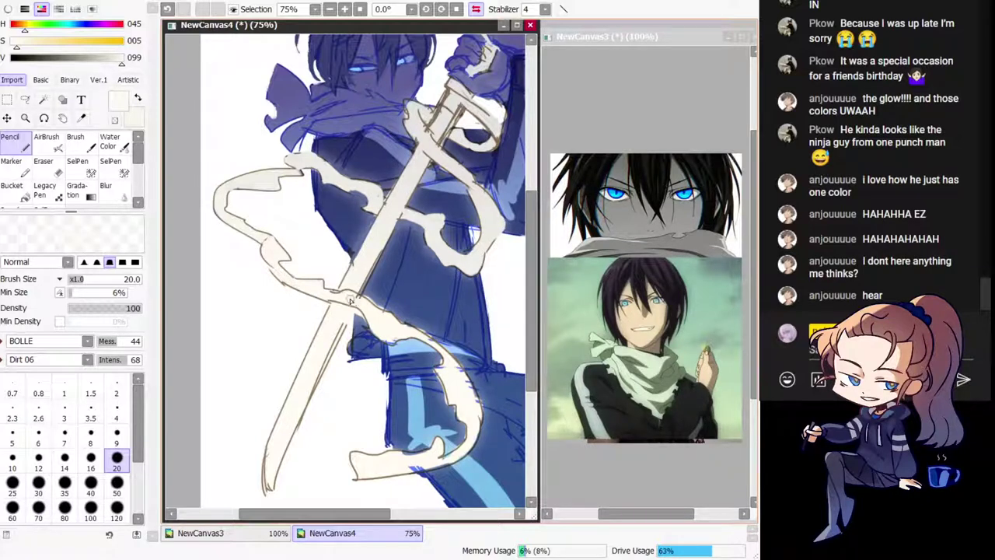
Step: Paint the jacket's hem corner beside the blade with hue 224, saturation 33 and brightness 53, and trim it with the transparent colour
key(h)
alt+click(315, 274)
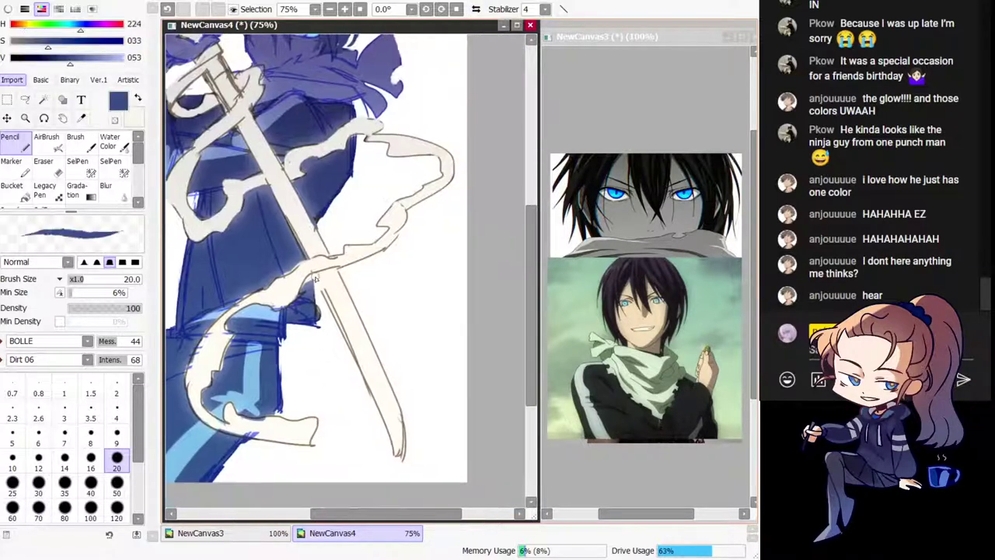
drag(321, 282, 316, 280)
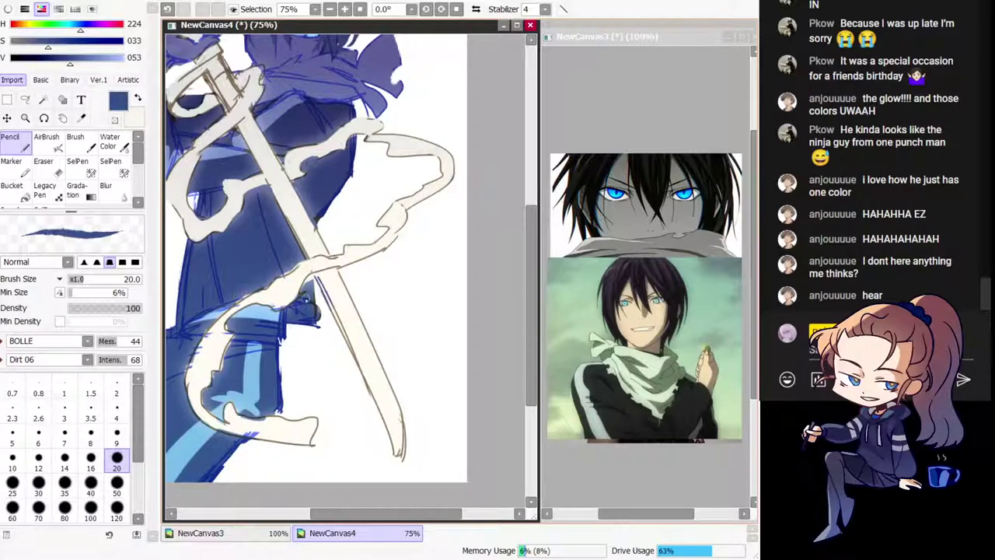
key(x)
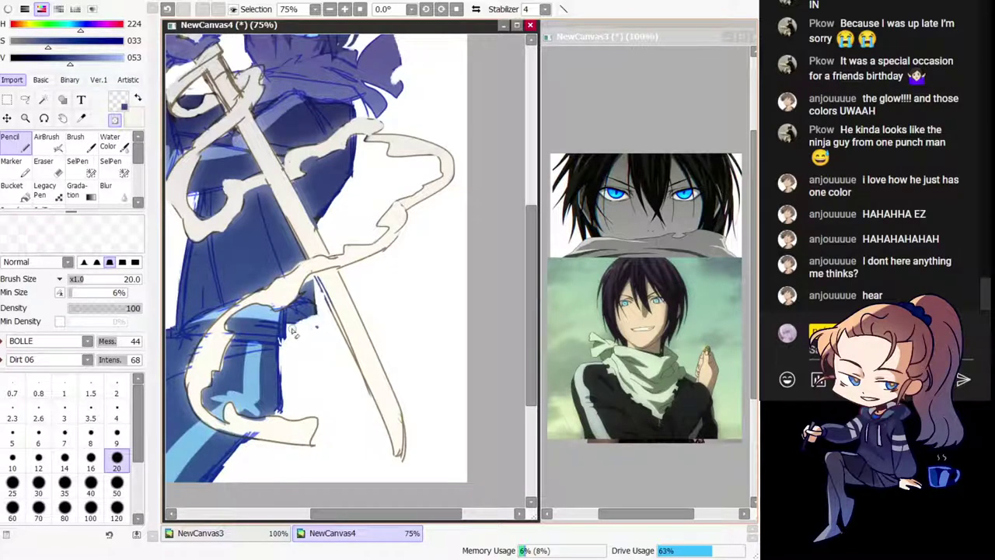
key(h)
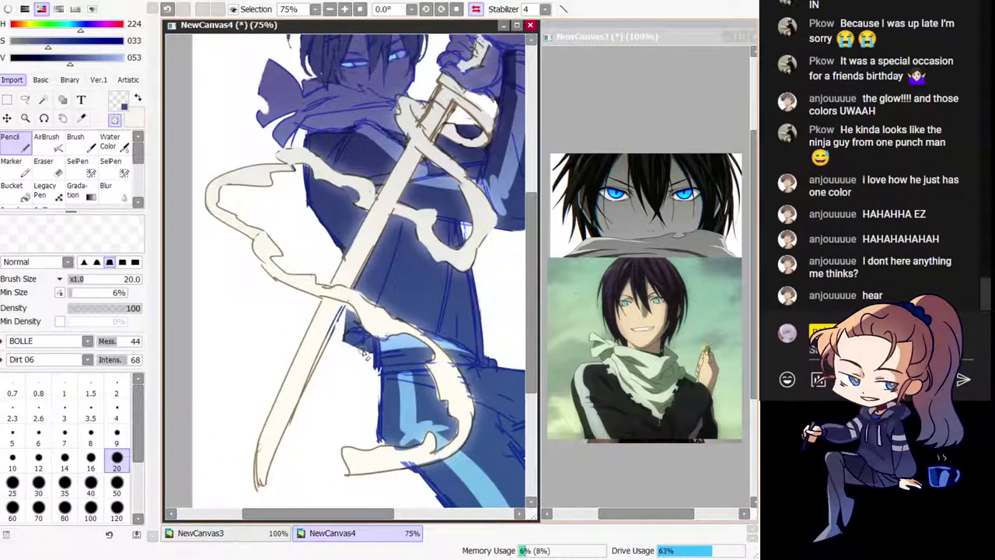
key(h)
key(x)
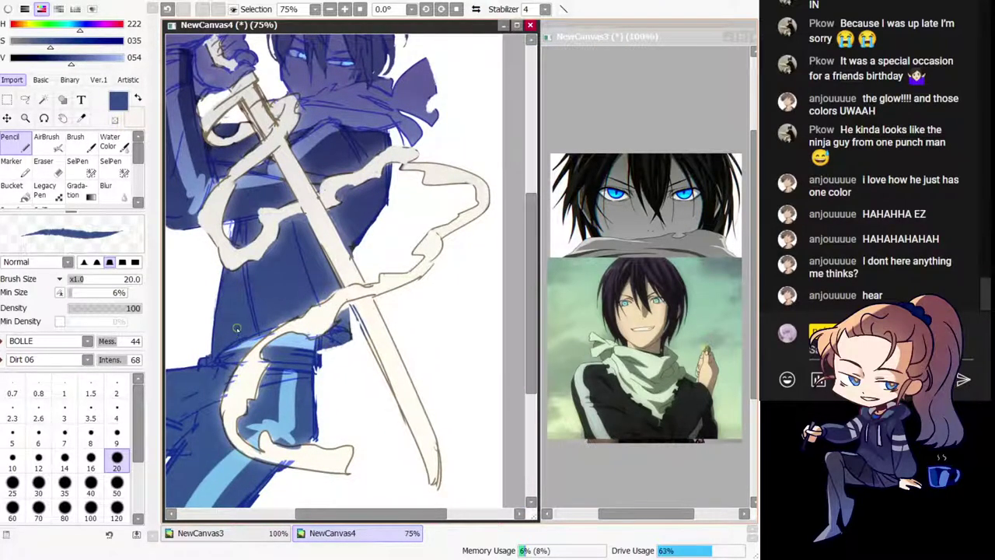
Step: Sample the light blue of hue 208, saturation 40 and brightness 98 and touch up the jacket's hem band in mirrored view
key(h)
drag(460, 266, 476, 318)
mouse_move(432, 390)
mouse_down()
mouse_move(381, 374)
mouse_move(406, 385)
mouse_up()
alt+click(328, 367)
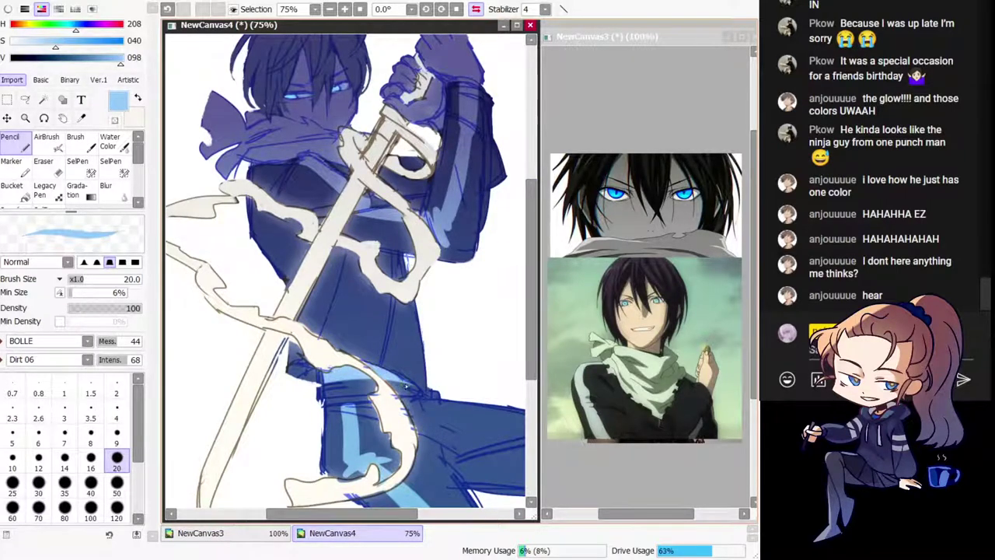
key(h)
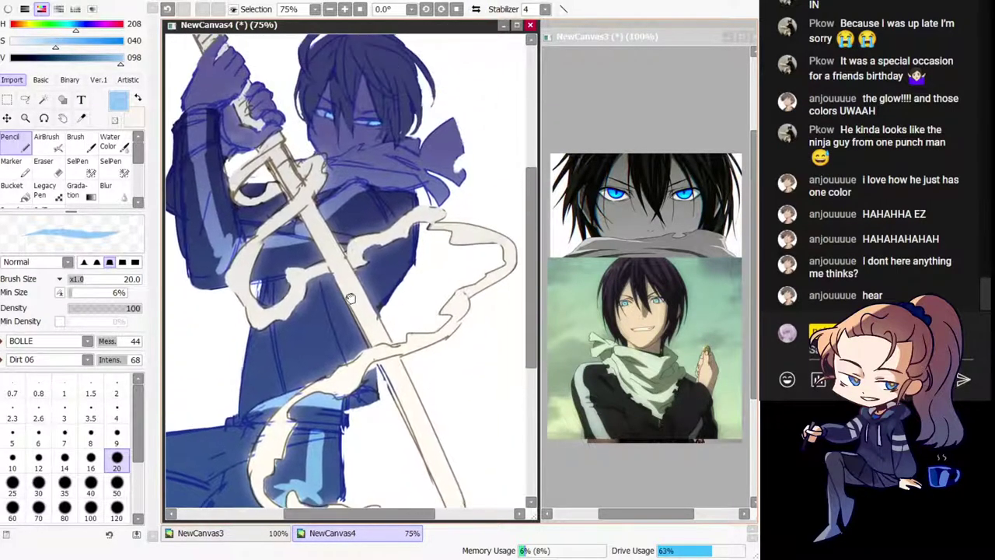
Step: Sample hue 227, set saturation to 11 and brightness to 82, and recolour the jacket's hem band with this greyer blue
right_click(338, 206)
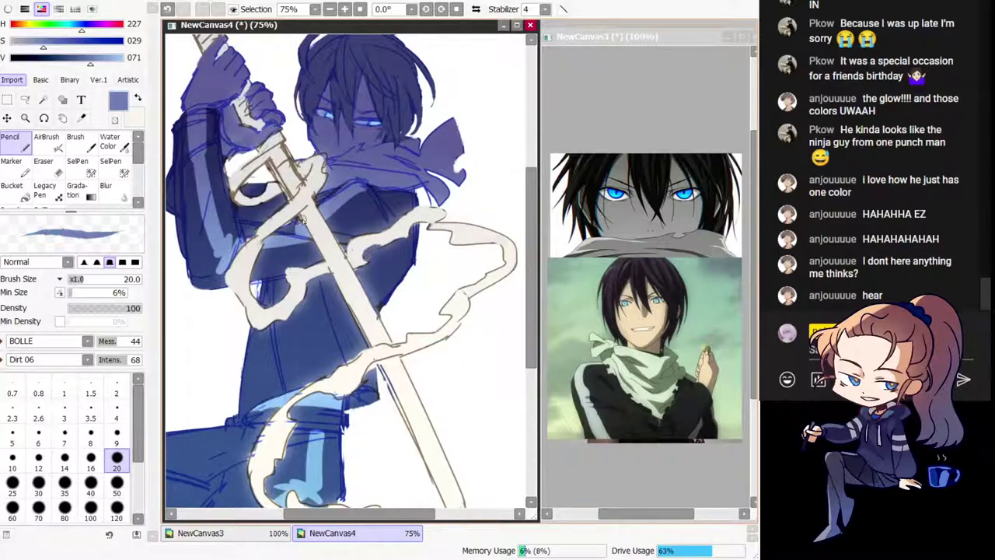
key(h)
mouse_move(346, 333)
mouse_down()
mouse_move(338, 311)
mouse_move(306, 293)
mouse_move(268, 321)
mouse_up()
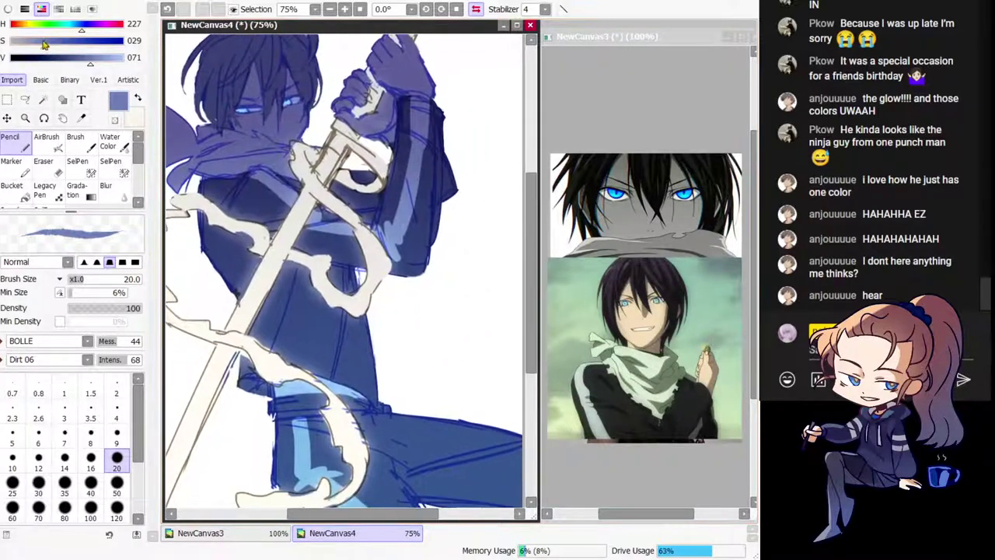
click(23, 41)
mouse_move(280, 389)
mouse_down()
mouse_move(290, 360)
mouse_move(302, 388)
mouse_move(278, 394)
mouse_move(311, 389)
mouse_move(278, 397)
mouse_move(294, 385)
mouse_move(328, 386)
mouse_move(367, 399)
mouse_up()
key(ctrl+z)
click(103, 58)
key(ctrl+z)
key(ctrl+z)
key(h)
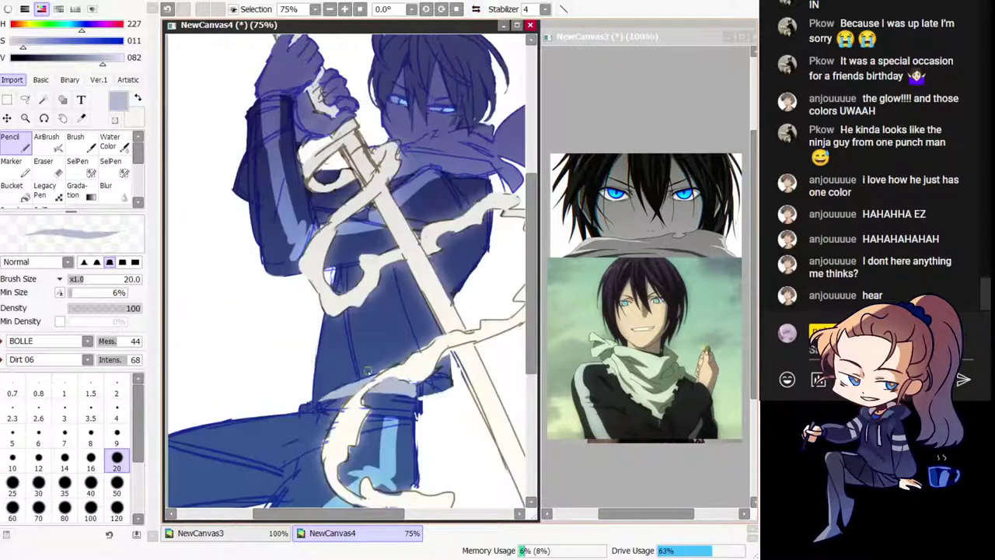
Step: Sample the blue of hue 222, saturation 27 and brightness 63 and touch up the jacket's hem corner between the blade and ribbon
drag(303, 332, 245, 301)
key(h)
drag(320, 374, 293, 342)
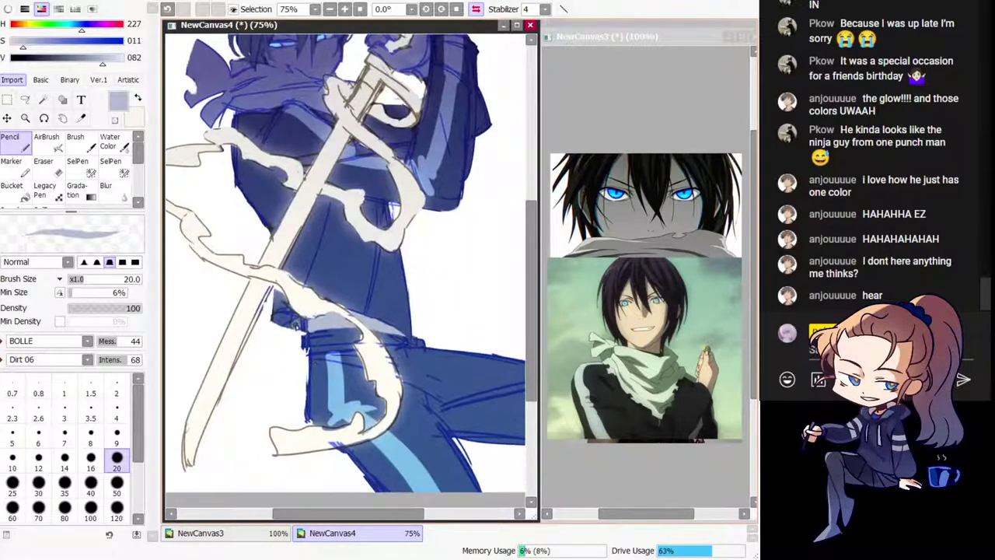
alt+click(295, 325)
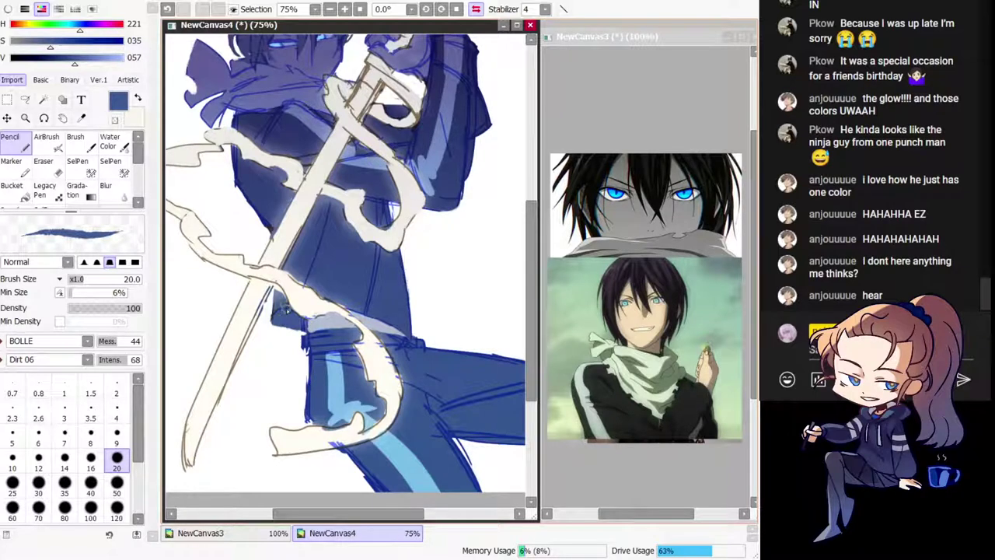
alt+click(284, 304)
key(ctrl+z)
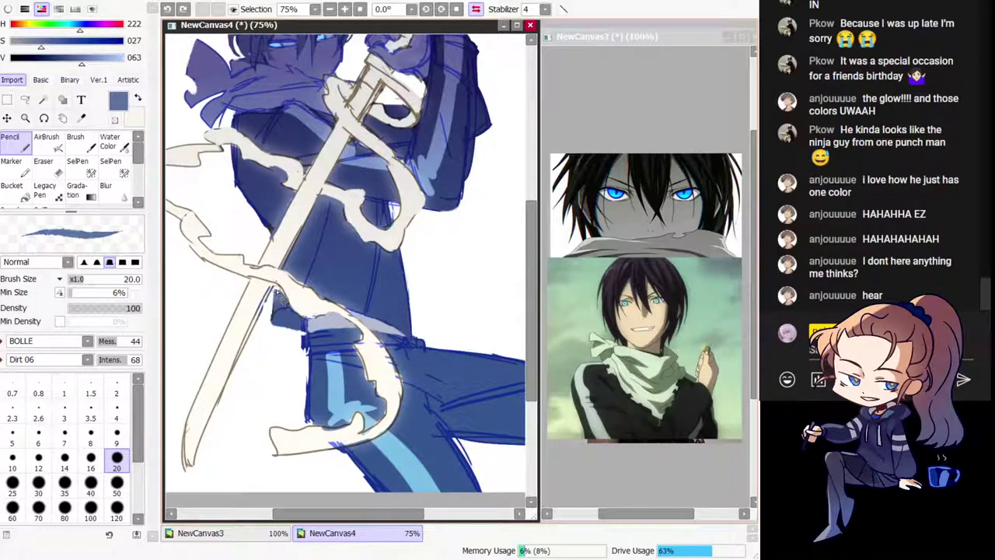
drag(275, 289, 288, 304)
Step: Try to repaint the ribbon's edge above the jacket hem with sampled colours, and undo the strokes
alt+click(308, 269)
drag(291, 269, 336, 305)
key(ctrl+z)
alt+click(299, 278)
key(ctrl+z)
key(ctrl+z)
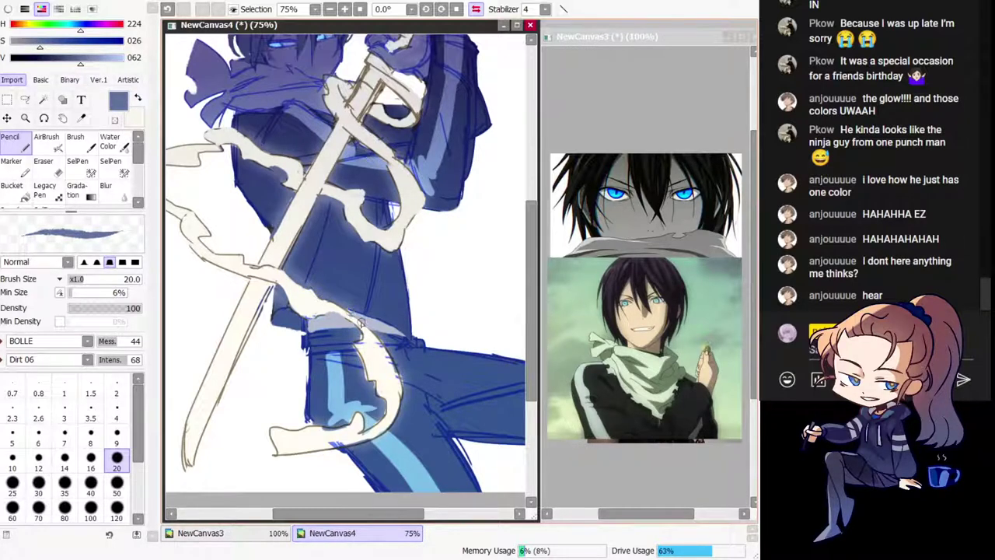
Step: Sample the glow blue of hue 219, saturation 26 and brightness 68 and paint along the ribbon's inner edge over the thigh
key(h)
mouse_move(350, 338)
mouse_down()
mouse_move(328, 296)
mouse_move(304, 289)
mouse_move(285, 311)
mouse_move(282, 341)
mouse_up()
alt+click(359, 260)
key(h)
key(h)
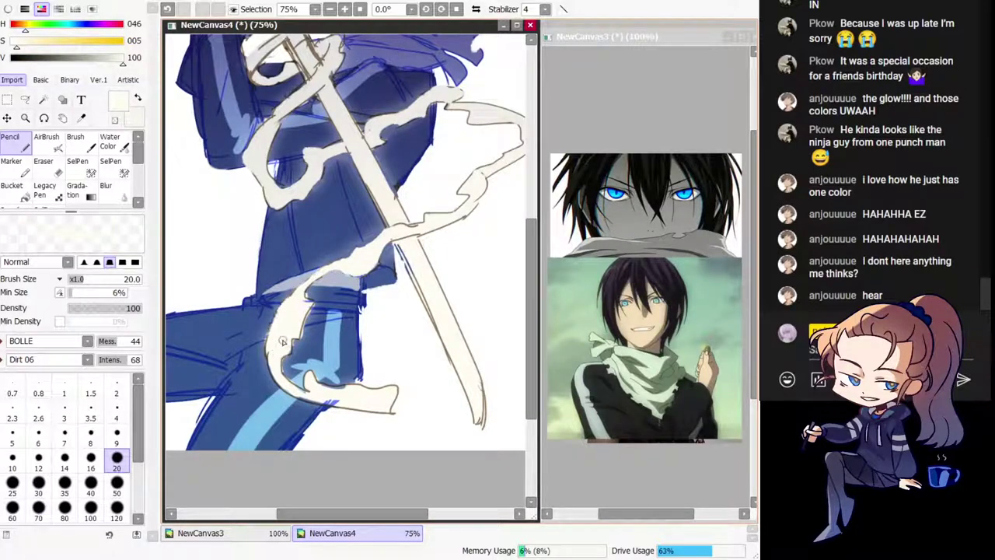
alt+click(321, 328)
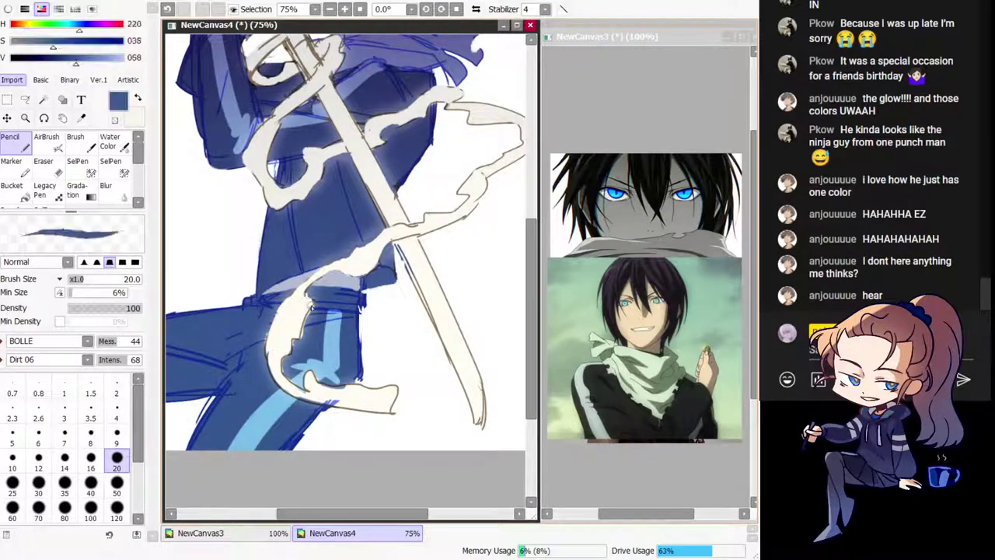
alt+click(296, 342)
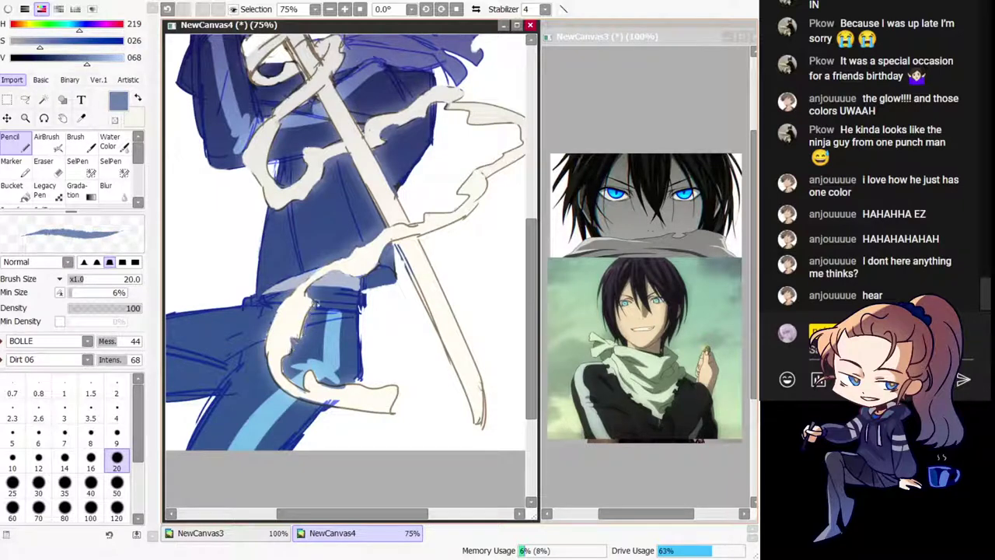
drag(319, 301, 303, 342)
Step: Sample the cream of hue 45, saturation 5 and brightness 100, touch up the ribbon's tail end, and trim with the transparent colour
key(h)
drag(350, 309, 291, 267)
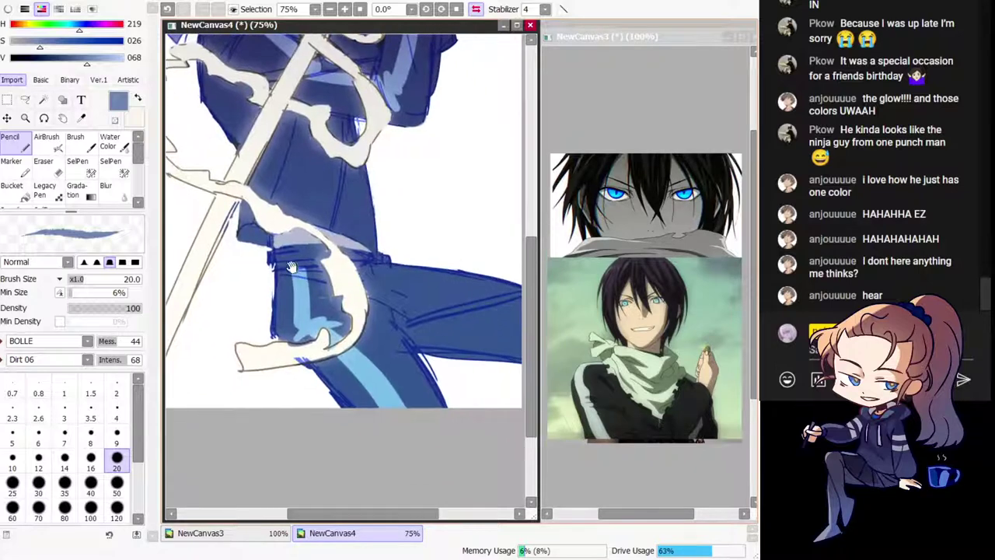
alt+click(325, 342)
mouse_move(303, 346)
mouse_down()
mouse_move(314, 350)
mouse_move(287, 362)
mouse_up()
key(minus)
mouse_move(270, 321)
mouse_down()
mouse_move(276, 340)
mouse_move(269, 253)
mouse_move(272, 278)
mouse_move(273, 270)
mouse_up()
key(h)
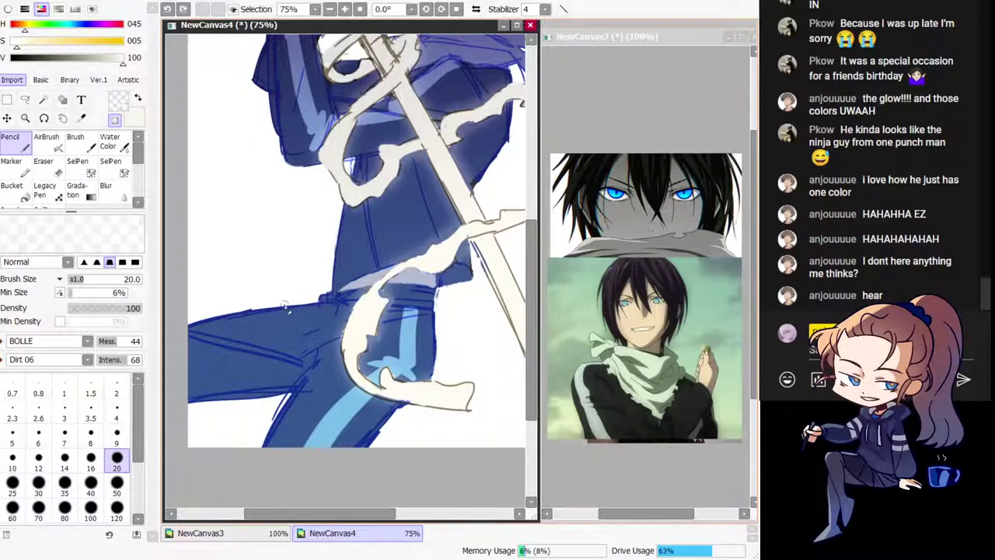
Step: Repaint the raised thigh's upper edge with the trouser blue of hue 218, saturation 40 and brightness 57, and trim it with transparent
key(h)
drag(440, 337, 485, 360)
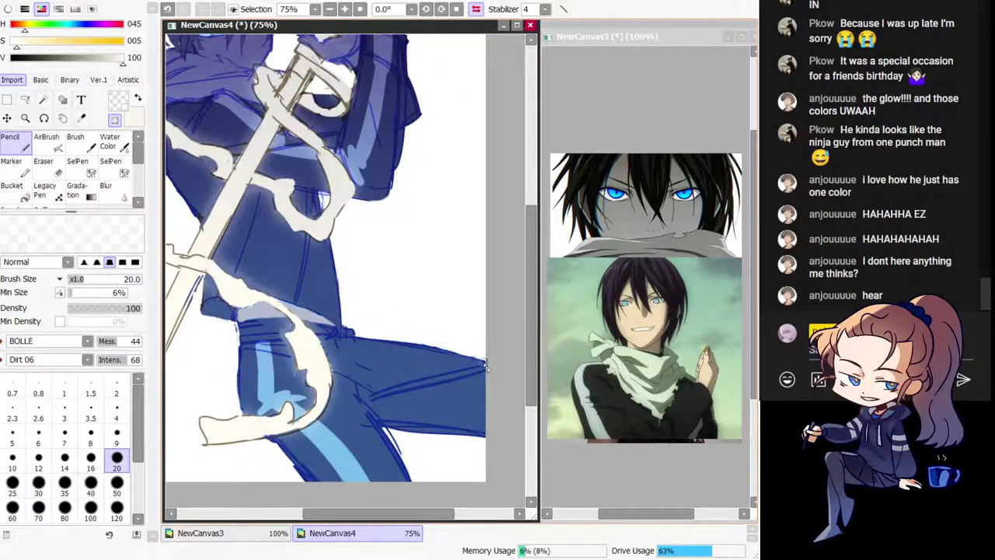
drag(361, 383, 255, 283)
right_click(253, 312)
mouse_move(268, 317)
mouse_down()
mouse_move(281, 357)
mouse_move(288, 336)
mouse_move(307, 365)
mouse_move(301, 355)
mouse_move(314, 334)
mouse_move(290, 329)
mouse_move(389, 341)
mouse_up()
key(minus)
drag(294, 334, 388, 347)
Step: Smooth the raised thigh's upper edge with hue 219, saturation 39 and brightness 57, and erase stray lines below its lower edge
key(h)
drag(337, 288, 313, 292)
key(h)
drag(363, 326, 351, 389)
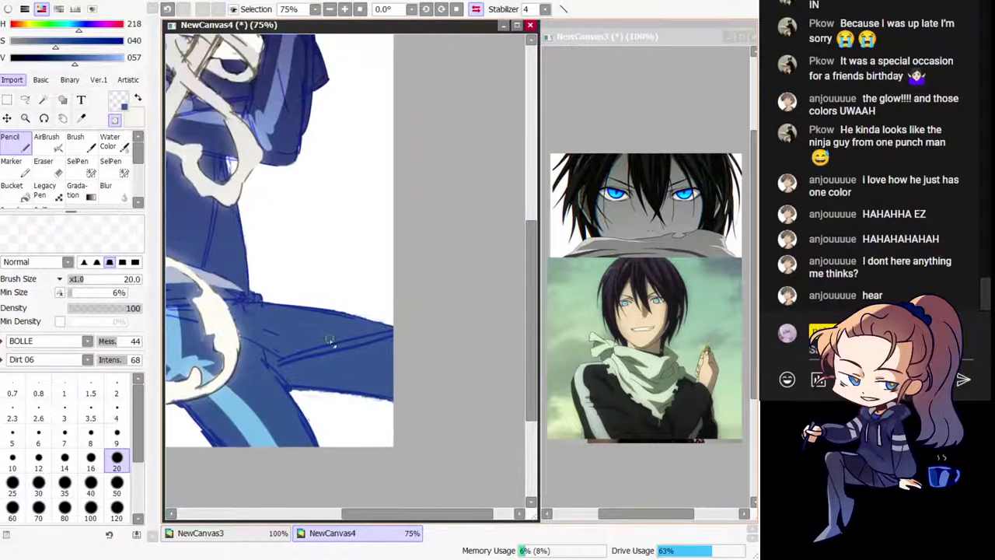
right_click(343, 332)
drag(314, 314, 402, 329)
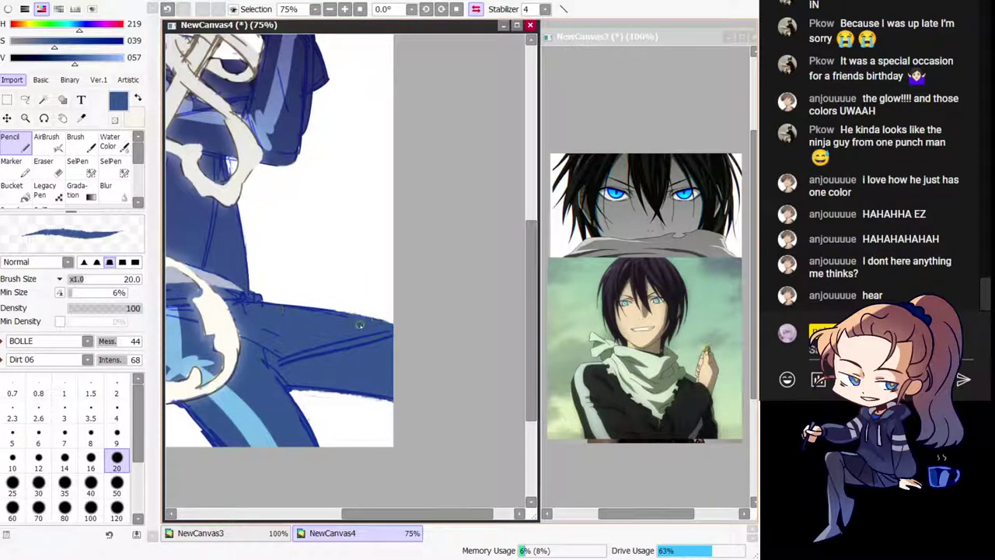
key(e)
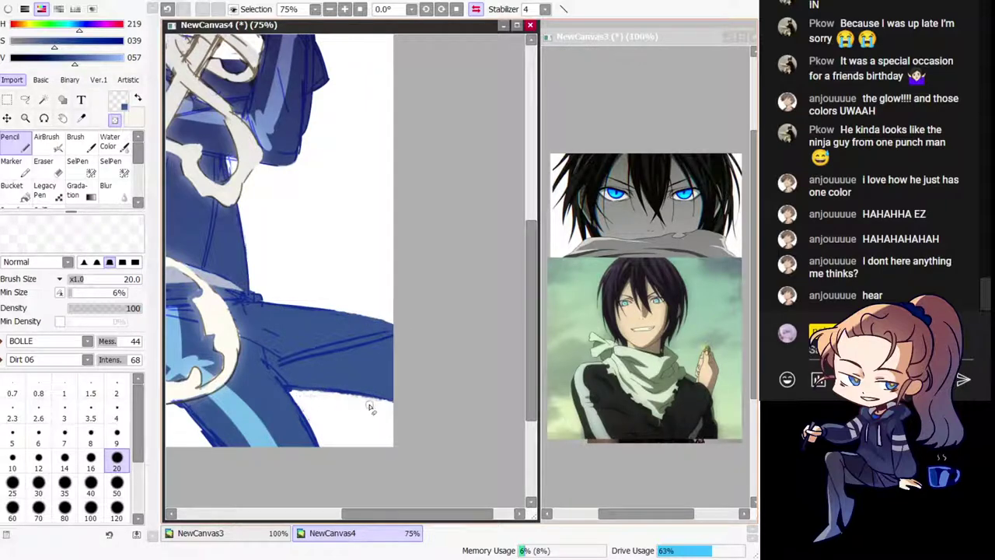
mouse_move(371, 404)
mouse_down()
mouse_move(345, 398)
mouse_move(376, 400)
mouse_move(329, 406)
mouse_move(290, 385)
mouse_move(400, 404)
mouse_up()
key(minus)
Step: Clean up the stray sketch lines in the white gap inside the ribbon loop with the transparent colour
key(h)
drag(359, 295, 187, 395)
drag(295, 278, 296, 293)
key(e)
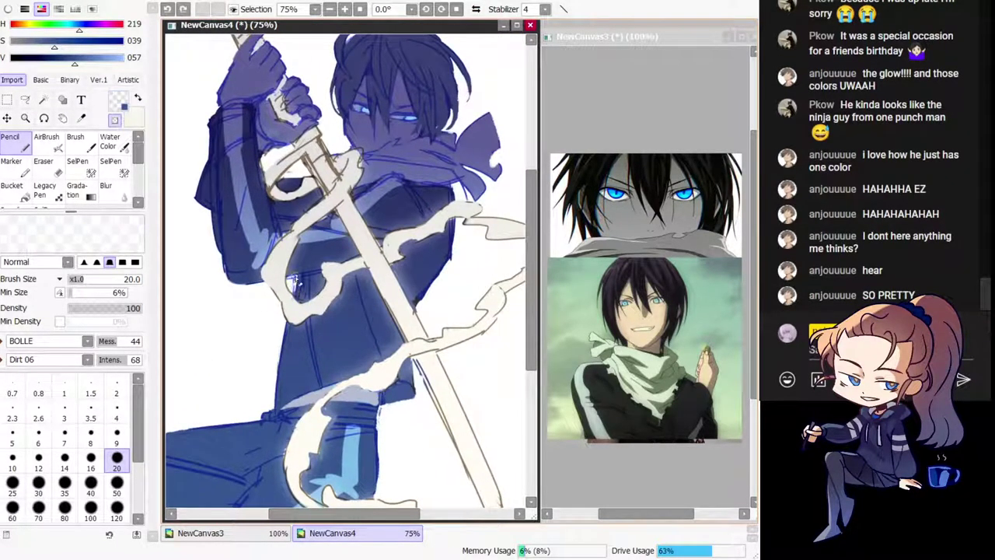
key(e)
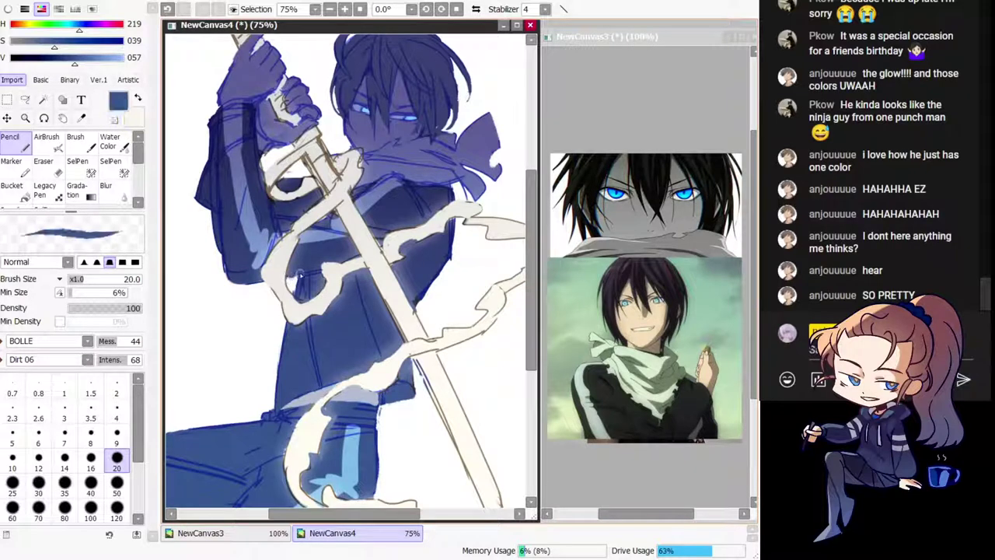
Step: Sample hue 226, saturation 30 and brightness 49 and paint the jacket around the ribbon loop's gap in mirrored view
key(h)
drag(374, 258, 350, 305)
alt+click(370, 316)
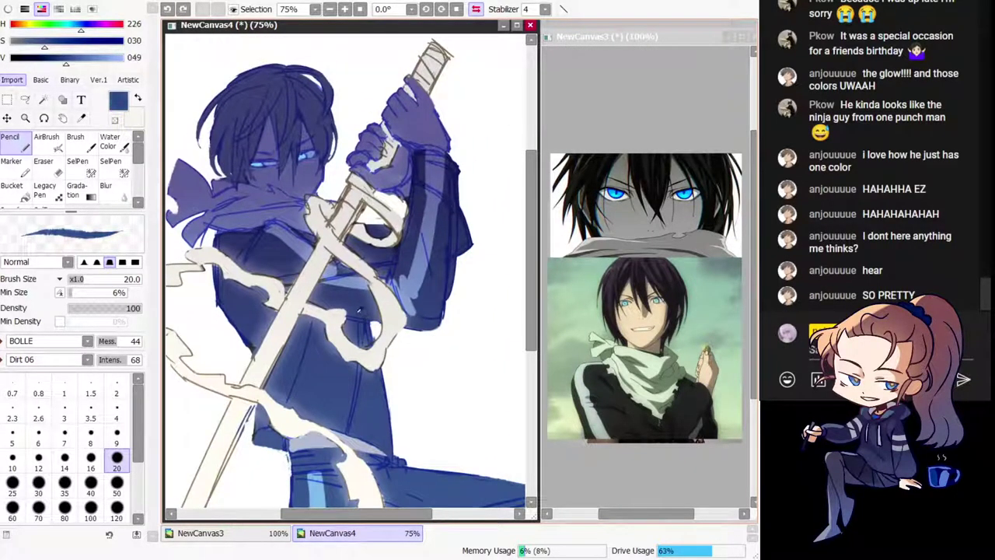
mouse_move(364, 318)
mouse_down()
mouse_move(381, 326)
mouse_move(377, 337)
mouse_up()
key(ctrl+z)
alt+click(382, 312)
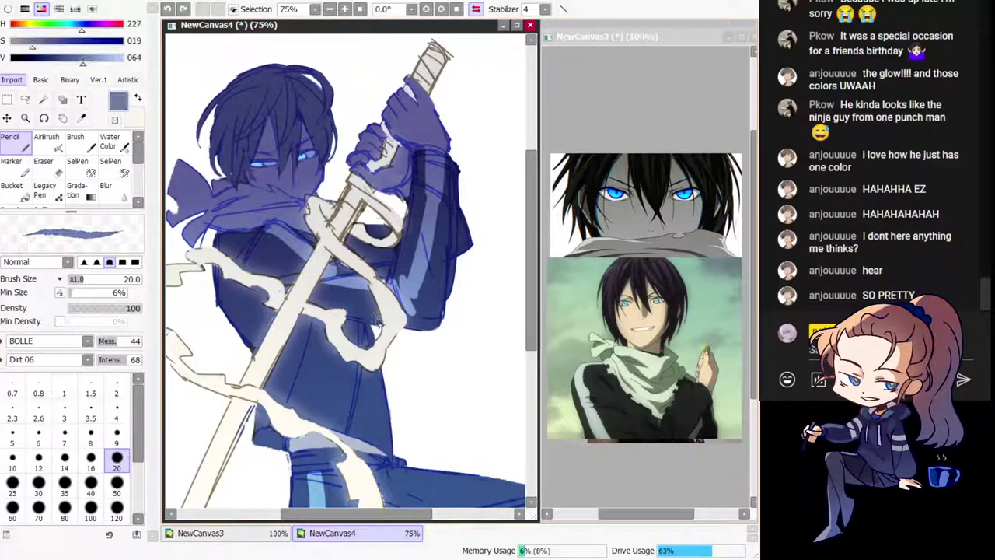
Step: Sample the off-white of hue 43, saturation 3 and brightness 93 and touch up the ribbon loop's lower bend
alt+click(383, 336)
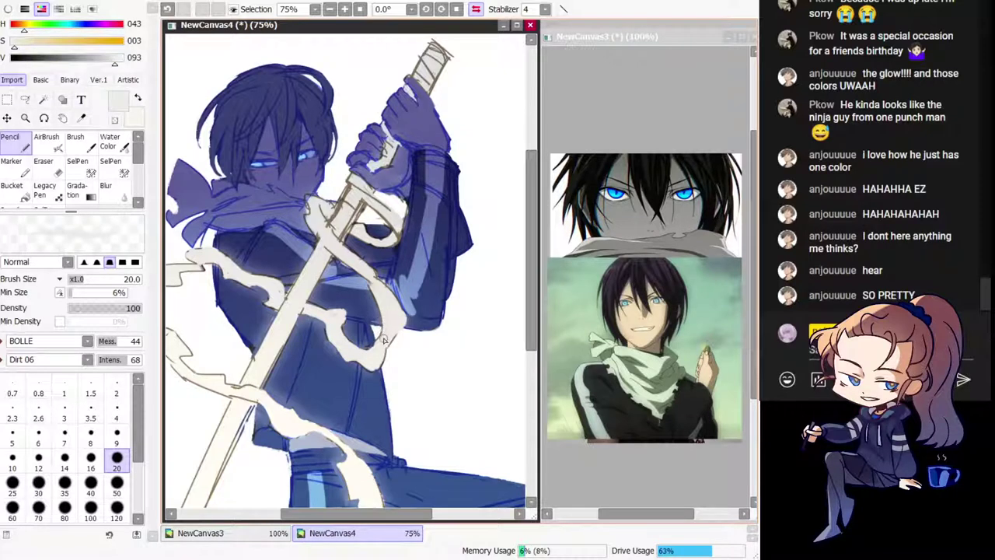
drag(374, 367, 380, 367)
drag(342, 311, 367, 296)
key(minus)
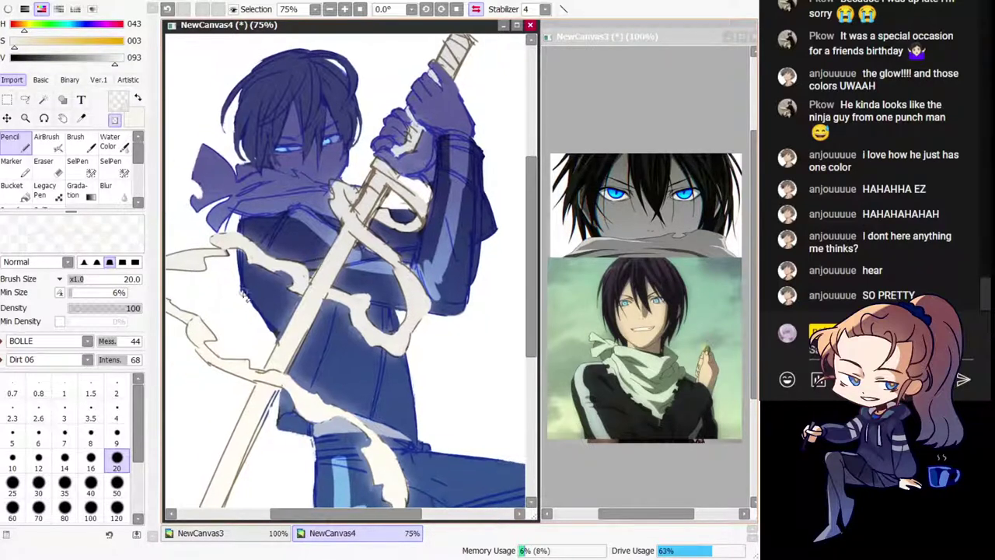
drag(244, 292, 249, 305)
key(ctrl+z)
Step: Sample the cream of hue 44, saturation 4 and brightness 97 and touch up the ribbon where it crosses the blade
alt+click(295, 337)
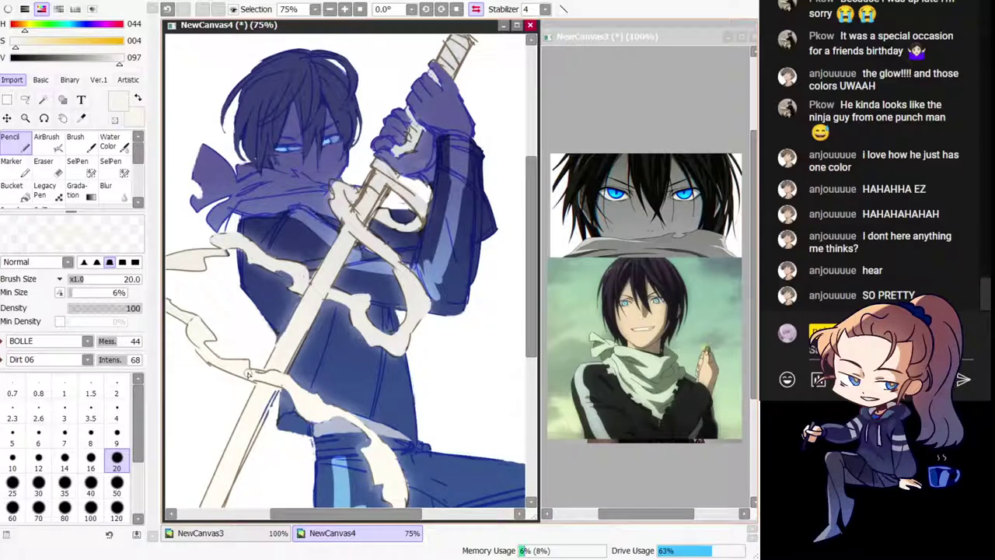
drag(249, 374, 258, 372)
key(h)
drag(351, 205, 257, 282)
drag(295, 314, 331, 316)
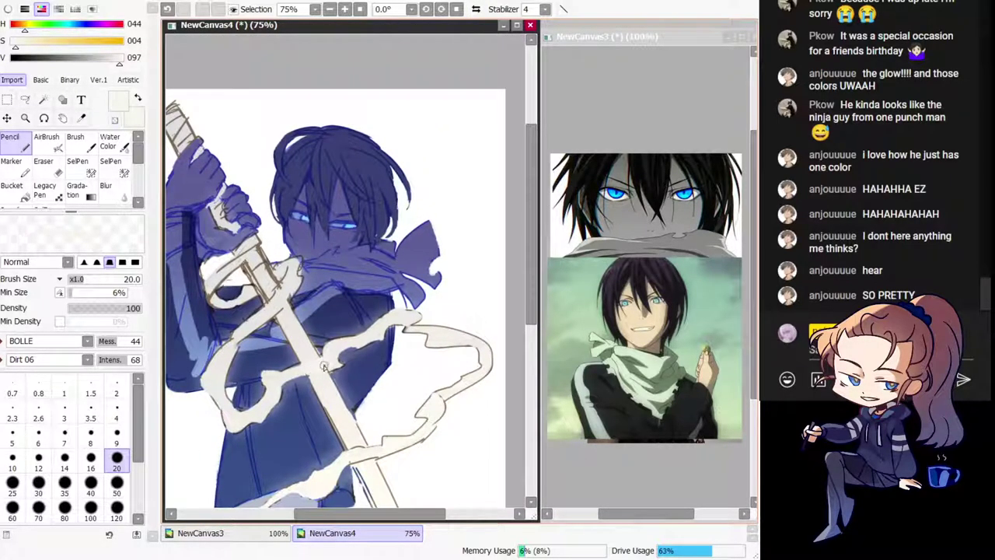
drag(325, 367, 299, 254)
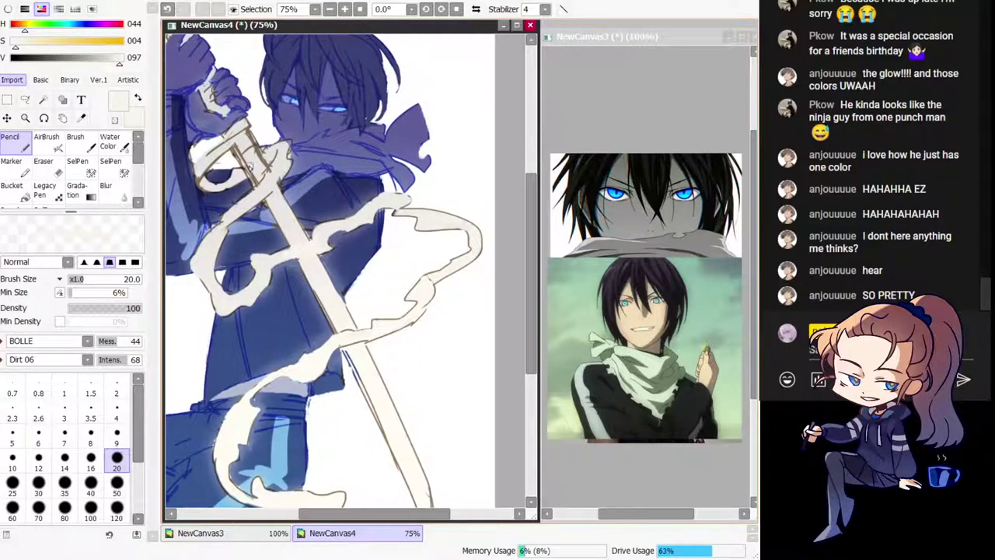
Step: Sample the line brown of hue 31, saturation 19 and brightness 50 and redraw the blade's edge lines below the hilt
alt+click(233, 153)
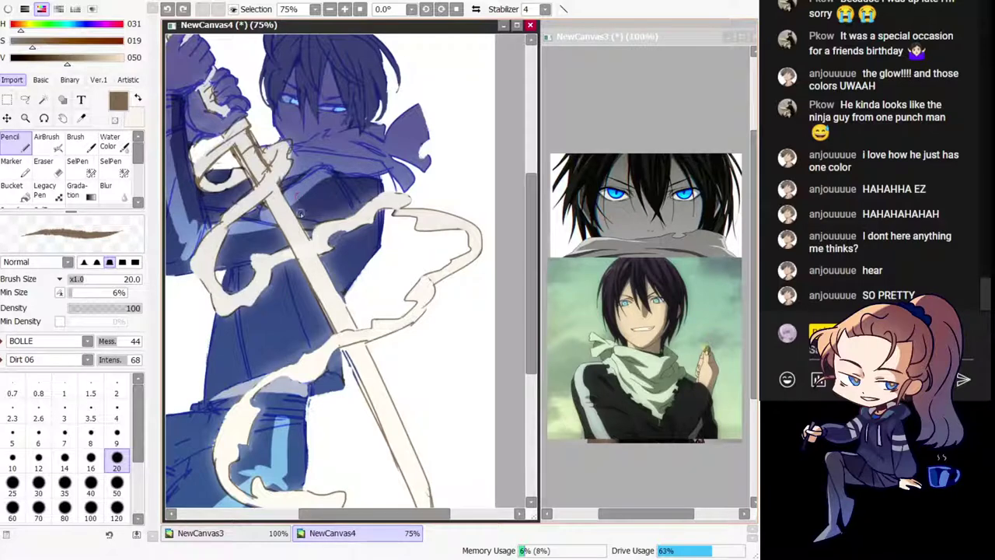
drag(319, 256, 347, 310)
mouse_move(251, 149)
mouse_down()
mouse_move(327, 271)
mouse_move(328, 299)
mouse_move(327, 283)
mouse_move(309, 272)
mouse_move(323, 287)
mouse_move(287, 276)
mouse_move(314, 276)
mouse_up()
alt+click(327, 271)
key(ctrl+z)
key(minus)
key(minus)
key(ctrl+z)
key(ctrl+z)
Step: Sample the brown of hue 32, saturation 19 and brightness 49 and redraw the outline of the ribbon loop beside the hilt
alt+click(328, 254)
key(ctrl+z)
key(ctrl+z)
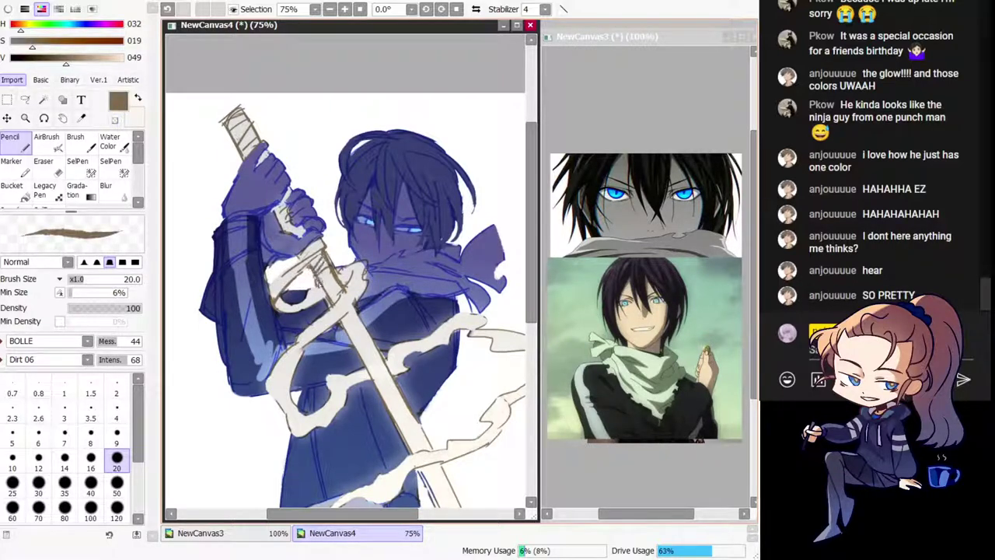
key(ctrl+z)
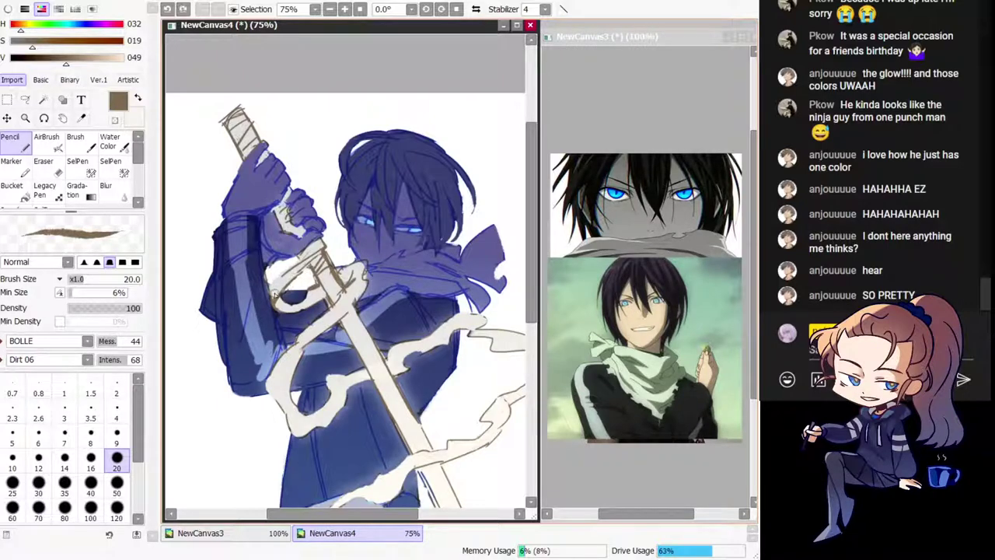
drag(273, 296, 300, 265)
key(ctrl+z)
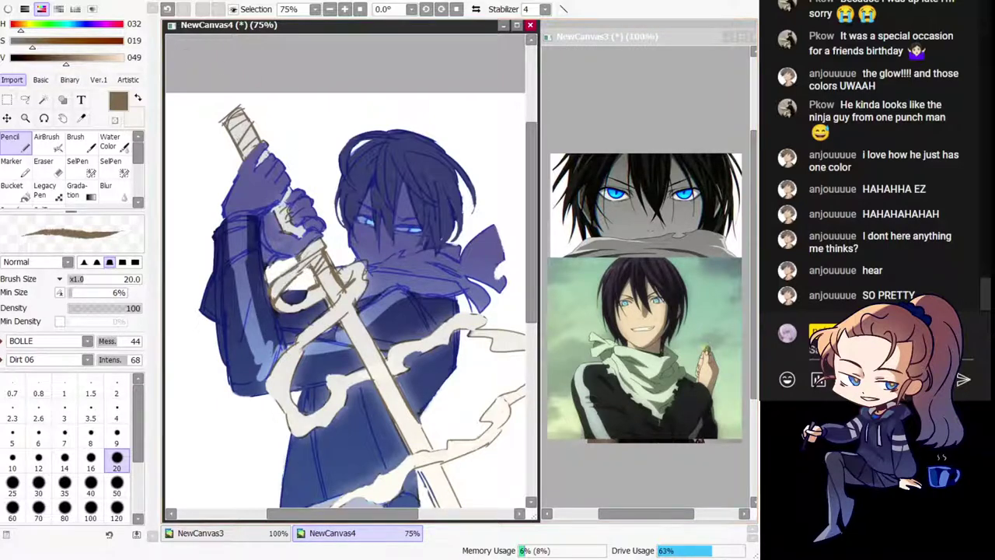
Step: Fit the whole drawing in view and erase stray marks beside the hair and ribbon with the transparent colour
key(Home)
key(h)
key(h)
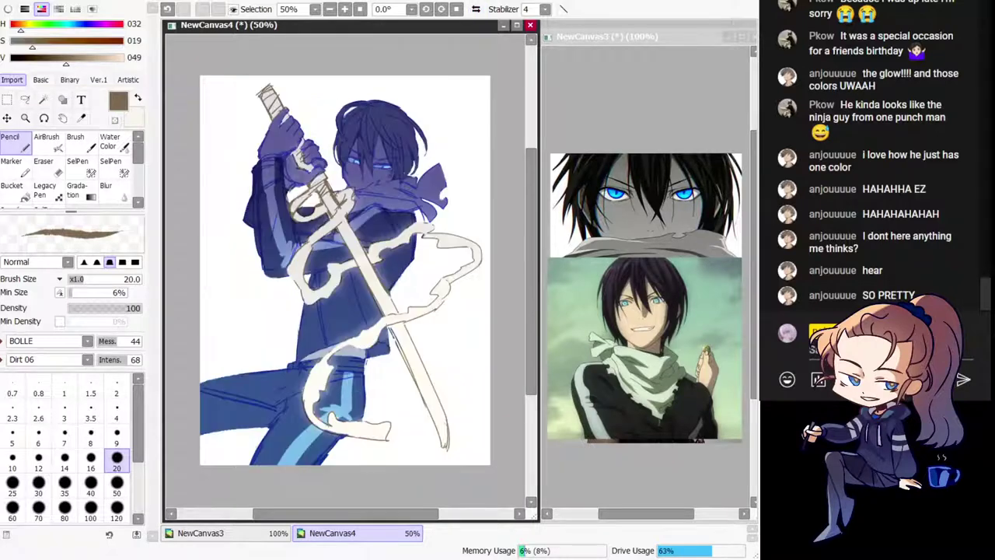
key(c)
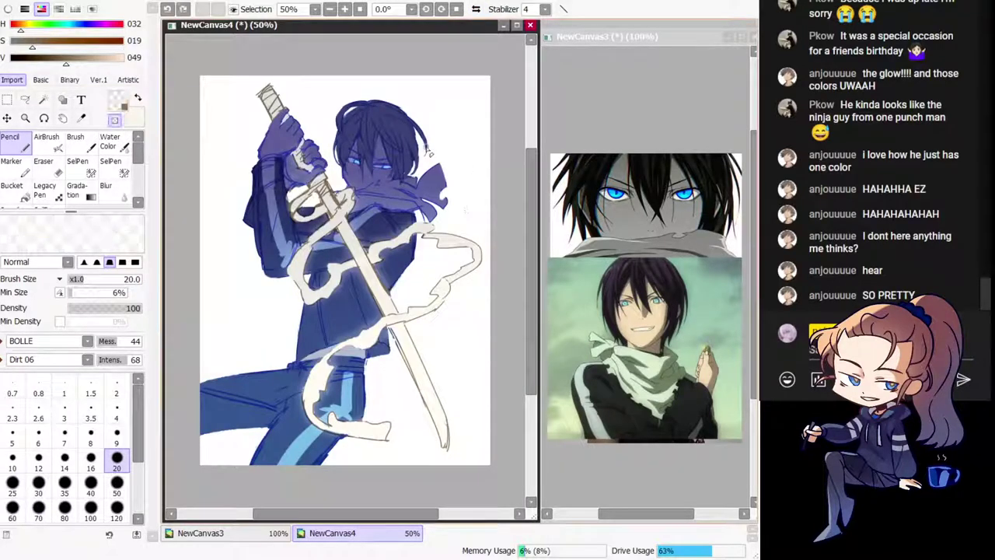
drag(426, 159, 487, 265)
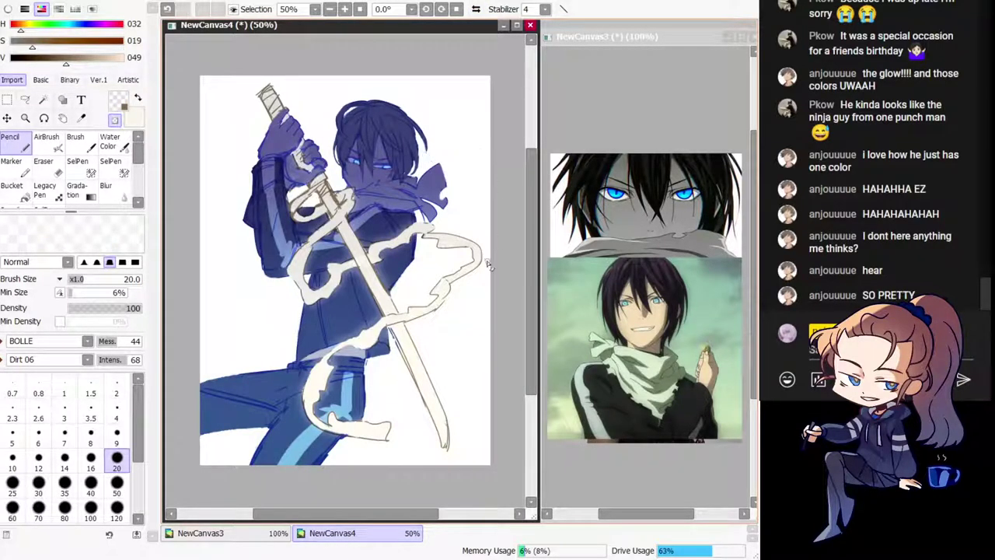
Step: Sample the hair colour of hue 233, saturation 24 and brightness 45 and refine the hair's tips and crown, checking in mirrored view
alt+click(347, 146)
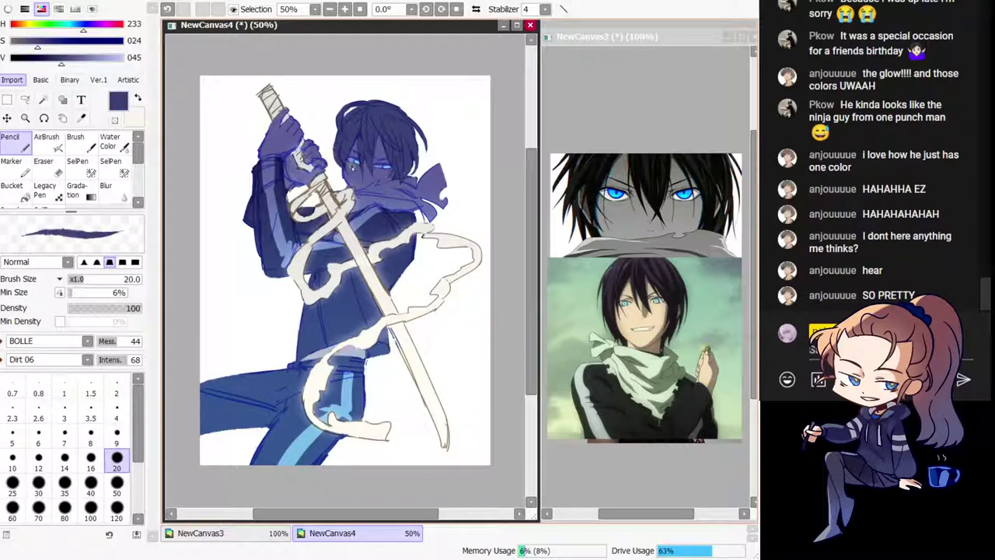
key(c)
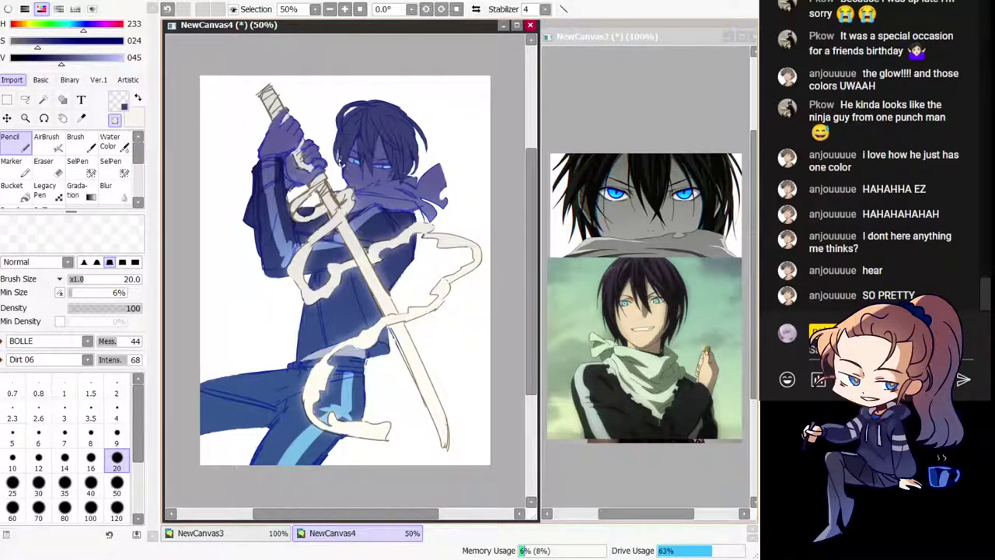
key(h)
key(c)
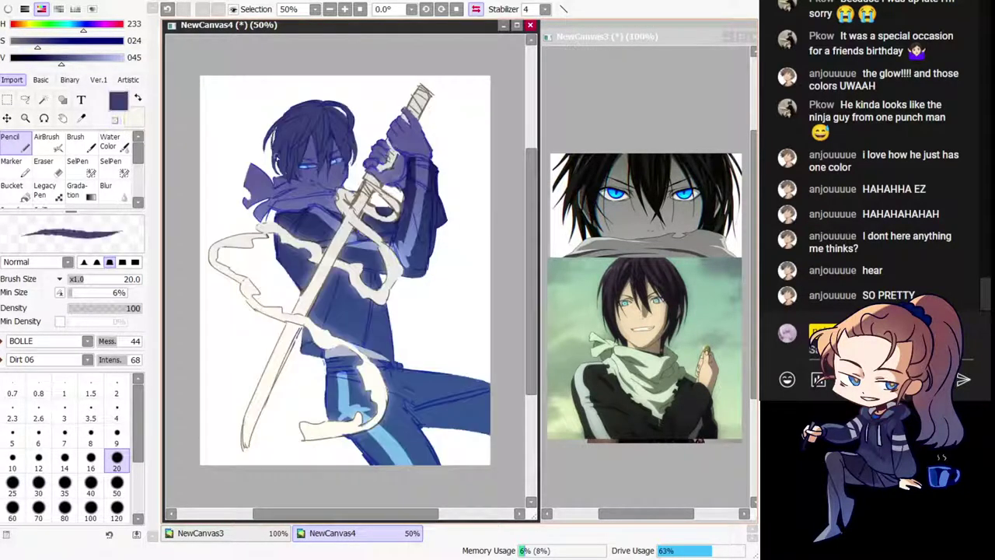
key(h)
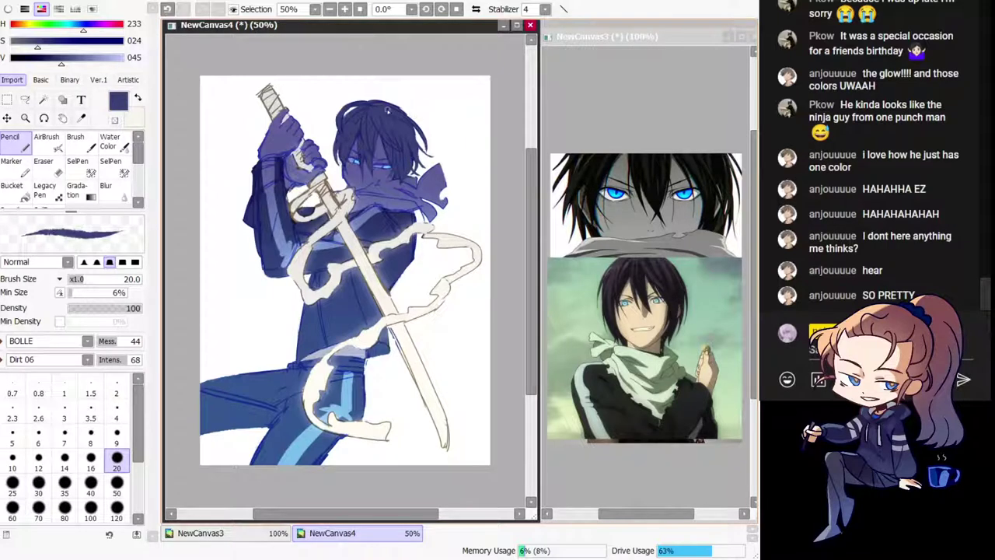
key(h)
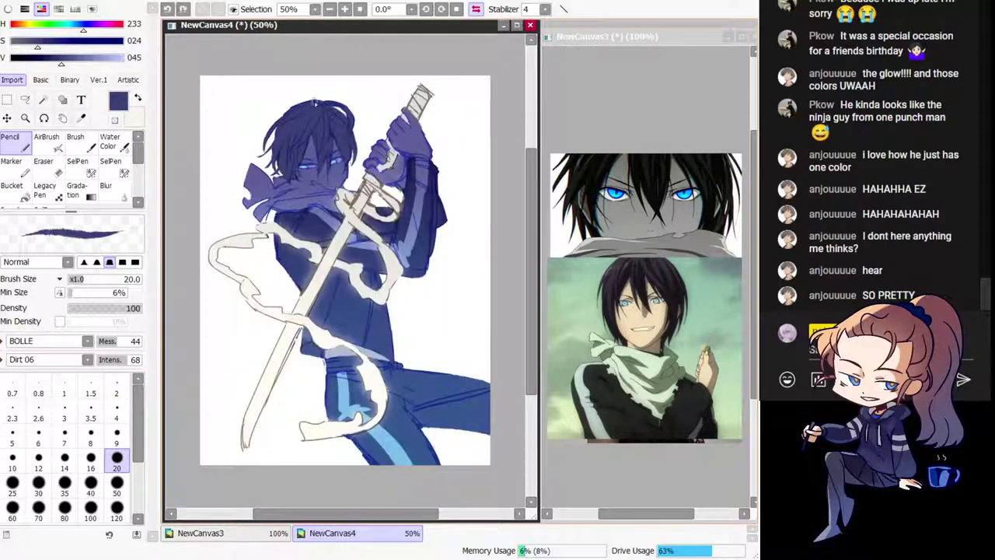
drag(315, 102, 298, 125)
key(h)
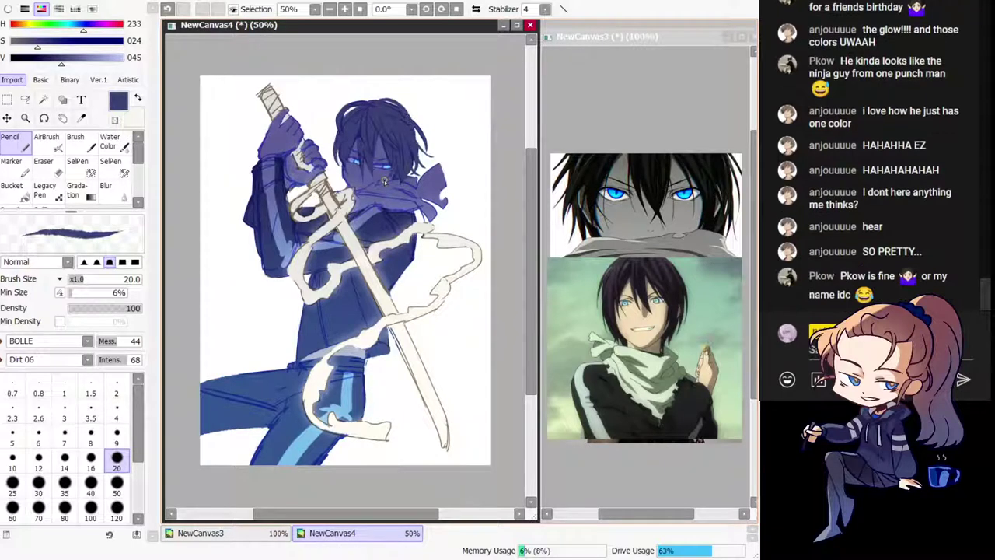
Step: In mirrored view, sample the thigh blue of hue 219, saturation 31 and brightness 65 and touch up the glow beside the ribbon
key(h)
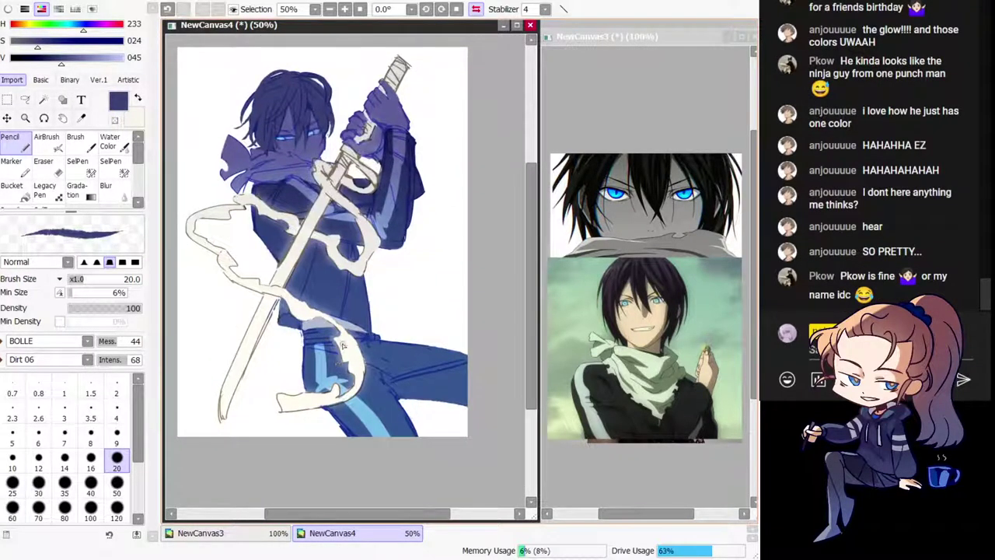
alt+click(341, 342)
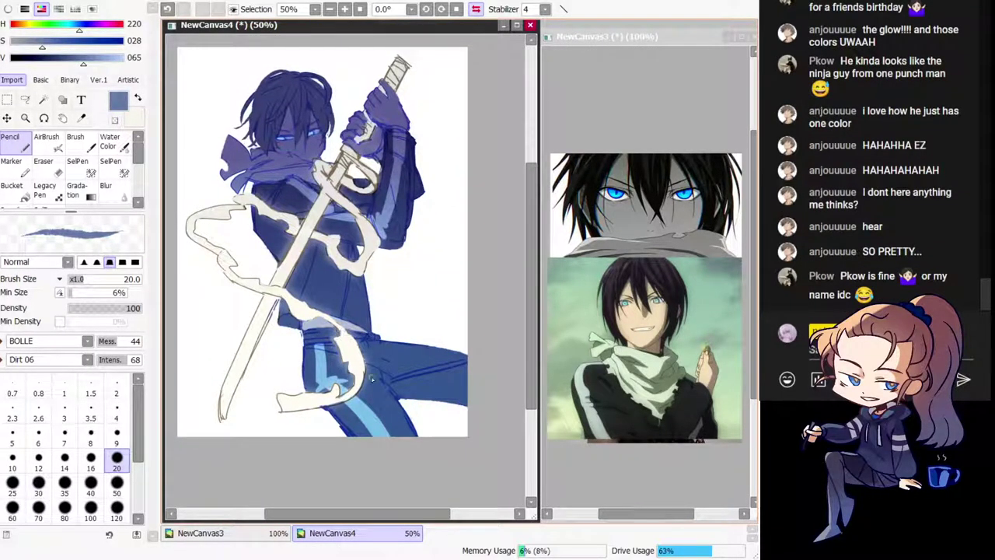
alt+click(346, 377)
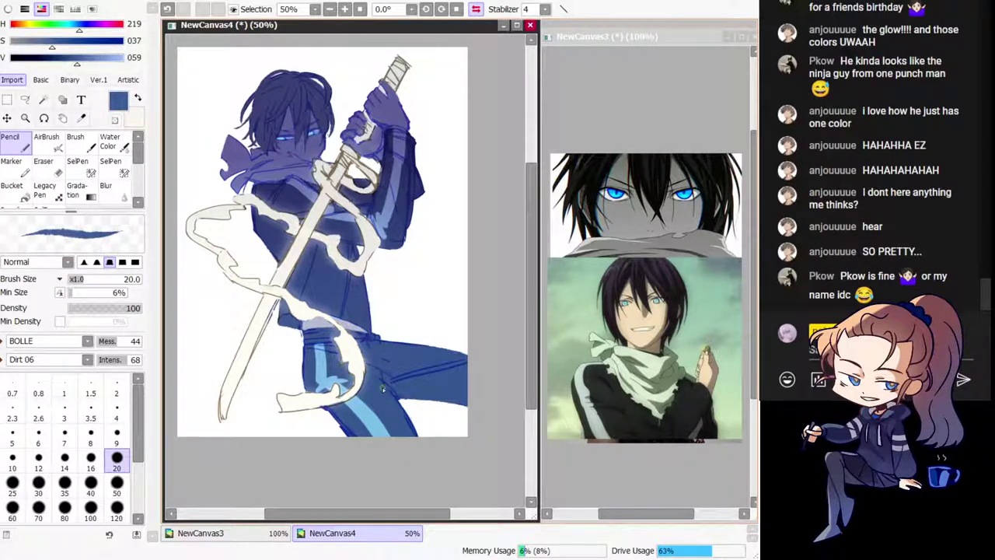
alt+click(351, 381)
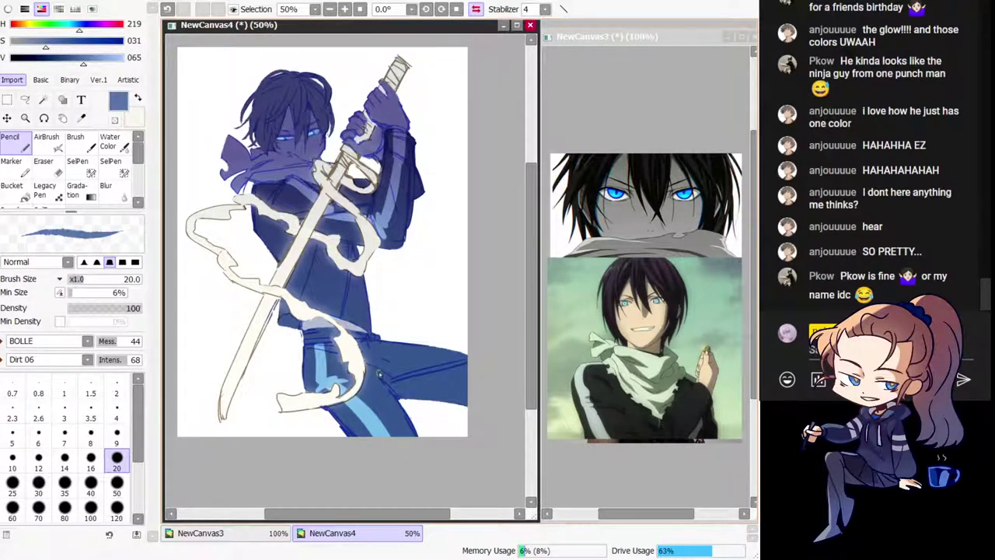
key(h)
mouse_move(349, 388)
mouse_down()
mouse_move(344, 369)
mouse_move(369, 378)
mouse_move(336, 374)
mouse_up()
Step: Sample the leg blue of hue 218, saturation 38 and brightness 58 and blend the upper thigh beside the ribbon in mirrored view
alt+click(365, 371)
key(h)
key(h)
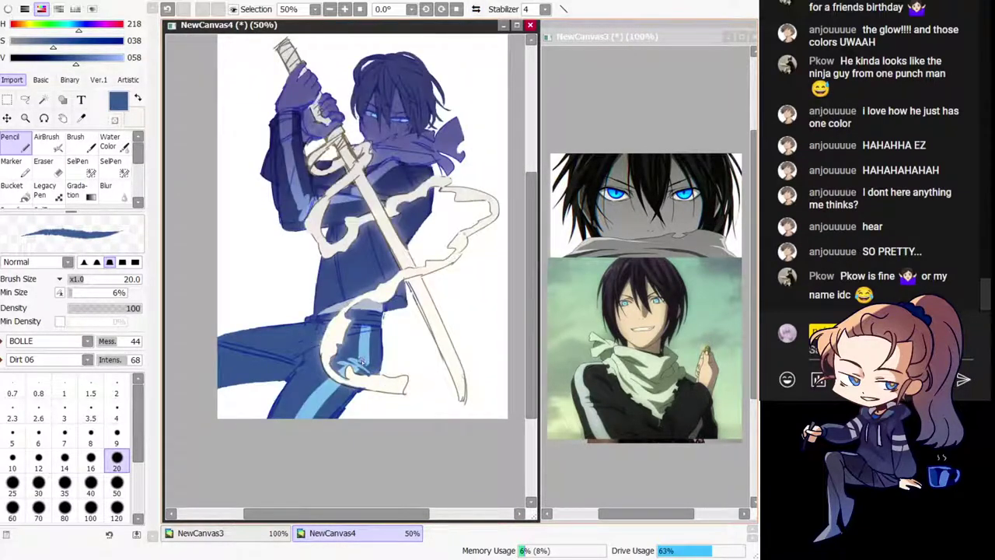
key(h)
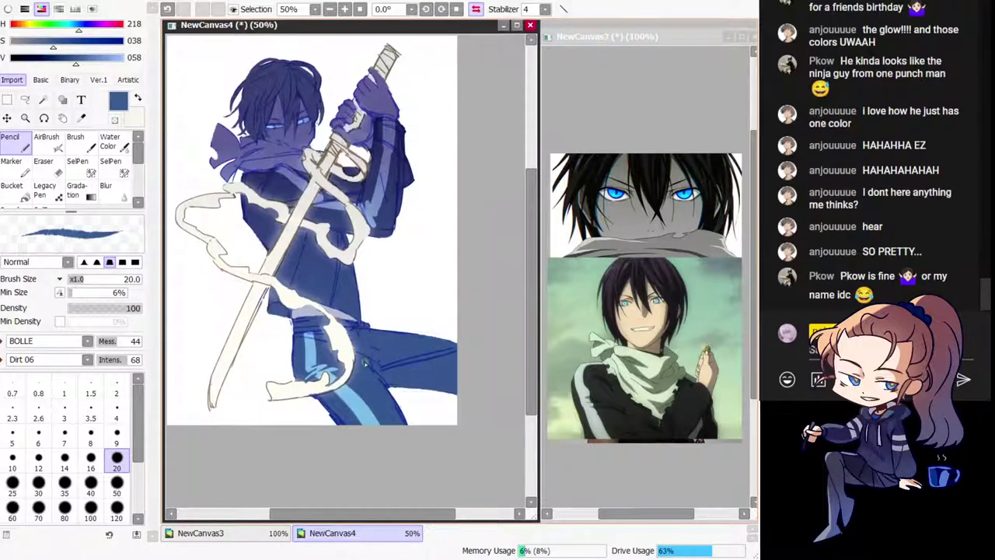
drag(362, 347, 350, 348)
alt+click(359, 352)
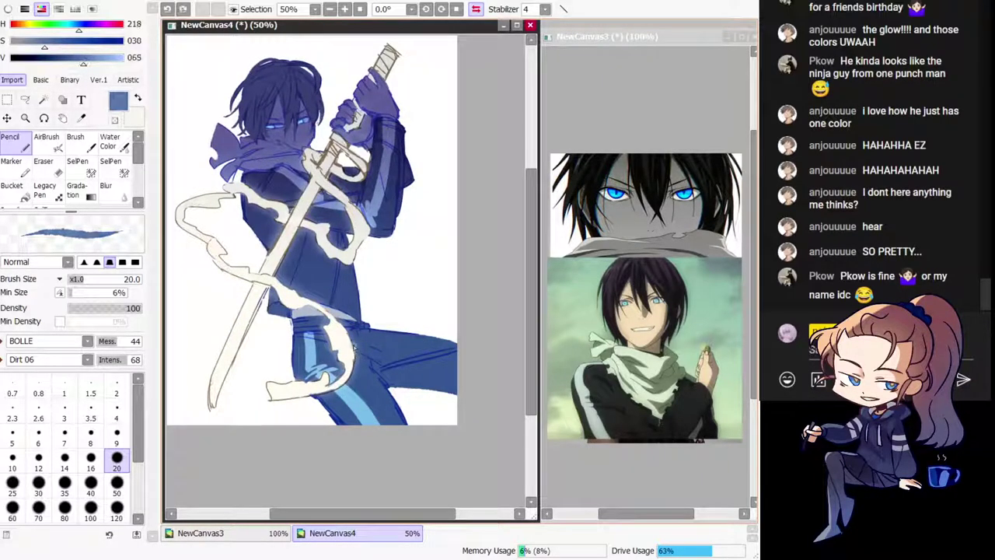
key(h)
mouse_move(261, 224)
mouse_down()
mouse_move(260, 313)
mouse_move(269, 340)
mouse_up()
drag(258, 282, 279, 311)
key(ctrl+z)
Step: Set the brush size to 120 and paint sweeping blue streaks on the background beside the jacket and blade, checking in mirrored view
click(117, 509)
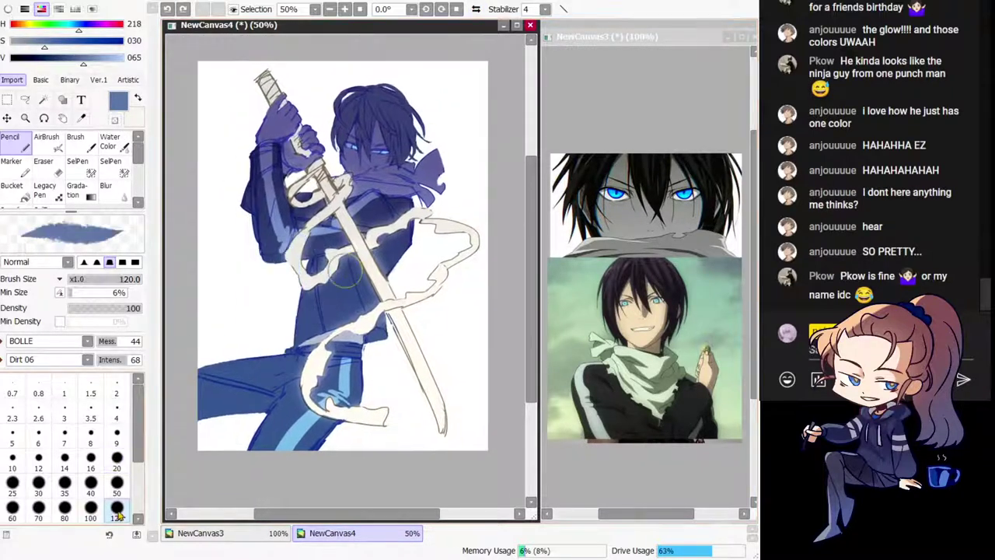
drag(205, 278, 245, 312)
key(ctrl+z)
key(ctrl+z)
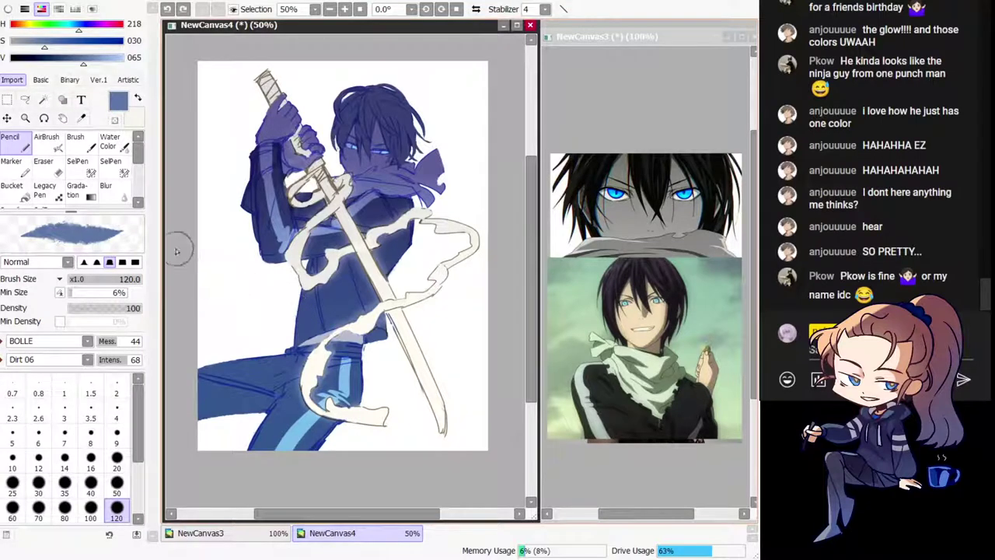
mouse_move(200, 286)
mouse_down()
mouse_move(251, 330)
mouse_move(278, 323)
mouse_up()
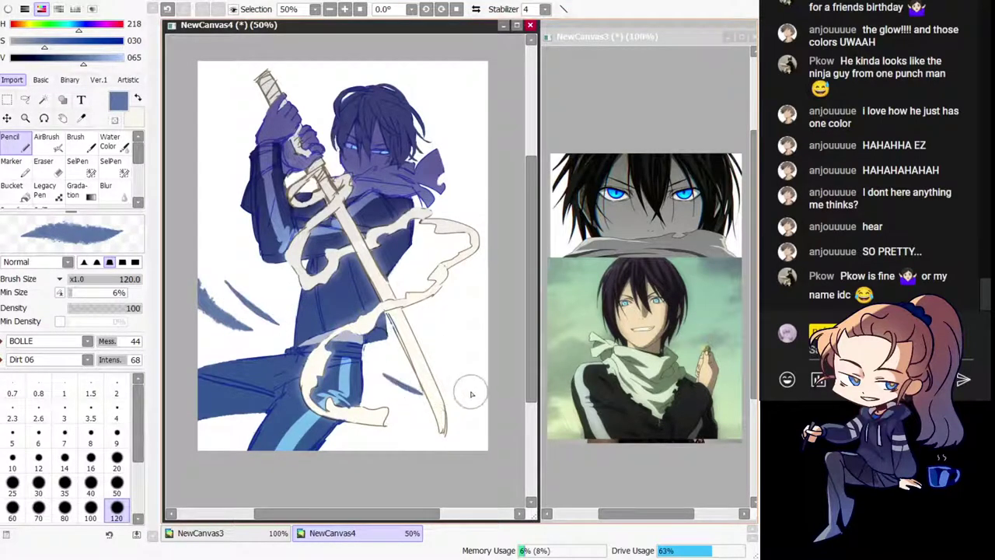
key(h)
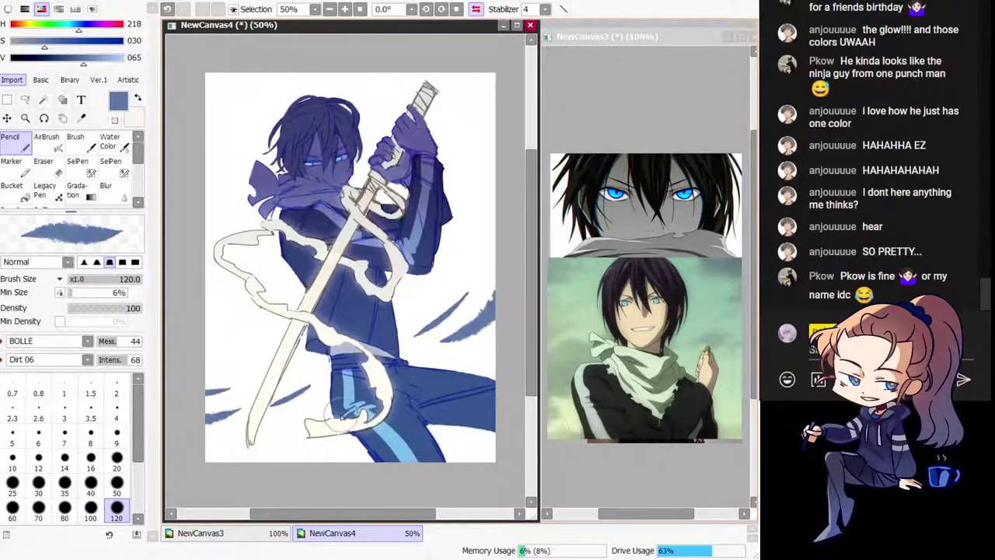
Step: Sample the leg blue of hue 218, saturation 40 and brightness 57 and paint a background stroke below the back leg
key(h)
key(ctrl+z)
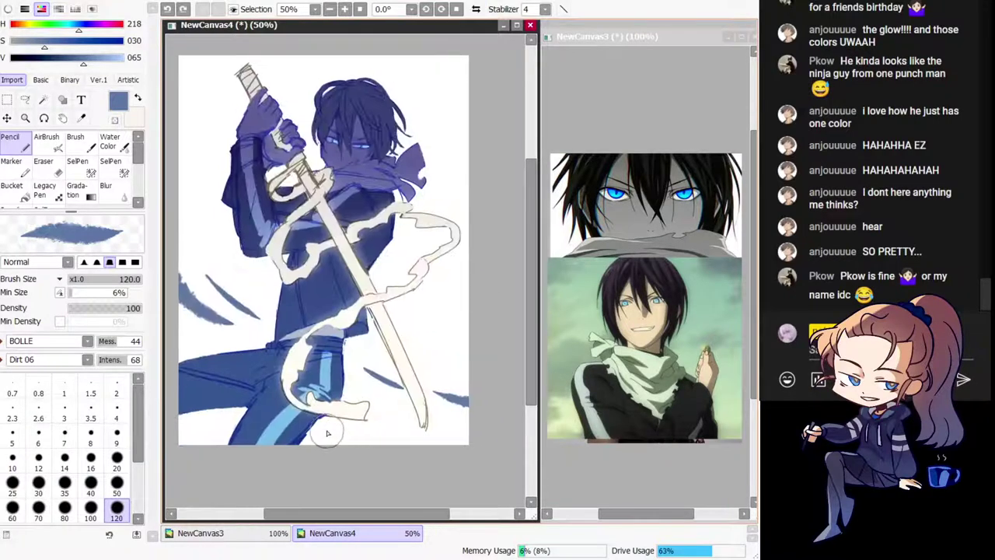
right_click(220, 397)
key(ctrl+z)
mouse_move(211, 406)
mouse_down()
mouse_move(247, 449)
mouse_move(200, 408)
mouse_up()
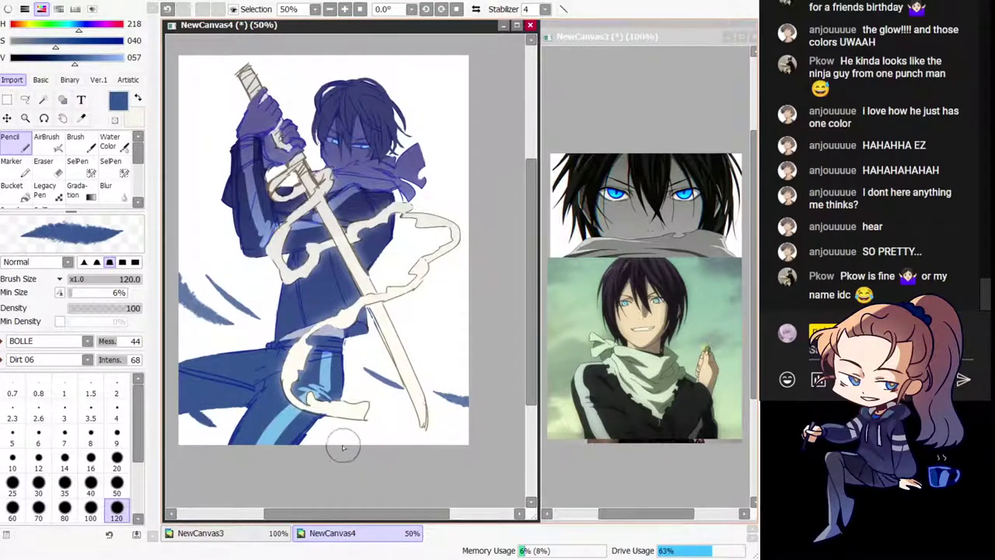
Step: Dab small blue flecks on the background above the sweeping streaks beside the raised sleeve
drag(332, 185, 383, 282)
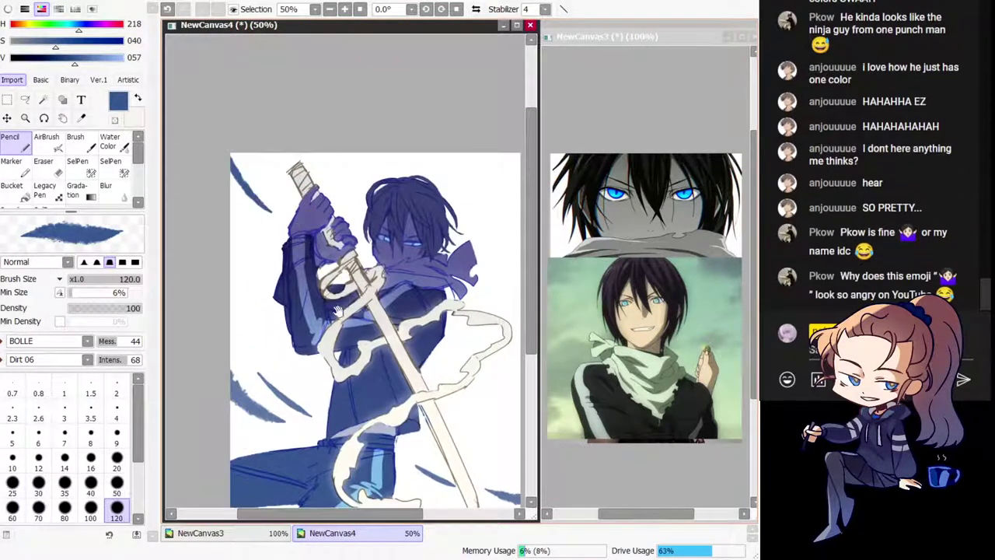
drag(342, 375, 309, 341)
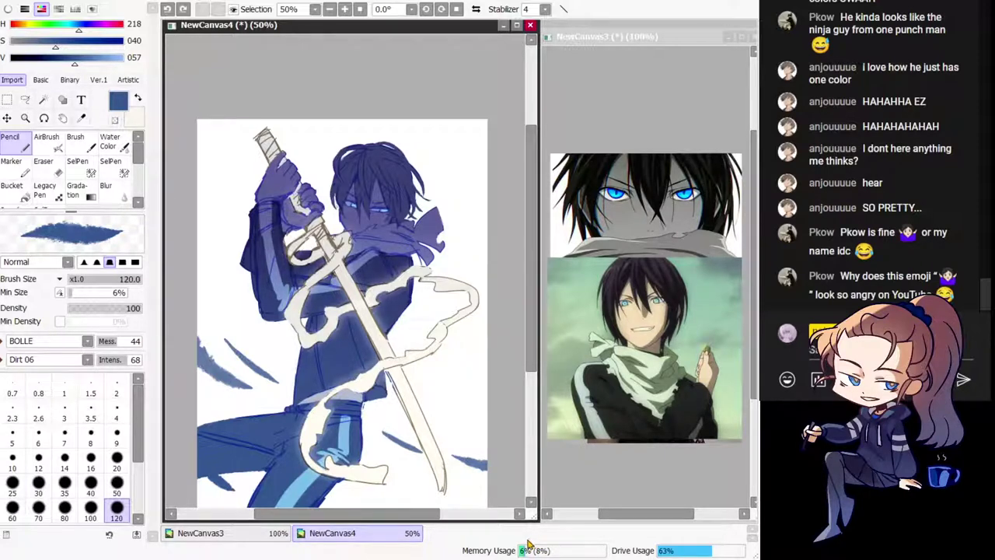
drag(215, 171, 221, 183)
key(ctrl+z)
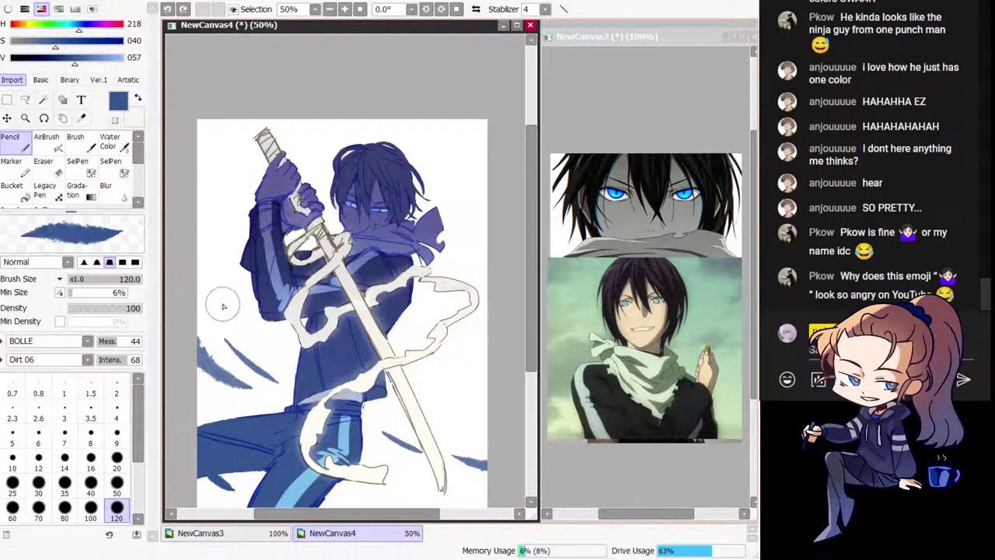
drag(221, 311, 233, 316)
key(ctrl+z)
drag(221, 322, 227, 329)
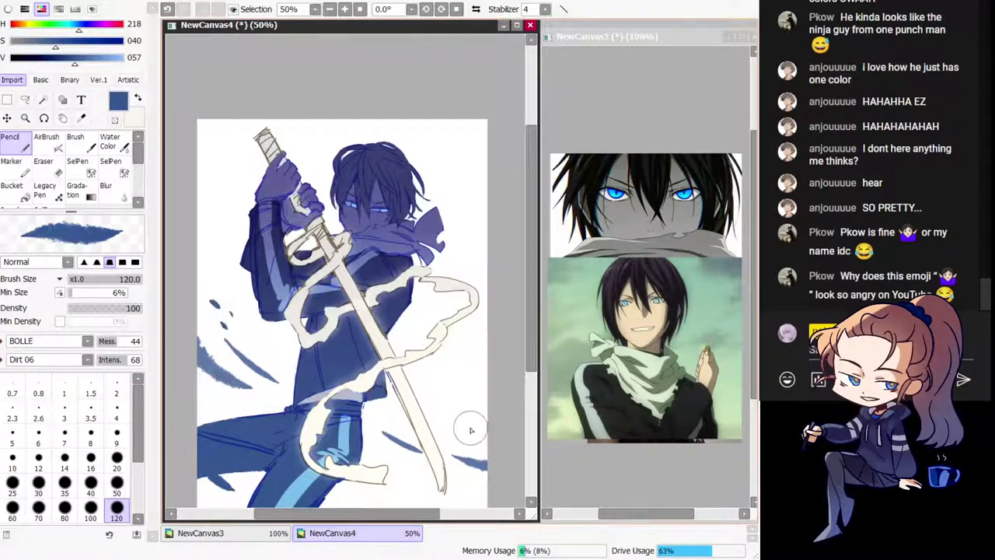
Step: Add more blue flecks around the sword's tip and along the canvas's lower edge, checking in mirrored view
mouse_move(461, 424)
mouse_down()
mouse_move(477, 429)
mouse_move(483, 448)
mouse_move(468, 482)
mouse_move(415, 488)
mouse_up()
key(h)
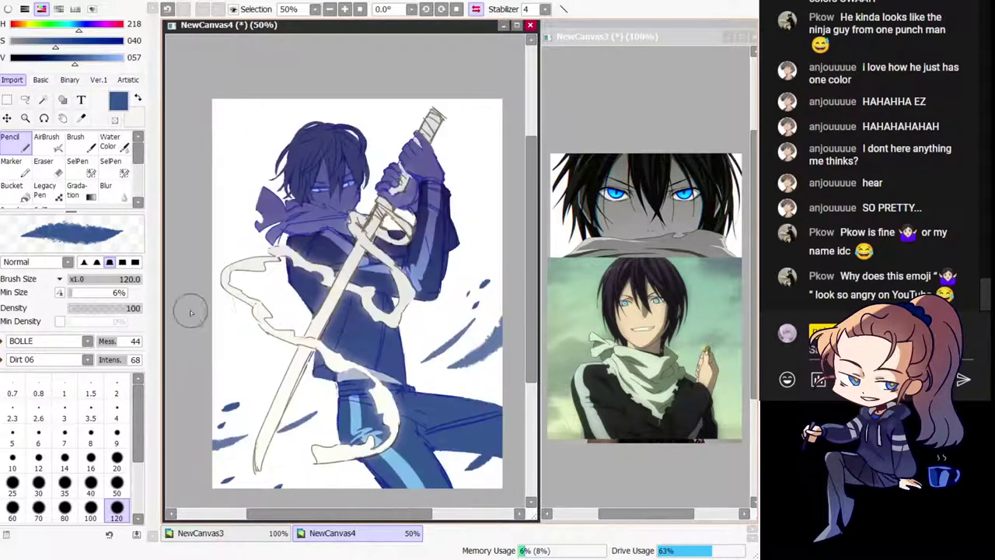
key(h)
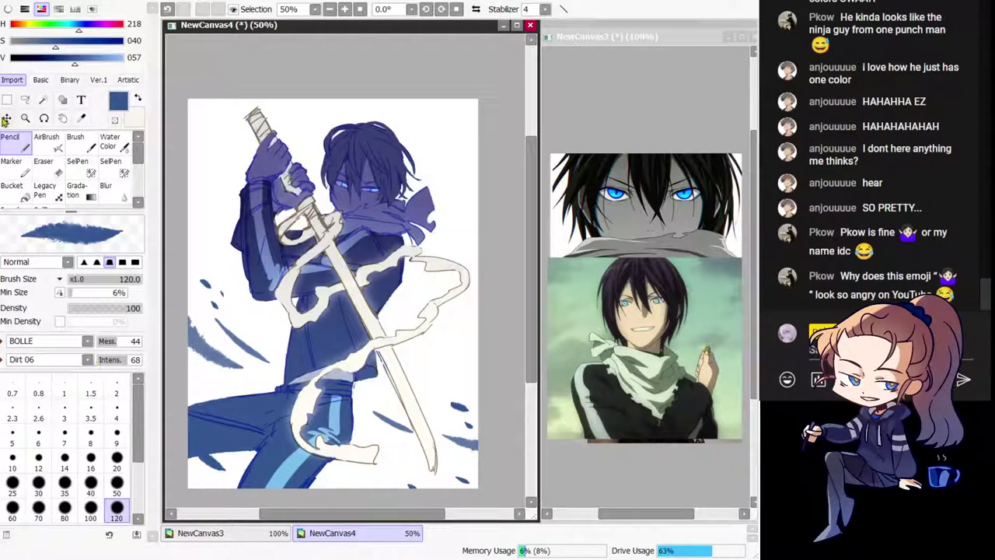
drag(335, 296, 347, 272)
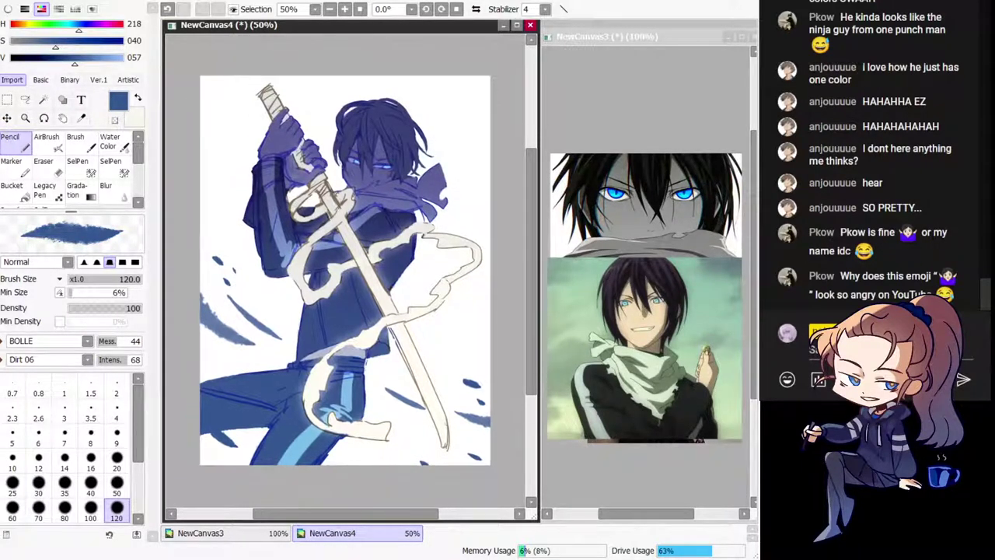
Step: Sample the scarf colour of hue 240, saturation 24 and brightness 60 and reshape the scarf's tail, cutting its edge with the transparent colour
right_click(441, 182)
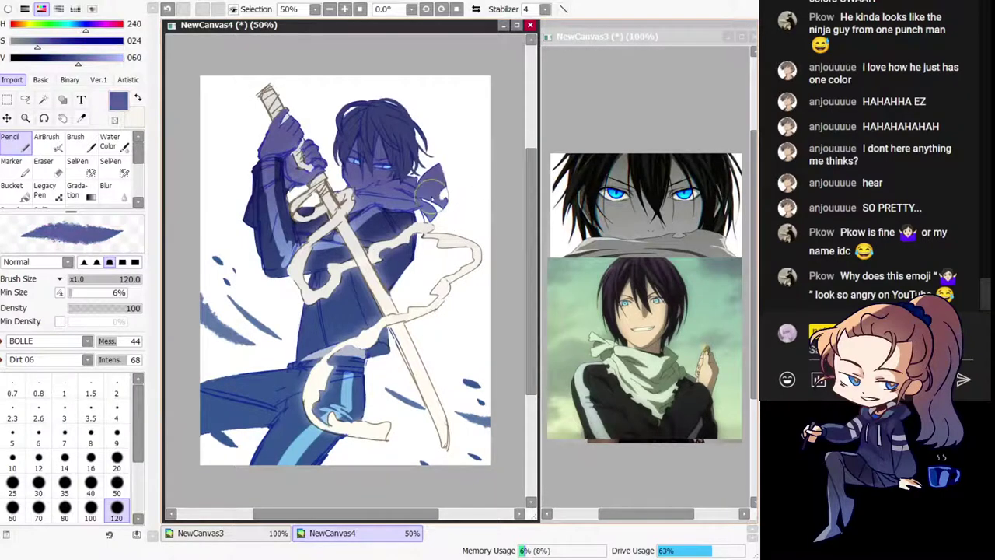
mouse_move(430, 195)
mouse_down()
mouse_move(449, 201)
mouse_move(445, 190)
mouse_up()
key(ctrl+z)
key(h)
drag(380, 184, 382, 196)
key(minus)
key(ctrl+z)
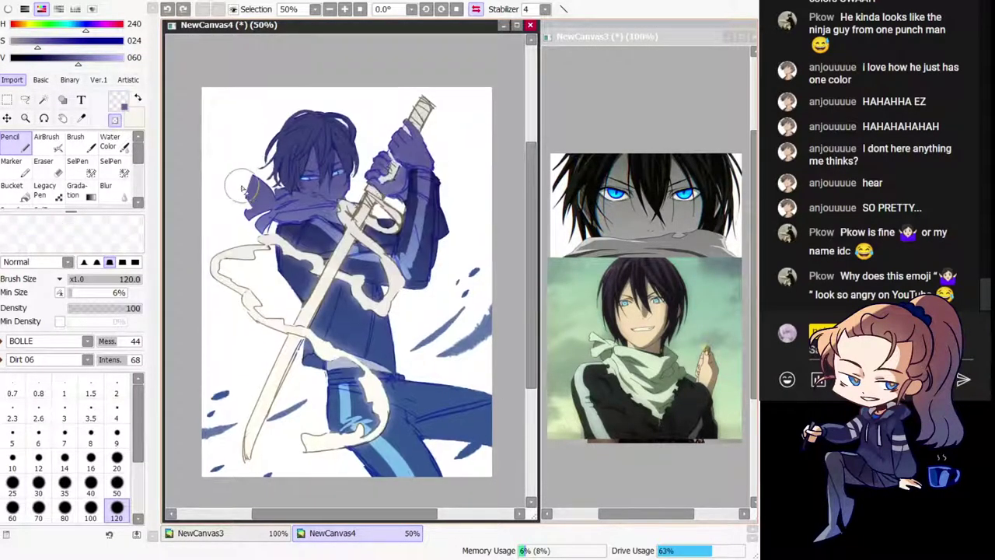
drag(241, 185, 257, 187)
Step: Set the brush size to 50 and trim the scarf tail beside the hair with the transparent colour
click(117, 435)
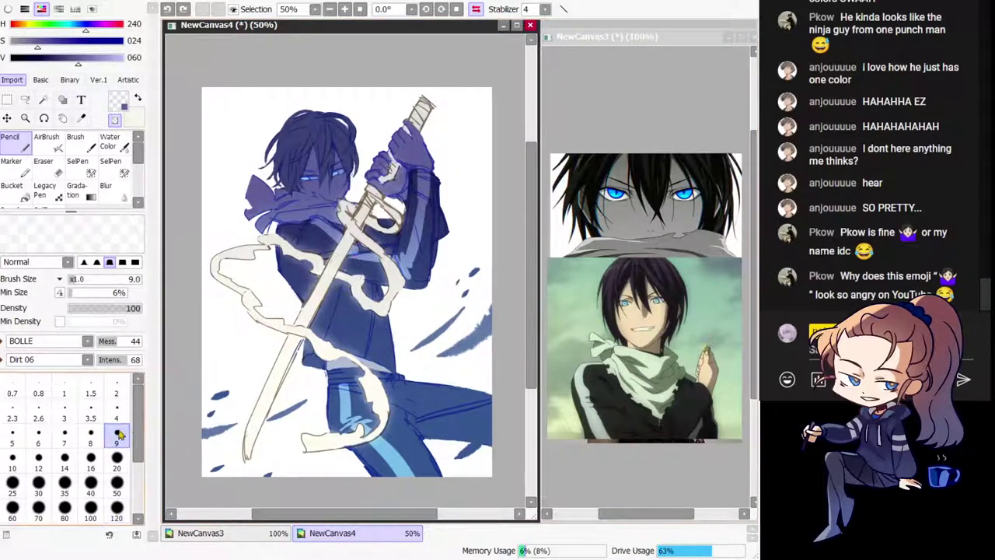
click(117, 482)
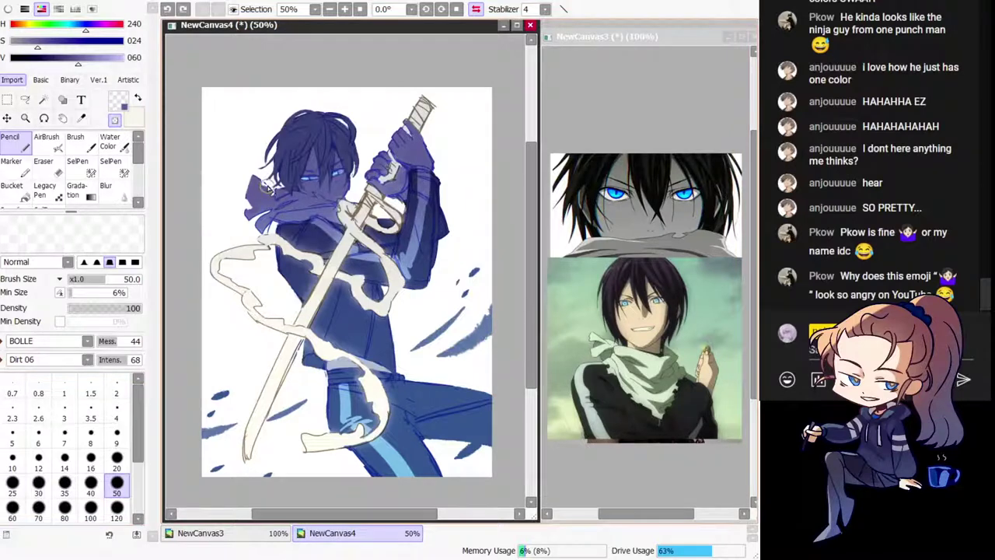
drag(271, 189, 281, 195)
key(ctrl+z)
key(h)
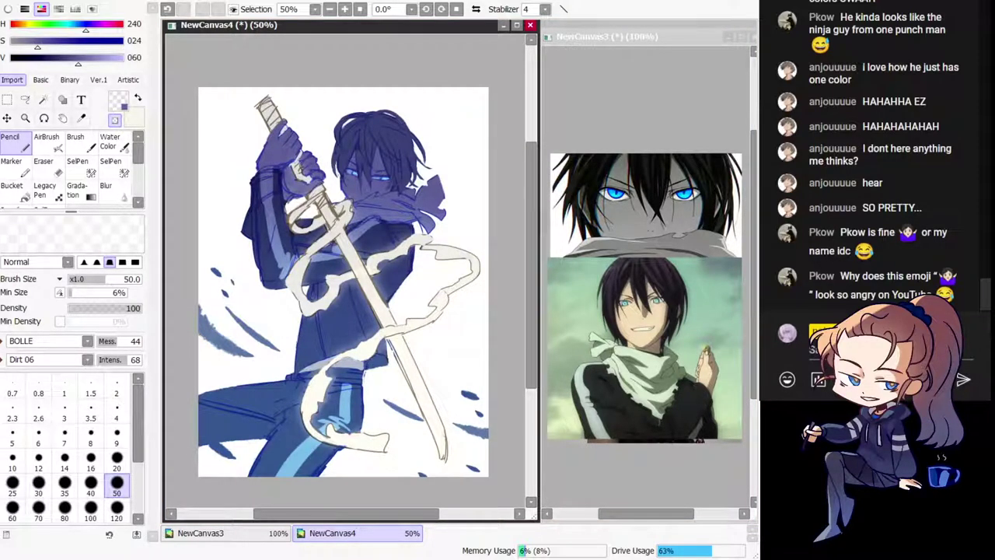
Step: Sample the jacket blue of hue 226, saturation 30 and brightness 47 and retouch the raised sleeve's light stripe near the elbow
alt+click(292, 256)
alt+click(289, 261)
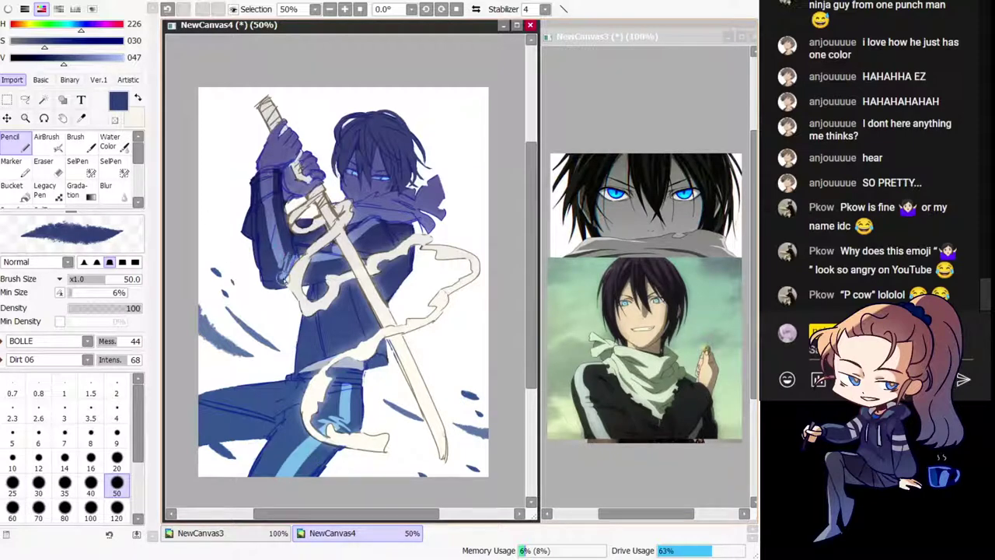
key(ctrl+z)
mouse_move(282, 277)
mouse_down()
mouse_move(345, 211)
mouse_move(332, 240)
mouse_move(281, 284)
mouse_up()
key(ctrl+z)
key(ctrl+z)
drag(299, 240, 280, 275)
key(ctrl+z)
key(ctrl+z)
key(ctrl+z)
key(ctrl+z)
key(h)
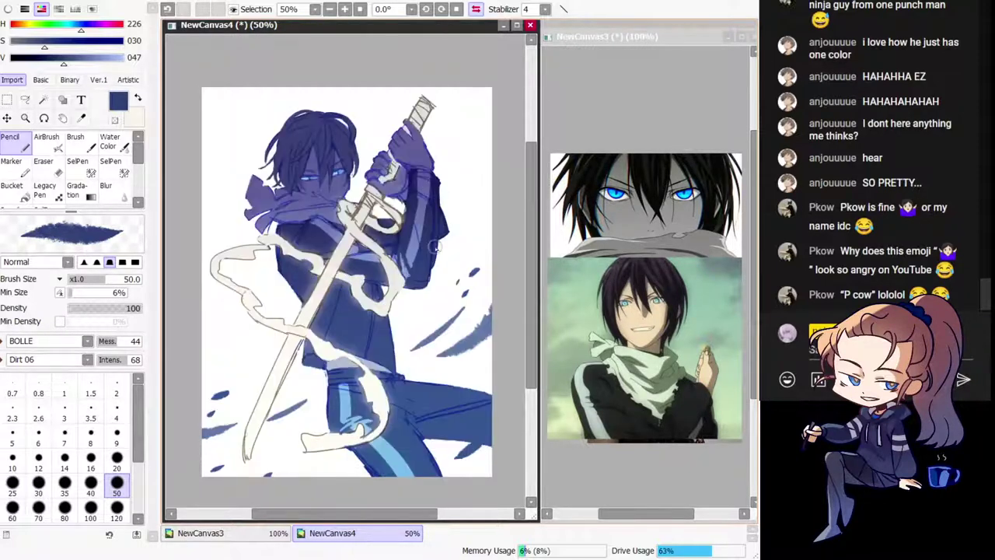
Step: Refine the raised sleeve's stripe and folds, sampling the dark blue of hue 231, saturation 25 and brightness 39
key(ctrl+z)
mouse_move(421, 230)
mouse_down()
mouse_move(422, 266)
mouse_move(417, 239)
mouse_up()
key(ctrl+z)
key(ctrl+z)
key(h)
mouse_move(278, 196)
mouse_down()
mouse_move(257, 210)
mouse_move(269, 202)
mouse_up()
key(ctrl+z)
key(ctrl+z)
key(ctrl+z)
right_click(278, 192)
key(ctrl+z)
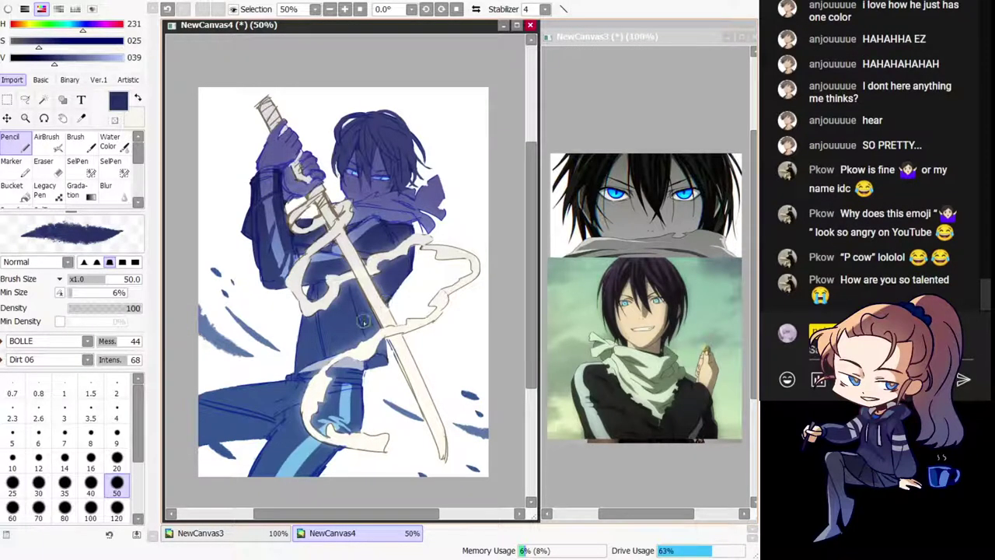
Step: Clean up the jacket's edge and the stray sketch lines at the end of the sword's hilt with the transparent colour
key(h)
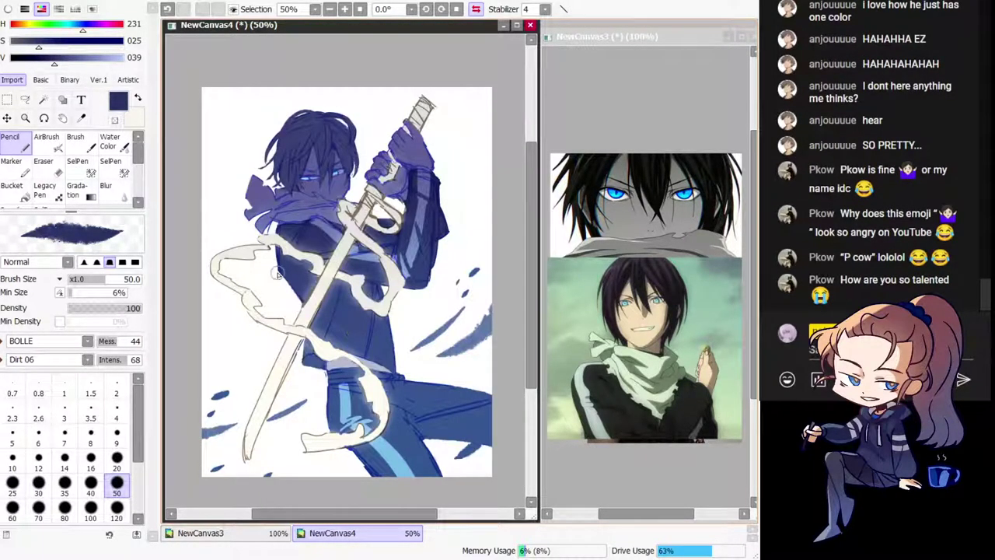
key(a)
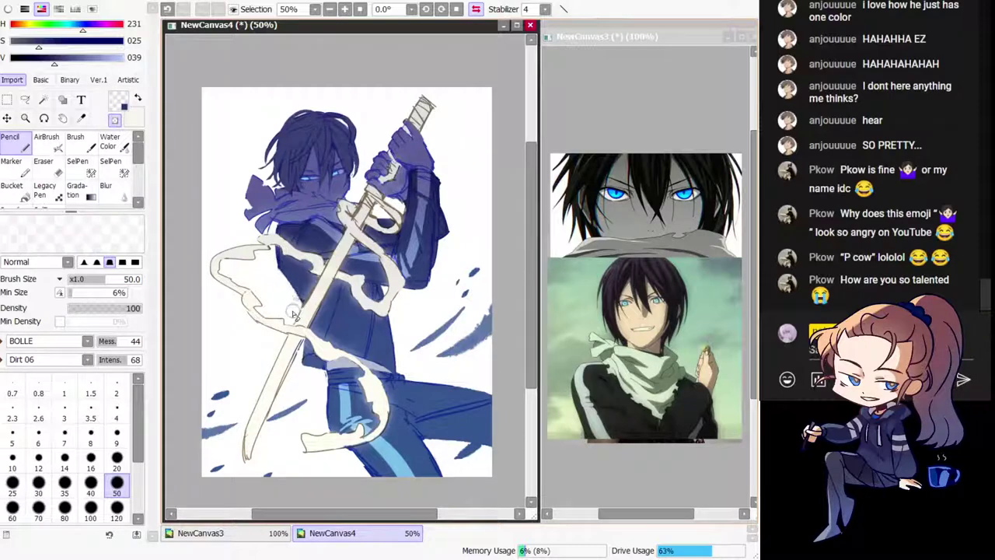
key(h)
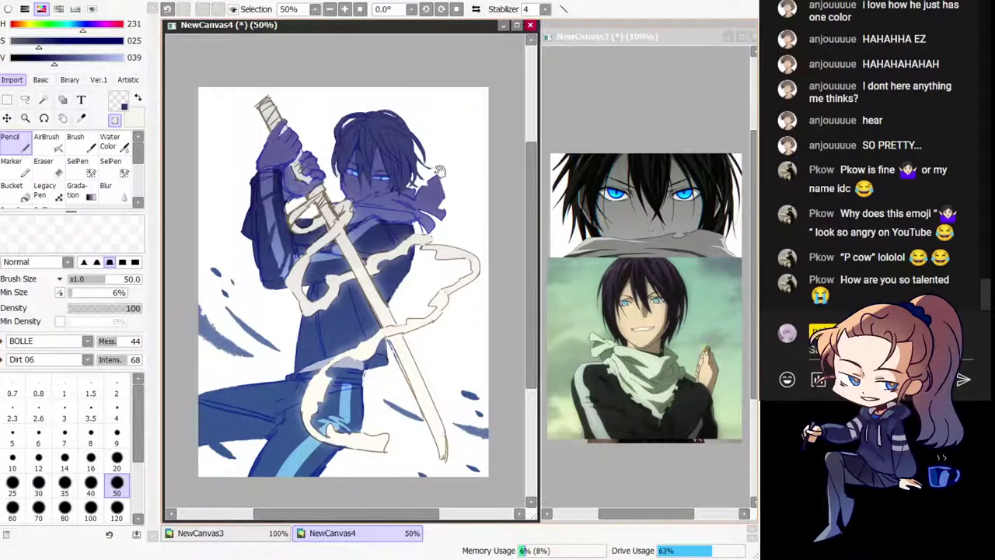
drag(438, 173, 421, 185)
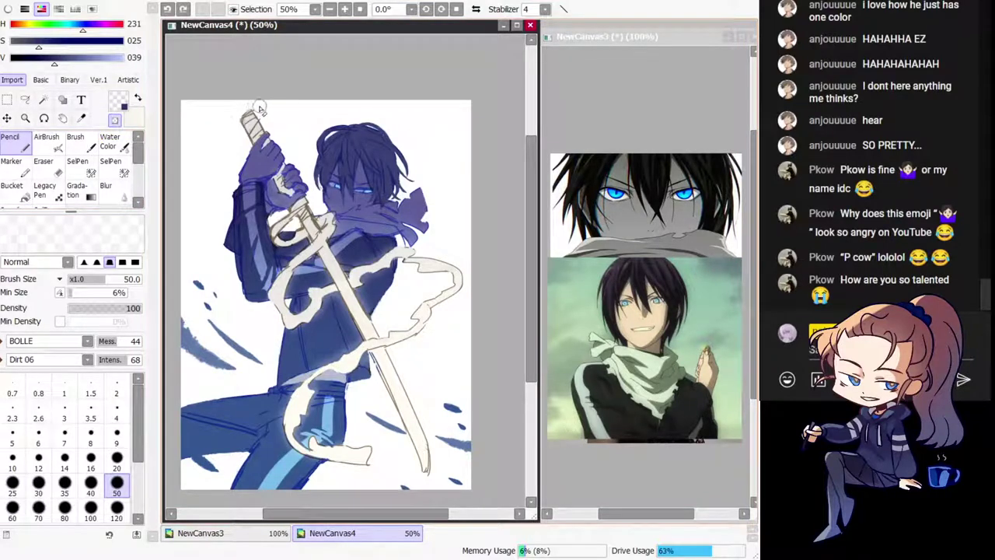
scroll(257, 311, down, 1)
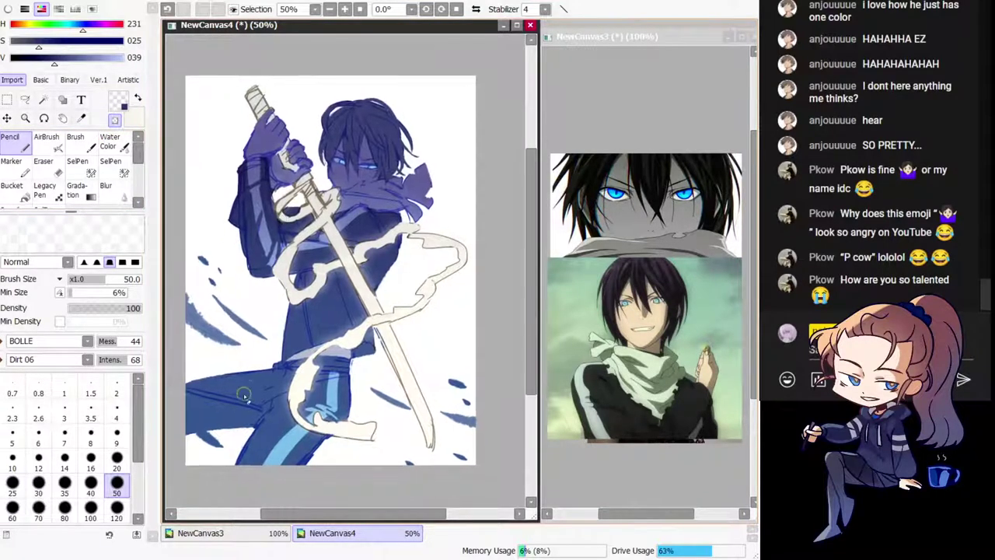
Step: Sample the line blue of hue 228, saturation 55 and brightness 57 and redraw the leg's contour lines, checking in mirrored view
alt+click(272, 409)
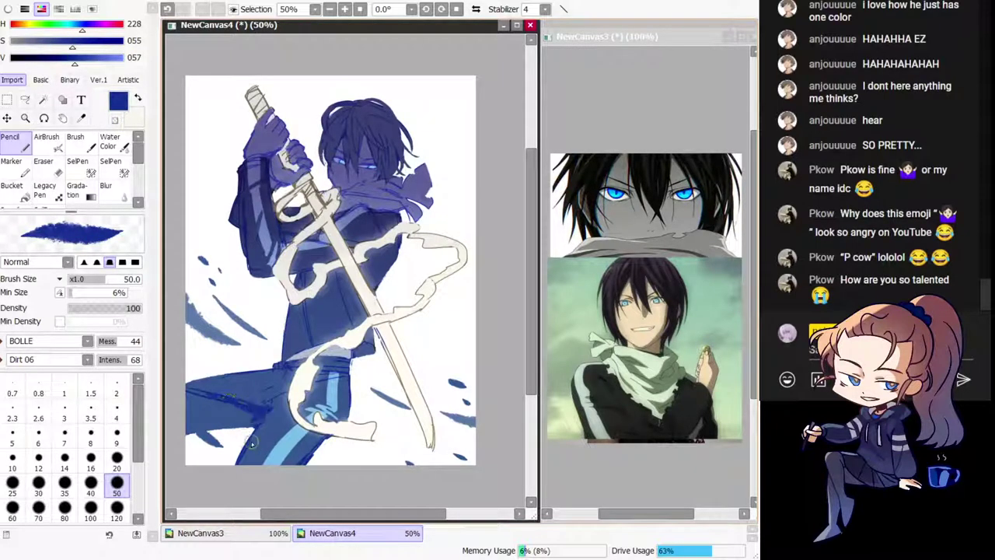
key(h)
key(ctrl+z)
drag(428, 412, 433, 424)
key(h)
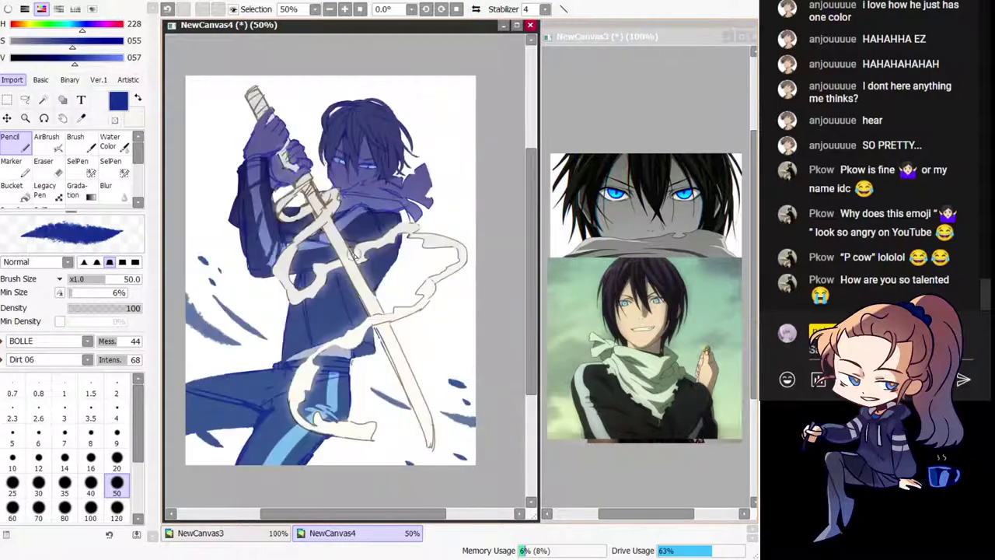
Step: Try retouching strokes on the jacket and around the sword's guard, sampling the off-white of hue 30, saturation 3 and brightness 89
key(ctrl+z)
drag(335, 276, 347, 295)
key(ctrl+z)
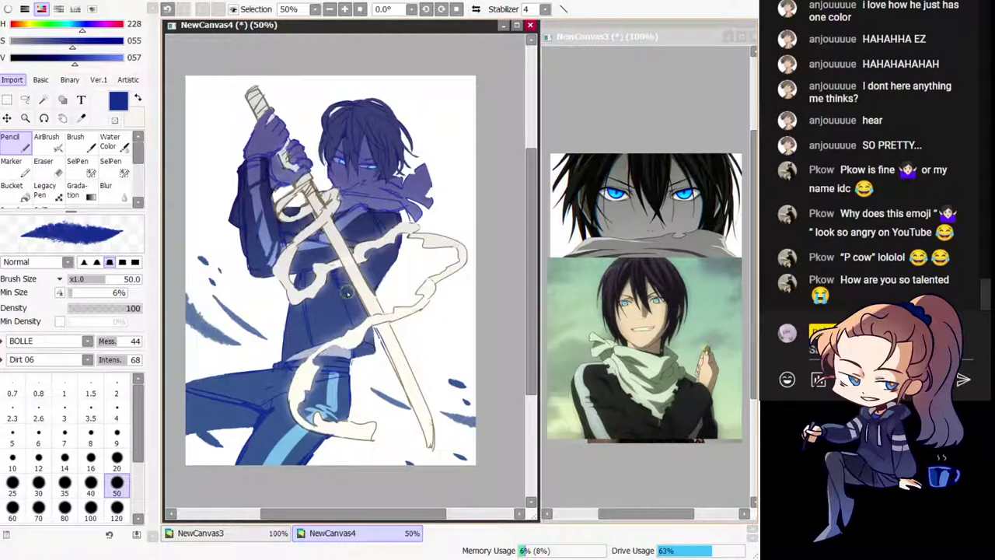
alt+click(295, 242)
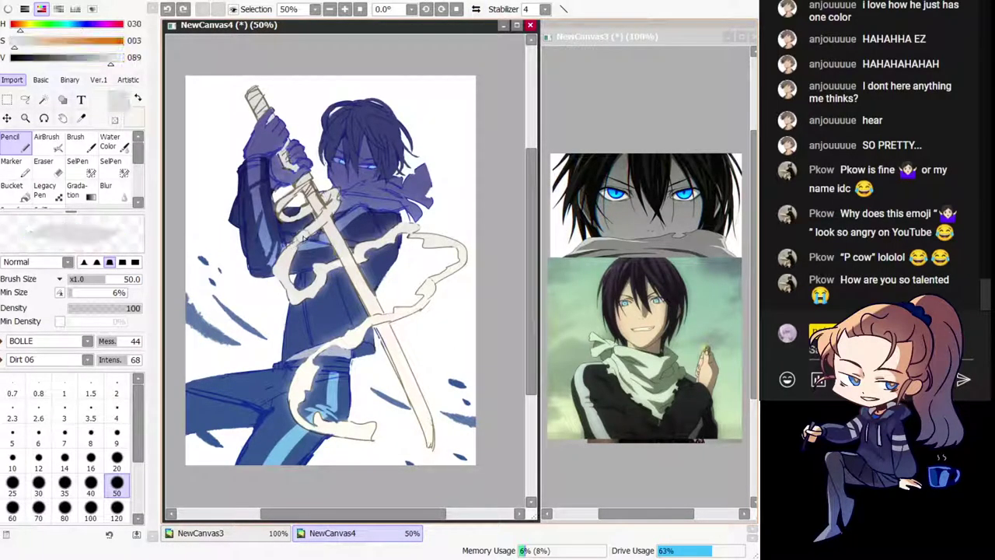
mouse_move(300, 234)
mouse_down()
mouse_move(283, 252)
mouse_move(332, 195)
mouse_up()
key(ctrl+z)
key(ctrl+z)
mouse_move(309, 231)
mouse_down()
mouse_move(283, 208)
mouse_move(283, 221)
mouse_move(307, 212)
mouse_up()
key(ctrl+z)
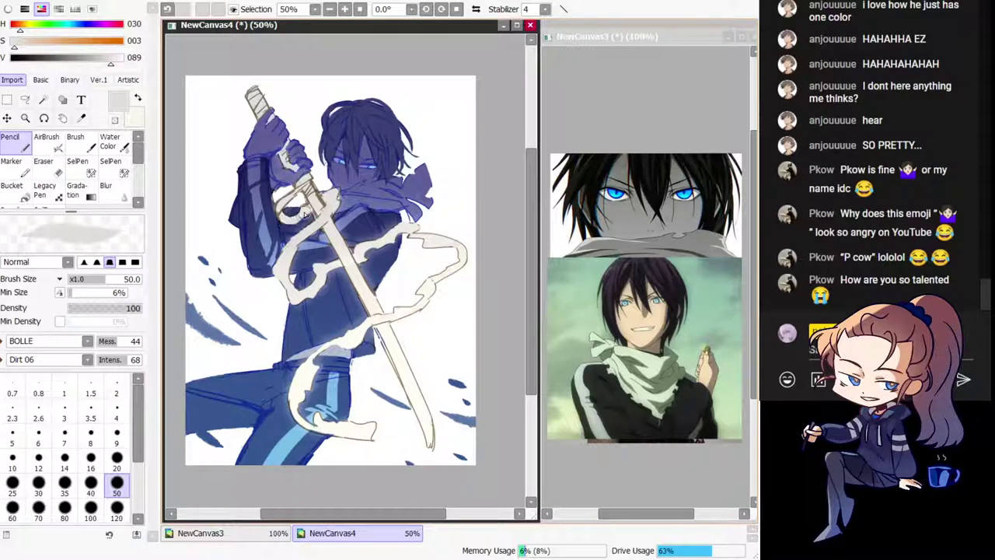
Step: Sample the scarf and jacket blues and the trouser blue of hue 218, saturation 40 and brightness 57, checking the figure in mirrored view
alt+click(342, 199)
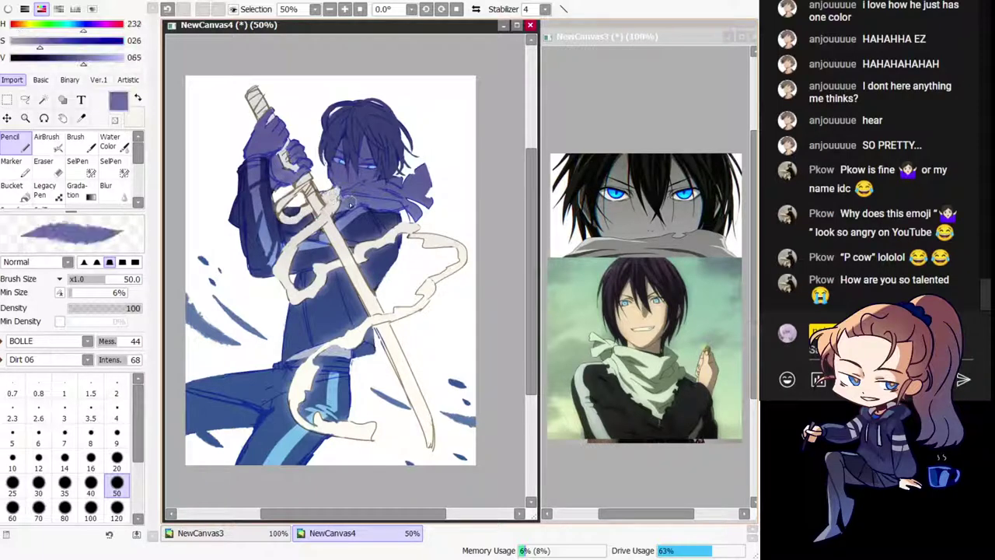
key(h)
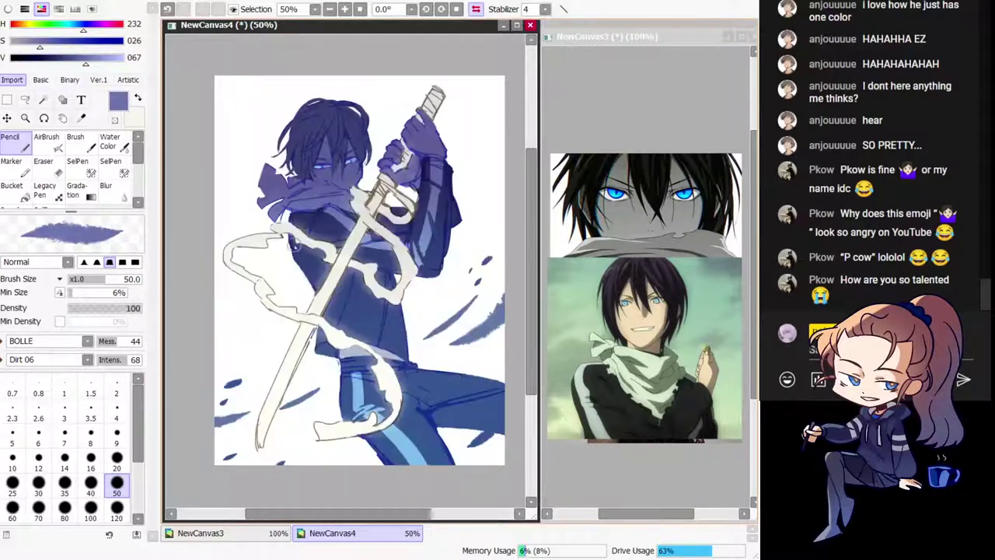
alt+click(313, 258)
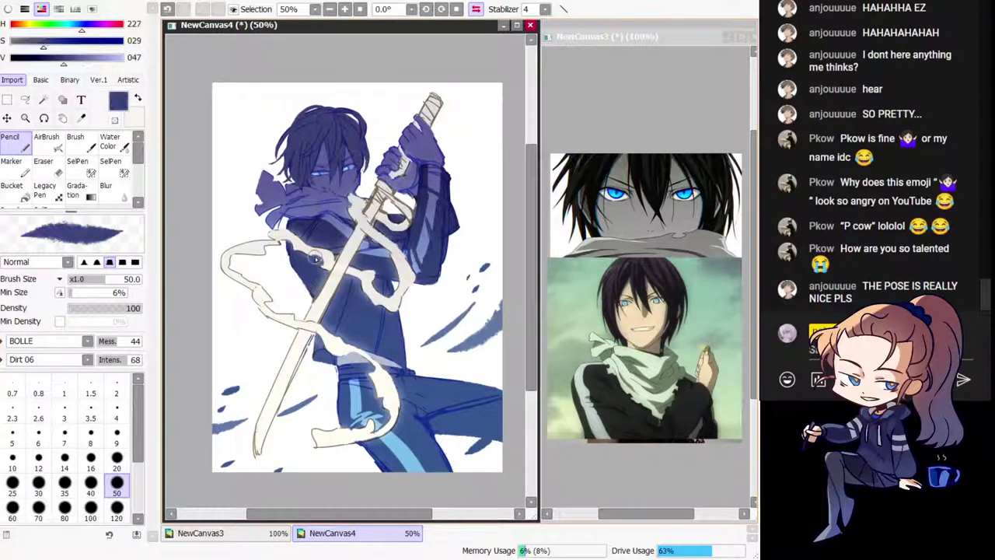
key(h)
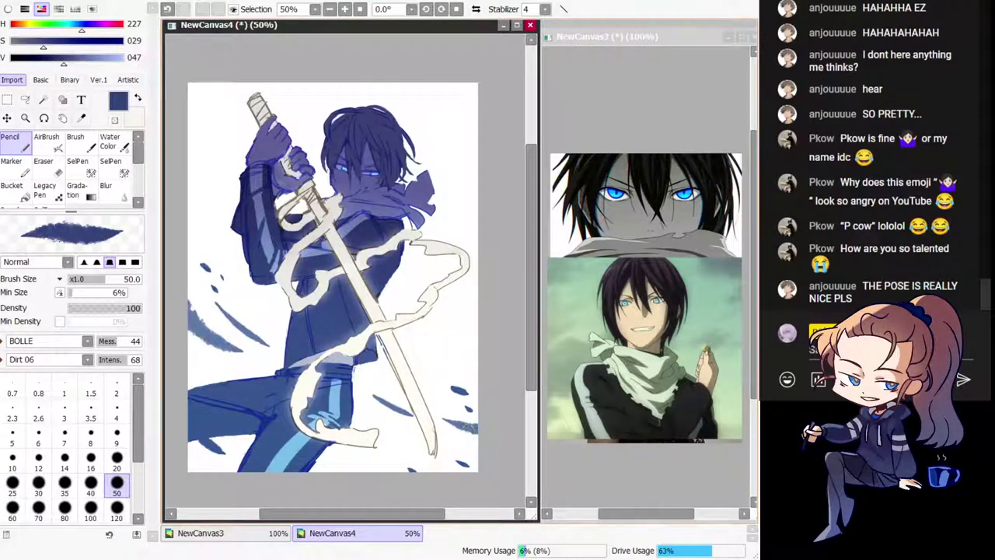
right_click(265, 425)
key(h)
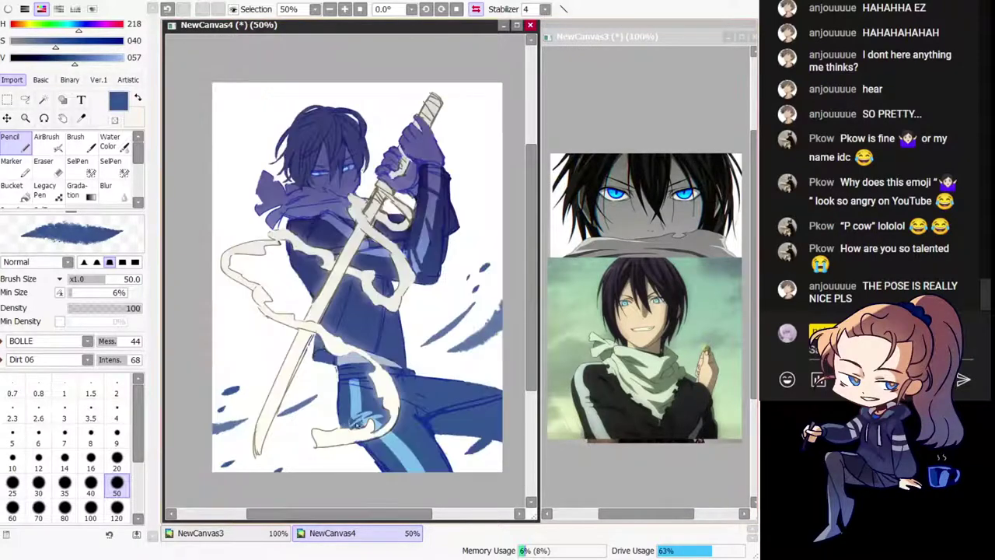
key(h)
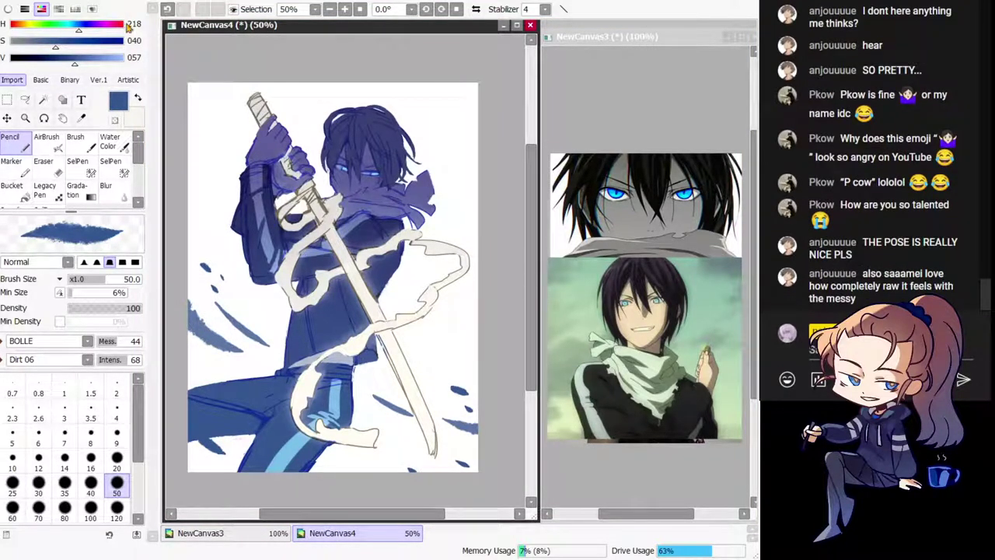
Step: Apply a light blur to the artwork and use the Bucket with white of saturation 0 and brightness 100, comparing before and after
click(231, 42)
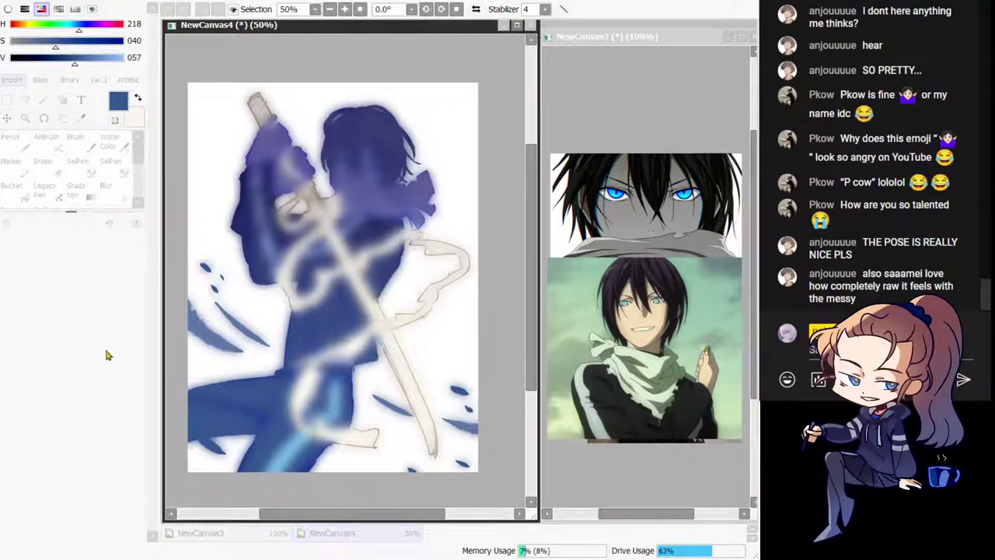
click(125, 367)
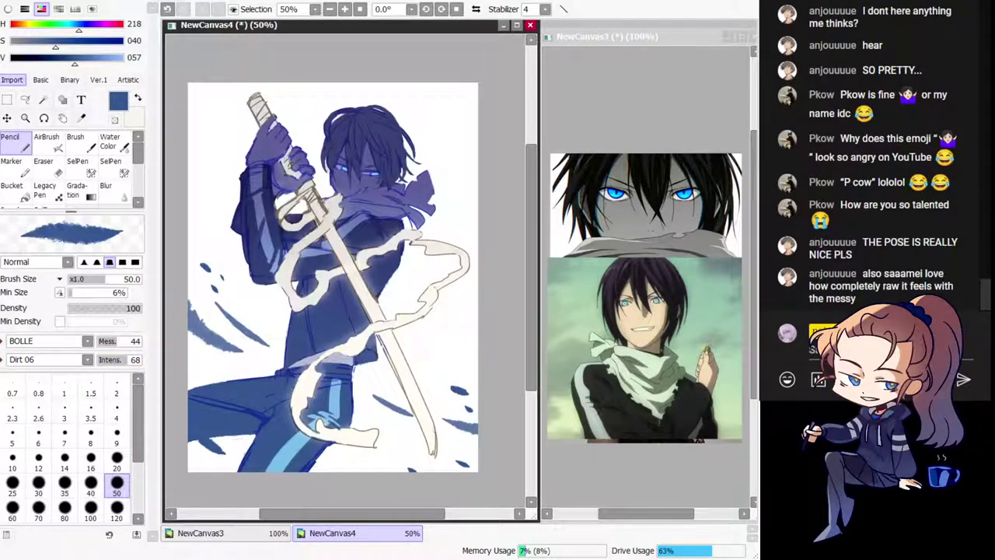
click(15, 192)
drag(109, 59, 142, 59)
drag(55, 41, 9, 41)
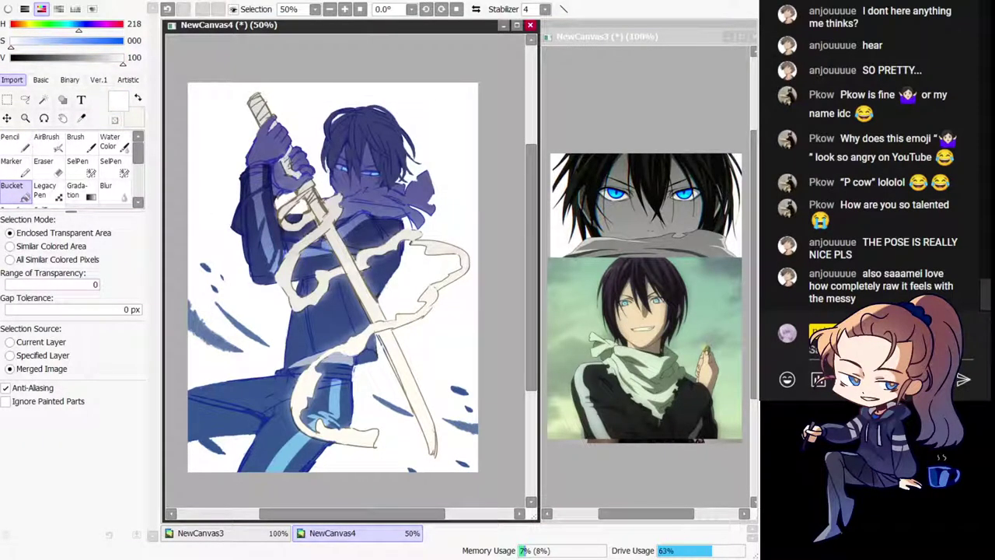
key(ctrl+z)
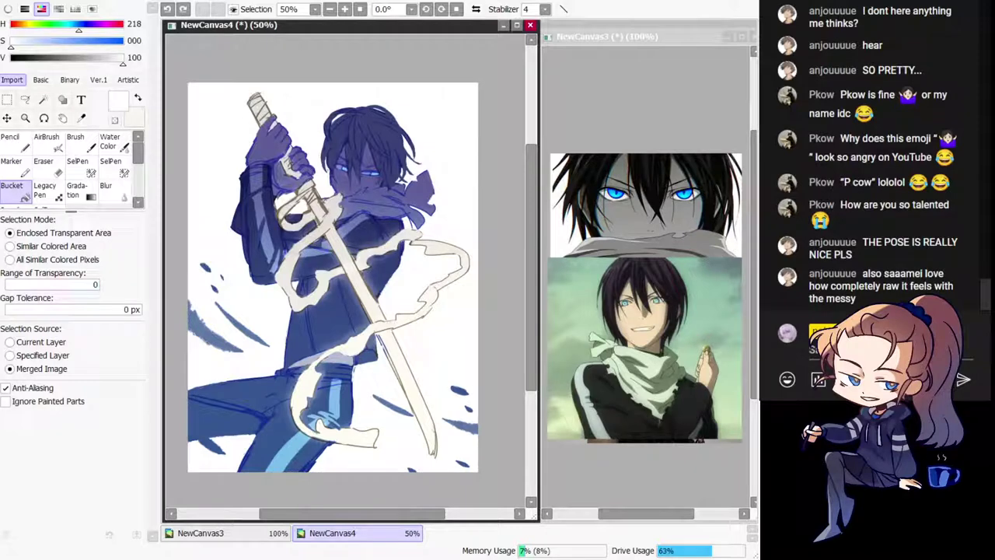
key(ctrl+y)
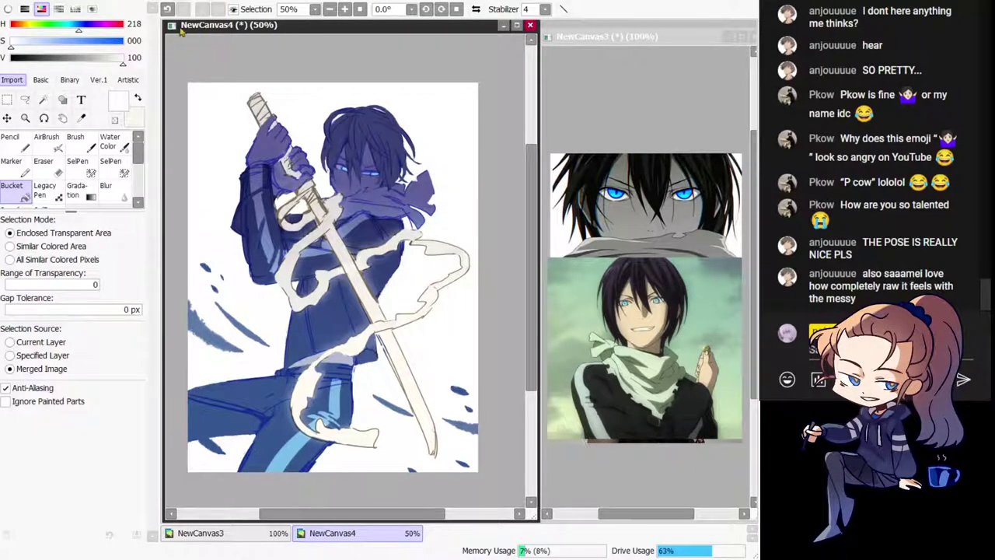
Step: Apply a stronger blur and blend it over the drawing as a bright glow, judging the effect in normal and mirrored view
click(247, 59)
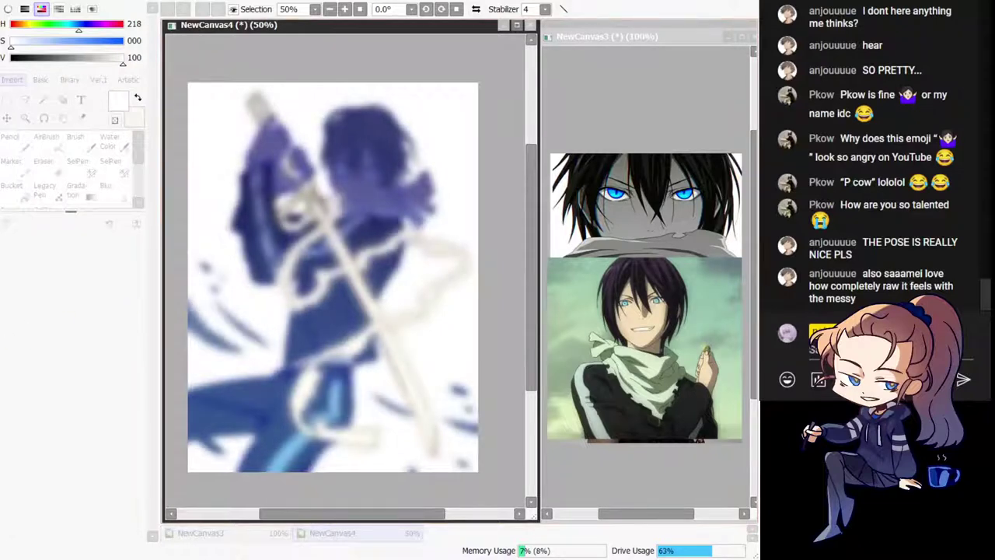
click(62, 374)
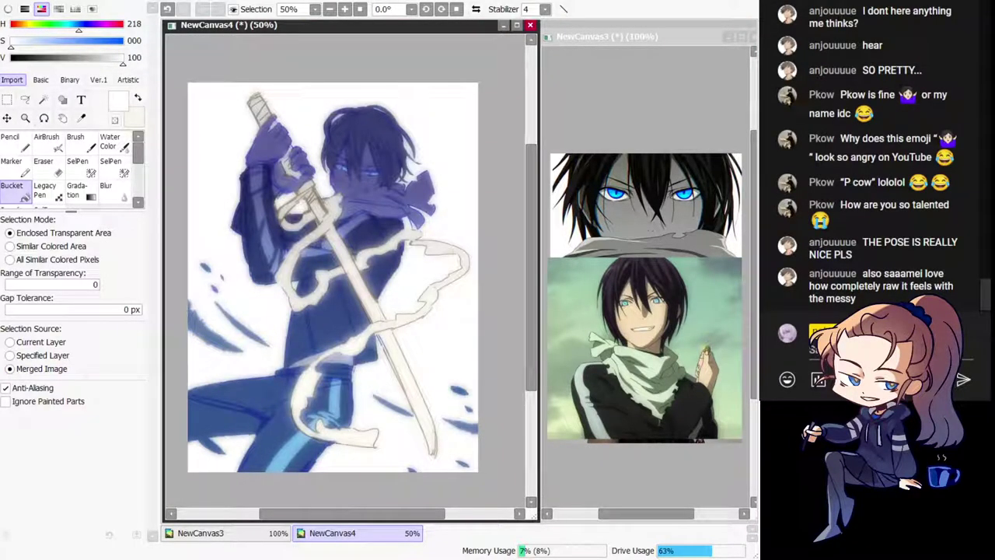
key(h)
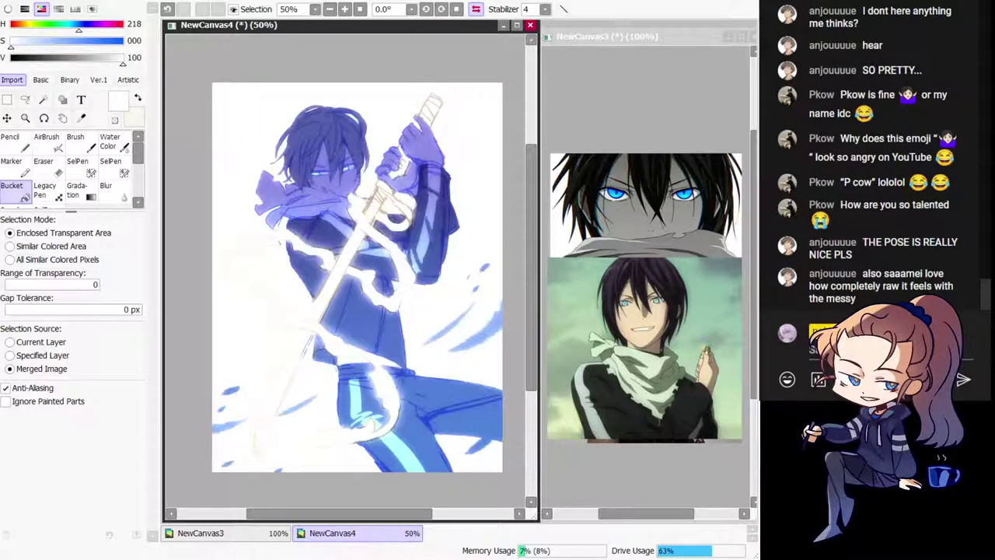
key(h)
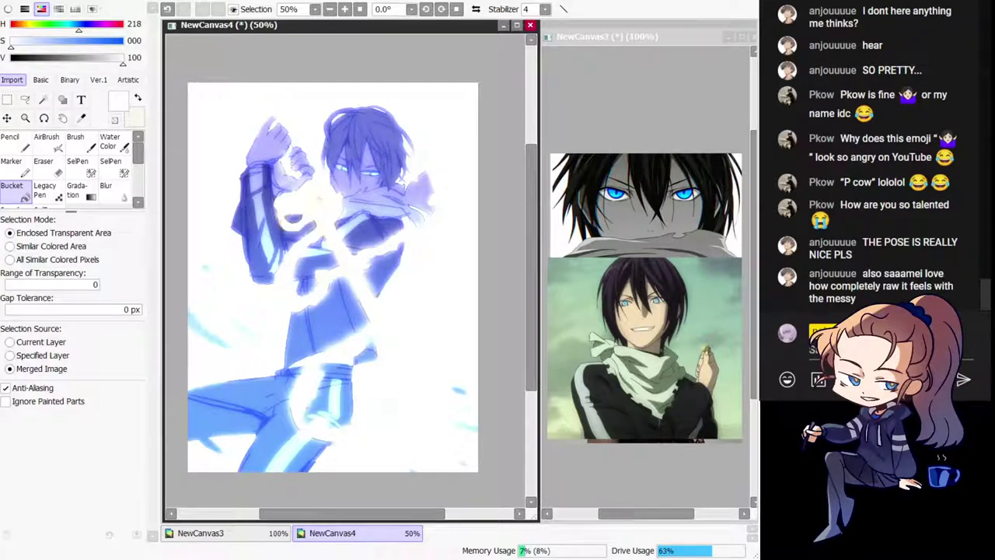
key(h)
key(h)
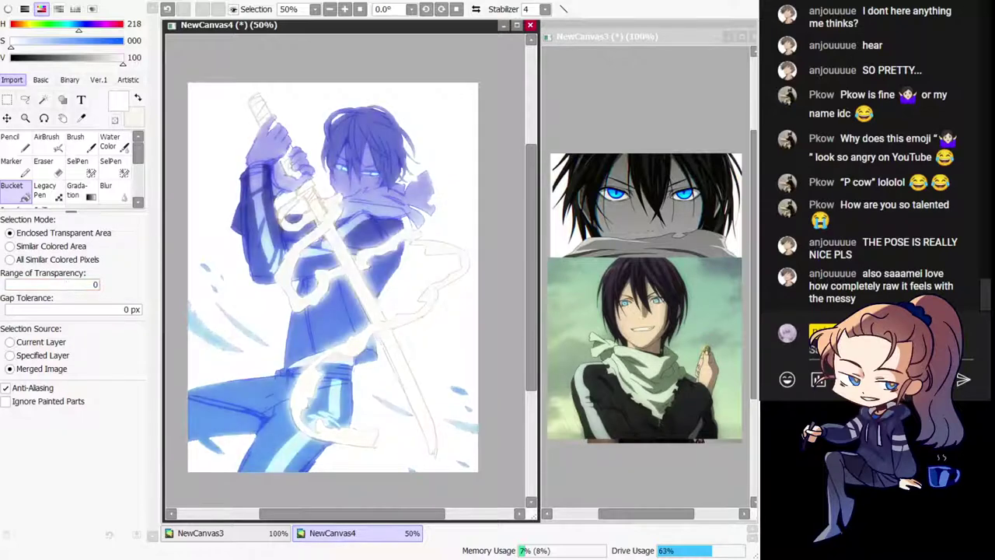
key(h)
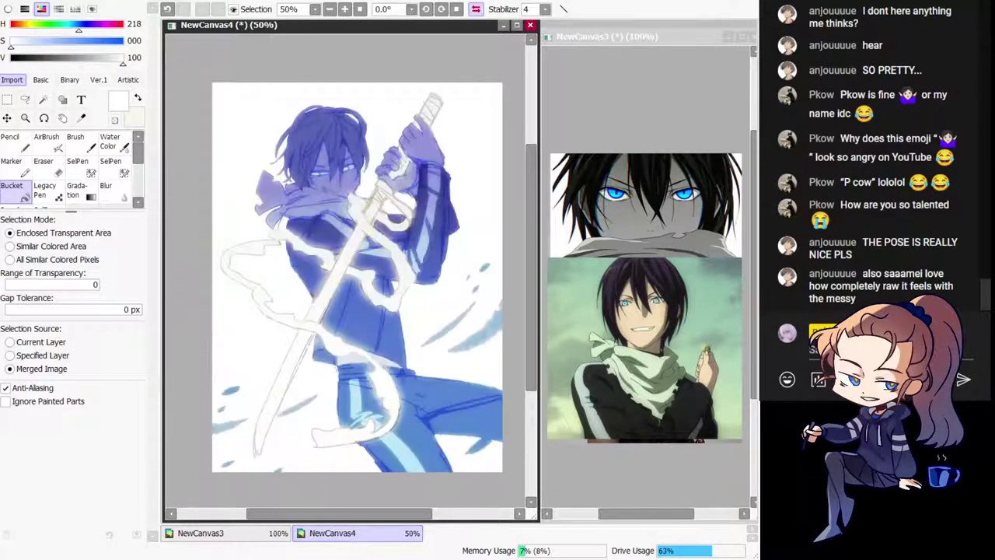
key(h)
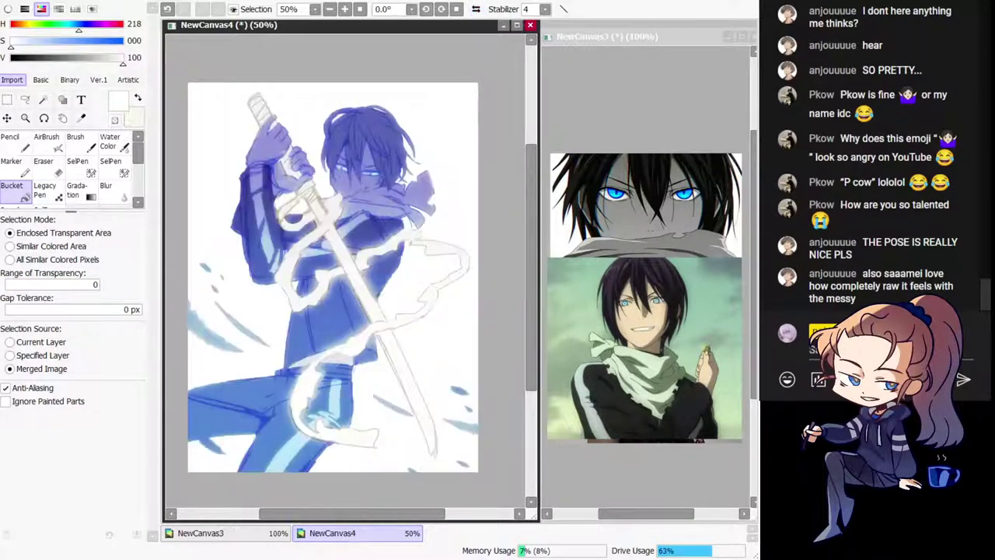
Step: Examine the glow on the character close up and in mirrored view, comparing it with the artwork without the glow
key(Home)
key(Page_Up)
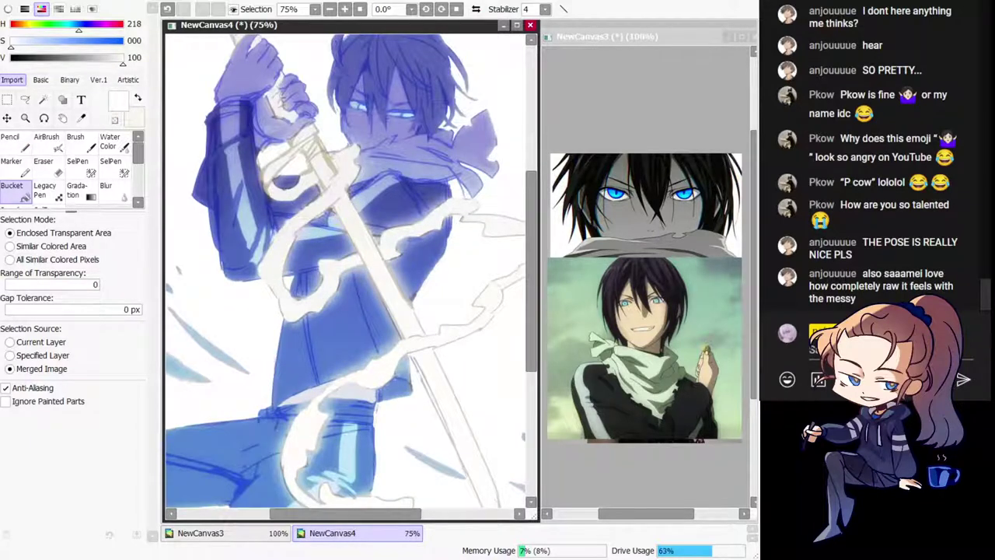
key(ctrl+minus)
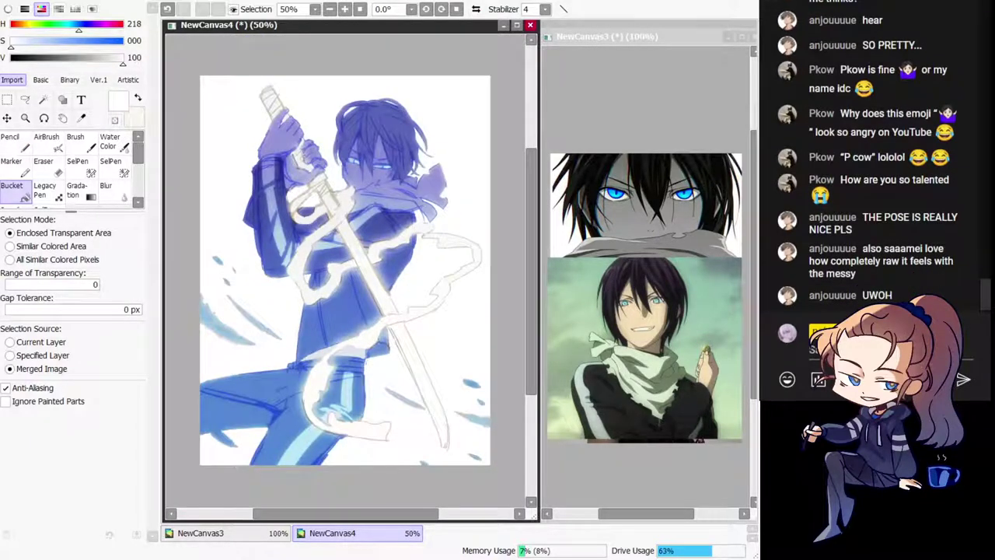
key(ctrl+z)
key(ctrl+z)
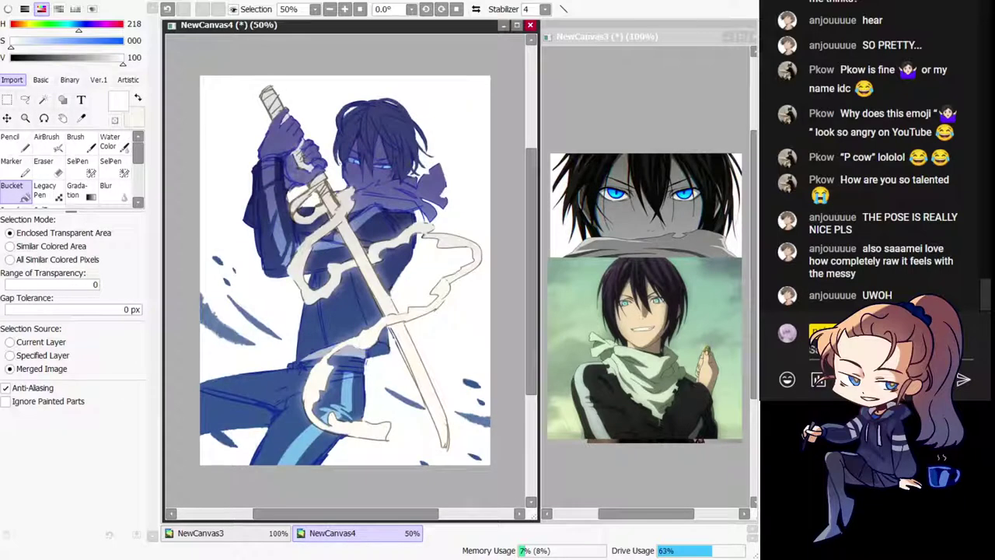
key(h)
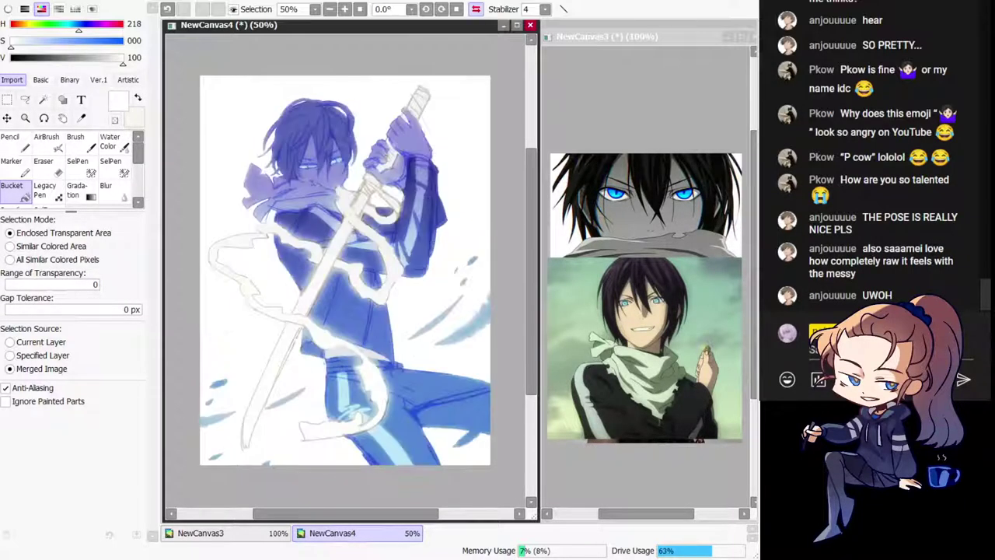
key(h)
drag(298, 346, 336, 368)
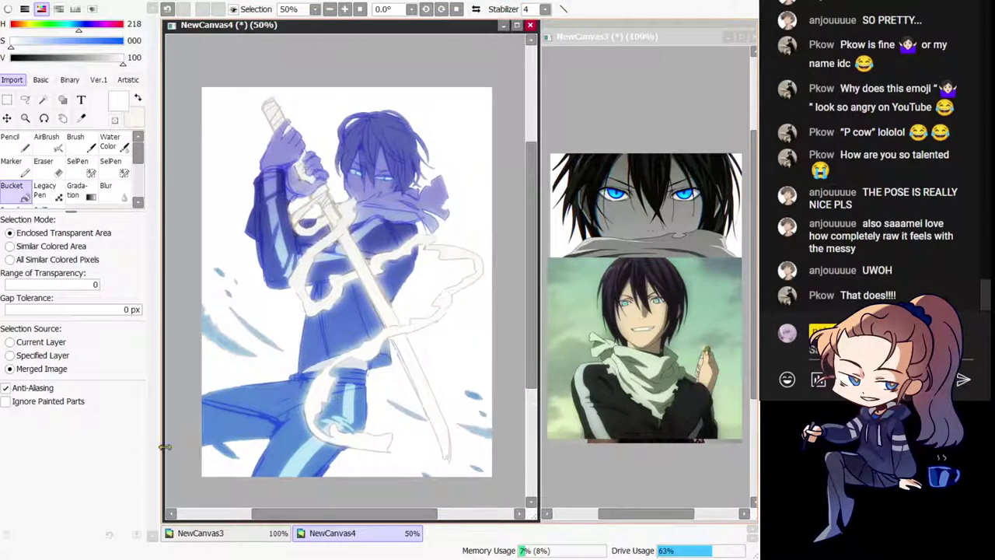
Step: Fetch the reference image of the character in front of glowing symbols from another window and paste it into NewCanvas4
key(alt+Tab)
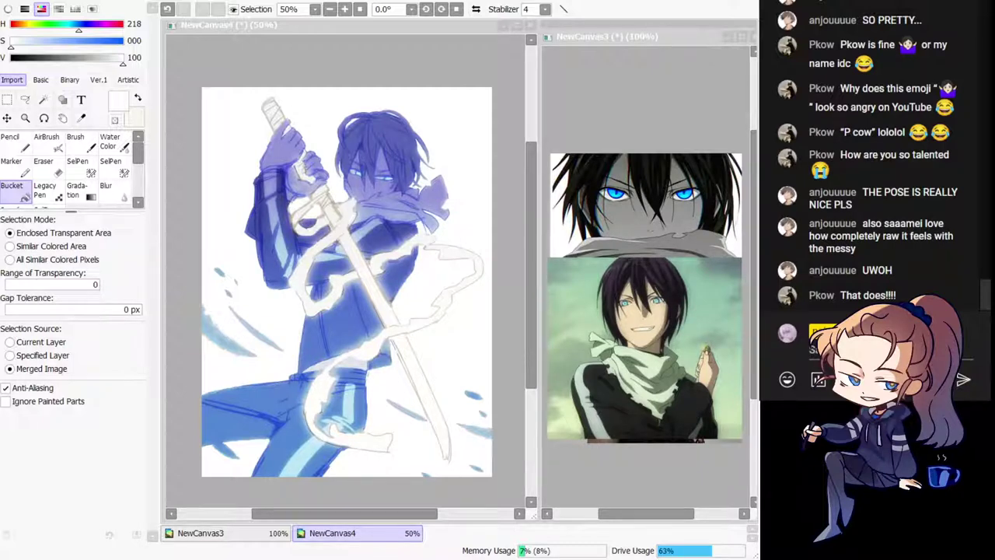
key(alt+Tab)
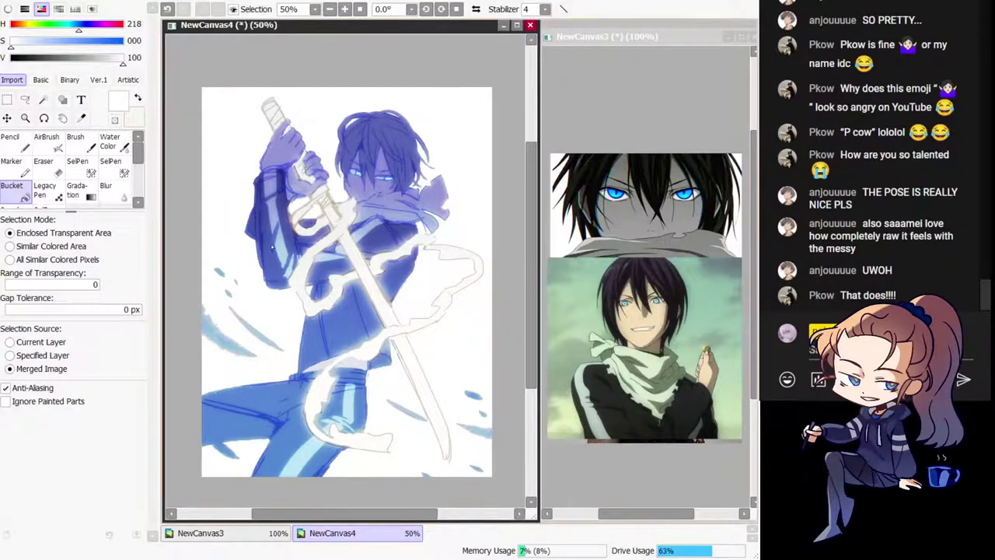
key(alt+Tab)
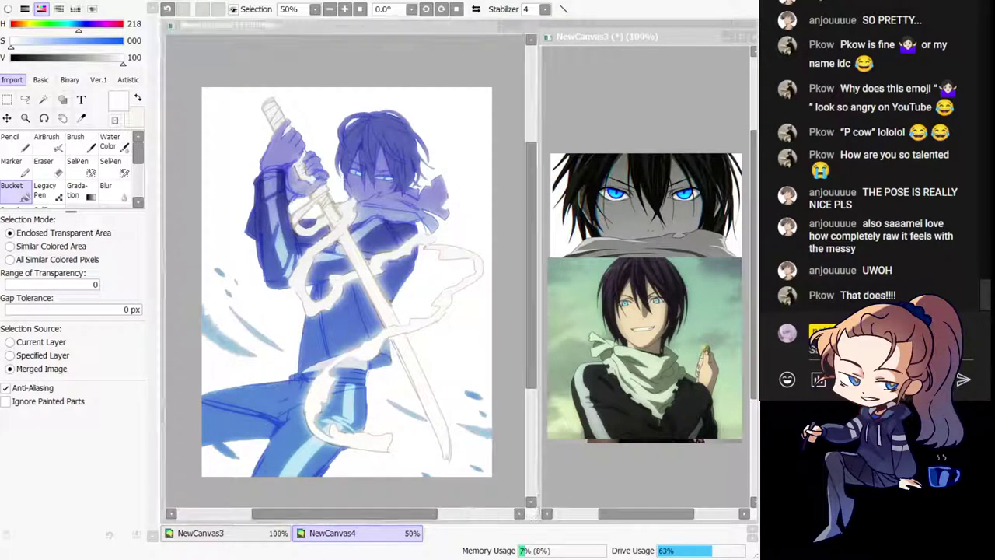
click(372, 273)
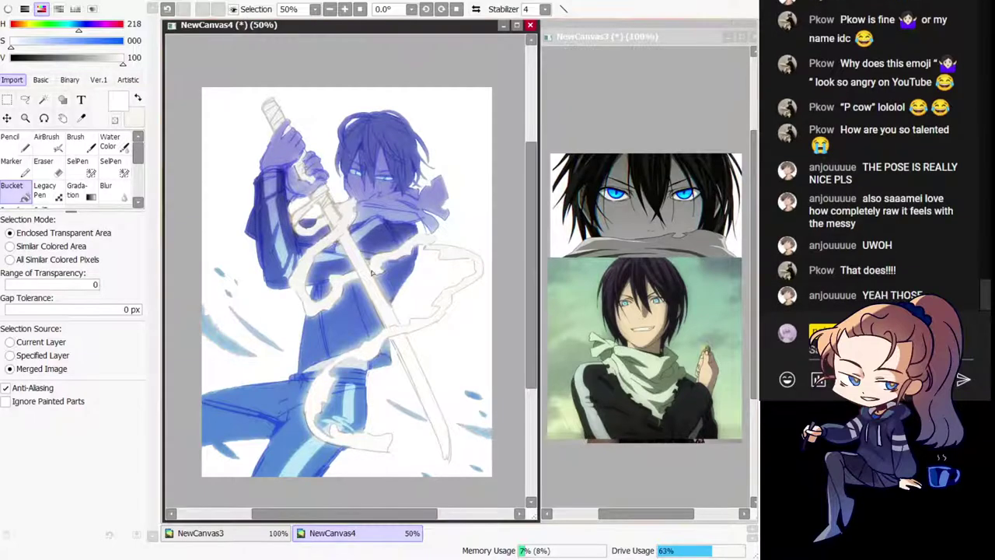
key(ctrl+v)
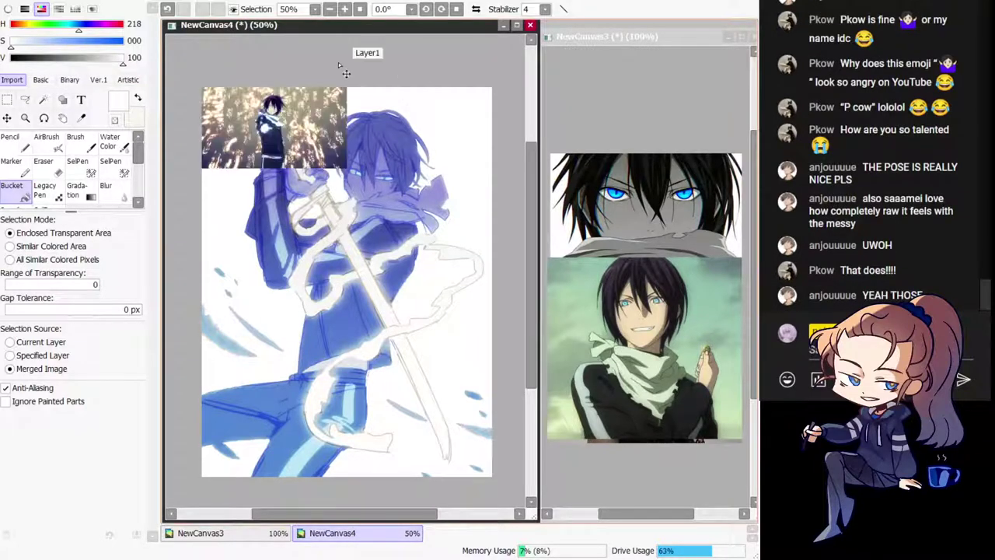
Step: Enlarge the pasted glowing-symbols reference to about the canvas width and position it over the character's torso
key(ctrl+t)
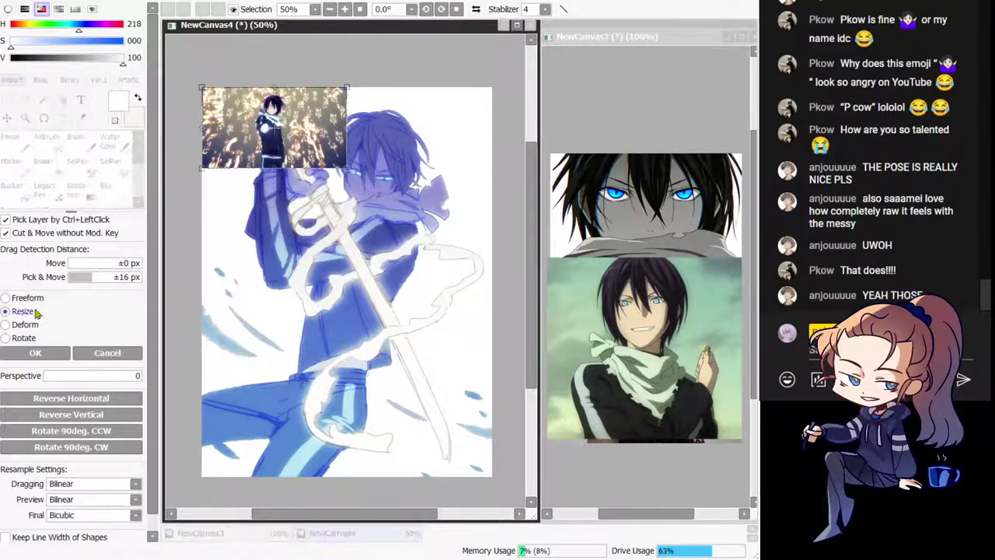
drag(347, 168, 485, 296)
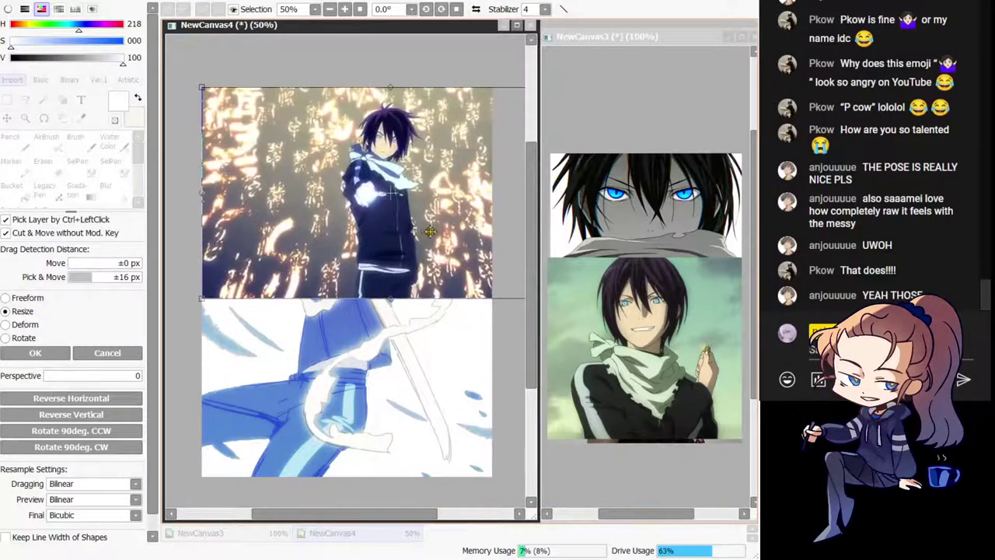
drag(336, 233, 328, 330)
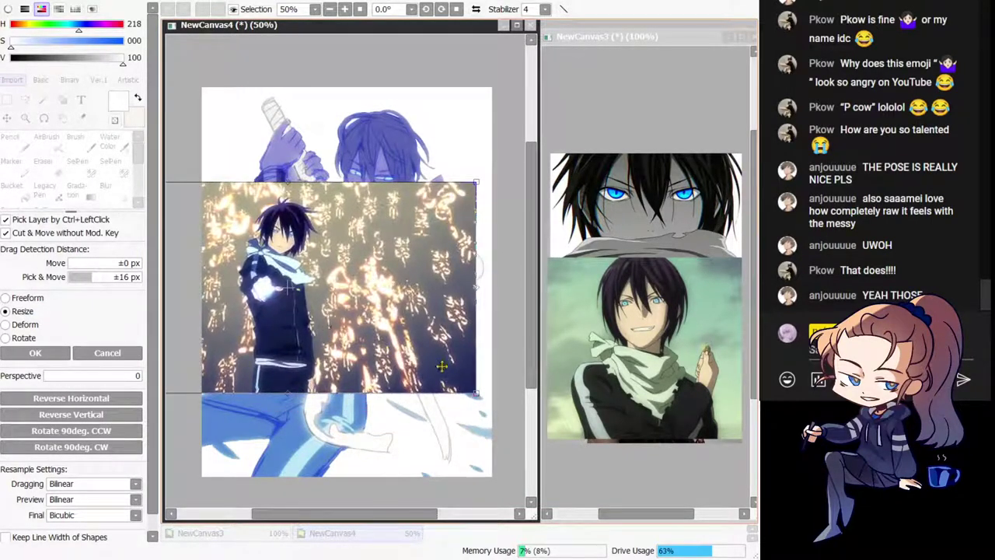
drag(401, 343, 393, 294)
drag(458, 306, 444, 355)
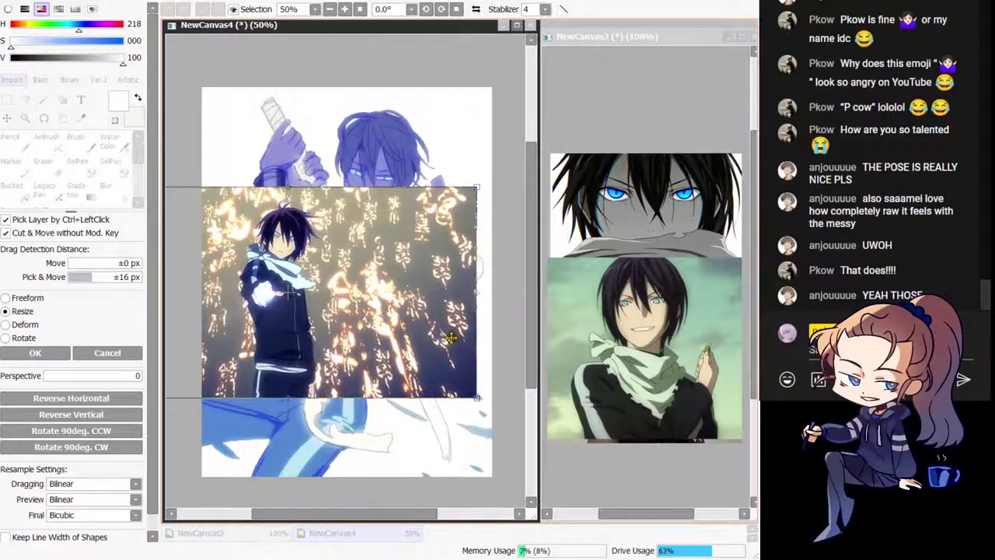
key(h)
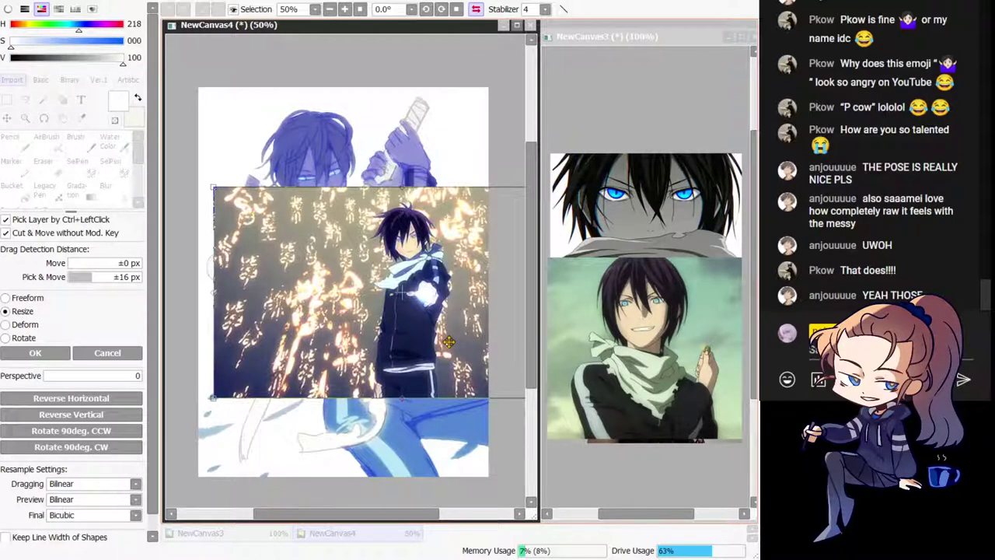
key(h)
drag(440, 334, 440, 315)
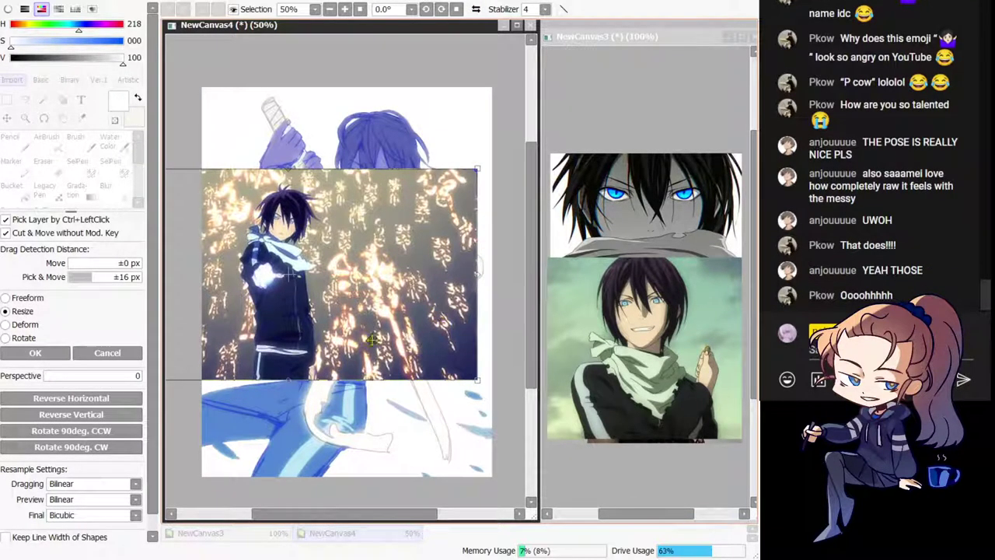
click(35, 353)
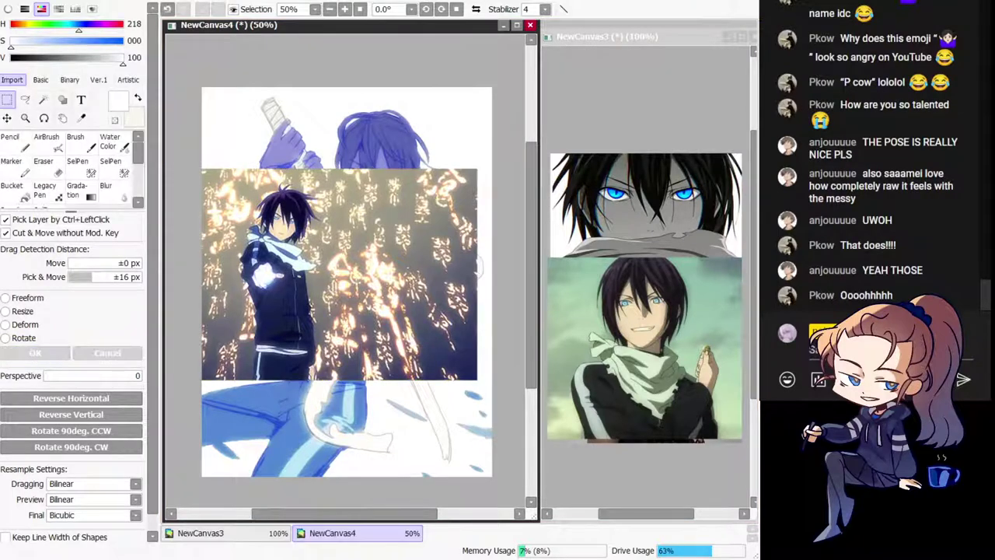
Step: Undo the placement of the enlarged reference so the artwork is uncovered, comparing with and without it
key(ctrl+z)
key(ctrl+y)
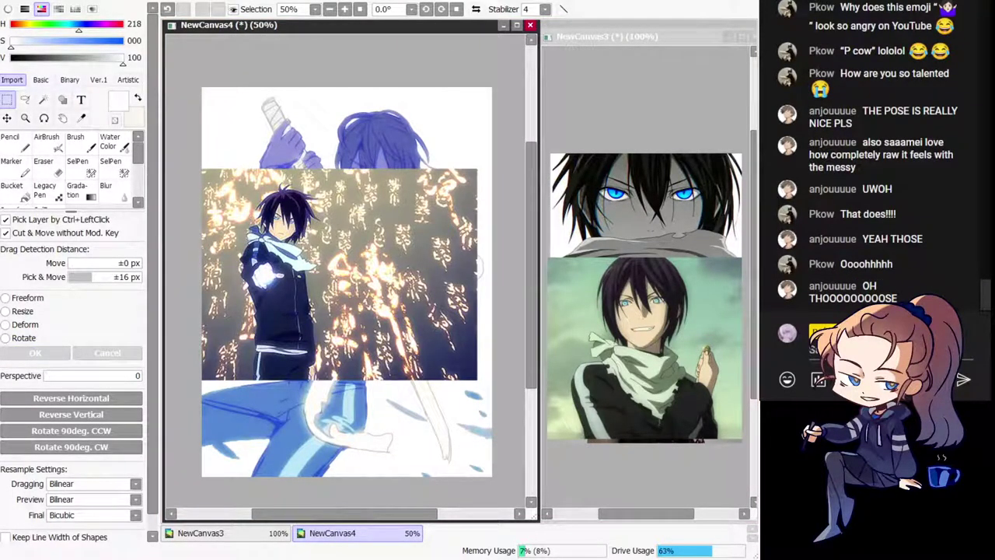
key(ctrl+z)
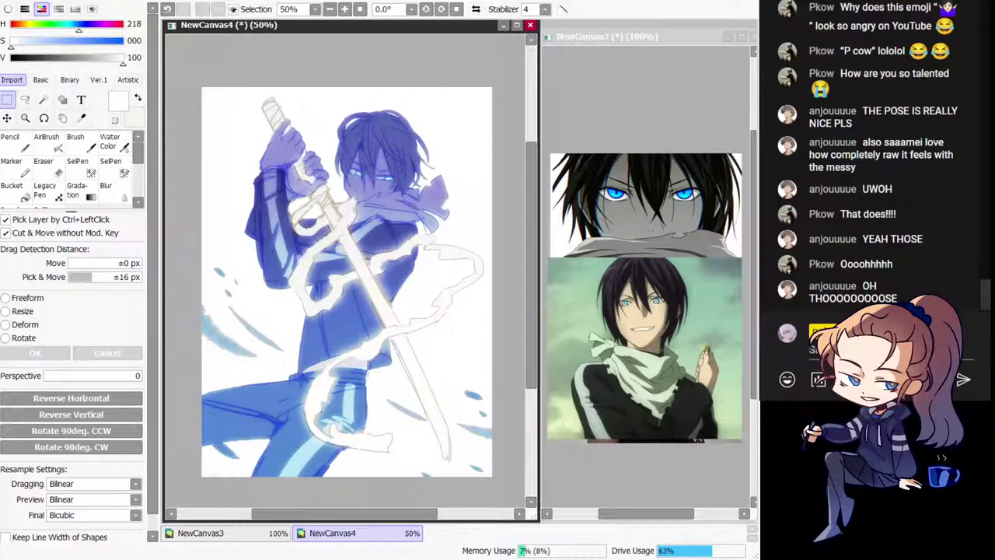
Step: Try darkening the whole artwork with a black Bucket fill at brightness 0
click(23, 191)
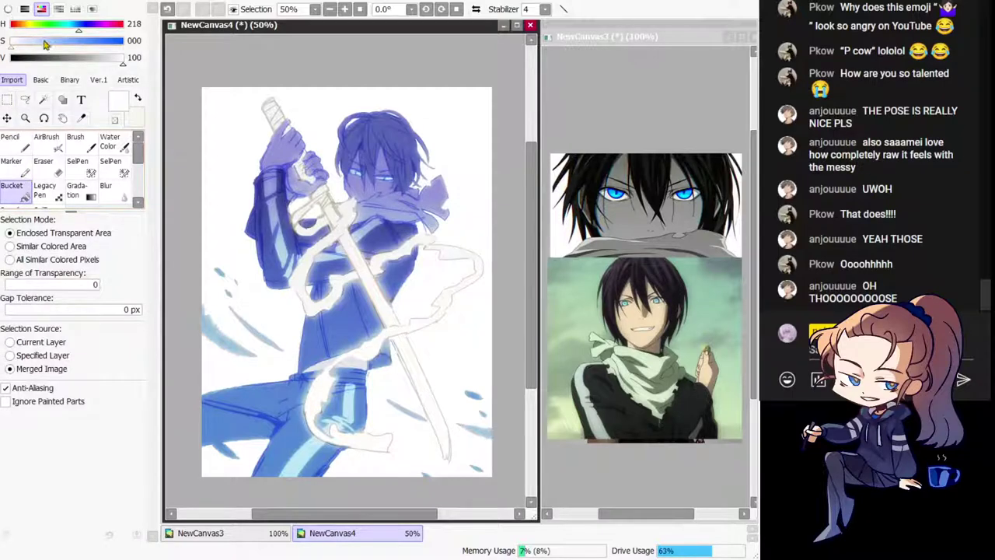
click(10, 59)
click(301, 238)
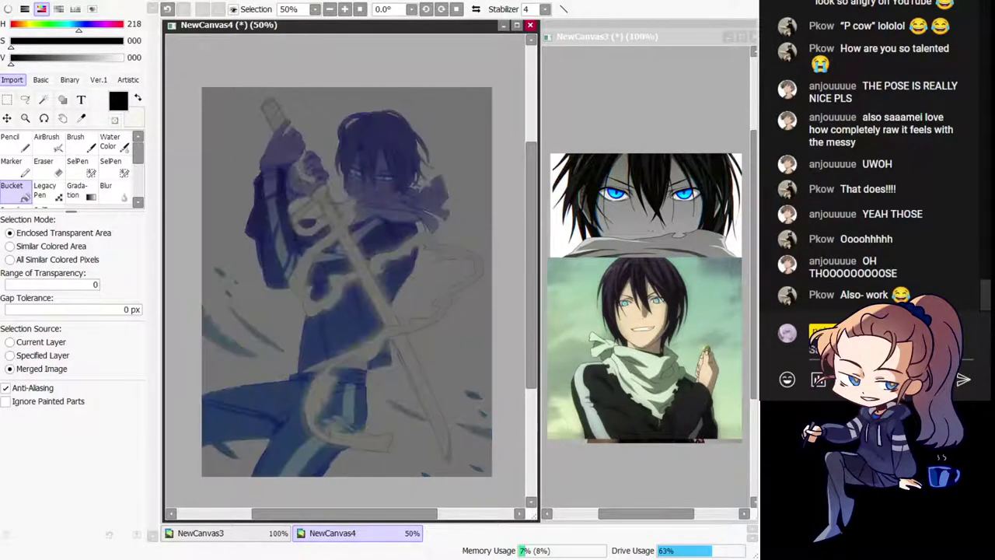
key(Down)
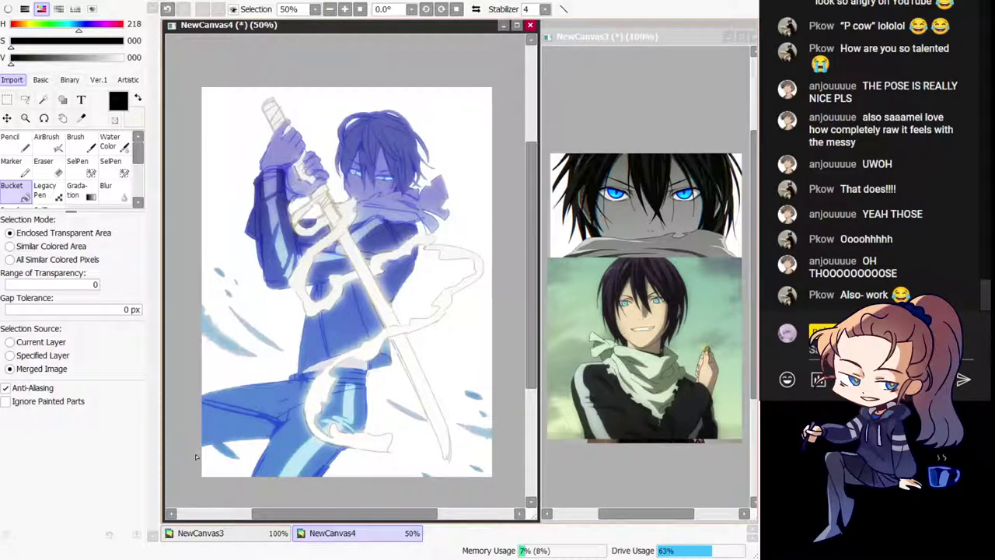
Step: Try a black size 50 pencil mark beside the katana hilt, paste the reference to inspect its symbols closely, and undo both
click(12, 140)
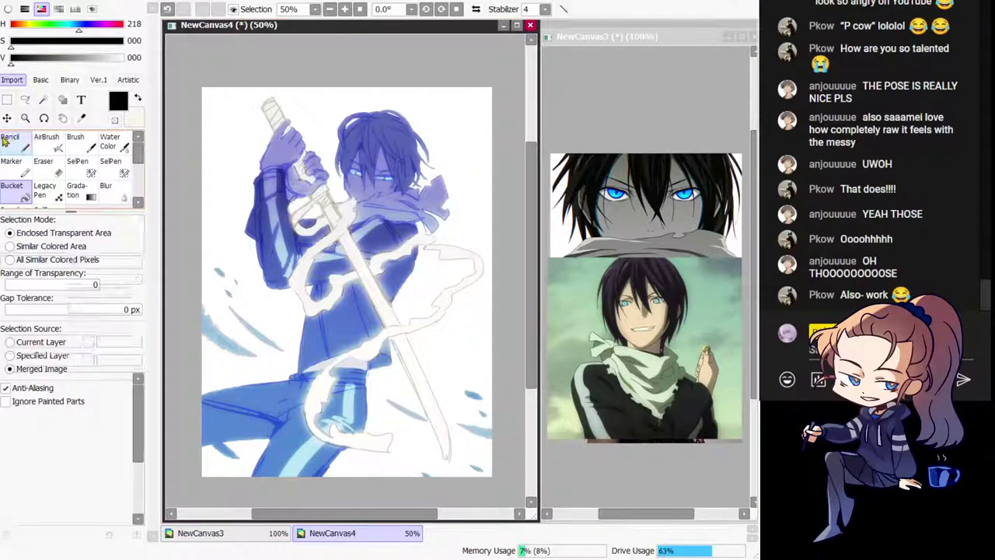
drag(334, 233, 361, 278)
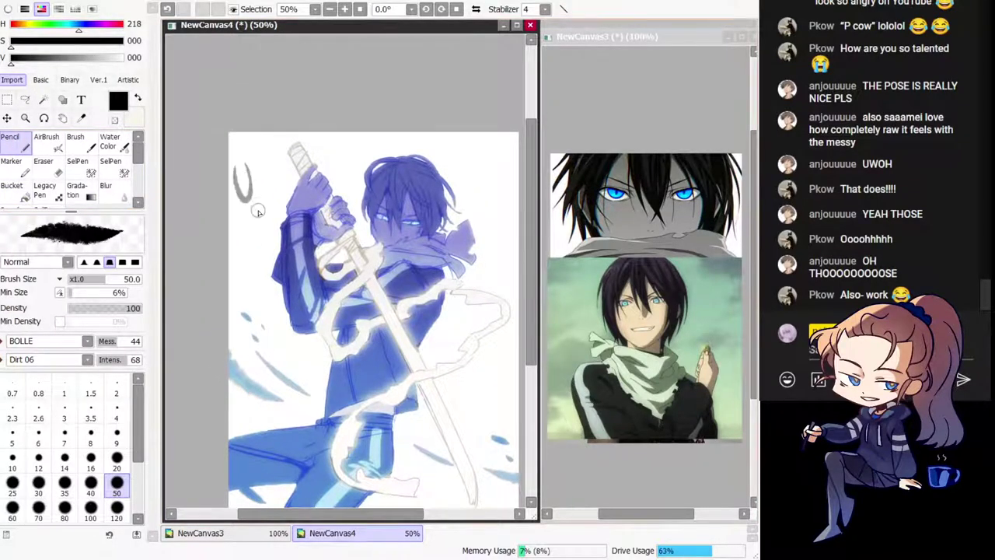
key(ctrl+v)
scroll(323, 167, up, 7)
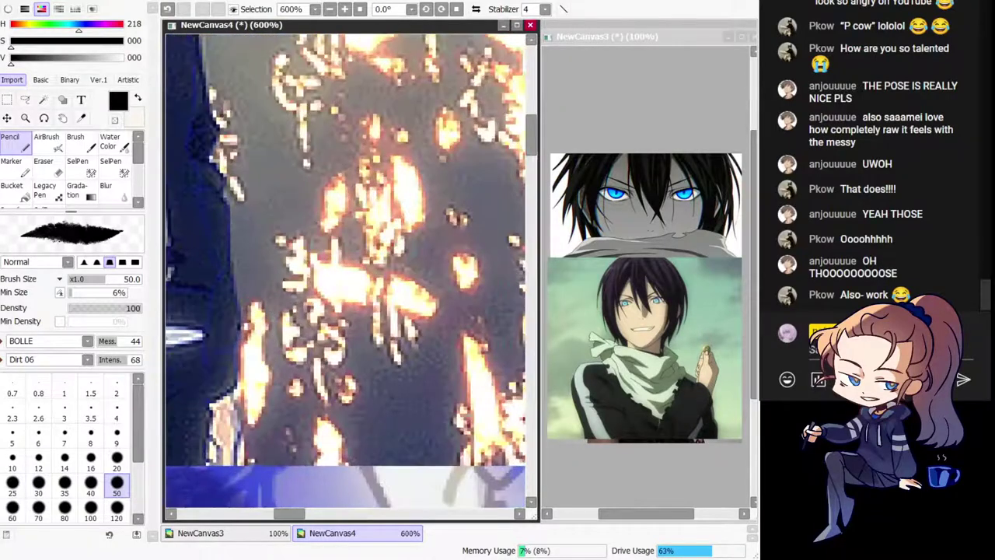
scroll(345, 272, down, 7)
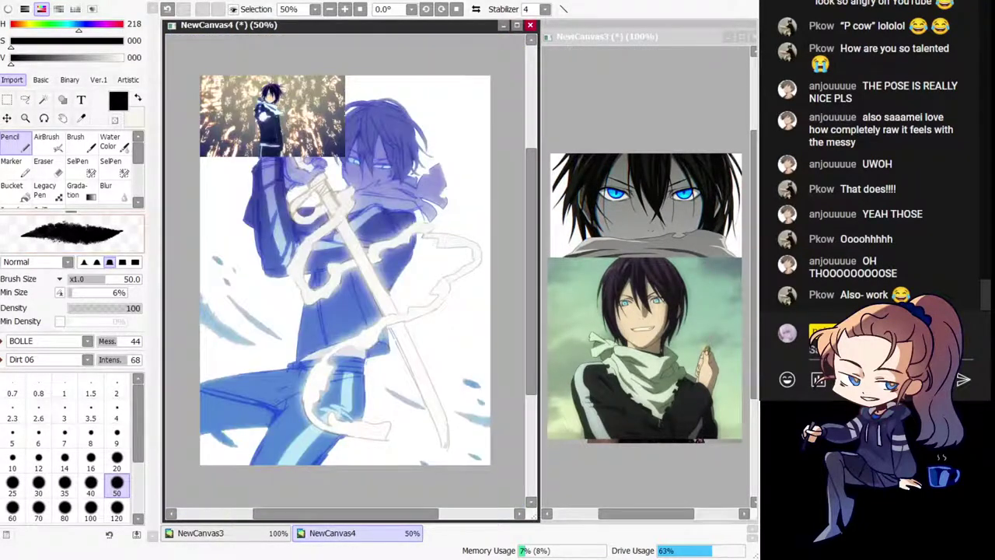
key(ctrl+z)
drag(275, 282, 275, 287)
key(ctrl+y)
key(ctrl+z)
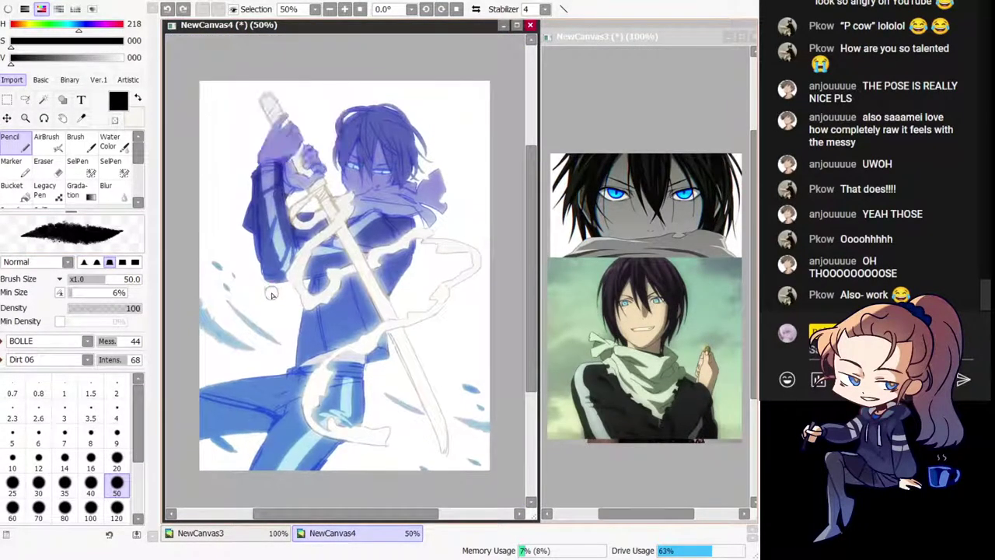
Step: Check the character in mirrored view and try a black pencil stroke down the katana, undoing it
key(h)
key(h)
mouse_move(368, 368)
mouse_down()
mouse_move(357, 348)
mouse_move(361, 367)
mouse_up()
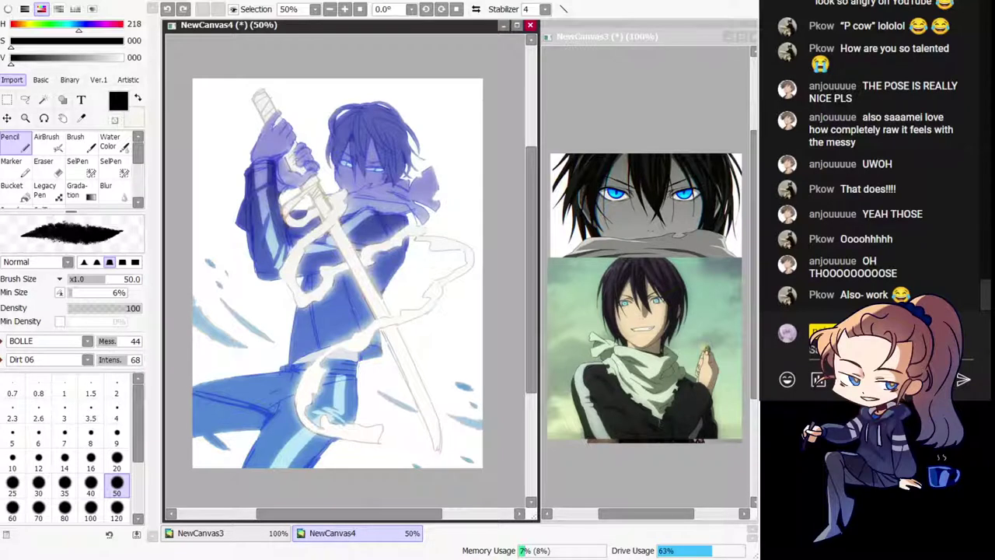
key(alt+Tab)
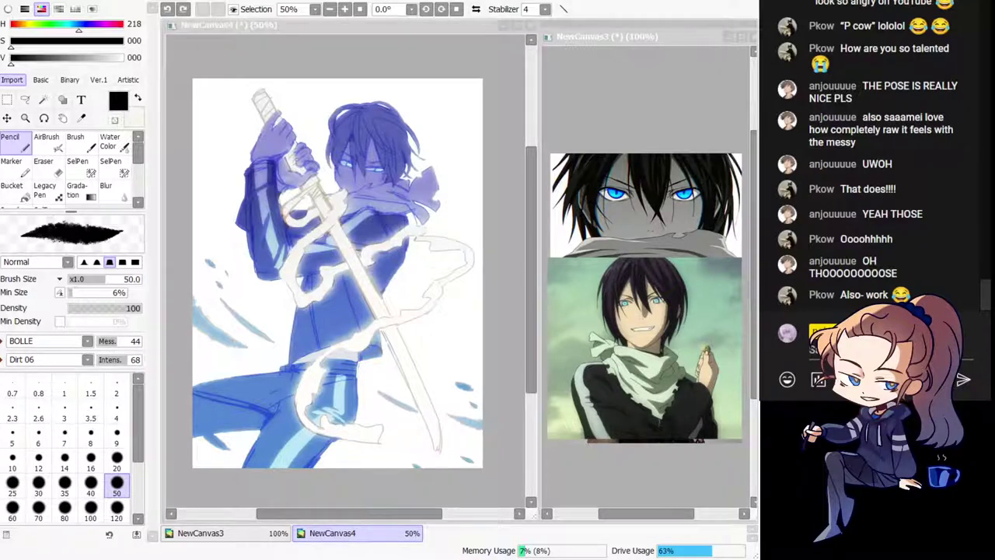
click(522, 216)
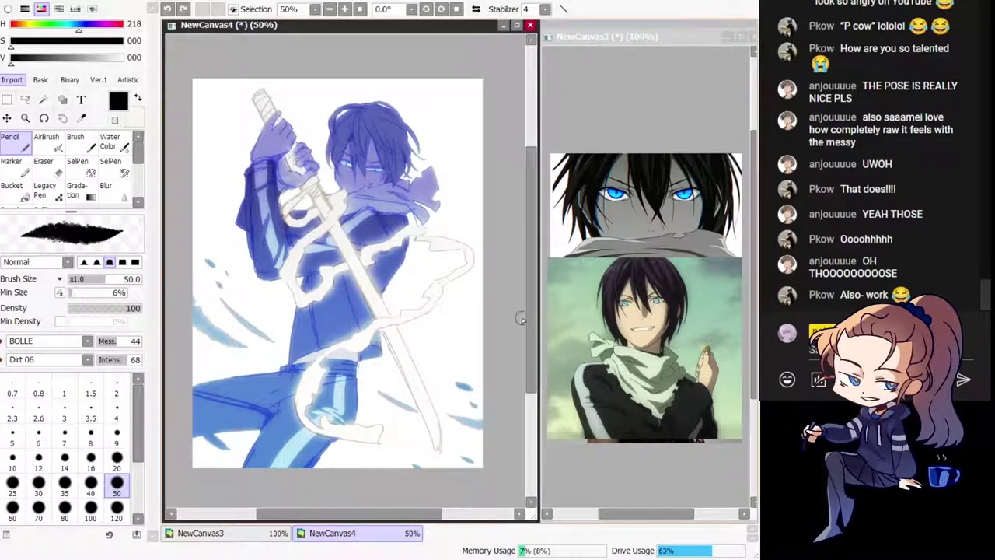
mouse_move(271, 97)
mouse_down()
mouse_move(259, 200)
mouse_move(317, 274)
mouse_move(363, 281)
mouse_up()
key(ctrl+z)
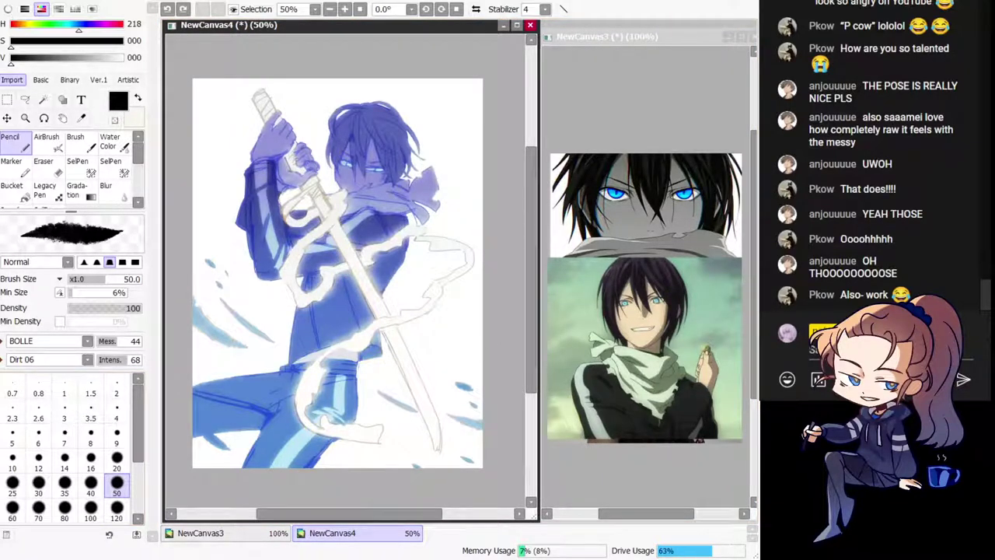
Step: Sample white from the canvas and touch up the lower katana blade with the size 50 pencil, undoing misplaced strokes
drag(241, 263, 238, 234)
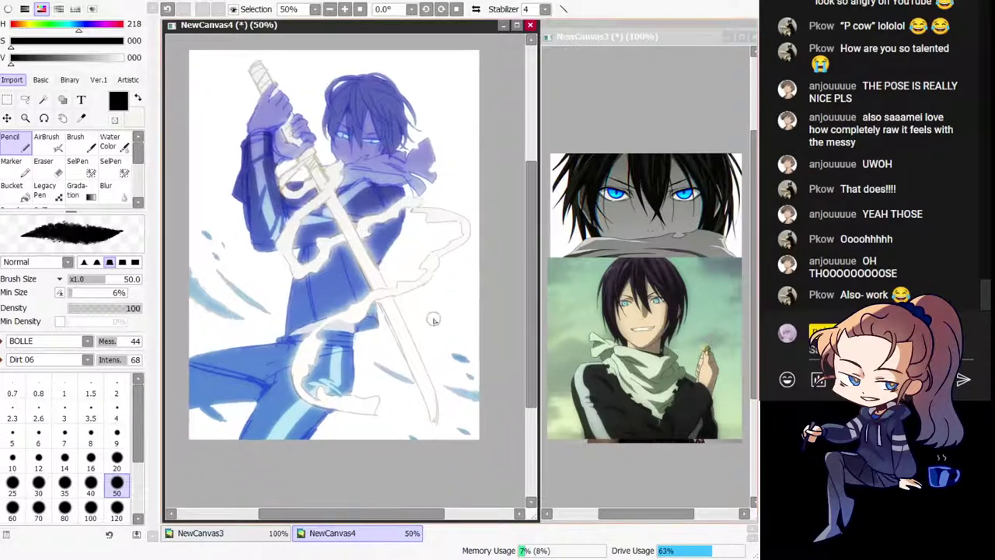
right_click(432, 318)
key(ctrl+z)
mouse_move(383, 316)
mouse_down()
mouse_move(416, 388)
mouse_move(439, 424)
mouse_up()
key(ctrl+z)
drag(419, 359, 440, 425)
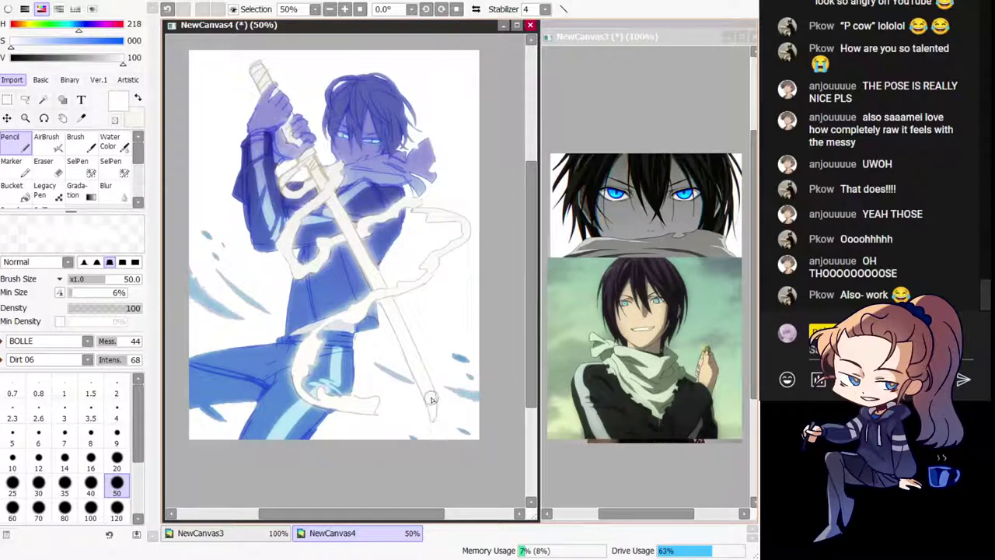
right_click(432, 396)
mouse_move(433, 391)
mouse_down()
mouse_move(433, 415)
mouse_move(437, 408)
mouse_up()
key(ctrl+z)
Step: Touch up the katana's tip with off-white in mirrored view and return to the normal view
key(h)
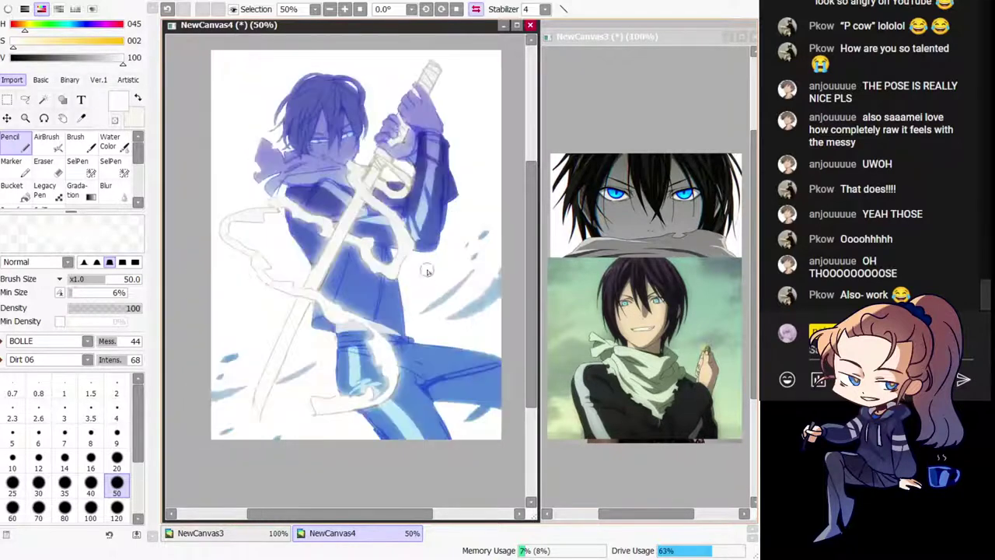
mouse_move(257, 402)
mouse_down()
mouse_move(257, 421)
mouse_move(250, 408)
mouse_up()
right_click(249, 409)
key(h)
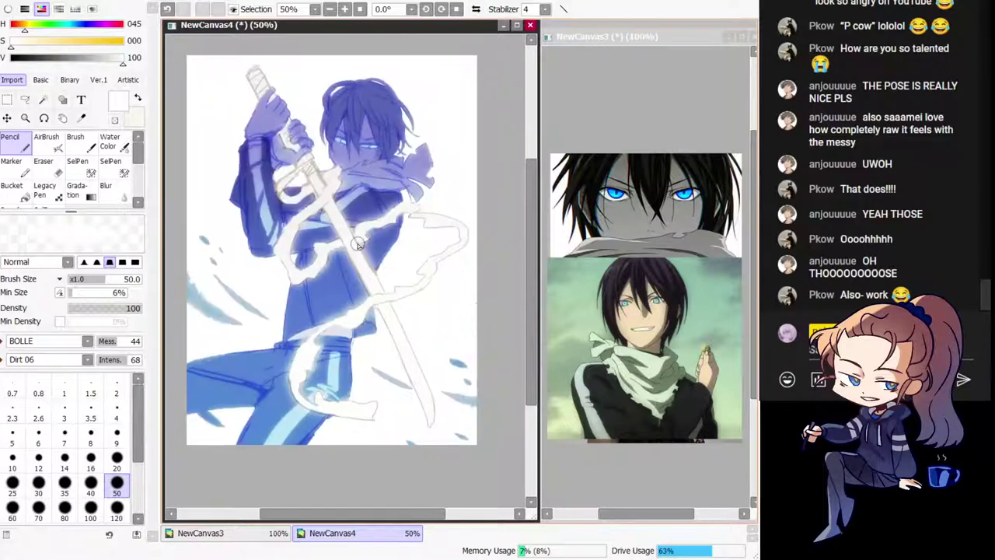
Step: Sample the blade's off-white and try a short pencil stroke on the upper katana blade
alt+click(365, 258)
mouse_move(357, 242)
mouse_down()
mouse_move(379, 288)
mouse_move(351, 232)
mouse_up()
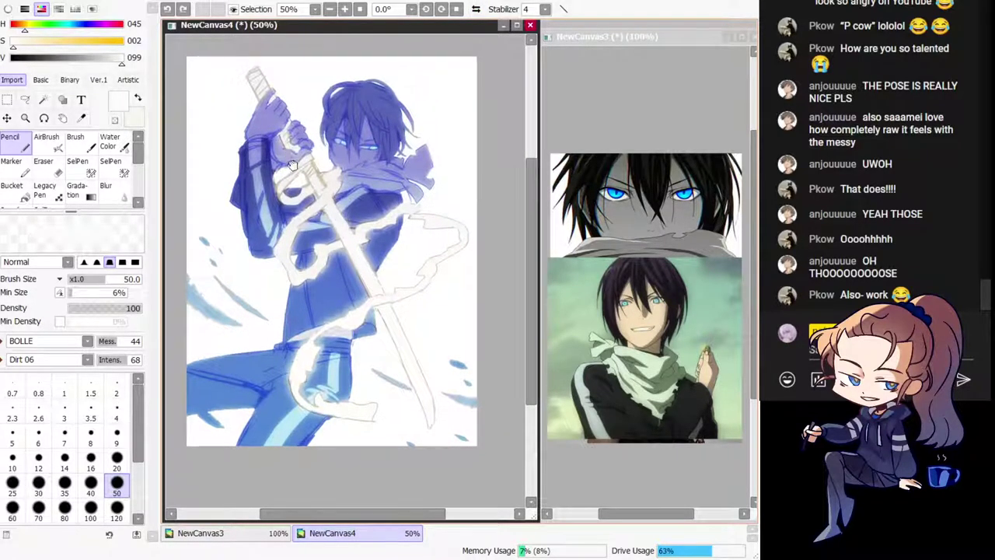
scroll(327, 234, up, 2)
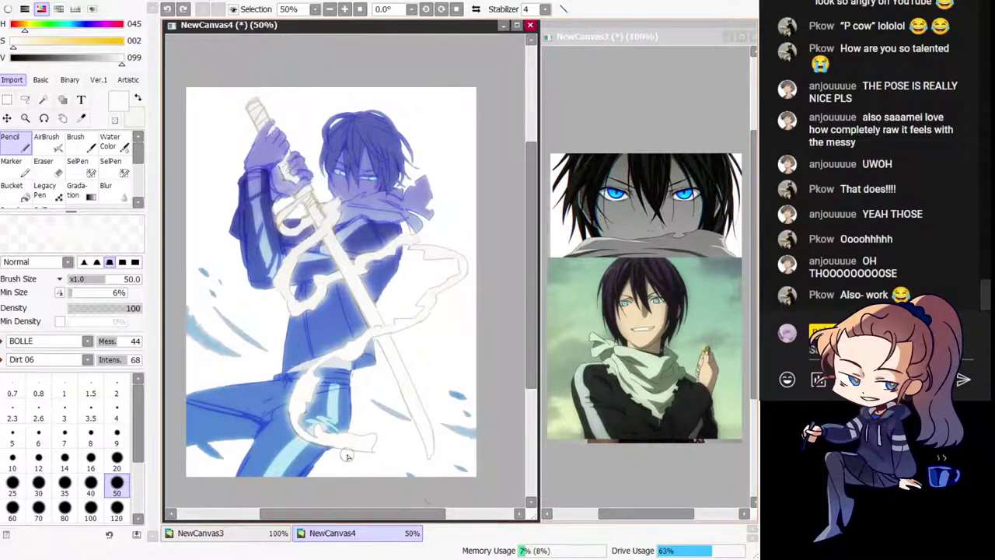
drag(347, 455, 358, 374)
Step: Examine the white ribbon over the thigh in mirrored view and sample its off-white and the trouser blue
key(Page_Up)
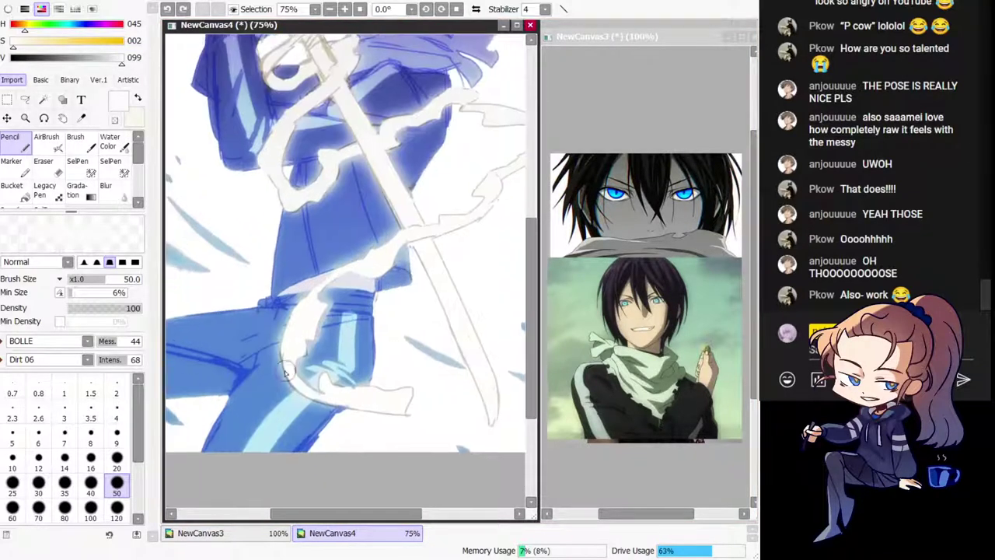
key(h)
drag(391, 407, 345, 375)
alt+click(300, 391)
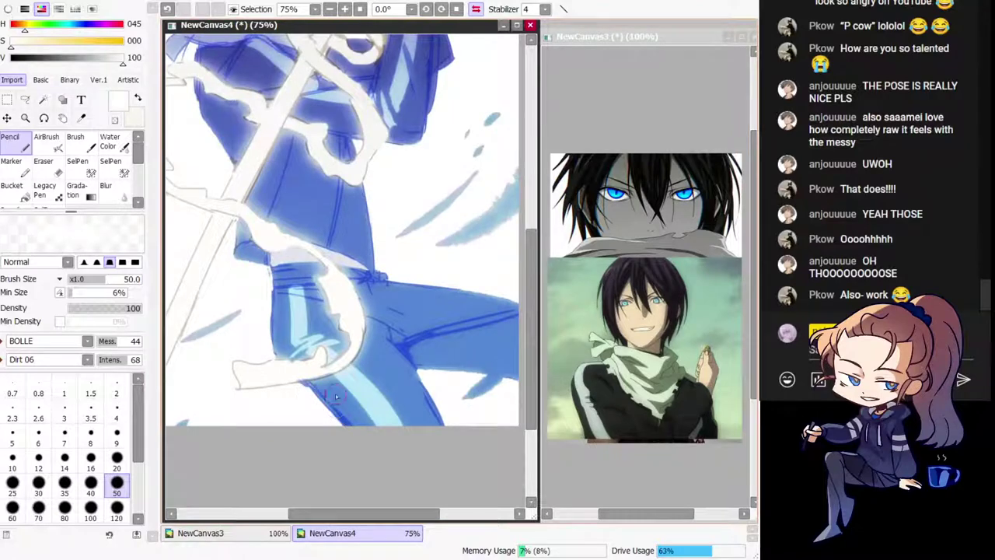
alt+click(313, 389)
key(h)
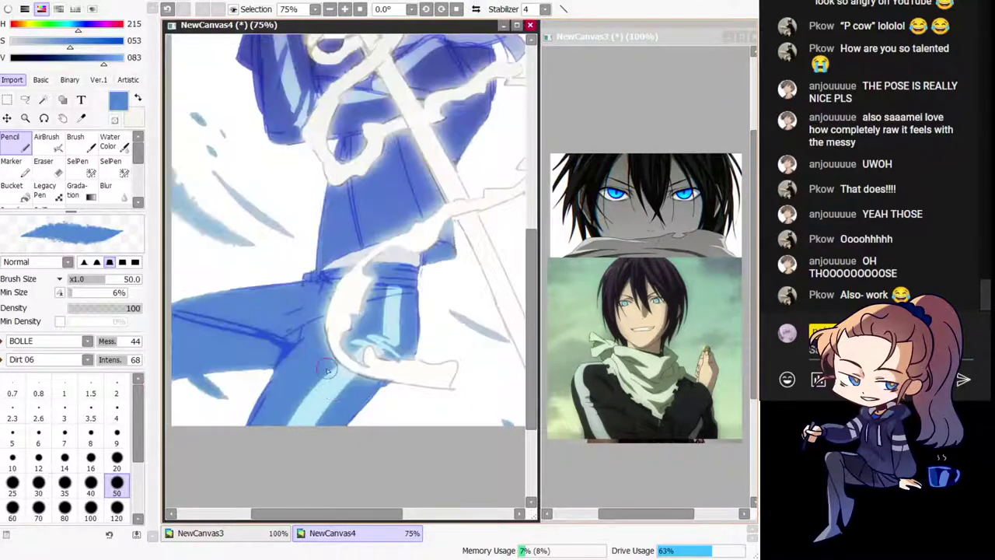
Step: Touch up the trouser leg and the white gap between the legs with sampled colours, undoing misplaced strokes
drag(333, 384, 343, 420)
key(h)
drag(428, 422, 382, 417)
alt+click(393, 413)
key(ctrl+z)
key(ctrl+z)
mouse_move(359, 397)
mouse_down()
mouse_move(389, 407)
mouse_move(395, 378)
mouse_move(408, 402)
mouse_up()
key(h)
key(h)
key(ctrl+z)
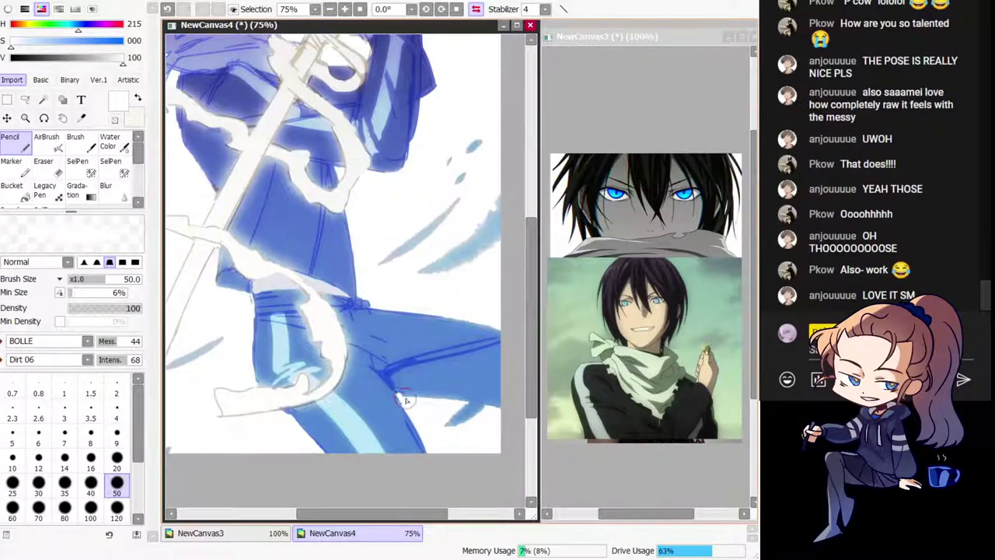
Step: Write the artist's signature in white on the trouser leg below the ribbon with a size 9 pencil
key(h)
drag(263, 265, 259, 332)
drag(373, 257, 303, 298)
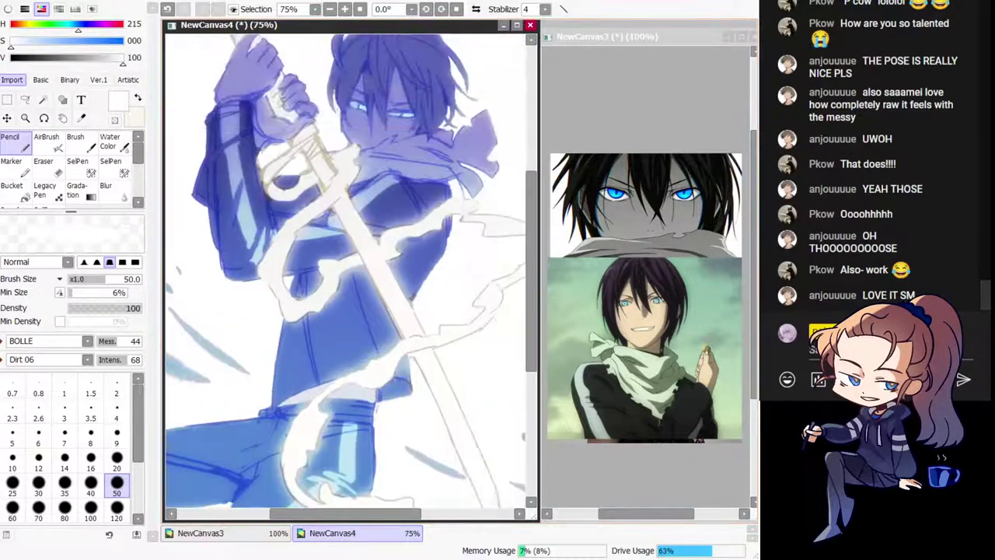
drag(335, 388, 353, 186)
key(Page_Up)
key(Page_Up)
drag(210, 364, 287, 362)
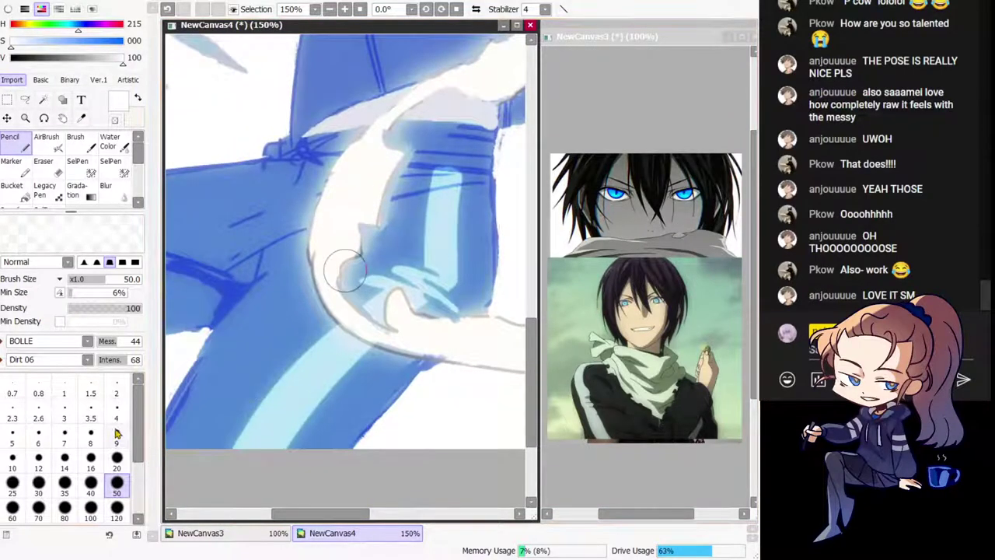
click(117, 436)
mouse_move(300, 414)
mouse_down()
mouse_move(261, 342)
mouse_move(296, 367)
mouse_move(307, 358)
mouse_move(296, 367)
mouse_move(305, 358)
mouse_move(301, 334)
mouse_up()
key(ctrl+z)
key(ctrl+z)
mouse_move(301, 334)
mouse_down()
mouse_move(319, 347)
mouse_move(313, 340)
mouse_up()
mouse_move(315, 322)
mouse_down()
mouse_move(327, 340)
mouse_move(334, 332)
mouse_up()
mouse_move(338, 327)
mouse_down()
mouse_move(333, 305)
mouse_move(354, 315)
mouse_up()
drag(337, 320, 346, 313)
Step: Save the drawing as yato.sai2 in the Pictures folder
scroll(335, 311, down, 3)
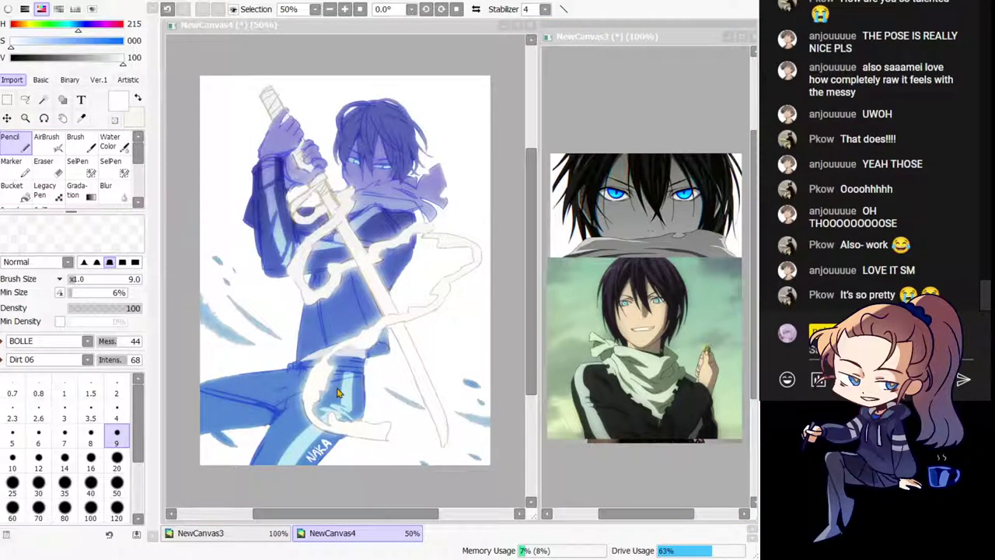
key(Return)
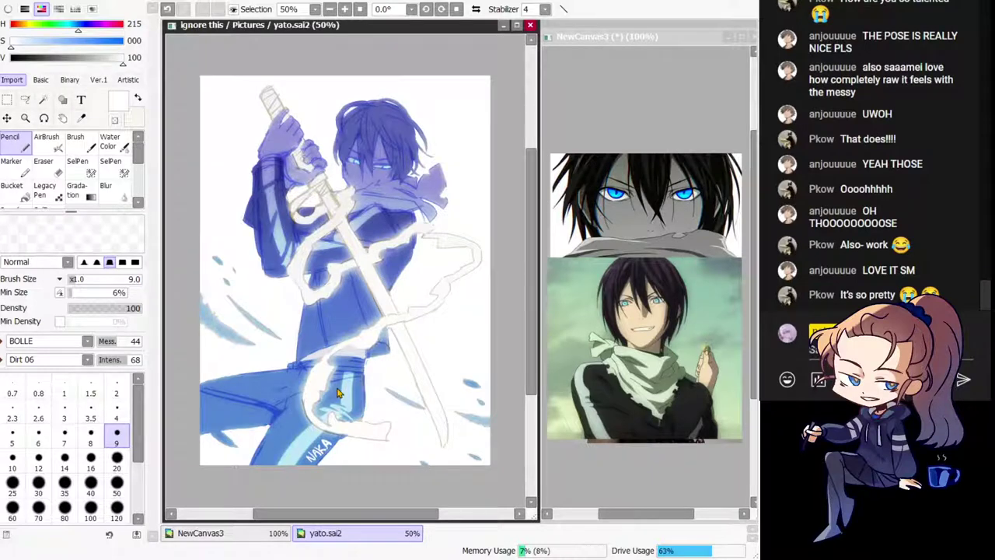
Step: Maximize the yato.sai2 canvas in the workspace to view the whole signed katana drawing without the reference beside it
click(728, 36)
click(517, 25)
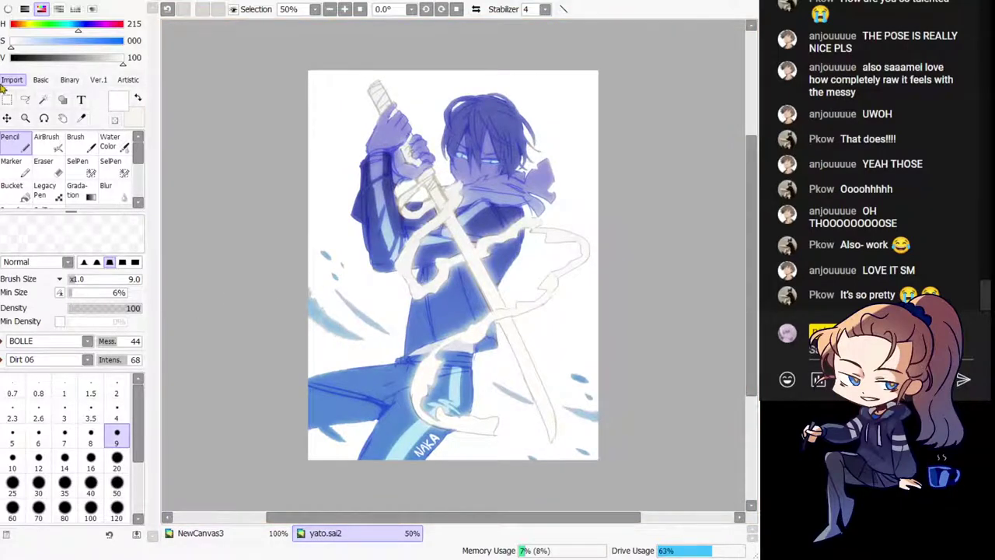
drag(454, 265, 402, 268)
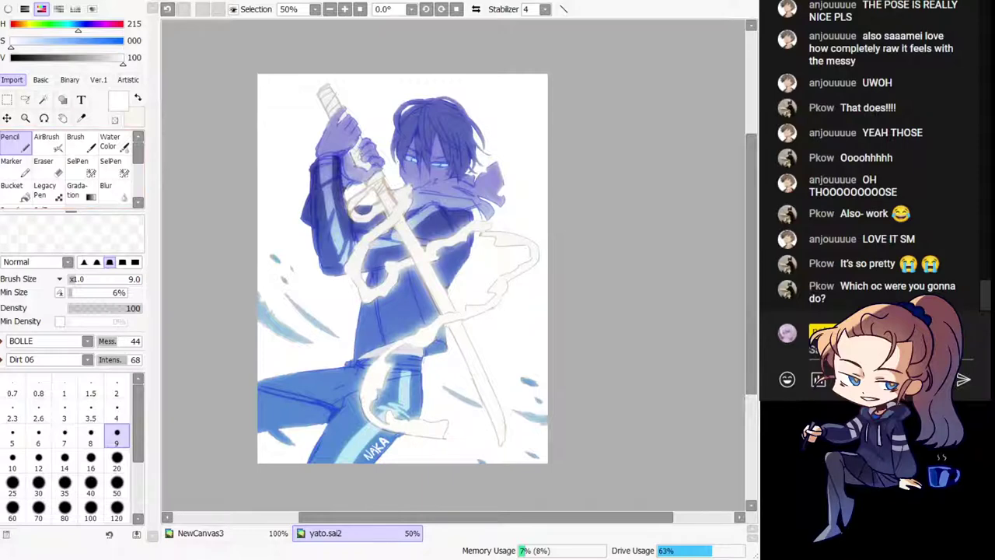
Step: Open ayani eat.sai2, examine the drink cup's lid up close, and return to the full picture
double_click(210, 86)
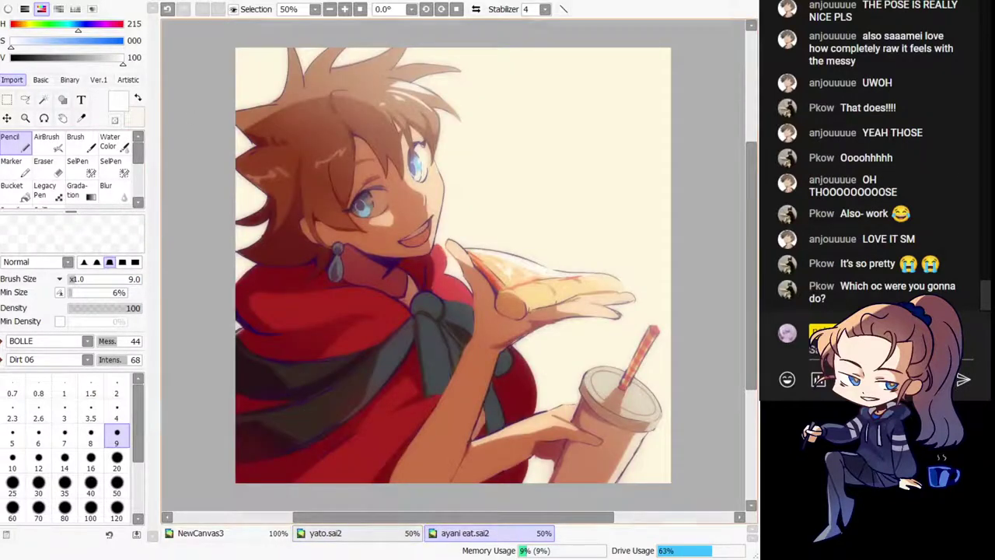
click(42, 146)
click(21, 150)
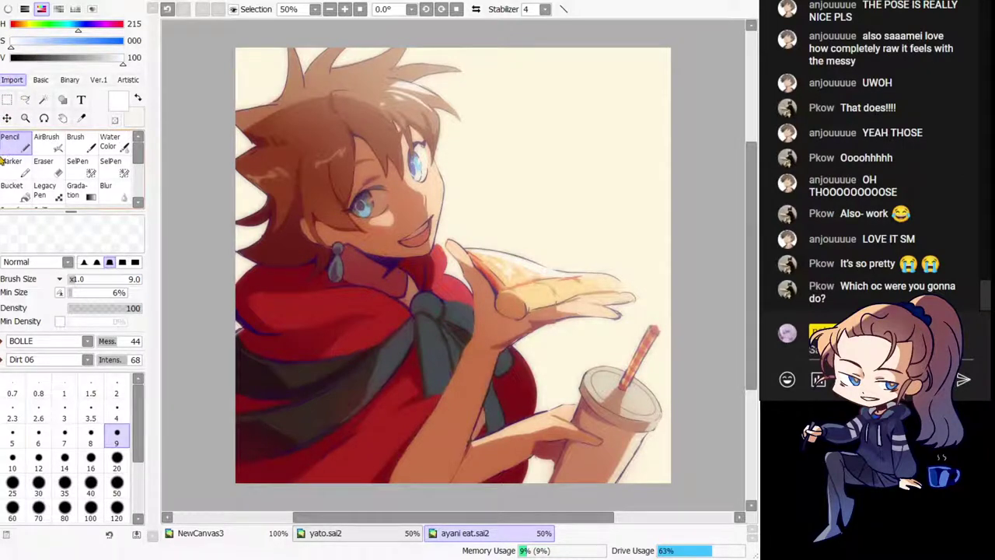
drag(467, 303, 390, 247)
scroll(535, 339, up, 6)
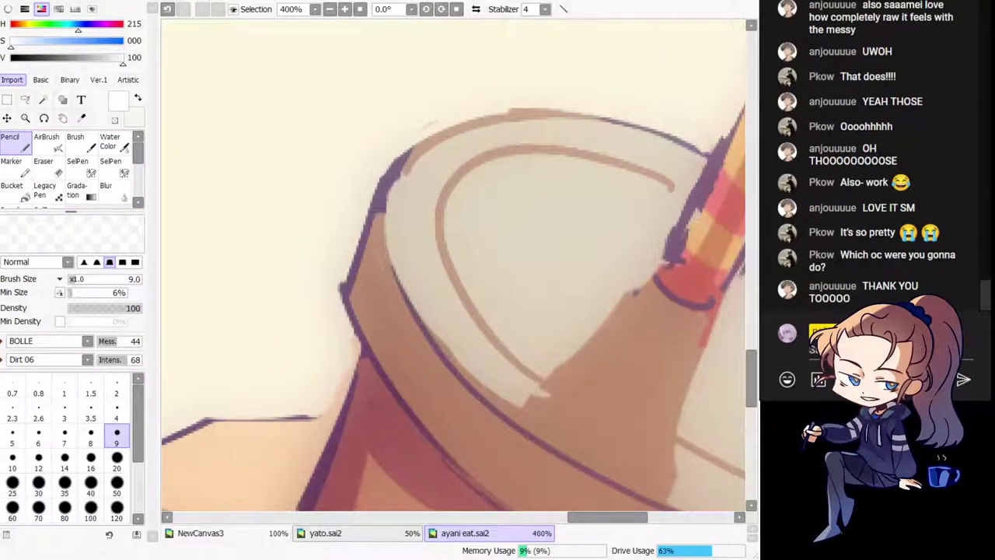
key(ctrl+0)
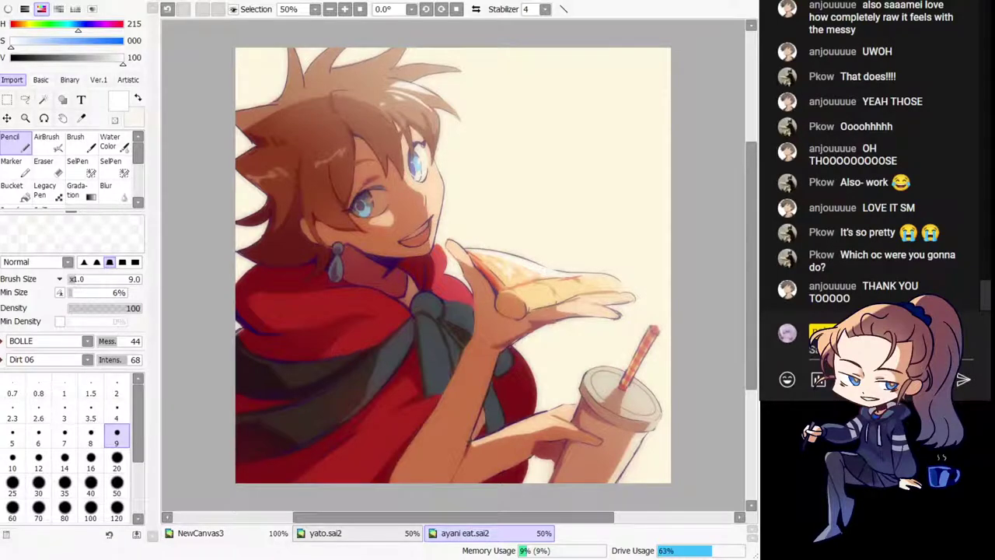
Step: Compare the yato.sai2 drawing with ayani eat.sai2 and the NewCanvas3 reference images, returning to yato.sai2
click(344, 536)
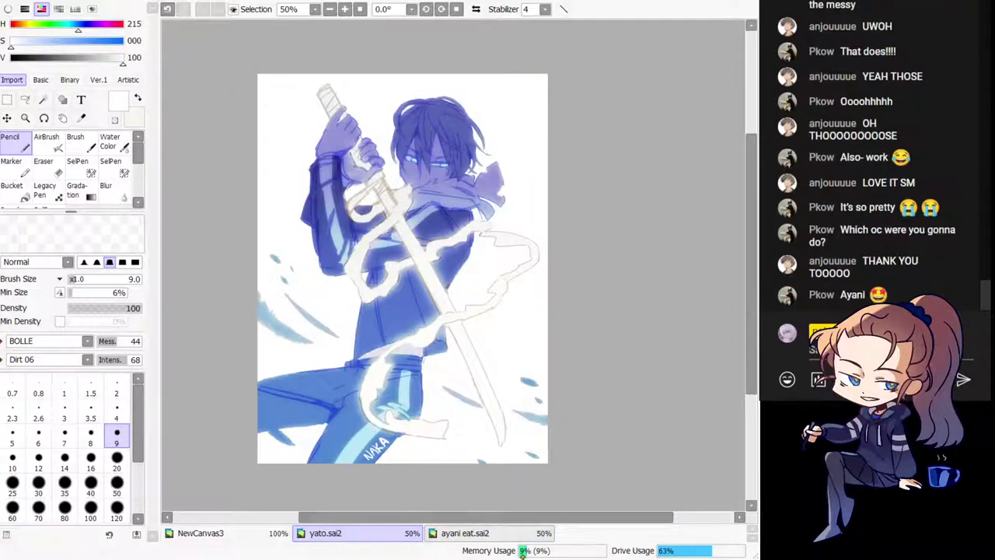
click(465, 533)
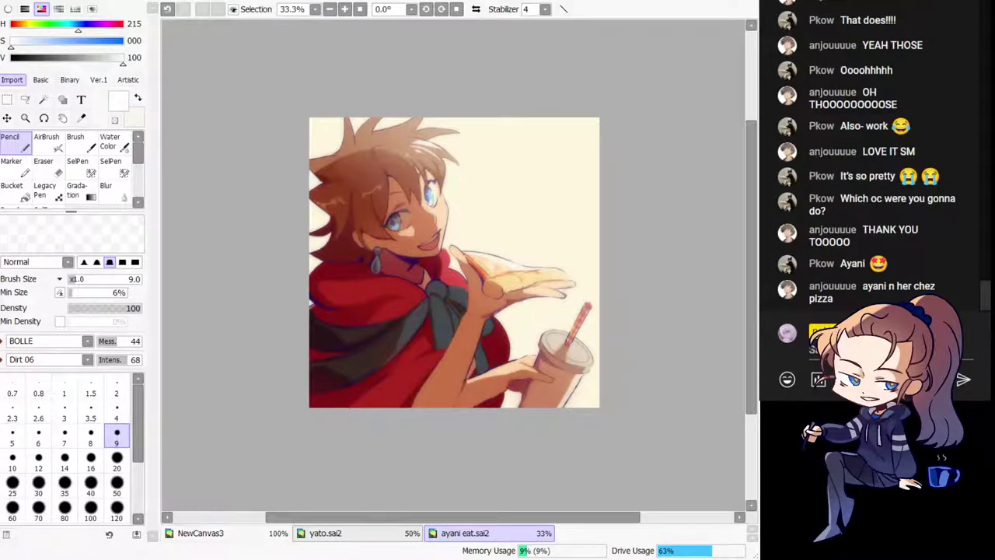
click(223, 533)
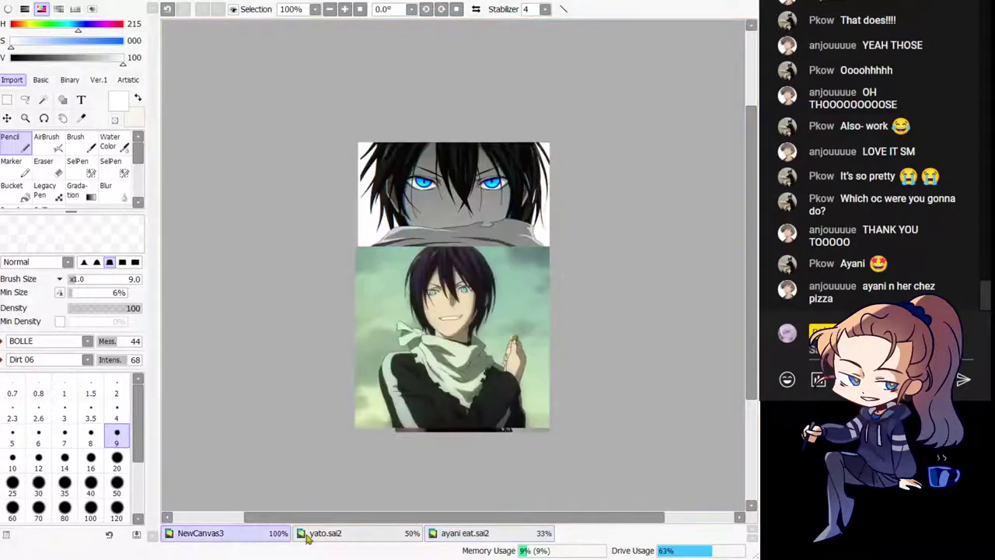
click(319, 533)
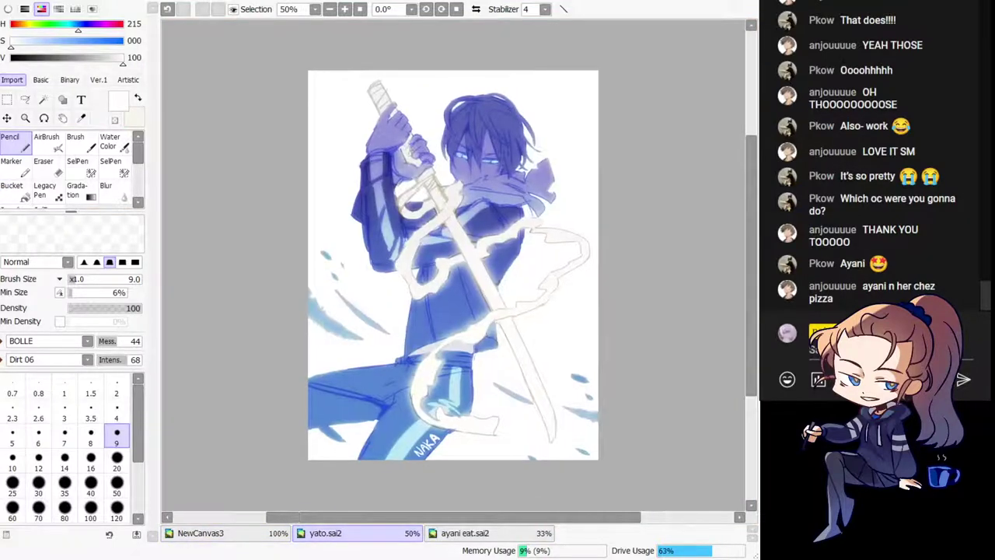